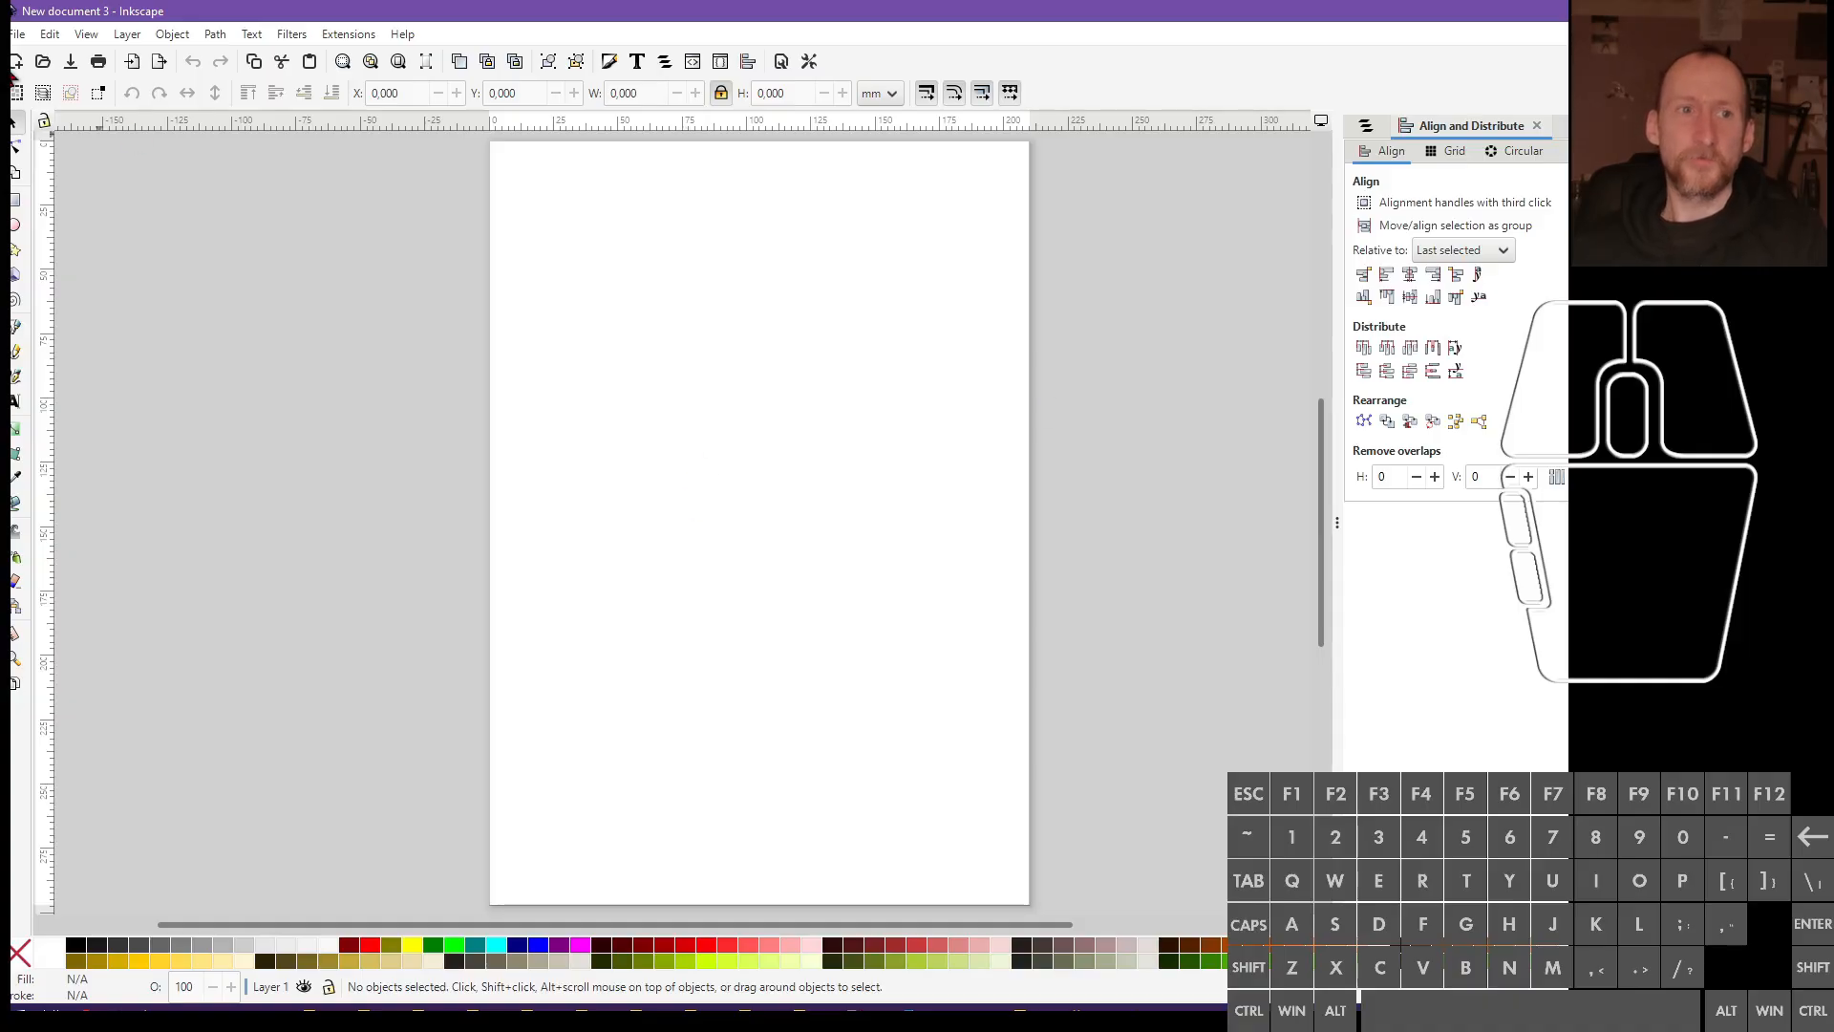
Set the document's page size to 1000 px wide and 1000 px high in the document properties
{"action": "left_click", "coordinate": [17, 36]}
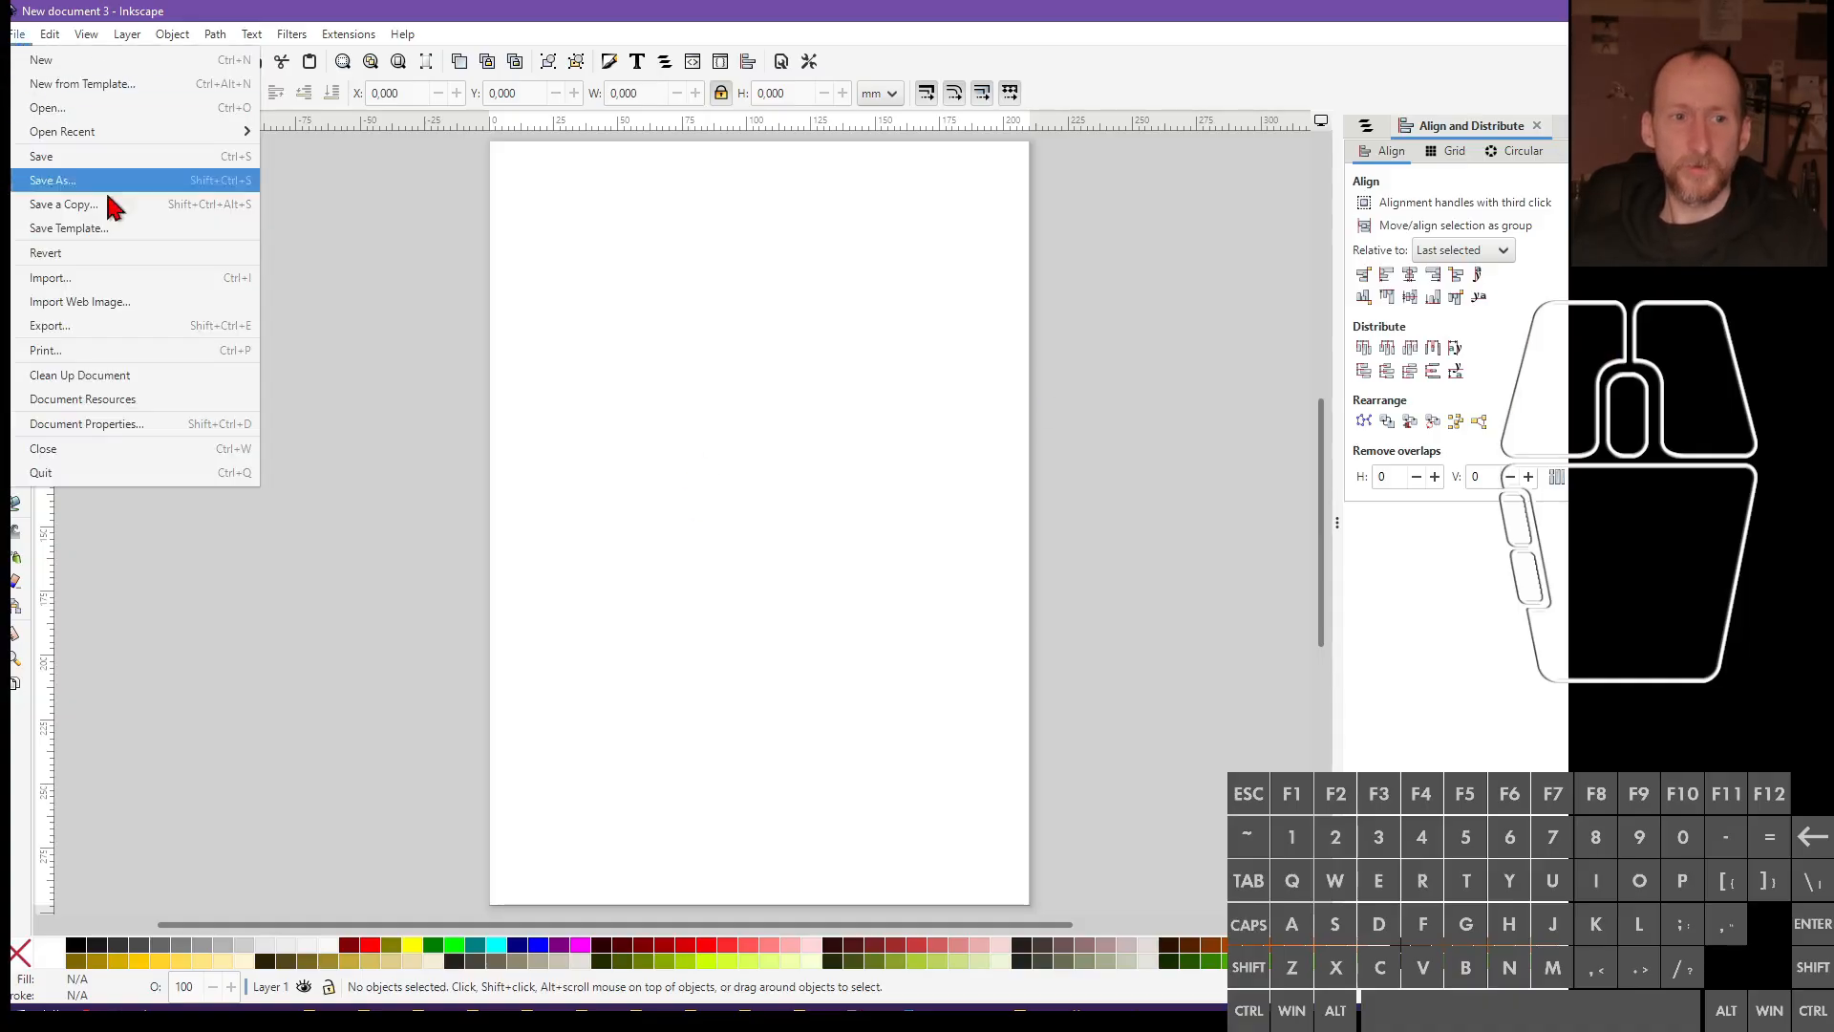
{"action": "left_click", "coordinate": [162, 427]}
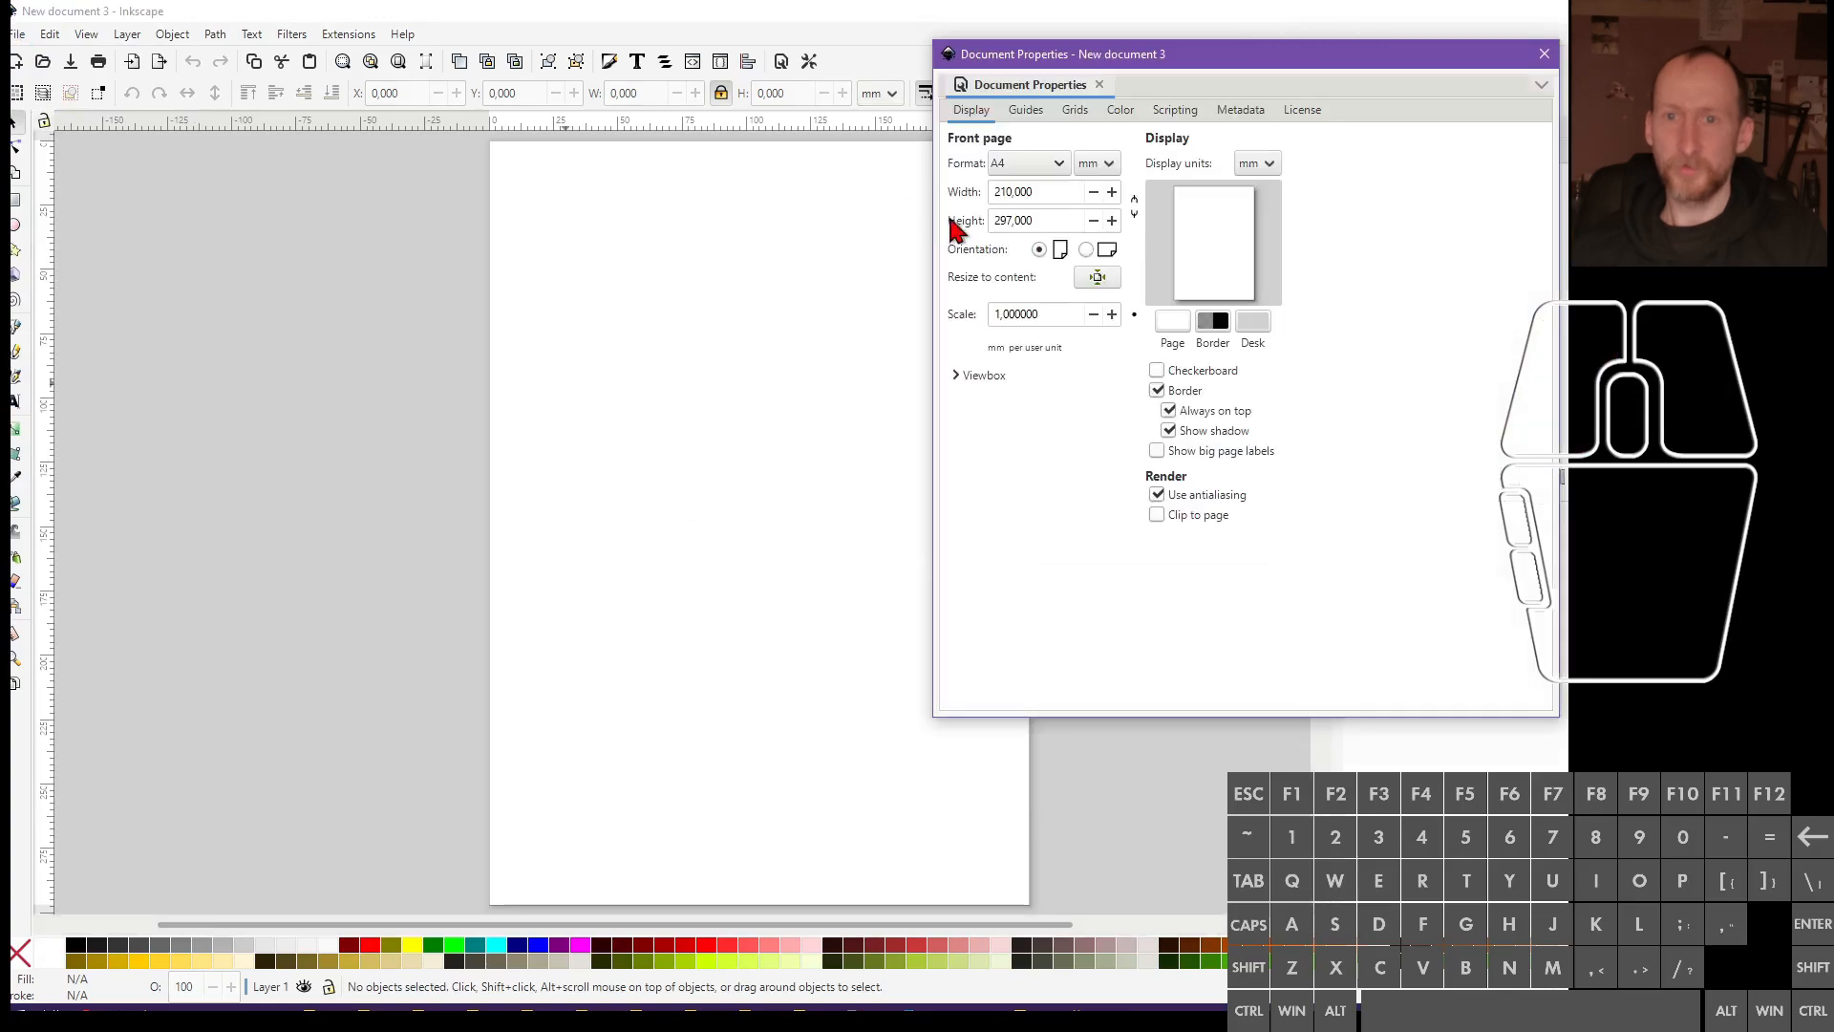
{"action": "left_click", "coordinate": [1098, 164]}
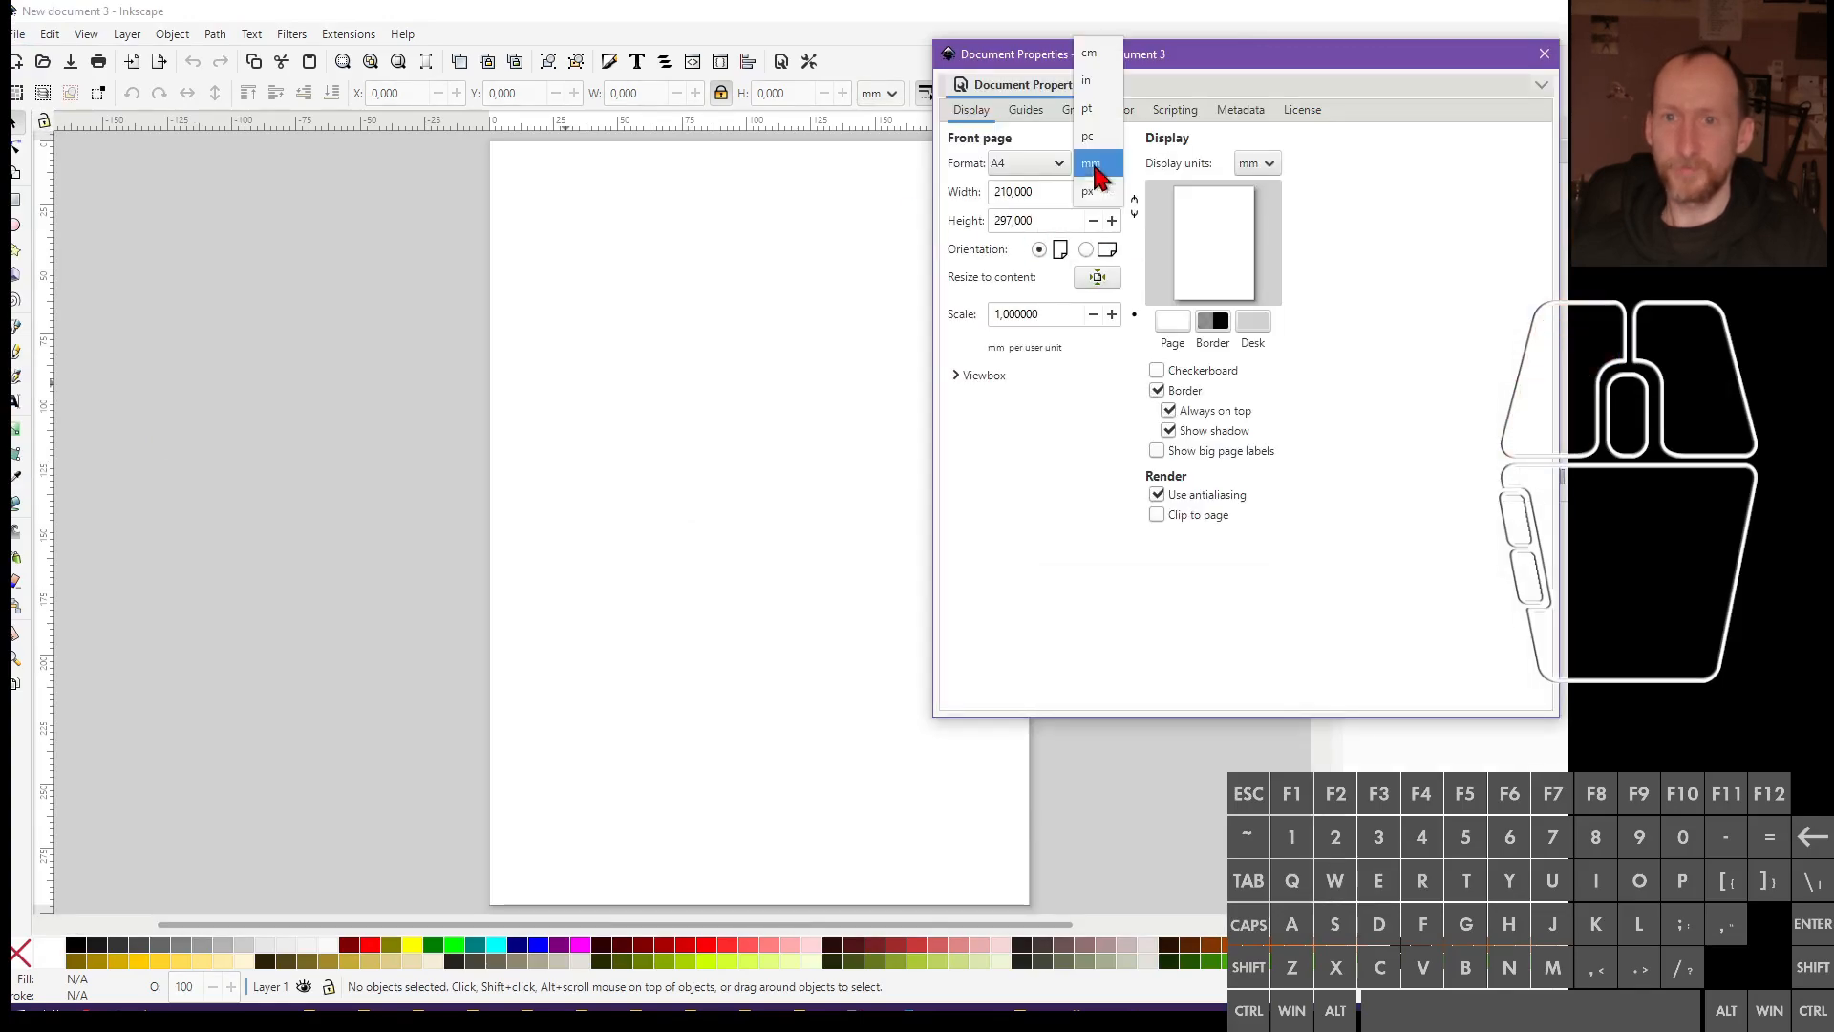
{"action": "left_click", "coordinate": [1089, 191]}
{"action": "left_click_drag", "start_coordinate": [1044, 191], "coordinate": [864, 202]}
{"action": "type", "text": "1000"}
{"action": "left_click", "coordinate": [1040, 221]}
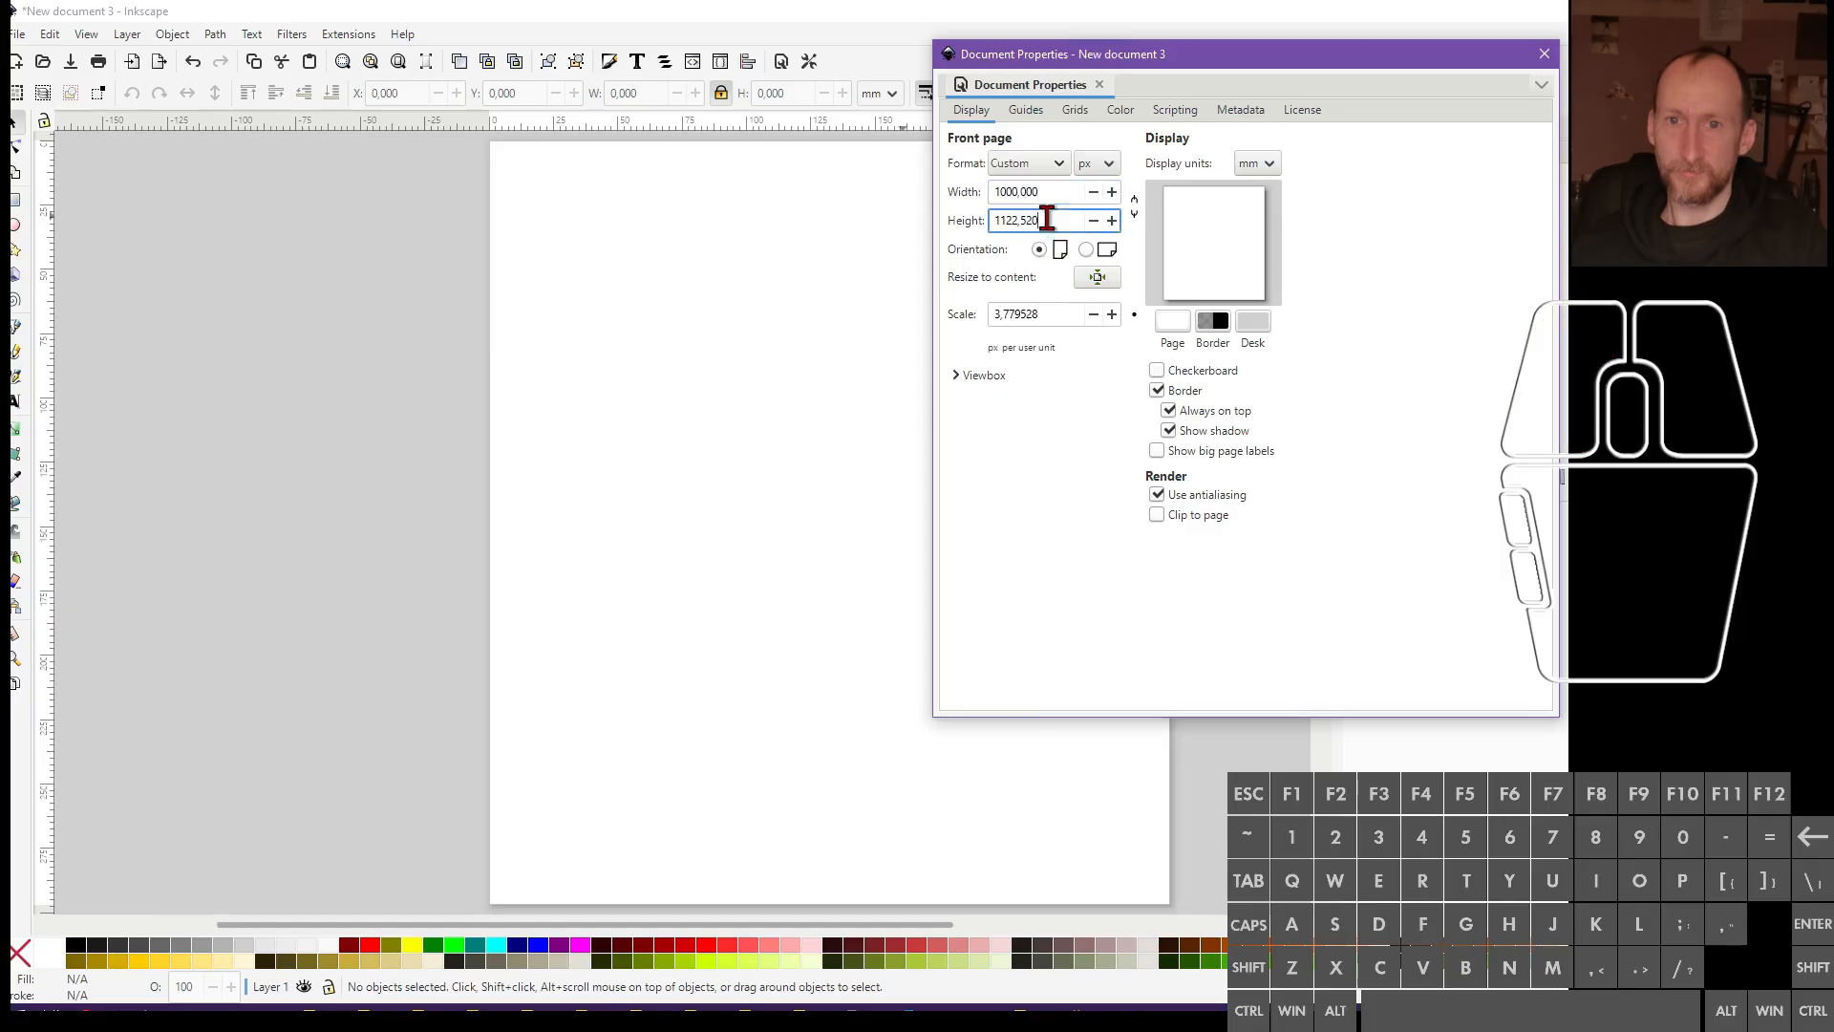
{"action": "triple_click", "coordinate": [1042, 192]}
{"action": "key", "text": "ctrl+c"}
{"action": "triple_click", "coordinate": [1044, 221]}
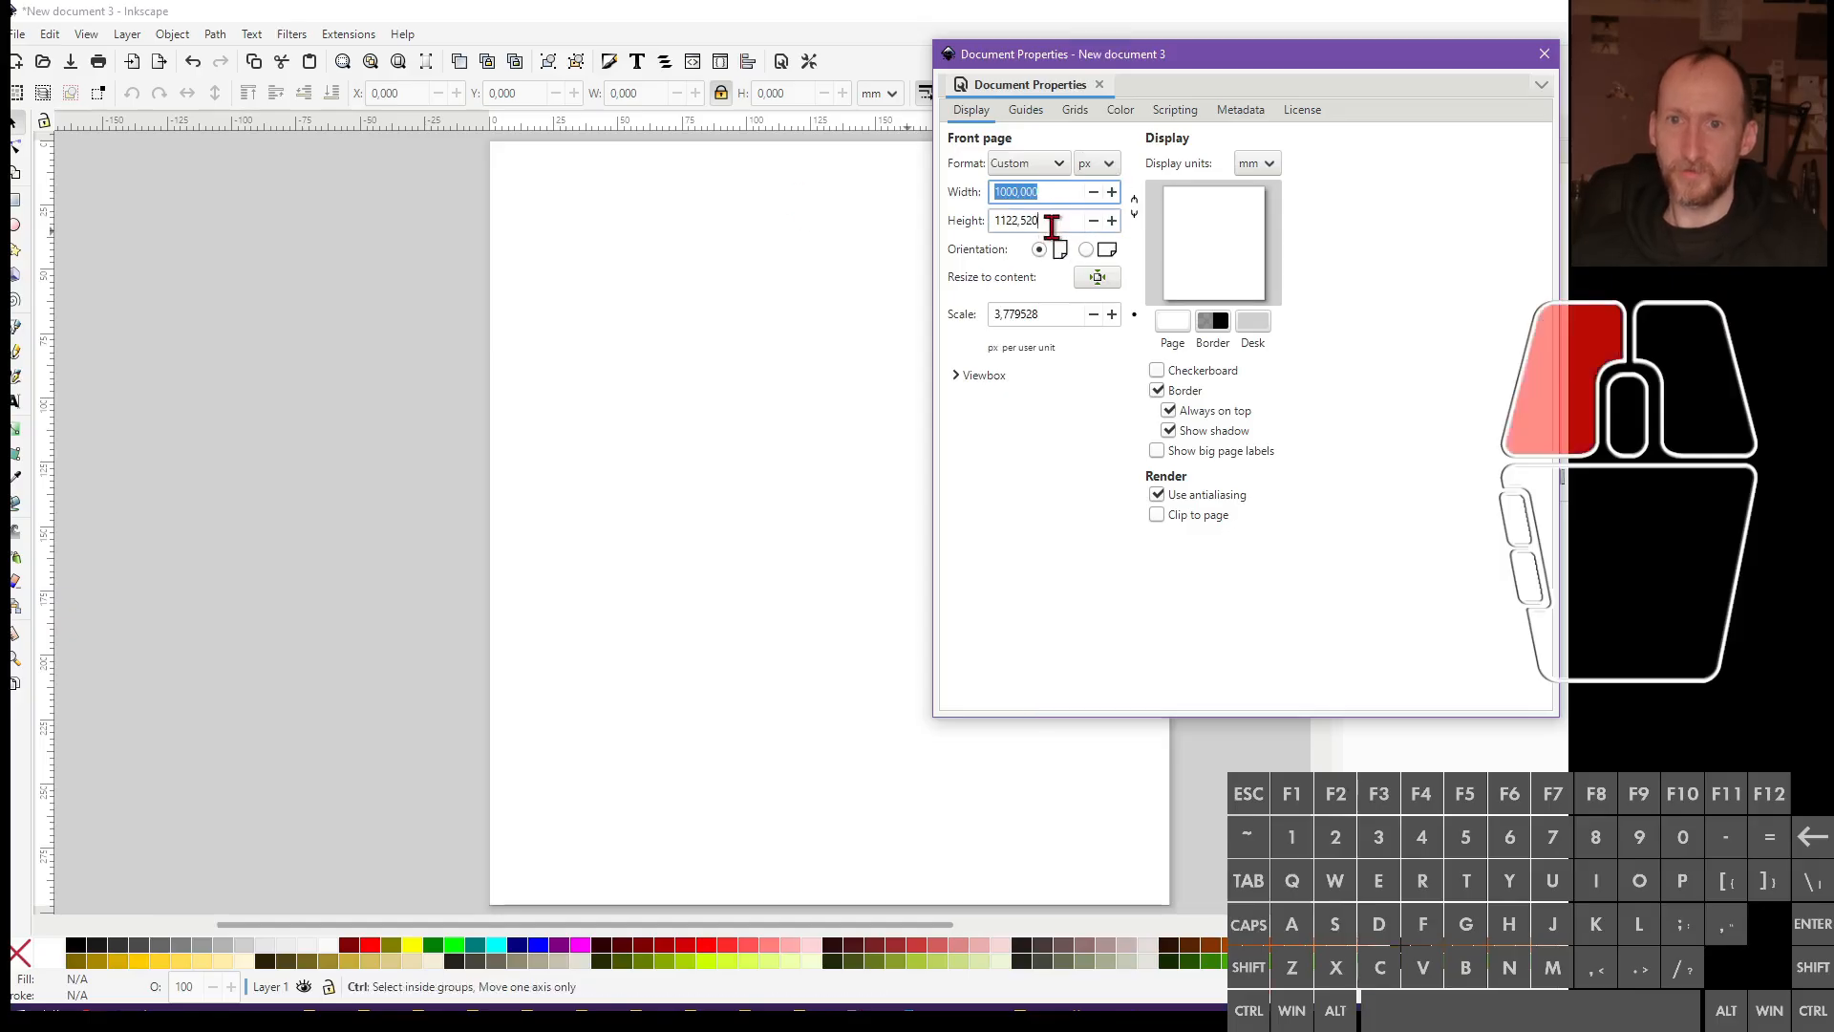
{"action": "key", "text": "ctrl+v"}
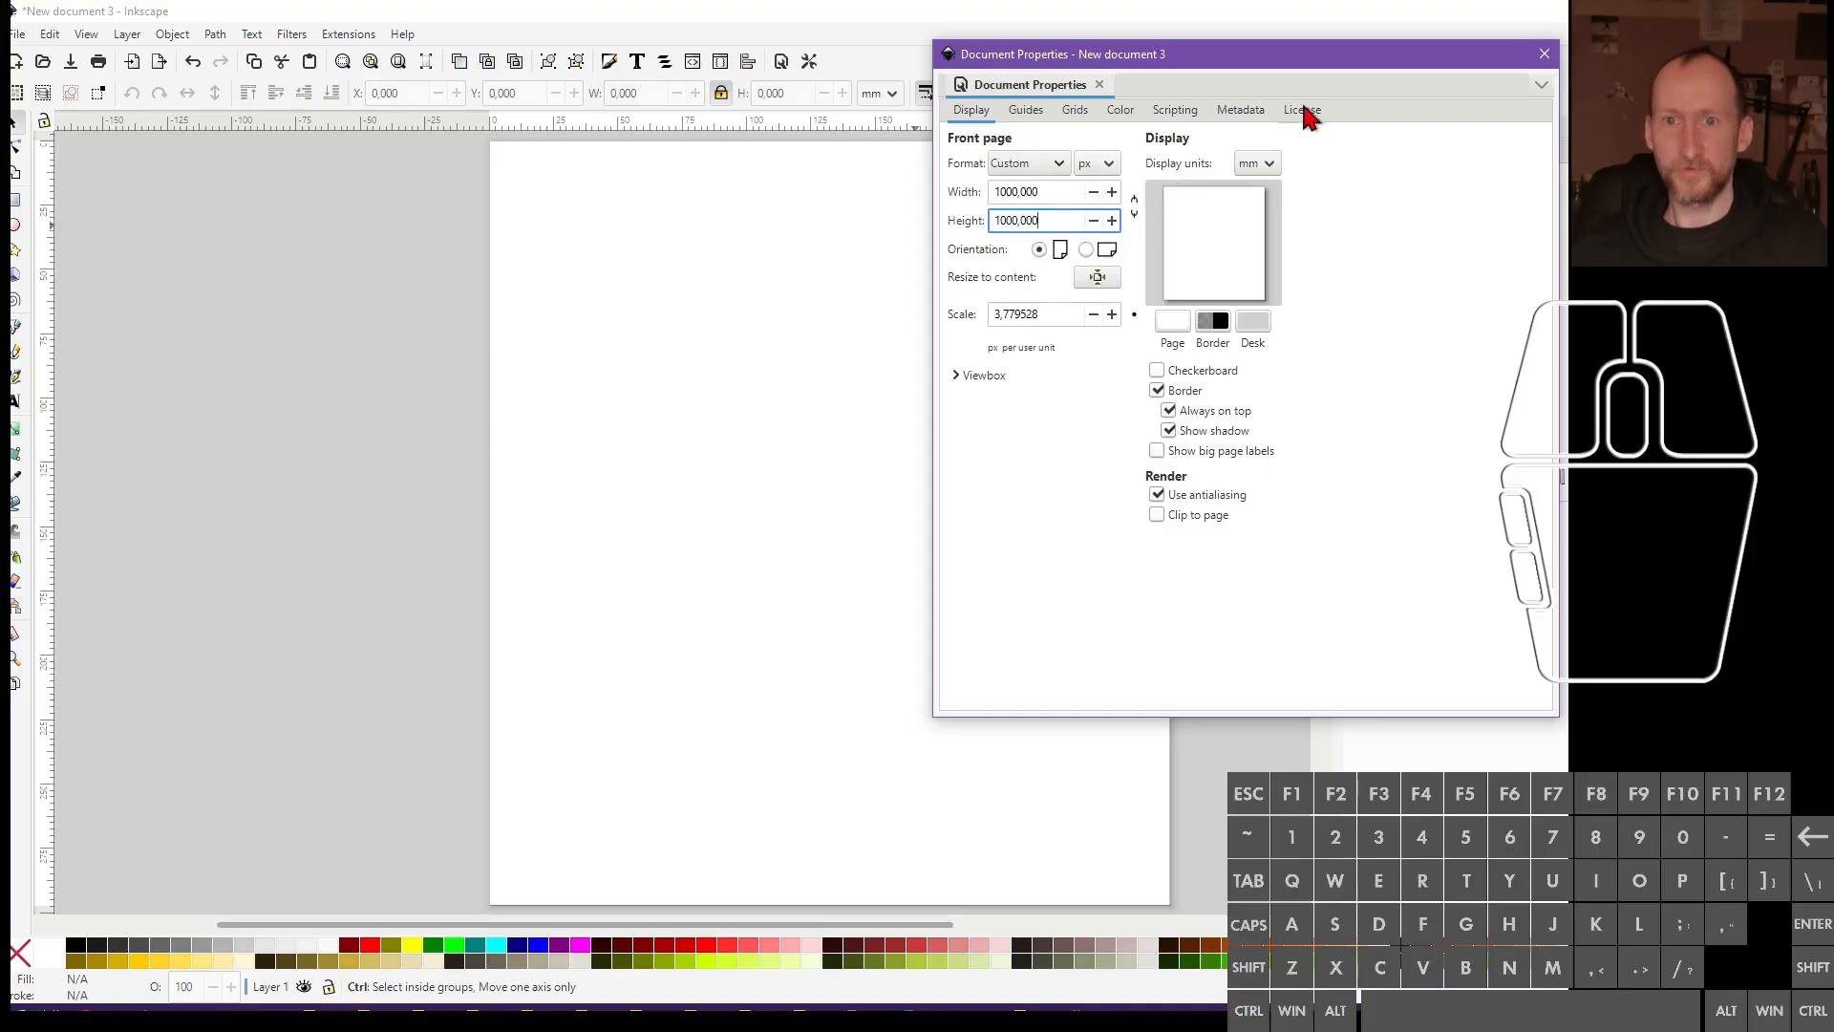
{"action": "left_click", "coordinate": [1541, 58]}
Add the text "lunk" in ALS Script in a frame across the upper page and scale it to about 228 mm wide
{"action": "scroll", "coordinate": [727, 335], "scroll_direction": "down", "scroll_amount": 2}
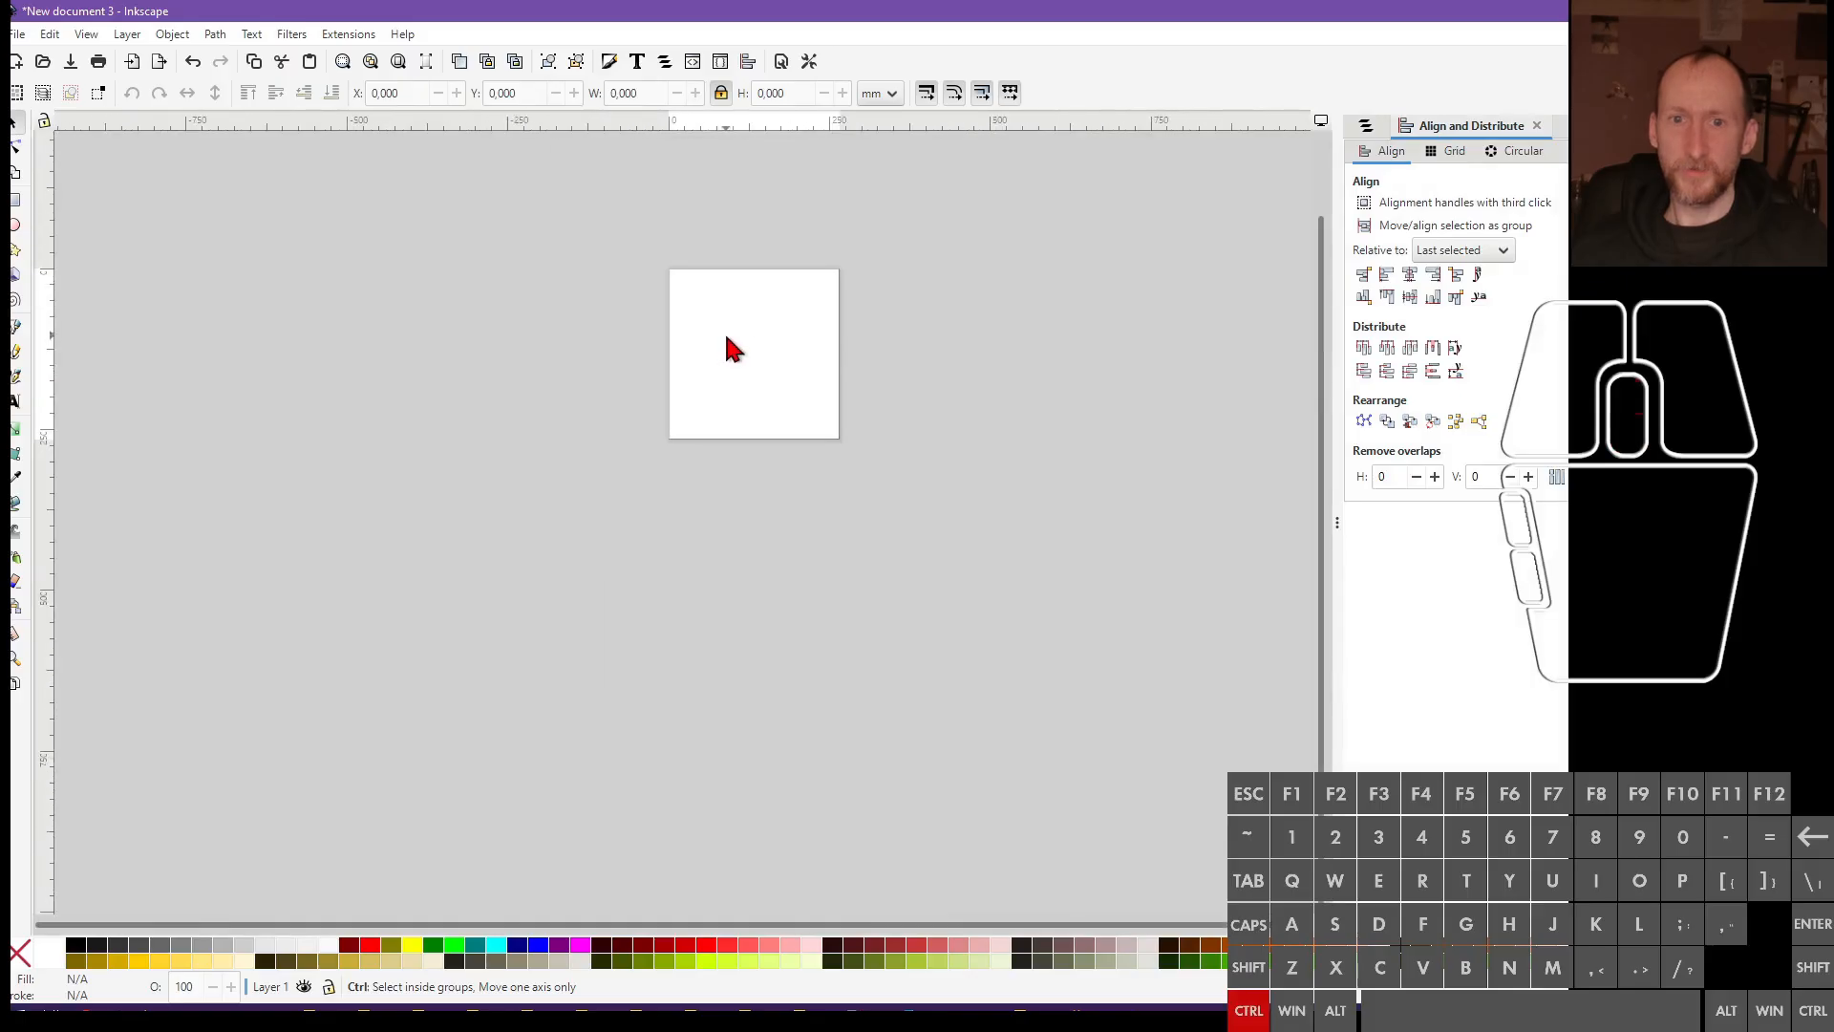
{"action": "scroll", "coordinate": [726, 339], "scroll_direction": "up", "scroll_amount": 1}
{"action": "scroll", "coordinate": [725, 349], "scroll_direction": "up", "scroll_amount": 2}
{"action": "scroll", "coordinate": [728, 347], "scroll_direction": "up", "scroll_amount": 2}
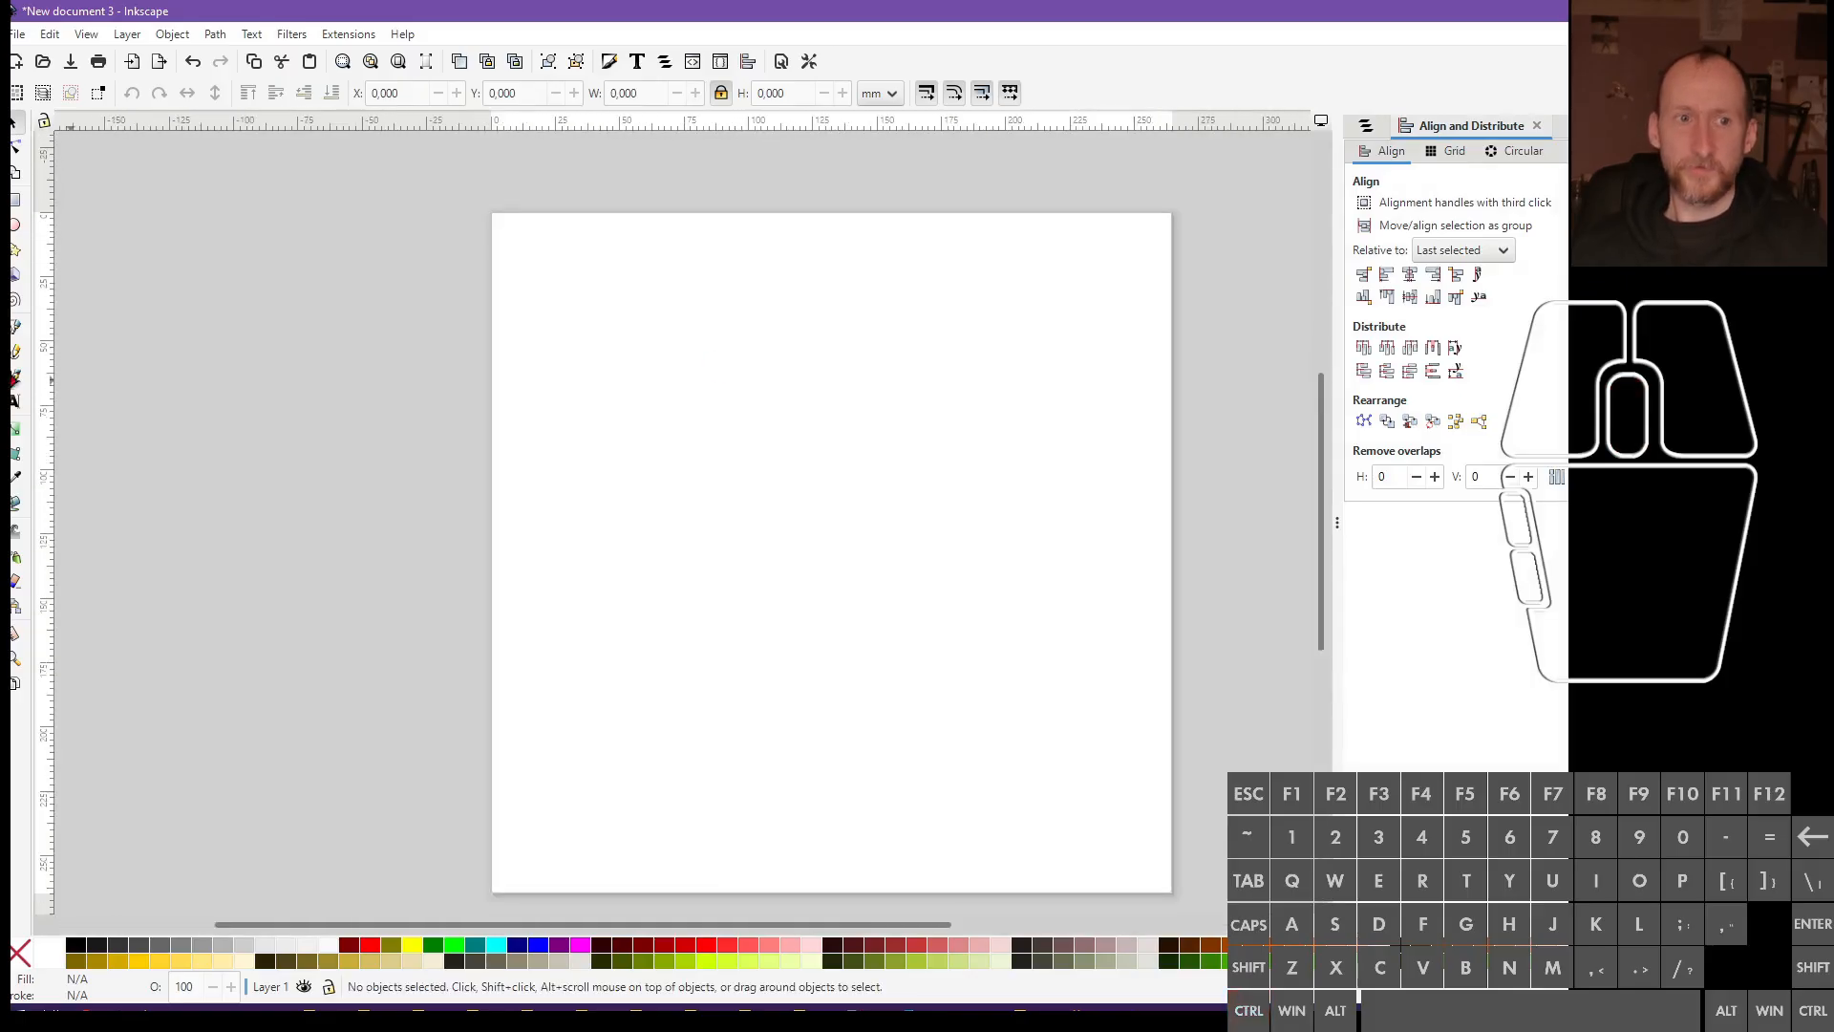
{"action": "left_click", "coordinate": [14, 402]}
{"action": "left_click_drag", "start_coordinate": [500, 251], "coordinate": [1231, 550]}
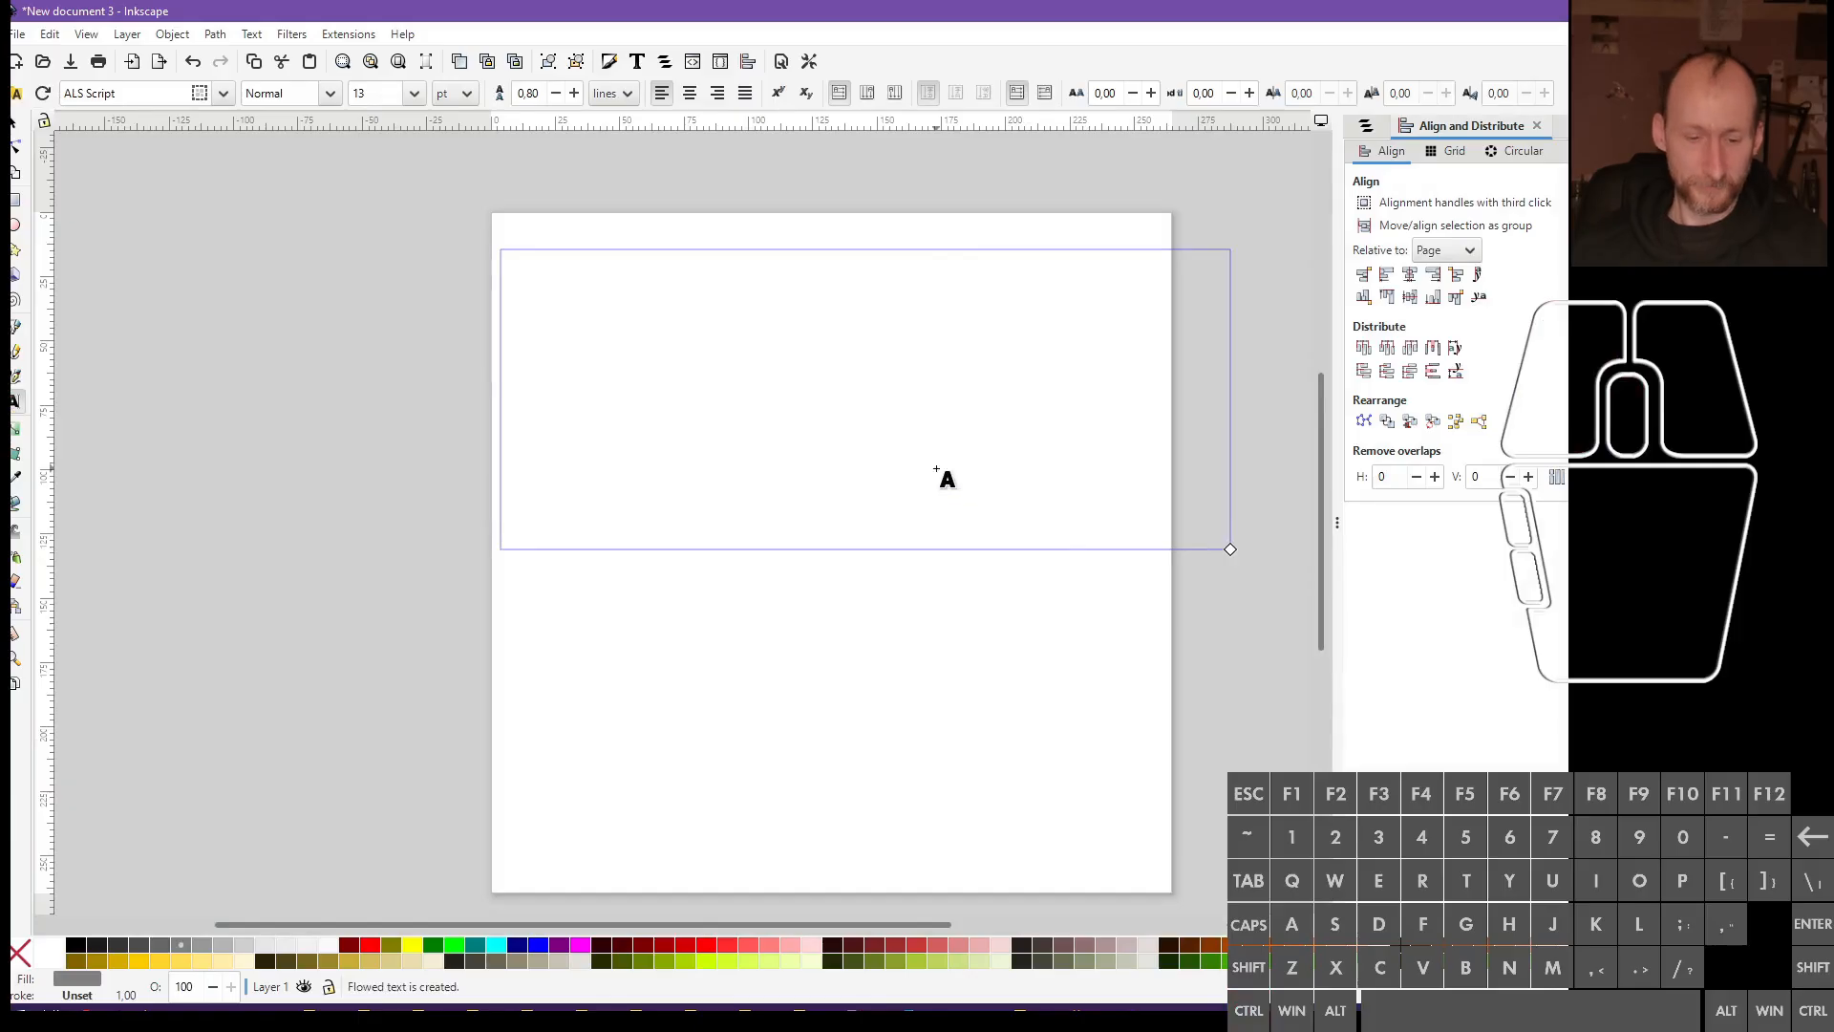
{"action": "type", "text": "te"}
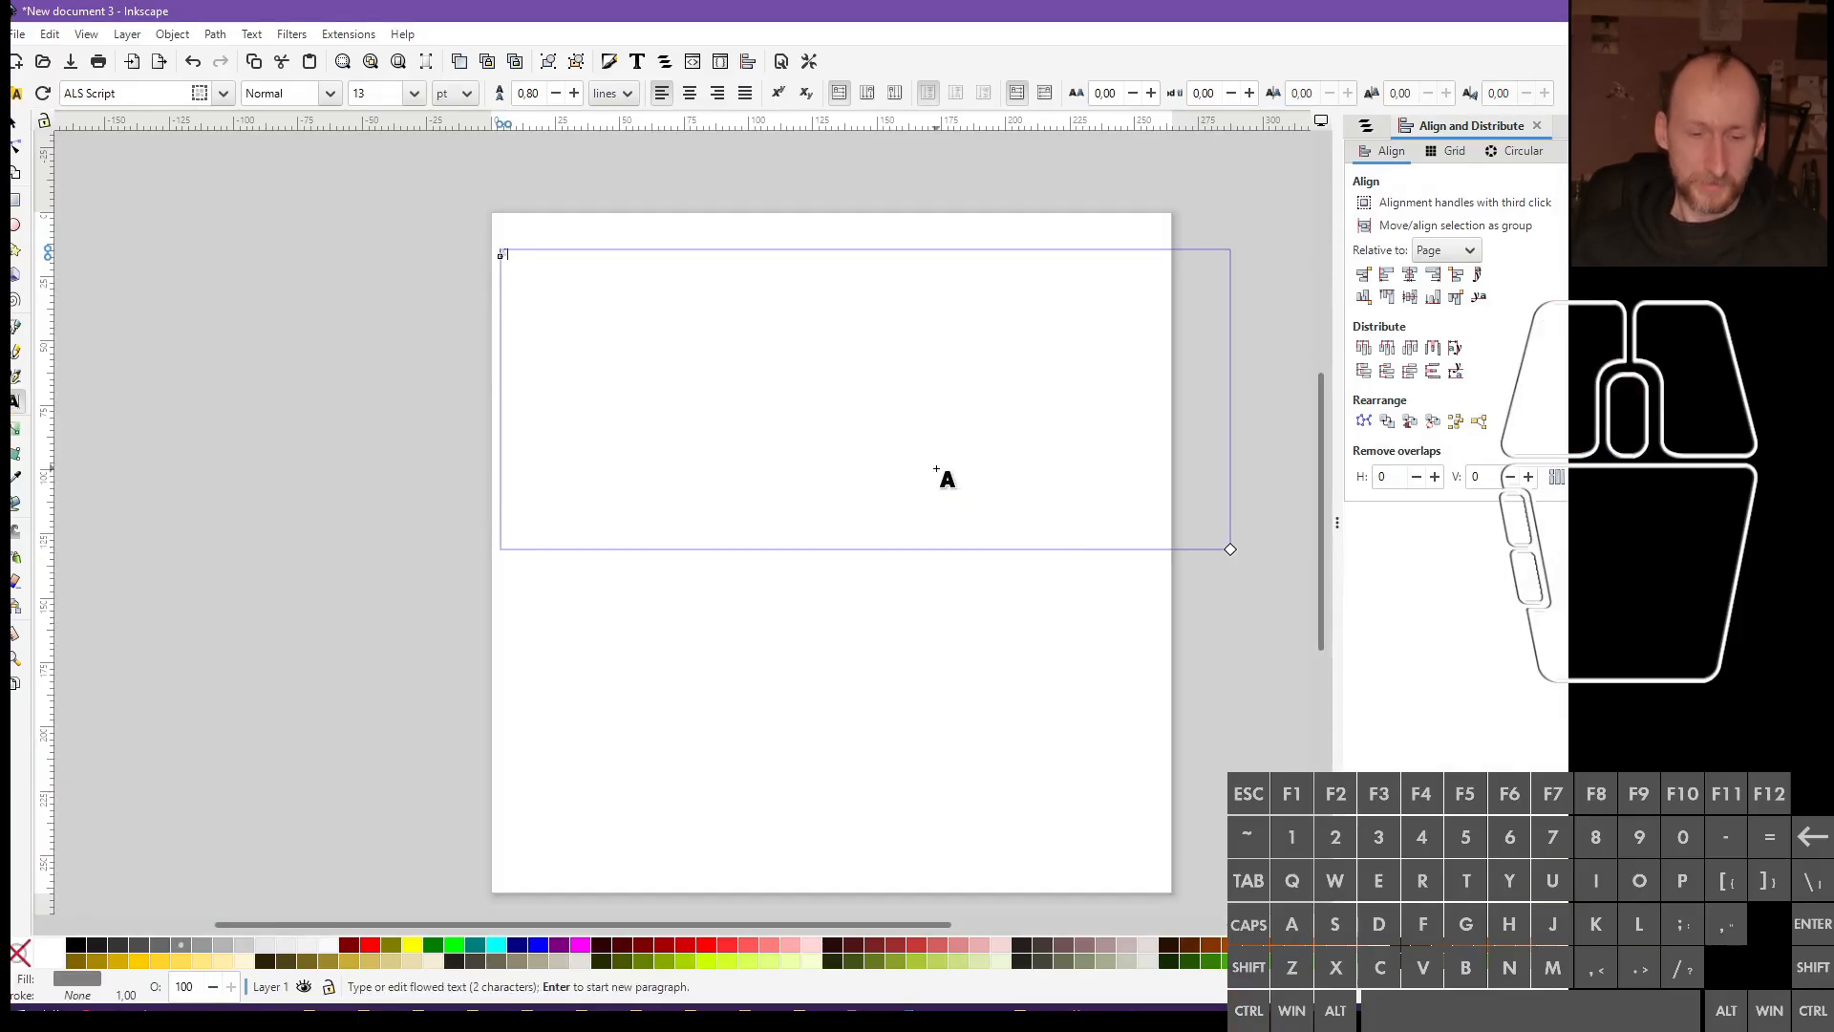
{"action": "key", "text": "ctrl+a"}
{"action": "left_click", "coordinate": [13, 123]}
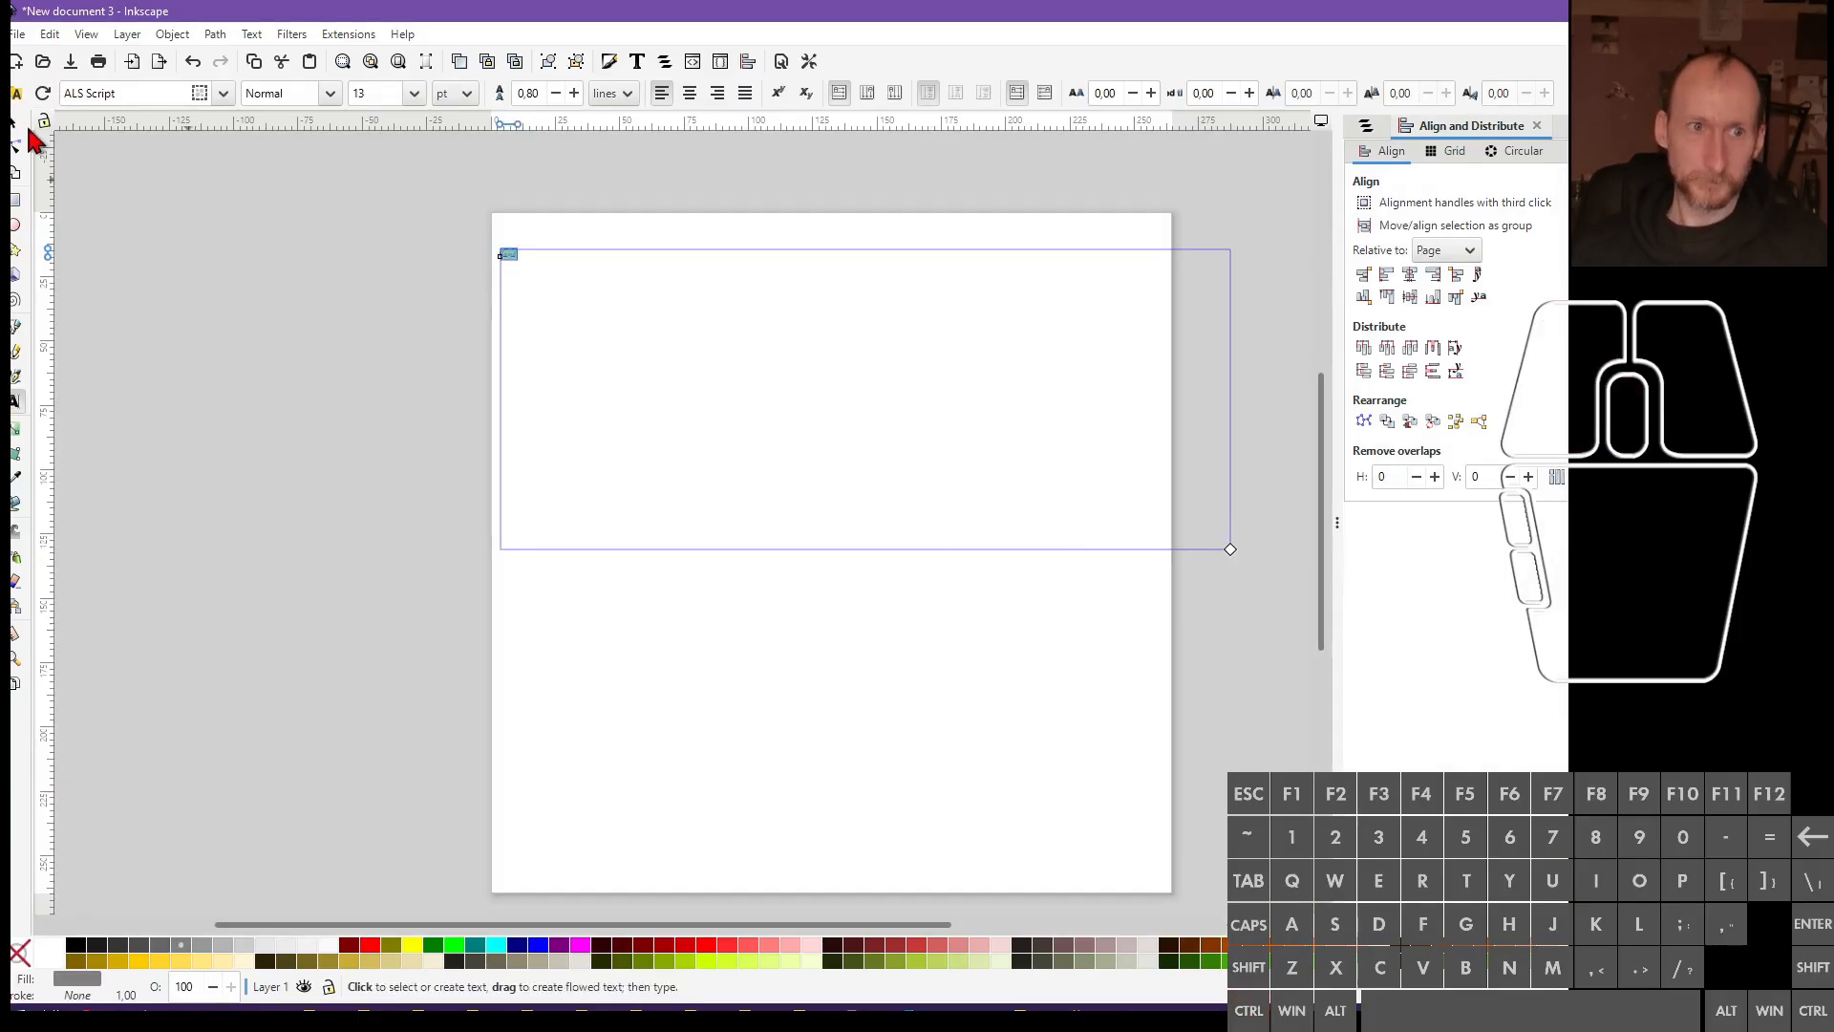
{"action": "left_click_drag", "start_coordinate": [541, 272], "coordinate": [1094, 617]}
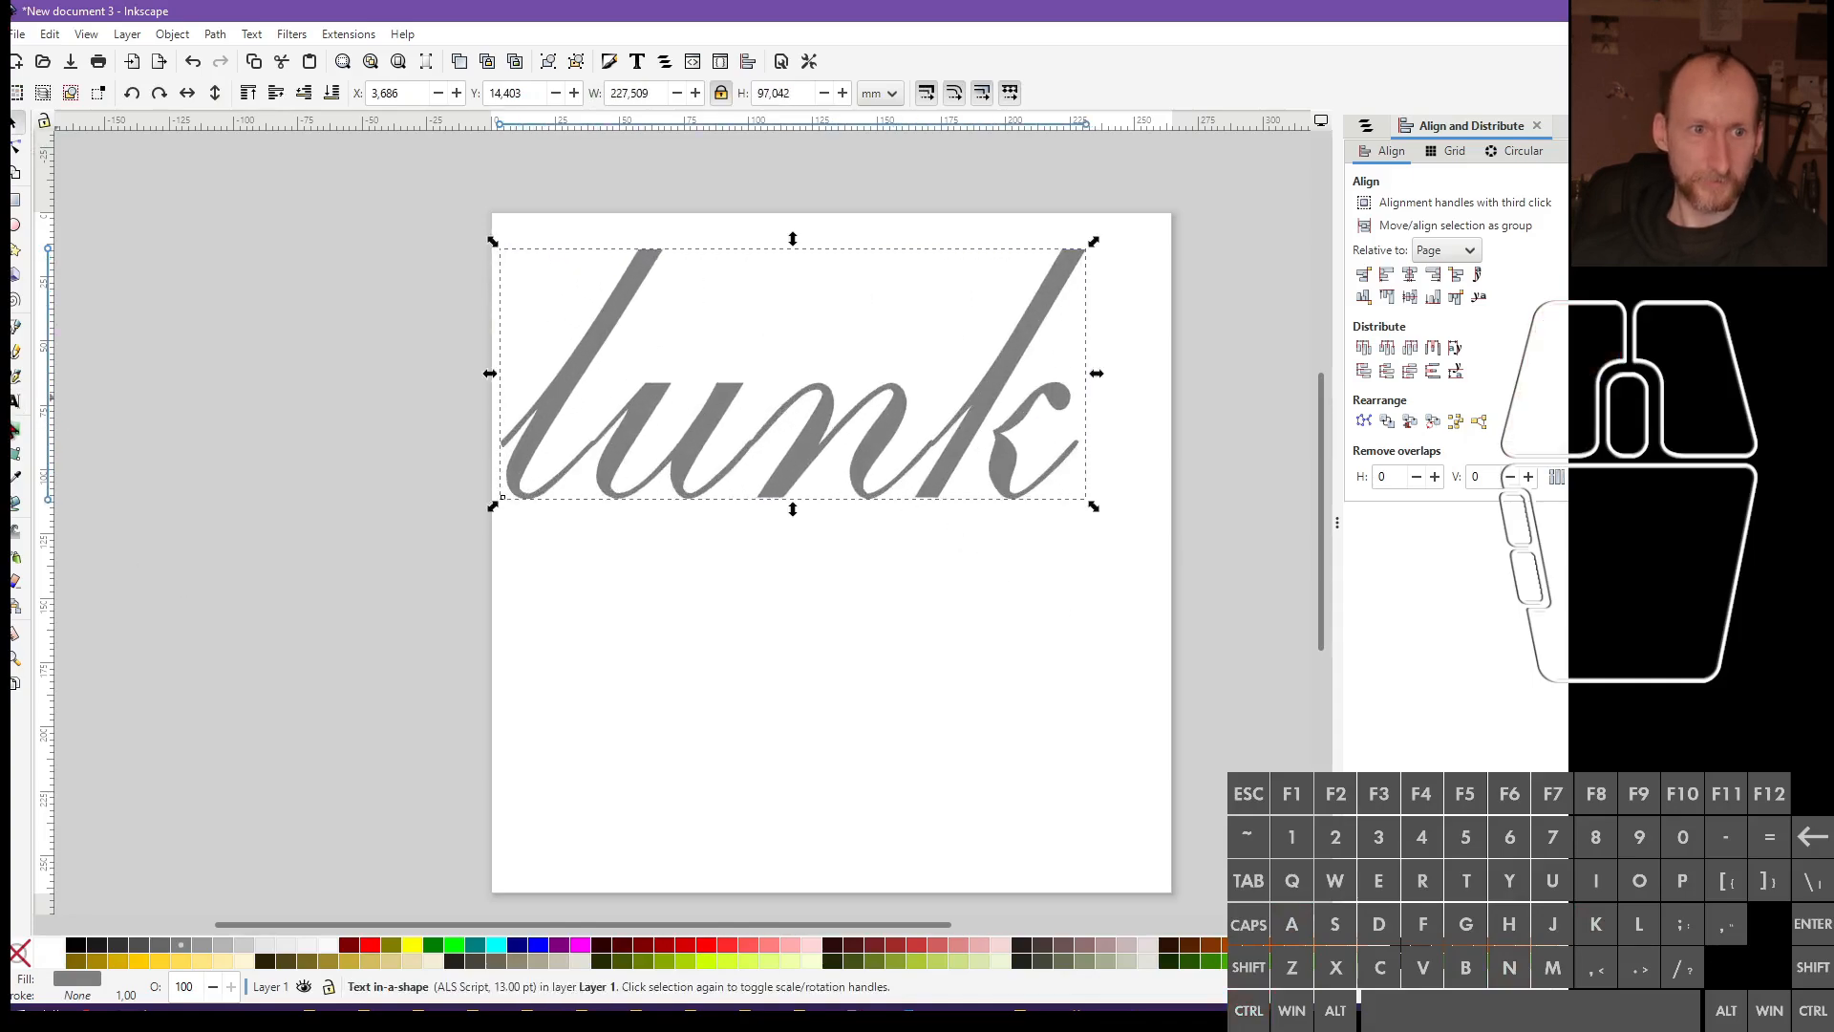
Replace the "u" in the script text with "i" to make it read "link"
{"action": "left_click", "coordinate": [14, 403]}
{"action": "left_click_drag", "start_coordinate": [597, 477], "coordinate": [696, 479]}
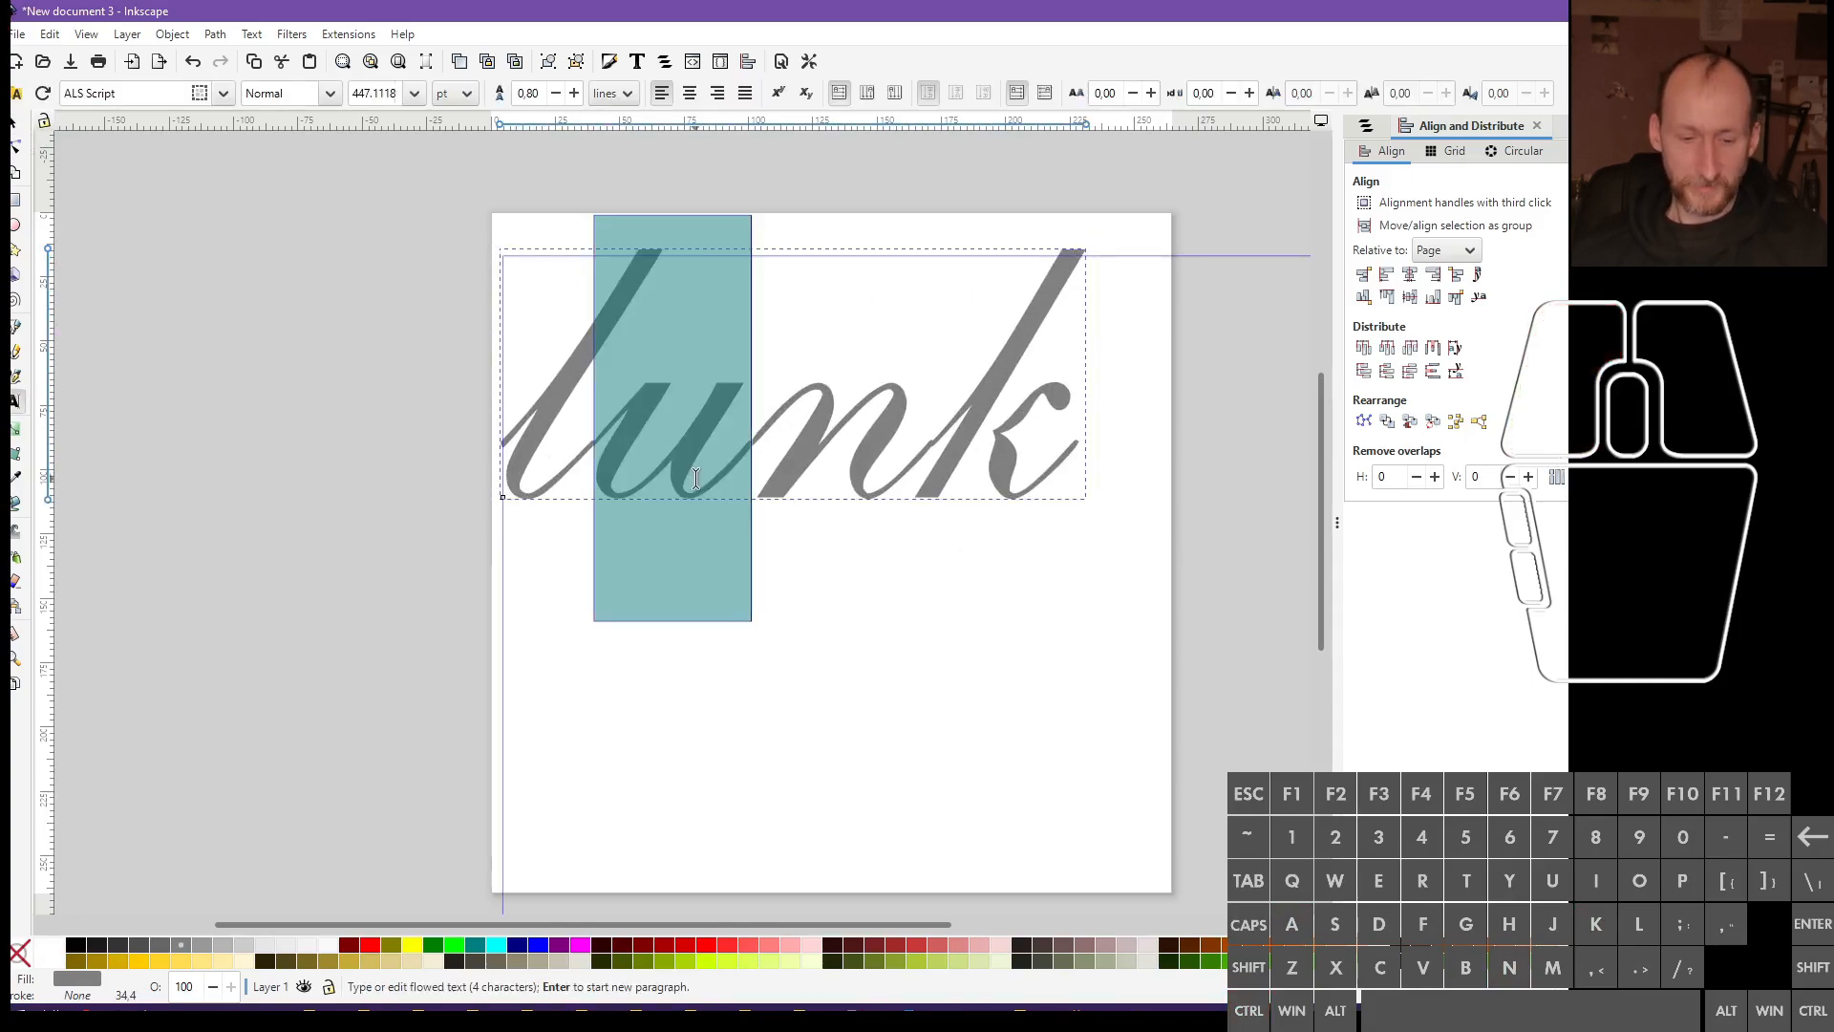
{"action": "type", "text": "i"}
{"action": "left_click", "coordinate": [14, 122]}
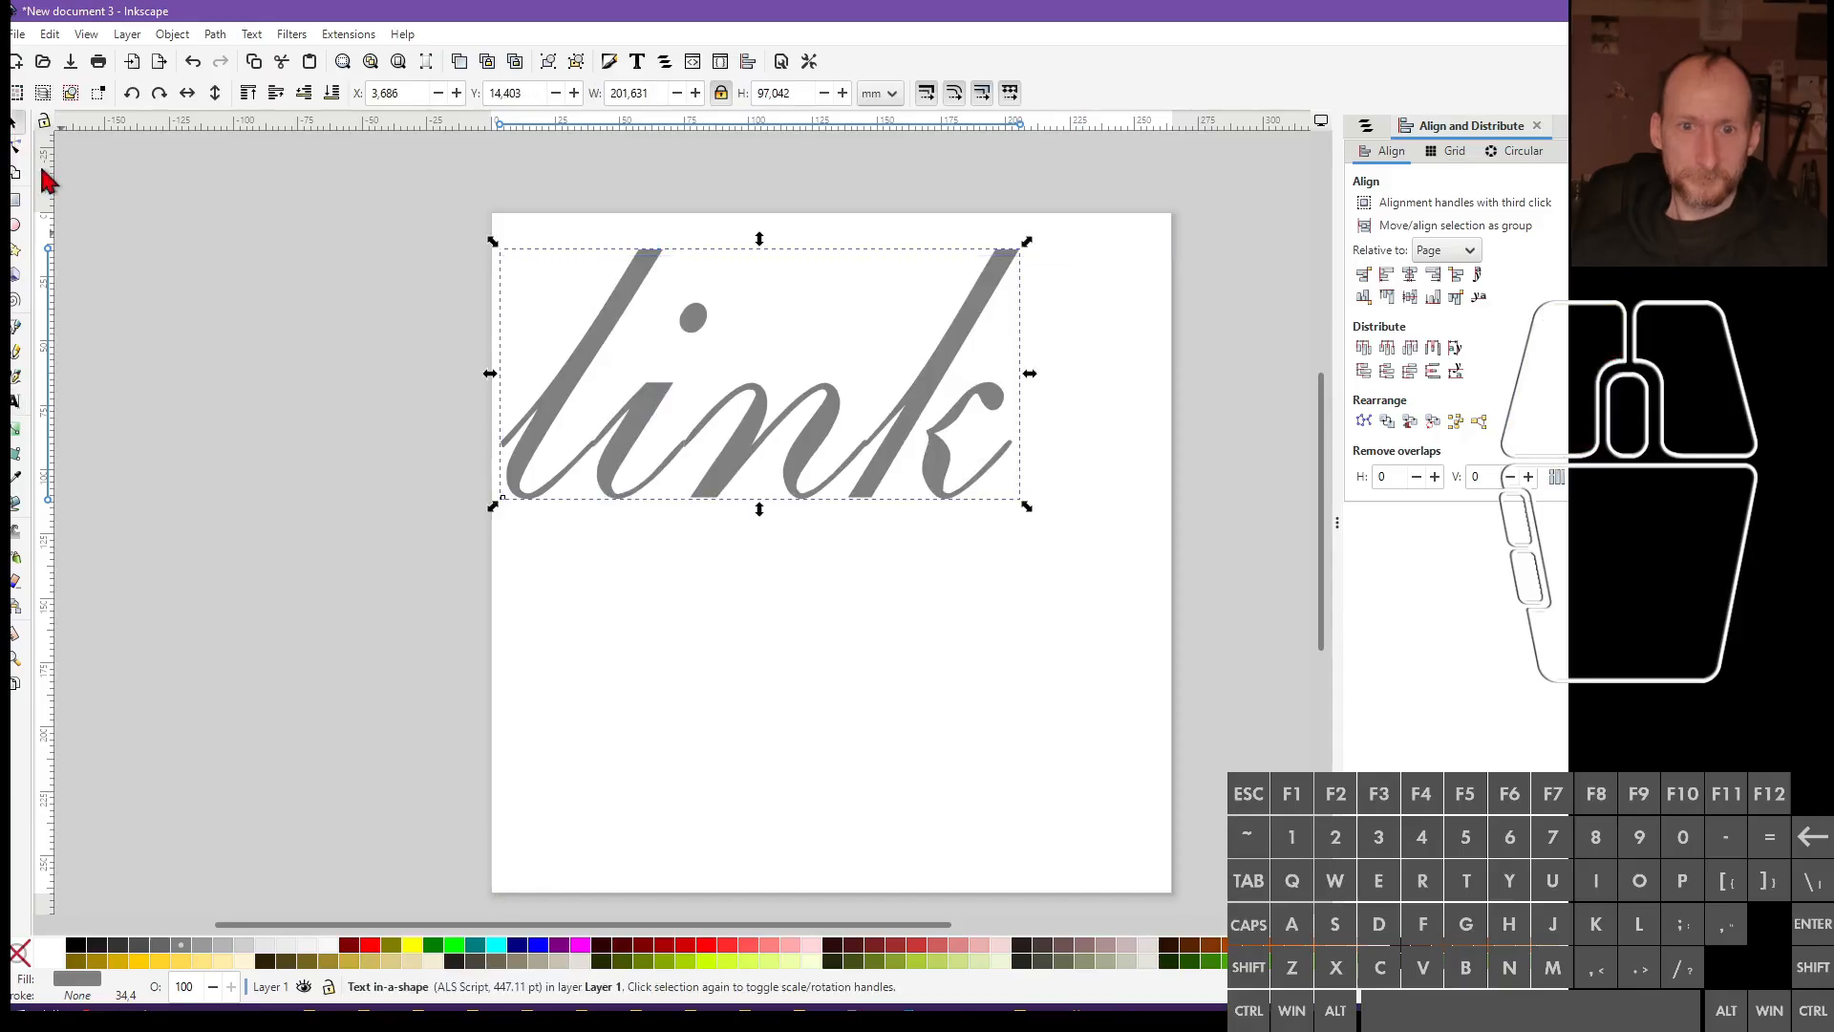
Inspect the joins between the script letters and fill the "link" text with blue
{"action": "scroll", "coordinate": [709, 476], "scroll_direction": "up", "scroll_amount": 5, "text": "ctrl"}
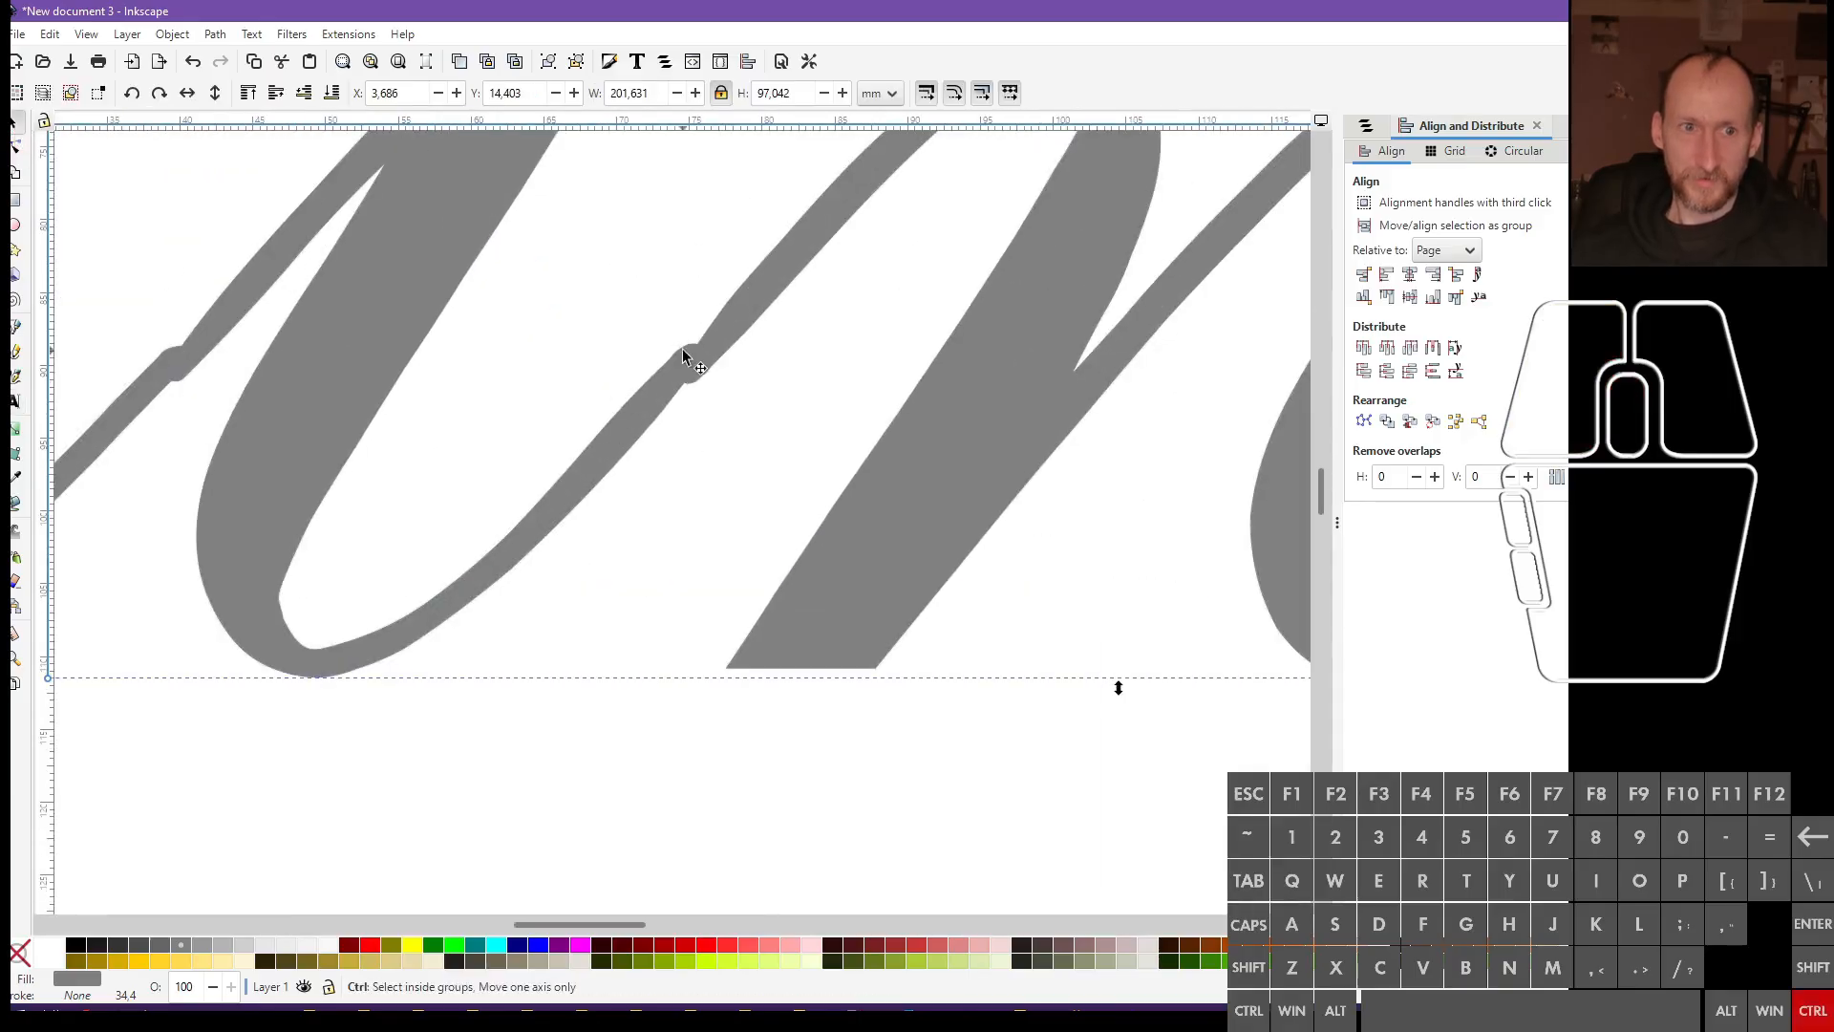
{"action": "scroll", "coordinate": [1110, 324], "scroll_direction": "down", "scroll_amount": 5, "text": "ctrl"}
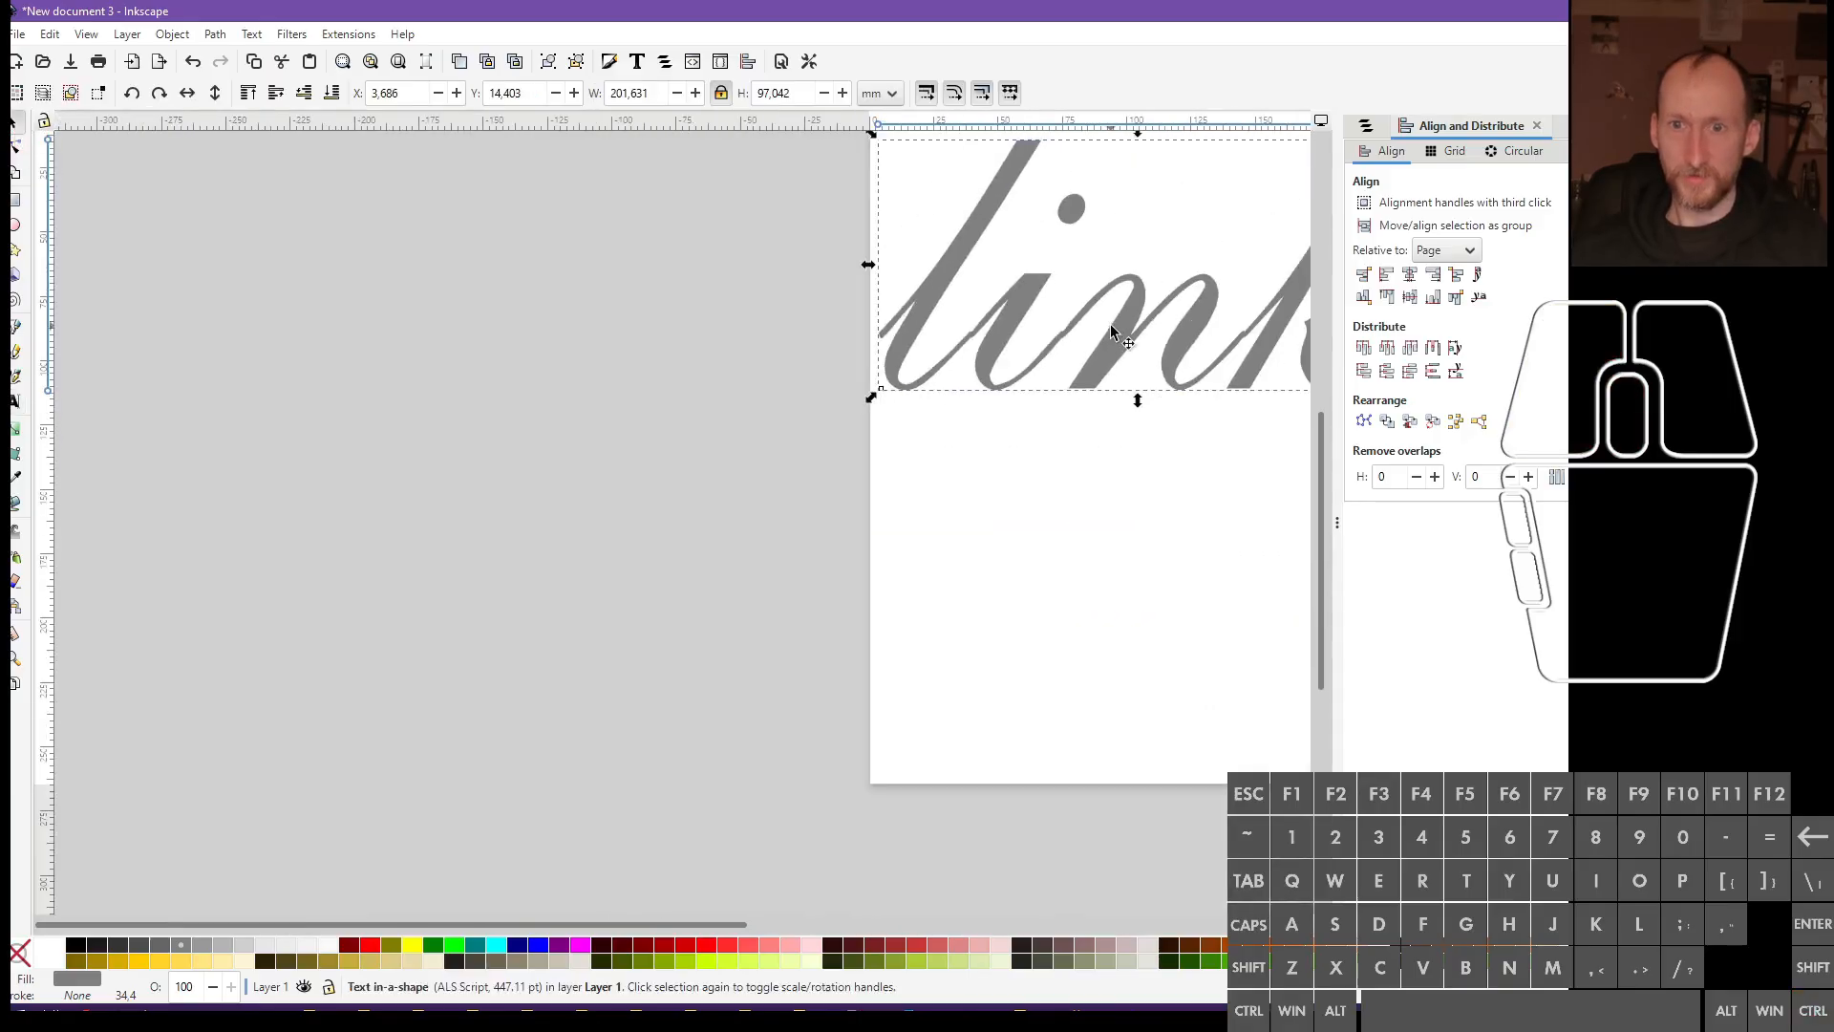
{"action": "scroll", "coordinate": [1110, 324], "scroll_direction": "right", "scroll_amount": 3, "text": "shift"}
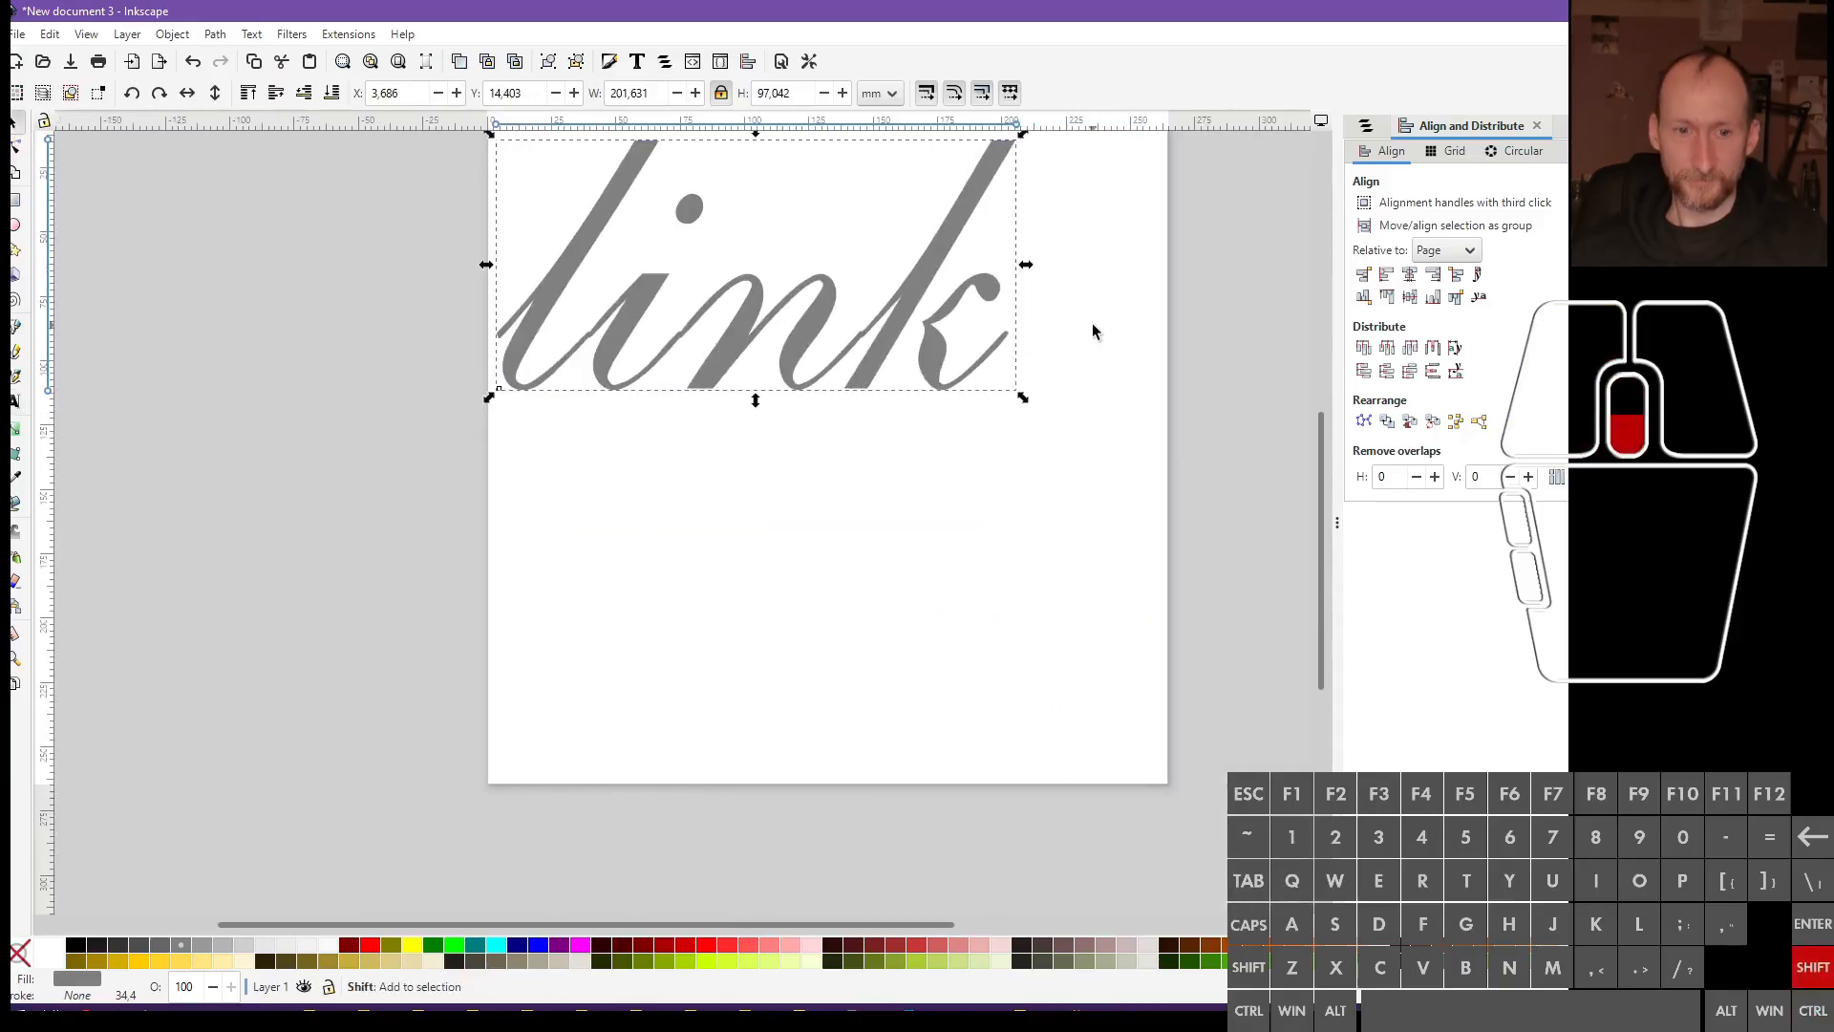
{"action": "left_click", "coordinate": [539, 944]}
Convert the blue "link" text to paths with Stroke to Path and display its nodes for editing
{"action": "scroll", "coordinate": [748, 354], "scroll_direction": "up", "scroll_amount": 4, "text": "ctrl"}
{"action": "scroll", "coordinate": [748, 353], "scroll_direction": "down", "scroll_amount": 2, "text": "ctrl"}
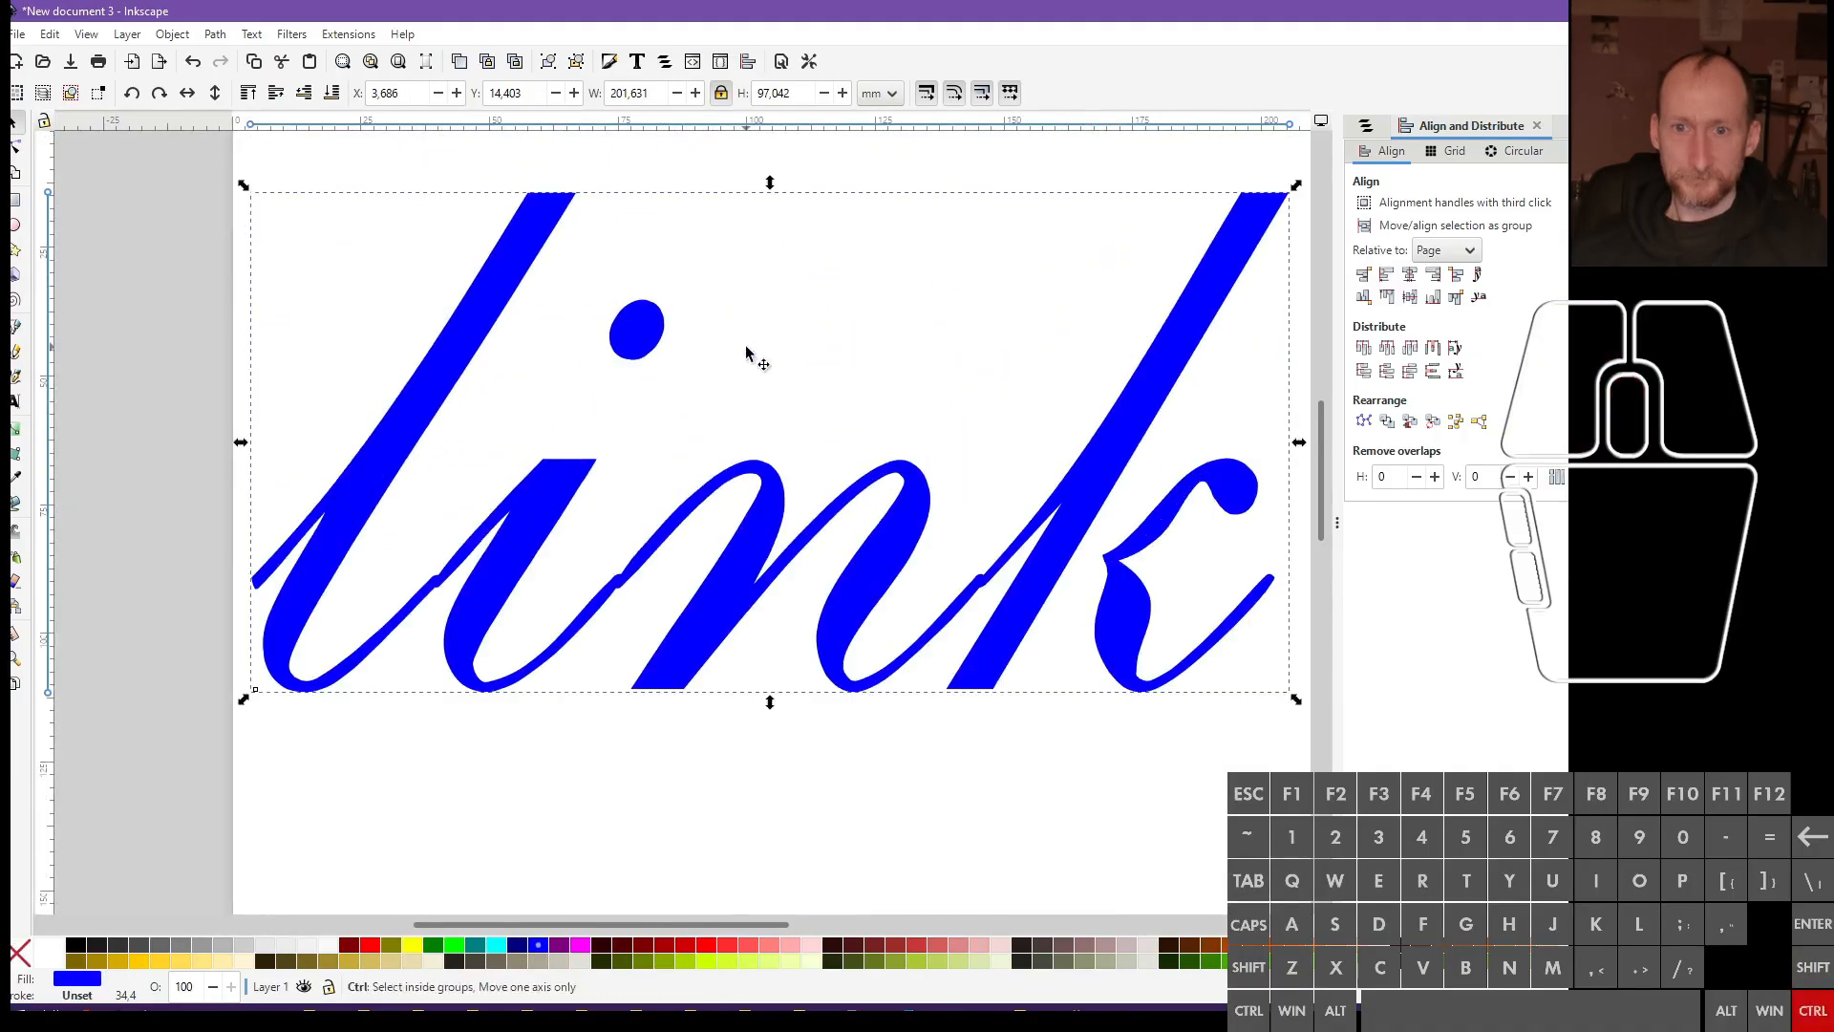
{"action": "scroll", "coordinate": [731, 401], "scroll_direction": "down", "scroll_amount": 2, "text": "ctrl"}
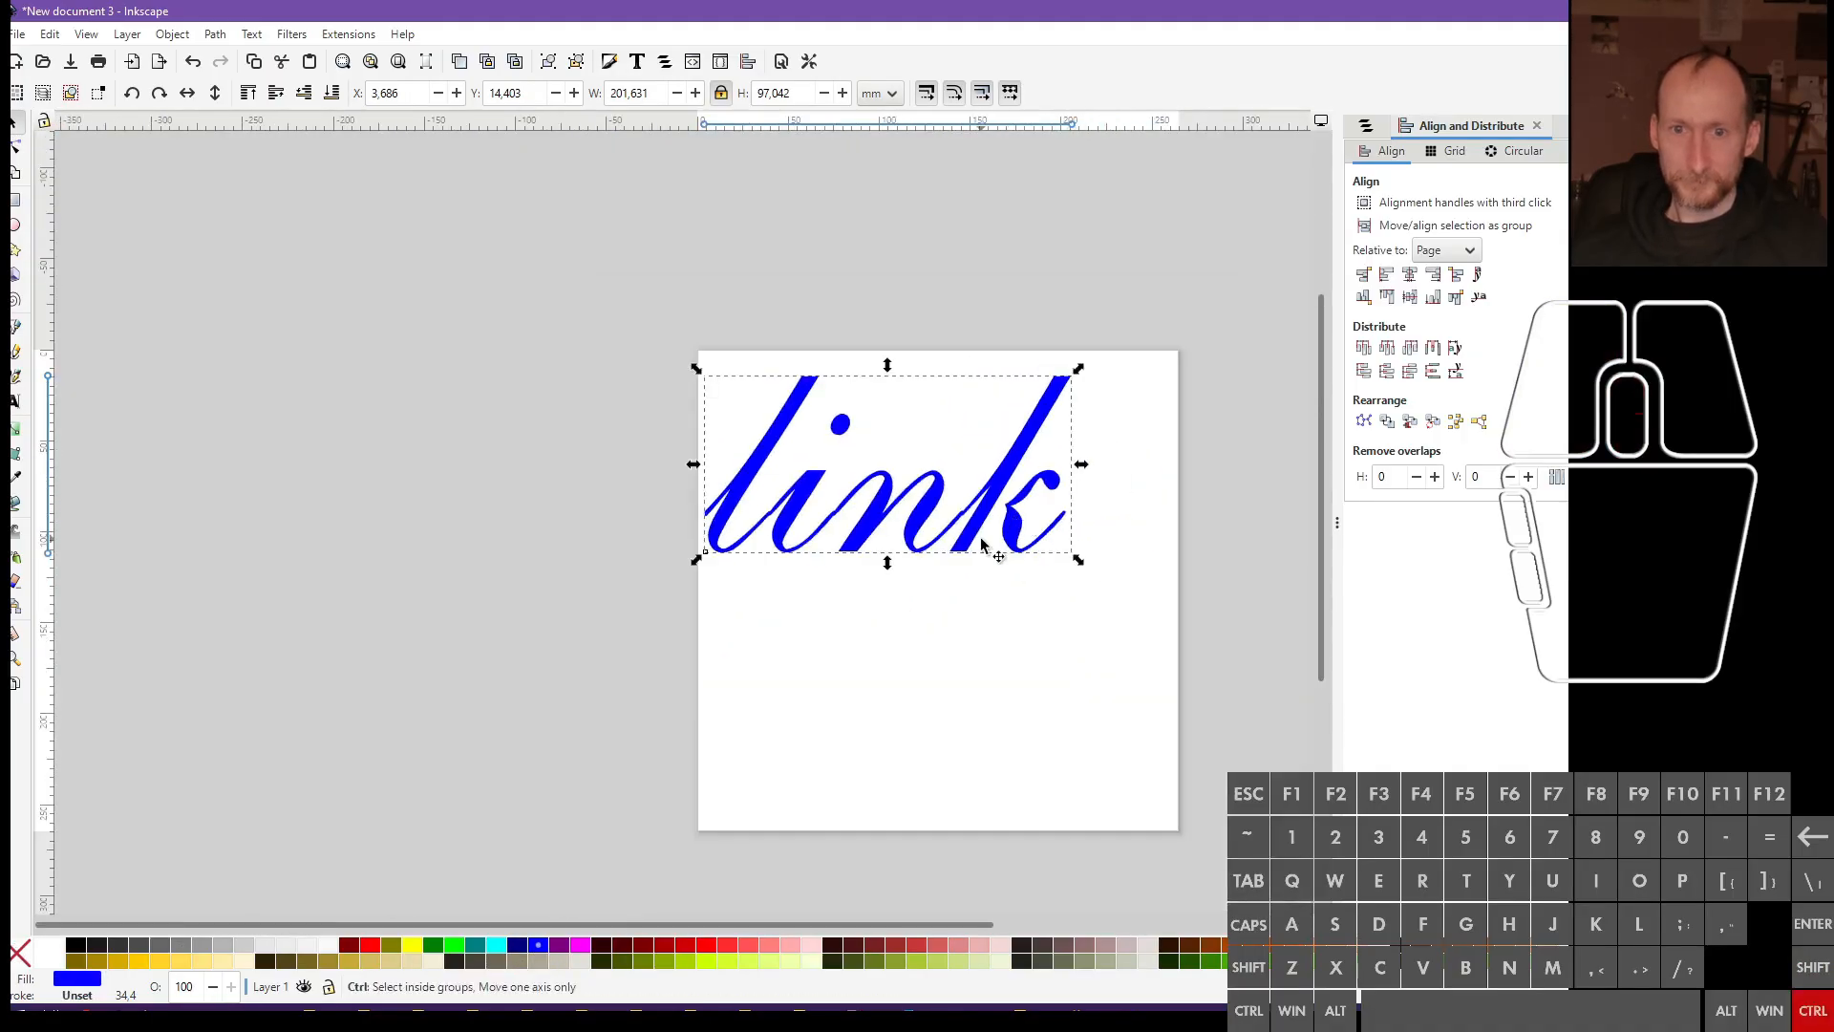
{"action": "scroll", "coordinate": [893, 495], "scroll_direction": "up", "scroll_amount": 3, "text": "ctrl"}
{"action": "scroll", "coordinate": [600, 482], "scroll_direction": "up", "scroll_amount": 2}
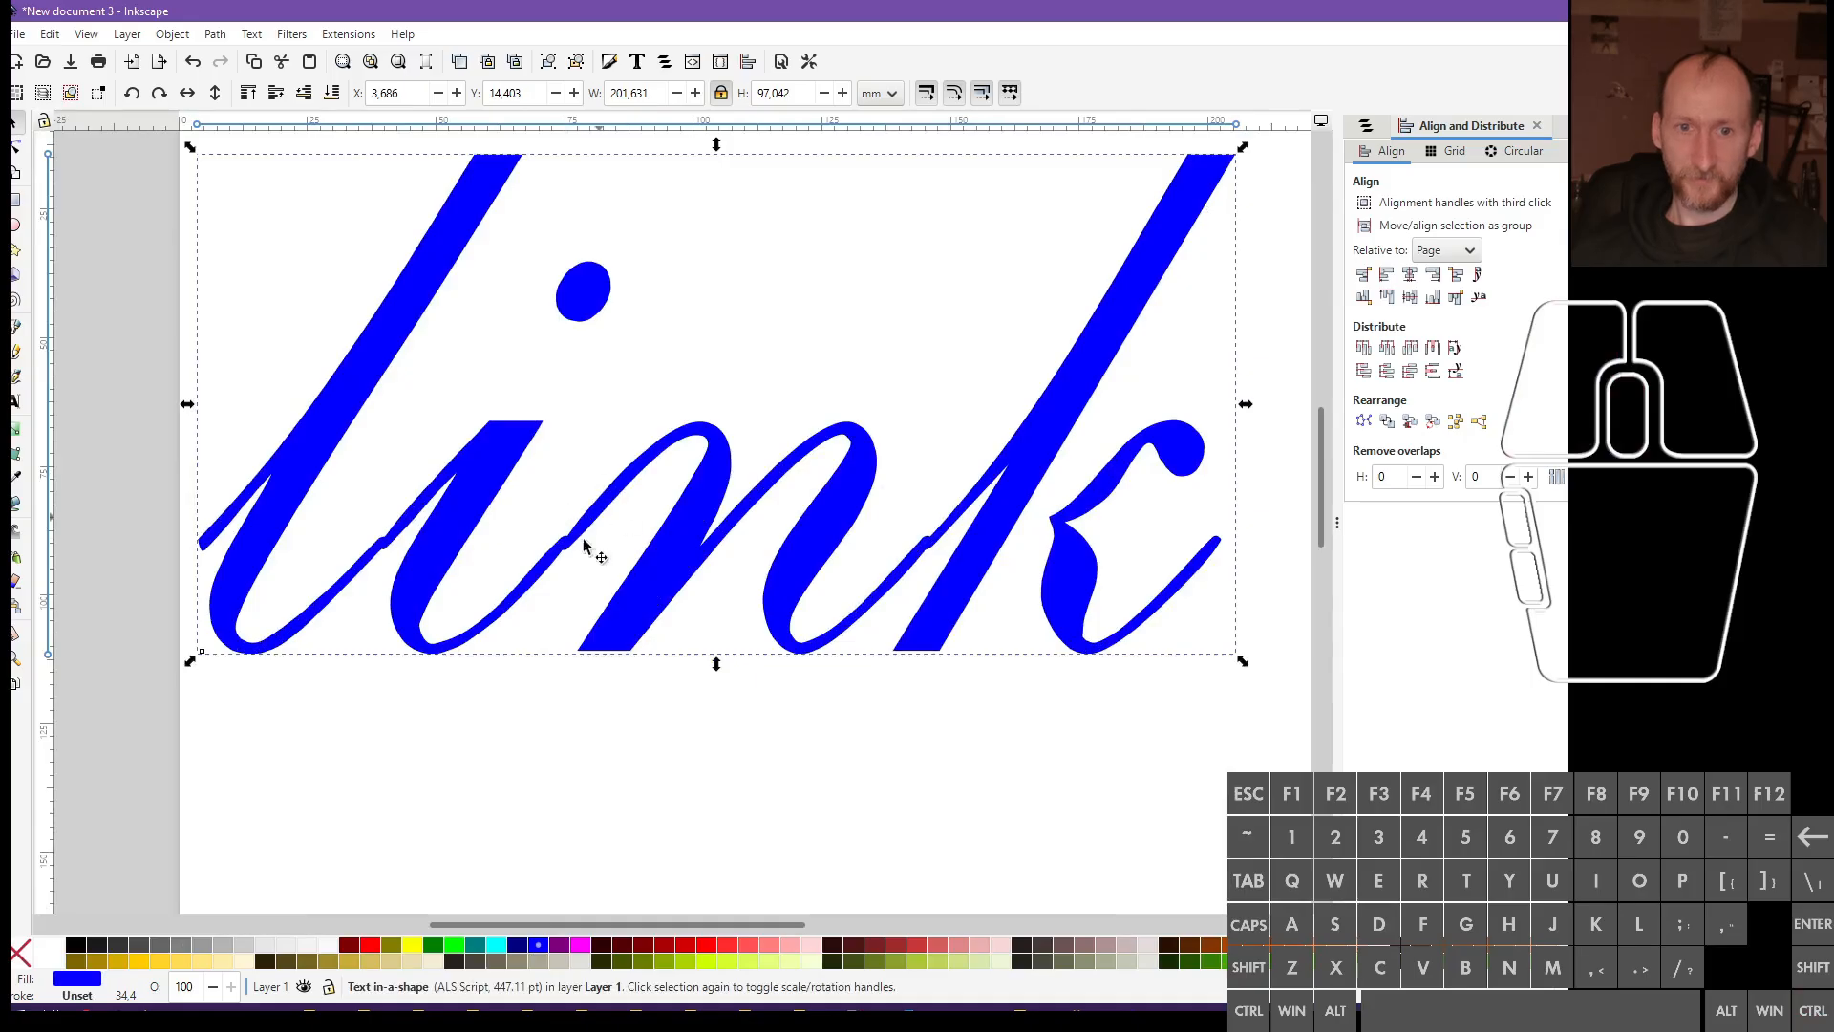
{"action": "left_click", "coordinate": [218, 35]}
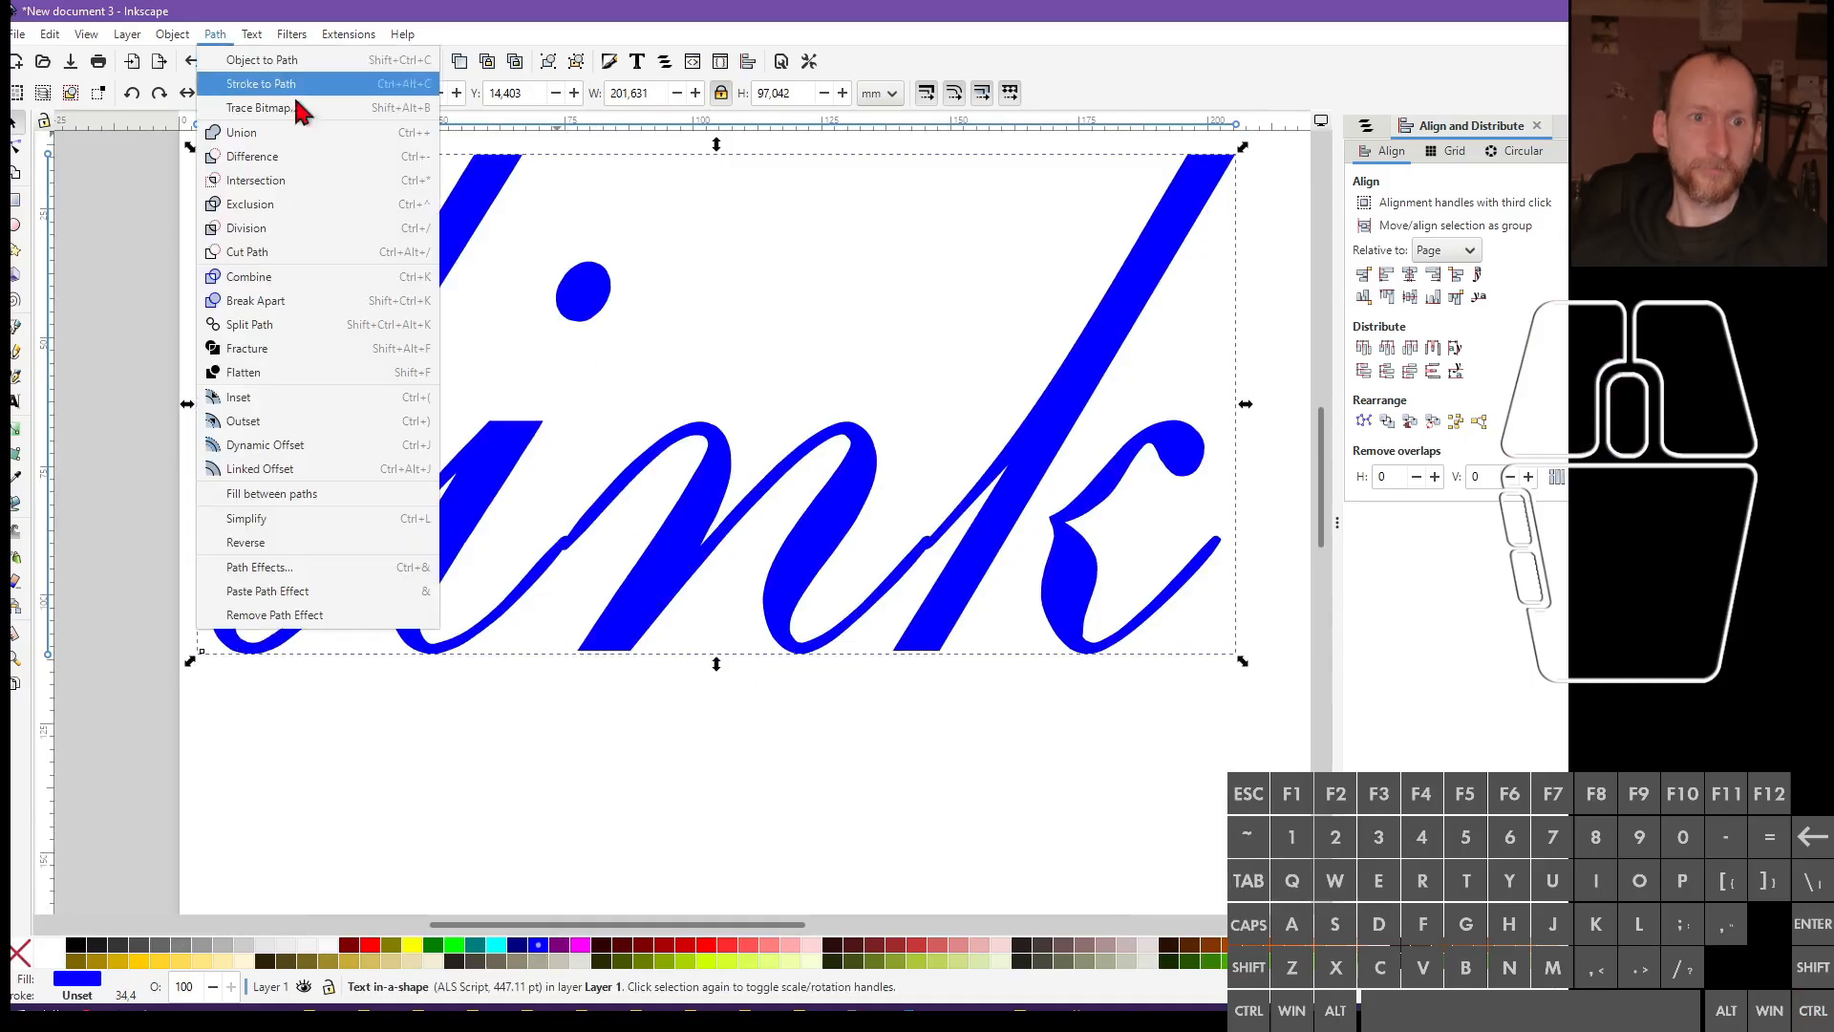
{"action": "left_click", "coordinate": [329, 84]}
{"action": "left_click", "coordinate": [15, 148]}
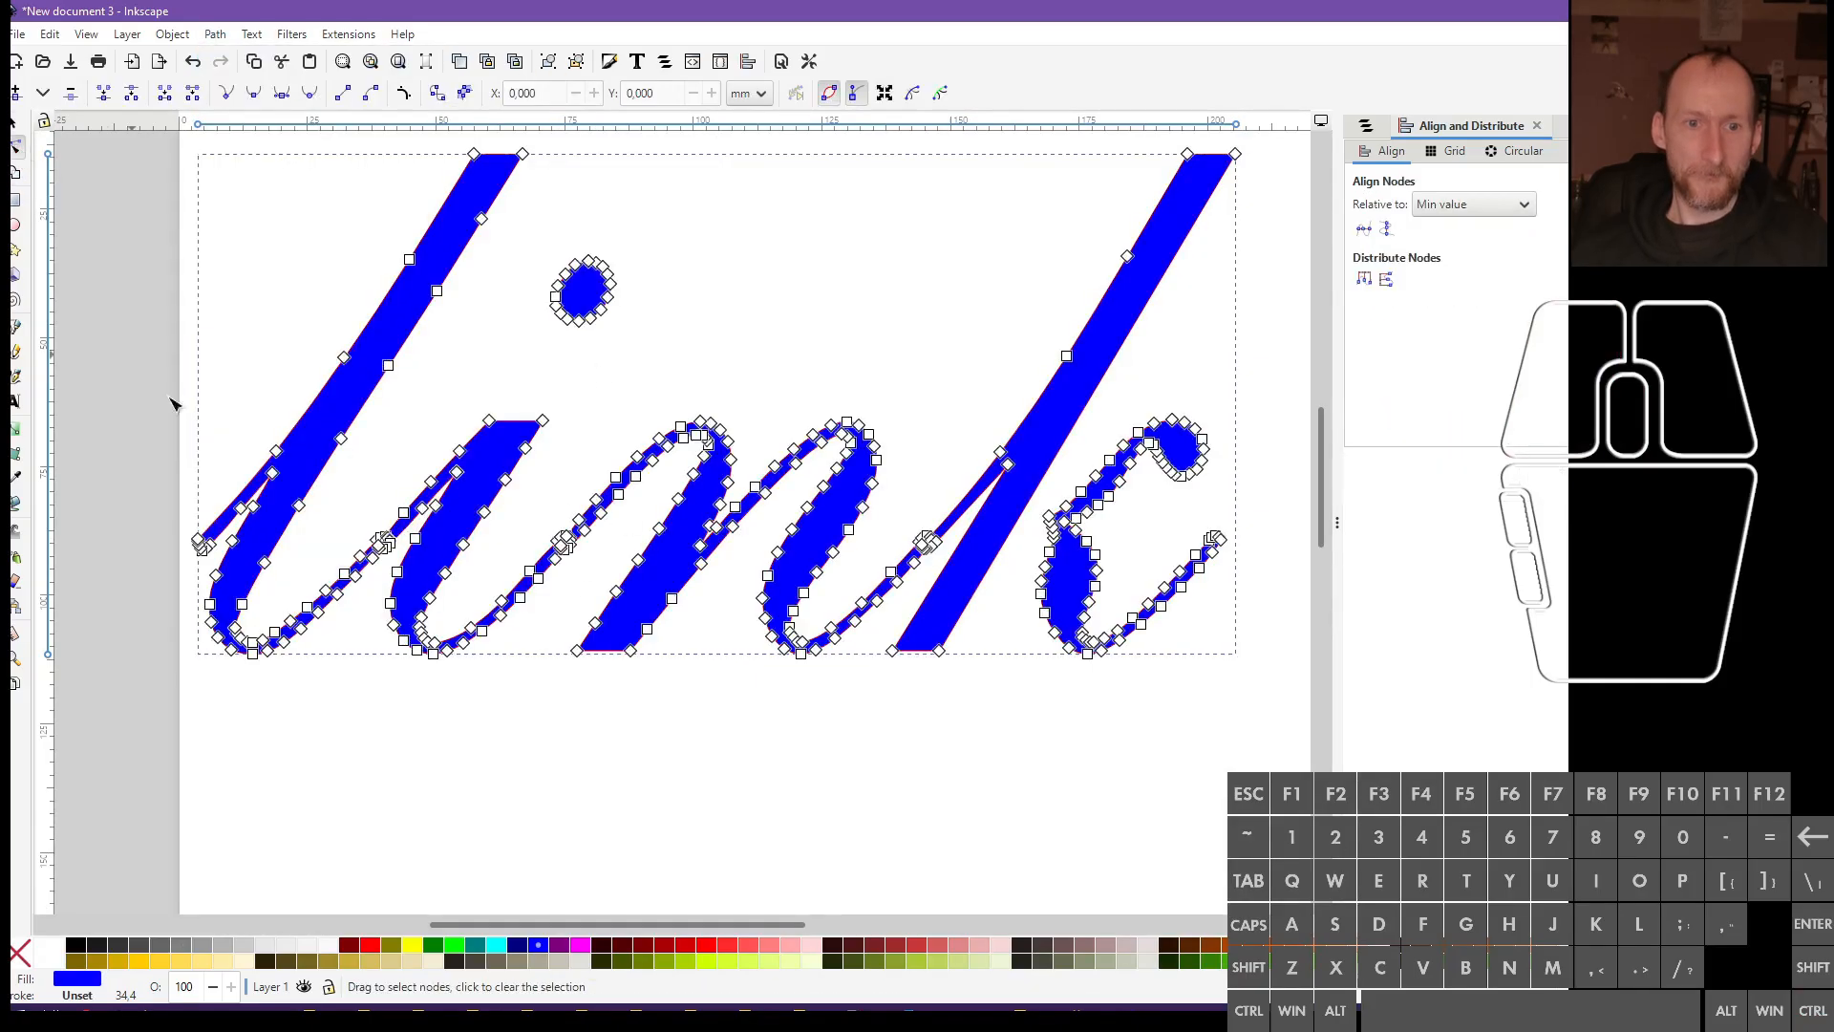
Delete the cluster of overlapping nodes where the thin stroke of the "l" meets the "i"
{"action": "scroll", "coordinate": [372, 516], "scroll_direction": "up", "scroll_amount": 7}
{"action": "left_click_drag", "start_coordinate": [413, 461], "coordinate": [672, 684]}
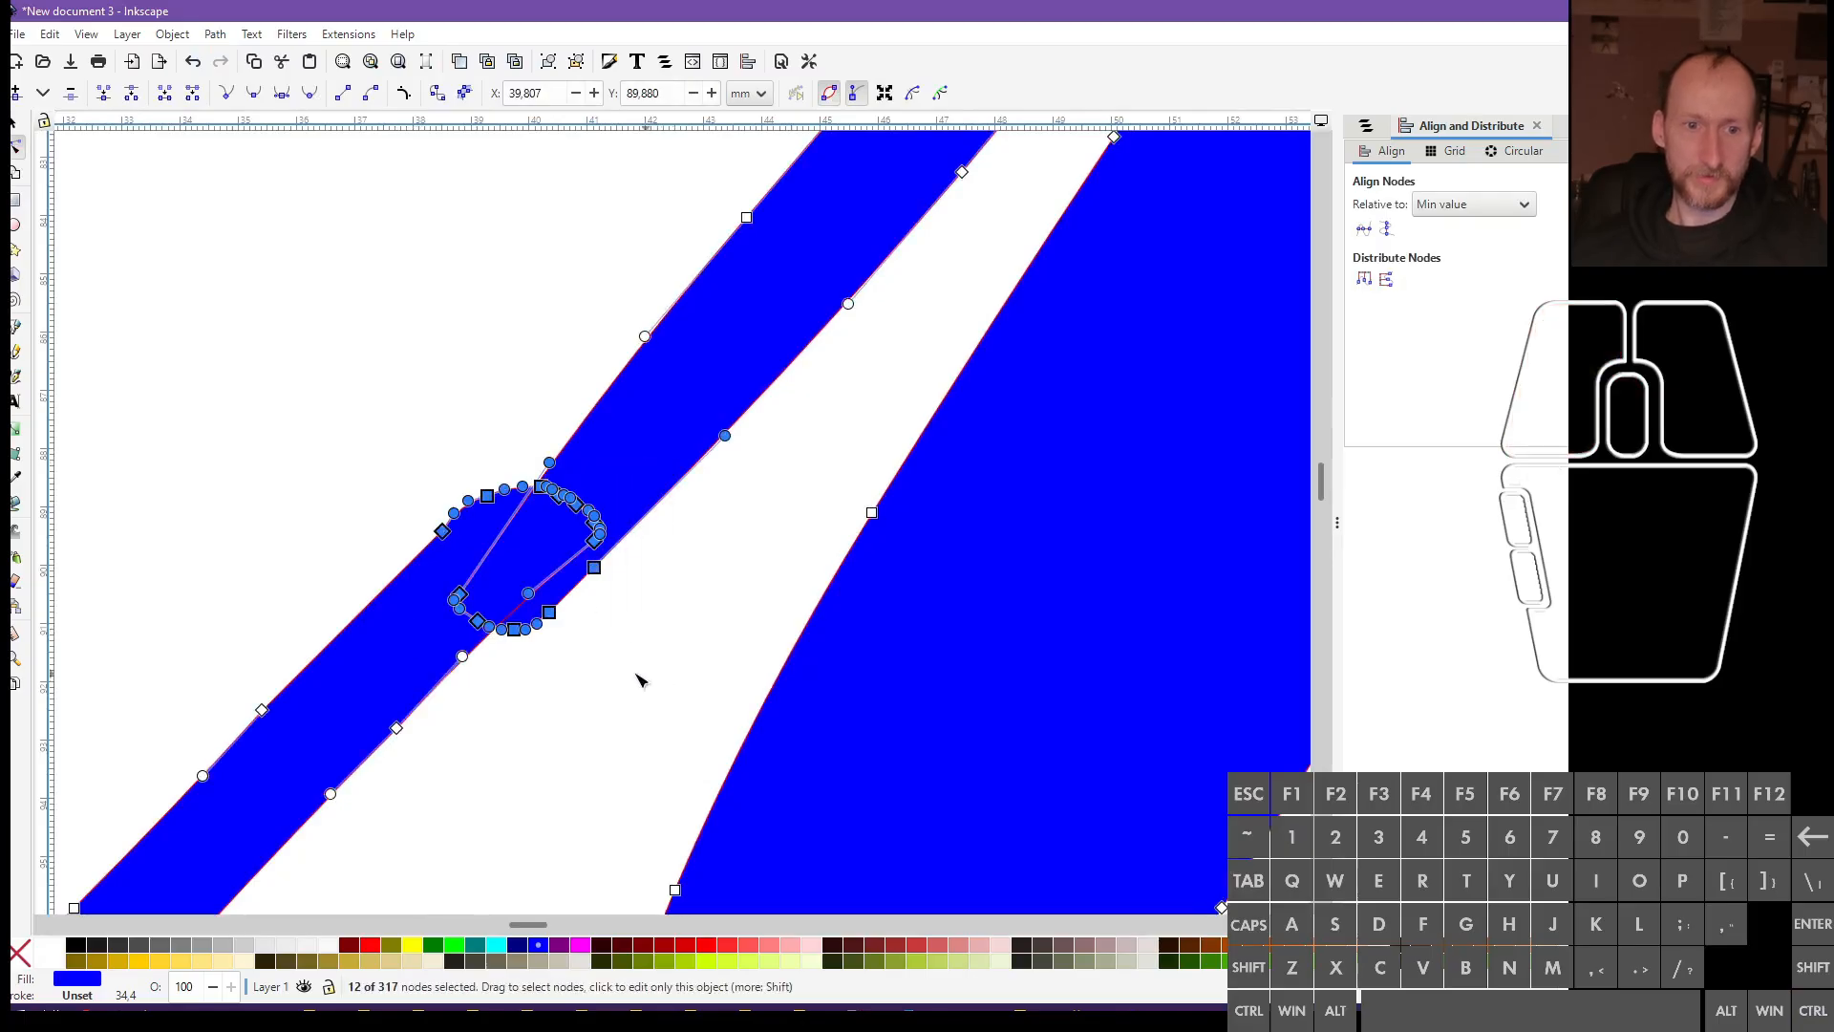
{"action": "key", "text": "Delete"}
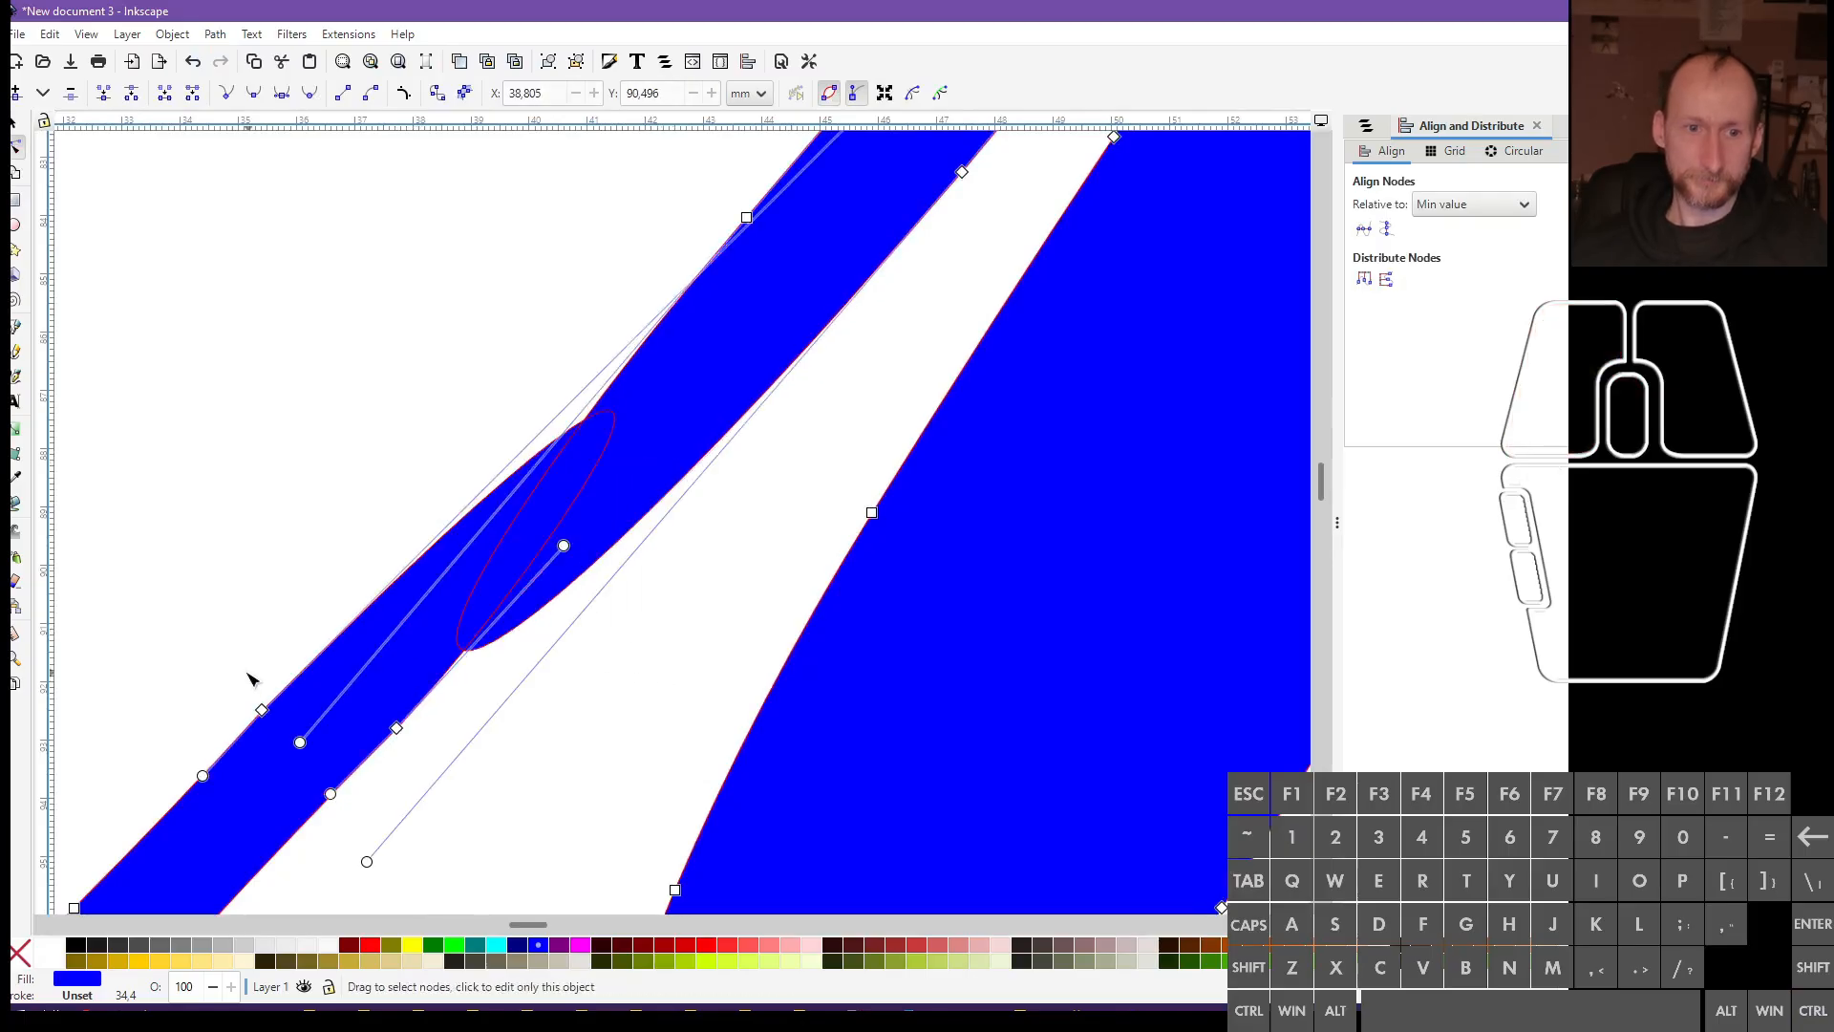
Delete the curved segments joining the end nodes of the "l" stroke and of the "i" stroke at their connection
{"action": "left_click", "coordinate": [614, 432]}
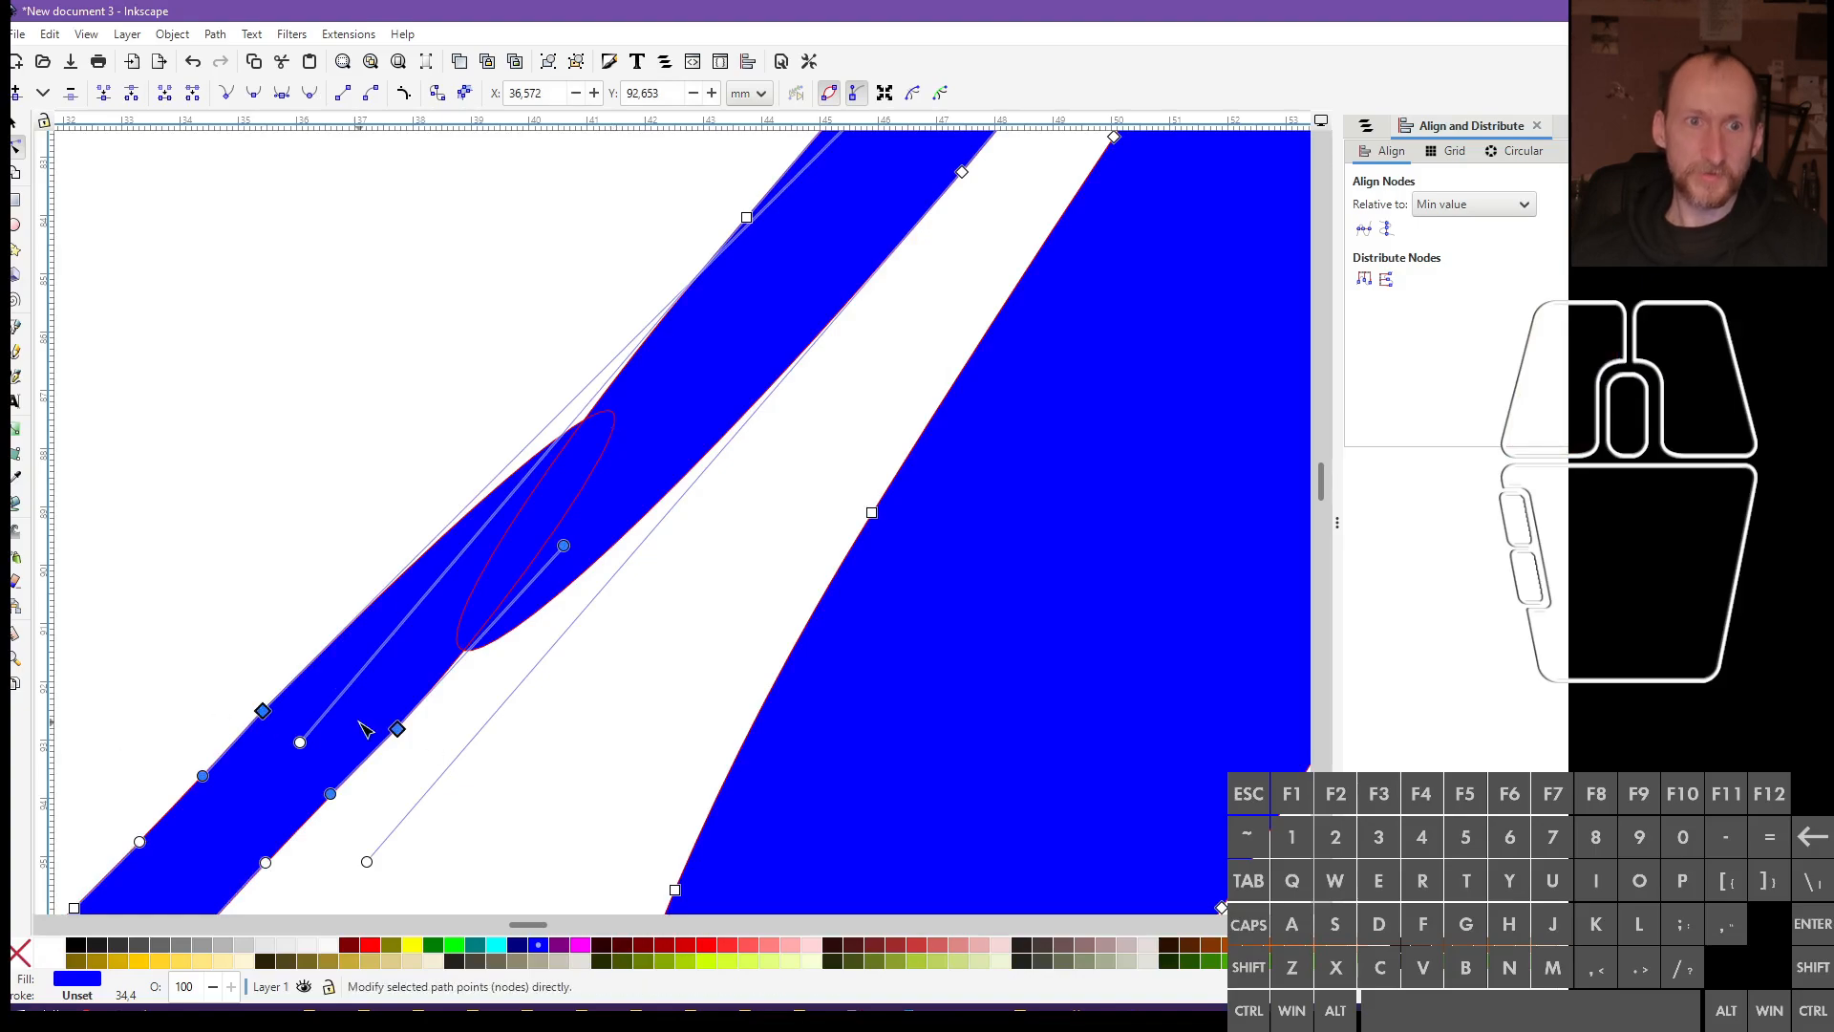
{"action": "left_click", "coordinate": [191, 95]}
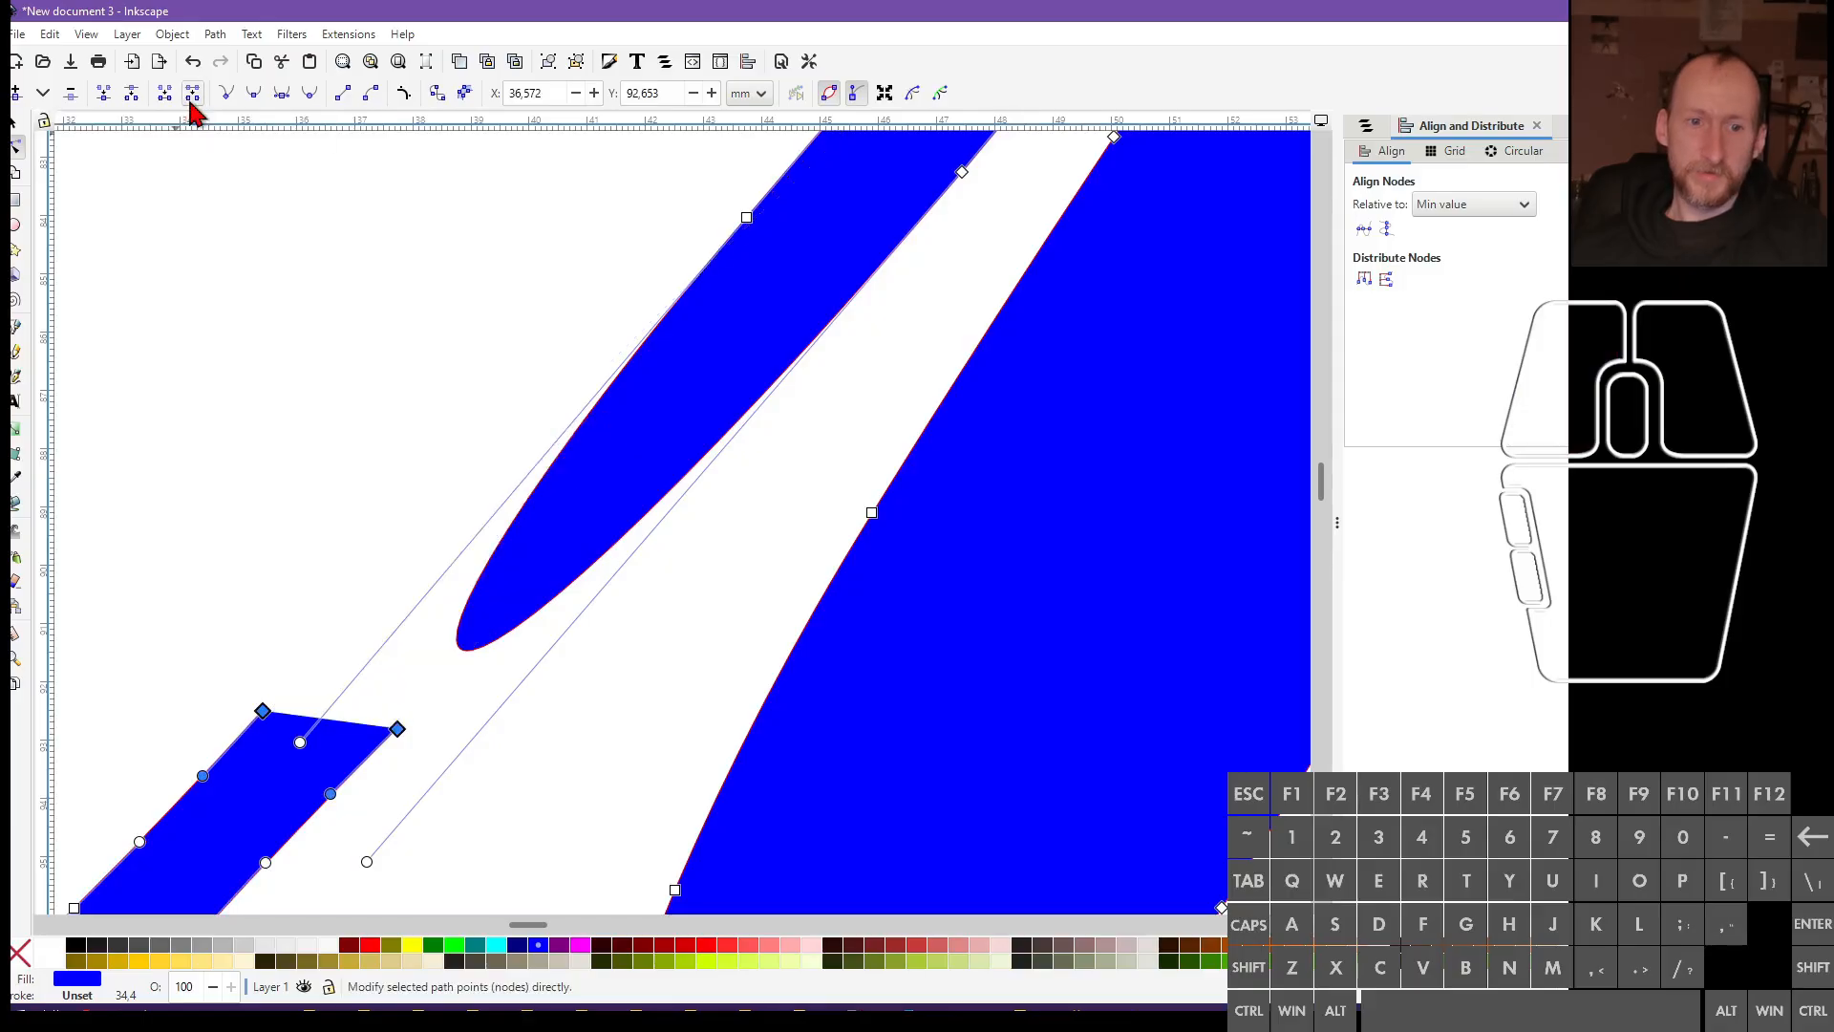
{"action": "left_click", "coordinate": [459, 648]}
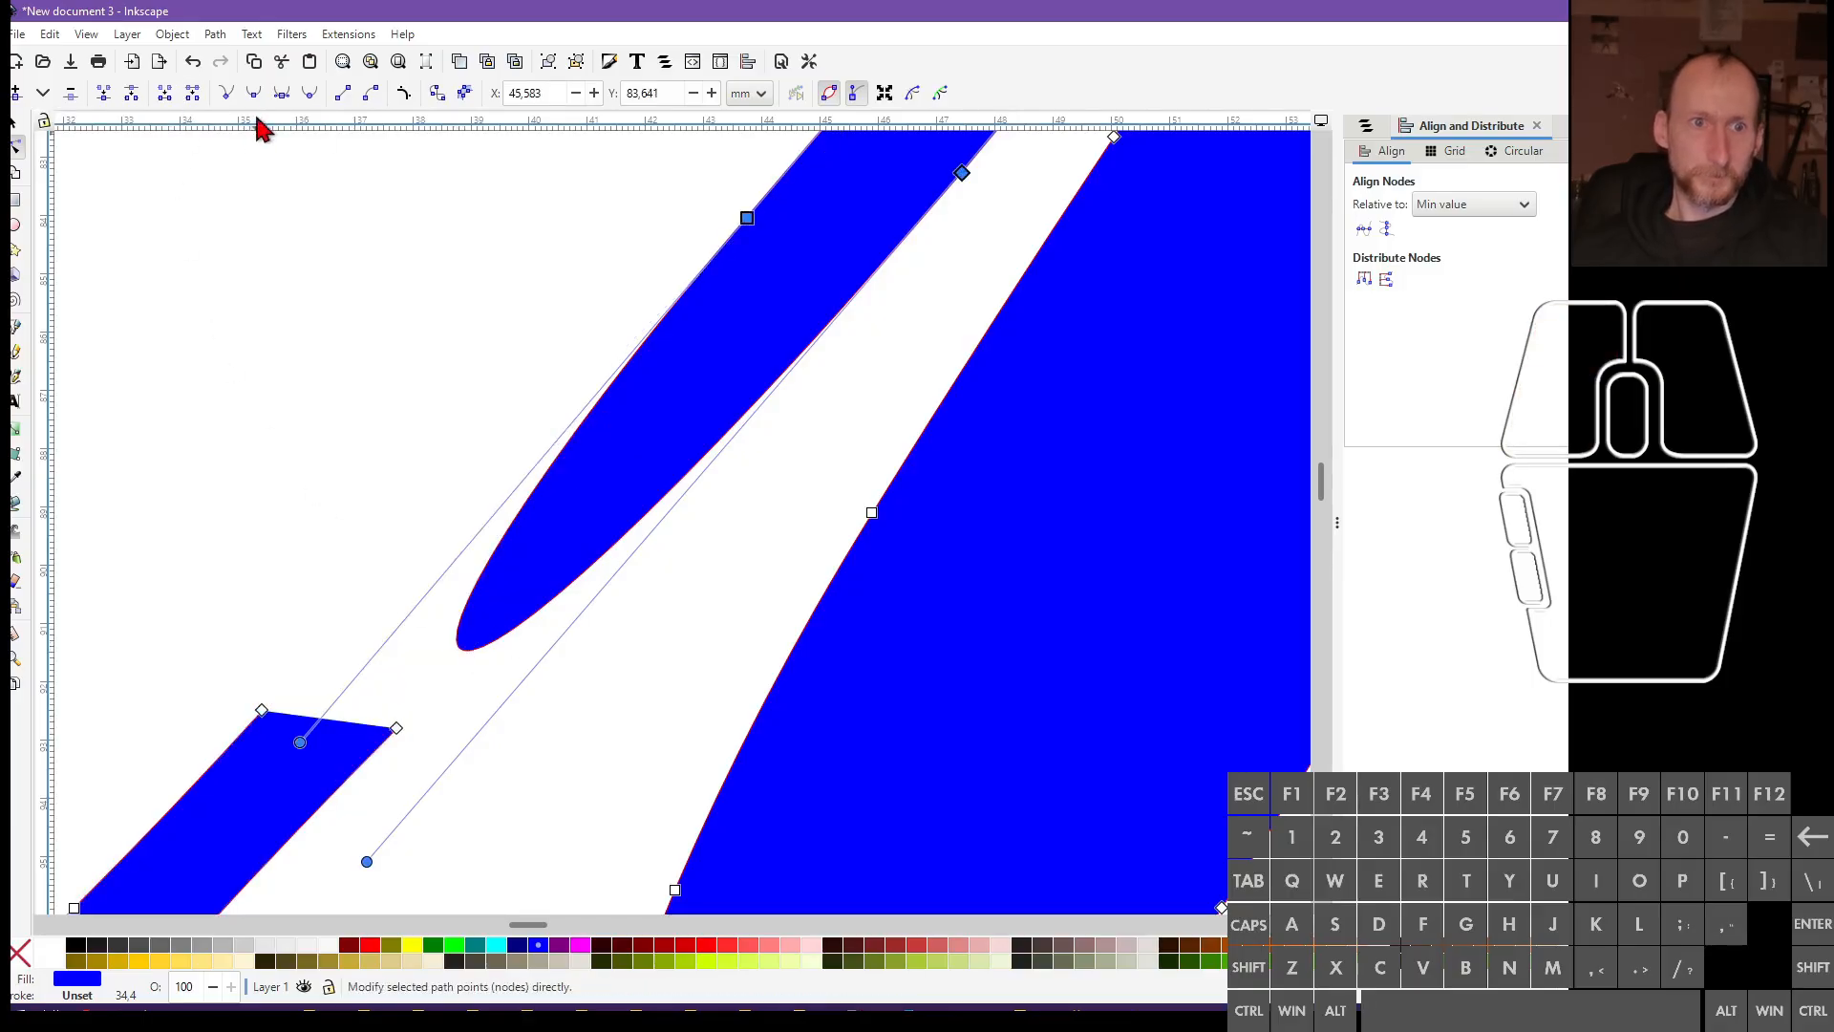
{"action": "left_click", "coordinate": [192, 95]}
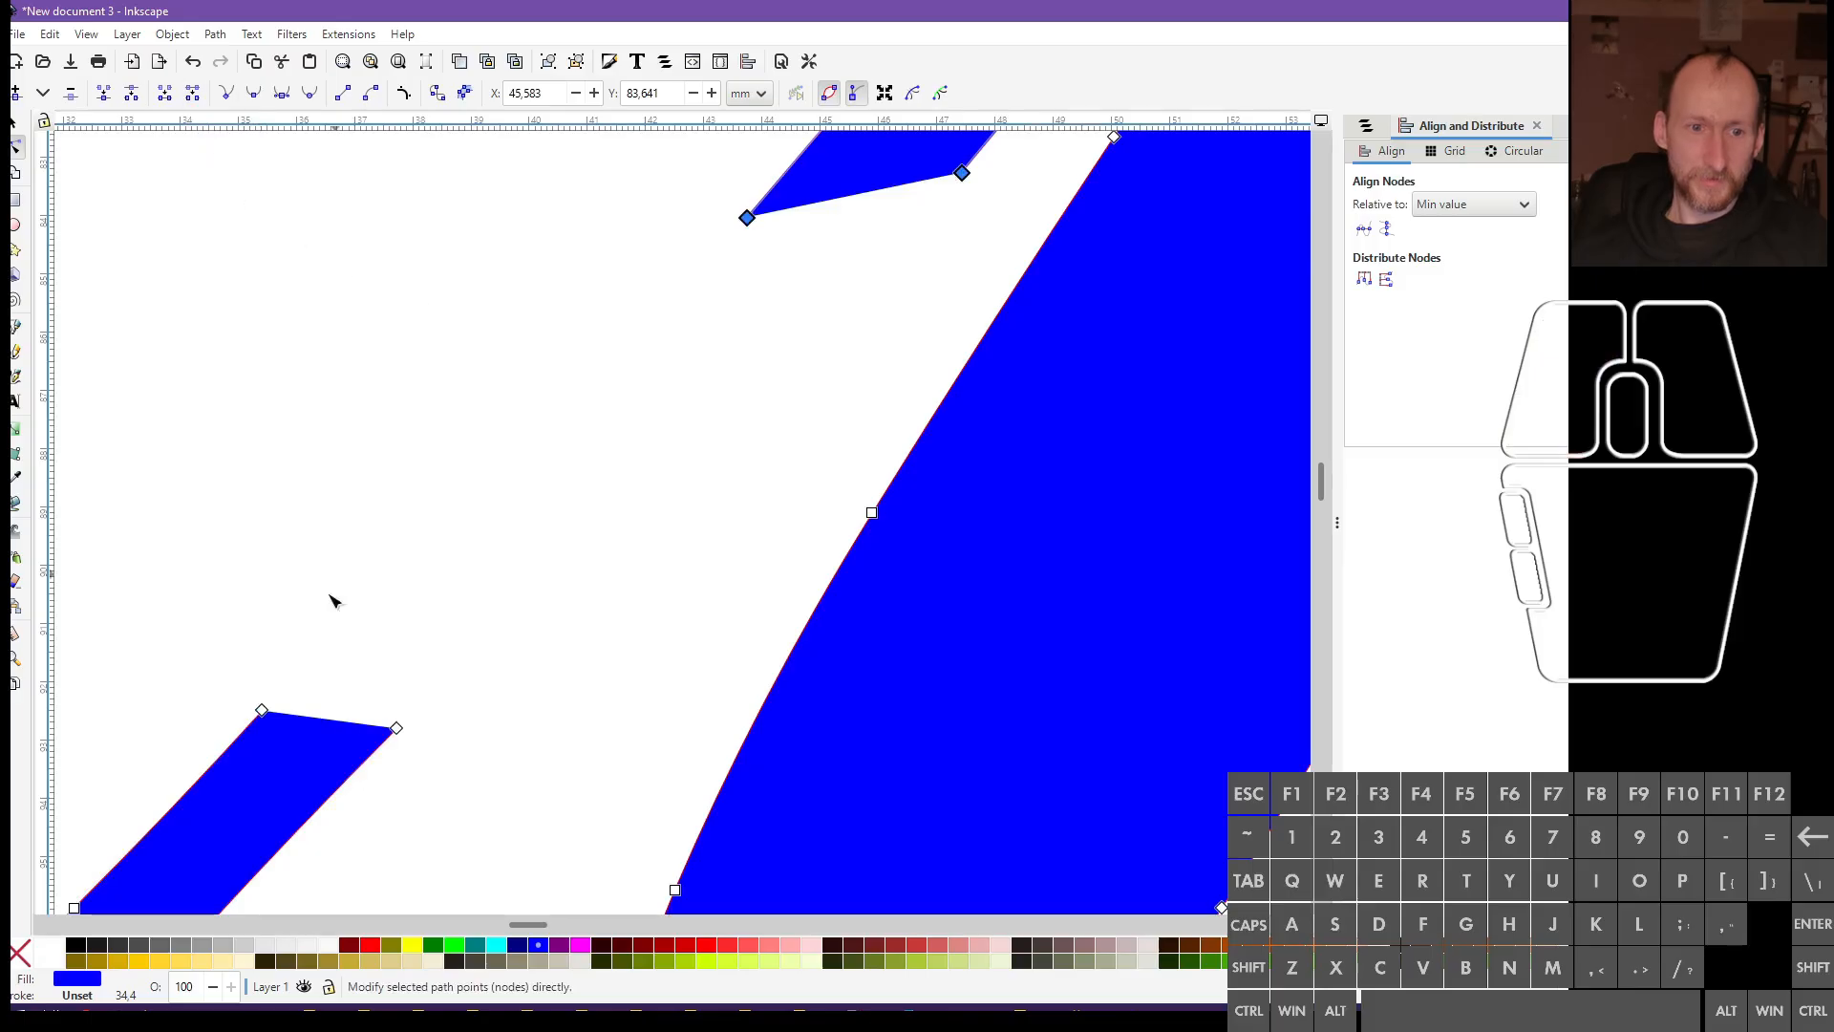
Join the upper-edge end nodes of the "l" and "i" strokes with a new segment
{"action": "left_click", "coordinate": [263, 711]}
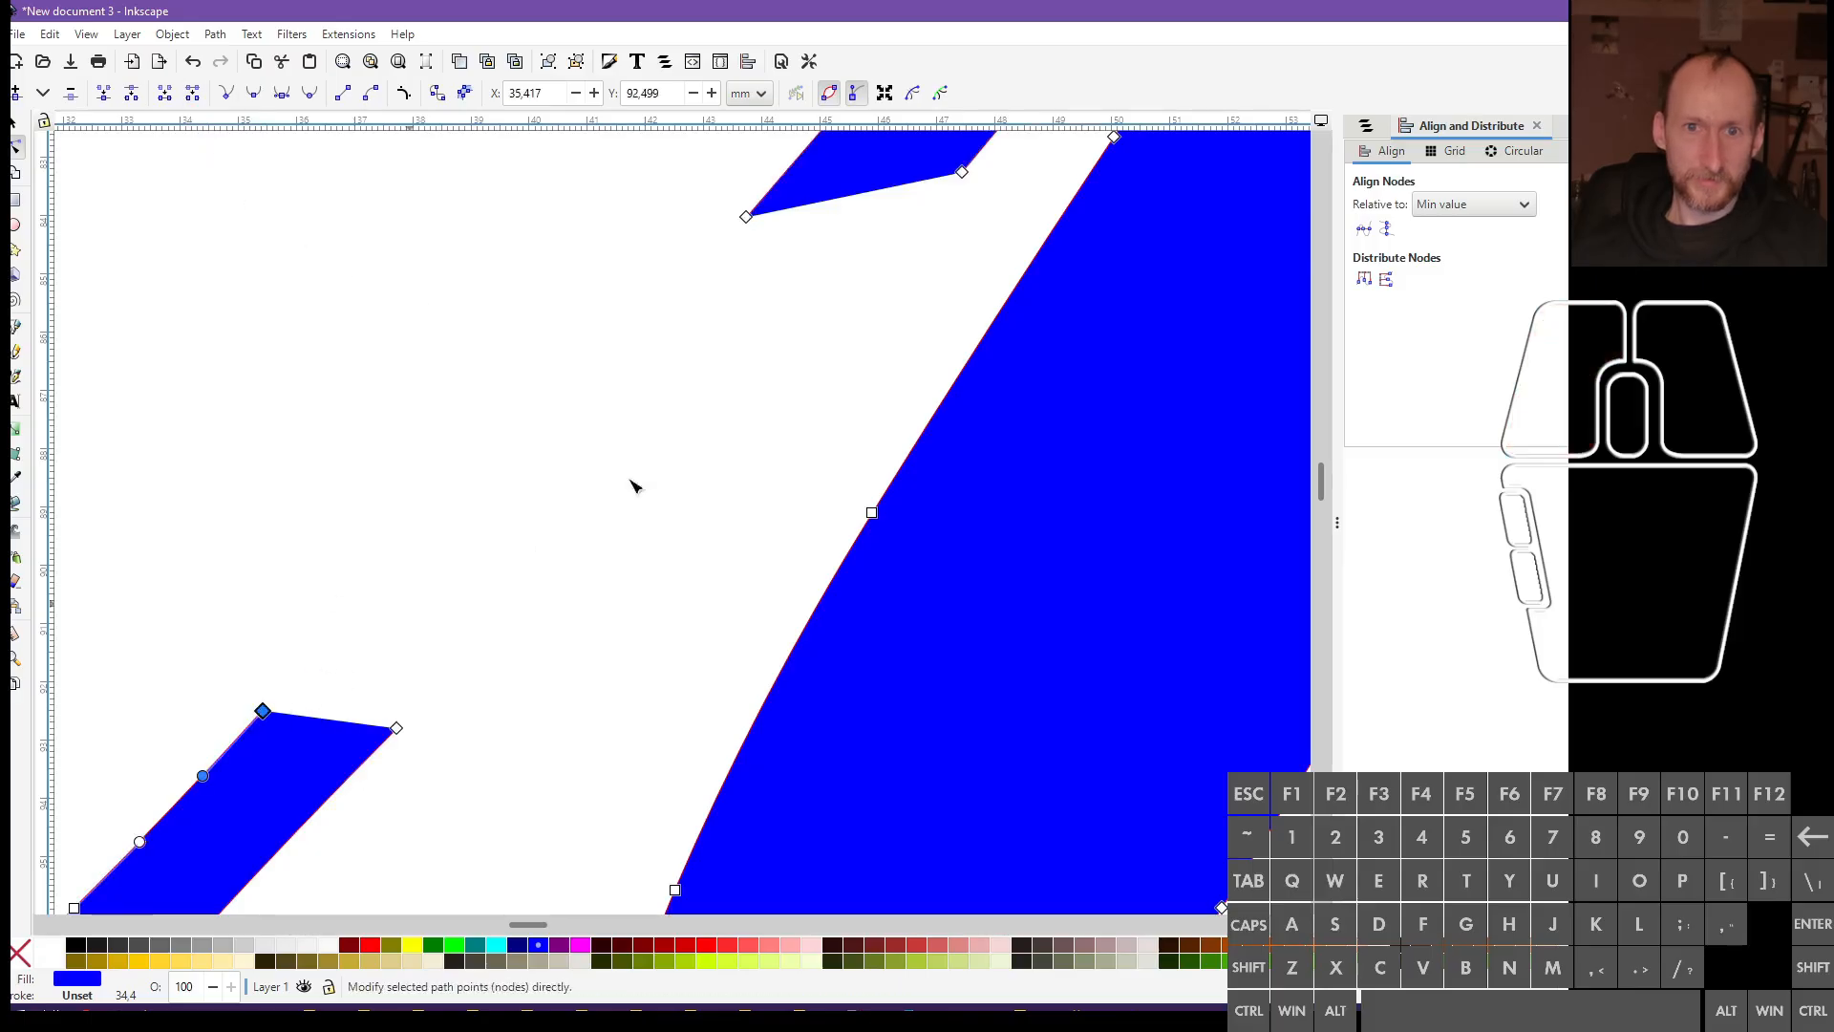
{"action": "left_click", "coordinate": [745, 219], "text": "shift"}
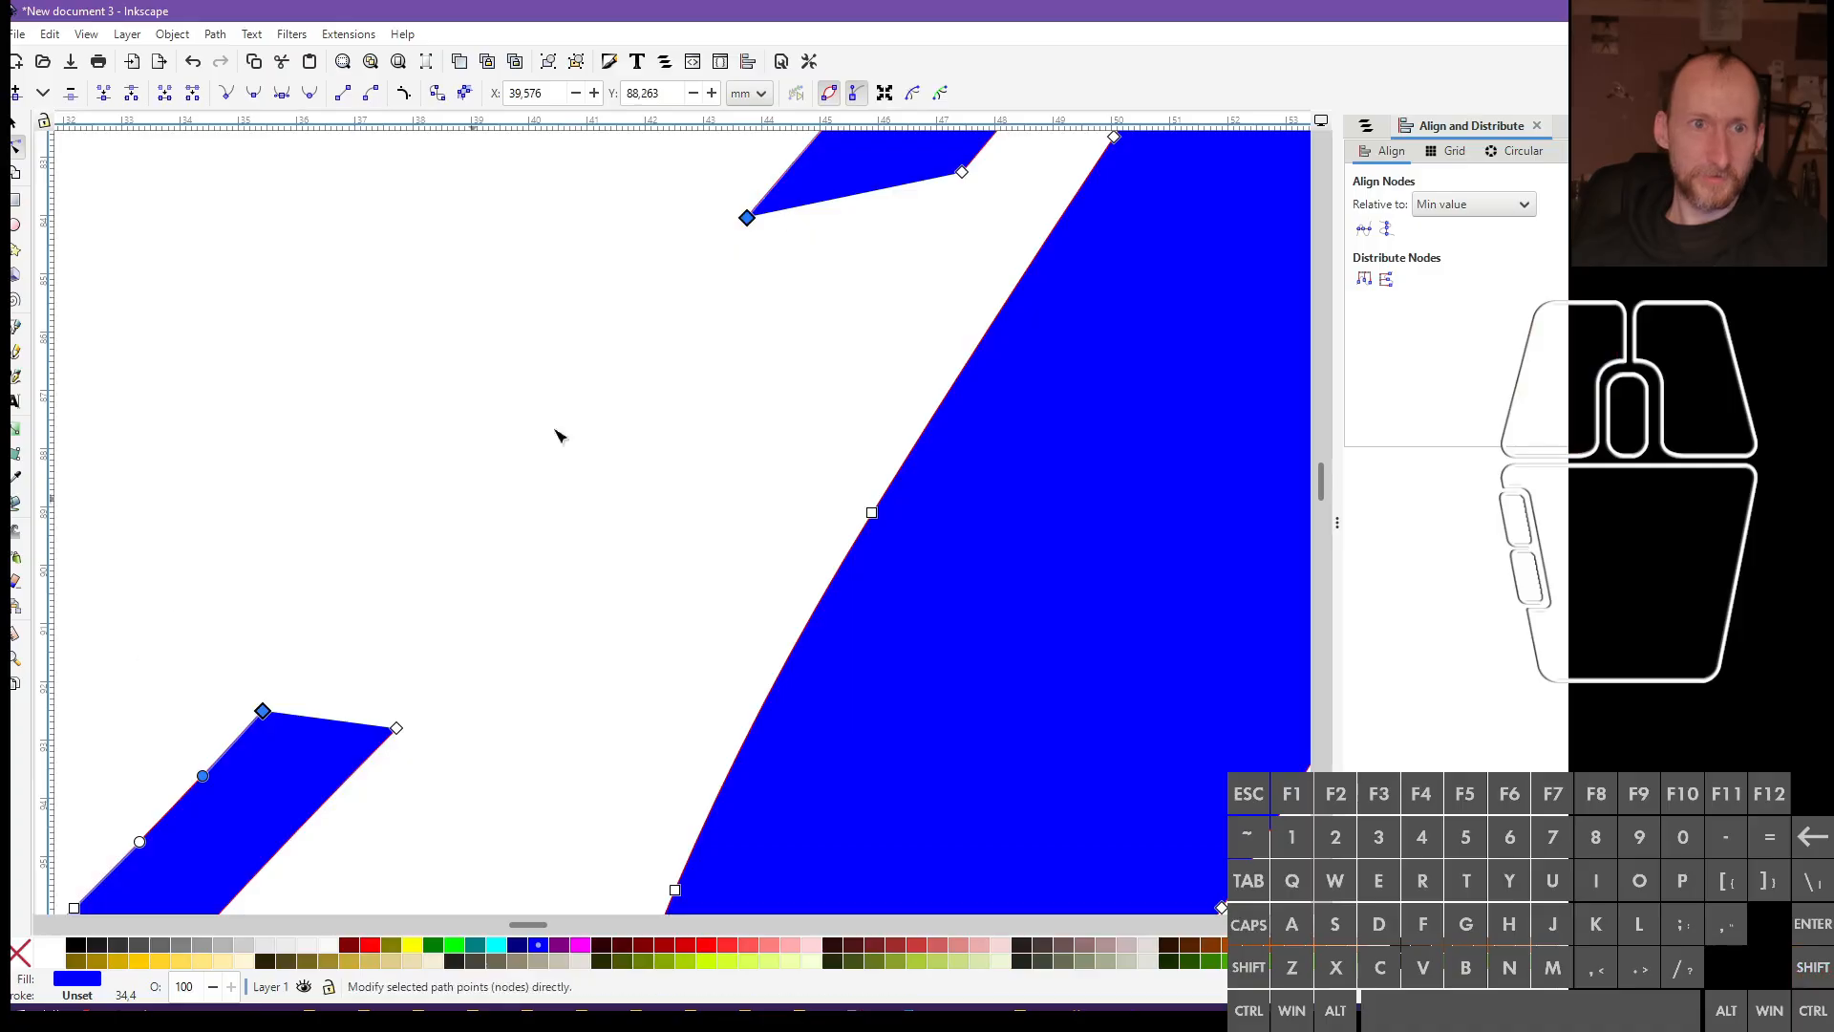
{"action": "left_click", "coordinate": [166, 101]}
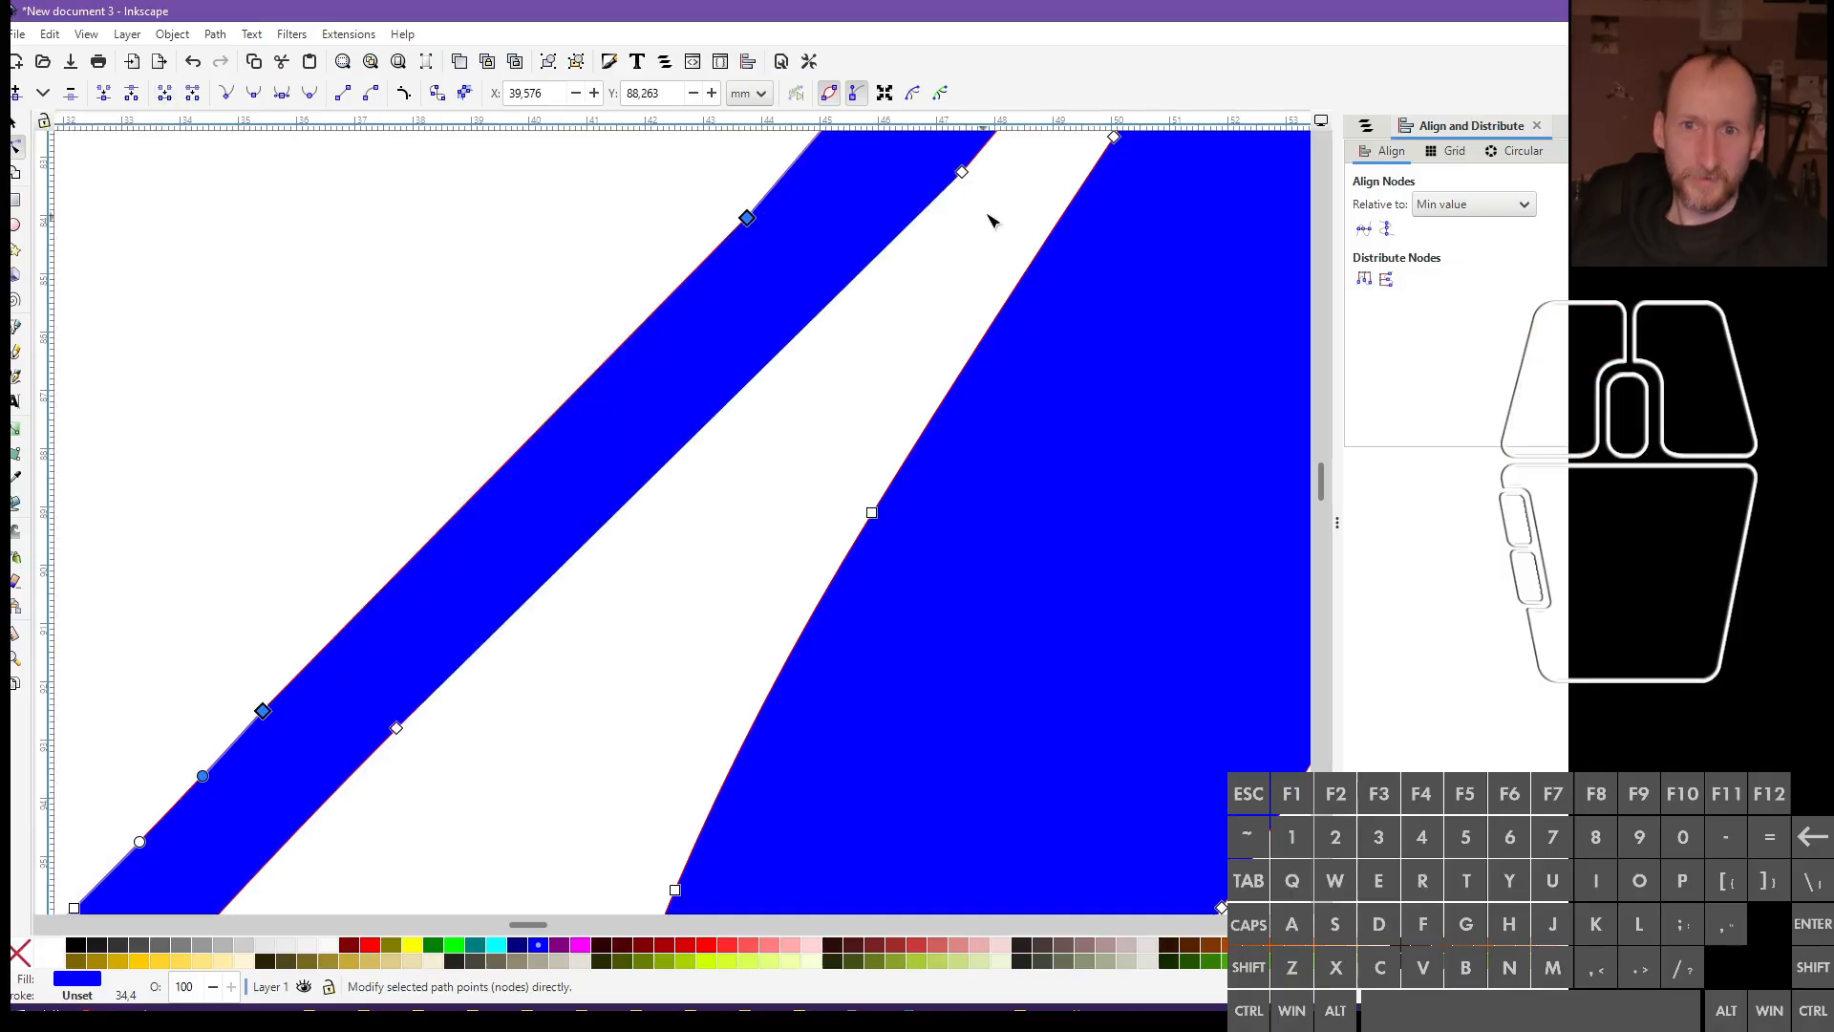
Give the "link" path a black stroke and set the stroke width to 0.5 mm
{"action": "left_click", "coordinate": [962, 174]}
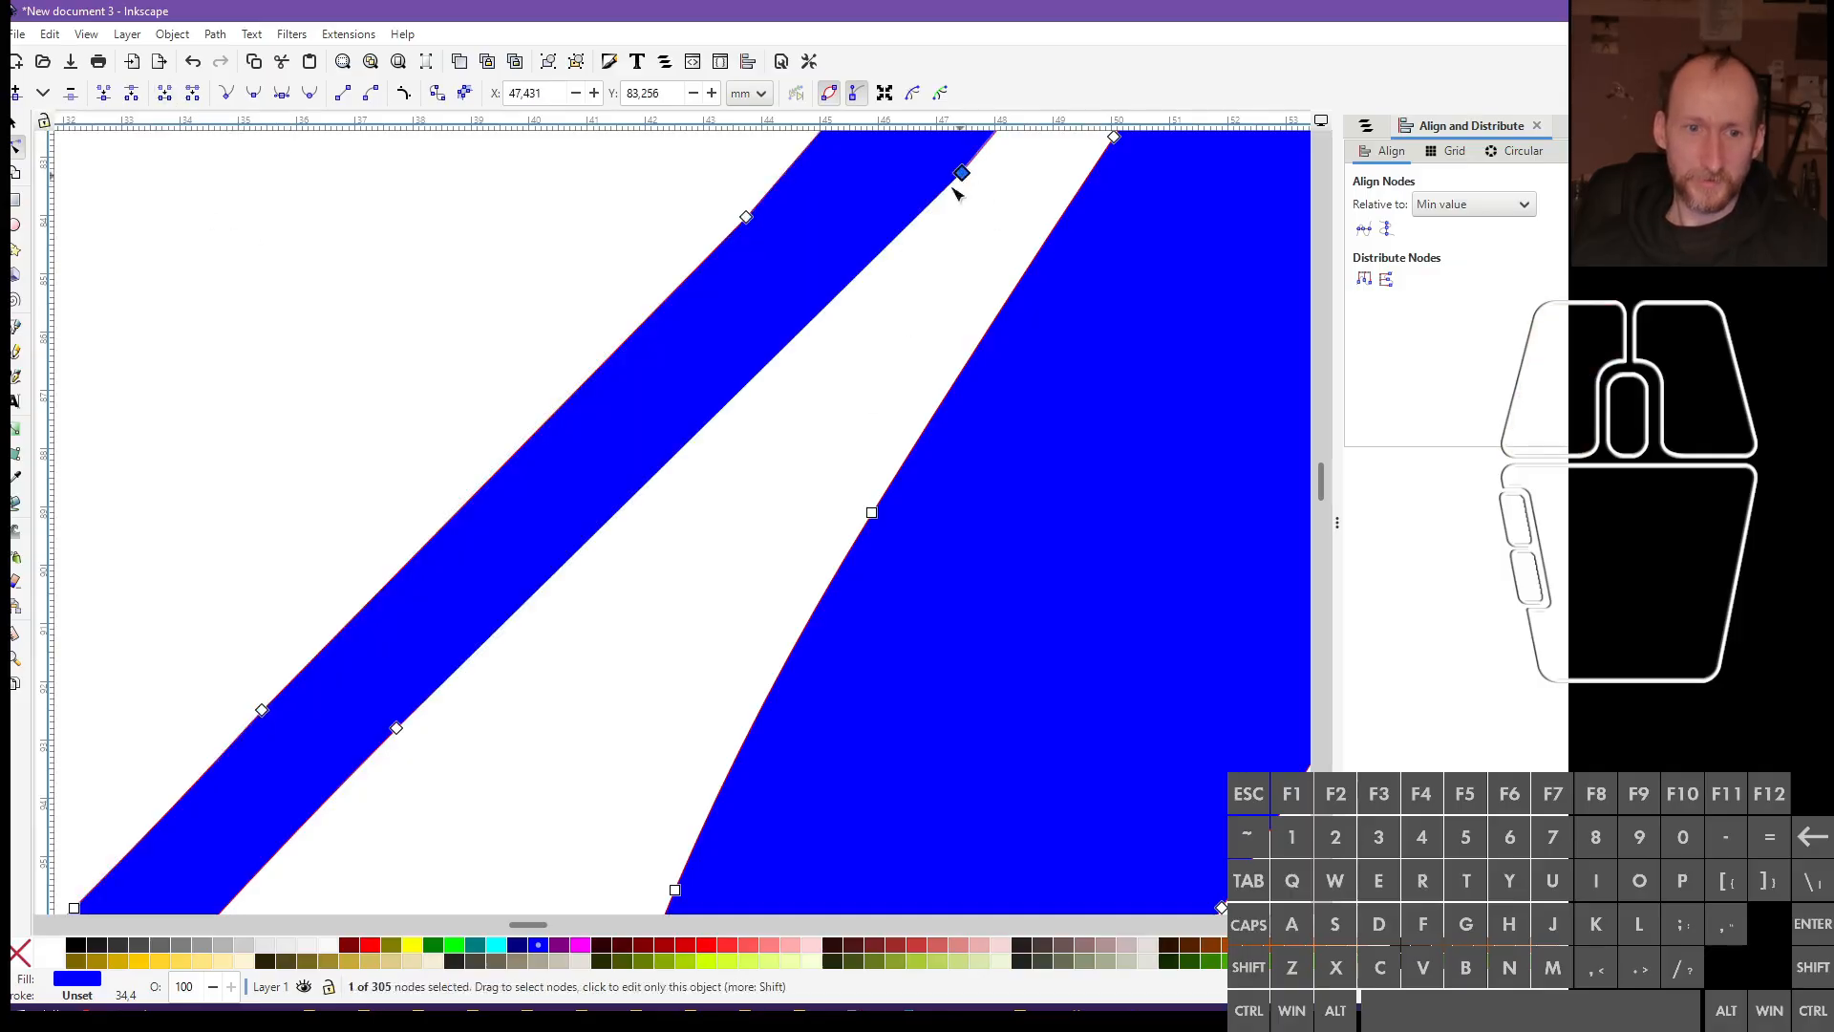
{"action": "left_click", "coordinate": [397, 728], "text": "shift"}
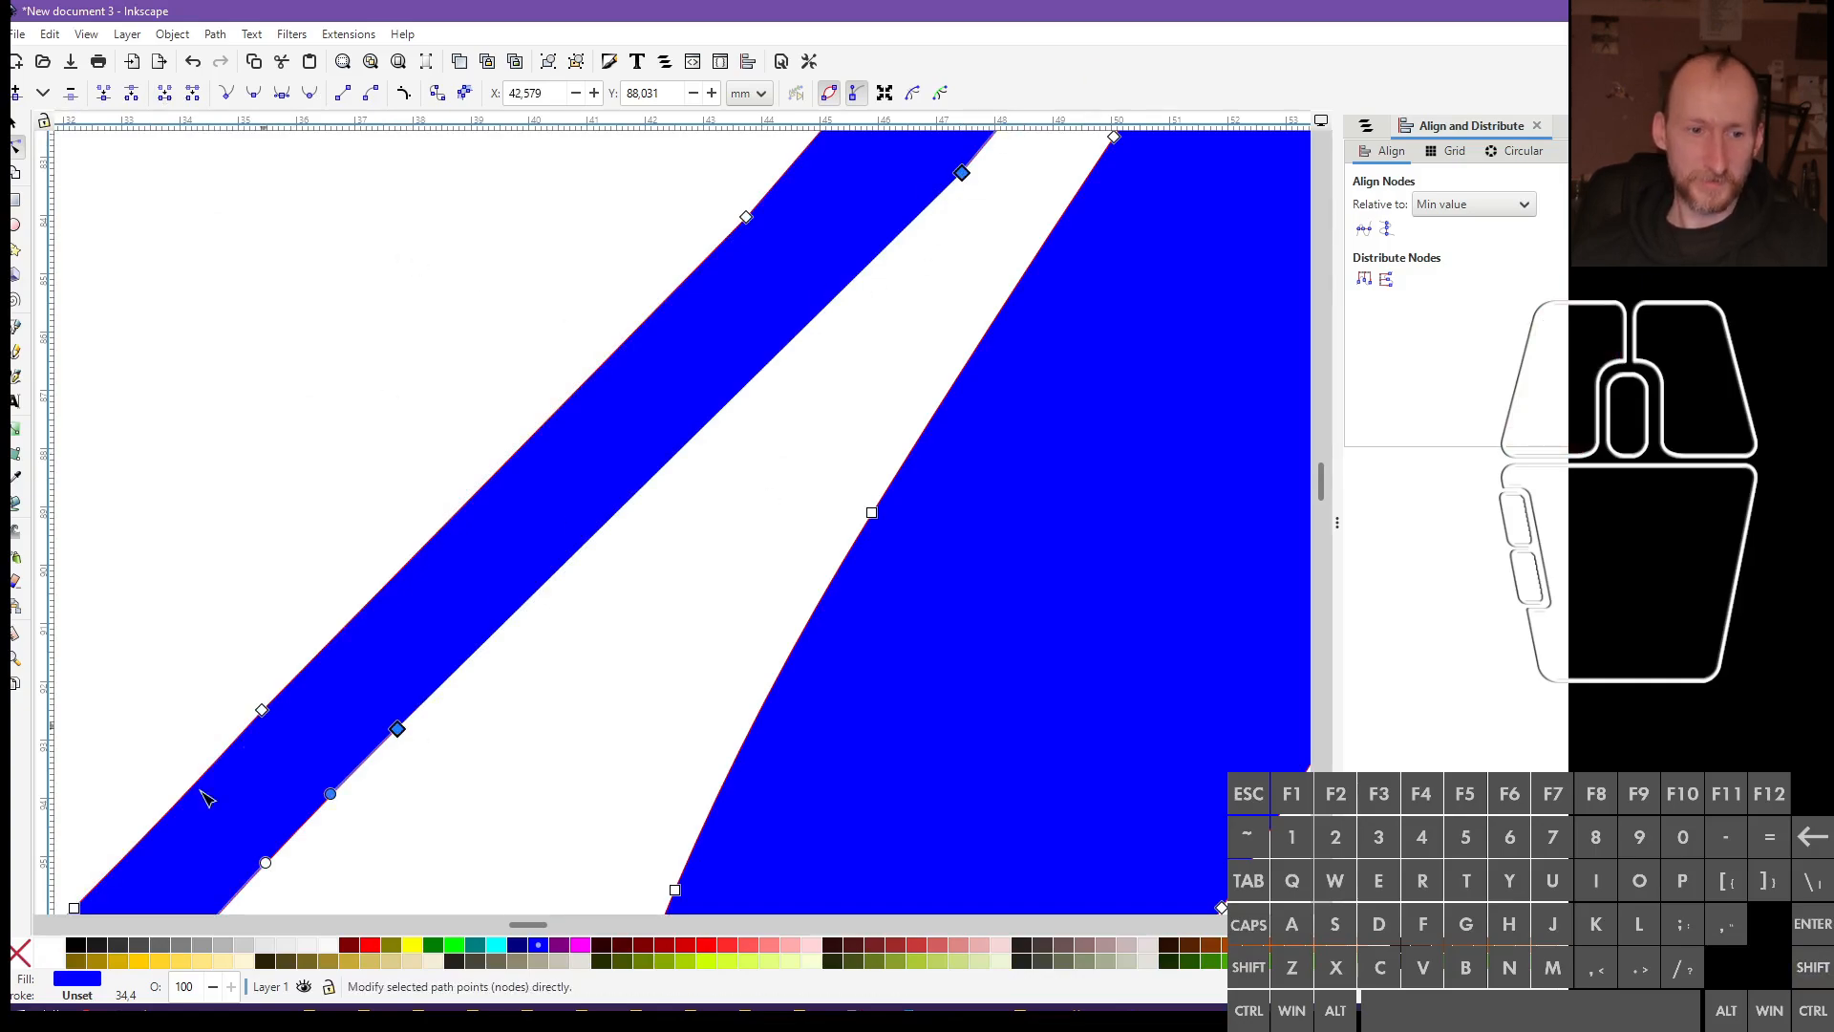
{"action": "left_click", "coordinate": [76, 948], "text": "shift"}
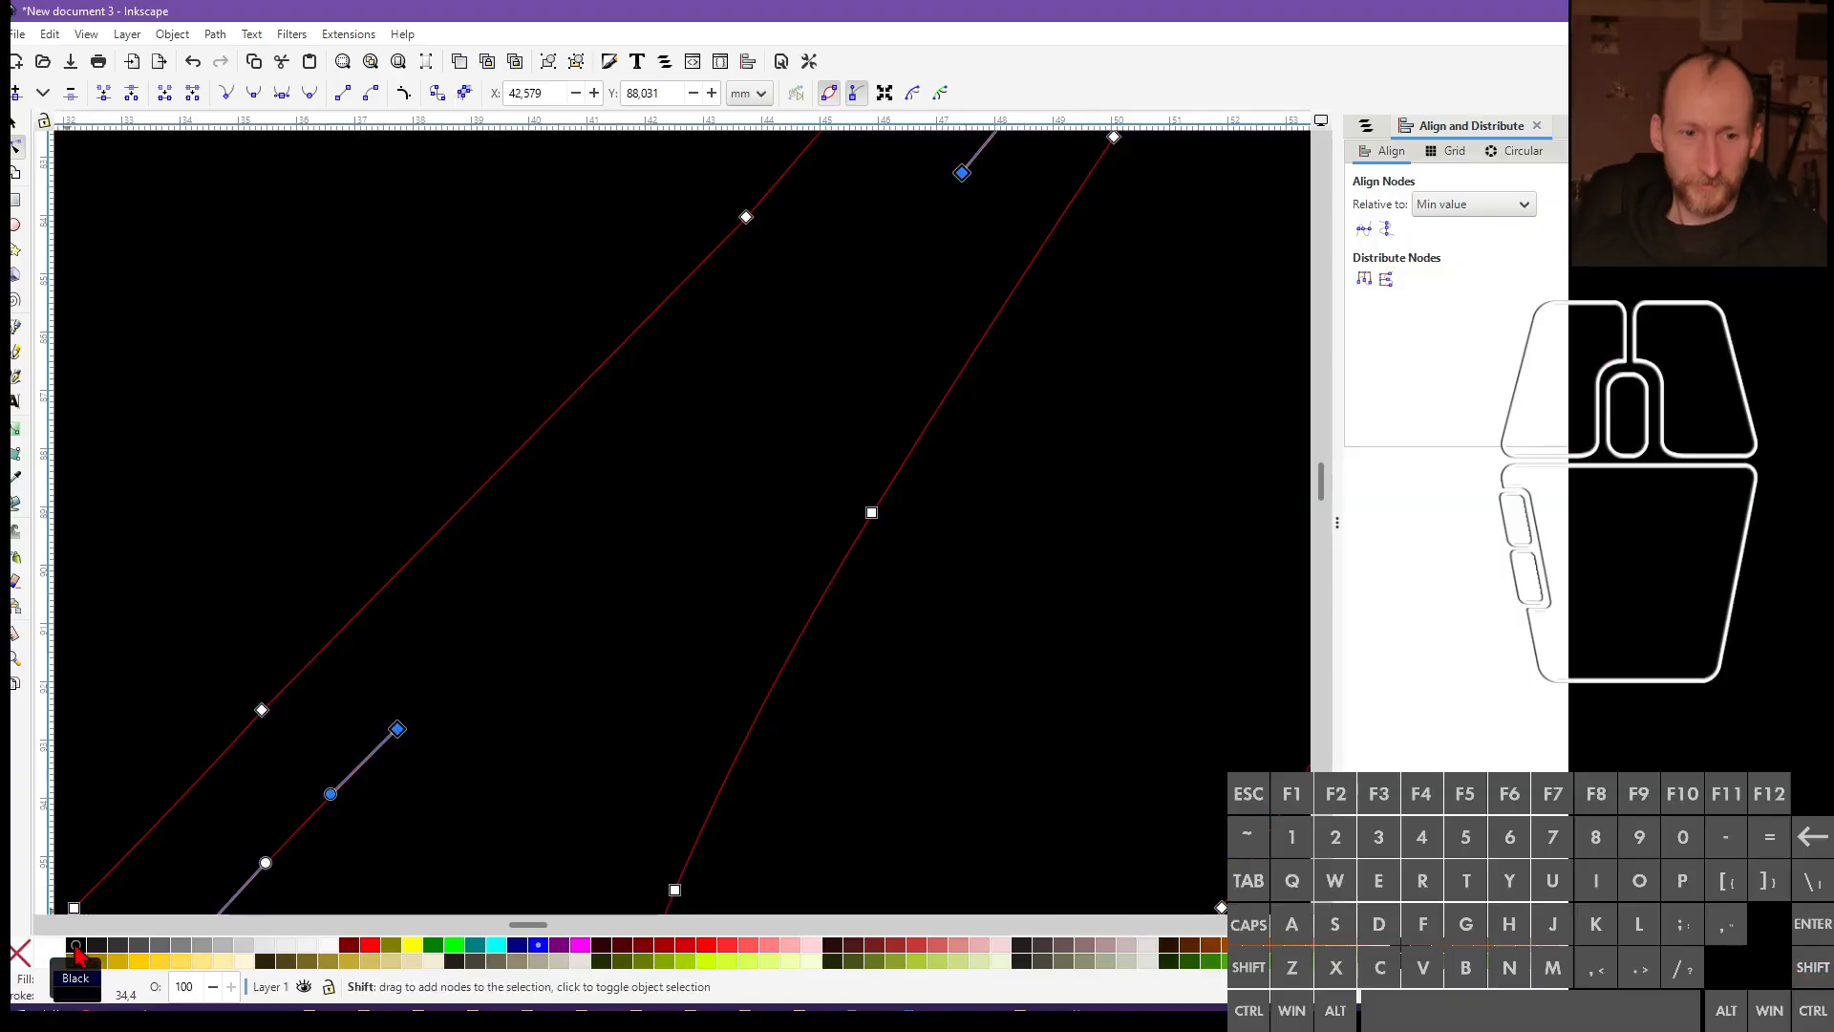
{"action": "right_click", "coordinate": [117, 994]}
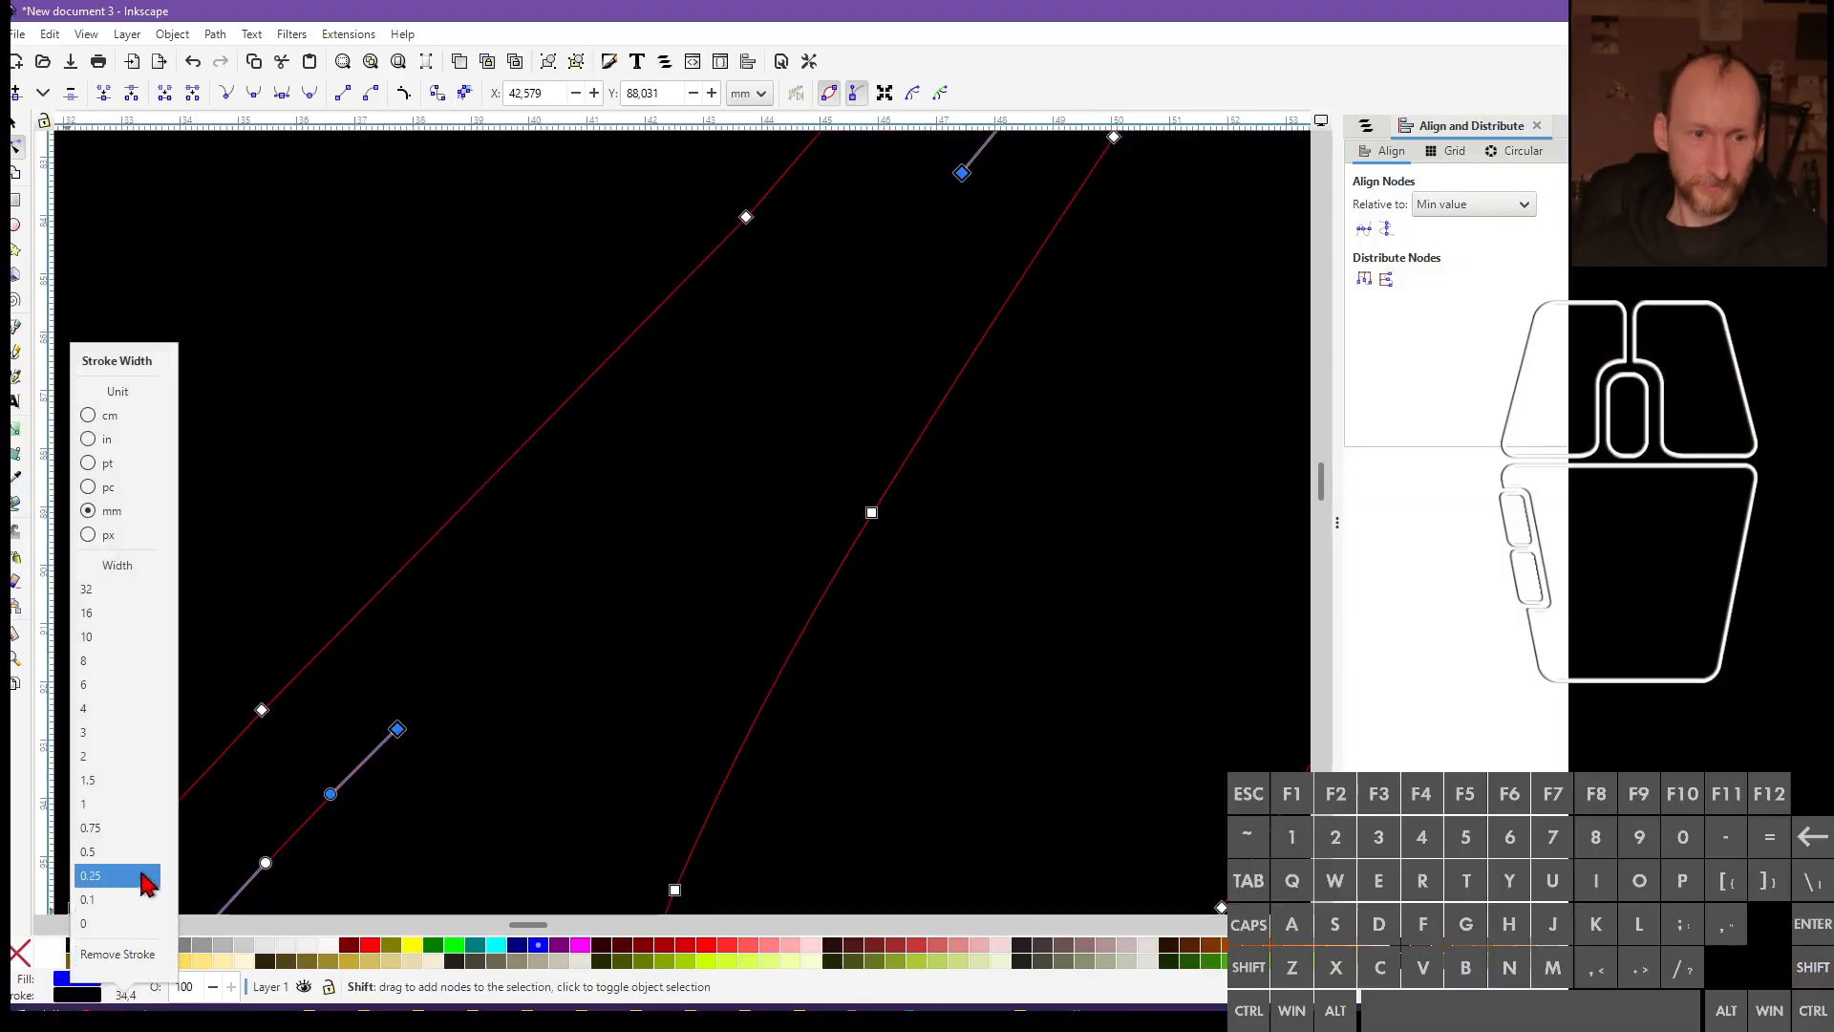
{"action": "left_click", "coordinate": [114, 847]}
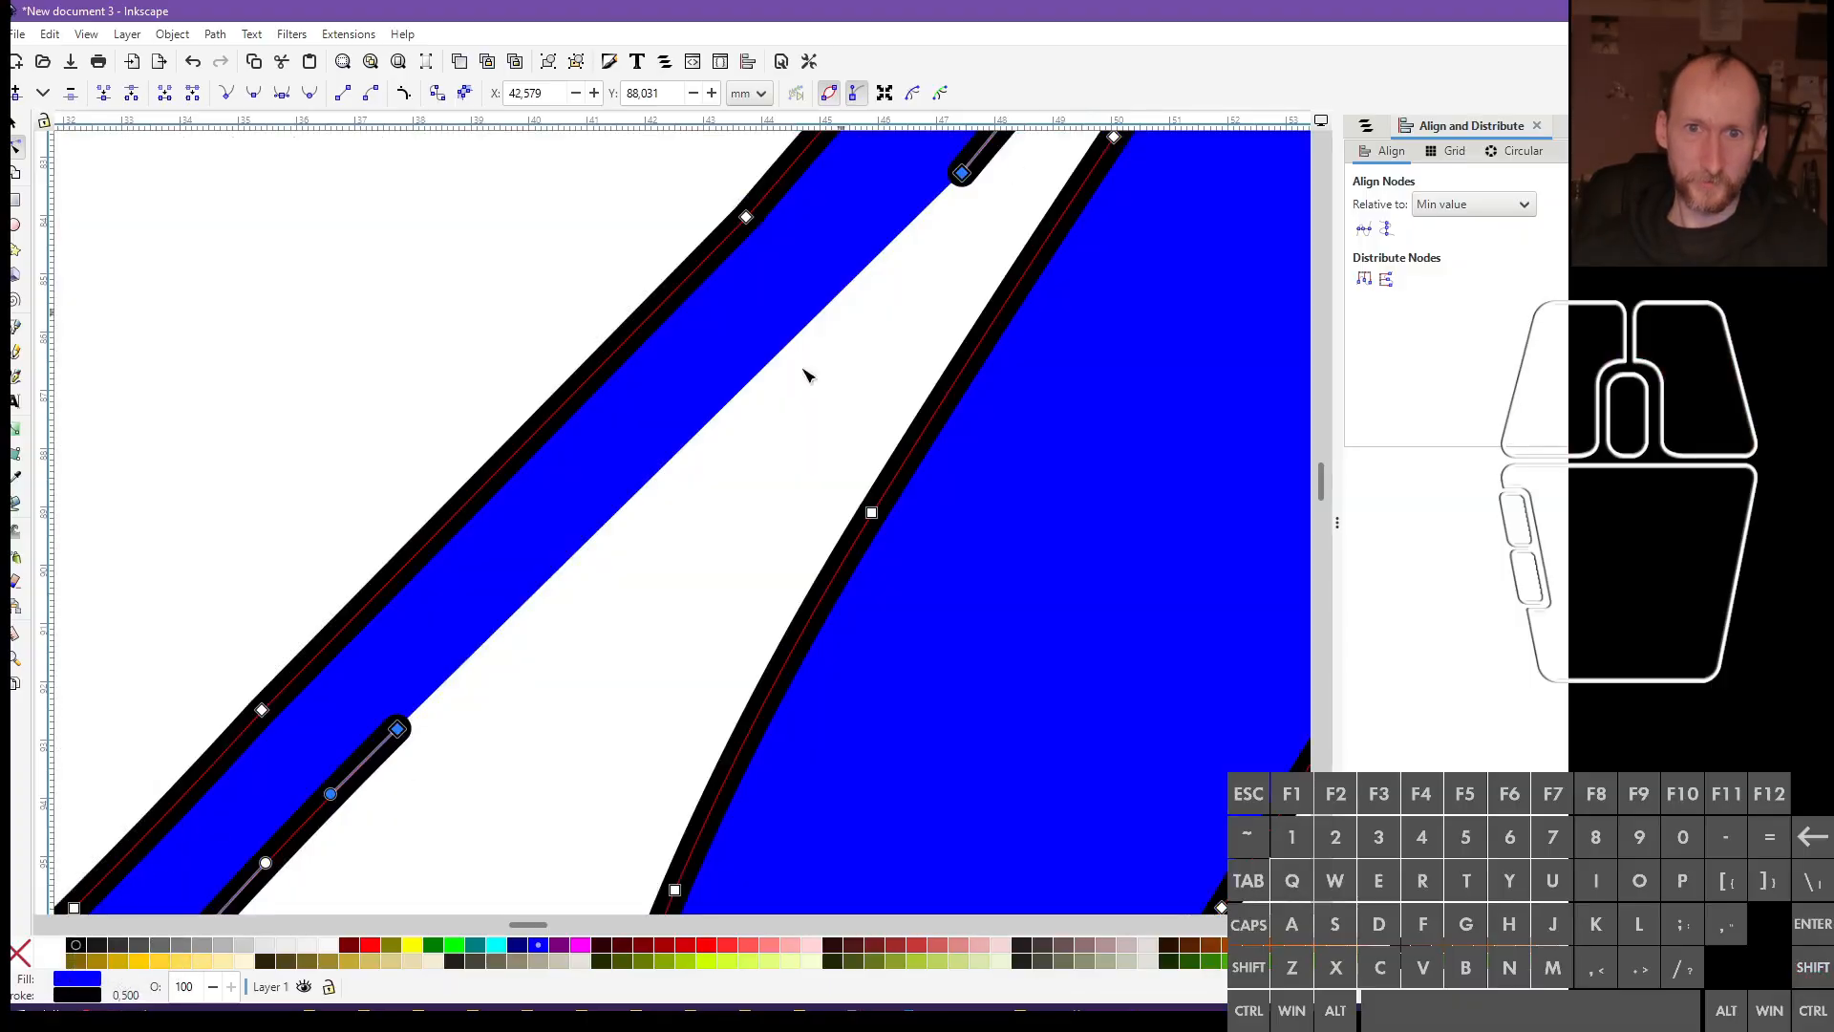
Join the lower-edge end nodes of the "l" and "i" strokes into a single node
{"action": "left_click_drag", "start_coordinate": [988, 177], "coordinate": [863, 256]}
{"action": "left_click", "coordinate": [397, 728]}
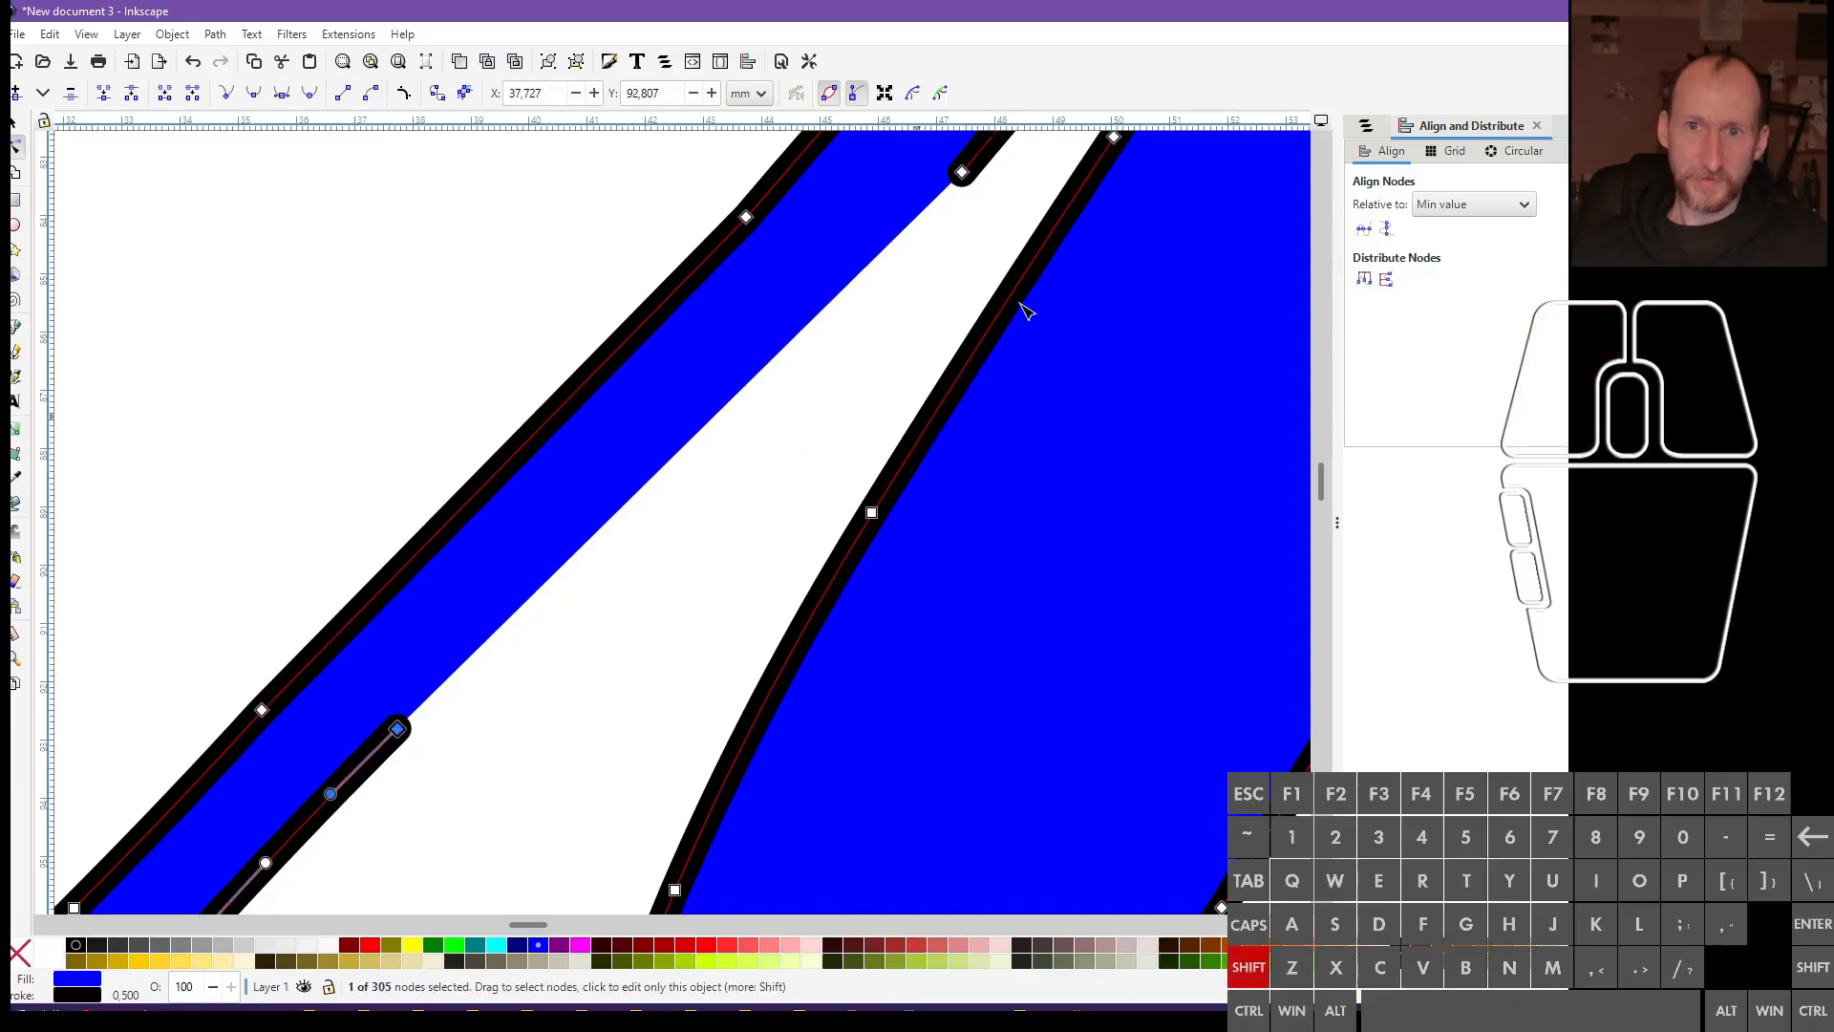
{"action": "left_click", "coordinate": [962, 173], "text": "shift"}
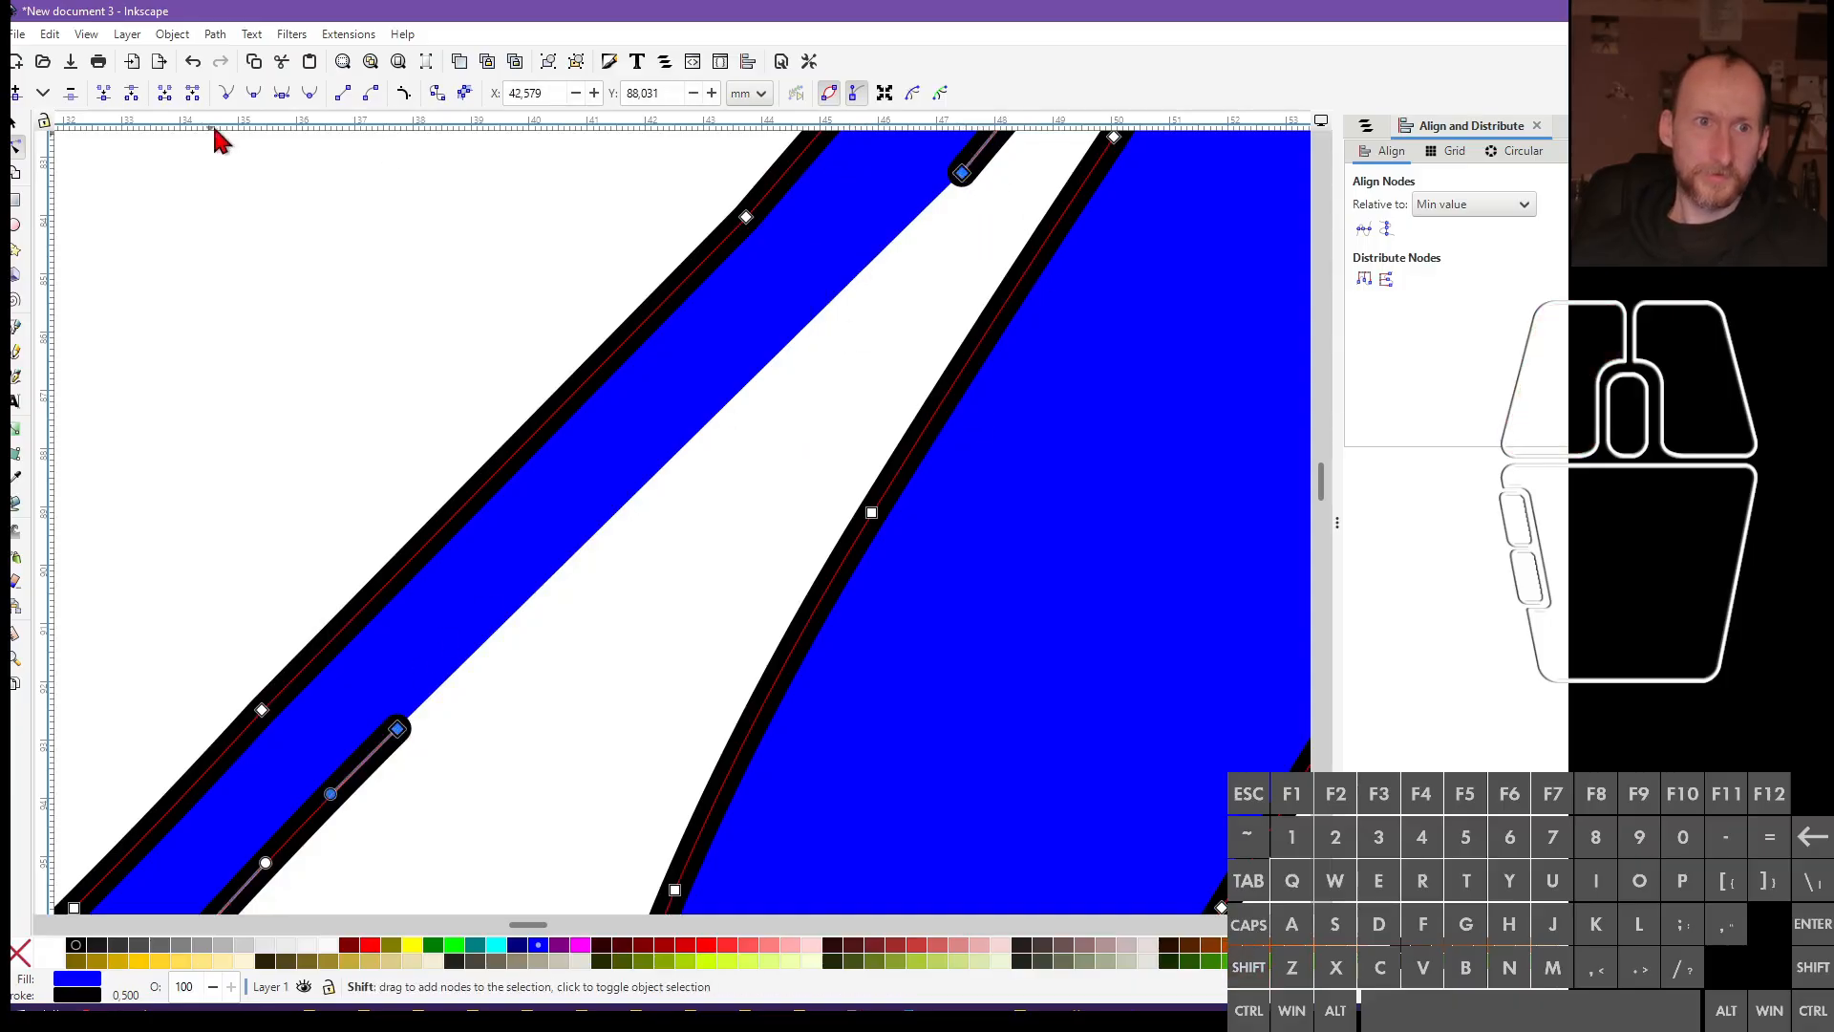
{"action": "left_click", "coordinate": [108, 113]}
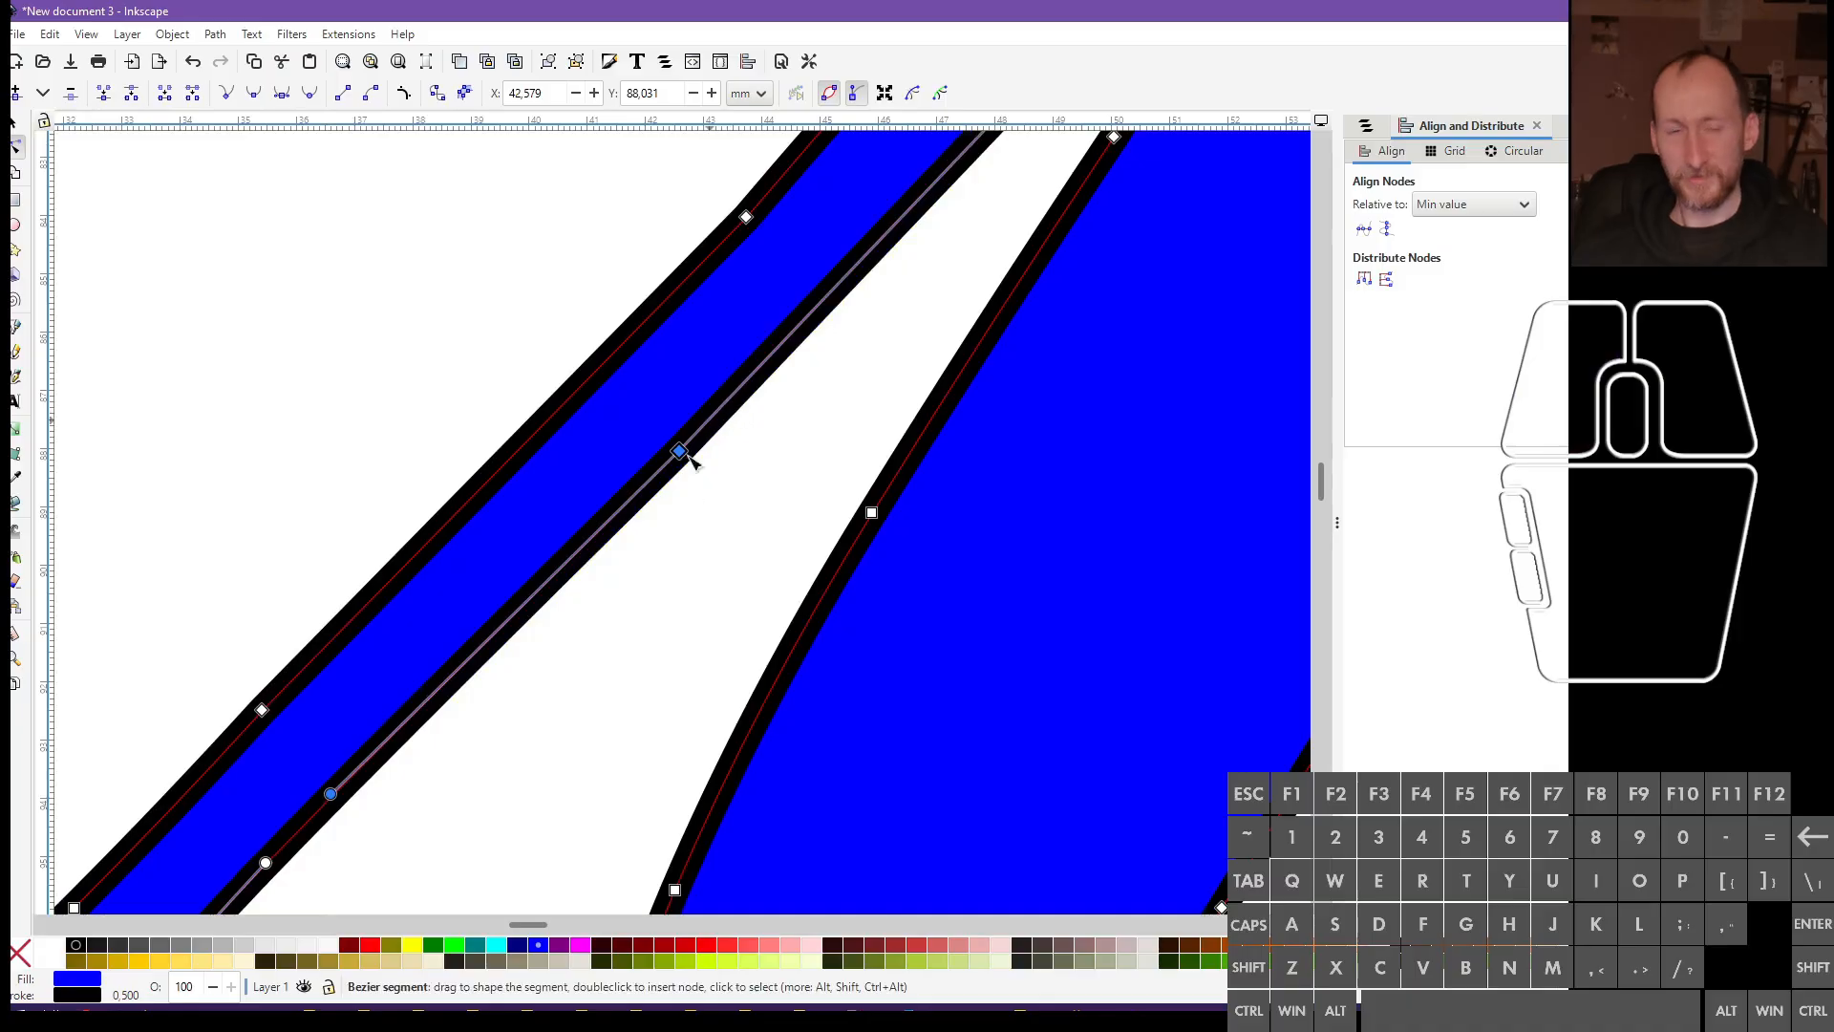
{"action": "left_click", "coordinate": [646, 553]}
Delete the cluster of overlapping nodes where the thin stroke of the "i" meets the "n"
{"action": "scroll", "coordinate": [668, 524], "scroll_direction": "down", "scroll_amount": 3}
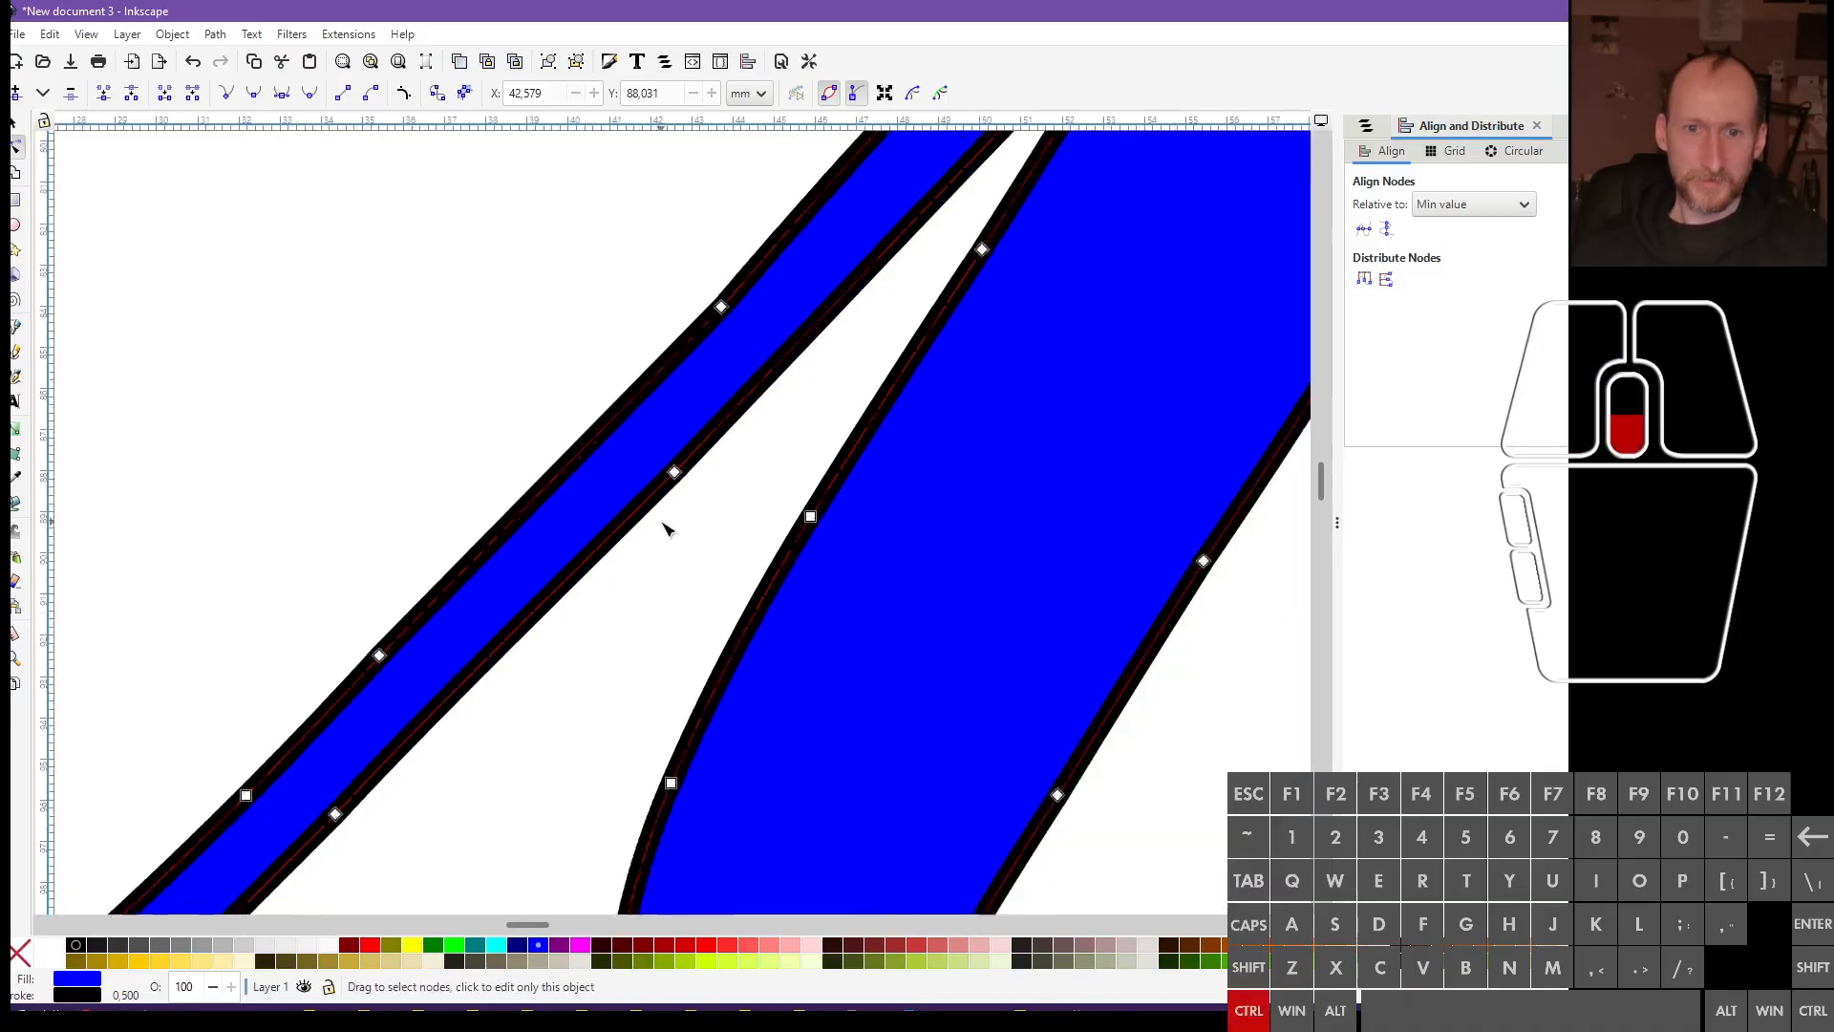
{"action": "scroll", "coordinate": [666, 525], "scroll_direction": "right", "scroll_amount": 9}
{"action": "scroll", "coordinate": [695, 547], "scroll_direction": "up", "scroll_amount": 5}
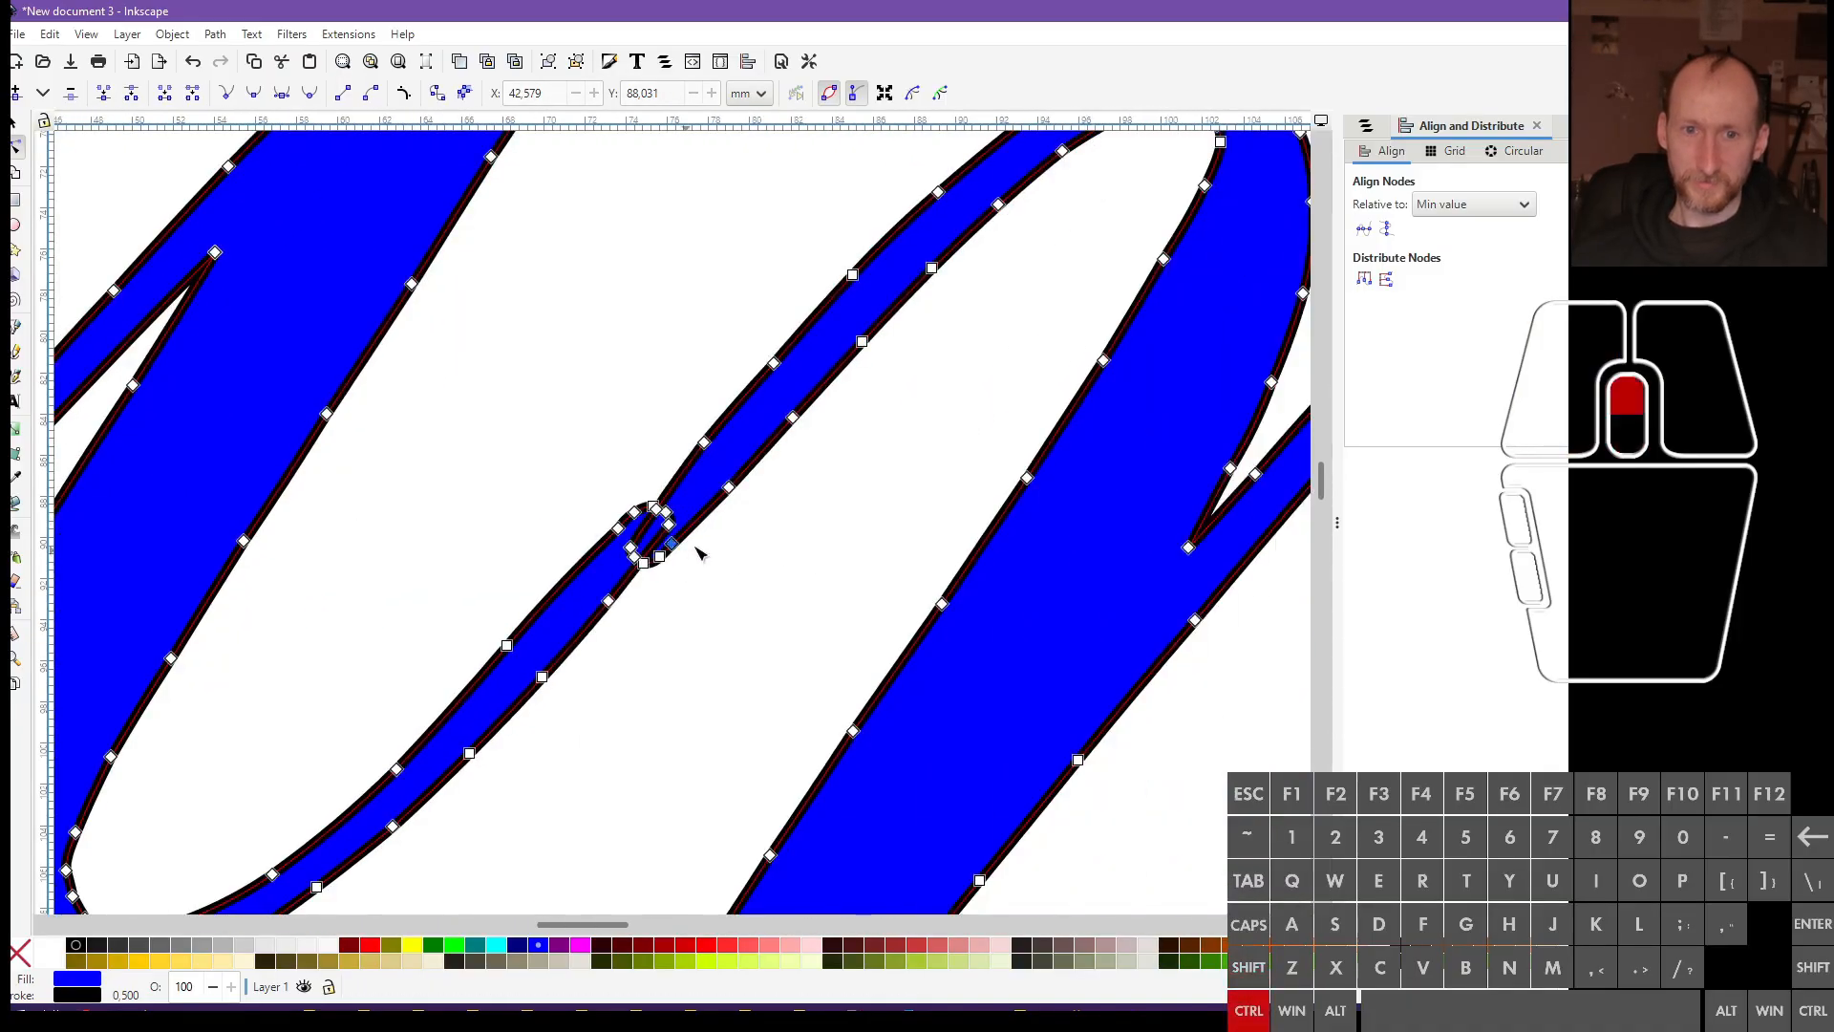
{"action": "left_click_drag", "start_coordinate": [679, 656], "coordinate": [274, 258]}
{"action": "key", "text": "Delete"}
Delete the curved segments joining the end nodes of the "i" stroke and of the "n" stroke at their connection
{"action": "scroll", "coordinate": [382, 478], "scroll_direction": "down", "scroll_amount": 4}
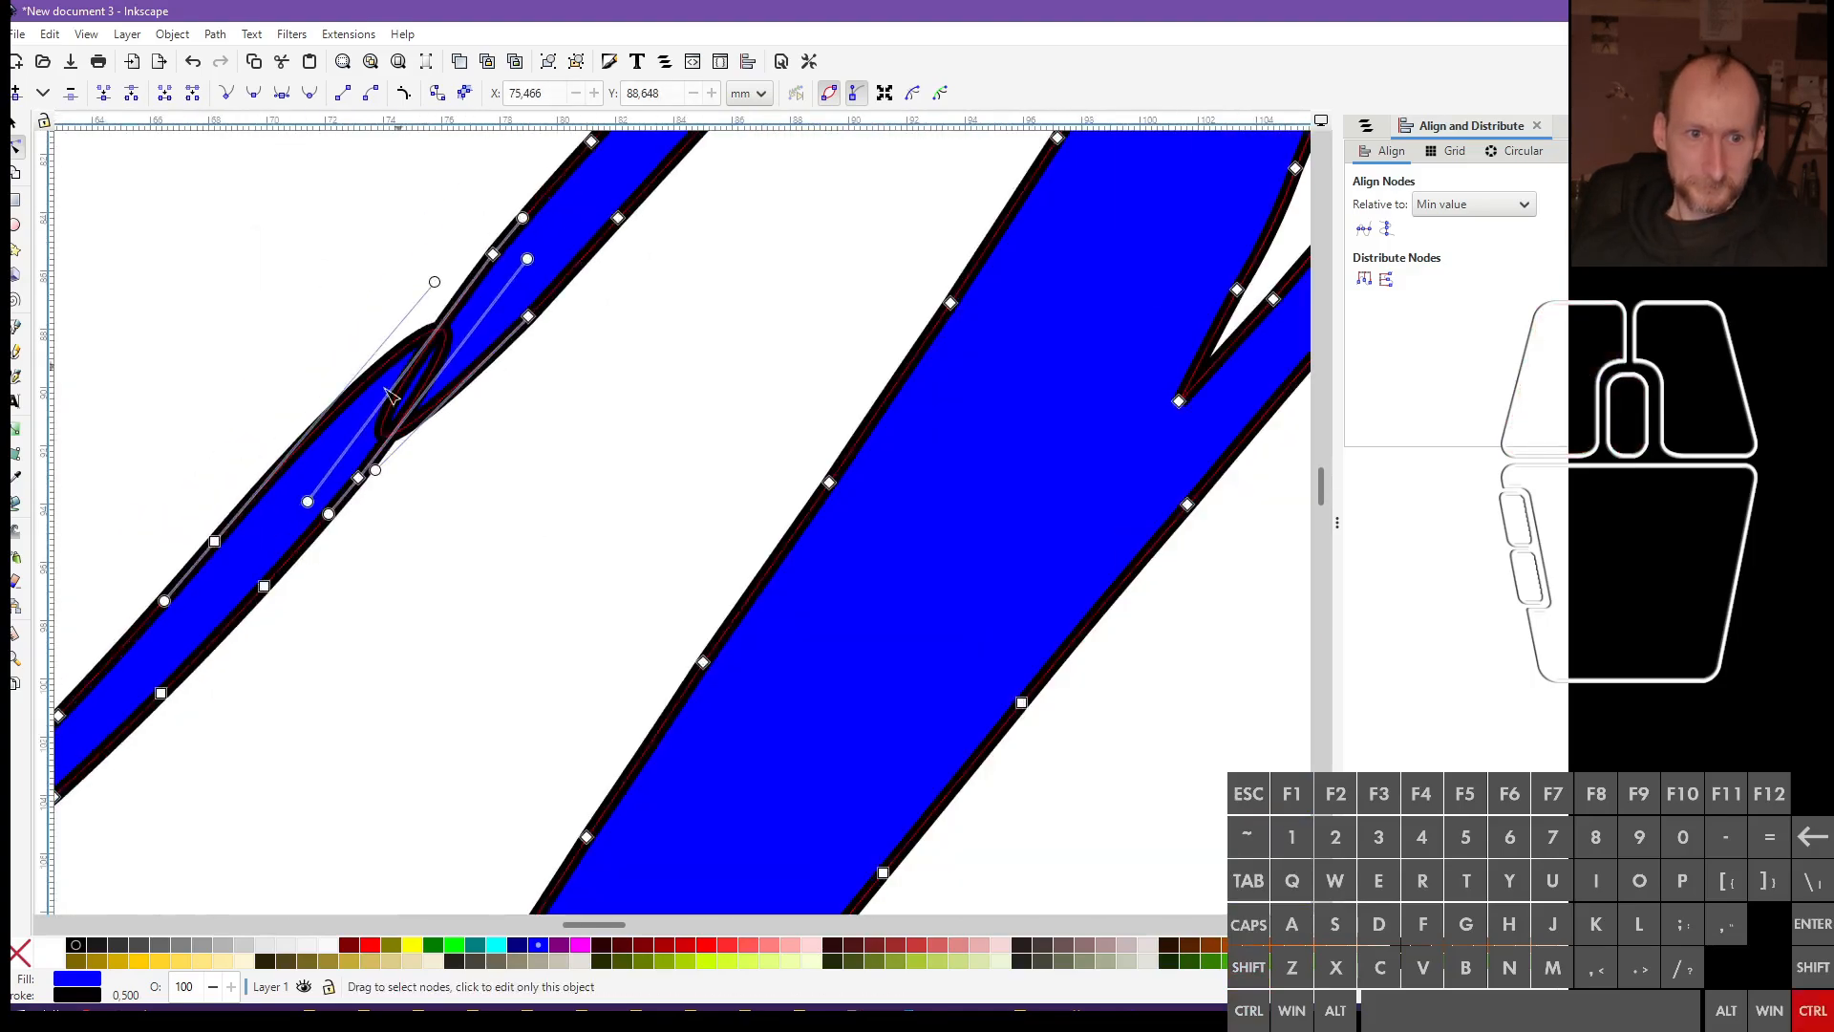
{"action": "left_click", "coordinate": [294, 520]}
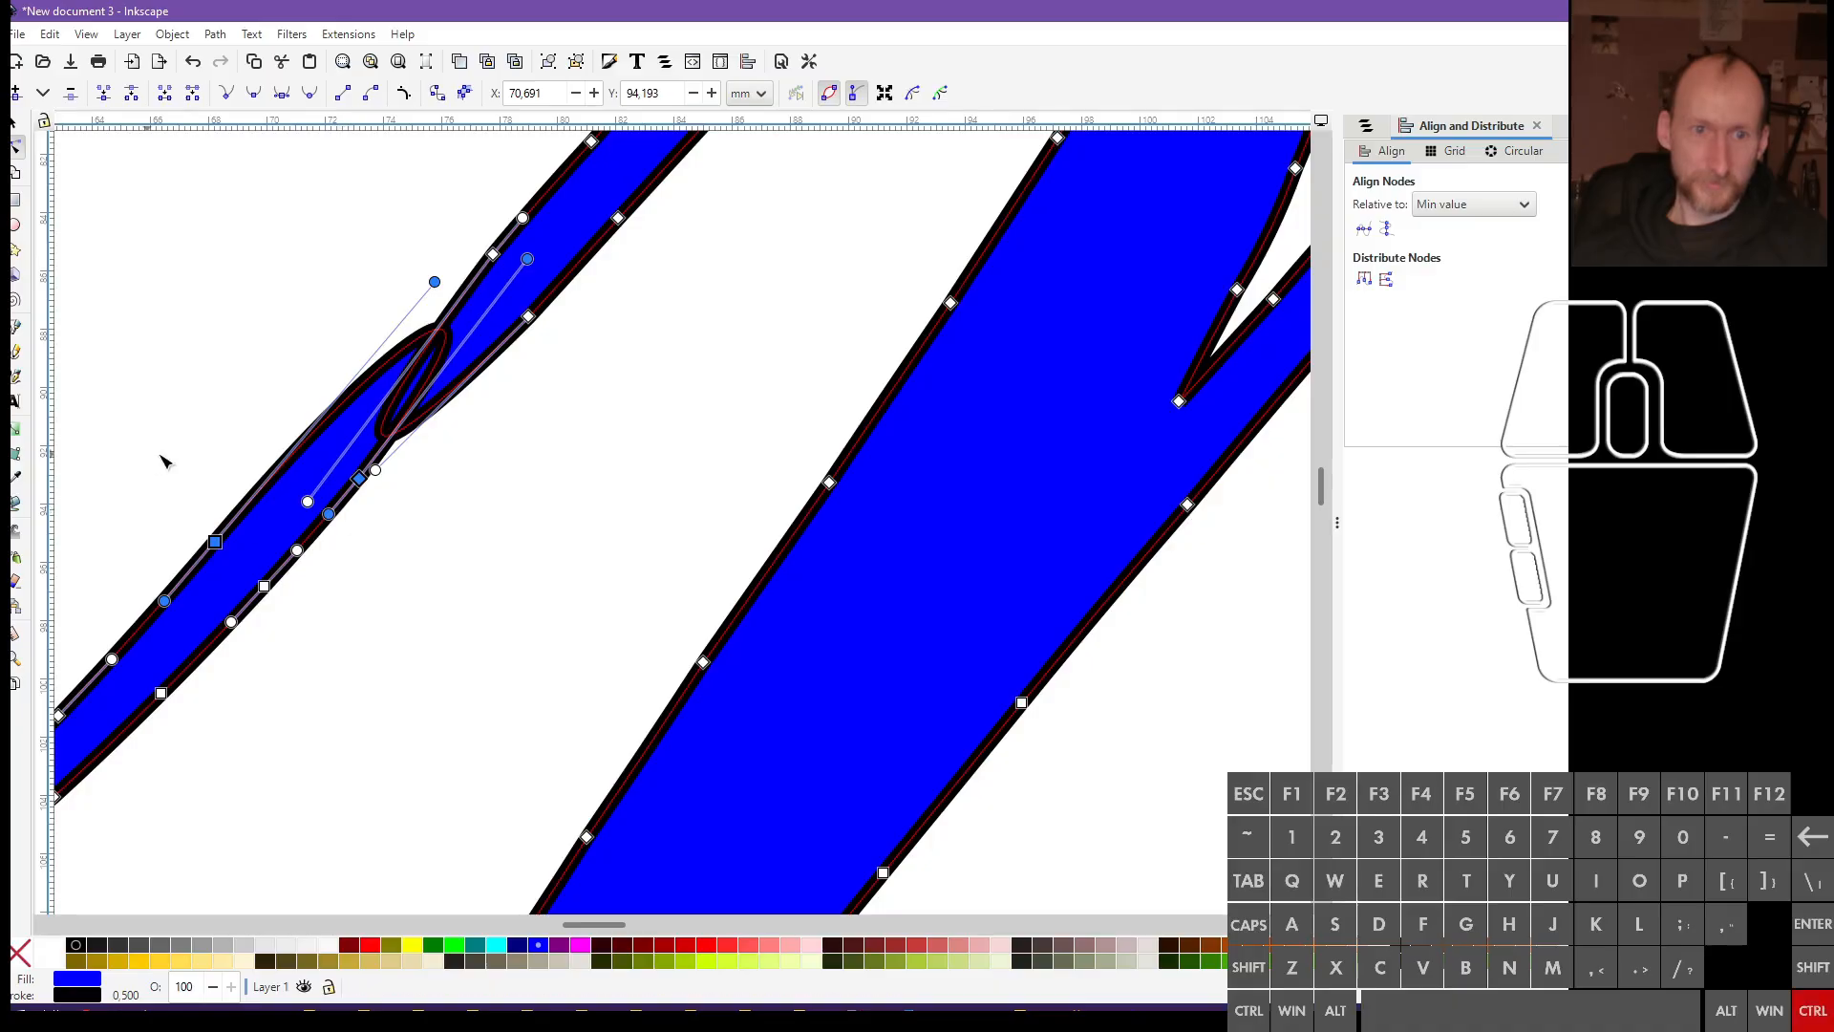
{"action": "scroll", "coordinate": [163, 458], "scroll_direction": "up", "scroll_amount": 2}
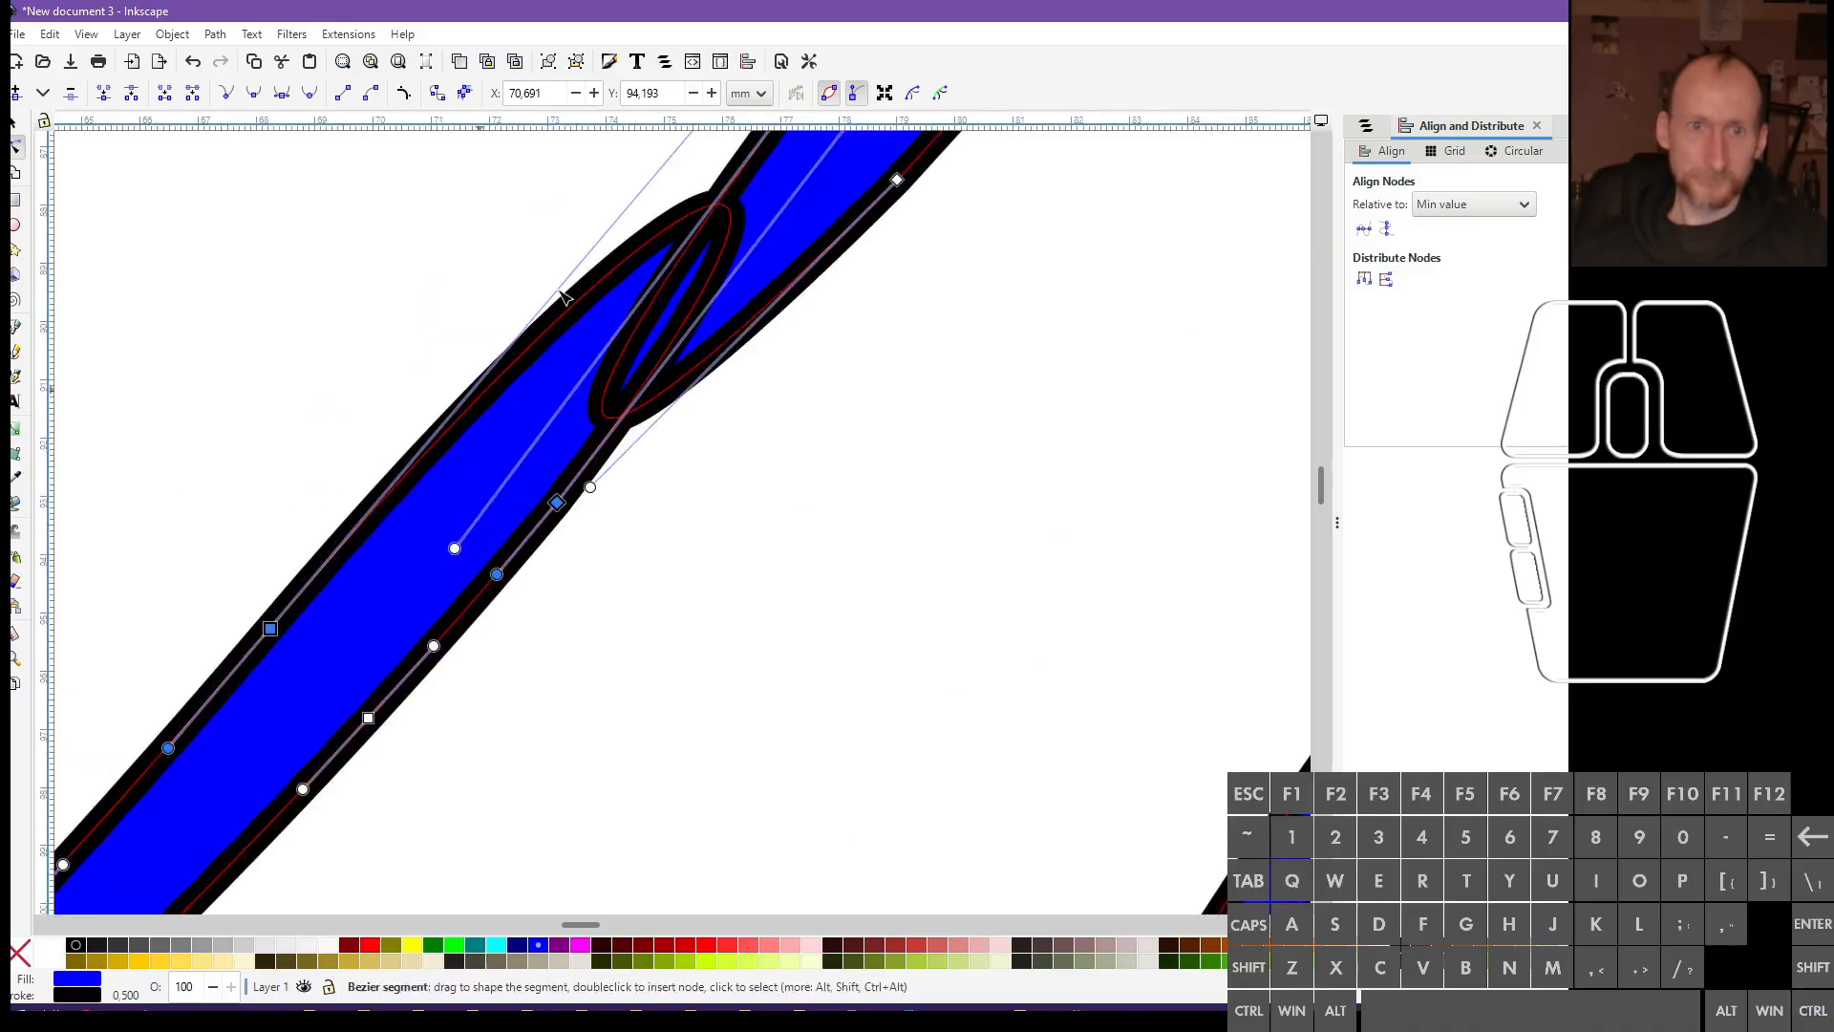
{"action": "left_click", "coordinate": [192, 93]}
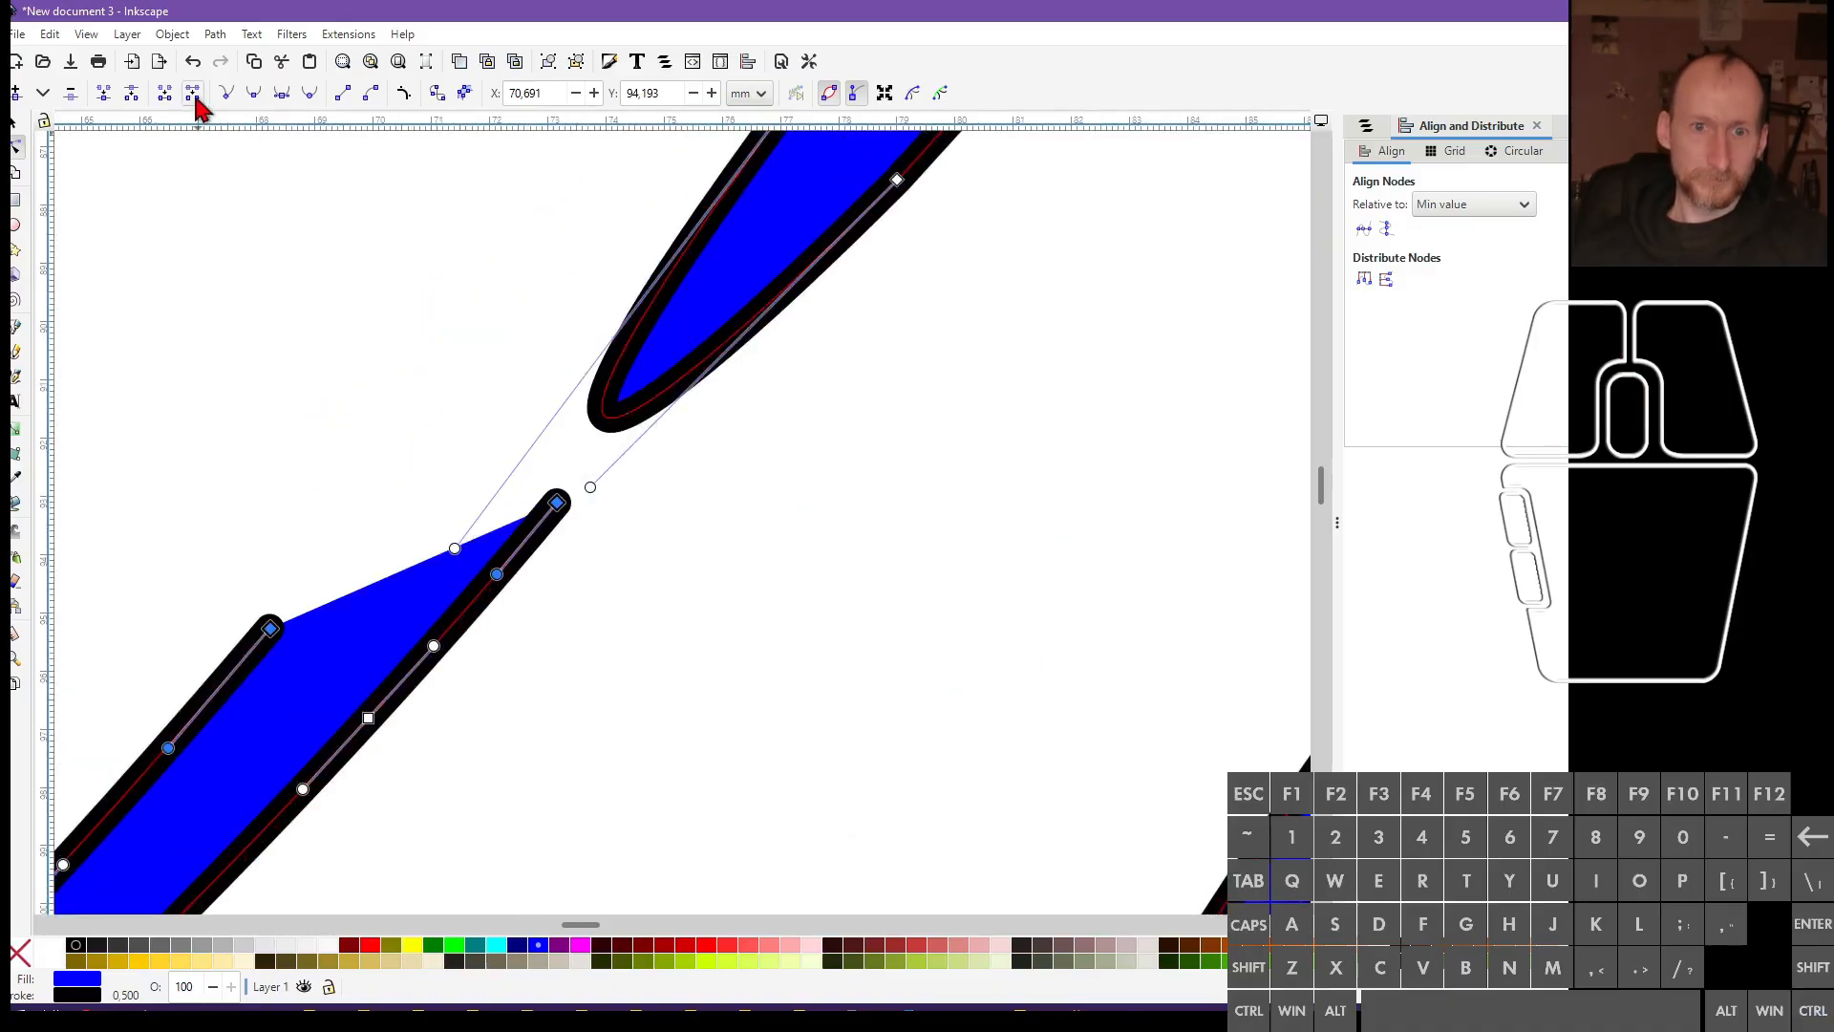
{"action": "left_click", "coordinate": [628, 421]}
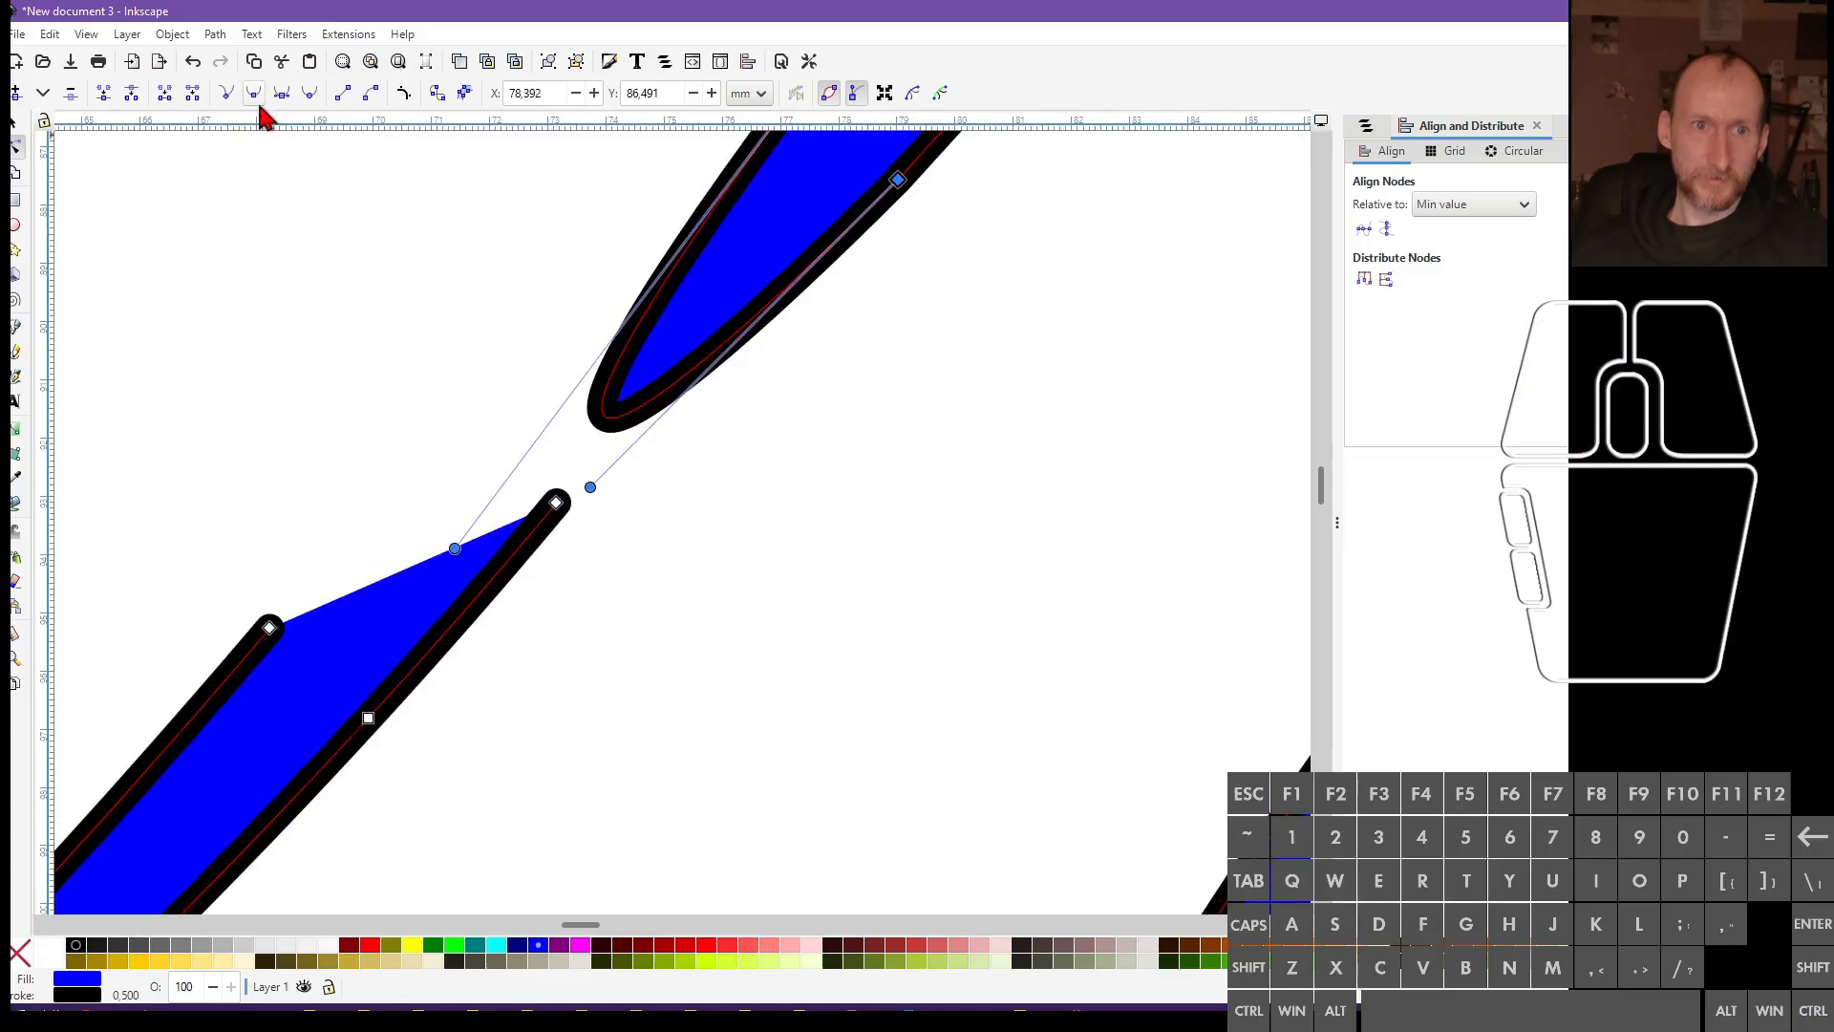
{"action": "left_click", "coordinate": [192, 92]}
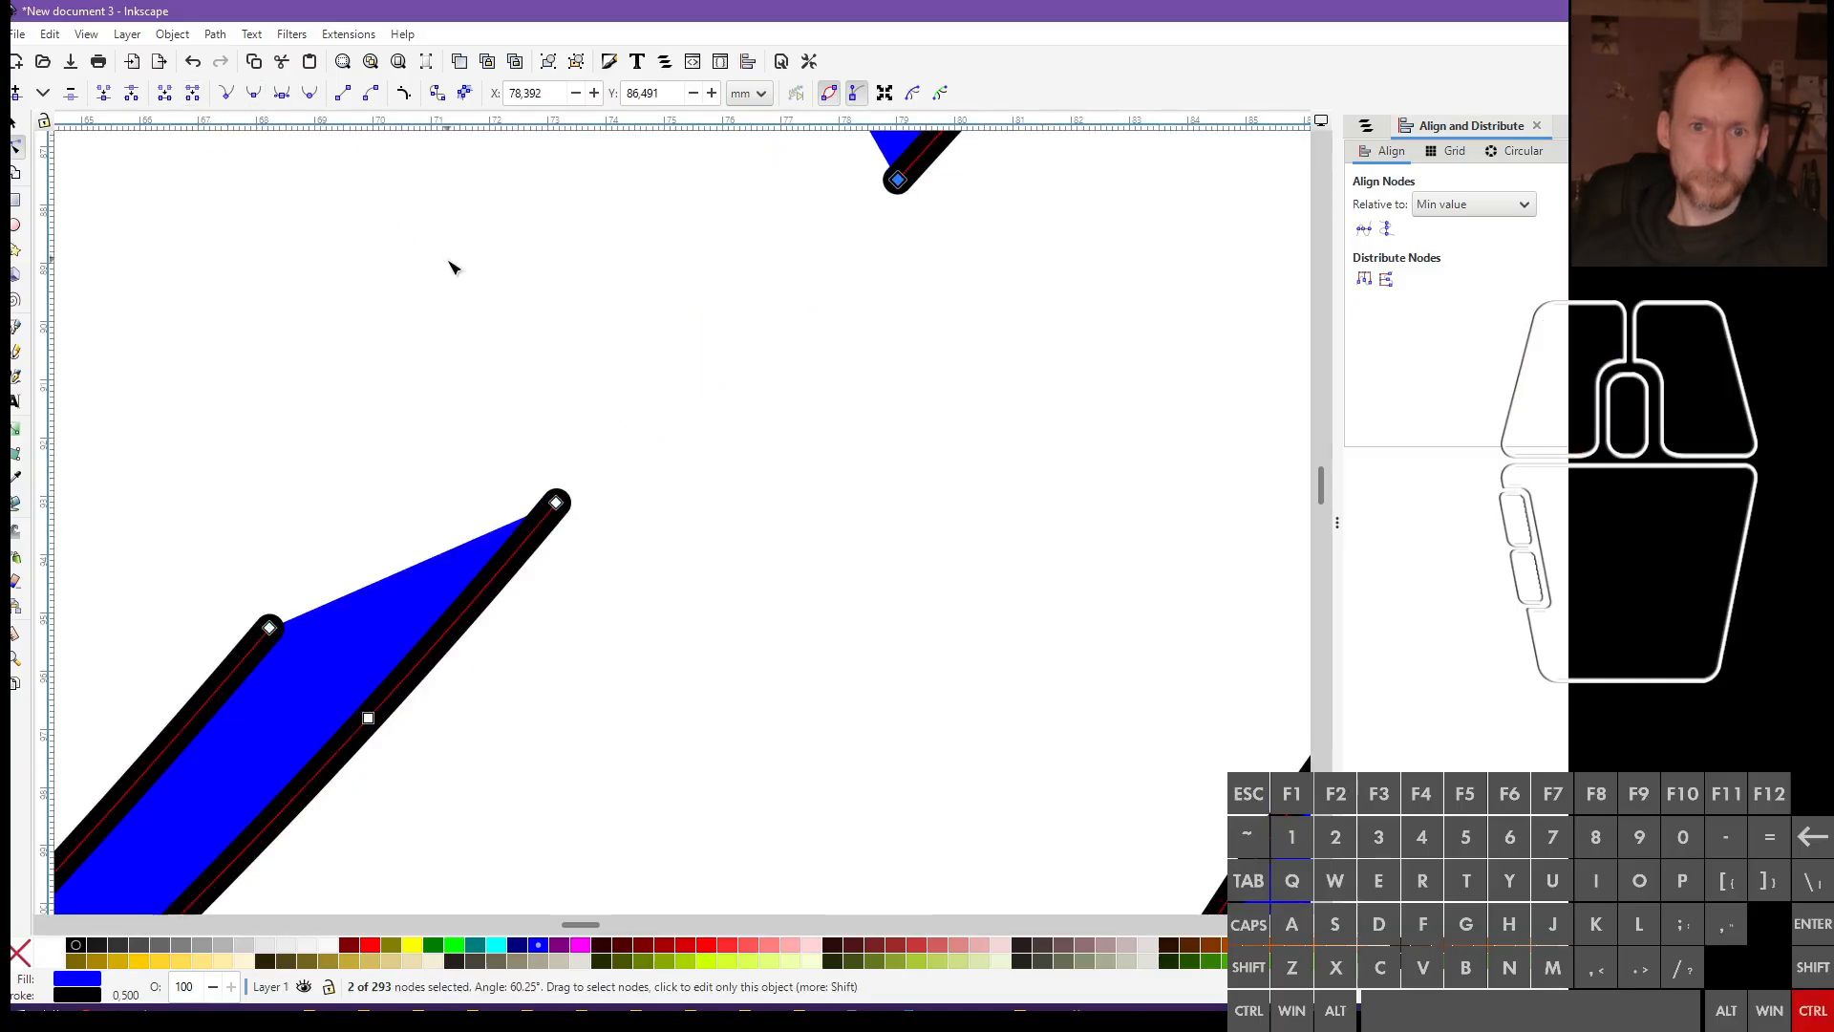
Join the lower-edge end nodes of the "i" and "n" strokes into a single node
{"action": "scroll", "coordinate": [471, 274], "scroll_direction": "down", "scroll_amount": 2}
{"action": "scroll", "coordinate": [470, 274], "scroll_direction": "up", "scroll_amount": 2}
{"action": "left_click_drag", "start_coordinate": [713, 377], "coordinate": [646, 271]}
{"action": "left_click_drag", "start_coordinate": [553, 418], "coordinate": [470, 507], "text": "shift"}
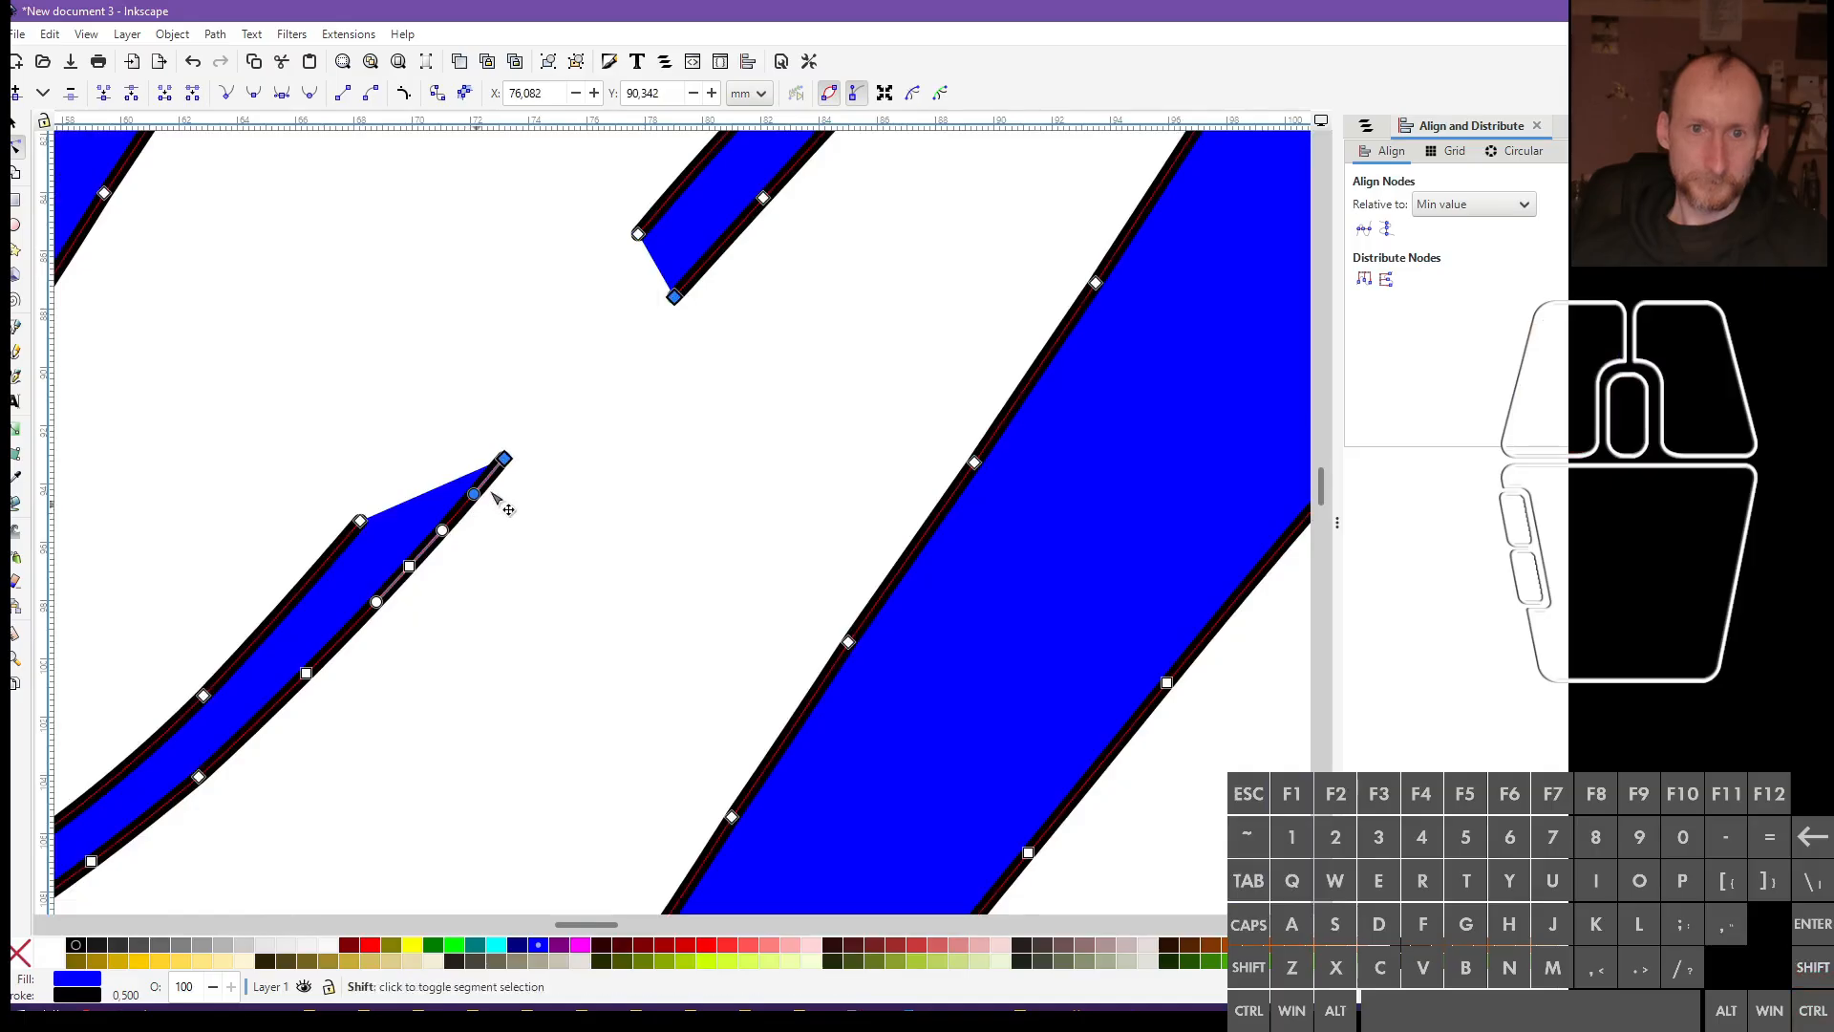
{"action": "left_click", "coordinate": [102, 93]}
Join the upper-edge end nodes of the "i" and "n" strokes into a single node
{"action": "left_click", "coordinate": [638, 233]}
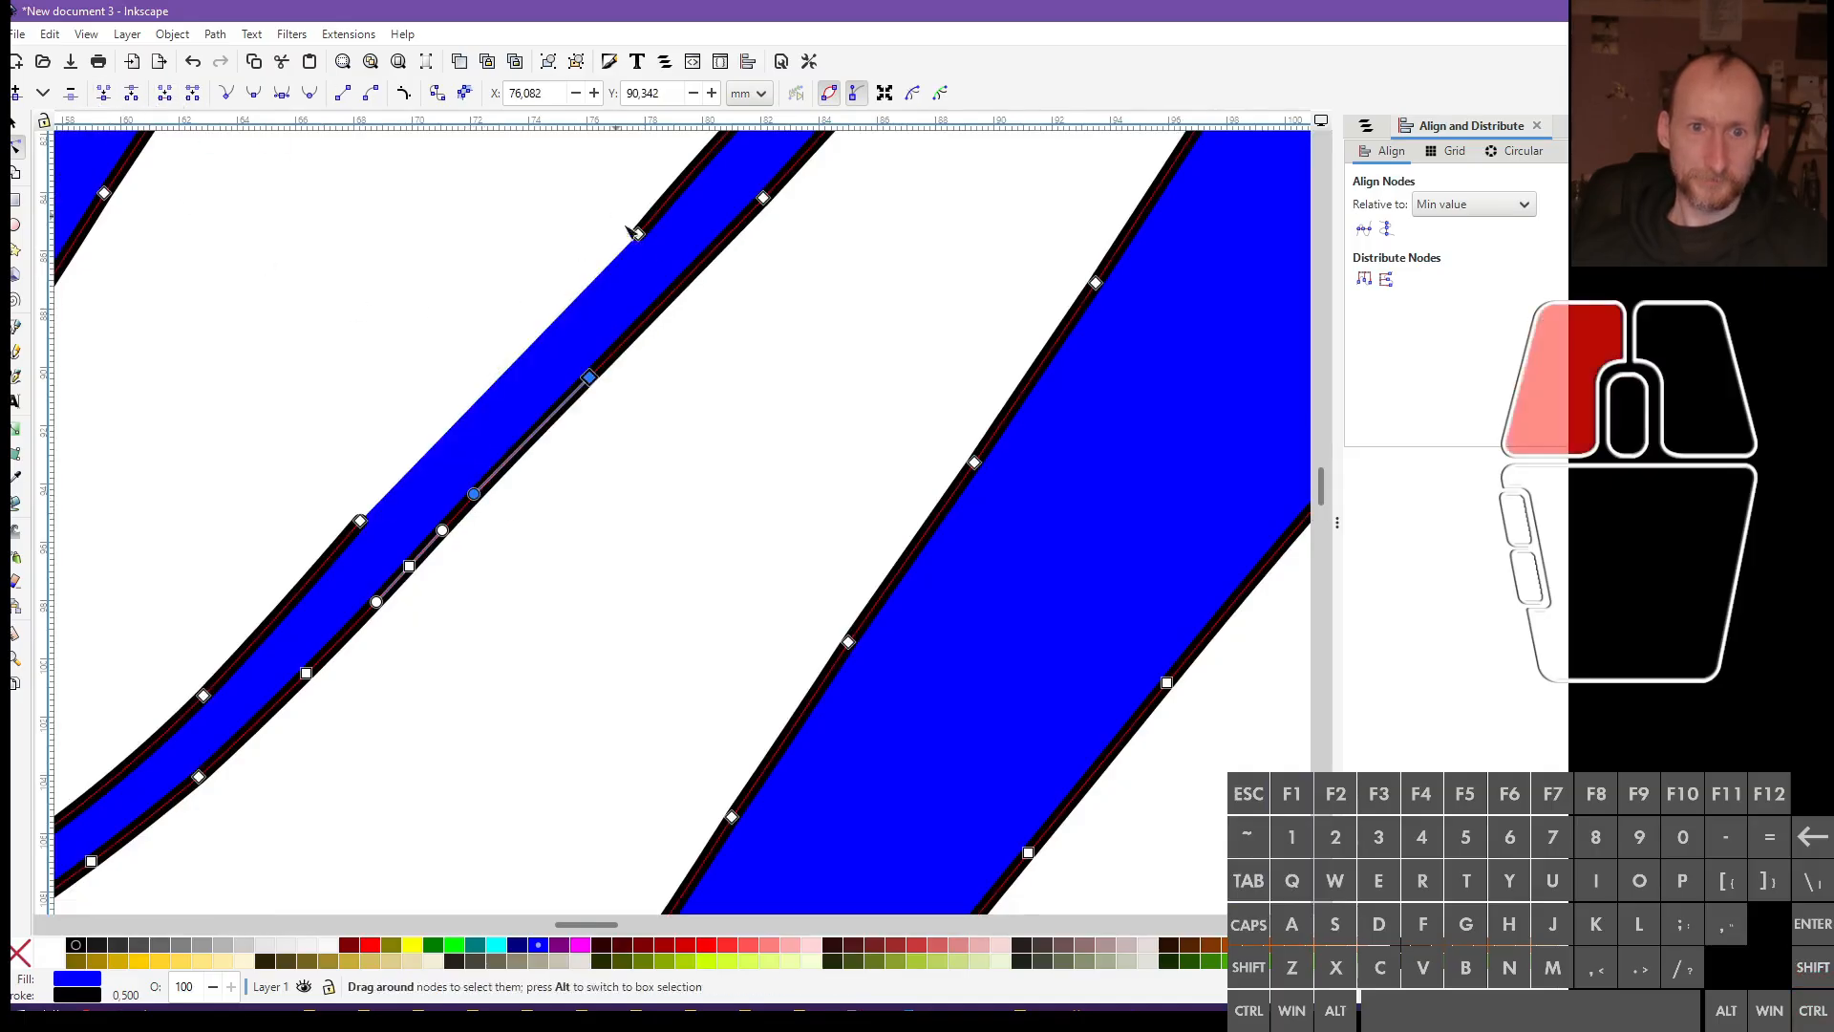
{"action": "left_click_drag", "start_coordinate": [285, 439], "coordinate": [390, 532]}
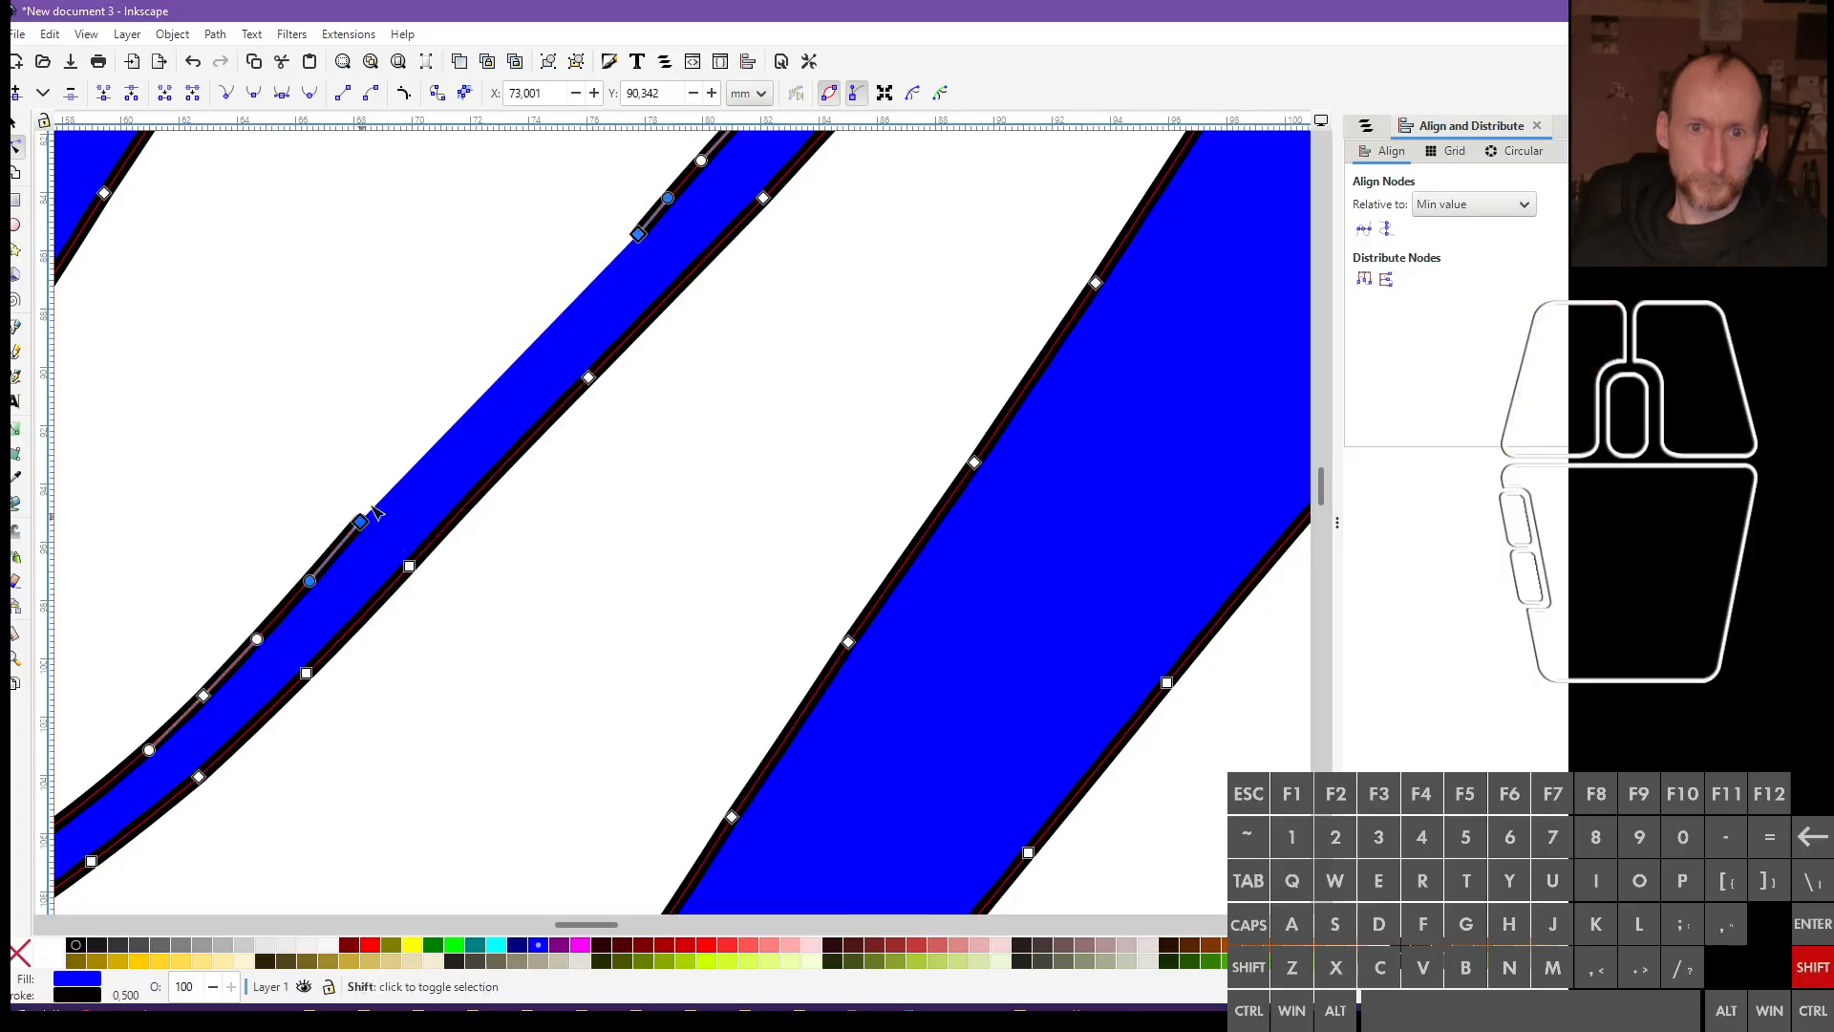
{"action": "left_click", "coordinate": [103, 93]}
Delete the cluster of overlapping nodes where the thin stroke of the "n" meets the "k"
{"action": "scroll", "coordinate": [587, 468], "scroll_direction": "down", "scroll_amount": 1}
{"action": "scroll", "coordinate": [587, 468], "scroll_direction": "down", "scroll_amount": 4}
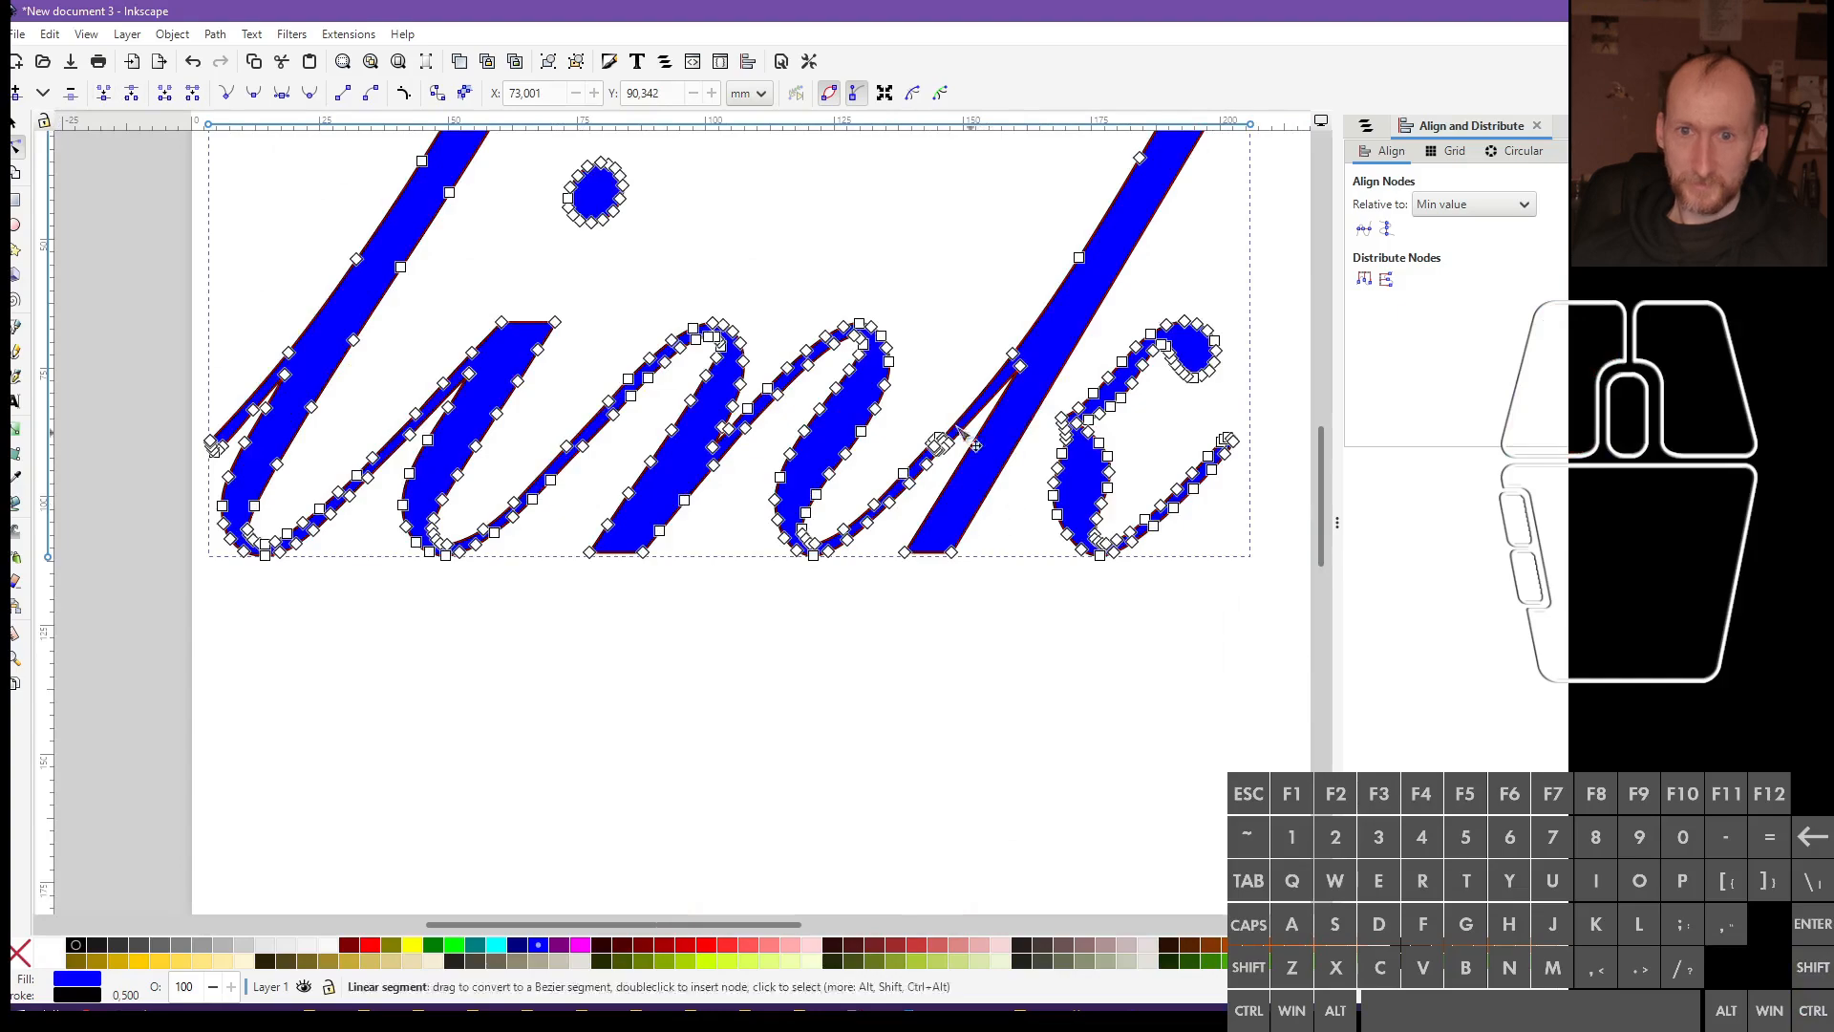
{"action": "scroll", "coordinate": [974, 463], "scroll_direction": "up", "scroll_amount": 5}
{"action": "left_click_drag", "start_coordinate": [693, 265], "coordinate": [909, 450]}
{"action": "key", "text": "Delete"}
Break the path at the two end nodes of the "n" stroke near its connection with the "k"
{"action": "scroll", "coordinate": [838, 442], "scroll_direction": "down", "scroll_amount": 2}
{"action": "scroll", "coordinate": [835, 439], "scroll_direction": "up", "scroll_amount": 3}
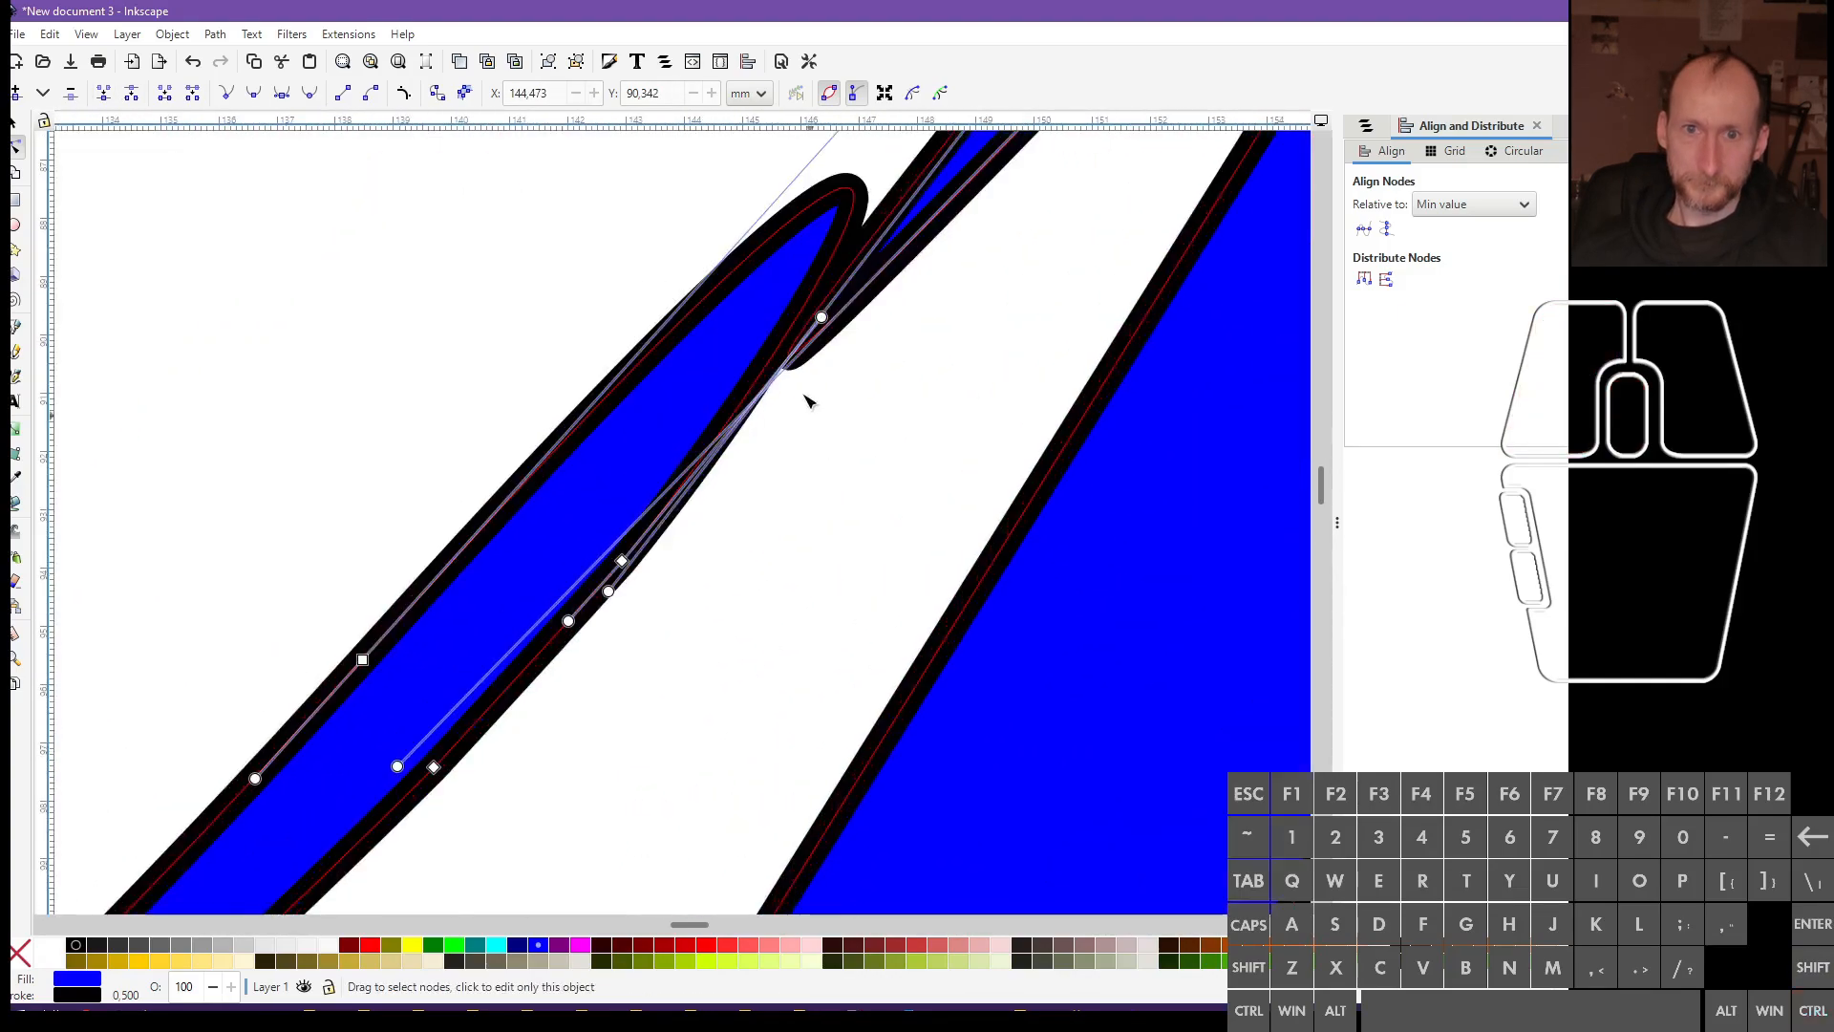
{"action": "left_click", "coordinate": [855, 199]}
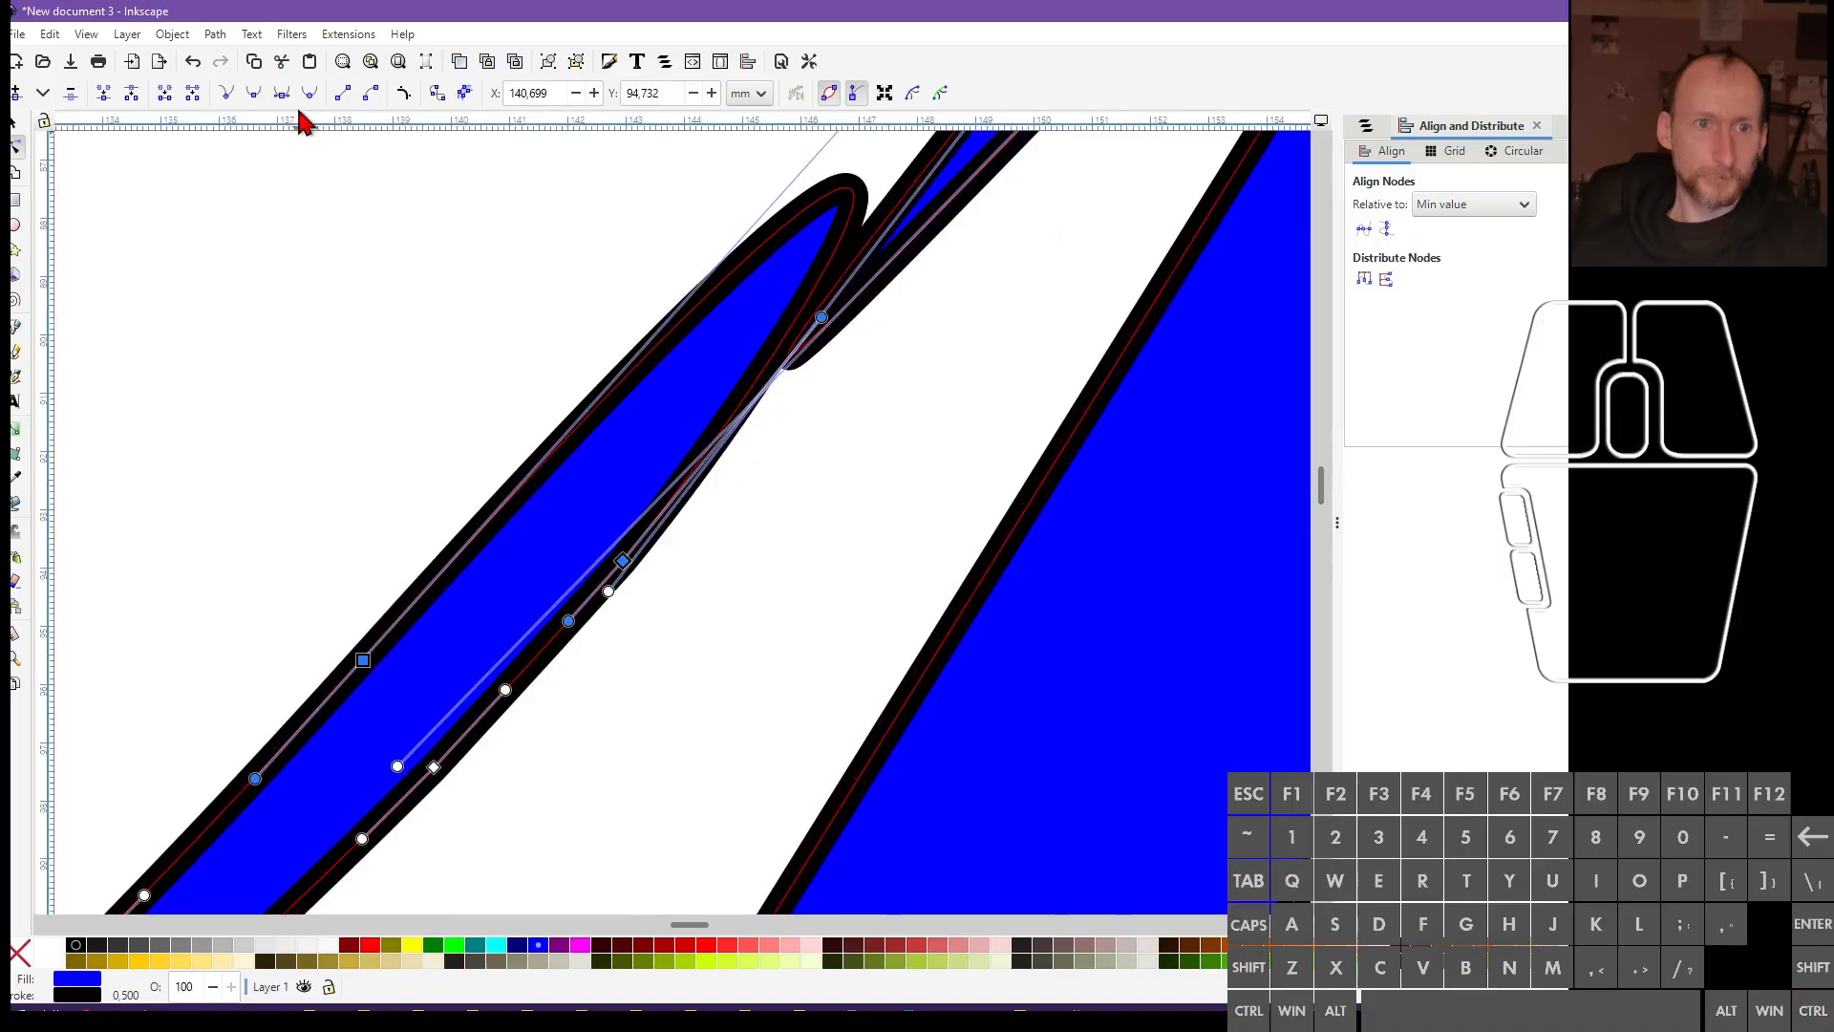
{"action": "left_click", "coordinate": [130, 93]}
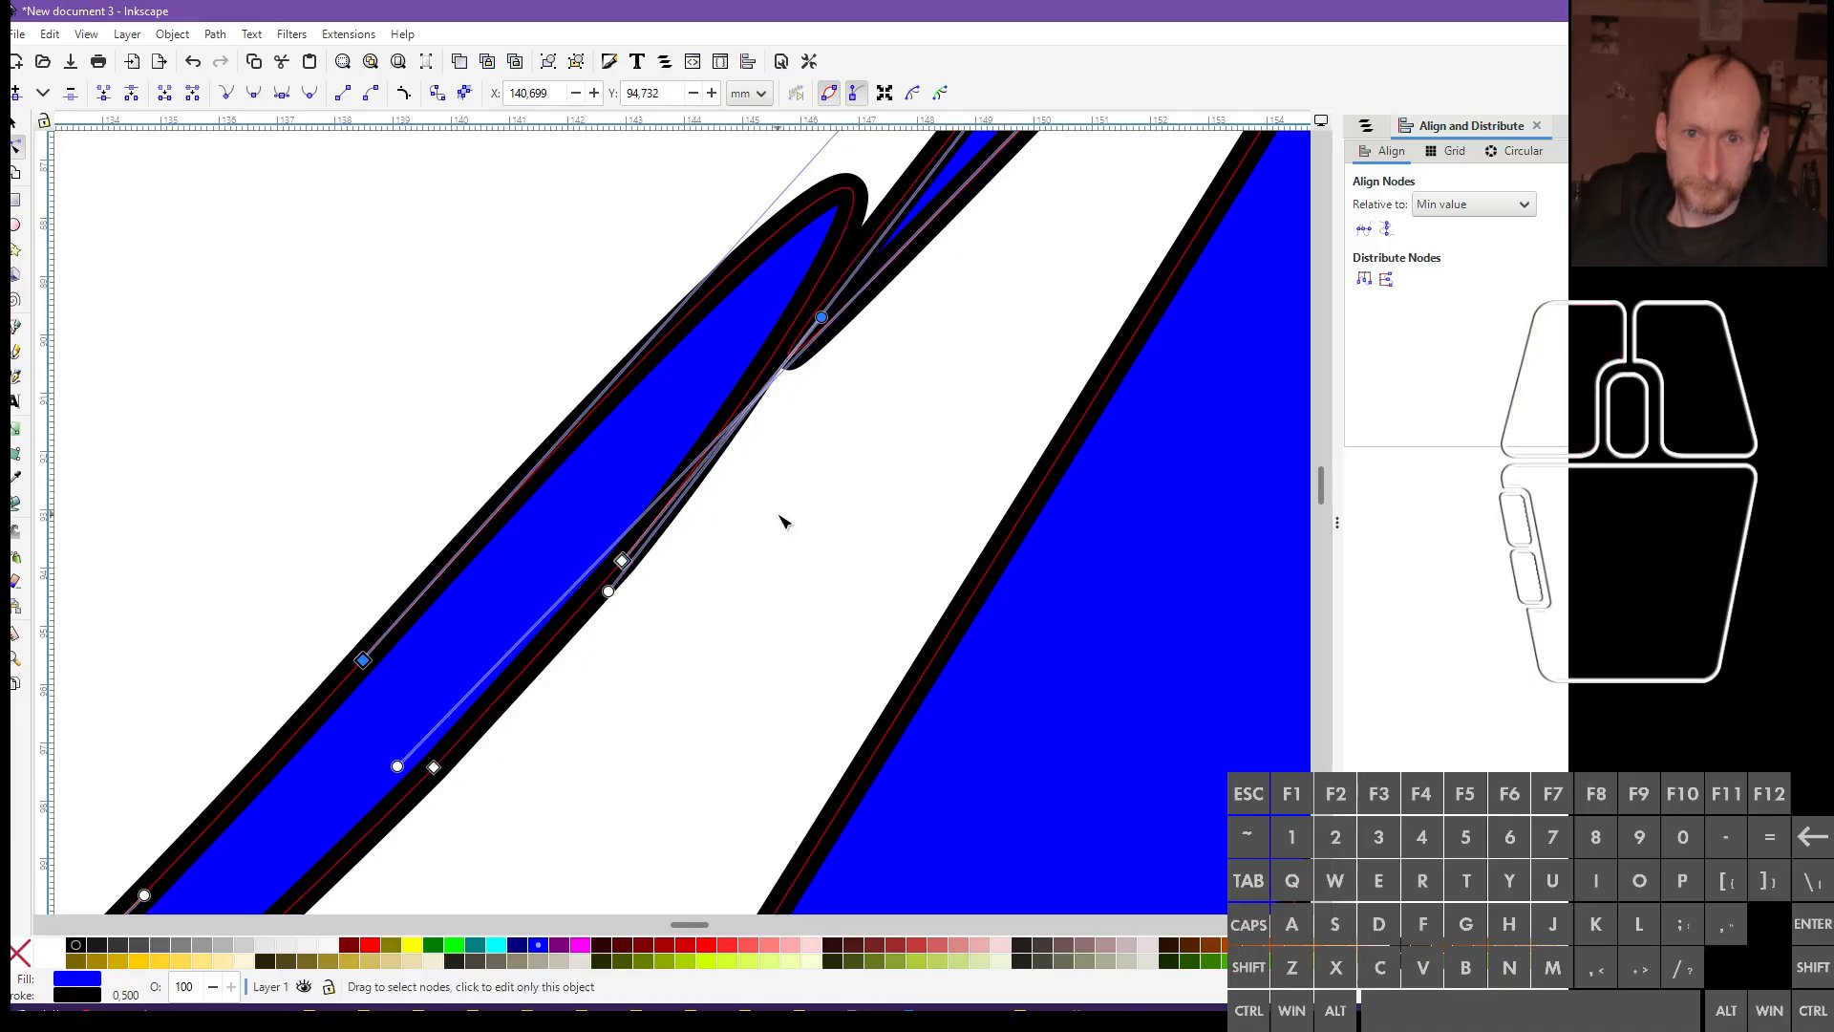
{"action": "left_click", "coordinate": [822, 357]}
{"action": "left_click", "coordinate": [819, 353]}
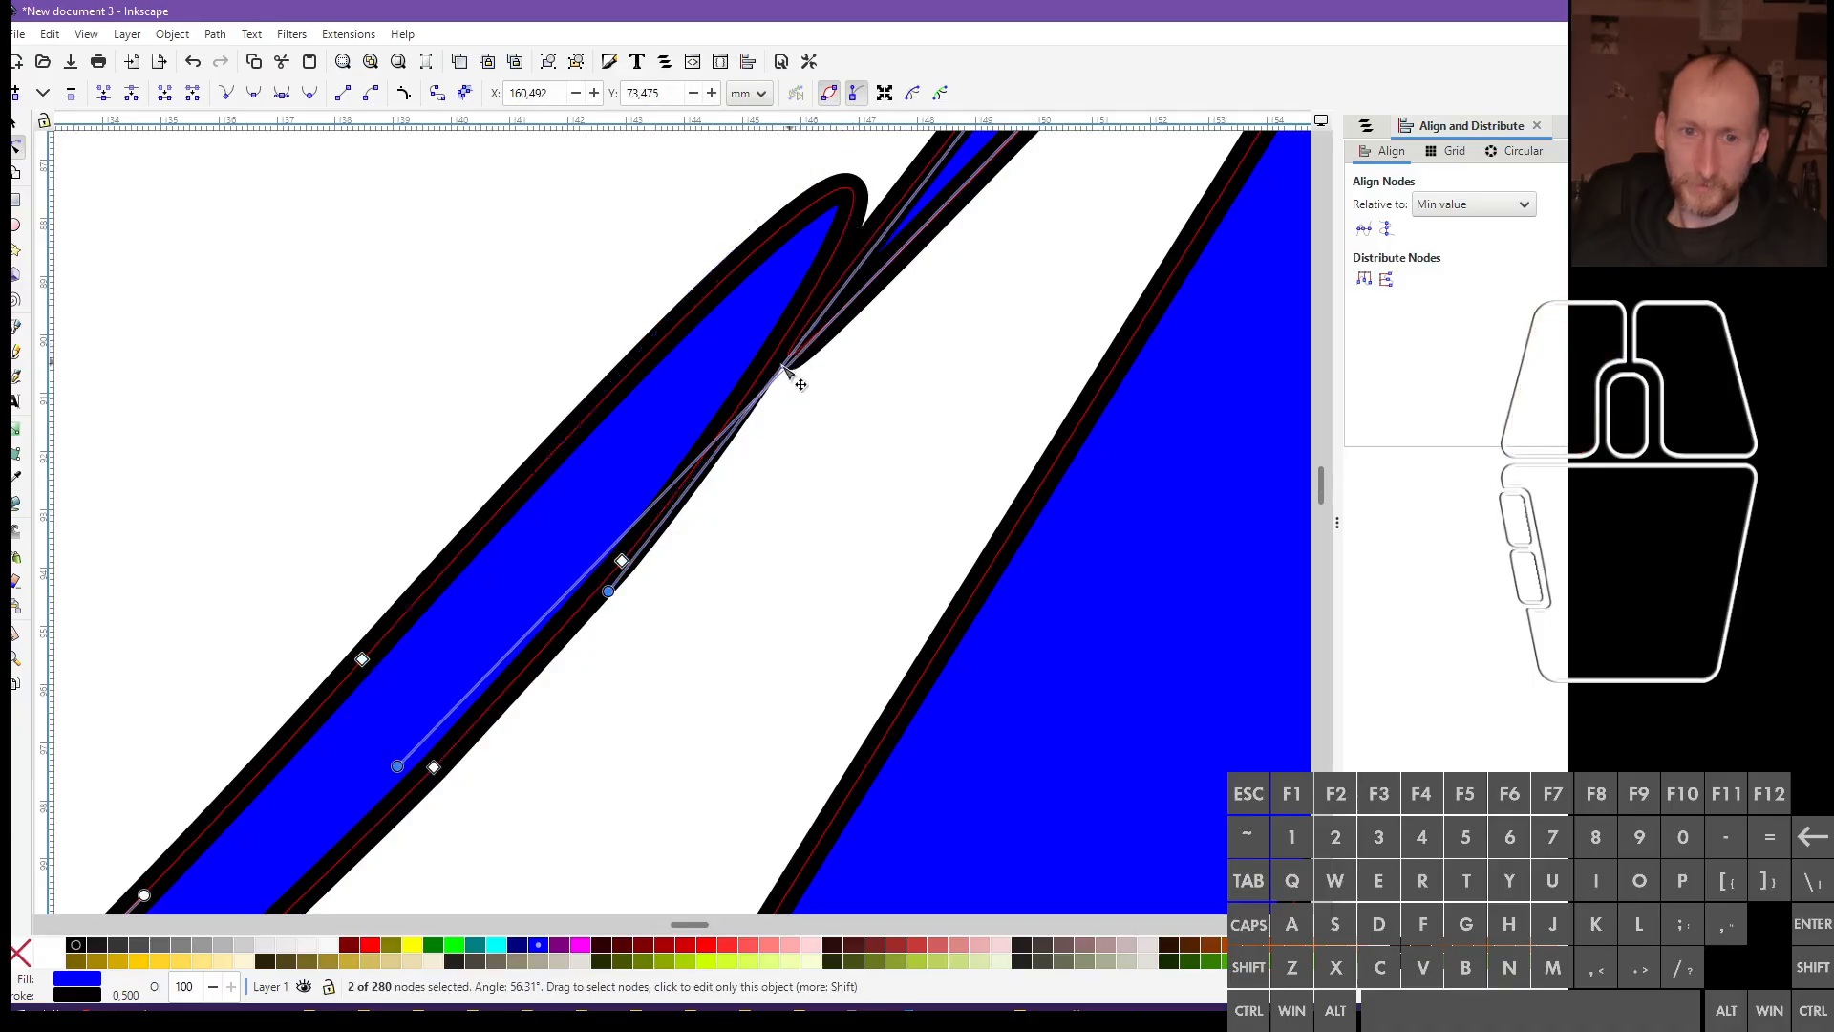
Rejoin the broken, overlapping nodes on the lower edge of the "n" stroke, undoing any test moves of the node
{"action": "left_click_drag", "start_coordinate": [622, 561], "coordinate": [622, 686]}
{"action": "key", "text": "ctrl+z"}
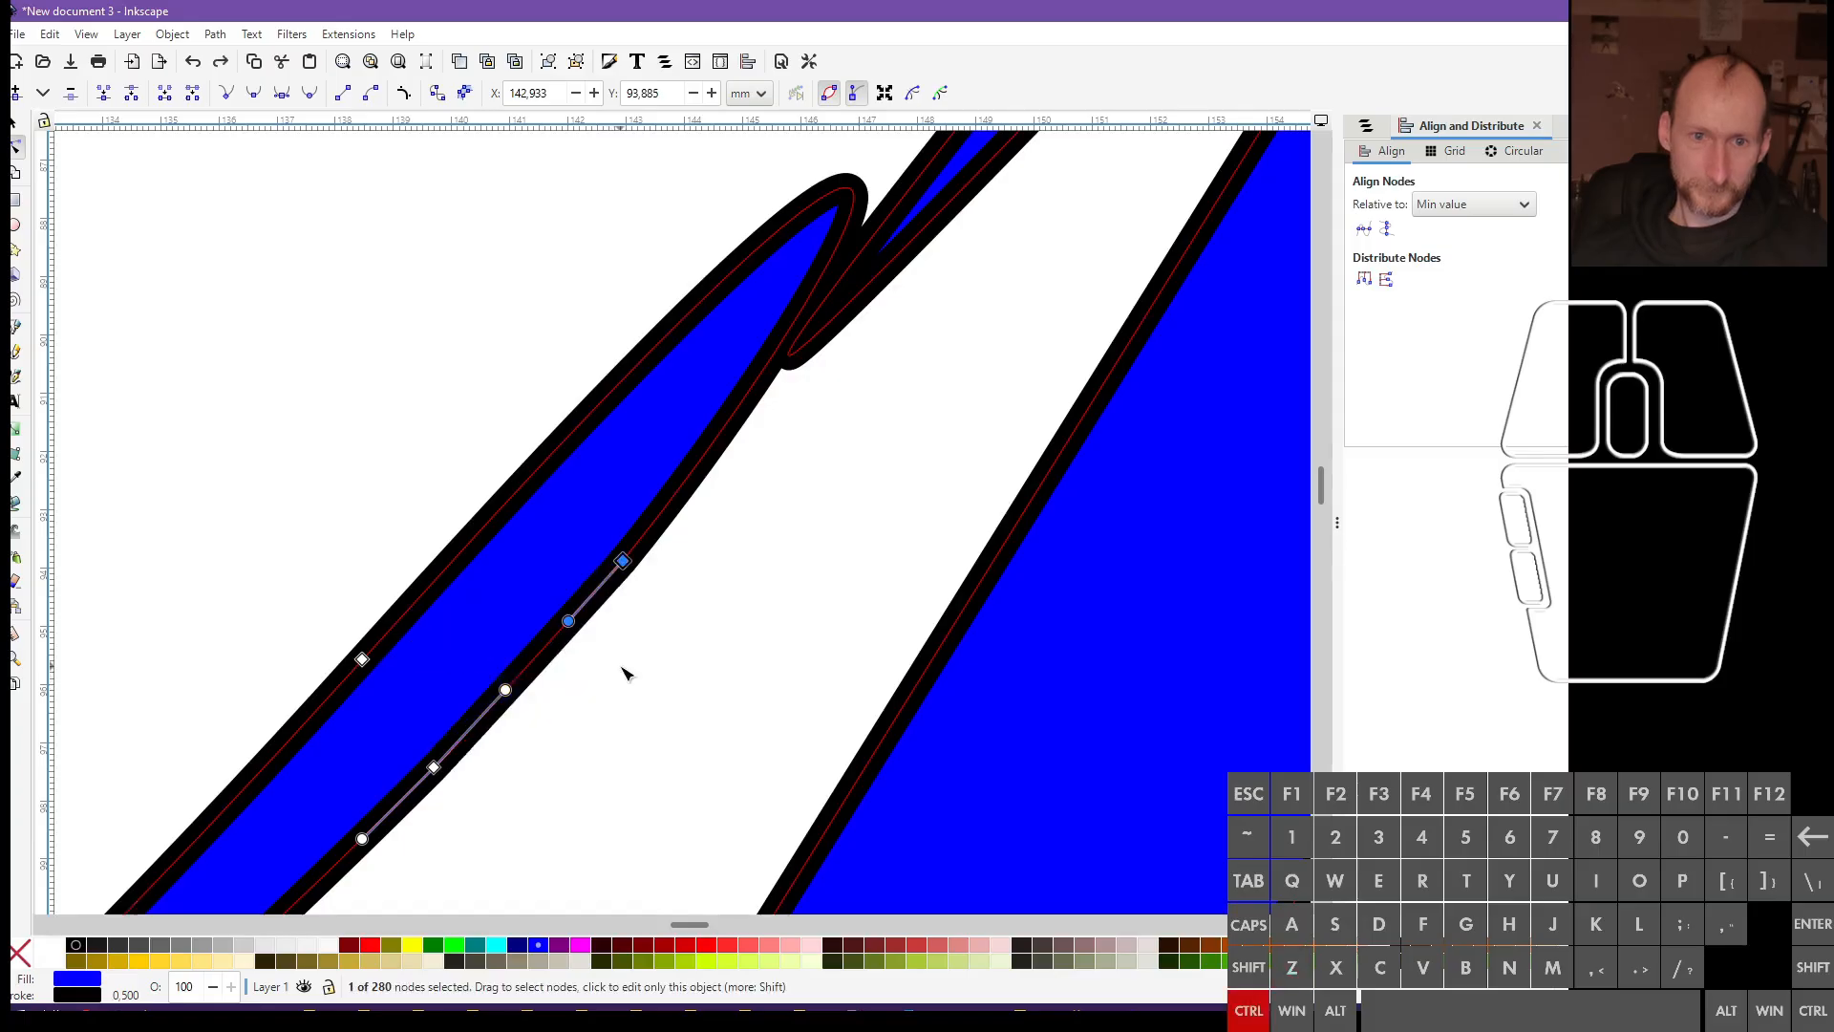
{"action": "left_click_drag", "start_coordinate": [643, 571], "coordinate": [587, 516]}
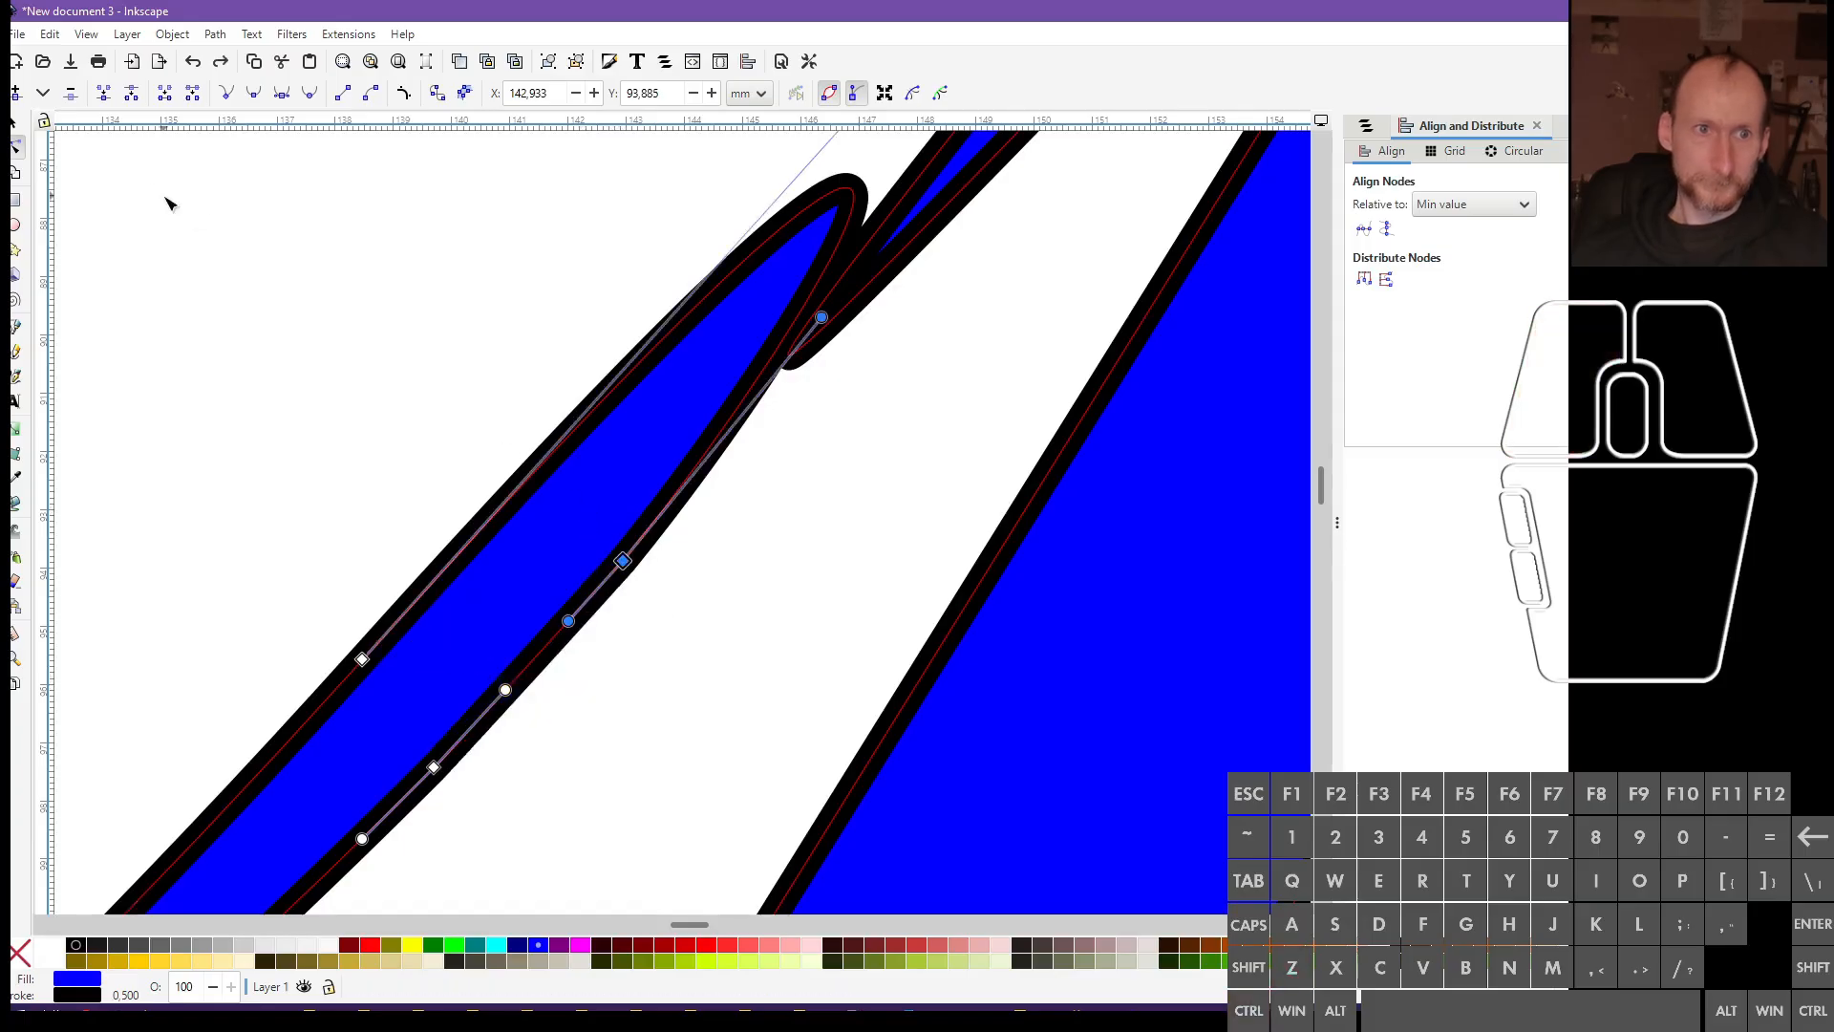
{"action": "left_click", "coordinate": [103, 92]}
{"action": "left_click", "coordinate": [620, 556]}
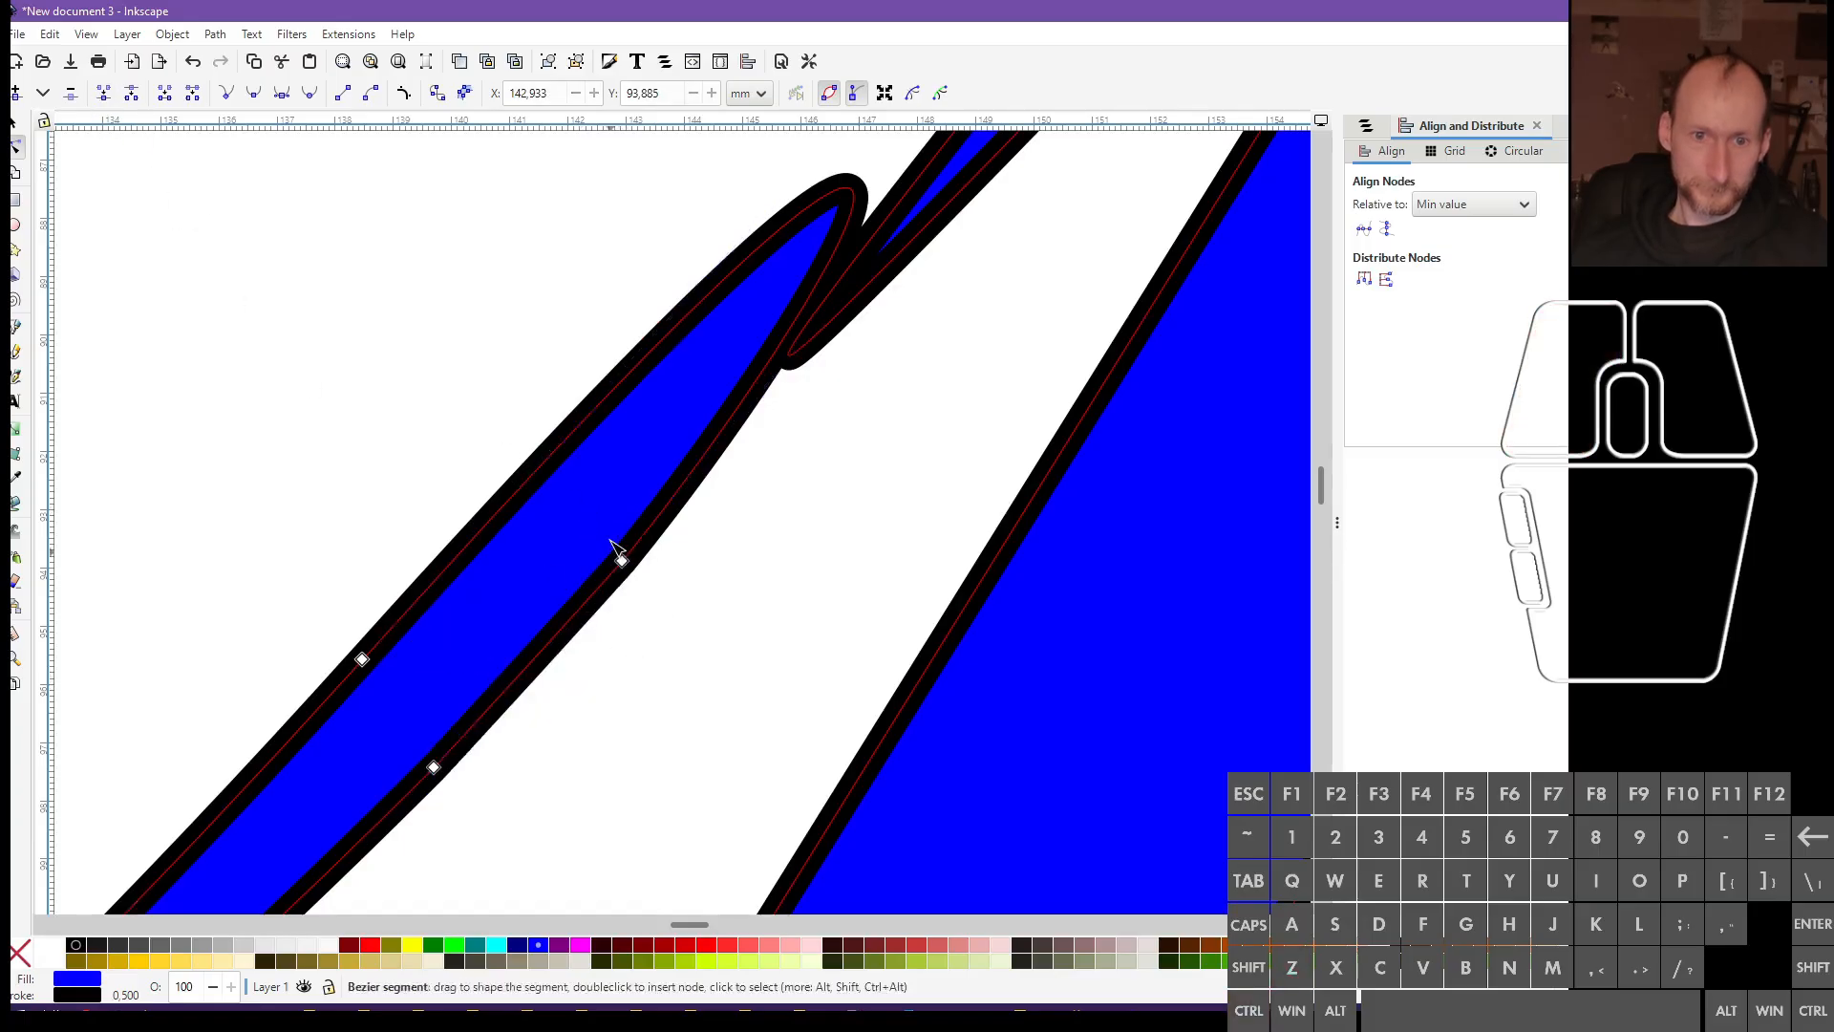
{"action": "left_click_drag", "start_coordinate": [623, 561], "coordinate": [702, 630]}
{"action": "key", "text": "ctrl+z"}
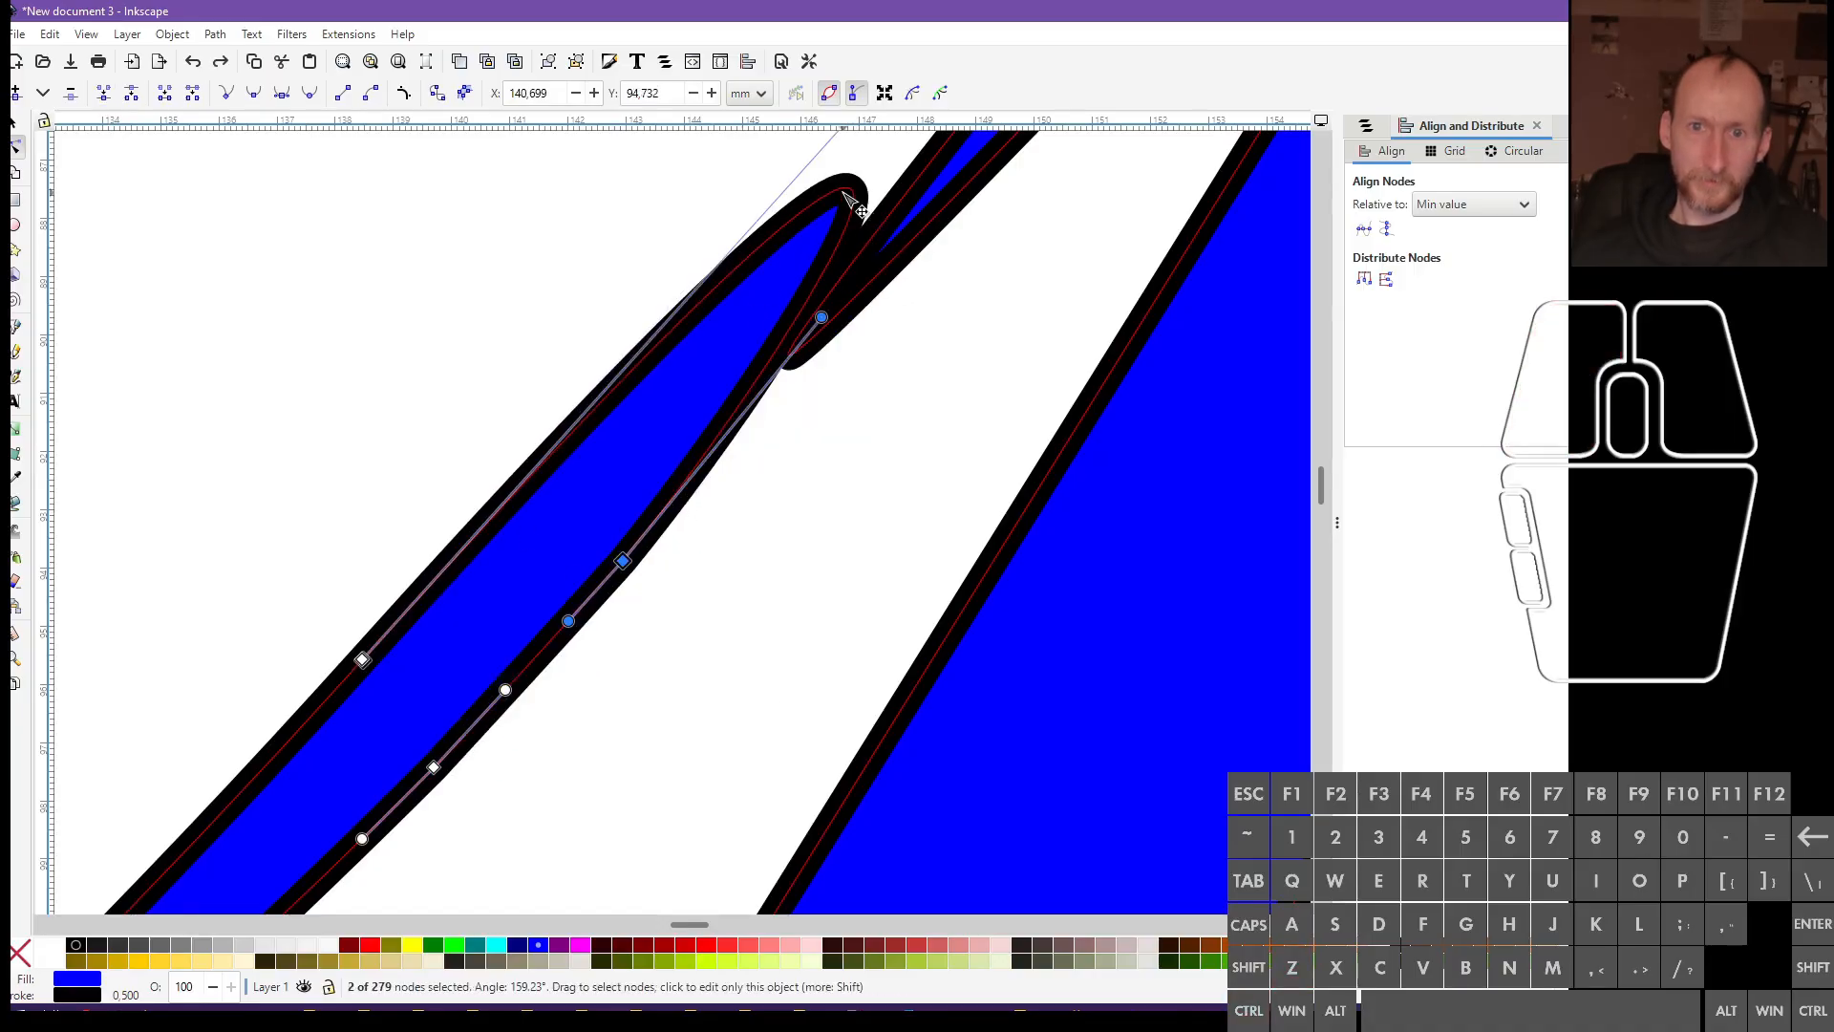
Rejoin the broken, overlapping nodes on the upper edge of the "n" stroke, undoing any test moves of the node
{"action": "left_click", "coordinate": [362, 659]}
{"action": "left_click_drag", "start_coordinate": [380, 691], "coordinate": [408, 704]}
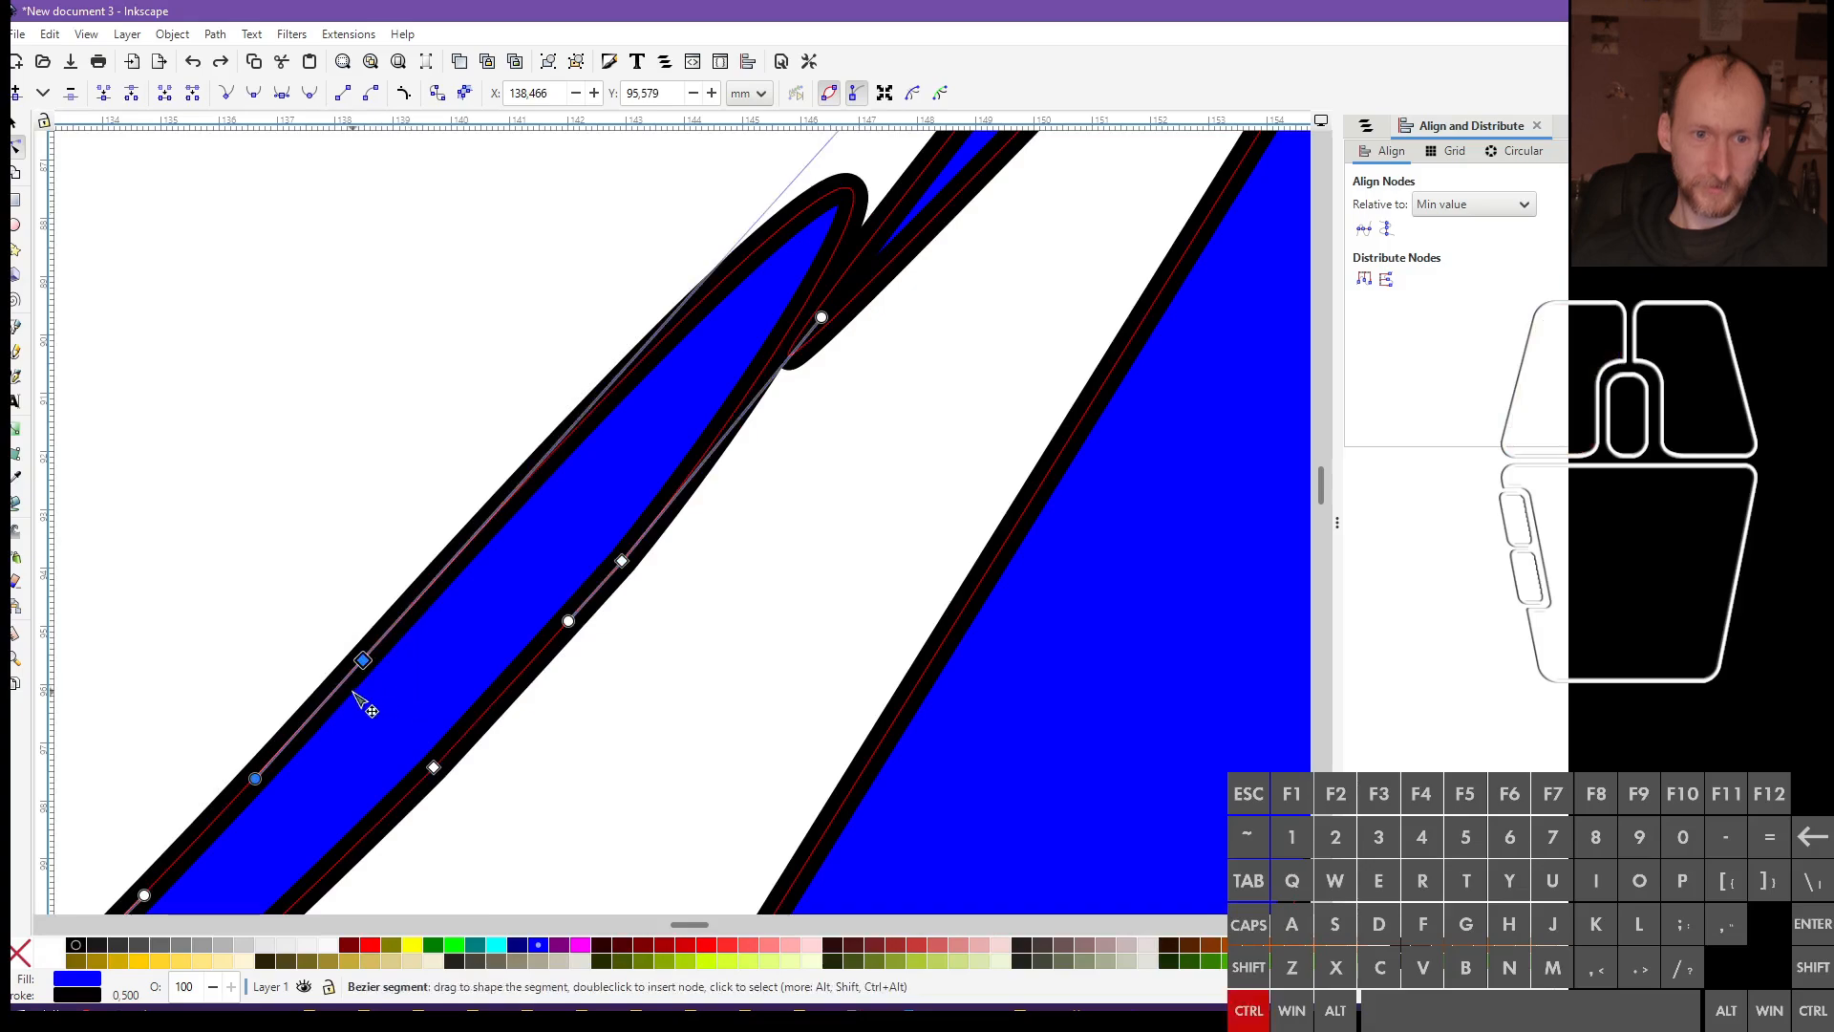
{"action": "scroll", "coordinate": [360, 697], "scroll_direction": "up", "scroll_amount": 3, "text": "ctrl"}
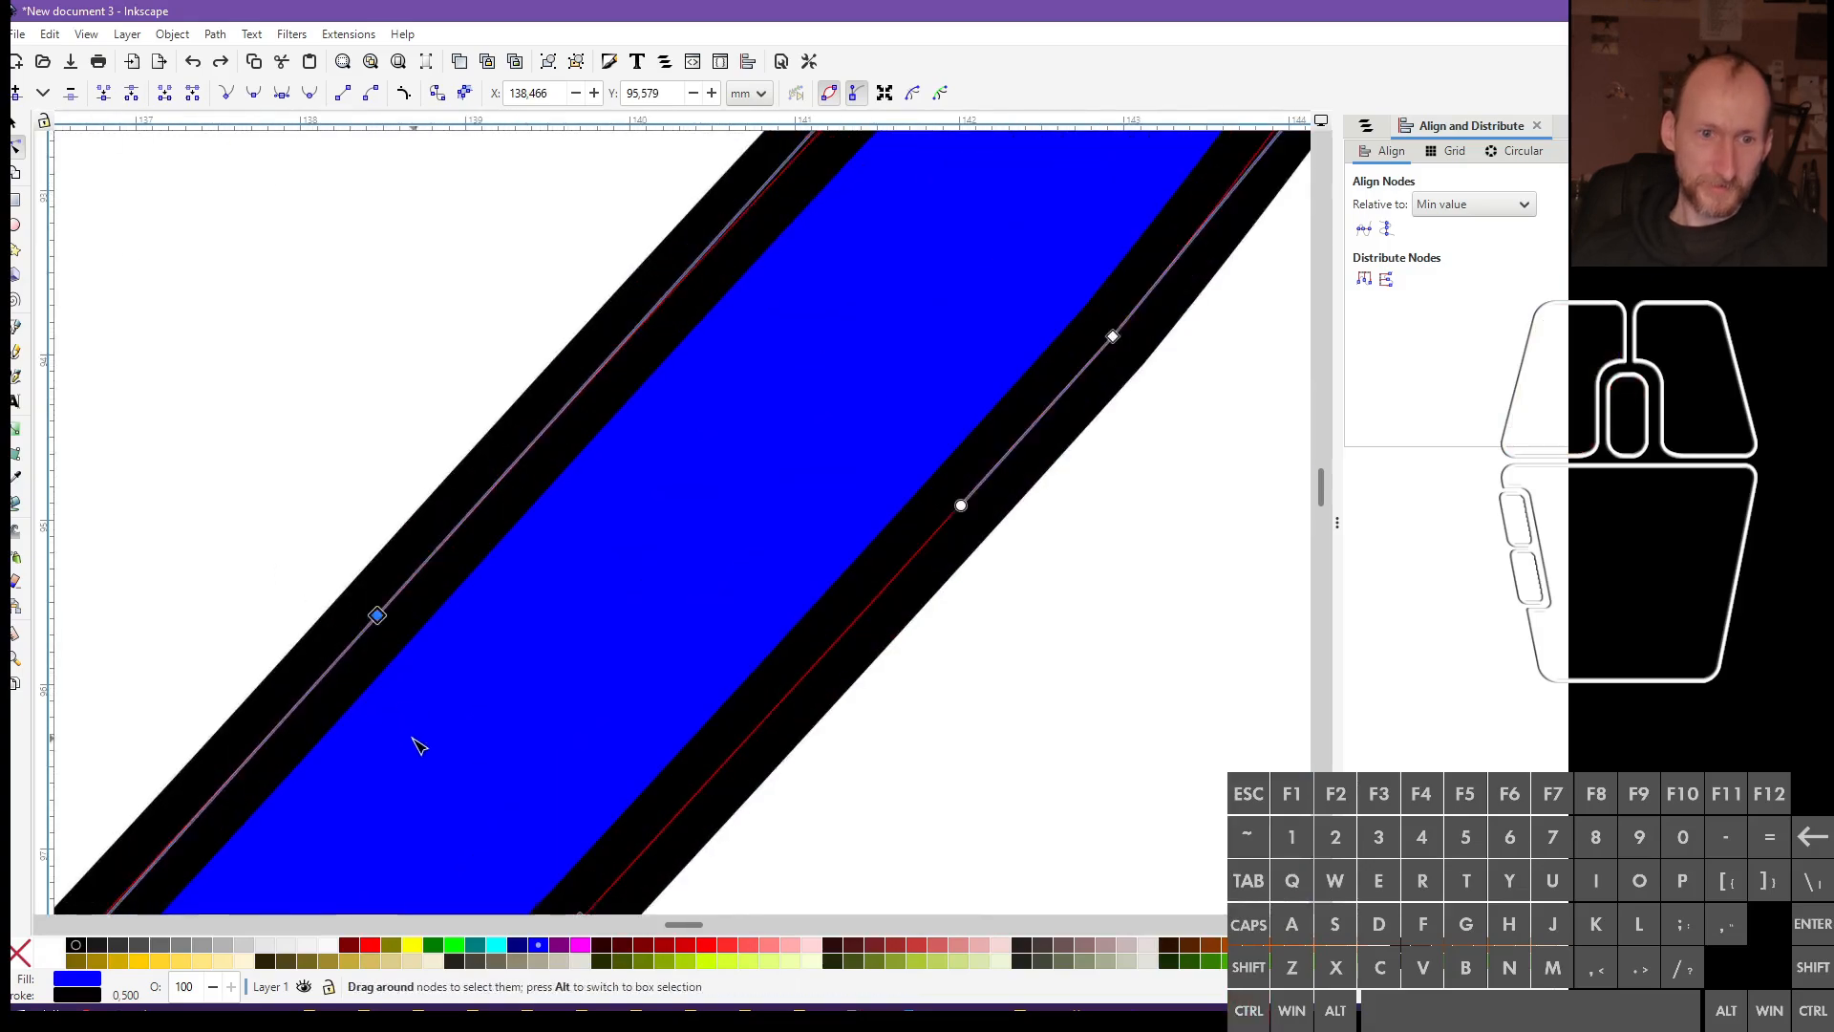
{"action": "left_click", "coordinate": [382, 627]}
{"action": "left_click", "coordinate": [380, 621]}
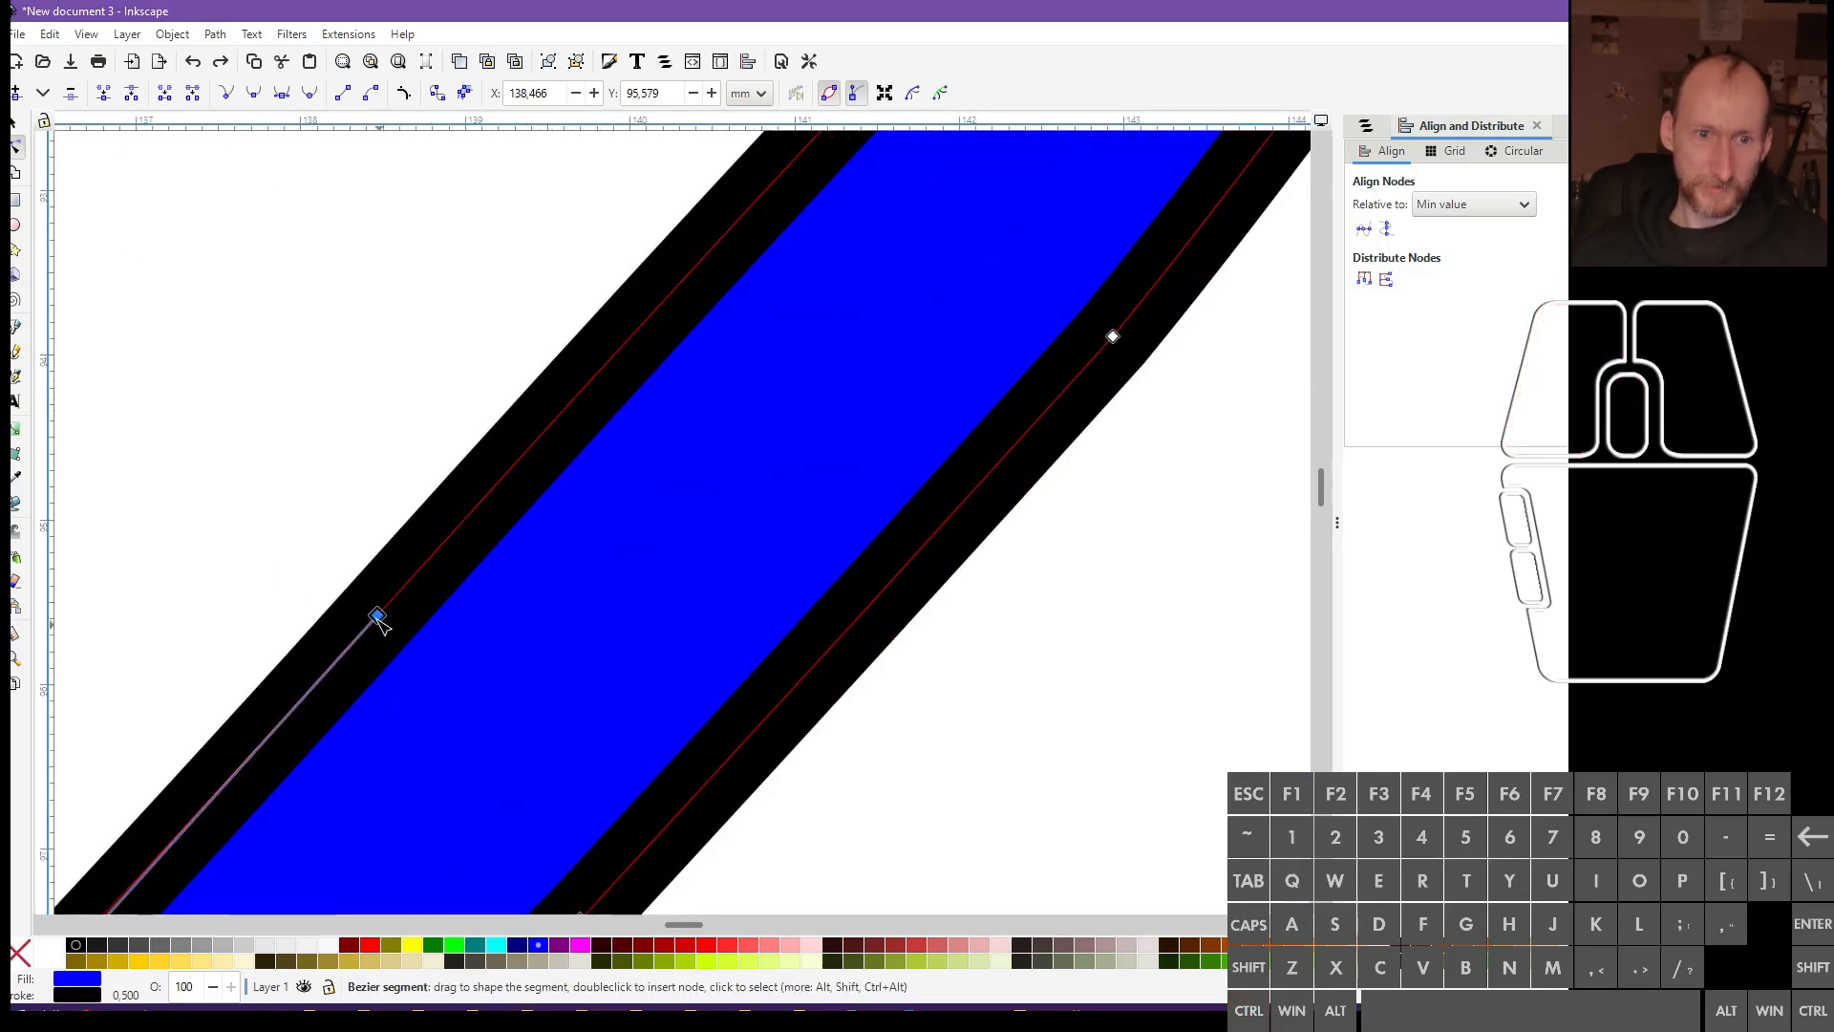
{"action": "left_click_drag", "start_coordinate": [378, 621], "coordinate": [554, 769]}
{"action": "key", "text": "ctrl+z"}
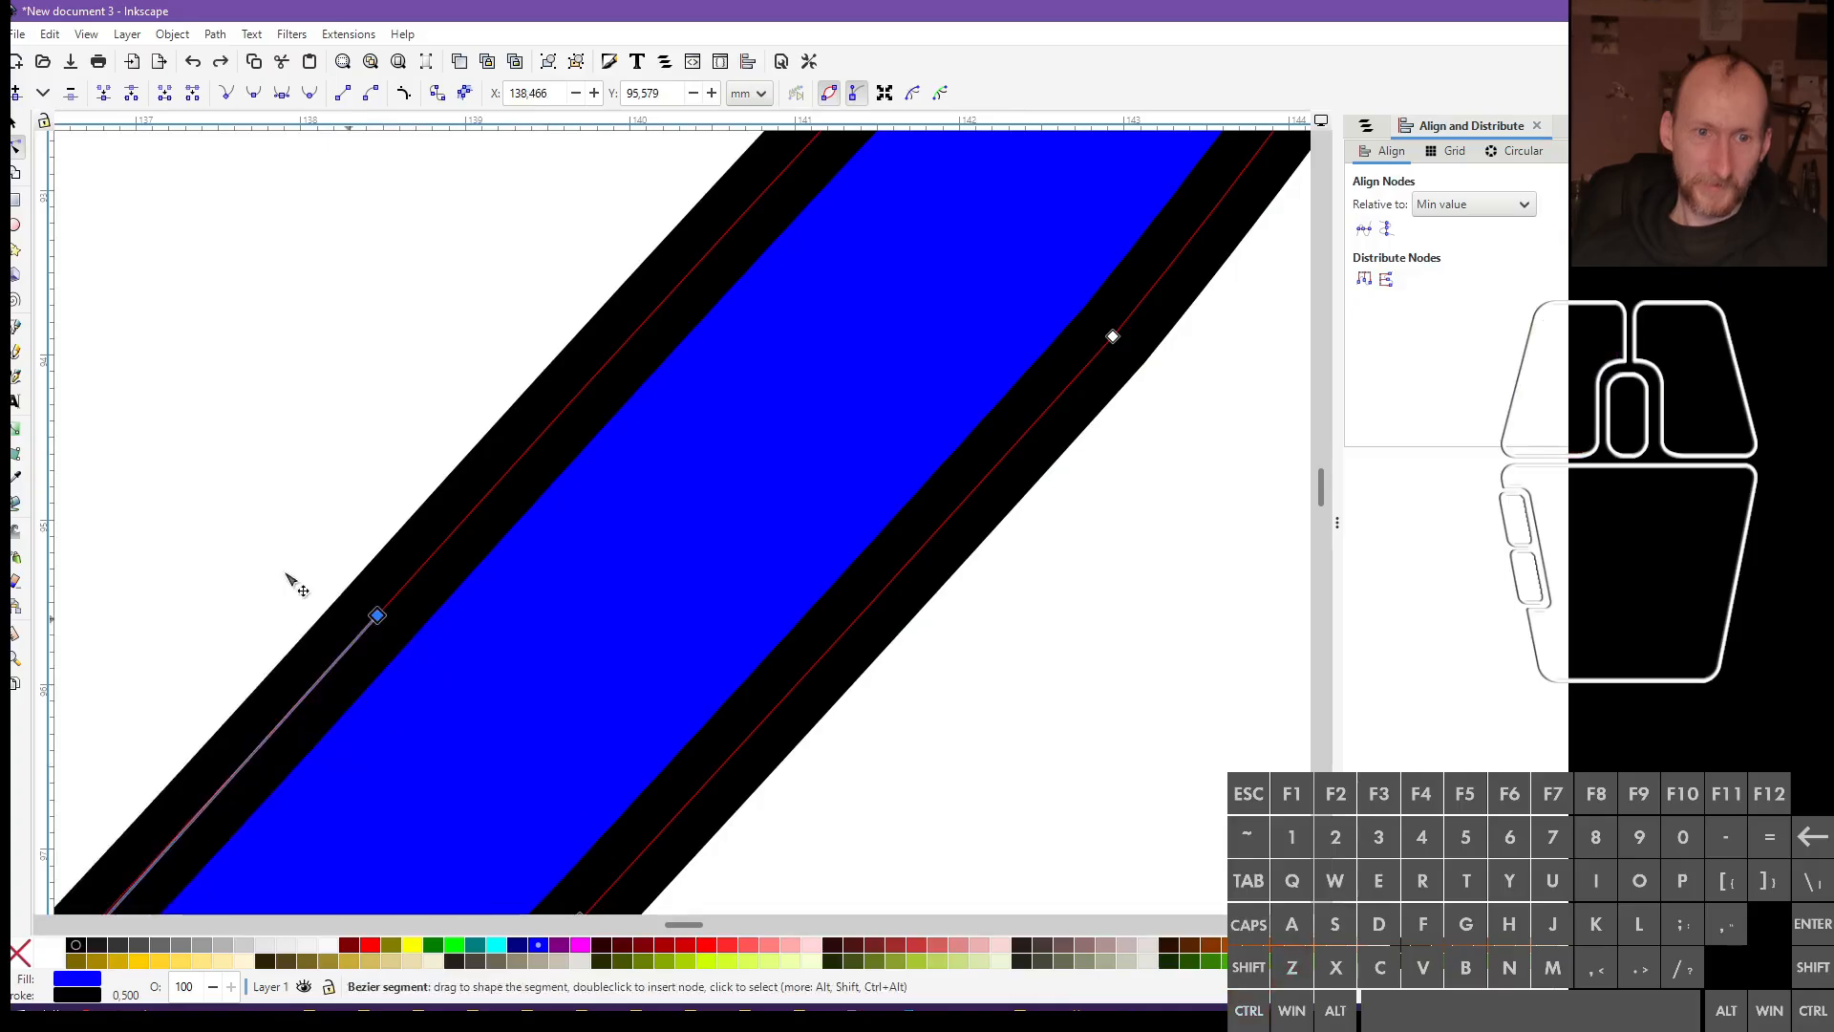
{"action": "left_click_drag", "start_coordinate": [287, 563], "coordinate": [382, 692]}
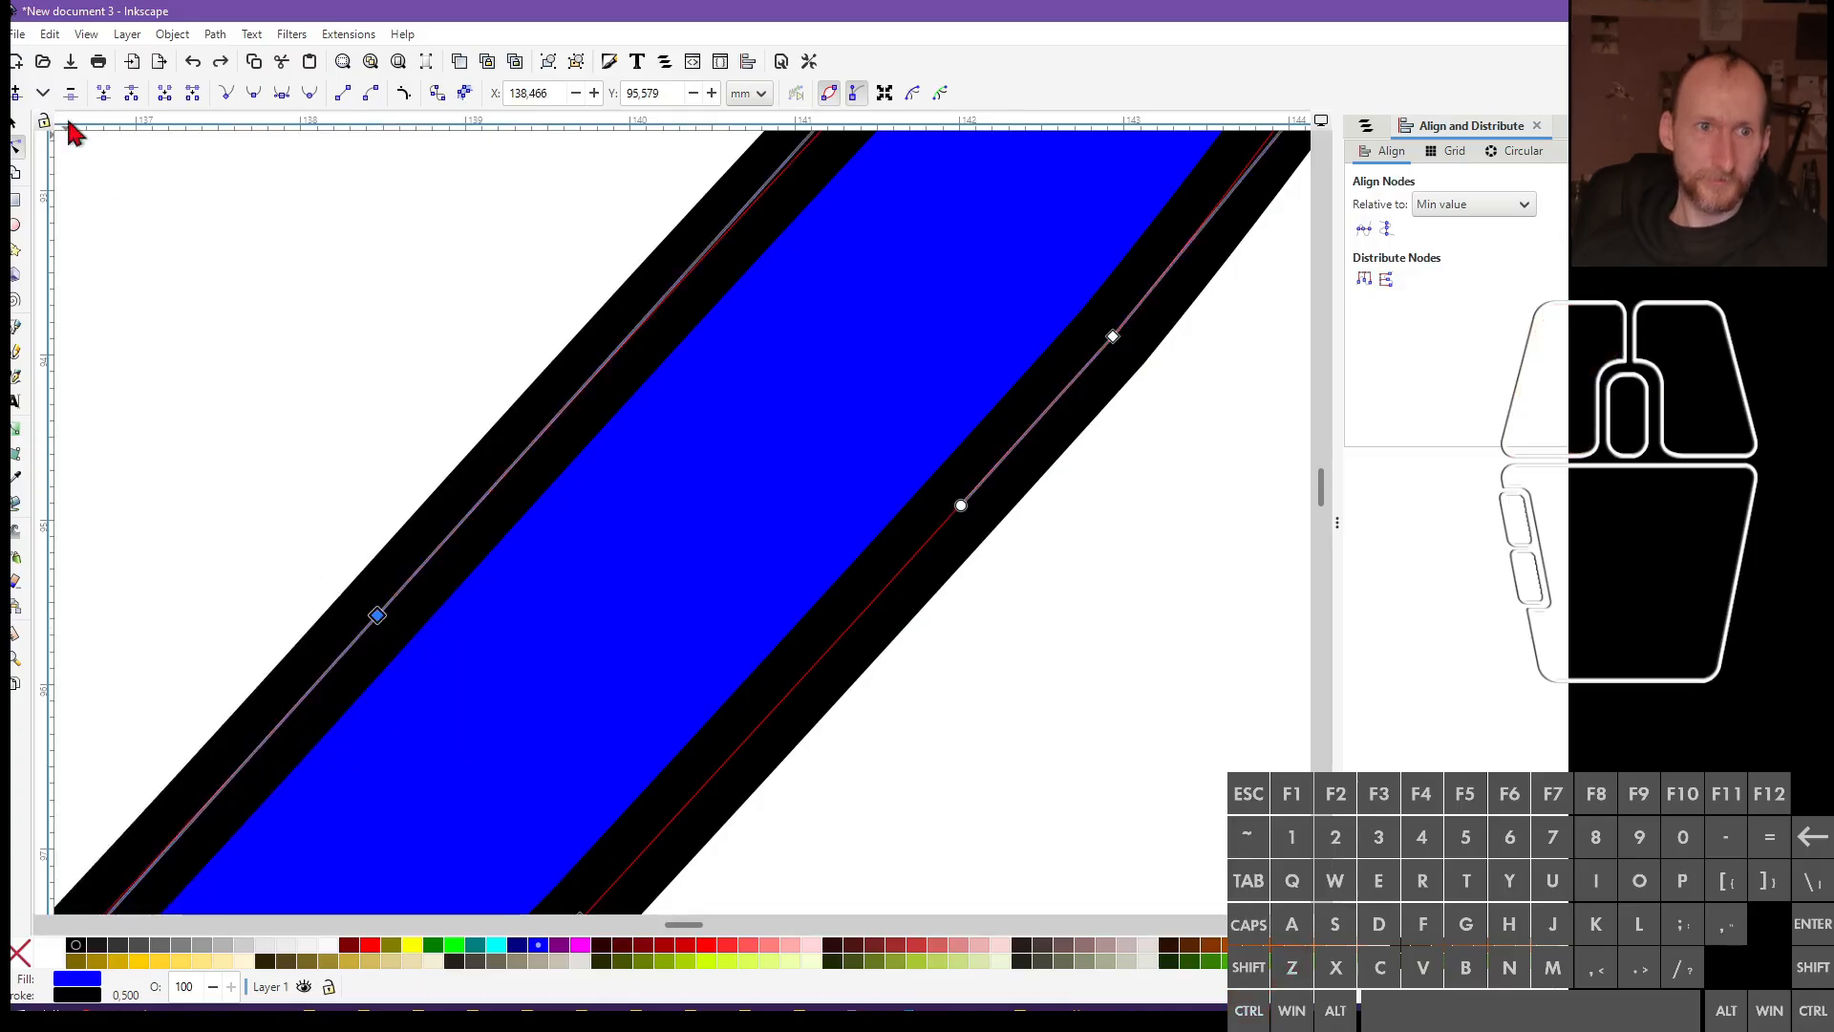
{"action": "left_click", "coordinate": [104, 92]}
Delete the segments forming the overlapping tip of the "n" stroke where it meets the "k"
{"action": "scroll", "coordinate": [405, 327], "scroll_direction": "down", "scroll_amount": 4}
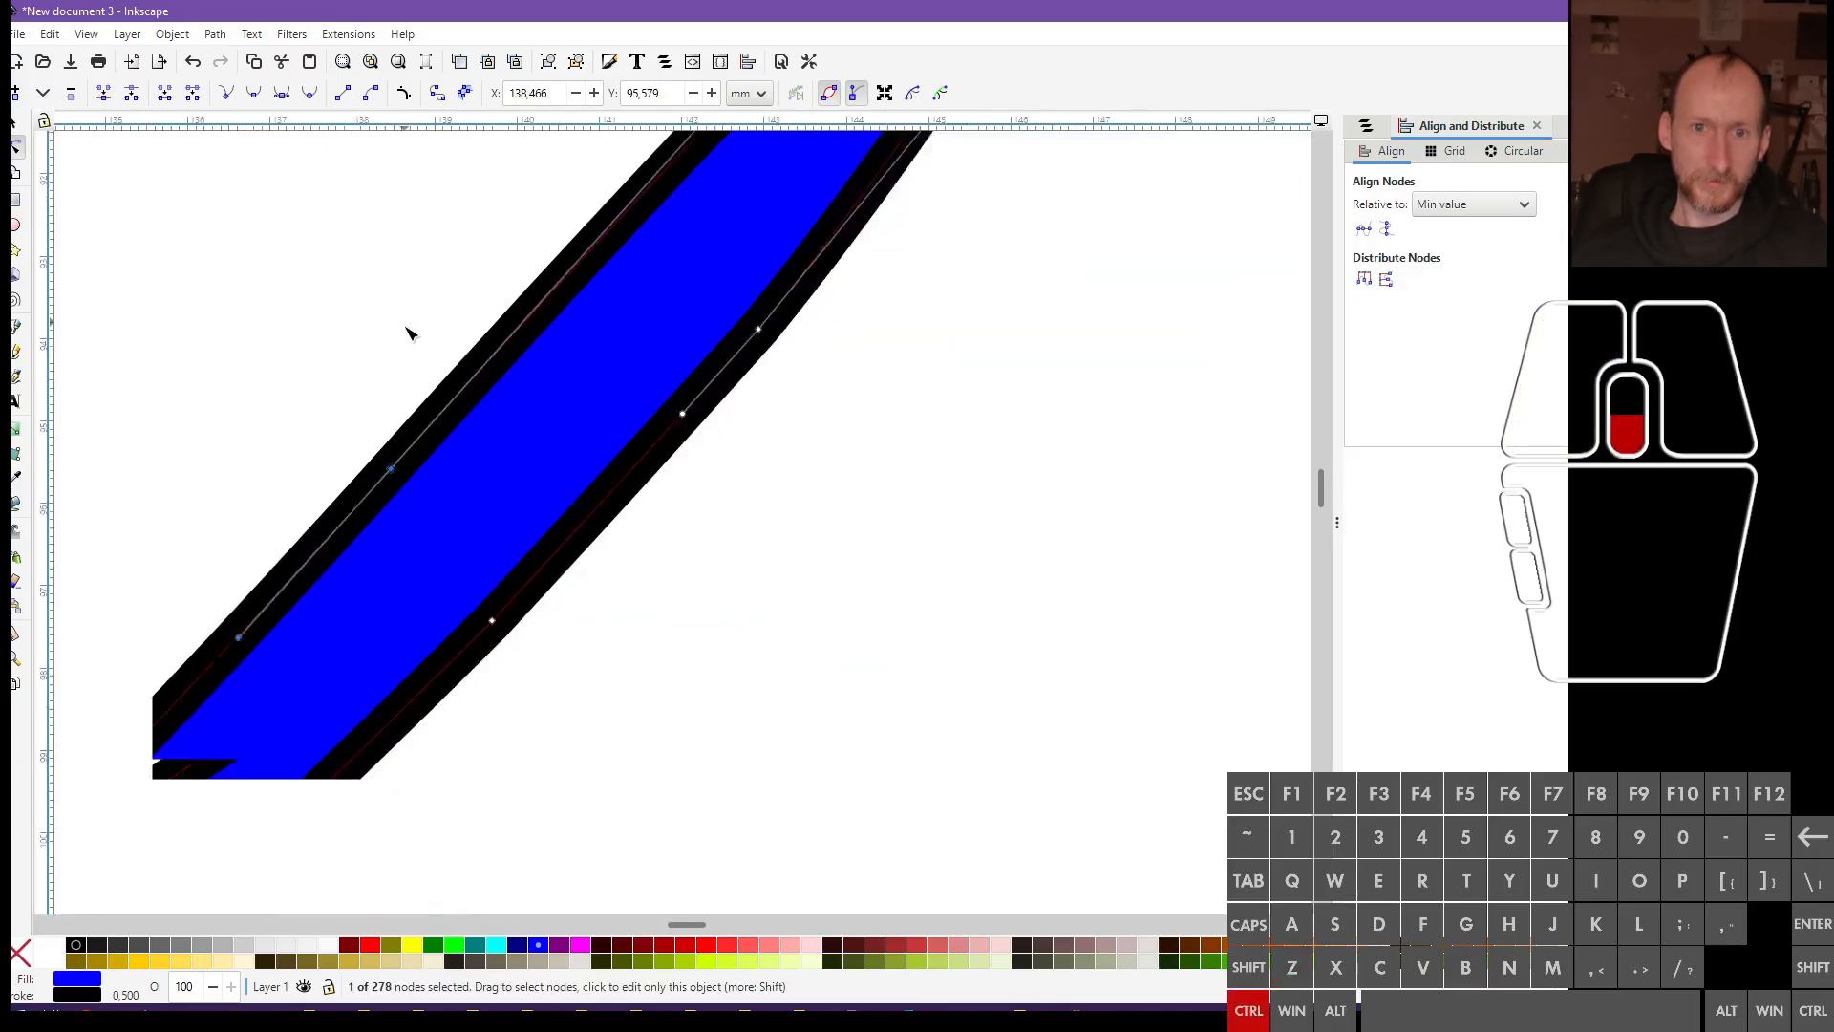
{"action": "left_click", "coordinate": [738, 305]}
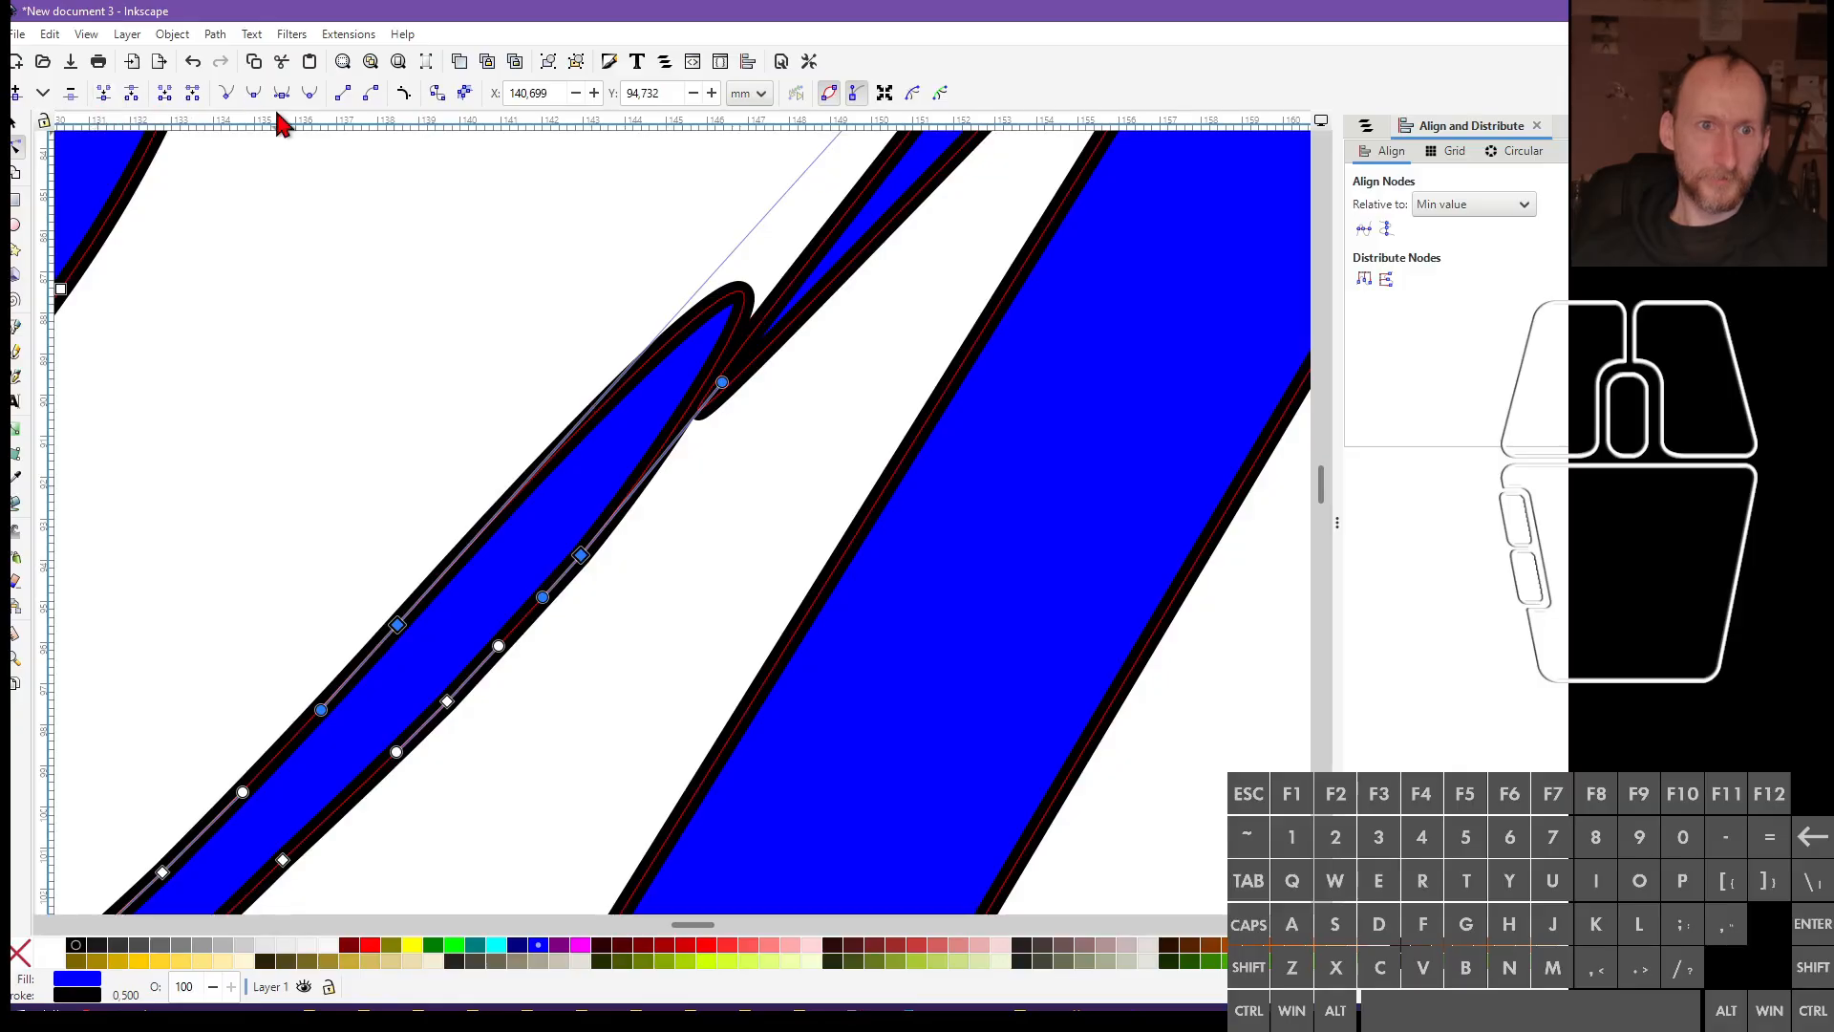
{"action": "left_click", "coordinate": [192, 93]}
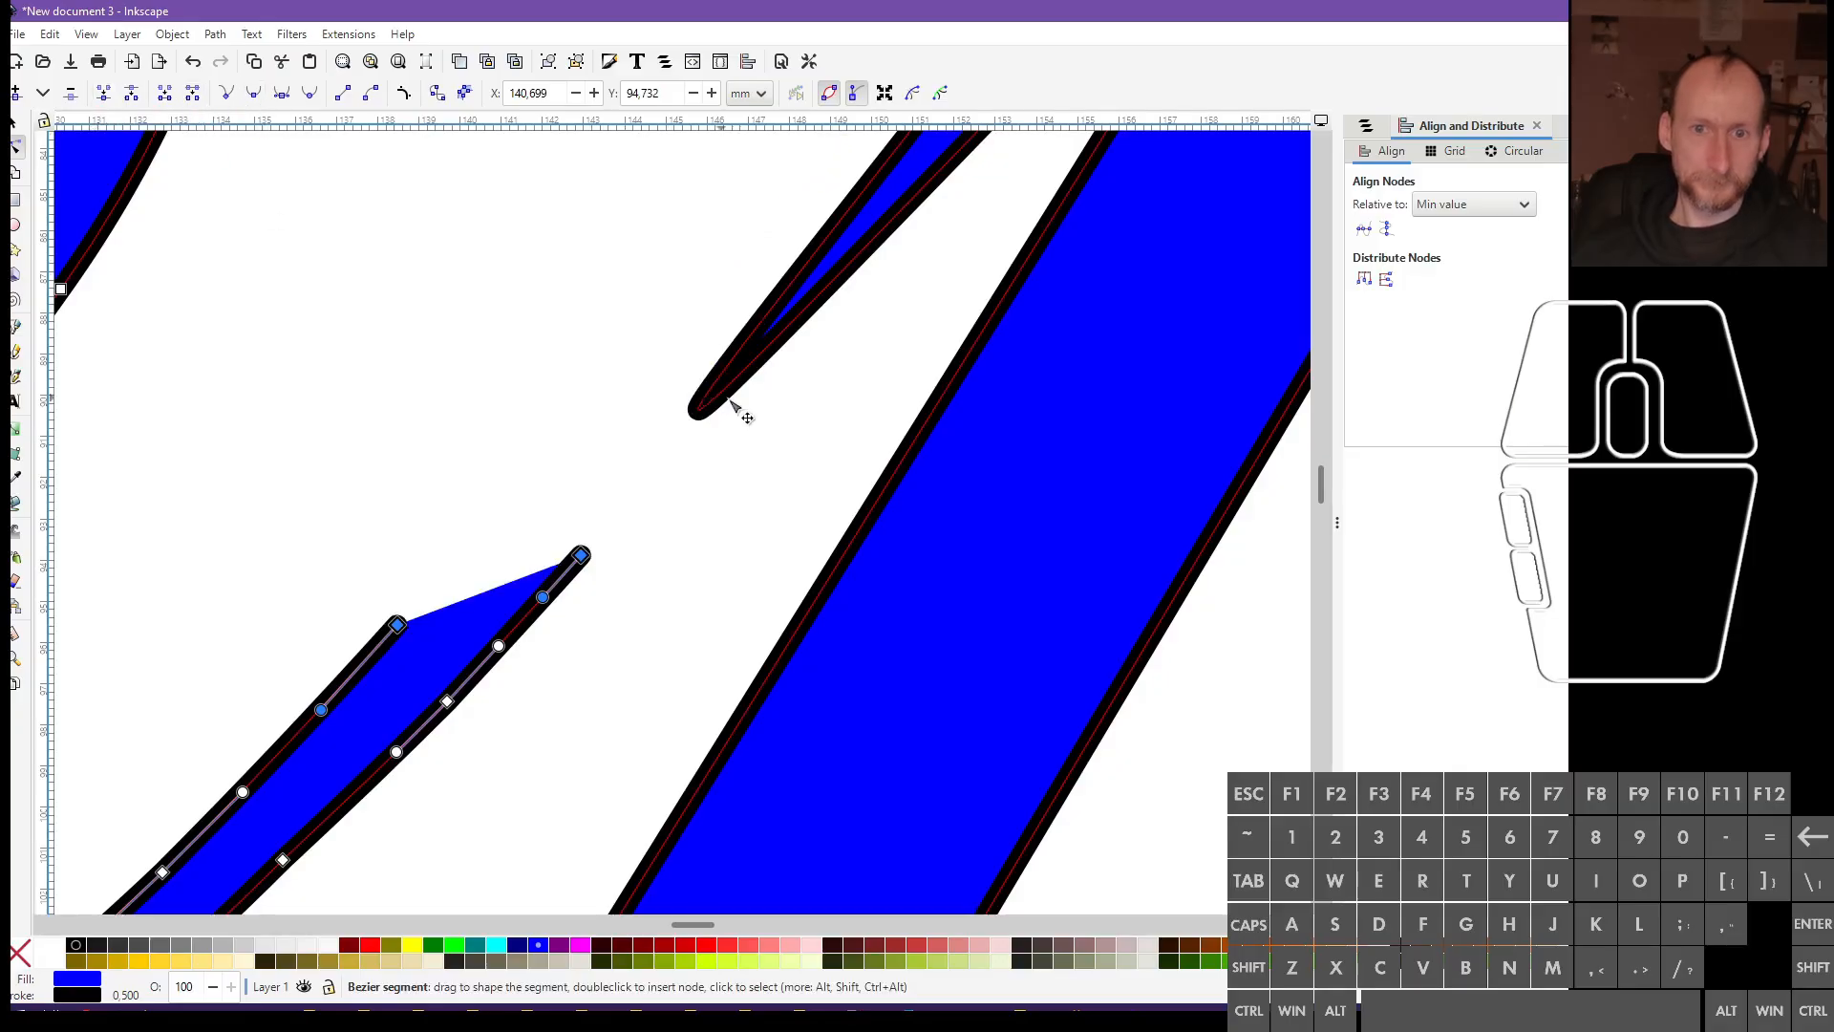
Delete the segments forming the thin pointed tip that extends from the "k" stem towards the "n"
{"action": "scroll", "coordinate": [831, 561], "scroll_direction": "up", "scroll_amount": 5}
{"action": "left_click", "coordinate": [716, 634]}
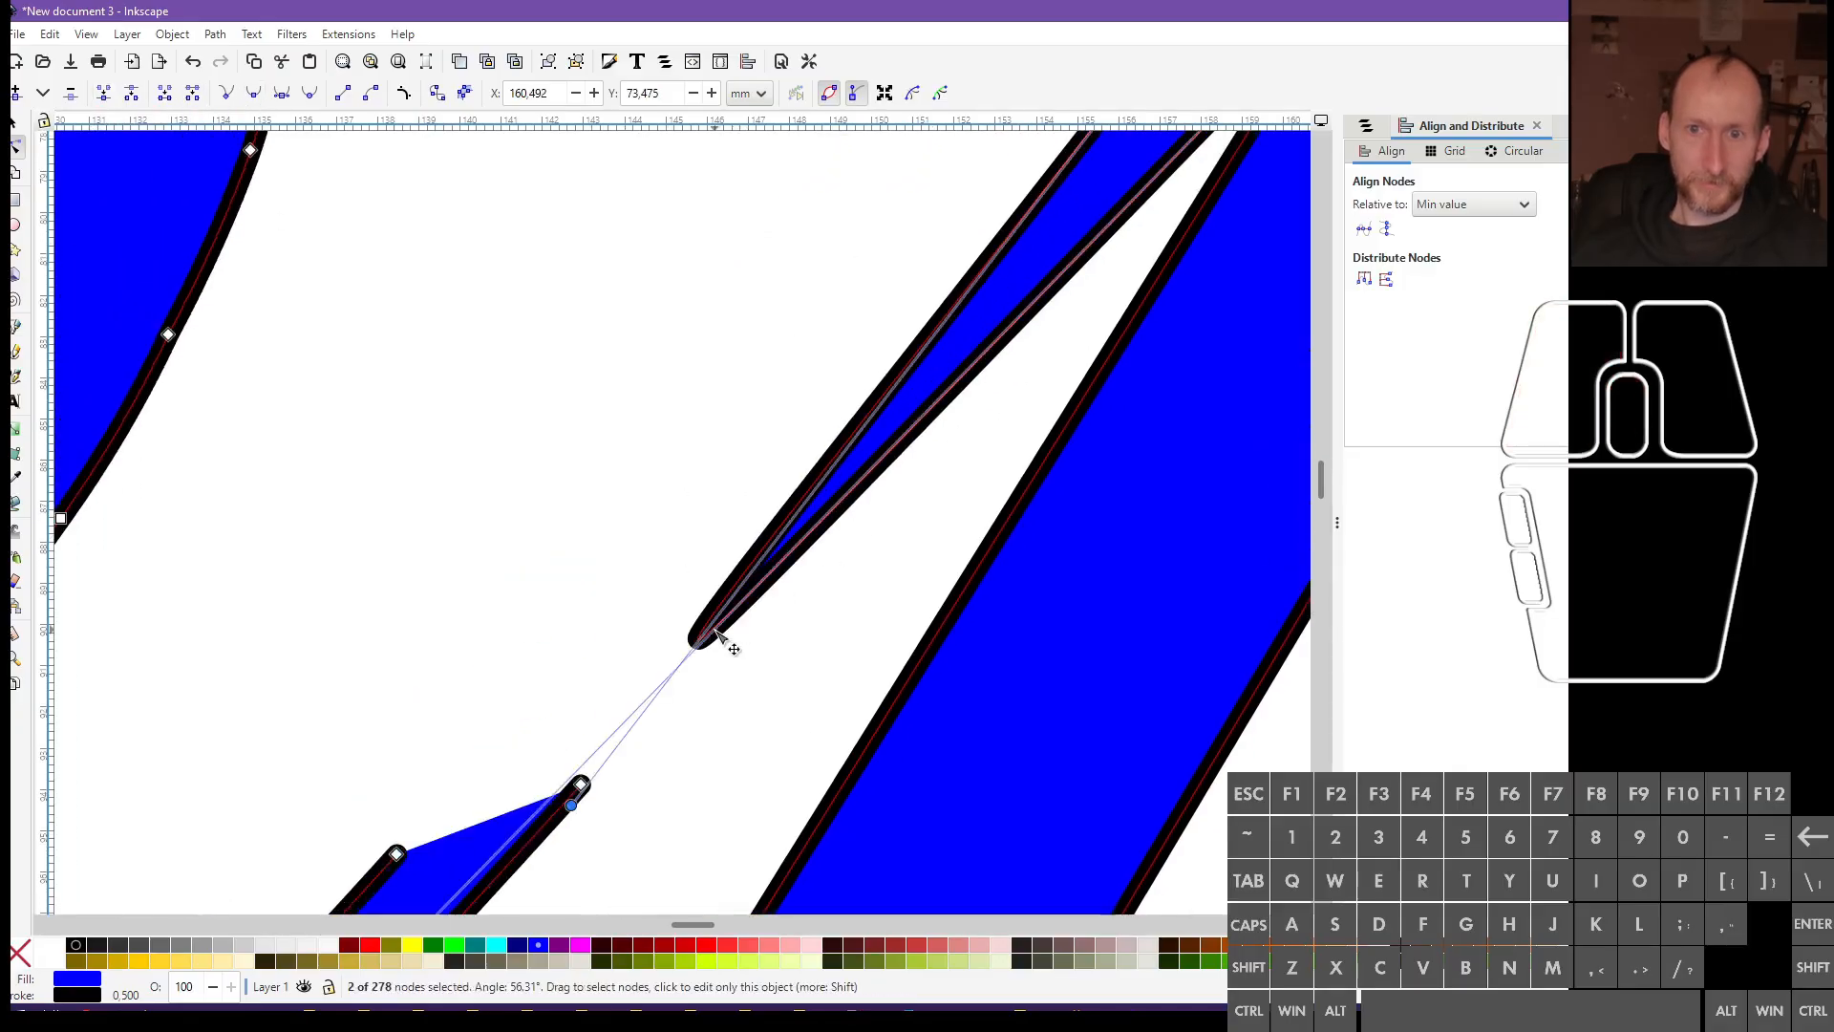
{"action": "scroll", "coordinate": [898, 505], "scroll_direction": "down", "scroll_amount": 3}
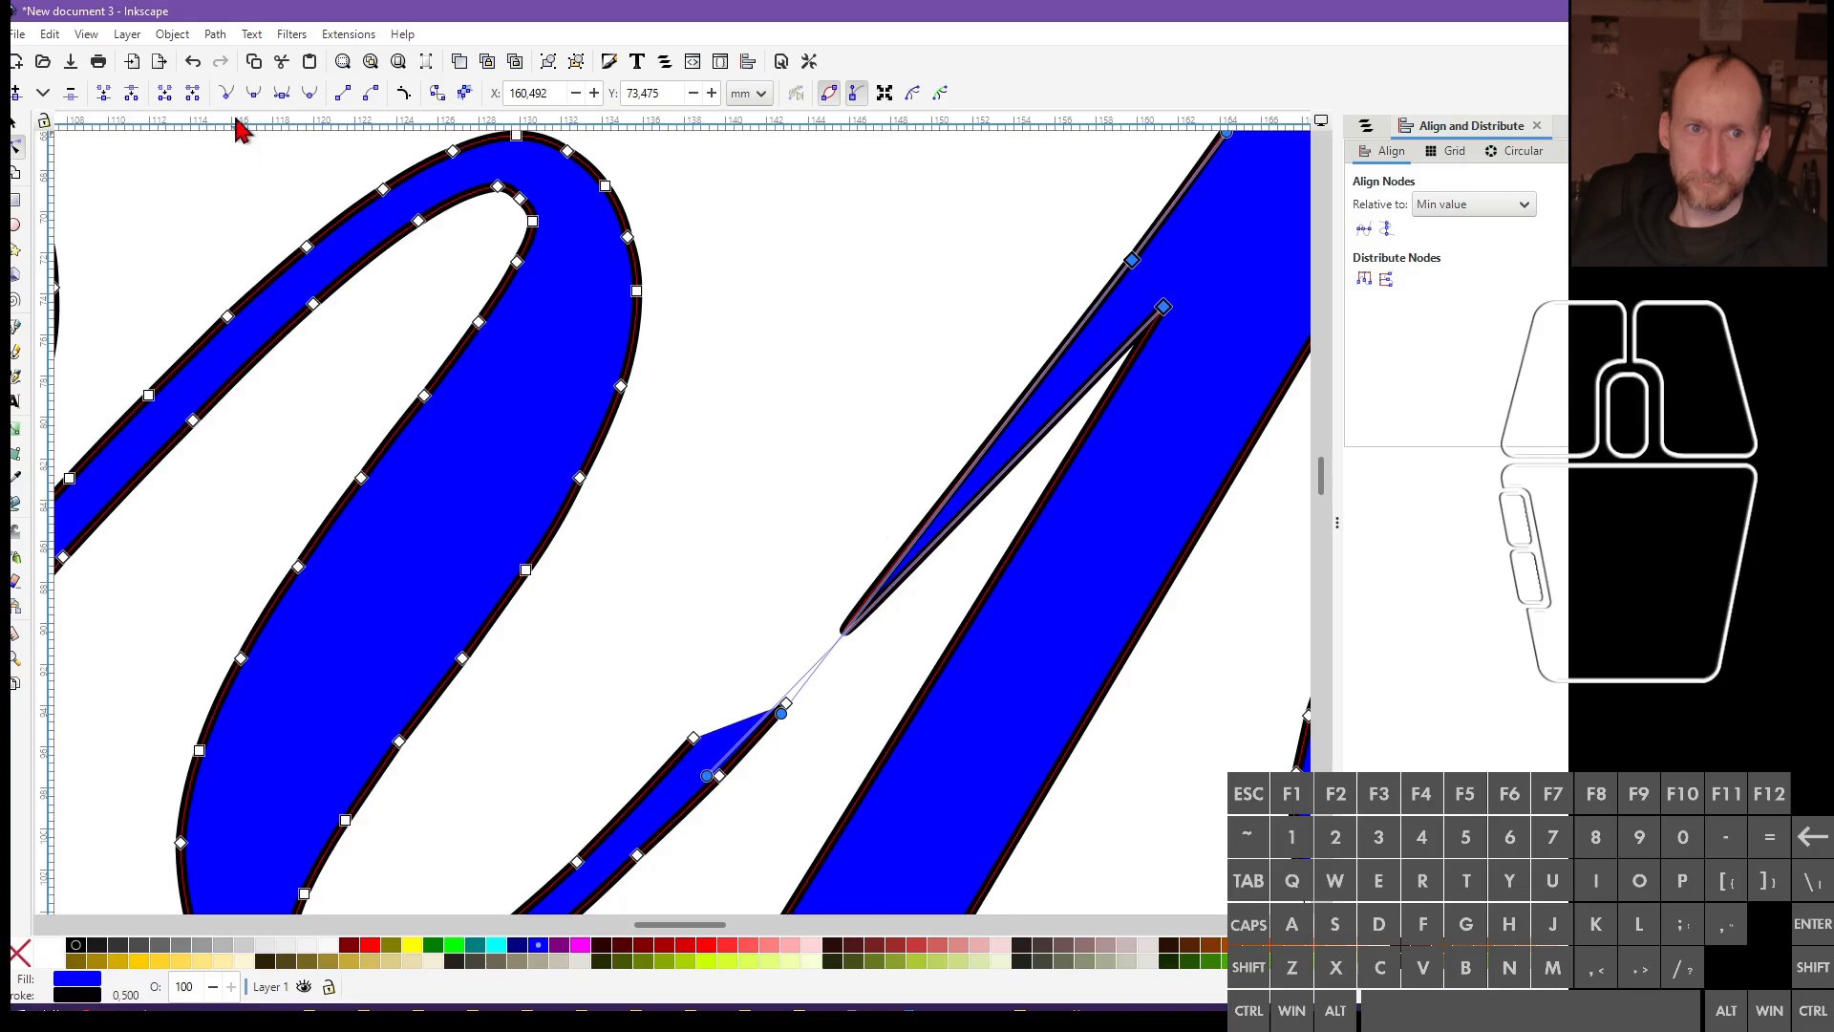
{"action": "left_click", "coordinate": [194, 96]}
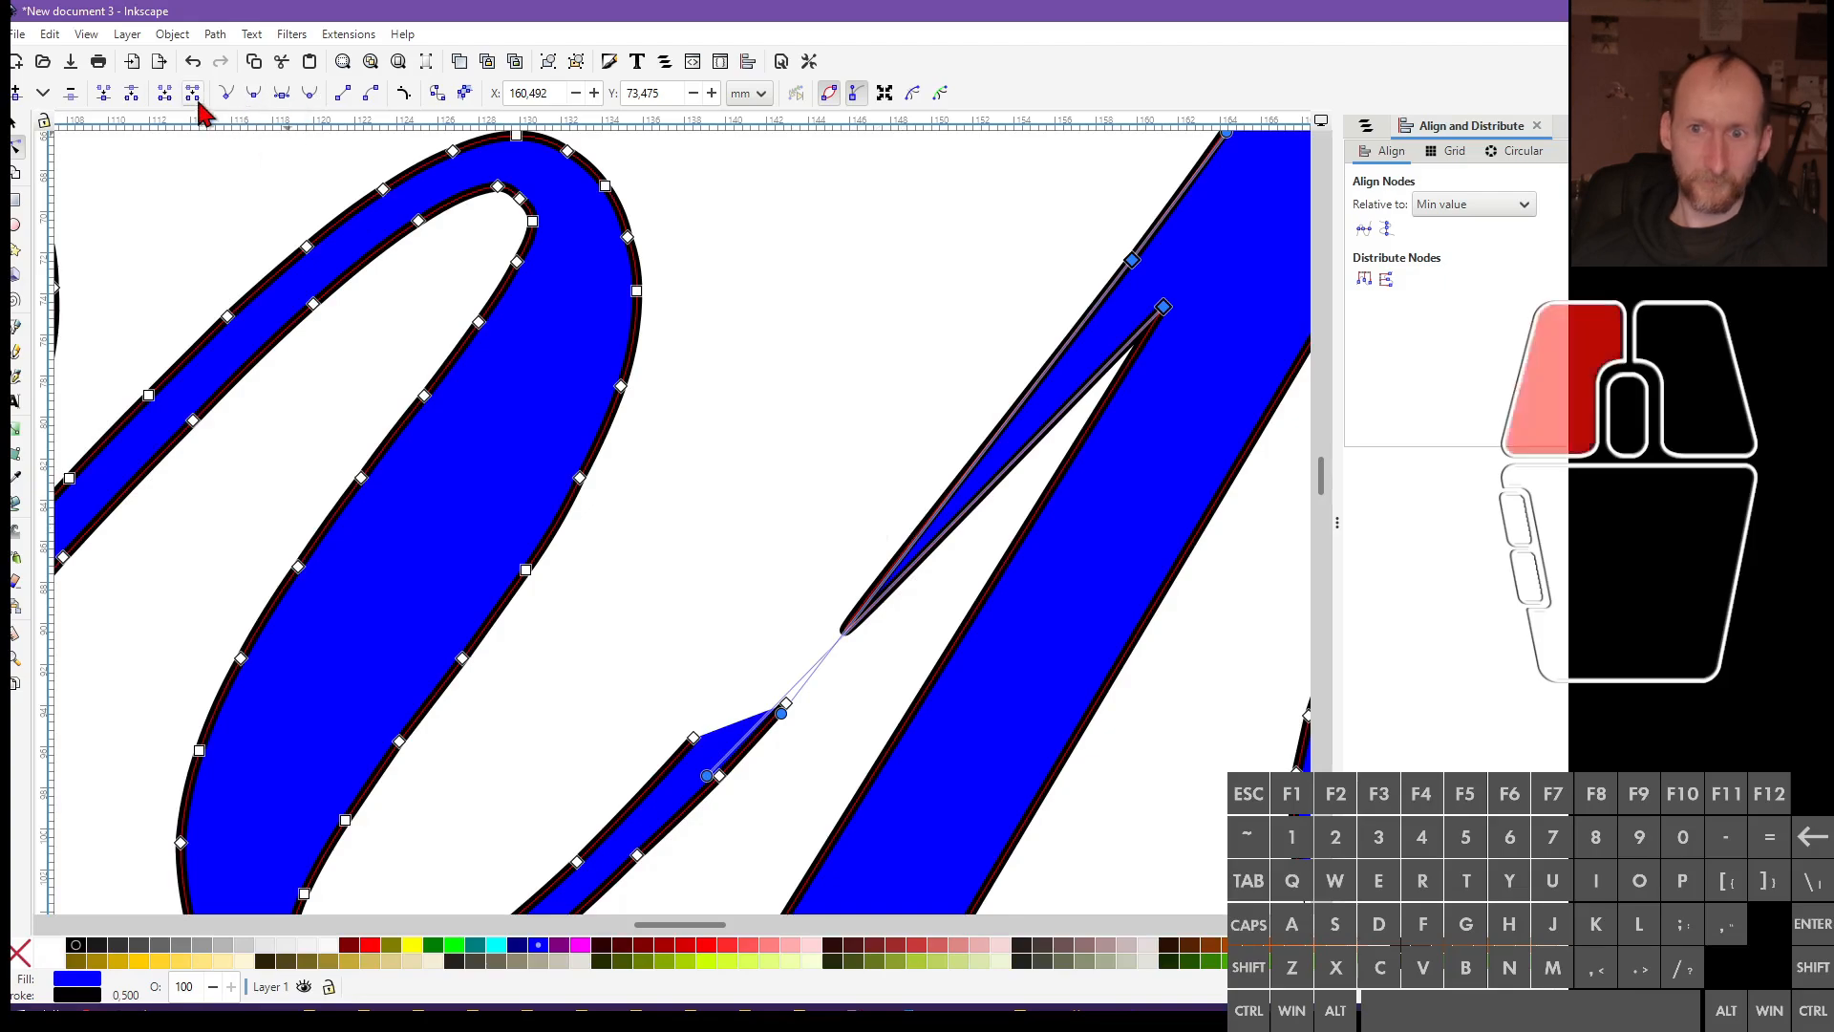
Join the upper end nodes of the "n" stroke and the "k" stem with a new segment
{"action": "left_click_drag", "start_coordinate": [1048, 229], "coordinate": [1175, 289]}
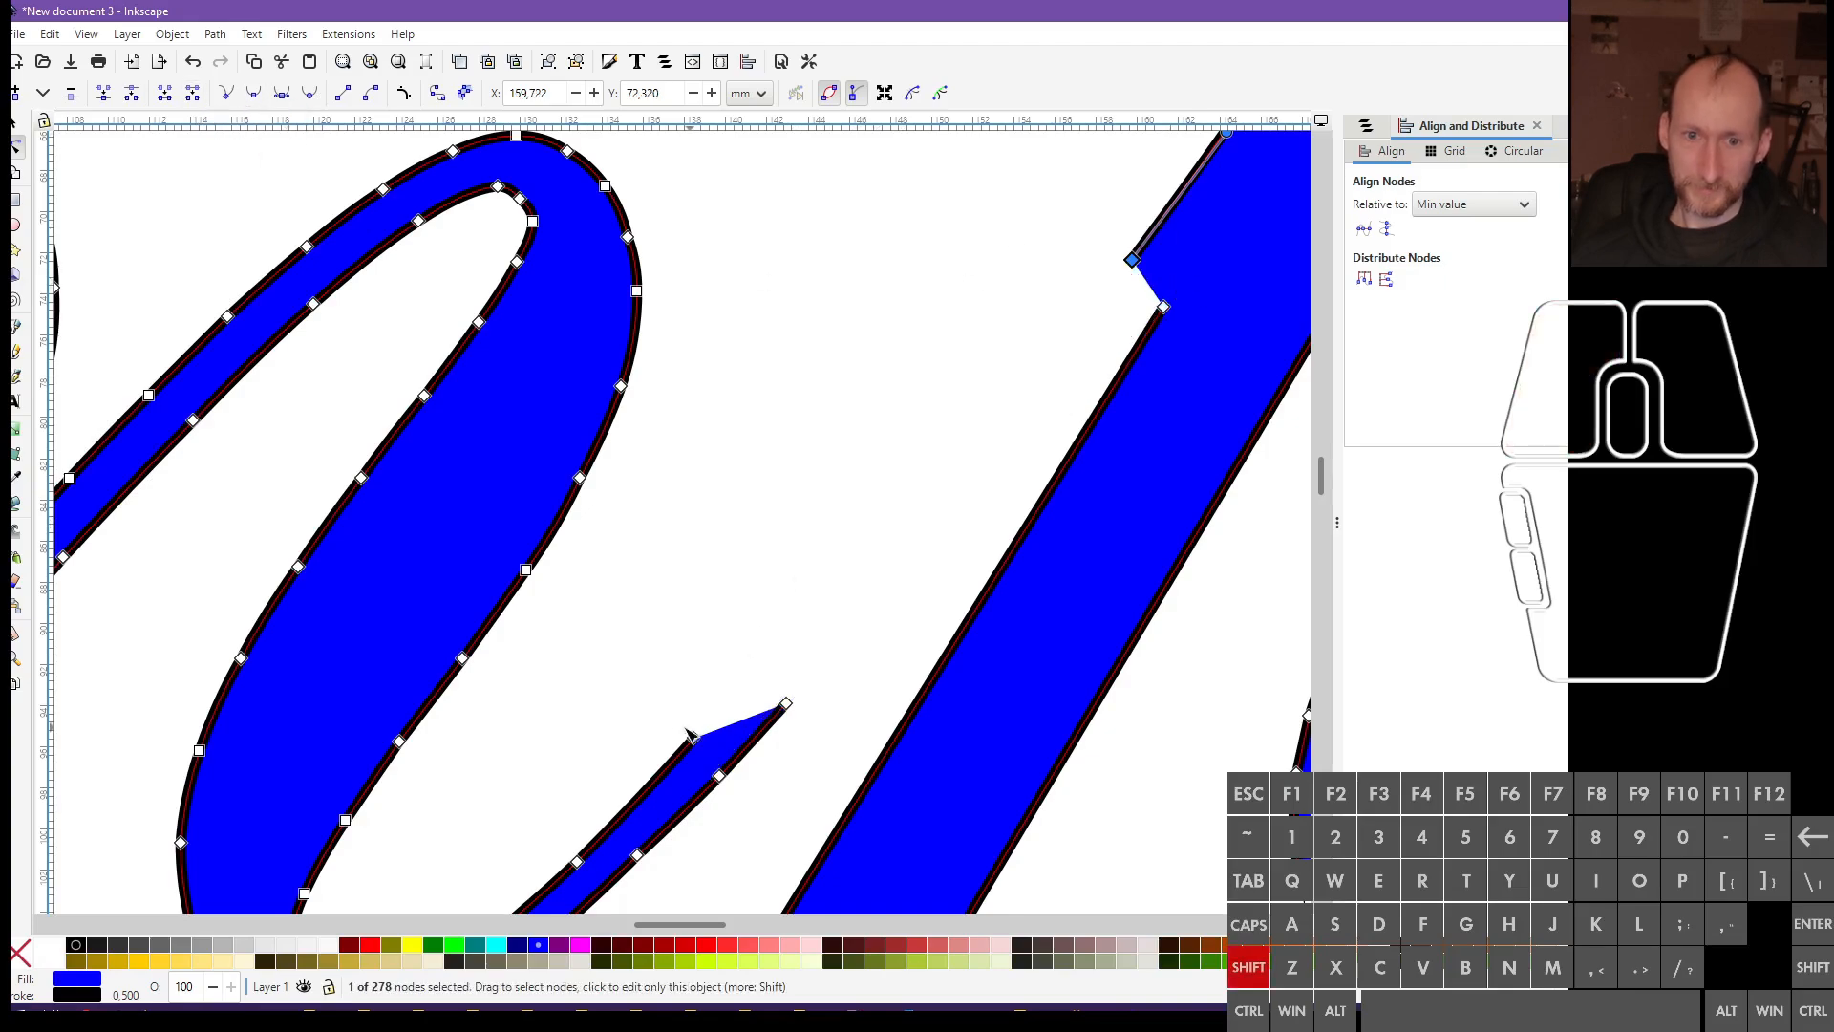
{"action": "left_click_drag", "start_coordinate": [647, 713], "coordinate": [720, 756]}
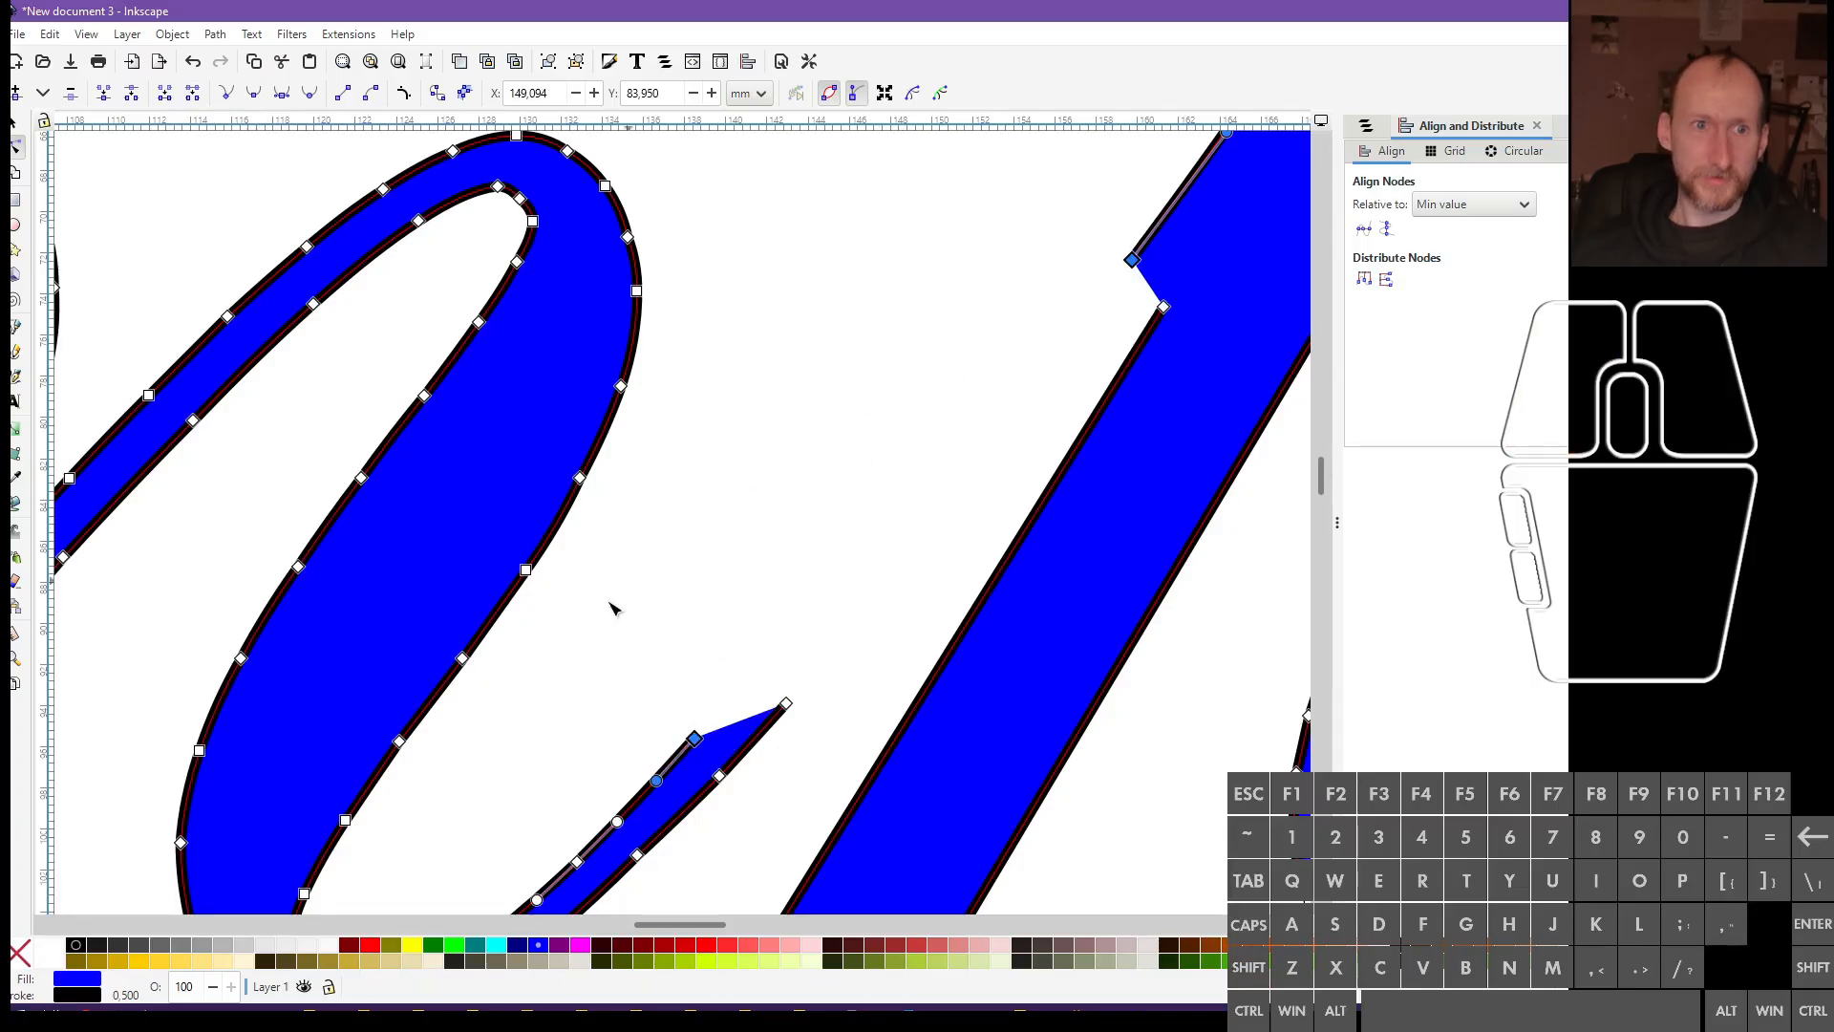
{"action": "left_click", "coordinate": [165, 94]}
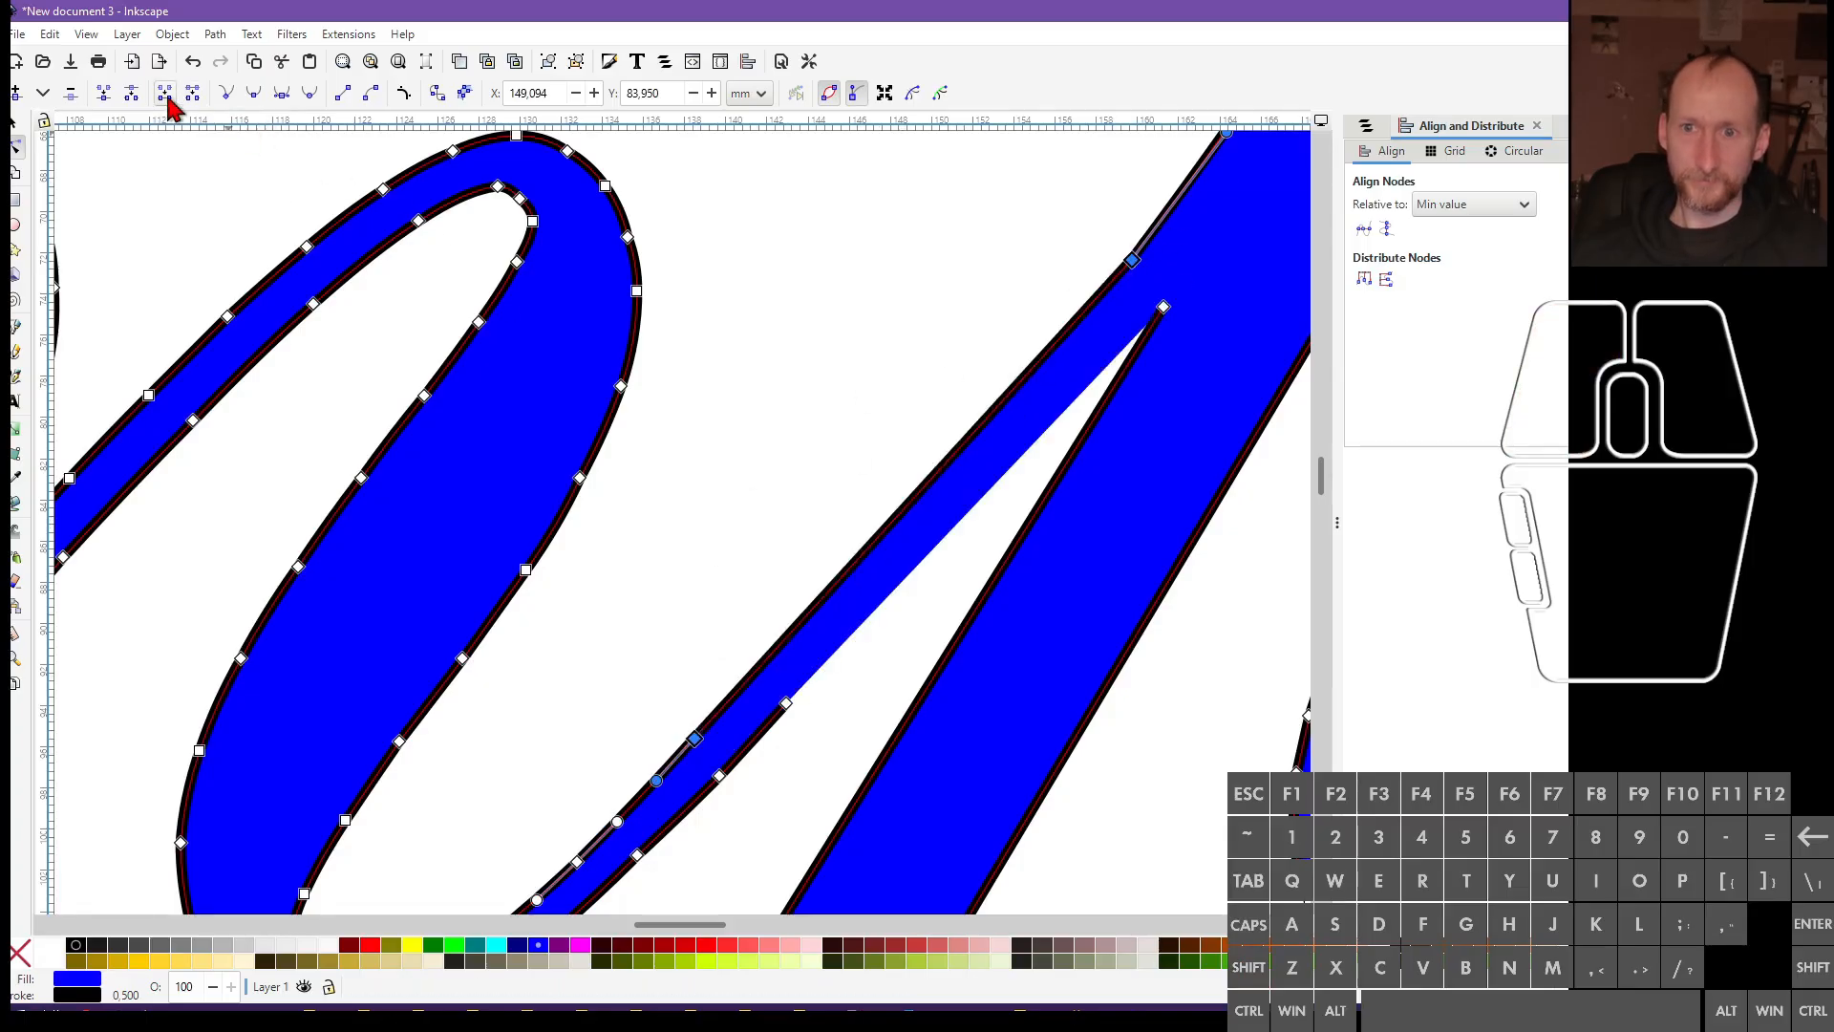
Join the lower end nodes of the "n" stroke and the "k" stem with a new segment, then deselect the path
{"action": "left_click", "coordinate": [1163, 307]}
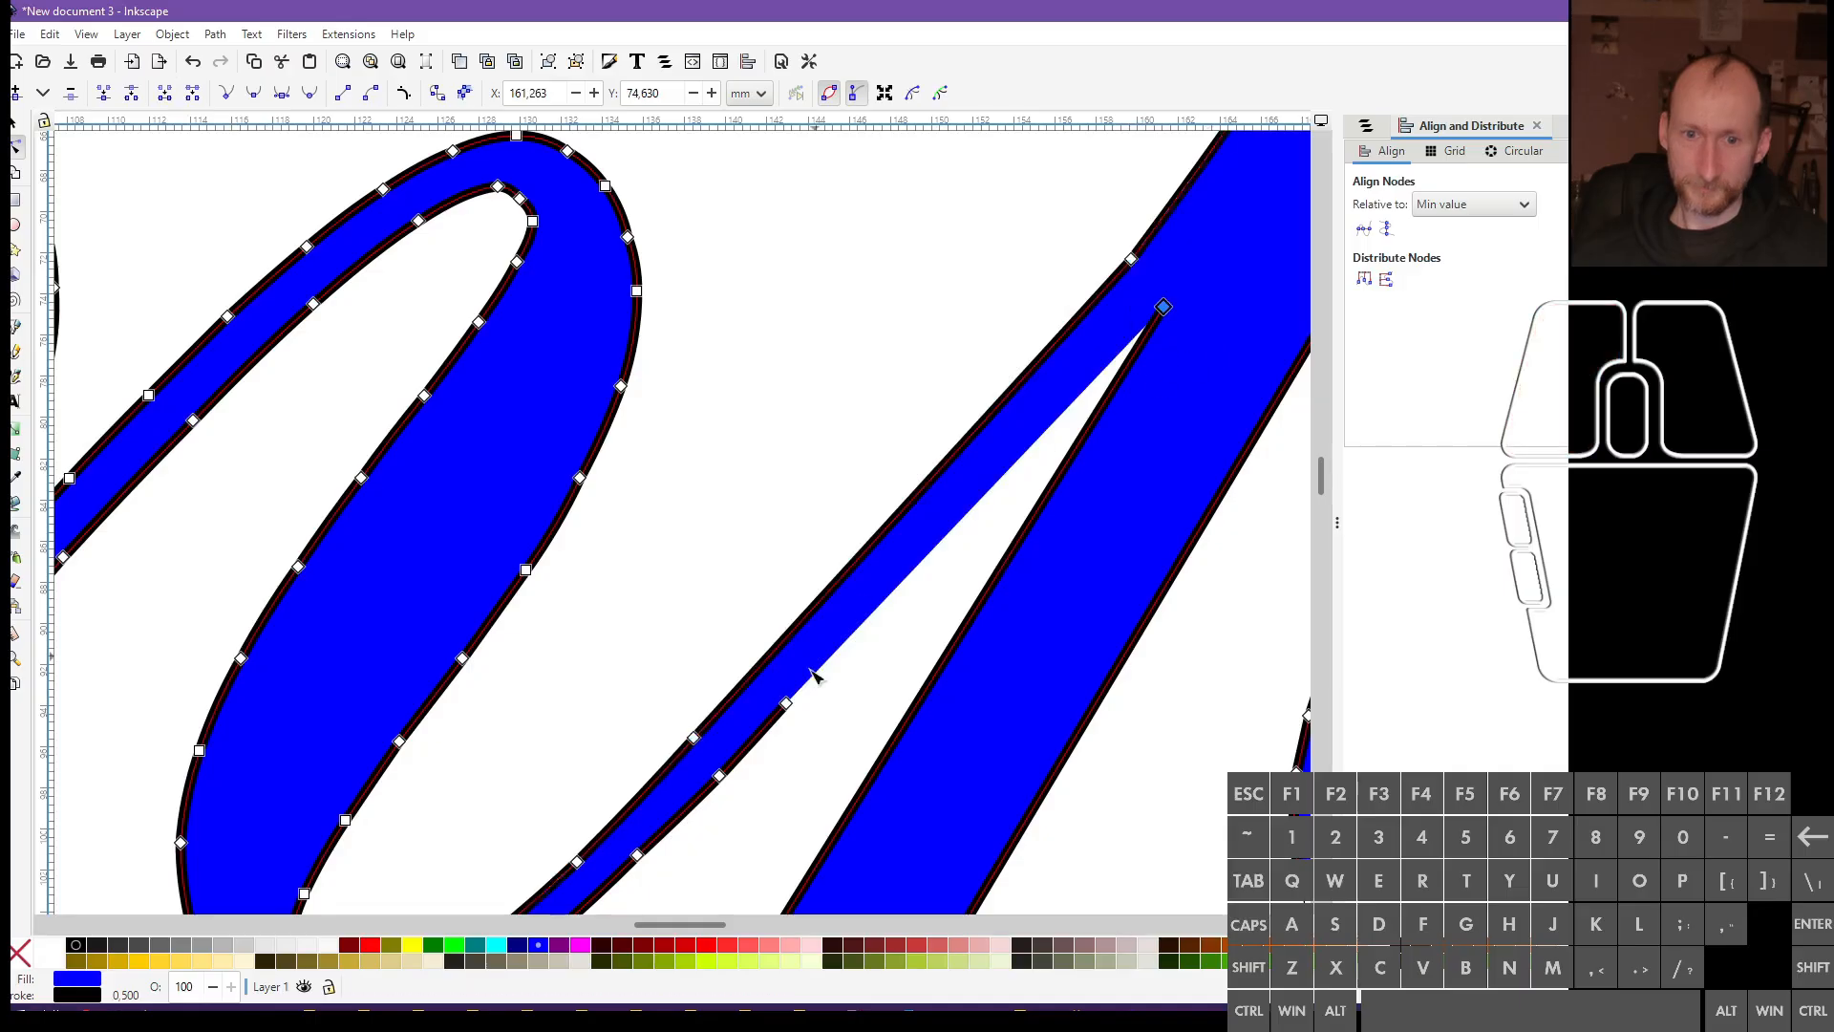
{"action": "left_click_drag", "start_coordinate": [819, 744], "coordinate": [752, 684]}
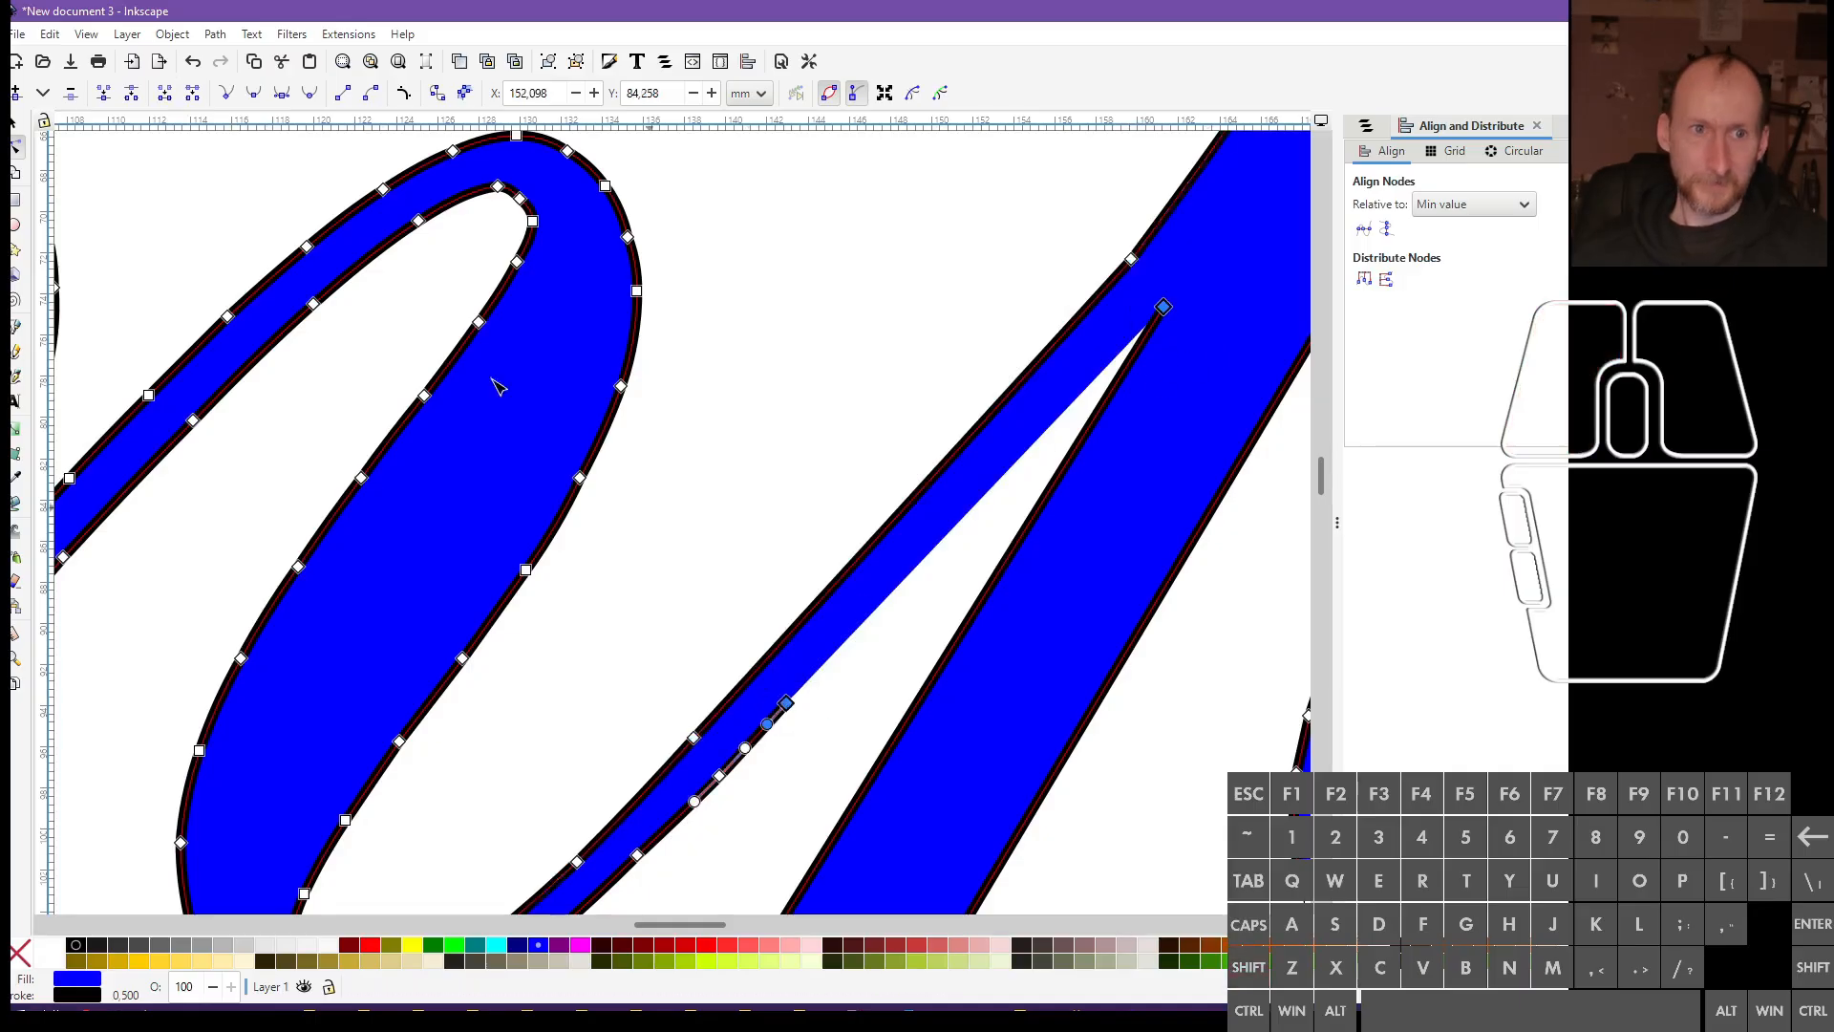
{"action": "left_click", "coordinate": [164, 94]}
{"action": "scroll", "coordinate": [757, 524], "scroll_direction": "down", "scroll_amount": 3, "text": "ctrl"}
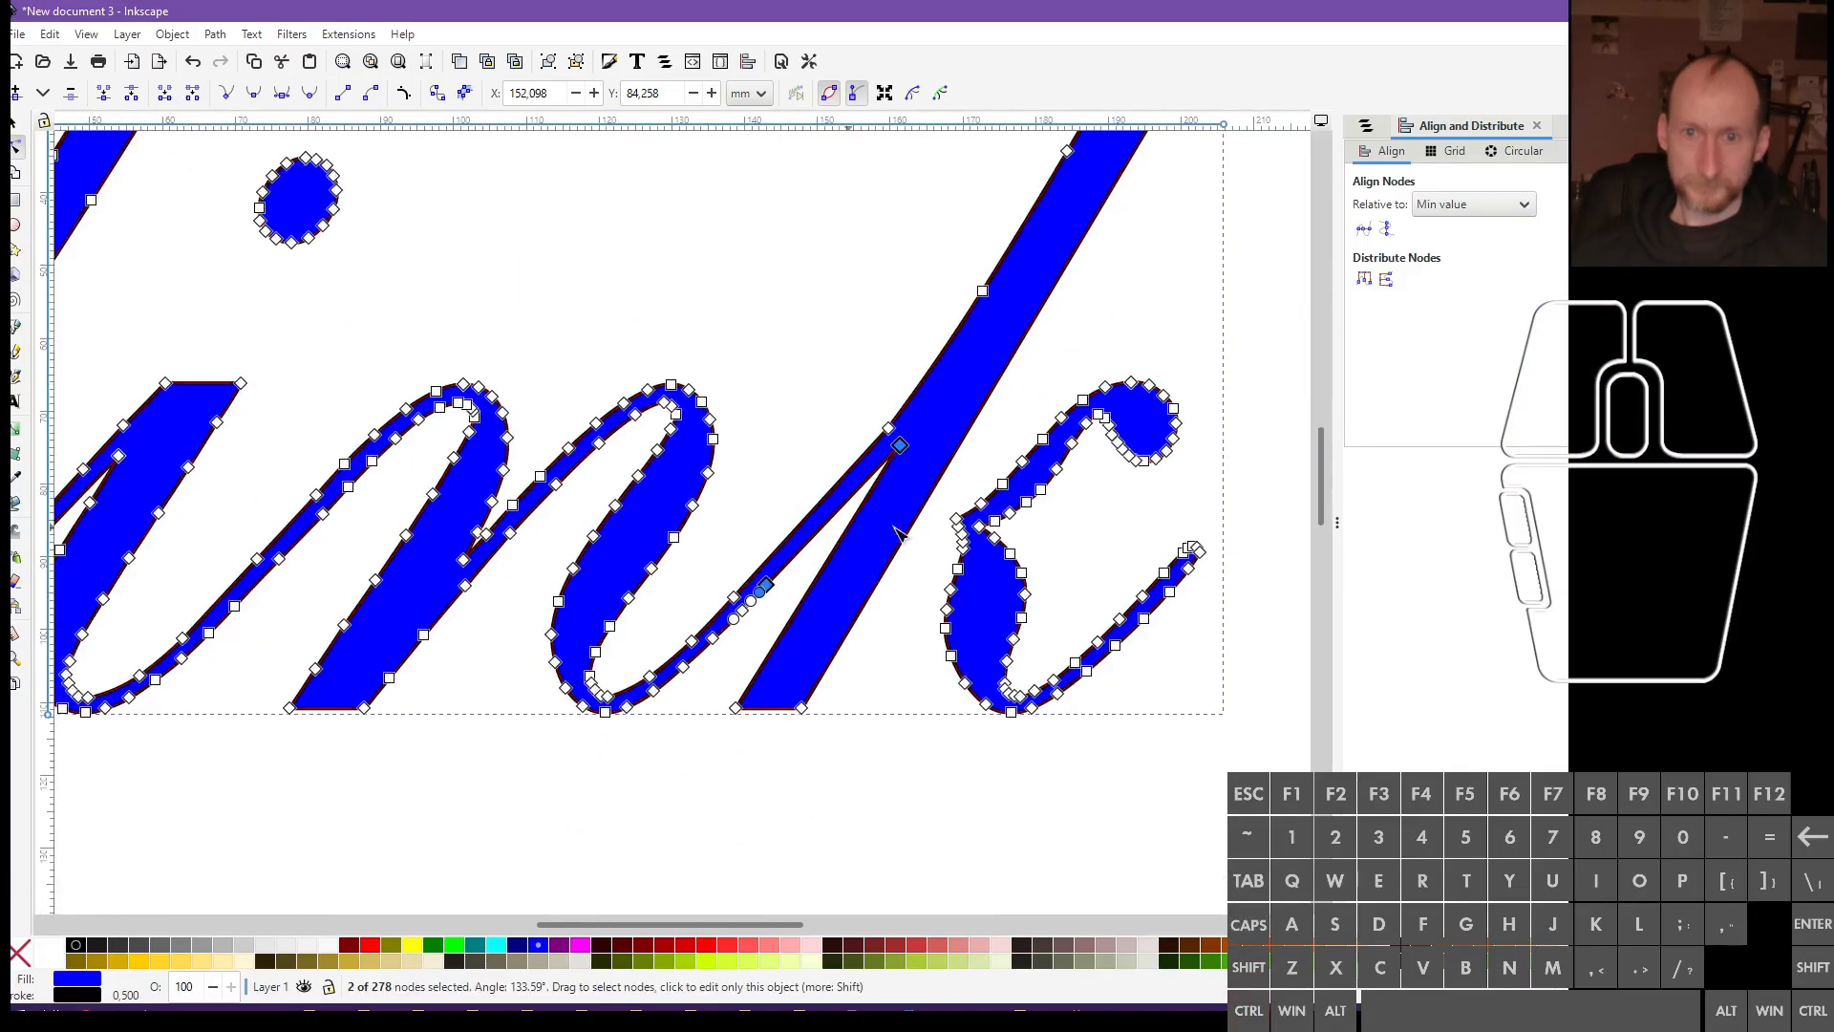
{"action": "left_click", "coordinate": [893, 577]}
{"action": "left_click", "coordinate": [904, 655]}
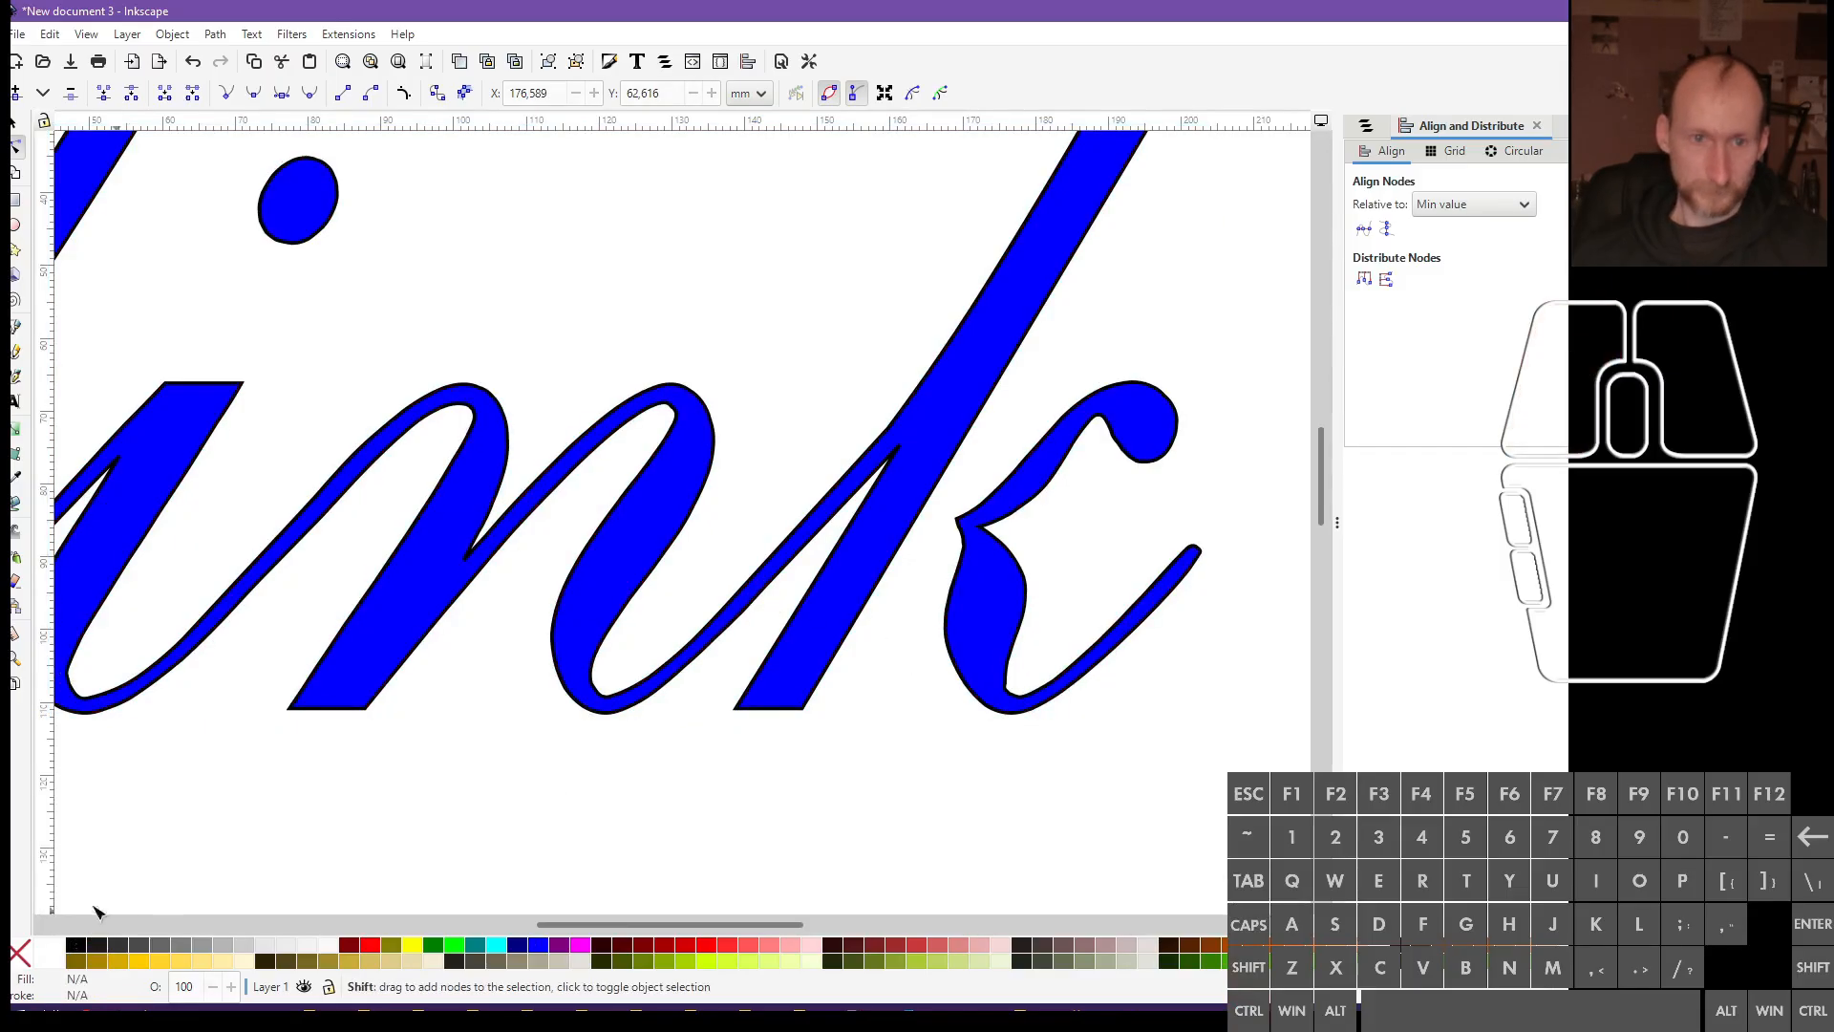
Remove the black stroke from the whole "link" path, keeping only the blue fill
{"action": "left_click", "coordinate": [365, 650]}
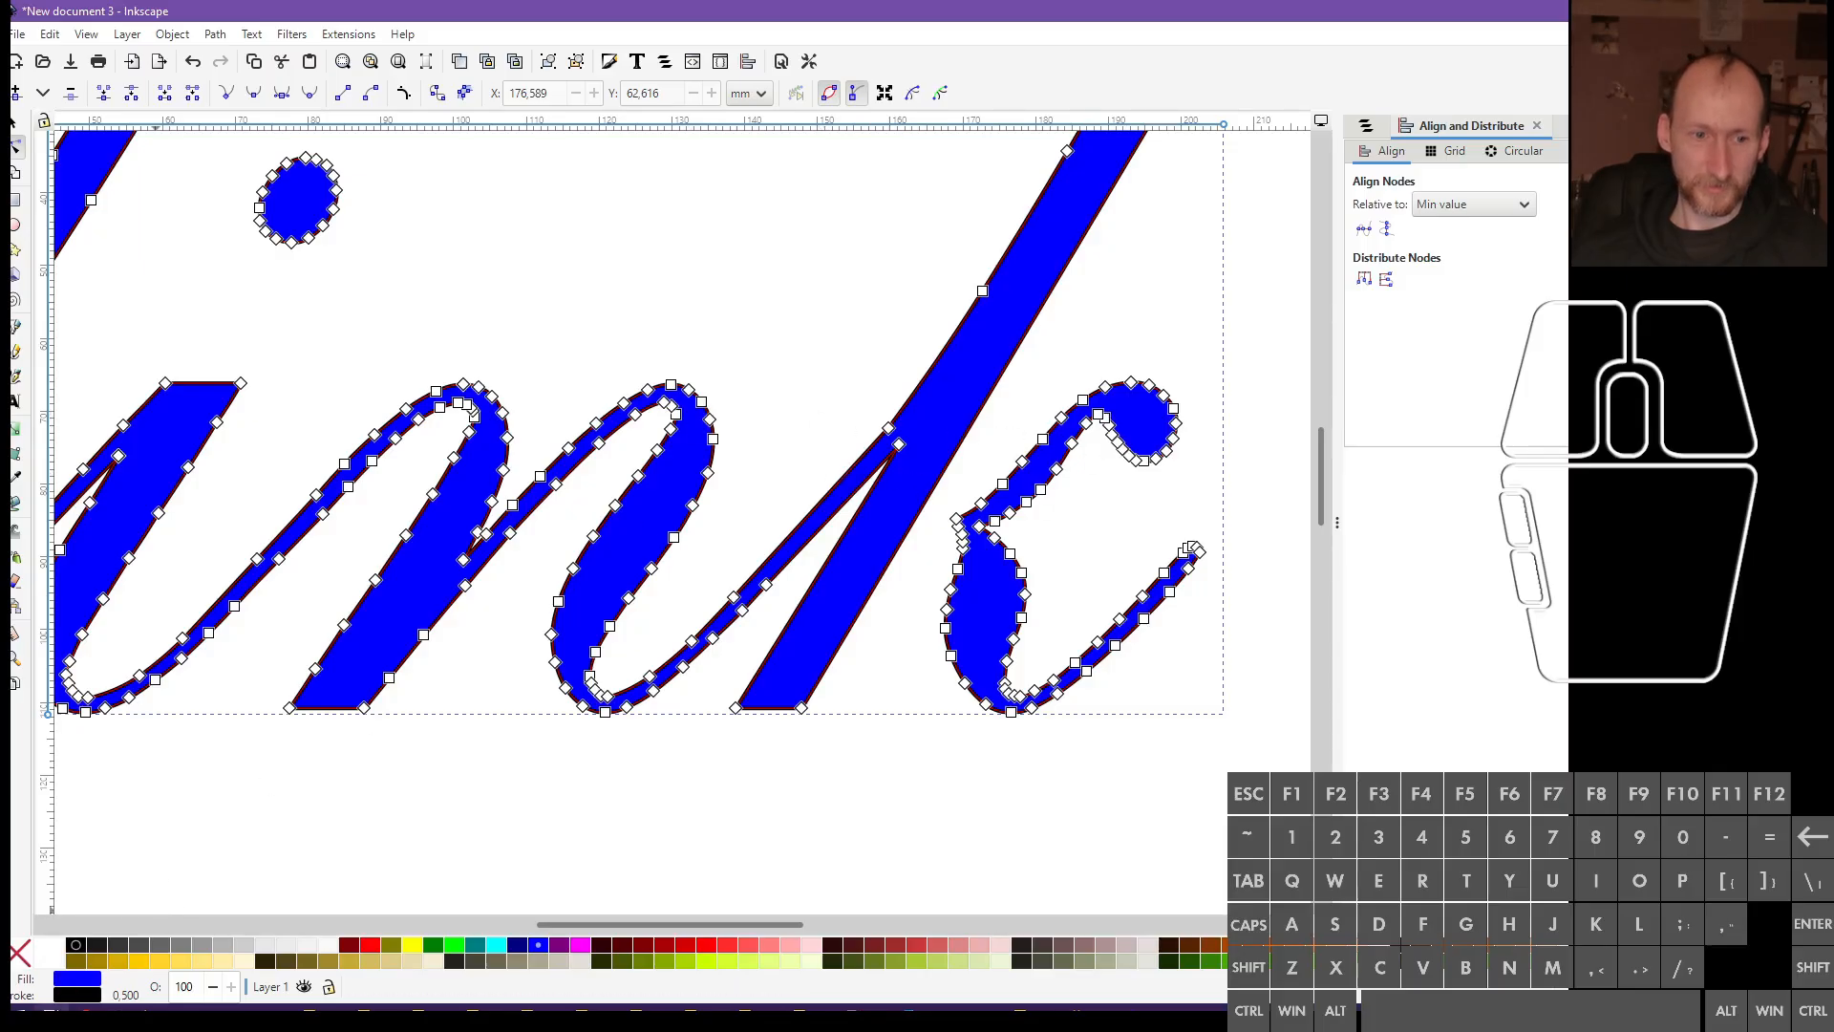
{"action": "right_click", "coordinate": [81, 998]}
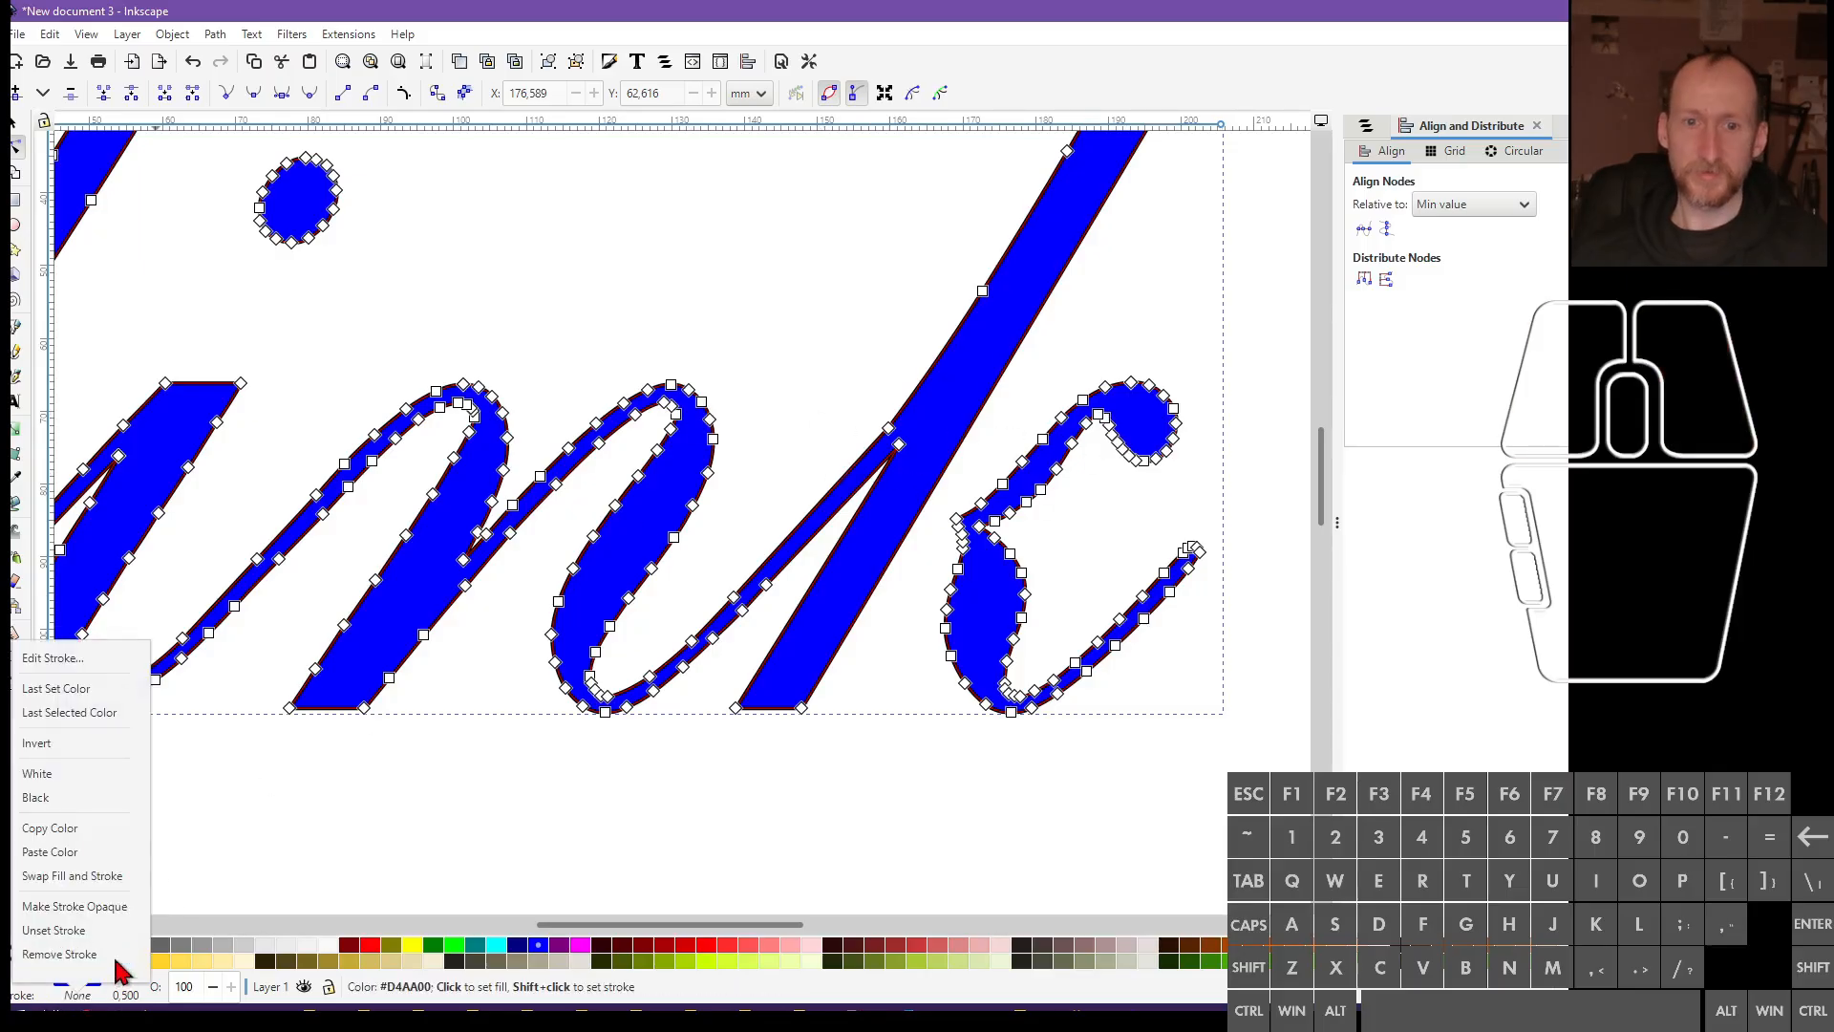
{"action": "left_click", "coordinate": [59, 953]}
{"action": "left_click", "coordinate": [531, 785]}
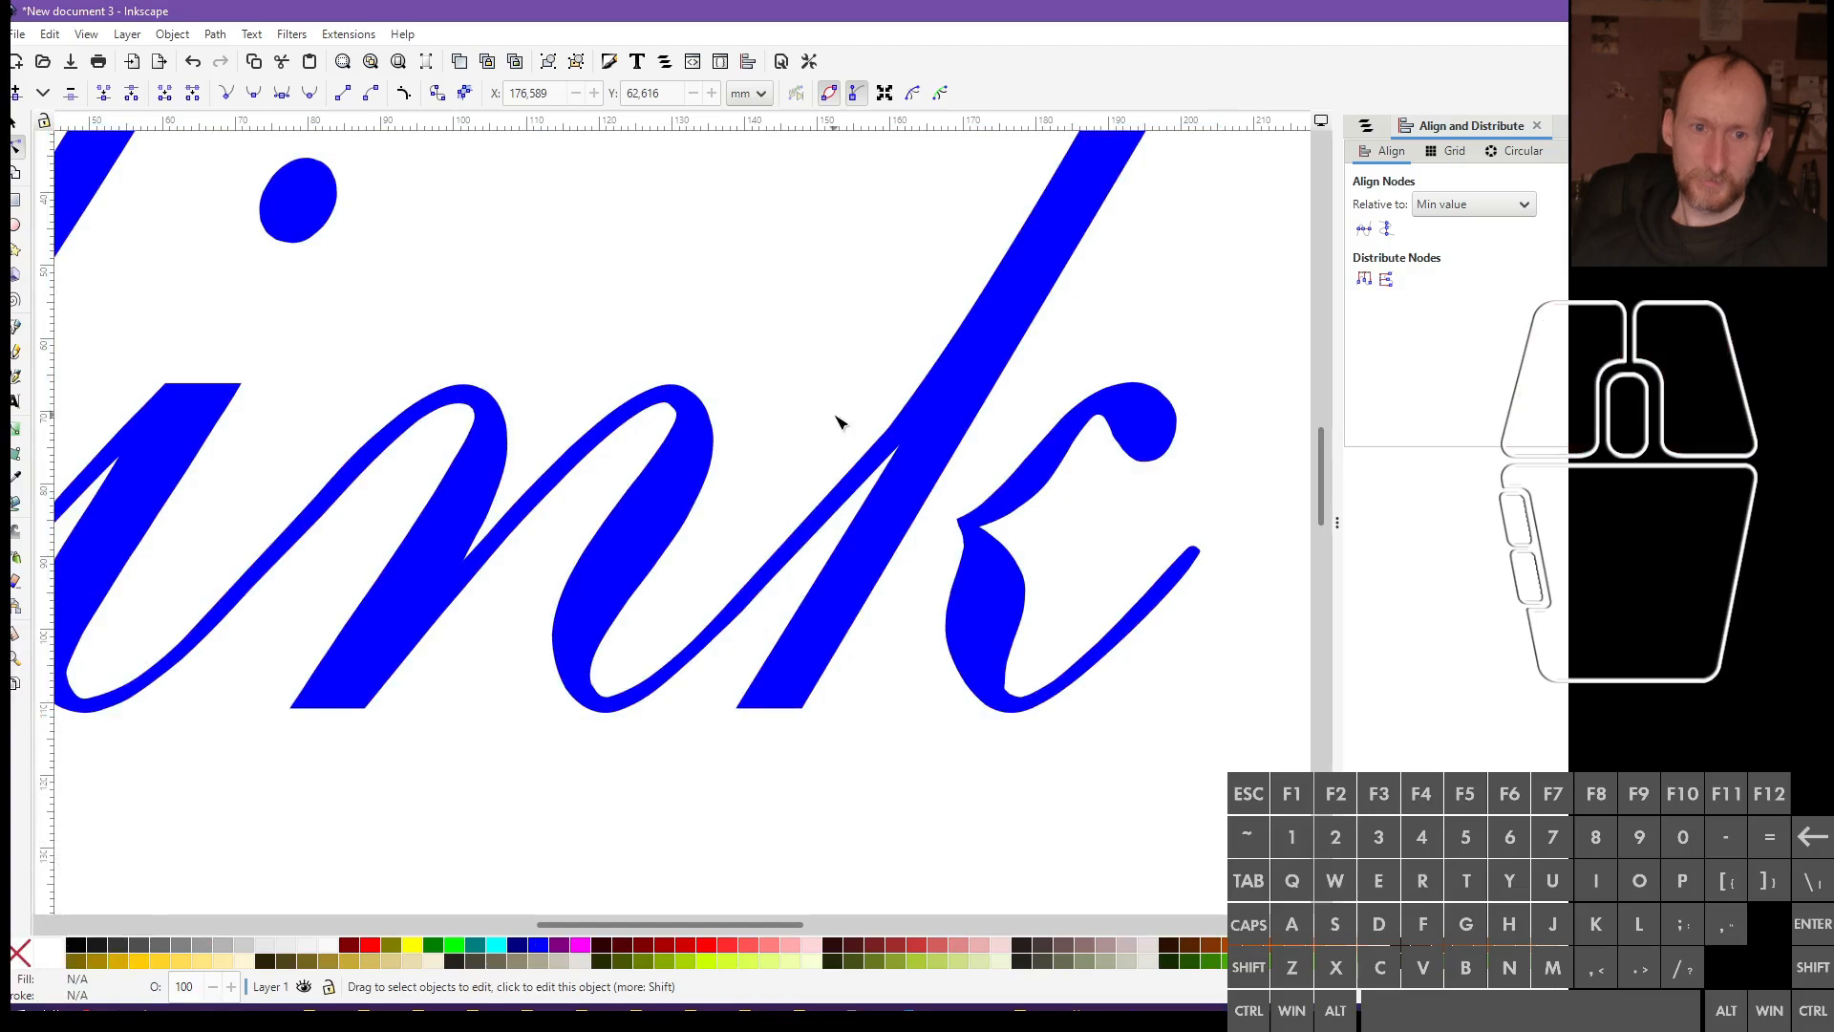
Select all the nodes of the dot above the "i" in the "link" path
{"action": "scroll", "coordinate": [411, 611], "scroll_direction": "left", "scroll_amount": 2}
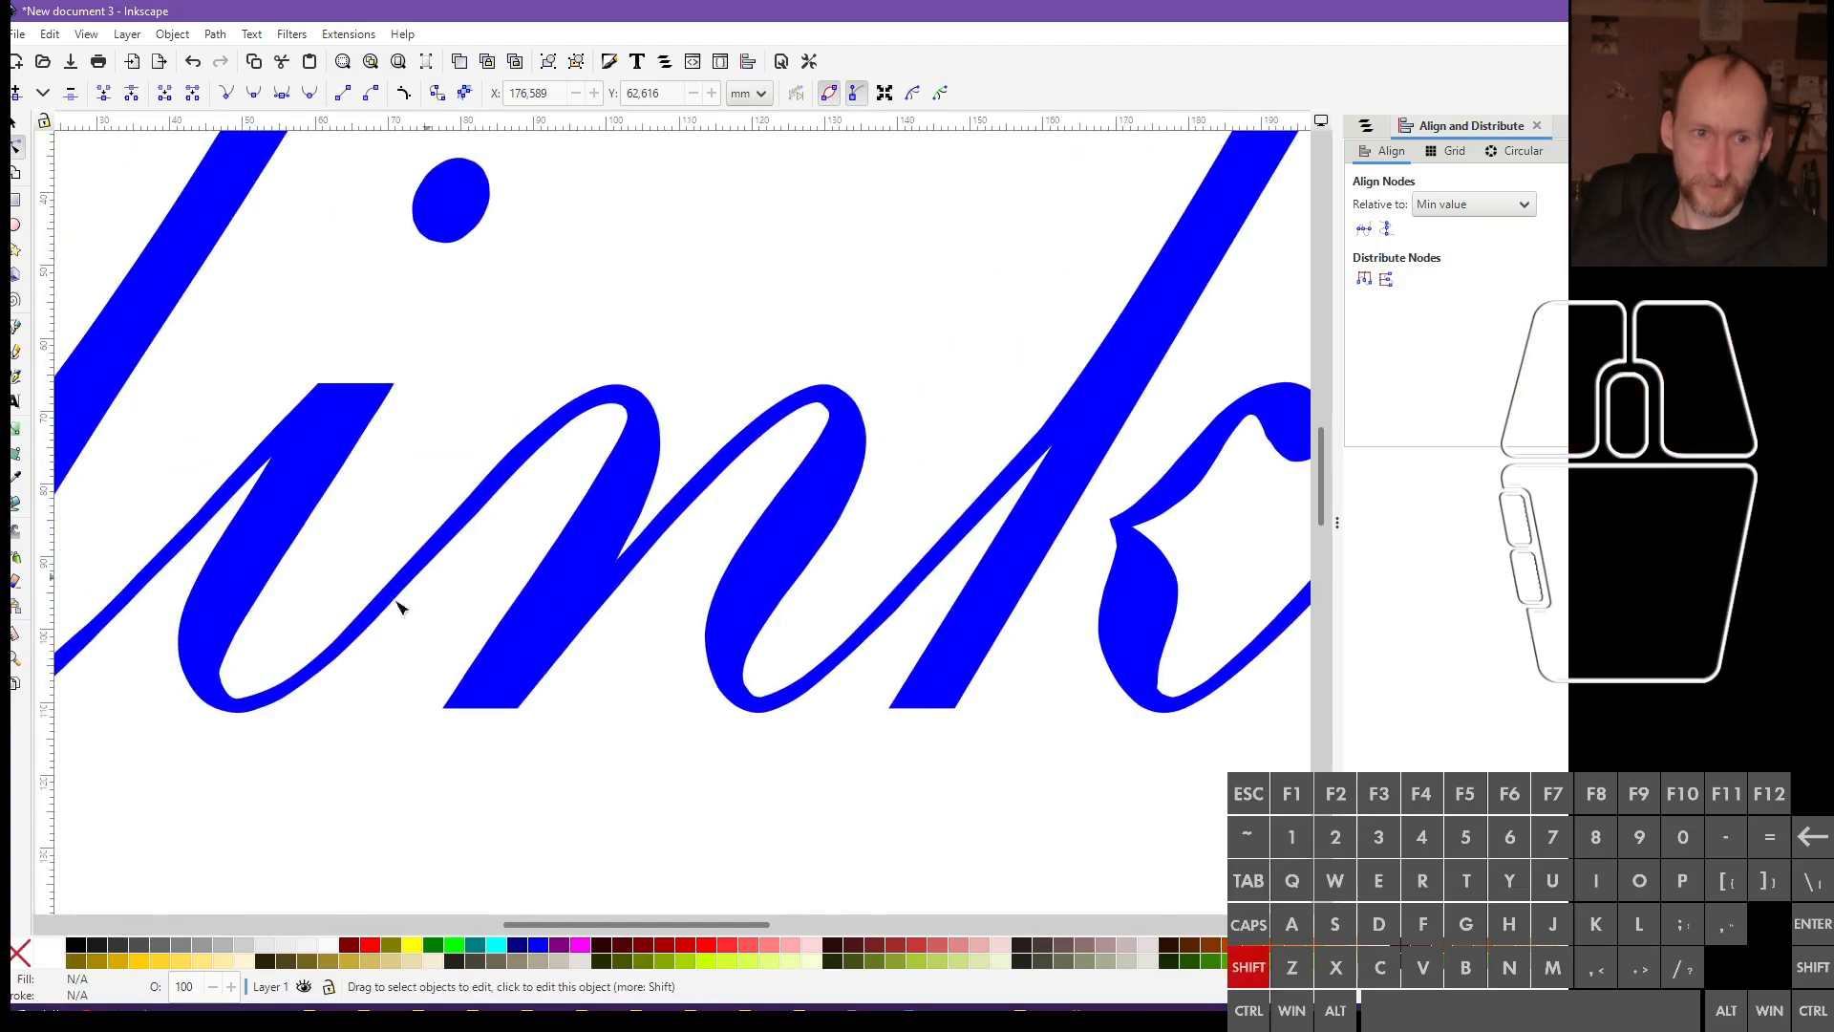
{"action": "scroll", "coordinate": [393, 621], "scroll_direction": "left", "scroll_amount": 2}
{"action": "scroll", "coordinate": [286, 625], "scroll_direction": "up", "scroll_amount": 5}
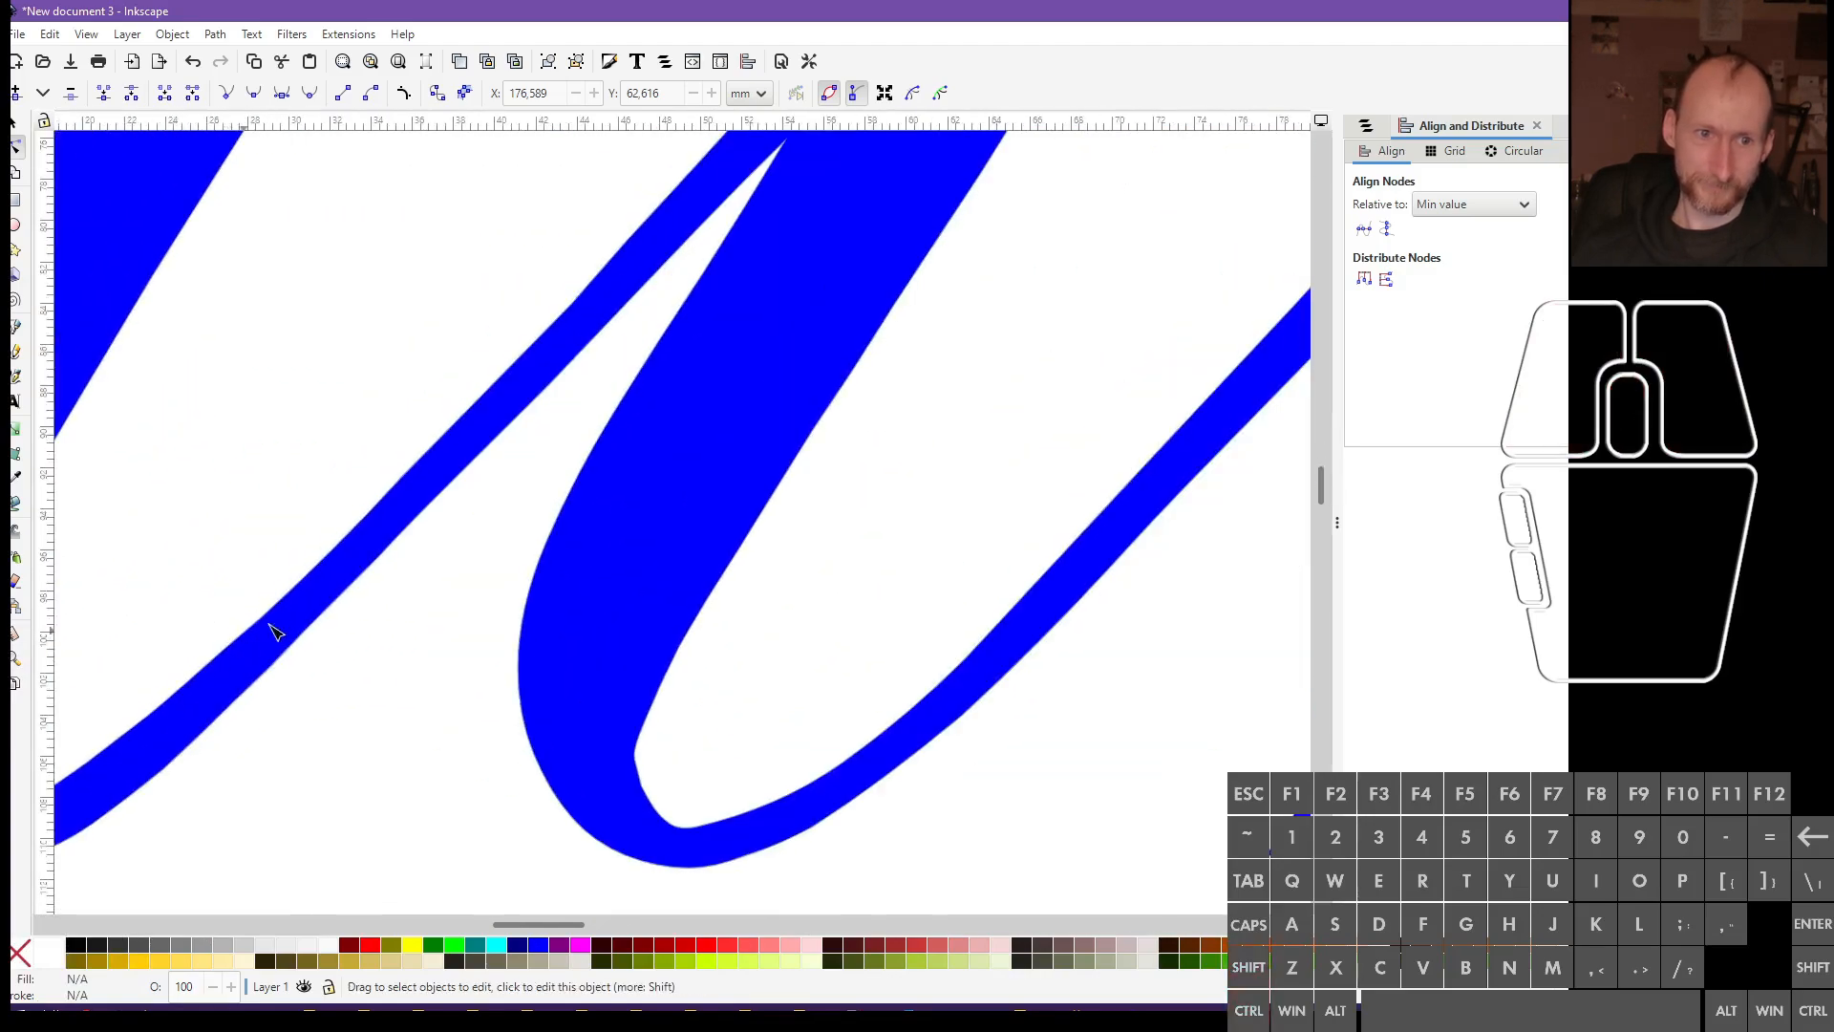
{"action": "scroll", "coordinate": [291, 632], "scroll_direction": "down", "scroll_amount": 5}
{"action": "left_click", "coordinate": [275, 645]}
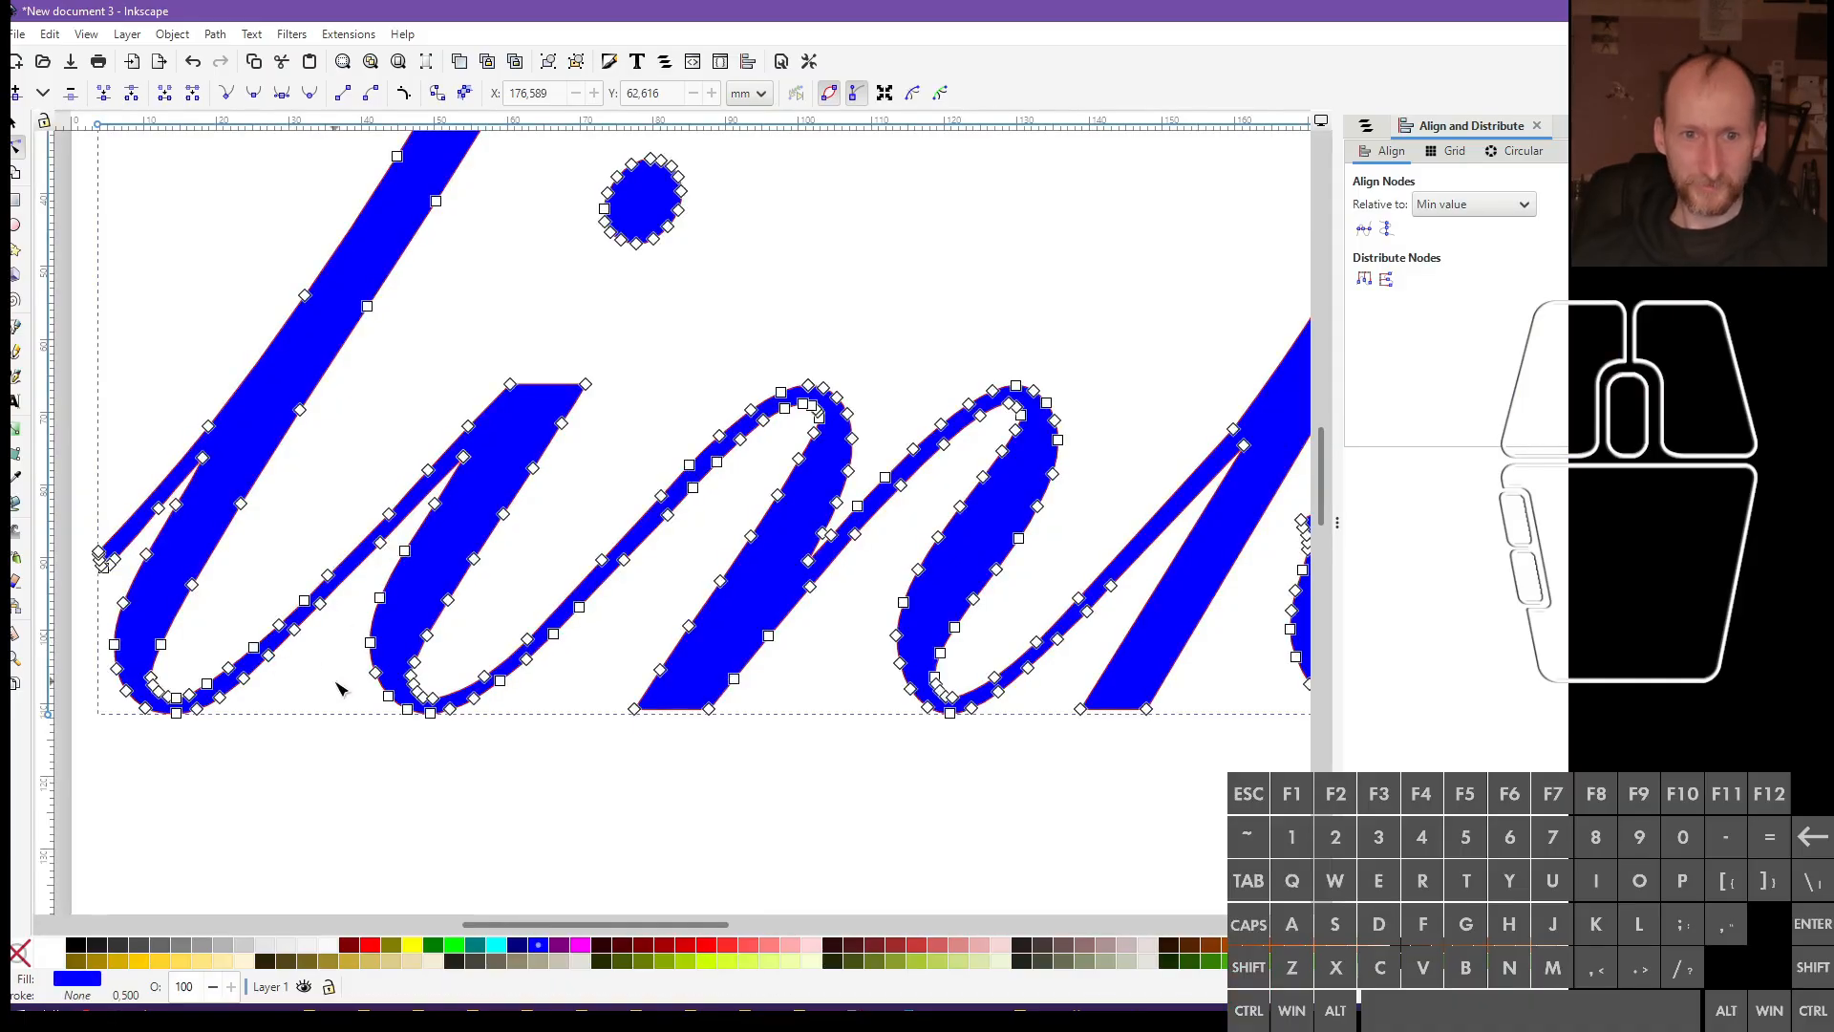
{"action": "scroll", "coordinate": [325, 690], "scroll_direction": "down", "scroll_amount": 3}
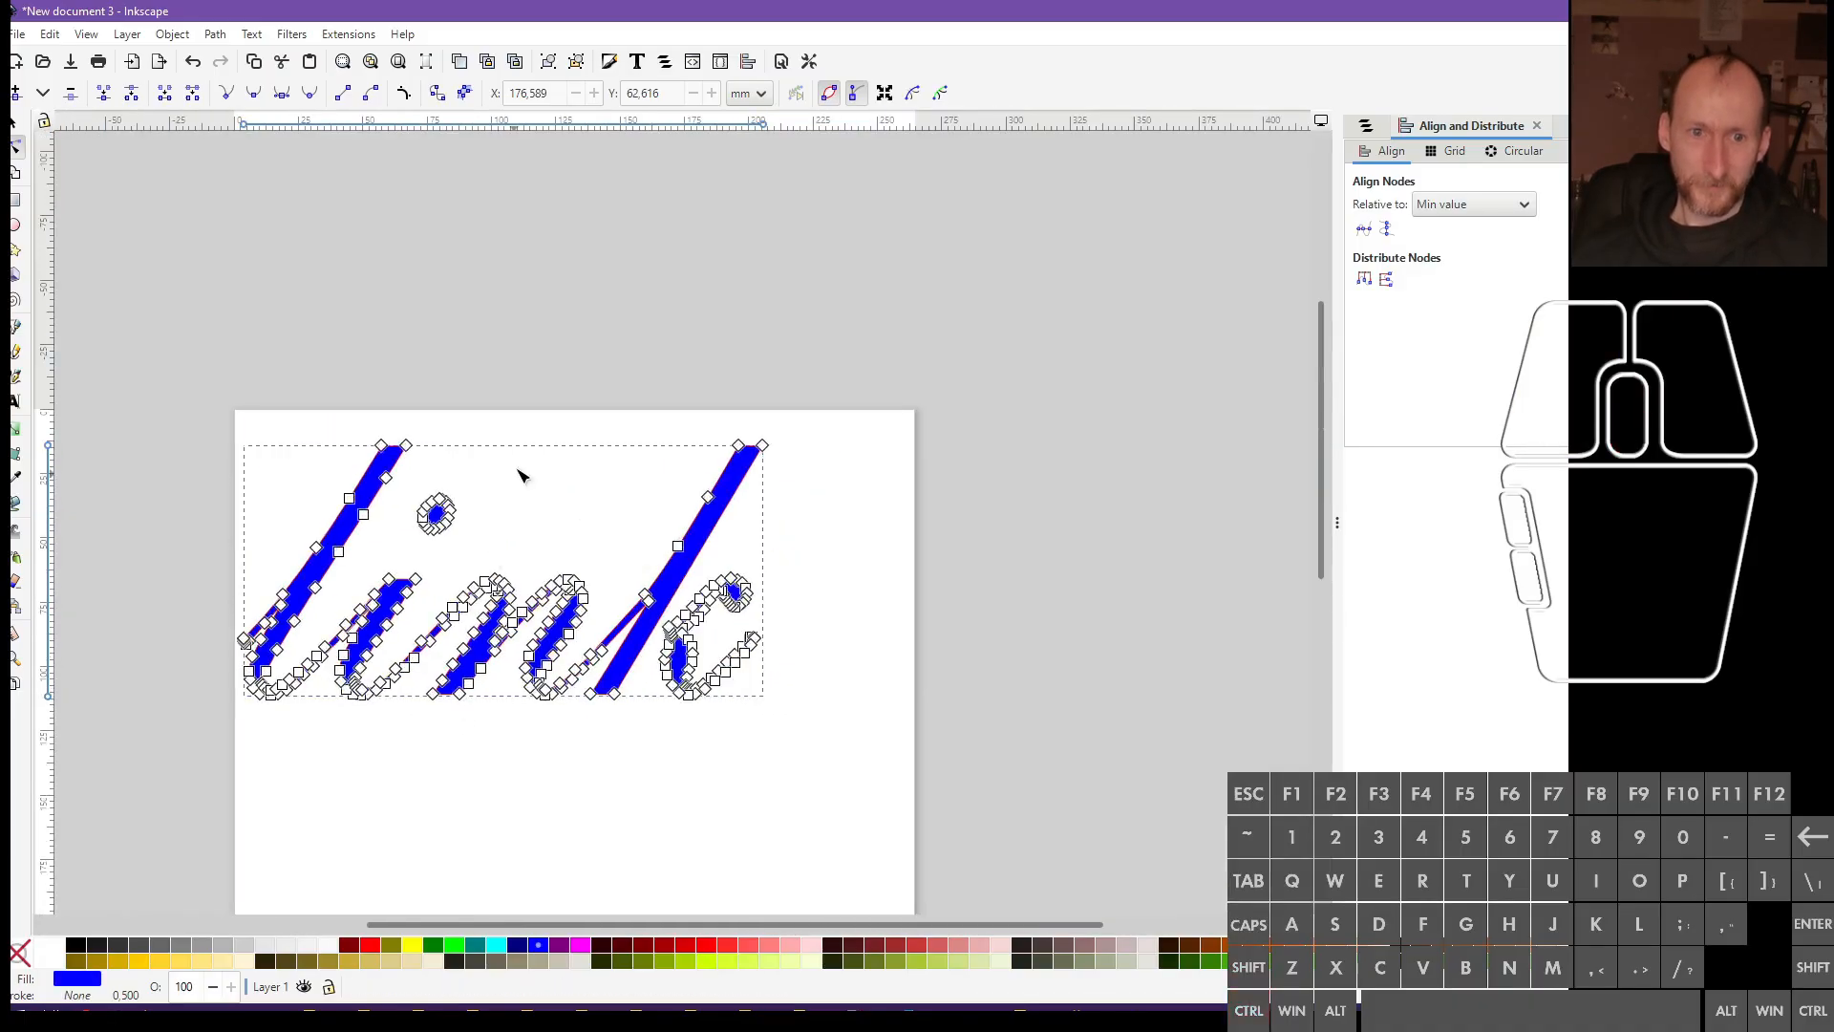
{"action": "left_click", "coordinate": [517, 469]}
{"action": "left_click_drag", "start_coordinate": [476, 485], "coordinate": [403, 549]}
{"action": "left_click", "coordinate": [427, 527]}
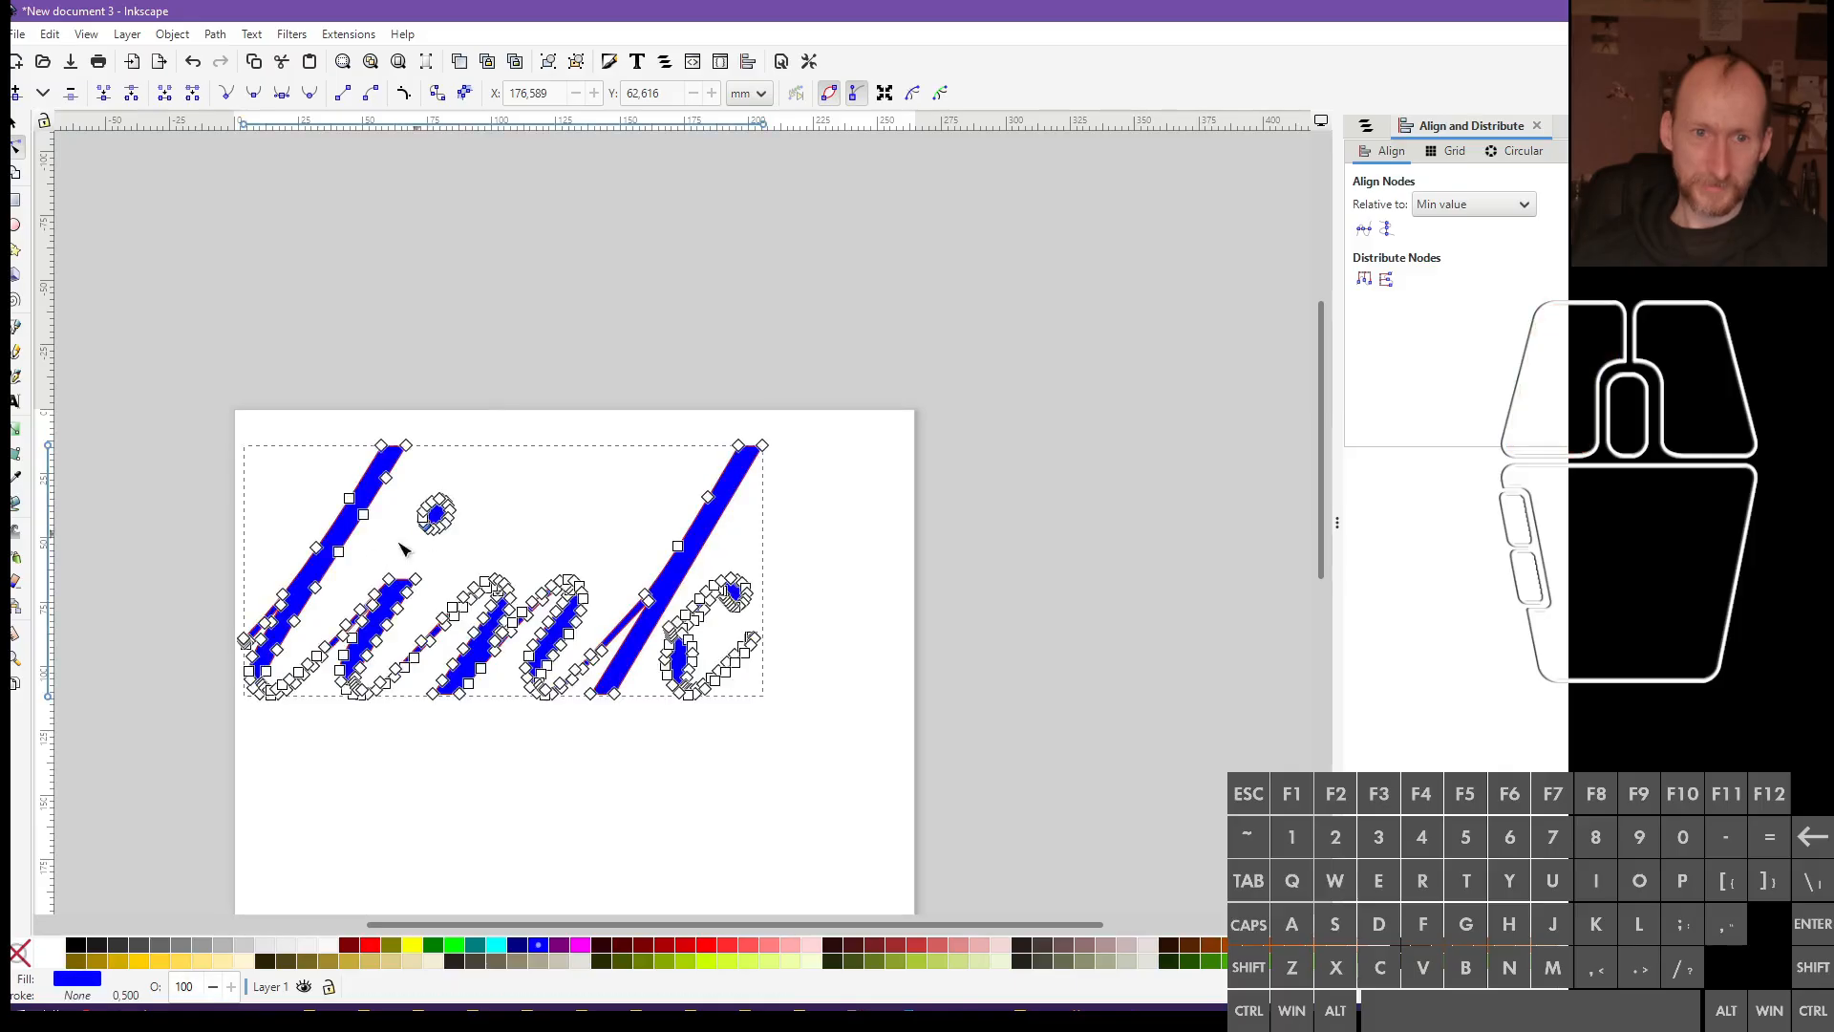
{"action": "scroll", "coordinate": [403, 549], "scroll_direction": "up", "scroll_amount": 3}
{"action": "left_click_drag", "start_coordinate": [450, 410], "coordinate": [622, 564]}
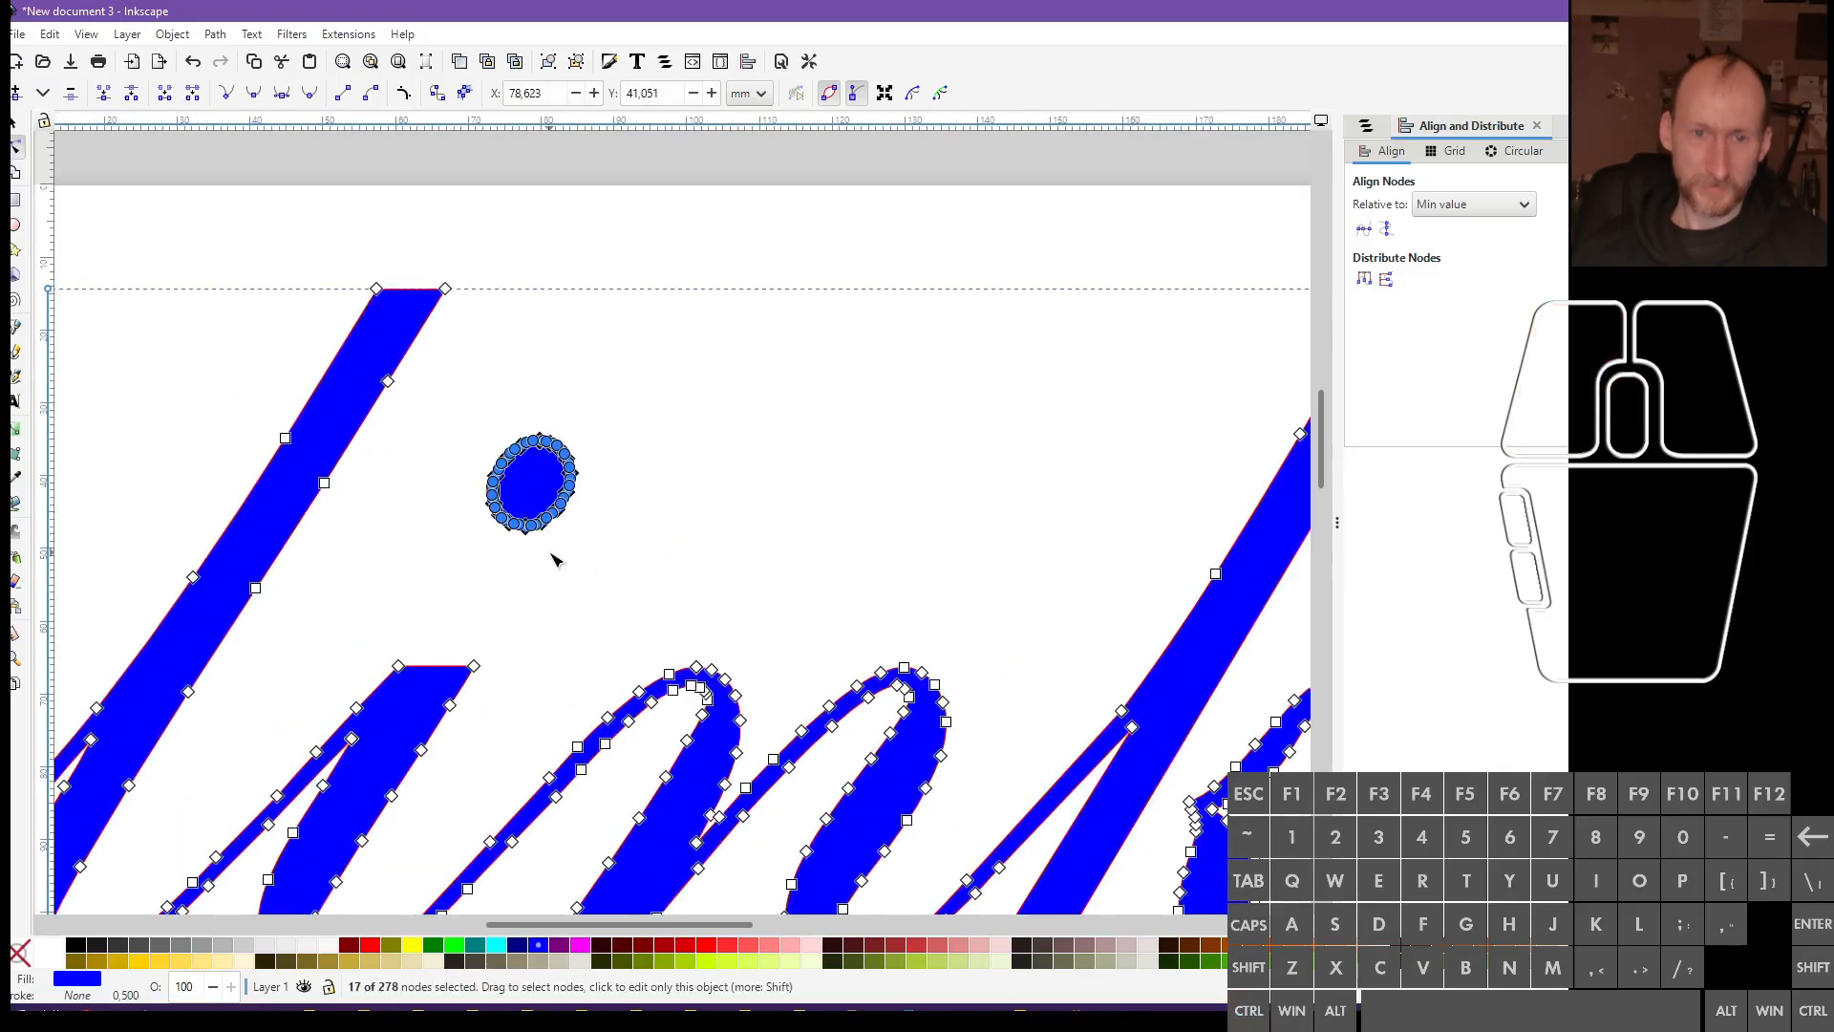
Try to move the dot by one of its selected nodes, and undo the move
{"action": "scroll", "coordinate": [450, 499], "scroll_direction": "up", "scroll_amount": 3}
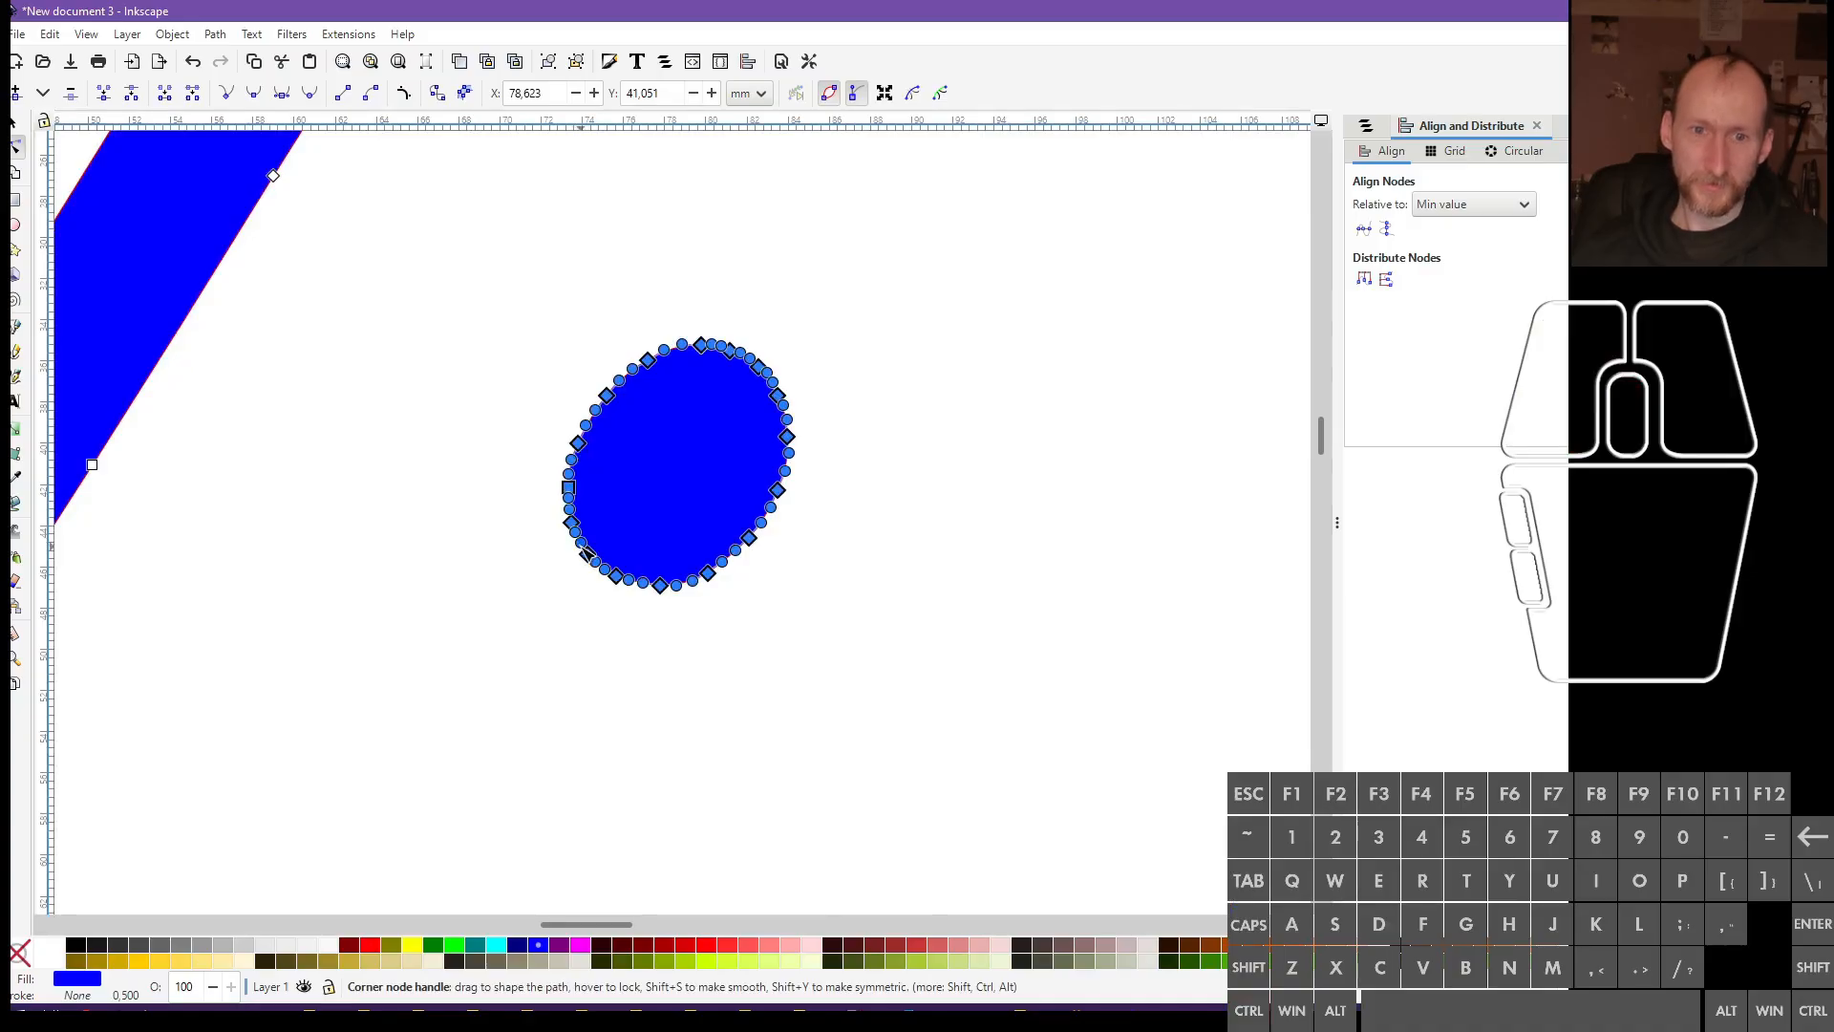
{"action": "left_click_drag", "start_coordinate": [585, 554], "coordinate": [471, 669]}
{"action": "key", "text": "ctrl+z"}
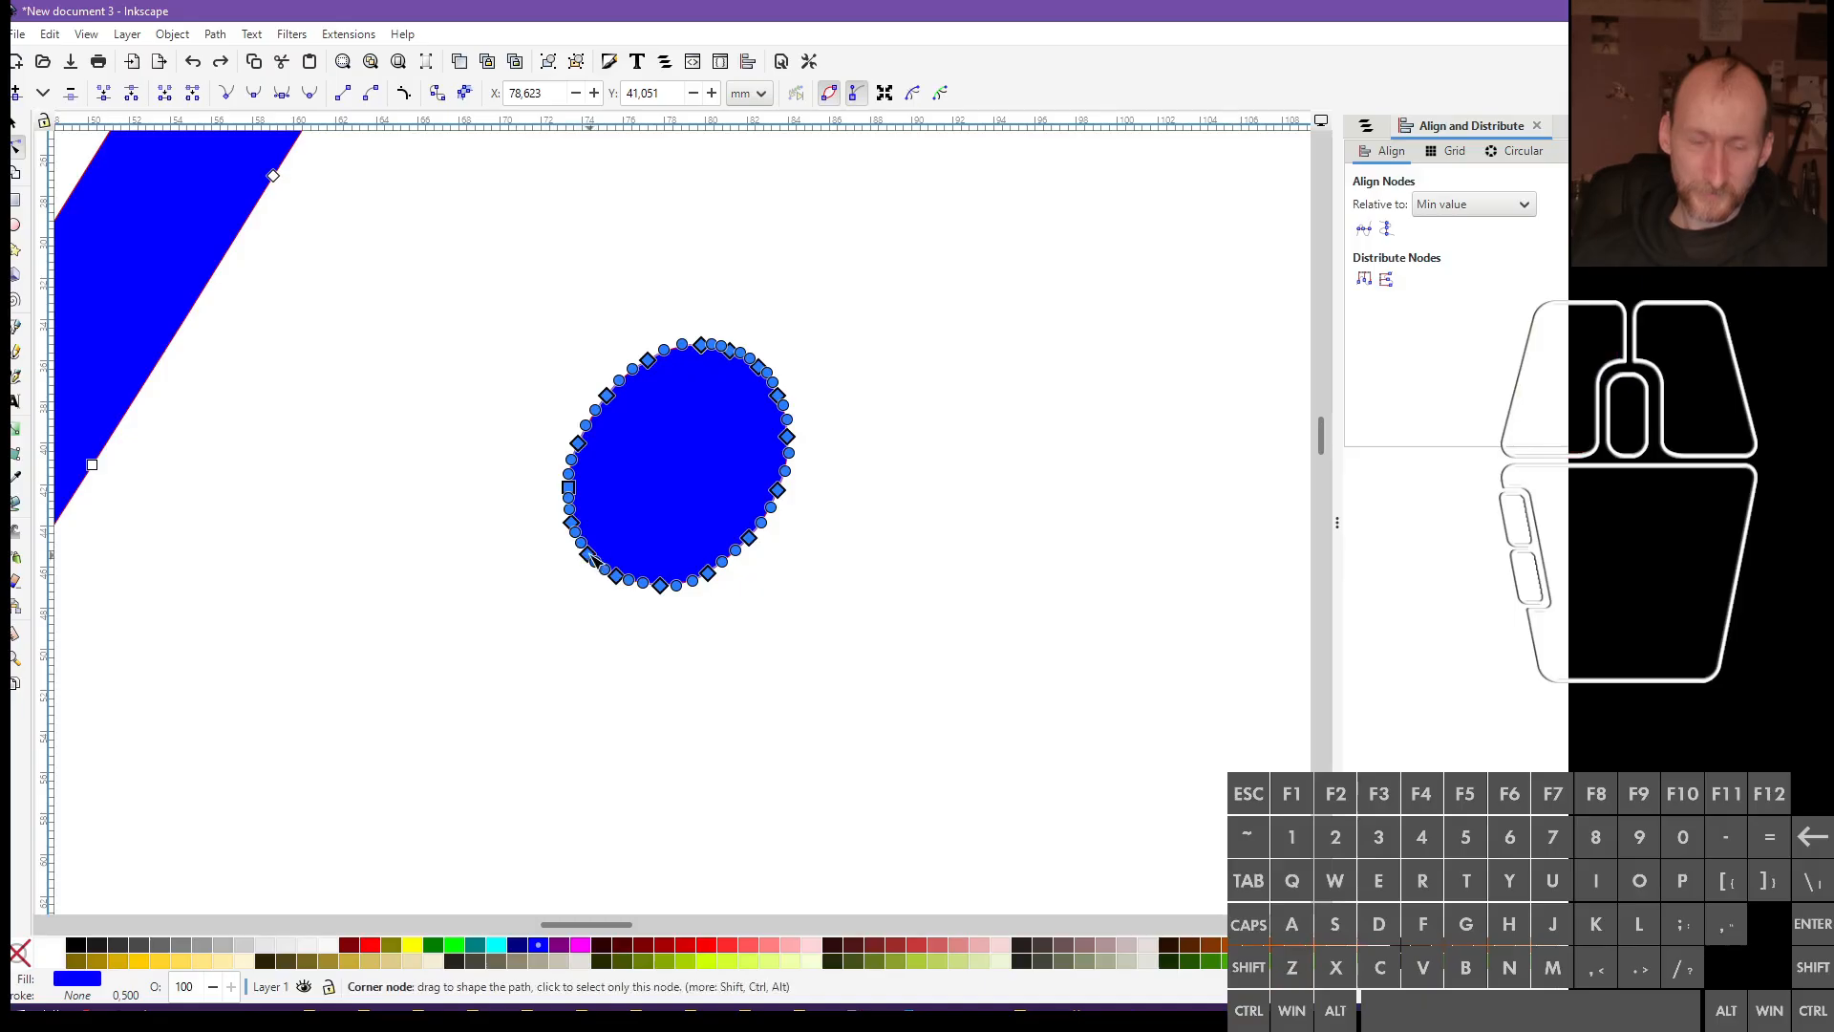
Shrink and regrow the node selection around the dot's outline, ending with all of its nodes selected
{"action": "scroll", "coordinate": [587, 574], "scroll_direction": "up", "scroll_amount": 1}
{"action": "scroll", "coordinate": [586, 572], "scroll_direction": "up", "scroll_amount": 3}
{"action": "left_click_drag", "start_coordinate": [599, 506], "coordinate": [539, 653]}
{"action": "scroll", "coordinate": [638, 603], "scroll_direction": "down", "scroll_amount": 5}
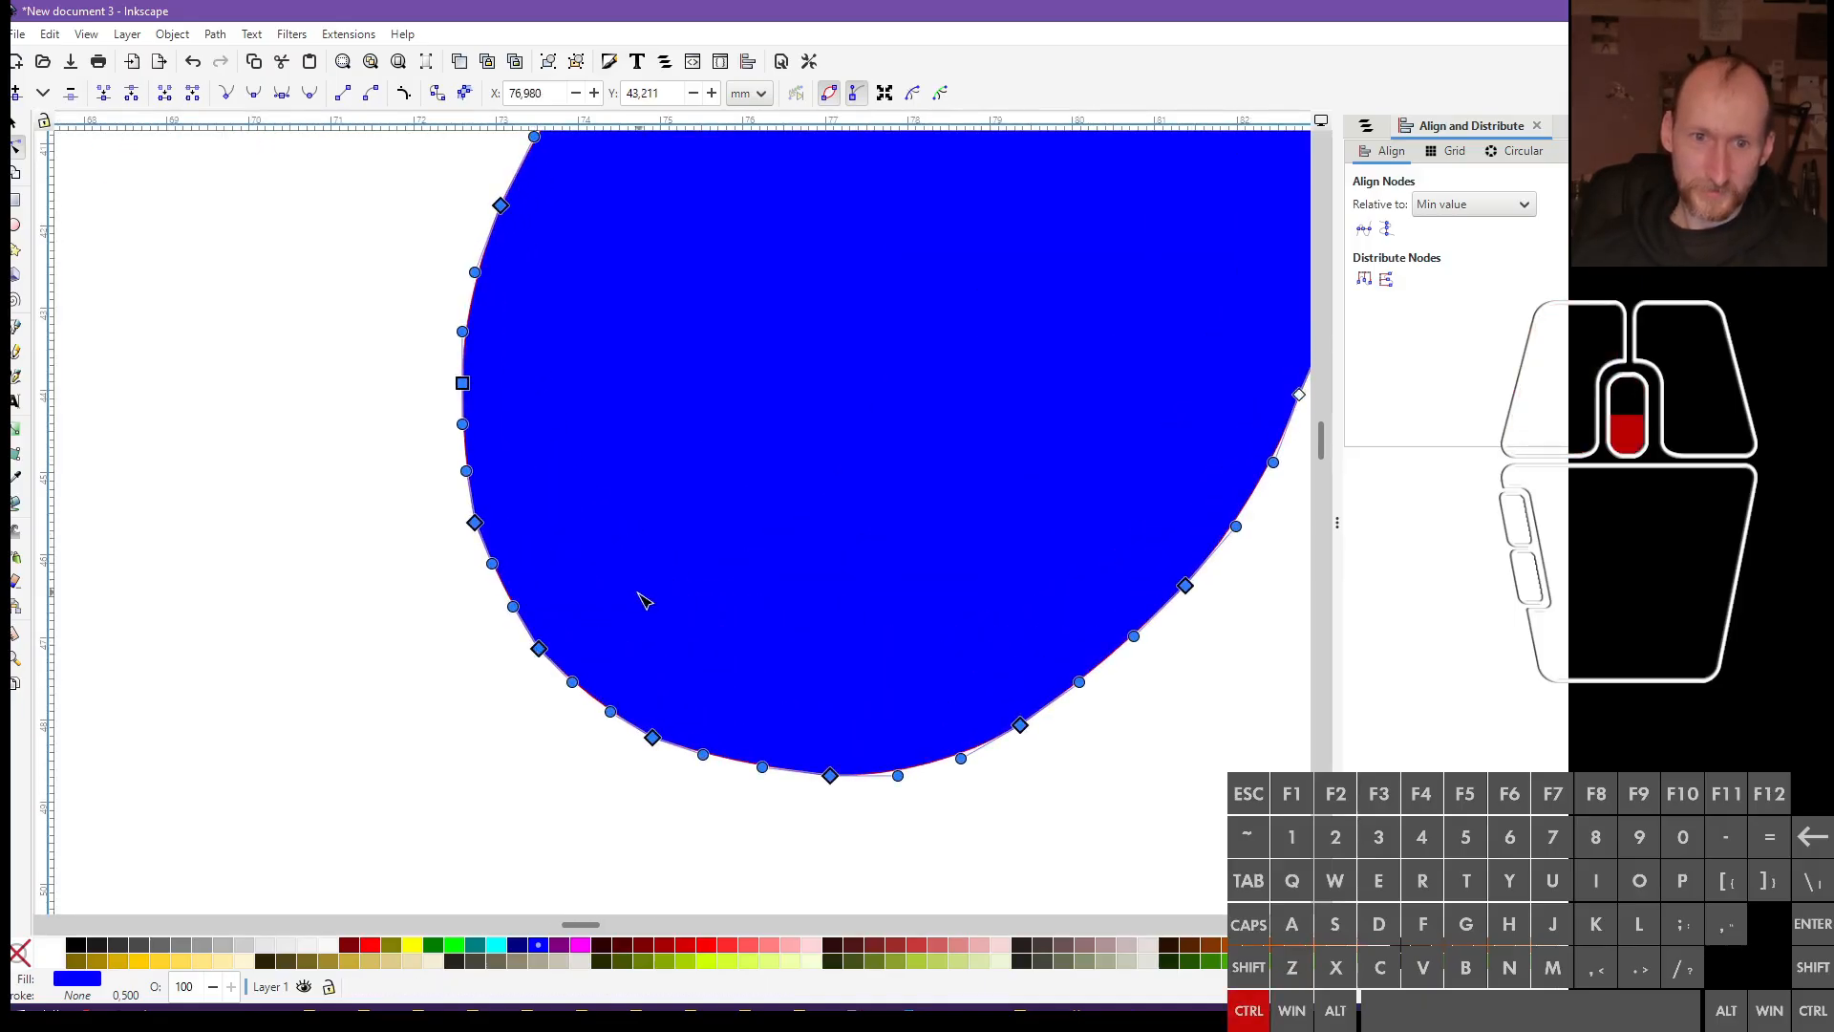
{"action": "scroll", "coordinate": [630, 612], "scroll_direction": "up", "scroll_amount": 4}
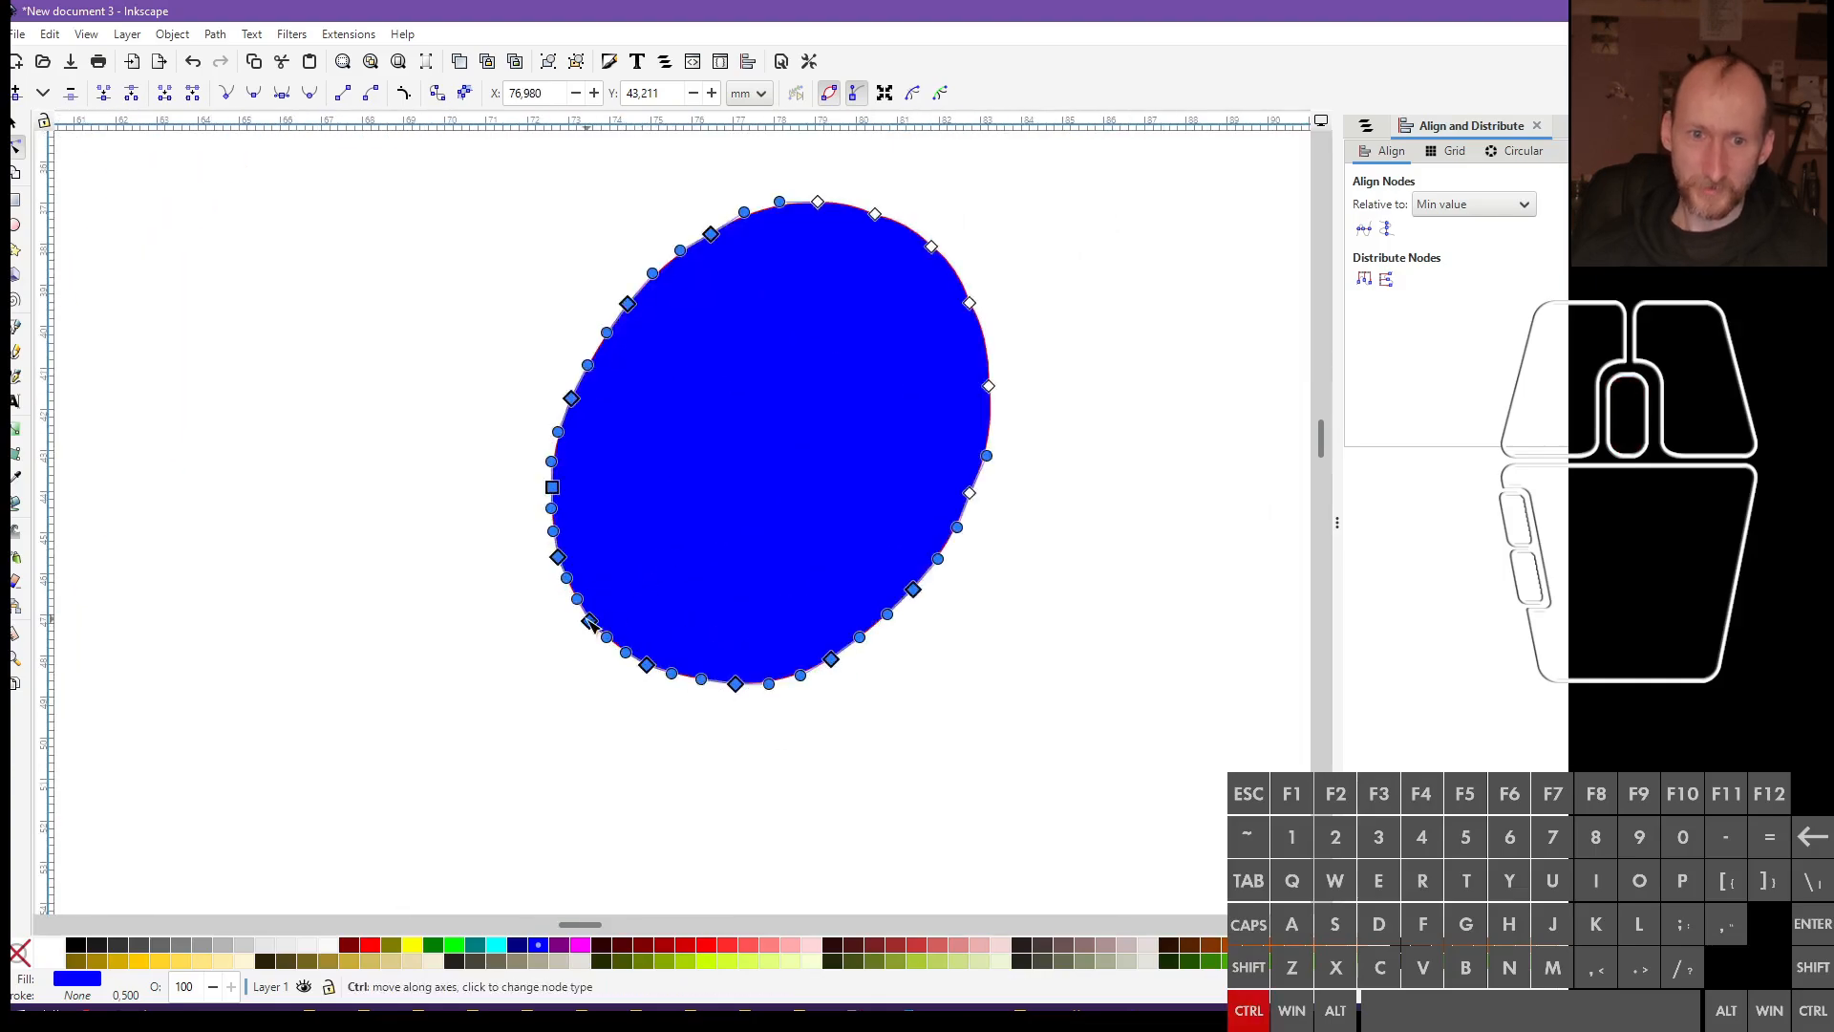
{"action": "scroll", "coordinate": [592, 627], "scroll_direction": "up", "scroll_amount": 3}
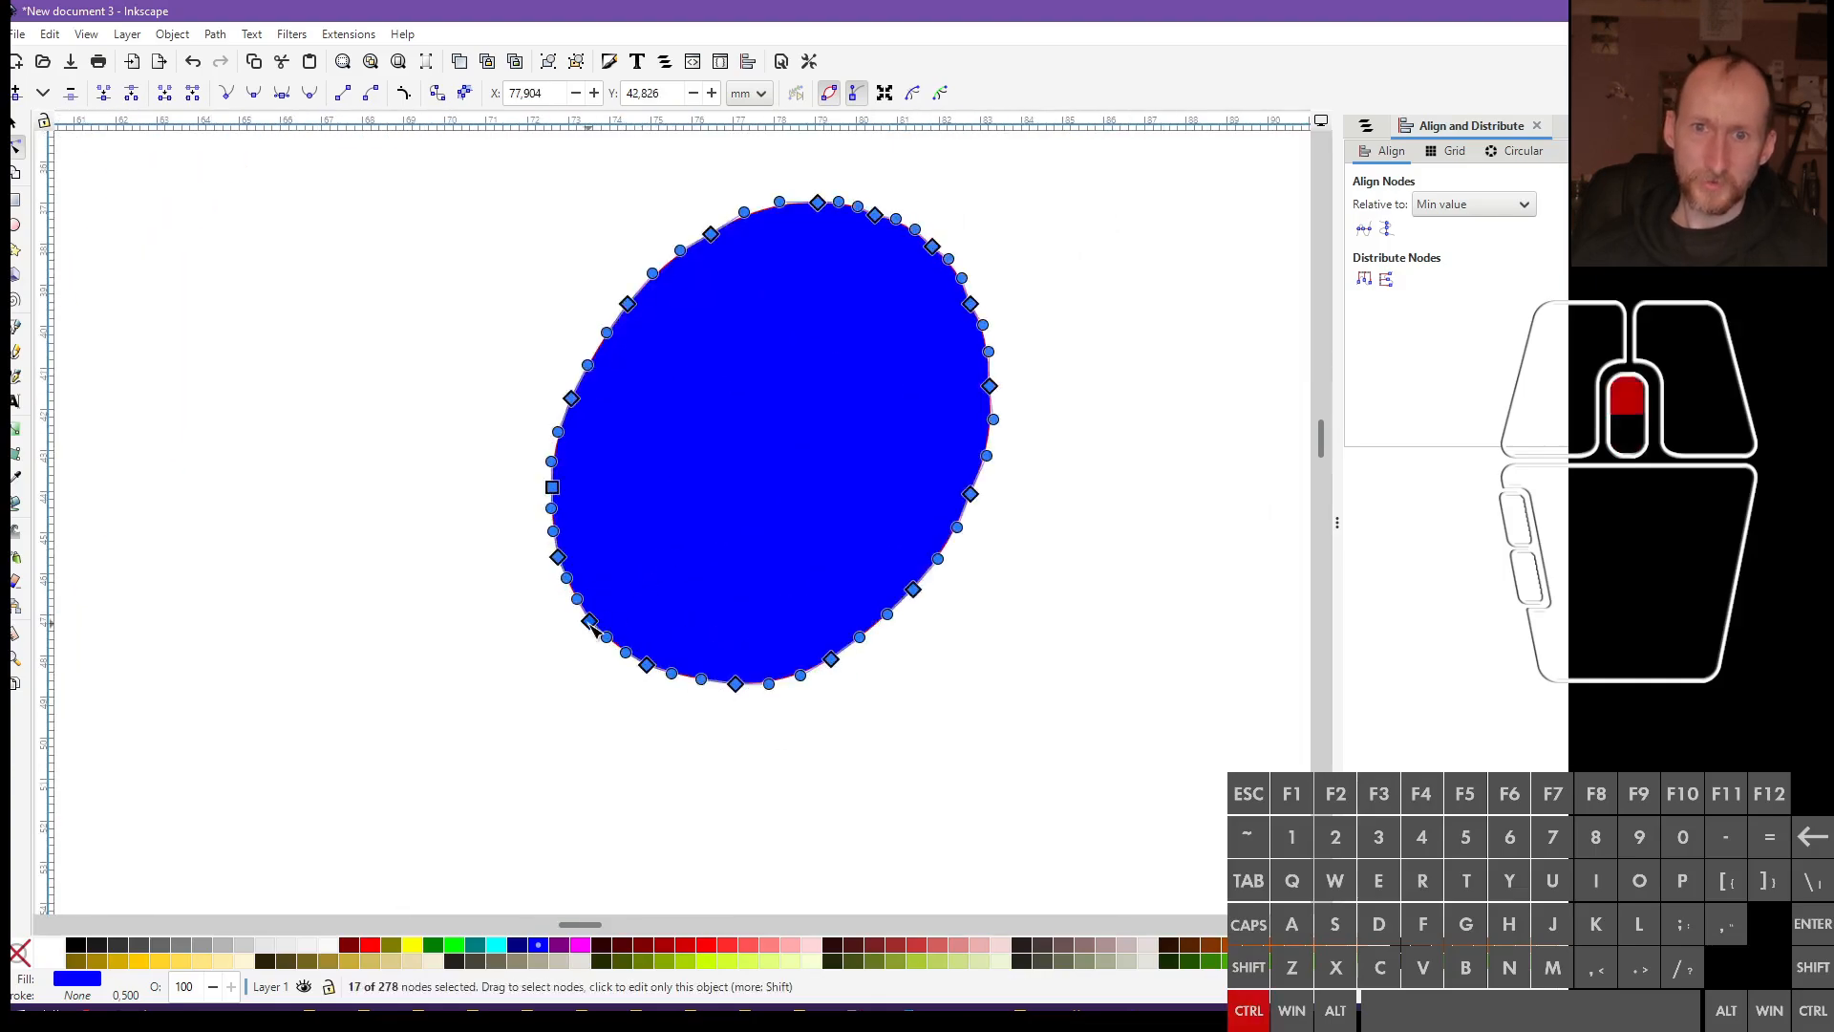
{"action": "scroll", "coordinate": [592, 628], "scroll_direction": "down", "scroll_amount": 3}
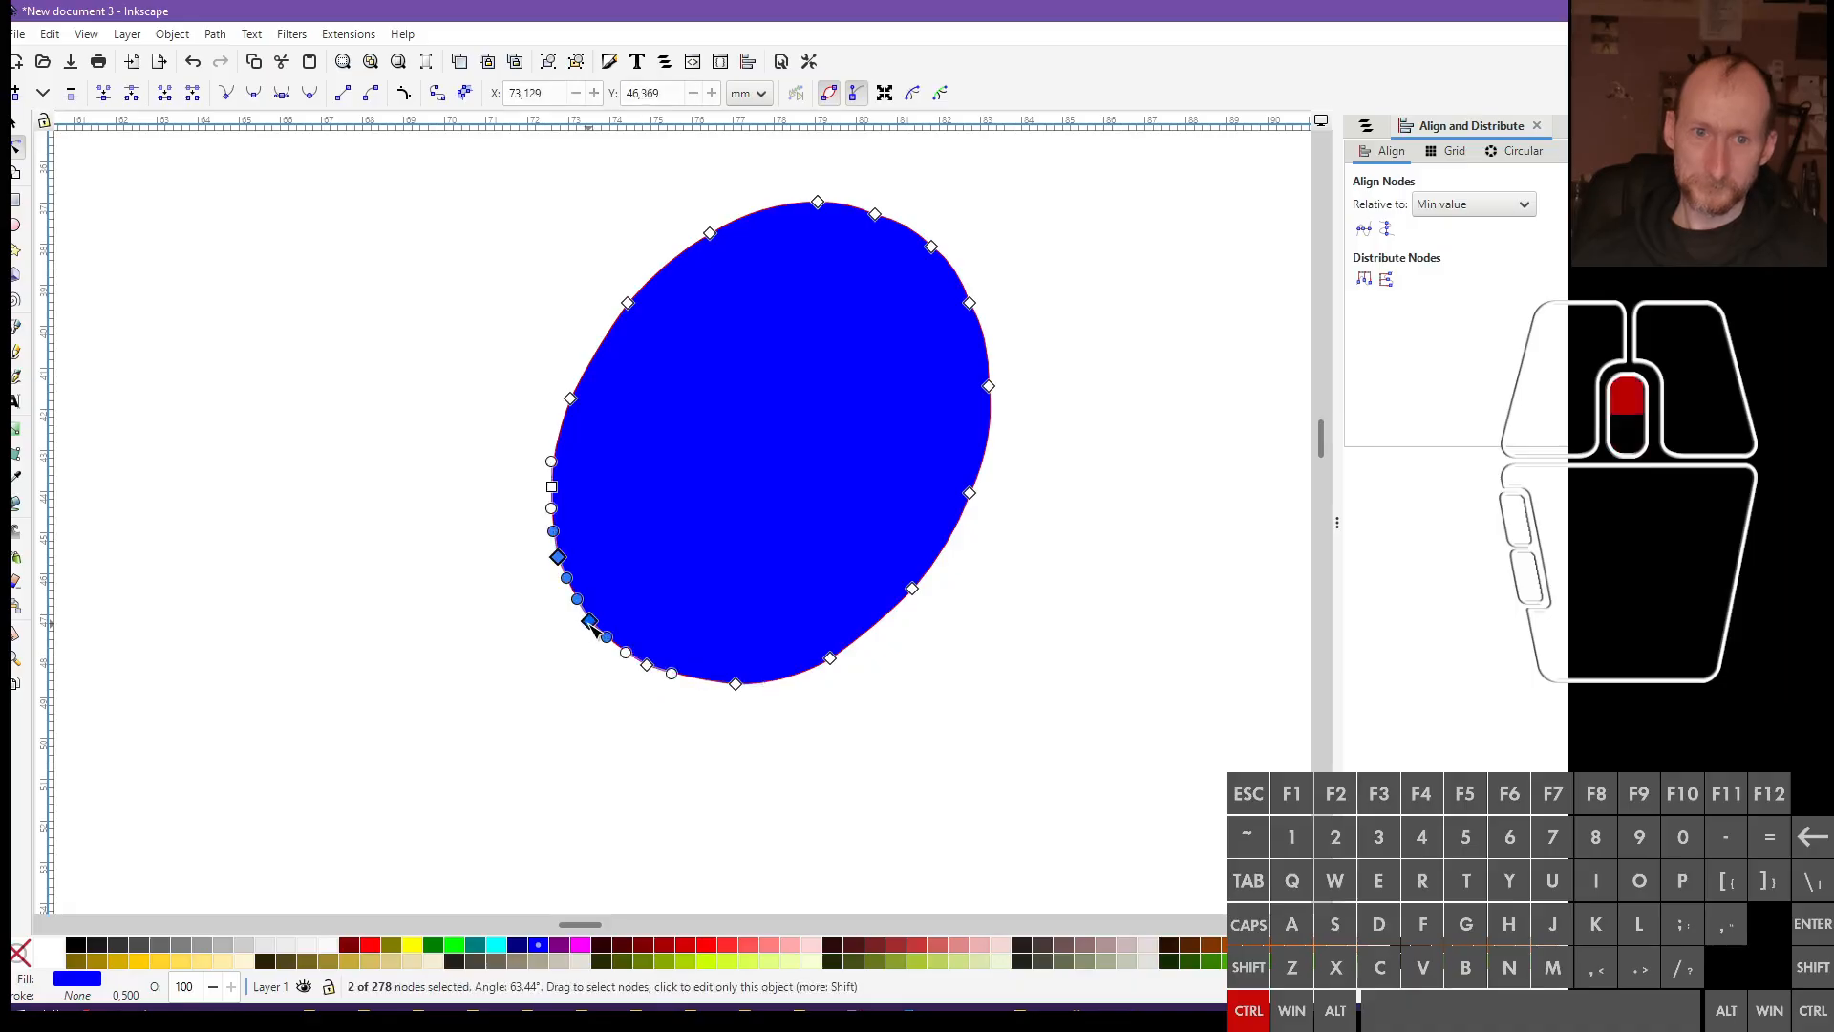
{"action": "scroll", "coordinate": [593, 628], "scroll_direction": "up", "scroll_amount": 5}
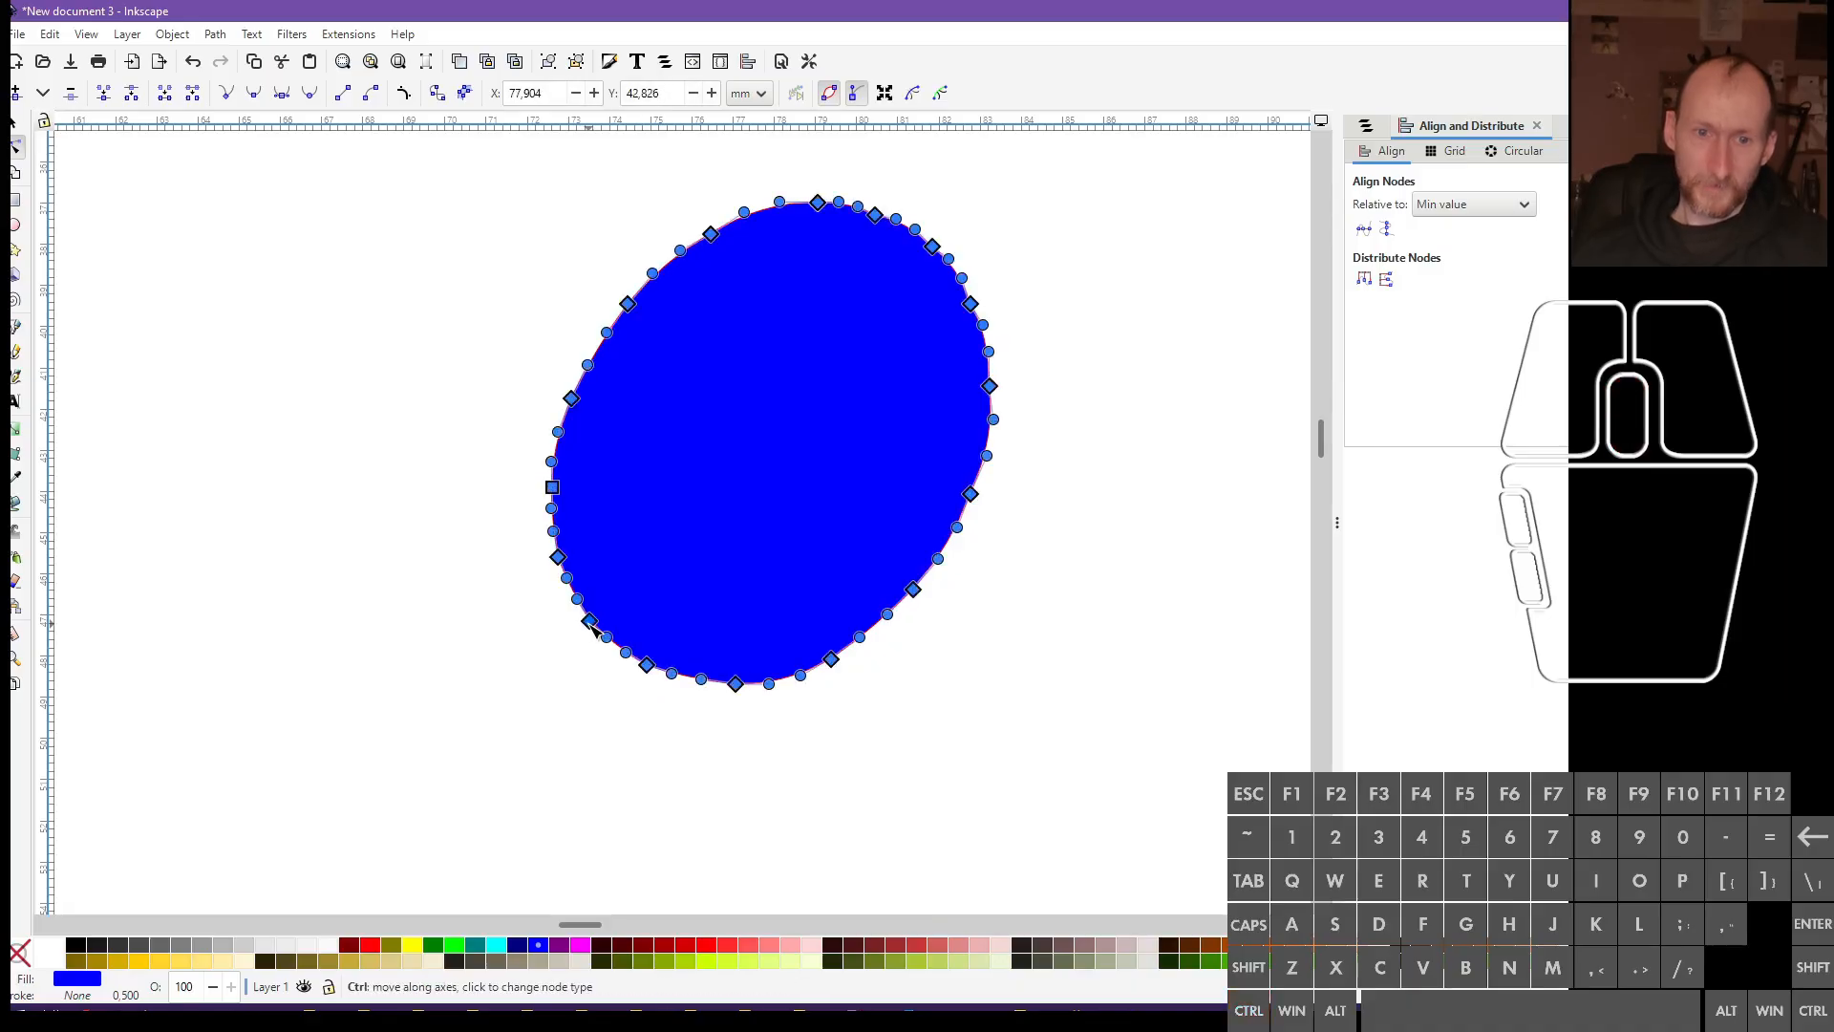
{"action": "left_click_drag", "start_coordinate": [488, 175], "coordinate": [1137, 853]}
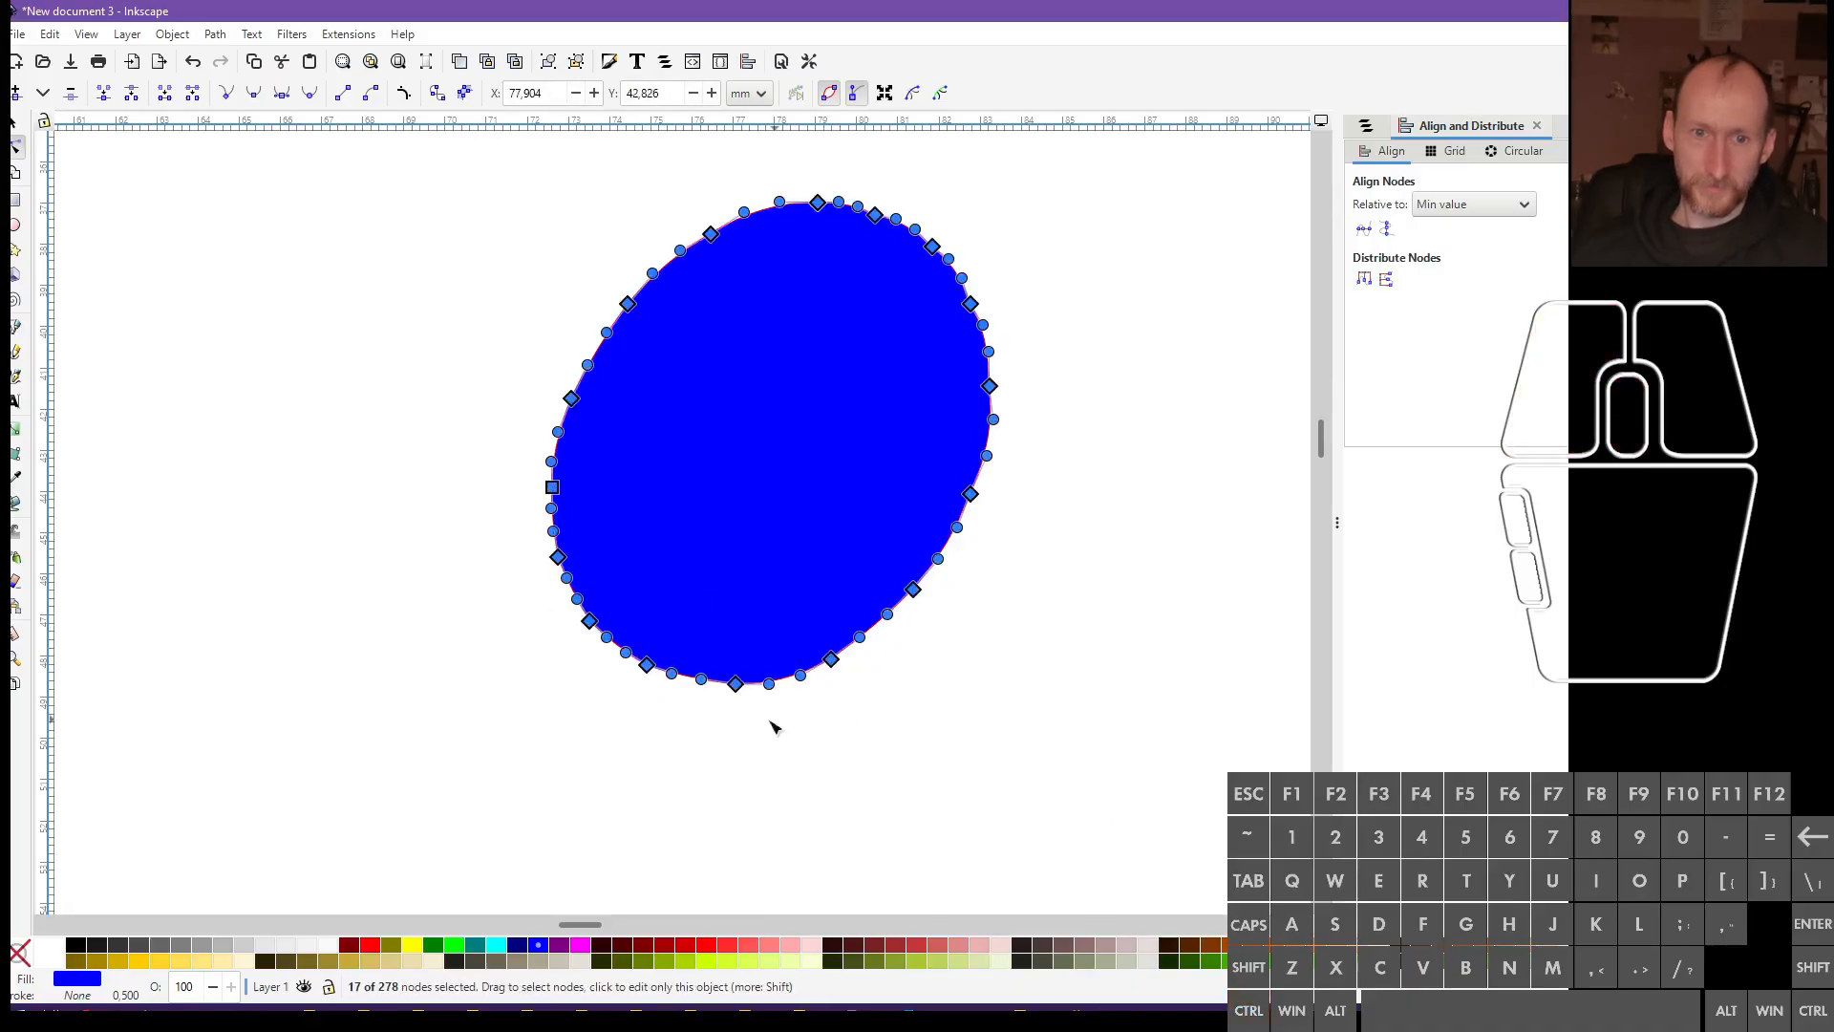
Nudge the dot down and left to sit just above the "i" at about X 70.5, Y 54.5 mm, and deselect the path
{"action": "scroll", "coordinate": [659, 668], "scroll_direction": "down", "scroll_amount": 3}
{"action": "scroll", "coordinate": [552, 614], "scroll_direction": "down", "scroll_amount": 1, "text": "ctrl"}
{"action": "scroll", "coordinate": [552, 614], "scroll_direction": "down", "scroll_amount": 3, "text": "ctrl"}
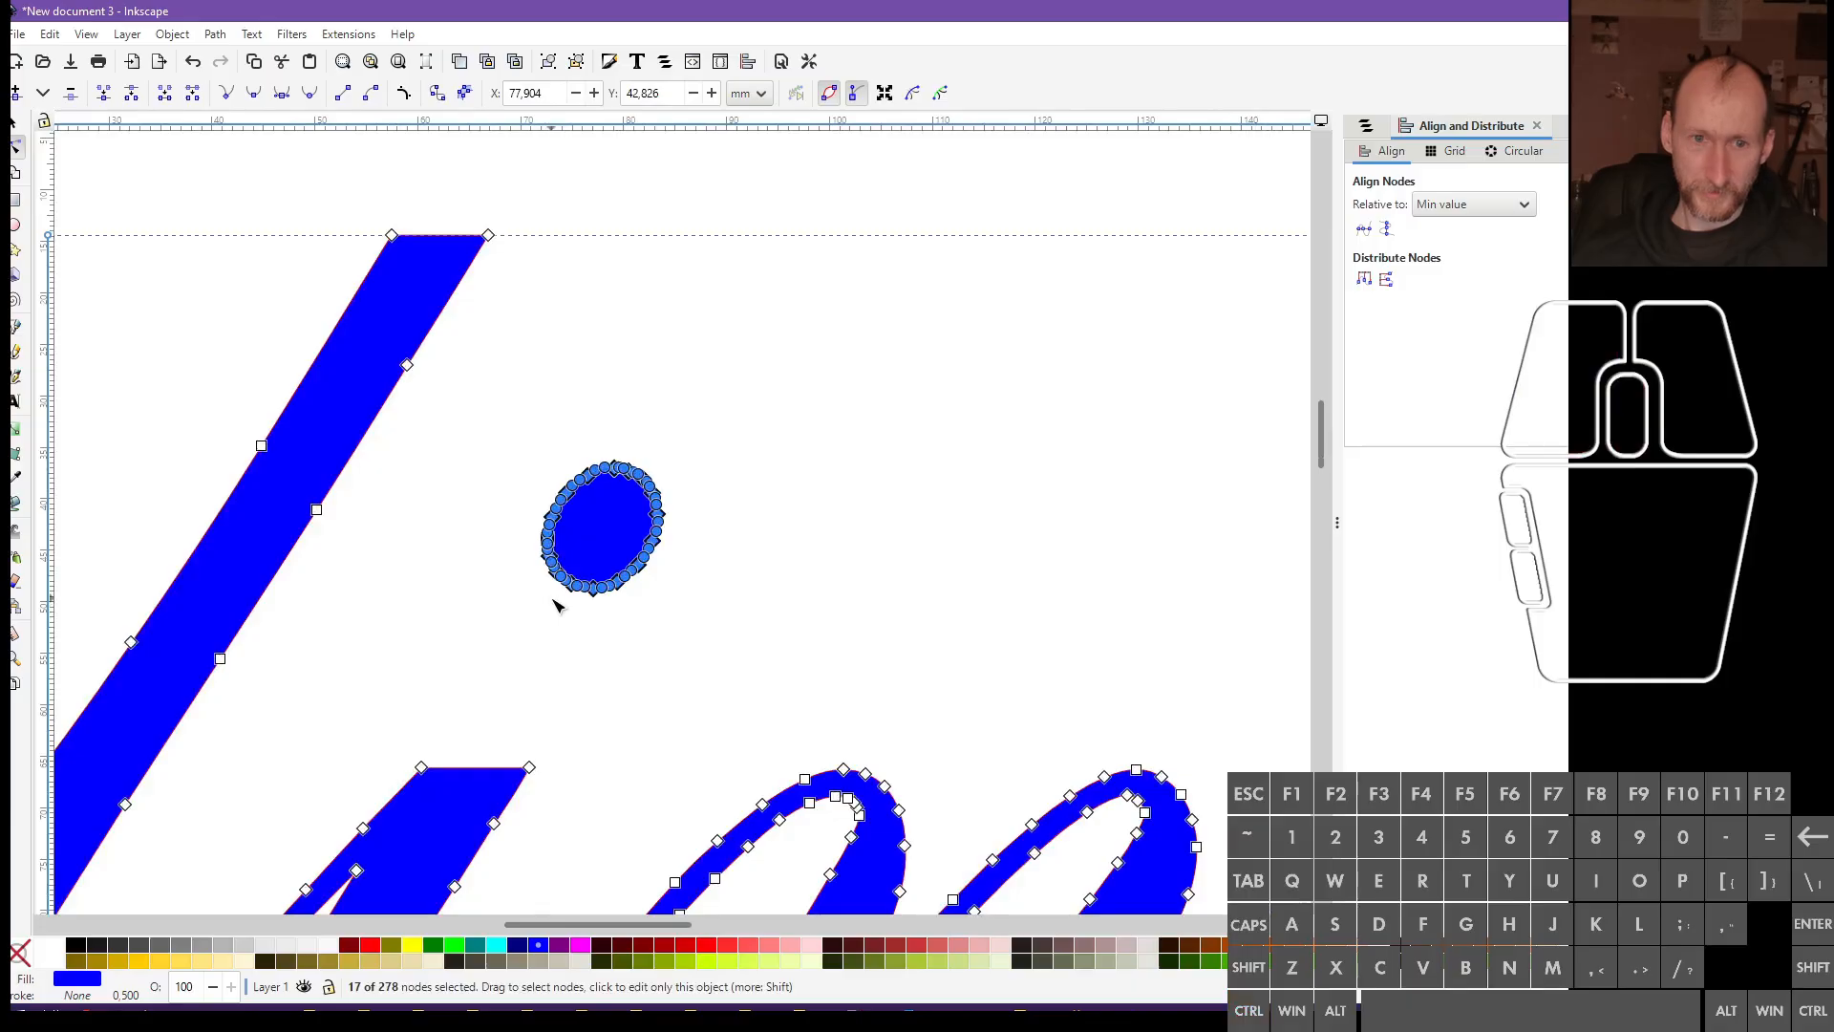
{"action": "key", "text": "Down"}
{"action": "key", "text": "Down"}
{"action": "key", "text": "Down"}
{"action": "key", "text": "Down"}
{"action": "key", "text": "Down"}
{"action": "key", "text": "Down"}
{"action": "key", "text": "Down"}
{"action": "key", "text": "Down"}
{"action": "key", "text": "Down"}
{"action": "key", "text": "Down"}
{"action": "key", "text": "Down"}
{"action": "key", "text": "Down"}
{"action": "key", "text": "Down"}
{"action": "key", "text": "Down"}
{"action": "key", "text": "Down"}
{"action": "key", "text": "Down"}
{"action": "key", "text": "Down"}
{"action": "key", "text": "Down"}
{"action": "key", "text": "Down"}
{"action": "key", "text": "Down"}
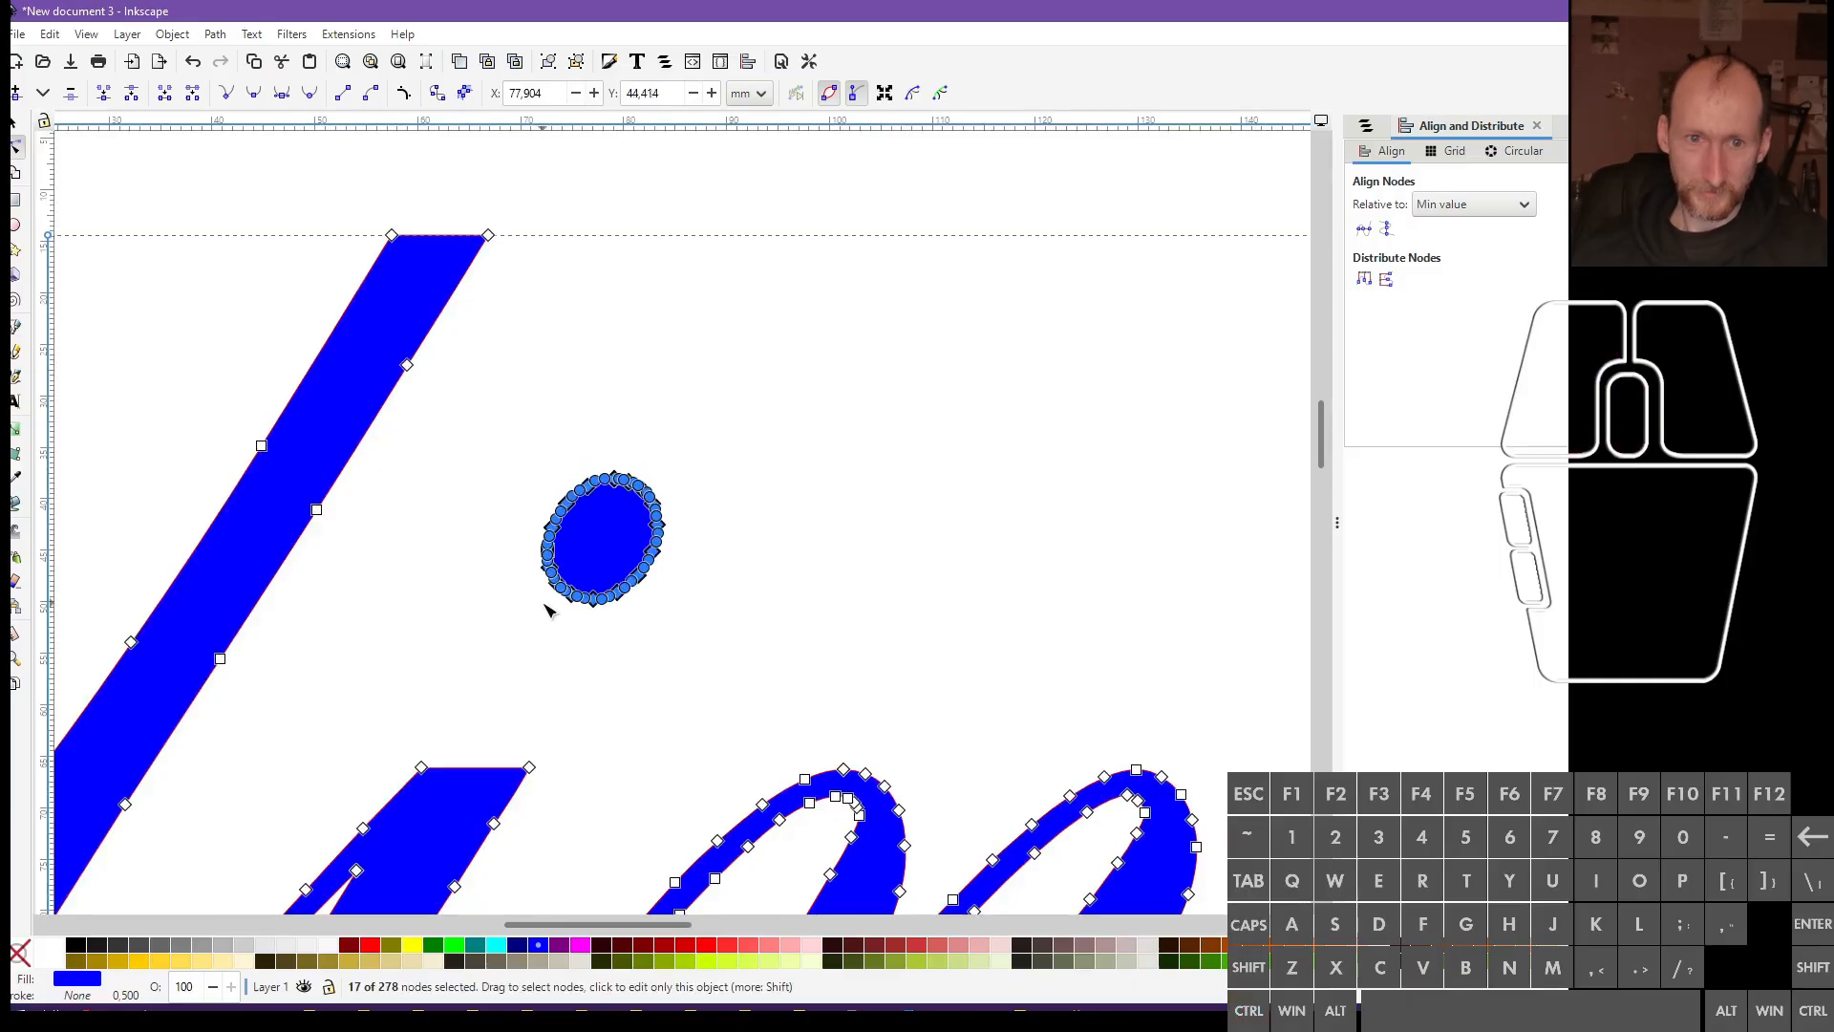
{"action": "key", "text": "Left"}
{"action": "key", "text": "Left"}
{"action": "key", "text": "Left"}
{"action": "key", "text": "Left"}
{"action": "key", "text": "Left"}
{"action": "key", "text": "Left"}
{"action": "key", "text": "Left"}
{"action": "key", "text": "Left"}
{"action": "key", "text": "Left"}
{"action": "key", "text": "Left"}
{"action": "key", "text": "Left"}
{"action": "key", "text": "Left"}
{"action": "key", "text": "Left"}
{"action": "key", "text": "Left"}
{"action": "key", "text": "Left"}
{"action": "key", "text": "Left"}
{"action": "key", "text": "Left"}
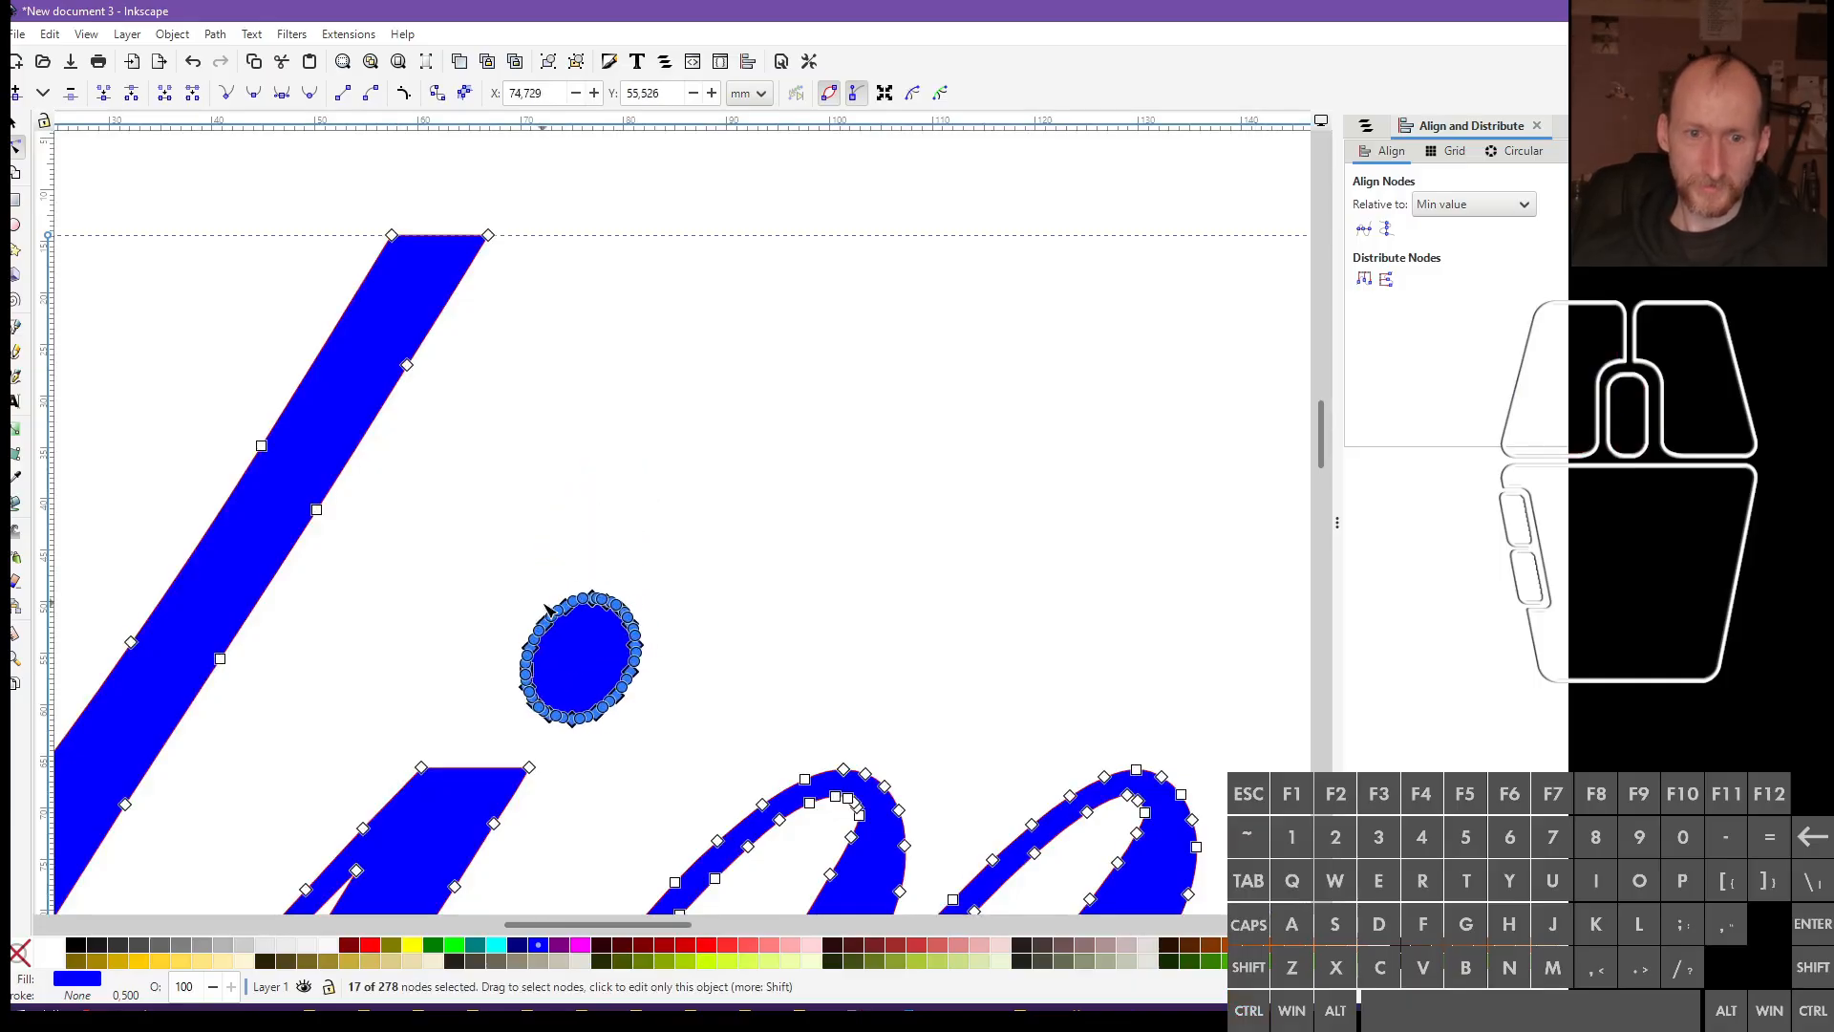
{"action": "key", "text": "Right"}
{"action": "key", "text": "Right"}
{"action": "key", "text": "Up"}
{"action": "key", "text": "Up"}
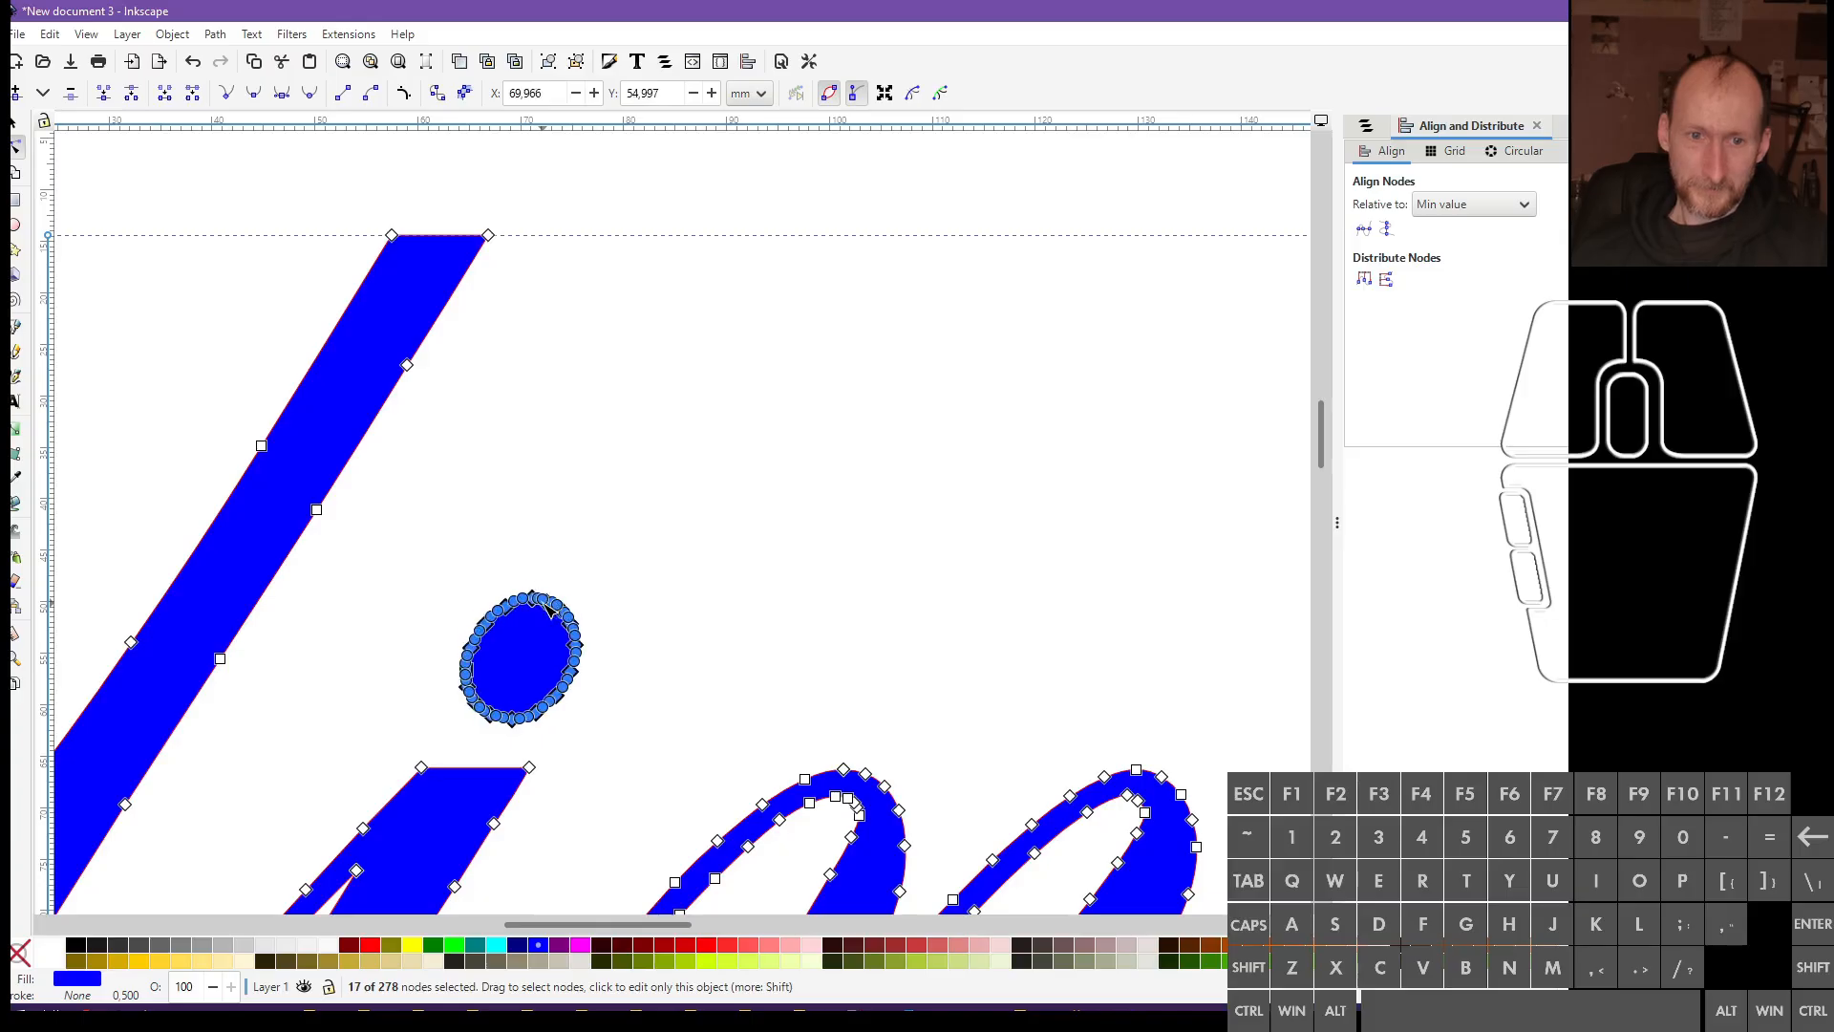
{"action": "key", "text": "Right"}
{"action": "left_click", "coordinate": [655, 633]}
{"action": "scroll", "coordinate": [656, 633], "scroll_direction": "down", "scroll_amount": 3, "text": "ctrl"}
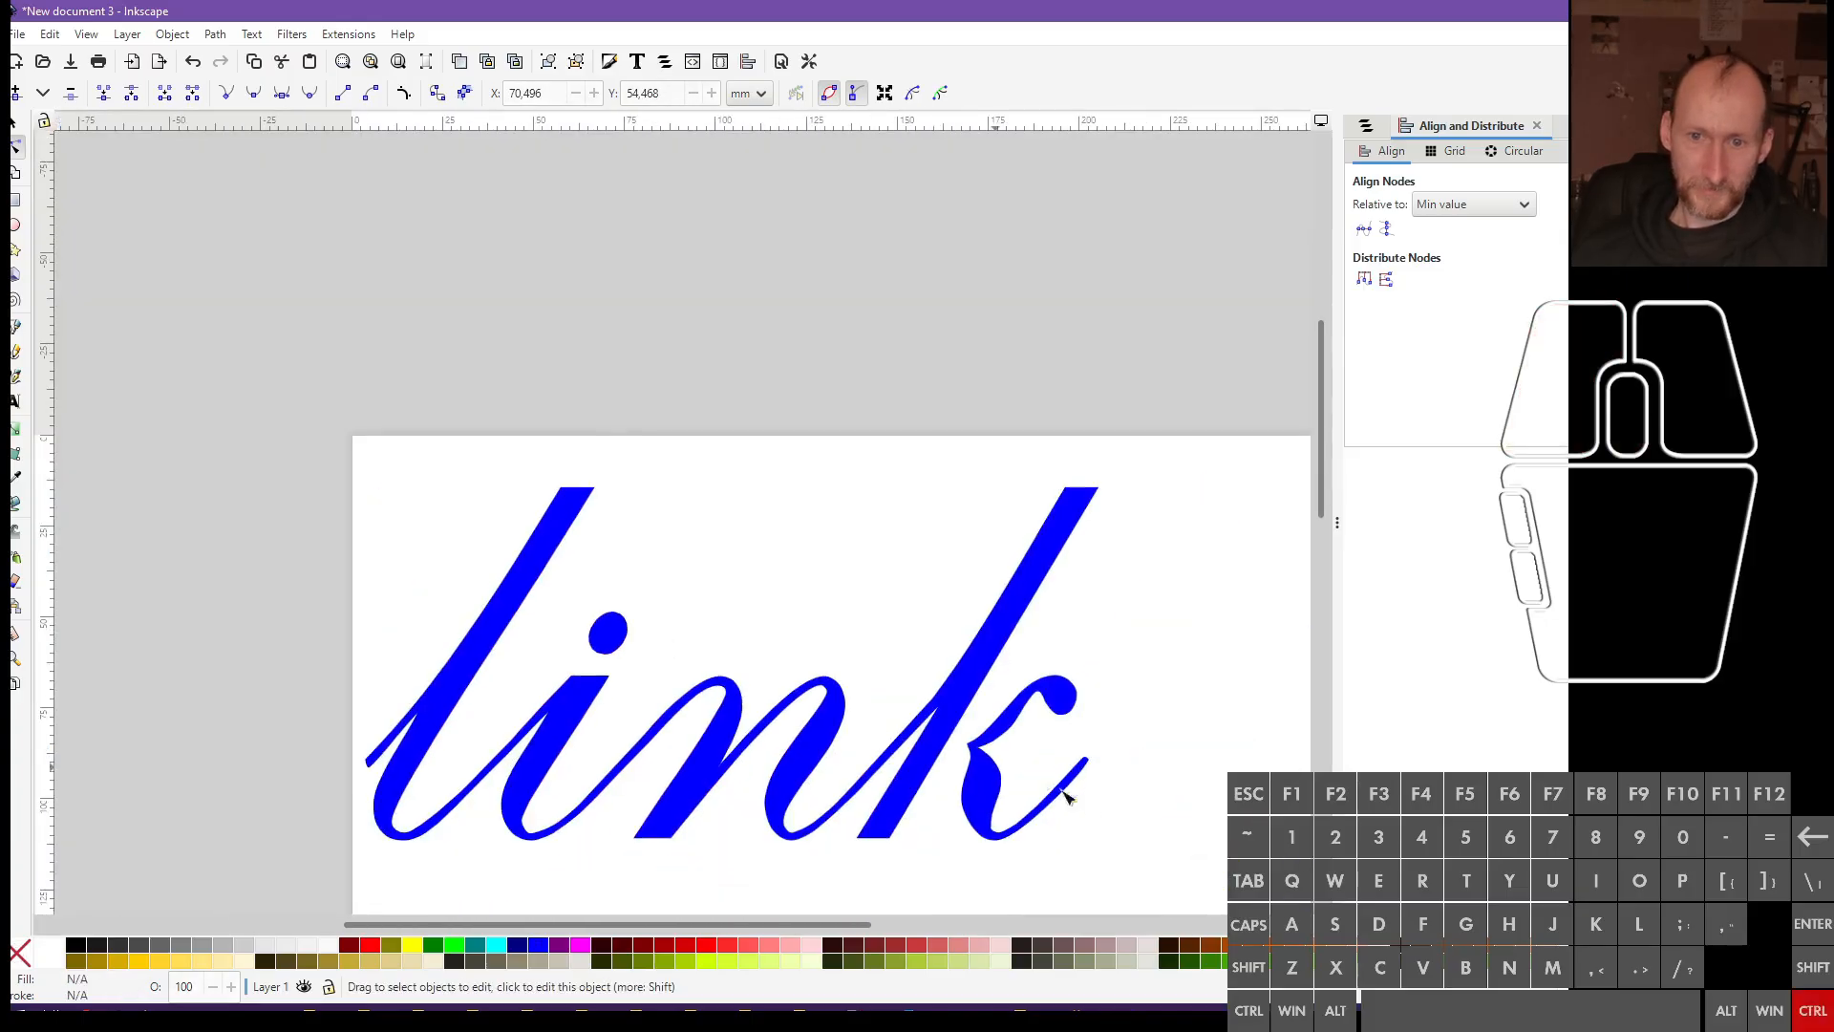
Select all the nodes of the detached part of the "k" and nudge it left onto the stem, to about X 180.3 mm
{"action": "scroll", "coordinate": [1068, 806], "scroll_direction": "up", "scroll_amount": 2, "text": "ctrl"}
{"action": "left_click", "coordinate": [958, 810]}
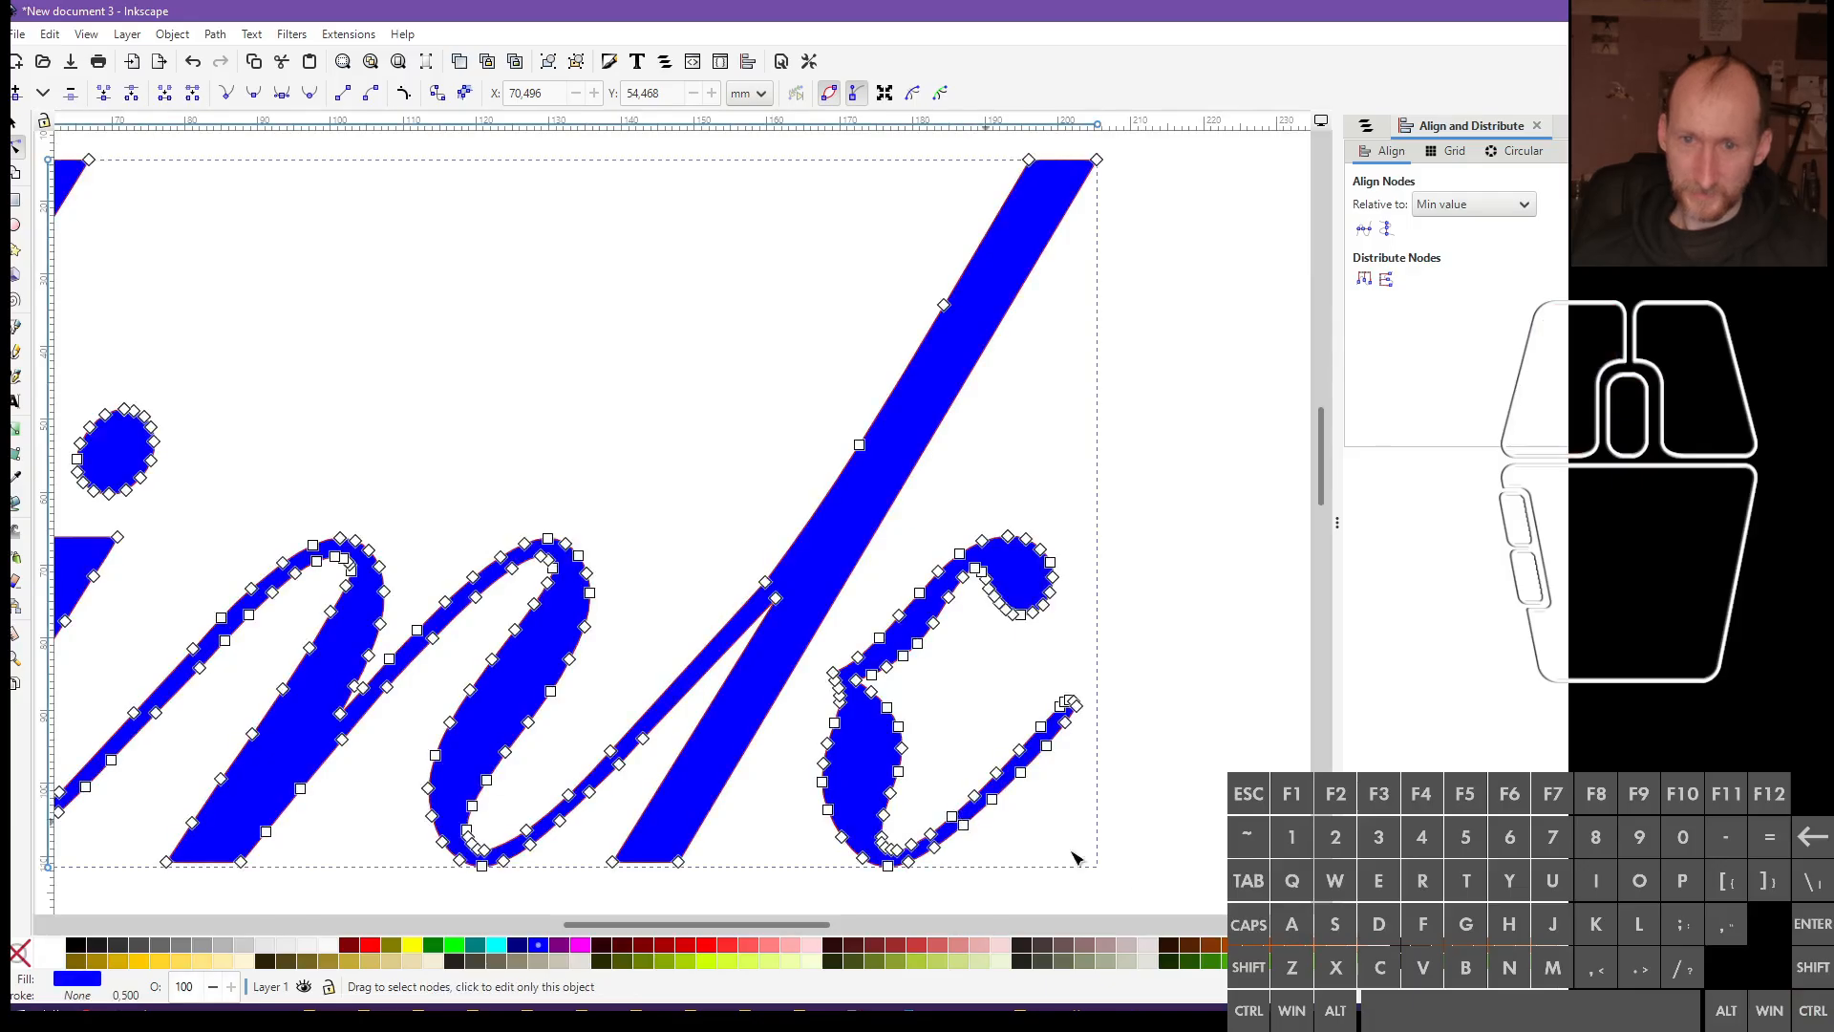
{"action": "left_click_drag", "start_coordinate": [1211, 898], "coordinate": [804, 518]}
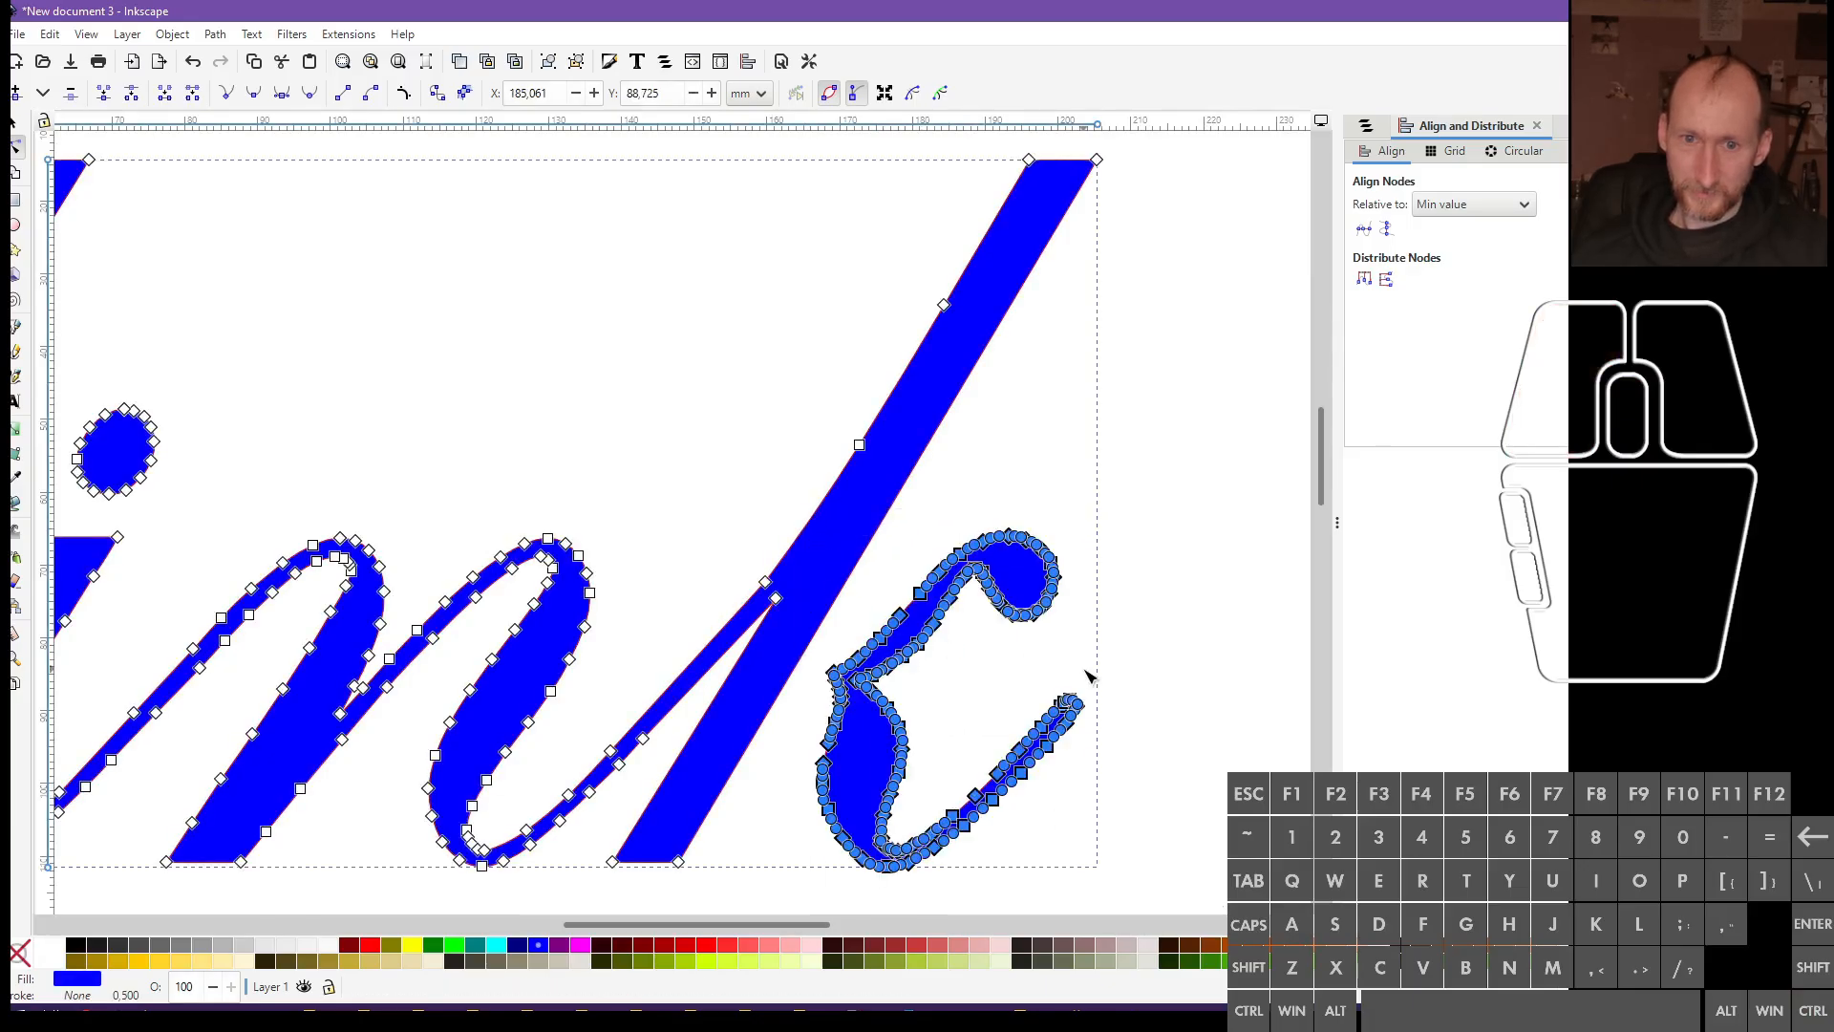
{"action": "key", "text": "Left"}
{"action": "key", "text": "Left"}
{"action": "key", "text": "Left"}
{"action": "key", "text": "Left"}
{"action": "key", "text": "Left"}
{"action": "key", "text": "Left"}
{"action": "key", "text": "Left"}
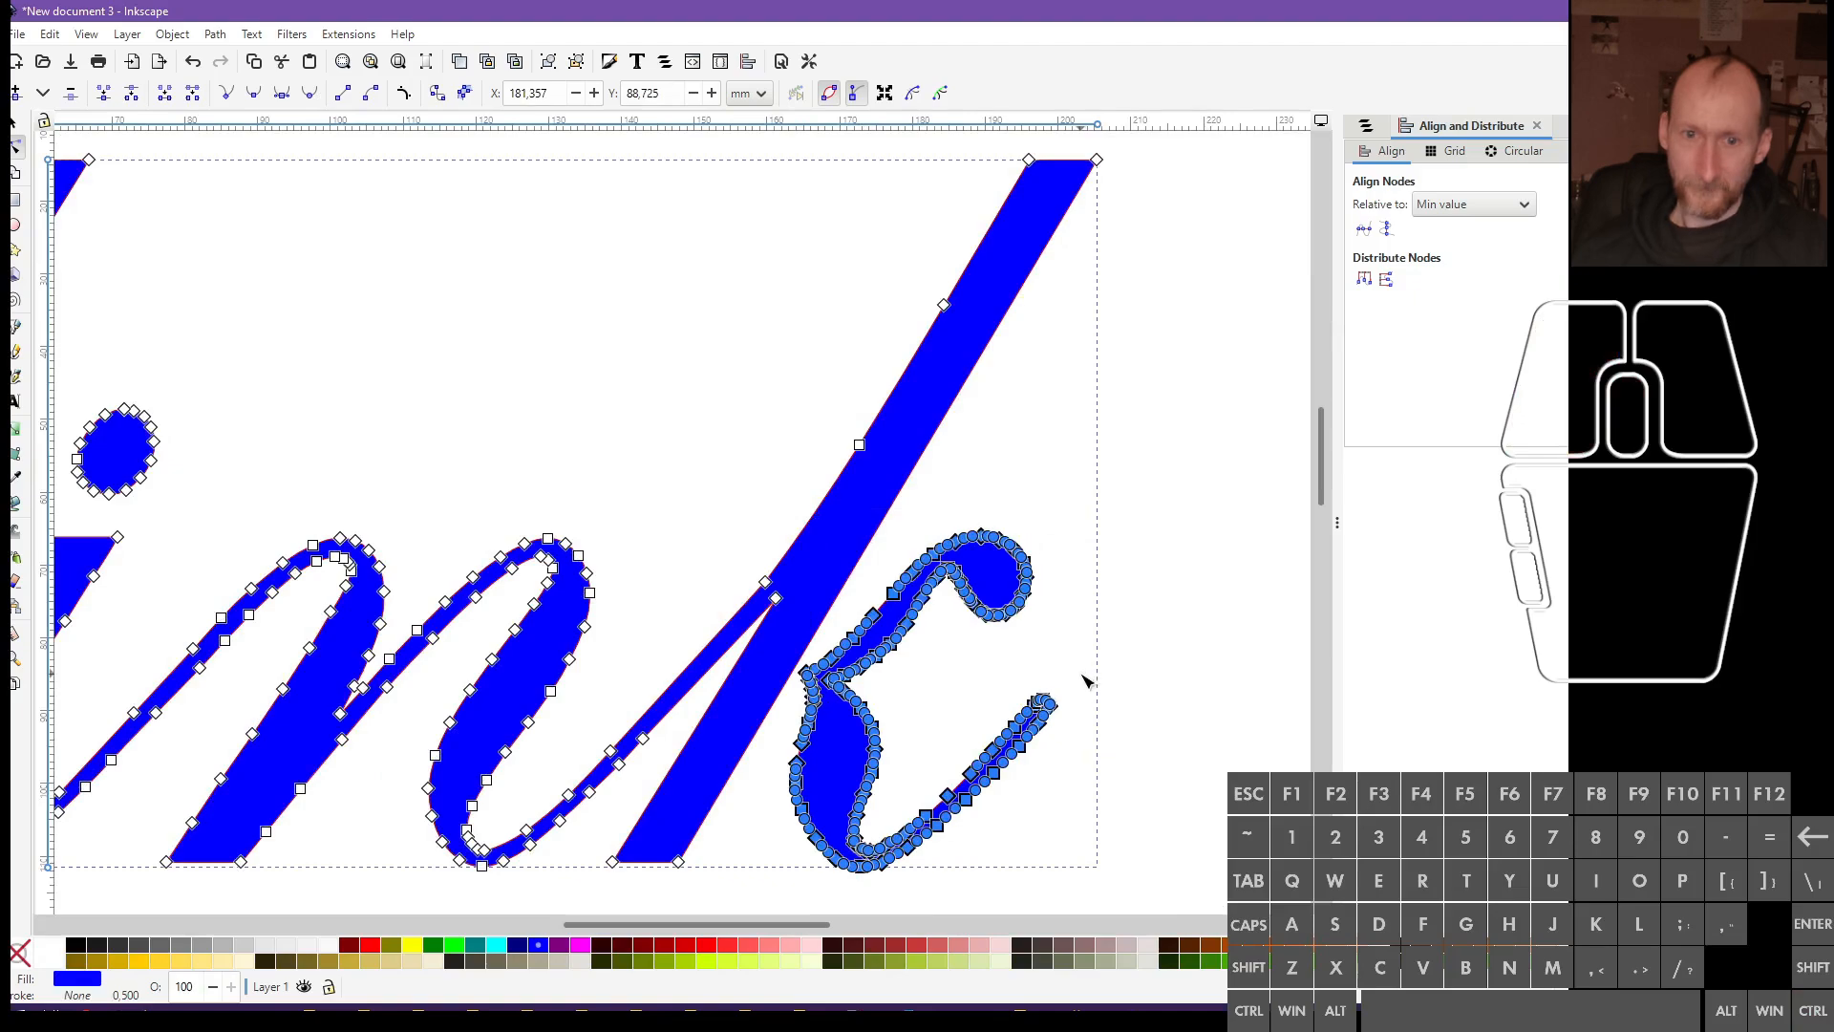
{"action": "key", "text": "Left"}
{"action": "key", "text": "Left"}
{"action": "left_click", "coordinate": [1086, 681]}
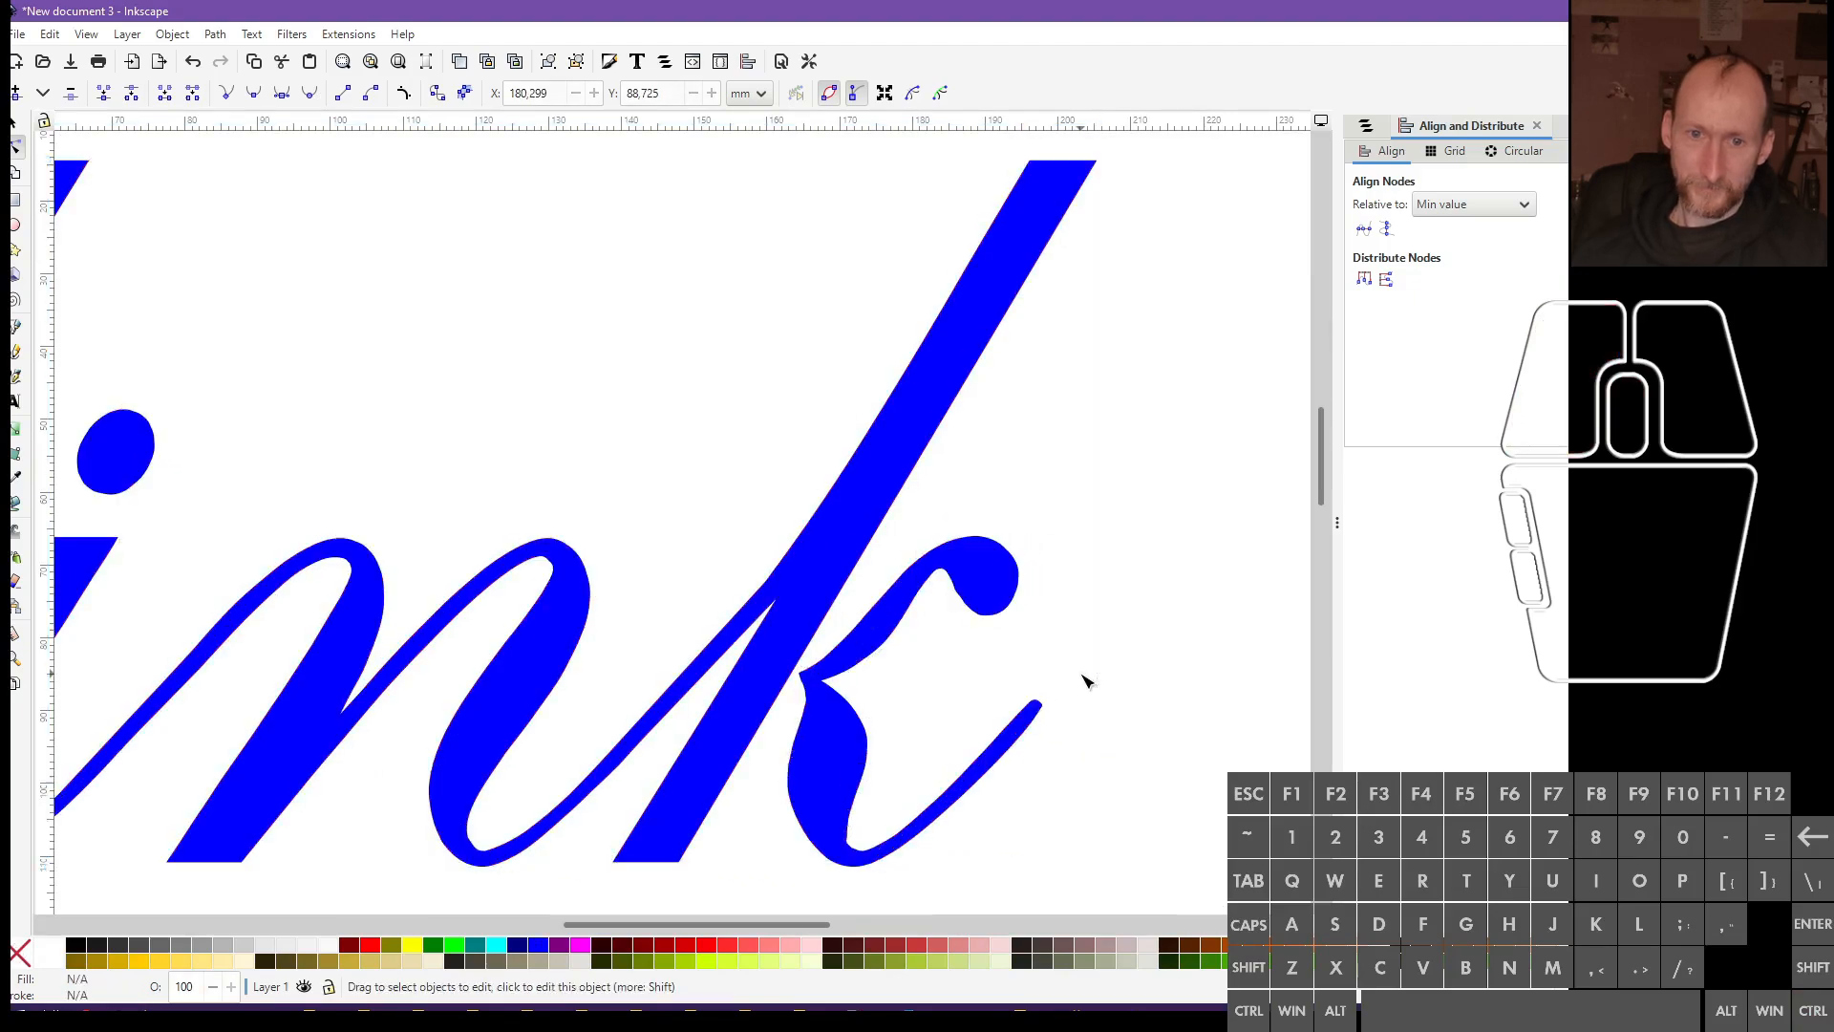
Create an empty flowed-text frame across the page's upper edge above "link", and return to object selection
{"action": "scroll", "coordinate": [1134, 685], "scroll_direction": "down", "scroll_amount": 5, "text": "ctrl"}
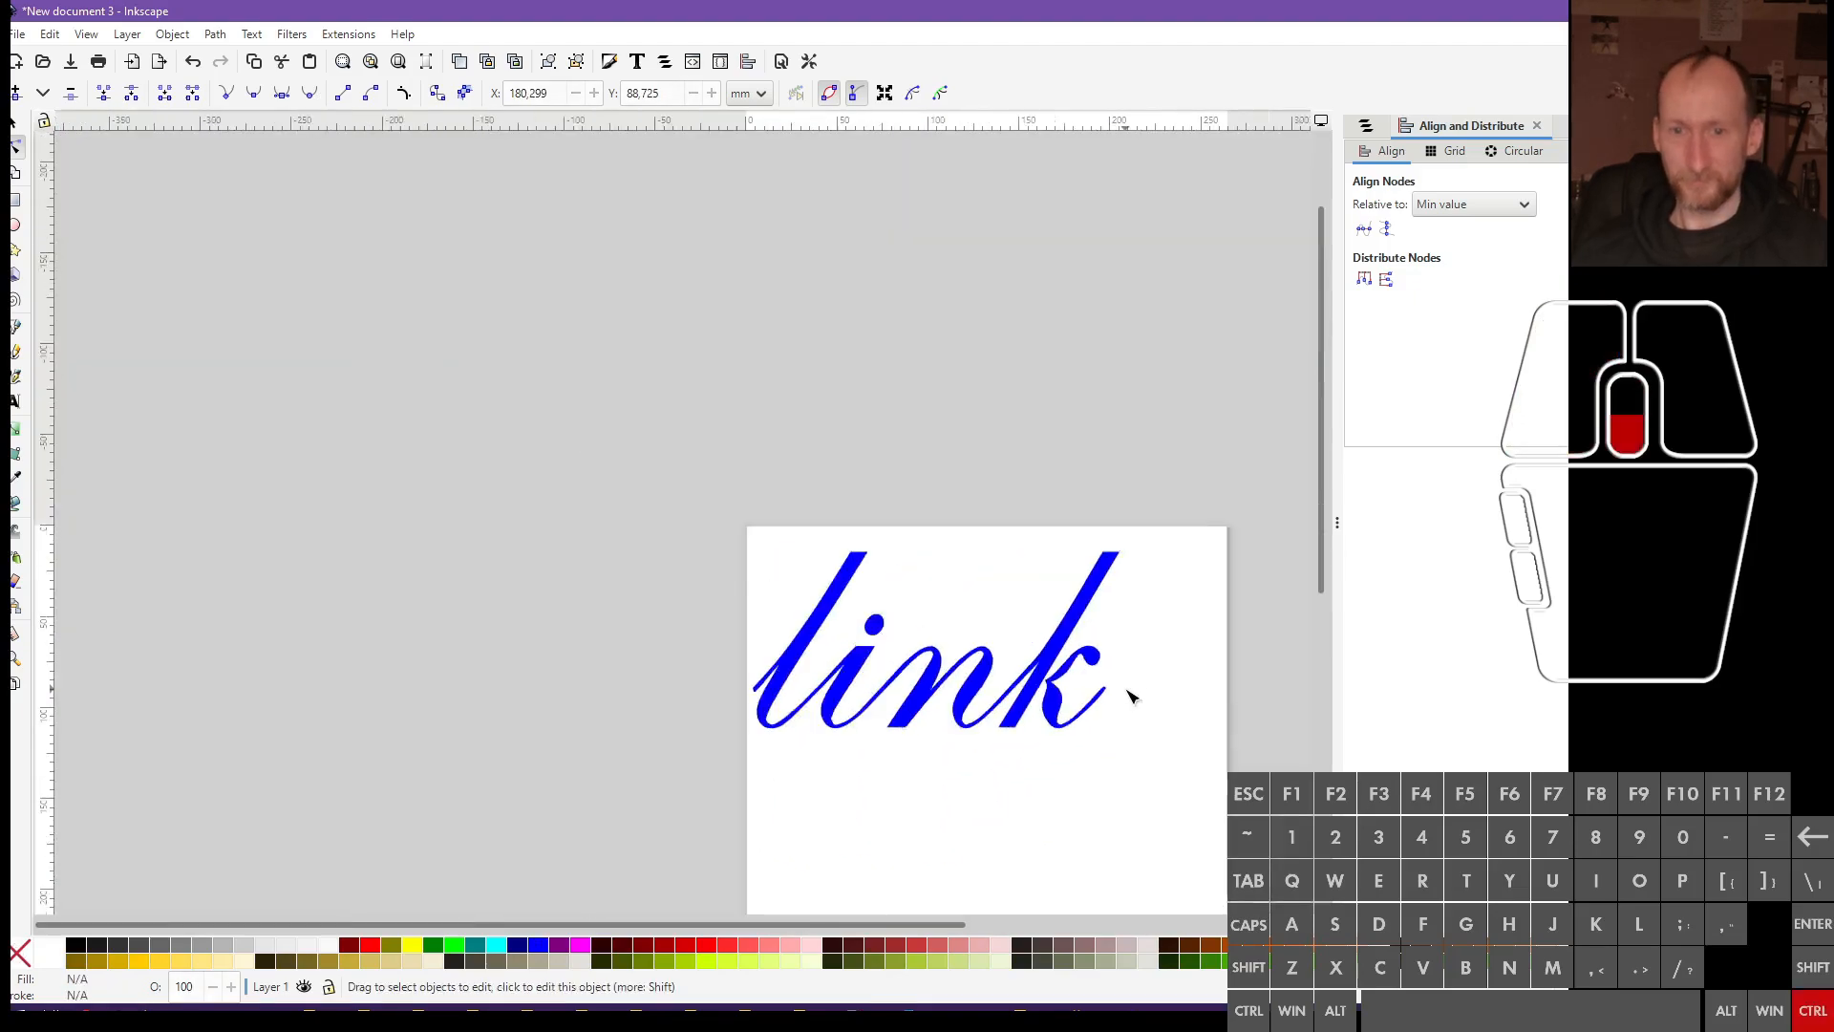
{"action": "scroll", "coordinate": [1167, 719], "scroll_direction": "up", "scroll_amount": 2, "text": "ctrl"}
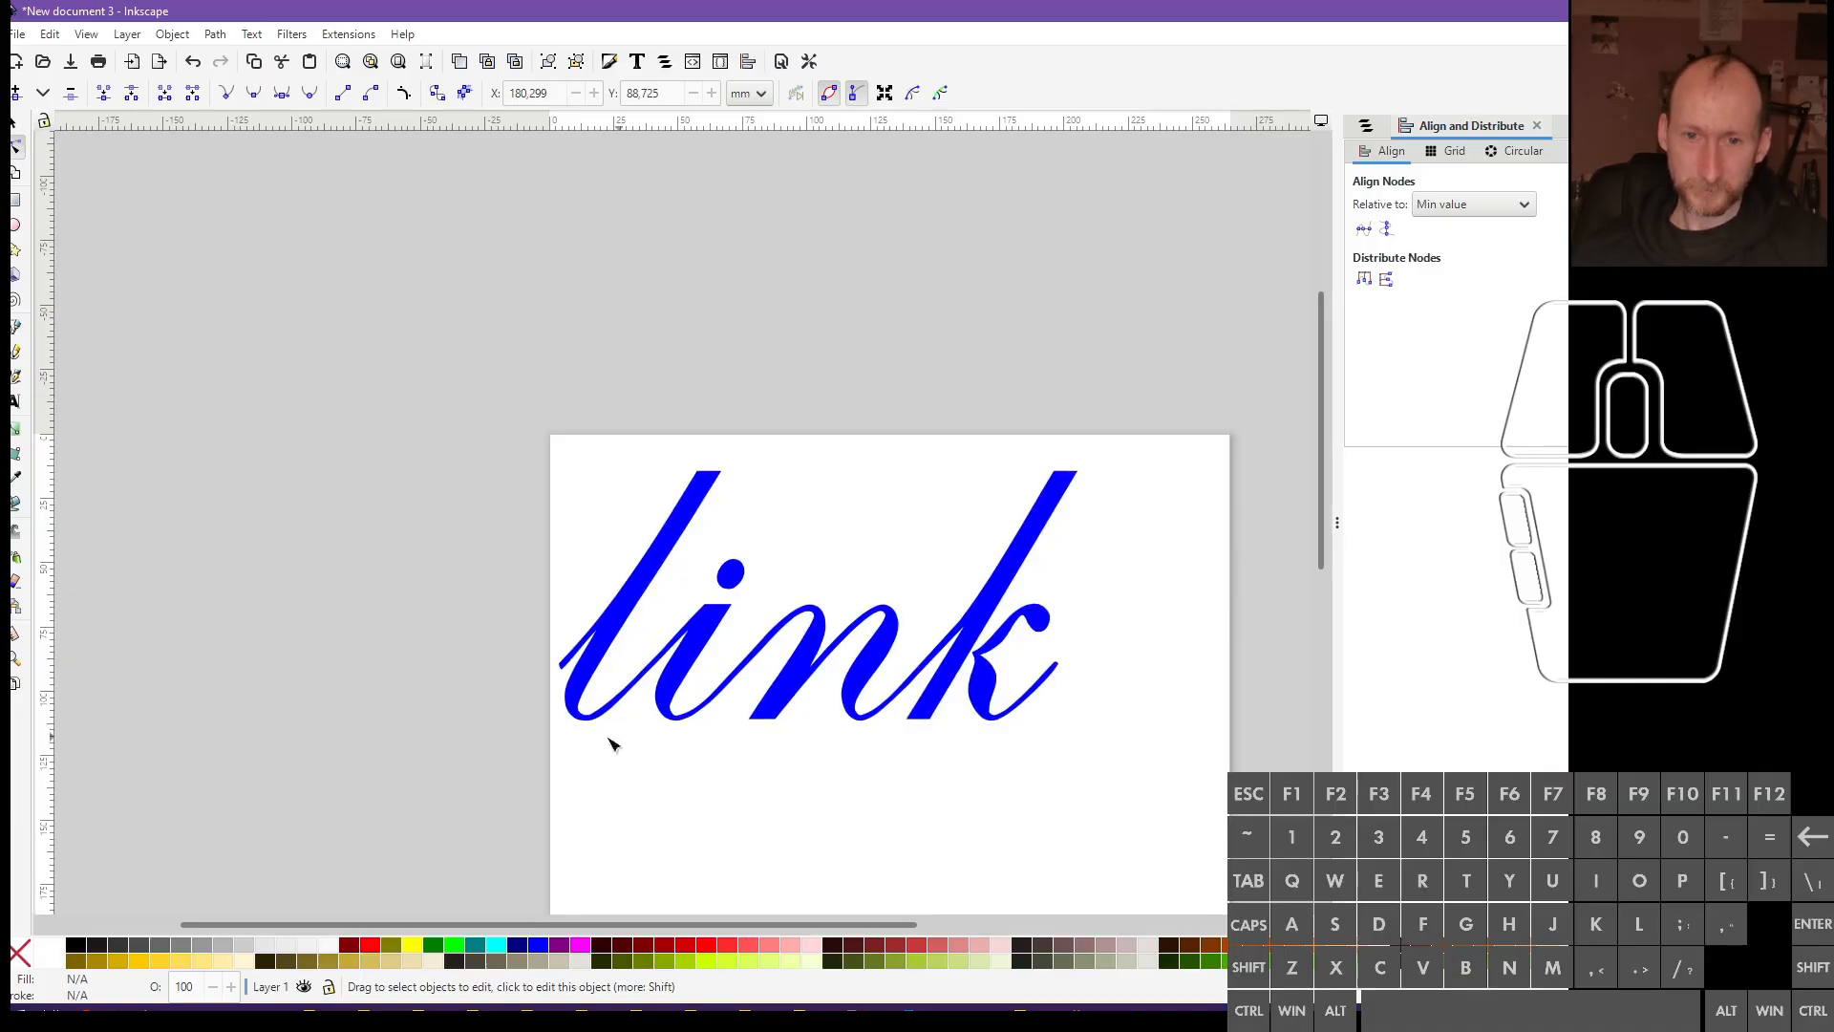
{"action": "left_click", "coordinate": [15, 327]}
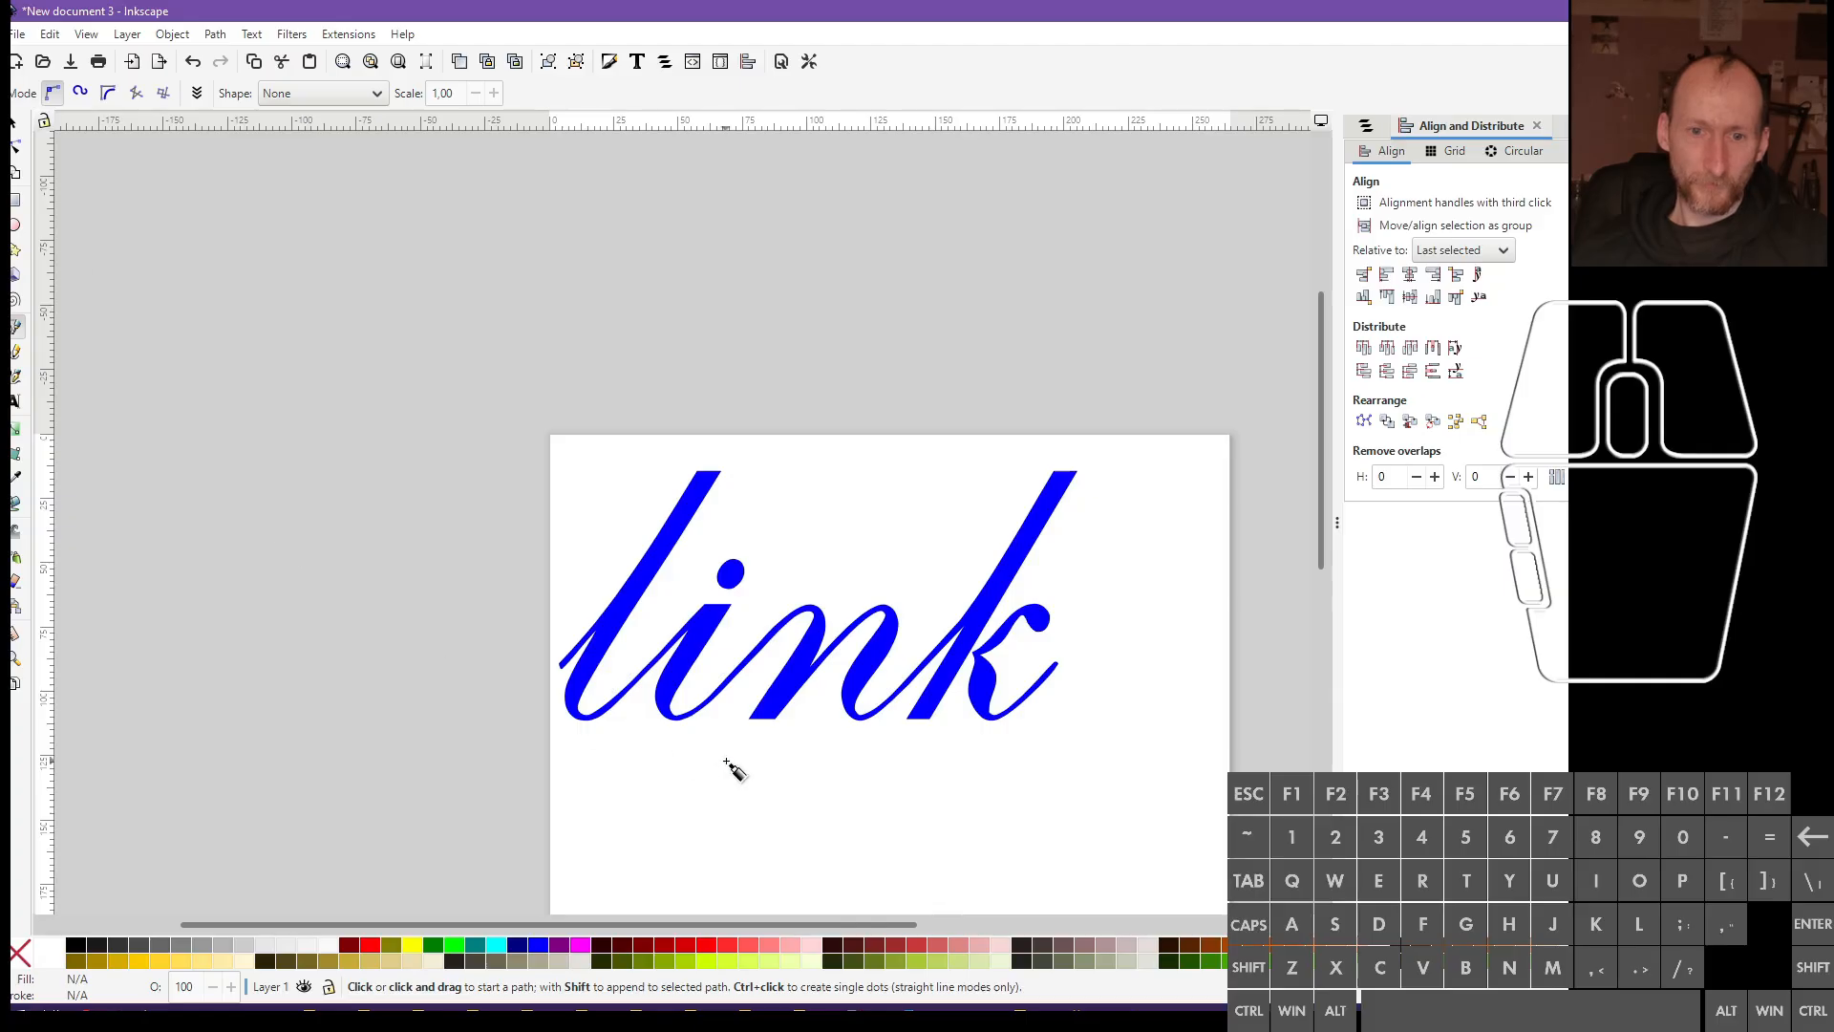
{"action": "left_click", "coordinate": [15, 124]}
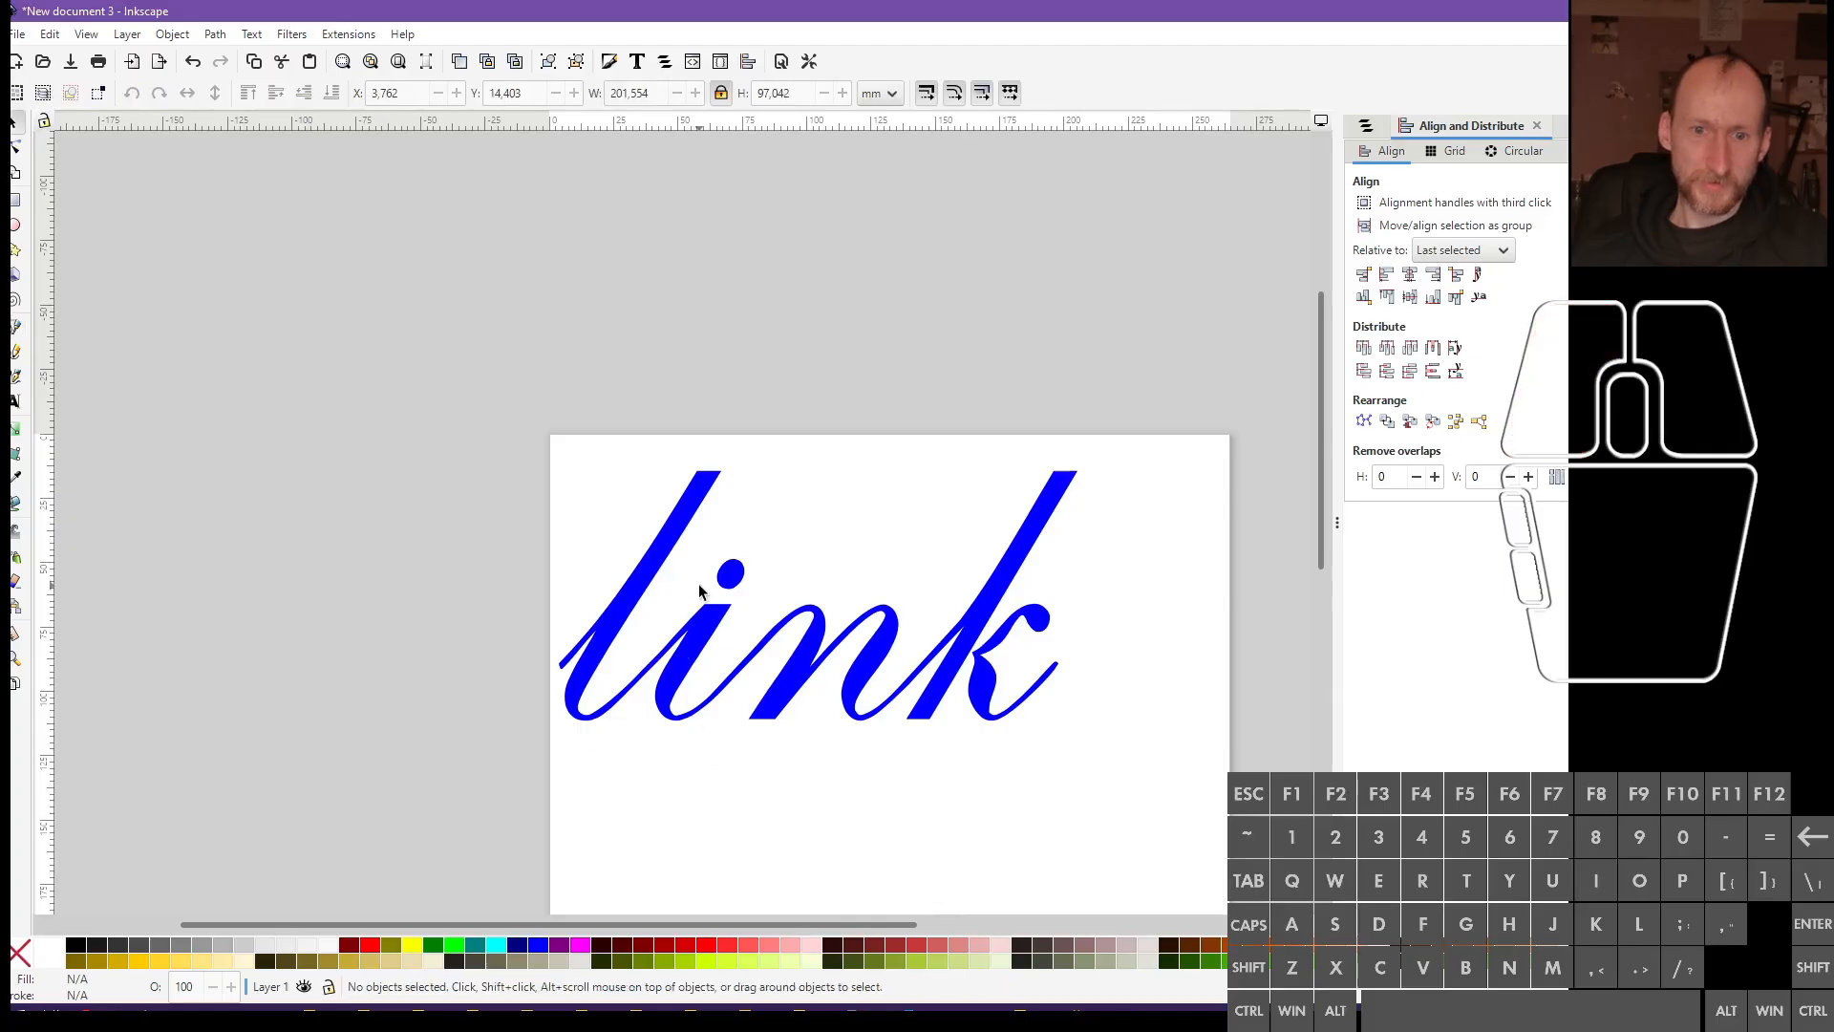
{"action": "left_click", "coordinate": [16, 401]}
{"action": "left_click_drag", "start_coordinate": [328, 308], "coordinate": [999, 477]}
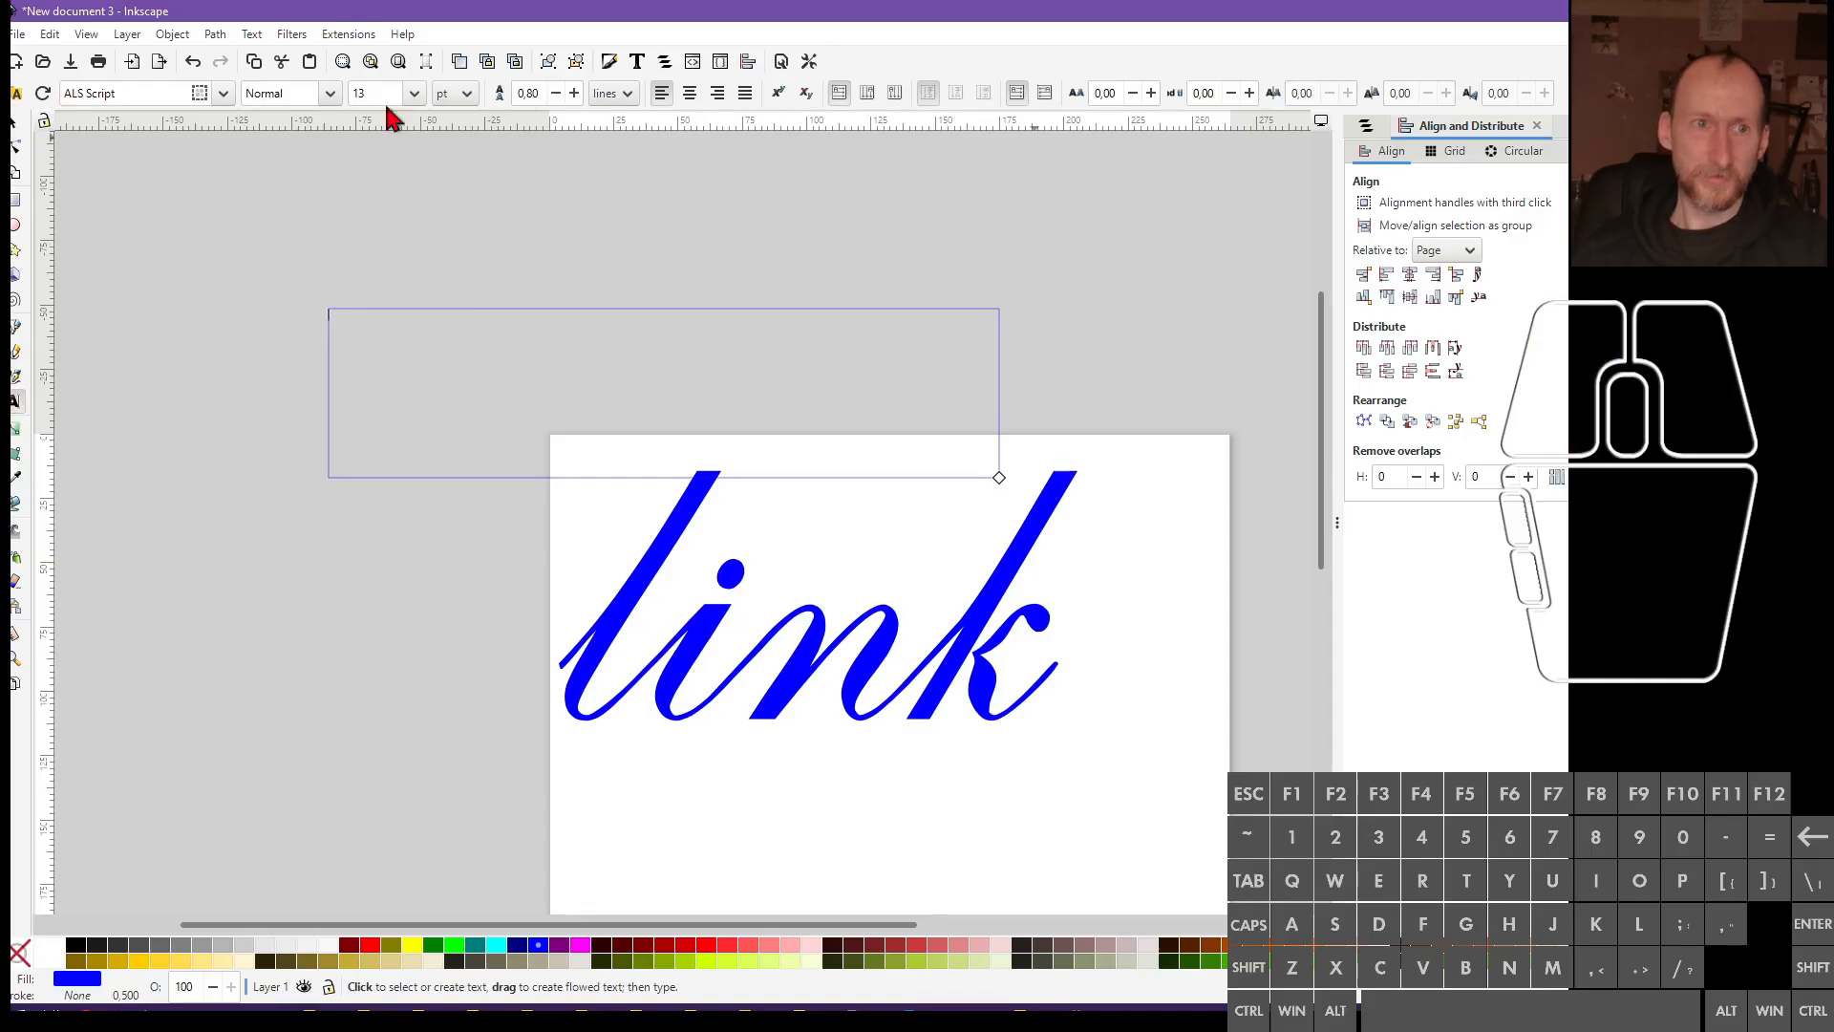
{"action": "left_click", "coordinate": [15, 127]}
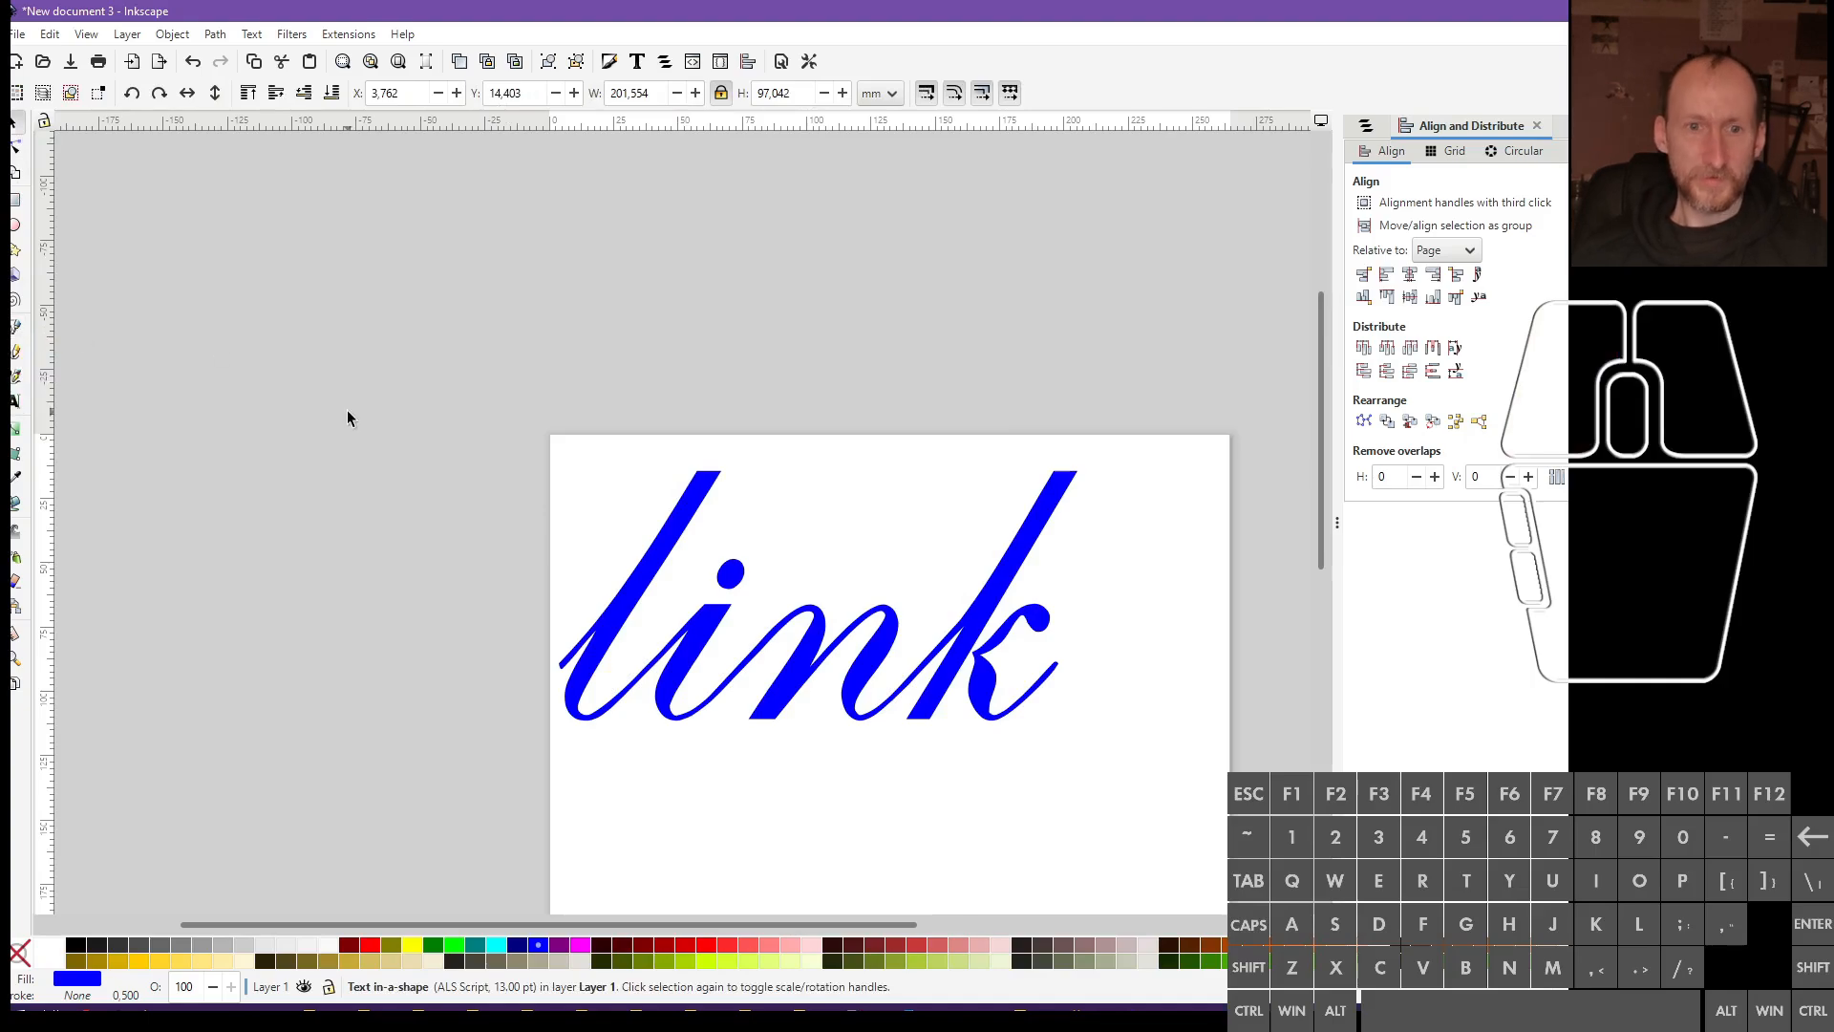
Save the document on the Desktop as an Inkscape SVG named icon
{"action": "key", "text": "ctrl+shift"}
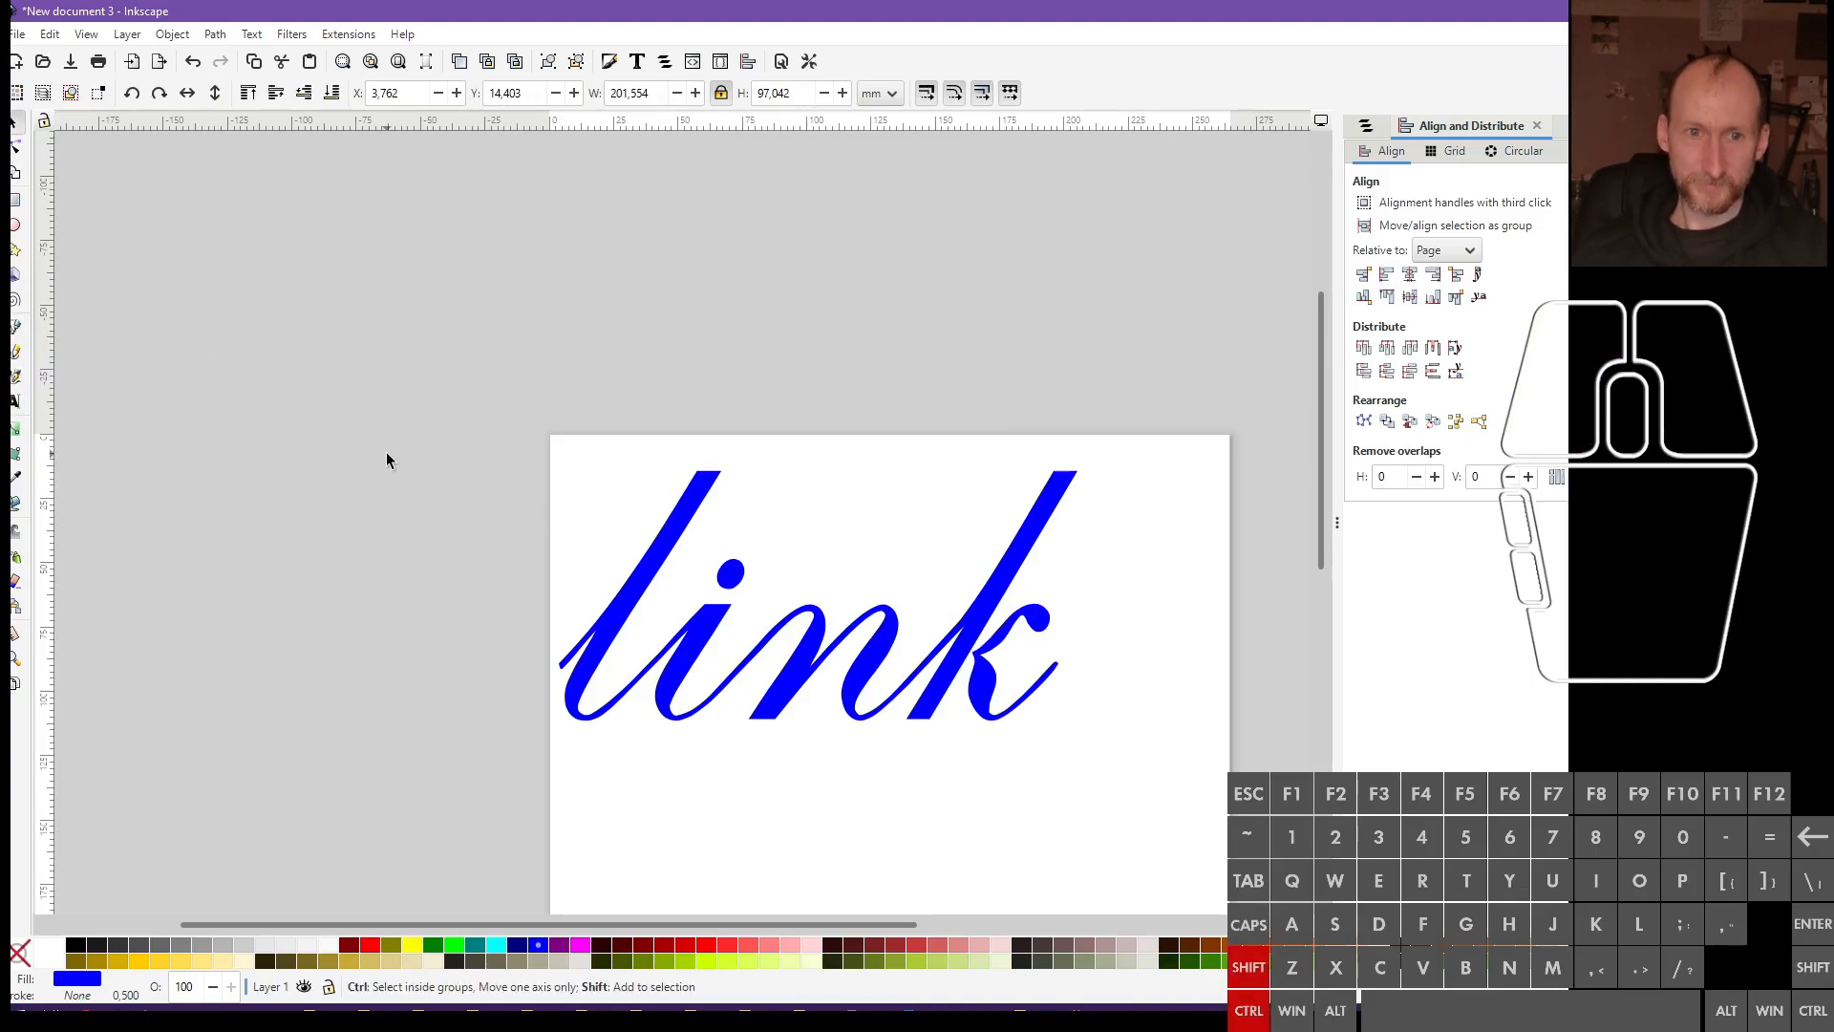
{"action": "key", "text": "ctrl+shift+s"}
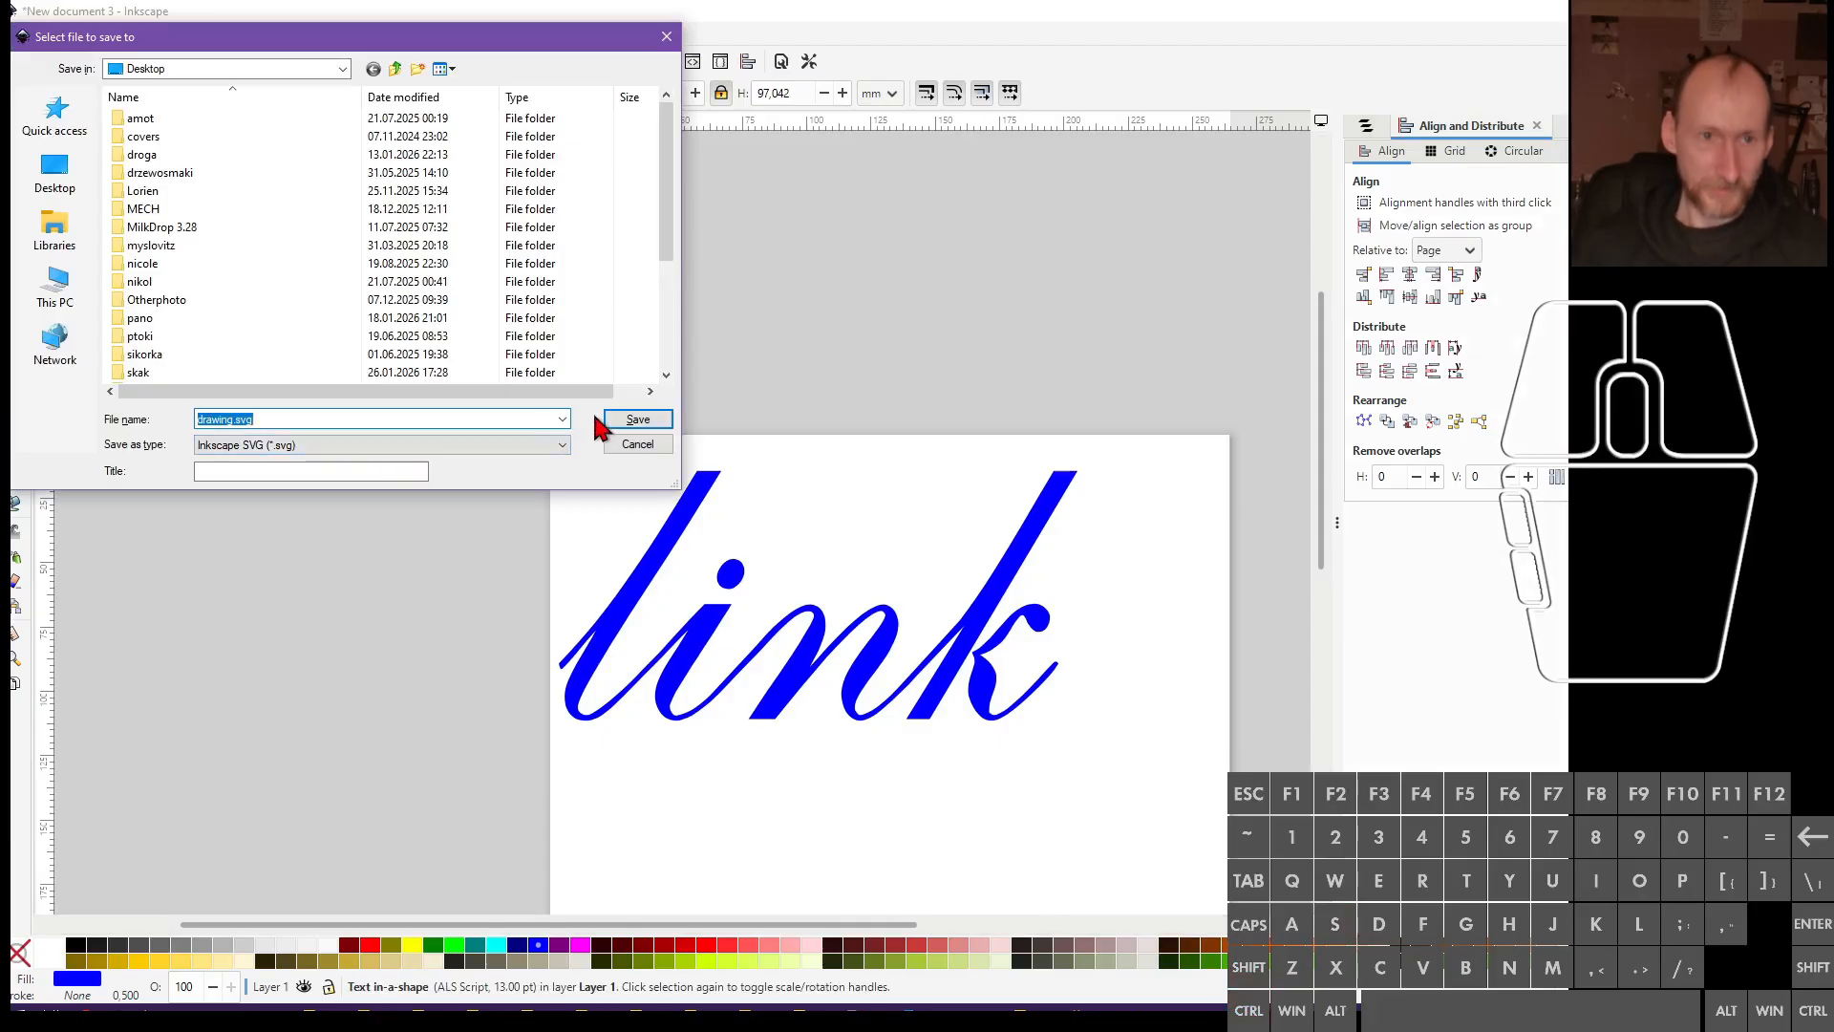
{"action": "type", "text": "icon"}
{"action": "key", "text": "Return"}
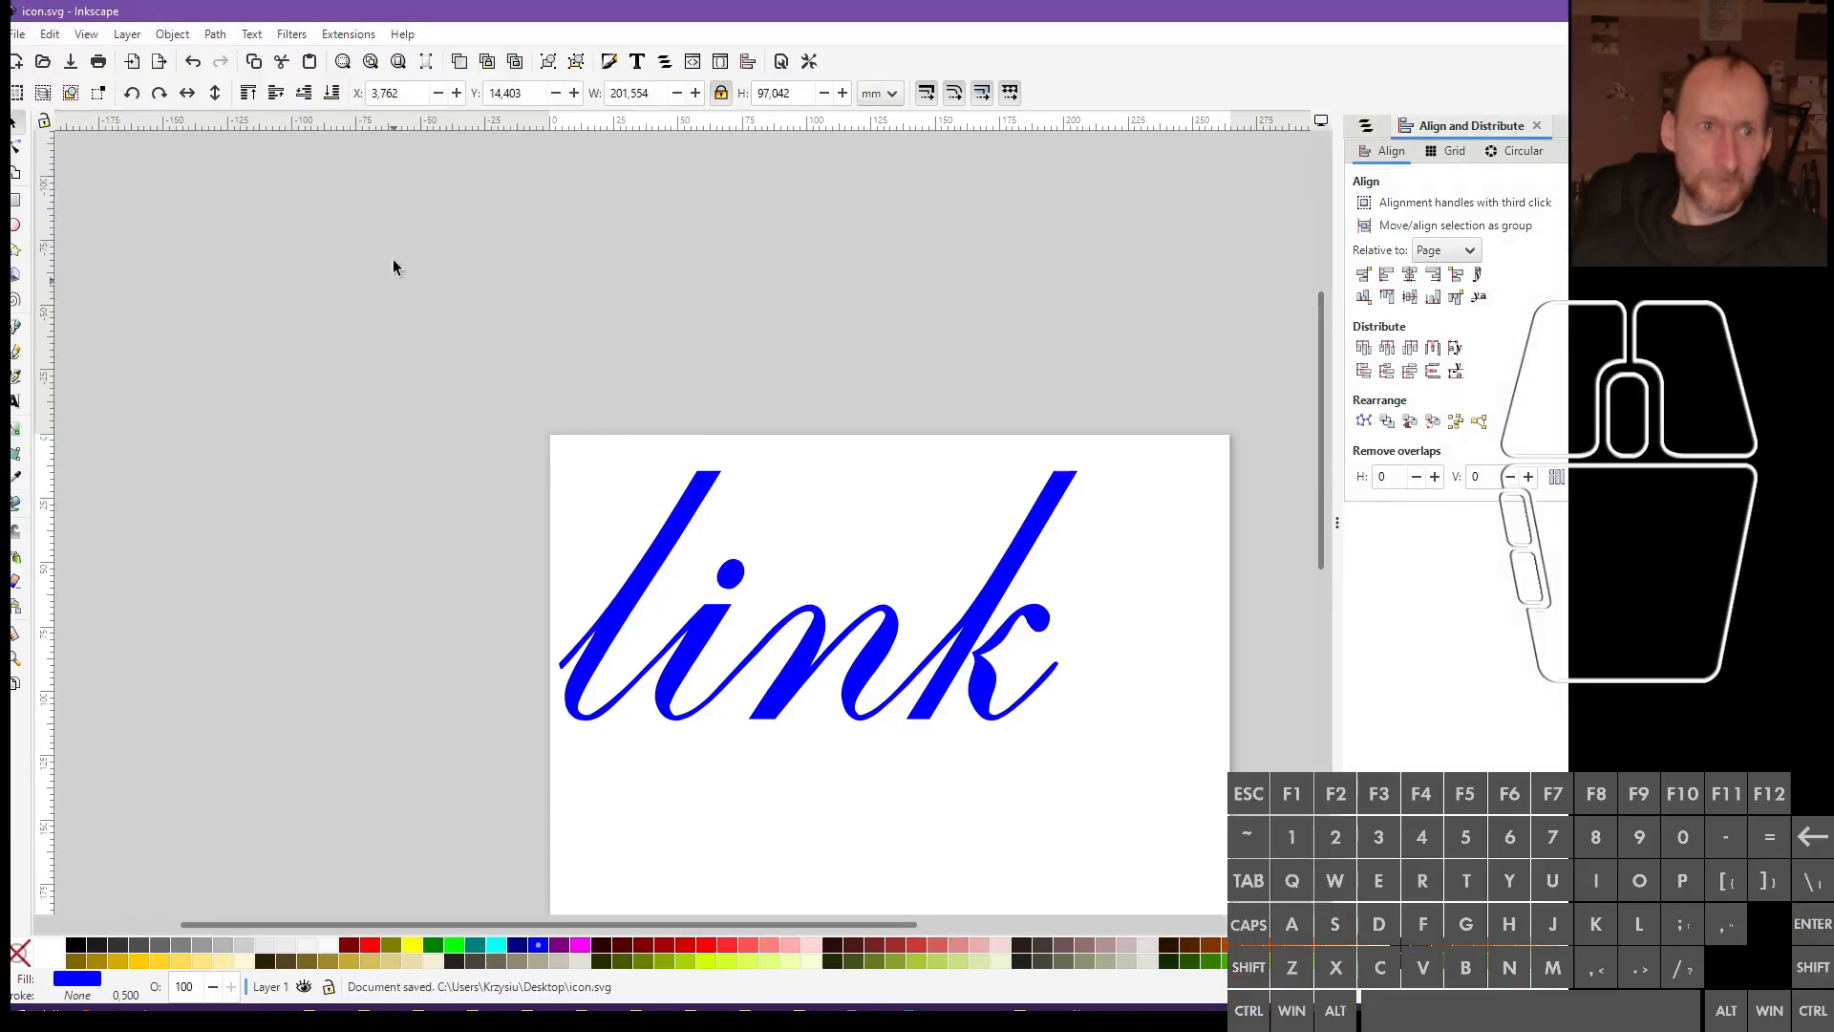
{"action": "key", "text": "ctrl+s"}
{"action": "left_click", "coordinate": [17, 33]}
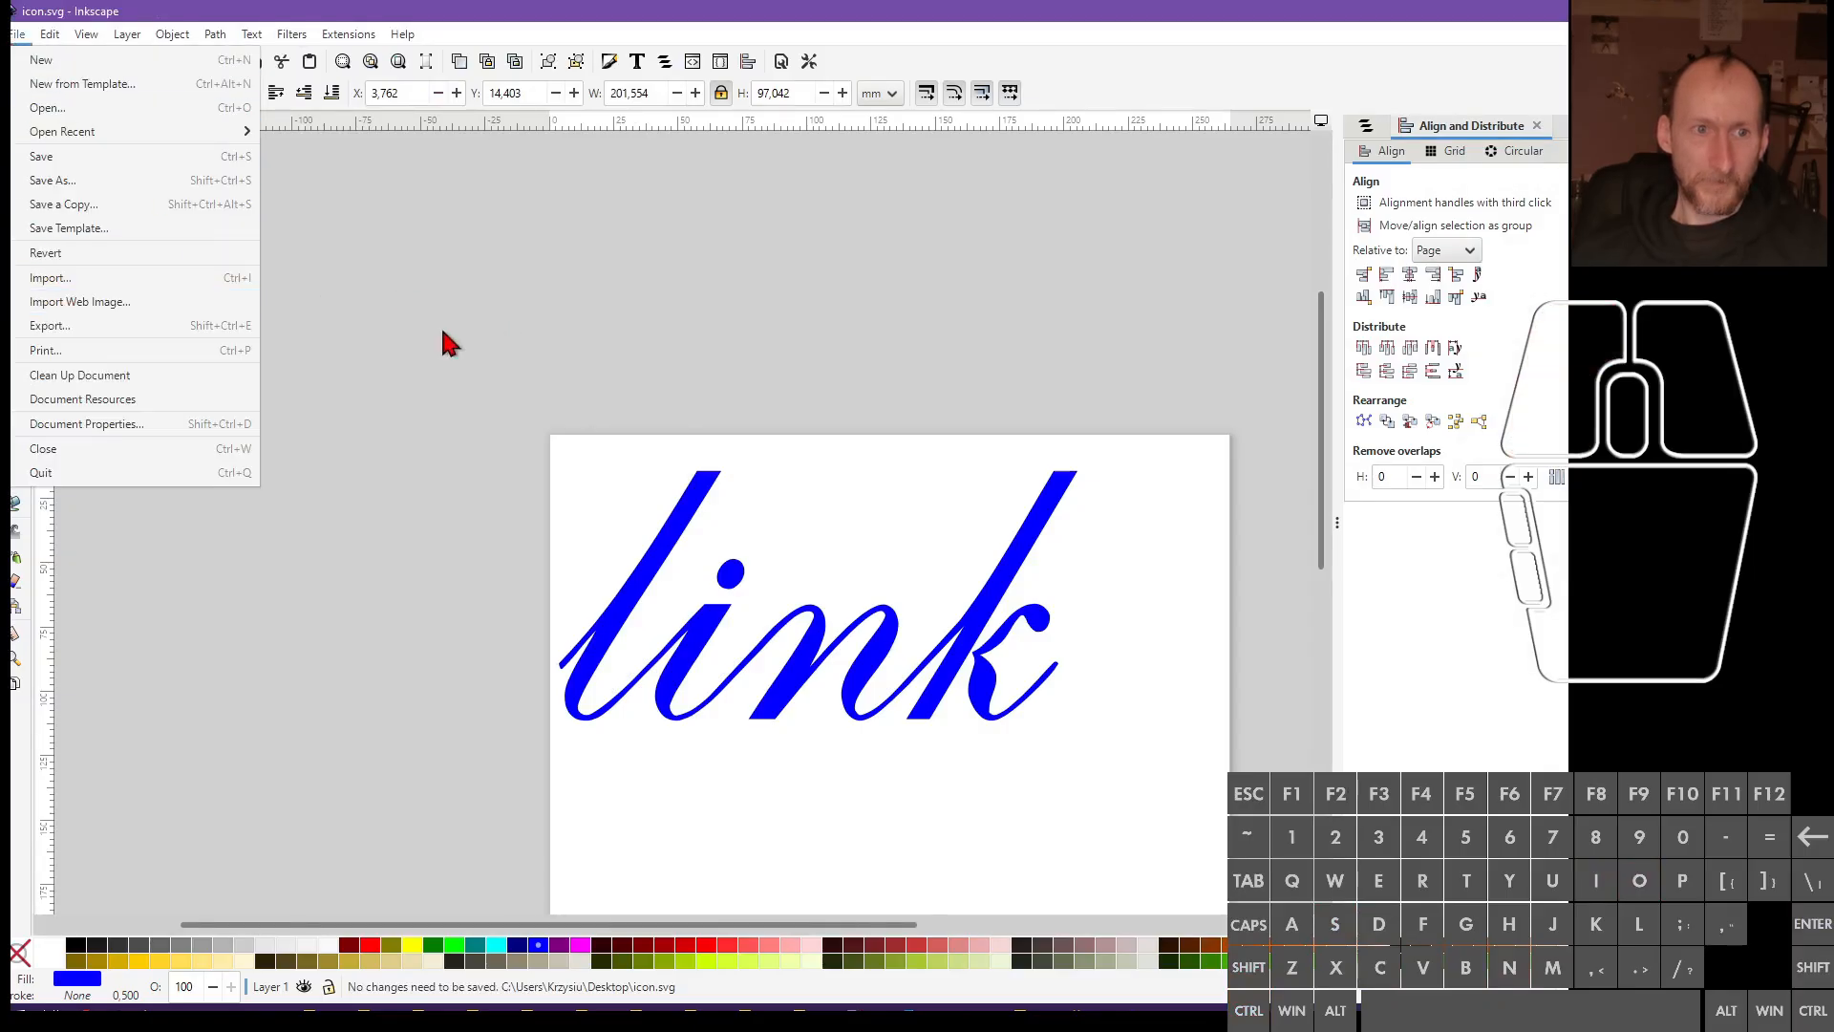
{"action": "left_click", "coordinate": [343, 346]}
Draw a straight horizontal line about 197.5 mm long just beneath the word "link"
{"action": "left_click", "coordinate": [17, 328]}
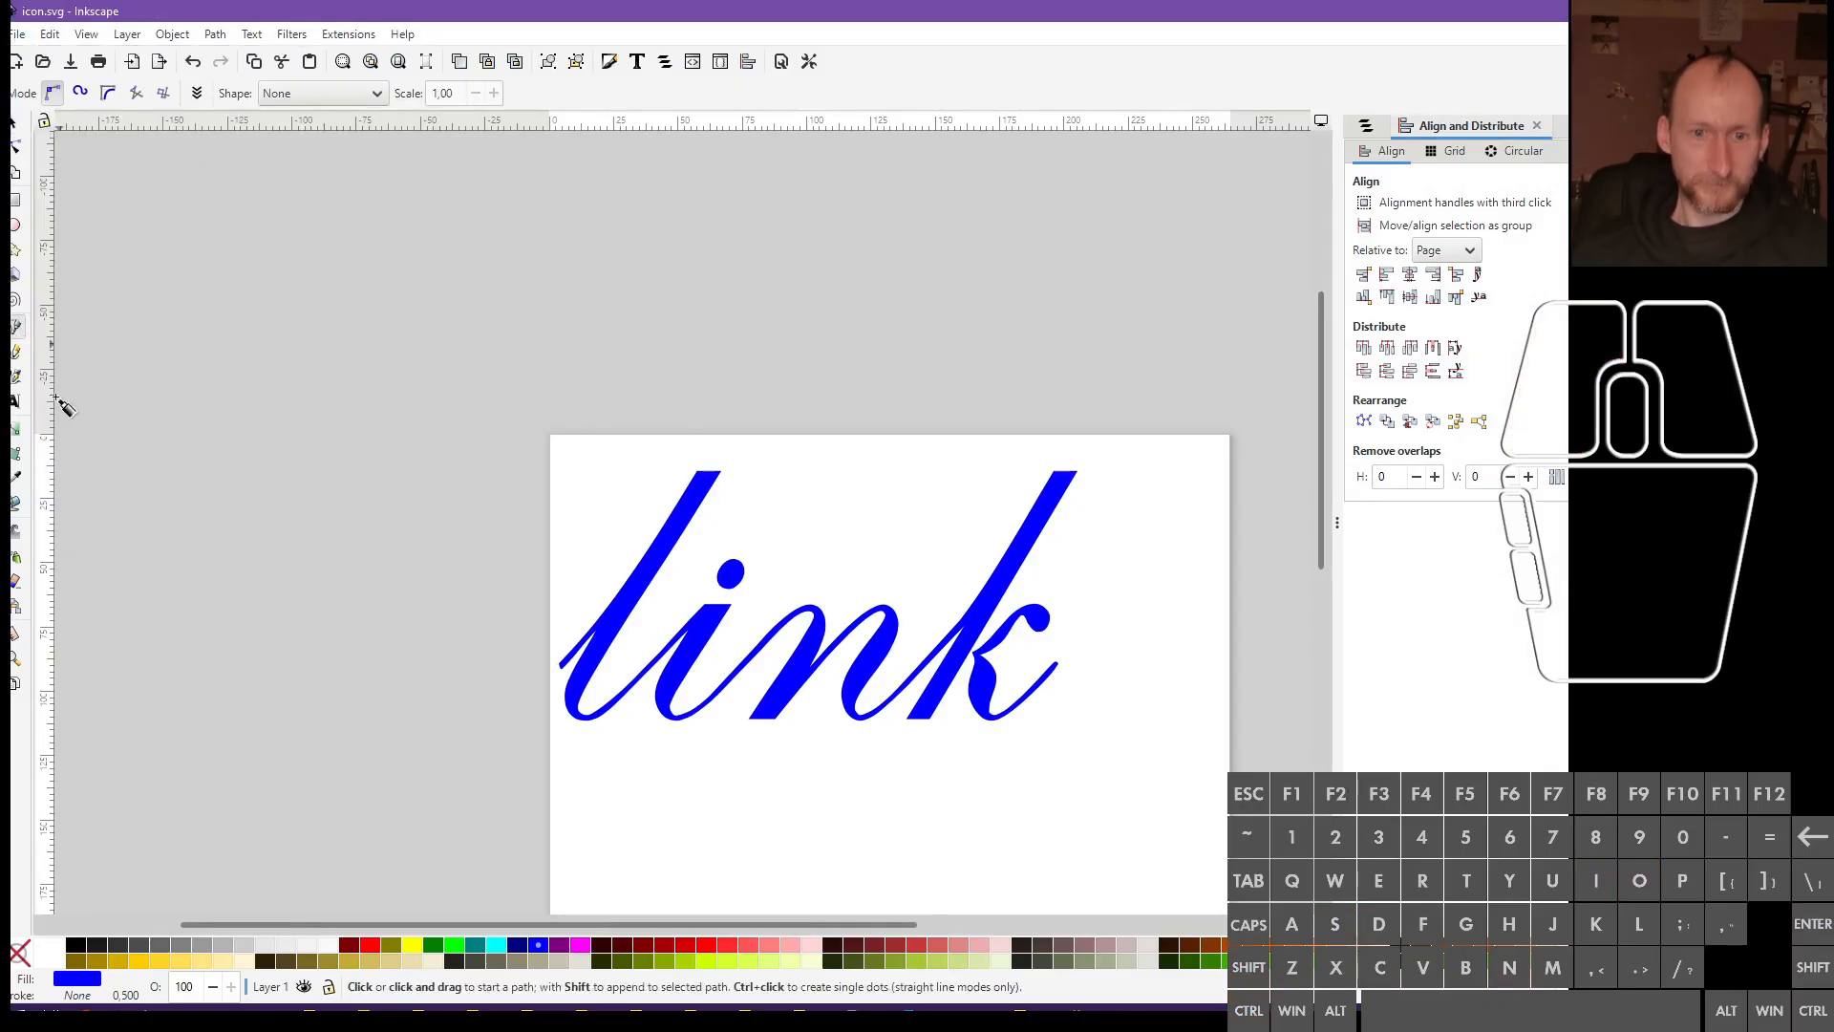
{"action": "left_click", "coordinate": [556, 733]}
{"action": "key", "text": "ctrl"}
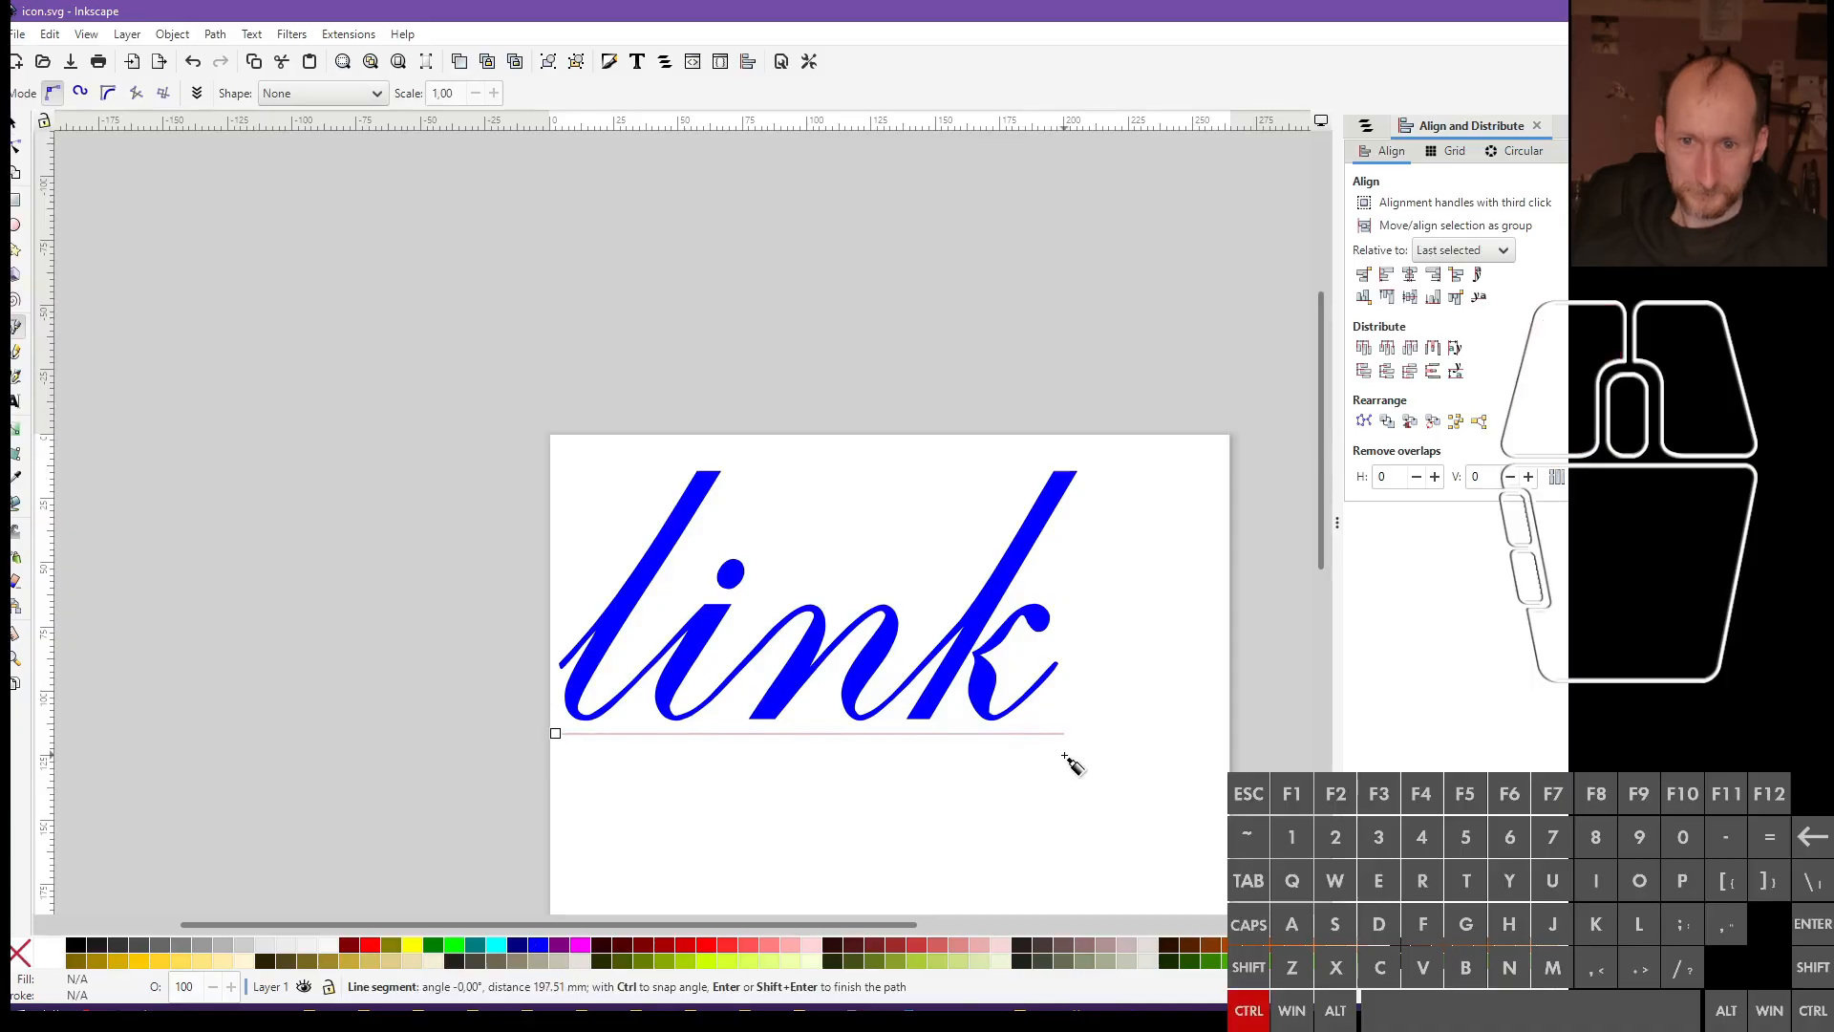
{"action": "key", "text": "Return"}
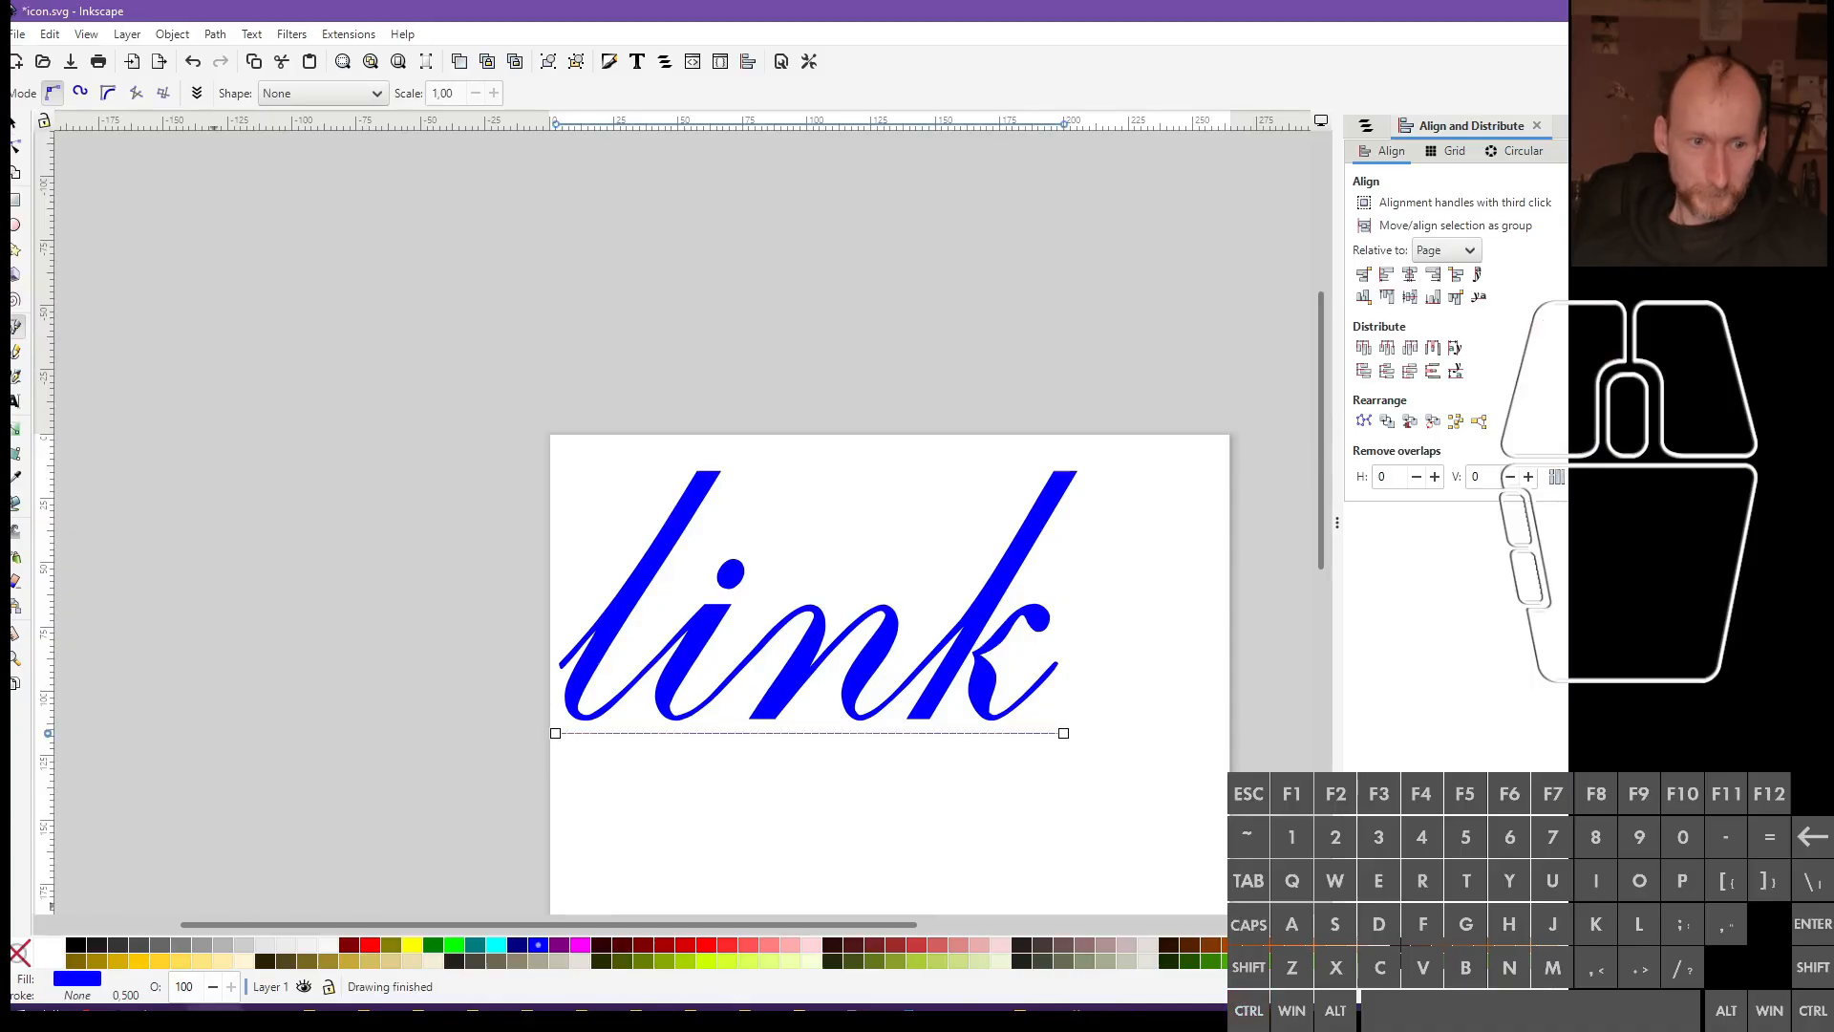
Remove the underline's fill and give it a blue (#0000FF) stroke
{"action": "right_click", "coordinate": [76, 979]}
{"action": "left_click", "coordinate": [39, 934]}
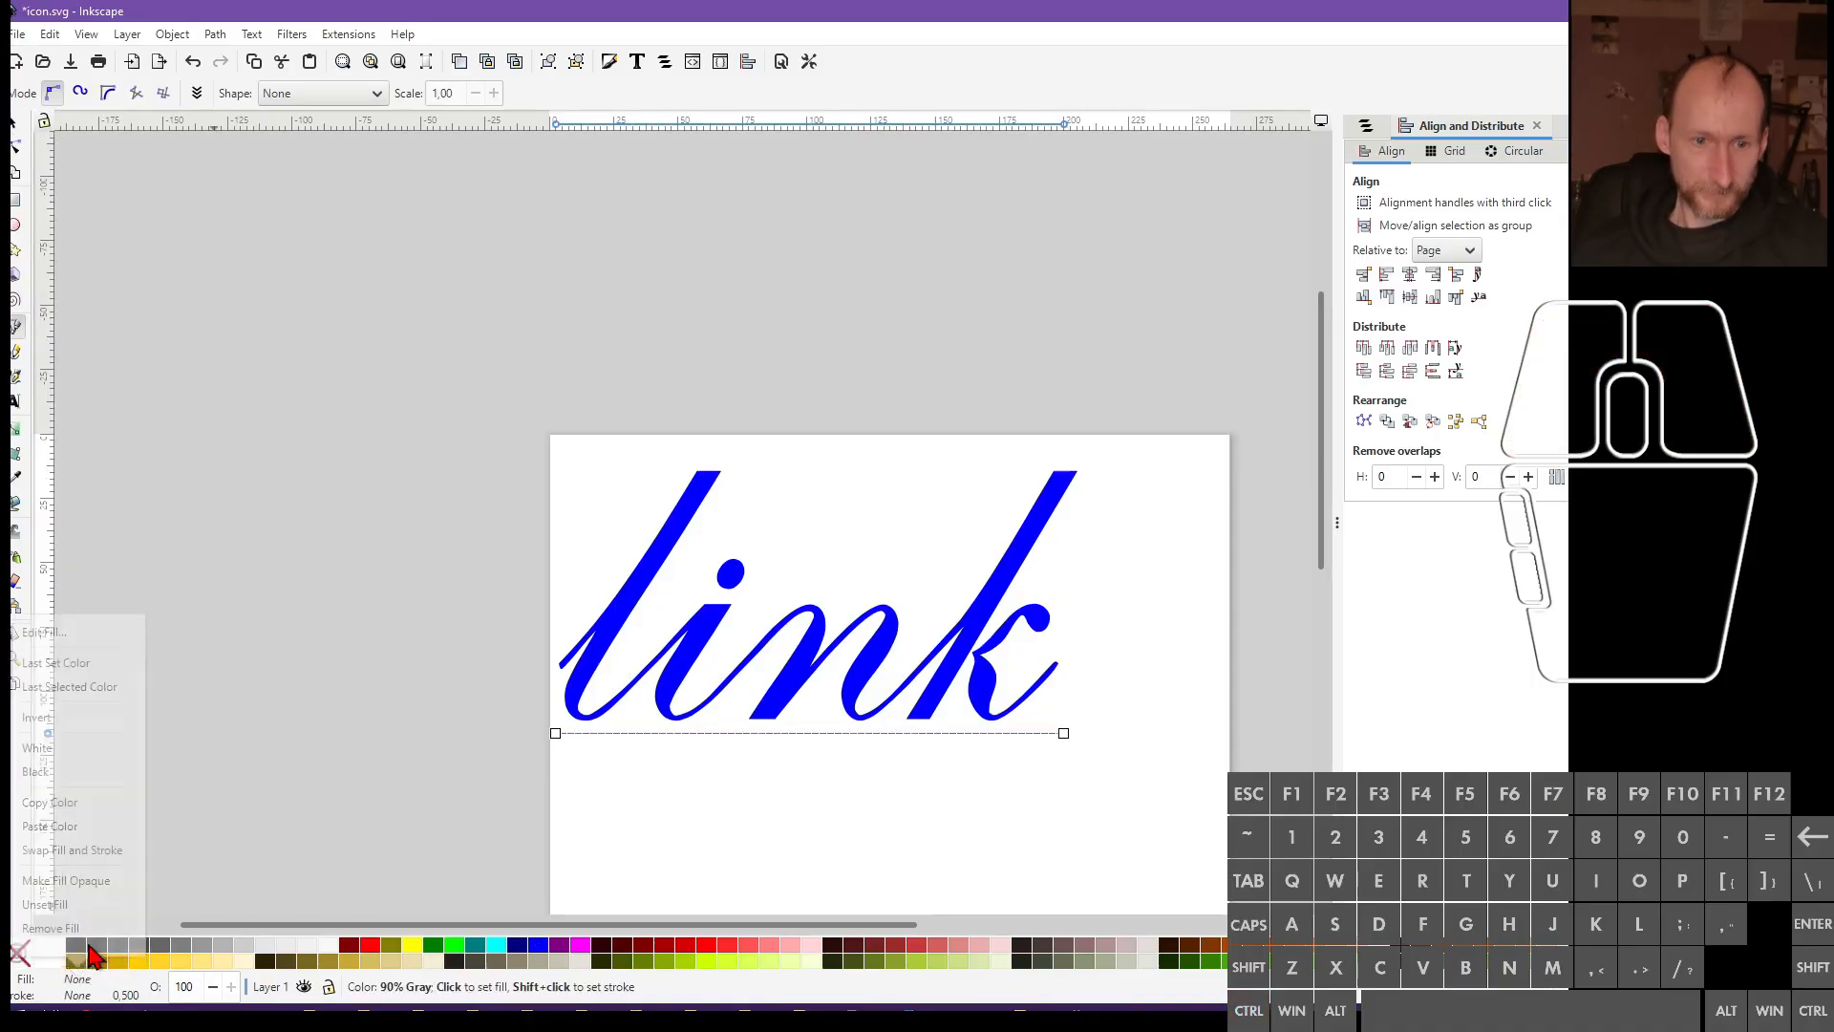
{"action": "left_click", "coordinate": [544, 955], "text": "shift"}
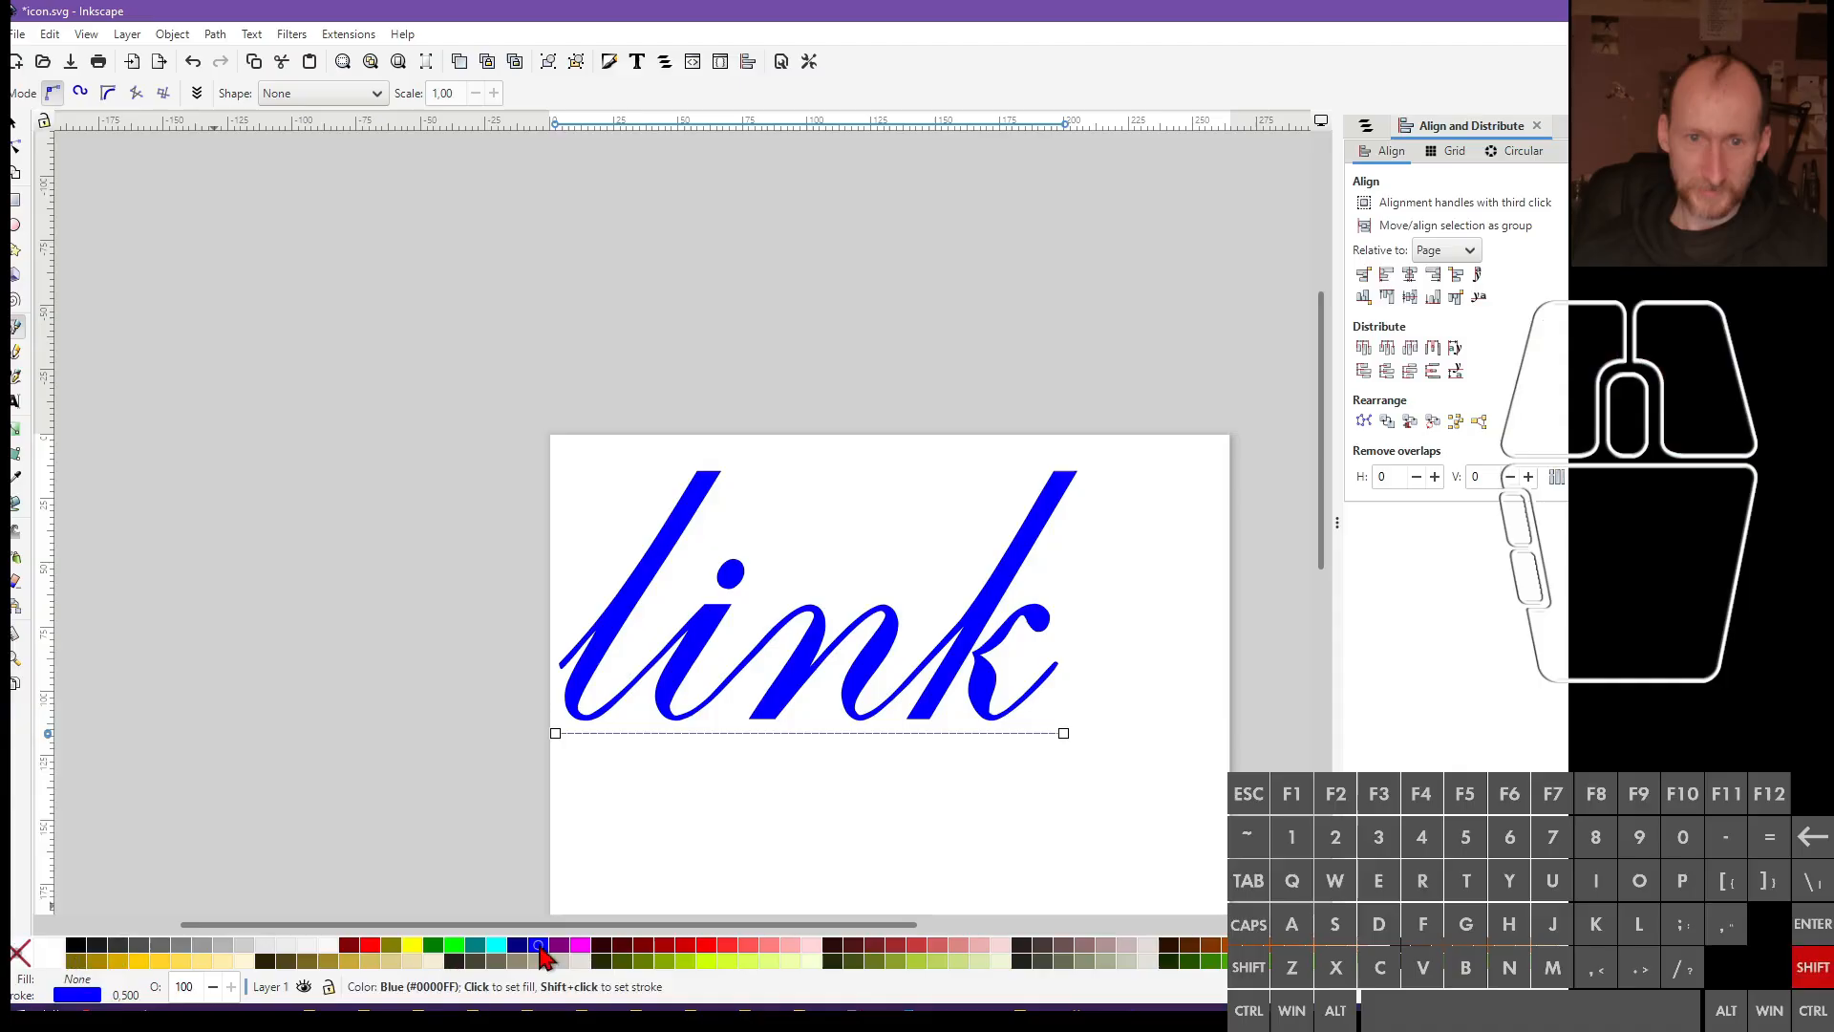
{"action": "left_click", "coordinate": [773, 807]}
{"action": "key", "text": "Escape"}
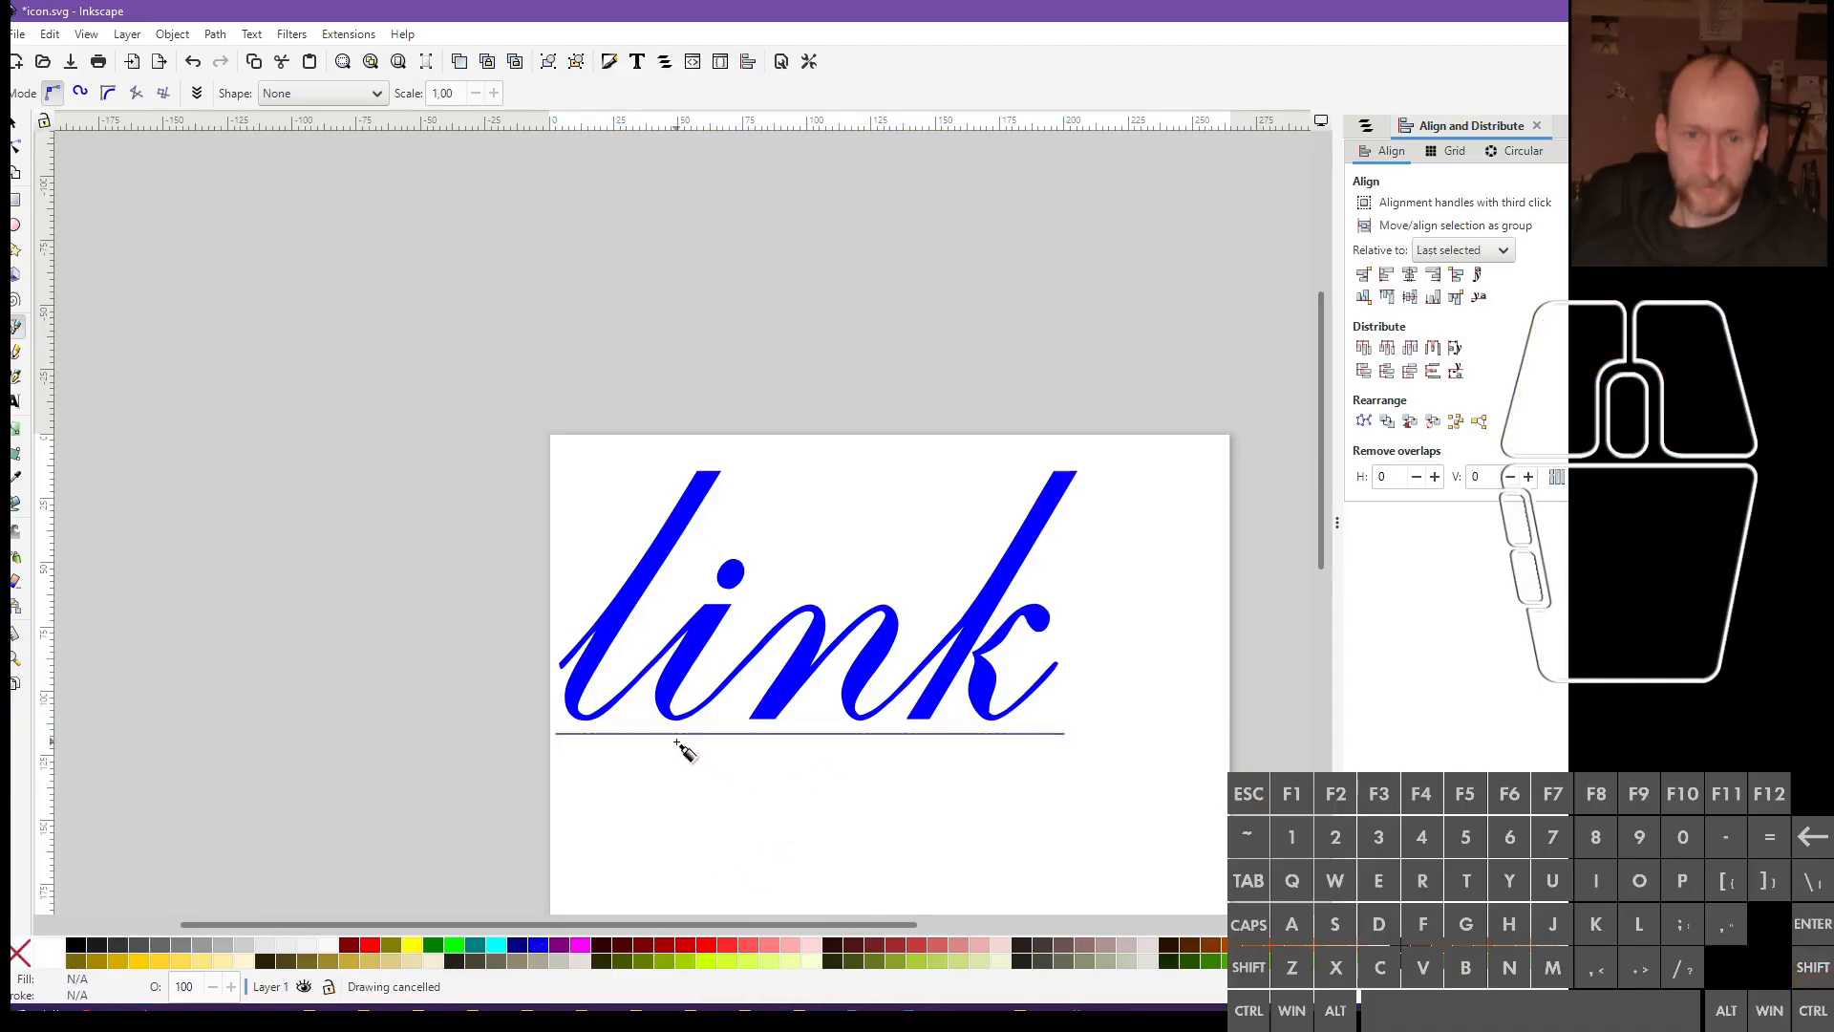
Set the underline's stroke width to 2 mm and deselect it
{"action": "left_click", "coordinate": [14, 139]}
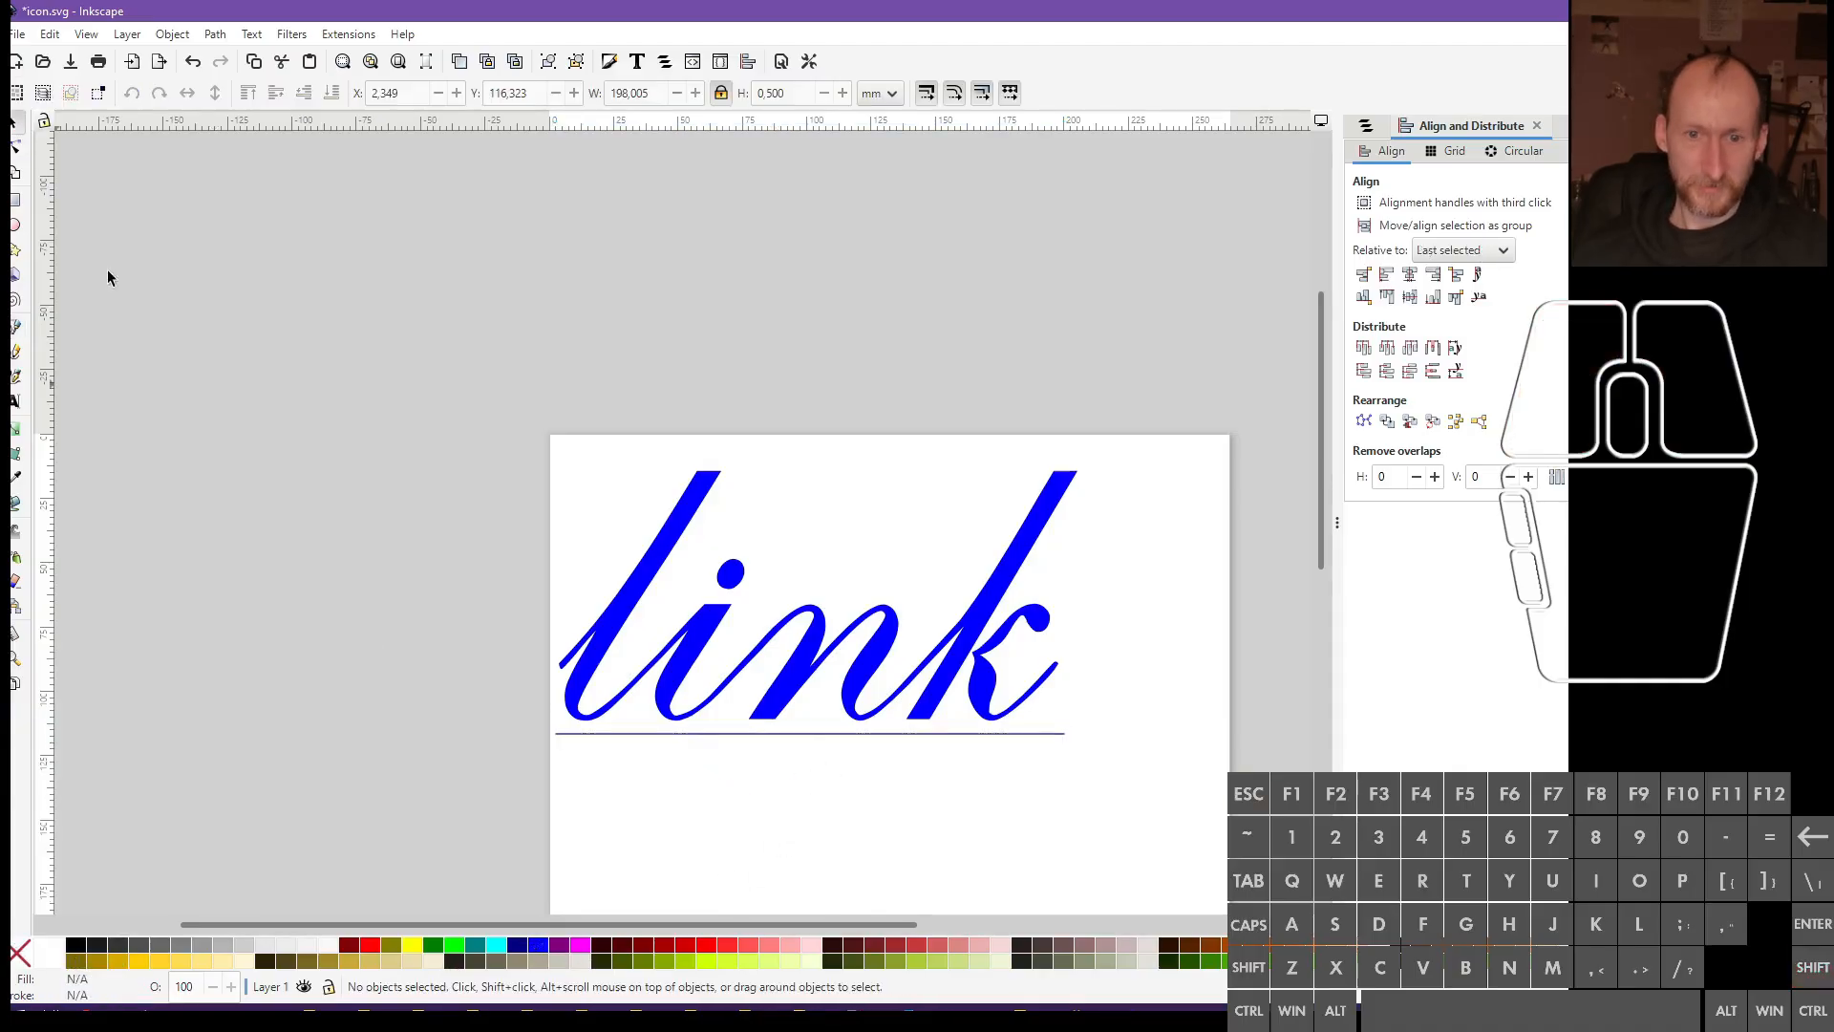
{"action": "left_click", "coordinate": [739, 737]}
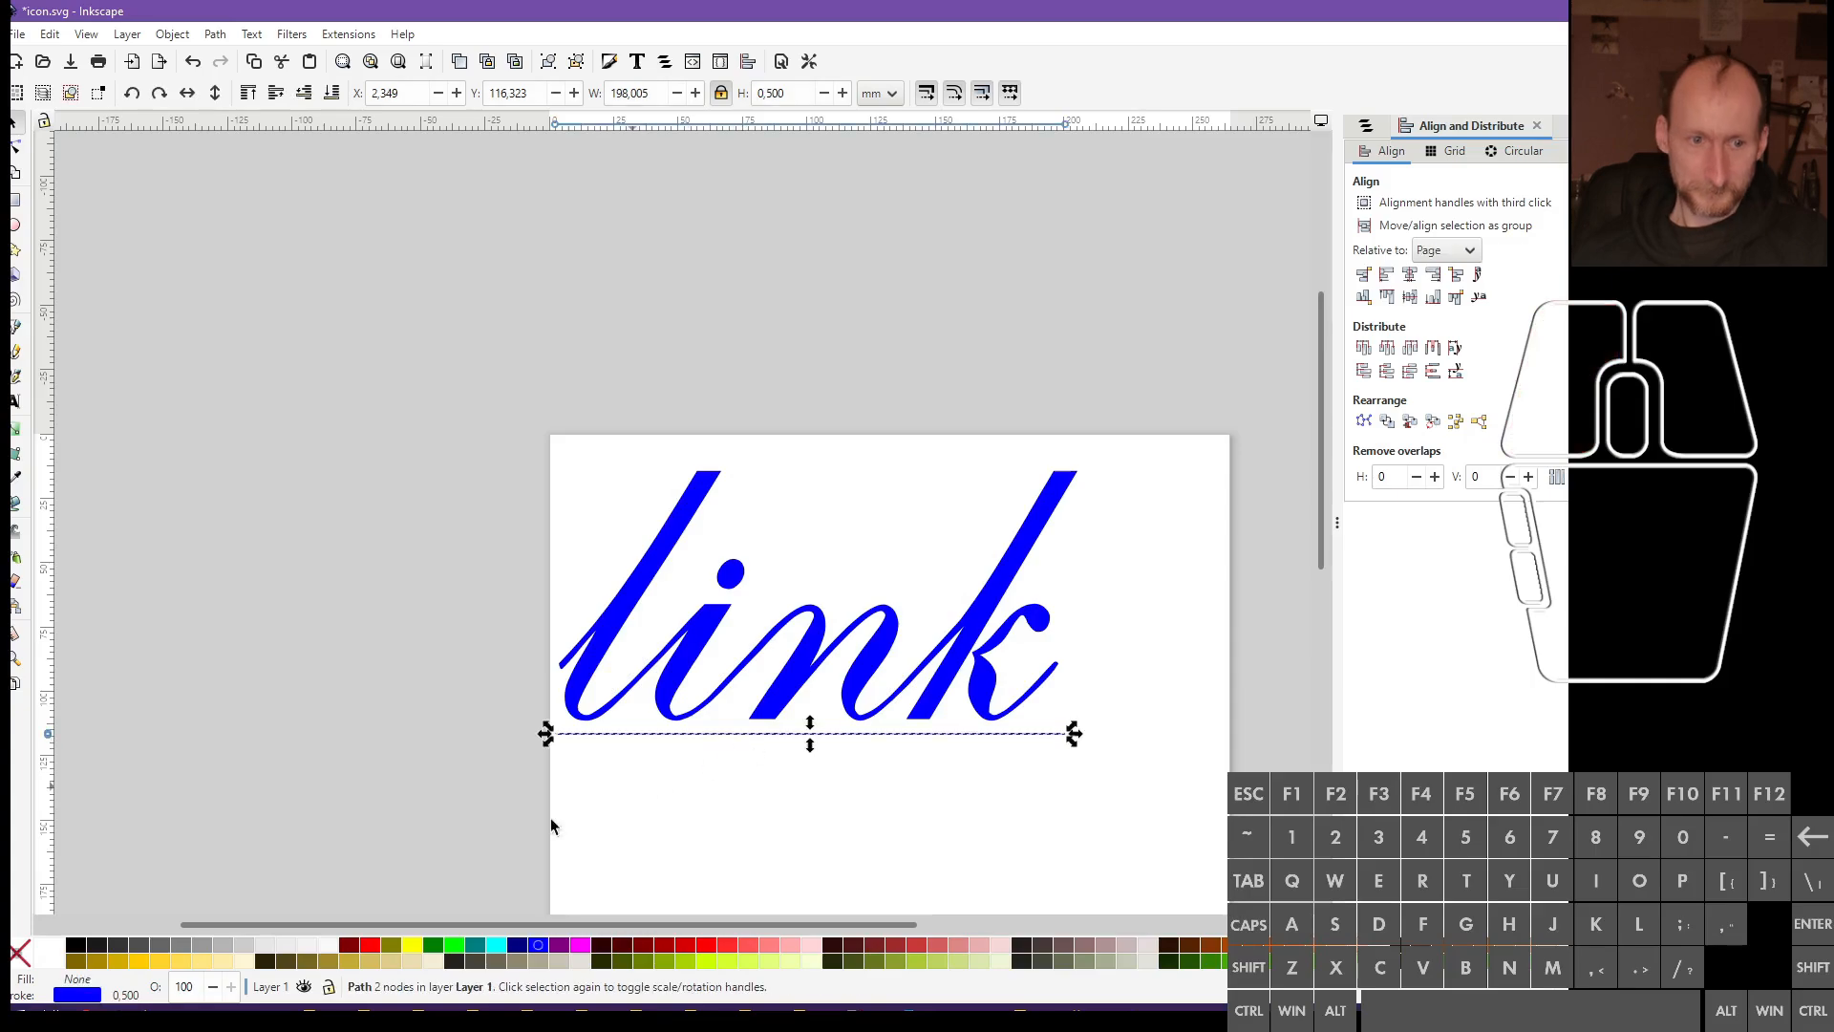
{"action": "right_click", "coordinate": [125, 996]}
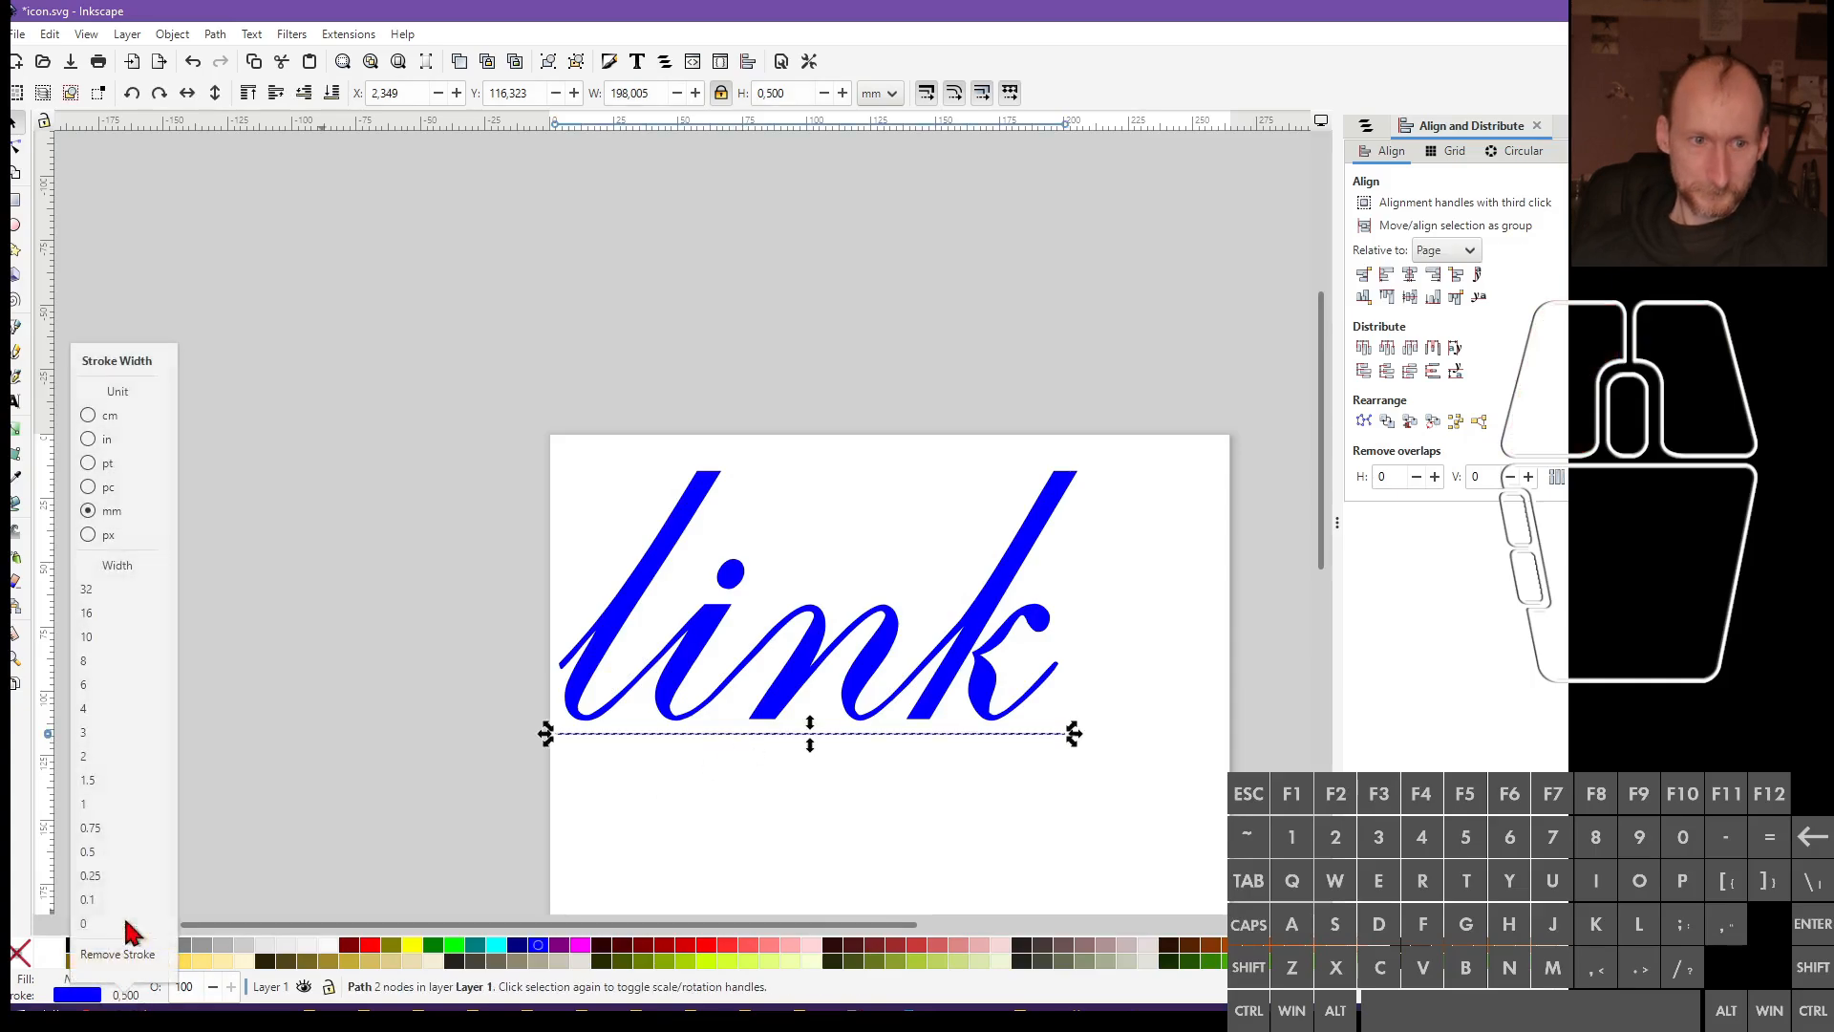
{"action": "left_click", "coordinate": [109, 762]}
{"action": "left_click", "coordinate": [411, 767]}
Draw a straight line along the slant of the "l", about 99 mm wide and 150 mm tall, extending below the underline
{"action": "scroll", "coordinate": [414, 799], "scroll_direction": "down", "scroll_amount": 6}
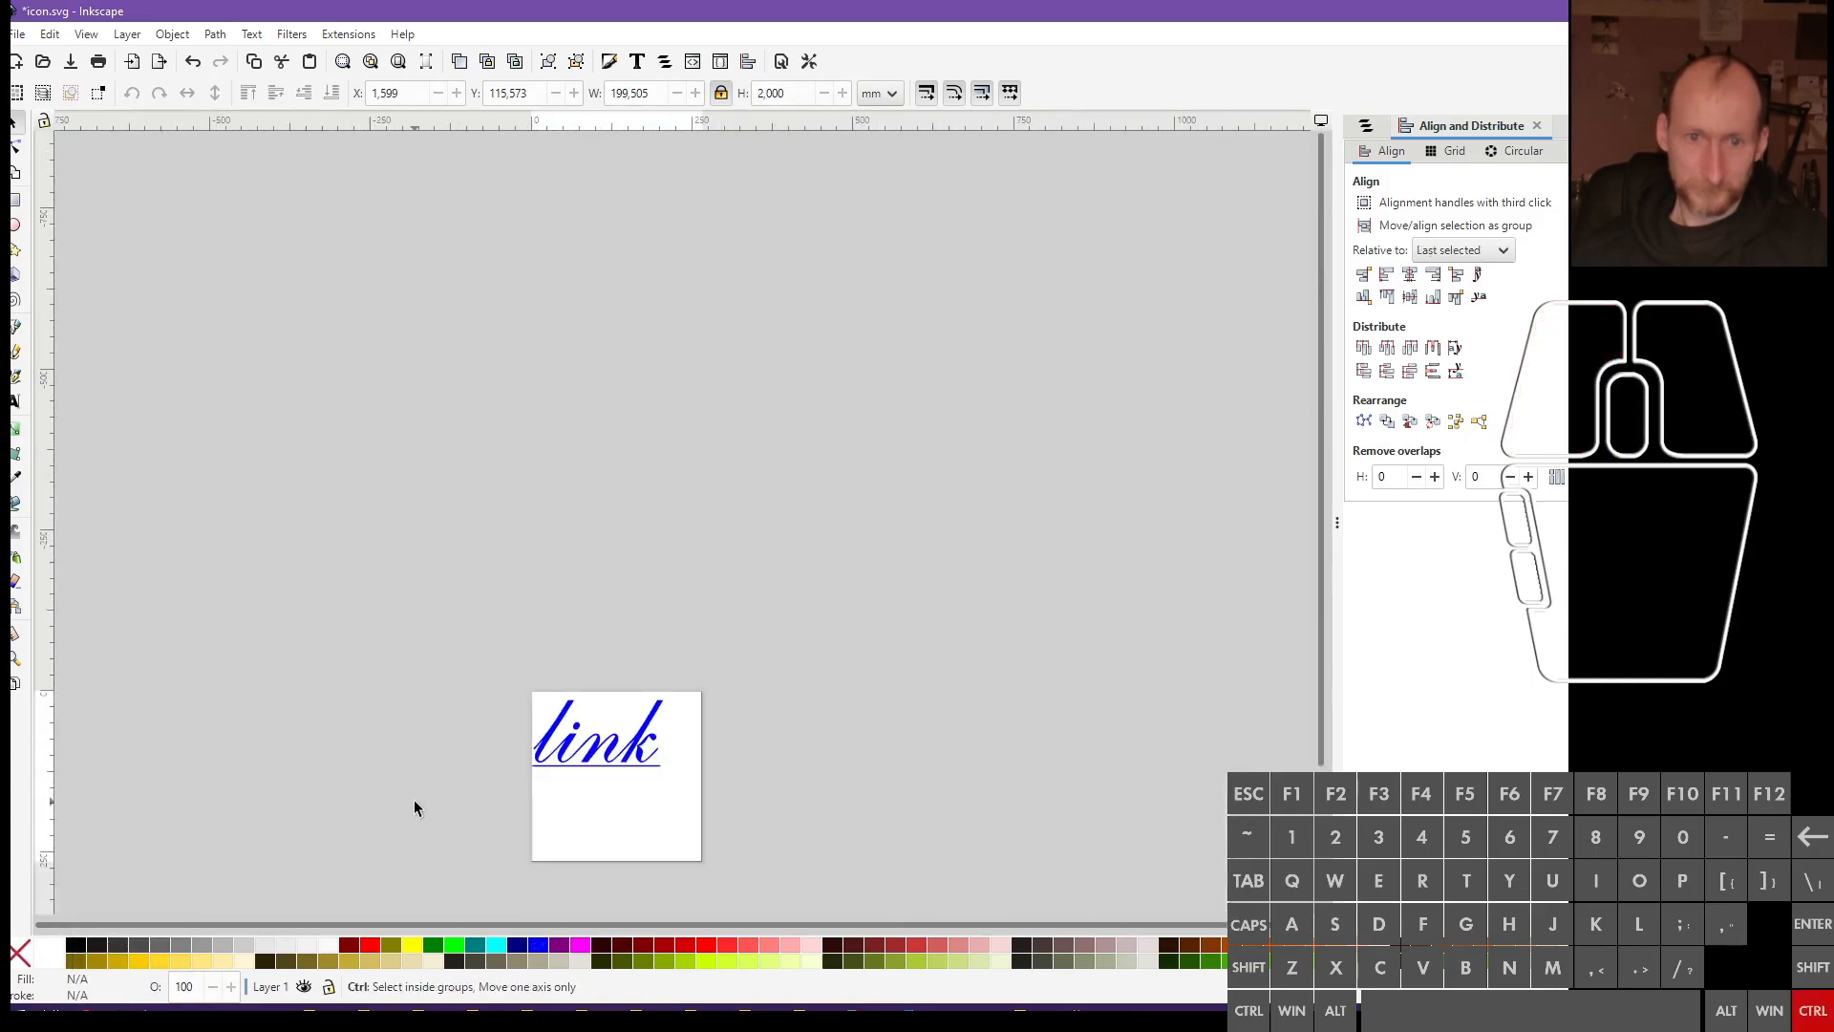
{"action": "scroll", "coordinate": [542, 763], "scroll_direction": "up", "scroll_amount": 6}
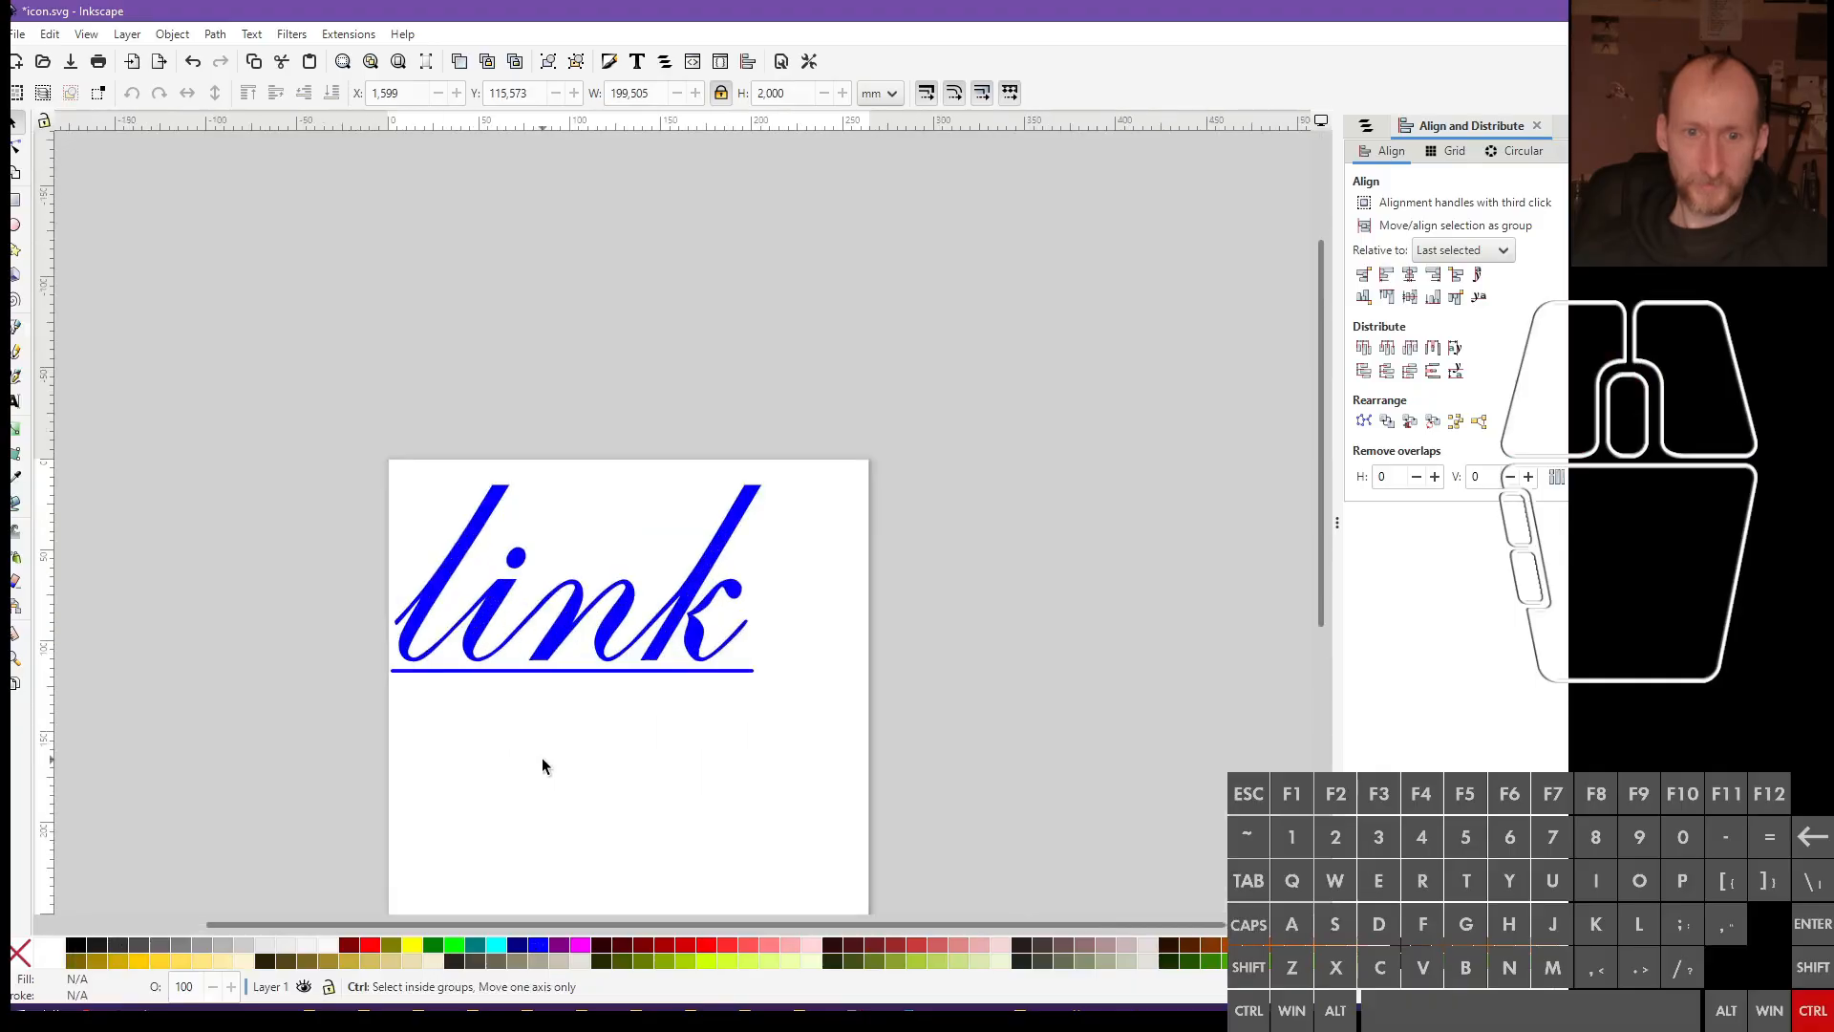
{"action": "left_click", "coordinate": [848, 581]}
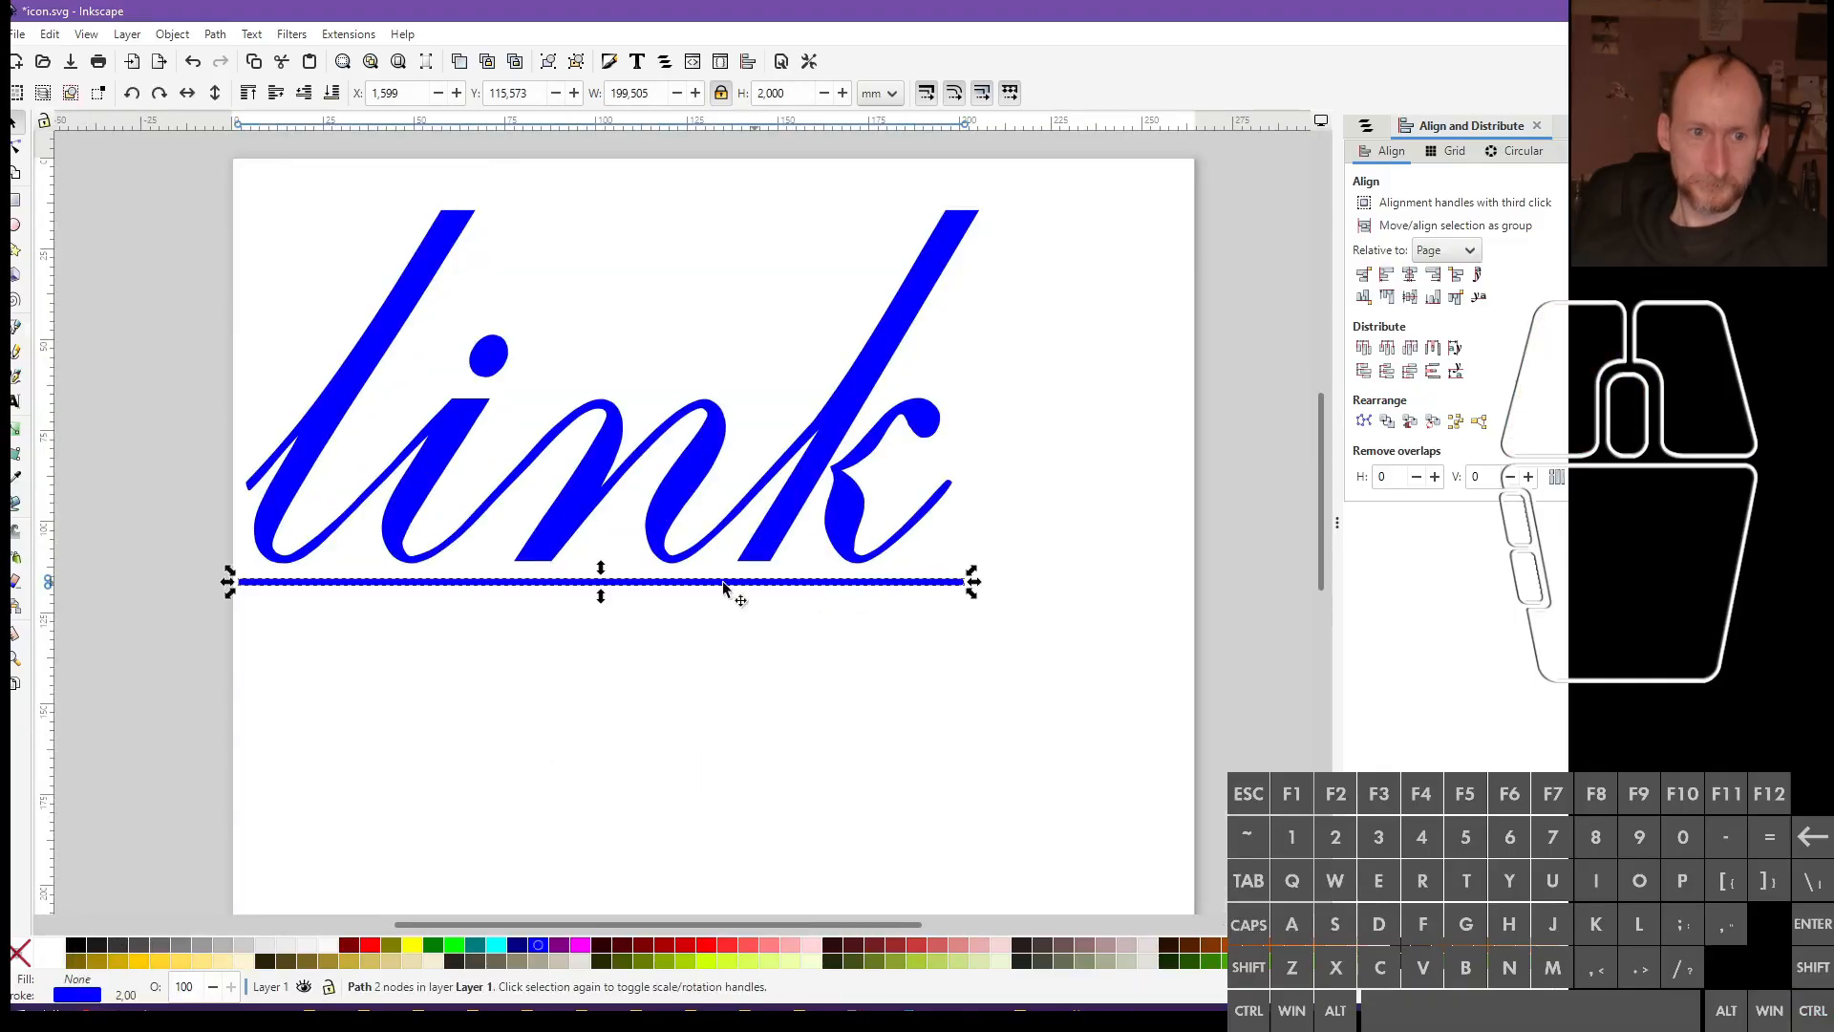
{"action": "left_click", "coordinate": [17, 327]}
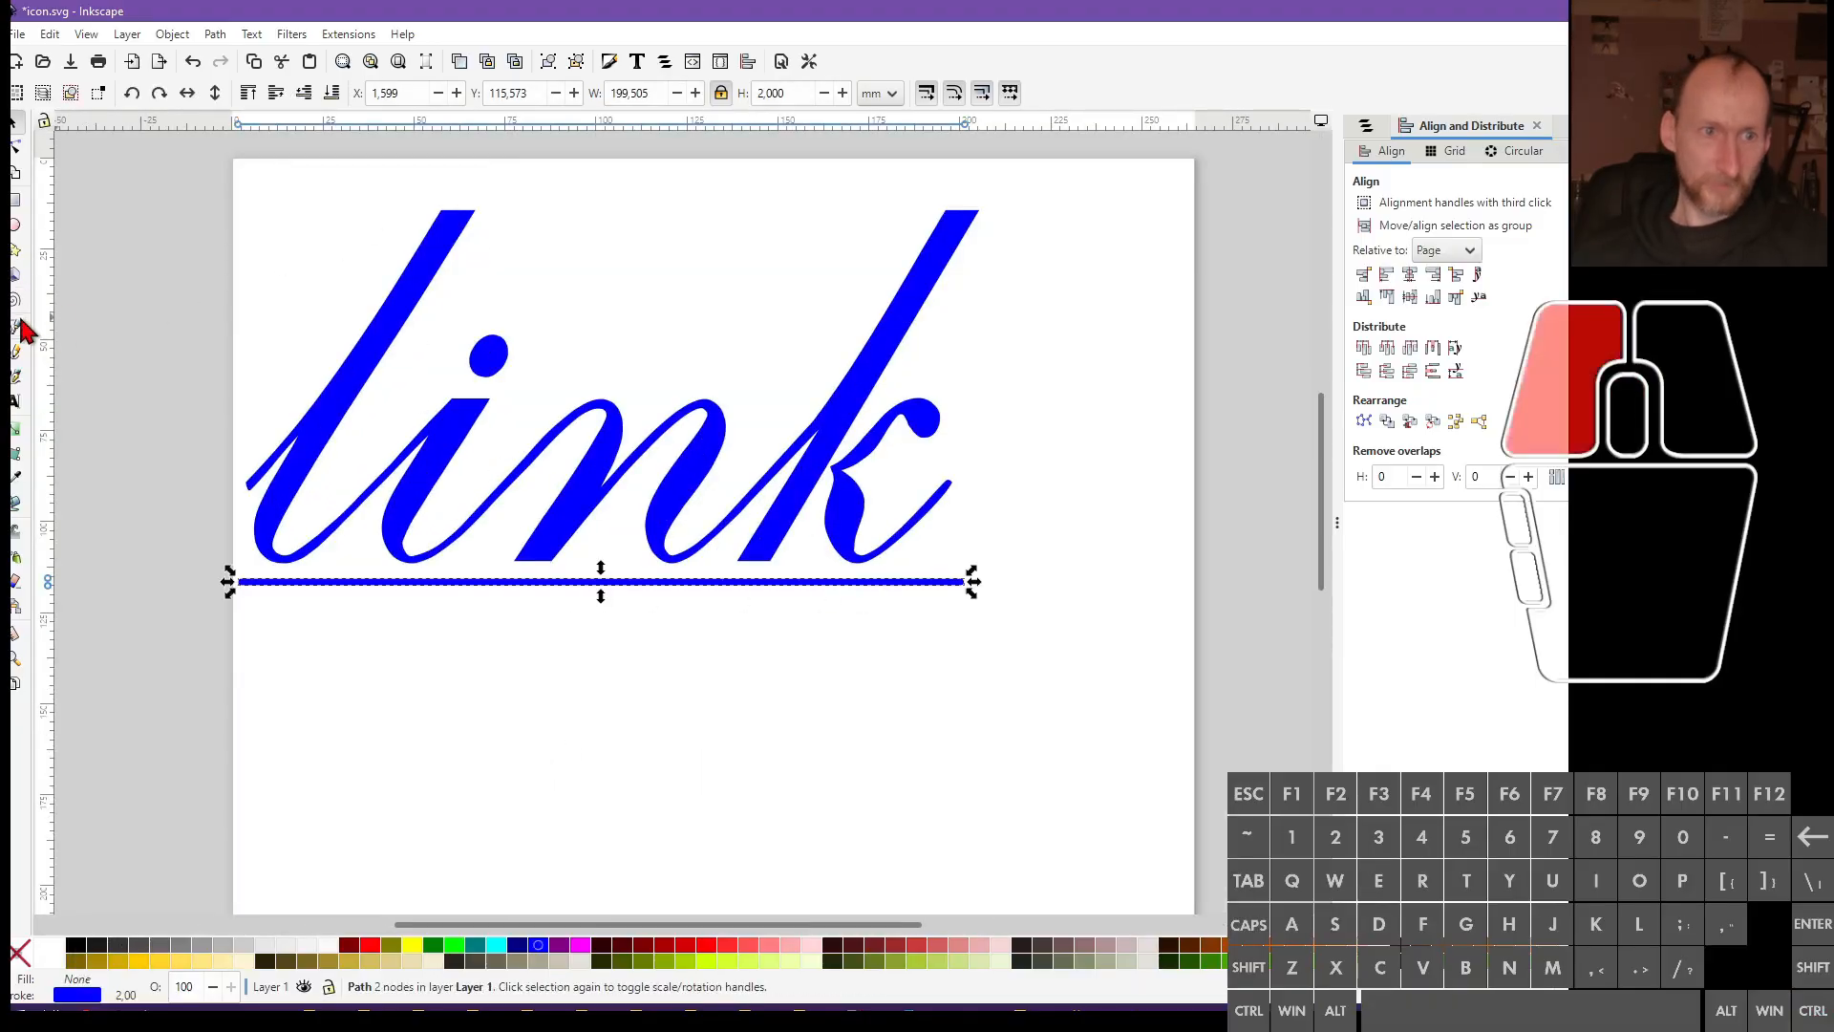
{"action": "left_click", "coordinate": [461, 183]}
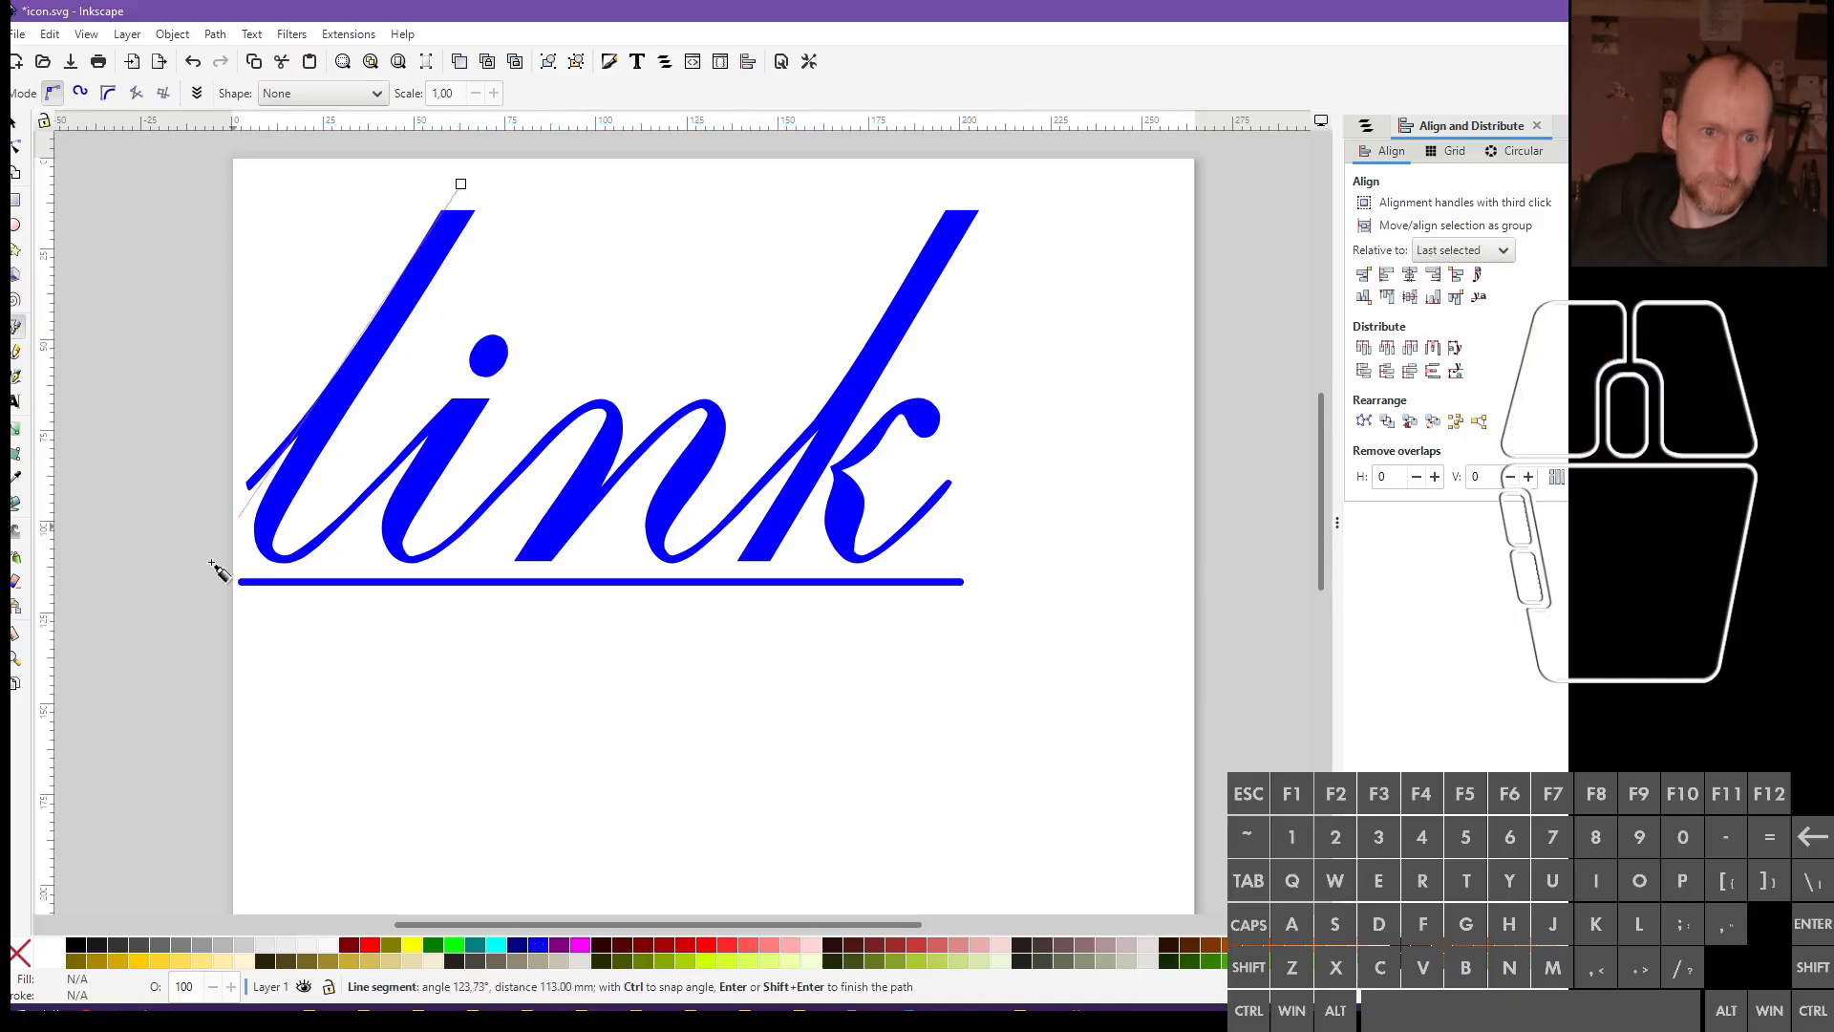
{"action": "left_click", "coordinate": [111, 726]}
{"action": "double_click", "coordinate": [109, 733]}
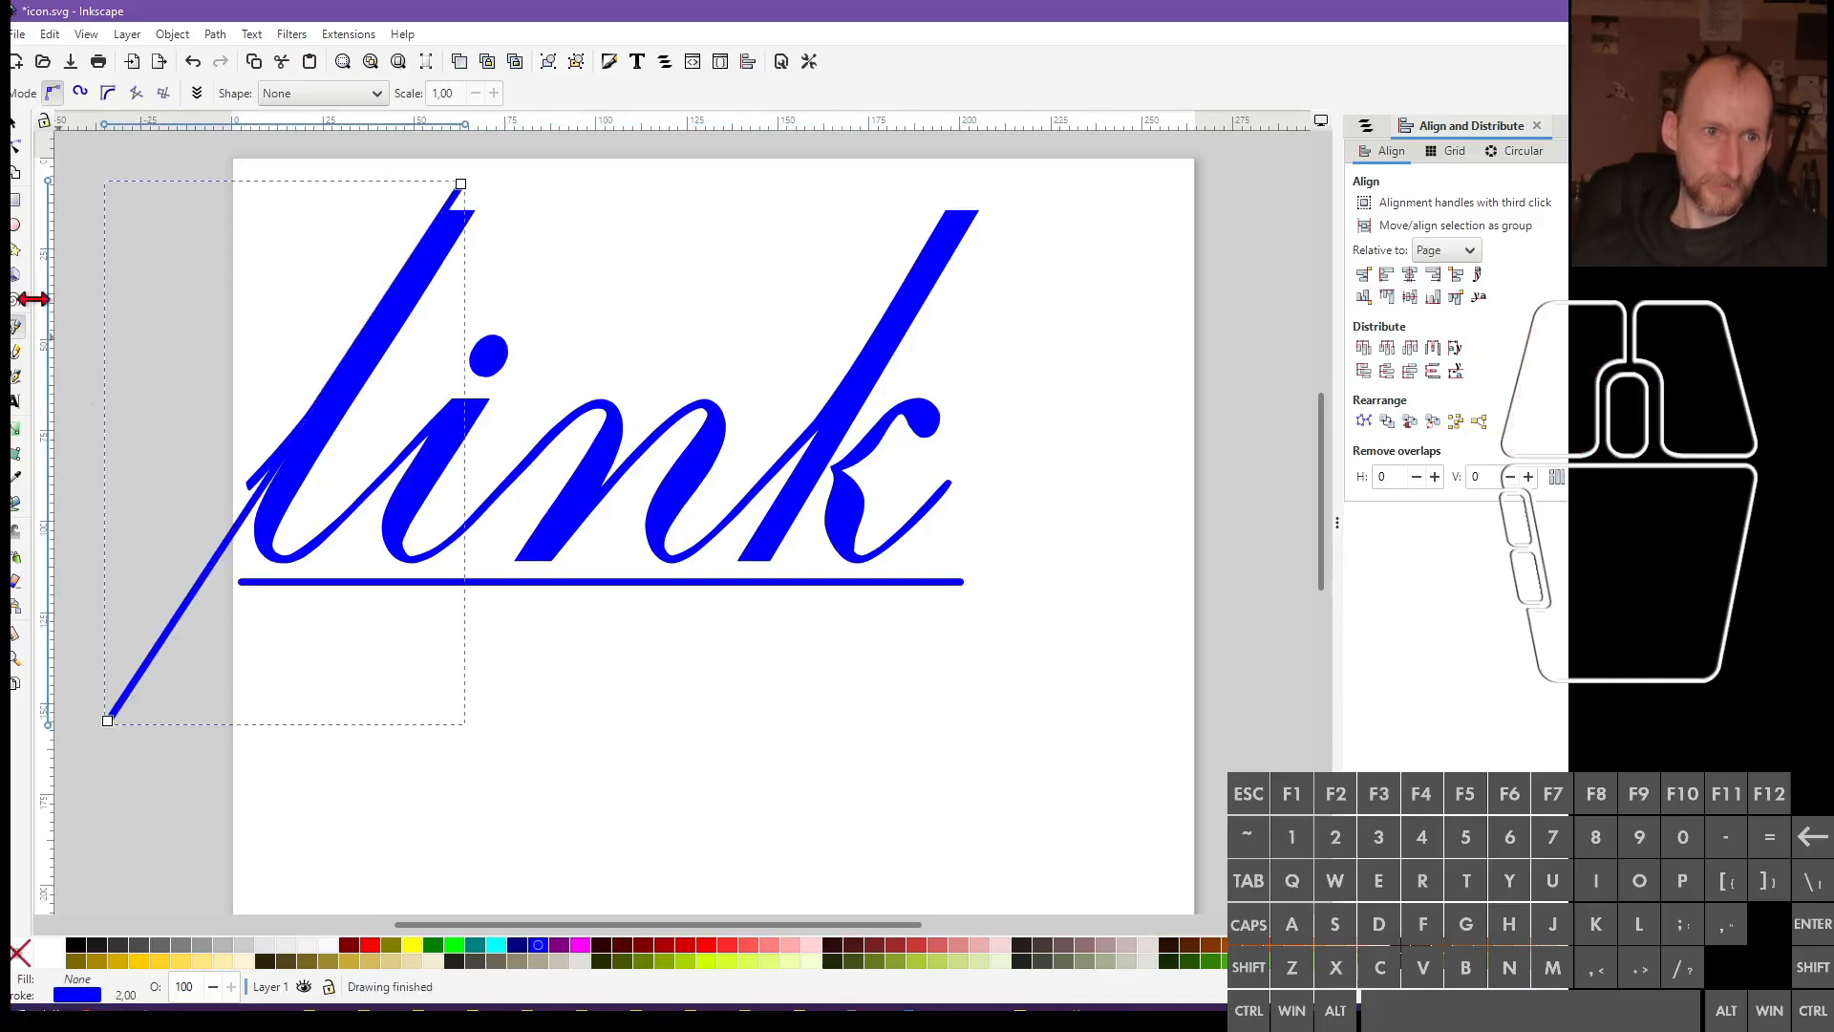
Shift the underline left to about X -8.4 mm and move the slanted line to the "k" end stroke, at about X 148.6, Y 14.2 mm
{"action": "left_click", "coordinate": [14, 132]}
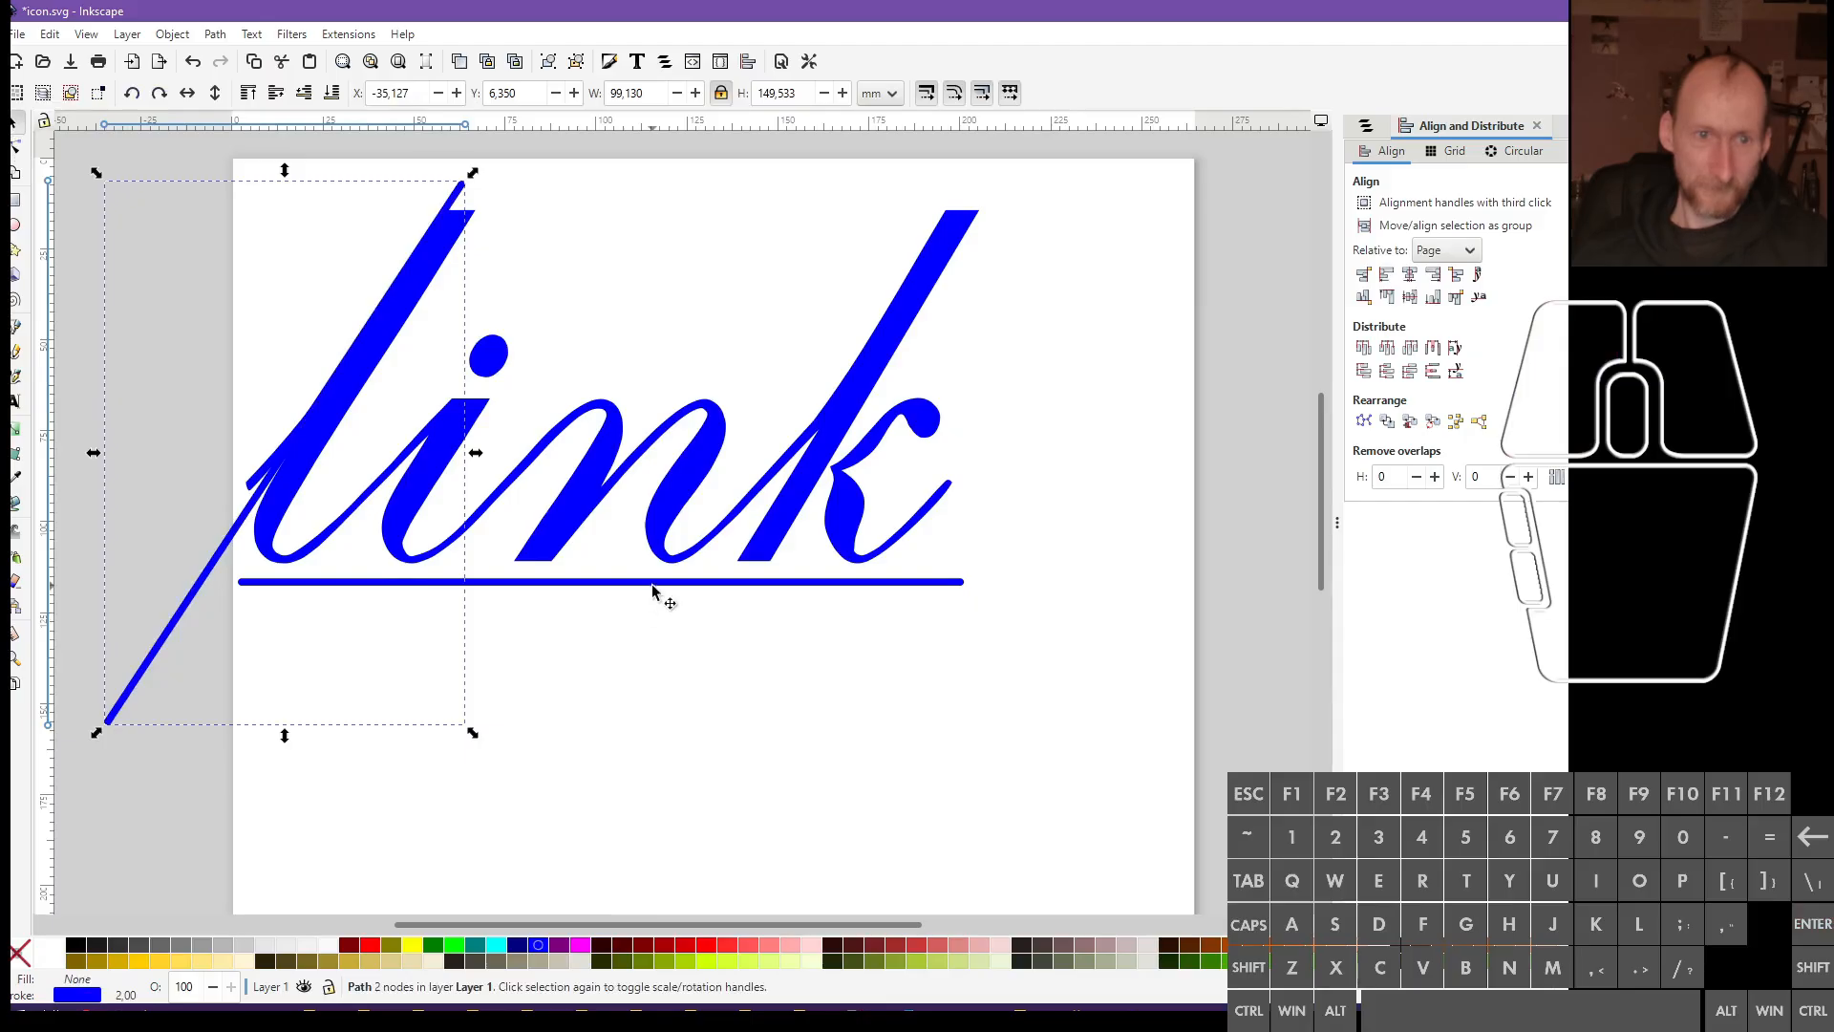
{"action": "left_click_drag", "start_coordinate": [651, 583], "coordinate": [608, 588]}
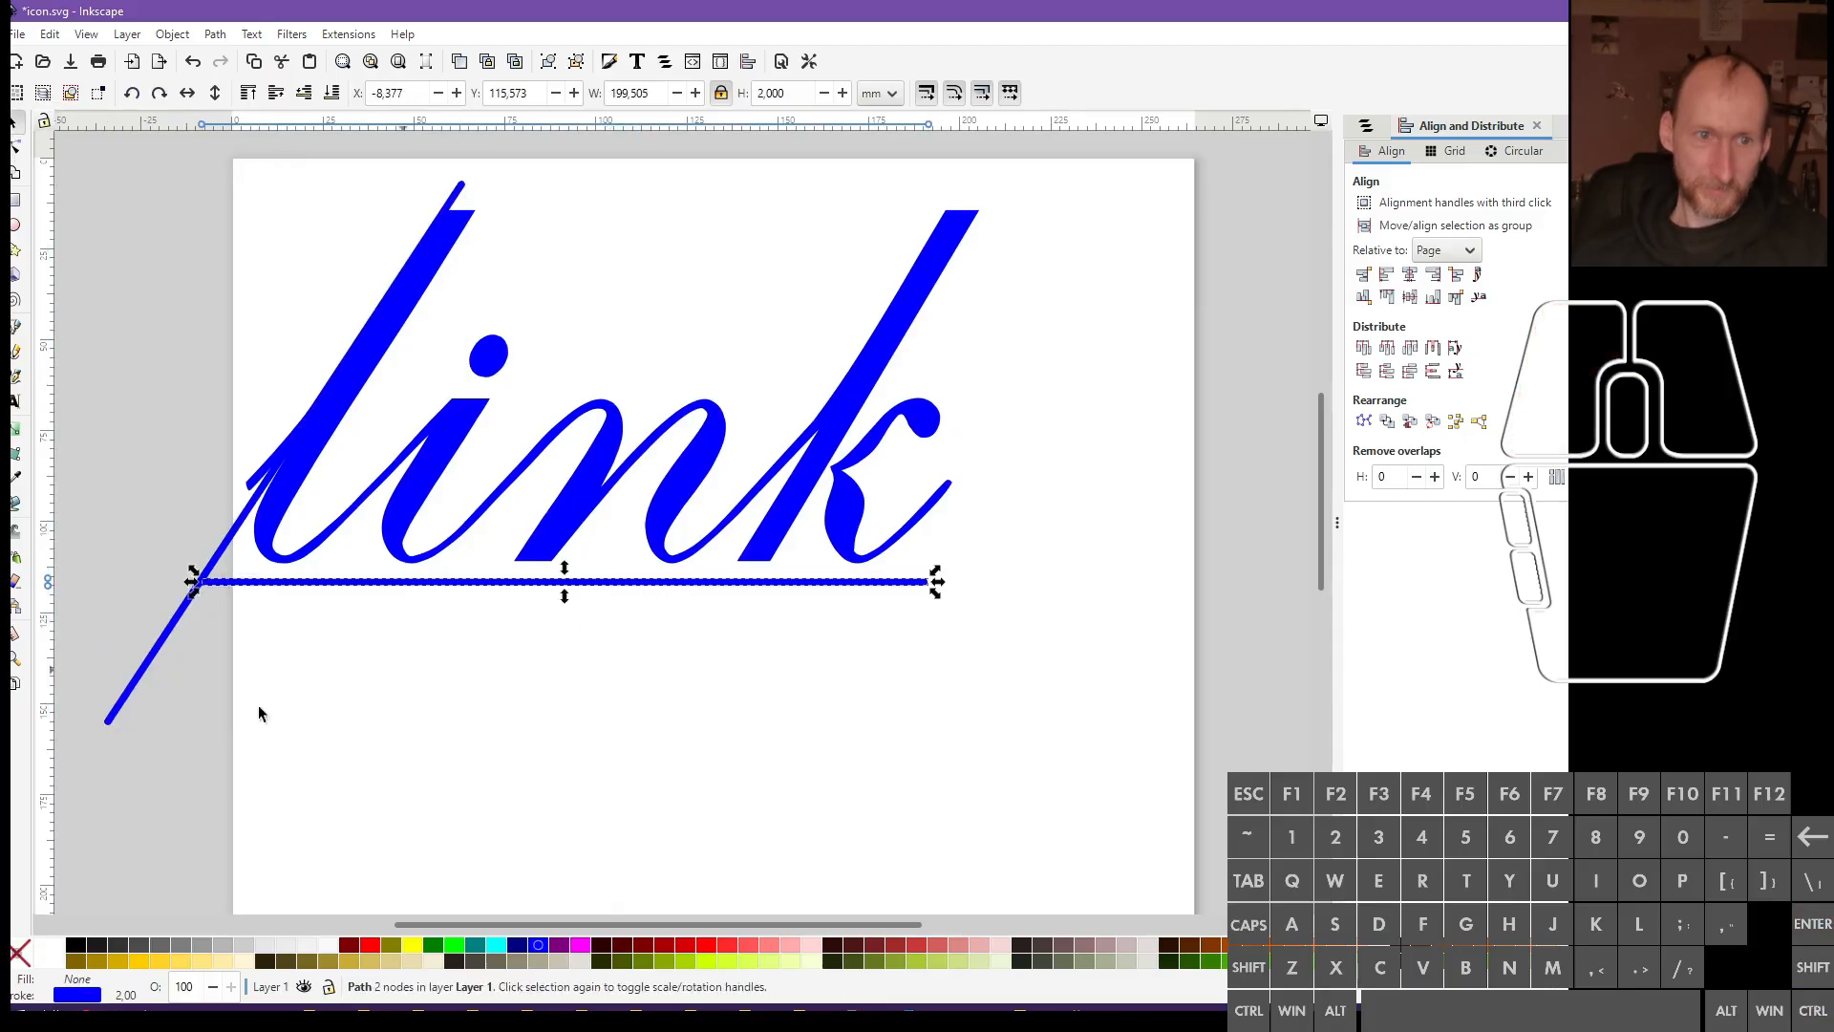
{"action": "left_click_drag", "start_coordinate": [131, 704], "coordinate": [793, 733]}
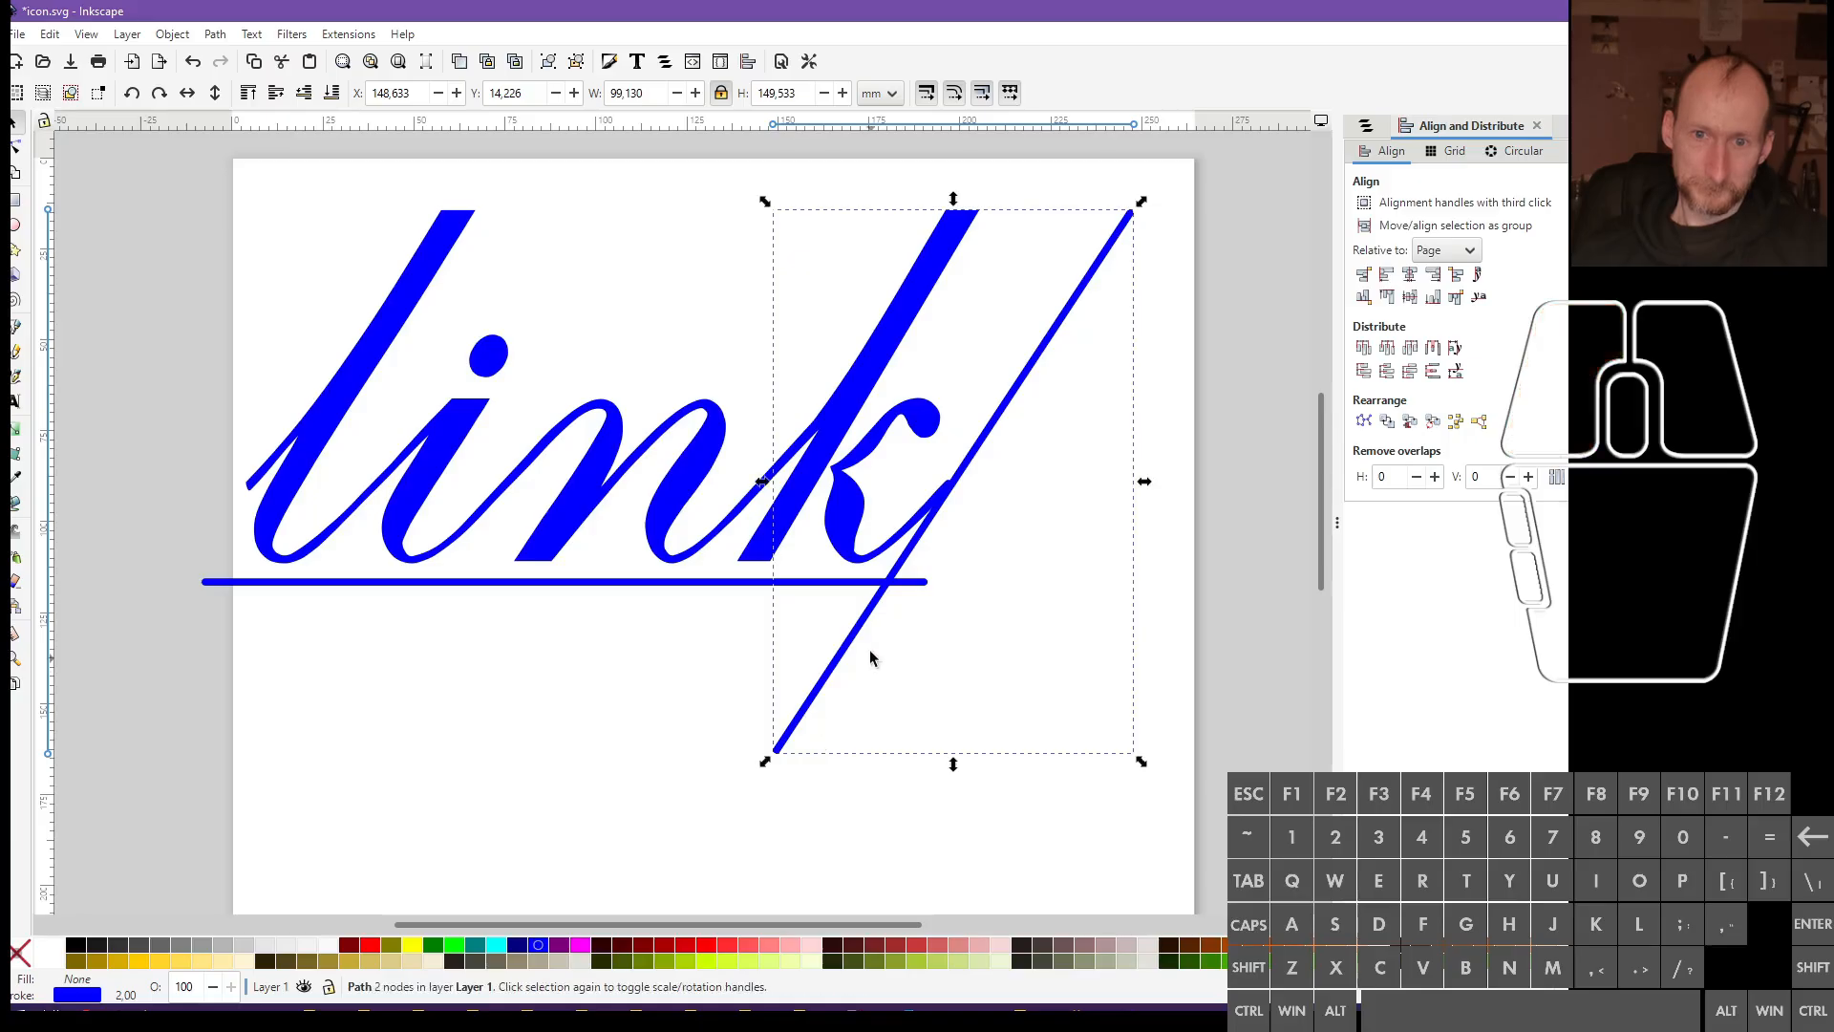
Shorten the underline from its right end to about 189.8 mm, meeting the slanted line, and turn off stroke width scaling
{"action": "left_click", "coordinate": [894, 585]}
{"action": "left_click", "coordinate": [619, 581]}
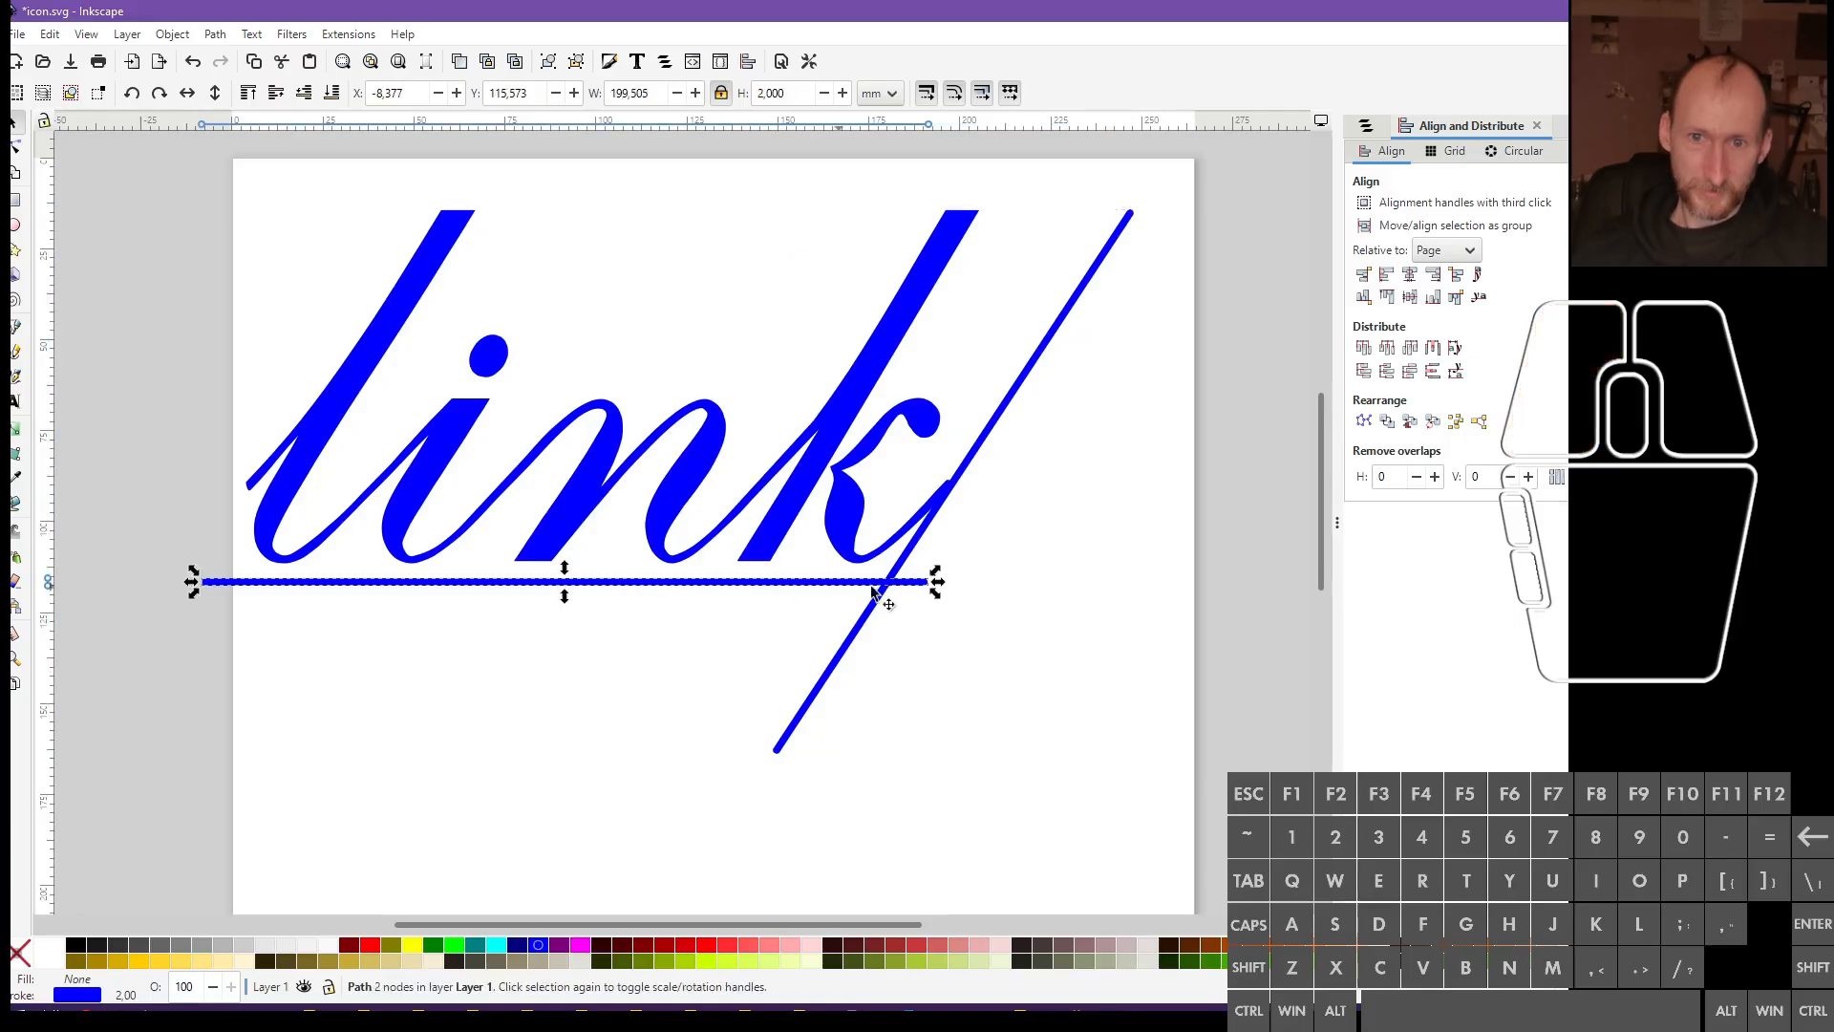
{"action": "left_click_drag", "start_coordinate": [945, 580], "coordinate": [904, 592]}
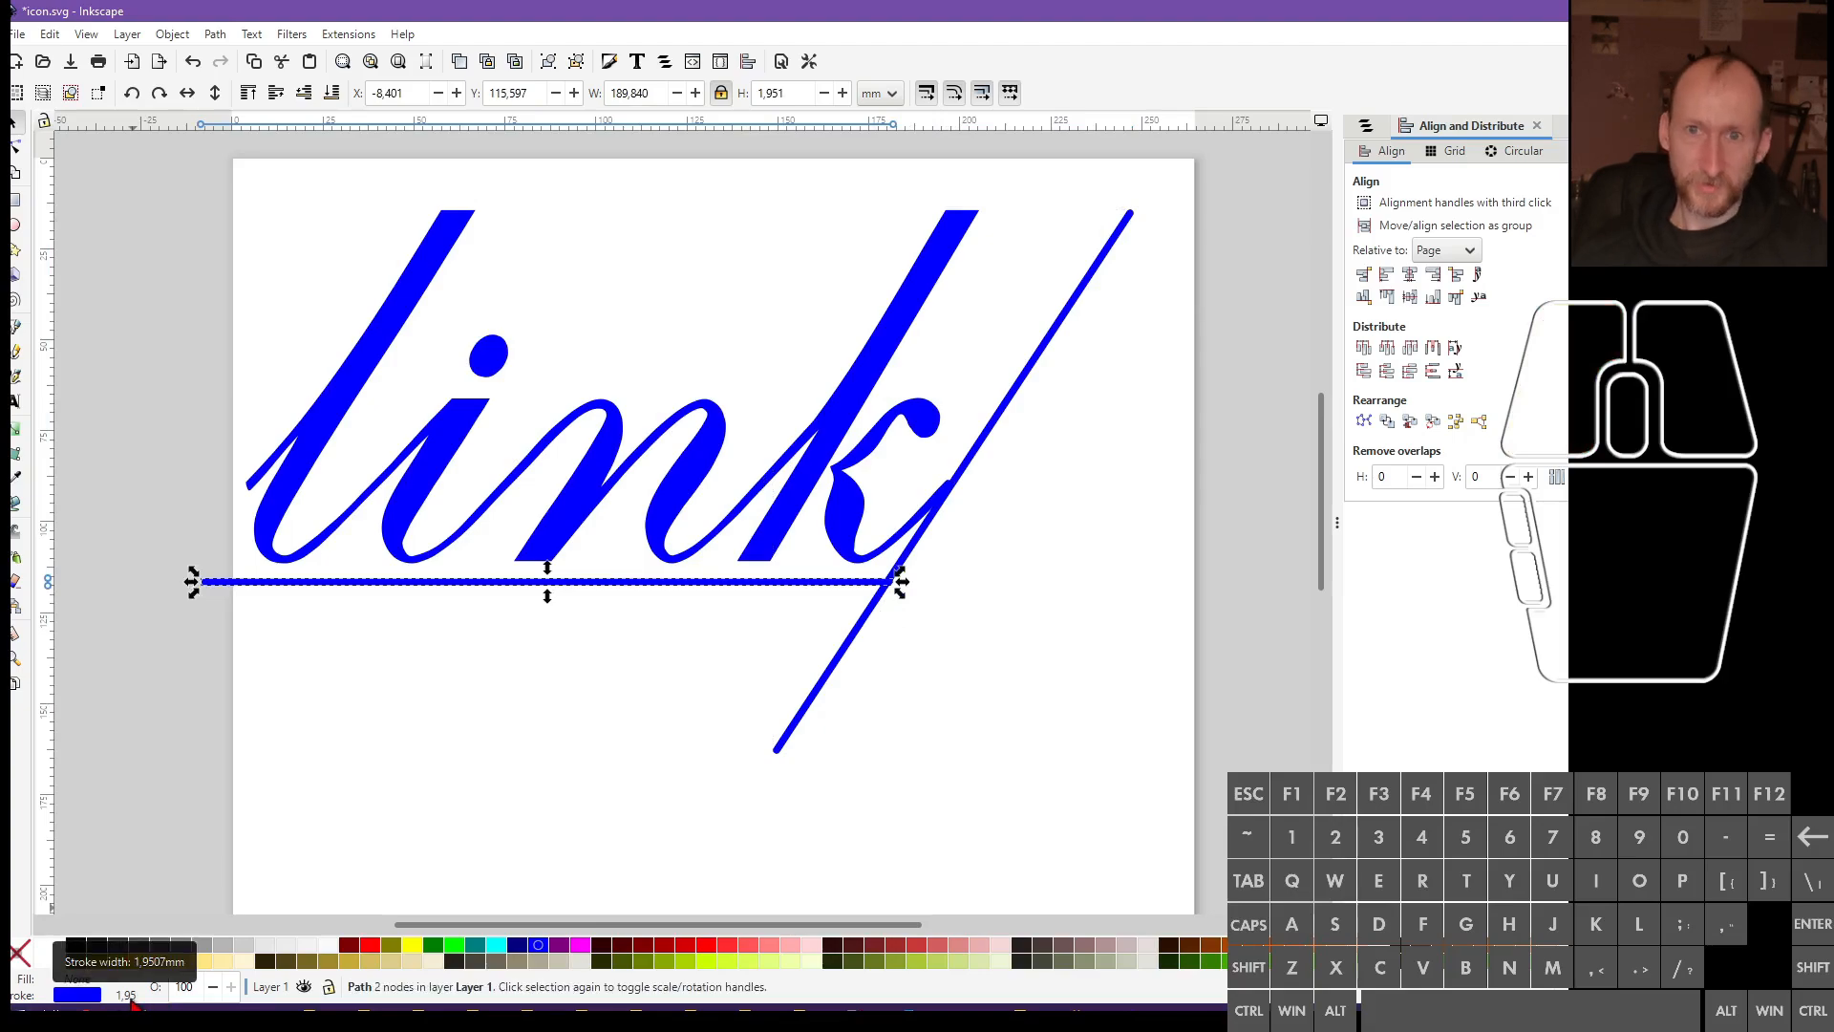
{"action": "left_click", "coordinate": [927, 93]}
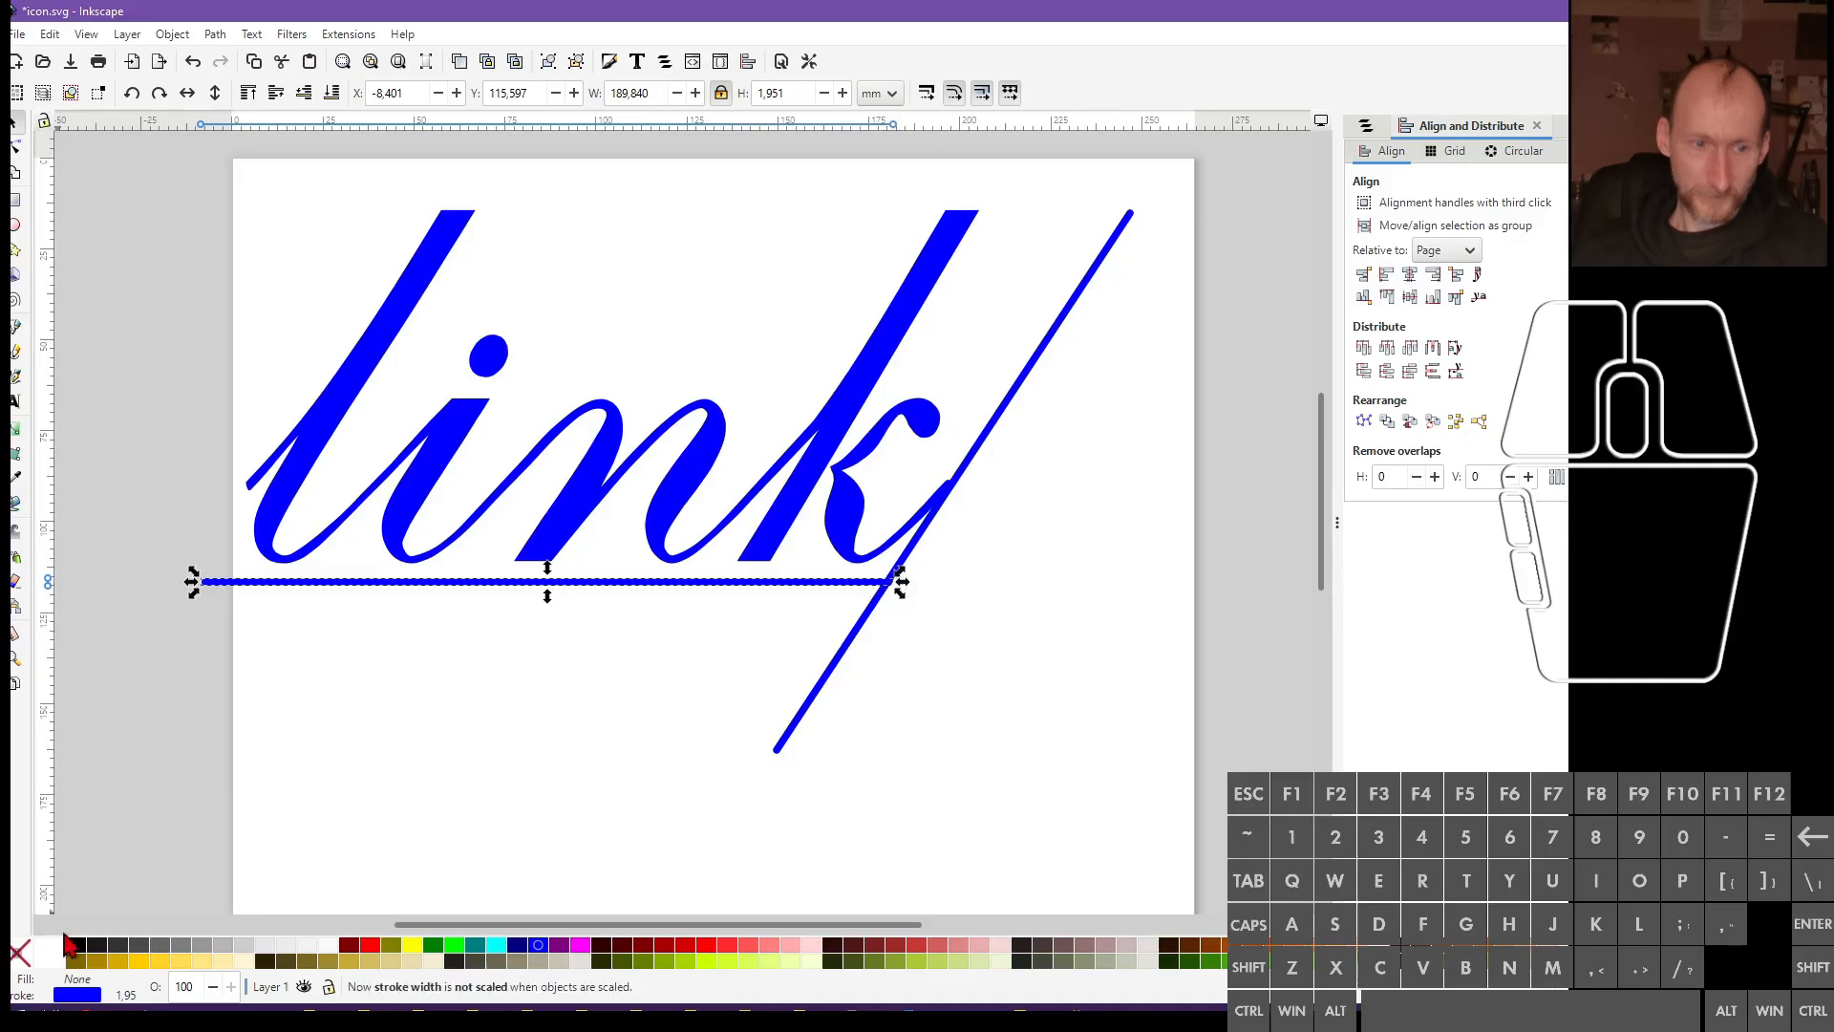
Set the underline's stroke width to 8 px
{"action": "right_click", "coordinate": [119, 1001]}
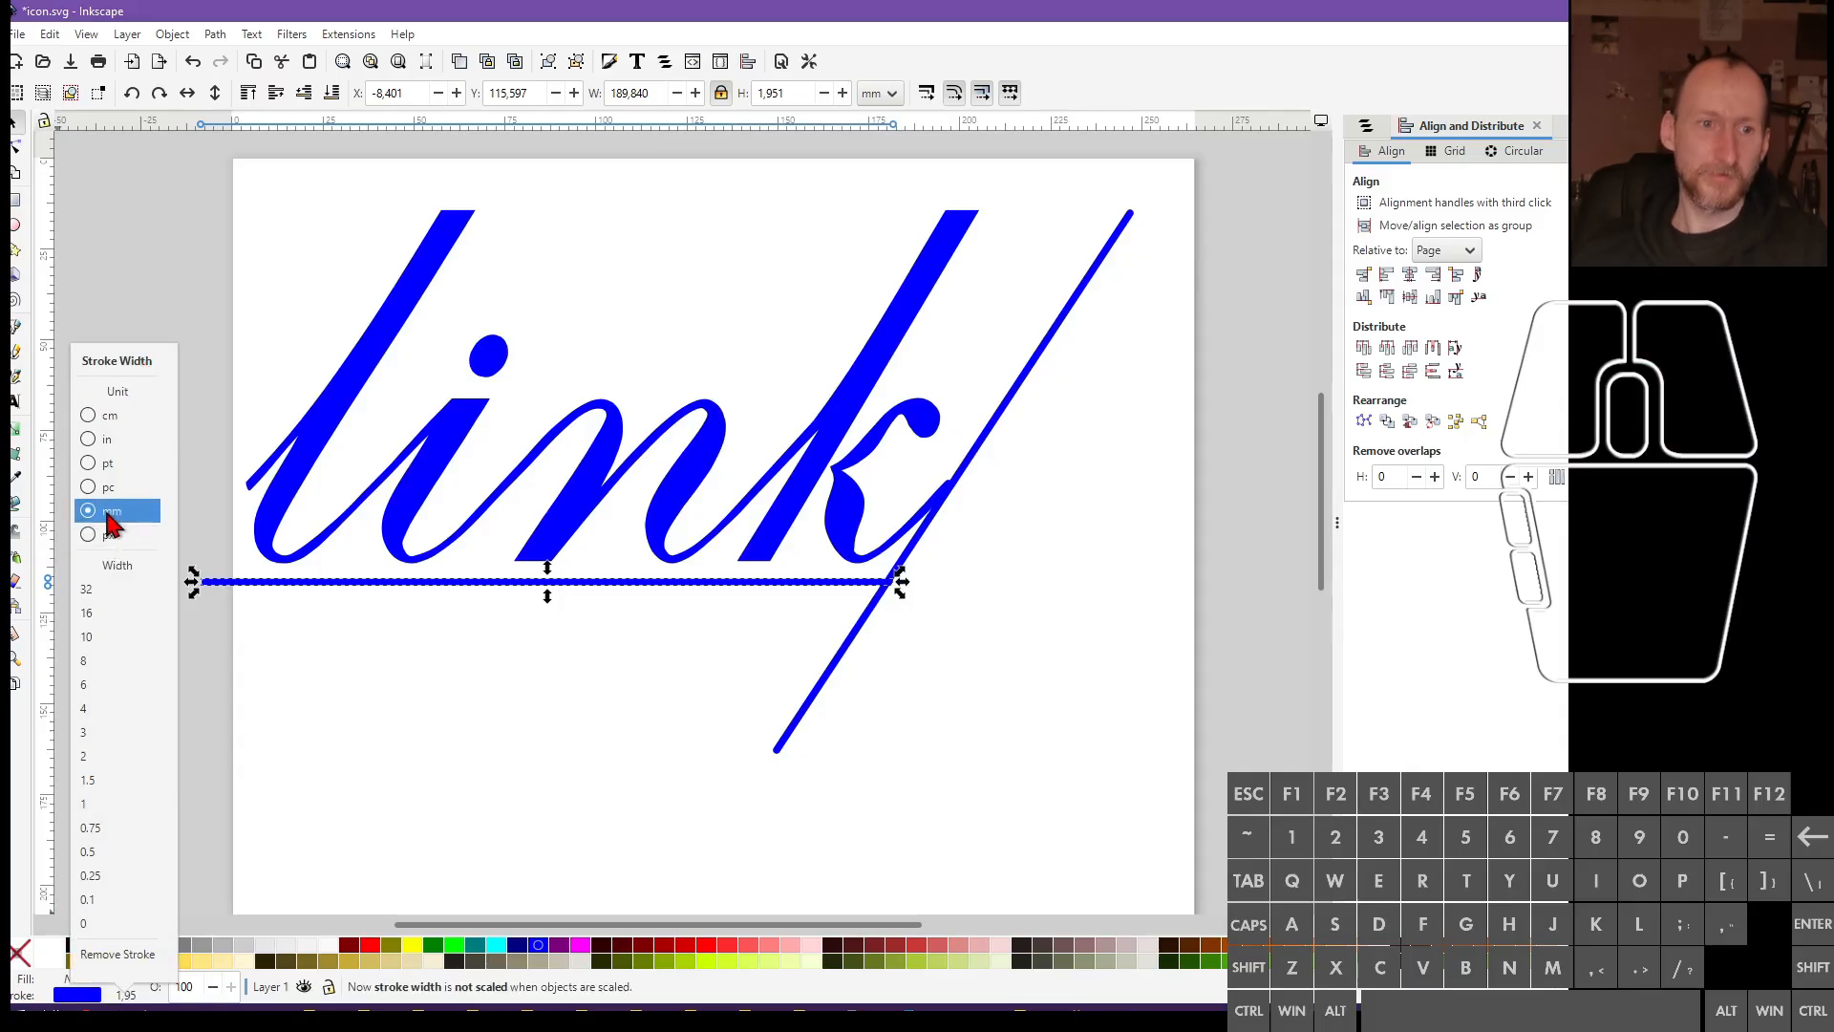
{"action": "left_click", "coordinate": [92, 541]}
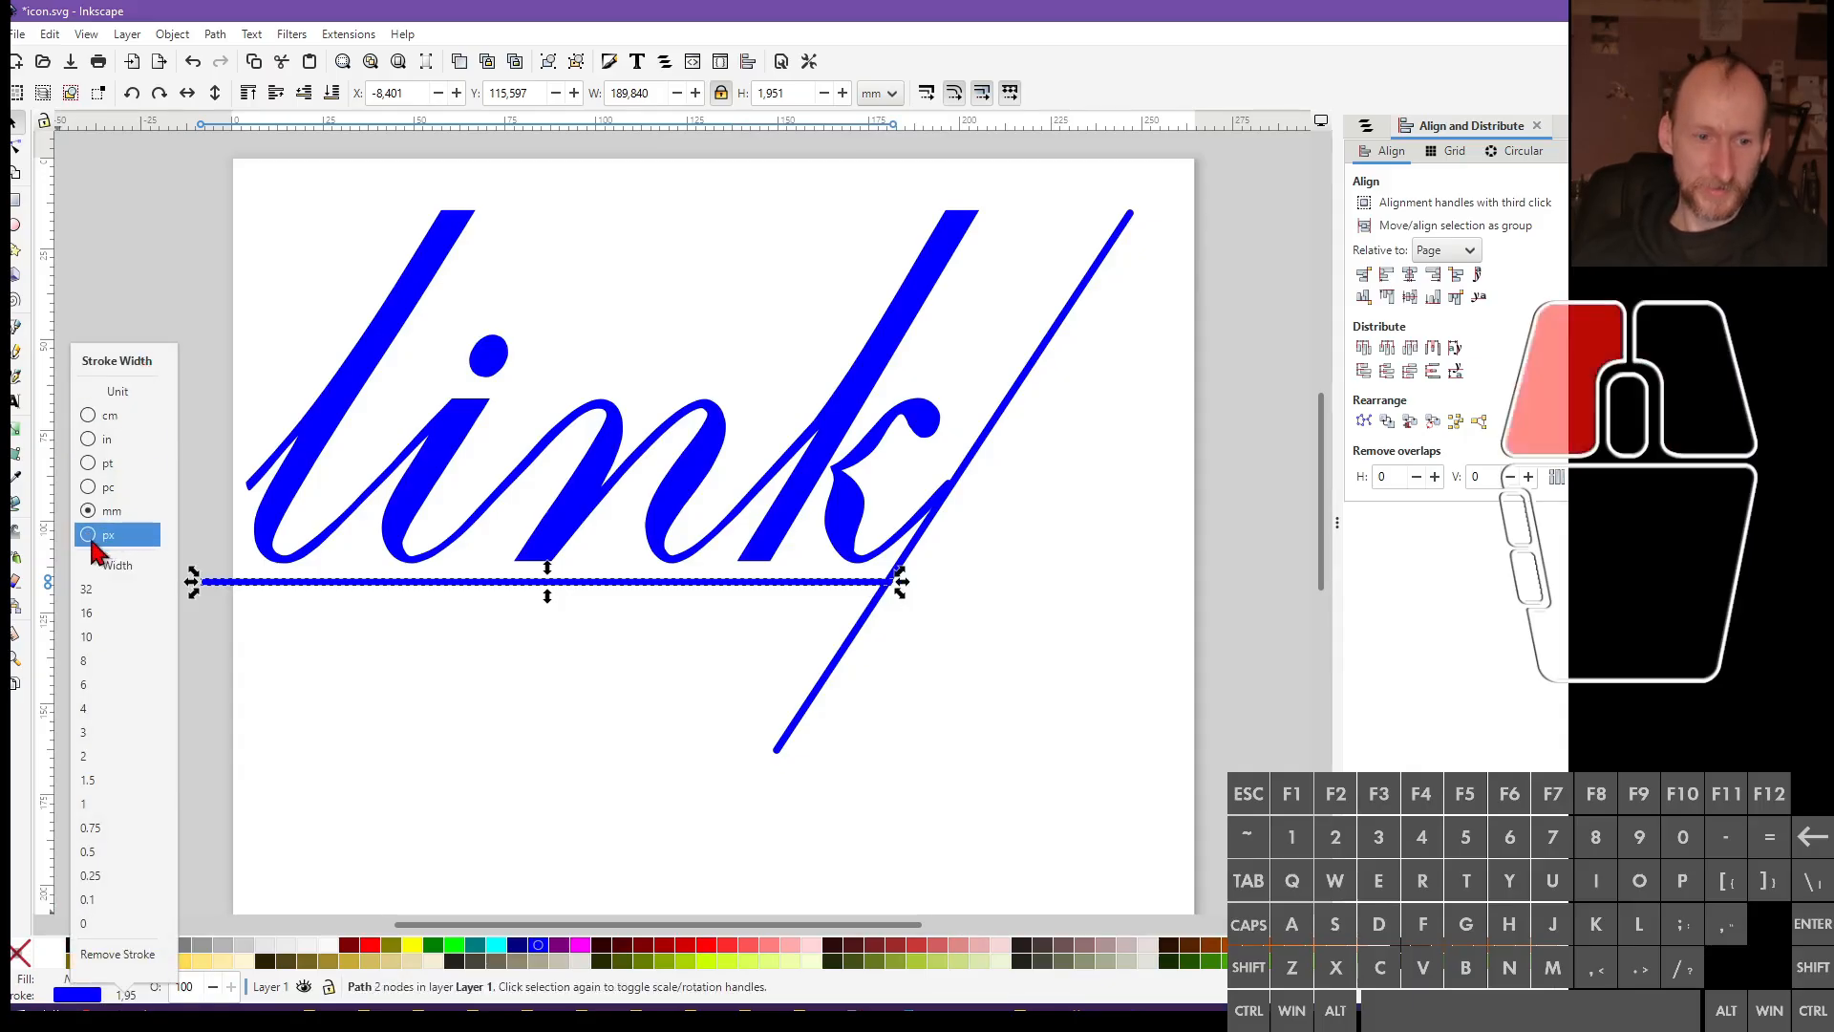
{"action": "right_click", "coordinate": [127, 997]}
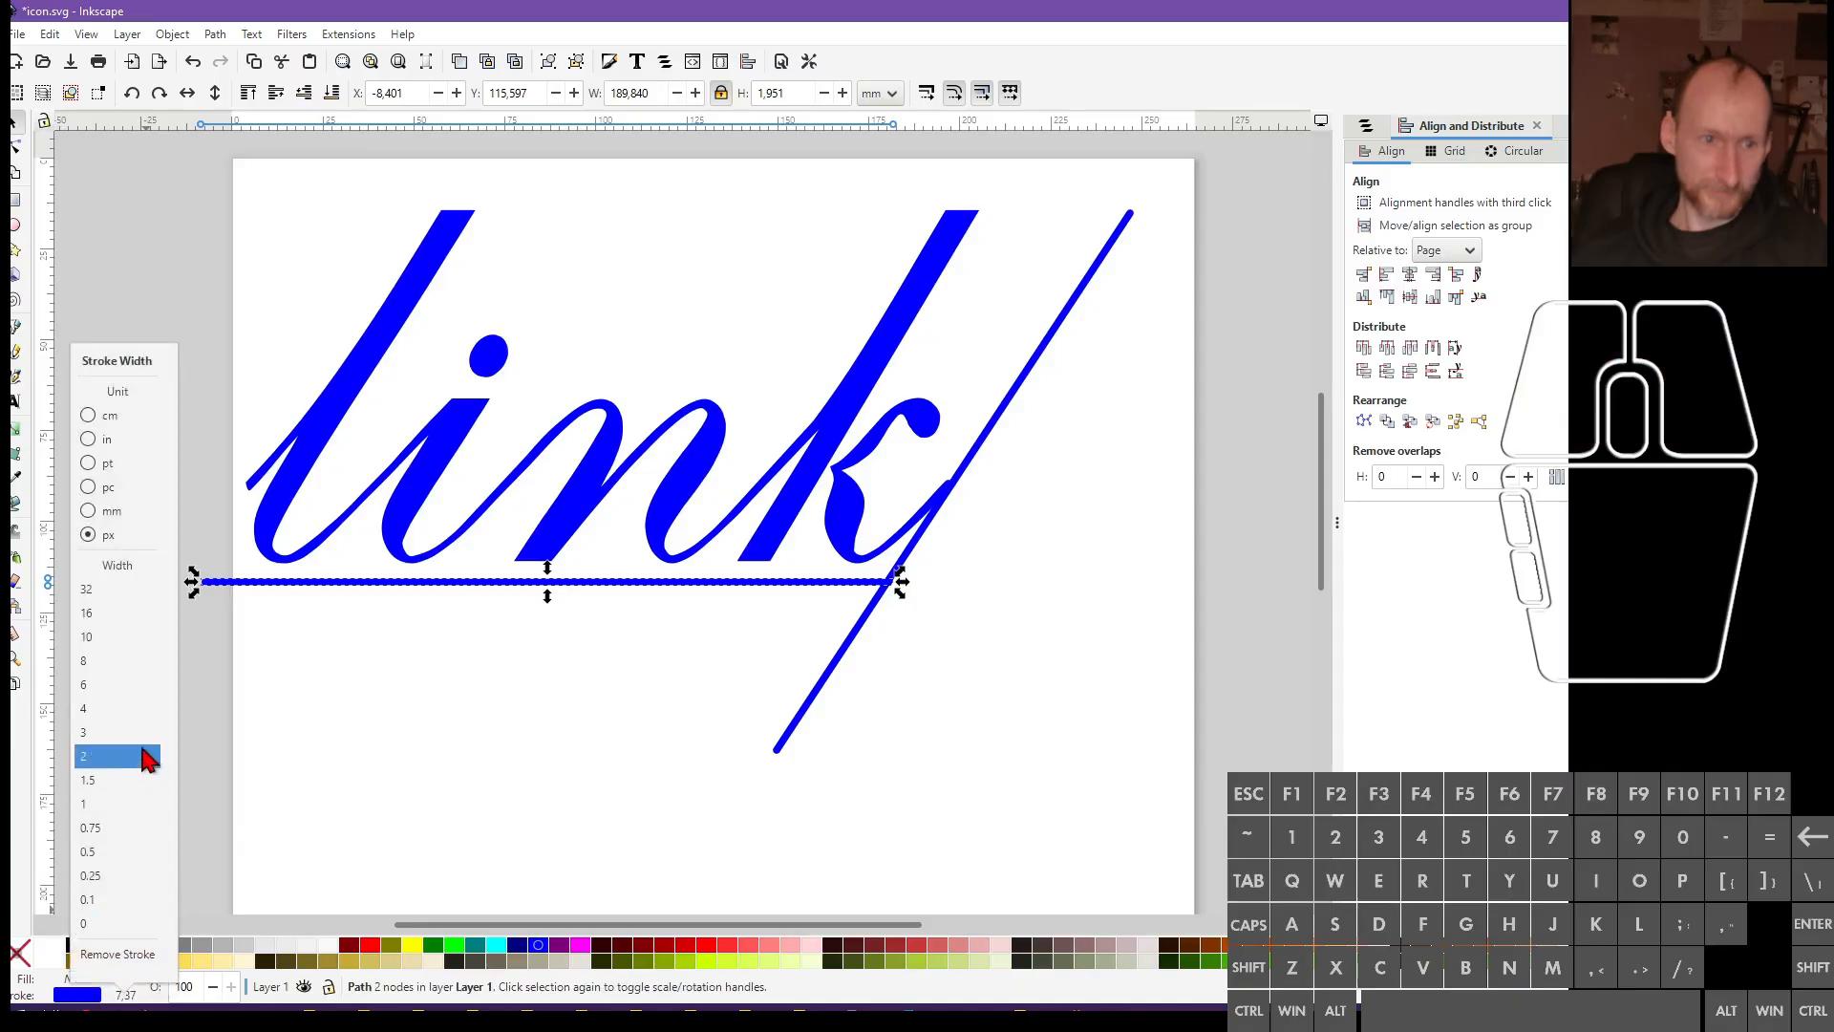
{"action": "left_click", "coordinate": [117, 661]}
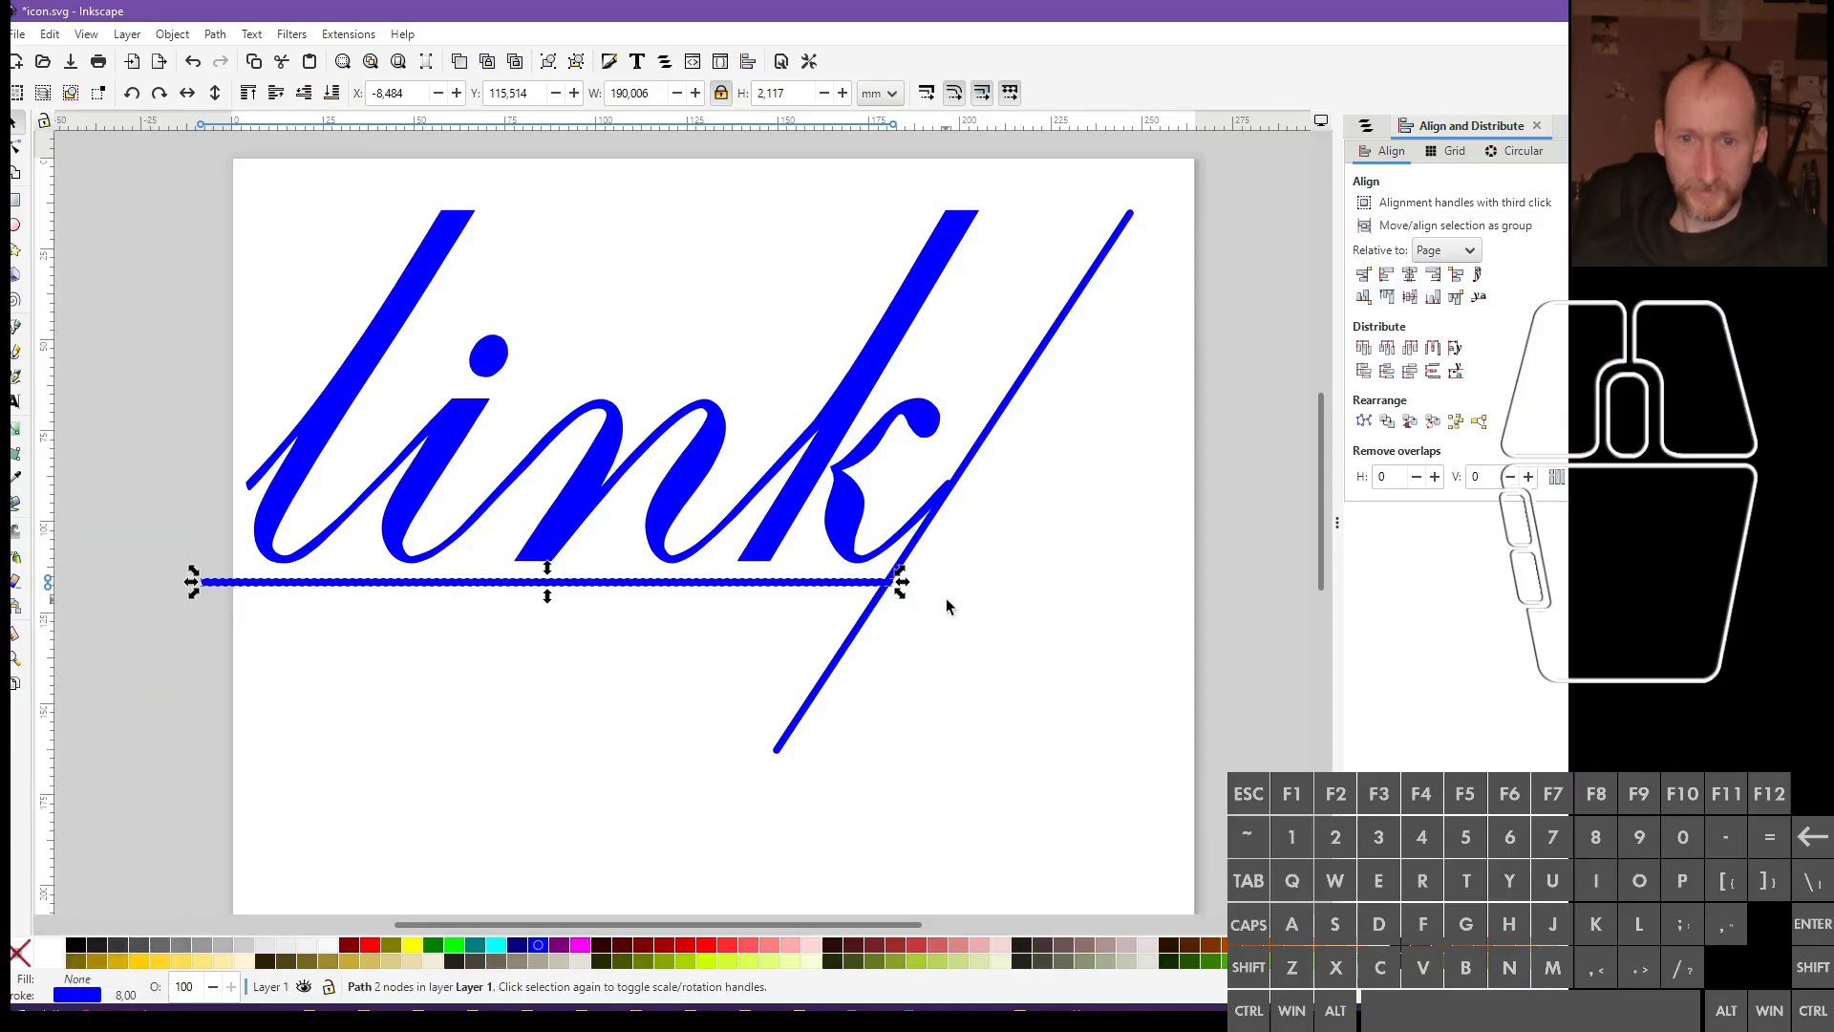
Resize the underline from its right end to about 54 mm, and stretch it back to about 187 mm wide
{"action": "left_click", "coordinate": [902, 583]}
{"action": "left_click_drag", "start_coordinate": [903, 583], "coordinate": [403, 610]}
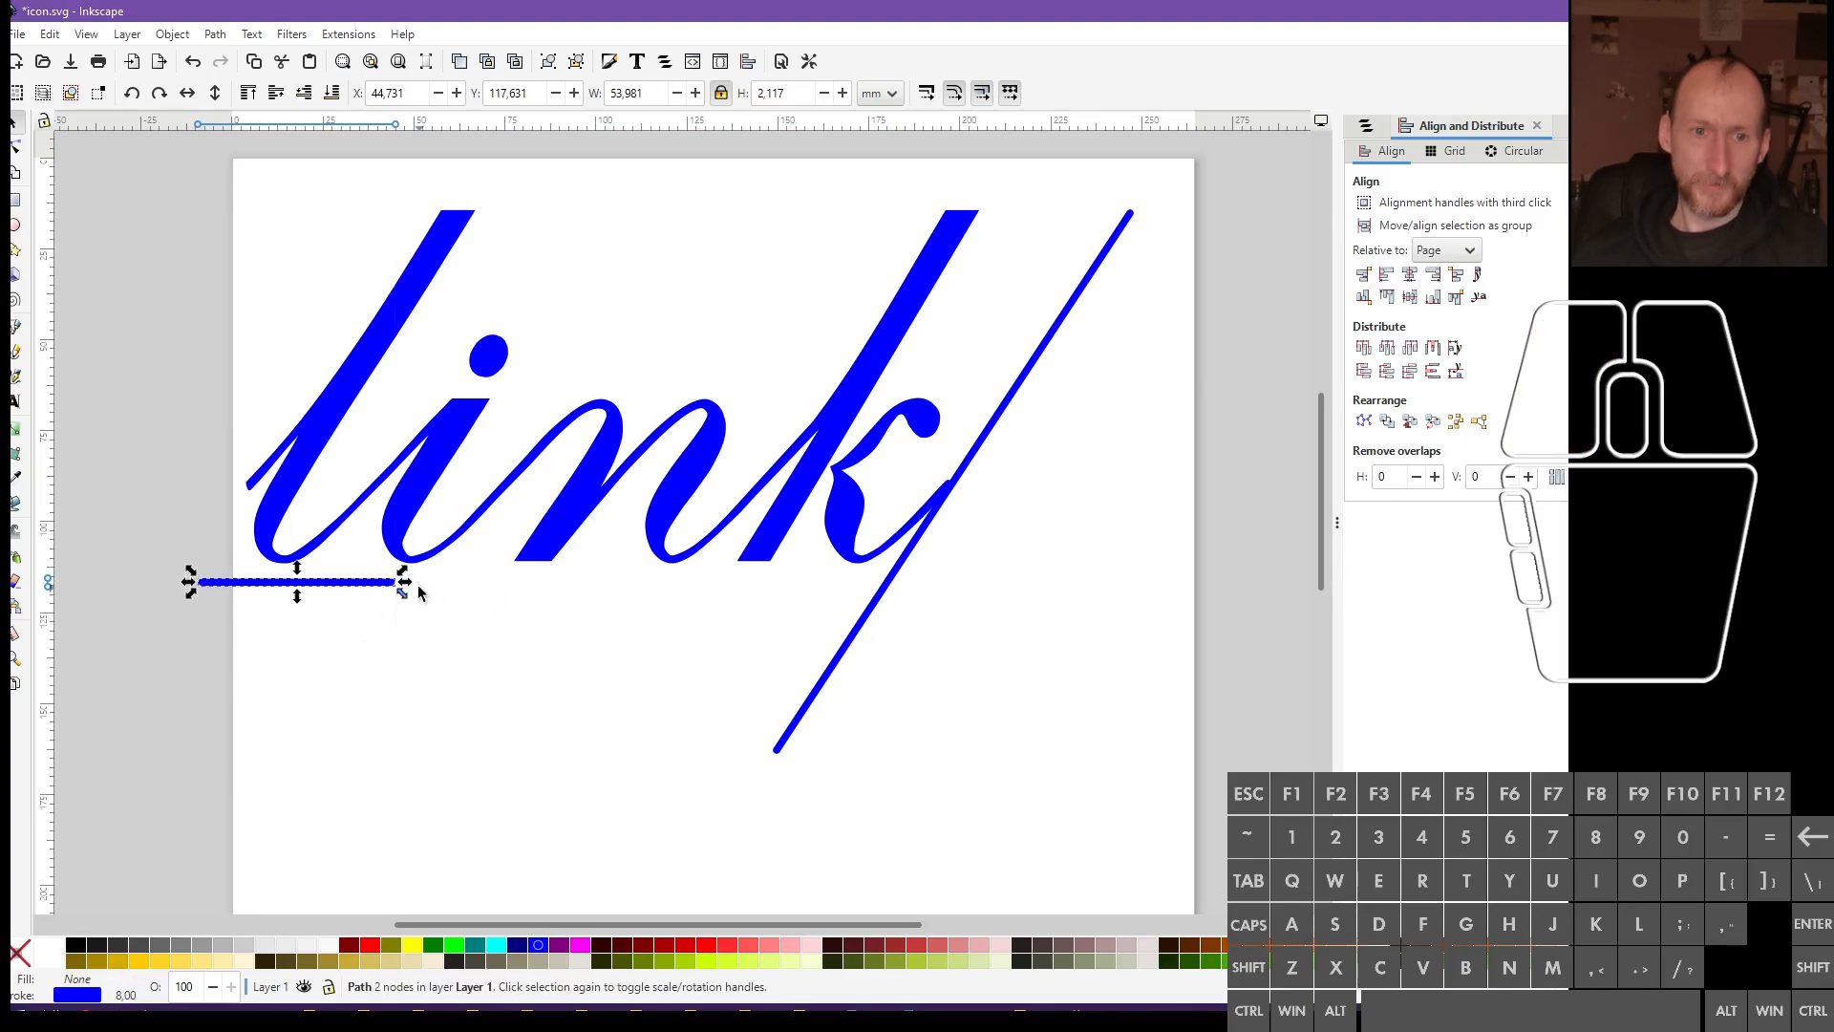
{"action": "left_click_drag", "start_coordinate": [403, 590], "coordinate": [902, 587]}
Delete the slanted line crossing the end of the "k"
{"action": "left_click", "coordinate": [881, 718]}
{"action": "left_click_drag", "start_coordinate": [840, 671], "coordinate": [1120, 754]}
{"action": "key", "text": "Delete"}
Move the underline right beneath the lettering to about X 1.8, Y 115.5 mm and deselect it
{"action": "scroll", "coordinate": [966, 686], "scroll_direction": "down", "scroll_amount": 3}
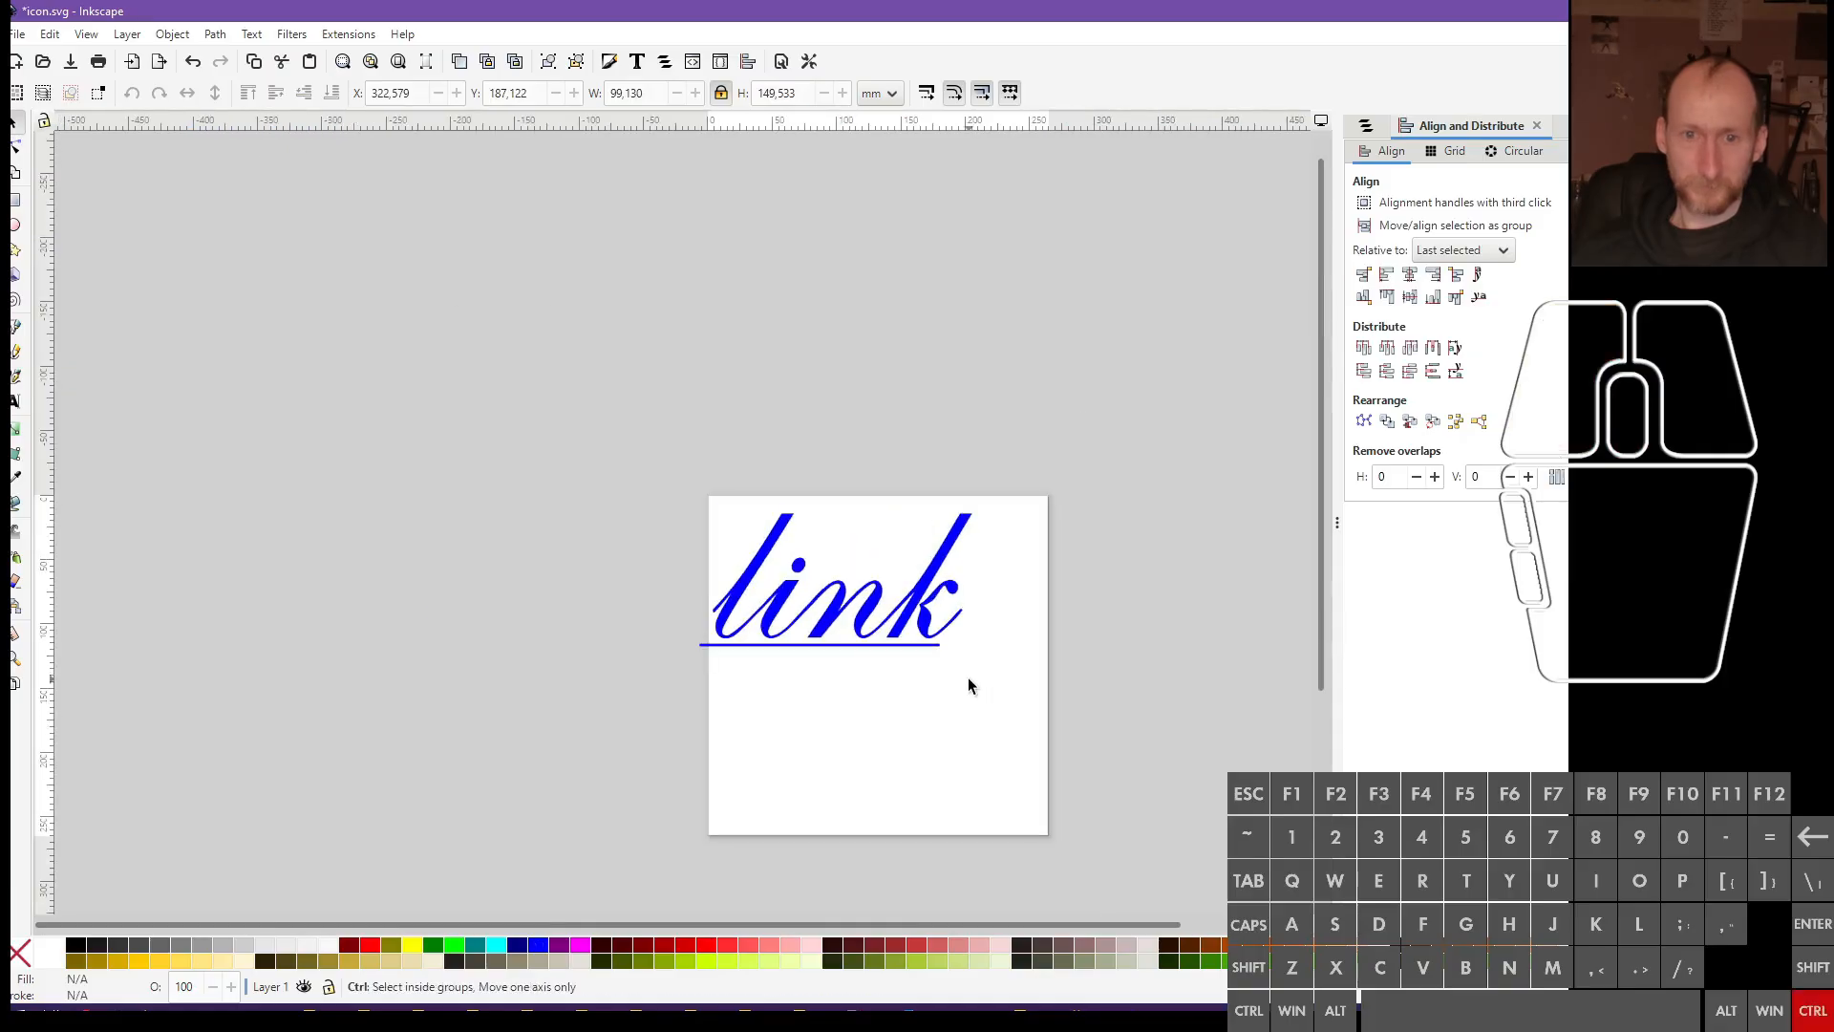
{"action": "scroll", "coordinate": [938, 661], "scroll_direction": "up", "scroll_amount": 3}
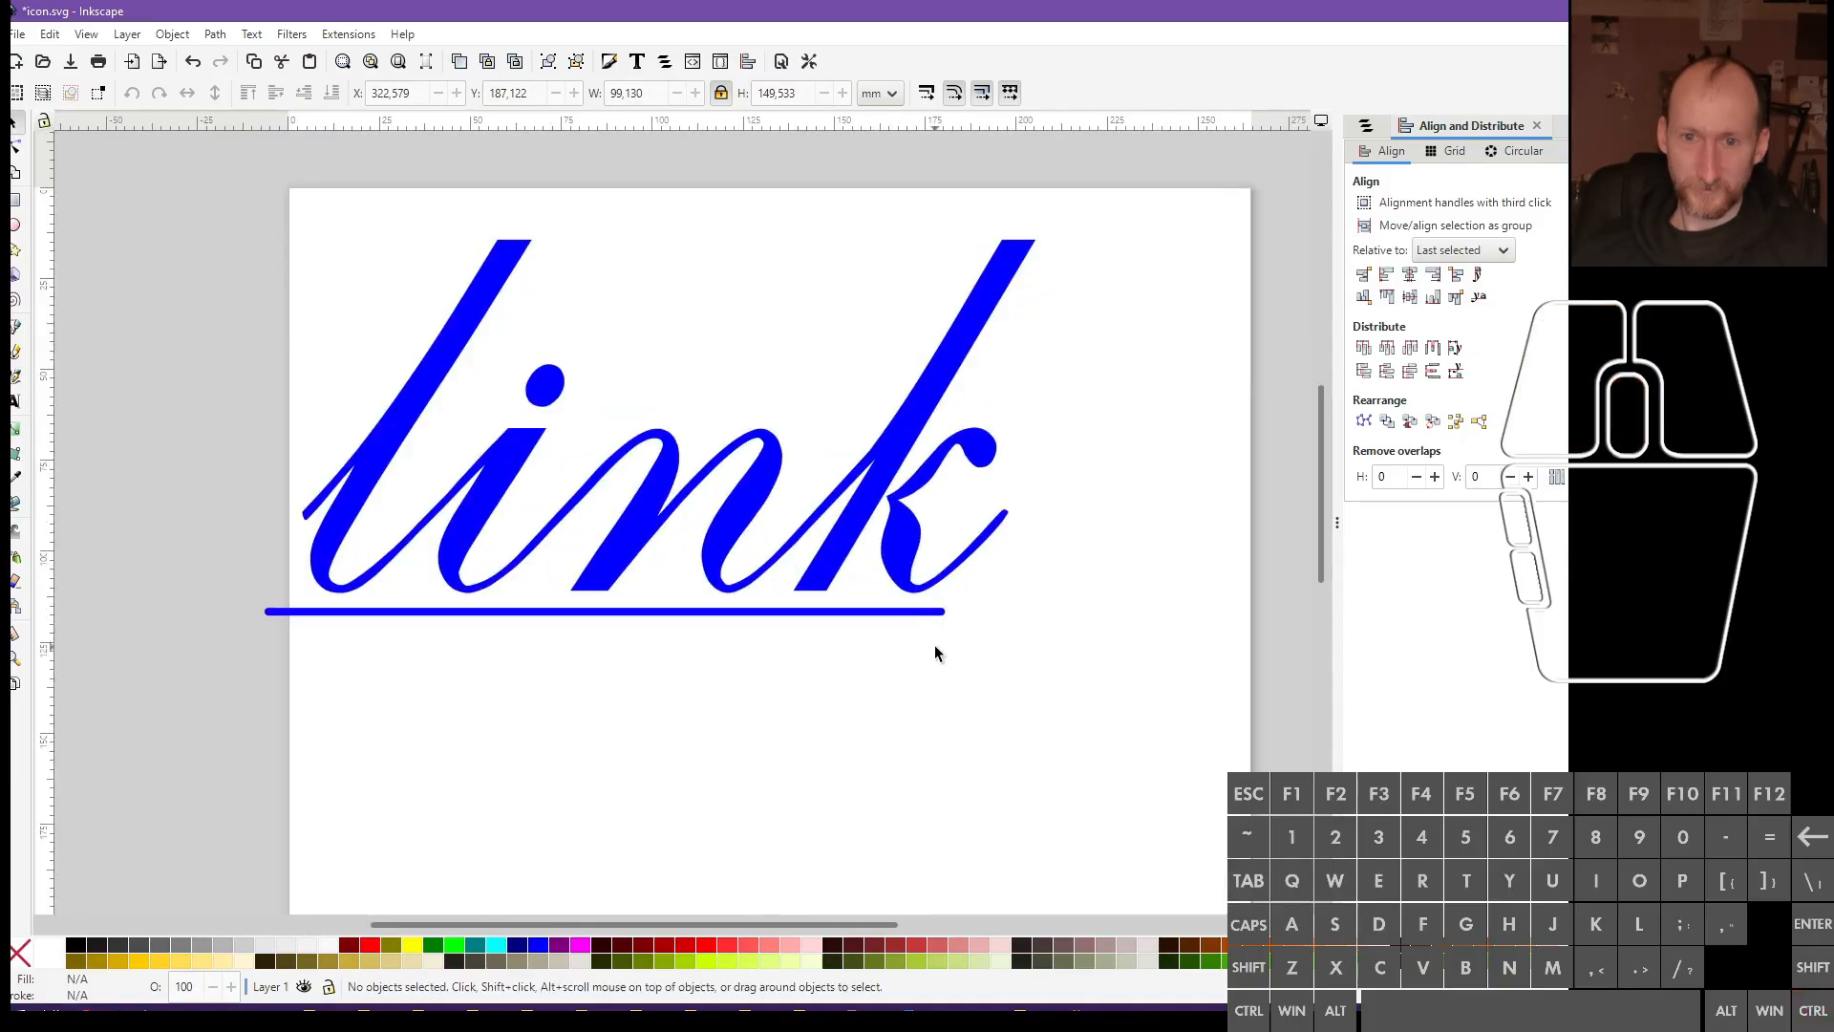
{"action": "left_click_drag", "start_coordinate": [917, 623], "coordinate": [920, 615]}
{"action": "left_click", "coordinate": [907, 709]}
{"action": "scroll", "coordinate": [912, 712], "scroll_direction": "down", "scroll_amount": 3}
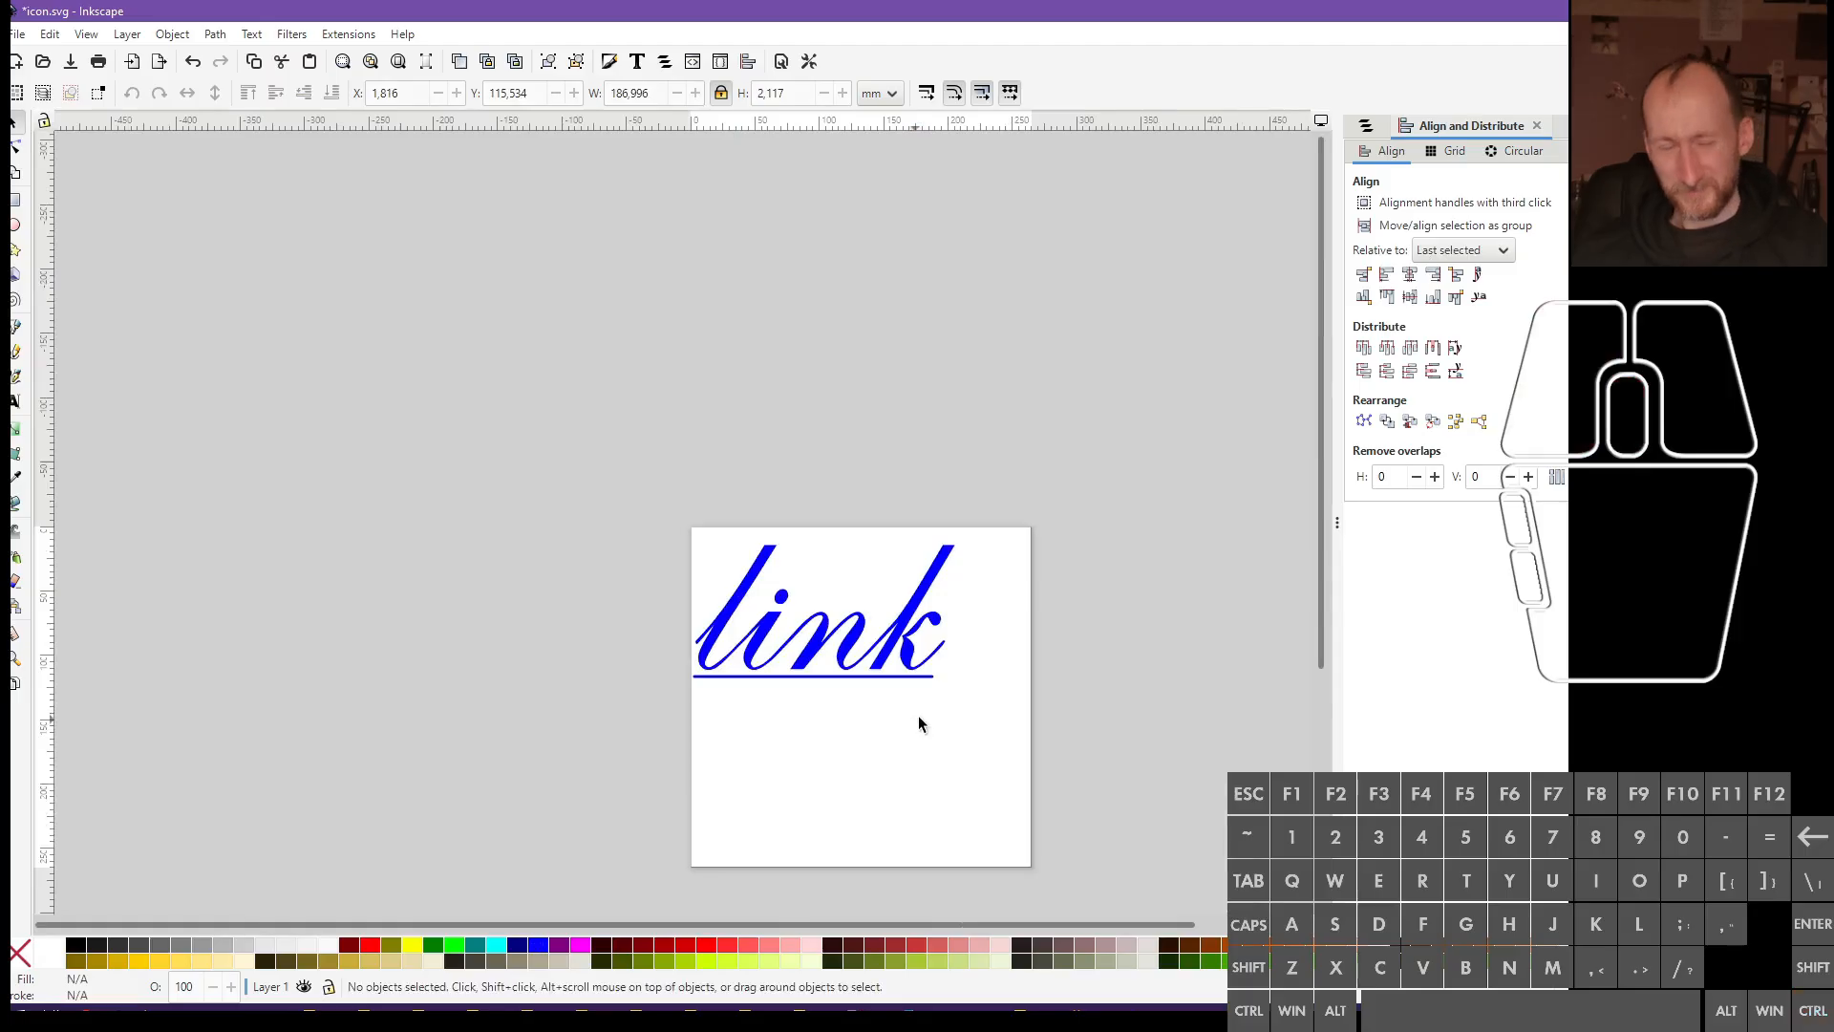
Widen the underline to about 198.4 mm and adjust its position beneath the word
{"action": "left_click", "coordinate": [893, 679]}
{"action": "scroll", "coordinate": [912, 878], "scroll_direction": "up", "scroll_amount": 3}
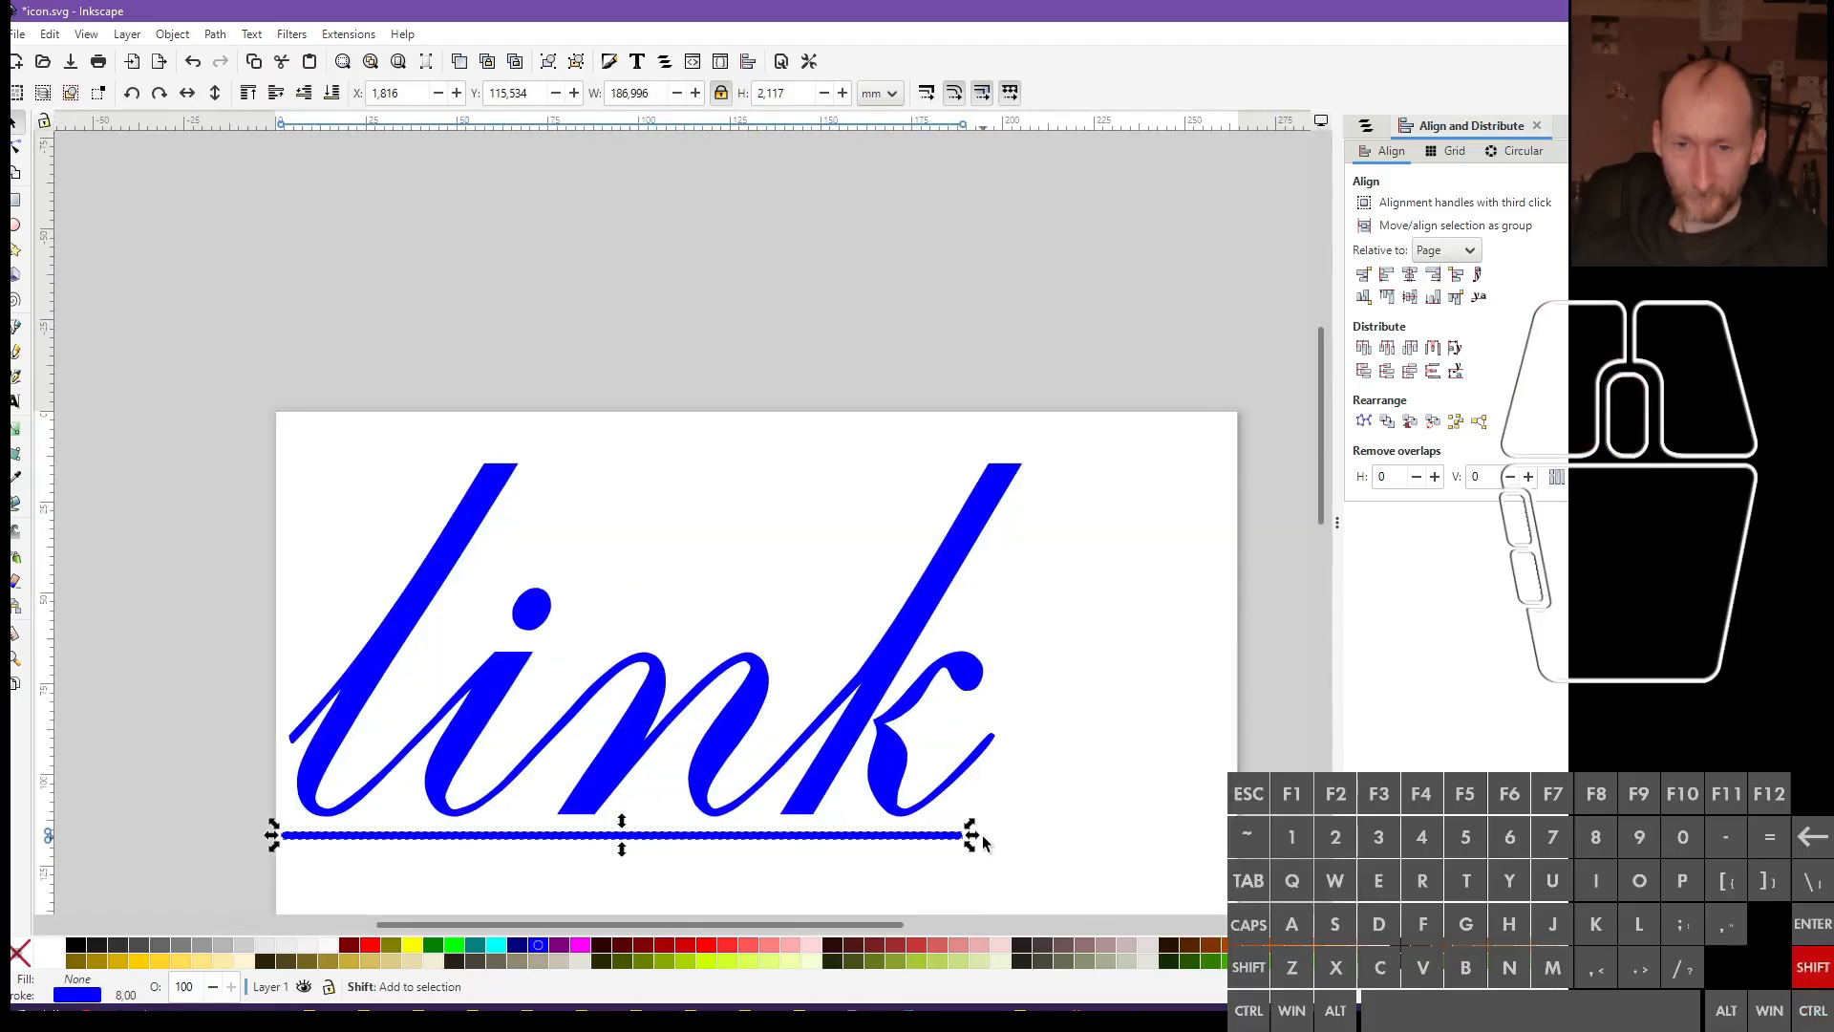
{"action": "left_click_drag", "start_coordinate": [976, 838], "coordinate": [928, 841]}
{"action": "left_click_drag", "start_coordinate": [915, 833], "coordinate": [924, 835]}
Group the lettering with the underline and give the group a red fill and a dark red stroke
{"action": "left_click", "coordinate": [831, 804]}
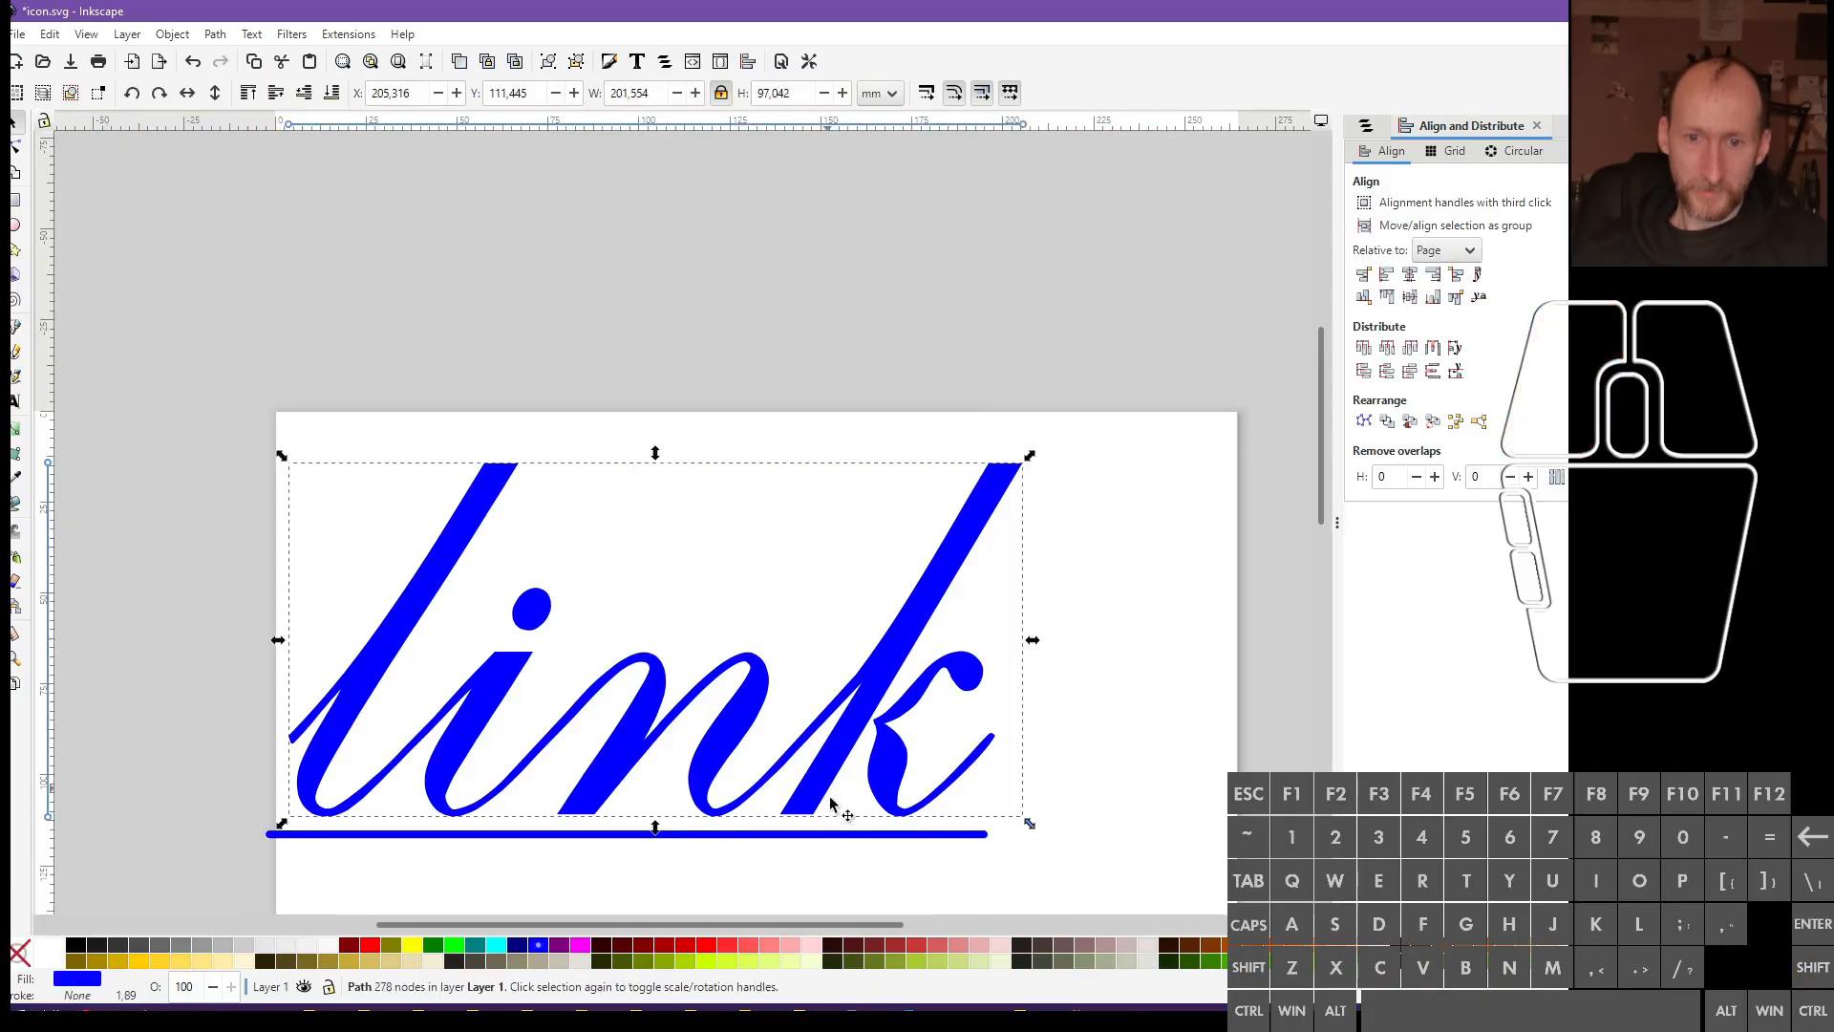
{"action": "left_click", "coordinate": [850, 835]}
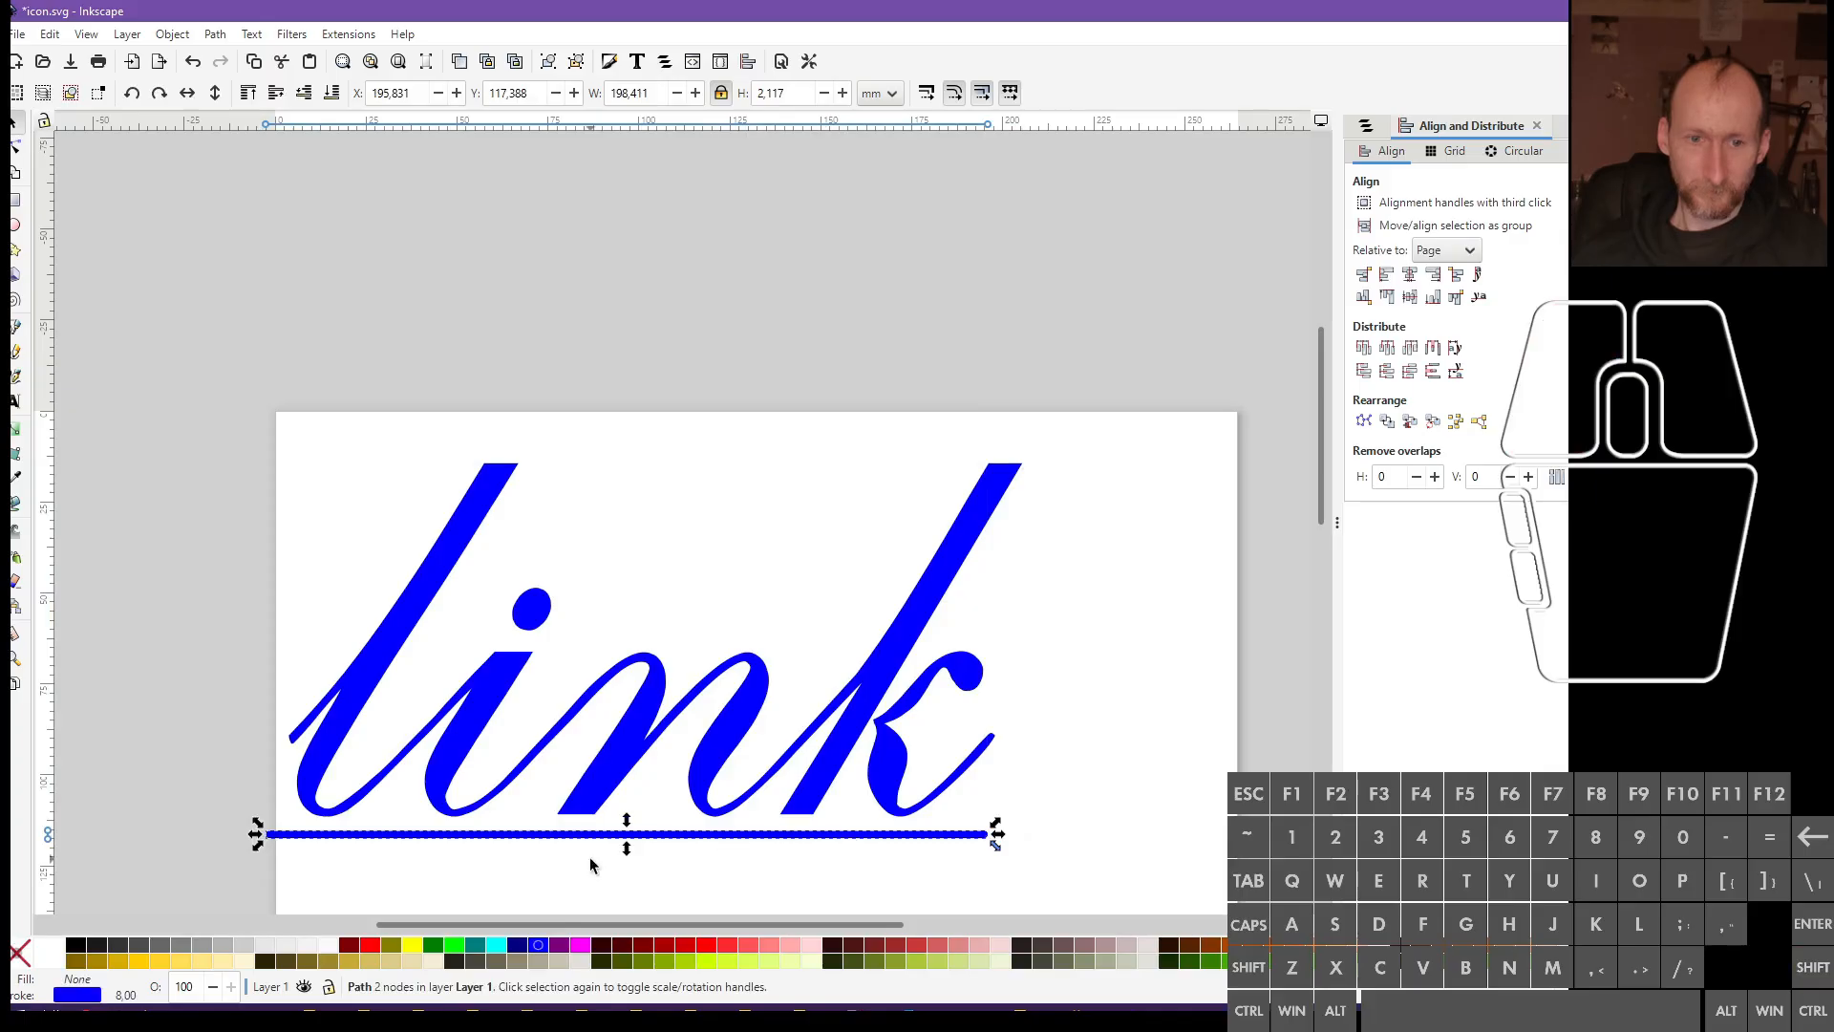
{"action": "left_click", "coordinate": [449, 775], "text": "shift"}
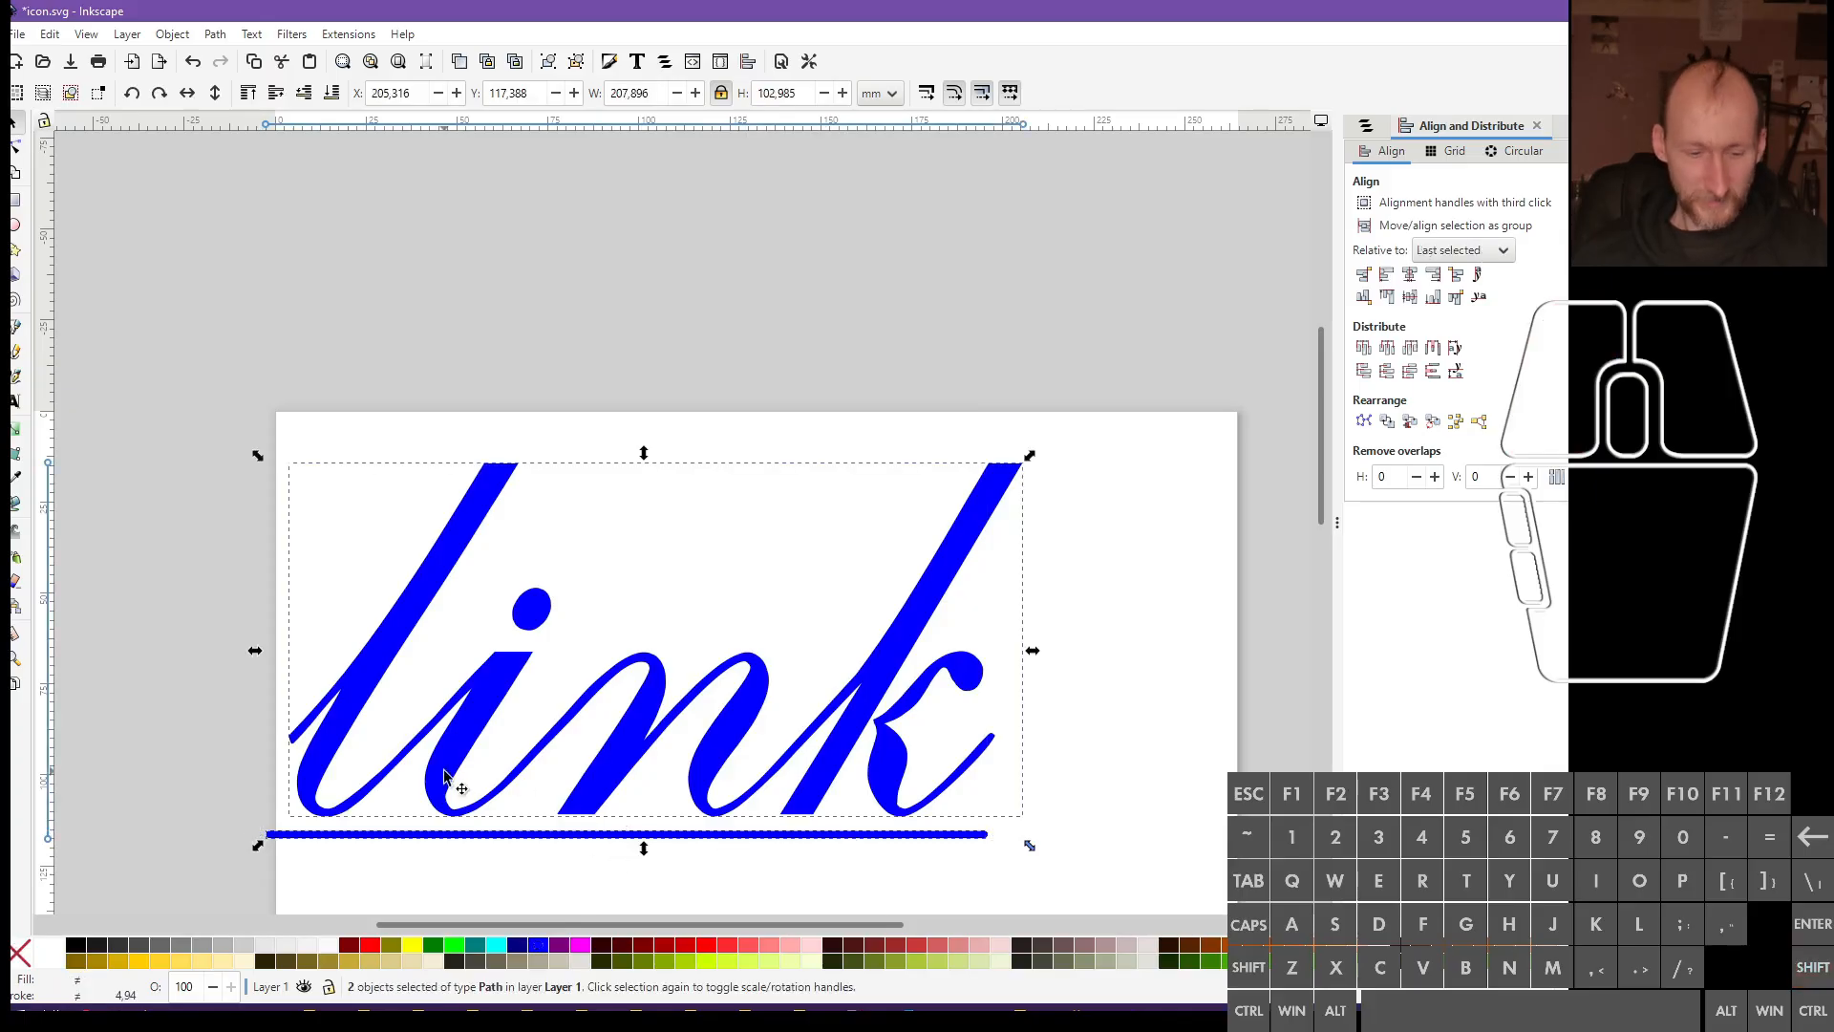
{"action": "key", "text": "ctrl+g"}
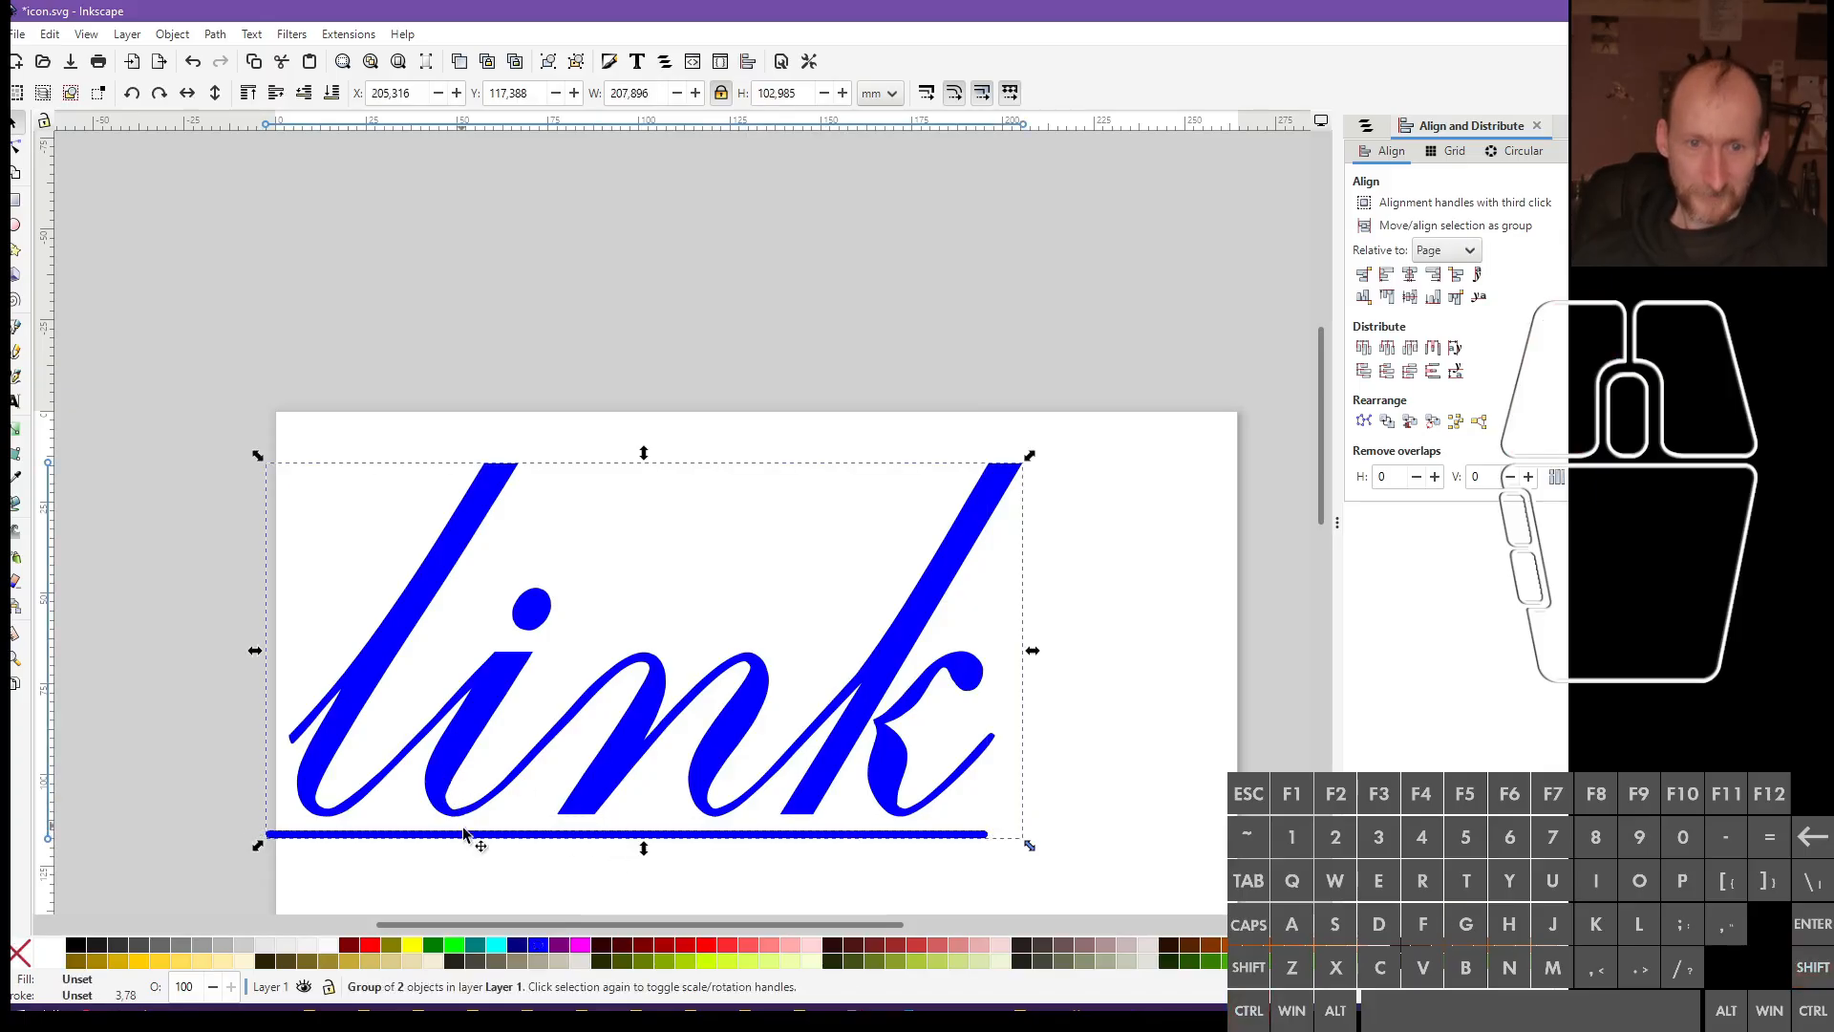
{"action": "left_click", "coordinate": [371, 945]}
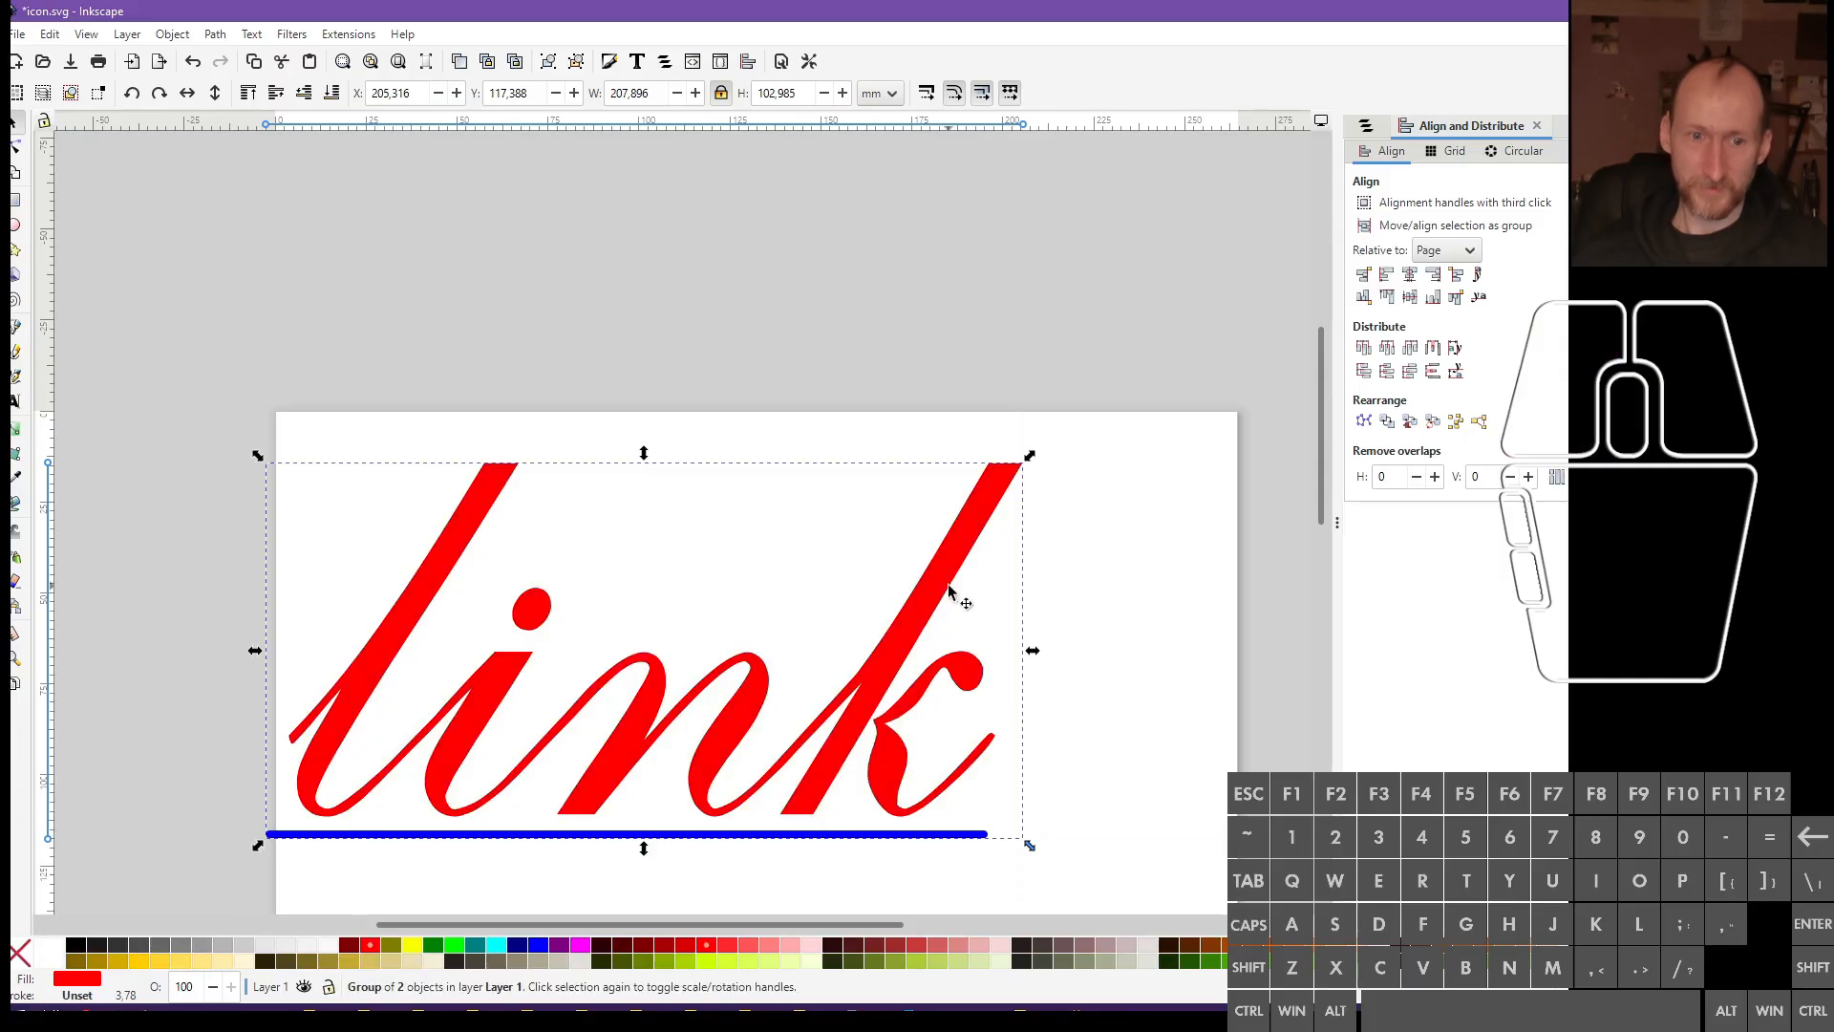
{"action": "left_click", "coordinate": [350, 945], "text": "shift"}
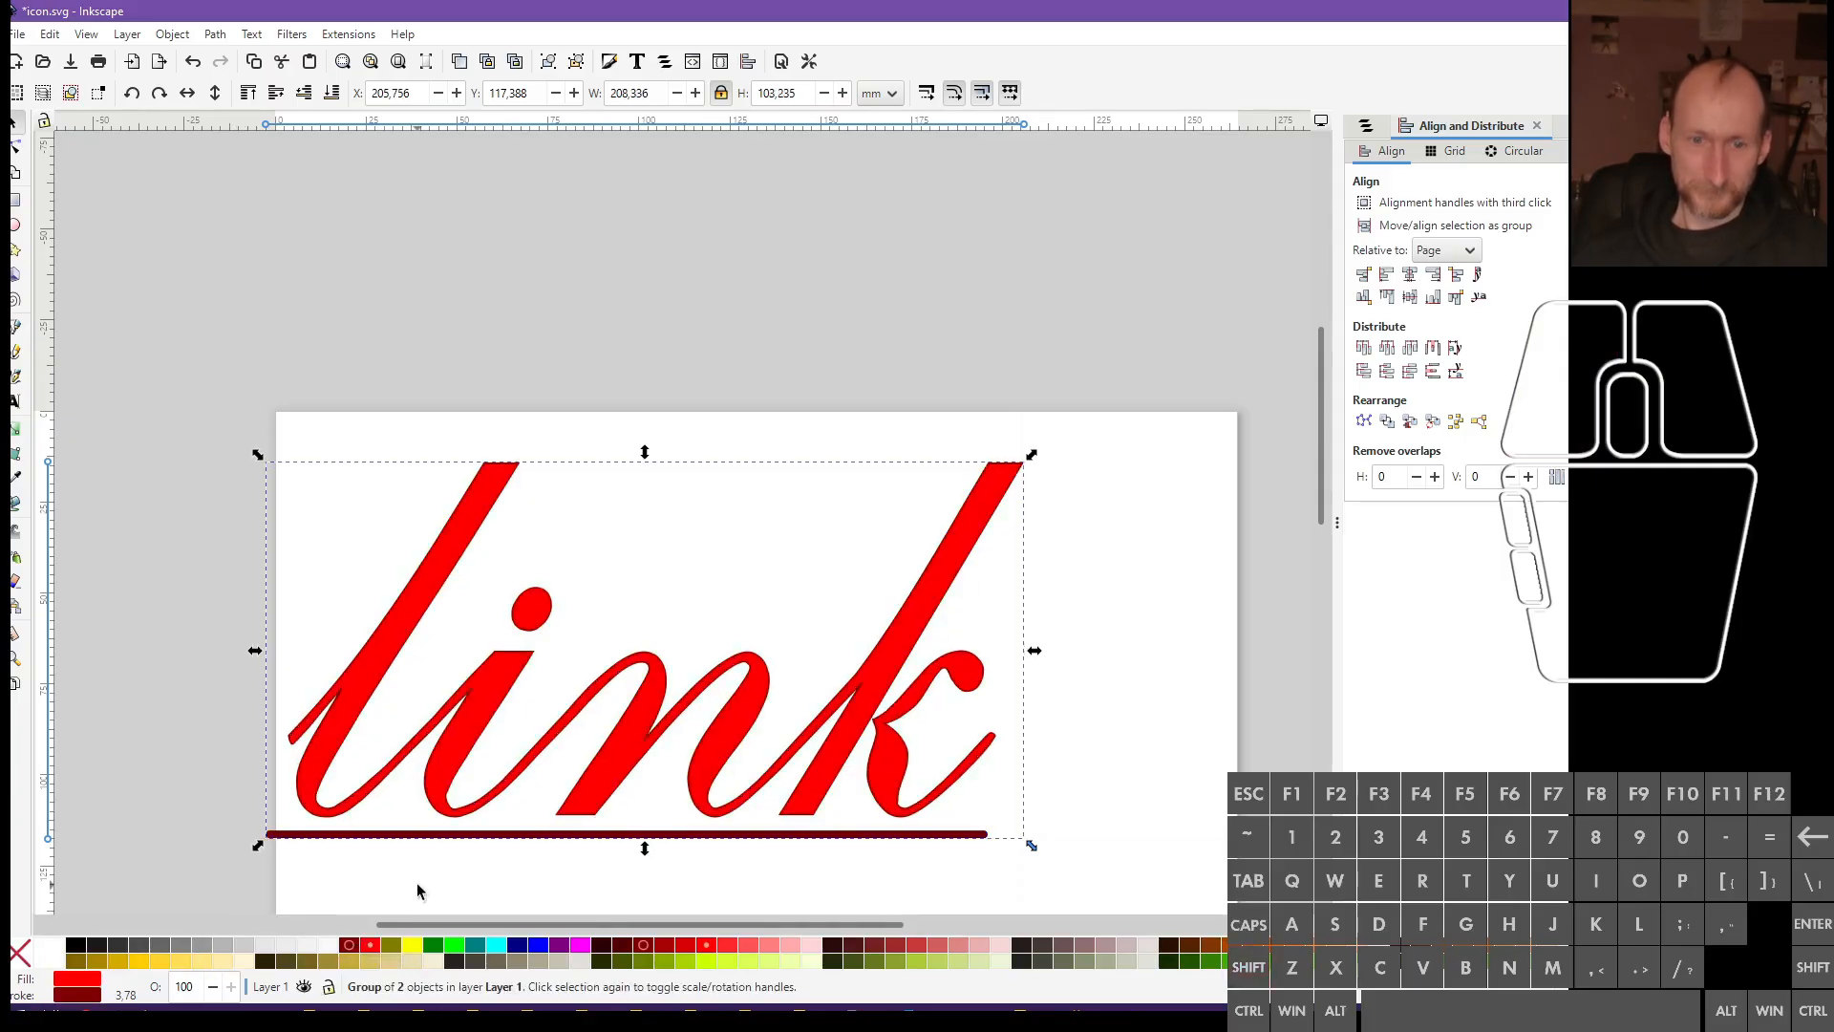
Undo the red recolouring and separate the lettering and underline into two objects again
{"action": "key", "text": "ctrl+z"}
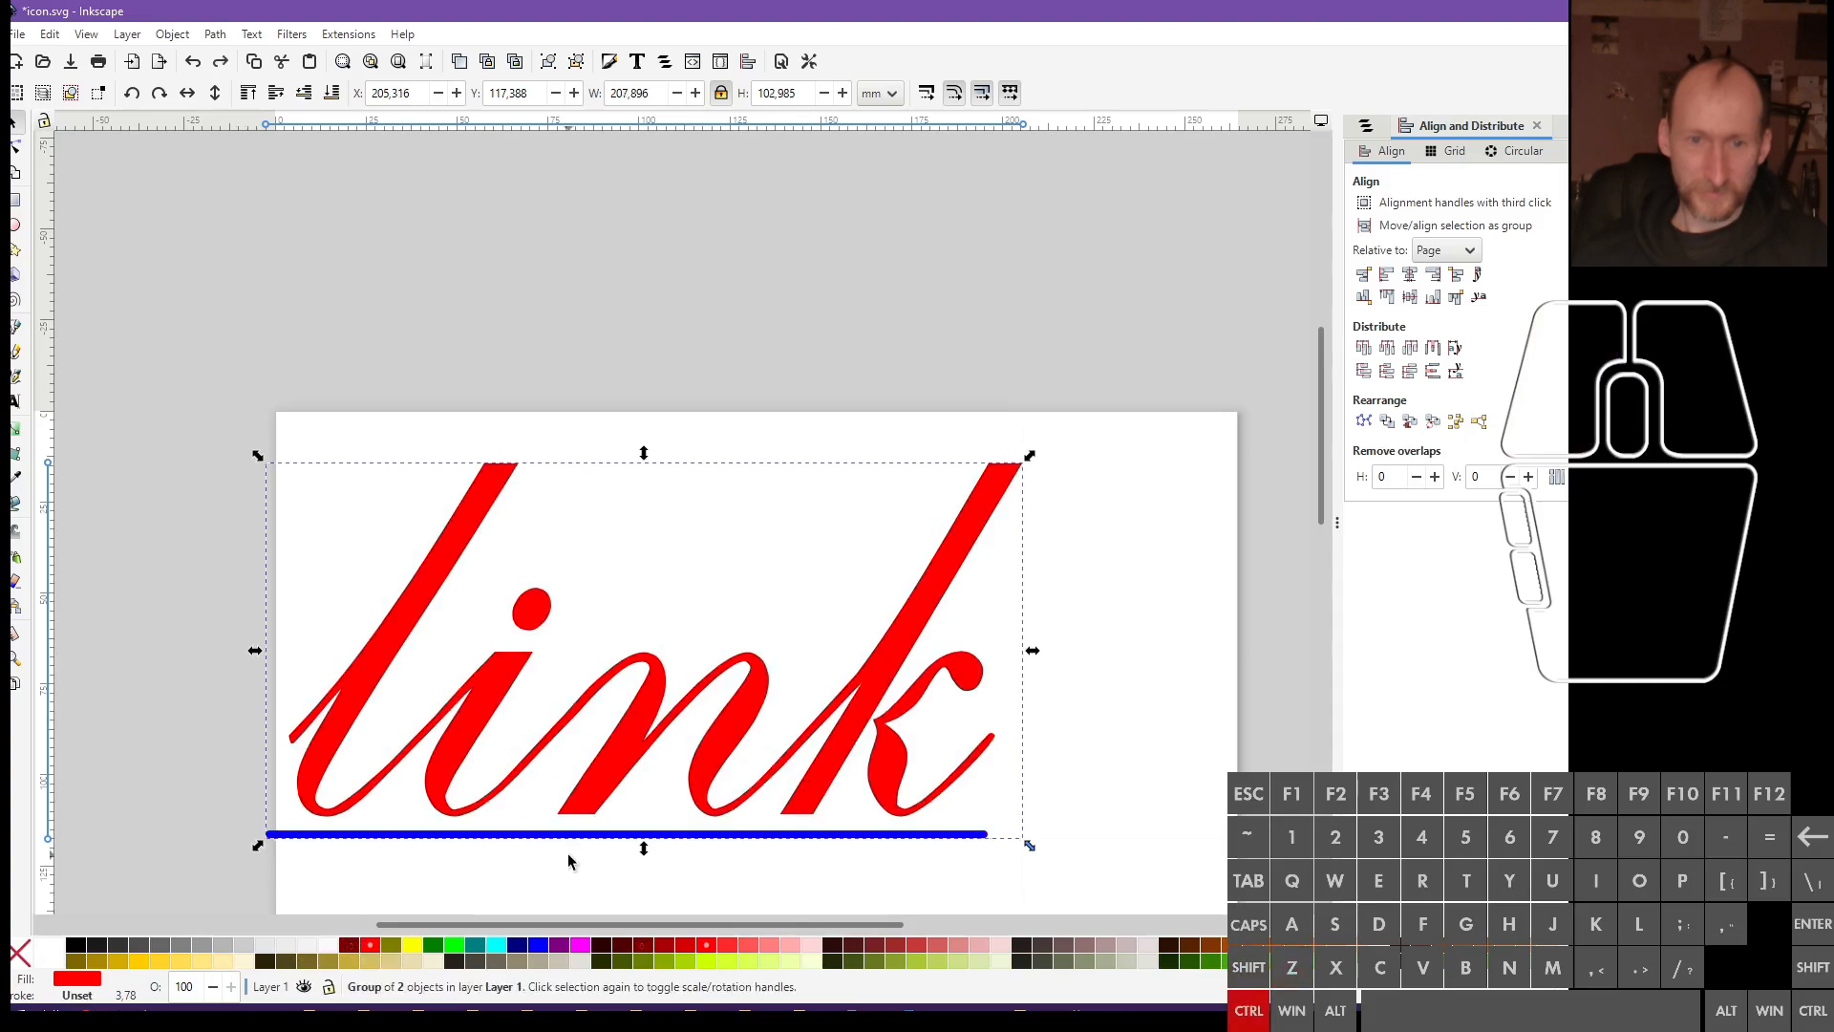
{"action": "key", "text": "ctrl+z"}
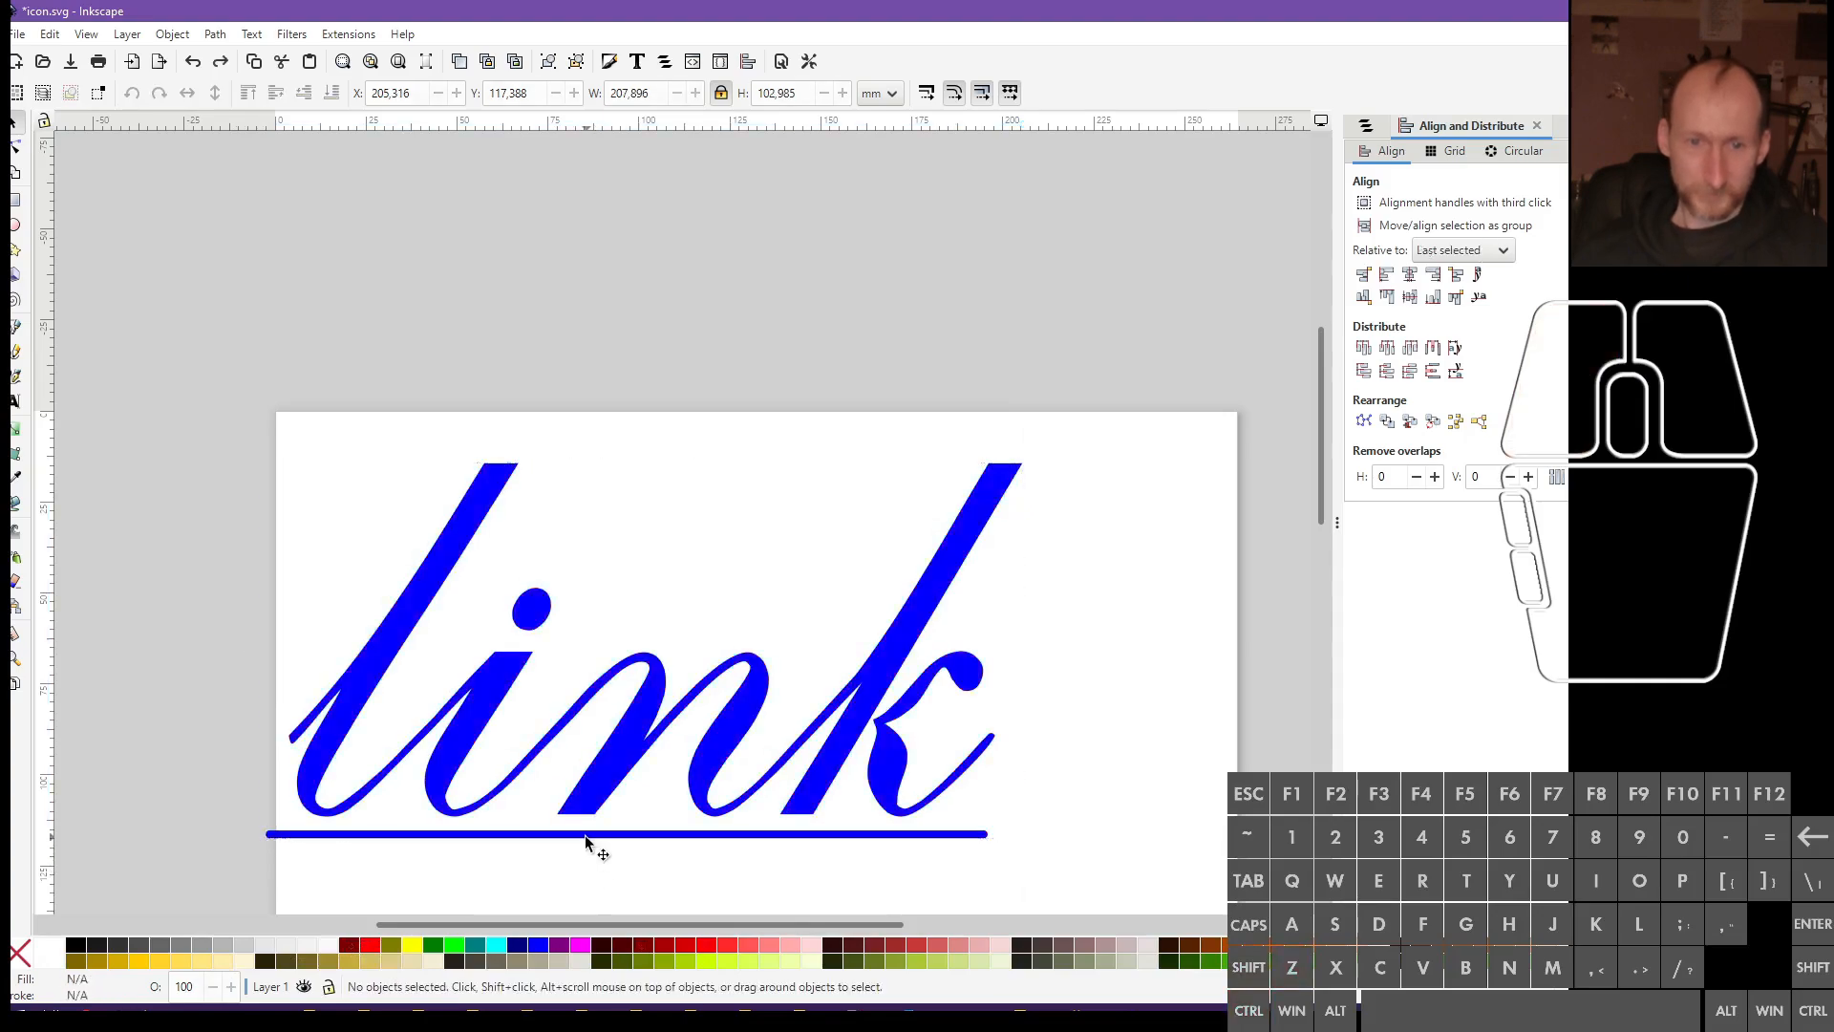
{"action": "key", "text": "ctrl+shift+g"}
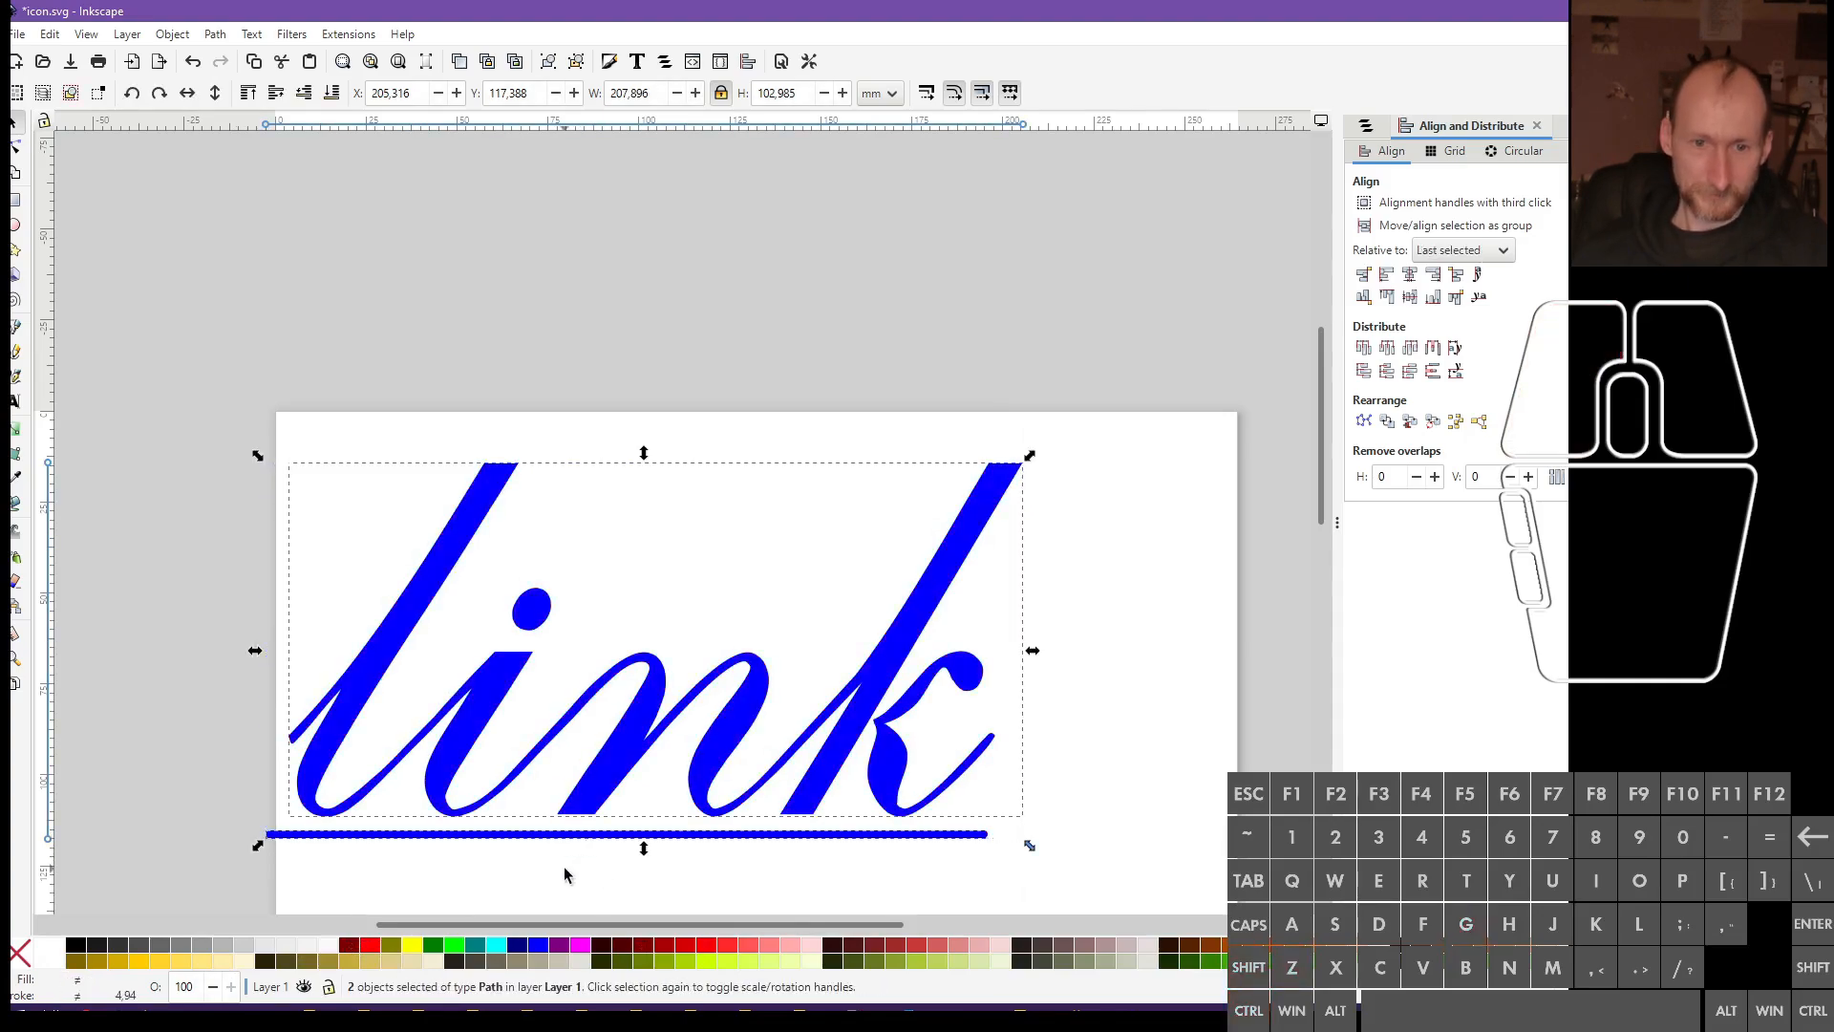
Convert the underline's stroke to a path
{"action": "left_click", "coordinate": [581, 836]}
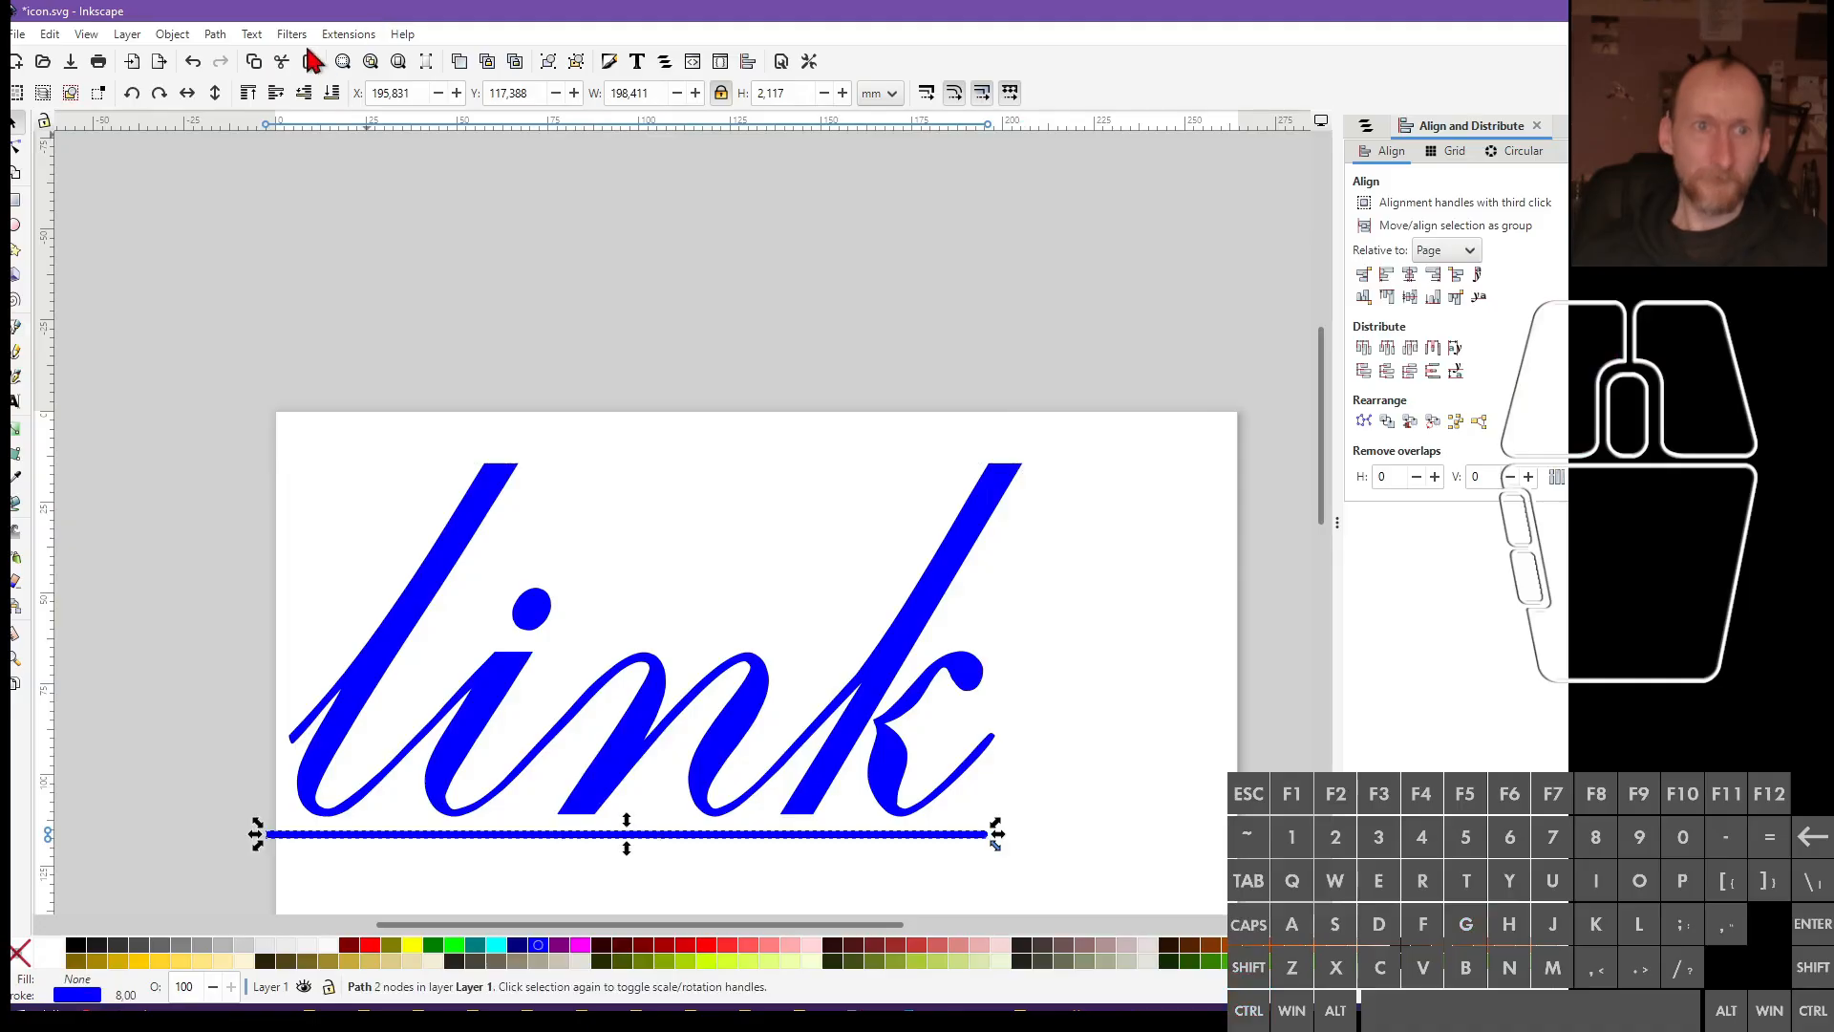
{"action": "left_click", "coordinate": [231, 38]}
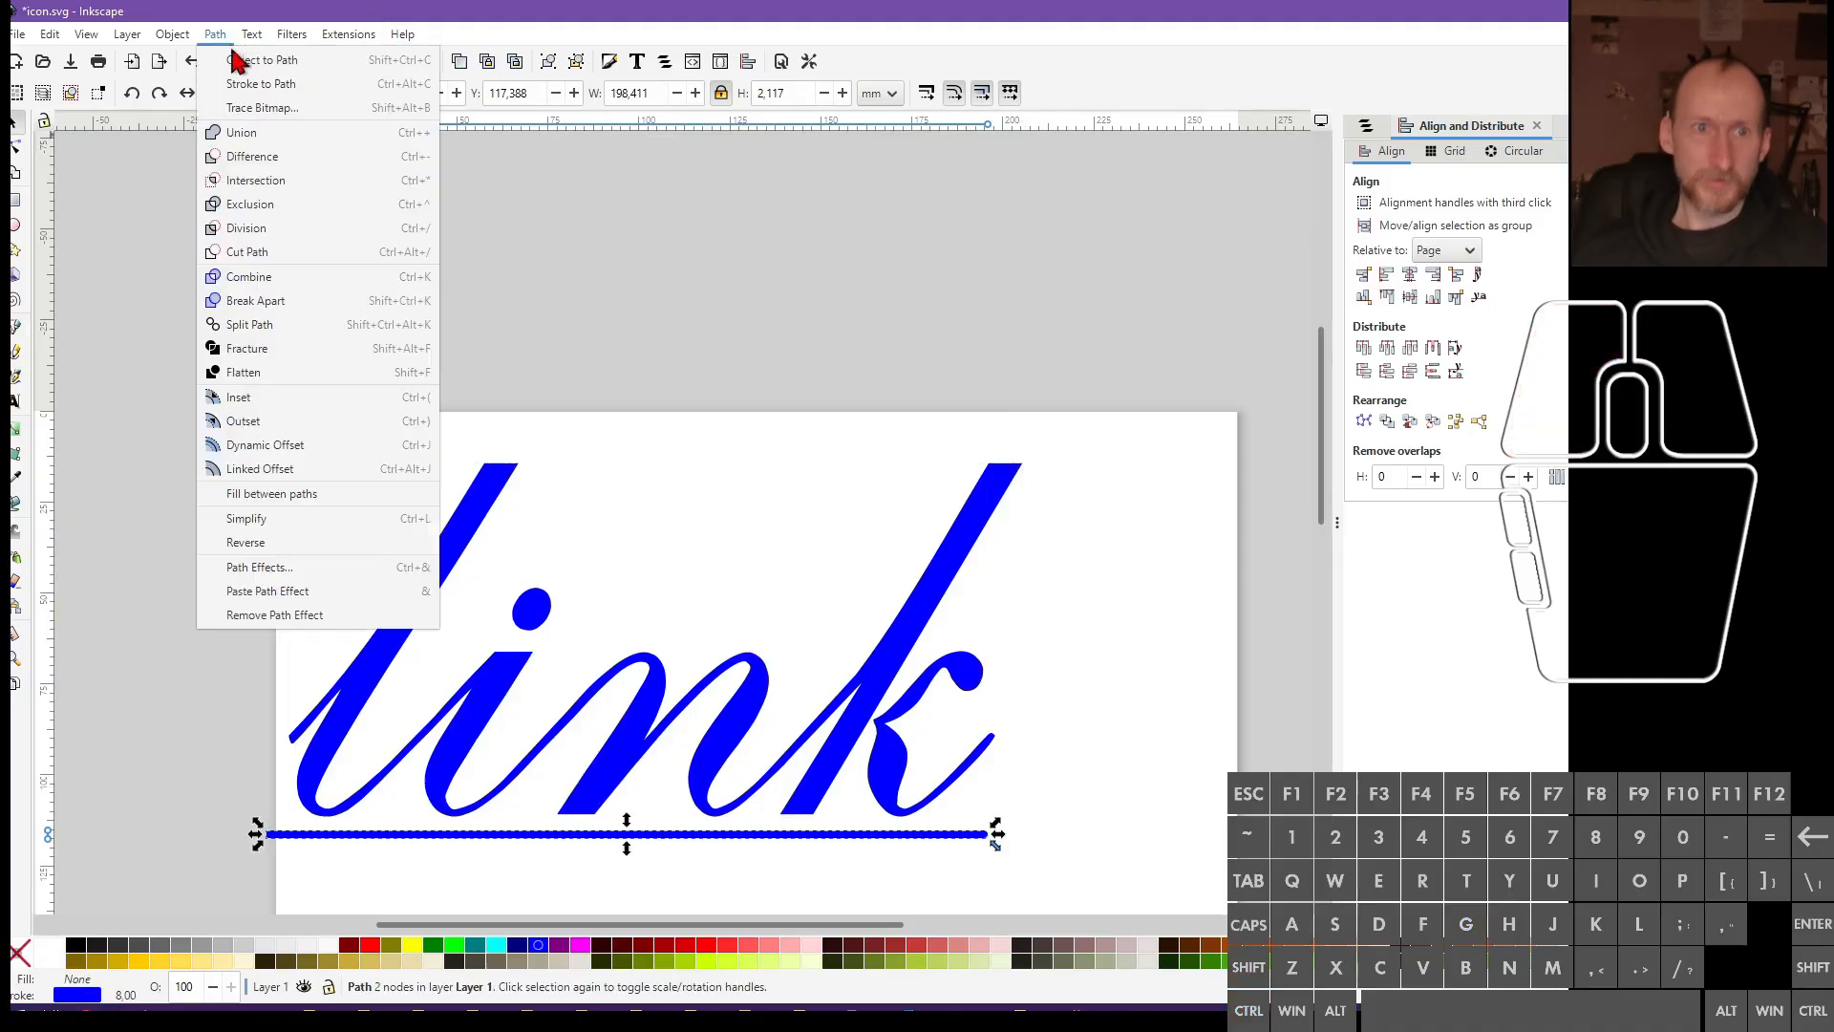
{"action": "left_click", "coordinate": [382, 82]}
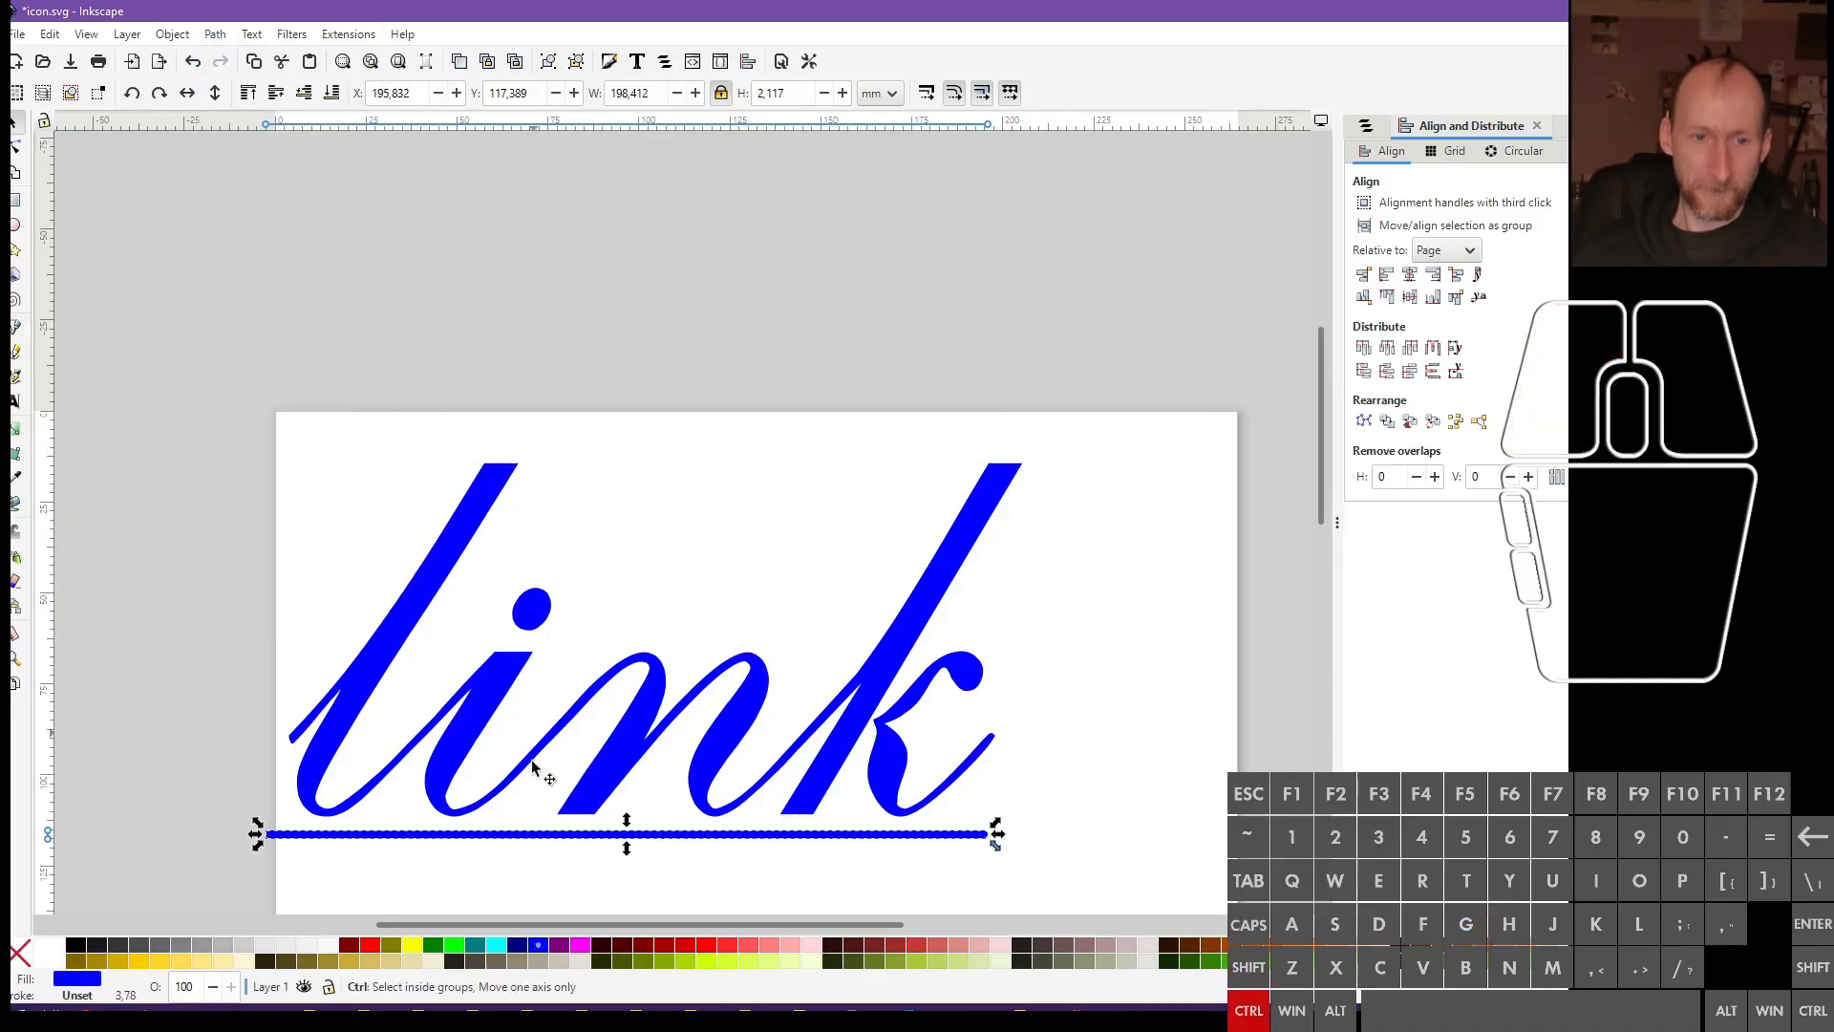
Try moving a node at the left end of the underline path, and undo the move
{"action": "scroll", "coordinate": [532, 764], "scroll_direction": "up", "scroll_amount": 6}
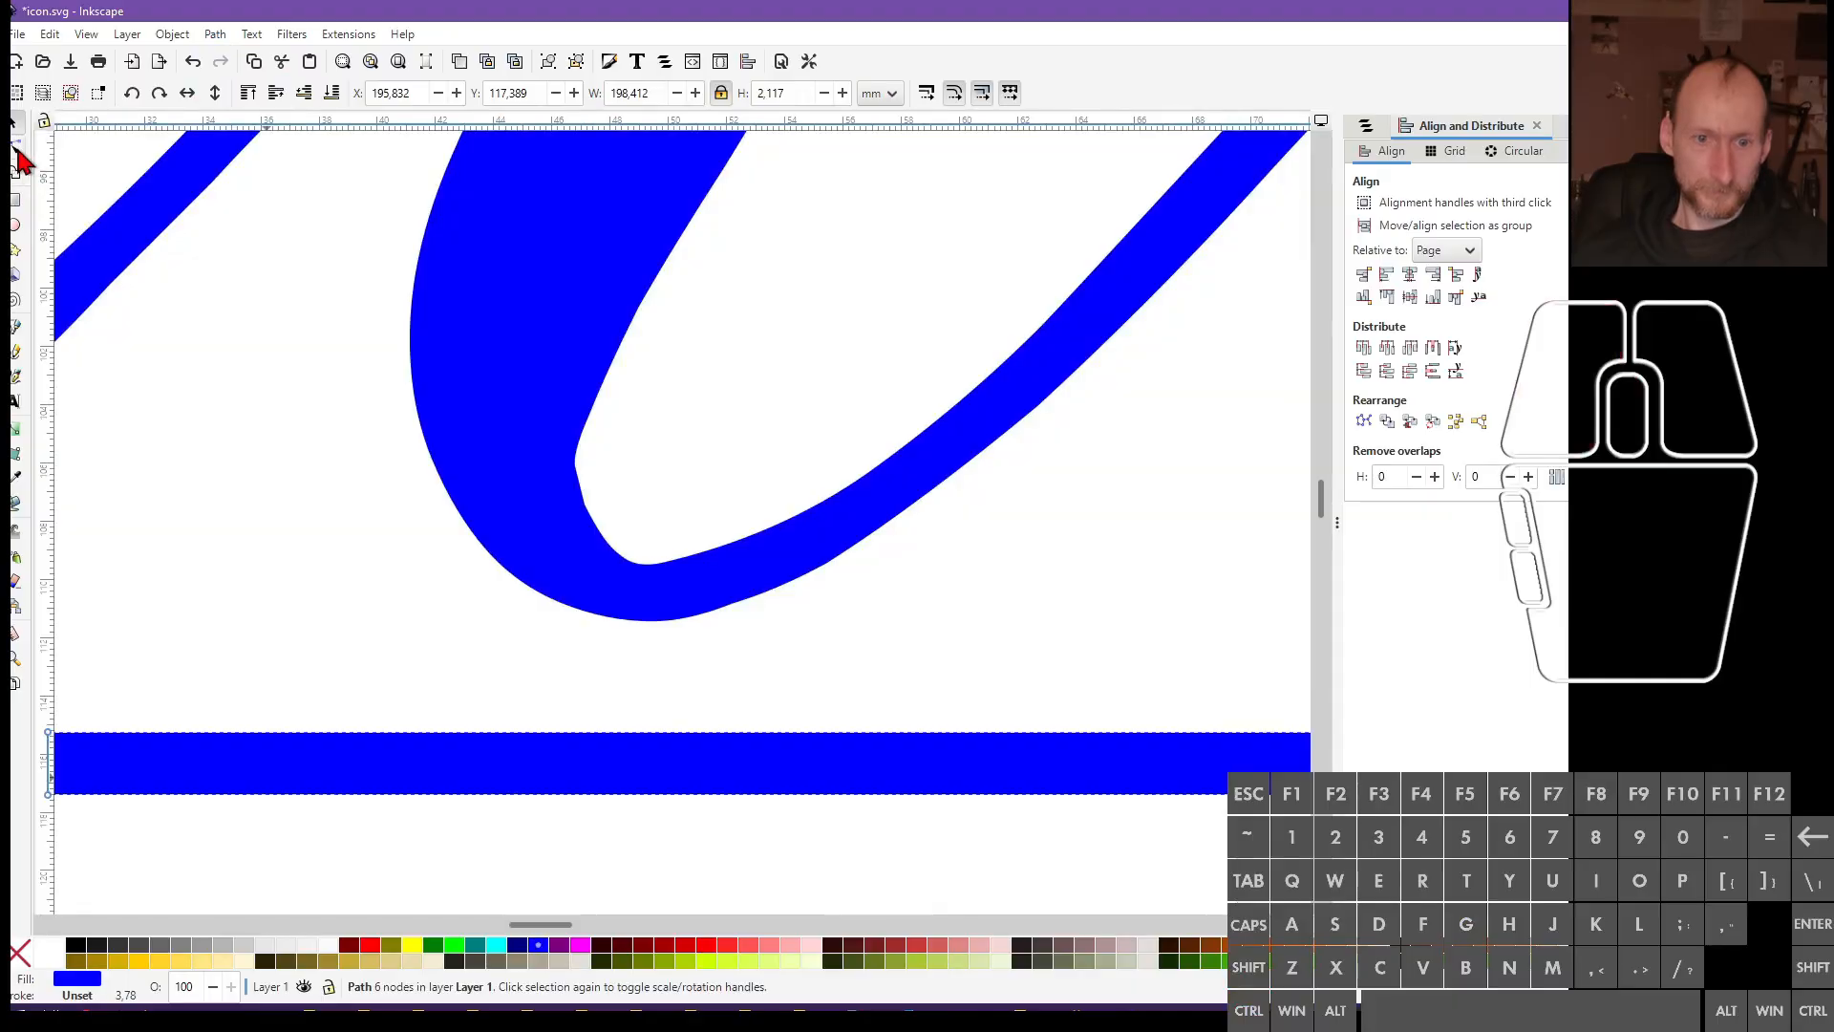
{"action": "left_click", "coordinate": [16, 148]}
{"action": "scroll", "coordinate": [638, 745], "scroll_direction": "down", "scroll_amount": 5}
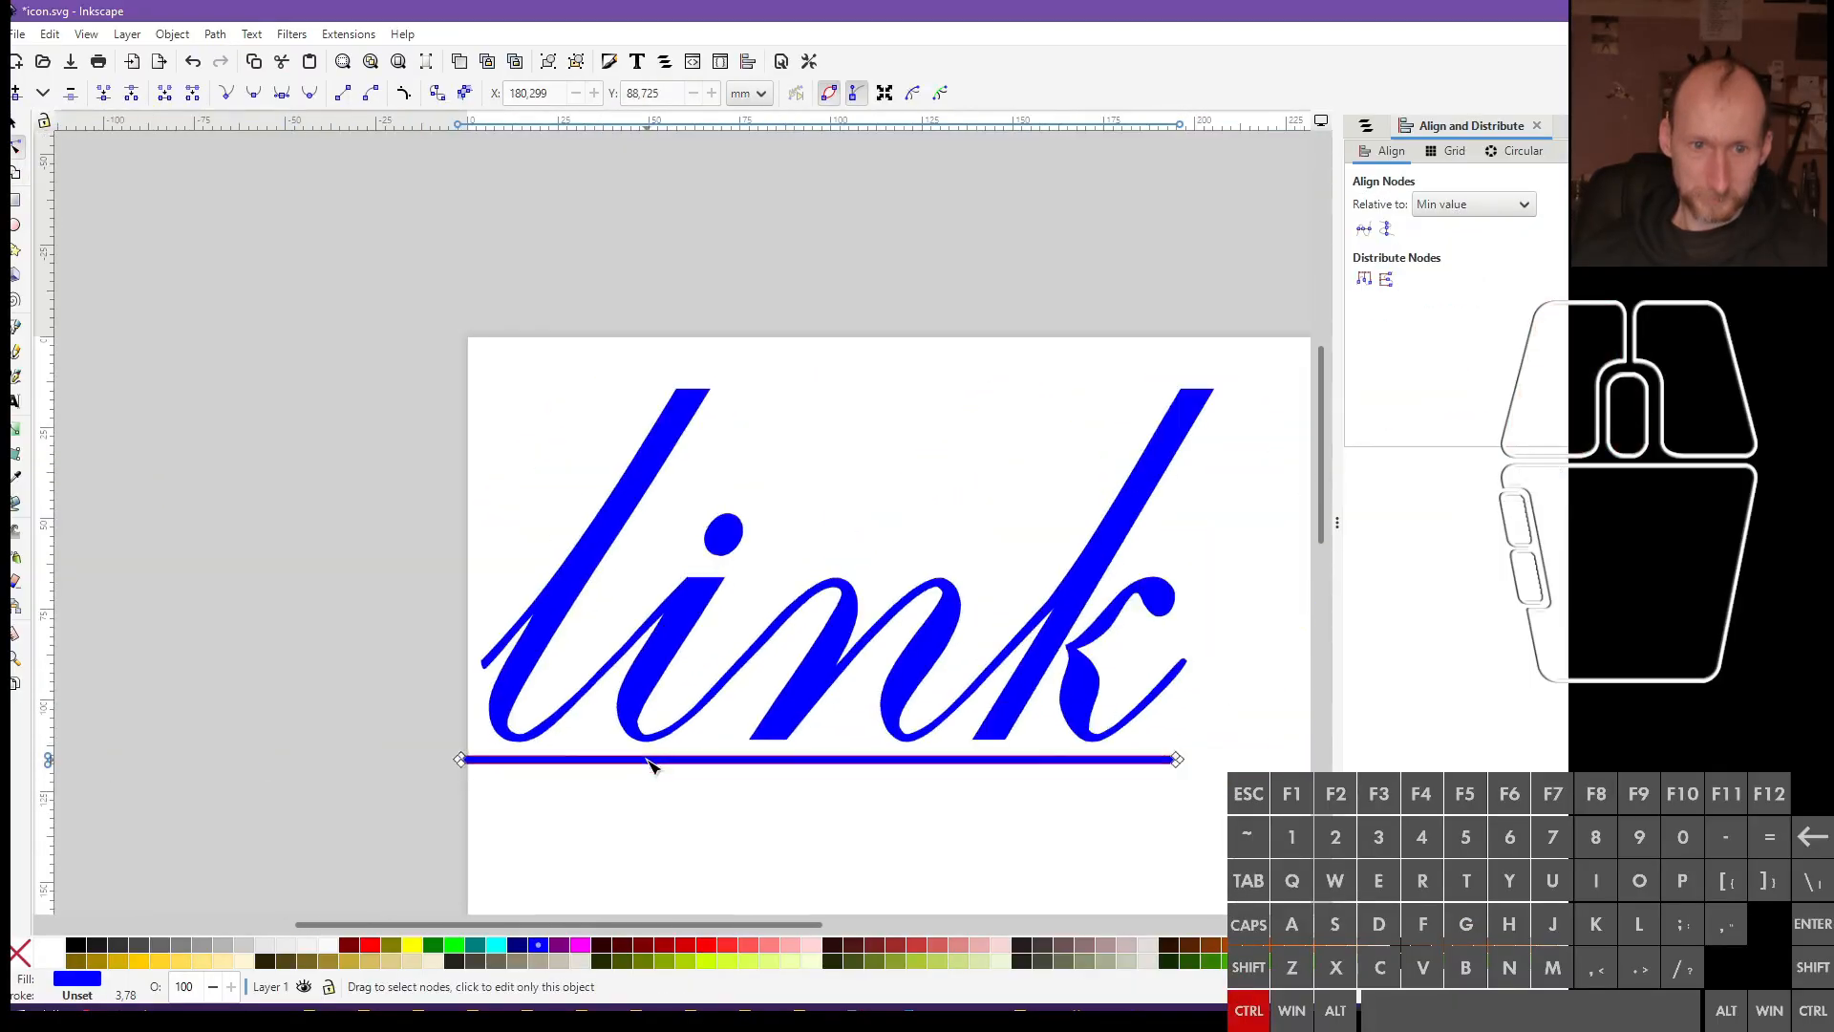
{"action": "scroll", "coordinate": [627, 790], "scroll_direction": "up", "scroll_amount": 3}
{"action": "left_click_drag", "start_coordinate": [174, 718], "coordinate": [312, 875]}
{"action": "key", "text": "ctrl+z"}
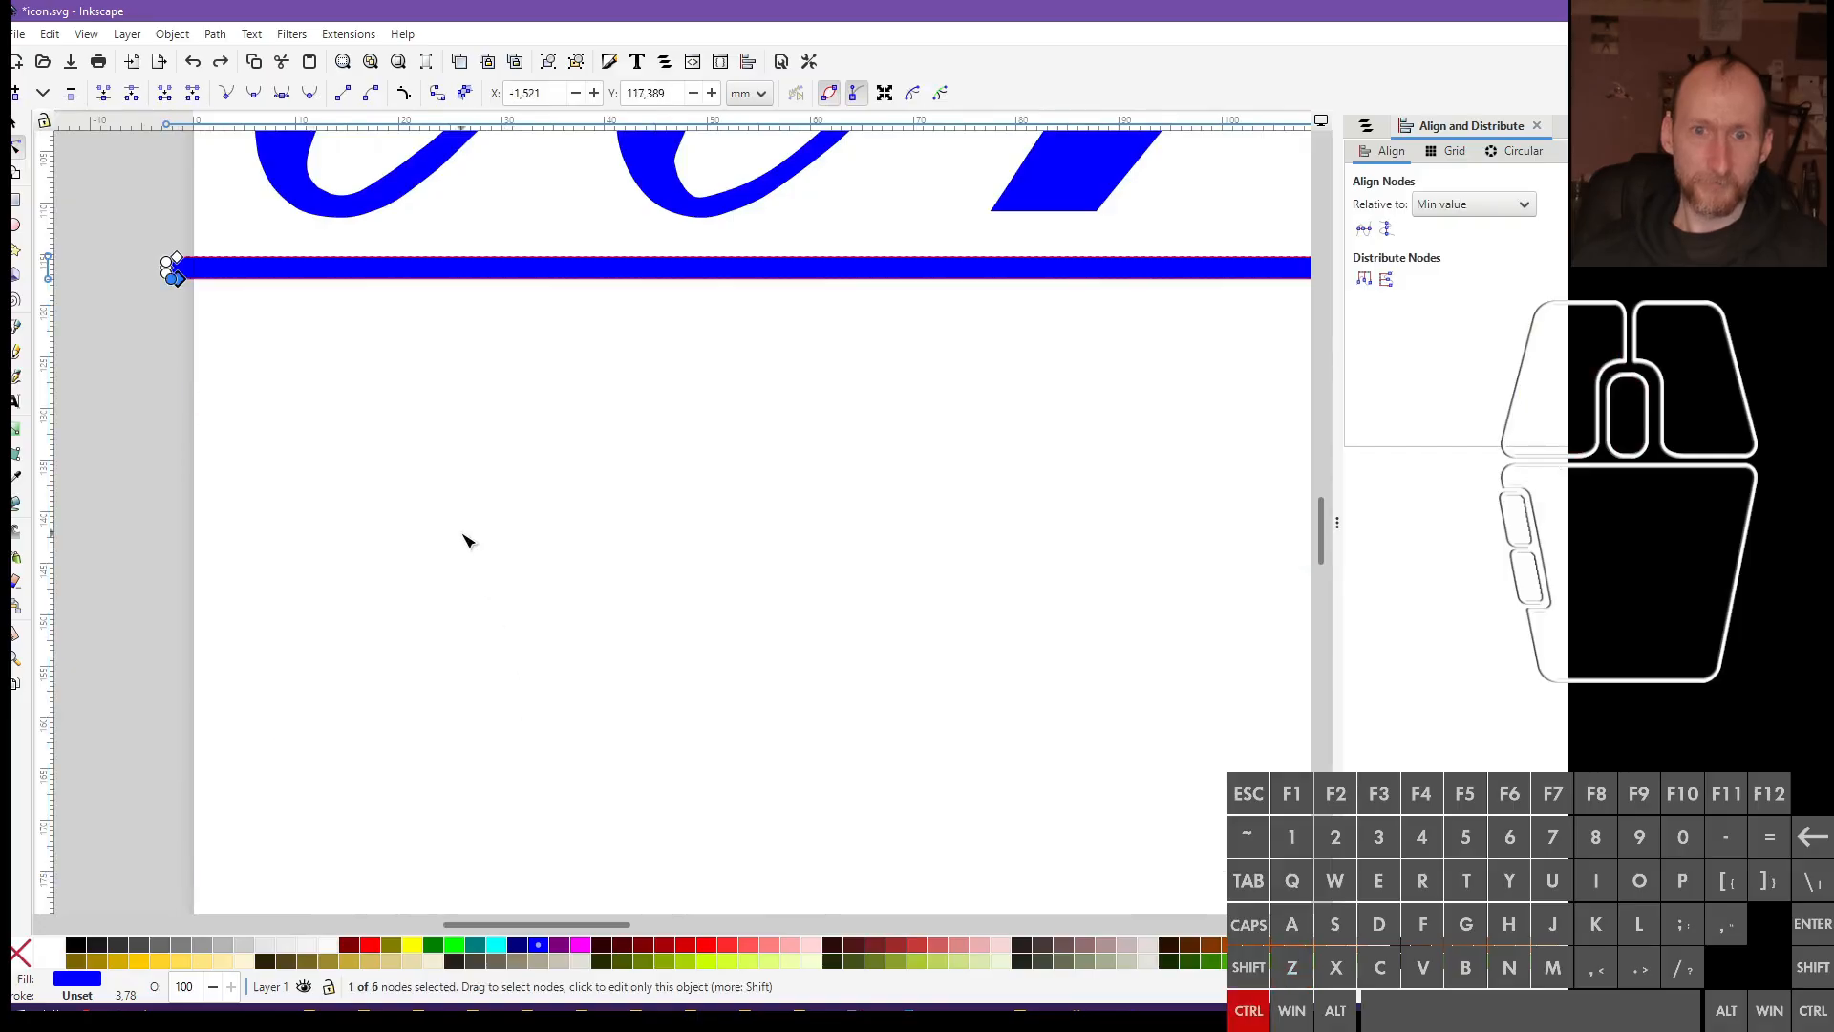
{"action": "scroll", "coordinate": [733, 521], "scroll_direction": "down", "scroll_amount": 3}
{"action": "scroll", "coordinate": [867, 494], "scroll_direction": "up", "scroll_amount": 4}
{"action": "left_click", "coordinate": [1174, 749]}
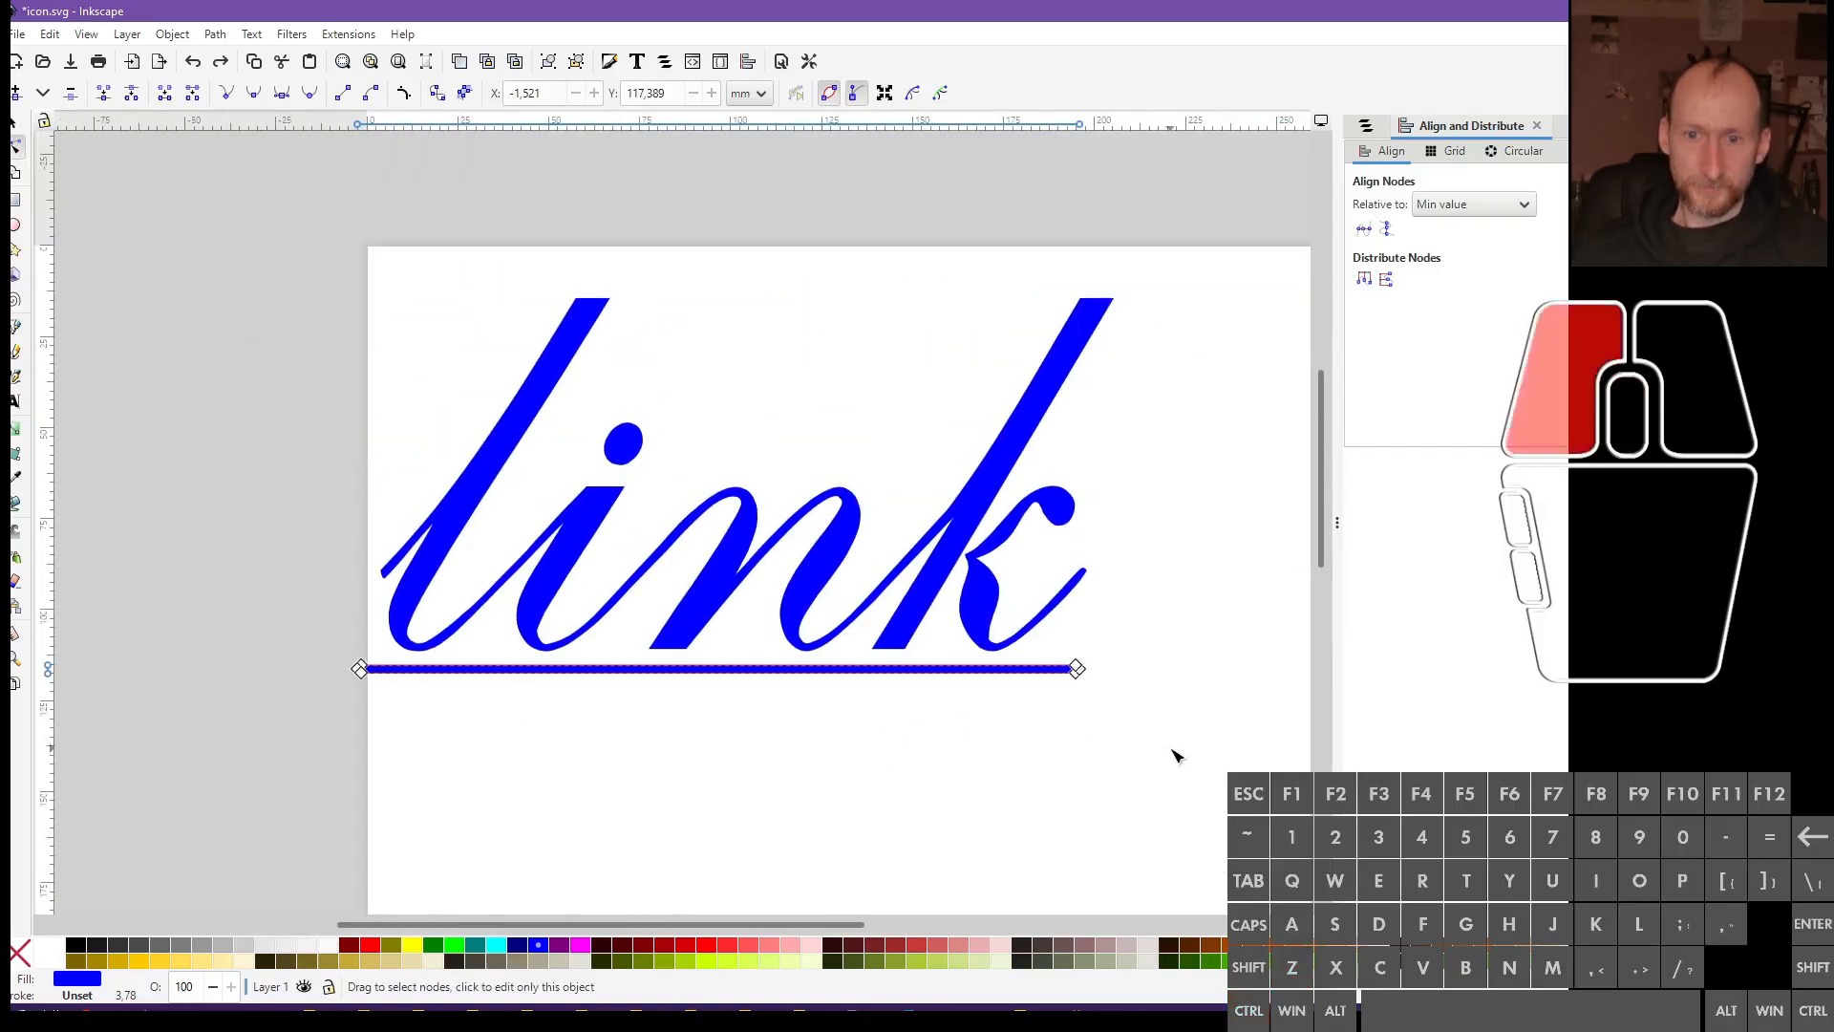
Combine the lettering and the underline into a single path and deselect it
{"action": "left_click", "coordinate": [975, 633]}
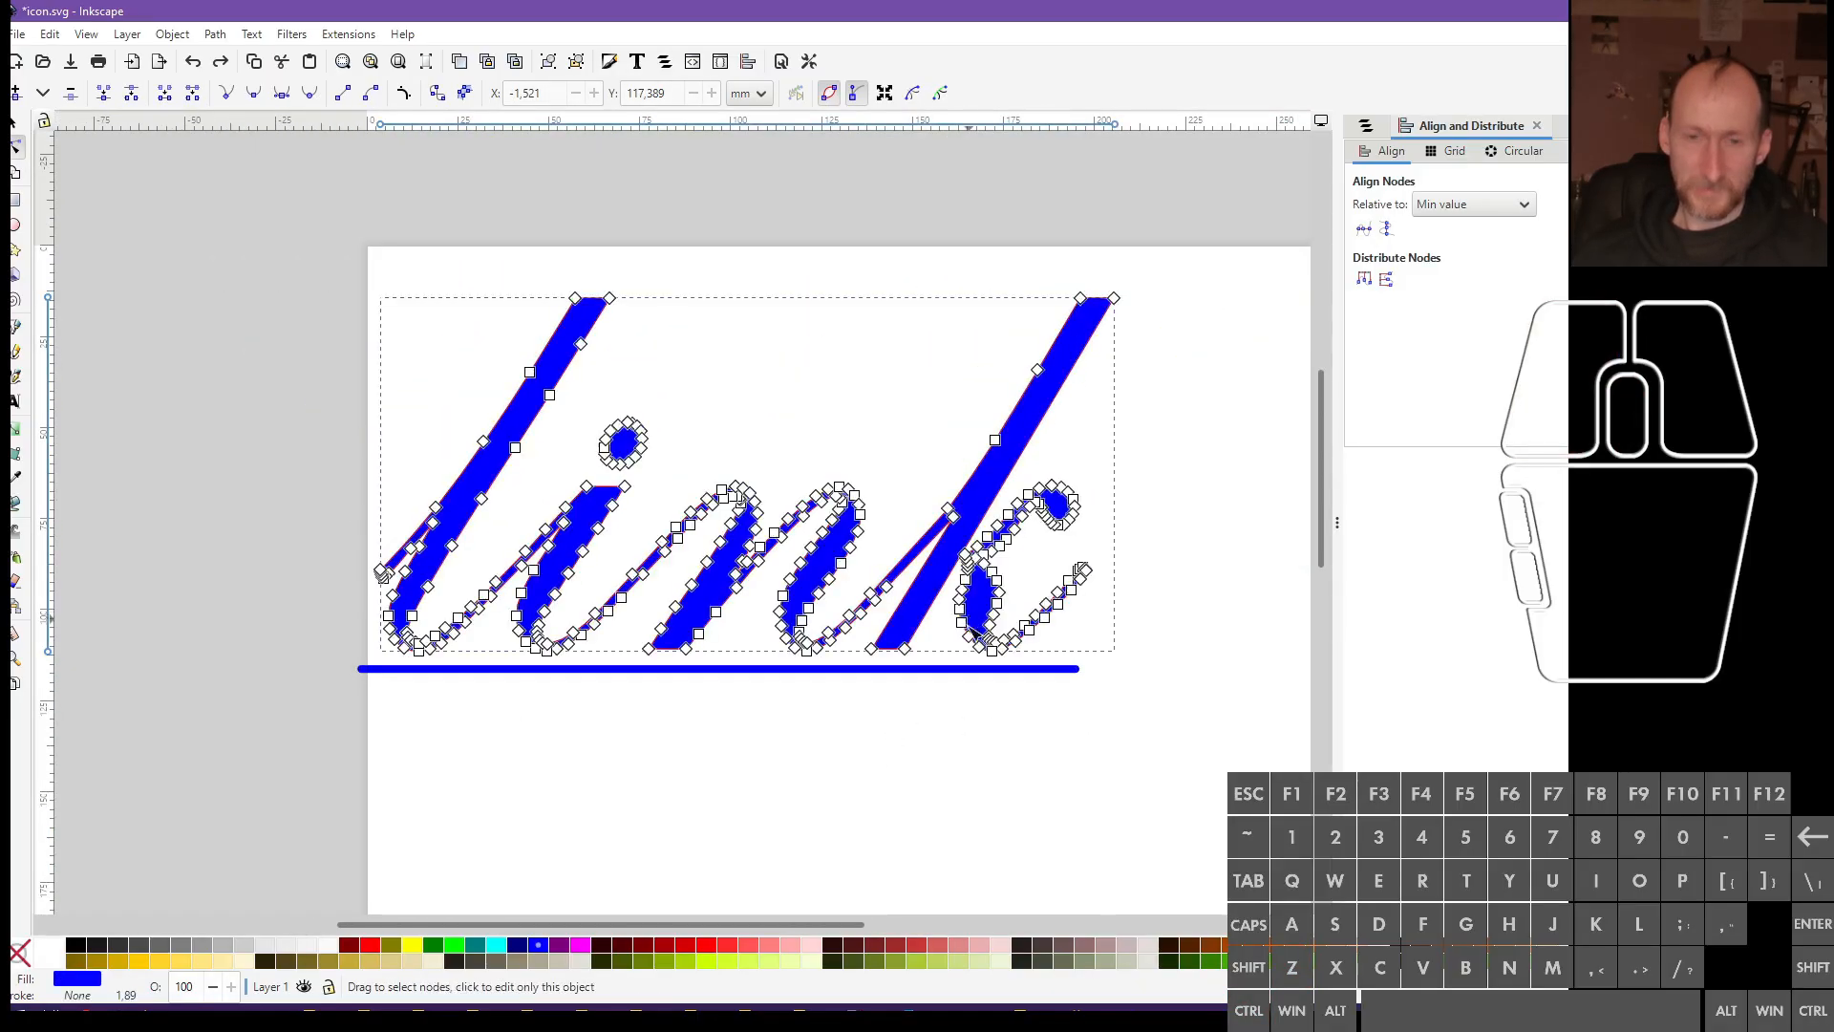
{"action": "left_click", "coordinate": [883, 671], "text": "shift"}
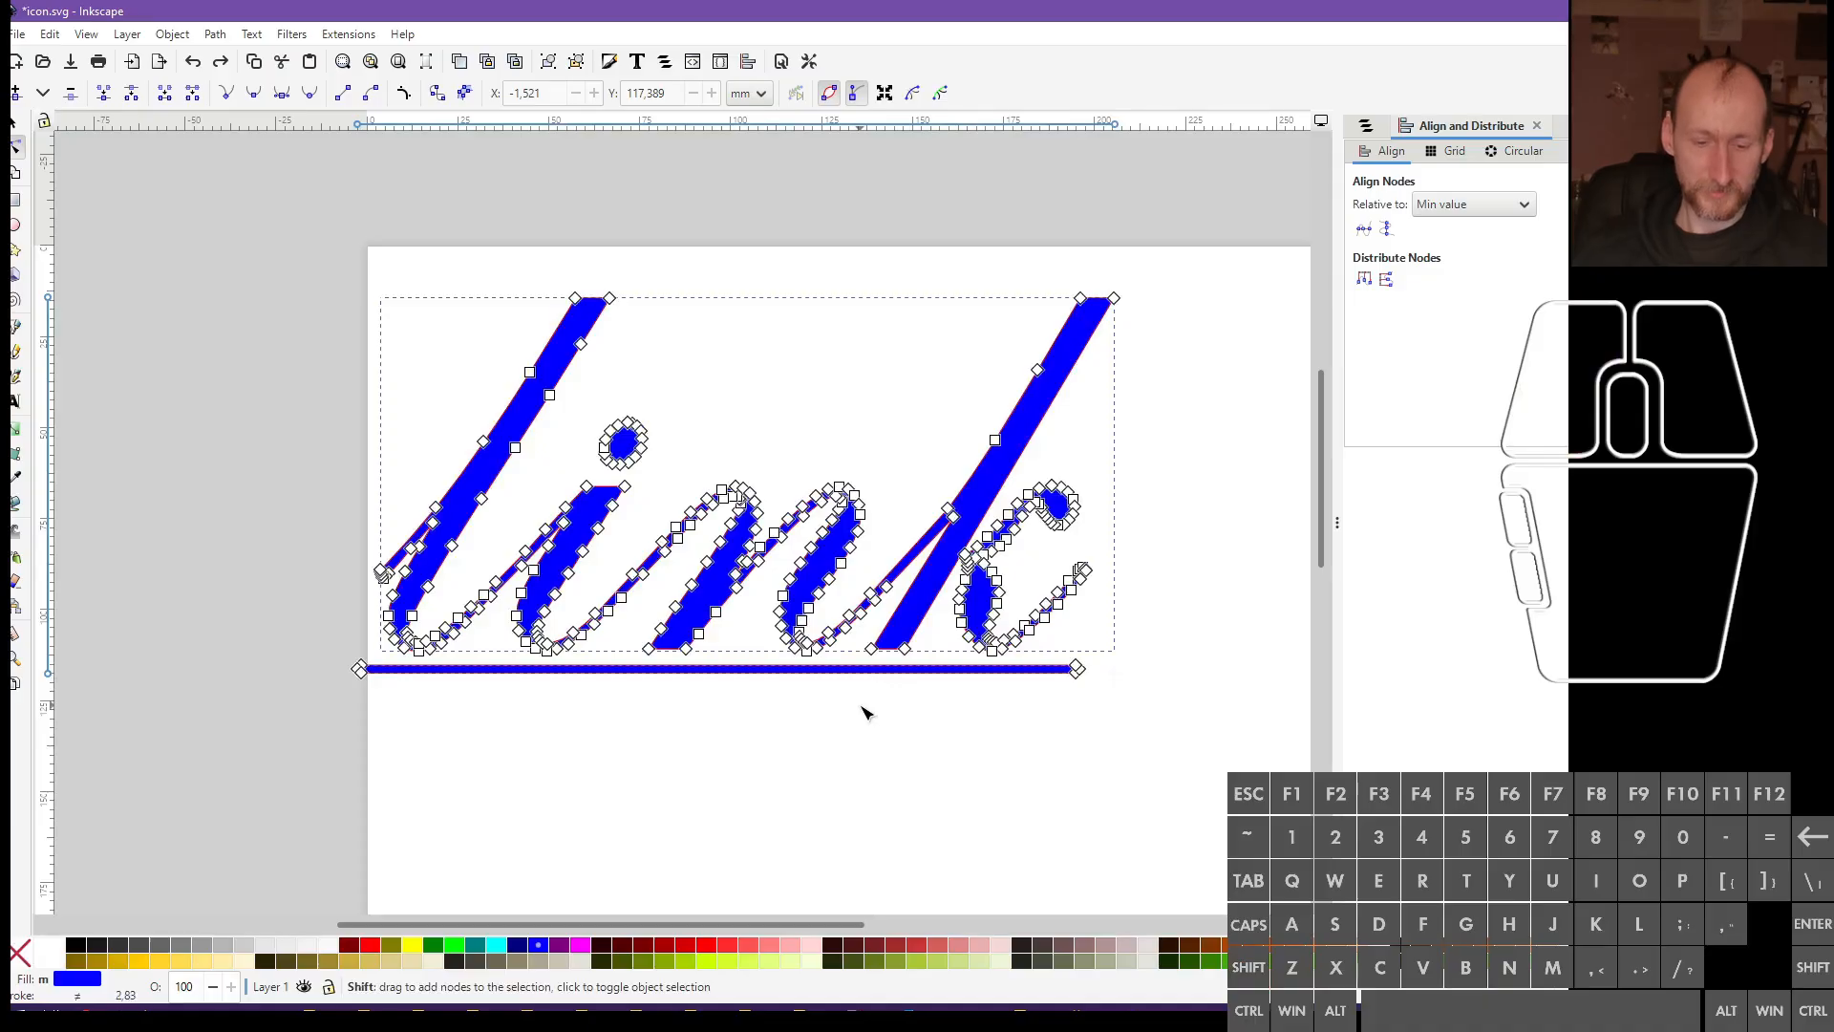
{"action": "key", "text": "ctrl+k"}
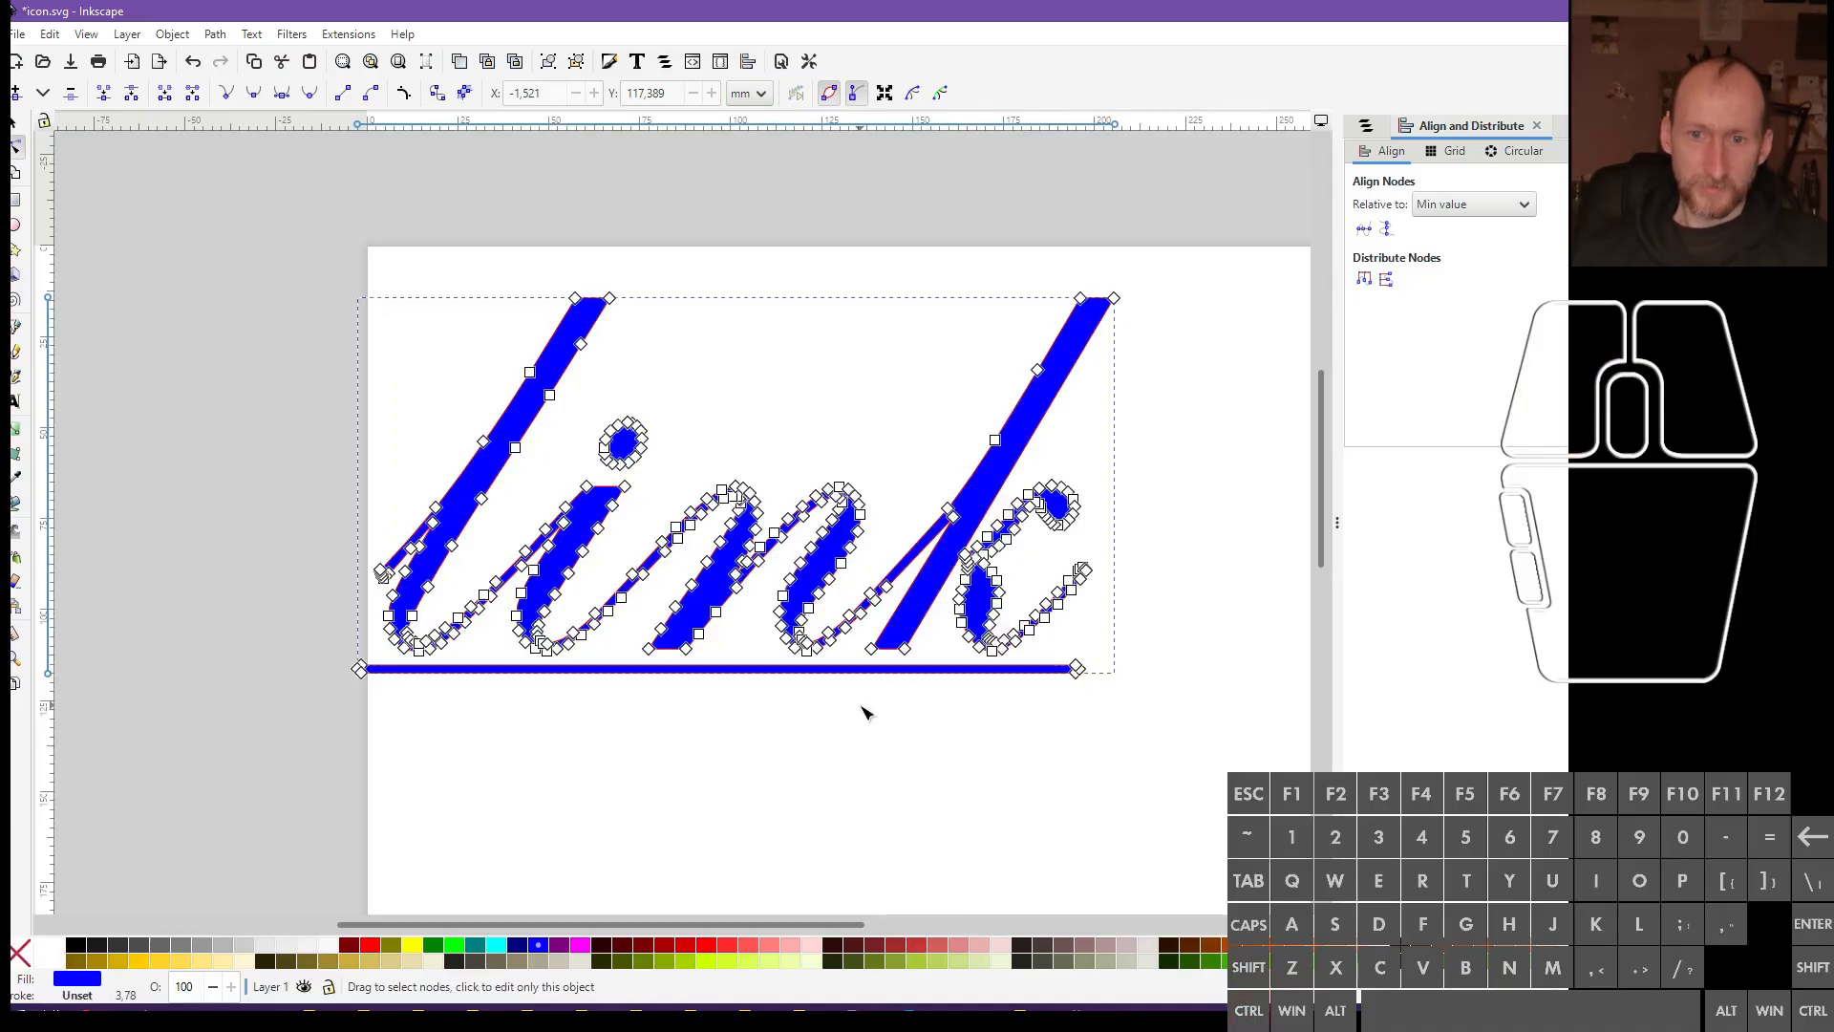
{"action": "left_click", "coordinate": [866, 708]}
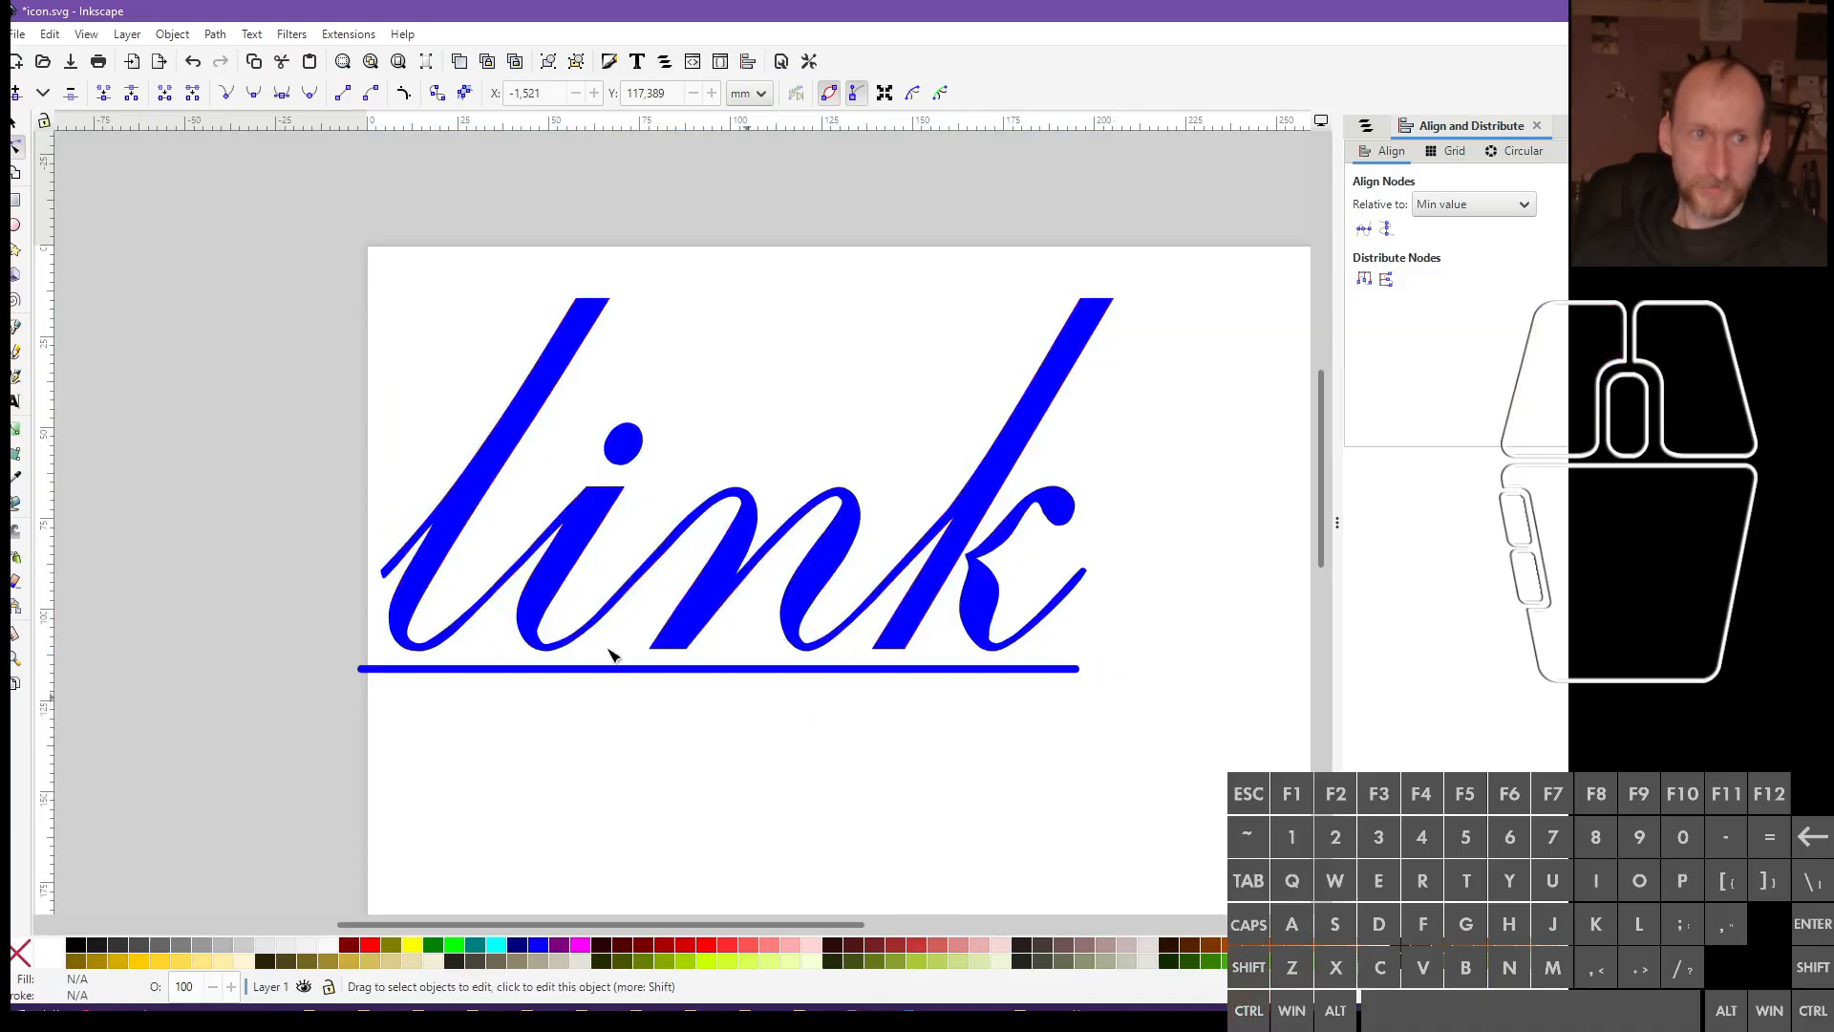
Move the combined "link" shape to about X 38.9, Y 9.9 mm on the page and deselect it
{"action": "left_click", "coordinate": [14, 132]}
{"action": "left_click", "coordinate": [508, 479]}
{"action": "left_click_drag", "start_coordinate": [540, 473], "coordinate": [651, 454]}
{"action": "scroll", "coordinate": [653, 466], "scroll_direction": "down", "scroll_amount": 3}
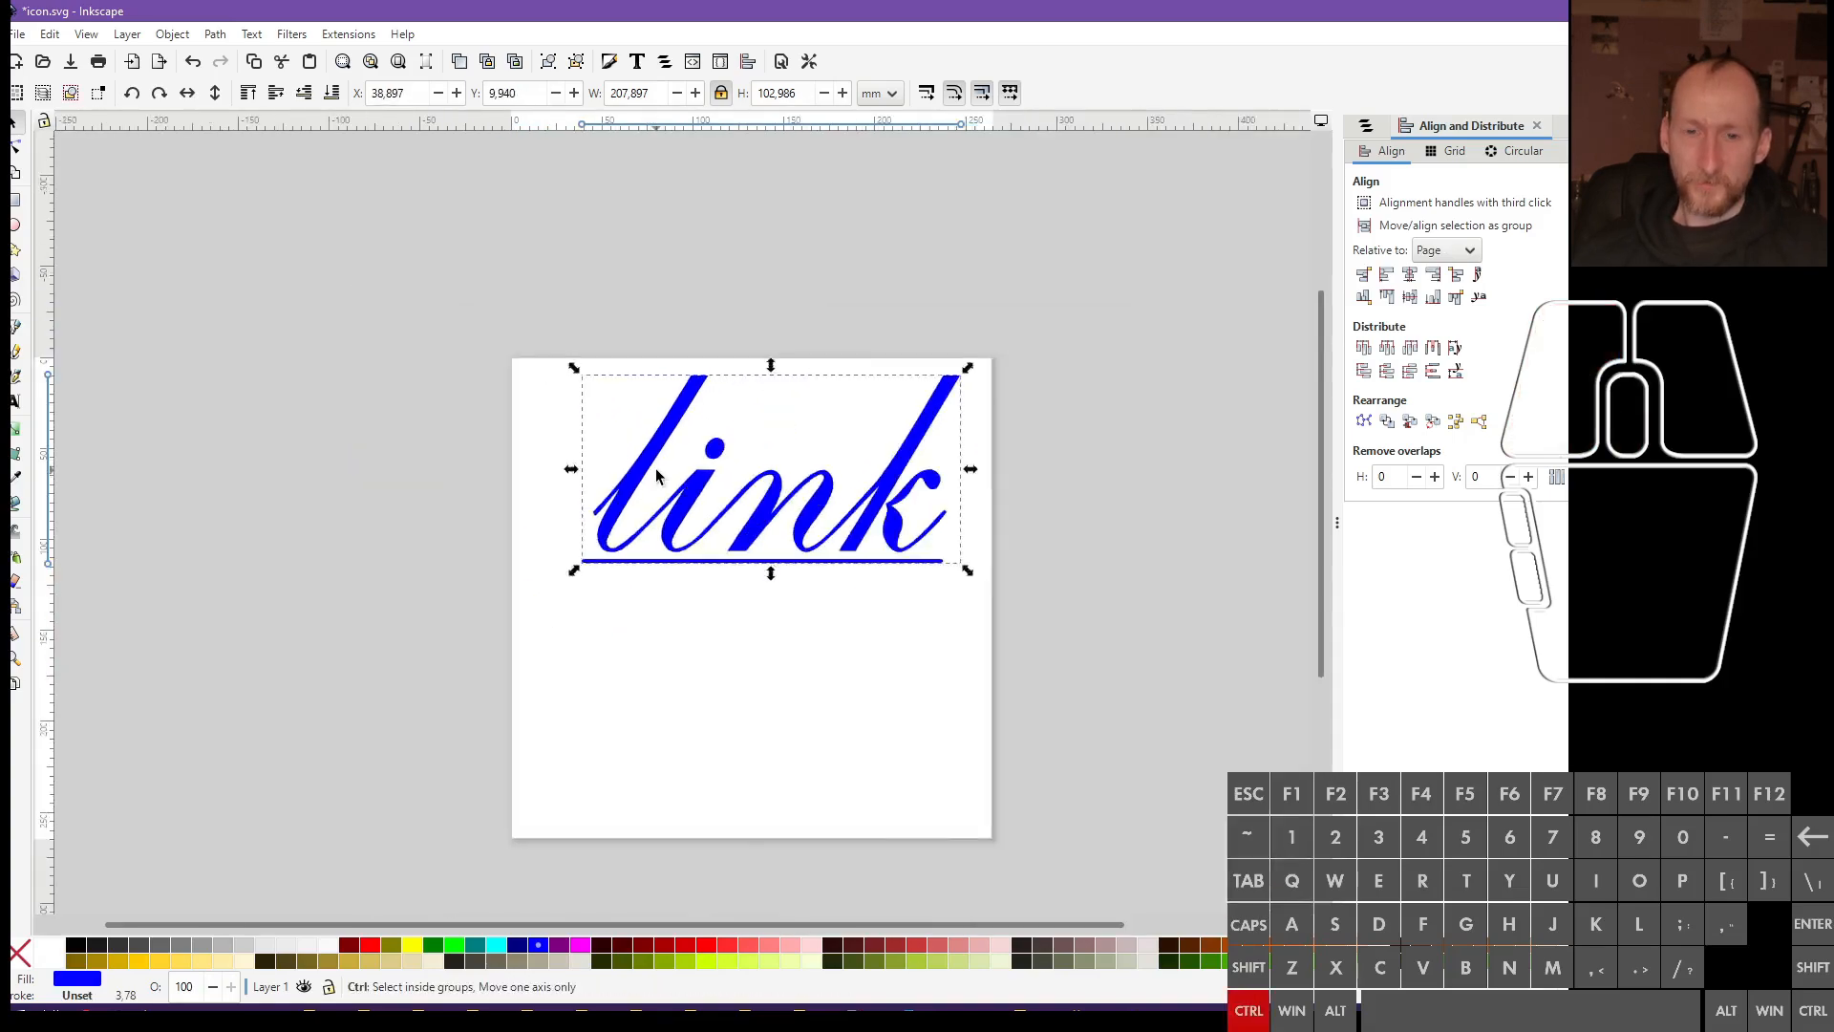
{"action": "left_click", "coordinate": [397, 414]}
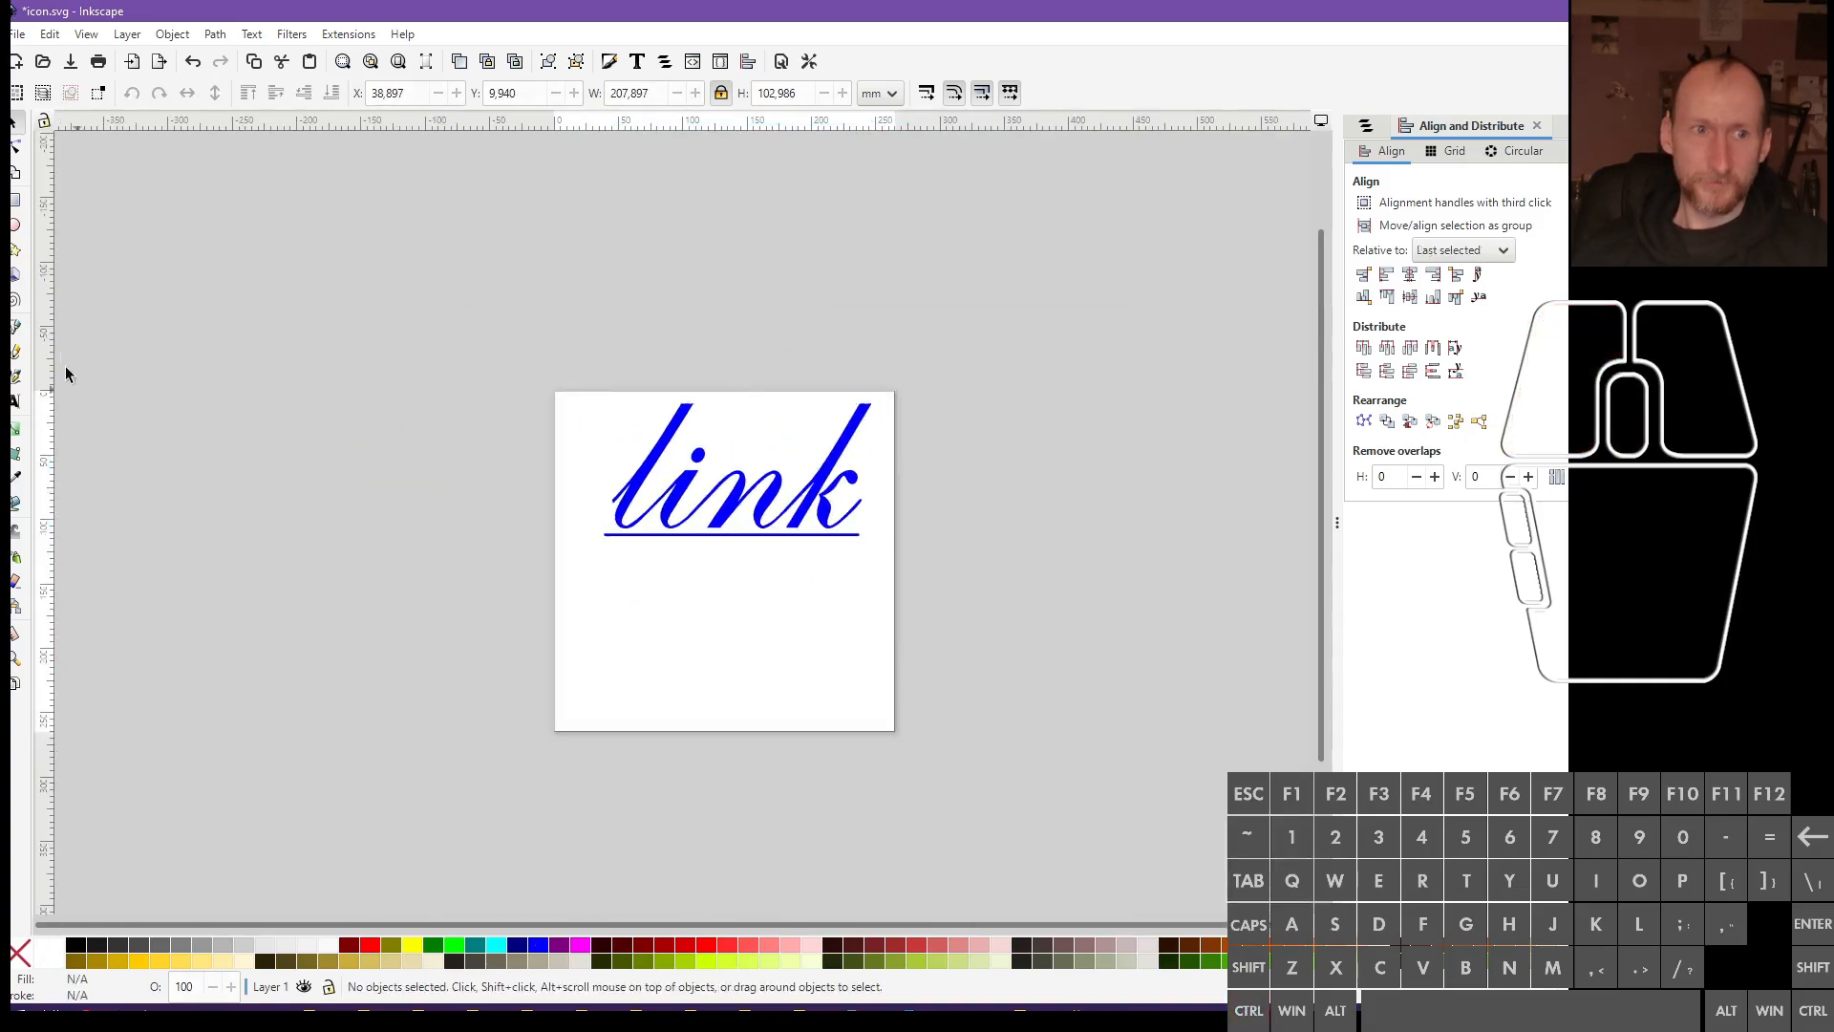
Draw a circle about 74.9 mm across on the empty canvas left of the page, and delete it
{"action": "left_click", "coordinate": [15, 227]}
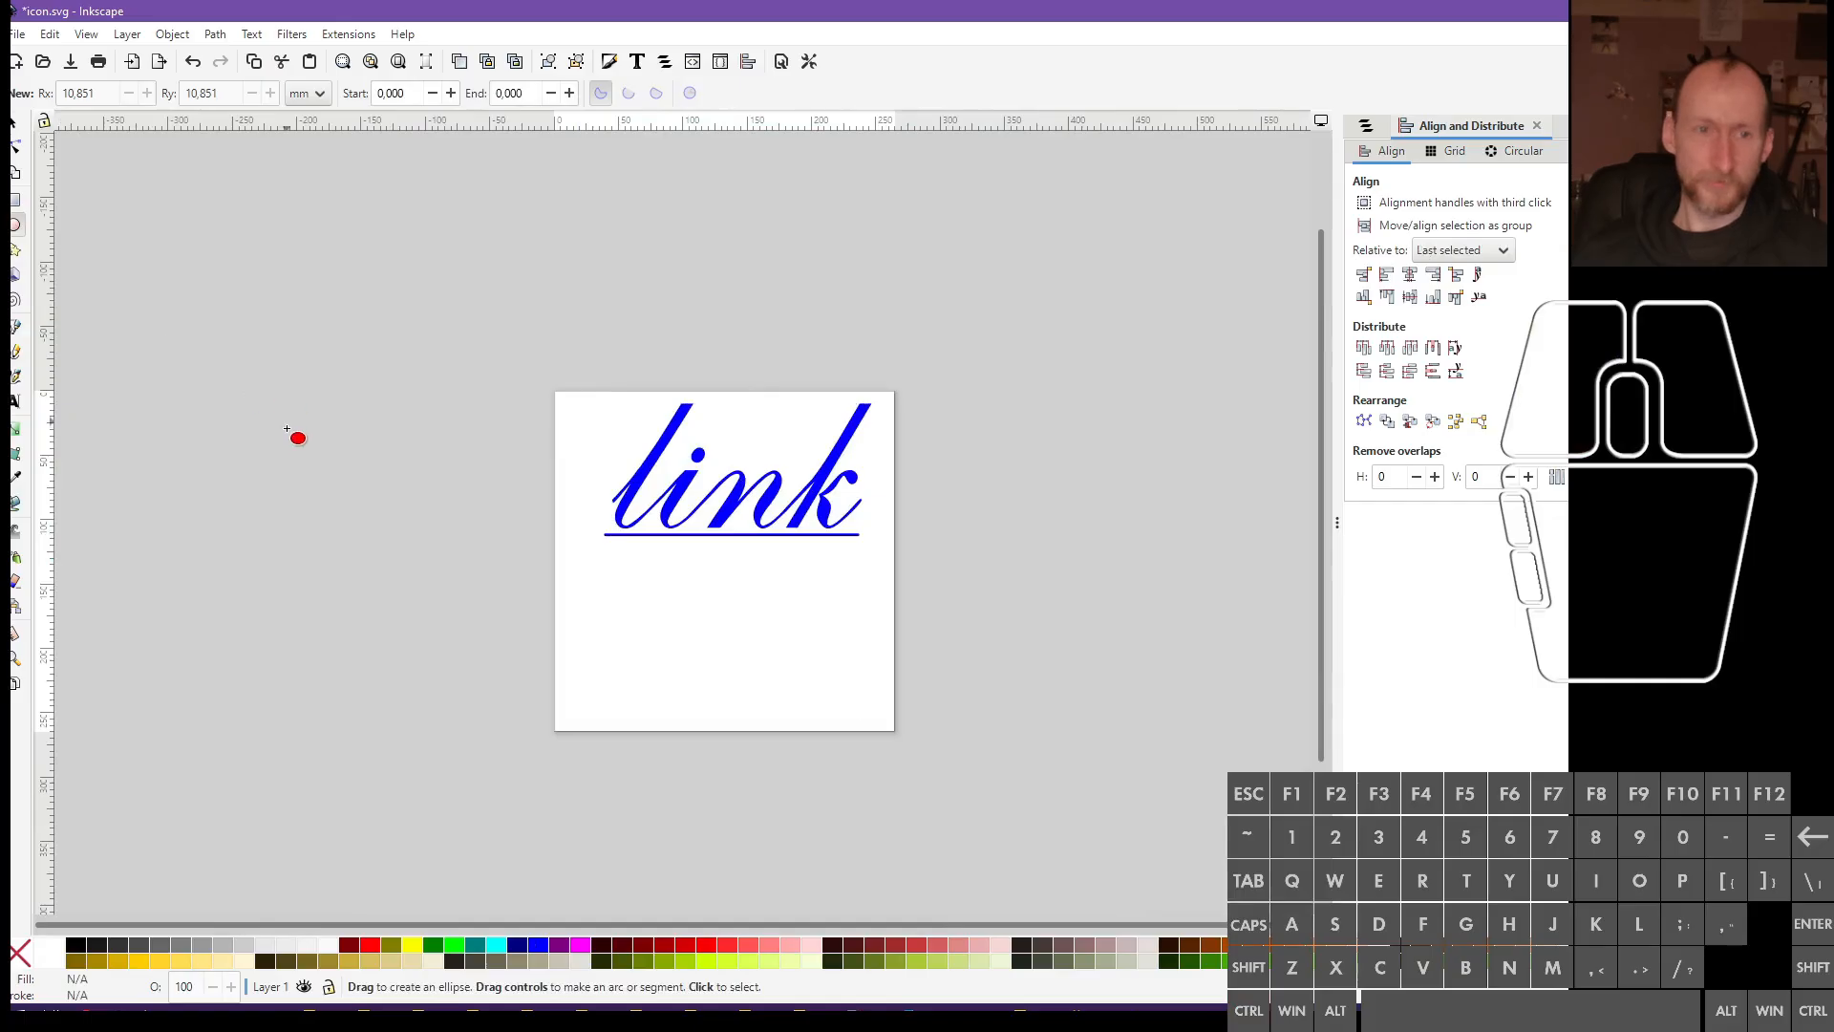
{"action": "mouse_move", "coordinate": [296, 480]}
{"action": "left_mouse_down"}
{"action": "mouse_move", "coordinate": [337, 536]}
{"action": "mouse_move", "coordinate": [387, 557]}
{"action": "mouse_move", "coordinate": [341, 536]}
{"action": "left_mouse_up"}
{"action": "left_click", "coordinate": [13, 135]}
{"action": "key", "text": "Delete"}
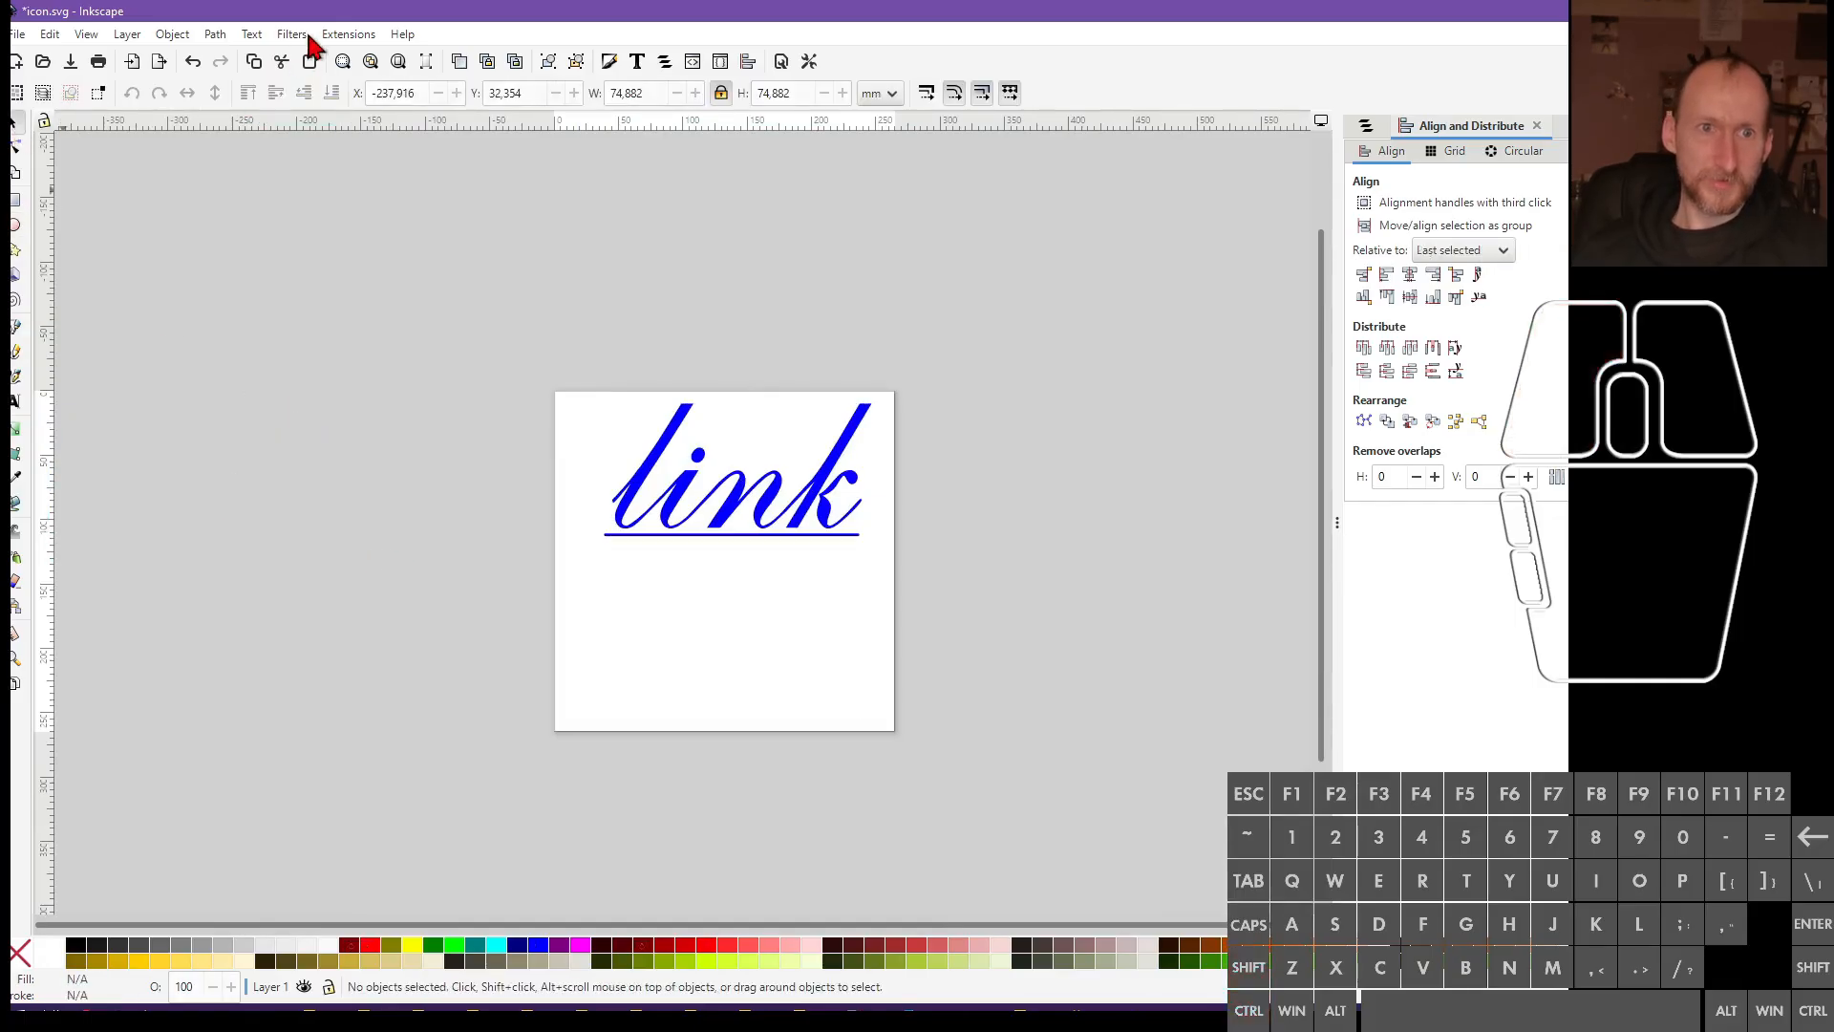
Render a rack gear with rack length 100, tooth spacing 10 and contact angle 20
{"action": "left_click", "coordinate": [339, 33]}
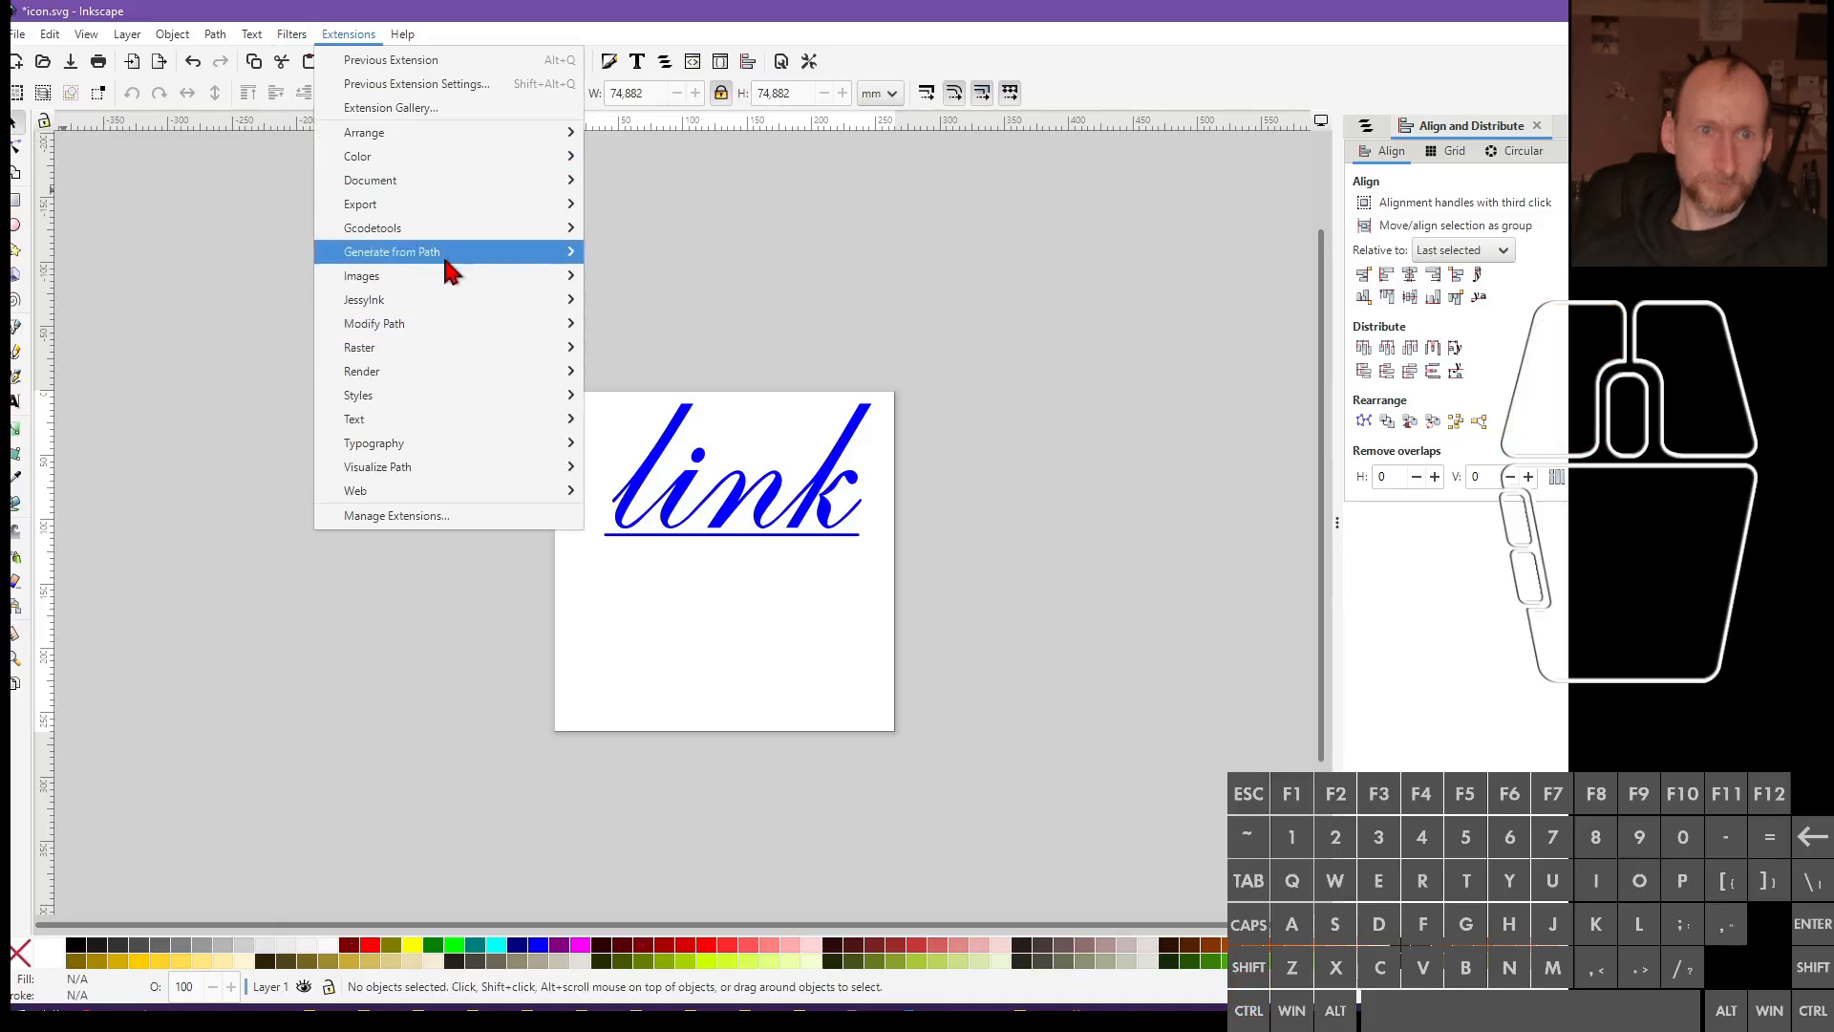
{"action": "mouse_move", "coordinate": [307, 36]}
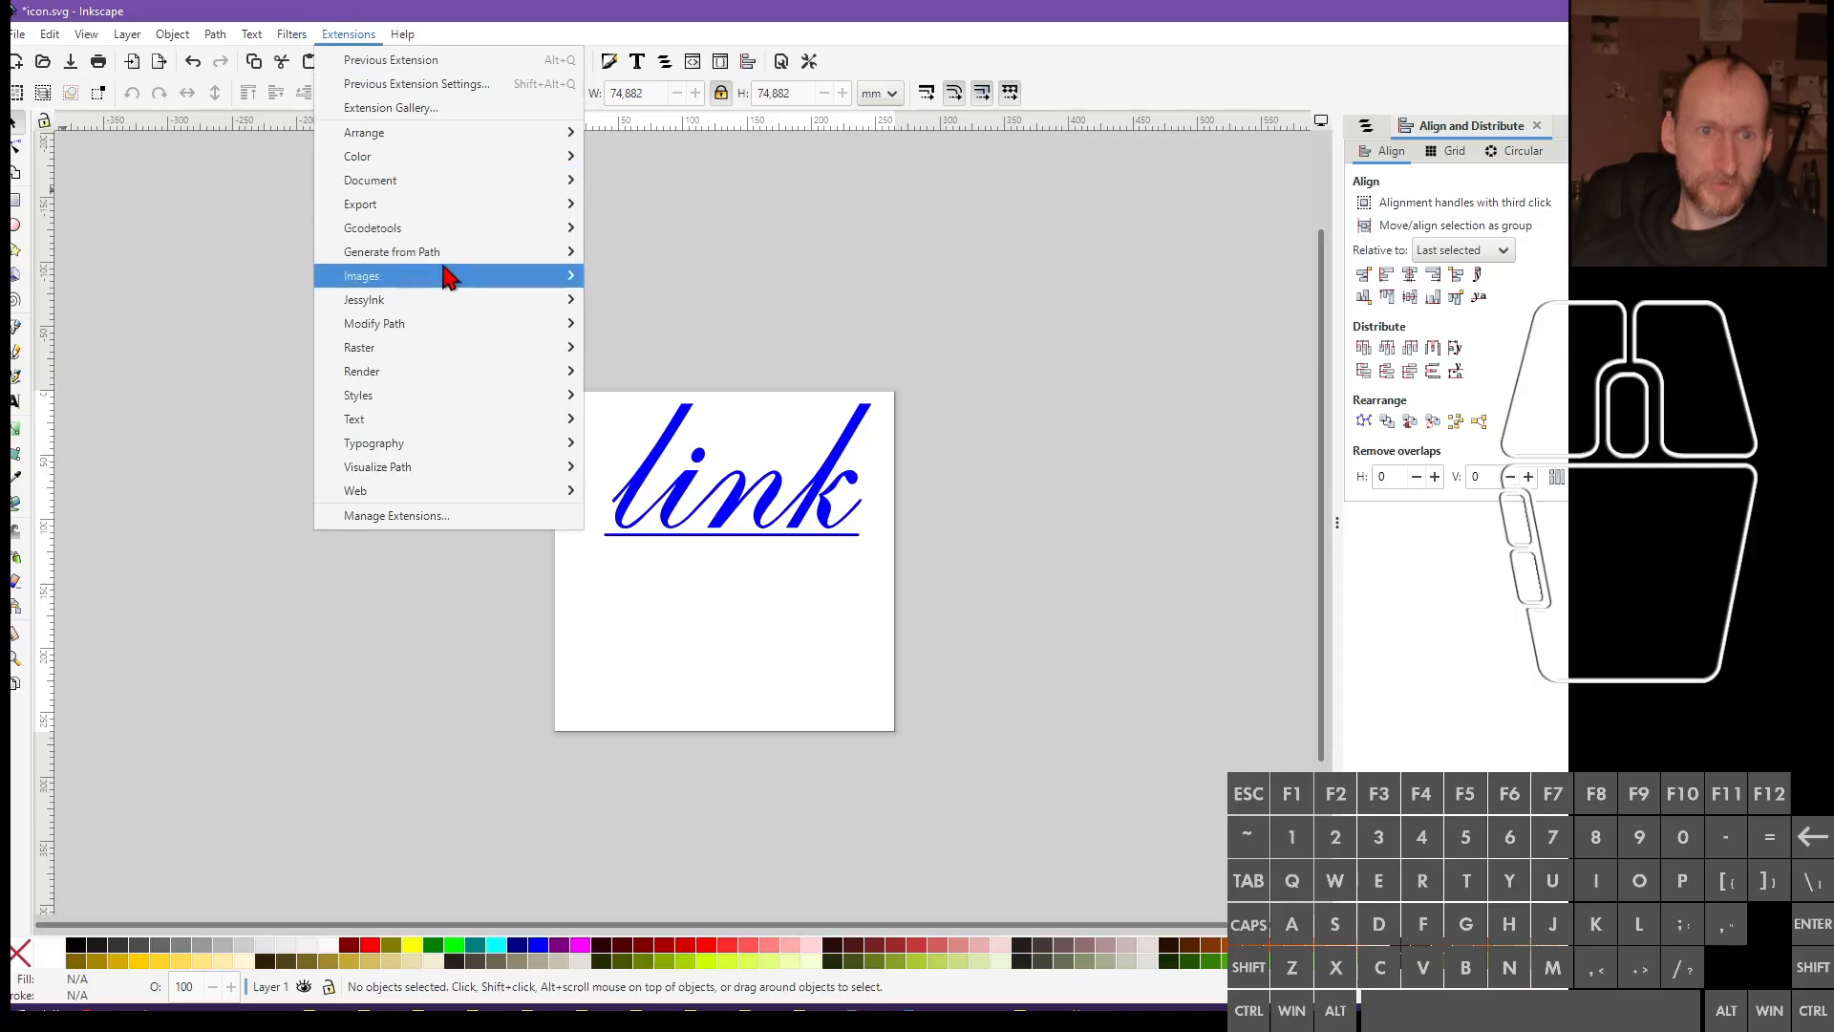
{"action": "mouse_move", "coordinate": [443, 260]}
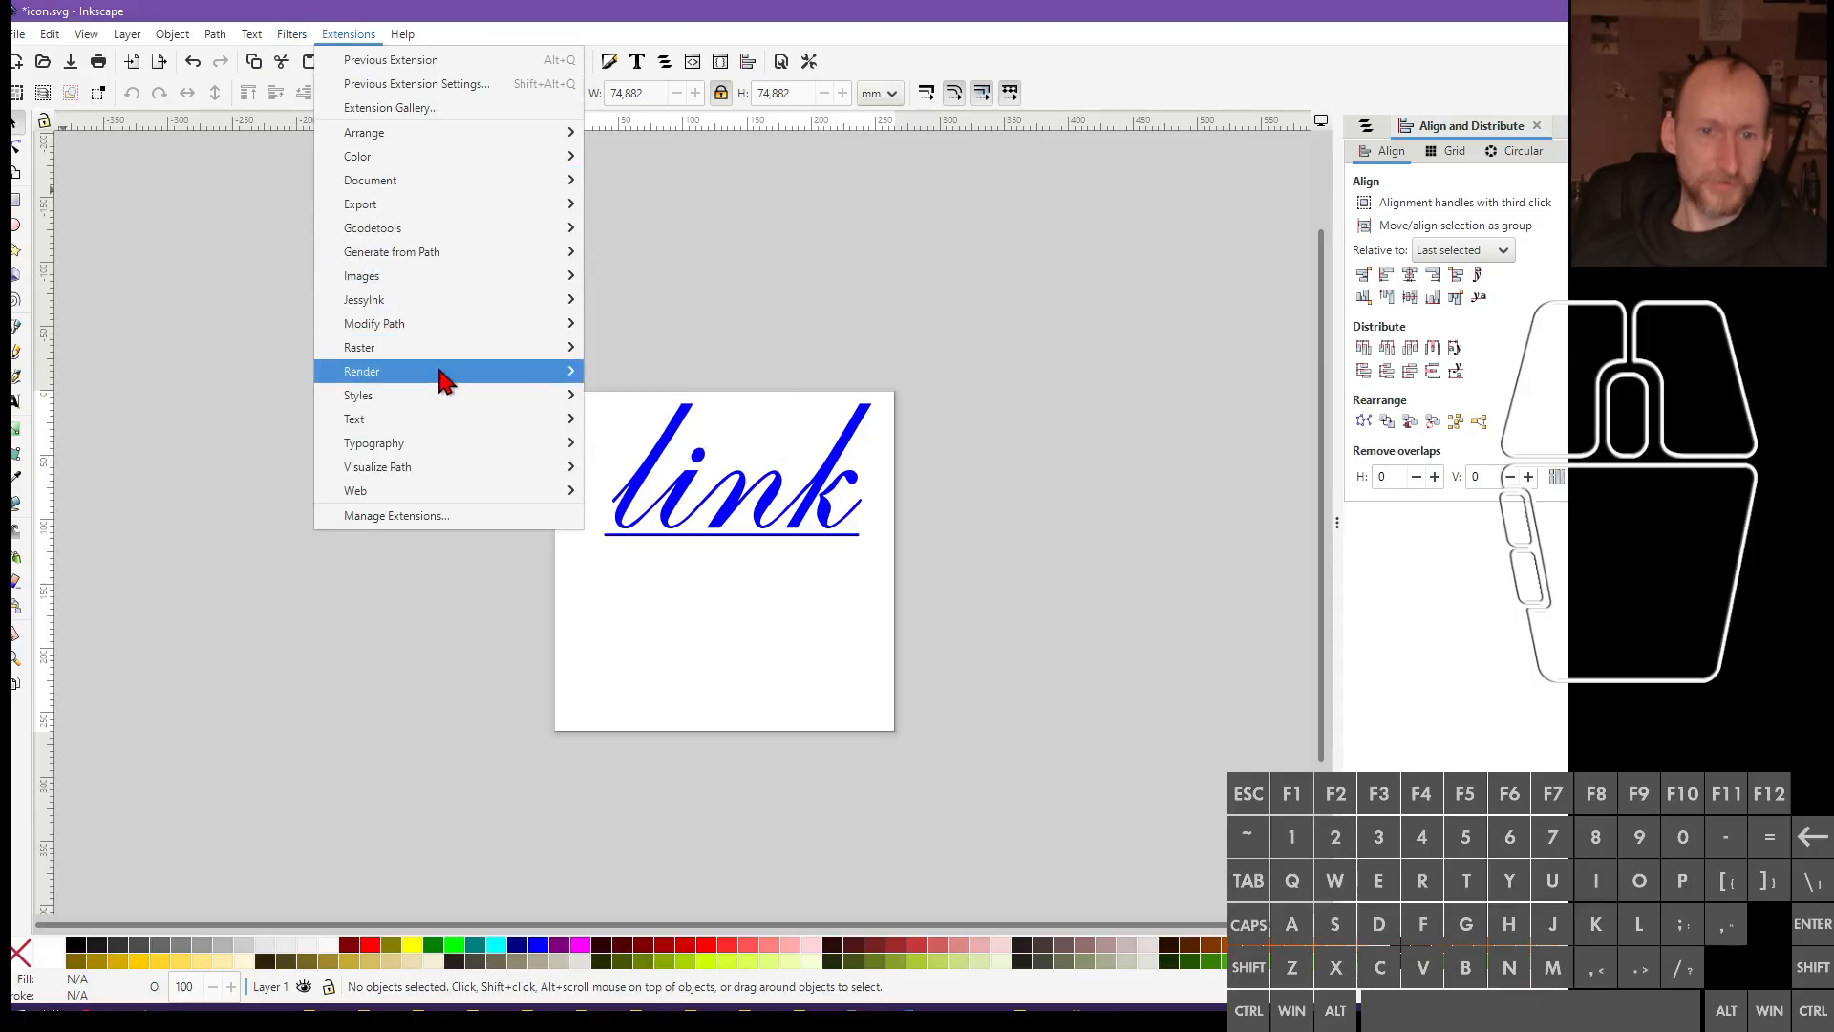
{"action": "mouse_move", "coordinate": [442, 372]}
{"action": "mouse_move", "coordinate": [685, 531]}
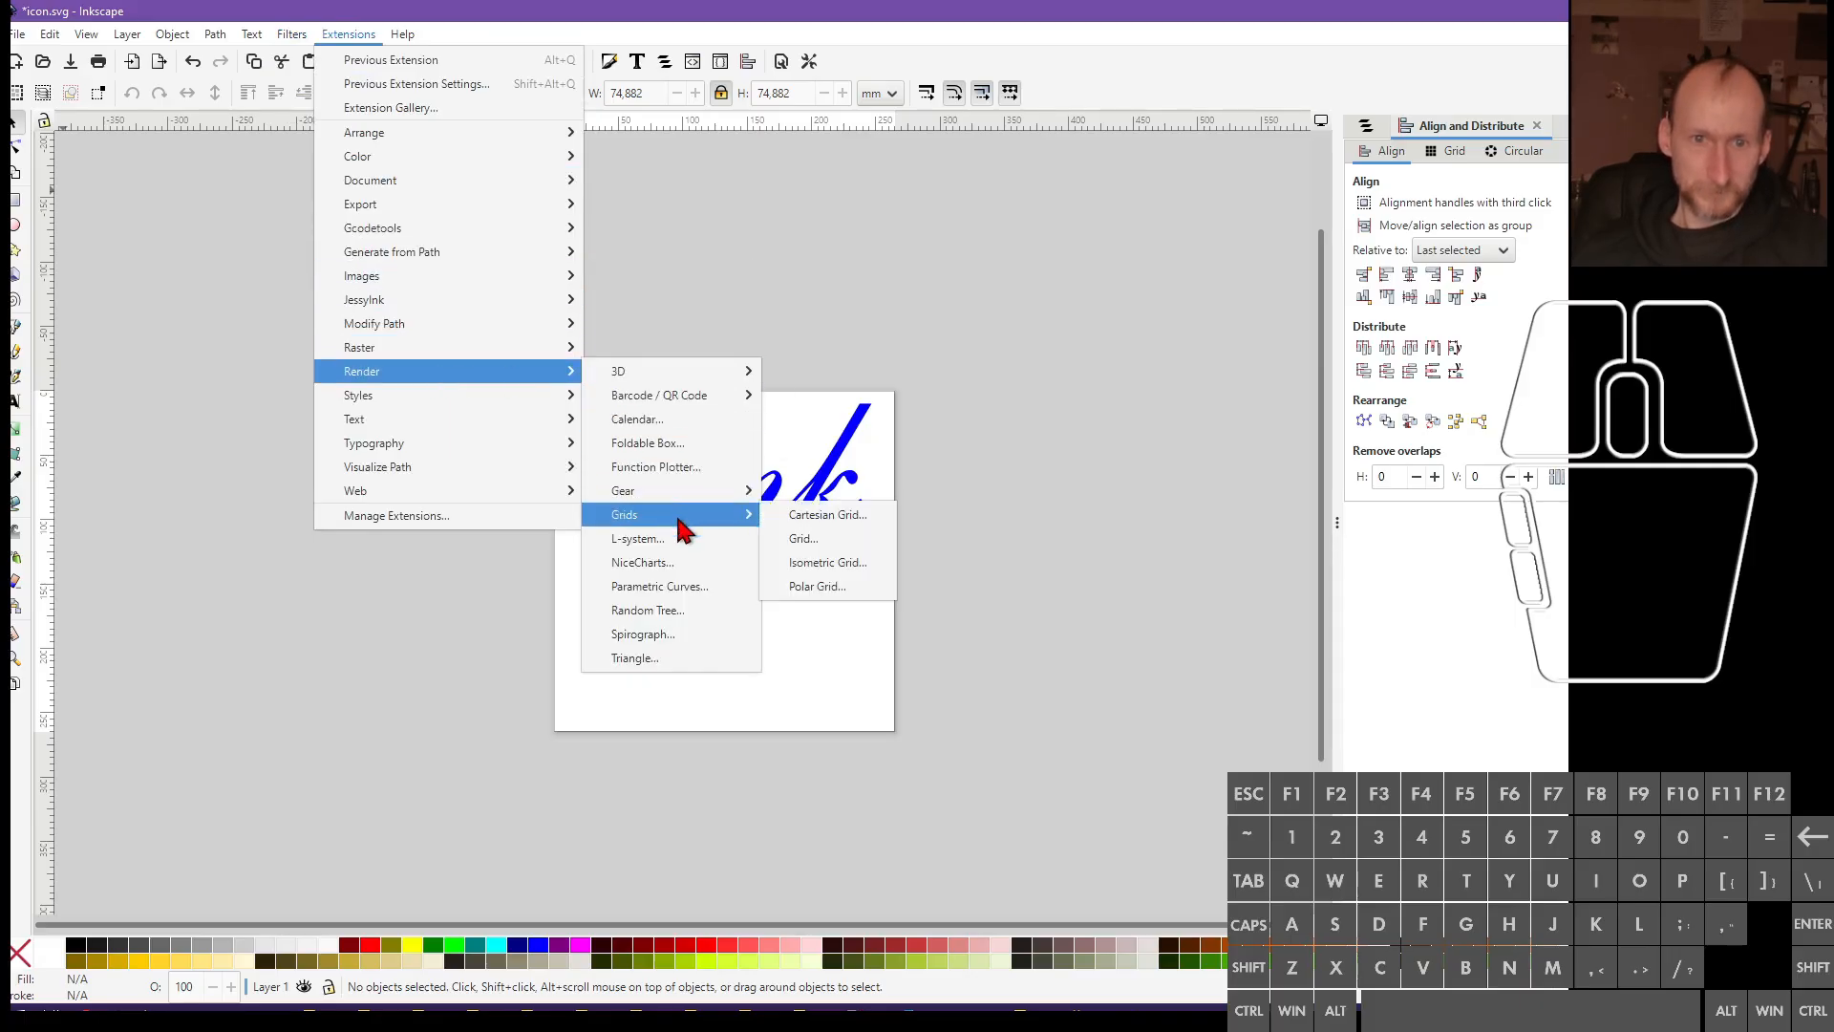
{"action": "mouse_move", "coordinate": [688, 494]}
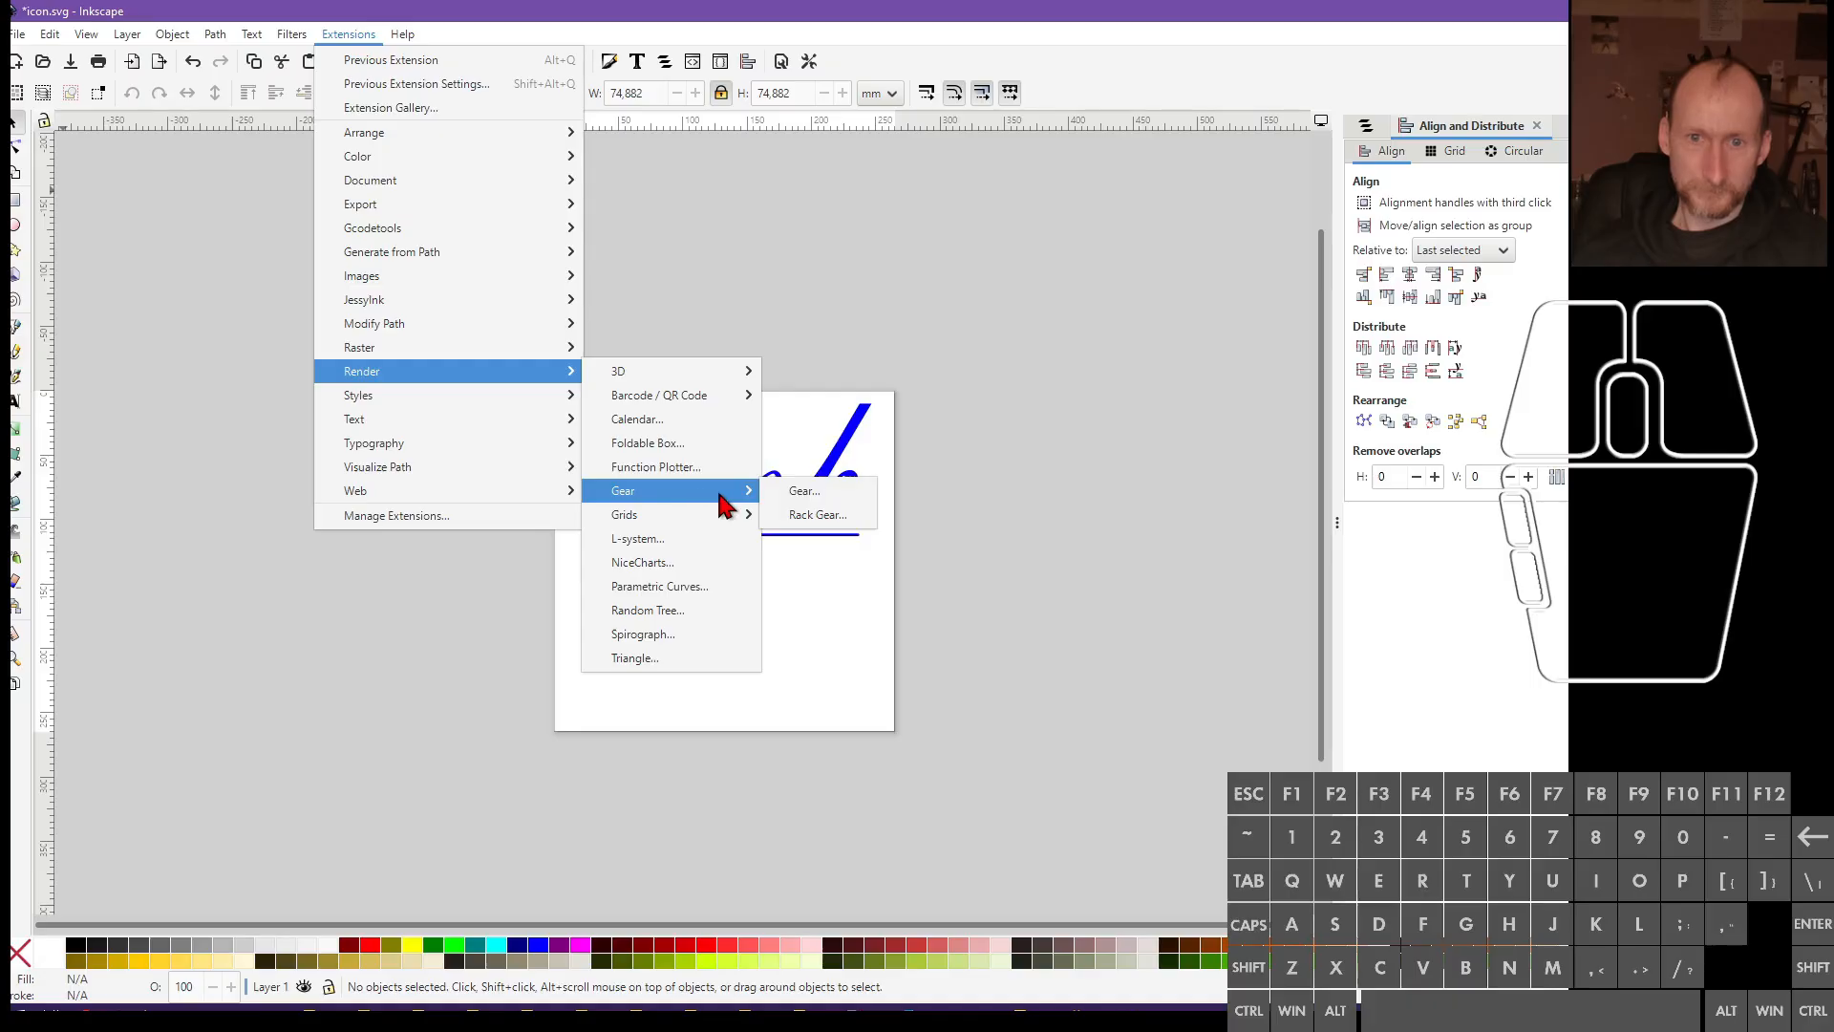
{"action": "left_click", "coordinate": [825, 522]}
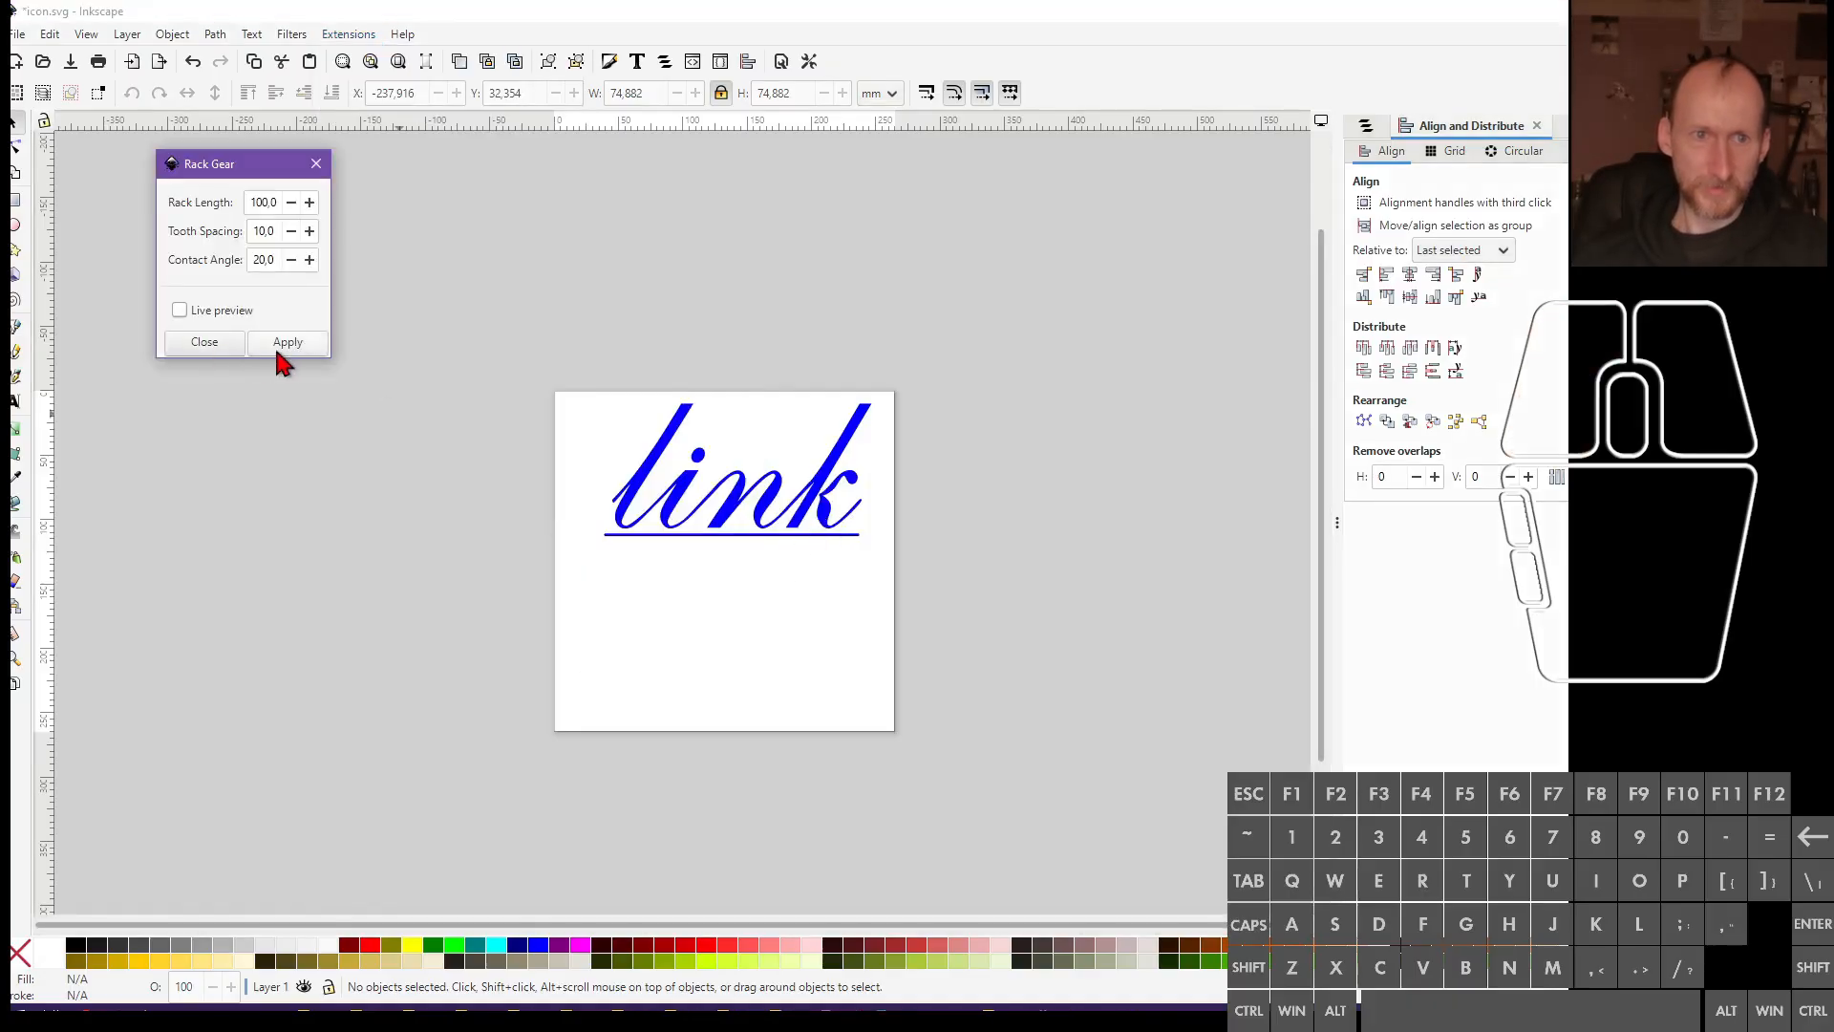
{"action": "left_click", "coordinate": [277, 346]}
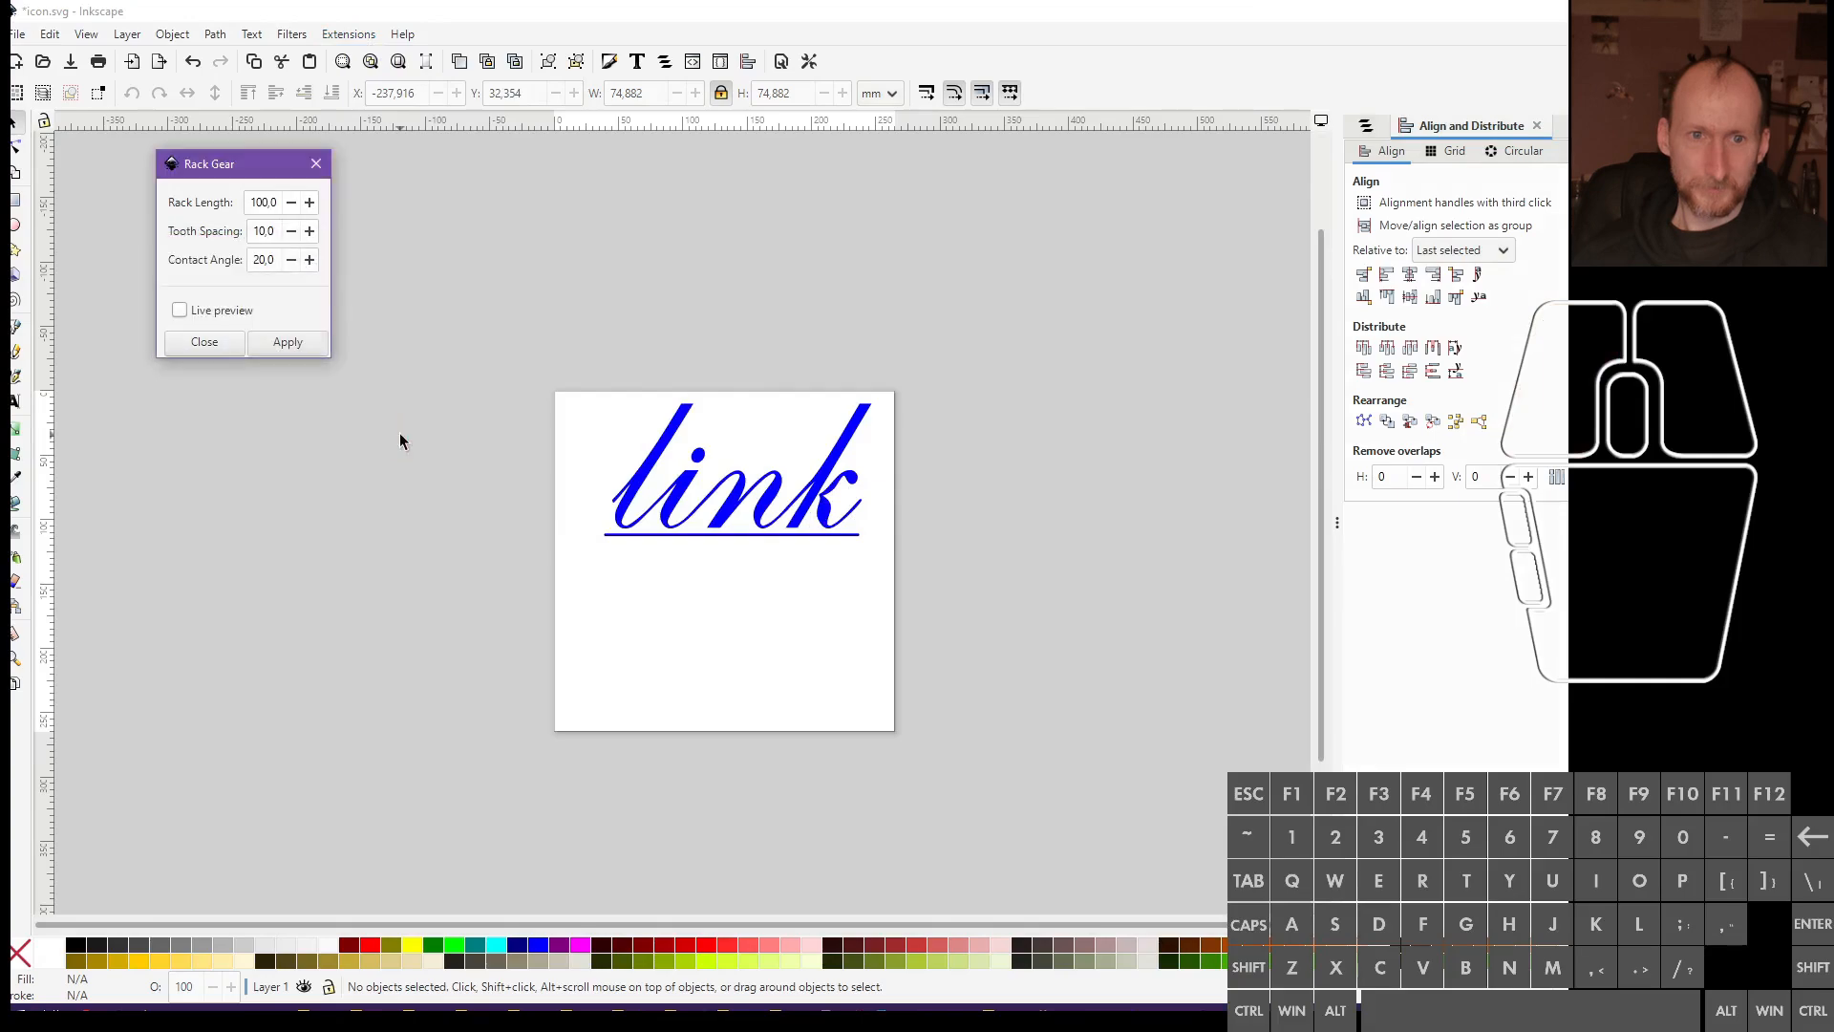
Delete the rendered rack gear below the lettering and close the Rack Gear extension
{"action": "scroll", "coordinate": [714, 535], "scroll_direction": "up", "scroll_amount": 6, "text": "ctrl"}
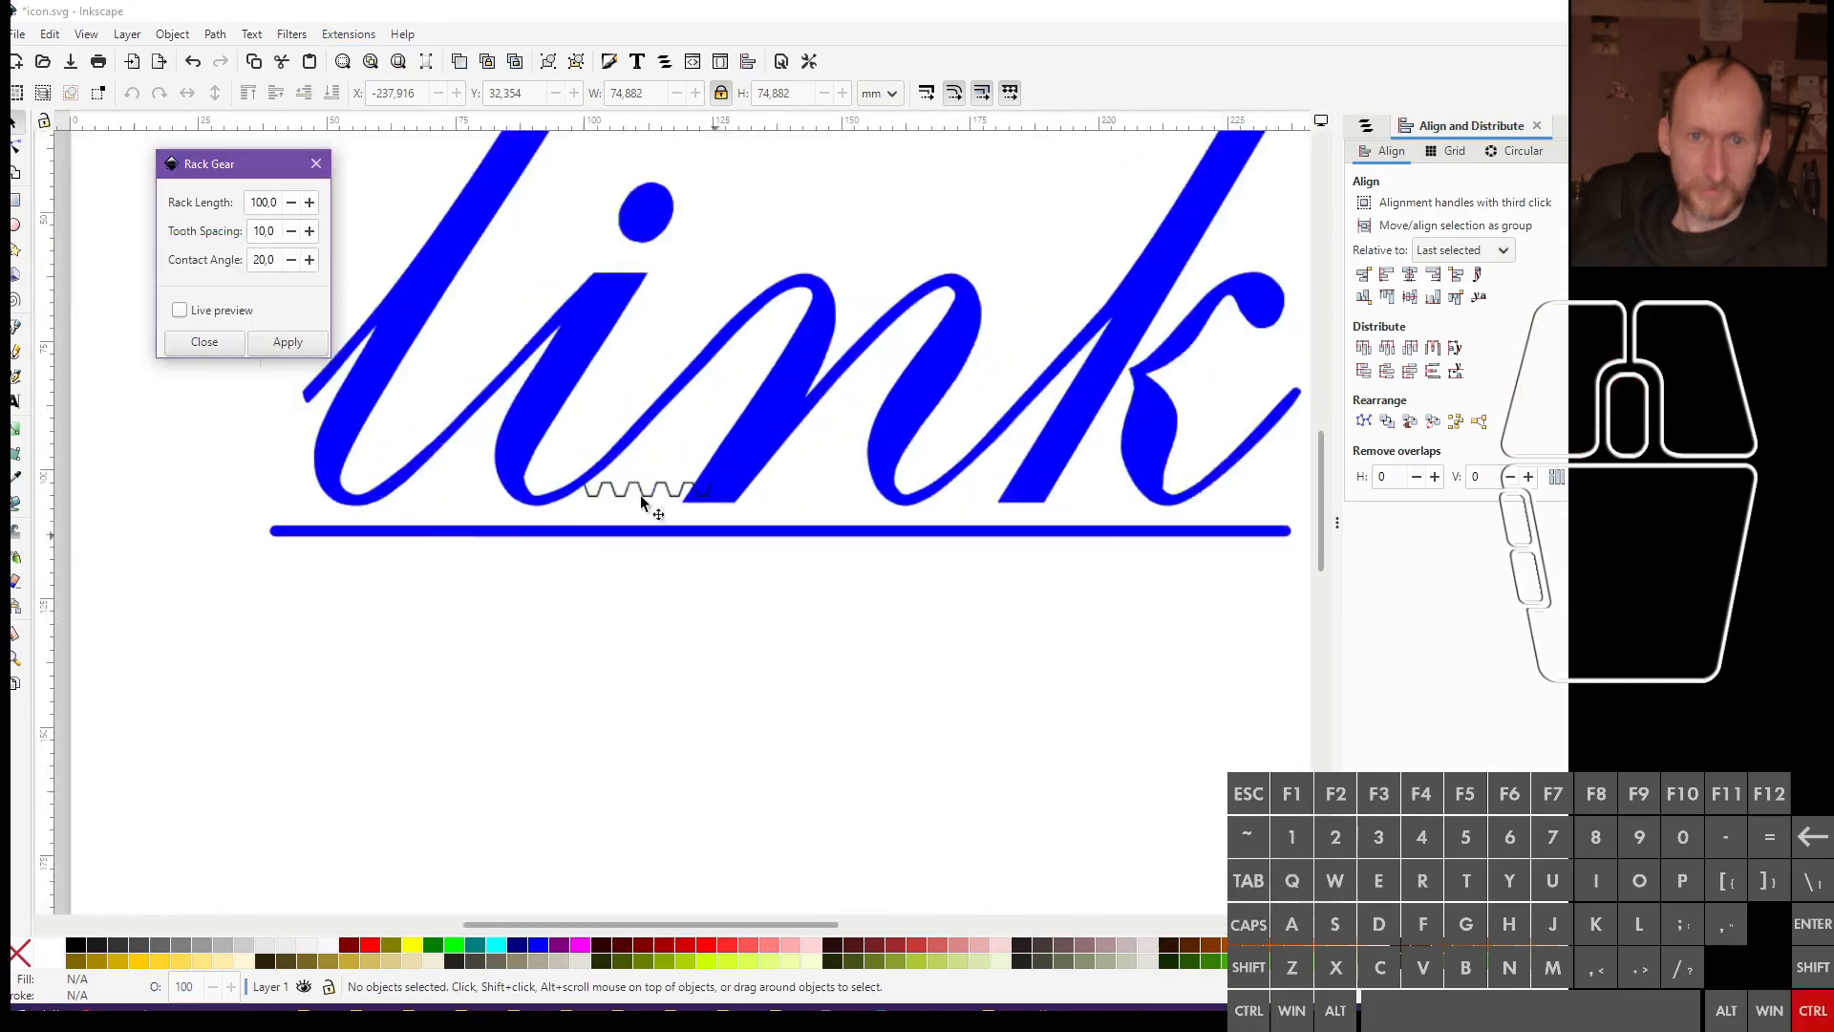
{"action": "left_click", "coordinate": [621, 478]}
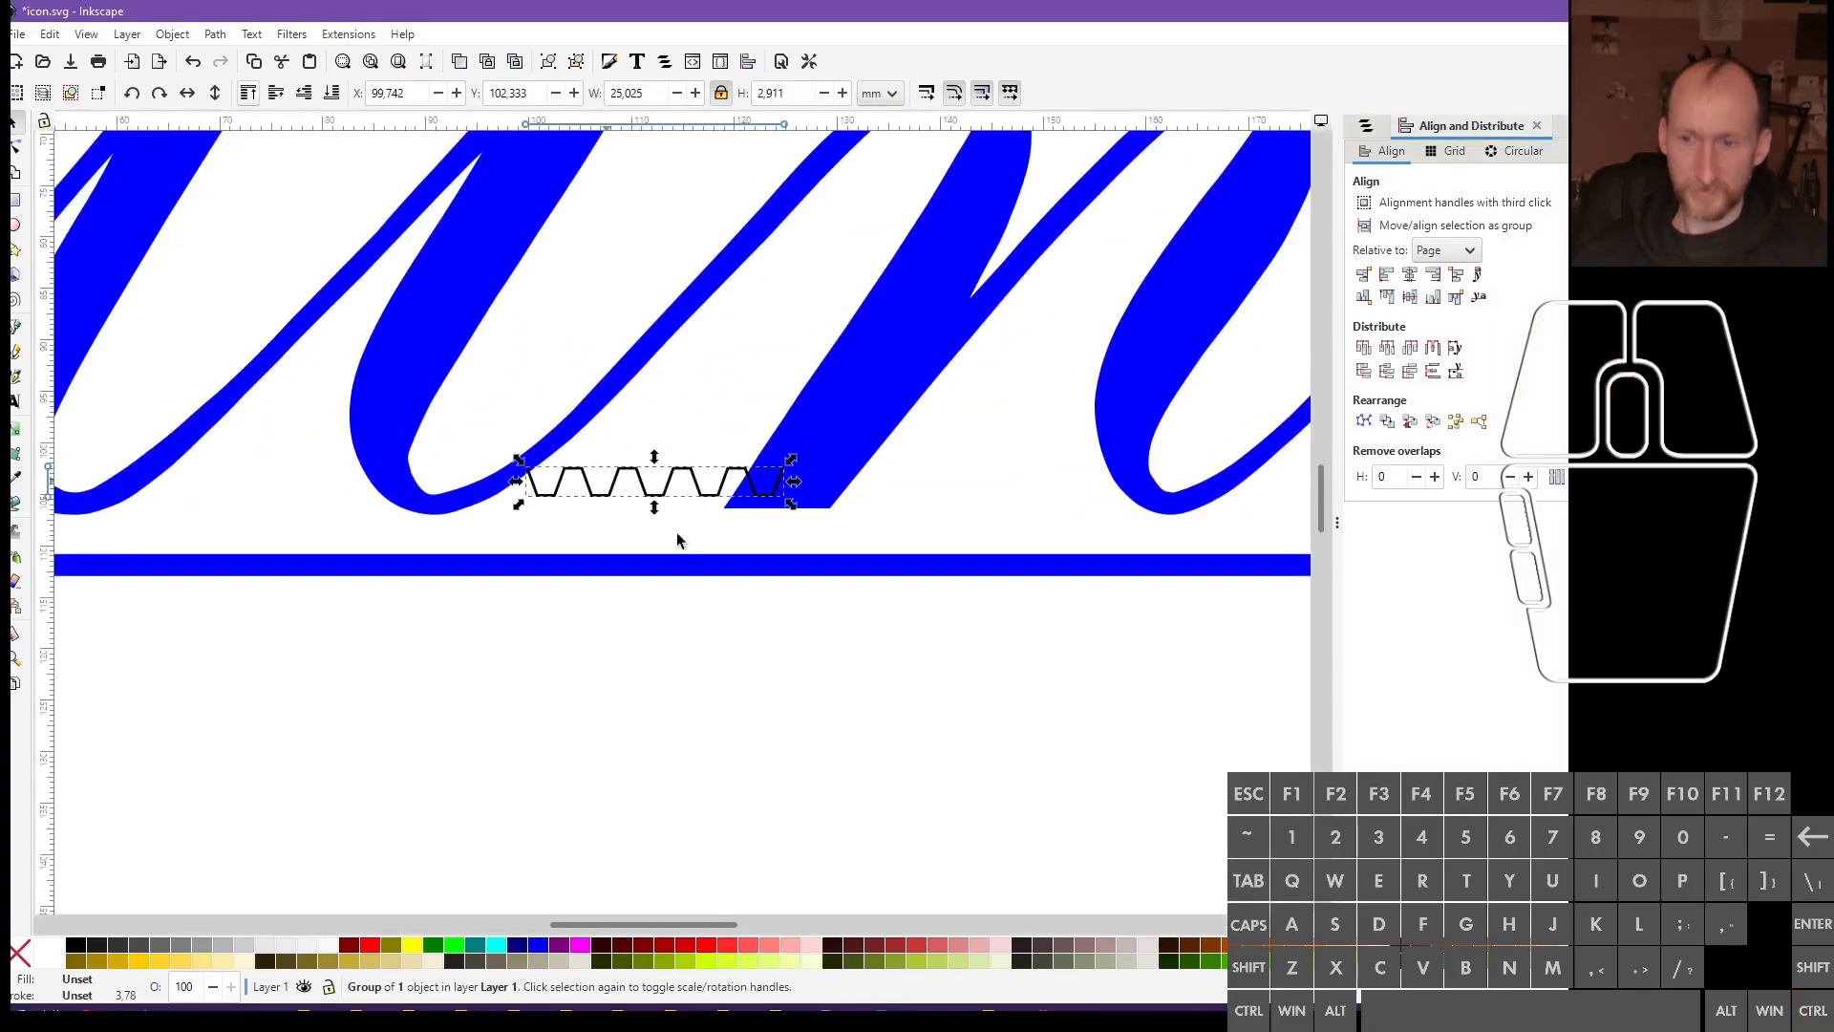
{"action": "key", "text": "Delete"}
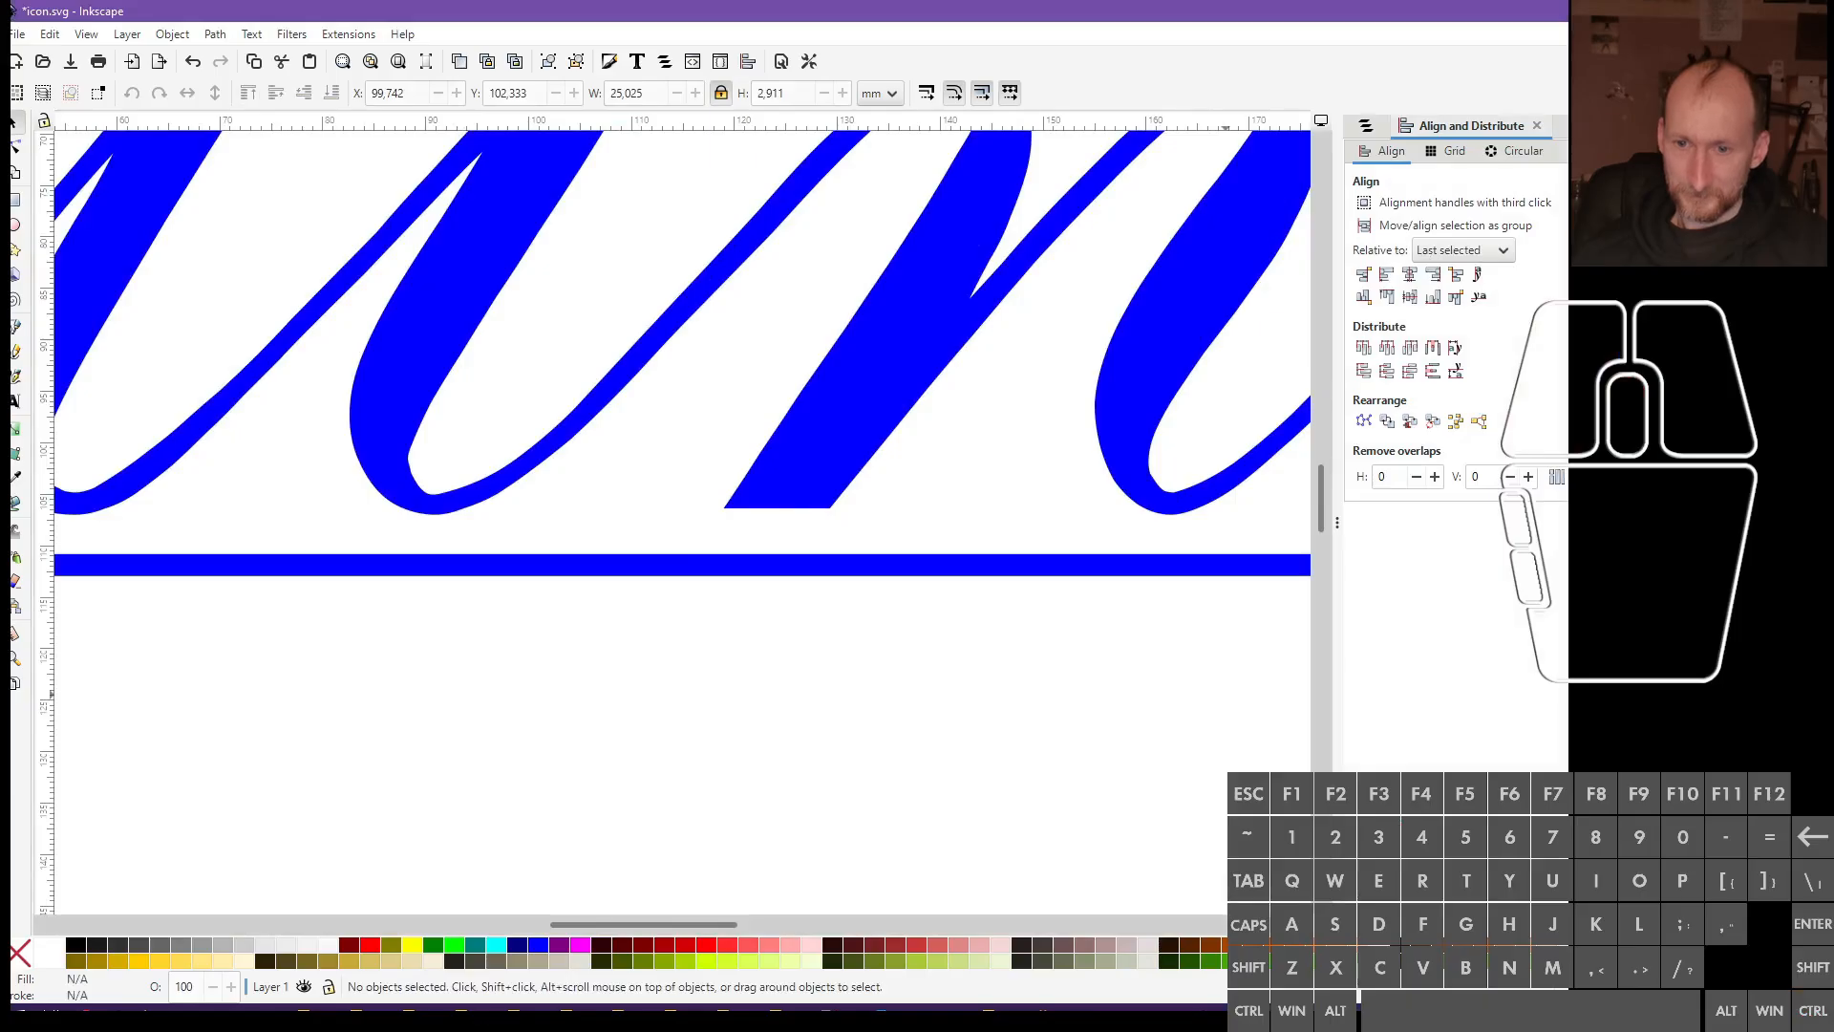
{"action": "left_click", "coordinate": [1308, 1018]}
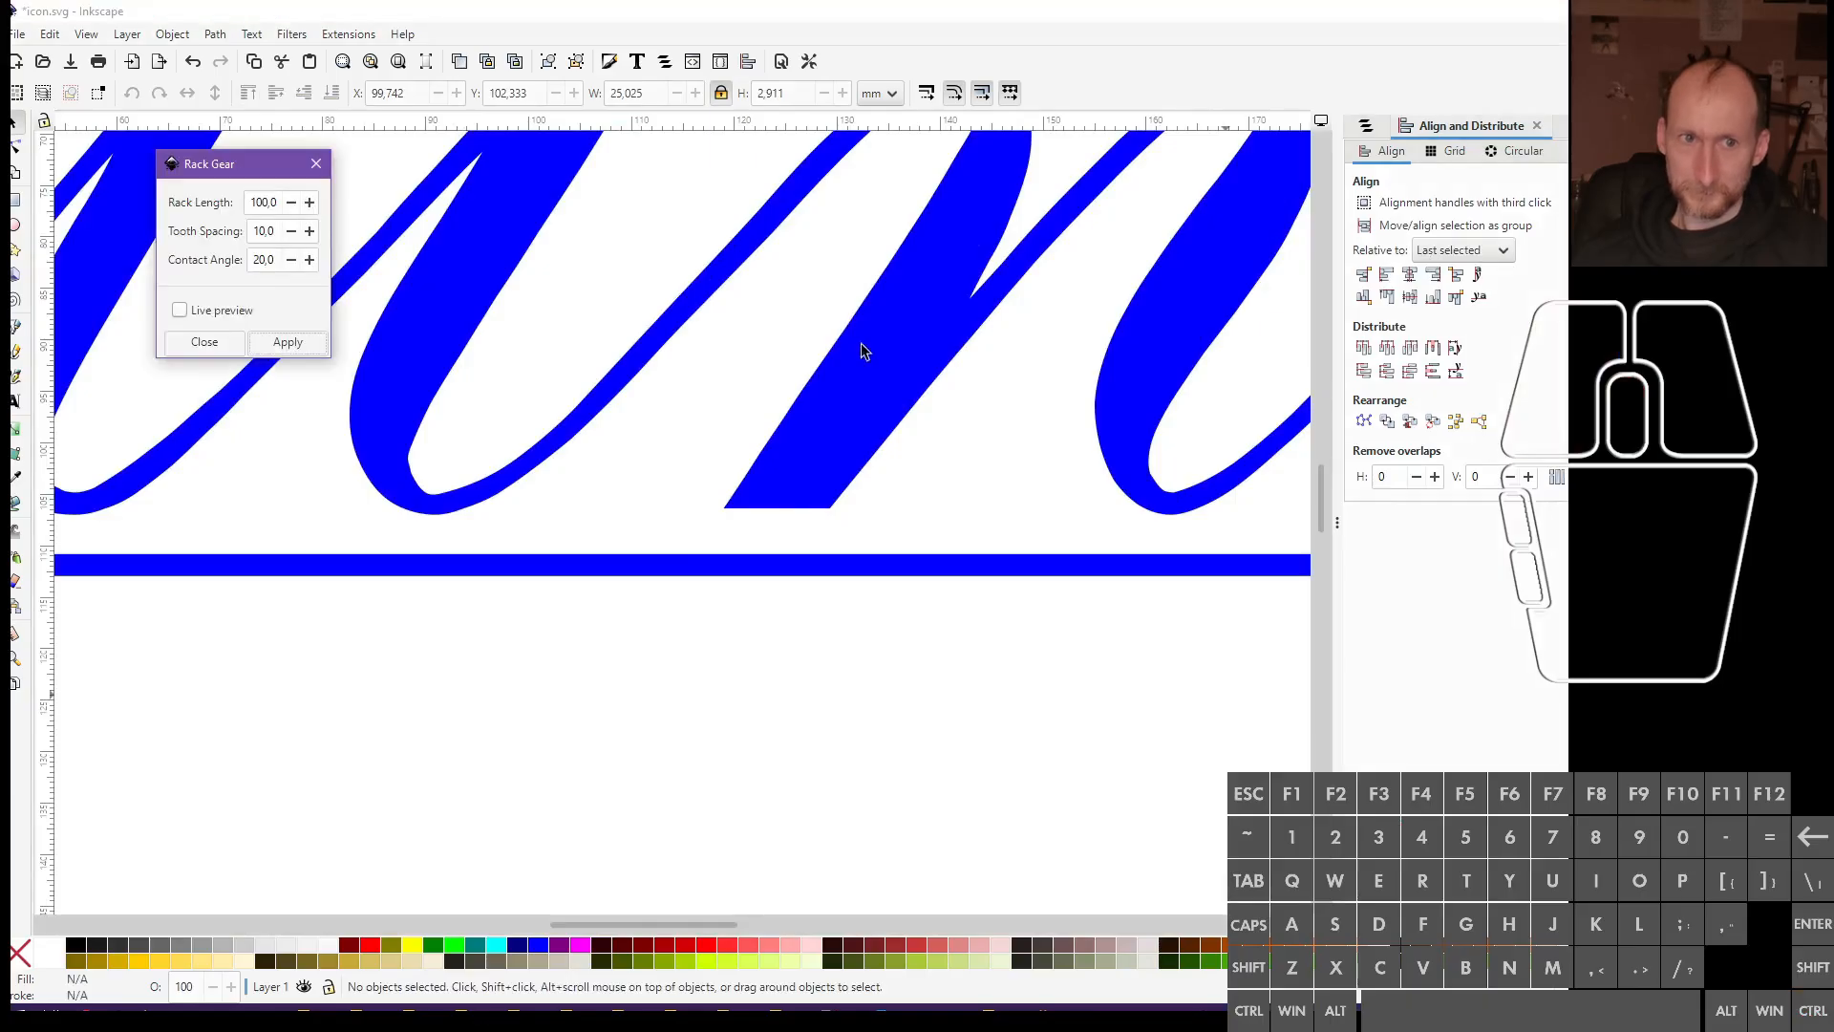
{"action": "left_click", "coordinate": [318, 166]}
Render a gear with 7 teeth, circular pitch 10, pressure angle 10 and centre hole diameter 100 px, and close the Gear extension
{"action": "left_click", "coordinate": [336, 36]}
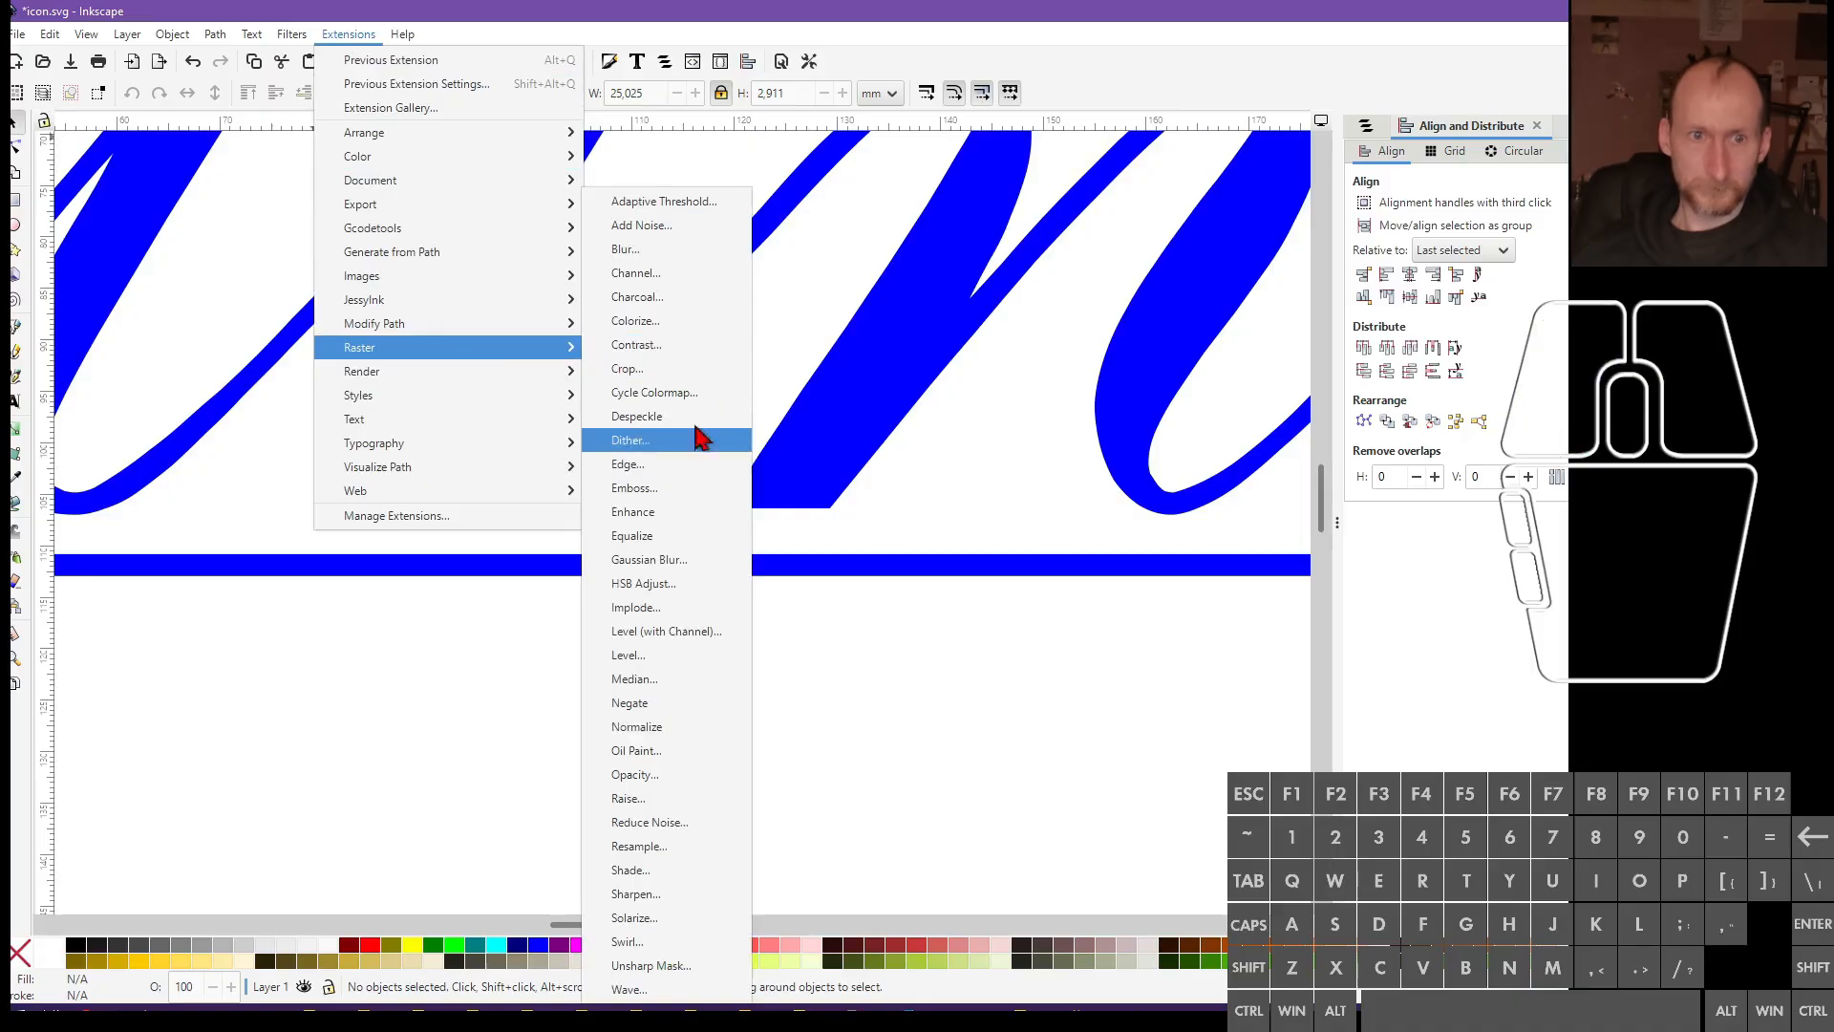
{"action": "mouse_move", "coordinate": [533, 366]}
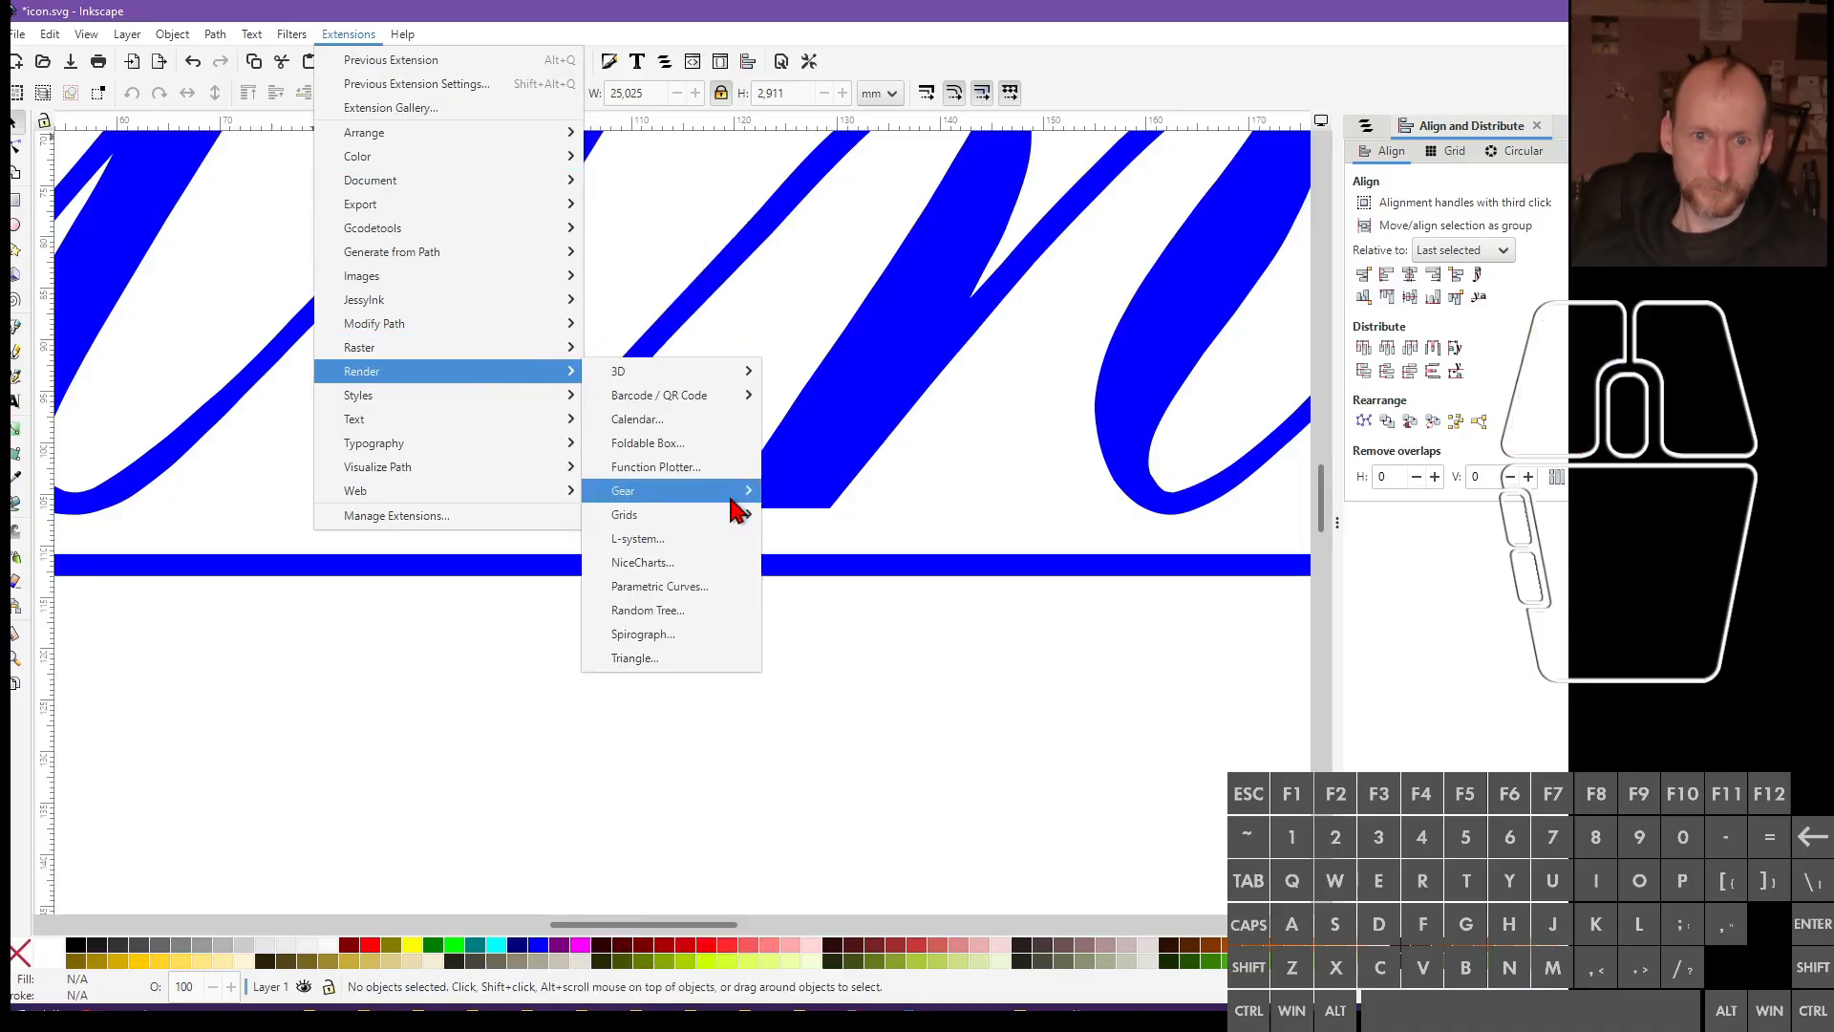
{"action": "mouse_move", "coordinate": [732, 498]}
{"action": "left_click", "coordinate": [798, 492]}
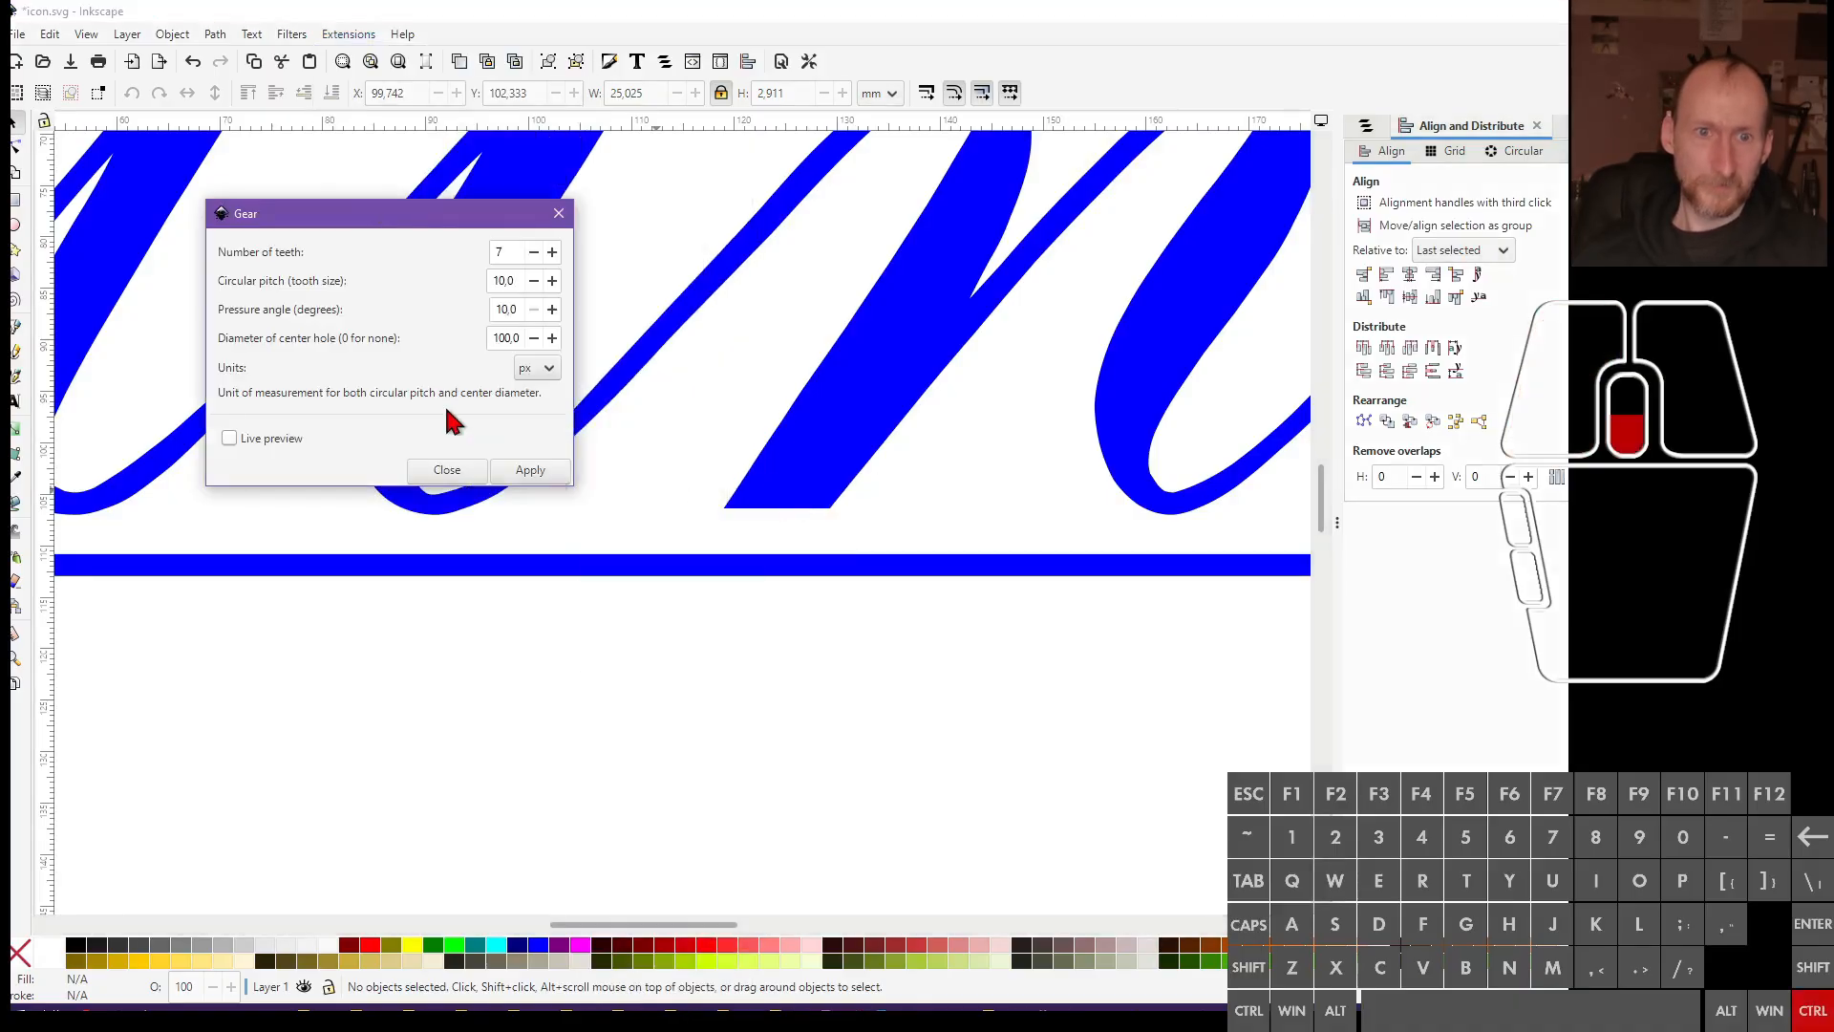
{"action": "scroll", "coordinate": [646, 415], "scroll_direction": "down", "scroll_amount": 4, "text": "ctrl"}
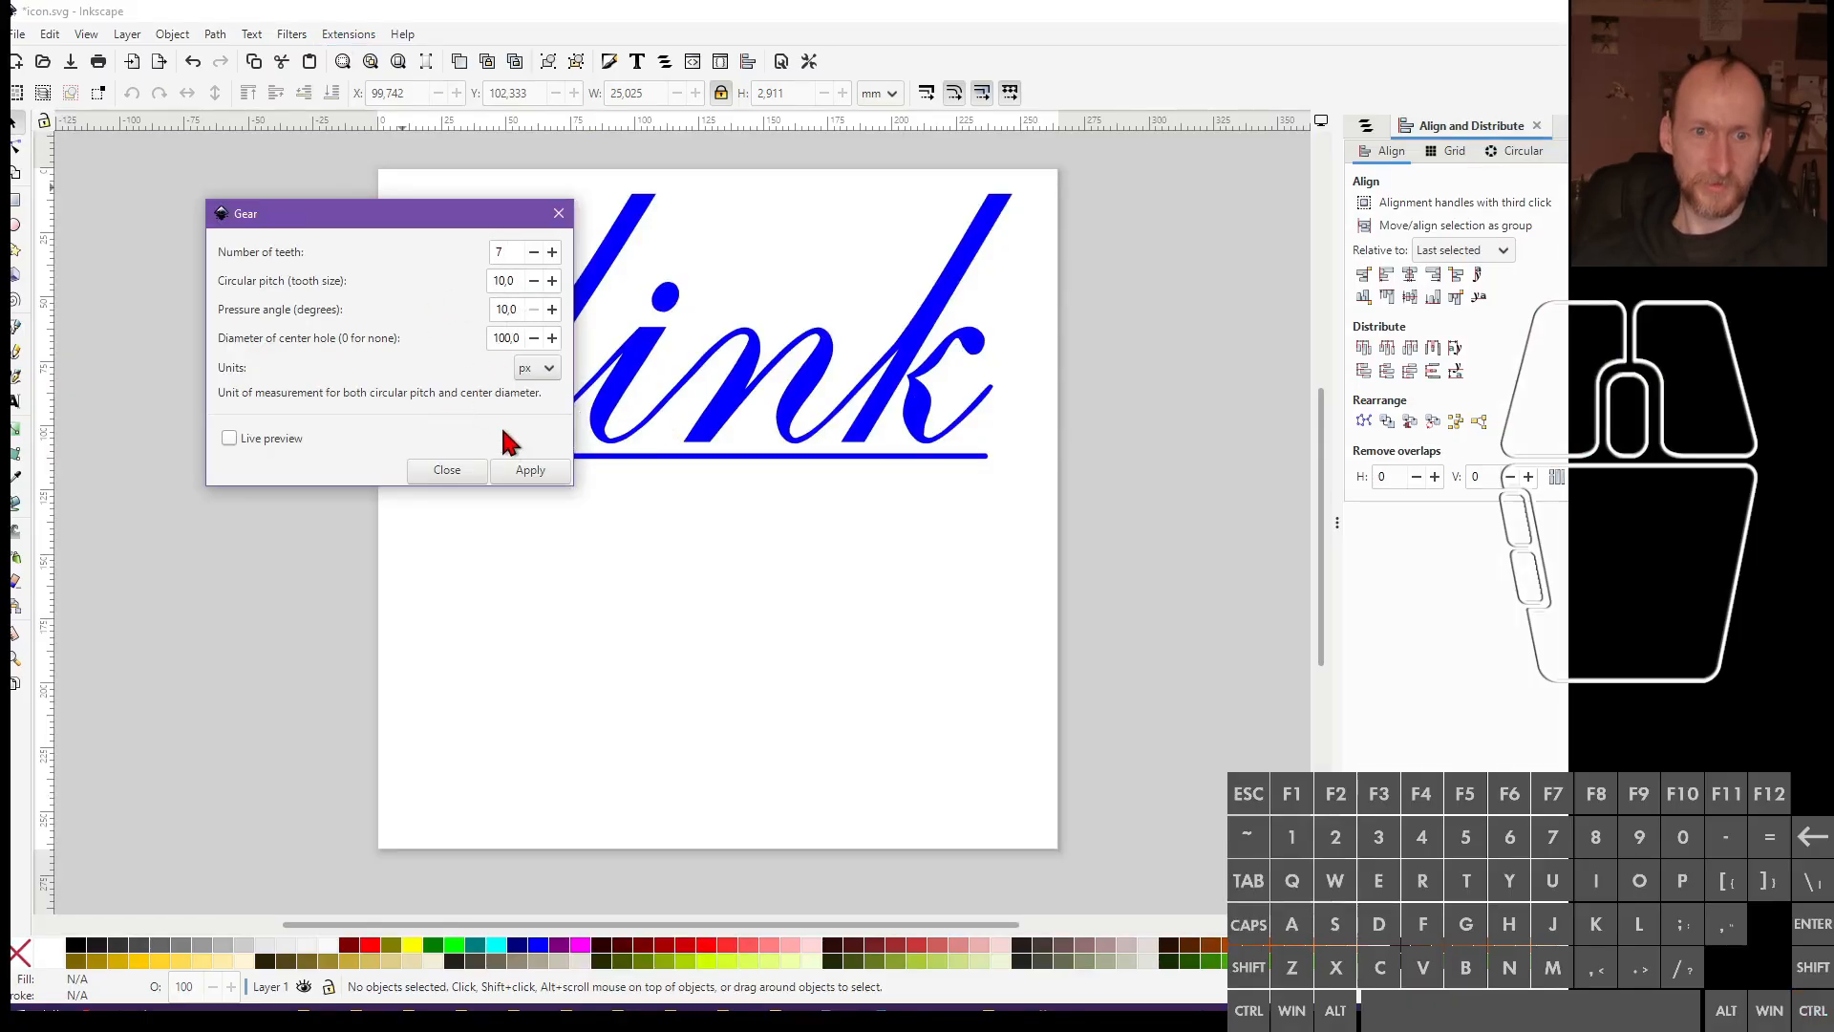
{"action": "left_click", "coordinate": [525, 470]}
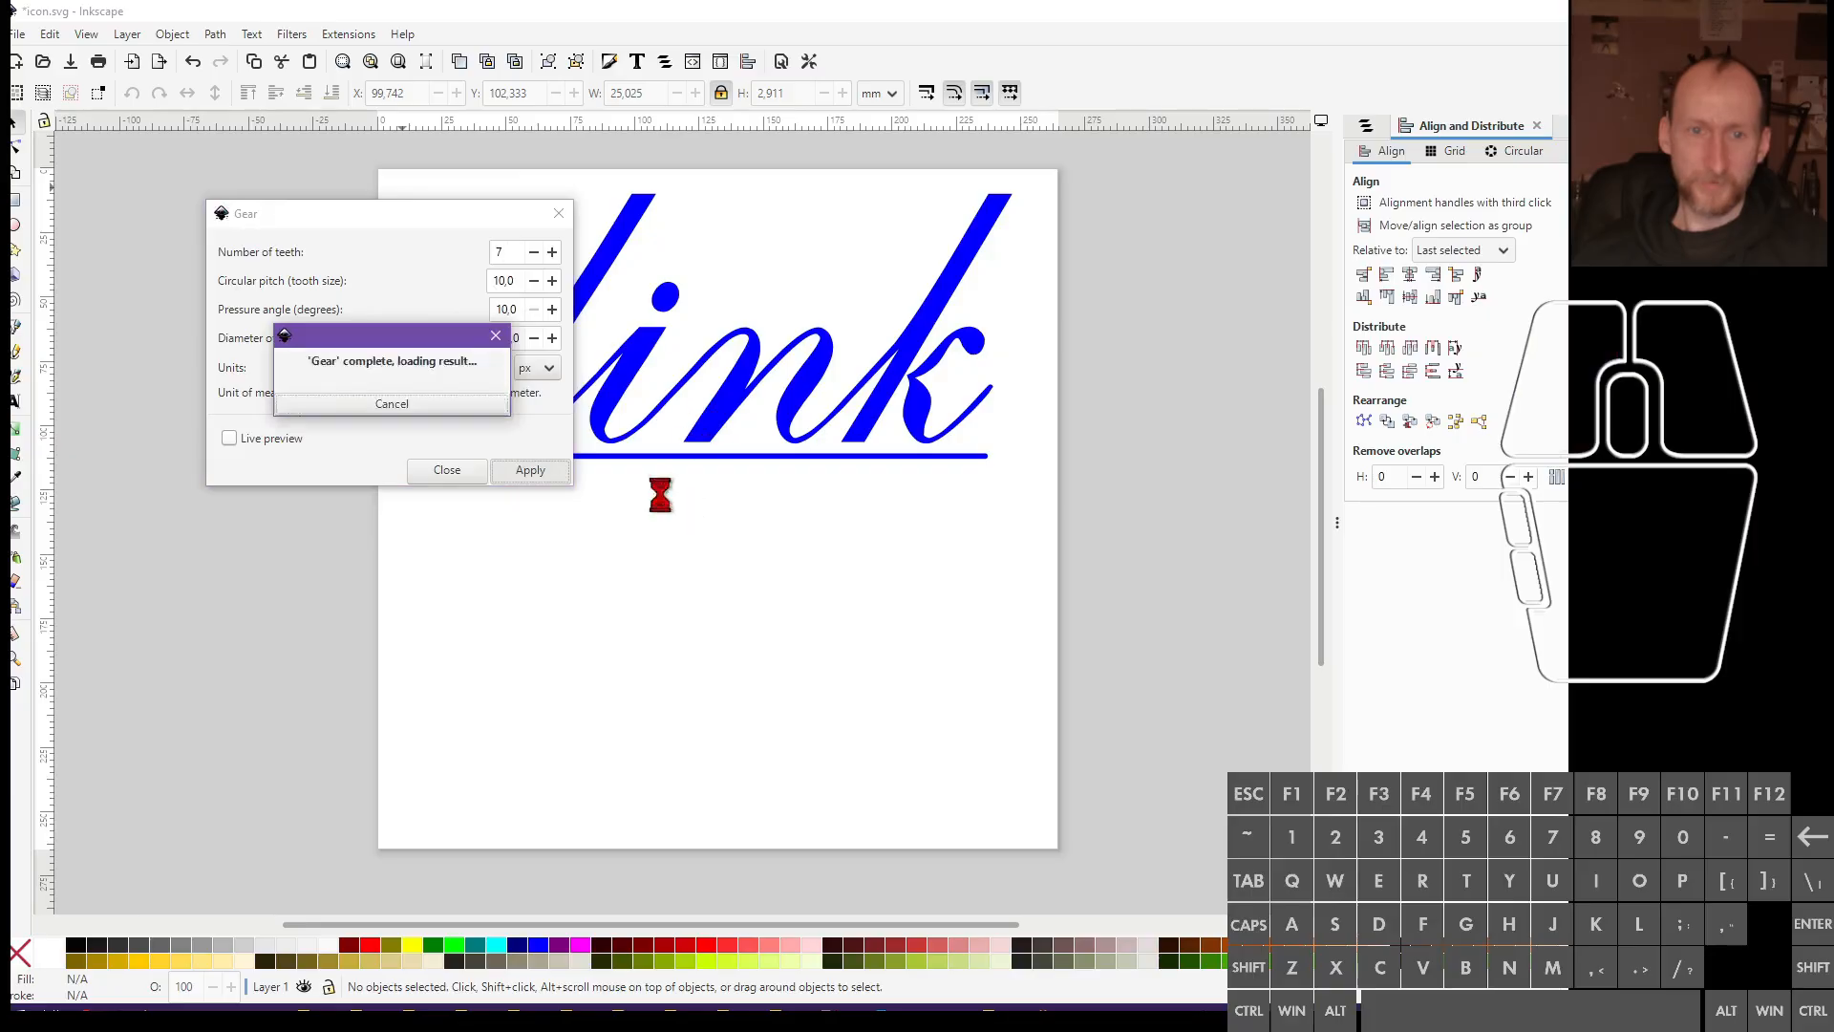
{"action": "scroll", "coordinate": [685, 531], "scroll_direction": "up", "scroll_amount": 7, "text": "ctrl"}
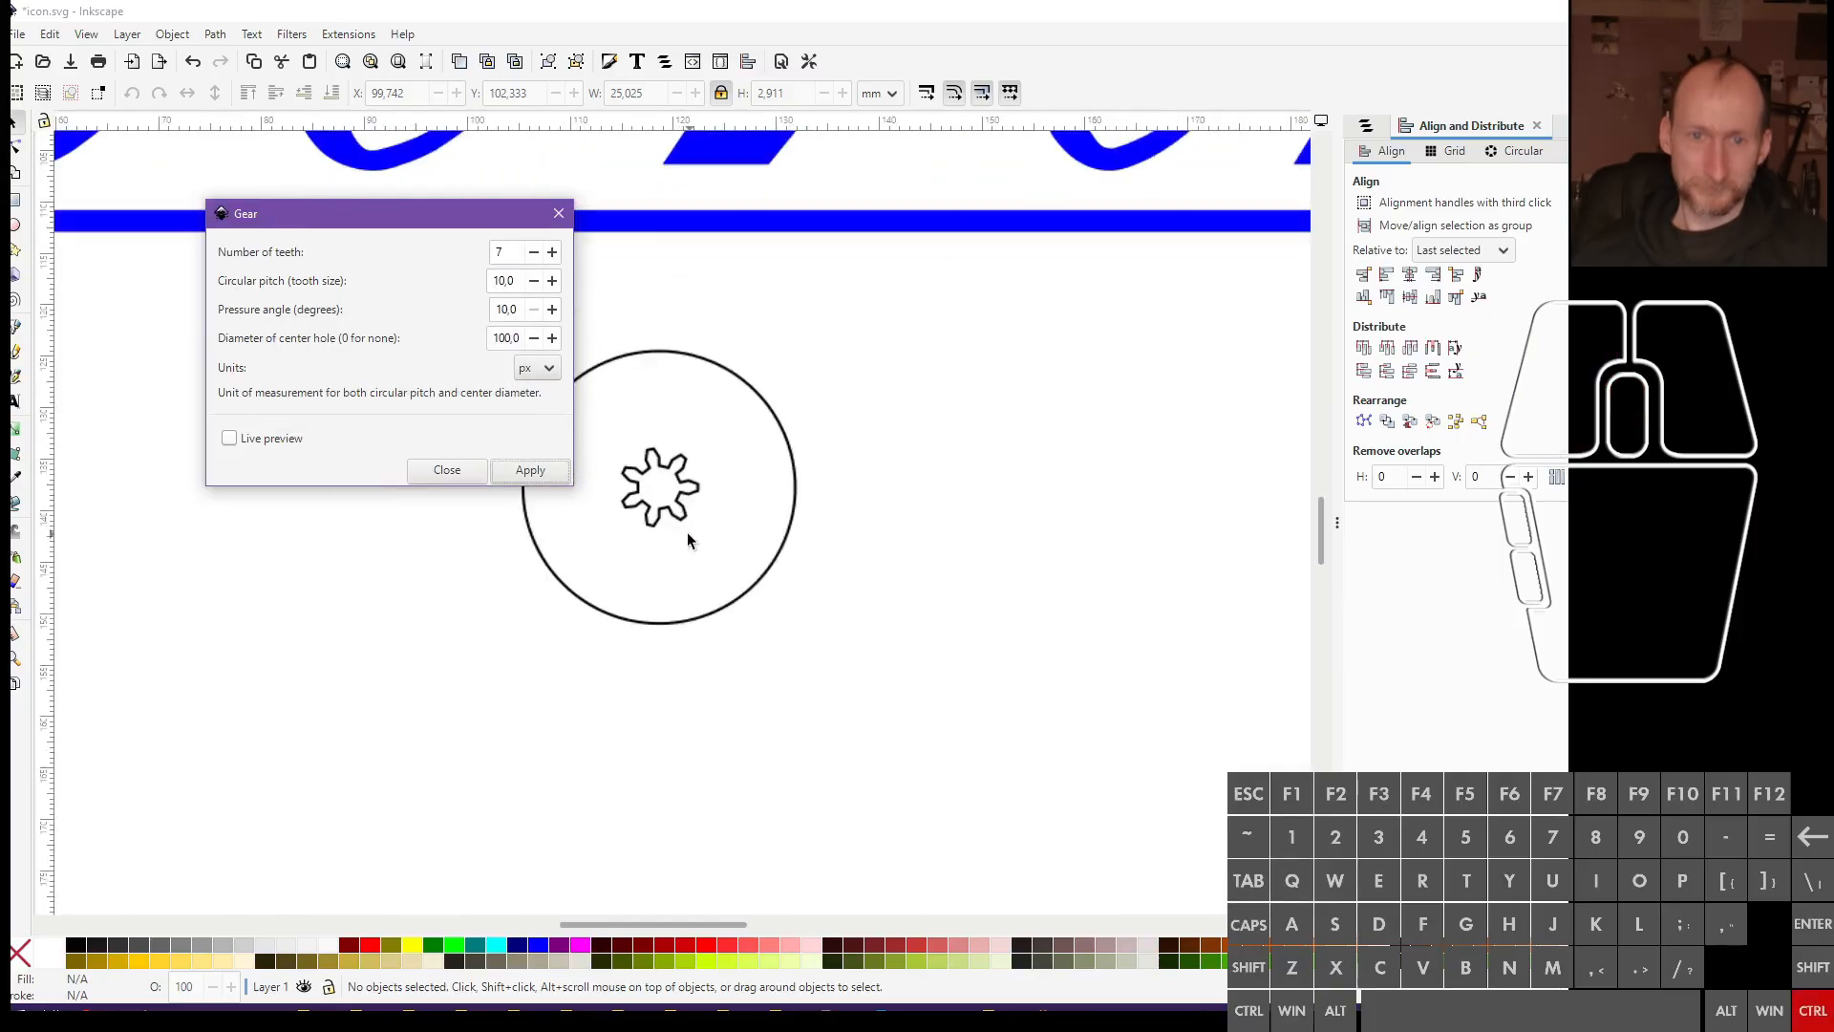
{"action": "left_click", "coordinate": [659, 502]}
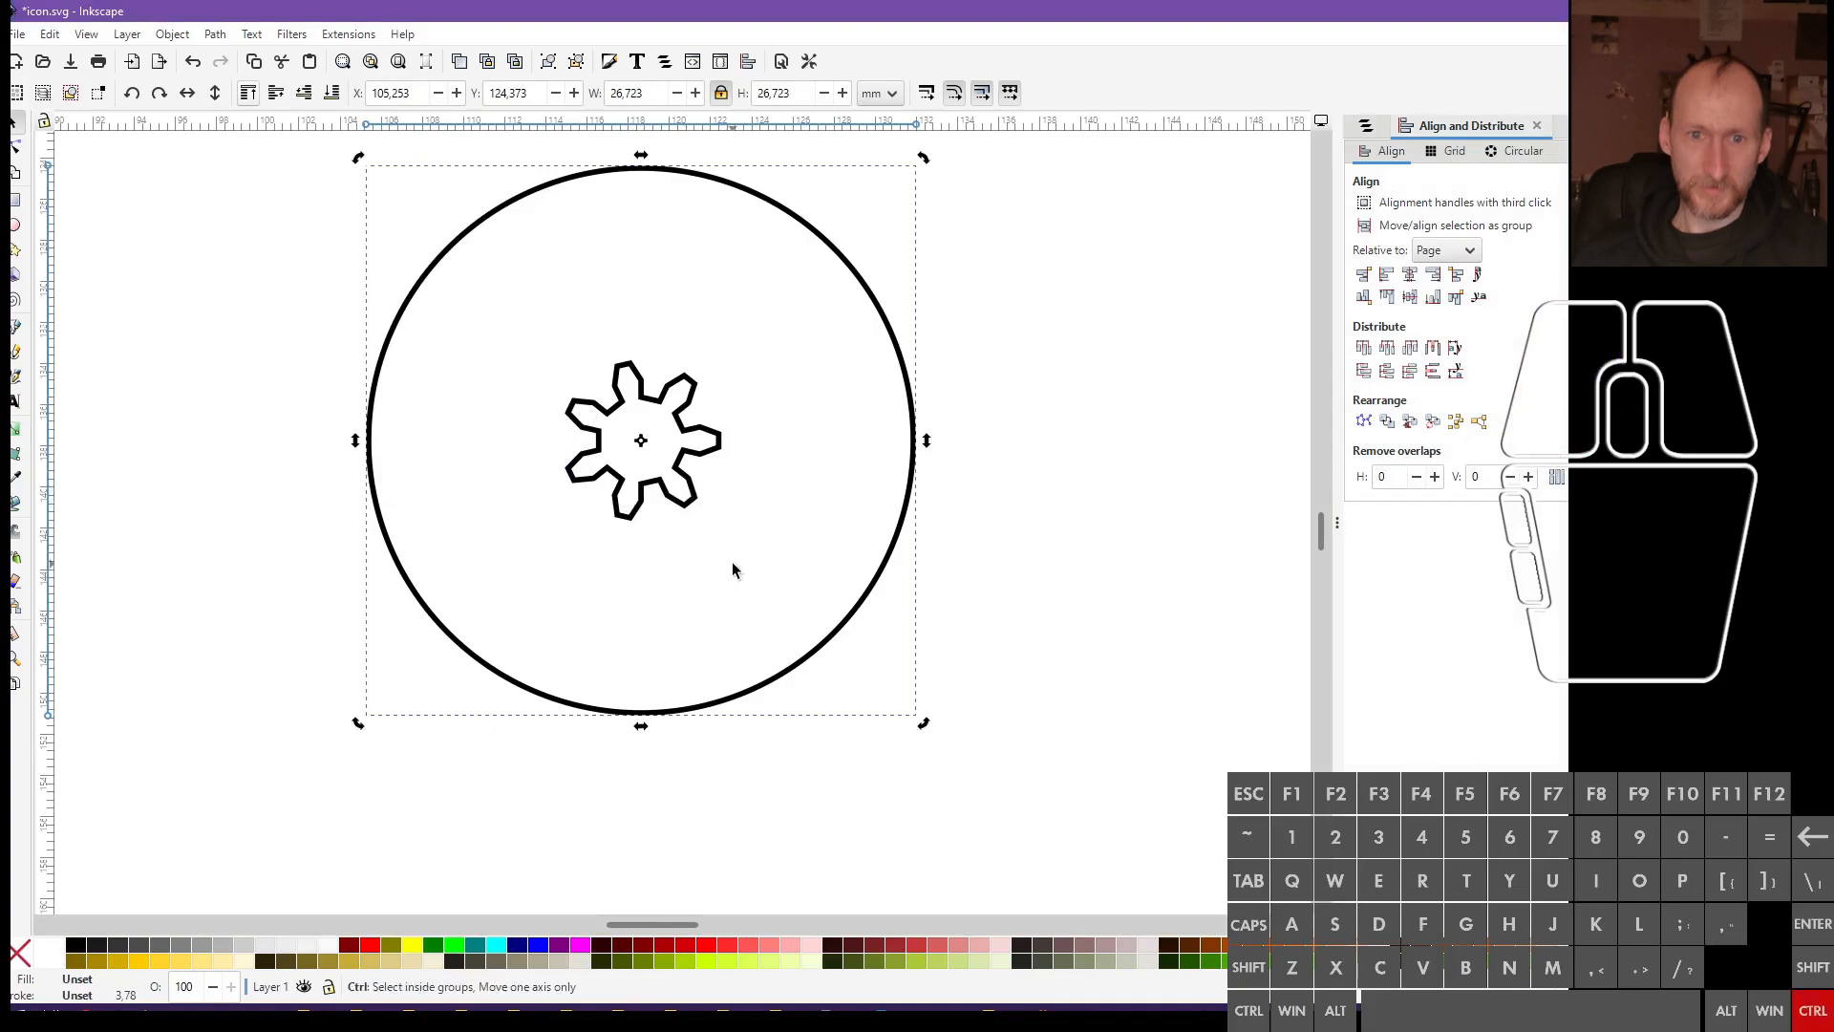
{"action": "scroll", "coordinate": [733, 569], "scroll_direction": "down", "scroll_amount": 4, "text": "ctrl"}
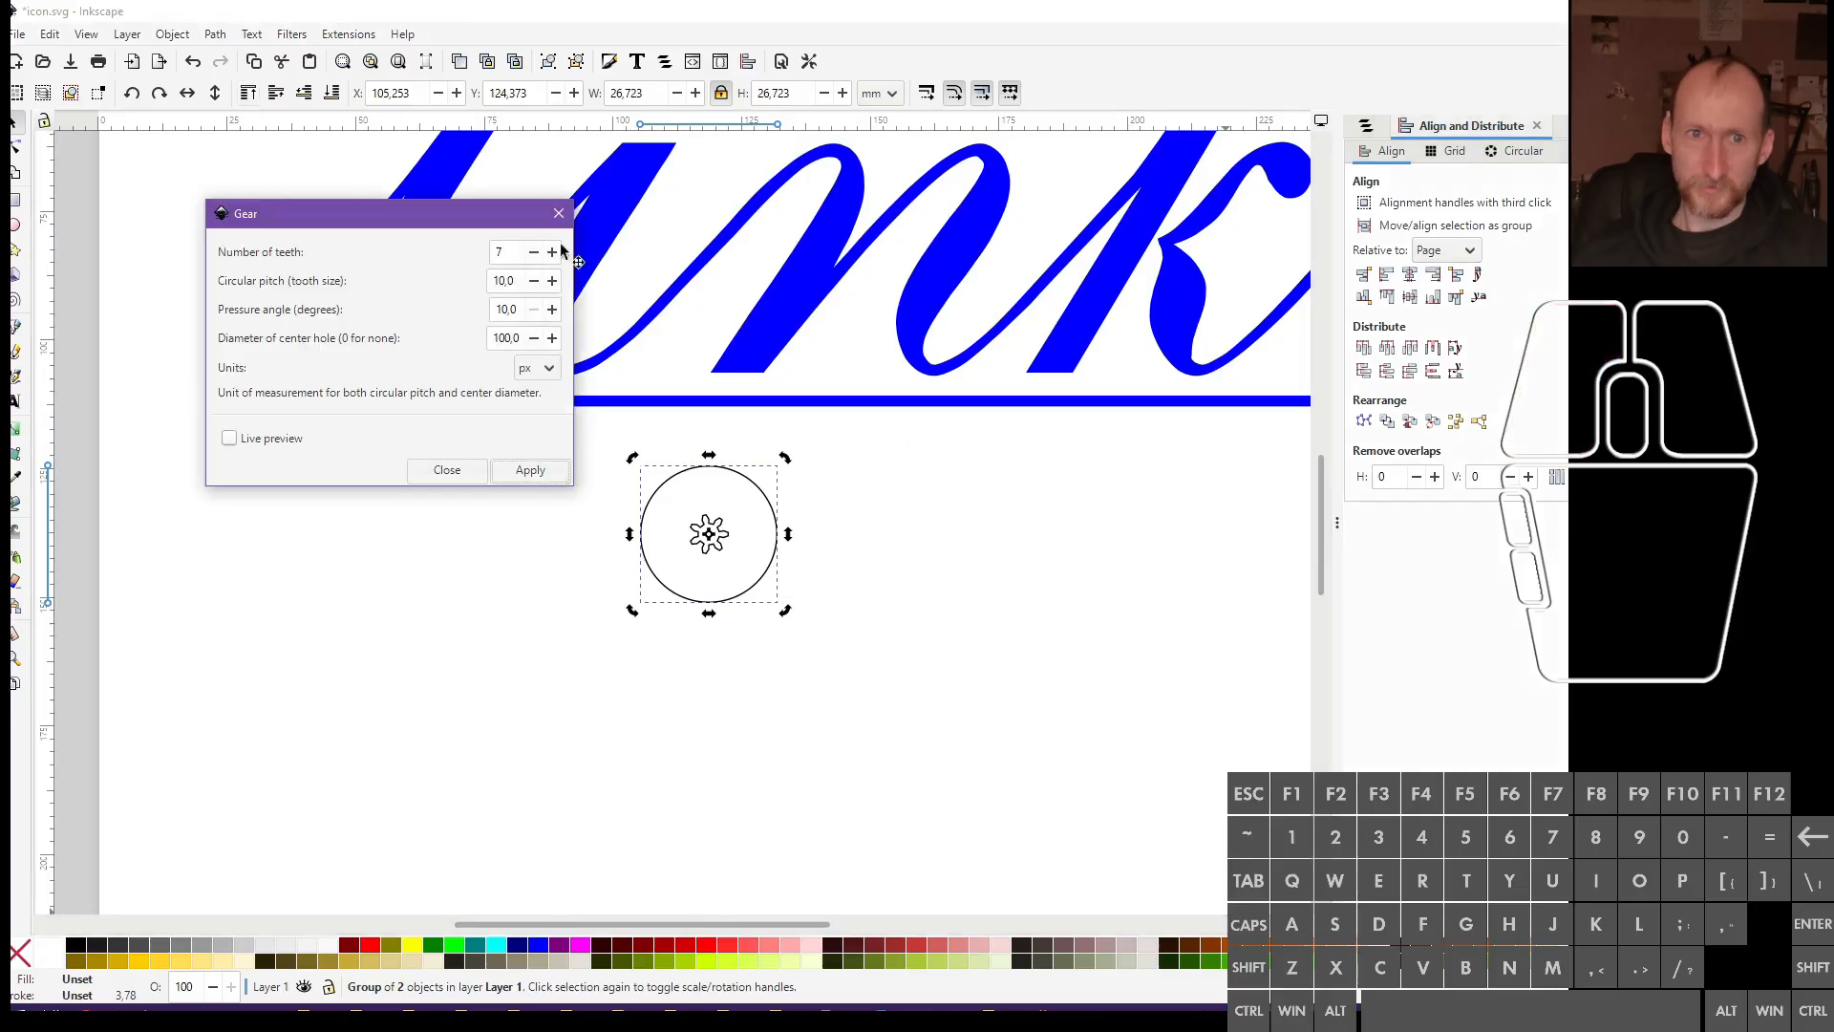
{"action": "left_click", "coordinate": [549, 222]}
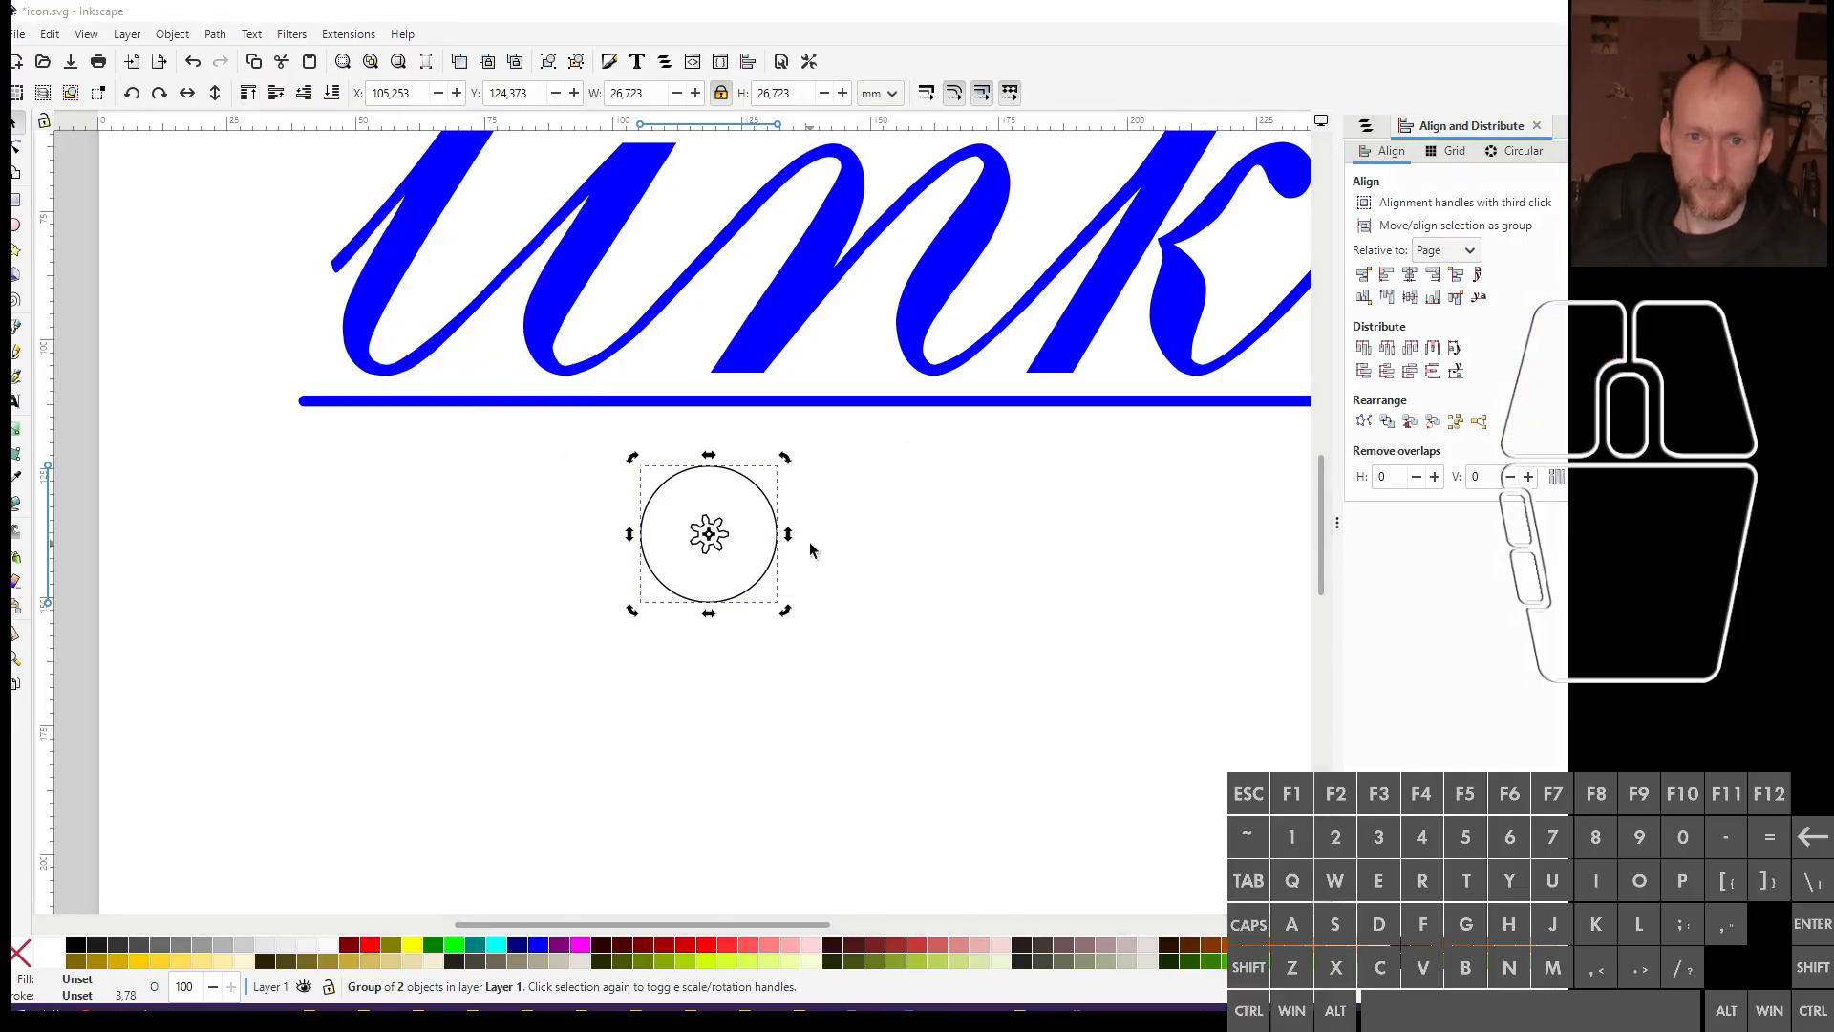
Try to ungroup the rendered gear and break it apart into separate paths
{"action": "scroll", "coordinate": [734, 558], "scroll_direction": "up", "scroll_amount": 3, "text": "ctrl"}
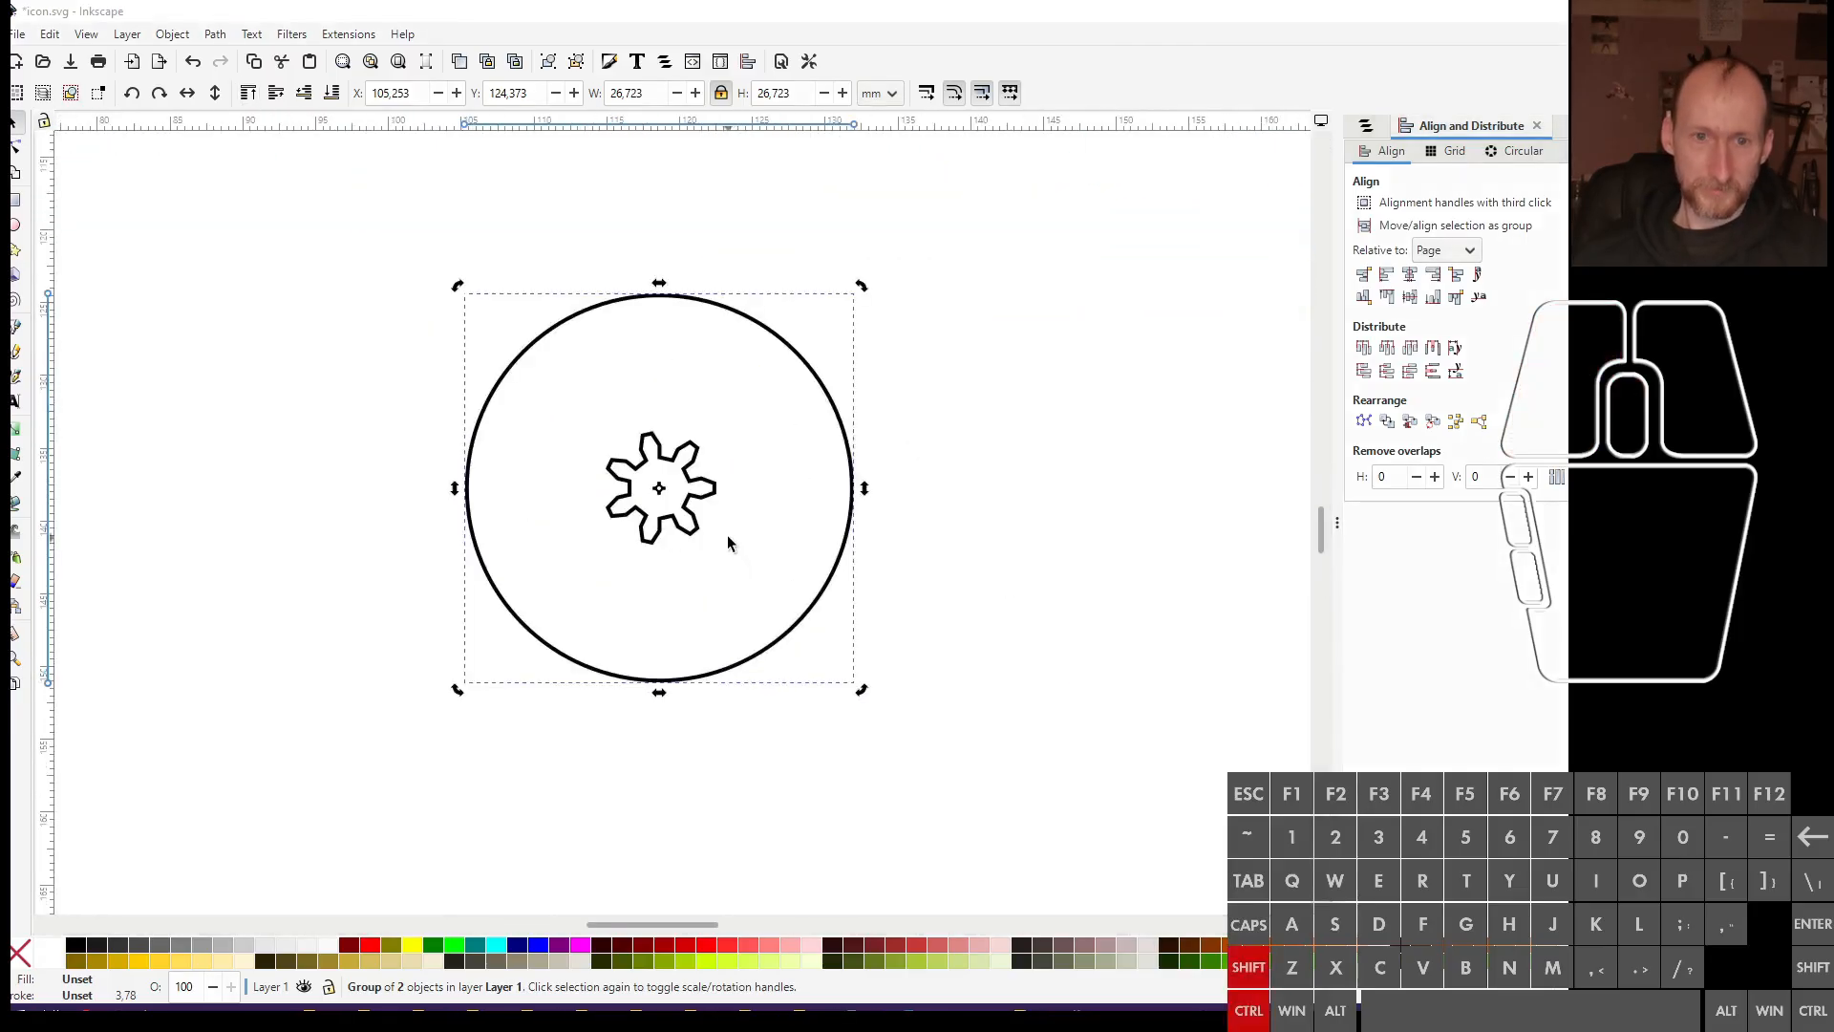
{"action": "key", "text": "ctrl+shift+g"}
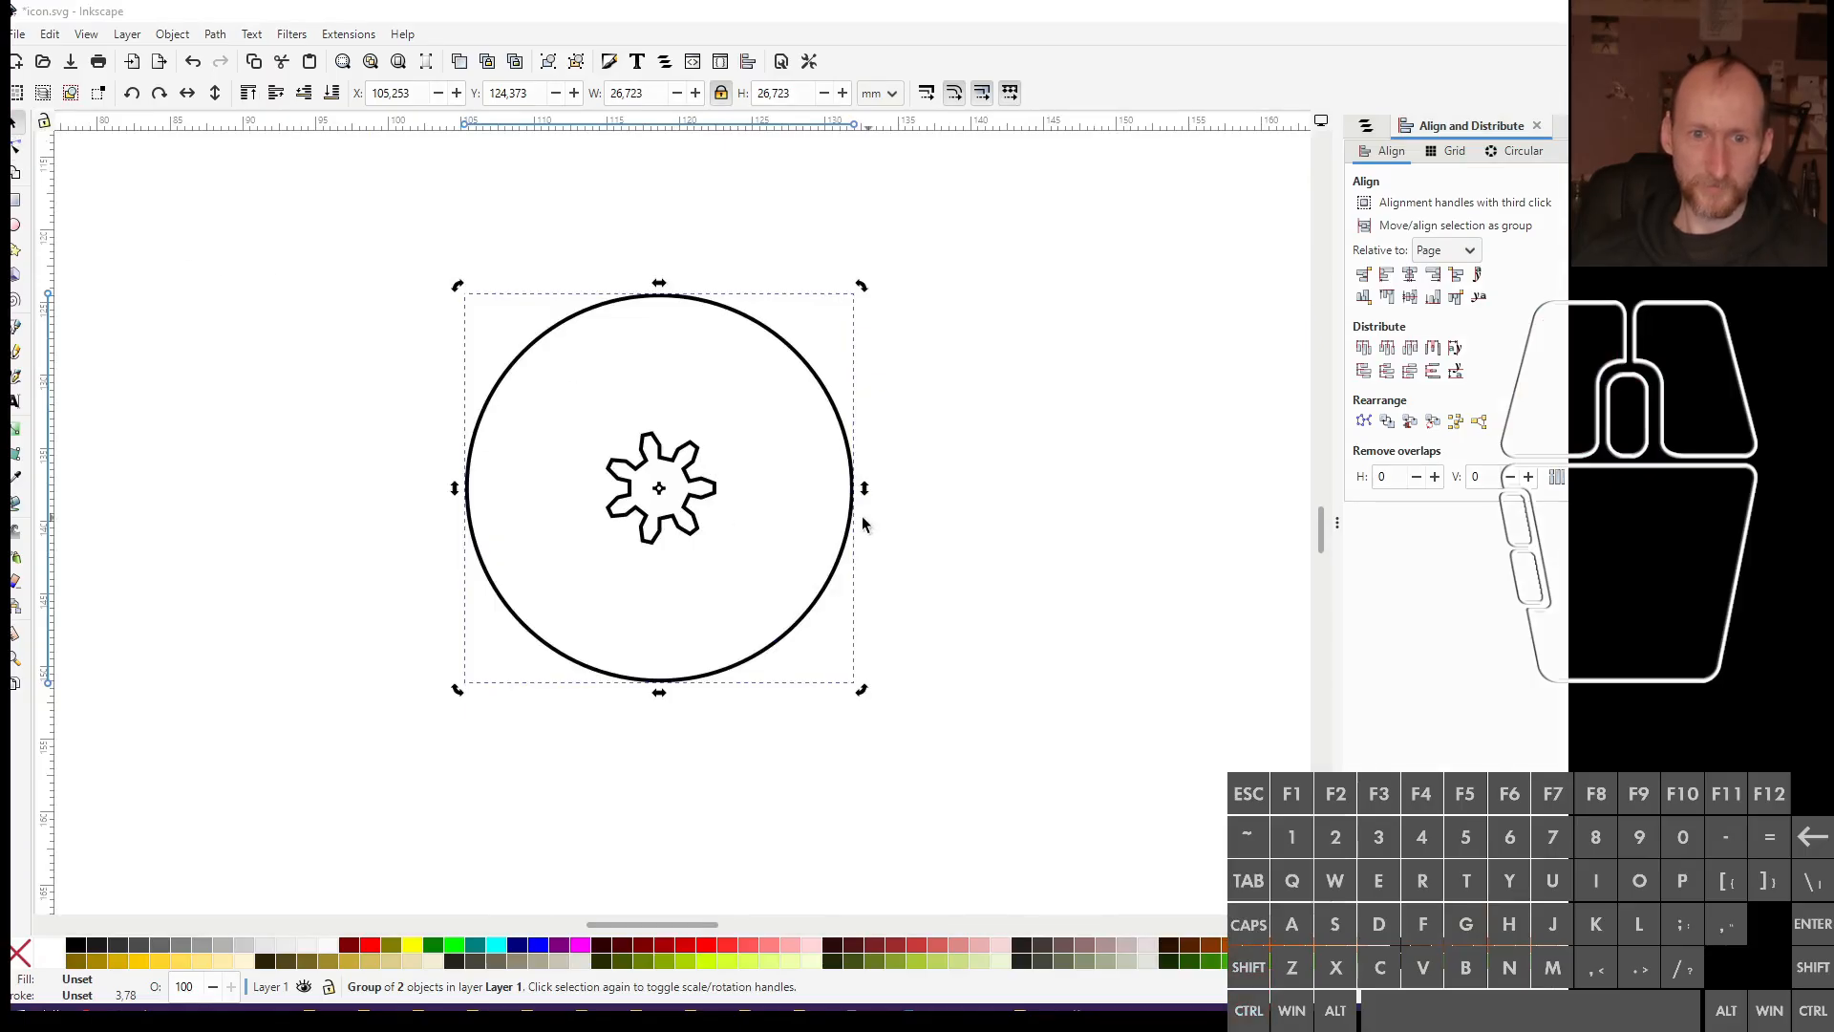
{"action": "scroll", "coordinate": [659, 492], "scroll_direction": "up", "scroll_amount": 6, "text": "ctrl"}
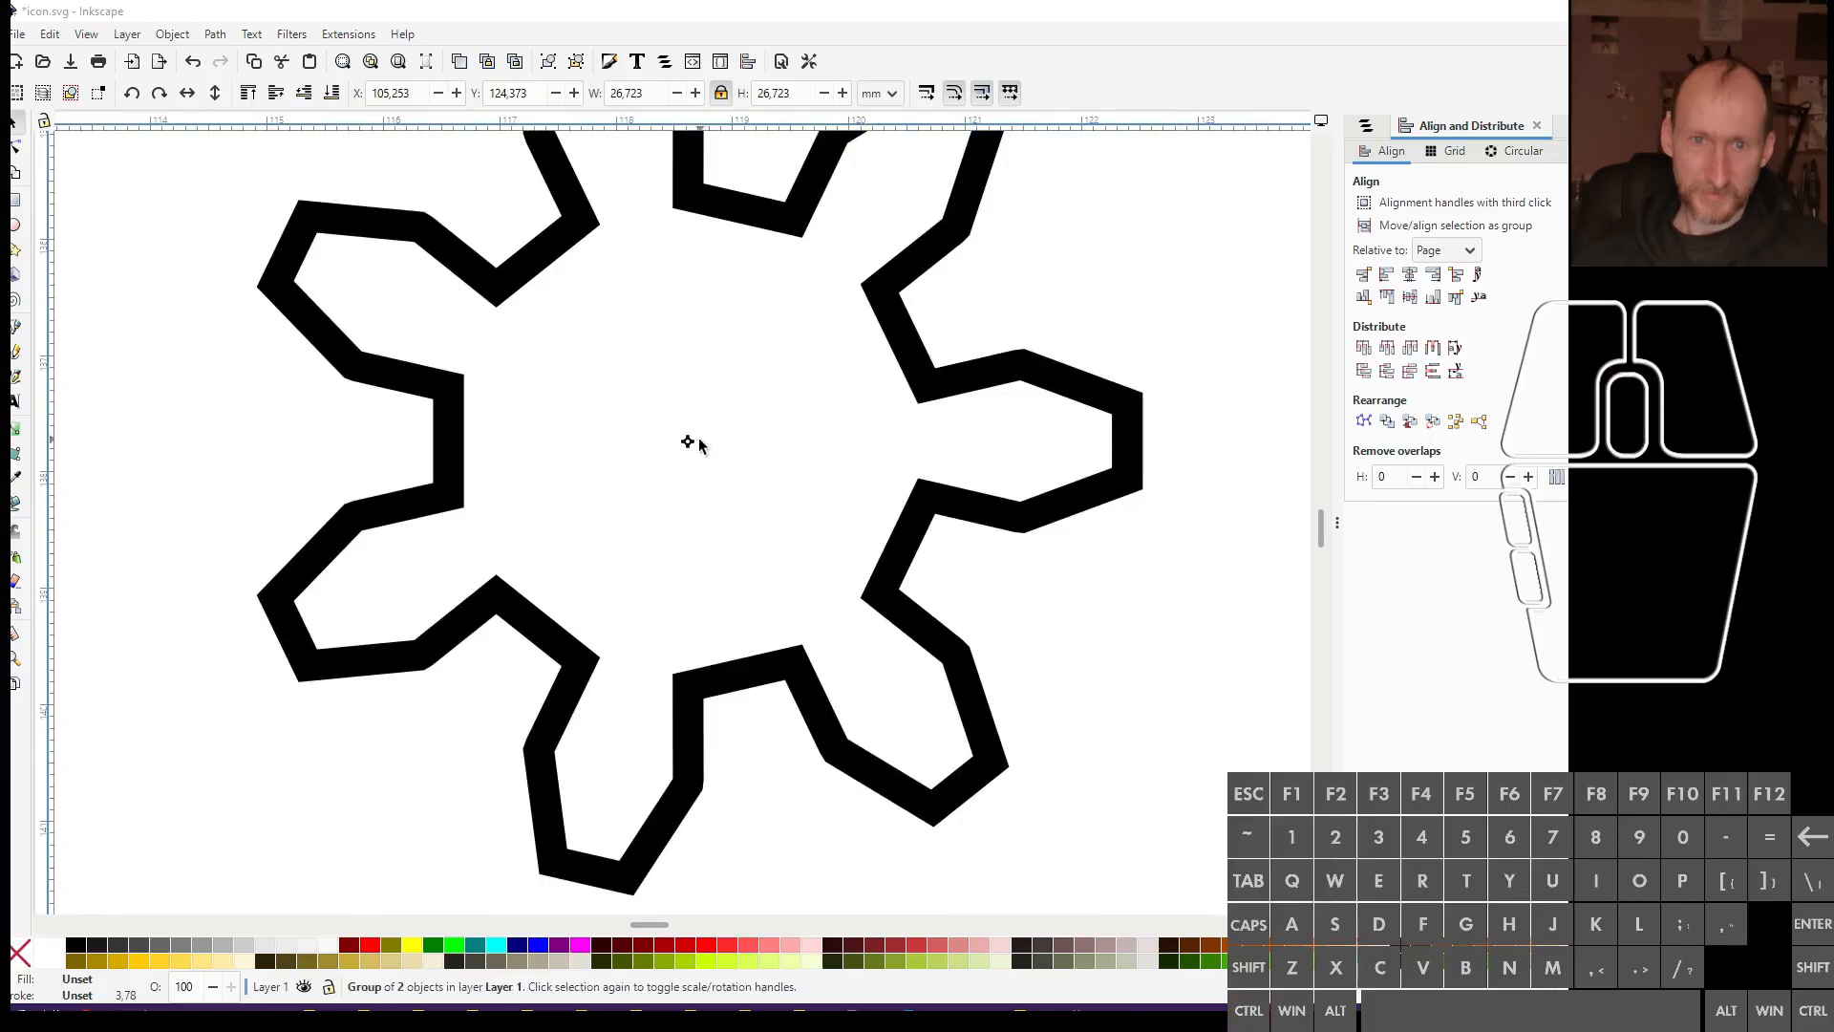
{"action": "scroll", "coordinate": [687, 449], "scroll_direction": "down", "scroll_amount": 4, "text": "ctrl"}
{"action": "scroll", "coordinate": [688, 451], "scroll_direction": "down", "scroll_amount": 3, "text": "ctrl"}
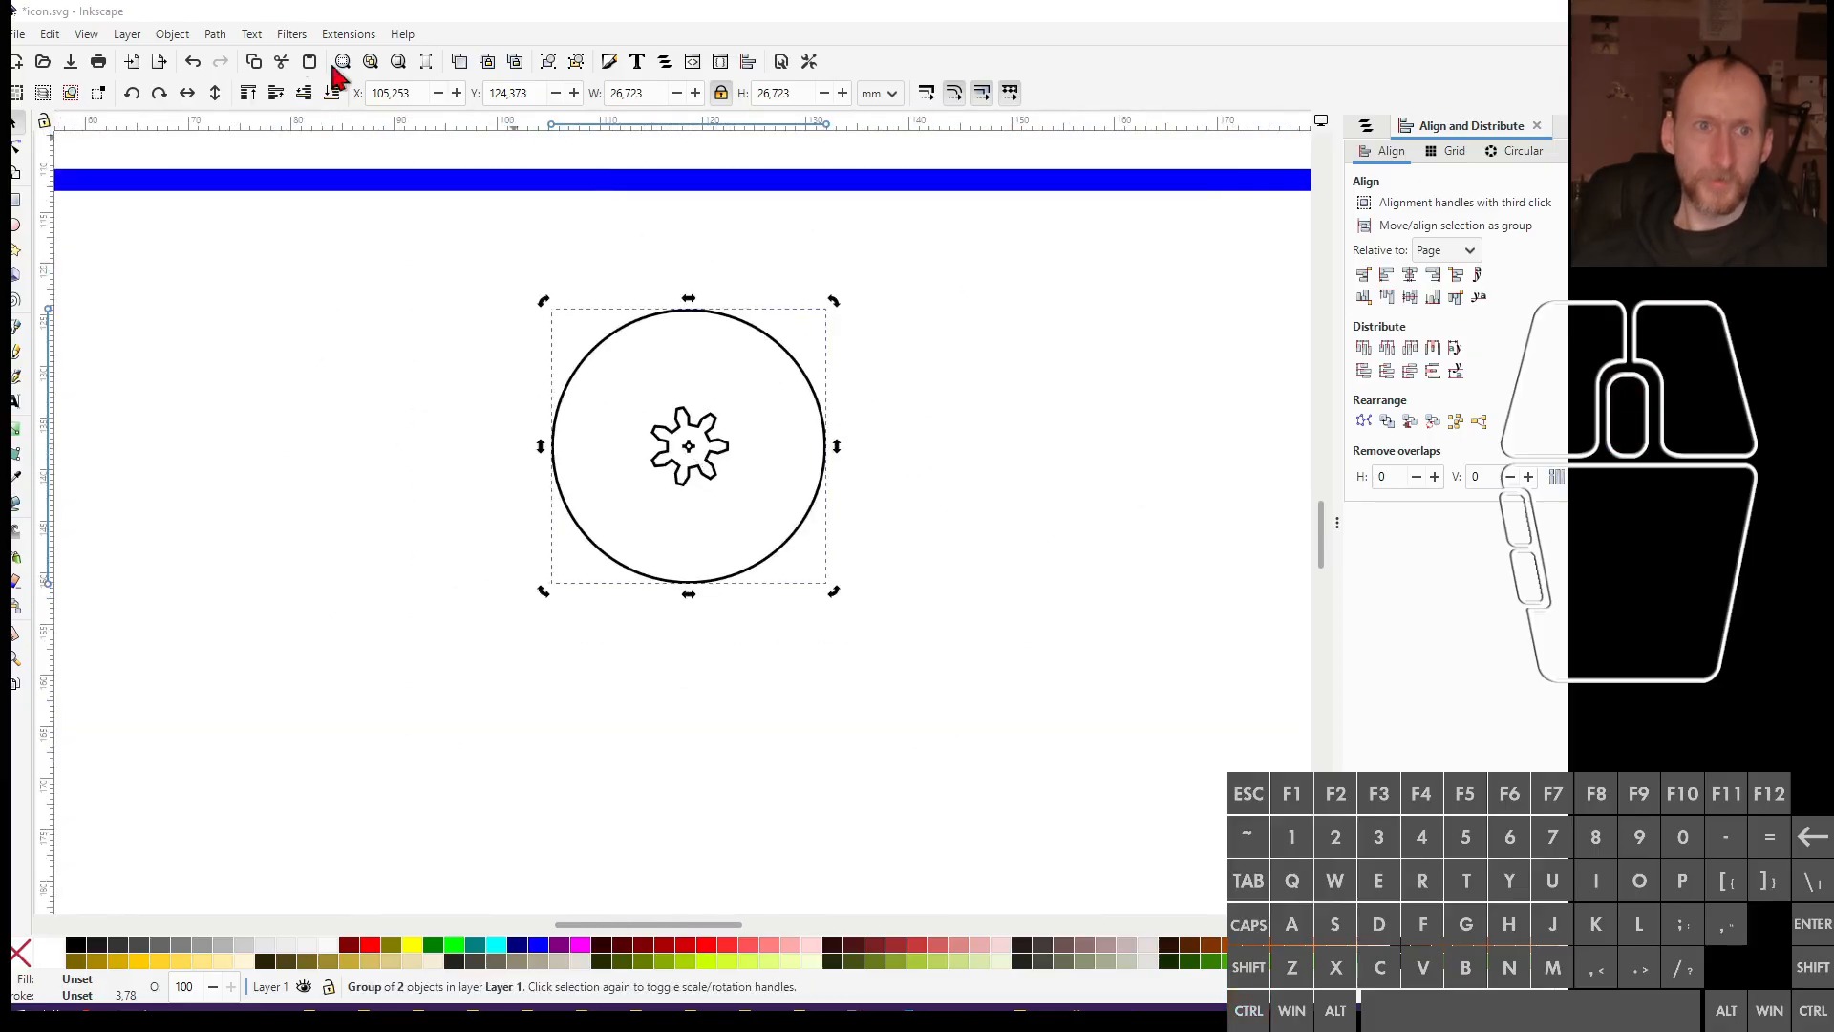
{"action": "left_click", "coordinate": [215, 36]}
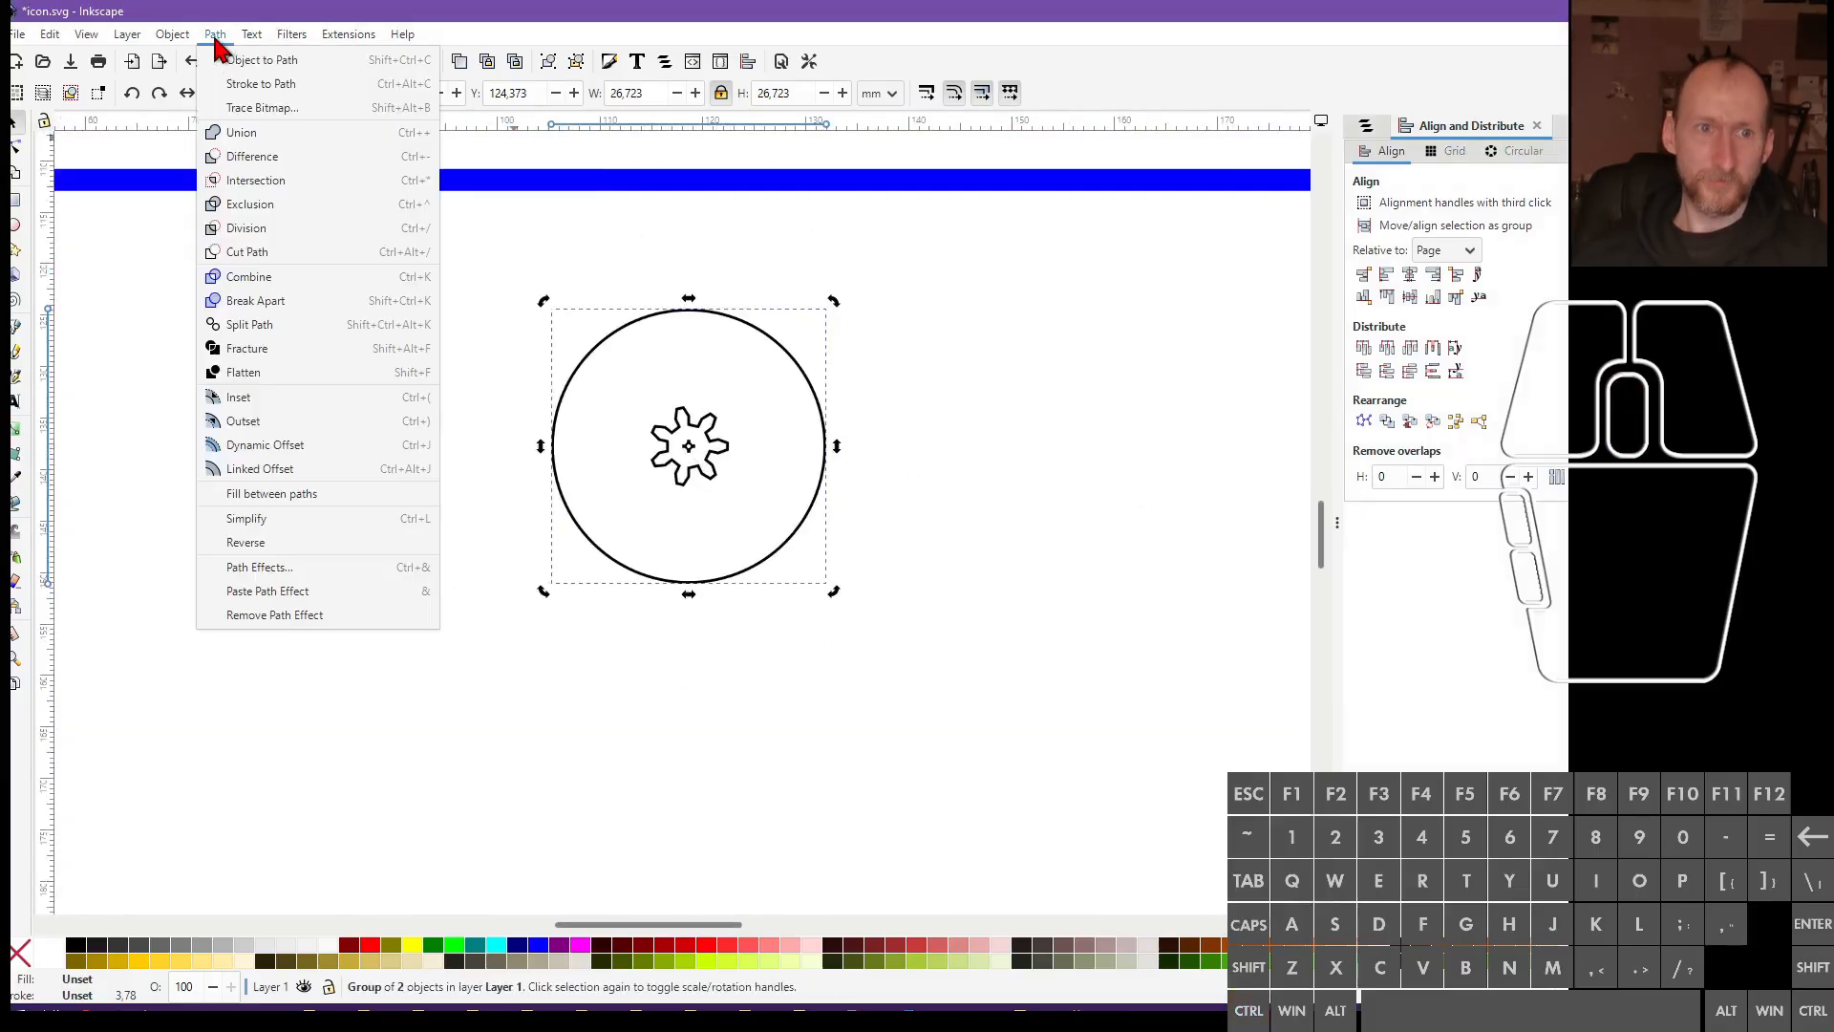
{"action": "left_click", "coordinate": [354, 304]}
{"action": "left_click", "coordinate": [487, 435]}
{"action": "left_click", "coordinate": [689, 487]}
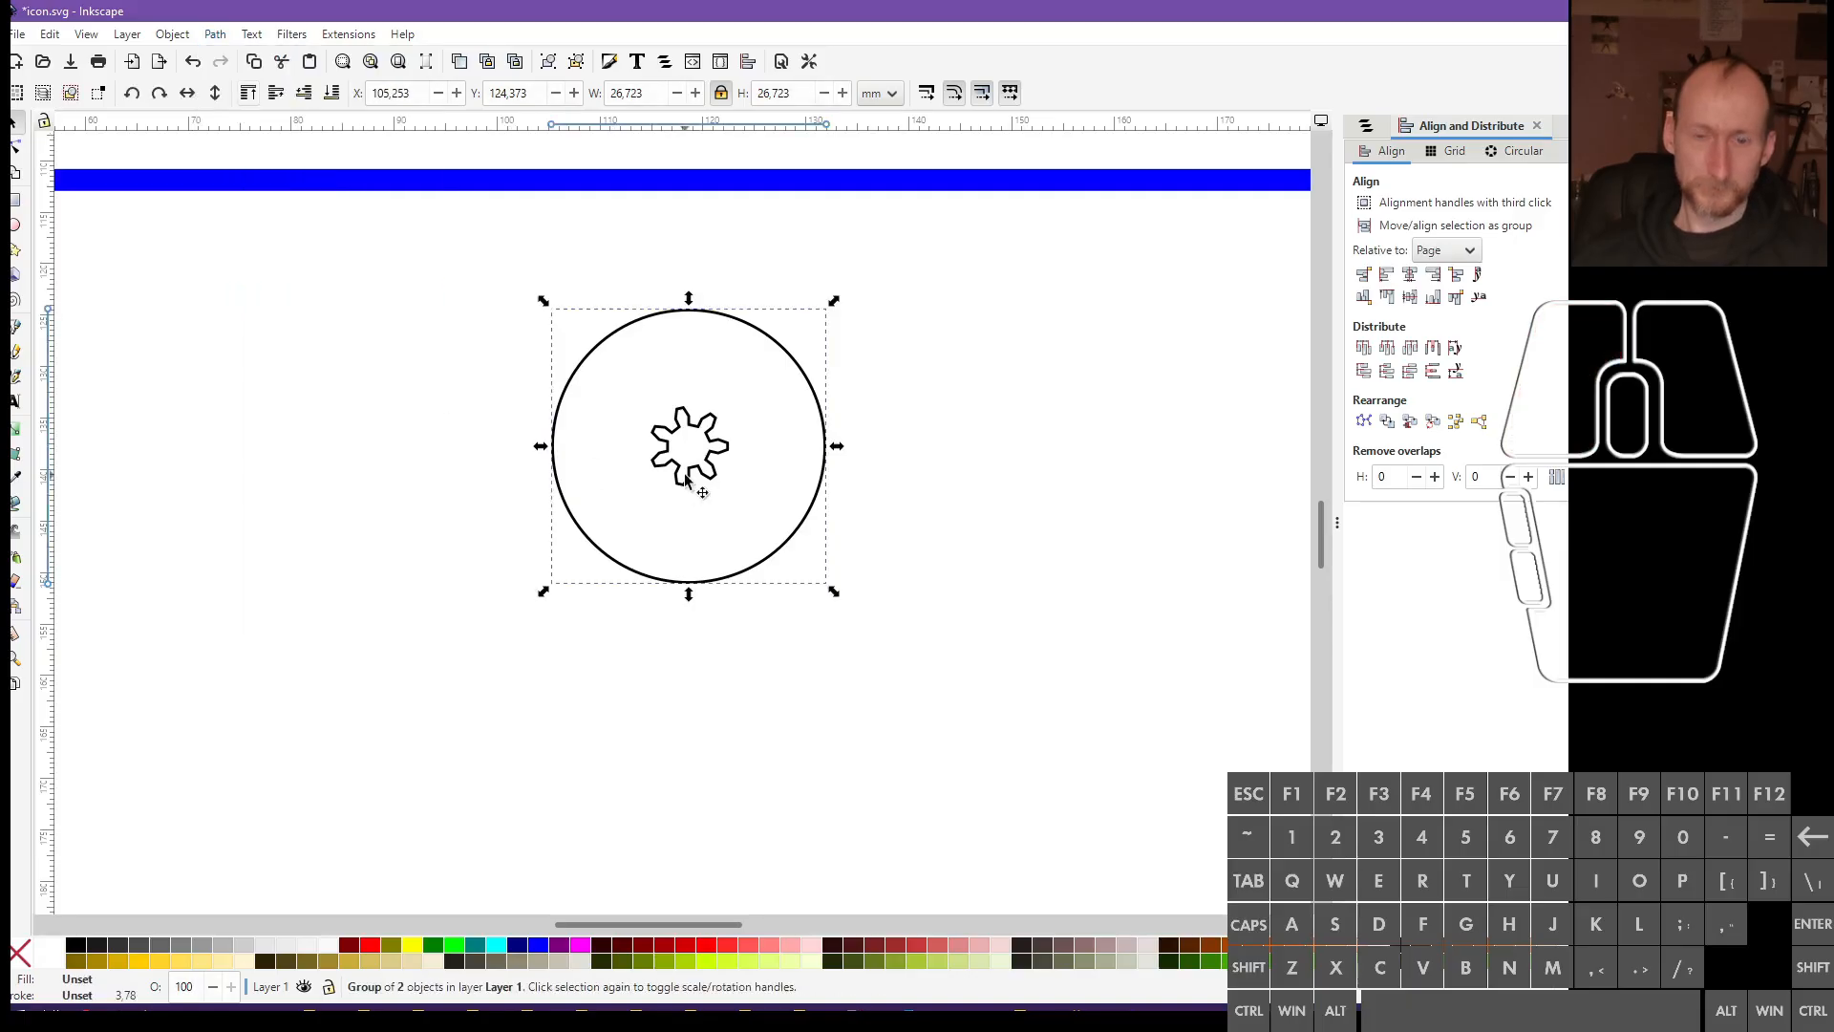
Separate the toothed outline from its surrounding circle by ungrouping them, and delete the circle
{"action": "left_click_drag", "start_coordinate": [678, 485], "coordinate": [869, 435]}
{"action": "key", "text": "ctrl+shift+g"}
{"action": "left_click", "coordinate": [630, 569]}
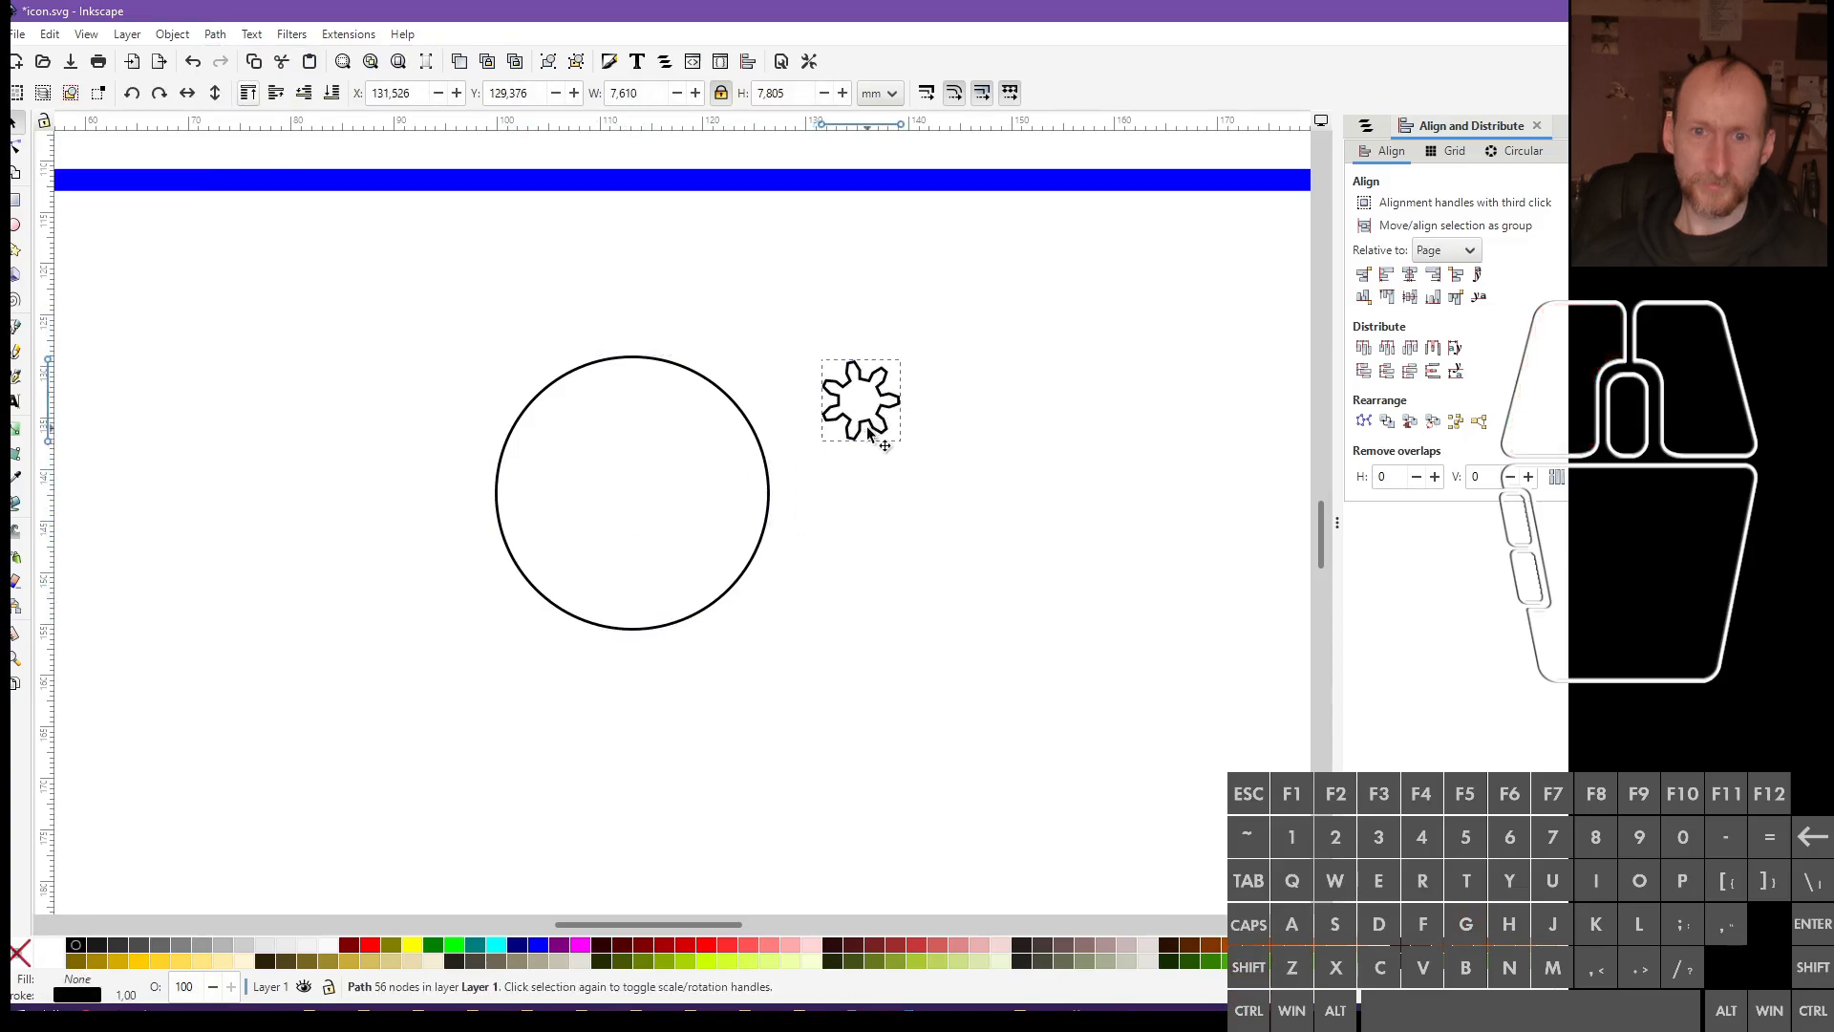
{"action": "left_click", "coordinate": [775, 496]}
{"action": "key", "text": "Delete"}
Enlarge the toothed gear outline about its centre to about 48.7 by 49.9 mm
{"action": "key", "text": "ctrl+a"}
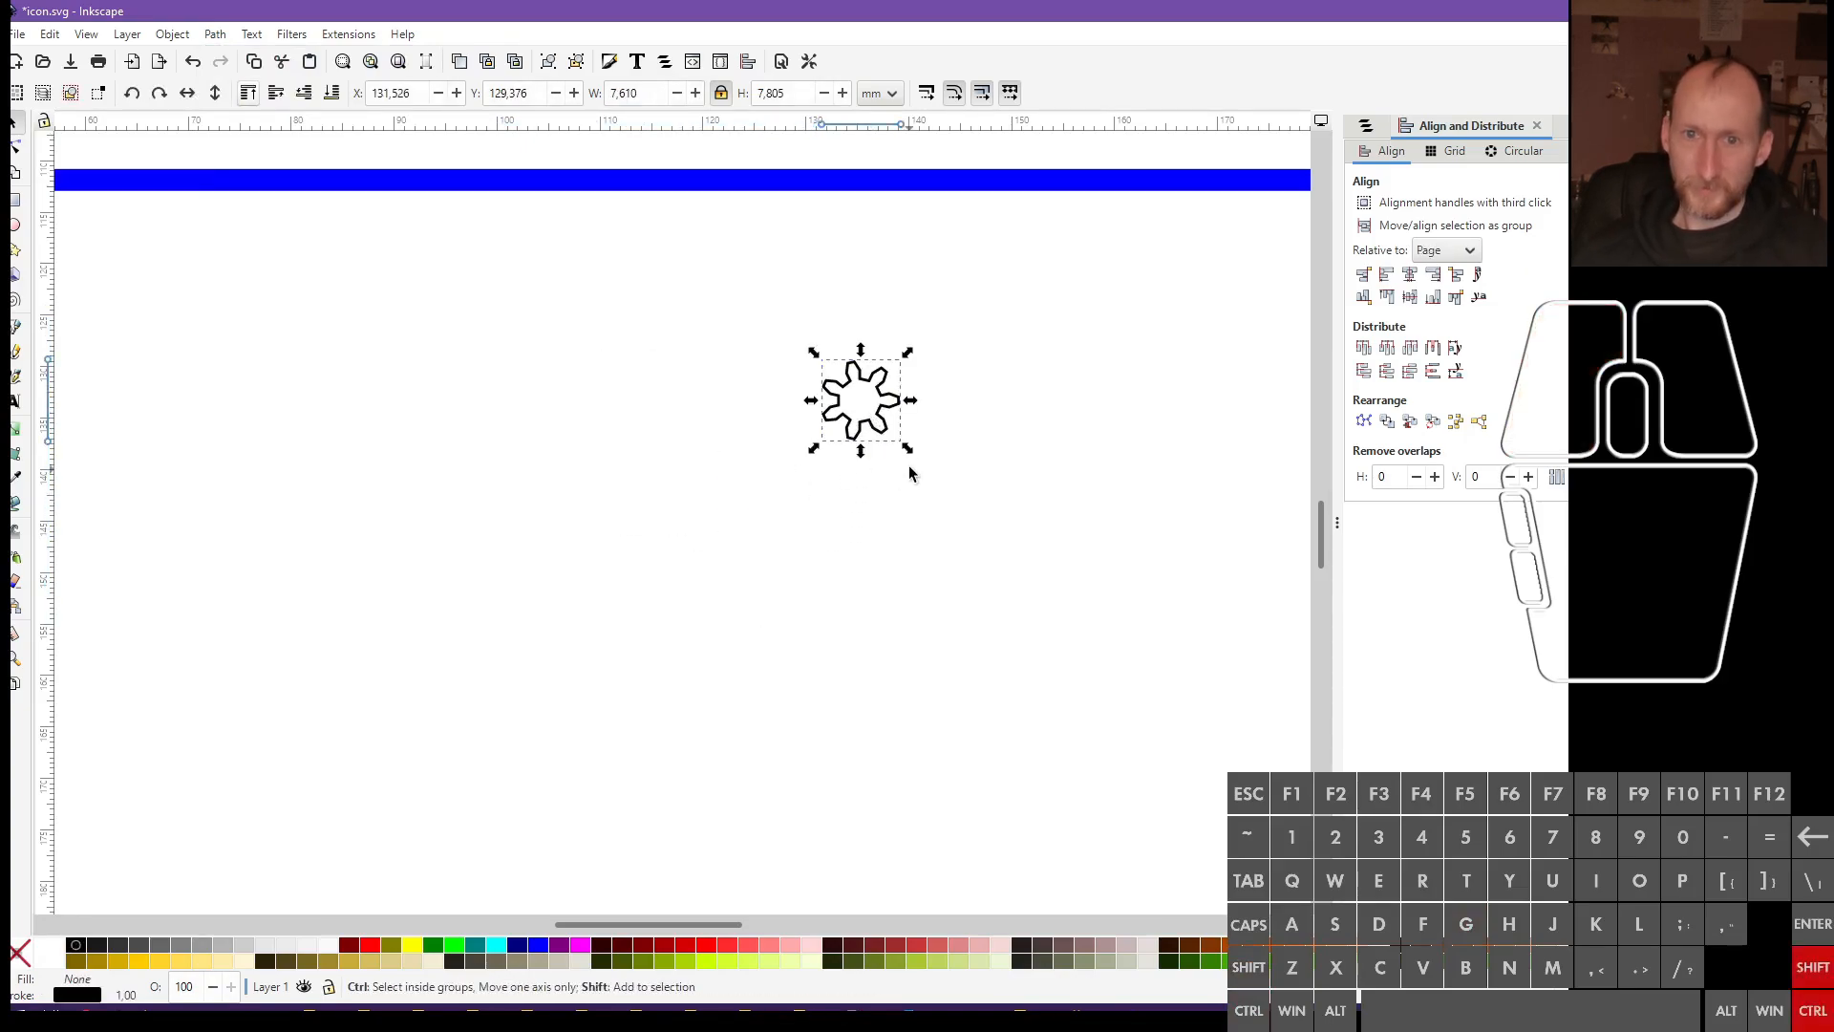
{"action": "left_click_drag", "start_coordinate": [907, 448], "coordinate": [1119, 669]}
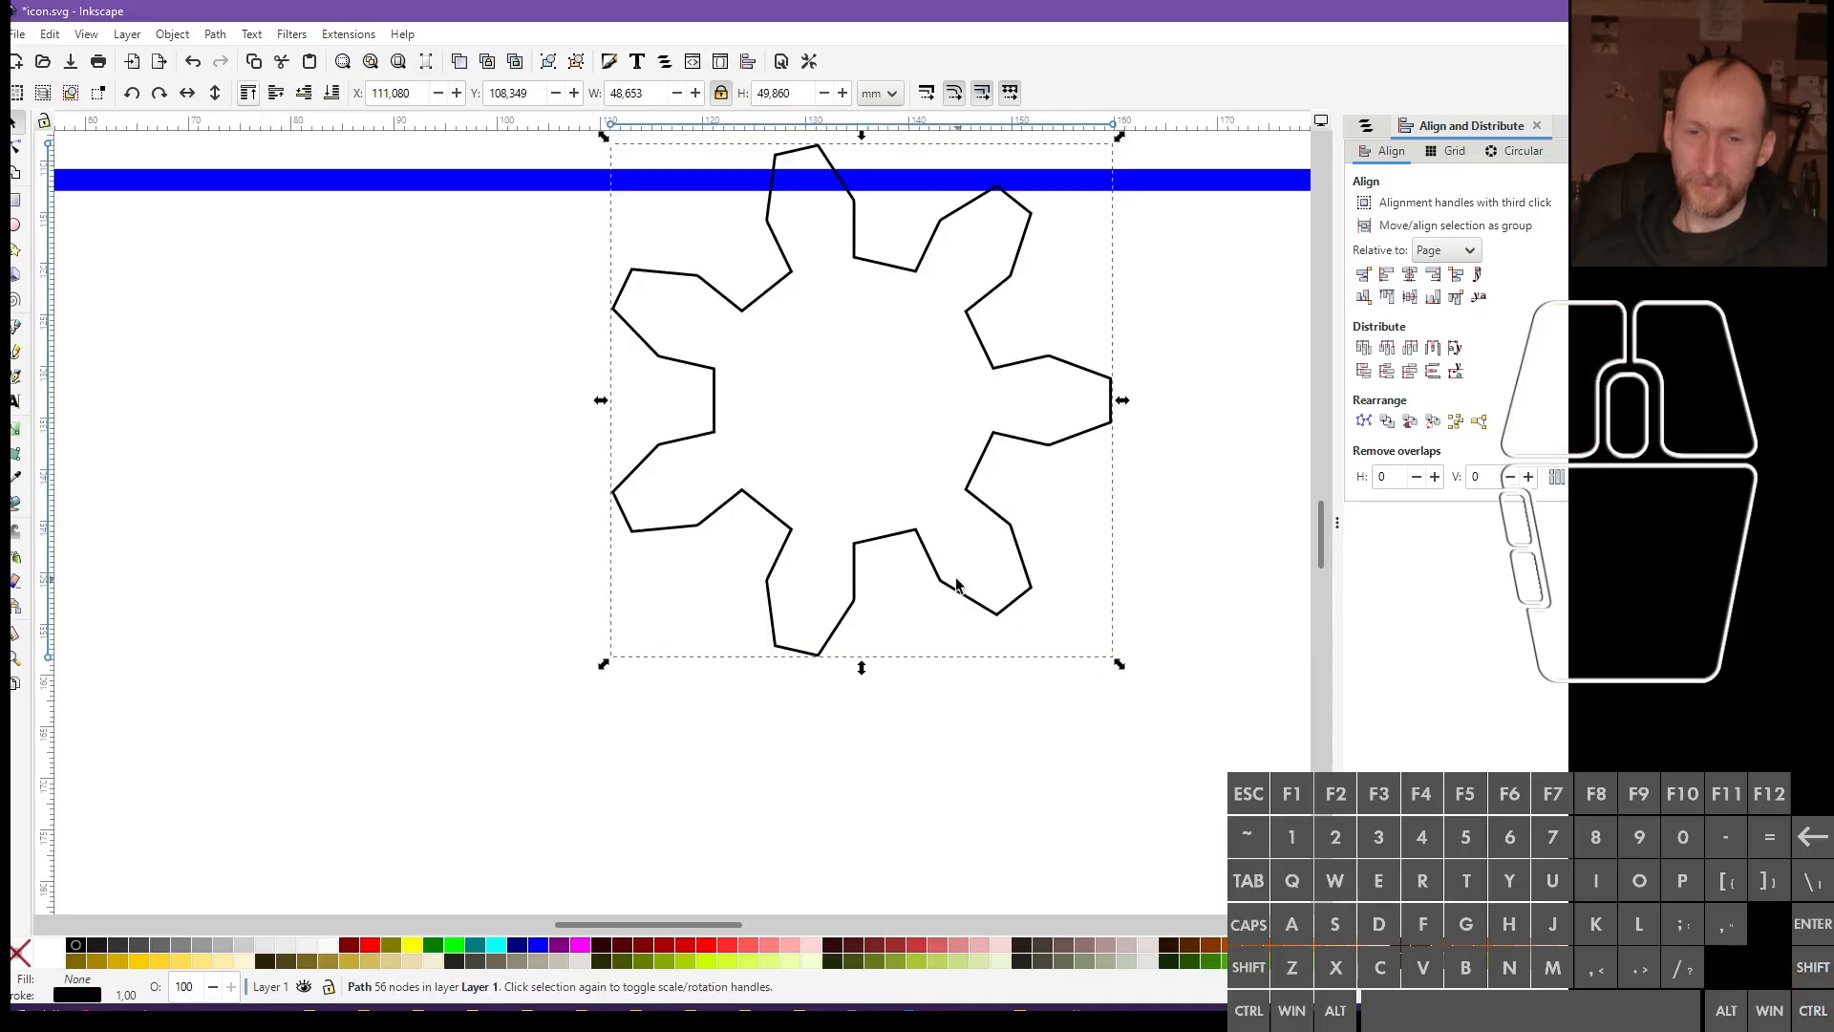
{"action": "scroll", "coordinate": [656, 514], "scroll_direction": "down", "scroll_amount": 3, "text": "ctrl"}
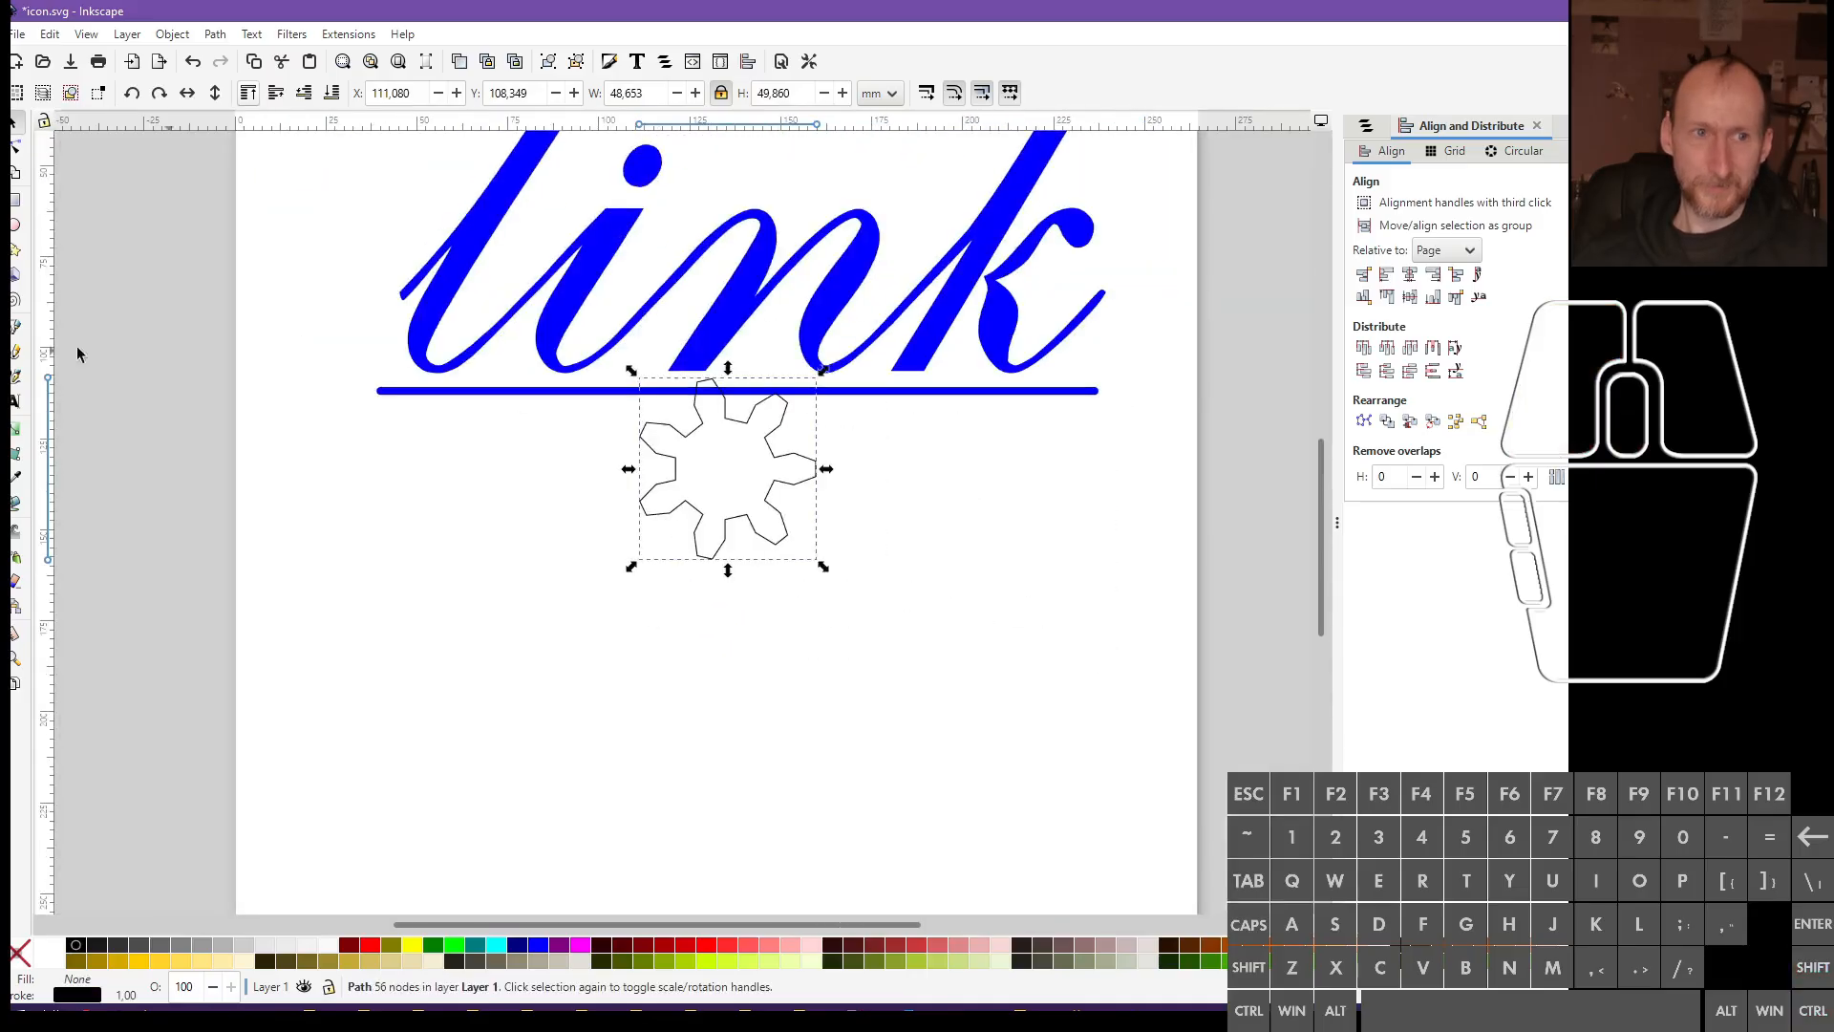
Draw a red circle about 147.6 mm across and move it onto the empty canvas right of the page
{"action": "left_click", "coordinate": [16, 225]}
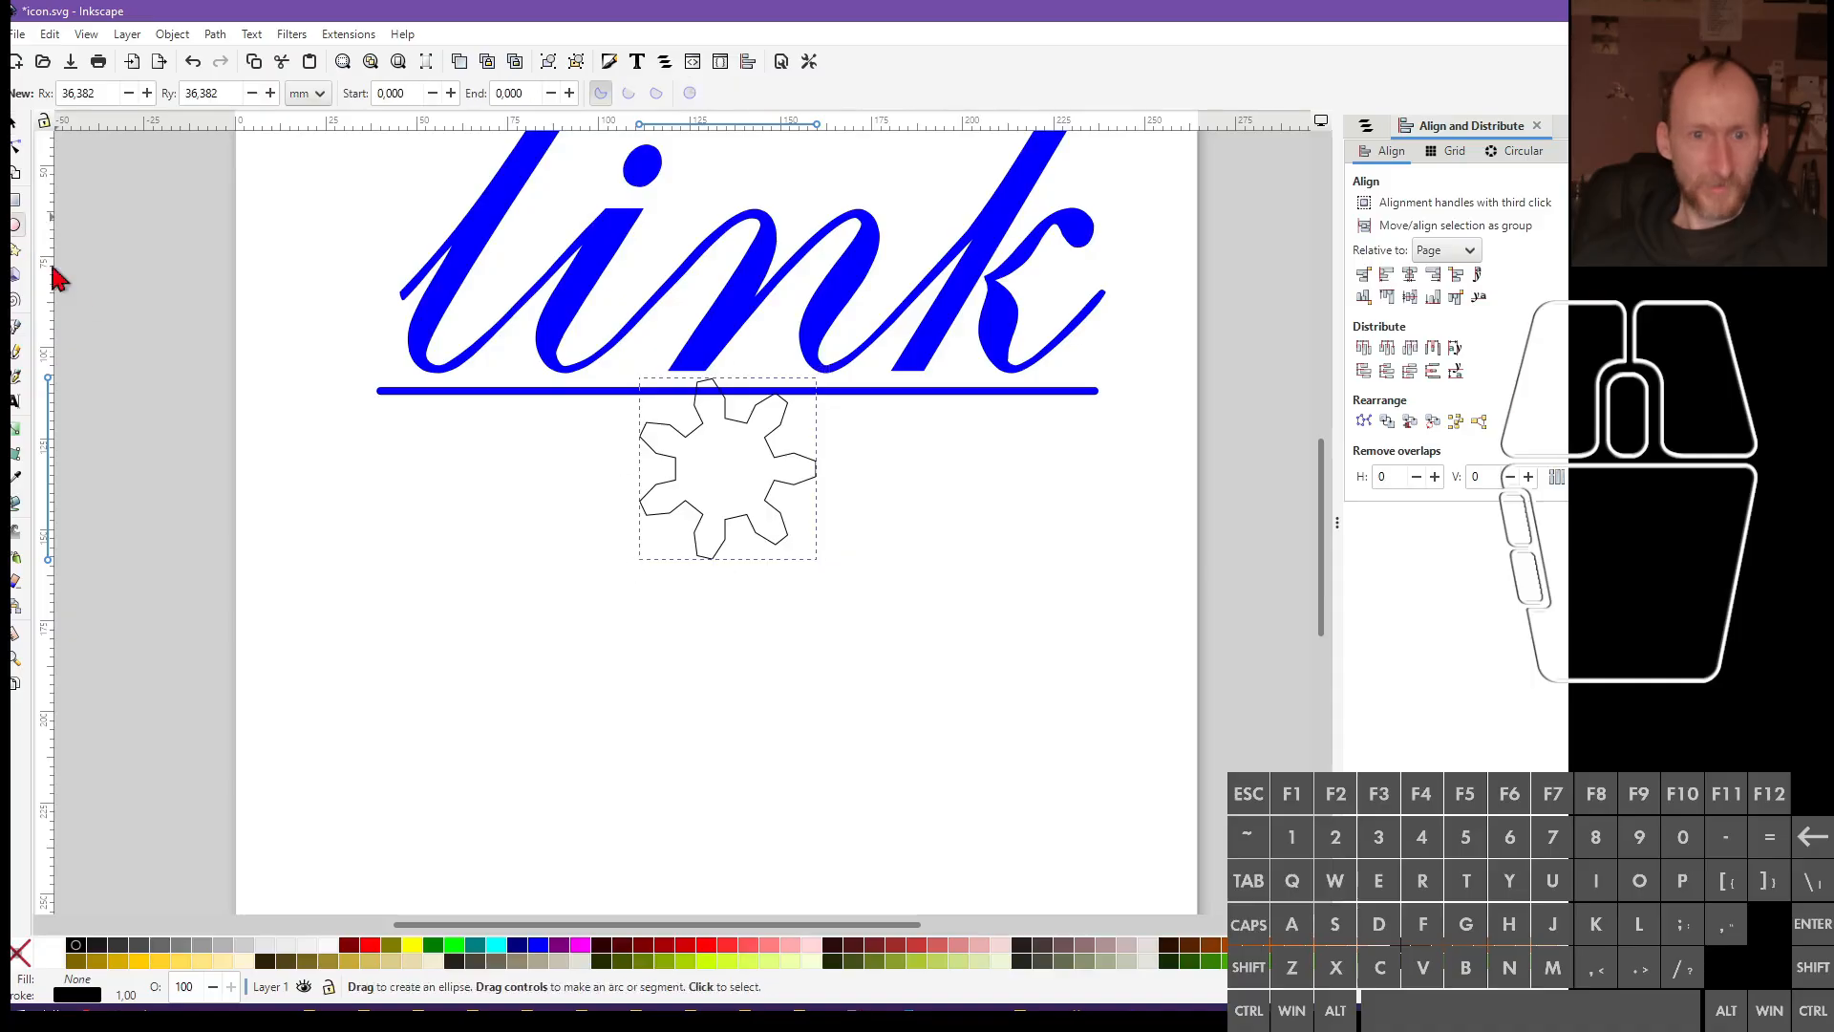
{"action": "scroll", "coordinate": [254, 417], "scroll_direction": "down", "scroll_amount": 3, "text": "ctrl"}
{"action": "mouse_move", "coordinate": [689, 561]}
{"action": "left_mouse_down"}
{"action": "mouse_move", "coordinate": [719, 593]}
{"action": "mouse_move", "coordinate": [750, 556]}
{"action": "mouse_move", "coordinate": [760, 594]}
{"action": "mouse_move", "coordinate": [720, 562]}
{"action": "left_mouse_up"}
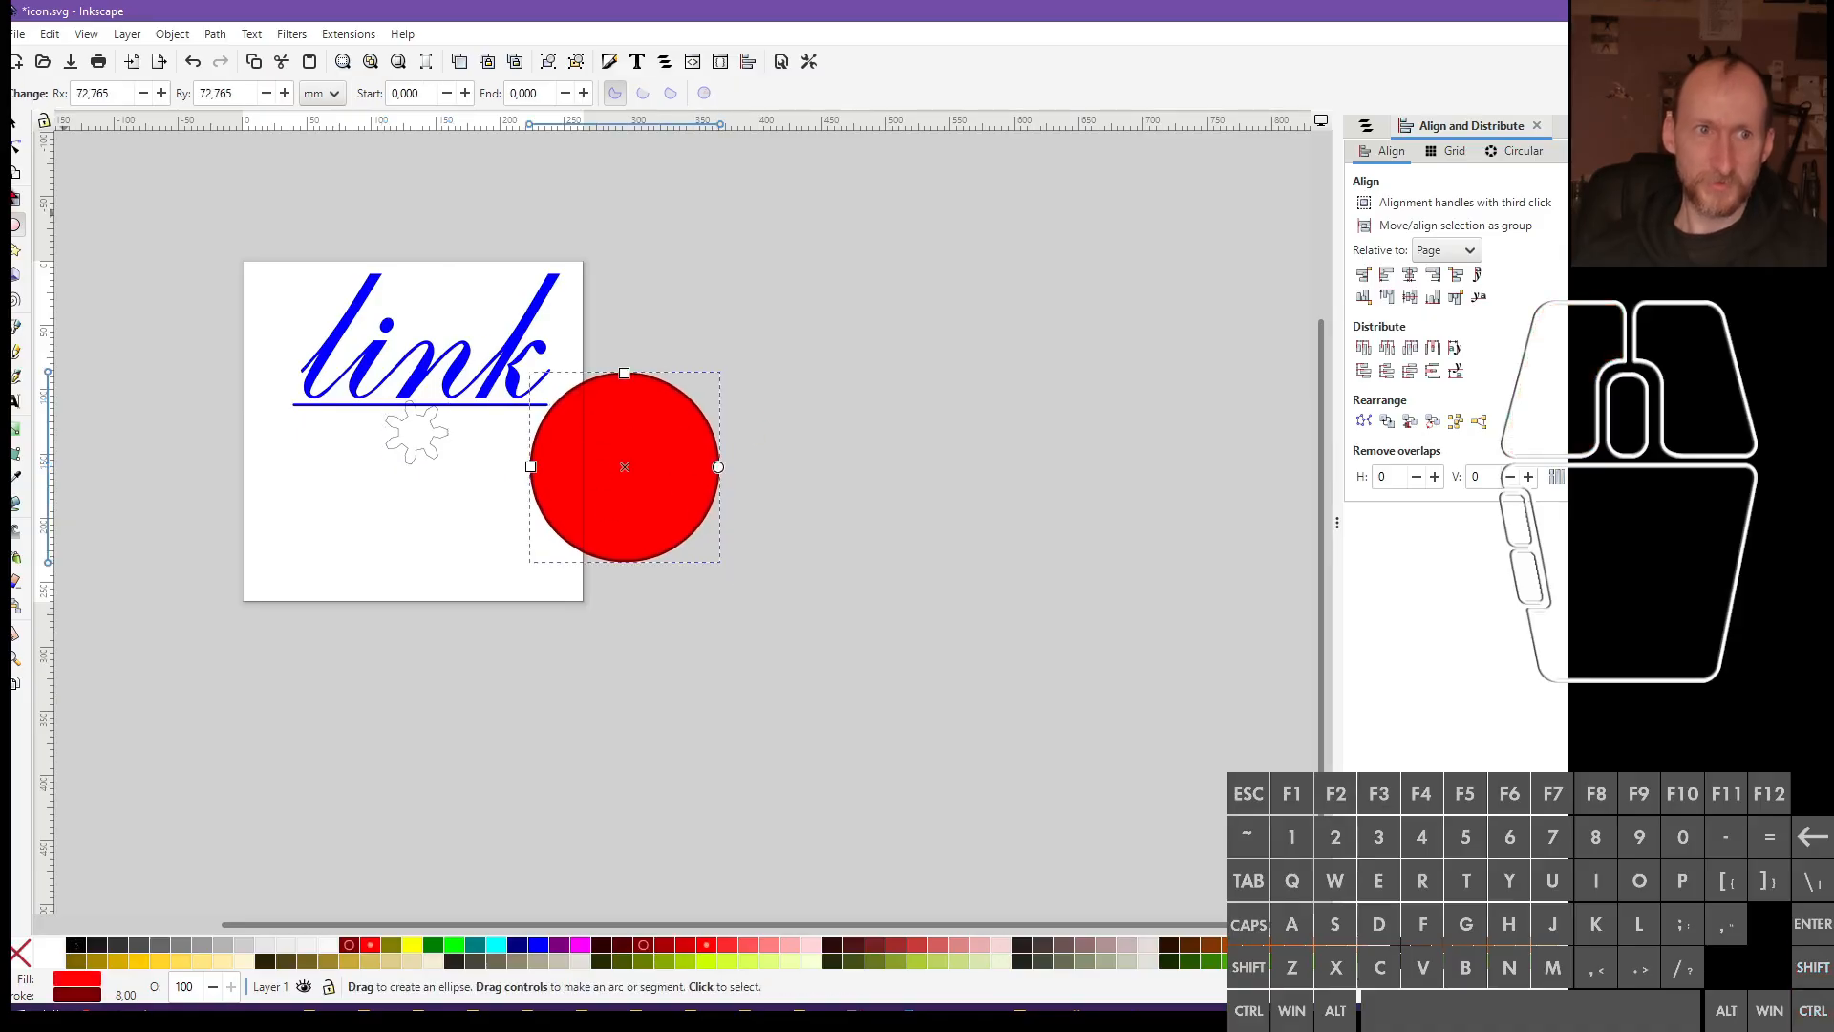
{"action": "left_click", "coordinate": [14, 134]}
{"action": "left_click_drag", "start_coordinate": [585, 427], "coordinate": [816, 561]}
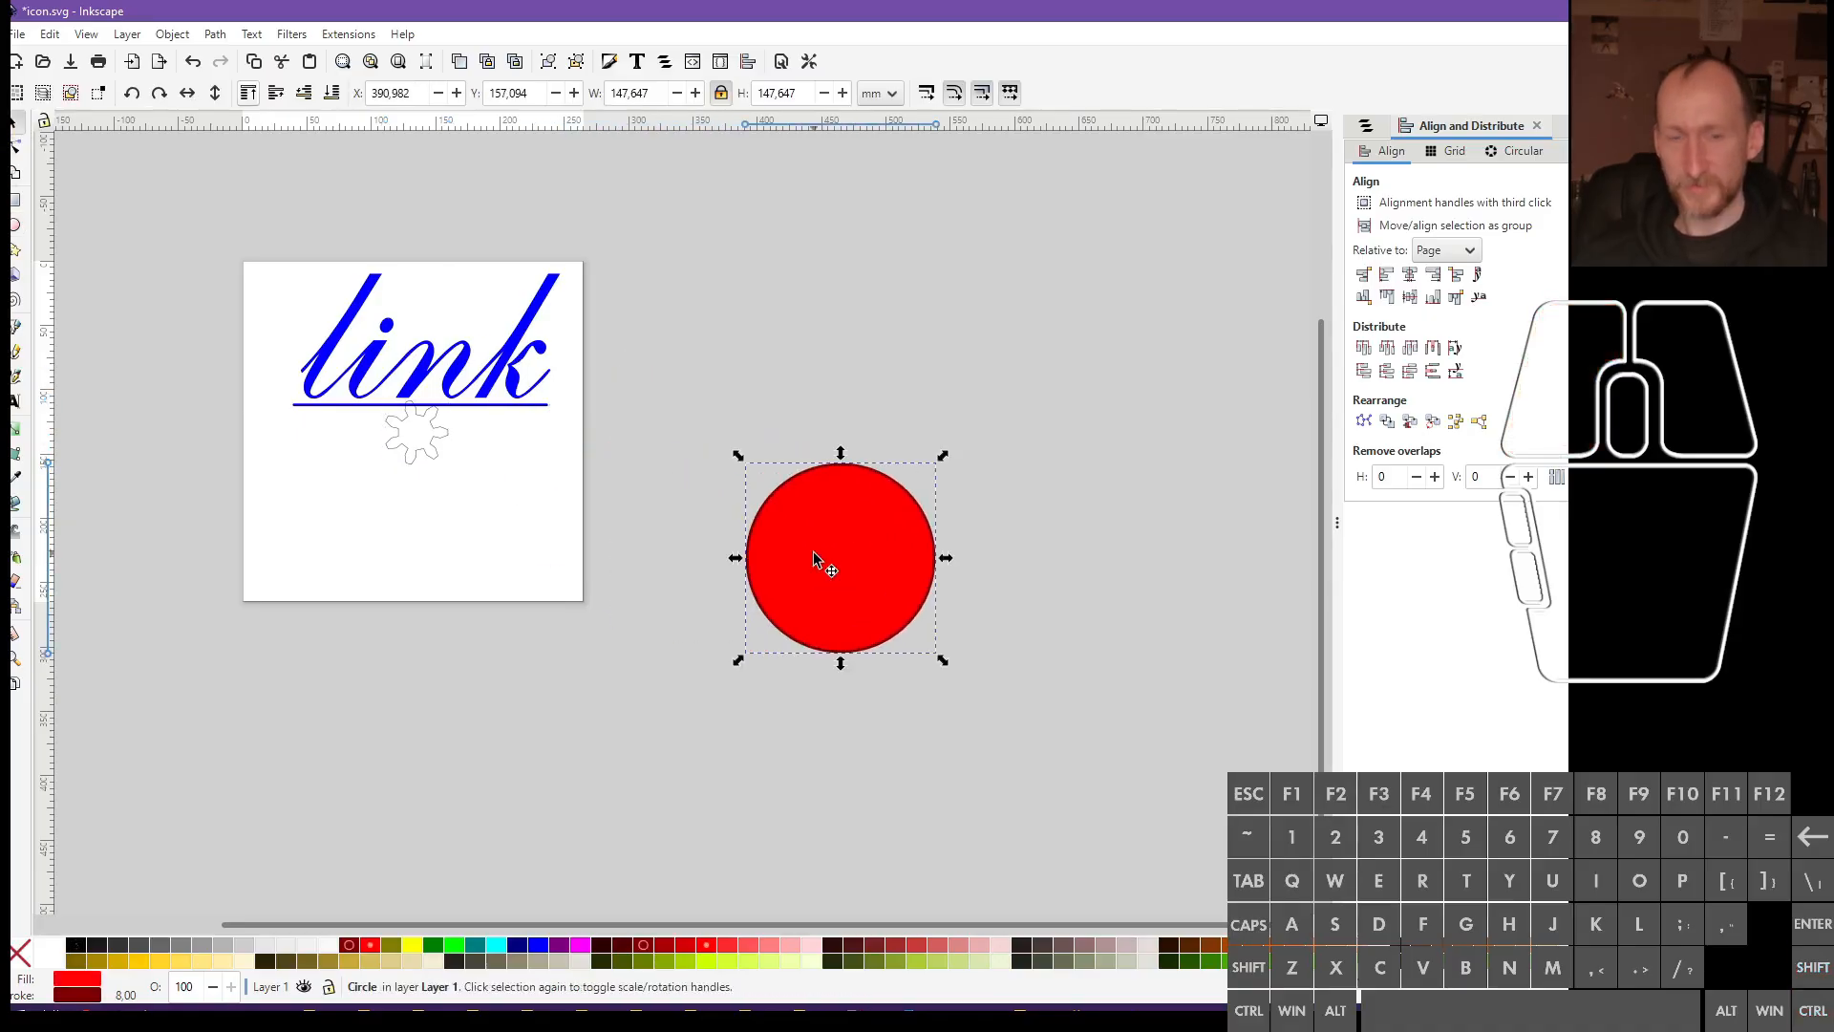
Draw a tall rounded rectangle about 42.3 by 234.6 mm running vertically across the middle of the red circle
{"action": "left_click", "coordinate": [16, 201]}
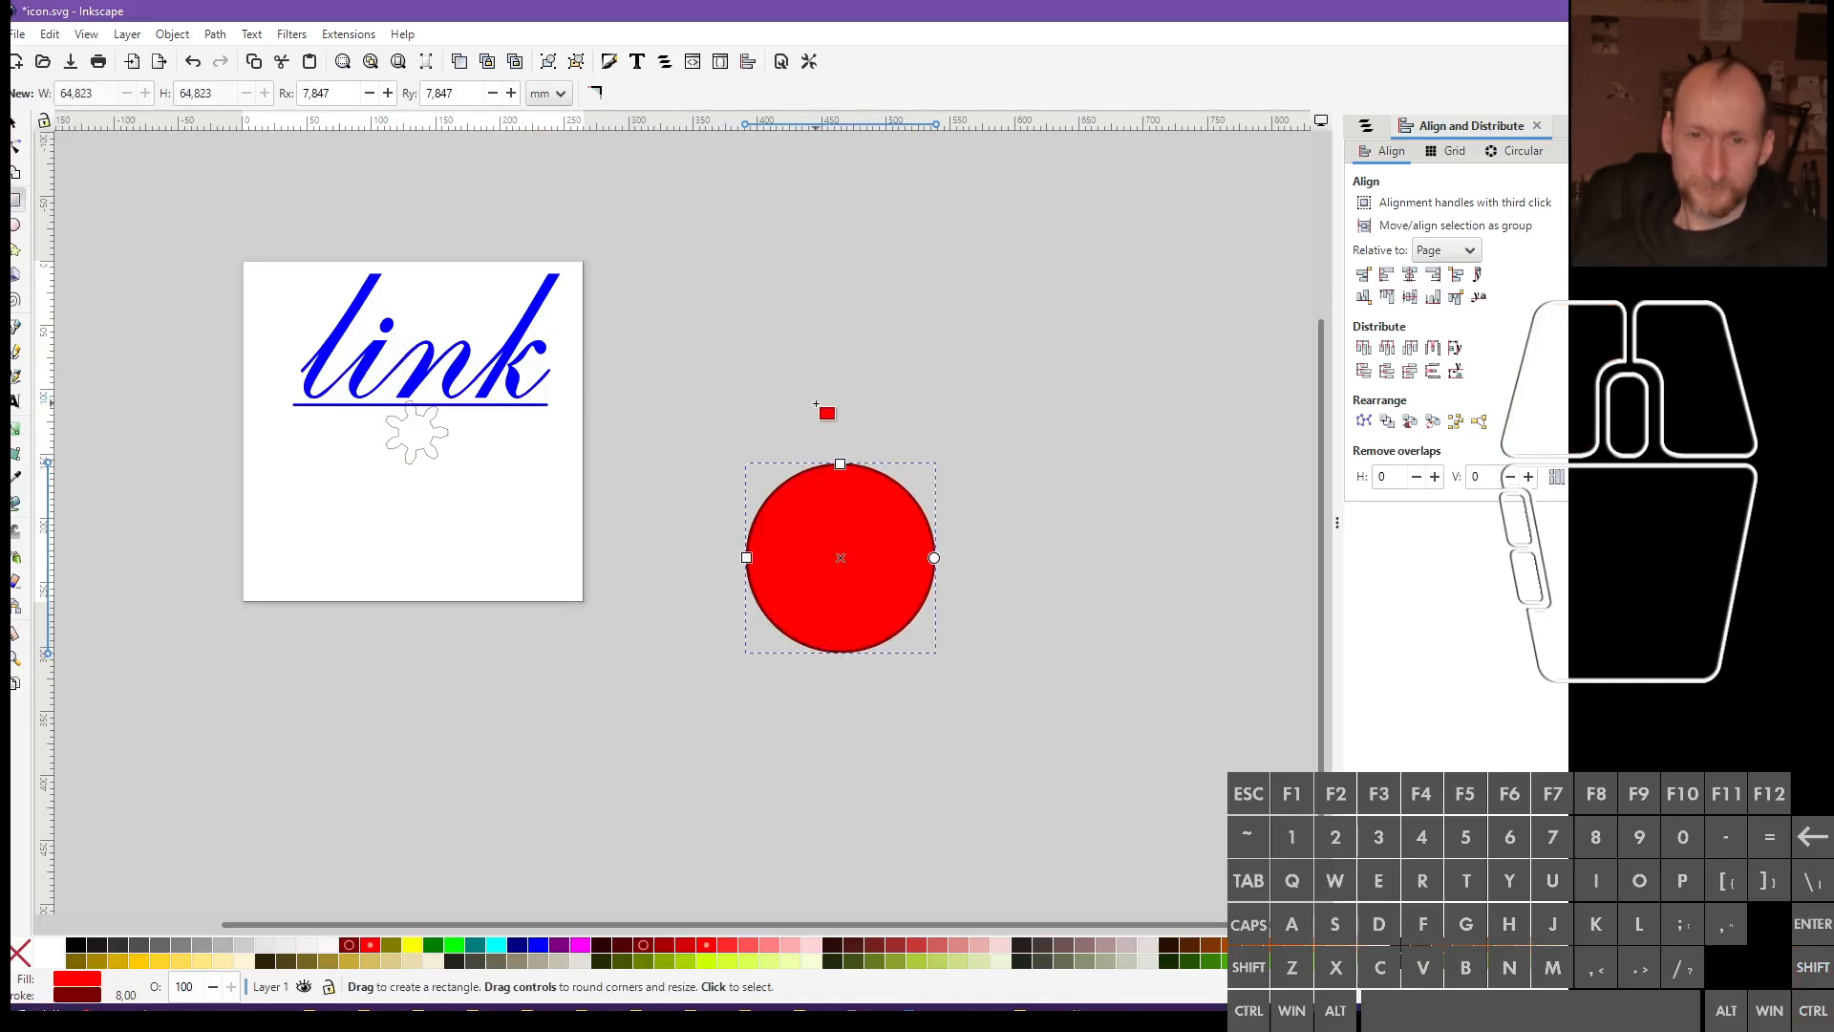
{"action": "left_click_drag", "start_coordinate": [817, 405], "coordinate": [872, 705]}
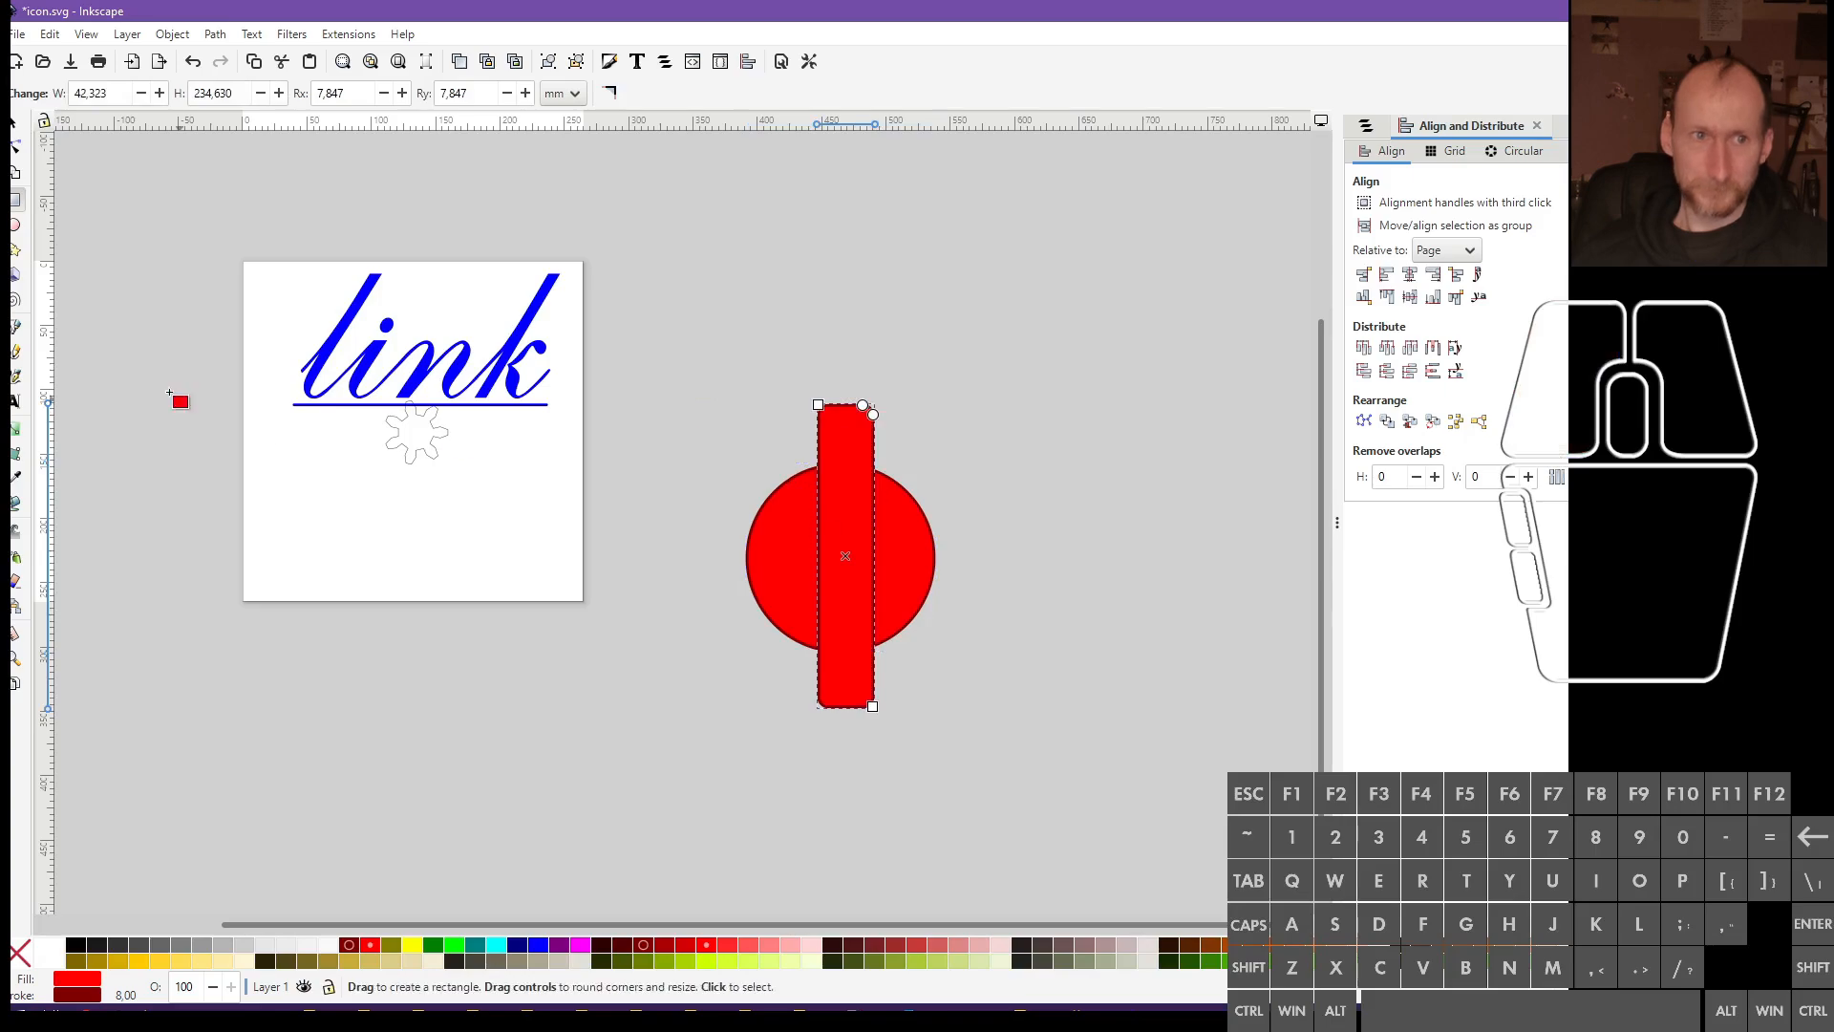
Centre the tall rounded rectangle and the red circle on each other both horizontally and vertically, relative to the last selected object
{"action": "left_click", "coordinate": [13, 122]}
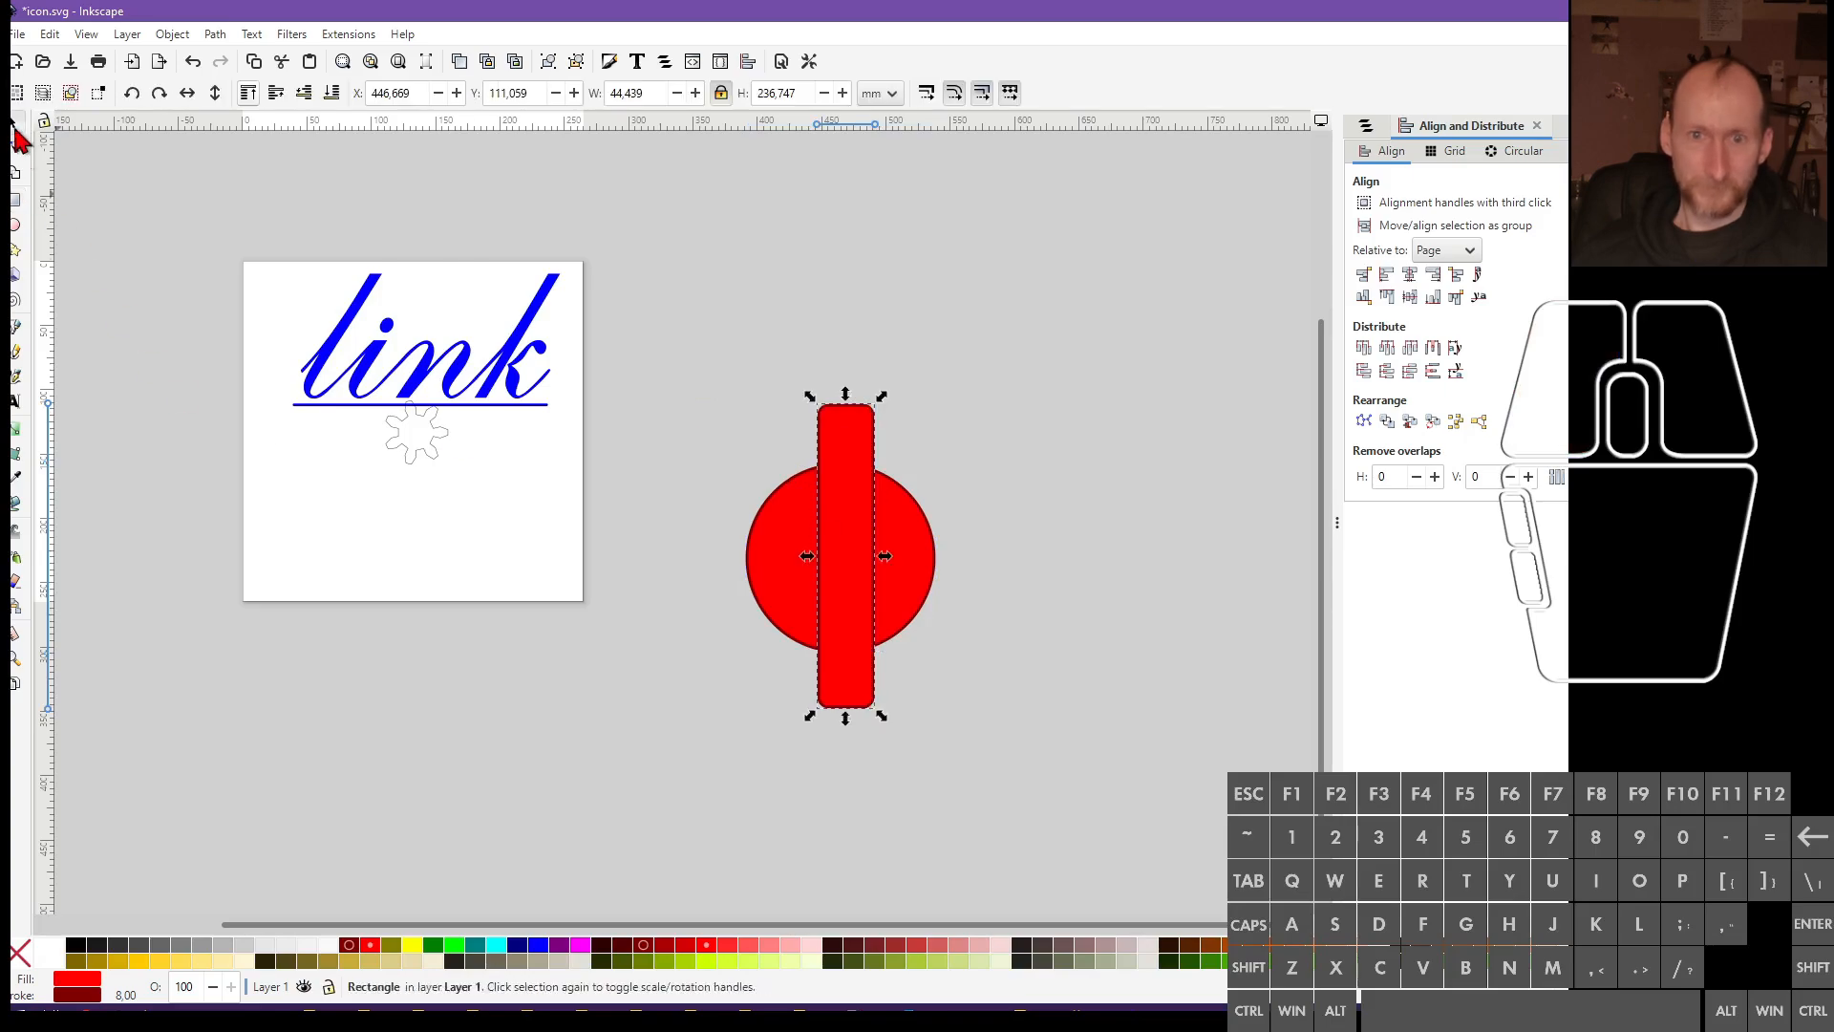
{"action": "left_click", "coordinate": [761, 567], "text": "shift"}
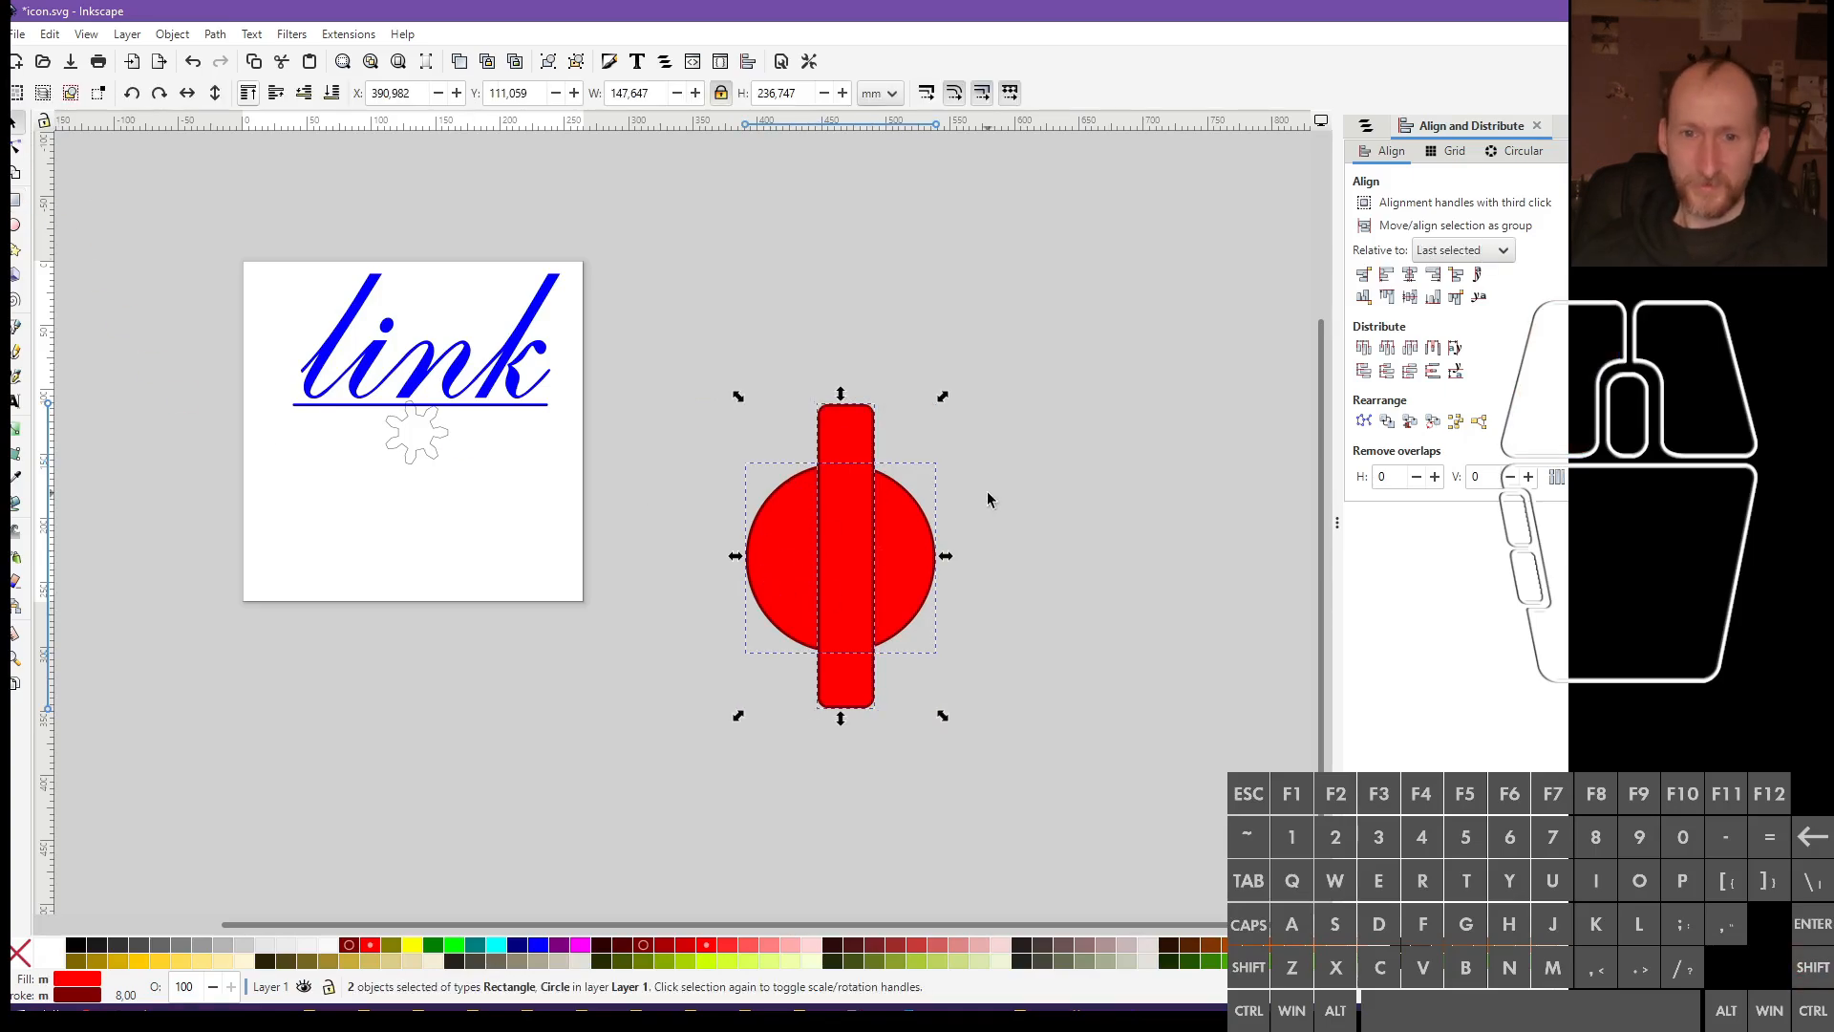
{"action": "key", "text": "ctrl+shift+a"}
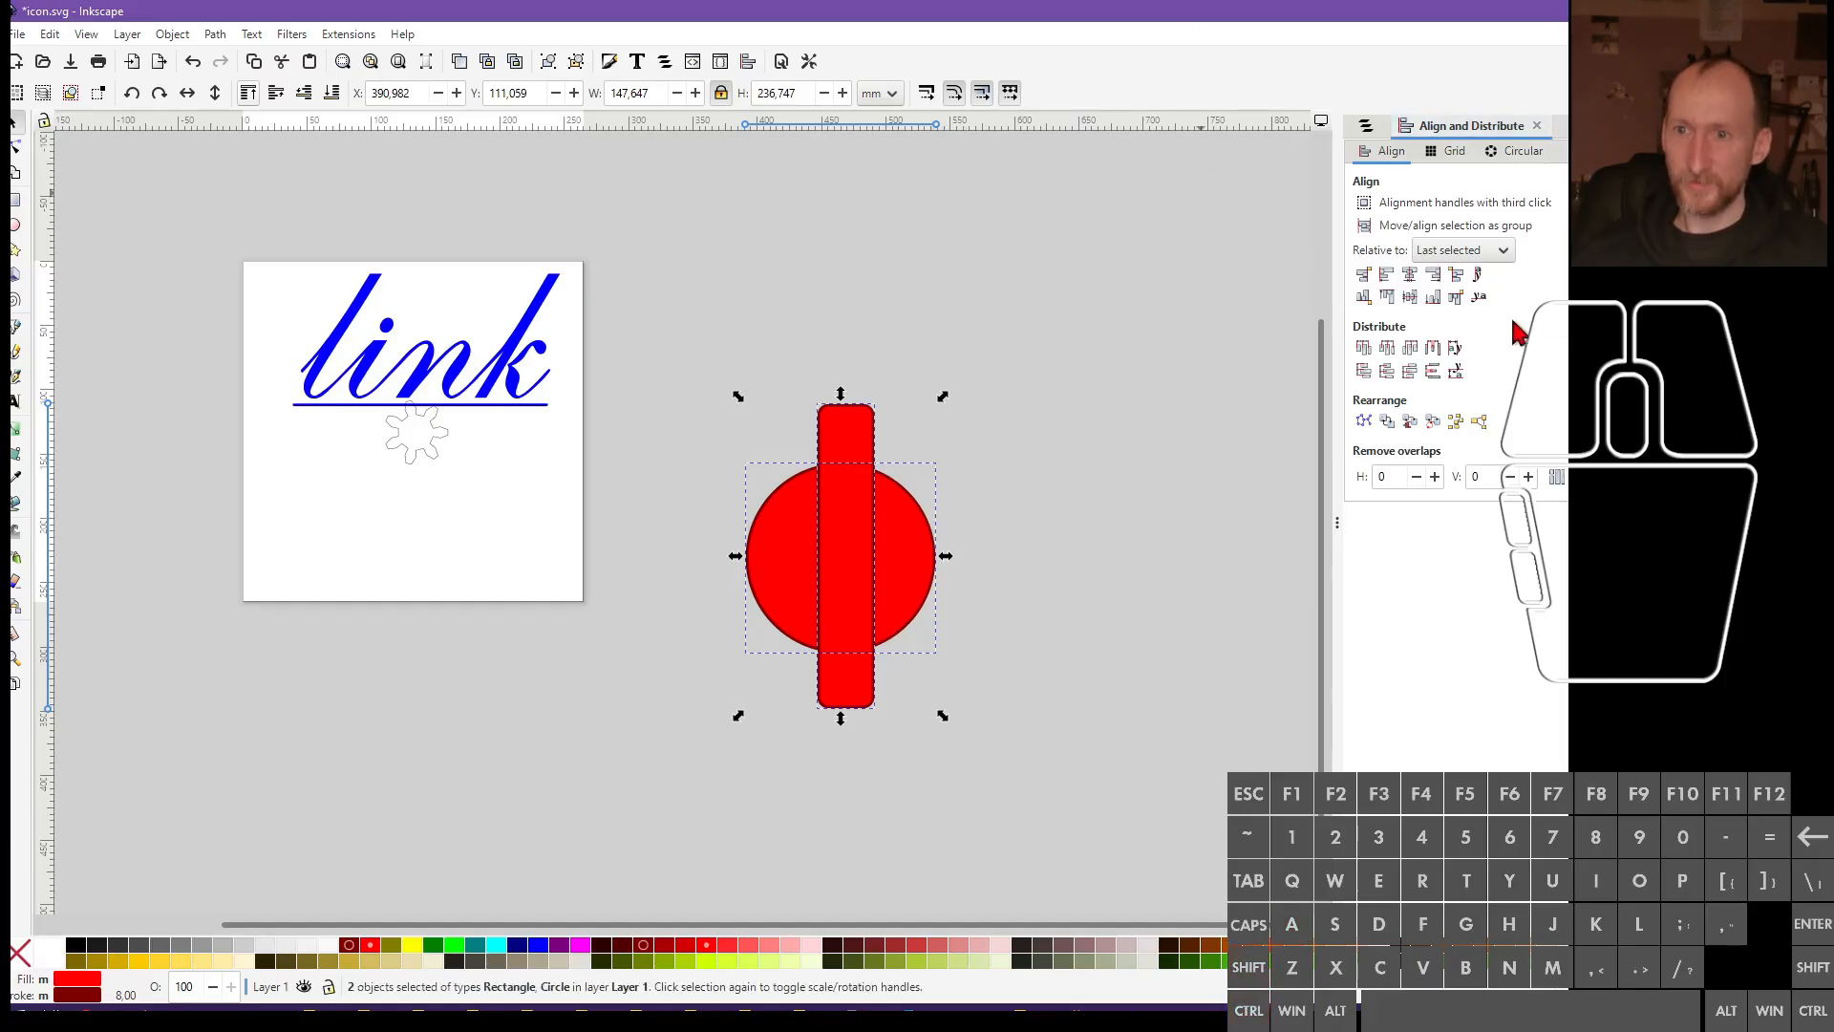
{"action": "left_click", "coordinate": [1411, 279]}
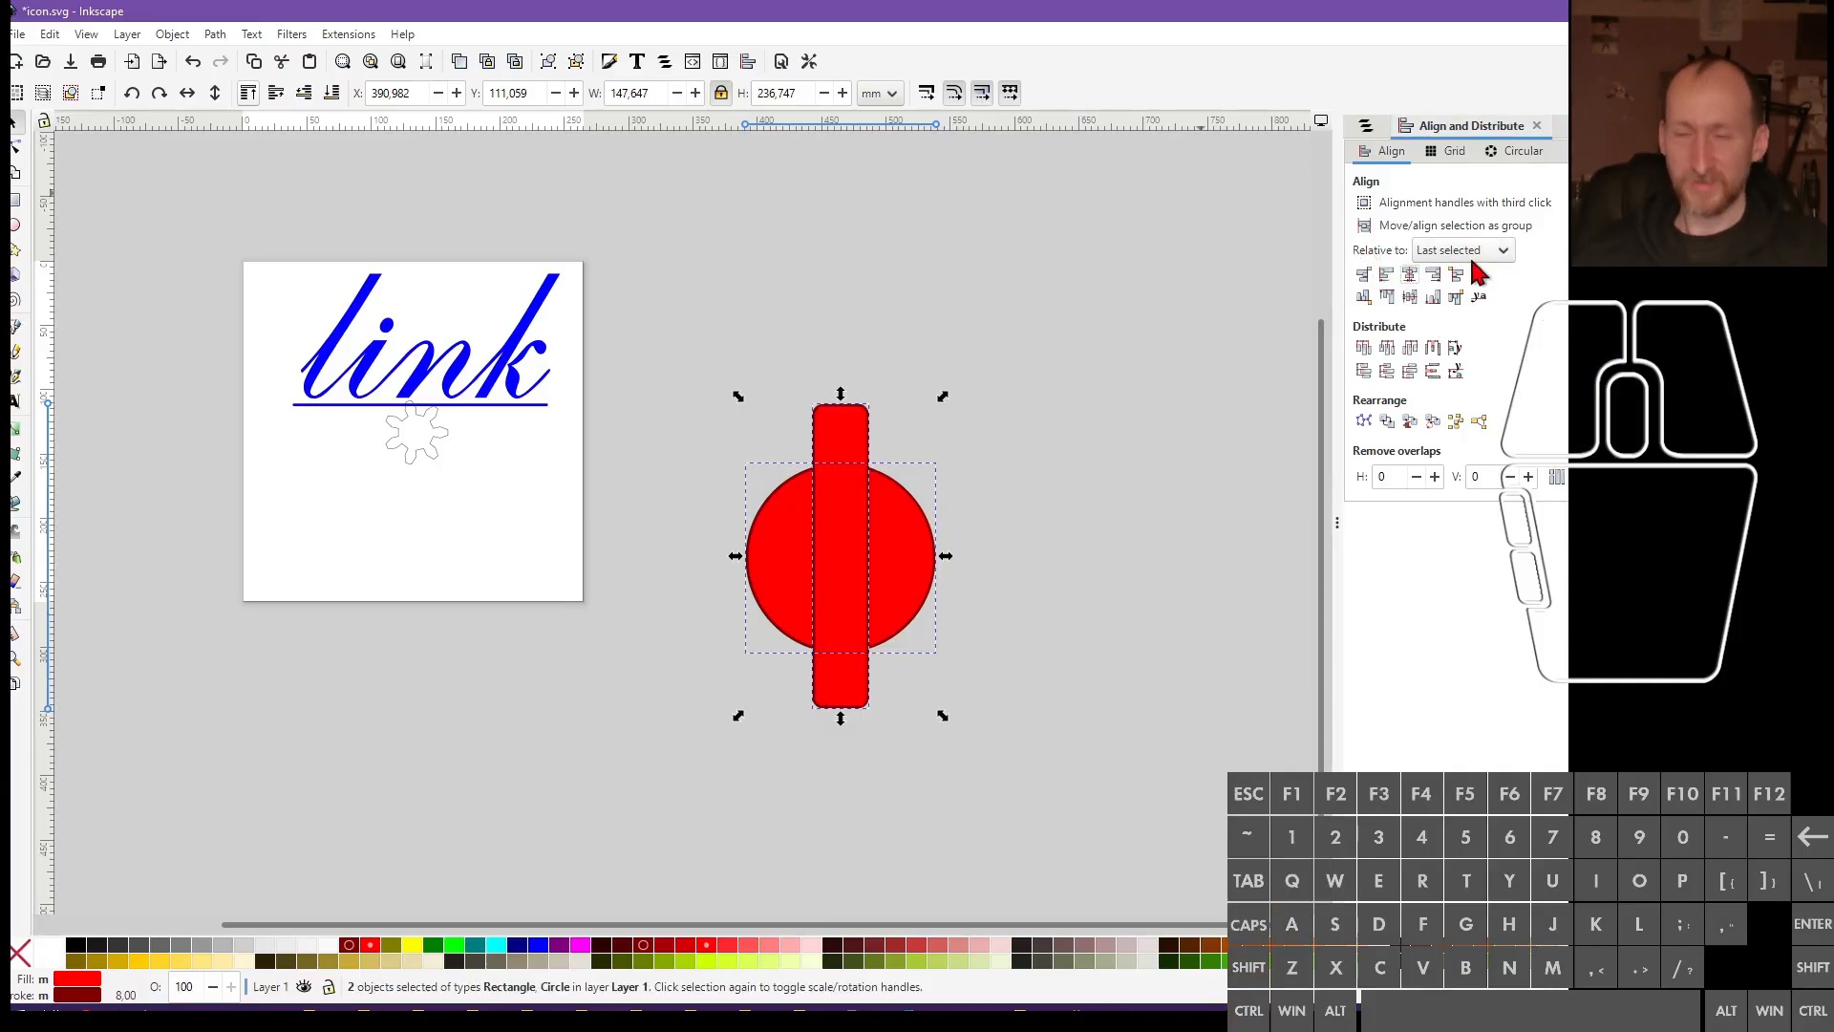
{"action": "left_click", "coordinate": [1409, 296]}
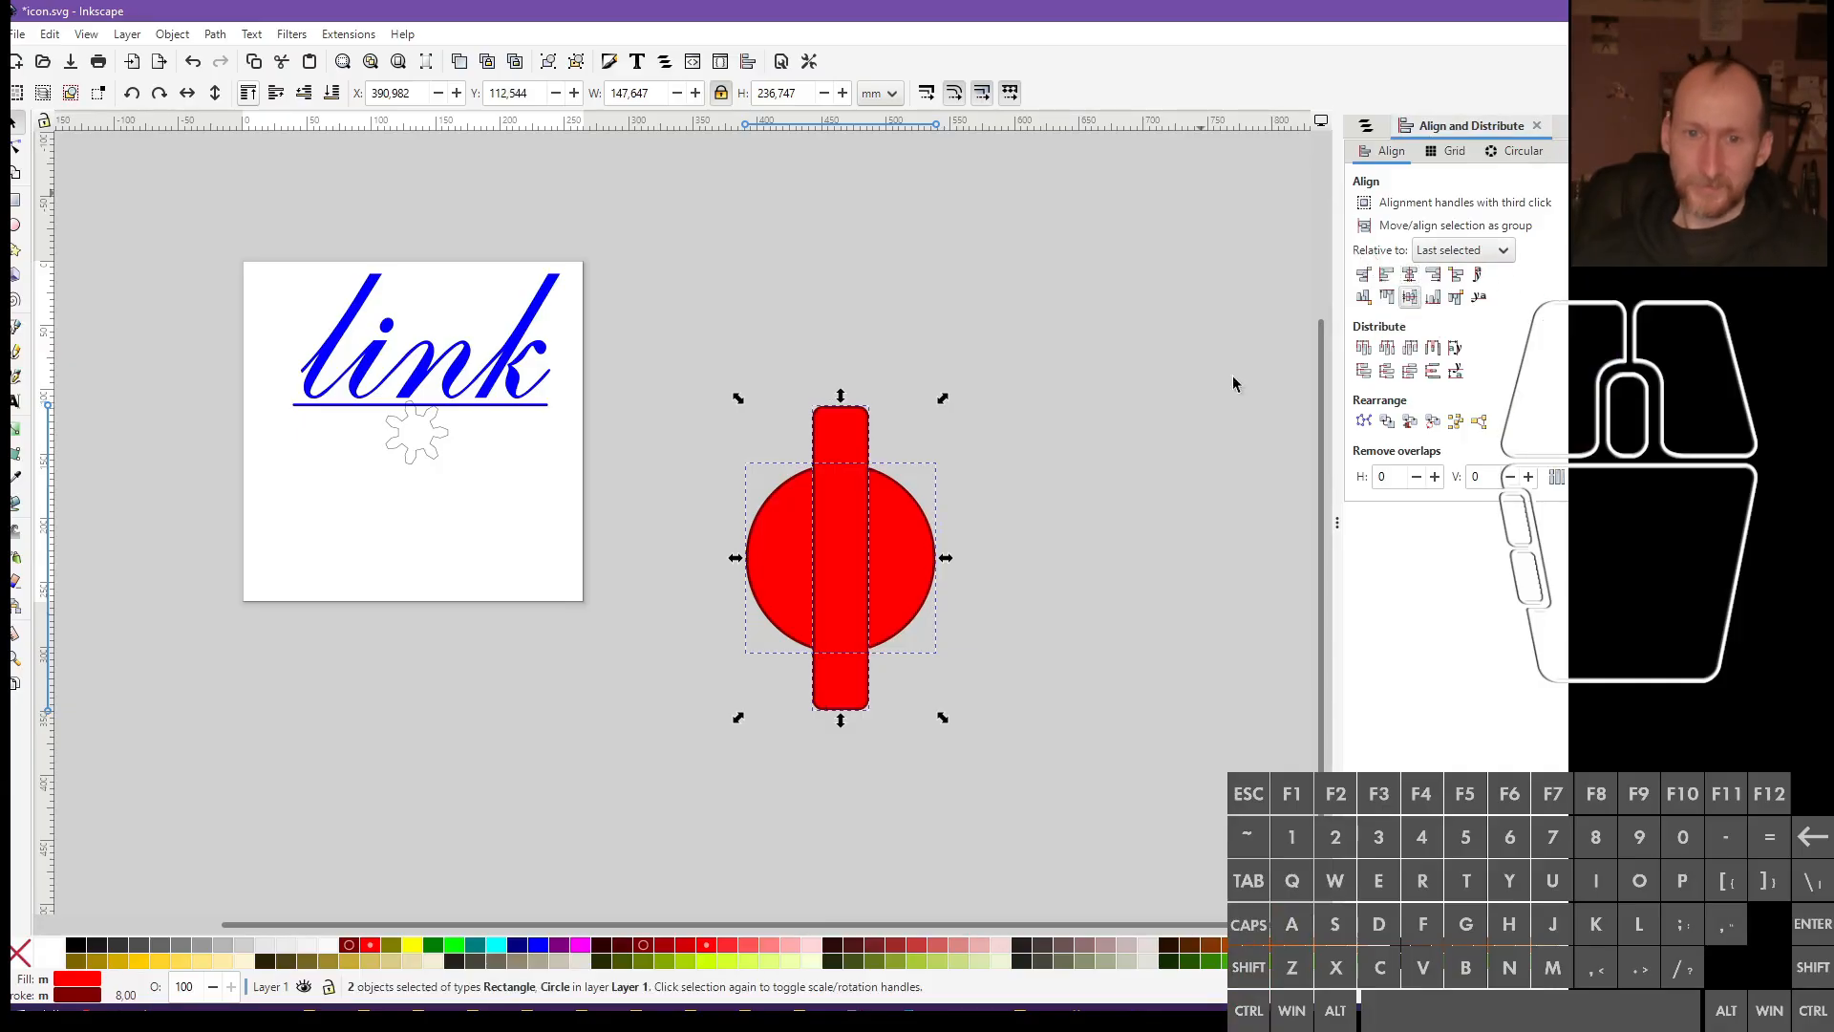
Remove the stroke from both the rounded rectangle and the red circle
{"action": "left_click", "coordinate": [982, 489]}
{"action": "left_click", "coordinate": [850, 552]}
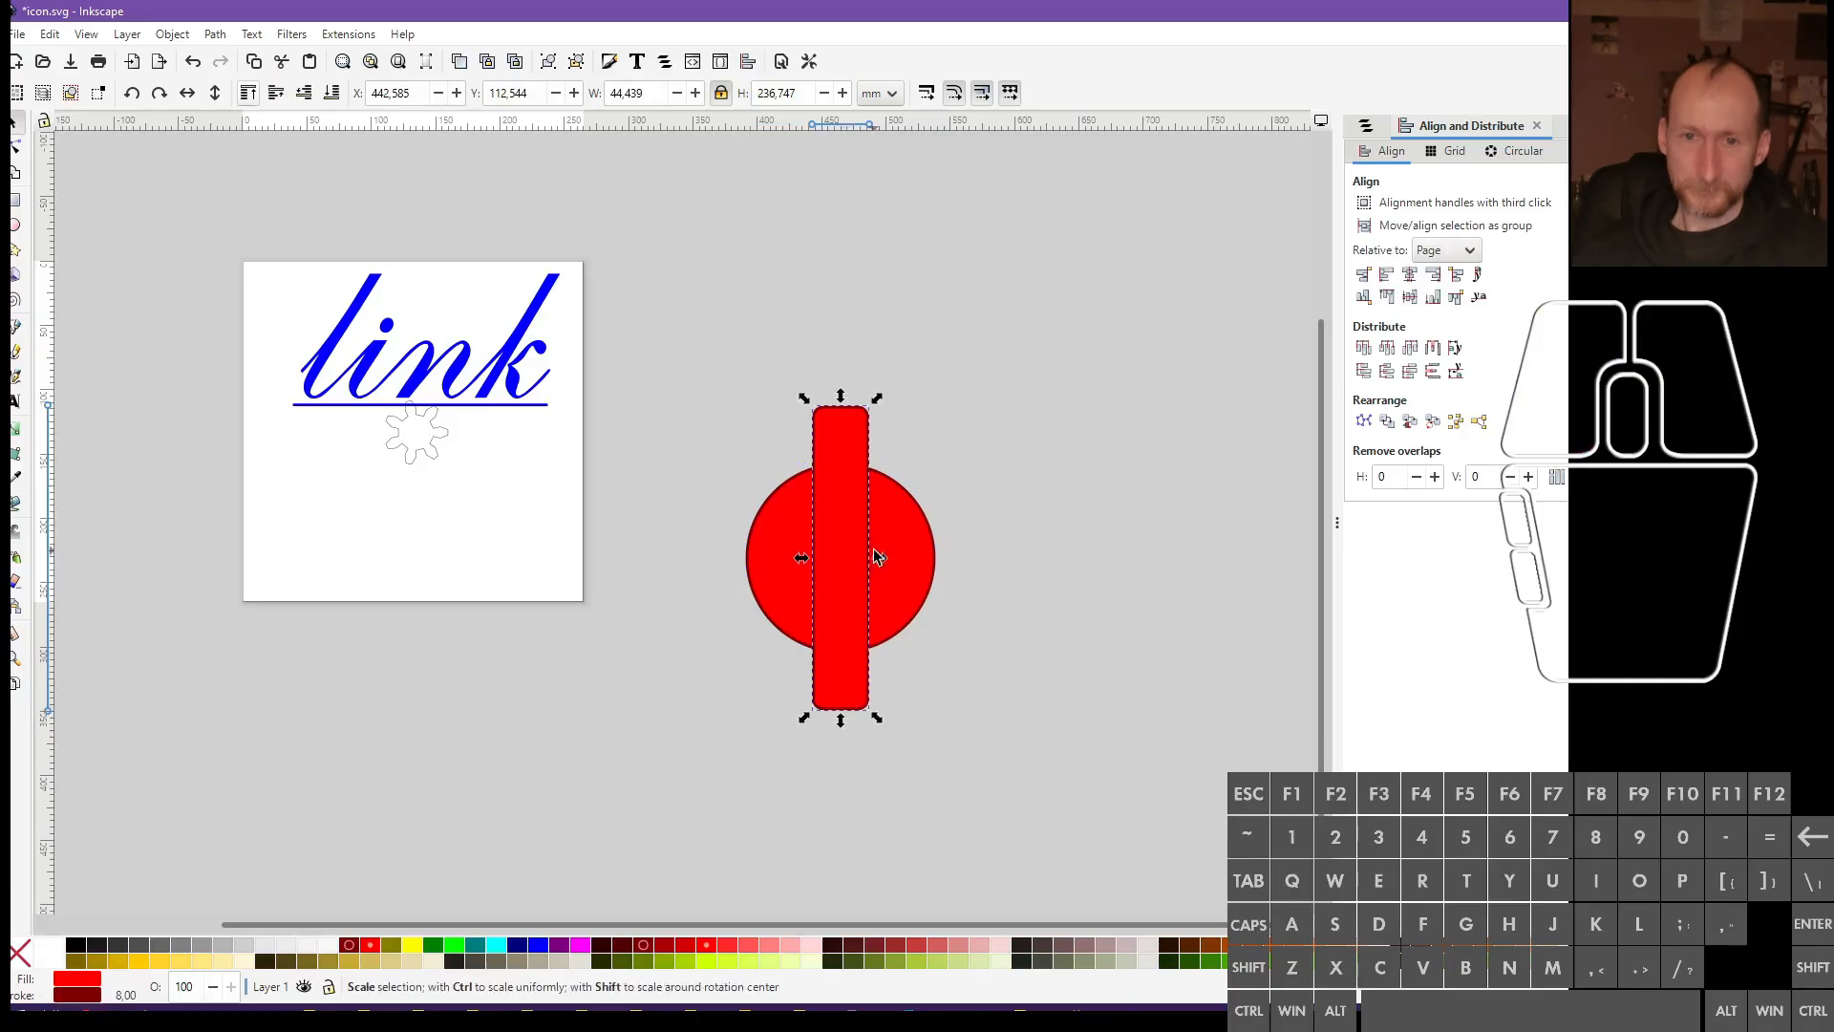
{"action": "left_click", "coordinate": [838, 640], "text": "shift"}
{"action": "right_click", "coordinate": [76, 994]}
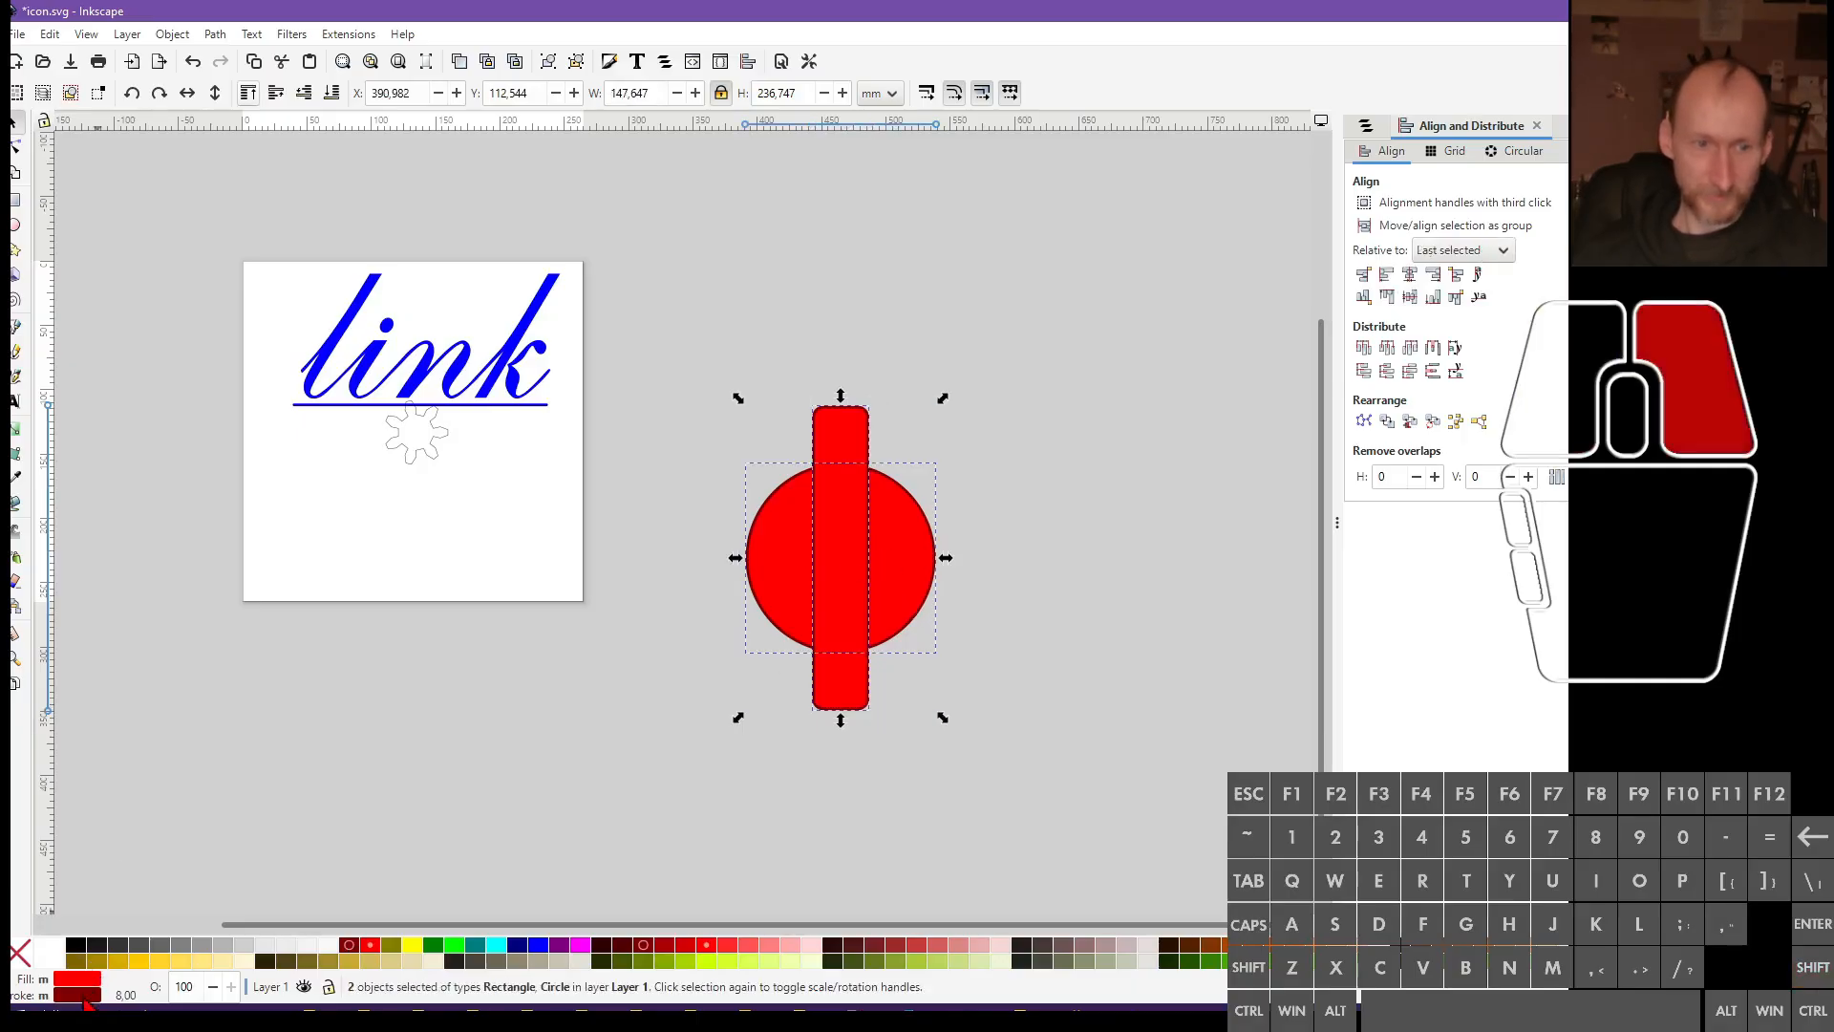
{"action": "left_click", "coordinate": [108, 955]}
{"action": "left_click", "coordinate": [795, 674]}
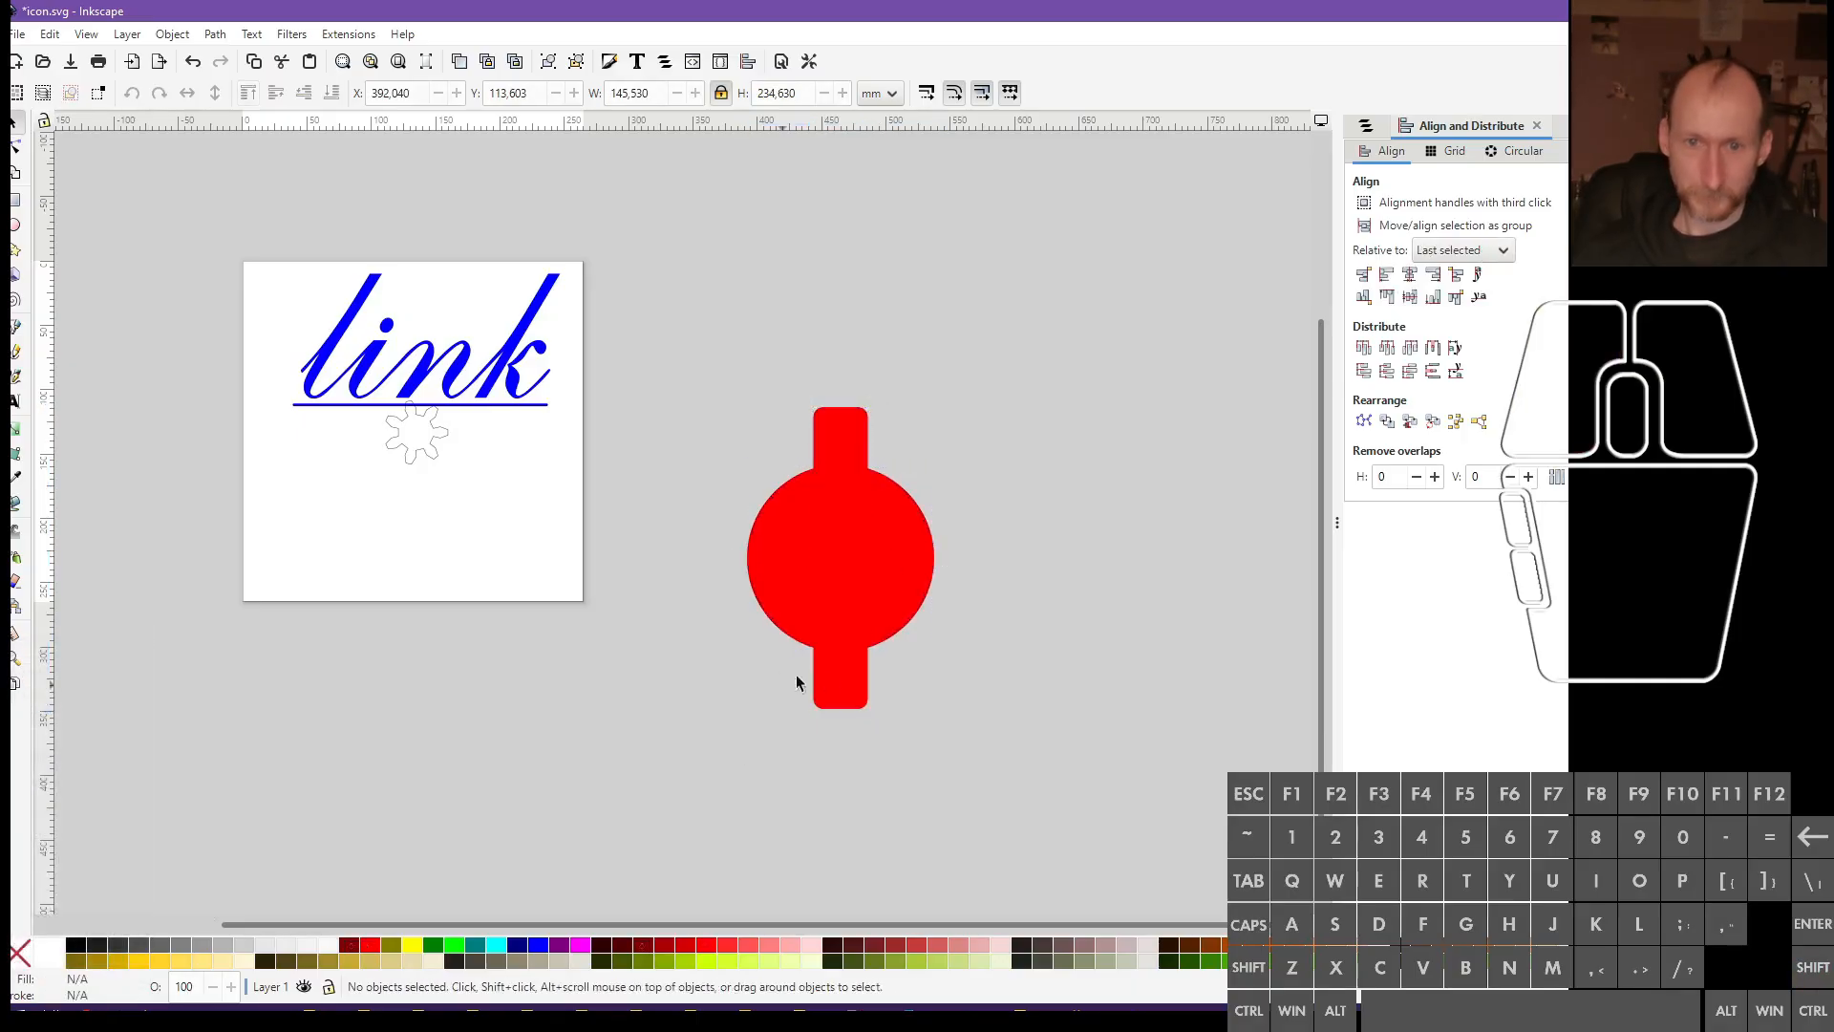
Duplicate the rounded rectangle around the circle's centre, rotating the copies in 45-degree increments to form a red gear with eight teeth
{"action": "left_click", "coordinate": [819, 674]}
{"action": "key", "text": "ctrl+d"}
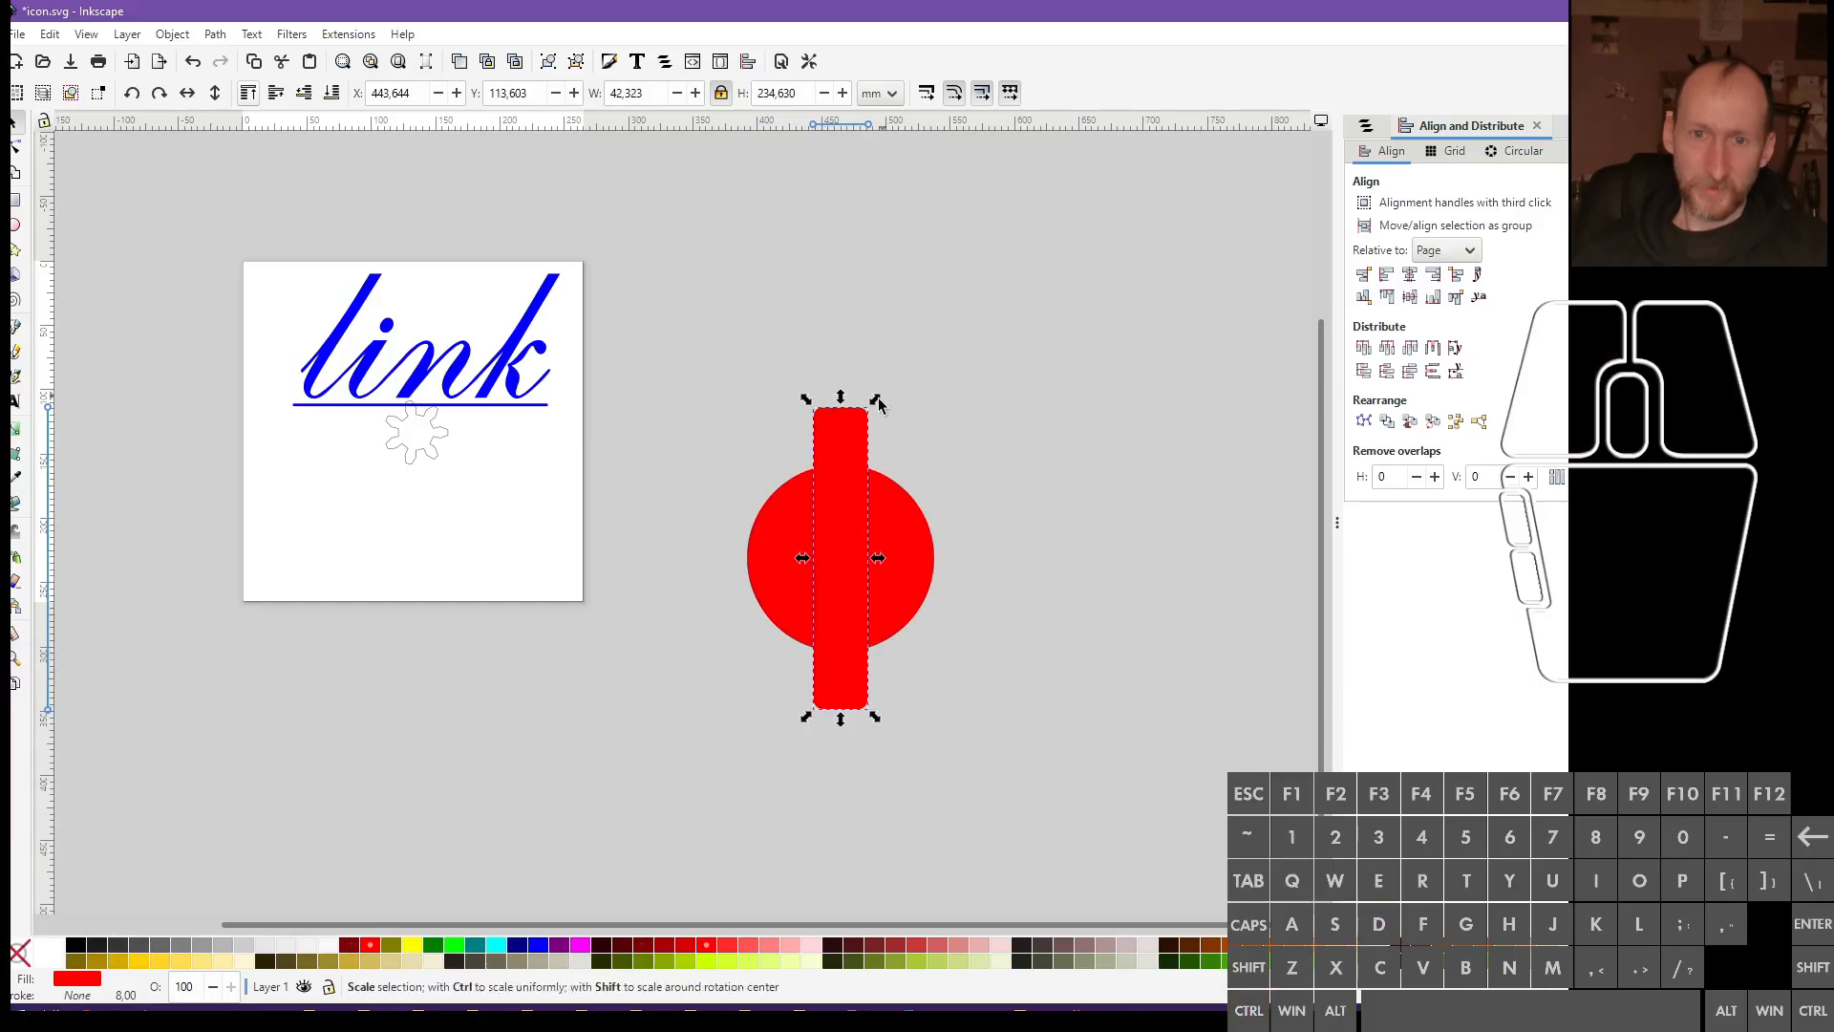
{"action": "left_click", "coordinate": [849, 457]}
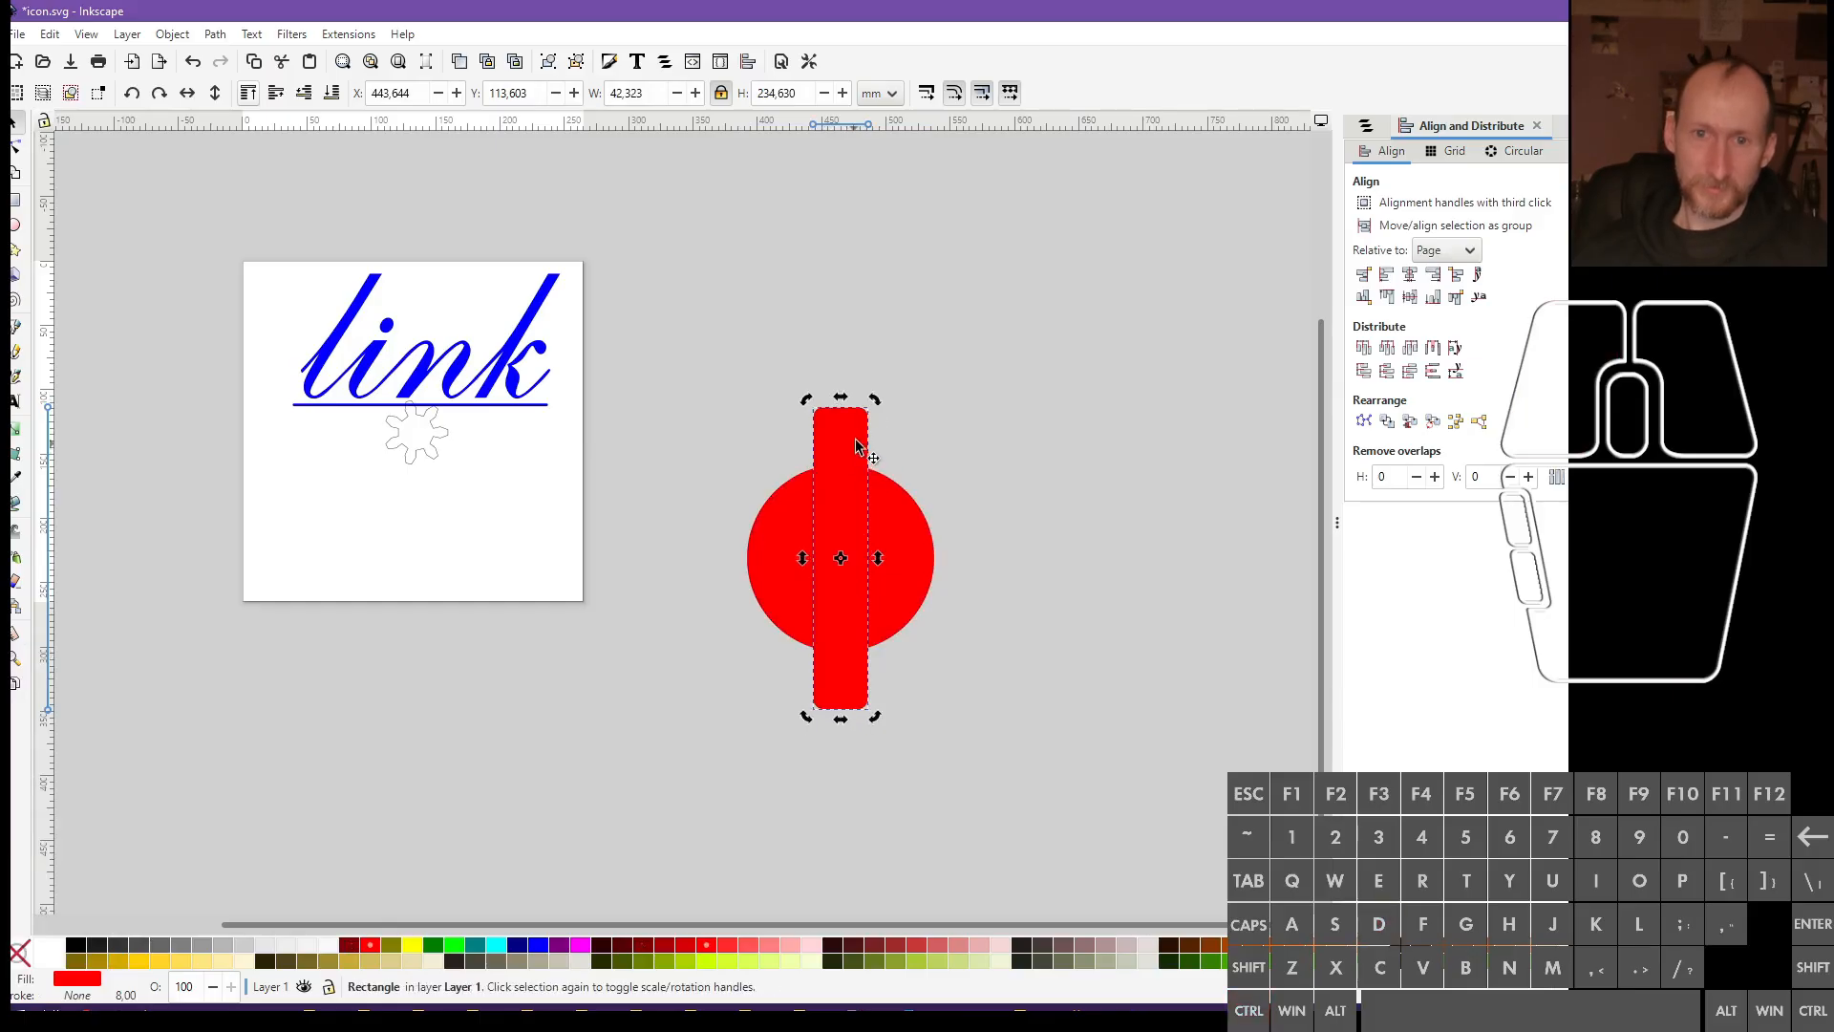
{"action": "left_click_drag", "start_coordinate": [876, 401], "coordinate": [951, 700]}
{"action": "key", "text": "ctrl+d"}
{"action": "key", "text": "ctrl+d"}
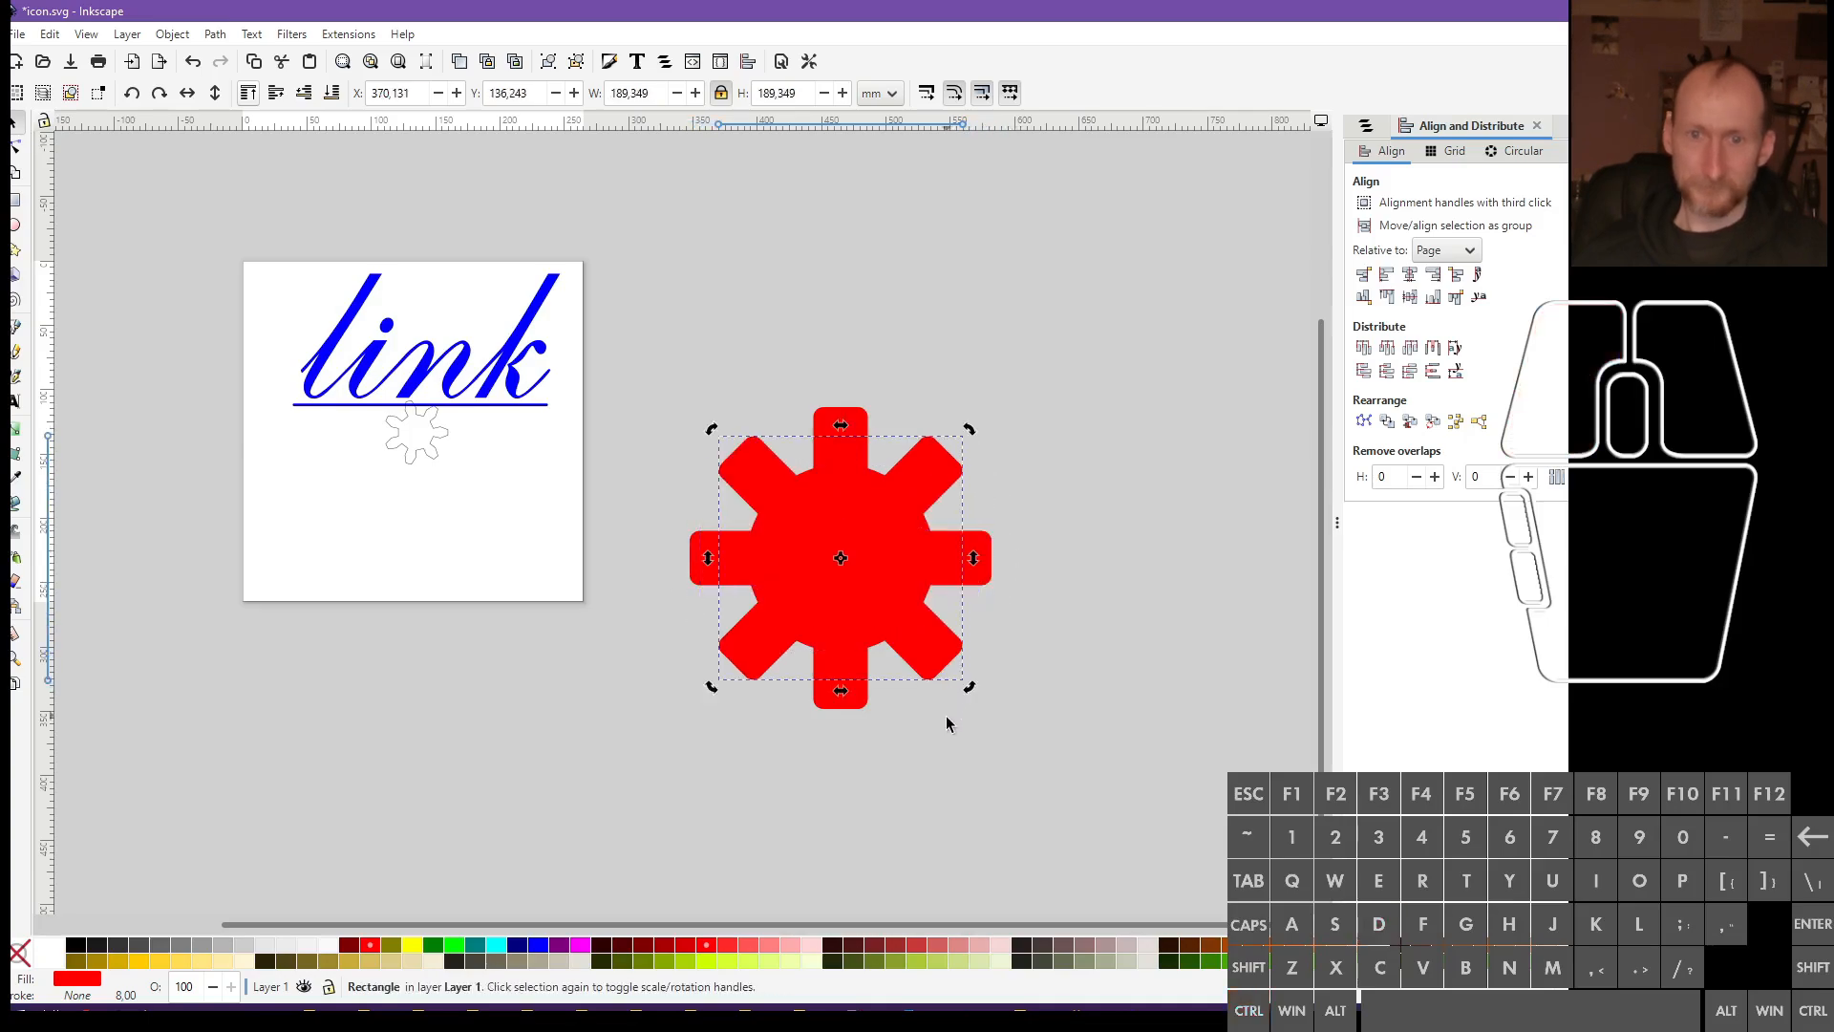
{"action": "left_click", "coordinate": [946, 721]}
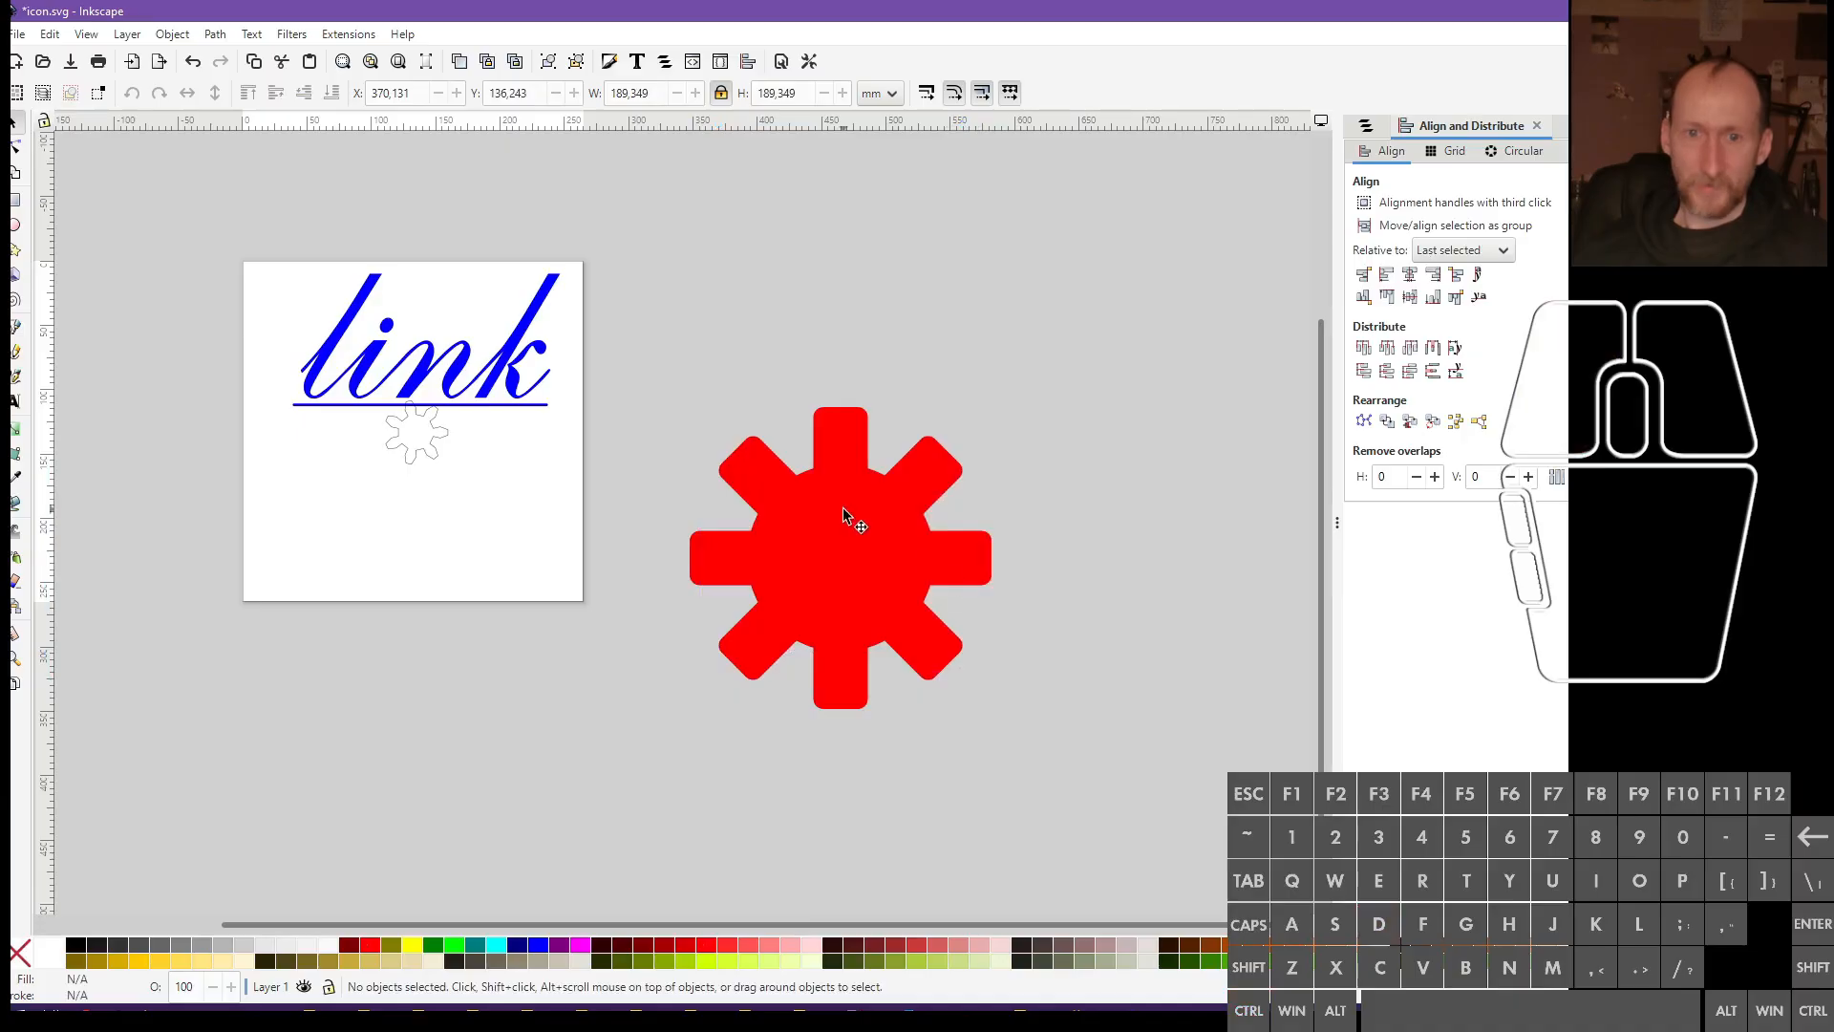
Try rotating a spare copy of a diagonal bar in snapped increments on the empty canvas, and delete that copy
{"action": "left_click", "coordinate": [767, 487]}
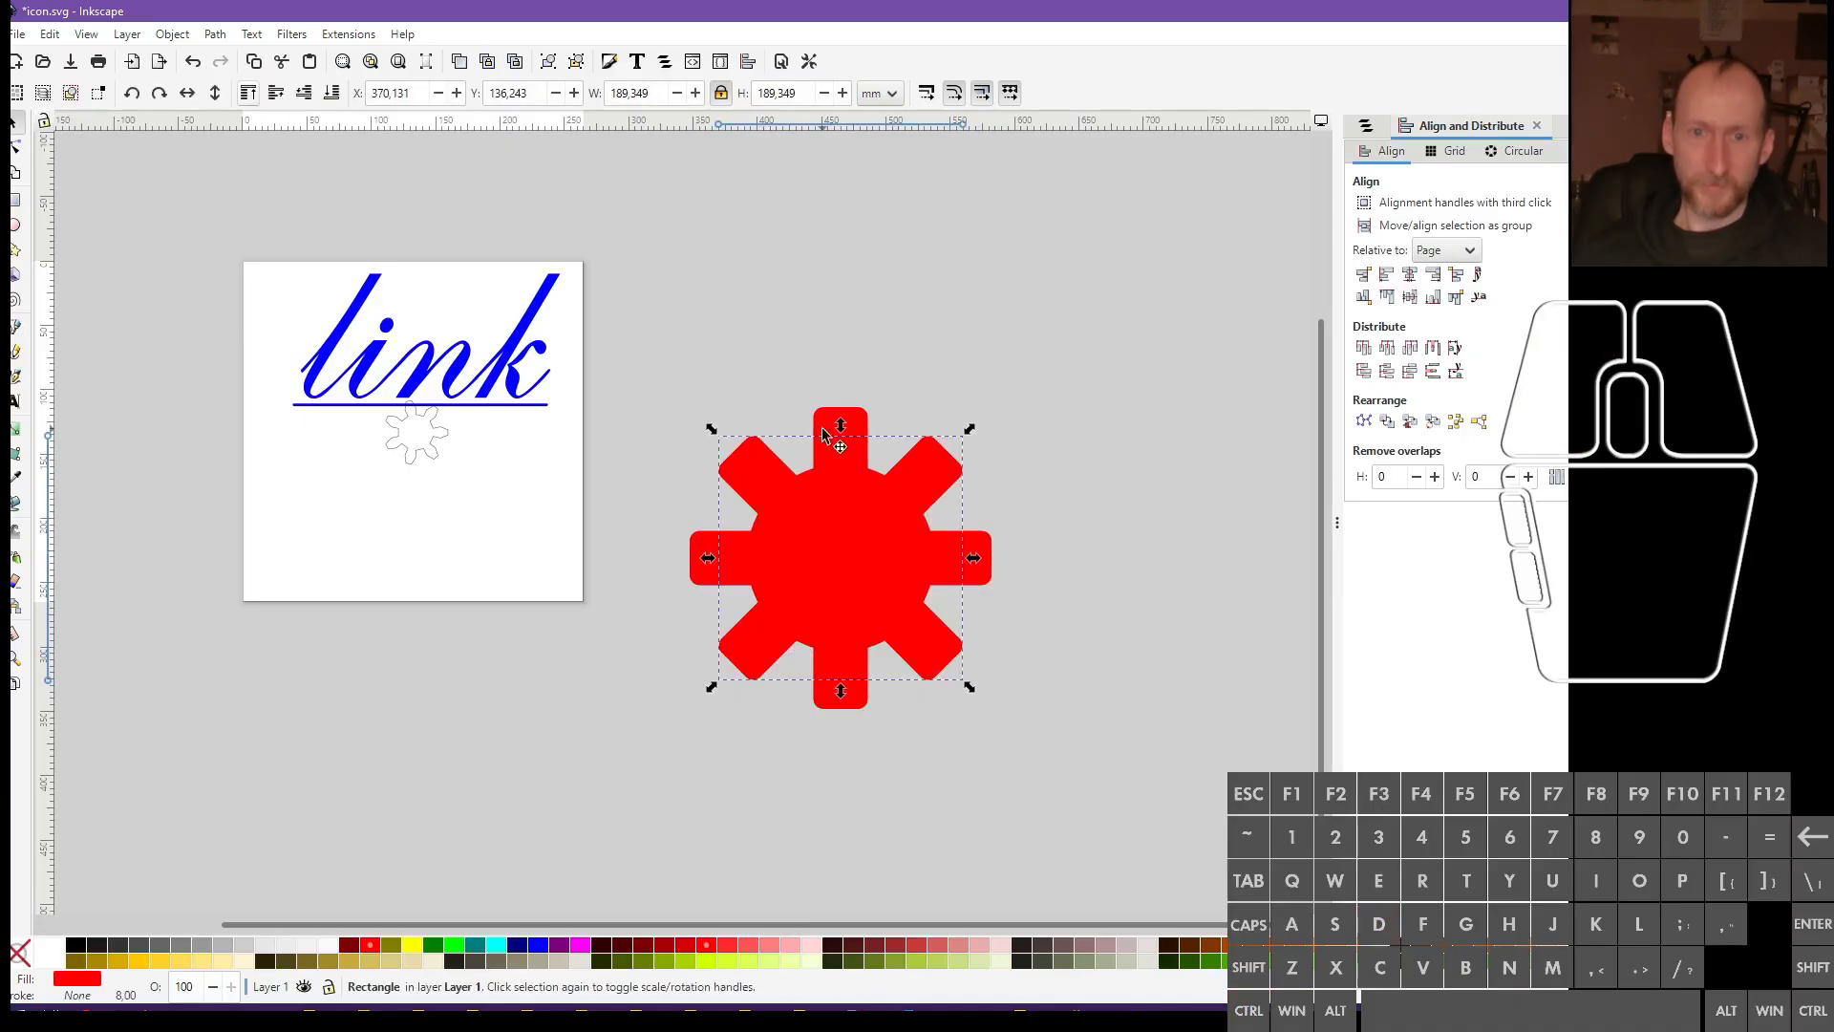
{"action": "key", "text": "ctrl+d"}
{"action": "left_click_drag", "start_coordinate": [818, 570], "coordinate": [1089, 341]}
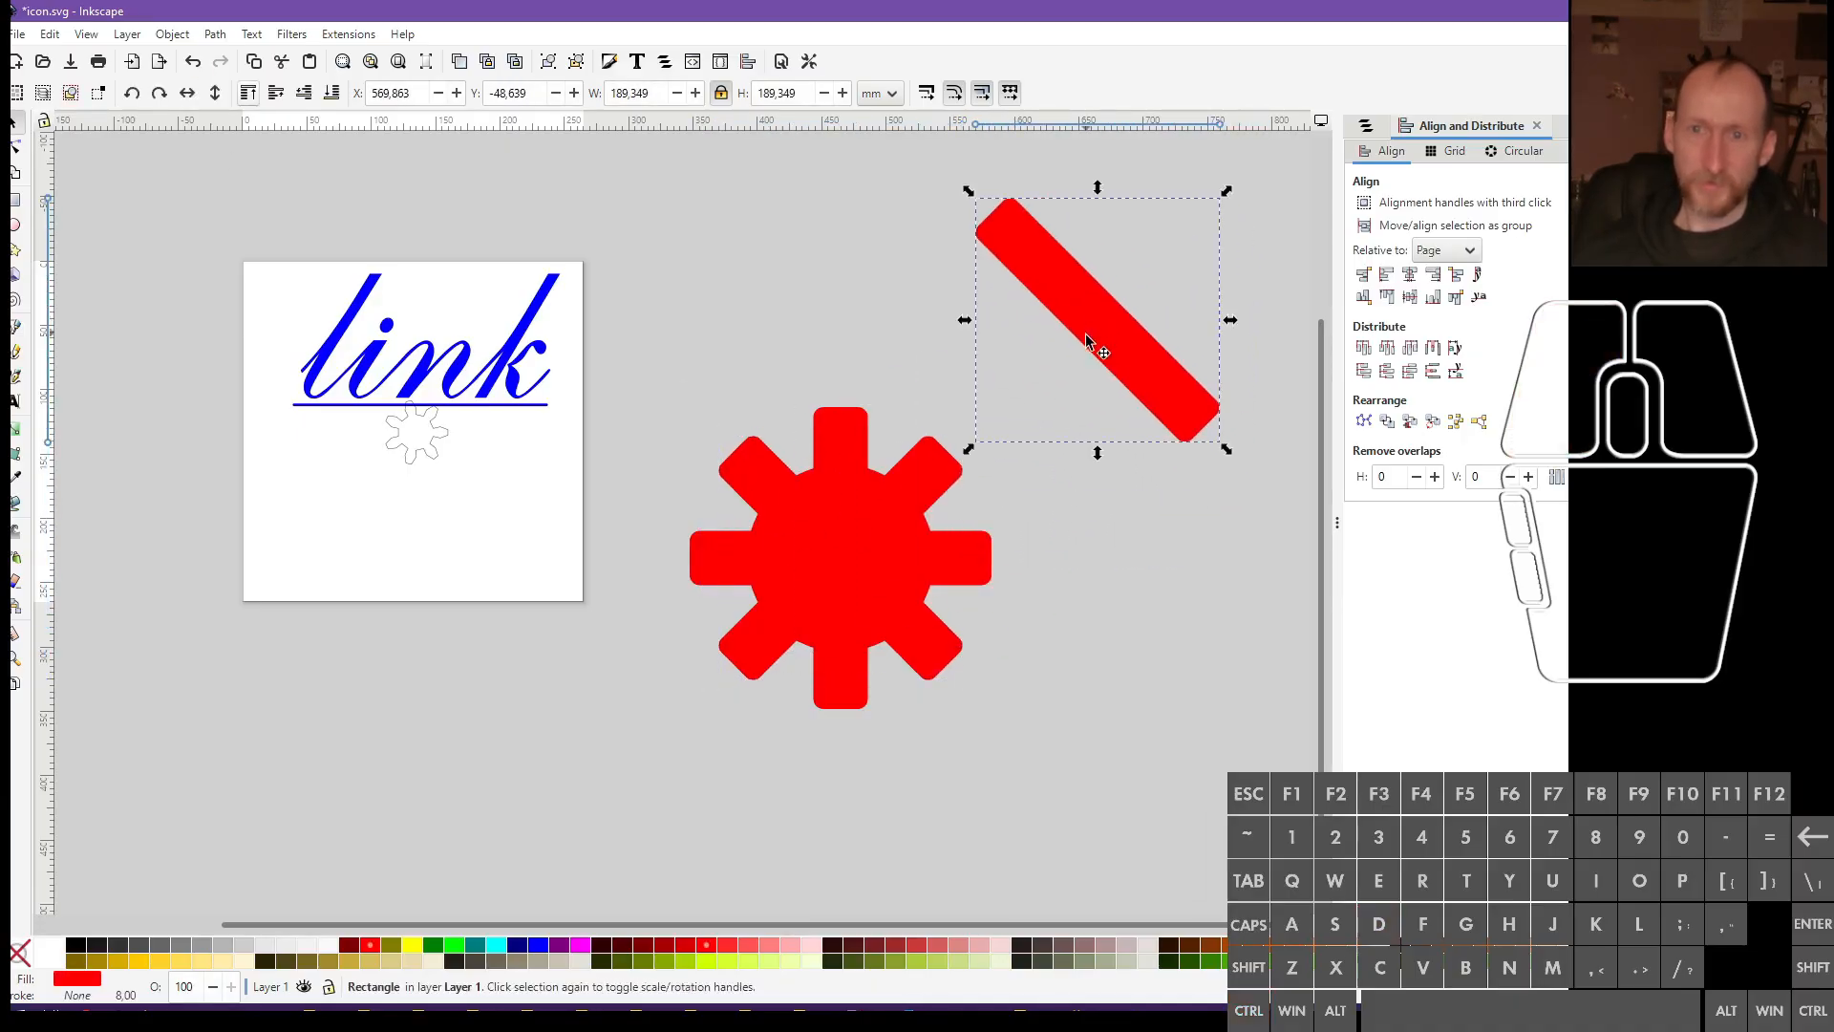
{"action": "left_click", "coordinate": [1179, 417]}
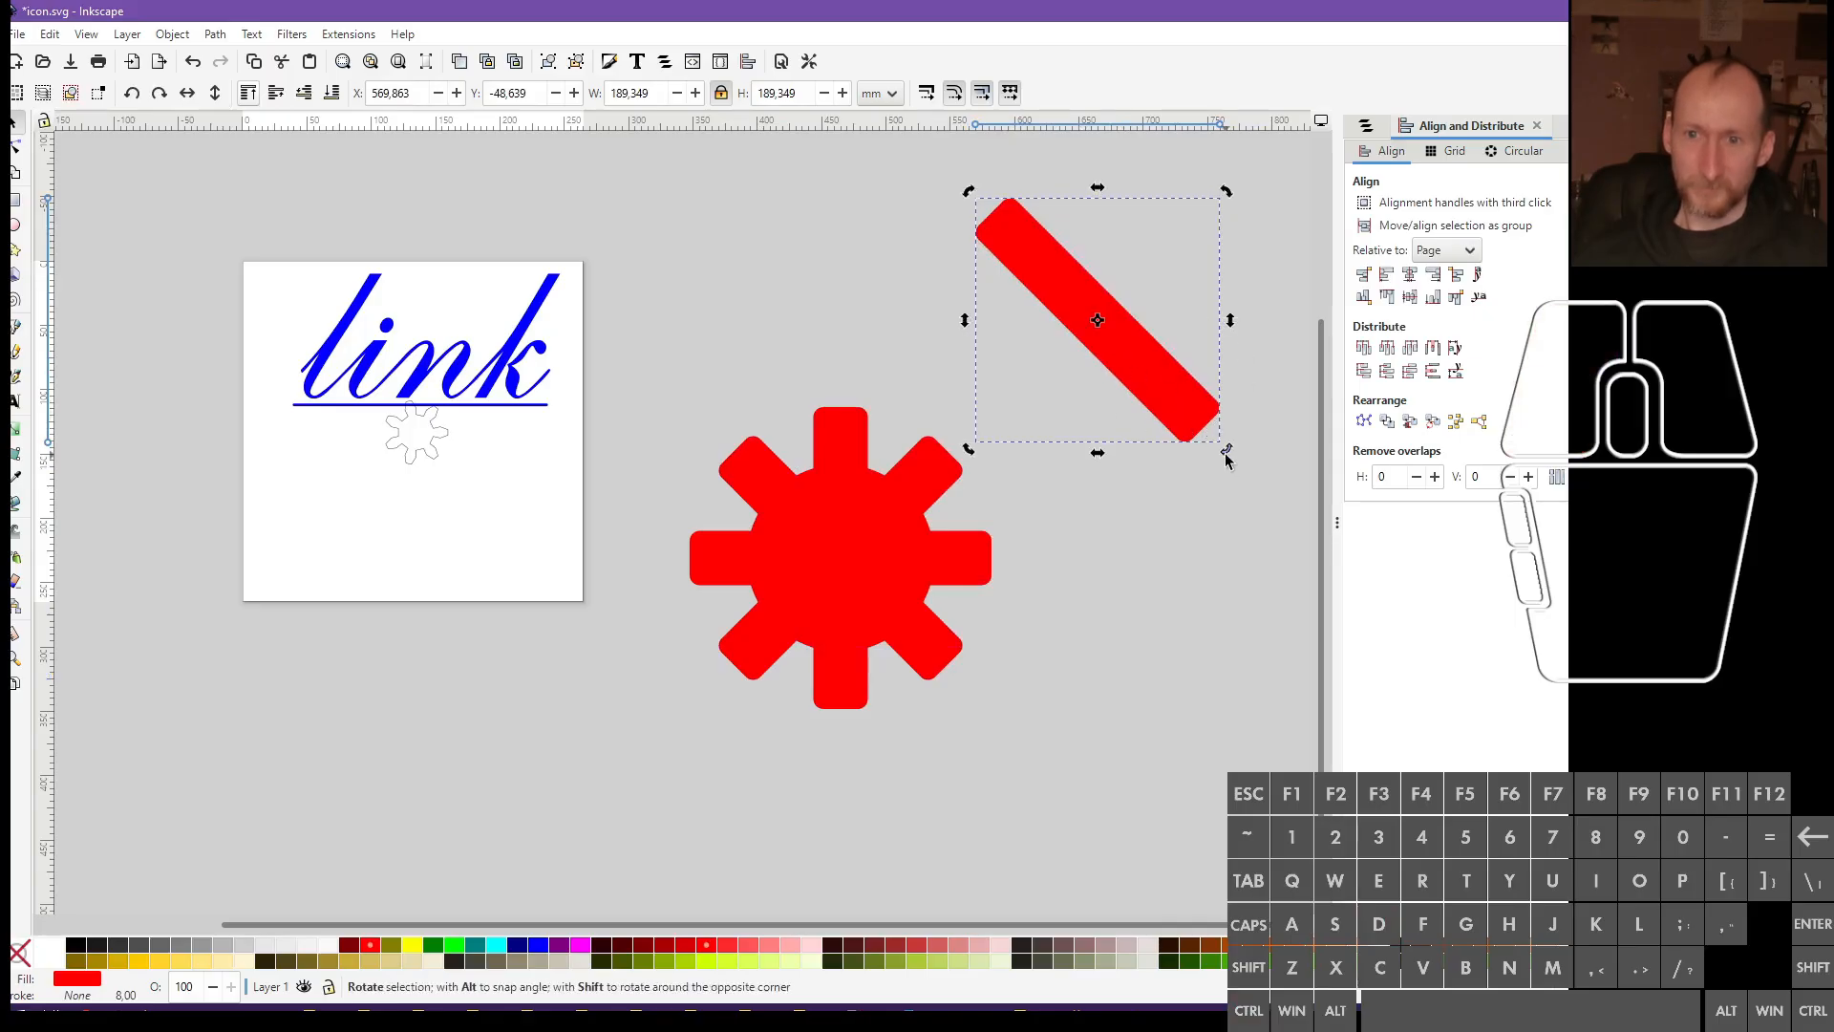
{"action": "left_click_drag", "start_coordinate": [1225, 459], "coordinate": [1019, 342]}
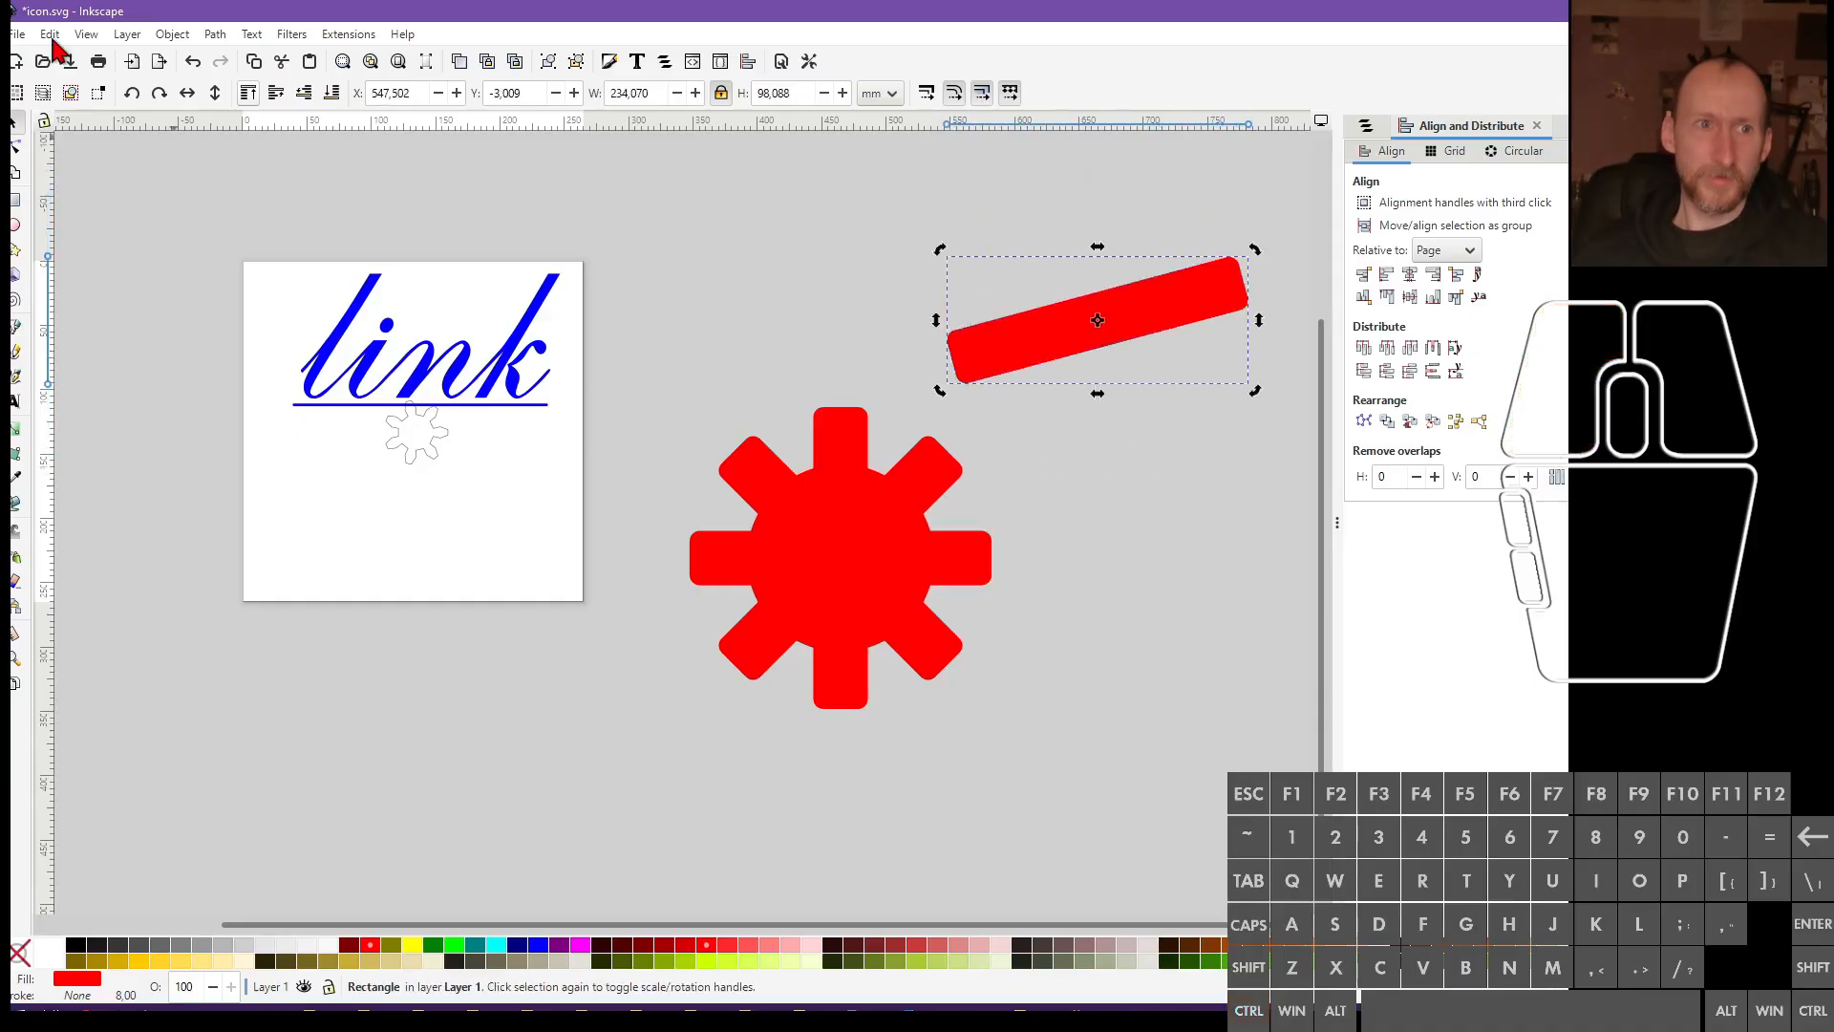
{"action": "key", "text": "Delete"}
Open the preferences and look through the Behavior pages, from Selecting to Cleanup, for the rotation snap angle setting
{"action": "left_click", "coordinate": [18, 33]}
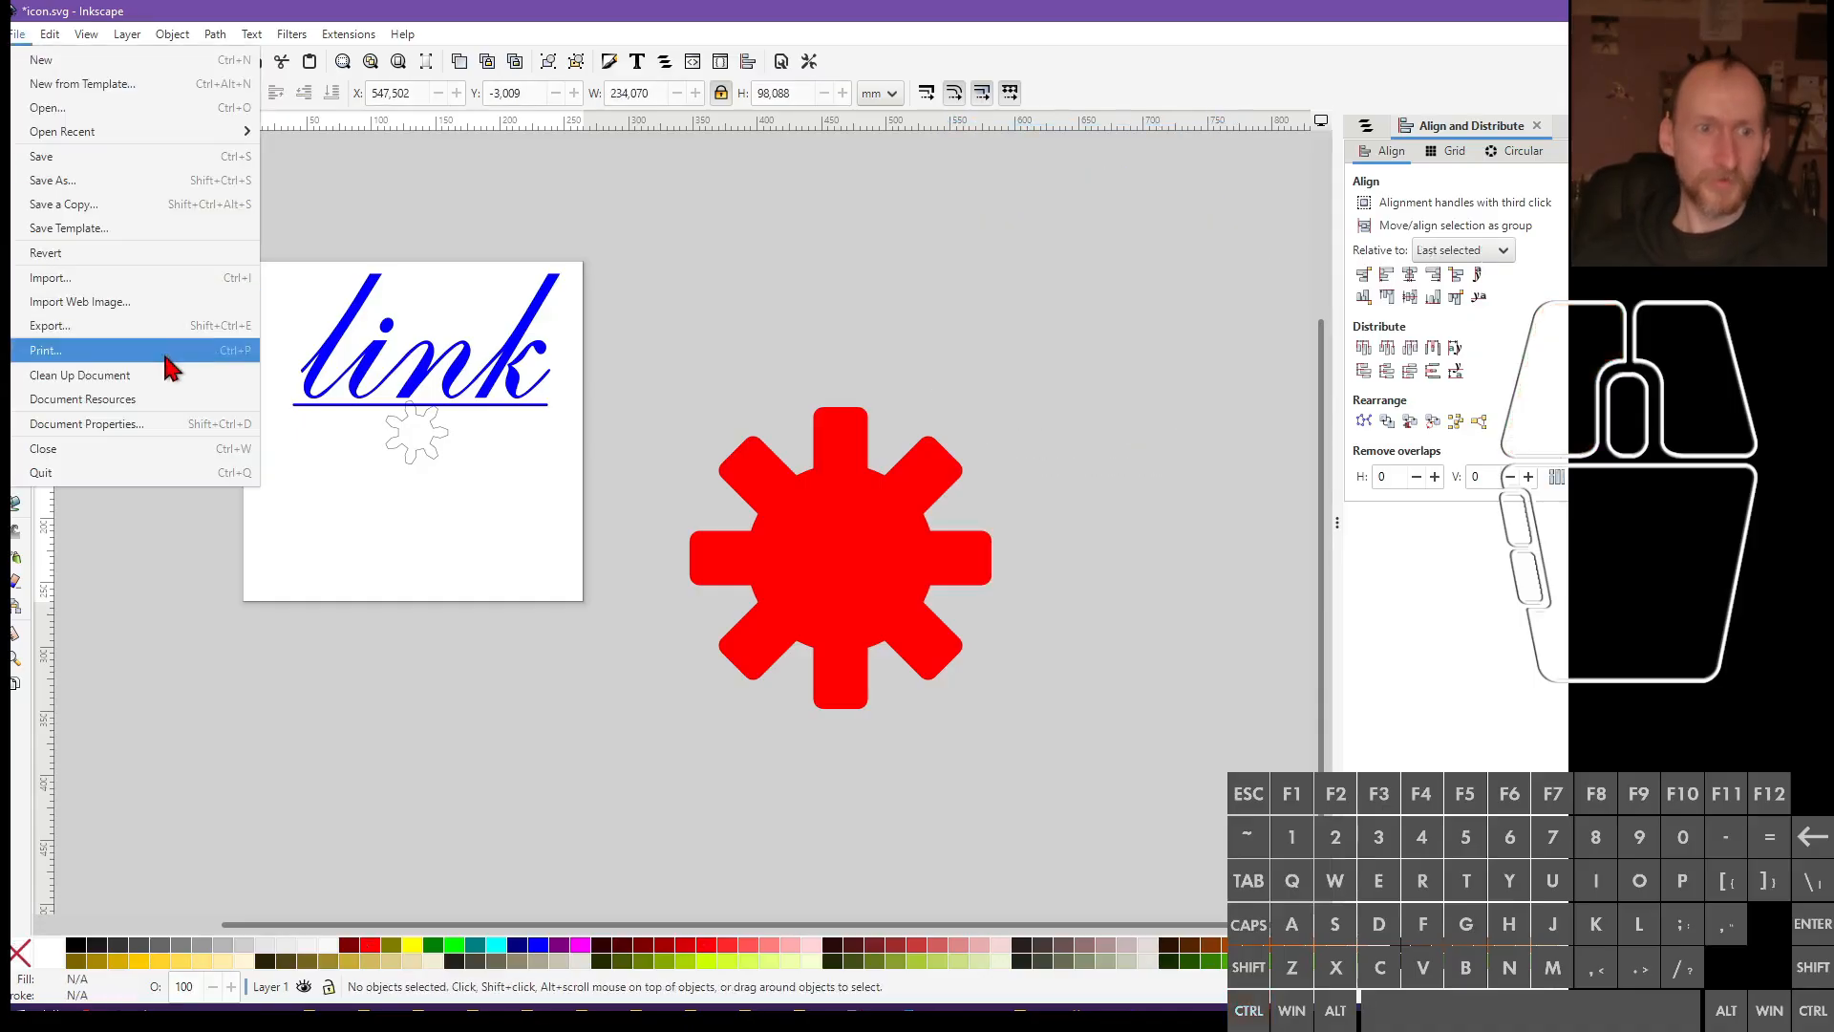
{"action": "mouse_move", "coordinate": [54, 38]}
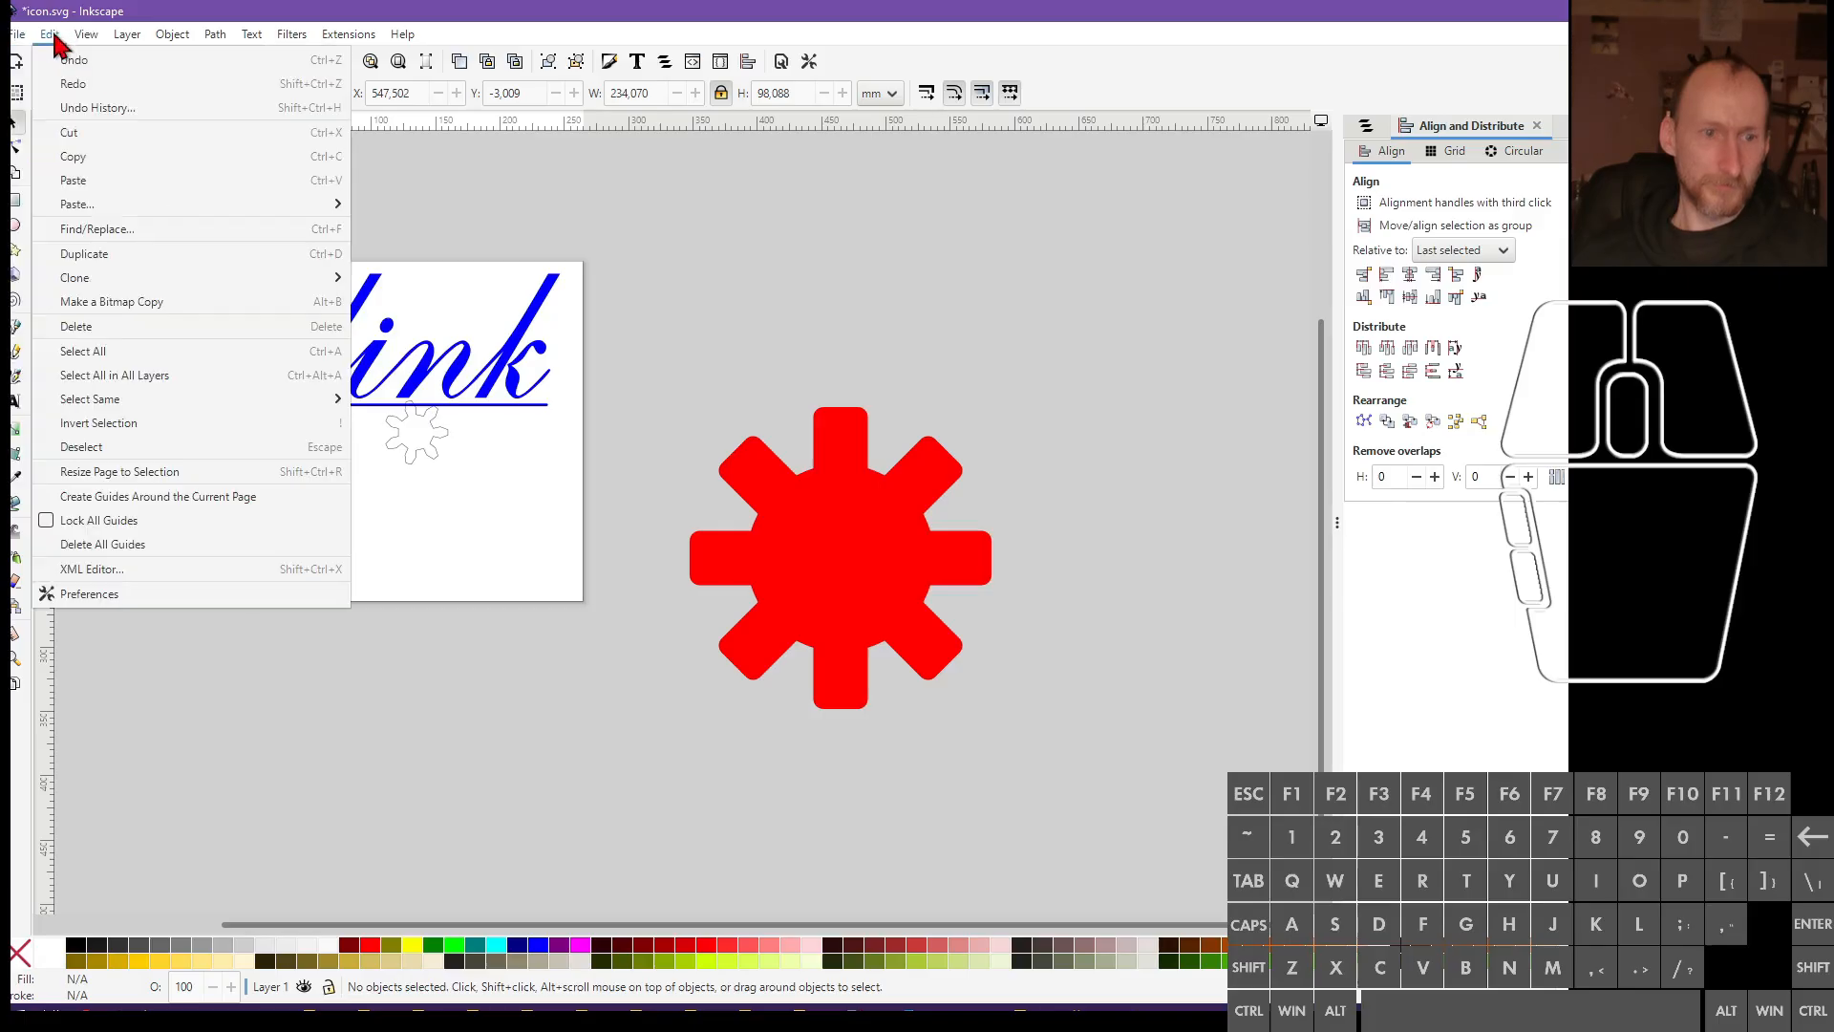
{"action": "left_click", "coordinate": [172, 594]}
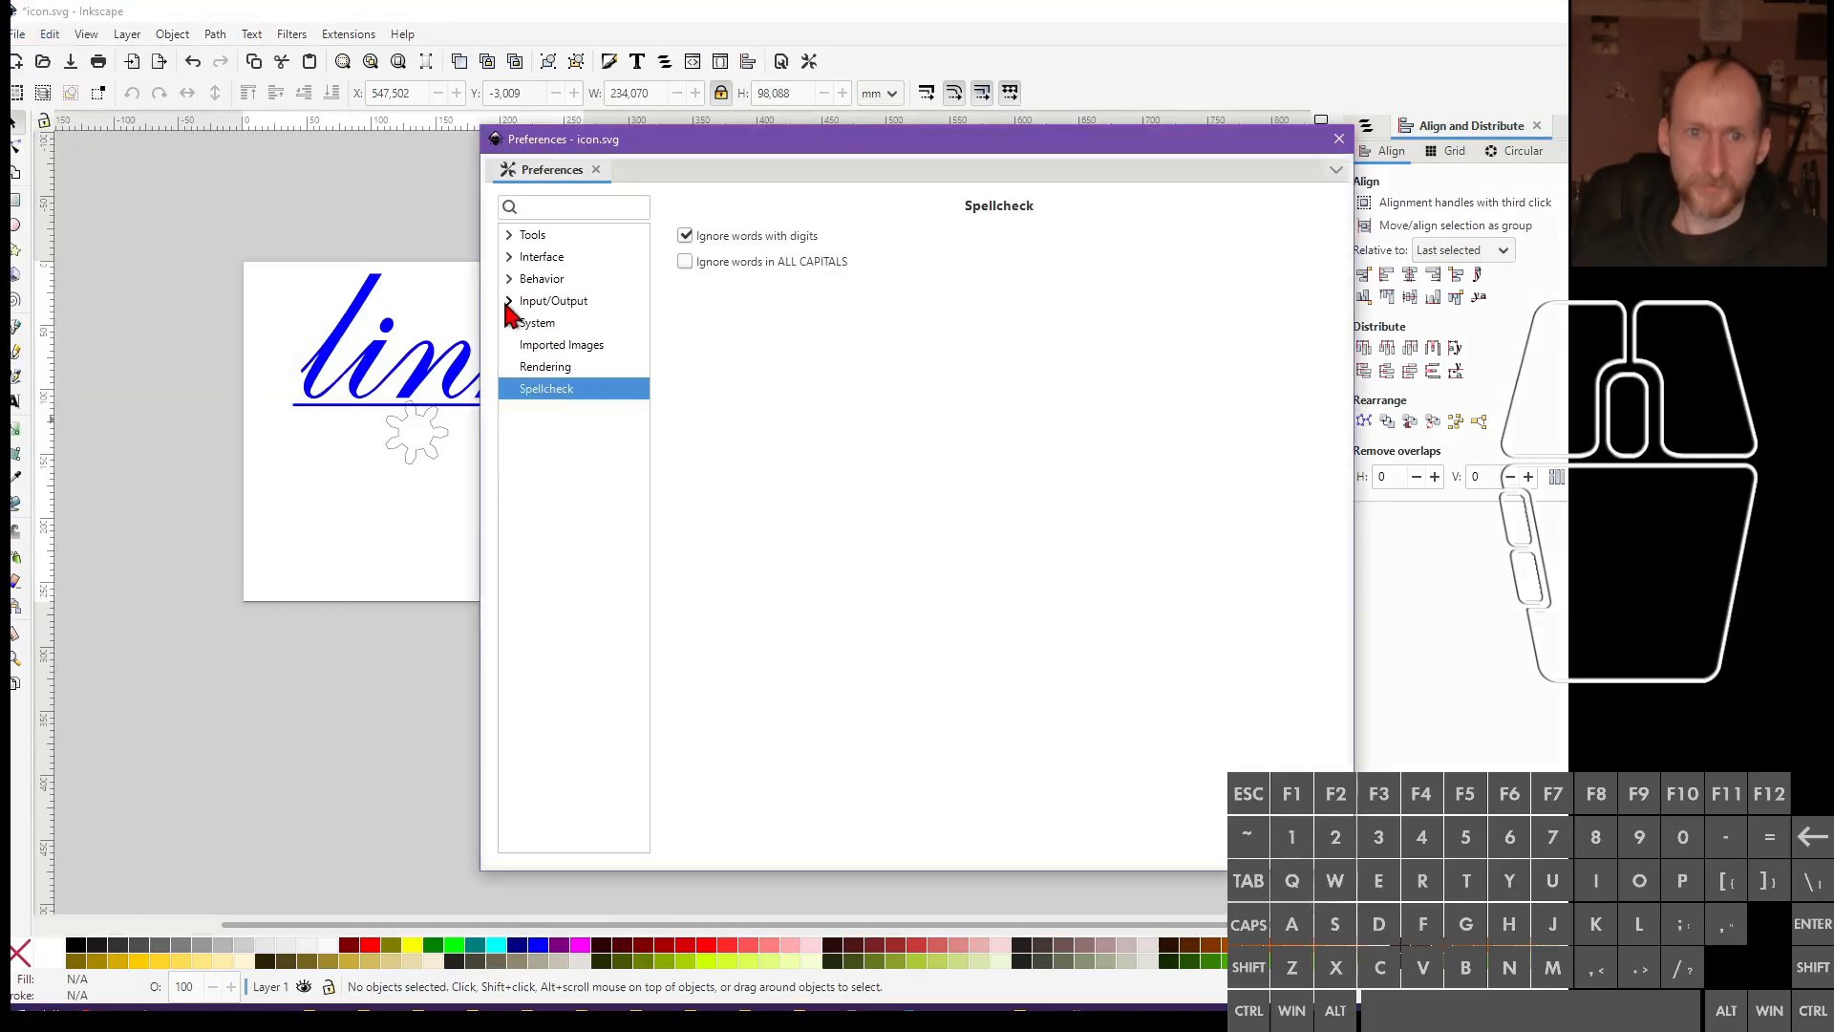
{"action": "left_click", "coordinate": [508, 257]}
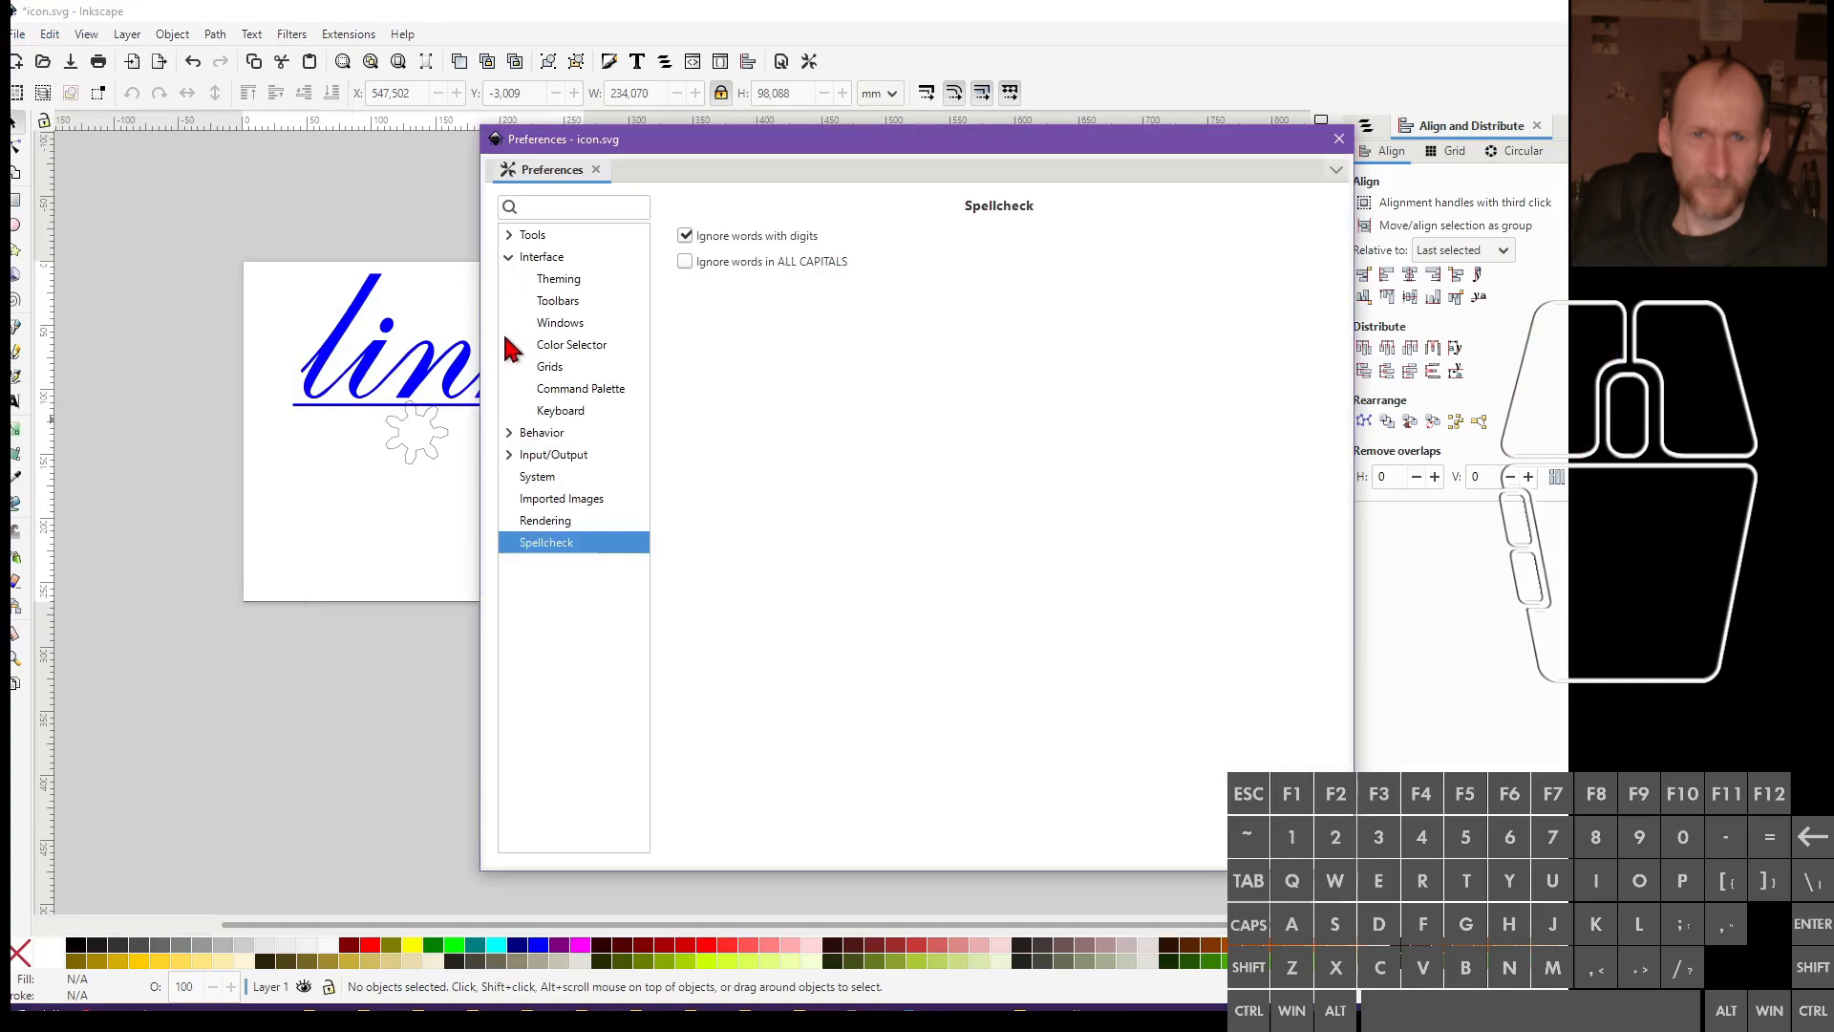
{"action": "left_click", "coordinate": [508, 433]}
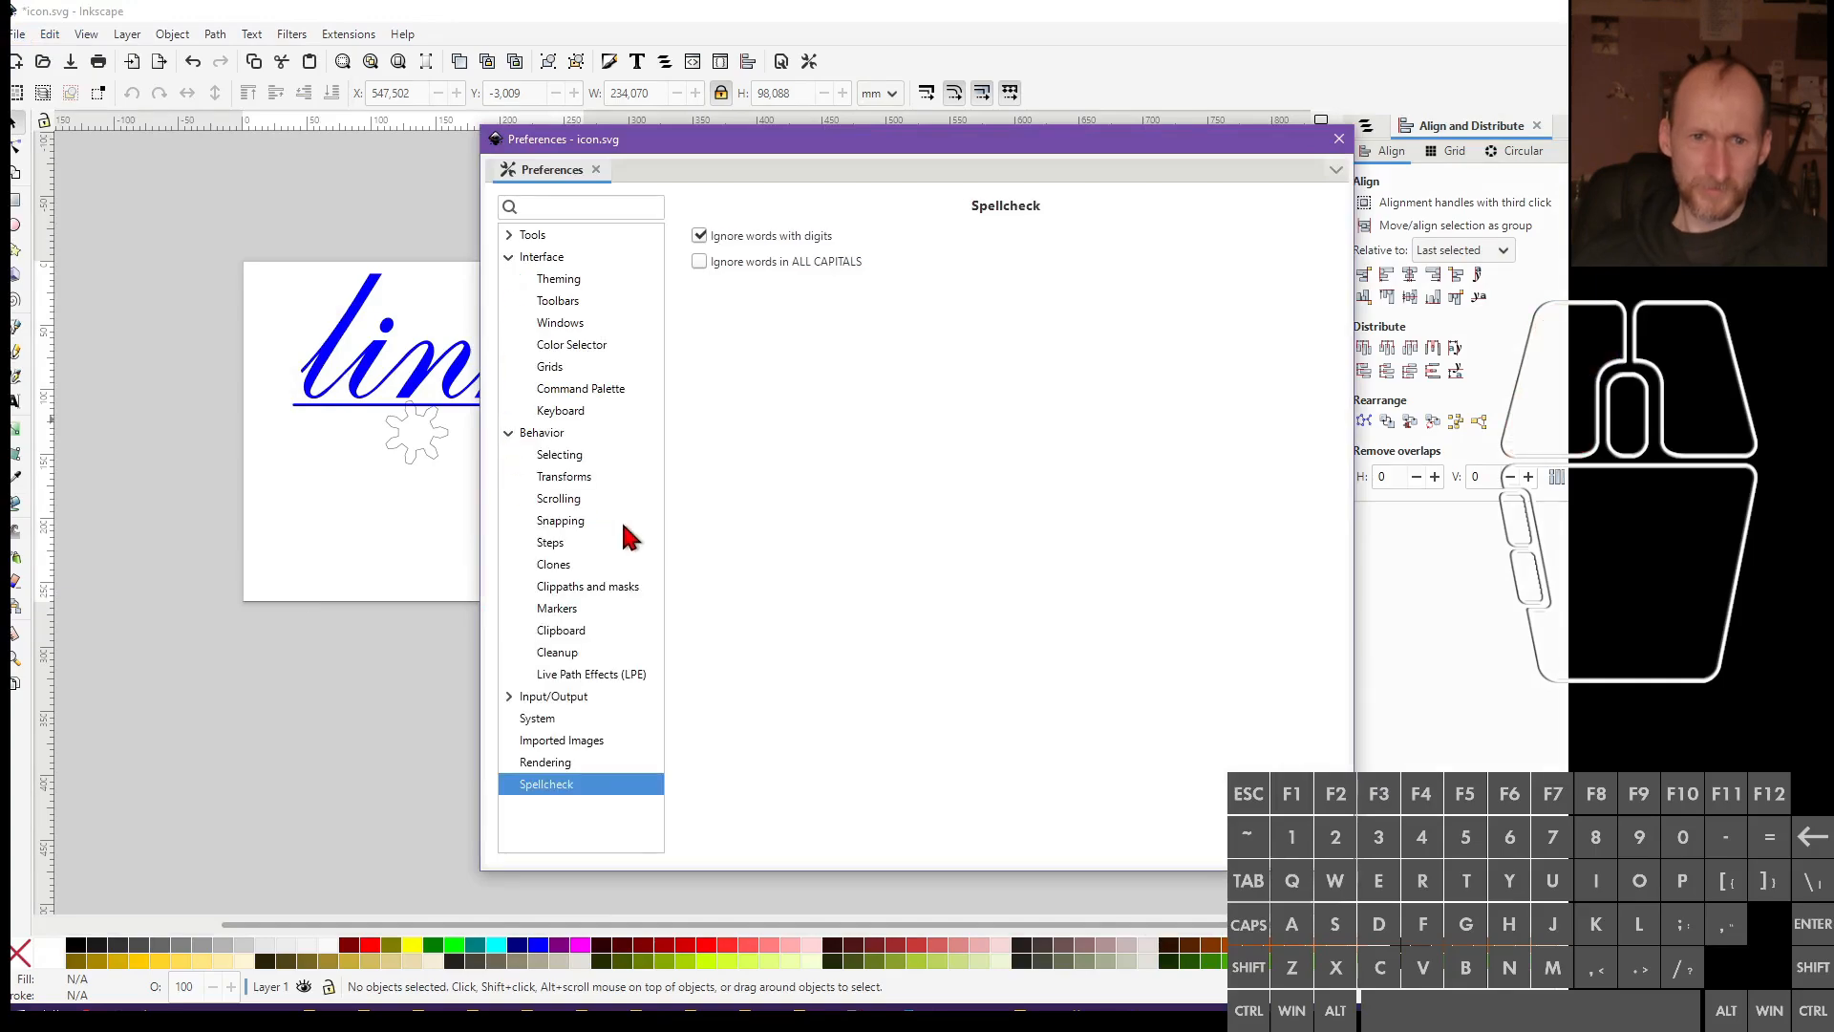
{"action": "left_click", "coordinate": [571, 457]}
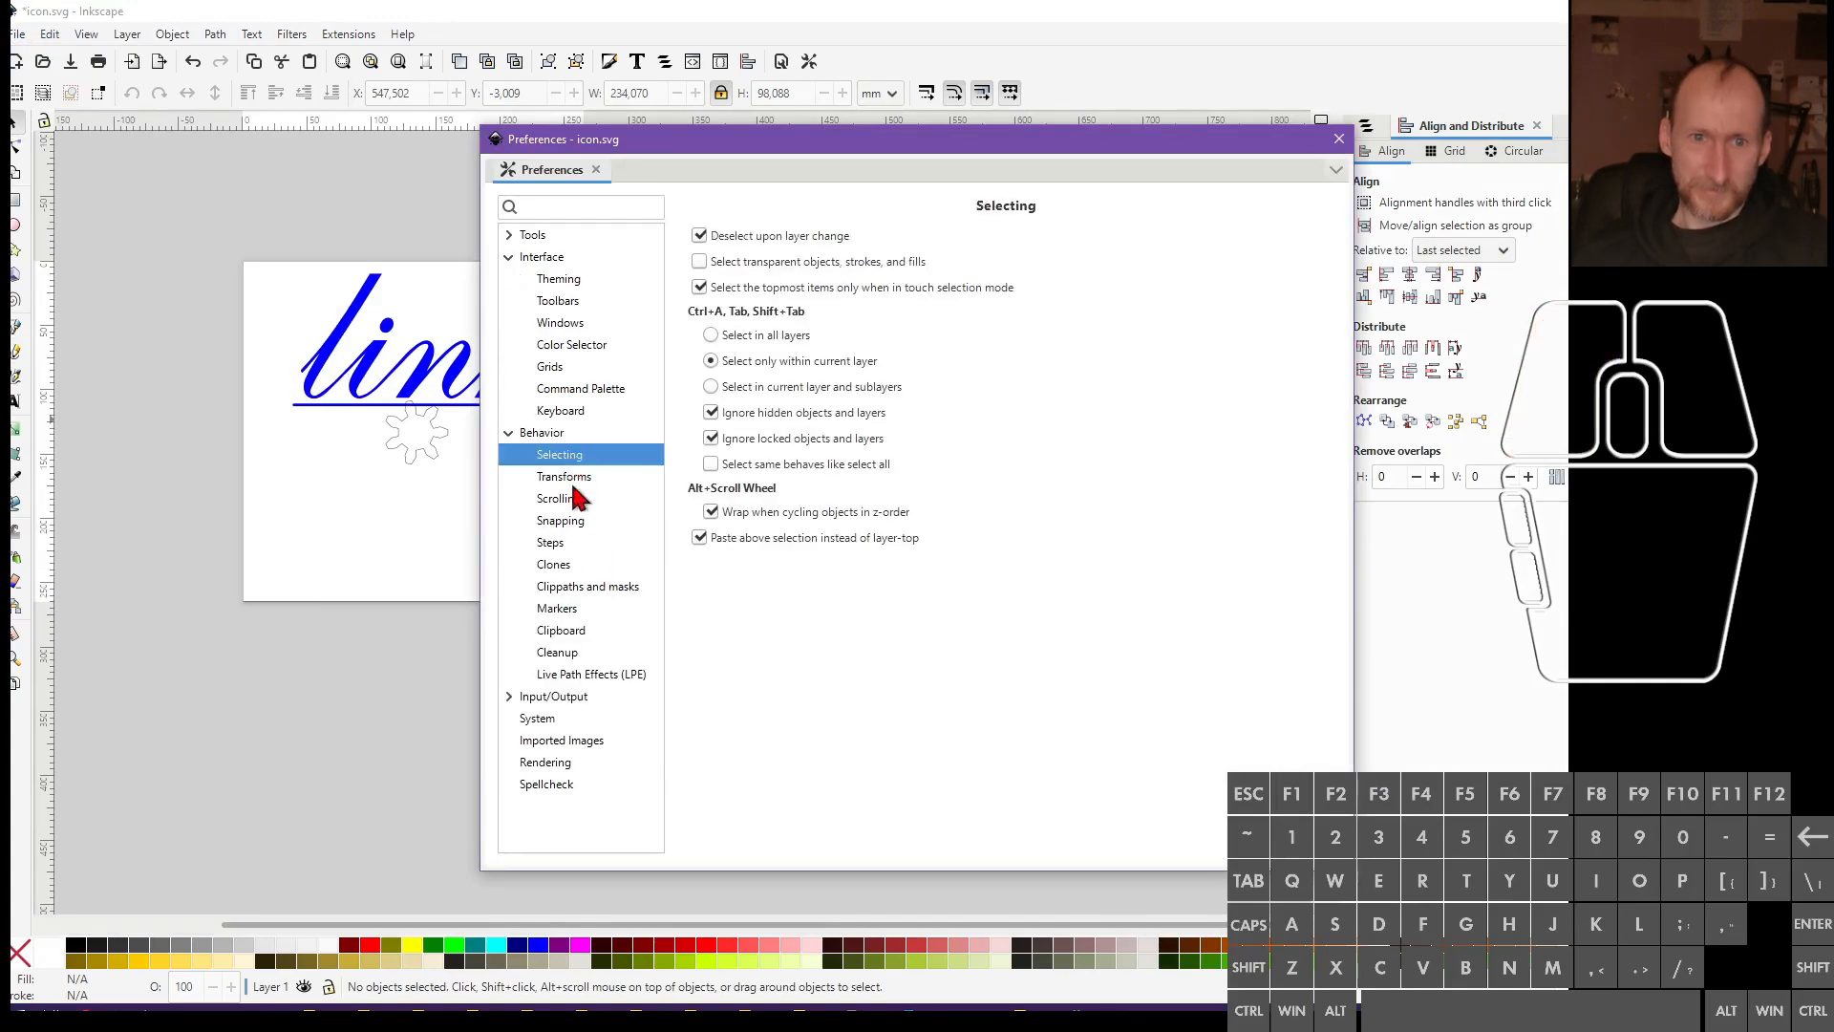
{"action": "left_click", "coordinate": [564, 478]}
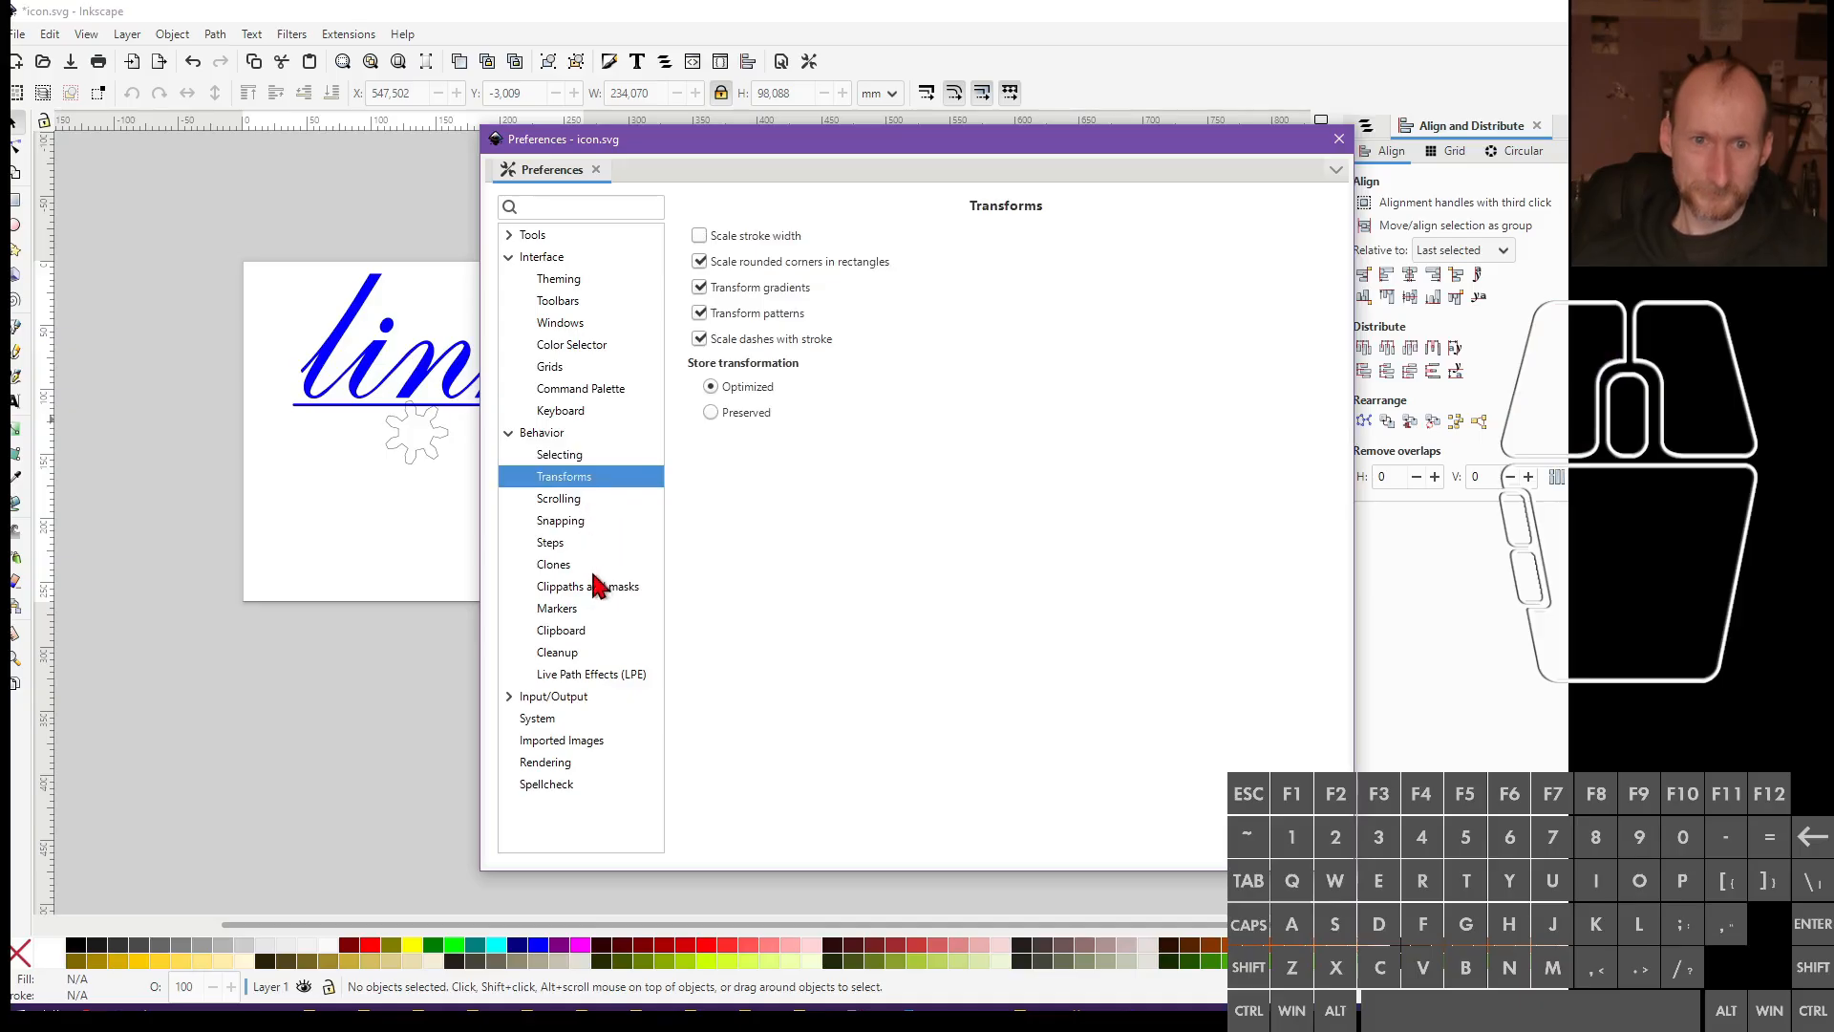
{"action": "key", "text": "Down"}
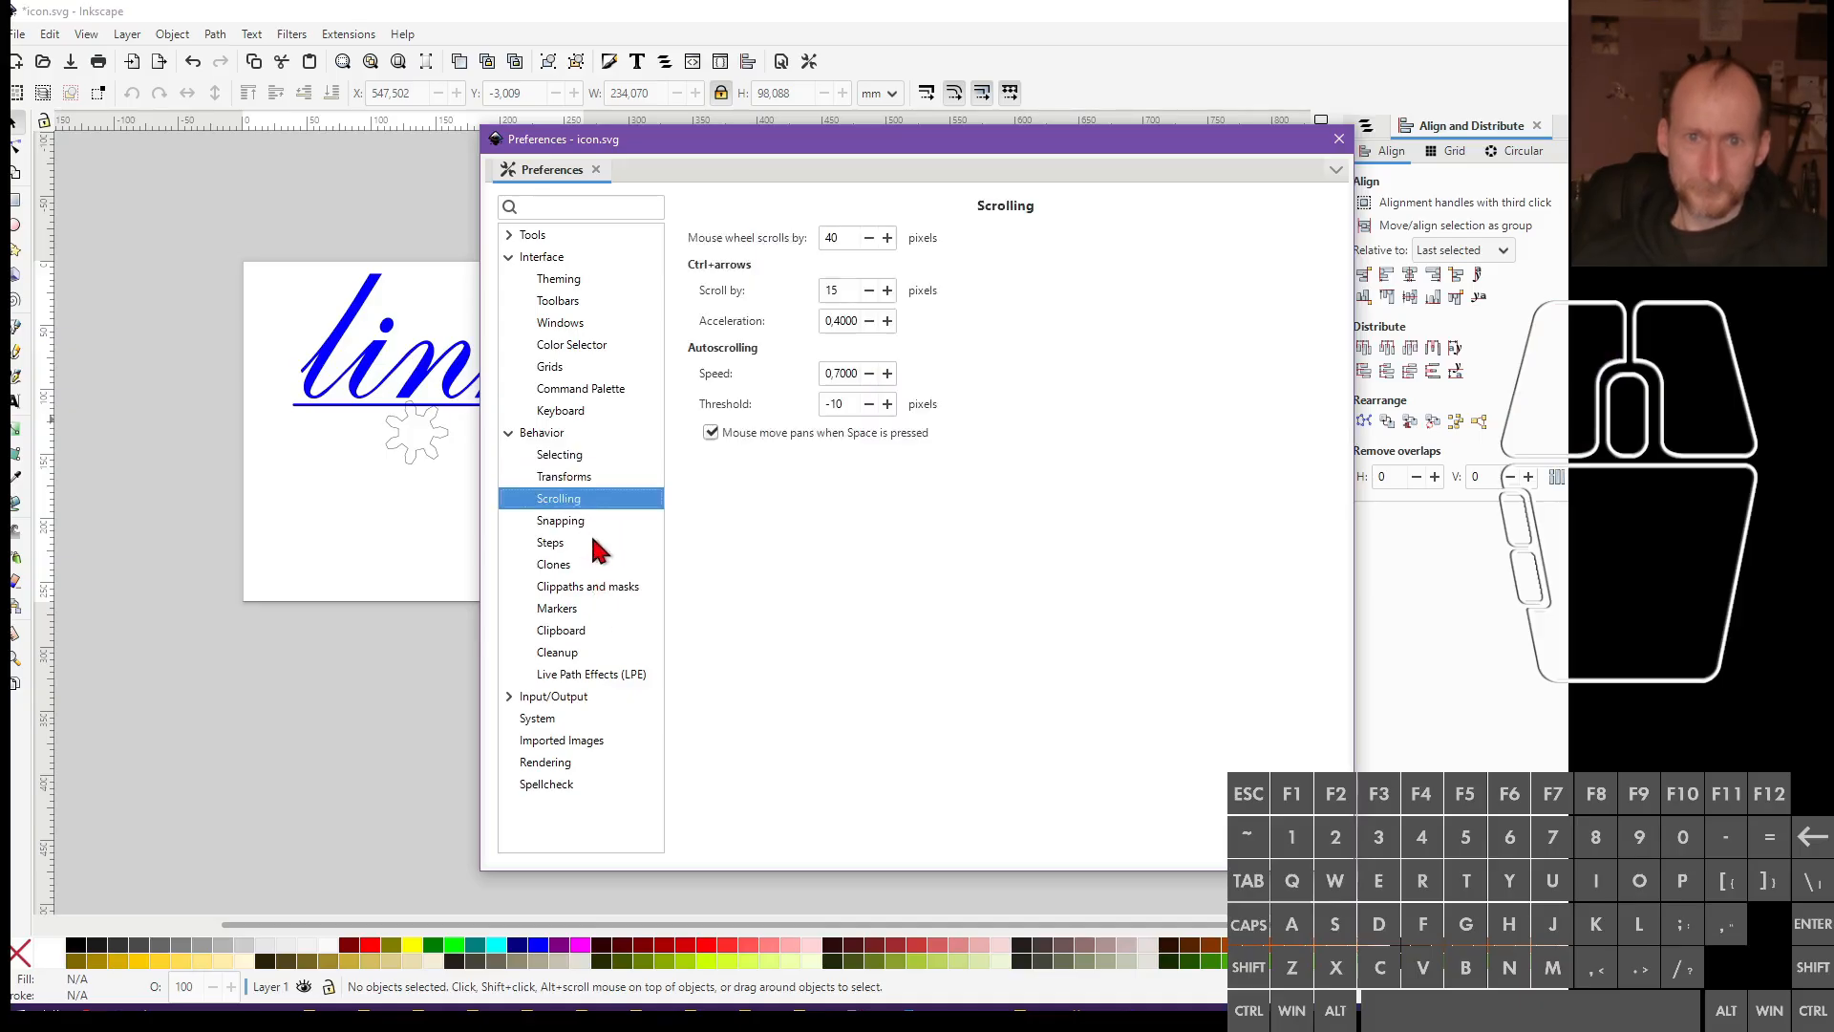
{"action": "key", "text": "Down"}
{"action": "key", "text": "Down"}
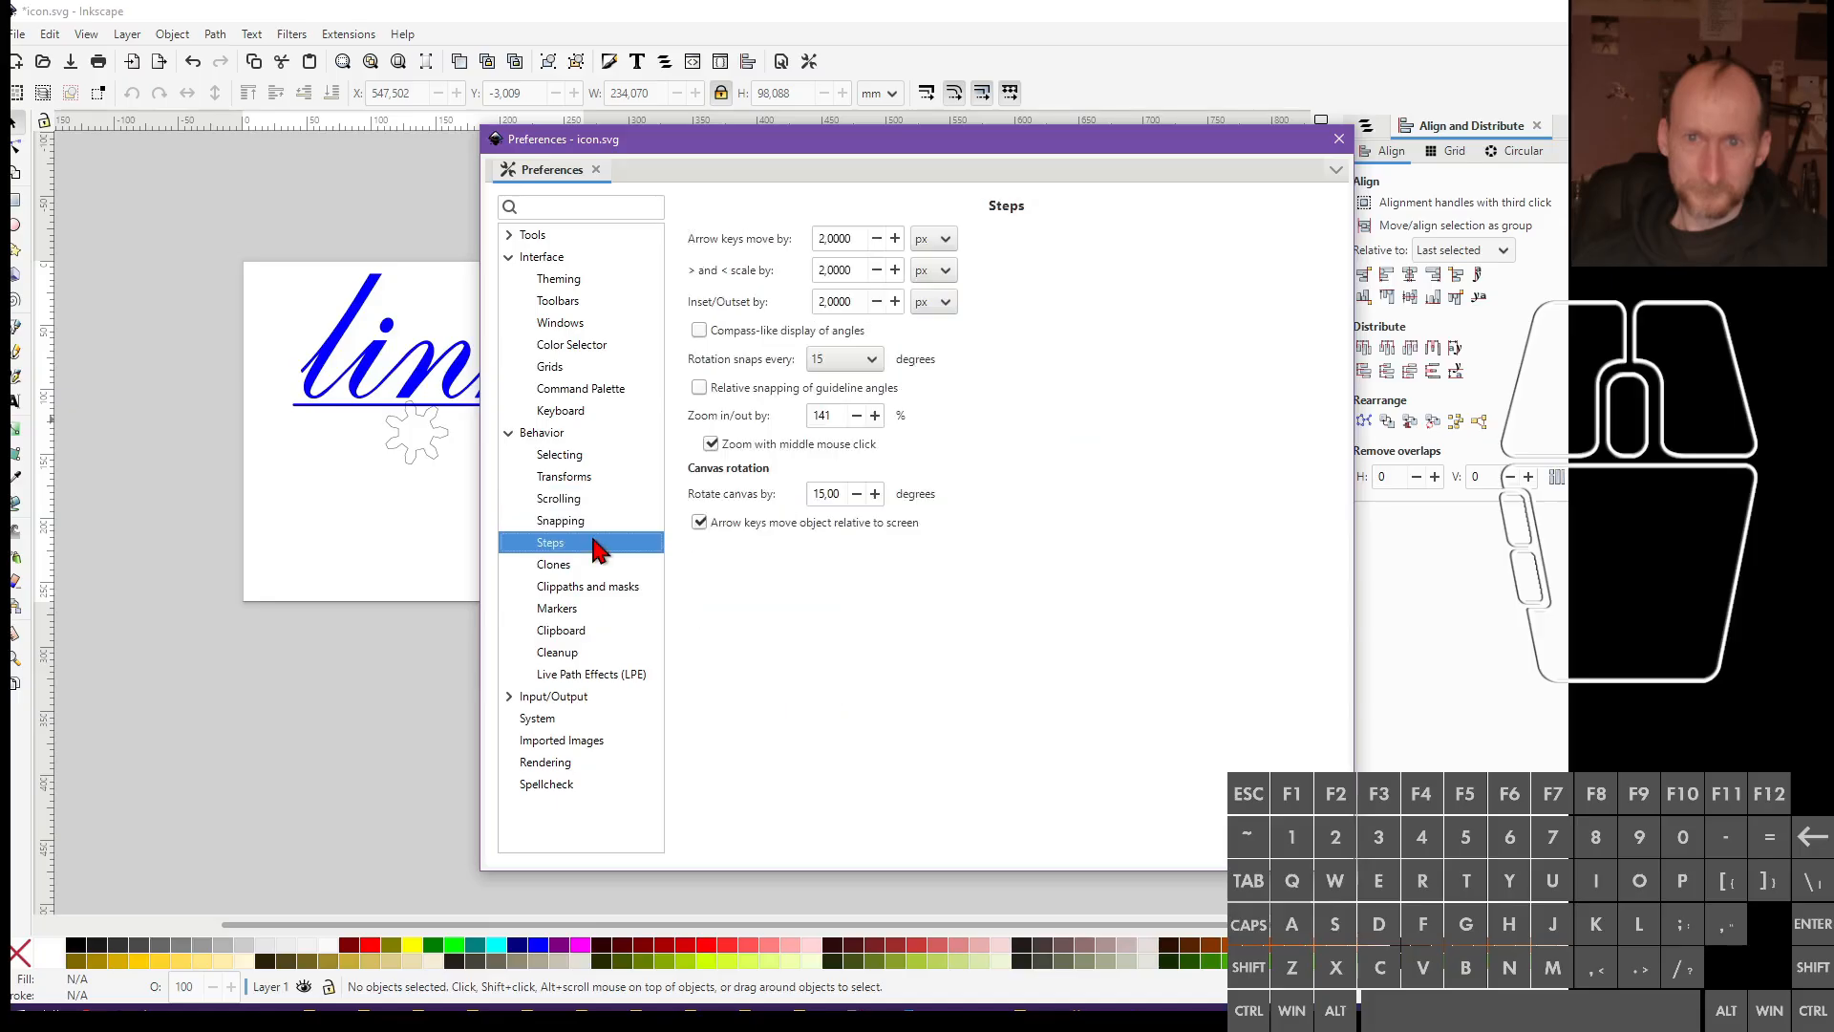
{"action": "key", "text": "Down"}
{"action": "key", "text": "Down"}
{"action": "key", "text": "Down"}
{"action": "key", "text": "Down"}
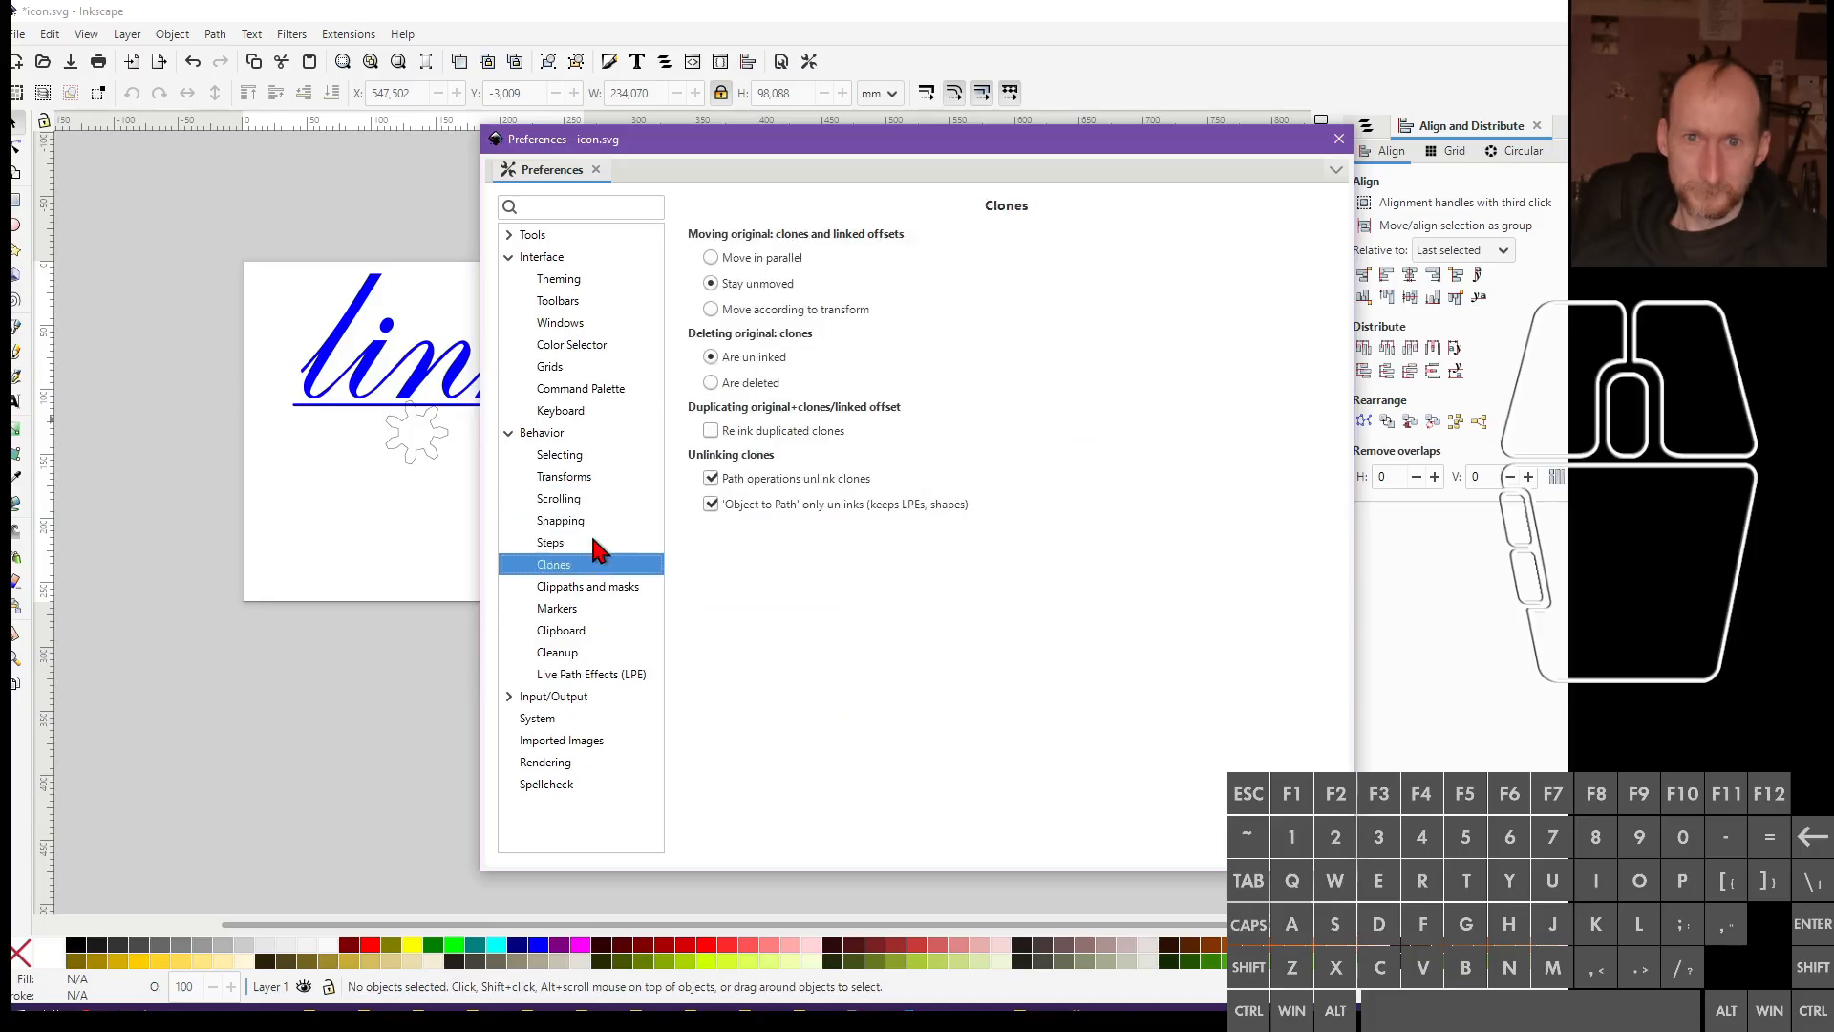
{"action": "key", "text": "Down"}
{"action": "key", "text": "Down"}
{"action": "key", "text": "Down"}
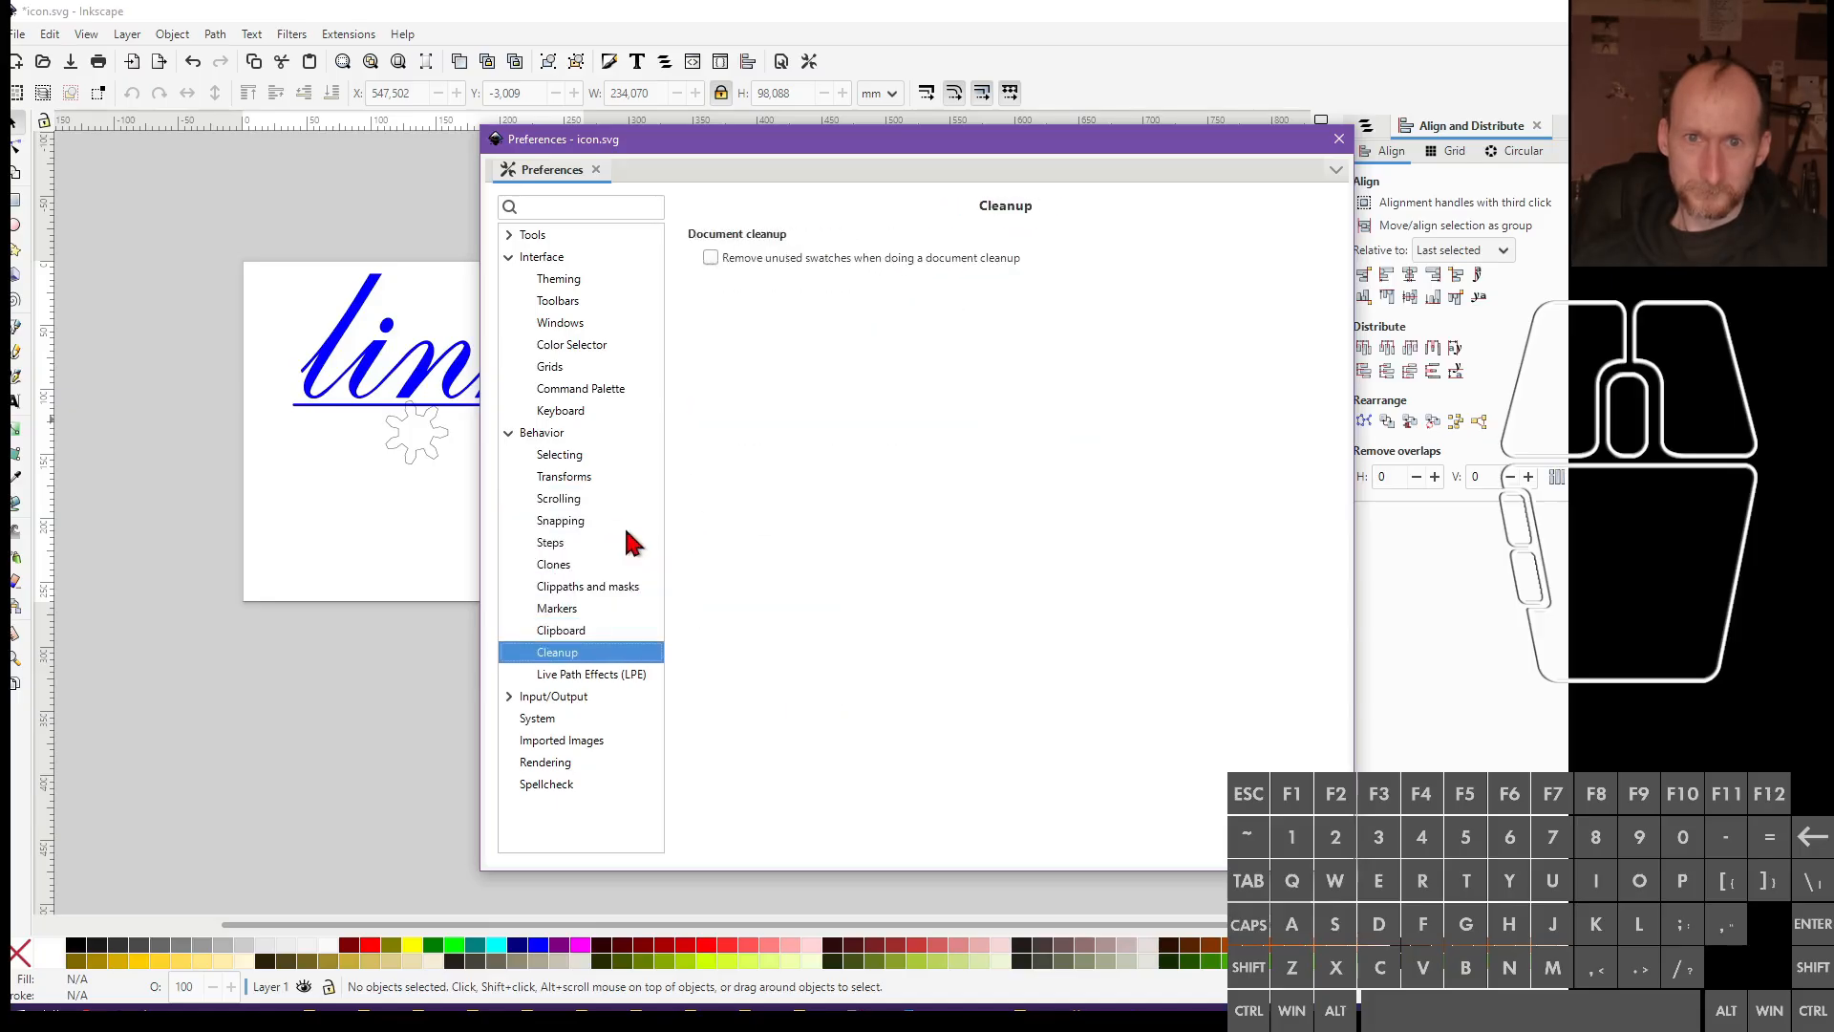
Look through the Interface pages of the preferences, up to Theming, for the rotation snap angle setting
{"action": "left_click", "coordinate": [539, 412]}
{"action": "left_click", "coordinate": [543, 413]}
{"action": "left_click", "coordinate": [552, 417]}
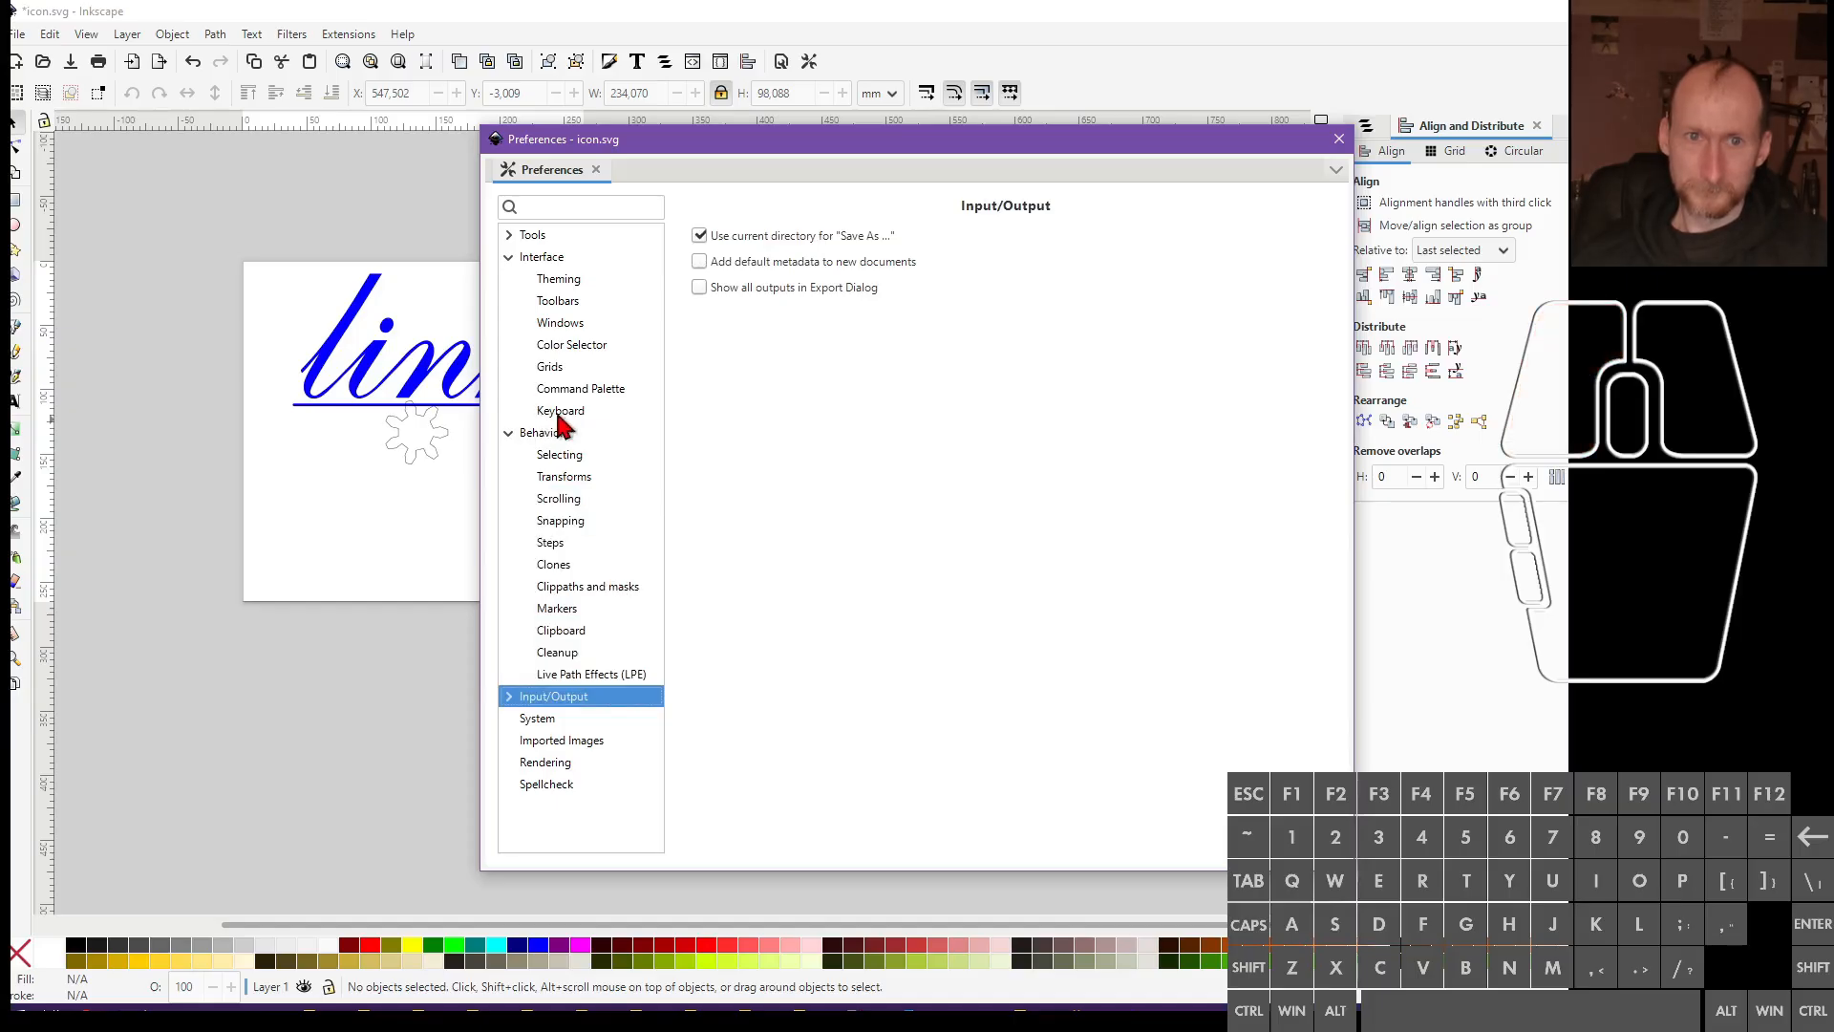
{"action": "key", "text": "Up"}
{"action": "key", "text": "Up"}
{"action": "key", "text": "Down"}
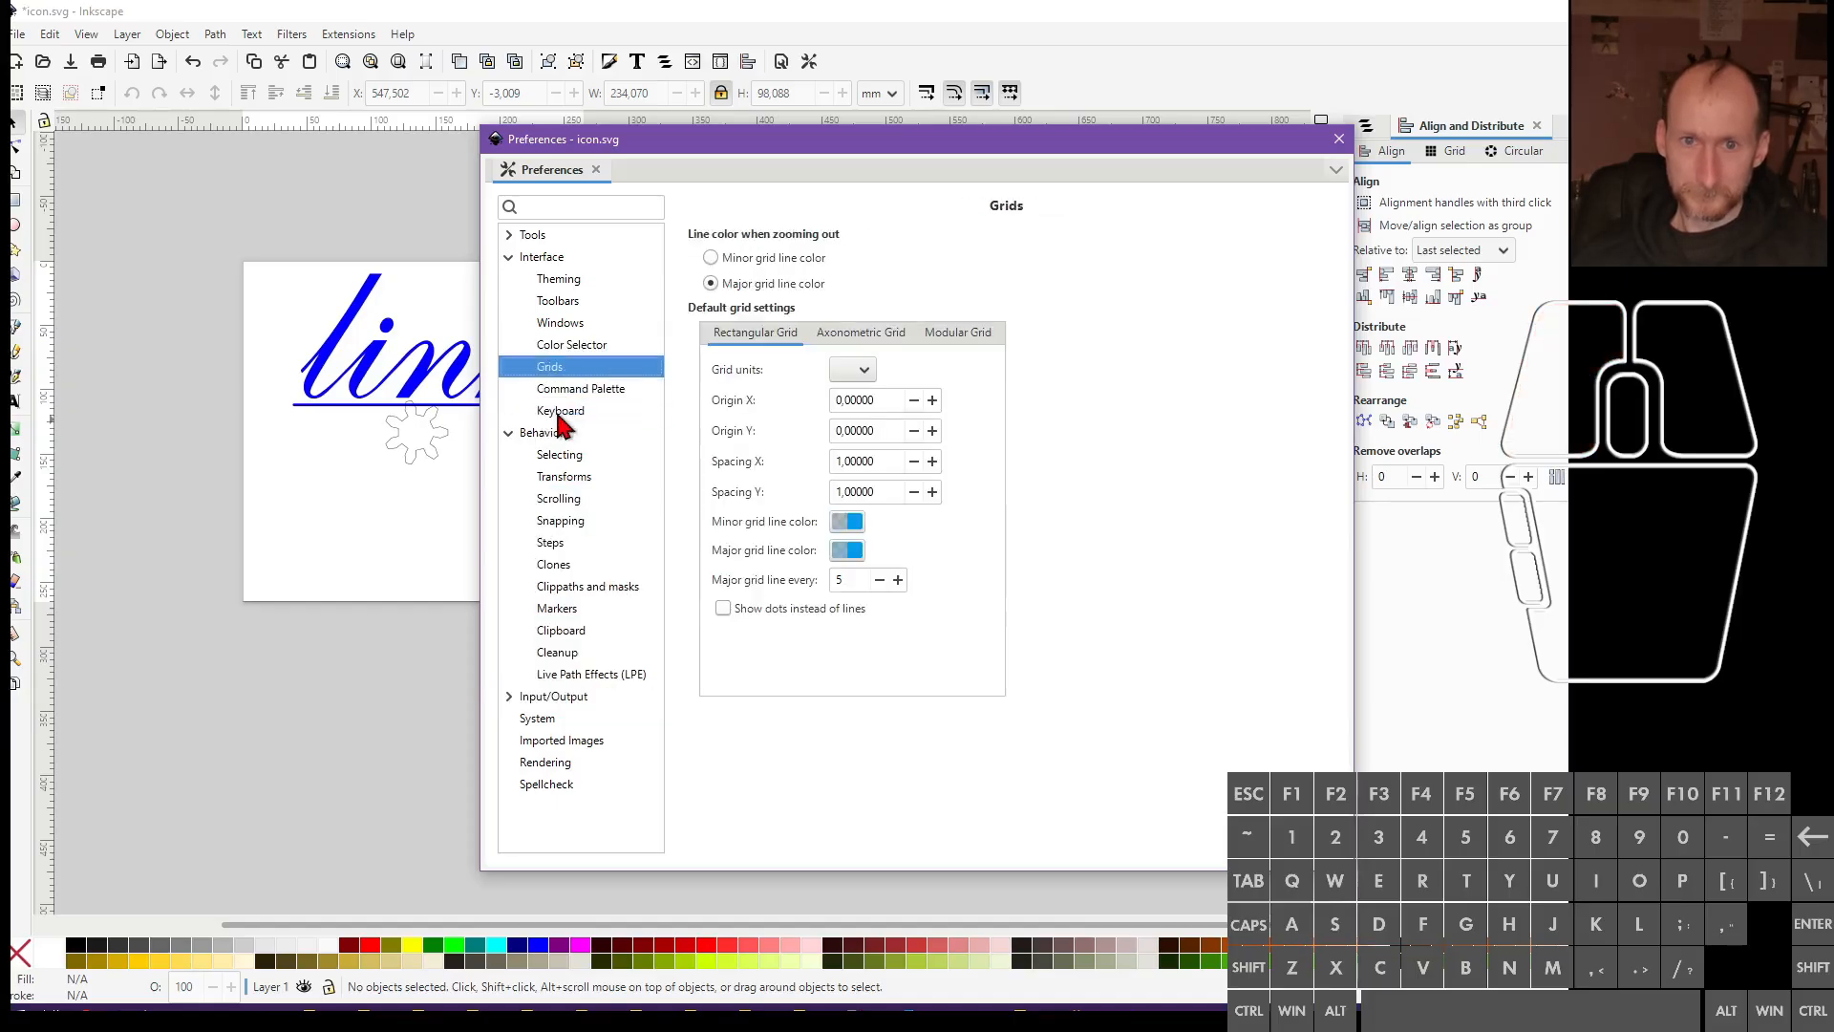
{"action": "key", "text": "Up"}
{"action": "key", "text": "Up"}
{"action": "key", "text": "Up"}
{"action": "key", "text": "Up"}
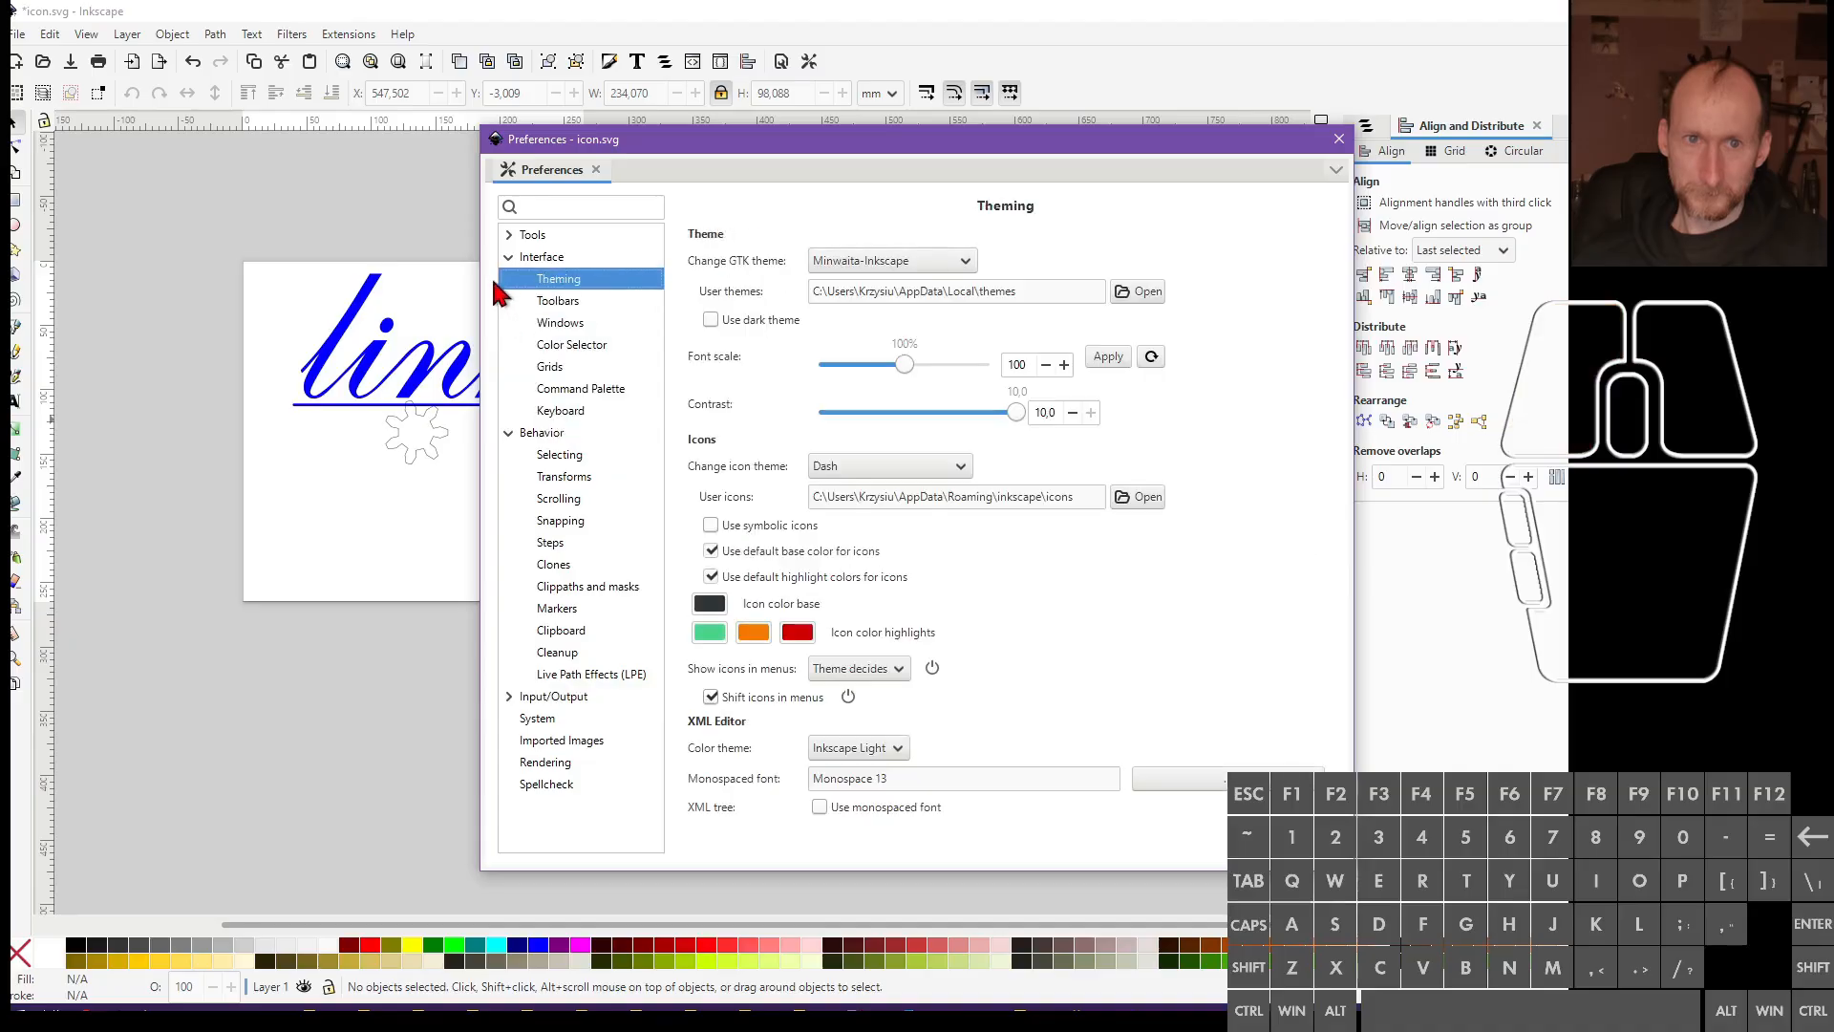
Check the Tools pages of the preferences, including the Node Tool options, for the rotation snap angle setting
{"action": "left_click", "coordinate": [509, 236]}
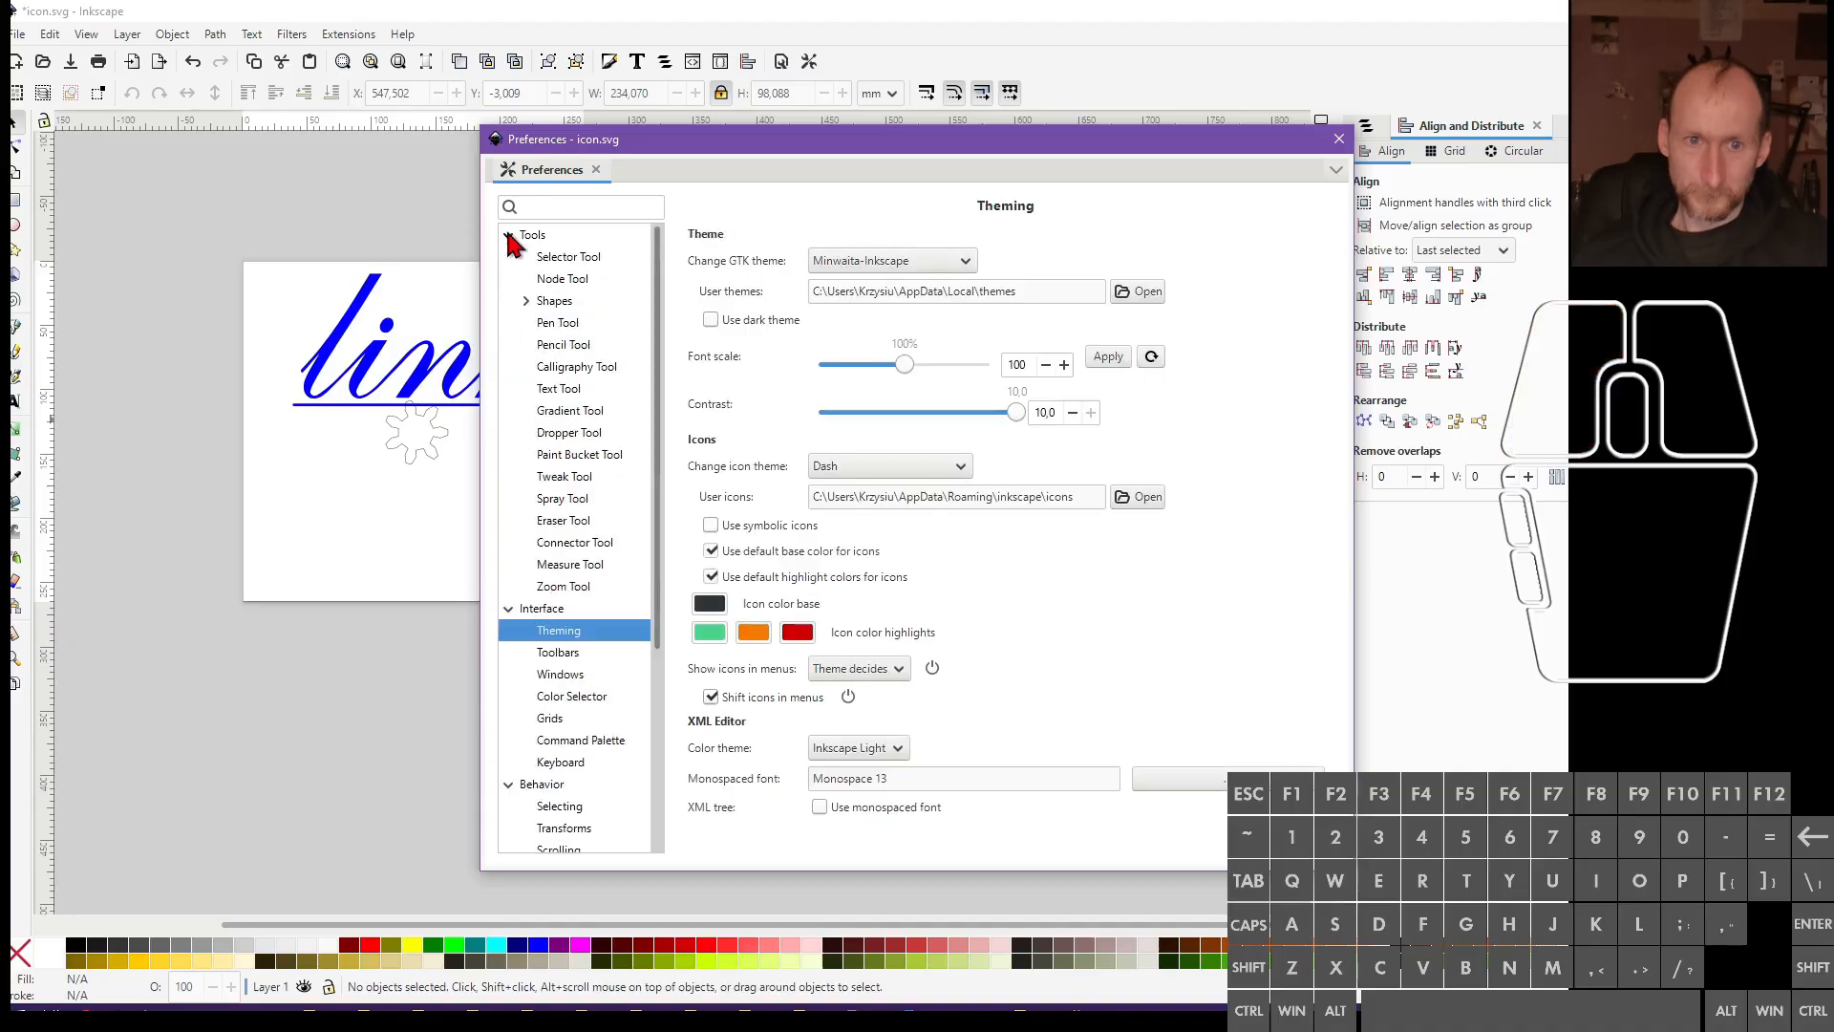
{"action": "left_click", "coordinate": [521, 250]}
{"action": "key", "text": "Down"}
{"action": "key", "text": "Down"}
{"action": "key", "text": "Down"}
{"action": "key", "text": "Down"}
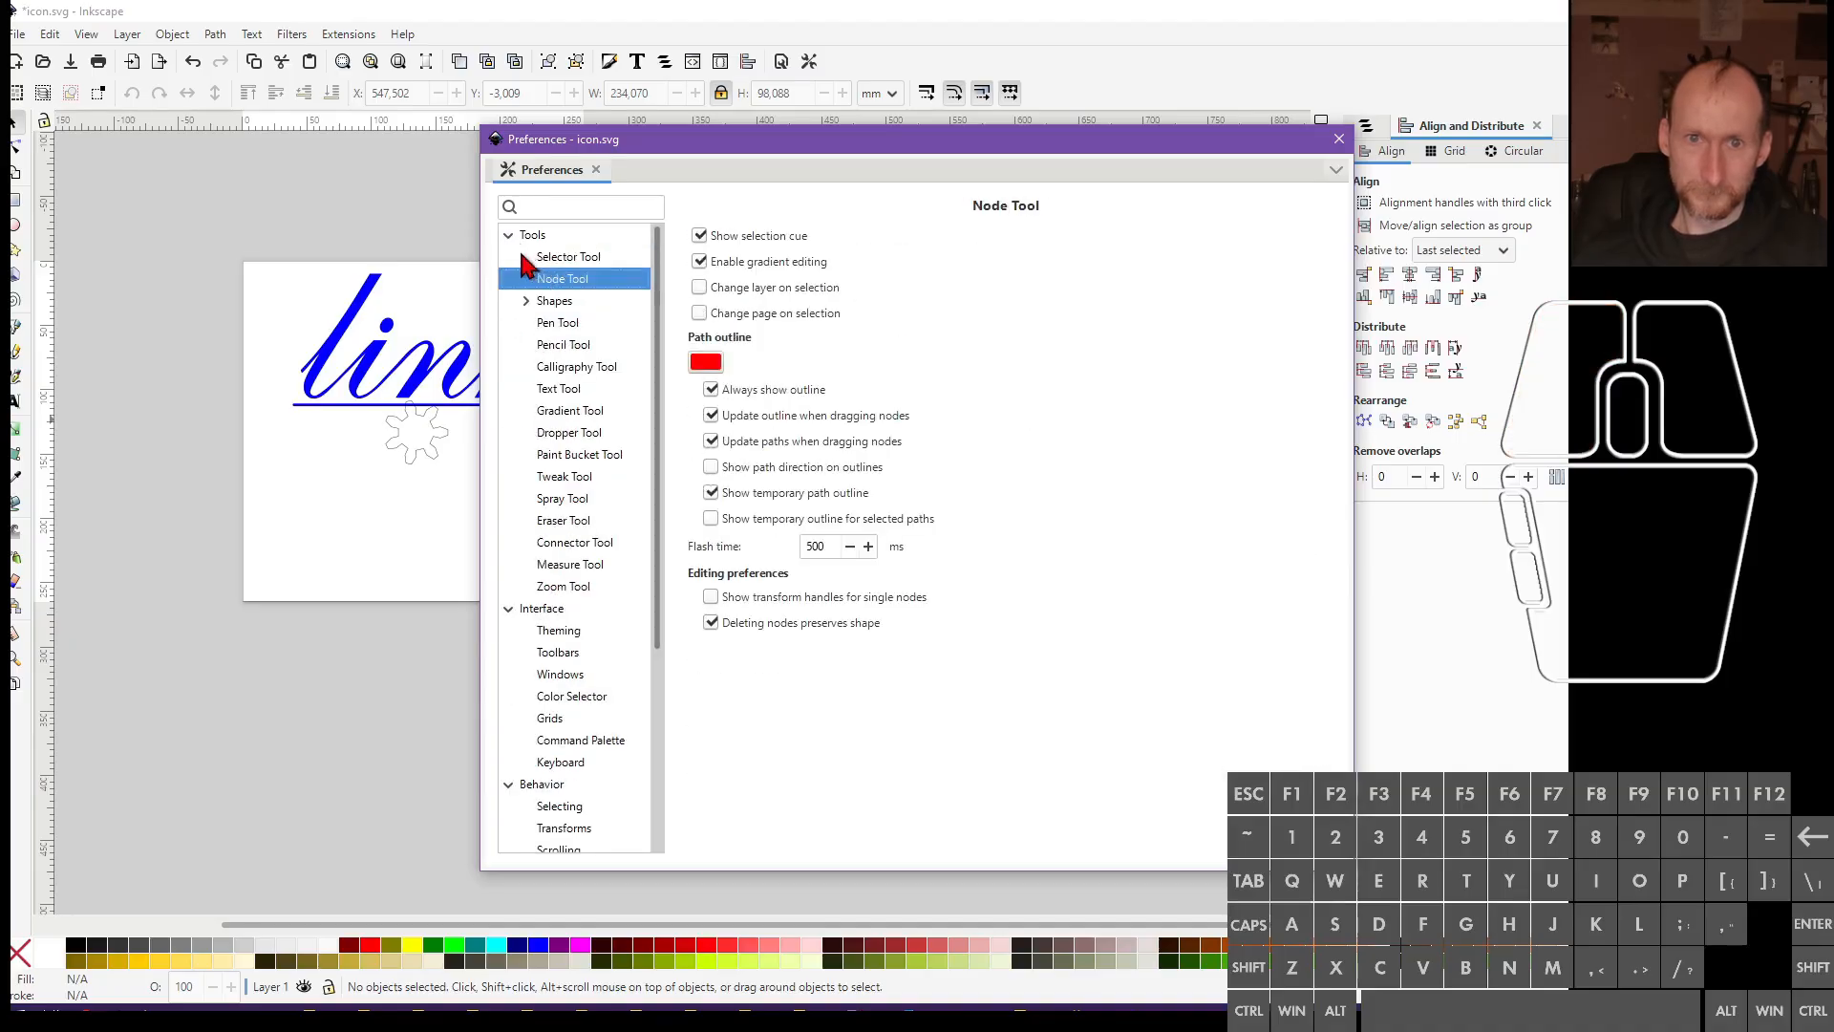
{"action": "left_click", "coordinate": [507, 236]}
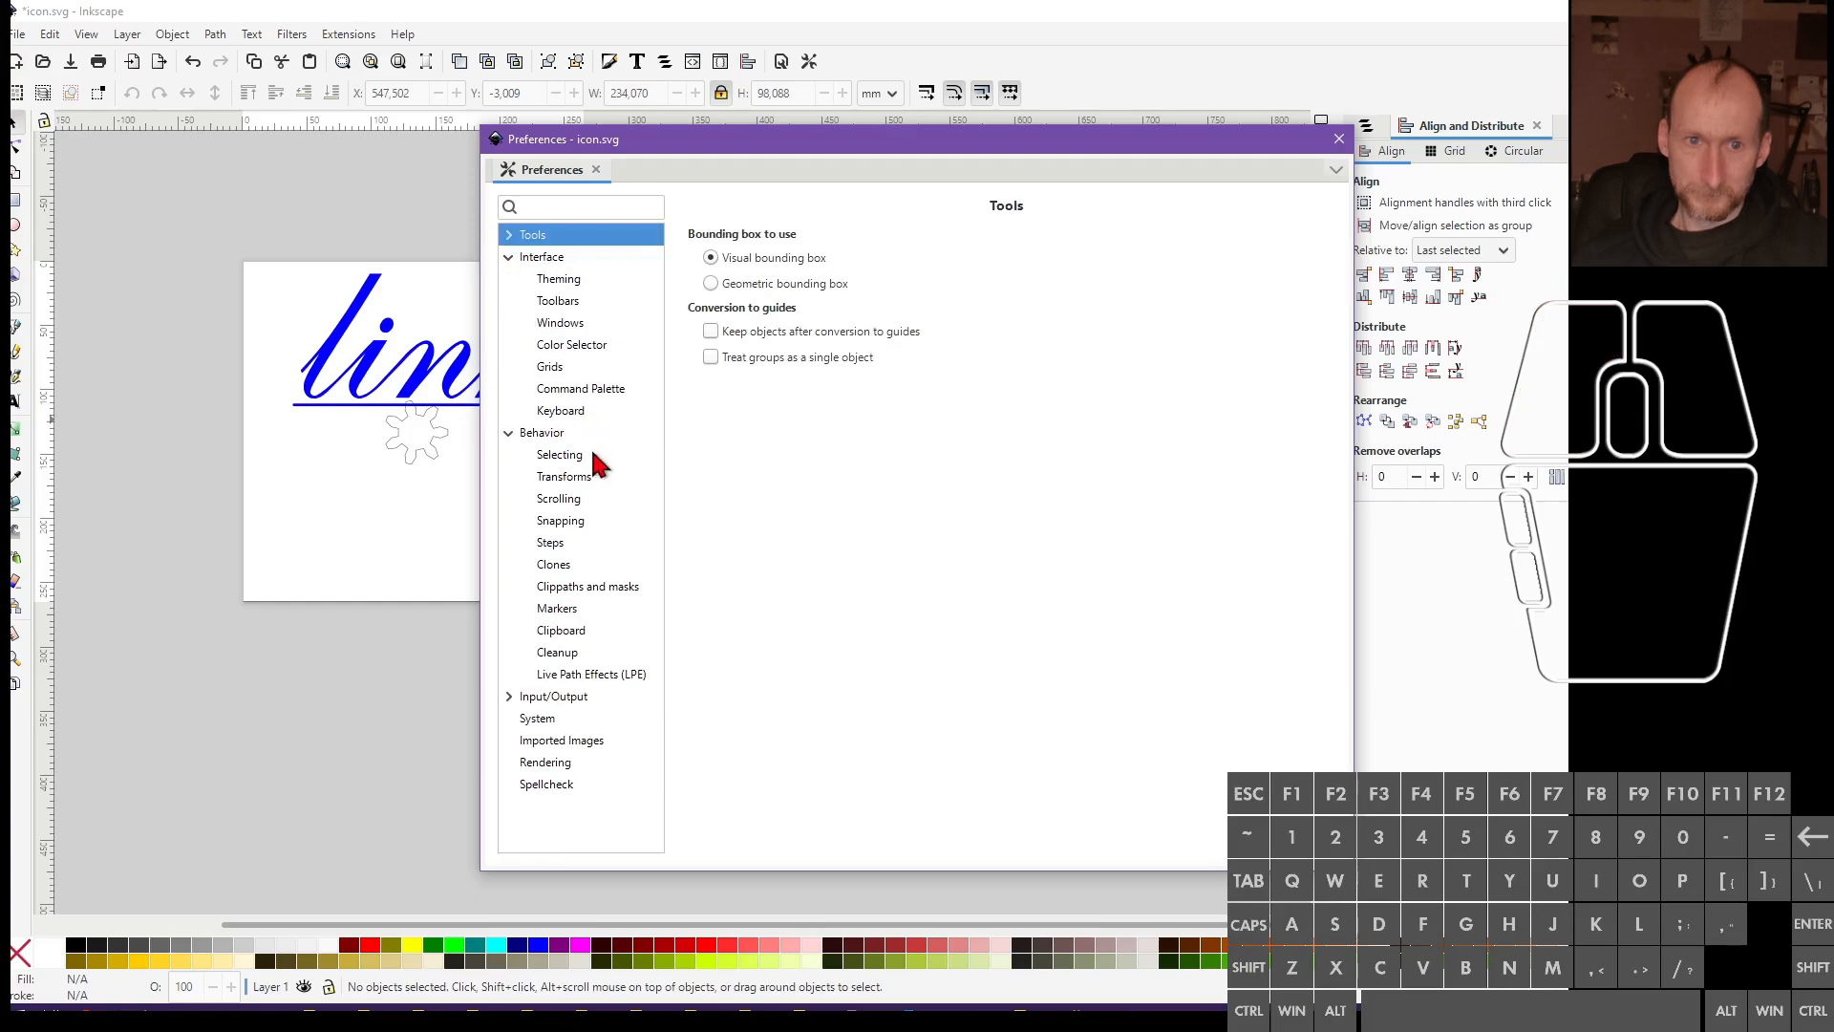
Look through the Behavior pages of the preferences as far as Steps, set rotation snaps to every 30 degrees, and close the preferences
{"action": "left_click", "coordinate": [563, 455]}
{"action": "left_click", "coordinate": [594, 474]}
{"action": "left_click", "coordinate": [596, 489]}
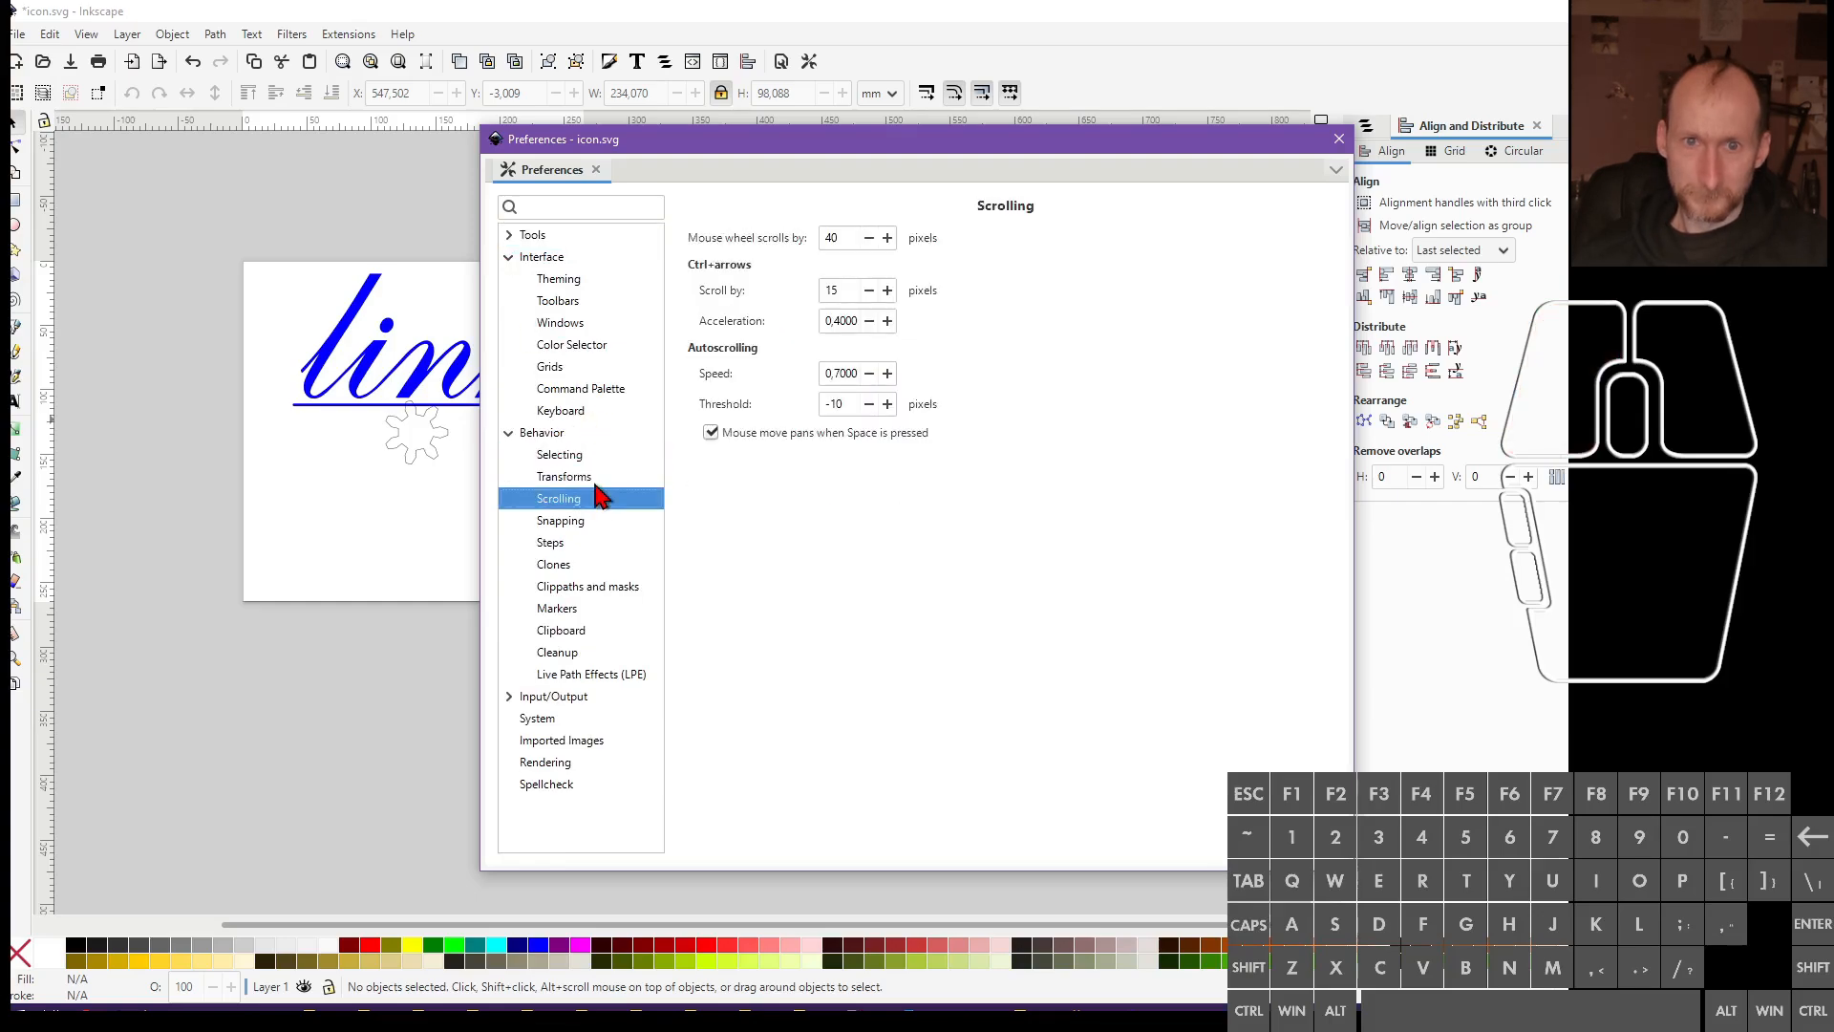
{"action": "key", "text": "Down"}
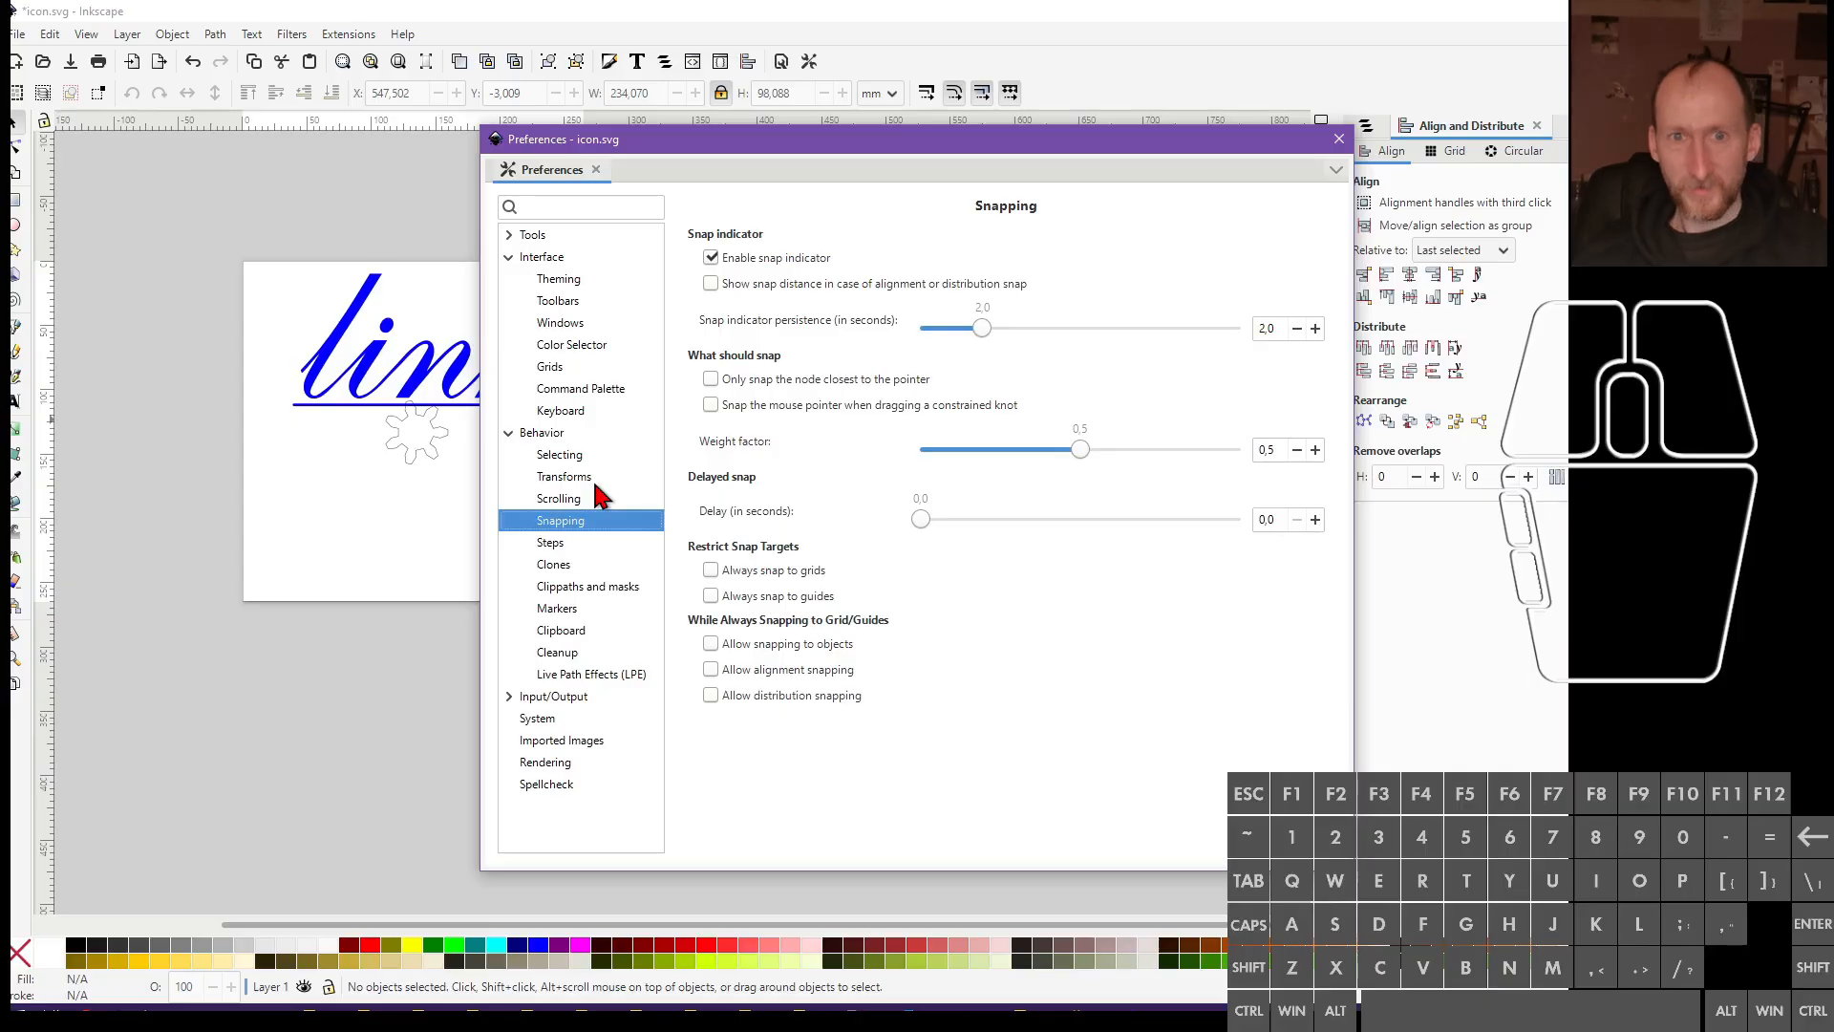
{"action": "left_click", "coordinate": [650, 541]}
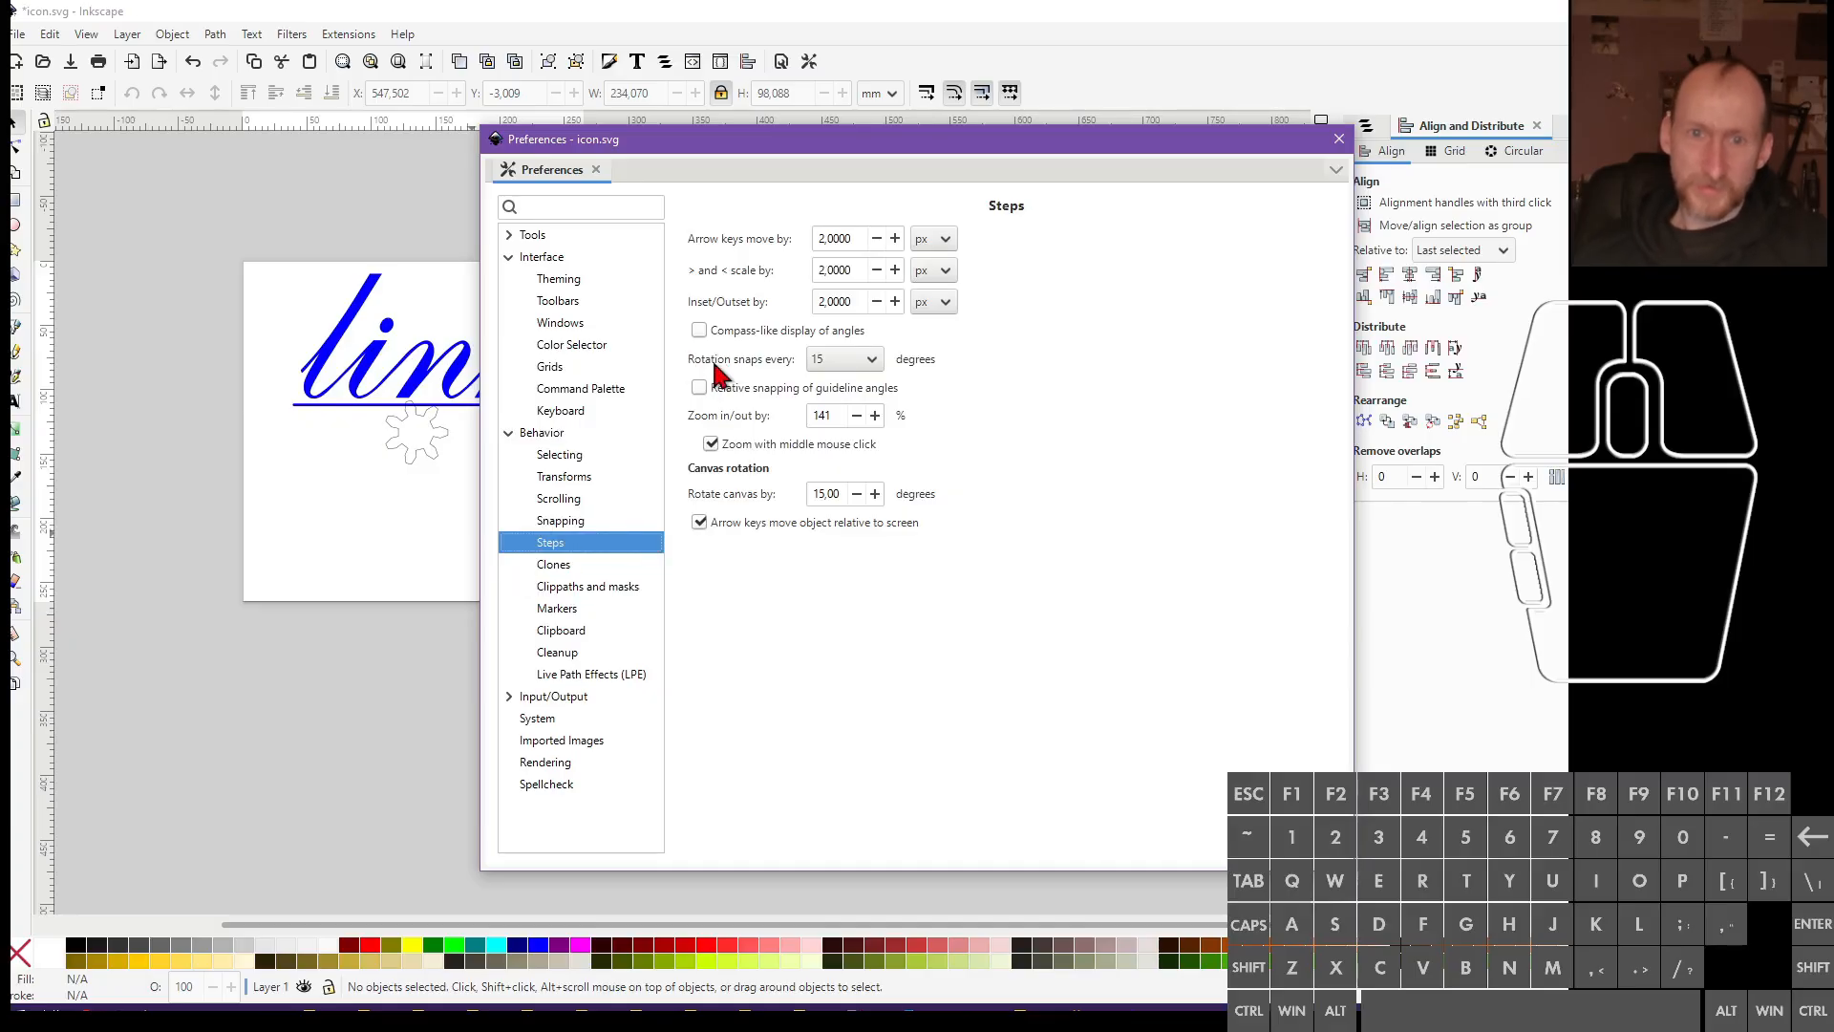
{"action": "left_click", "coordinate": [863, 363]}
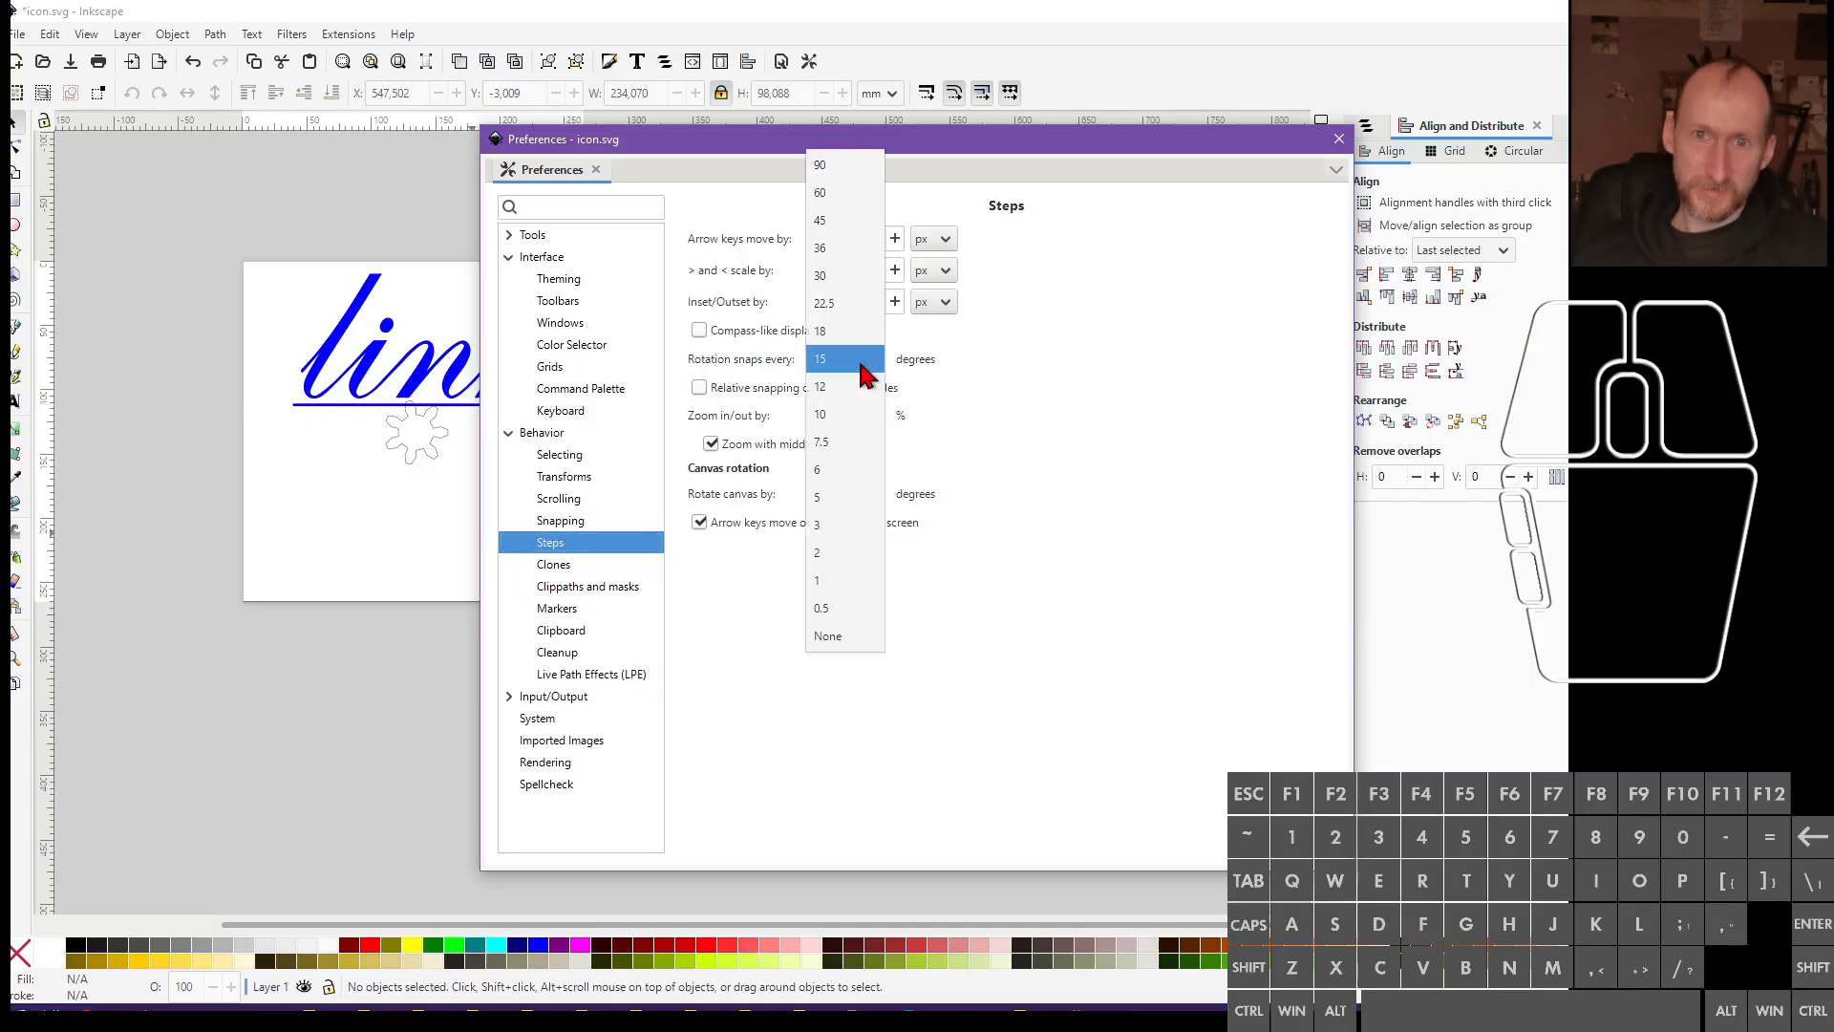
{"action": "left_click", "coordinate": [864, 277]}
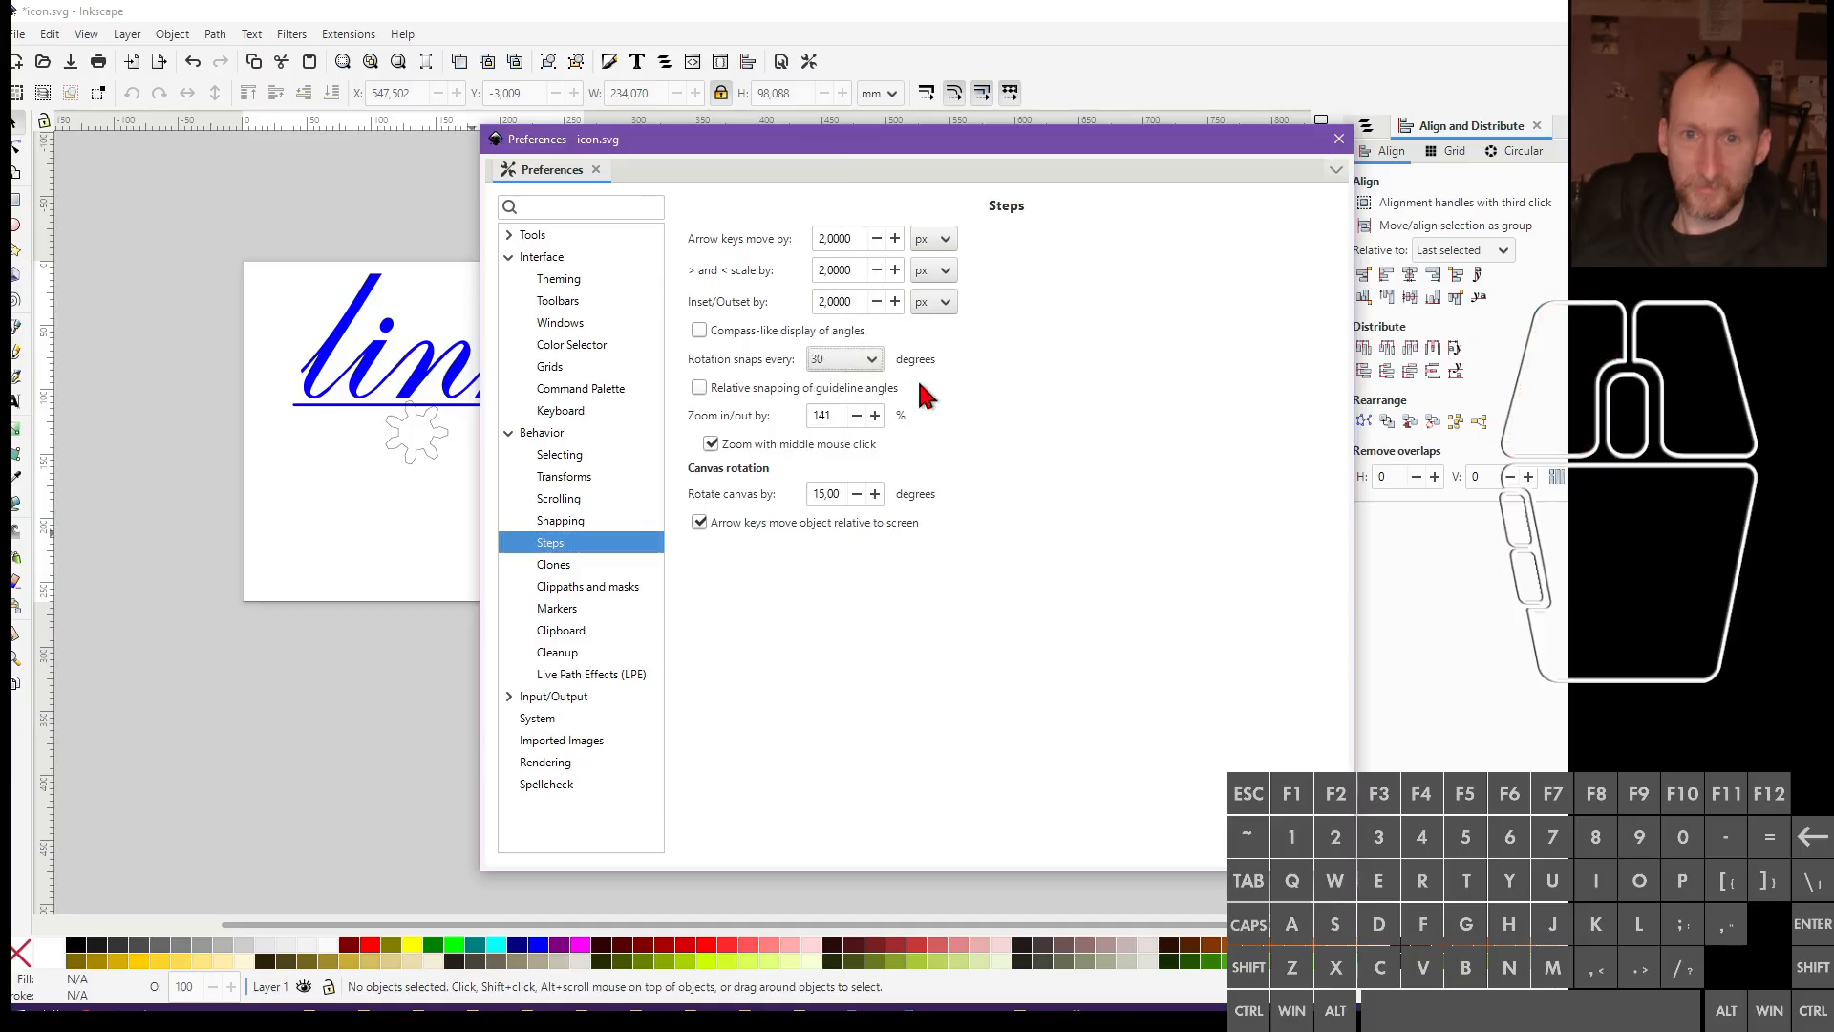
{"action": "left_click", "coordinate": [1338, 138]}
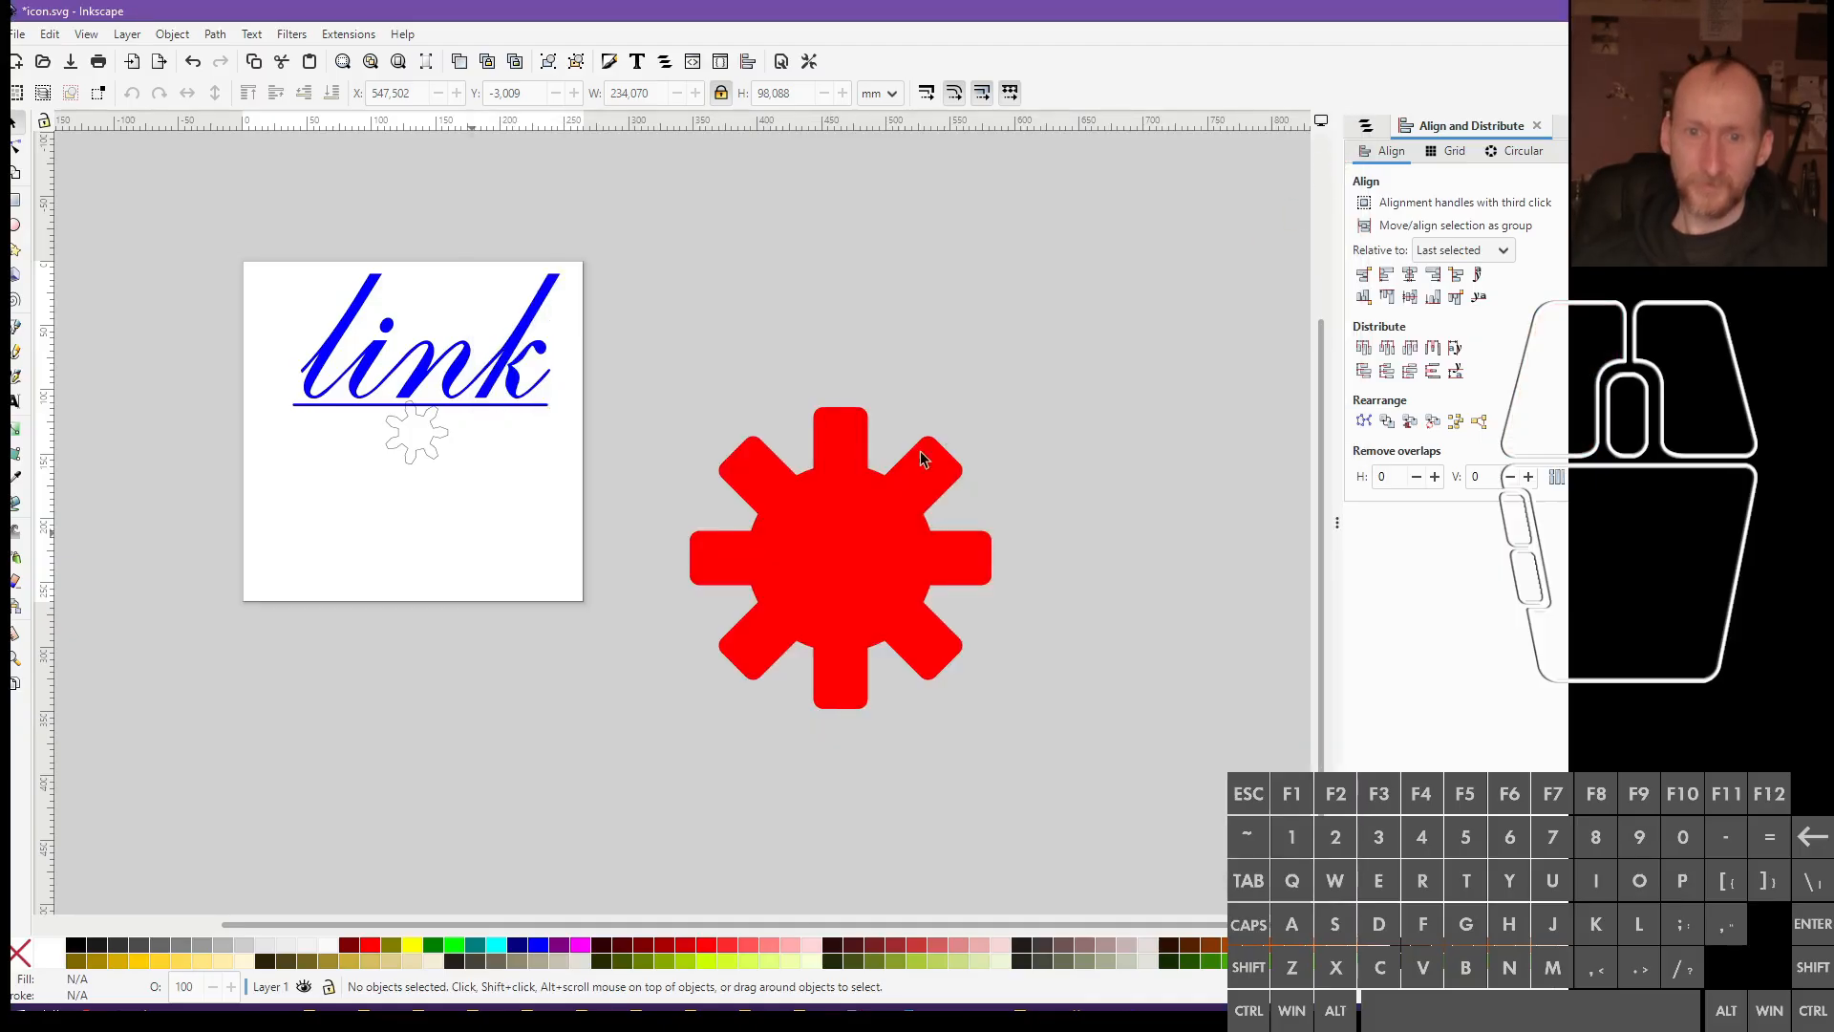
Move the spare copy of the gear's vertical bar away from the gear and delete it
{"action": "left_click", "coordinate": [845, 453]}
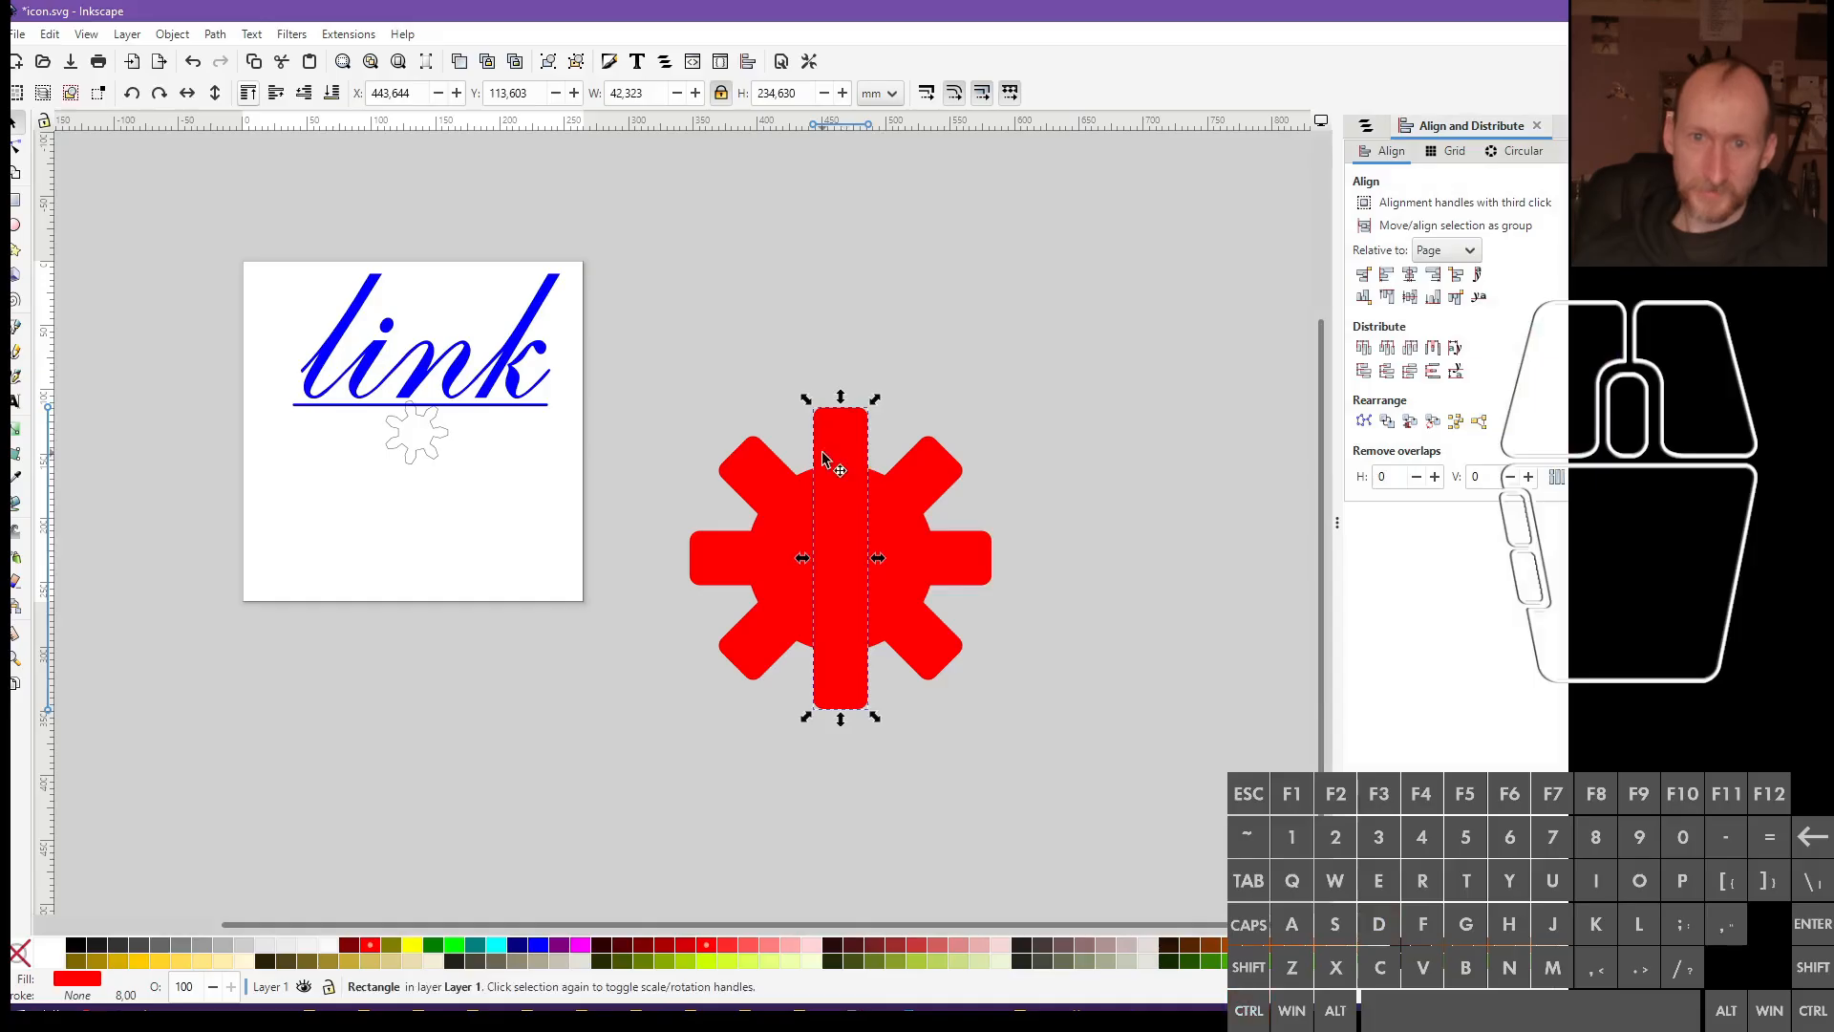
{"action": "left_click", "coordinate": [823, 451]}
{"action": "mouse_move", "coordinate": [873, 406]}
{"action": "left_mouse_down"}
{"action": "mouse_move", "coordinate": [1074, 536]}
{"action": "mouse_move", "coordinate": [1074, 600]}
{"action": "mouse_move", "coordinate": [1028, 686]}
{"action": "mouse_move", "coordinate": [823, 722]}
{"action": "mouse_move", "coordinate": [987, 680]}
{"action": "mouse_move", "coordinate": [999, 430]}
{"action": "mouse_move", "coordinate": [841, 397]}
{"action": "left_mouse_up"}
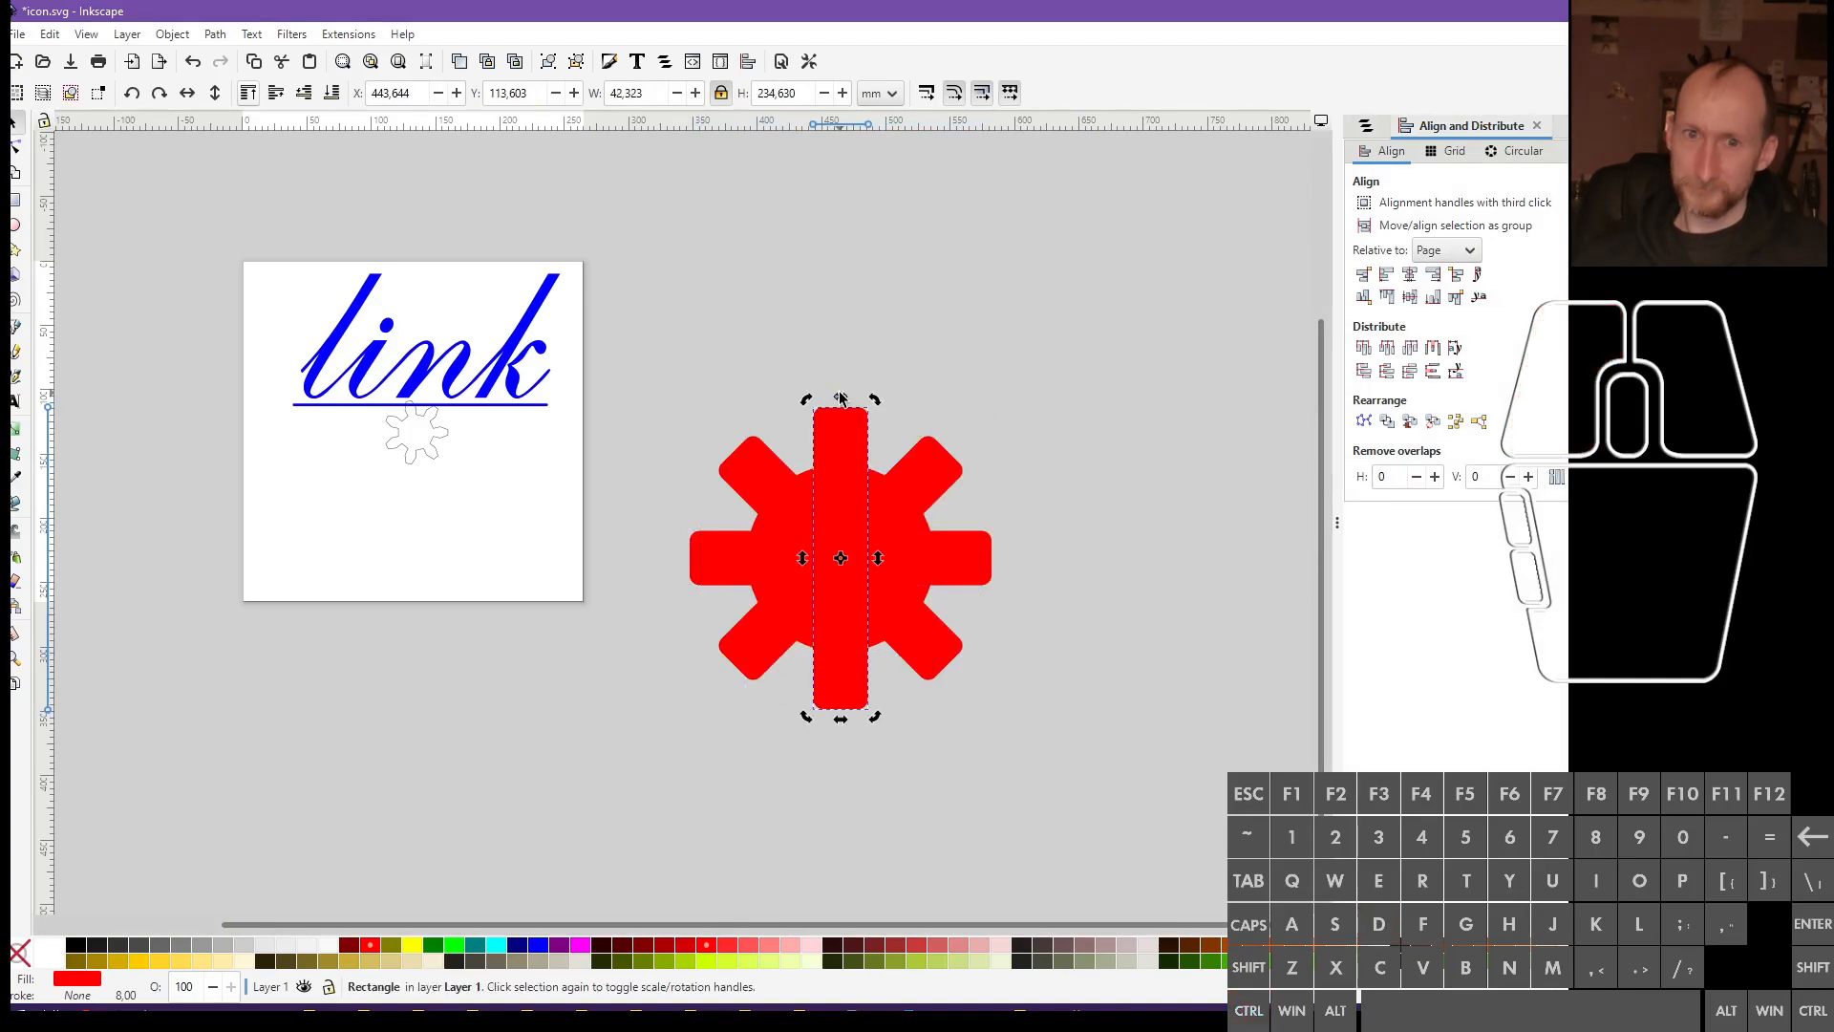
{"action": "left_click_drag", "start_coordinate": [835, 439], "coordinate": [632, 425]}
{"action": "key", "text": "Delete"}
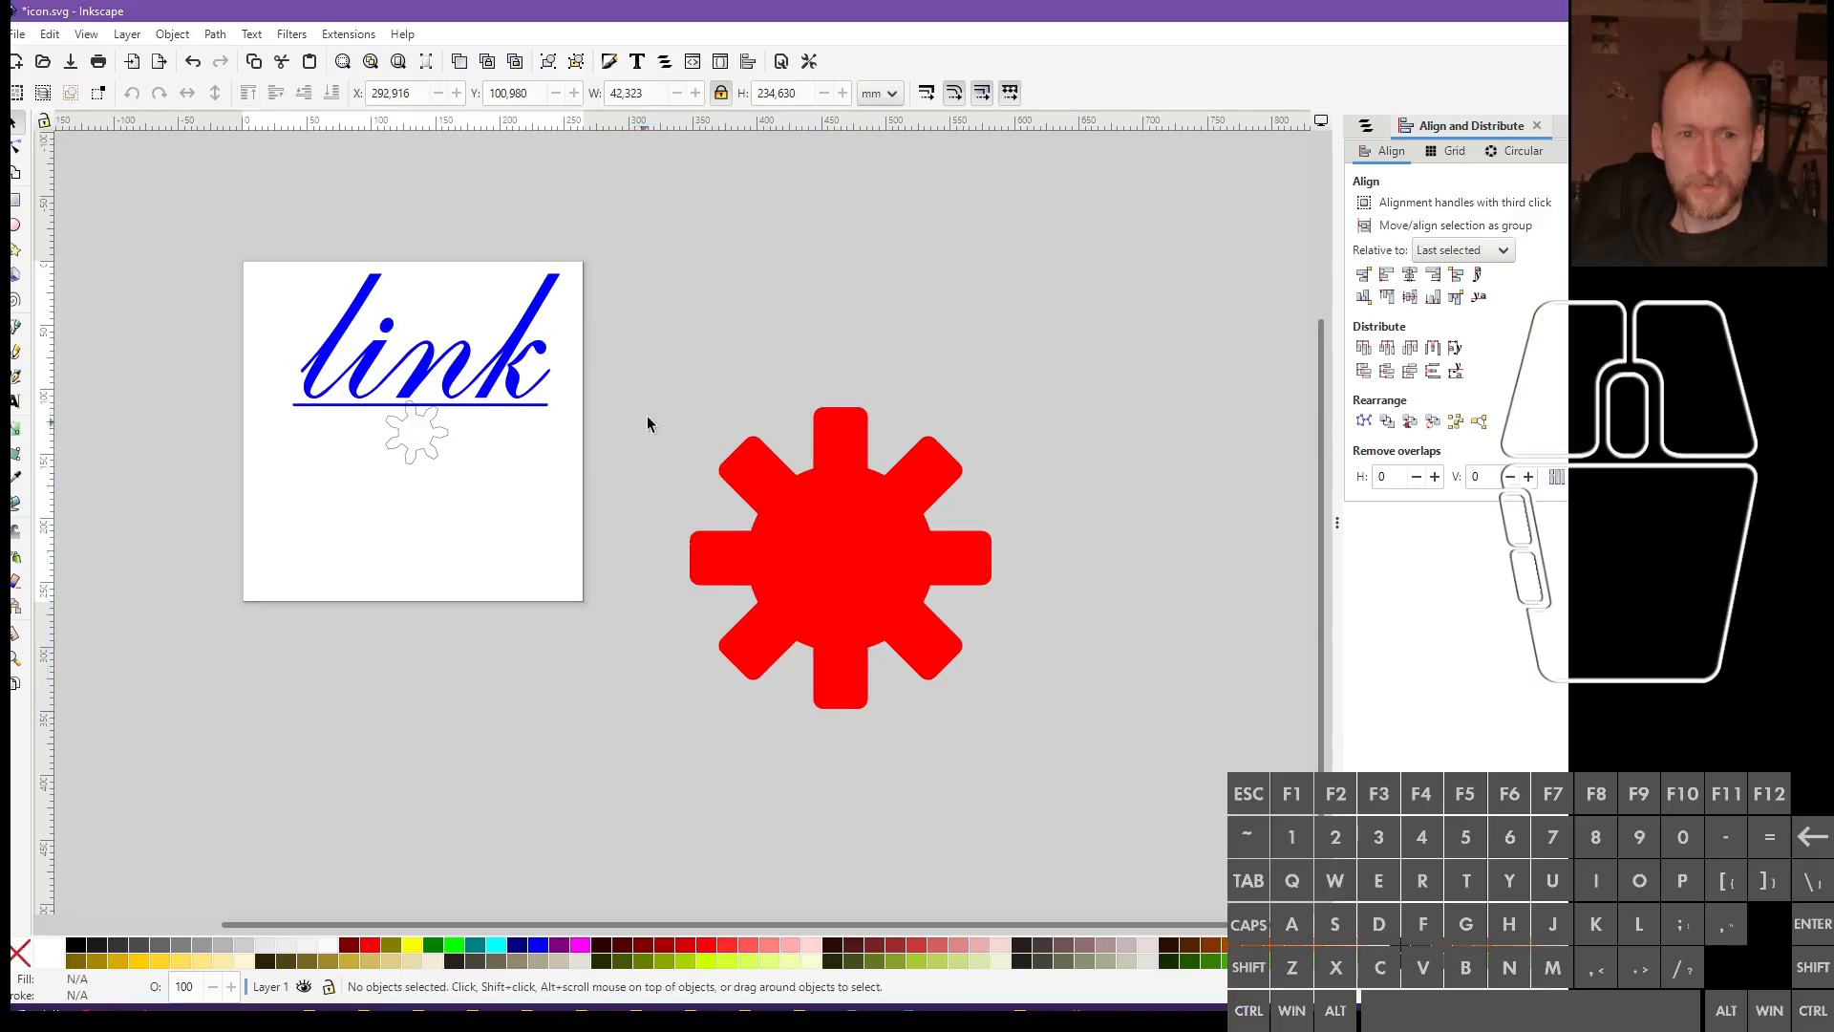
Draw a circle about 287 mm in radius above the gear and give it no fill and a black outline
{"action": "left_click", "coordinate": [15, 227]}
{"action": "scroll", "coordinate": [688, 331], "scroll_direction": "down", "scroll_amount": 2}
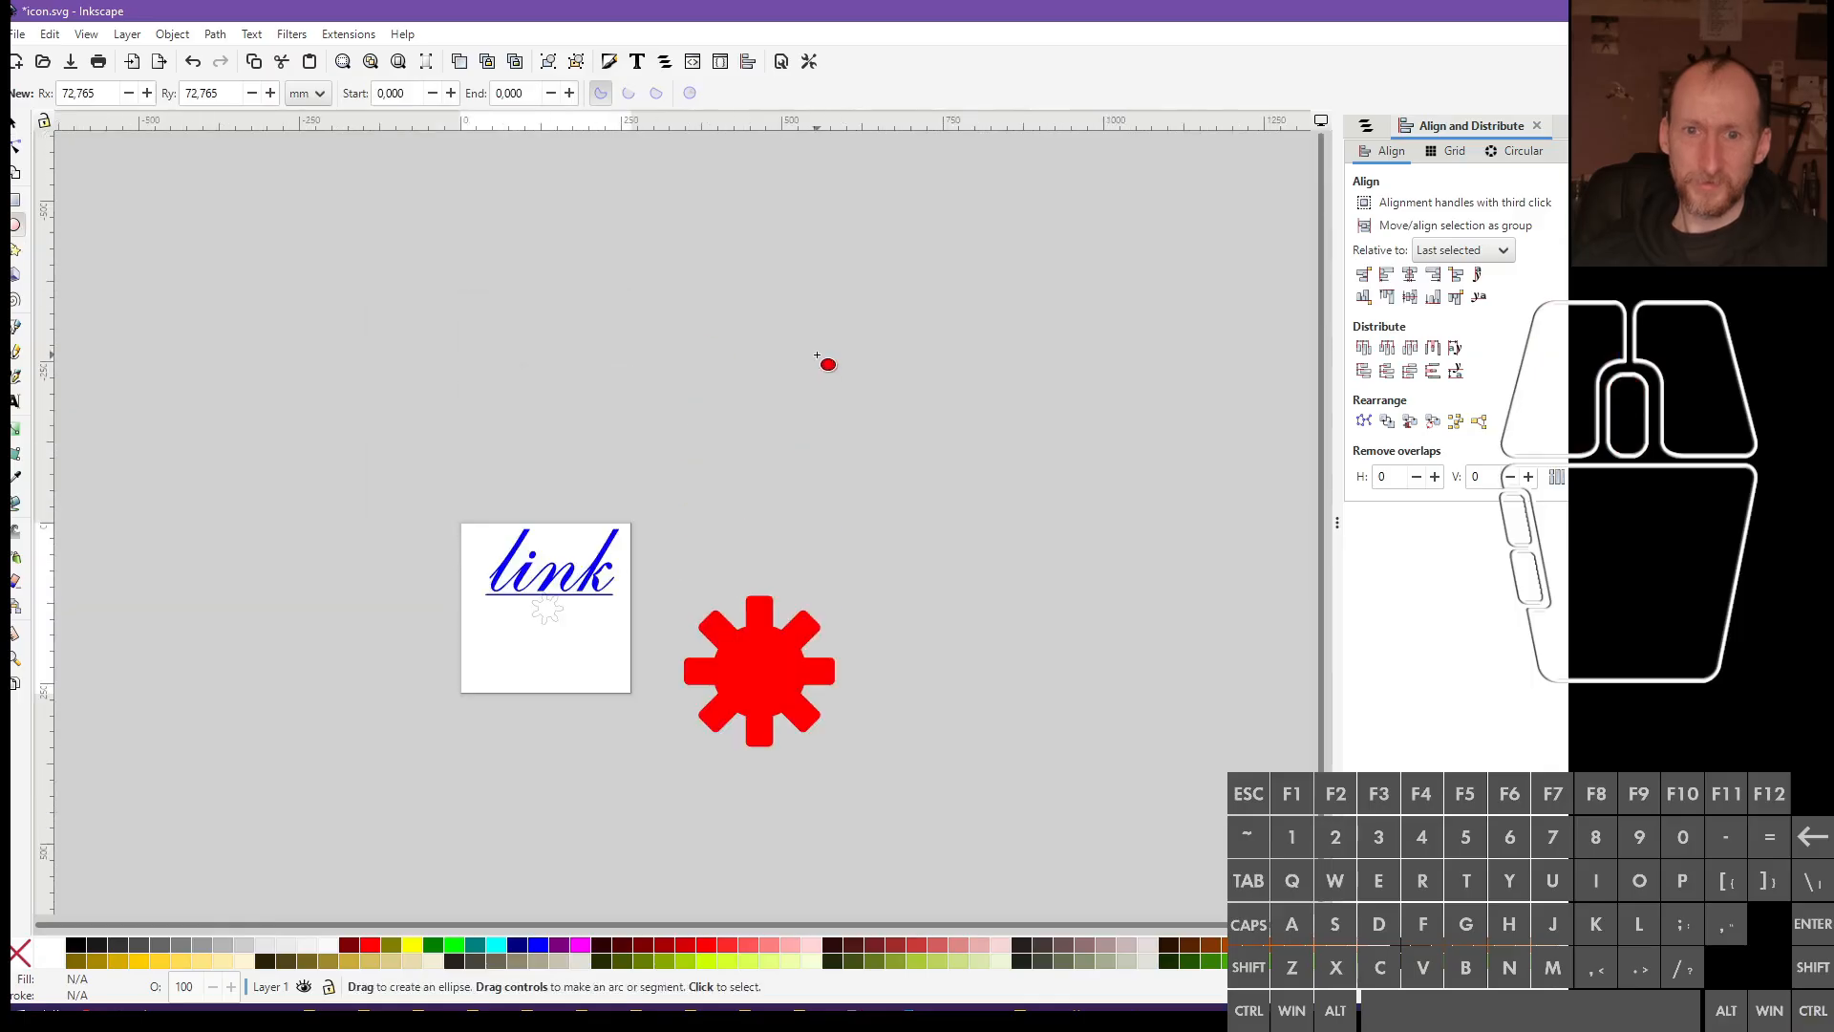
{"action": "mouse_move", "coordinate": [817, 355]}
{"action": "left_mouse_down"}
{"action": "mouse_move", "coordinate": [921, 479]}
{"action": "mouse_move", "coordinate": [1016, 532]}
{"action": "mouse_move", "coordinate": [1003, 507]}
{"action": "left_mouse_up"}
{"action": "scroll", "coordinate": [858, 465], "scroll_direction": "up", "scroll_amount": 4}
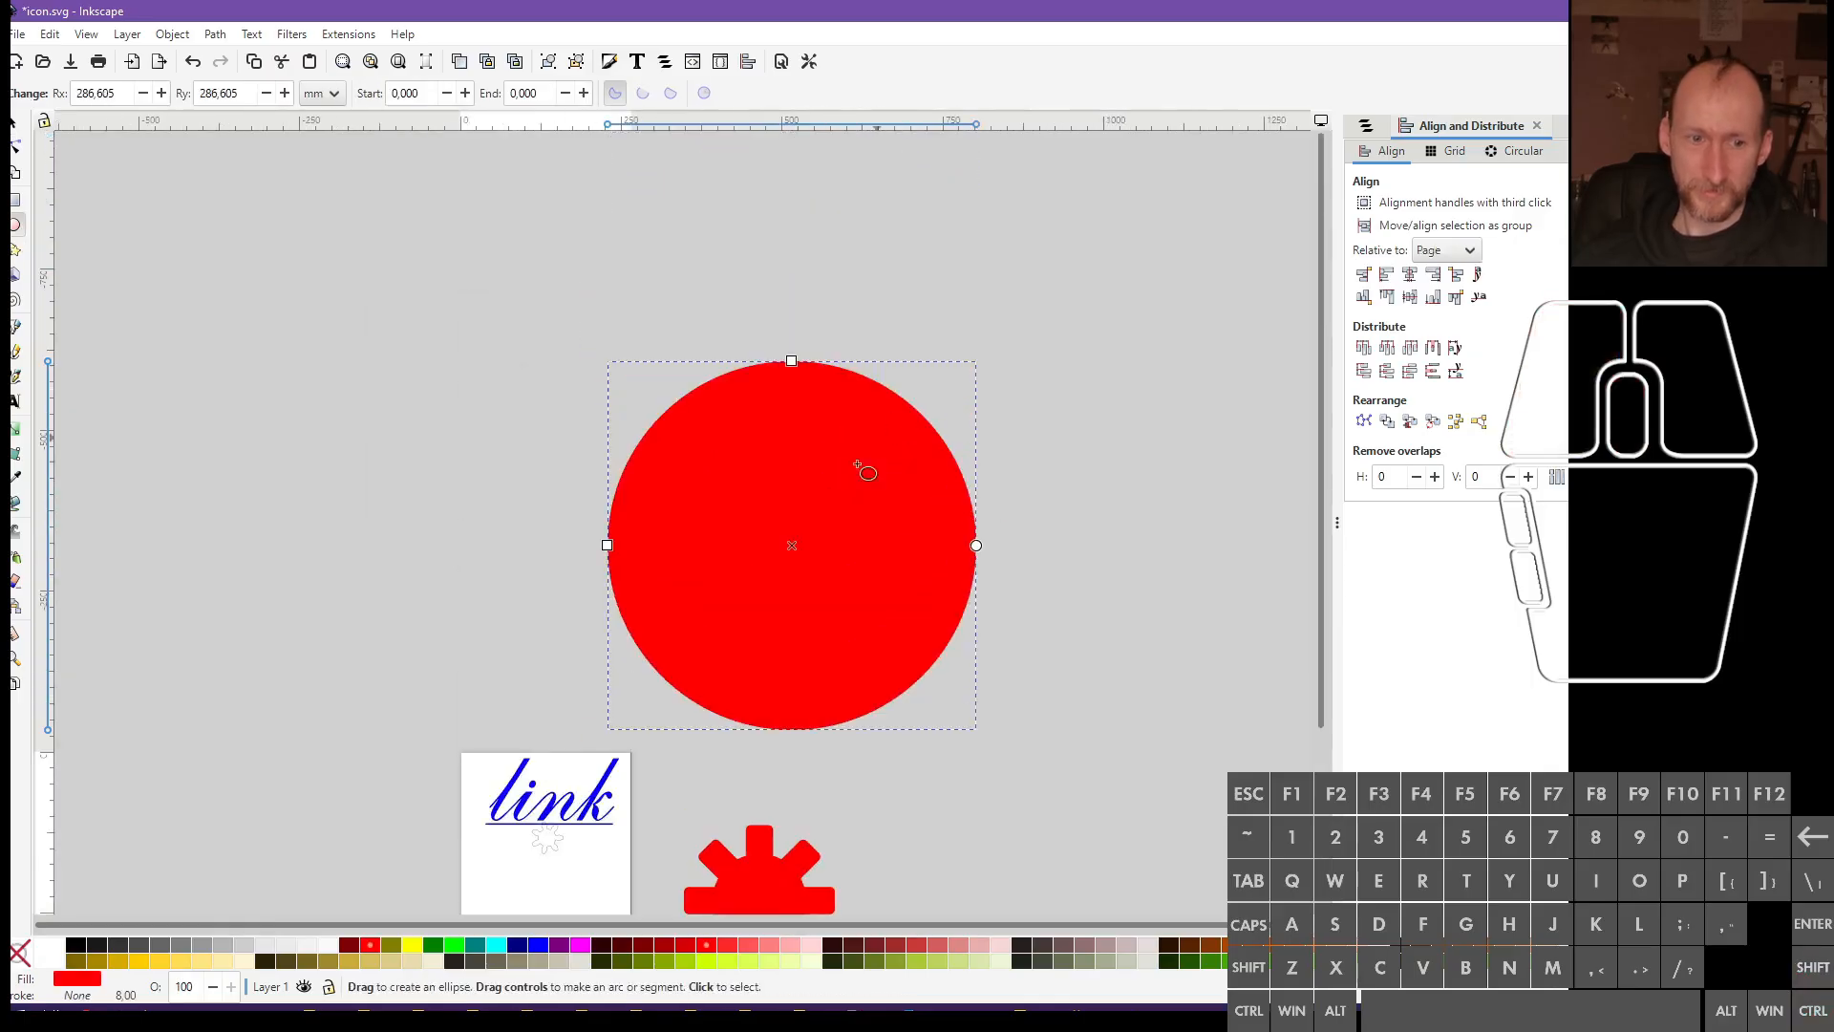
{"action": "right_click", "coordinate": [69, 983]}
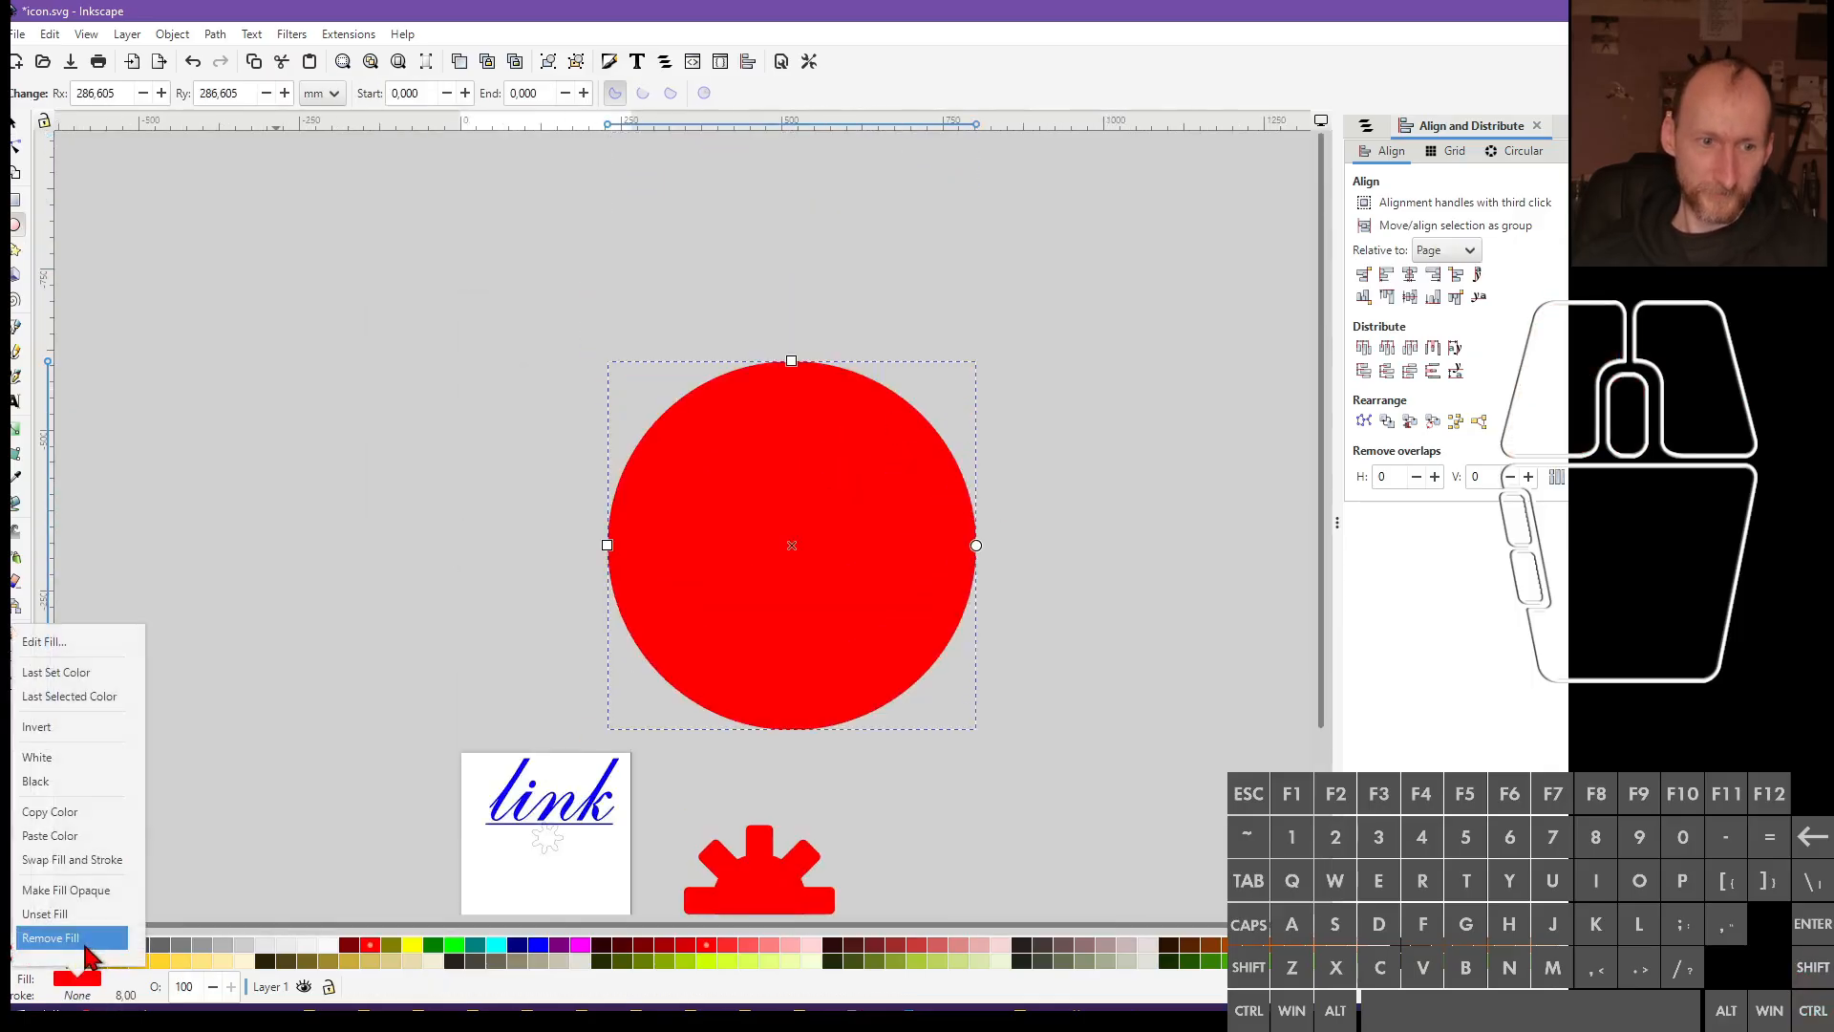
{"action": "left_click", "coordinate": [86, 941]}
{"action": "left_click", "coordinate": [72, 951], "text": "shift"}
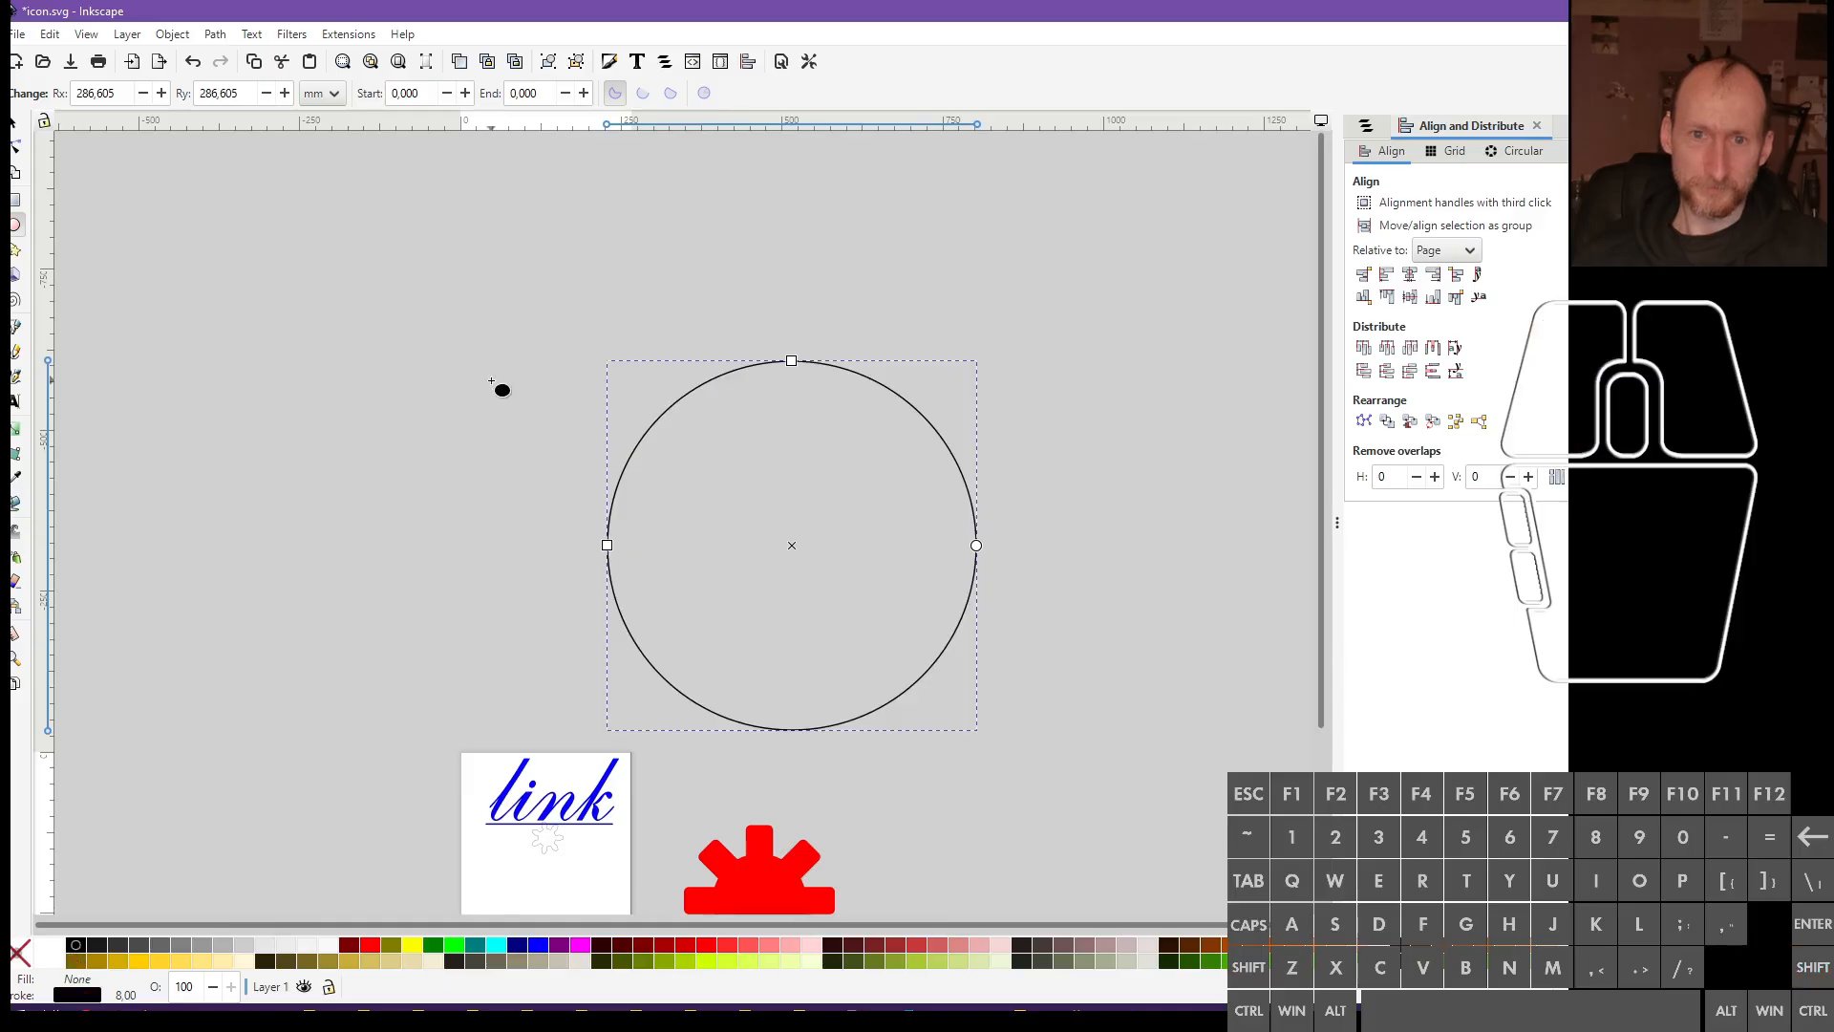
Draw a straight vertical line about 125 mm long across the topmost point of the outlined circle
{"action": "scroll", "coordinate": [797, 382], "scroll_direction": "up", "scroll_amount": 2}
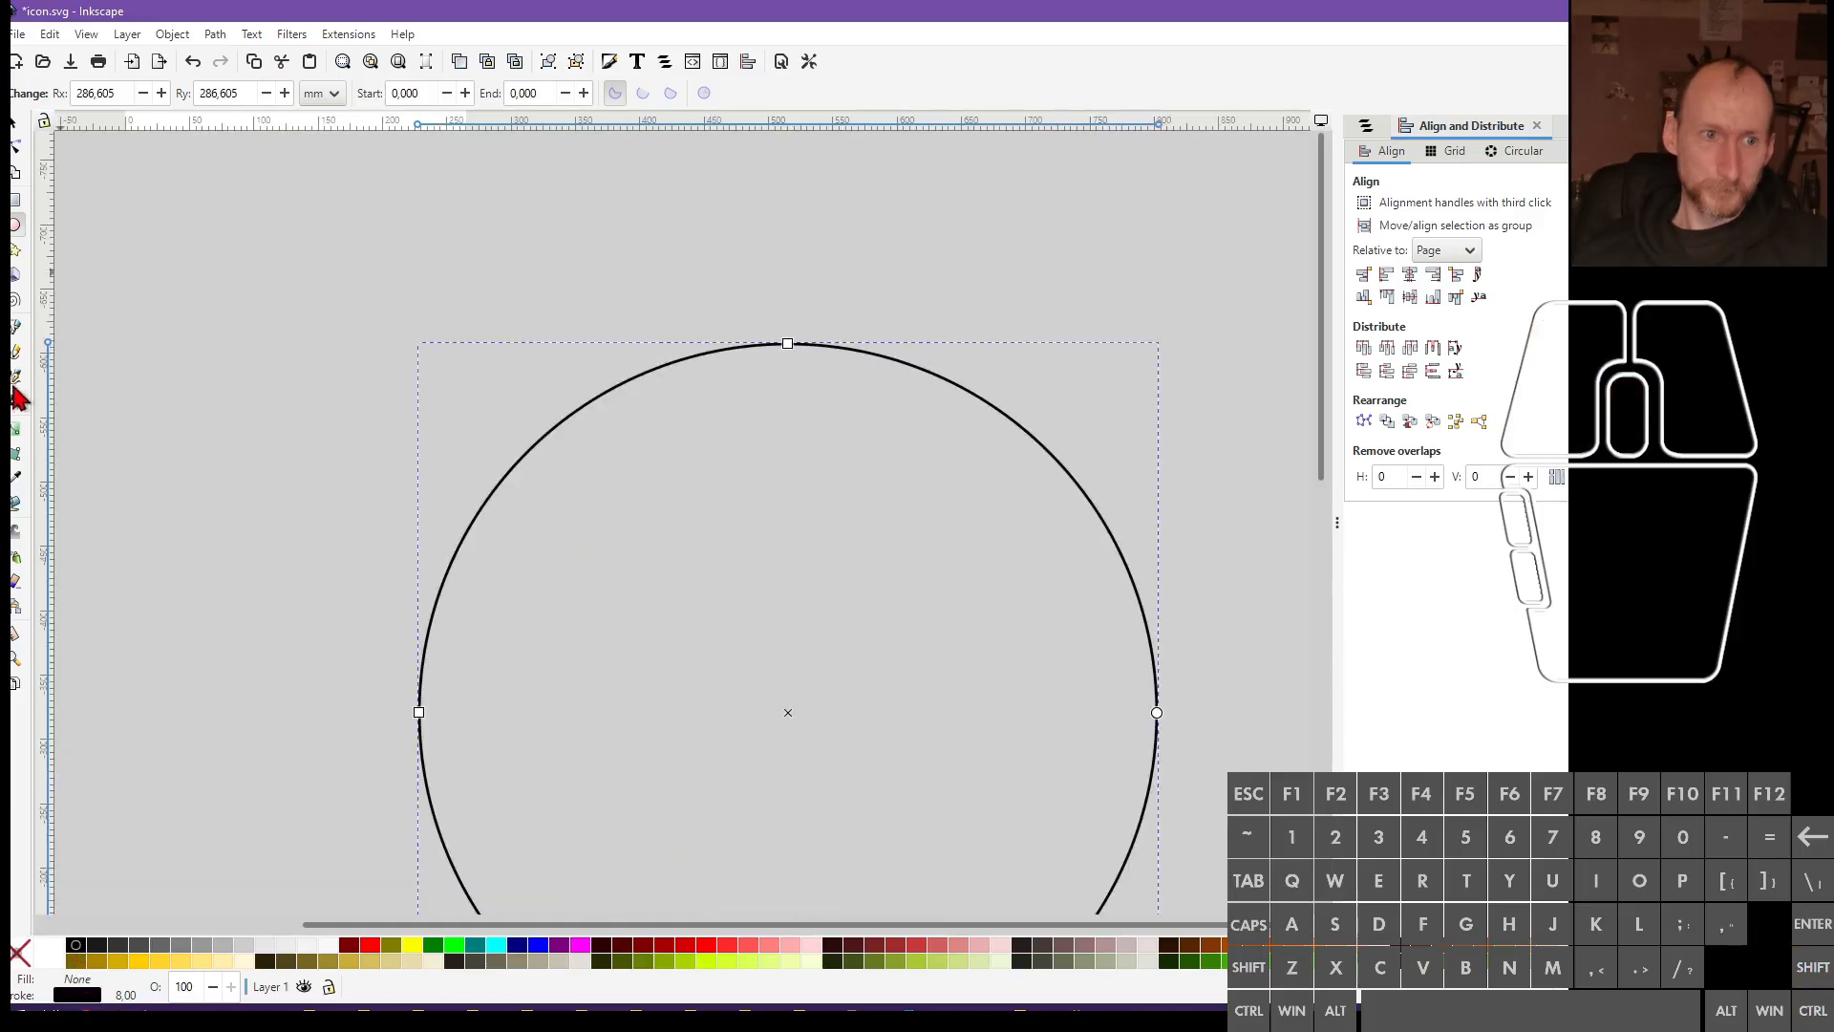
{"action": "left_click", "coordinate": [15, 326]}
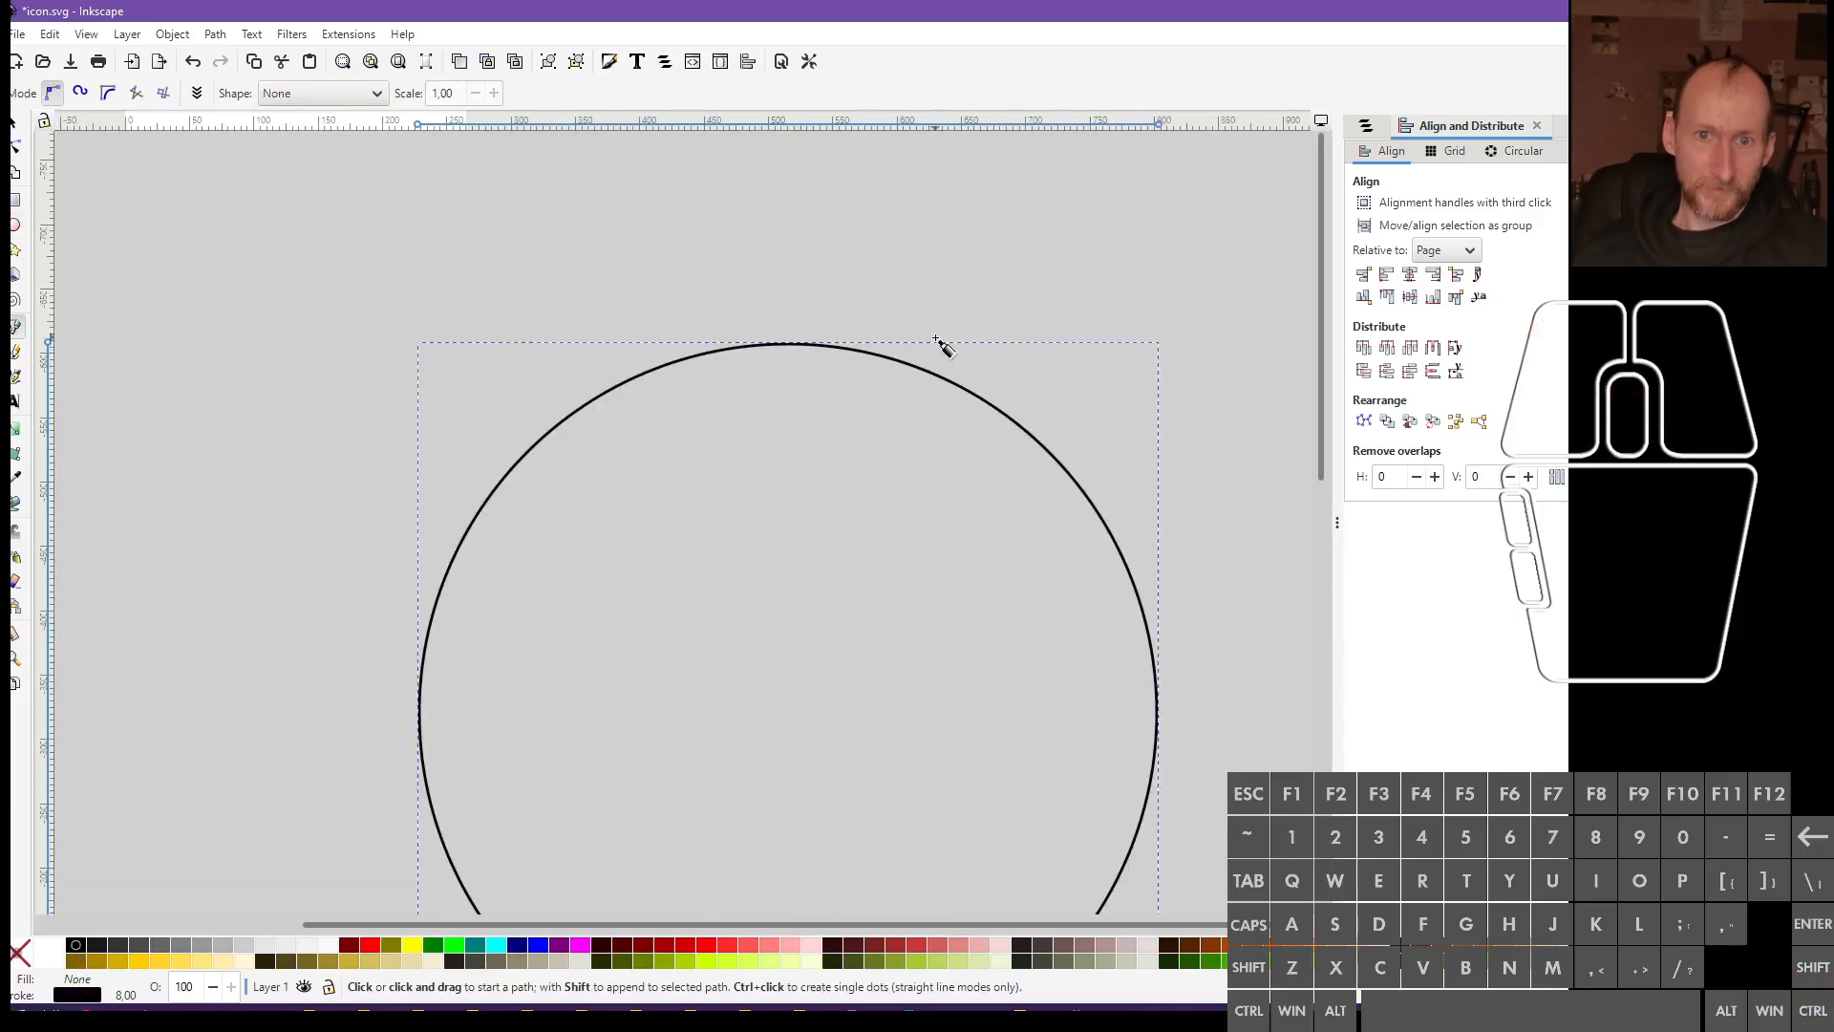
{"action": "left_click", "coordinate": [790, 289]}
{"action": "double_click", "coordinate": [792, 446]}
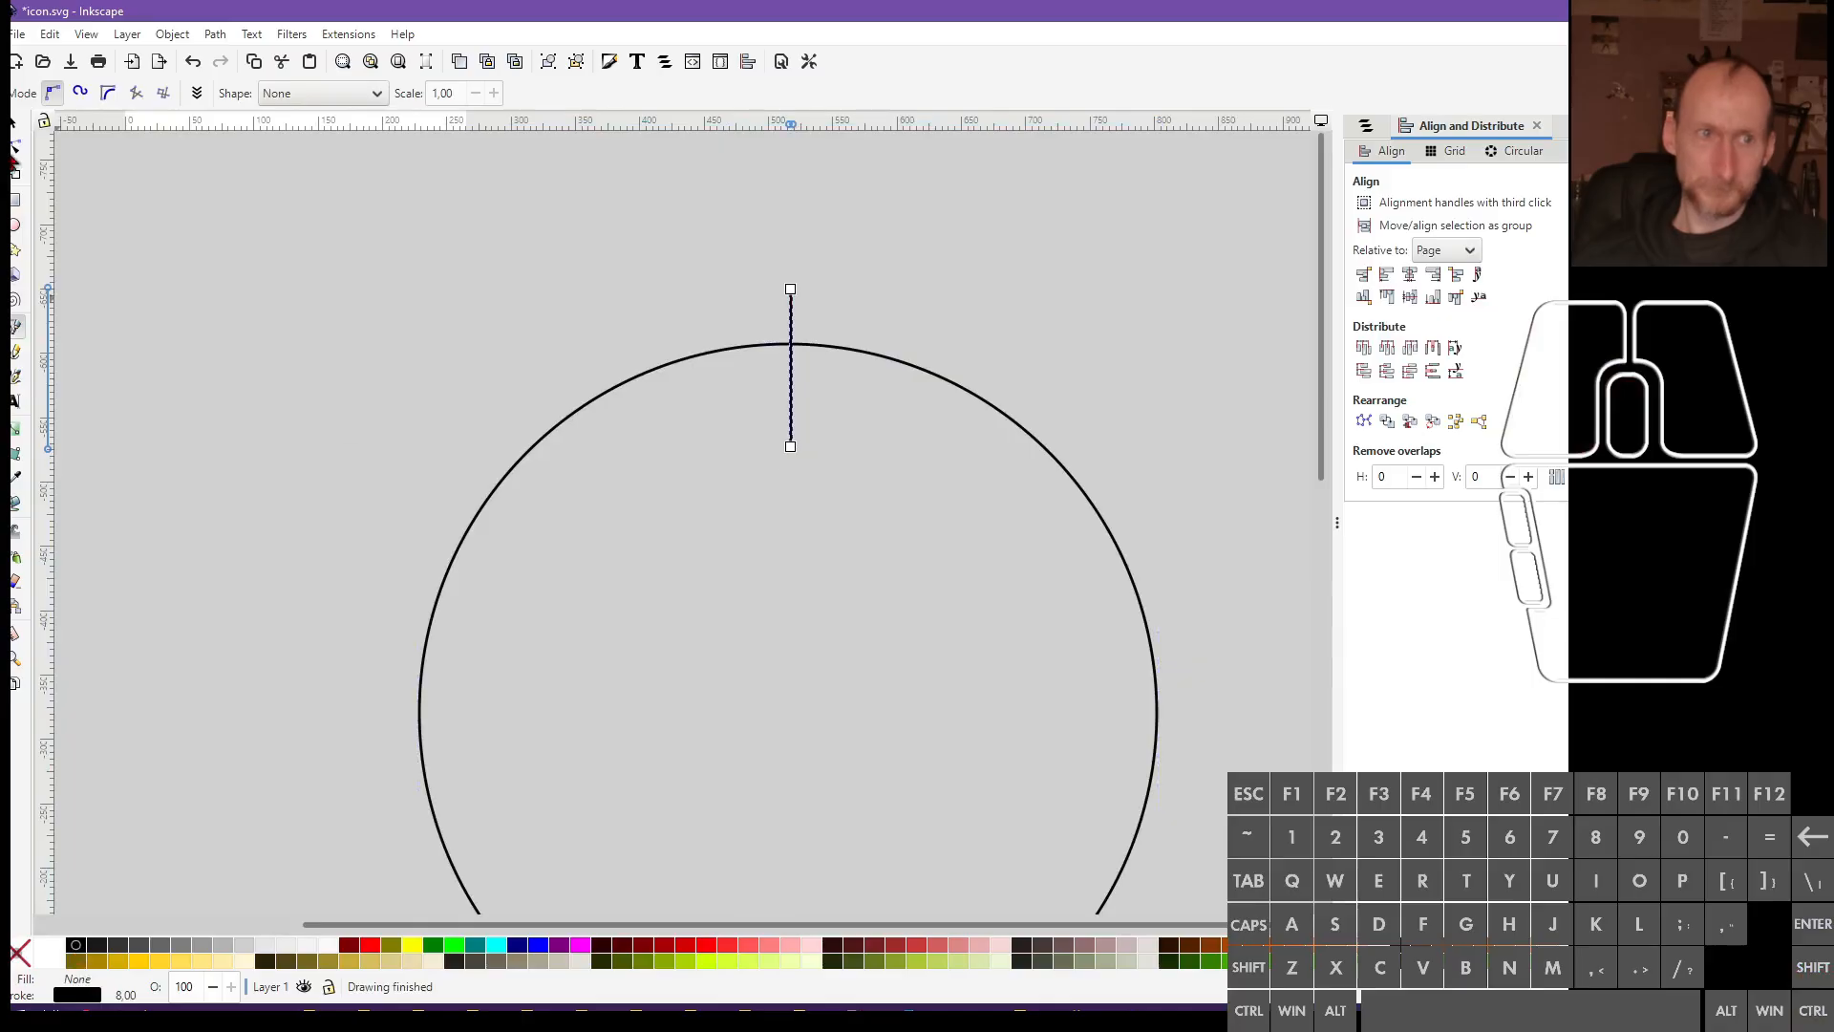
Align the short line and the outlined circle on their shared vertical center axis, relative to the last selected object
{"action": "left_click", "coordinate": [14, 124]}
{"action": "left_click", "coordinate": [635, 382], "text": "shift"}
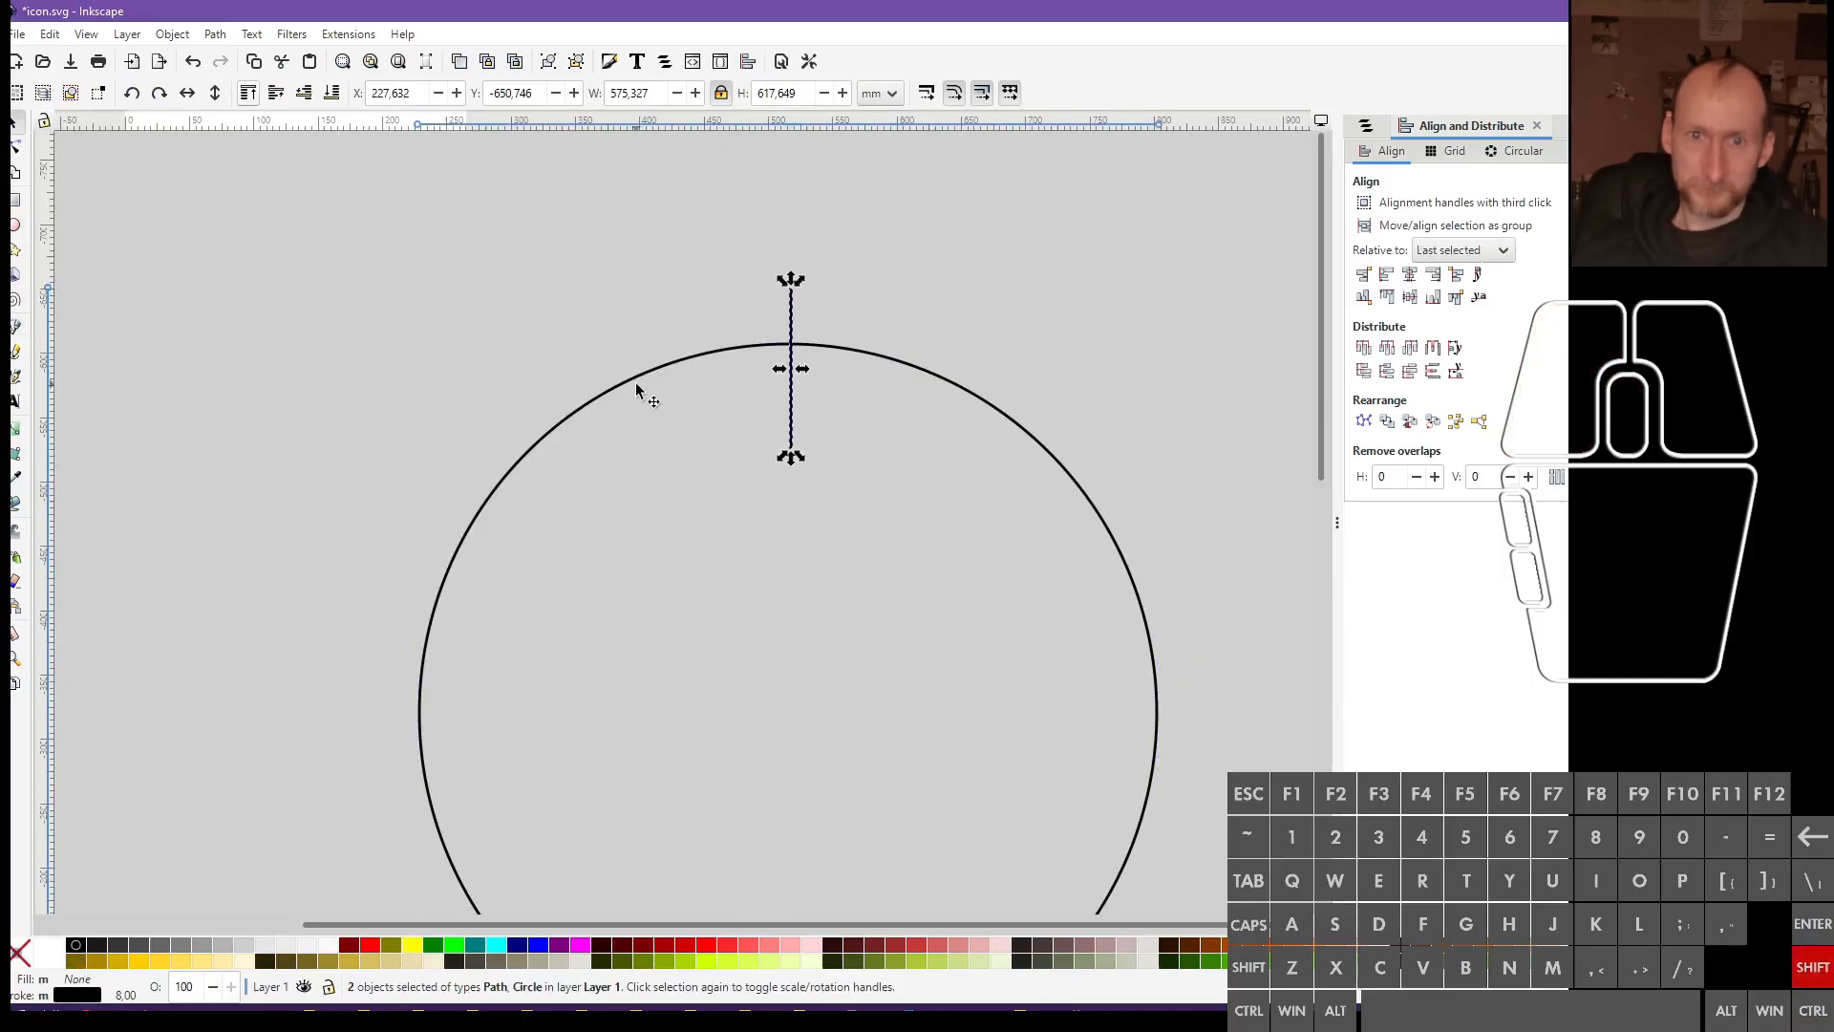
{"action": "left_click", "coordinate": [1403, 278]}
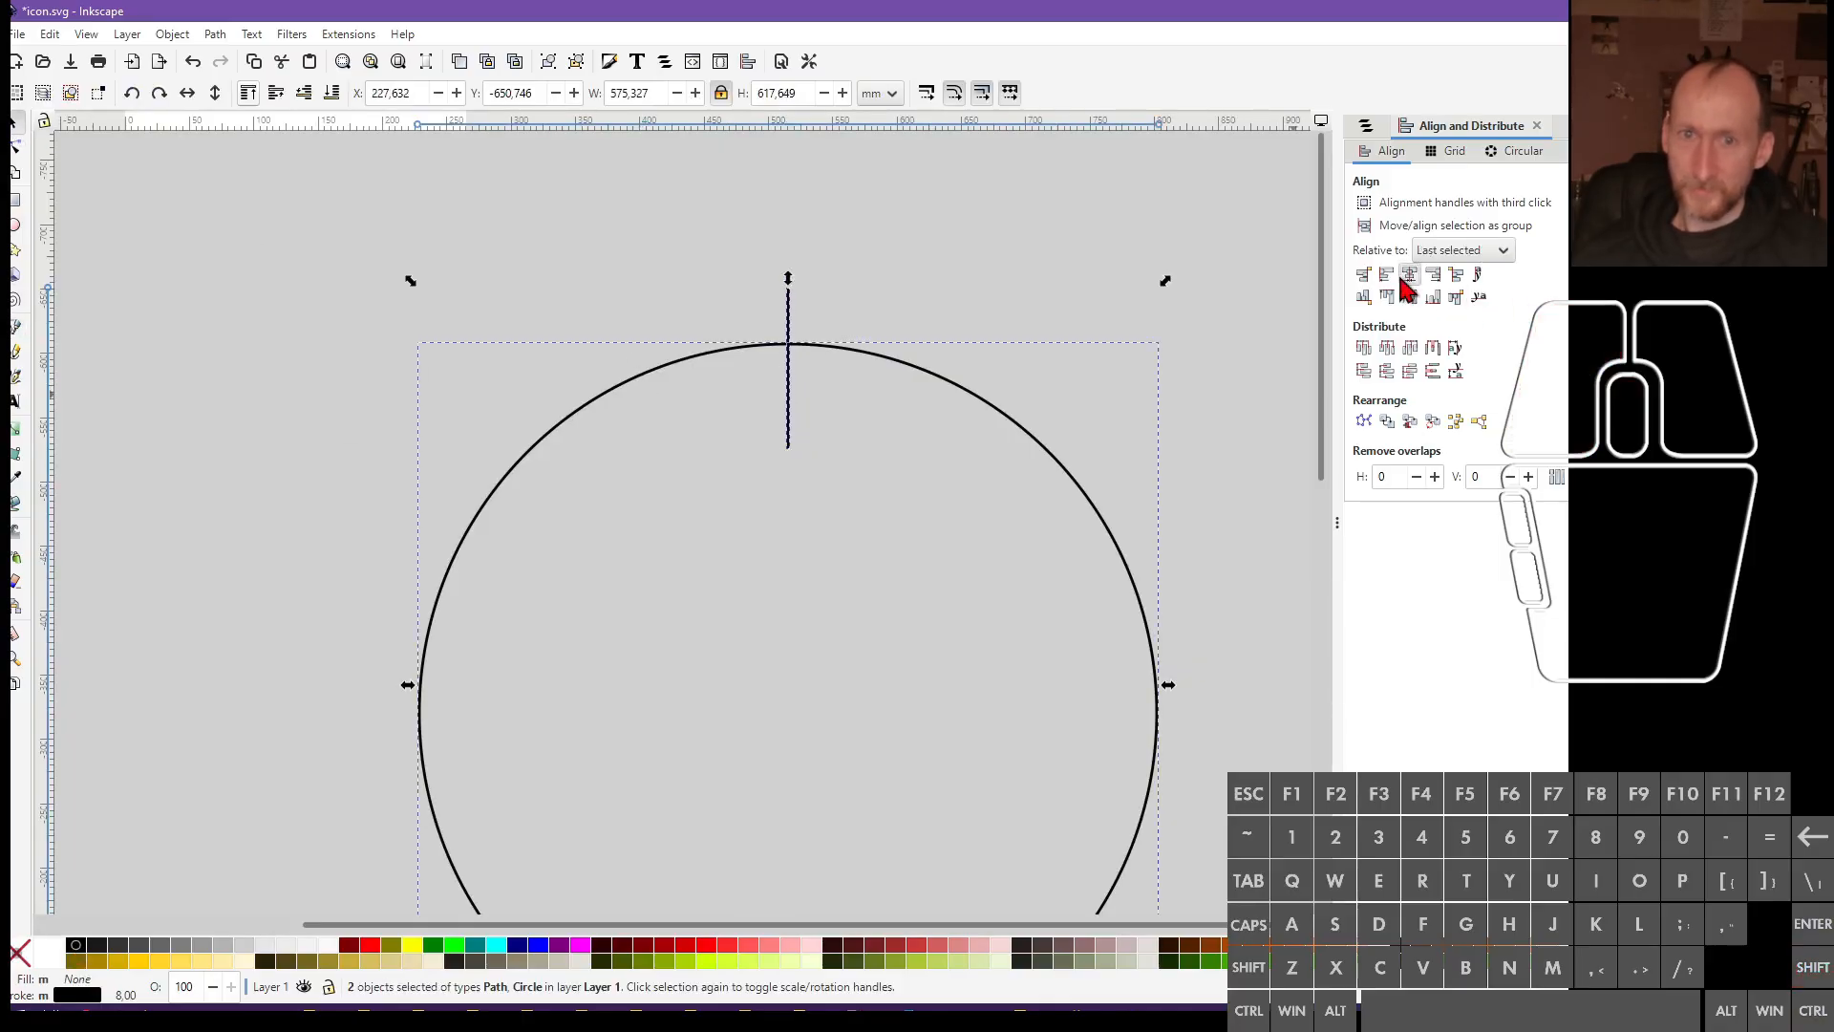
{"action": "left_click", "coordinate": [1219, 348]}
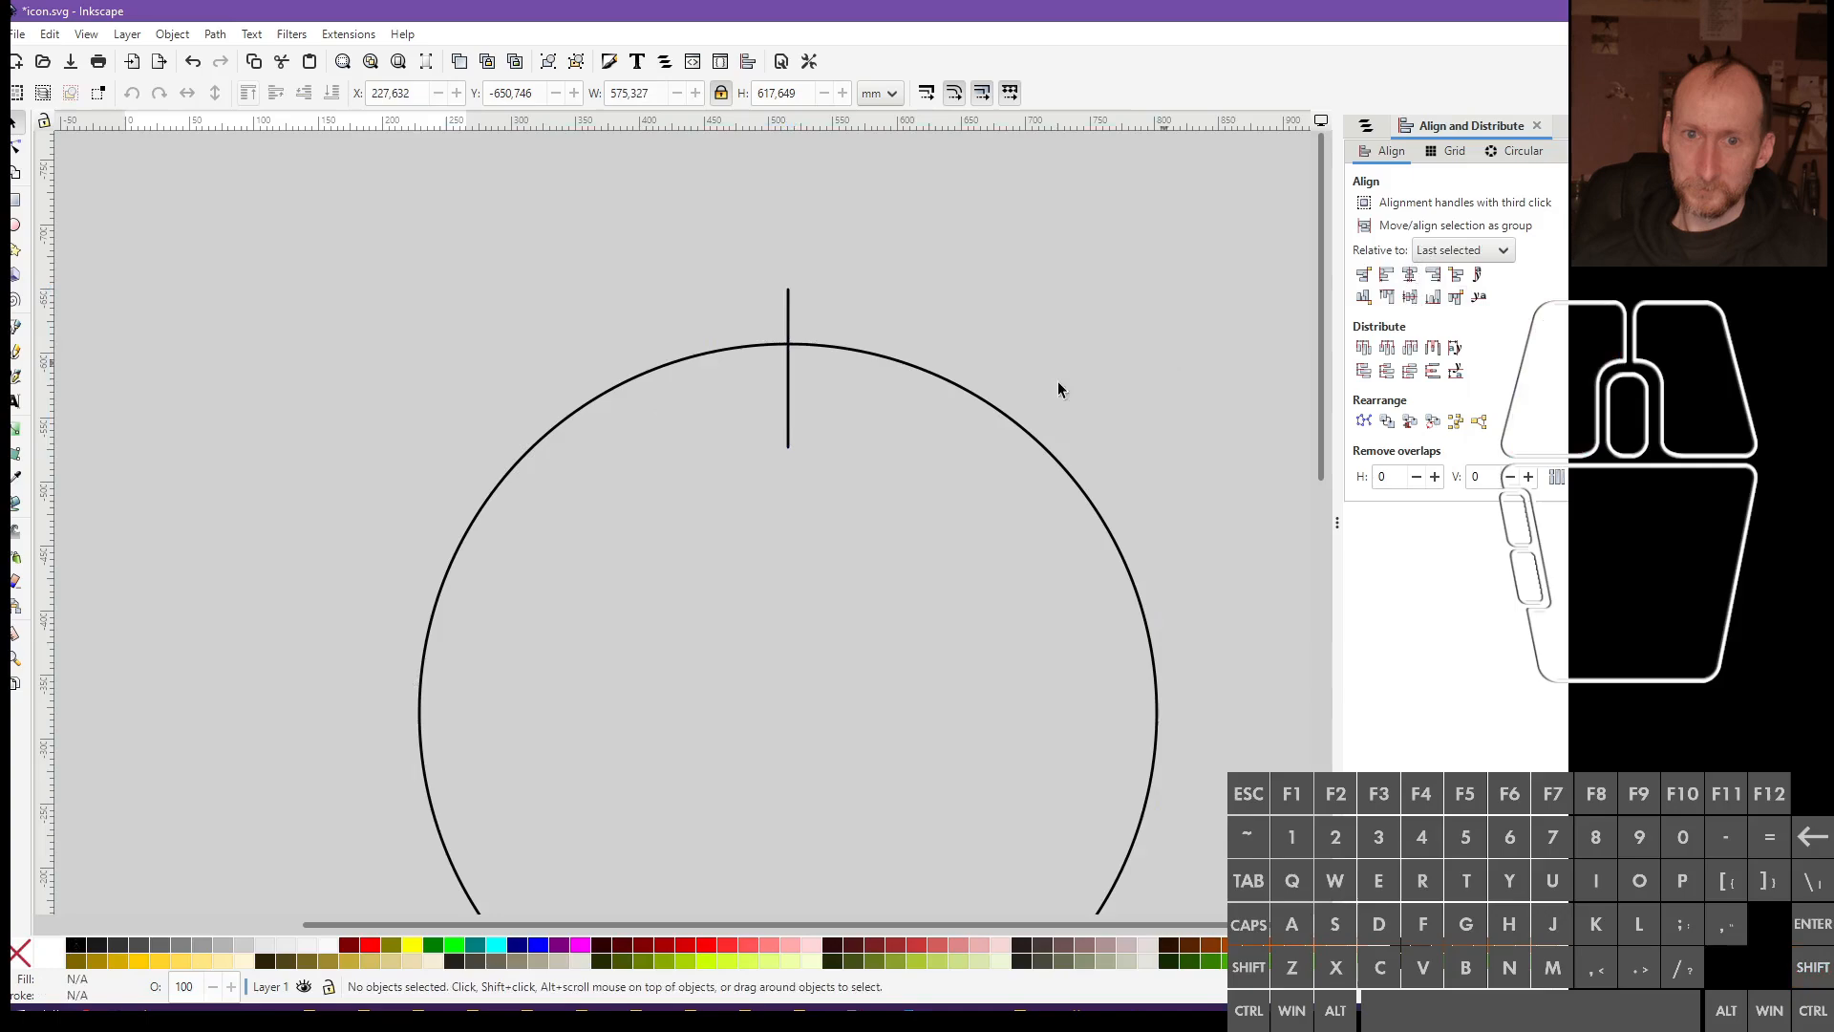
Switch to the SpeedCrunch calculator, calculate 360/12, and return to the drawing
{"action": "left_click", "coordinate": [784, 412]}
{"action": "scroll", "coordinate": [847, 384], "scroll_direction": "down", "scroll_amount": 2}
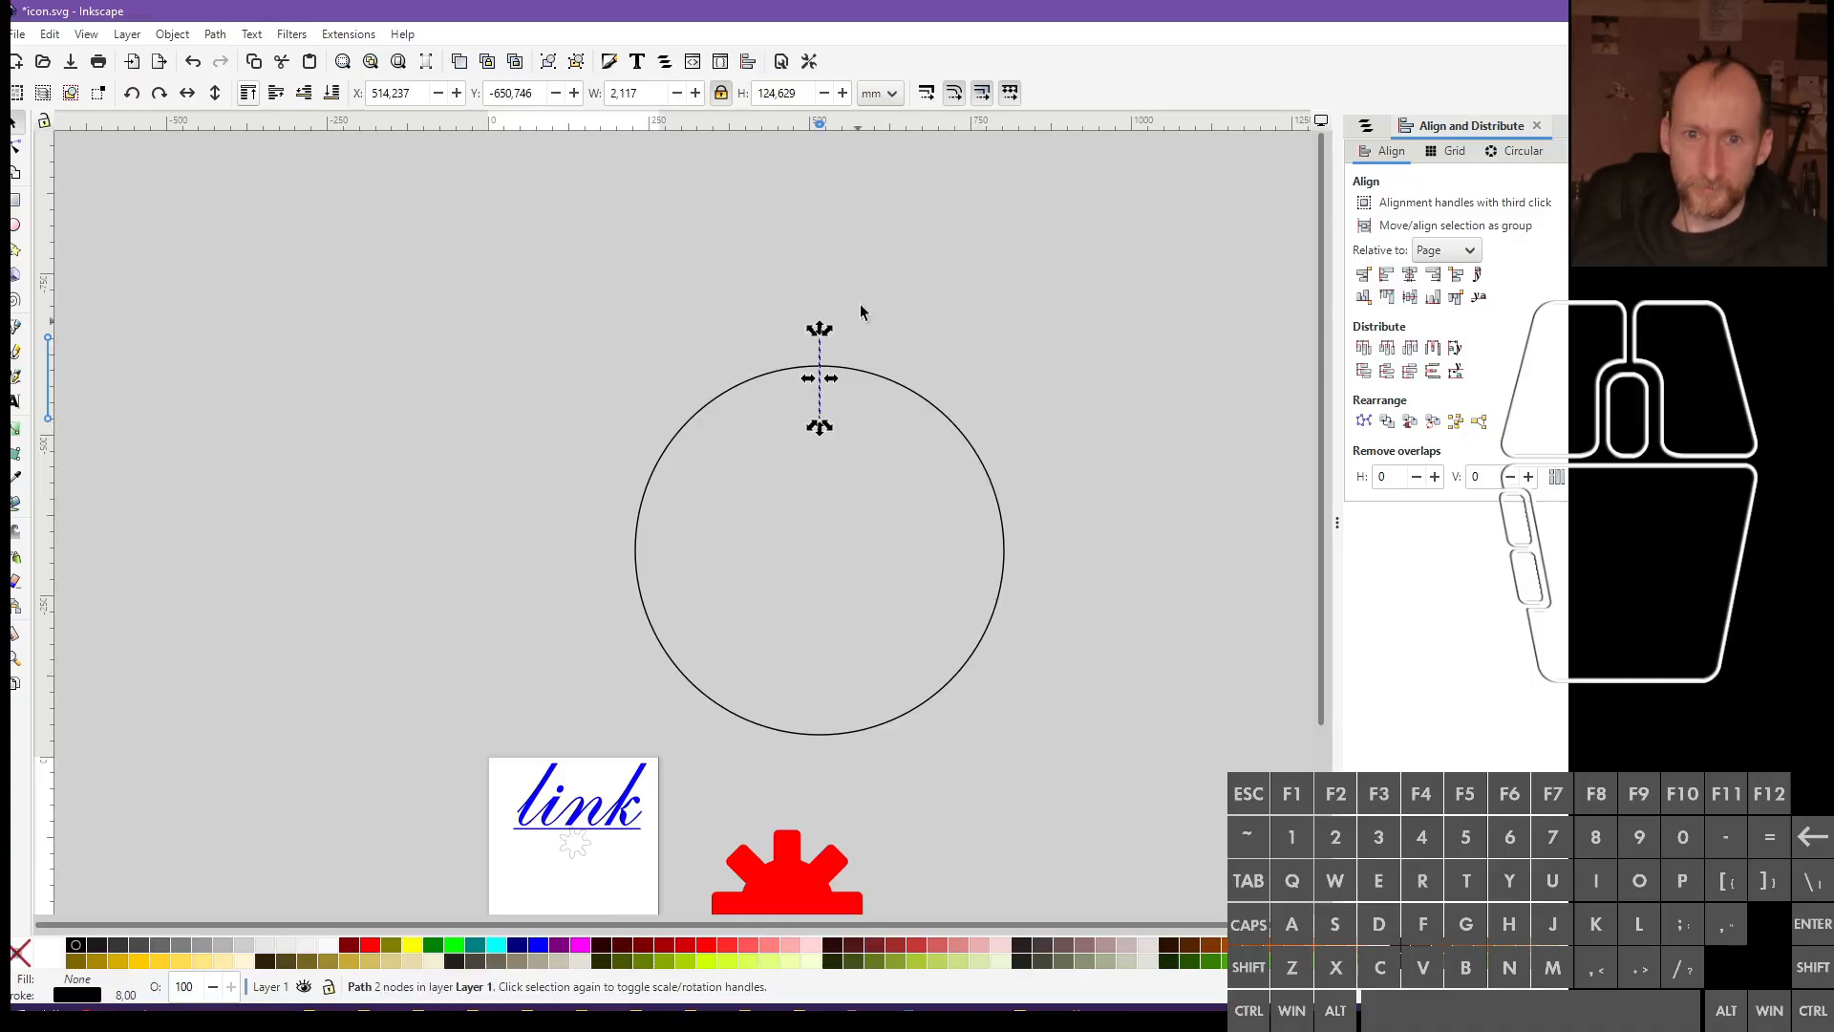
{"action": "key", "text": "super"}
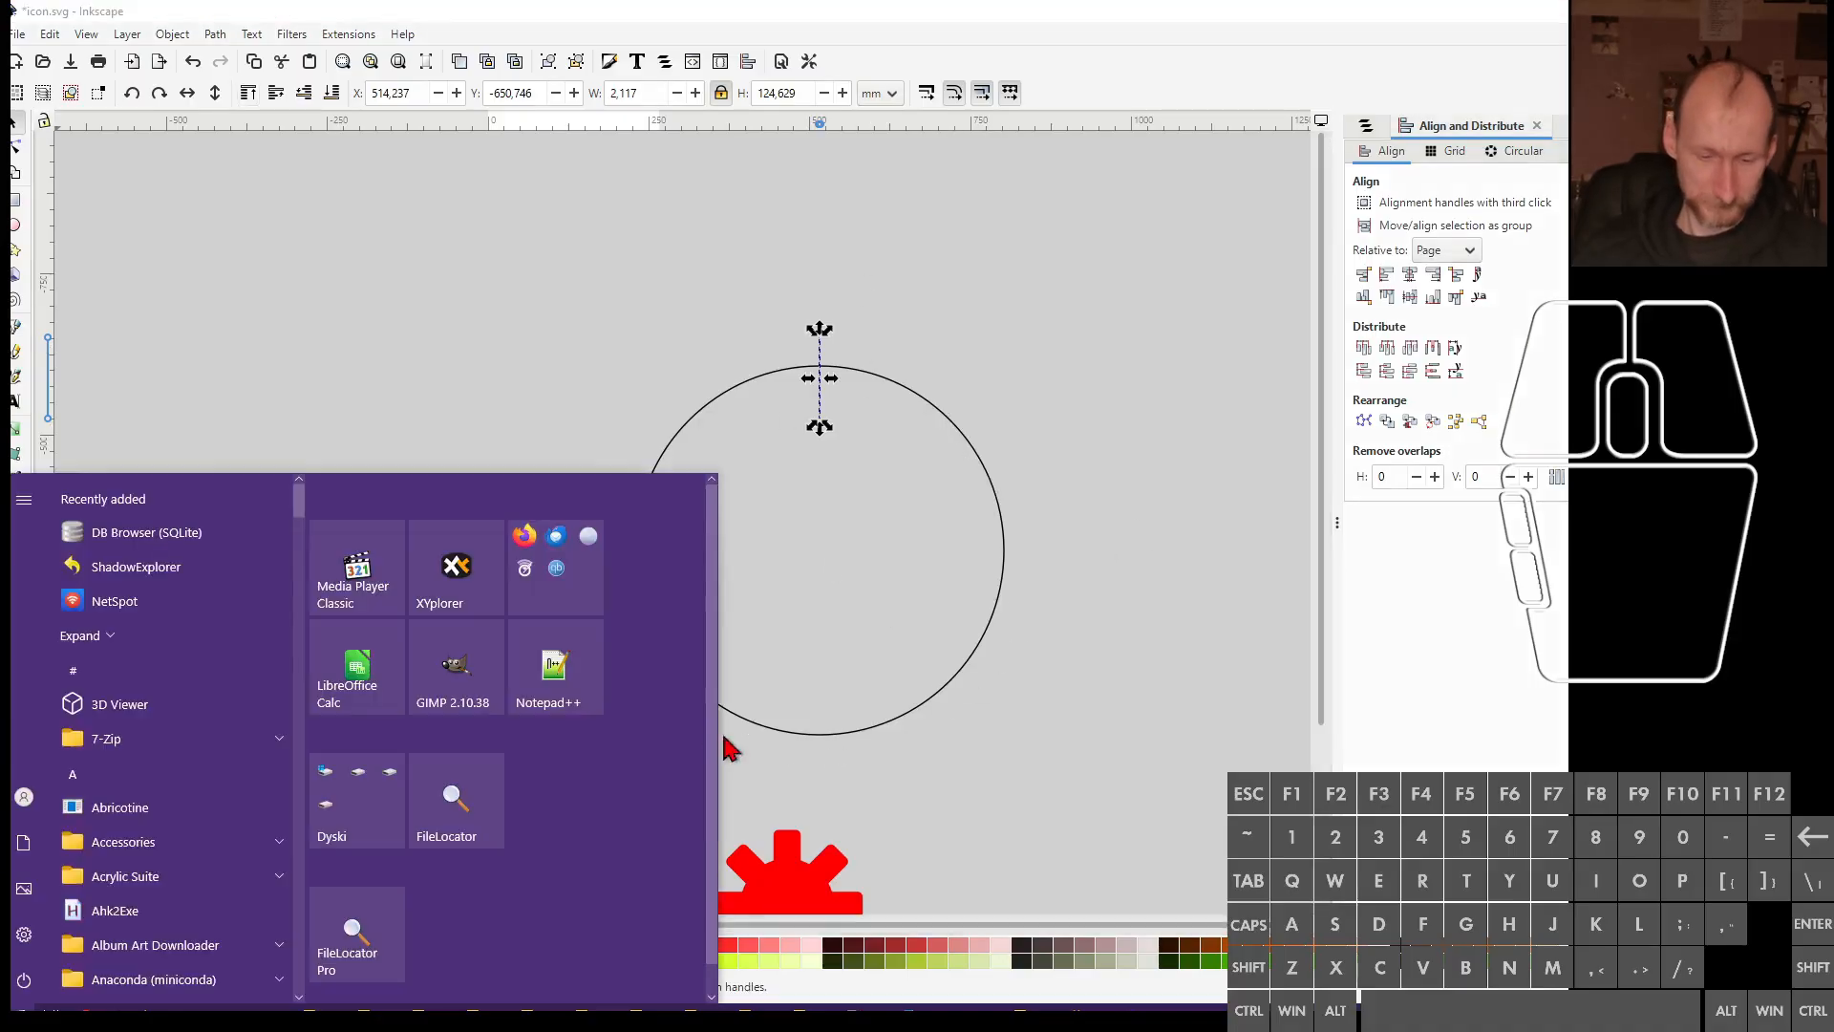
{"action": "type", "text": "calc"}
{"action": "key", "text": "Return"}
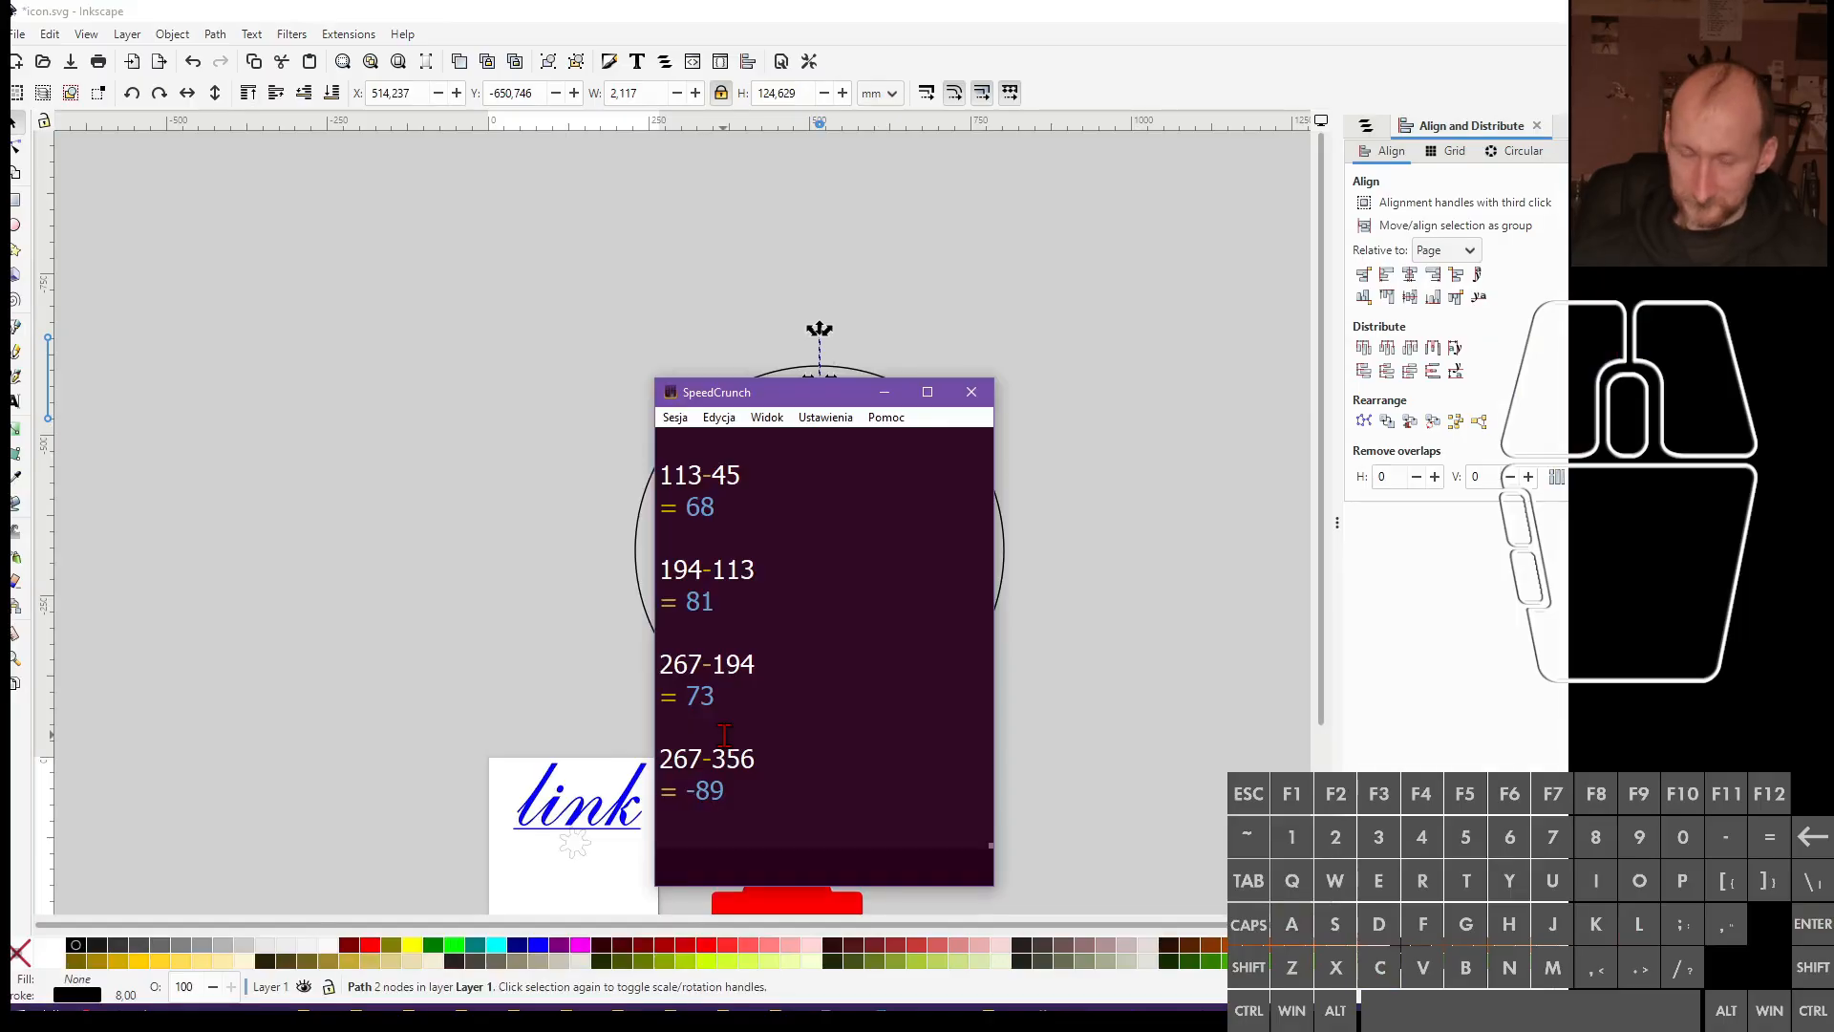
{"action": "type", "text": "360/12"}
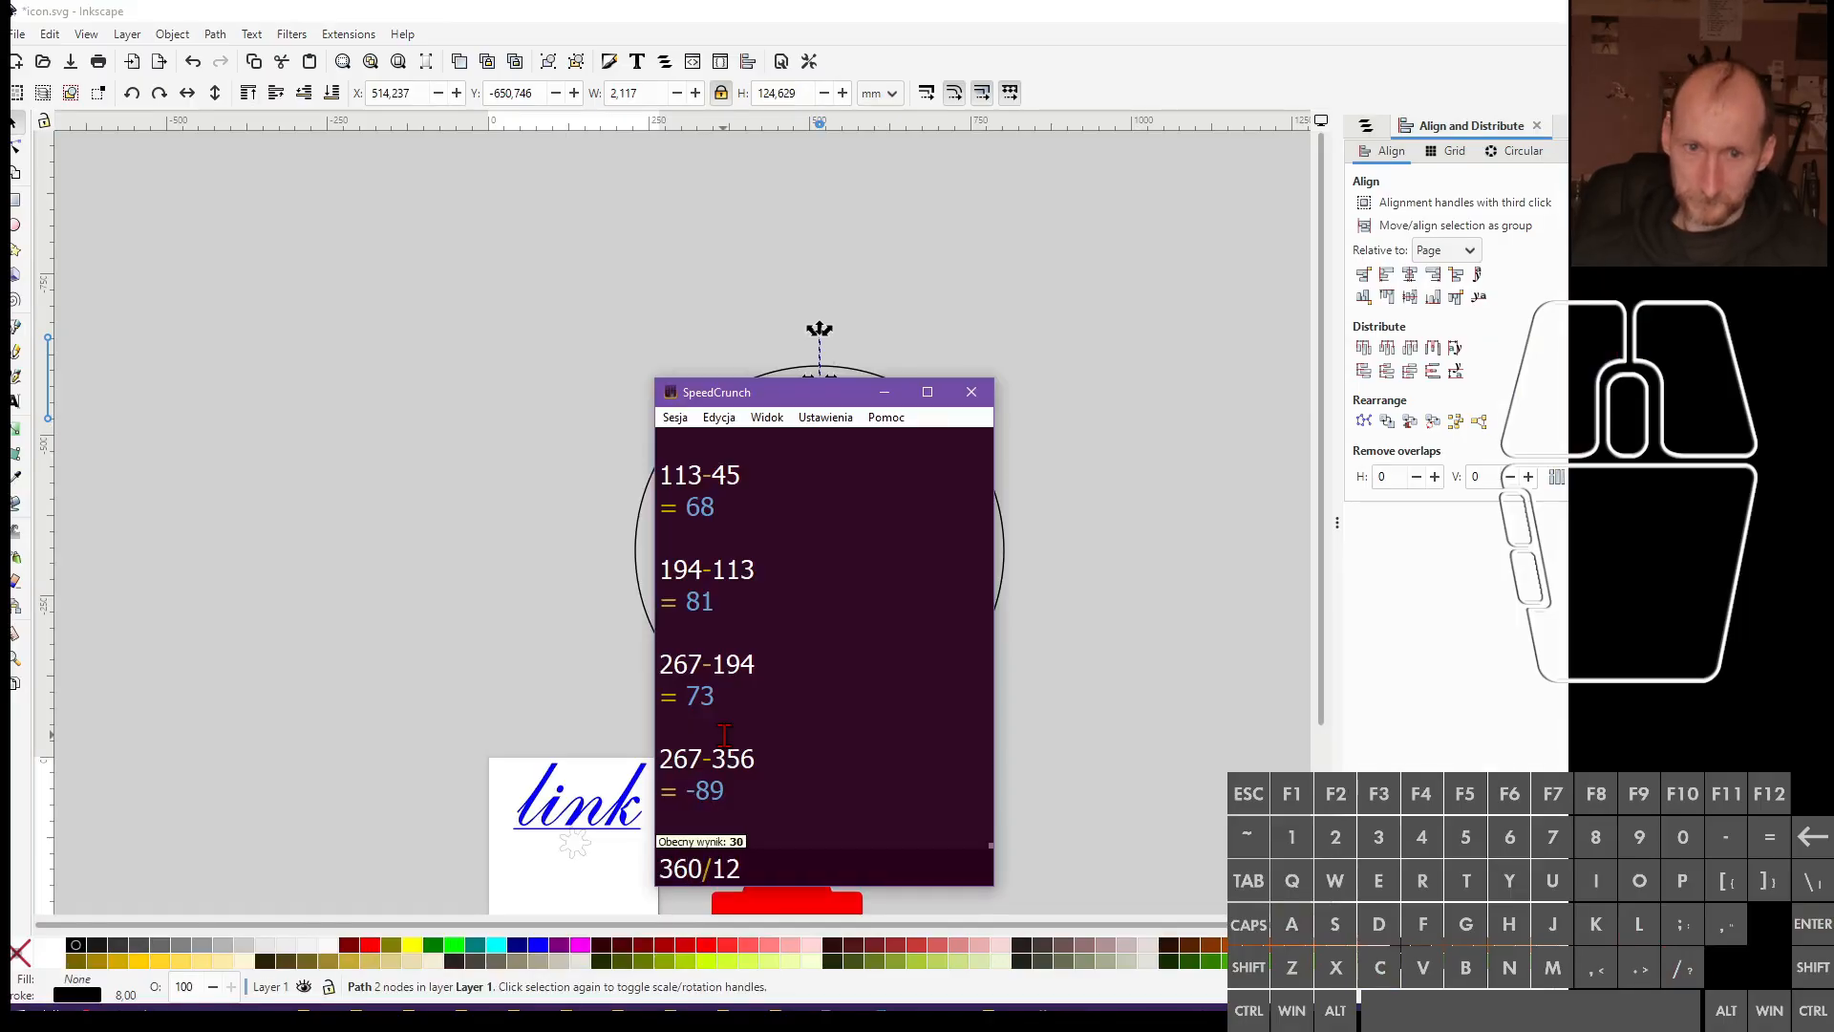
{"action": "key", "text": "Return"}
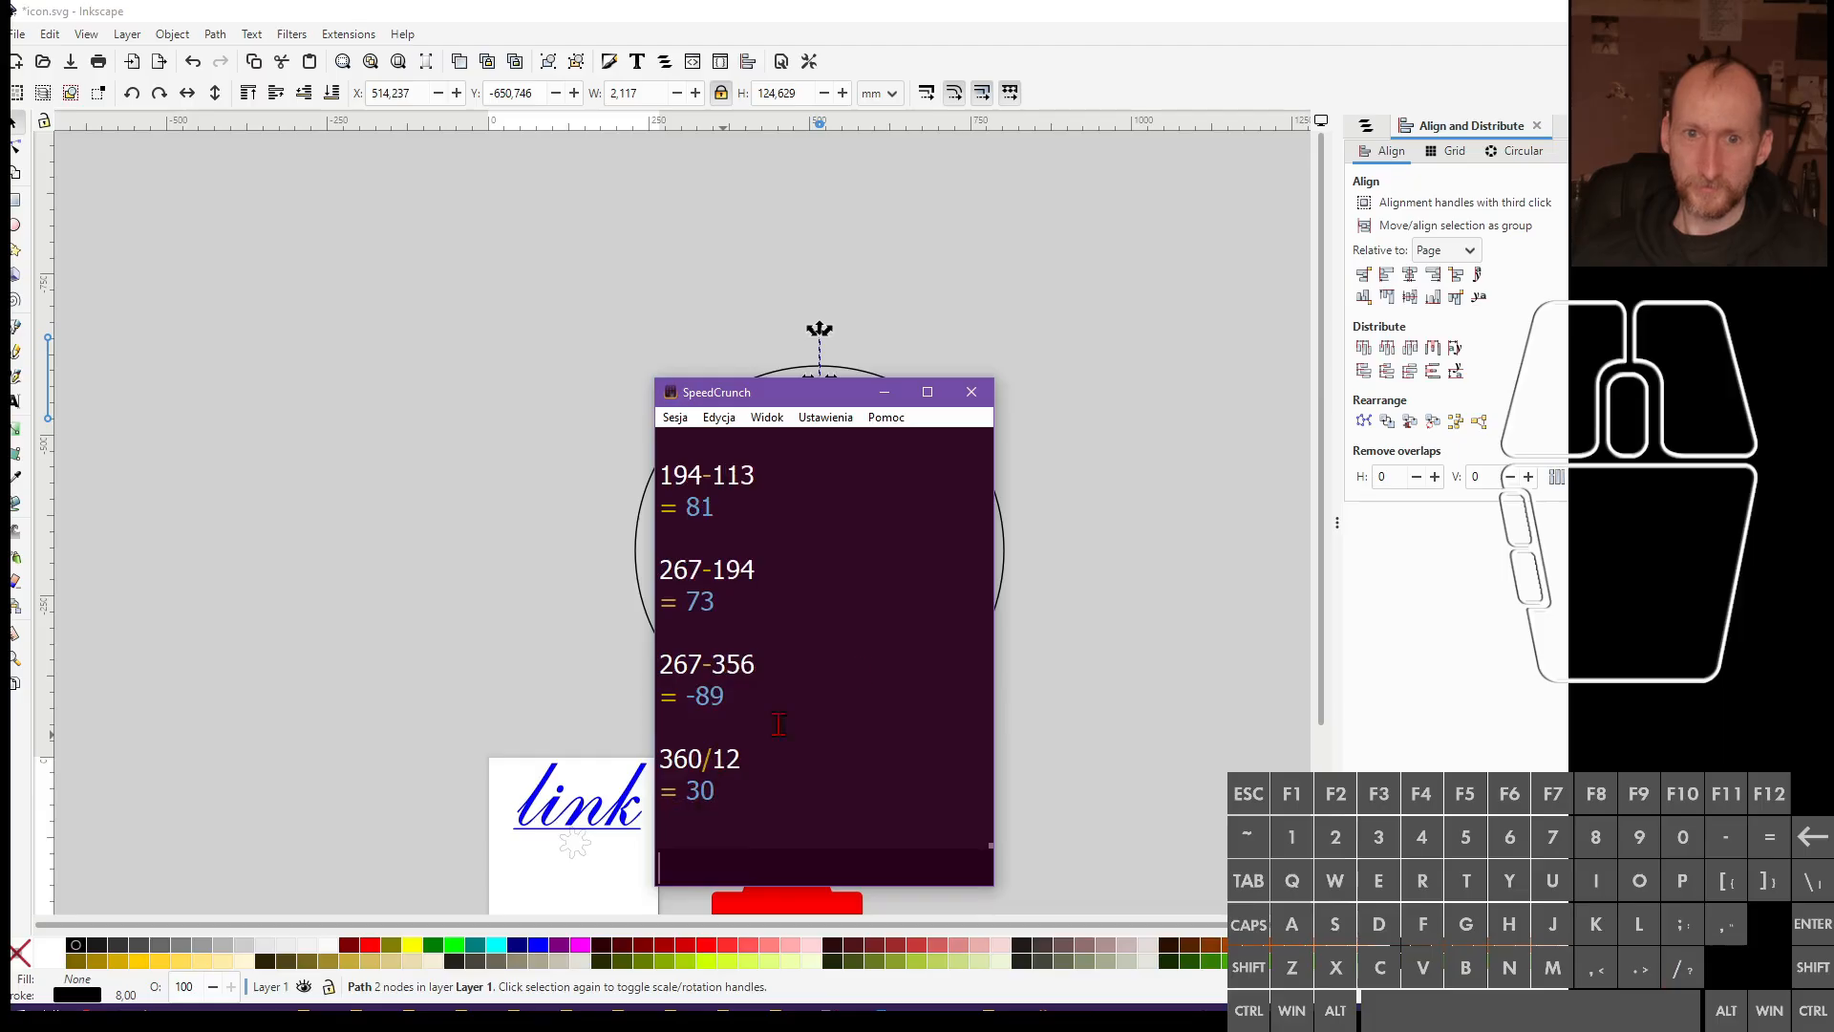
{"action": "left_click", "coordinate": [1090, 370]}
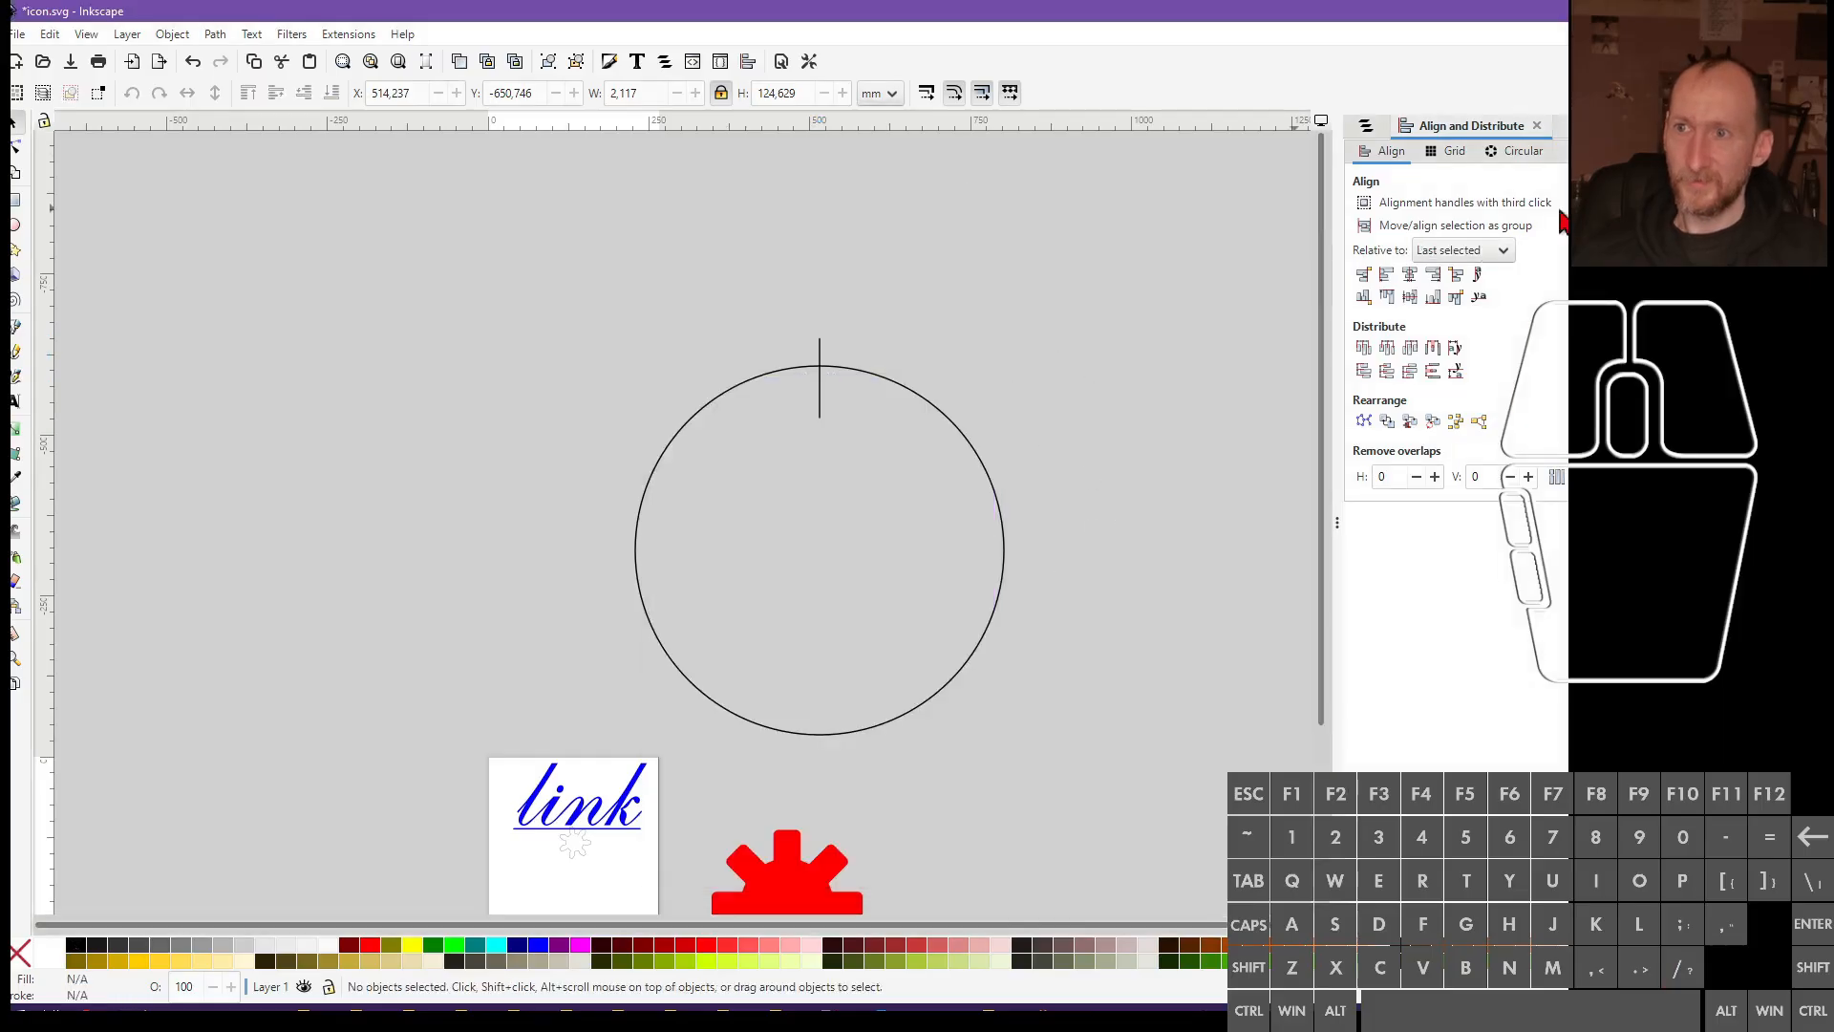
Move the short line straight up to a Y position of about -664 mm and select it together with the circle
{"action": "left_click", "coordinate": [820, 375]}
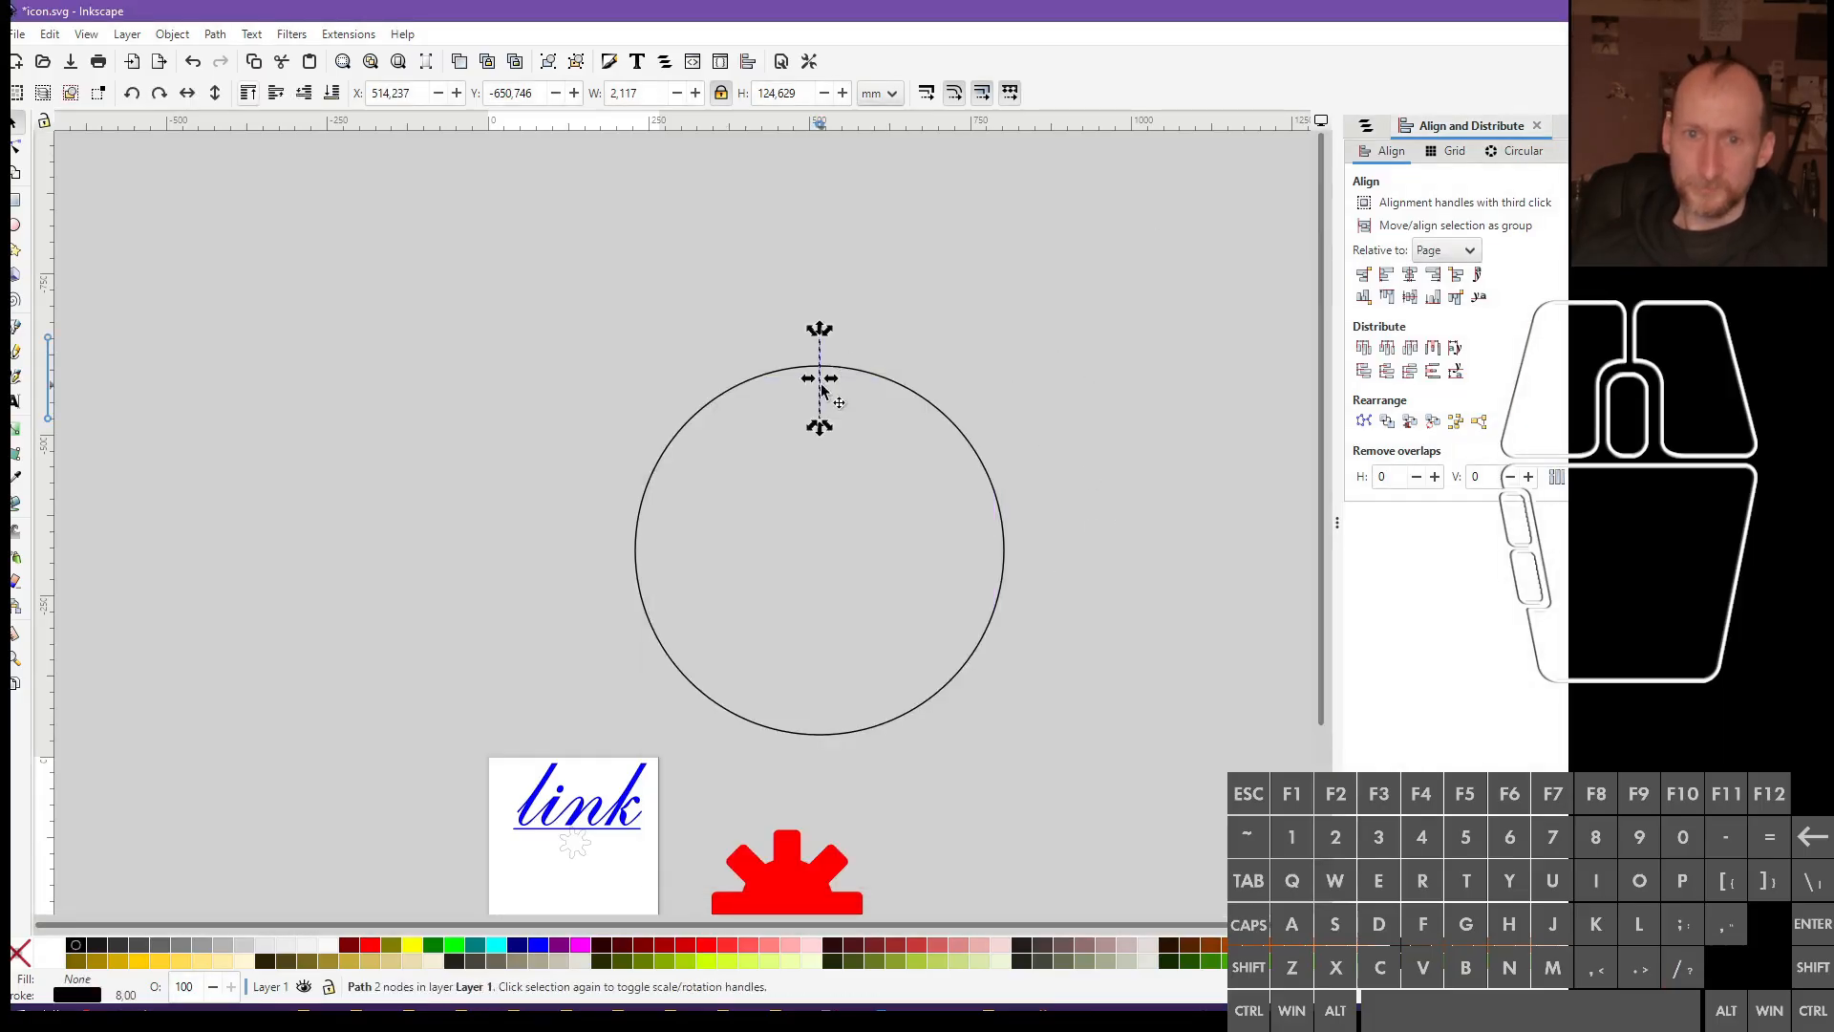
{"action": "left_click_drag", "start_coordinate": [820, 377], "coordinate": [817, 391]}
{"action": "scroll", "coordinate": [808, 375], "scroll_direction": "up", "scroll_amount": 3, "text": "ctrl"}
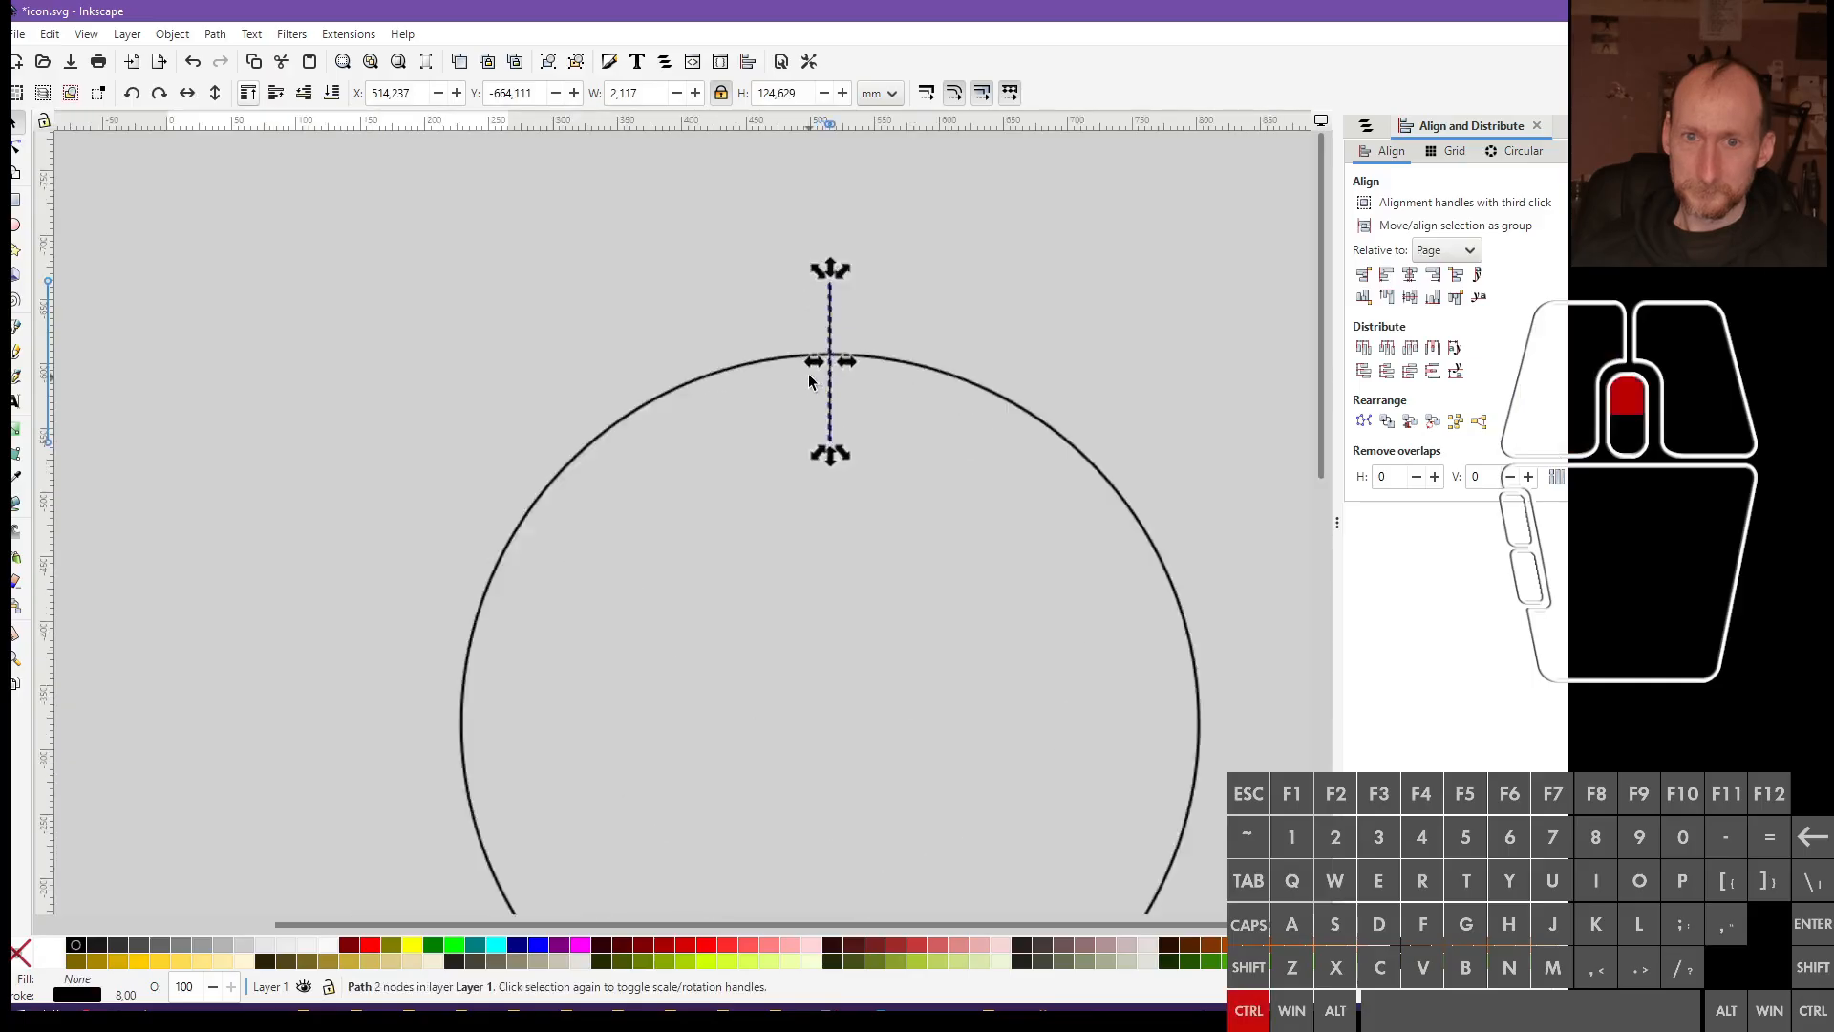
{"action": "left_click", "coordinate": [939, 361], "text": "shift"}
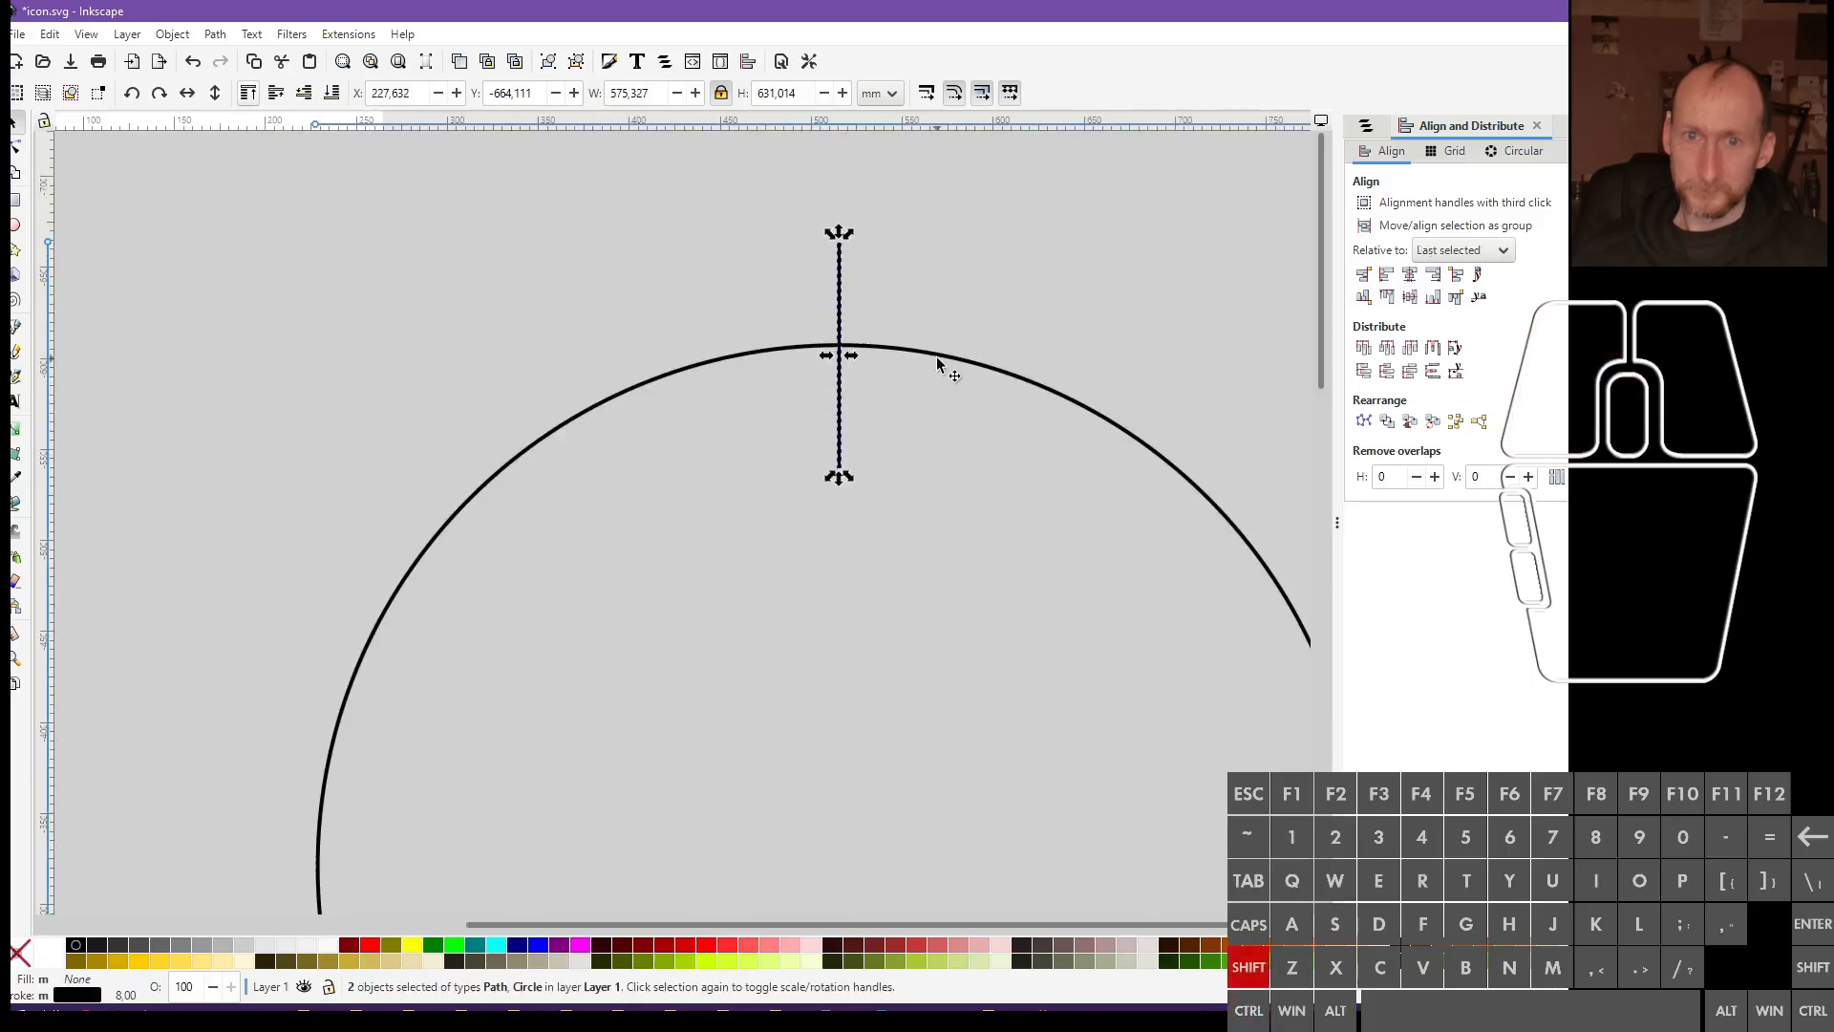
{"action": "scroll", "coordinate": [941, 387], "scroll_direction": "down", "scroll_amount": 4, "text": "ctrl"}
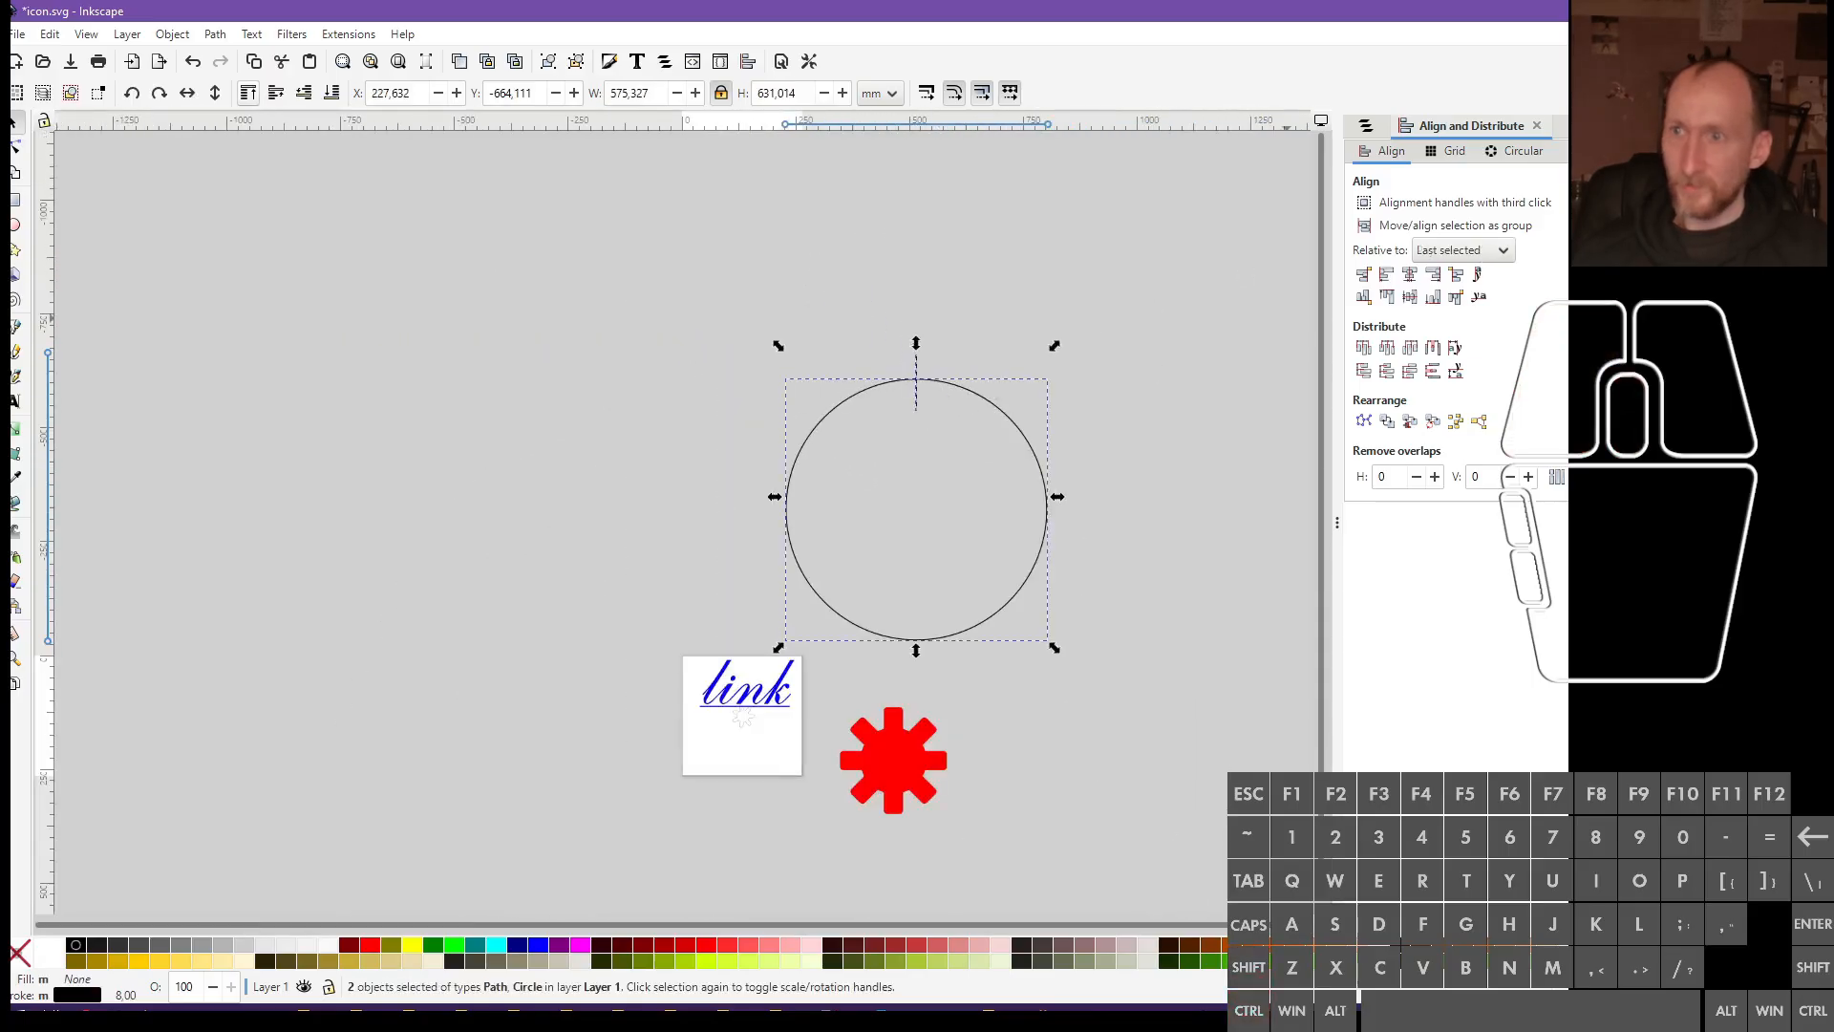
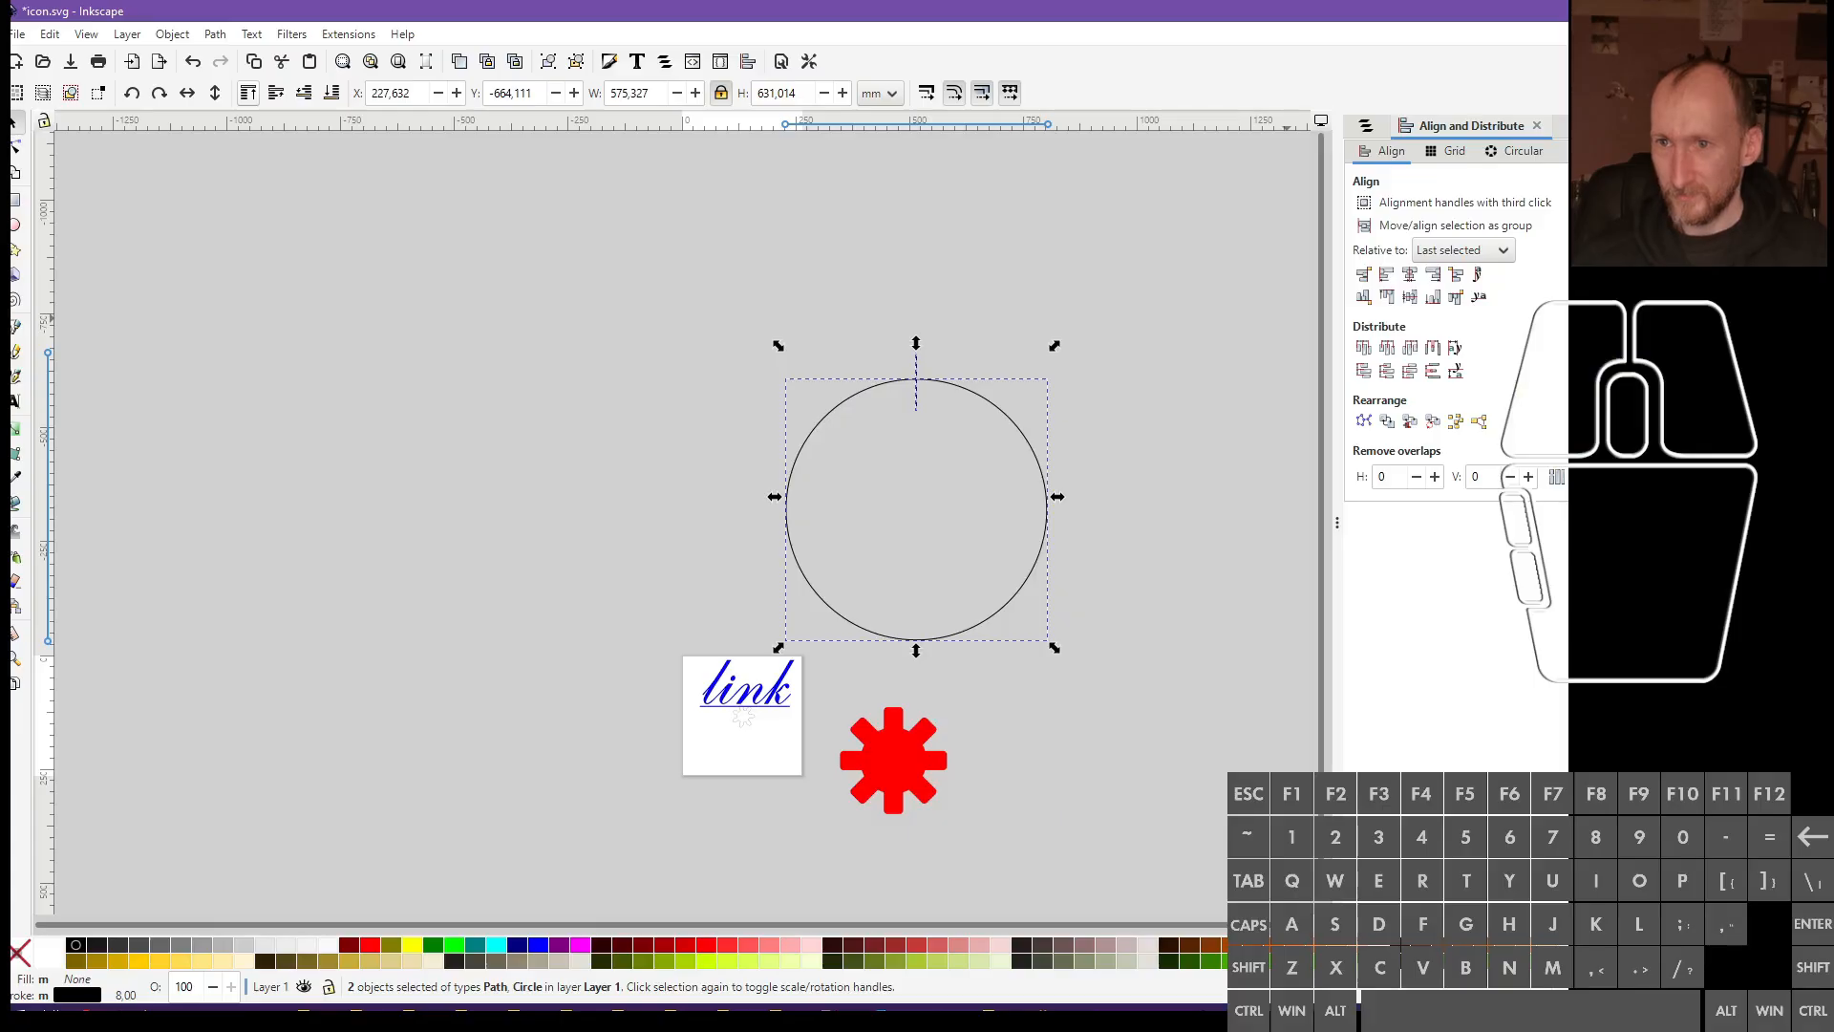
Select only the short line, try pulling it farther upward, and undo that change
{"action": "left_click", "coordinate": [880, 409]}
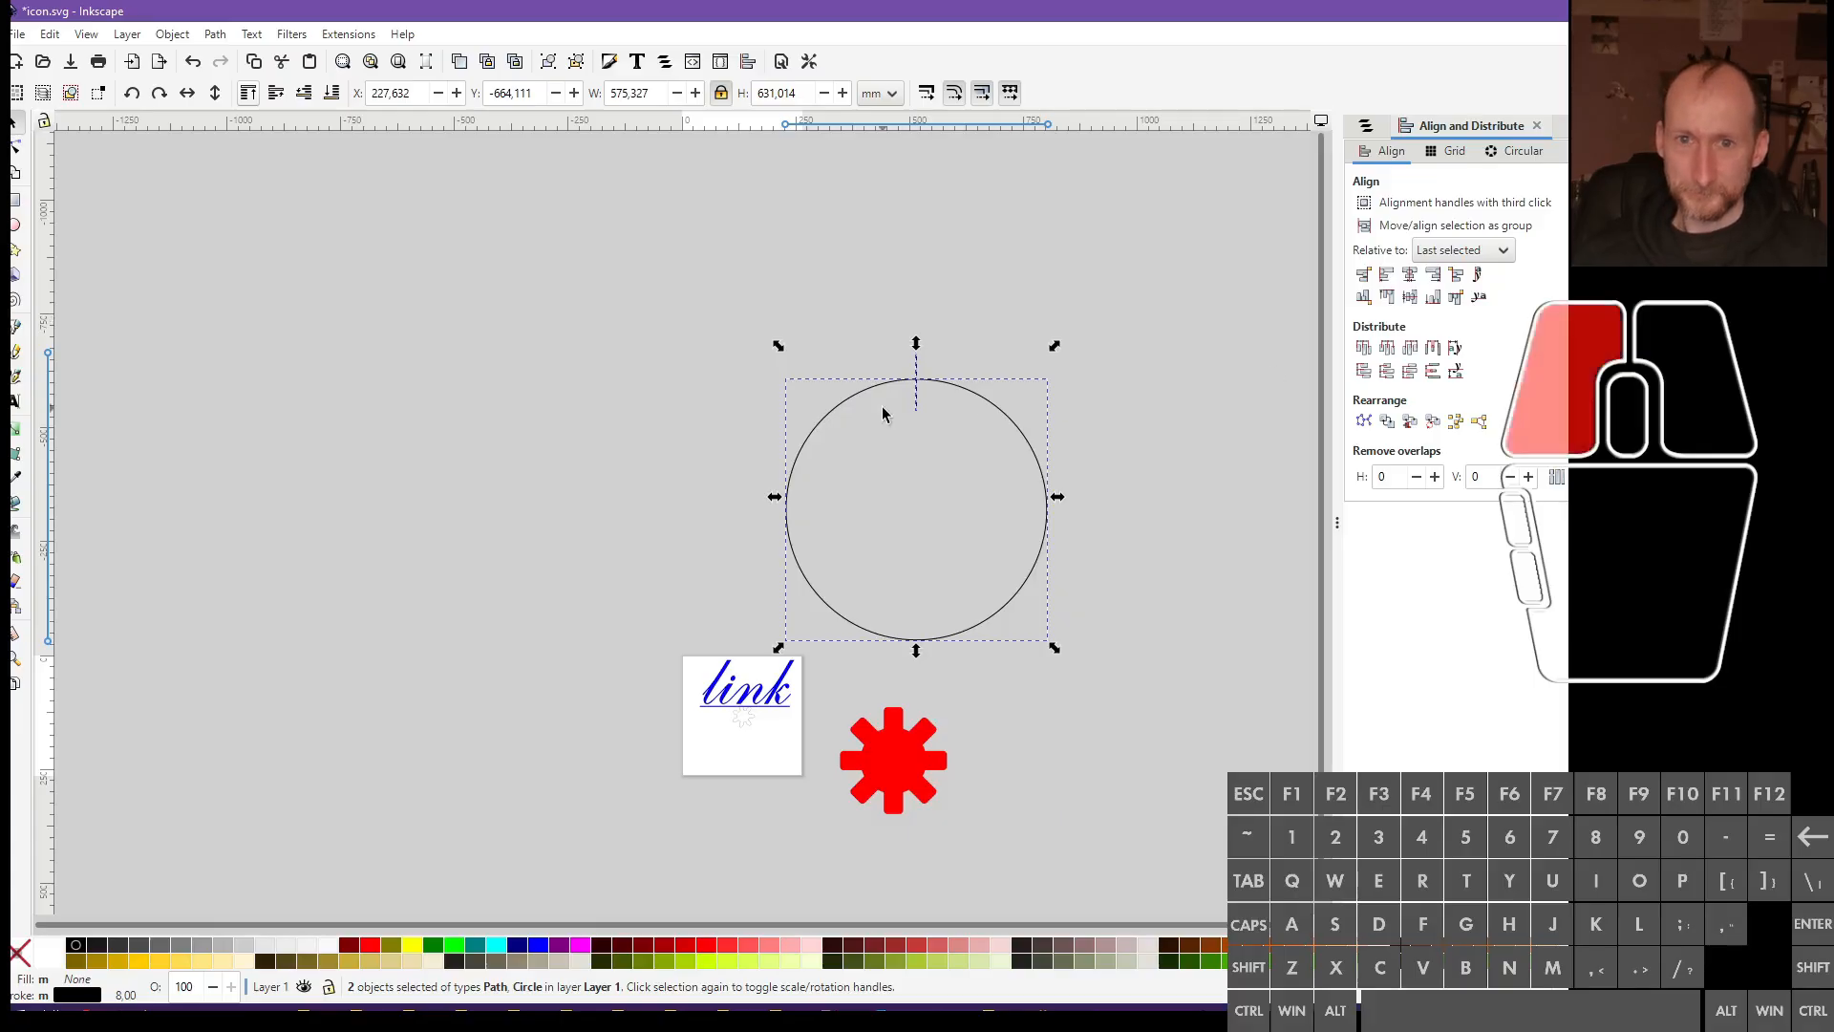
{"action": "left_click", "coordinate": [916, 401], "text": "ctrl"}
{"action": "scroll", "coordinate": [916, 401], "scroll_direction": "up", "scroll_amount": 3}
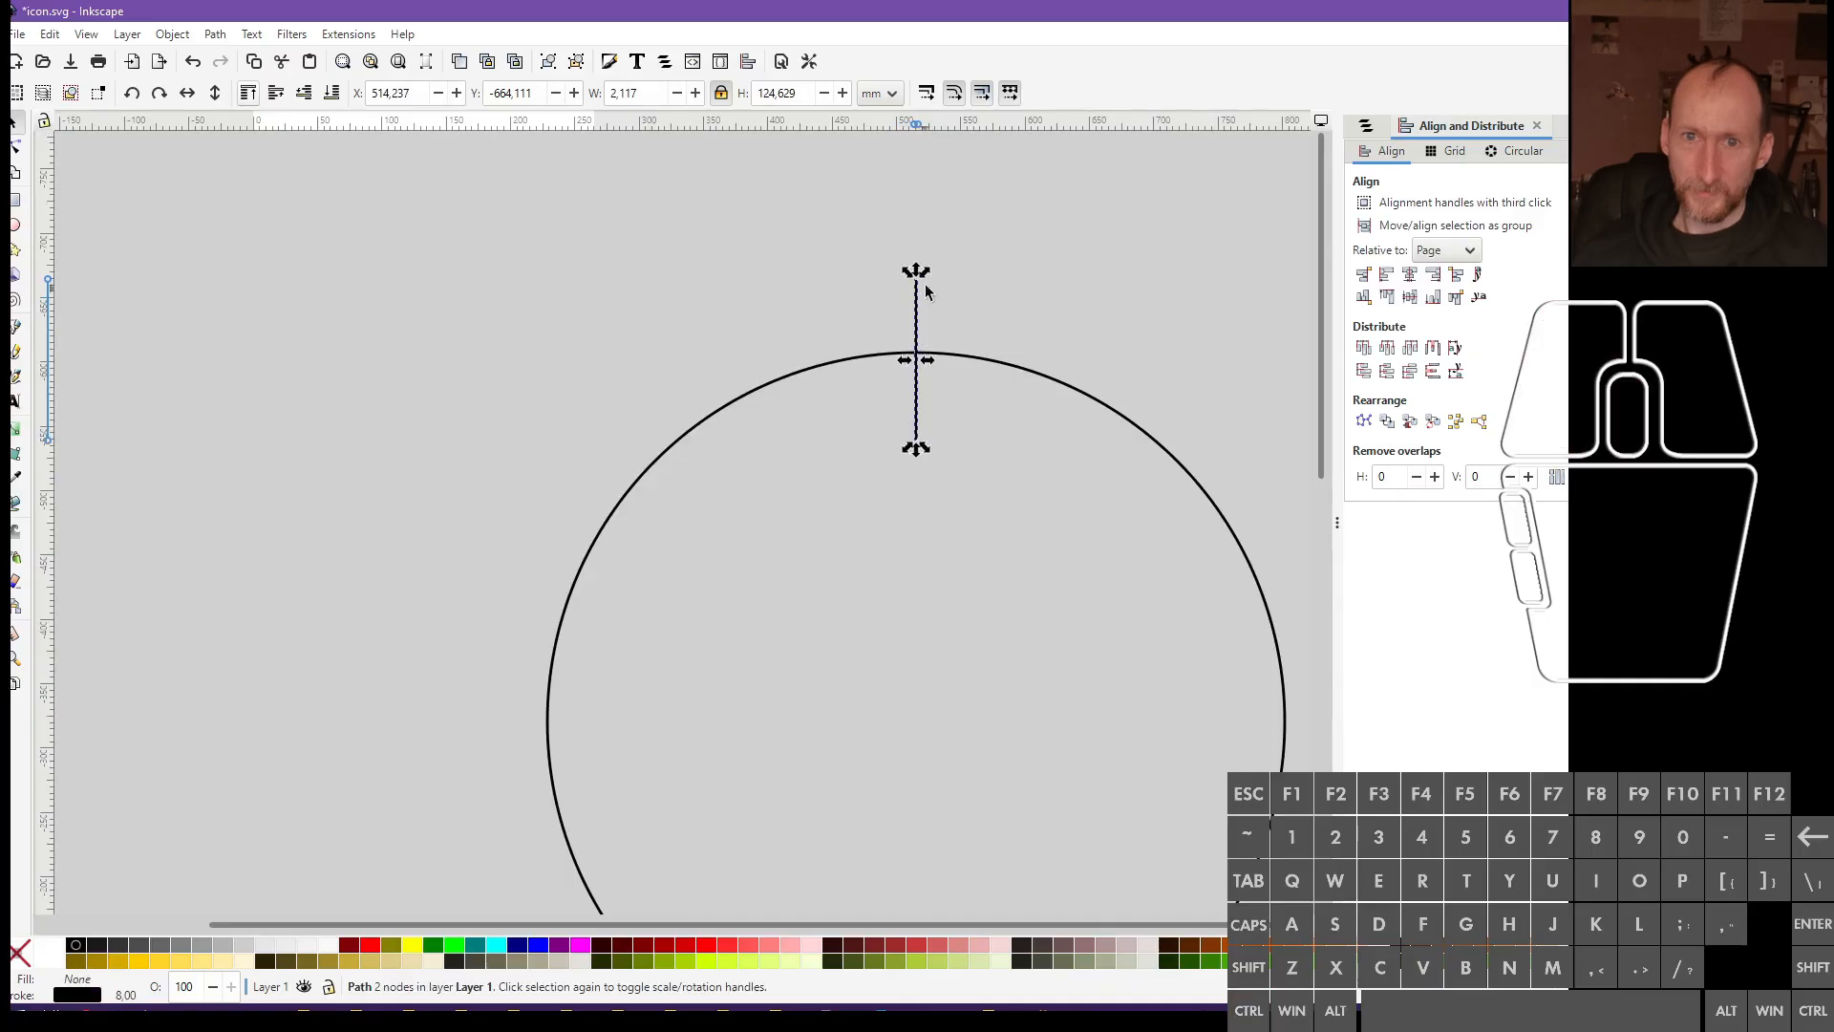
{"action": "left_click_drag", "start_coordinate": [925, 286], "coordinate": [926, 177]}
{"action": "key", "text": "ctrl+z"}
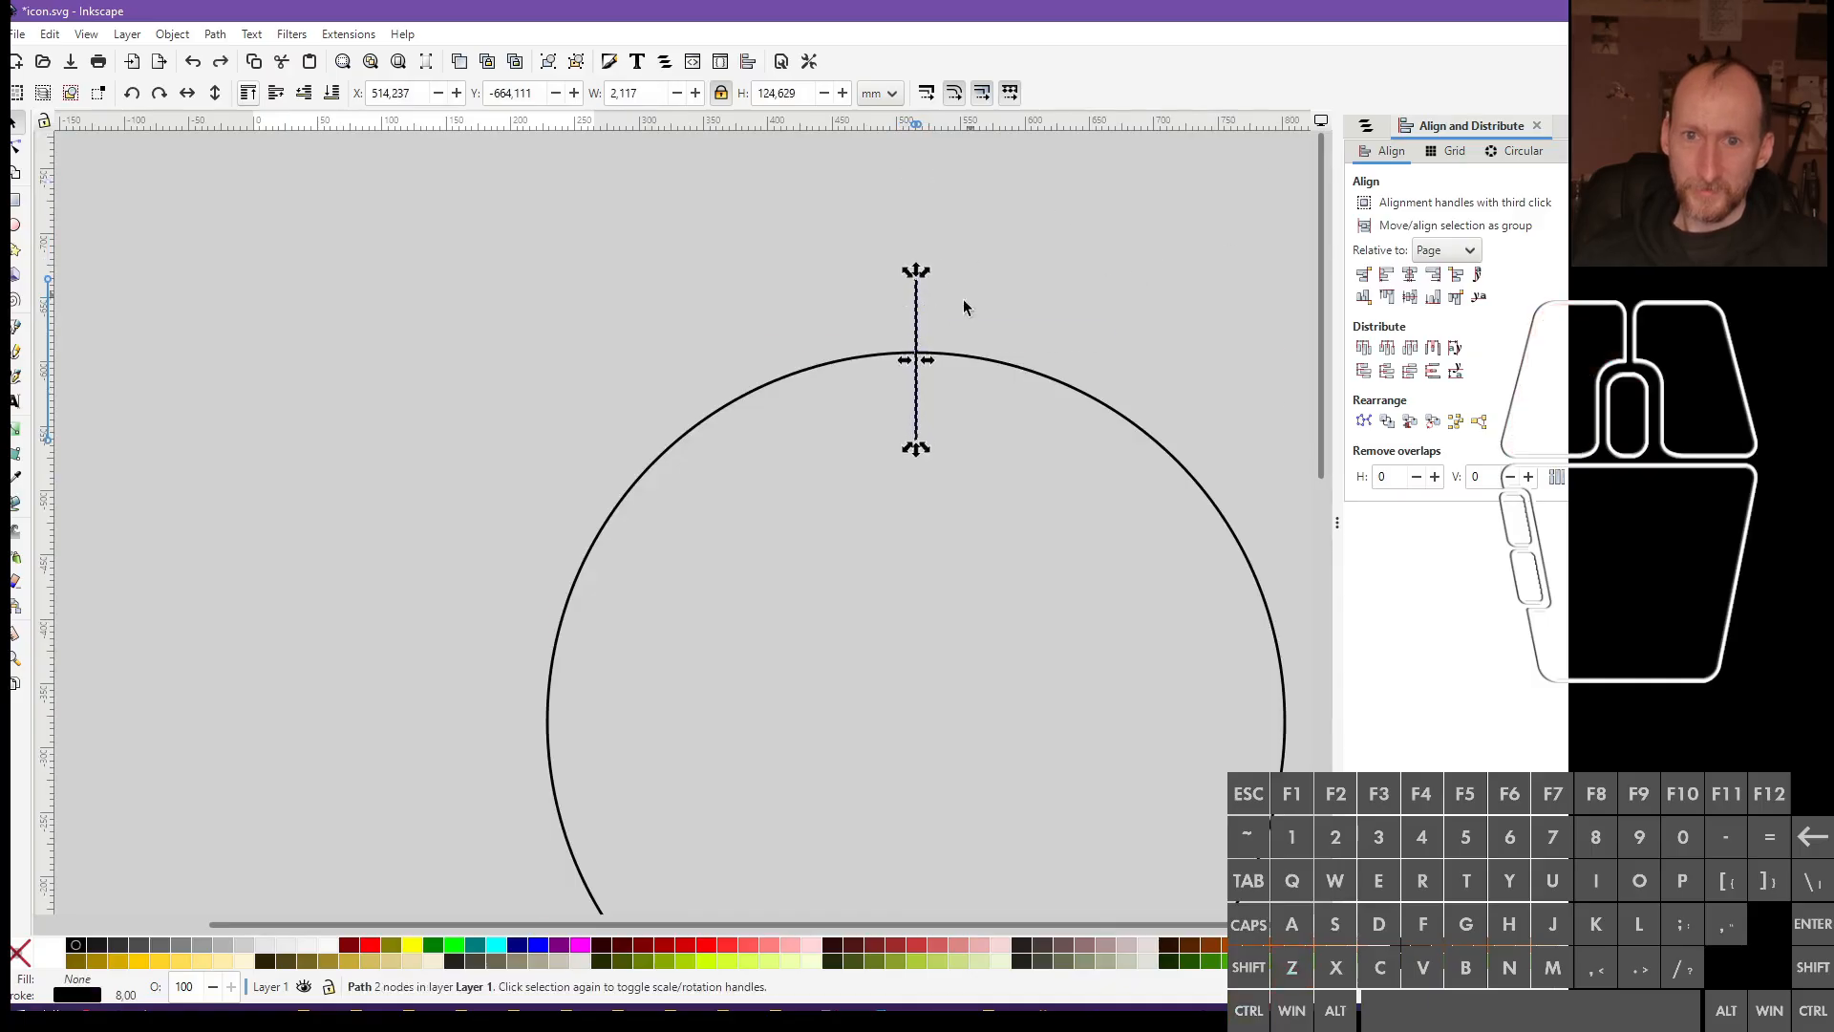
Move the short line's rotation center onto the center of the outlined circle
{"action": "left_click", "coordinate": [919, 323]}
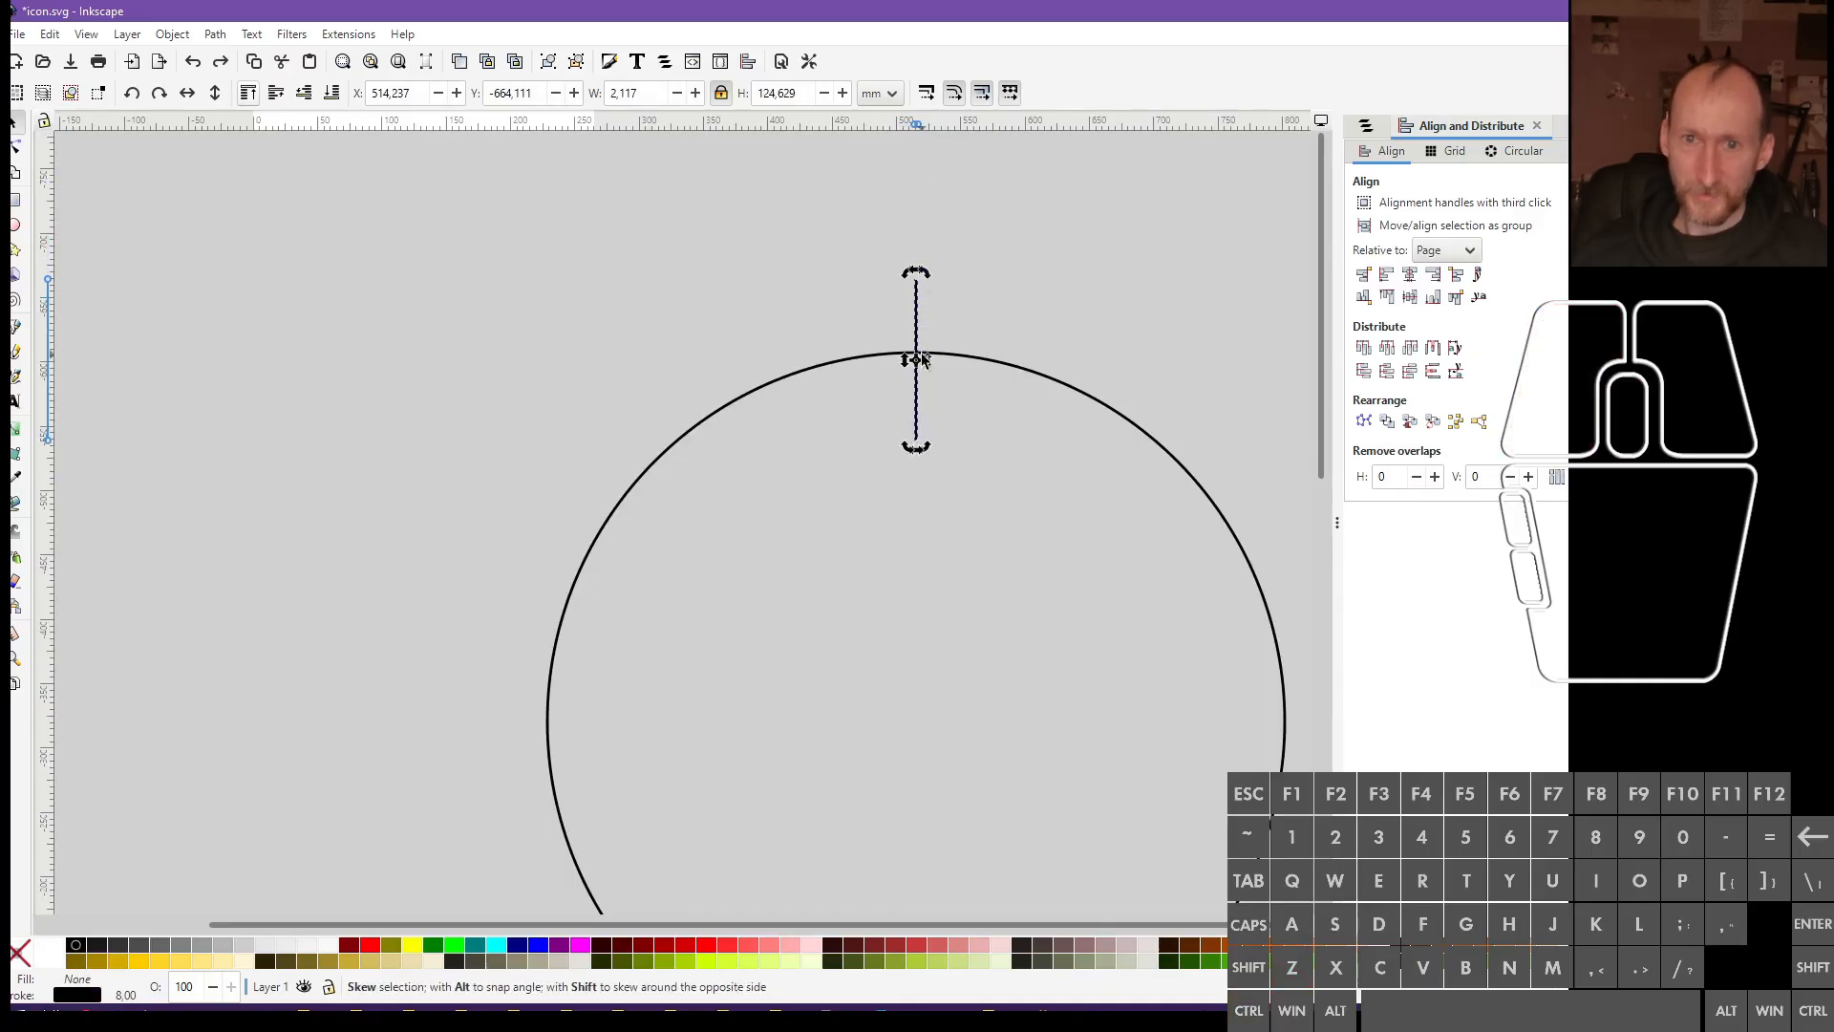
{"action": "scroll", "coordinate": [923, 387], "scroll_direction": "up", "scroll_amount": 3}
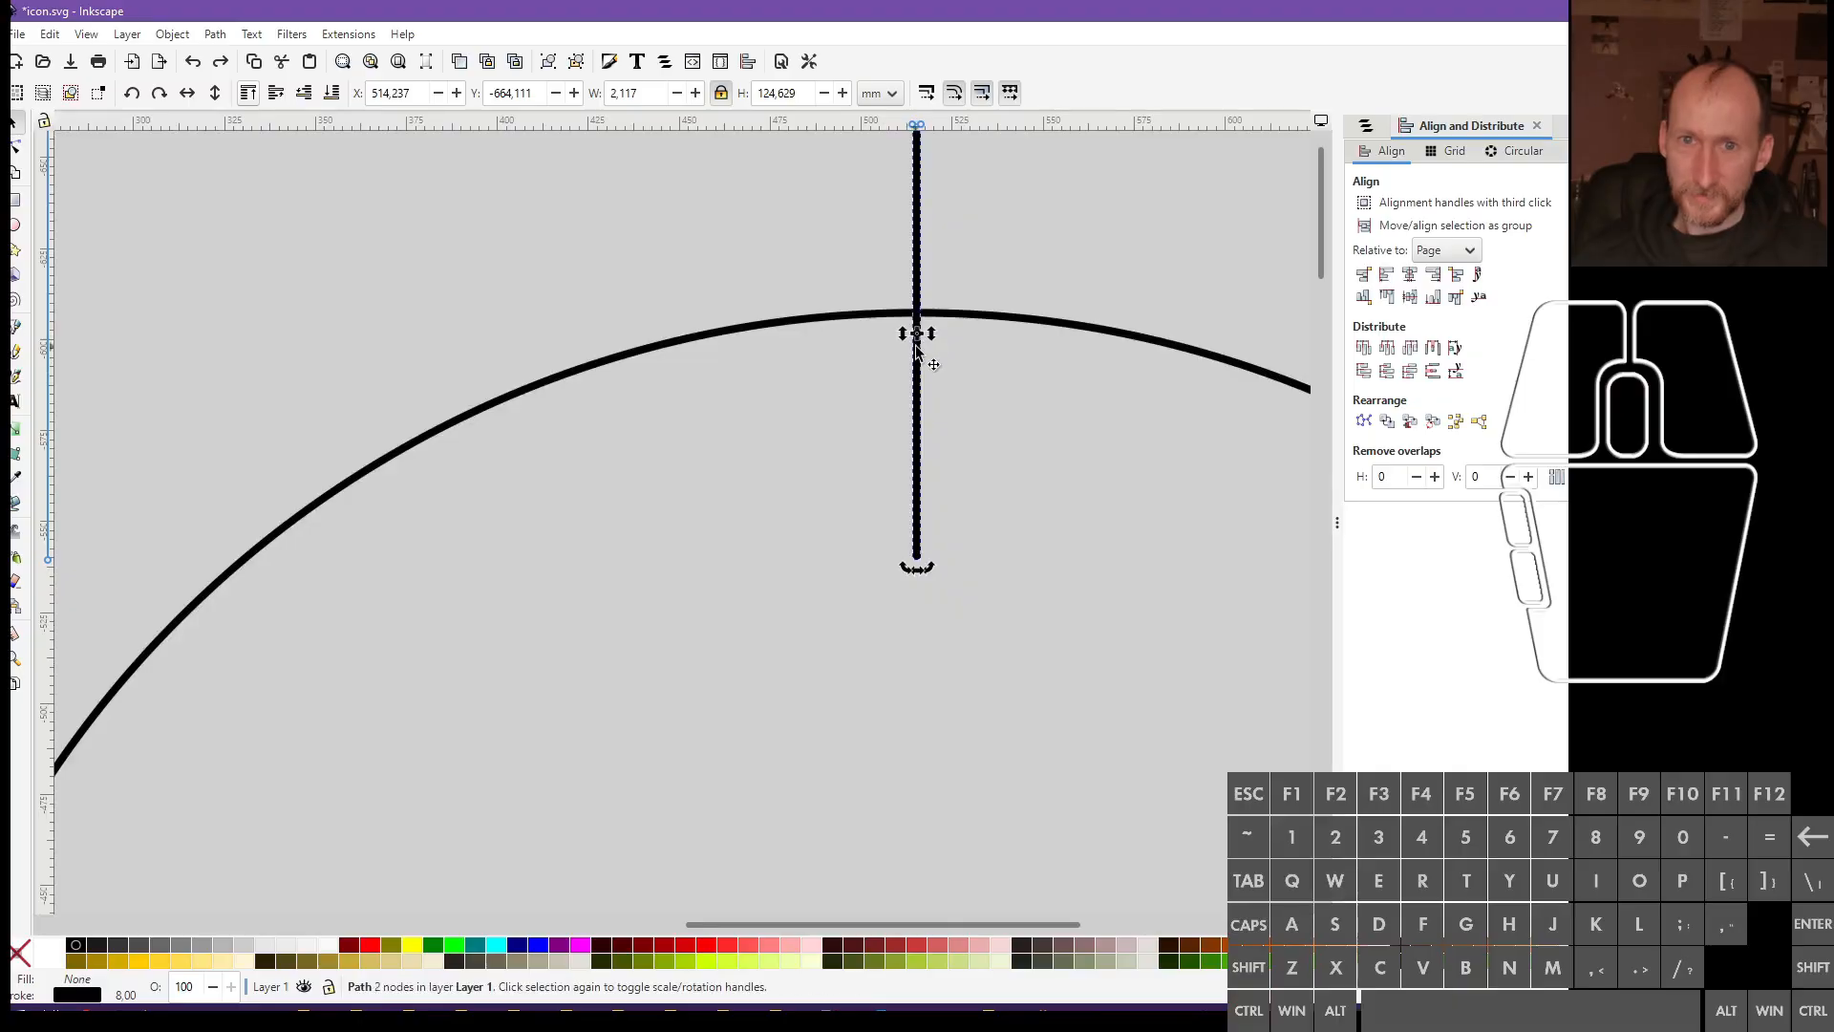
{"action": "left_click_drag", "start_coordinate": [921, 352], "coordinate": [1029, 432]}
{"action": "scroll", "coordinate": [1032, 458], "scroll_direction": "down", "scroll_amount": 4}
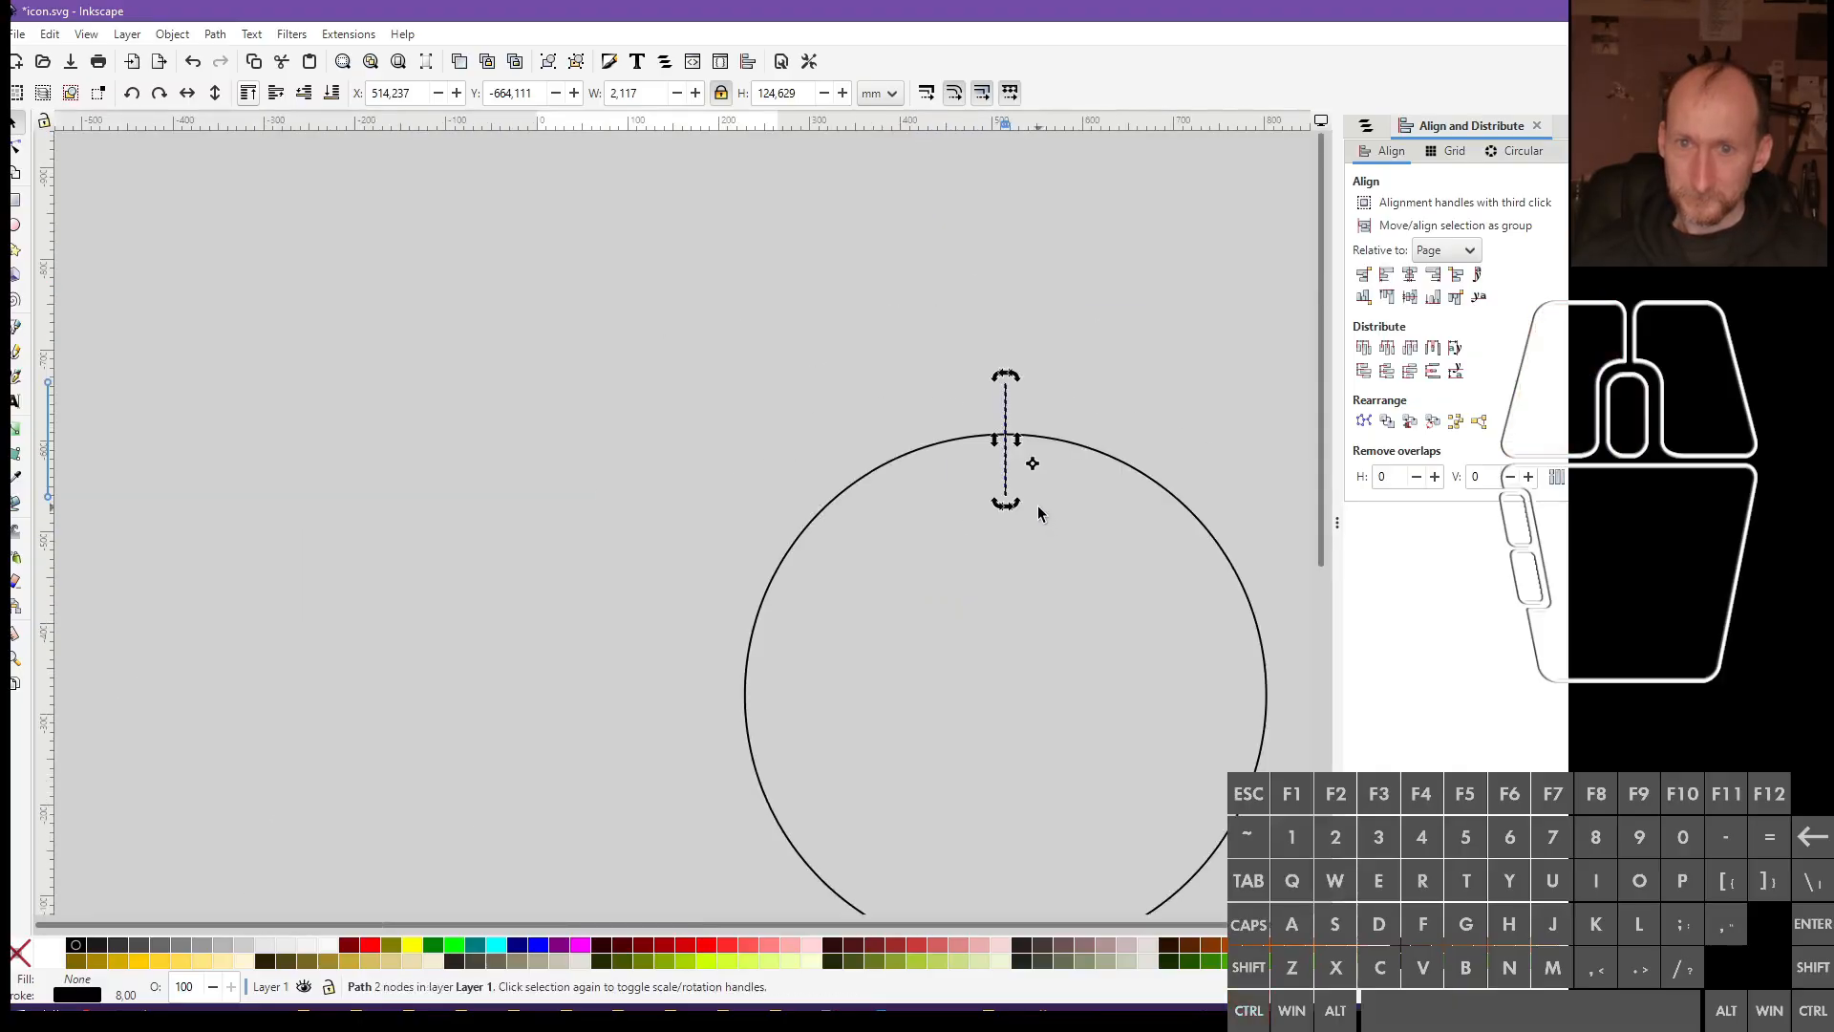
{"action": "scroll", "coordinate": [1037, 478], "scroll_direction": "down", "scroll_amount": 4}
{"action": "left_click_drag", "start_coordinate": [1032, 311], "coordinate": [1001, 554]}
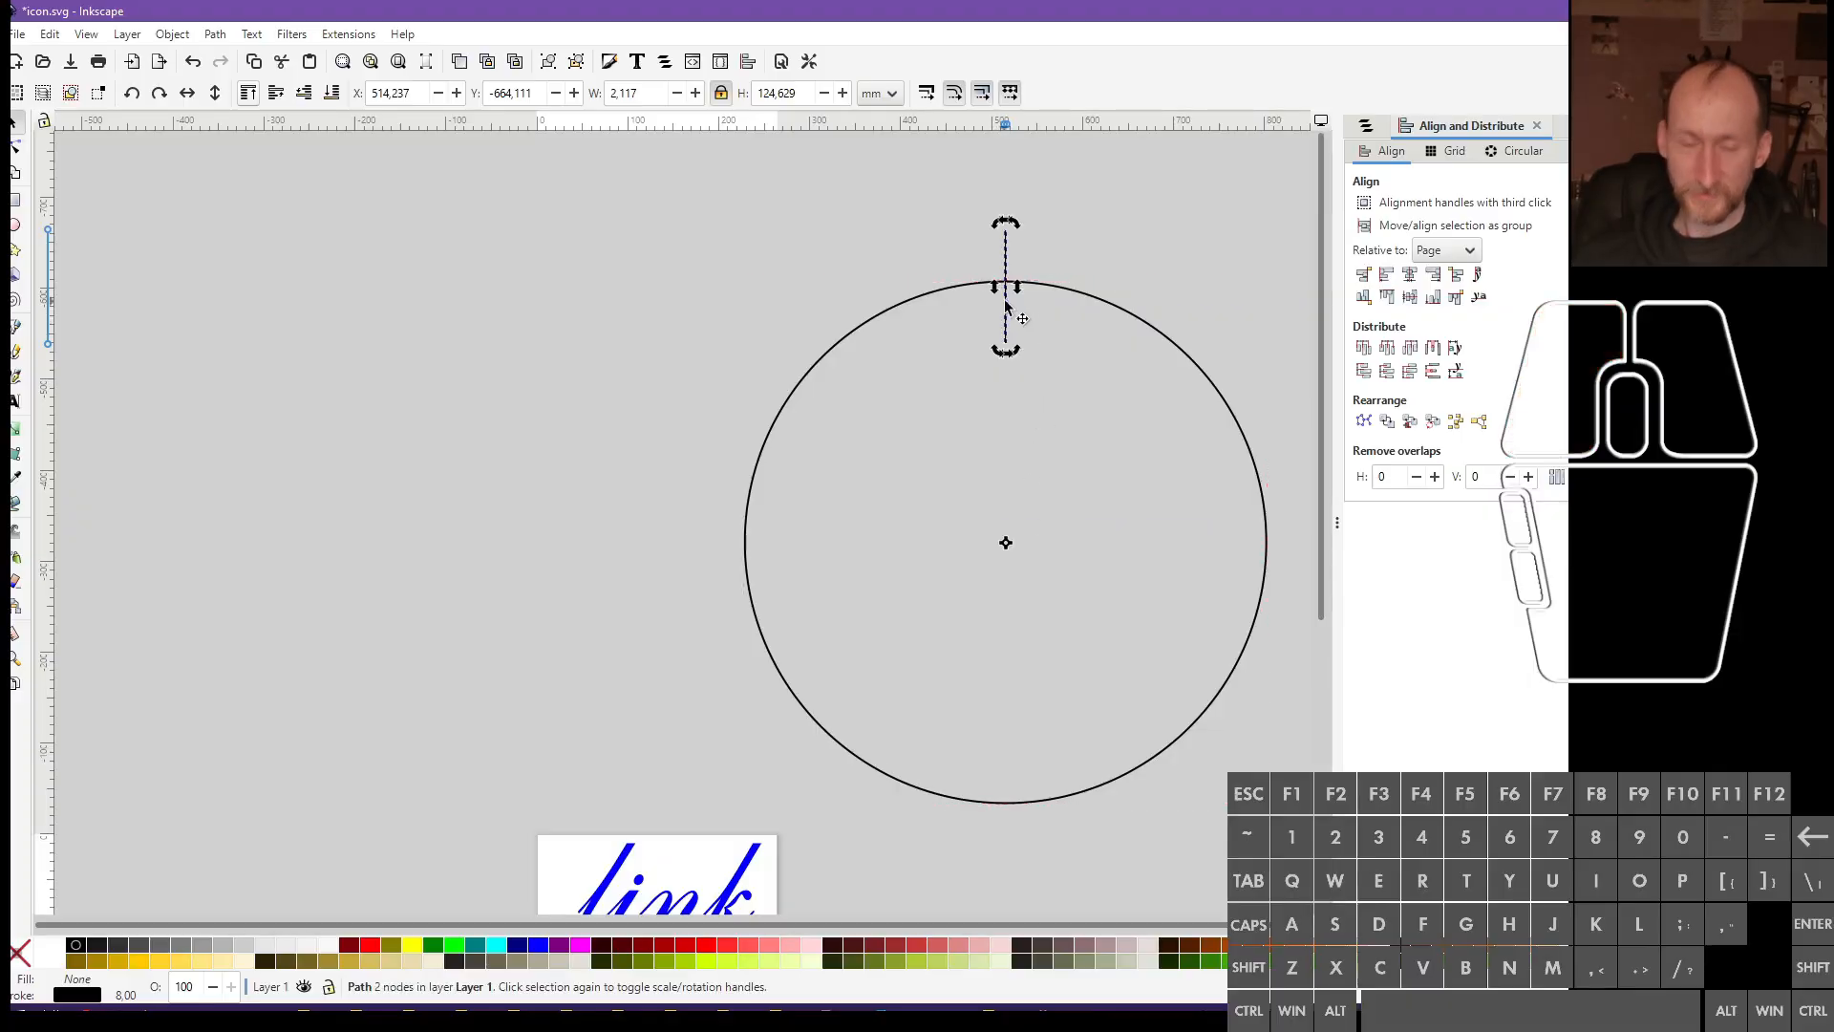
Create two rotated copies of the short line around the circle's center, at 30 and 60 degrees clockwise from the original
{"action": "key", "text": "ctrl"}
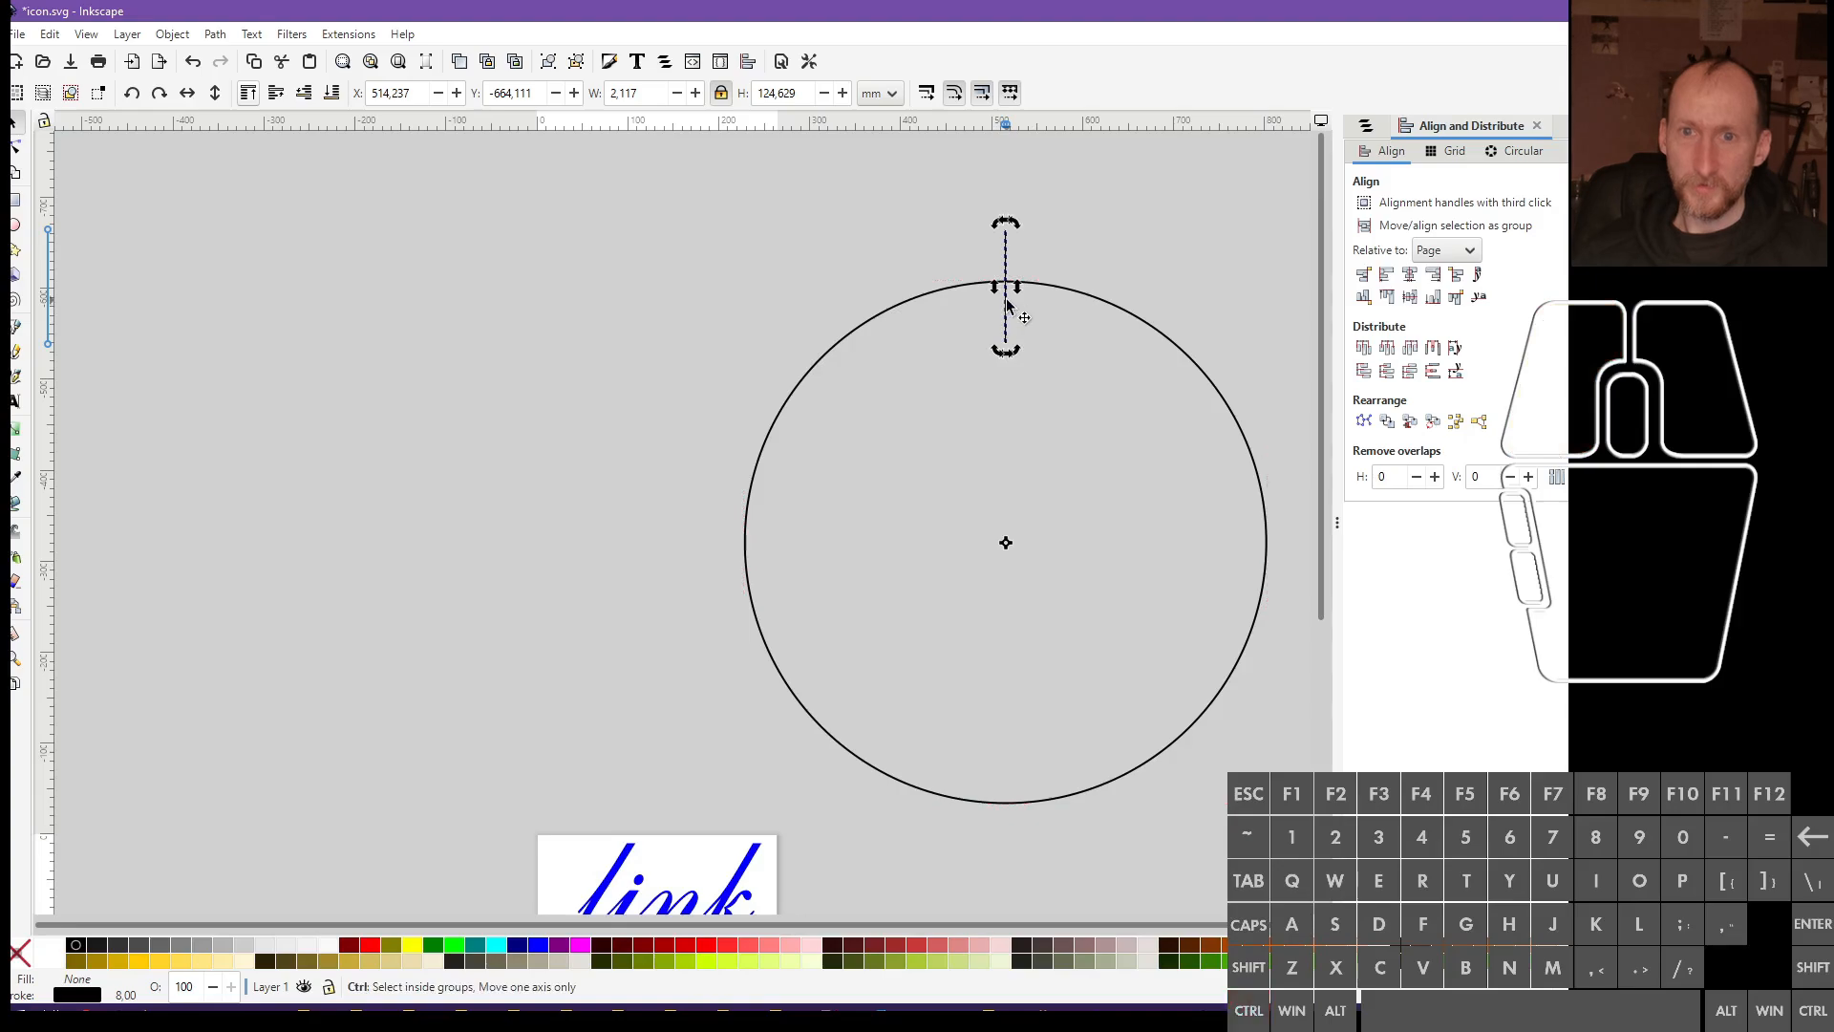
{"action": "key", "text": "ctrl"}
{"action": "scroll", "coordinate": [1013, 239], "scroll_direction": "up", "scroll_amount": 2, "text": "ctrl"}
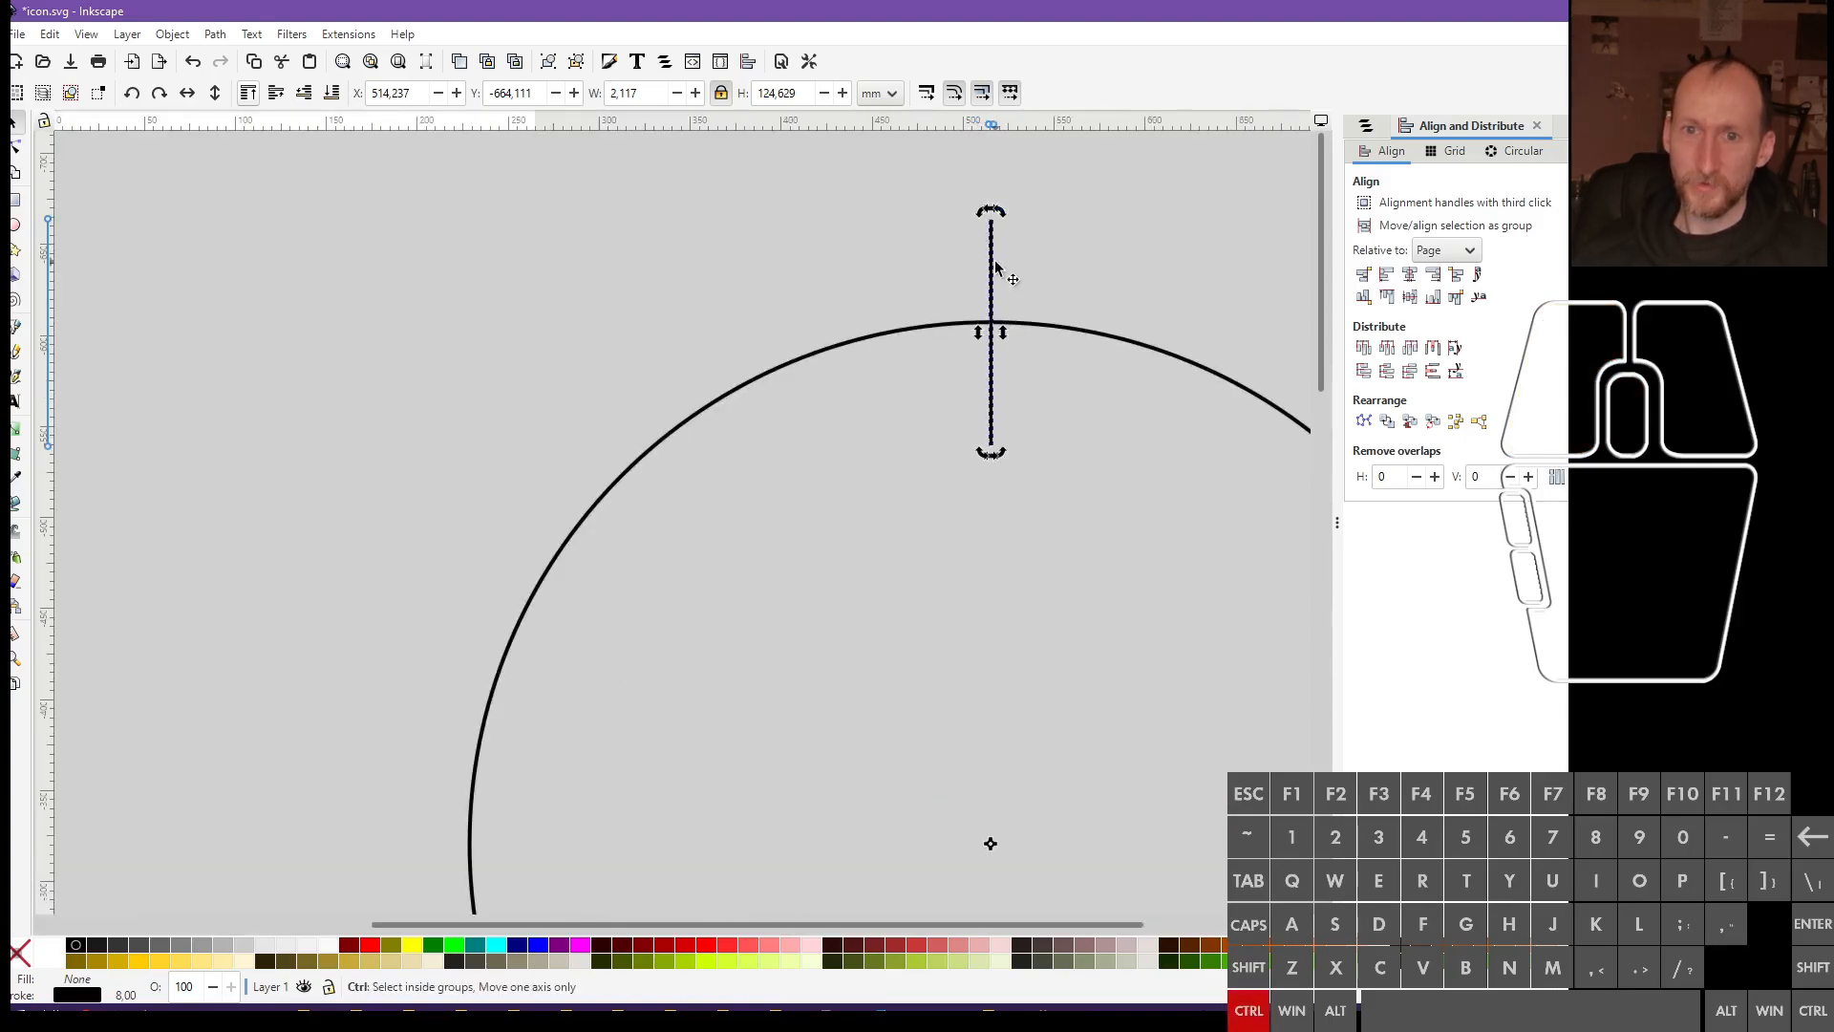
{"action": "scroll", "coordinate": [999, 258], "scroll_direction": "down", "scroll_amount": 2, "text": "ctrl"}
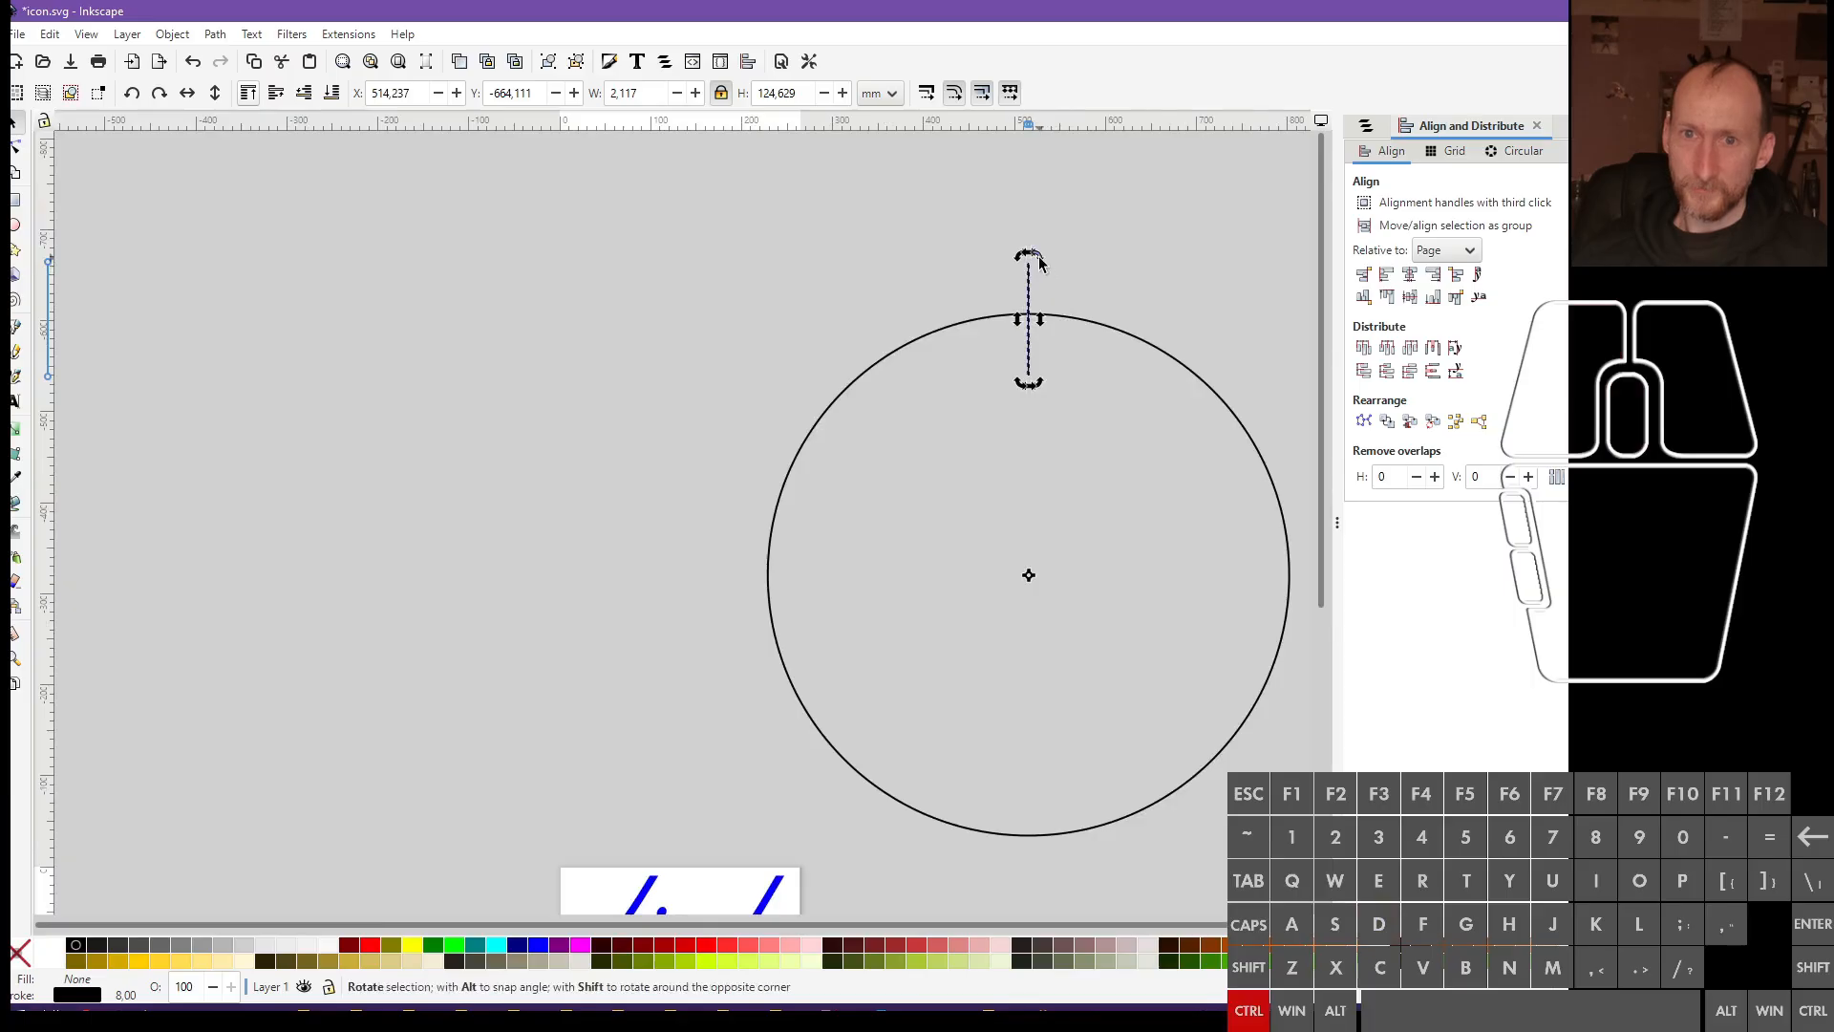
{"action": "left_click_drag", "start_coordinate": [1043, 274], "coordinate": [1136, 330]}
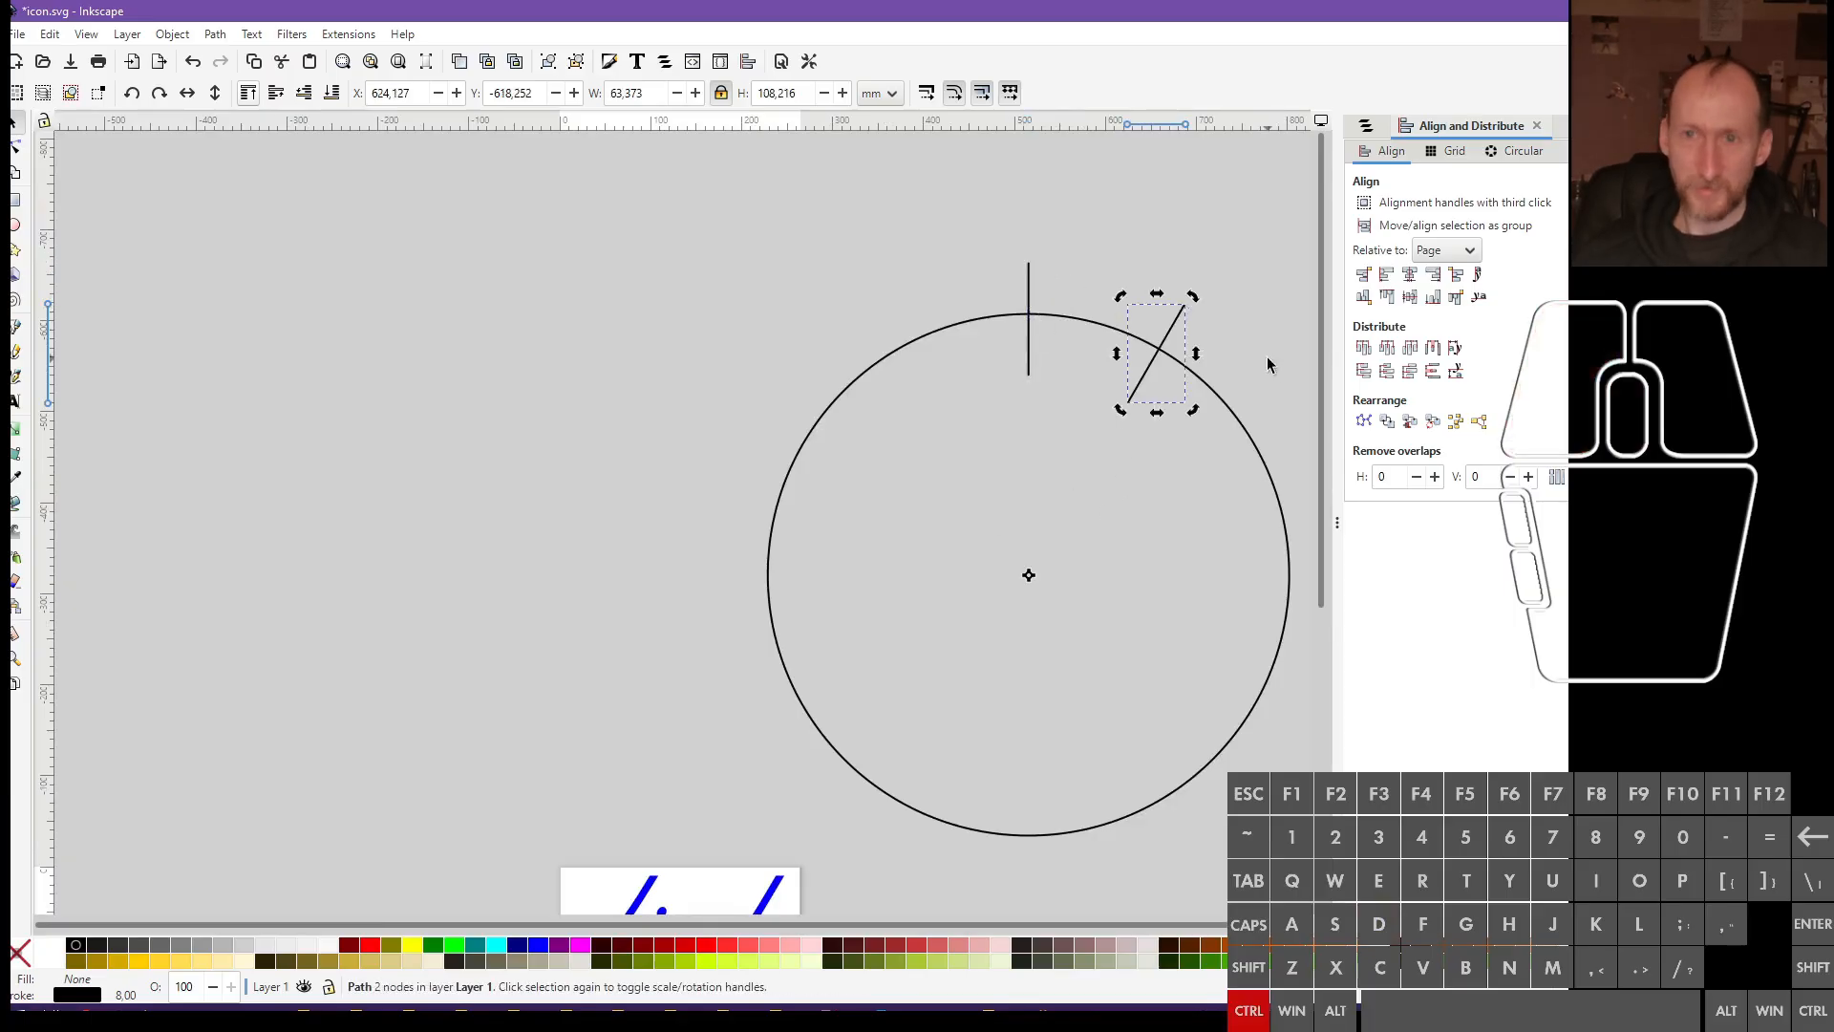
{"action": "left_click_drag", "start_coordinate": [1193, 296], "coordinate": [1290, 422]}
{"action": "scroll", "coordinate": [1005, 368], "scroll_direction": "right", "scroll_amount": 4}
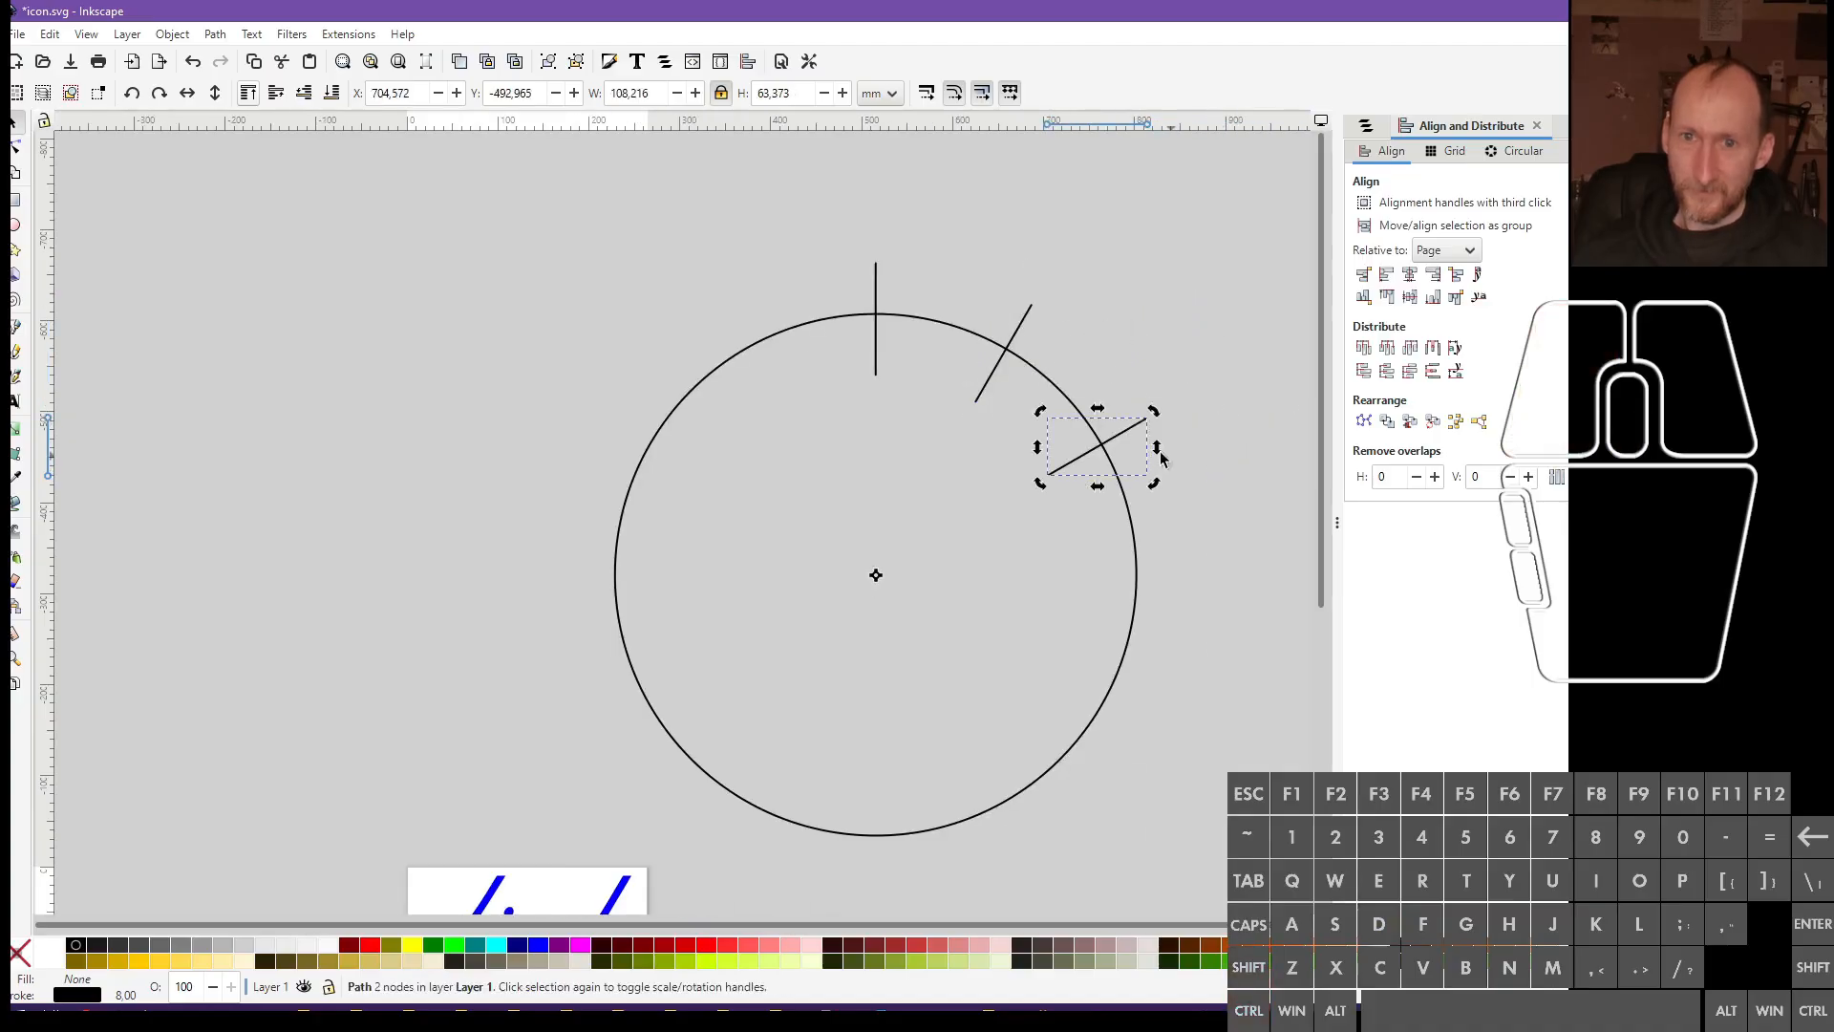
Select the three lines and repeatedly duplicate and rotate them by 90 degrees around the circle's center until twelve lines surround it
{"action": "left_click", "coordinate": [1005, 368], "text": "shift"}
{"action": "left_click", "coordinate": [875, 286], "text": "shift"}
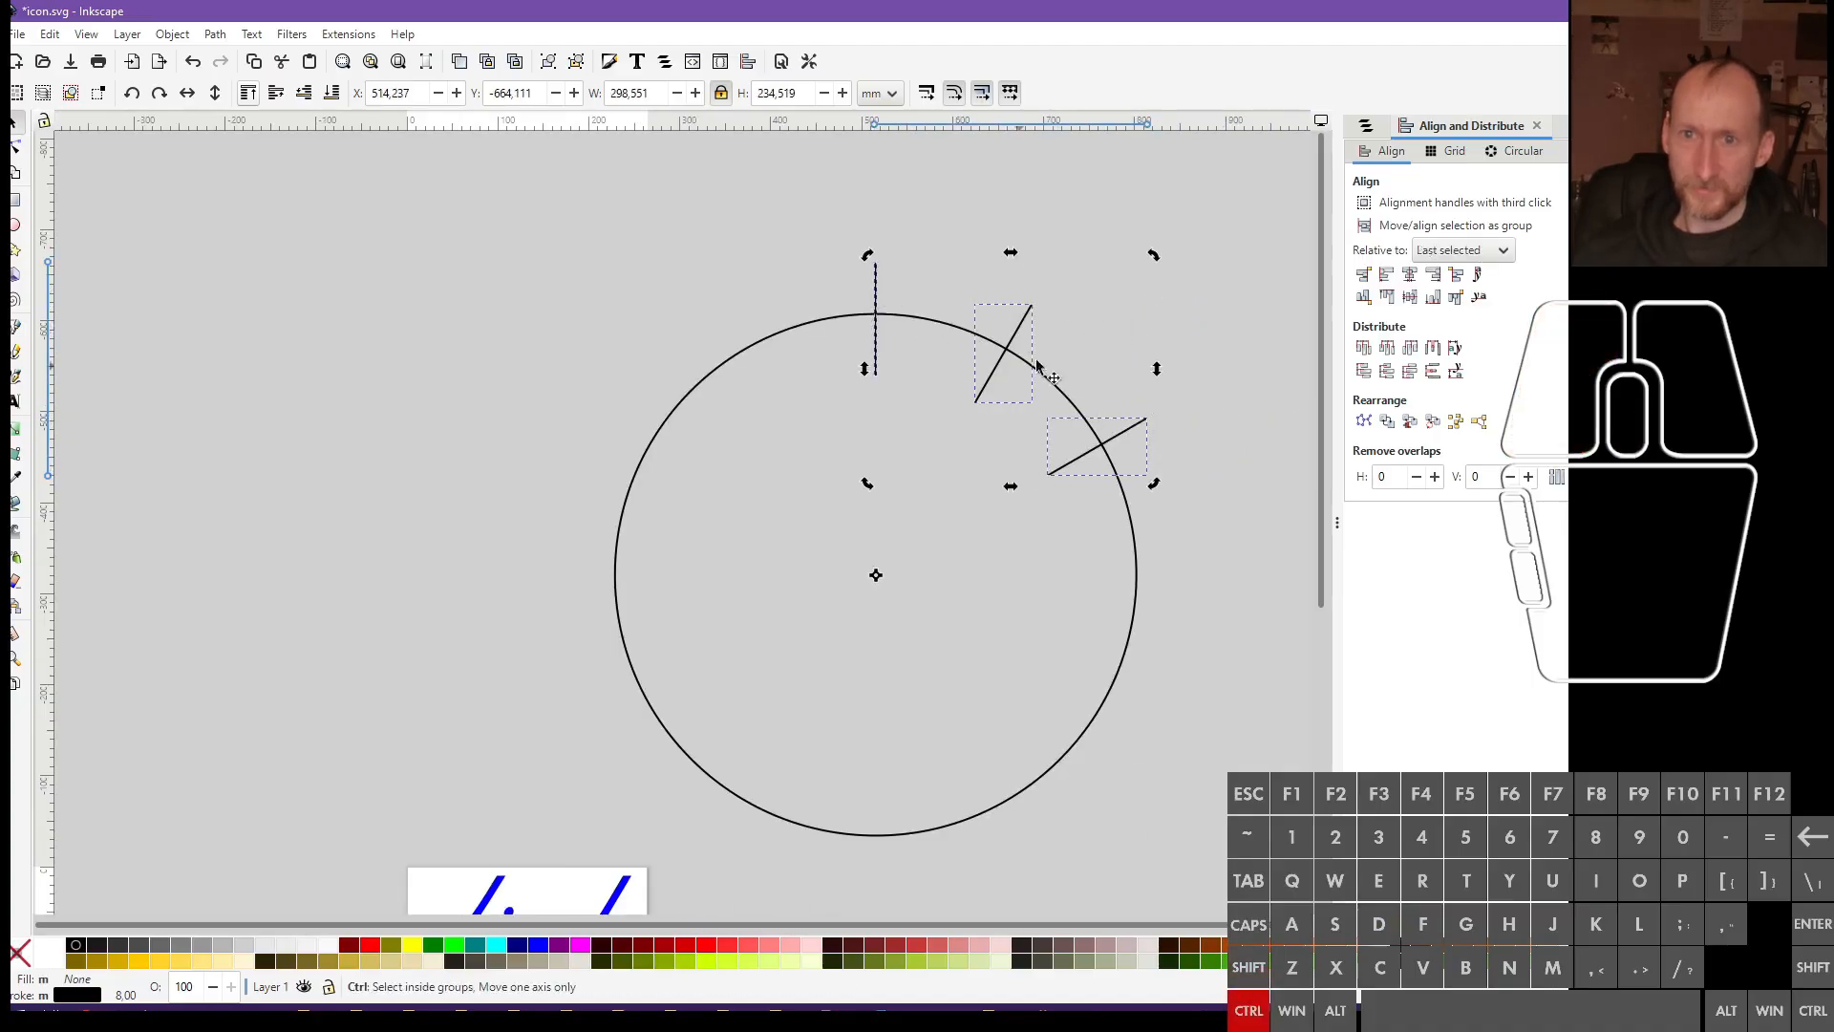
{"action": "key", "text": "ctrl+d"}
{"action": "left_click_drag", "start_coordinate": [1154, 256], "coordinate": [1043, 734]}
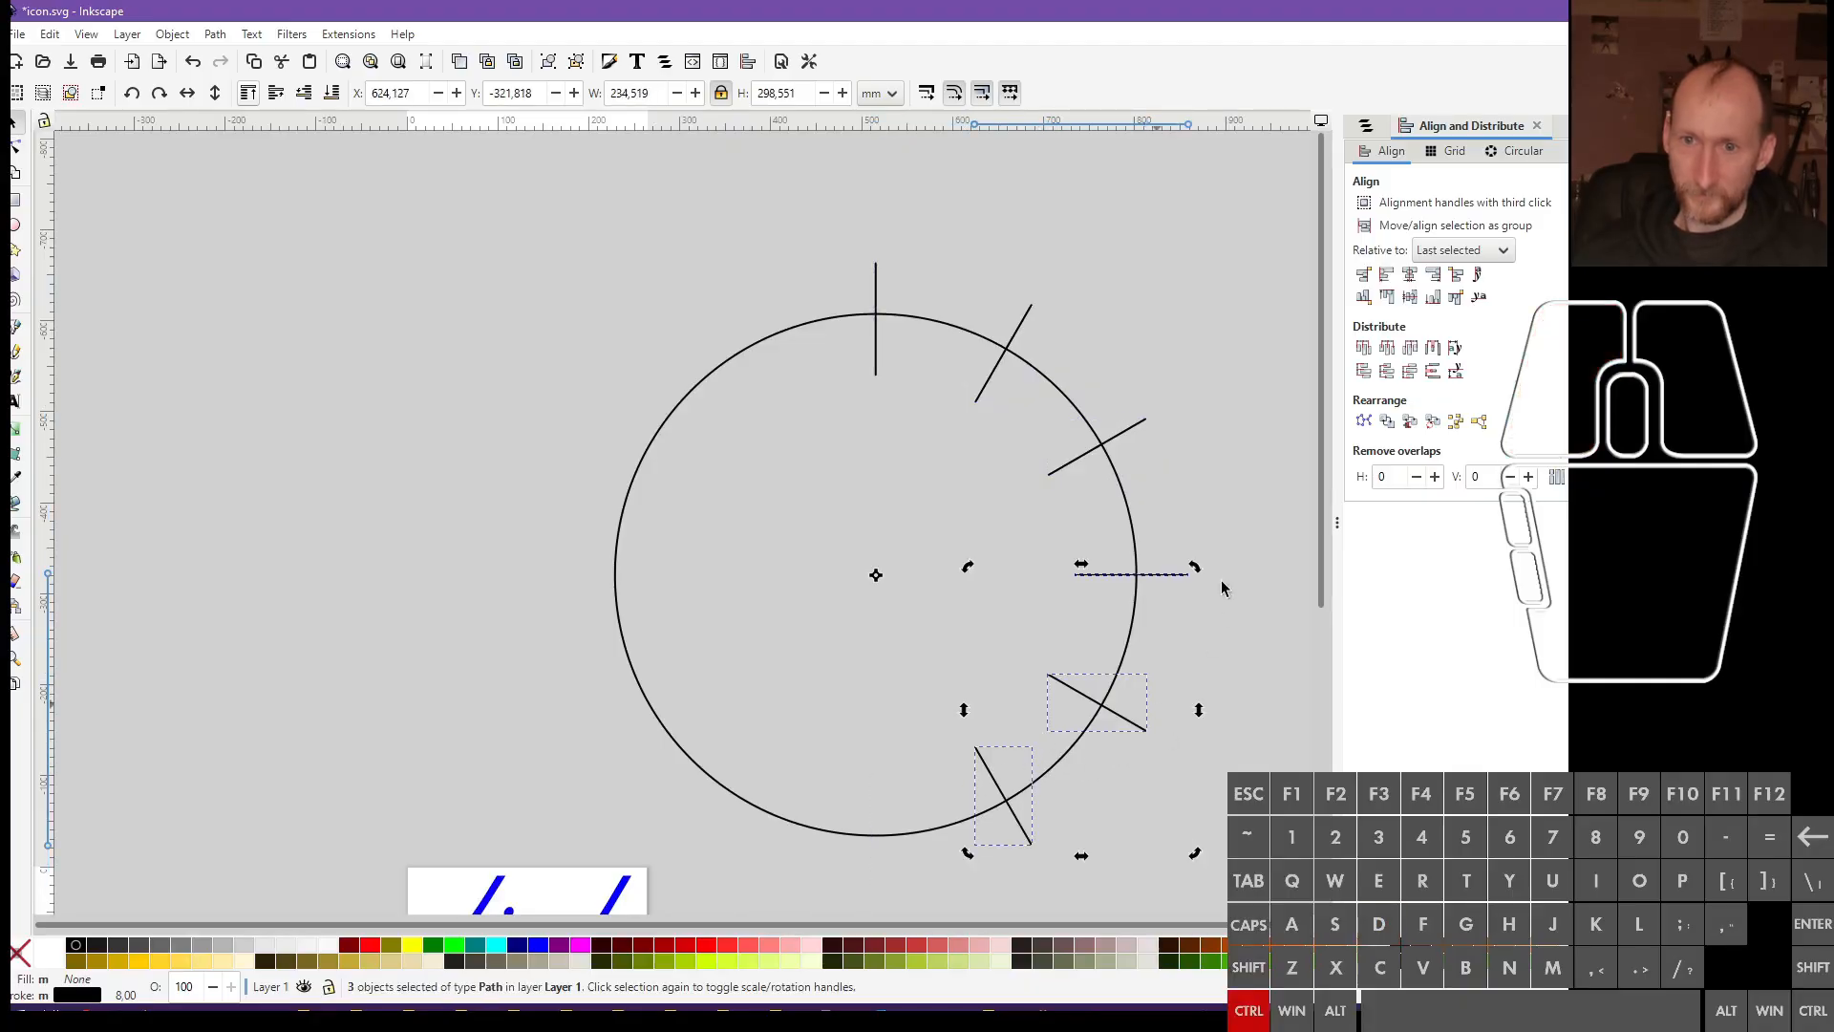
{"action": "key", "text": "ctrl+d"}
{"action": "left_click_drag", "start_coordinate": [1195, 566], "coordinate": [879, 836]}
{"action": "left_click_drag", "start_coordinate": [599, 680], "coordinate": [751, 327]}
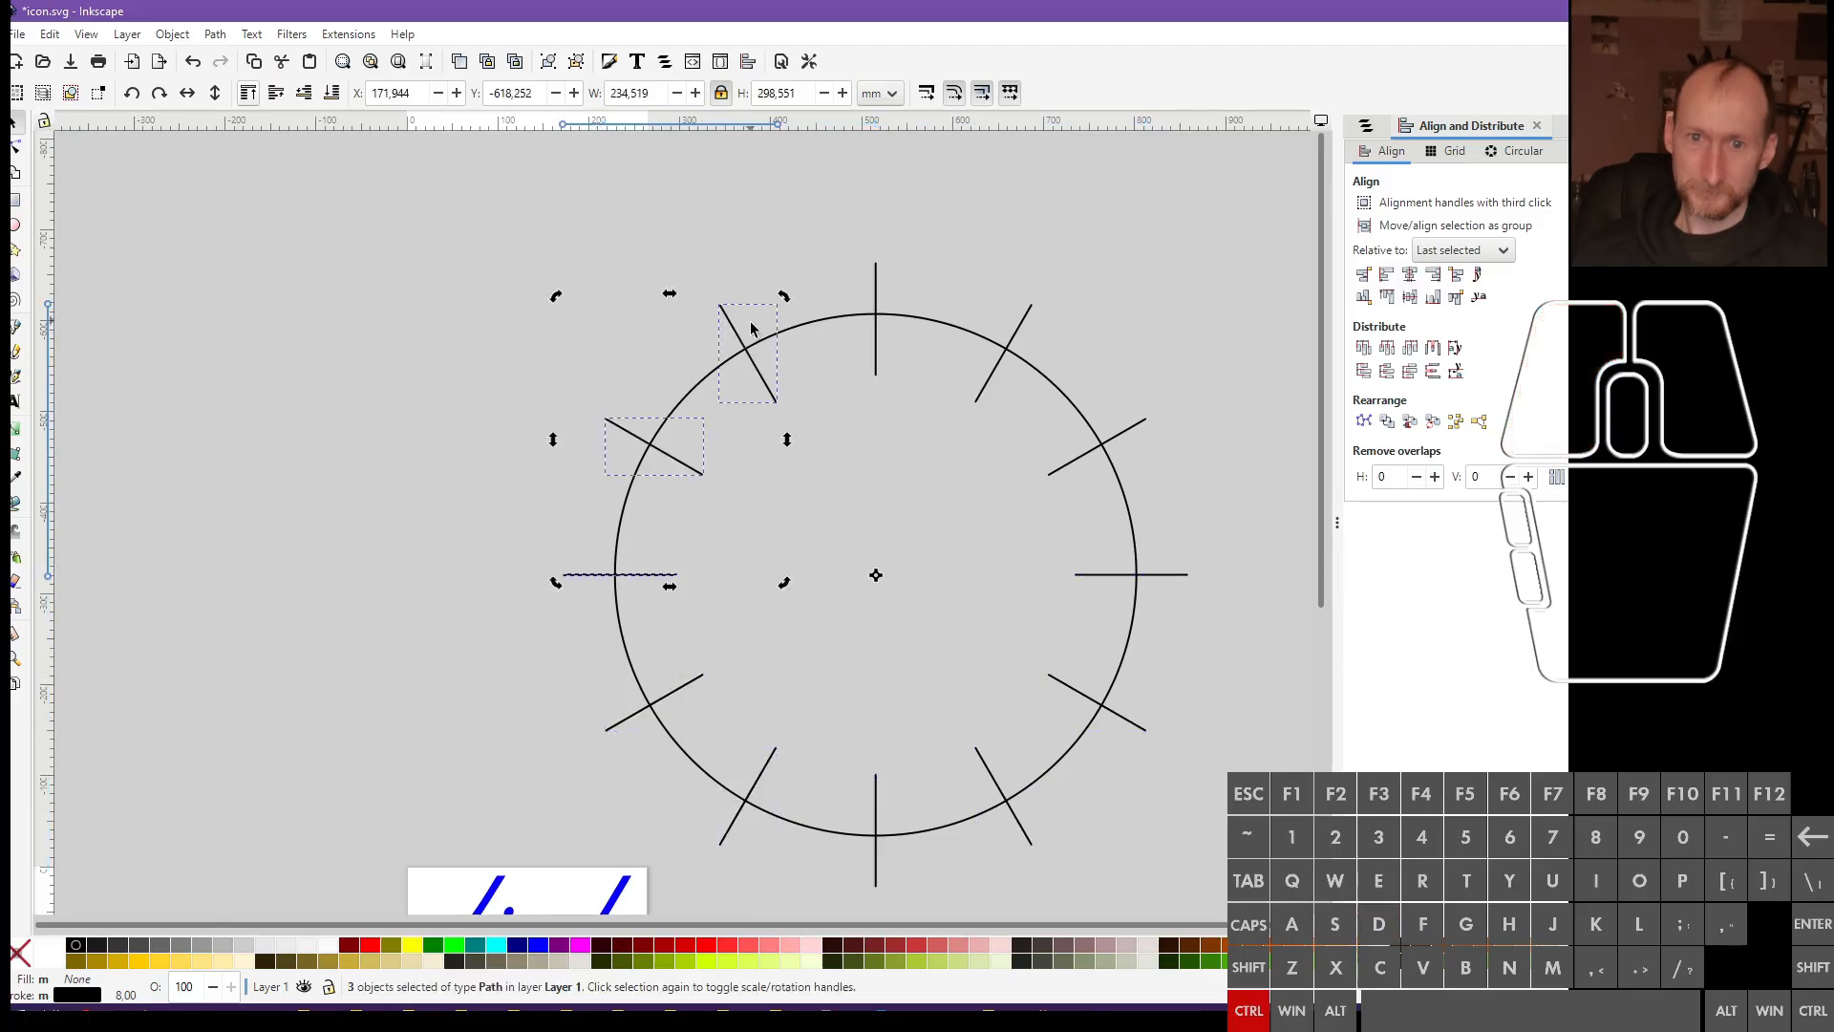
Try moving the horizontal line on the circle's left side inward, and undo that move
{"action": "left_click", "coordinate": [970, 571]}
{"action": "left_click_drag", "start_coordinate": [650, 581], "coordinate": [762, 594]}
{"action": "key", "text": "ctrl+z"}
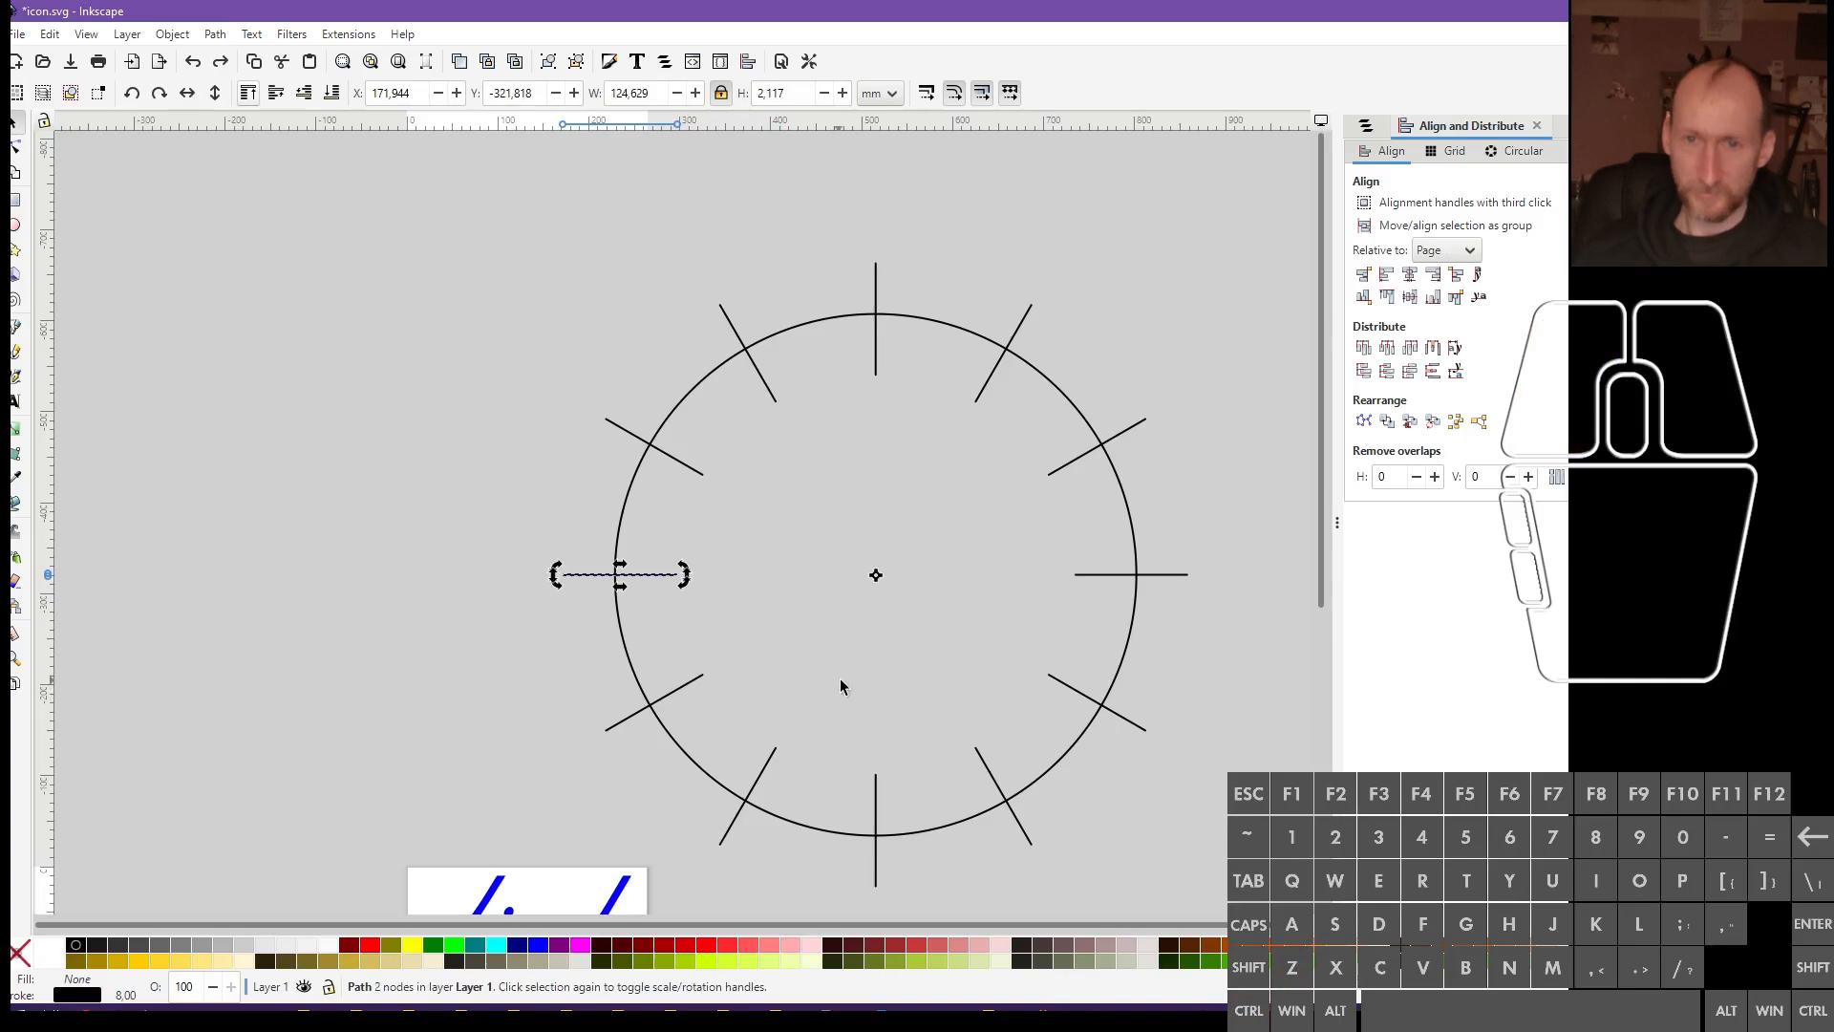
Select the circle with its twelve lines, move them together to about X -112, Y -1170 mm, and deselect them
{"action": "scroll", "coordinate": [843, 678], "scroll_direction": "down", "scroll_amount": 5}
{"action": "scroll", "coordinate": [884, 665], "scroll_direction": "down", "scroll_amount": 2, "text": "ctrl"}
{"action": "scroll", "coordinate": [884, 649], "scroll_direction": "up", "scroll_amount": 4}
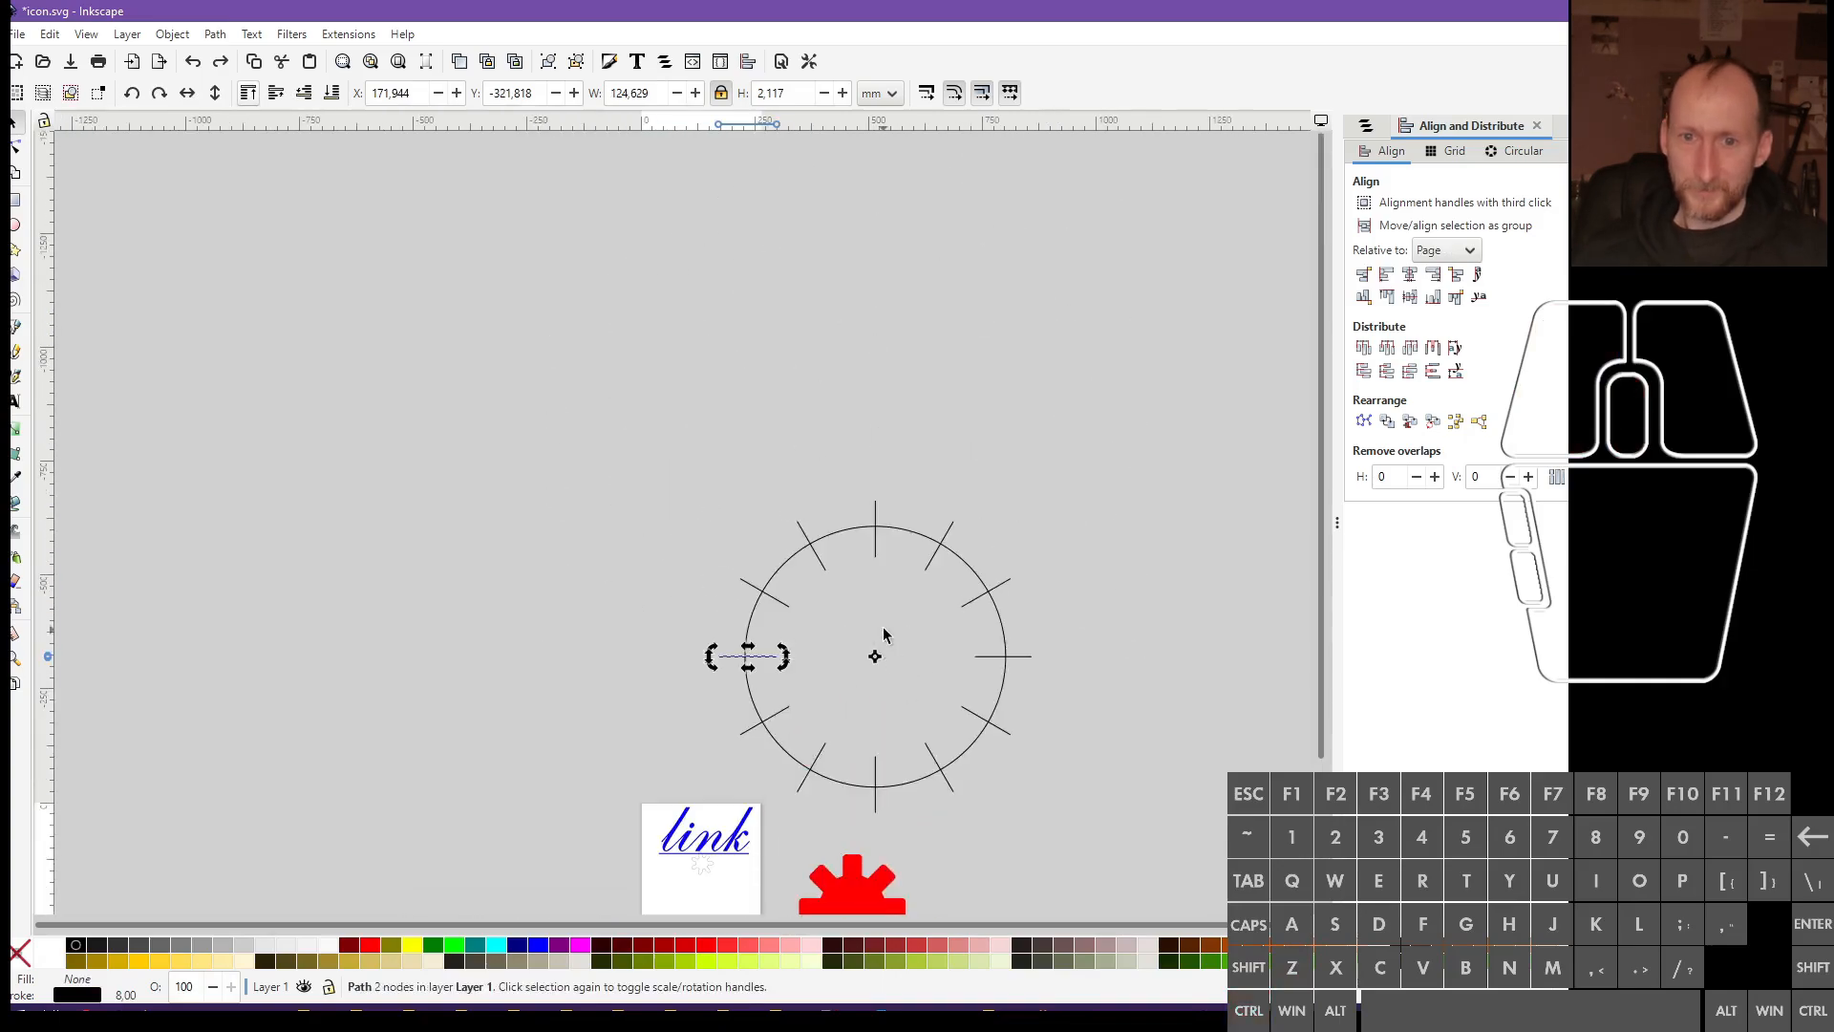
{"action": "left_click", "coordinate": [884, 635]}
{"action": "left_click_drag", "start_coordinate": [1132, 819], "coordinate": [704, 426]}
{"action": "left_click_drag", "start_coordinate": [775, 659], "coordinate": [646, 428]}
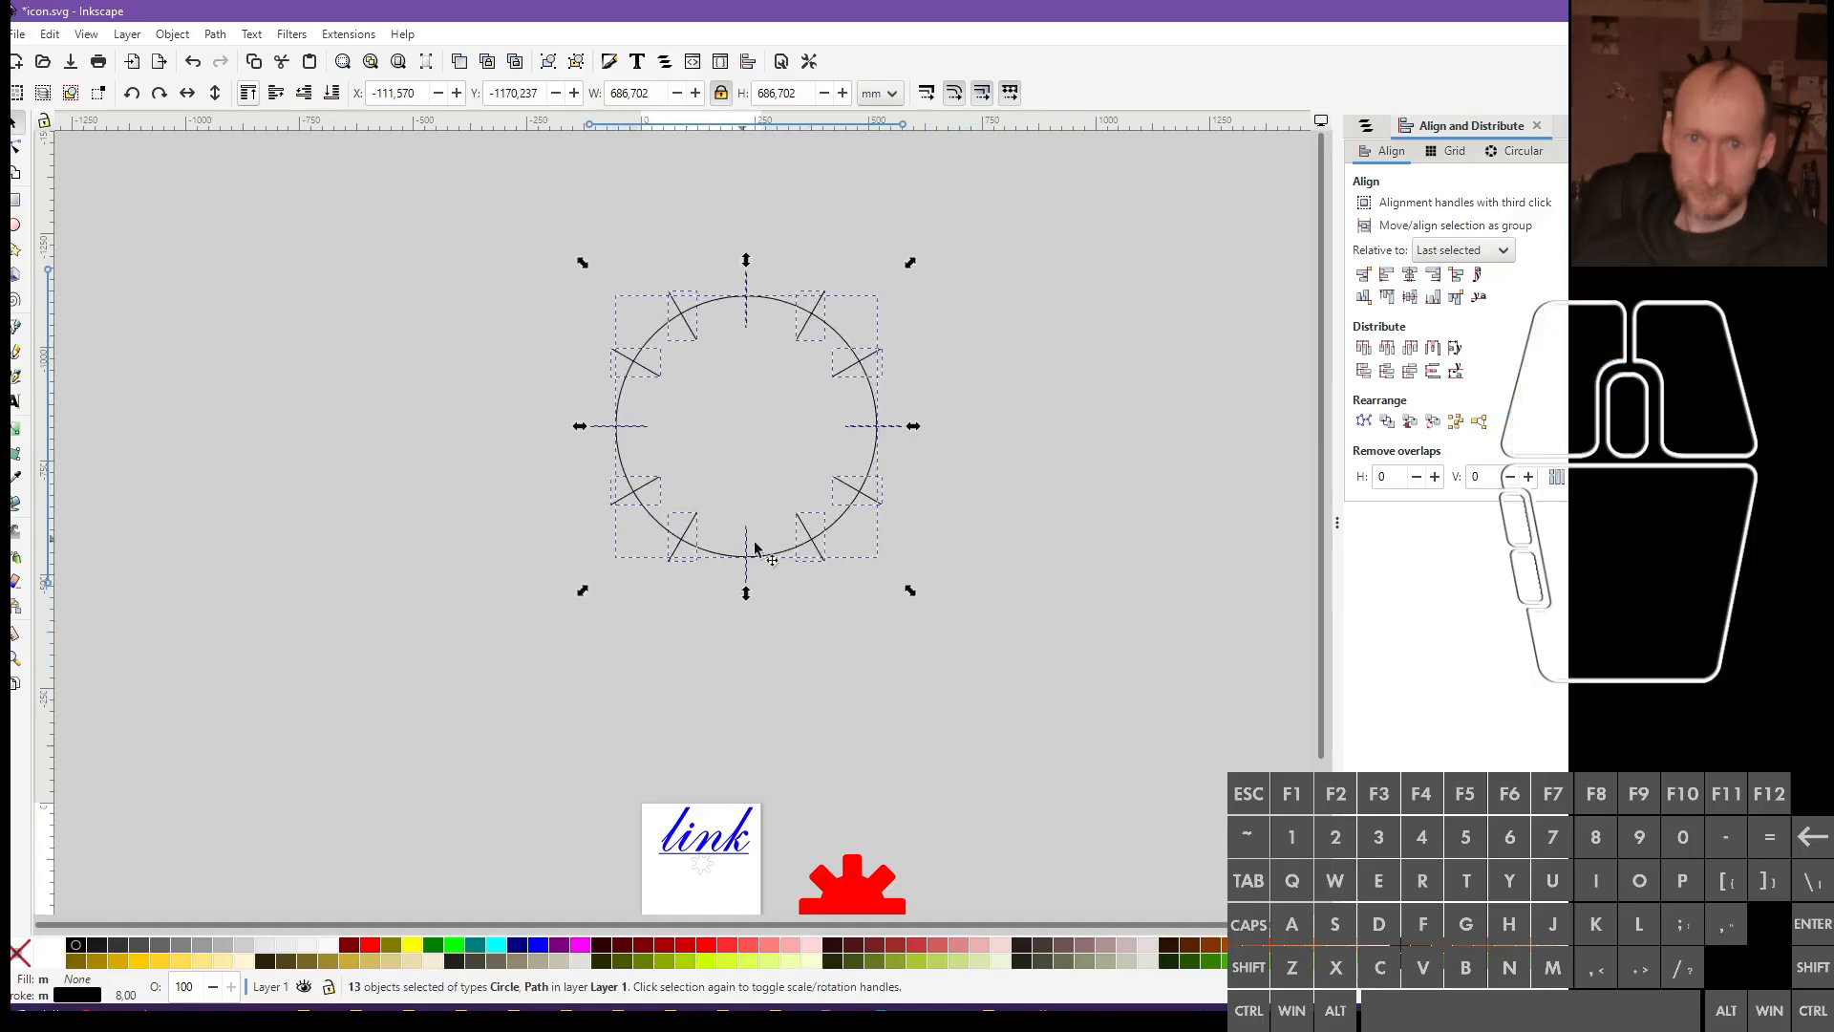
{"action": "left_click", "coordinate": [996, 497]}
{"action": "key", "text": "ctrl"}
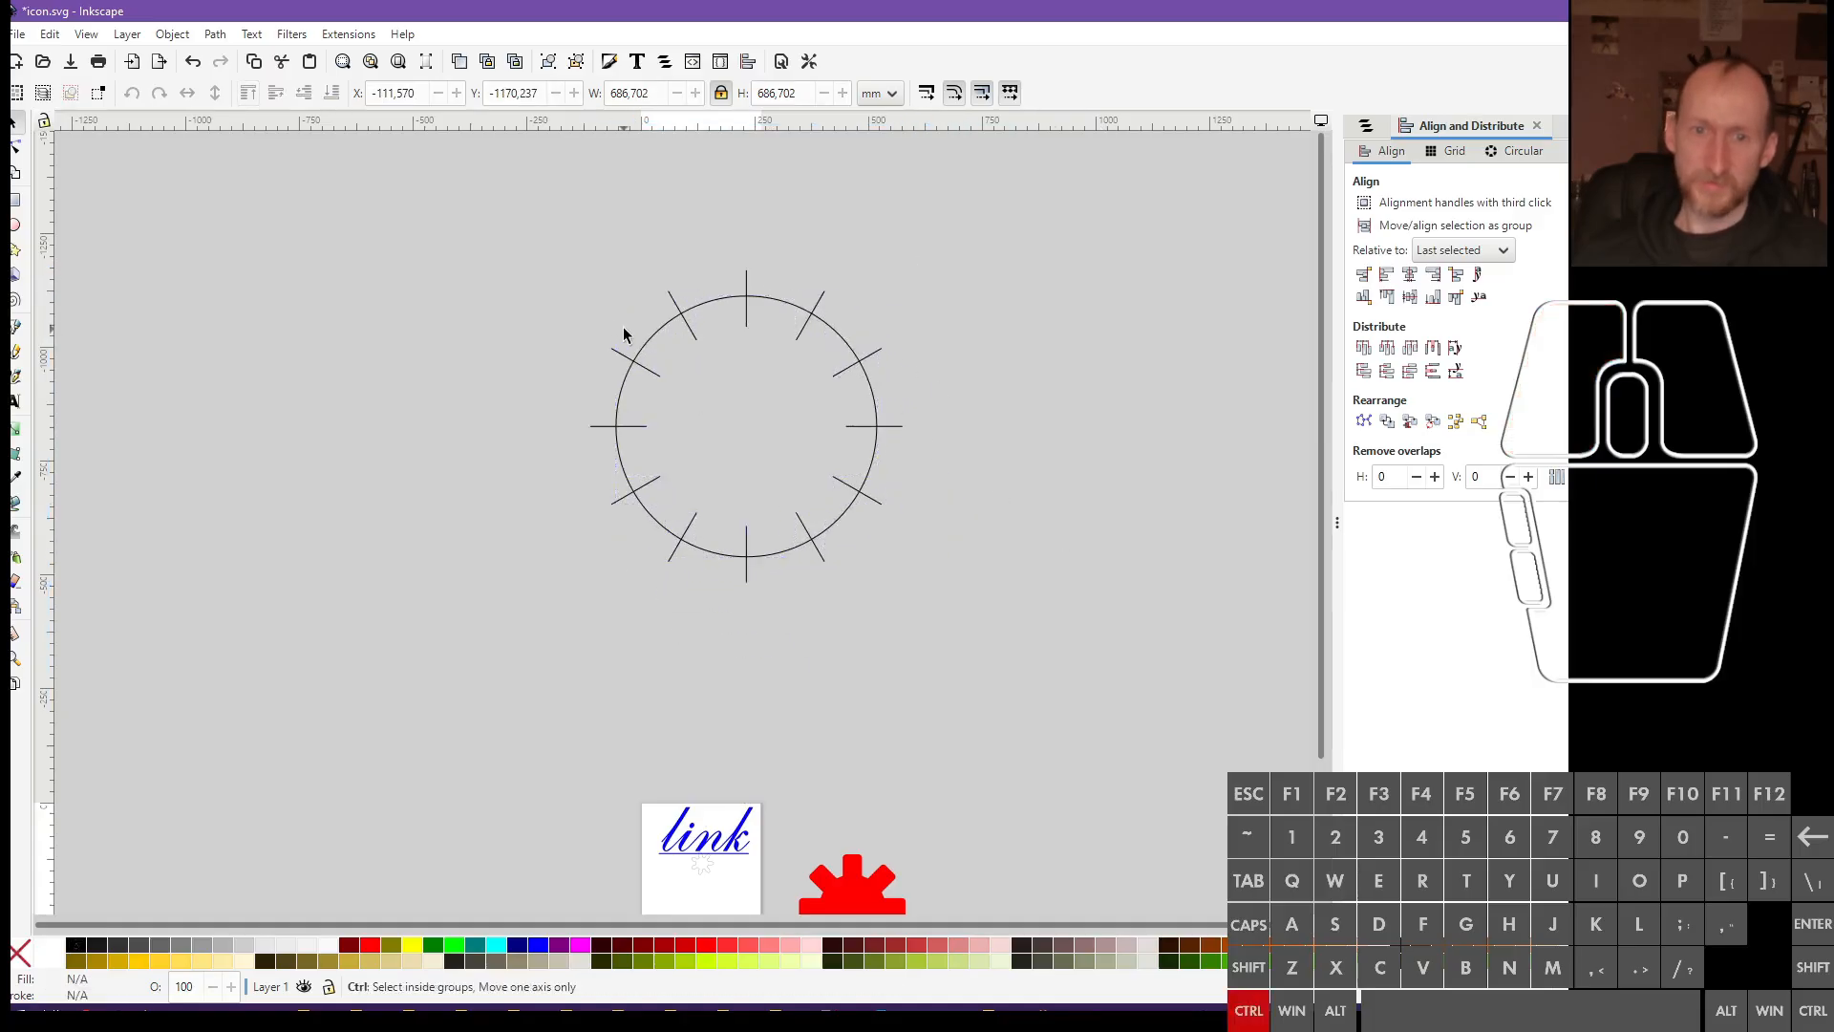
Draw a large star with five corners and a 0.532 spoke ratio, partly overlapping the page with the "link" lettering
{"action": "scroll", "coordinate": [627, 330], "scroll_direction": "up", "scroll_amount": 2}
{"action": "scroll", "coordinate": [927, 447], "scroll_direction": "down", "scroll_amount": 3}
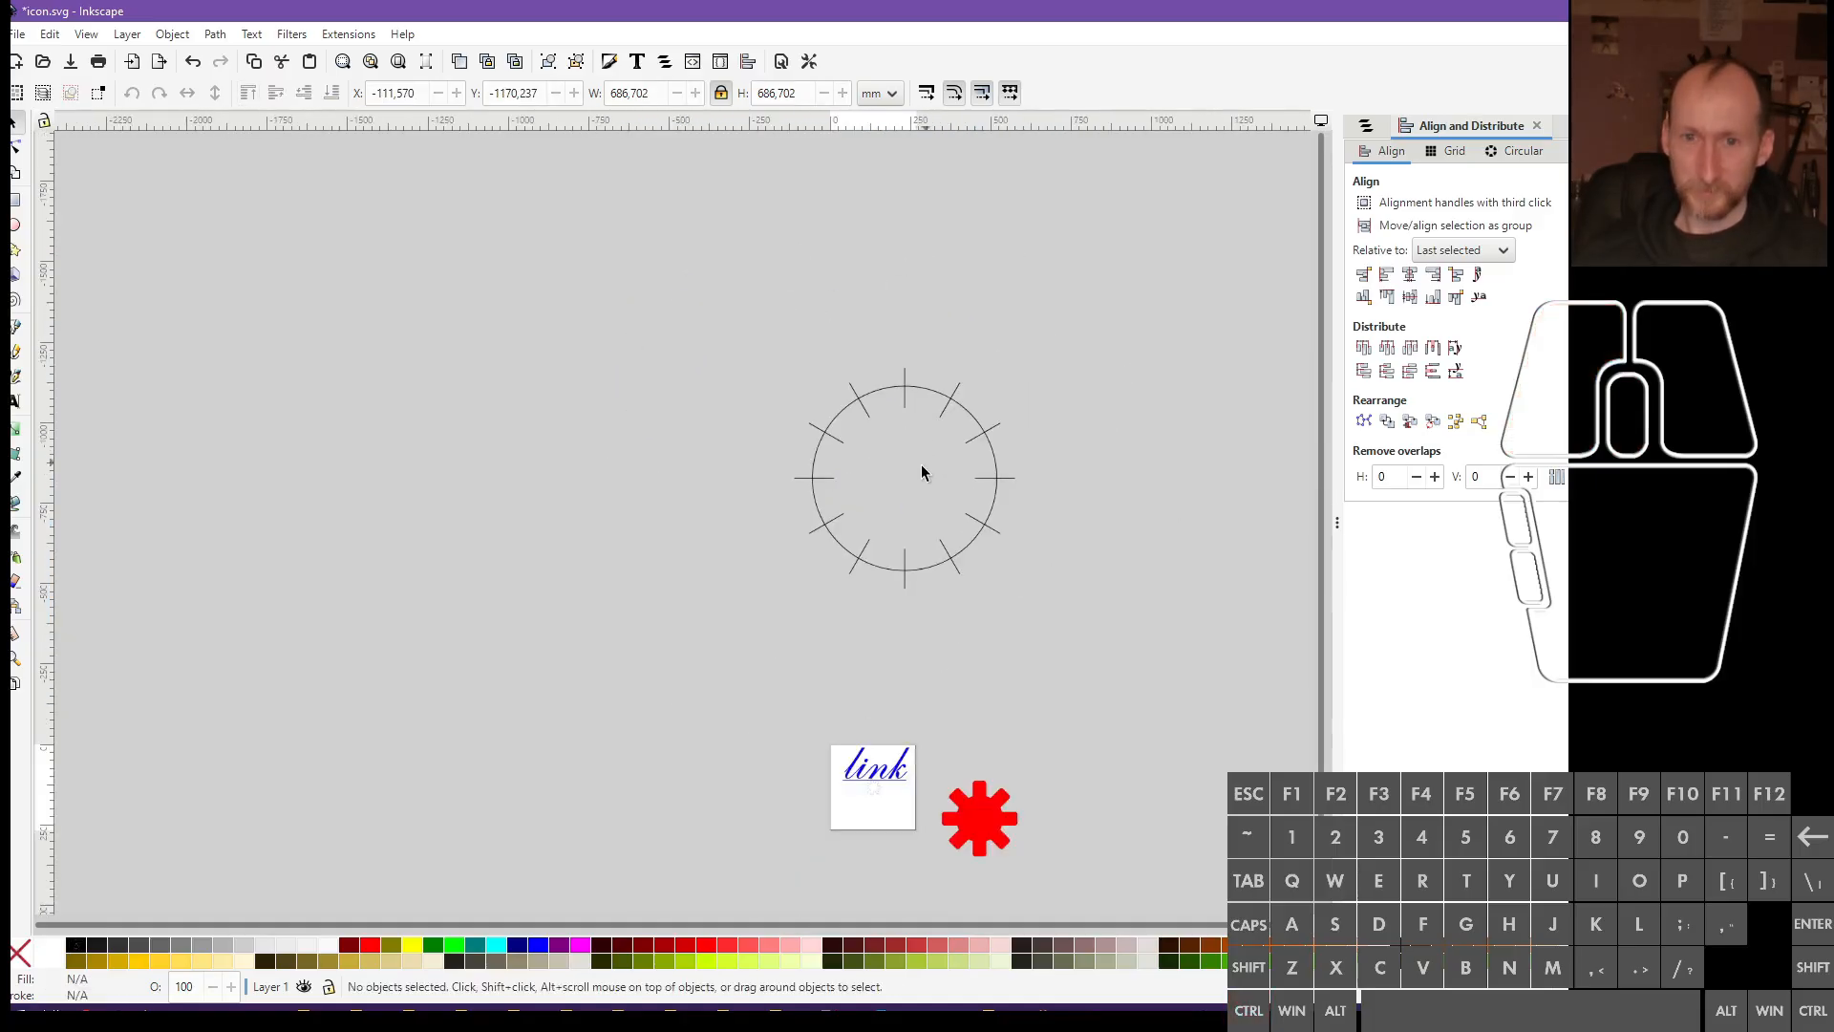
{"action": "scroll", "coordinate": [917, 478], "scroll_direction": "down", "scroll_amount": 3}
{"action": "key", "text": "ctrl"}
{"action": "scroll", "coordinate": [1062, 773], "scroll_direction": "up", "scroll_amount": 2}
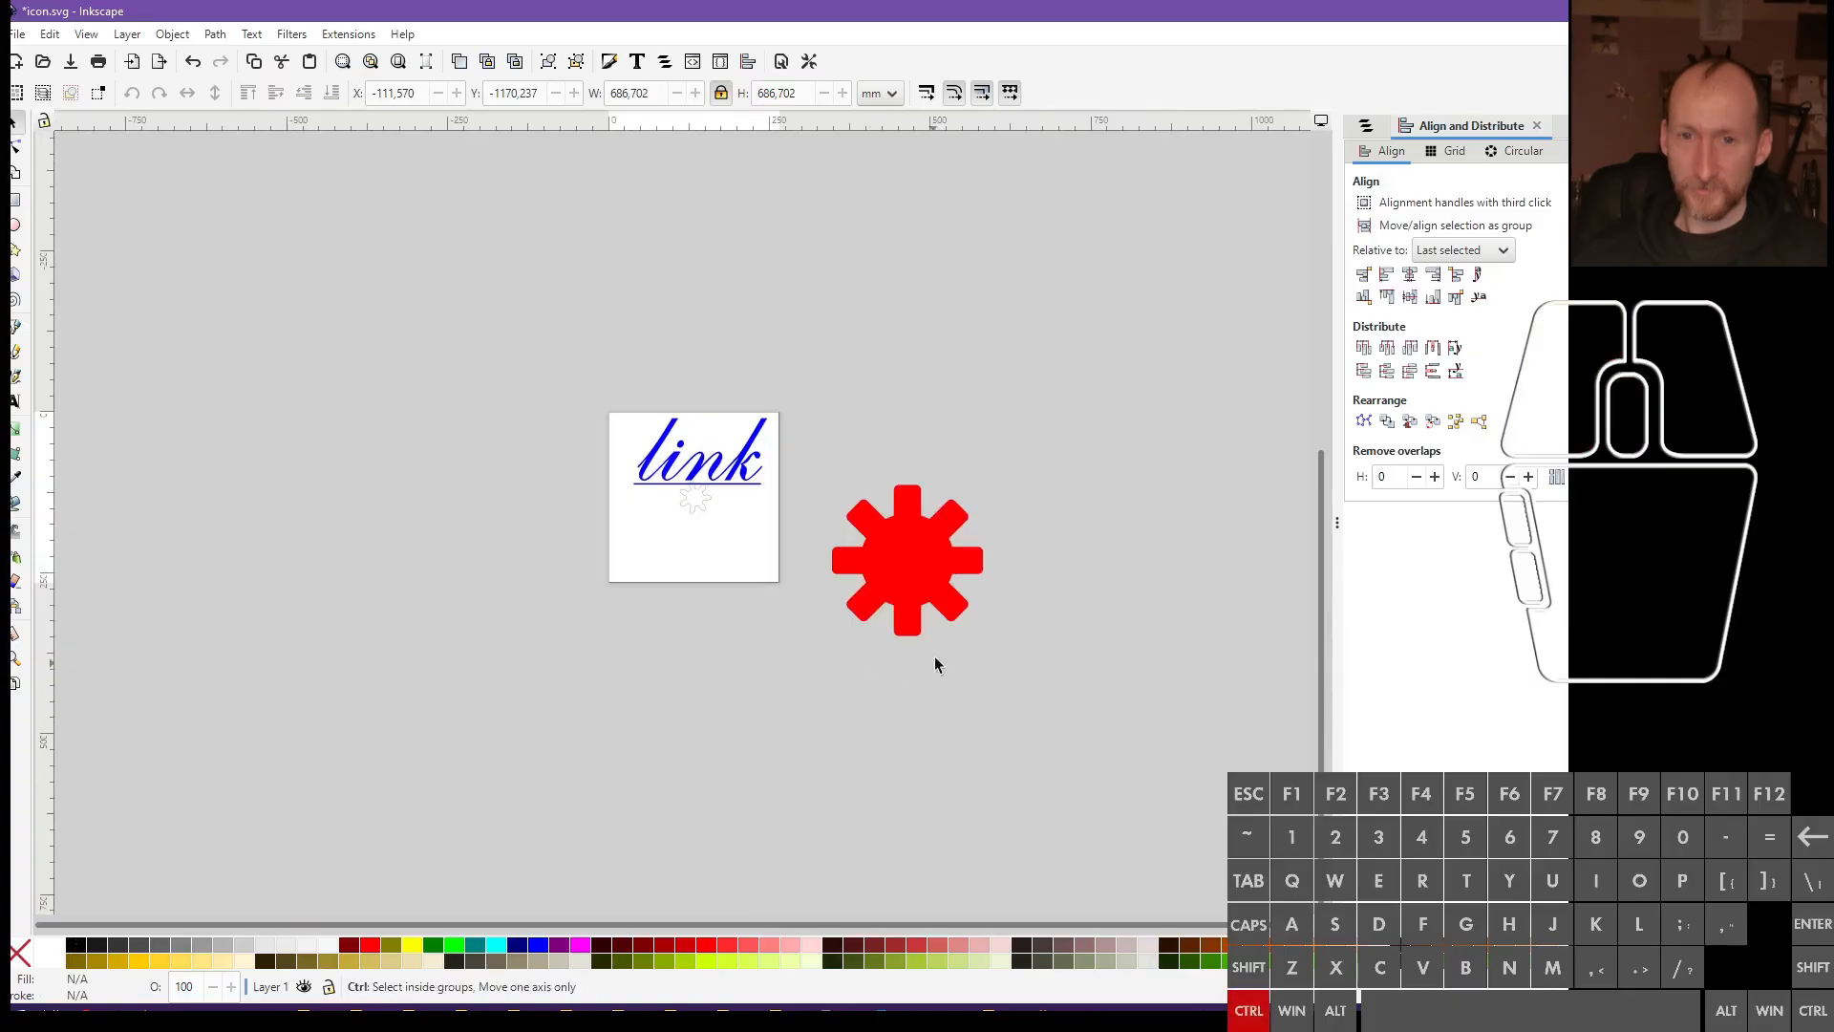
{"action": "scroll", "coordinate": [935, 657], "scroll_direction": "up", "scroll_amount": 2}
{"action": "left_click", "coordinate": [902, 562]}
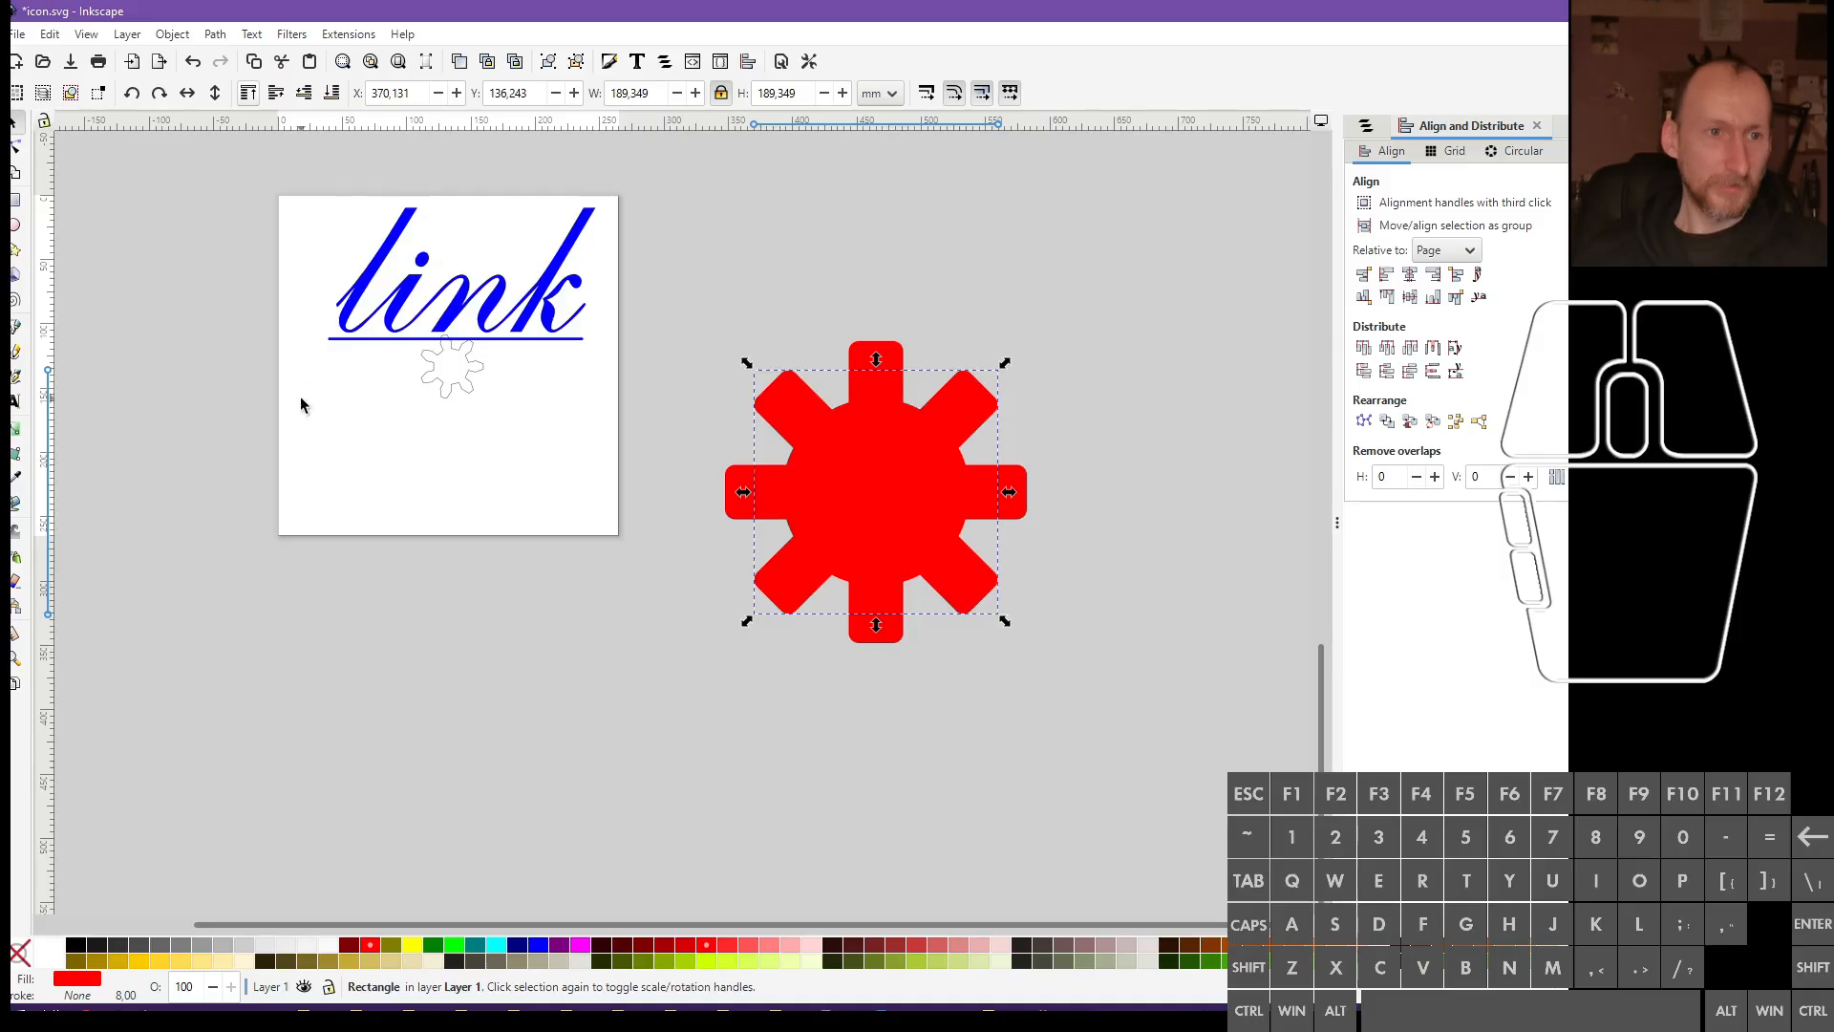
{"action": "left_click", "coordinate": [16, 249]}
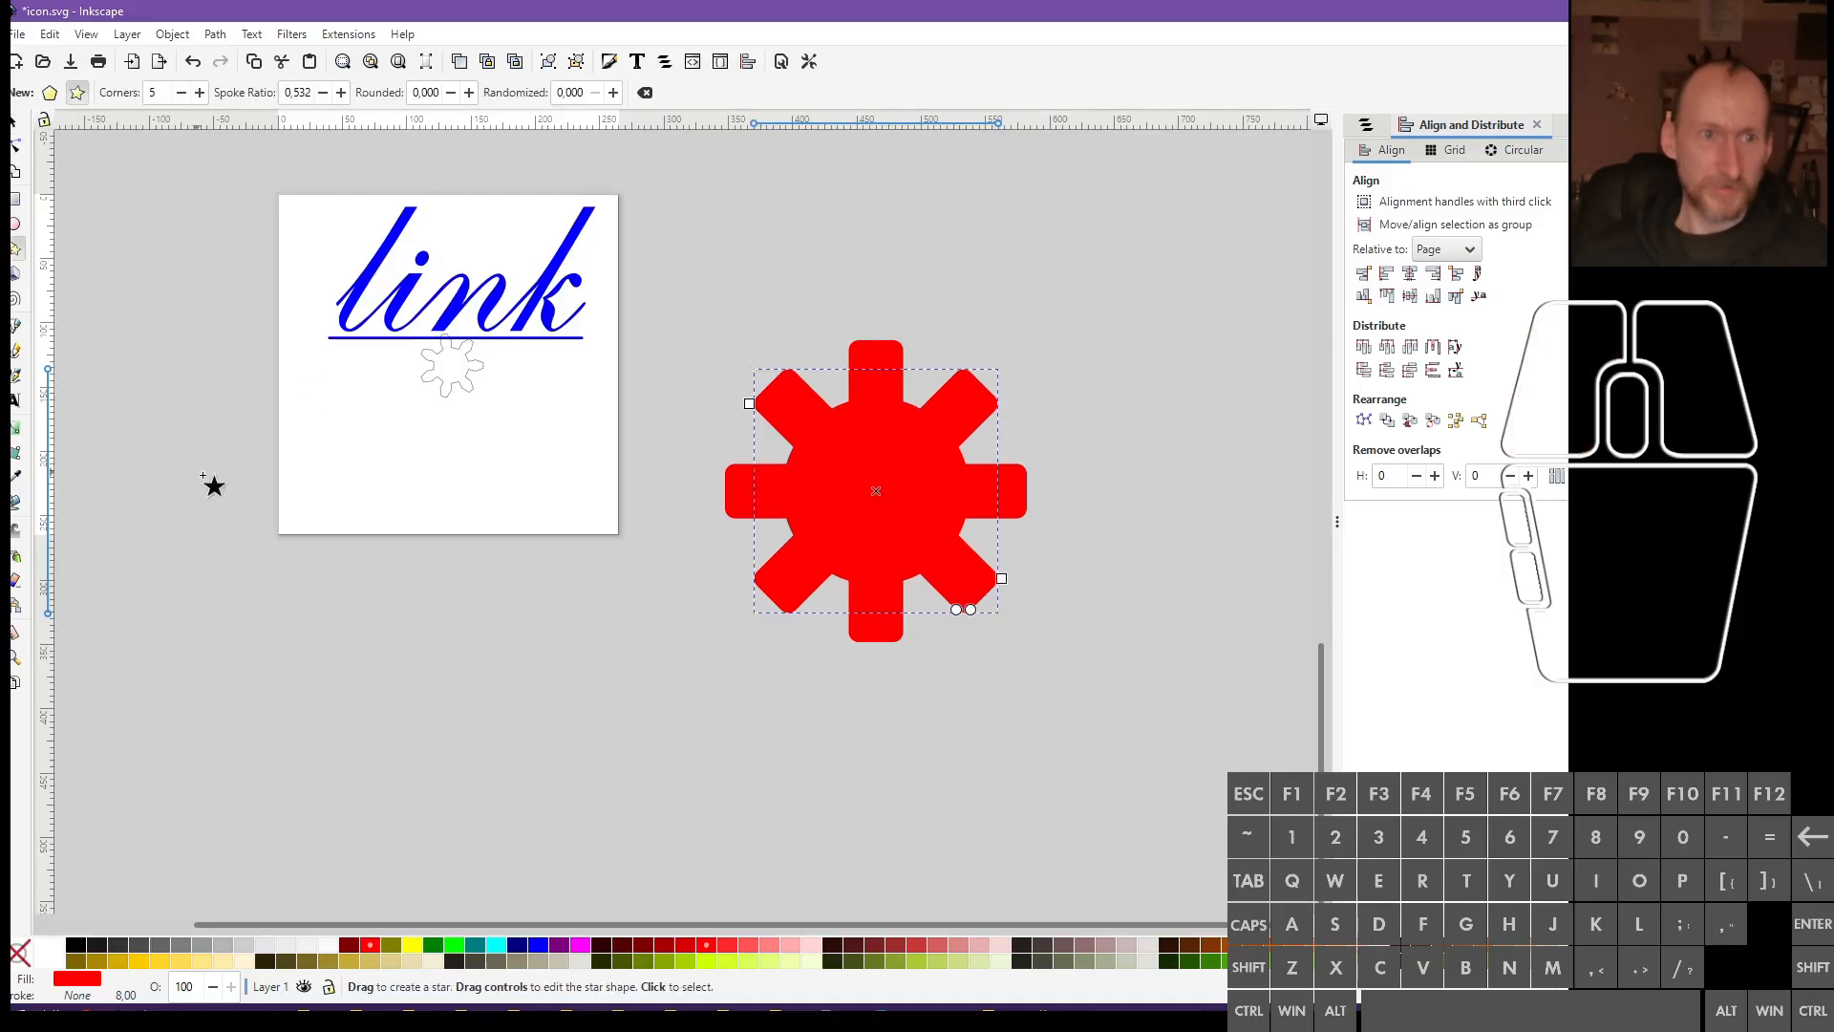
{"action": "left_click_drag", "start_coordinate": [180, 500], "coordinate": [369, 633]}
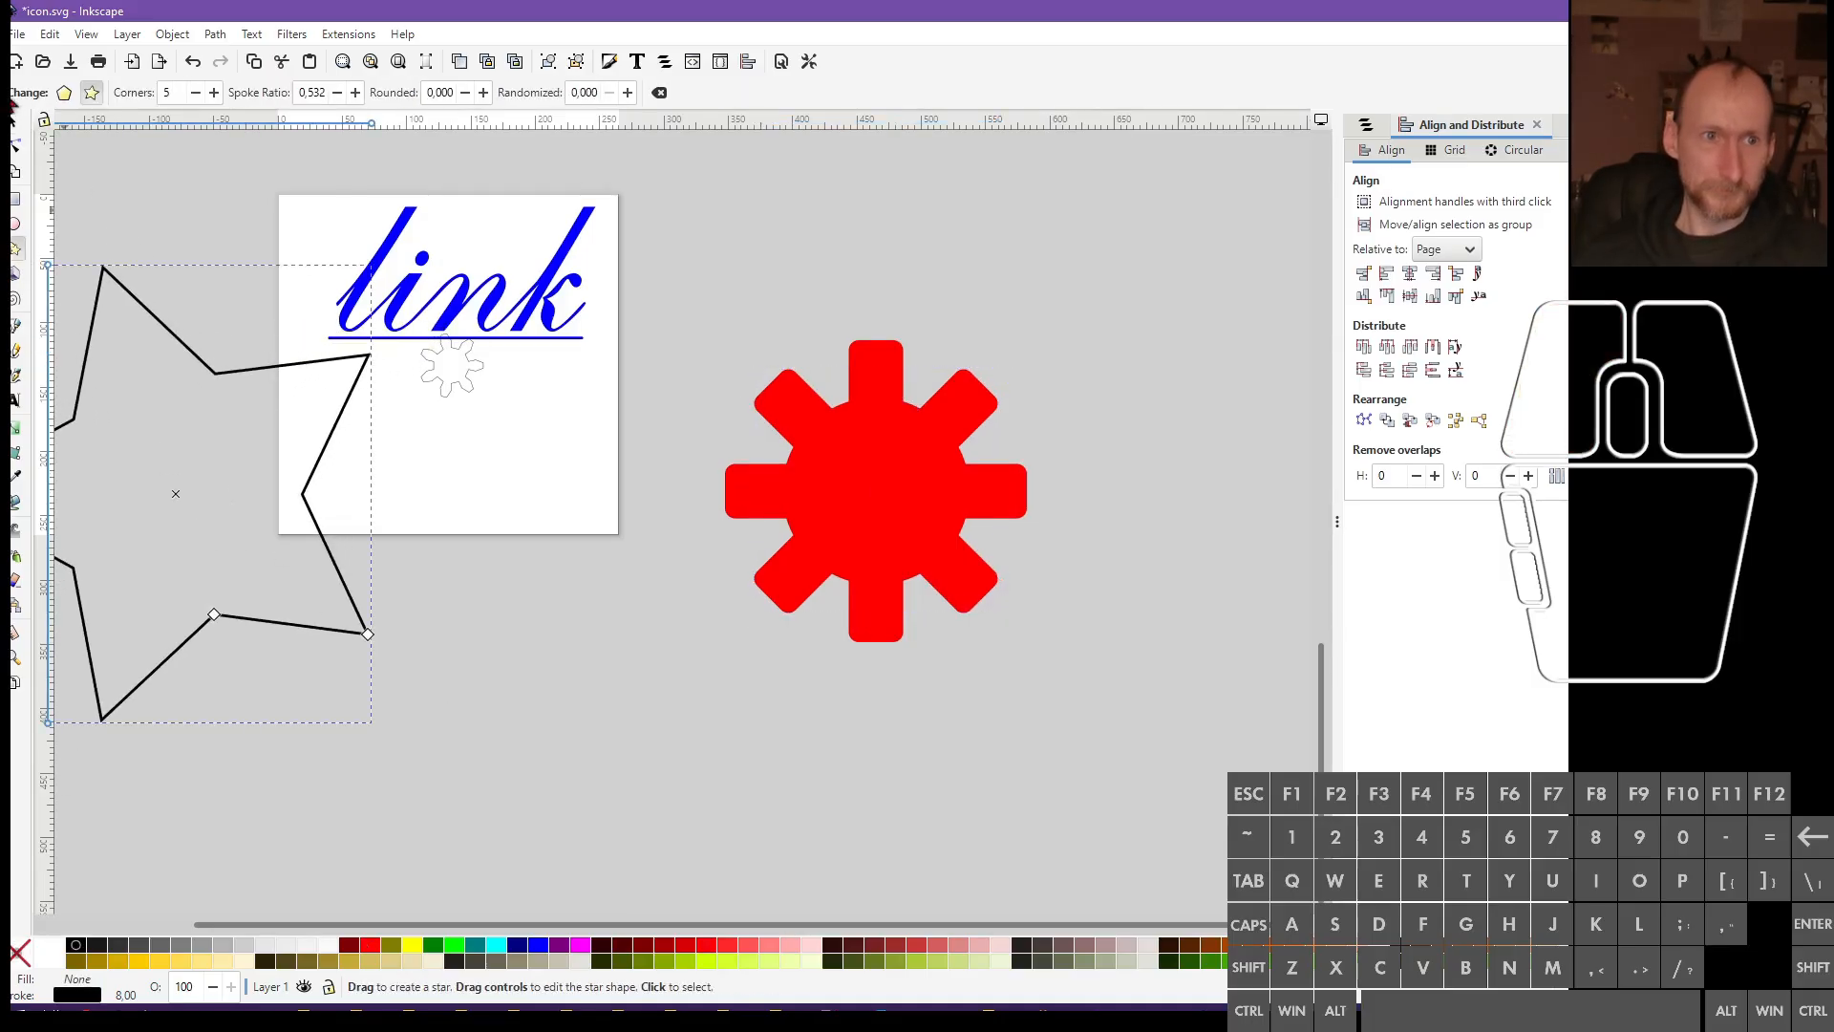
Change the star into a regular polygon with 8 corners and move it farther over the page
{"action": "left_click", "coordinate": [63, 92]}
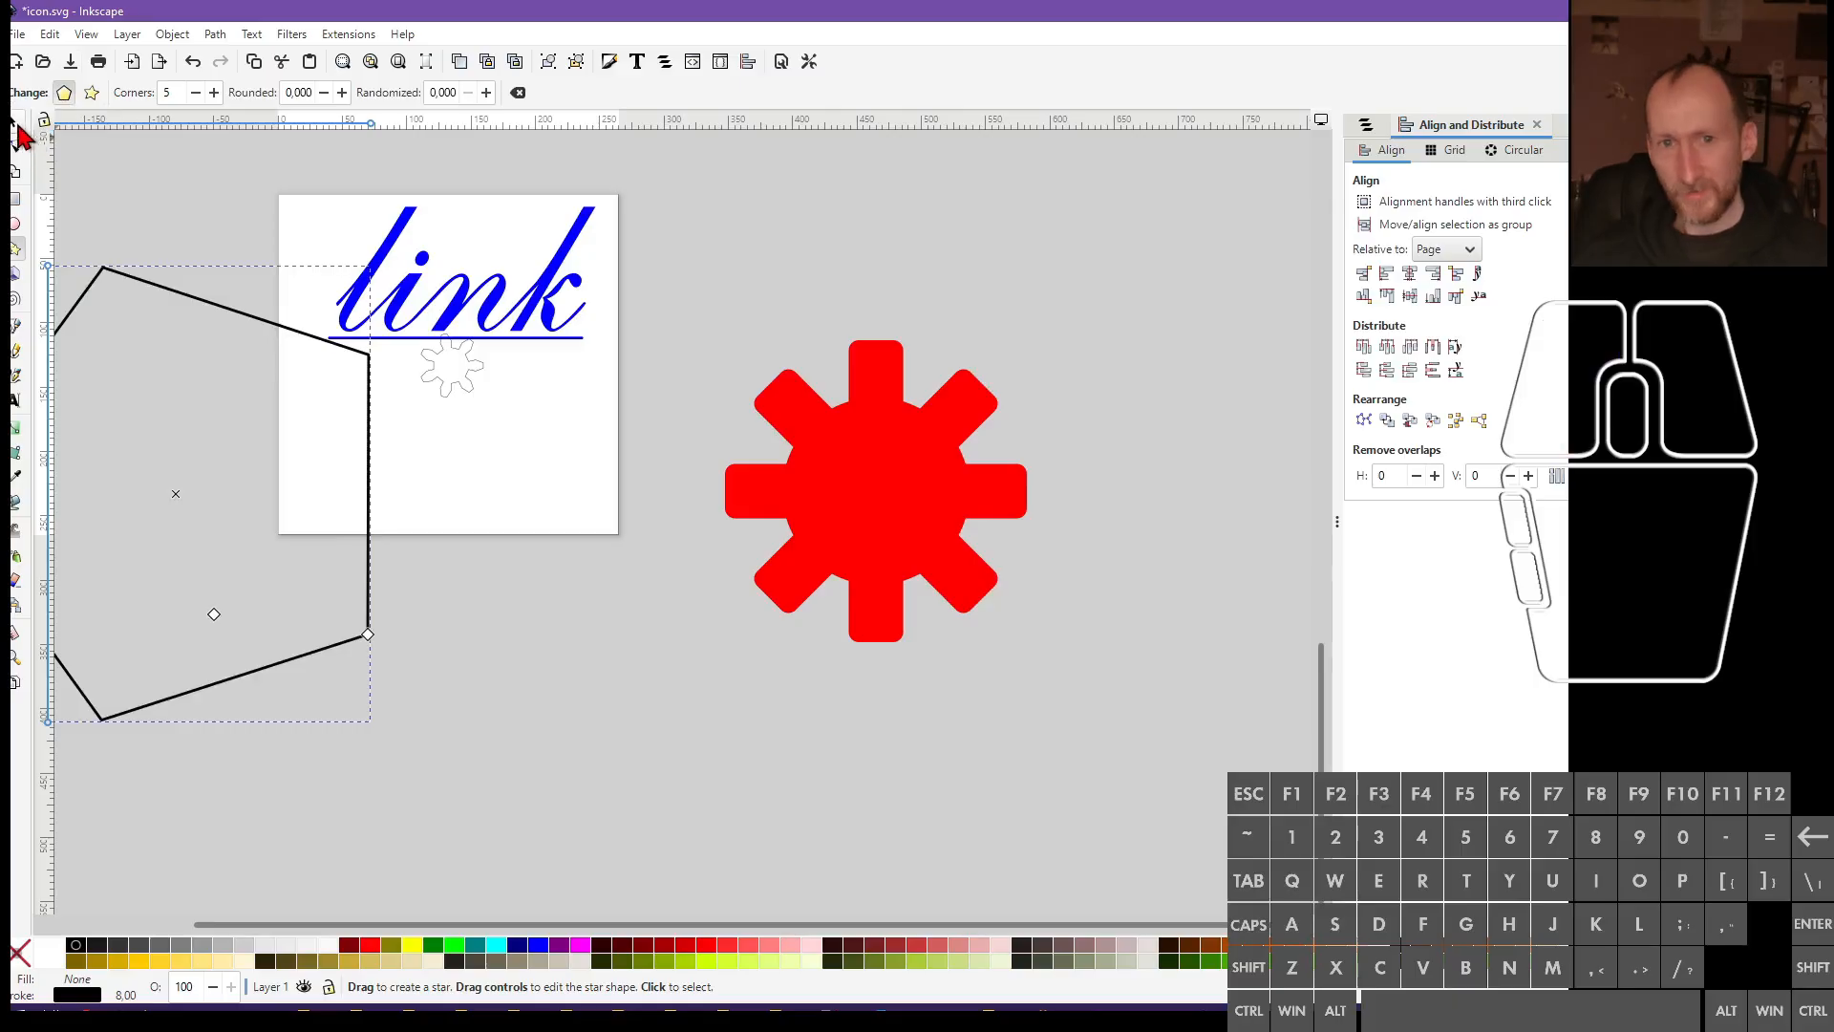
{"action": "left_click", "coordinate": [184, 99]}
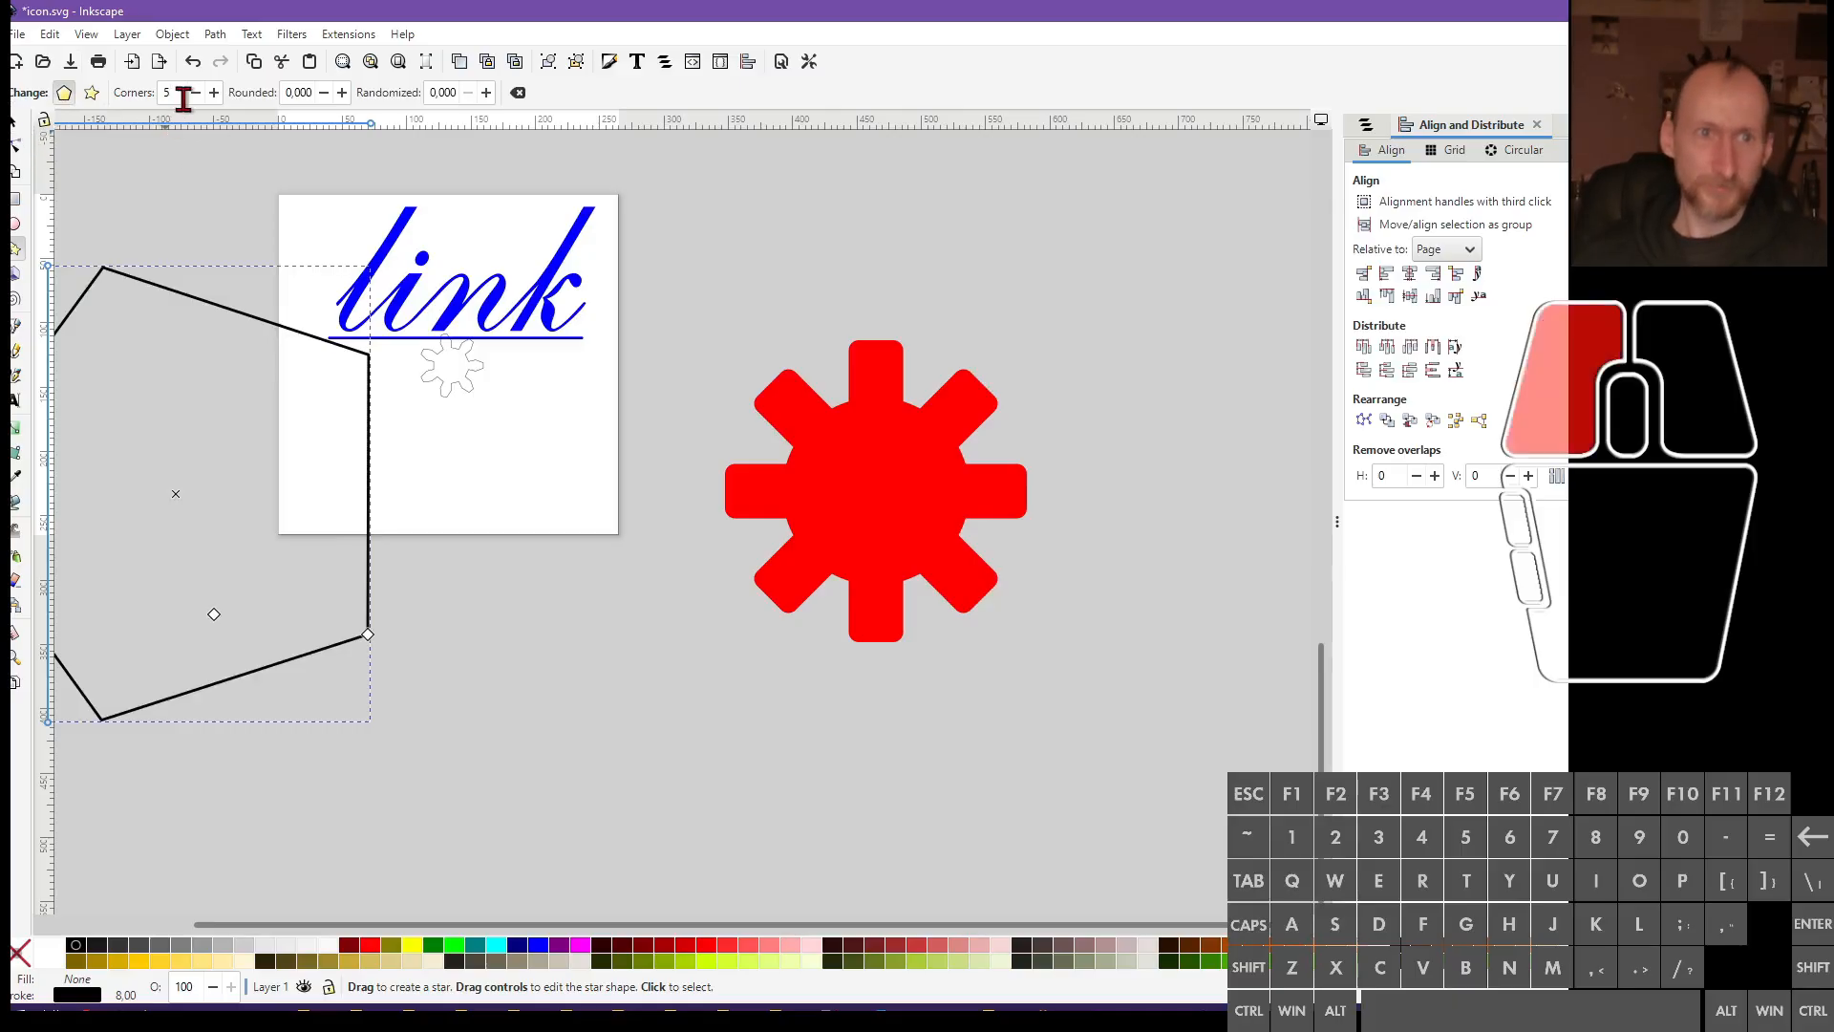
{"action": "type", "text": "8"}
{"action": "key", "text": "Return"}
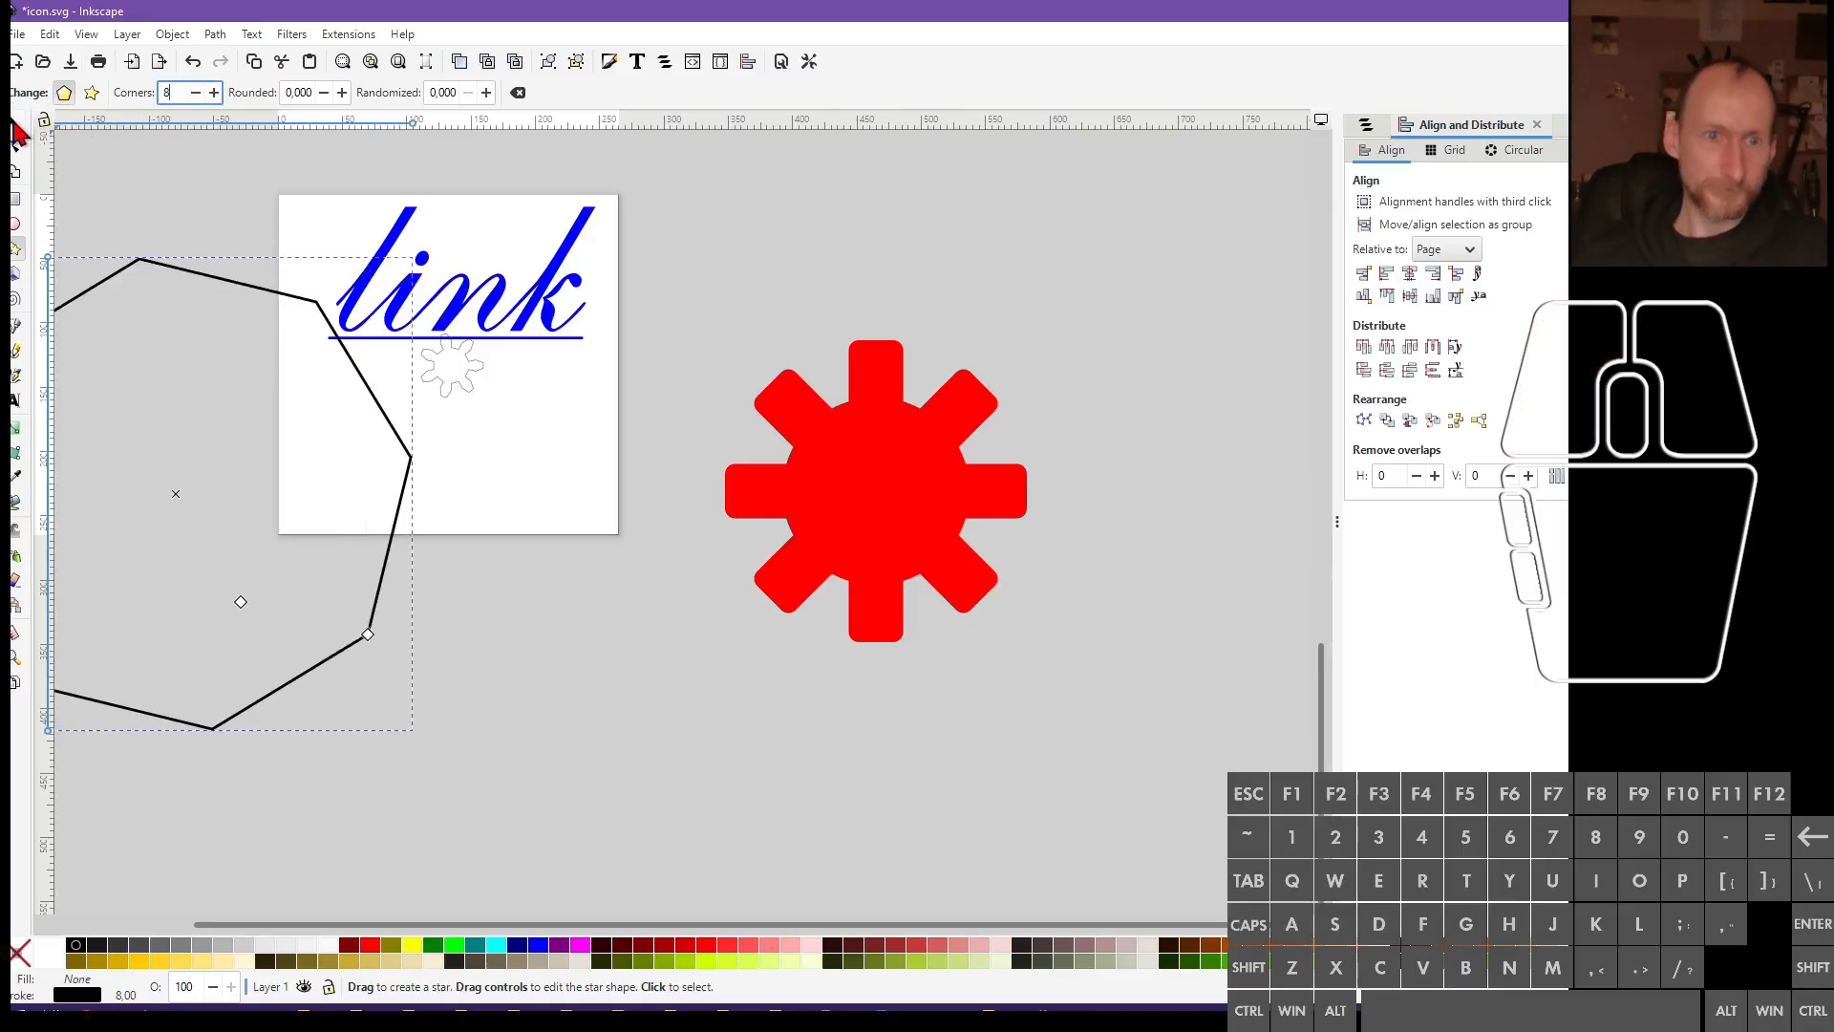
{"action": "left_click", "coordinate": [14, 122]}
{"action": "mouse_move", "coordinate": [377, 589]}
{"action": "left_mouse_down"}
{"action": "mouse_move", "coordinate": [868, 630]}
{"action": "mouse_move", "coordinate": [922, 652]}
{"action": "mouse_move", "coordinate": [362, 708]}
{"action": "left_mouse_up"}
Place a copy of the whole red gear at about X 293, Y -258 mm, and move the octagon above the page
{"action": "left_click_drag", "start_coordinate": [1109, 690], "coordinate": [687, 257]}
{"action": "left_click_drag", "start_coordinate": [858, 516], "coordinate": [775, 606]}
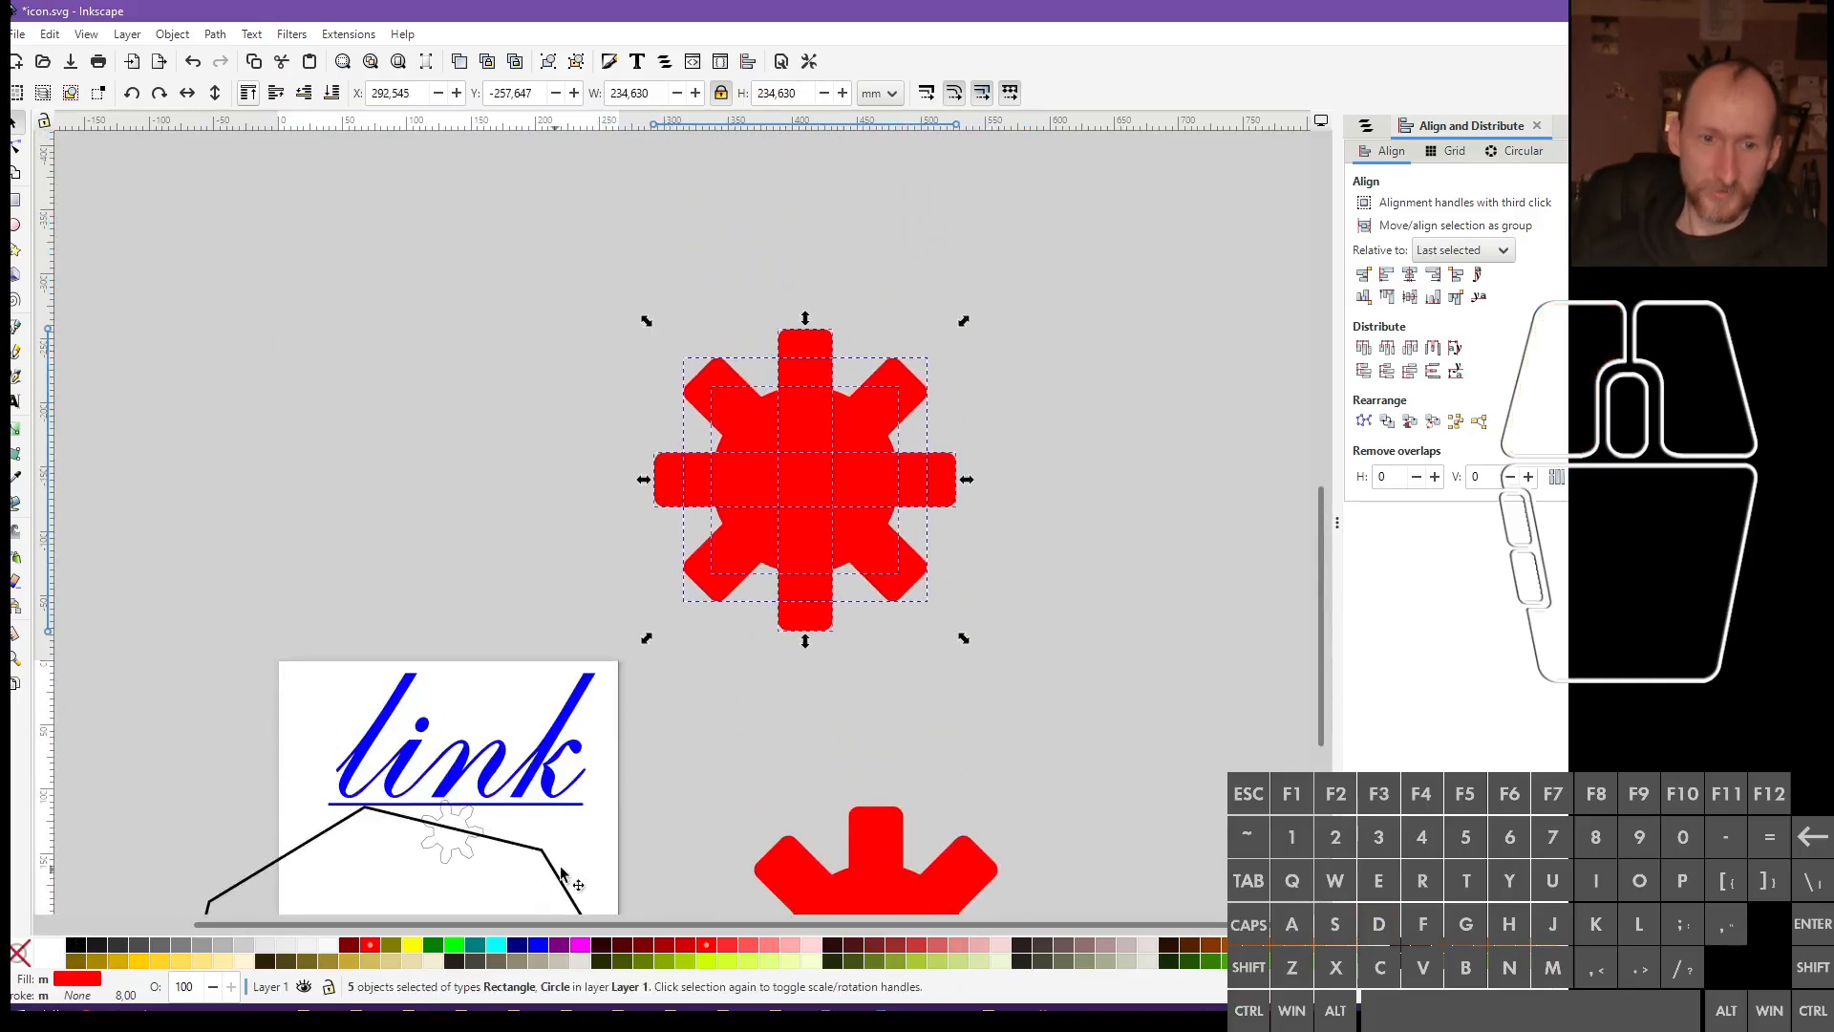
{"action": "left_click_drag", "start_coordinate": [564, 890], "coordinate": [402, 228]}
Select the topmost rotated rectangle in the gear copy, try moving it away, and undo that move
{"action": "left_click", "coordinate": [814, 484]}
{"action": "scroll", "coordinate": [802, 479], "scroll_direction": "up", "scroll_amount": 3}
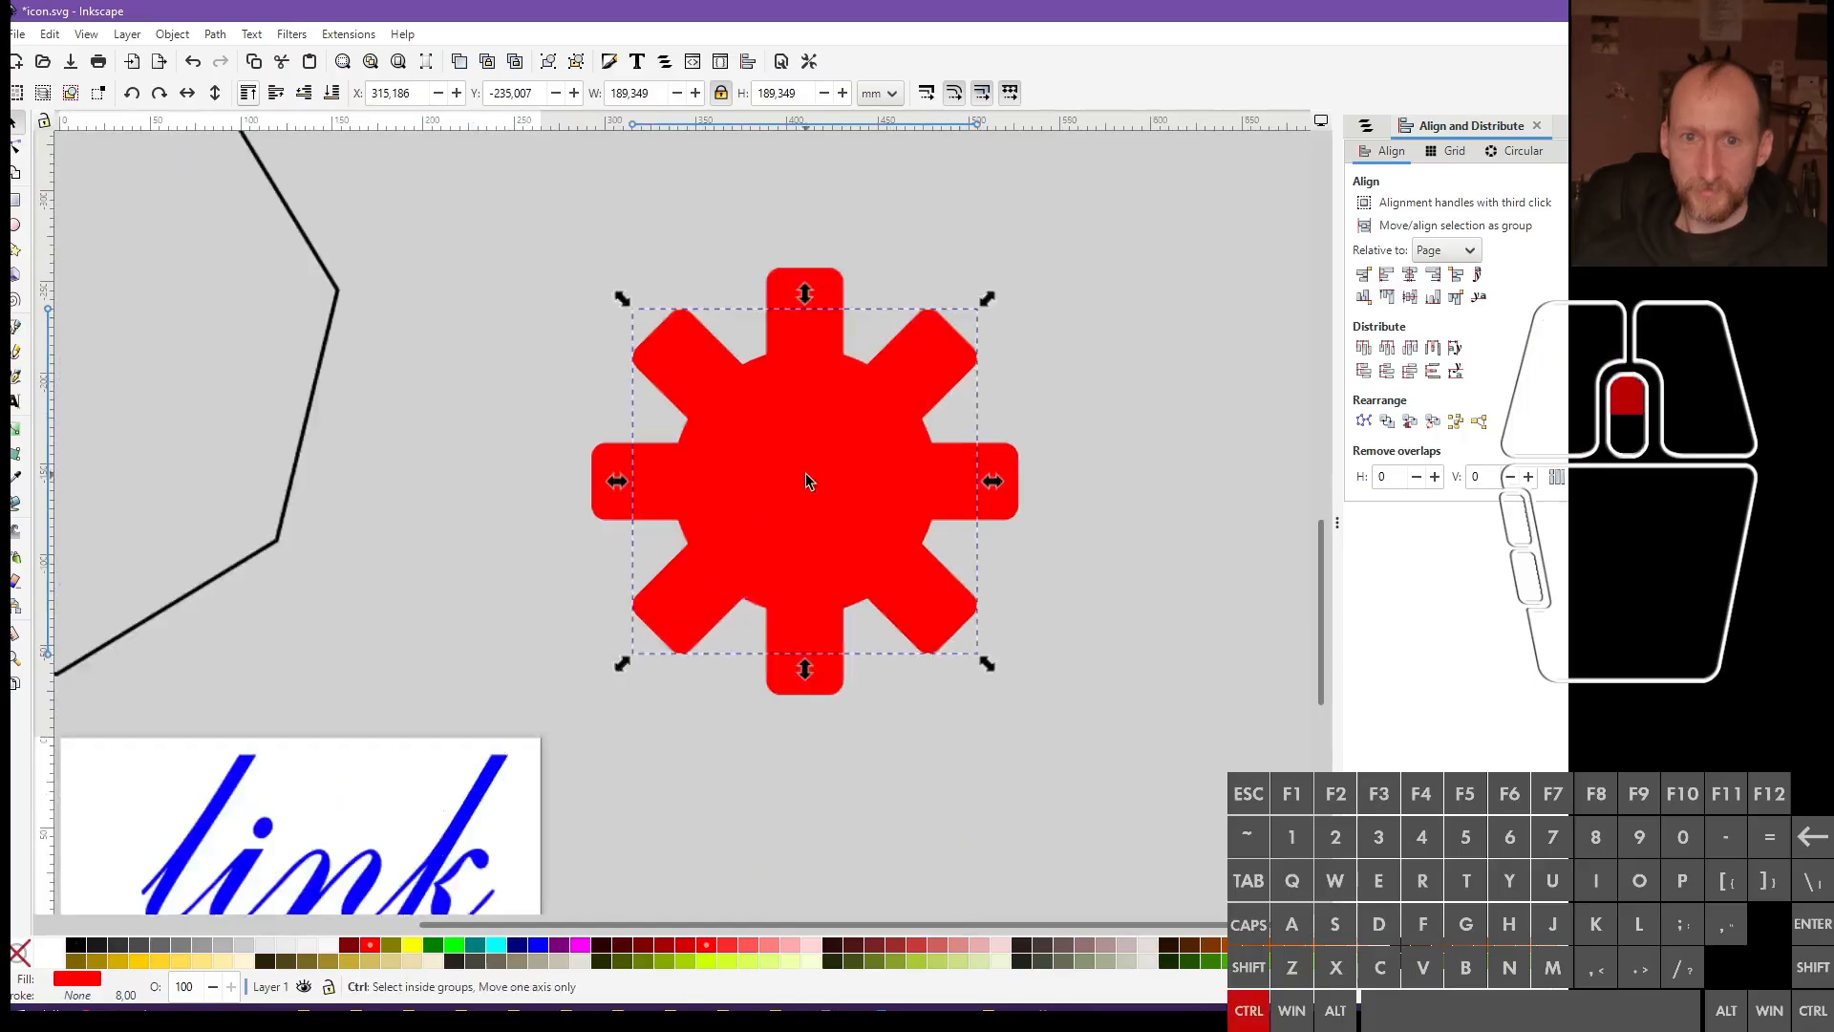
{"action": "left_click_drag", "start_coordinate": [799, 488], "coordinate": [443, 605]}
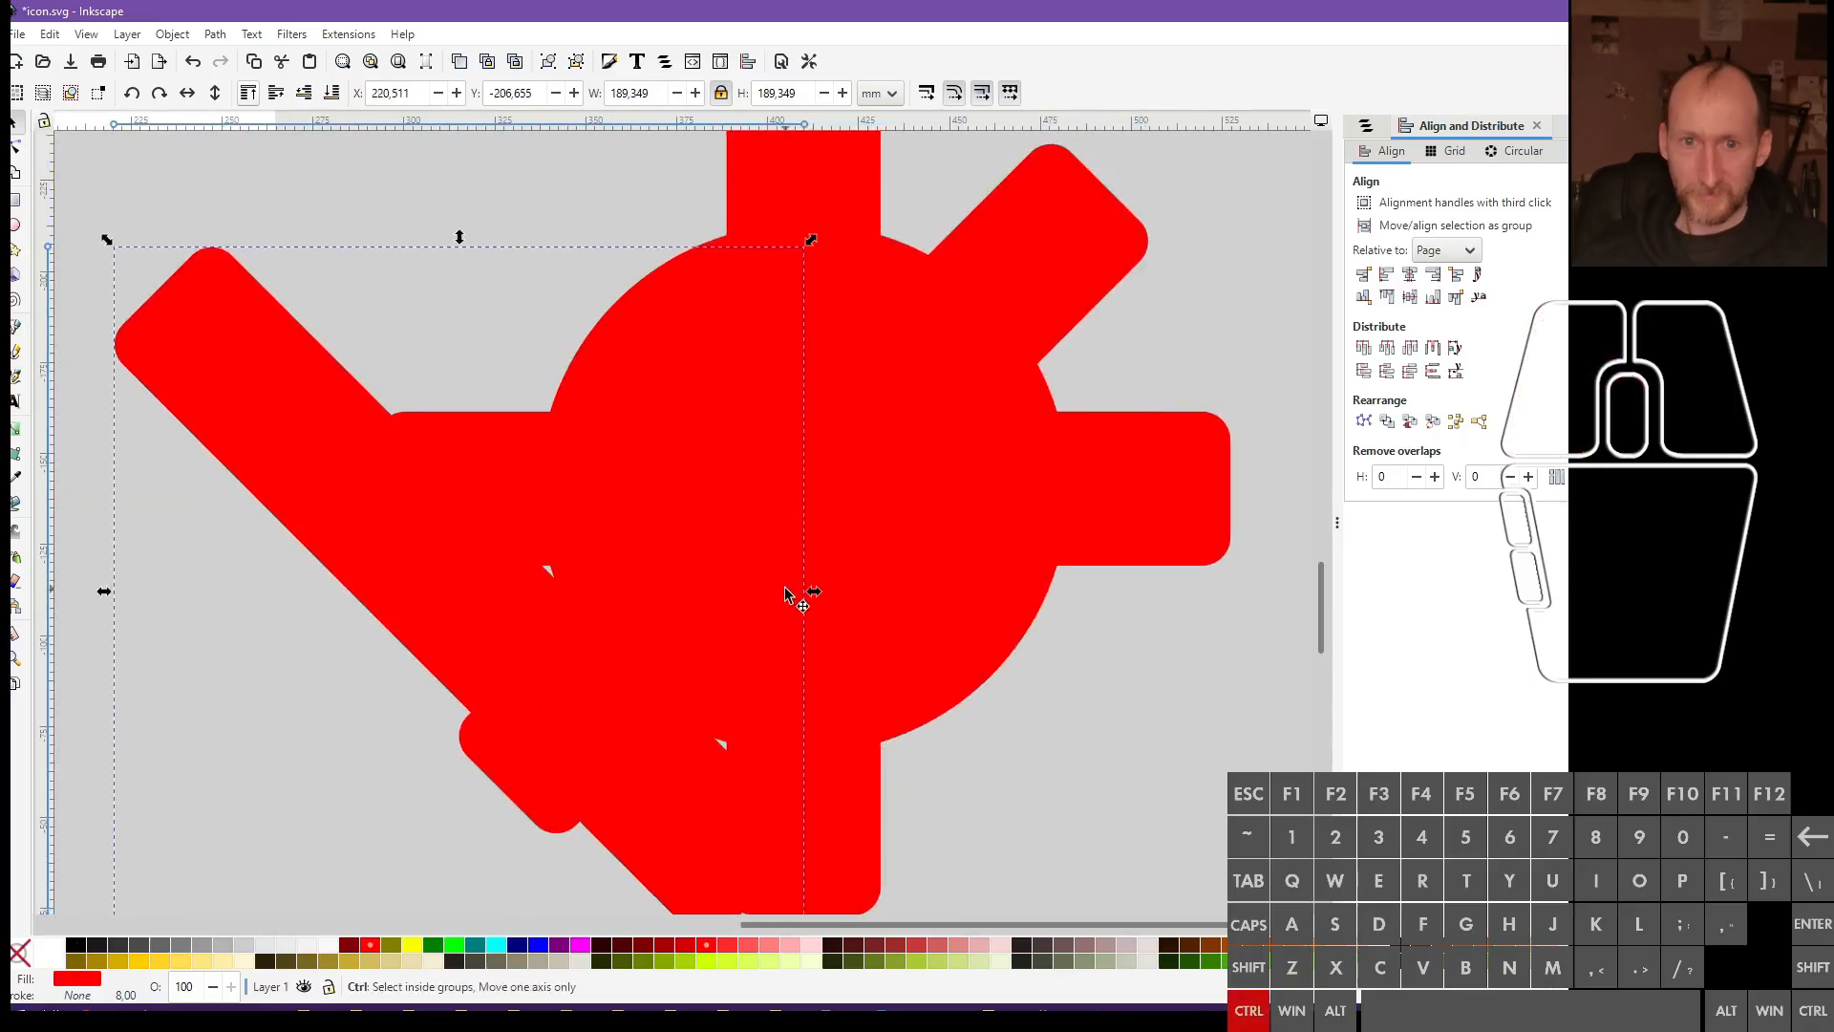
{"action": "key", "text": "ctrl+z"}
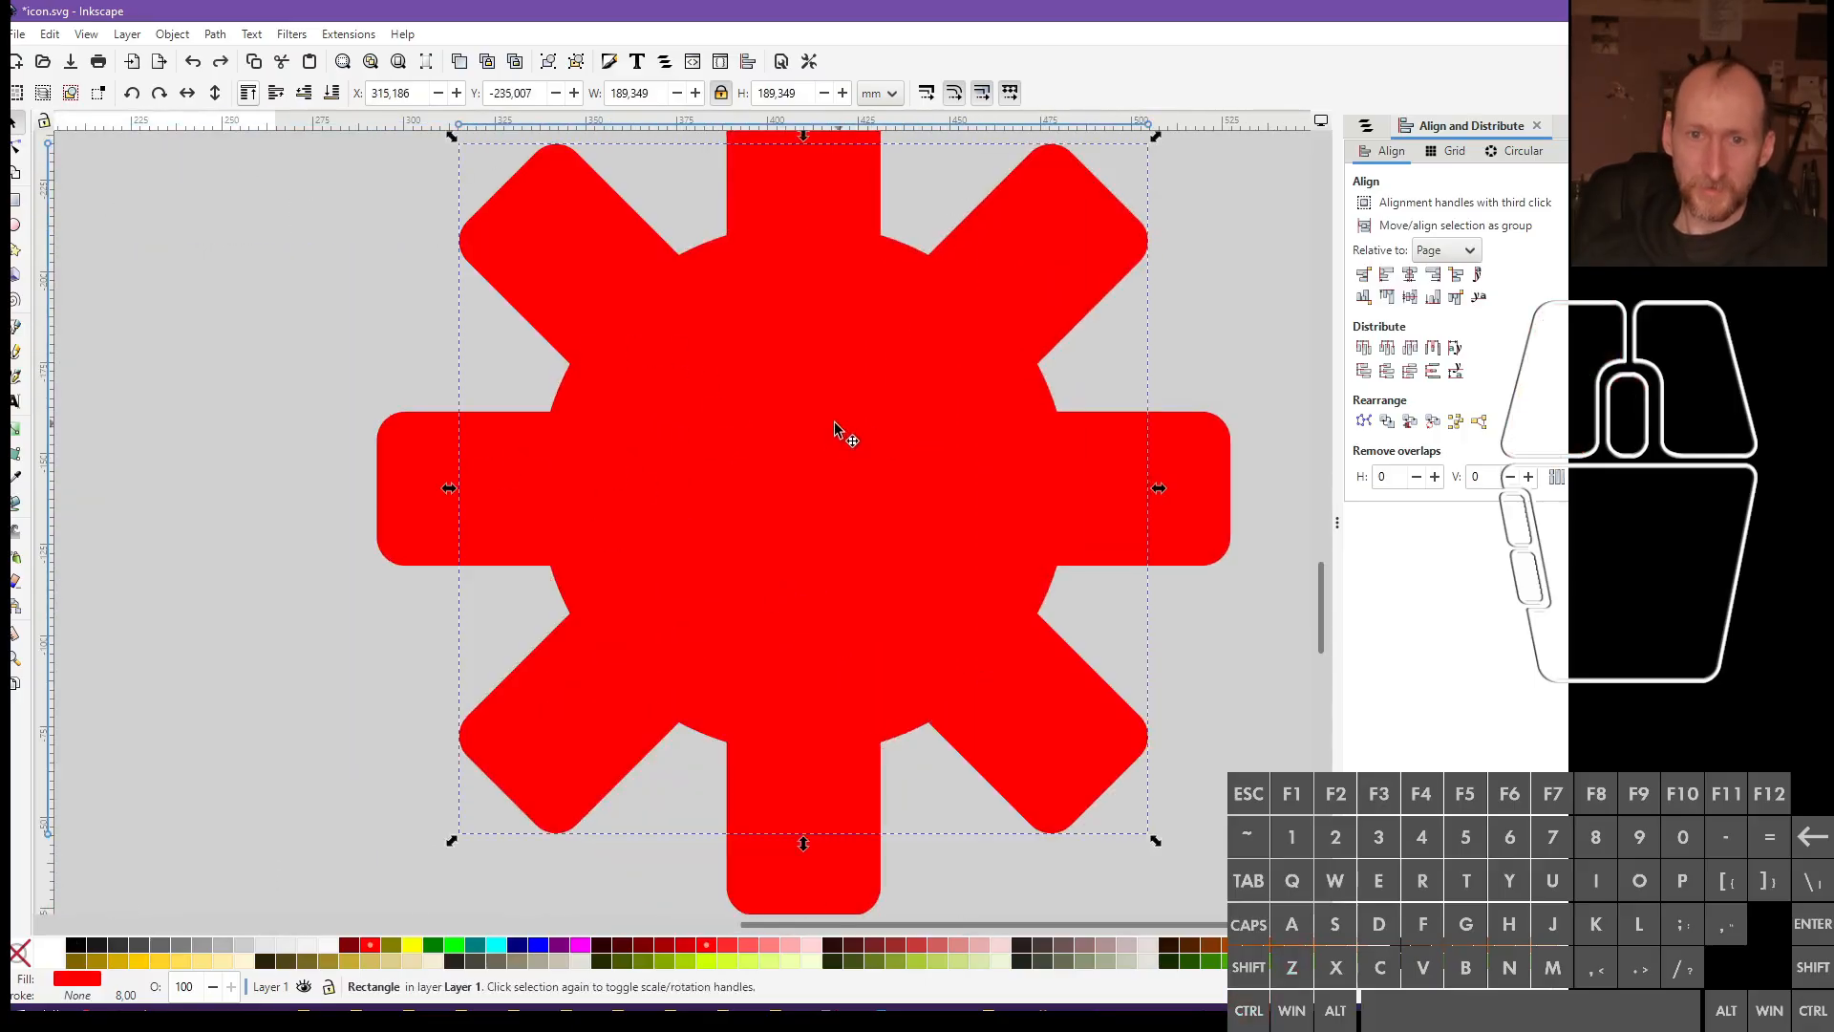
Reselect the topmost rectangle in the gear copy and select the circle stacked underneath it
{"action": "left_click", "coordinate": [791, 464]}
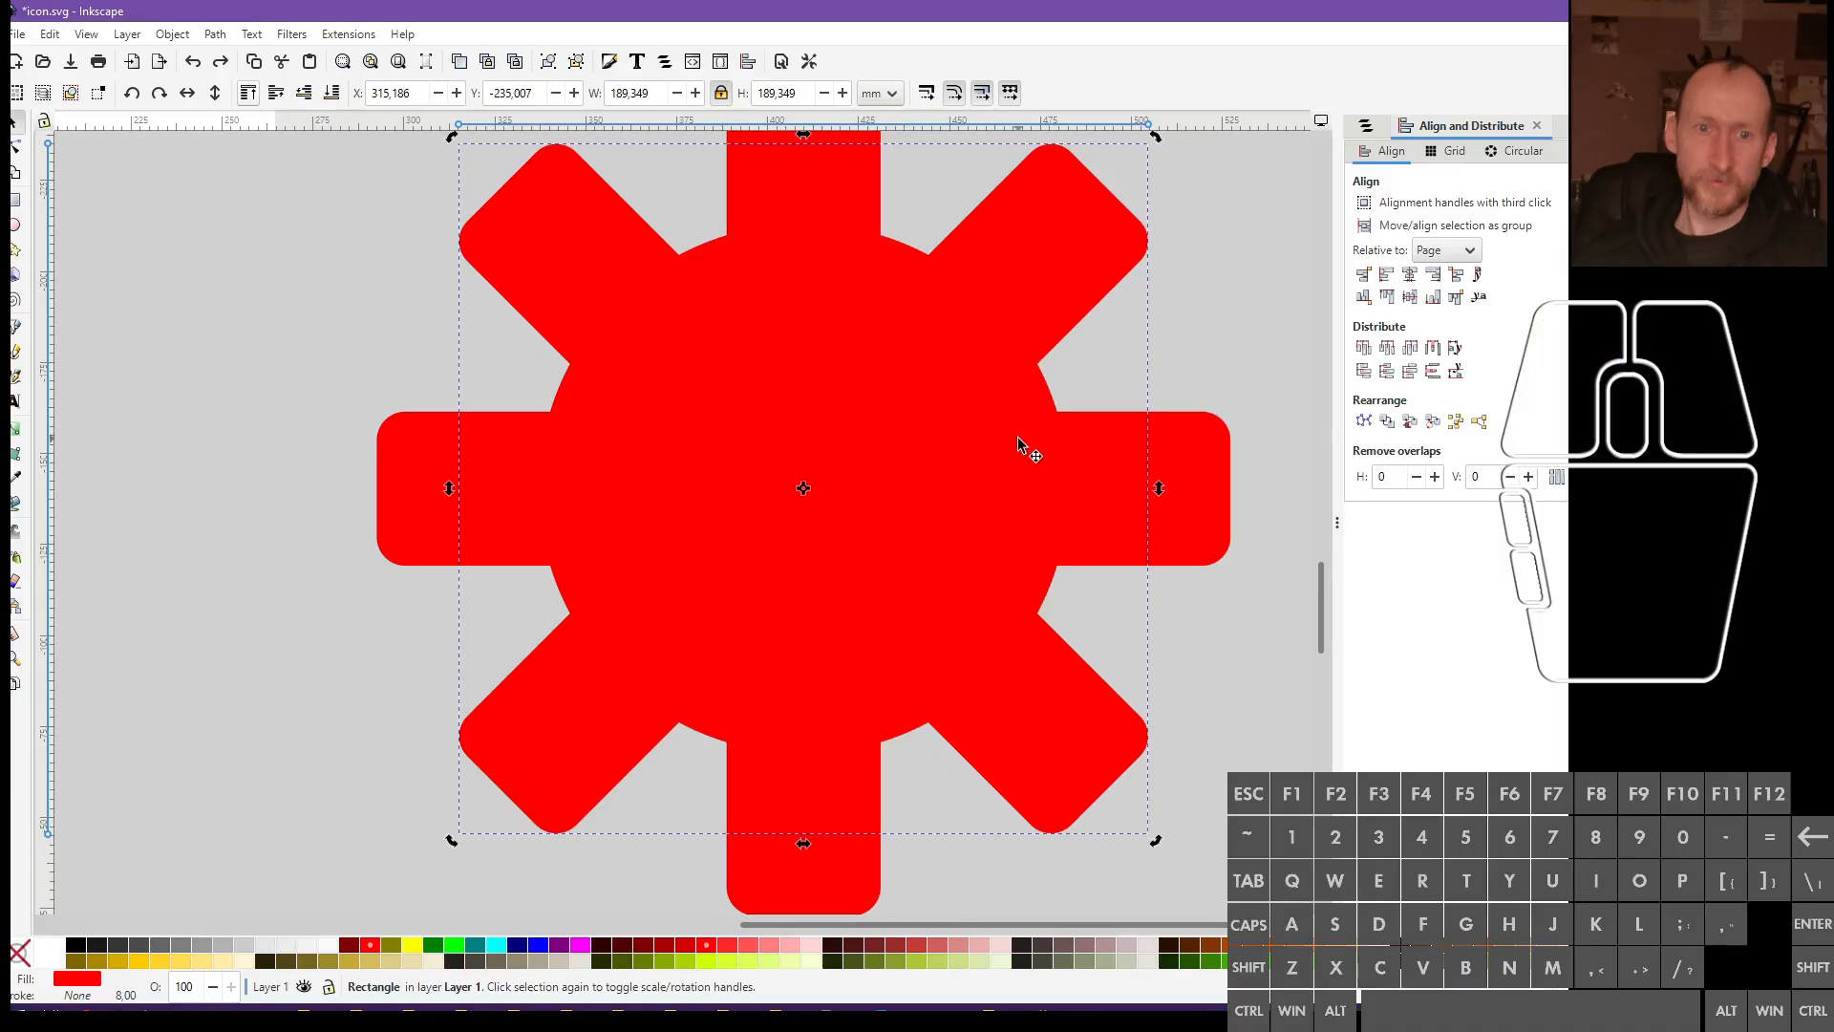
{"action": "left_click", "coordinate": [216, 432]}
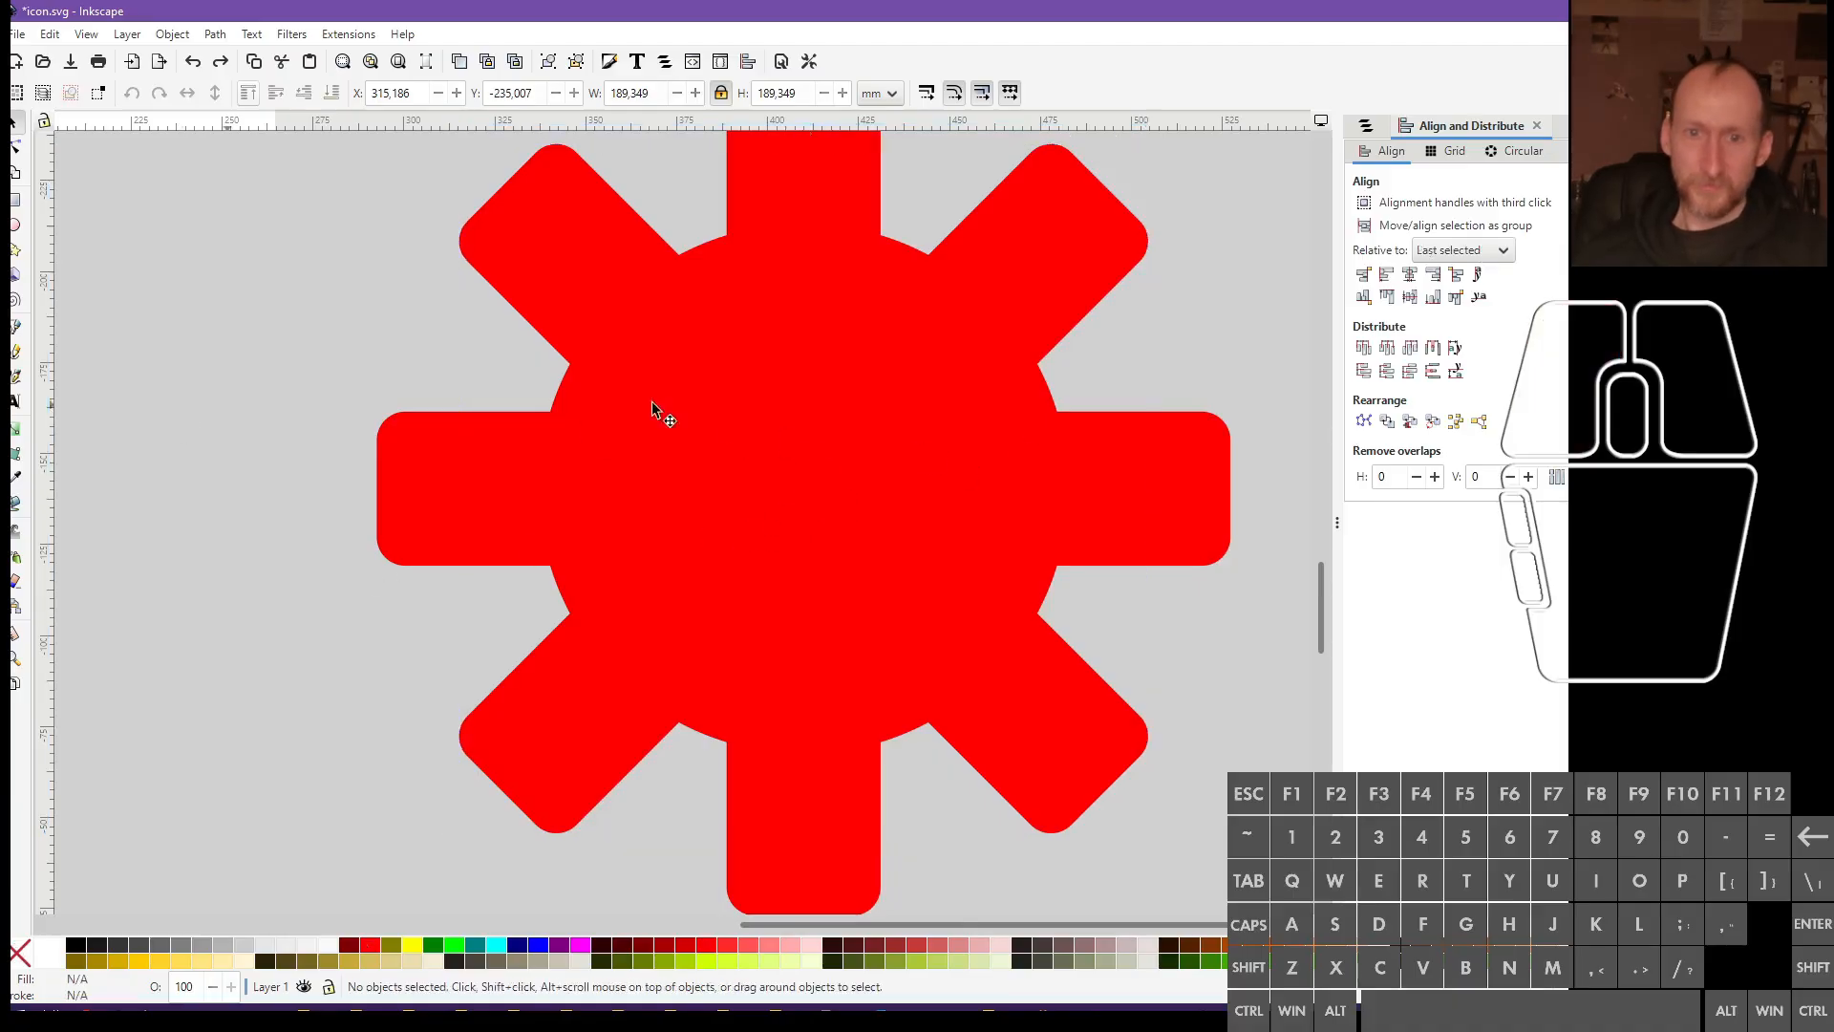
{"action": "left_click", "coordinate": [780, 444]}
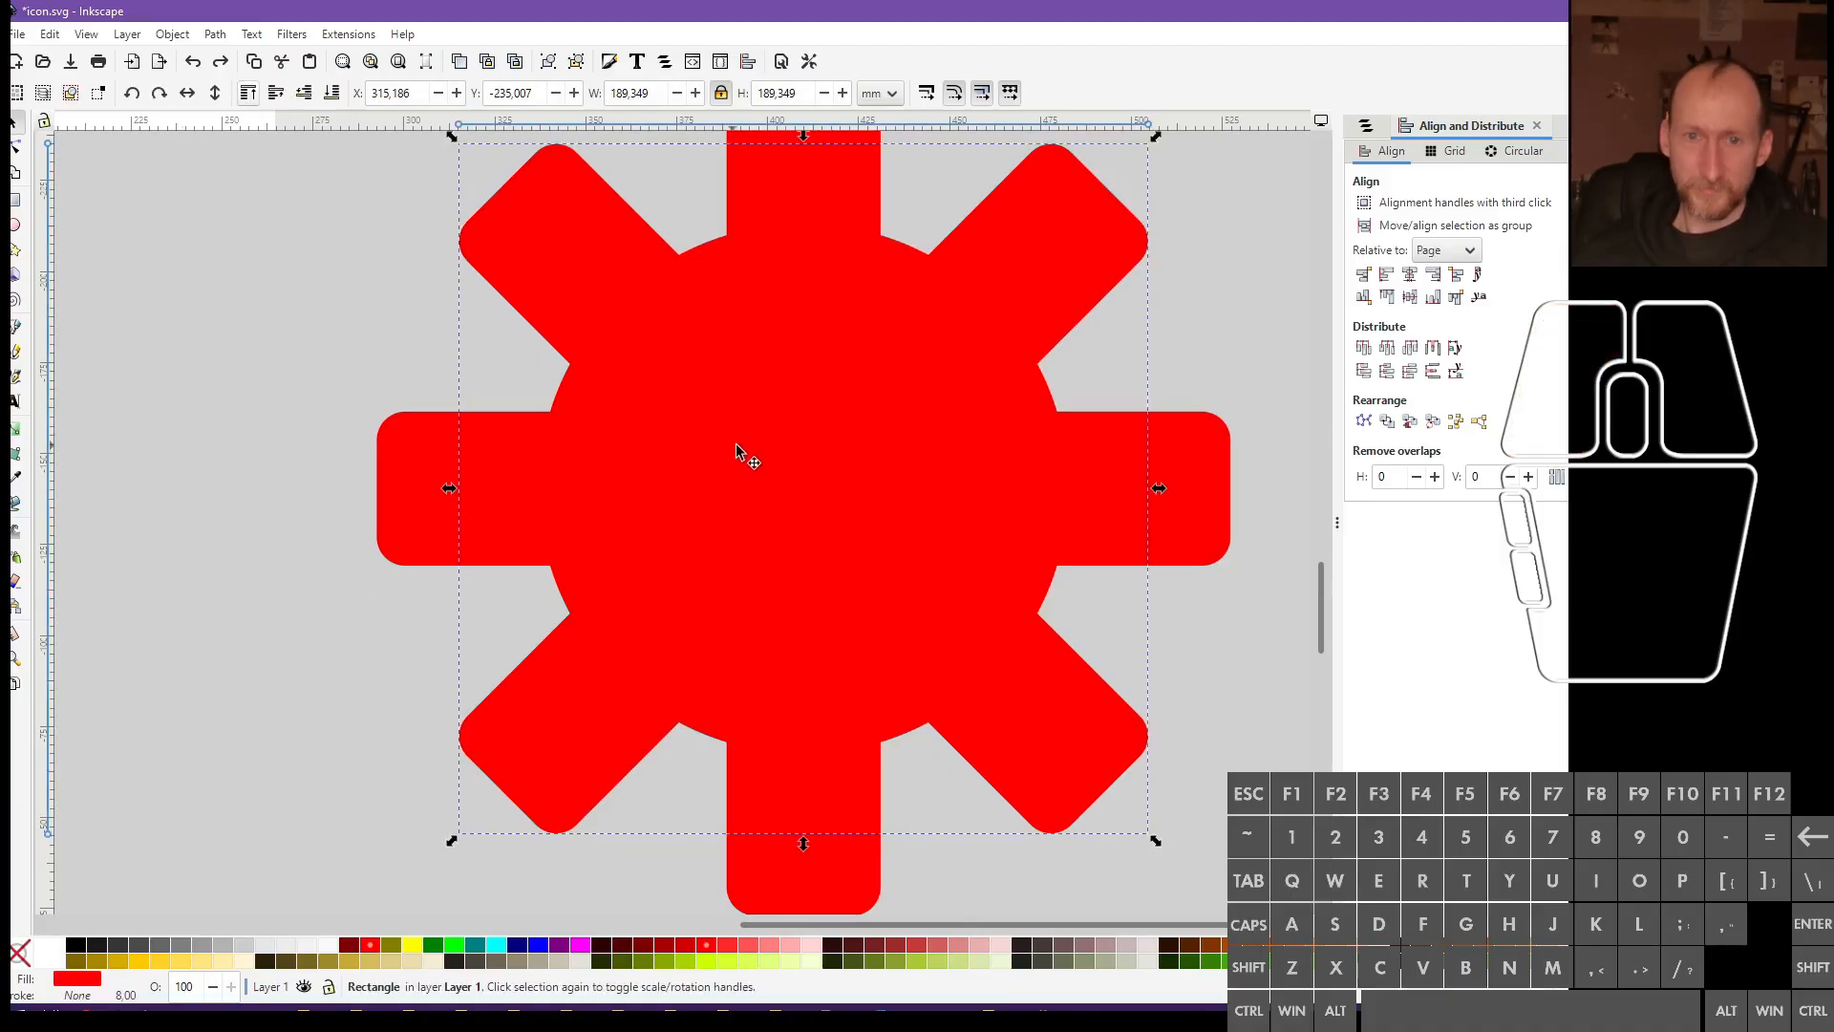
{"action": "left_click", "coordinate": [571, 401], "text": "alt"}
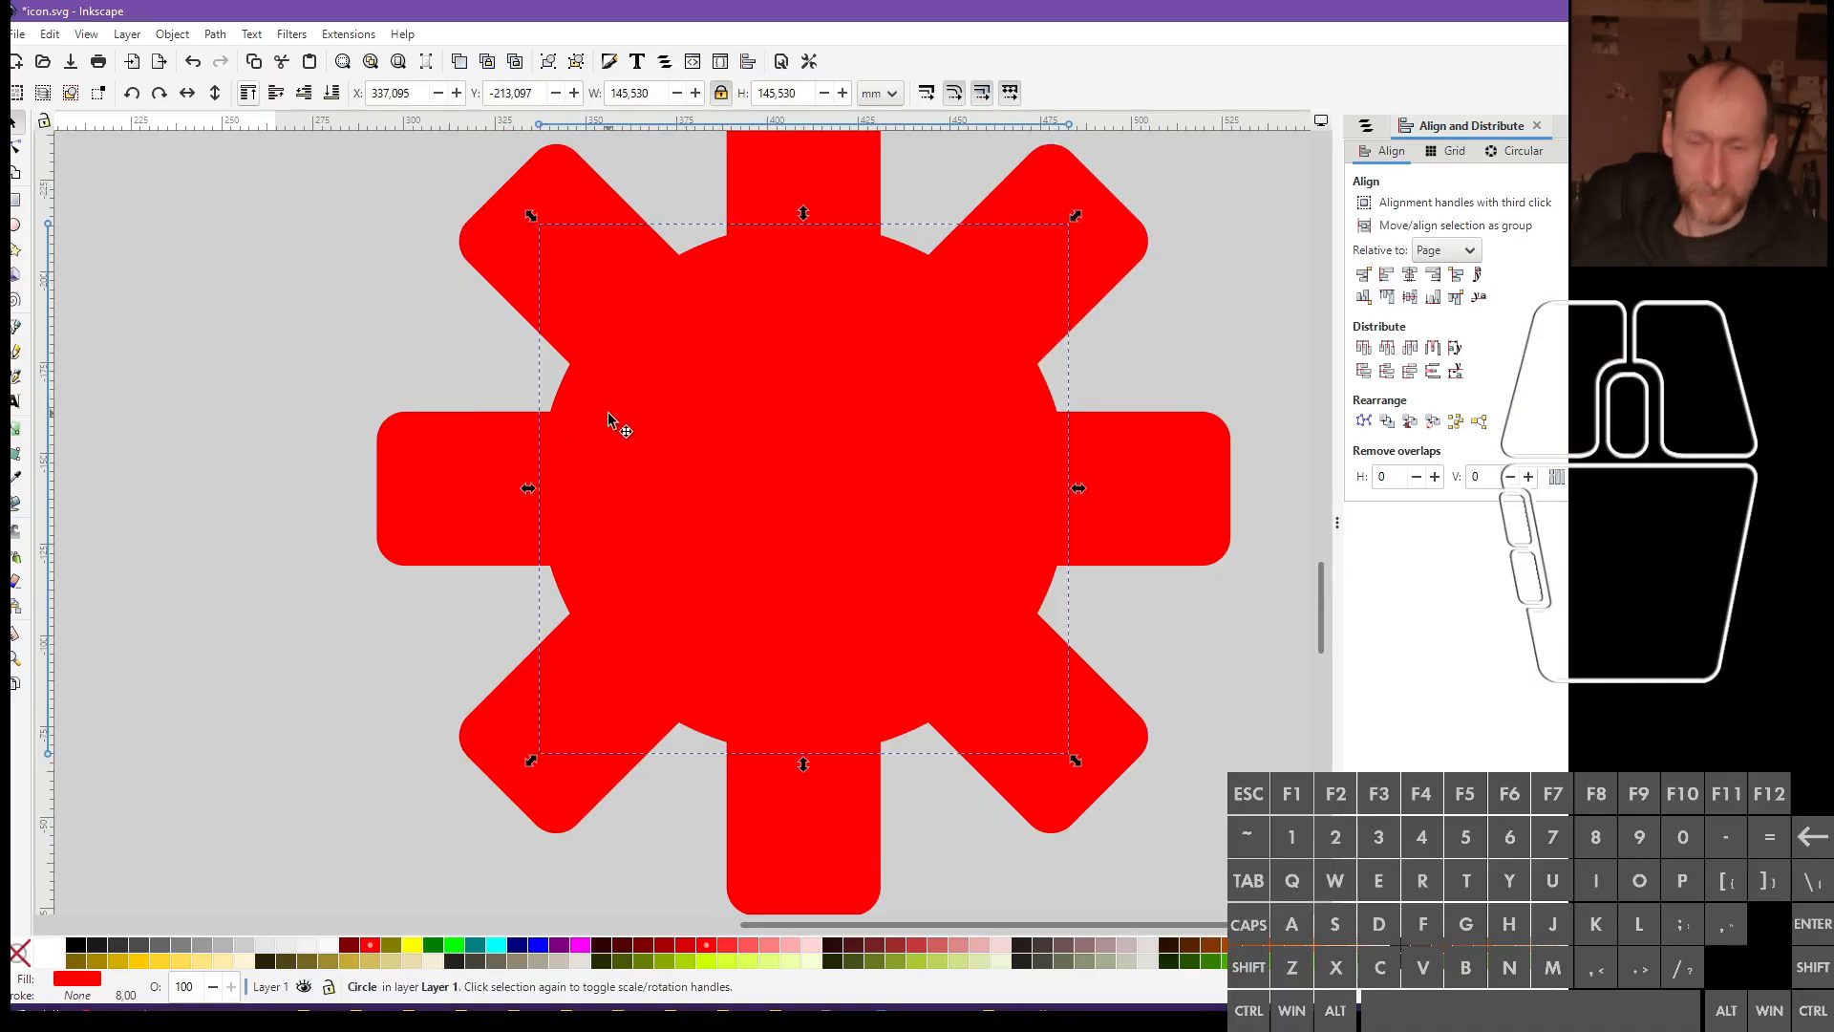
Try moving the gear copy's central circle away and filling it with Lime (#00FF00), undoing each change
{"action": "left_click", "coordinate": [423, 604]}
{"action": "left_click_drag", "start_coordinate": [747, 525], "coordinate": [363, 627]}
{"action": "key", "text": "ctrl+z"}
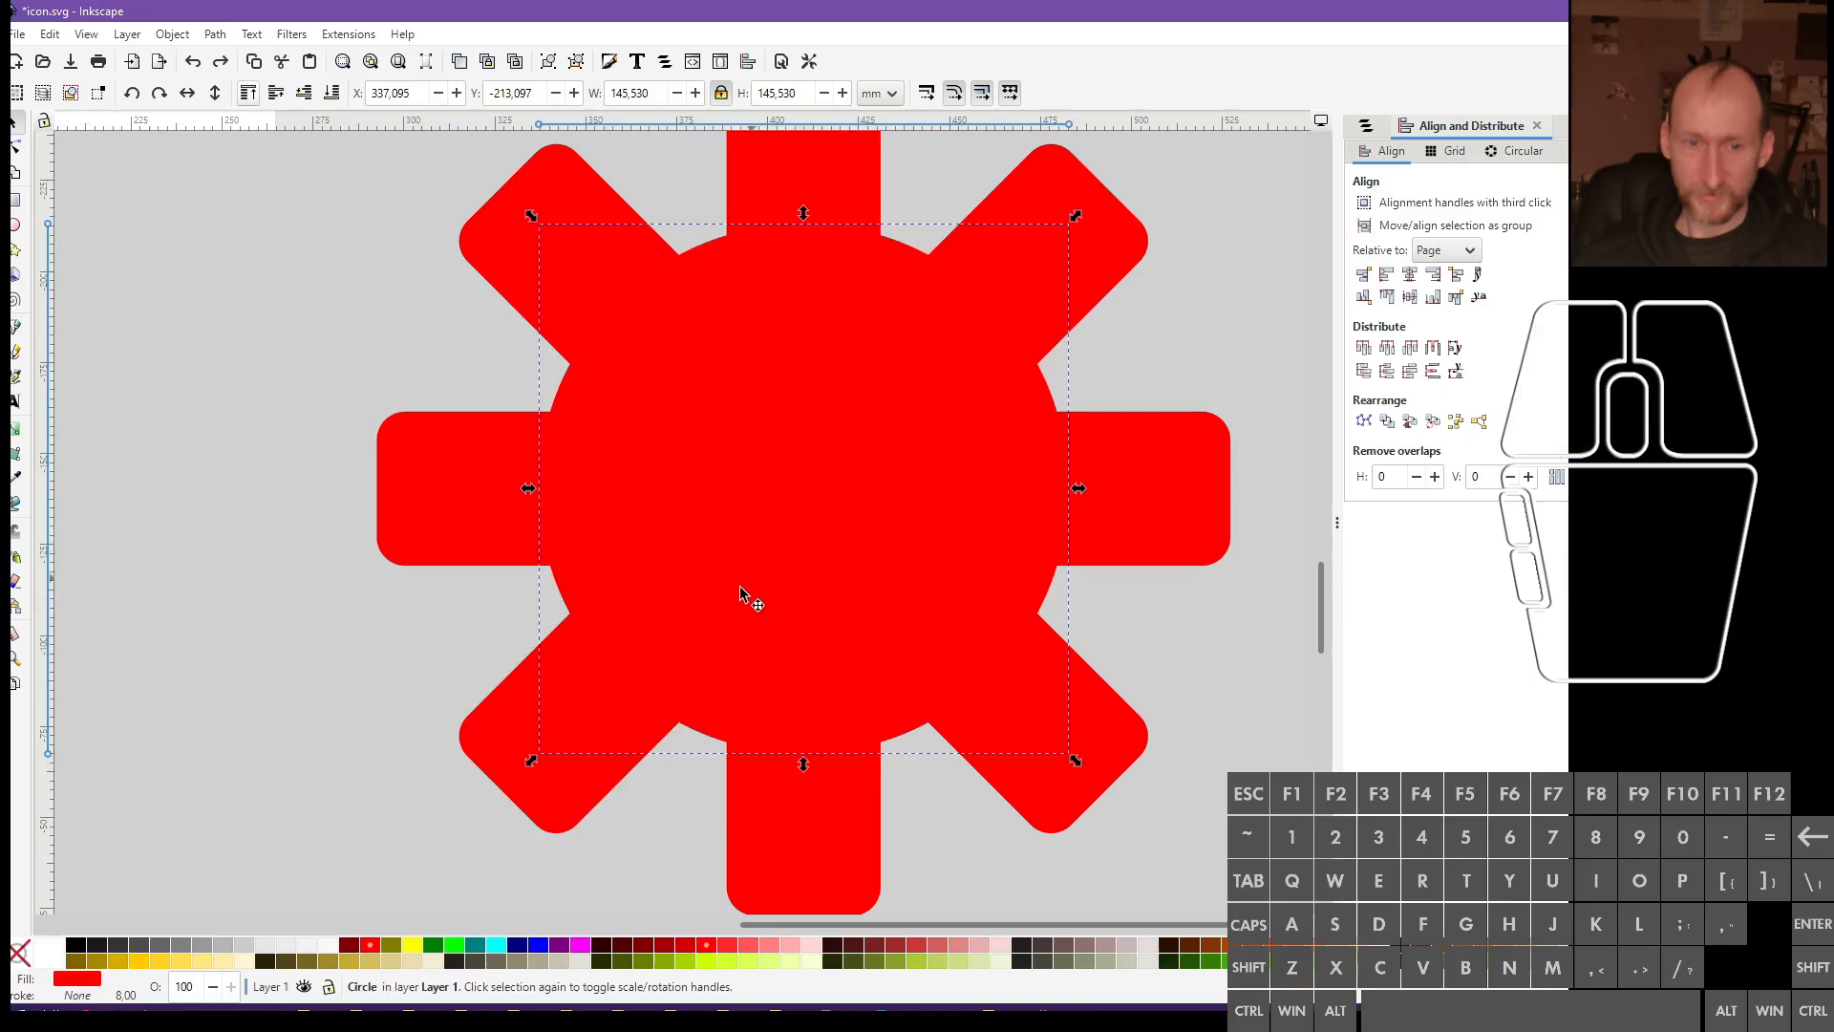
{"action": "left_click", "coordinate": [454, 945]}
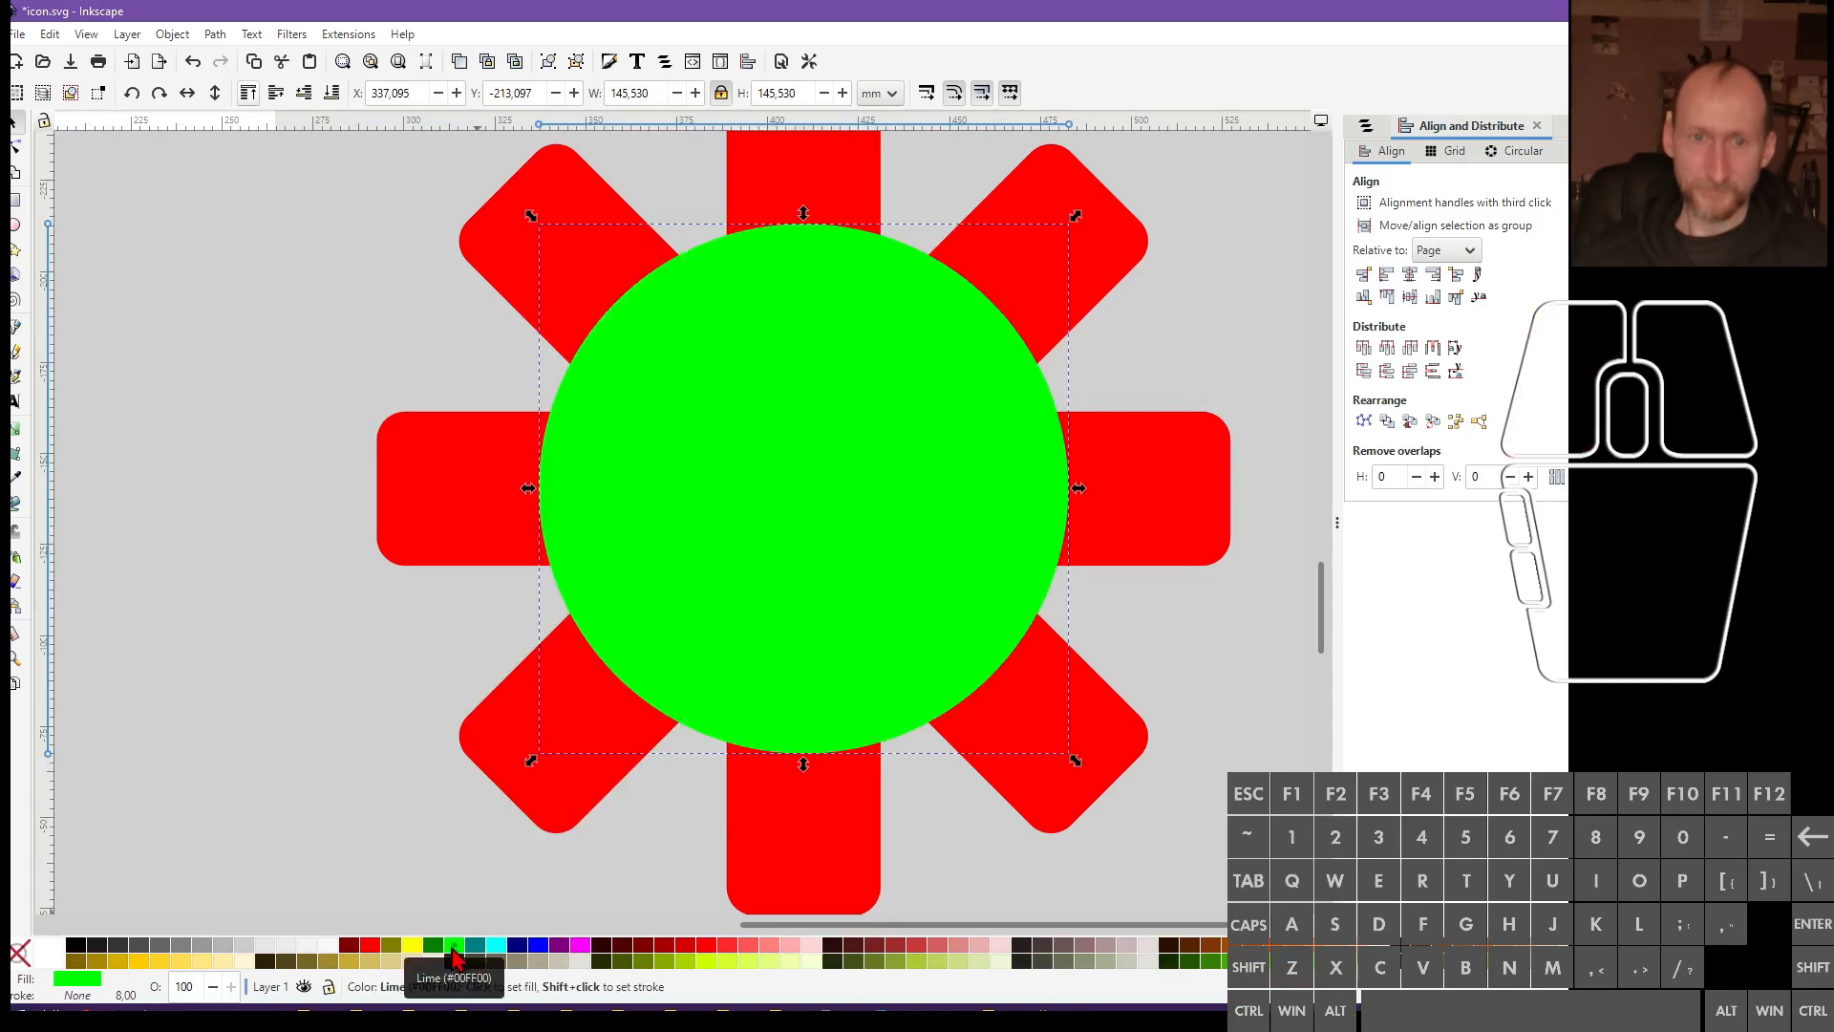
{"action": "key", "text": "ctrl+z"}
{"action": "scroll", "coordinate": [335, 617], "scroll_direction": "down", "scroll_amount": 4}
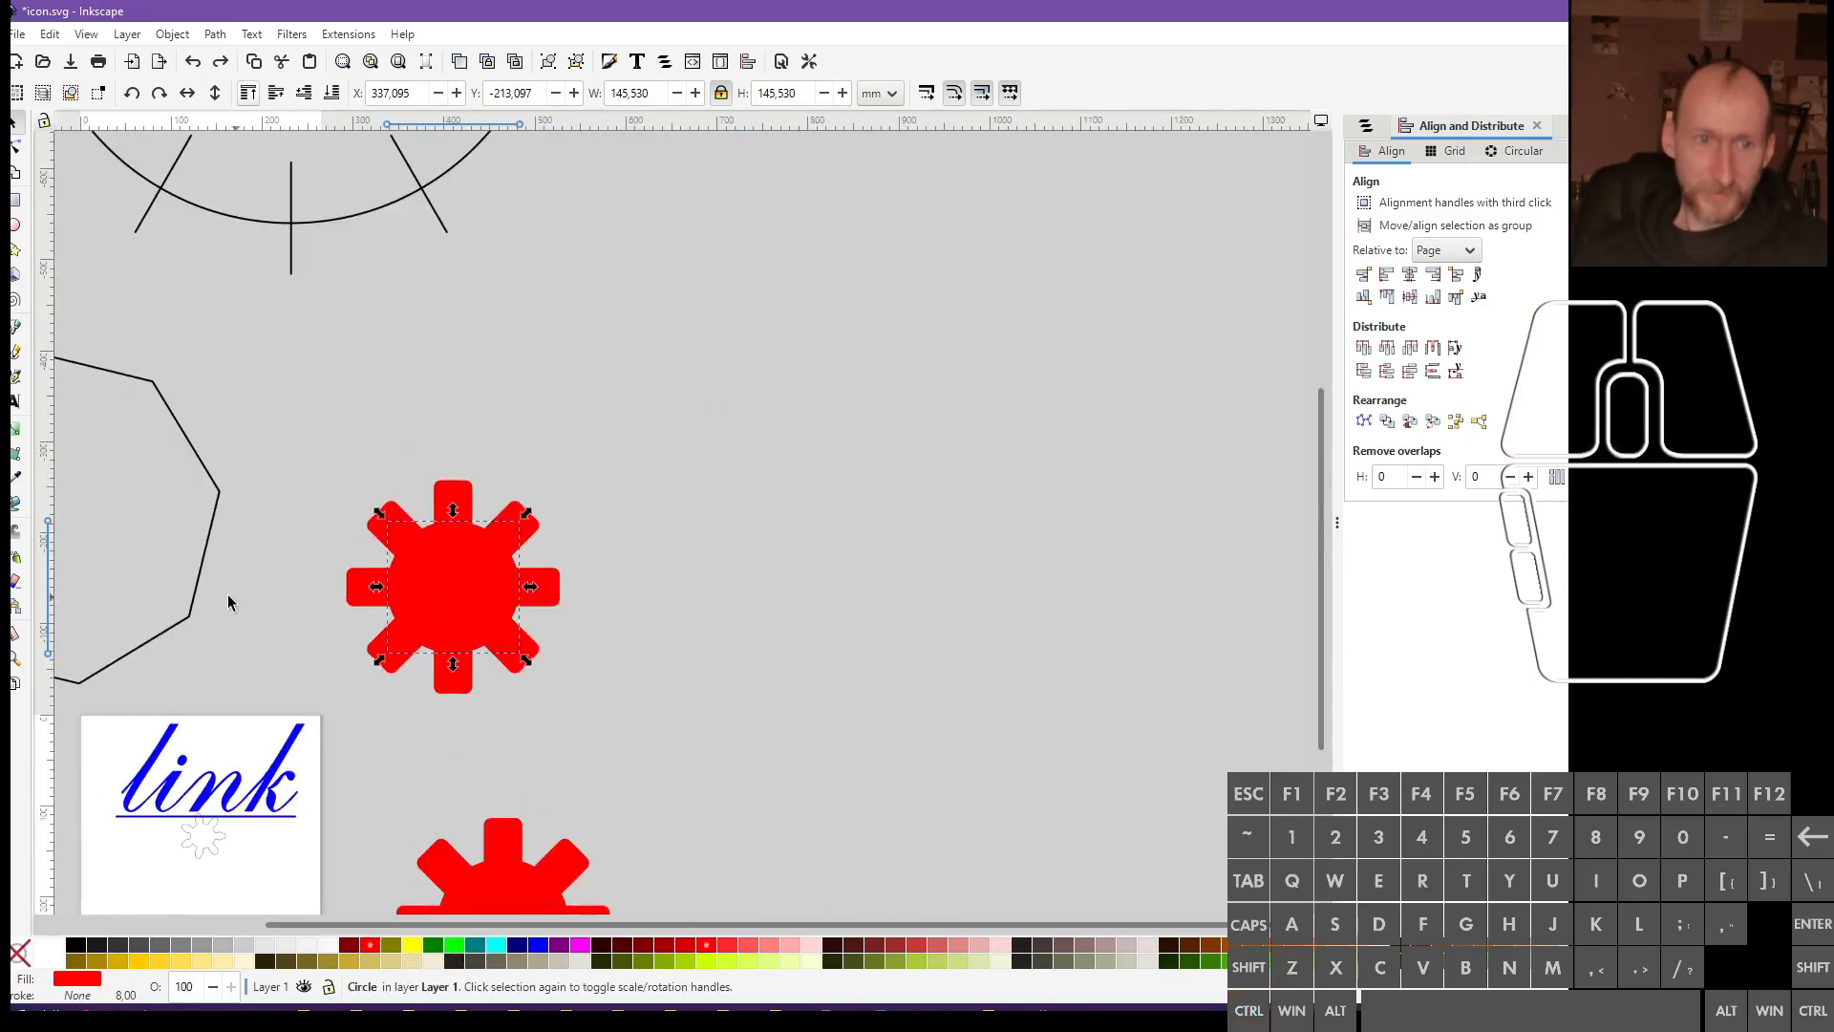
Move the octagon to the right of the gear copy, at about X 855, Y -405 mm, and reselect it
{"action": "left_click", "coordinate": [196, 614]}
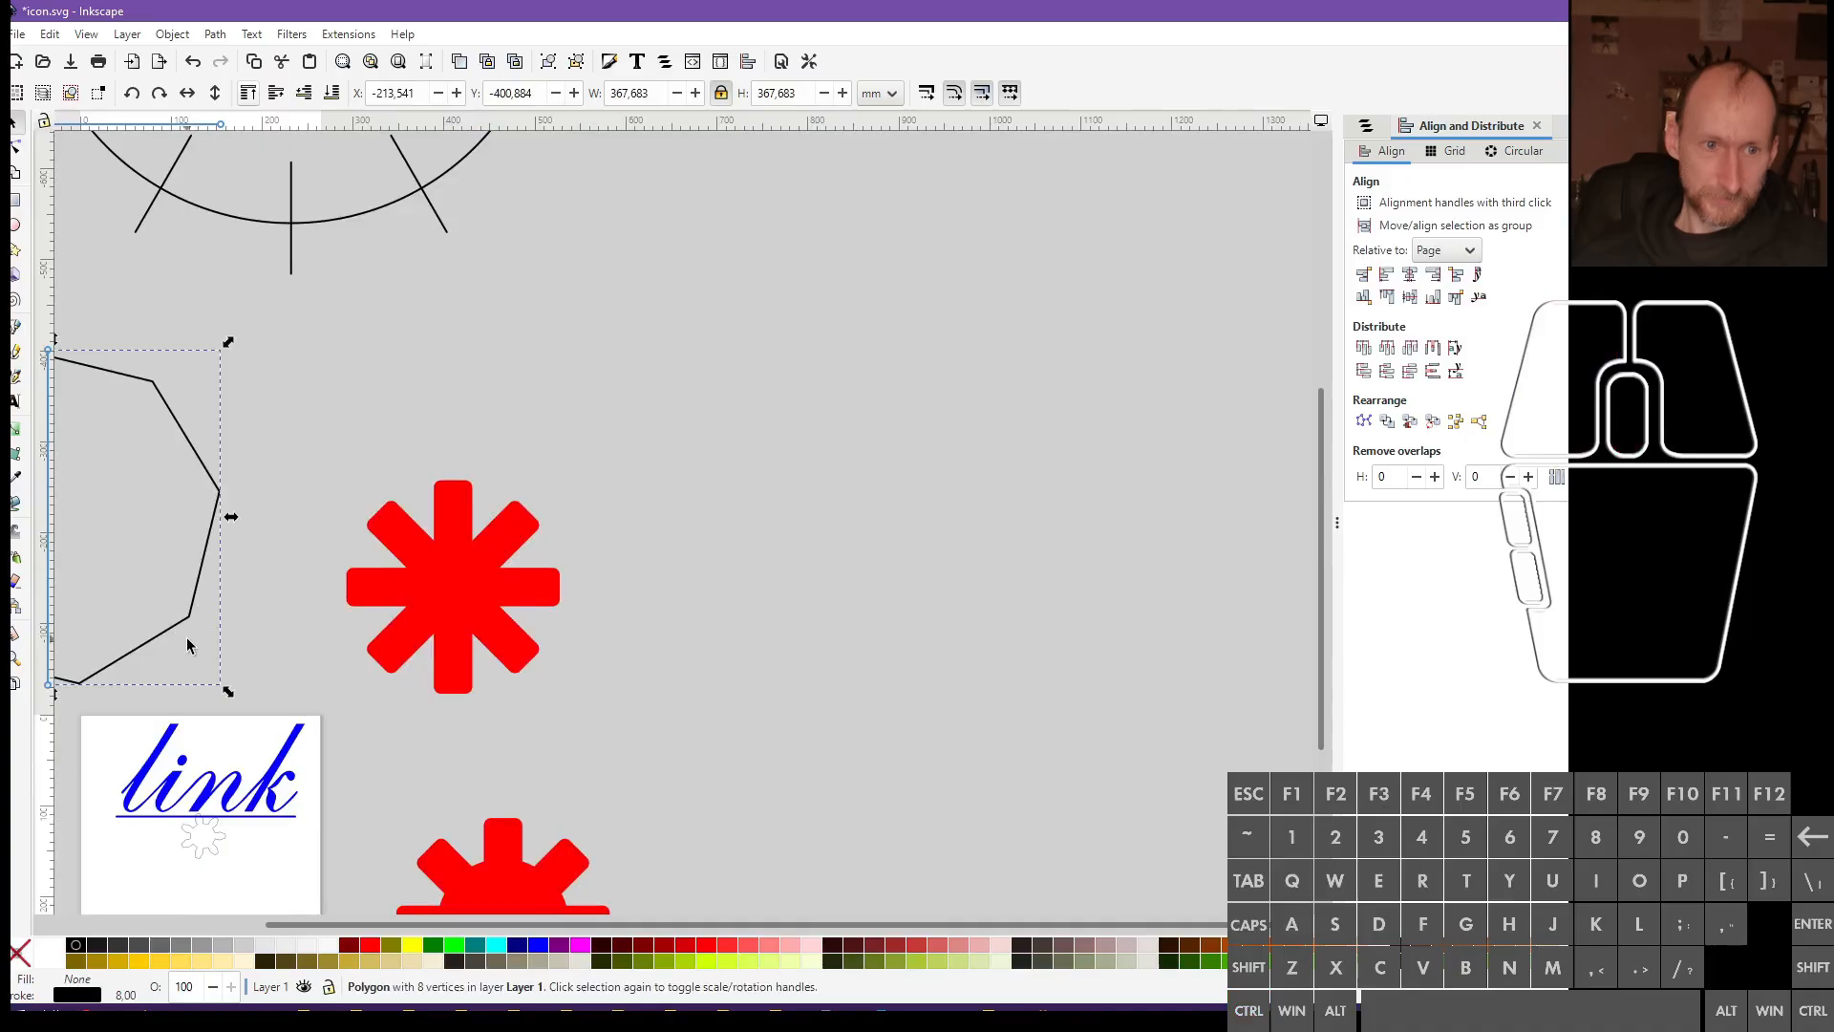
{"action": "left_click_drag", "start_coordinate": [181, 637], "coordinate": [1160, 628]}
{"action": "left_click", "coordinate": [1160, 628]}
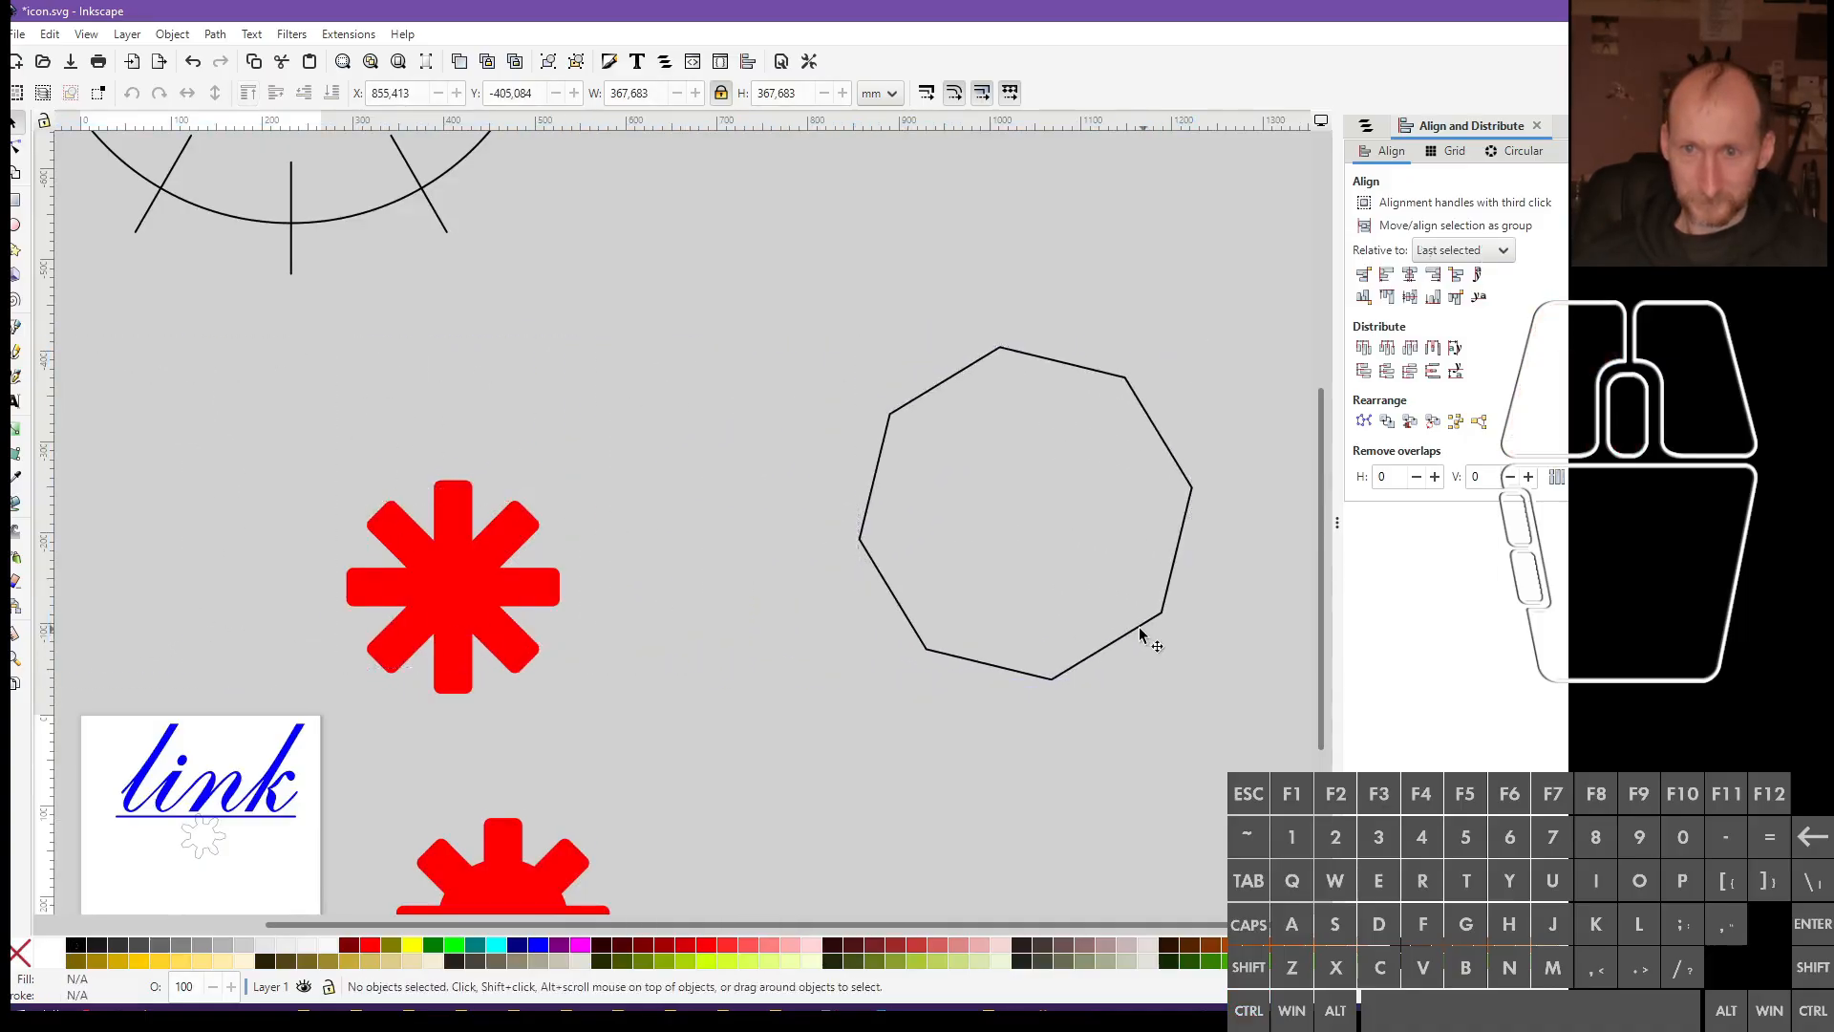
{"action": "left_click", "coordinate": [1133, 633]}
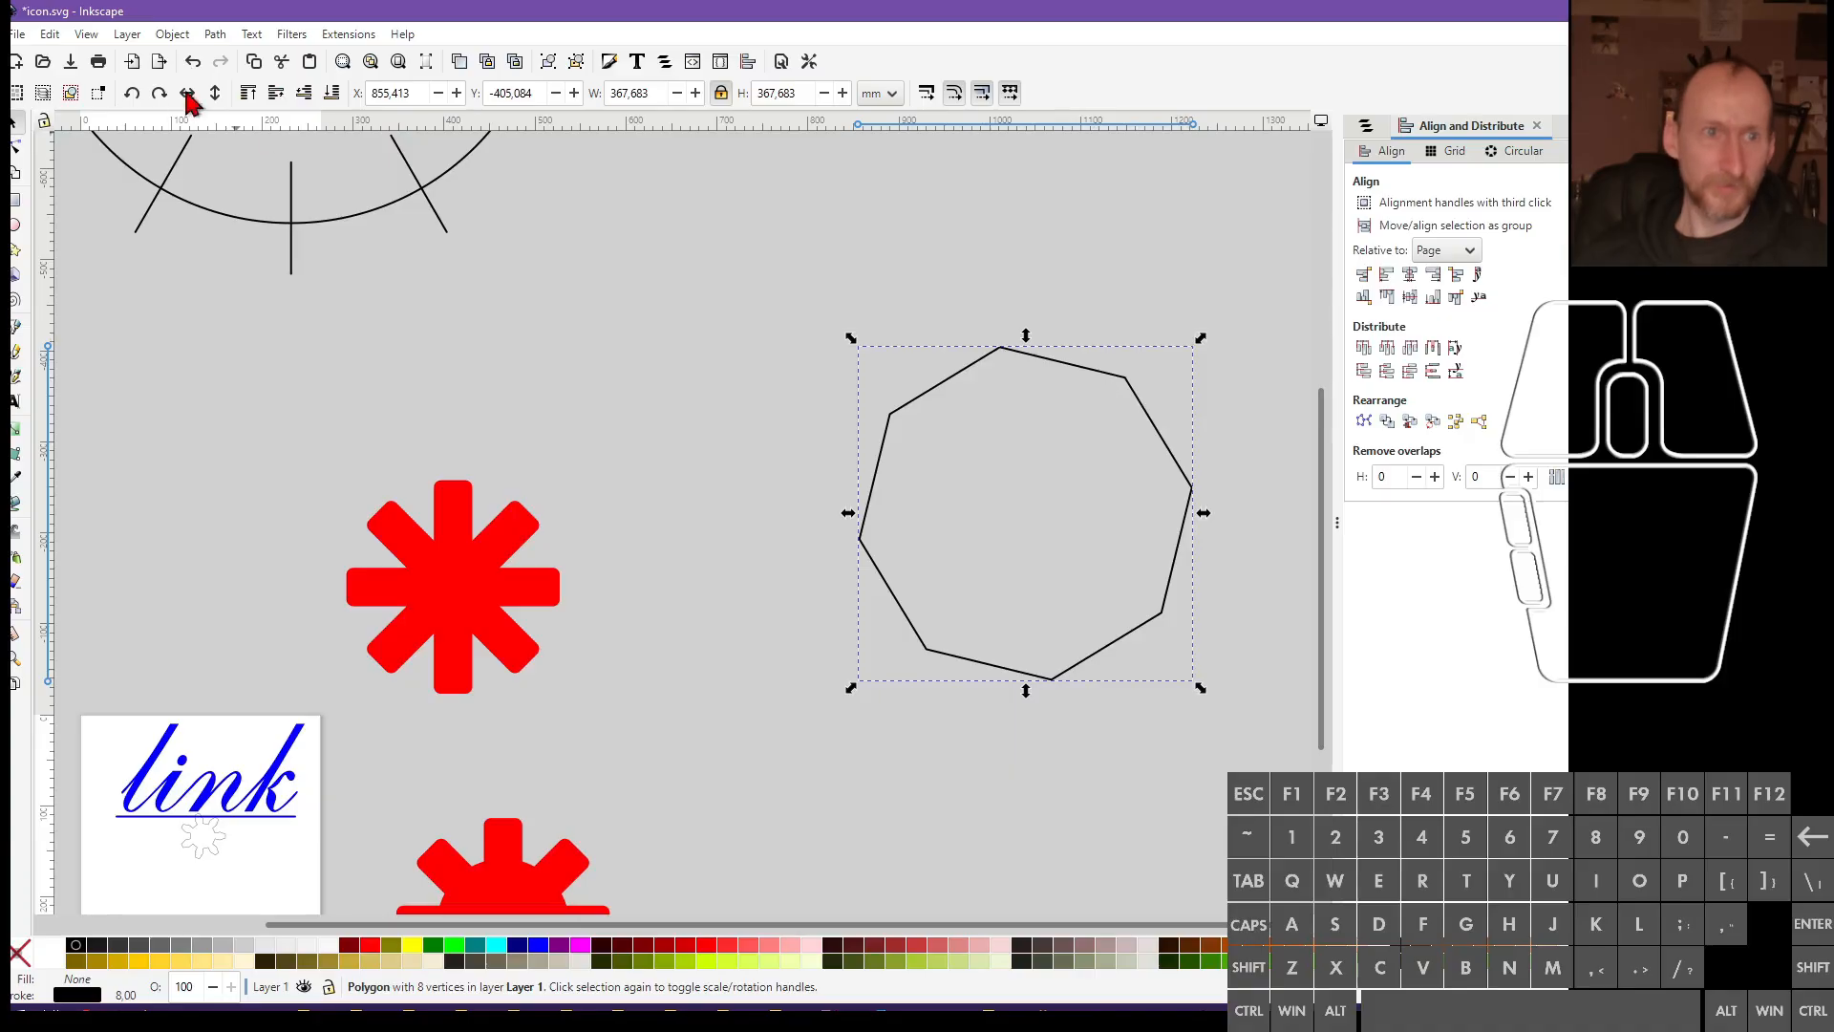
Open the octagon's object properties and examine its shape, identification and interactivity settings
{"action": "left_click", "coordinate": [86, 35]}
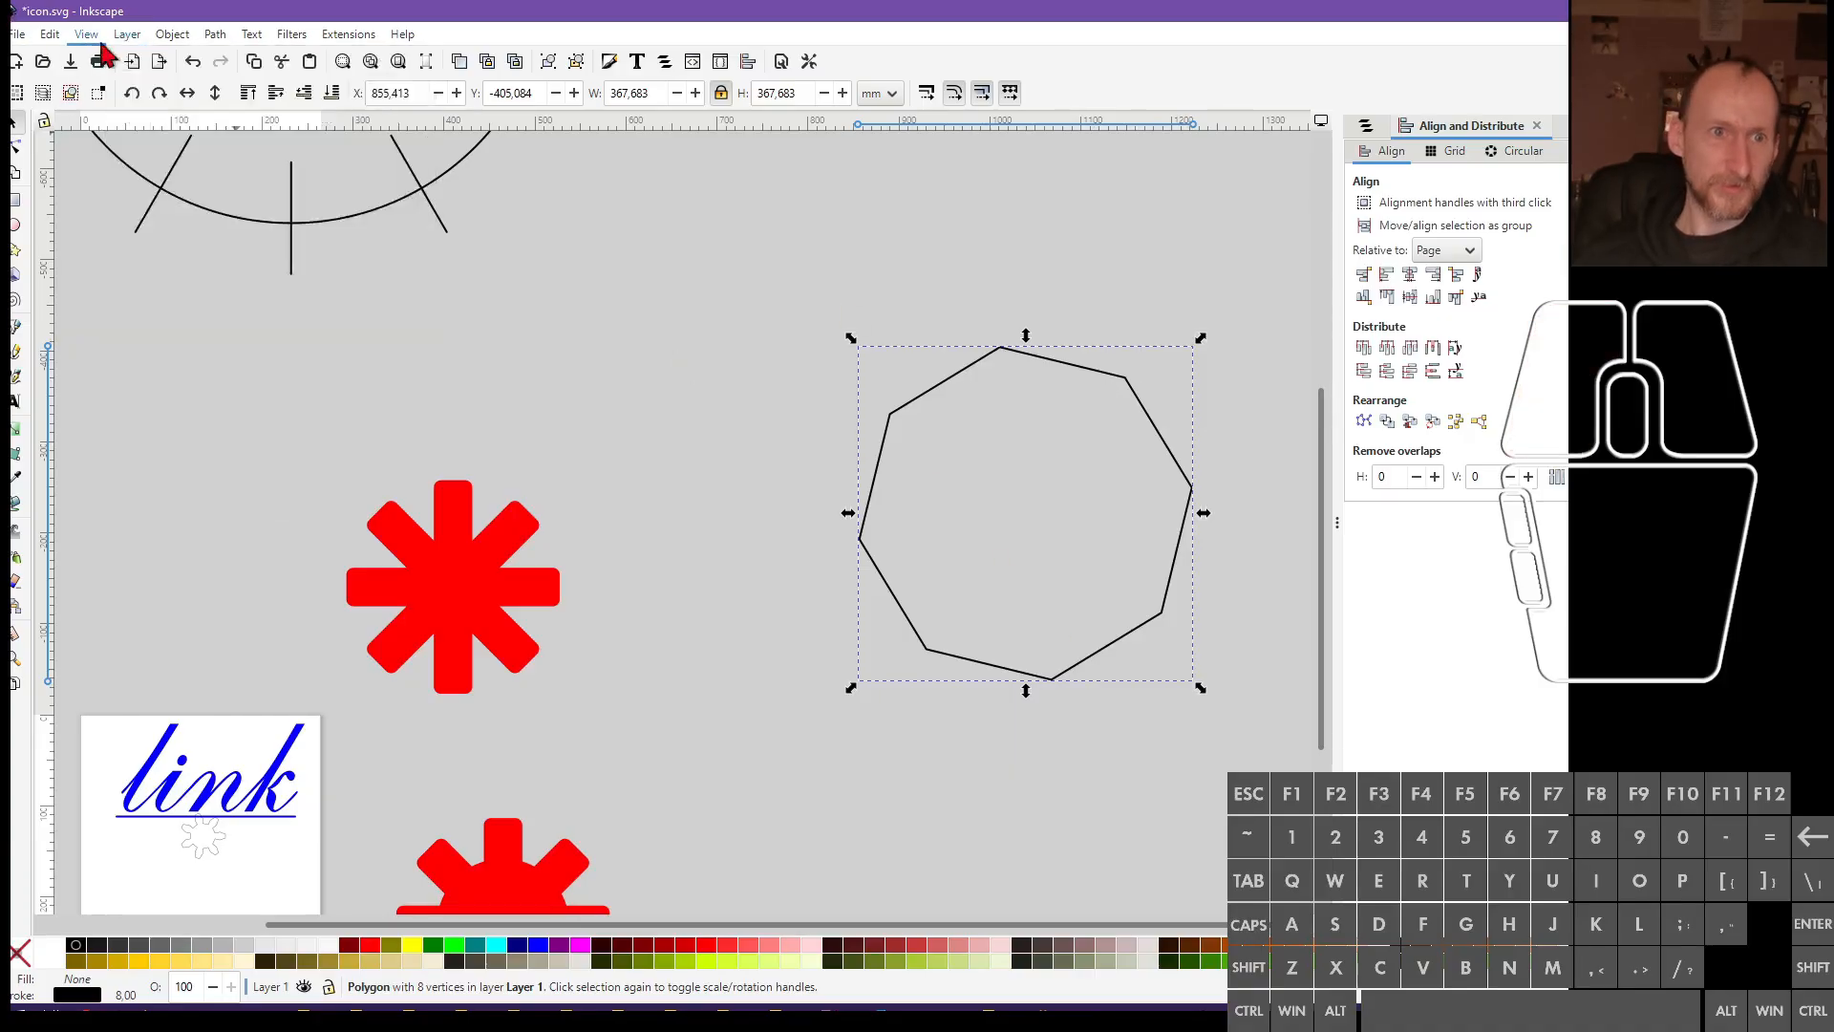
{"action": "left_click", "coordinate": [168, 36]}
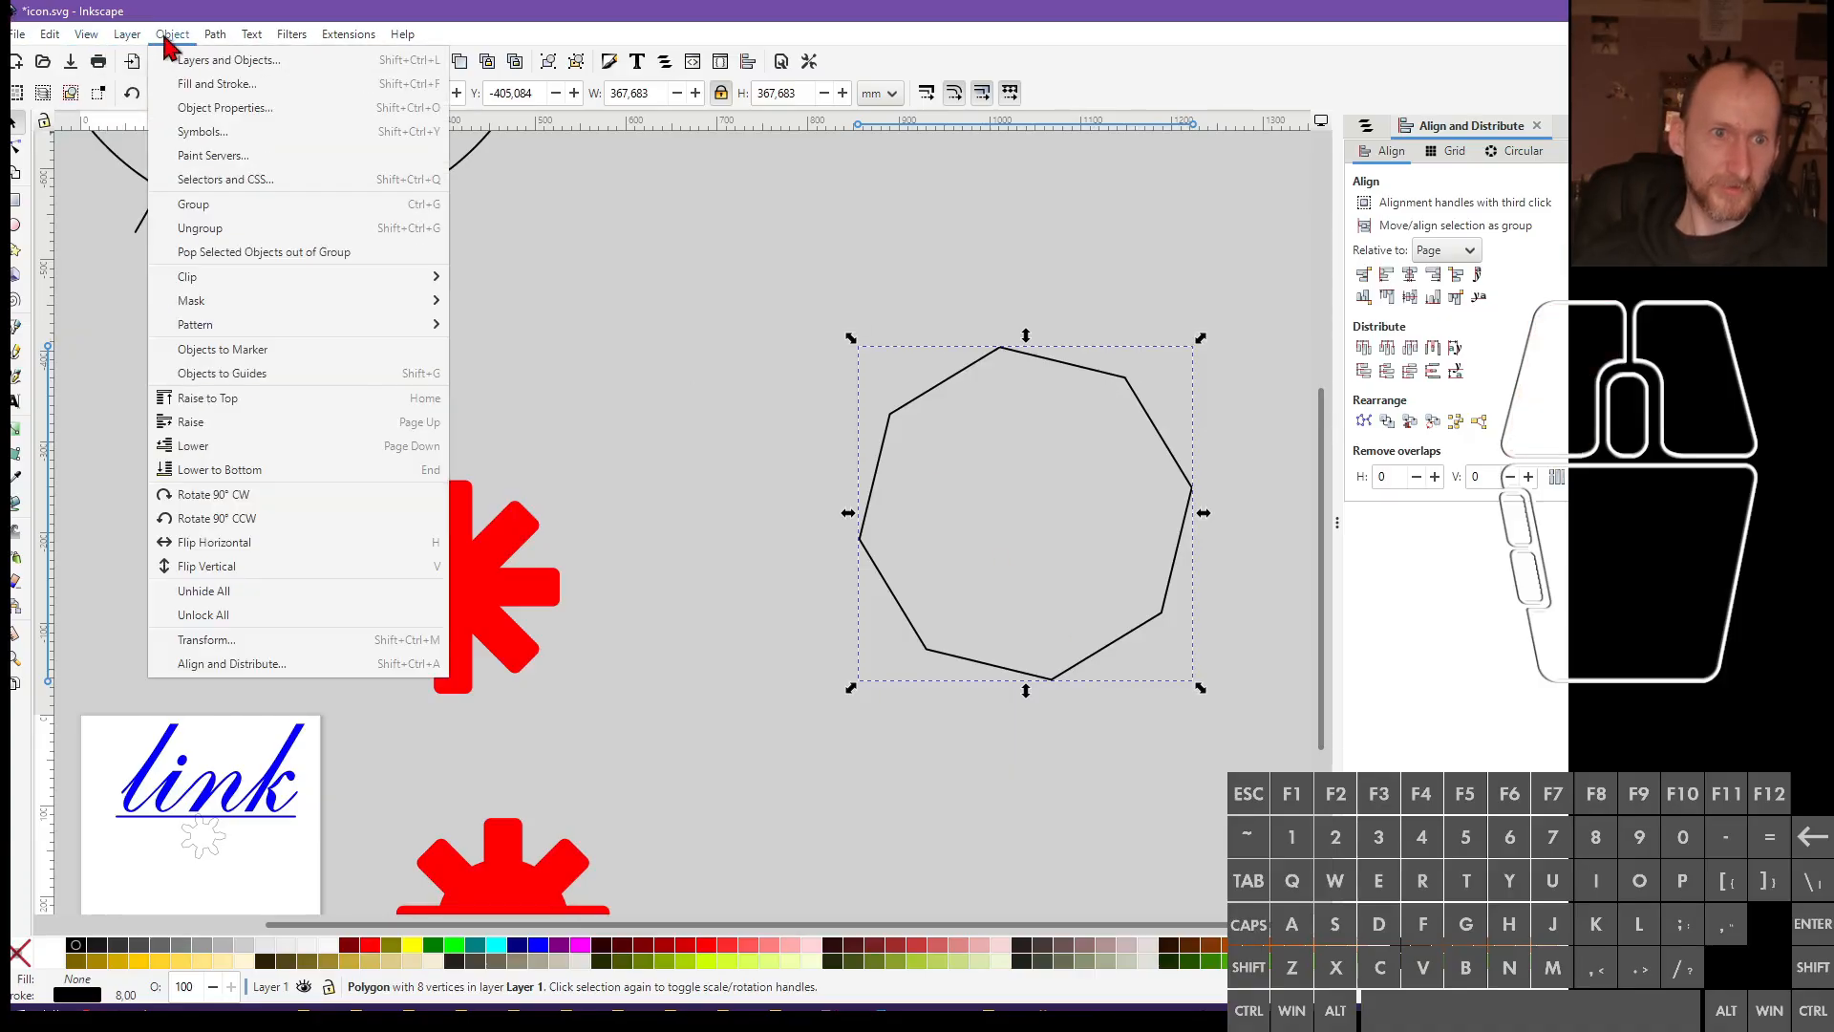
{"action": "left_click", "coordinate": [260, 108]}
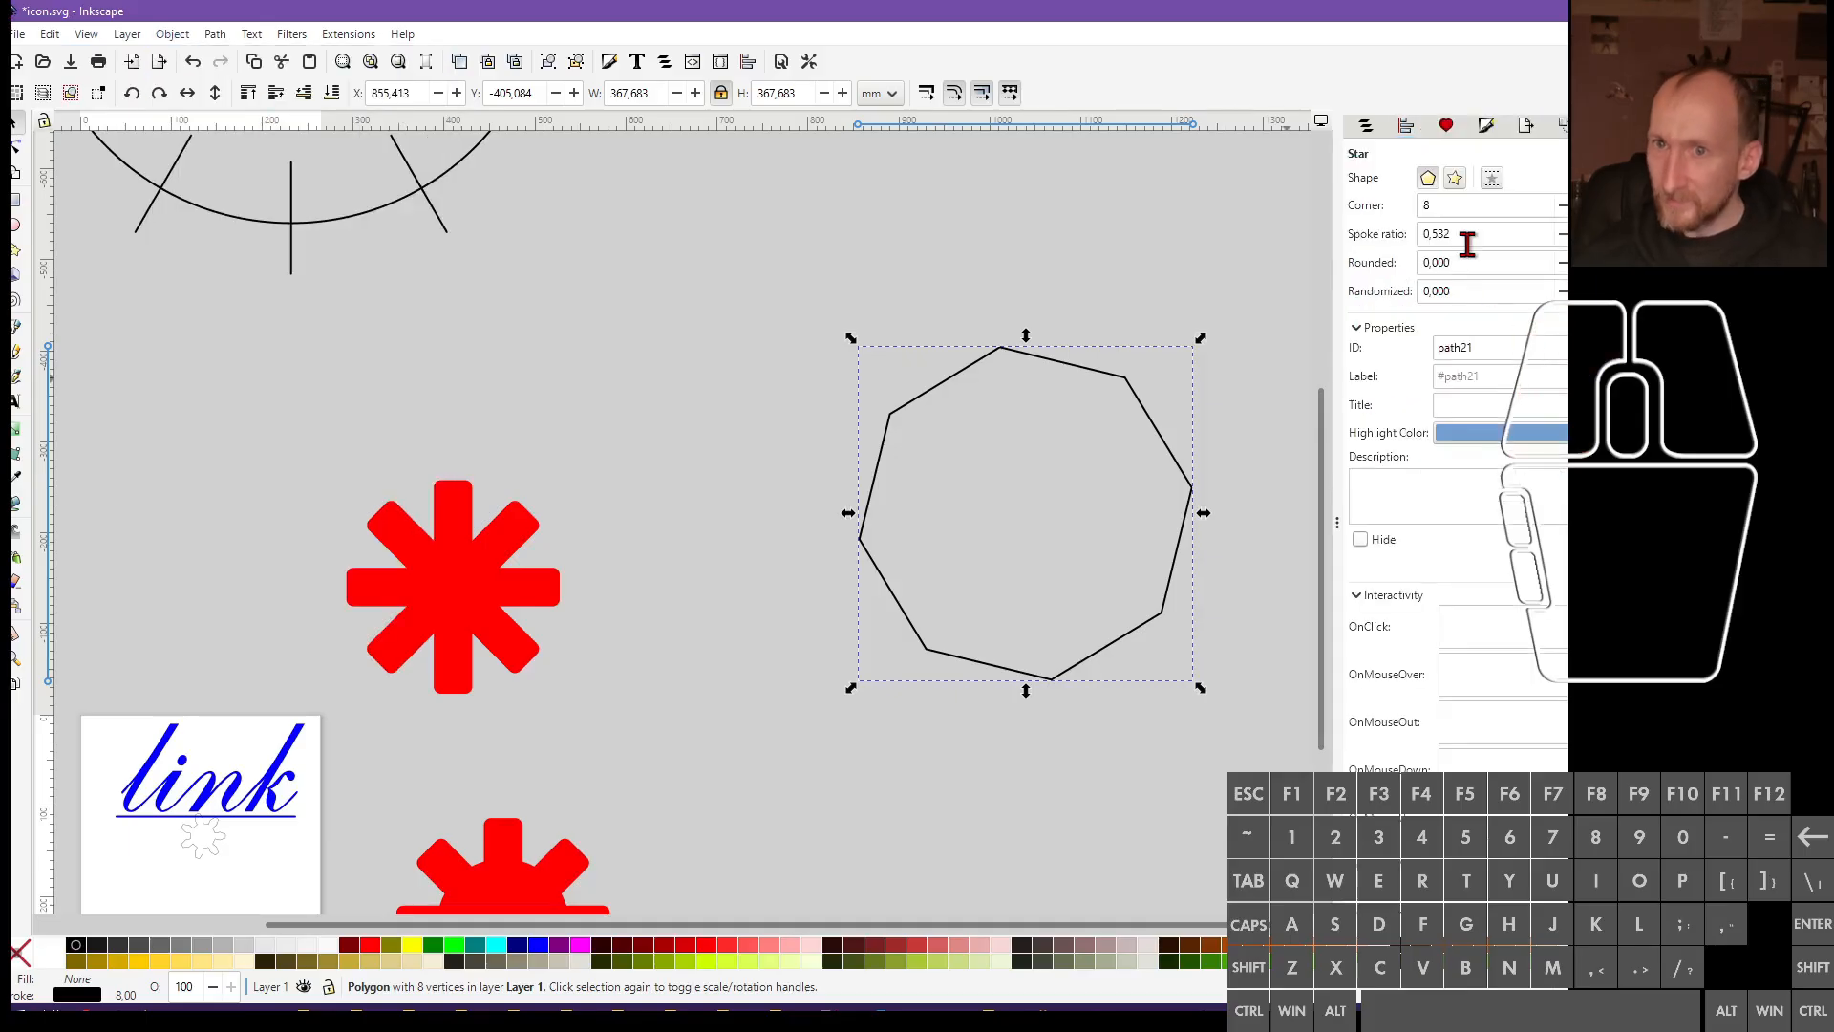
{"action": "scroll", "coordinate": [1526, 443], "scroll_direction": "down", "scroll_amount": 3}
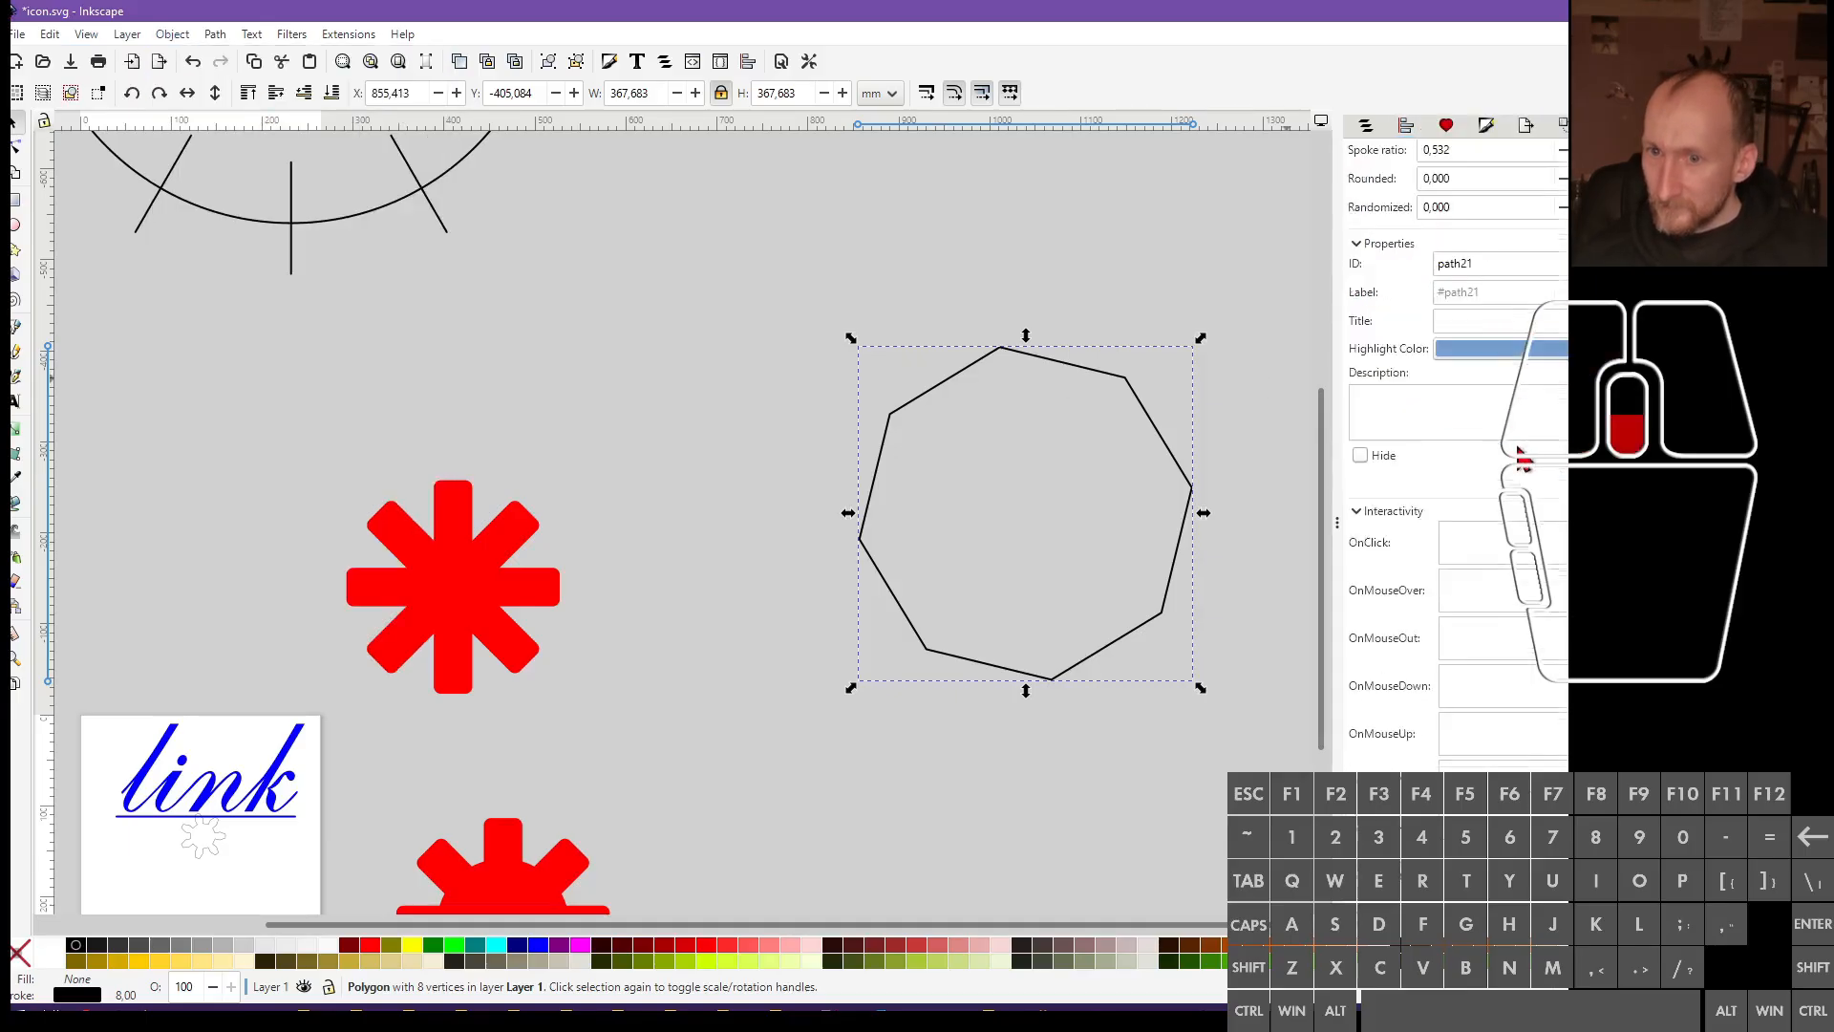
{"action": "scroll", "coordinate": [1519, 487], "scroll_direction": "up", "scroll_amount": 3}
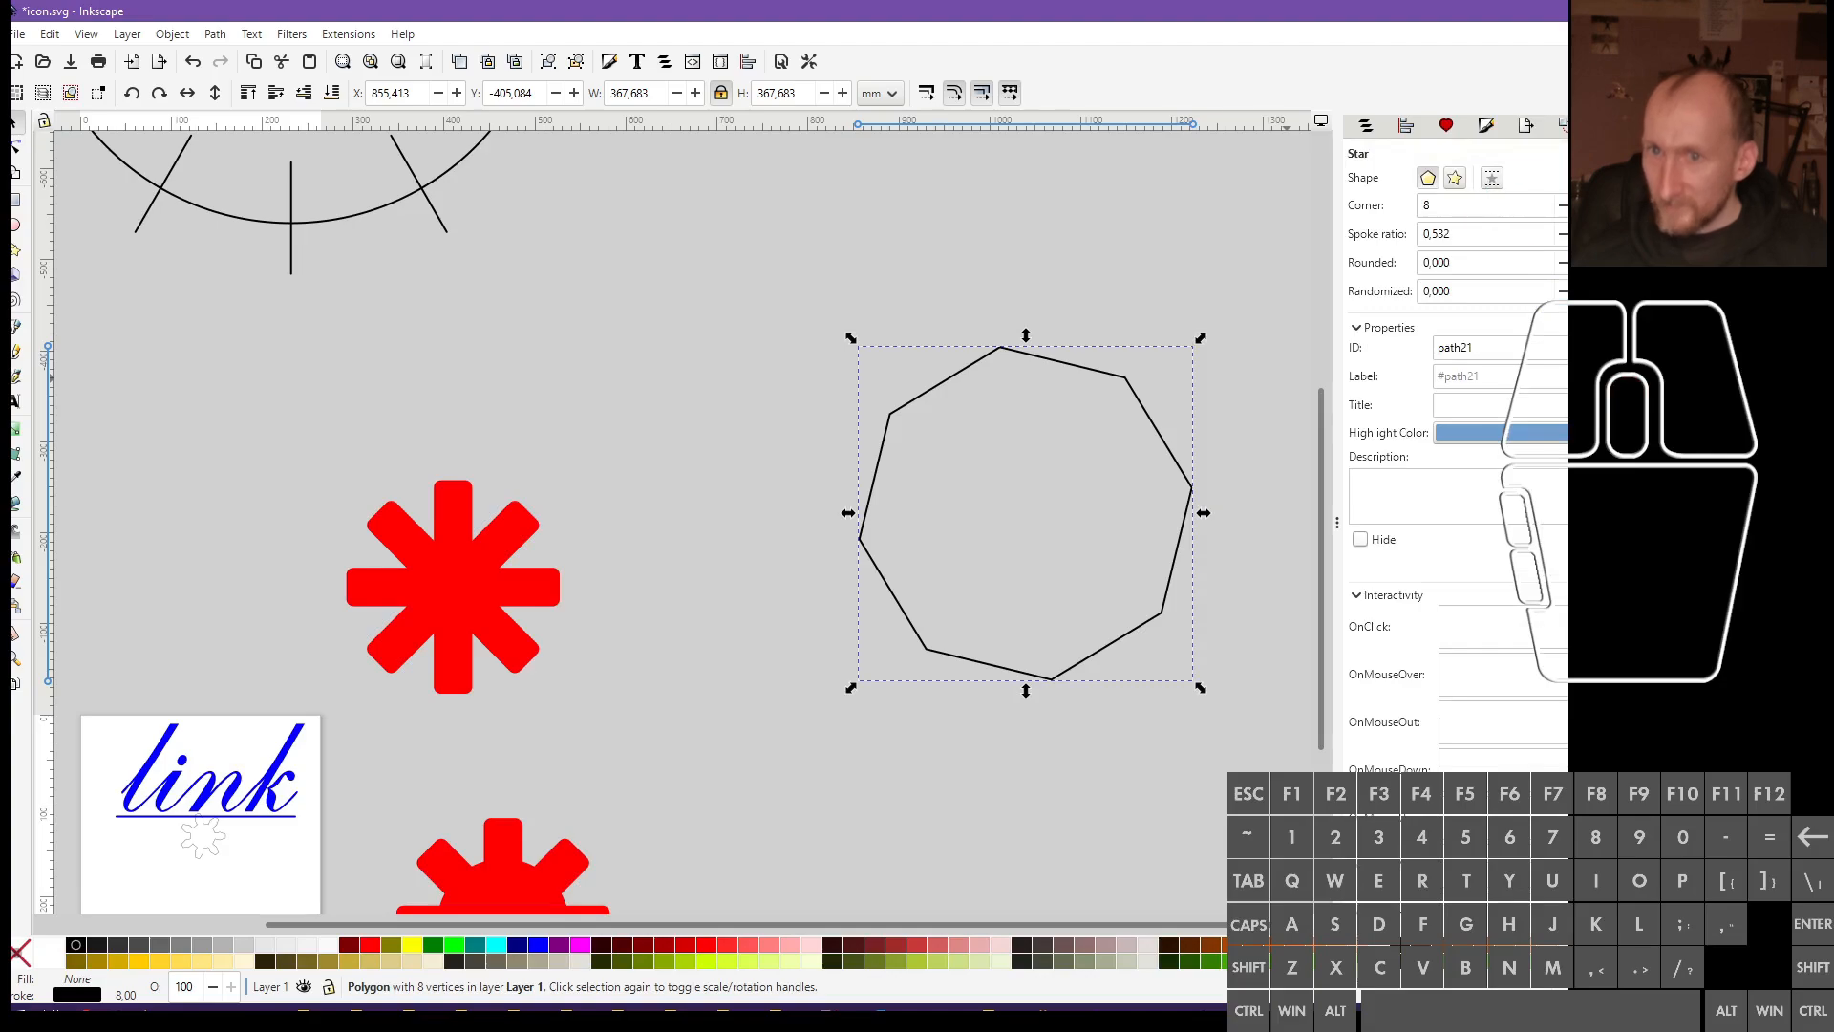
{"action": "scroll", "coordinate": [1518, 563], "scroll_direction": "down", "scroll_amount": 3}
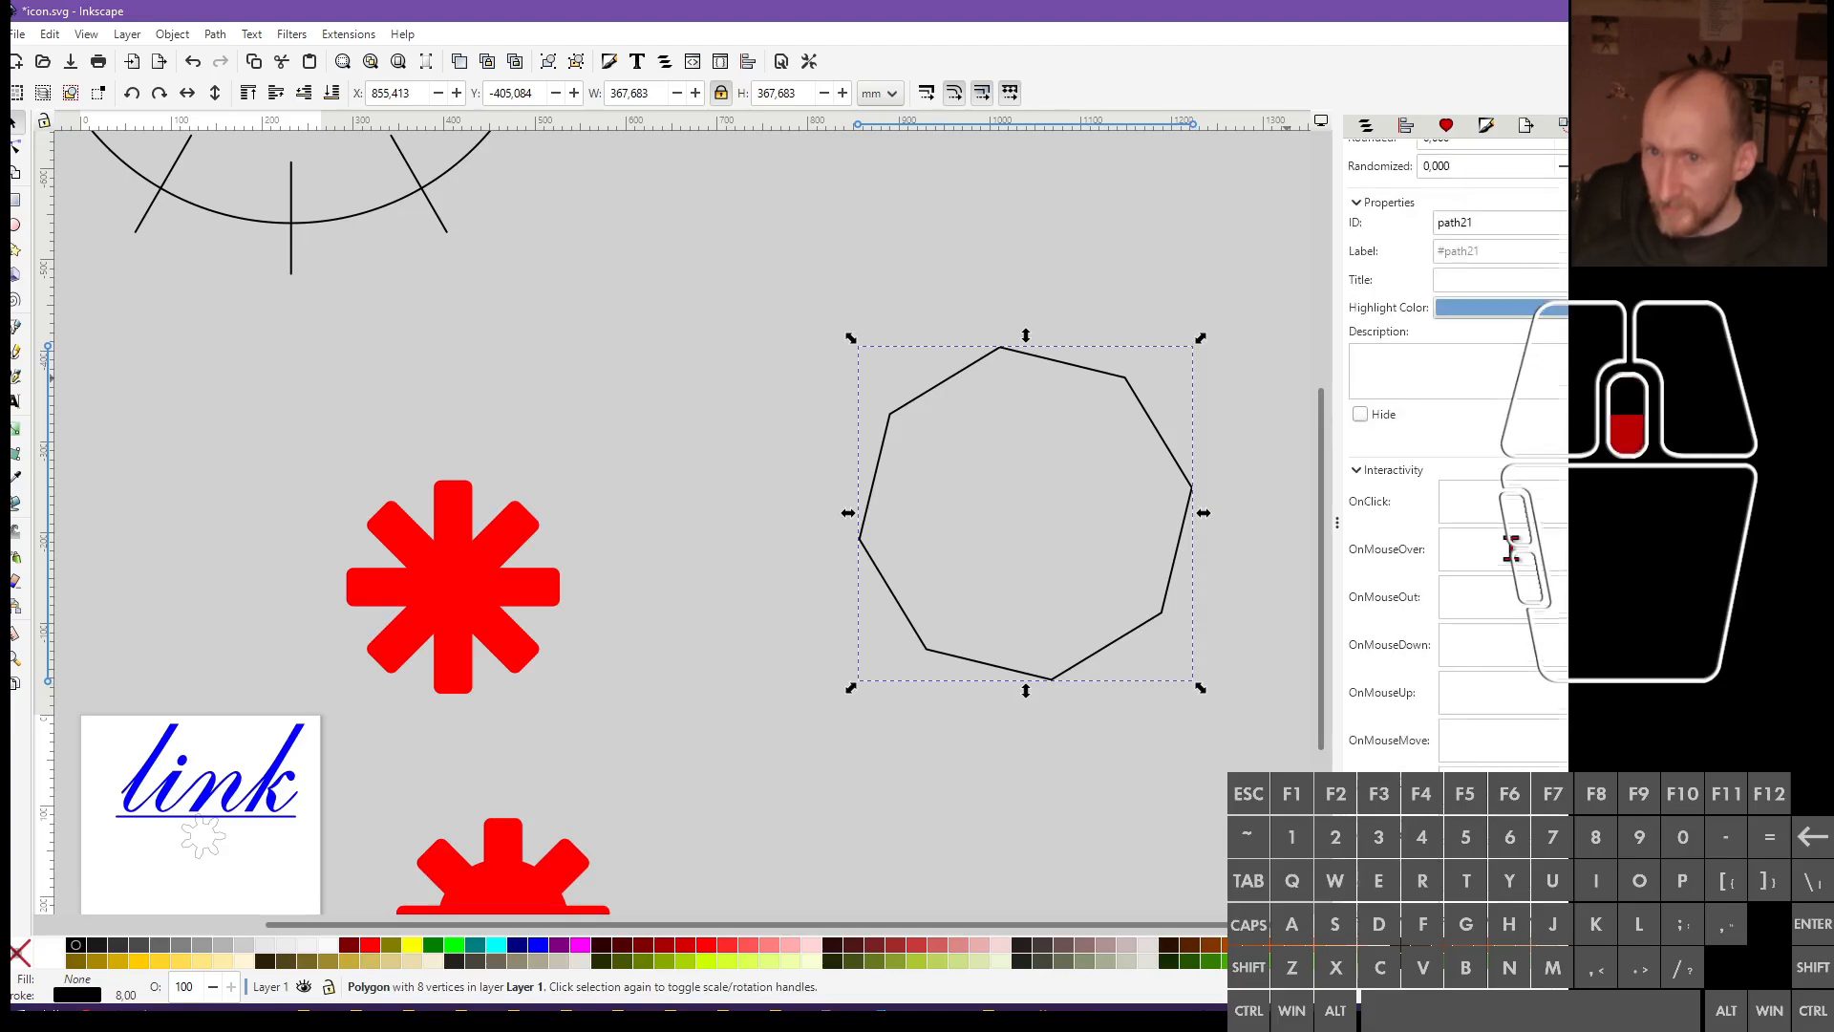
{"action": "scroll", "coordinate": [1519, 563], "scroll_direction": "up", "scroll_amount": 3}
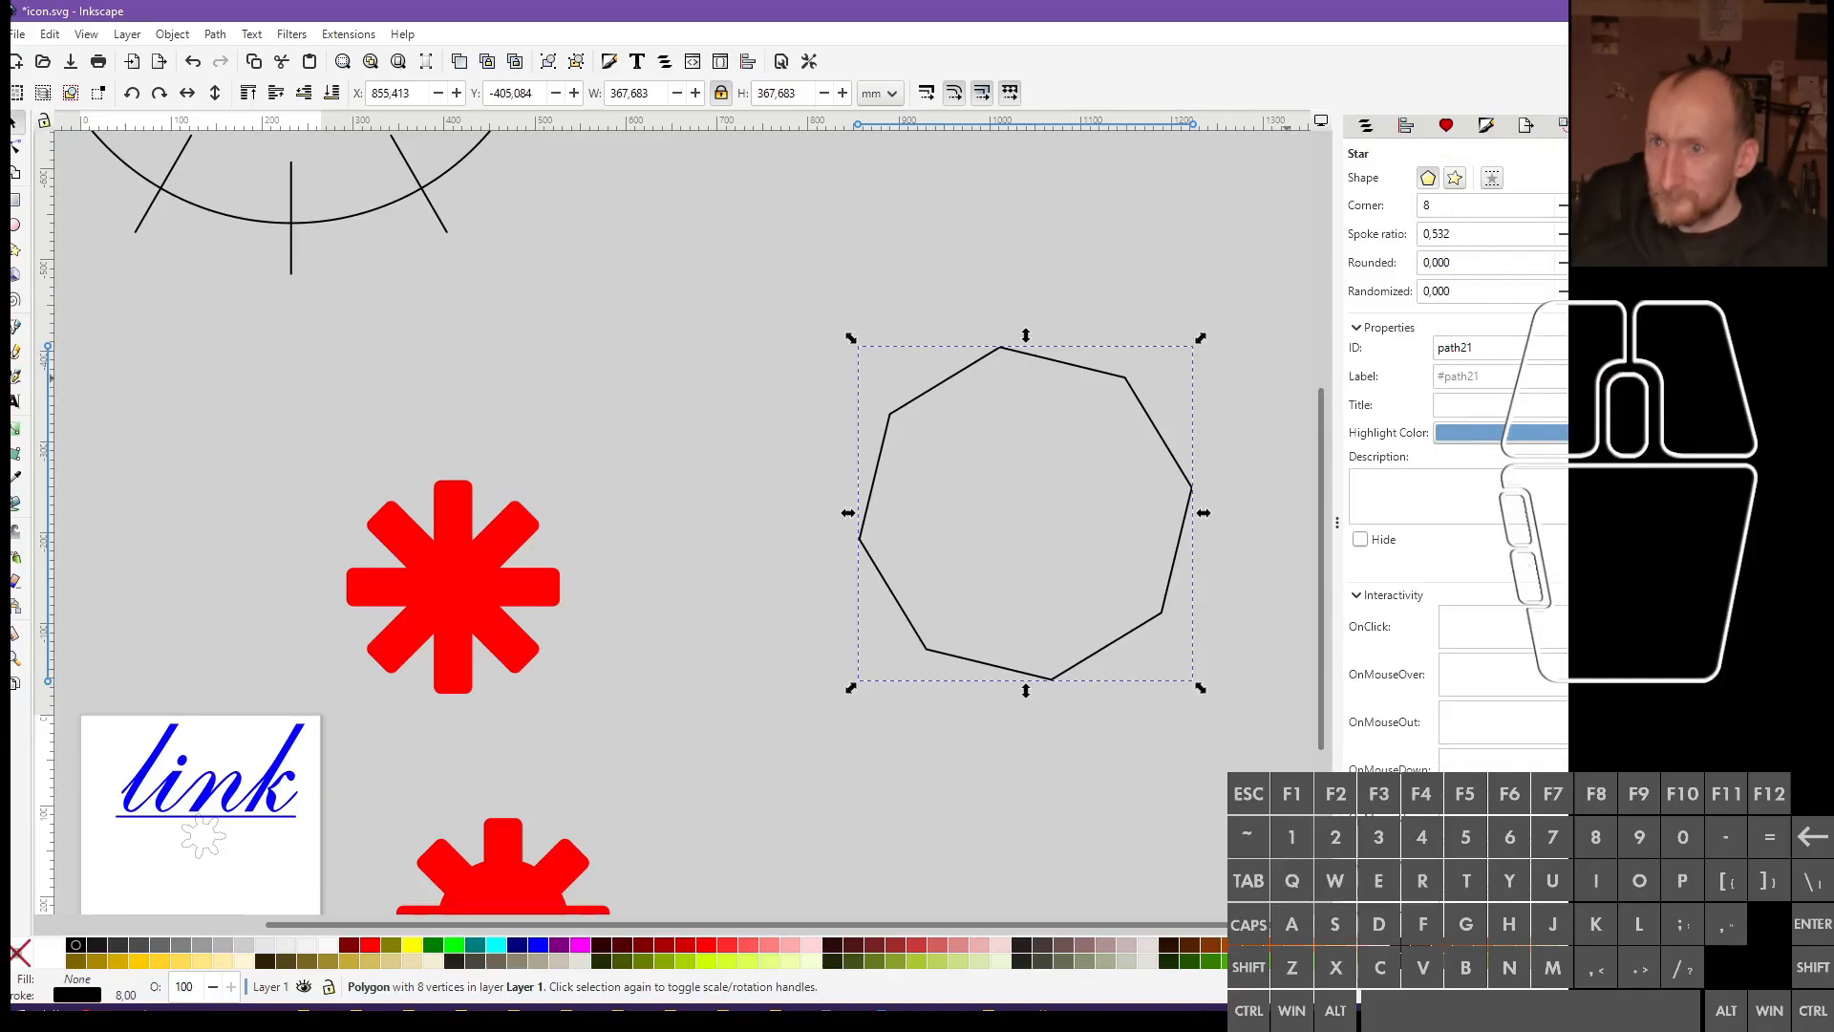
Open the Layers and Objects list and check which commands are available for the octagon's entry
{"action": "left_click", "coordinate": [191, 35]}
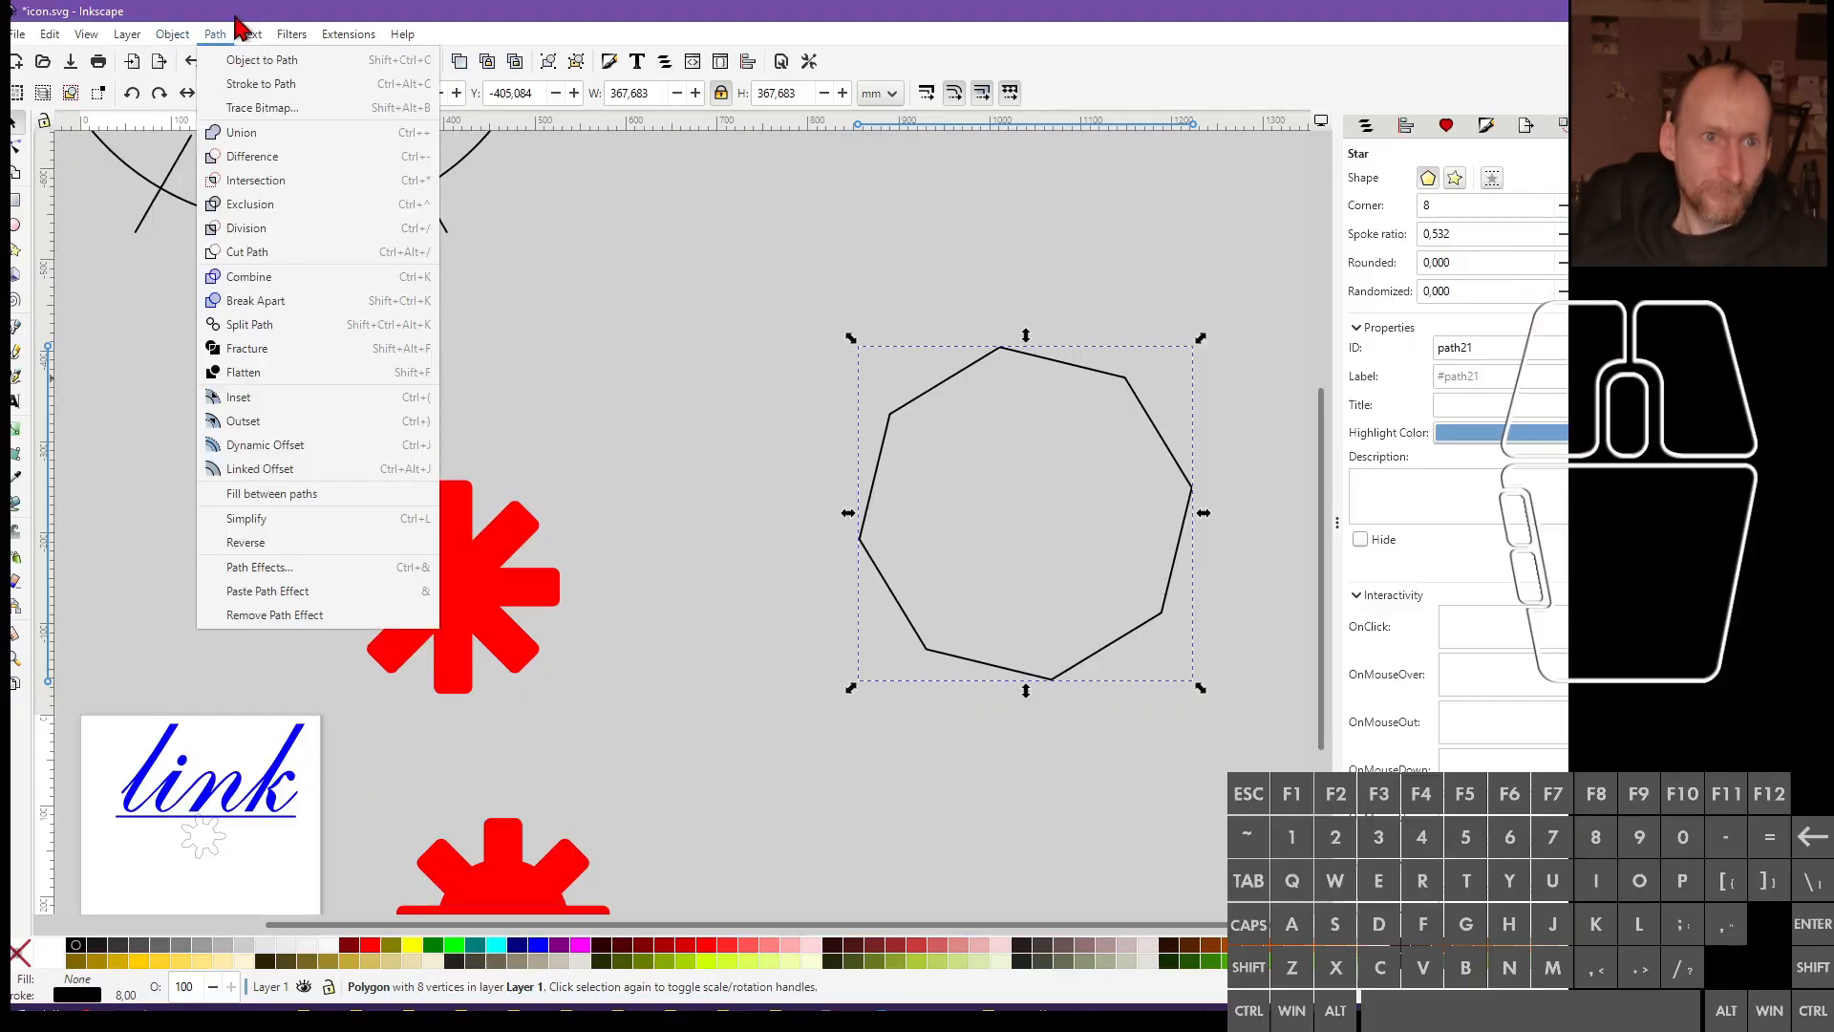
{"action": "mouse_move", "coordinate": [116, 40]}
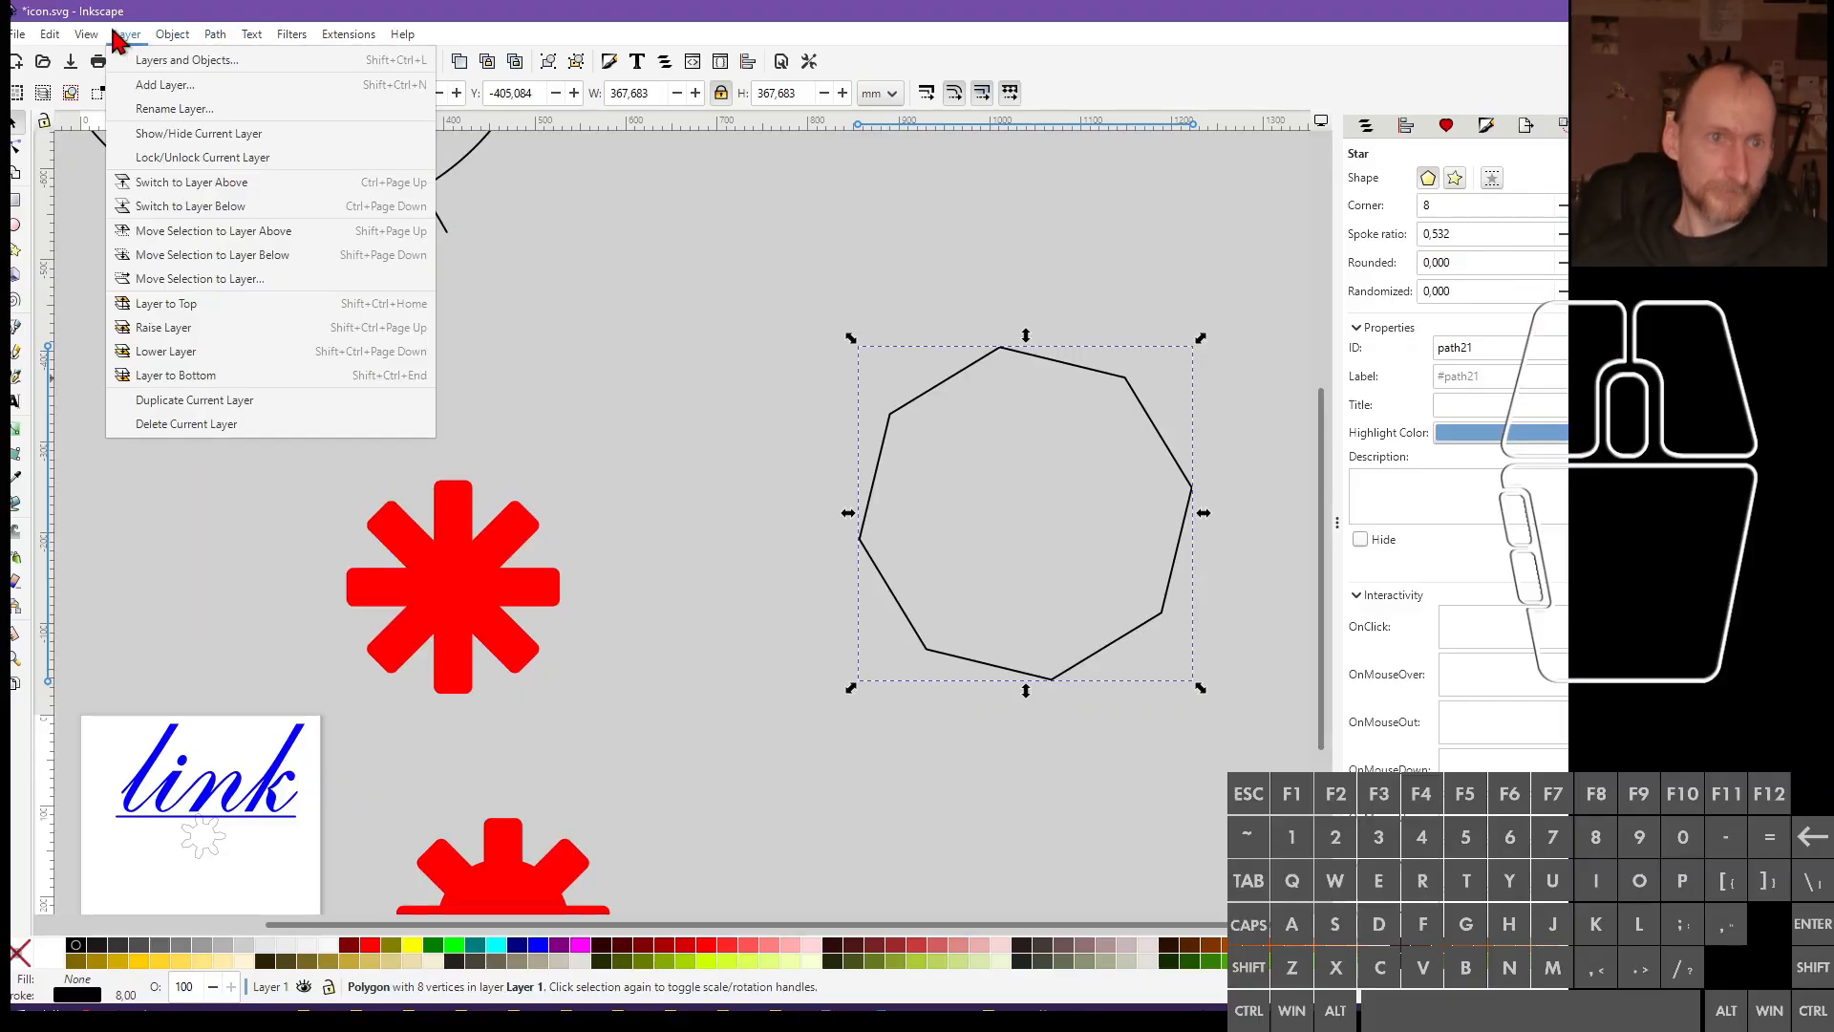
{"action": "left_click", "coordinate": [158, 63]}
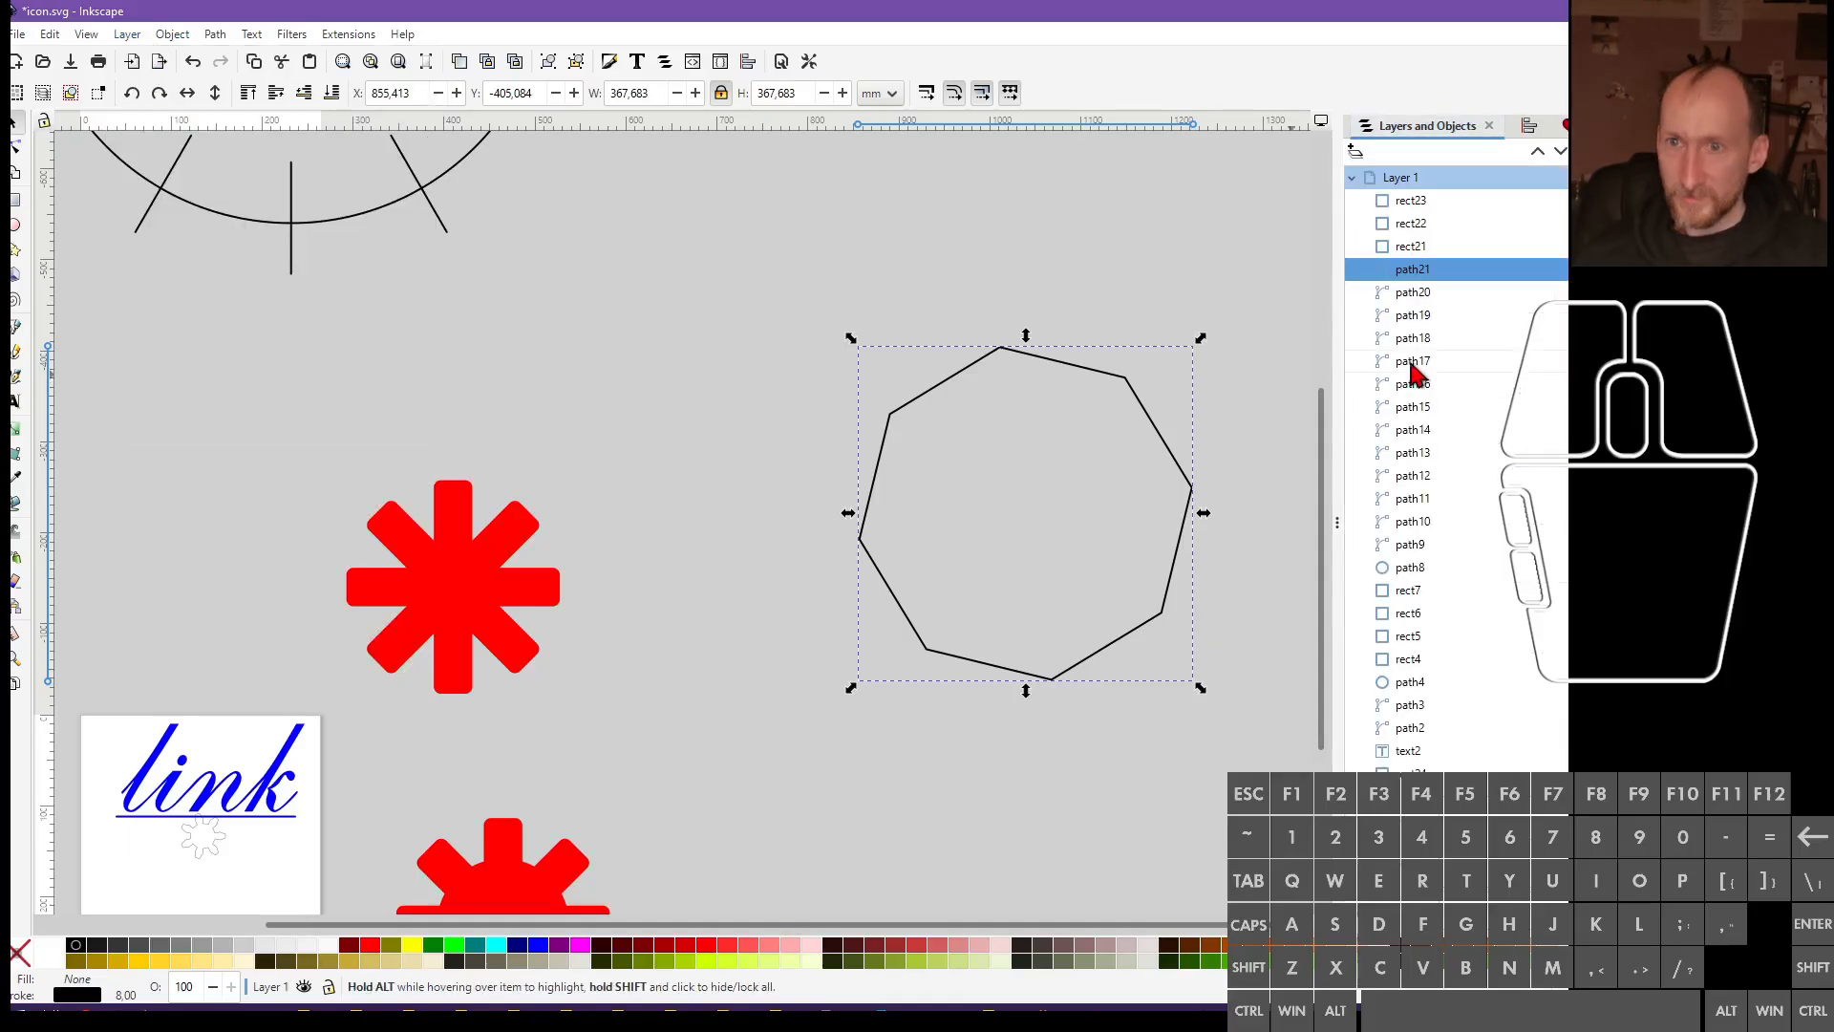
{"action": "left_click", "coordinate": [1430, 275]}
{"action": "right_click", "coordinate": [1430, 275]}
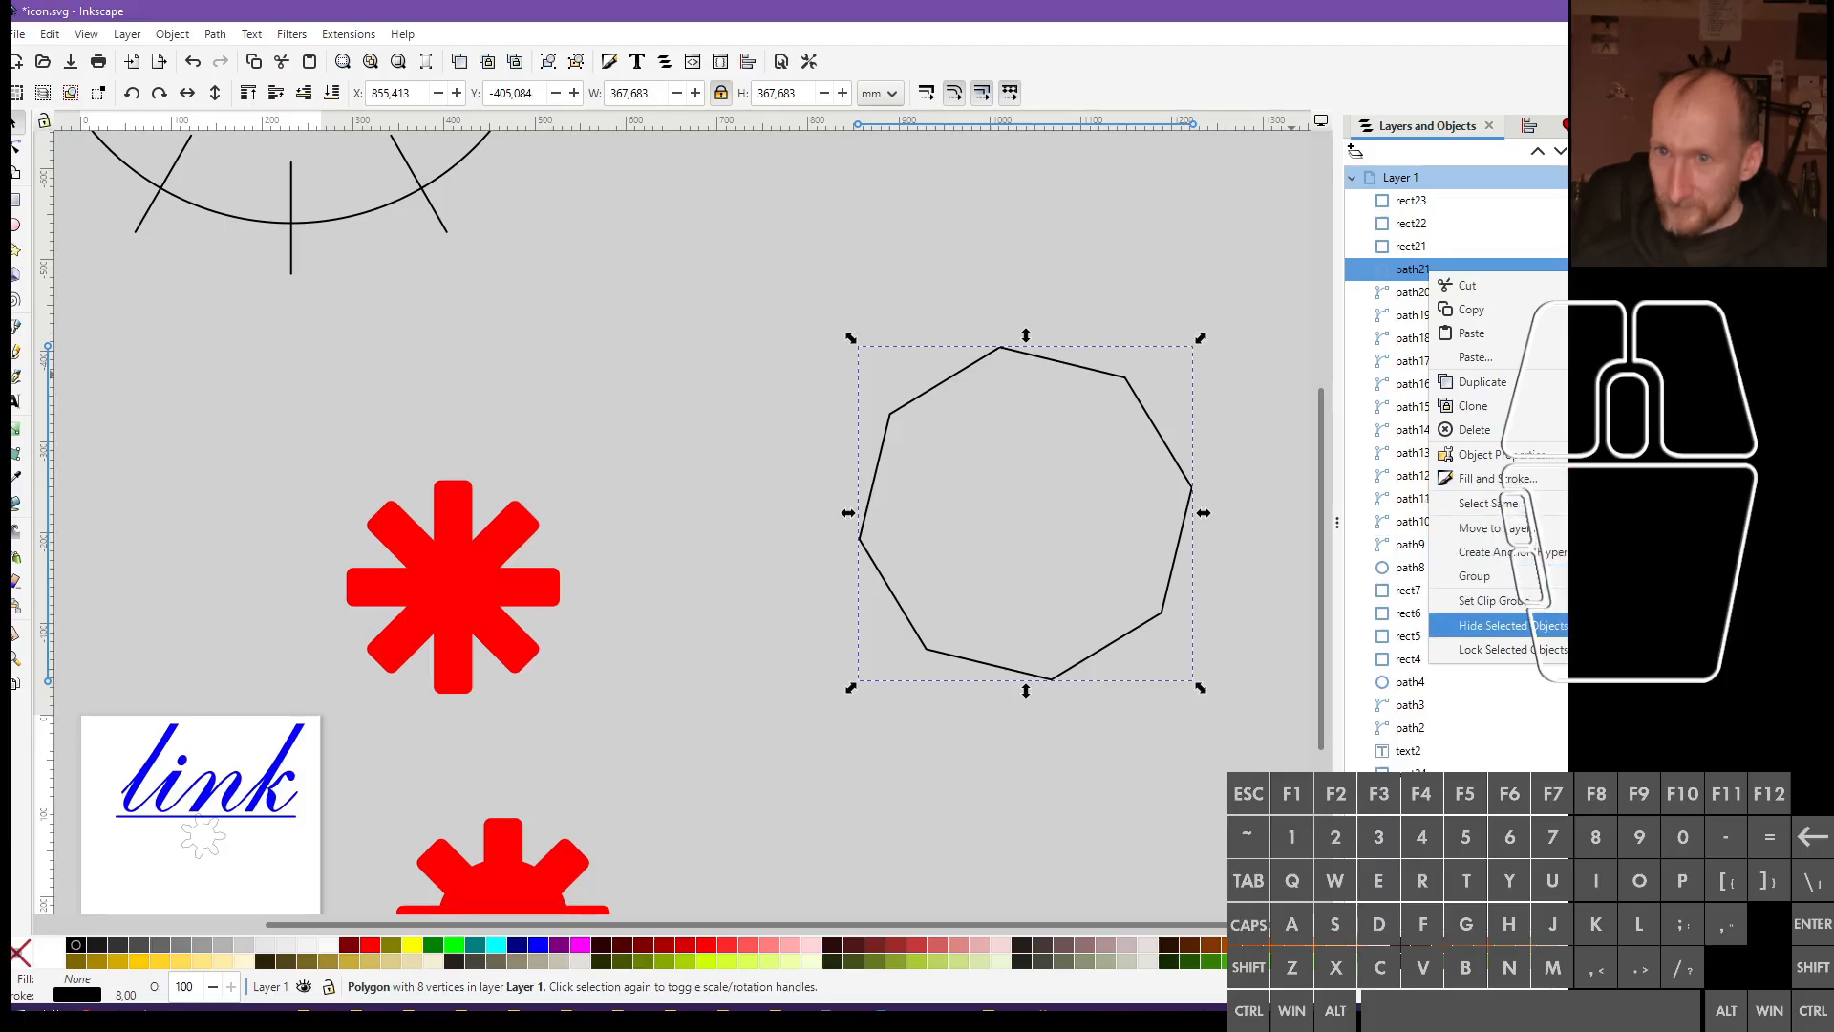
{"action": "mouse_move", "coordinate": [1555, 361]}
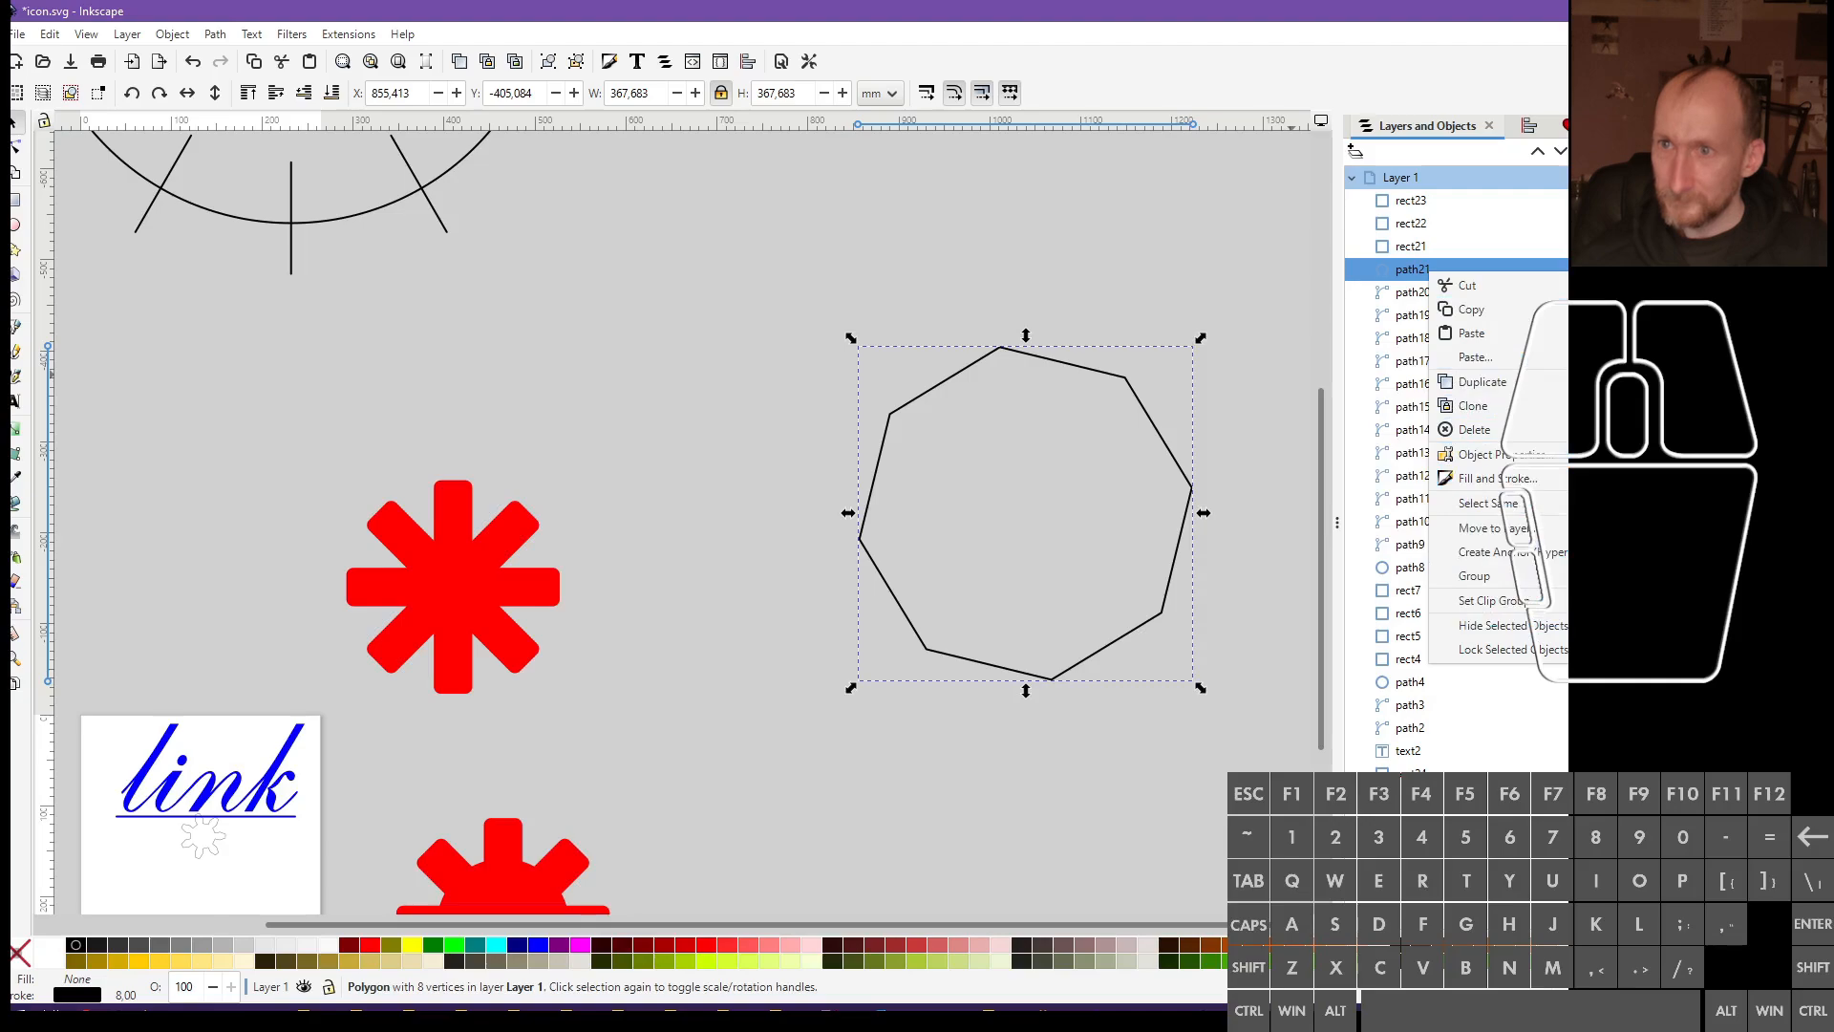
{"action": "left_click", "coordinate": [1497, 243]}
Open the XML Editor and examine the attributes of the large circle and of the octagon
{"action": "left_click", "coordinate": [251, 35]}
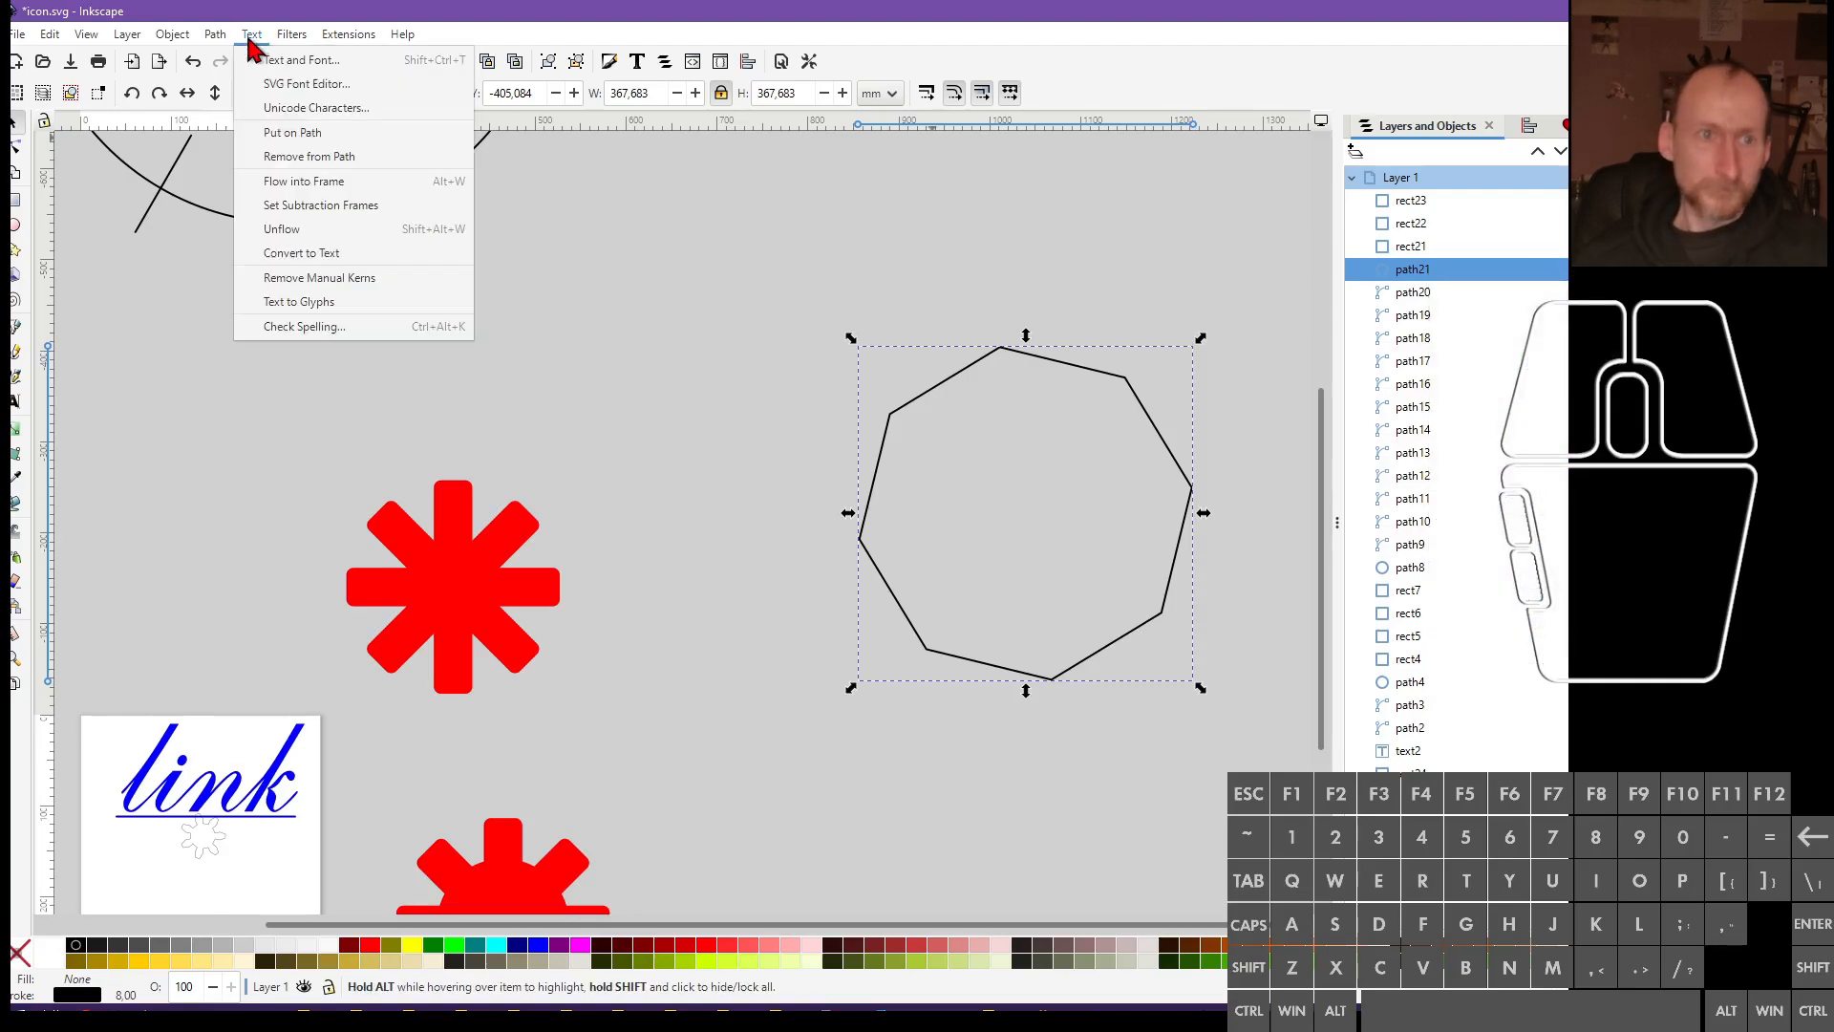
{"action": "mouse_move", "coordinate": [53, 38]}
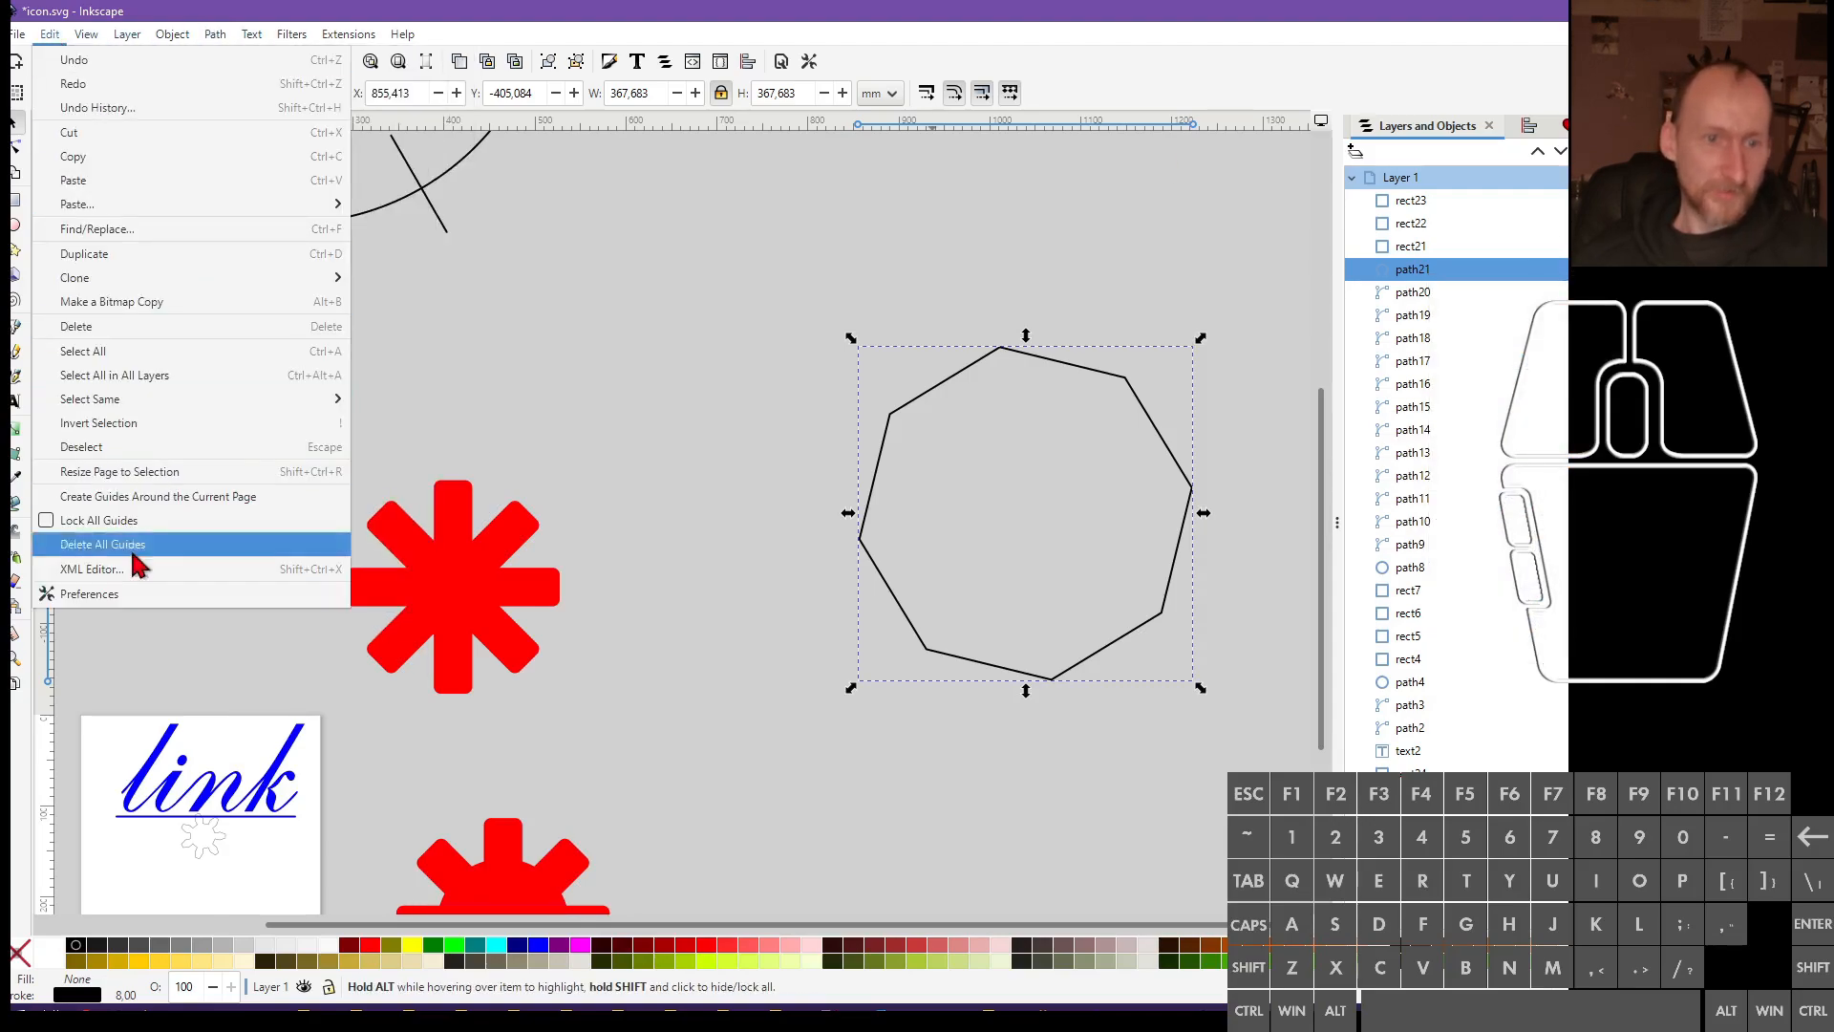
{"action": "left_click", "coordinate": [83, 589]}
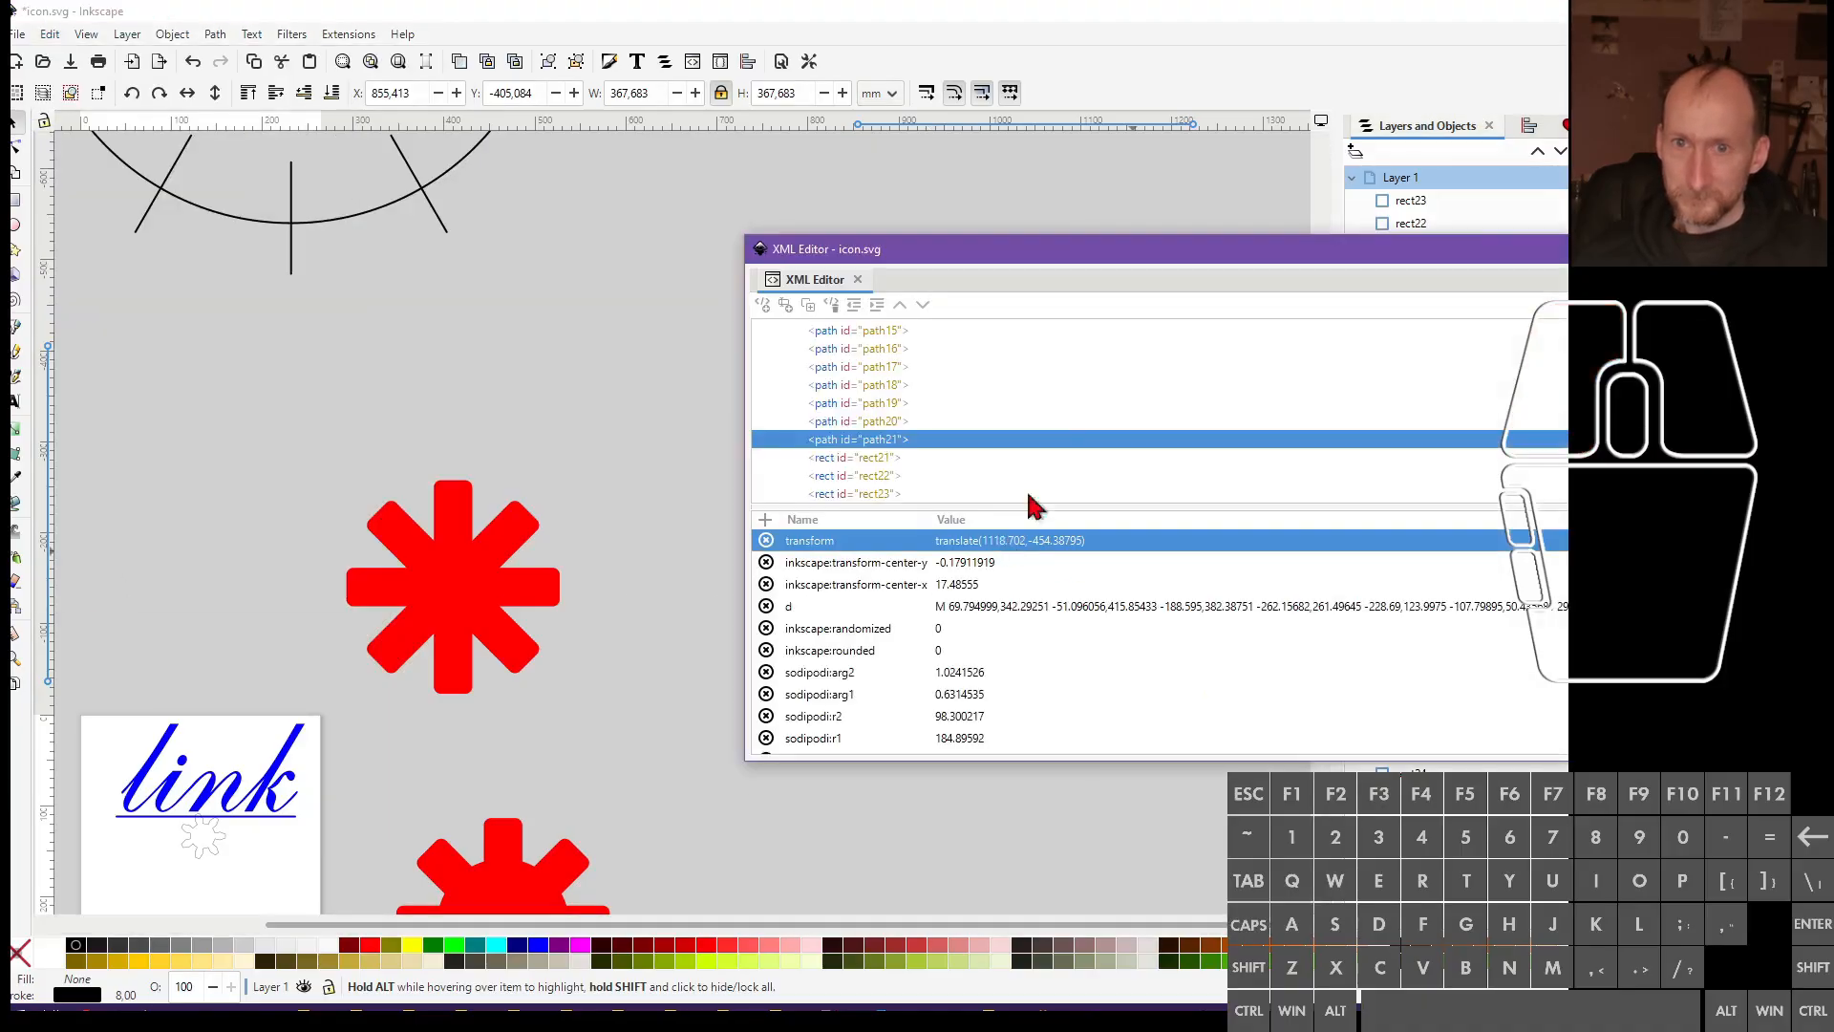
{"action": "left_click_drag", "start_coordinate": [1143, 274], "coordinate": [728, 288]}
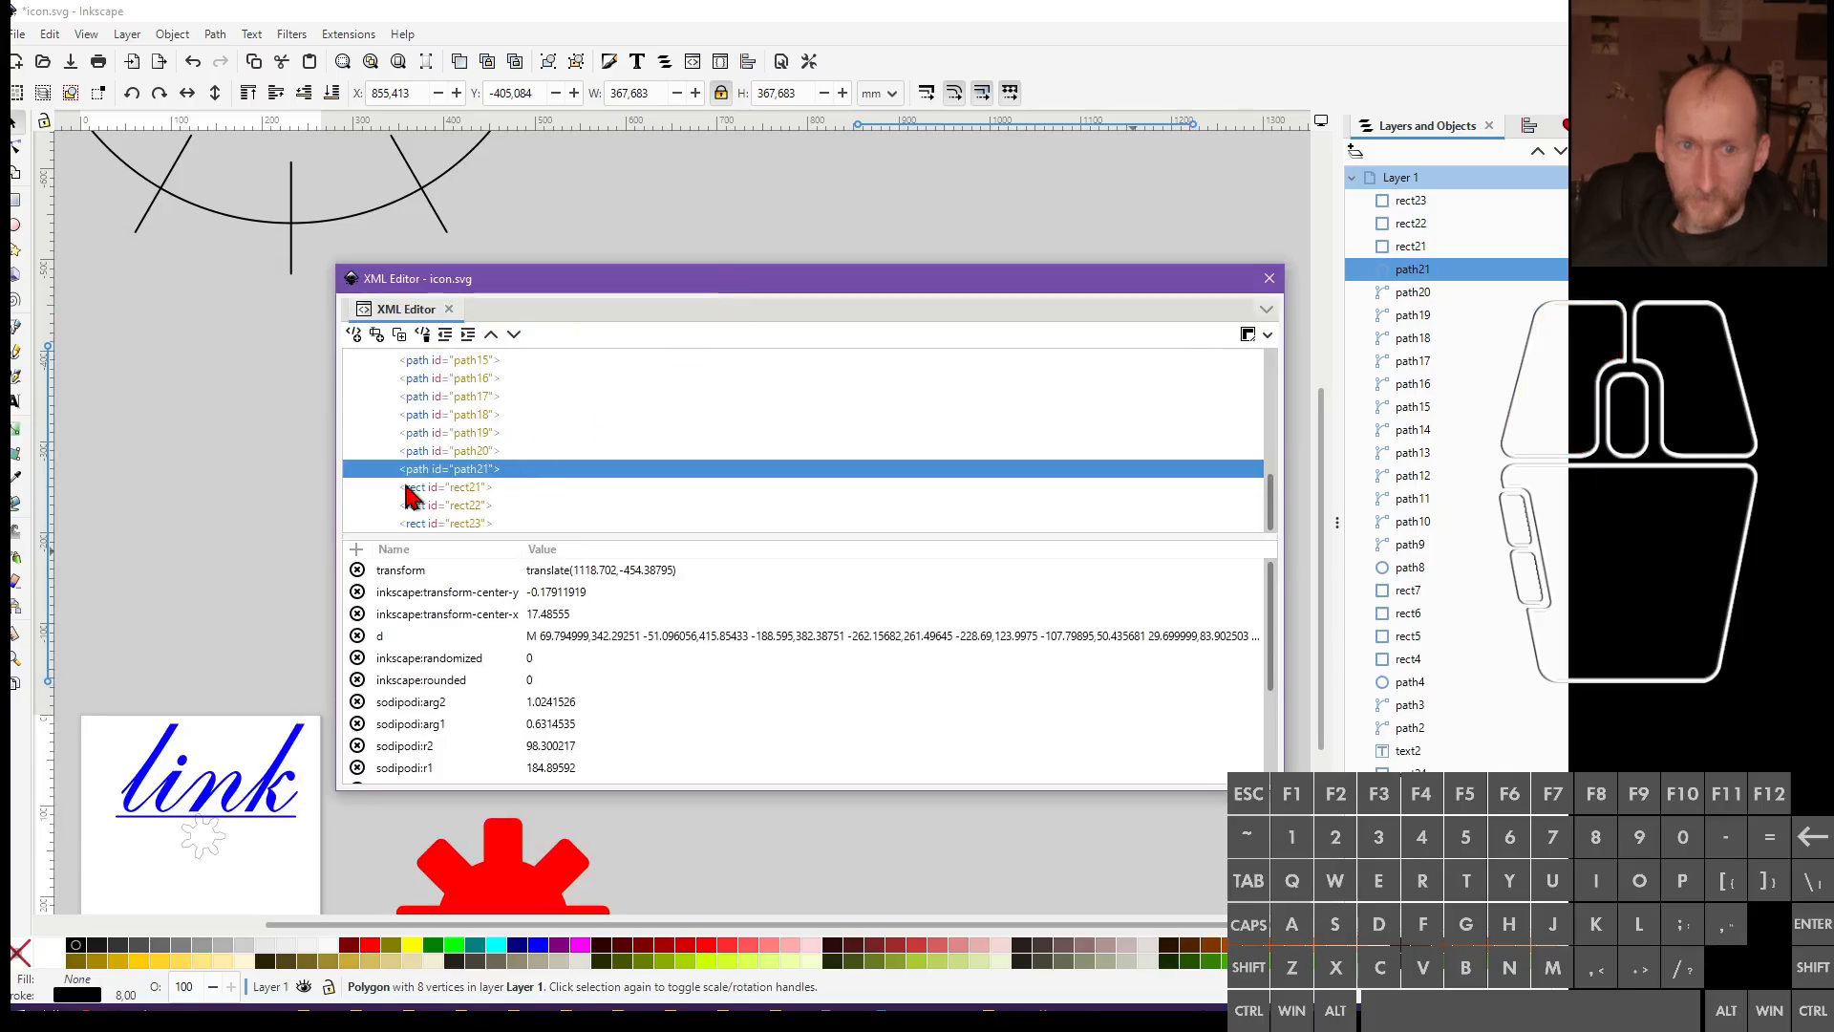
{"action": "left_click", "coordinate": [377, 205]}
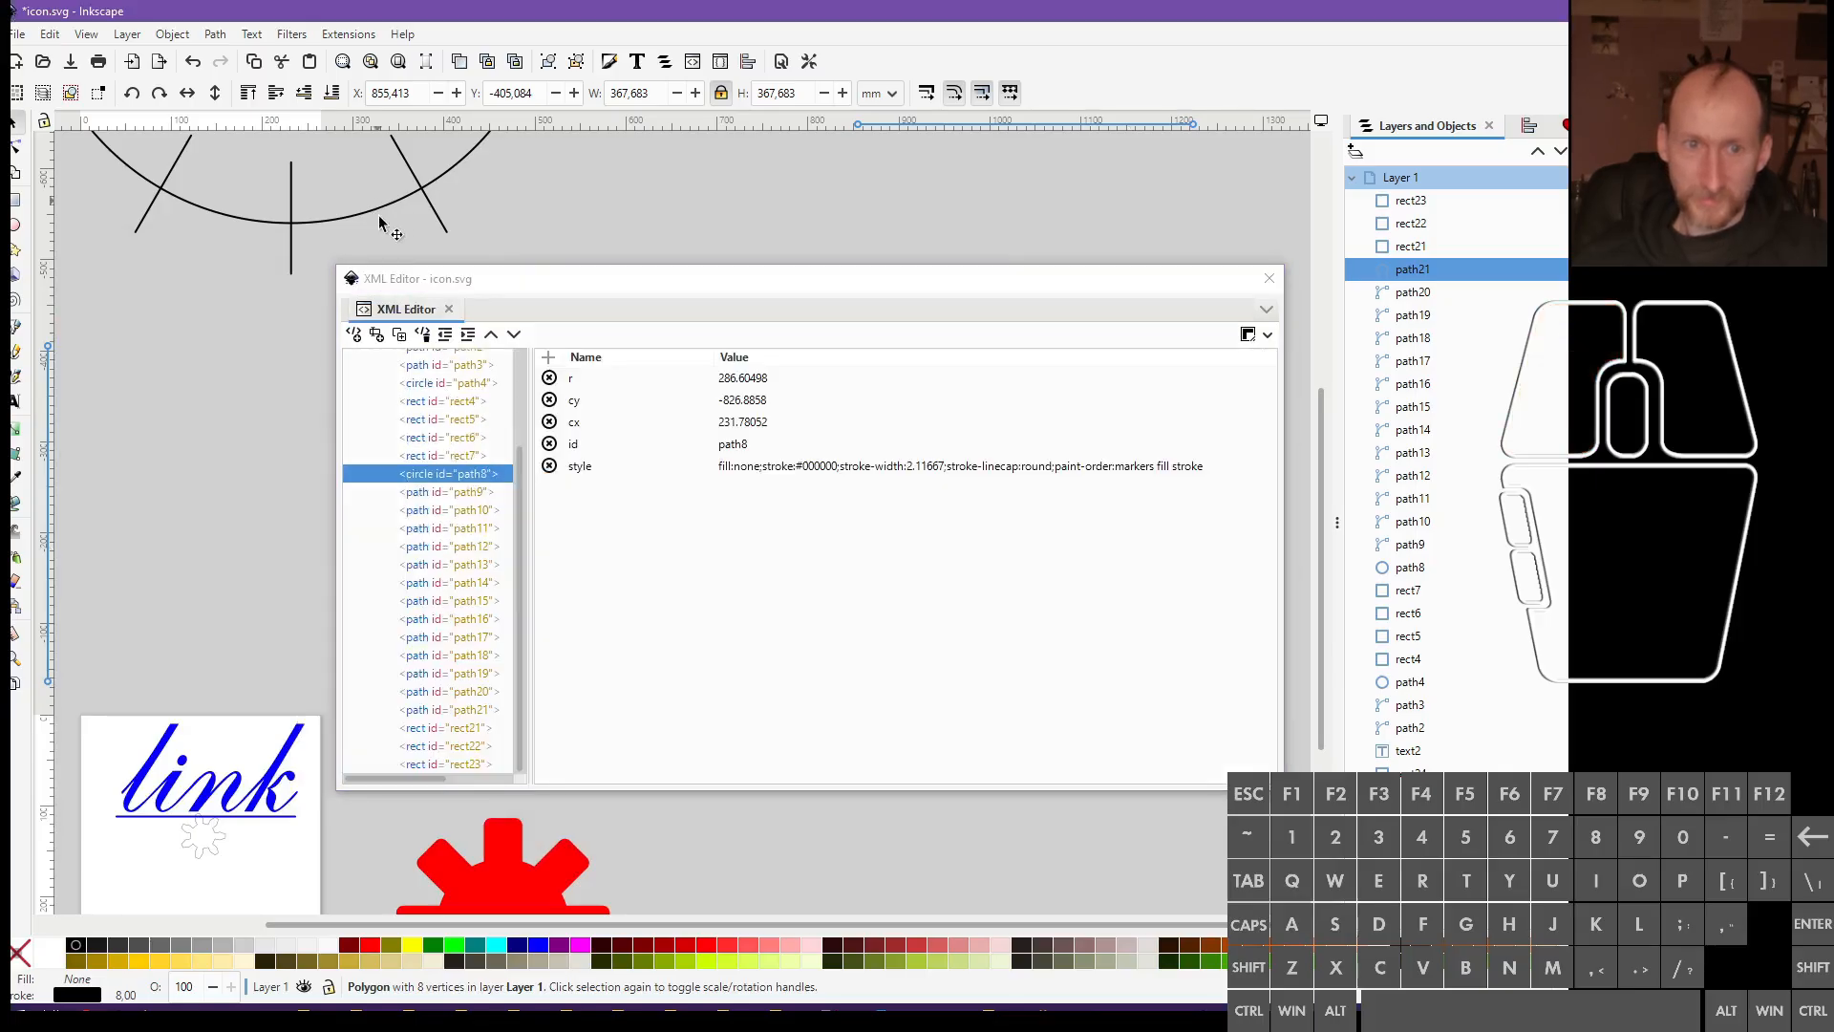
{"action": "left_click_drag", "start_coordinate": [796, 286], "coordinate": [567, 392]}
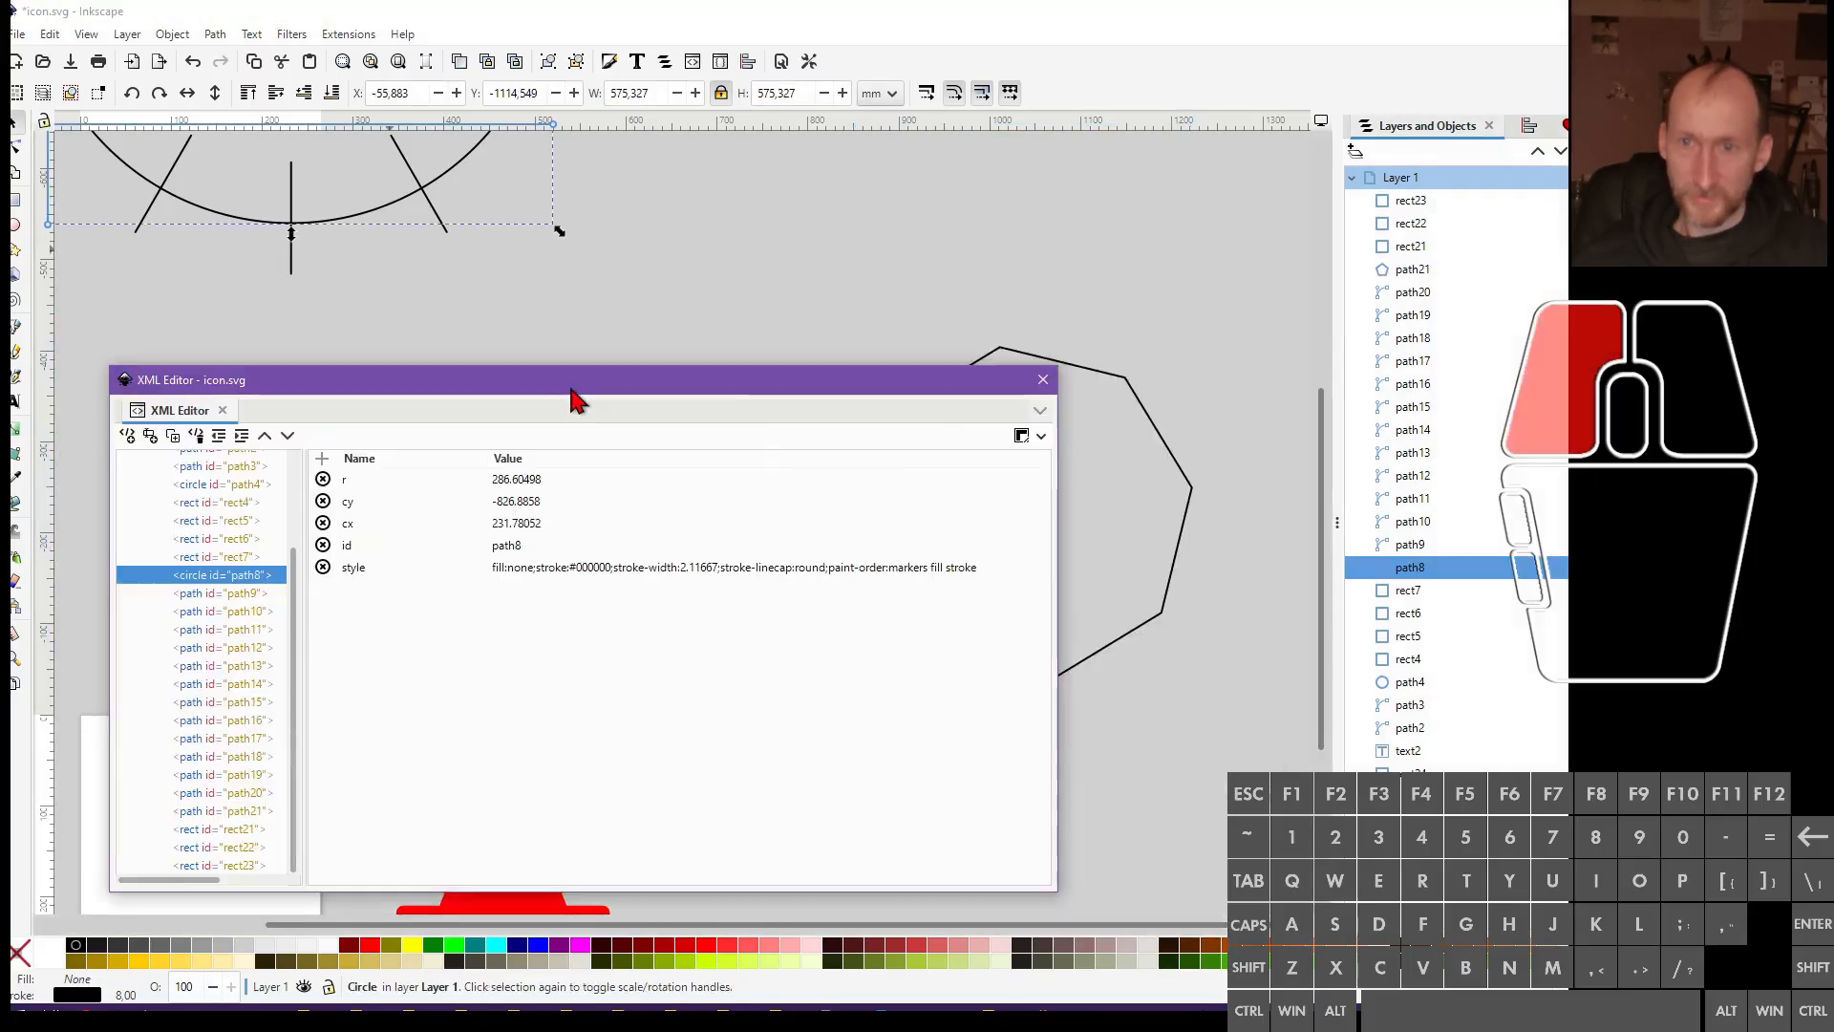
{"action": "left_click", "coordinate": [1188, 531]}
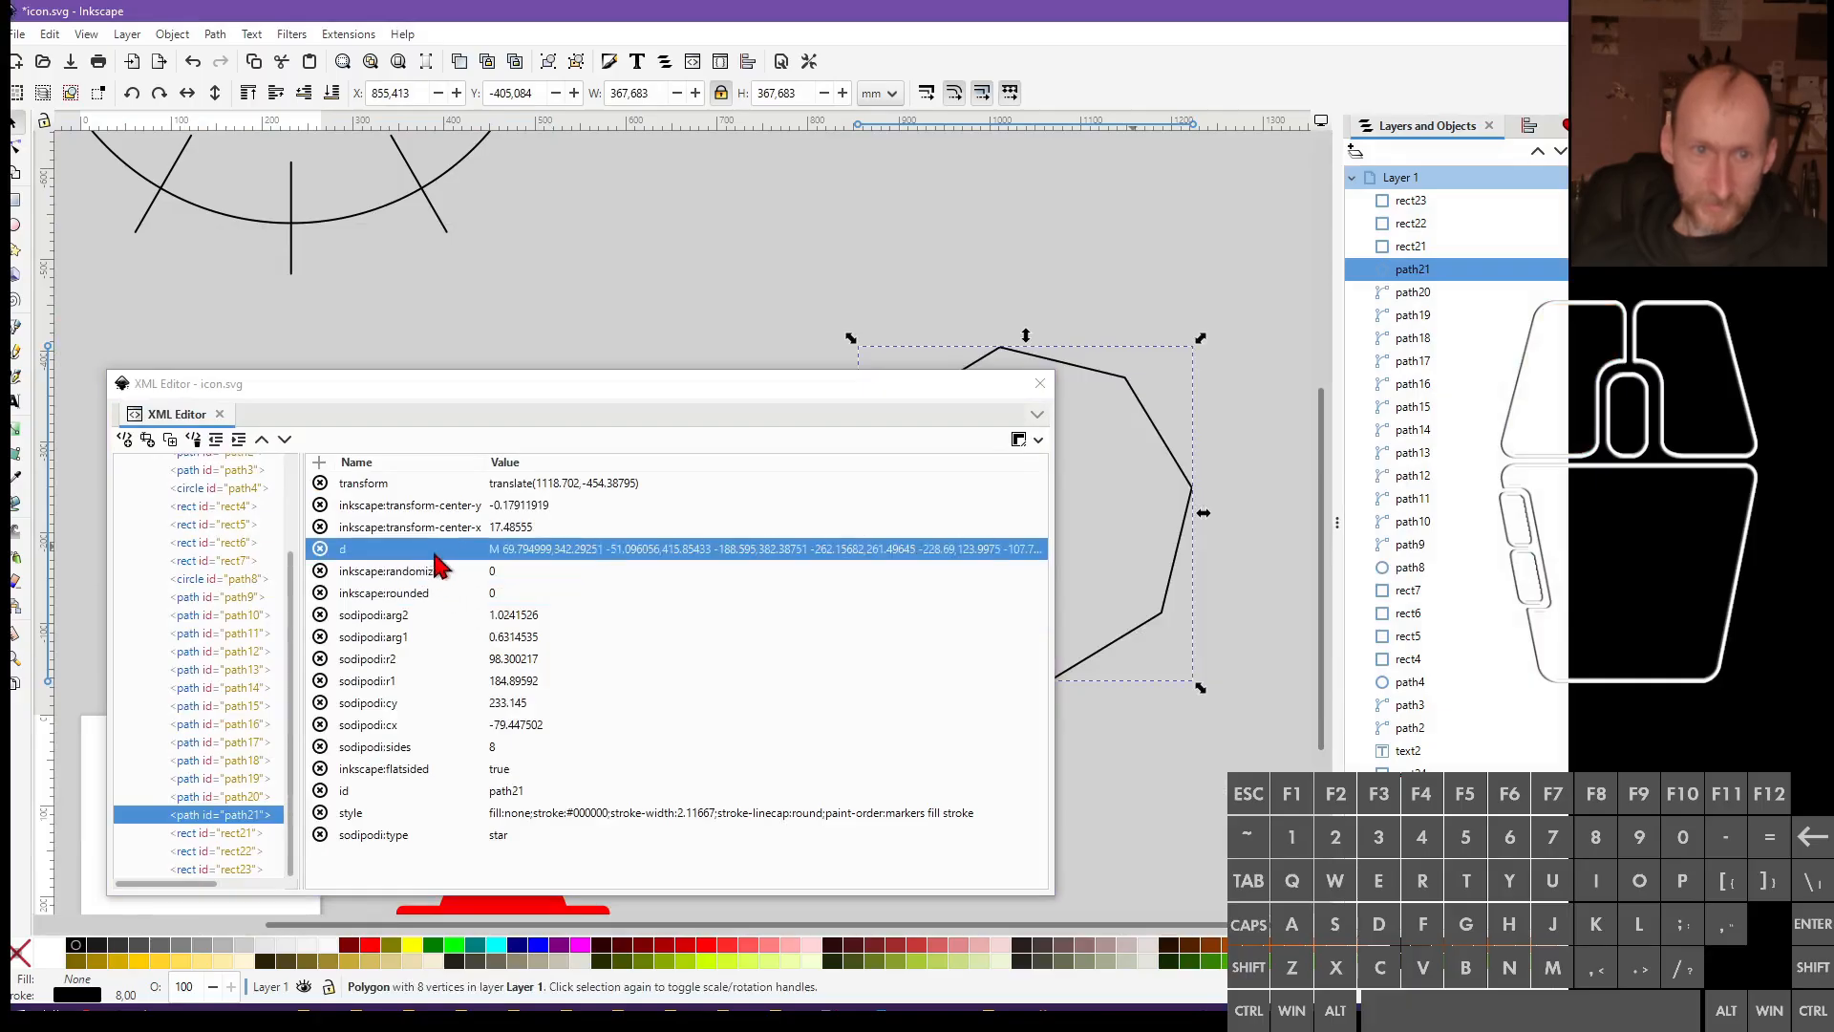
Inspect the octagon's transform attributes and set its sodipodi:r2 attribute to 0
{"action": "left_click", "coordinate": [441, 535]}
{"action": "left_click", "coordinate": [403, 509]}
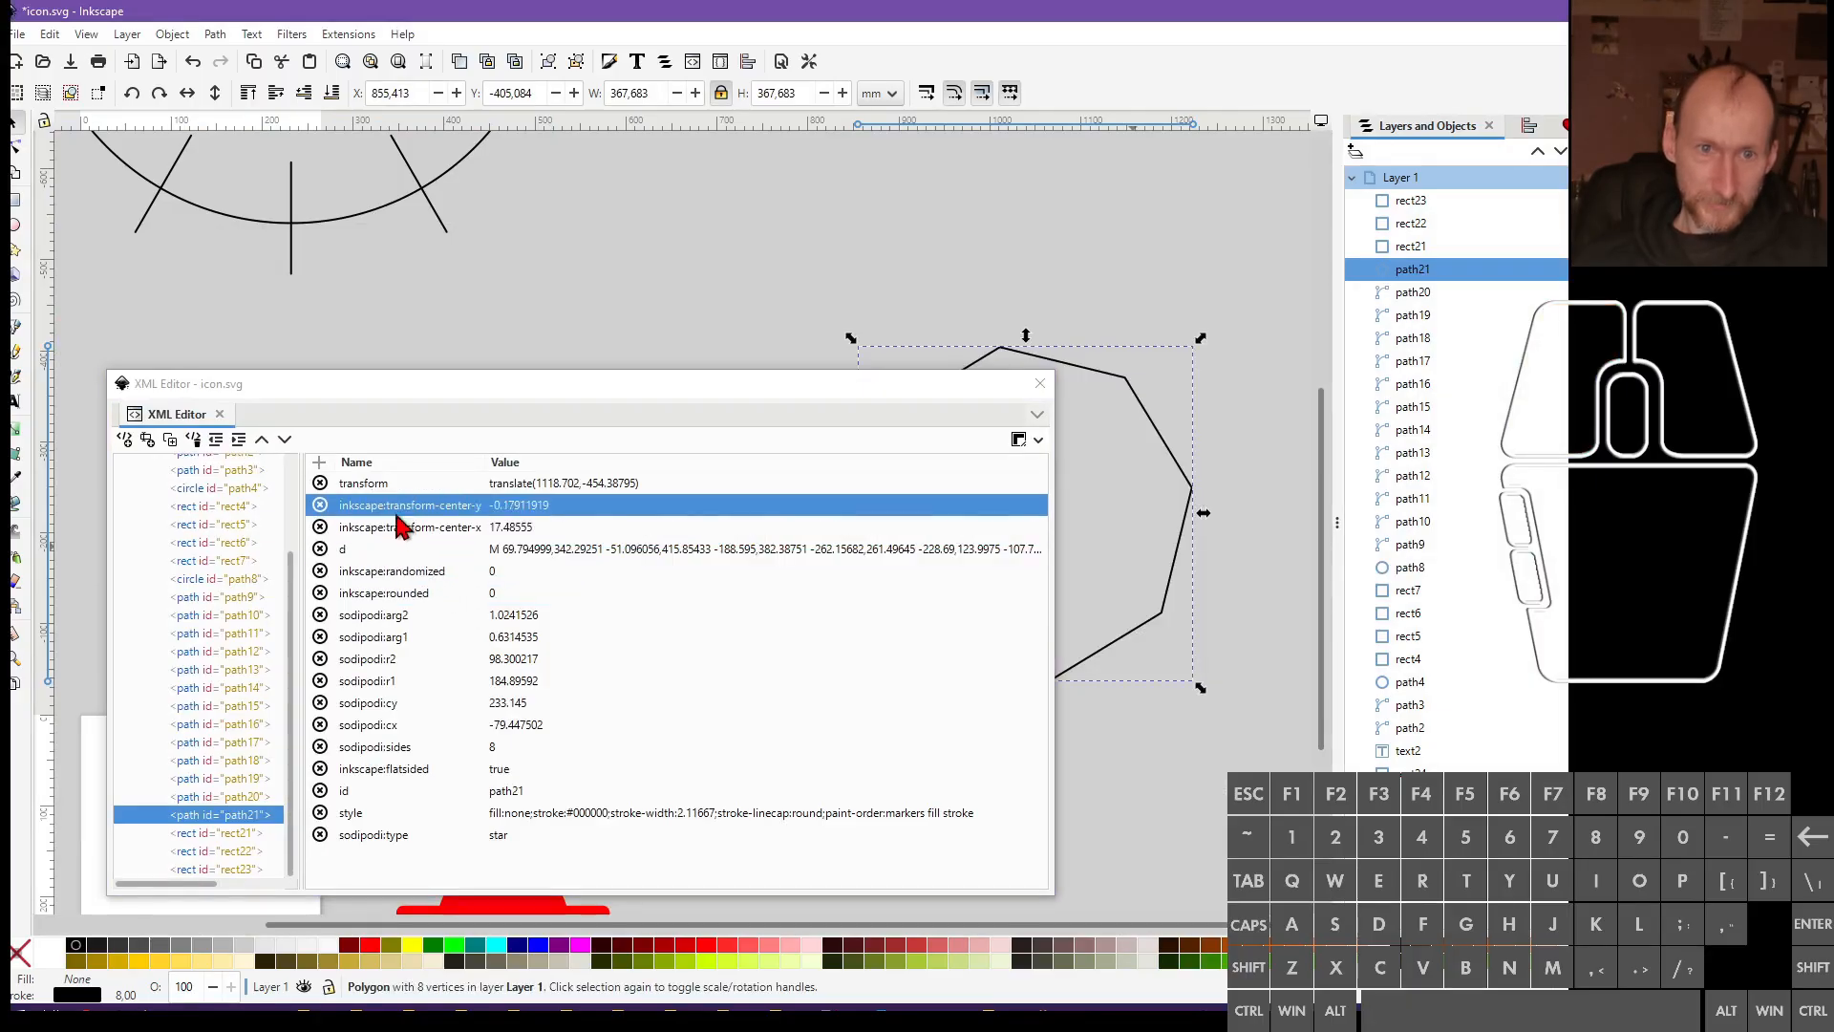
{"action": "left_click", "coordinate": [539, 487]}
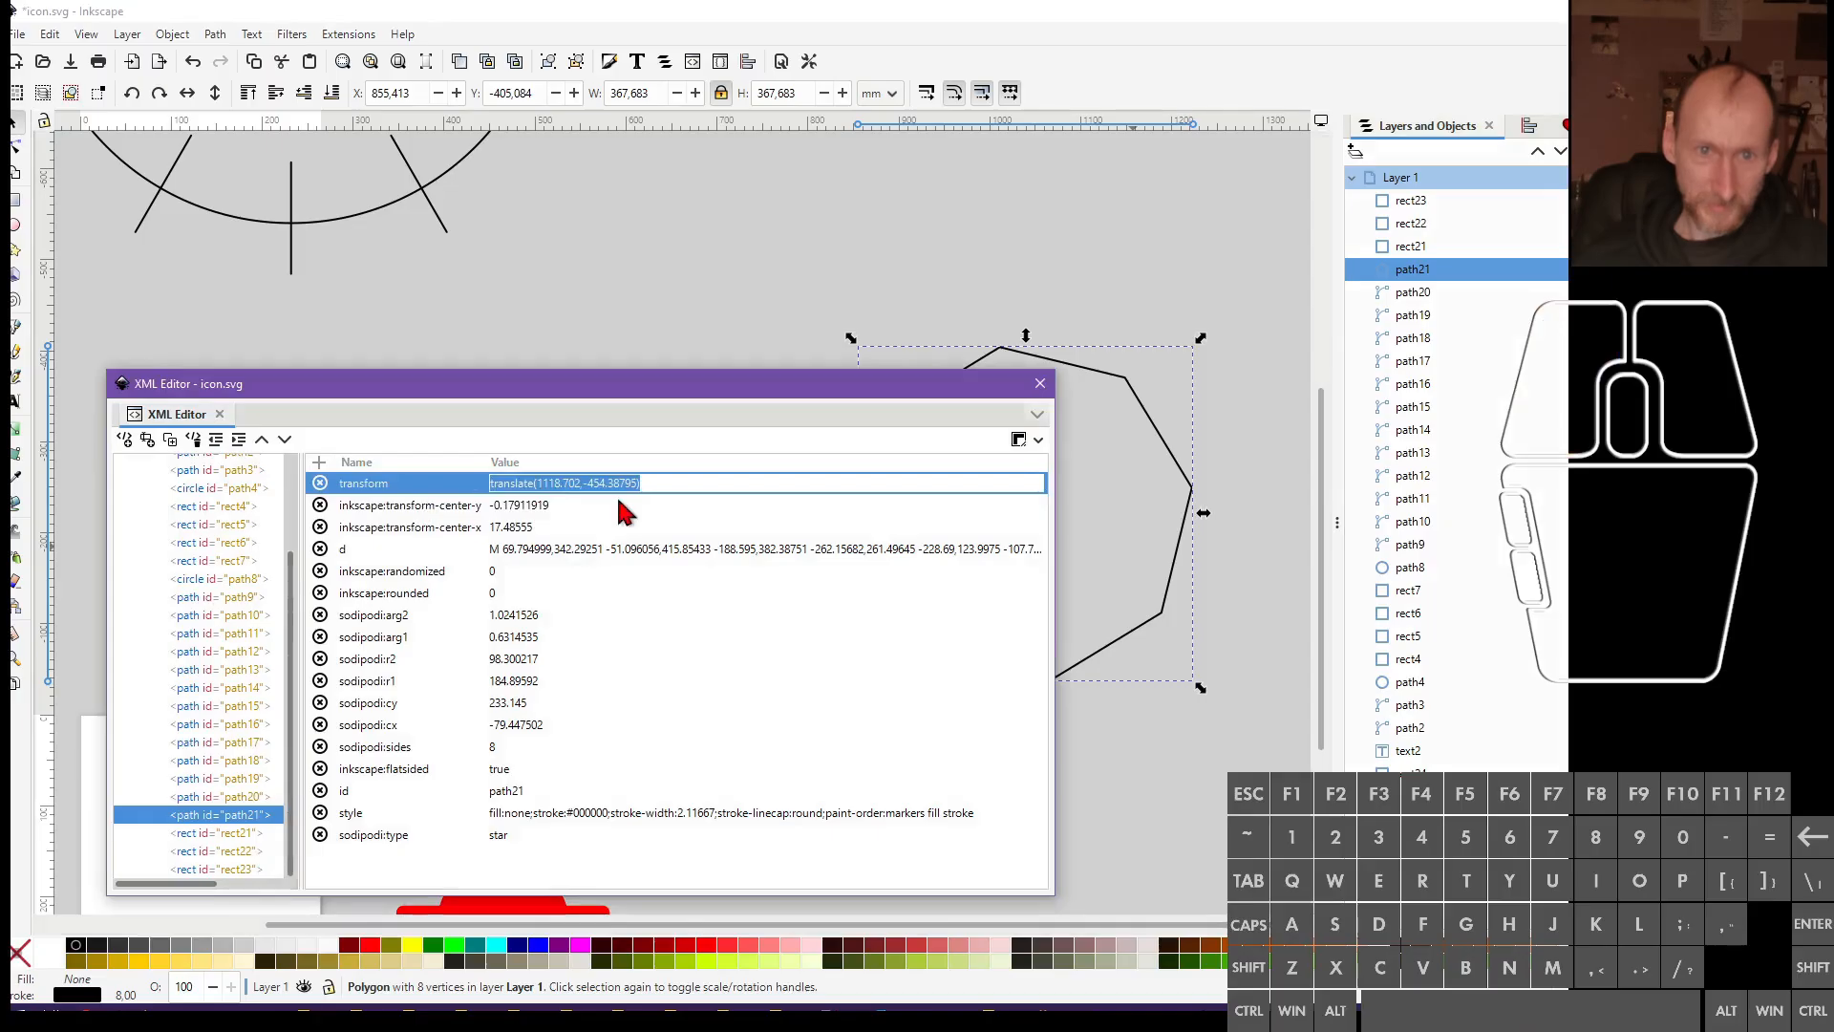
{"action": "left_click", "coordinate": [578, 661]}
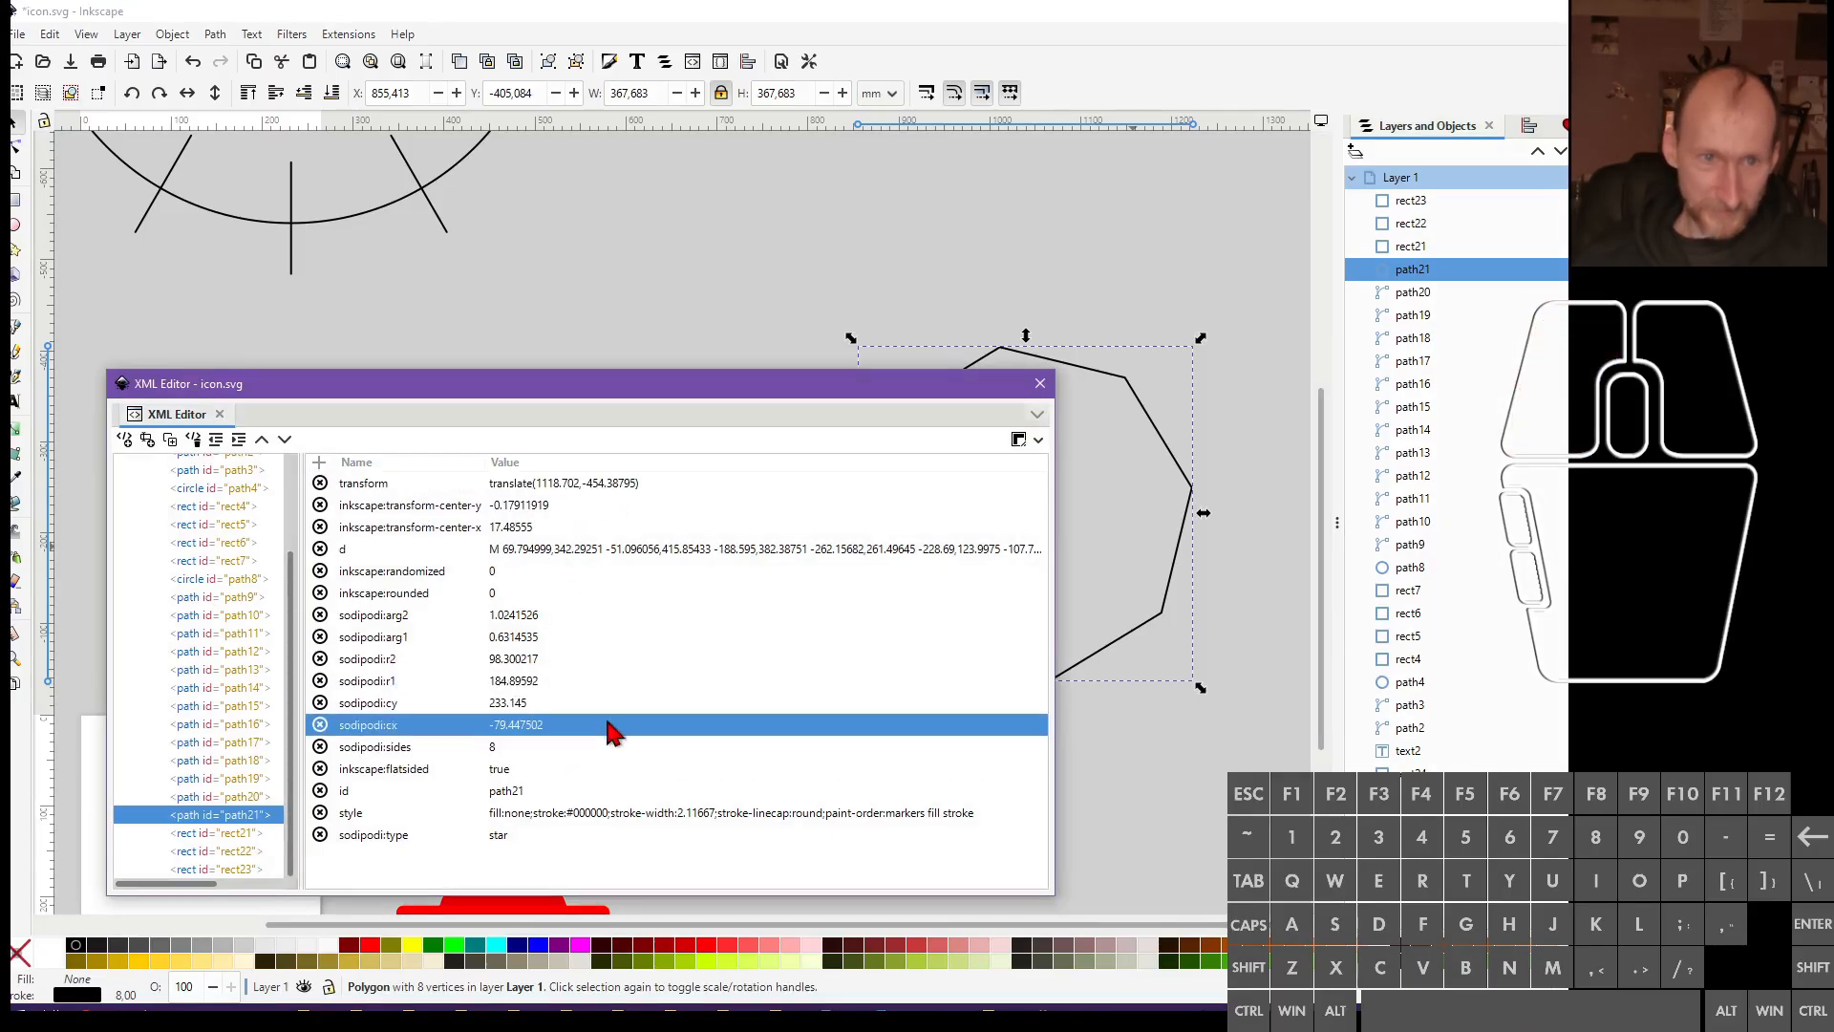
{"action": "left_click", "coordinate": [549, 661]}
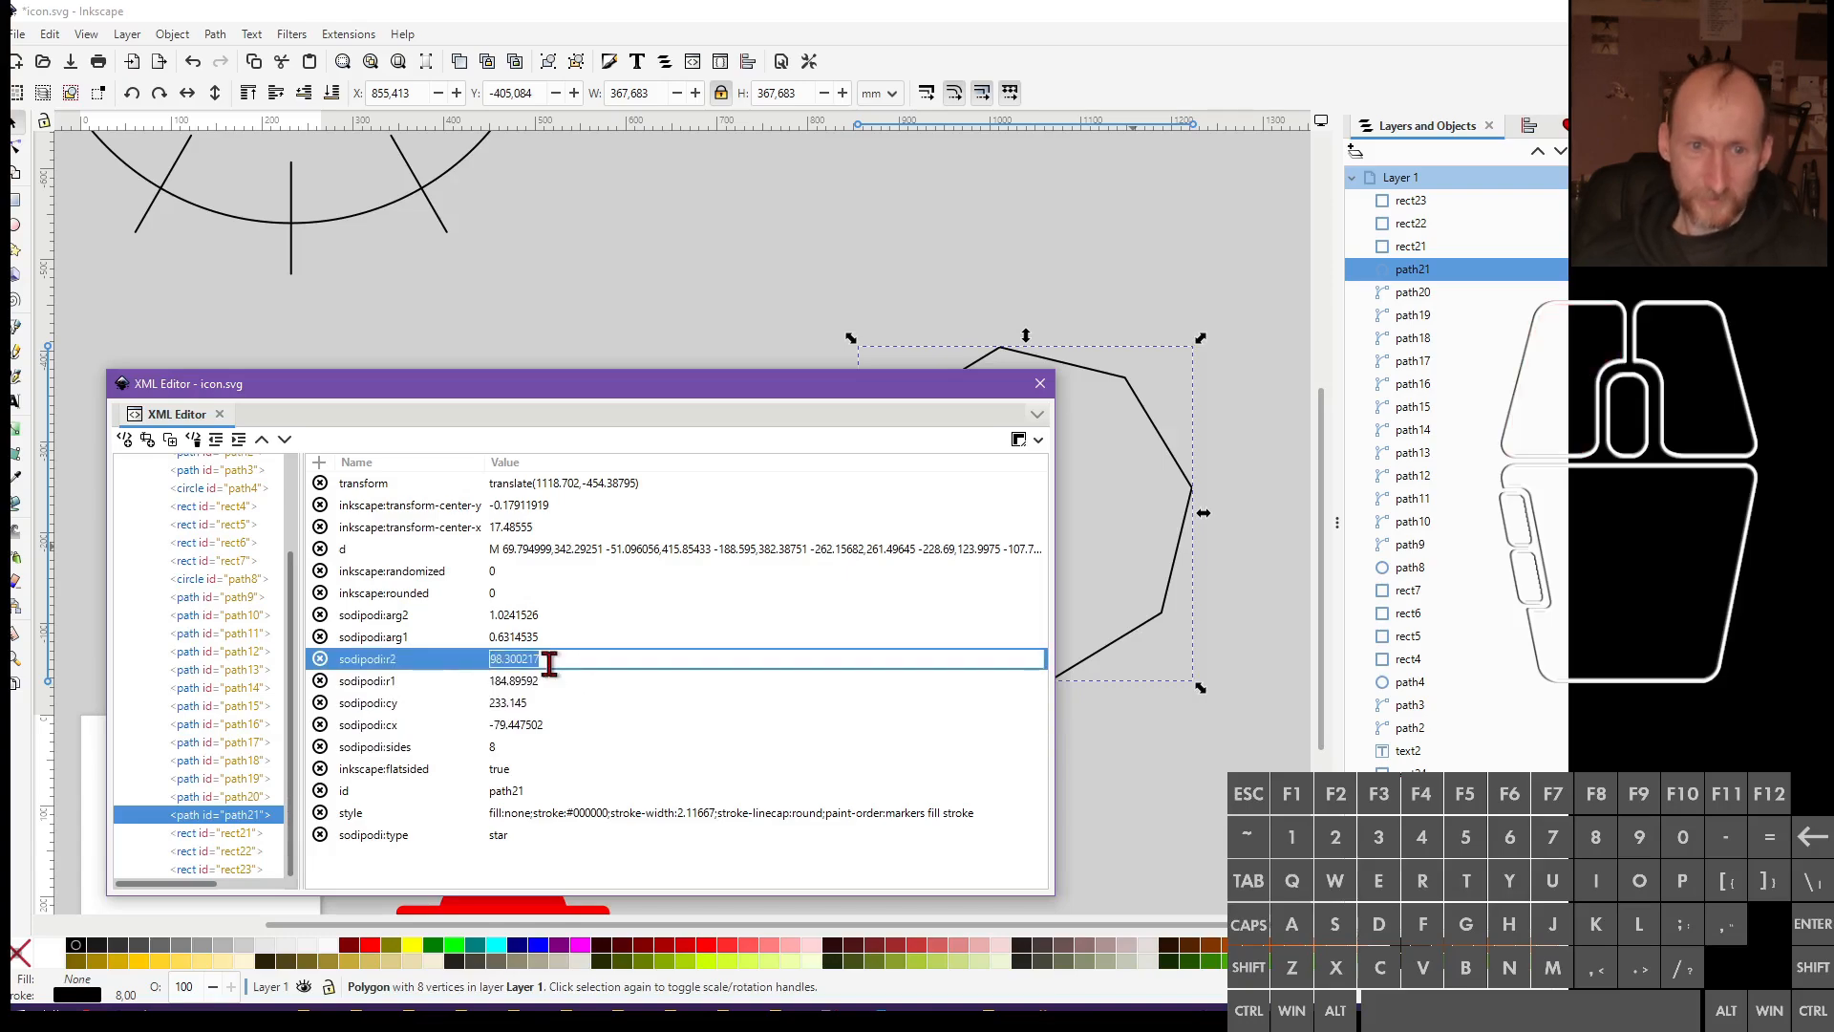
{"action": "type", "text": "0"}
{"action": "key", "text": "Return"}
Try setting the octagon's sodipodi:arg1 attribute to 0 and undo that change
{"action": "left_click", "coordinate": [528, 637]}
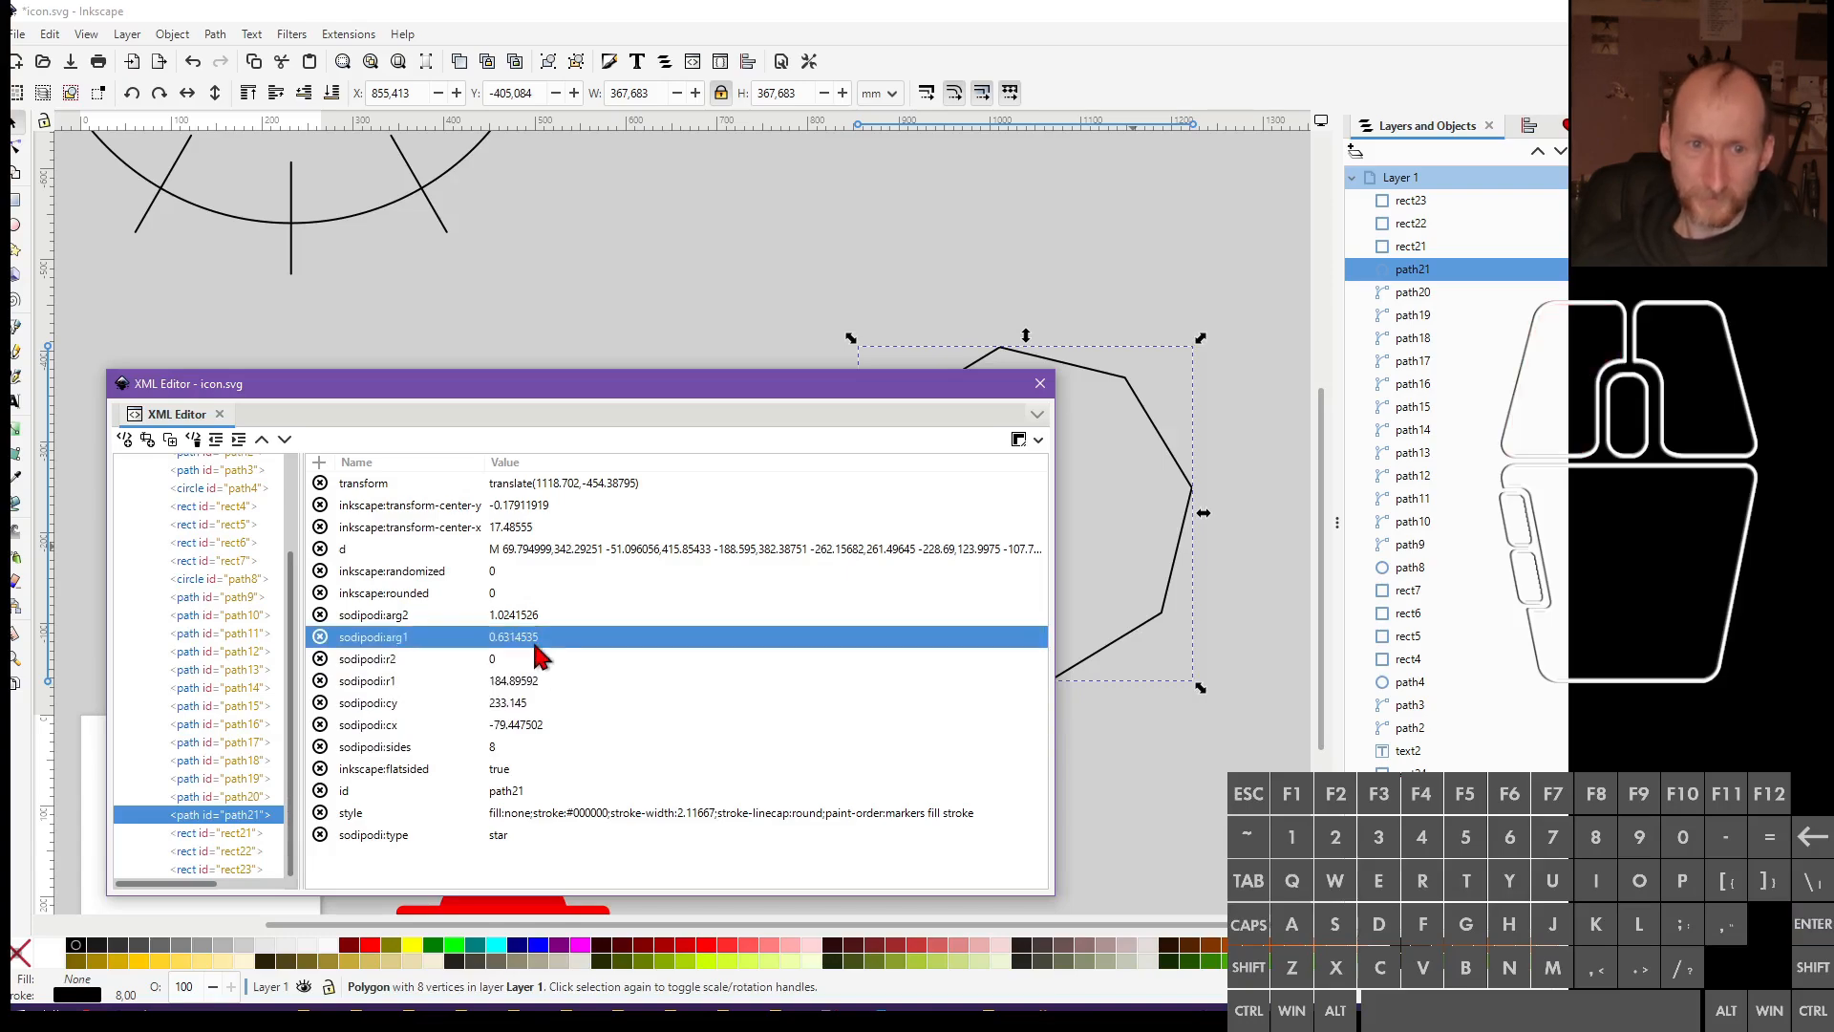
{"action": "type", "text": "0"}
{"action": "left_click", "coordinate": [543, 622]}
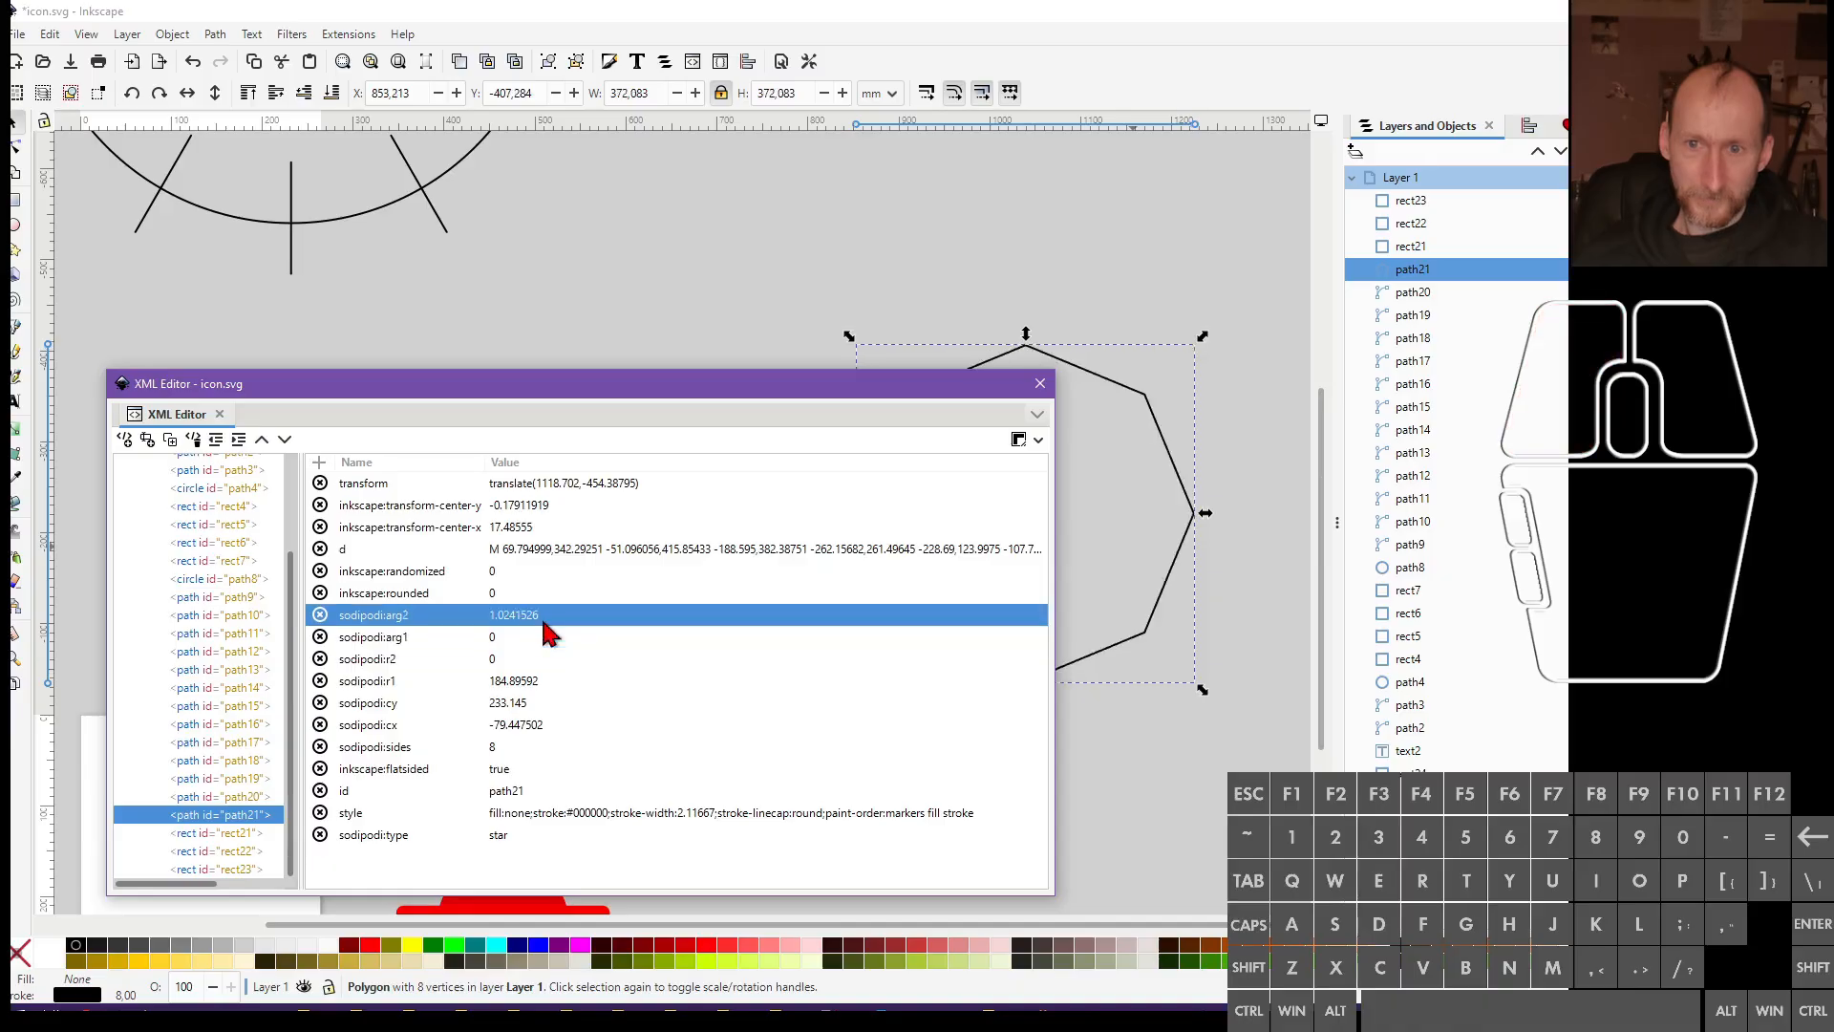
{"action": "key", "text": "ctrl+z"}
Set the octagon's sodipodi:arg2 attribute to 0
{"action": "left_click", "coordinate": [542, 621]}
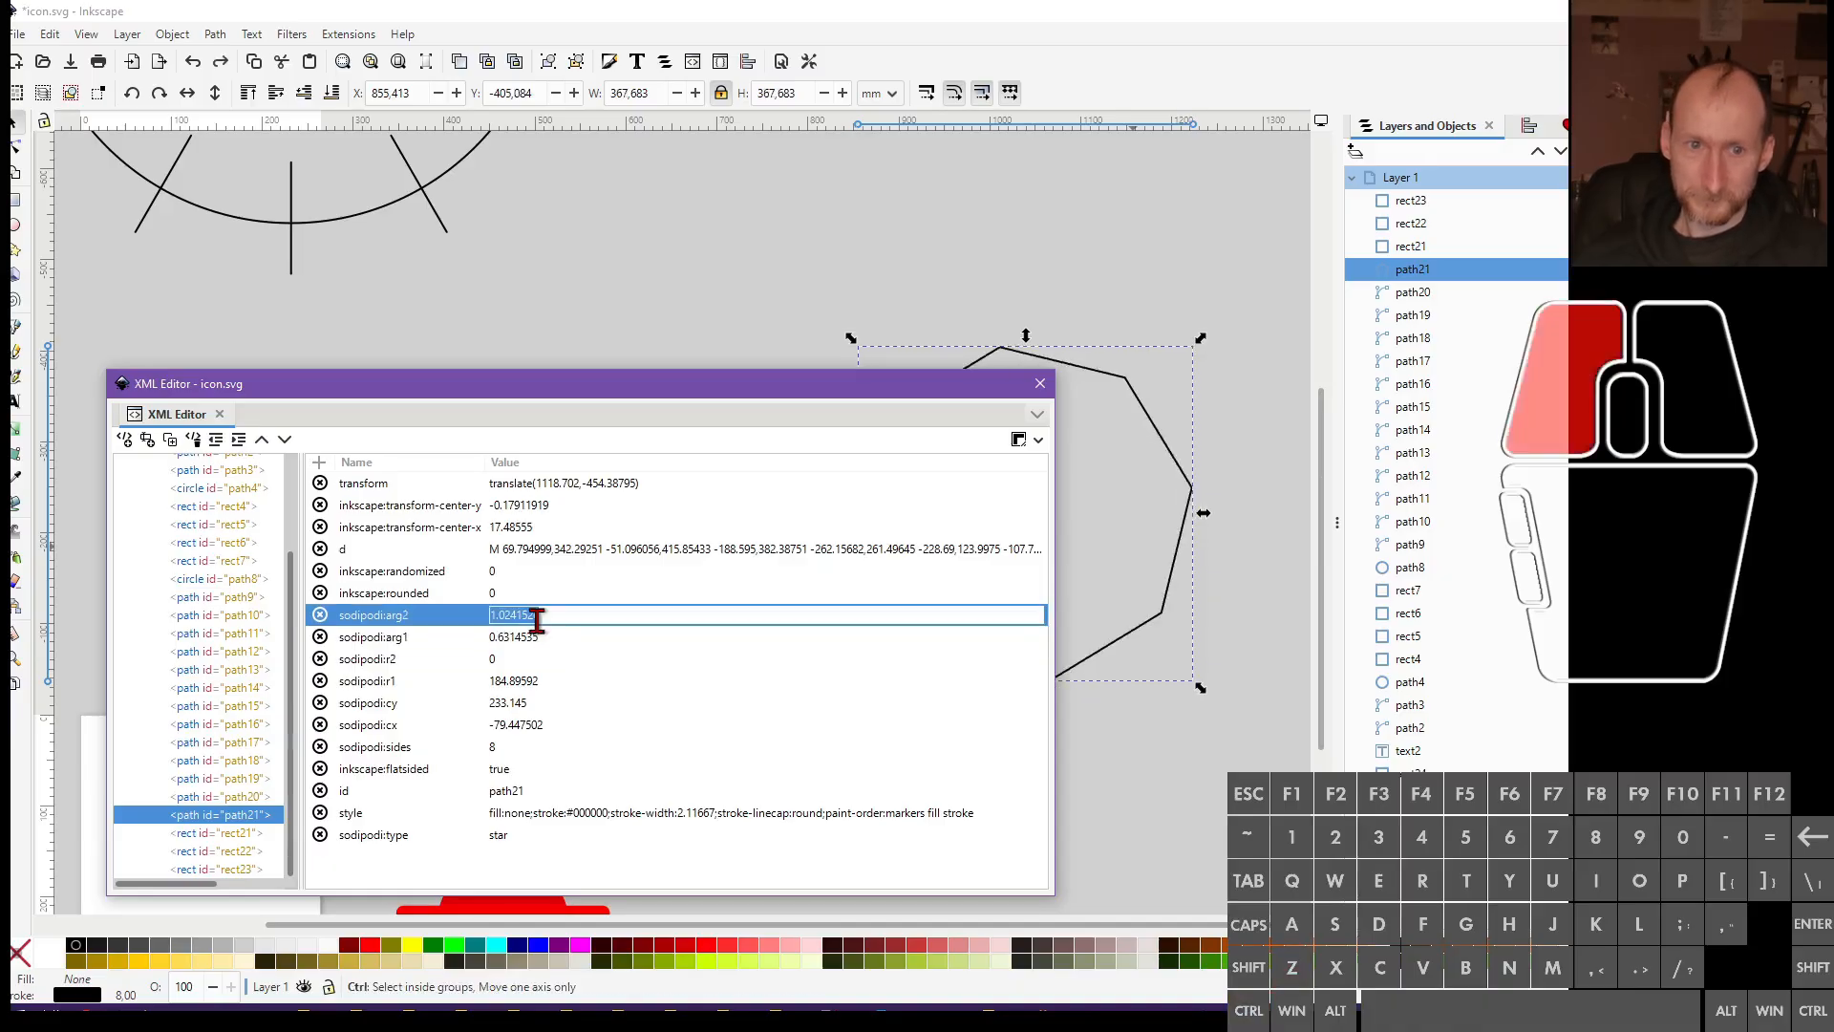
{"action": "type", "text": "0"}
{"action": "left_click", "coordinate": [543, 638]}
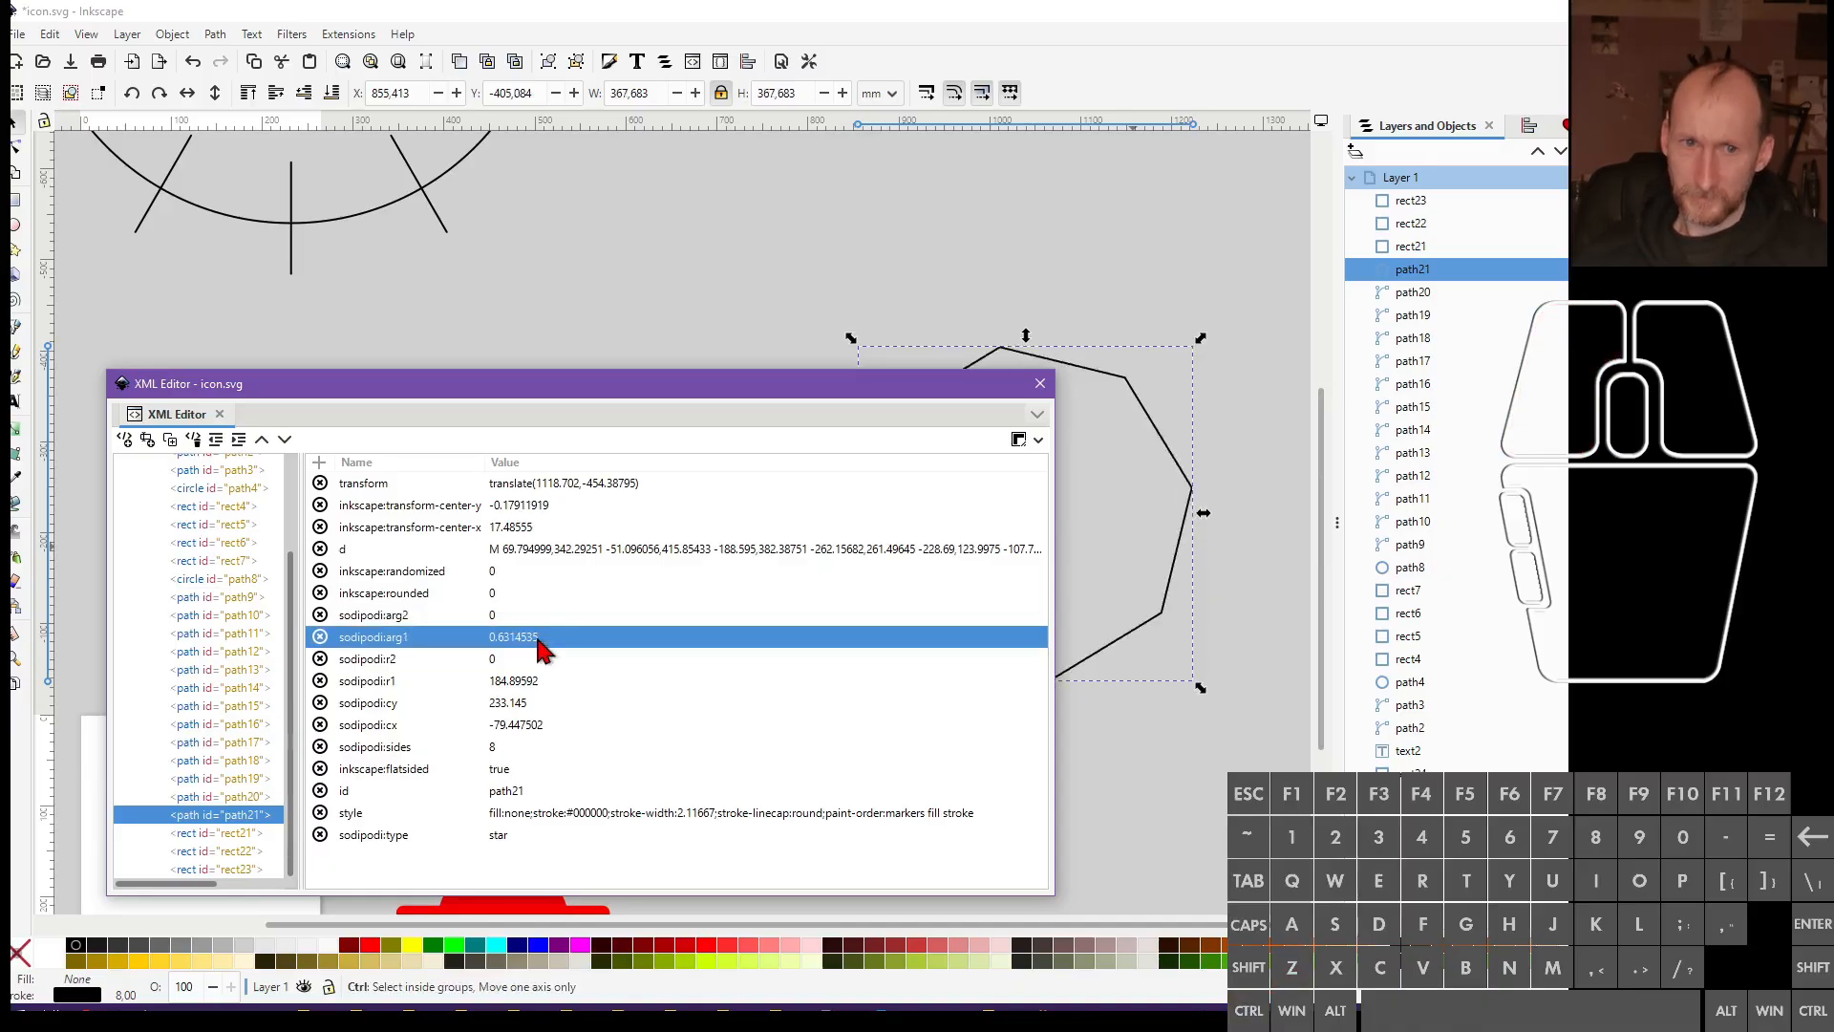
Set sodipodi:arg1 to 0 again, move the XML Editor aside to view the whole octagon, and undo the arg1 change
{"action": "left_click", "coordinate": [541, 637]}
{"action": "type", "text": "0"}
{"action": "key", "text": "Return"}
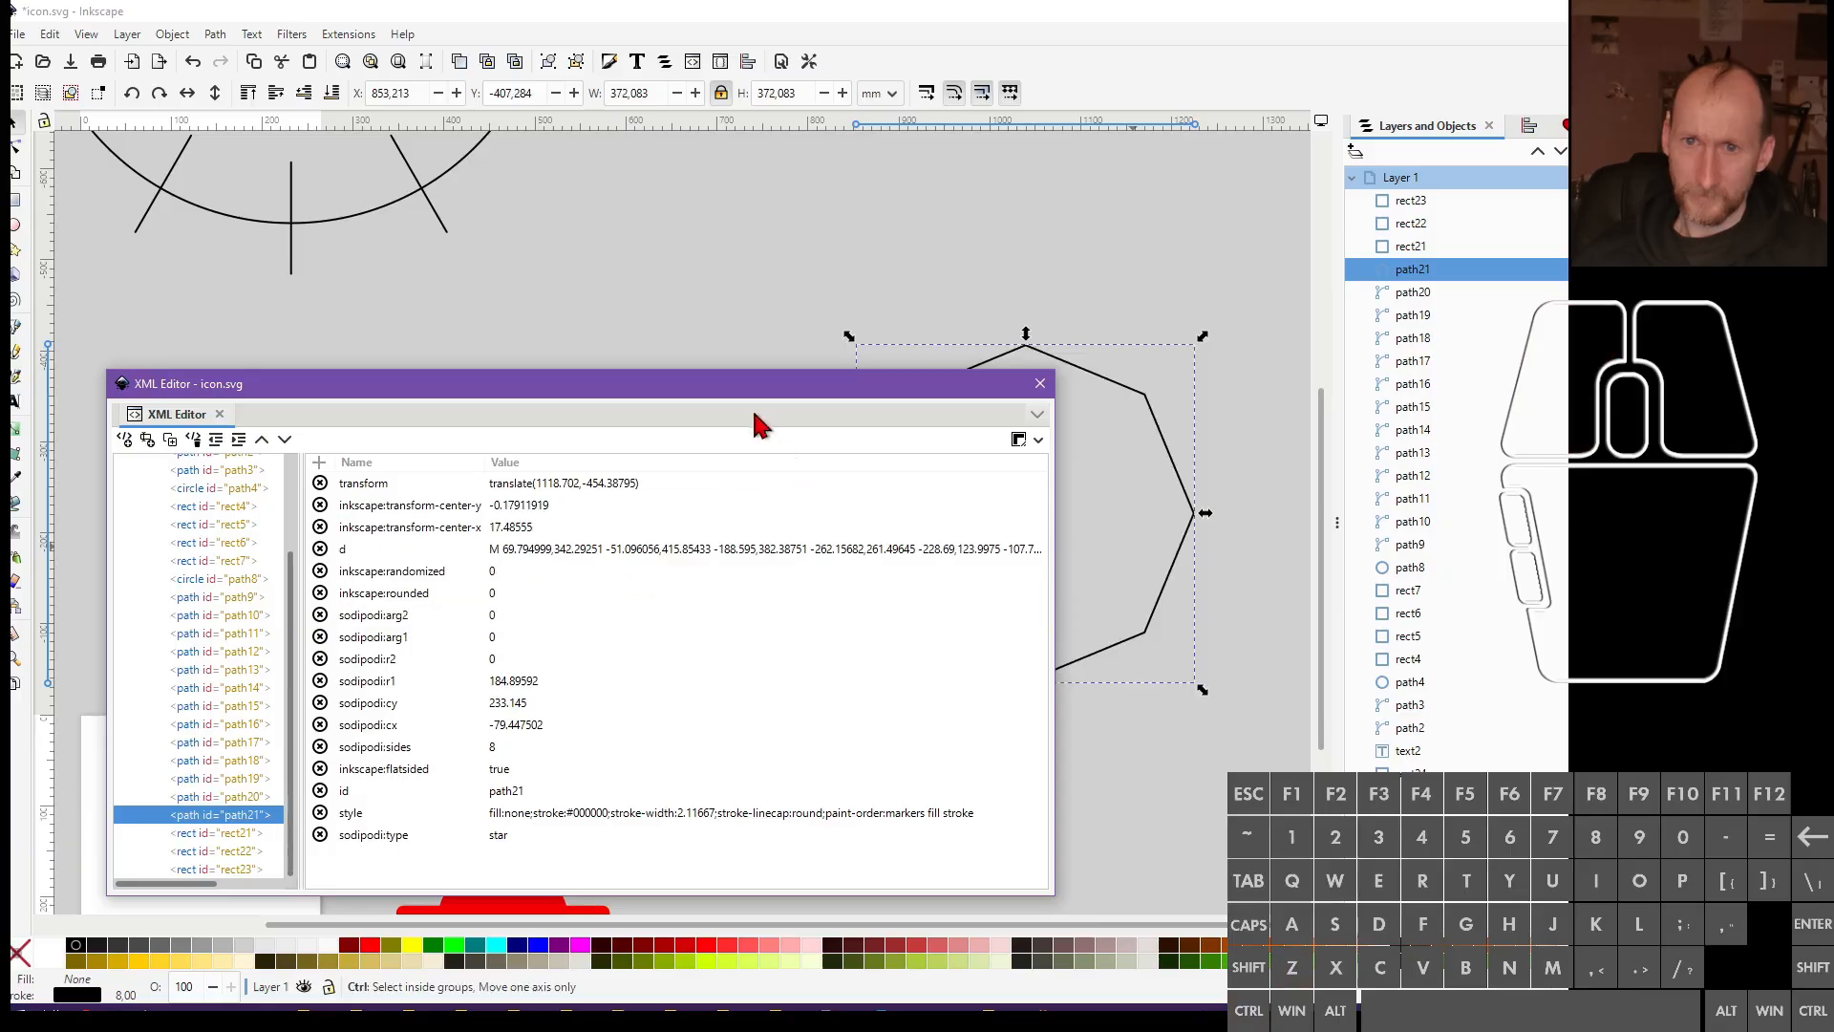
{"action": "left_click_drag", "start_coordinate": [757, 400], "coordinate": [548, 353]}
{"action": "left_click", "coordinate": [325, 568]}
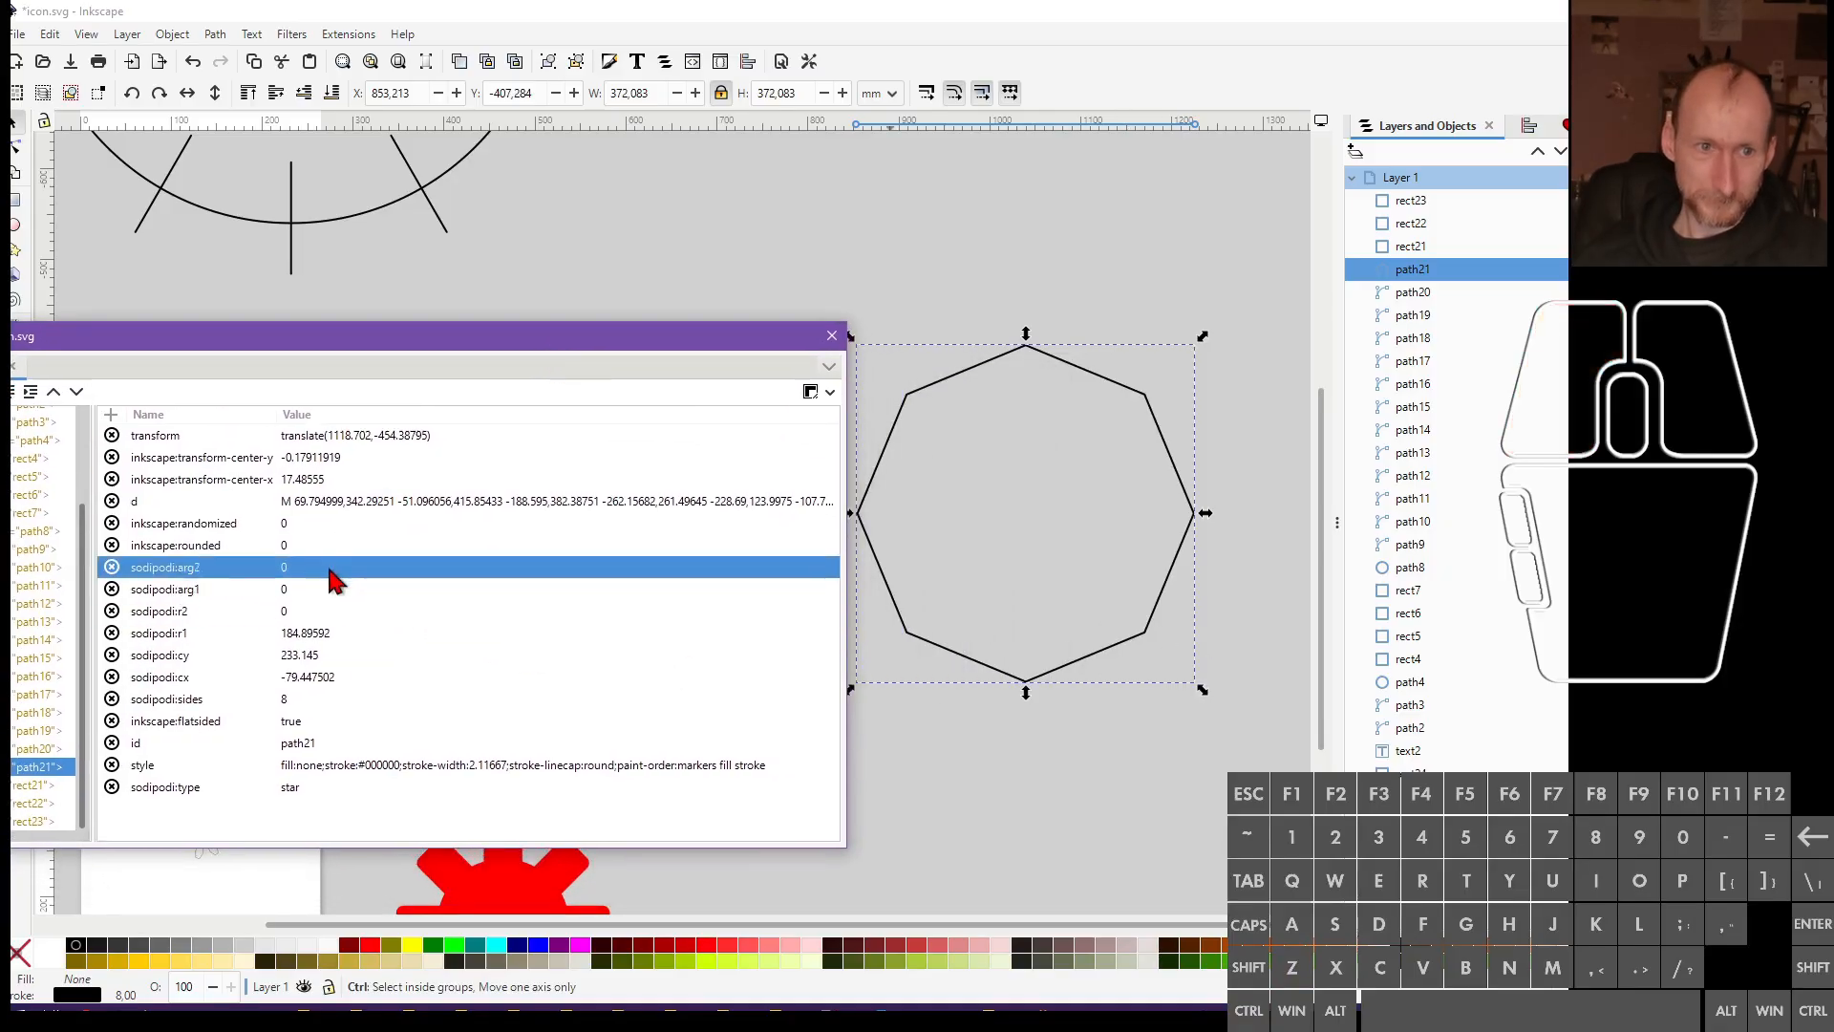
{"action": "left_click", "coordinate": [305, 565]}
{"action": "key", "text": "Return"}
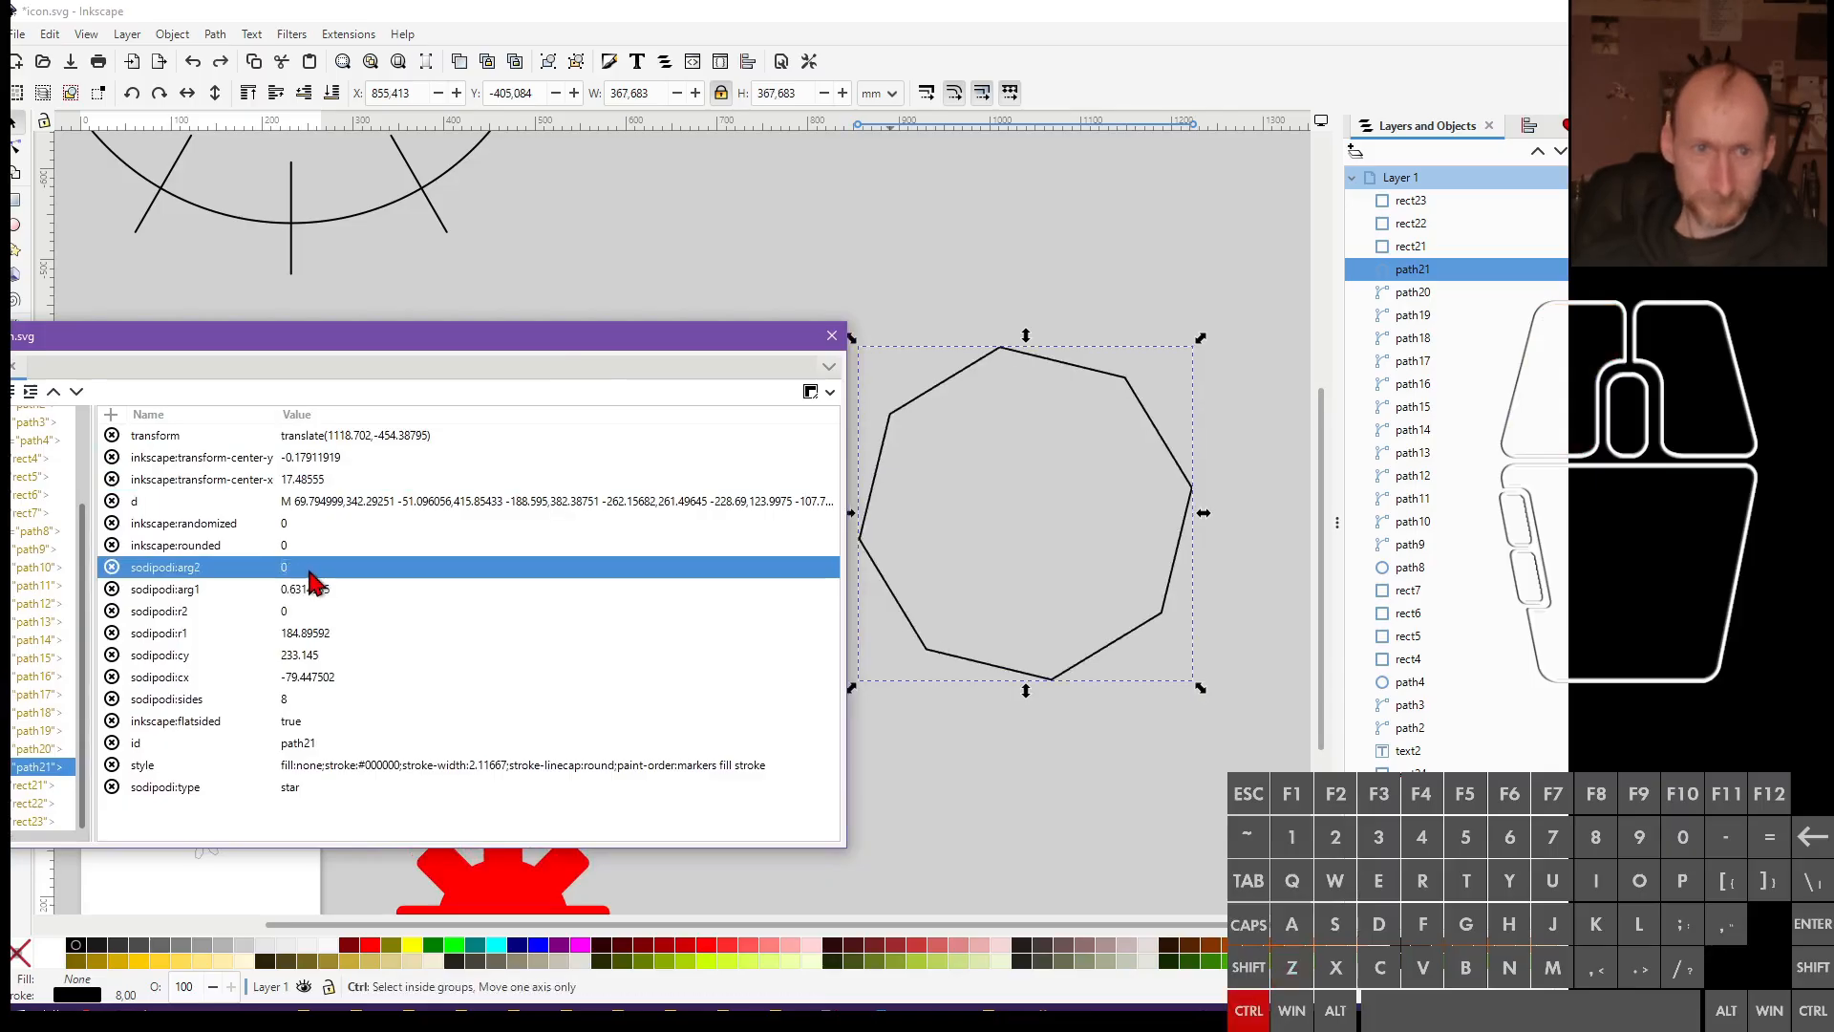
Set the octagon's sodipodi:arg1 attribute to 0.1
{"action": "left_click", "coordinate": [306, 589]}
{"action": "left_click", "coordinate": [307, 588]}
{"action": "key", "text": "BackSpace"}
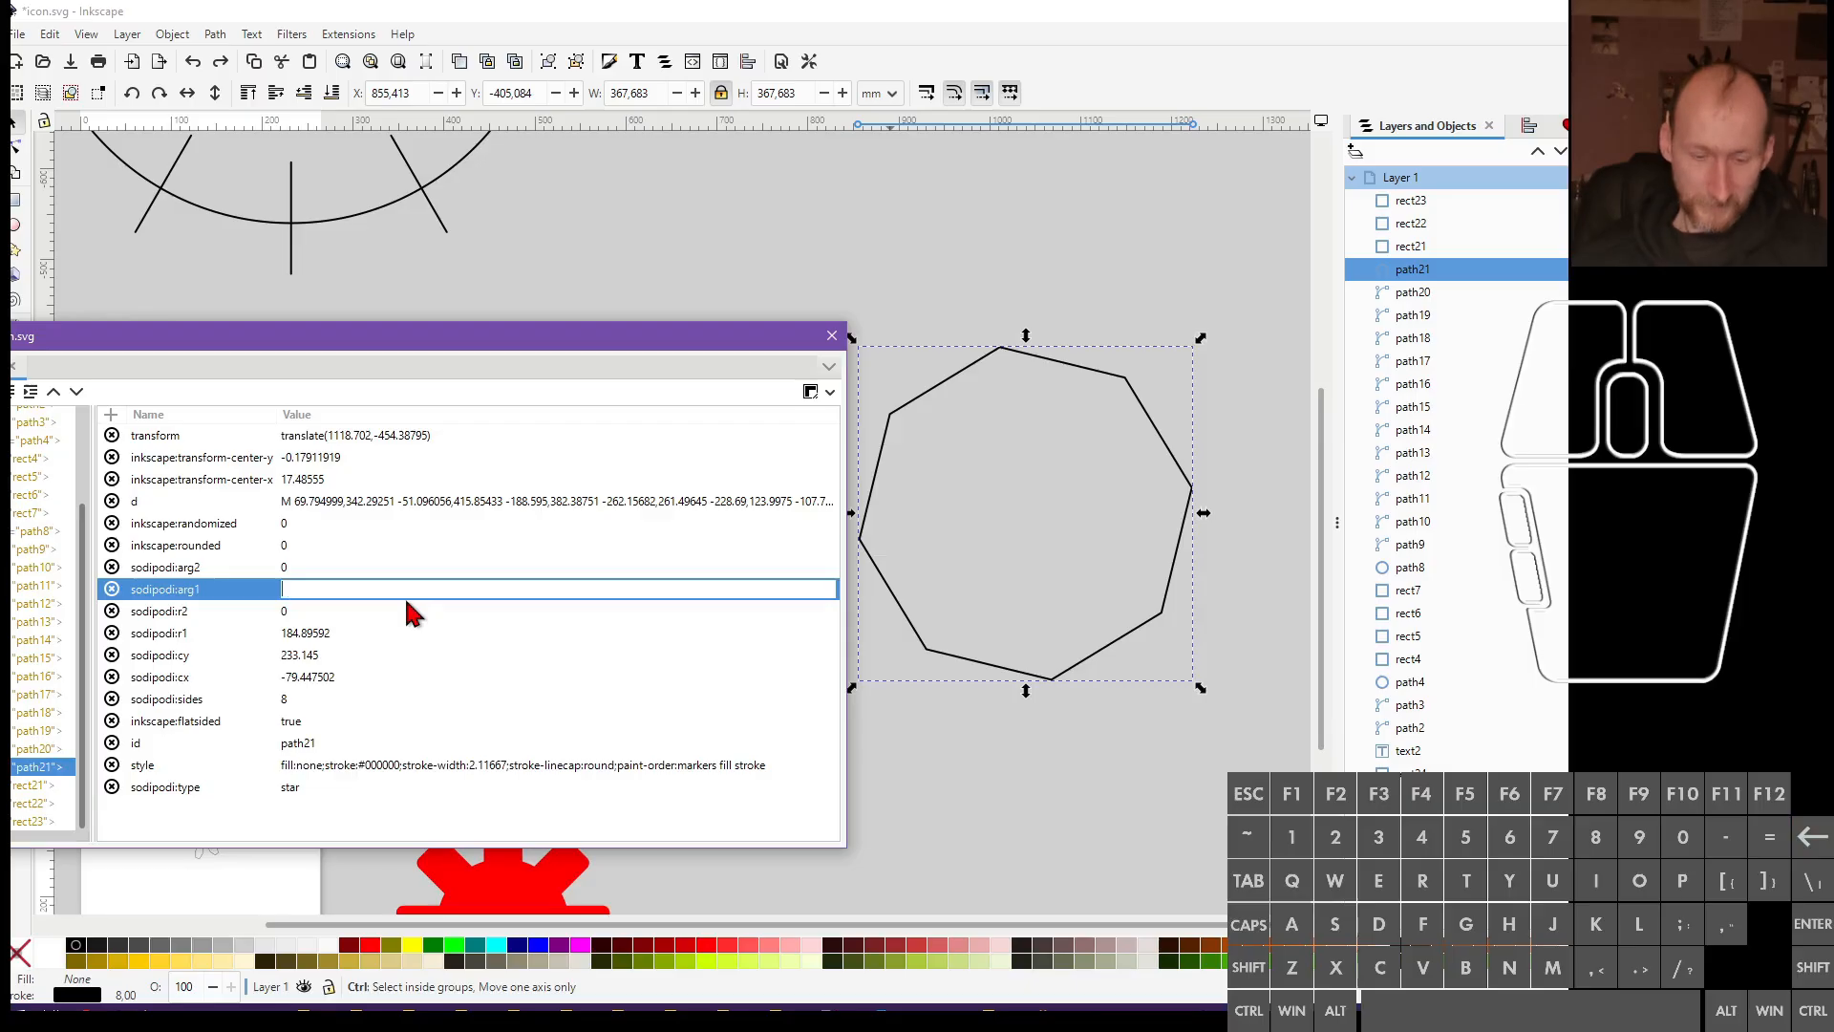
{"action": "type", "text": "."}
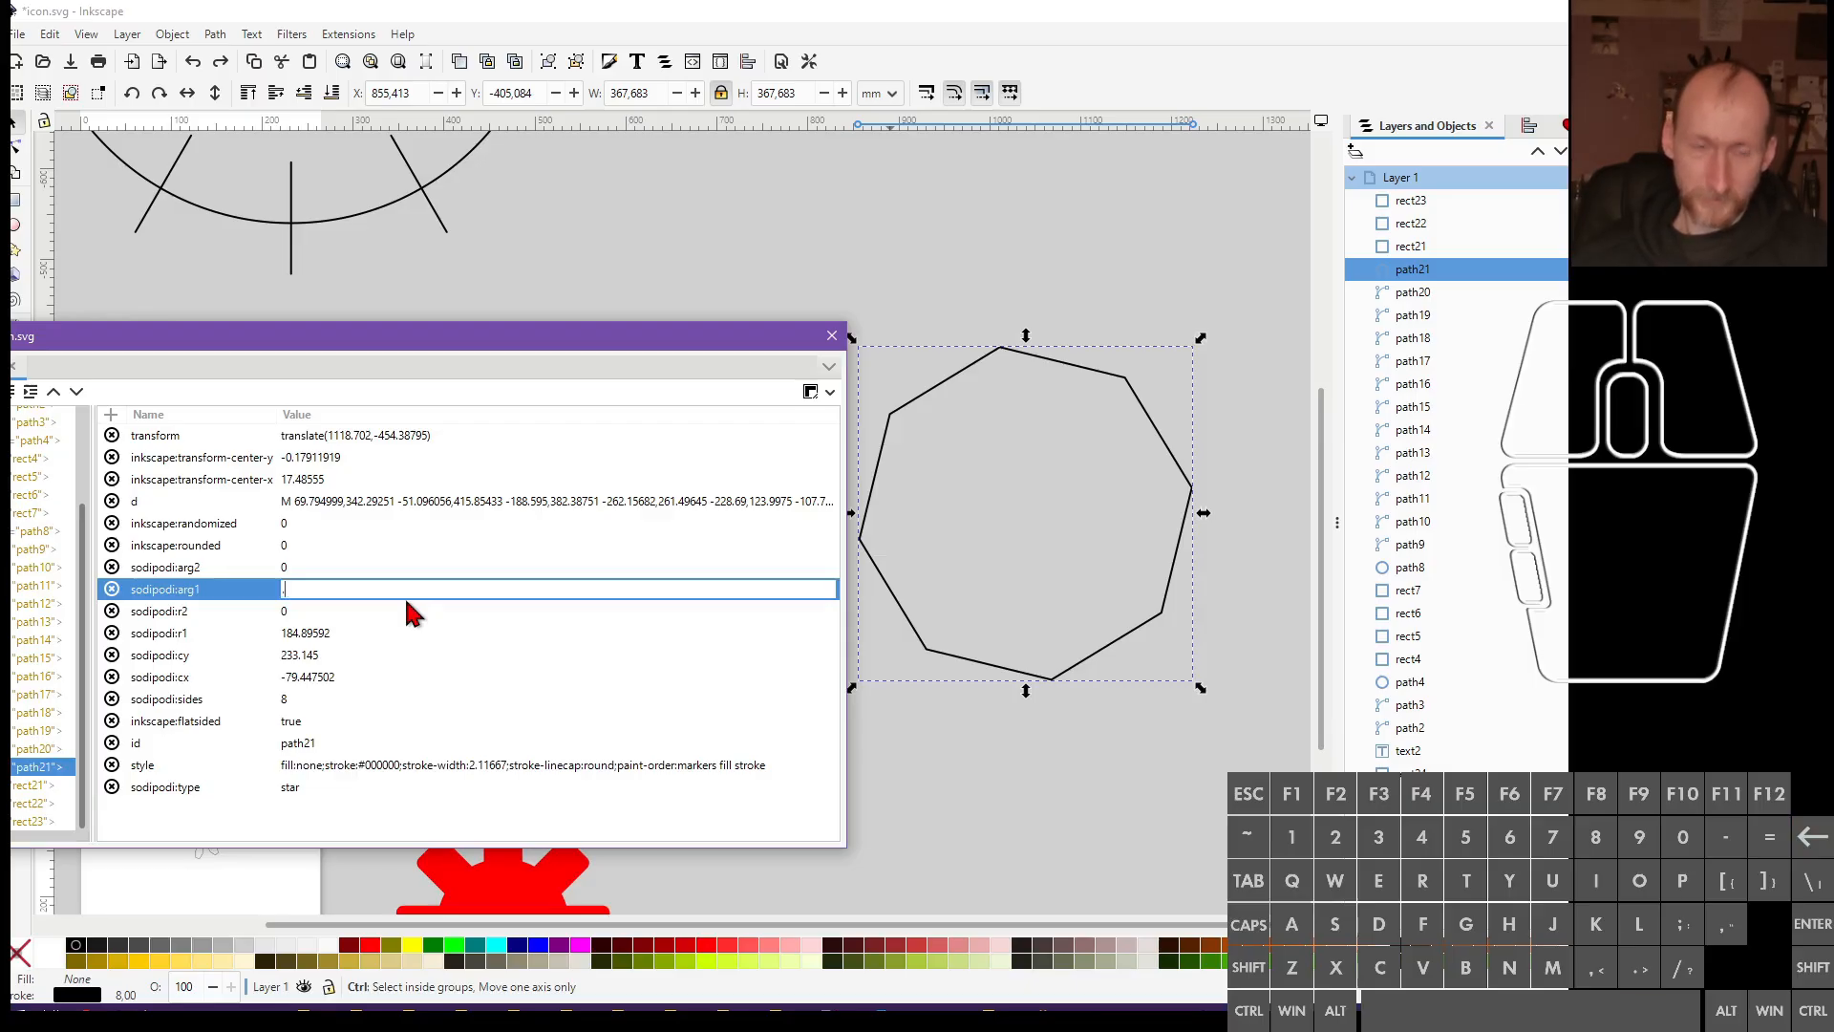
{"action": "key", "text": "BackSpace"}
{"action": "type", "text": "0."}
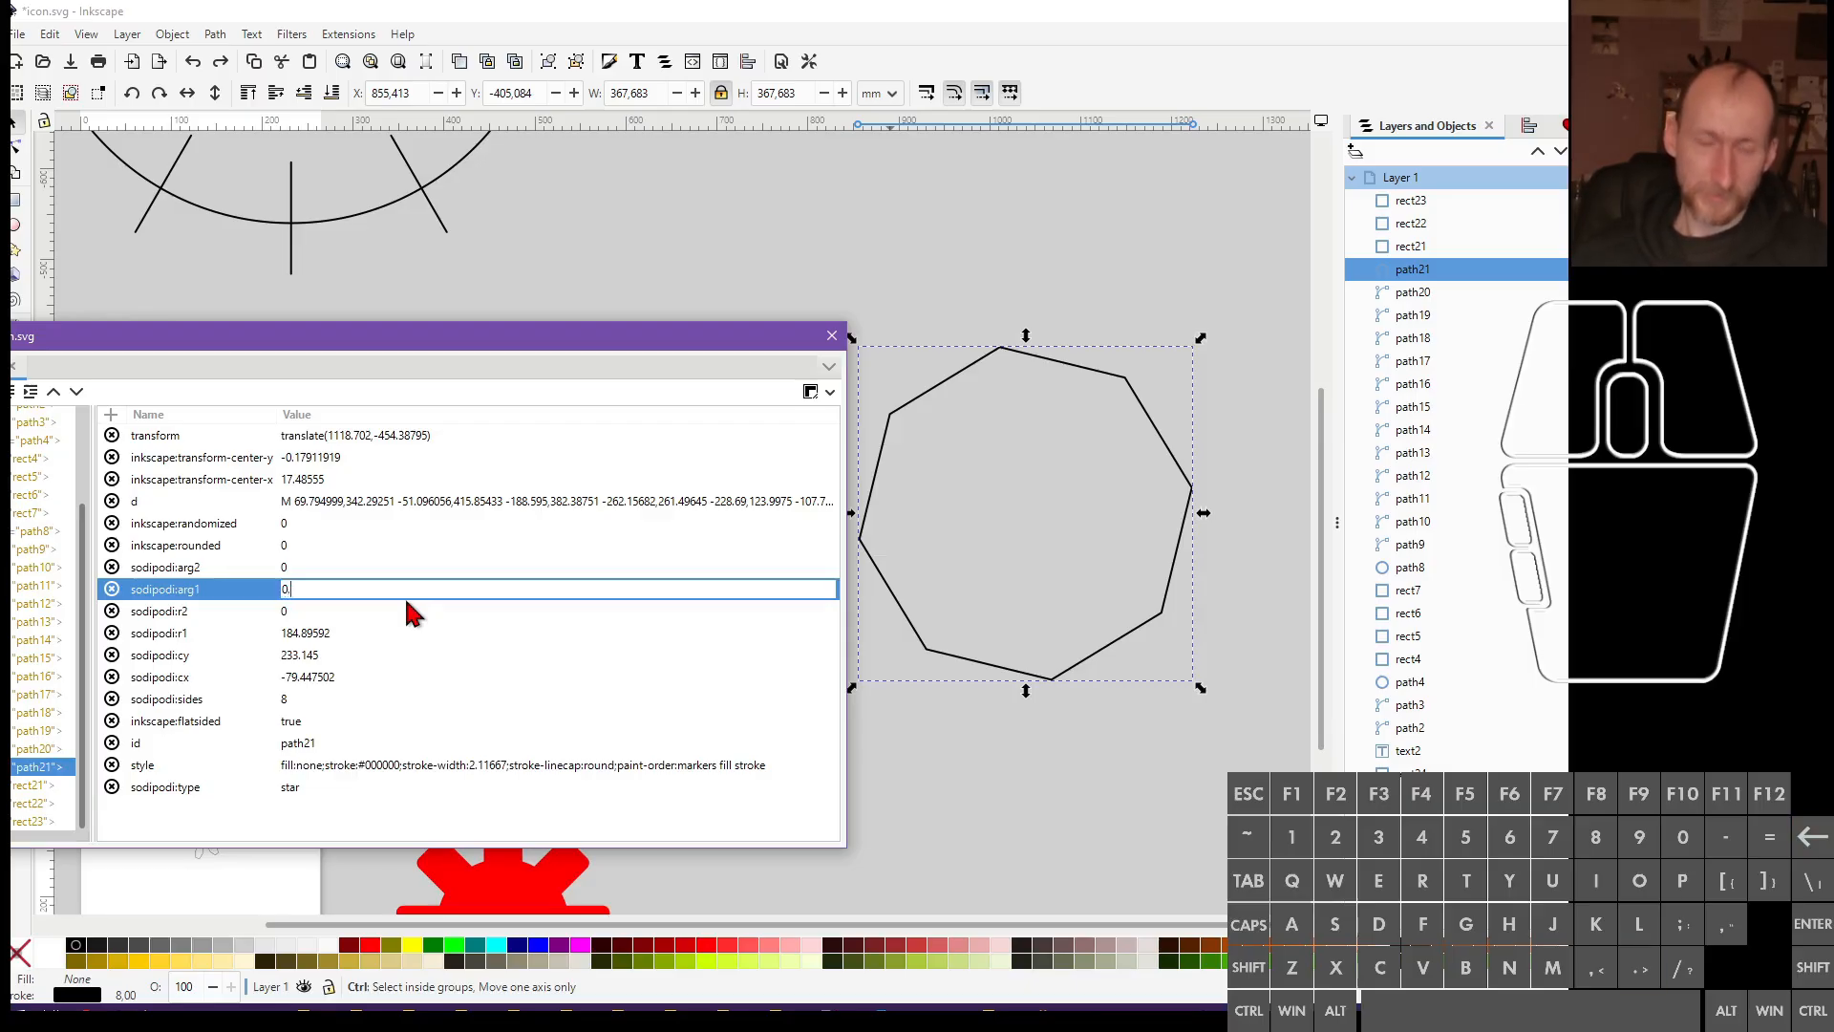
{"action": "type", "text": "1"}
{"action": "key", "text": "Return"}
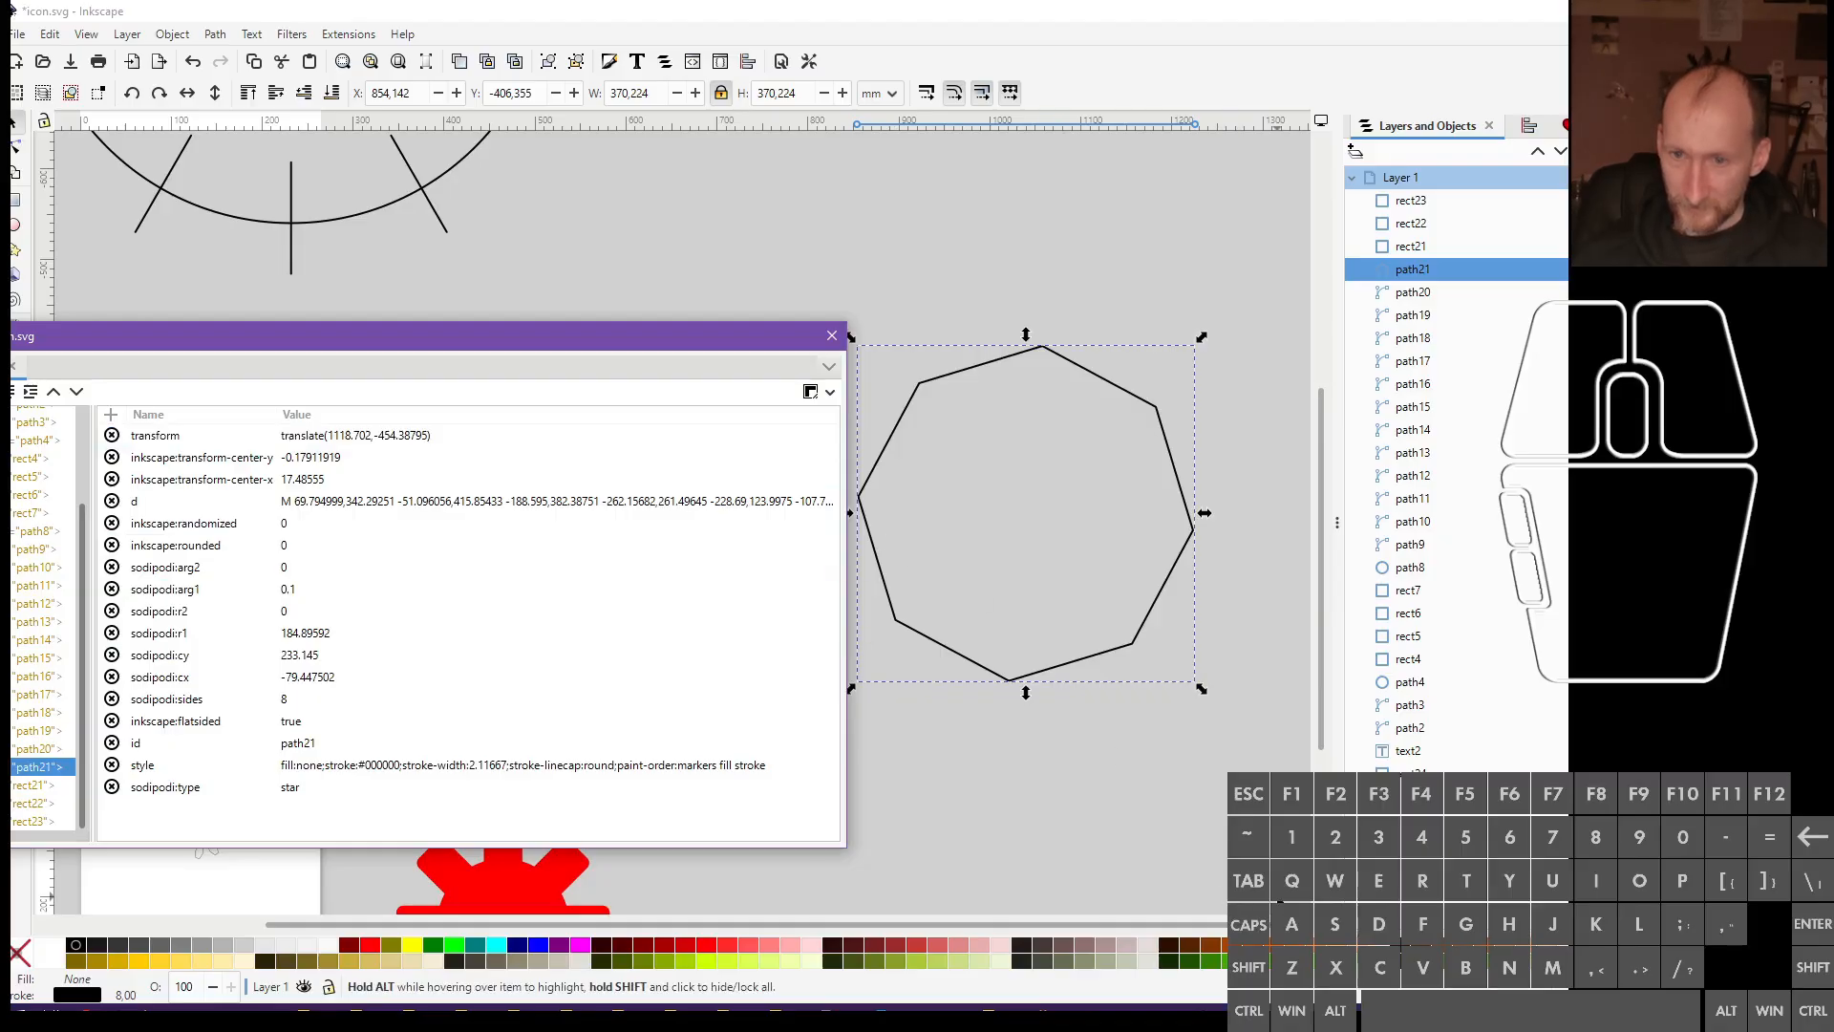
Switch to the SpeedCrunch calculator, calculate 1/8, and copy the result
{"action": "left_click", "coordinate": [1043, 1009]}
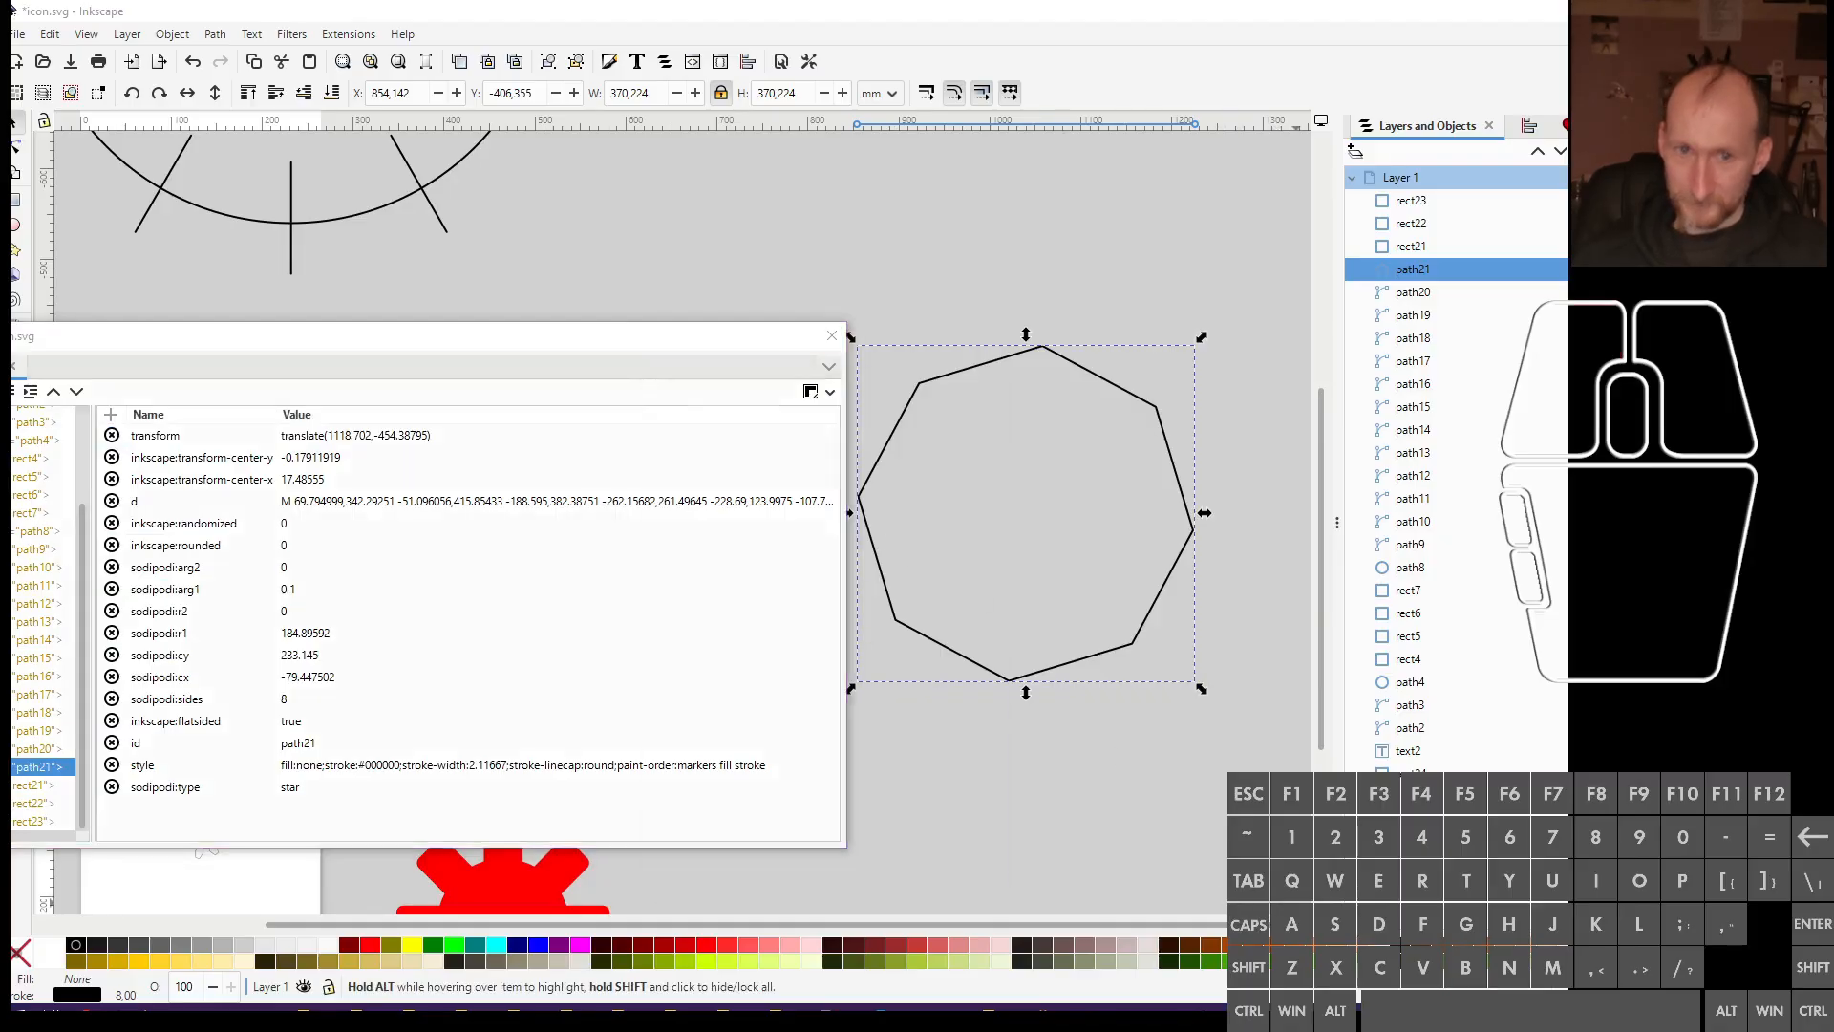
{"action": "type", "text": "1/8"}
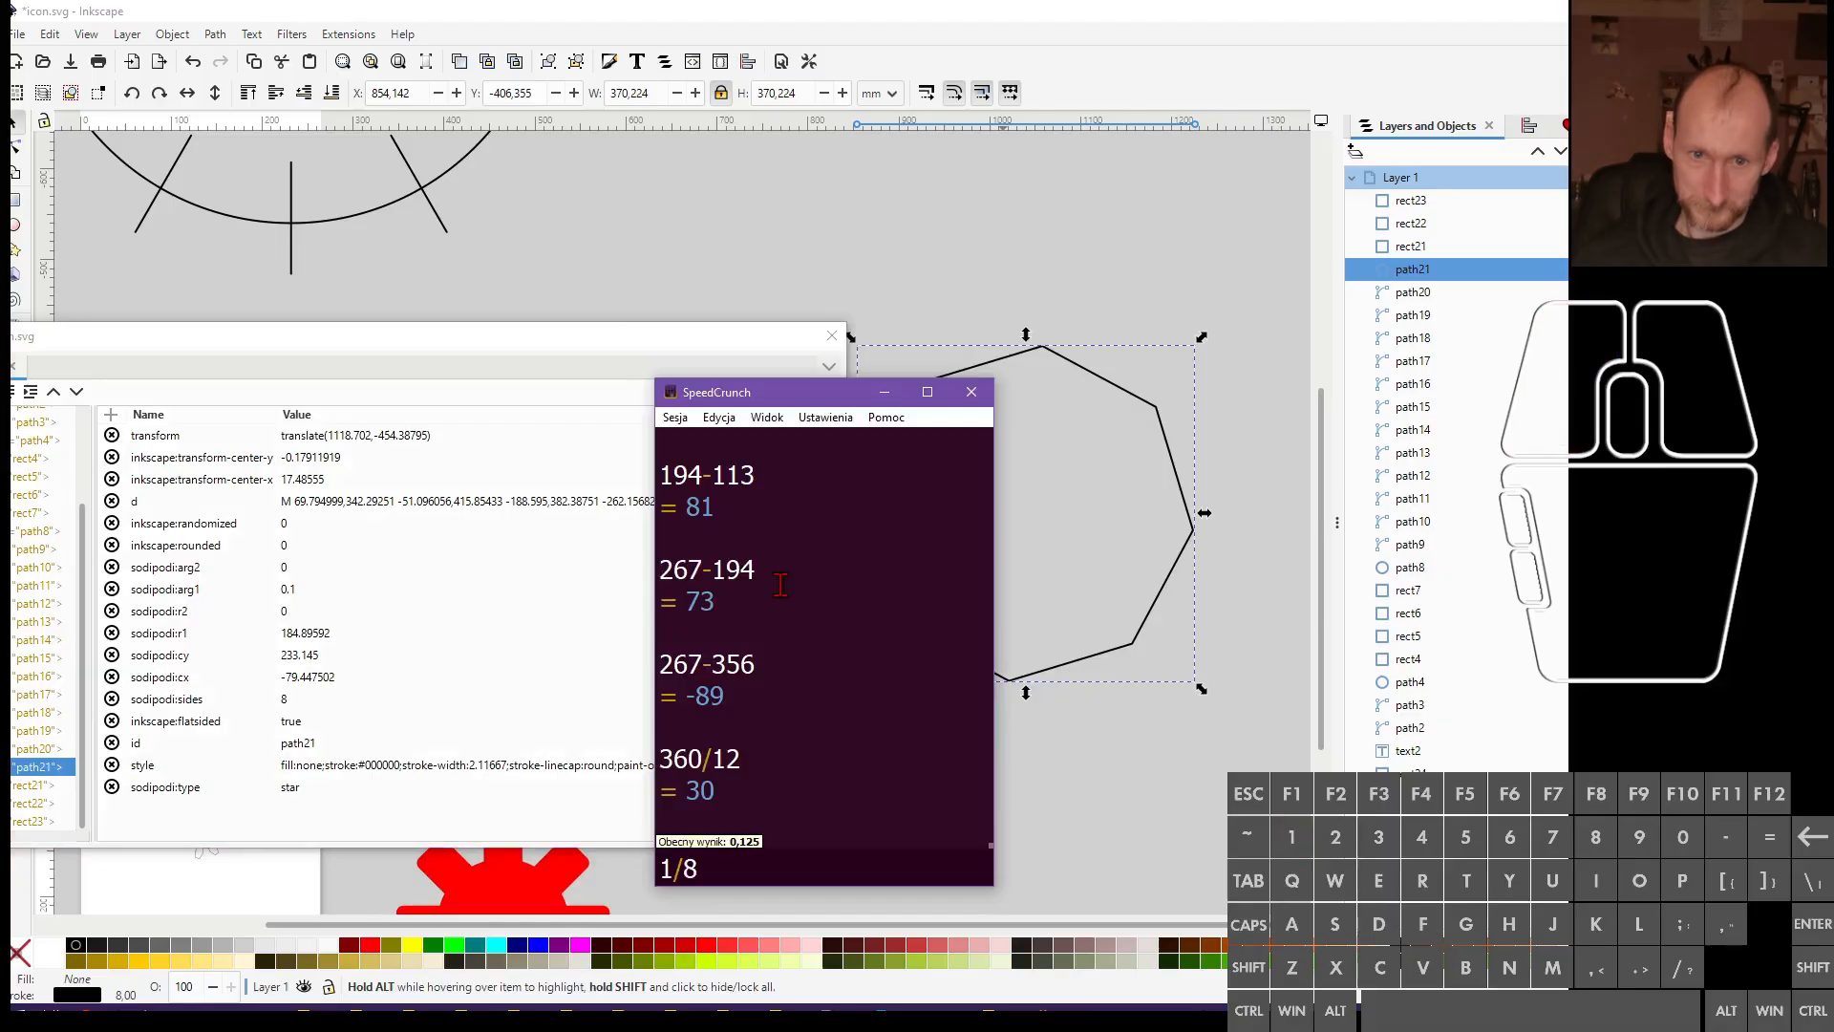
{"action": "key", "text": "Return"}
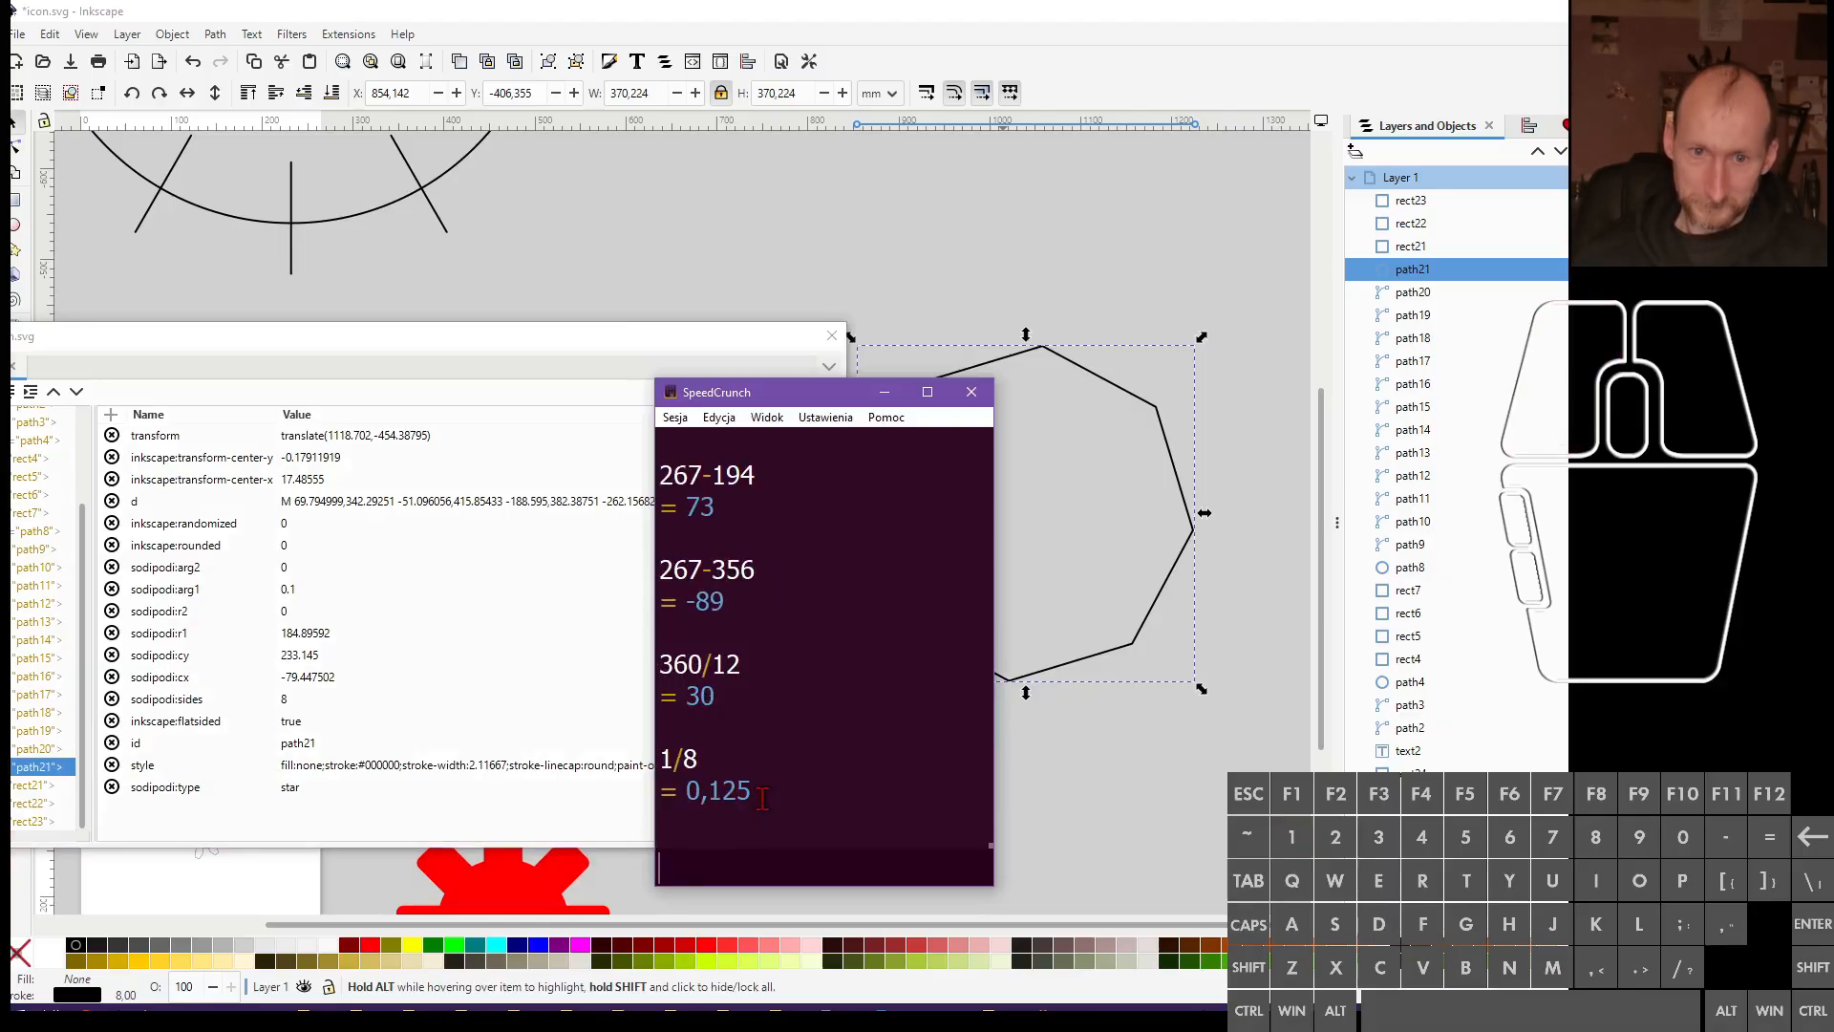
{"action": "left_click_drag", "start_coordinate": [762, 794], "coordinate": [684, 792]}
{"action": "key", "text": "ctrl+c"}
Paste the calculated value into the octagon's sodipodi:arg1 attribute and correct its decimal separator to make it 0.125
{"action": "left_click", "coordinate": [325, 570]}
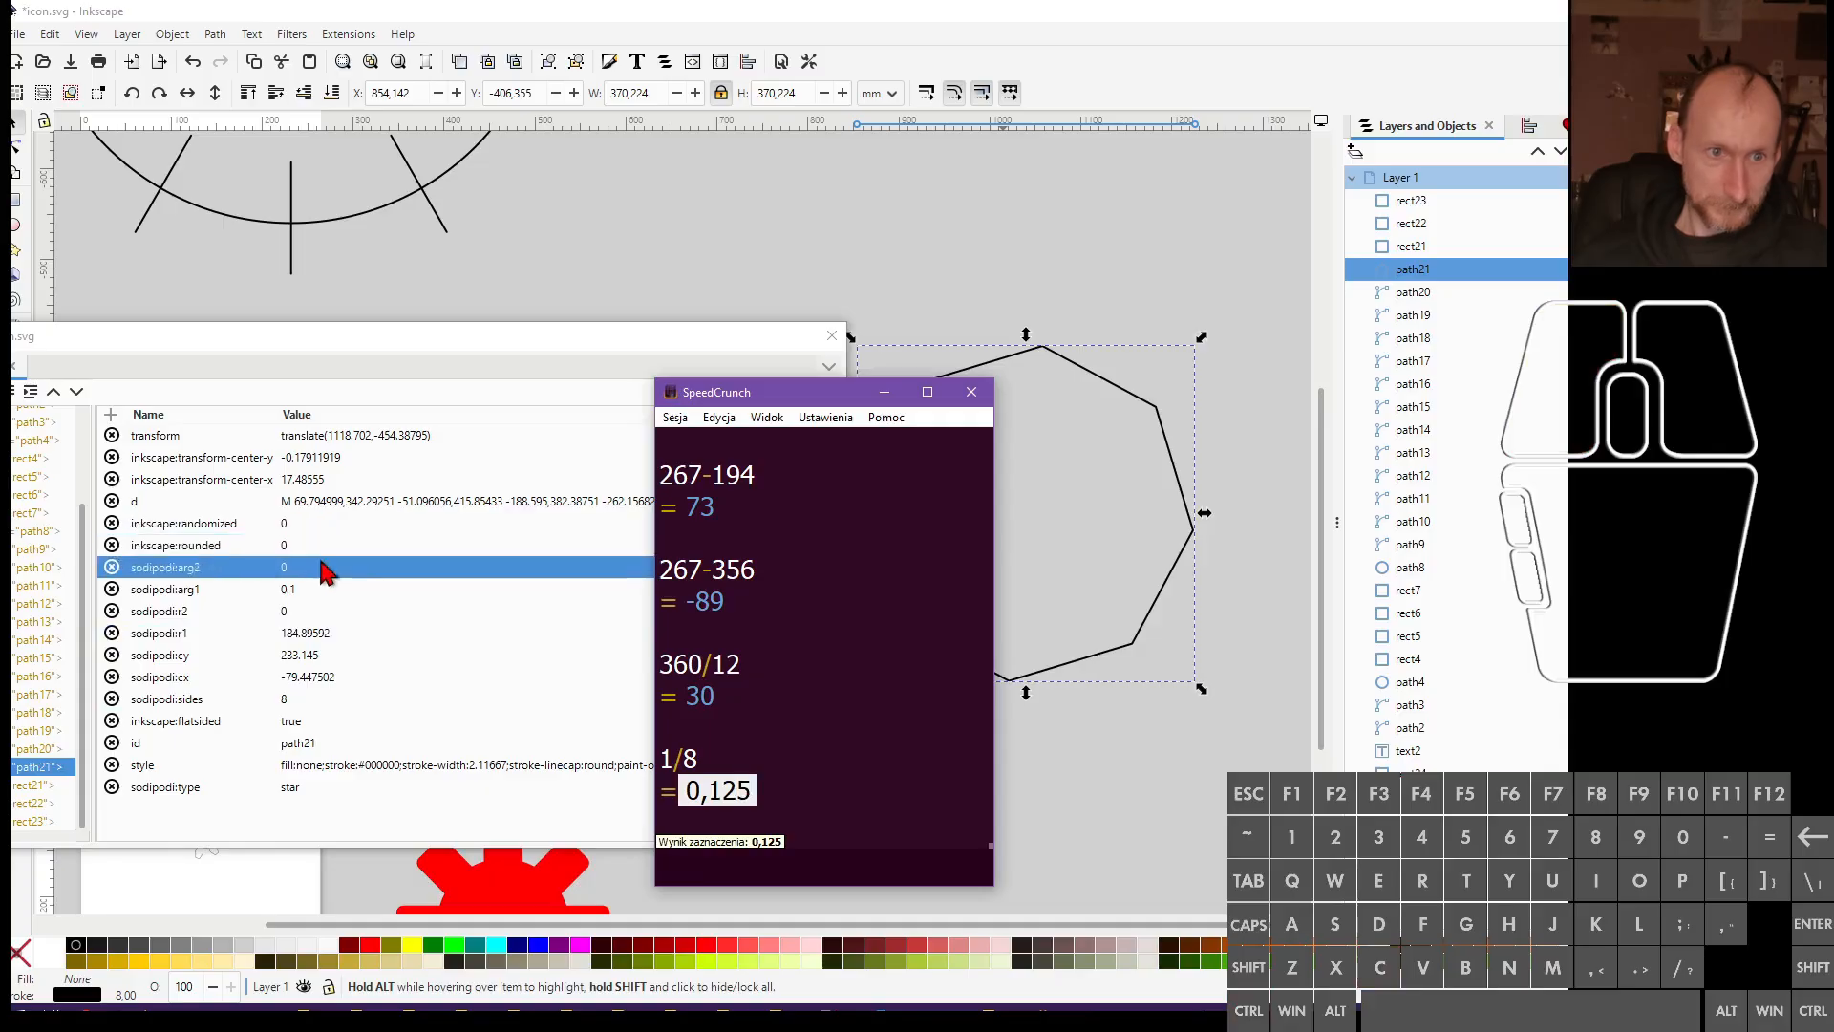
{"action": "left_click", "coordinate": [315, 589]}
{"action": "left_click", "coordinate": [315, 589]}
{"action": "key", "text": "ctrl+v"}
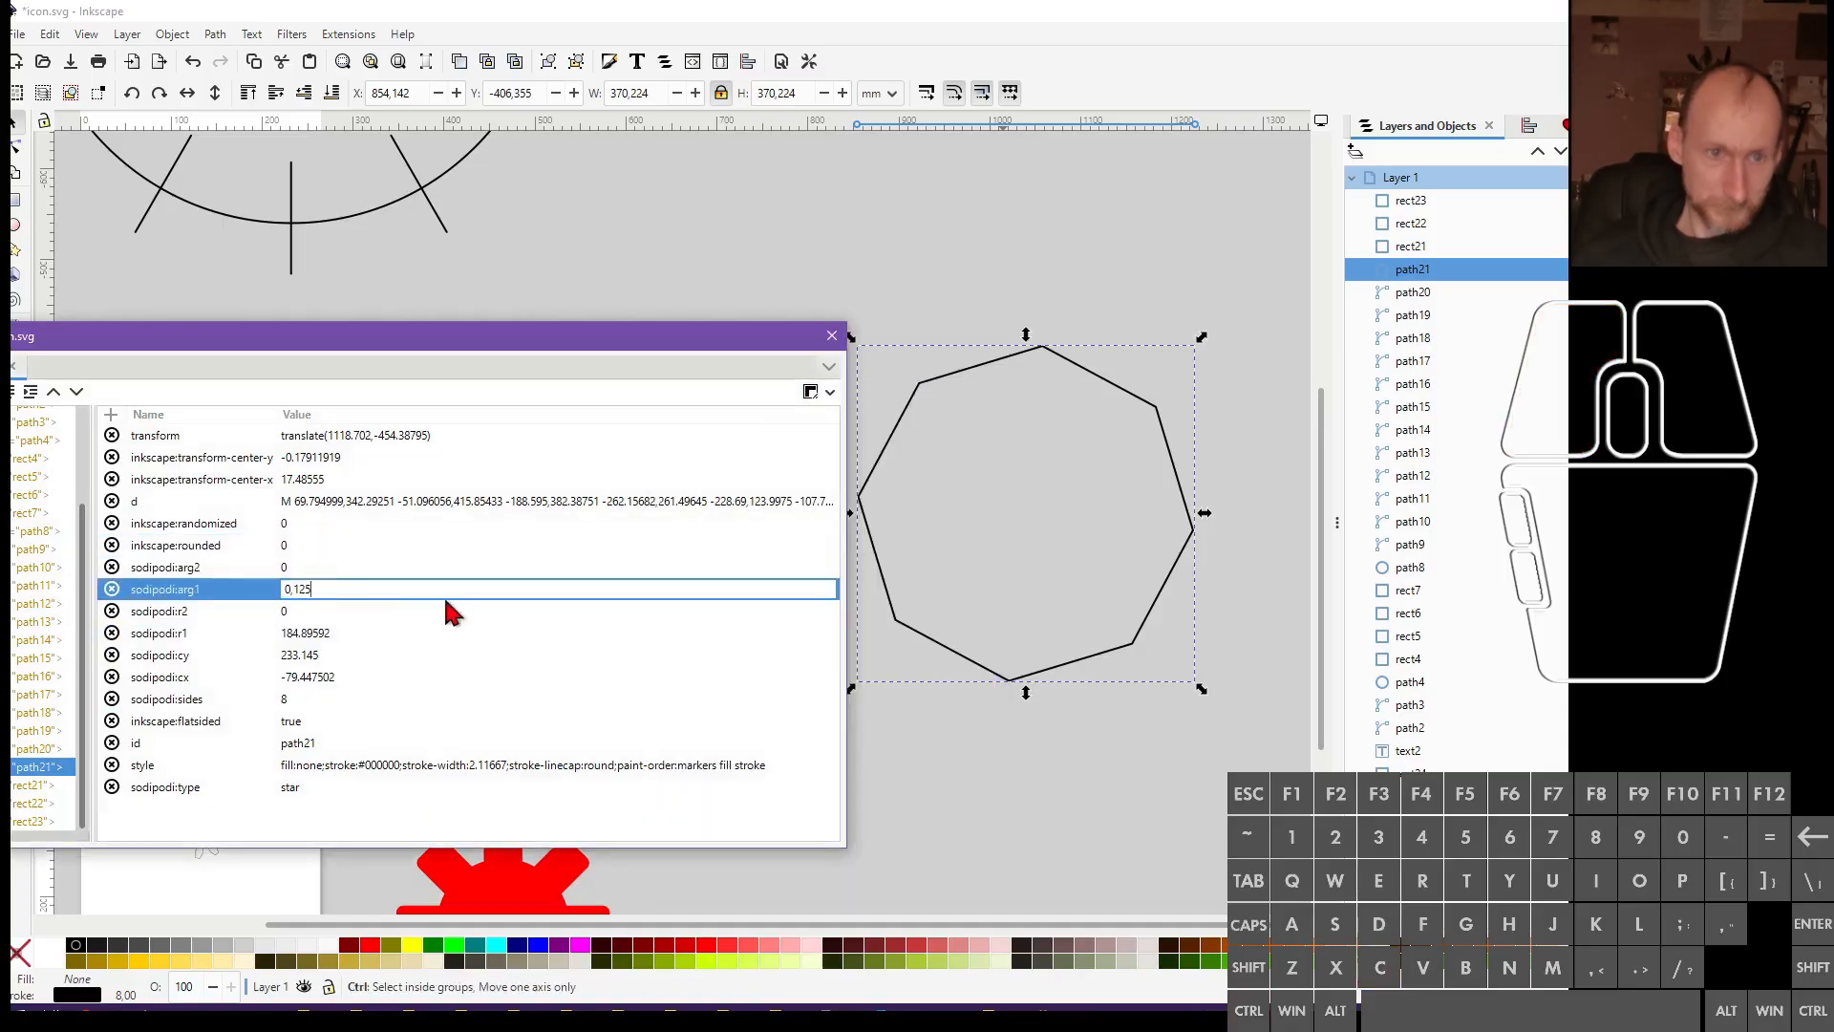
{"action": "key", "text": "ctrl+Left"}
{"action": "key", "text": "BackSpace"}
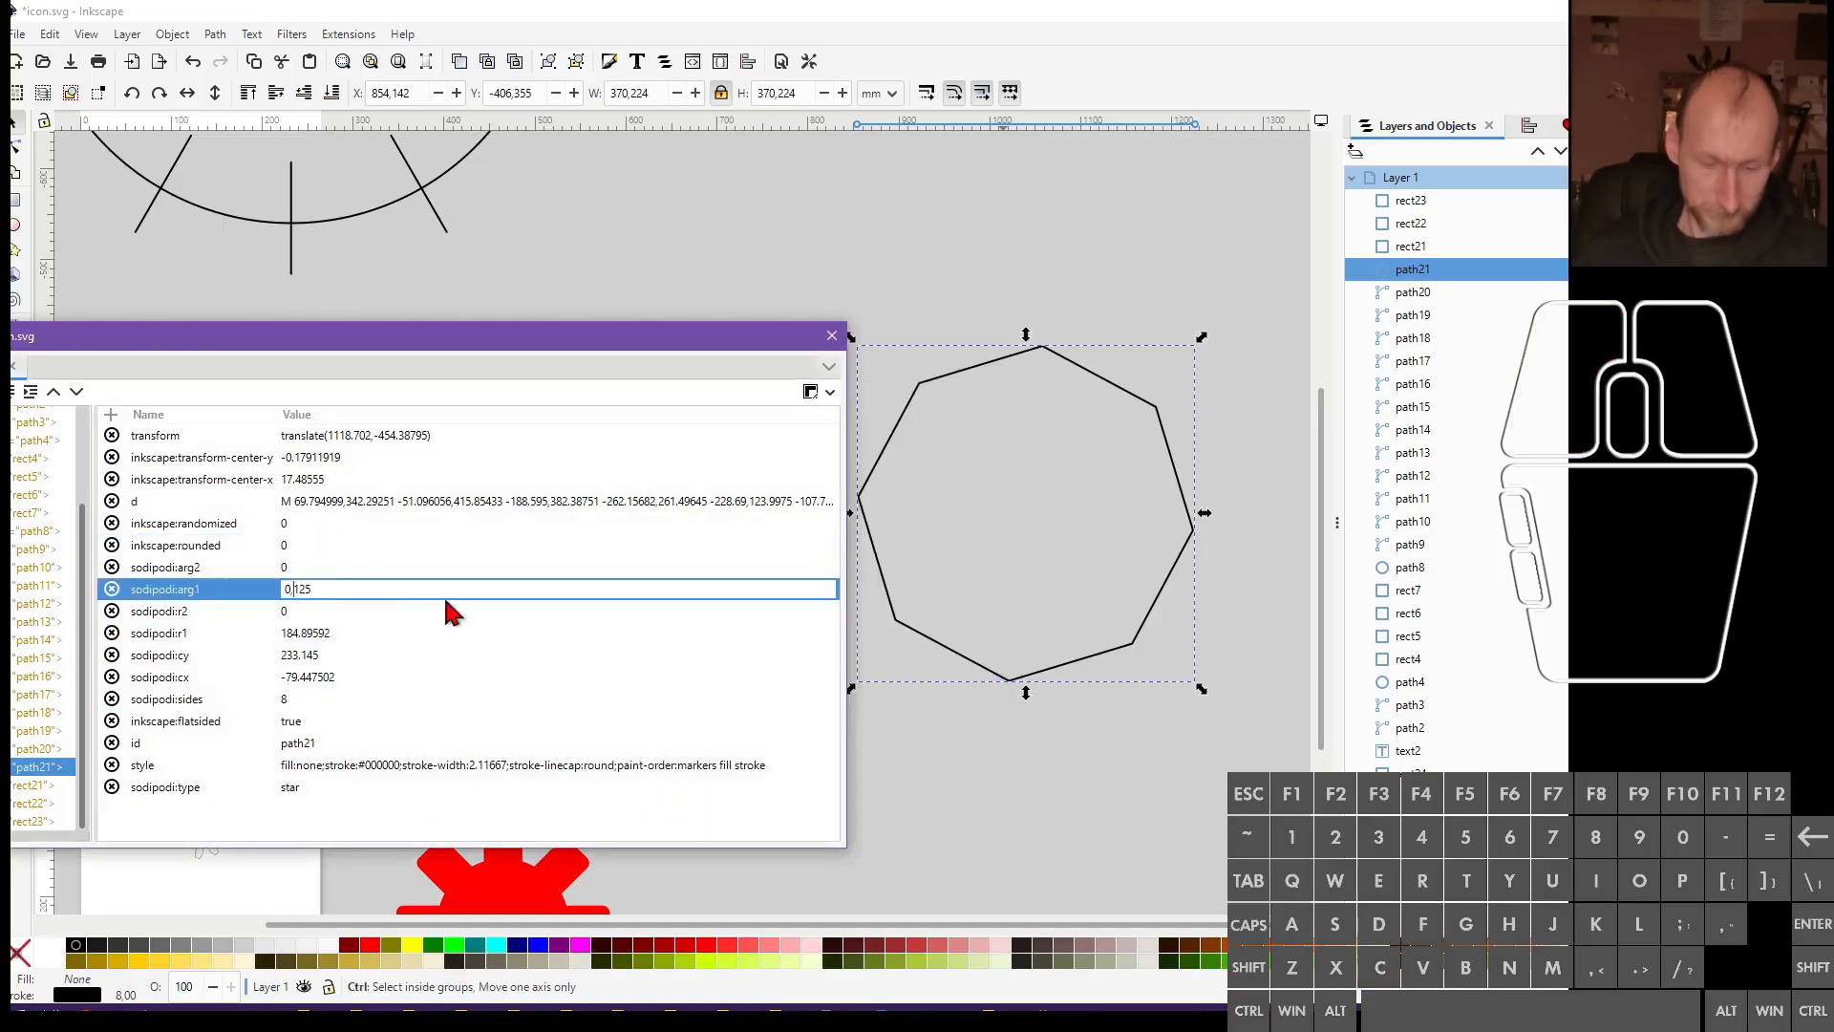
{"action": "type", "text": "."}
{"action": "key", "text": "Return"}
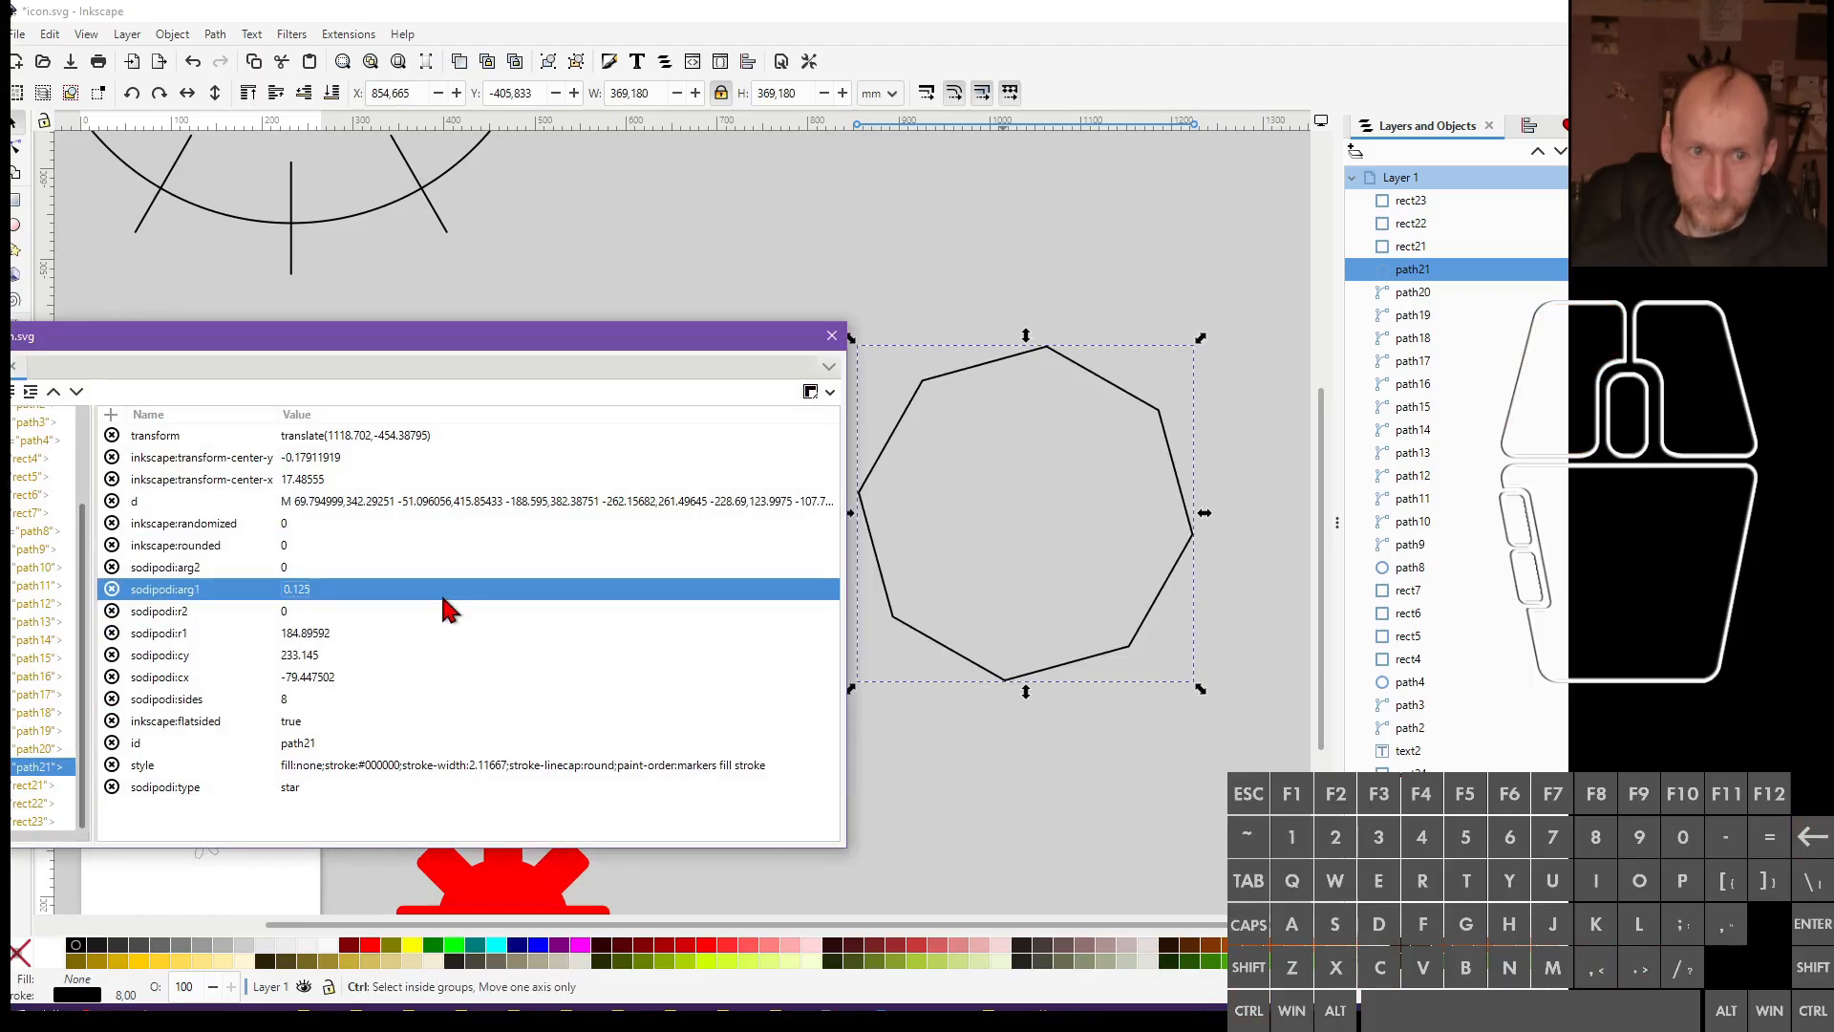
Try 0,5 as the octagon's sodipodi:arg1 value, then restore 0.125
{"action": "left_click", "coordinate": [443, 596]}
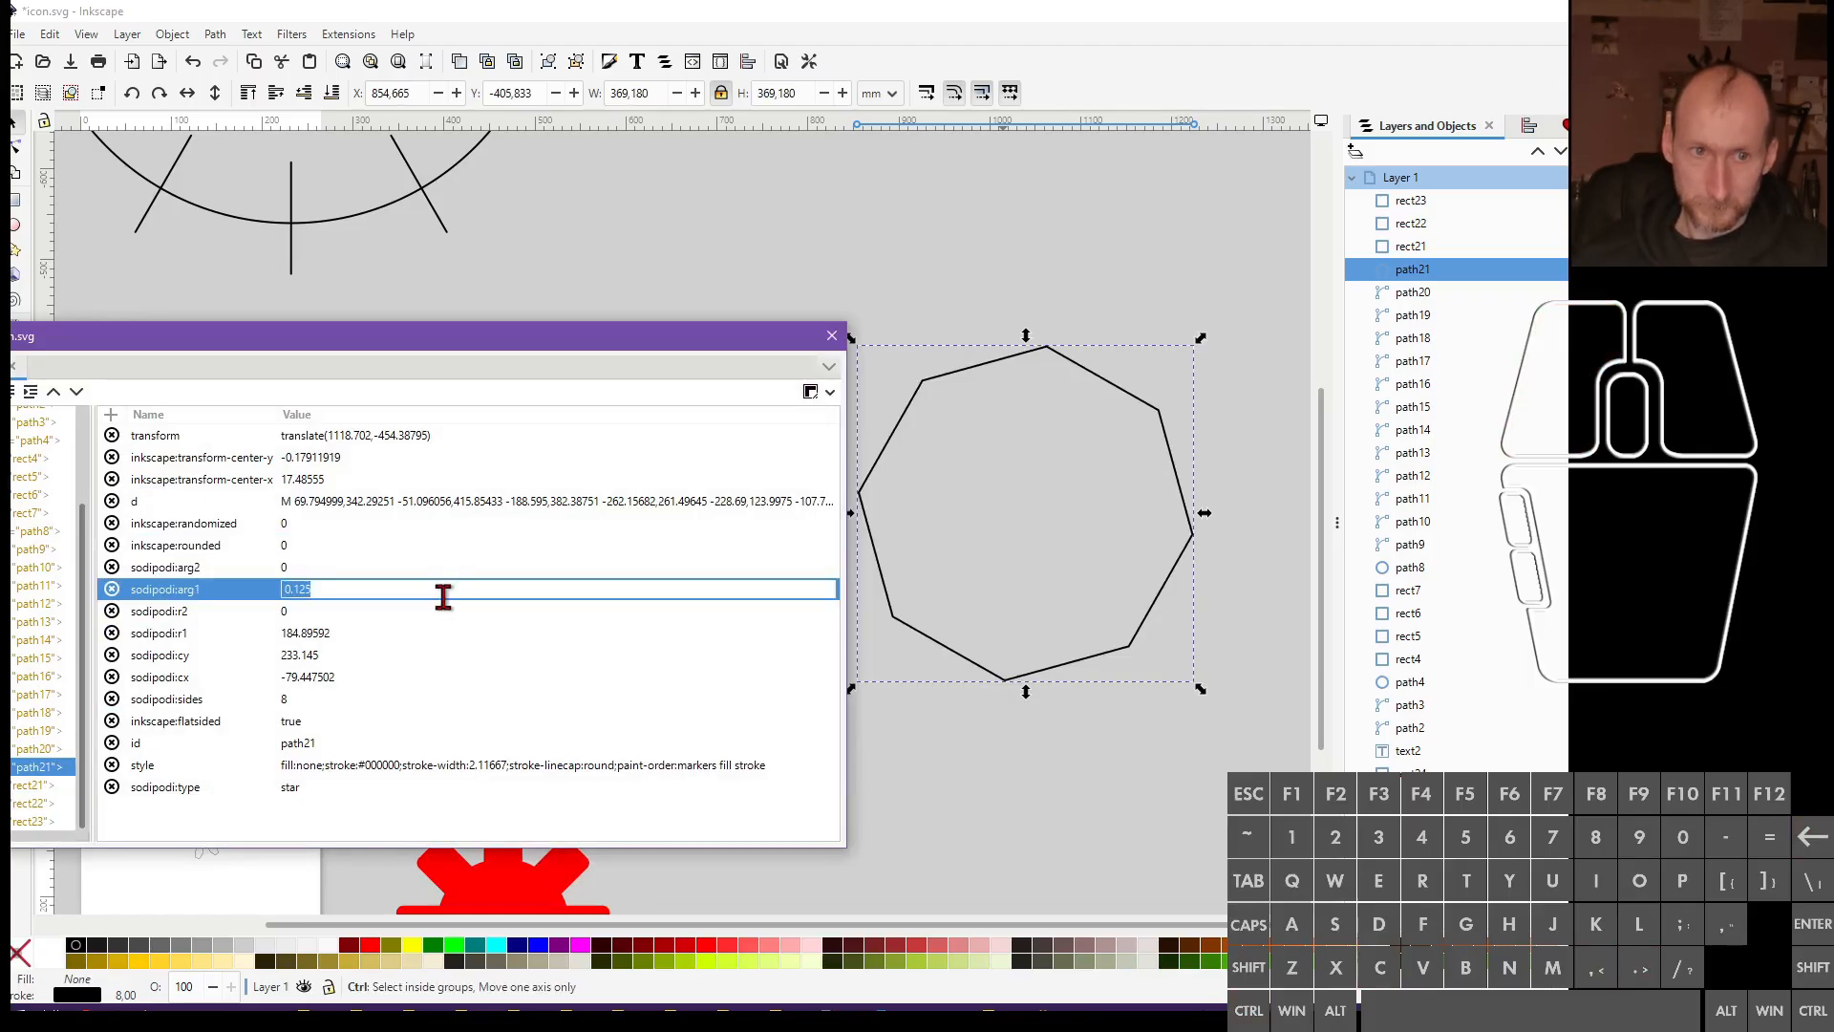
{"action": "key", "text": "ctrl+x"}
{"action": "type", "text": "0"}
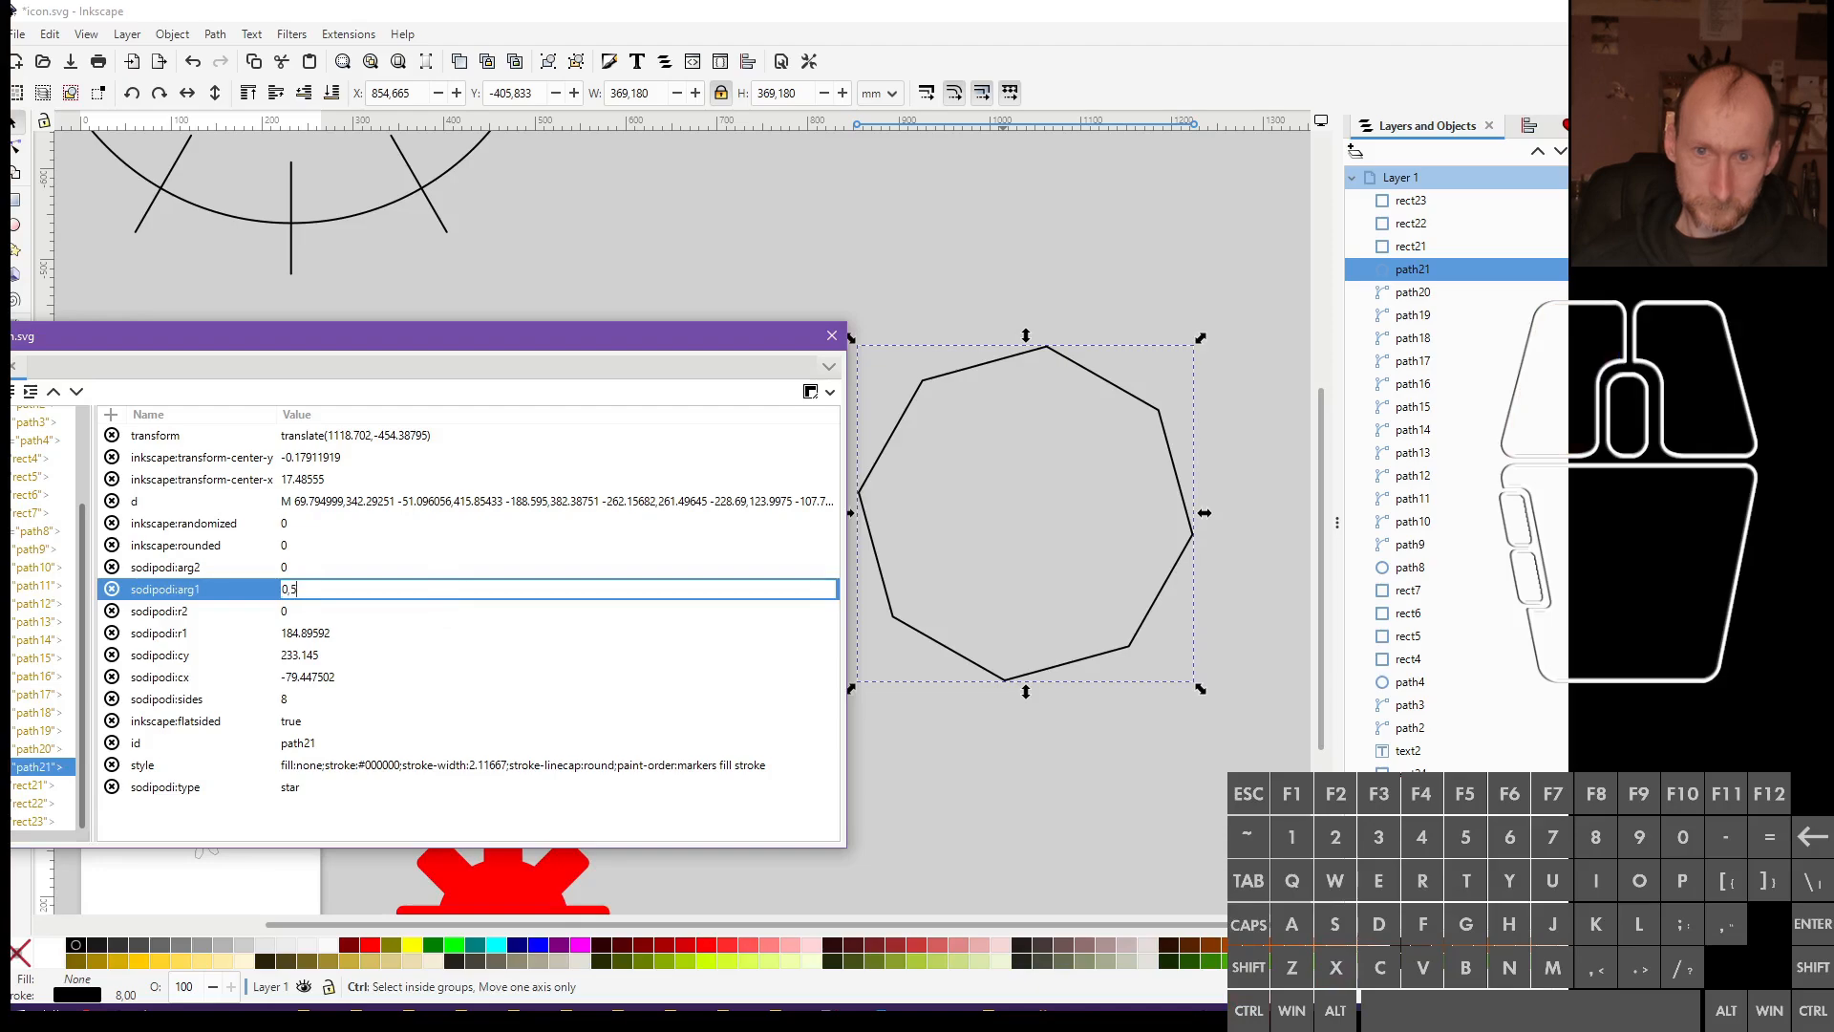
{"action": "key", "text": "Return"}
{"action": "left_click", "coordinate": [444, 599]}
{"action": "key", "text": "ctrl+v"}
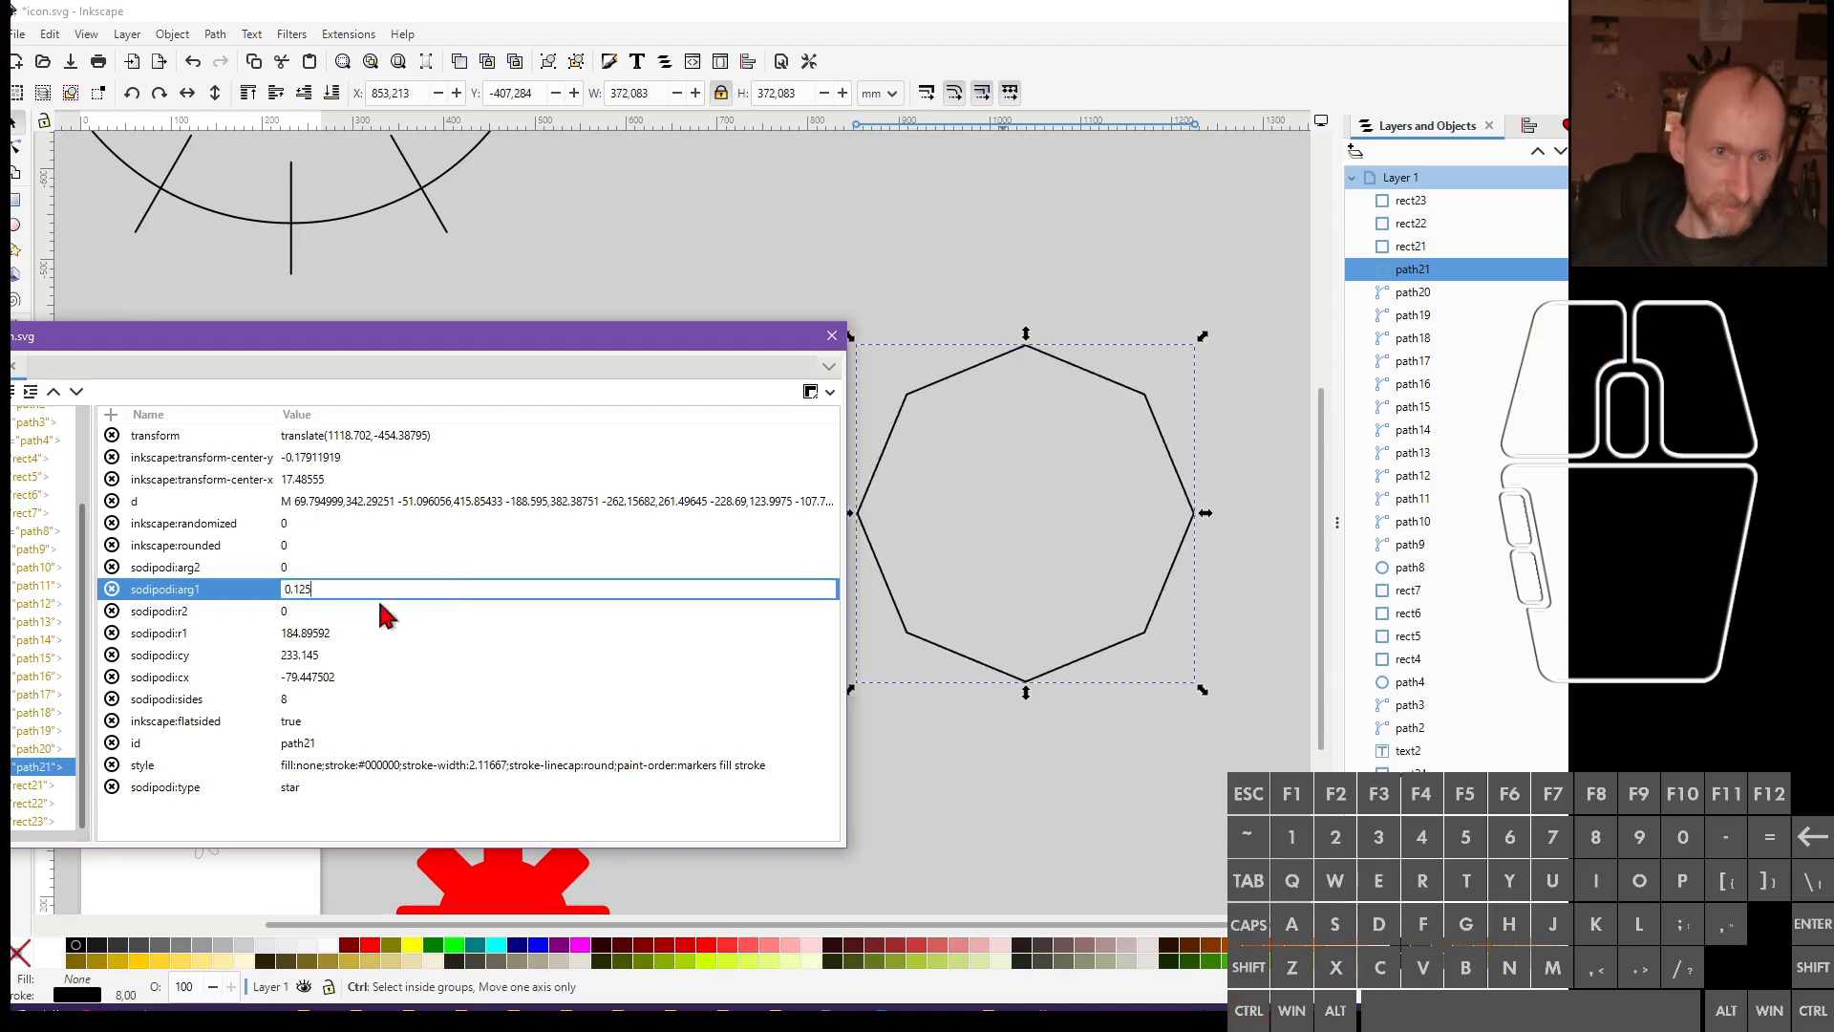
{"action": "key", "text": "Return"}
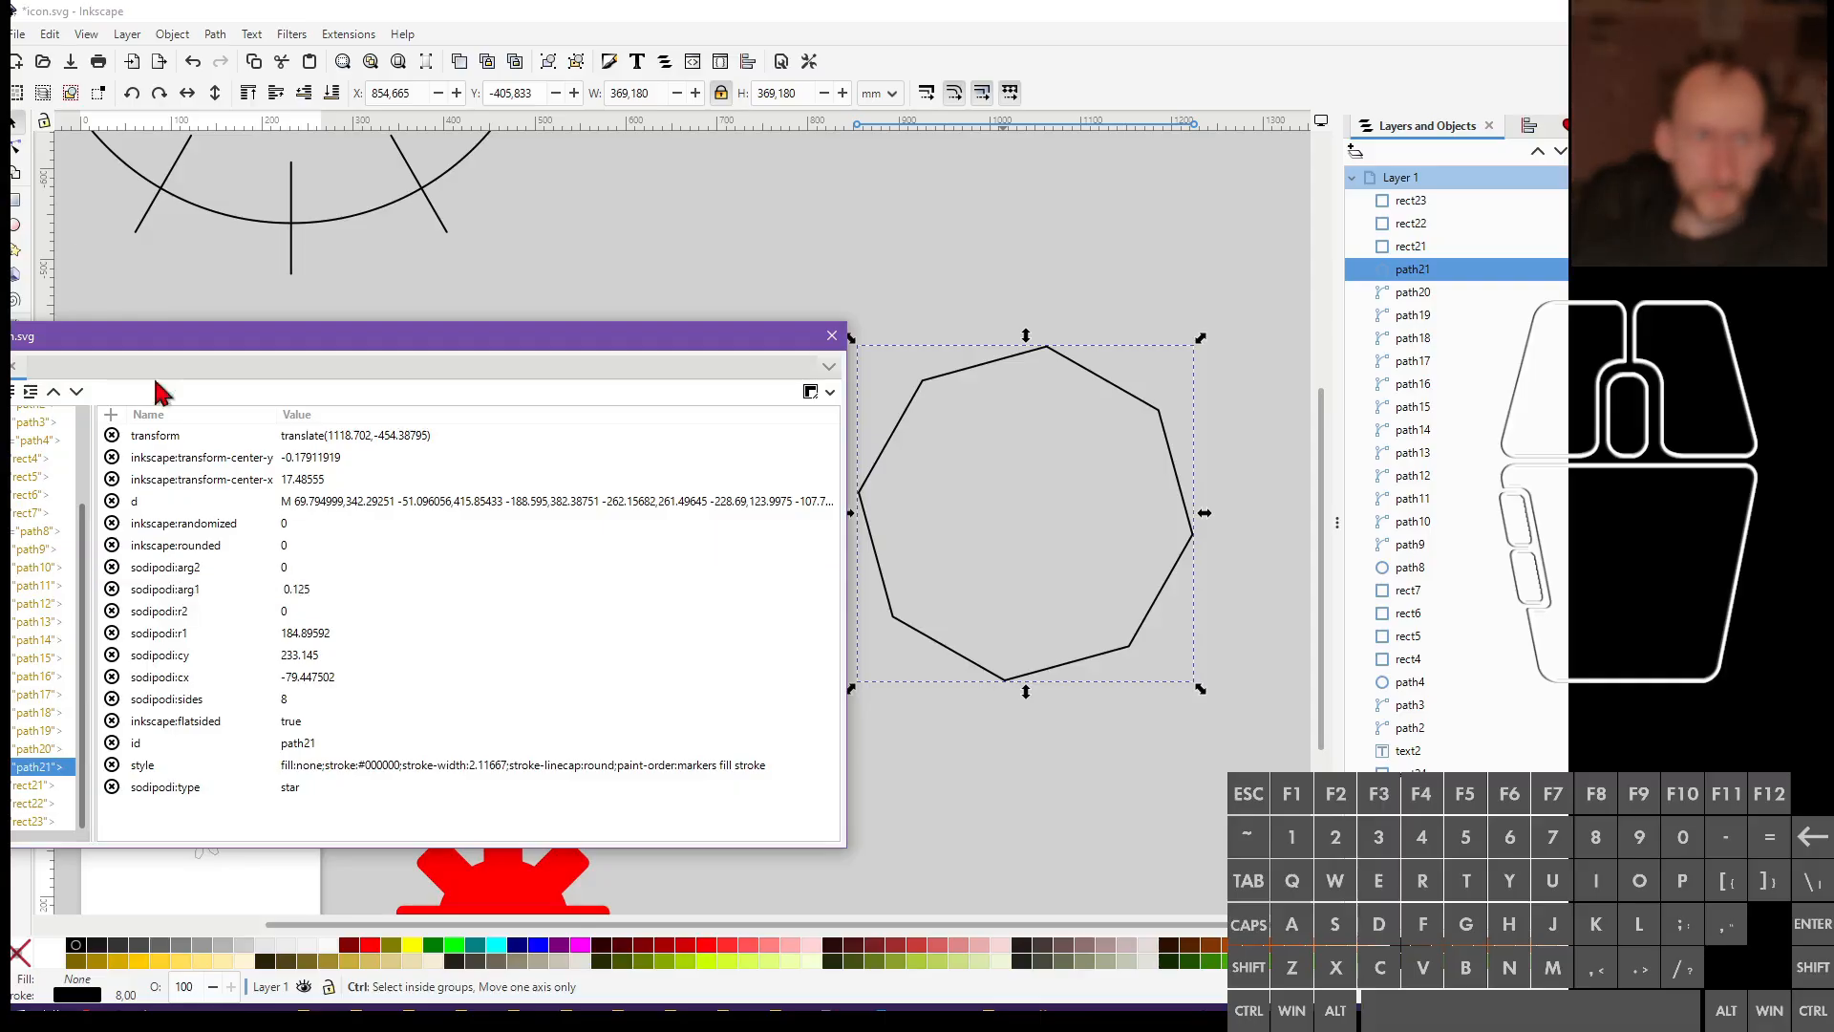
Rotate the octagon on the canvas by about 15.6° so its outer sides lie horizontal and vertical
{"action": "left_click", "coordinate": [1127, 394]}
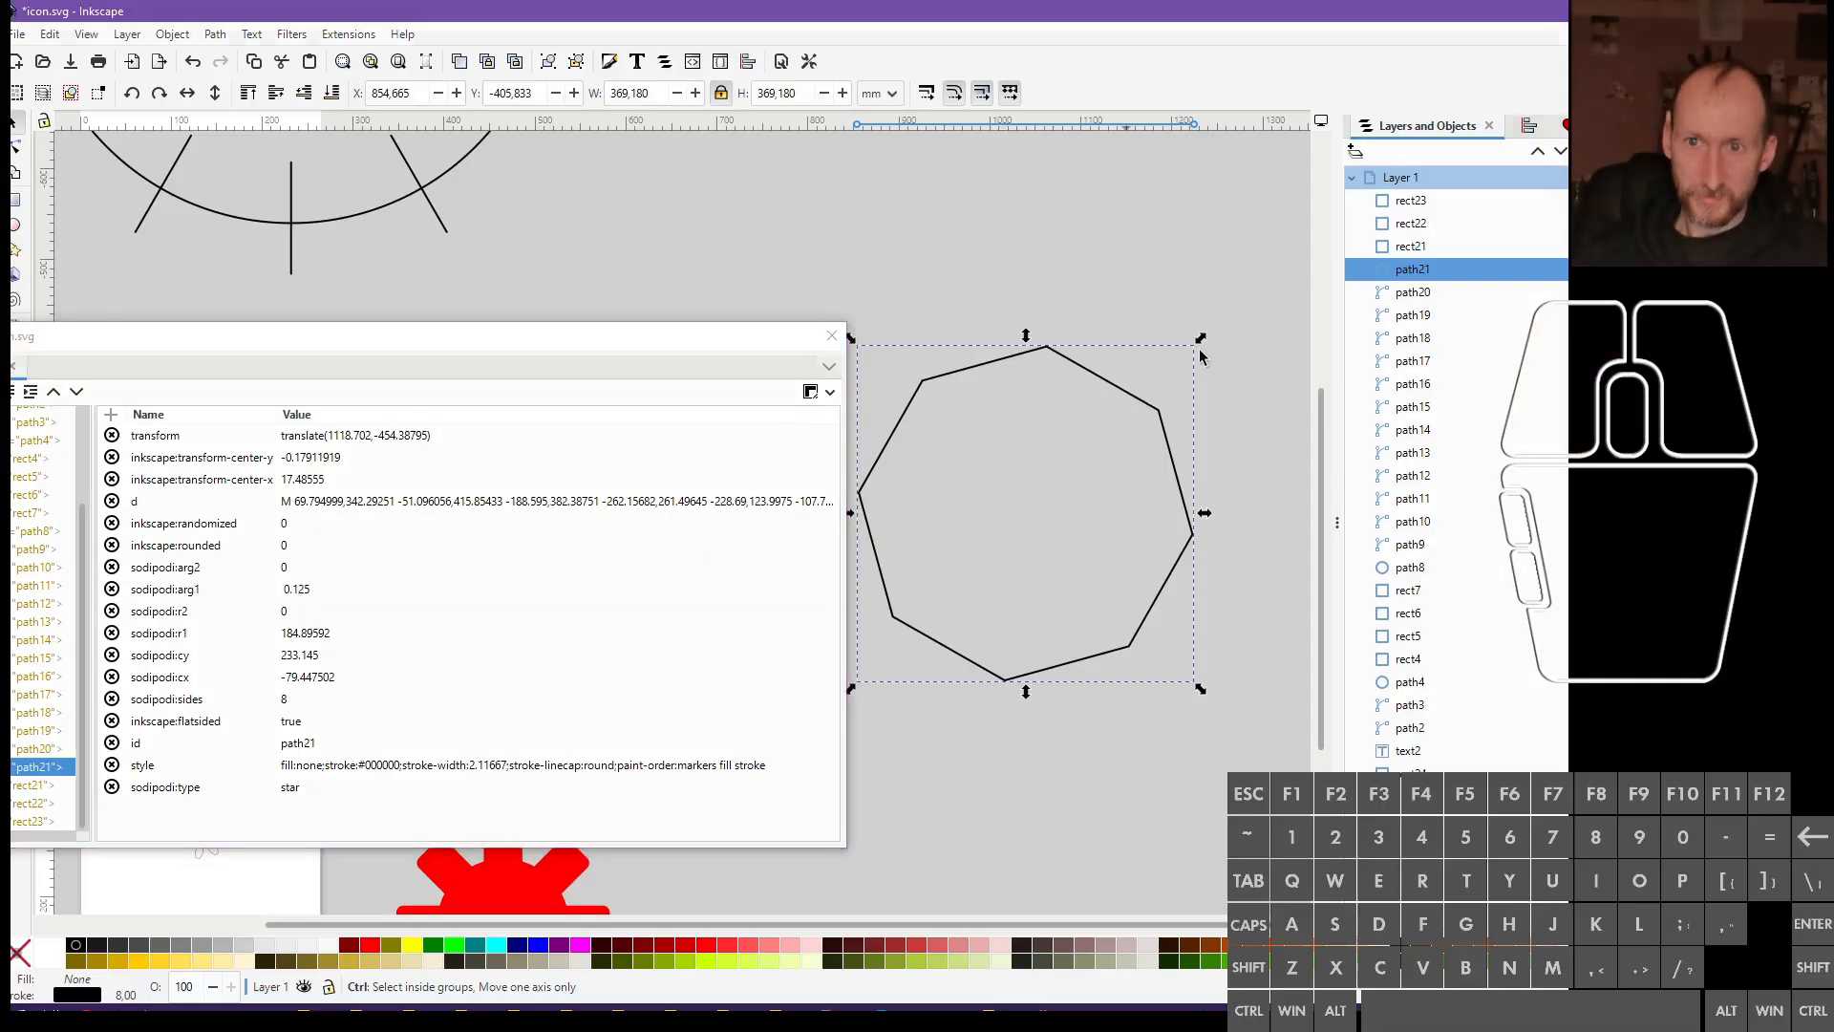
{"action": "left_click_drag", "start_coordinate": [1202, 342], "coordinate": [1221, 397]}
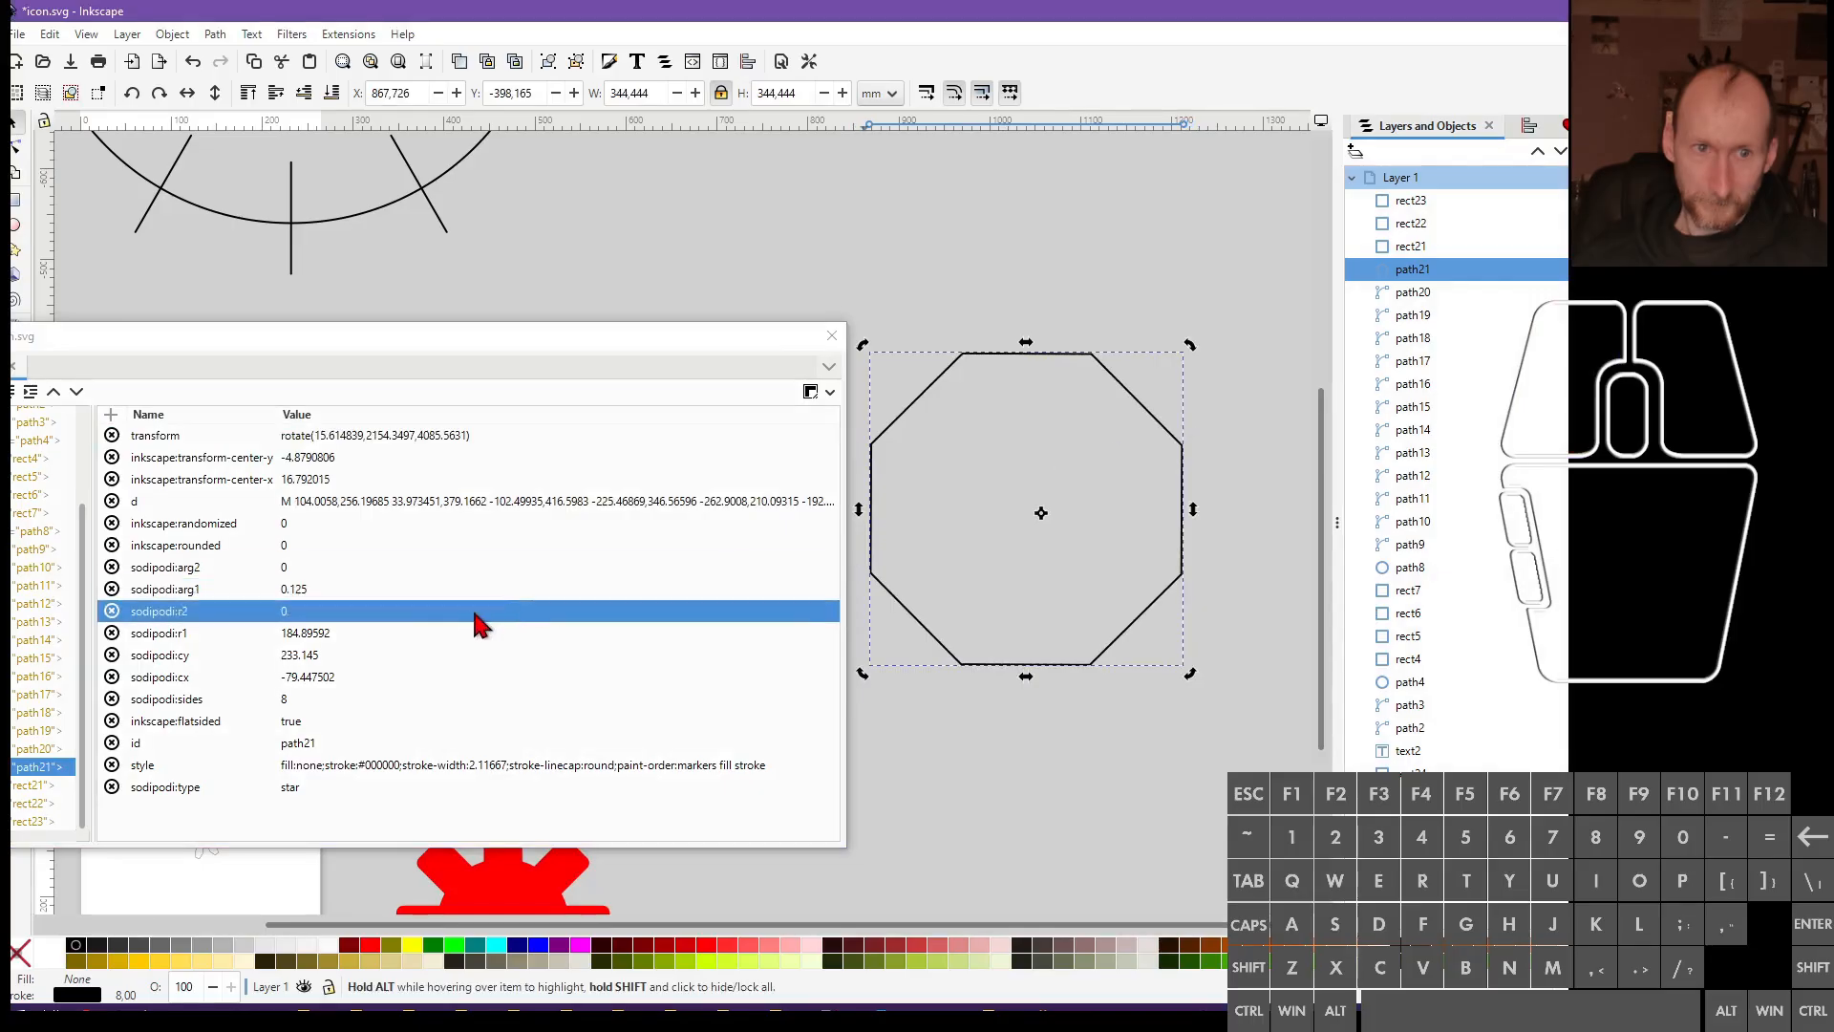
Try setting the octagon's sodipodi:r1 attribute to 0 and undo that change
{"action": "left_click", "coordinate": [420, 596]}
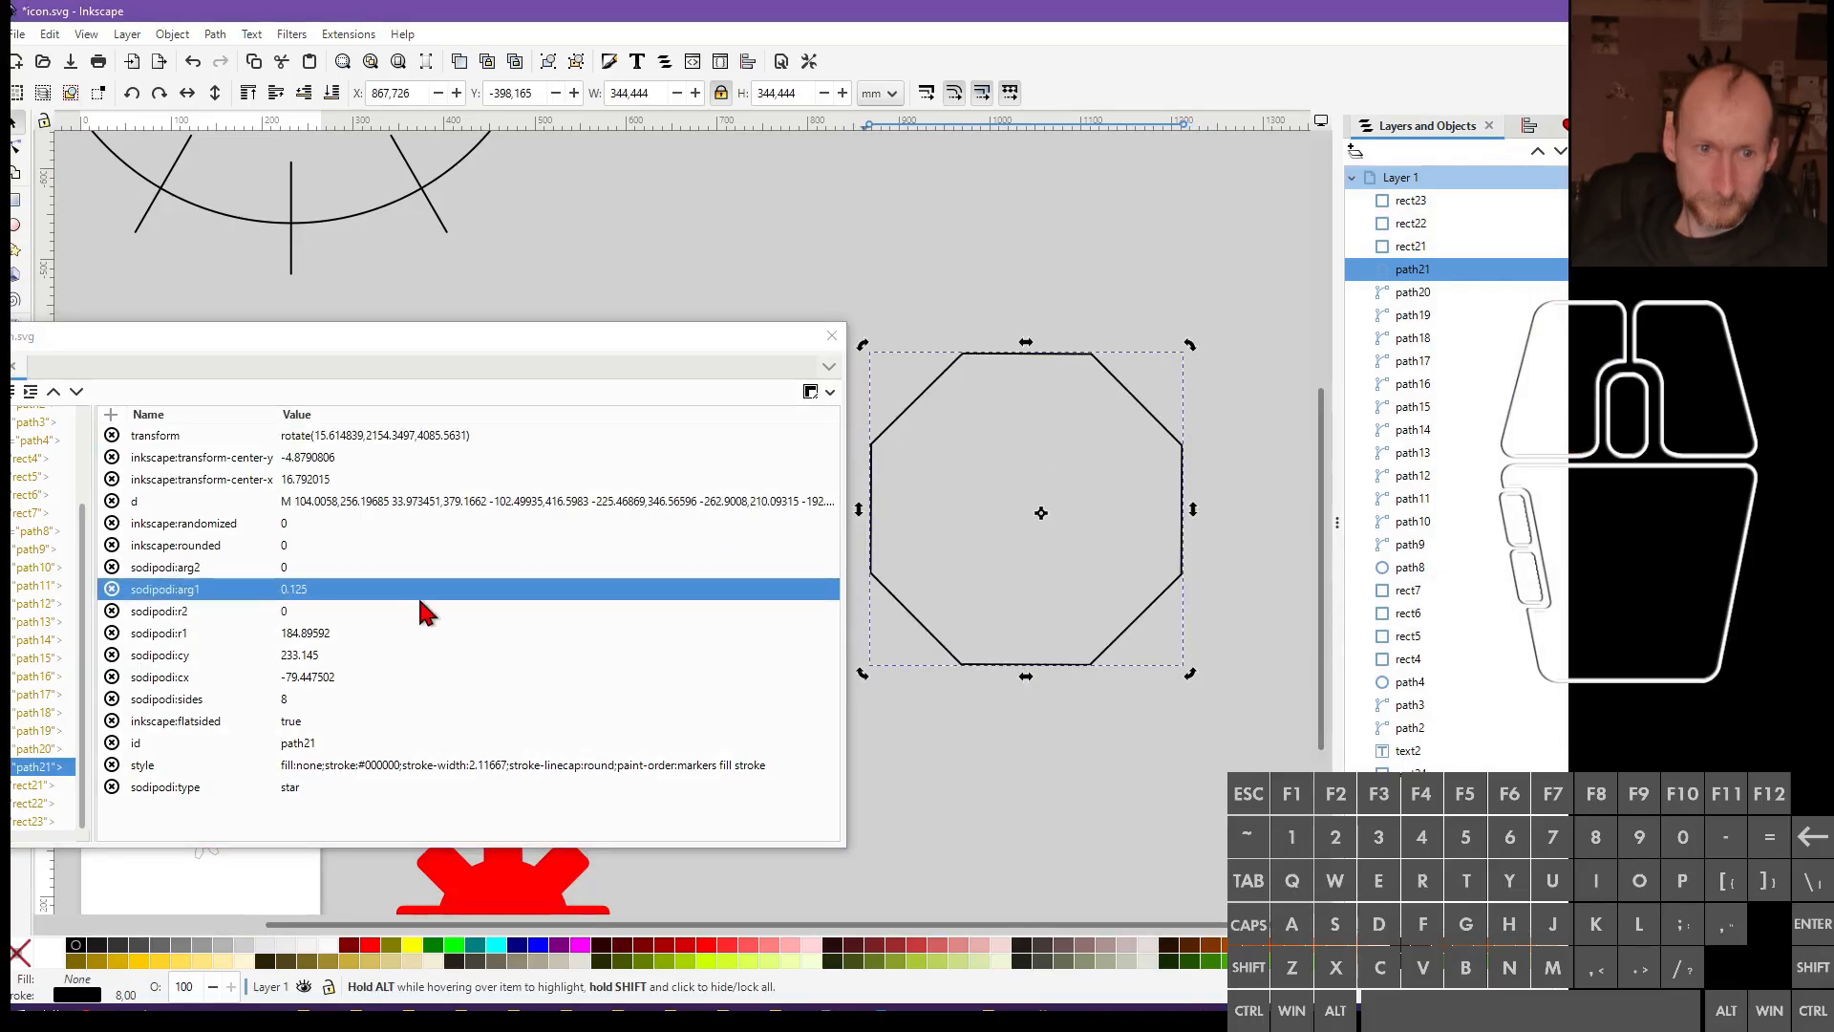
{"action": "left_click", "coordinate": [411, 630]}
{"action": "type", "text": "0"}
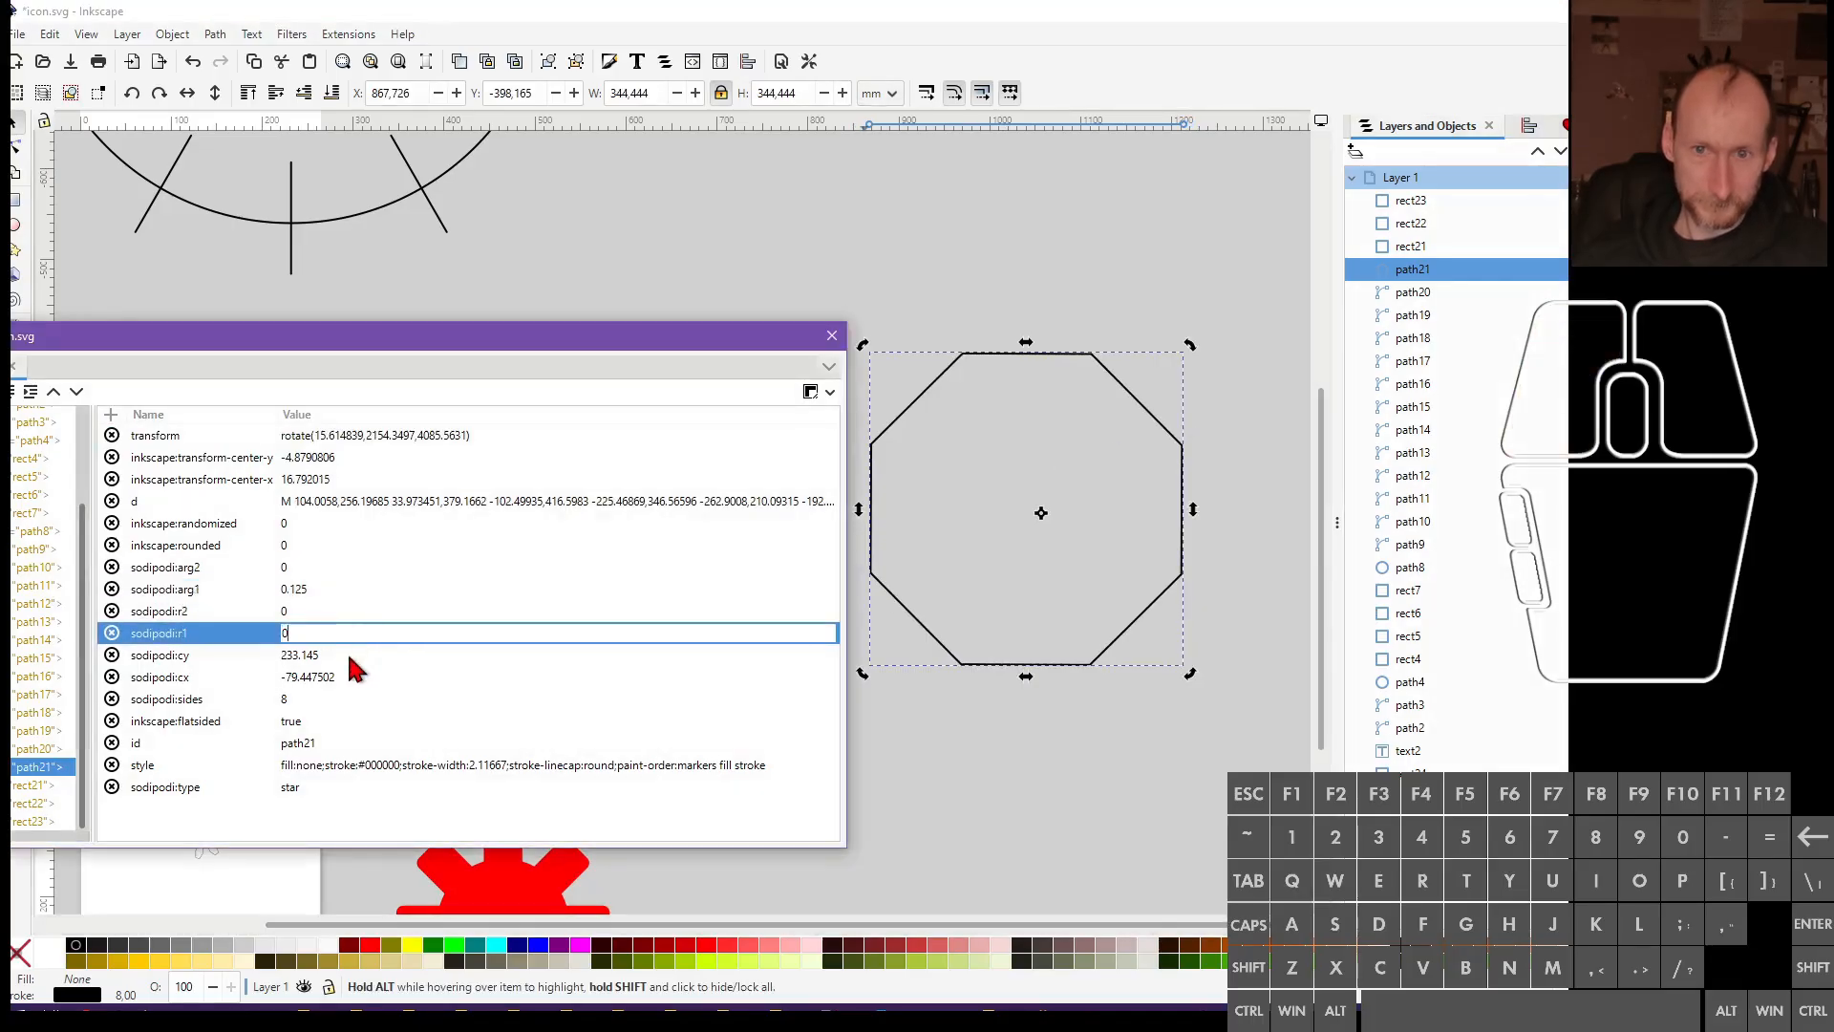
{"action": "left_click", "coordinate": [351, 657]}
{"action": "key", "text": "ctrl+z"}
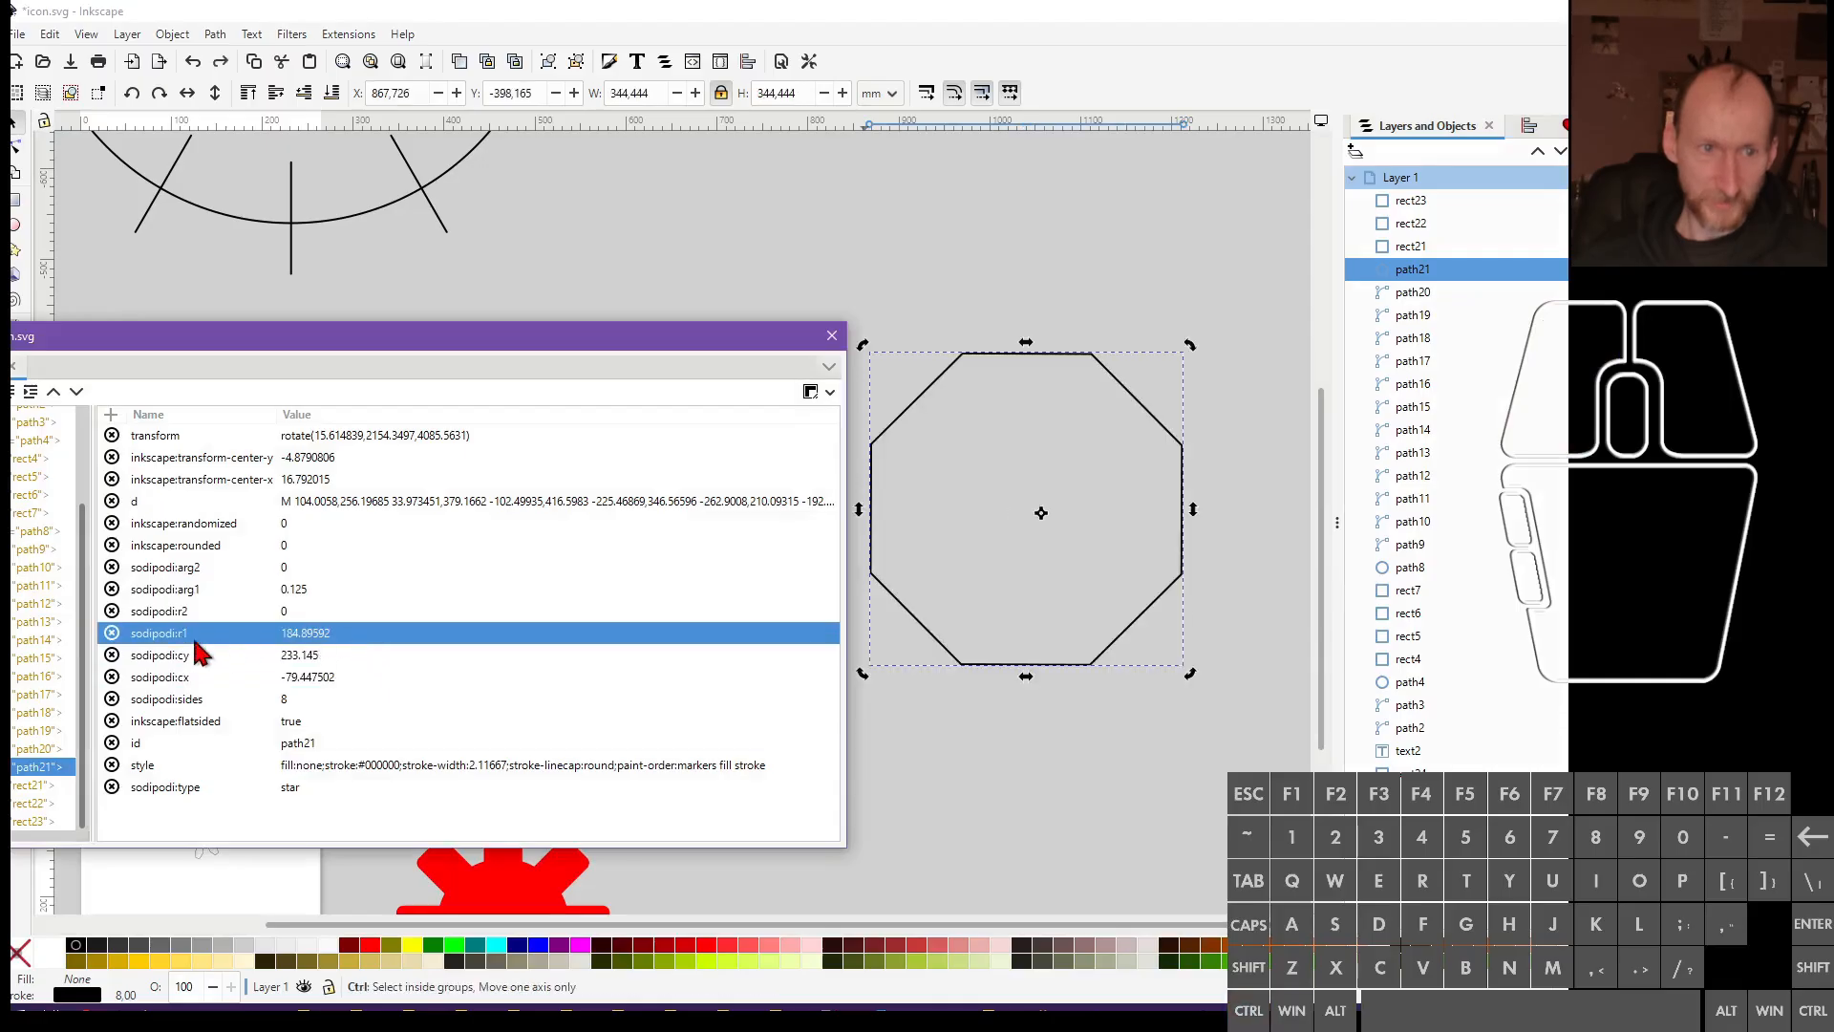
Set the octagon's sodipodi:cy attribute to 0
{"action": "left_click", "coordinate": [336, 658]}
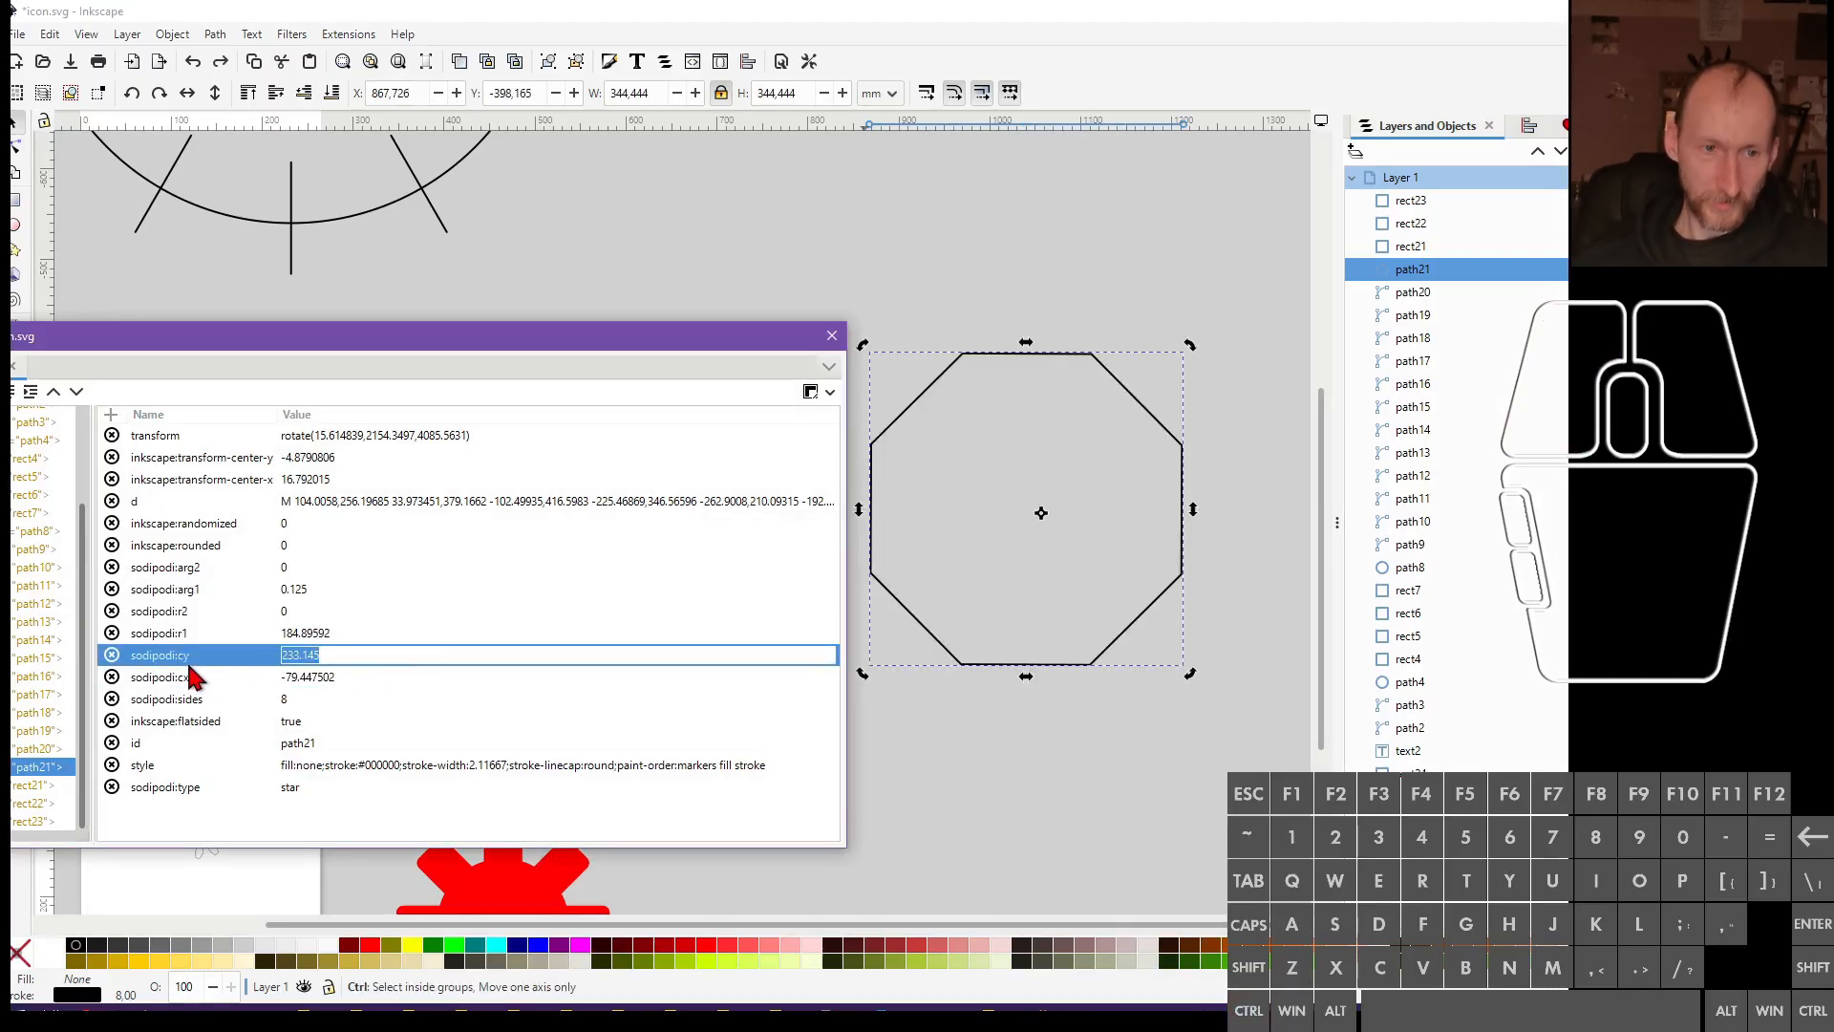
{"action": "type", "text": "0"}
{"action": "key", "text": "Return"}
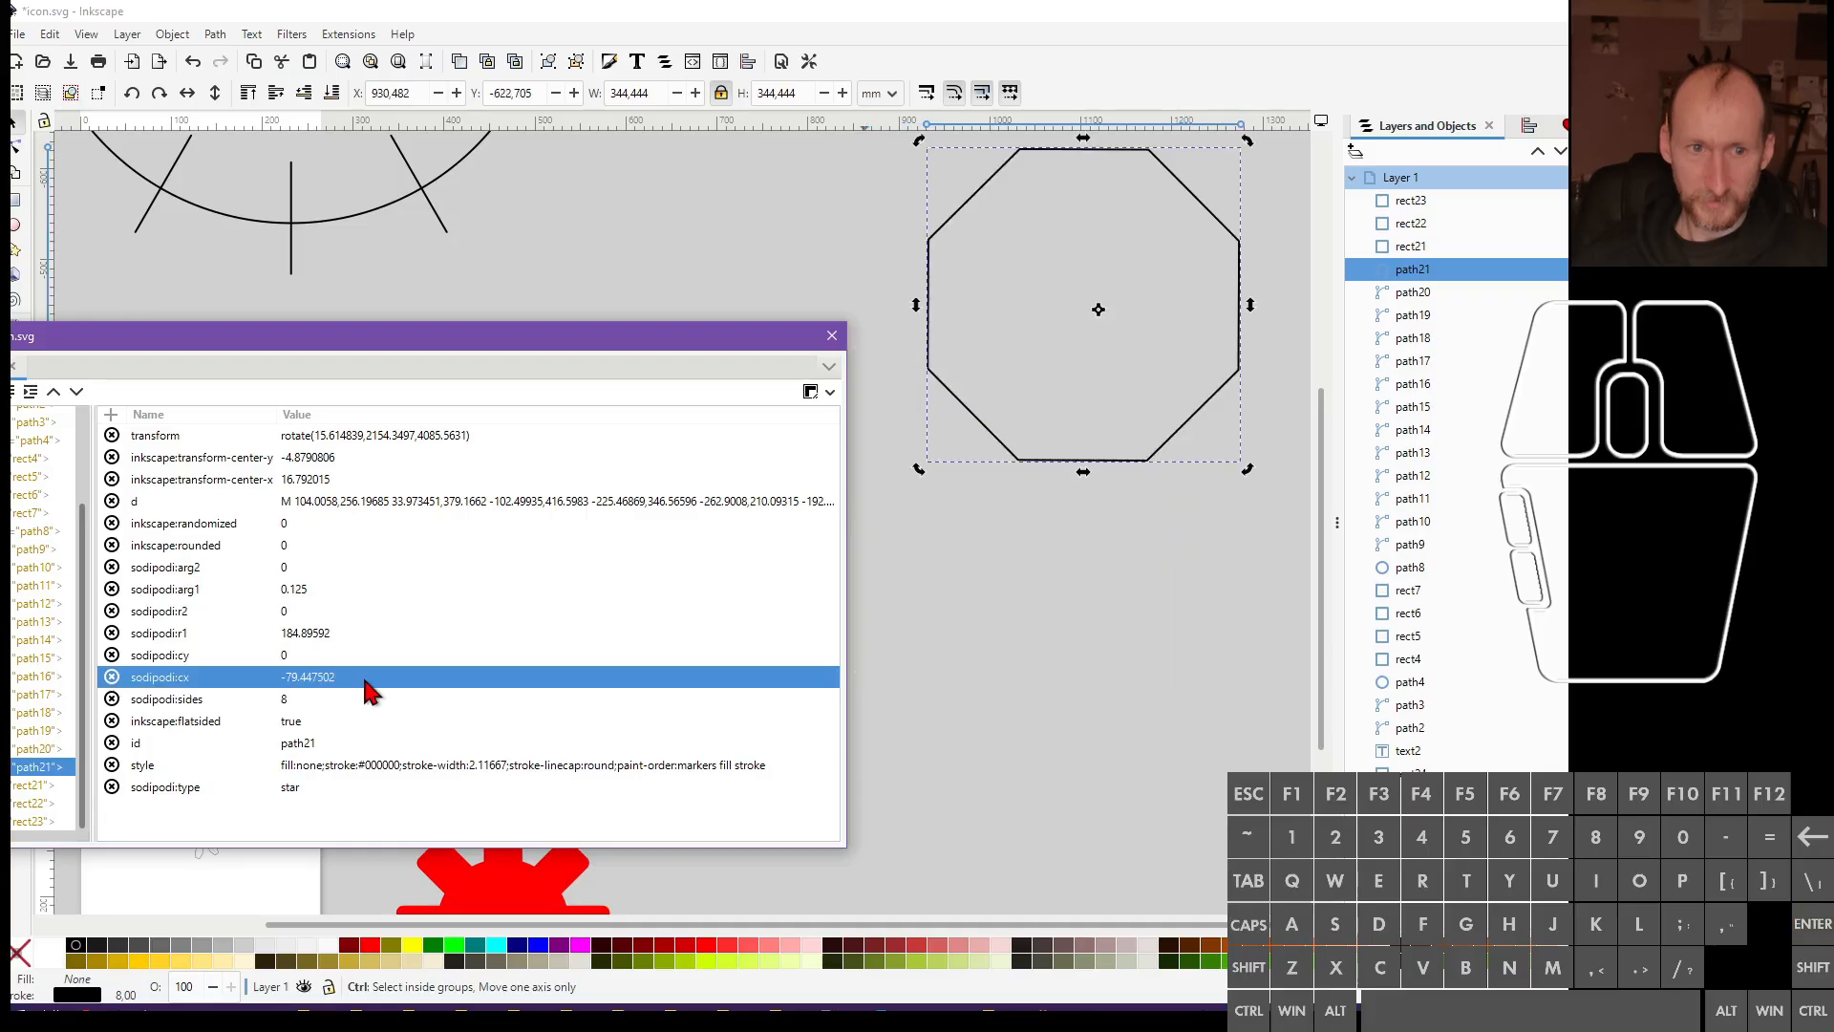
{"action": "left_click", "coordinate": [353, 700]}
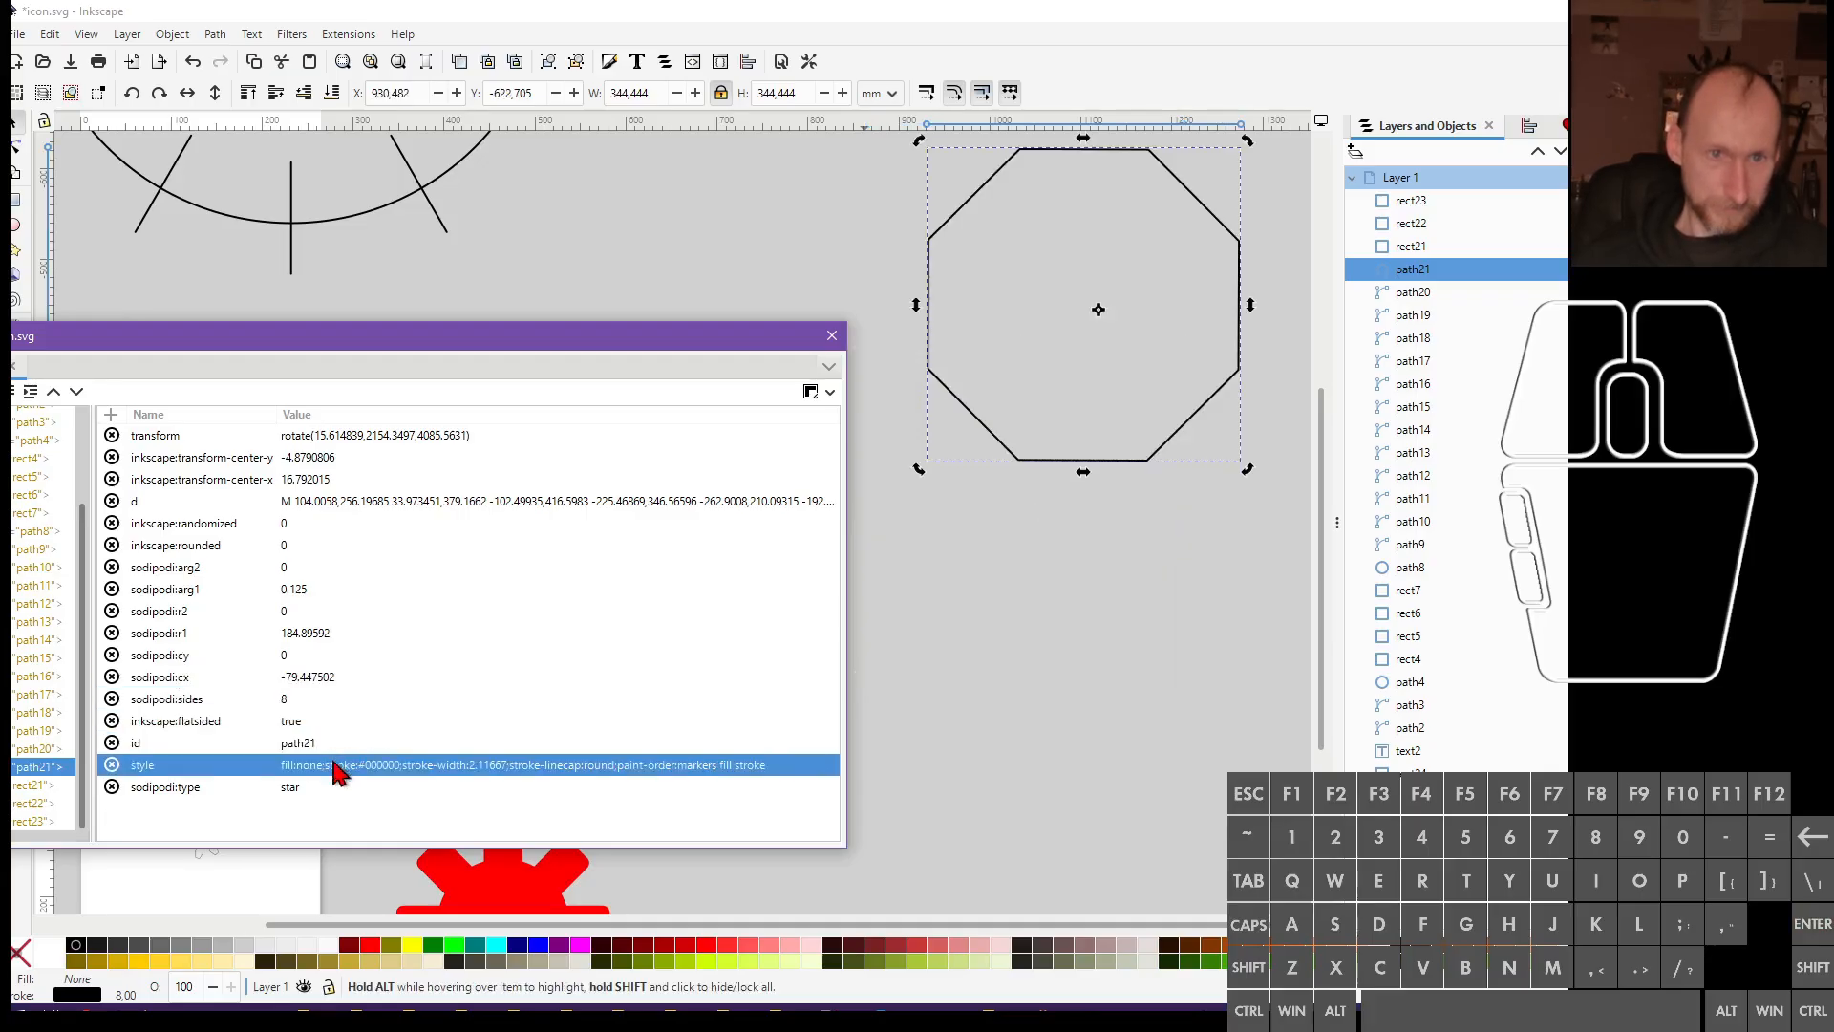
Close the XML Editor and scale the octagon down to about 129 mm wide, keeping its proportions
{"action": "scroll", "coordinate": [1193, 425], "scroll_direction": "up", "scroll_amount": 5, "text": "ctrl"}
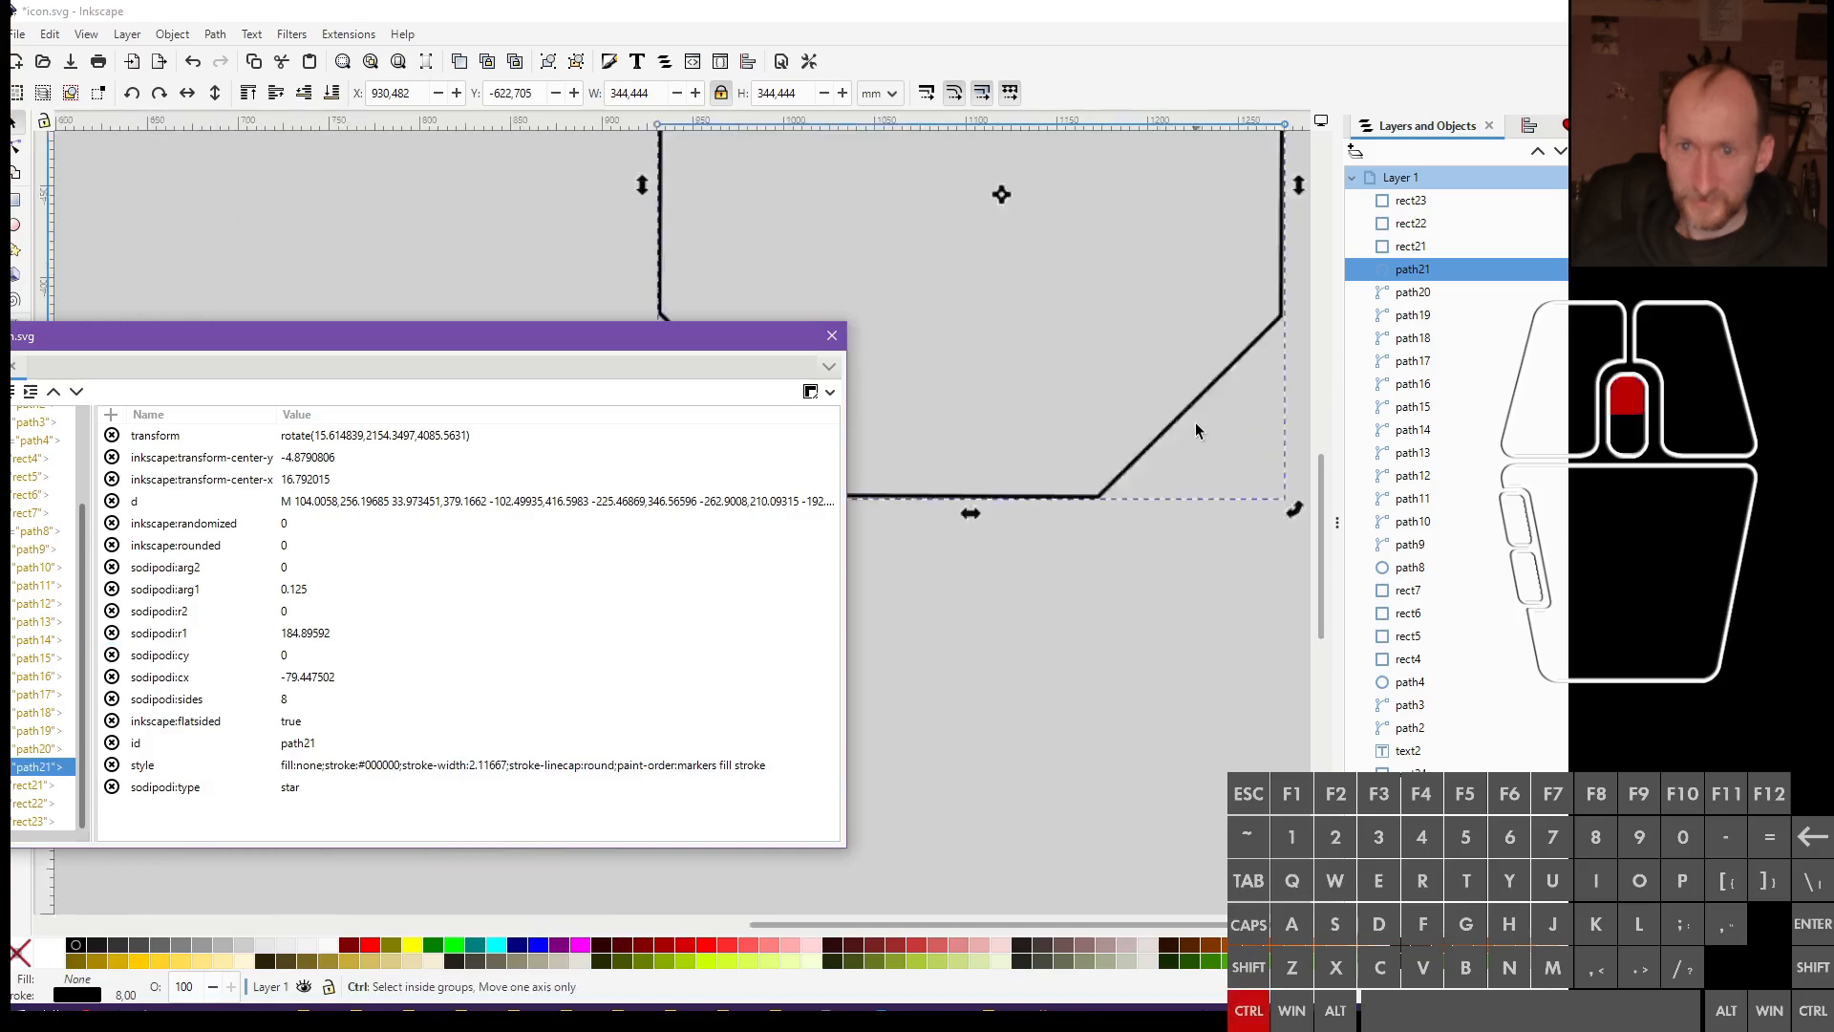
{"action": "left_click", "coordinate": [831, 335]}
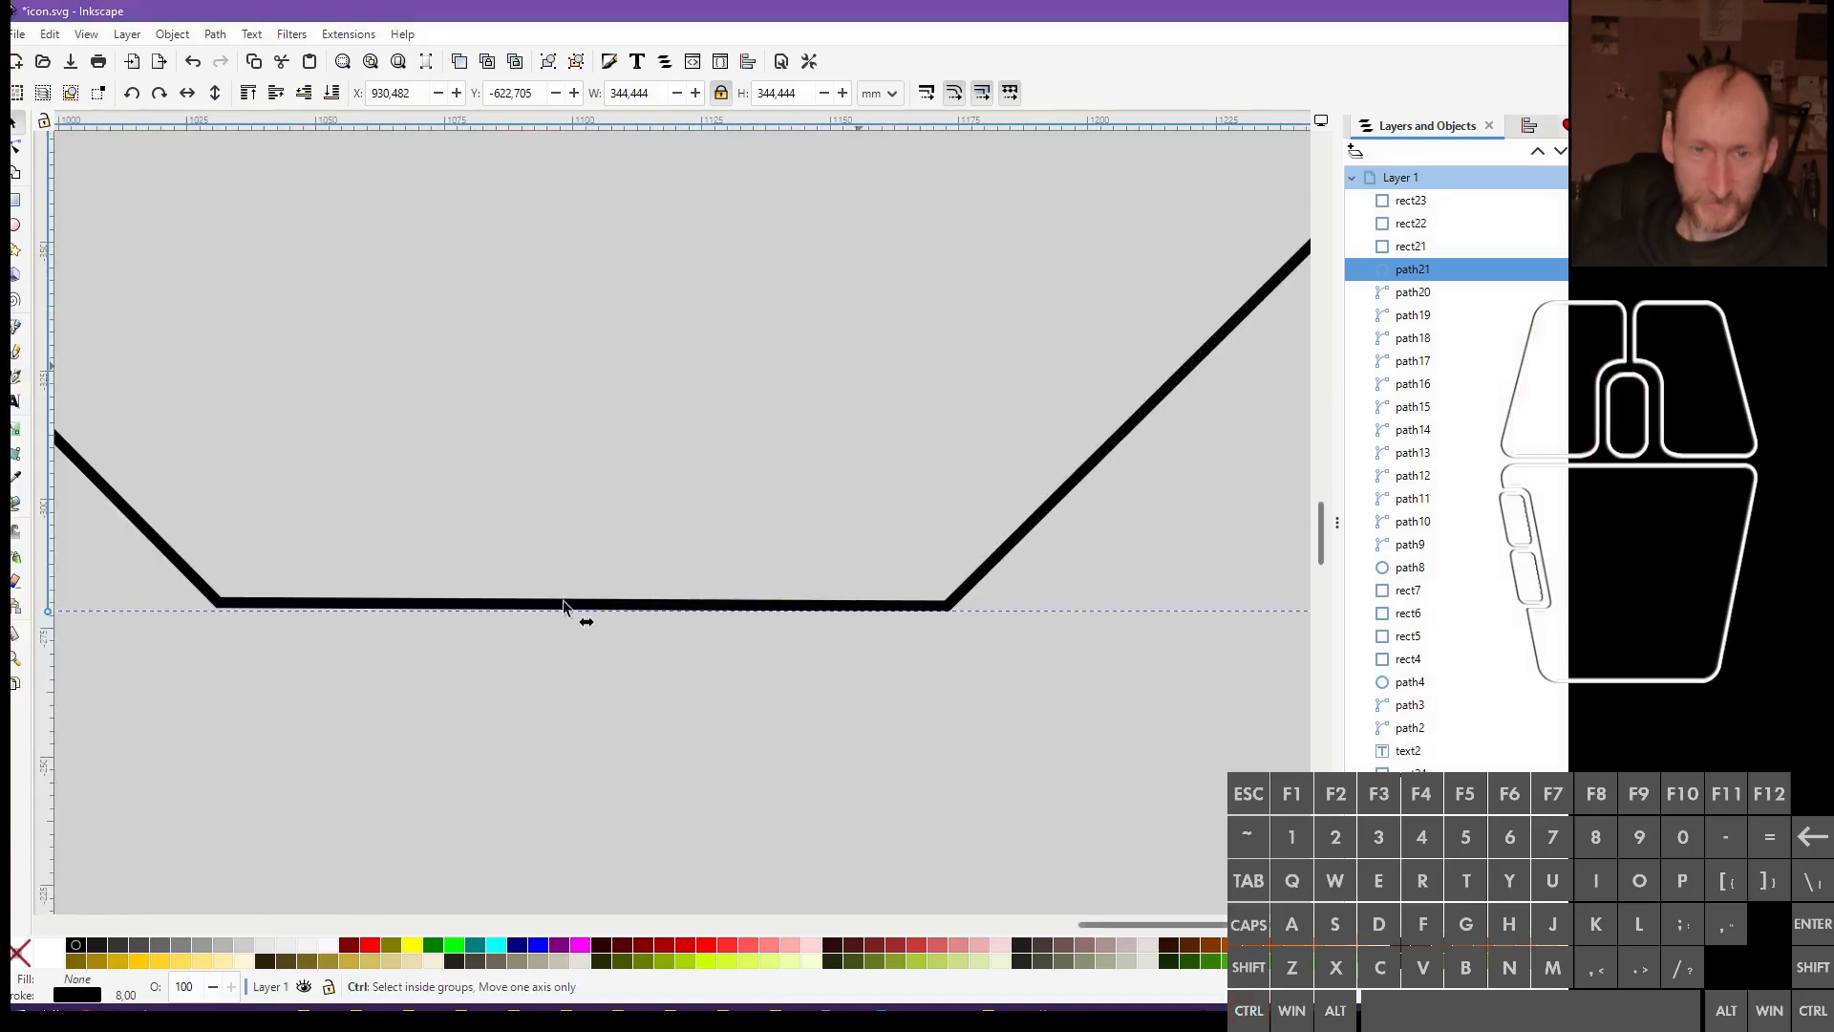
{"action": "scroll", "coordinate": [580, 616], "scroll_direction": "down", "scroll_amount": 3, "text": "ctrl"}
{"action": "scroll", "coordinate": [577, 626], "scroll_direction": "down", "scroll_amount": 4, "text": "ctrl"}
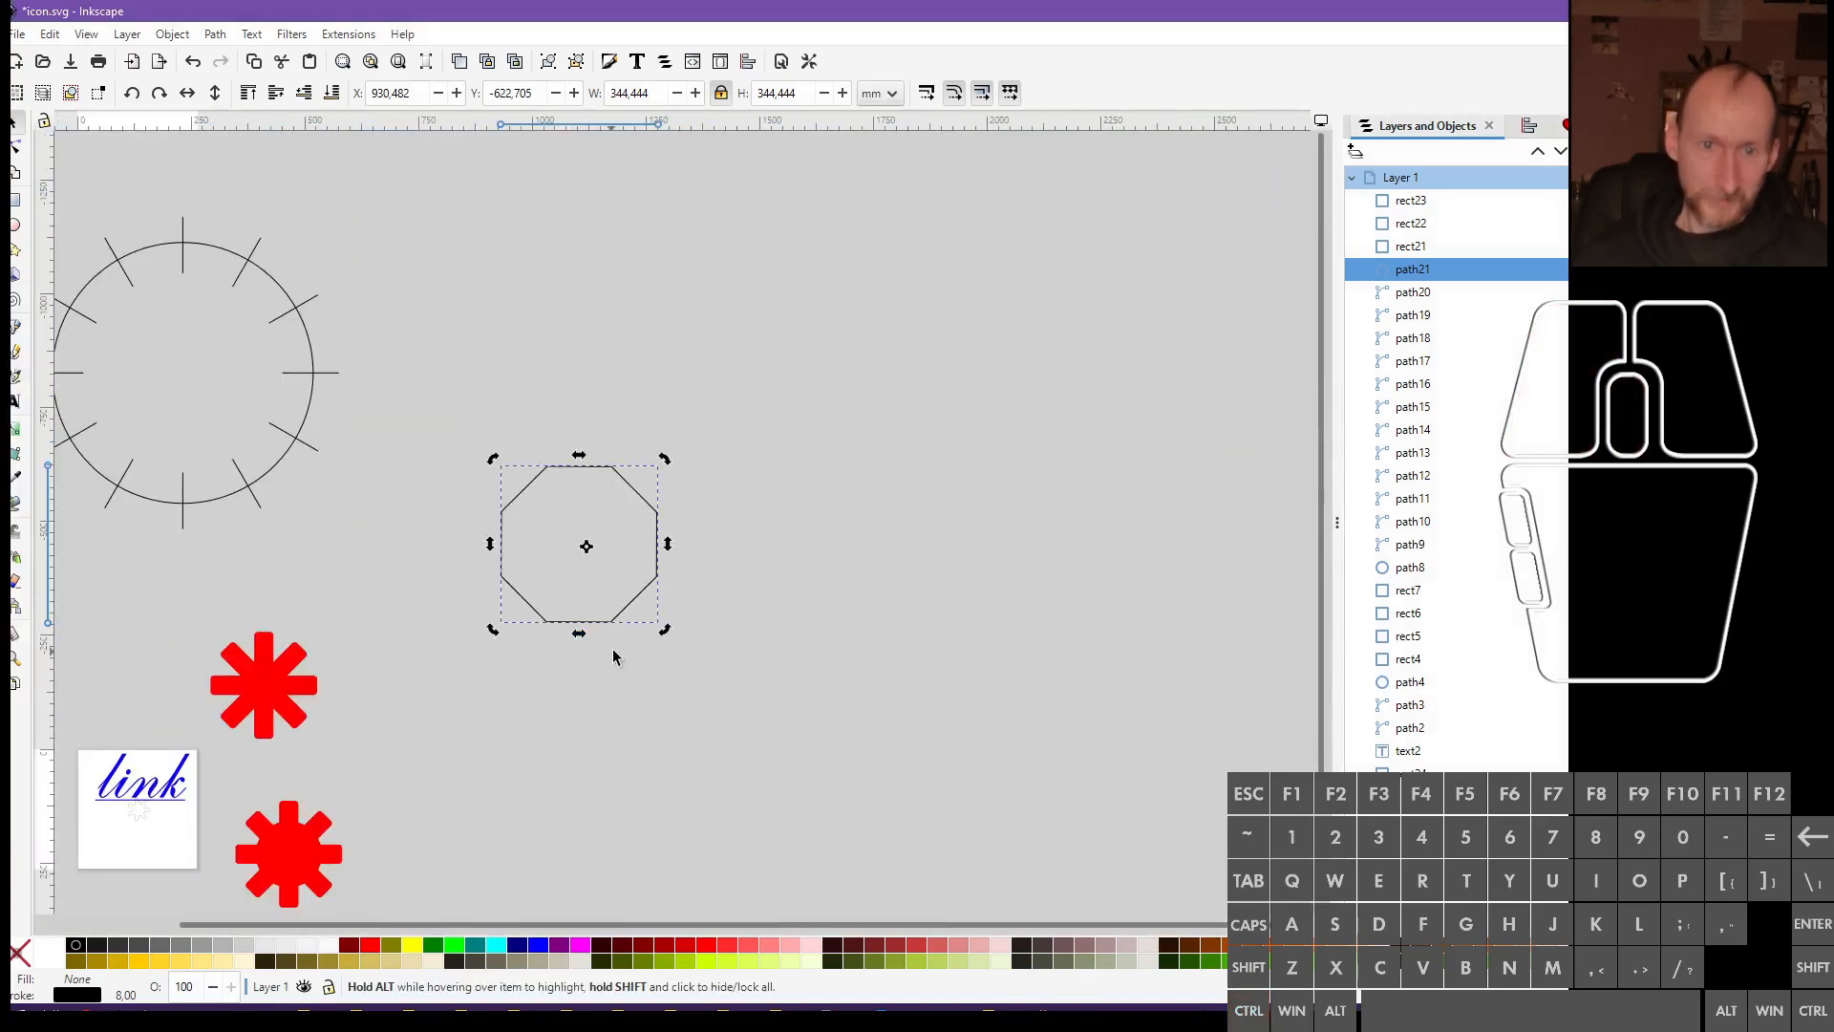
{"action": "left_click", "coordinate": [611, 618]}
{"action": "left_click_drag", "start_coordinate": [668, 632], "coordinate": [623, 586]}
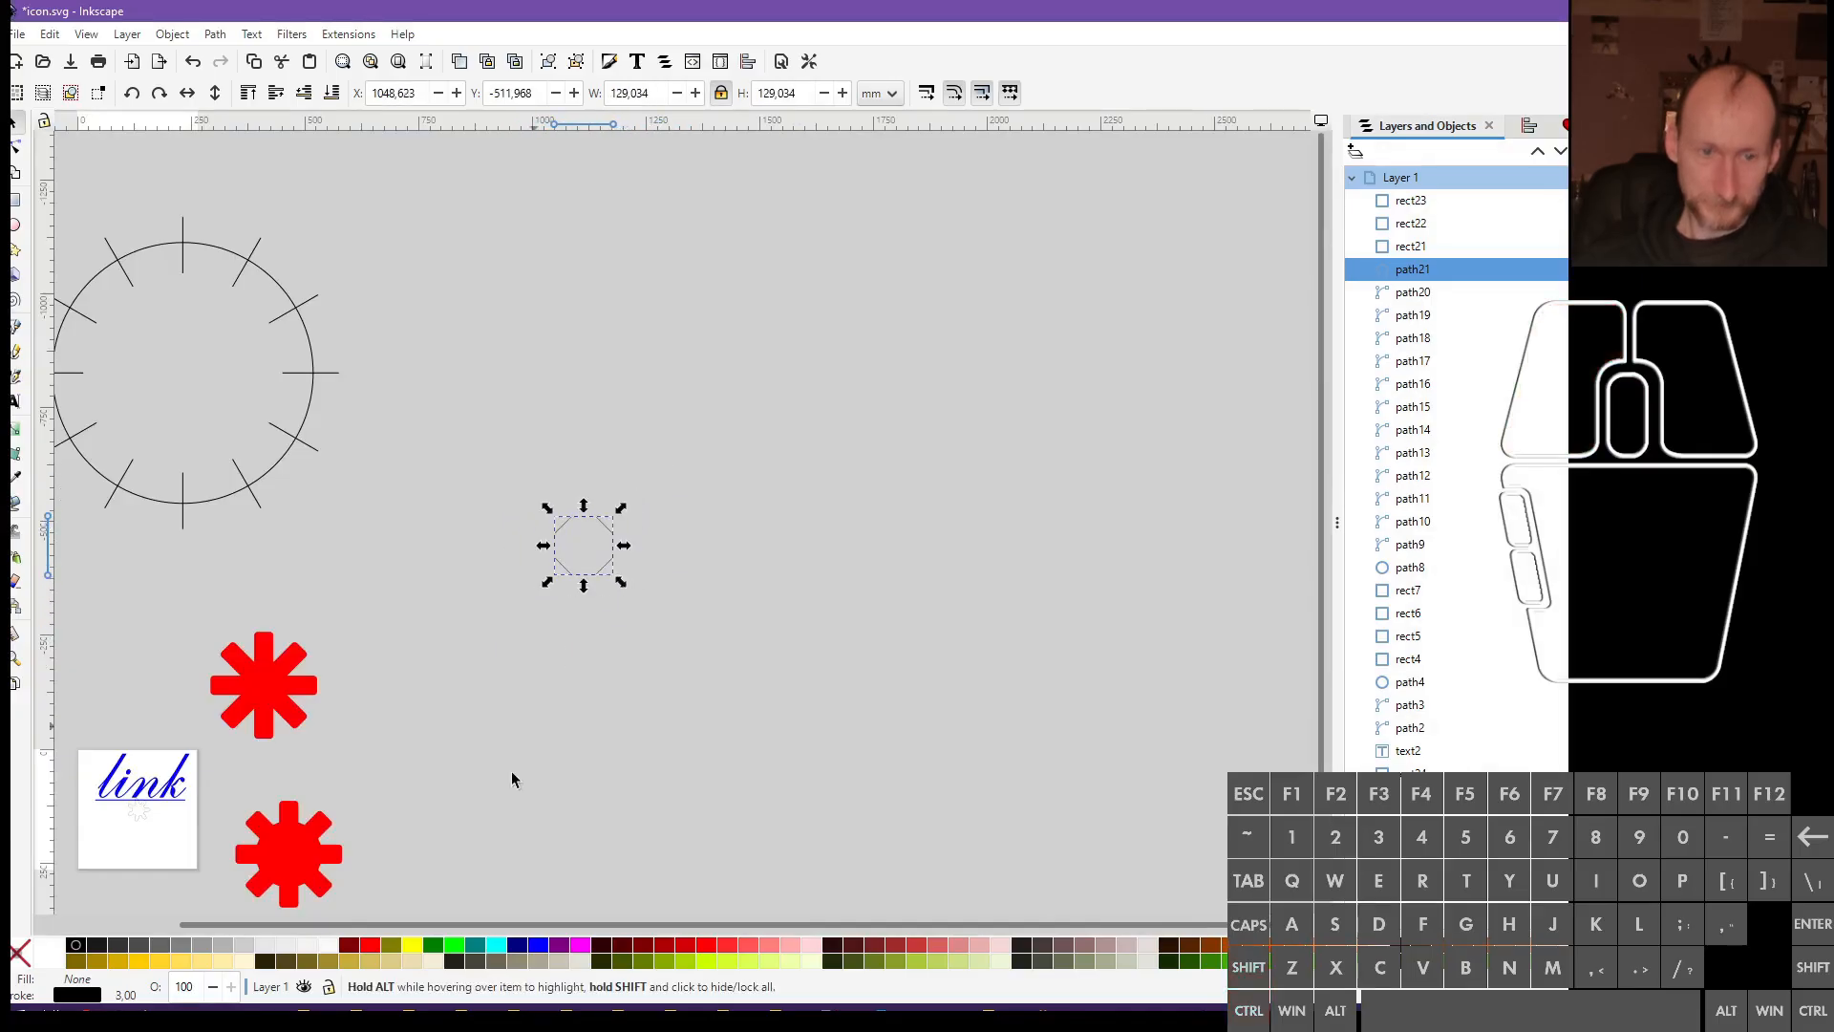
Give the octagon a red fill with no stroke and move it over the centre of the upper red eight-armed shape
{"action": "left_click", "coordinate": [370, 945]}
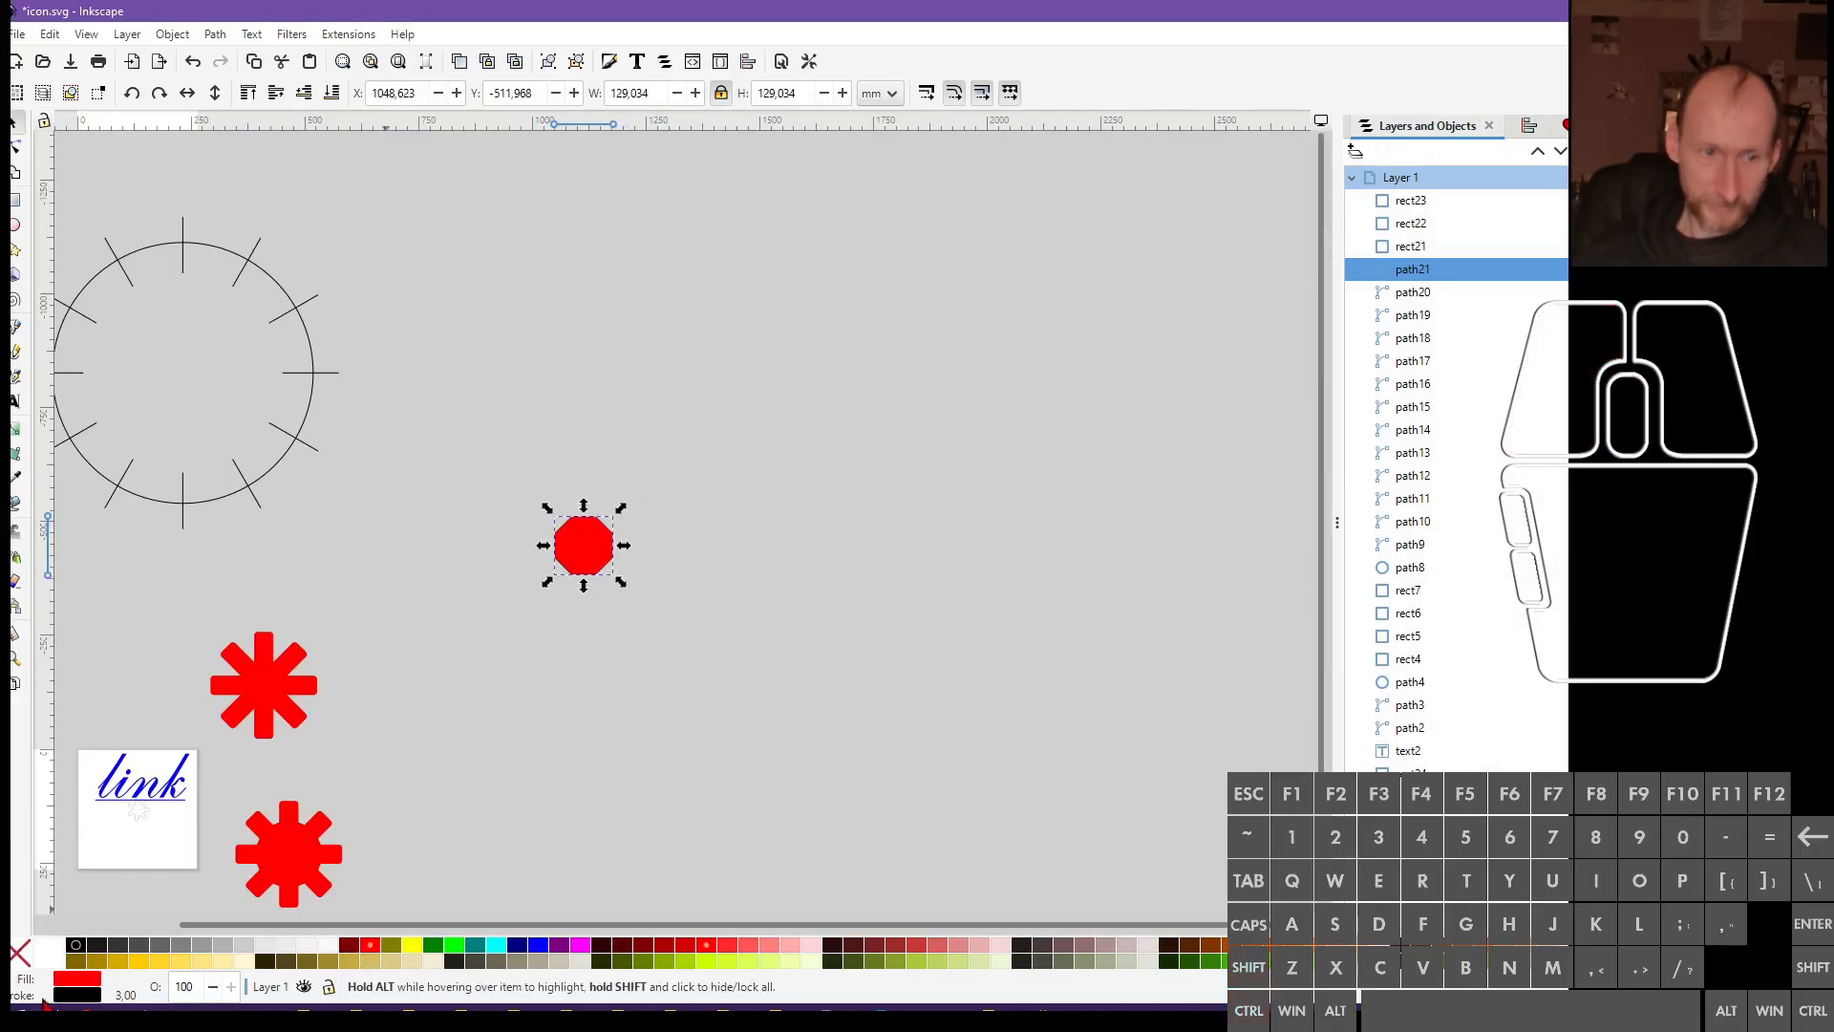
{"action": "right_click", "coordinate": [70, 998]}
{"action": "left_click", "coordinate": [71, 948]}
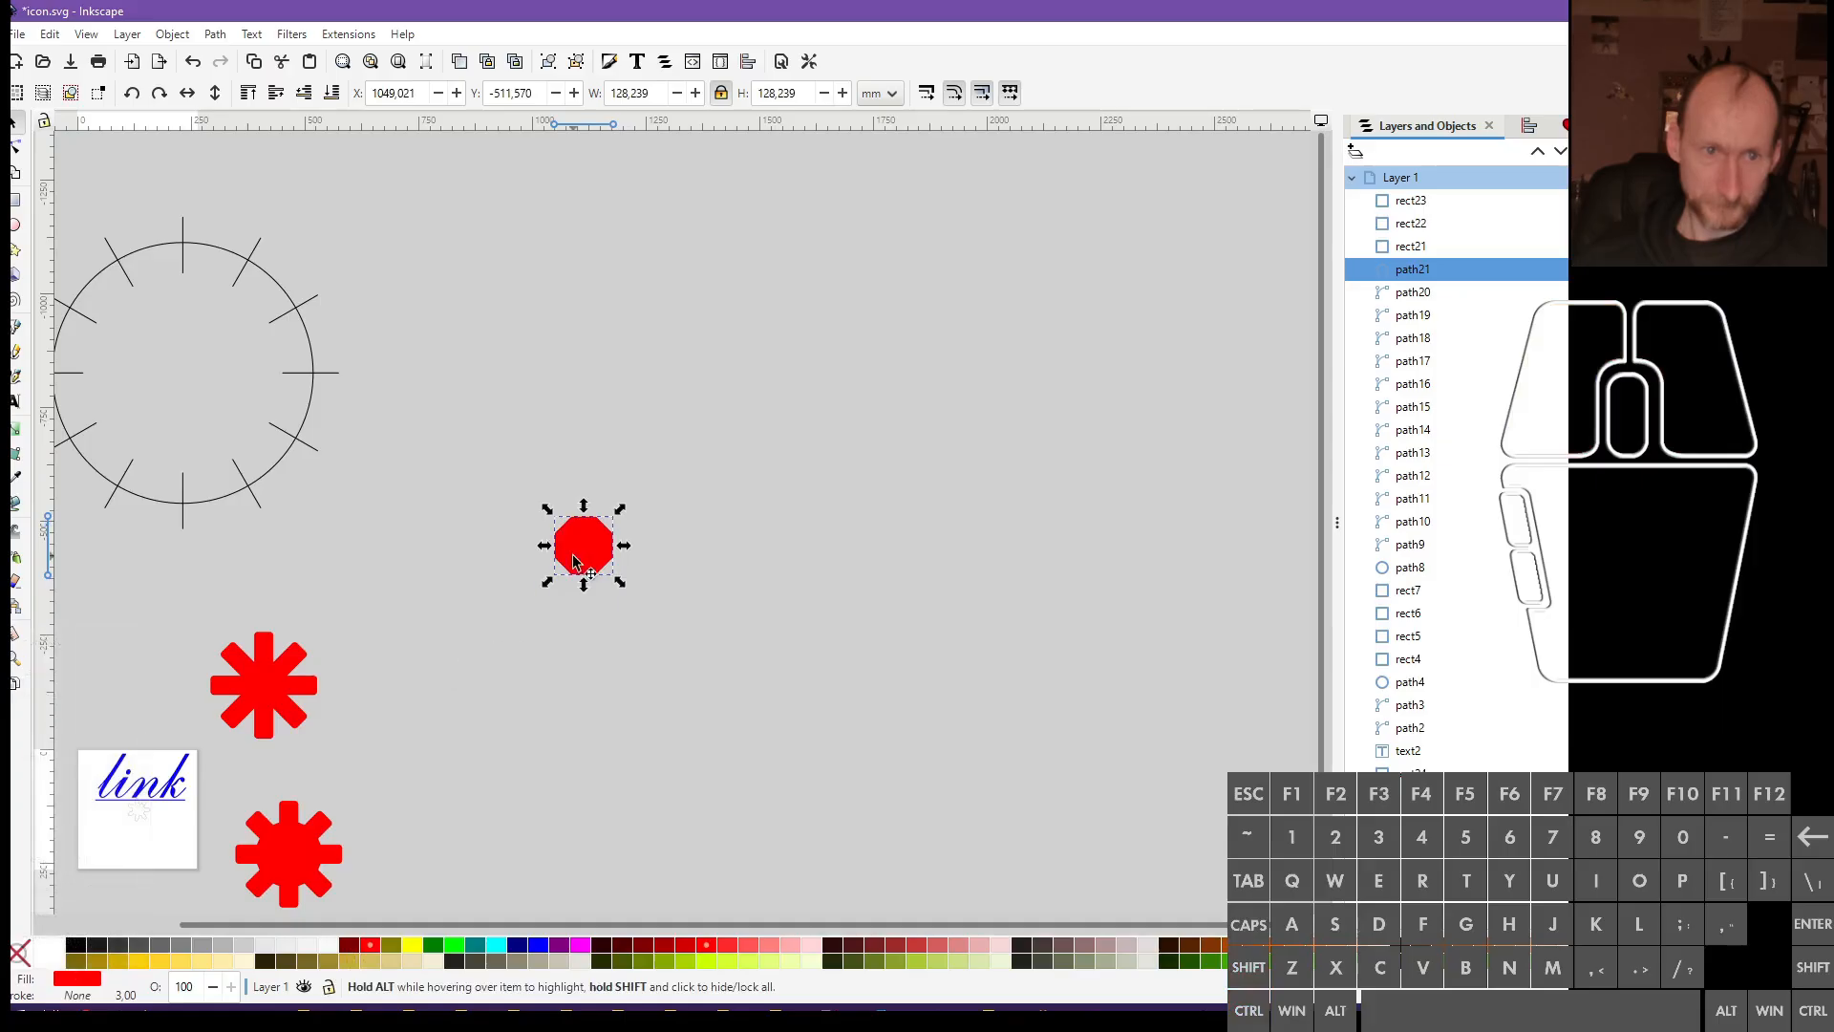
{"action": "left_click_drag", "start_coordinate": [574, 561], "coordinate": [254, 699]}
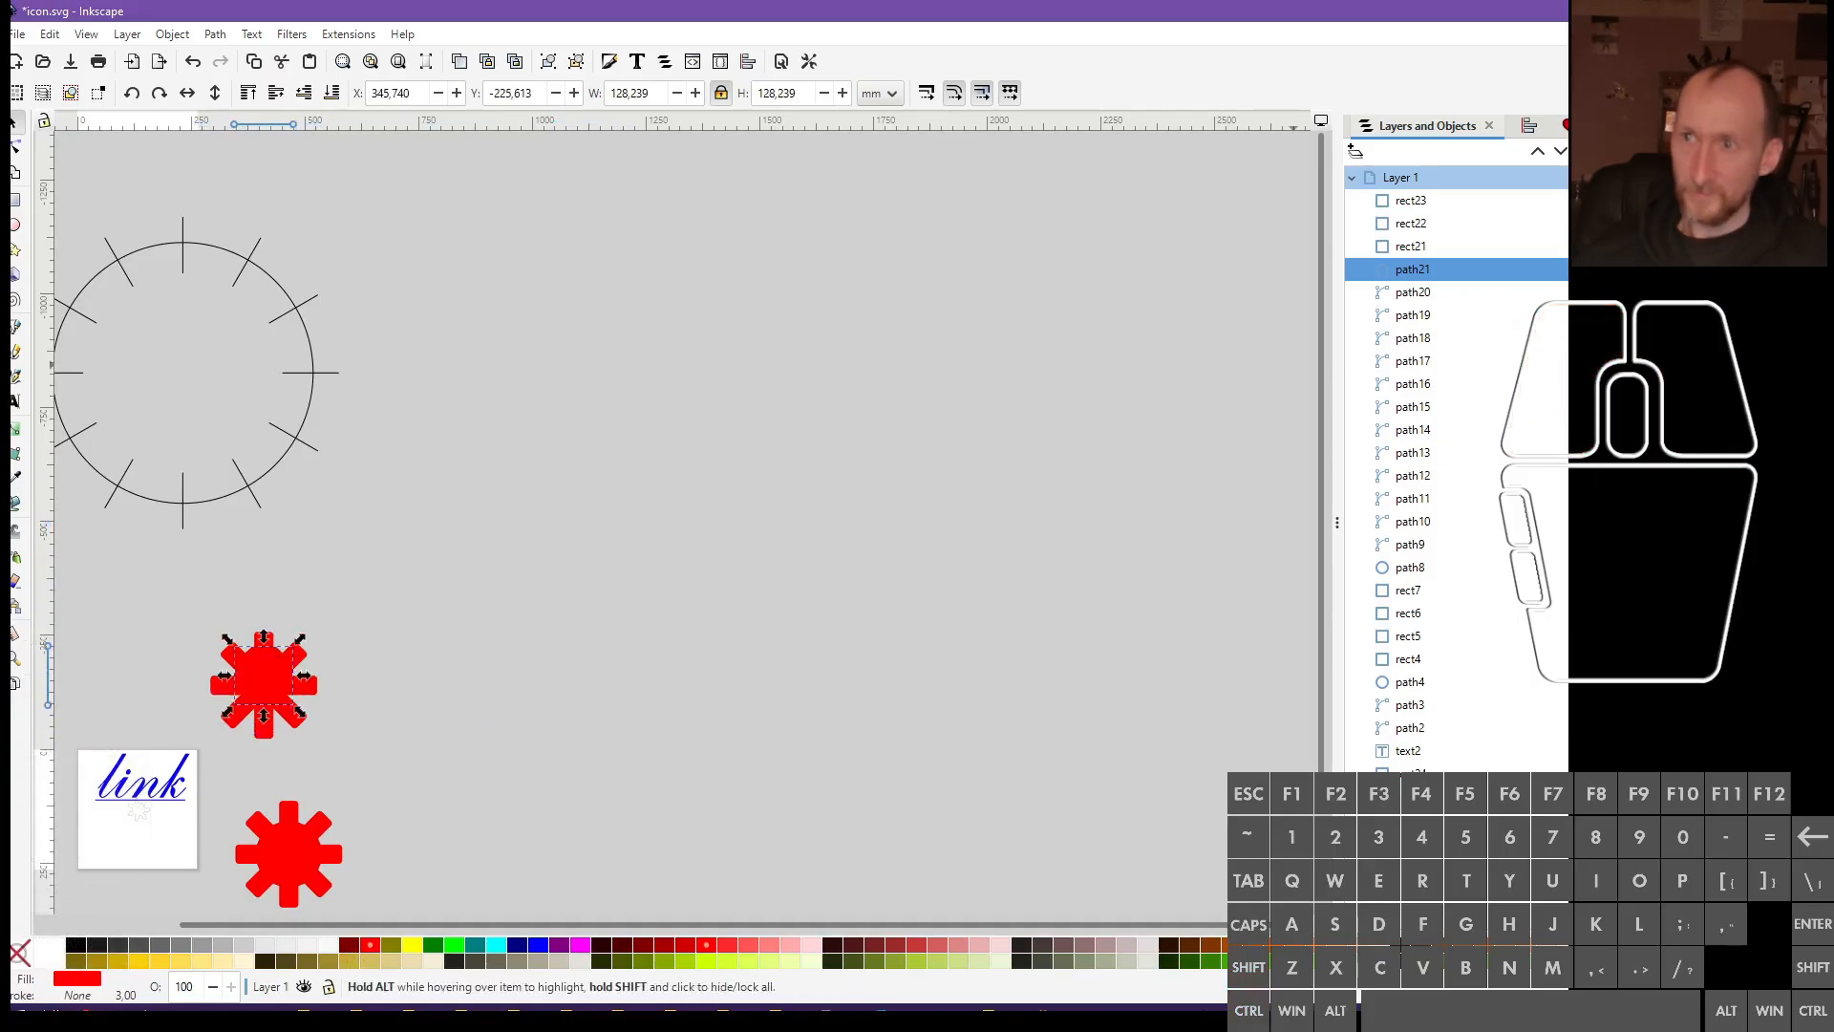
Move the octagon out of the upper star of bars to empty canvas on its right
{"action": "scroll", "coordinate": [151, 705], "scroll_direction": "up", "scroll_amount": 2, "text": "ctrl"}
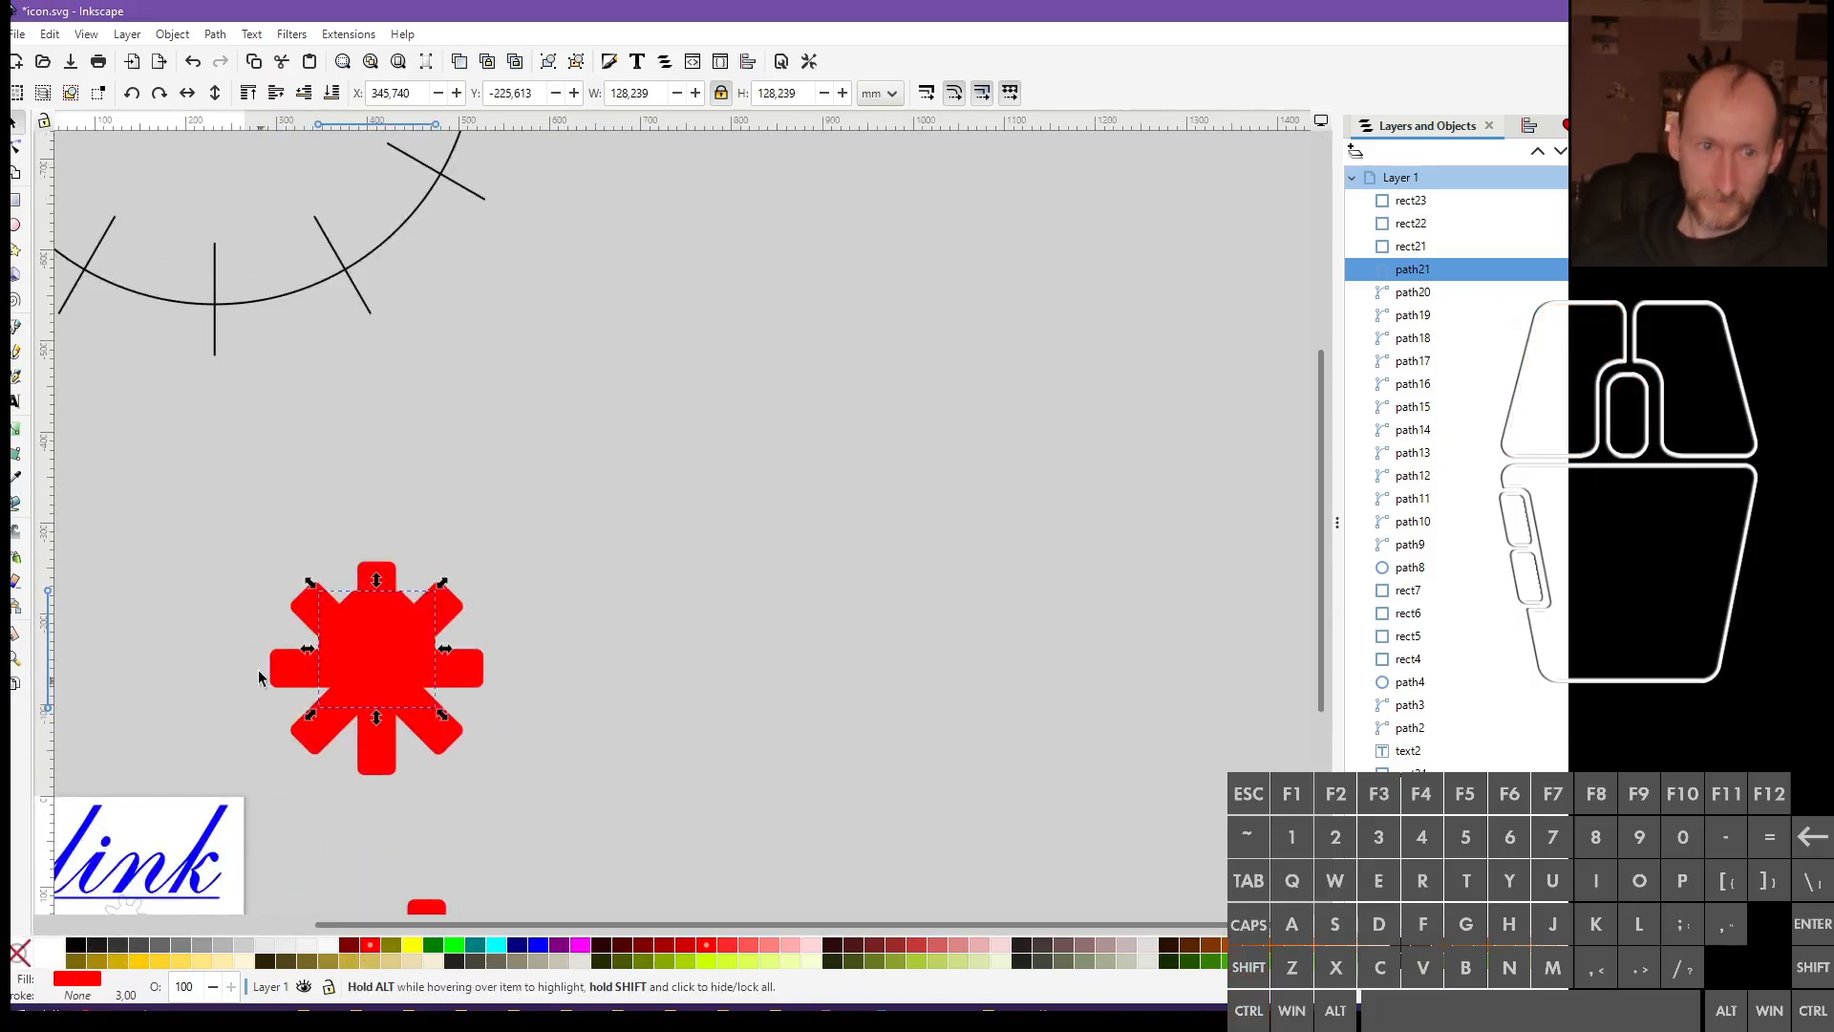
{"action": "left_click_drag", "start_coordinate": [374, 663], "coordinate": [856, 657]}
{"action": "key", "text": "ctrl+z"}
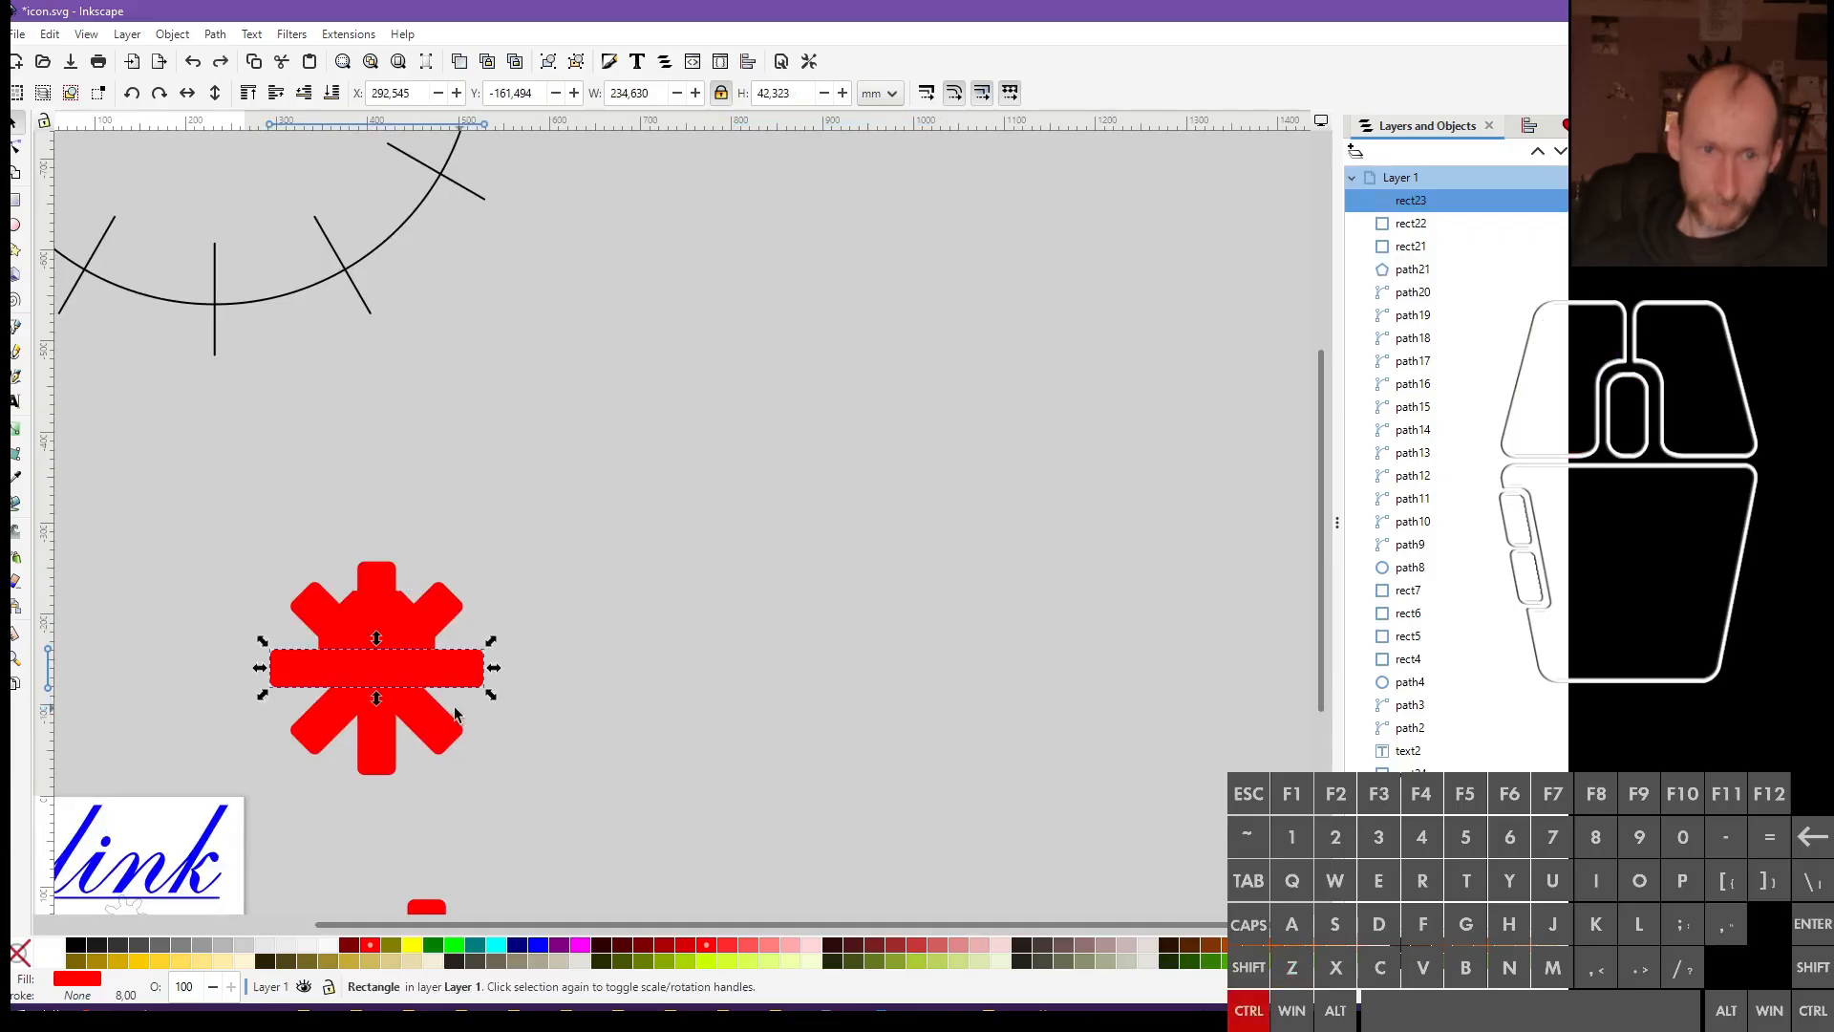
{"action": "scroll", "coordinate": [437, 659], "scroll_direction": "up", "scroll_amount": 4, "text": "ctrl"}
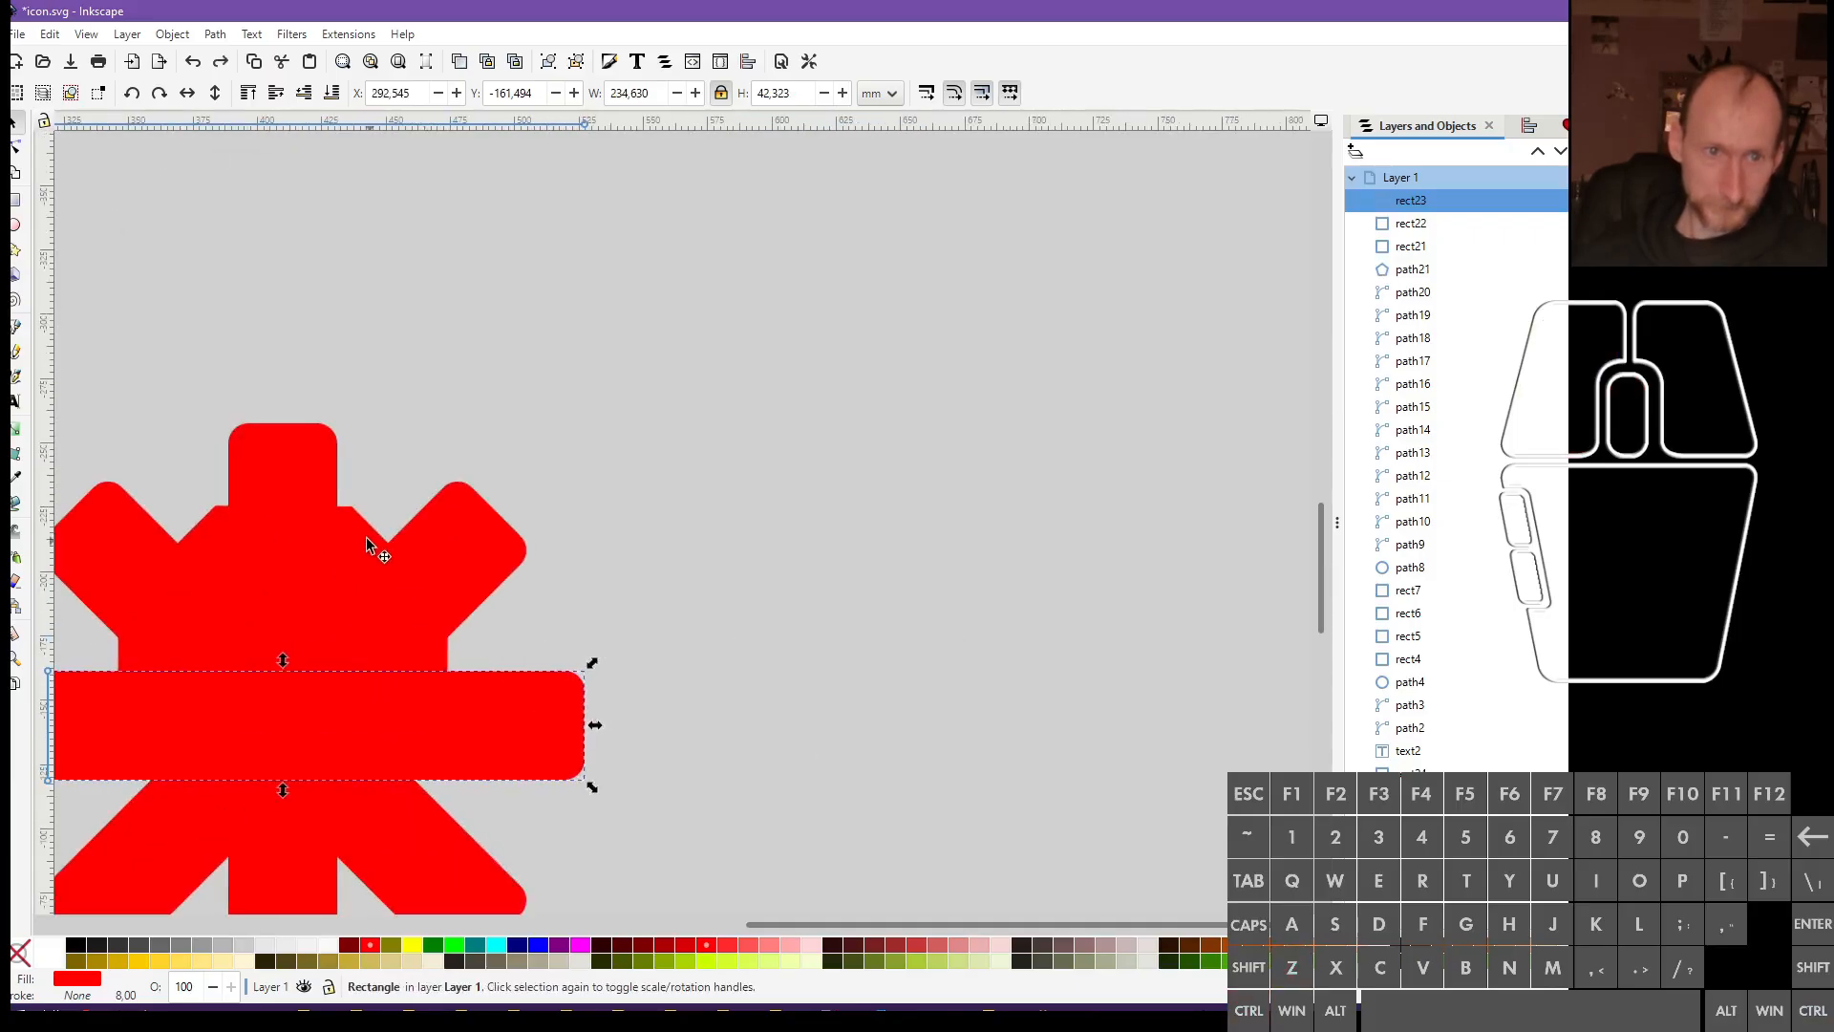
{"action": "left_click_drag", "start_coordinate": [472, 581], "coordinate": [1062, 498]}
Group the four crossed rounded bars into one object
{"action": "scroll", "coordinate": [732, 598], "scroll_direction": "down", "scroll_amount": 2, "text": "ctrl"}
{"action": "left_click_drag", "start_coordinate": [279, 484], "coordinate": [753, 846]}
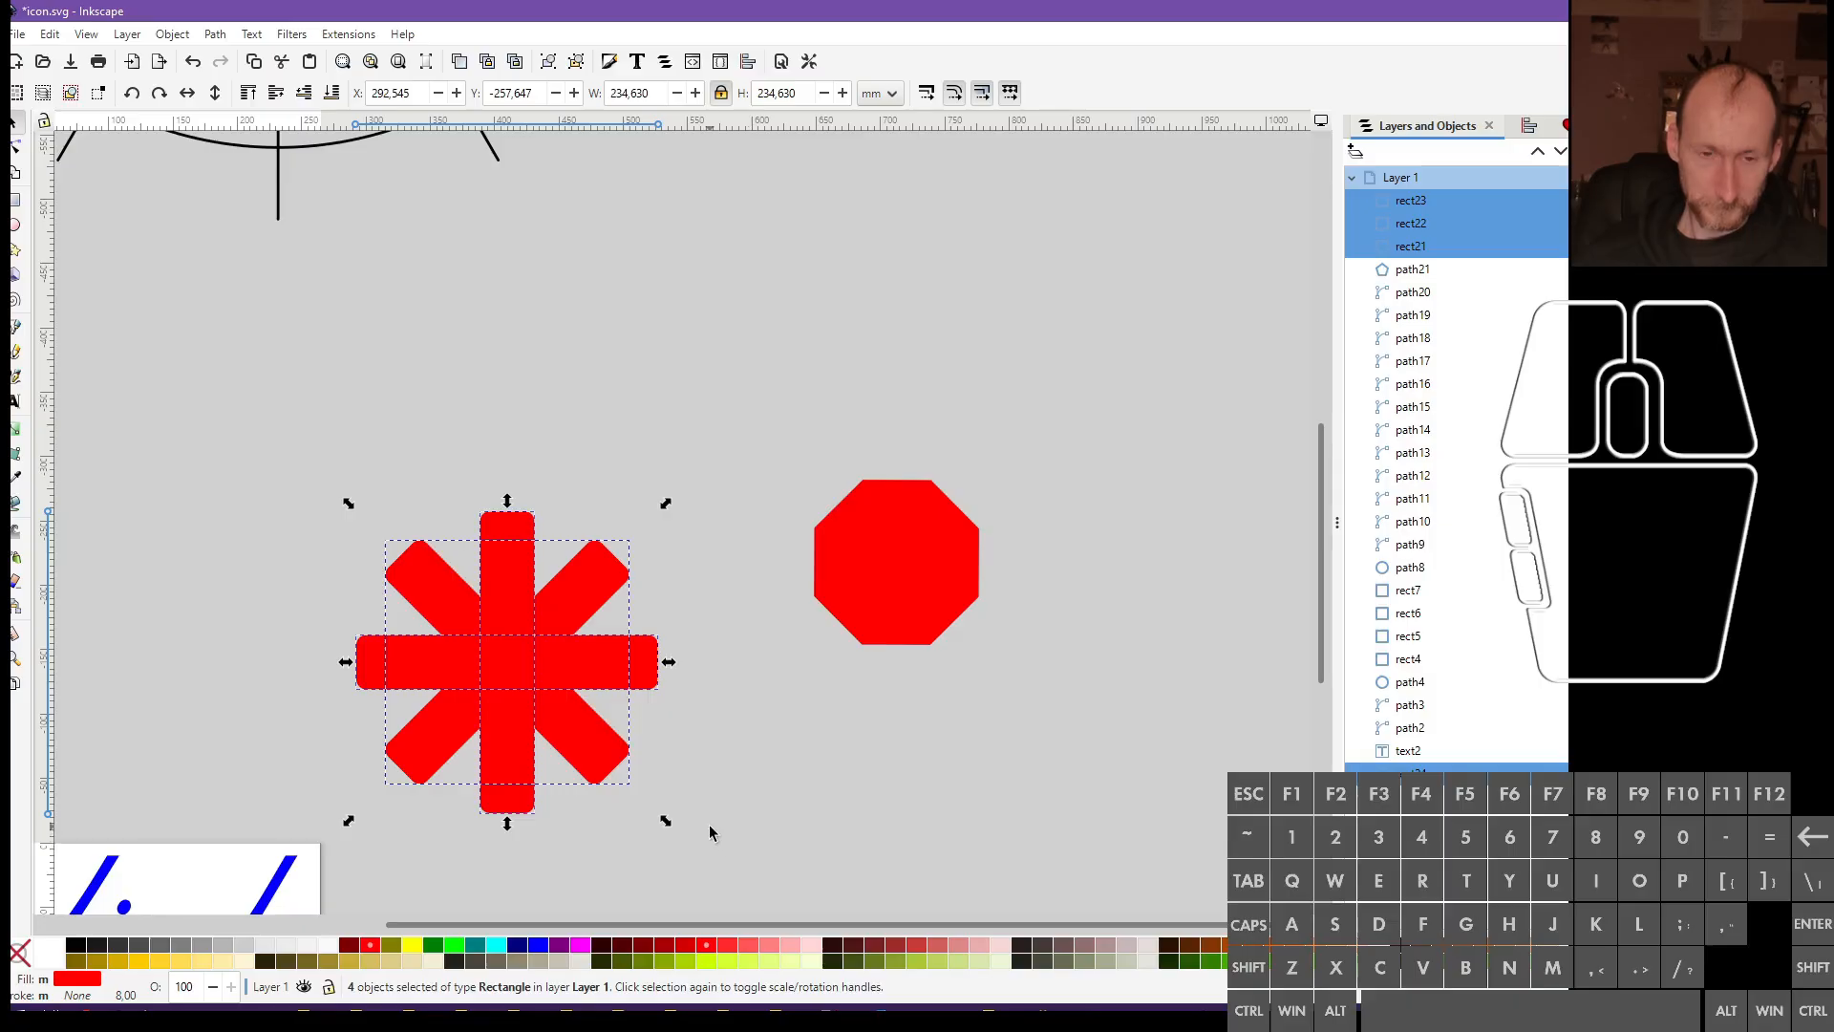
{"action": "key", "text": "ctrl+g"}
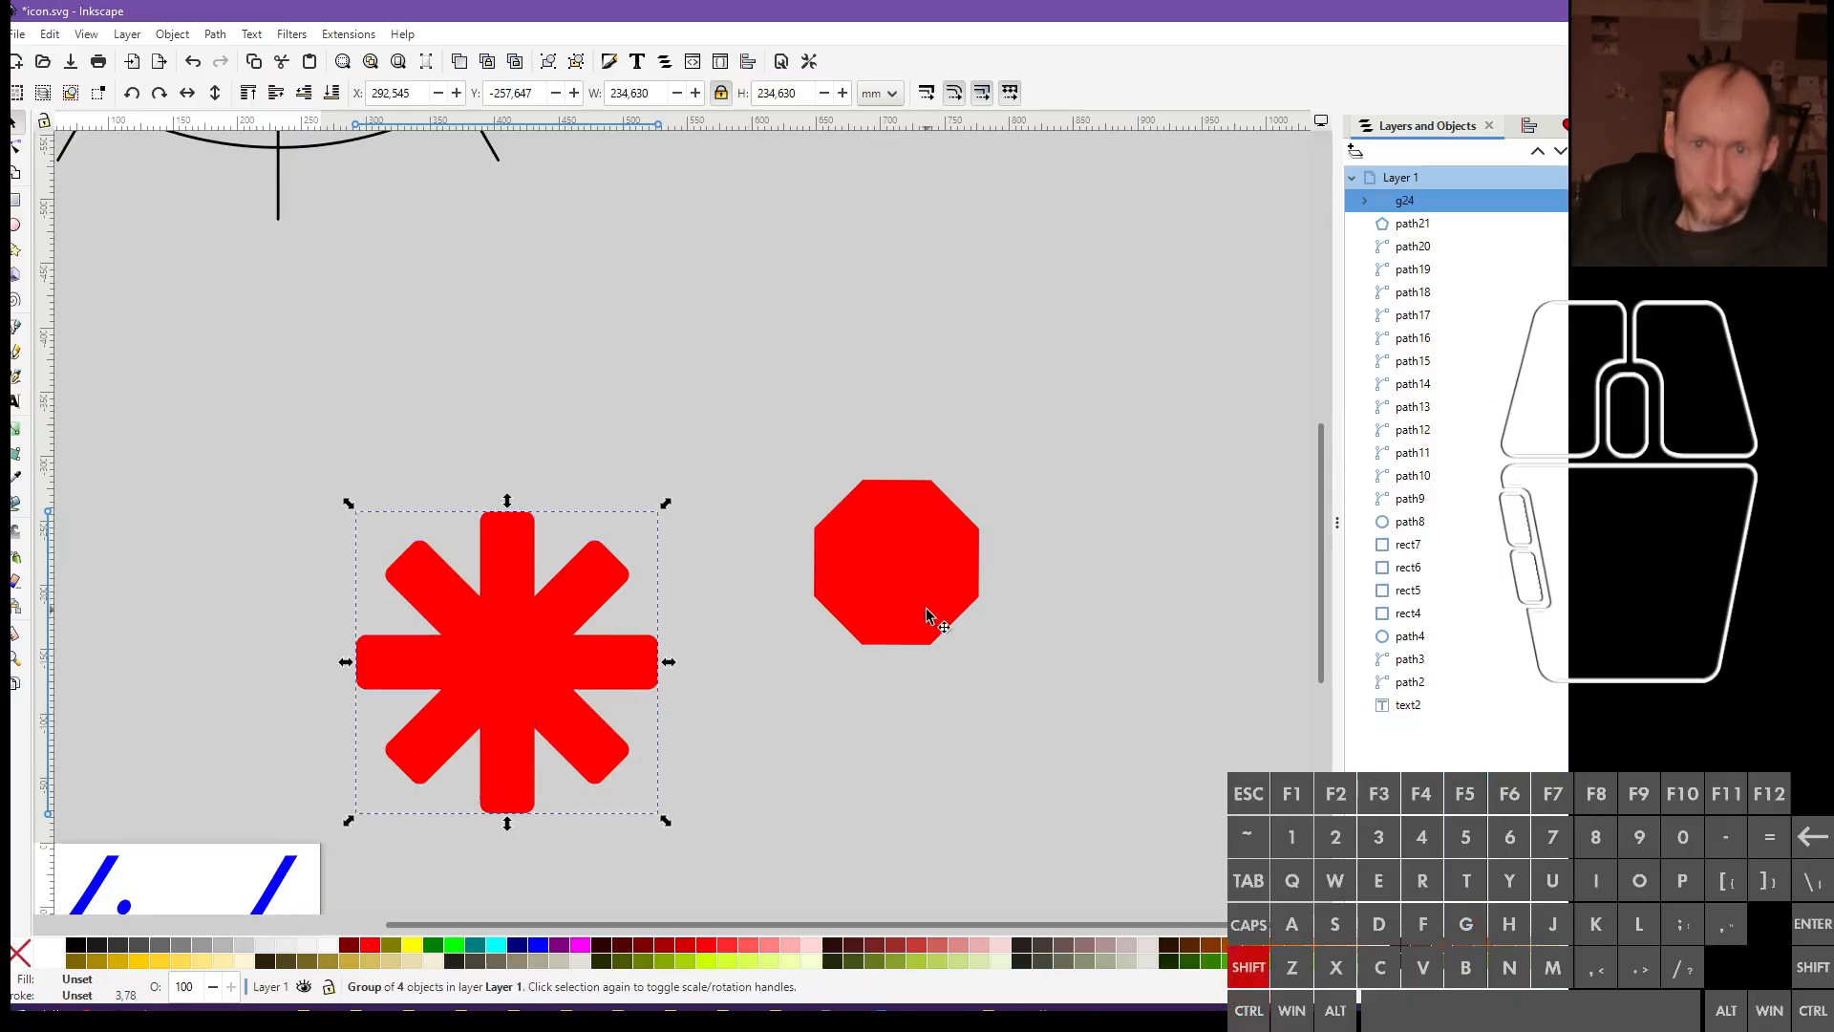
Centre the bar group on the octagon both horizontally and vertically, aligned relative to the last selected object
{"action": "left_click", "coordinate": [927, 616], "text": "shift"}
{"action": "key", "text": "ctrl+shift+a"}
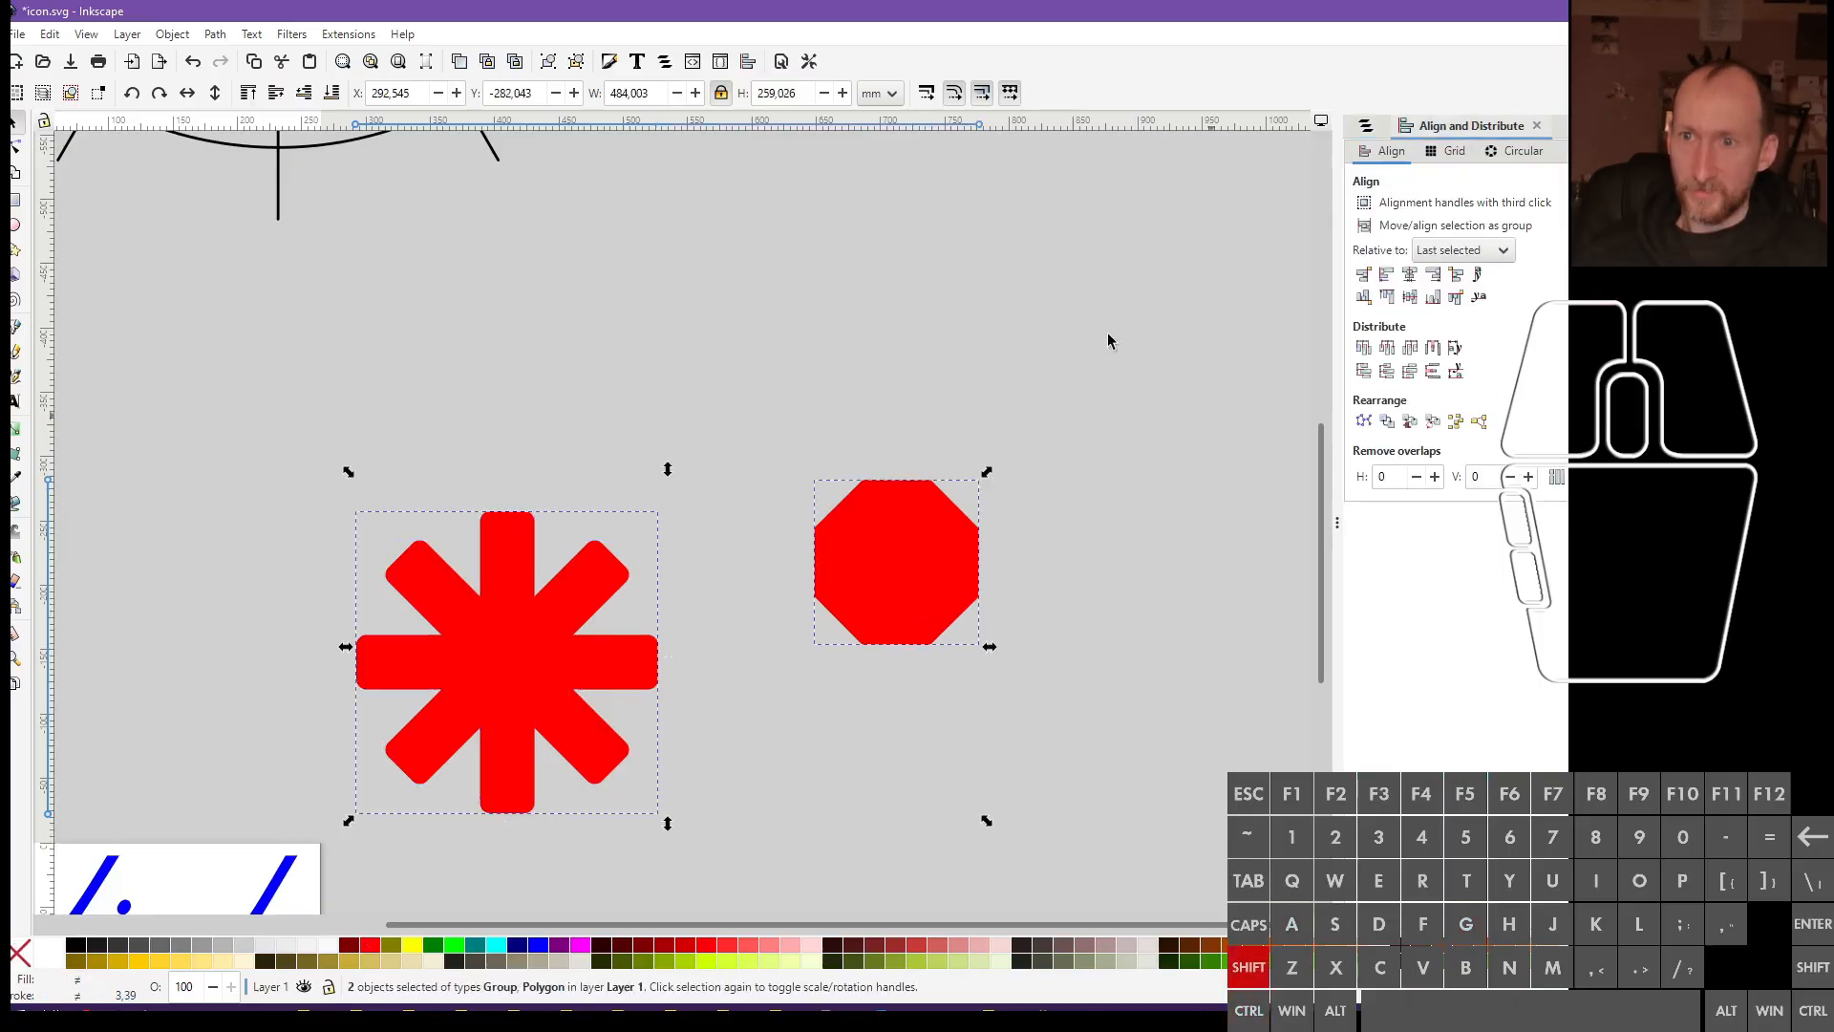
{"action": "left_click", "coordinate": [1408, 275]}
{"action": "left_click", "coordinate": [1409, 297]}
{"action": "left_click", "coordinate": [1158, 453]}
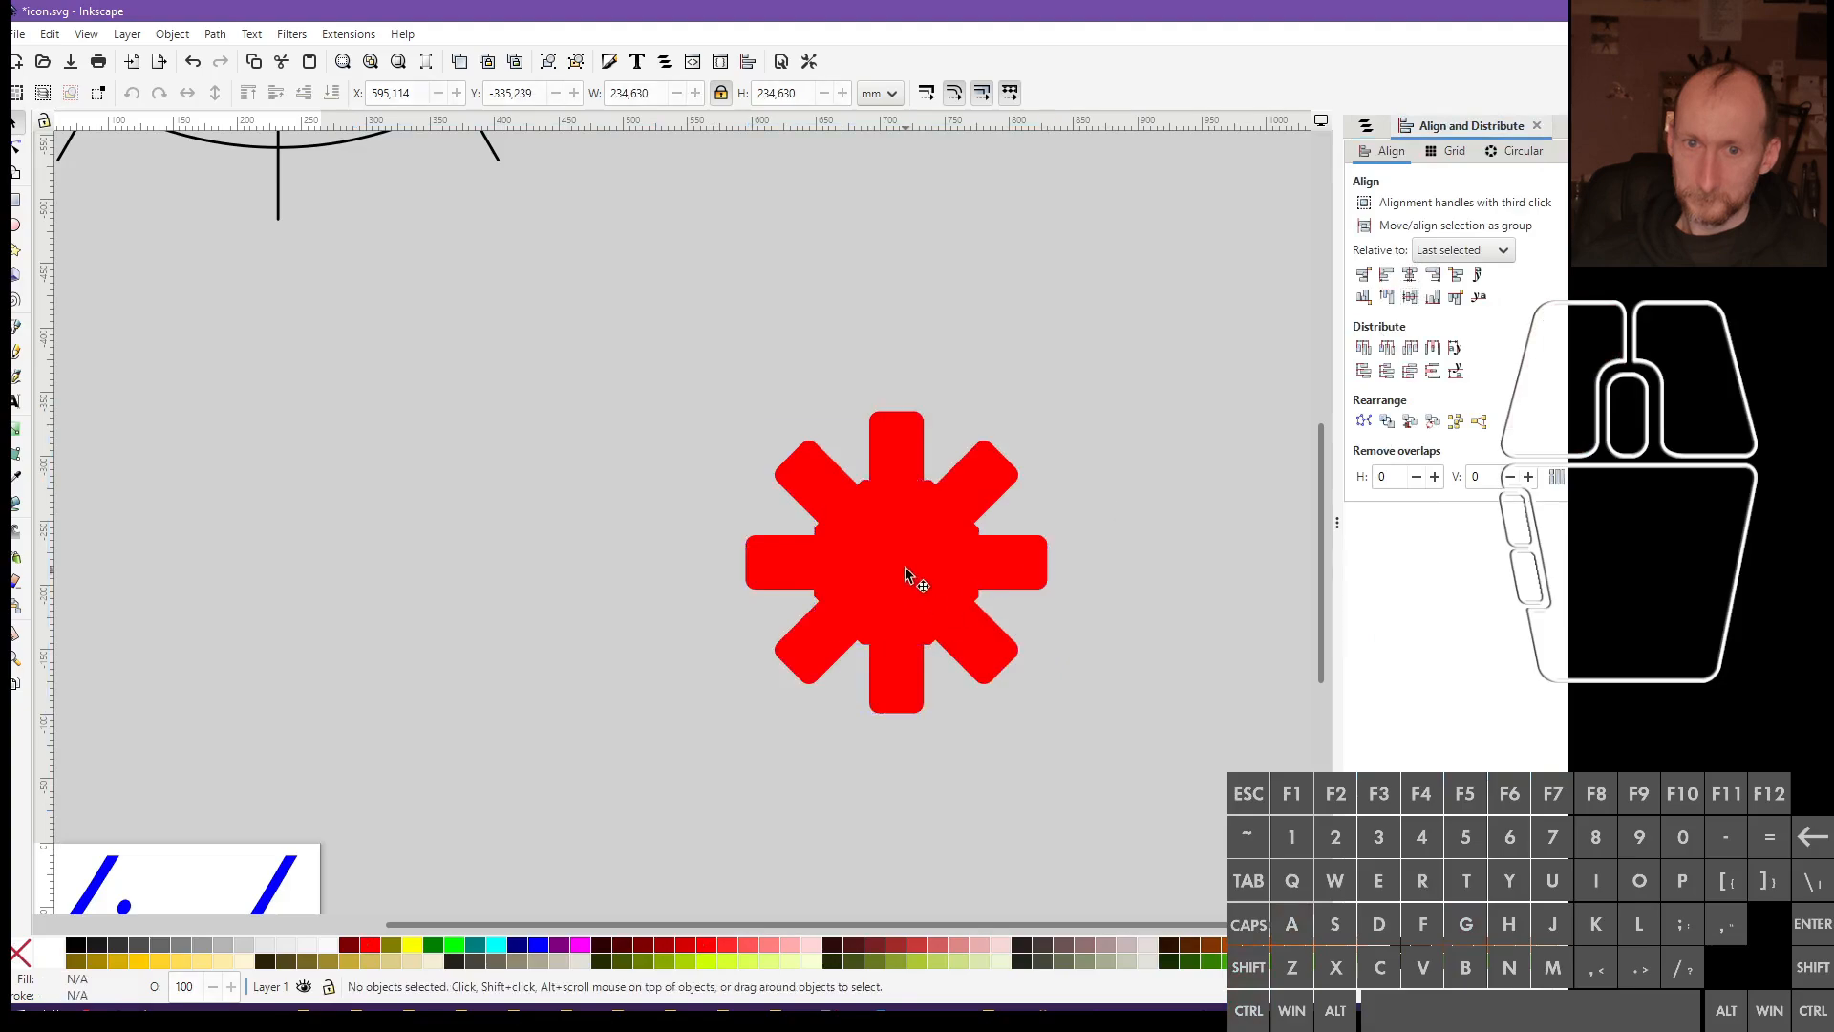
Enlarge the octagon proportionally about its centre to about 162 mm wide
{"action": "left_click", "coordinate": [908, 572]}
{"action": "scroll", "coordinate": [955, 549], "scroll_direction": "up", "scroll_amount": 2, "text": "ctrl"}
{"action": "left_click", "coordinate": [996, 527]}
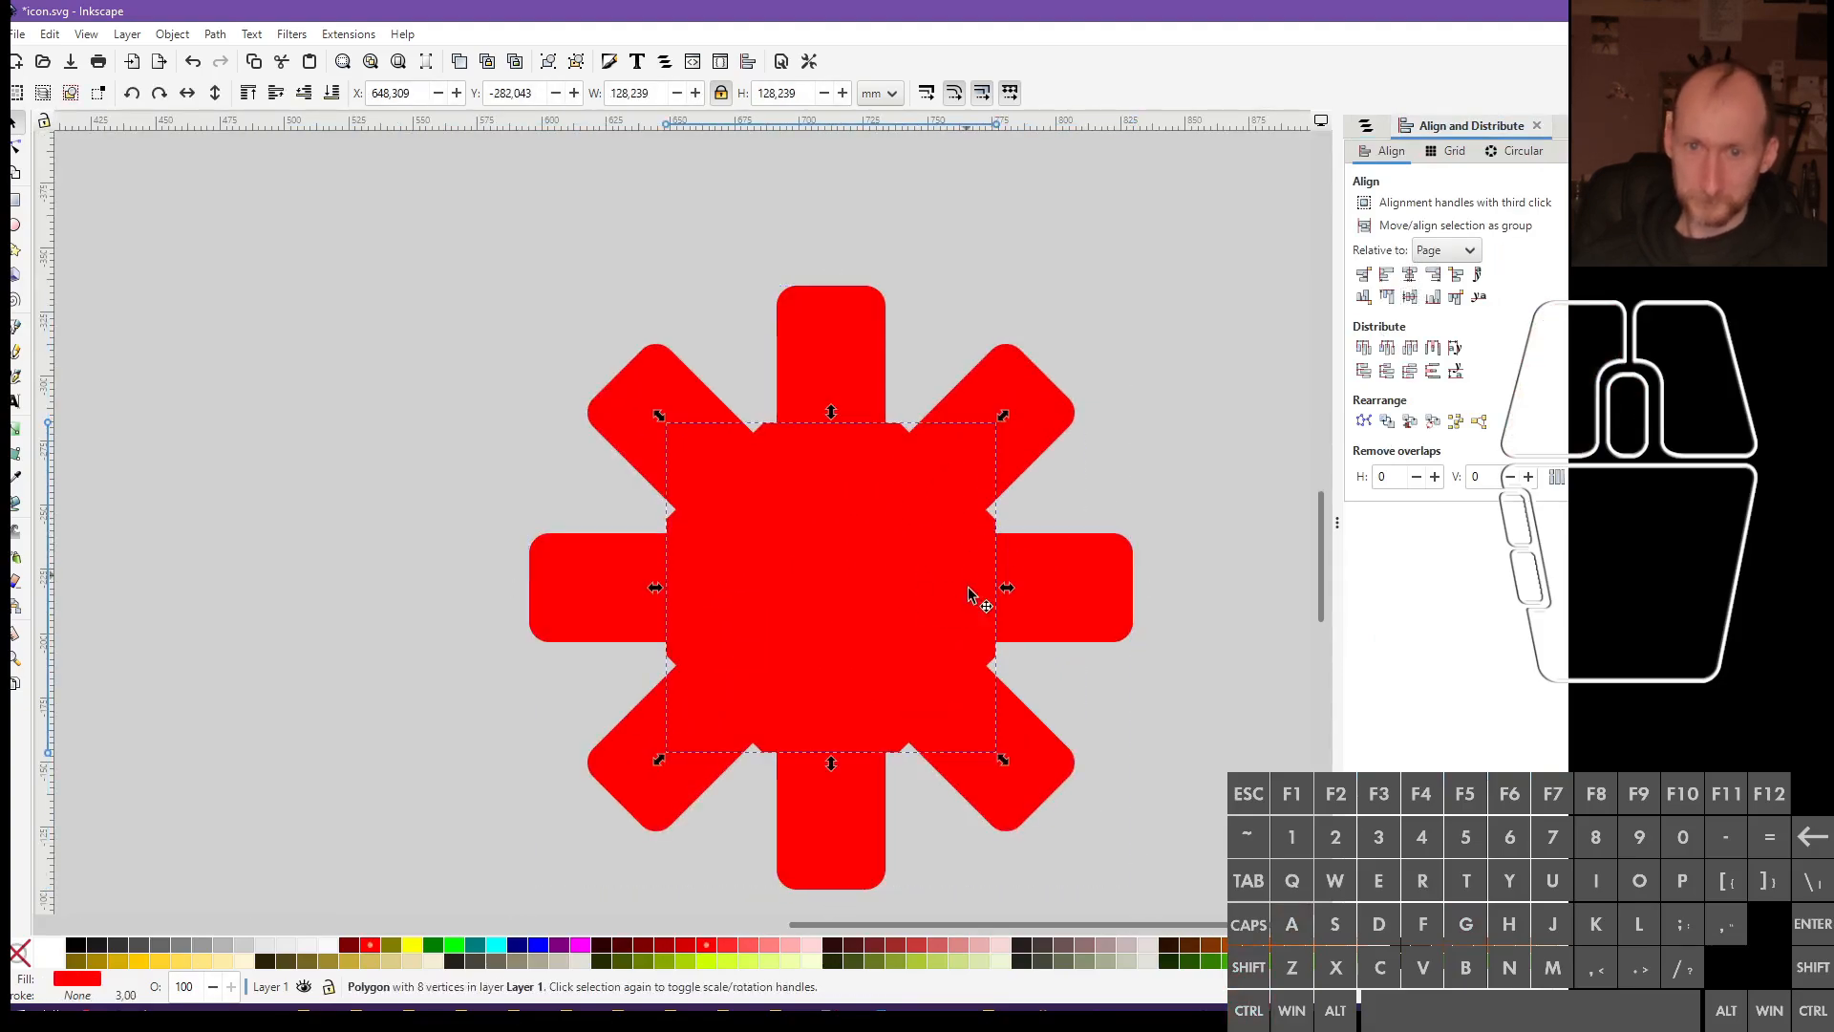
{"action": "left_click_drag", "start_coordinate": [1003, 760], "coordinate": [1041, 815]}
{"action": "left_click", "coordinate": [1172, 796]}
{"action": "scroll", "coordinate": [1126, 783], "scroll_direction": "down", "scroll_amount": 3, "text": "ctrl"}
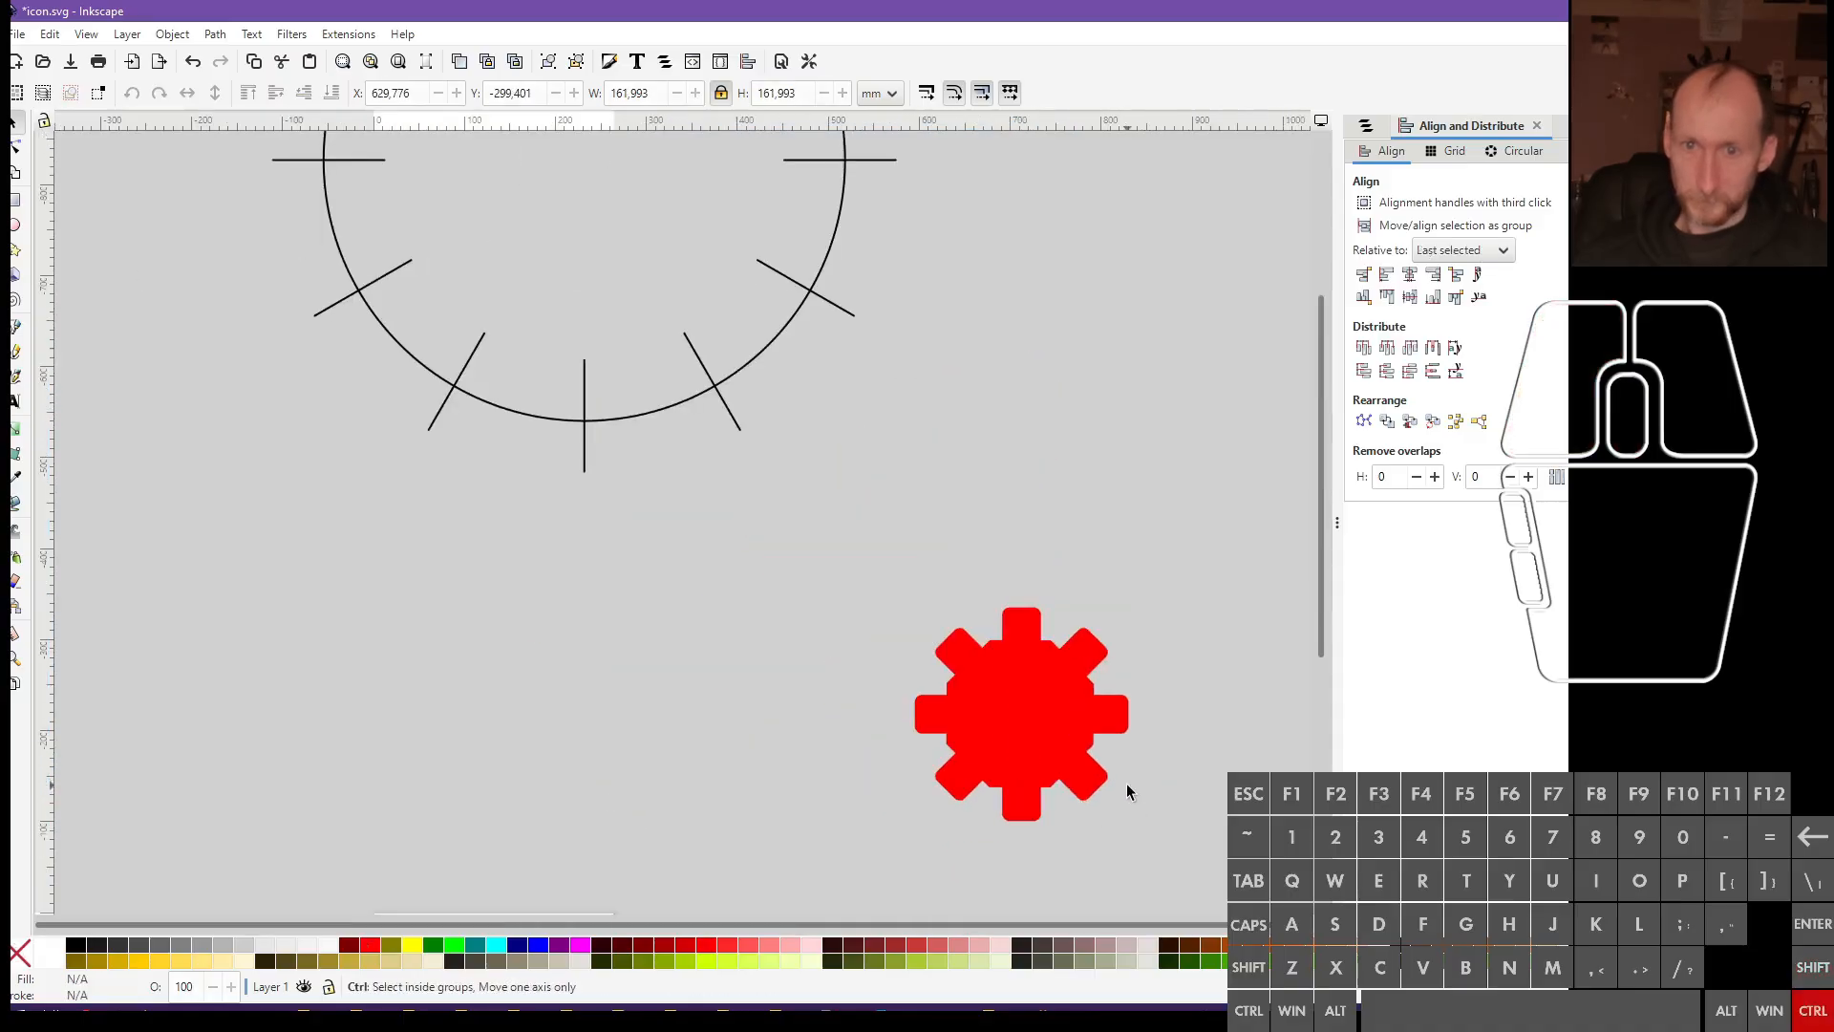
{"action": "scroll", "coordinate": [1154, 793], "scroll_direction": "down", "scroll_amount": 2, "text": "ctrl"}
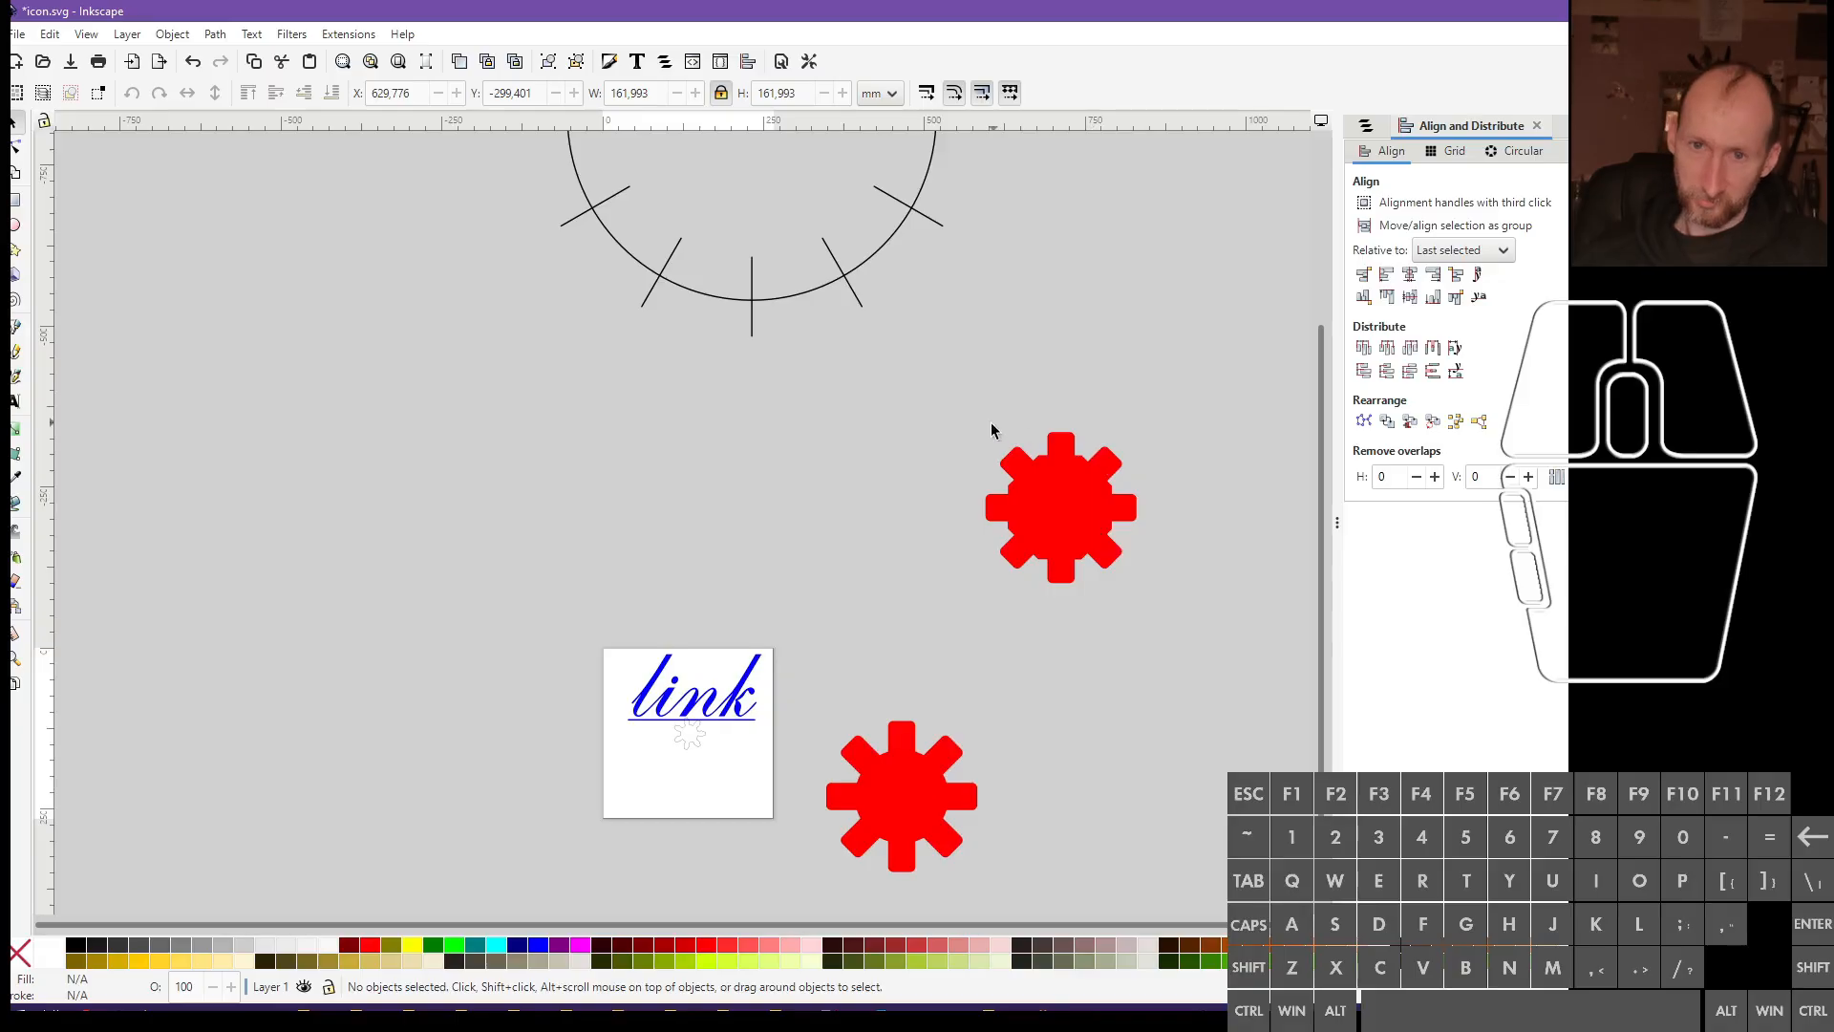
Scale the octagon proportionally about its centre to about 141 mm wide
{"action": "scroll", "coordinate": [1213, 472], "scroll_direction": "up", "scroll_amount": 3, "text": "ctrl"}
{"action": "left_click", "coordinate": [925, 516]}
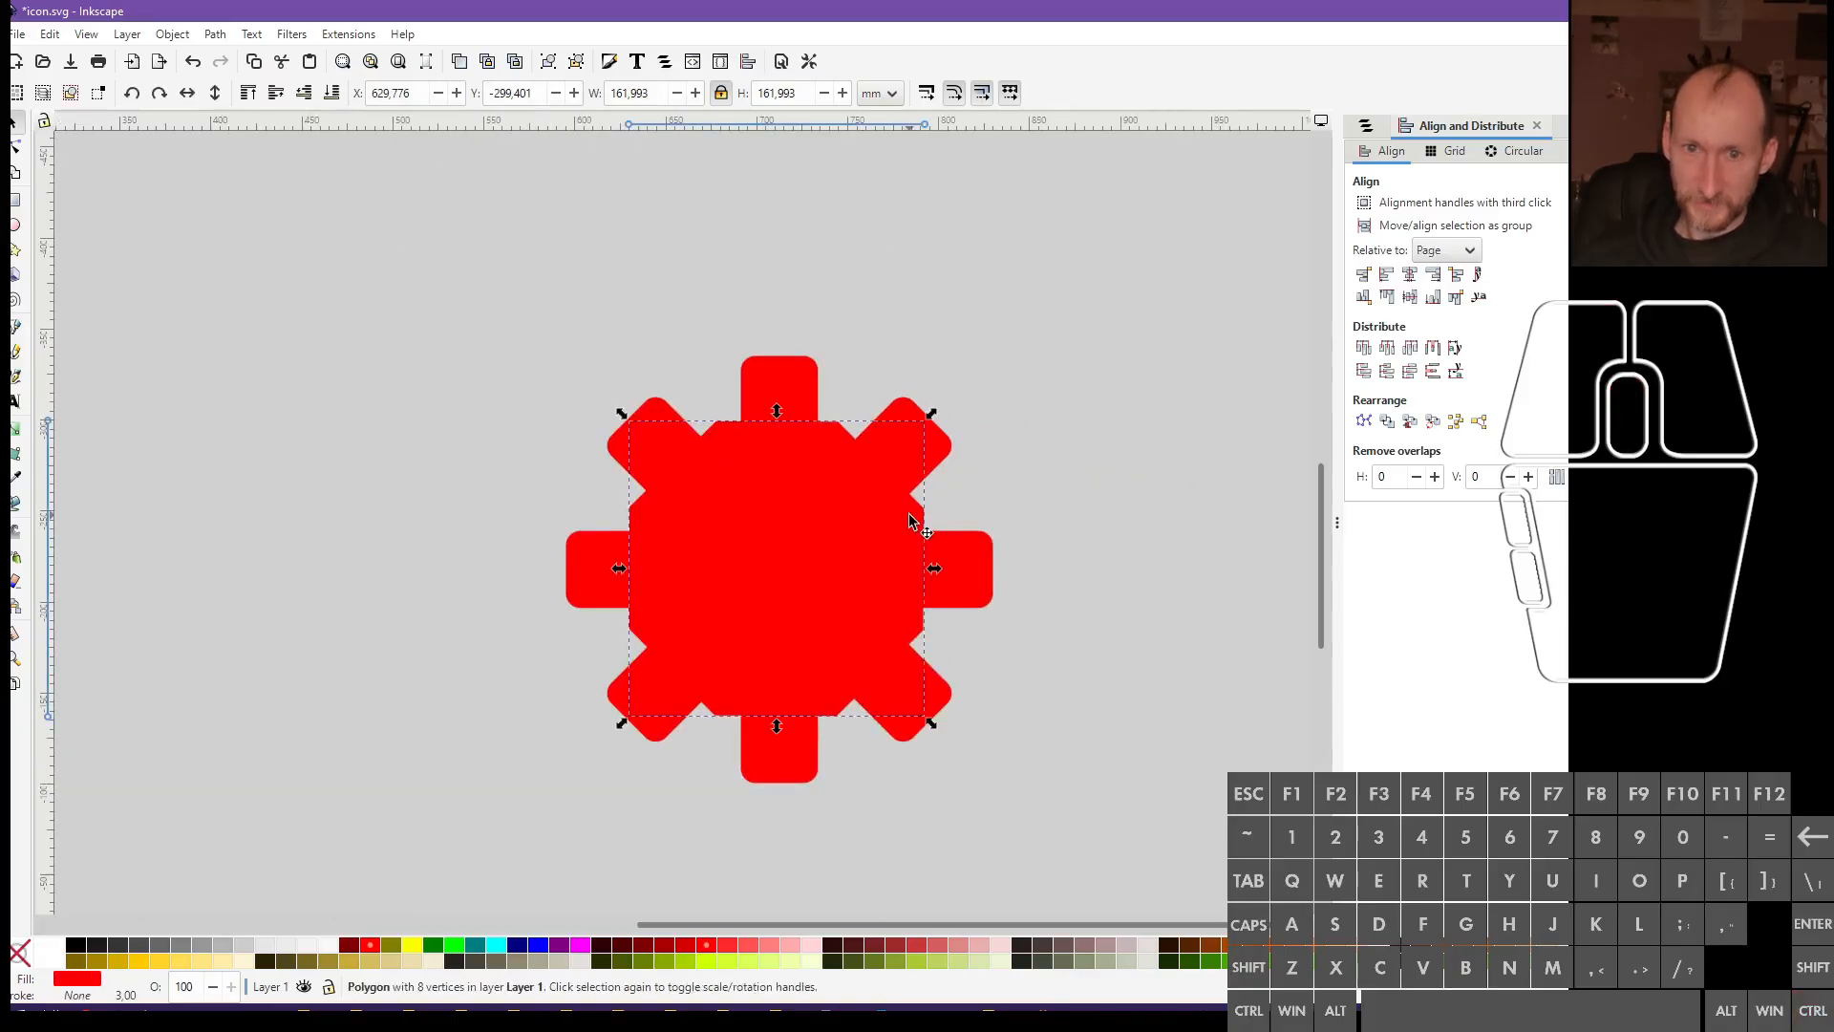
{"action": "left_click_drag", "start_coordinate": [931, 719], "coordinate": [915, 723]}
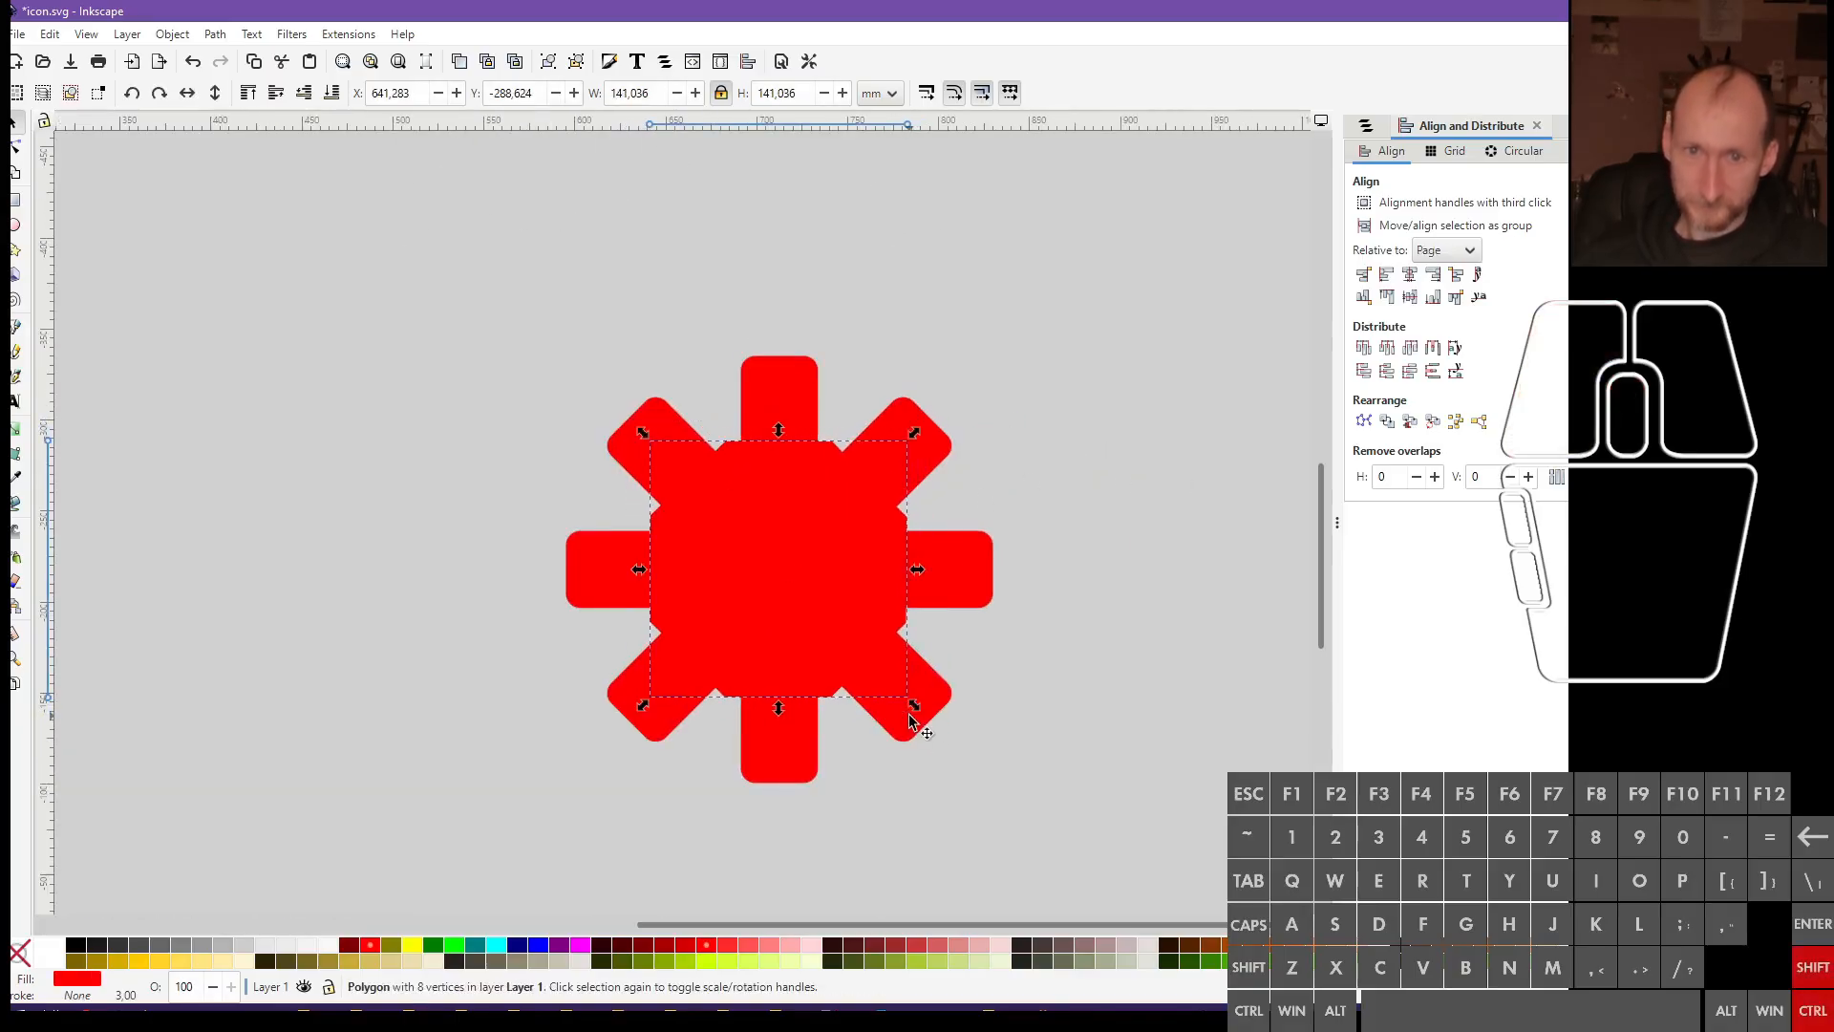
{"action": "left_click", "coordinate": [978, 775]}
{"action": "scroll", "coordinate": [978, 776], "scroll_direction": "down", "scroll_amount": 5, "text": "ctrl"}
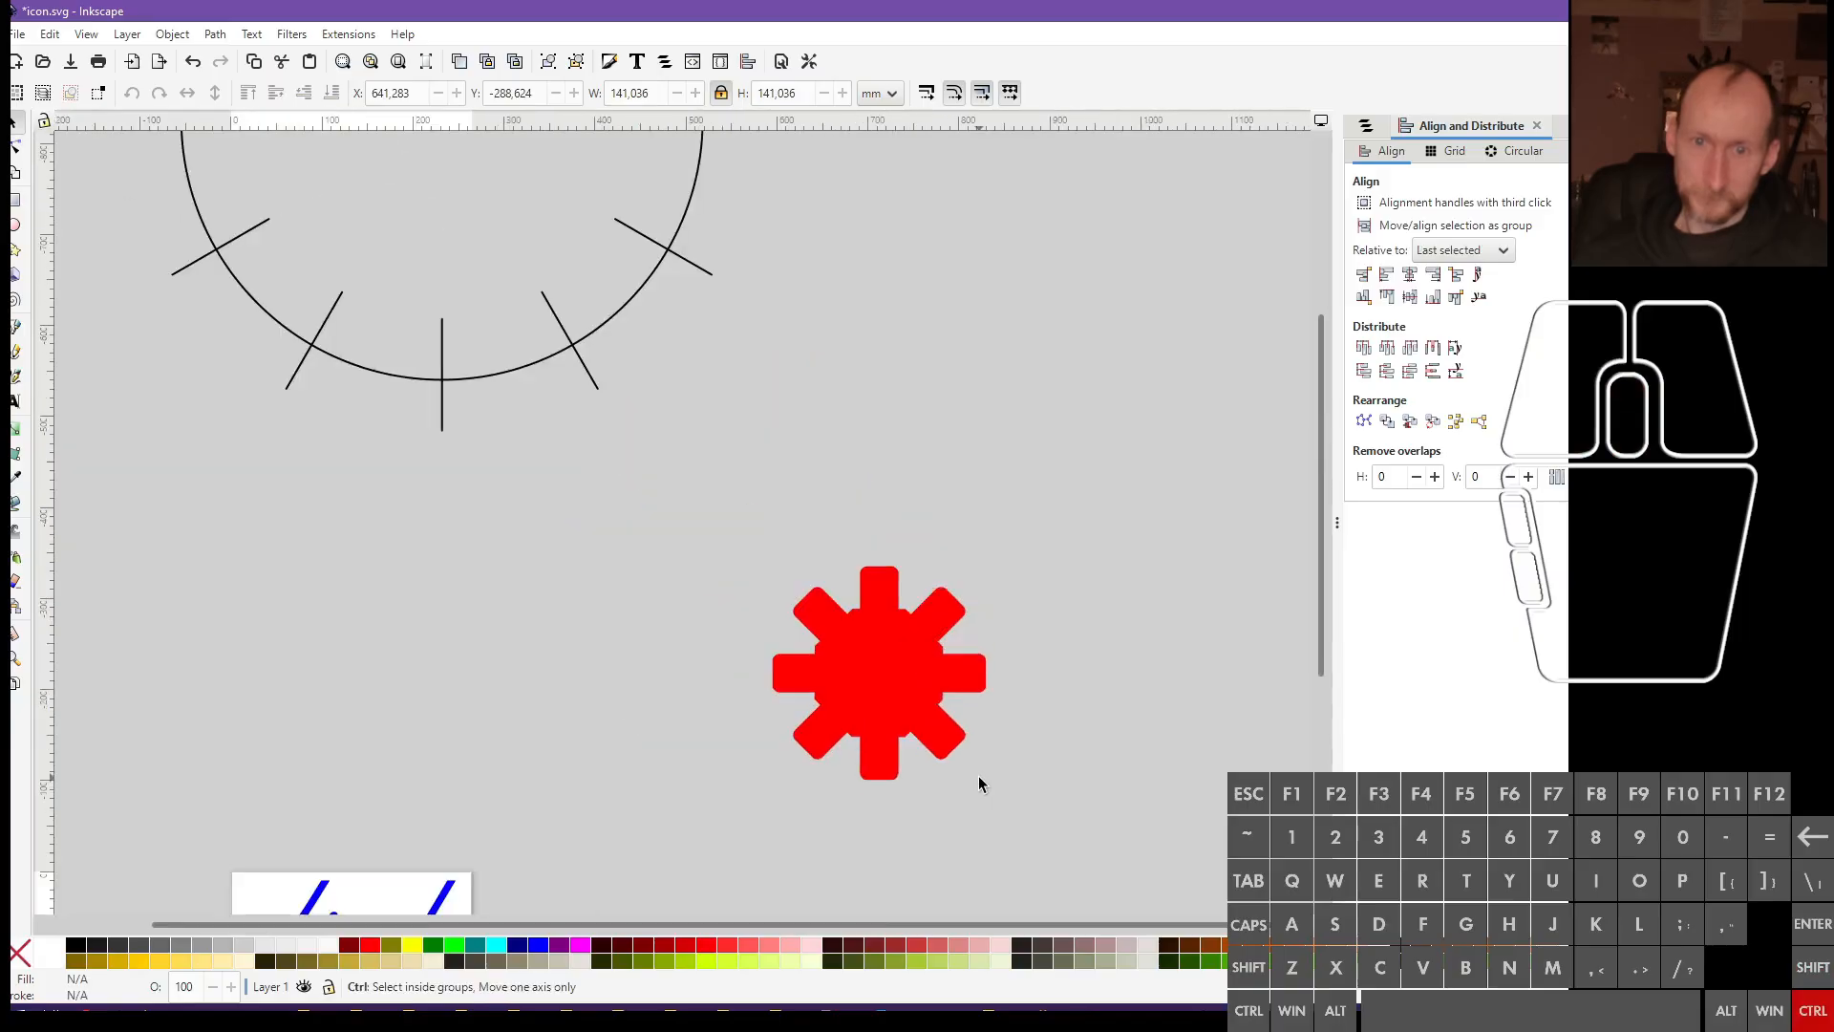
{"action": "left_click_drag", "start_coordinate": [1050, 818], "coordinate": [785, 612]}
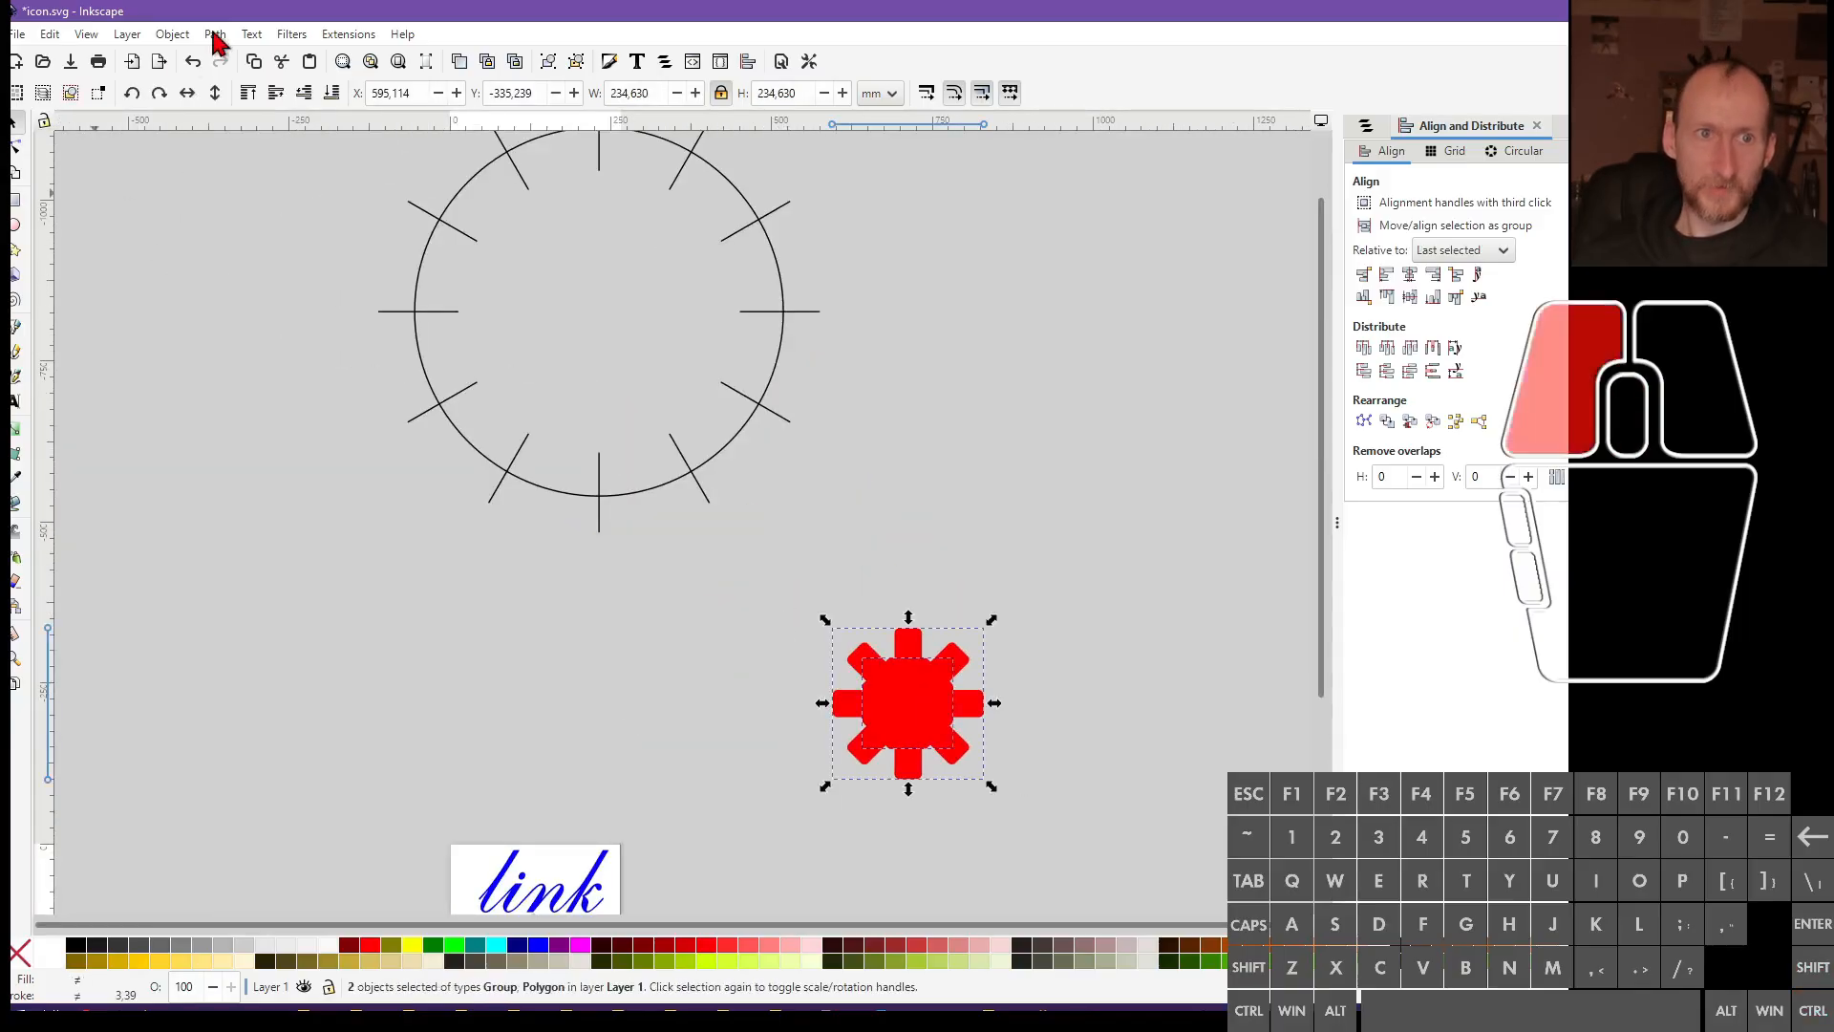
{"action": "left_click", "coordinate": [173, 36]}
{"action": "mouse_move", "coordinate": [216, 38]}
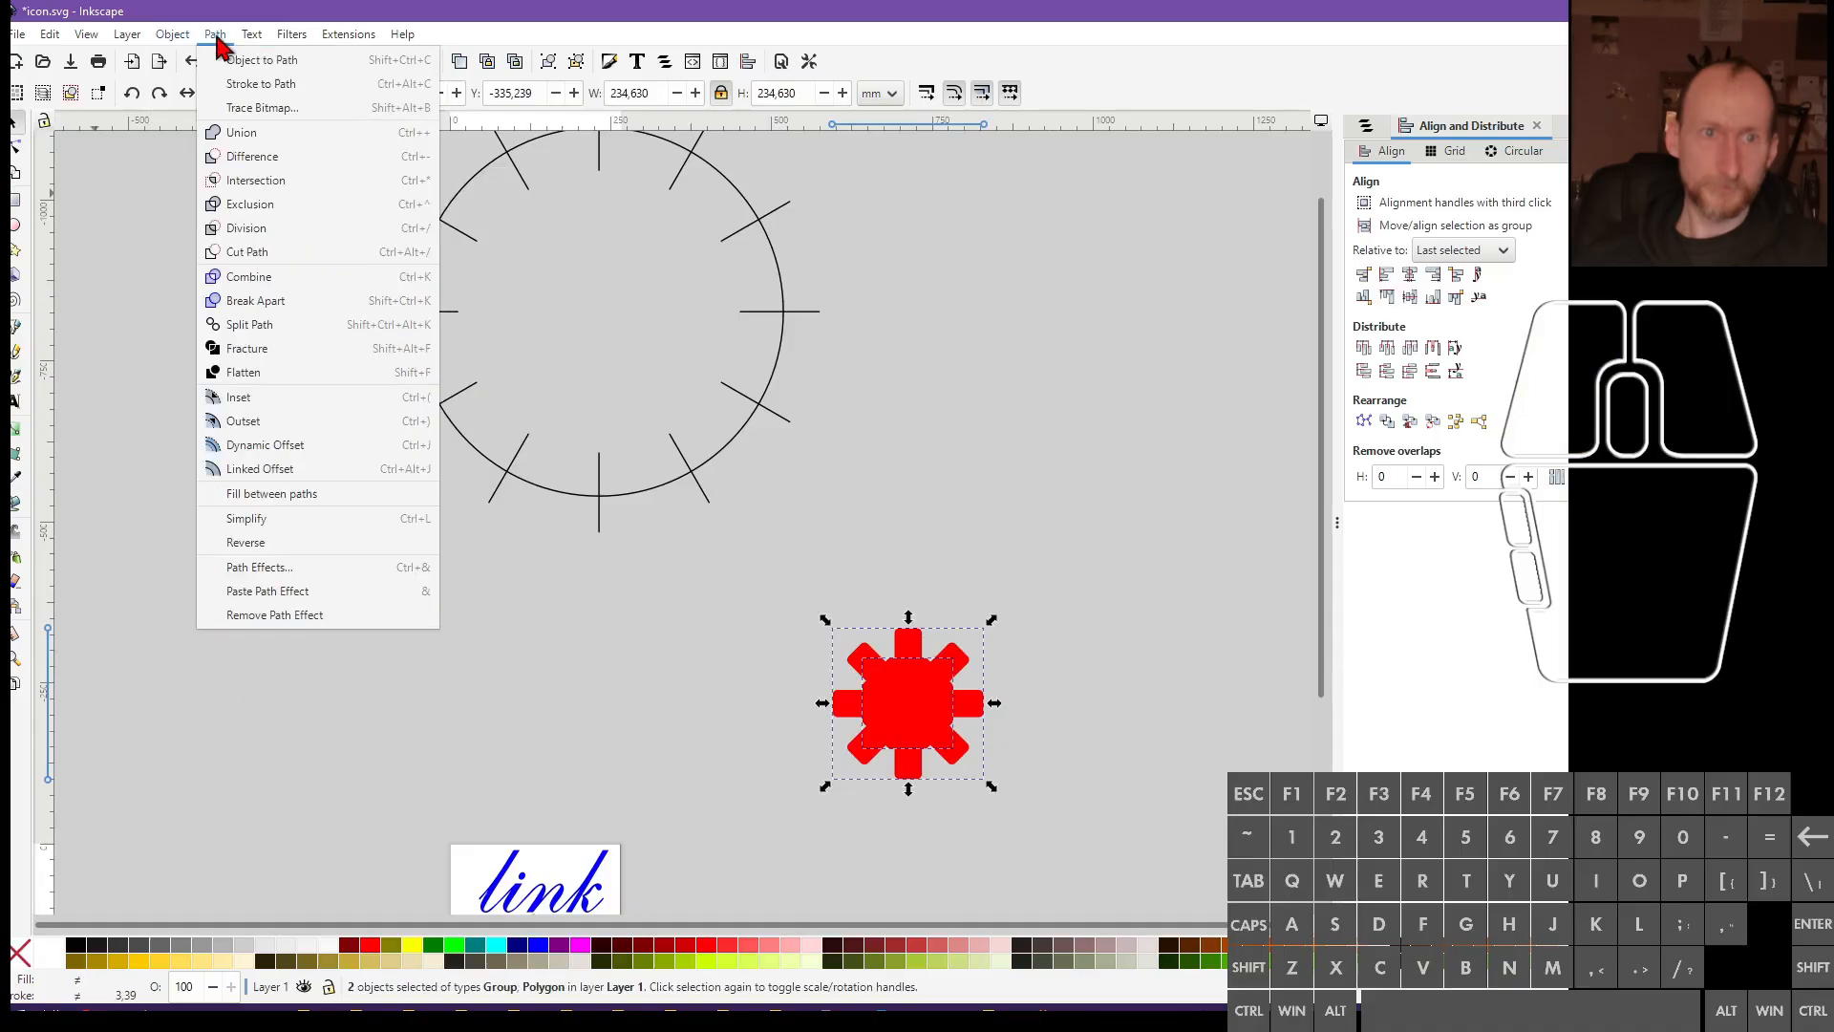
{"action": "left_click", "coordinate": [1005, 566]}
{"action": "left_click", "coordinate": [1065, 748]}
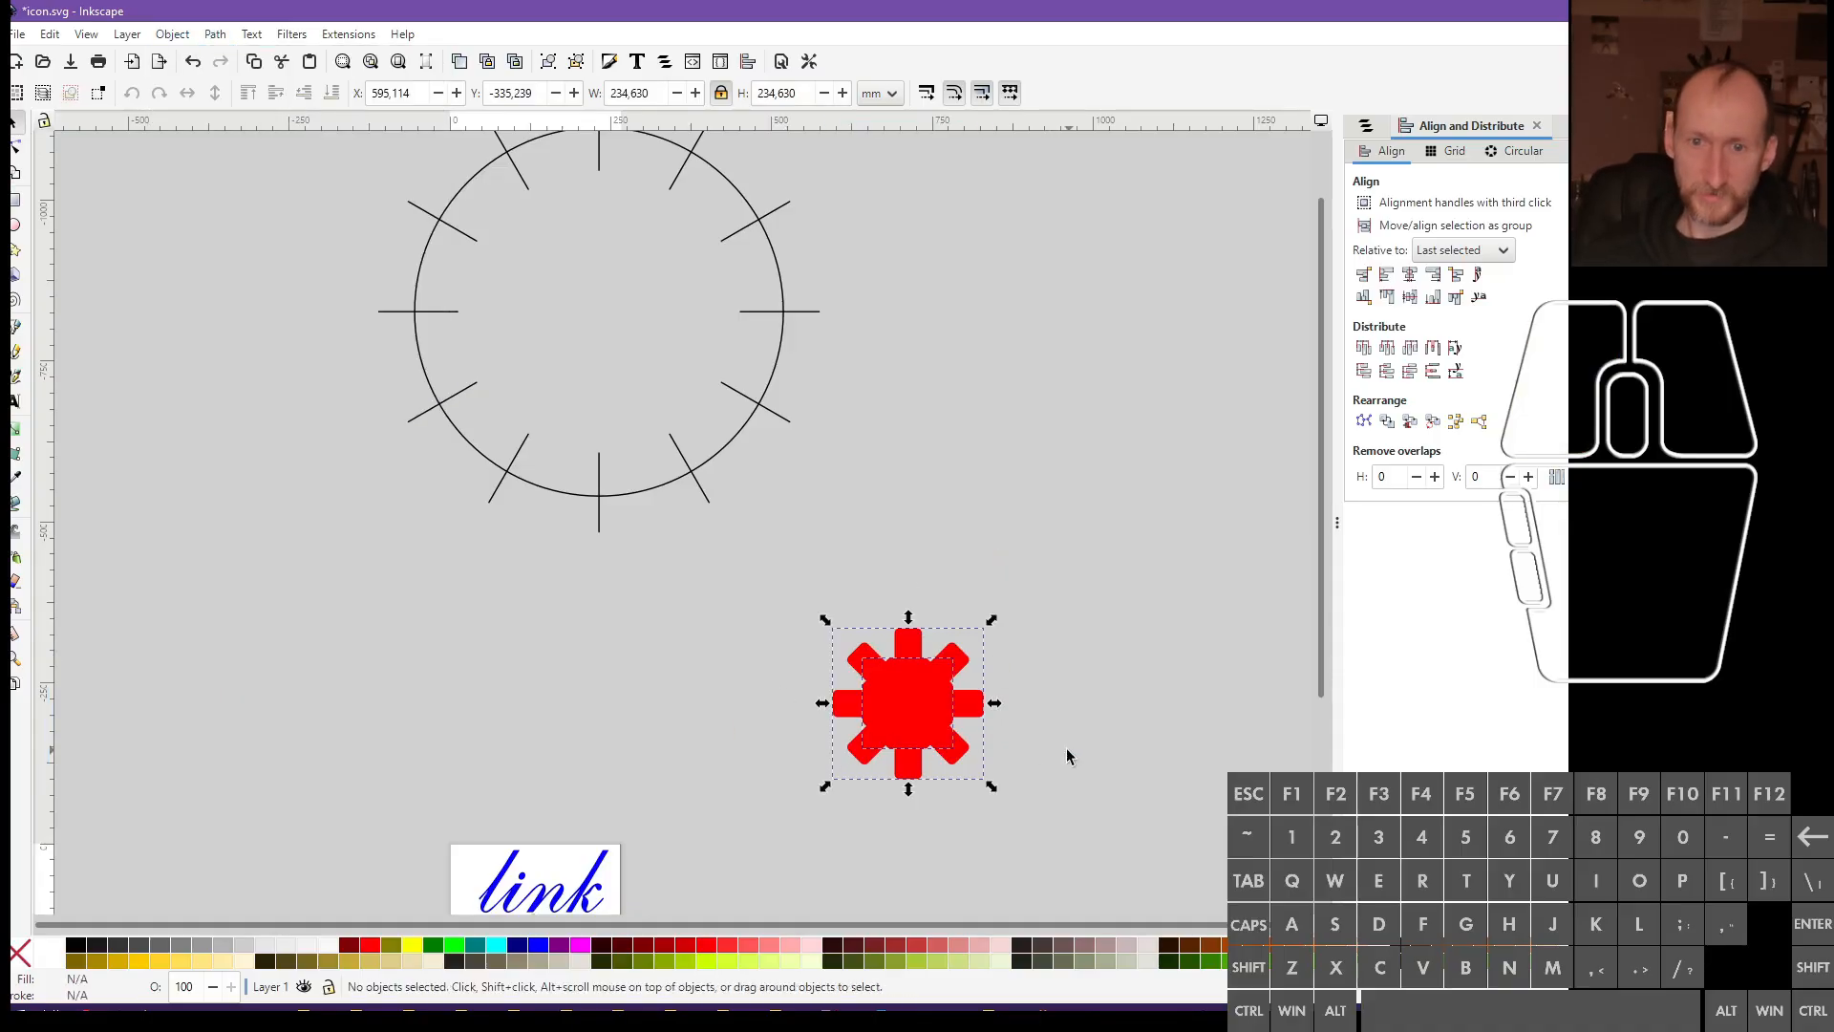
Try rounding the corners of the gear's central octagon with a value of 0.100
{"action": "left_click", "coordinate": [914, 711]}
{"action": "key", "text": "ctrl"}
{"action": "scroll", "coordinate": [898, 732], "scroll_direction": "up", "scroll_amount": 2}
{"action": "scroll", "coordinate": [898, 738], "scroll_direction": "up", "scroll_amount": 1}
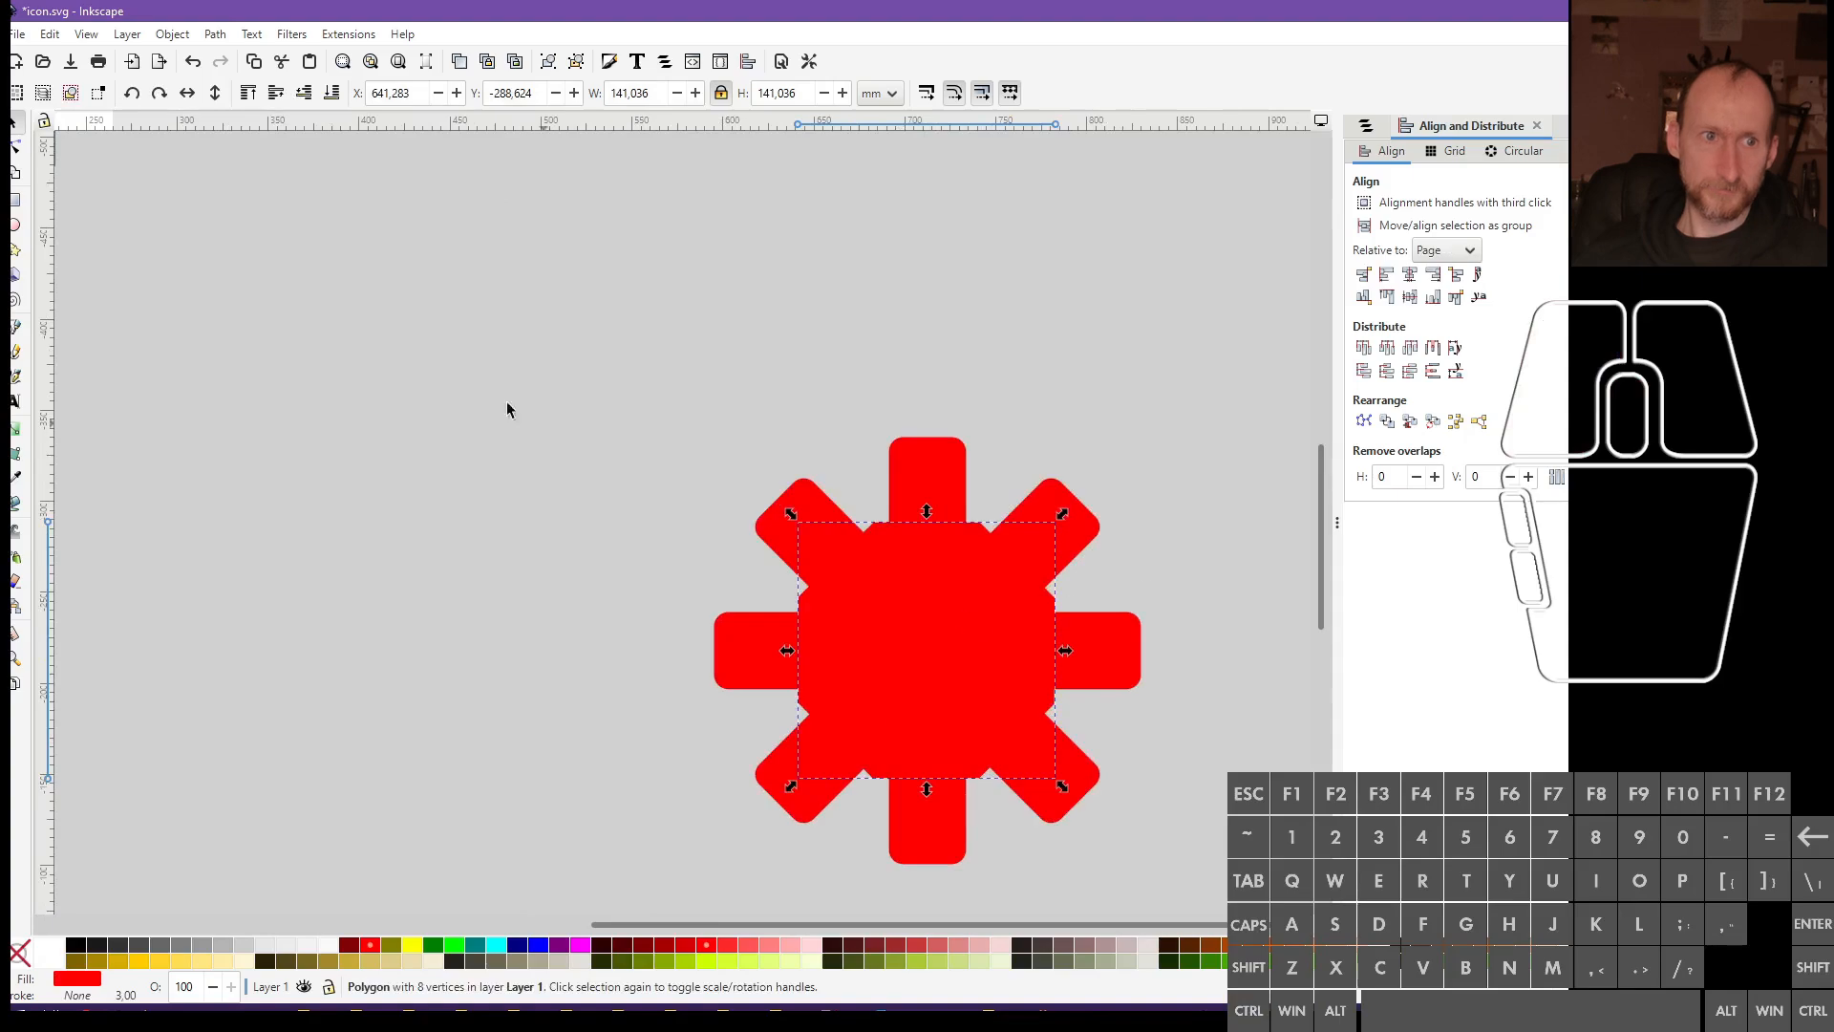
{"action": "left_click", "coordinate": [15, 250]}
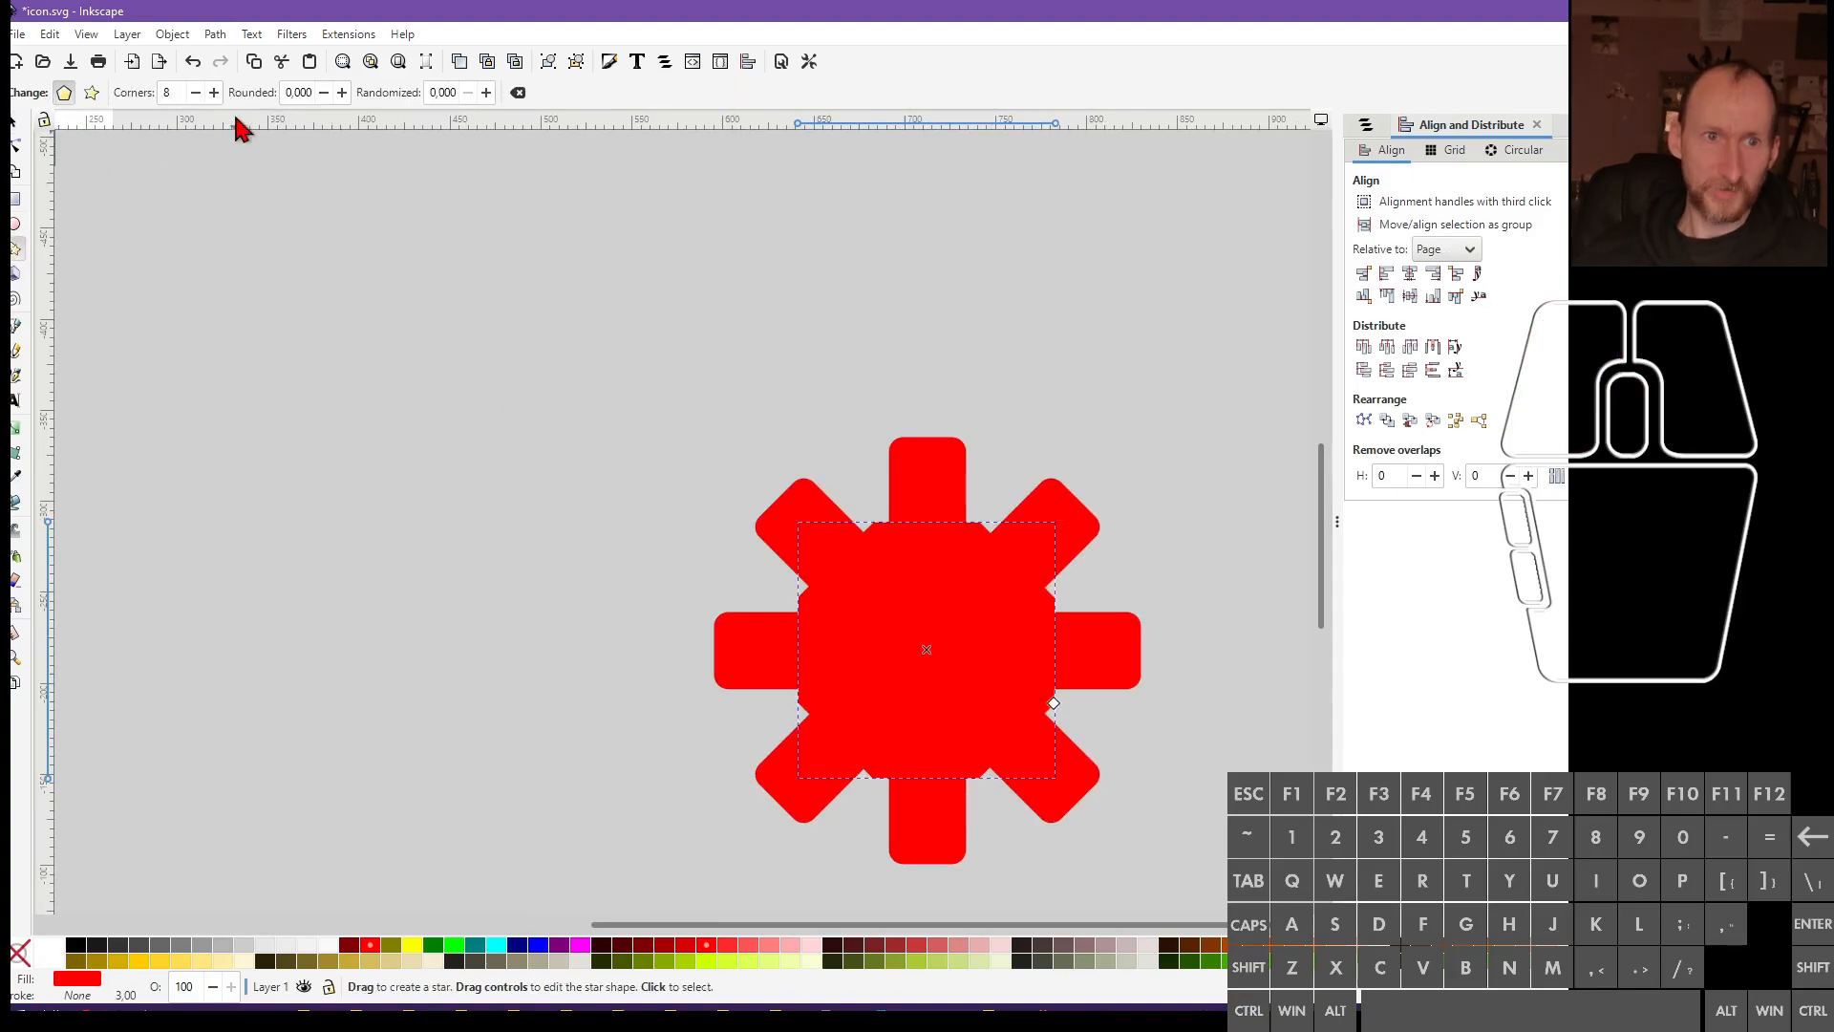
{"action": "left_click", "coordinate": [344, 93]}
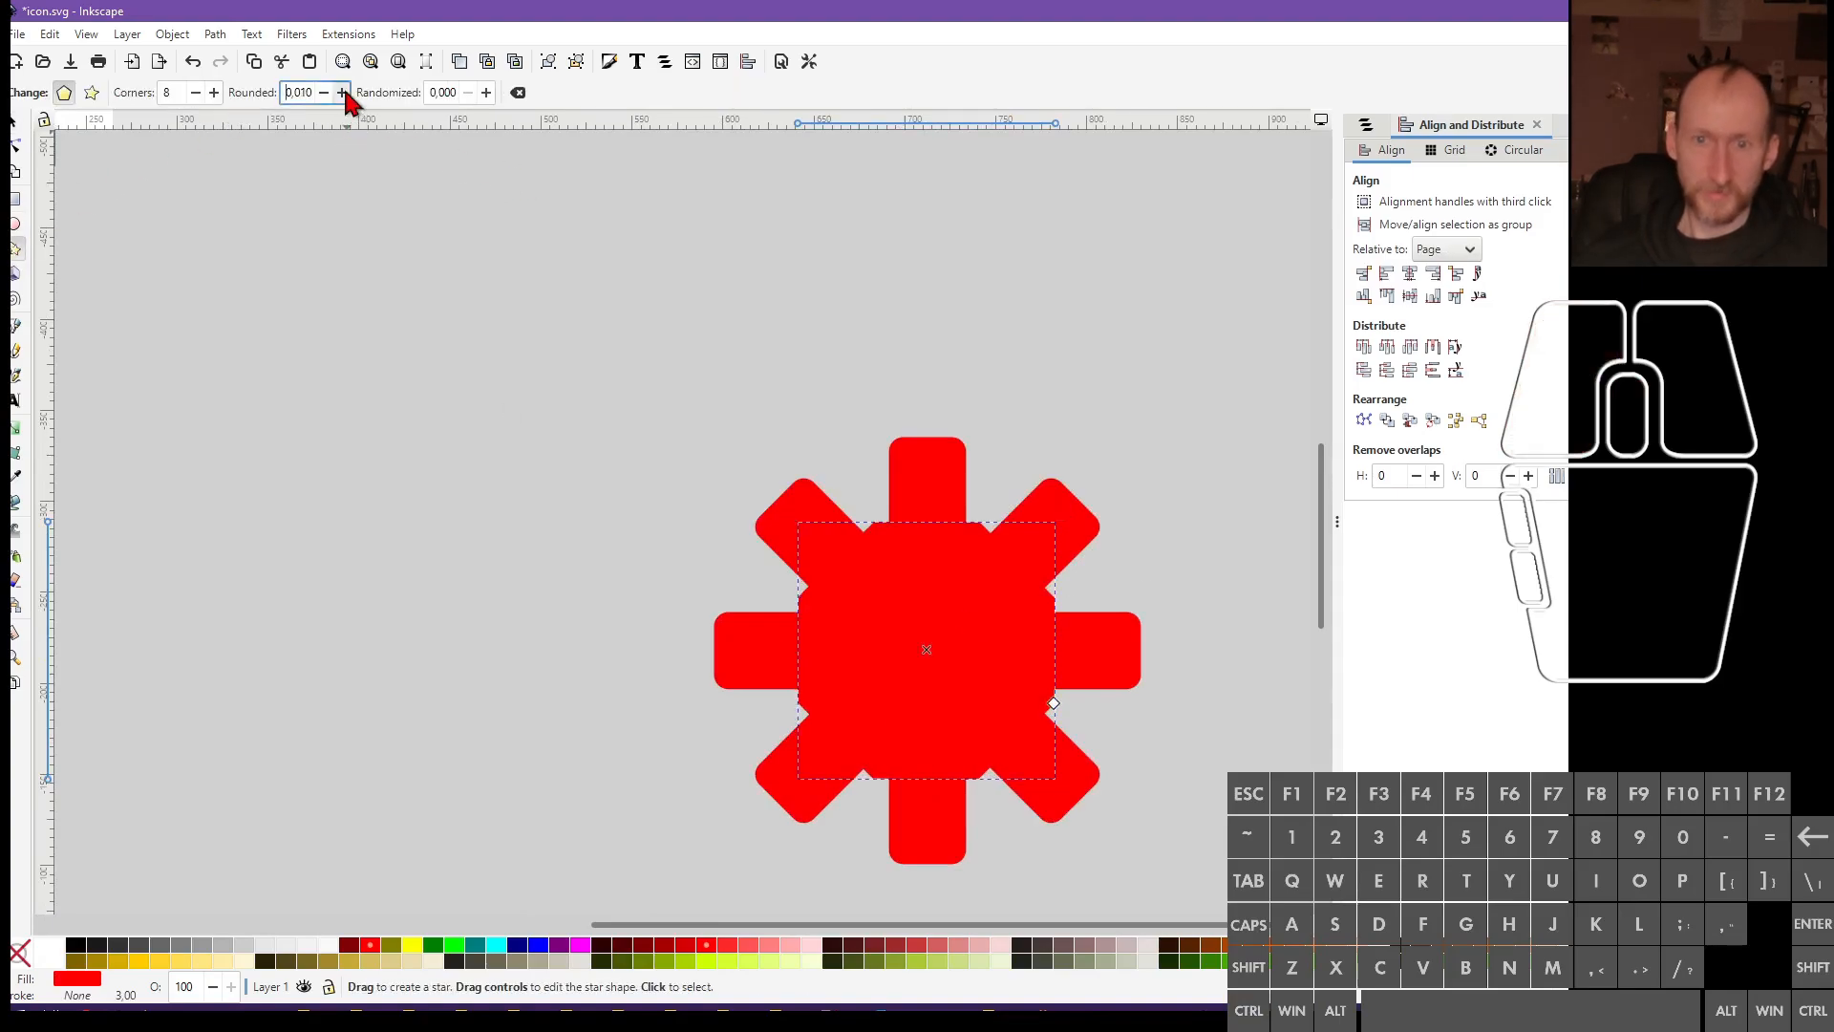
{"action": "left_click", "coordinate": [344, 93]}
{"action": "left_click", "coordinate": [344, 93]}
{"action": "left_click", "coordinate": [344, 93]}
{"action": "left_click", "coordinate": [344, 92]}
{"action": "left_click", "coordinate": [342, 92]}
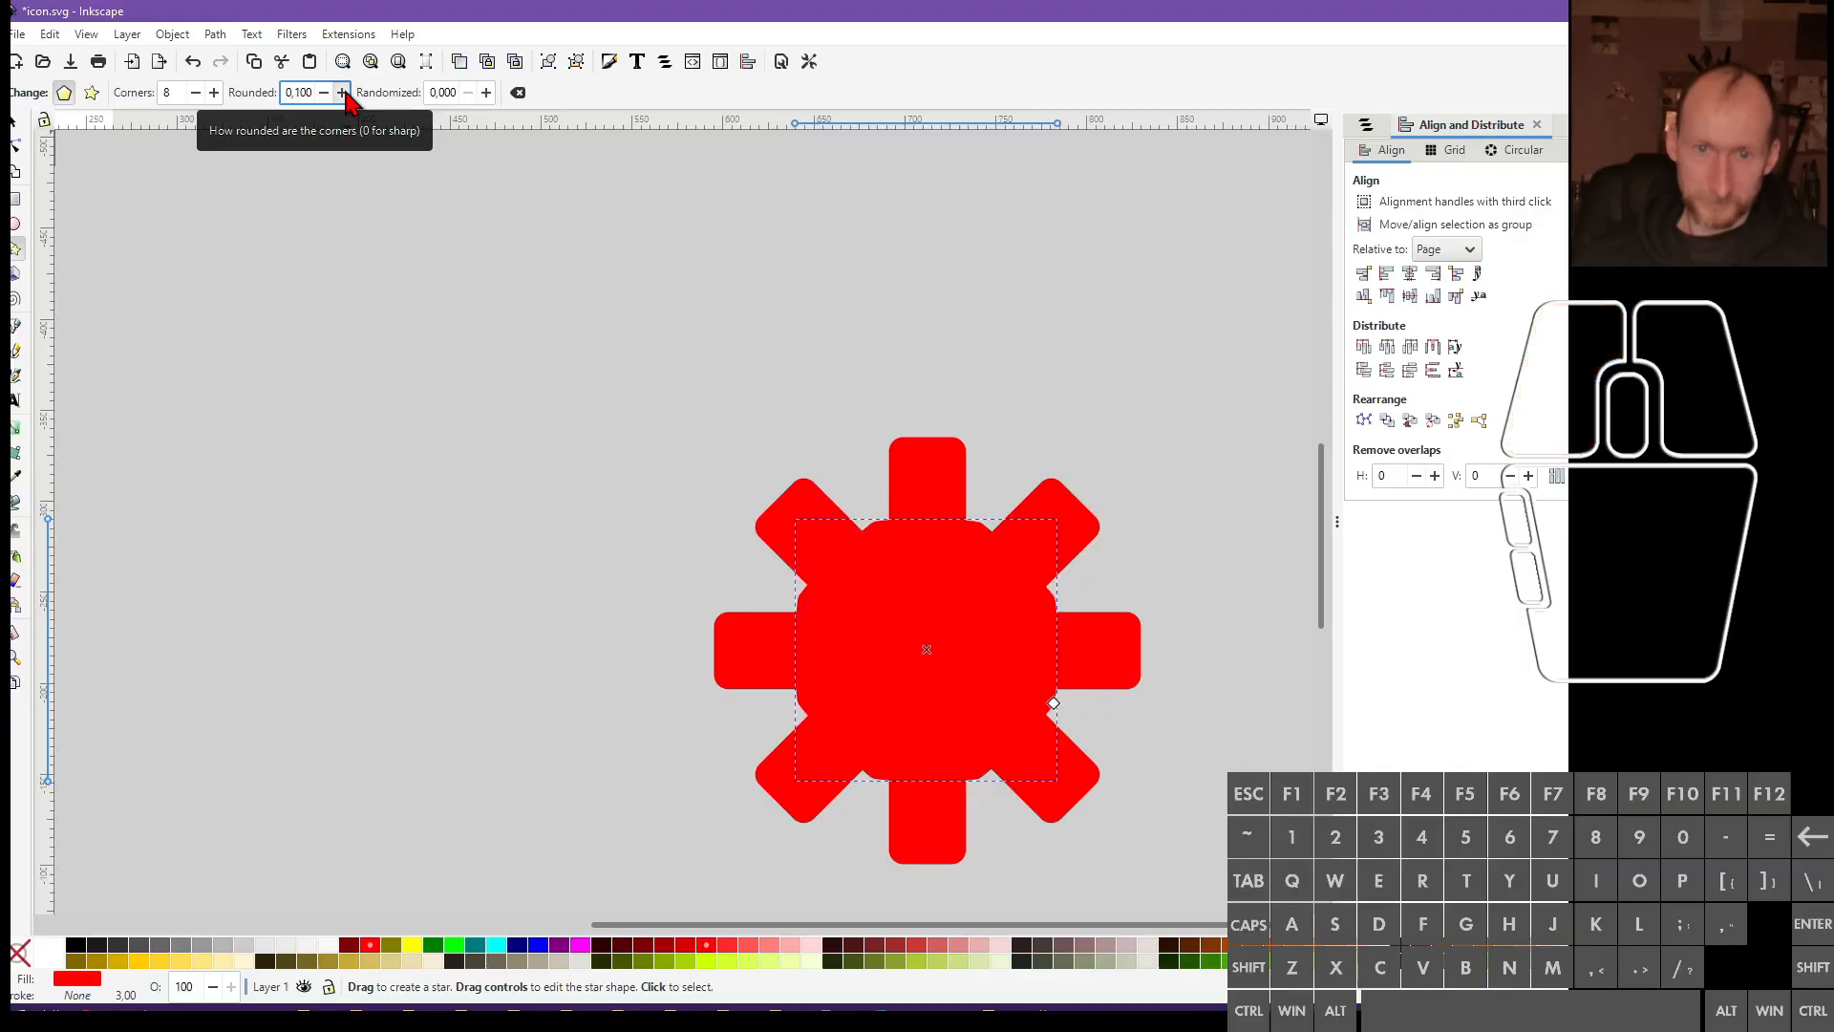
Try a corner rounding of -0.180 on the octagon and undo the rounding changes
{"action": "key", "text": "ctrl+z"}
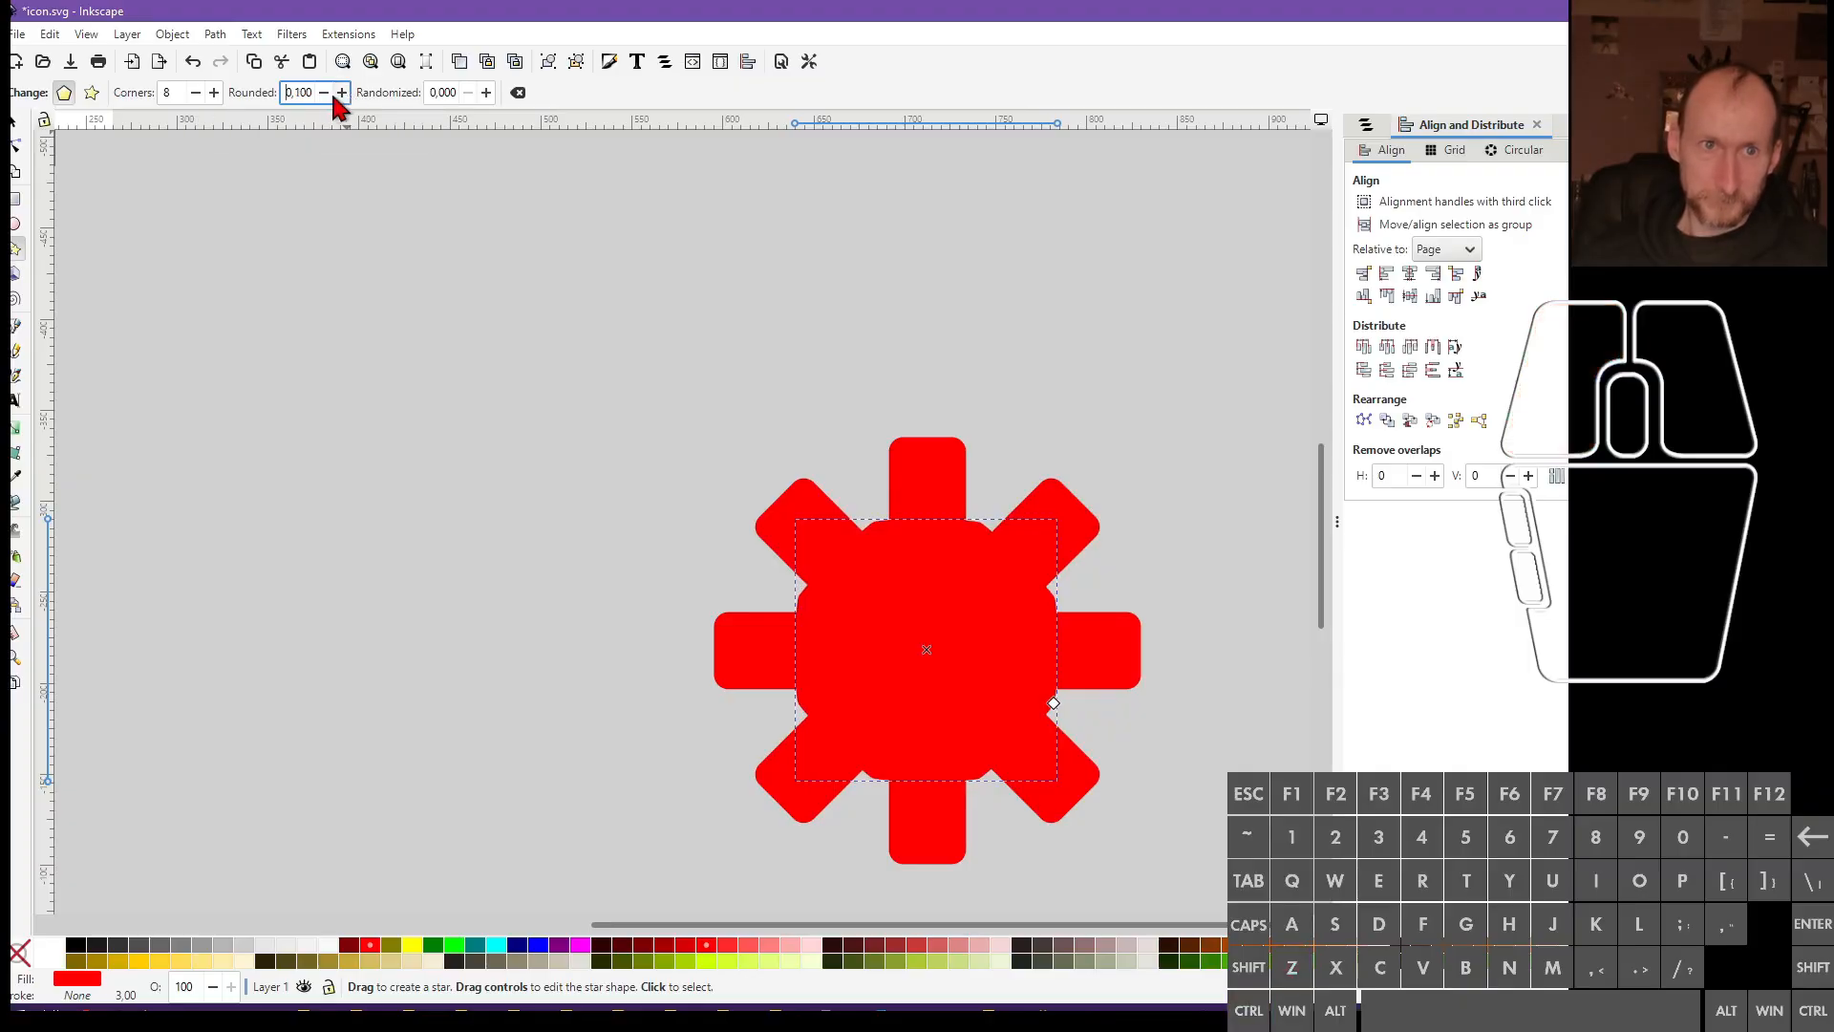
{"action": "left_click", "coordinate": [328, 97]}
{"action": "left_click", "coordinate": [328, 96]}
{"action": "left_click", "coordinate": [328, 96]}
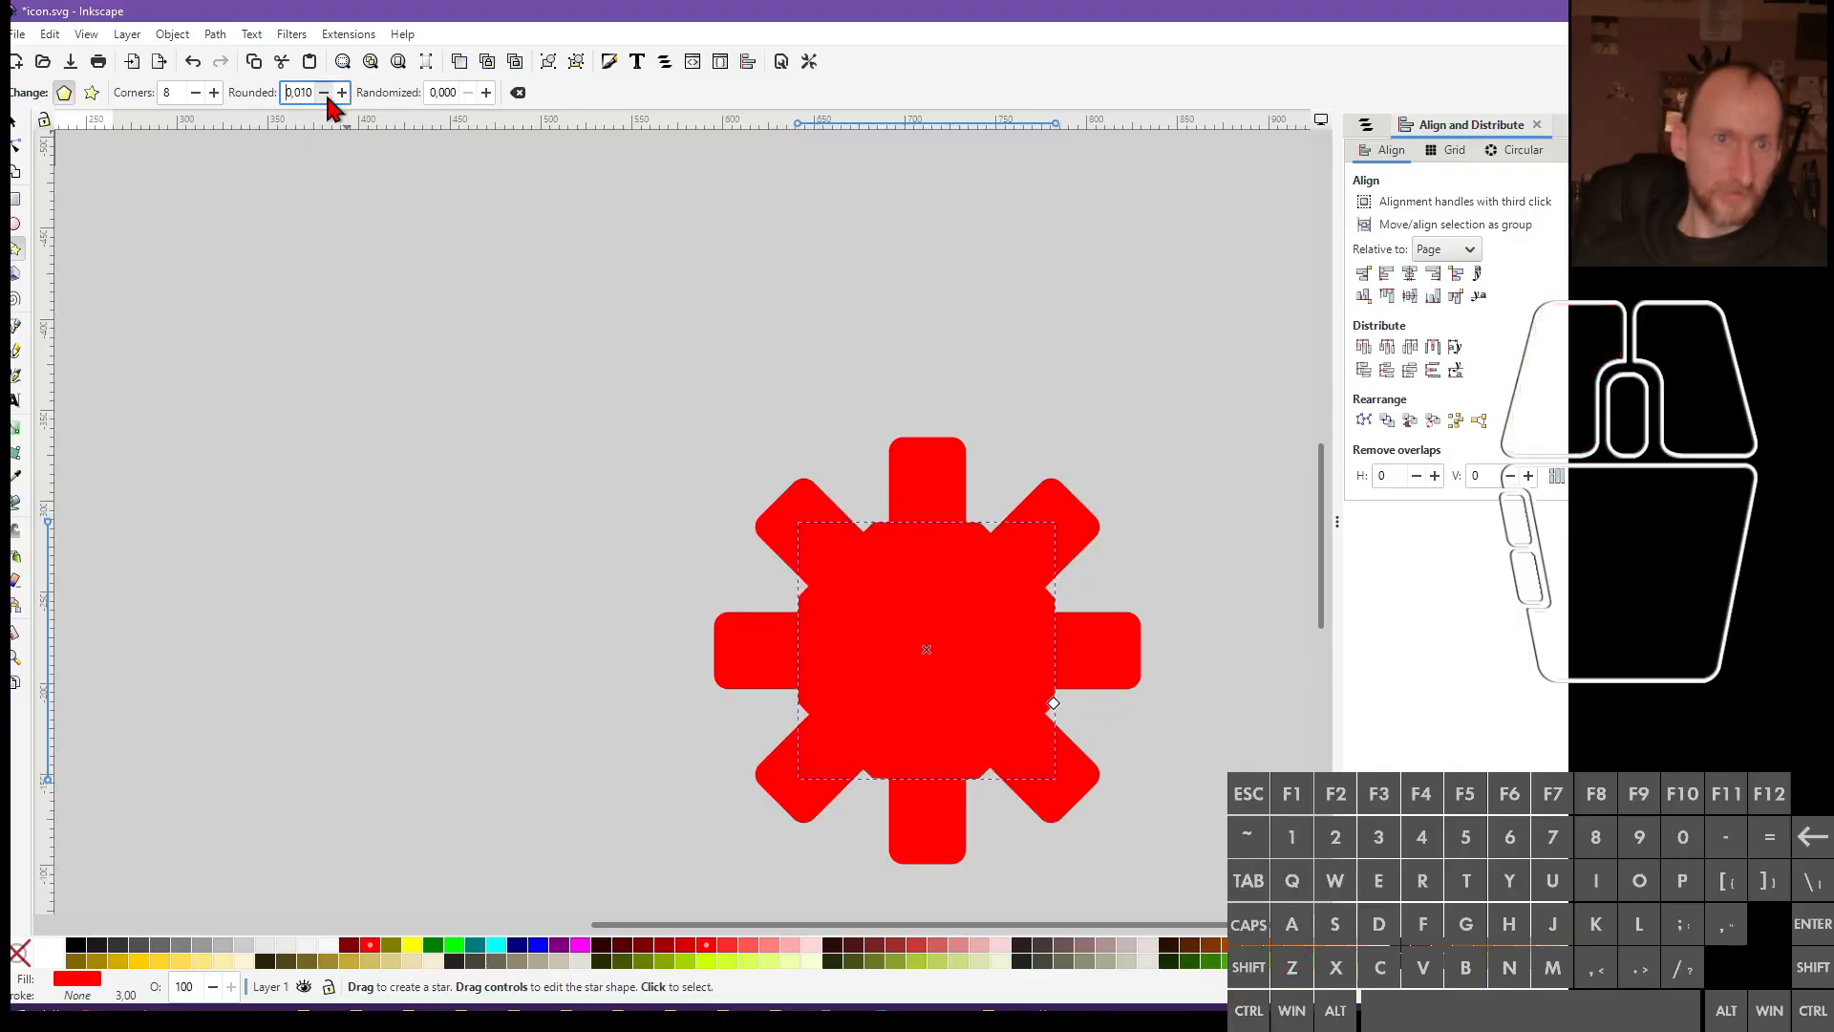
{"action": "left_click", "coordinate": [327, 96]}
{"action": "left_click", "coordinate": [323, 93]}
{"action": "left_click", "coordinate": [324, 93]}
{"action": "left_click", "coordinate": [323, 93]}
{"action": "left_click", "coordinate": [324, 93]}
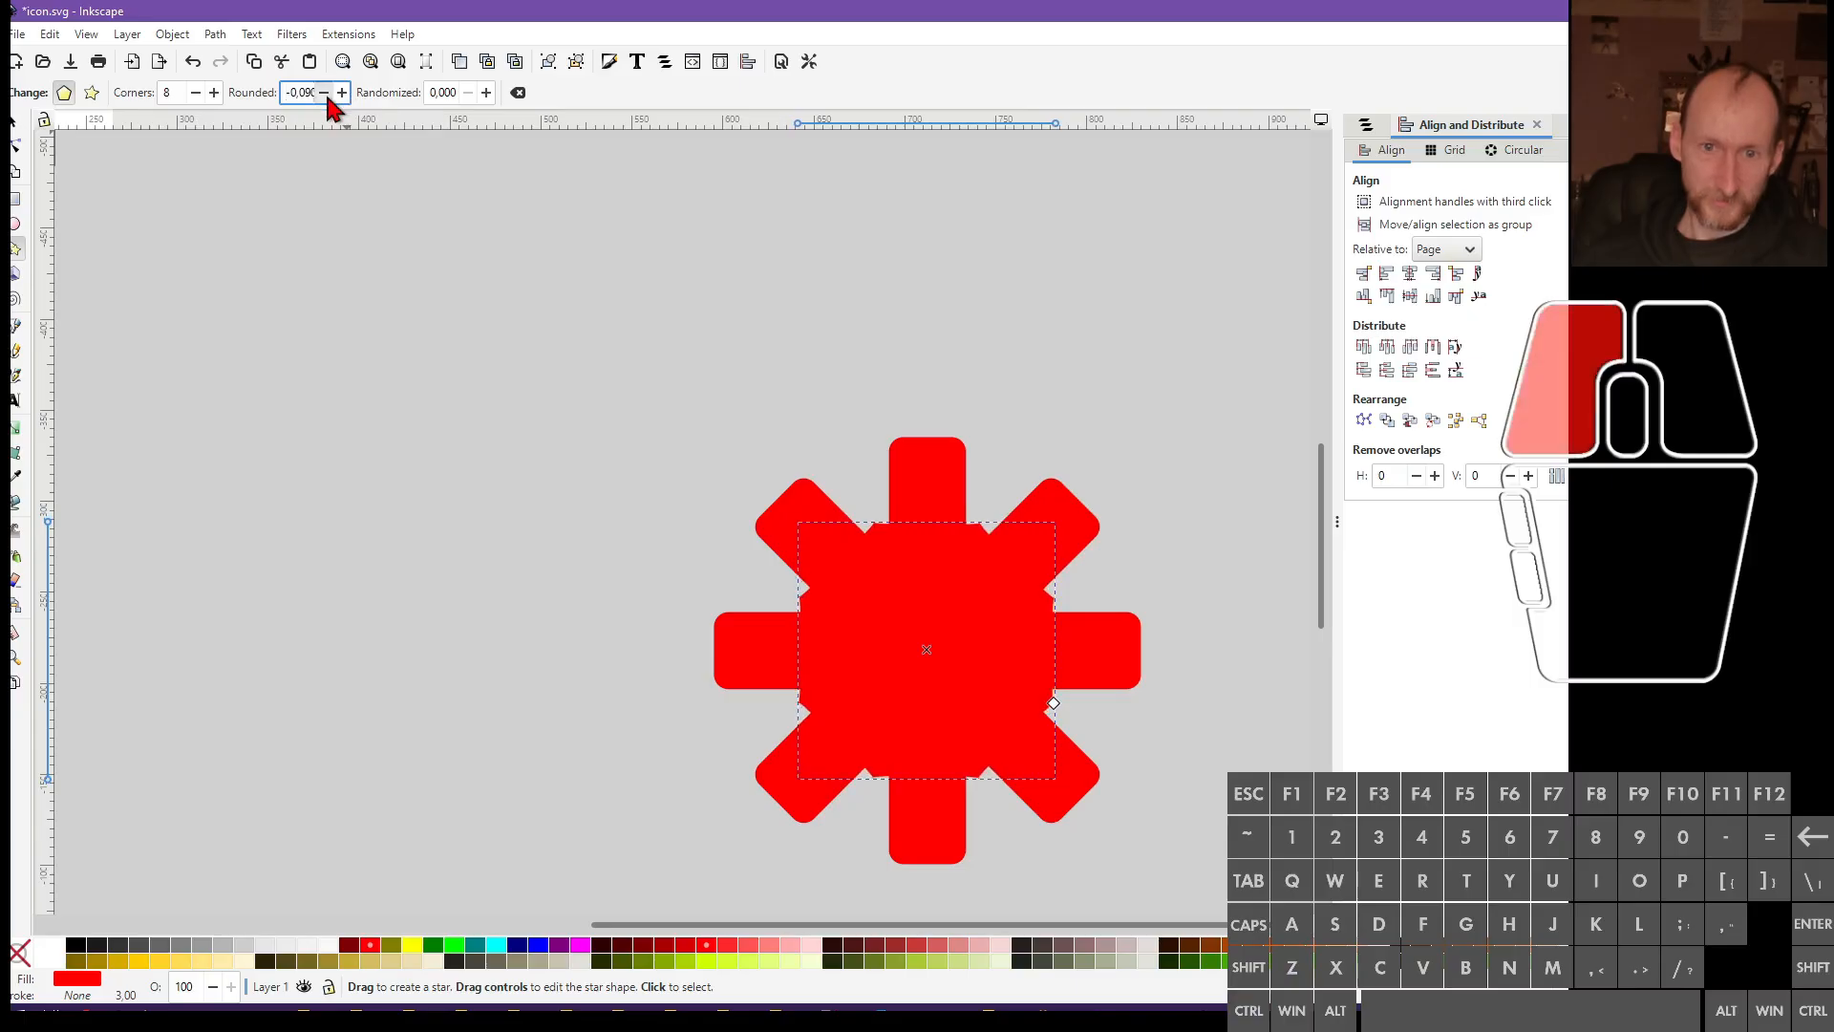
{"action": "left_click", "coordinate": [323, 93]}
{"action": "left_click", "coordinate": [324, 93]}
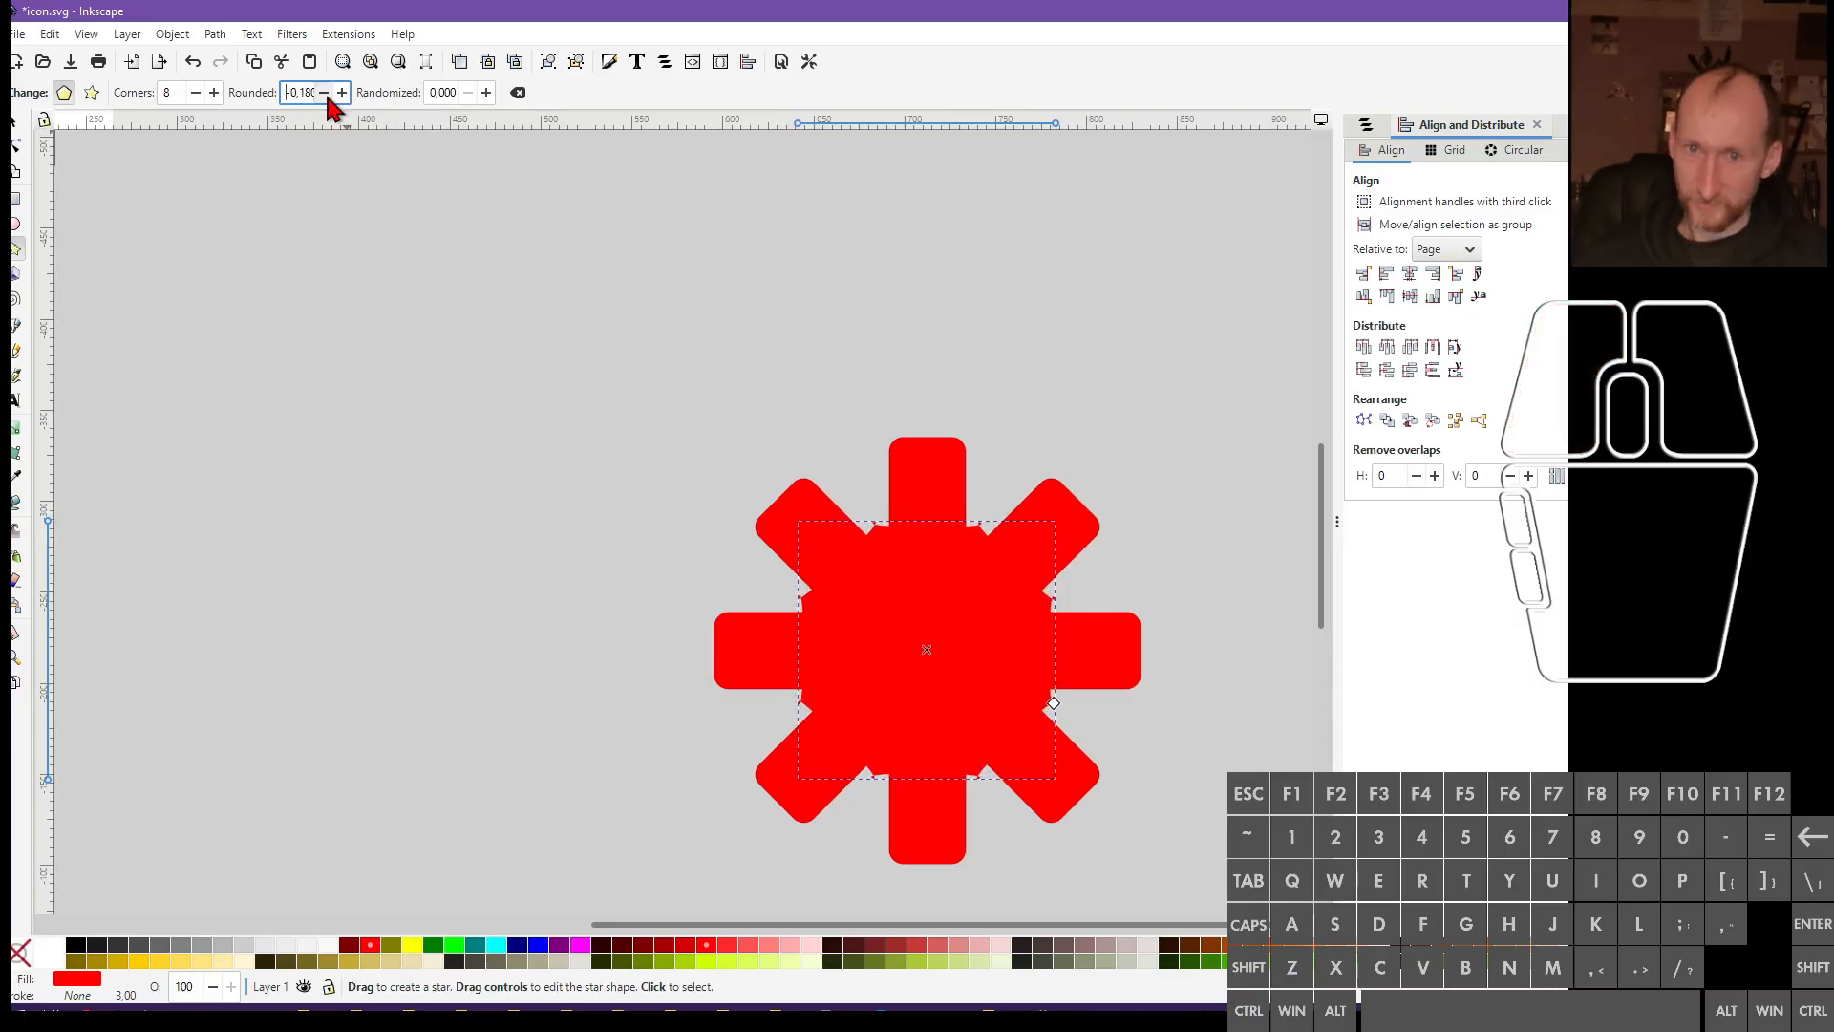
{"action": "key", "text": "Escape"}
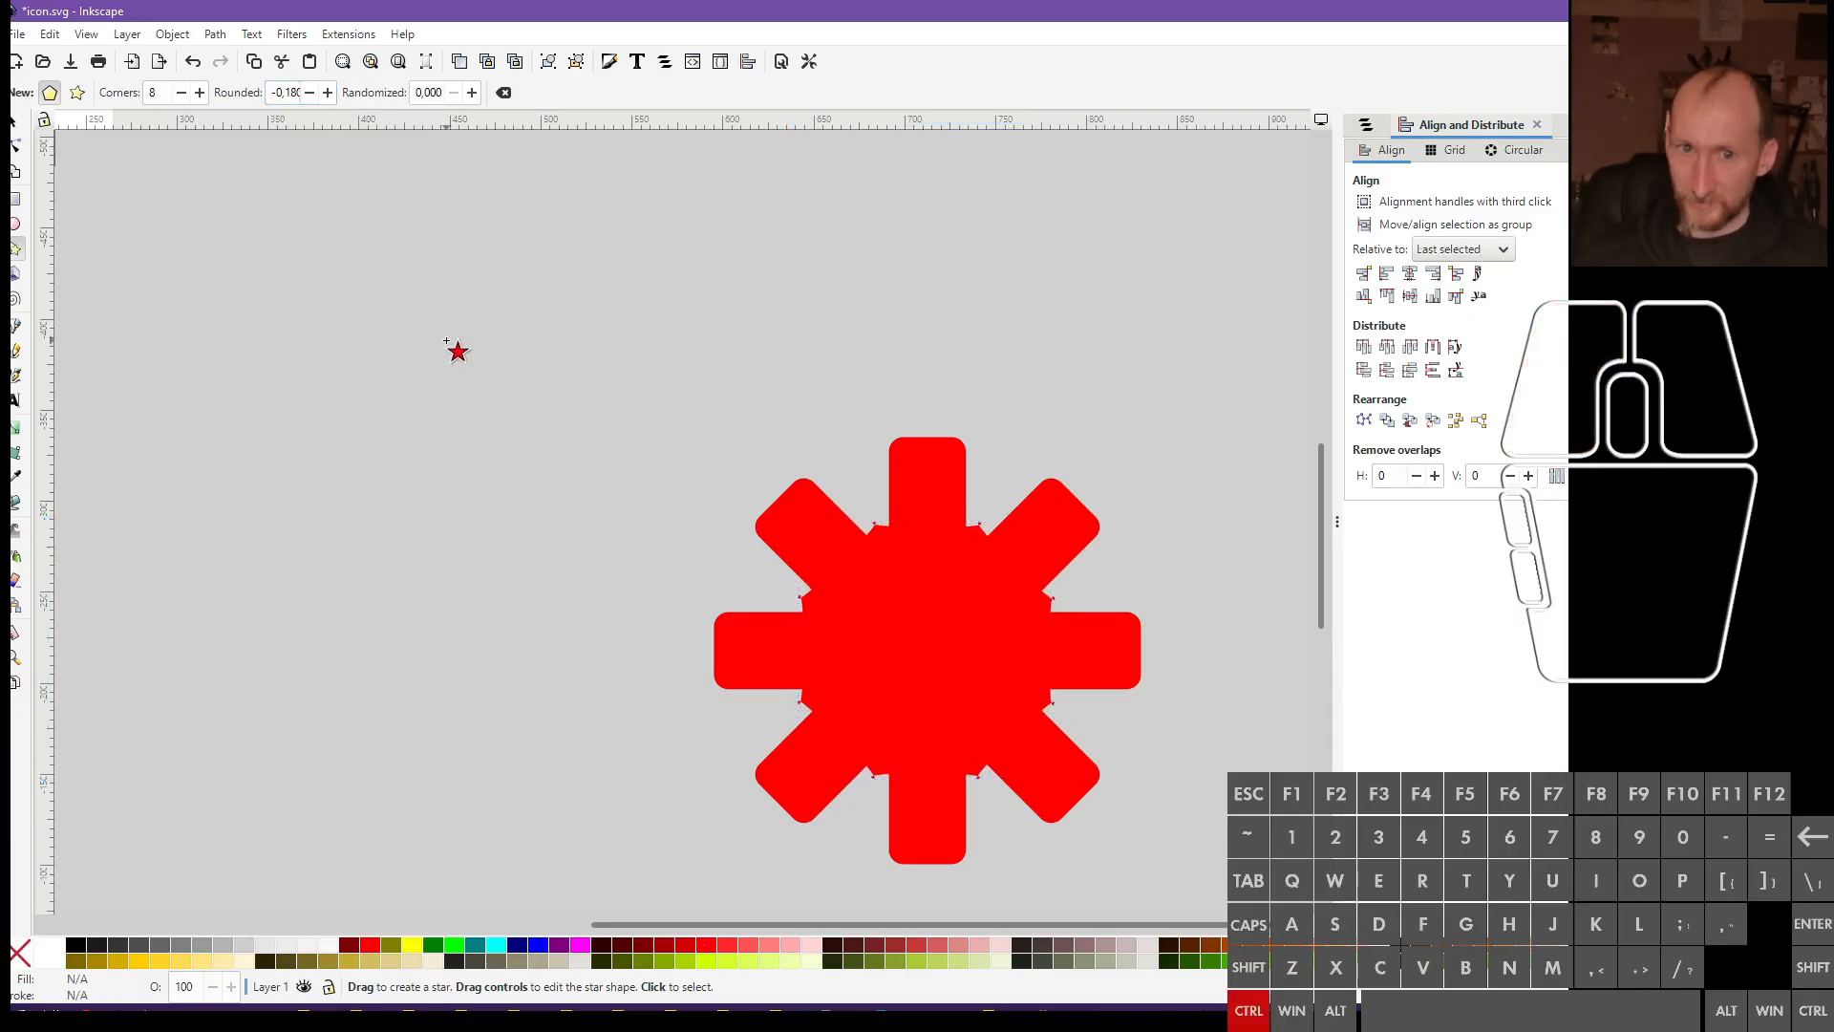
{"action": "key", "text": "ctrl+z"}
{"action": "left_click", "coordinate": [942, 562]}
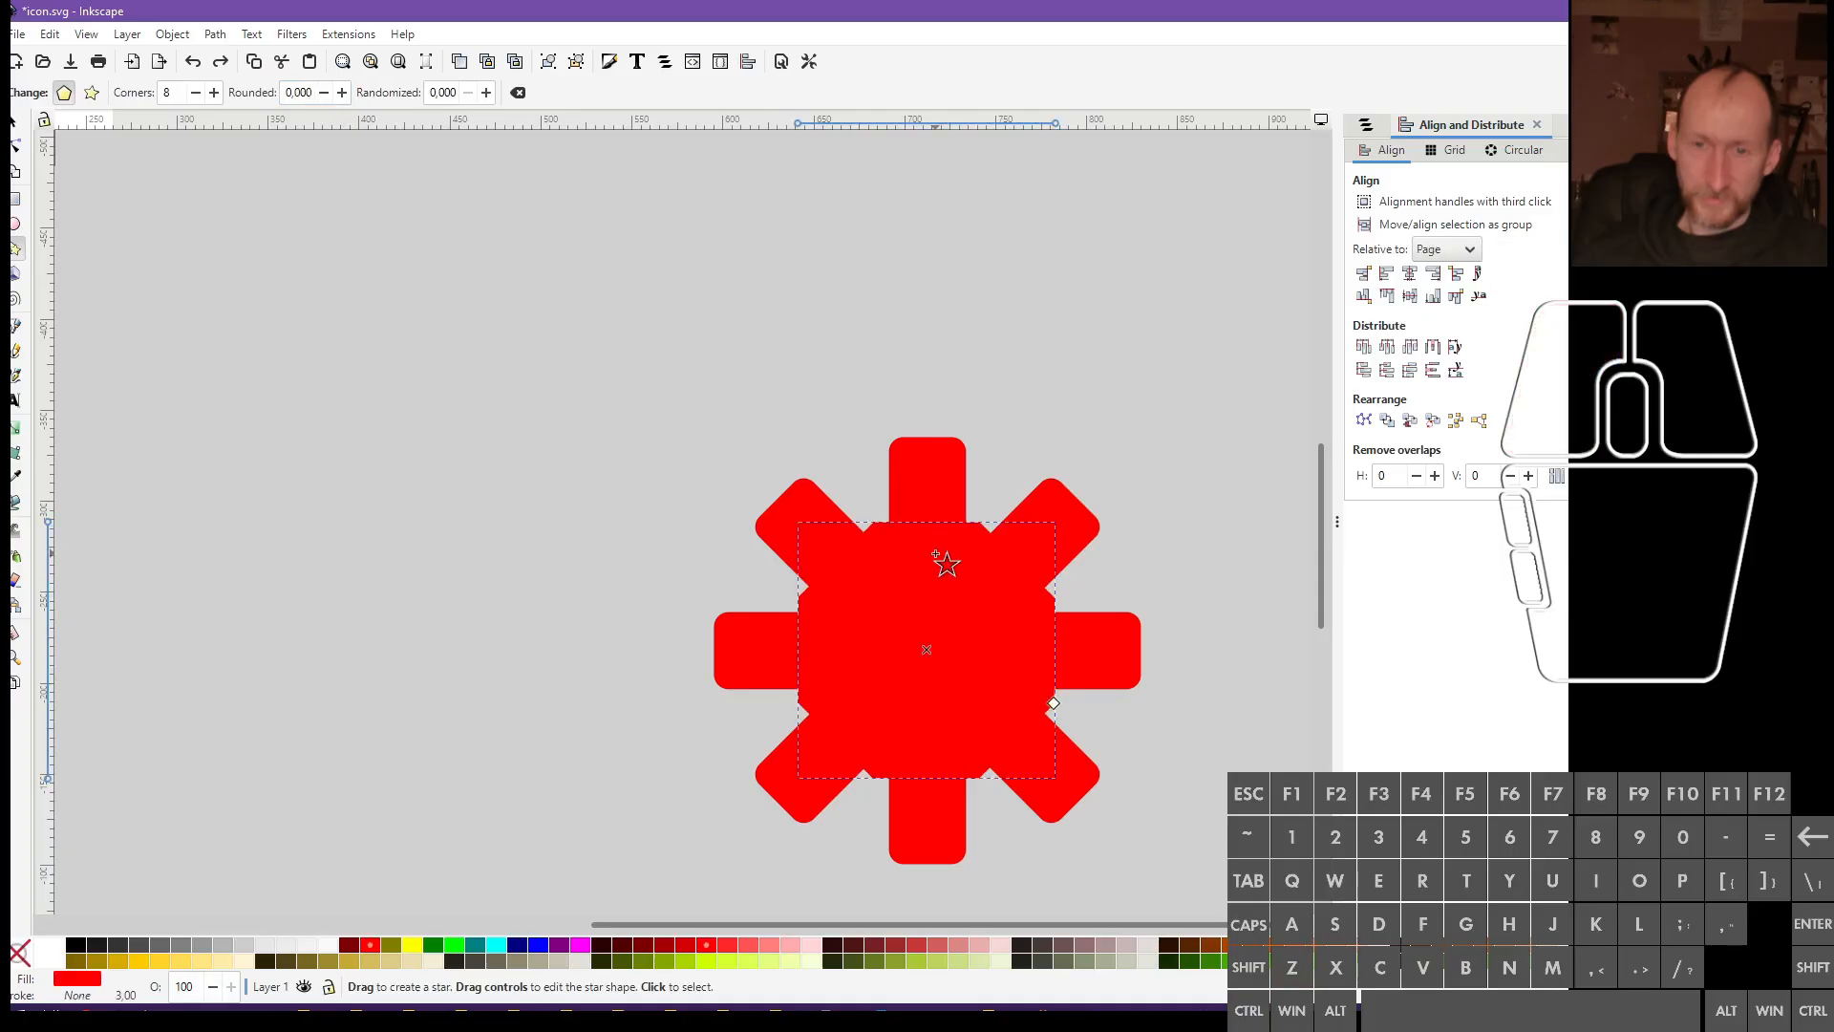
{"action": "scroll", "coordinate": [860, 587], "scroll_direction": "down", "scroll_amount": 3}
{"action": "left_click_drag", "start_coordinate": [707, 485], "coordinate": [1086, 748]}
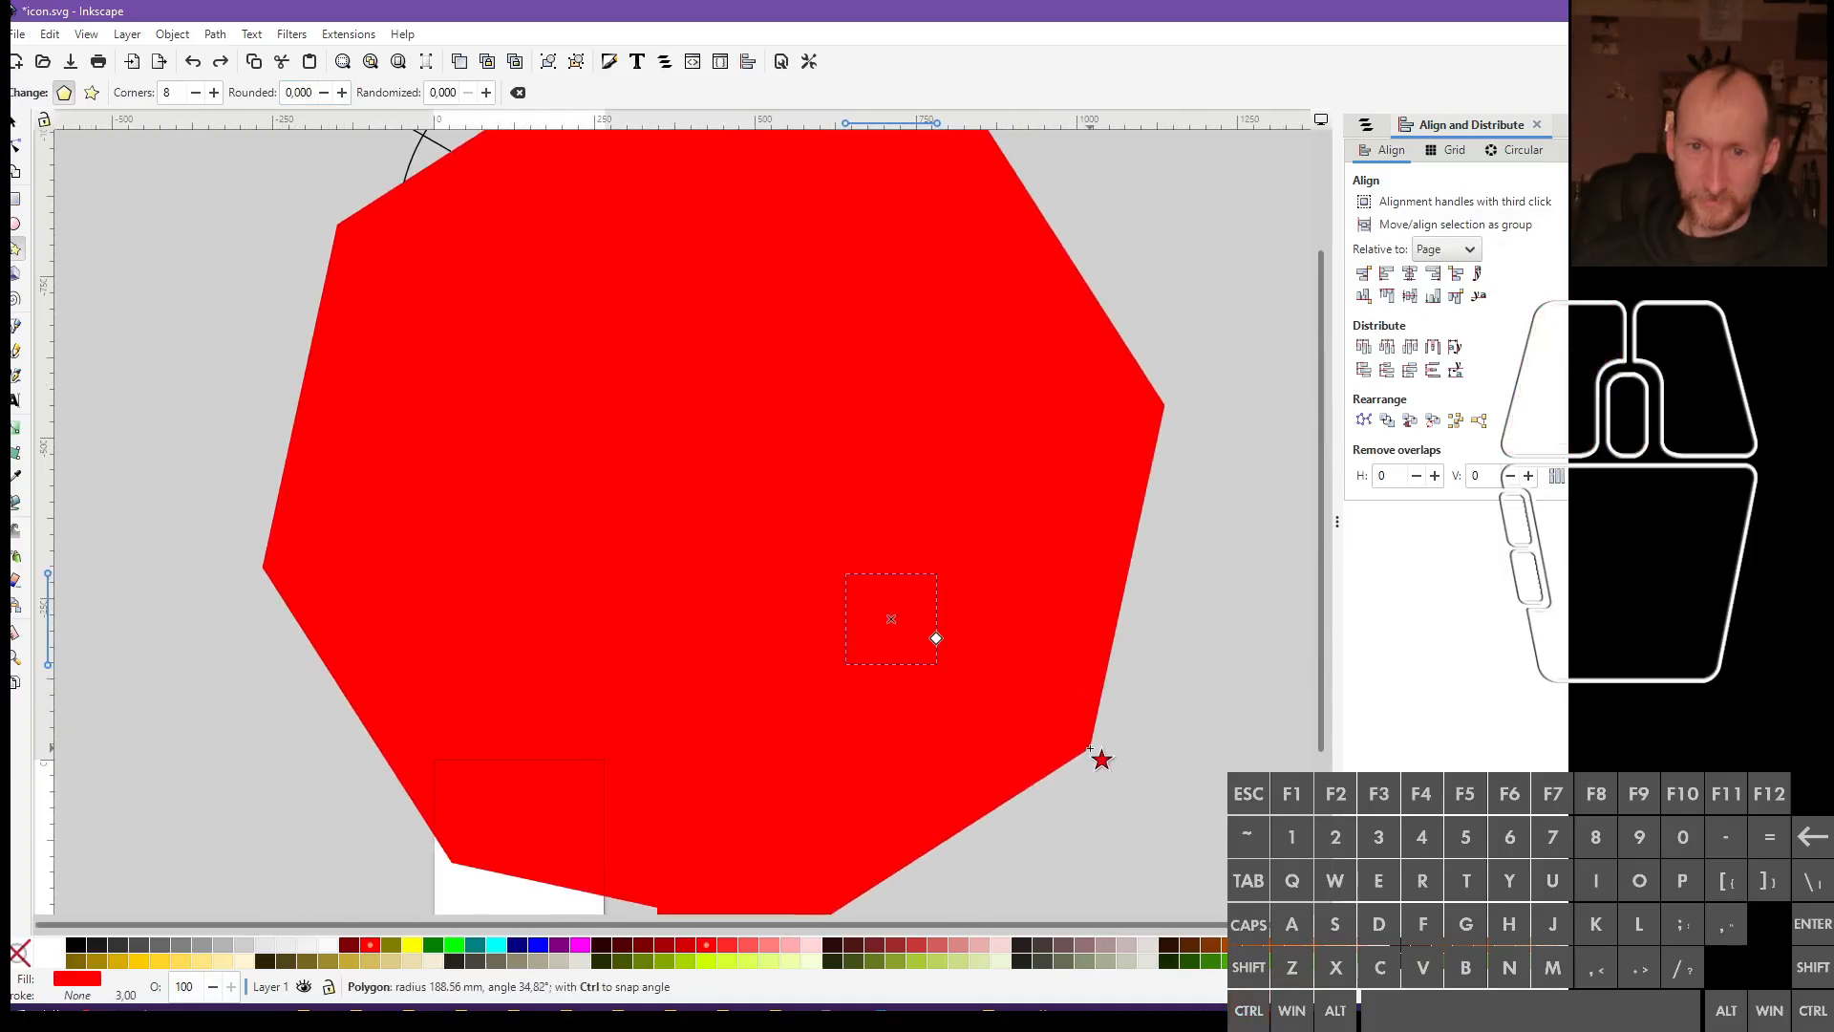
{"action": "key", "text": "ctrl+z"}
Duplicate the newly assembled gear and place one copy up and to the right of the other
{"action": "left_click", "coordinate": [15, 124]}
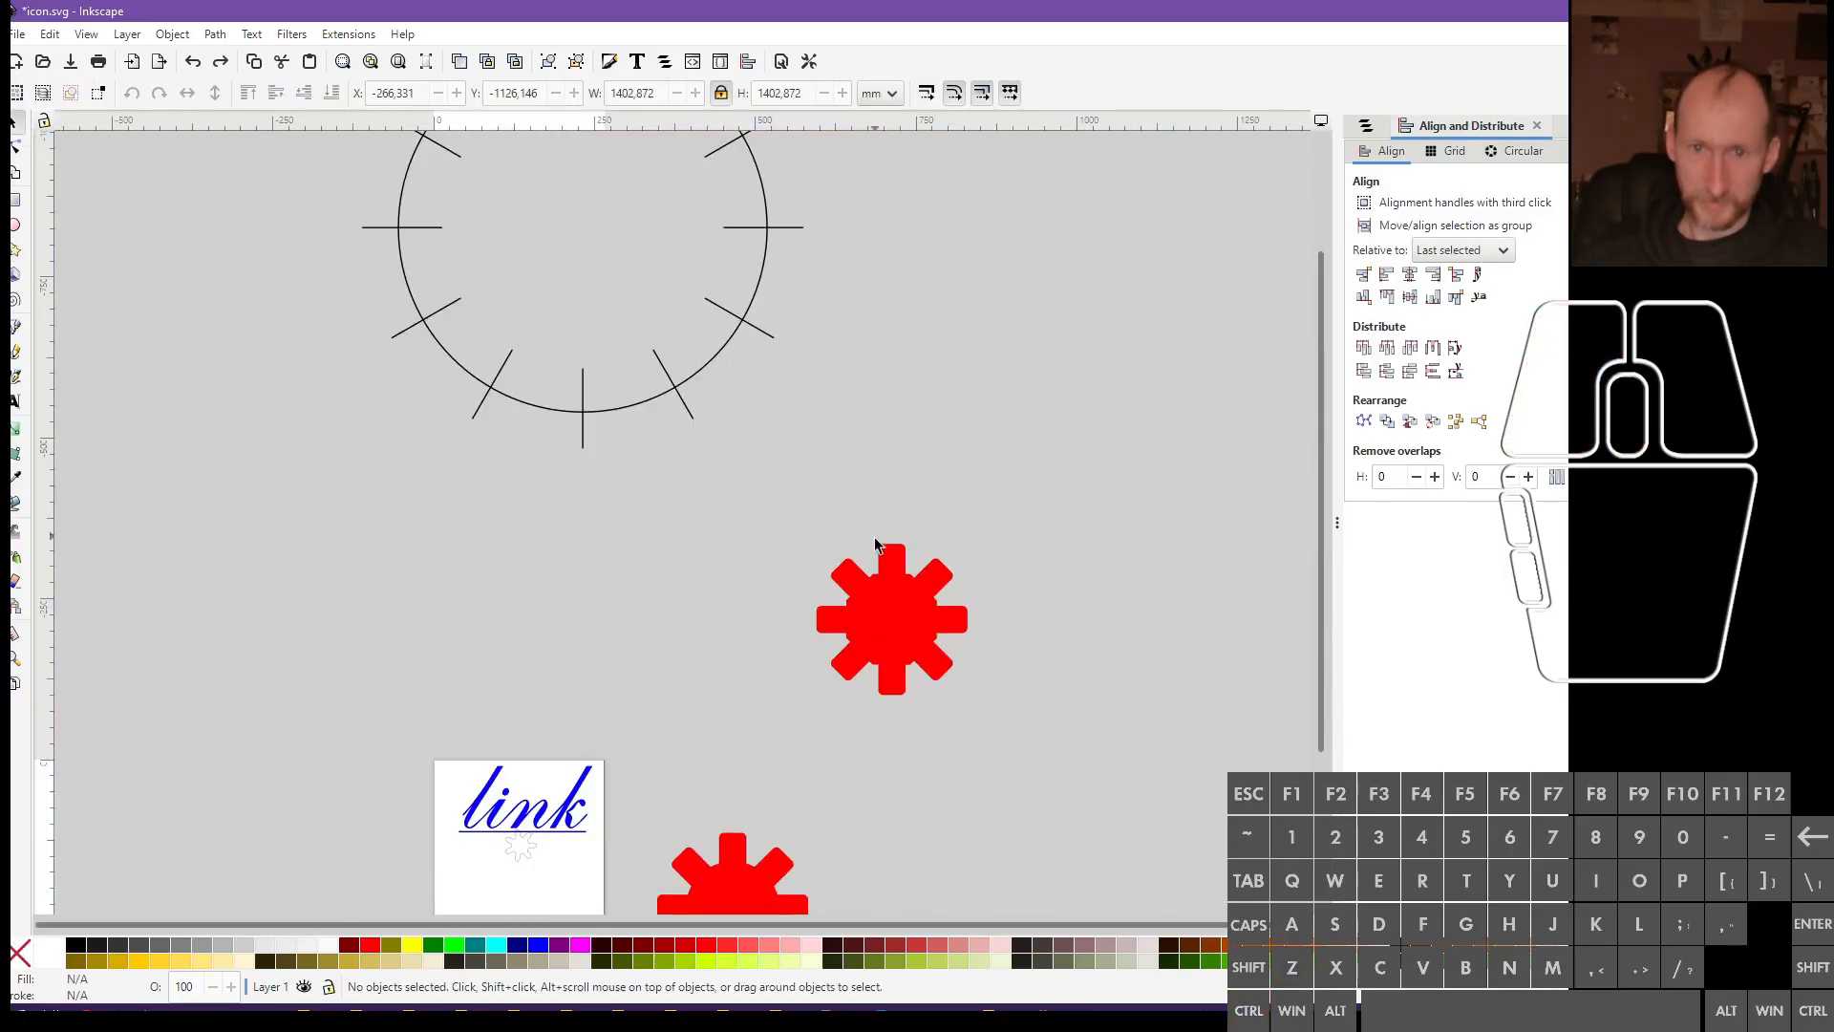
{"action": "left_click_drag", "start_coordinate": [769, 530], "coordinate": [1081, 766]}
{"action": "left_click_drag", "start_coordinate": [888, 655], "coordinate": [1089, 425]}
Delete the older red gear beside the page
{"action": "scroll", "coordinate": [1015, 737], "scroll_direction": "down", "scroll_amount": 5}
{"action": "left_click_drag", "start_coordinate": [898, 849], "coordinate": [643, 569]}
{"action": "key", "text": "Delete"}
Convert the octagon and bars of the gear nearest the page to paths and ungroup the bars
{"action": "left_click_drag", "start_coordinate": [778, 299], "coordinate": [1020, 565]}
{"action": "left_click", "coordinate": [216, 36]}
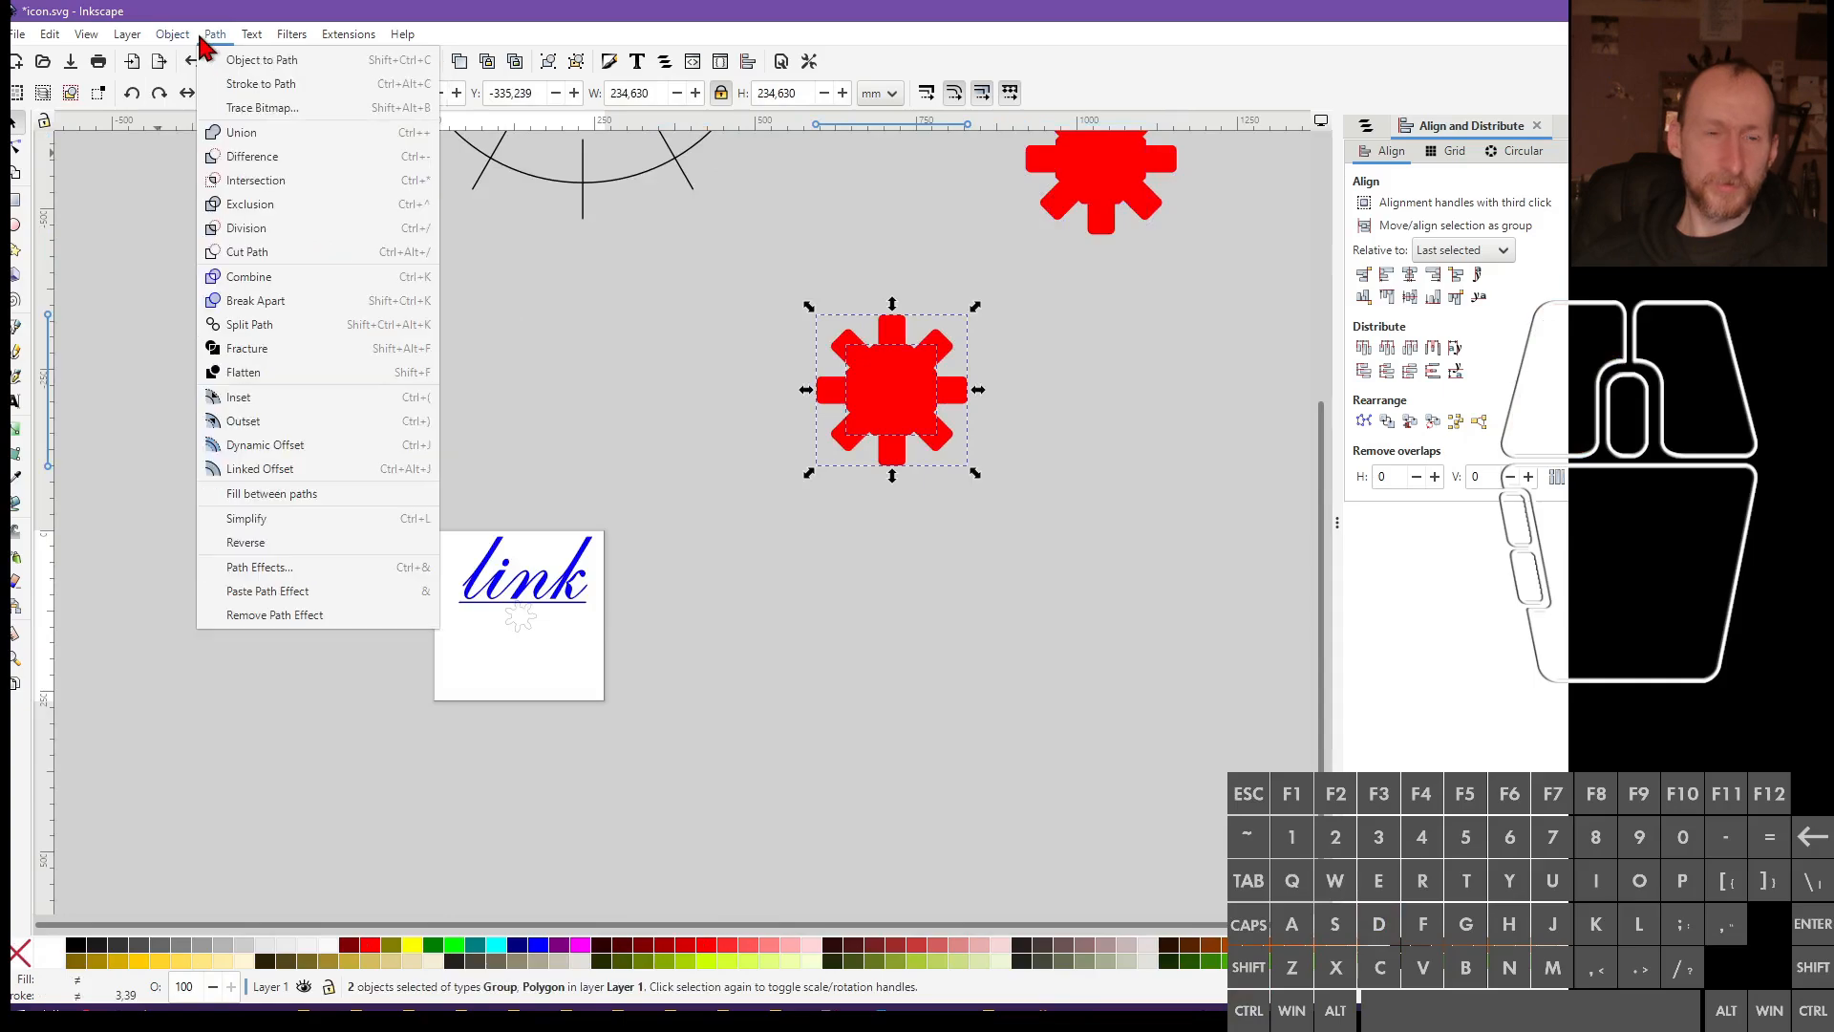
{"action": "left_click", "coordinate": [253, 84]}
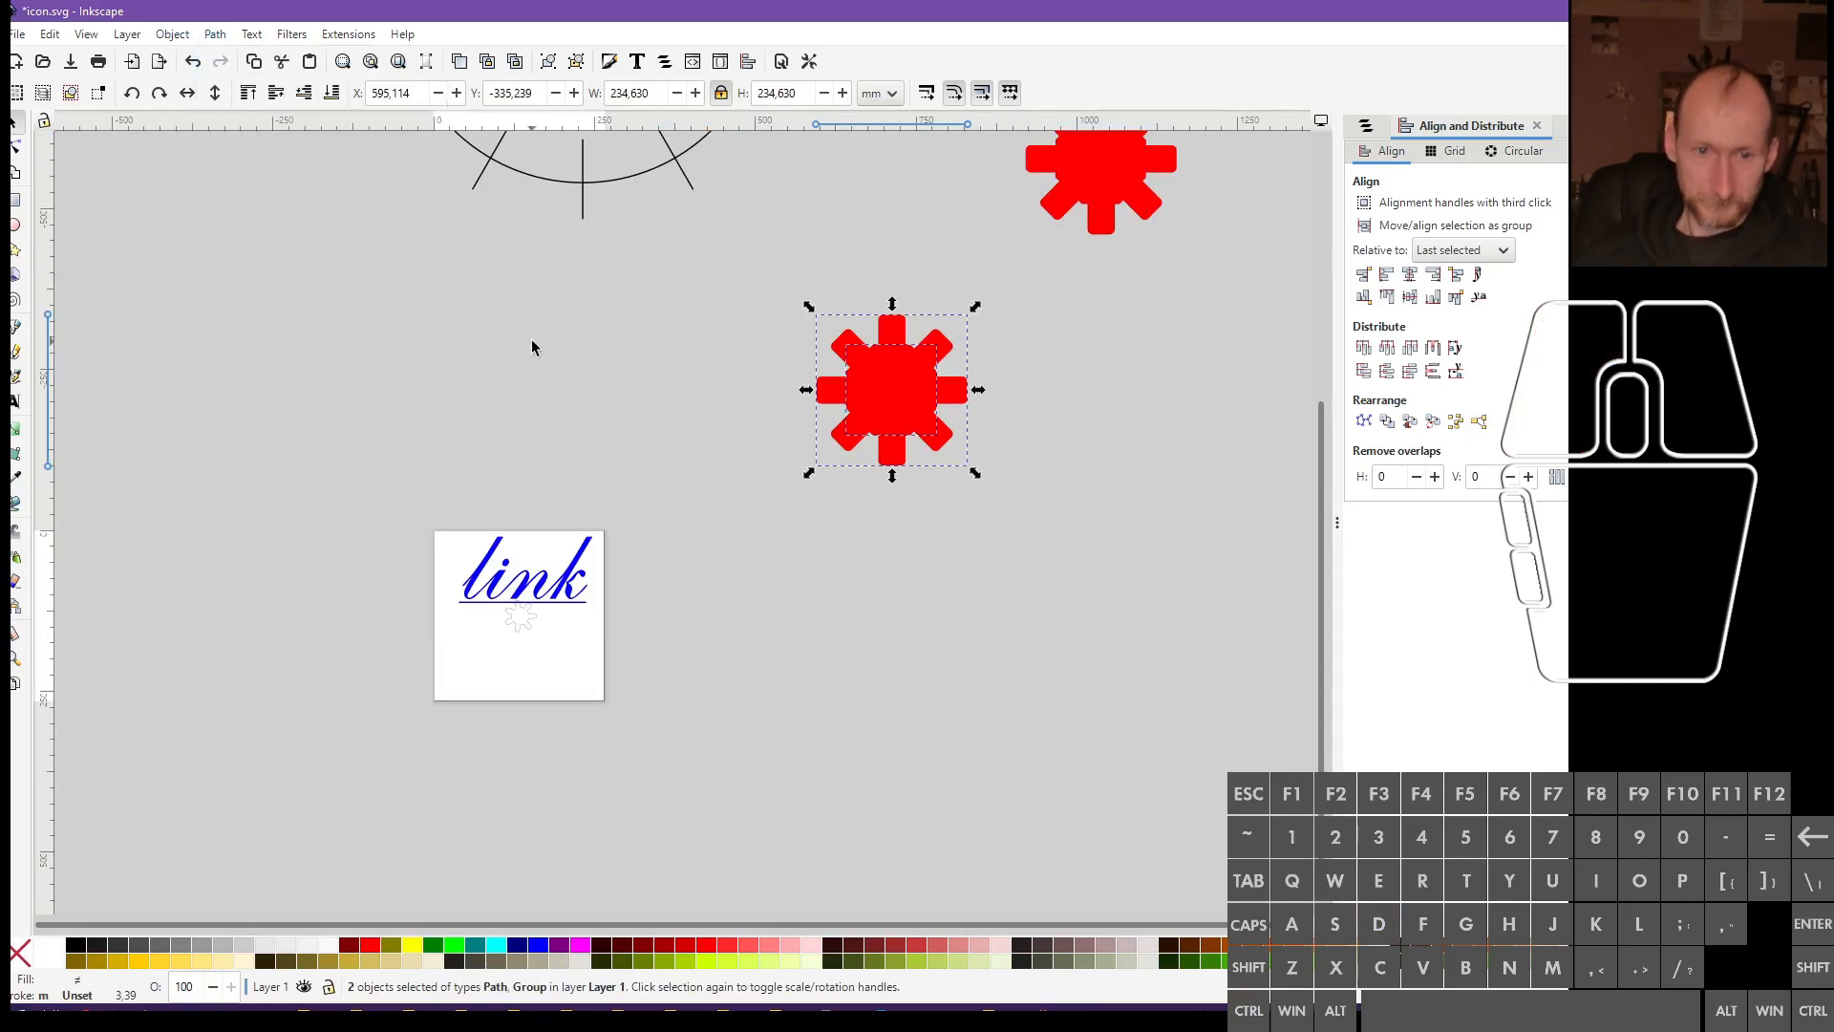
{"action": "key", "text": "ctrl+shift+g"}
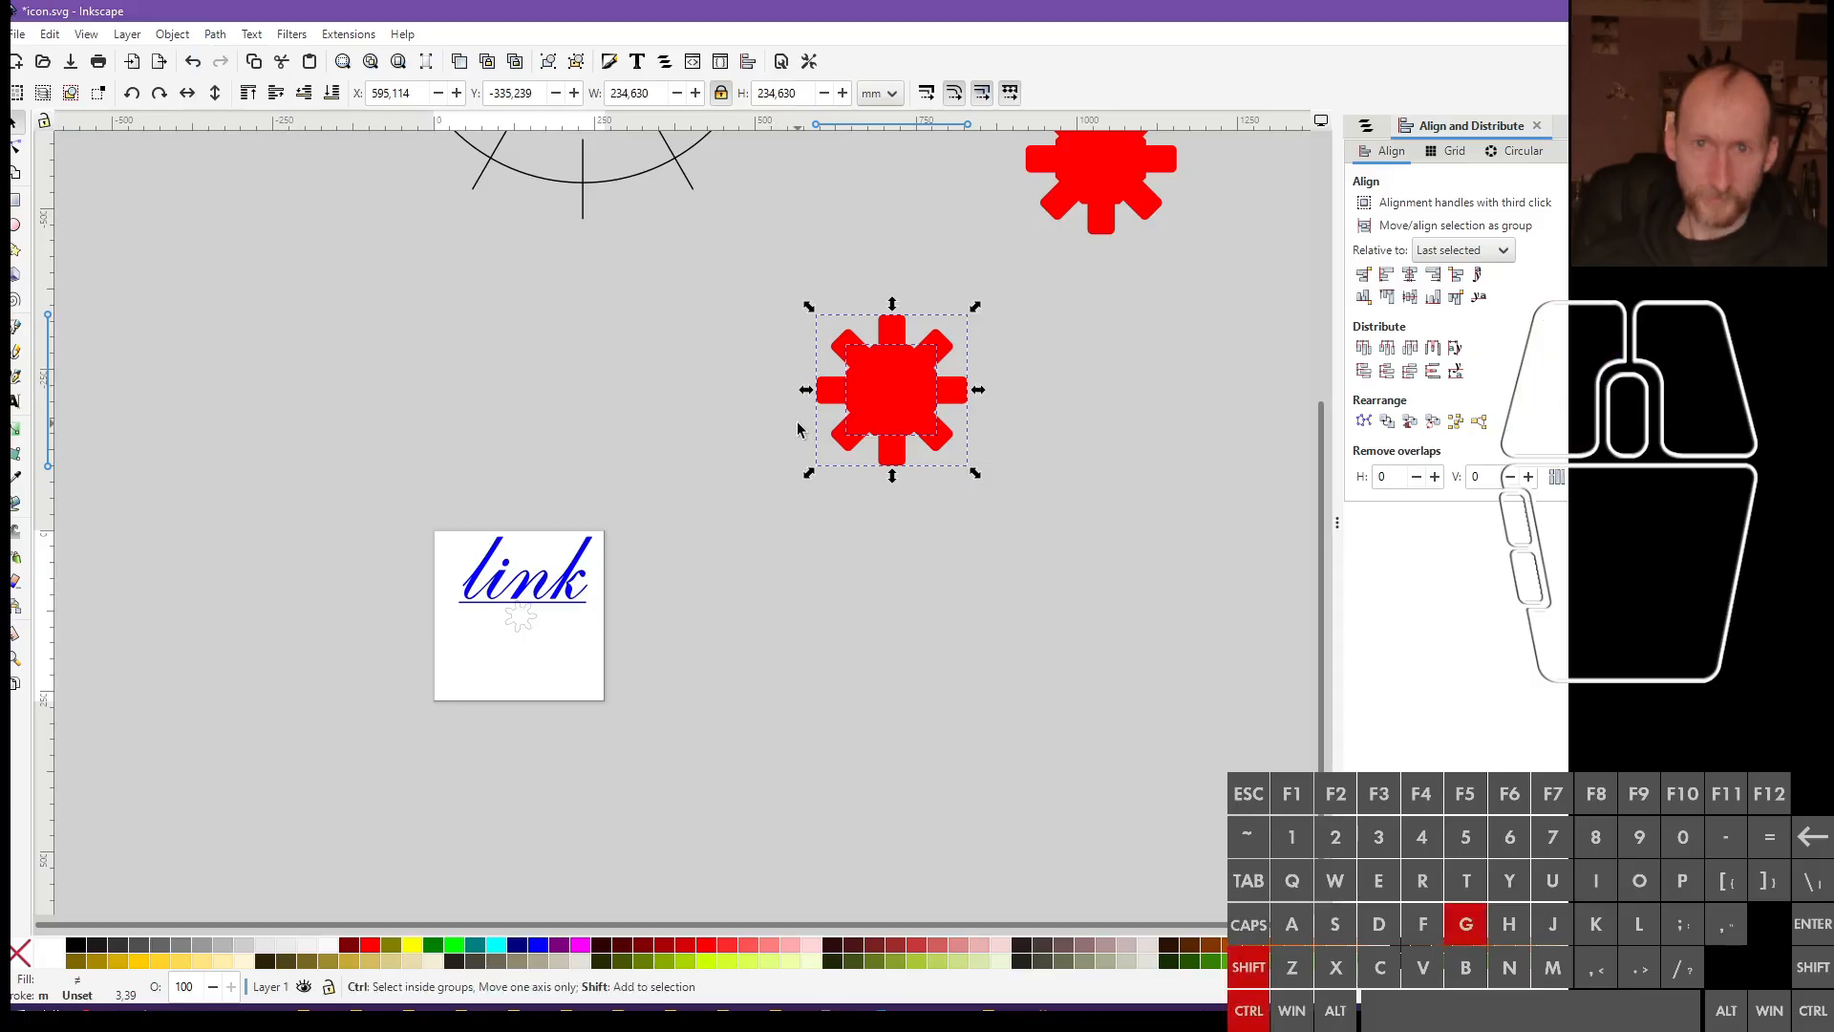
Apply Object to Path to the ungrouped gear parts and examine their editable nodes
{"action": "left_click", "coordinate": [217, 36]}
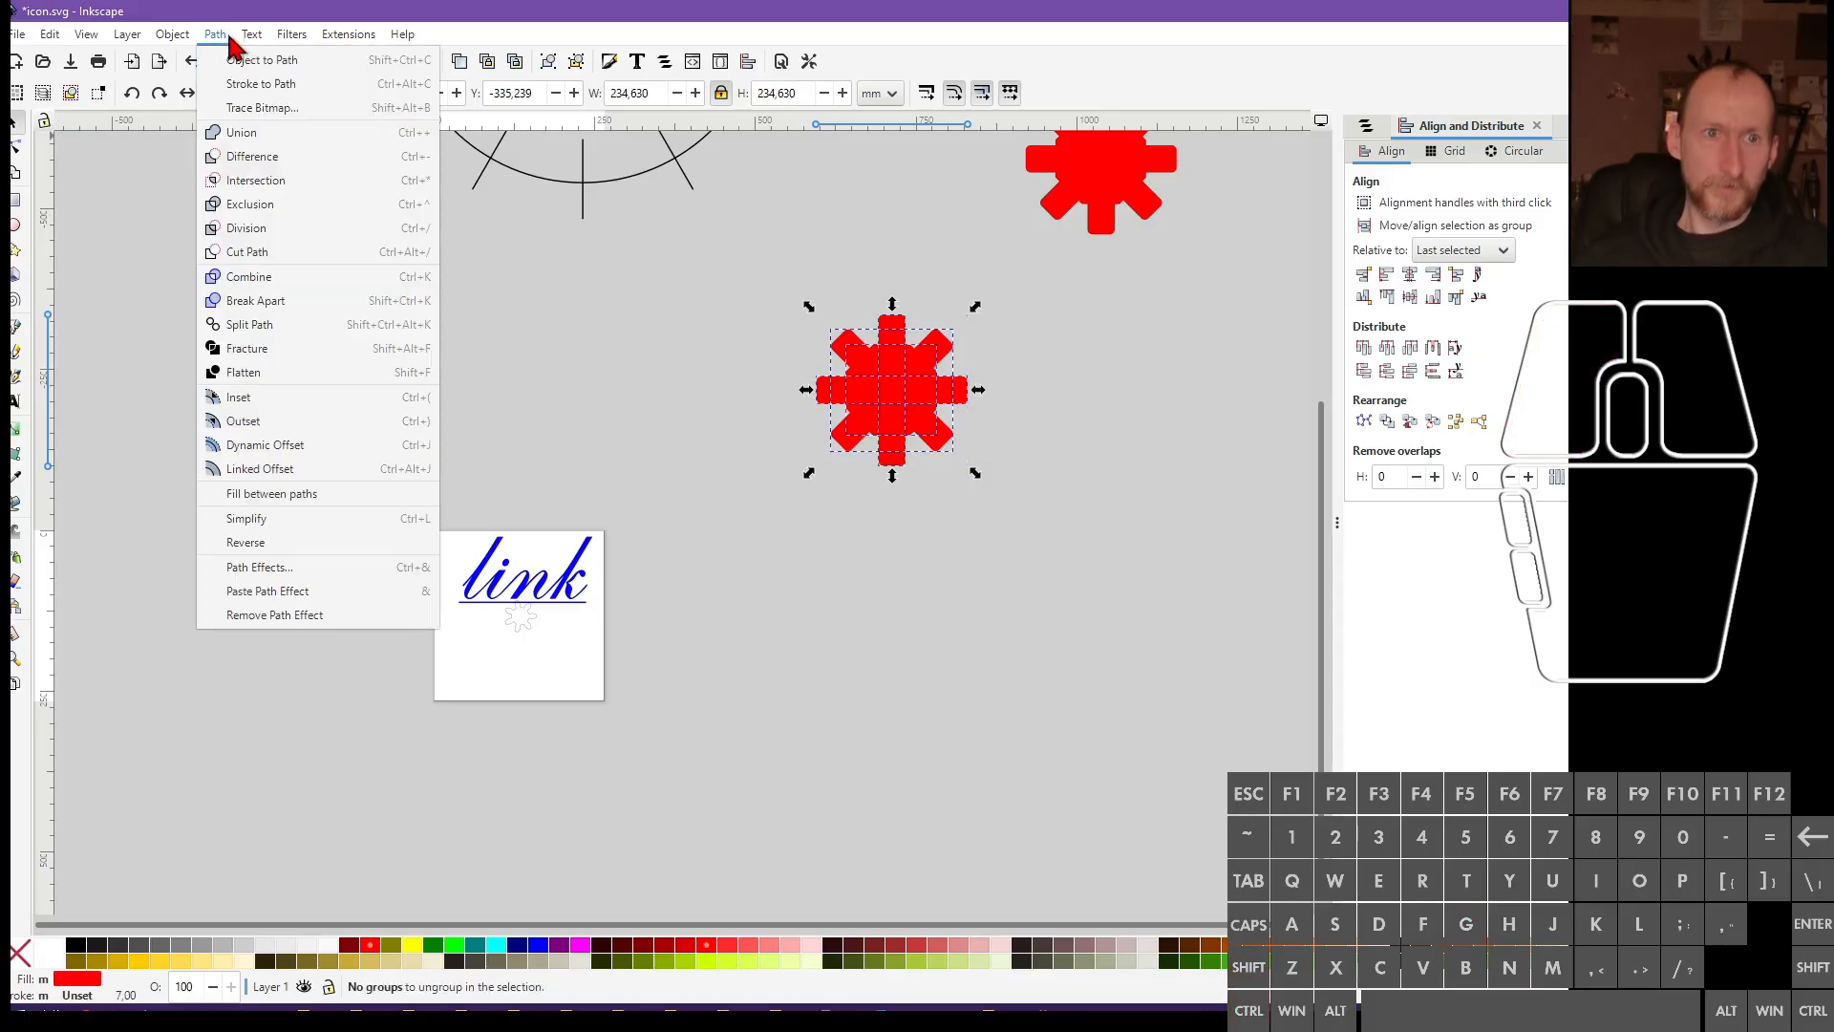
{"action": "left_click", "coordinate": [292, 65]}
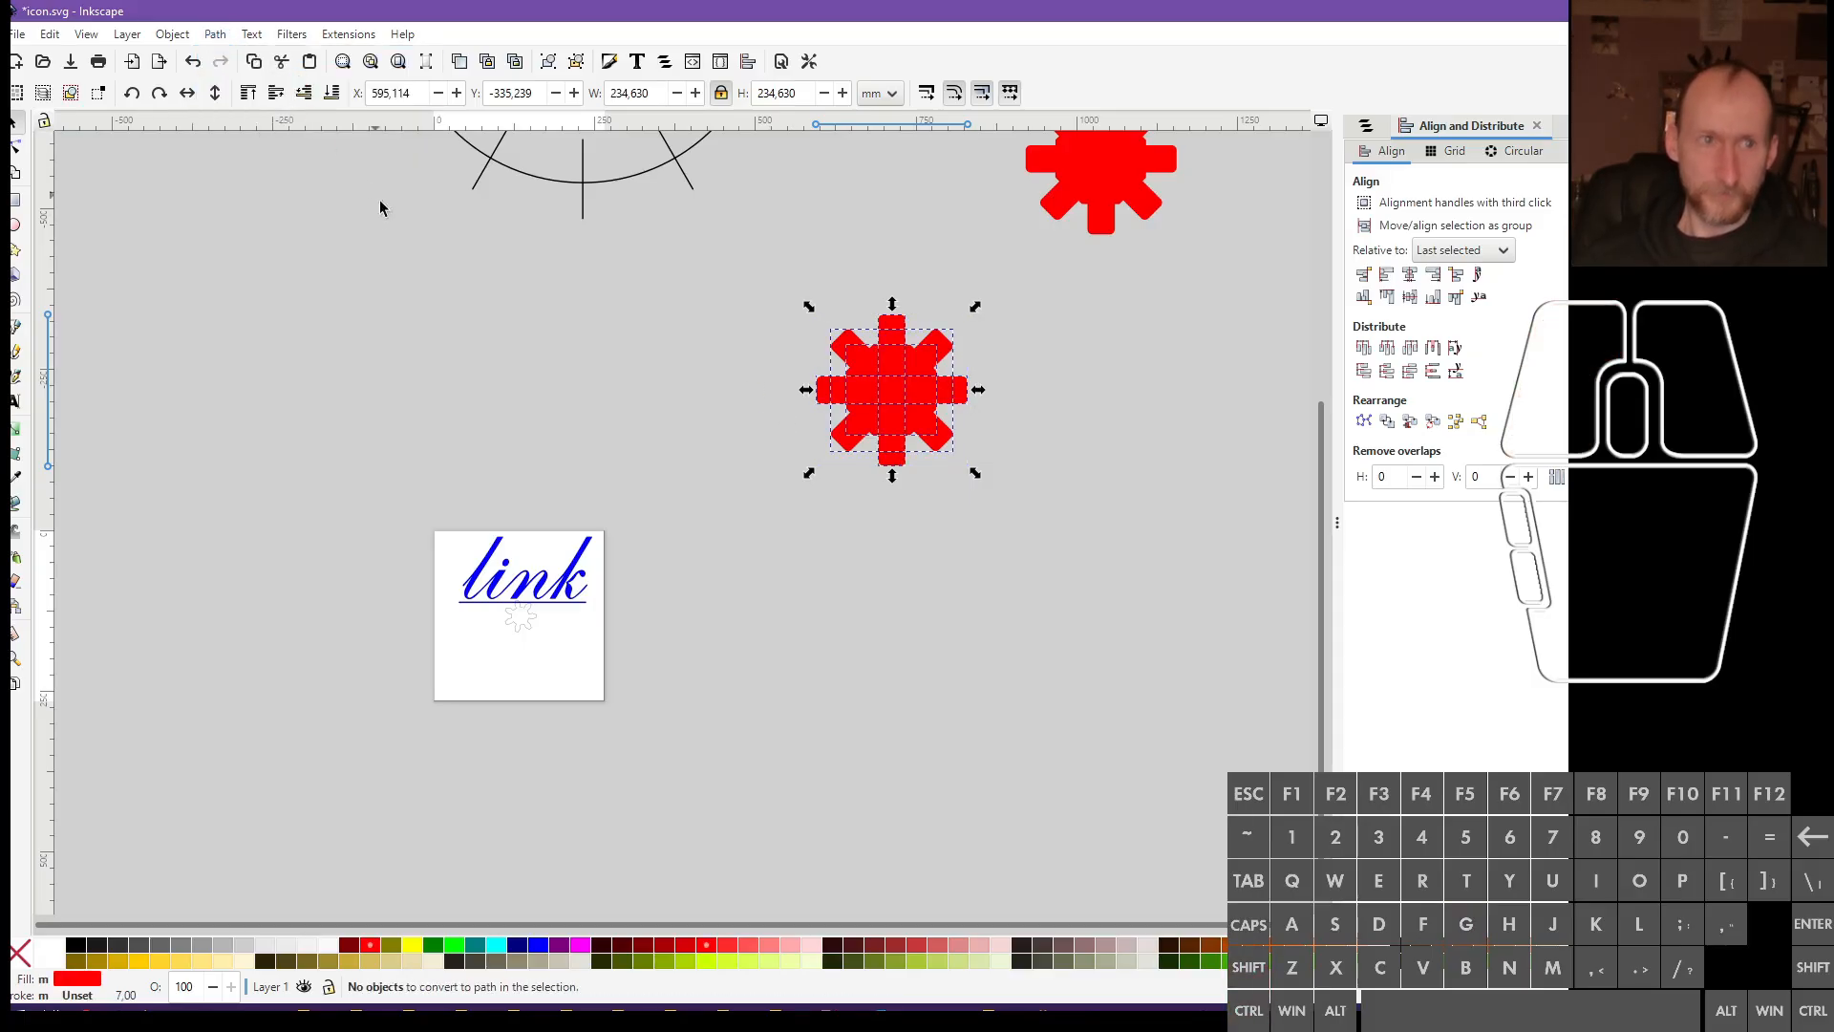
{"action": "left_click", "coordinate": [15, 151]}
{"action": "scroll", "coordinate": [960, 413], "scroll_direction": "up", "scroll_amount": 4, "text": "ctrl"}
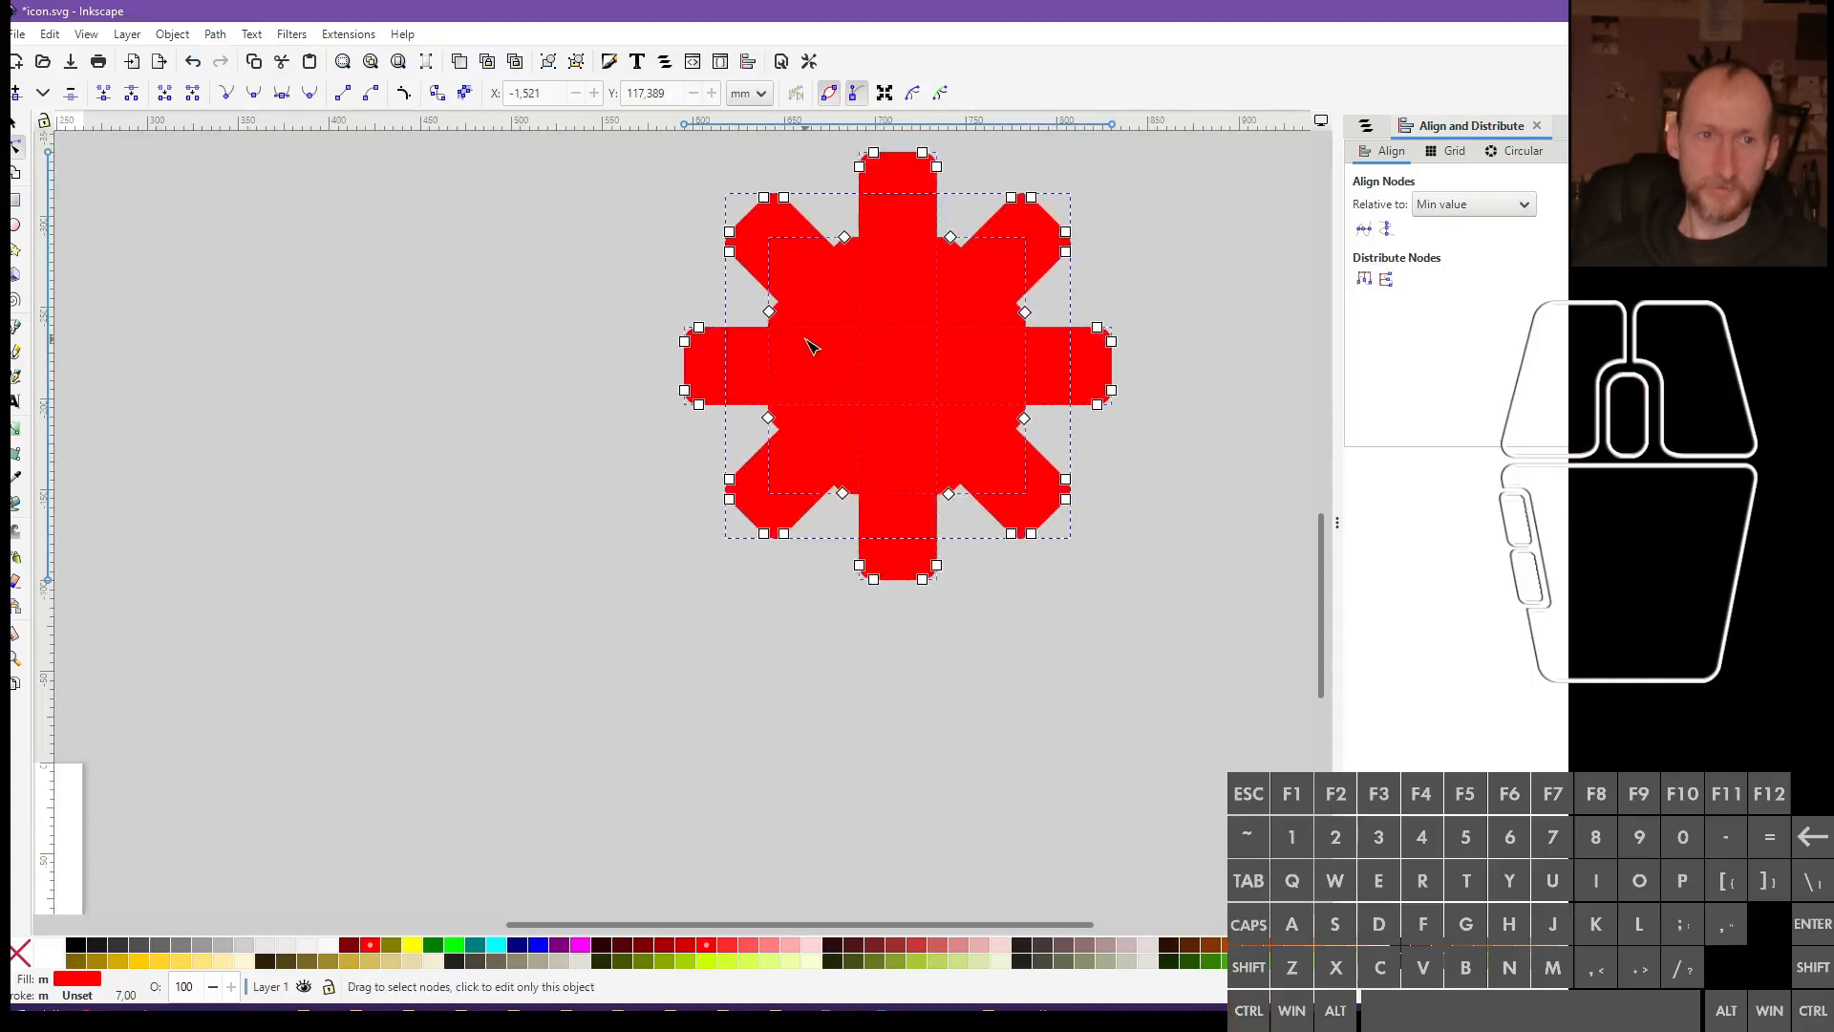
{"action": "left_click", "coordinate": [19, 122]}
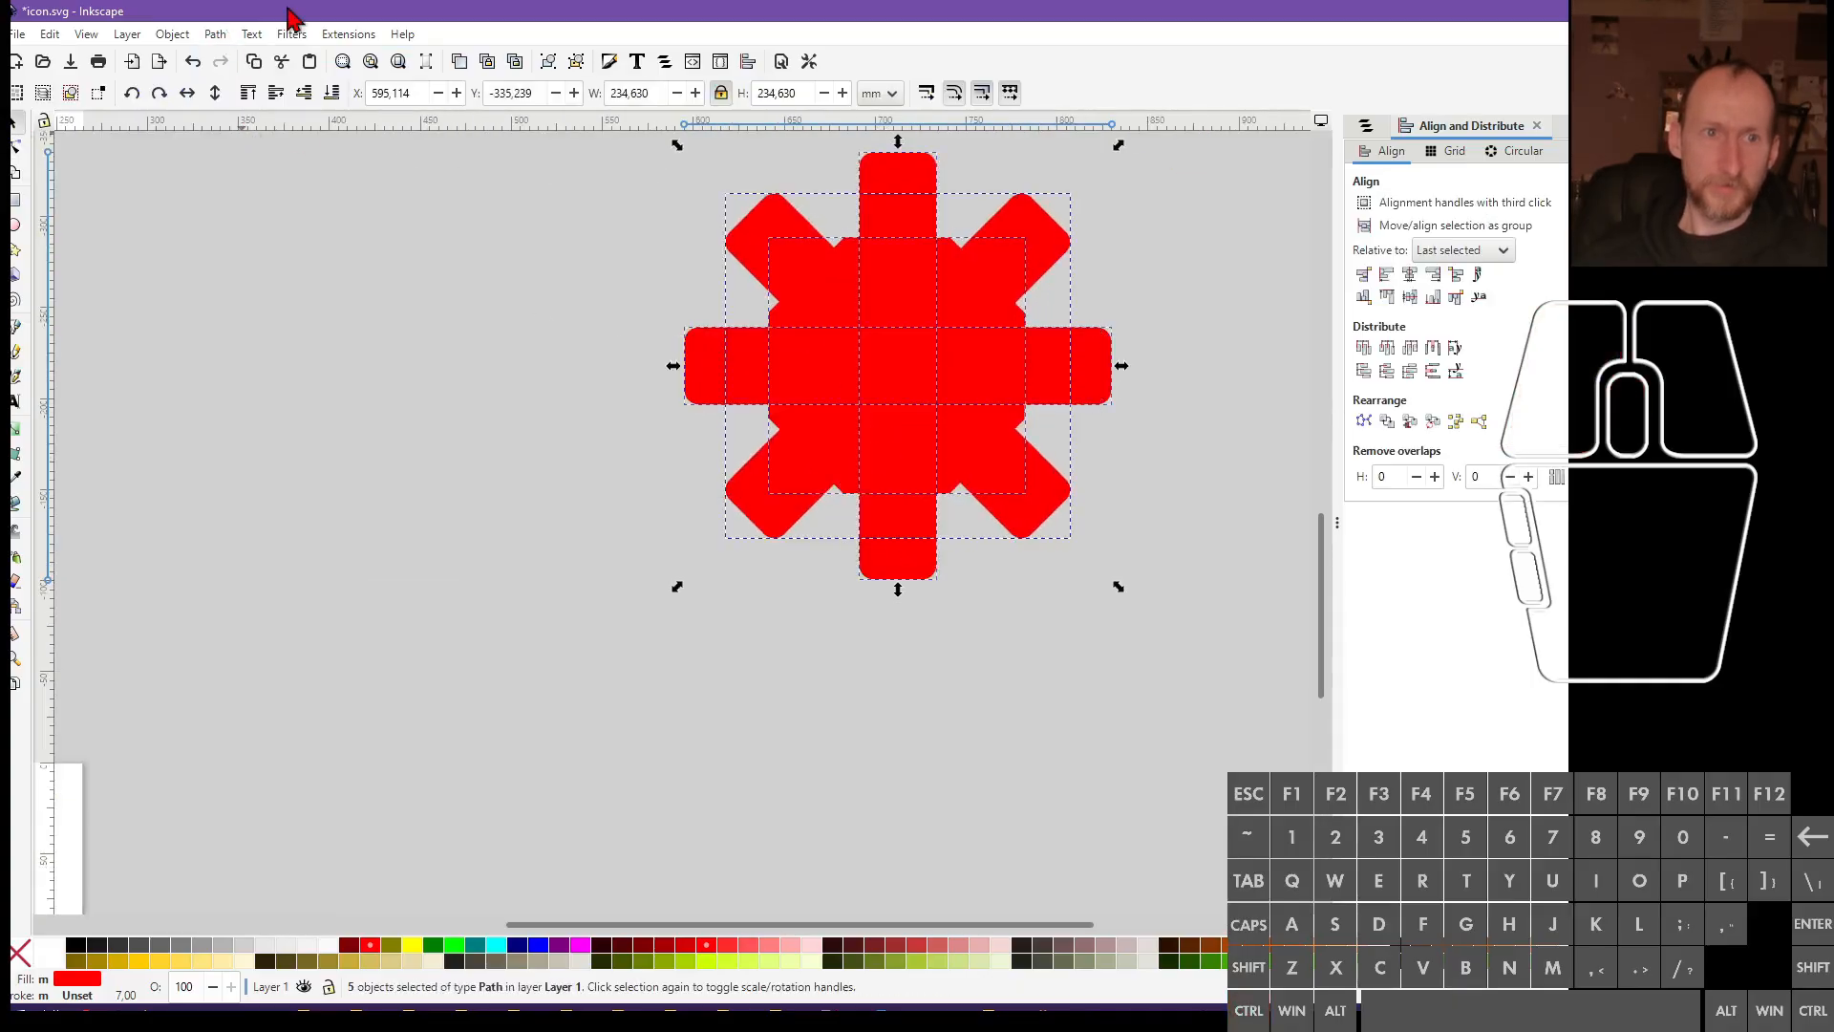
Merge the gear's octagon and bars into one path with Union and inspect the nodes of its outline
{"action": "left_click", "coordinate": [248, 37]}
{"action": "left_click", "coordinate": [213, 36]}
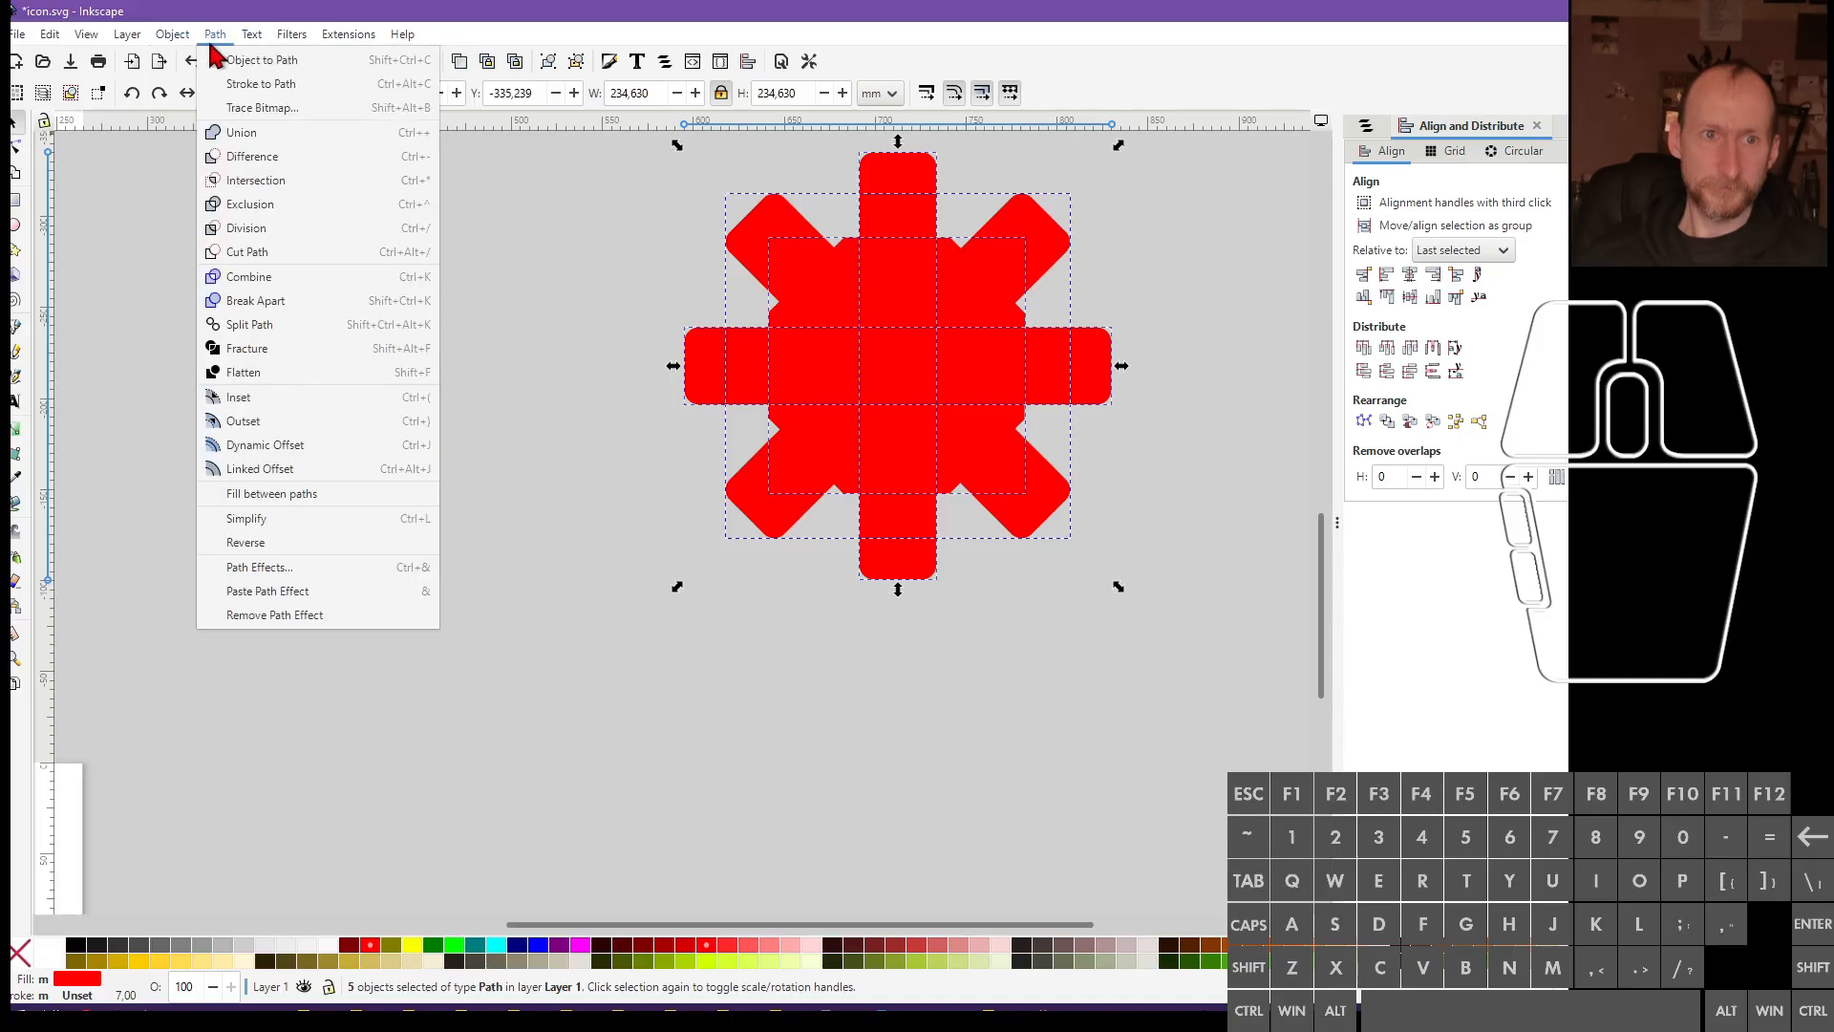
{"action": "left_click", "coordinate": [420, 132]}
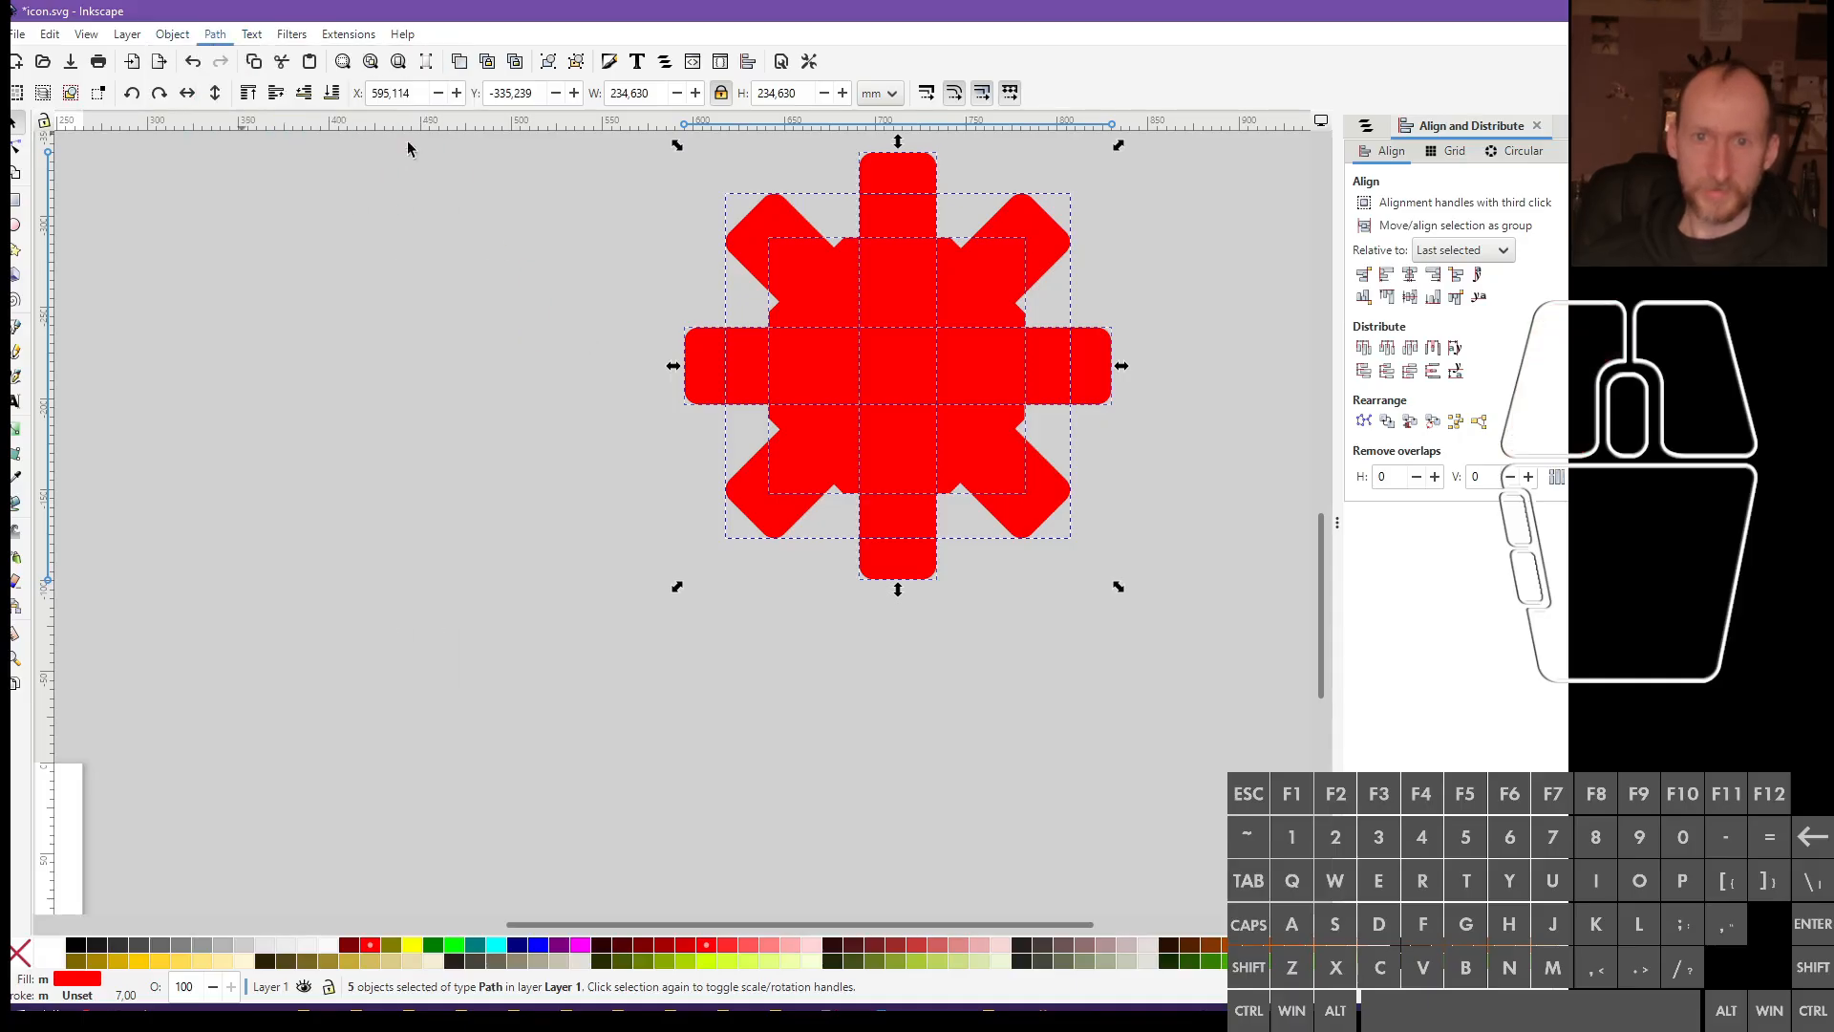
{"action": "left_click", "coordinate": [14, 148]}
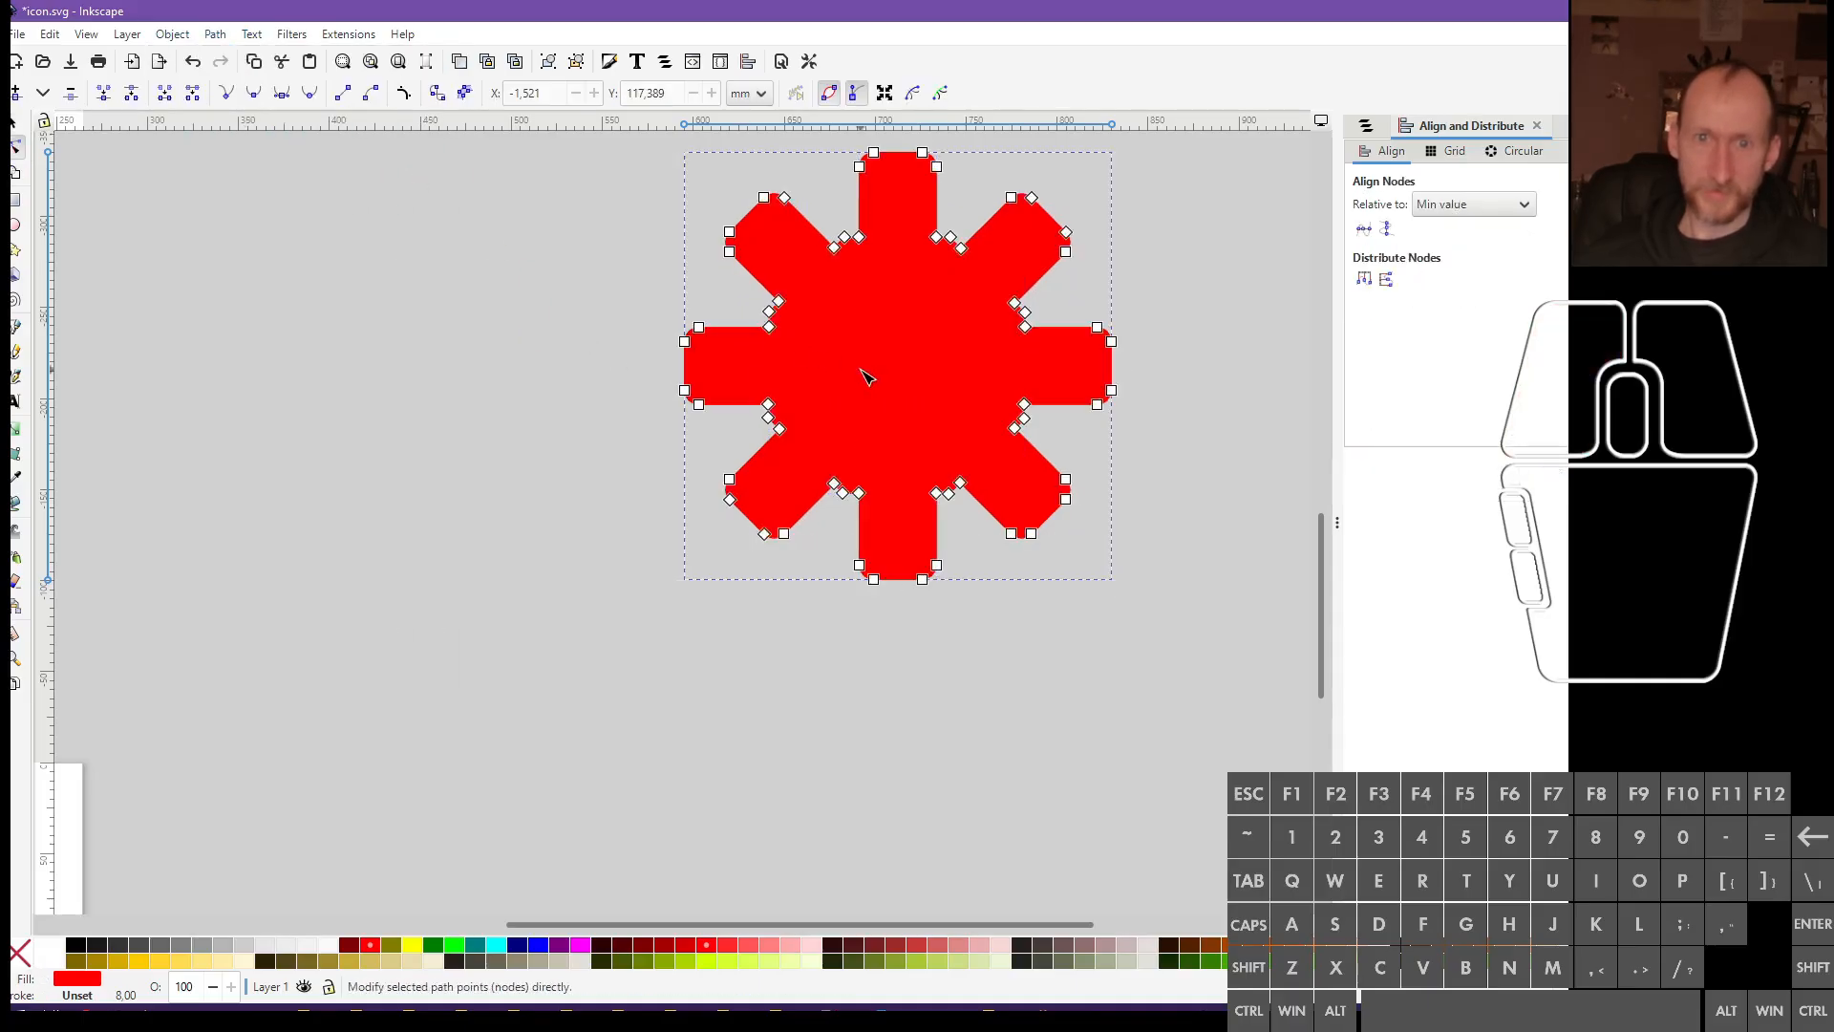
{"action": "scroll", "coordinate": [860, 387], "scroll_direction": "down", "scroll_amount": 2}
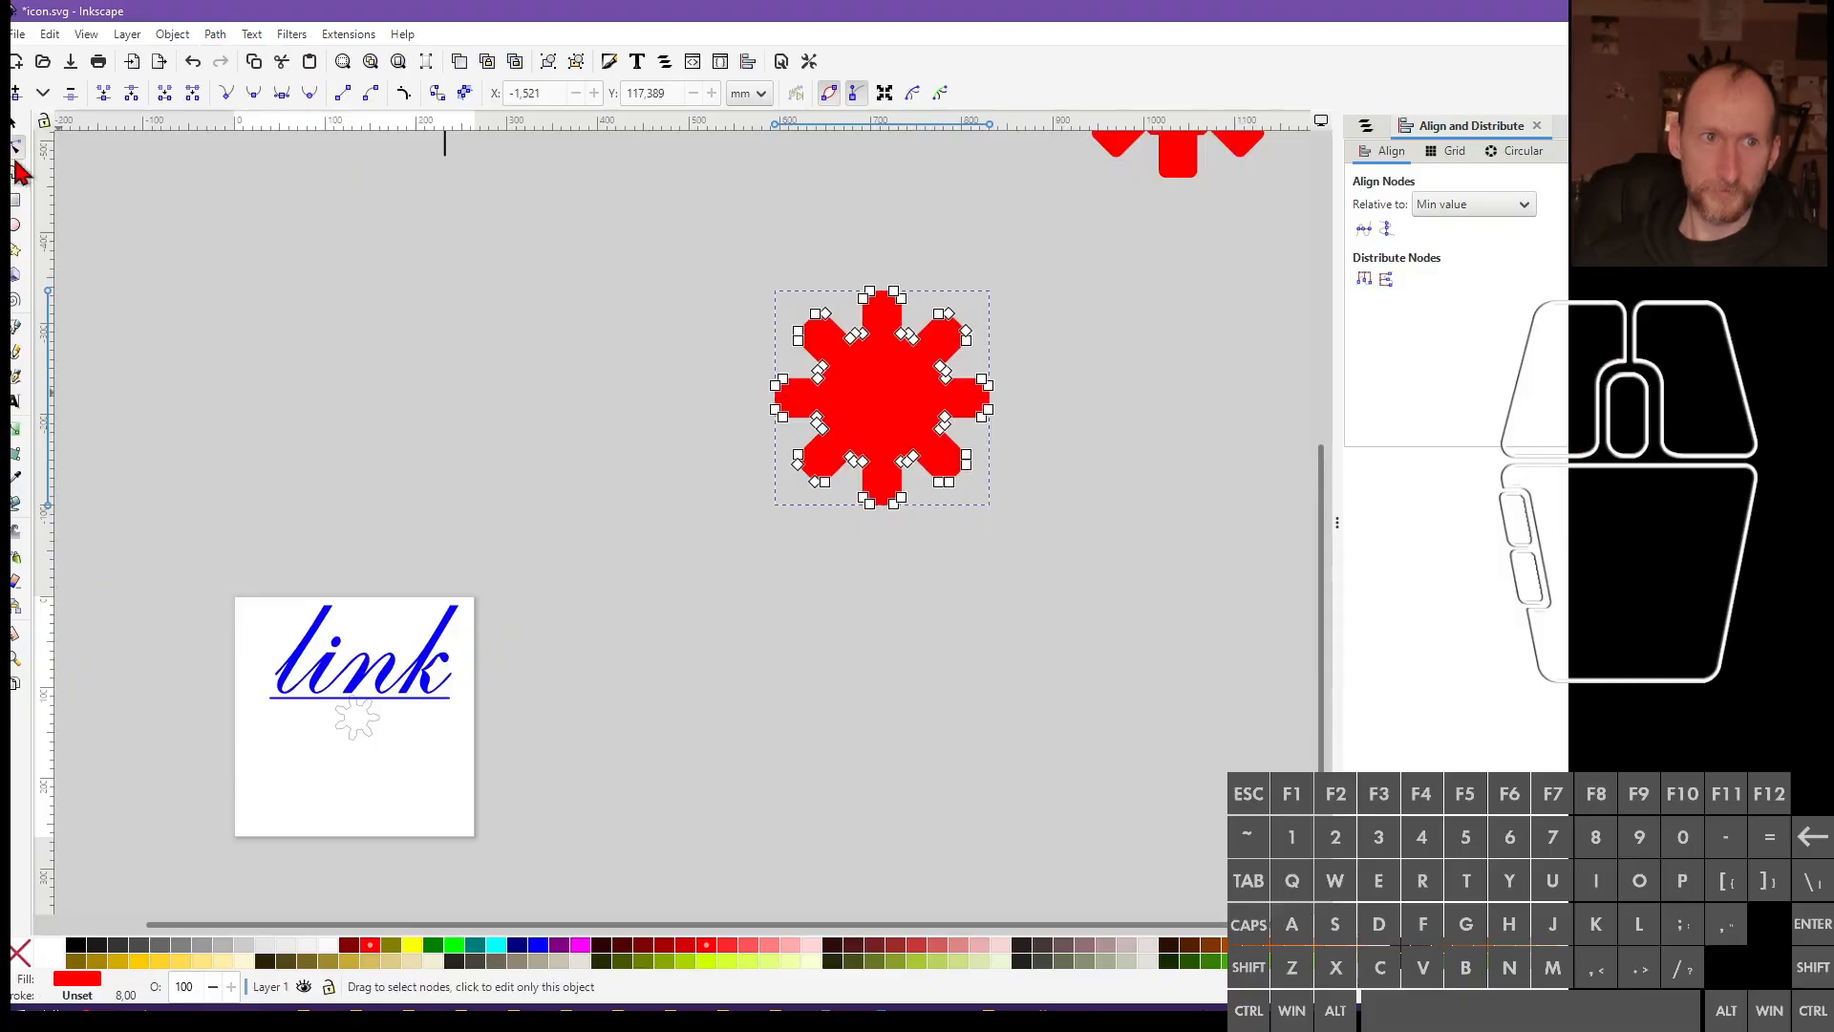
{"action": "left_click", "coordinate": [13, 123]}
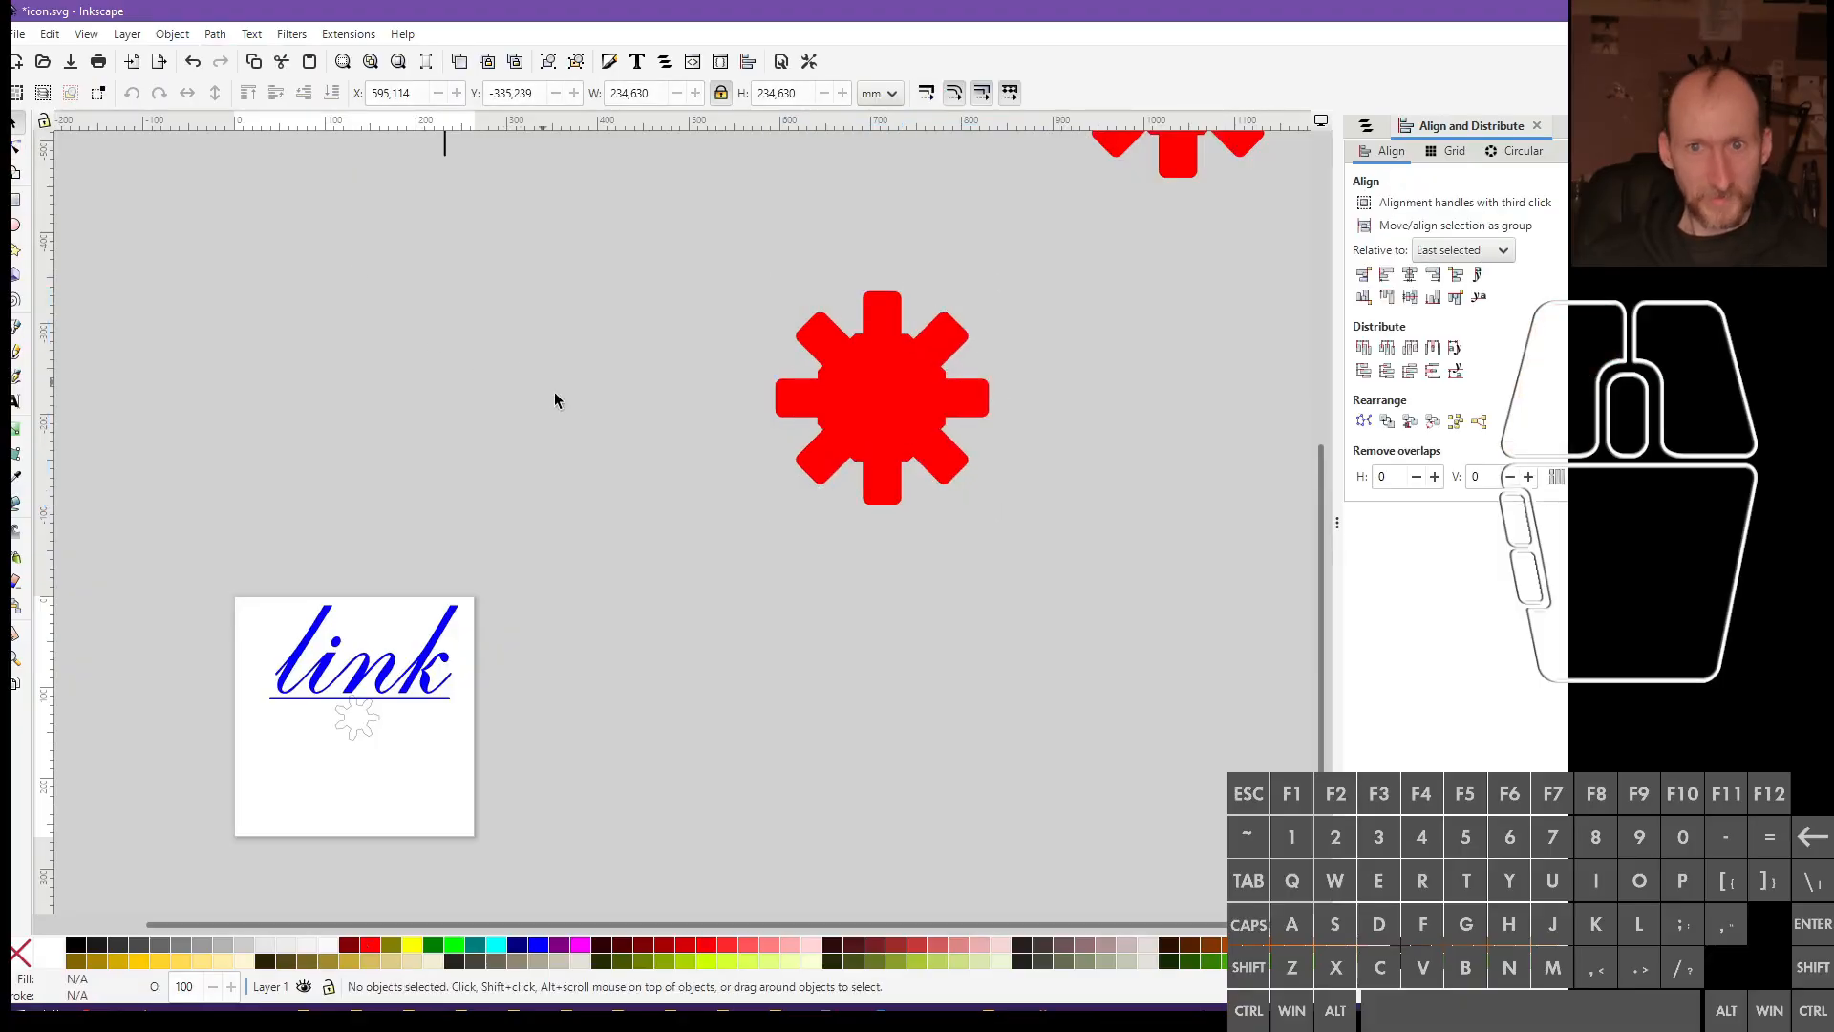
Select all four rounded bars of the duplicate gear above, leaving its central octagon out of the selection
{"action": "scroll", "coordinate": [556, 398], "scroll_direction": "up", "scroll_amount": 4}
{"action": "left_click", "coordinate": [880, 678]}
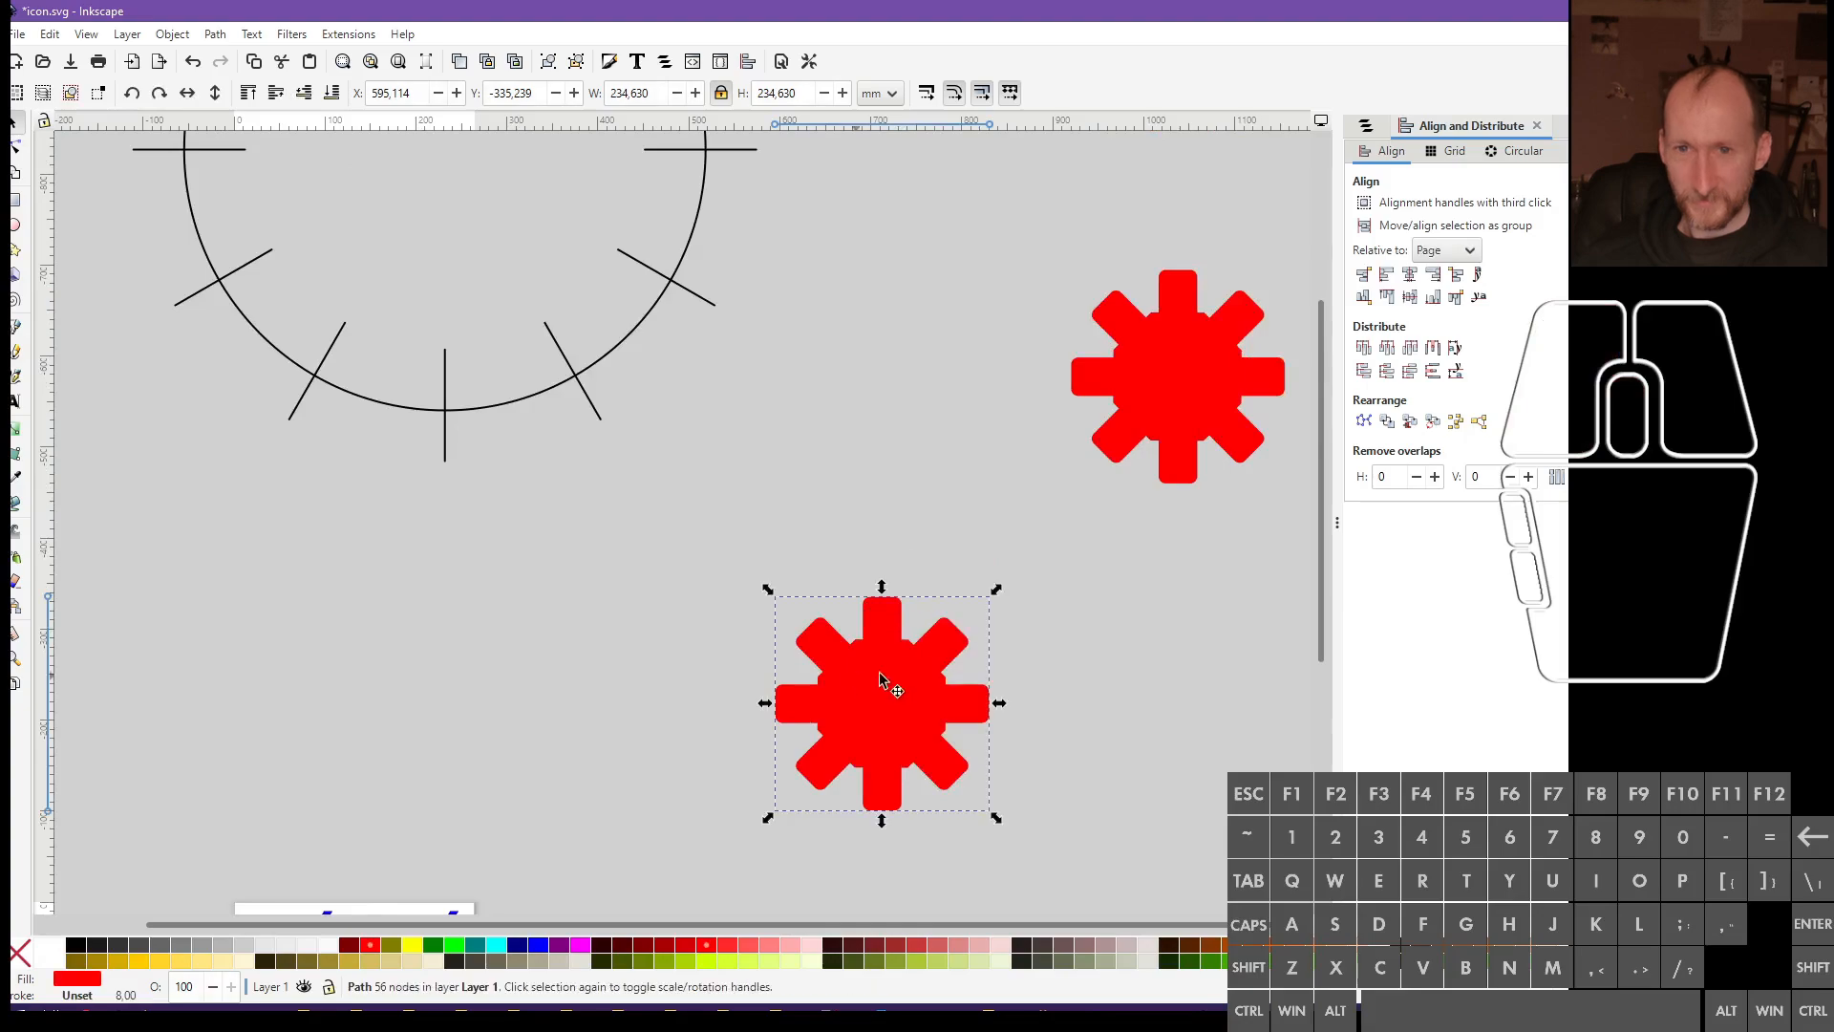
{"action": "left_click", "coordinate": [1127, 457]}
{"action": "double_click", "coordinate": [1134, 458]}
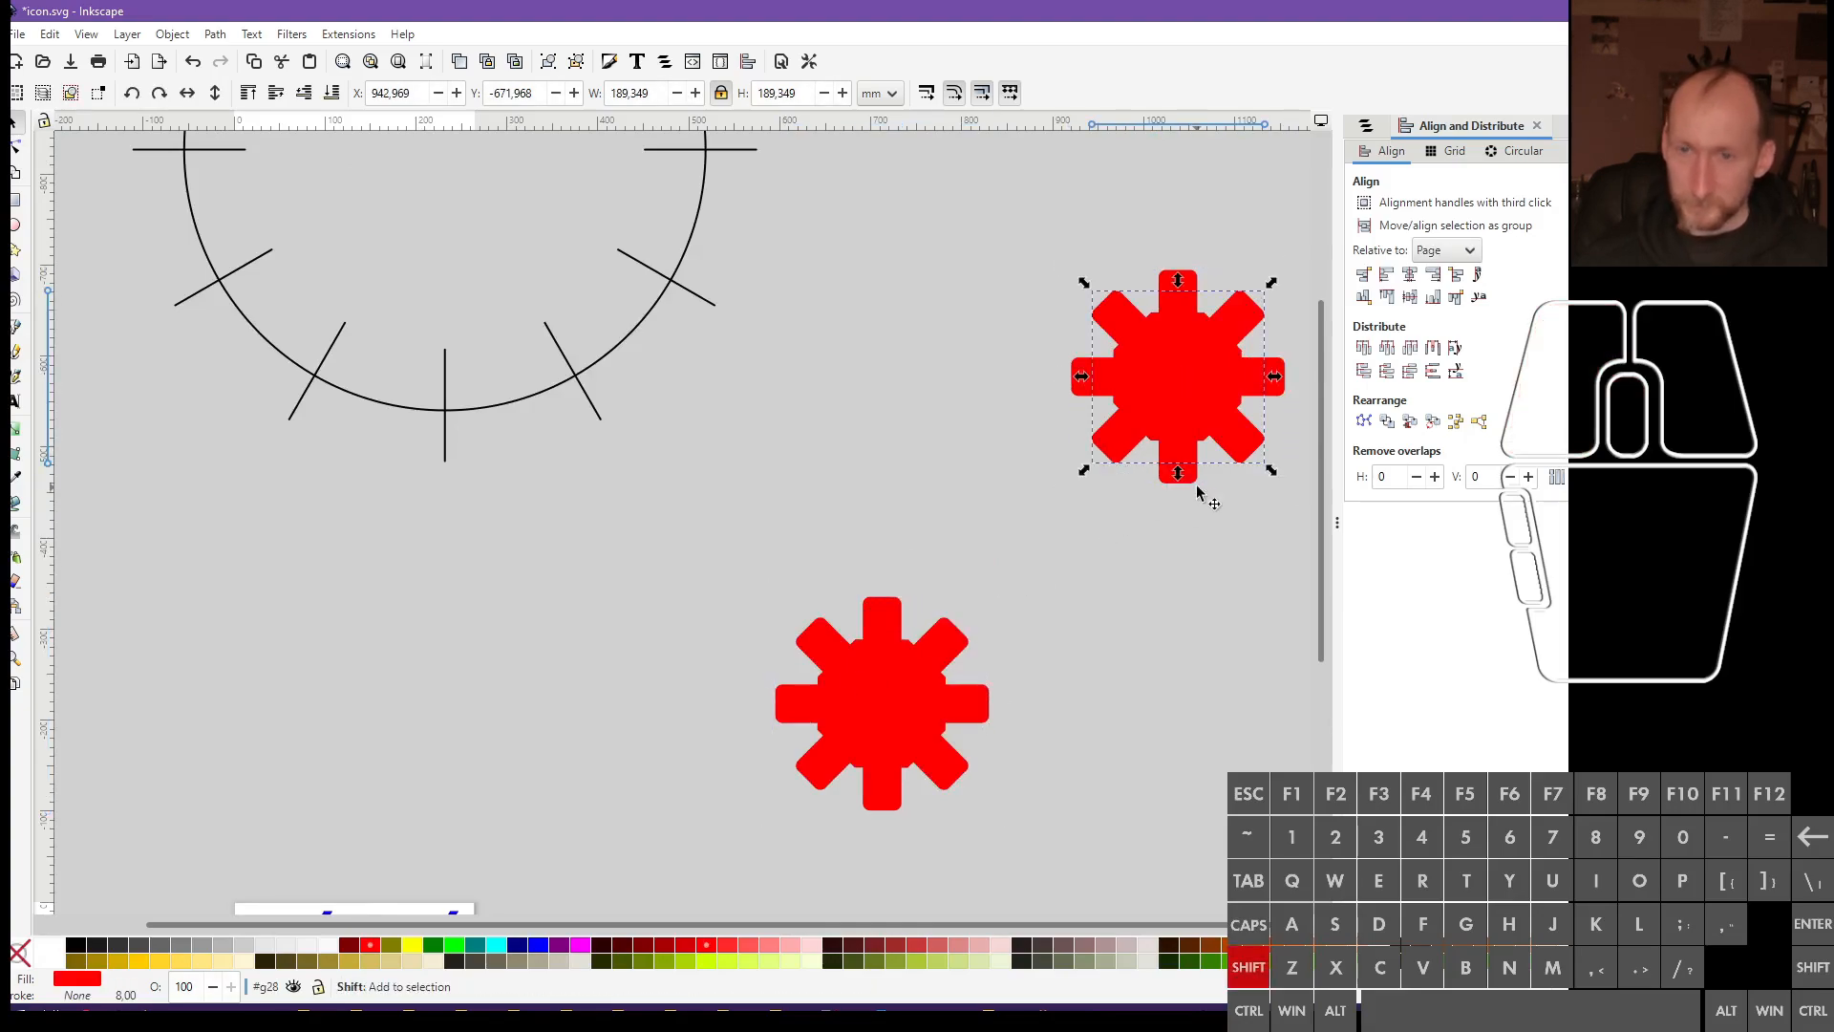
{"action": "scroll", "coordinate": [1194, 495], "scroll_direction": "left", "scroll_amount": 3}
{"action": "scroll", "coordinate": [1171, 430], "scroll_direction": "right", "scroll_amount": 6}
{"action": "scroll", "coordinate": [1172, 430], "scroll_direction": "up", "scroll_amount": 5}
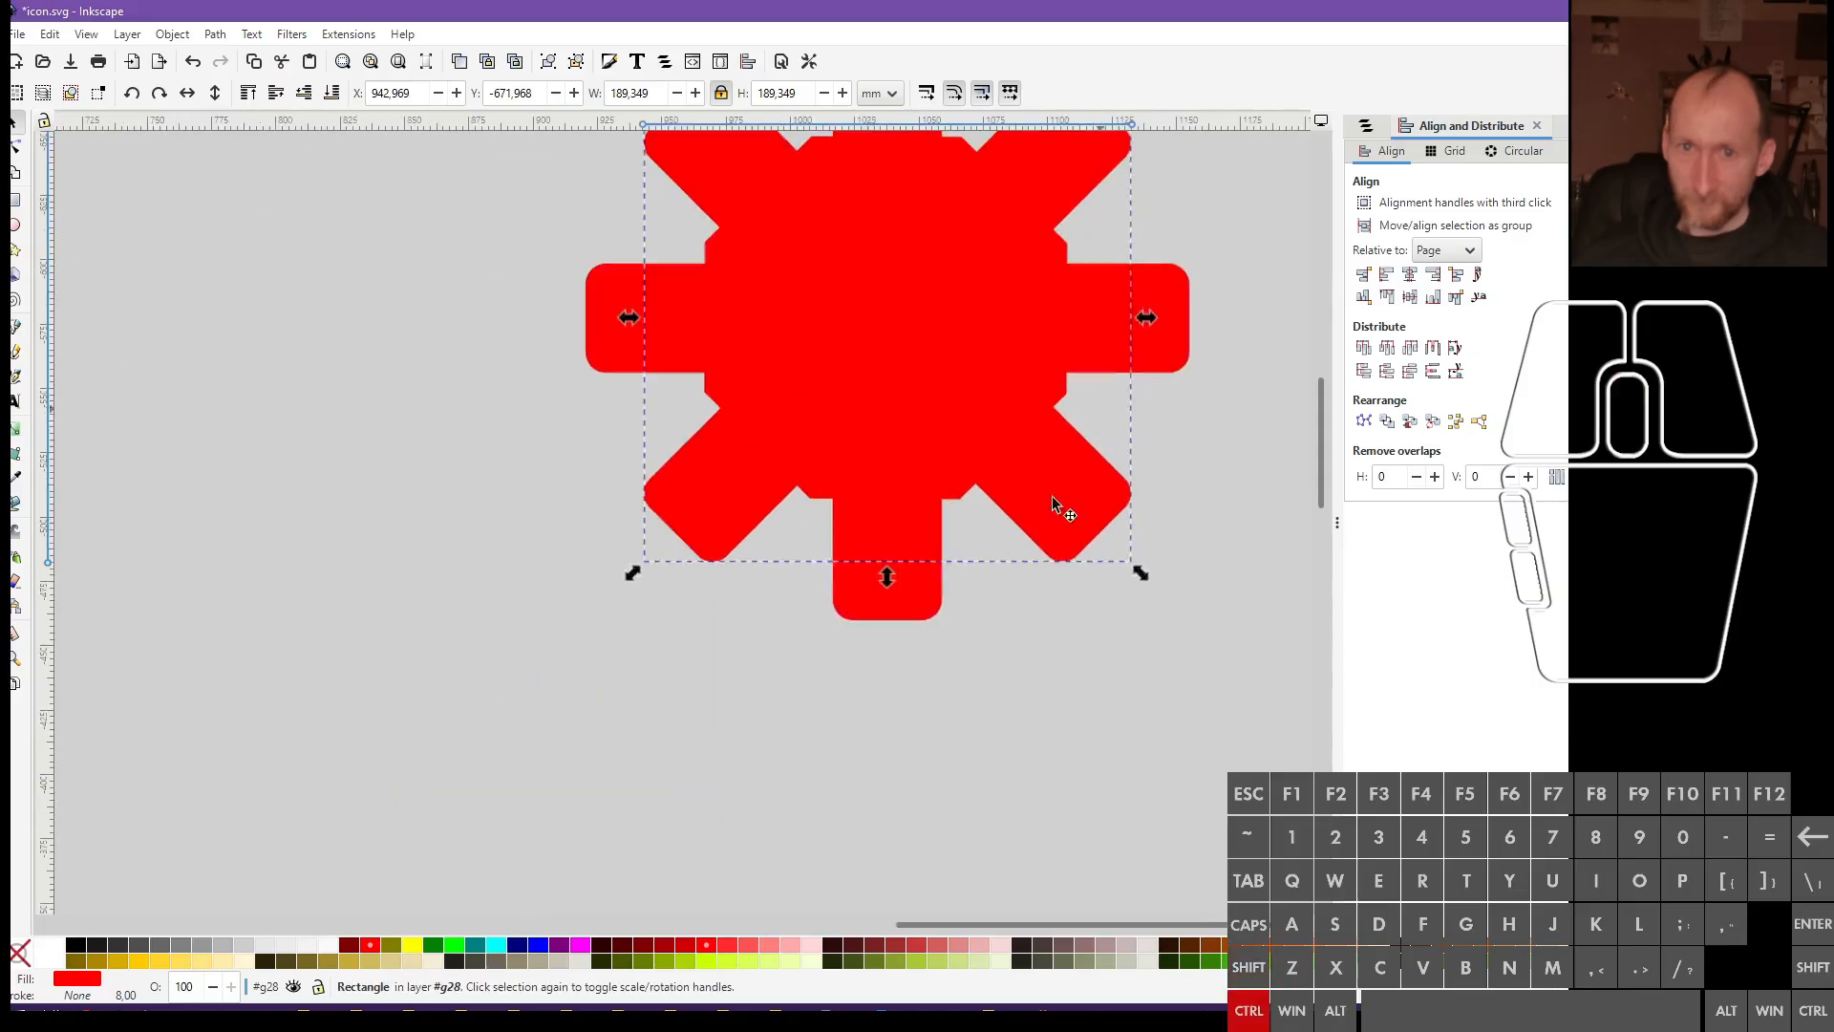
{"action": "left_click", "coordinate": [746, 698], "text": "shift"}
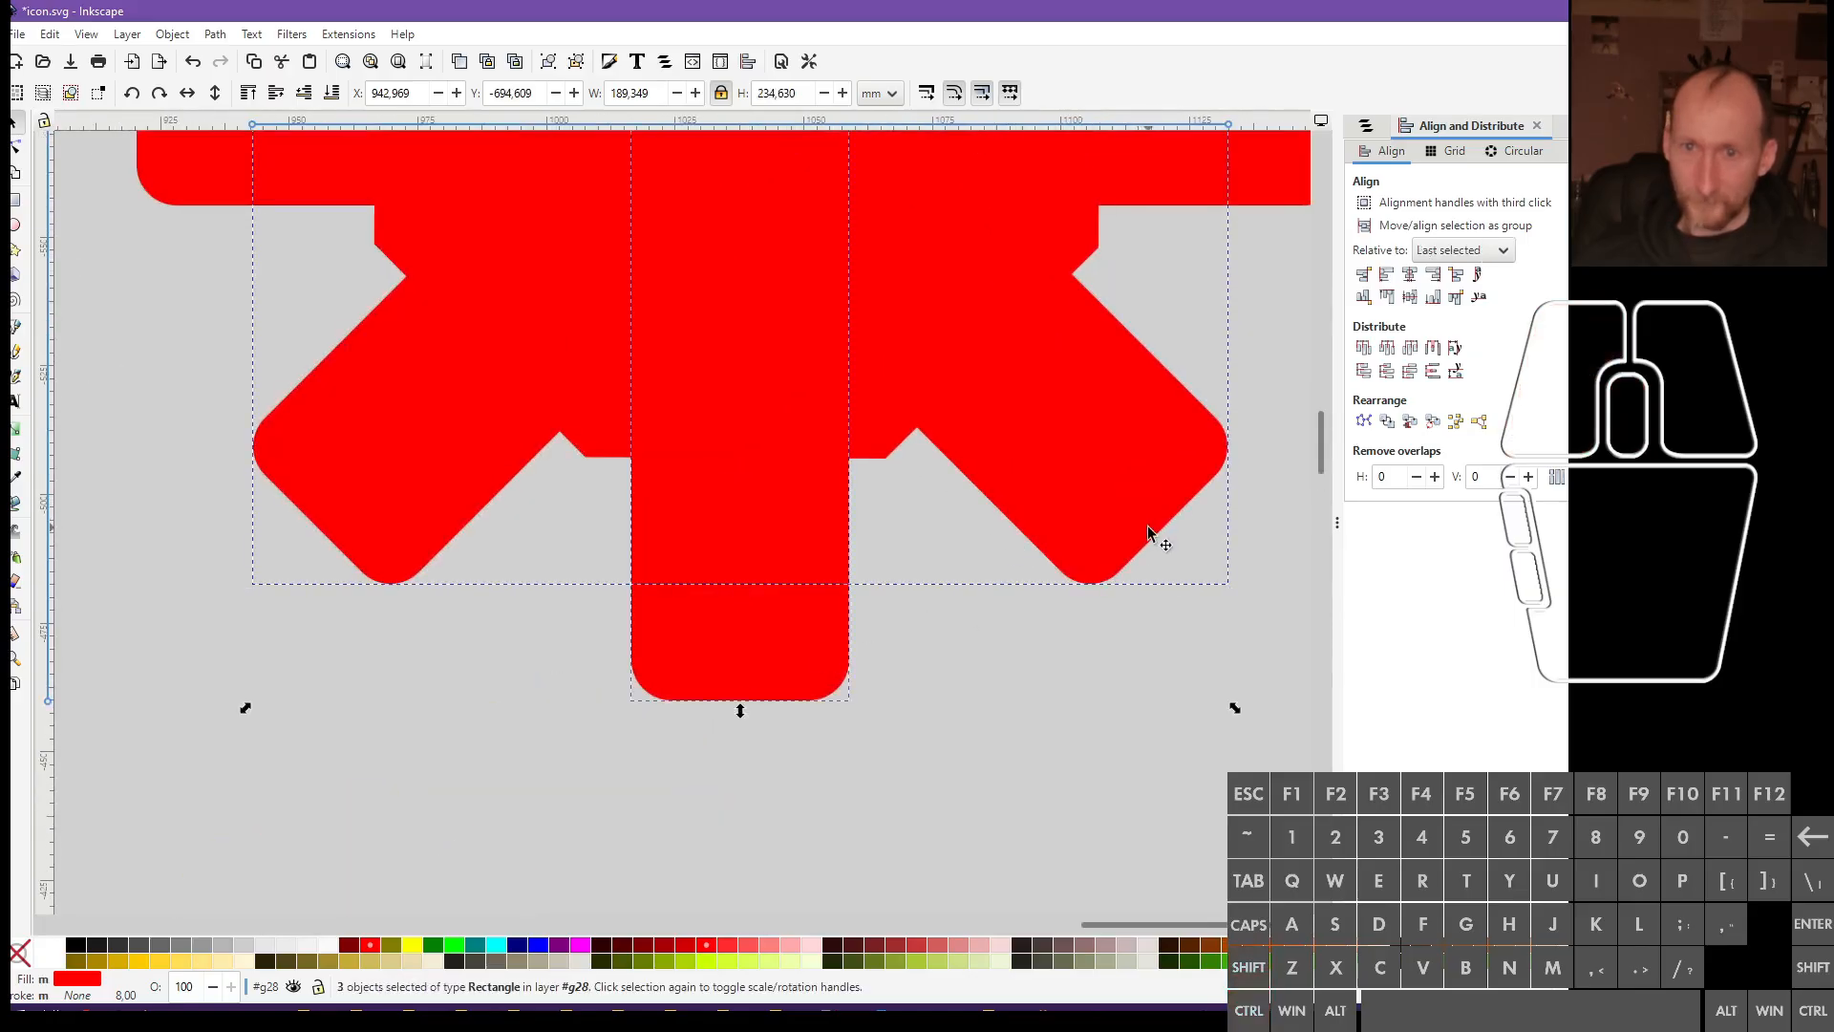
{"action": "scroll", "coordinate": [1153, 535], "scroll_direction": "down", "scroll_amount": 4}
{"action": "left_click", "coordinate": [1214, 368], "text": "shift"}
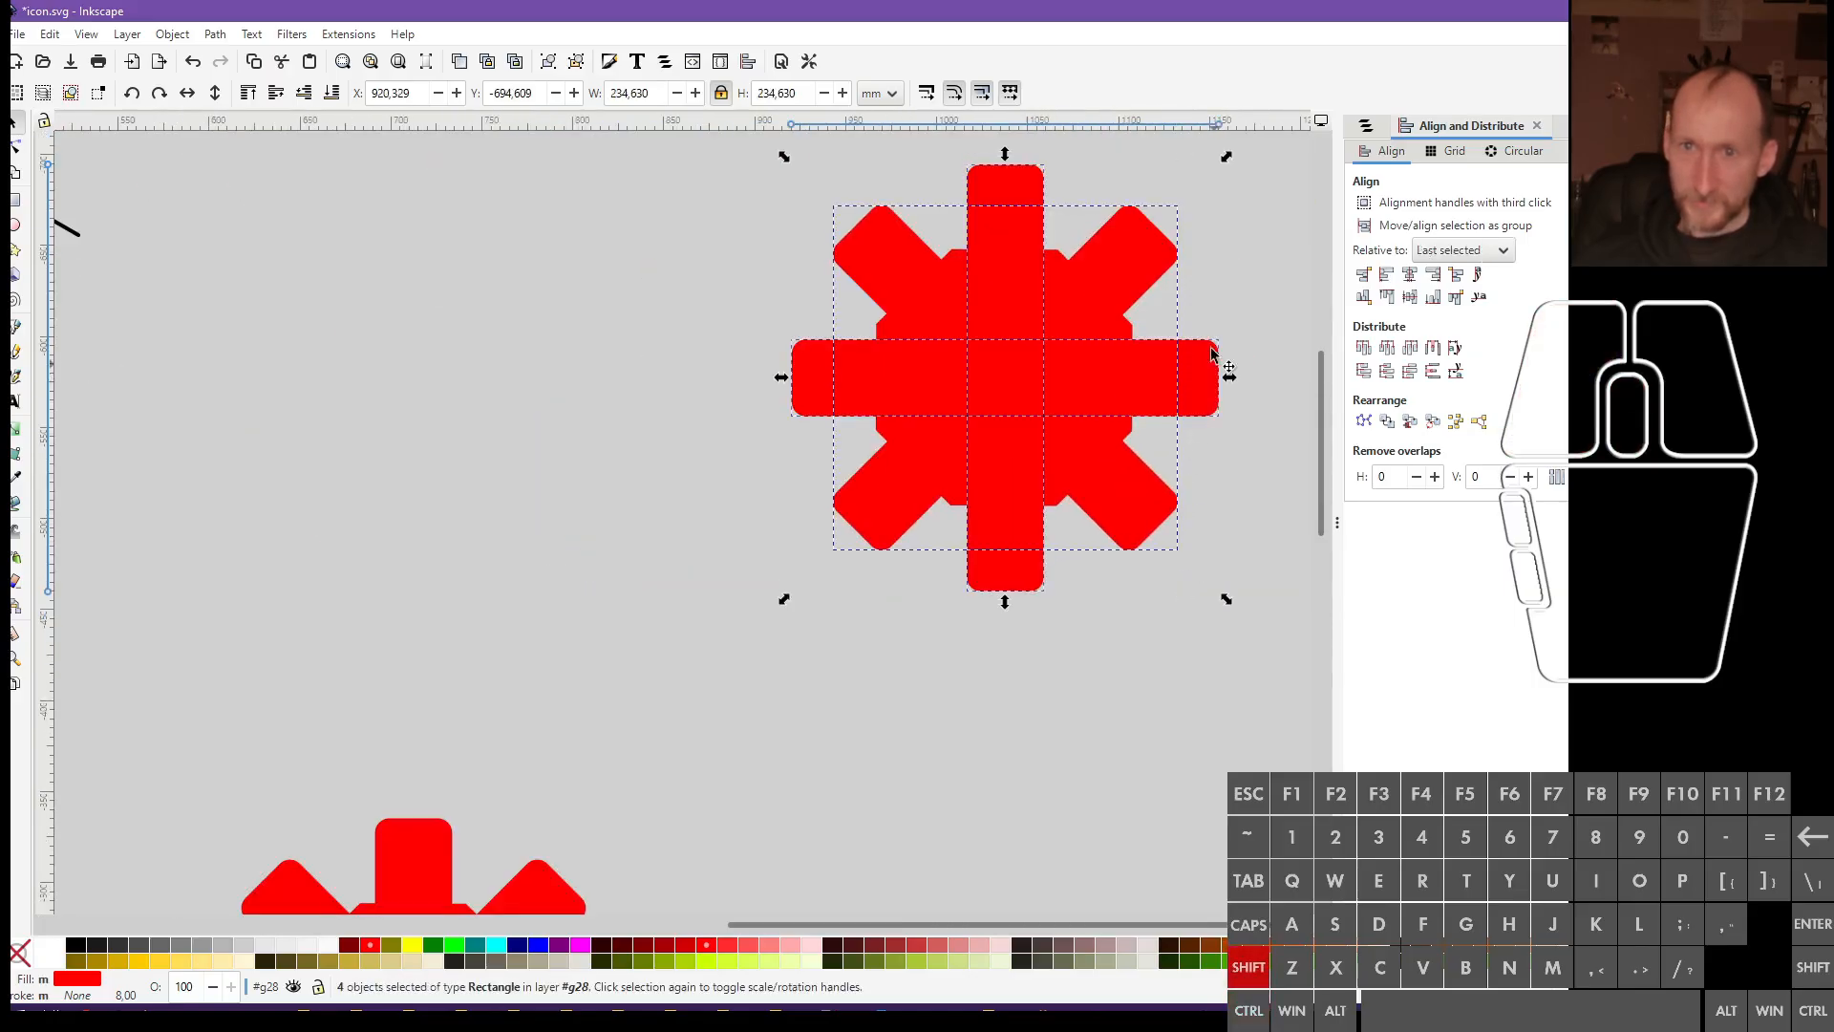
{"action": "left_click", "coordinate": [1144, 268], "text": "shift"}
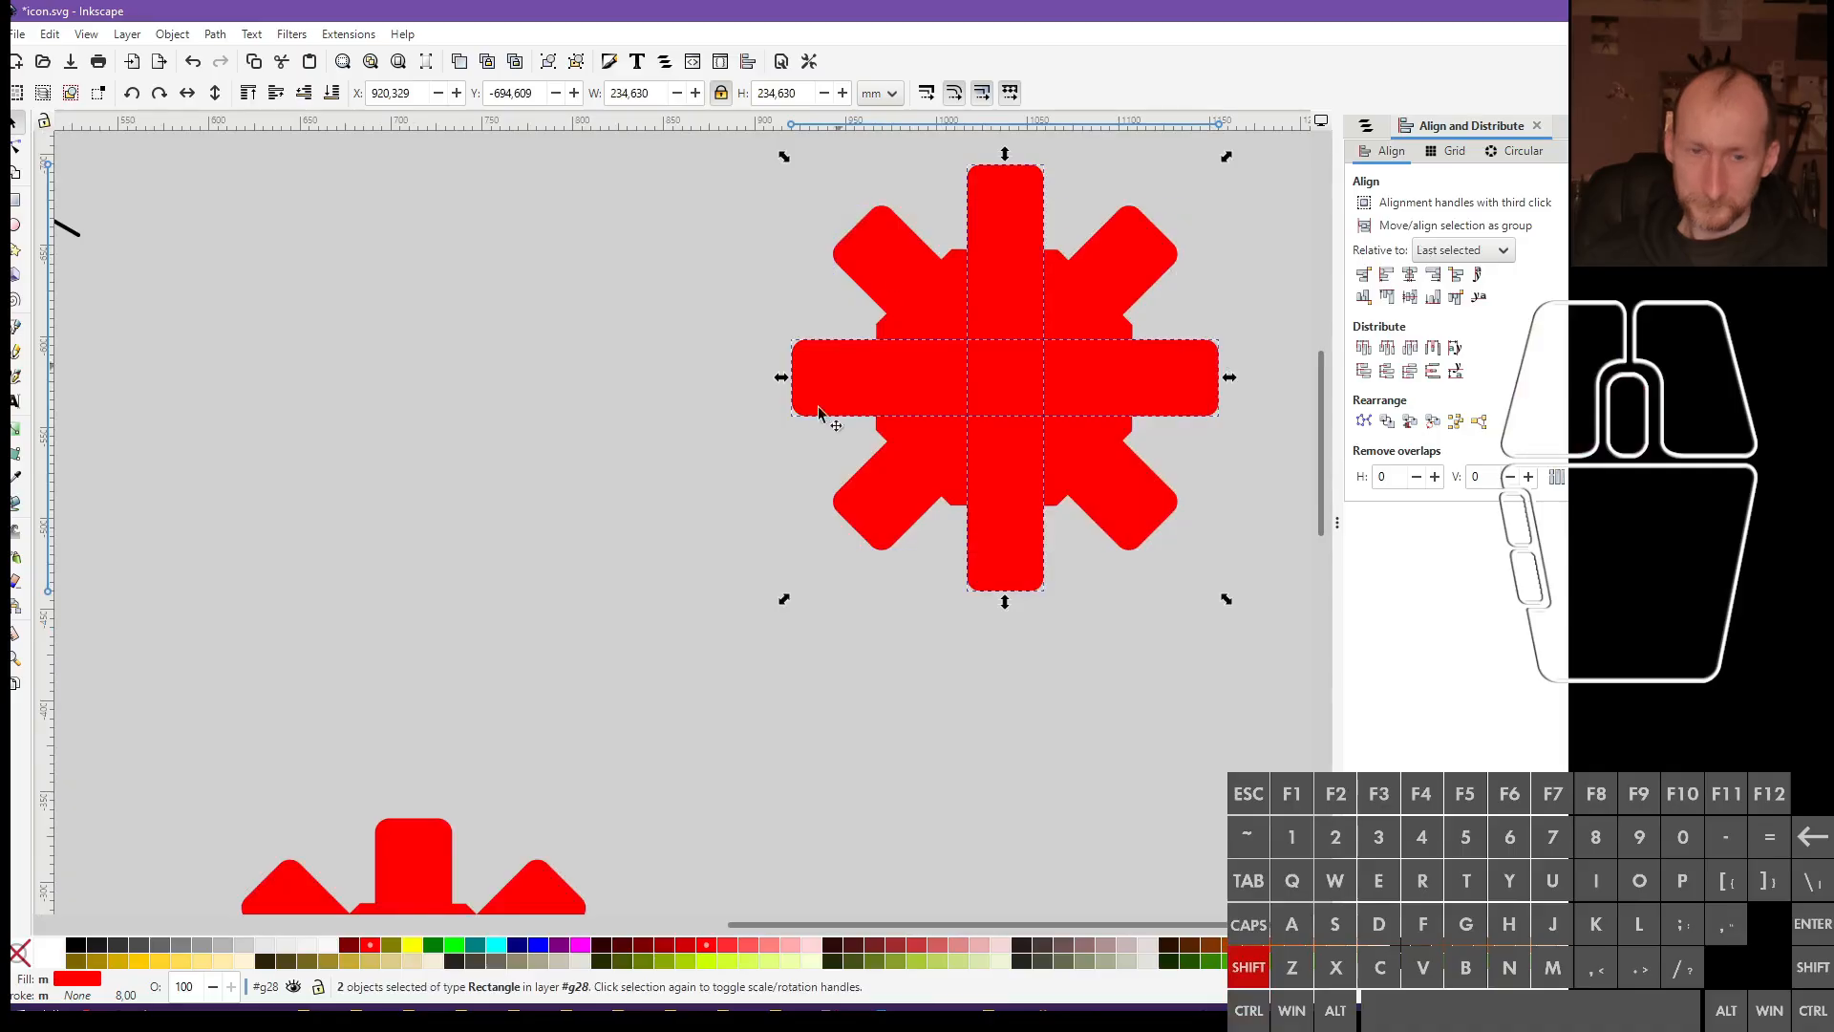
{"action": "left_click", "coordinate": [869, 277], "text": "shift"}
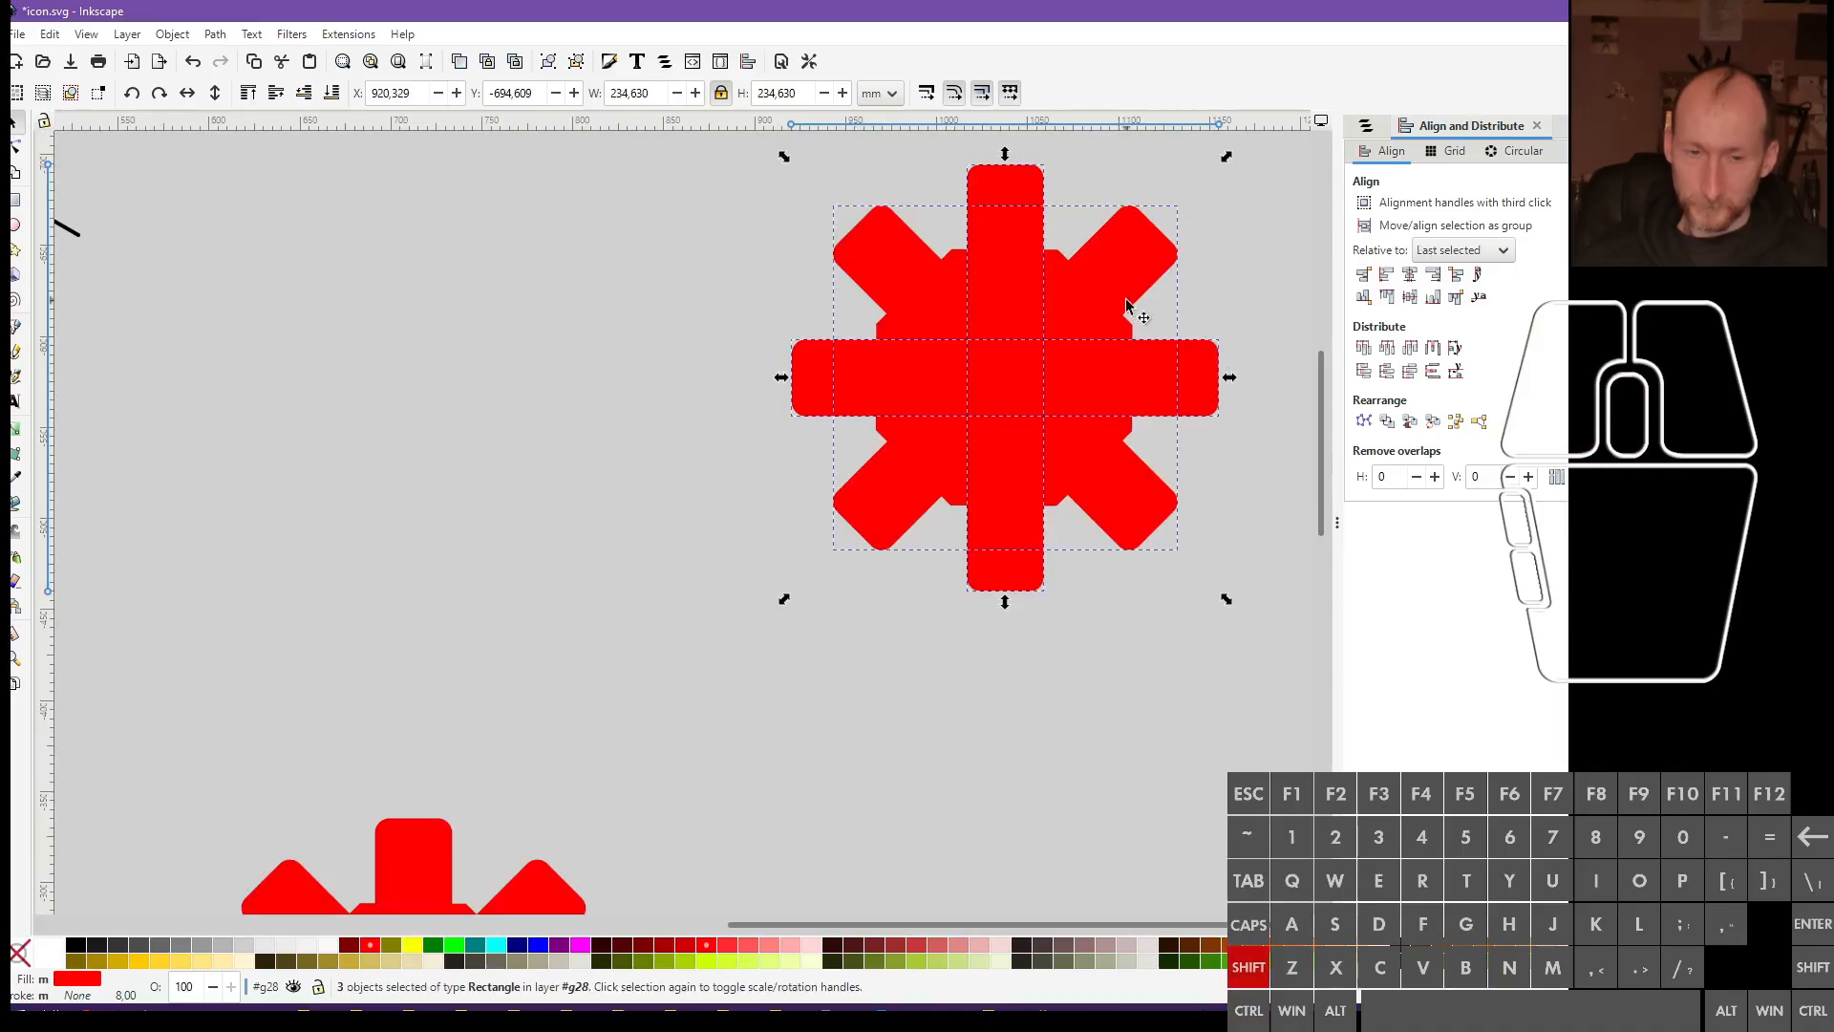
Try an olive and a green fill on the four selected bars, undoing each colour change
{"action": "left_click", "coordinate": [392, 946]}
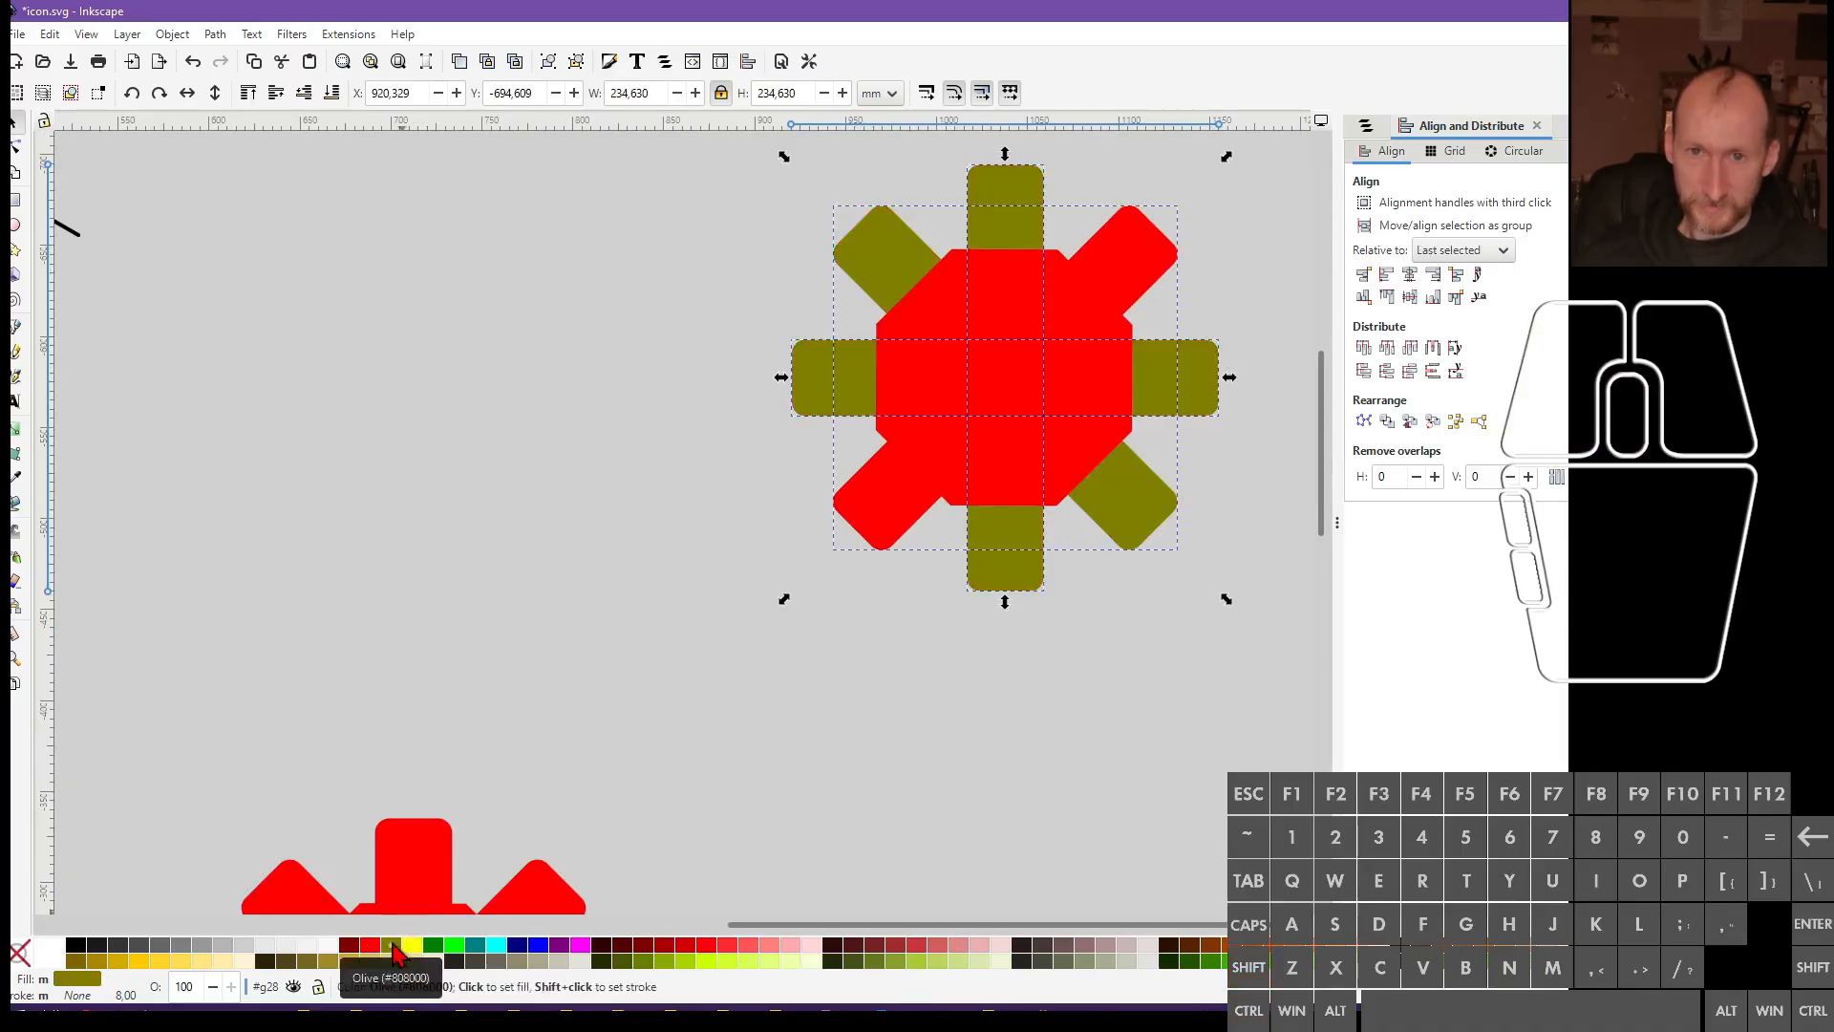
{"action": "key", "text": "ctrl+z"}
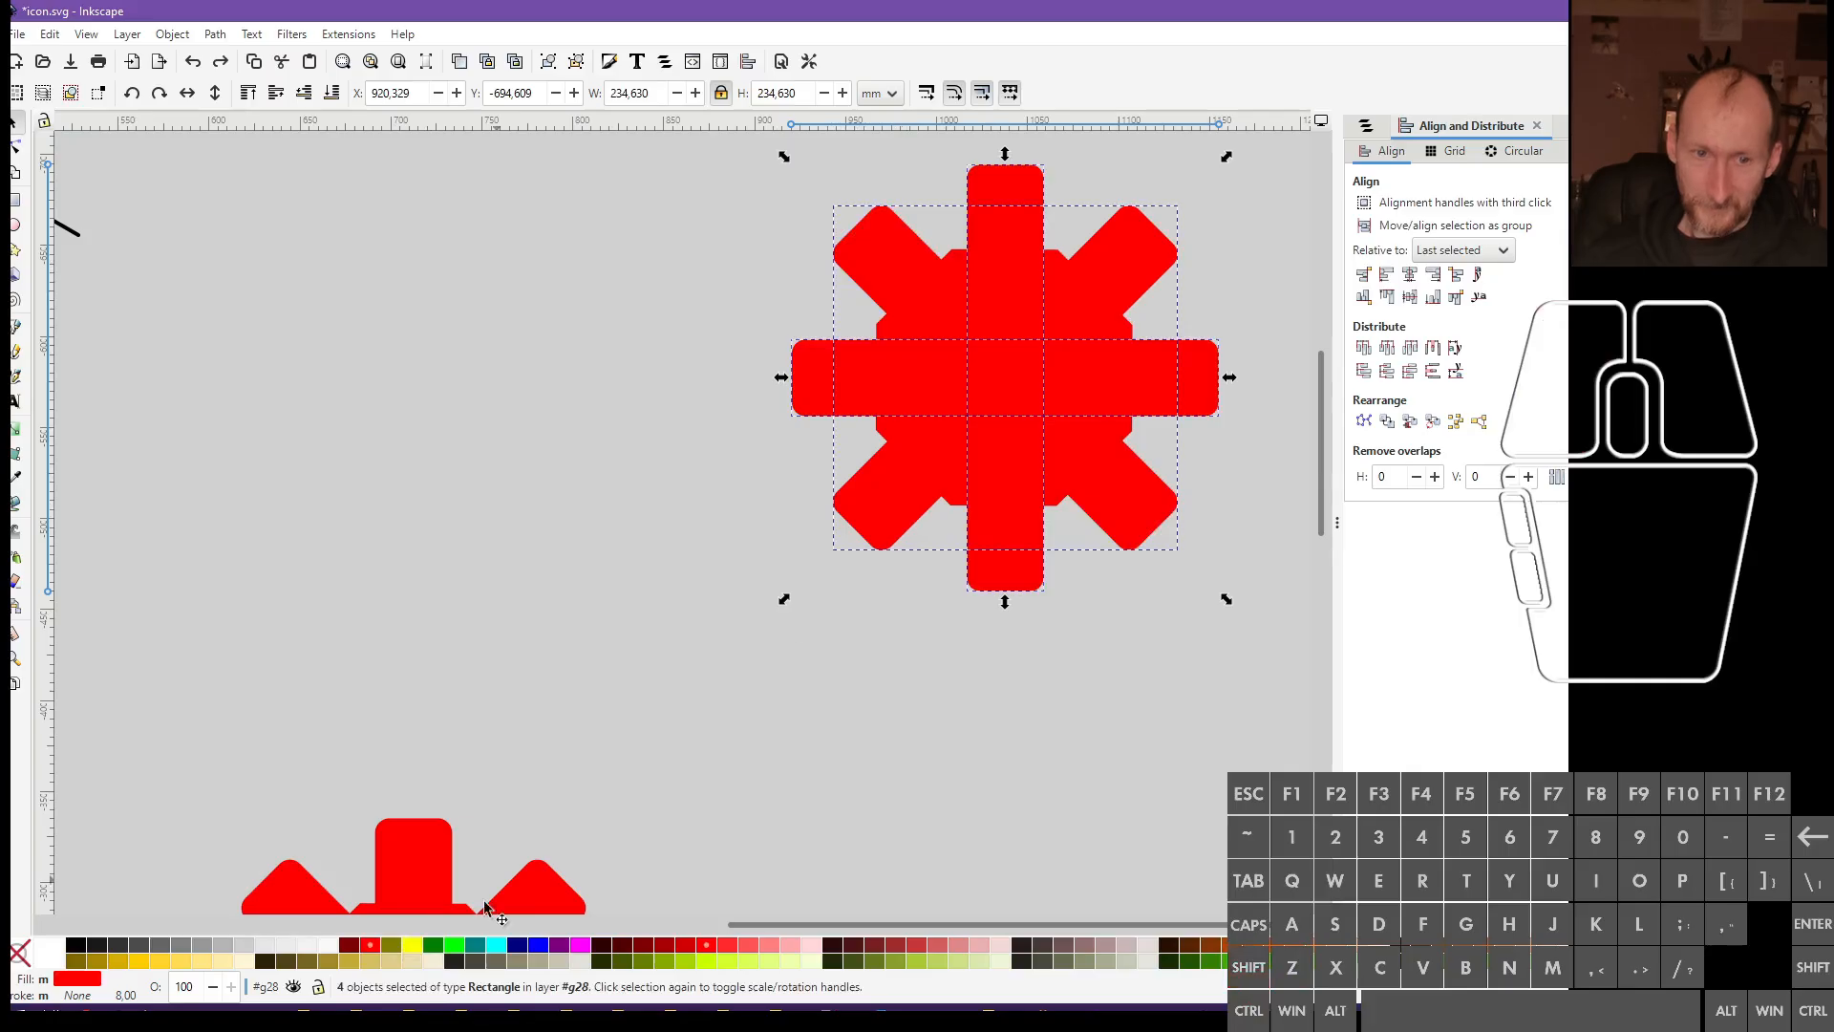
{"action": "left_click", "coordinate": [442, 950]}
{"action": "key", "text": "ctrl+z"}
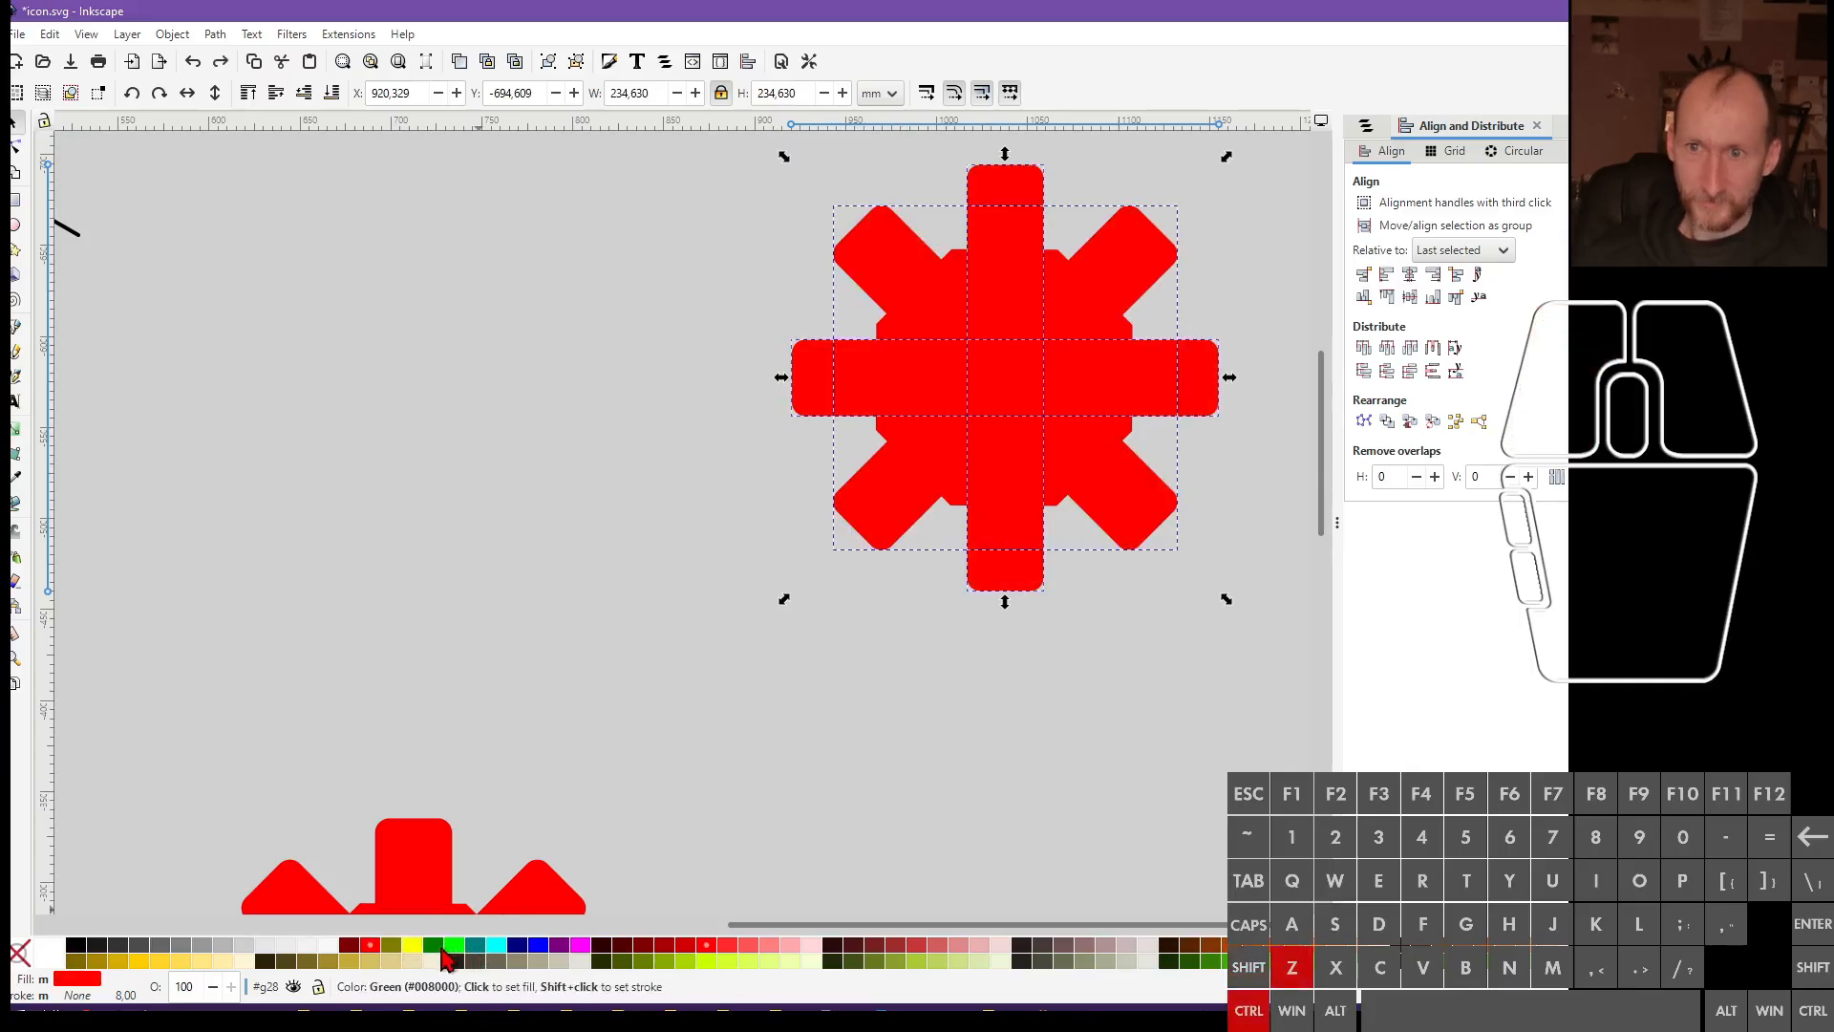
Look through the stroke style settings of the four selected bars for corner options
{"action": "key", "text": "ctrl+shift+f"}
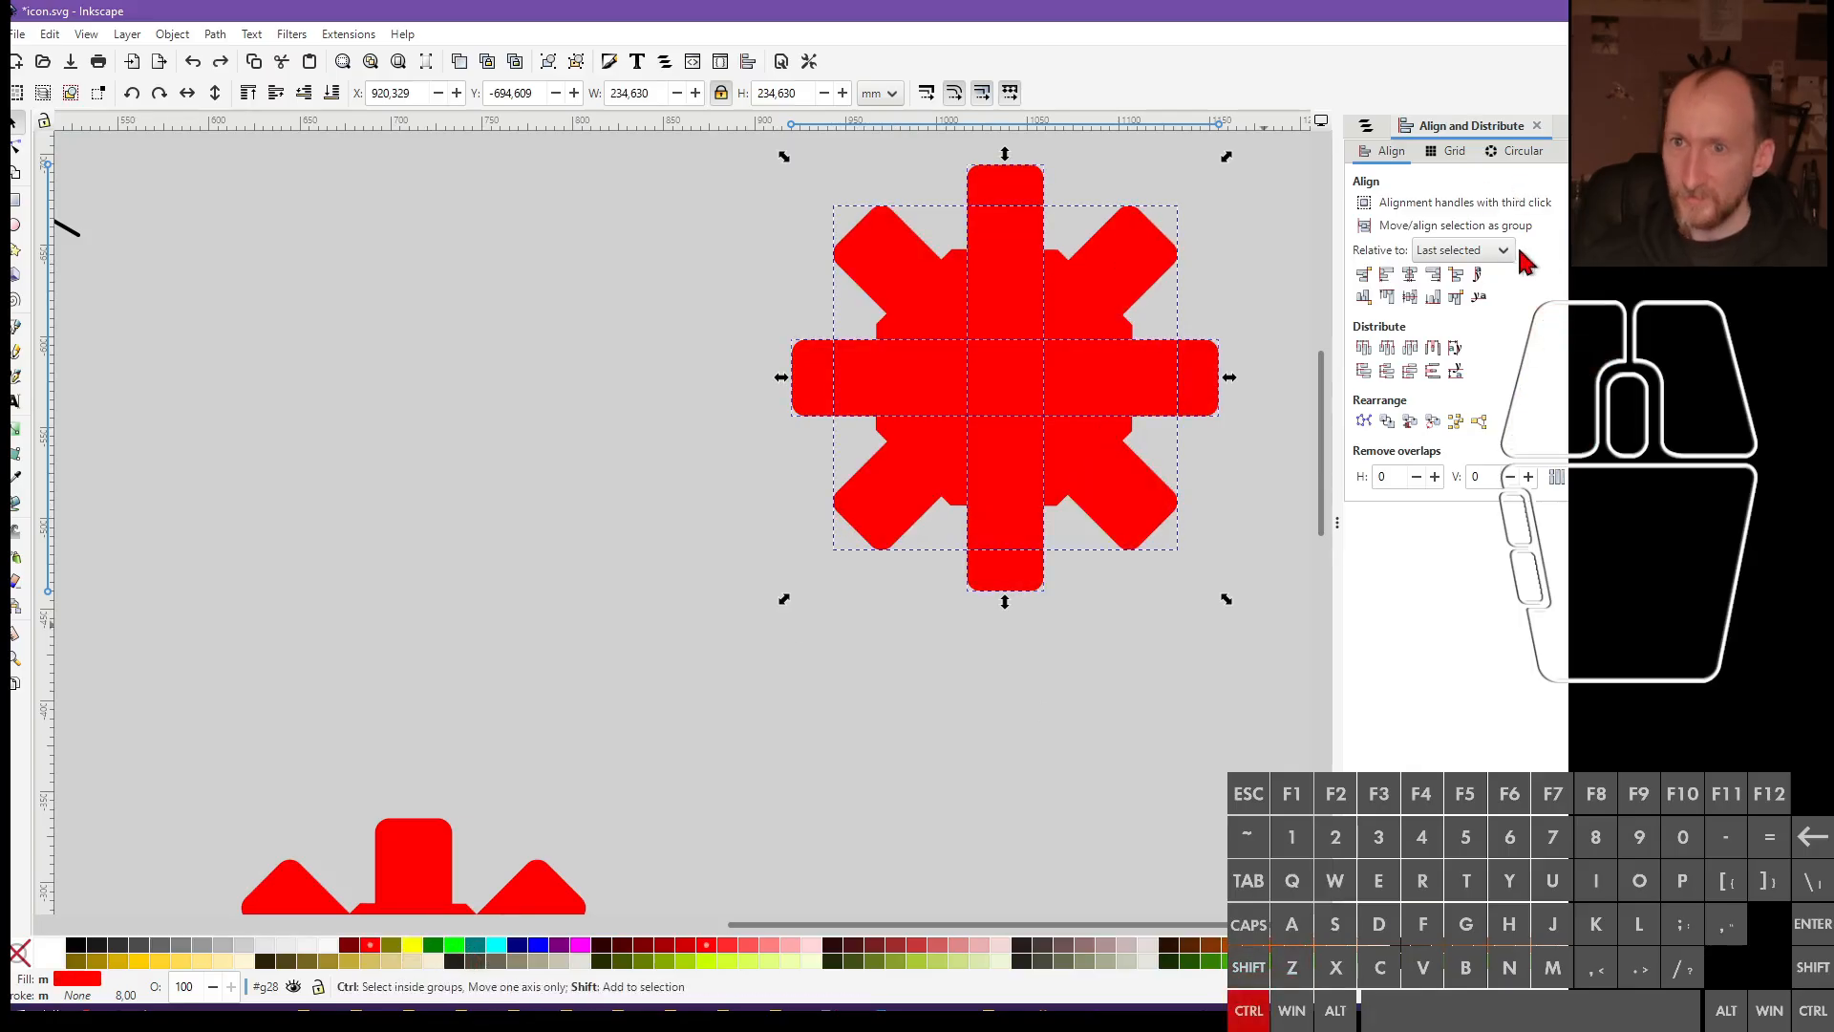
{"action": "left_click", "coordinate": [1541, 155]}
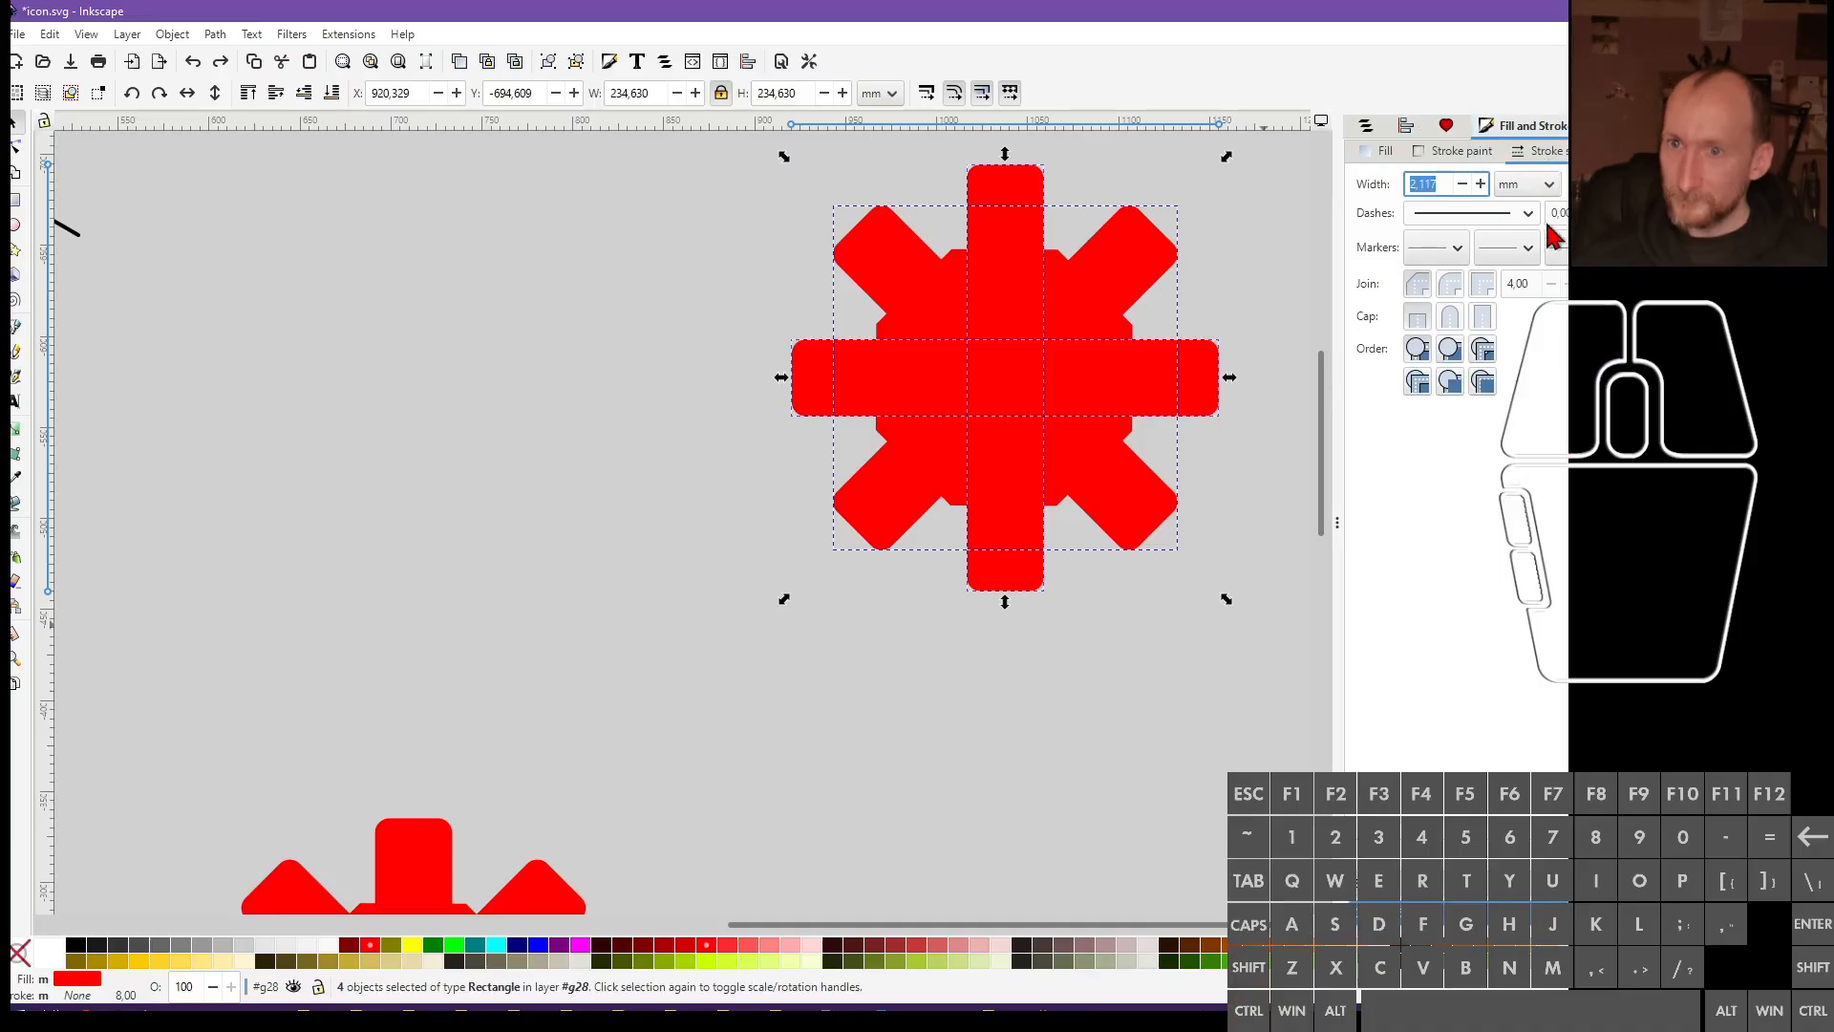
{"action": "left_click", "coordinate": [1457, 298]}
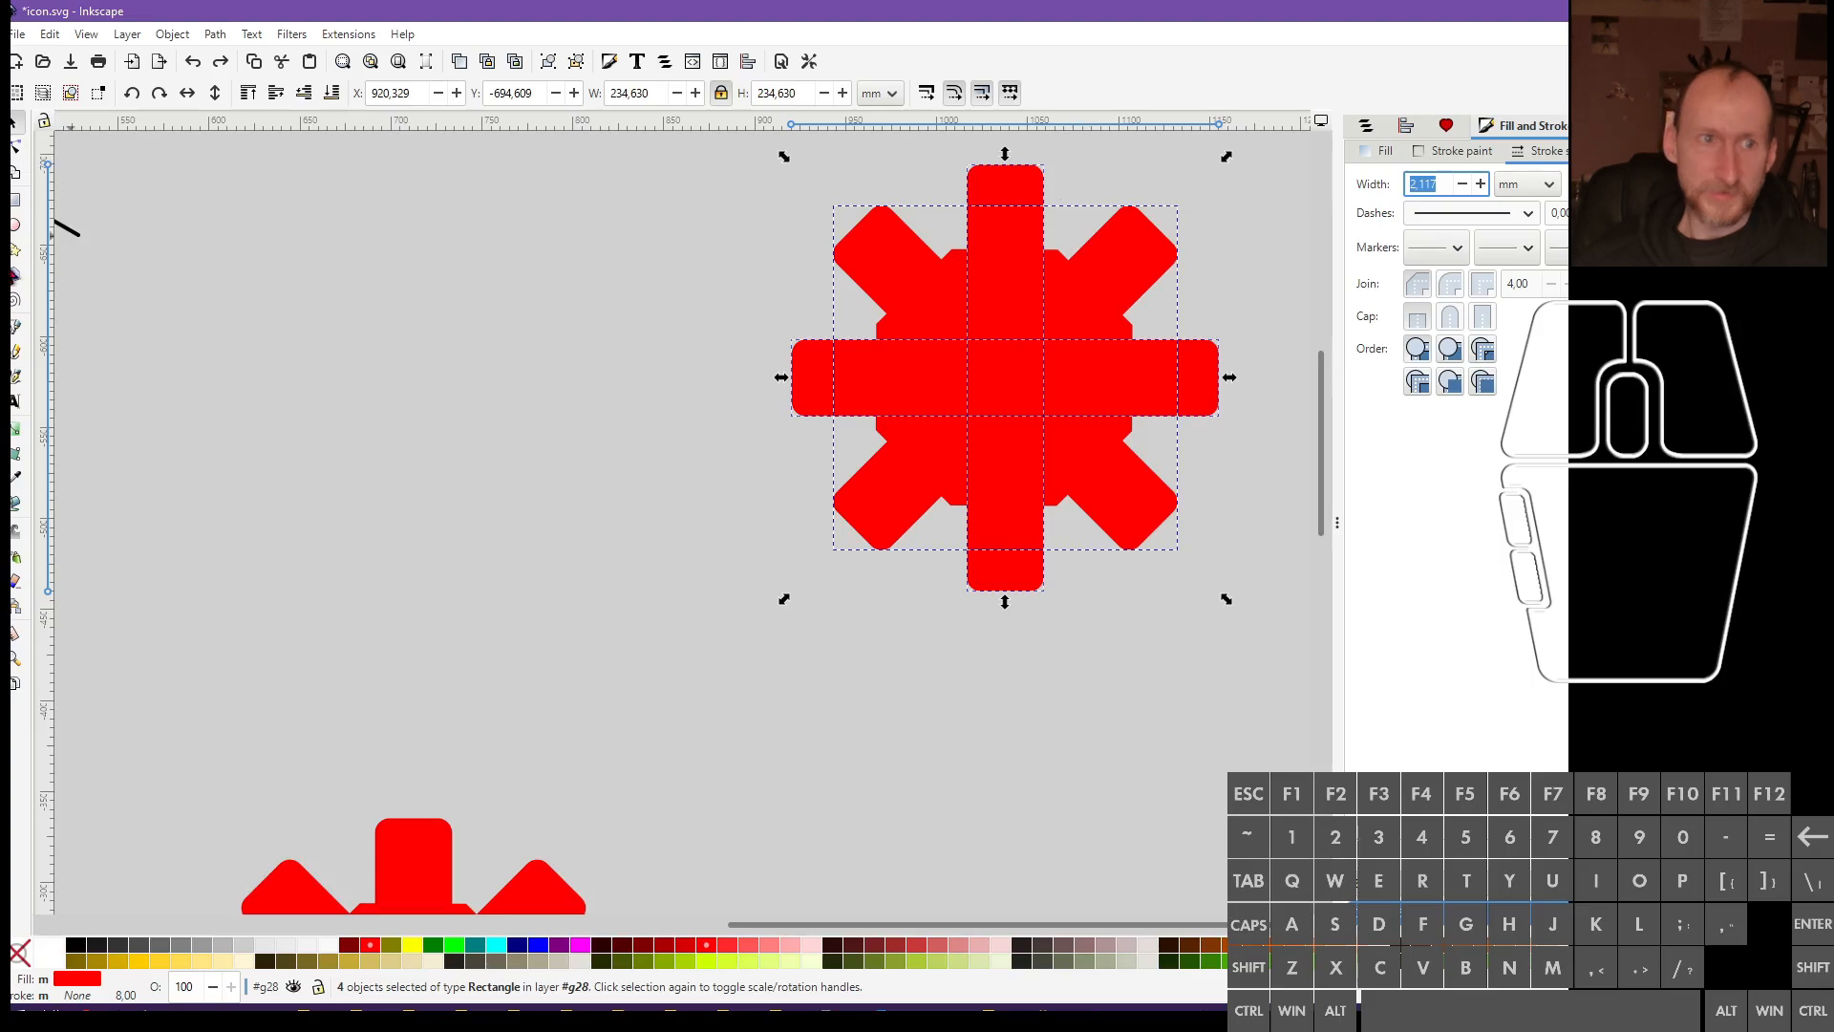
Remove the corner rounding from the four selected bars so the duplicate gear has square-ended teeth
{"action": "left_click", "coordinate": [14, 206]}
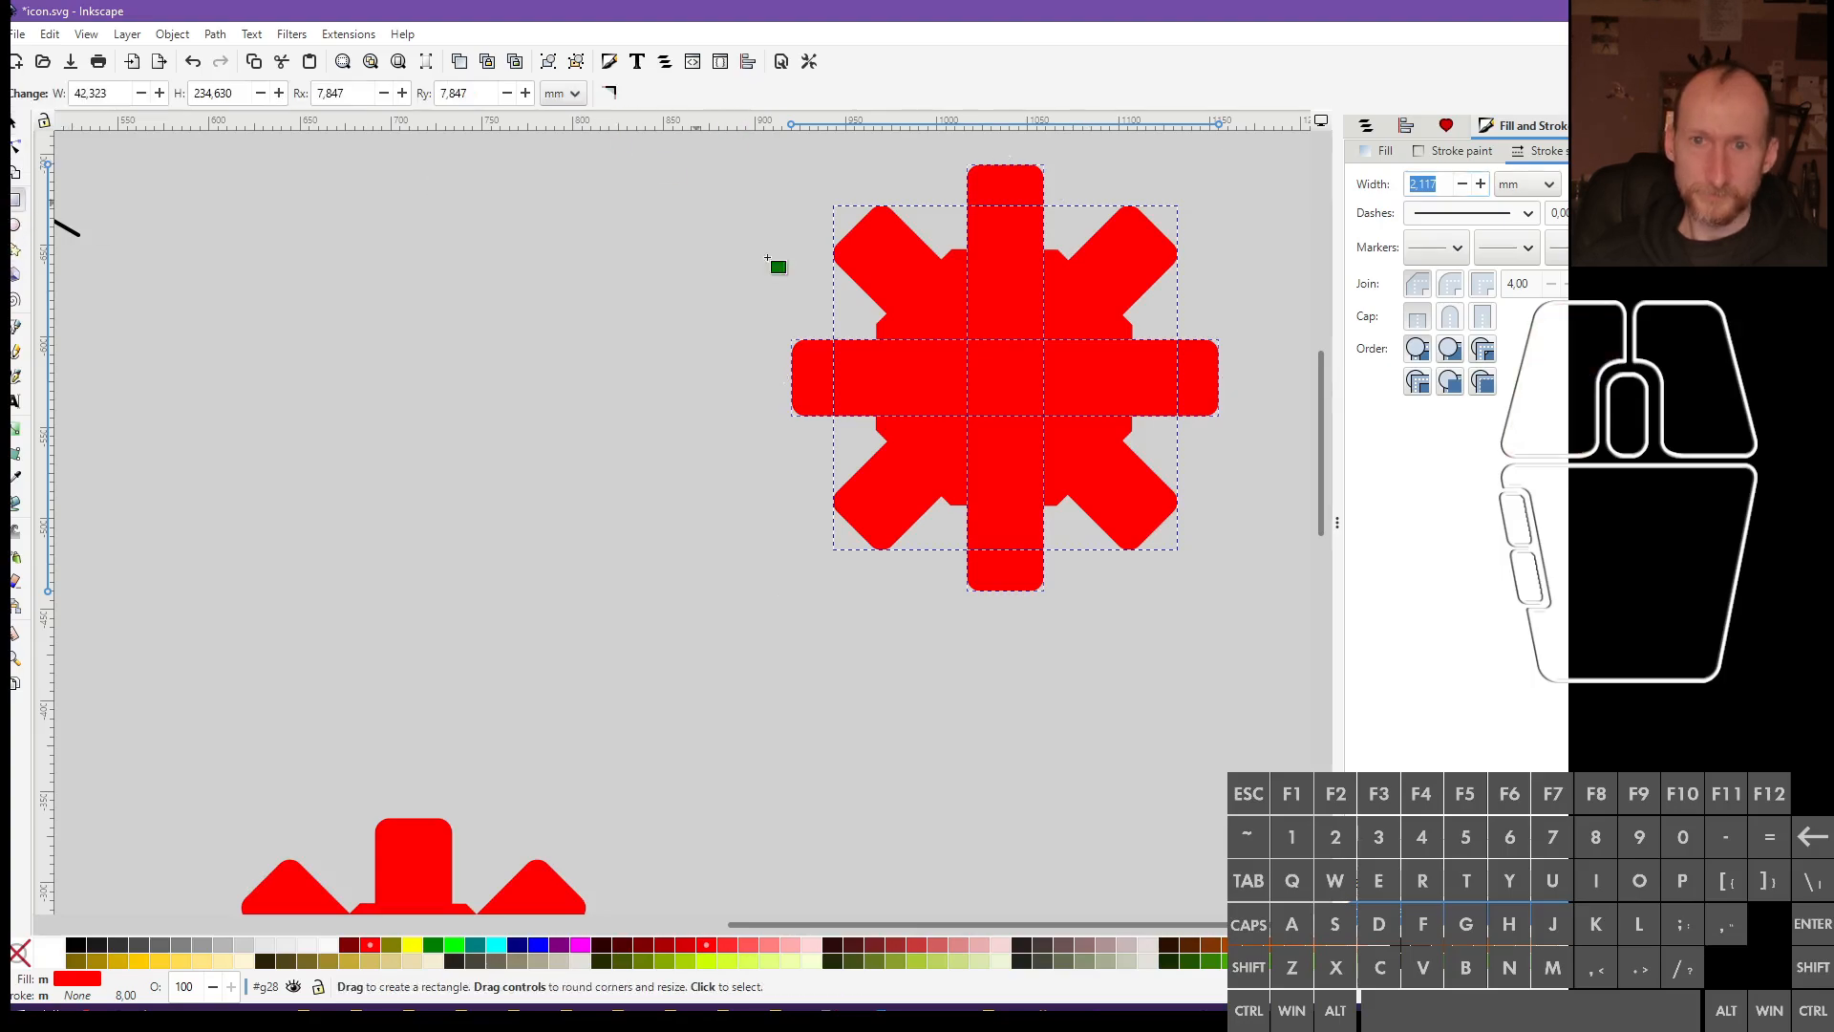
{"action": "left_click", "coordinate": [611, 93]}
{"action": "key", "text": "Escape"}
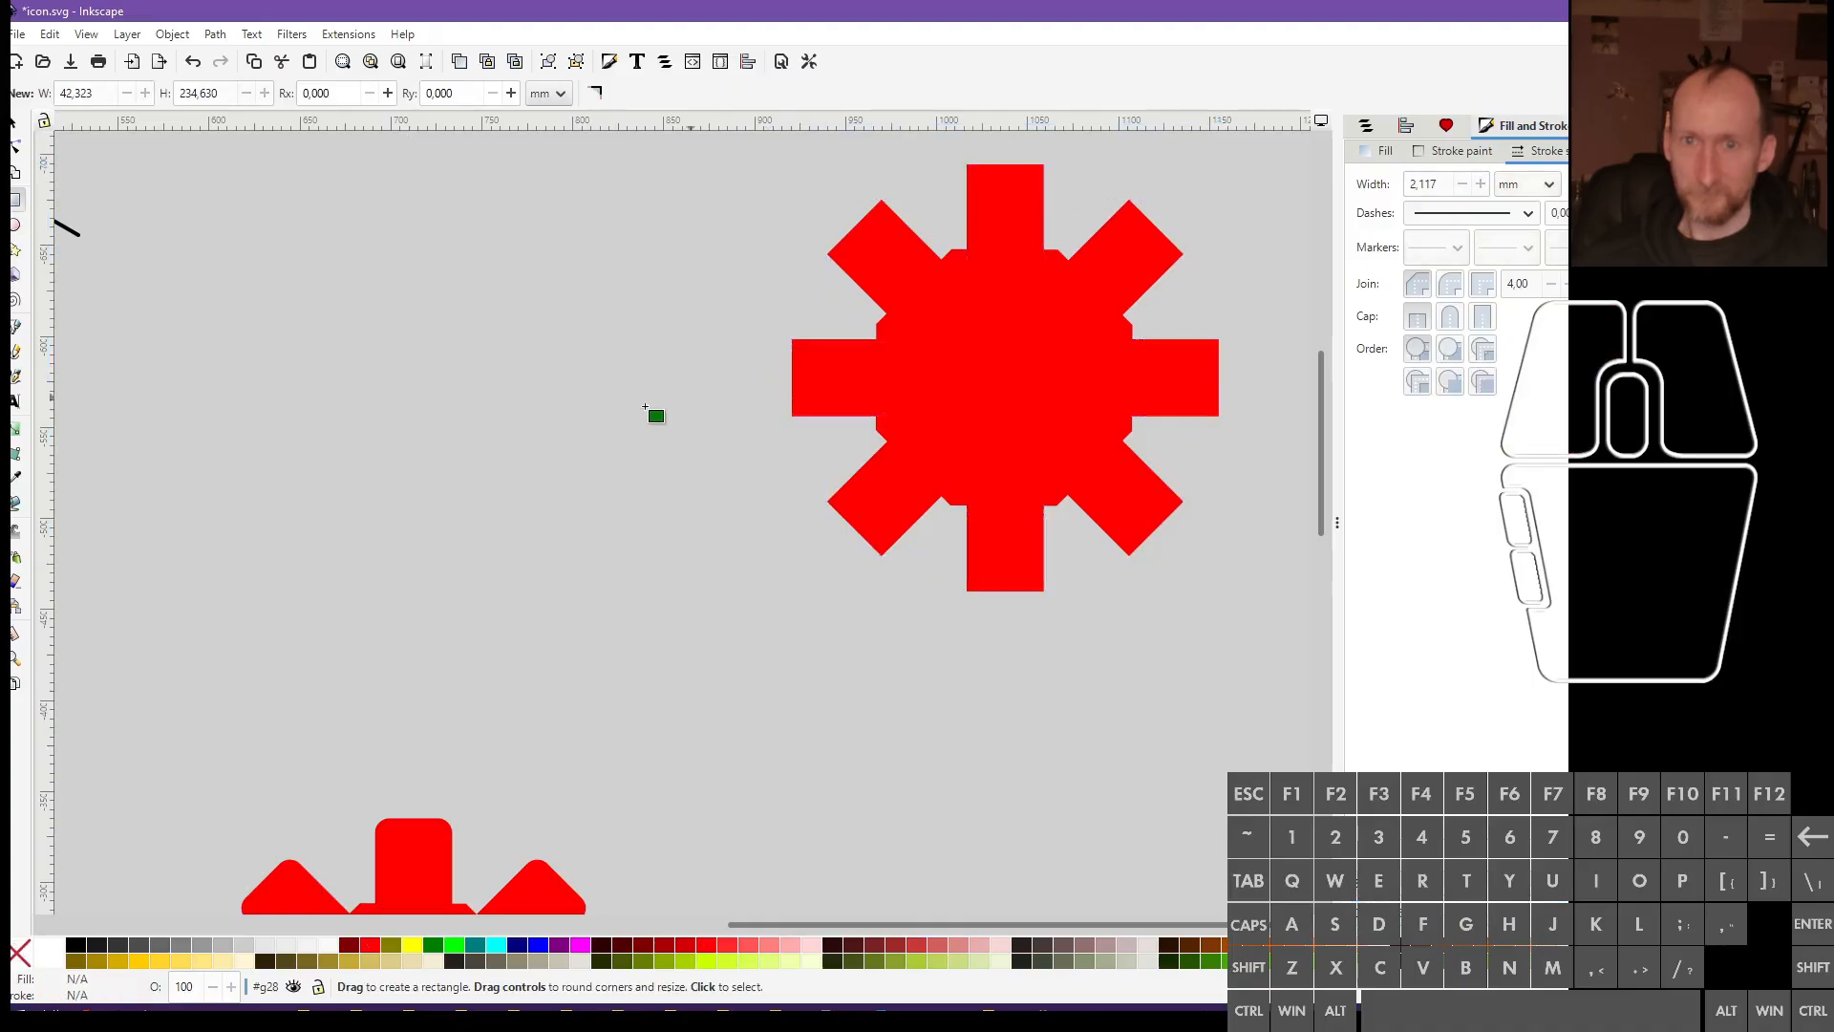
Compare the square-toothed gear with the merged rounded gear and examine the merged gear's nodes
{"action": "scroll", "coordinate": [712, 448], "scroll_direction": "down", "scroll_amount": 3, "text": "ctrl"}
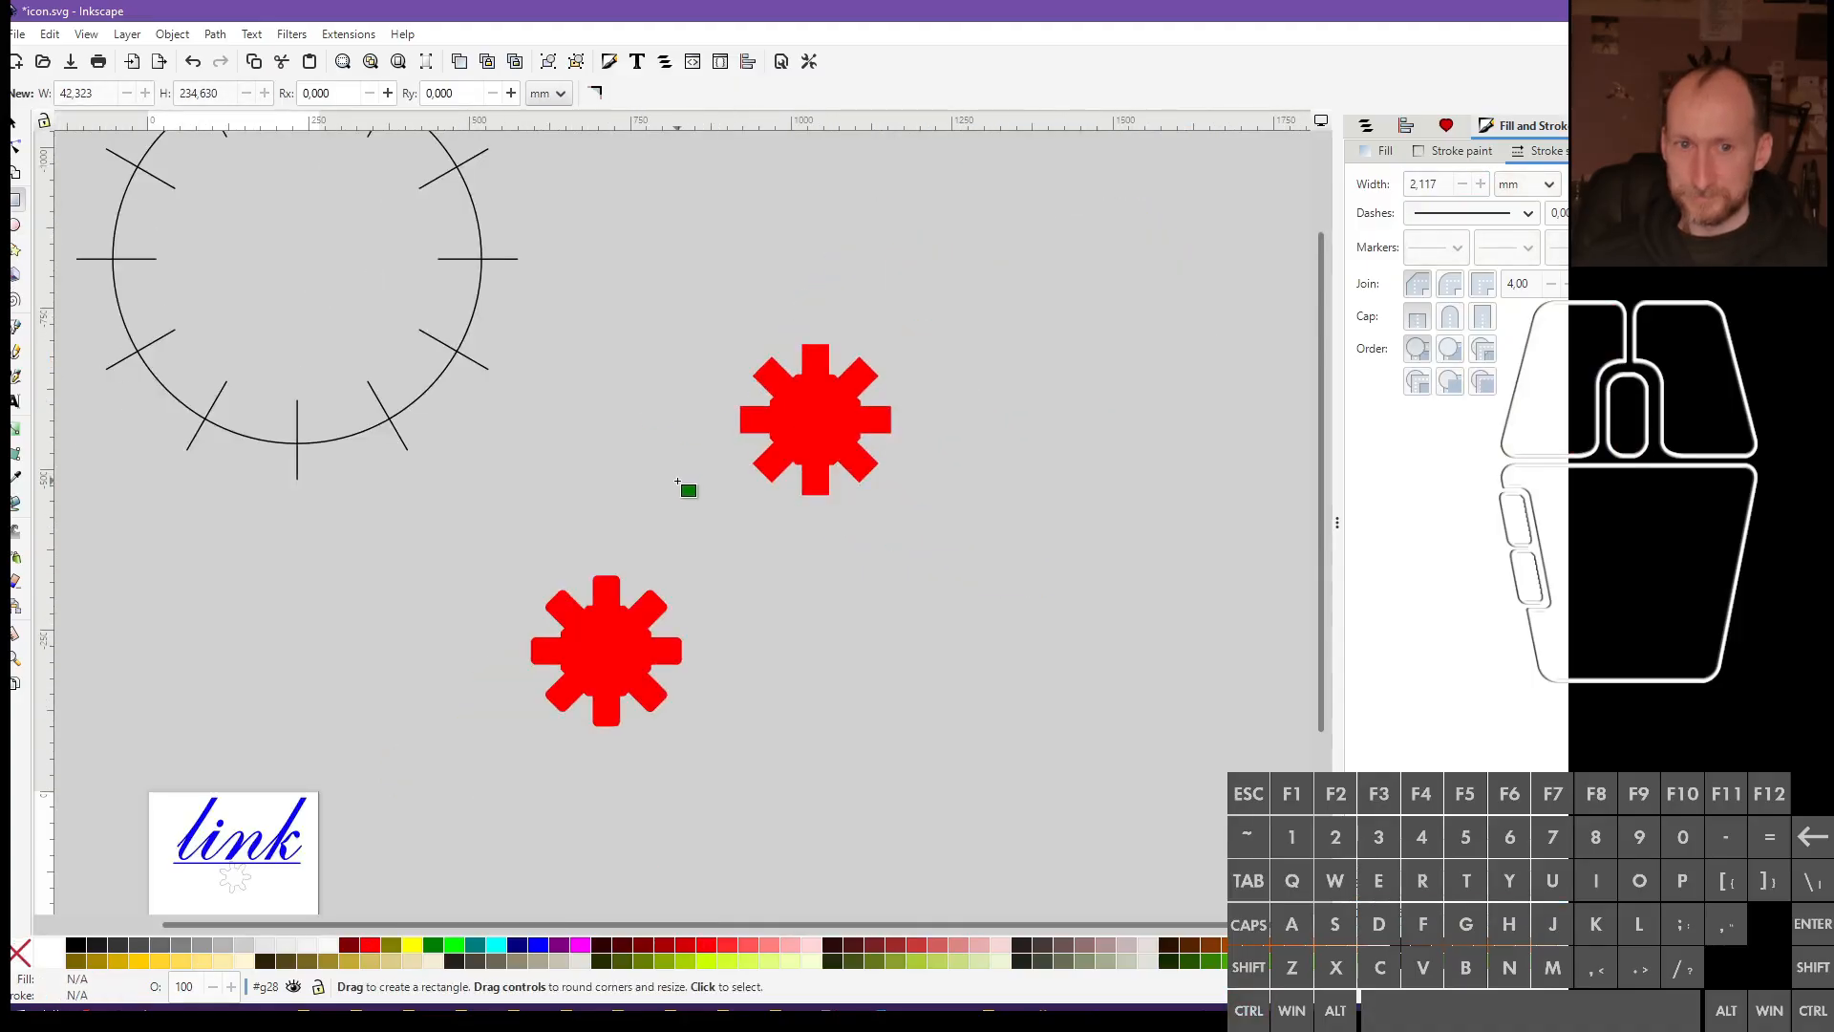
{"action": "scroll", "coordinate": [680, 489], "scroll_direction": "up", "scroll_amount": 1, "text": "ctrl"}
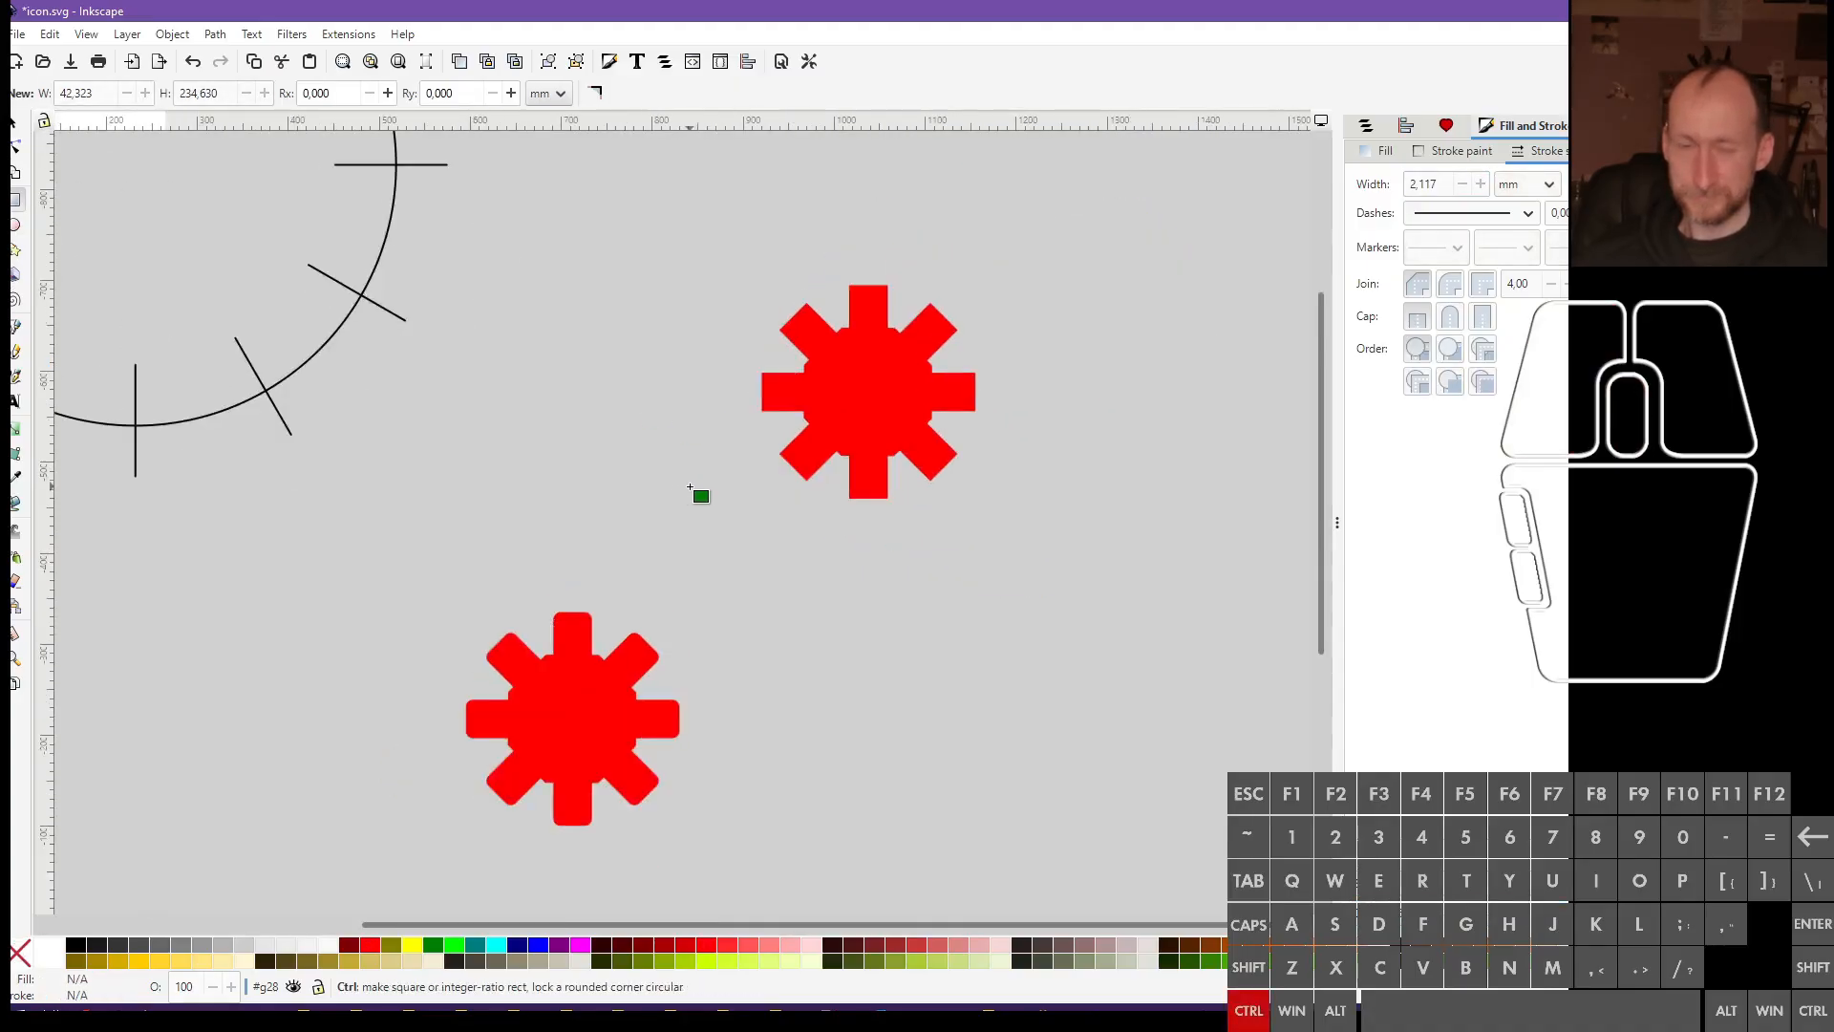
{"action": "left_click", "coordinate": [584, 711]}
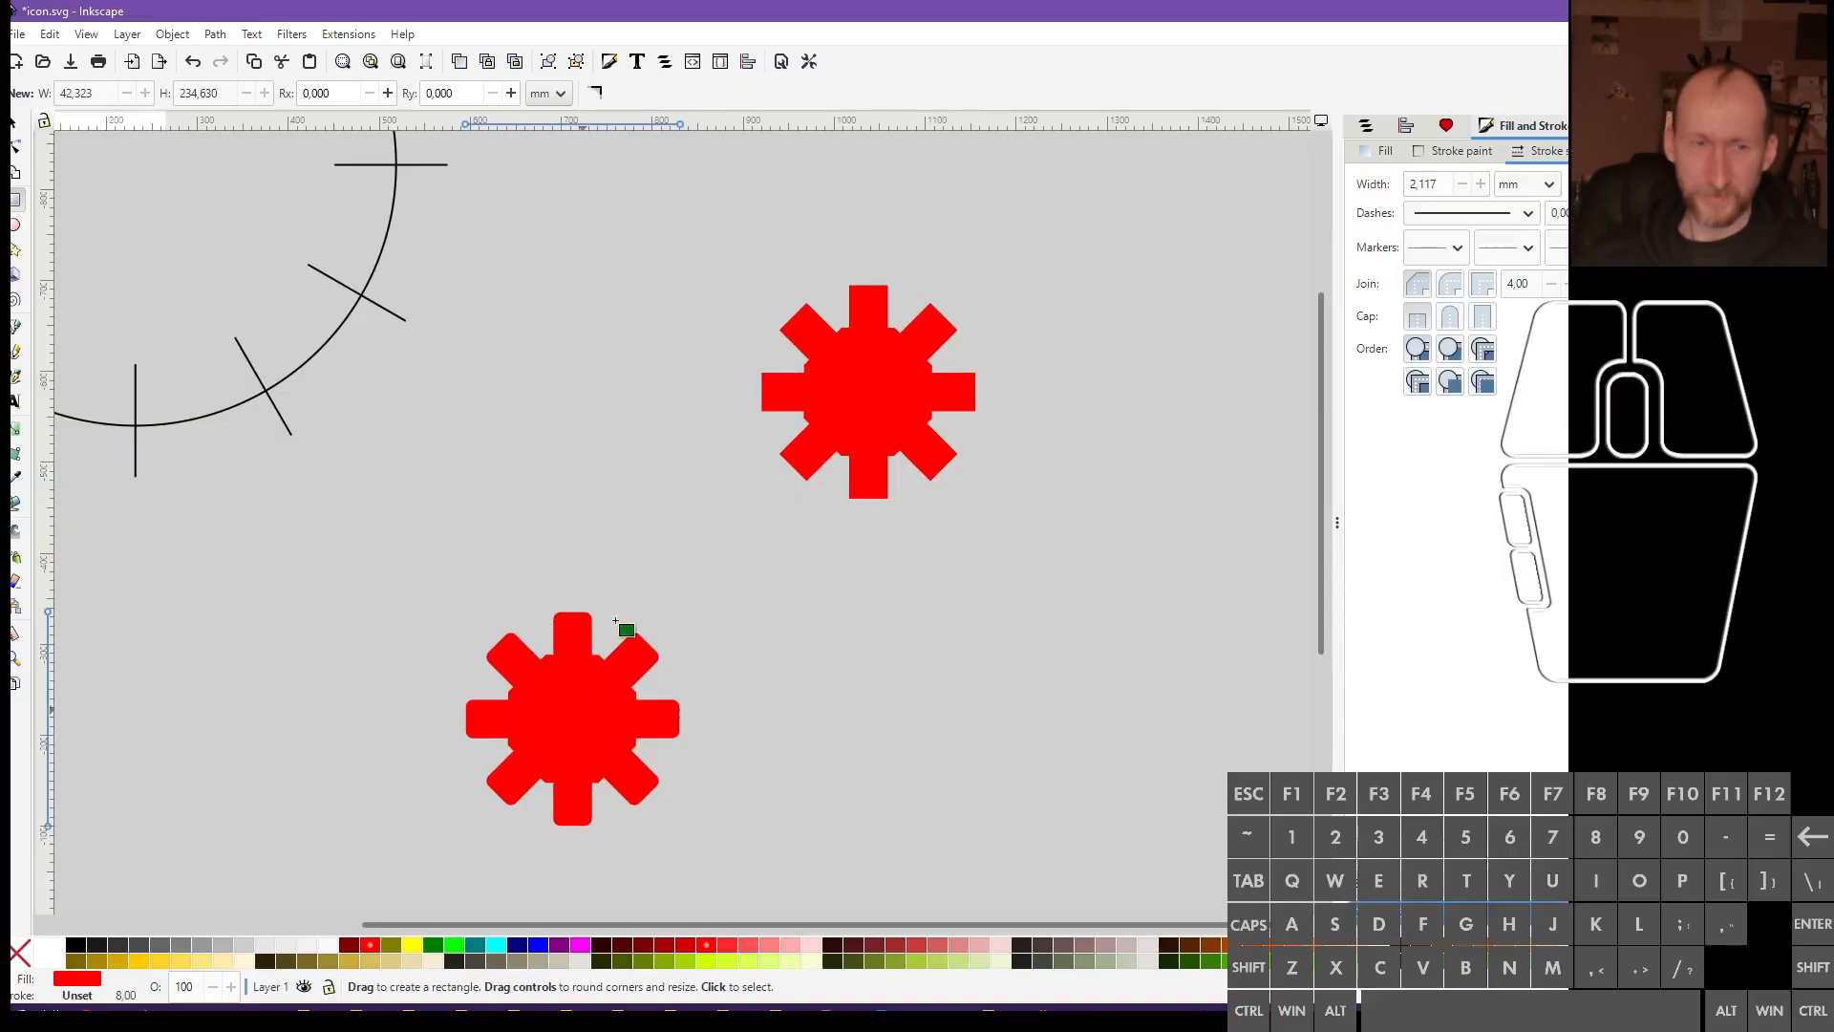
{"action": "left_click", "coordinate": [13, 134]}
{"action": "scroll", "coordinate": [880, 376], "scroll_direction": "down", "scroll_amount": 2, "text": "ctrl"}
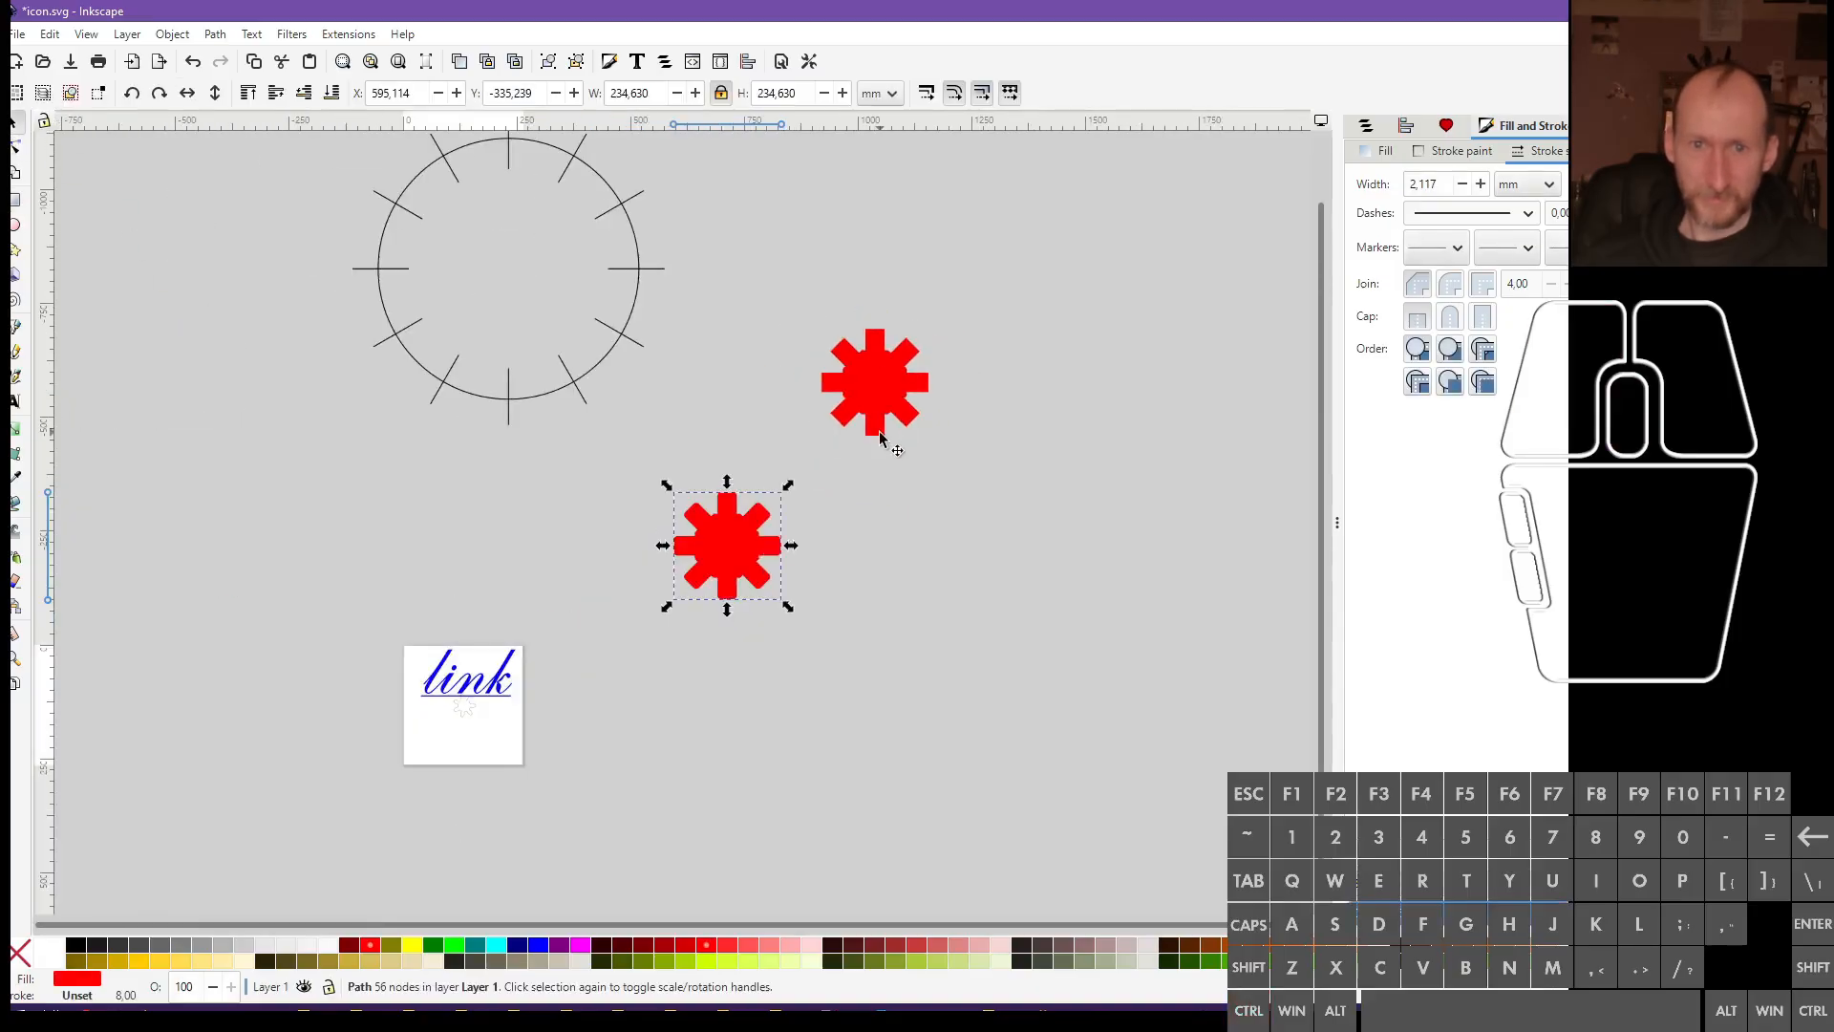
{"action": "scroll", "coordinate": [765, 543], "scroll_direction": "up", "scroll_amount": 4, "text": "ctrl"}
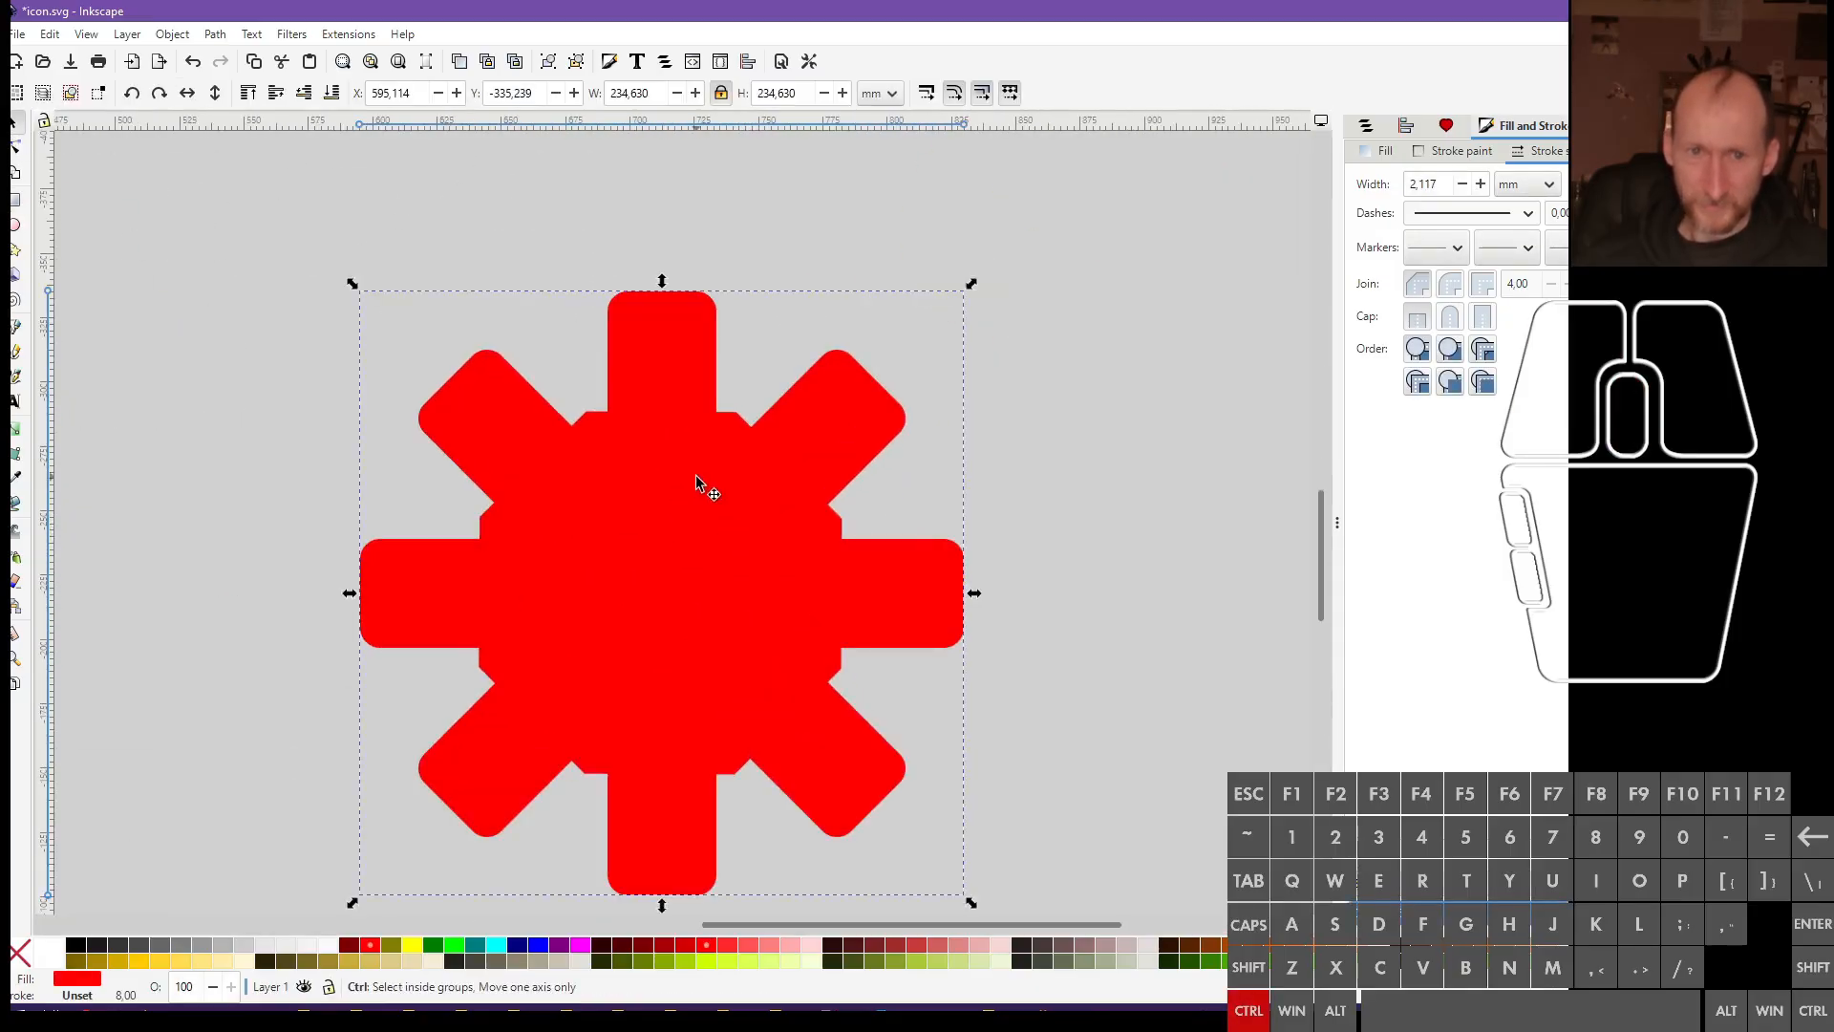
{"action": "scroll", "coordinate": [704, 582], "scroll_direction": "down", "scroll_amount": 1, "text": "ctrl"}
{"action": "left_click", "coordinate": [15, 148]}
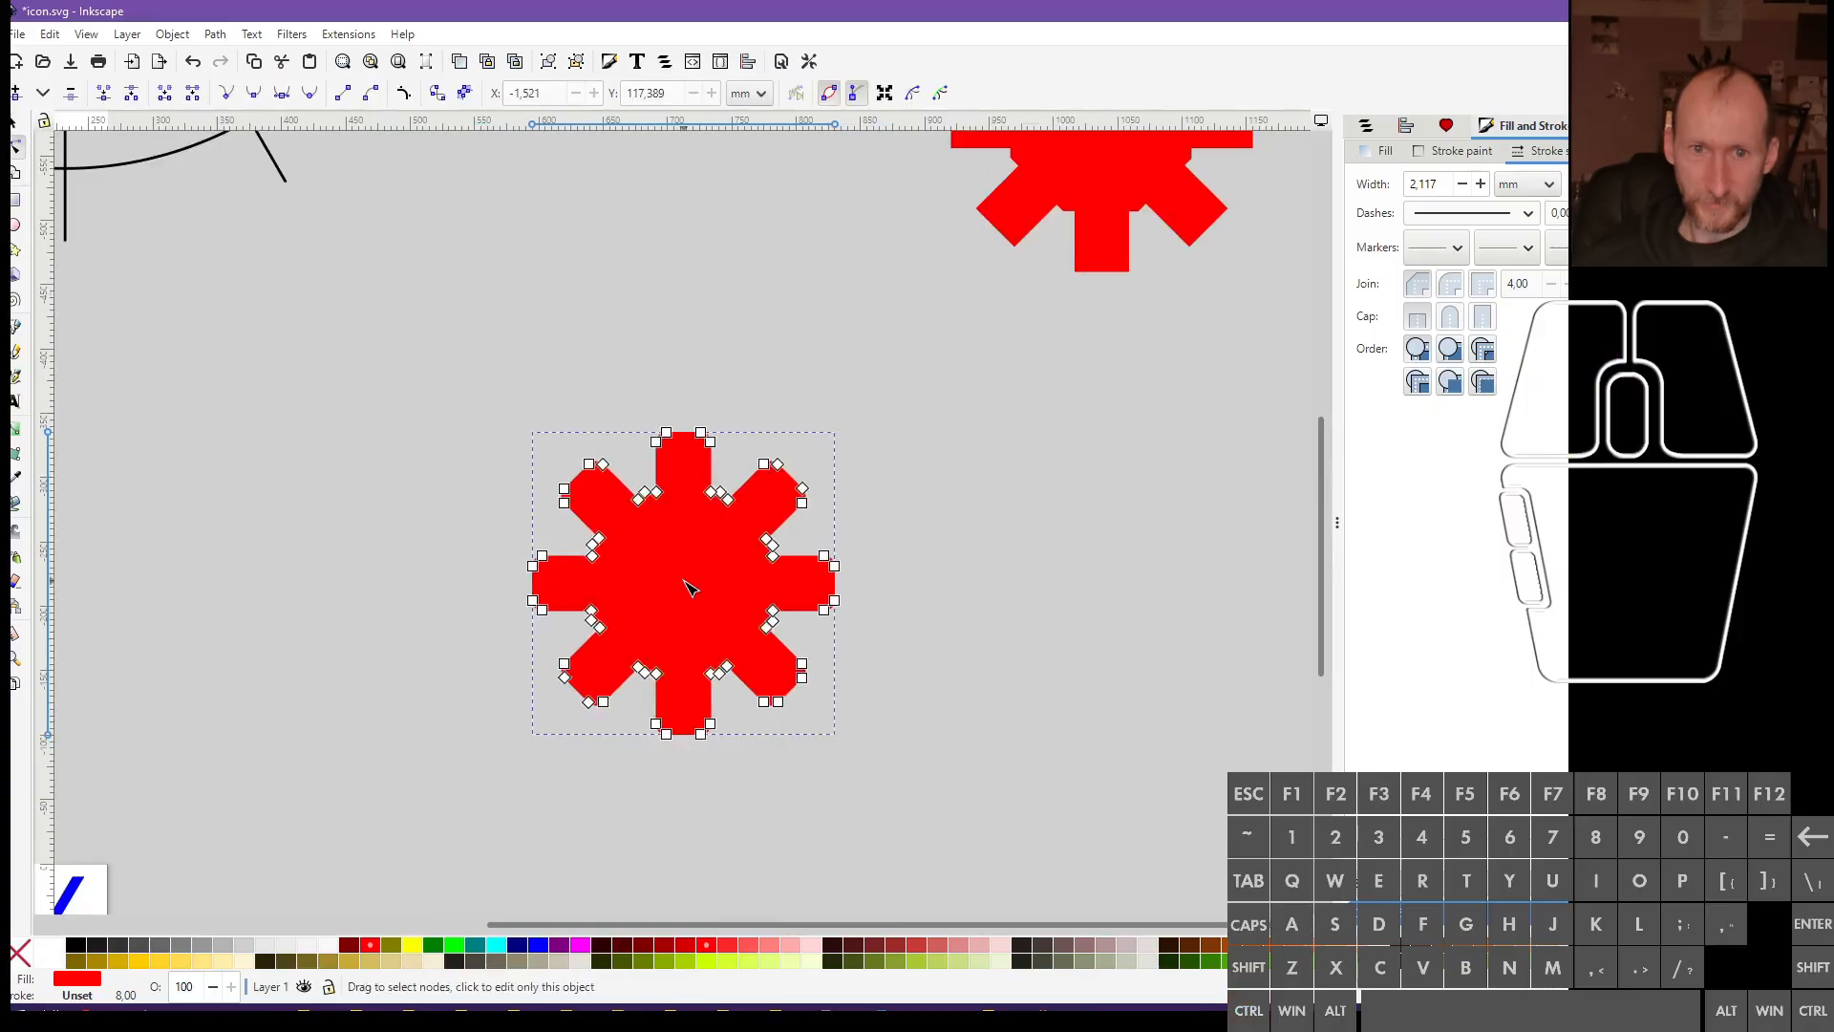
Scale the merged rounded gear down proportionally about its centre to about 89 mm wide
{"action": "scroll", "coordinate": [688, 585], "scroll_direction": "down", "scroll_amount": 4, "text": "ctrl"}
{"action": "left_click", "coordinate": [14, 123]}
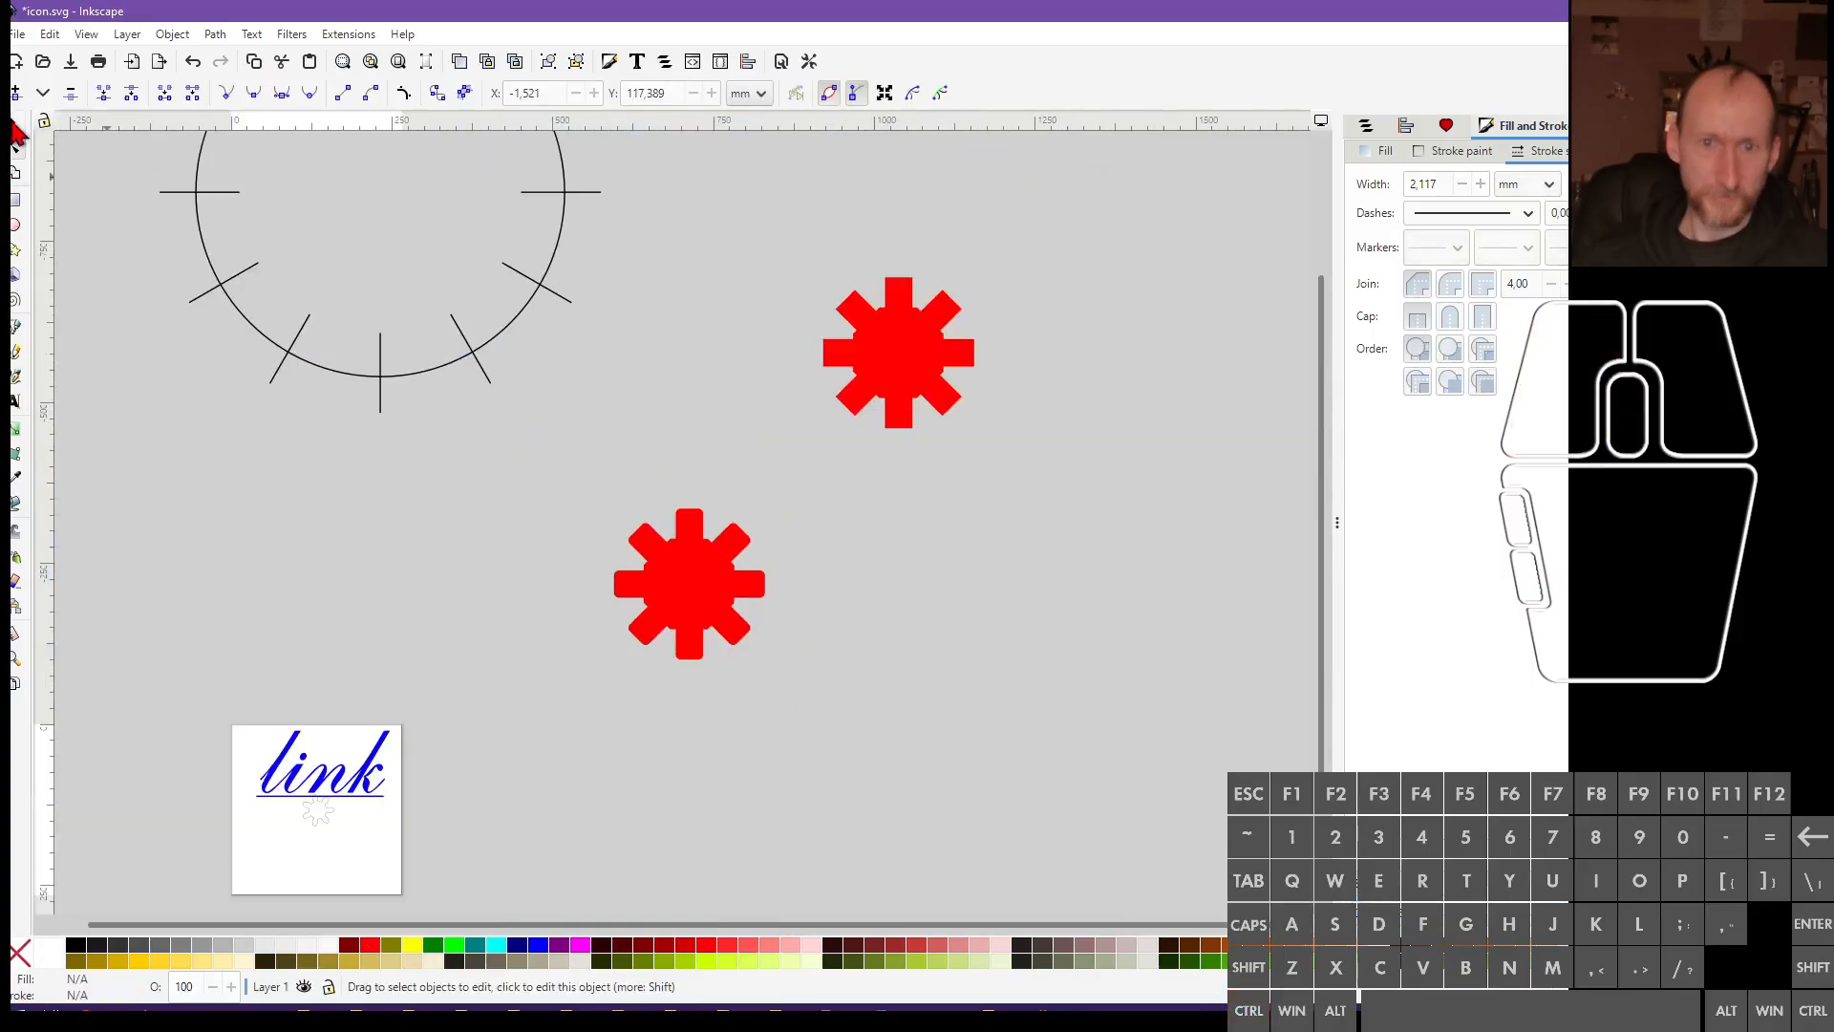
{"action": "left_click_drag", "start_coordinate": [563, 475], "coordinate": [841, 721]}
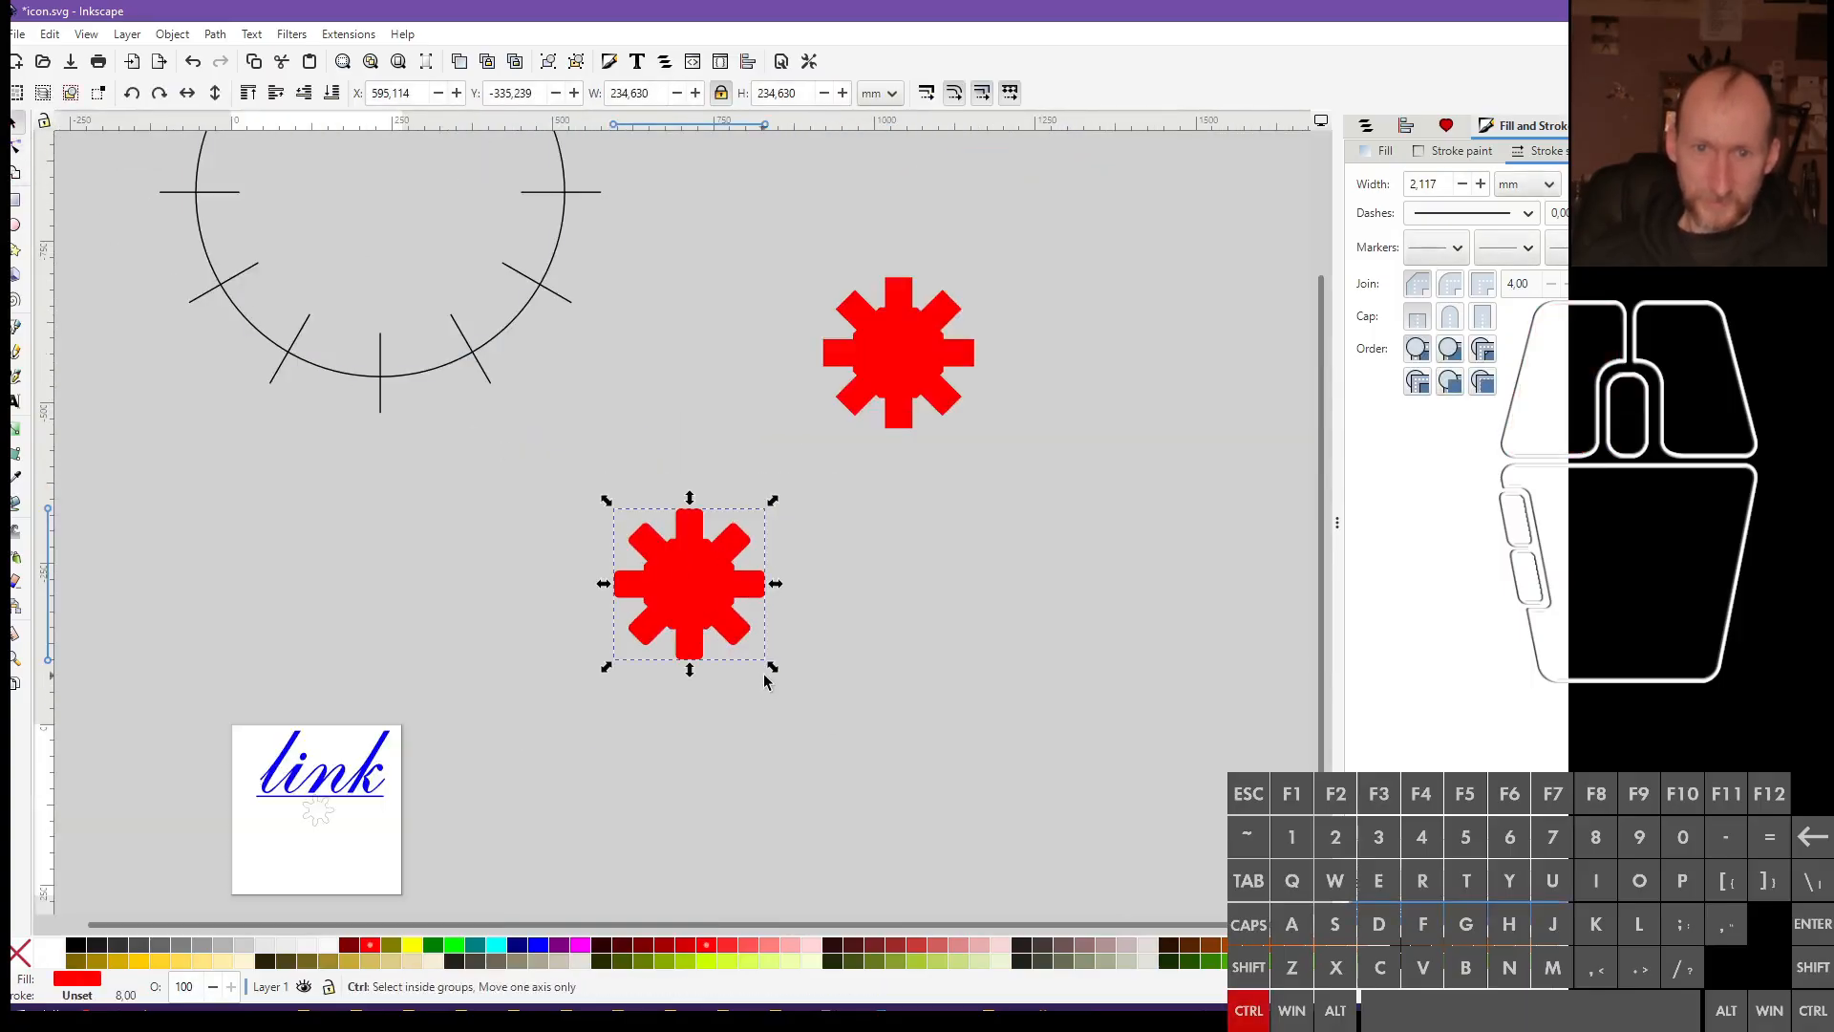
{"action": "left_click_drag", "start_coordinate": [770, 669], "coordinate": [718, 625], "text": "ctrl+shift"}
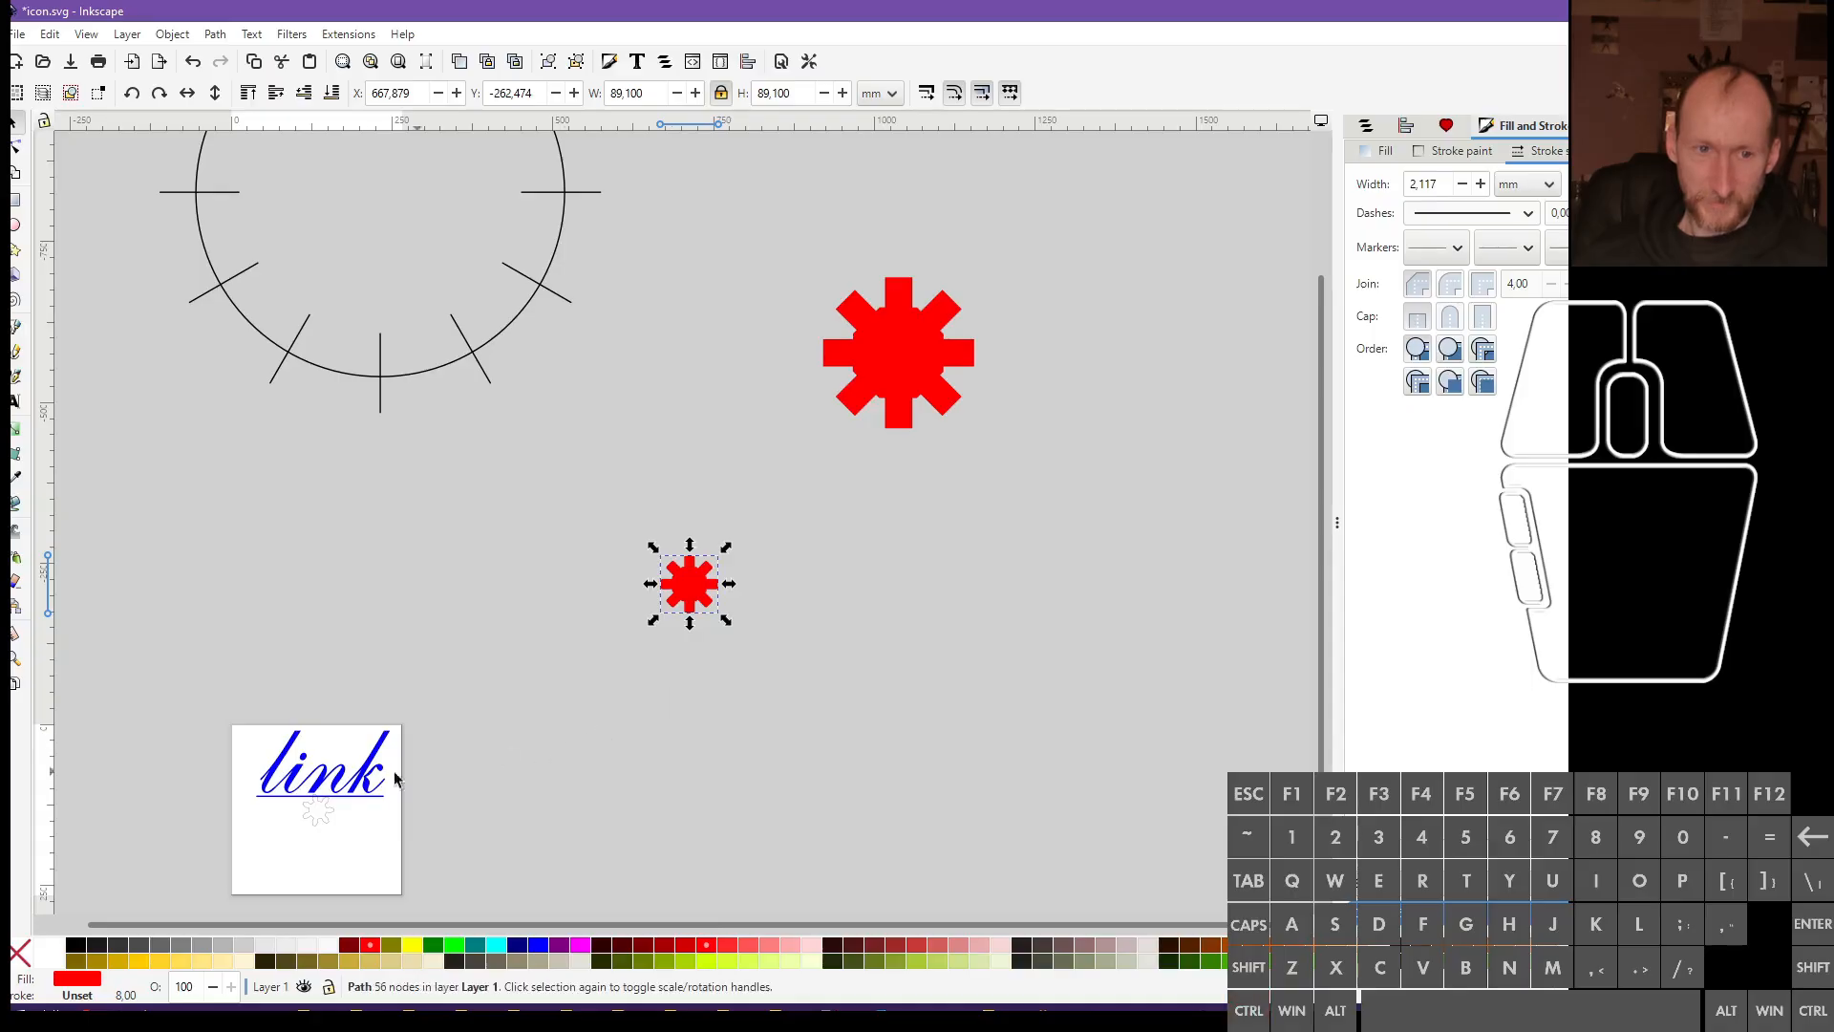
Move the old outlined gear off the page beside the scaled gear, fill it red for comparison, and delete it
{"action": "scroll", "coordinate": [272, 814], "scroll_direction": "up", "scroll_amount": 2, "text": "ctrl"}
{"action": "left_click_drag", "start_coordinate": [347, 829], "coordinate": [994, 402]}
{"action": "left_click", "coordinate": [369, 945]}
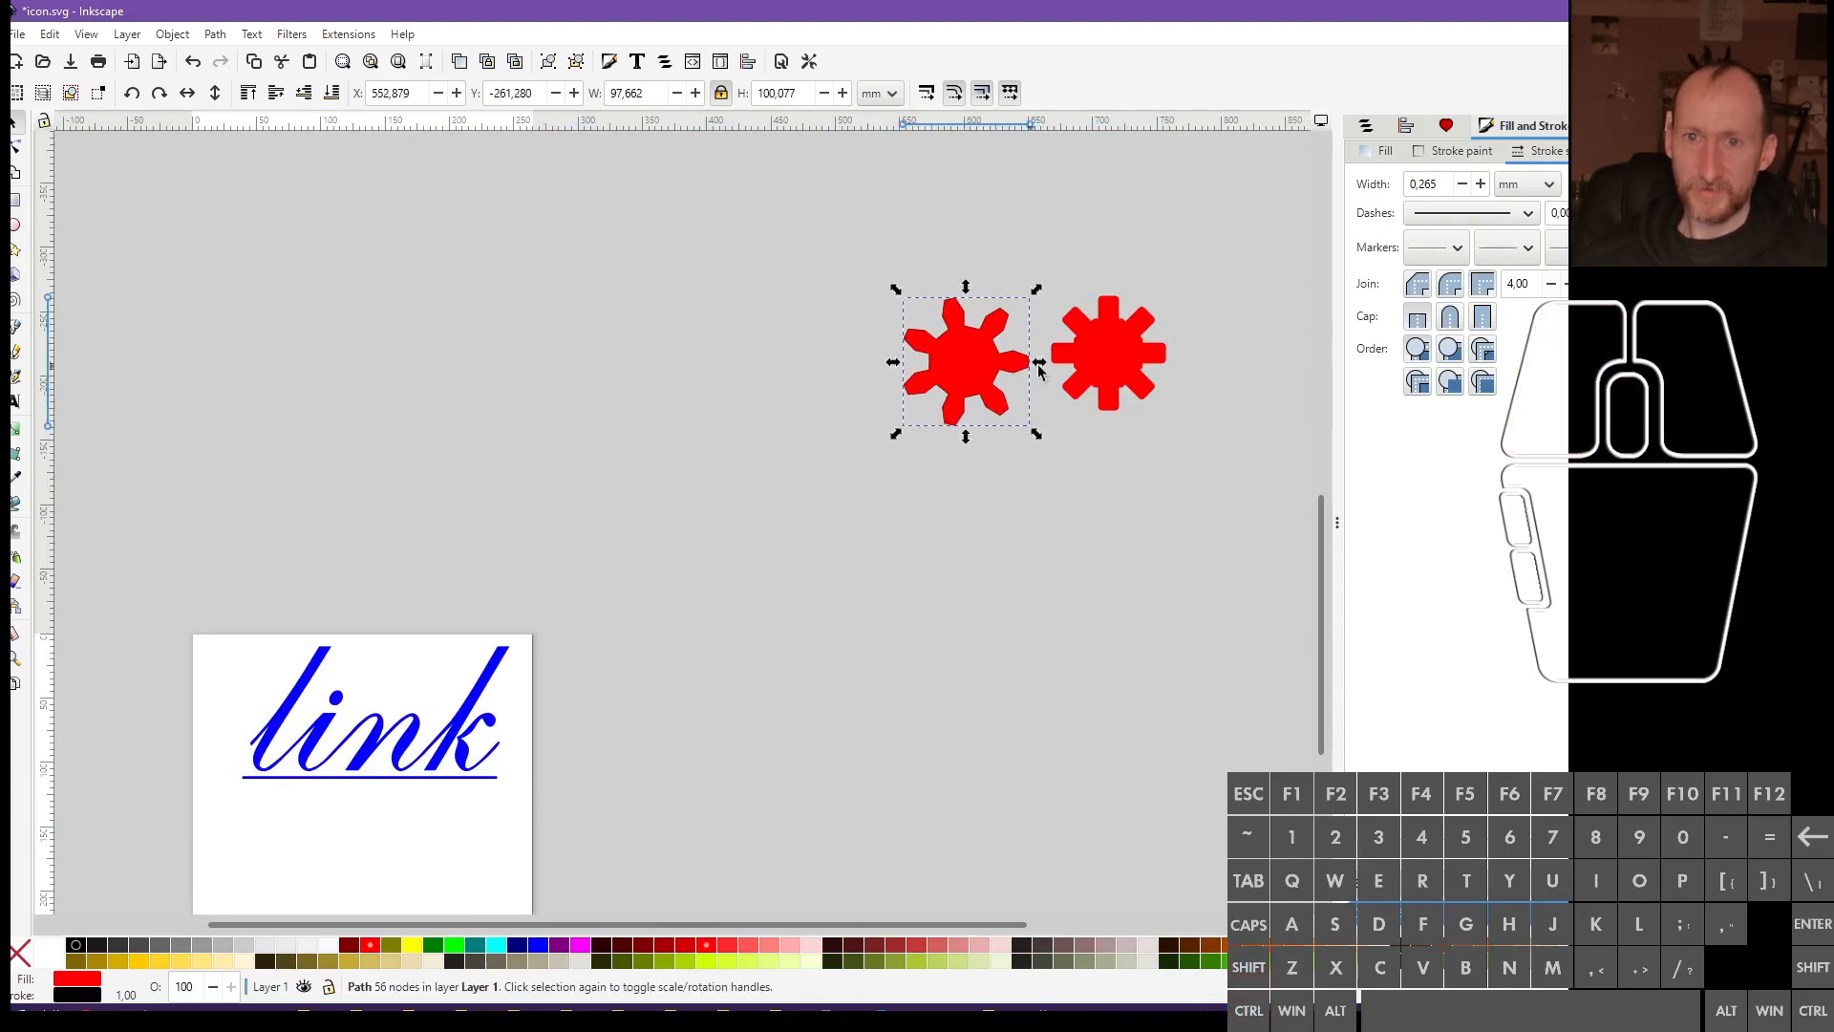
{"action": "key", "text": "Delete"}
Draw a circle with a radius of about 14 mm beside the scaled gear and fill it teal
{"action": "scroll", "coordinate": [1251, 344], "scroll_direction": "up", "scroll_amount": 3, "text": "ctrl"}
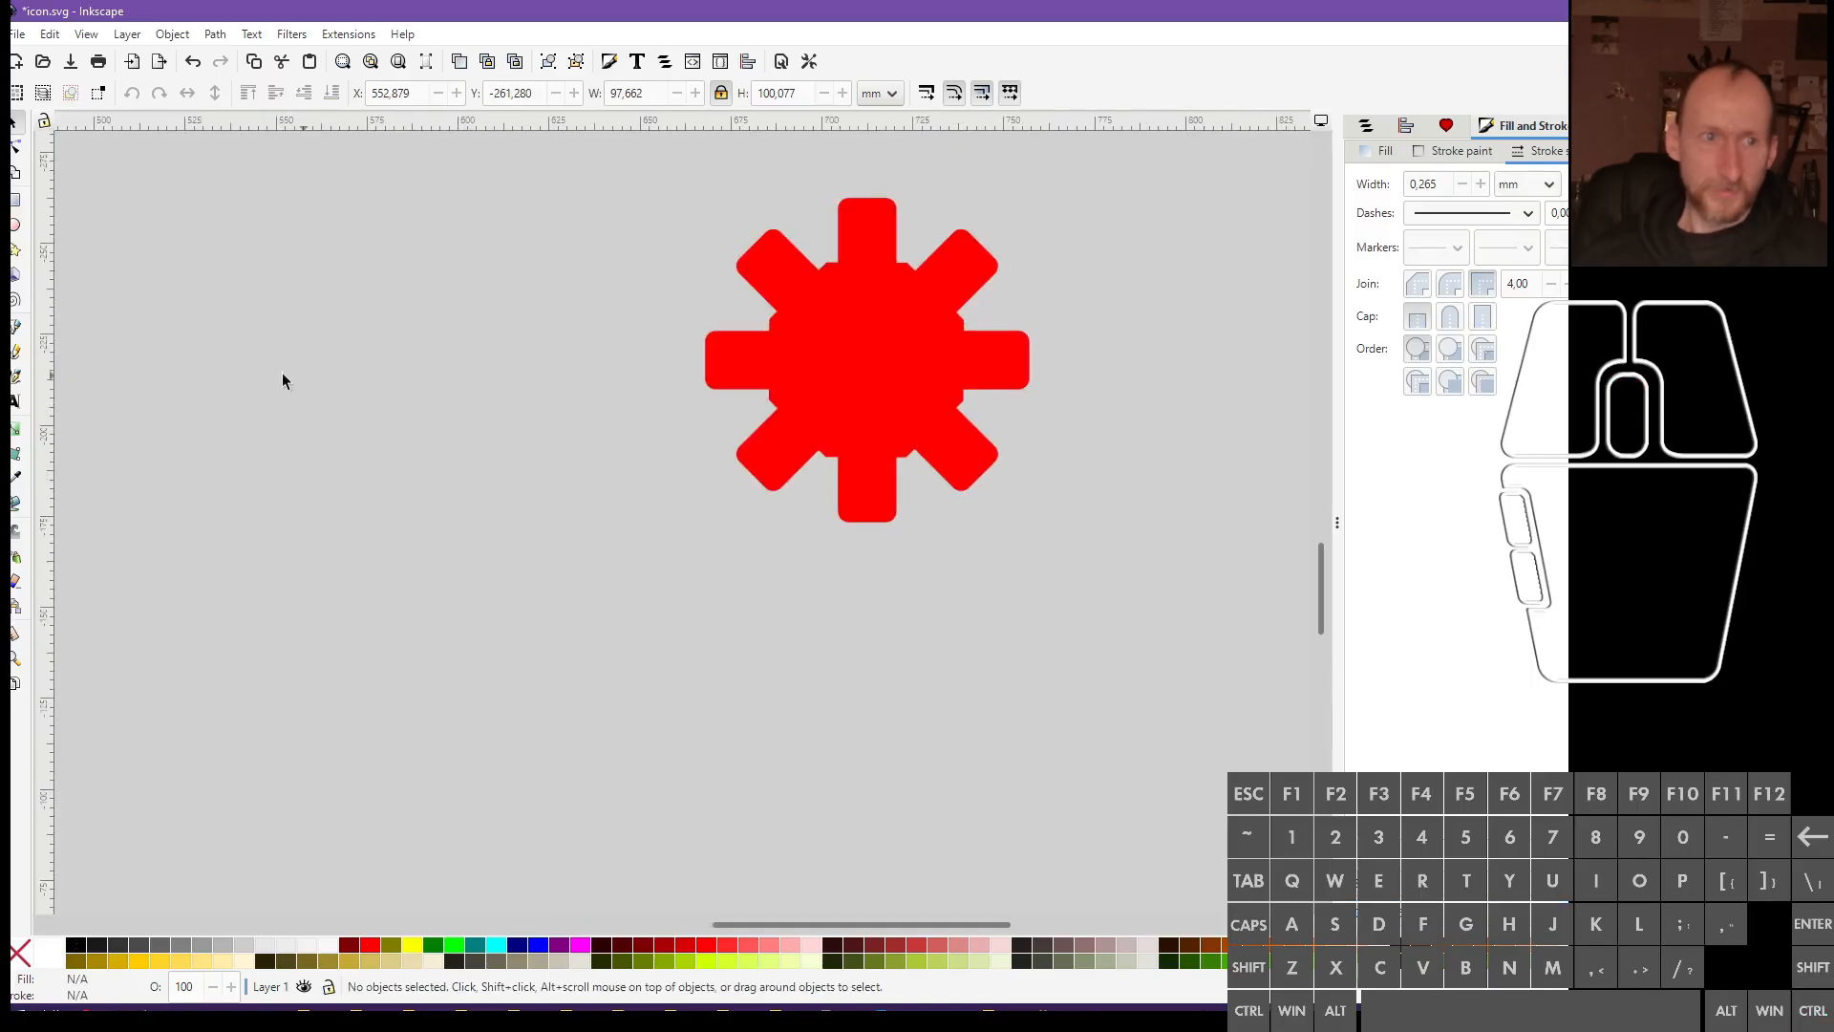
{"action": "left_click", "coordinate": [16, 229]}
{"action": "left_click_drag", "start_coordinate": [381, 408], "coordinate": [435, 461], "text": "ctrl+shift"}
{"action": "left_click", "coordinate": [475, 944]}
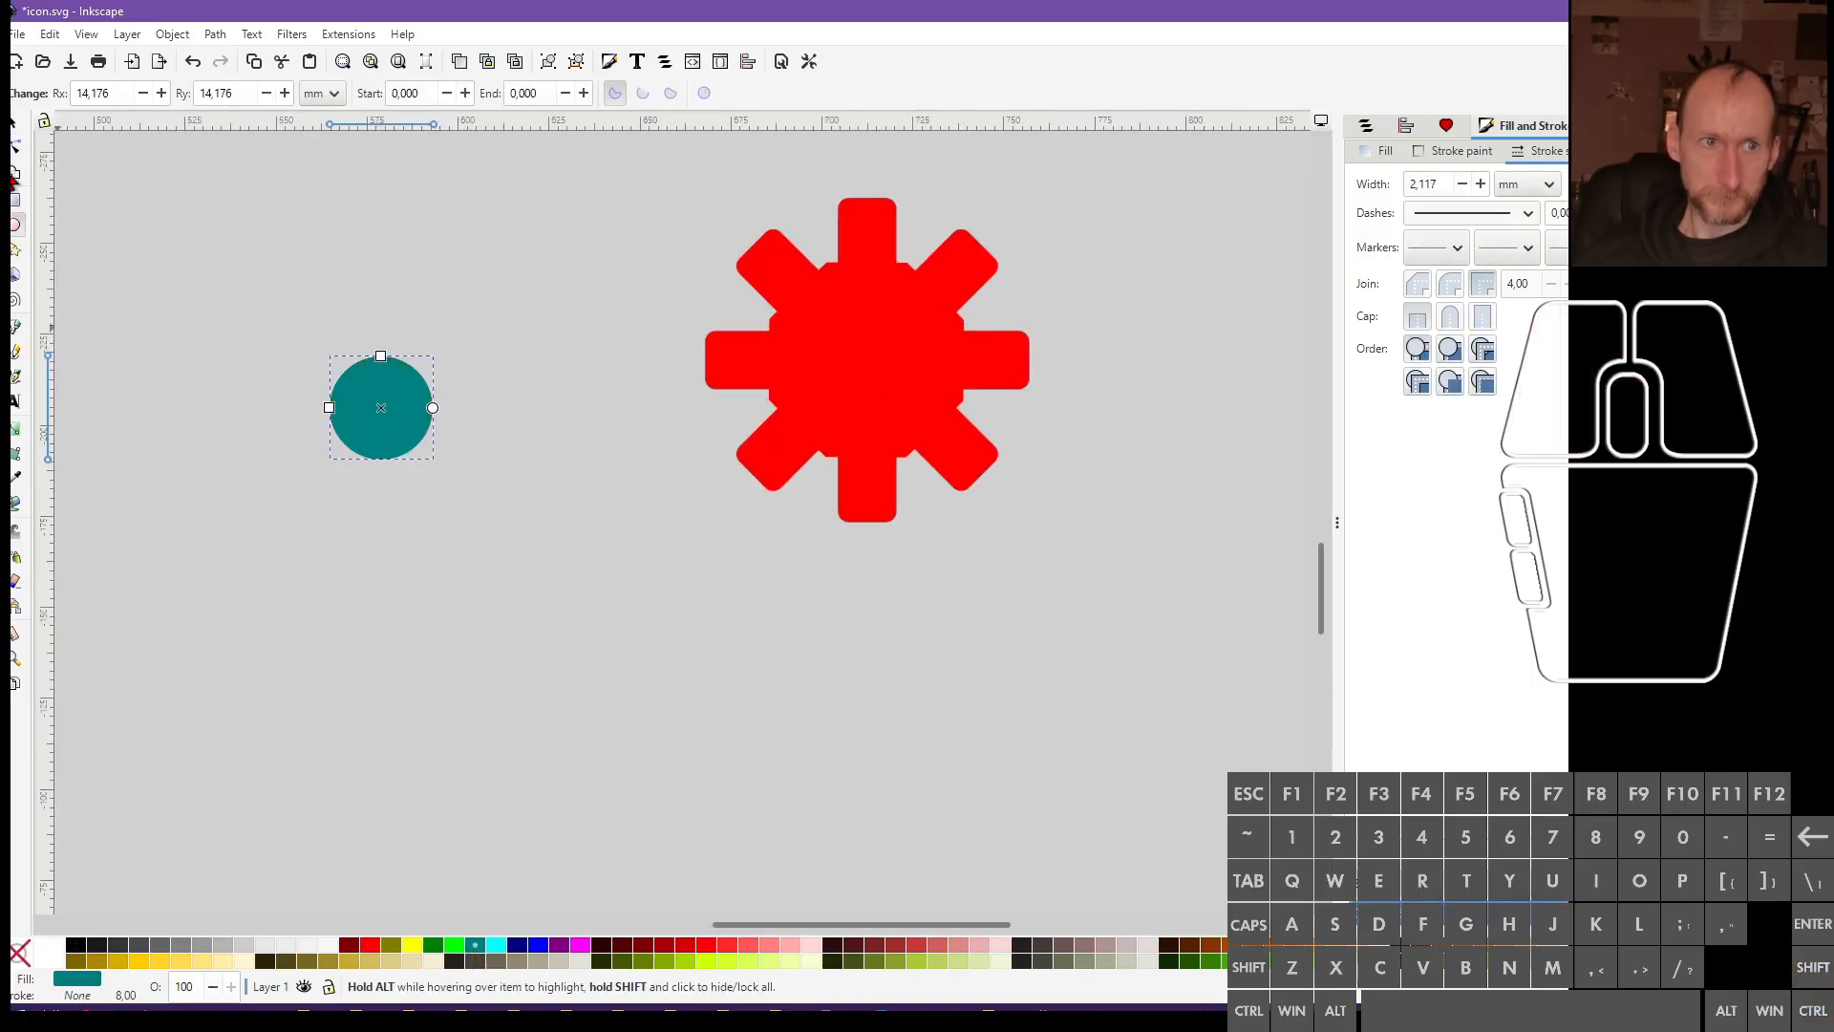
Move the teal circle onto the gear and centre it horizontally and vertically relative to the last selected object
{"action": "left_click", "coordinate": [12, 131]}
{"action": "left_click_drag", "start_coordinate": [360, 426], "coordinate": [847, 374]}
{"action": "left_click", "coordinate": [936, 464], "text": "shift"}
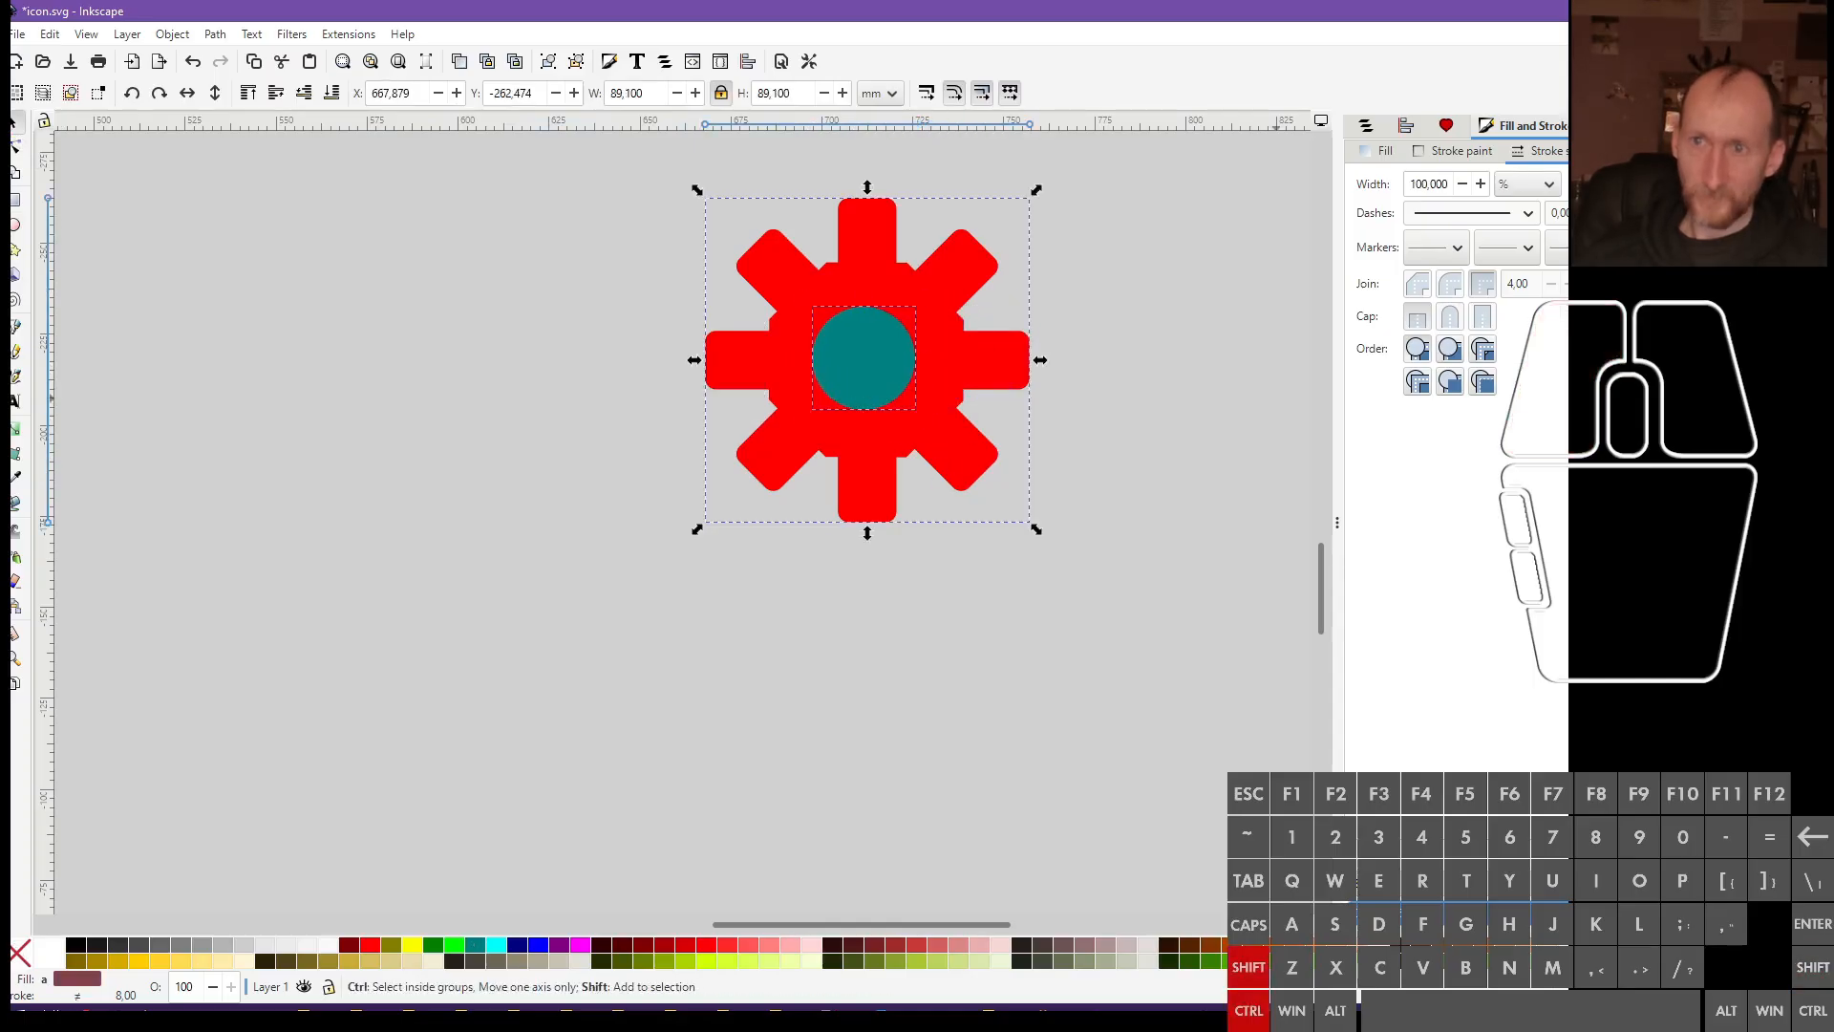
{"action": "key", "text": "ctrl+shift+a"}
{"action": "left_click", "coordinate": [1410, 275]}
{"action": "left_click", "coordinate": [1410, 298]}
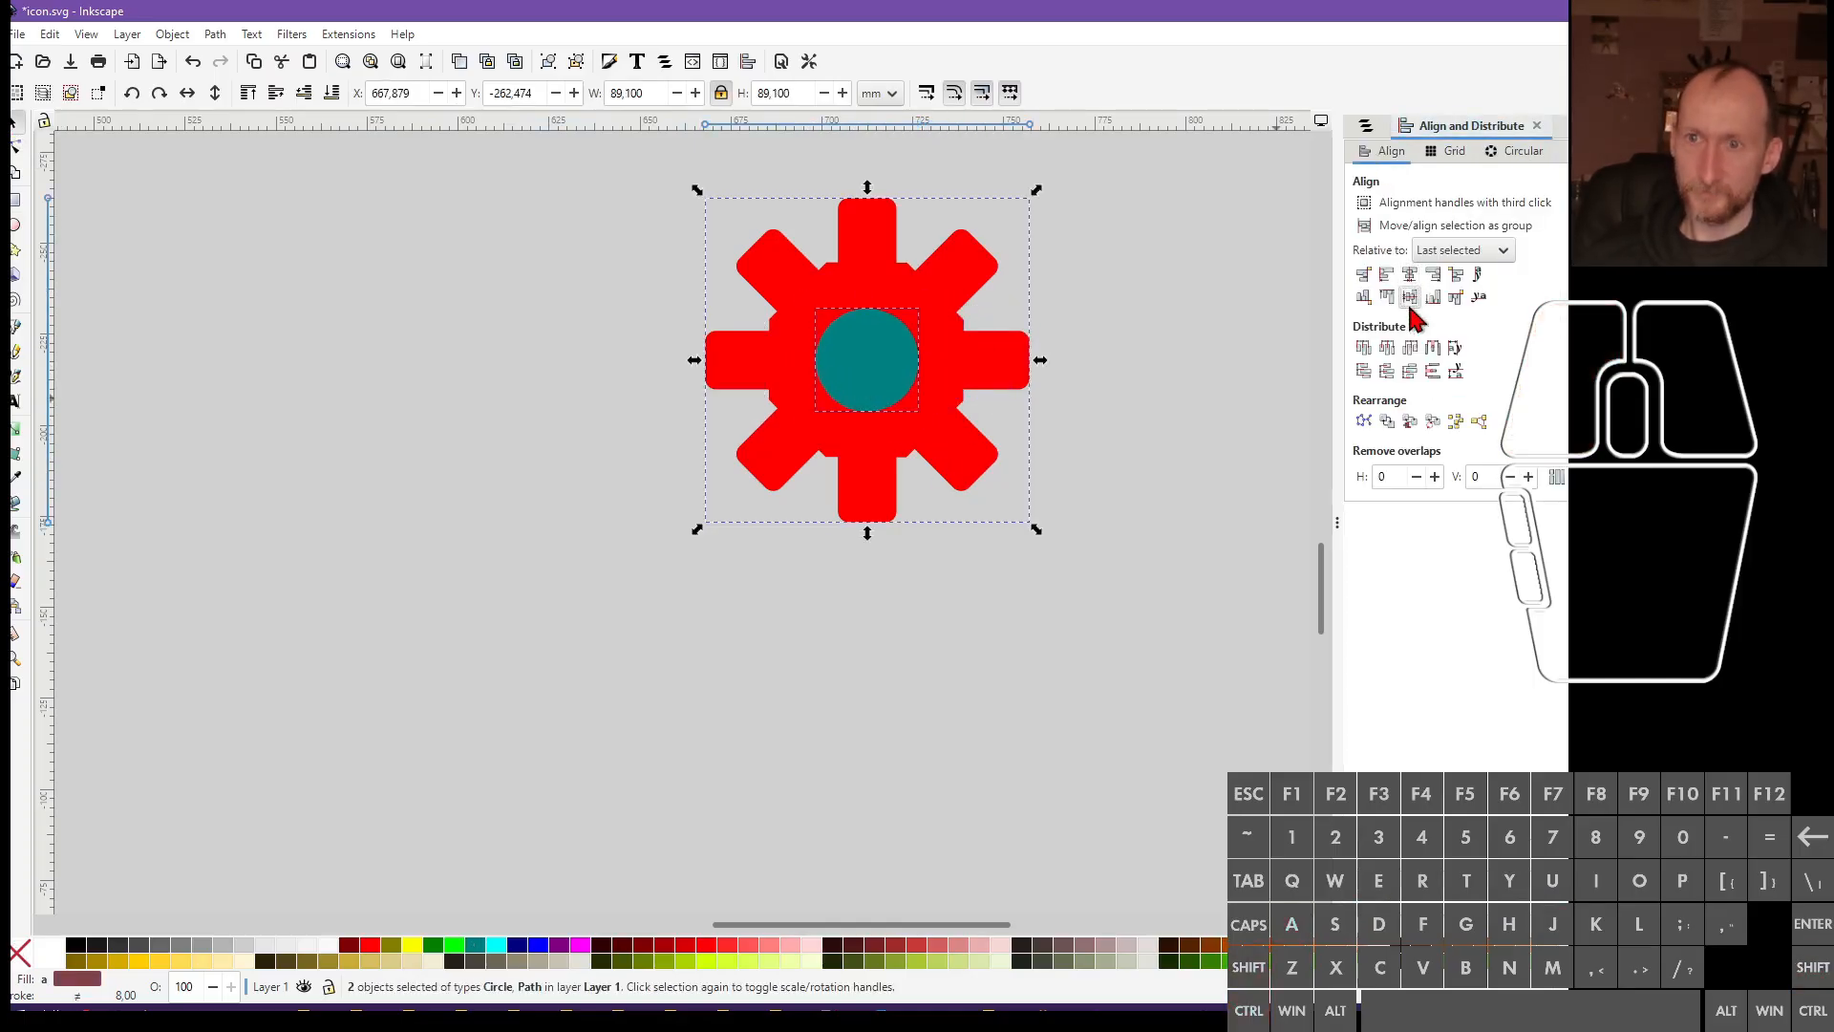
{"action": "left_click", "coordinate": [1116, 359]}
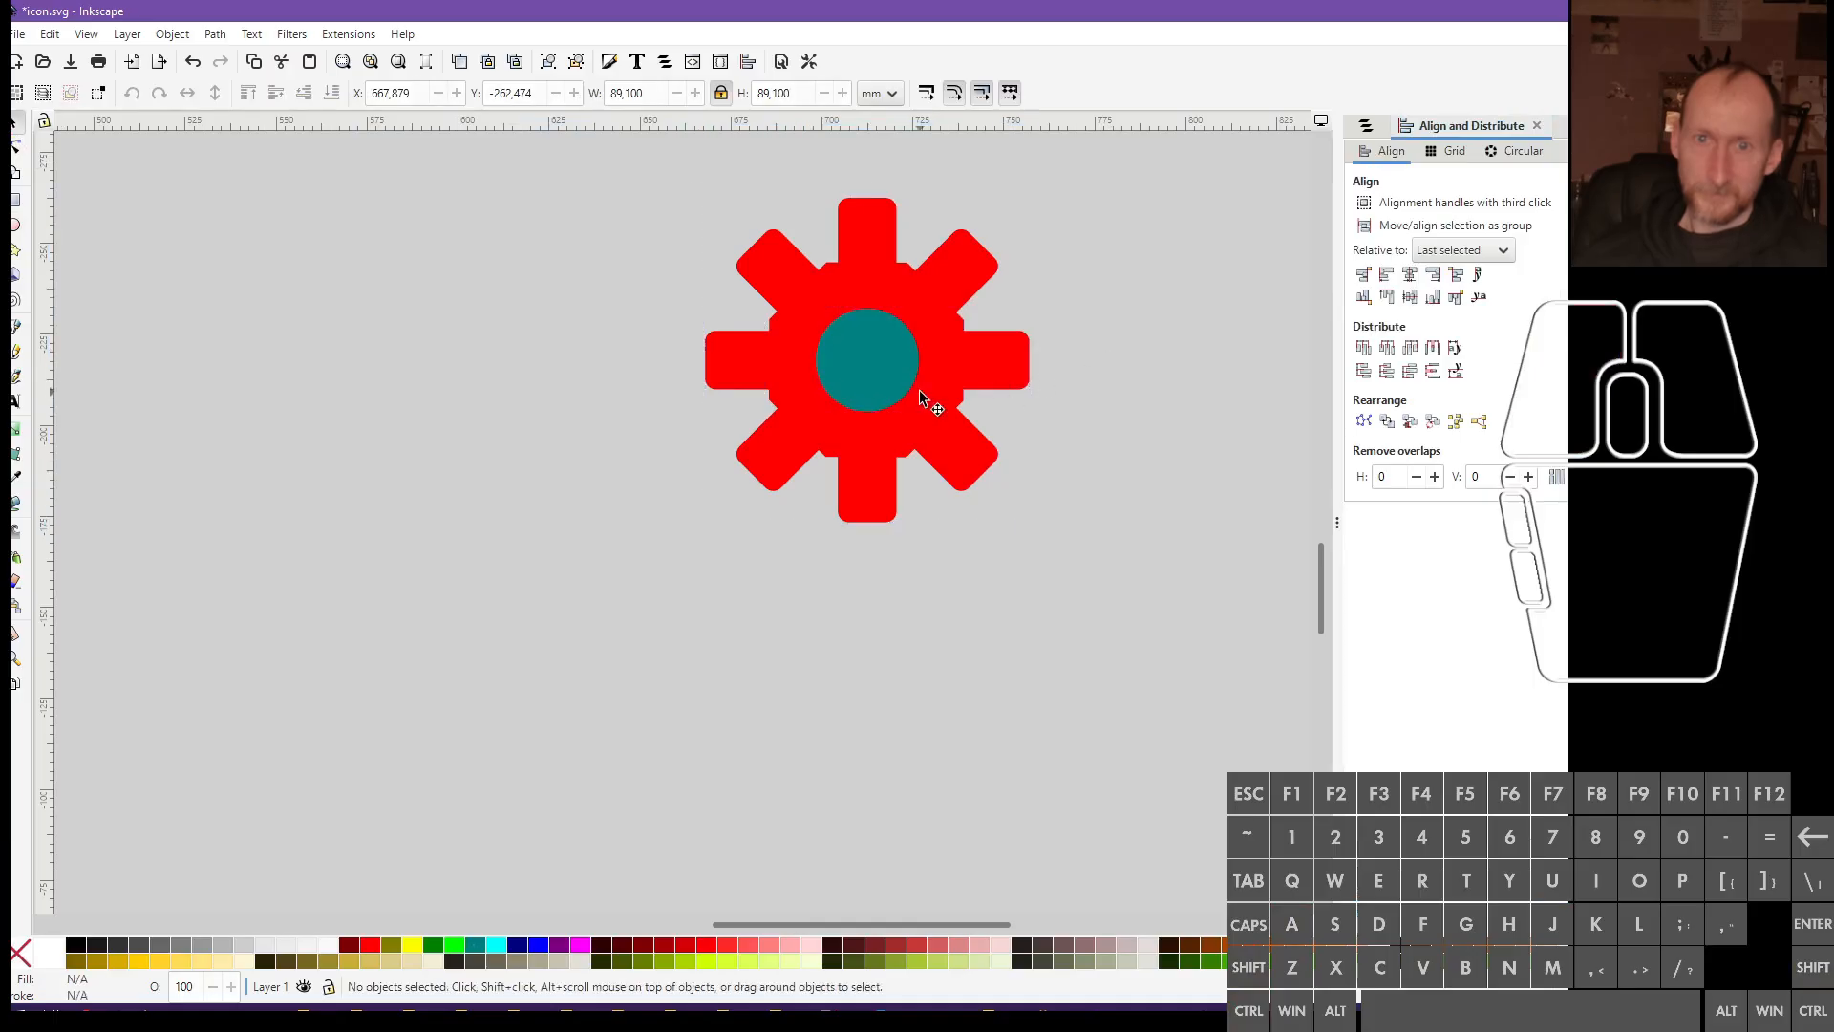
Cut the teal circle out of the red gear with a Difference operation to make the hub hole
{"action": "left_click", "coordinate": [919, 389]}
{"action": "left_click", "coordinate": [826, 355], "text": "shift"}
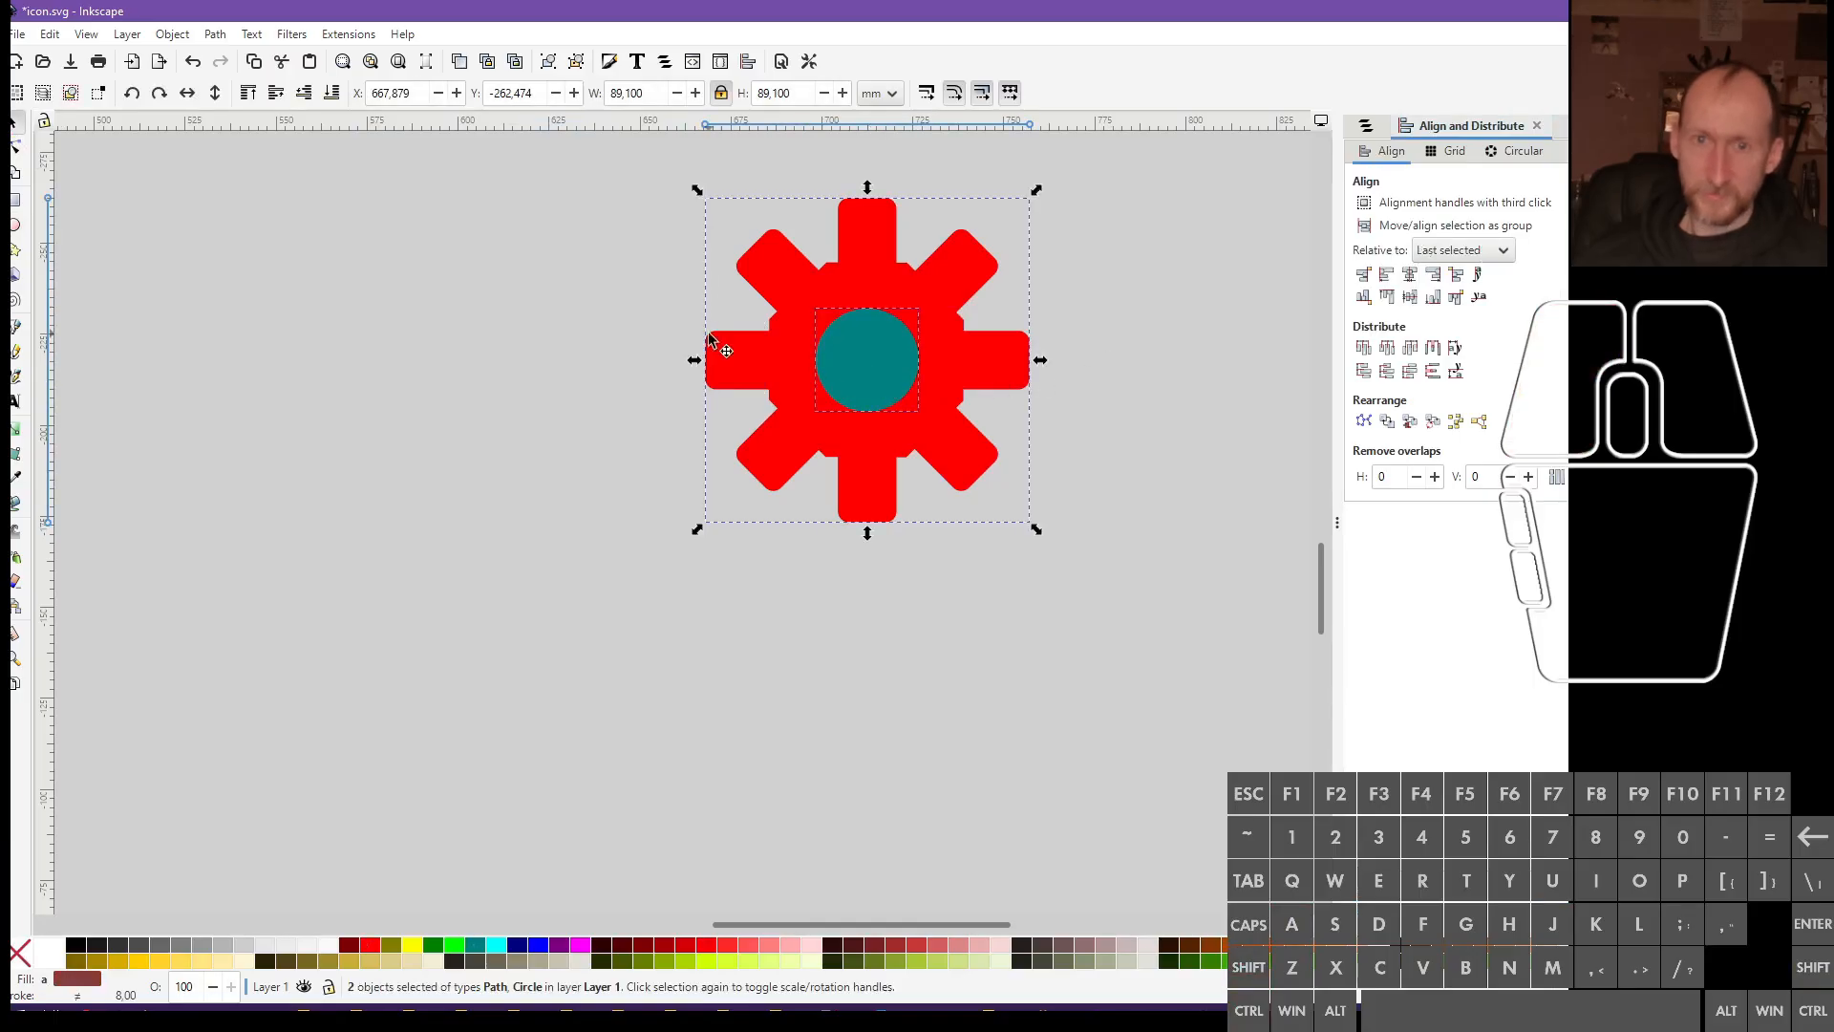
{"action": "key", "text": "ctrl"}
{"action": "key", "text": "ctrl+minus"}
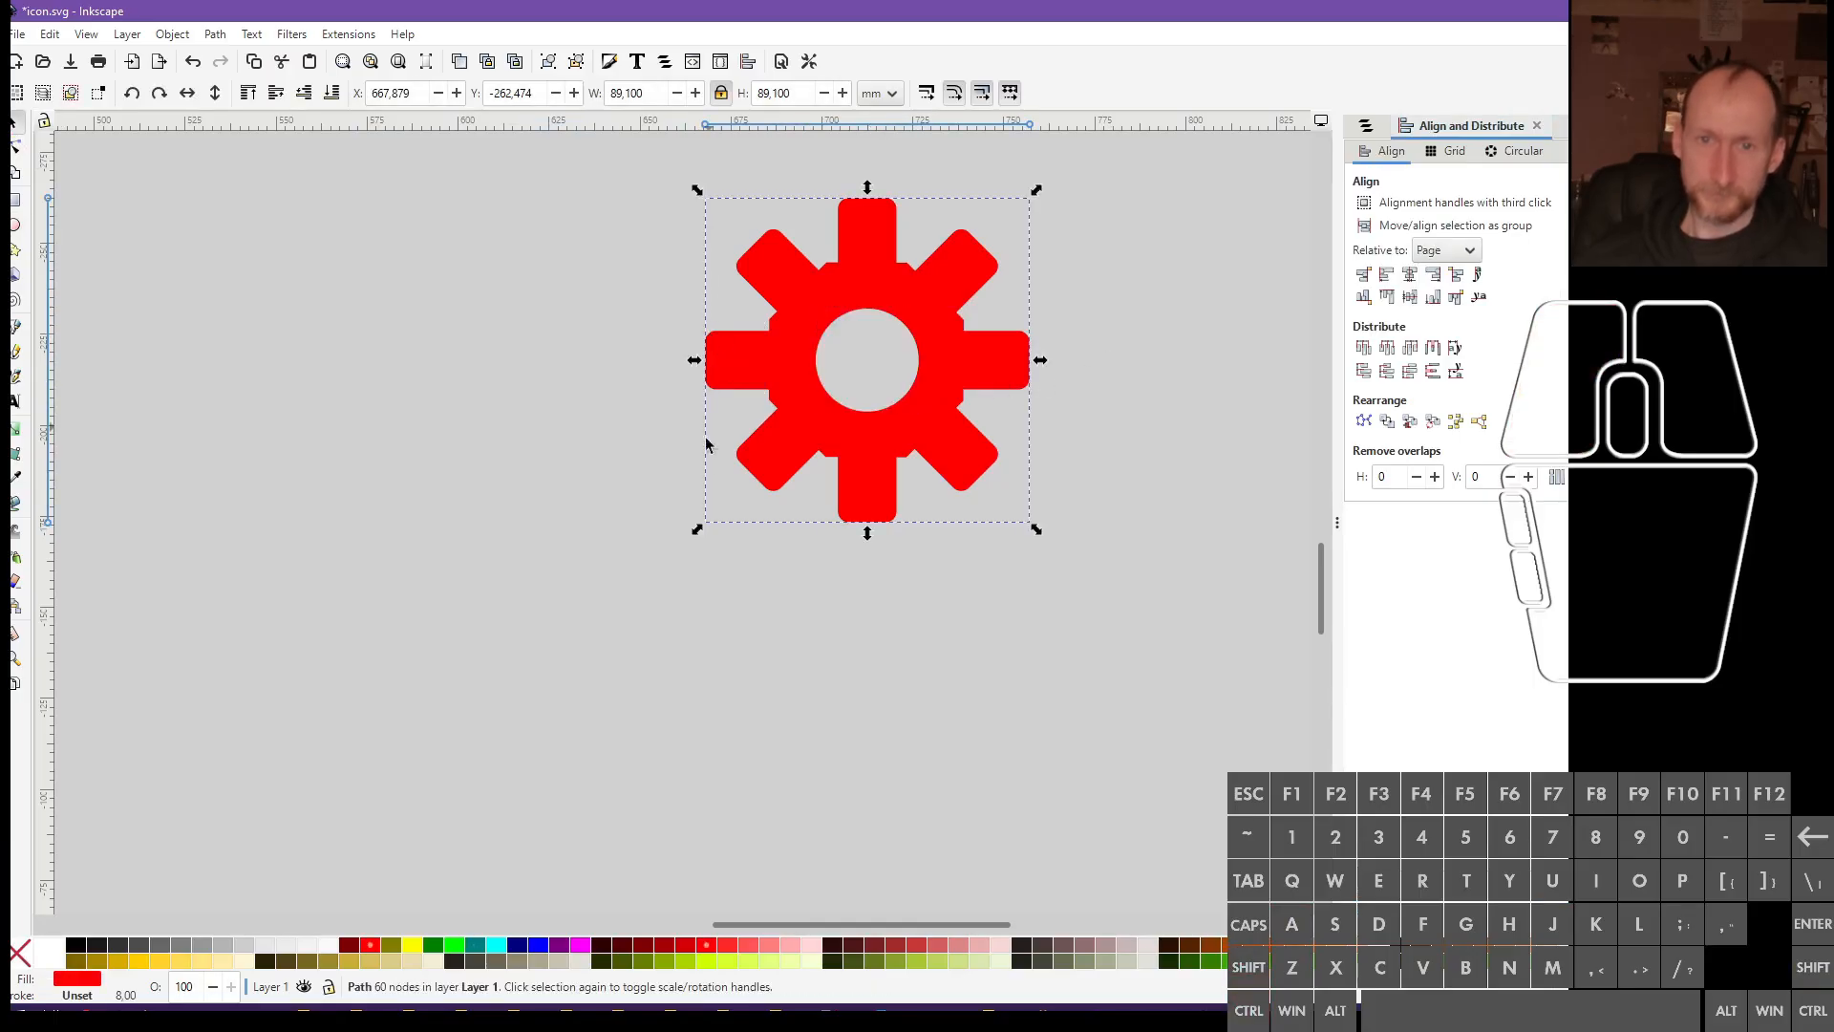
Move the red gear with the hub hole onto the page, just below the underlined link text
{"action": "scroll", "coordinate": [705, 444], "scroll_direction": "down", "scroll_amount": 3}
{"action": "left_click_drag", "start_coordinate": [742, 478], "coordinate": [417, 747]}
{"action": "scroll", "coordinate": [430, 811], "scroll_direction": "down", "scroll_amount": 3}
{"action": "scroll", "coordinate": [362, 826], "scroll_direction": "left", "scroll_amount": 4}
{"action": "scroll", "coordinate": [340, 831], "scroll_direction": "down", "scroll_amount": 5}
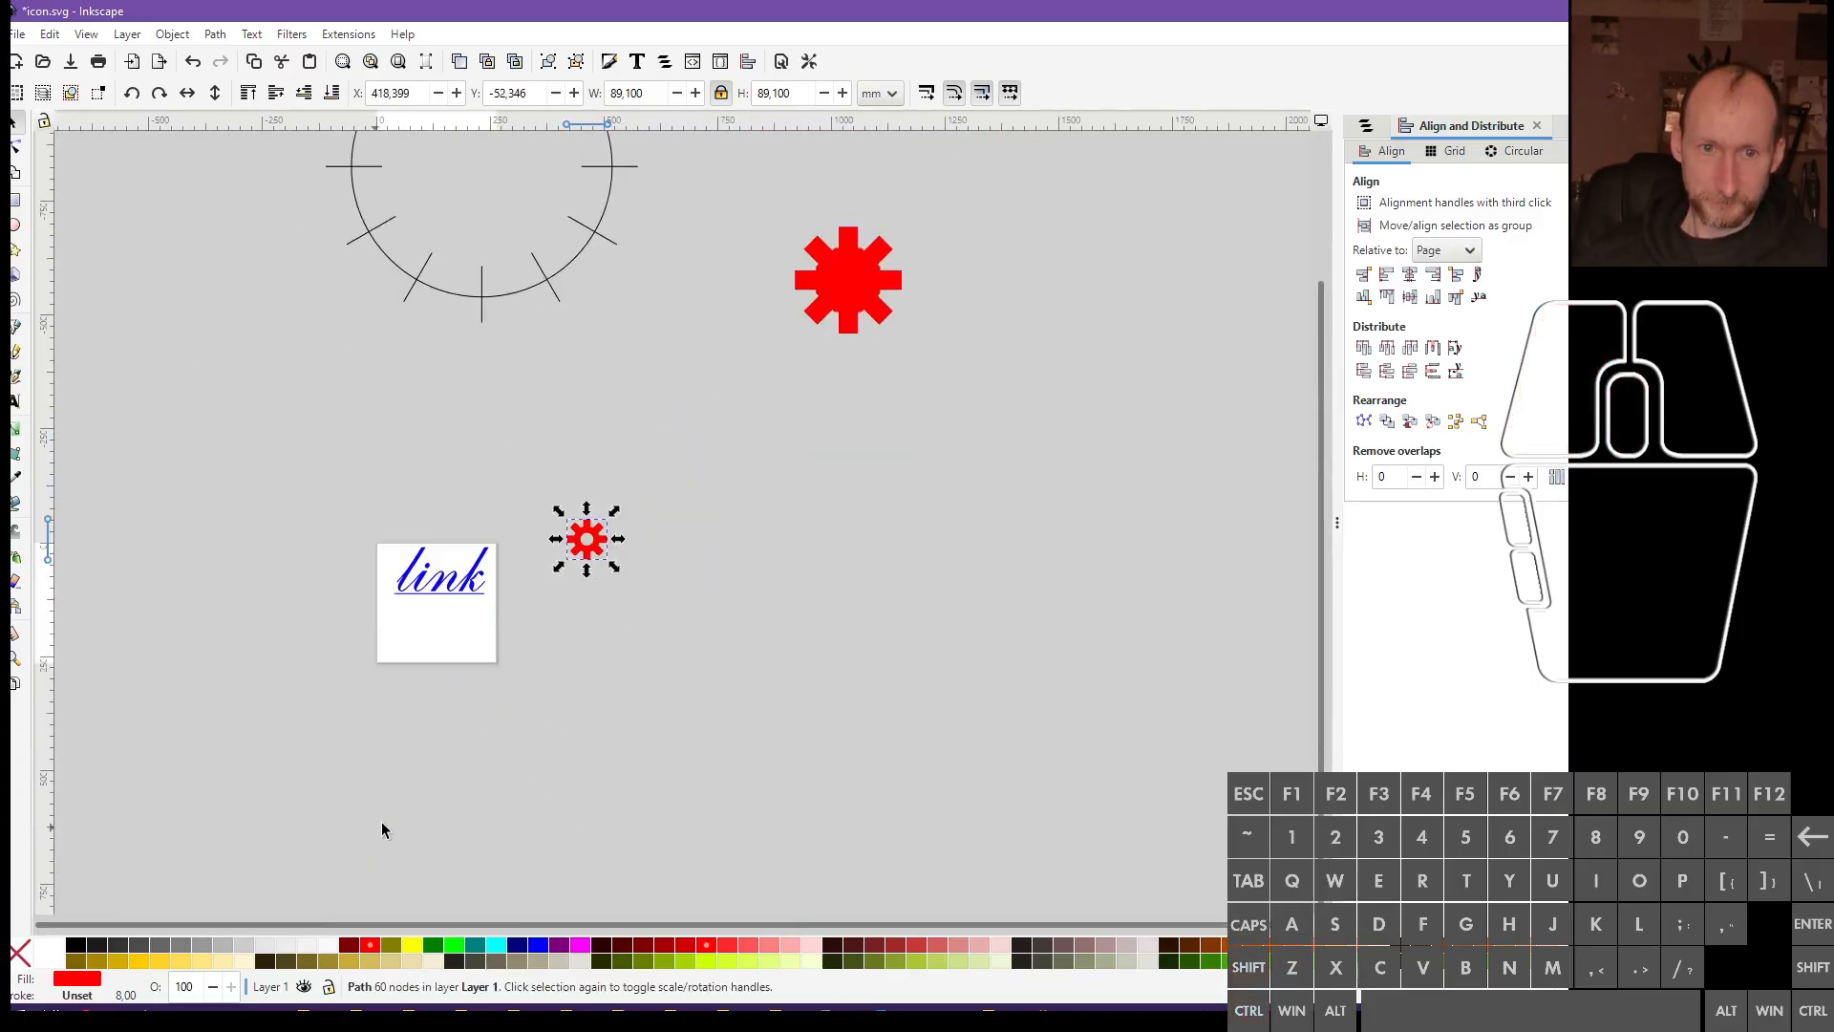
{"action": "left_click_drag", "start_coordinate": [621, 624], "coordinate": [469, 685]}
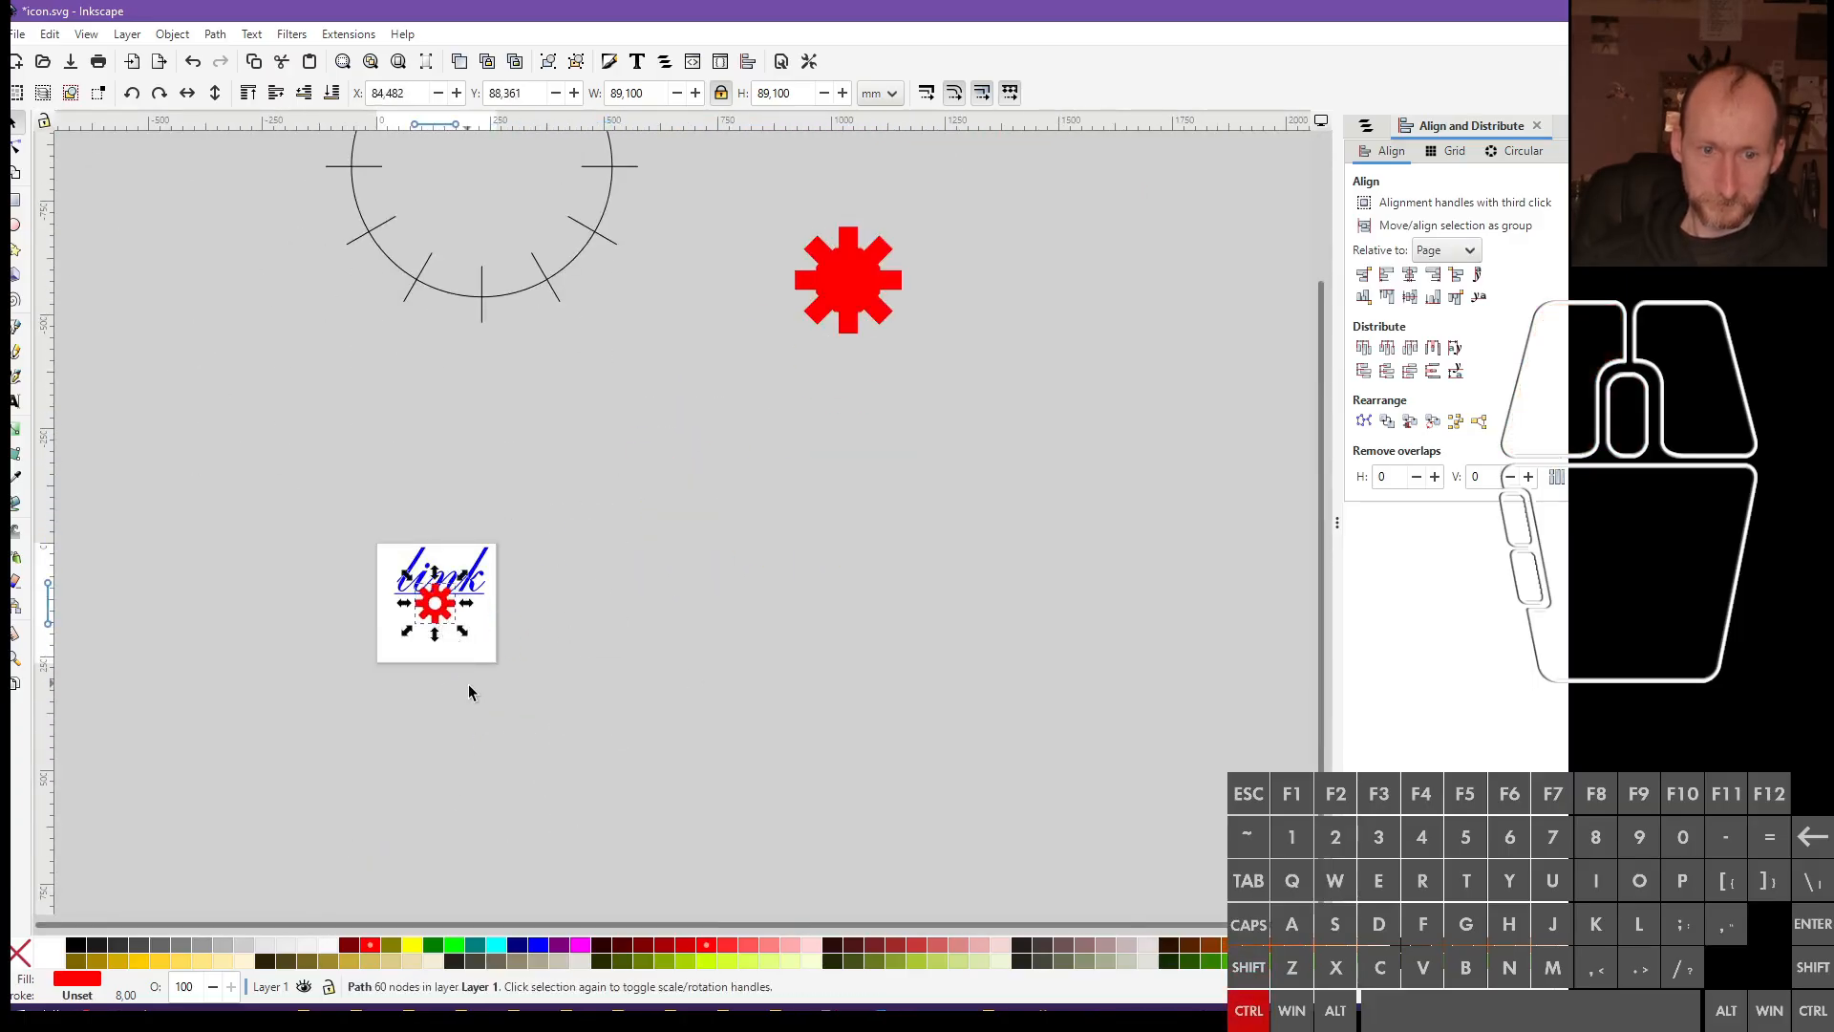
{"action": "scroll", "coordinate": [472, 682], "scroll_direction": "up", "scroll_amount": 1}
{"action": "scroll", "coordinate": [466, 654], "scroll_direction": "up", "scroll_amount": 2}
{"action": "left_click", "coordinate": [402, 529]}
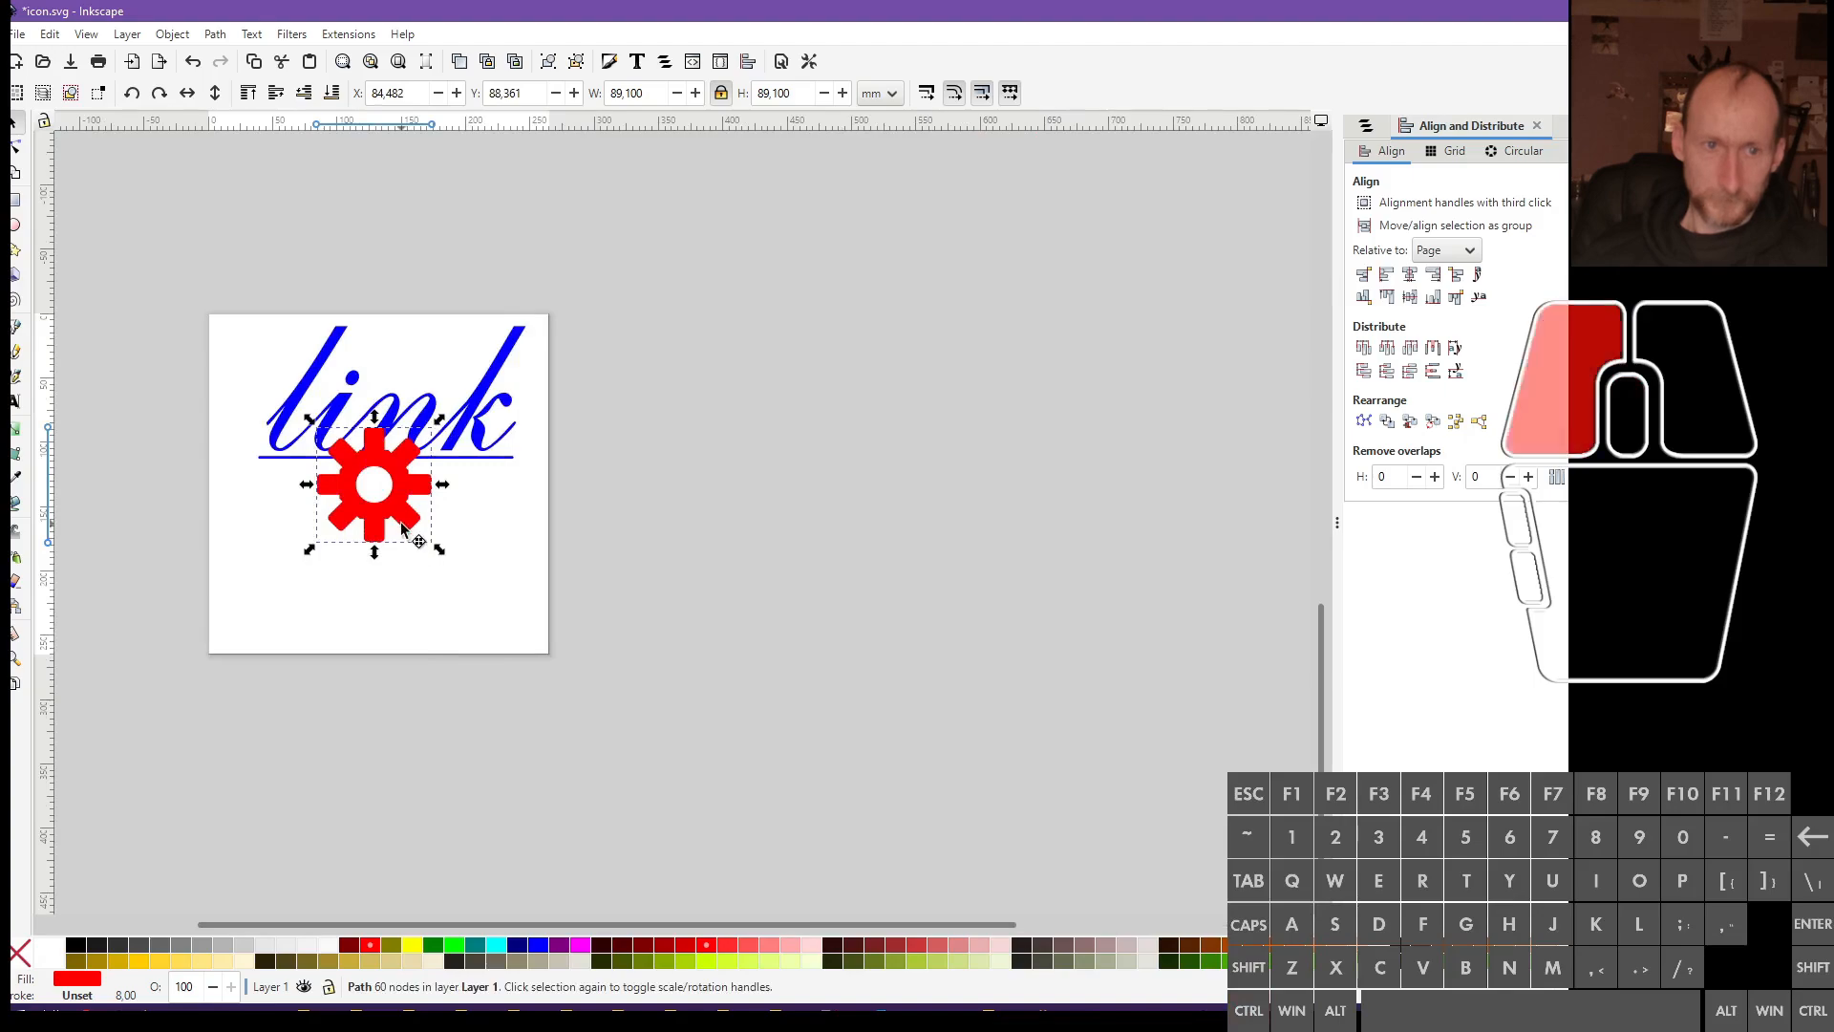
{"action": "left_click_drag", "start_coordinate": [402, 528], "coordinate": [410, 547]}
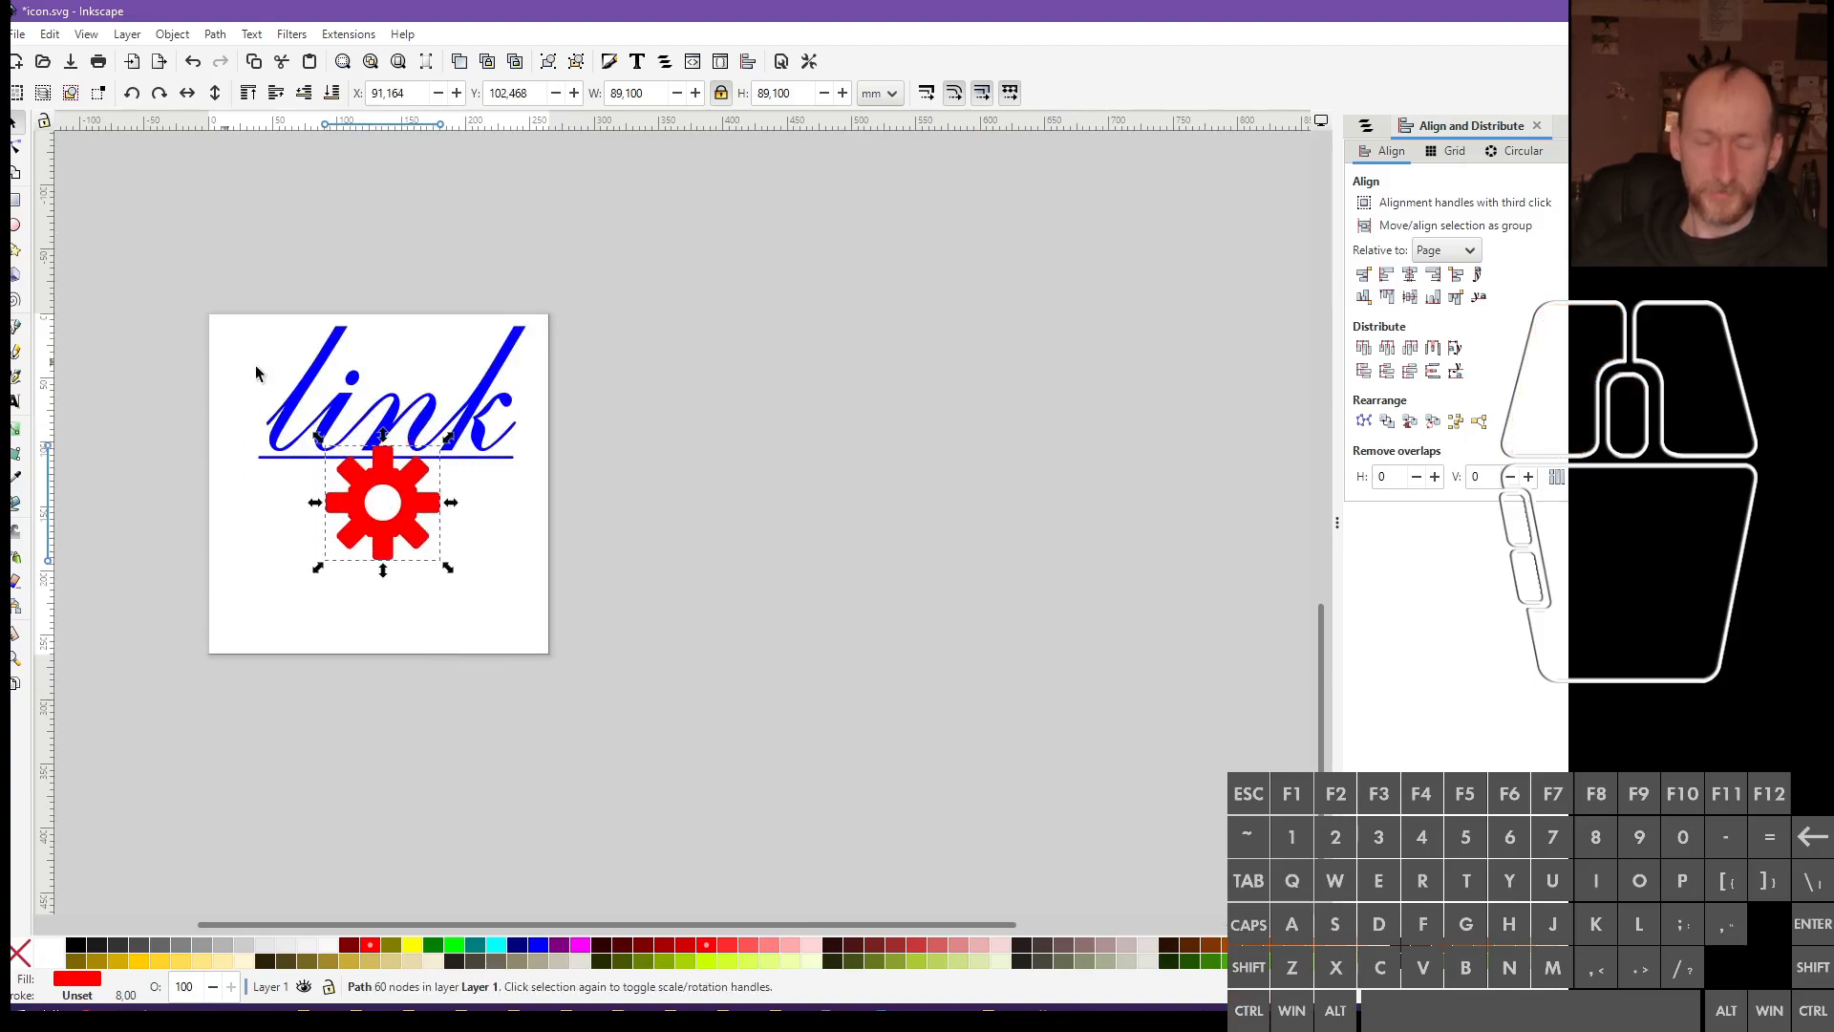
Draw a teal rectangle about 246 mm wide beside the page and copy its width into the height, 245.767 mm
{"action": "left_click", "coordinate": [15, 200]}
{"action": "left_click_drag", "start_coordinate": [697, 309], "coordinate": [1011, 605]}
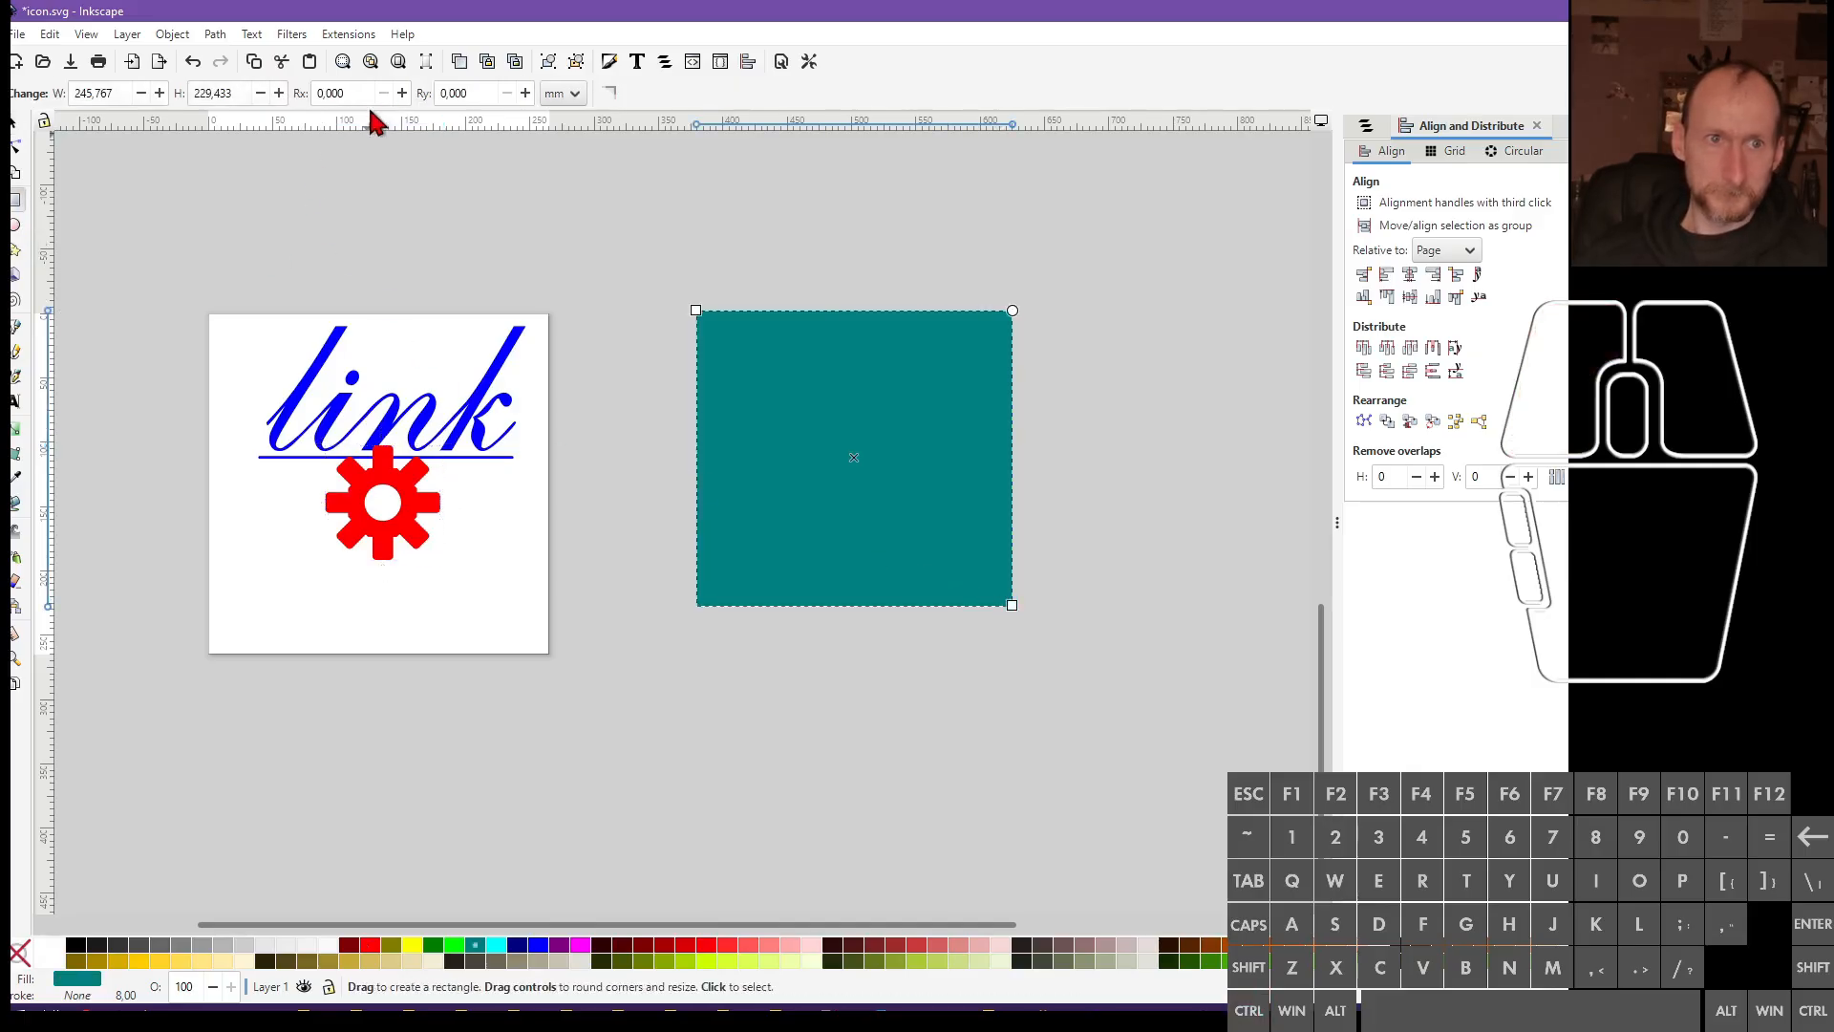
{"action": "triple_click", "coordinate": [98, 93]}
{"action": "key", "text": "ctrl+c"}
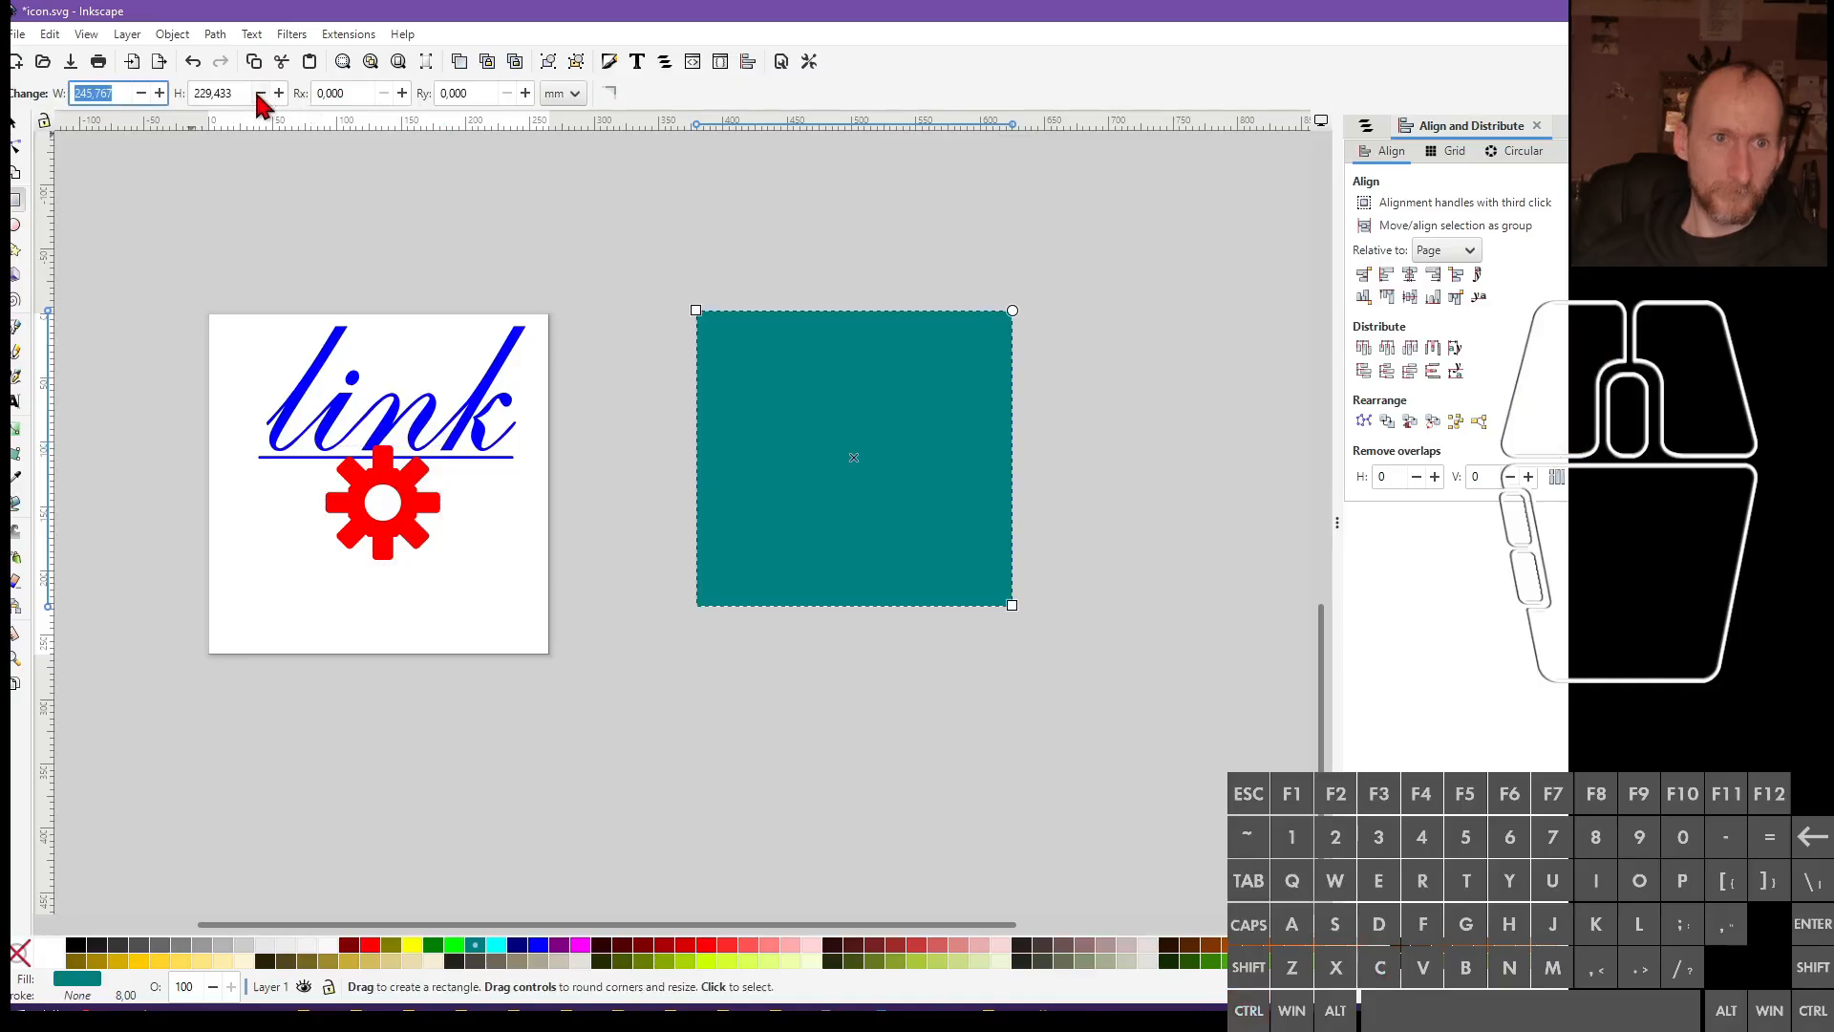
{"action": "left_click", "coordinate": [245, 93]}
{"action": "triple_click", "coordinate": [245, 92]}
{"action": "key", "text": "ctrl+v"}
{"action": "key", "text": "Return"}
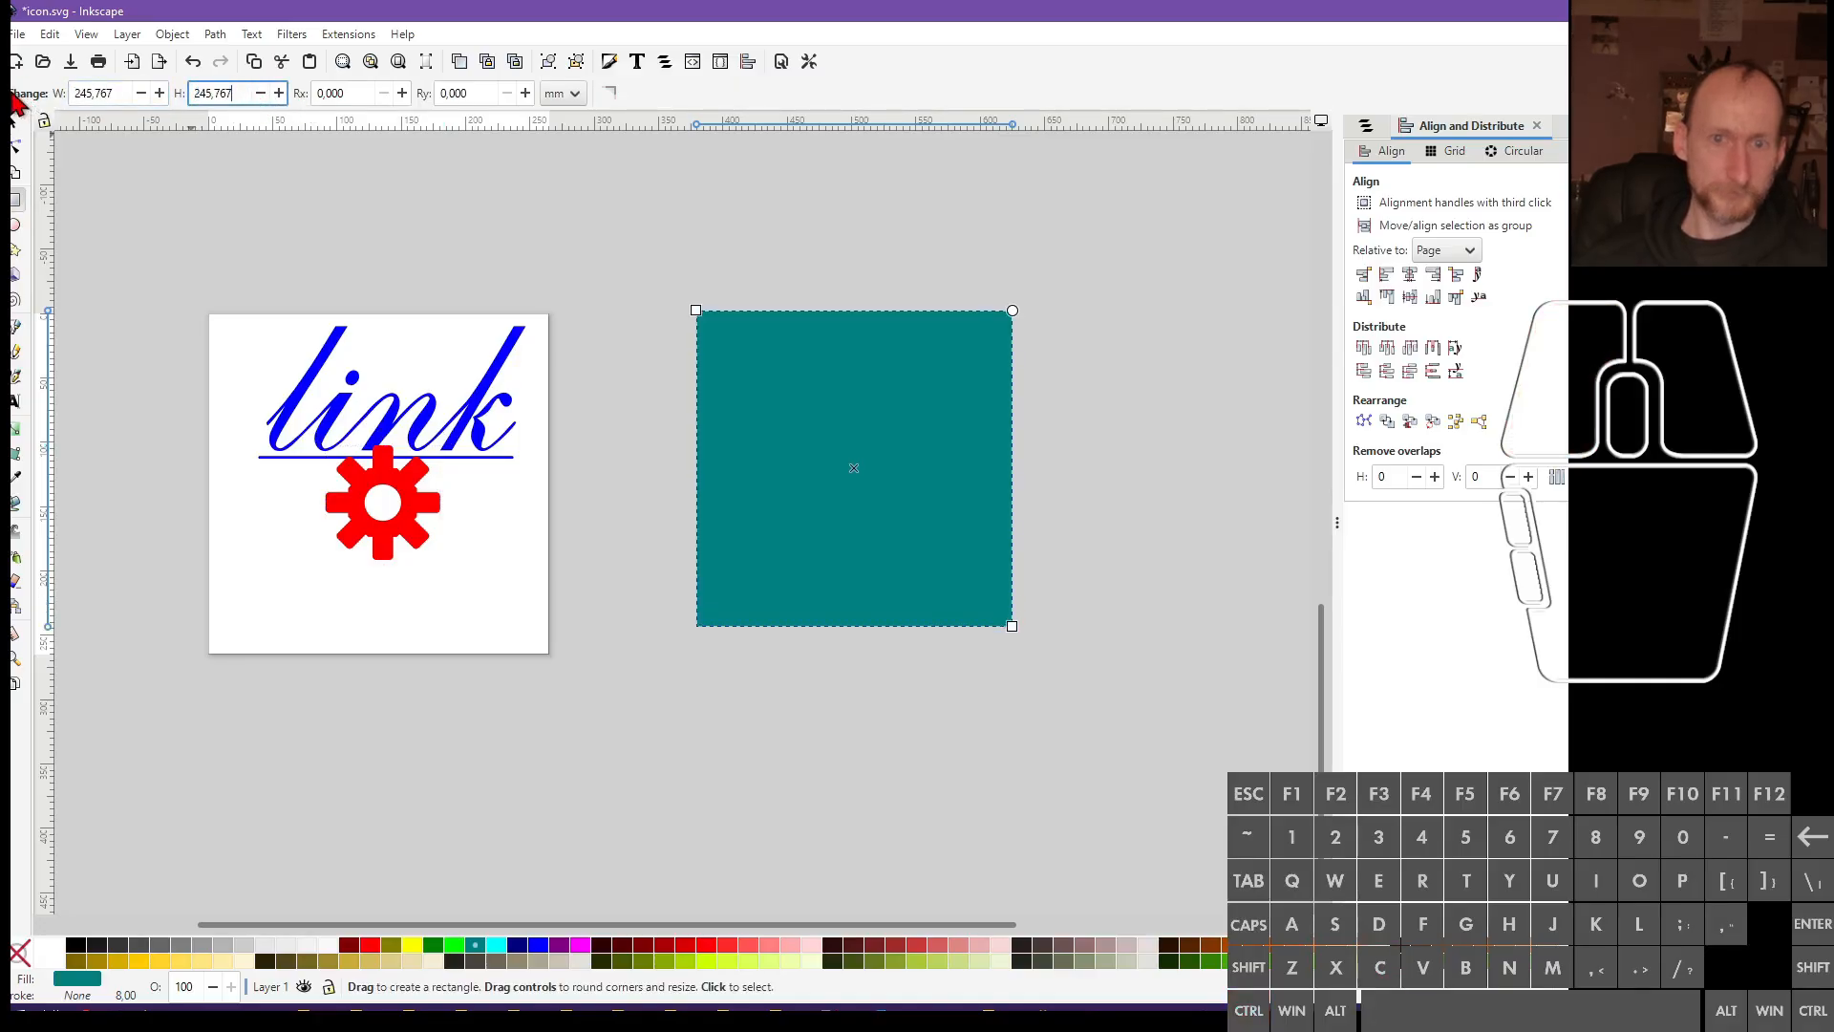
Round the teal square's corners equally with a radius of about 42 mm
{"action": "left_click", "coordinate": [14, 122]}
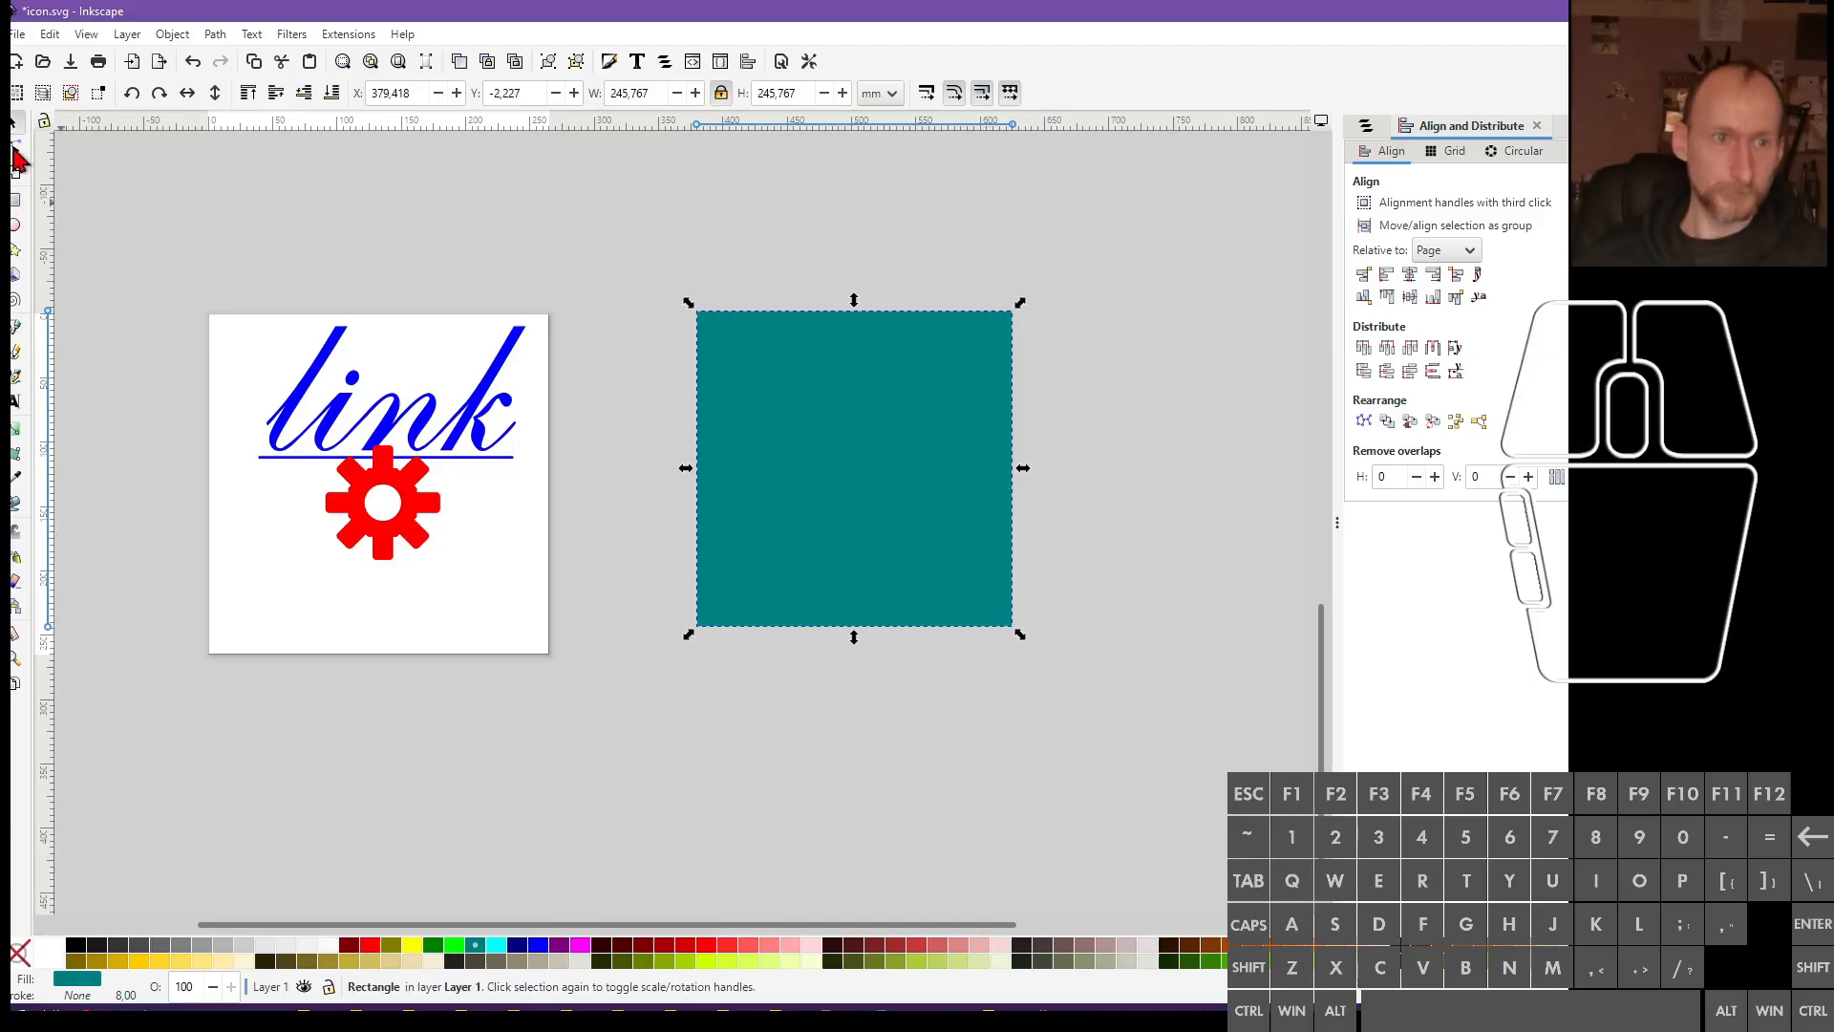
{"action": "left_click", "coordinate": [15, 201]}
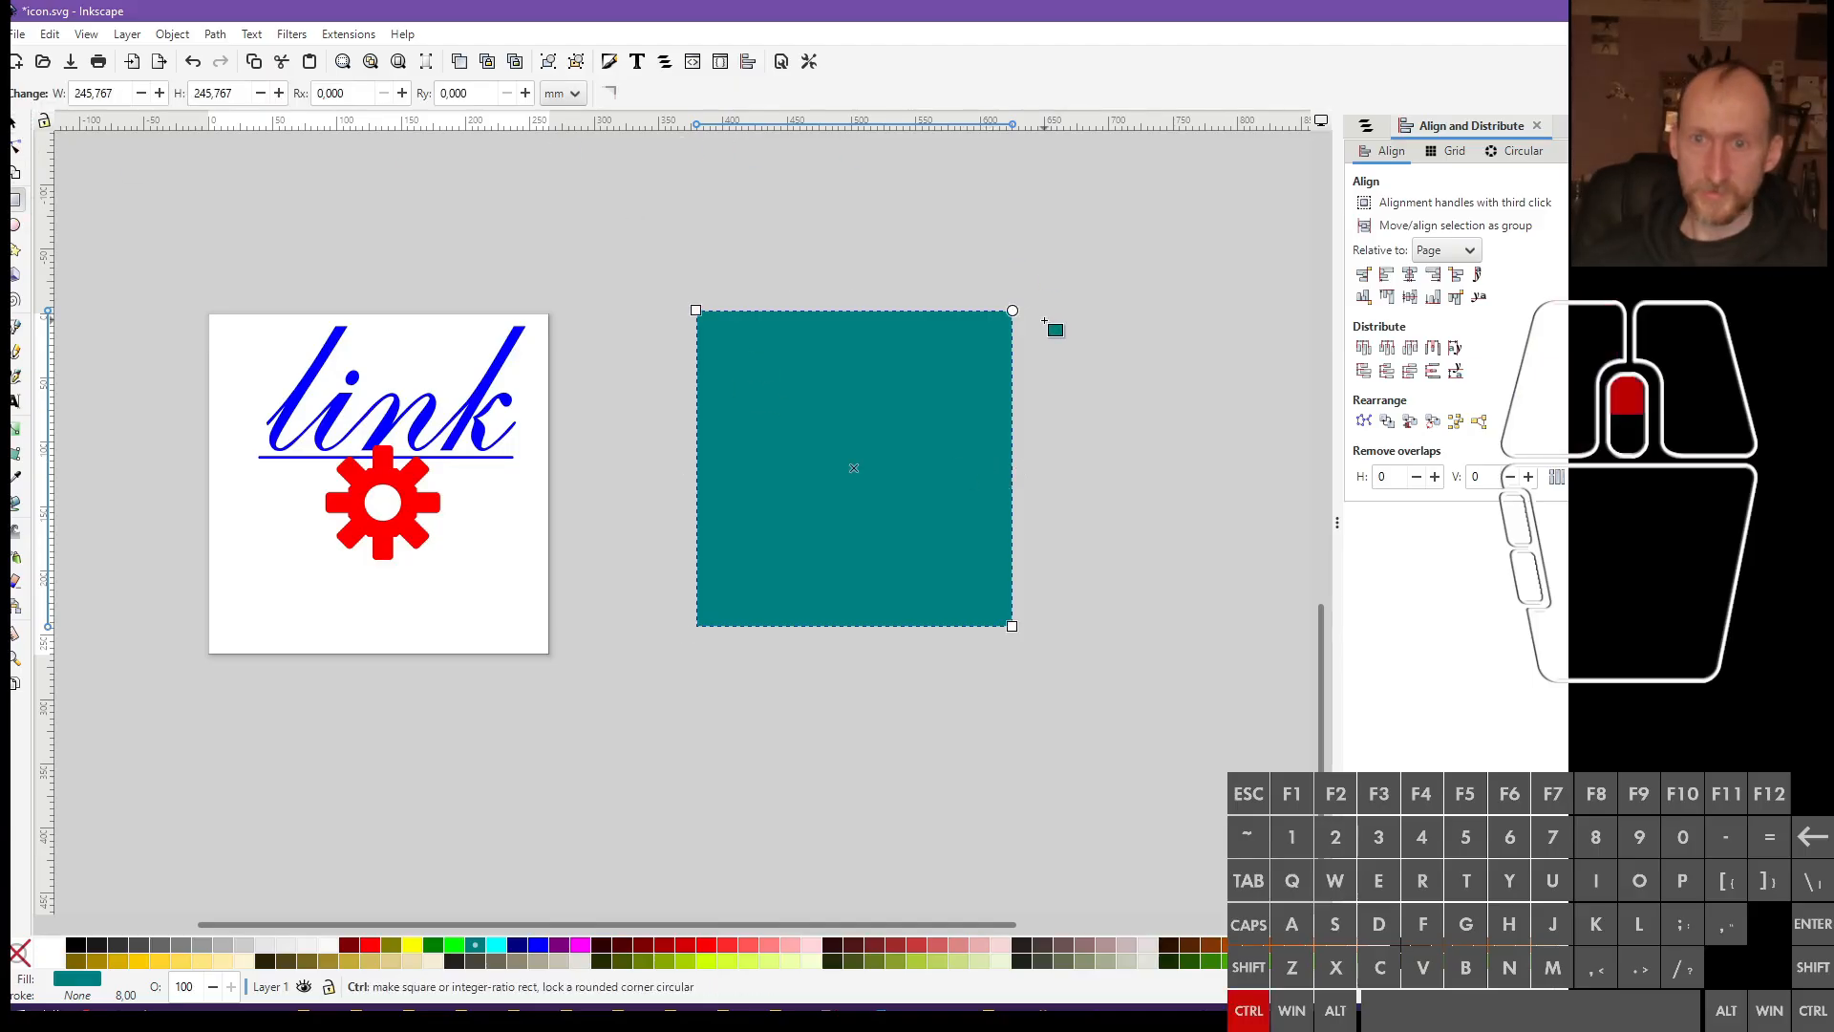
{"action": "scroll", "coordinate": [1044, 318], "scroll_direction": "up", "scroll_amount": 3}
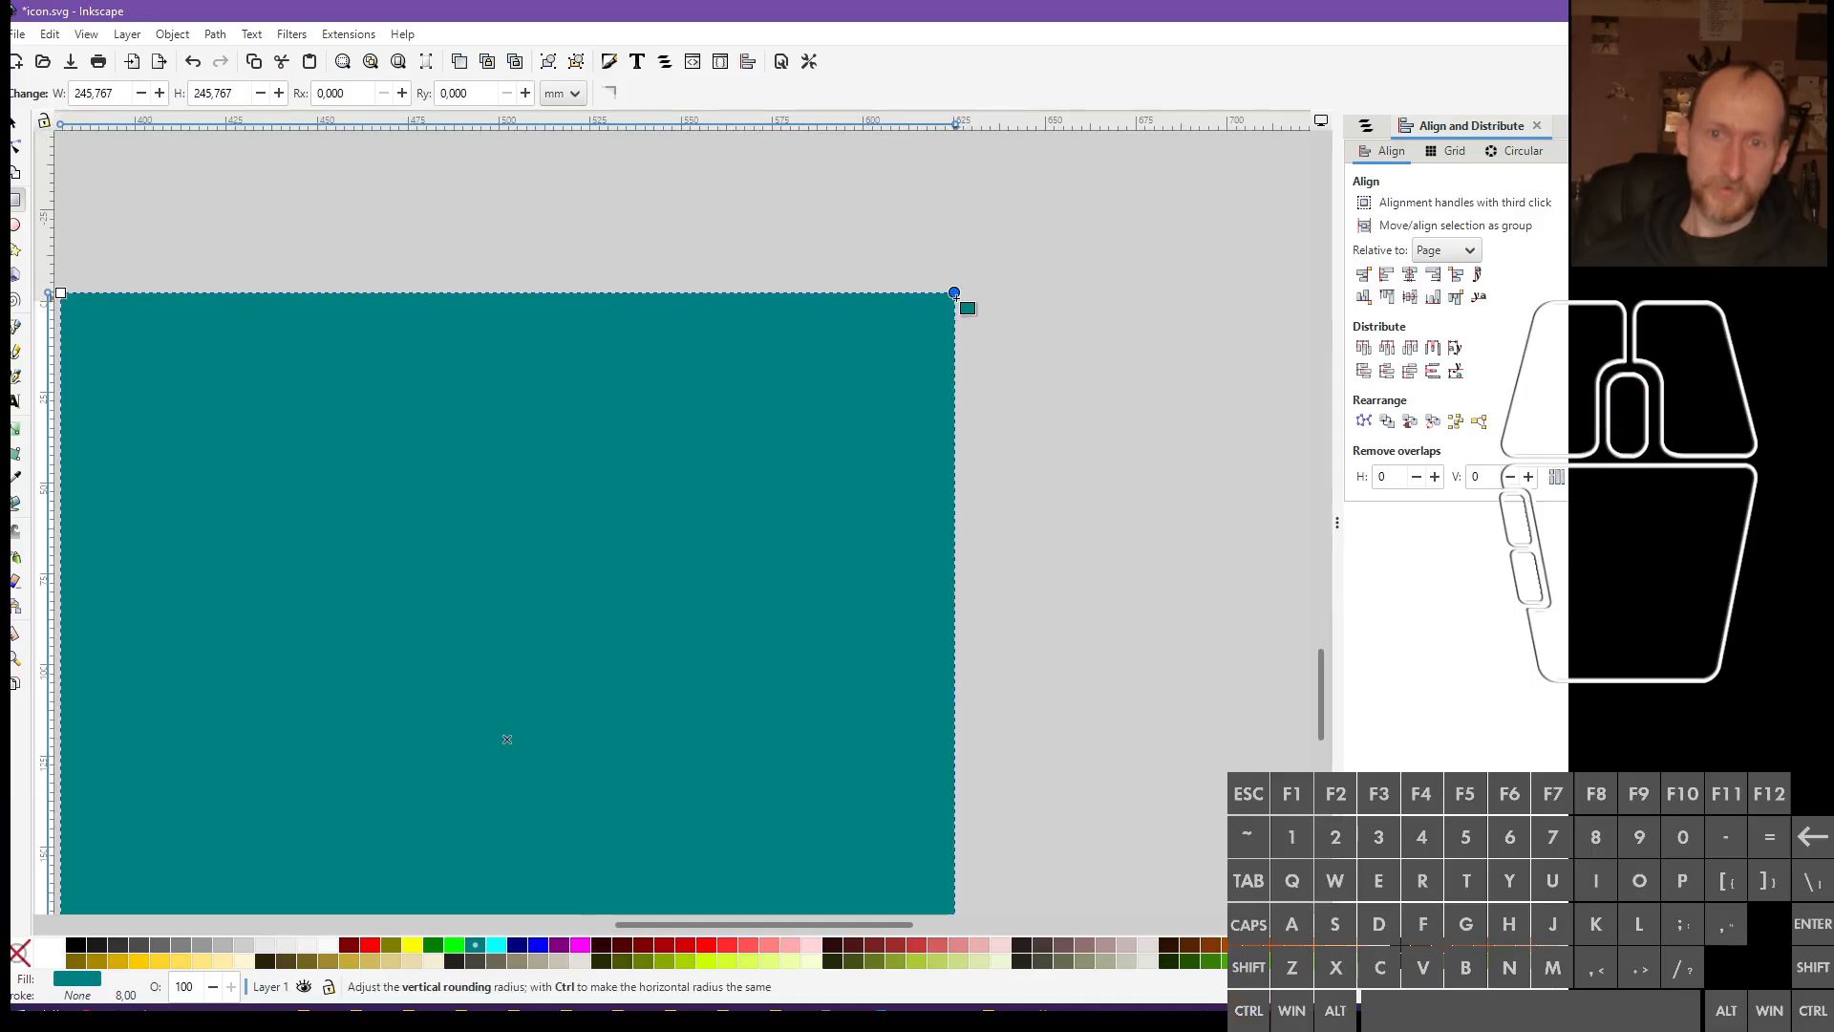
{"action": "left_click_drag", "start_coordinate": [954, 296], "coordinate": [962, 445]}
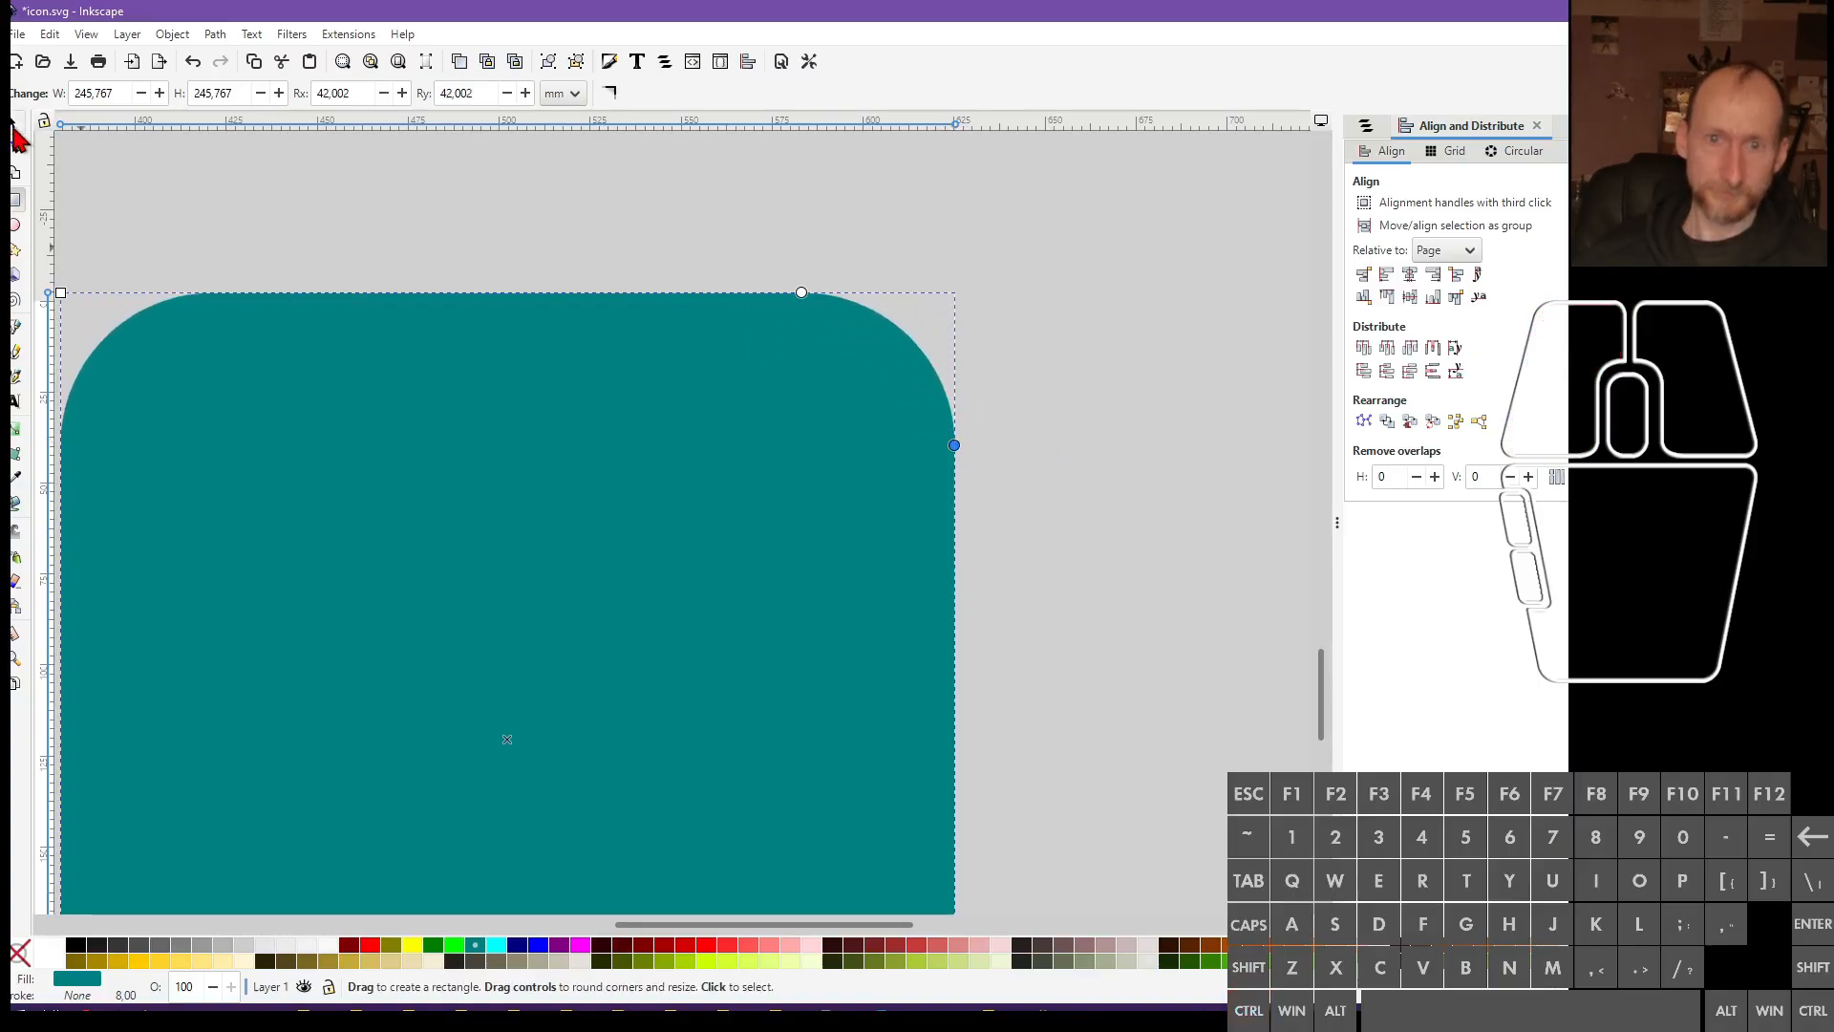
Move the rounded teal square onto the page and align its left and top edges to the page
{"action": "left_click", "coordinate": [14, 131]}
{"action": "scroll", "coordinate": [338, 370], "scroll_direction": "down", "scroll_amount": 3}
{"action": "left_click_drag", "start_coordinate": [258, 545], "coordinate": [396, 517]}
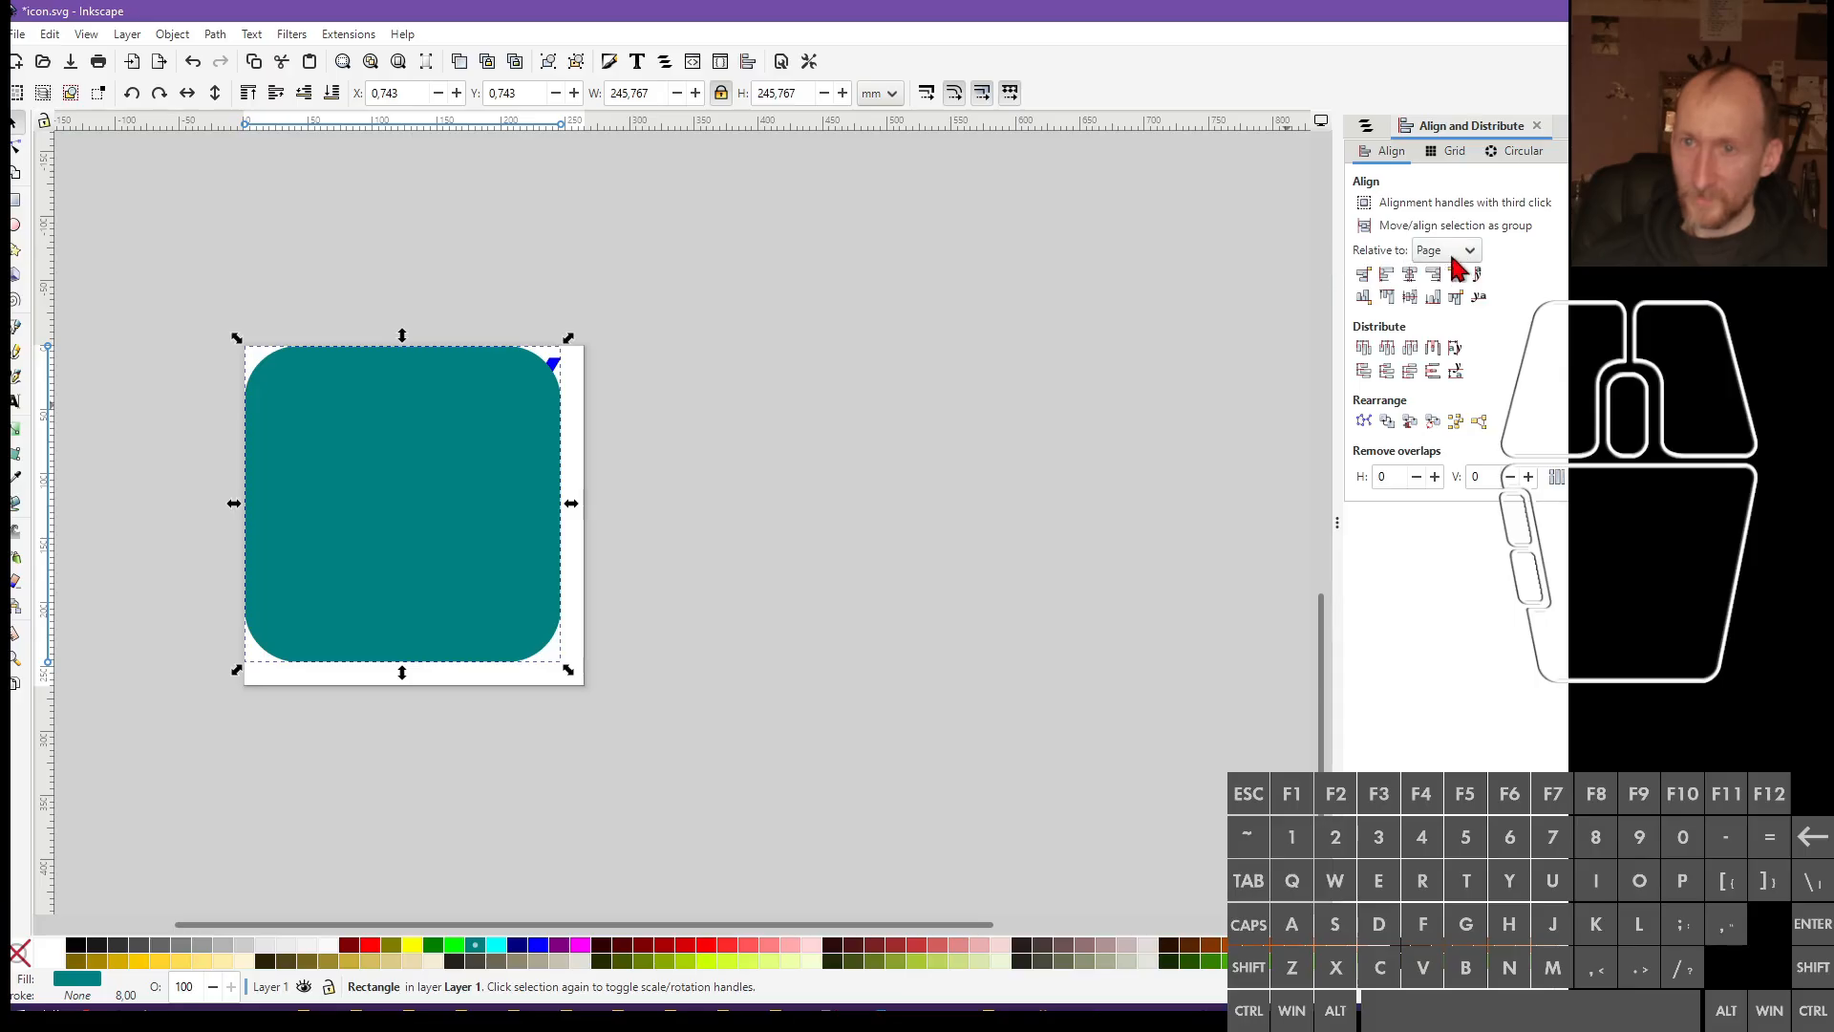
{"action": "left_click", "coordinate": [1384, 279]}
{"action": "left_click", "coordinate": [1387, 297]}
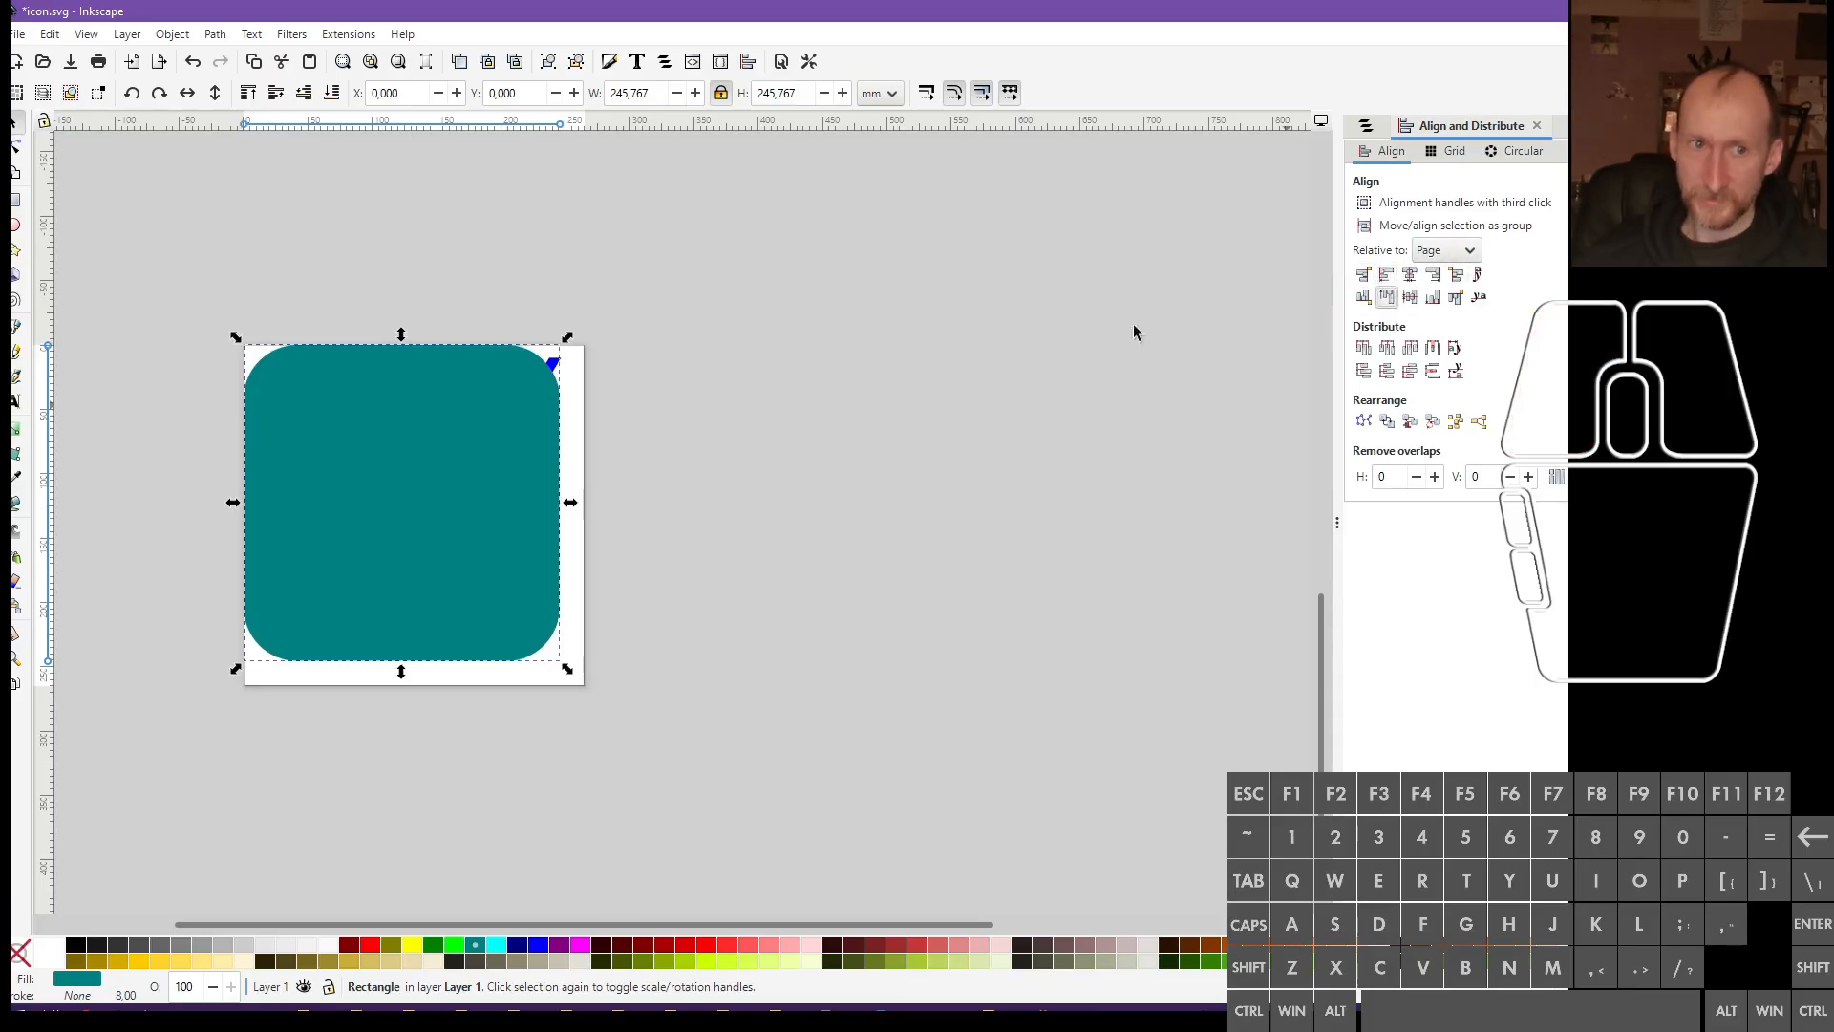
Scale the rounded square from its lower-right corner to fill the page at 264.583 mm in width and height
{"action": "scroll", "coordinate": [266, 381], "scroll_direction": "up", "scroll_amount": 4}
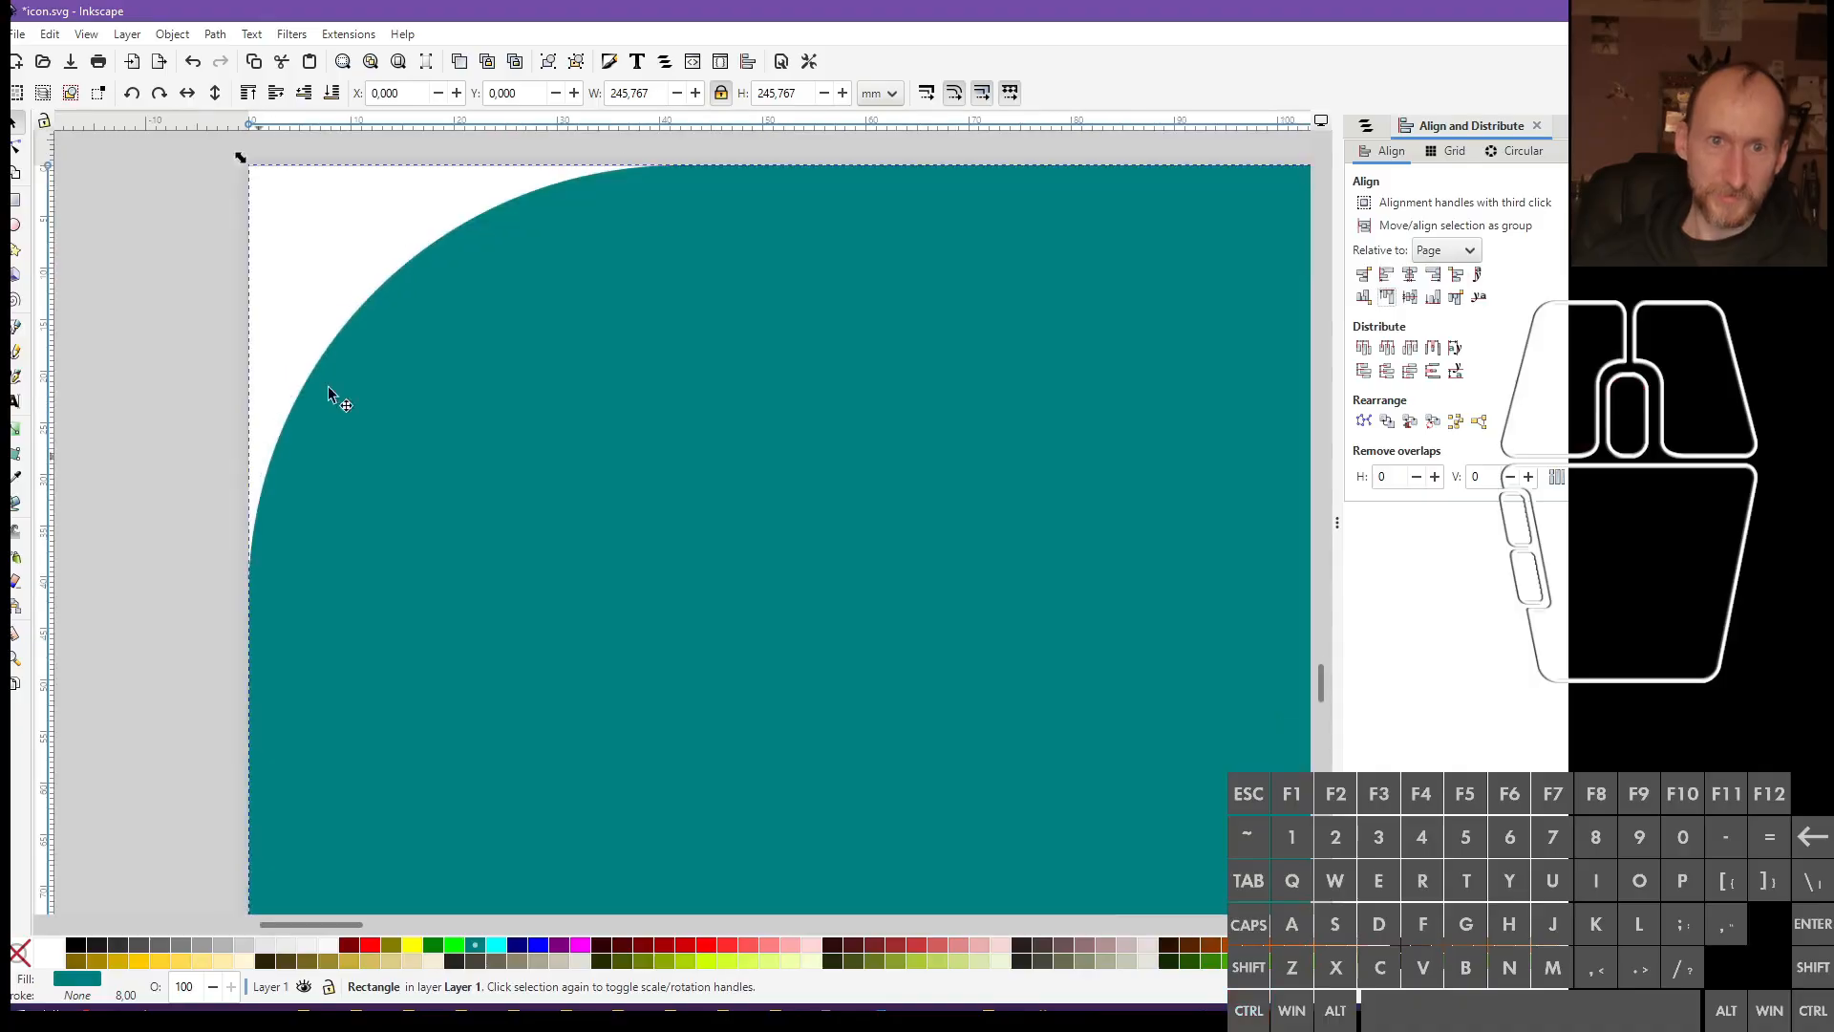
{"action": "scroll", "coordinate": [490, 275], "scroll_direction": "down", "scroll_amount": 1}
{"action": "scroll", "coordinate": [524, 318], "scroll_direction": "down", "scroll_amount": 1}
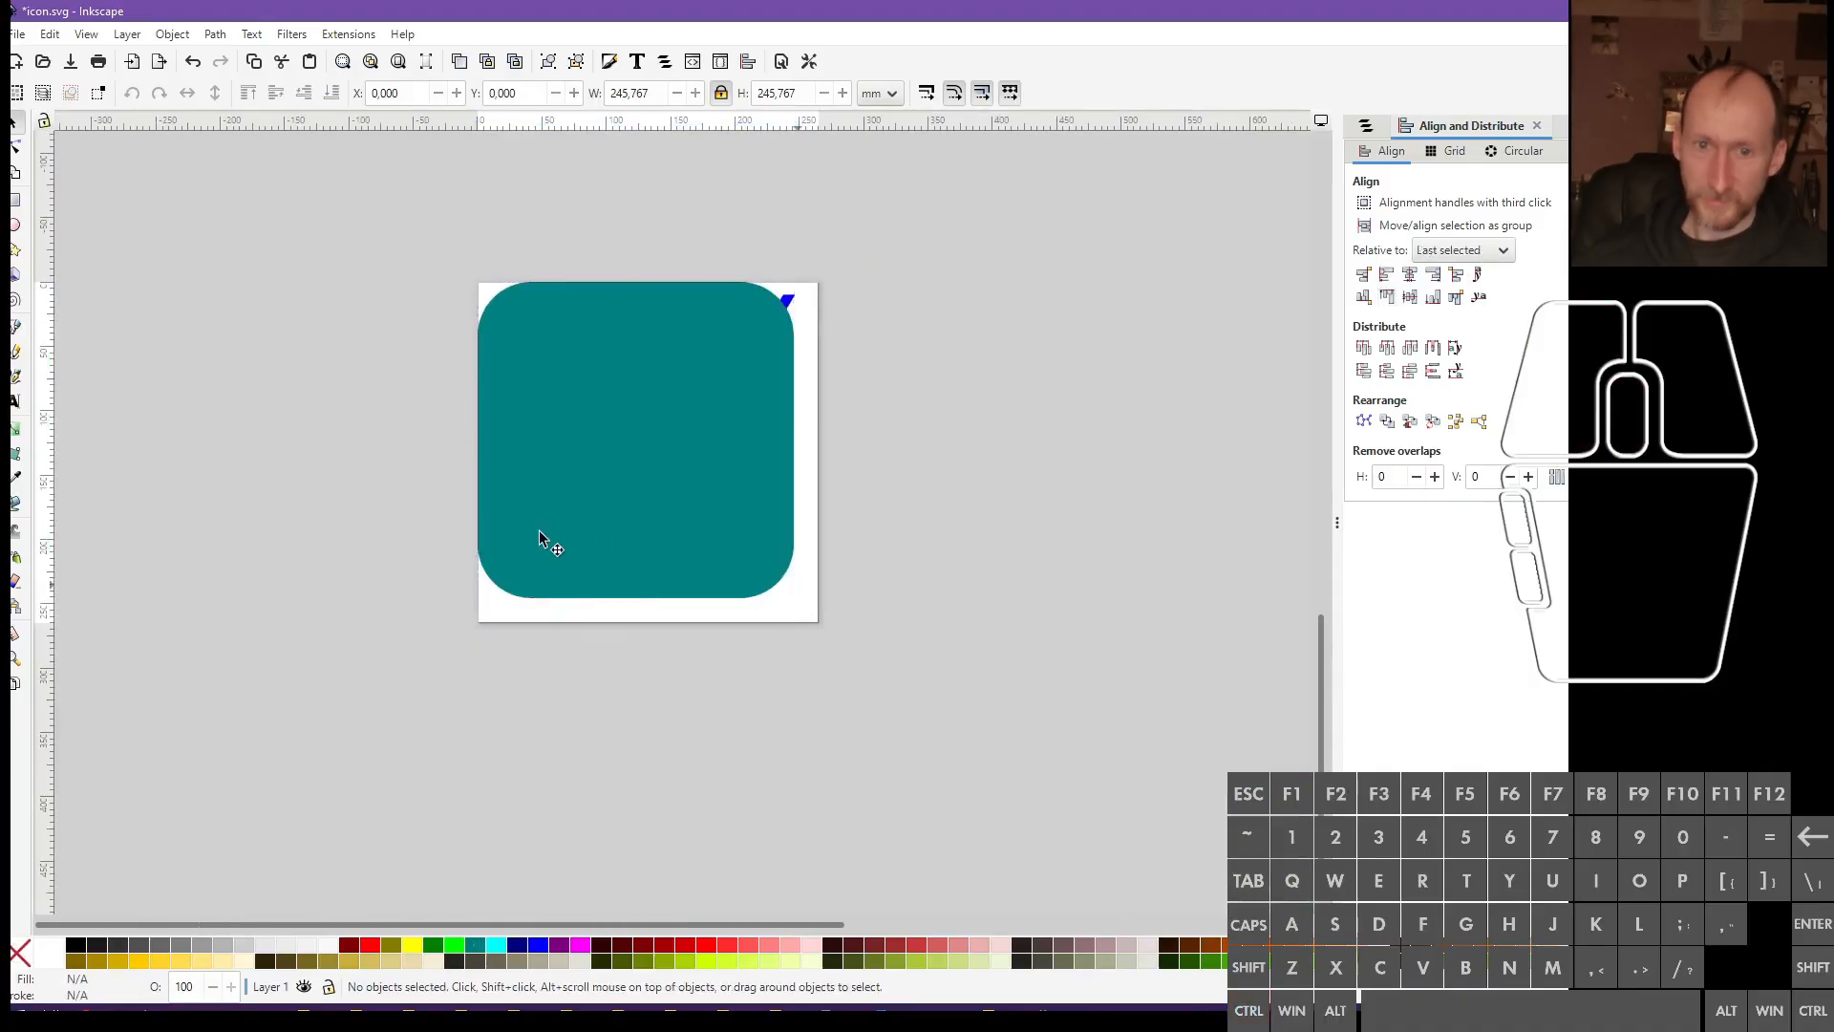
{"action": "left_click_drag", "start_coordinate": [802, 608], "coordinate": [827, 632]}
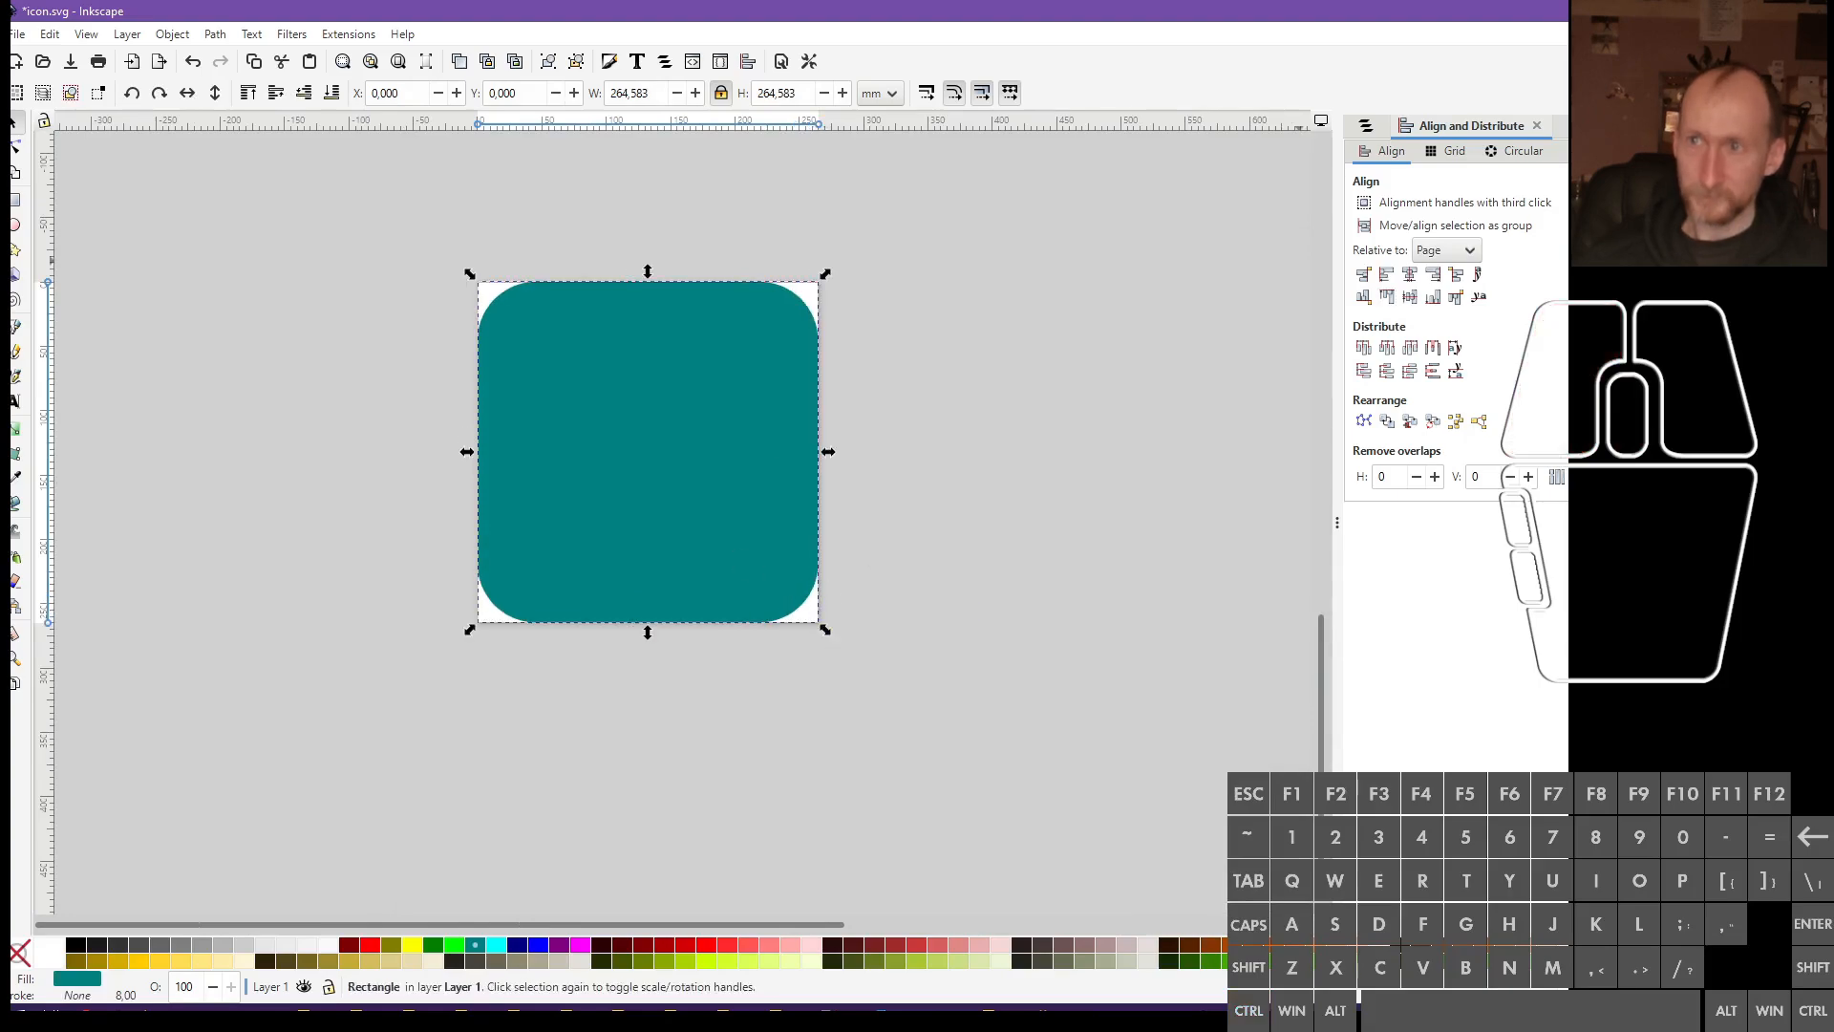
{"action": "scroll", "coordinate": [749, 619], "scroll_direction": "up", "scroll_amount": 7, "text": "ctrl"}
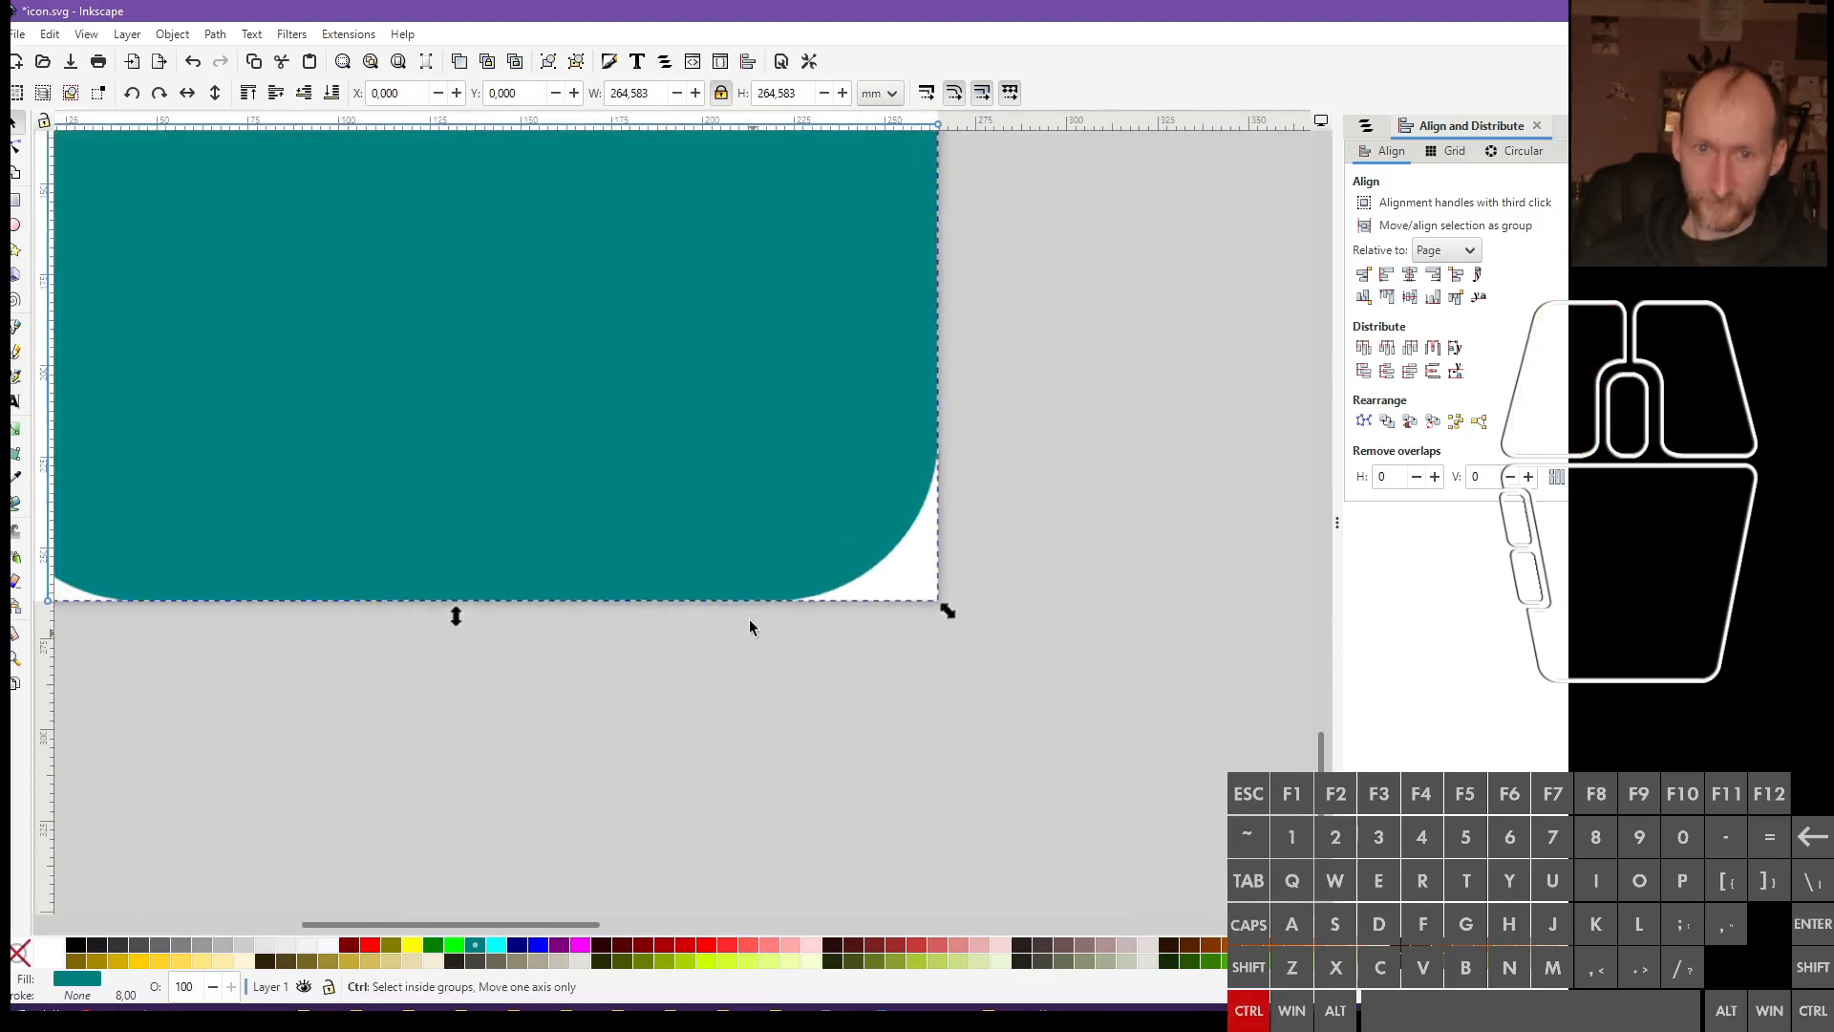
{"action": "scroll", "coordinate": [694, 472], "scroll_direction": "down", "scroll_amount": 7, "text": "ctrl"}
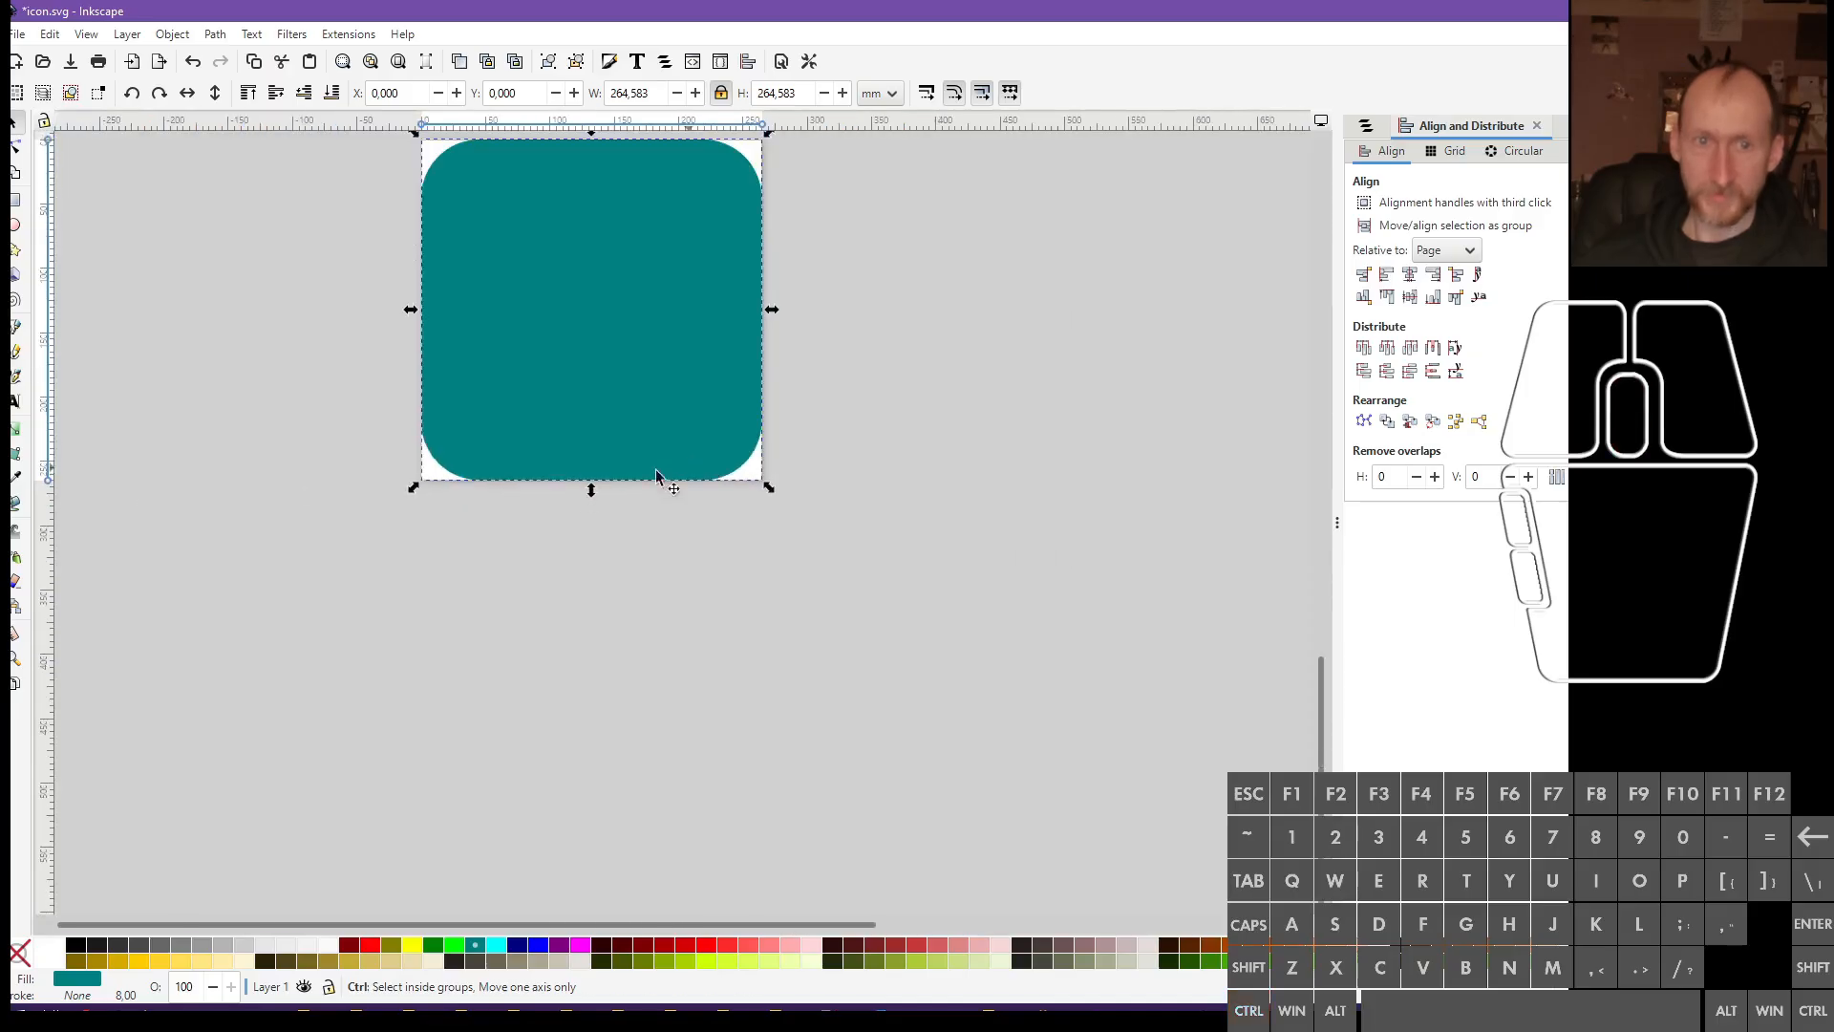
Send the rounded square behind the link text and gear and fill it with pale peach #FFE6D5
{"action": "key", "text": "End"}
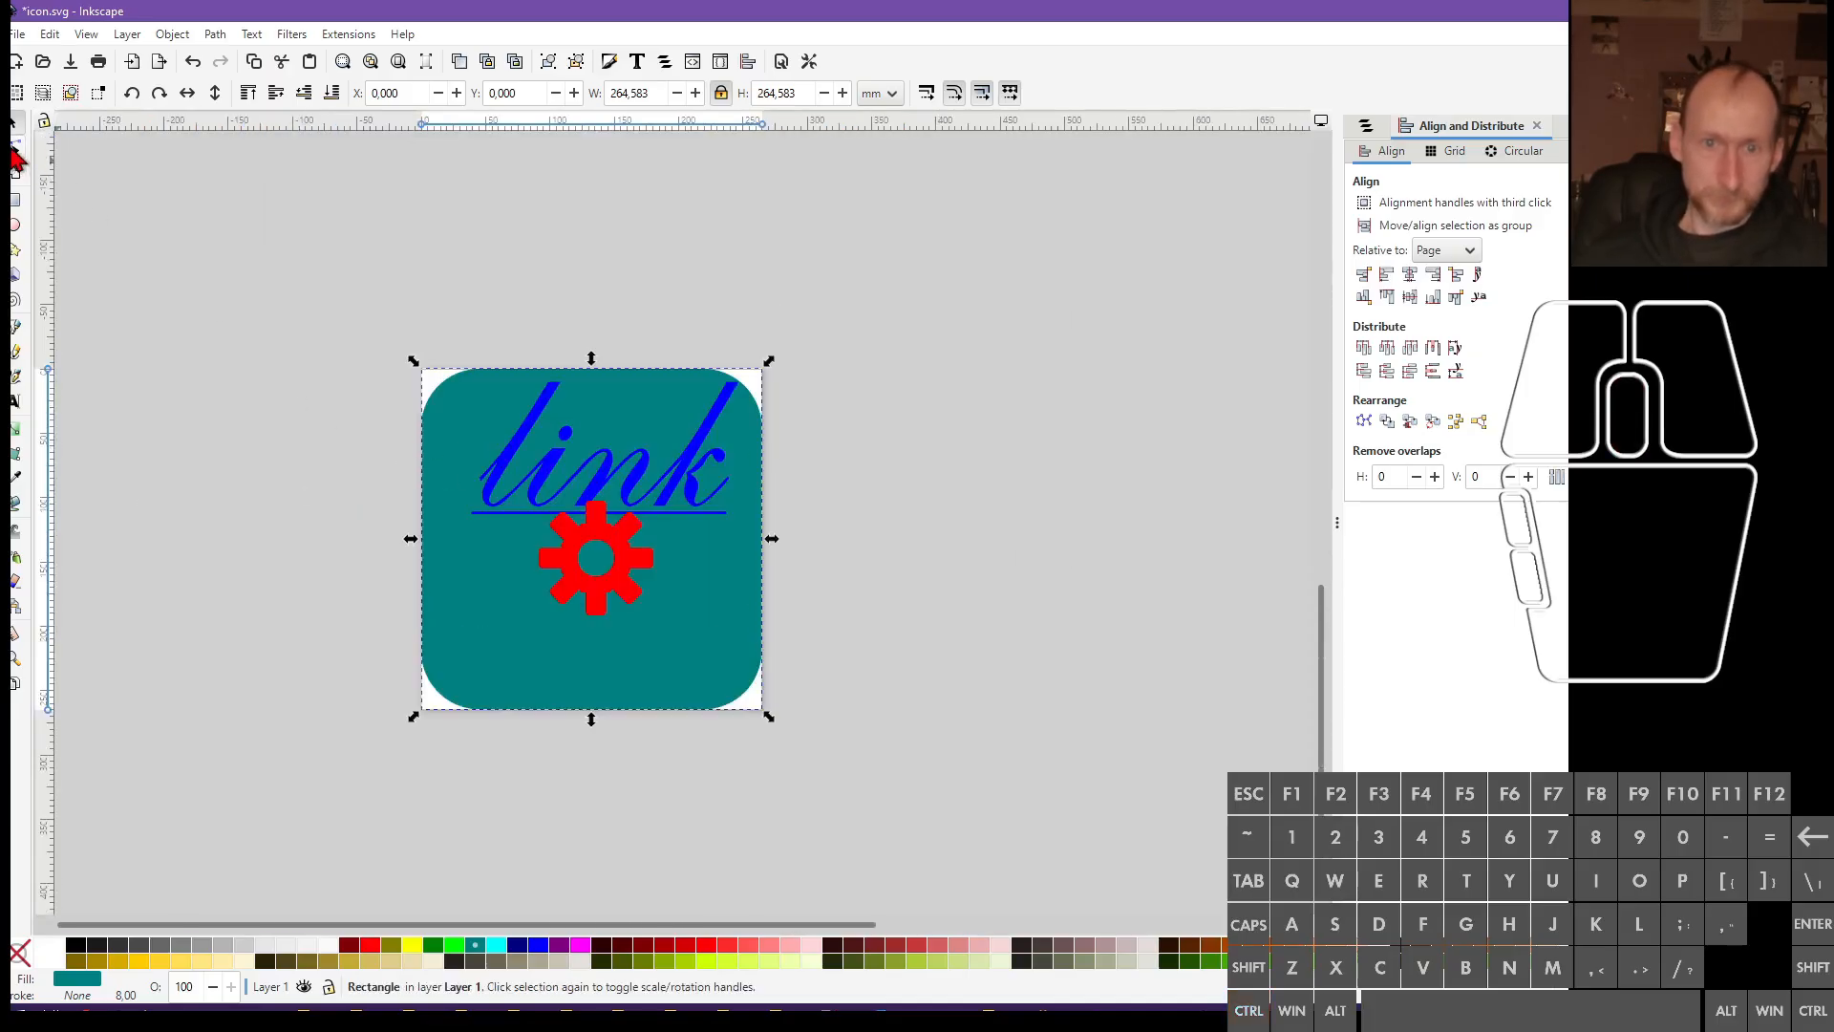
{"action": "left_click", "coordinate": [493, 626]}
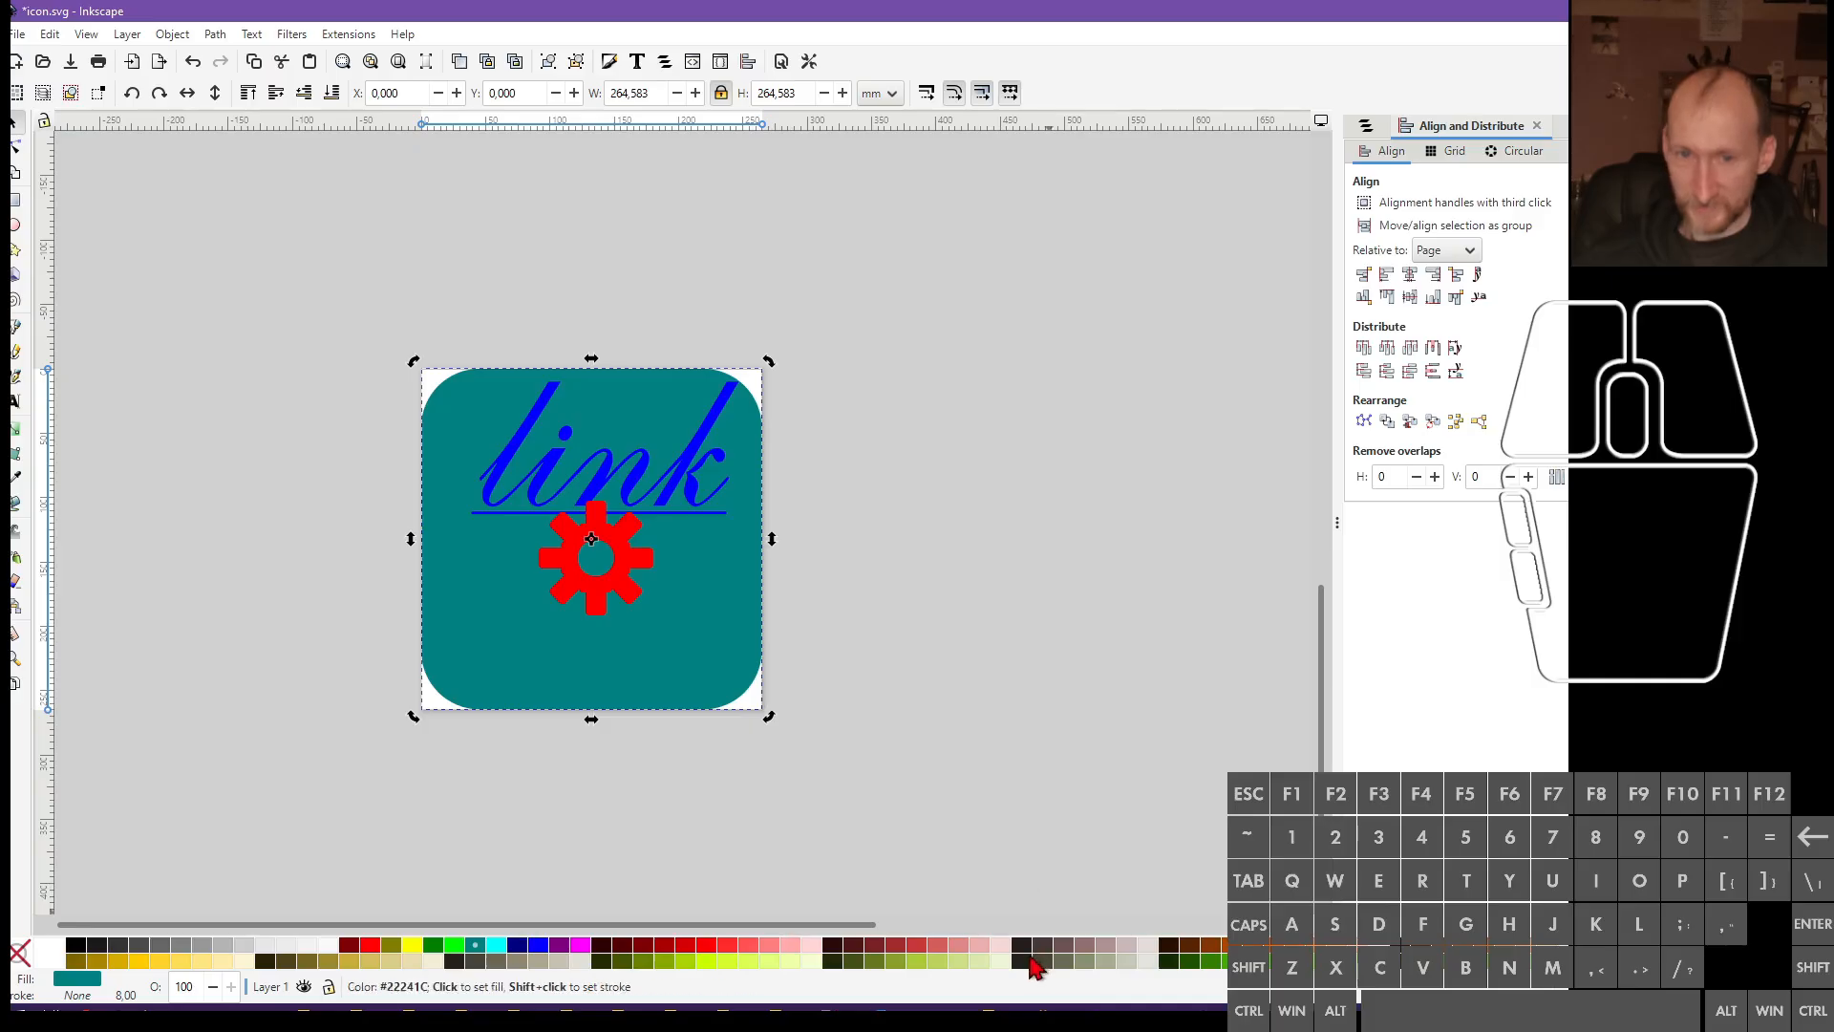
{"action": "left_click", "coordinate": [1001, 945]}
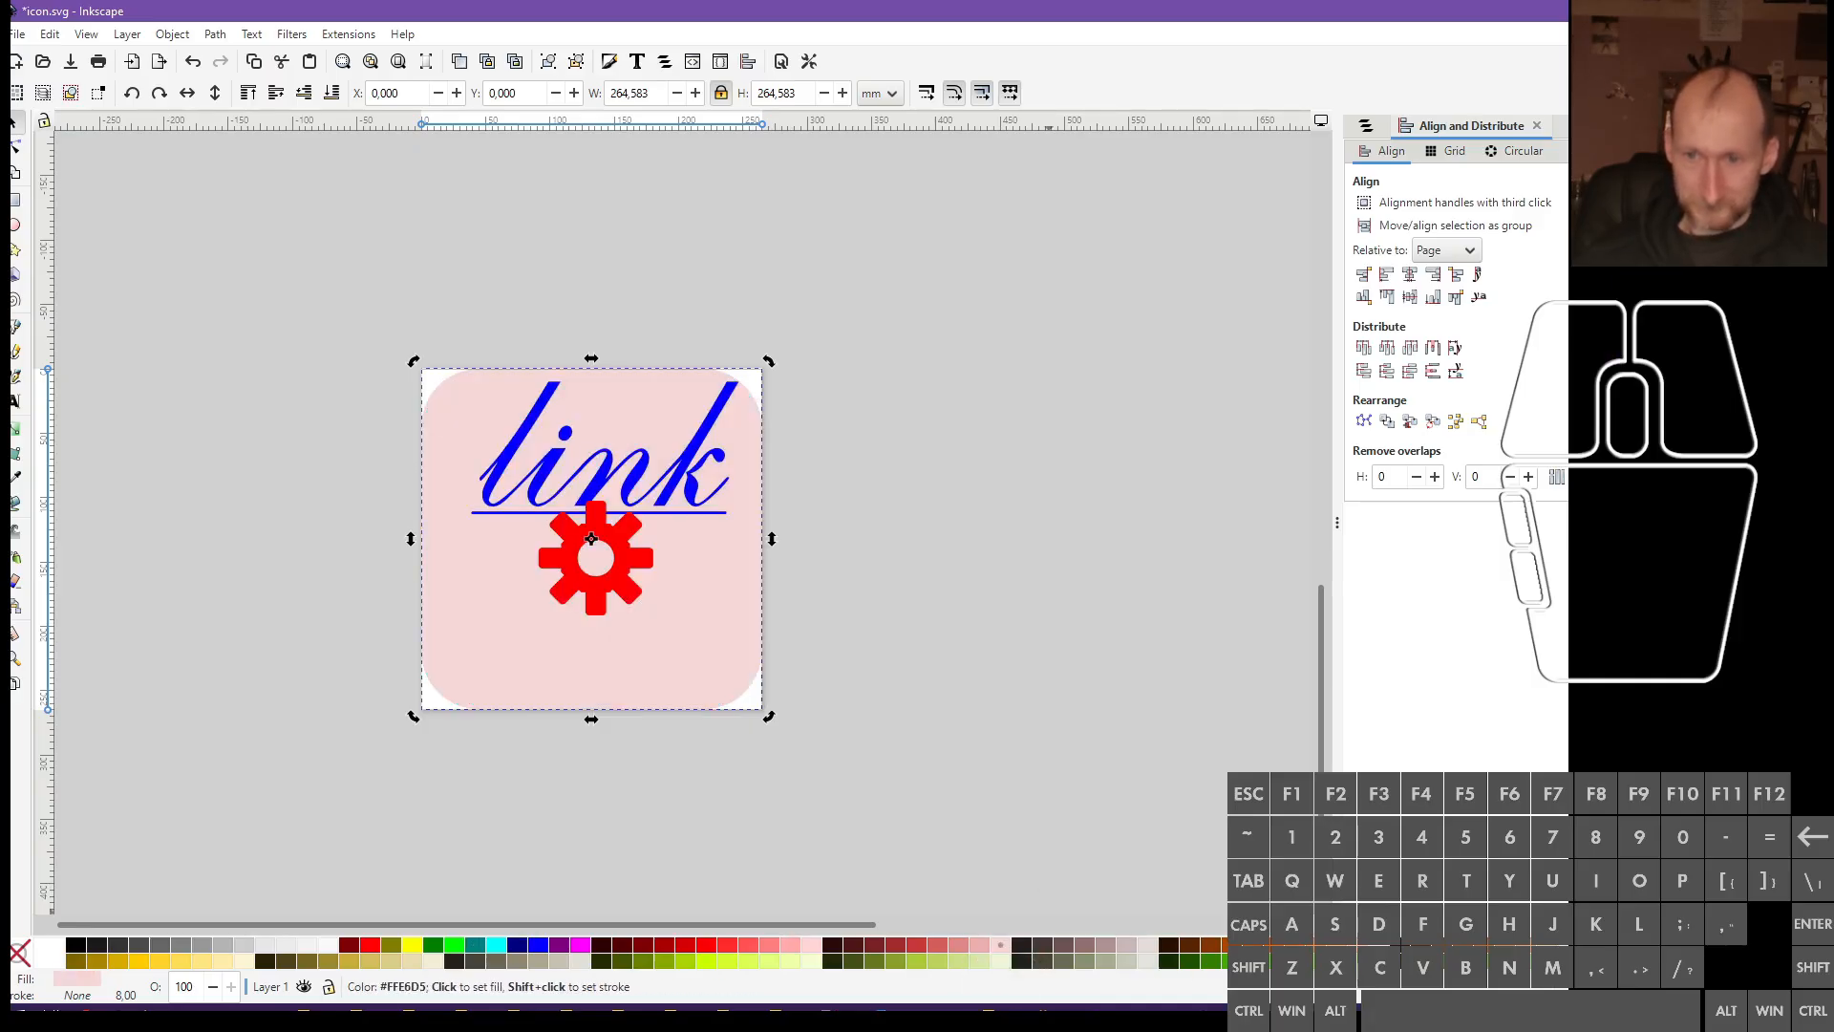
{"action": "left_click", "coordinate": [1379, 945]}
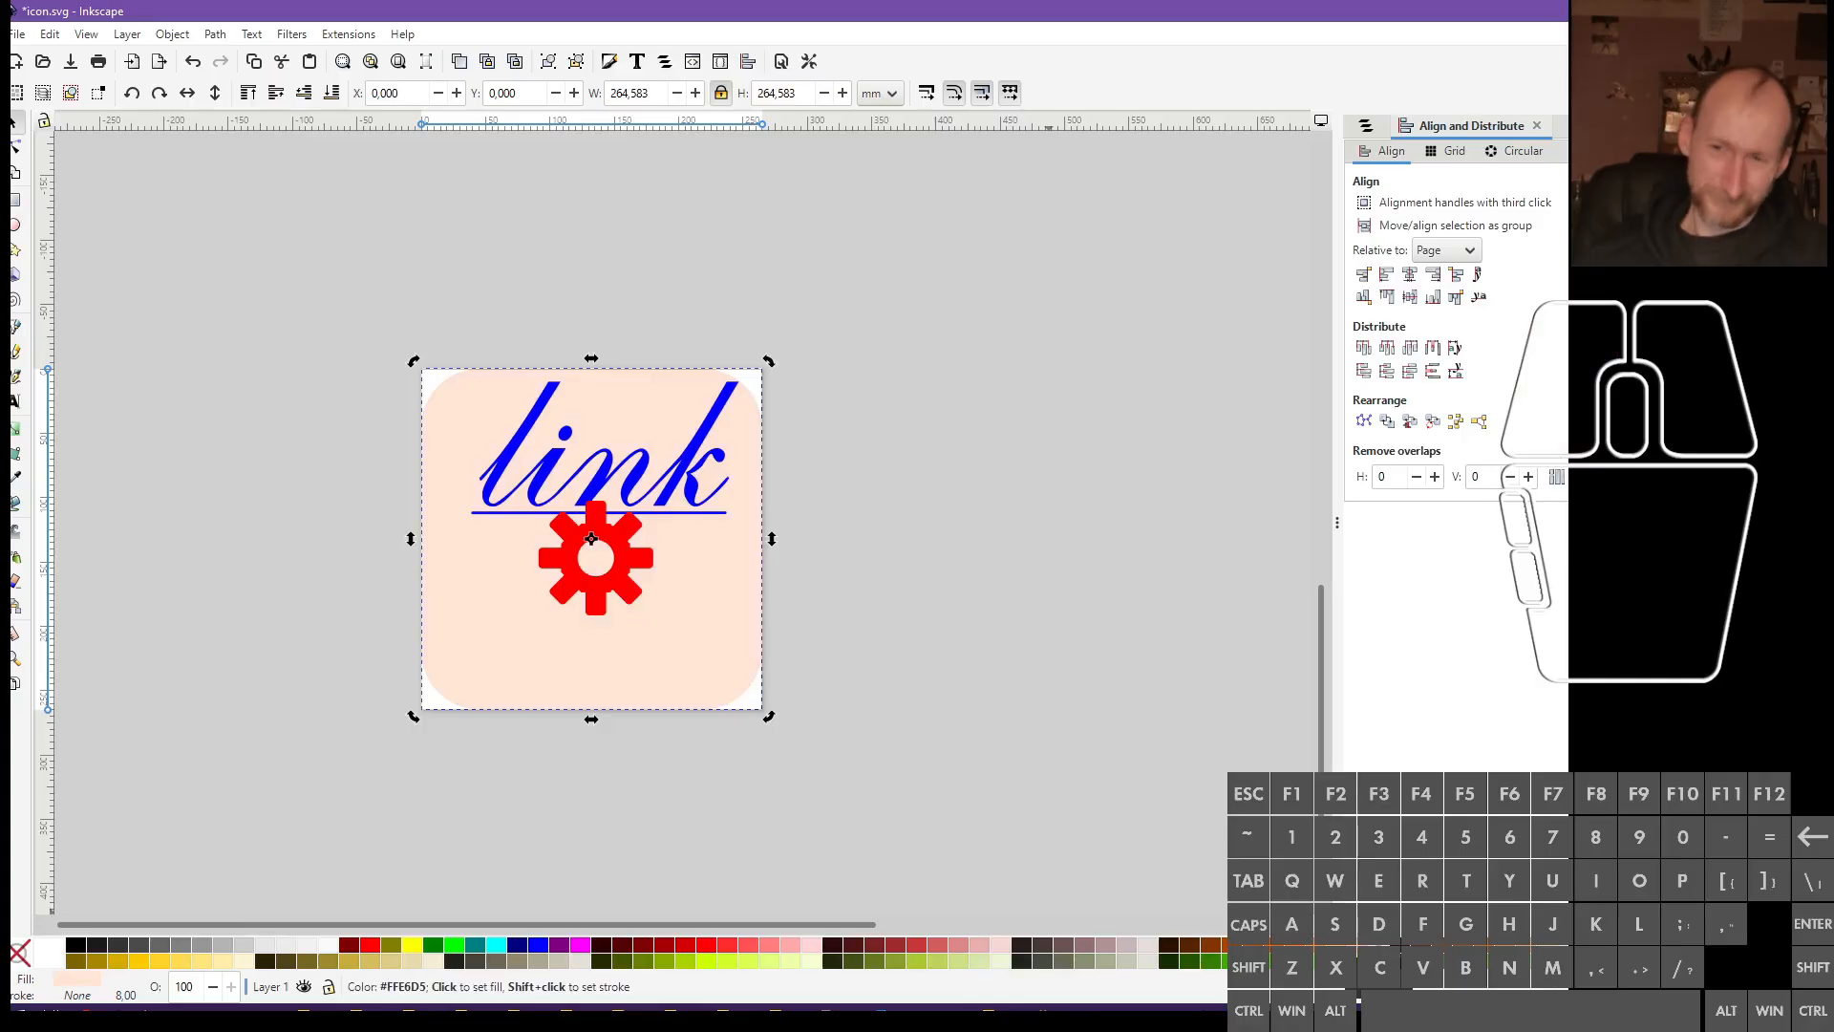
{"action": "left_click", "coordinate": [620, 619]}
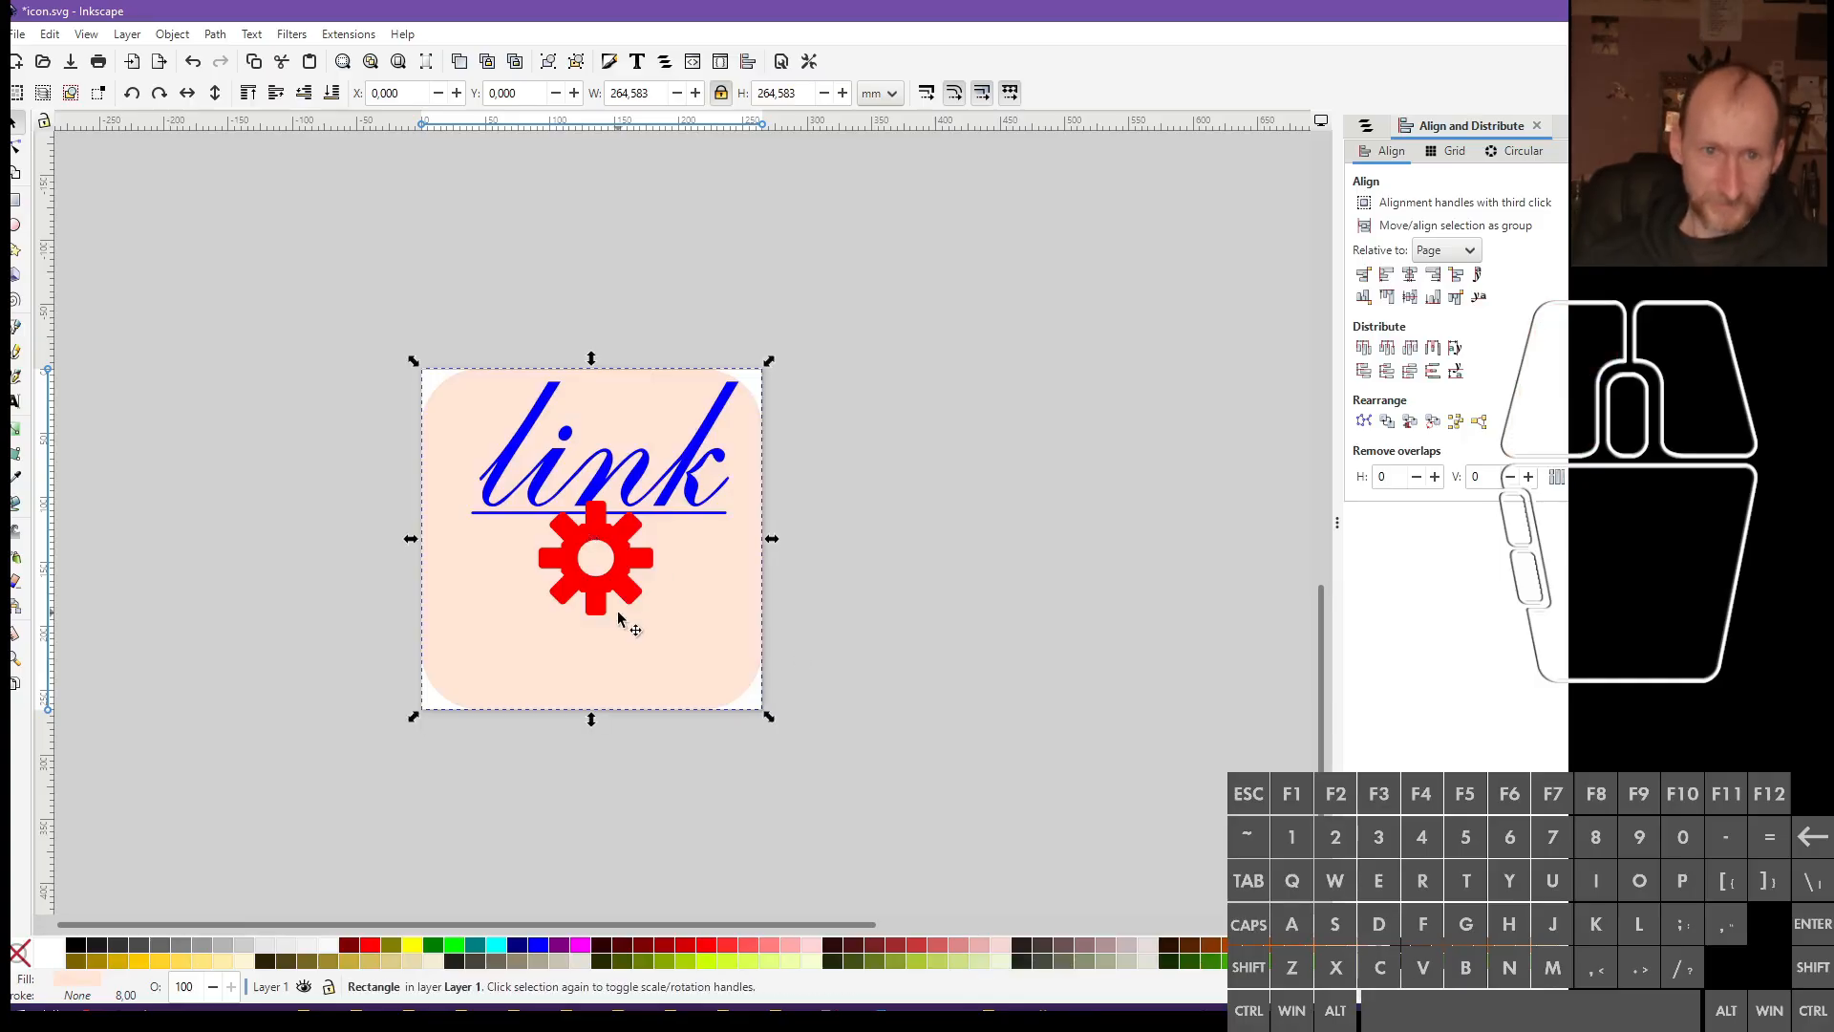
Fill the gear on the page with 50% Gray
{"action": "left_click", "coordinate": [619, 599]}
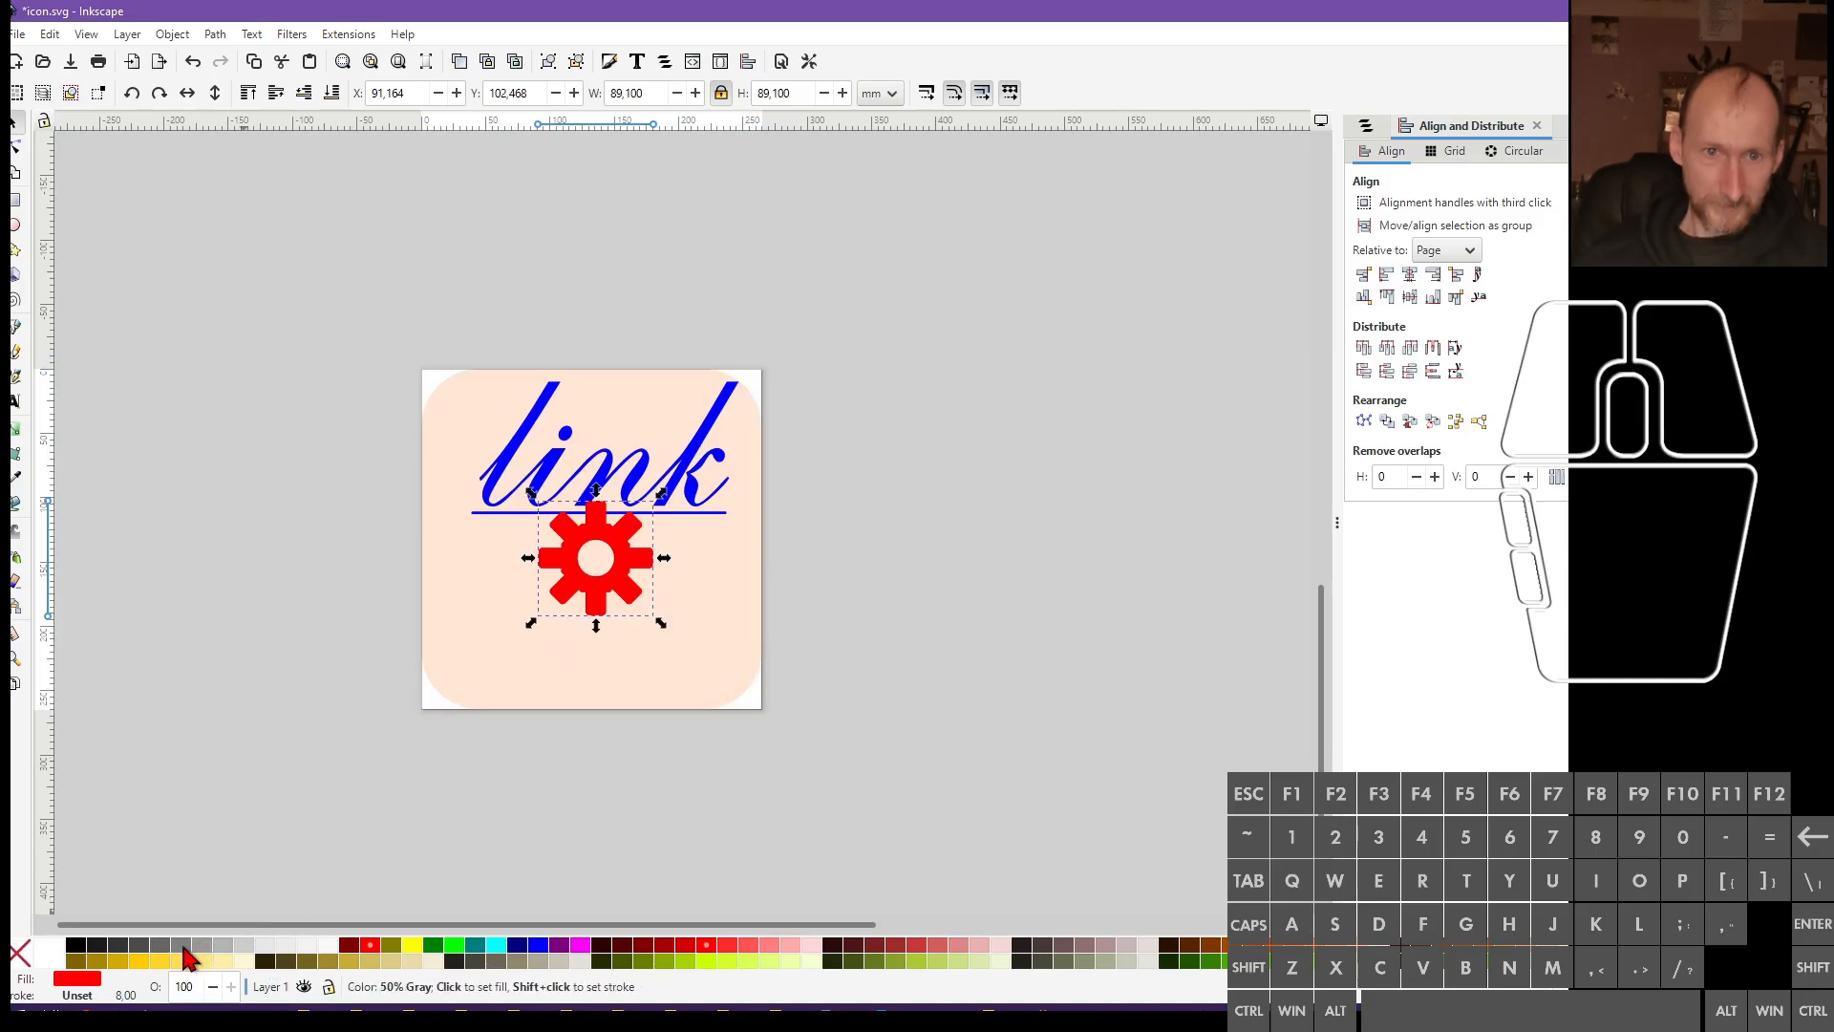
{"action": "left_click", "coordinate": [179, 946]}
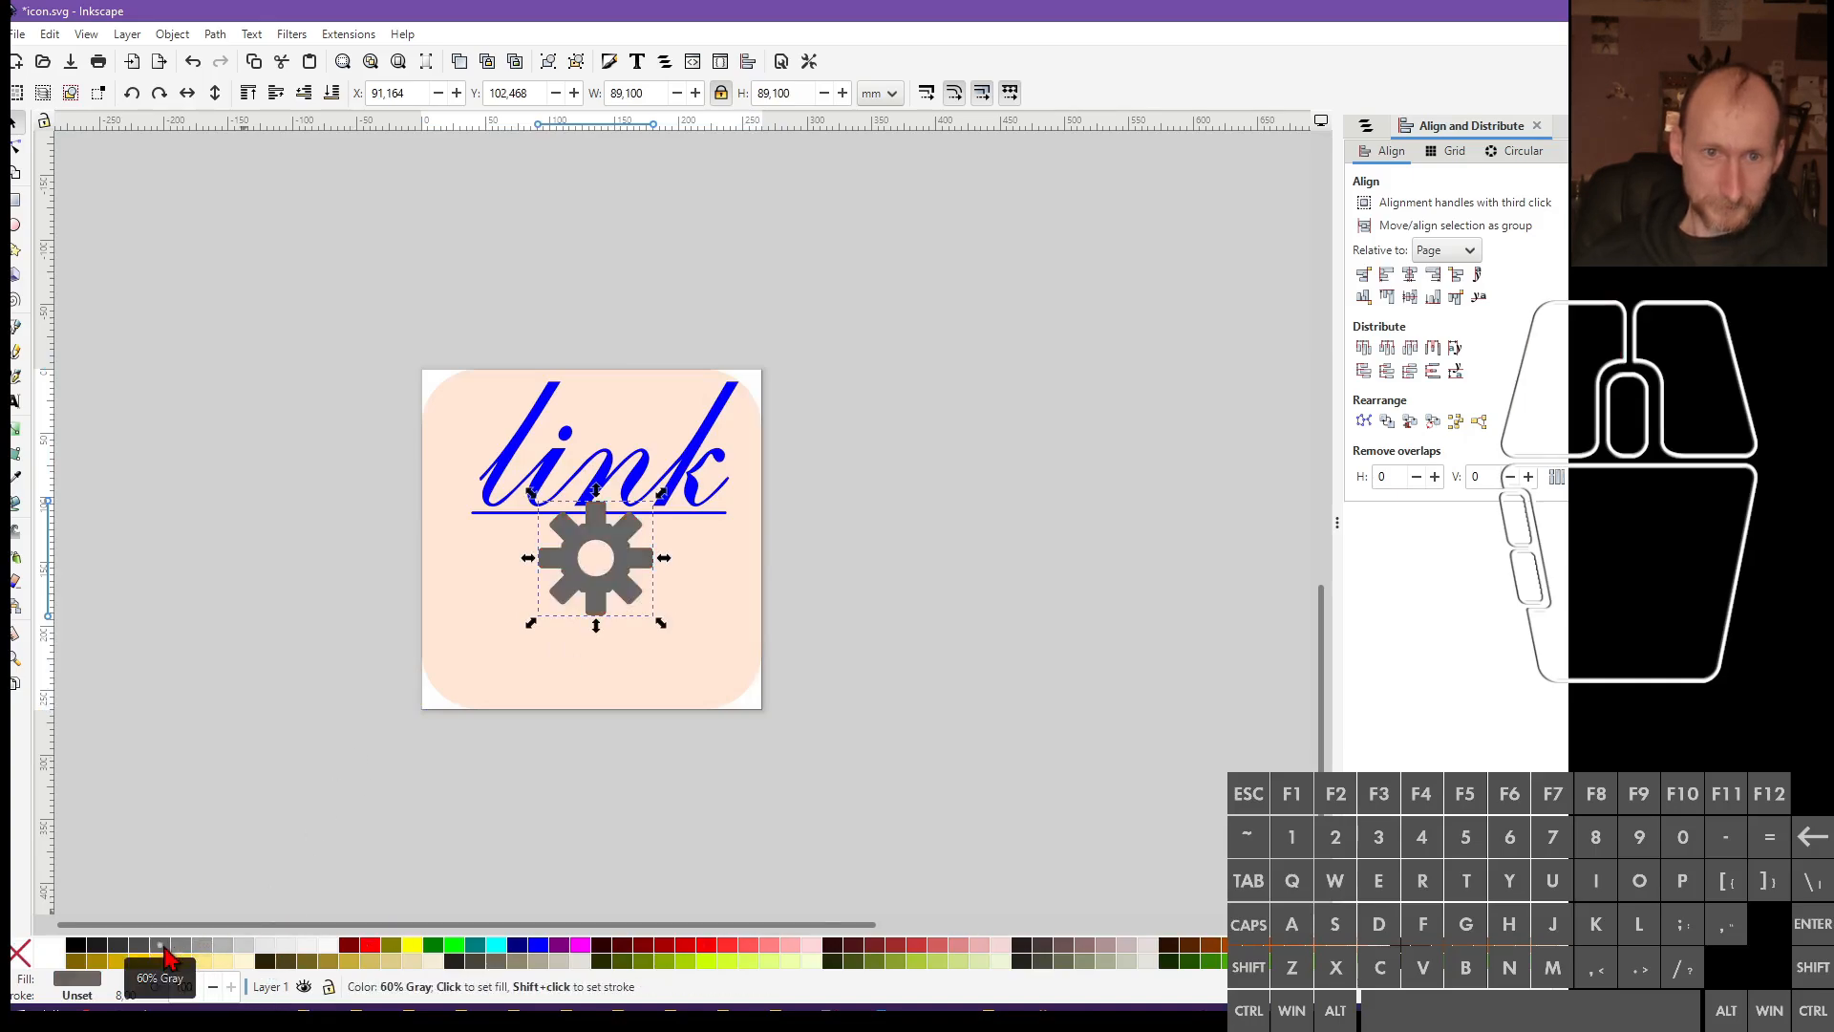
{"action": "left_click", "coordinate": [181, 947]}
{"action": "left_click", "coordinate": [254, 805]}
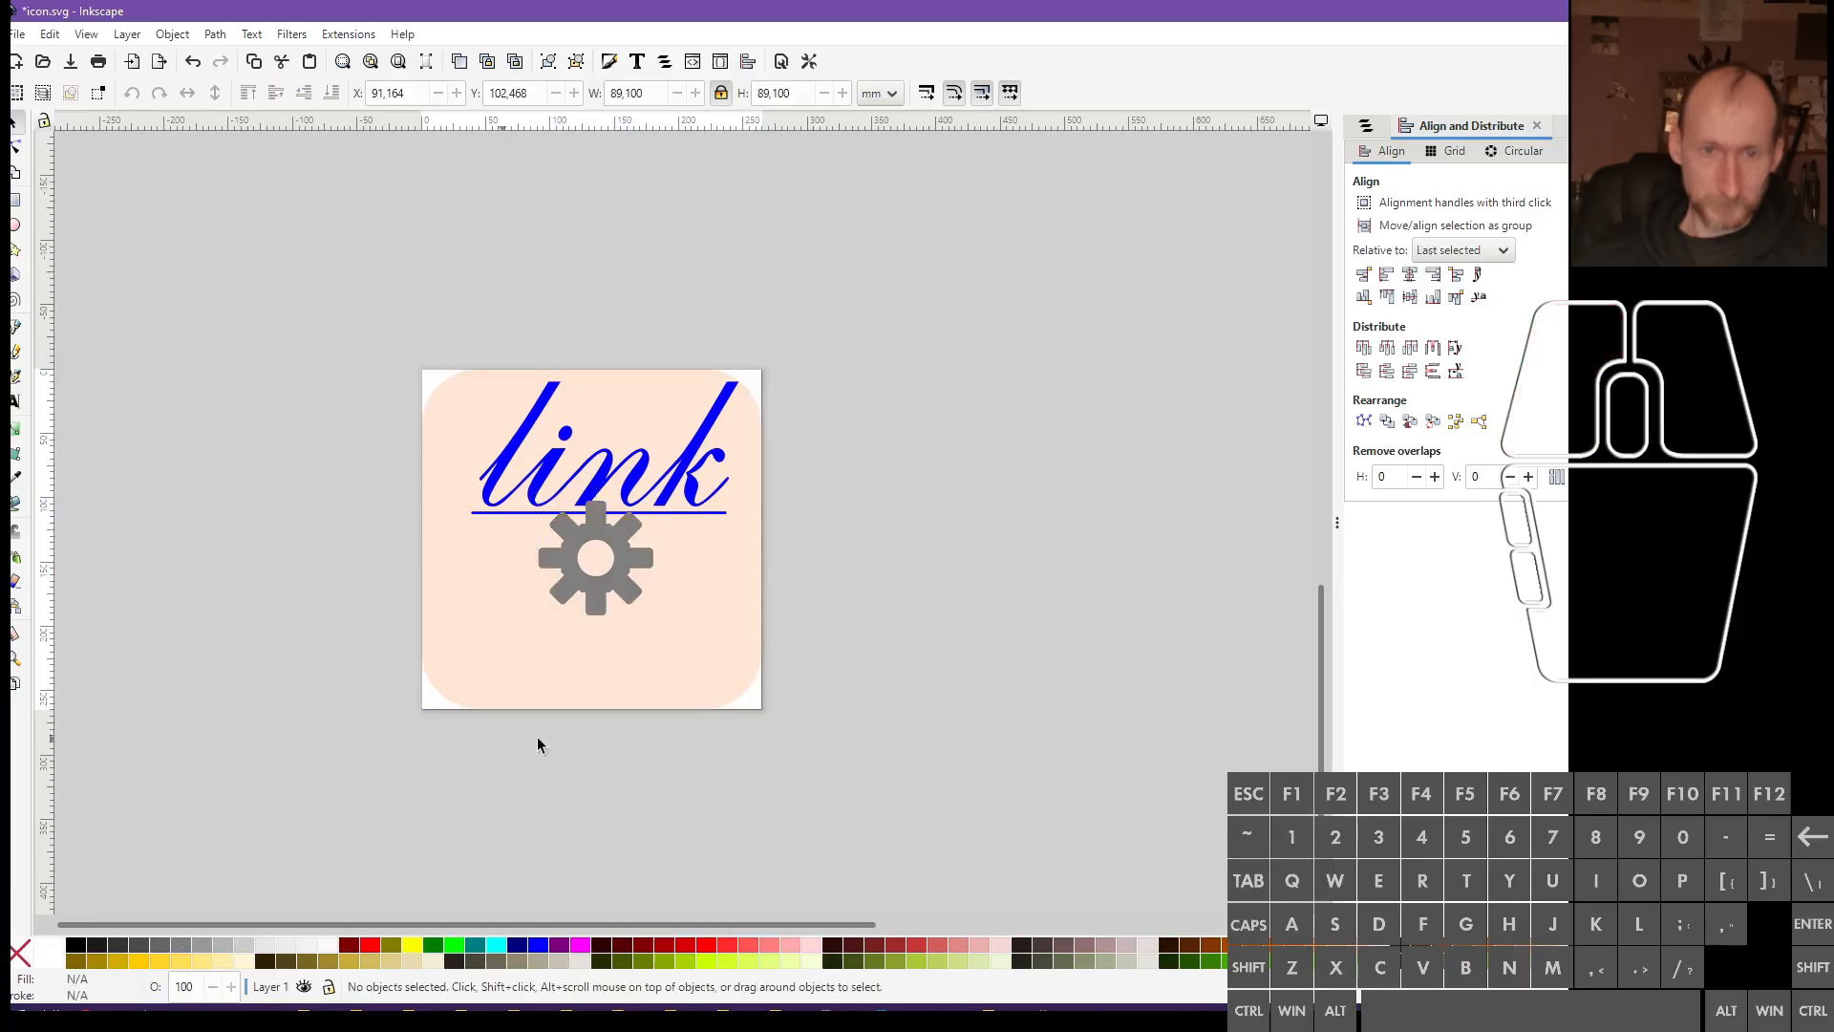
{"action": "left_click", "coordinate": [585, 599]}
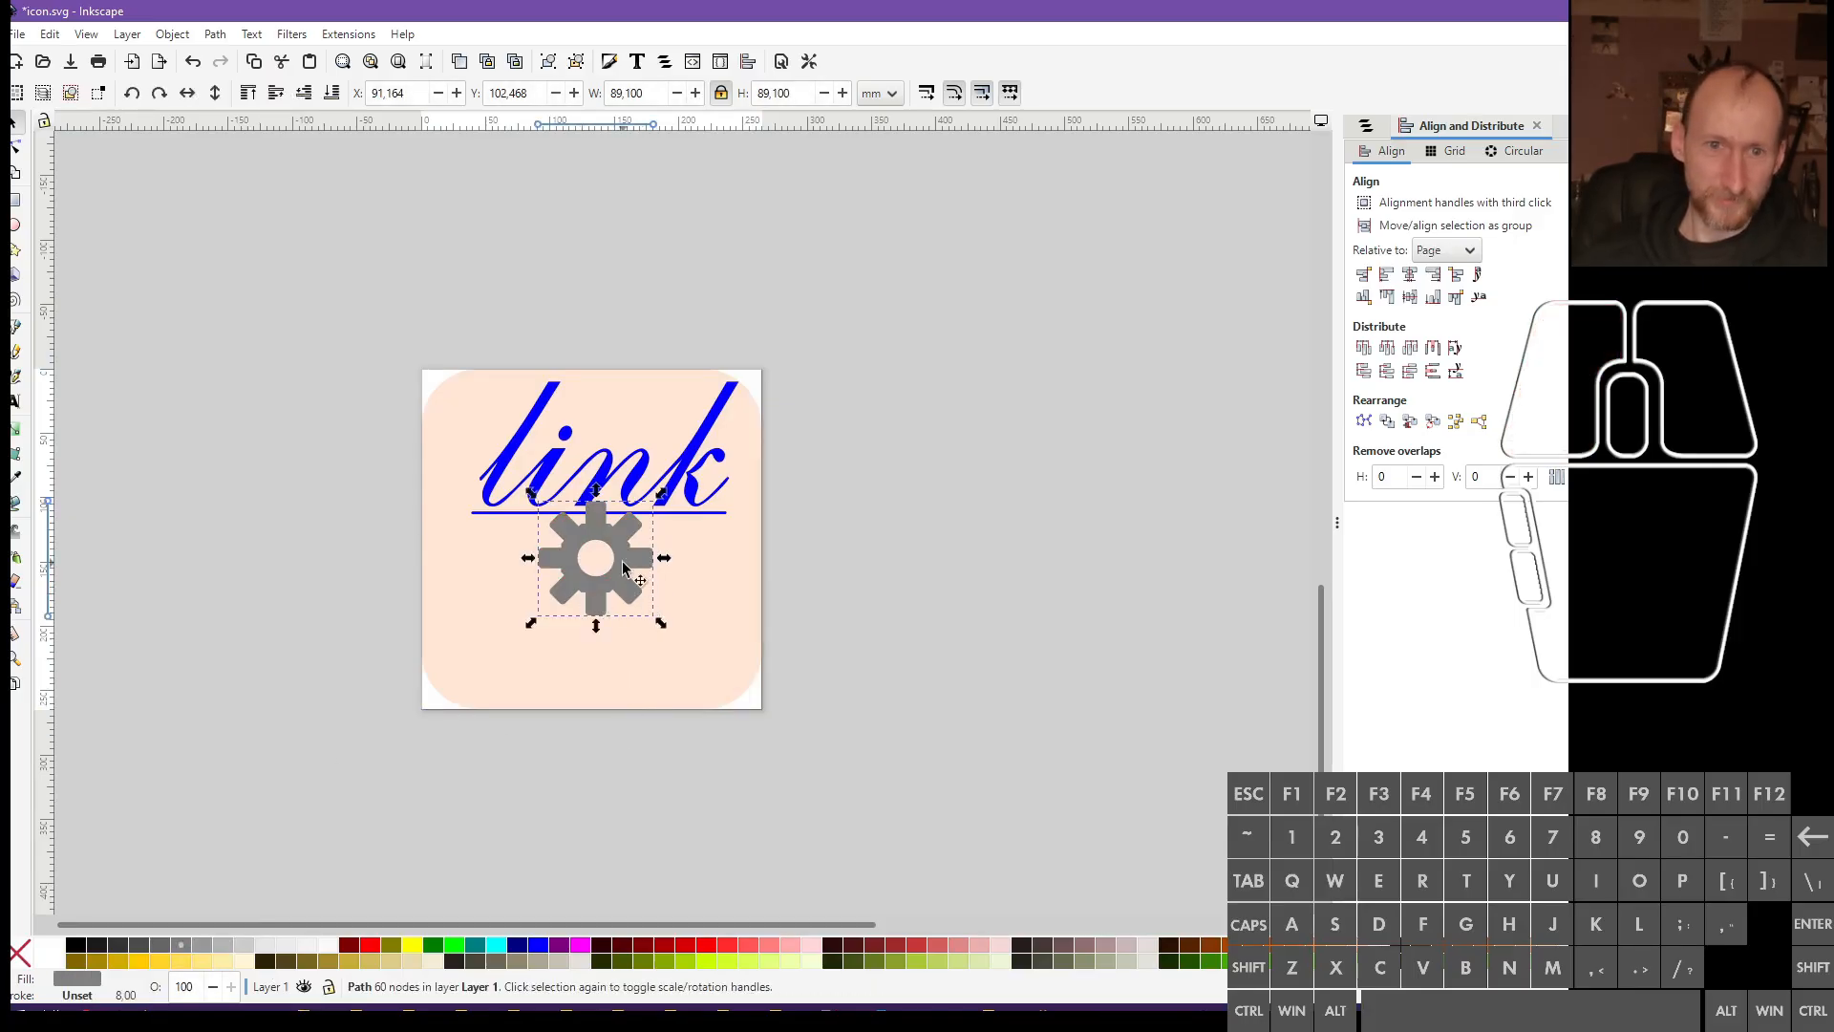
{"action": "scroll", "coordinate": [621, 566], "scroll_direction": "up", "scroll_amount": 2}
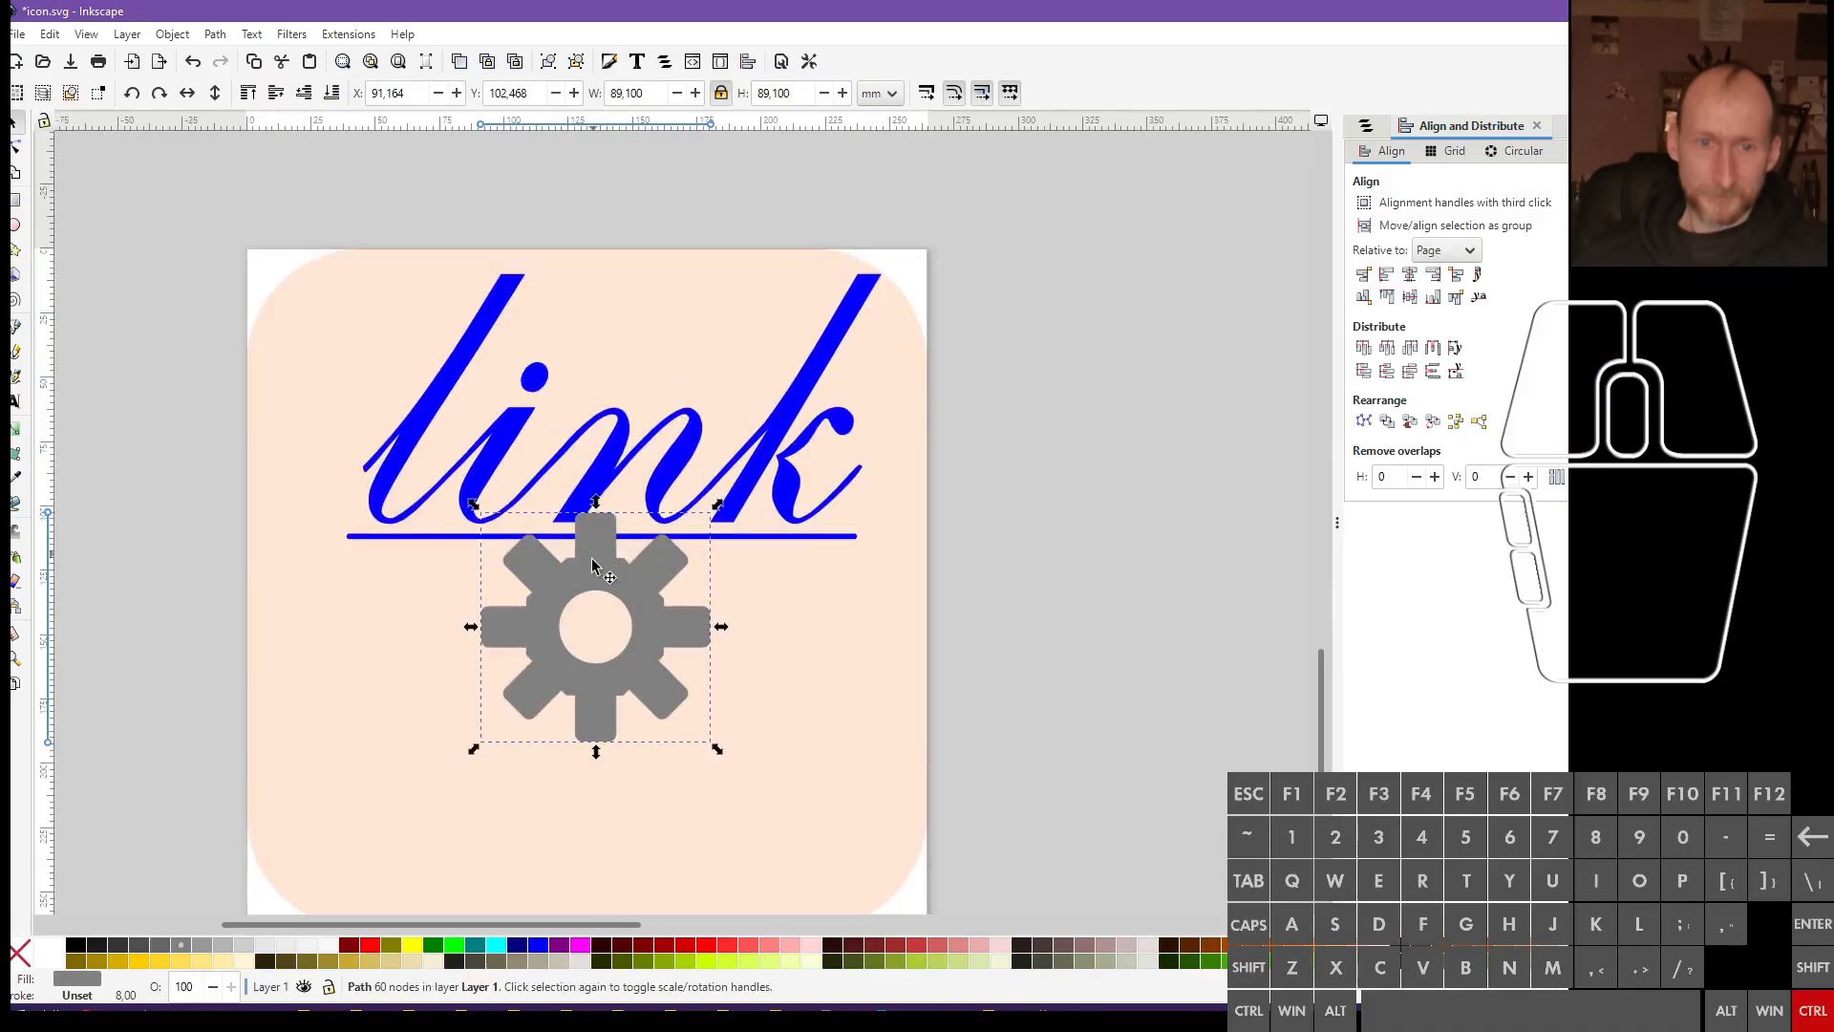
{"action": "scroll", "coordinate": [608, 627], "scroll_direction": "down", "scroll_amount": 1}
Shift the hue of the rounded background square's flat fill to a pale lavender blue
{"action": "left_click", "coordinate": [819, 700]}
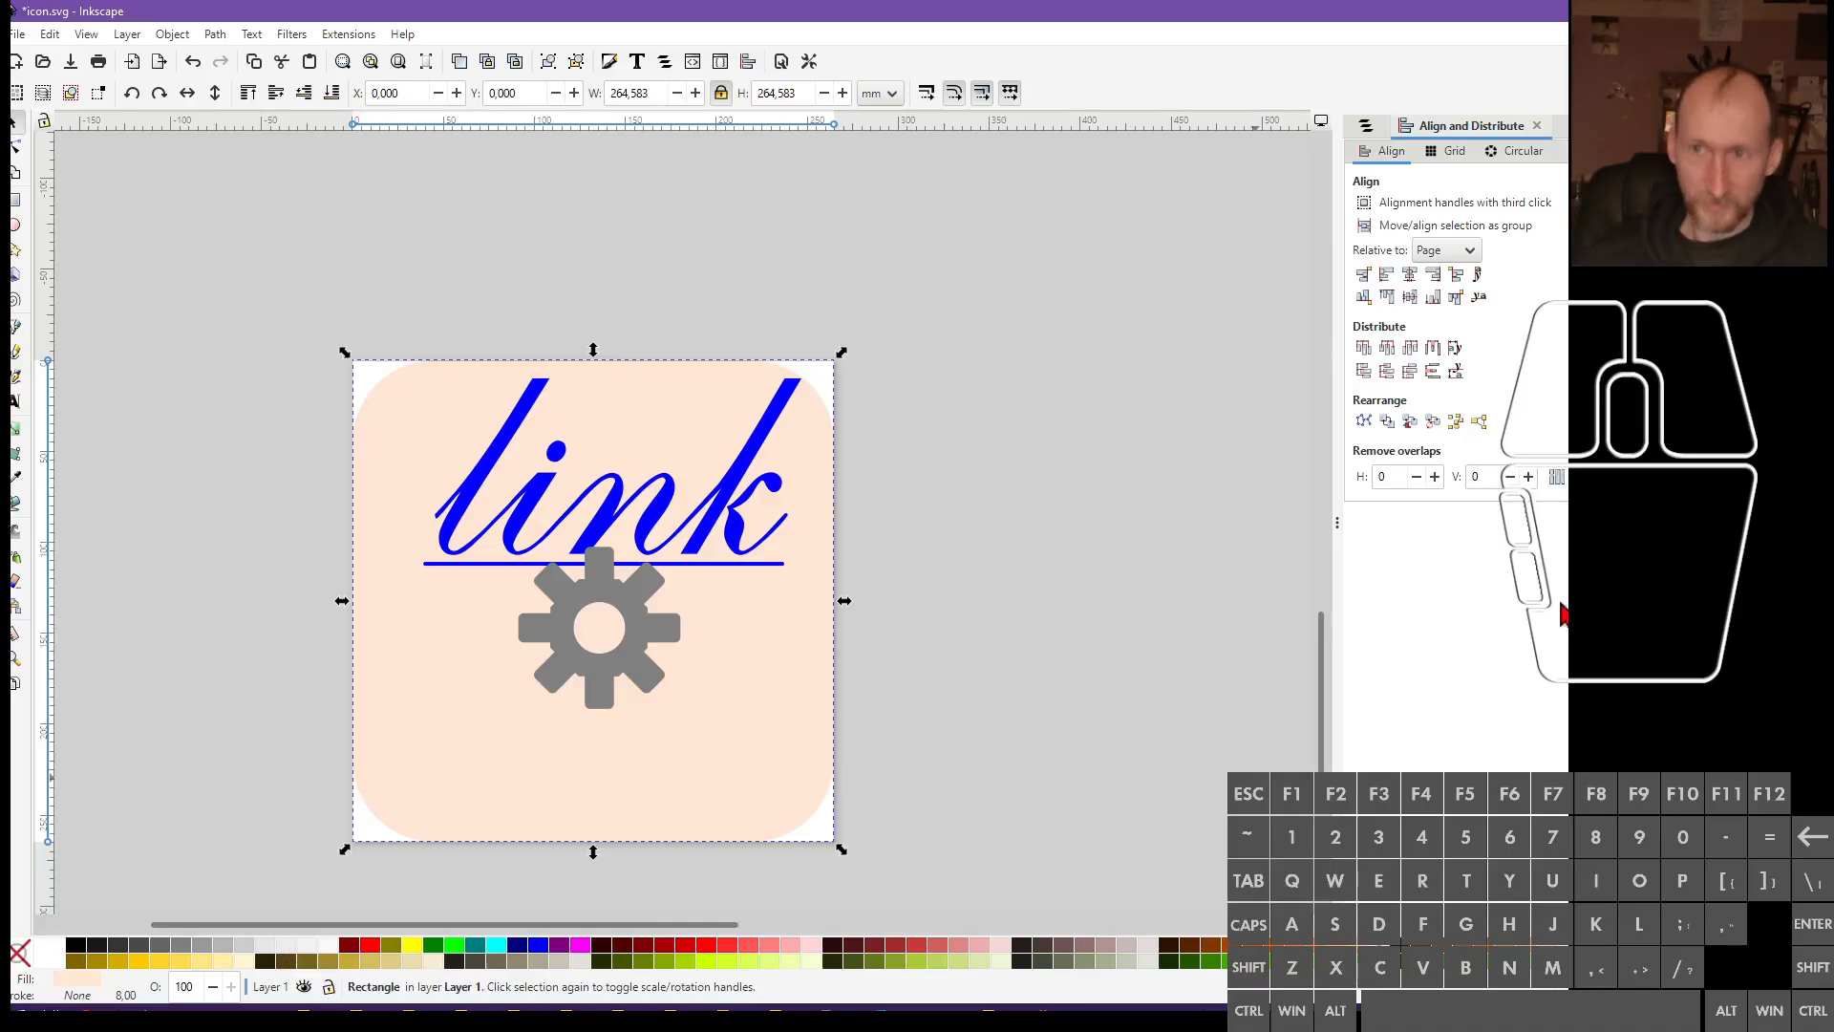
{"action": "key", "text": "ctrl+shift+f"}
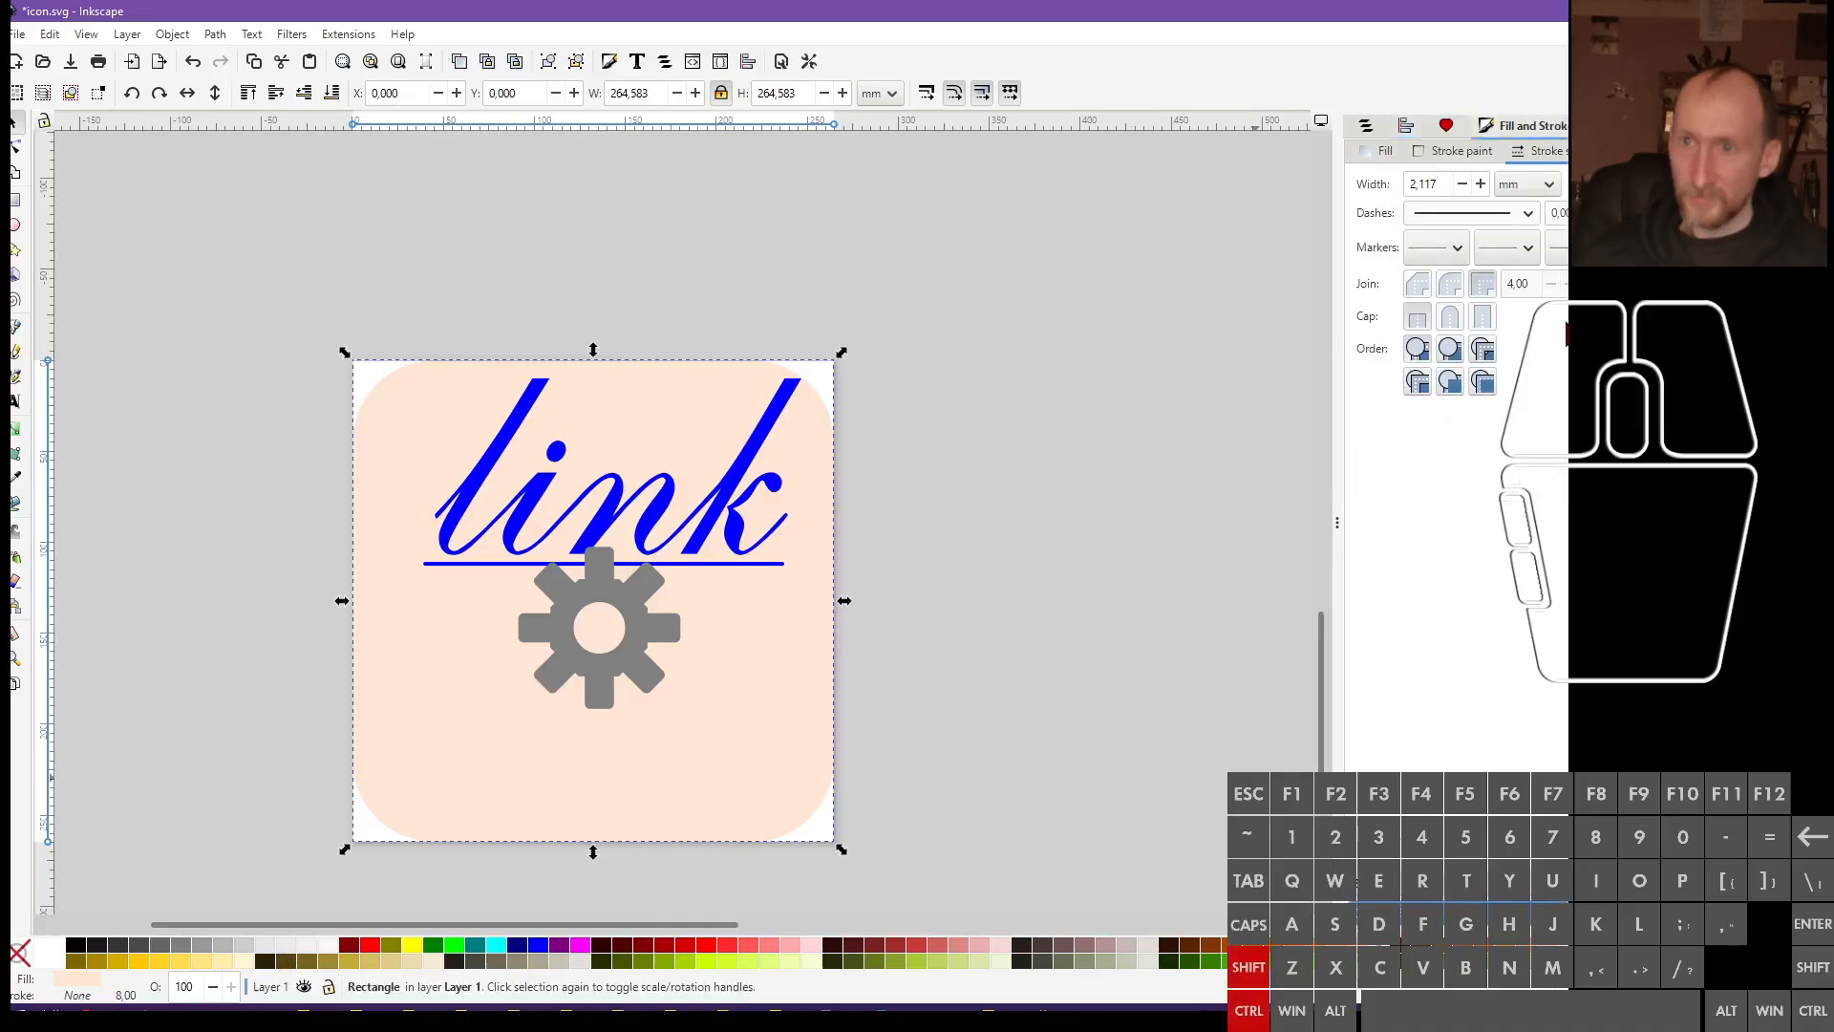
{"action": "left_click", "coordinate": [1385, 153]}
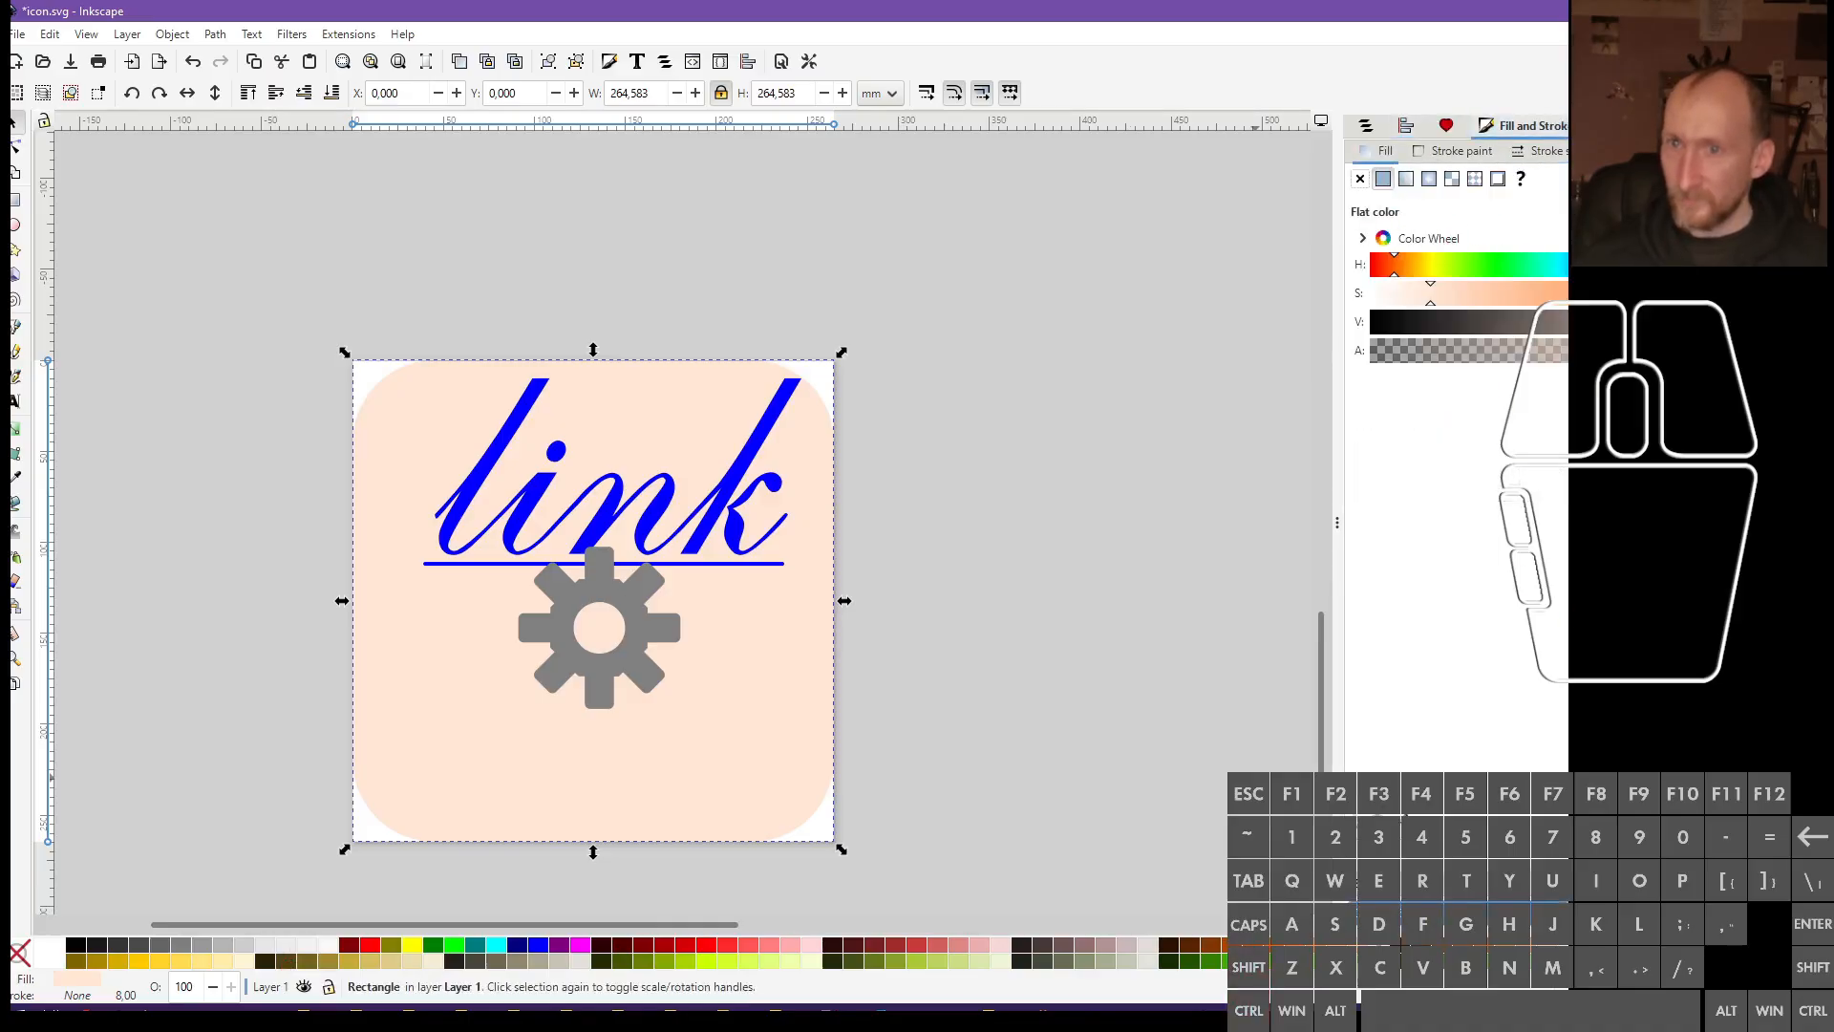
{"action": "left_click_drag", "start_coordinate": [1432, 273], "coordinate": [1610, 279]}
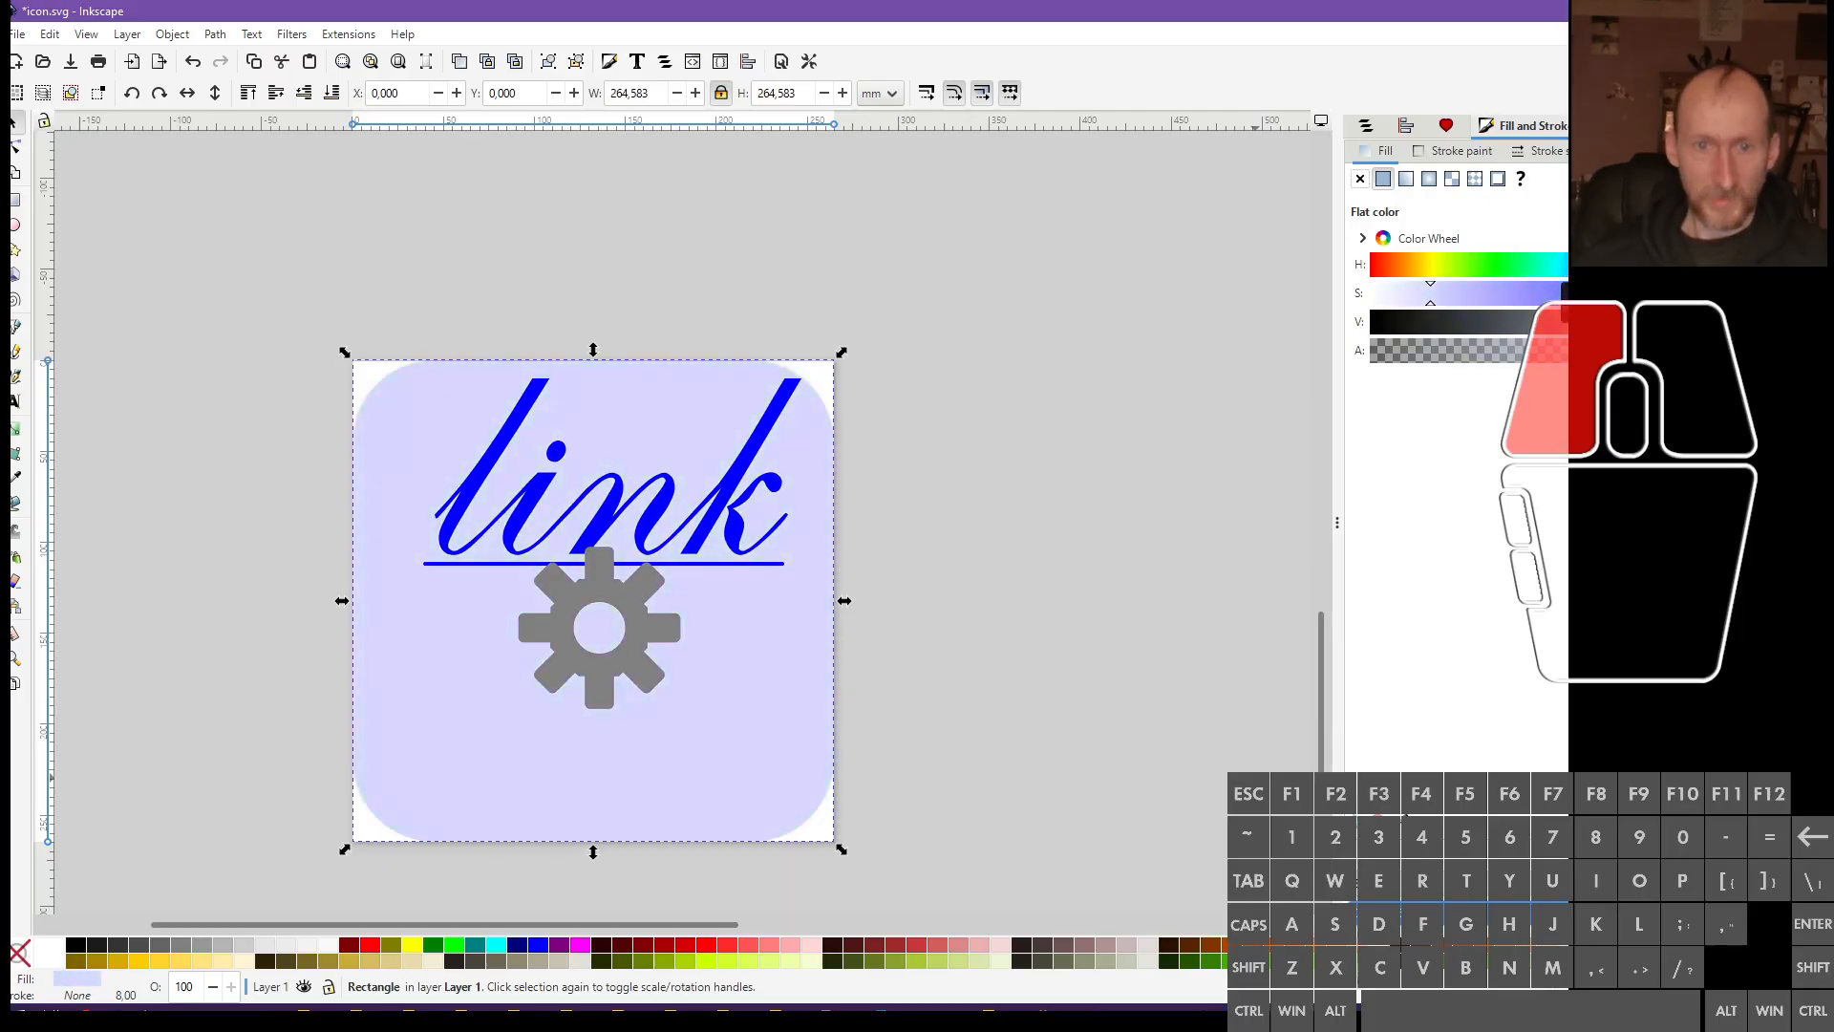
Scale the link text down proportionally to about 136 mm wide and move it up above the gear
{"action": "left_click_drag", "start_coordinate": [940, 594], "coordinate": [340, 337]}
{"action": "left_click_drag", "start_coordinate": [809, 573], "coordinate": [743, 540]}
{"action": "left_click_drag", "start_coordinate": [631, 520], "coordinate": [602, 485]}
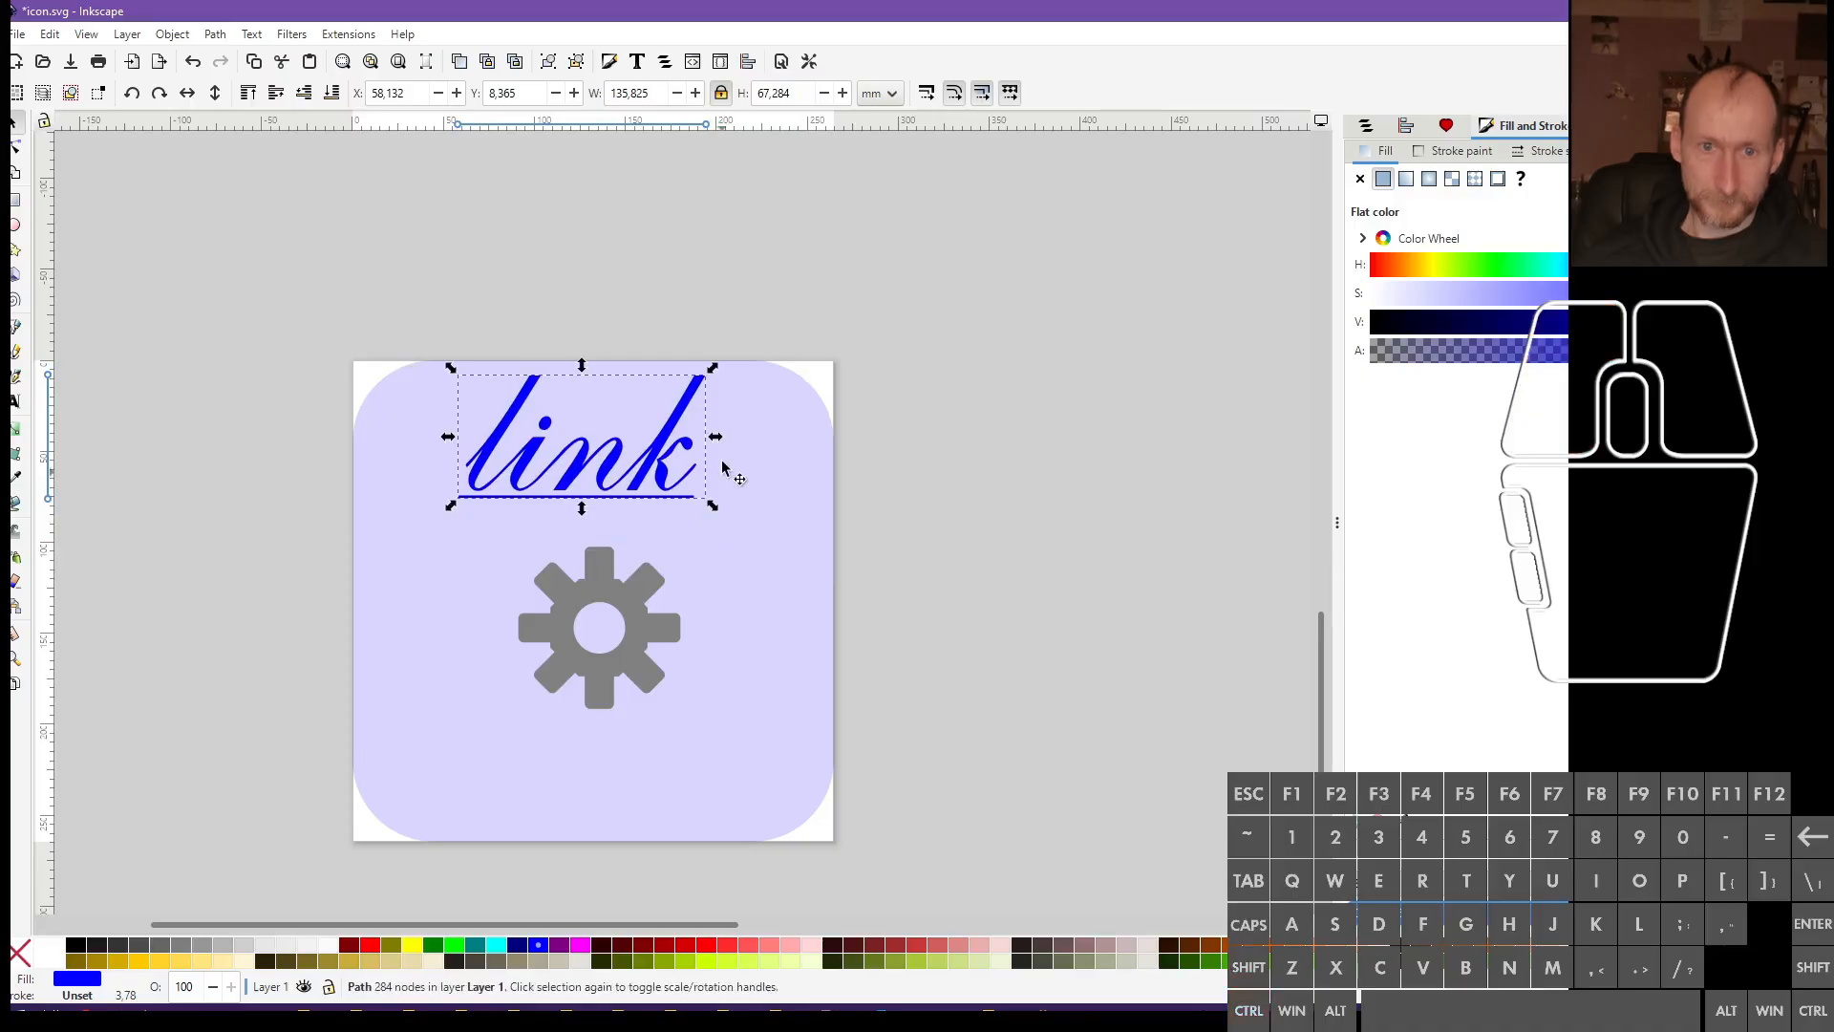
{"action": "left_click_drag", "start_coordinate": [710, 437], "coordinate": [673, 478]}
{"action": "key", "text": "ctrl+z"}
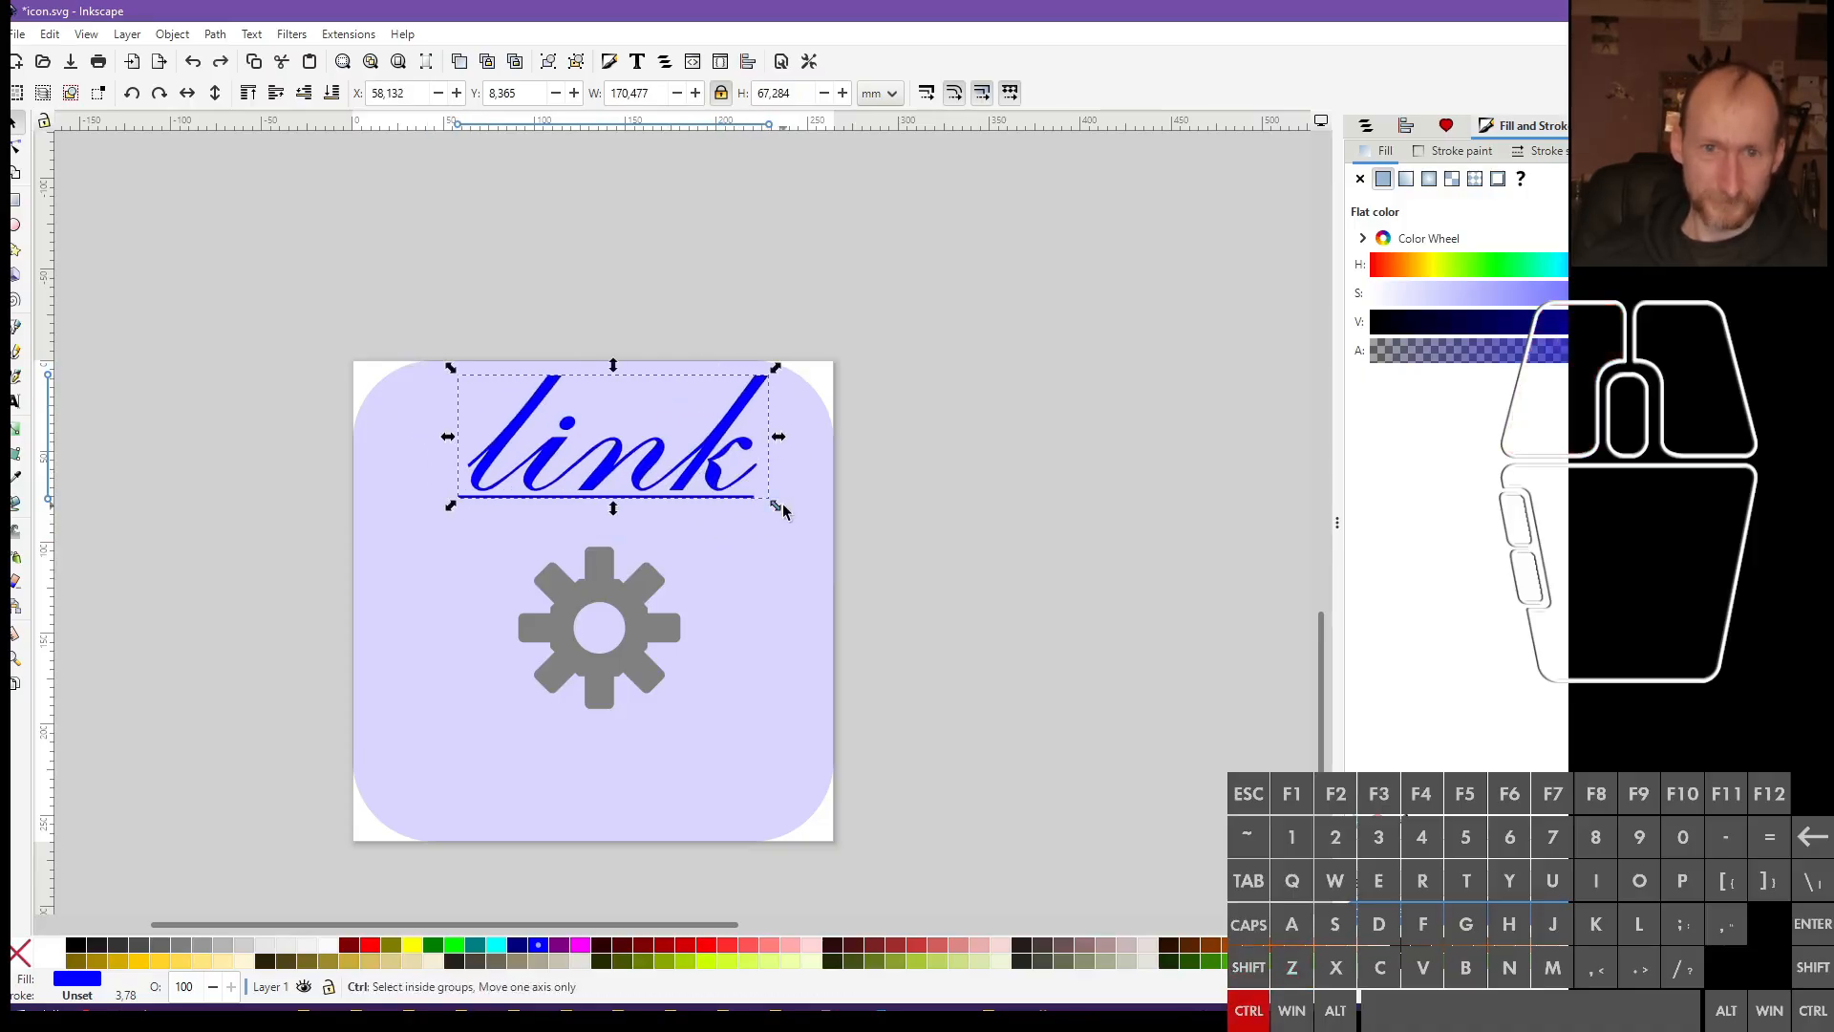
{"action": "key", "text": "ctrl+z"}
Enlarge the link text proportionally to about 193 mm wide and move the gear up so it overlaps the underline
{"action": "left_click_drag", "start_coordinate": [712, 505], "coordinate": [674, 516]}
{"action": "left_click_drag", "start_coordinate": [627, 627], "coordinate": [622, 603]}
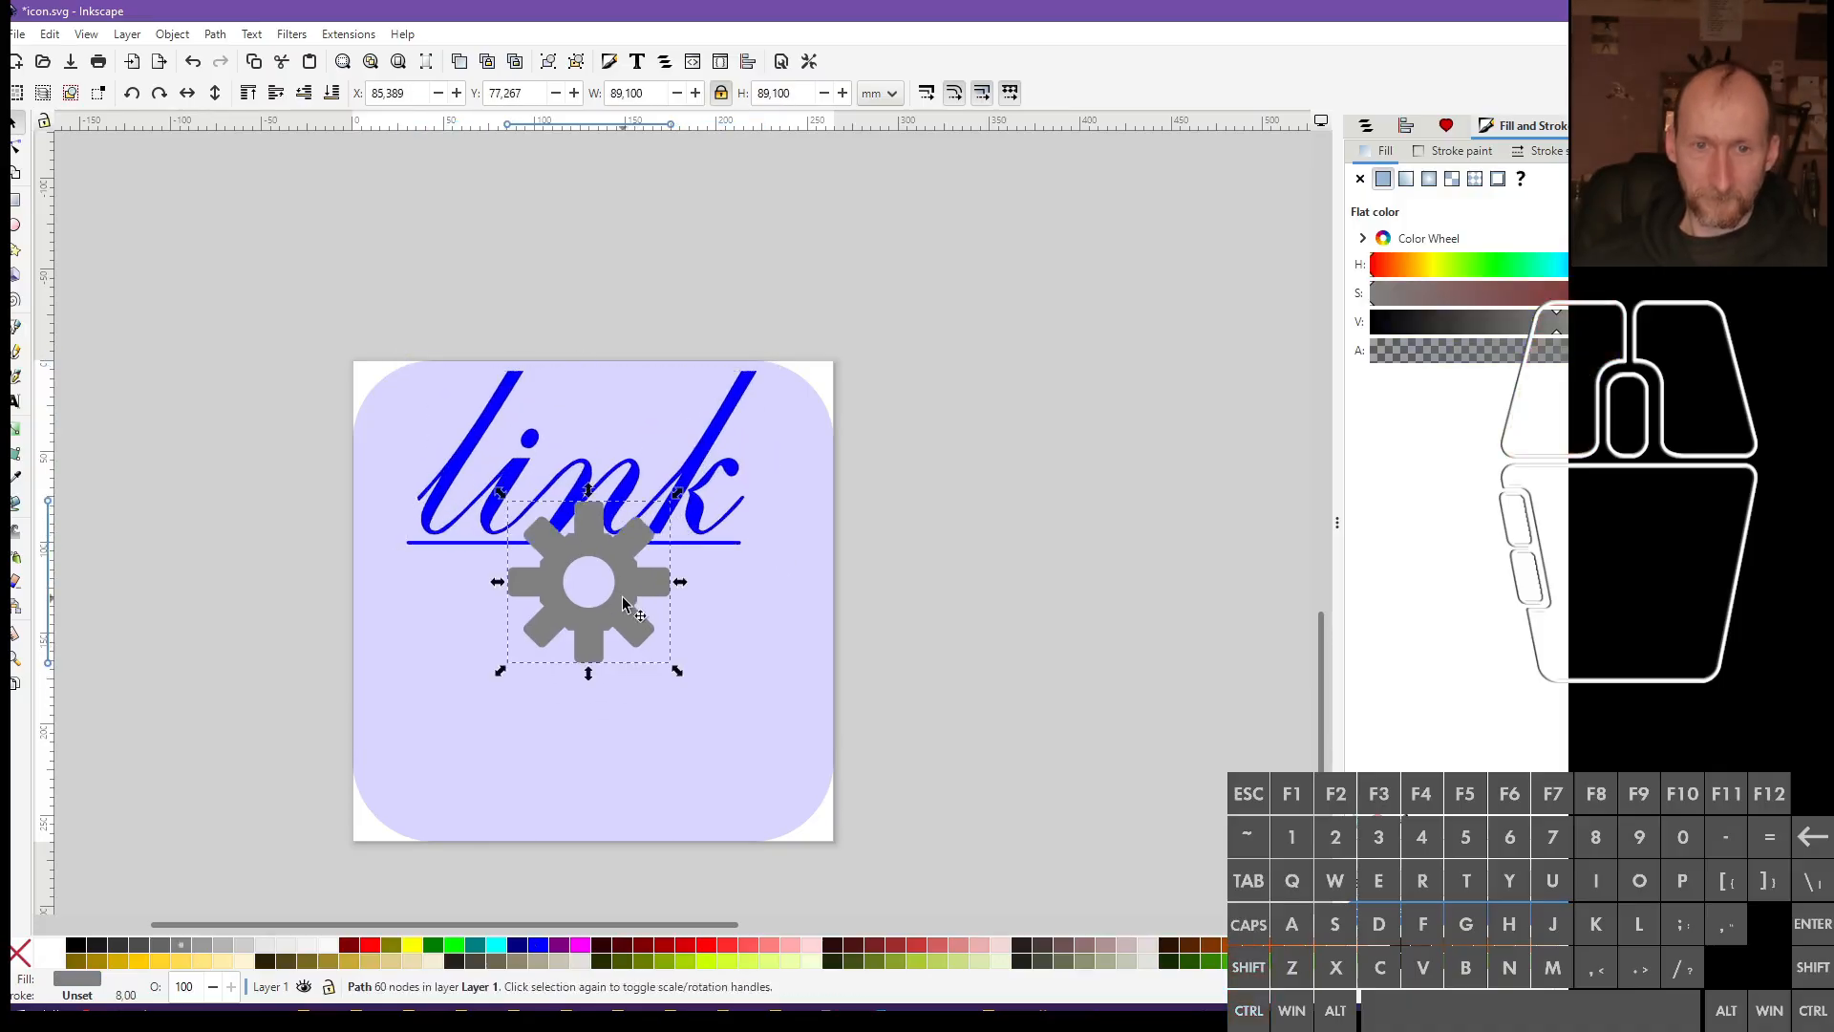
Lower the gear in the stacking order so it sits behind the link text but in front of the rounded background
{"action": "key", "text": "Page_Down"}
{"action": "key", "text": "Page_Down"}
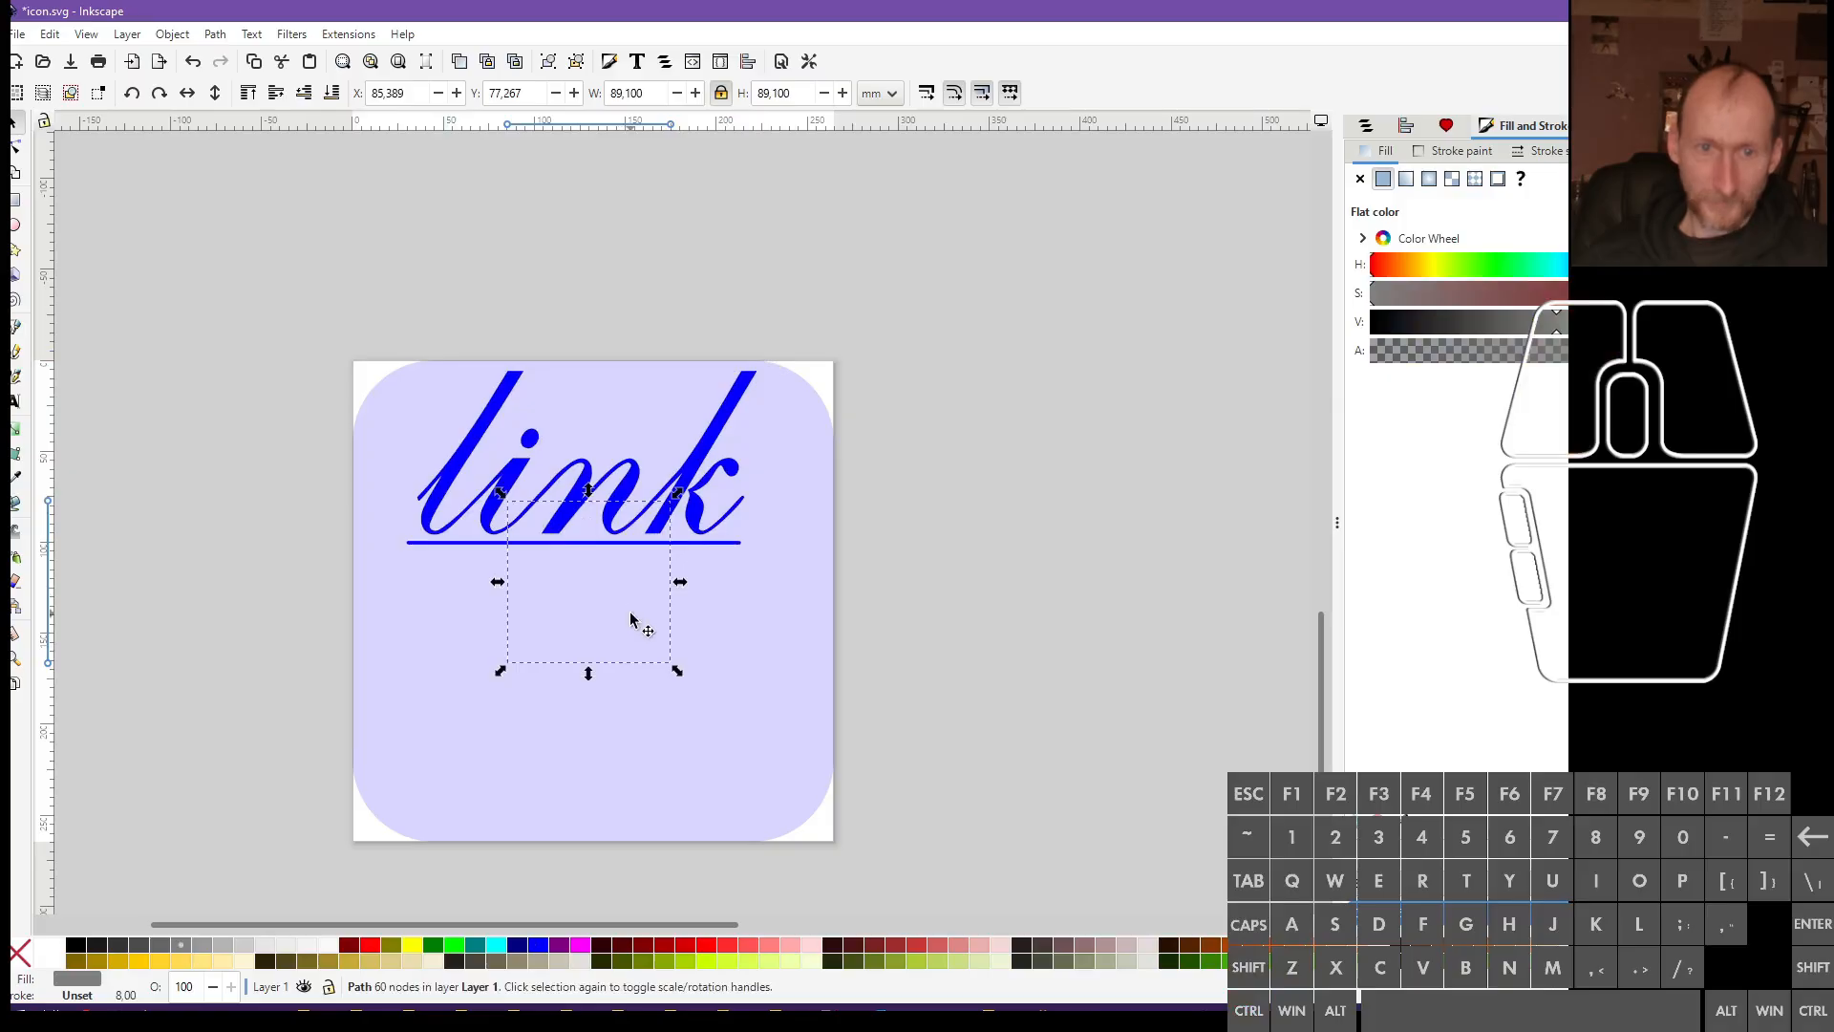
{"action": "key", "text": "Page_Up"}
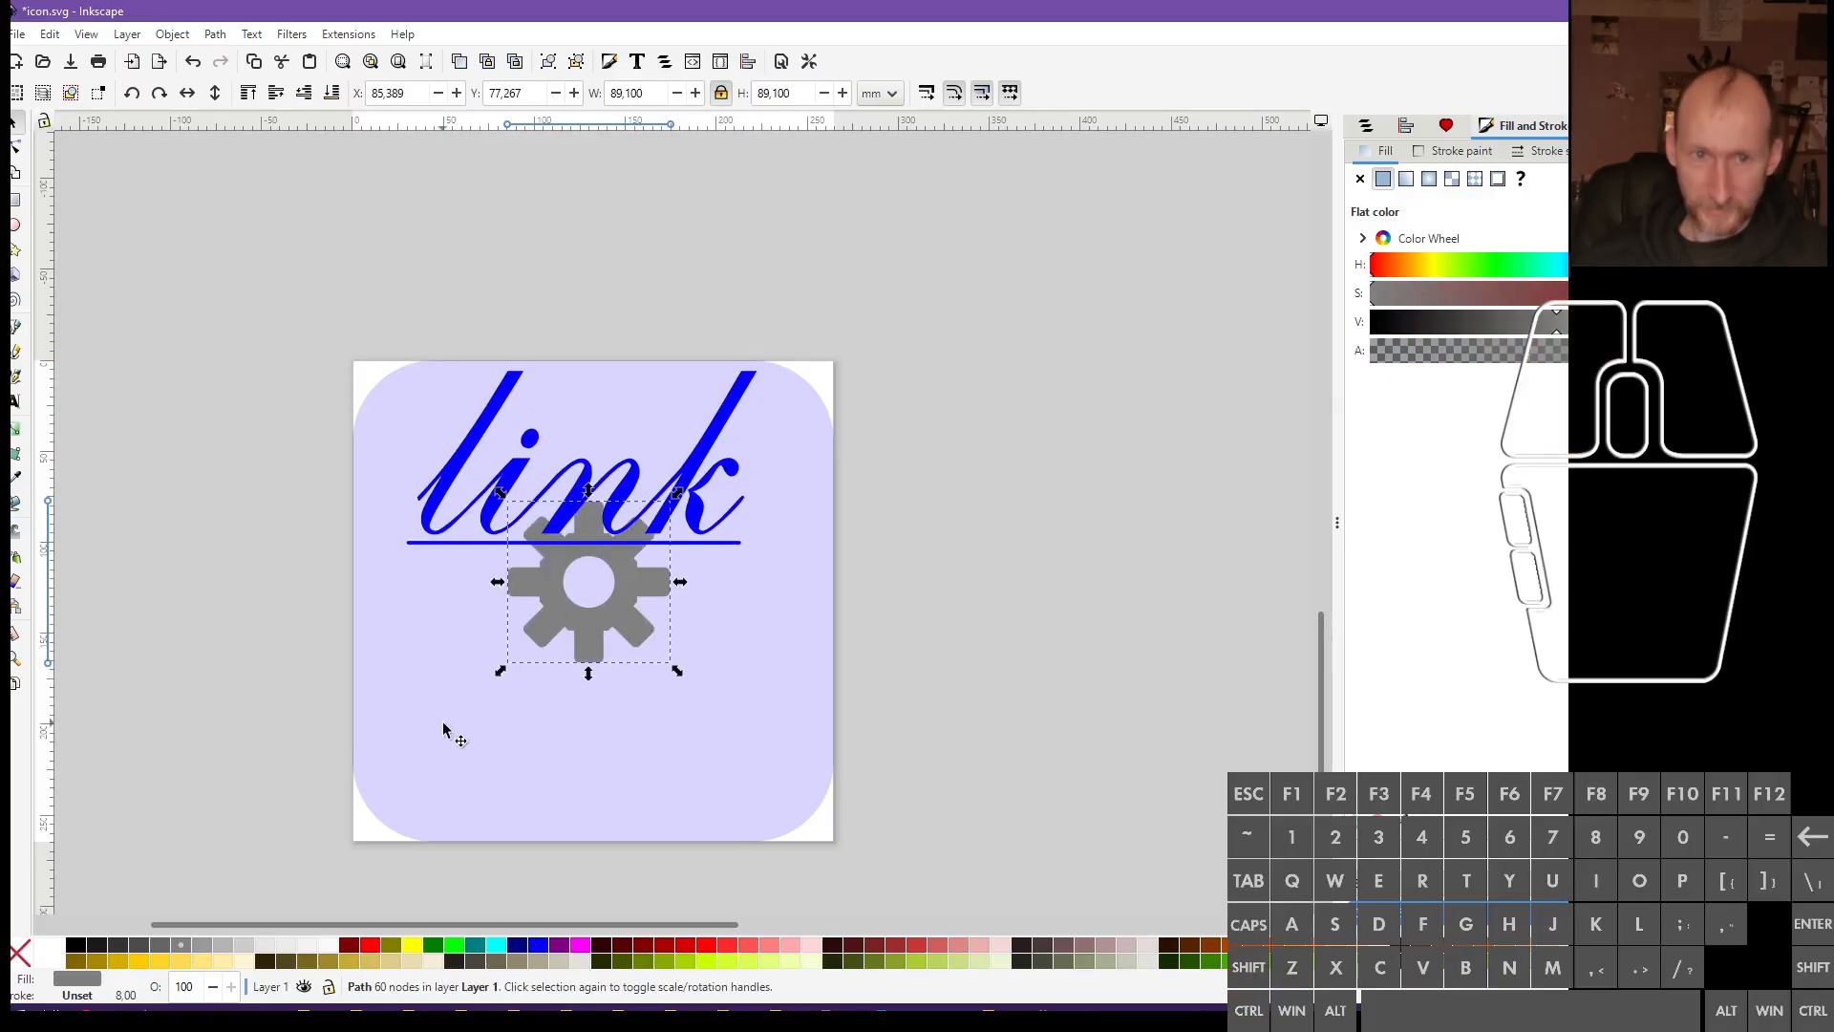
Lock the rounded background square in its original position on the page
{"action": "left_click_drag", "start_coordinate": [442, 729], "coordinate": [611, 587]}
{"action": "key", "text": "ctrl+z"}
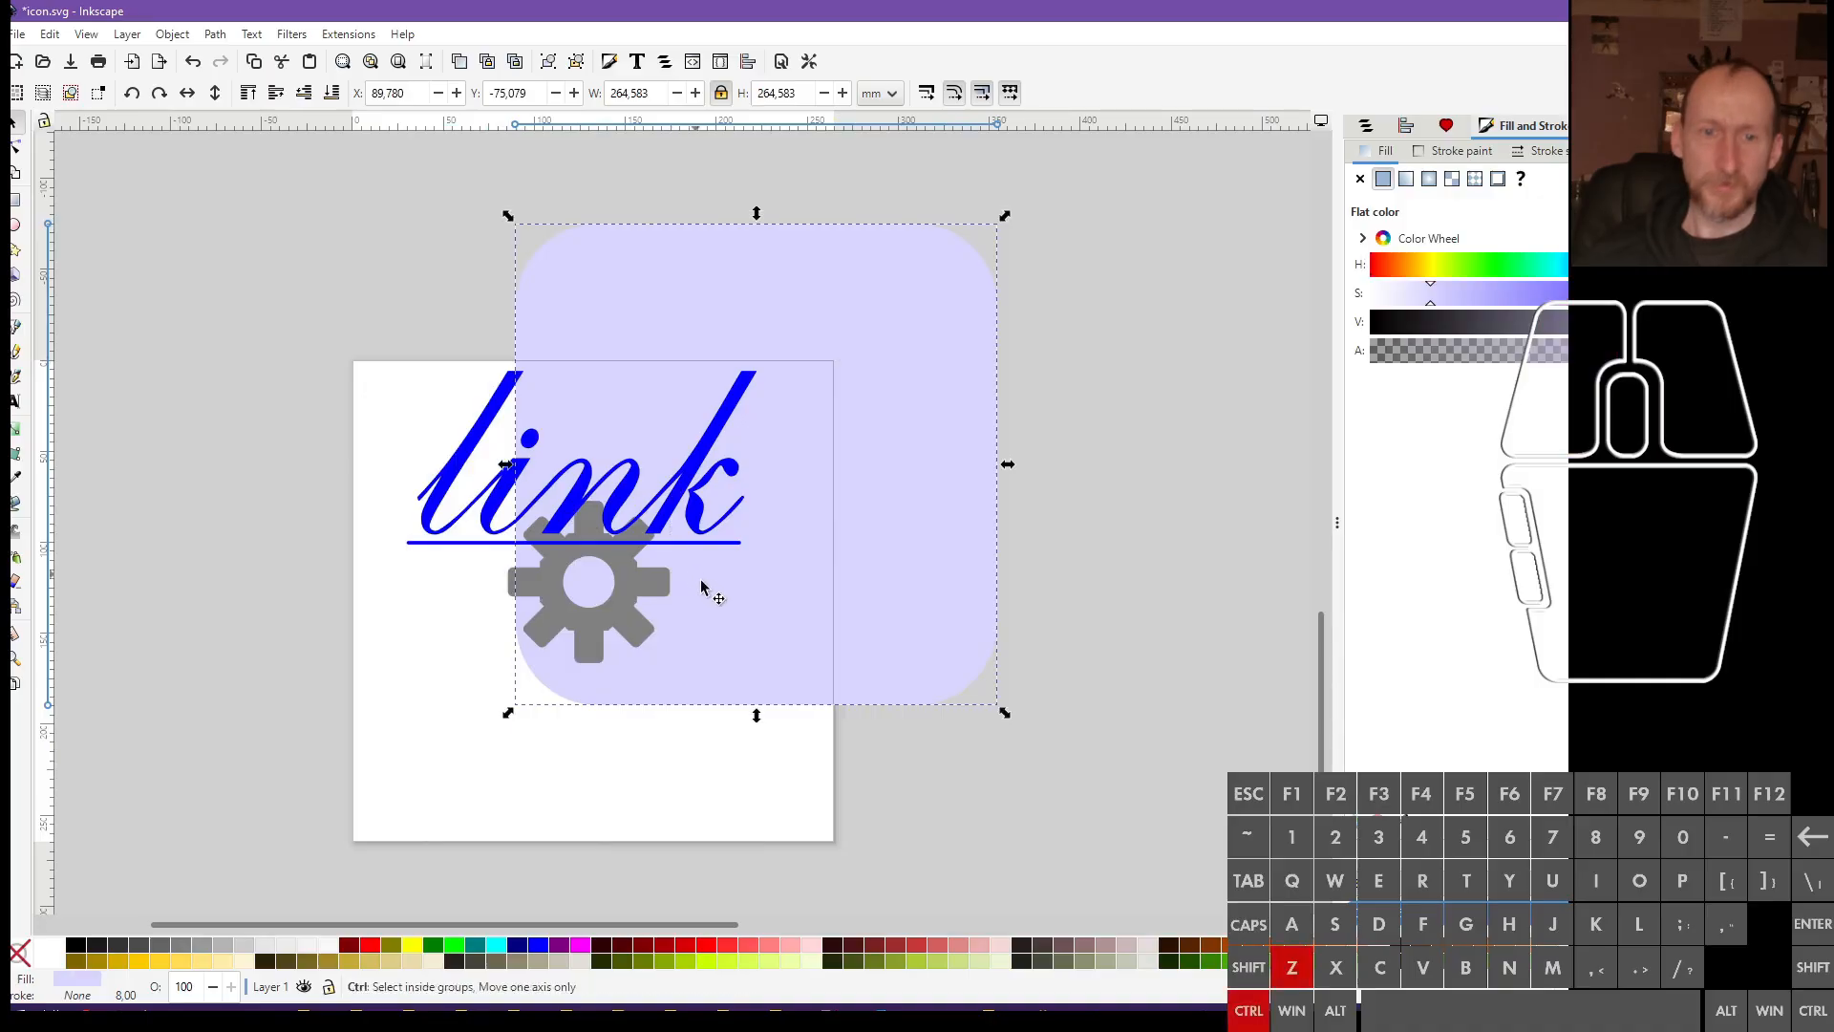
{"action": "right_click", "coordinate": [711, 687]}
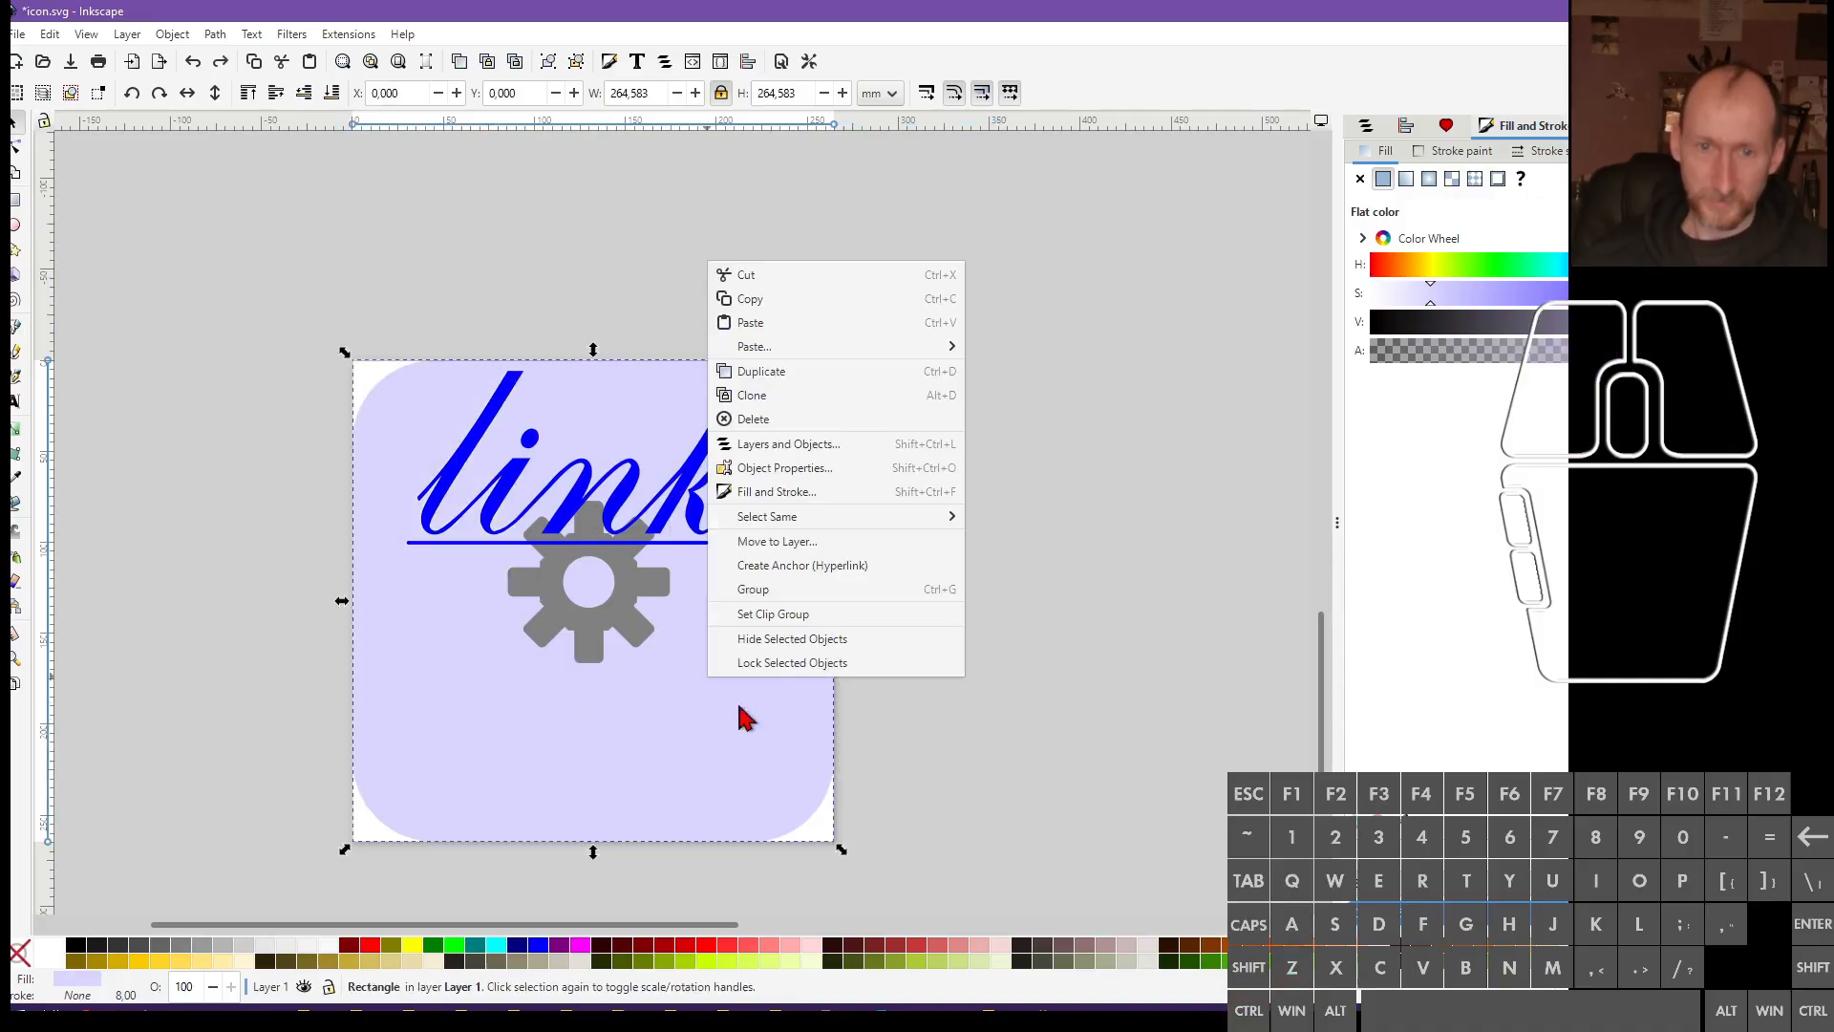
{"action": "left_click", "coordinate": [797, 663]}
Test rubber-band selection of the gear across the locked background square and clear the selection
{"action": "left_click_drag", "start_coordinate": [730, 703], "coordinate": [462, 444]}
{"action": "left_click_drag", "start_coordinate": [452, 653], "coordinate": [647, 700]}
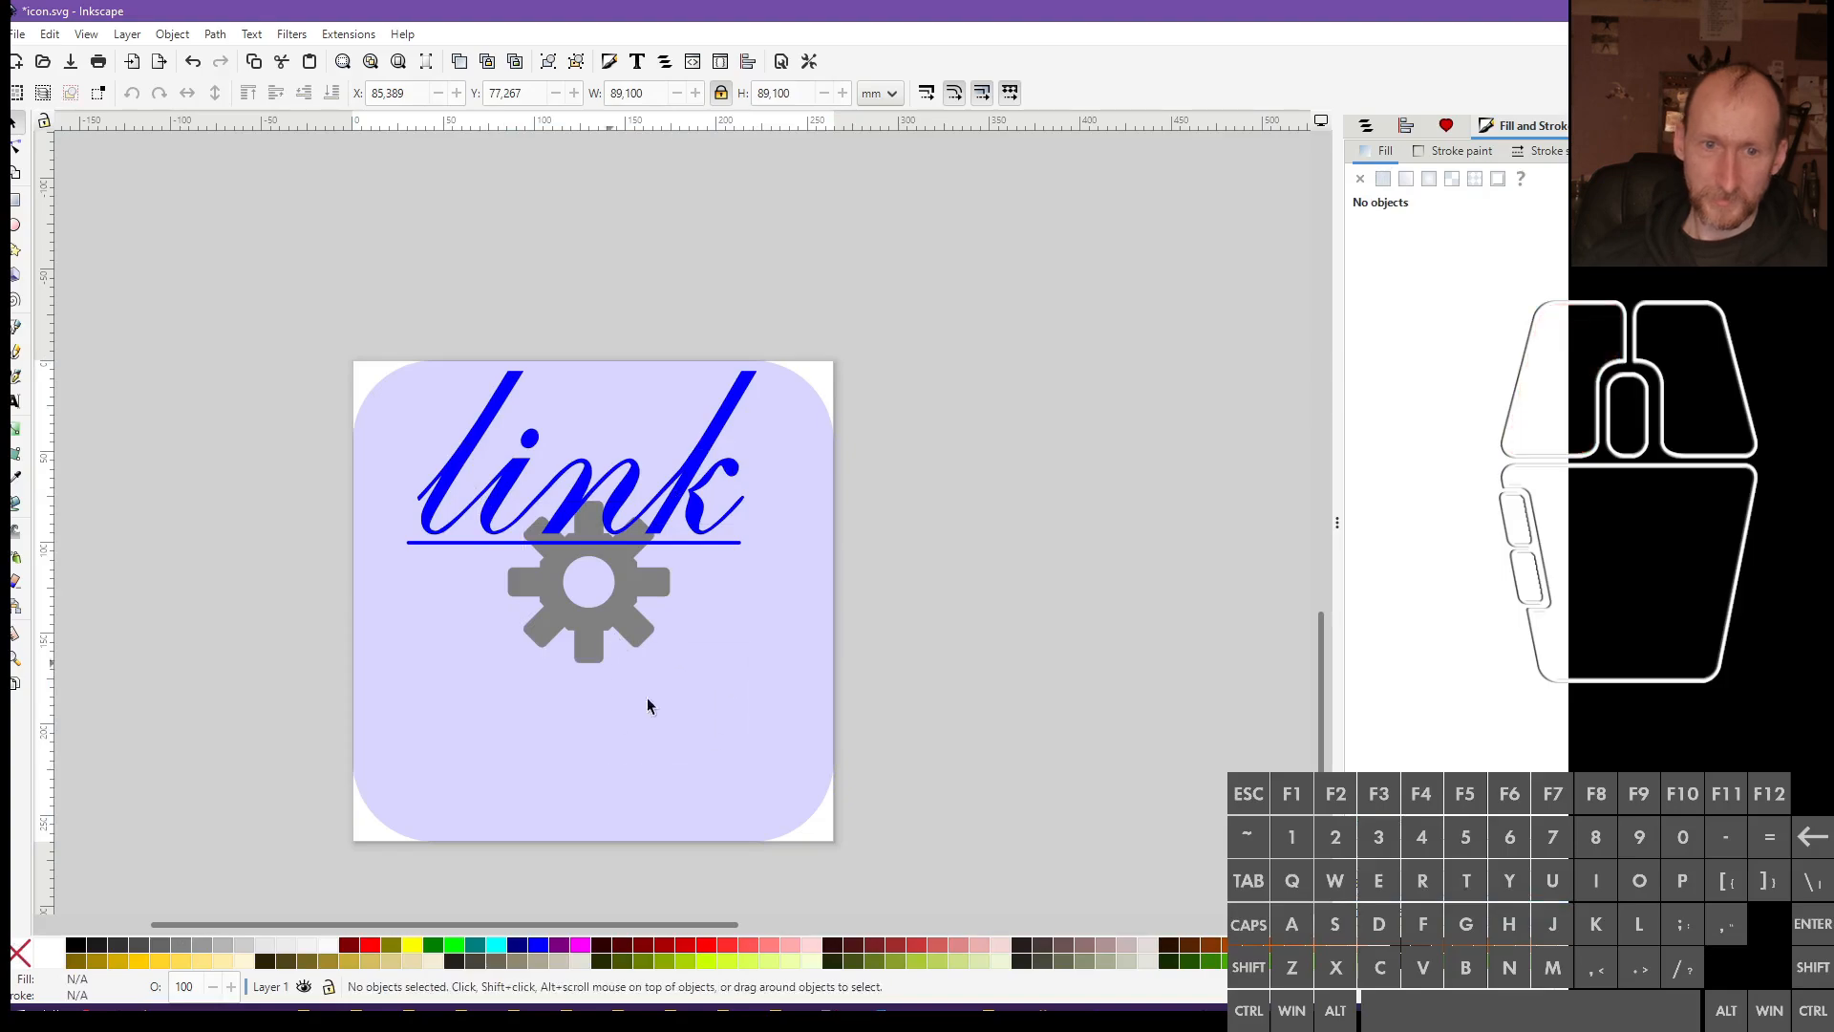
{"action": "left_click_drag", "start_coordinate": [755, 732], "coordinate": [478, 491]}
{"action": "left_click", "coordinate": [594, 722]}
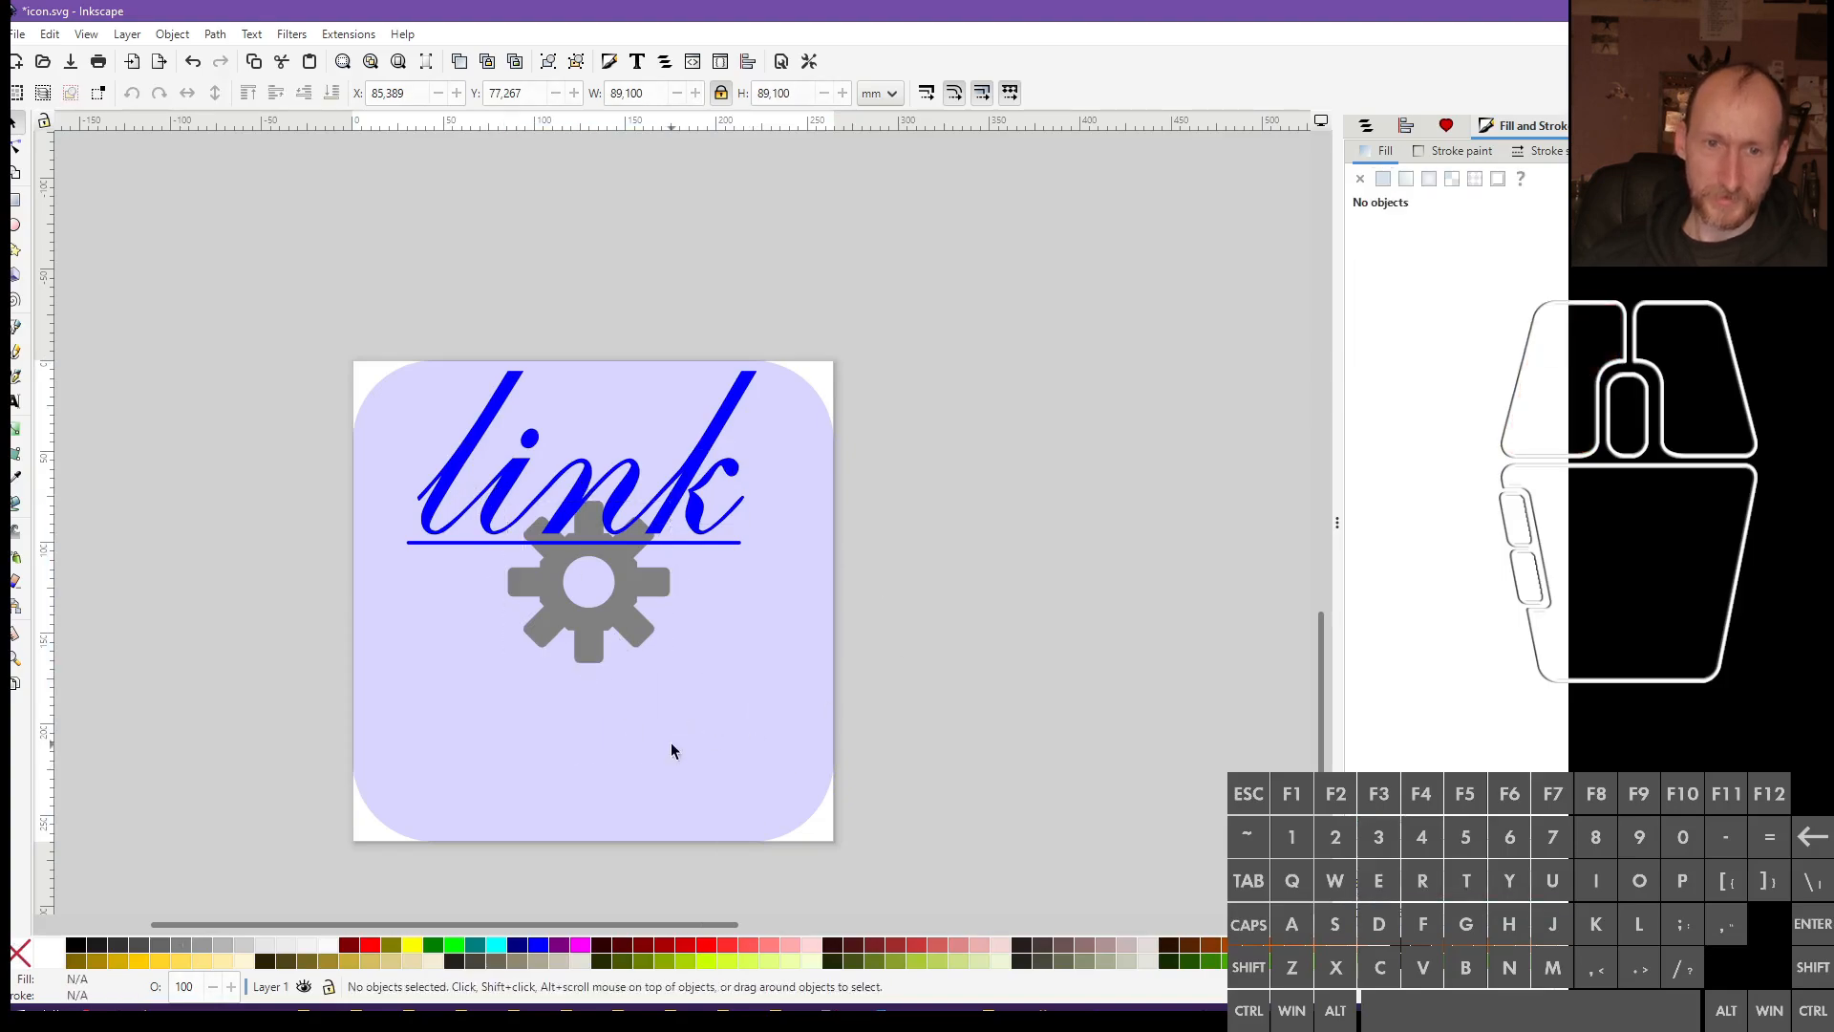
Unlock the rounded background square to try moving it, undo the move and lock the square again
{"action": "right_click", "coordinate": [415, 698]}
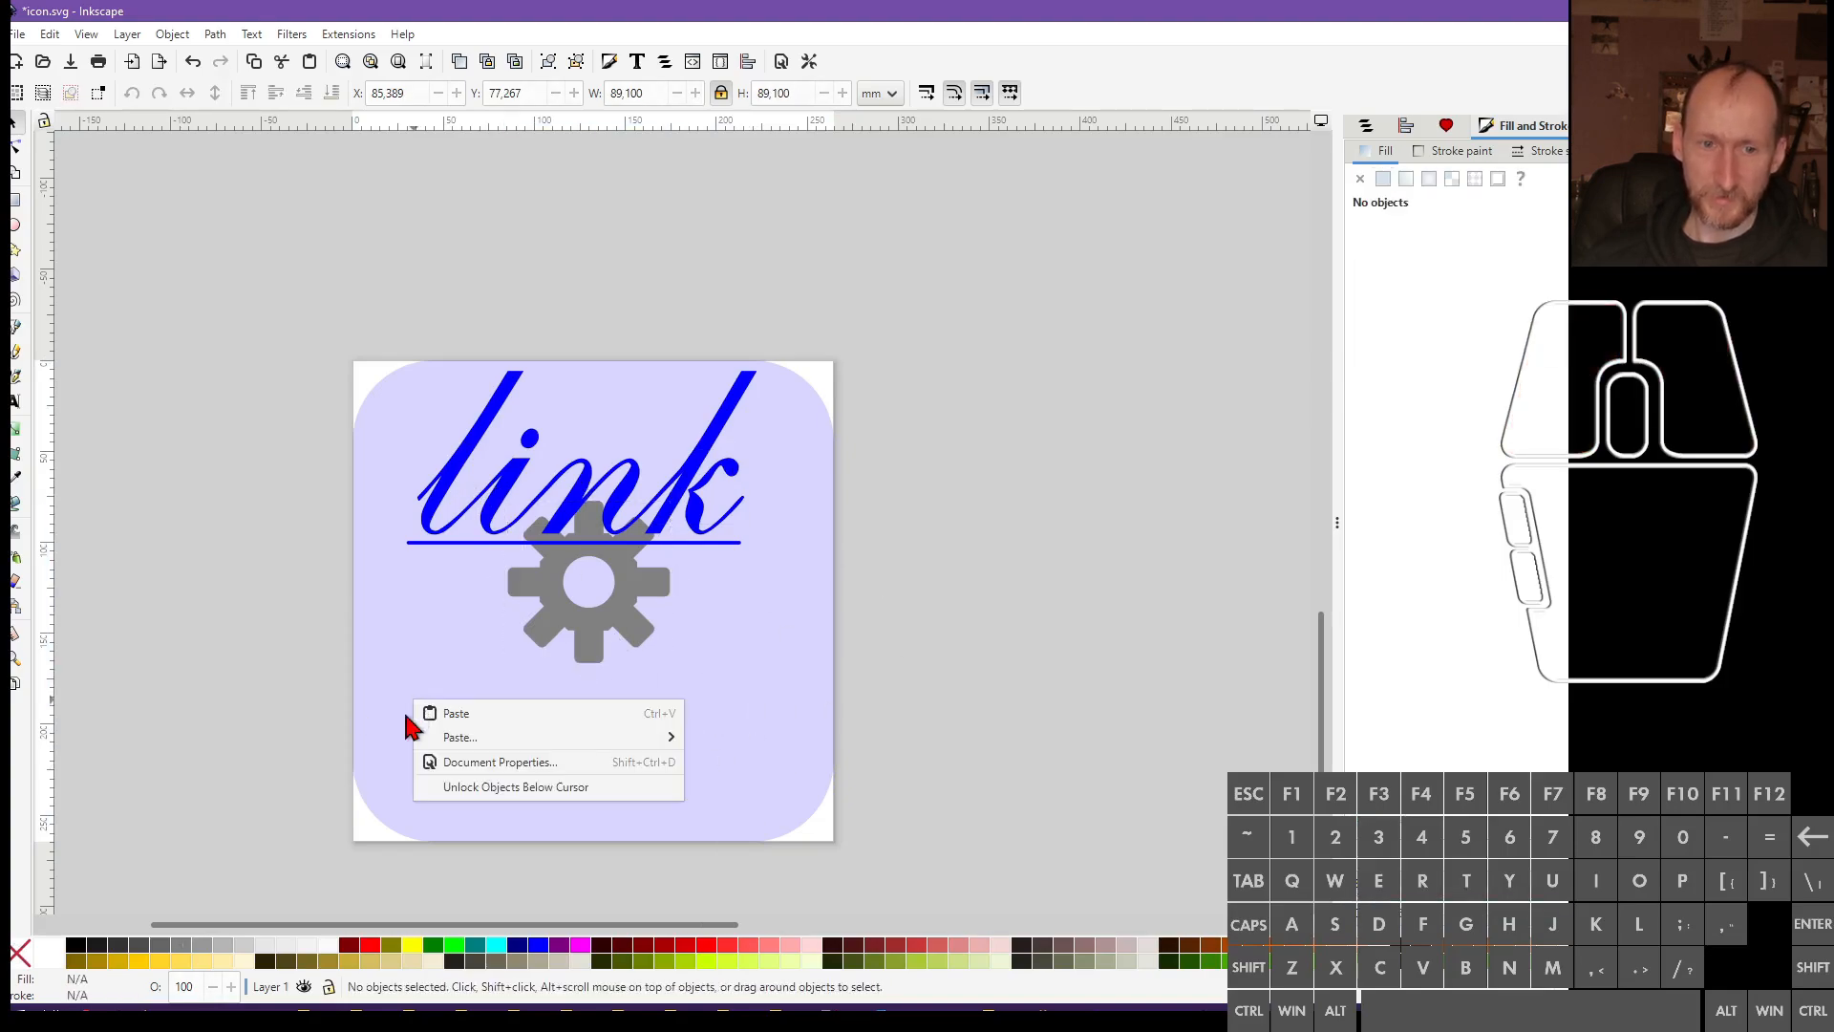
{"action": "left_click", "coordinate": [491, 789]}
{"action": "left_click_drag", "start_coordinate": [725, 708], "coordinate": [340, 746]}
{"action": "key", "text": "ctrl+z"}
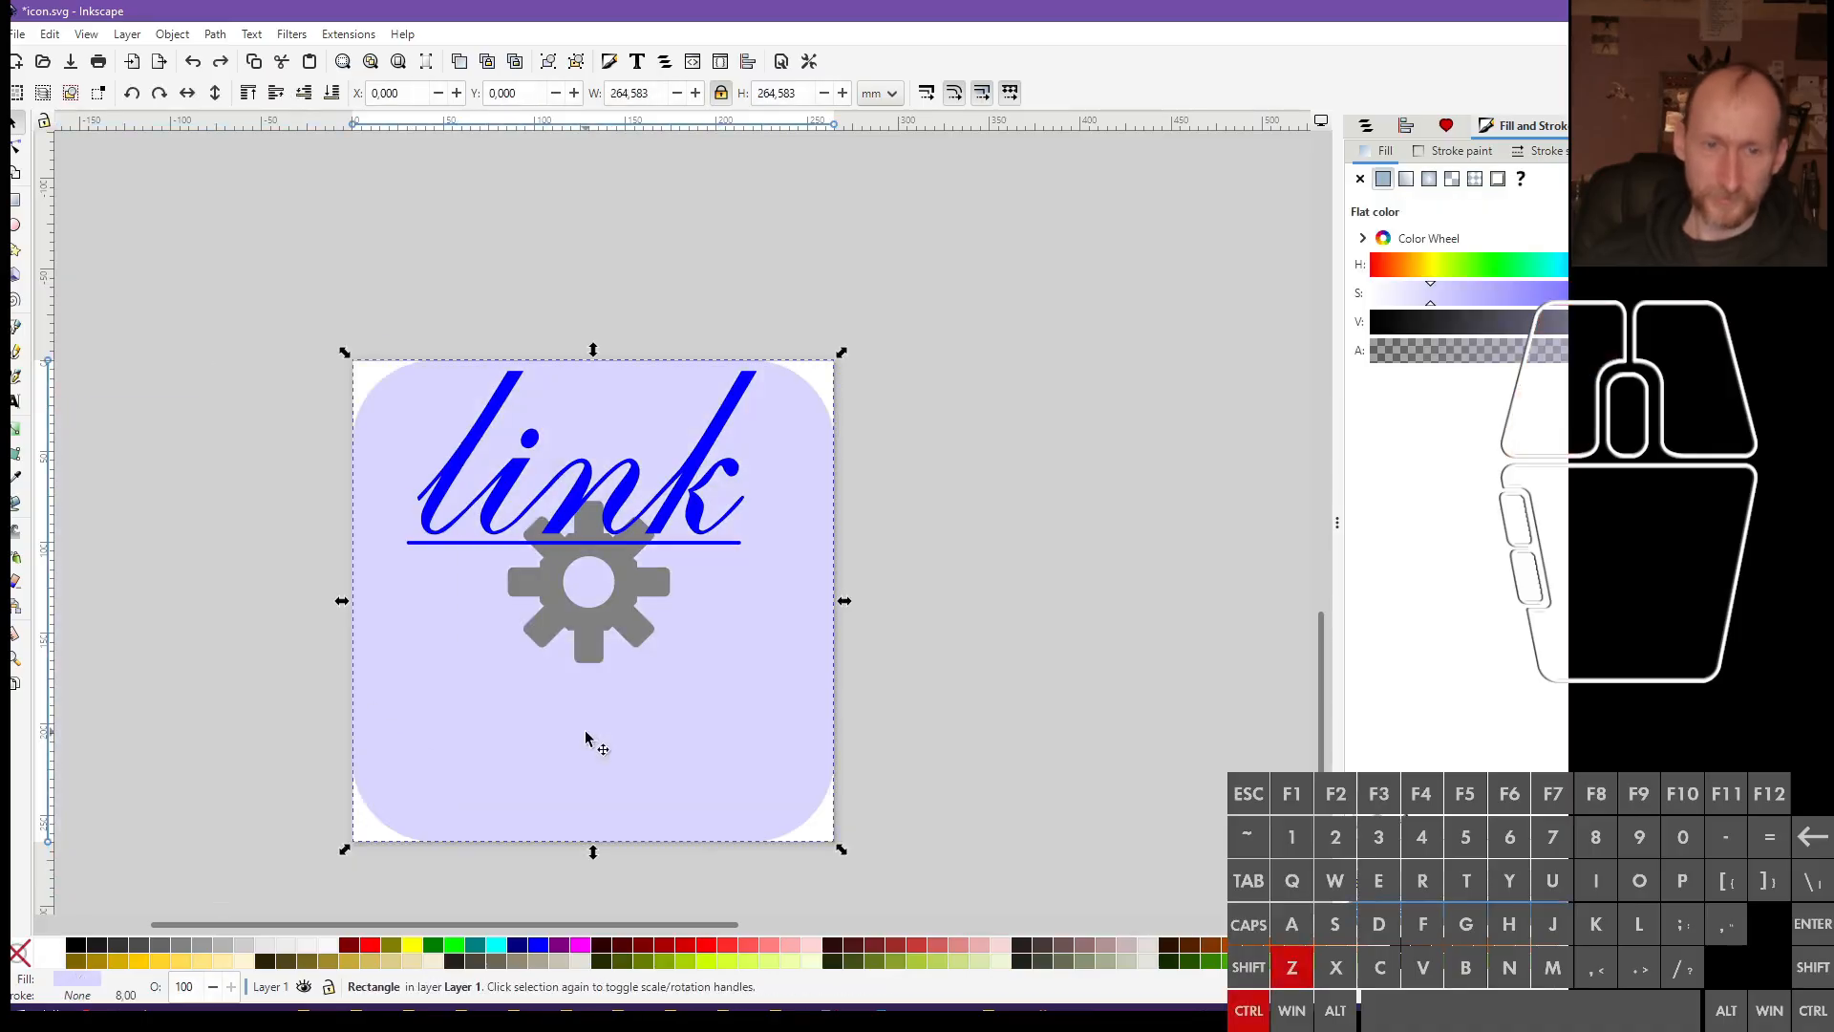
{"action": "right_click", "coordinate": [656, 703]}
{"action": "left_click", "coordinate": [748, 702]}
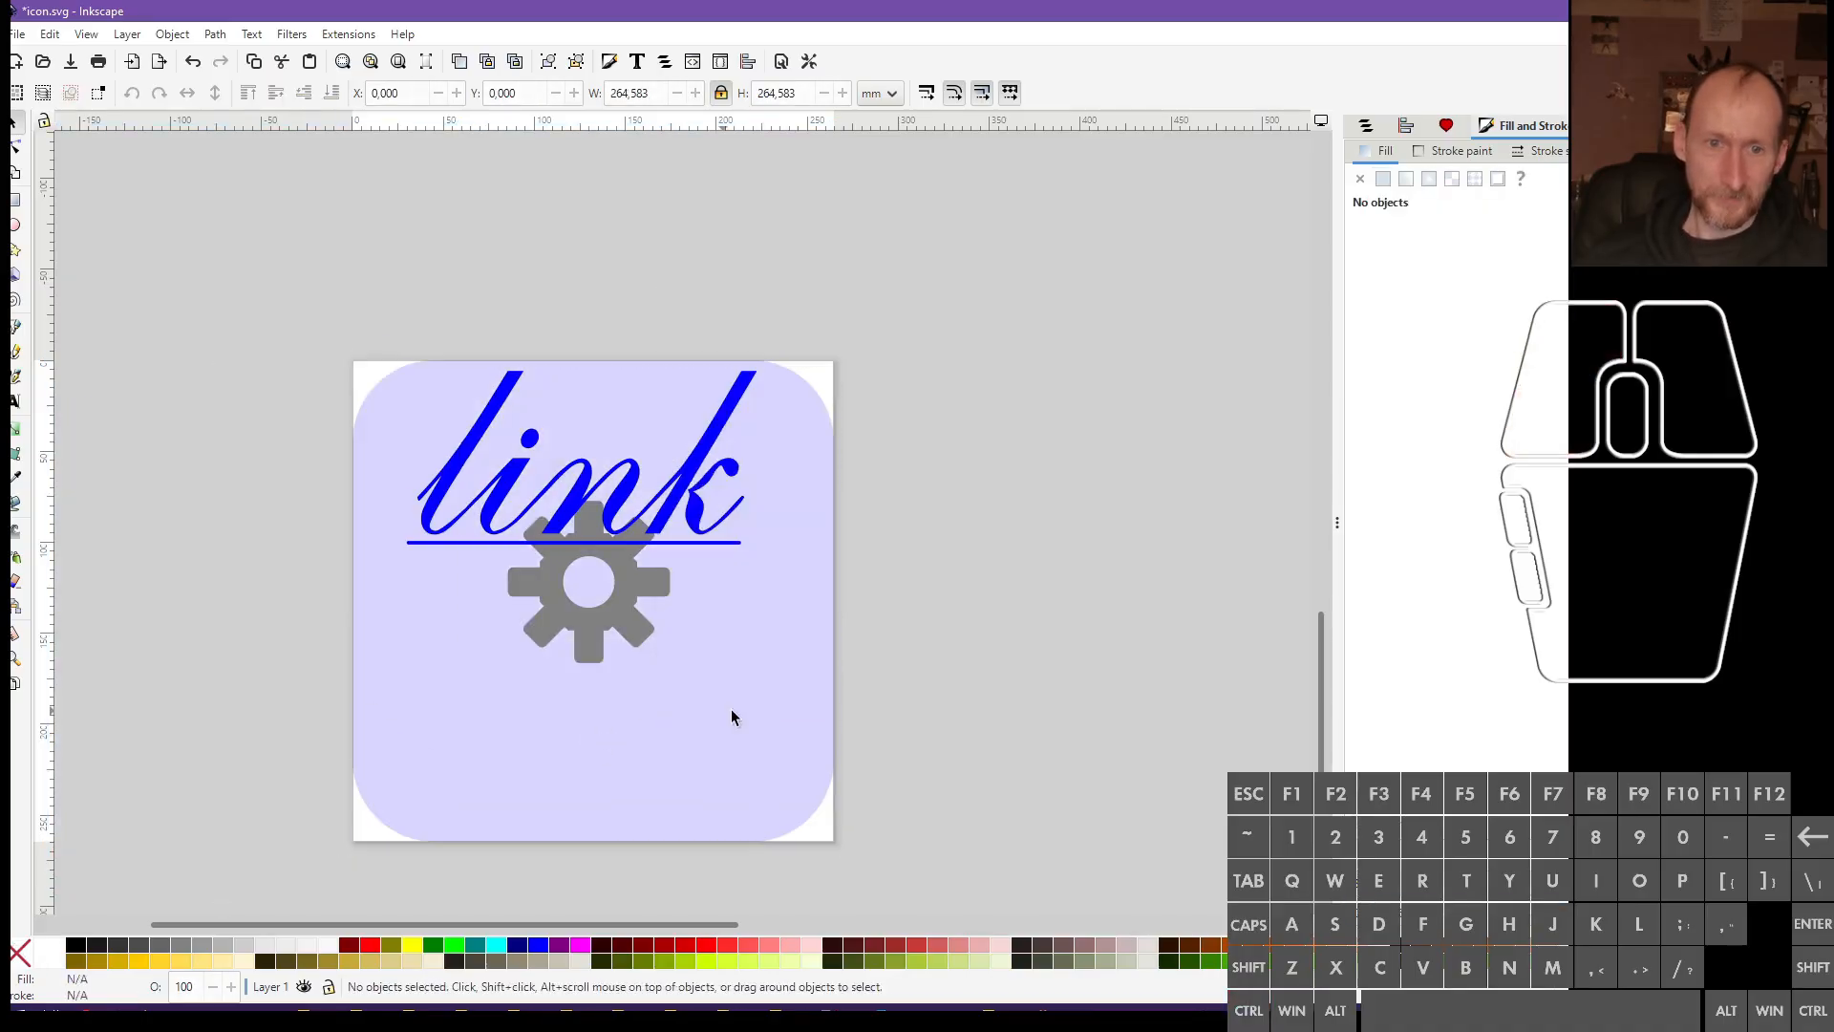
Enlarge the gear proportionally to about 104 mm wide and raise it in front of the link text
{"action": "left_click_drag", "start_coordinate": [731, 709], "coordinate": [430, 492]}
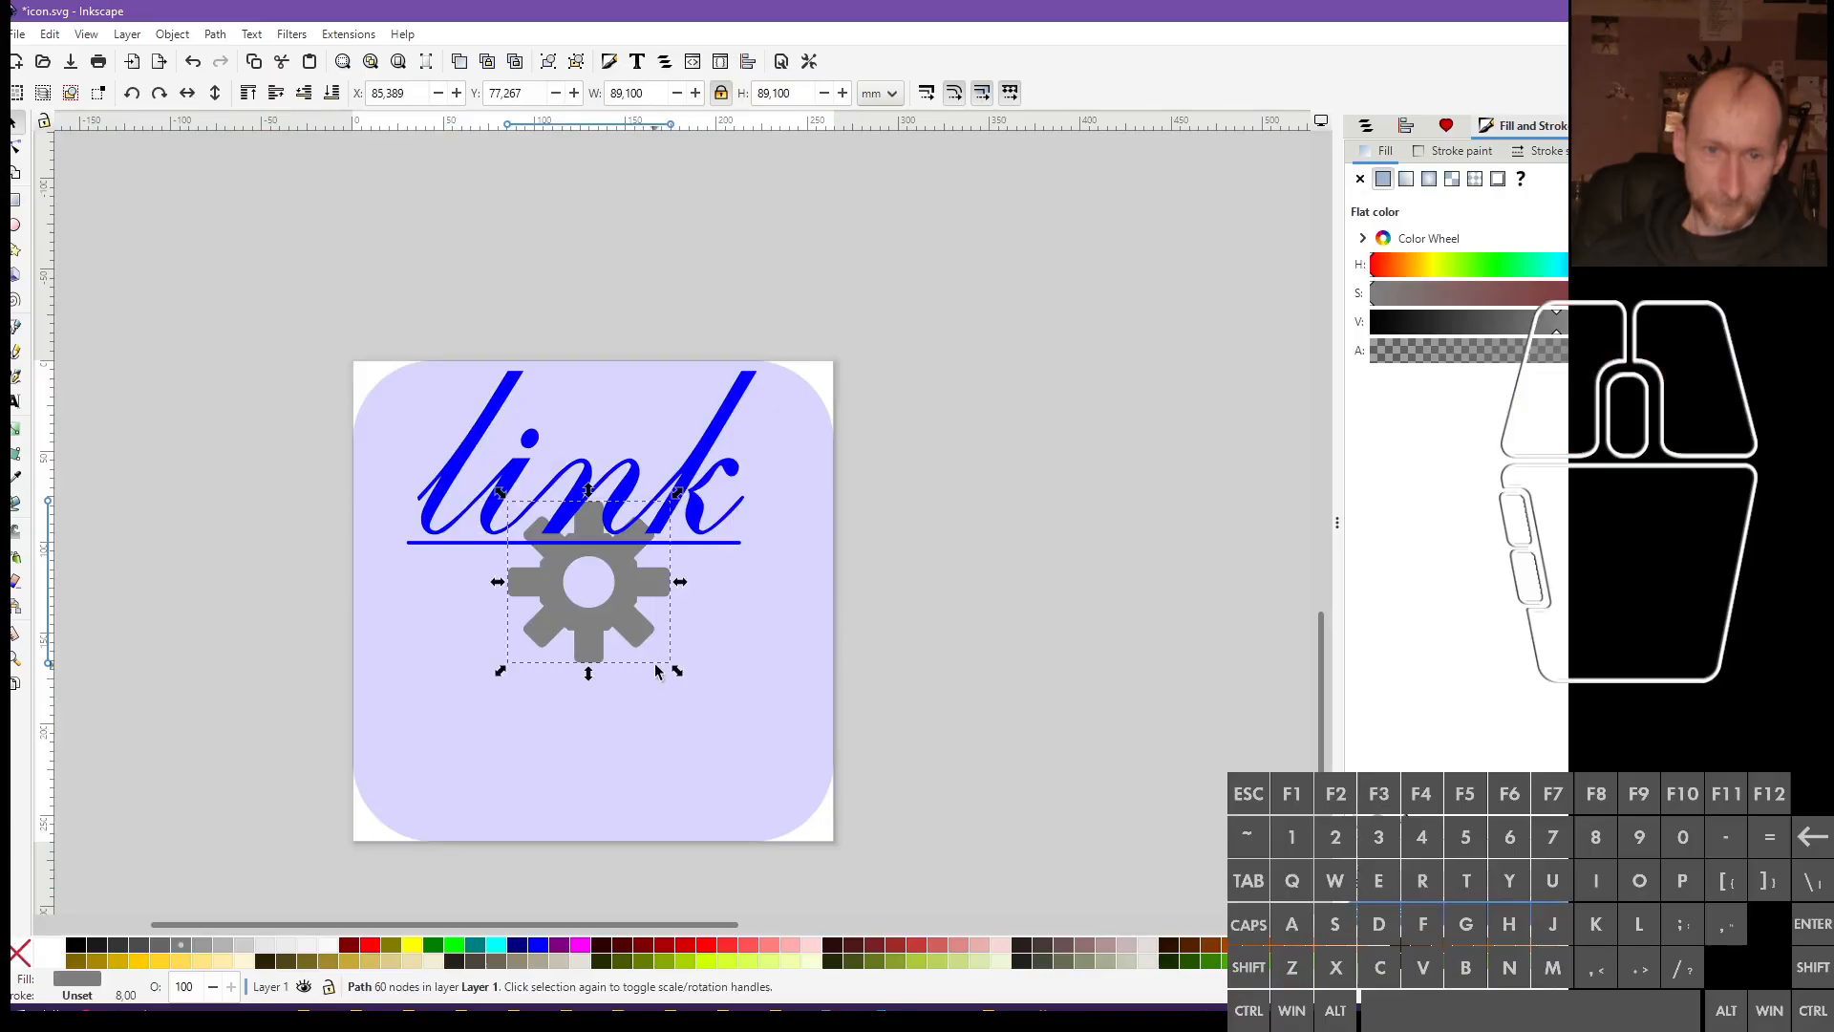
{"action": "left_click_drag", "start_coordinate": [675, 673], "coordinate": [594, 664]}
{"action": "key", "text": "Home"}
Duplicate the link text and place the copy, shrunk to about 127 mm wide, below the gear
{"action": "left_click", "coordinate": [697, 515]}
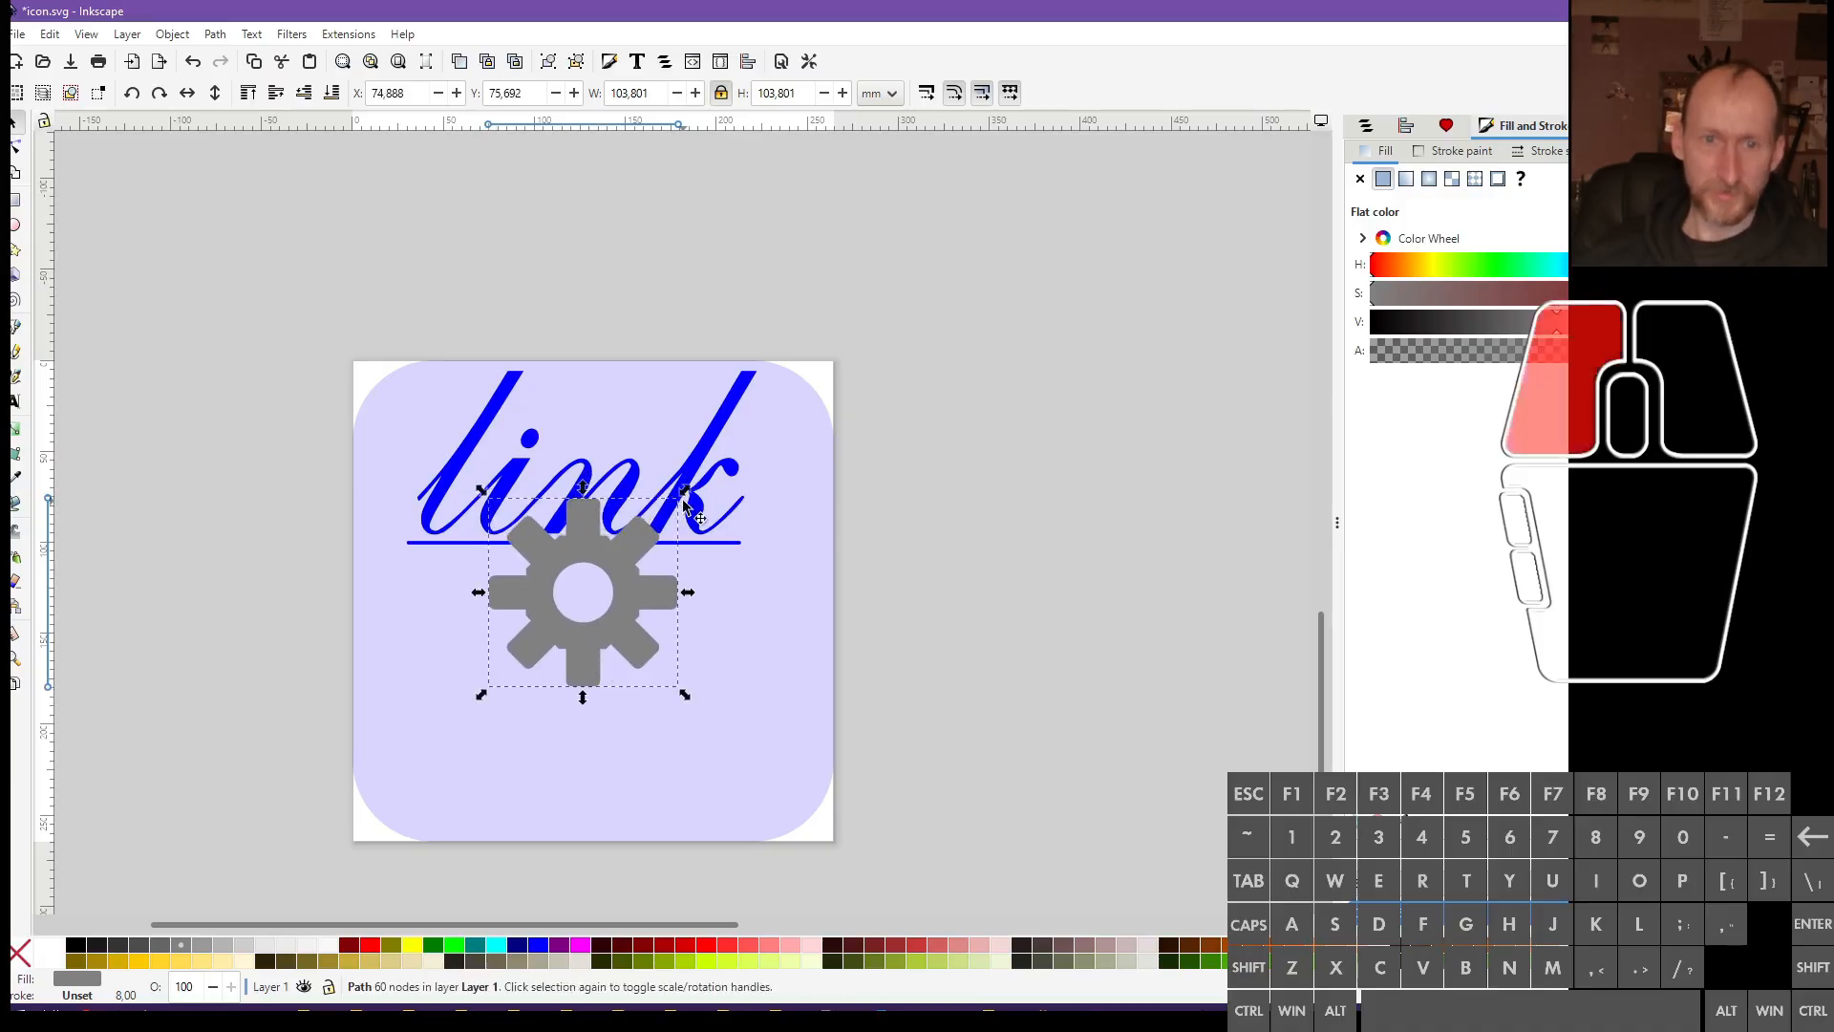
{"action": "key", "text": "ctrl+d"}
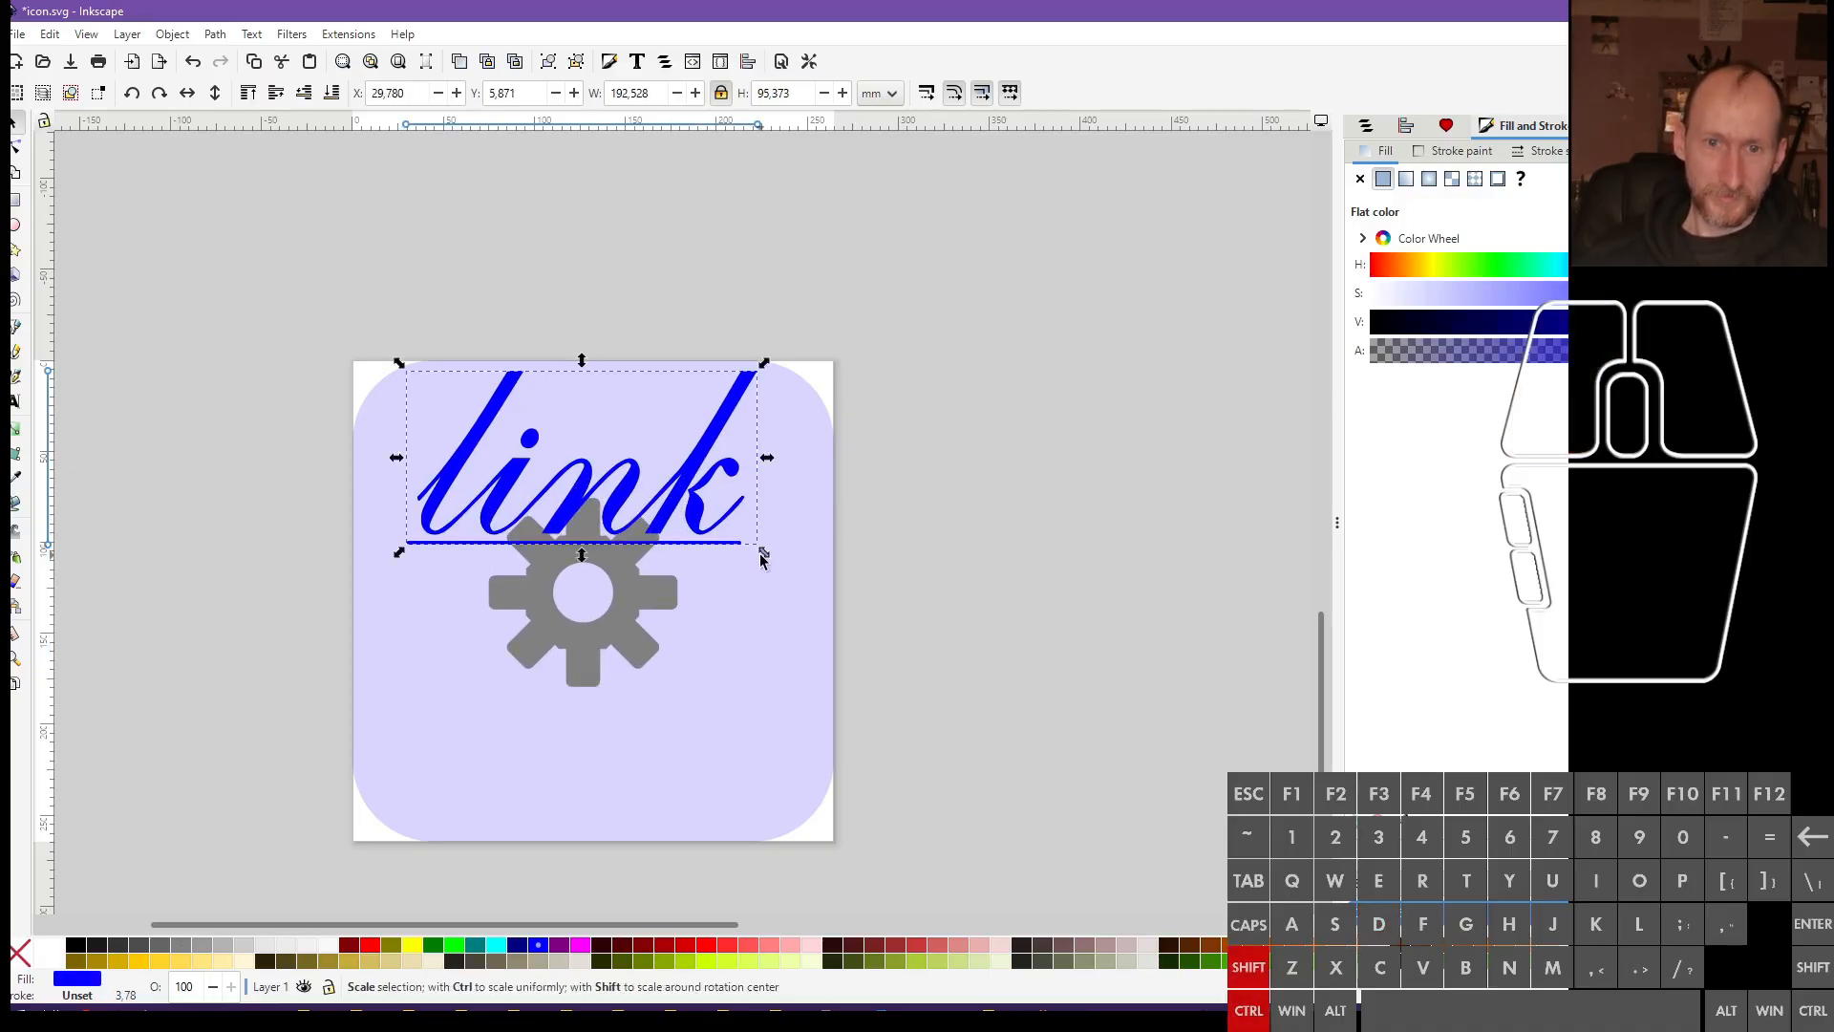
{"action": "left_click_drag", "start_coordinate": [764, 553], "coordinate": [765, 783]}
Duplicate the small link text and place the second copy to the right of the first without overlap
{"action": "key", "text": "ctrl+d"}
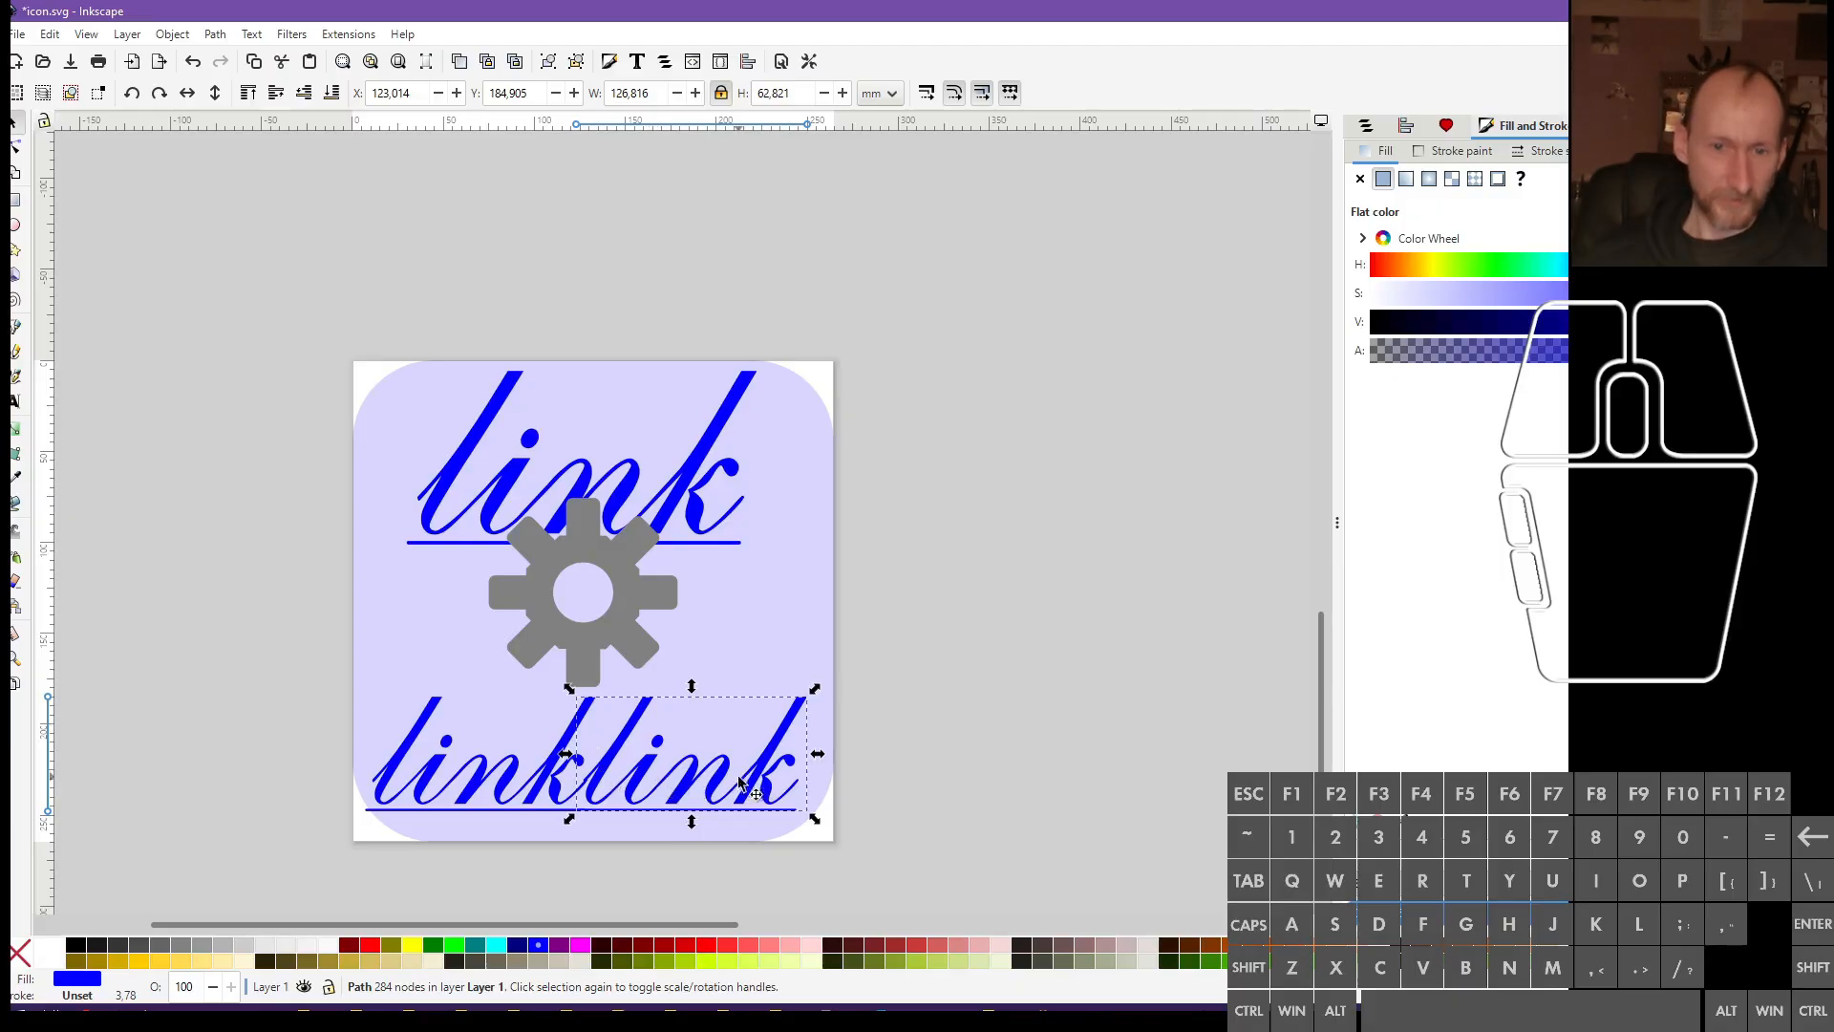
{"action": "left_click", "coordinate": [863, 777]}
{"action": "scroll", "coordinate": [570, 810], "scroll_direction": "up", "scroll_amount": 2}
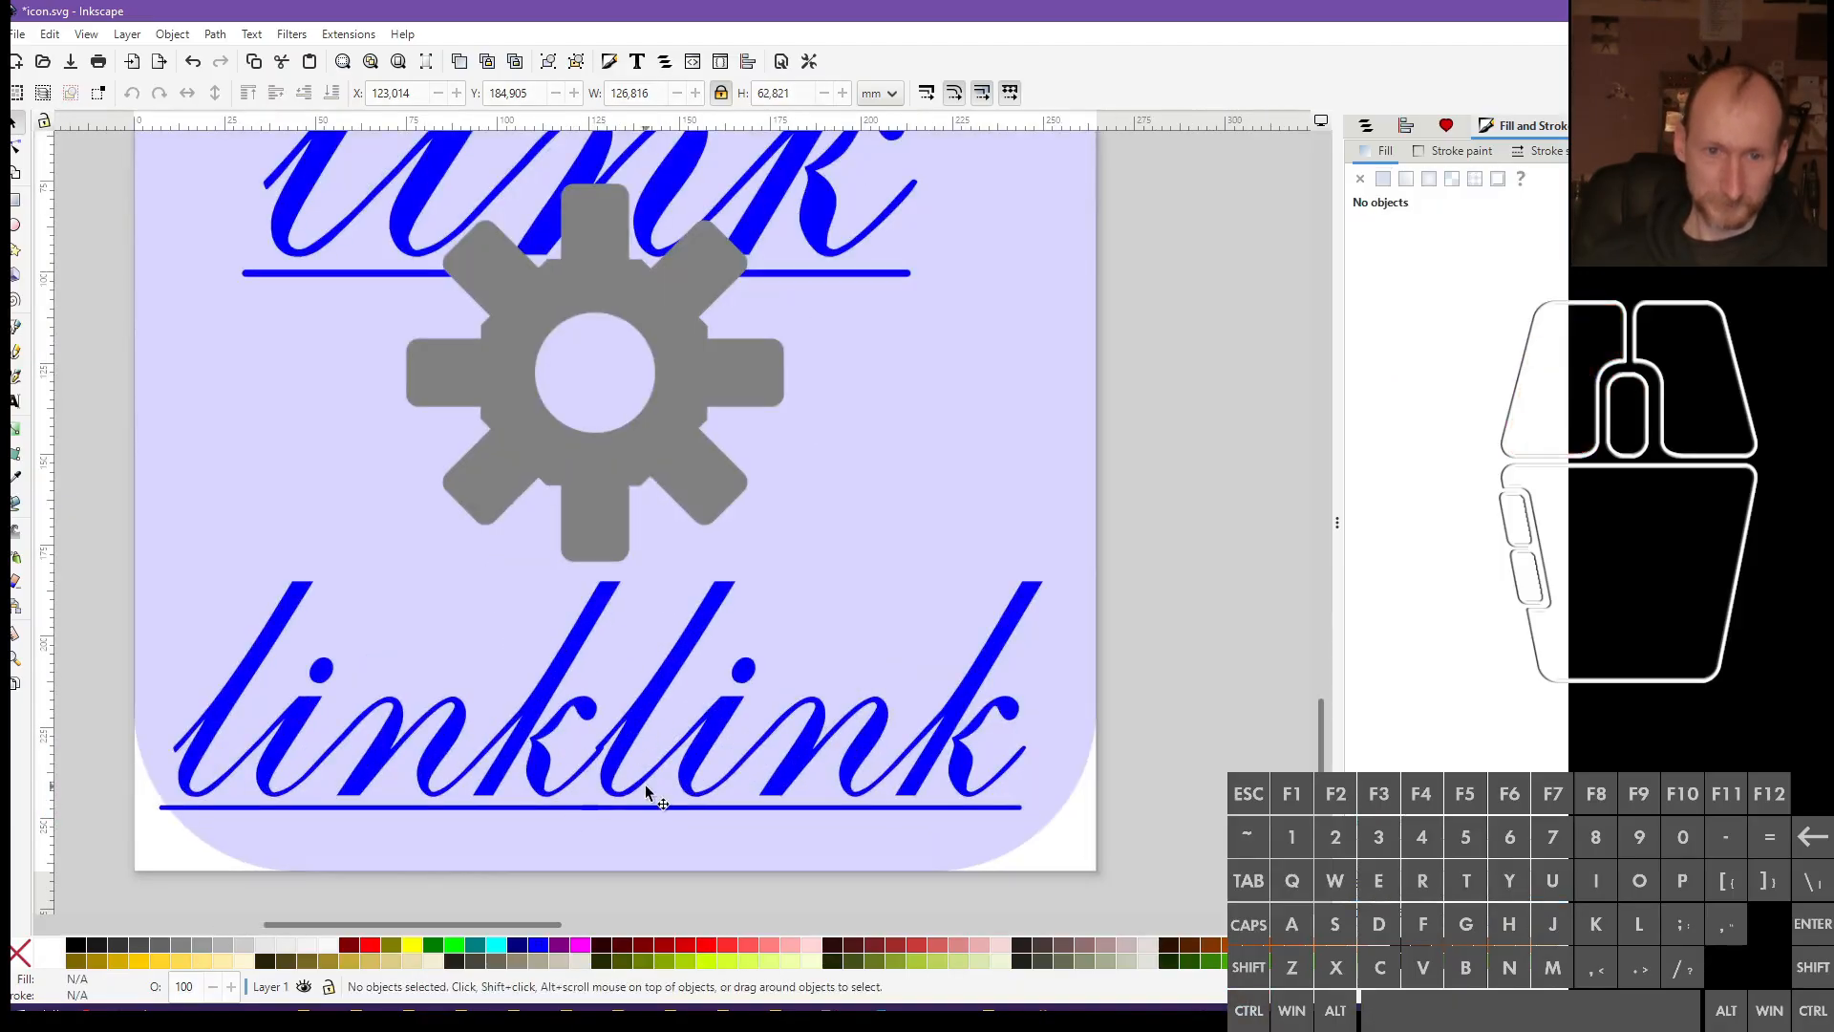
{"action": "left_click_drag", "start_coordinate": [646, 792], "coordinate": [647, 798]}
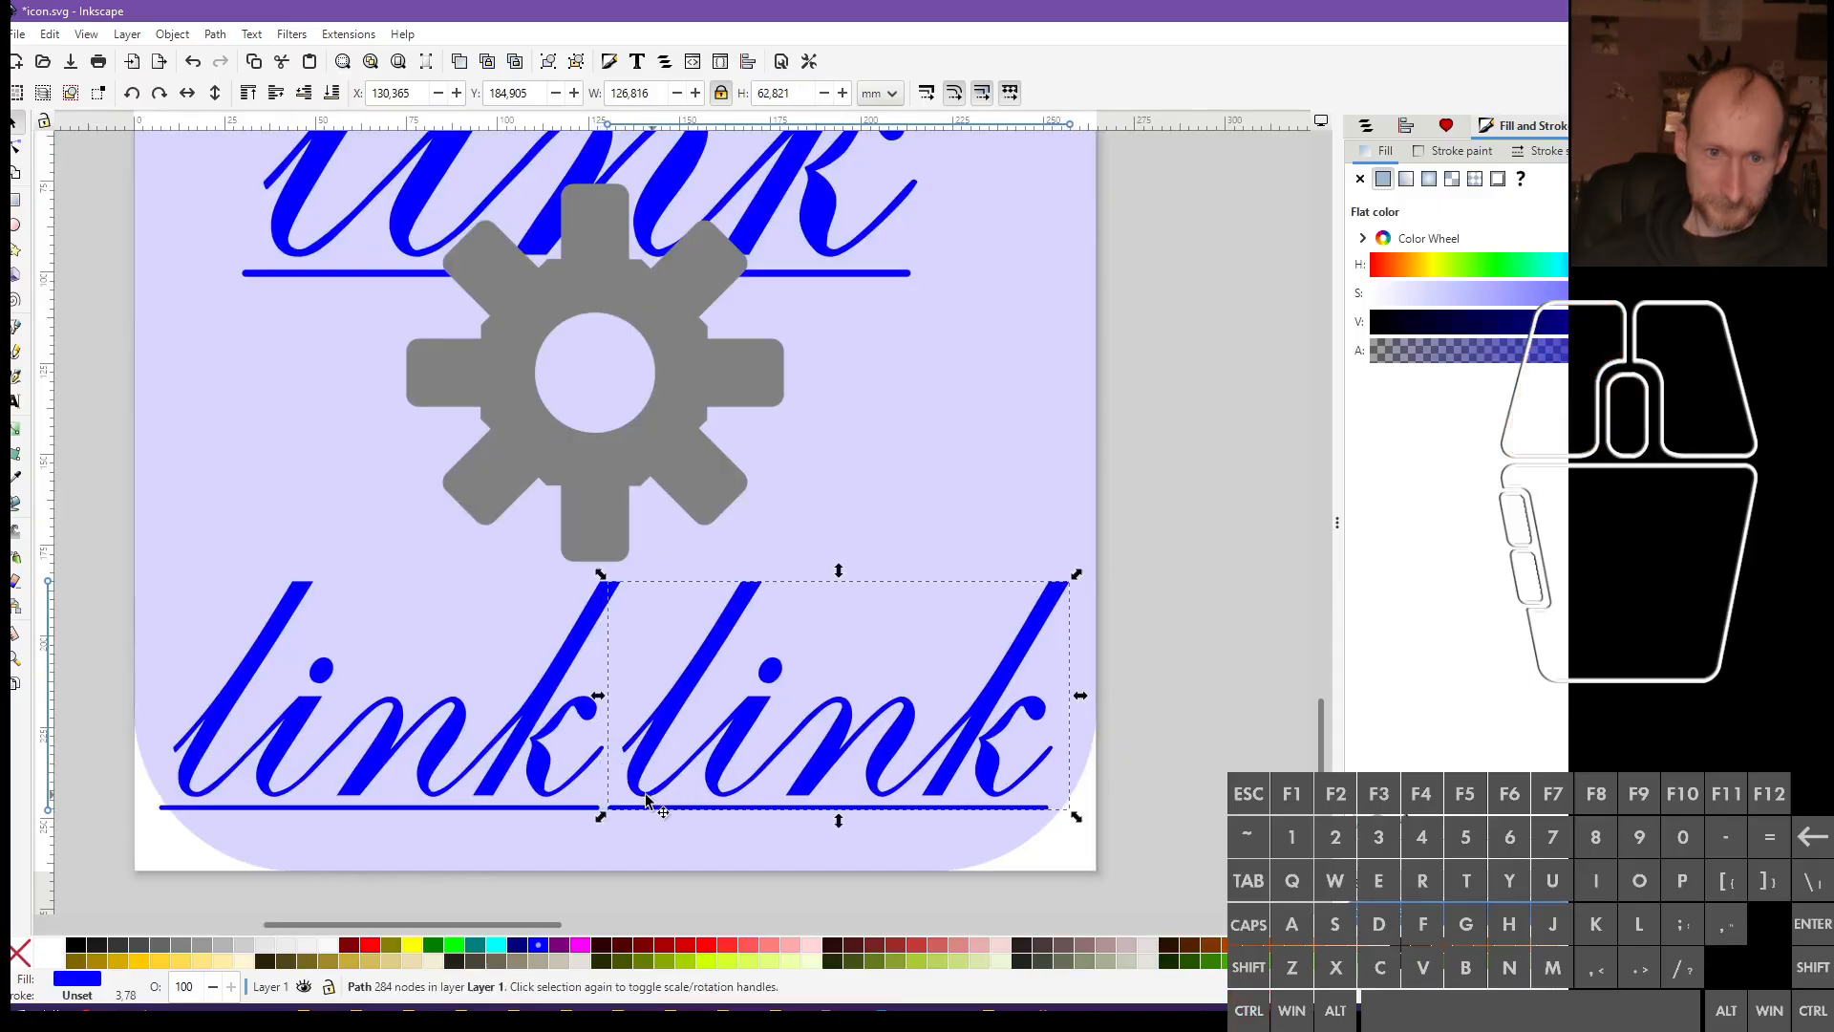
Scale both small link copies together proportionally to about 236 mm overall width
{"action": "left_click", "coordinate": [537, 791]}
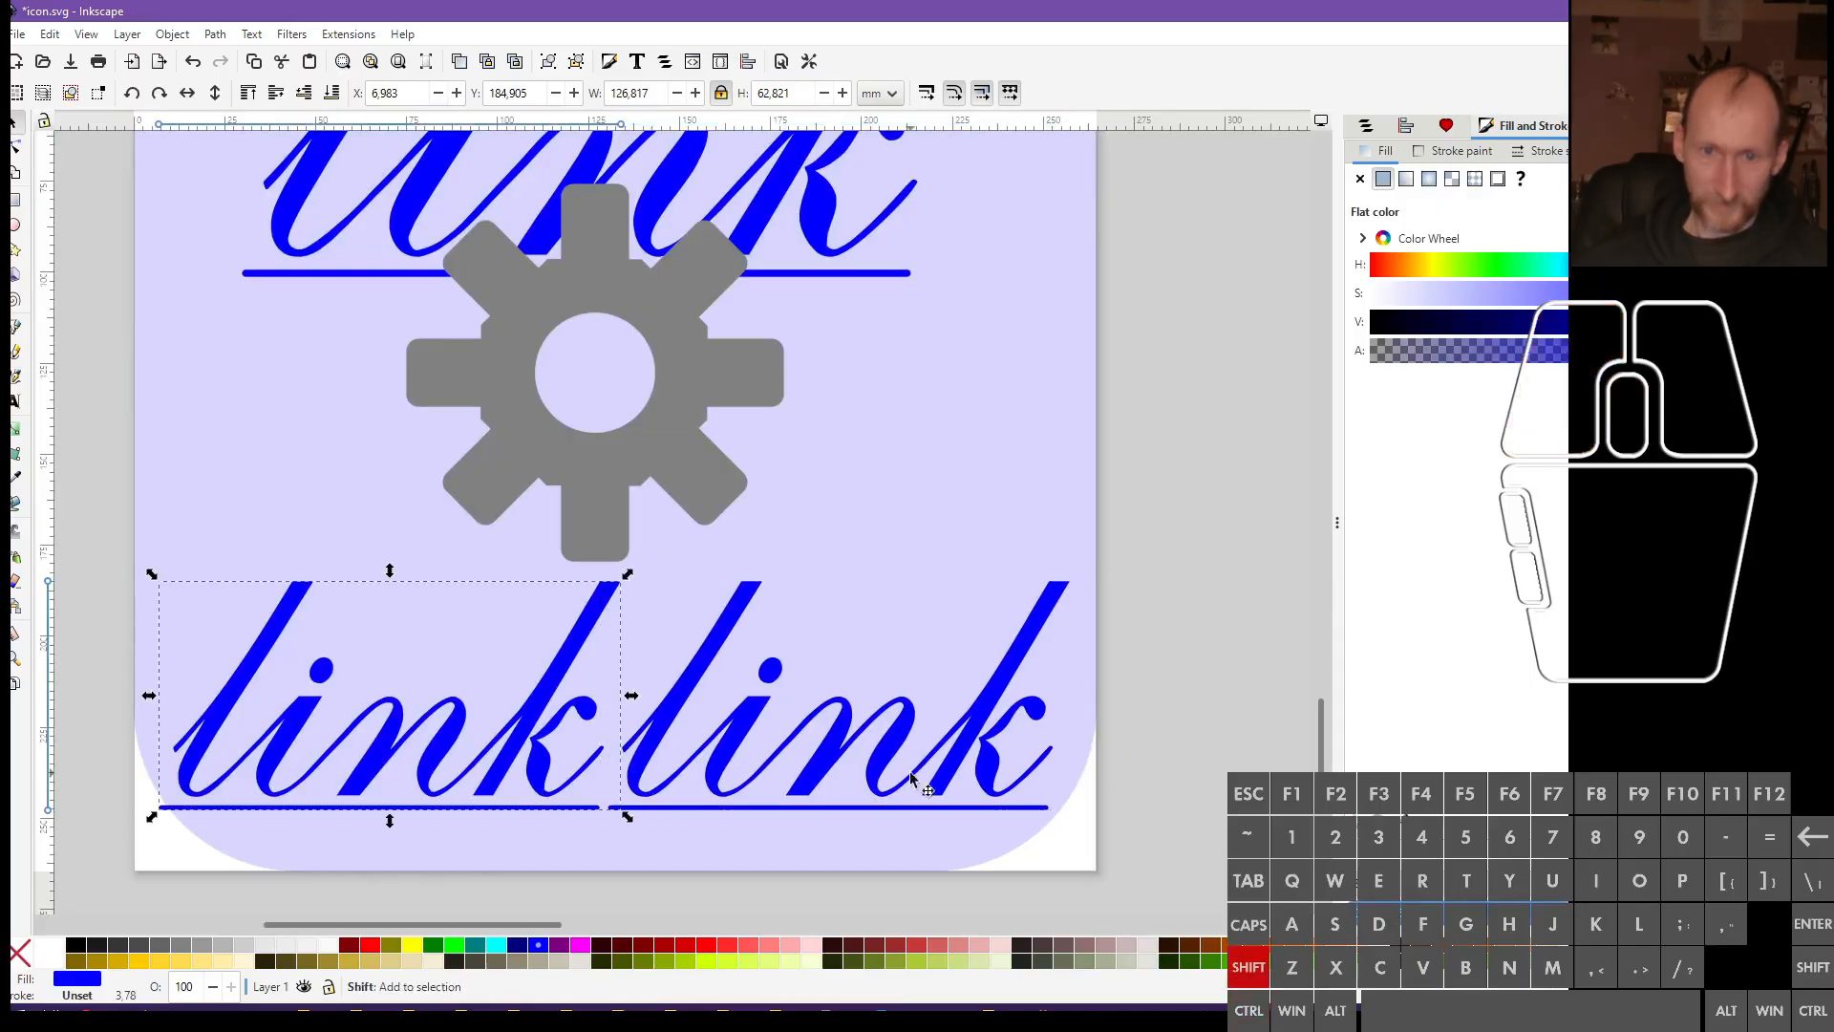
{"action": "left_click", "coordinate": [817, 774], "text": "shift"}
{"action": "left_click_drag", "start_coordinate": [1075, 817], "coordinate": [1061, 818]}
{"action": "left_click", "coordinate": [1073, 802]}
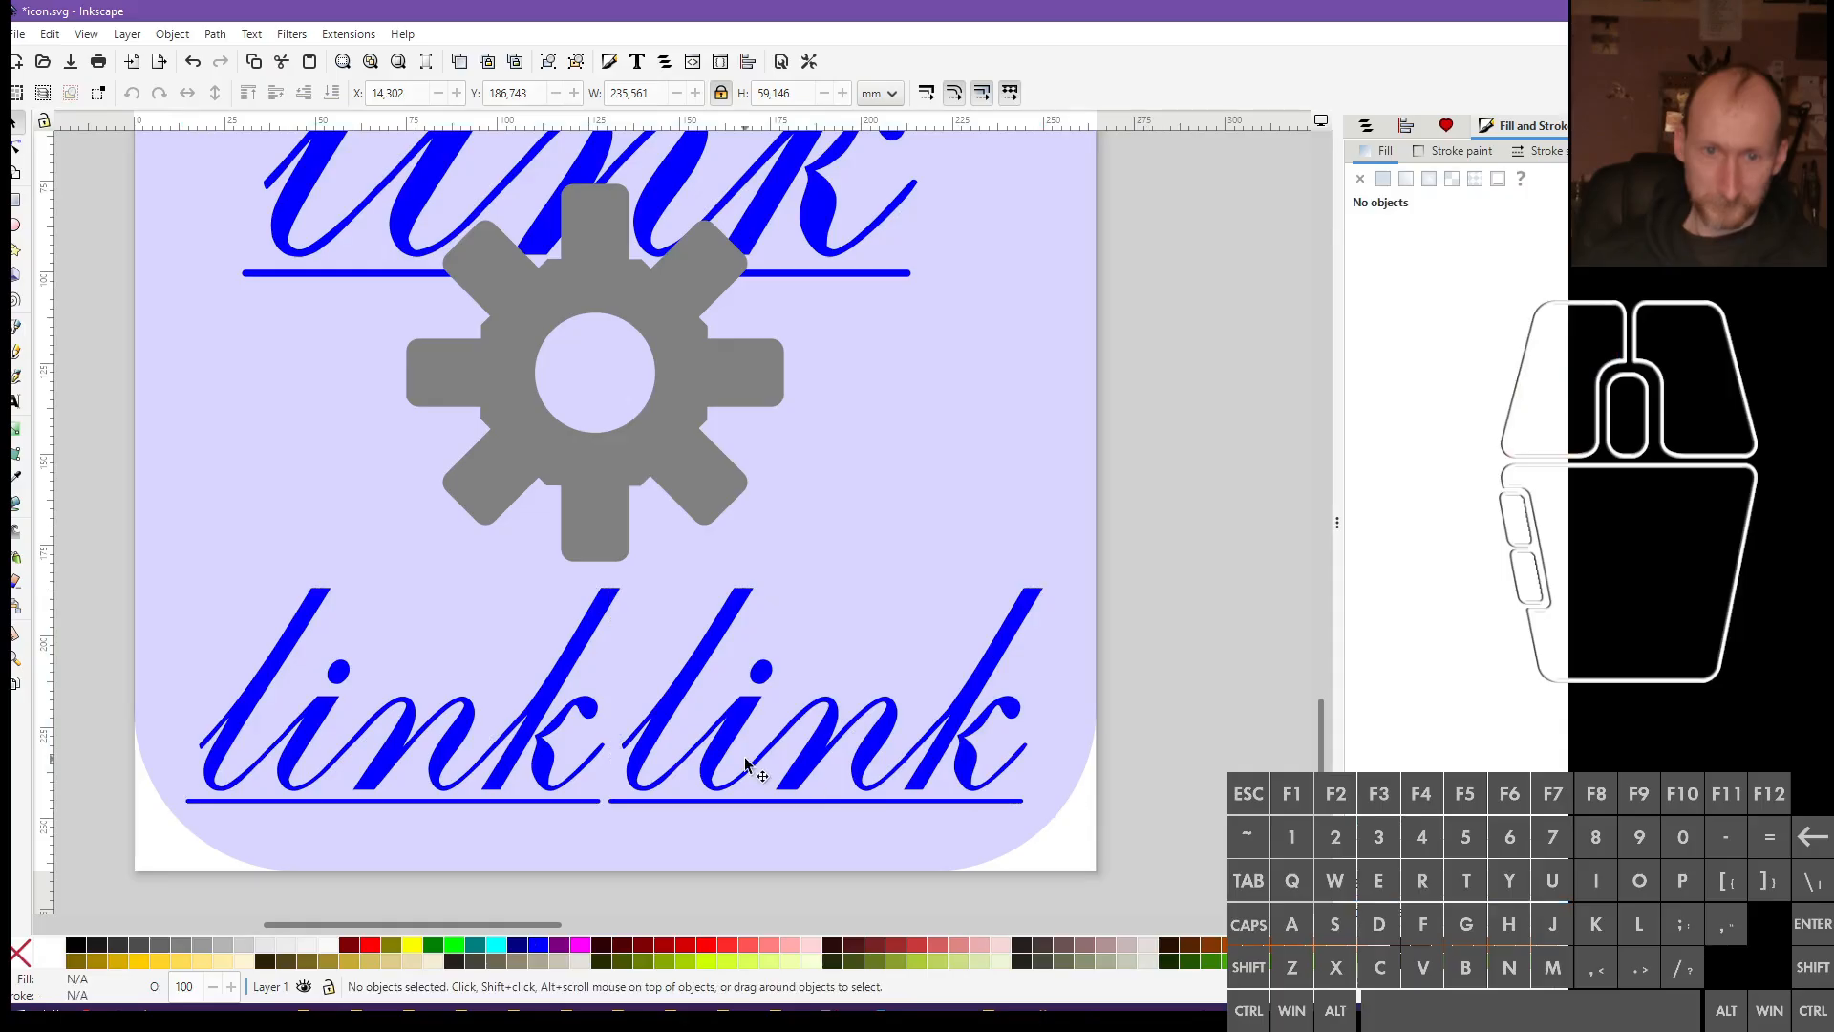
Group the two small link copies and center the group on the vertical axis relative to the page
{"action": "left_click", "coordinate": [711, 764]}
{"action": "left_click", "coordinate": [552, 723], "text": "shift"}
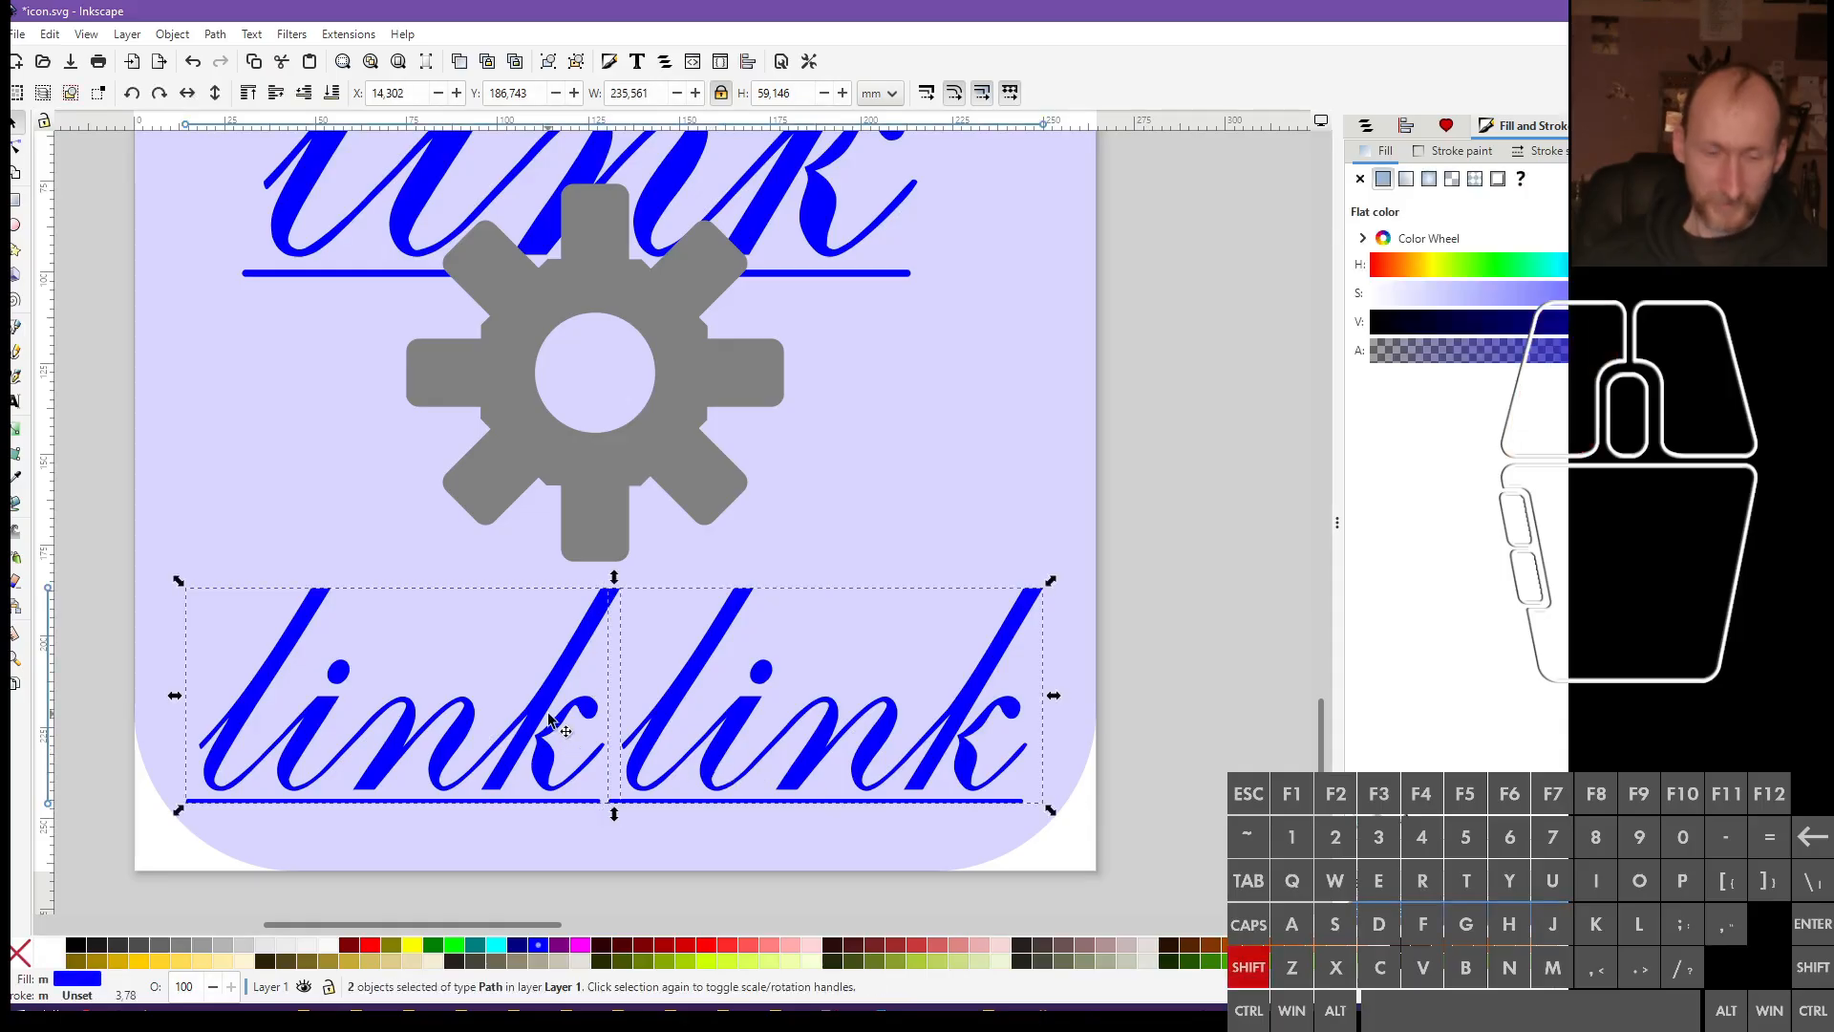
{"action": "key", "text": "ctrl+shift+a"}
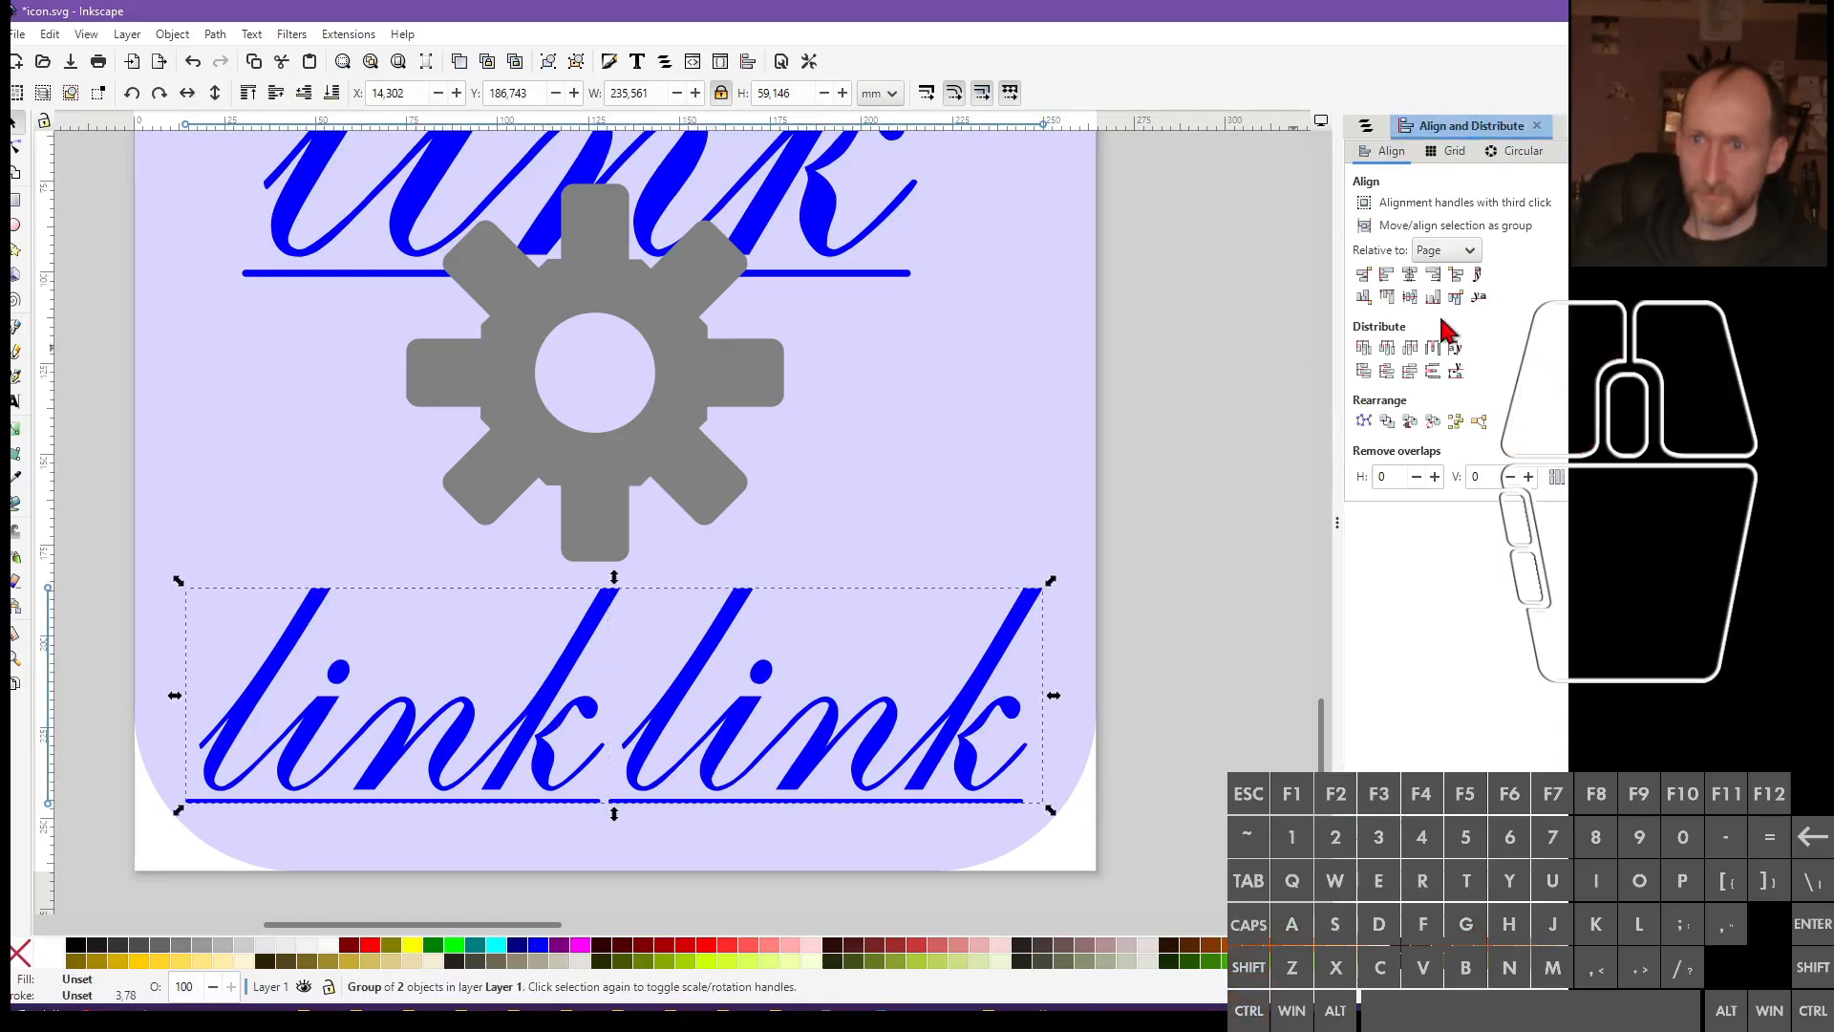
{"action": "left_click", "coordinate": [1410, 276]}
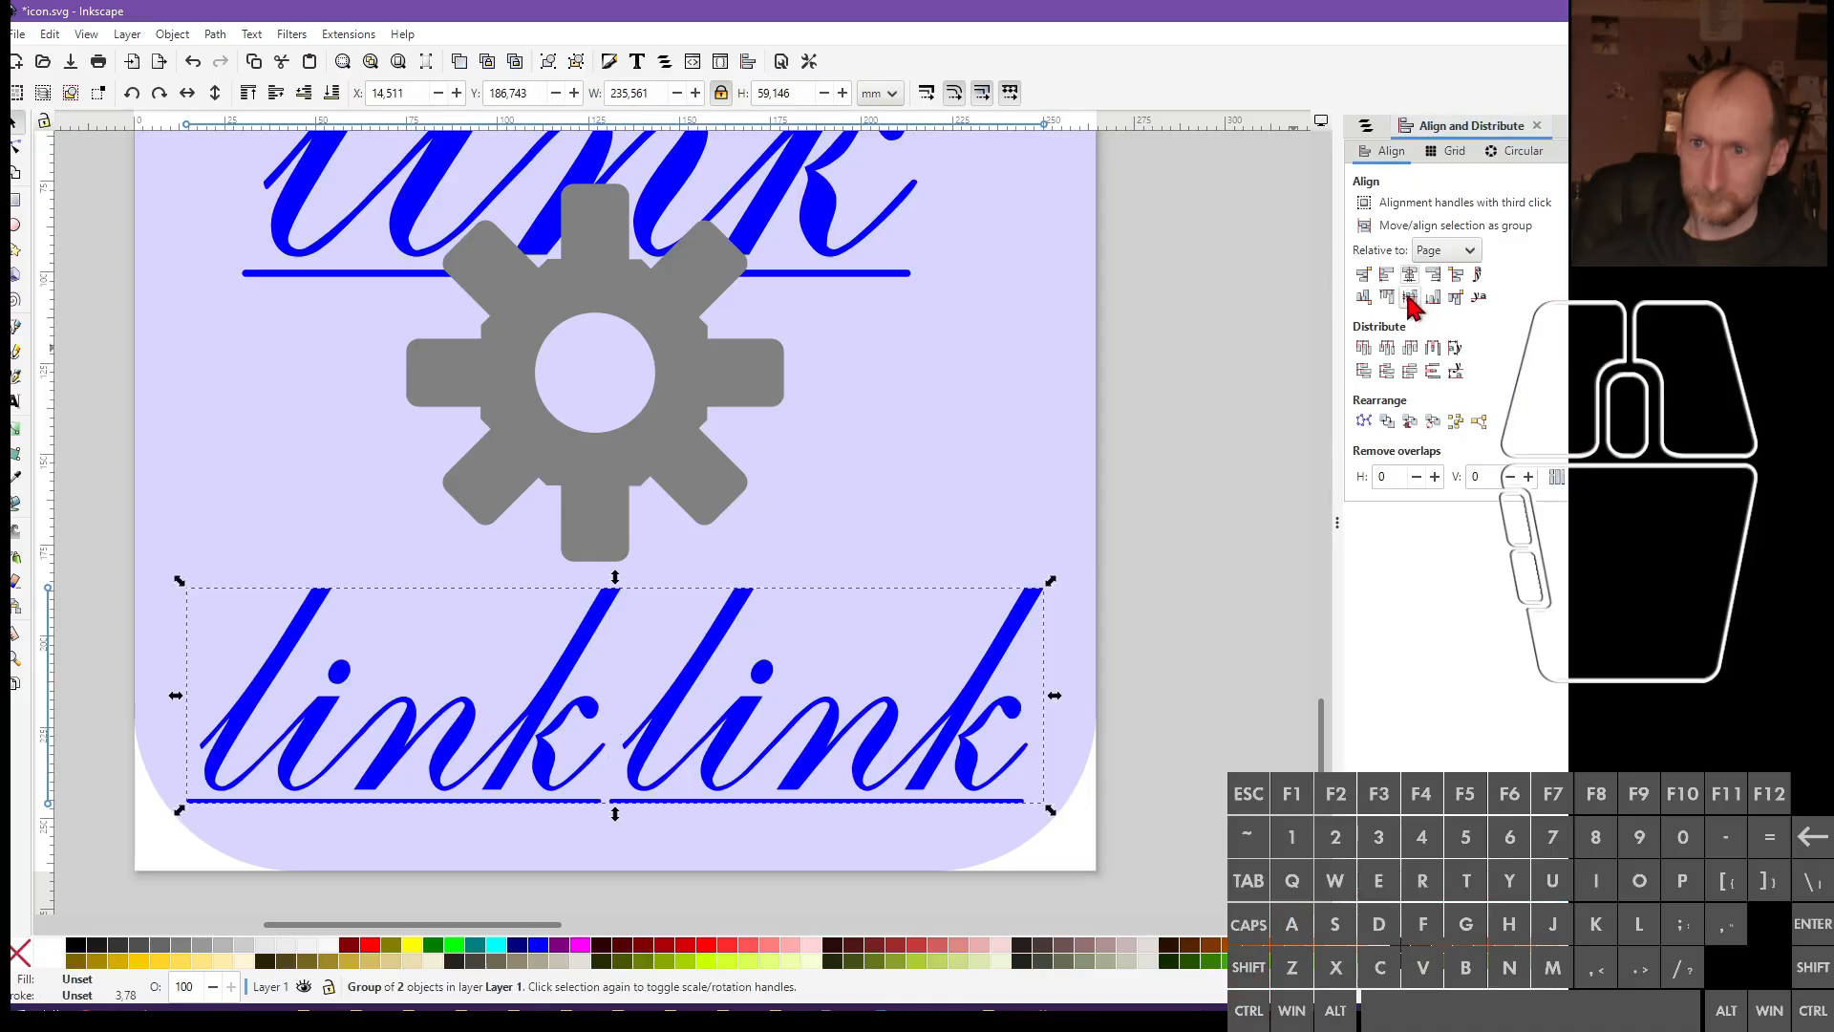
{"action": "left_click", "coordinate": [1390, 277]}
{"action": "left_click", "coordinate": [1408, 276]}
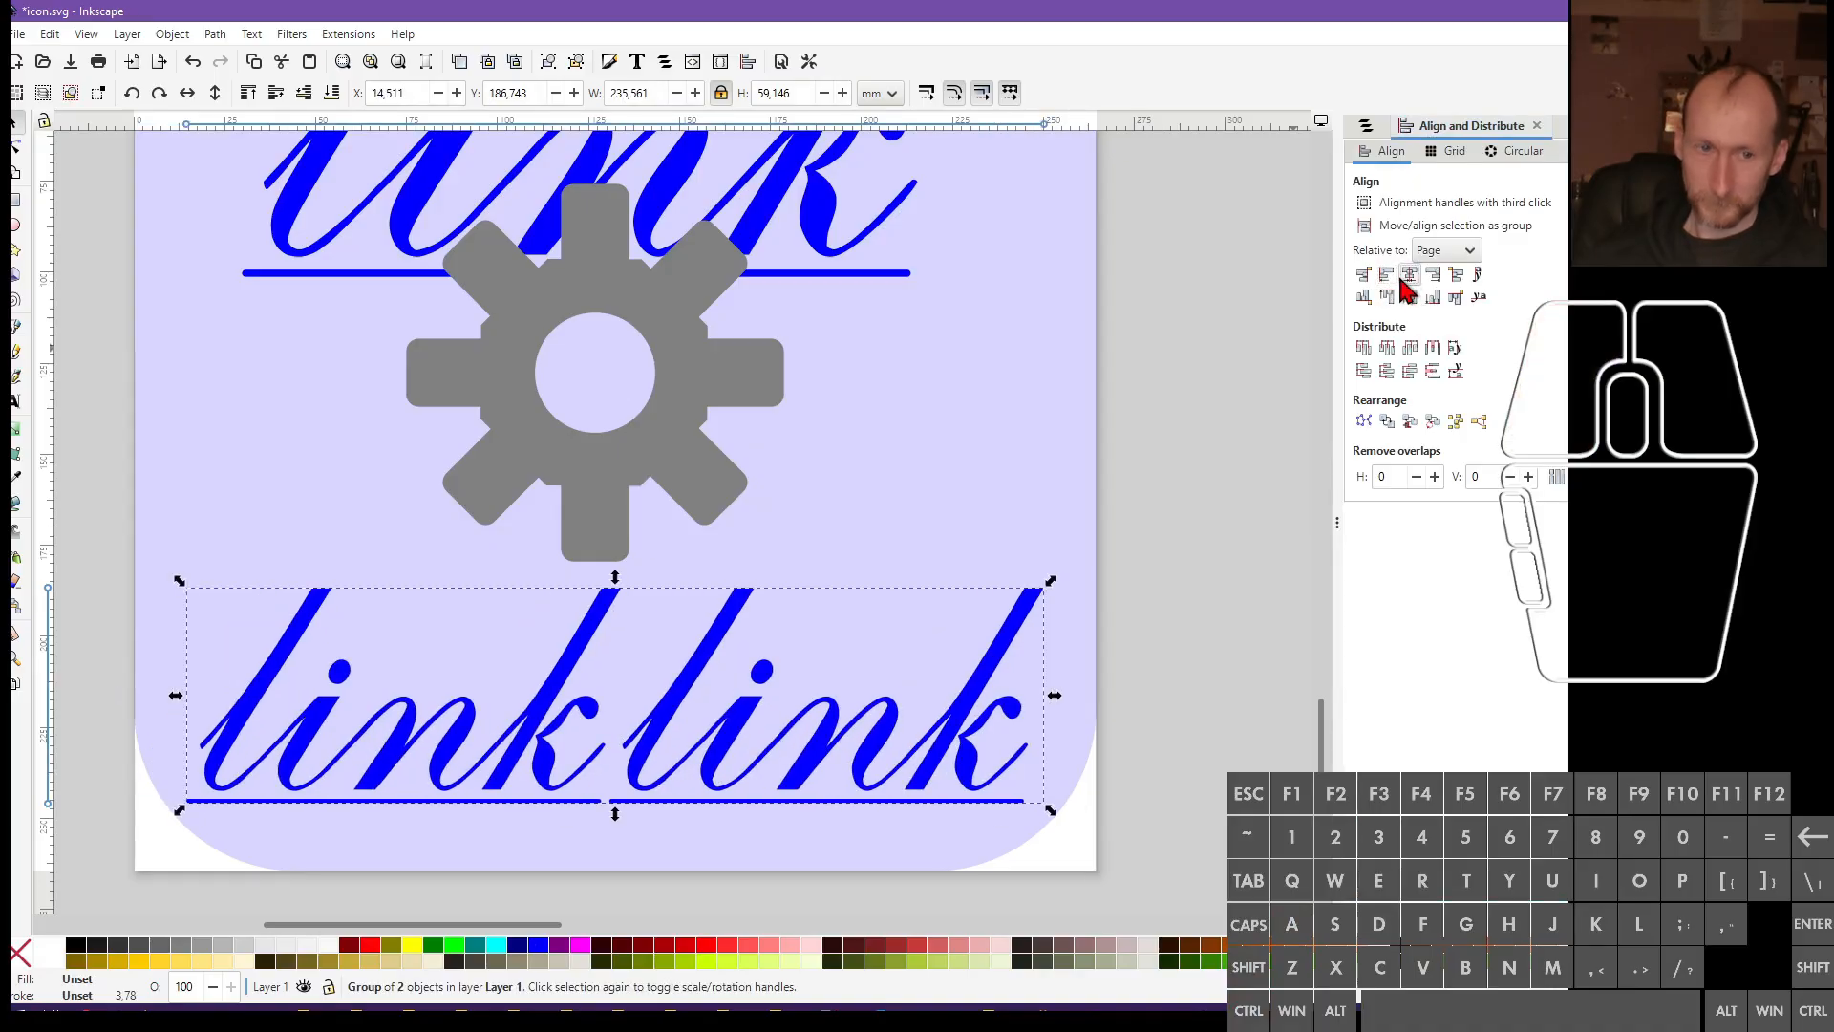
{"action": "left_click", "coordinate": [1192, 589]}
Ungroup the two small link copies and fill the right copy with Red #FF0000
{"action": "scroll", "coordinate": [715, 673], "scroll_direction": "down", "scroll_amount": 2, "text": "ctrl"}
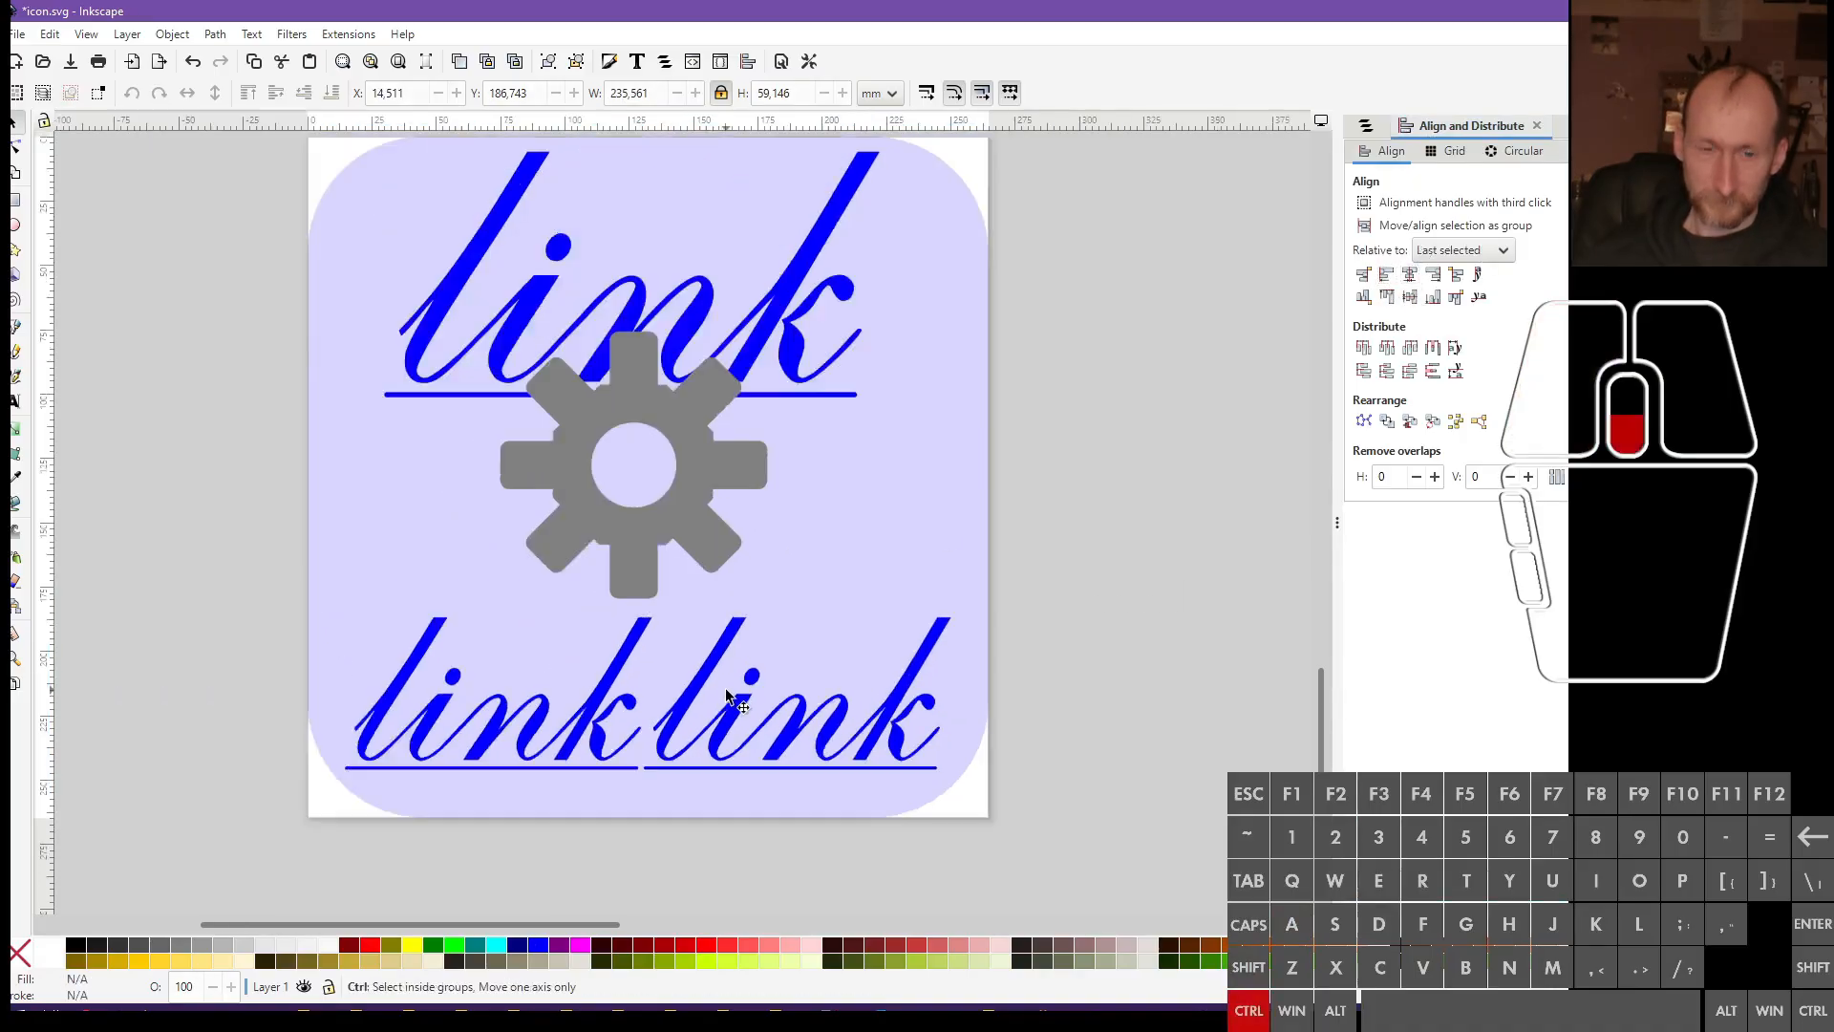
{"action": "left_click", "coordinate": [628, 709]}
{"action": "key", "text": "ctrl+shift+g"}
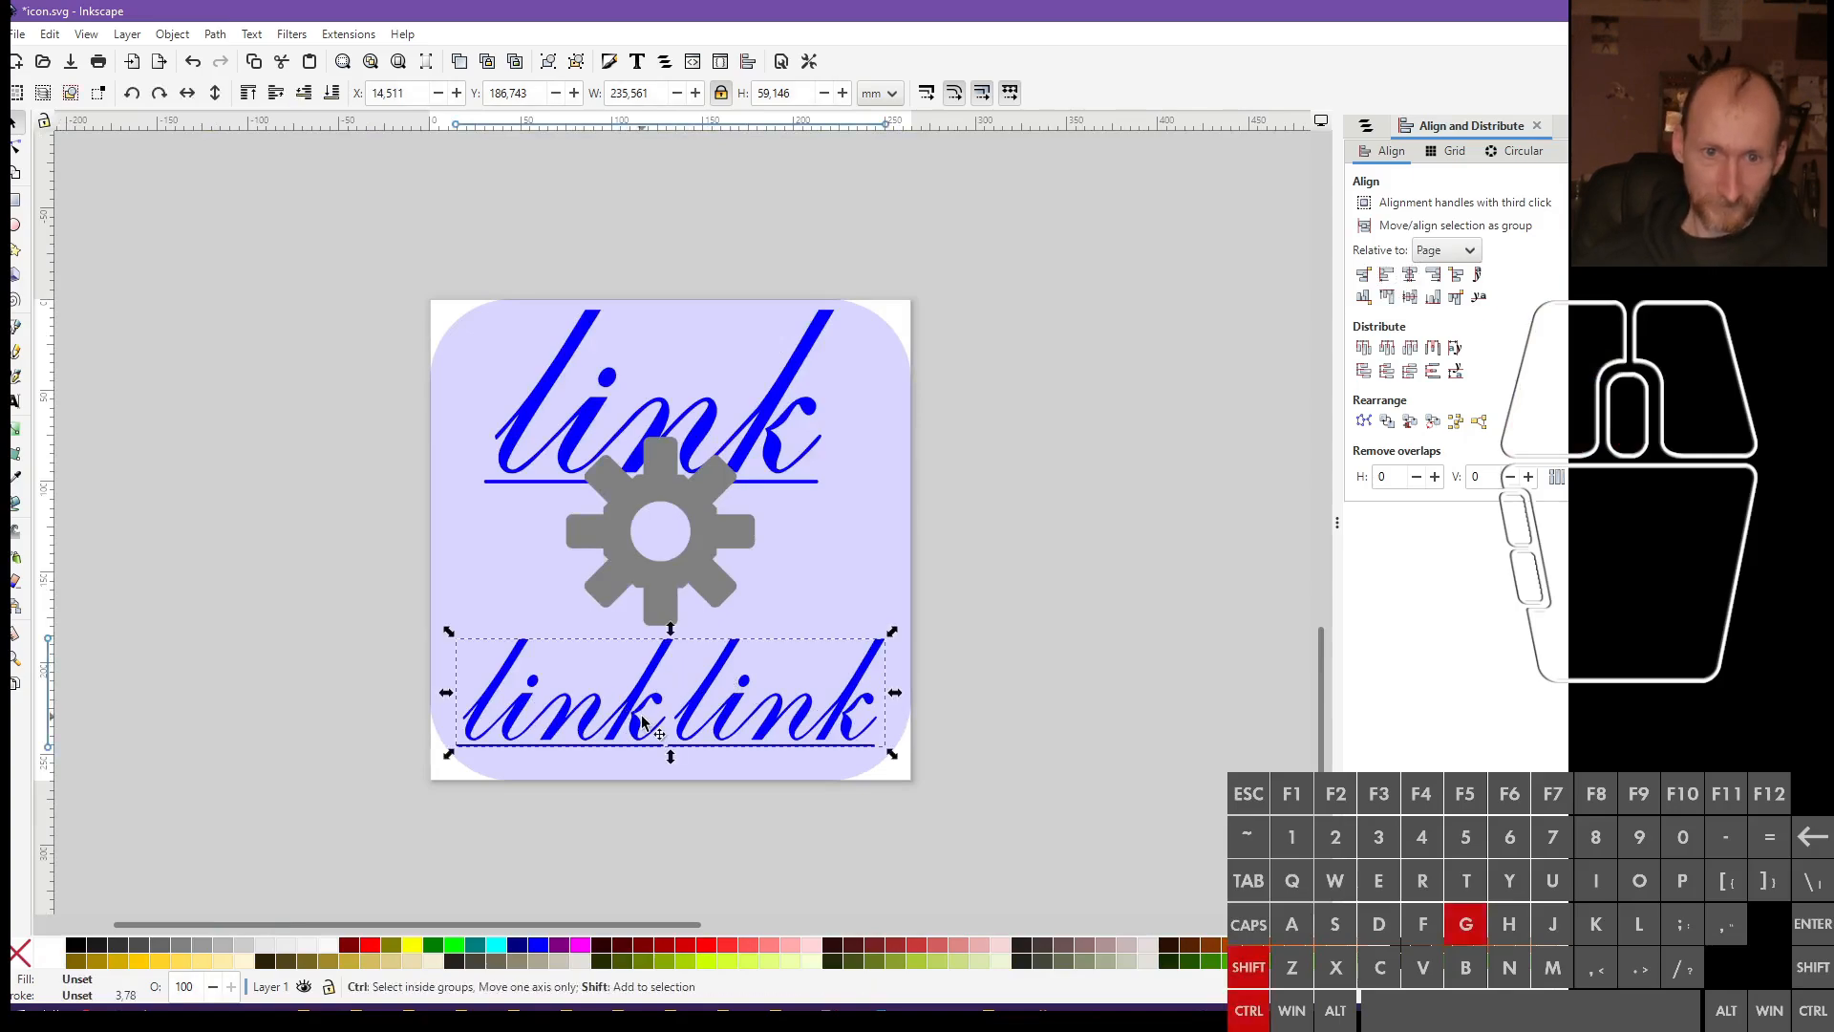
{"action": "left_click", "coordinate": [1011, 731]}
{"action": "left_click", "coordinate": [802, 718]}
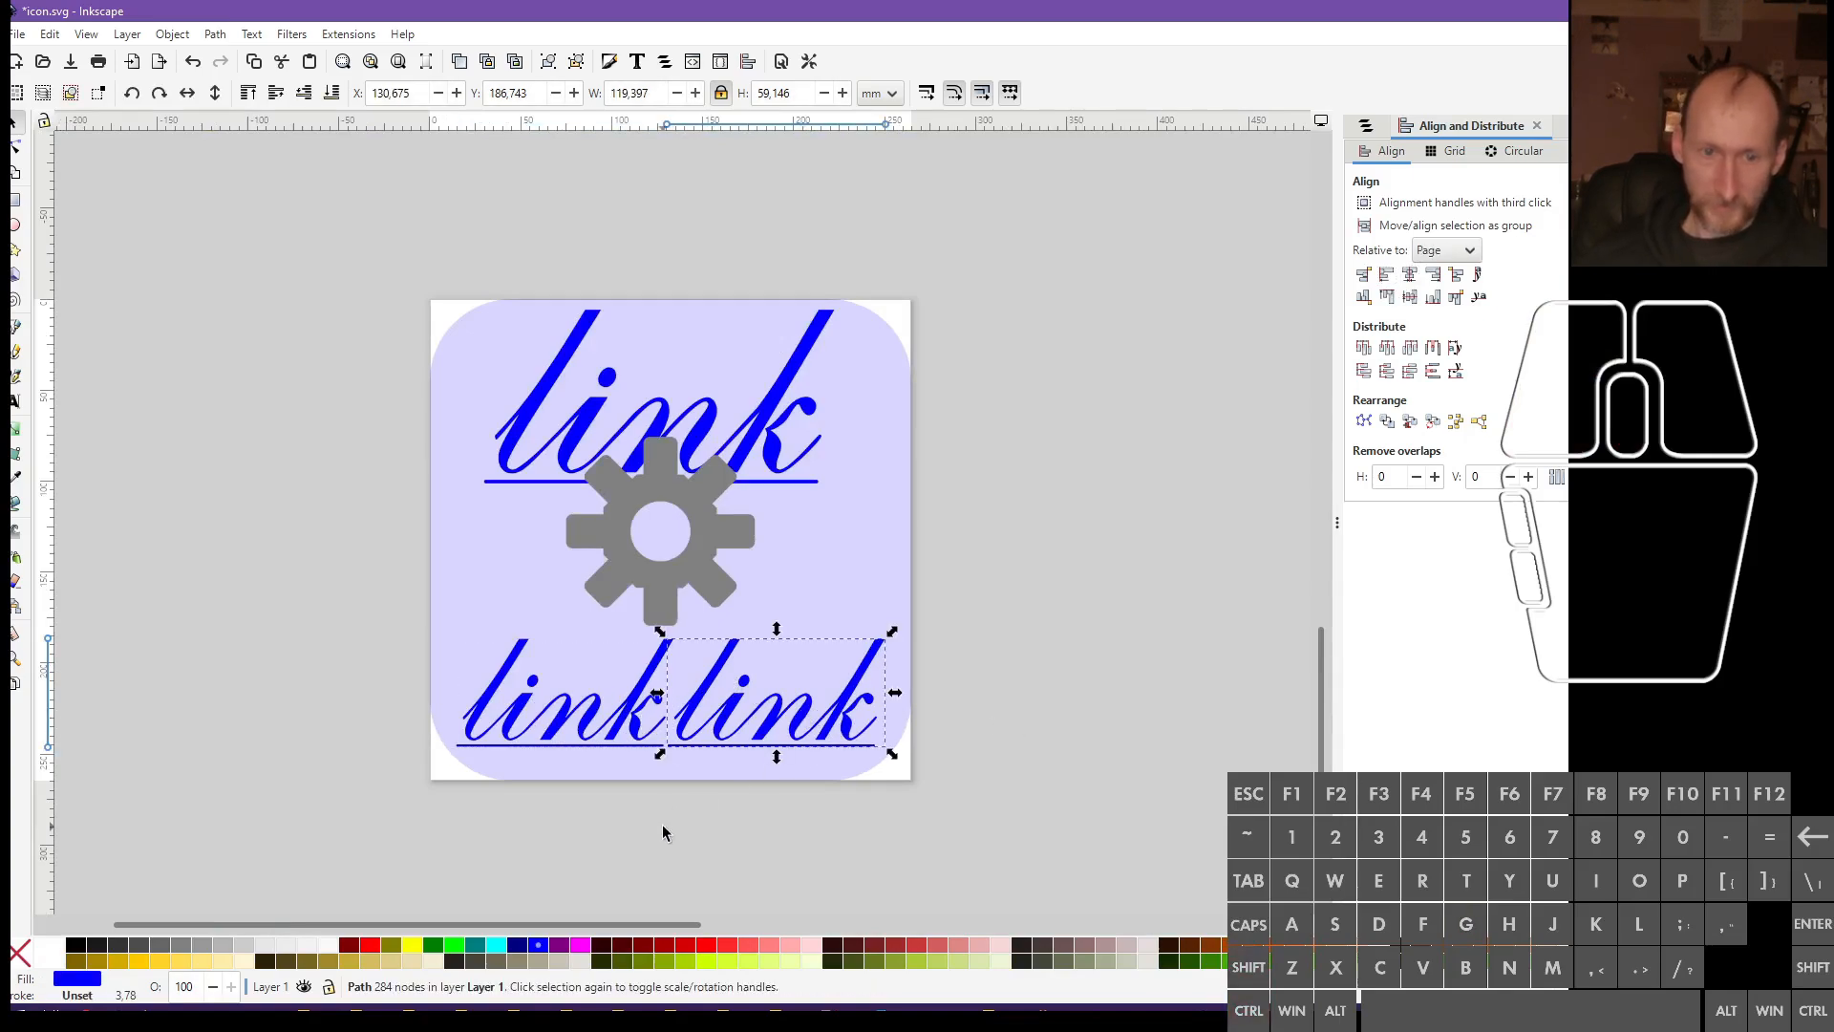
{"action": "left_click", "coordinate": [369, 945]}
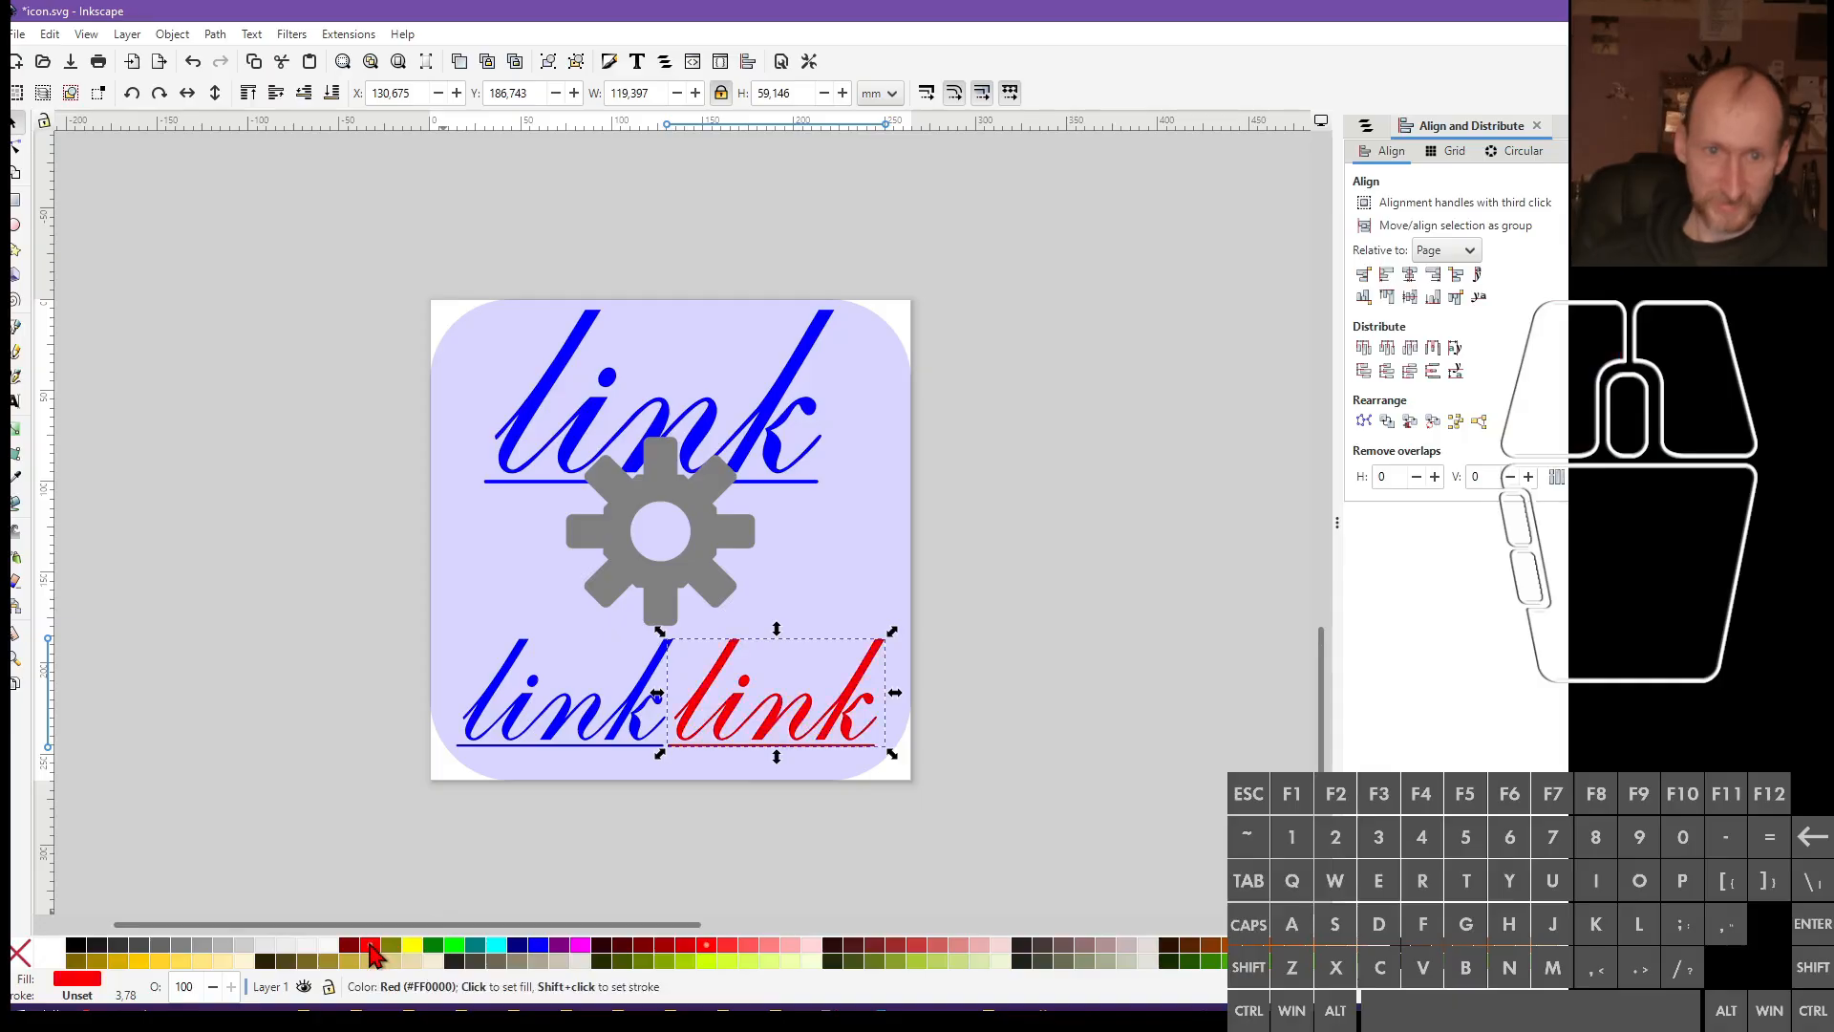
Fill the left small link copy with Green #008000
{"action": "left_click", "coordinate": [587, 732]}
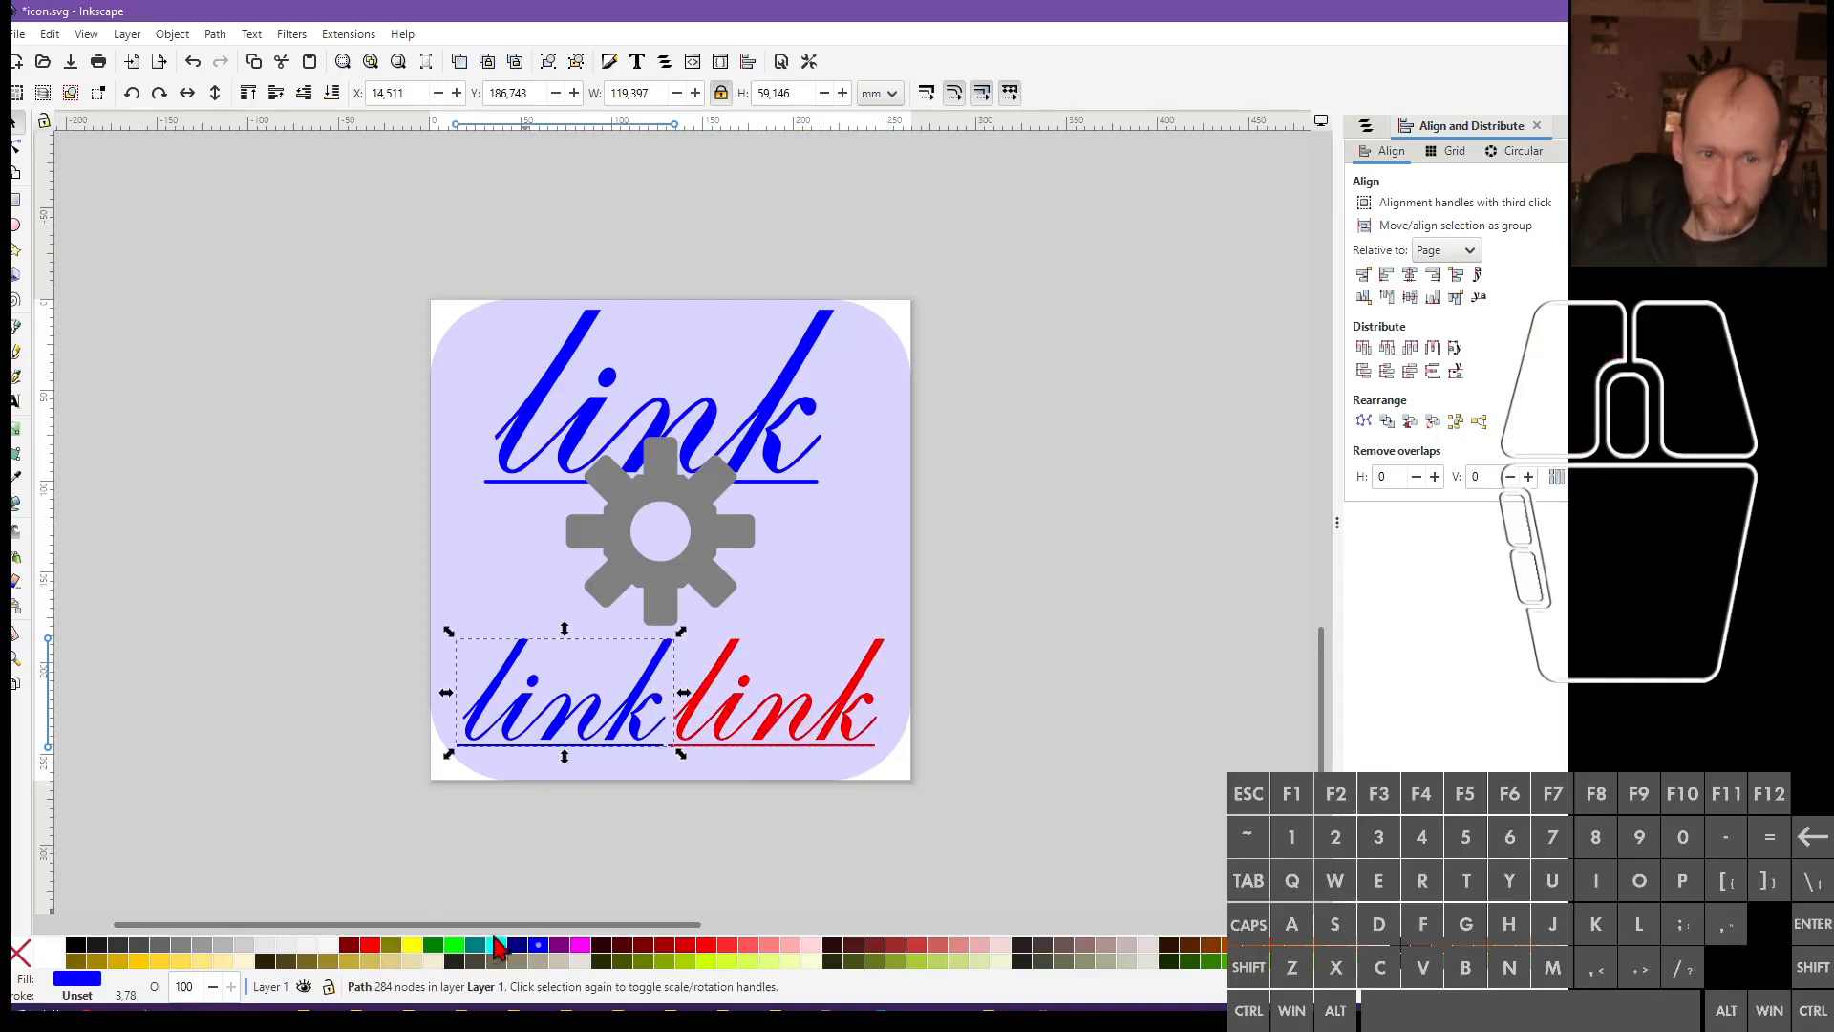
{"action": "left_click", "coordinate": [440, 948]}
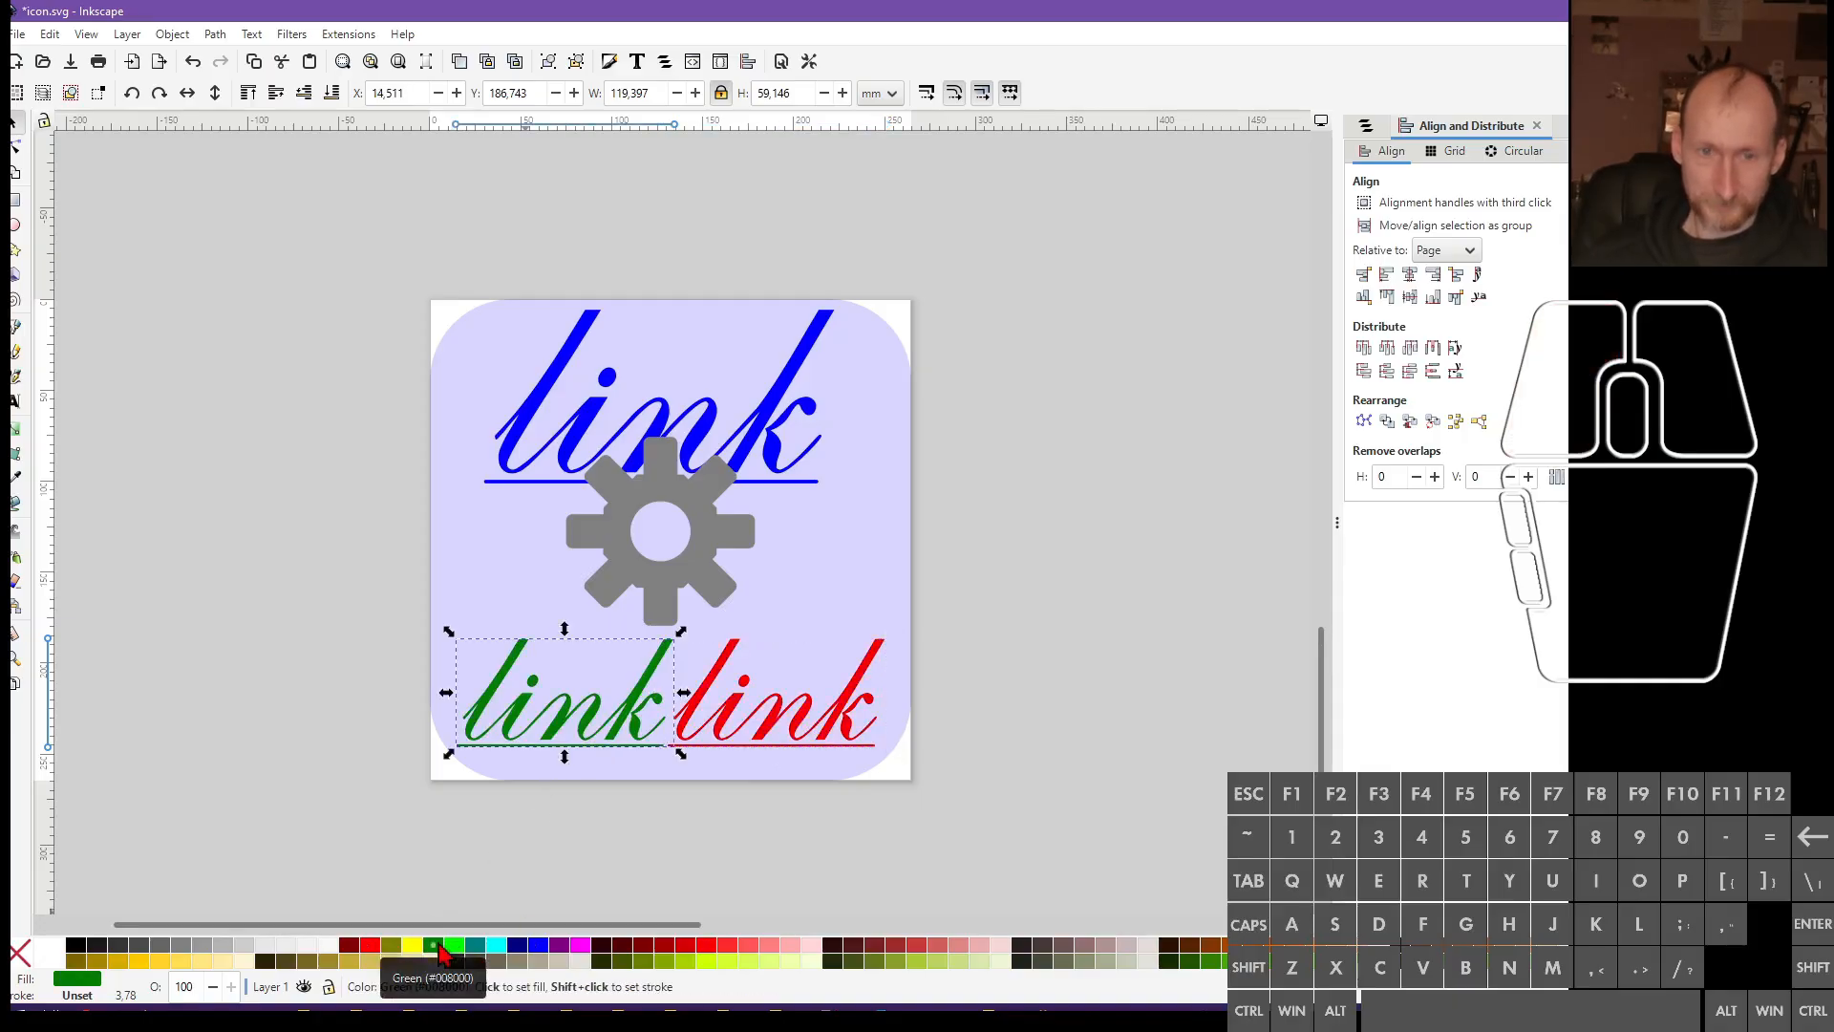
{"action": "left_click", "coordinate": [529, 864]}
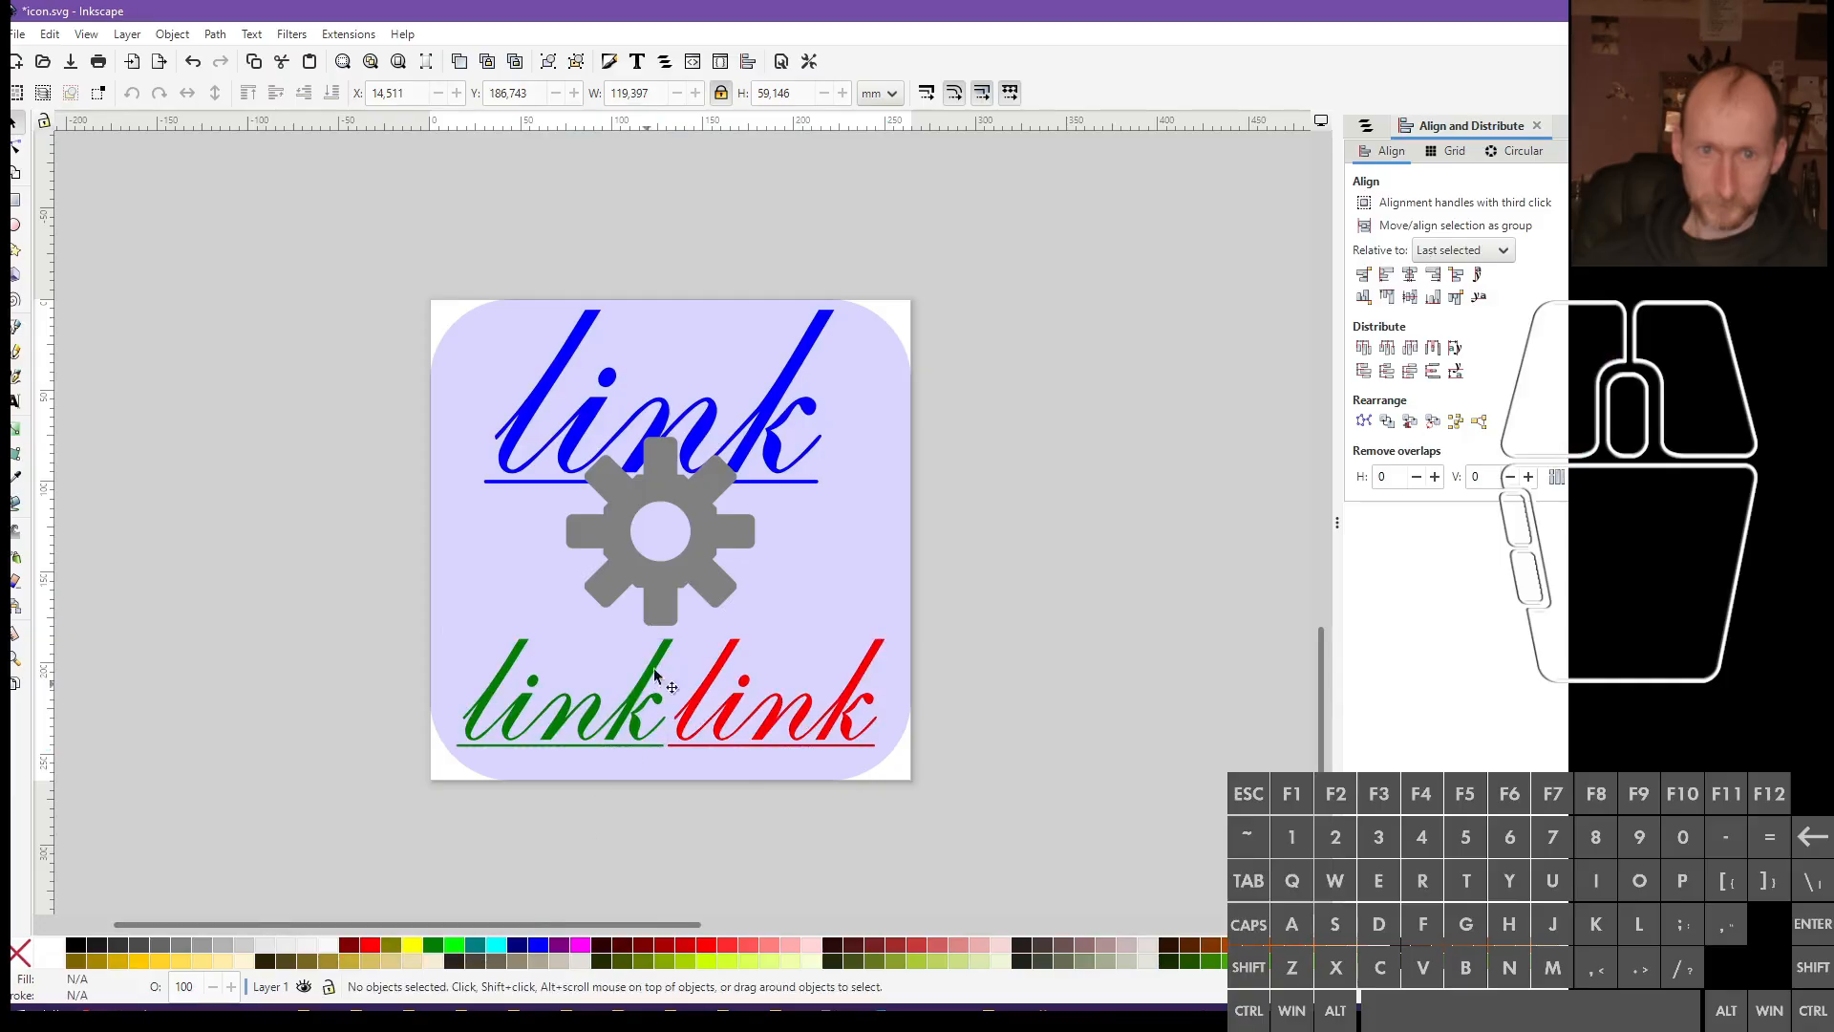
Shrink the gear proportionally to about 79 mm wide and scale down the blue link text to leave room for it
{"action": "left_click", "coordinate": [688, 597]}
{"action": "left_click_drag", "start_coordinate": [755, 640], "coordinate": [683, 594]}
{"action": "left_click", "coordinate": [755, 444]}
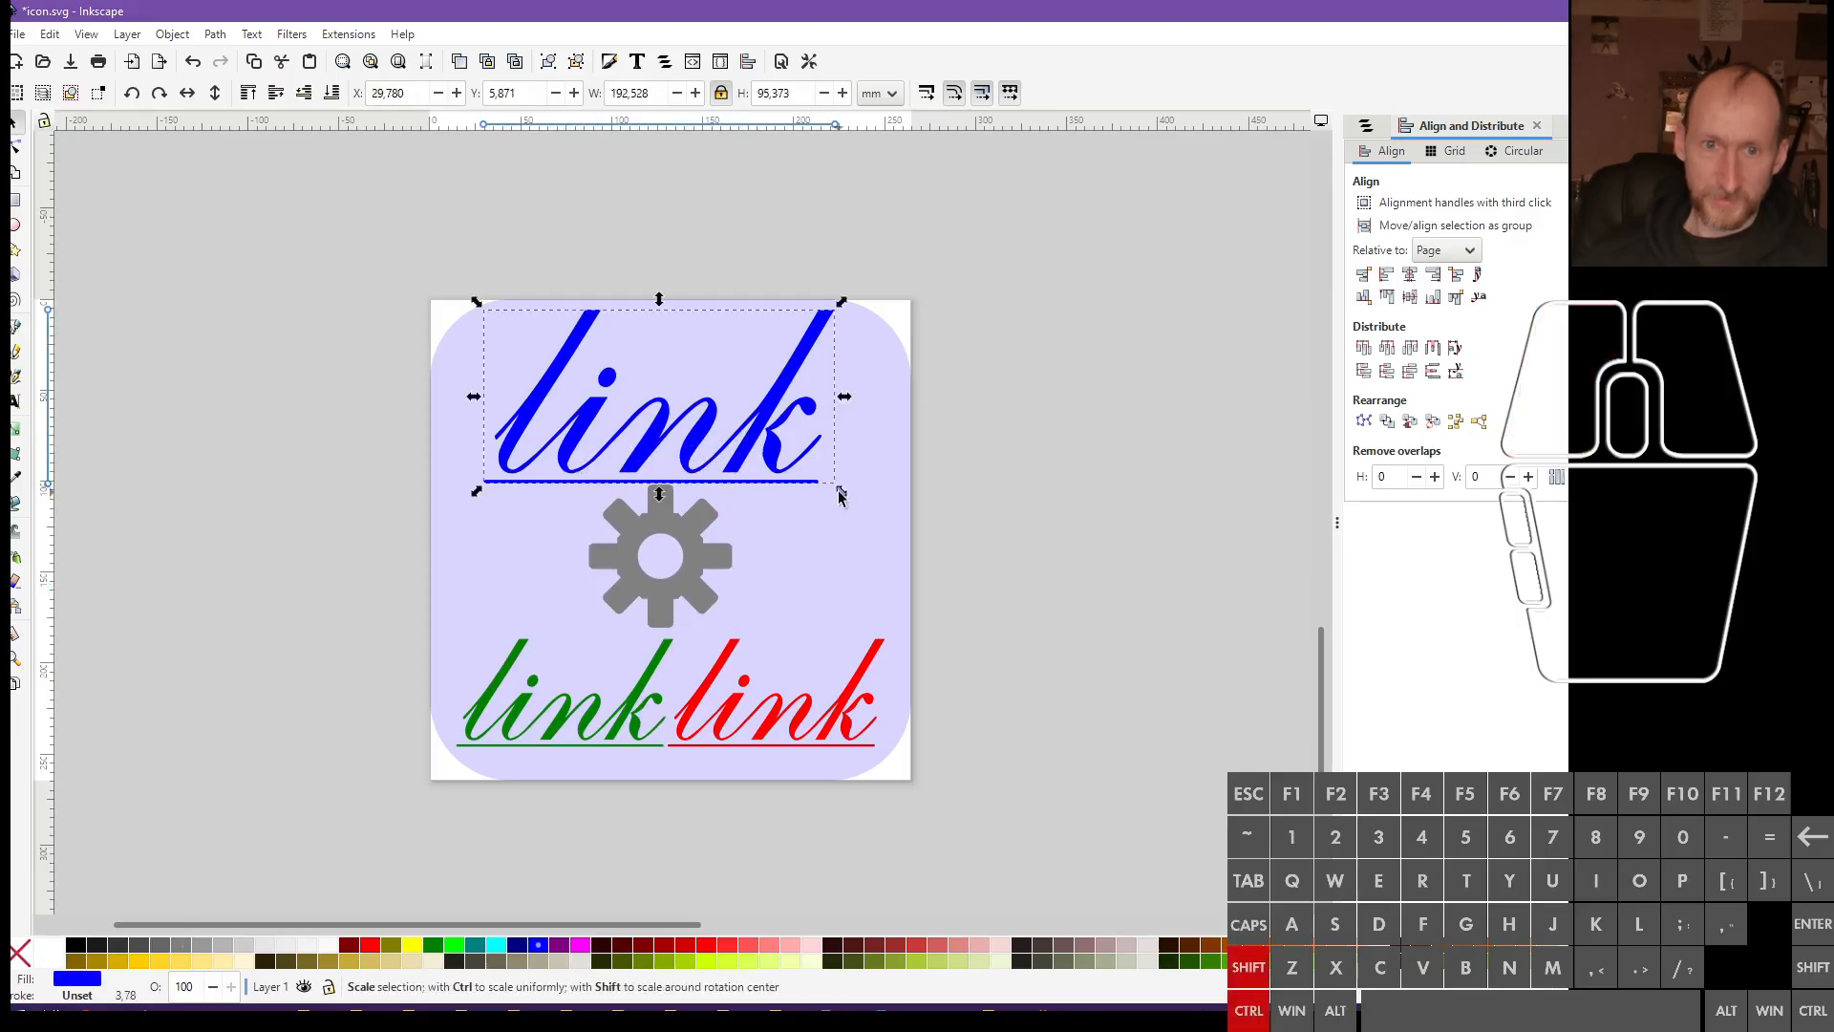
{"action": "left_click_drag", "start_coordinate": [840, 494], "coordinate": [734, 428]}
Move the gear up just below the blue link text and center it on the vertical axis relative to the page
{"action": "left_click_drag", "start_coordinate": [693, 562], "coordinate": [699, 541]}
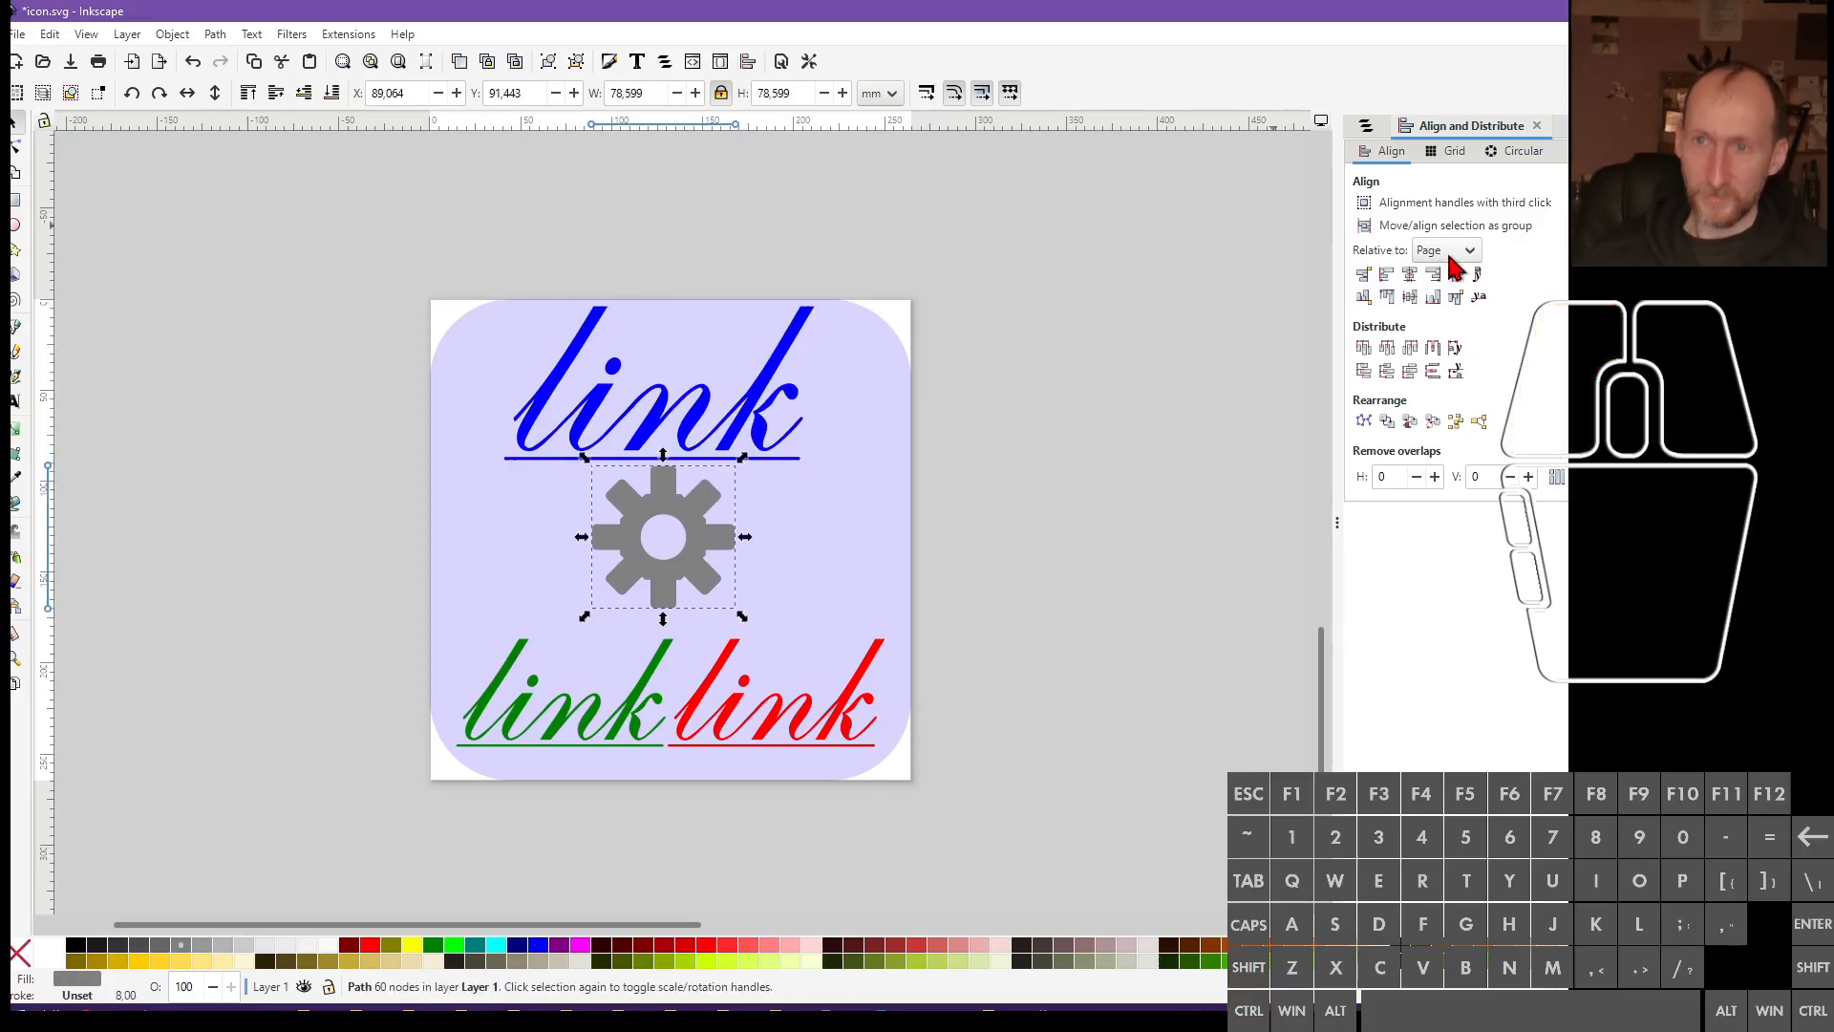
{"action": "left_click", "coordinate": [1410, 274]}
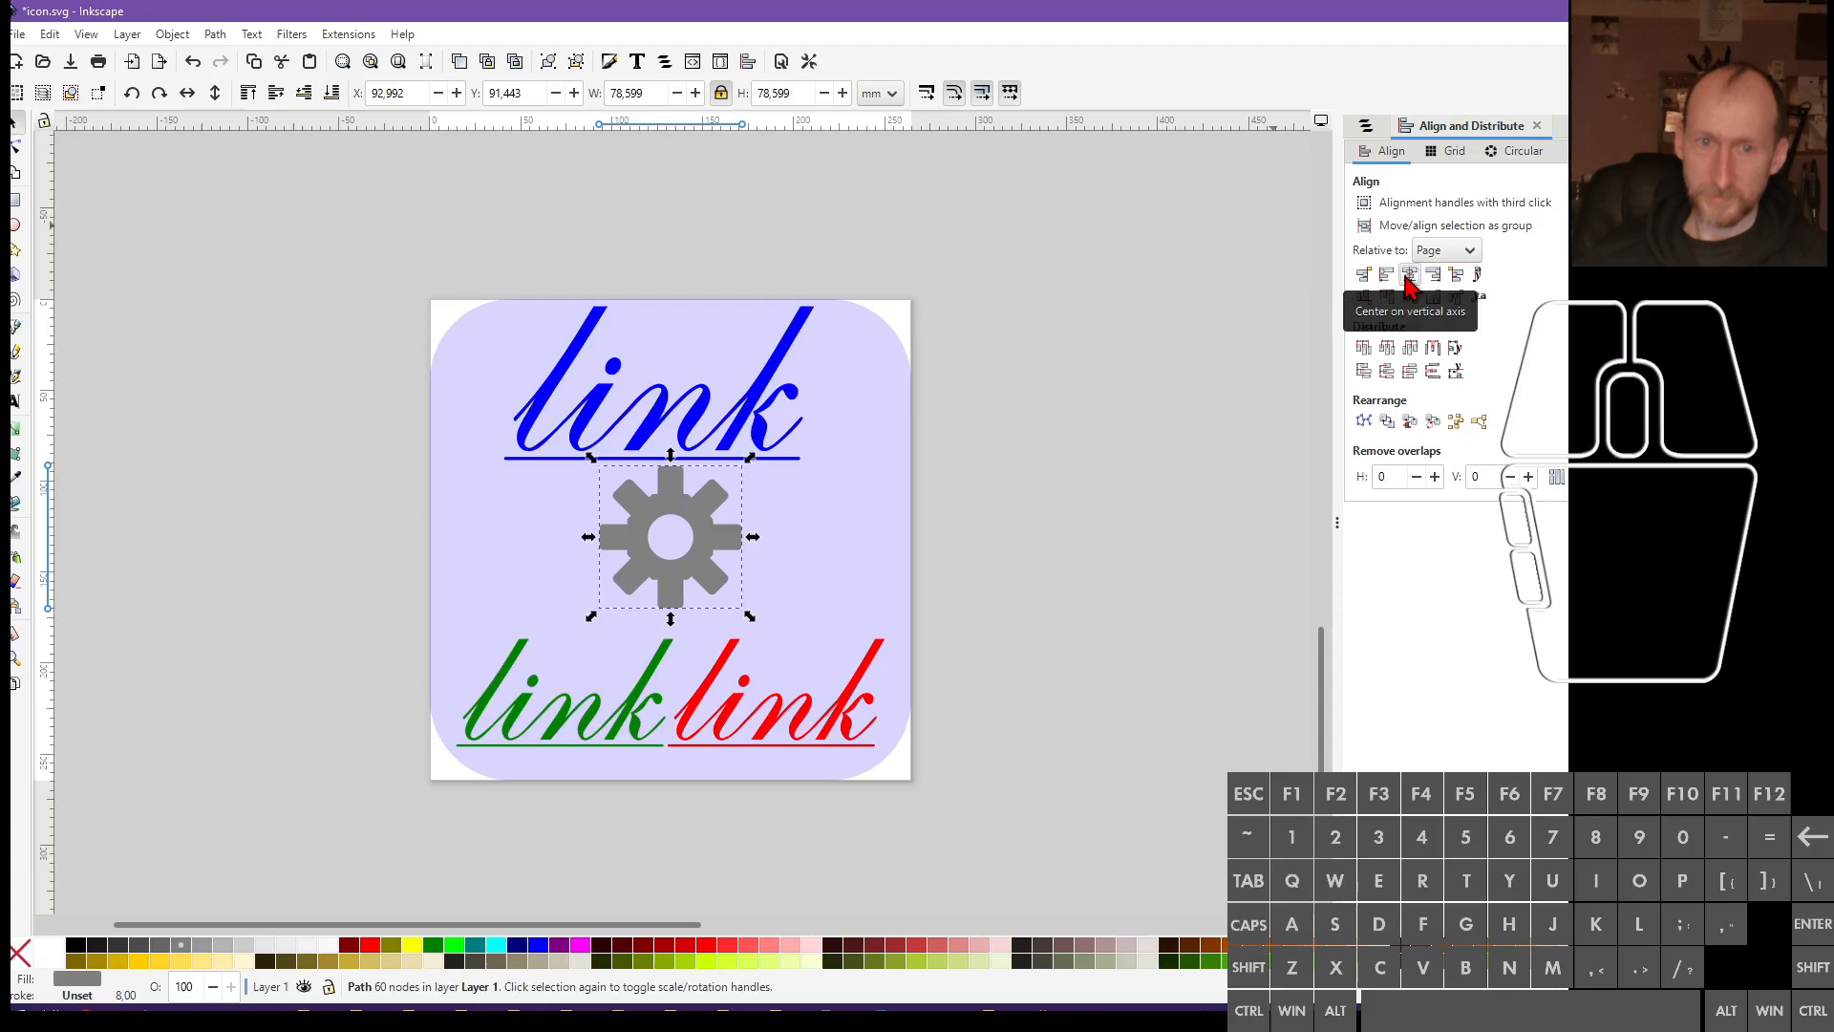
{"action": "left_click", "coordinate": [957, 537]}
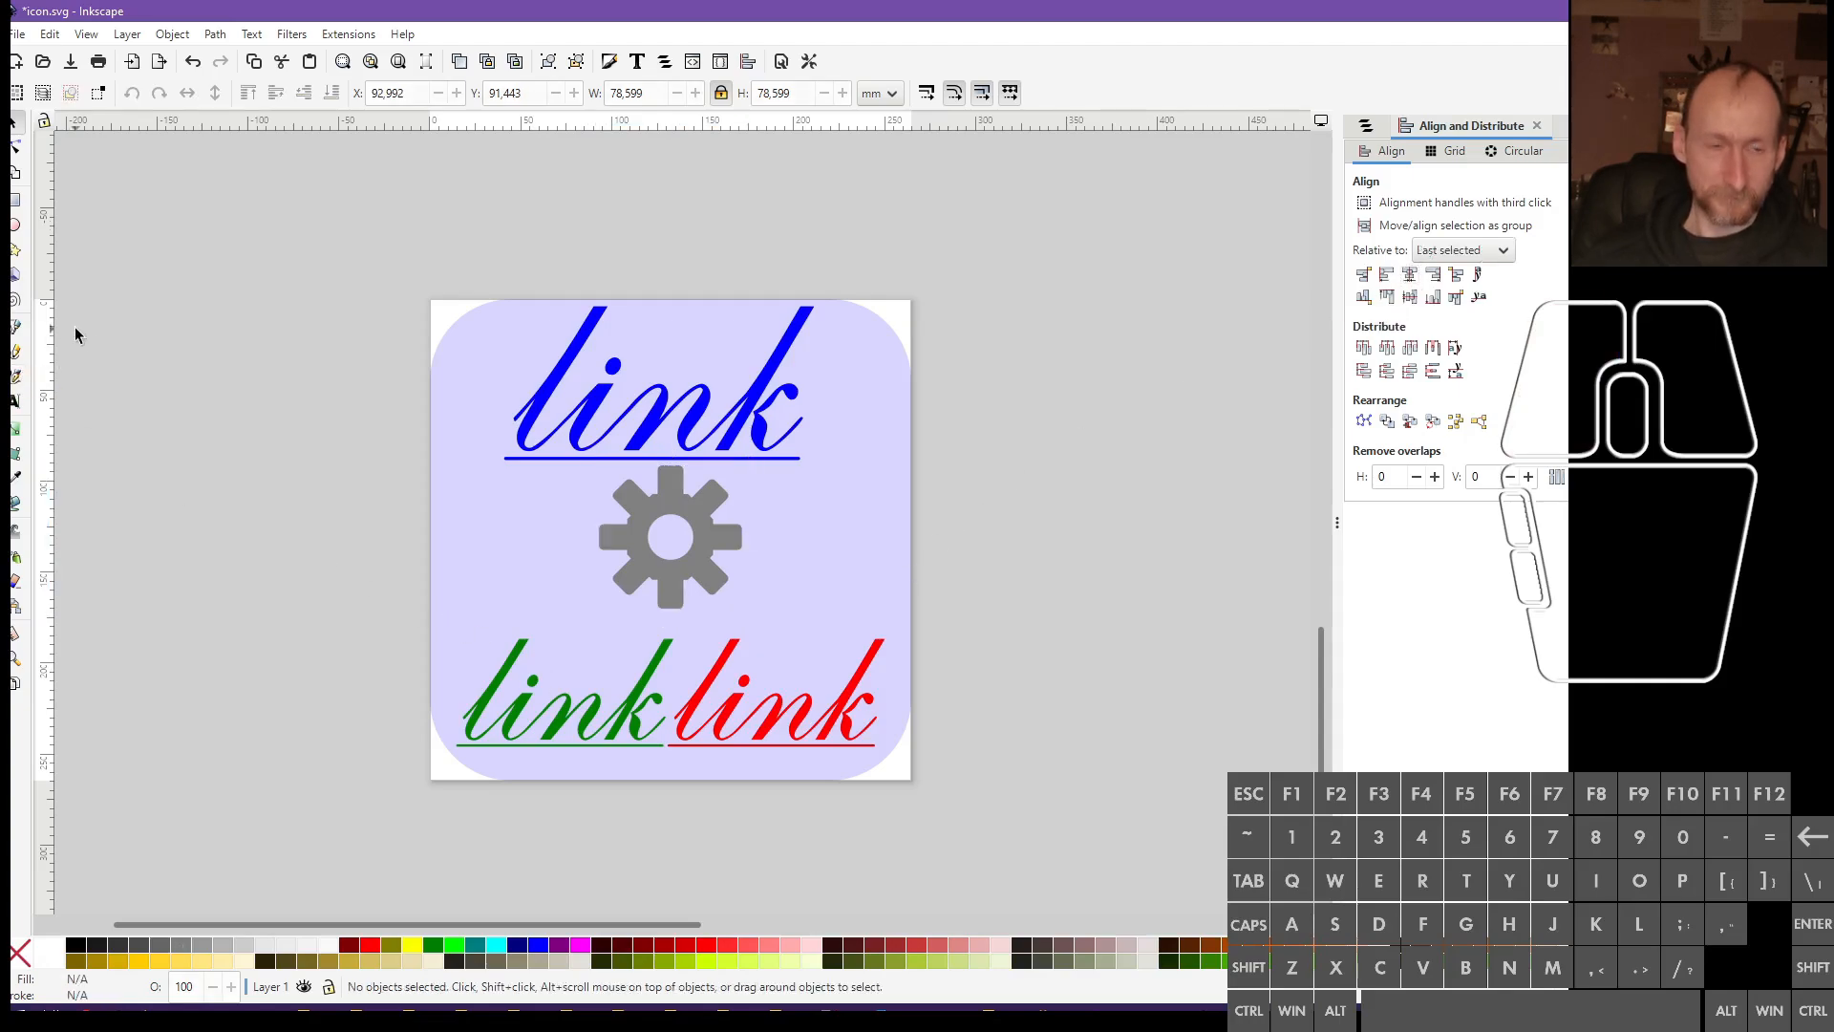
Draw an open two-segment line beside the page's right edge, vertical then slanting down-left at 120°, about 47 mm wide and 175 mm tall
{"action": "left_click", "coordinate": [15, 325]}
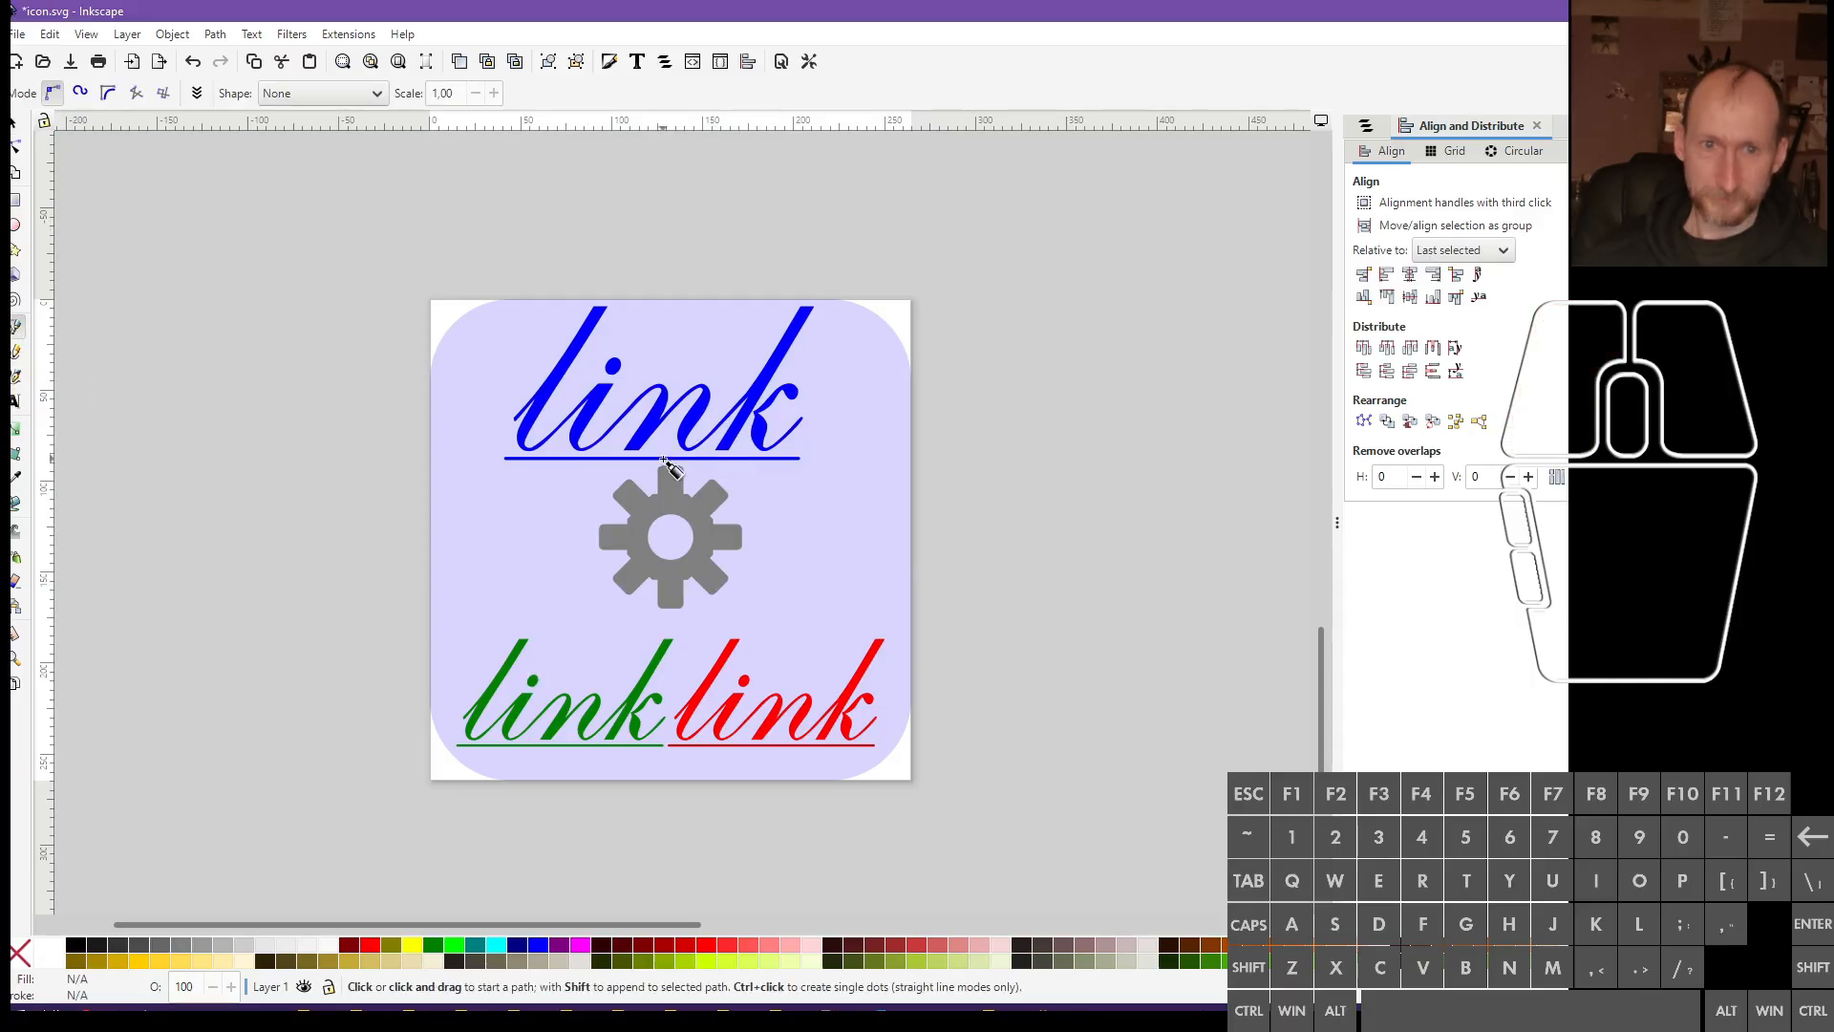
{"action": "left_click", "coordinate": [998, 325]}
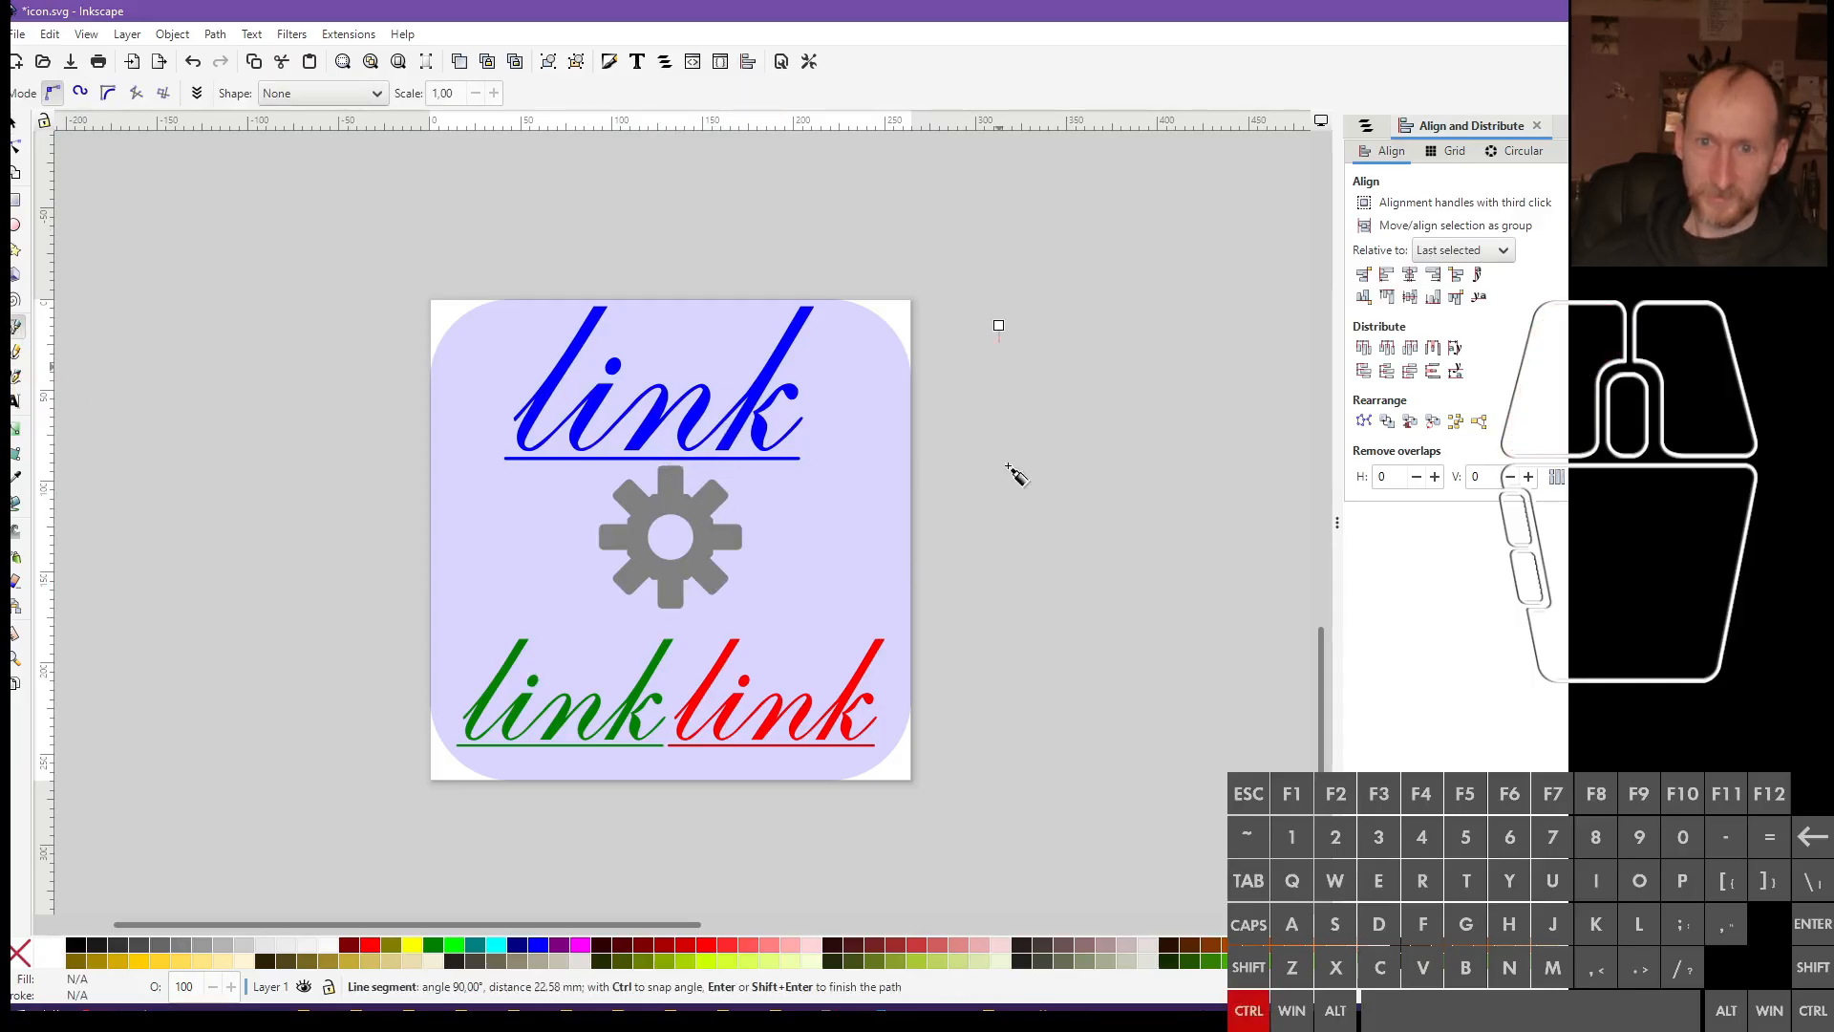
{"action": "key", "text": "ctrl"}
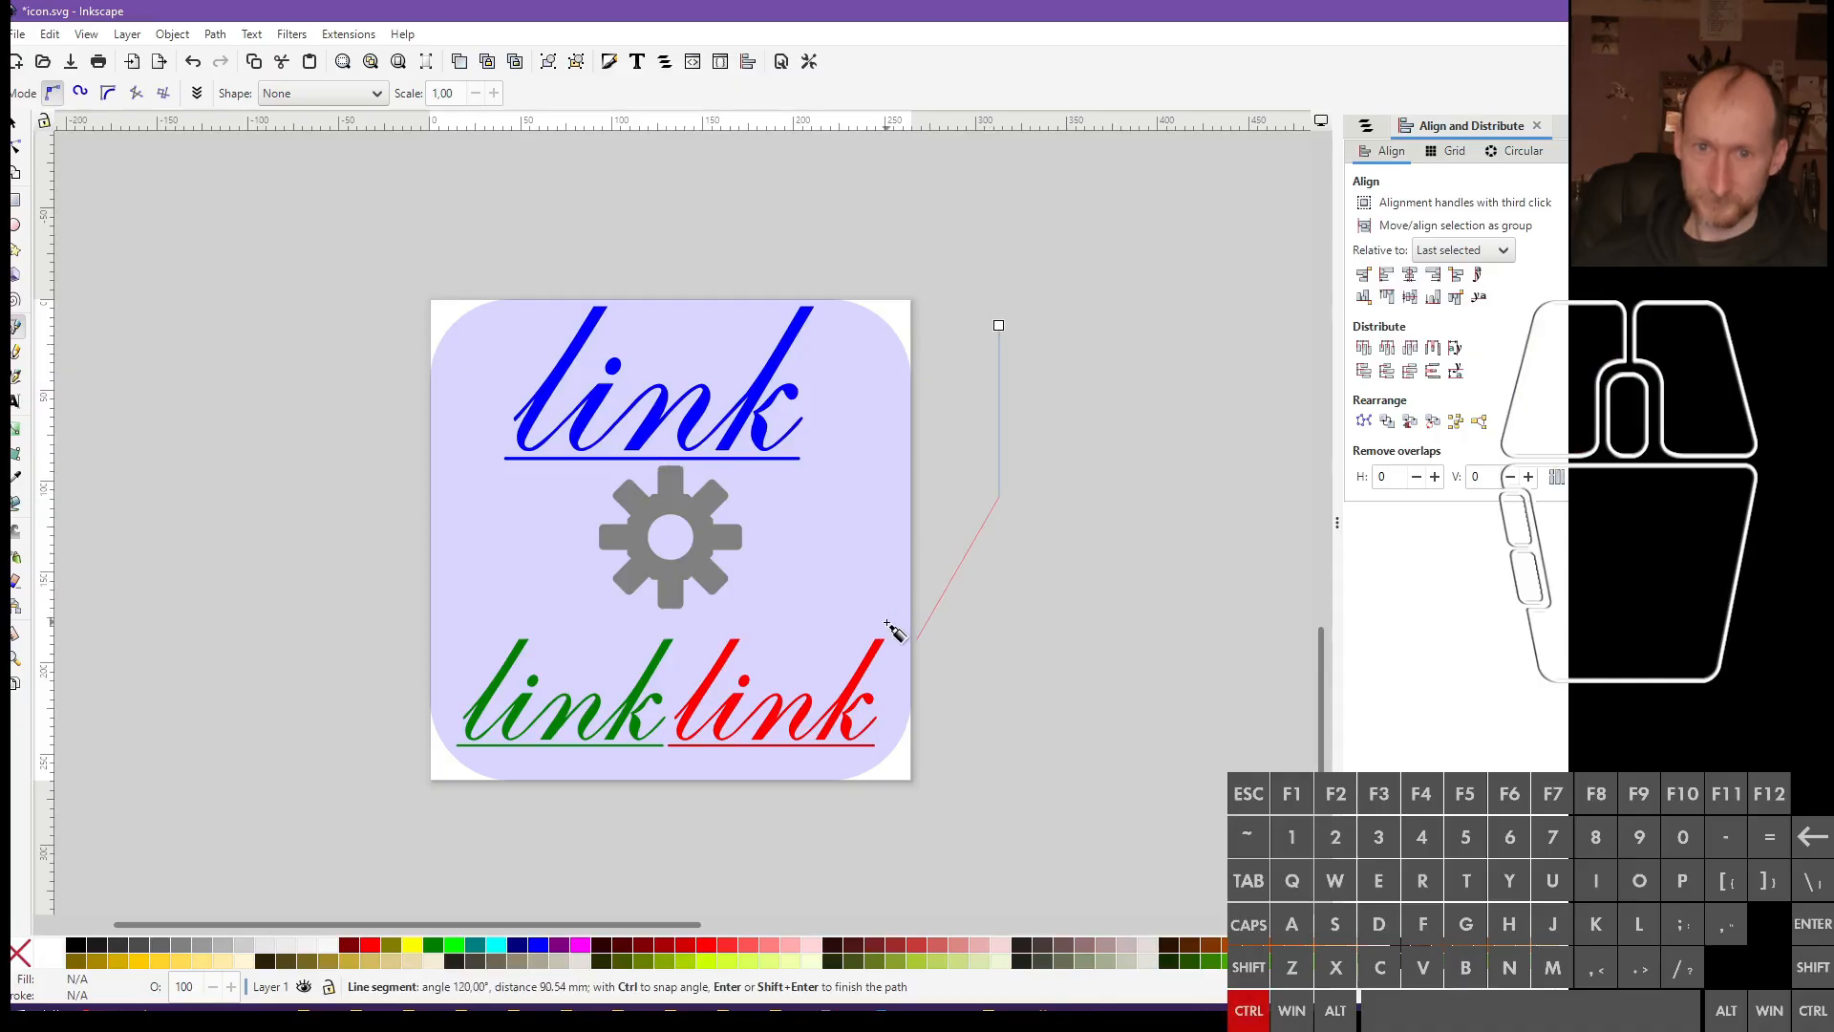
{"action": "left_click", "coordinate": [887, 623], "text": "ctrl"}
{"action": "key", "text": "Return"}
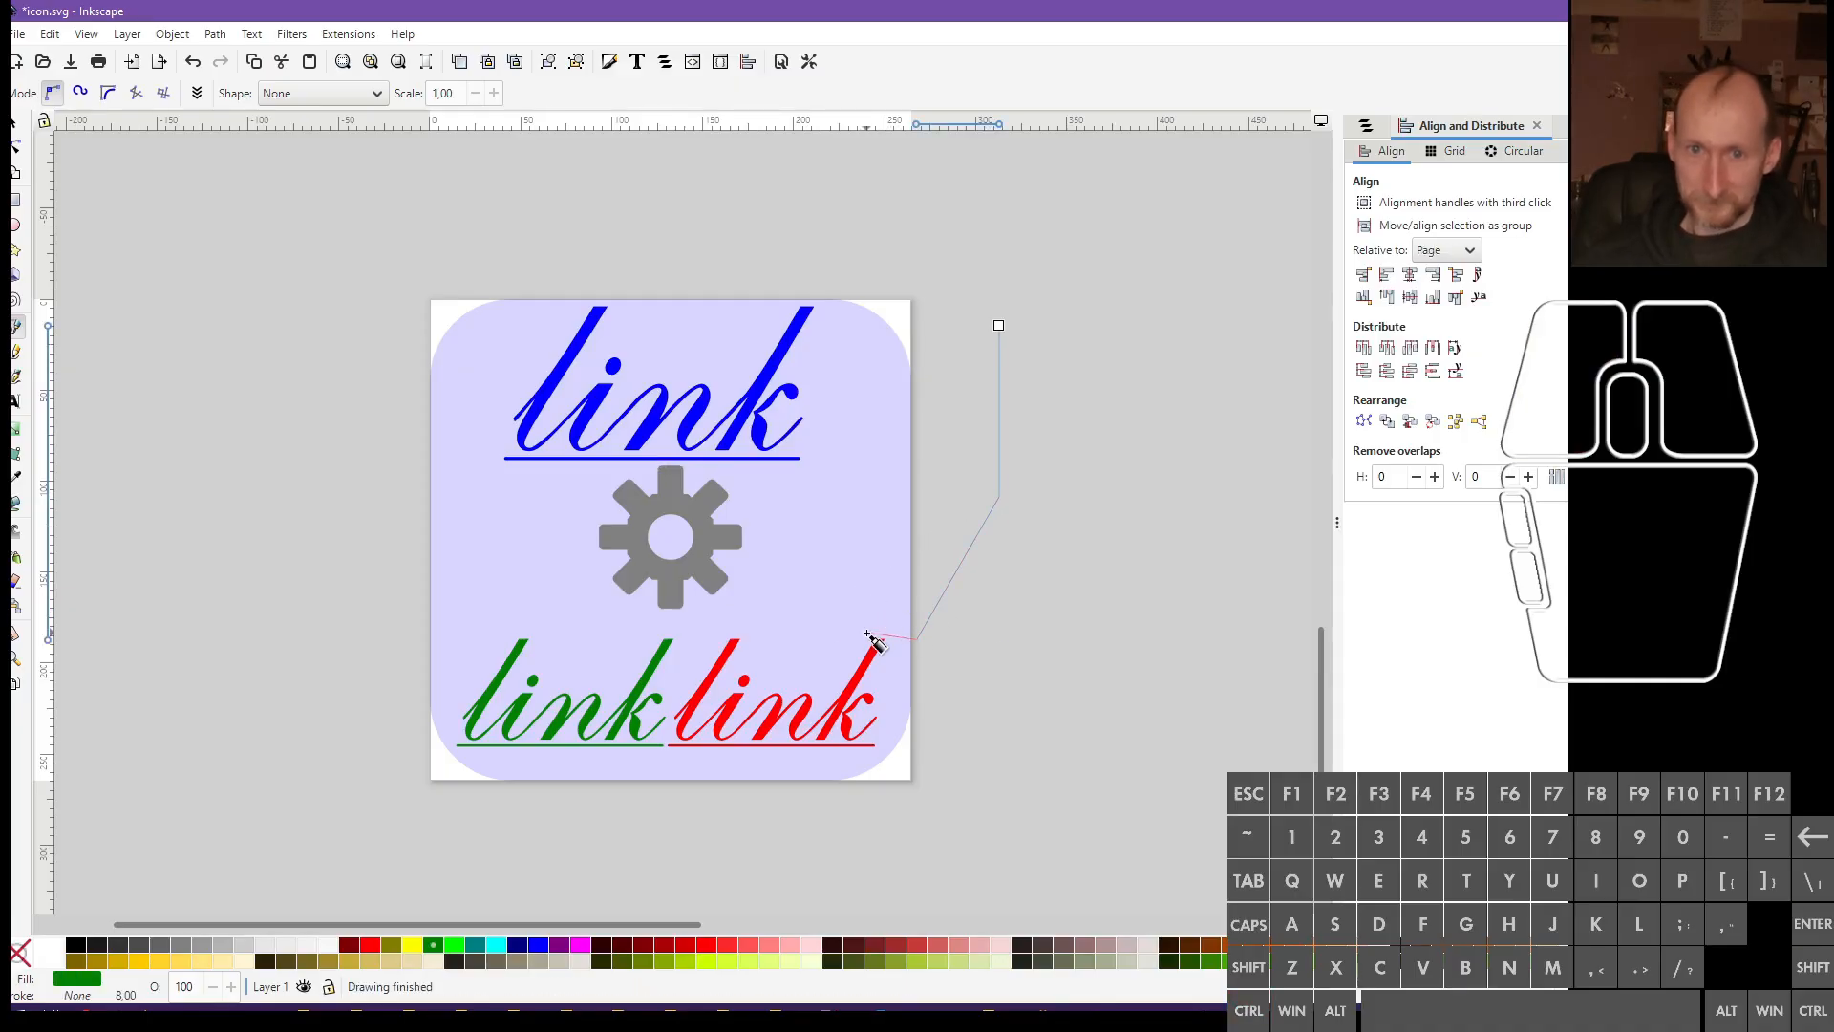
Remove the fill of the bent line and give it a black stroke
{"action": "right_click", "coordinate": [61, 983]}
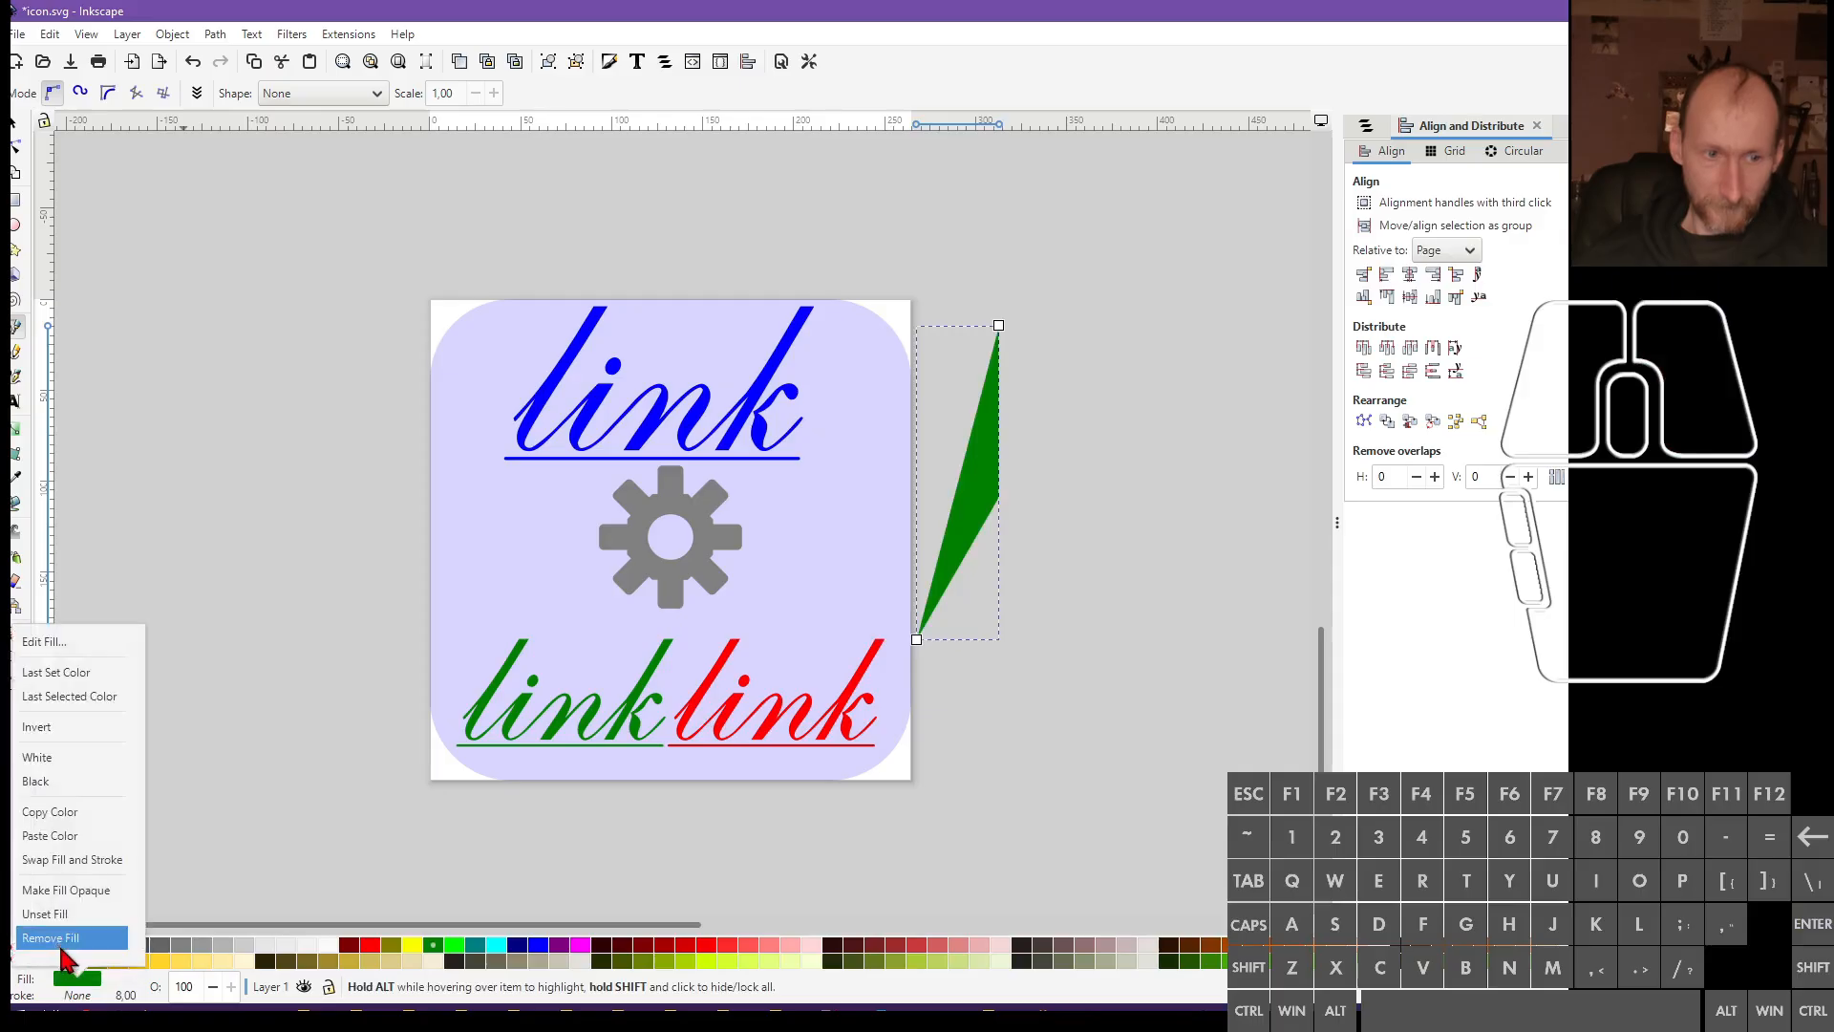
{"action": "left_click", "coordinate": [72, 938]}
{"action": "left_click", "coordinate": [74, 950], "text": "shift"}
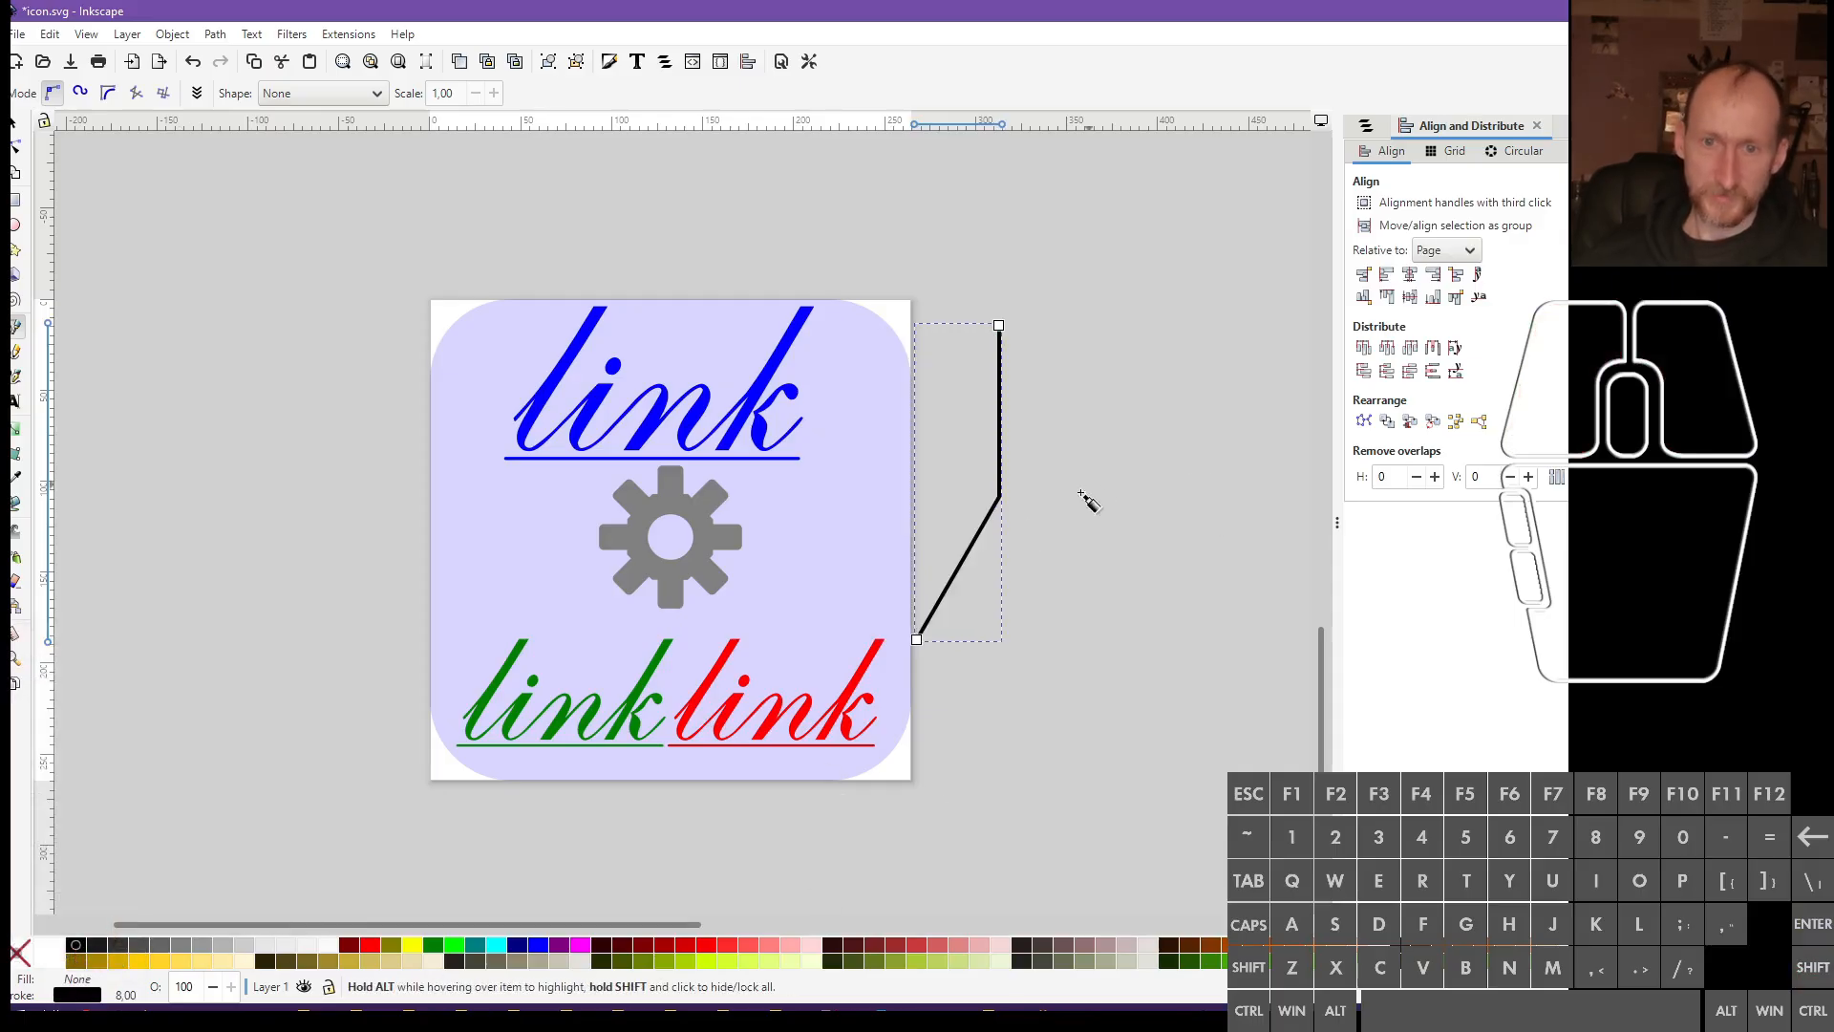
Move the bent line onto the icon to about X 83 mm, Y 44 mm, with its corner near the gear's center
{"action": "left_click", "coordinate": [14, 125]}
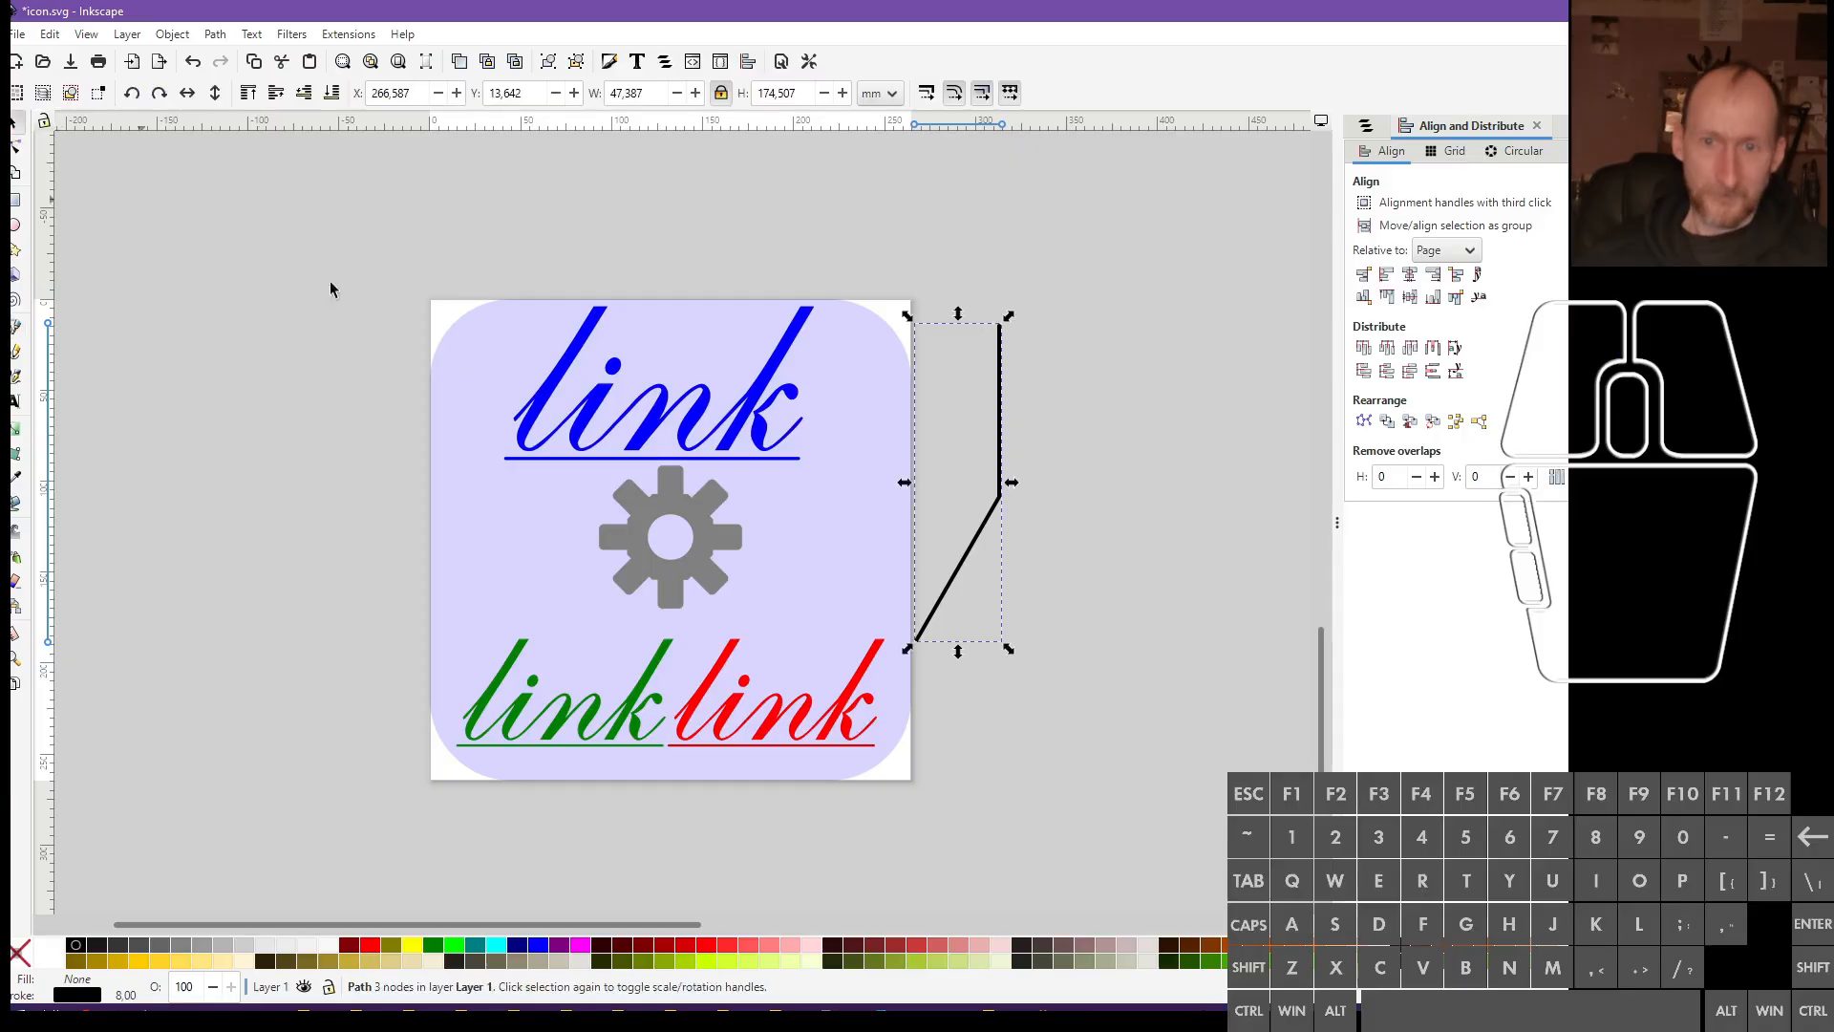
{"action": "left_click_drag", "start_coordinate": [979, 554], "coordinate": [635, 608]}
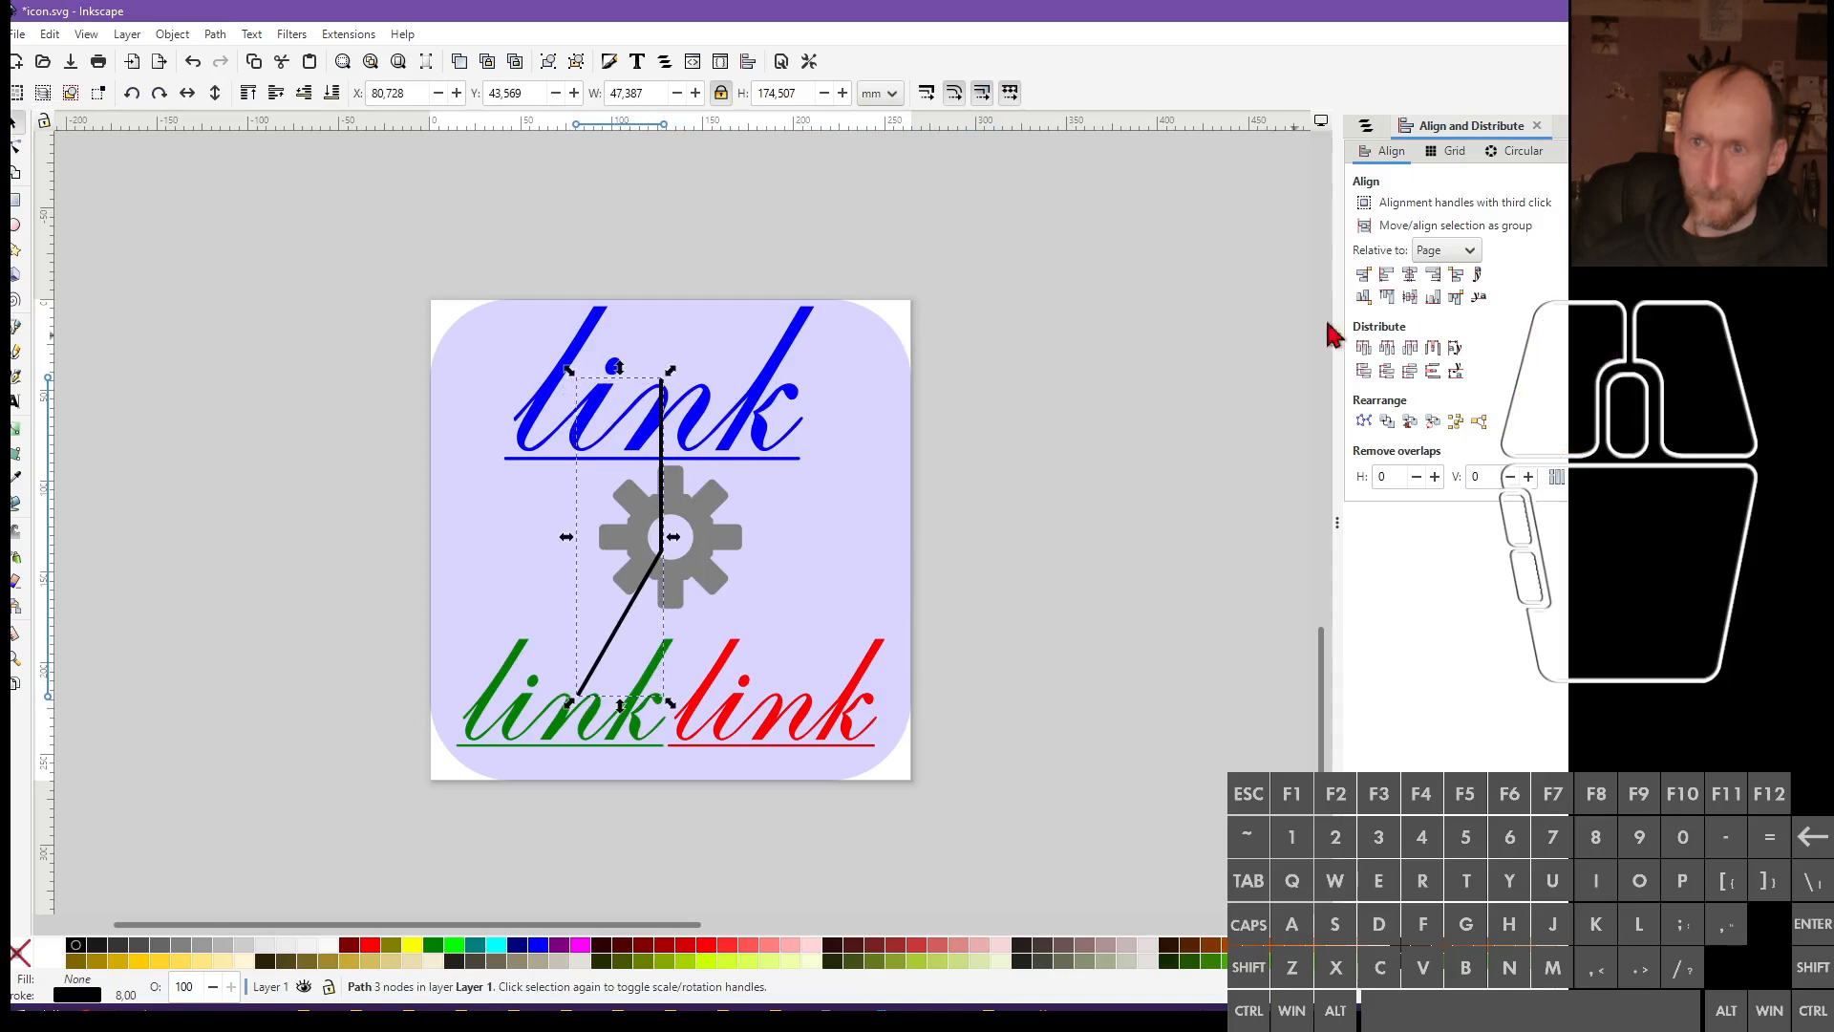
{"action": "left_click", "coordinate": [1409, 275]}
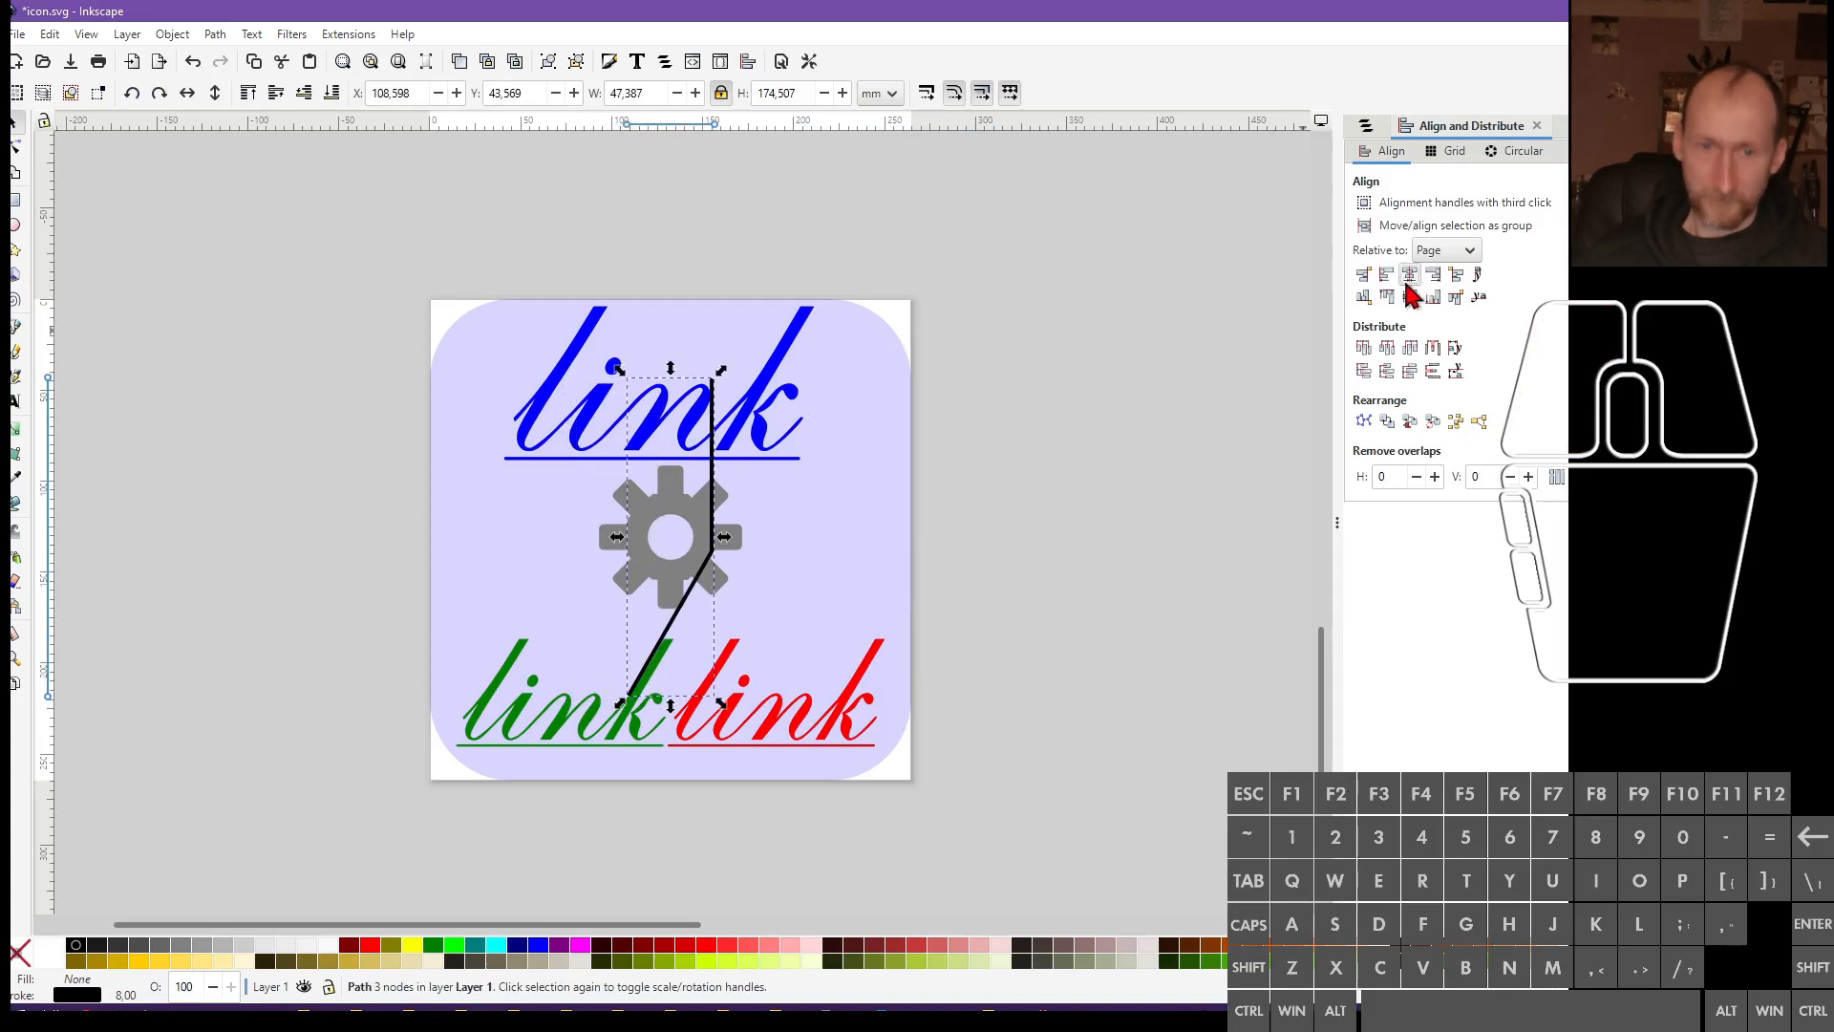
{"action": "left_click_drag", "start_coordinate": [696, 589], "coordinate": [644, 598]}
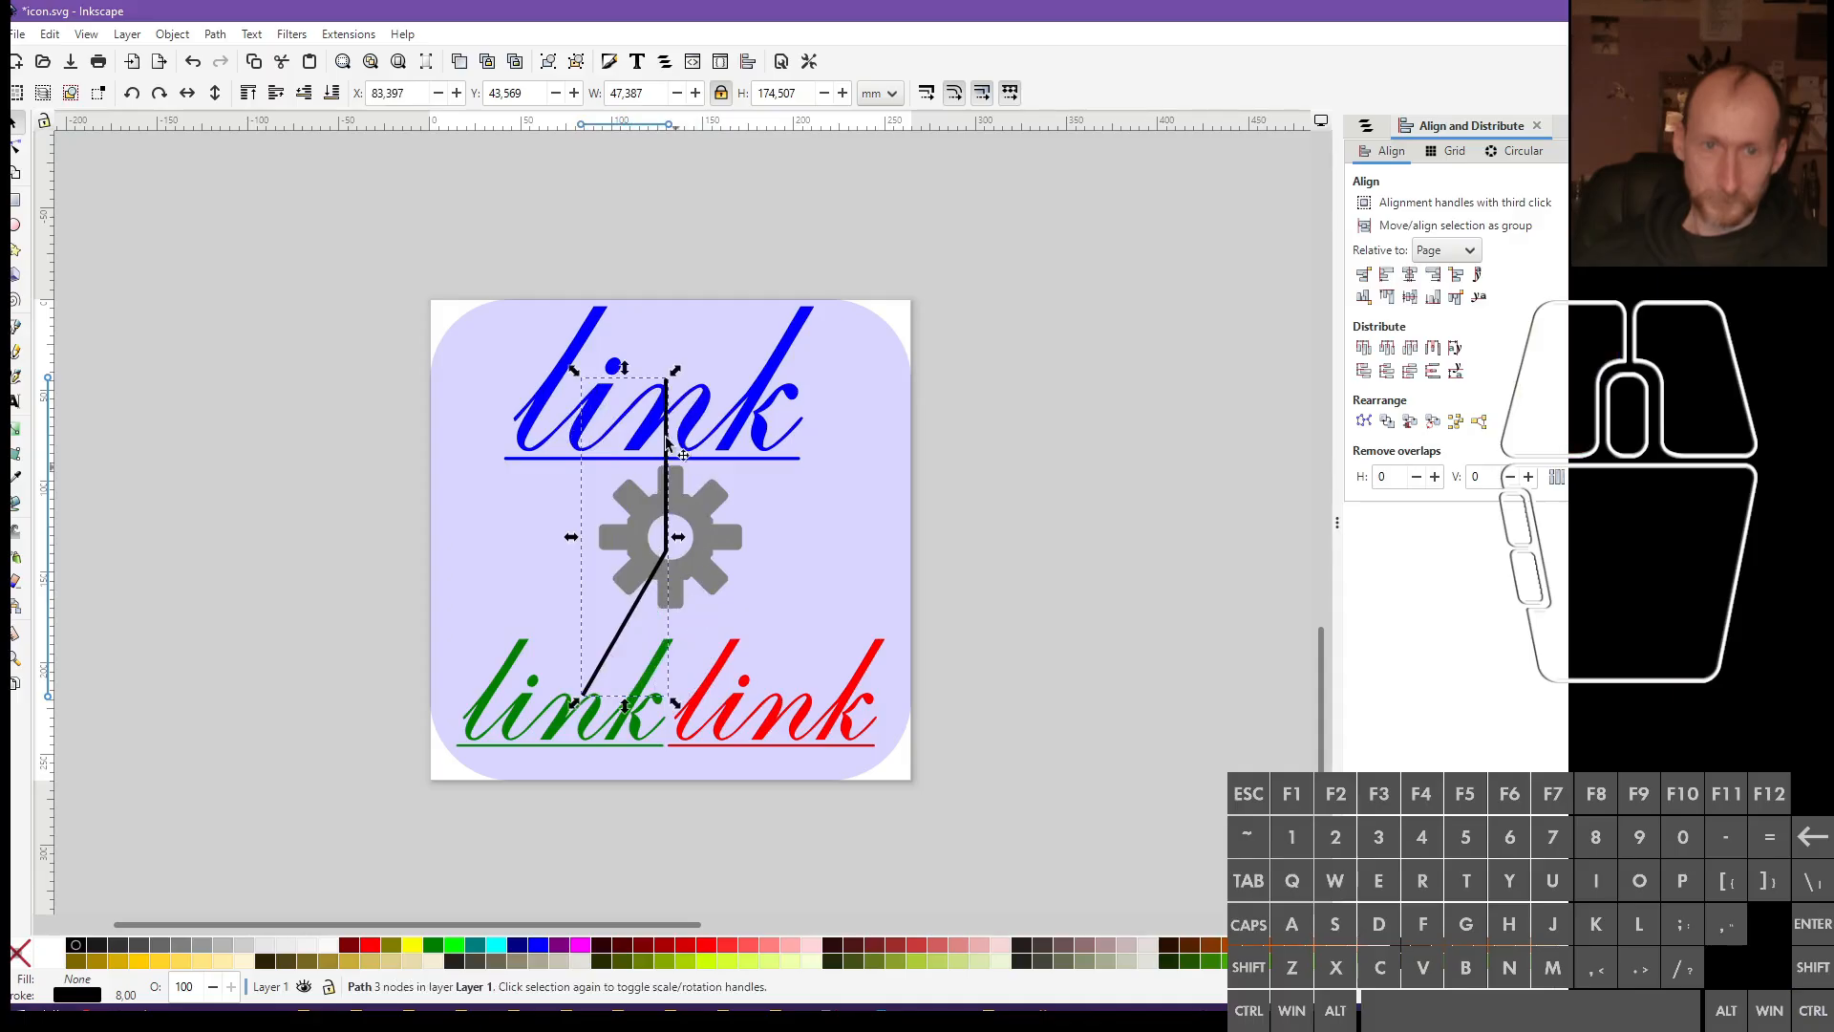
Shorten both ends of the bent line by moving its end nodes, making it about 120 mm tall from the blue underline down
{"action": "left_click", "coordinate": [15, 146]}
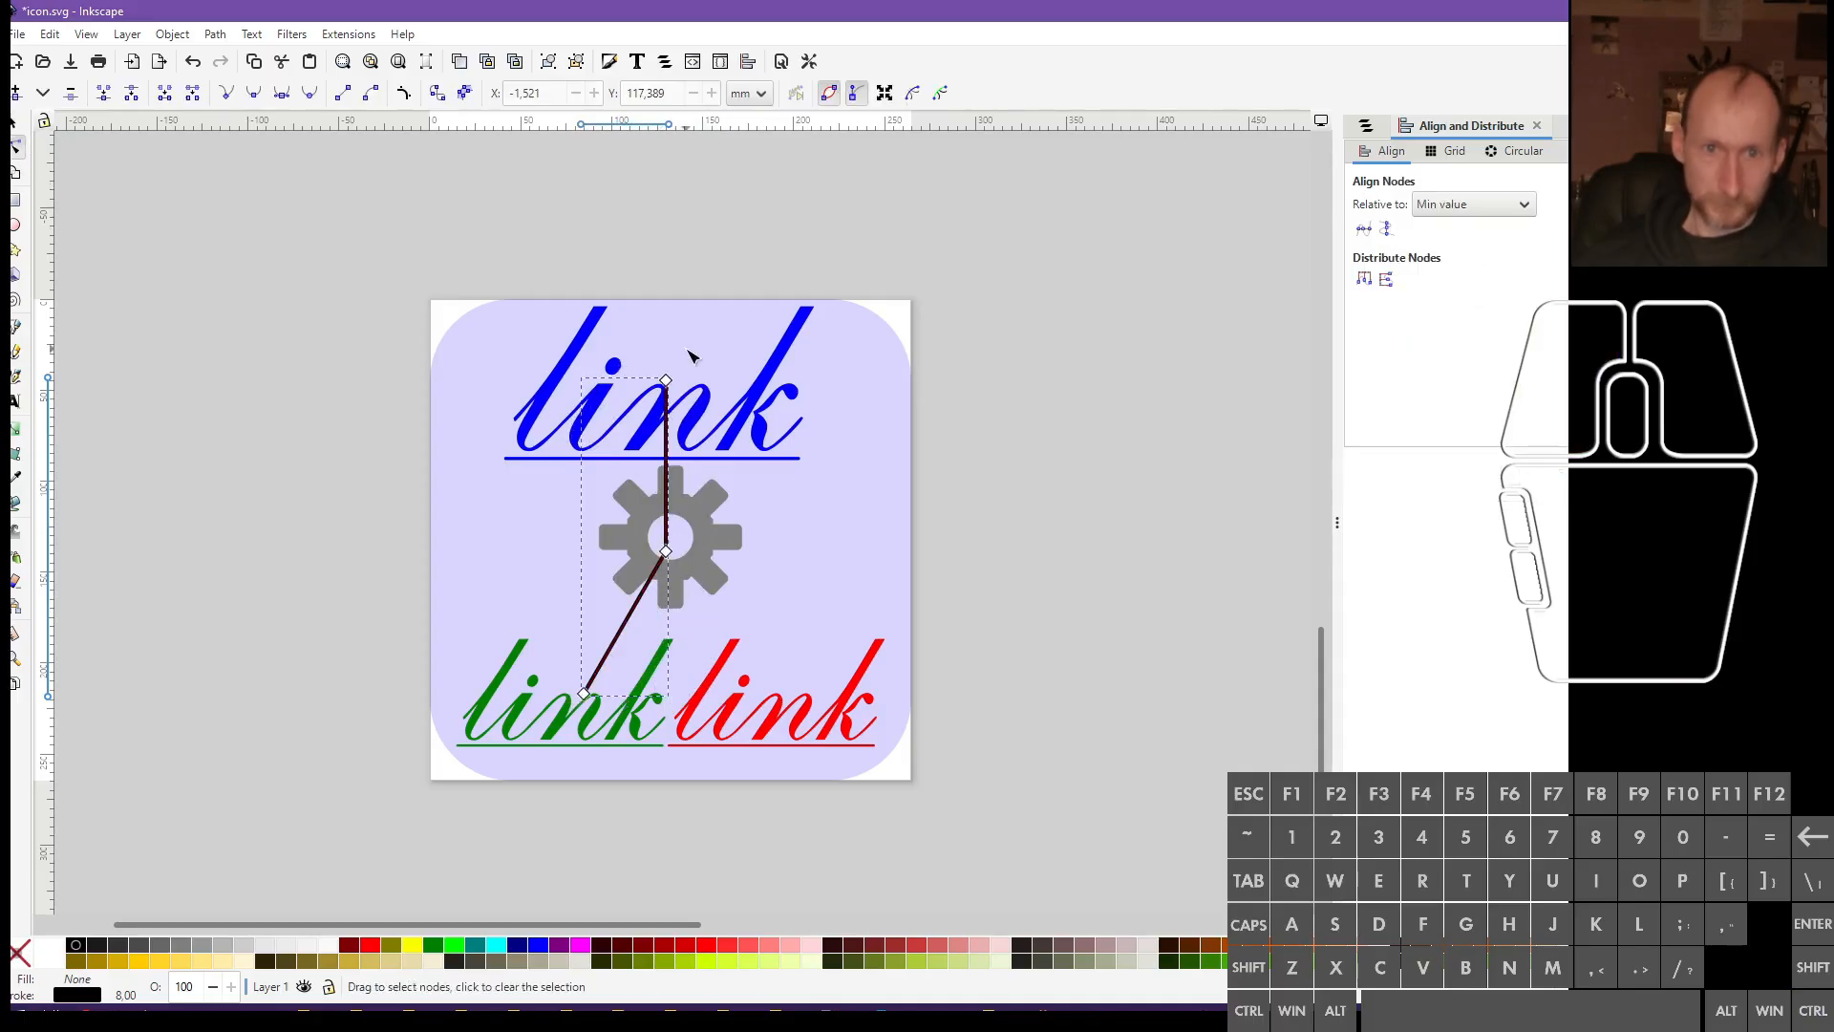
{"action": "left_click_drag", "start_coordinate": [666, 380], "coordinate": [668, 453]}
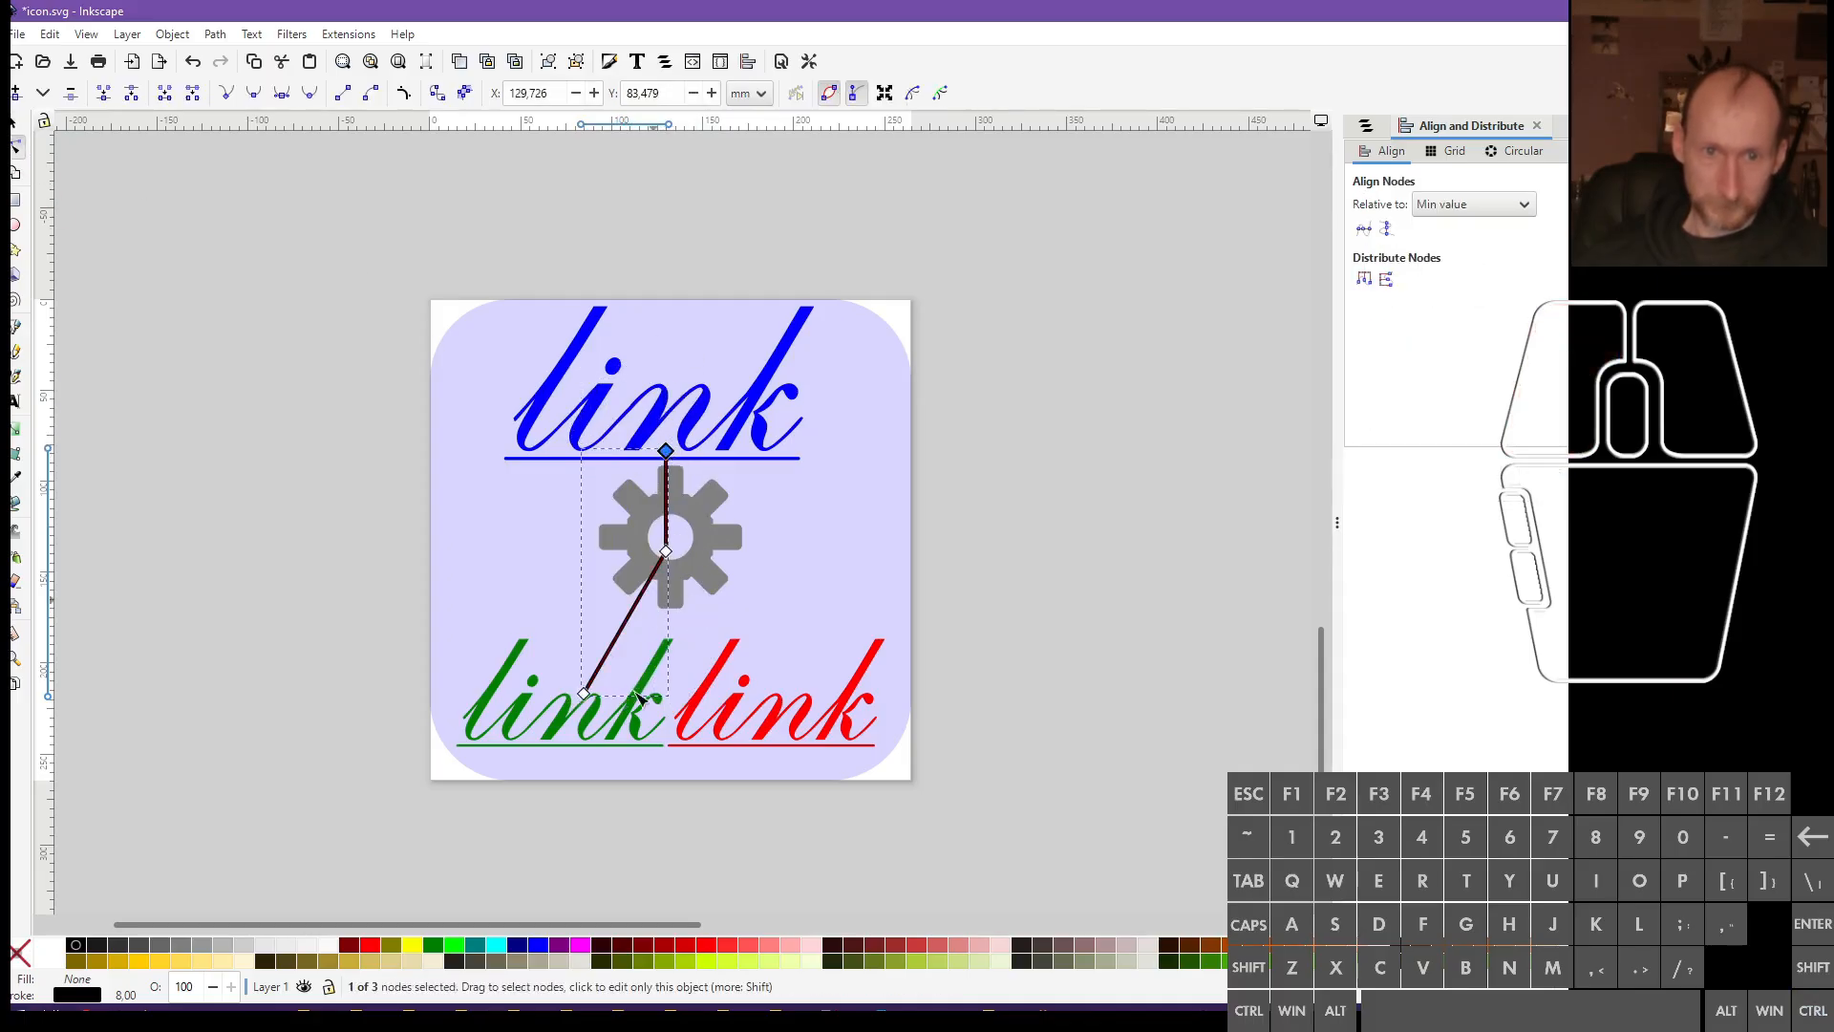
{"action": "left_click", "coordinate": [585, 694]}
{"action": "left_click_drag", "start_coordinate": [590, 704], "coordinate": [587, 675]}
{"action": "left_click", "coordinate": [15, 127]}
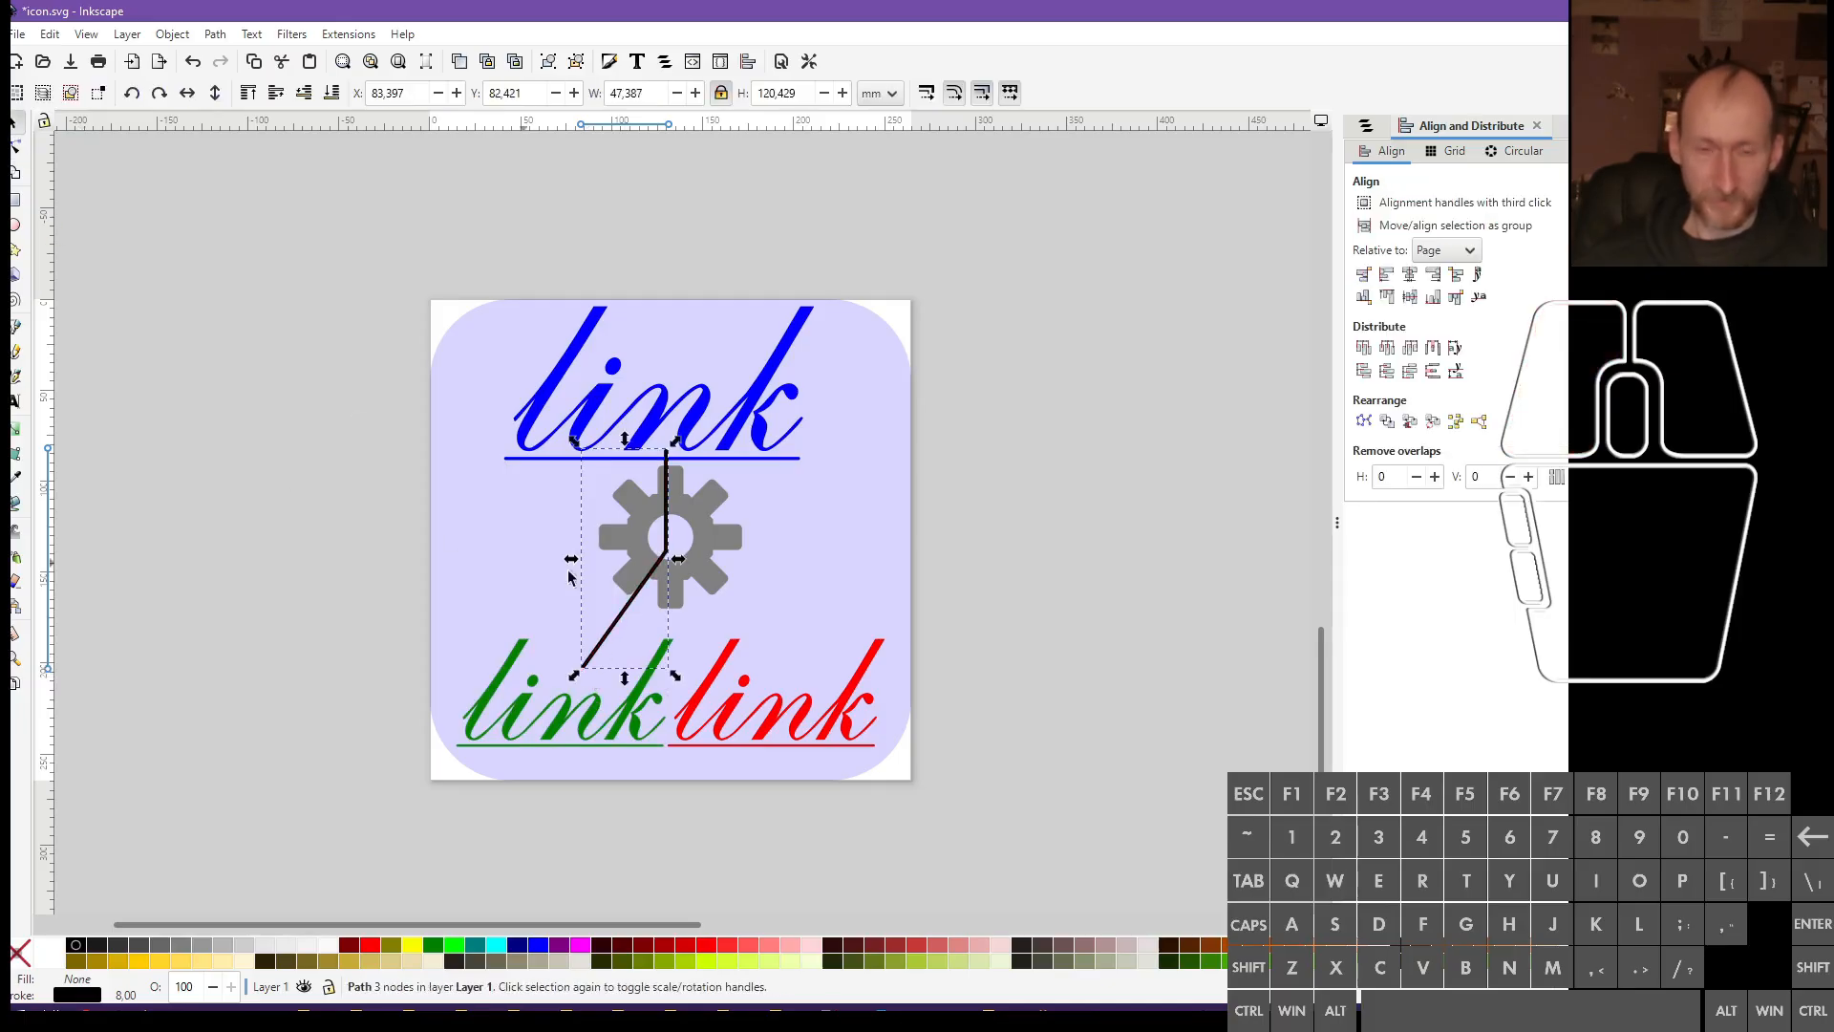
Try thicker stroke widths of 16 px and 32 px on the bent line
{"action": "right_click", "coordinate": [140, 998]}
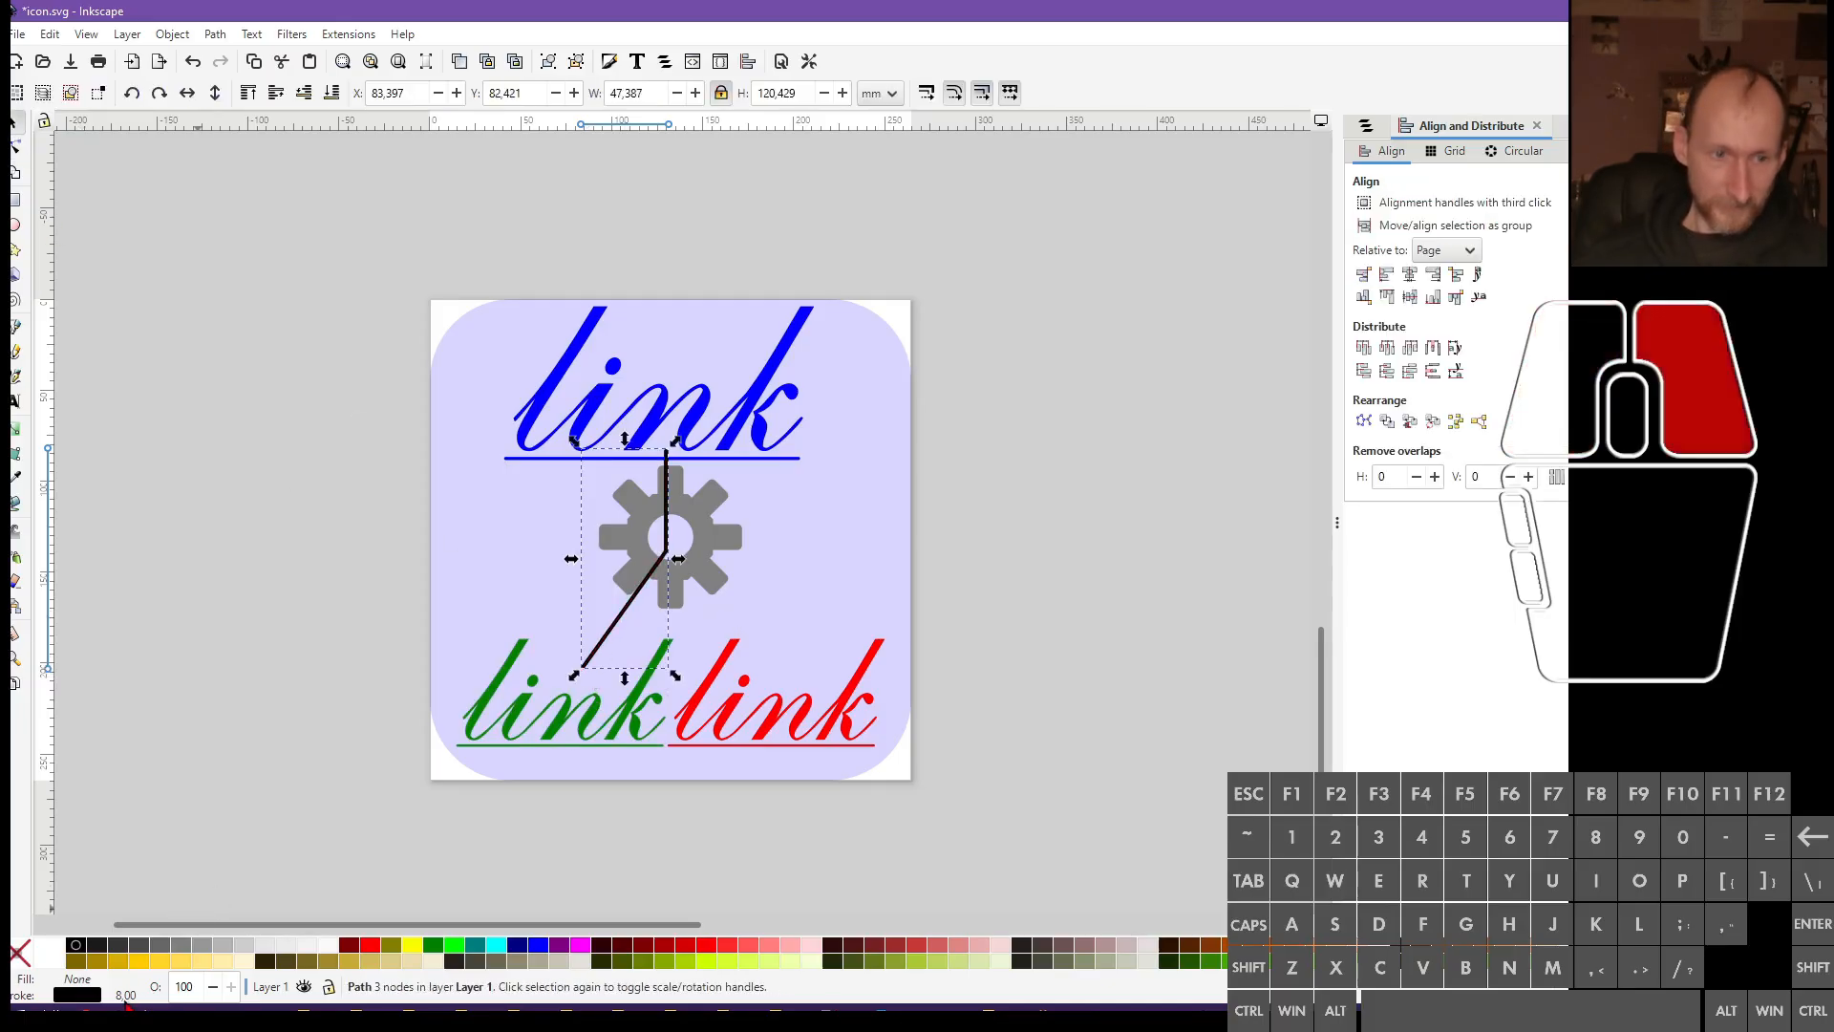
{"action": "left_click", "coordinate": [86, 623]}
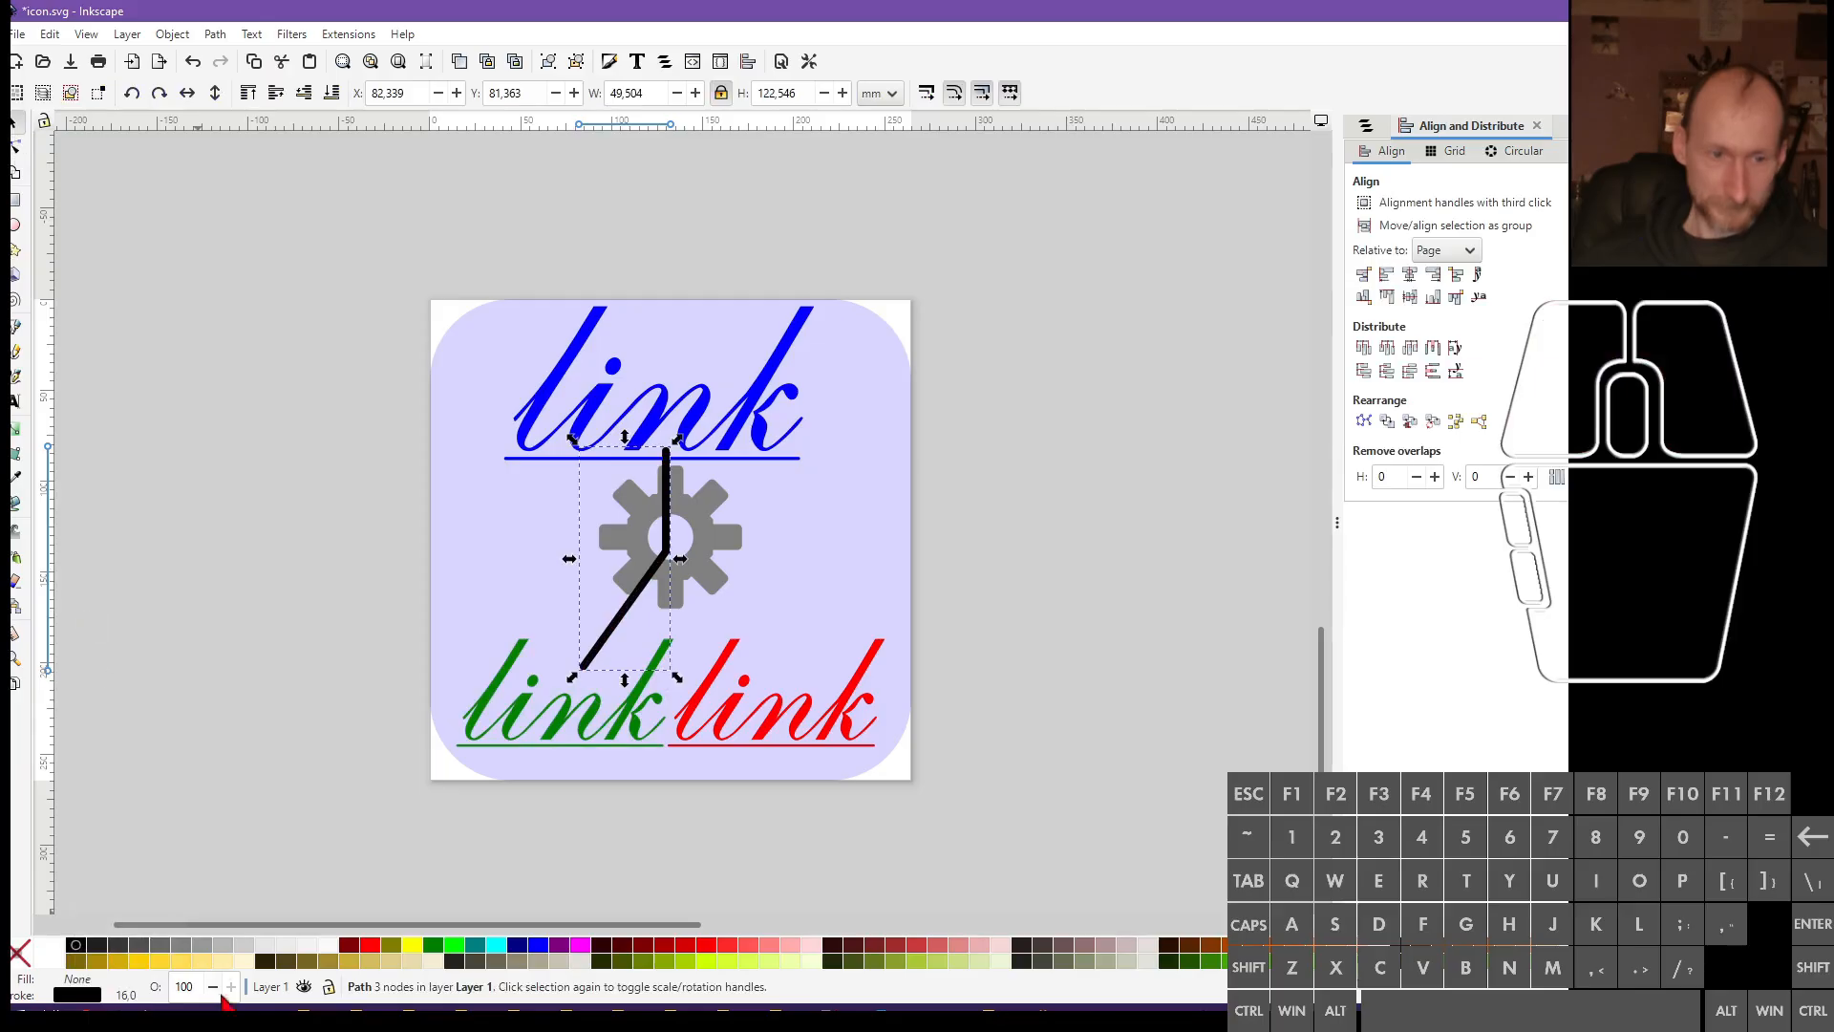
{"action": "right_click", "coordinate": [134, 995]}
{"action": "left_click", "coordinate": [107, 599]}
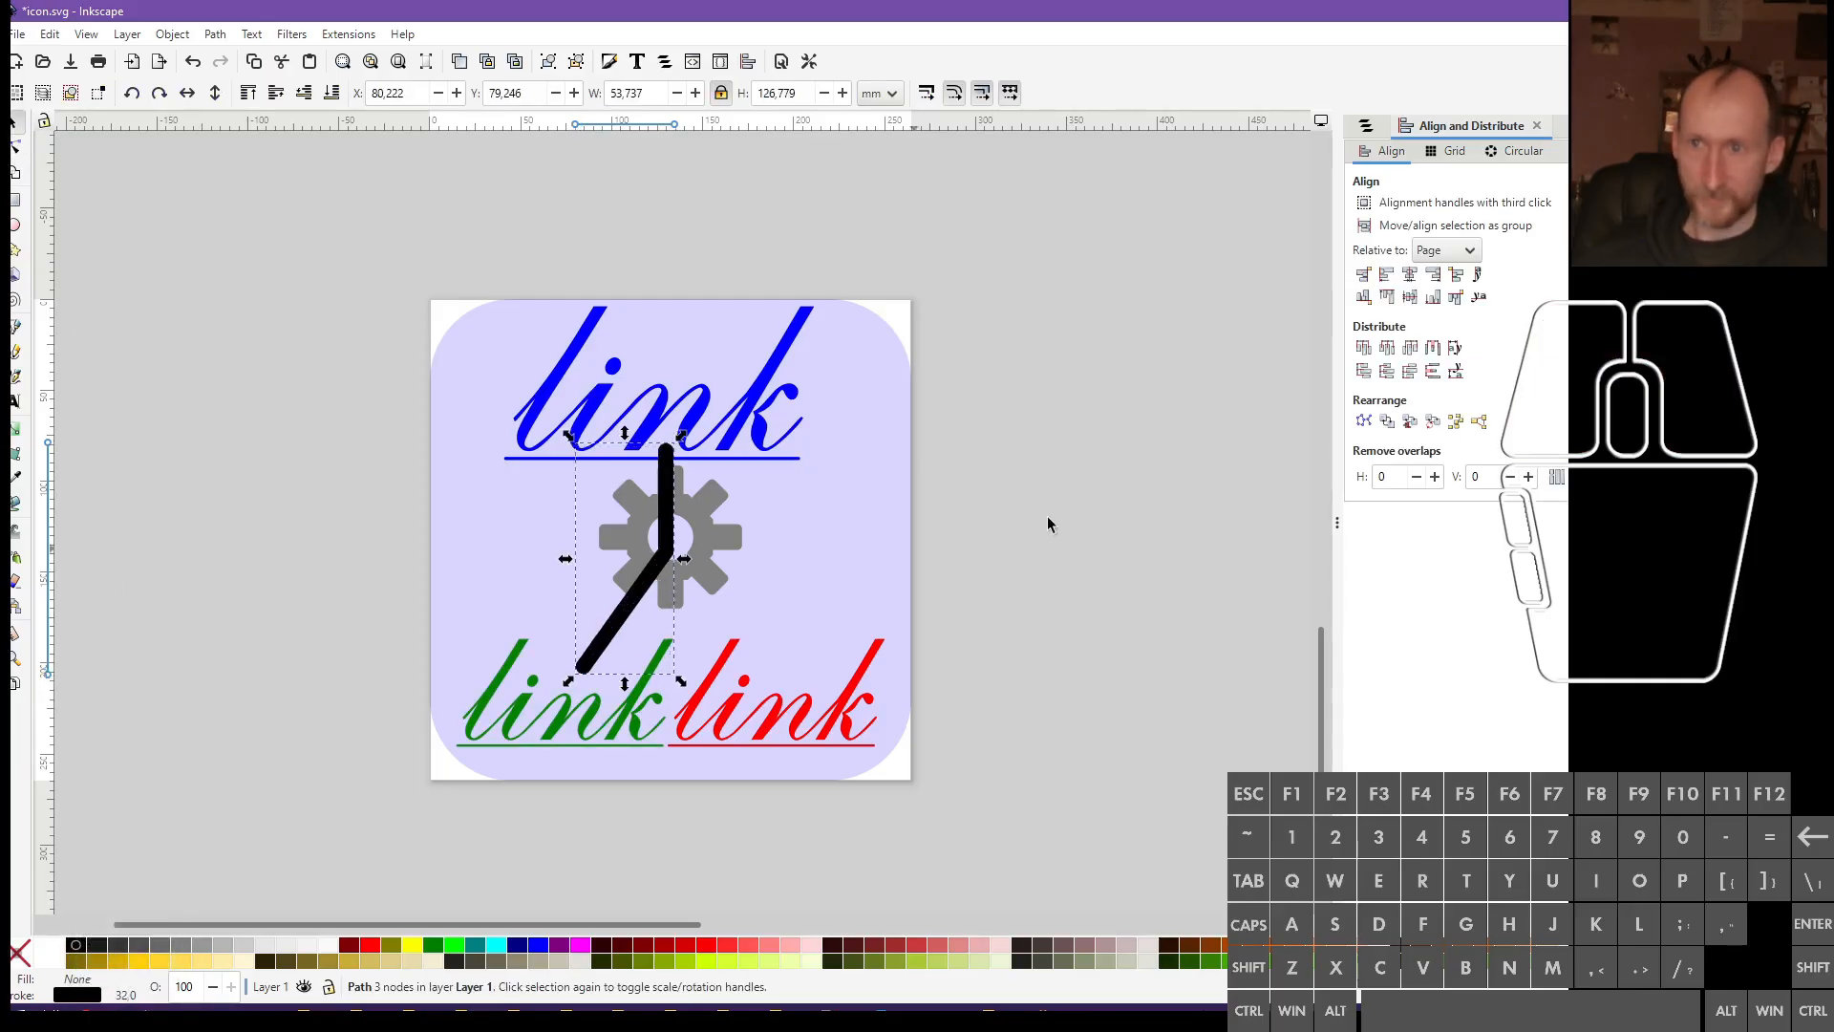
Set the bent line's stroke width to 50 px in the stroke style settings
{"action": "key", "text": "ctrl+shift"}
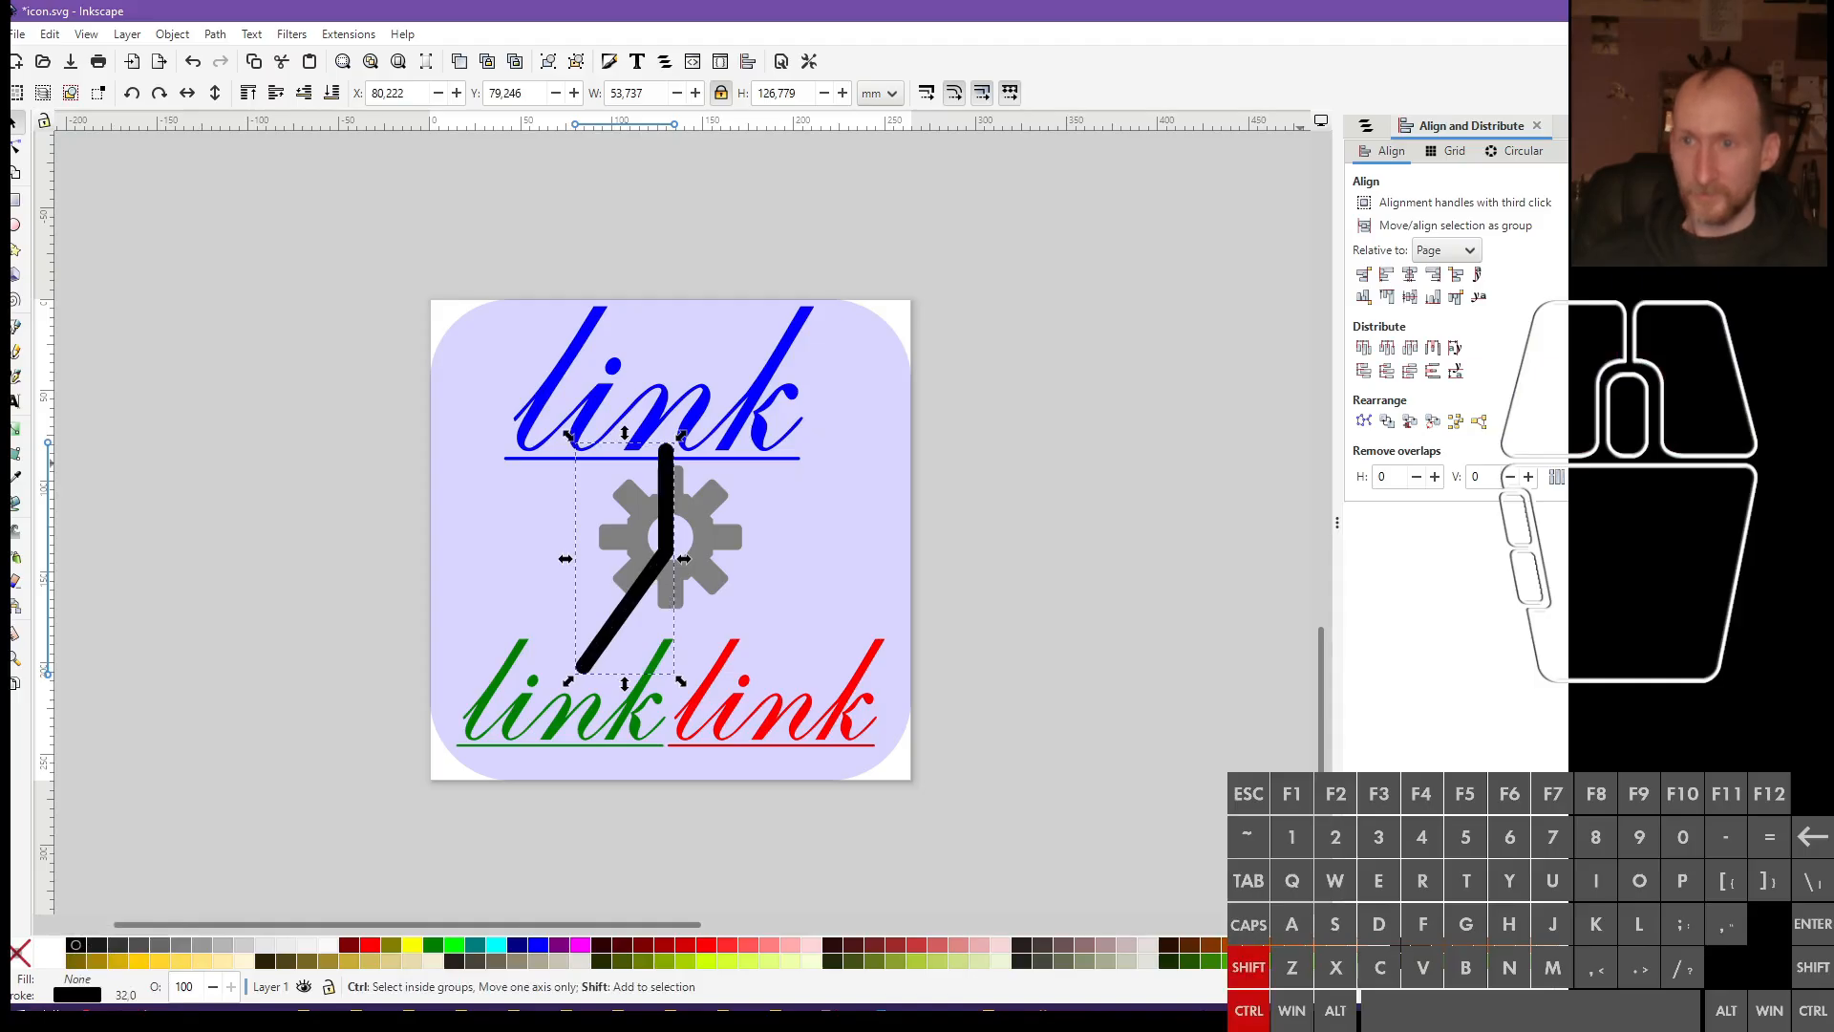
{"action": "key", "text": "ctrl+shift+f"}
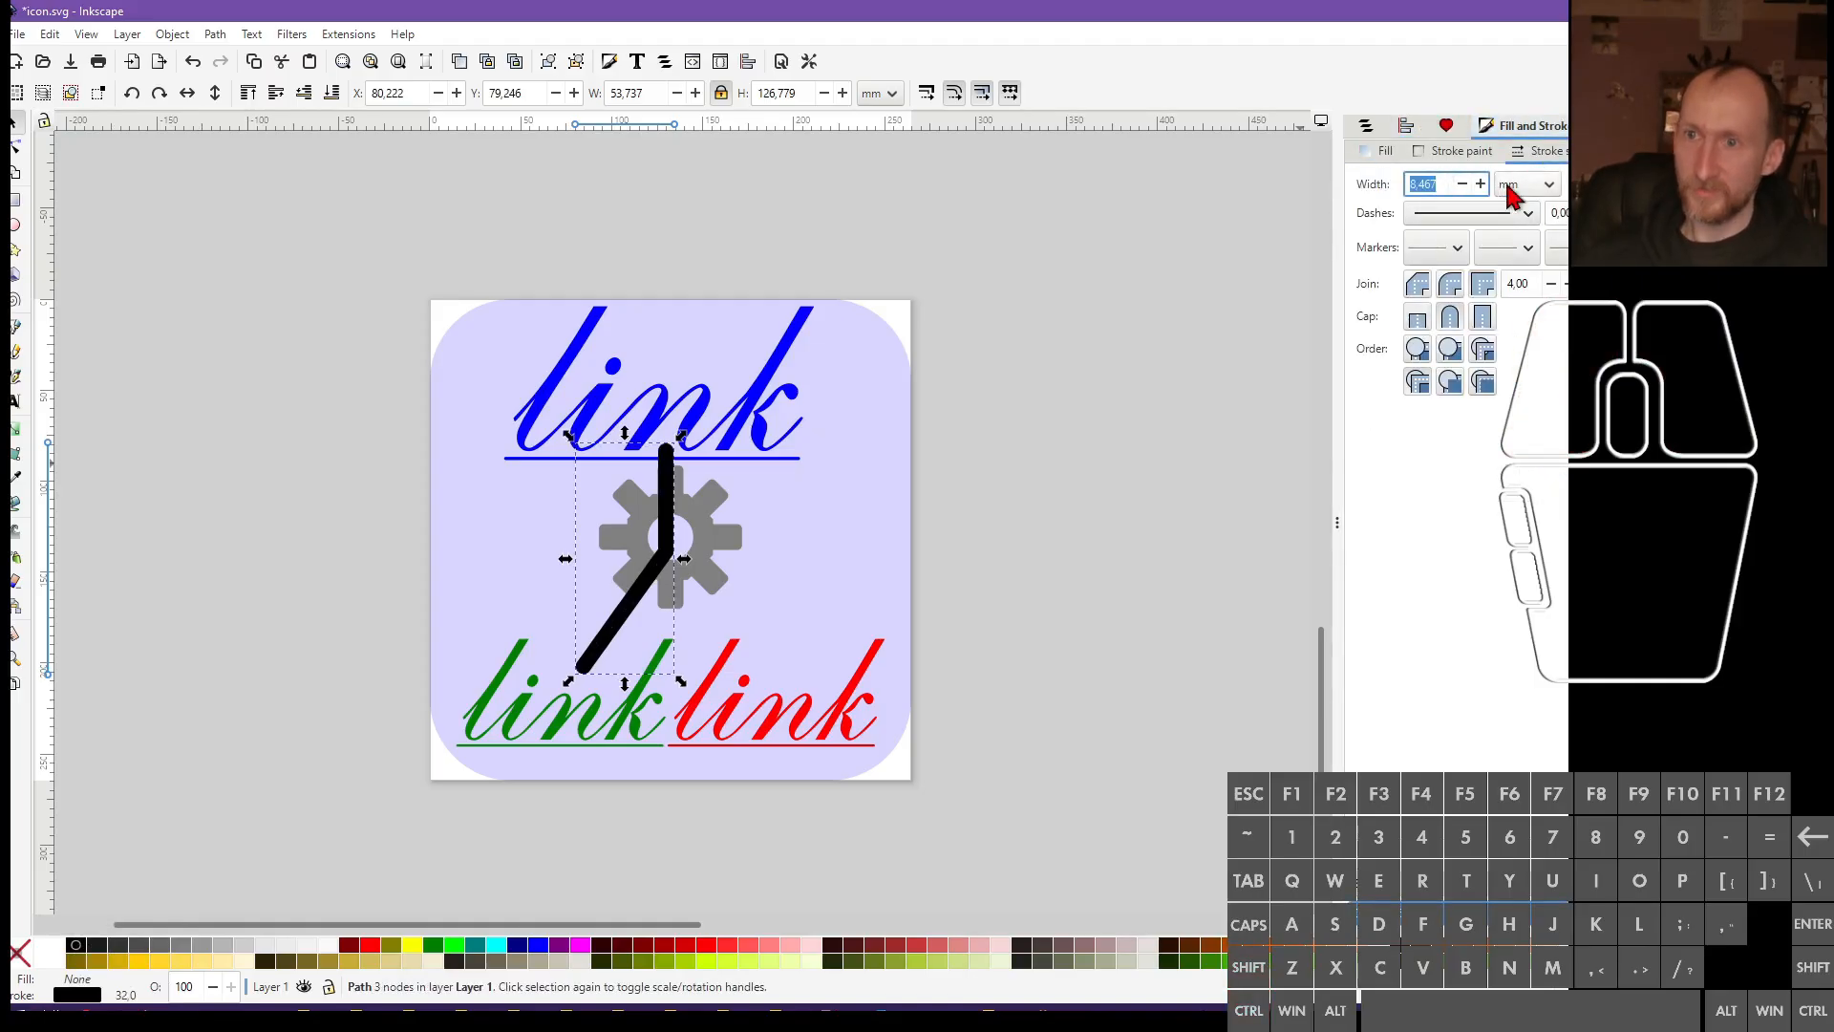
{"action": "left_click", "coordinate": [1512, 186]}
{"action": "left_click", "coordinate": [1540, 227]}
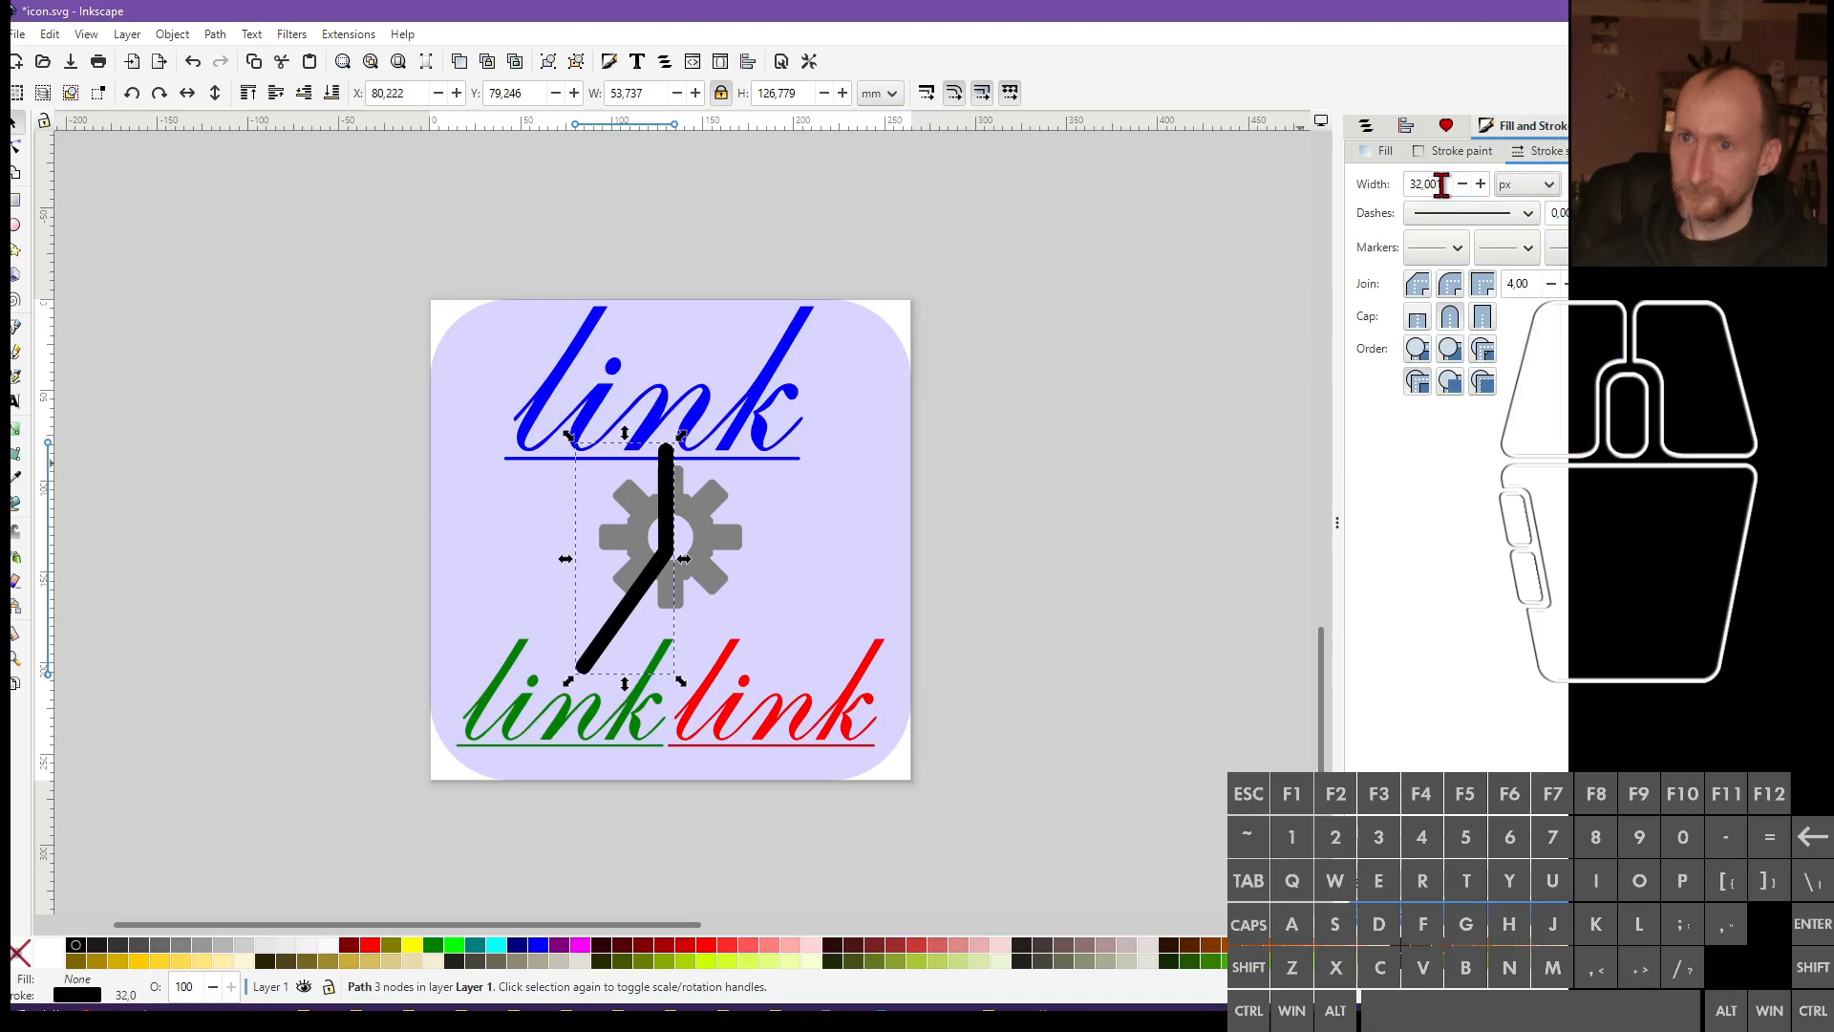
{"action": "left_click_drag", "start_coordinate": [1441, 185], "coordinate": [1389, 198]}
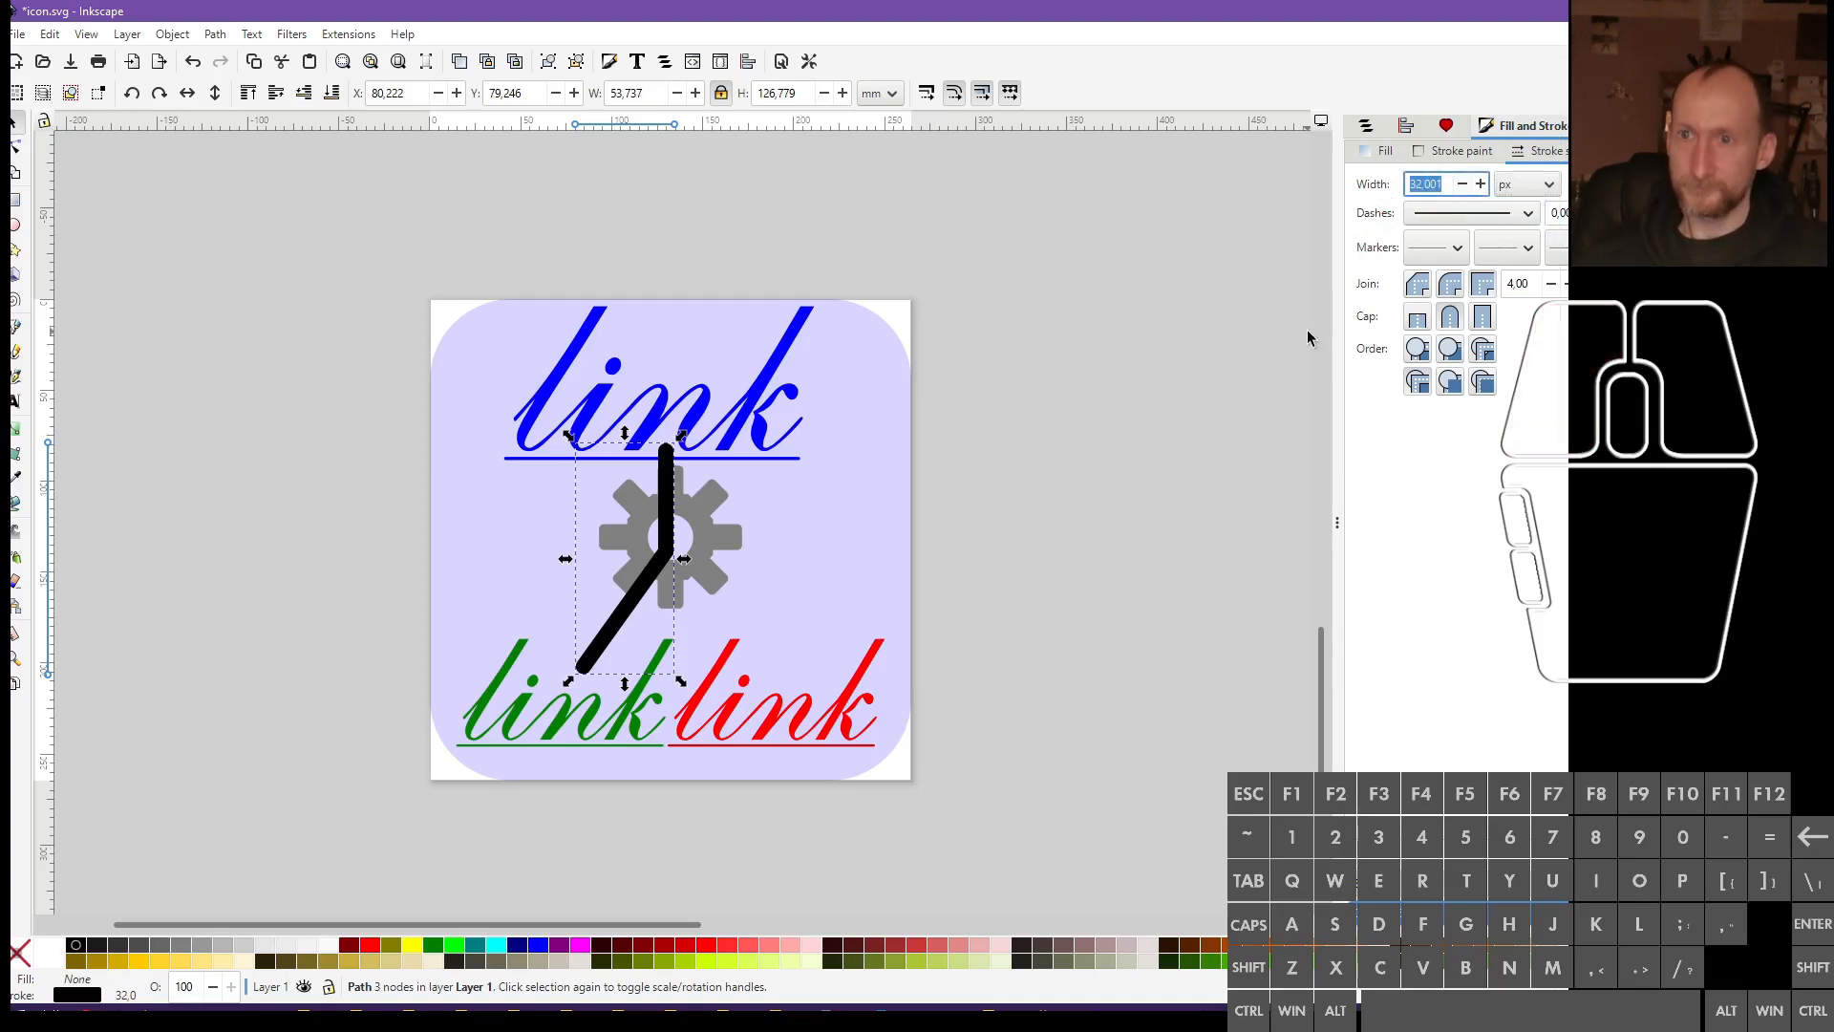
{"action": "key", "text": "Return"}
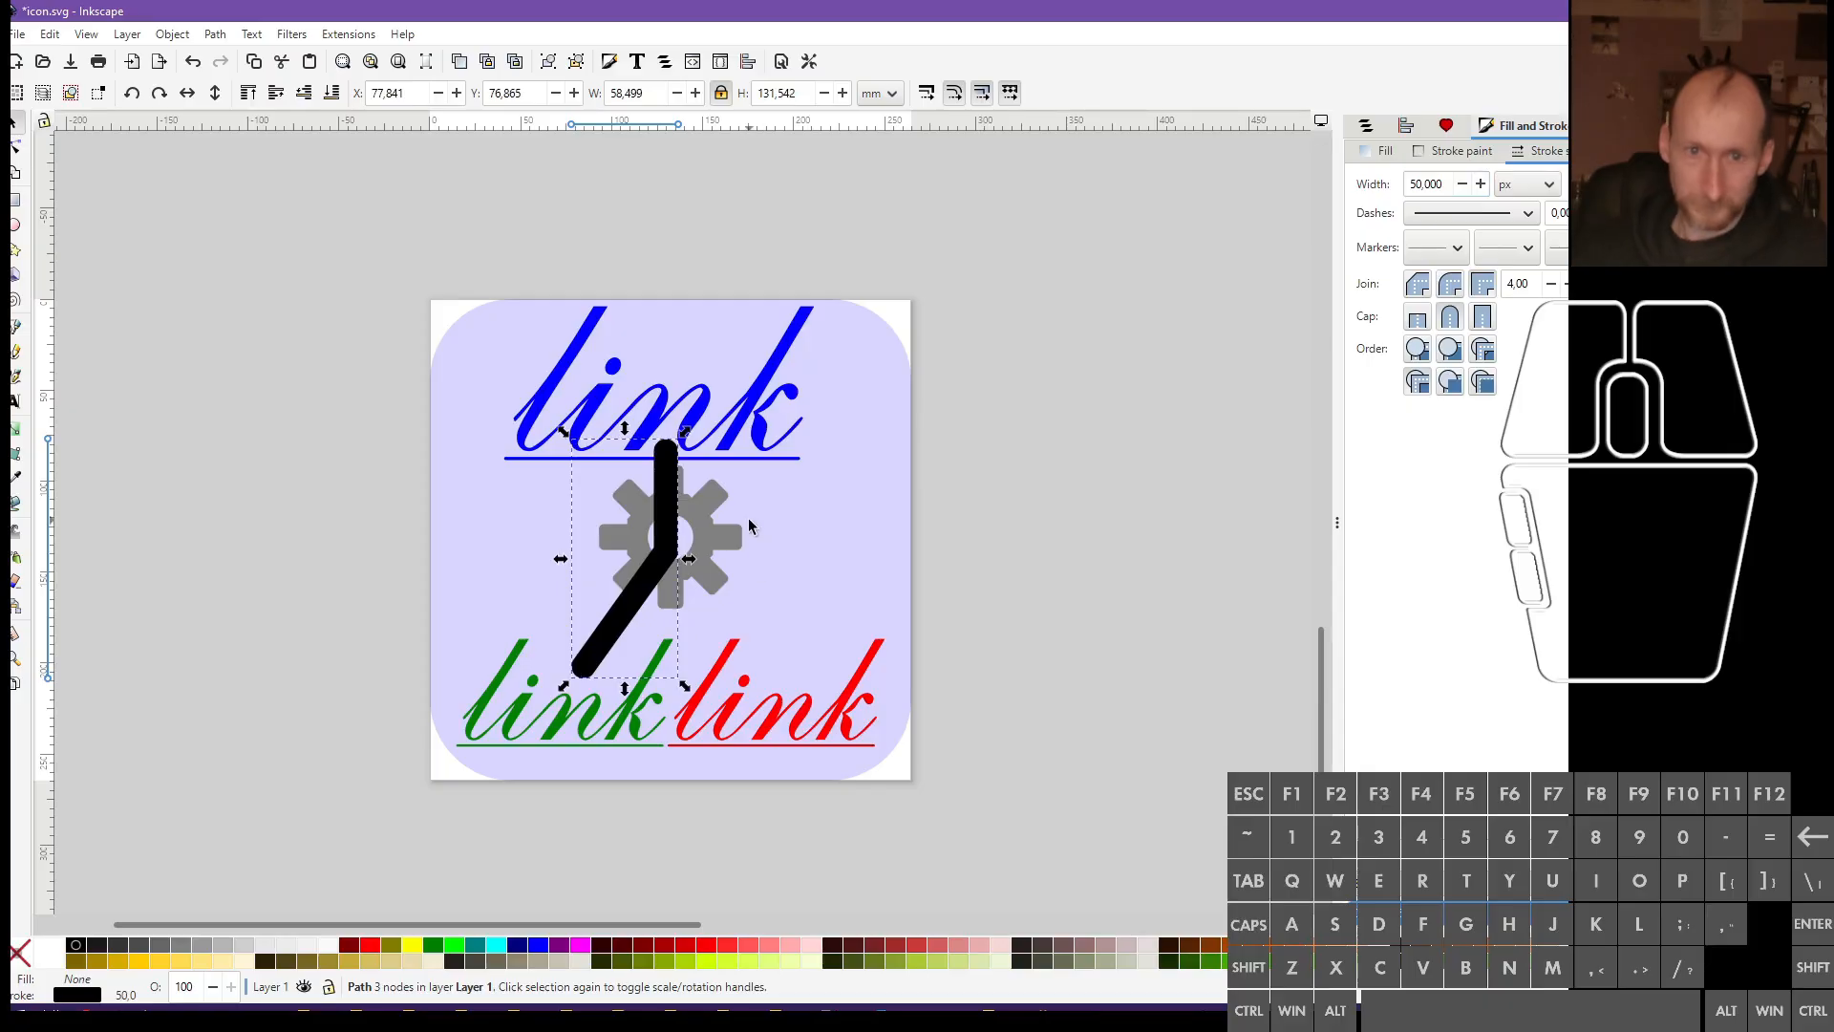
Move the gear off the page to the right, and duplicate the bent line and flip the copy horizontally, selecting both lines
{"action": "left_click_drag", "start_coordinate": [731, 521], "coordinate": [1275, 539]}
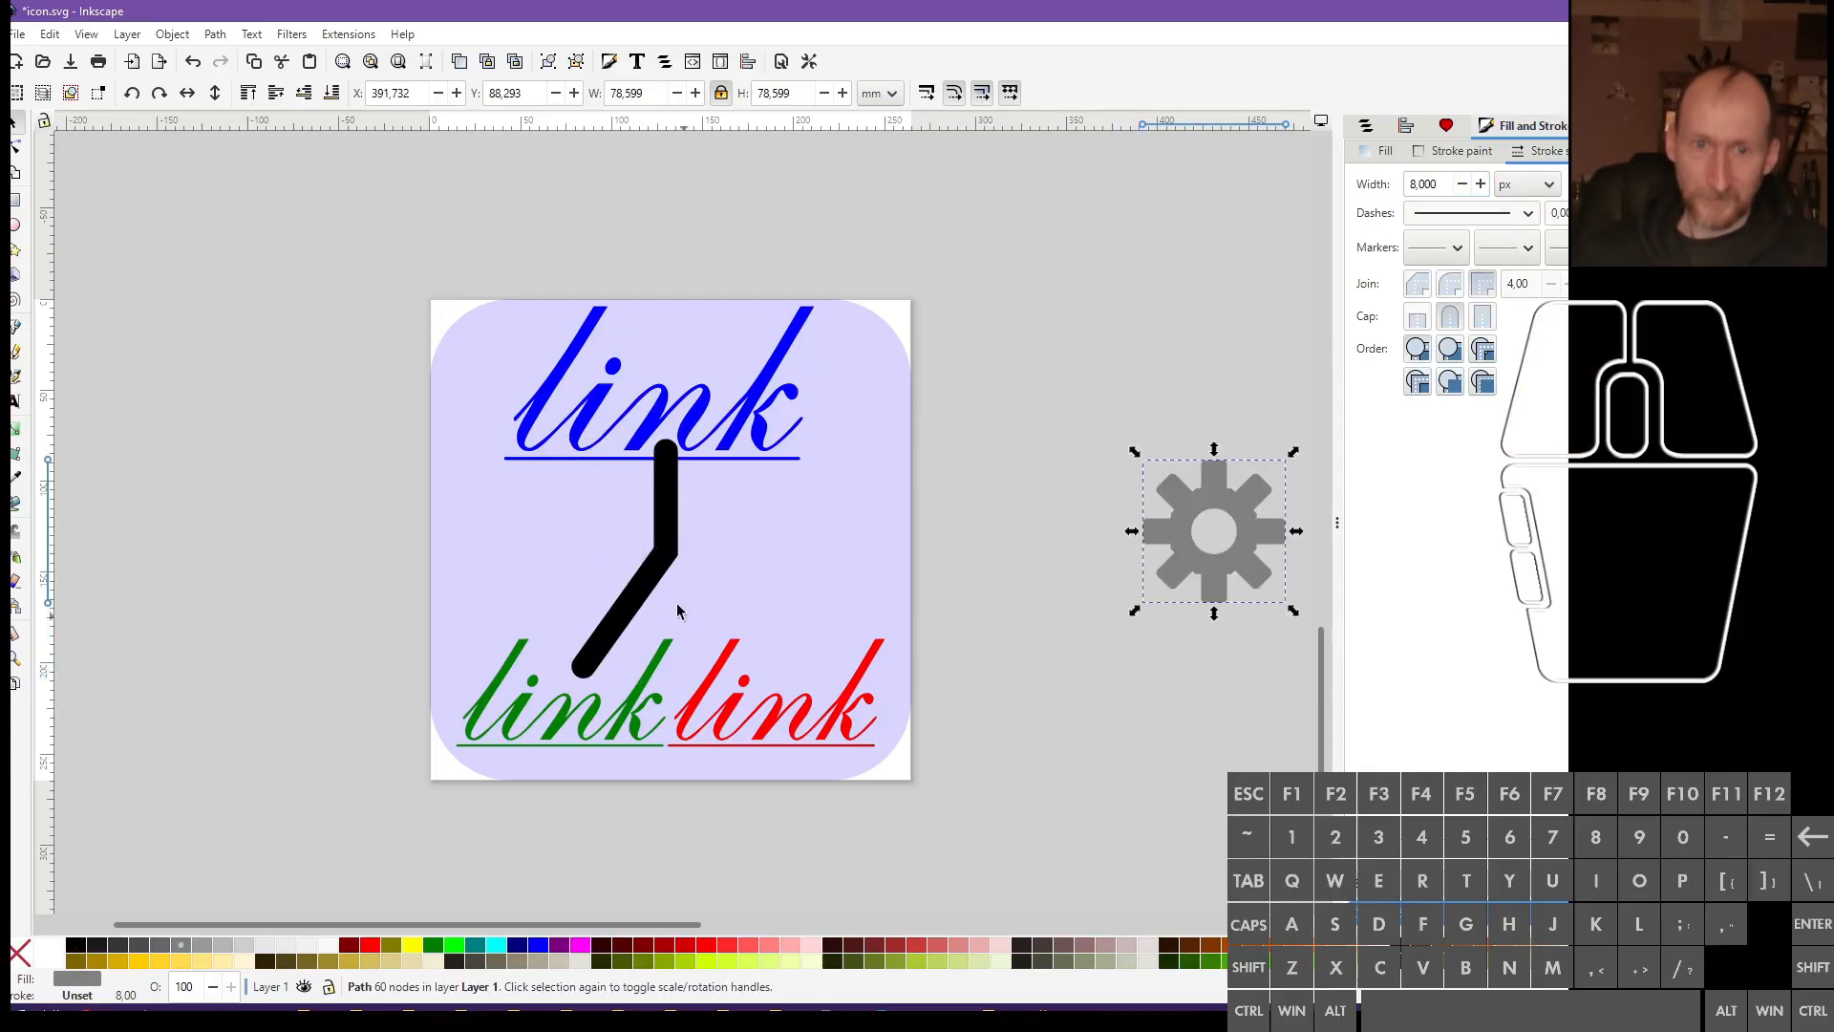
{"action": "left_click", "coordinate": [662, 573]}
{"action": "key", "text": "ctrl+d"}
{"action": "left_click_drag", "start_coordinate": [659, 577], "coordinate": [721, 626]}
{"action": "key", "text": "ctrl+z"}
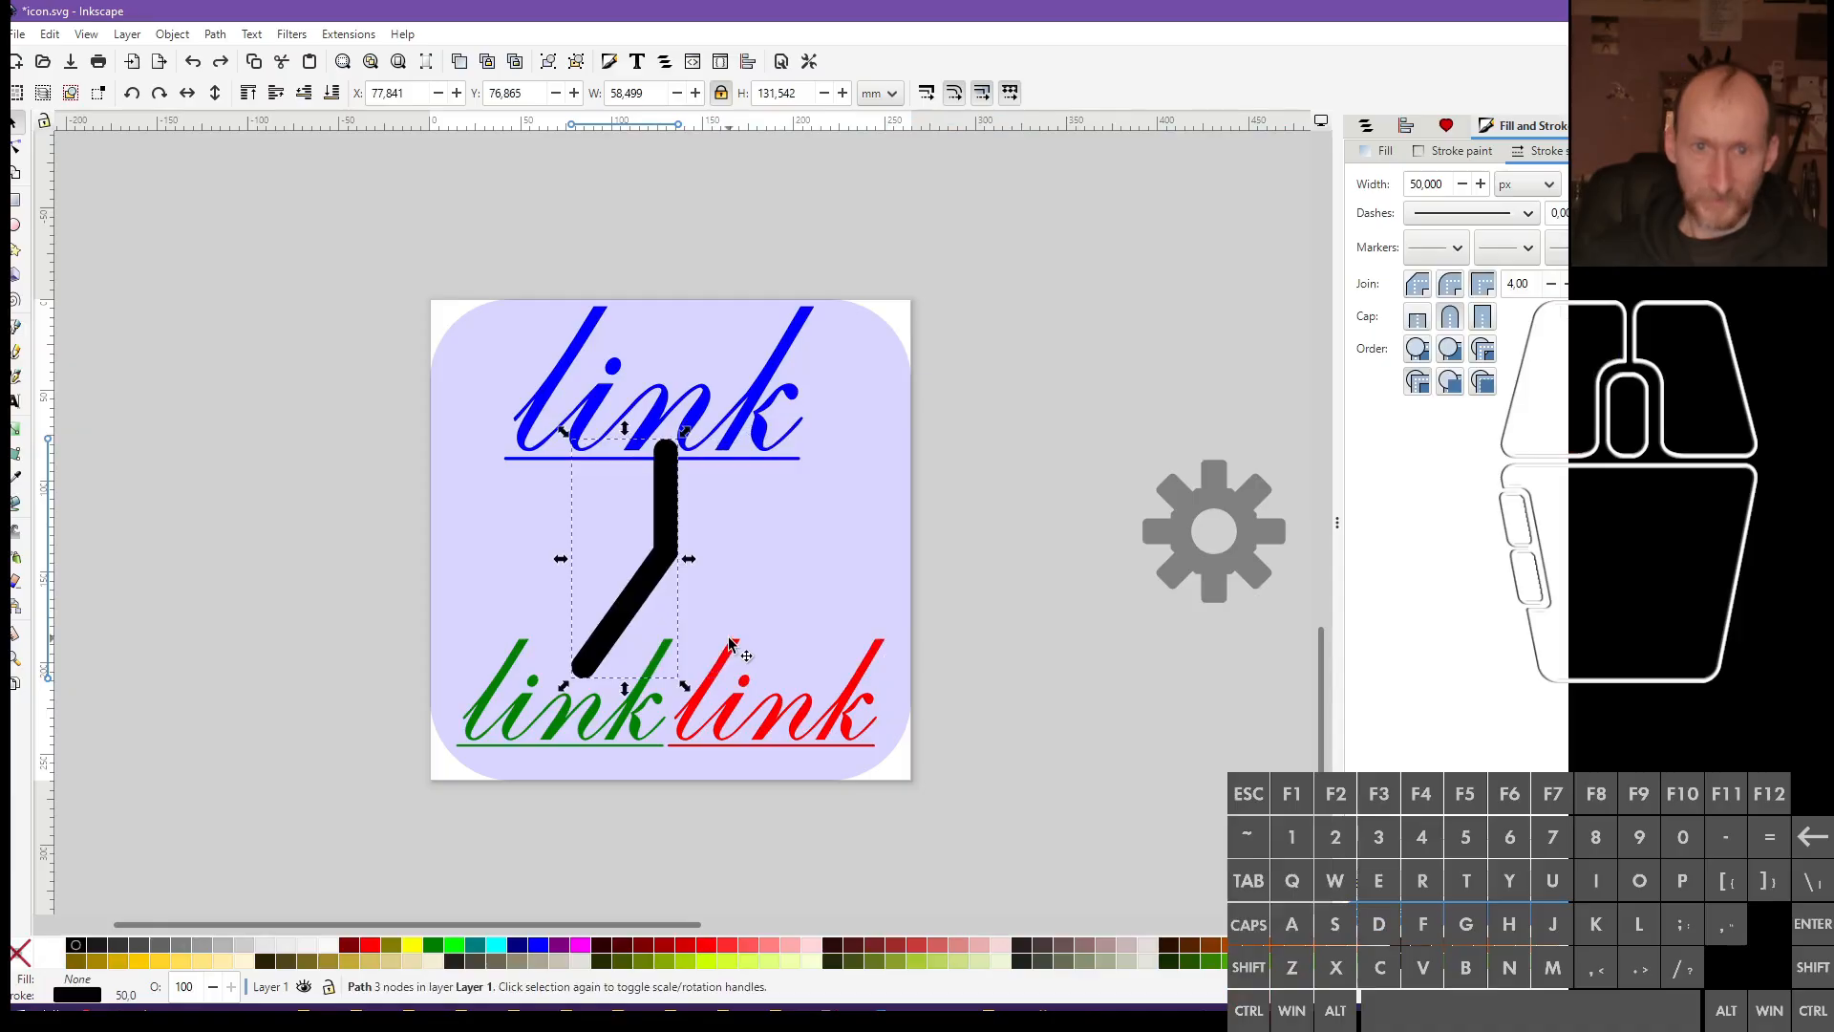
{"action": "key", "text": "h"}
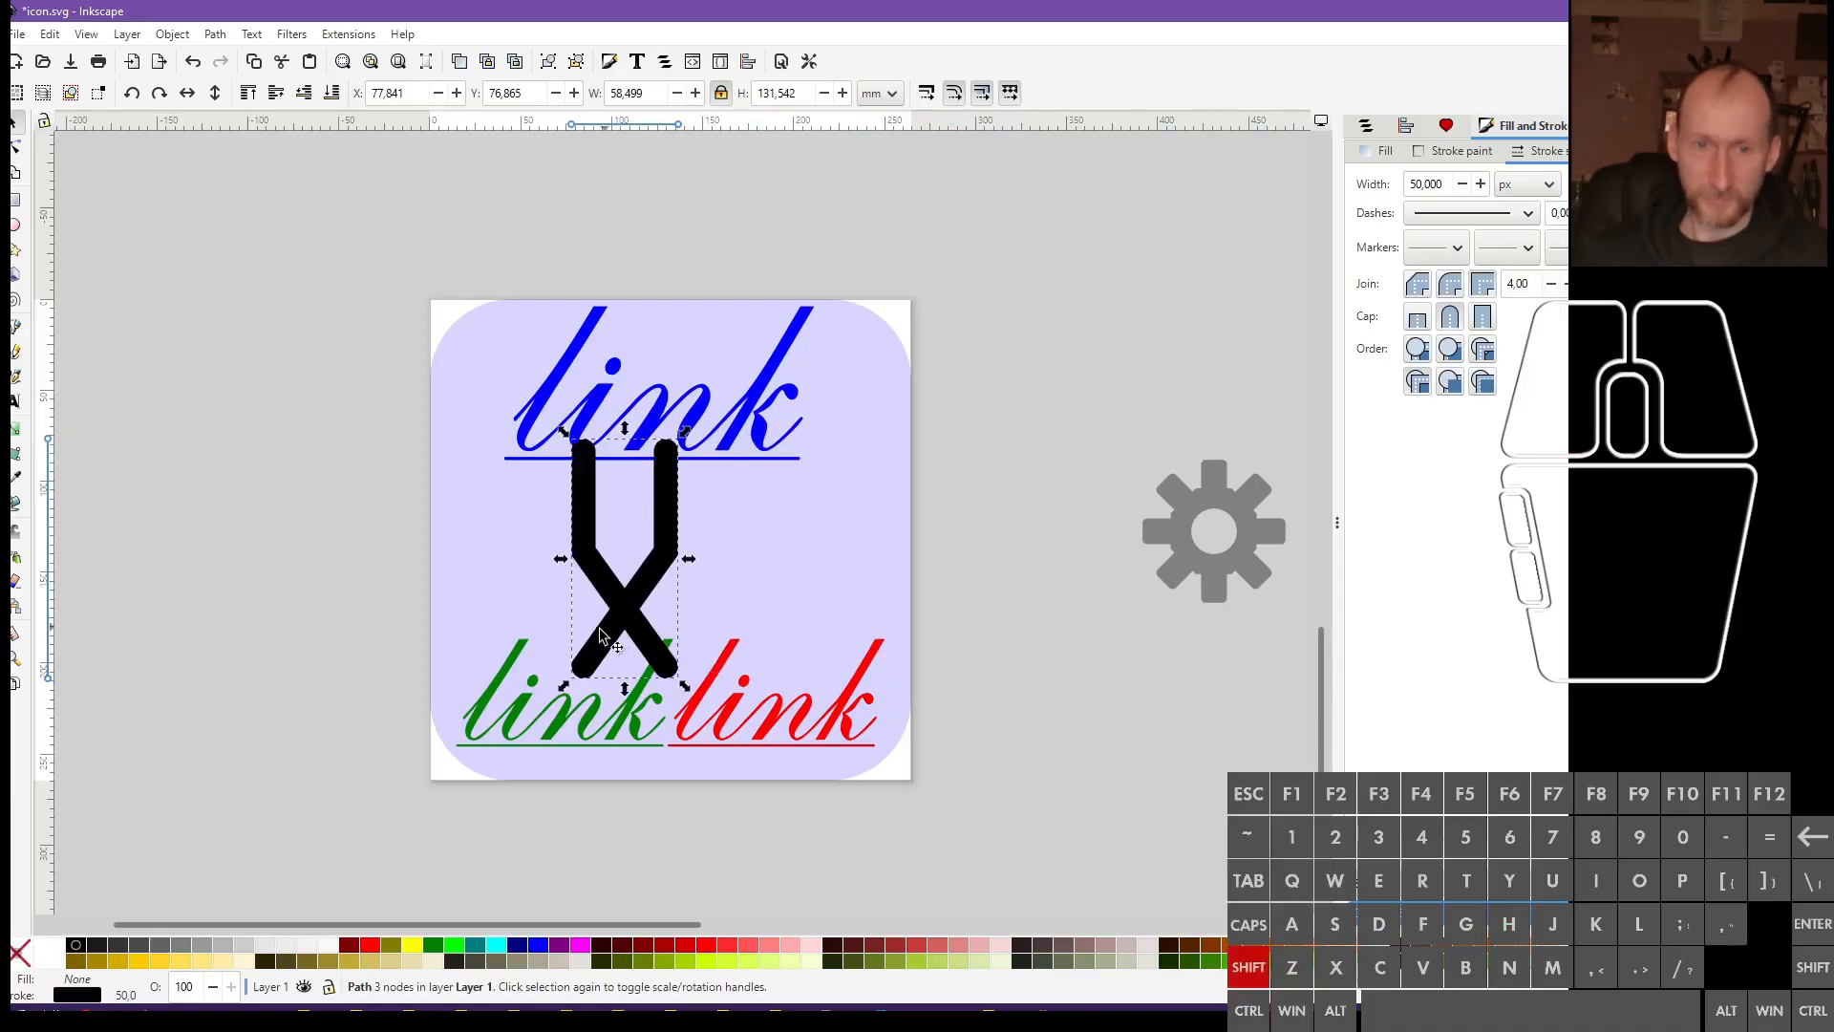
{"action": "left_click", "coordinate": [668, 541], "text": "shift"}
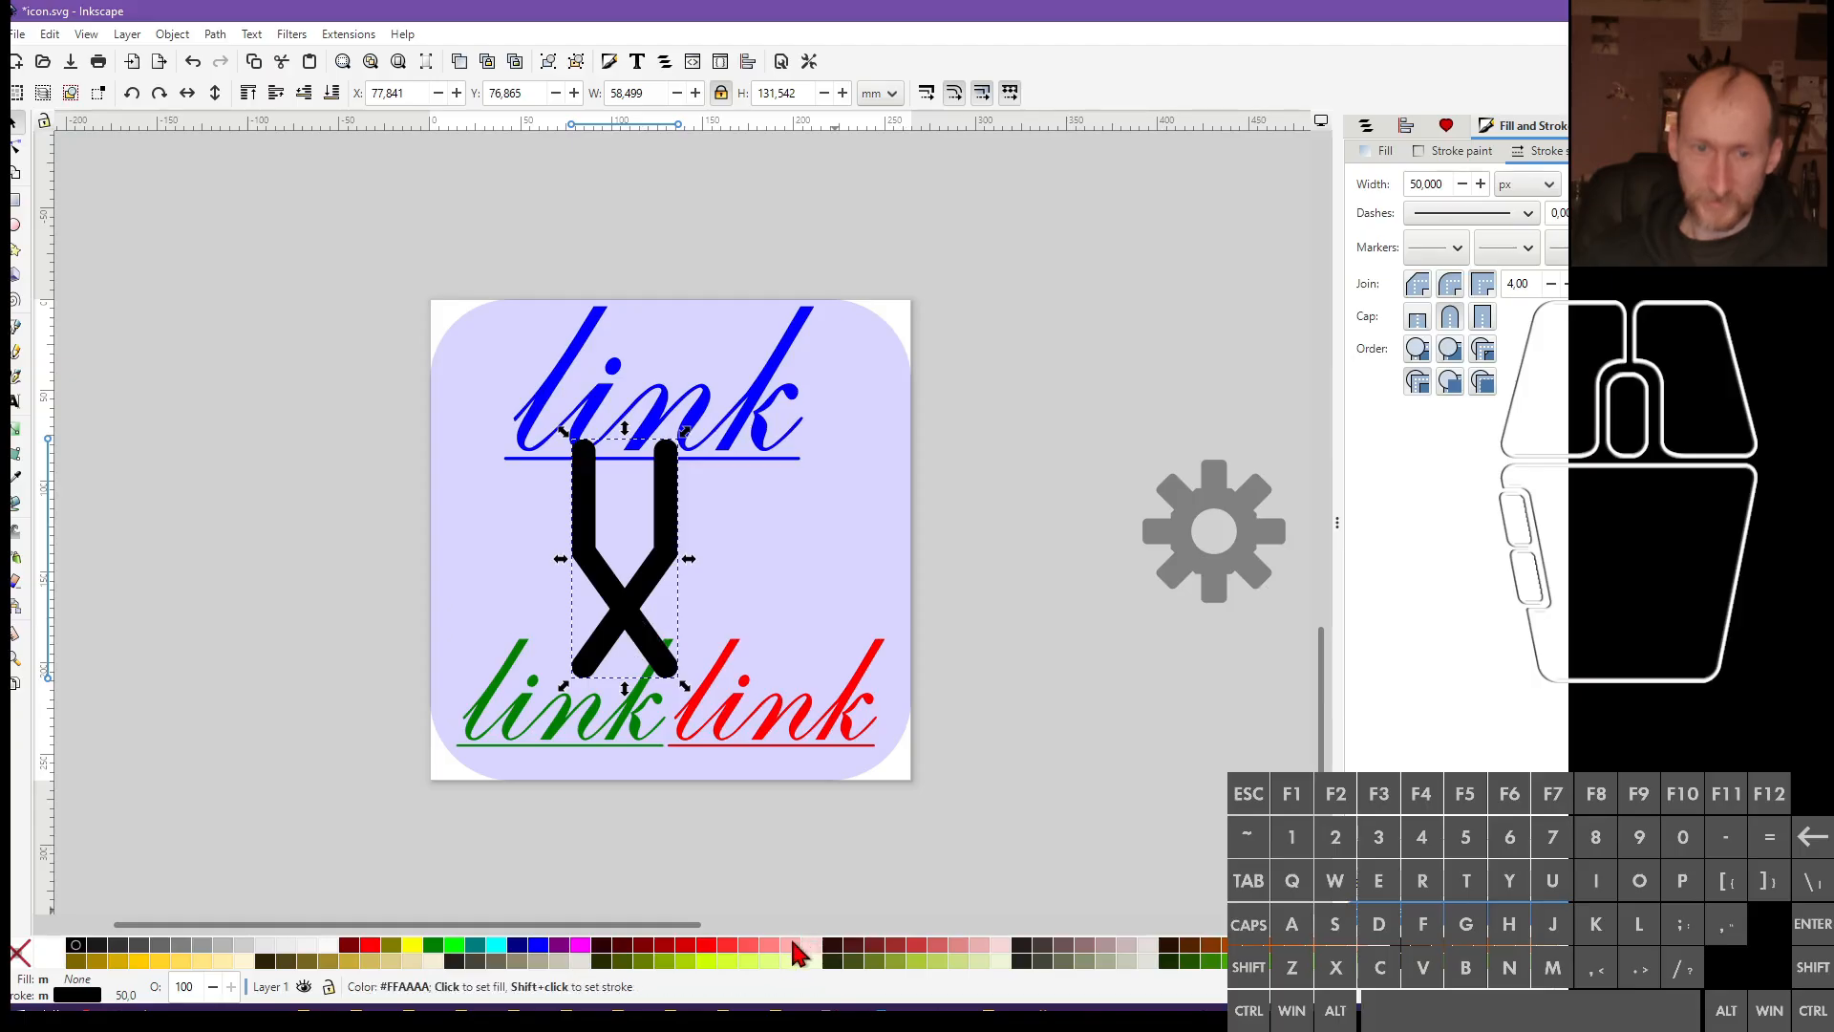
{"action": "left_click", "coordinate": [791, 945]}
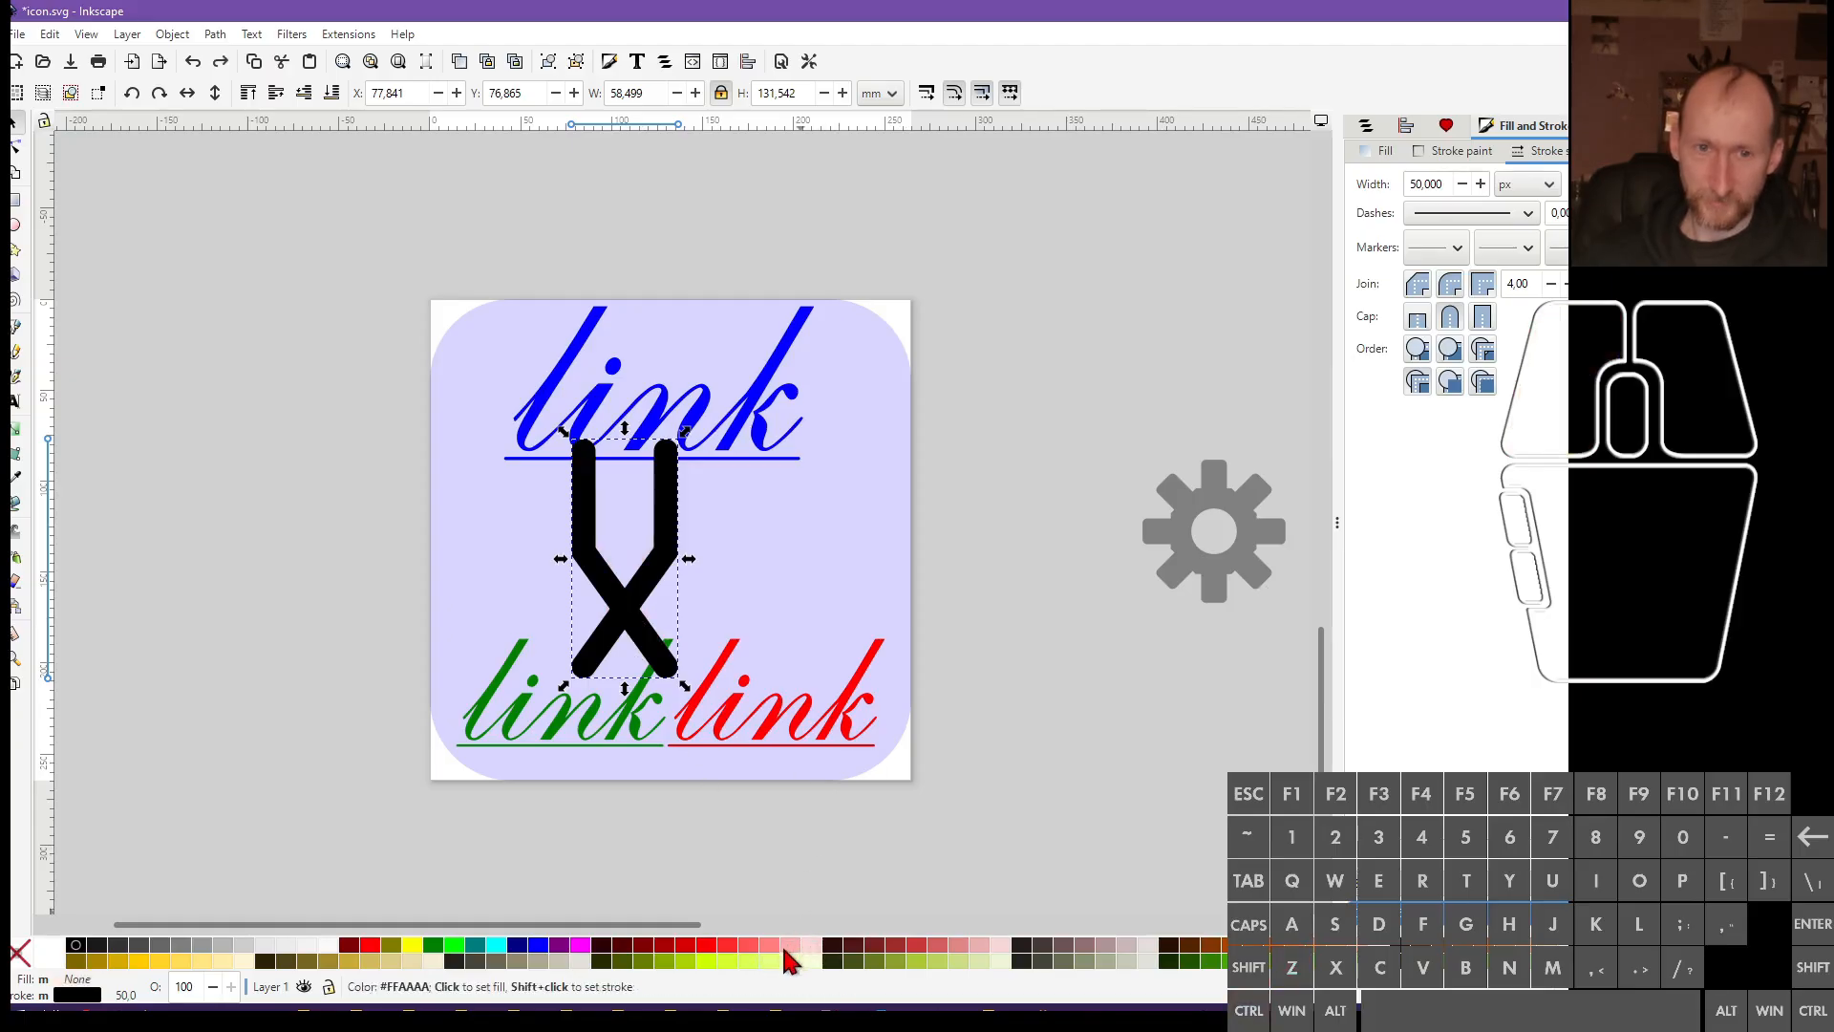
{"action": "left_click", "coordinate": [781, 940], "text": "shift"}
{"action": "key", "text": "ctrl+z"}
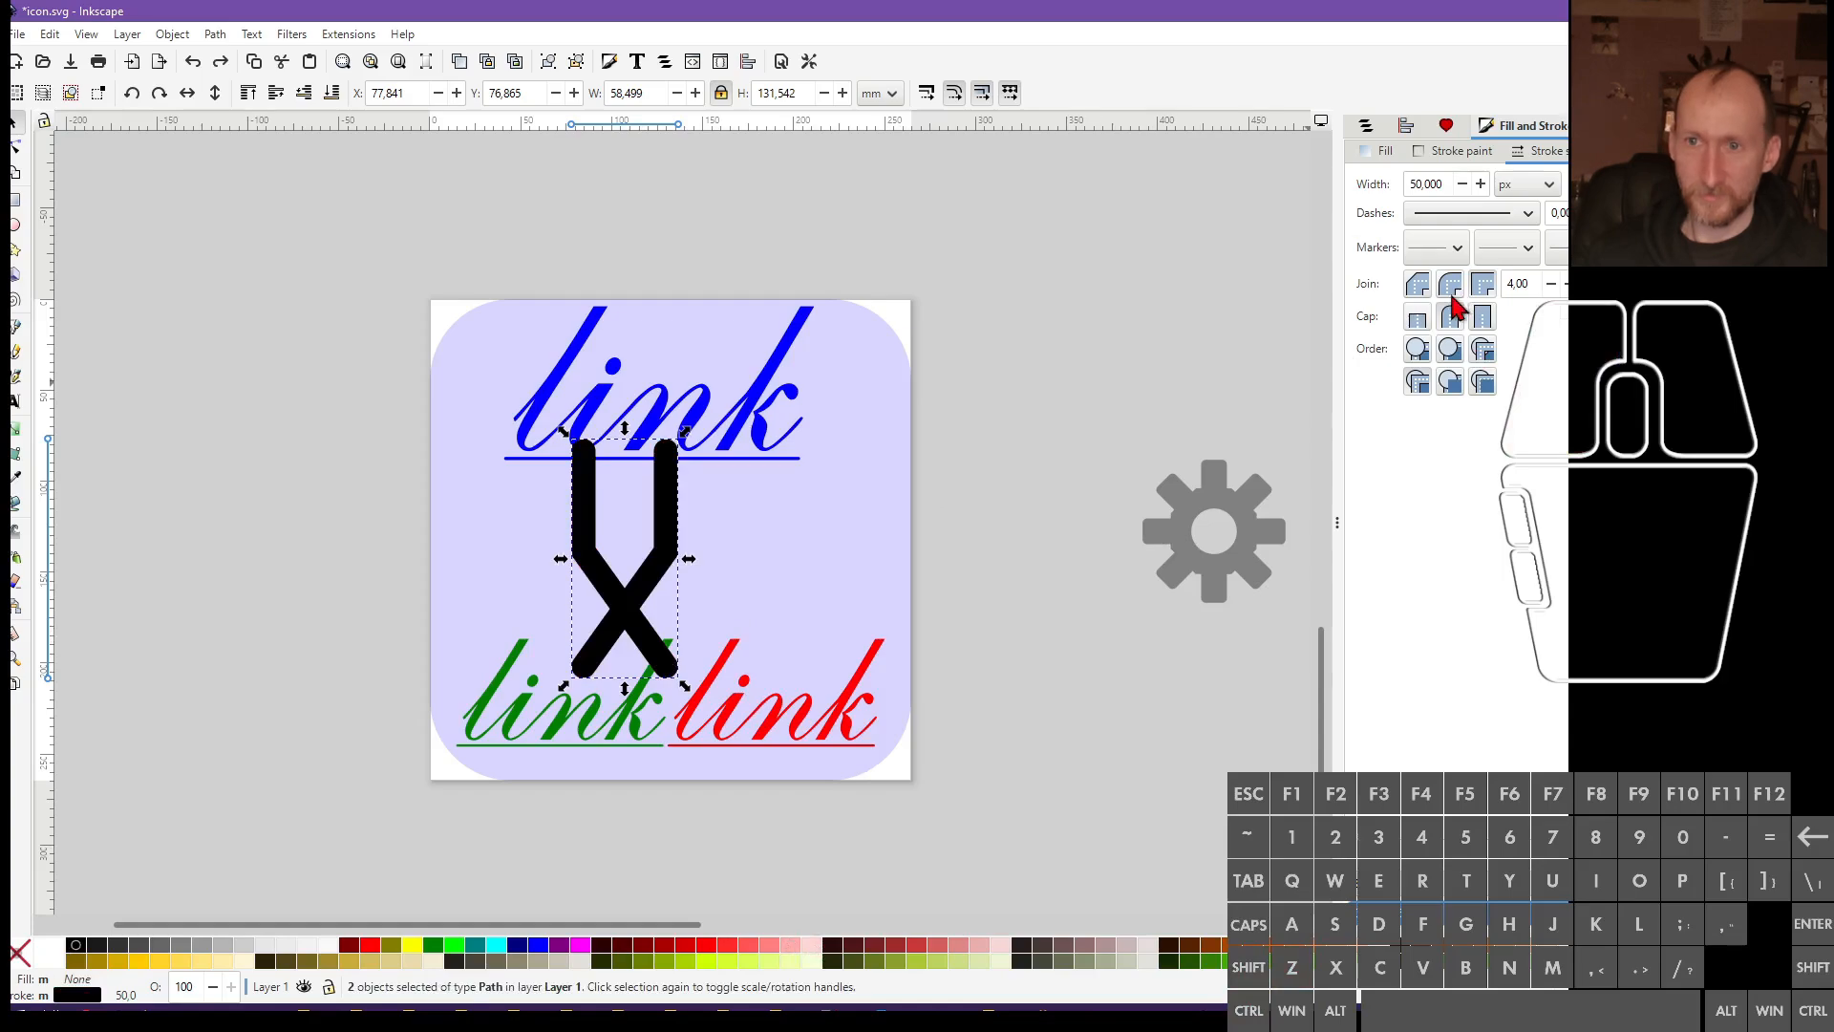
Align the flipped line's left edge to the right edge of the original line, relative to the last selected object
{"action": "key", "text": "ctrl+shift+a"}
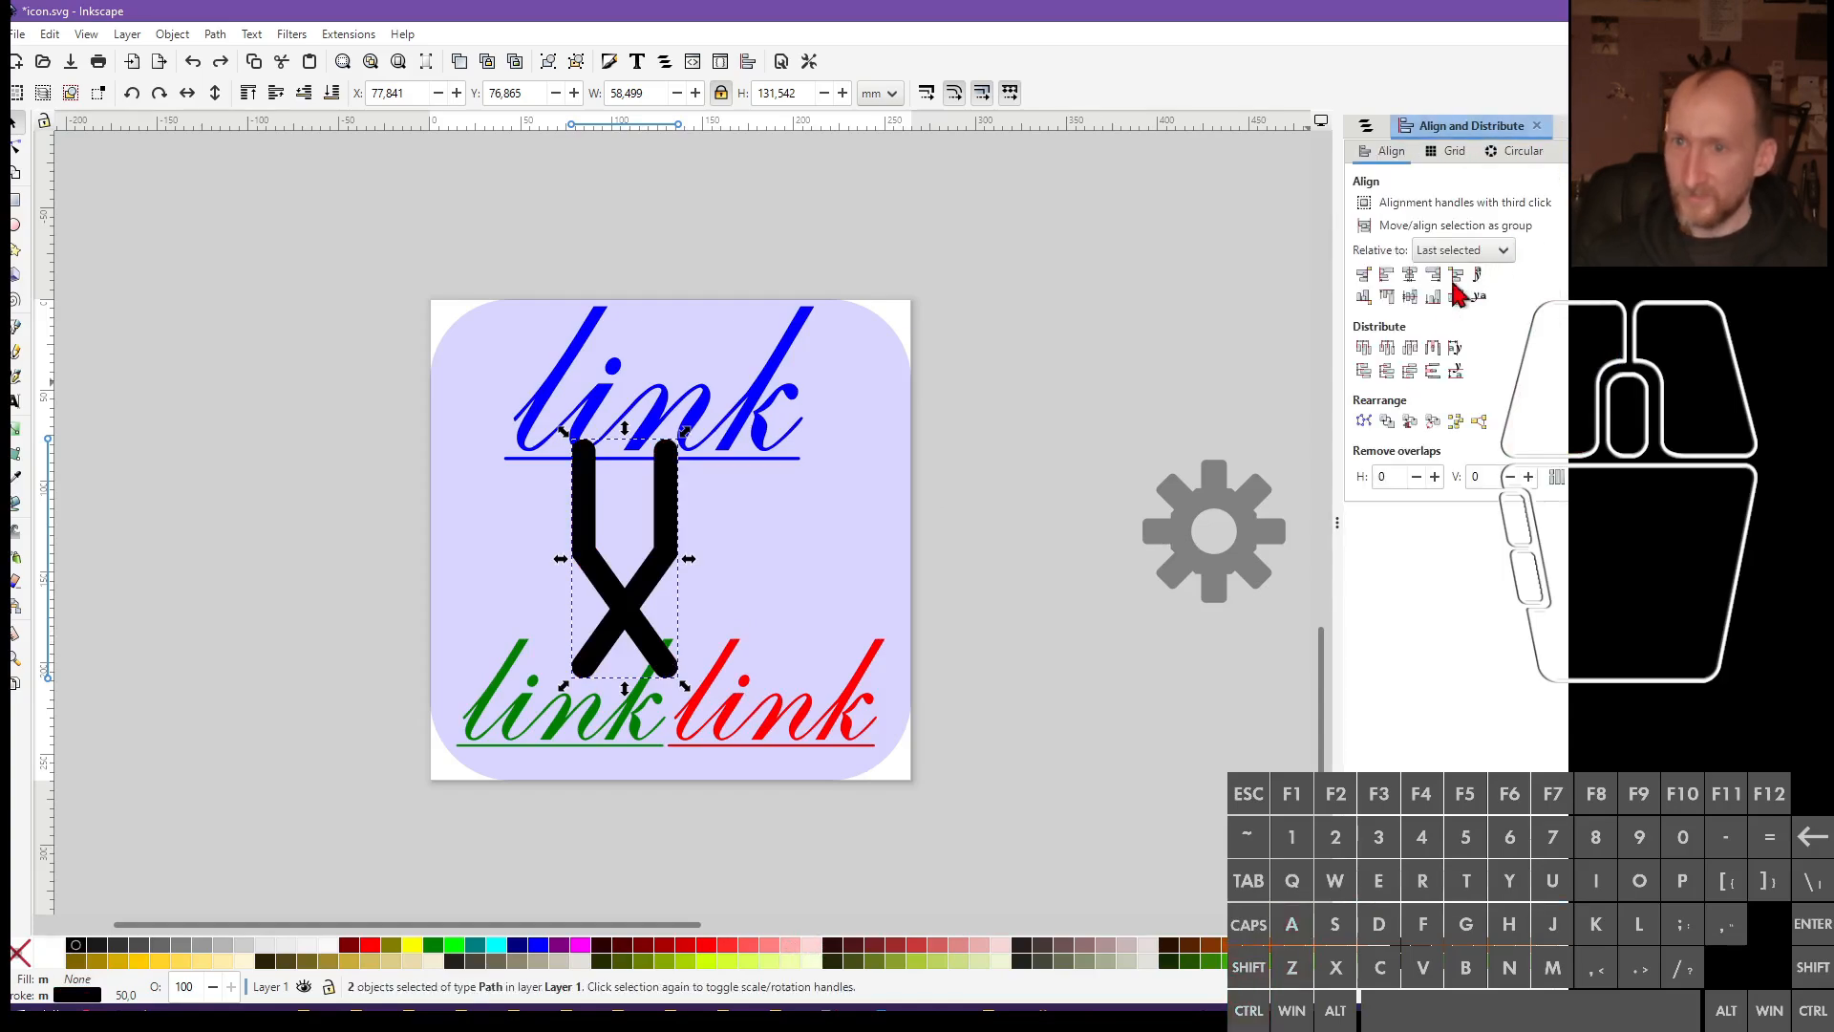
{"action": "left_click", "coordinate": [1435, 279]}
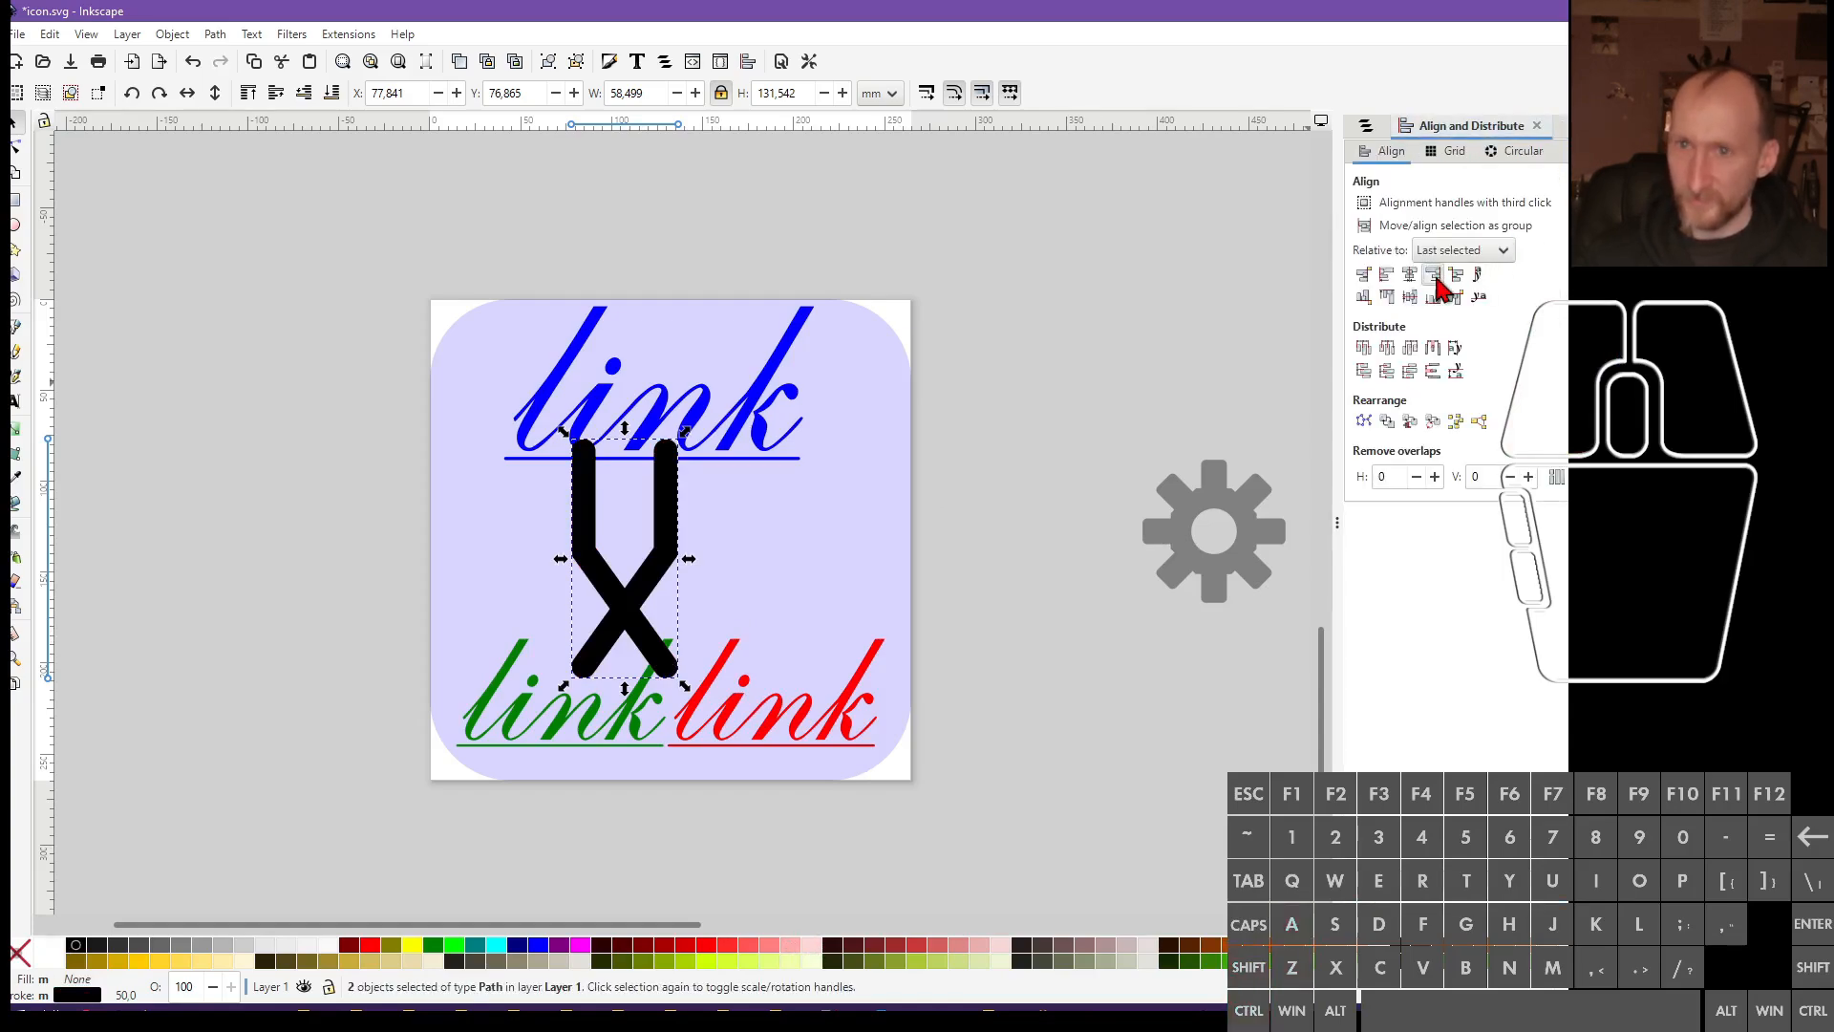
{"action": "left_click", "coordinate": [1364, 277]}
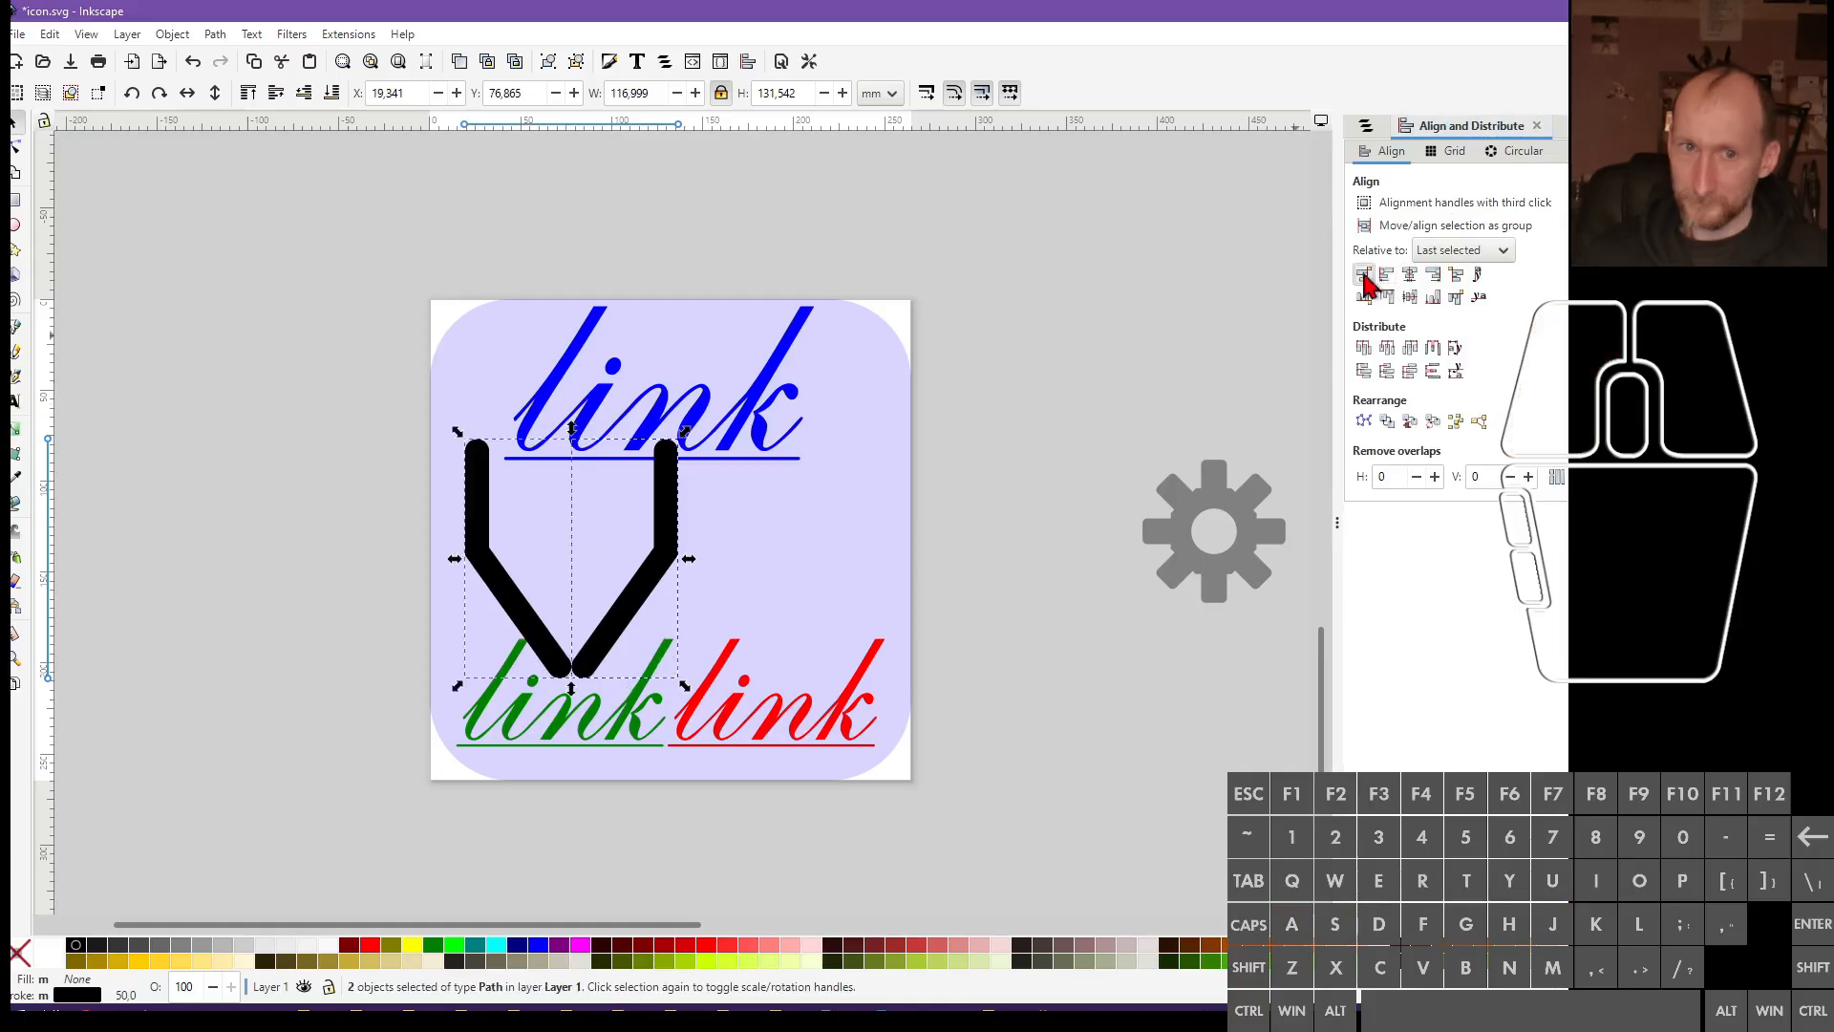
{"action": "left_click", "coordinate": [1364, 298]}
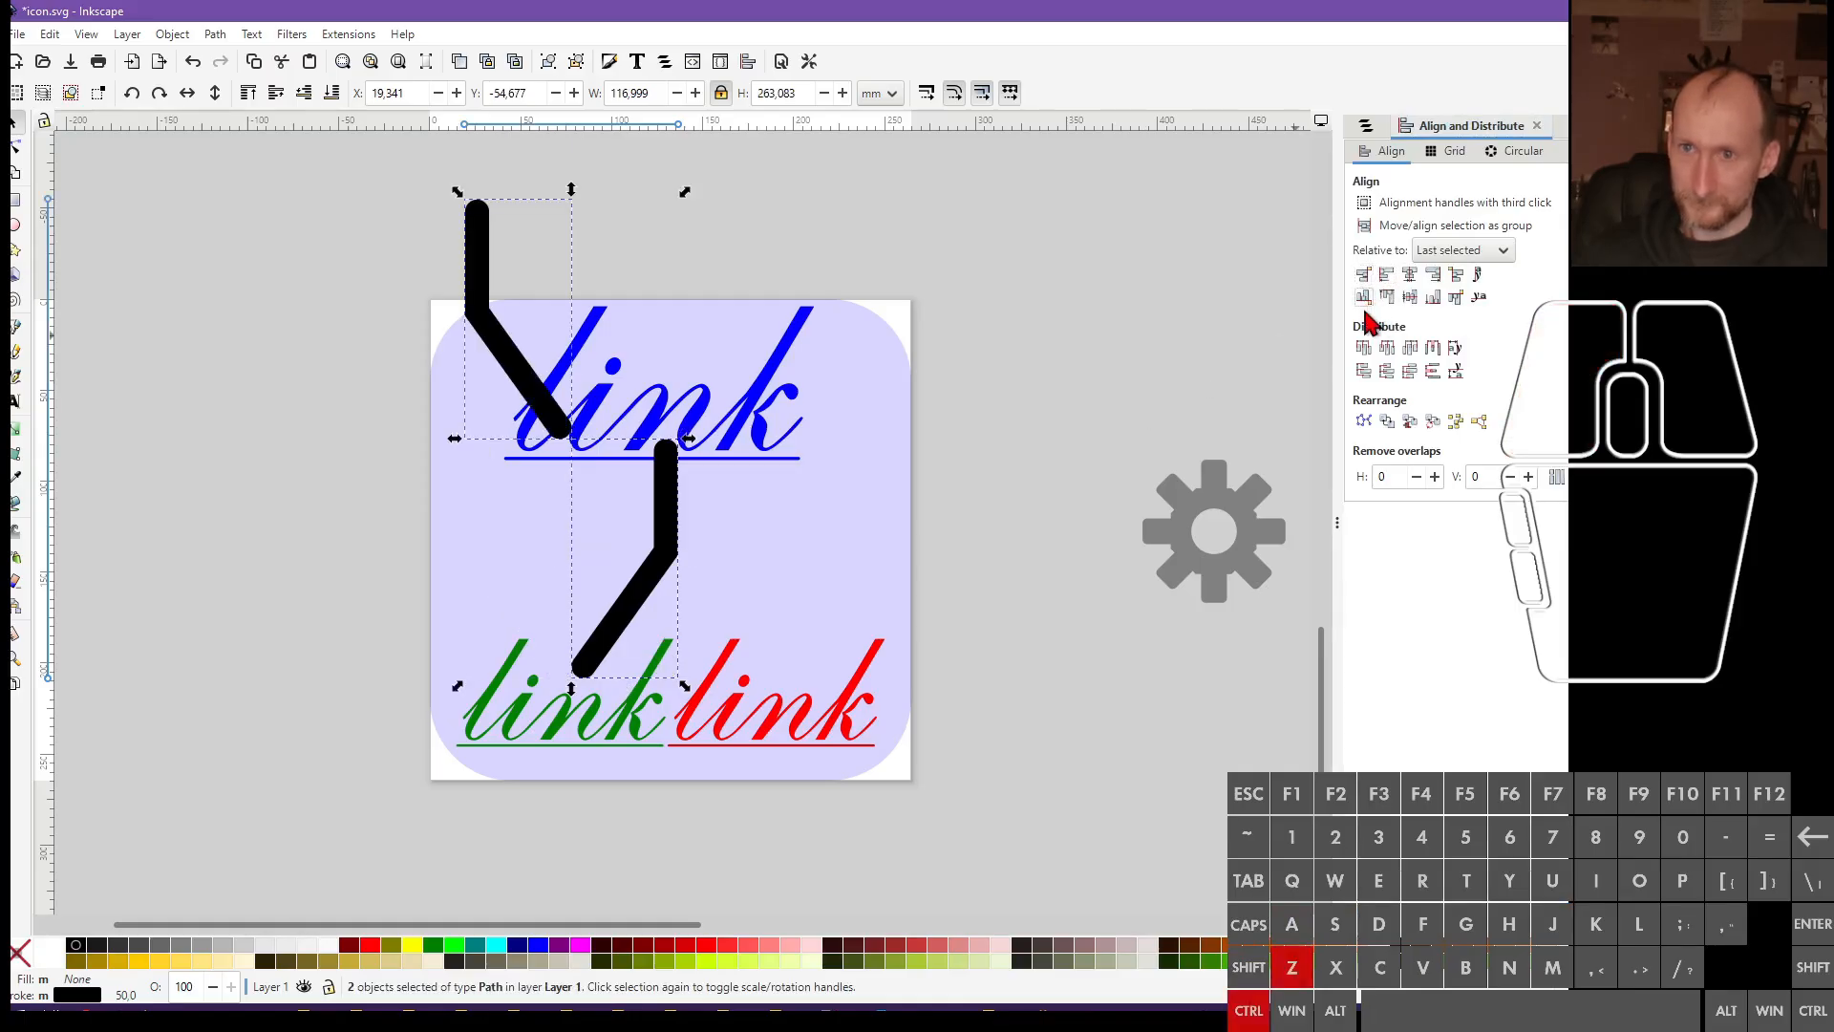
{"action": "left_click", "coordinate": [1387, 298]}
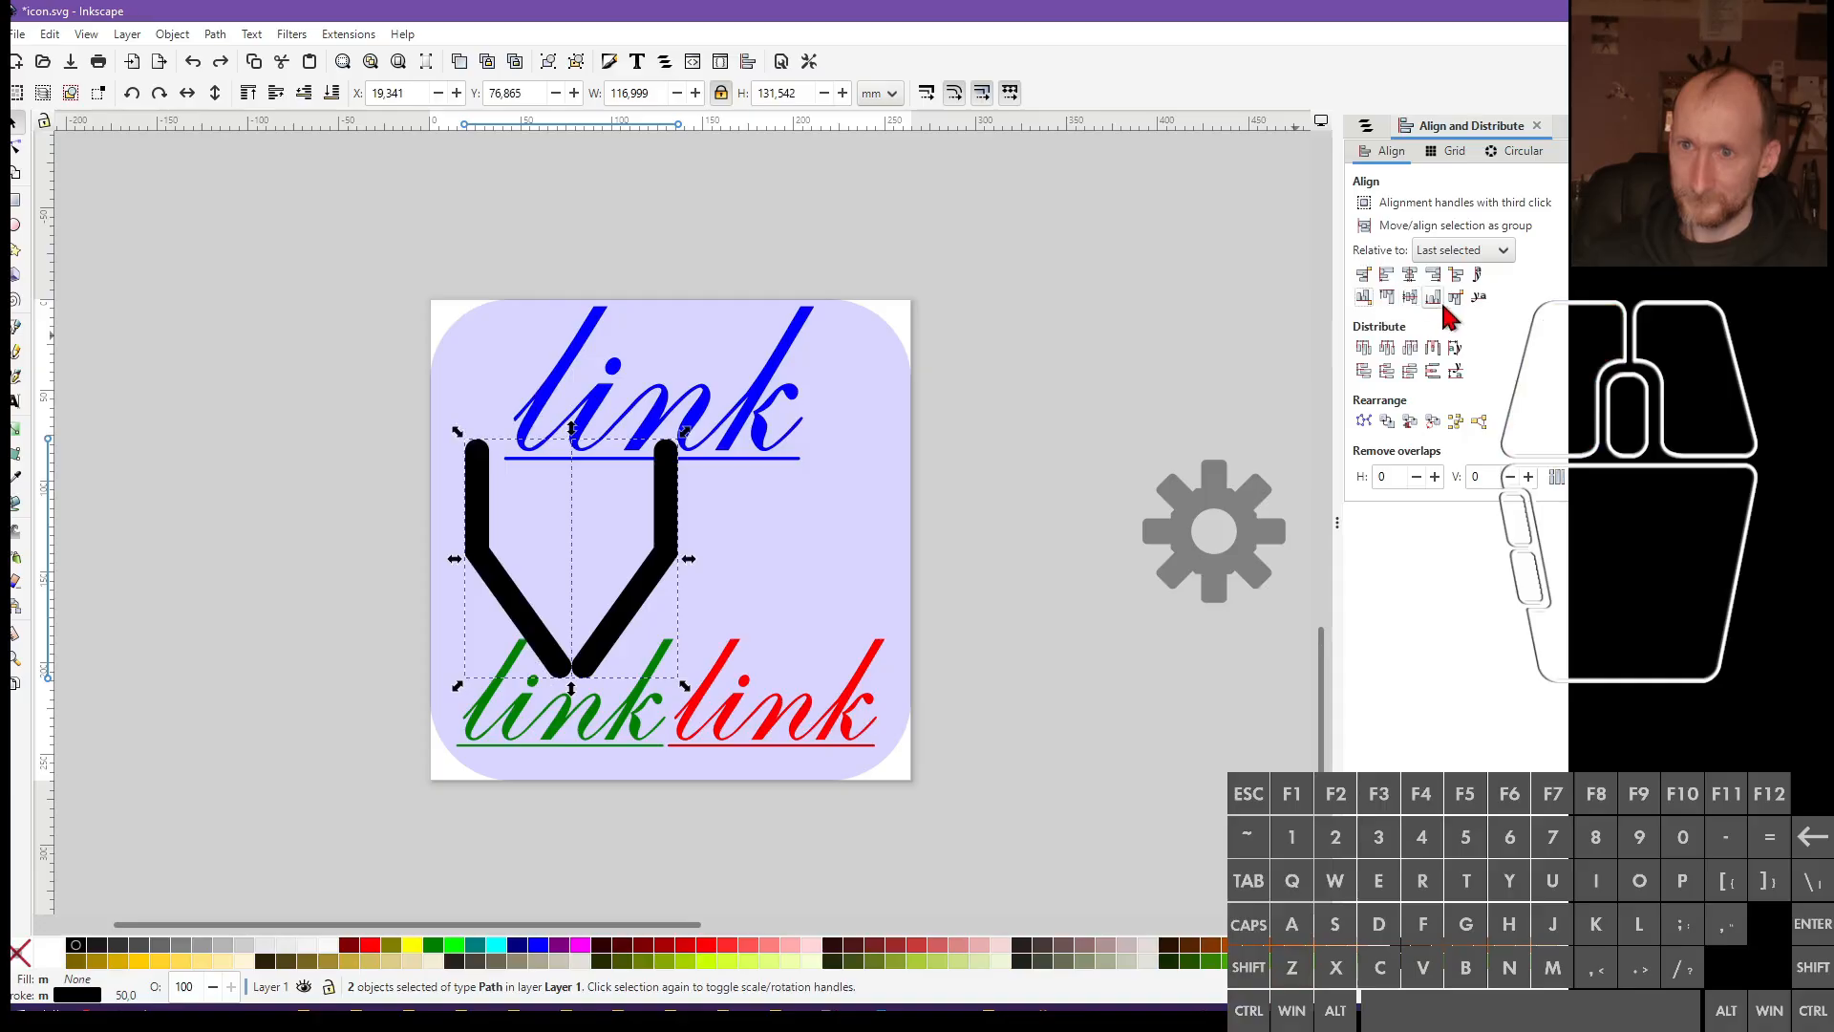
{"action": "left_click", "coordinate": [1455, 274]}
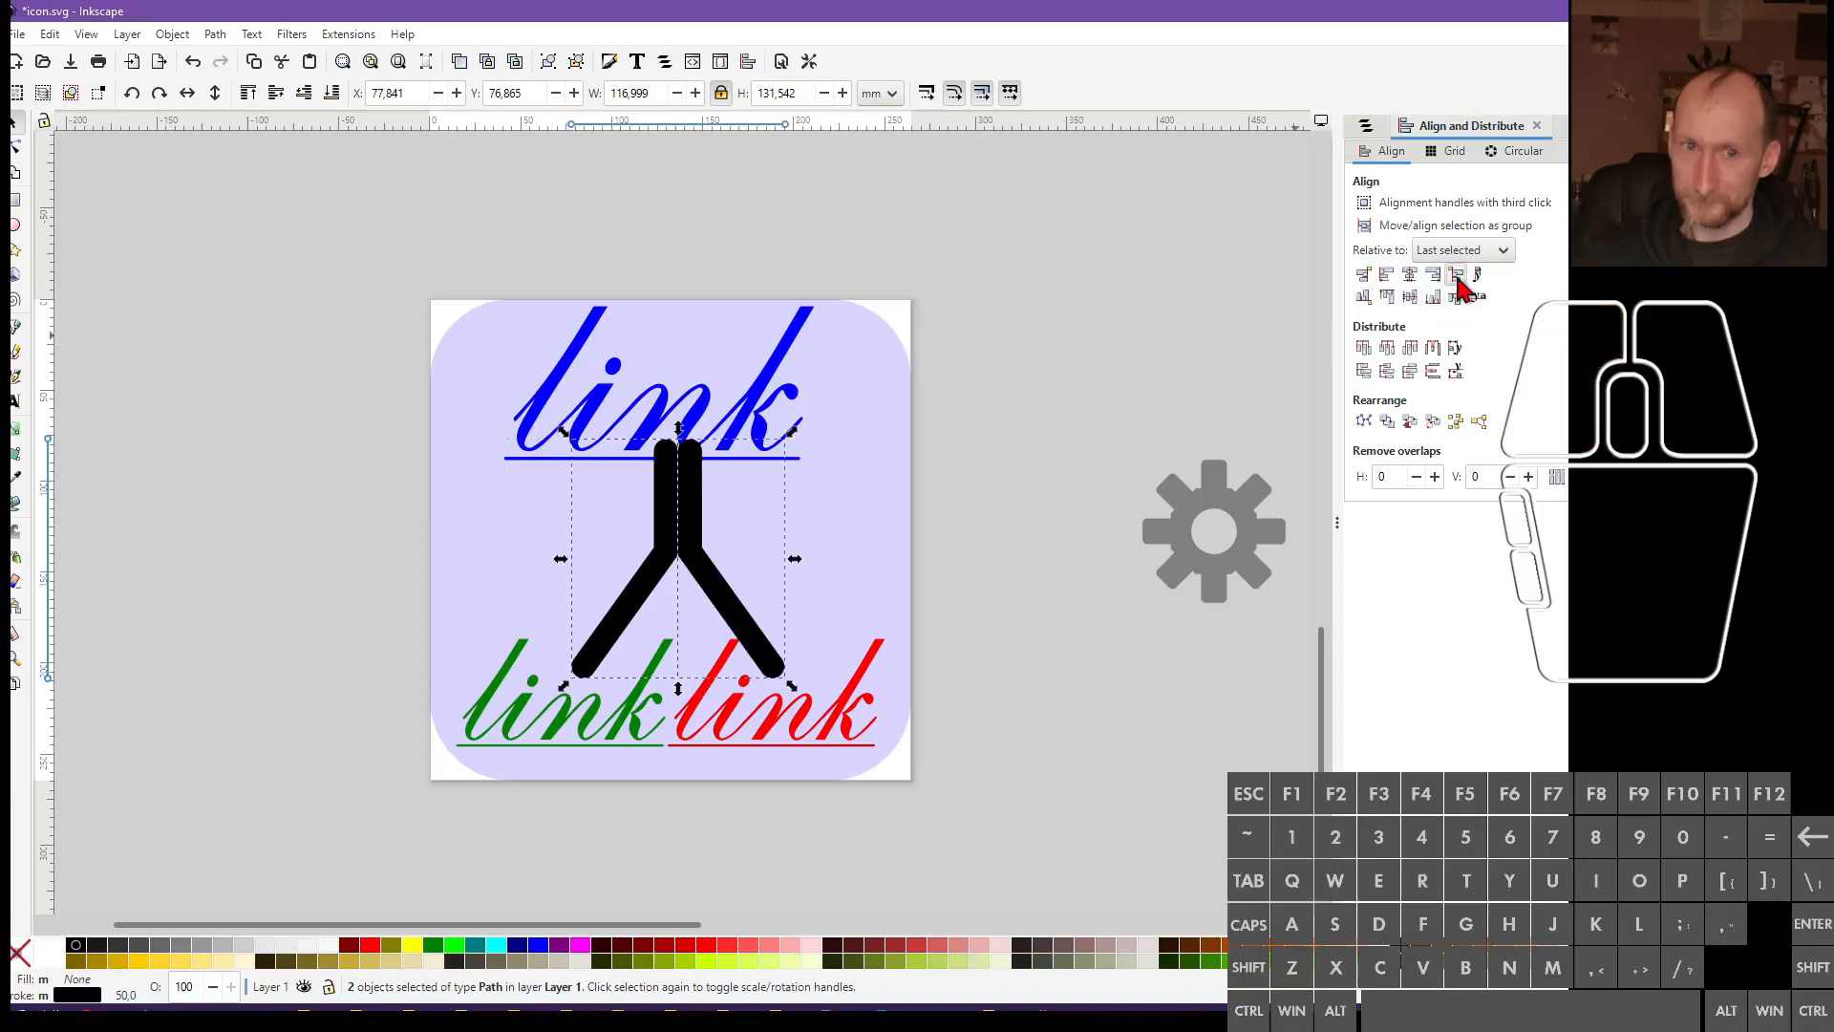
{"action": "key", "text": "Escape"}
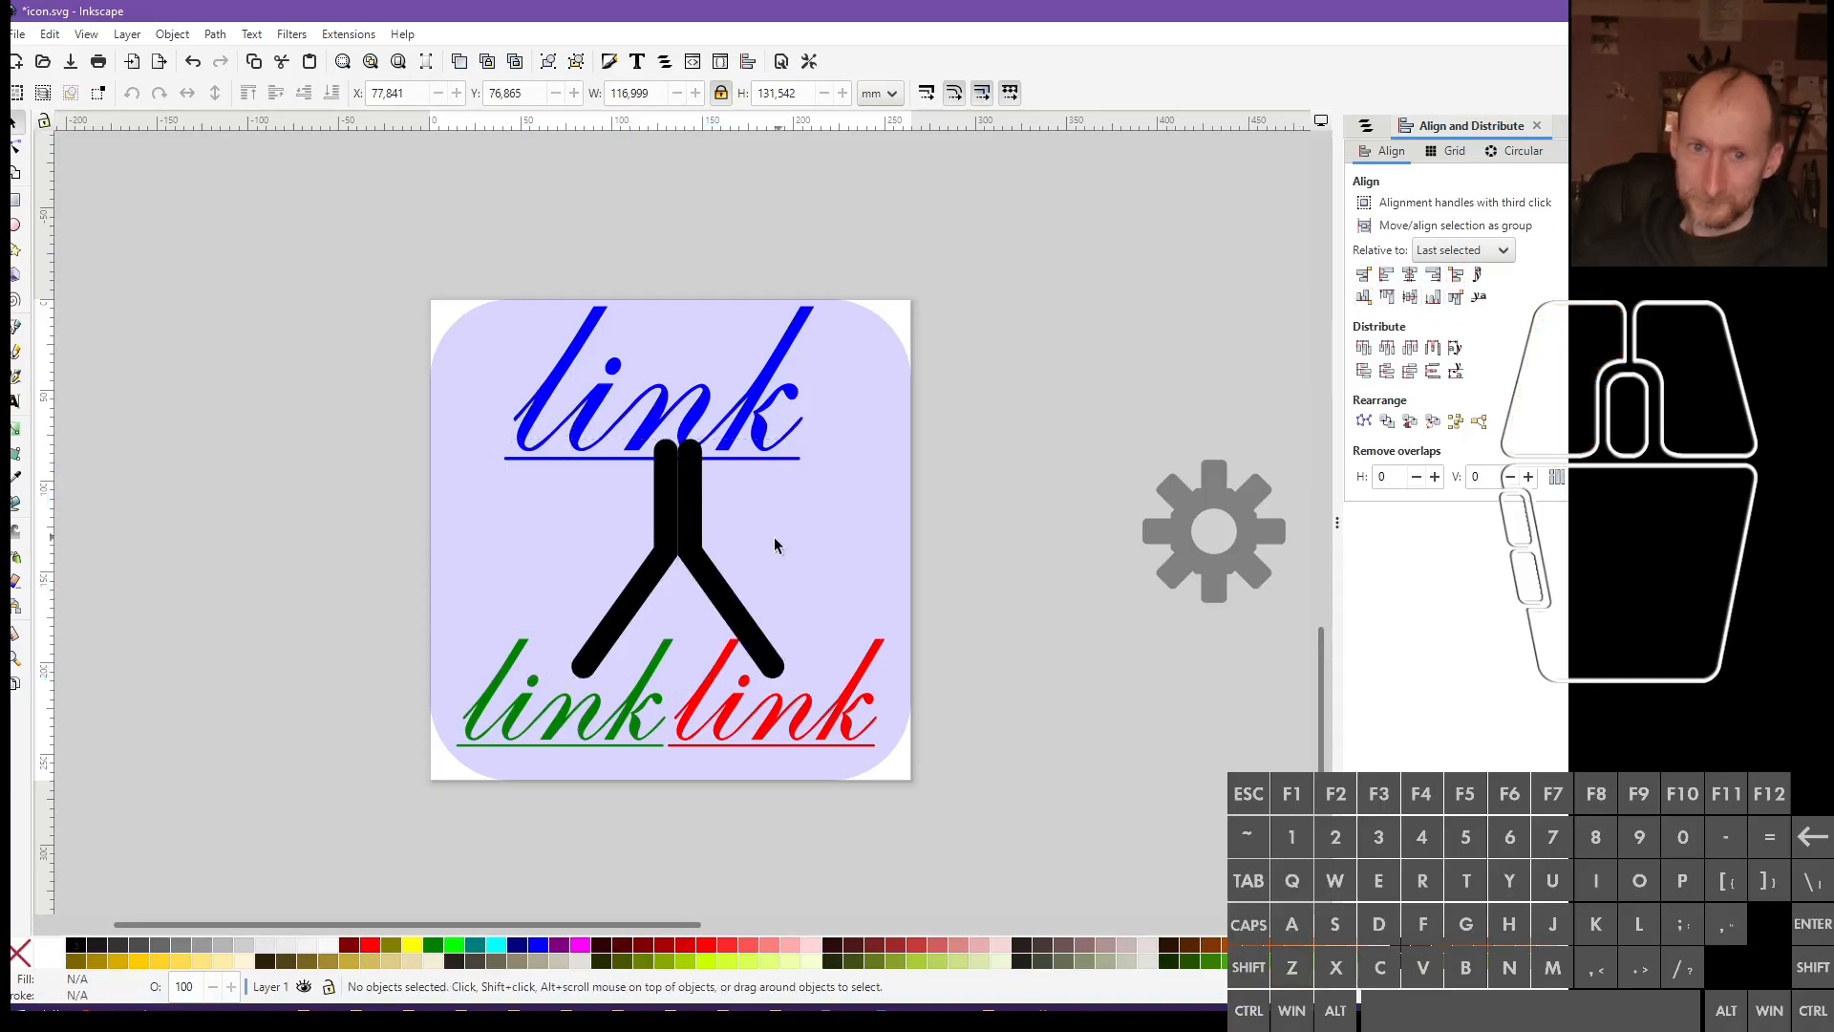
{"action": "scroll", "coordinate": [672, 551], "scroll_direction": "up", "scroll_amount": 3}
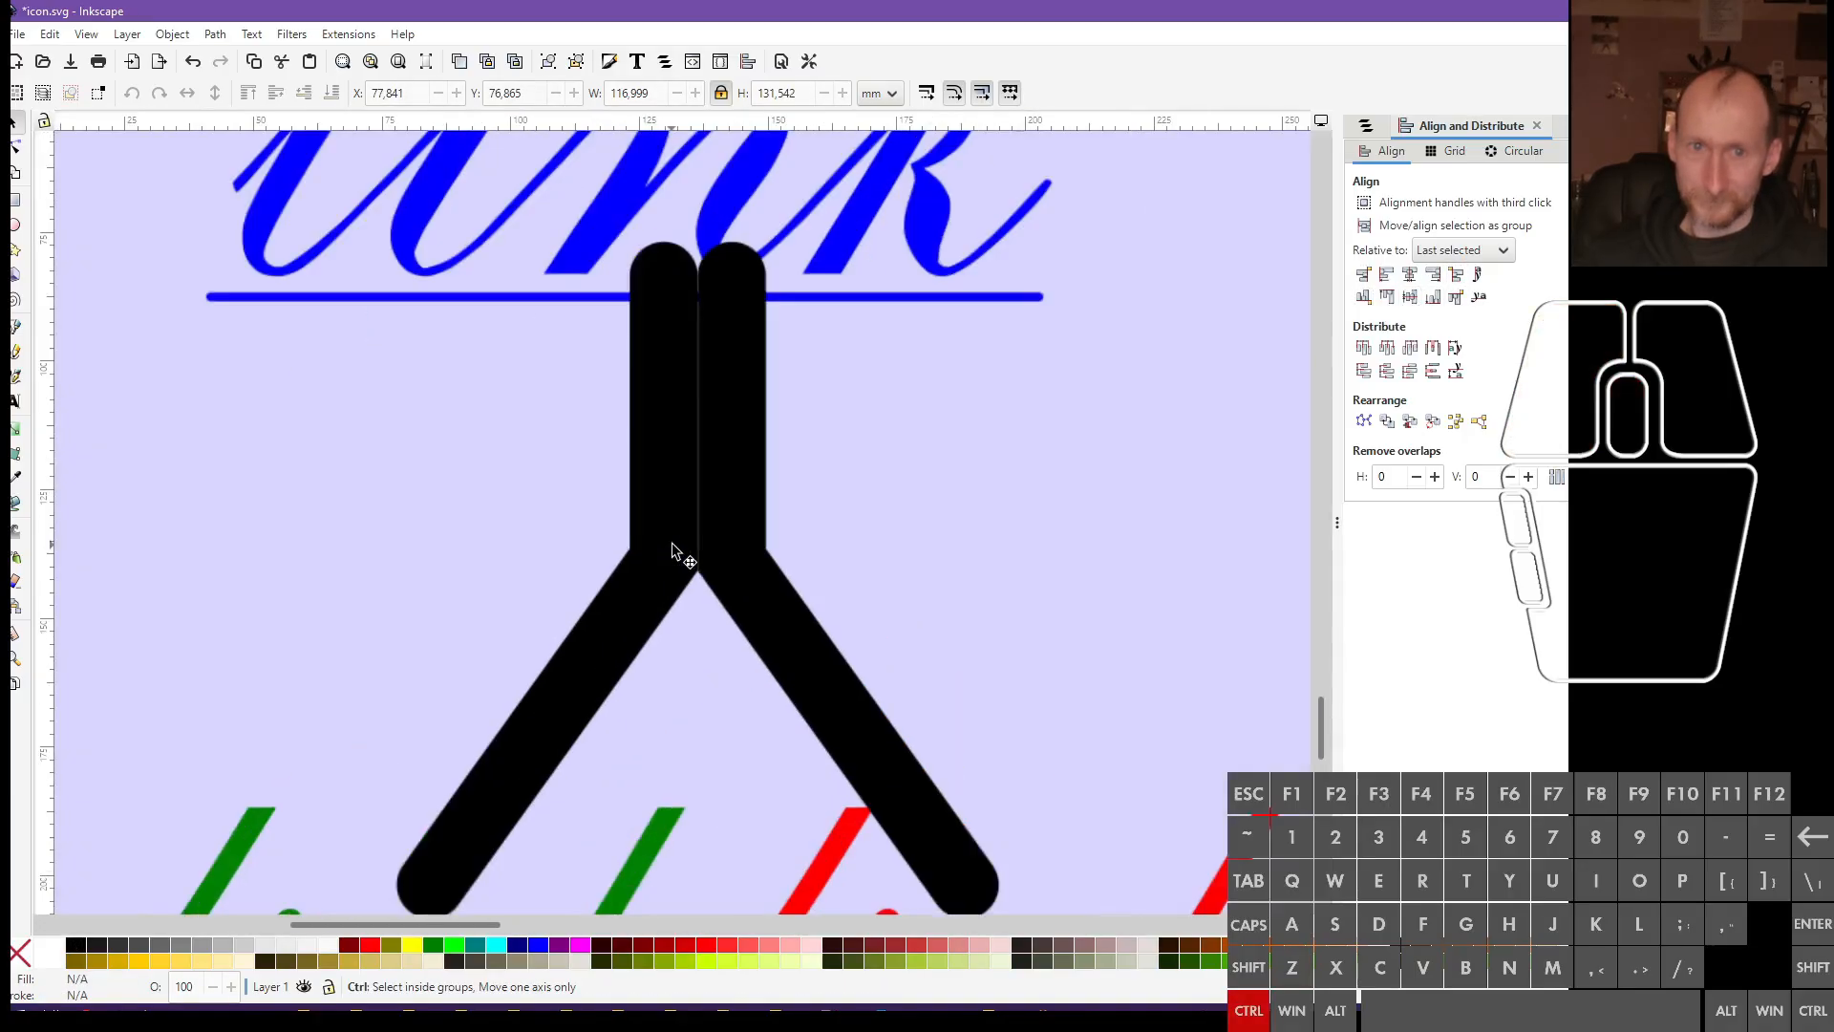
Slide the flipped line over so its upright overlaps the other line's upright, and move both lines up slightly together
{"action": "left_click", "coordinate": [657, 590], "text": "ctrl"}
{"action": "left_click_drag", "start_coordinate": [769, 621], "coordinate": [712, 631]}
{"action": "scroll", "coordinate": [631, 580], "scroll_direction": "down", "scroll_amount": 2}
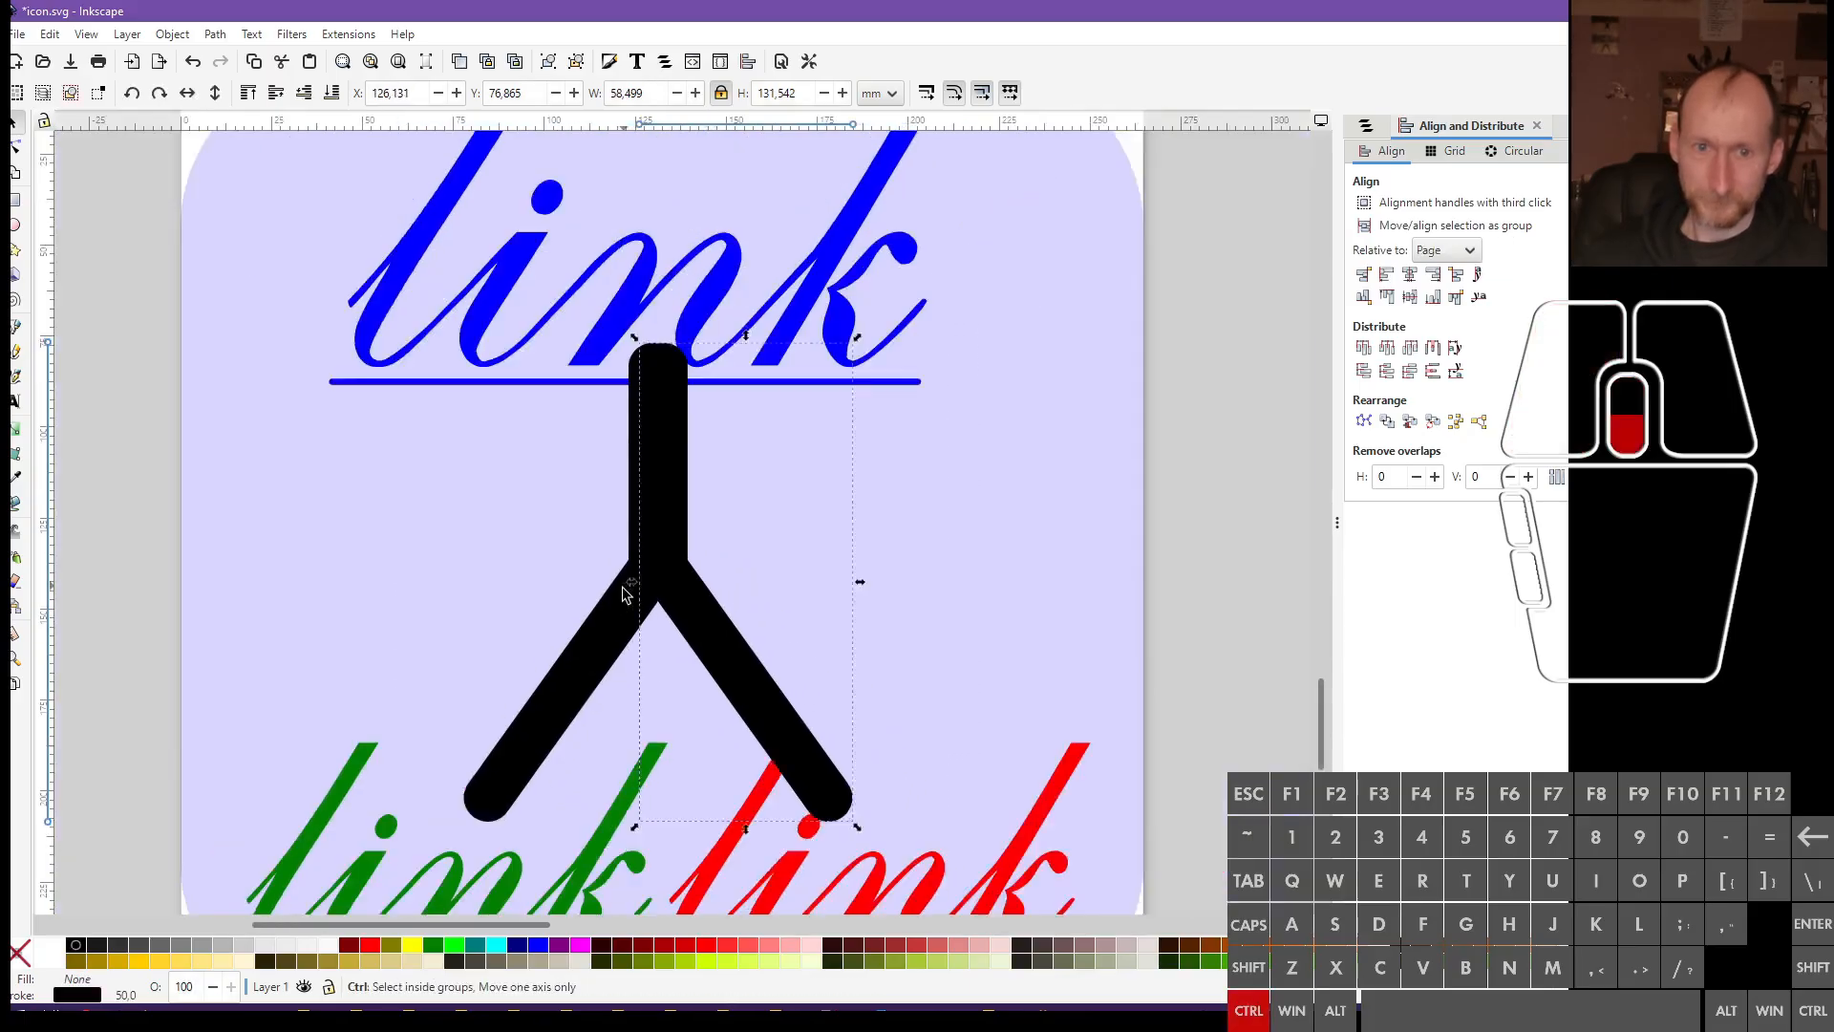
{"action": "left_click", "coordinate": [579, 665], "text": "shift"}
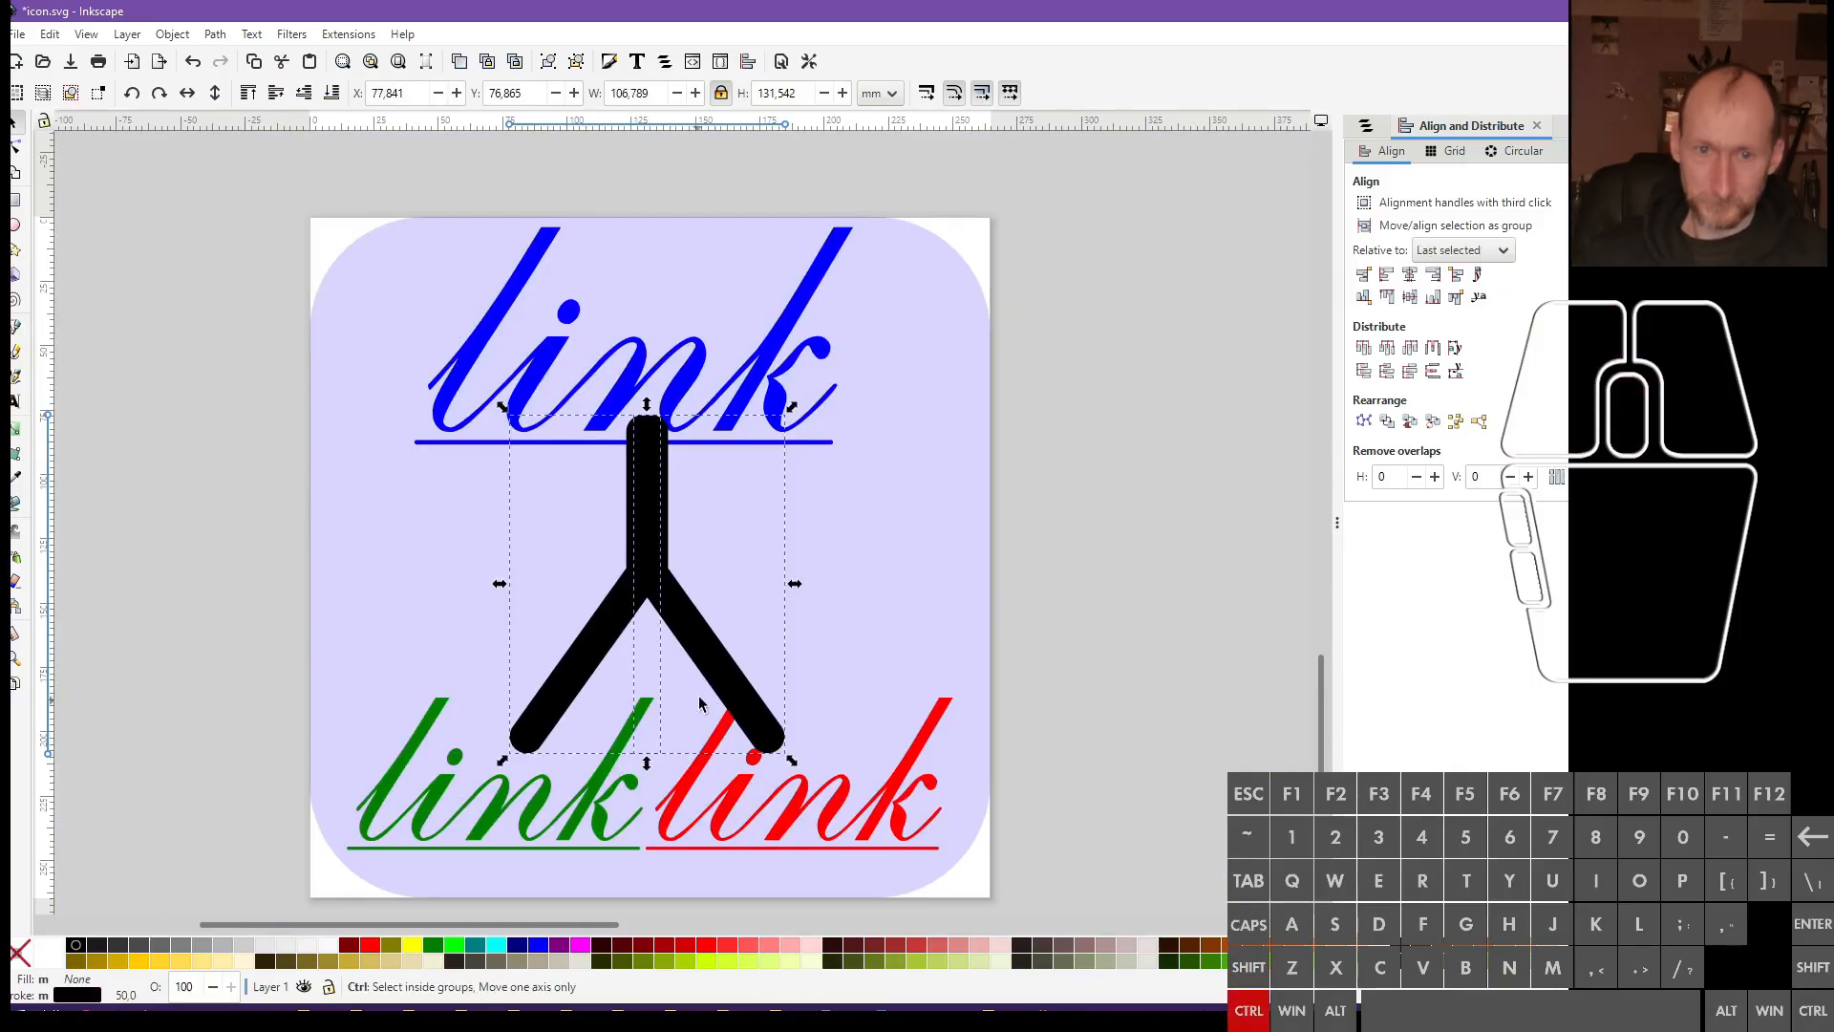
{"action": "left_click_drag", "start_coordinate": [714, 684], "coordinate": [706, 674]}
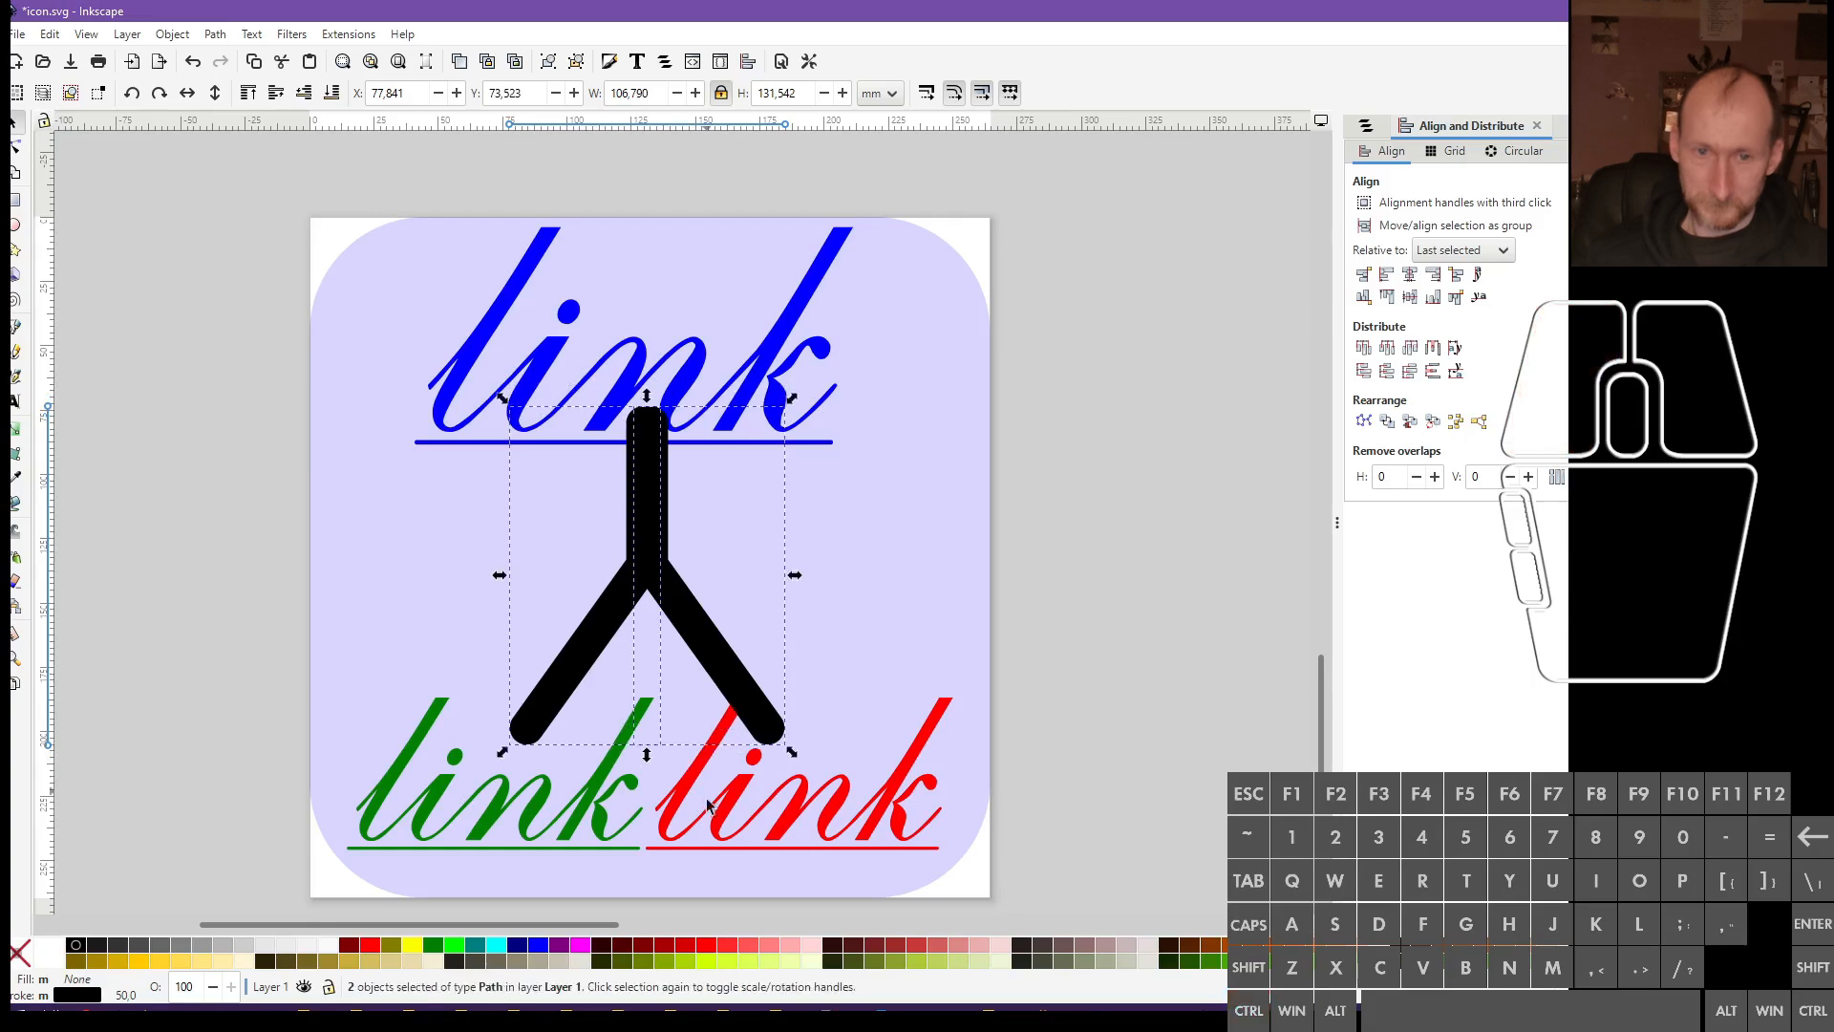
Try to union the two bent lines directly while they are still stroked paths
{"action": "left_click", "coordinate": [707, 805]}
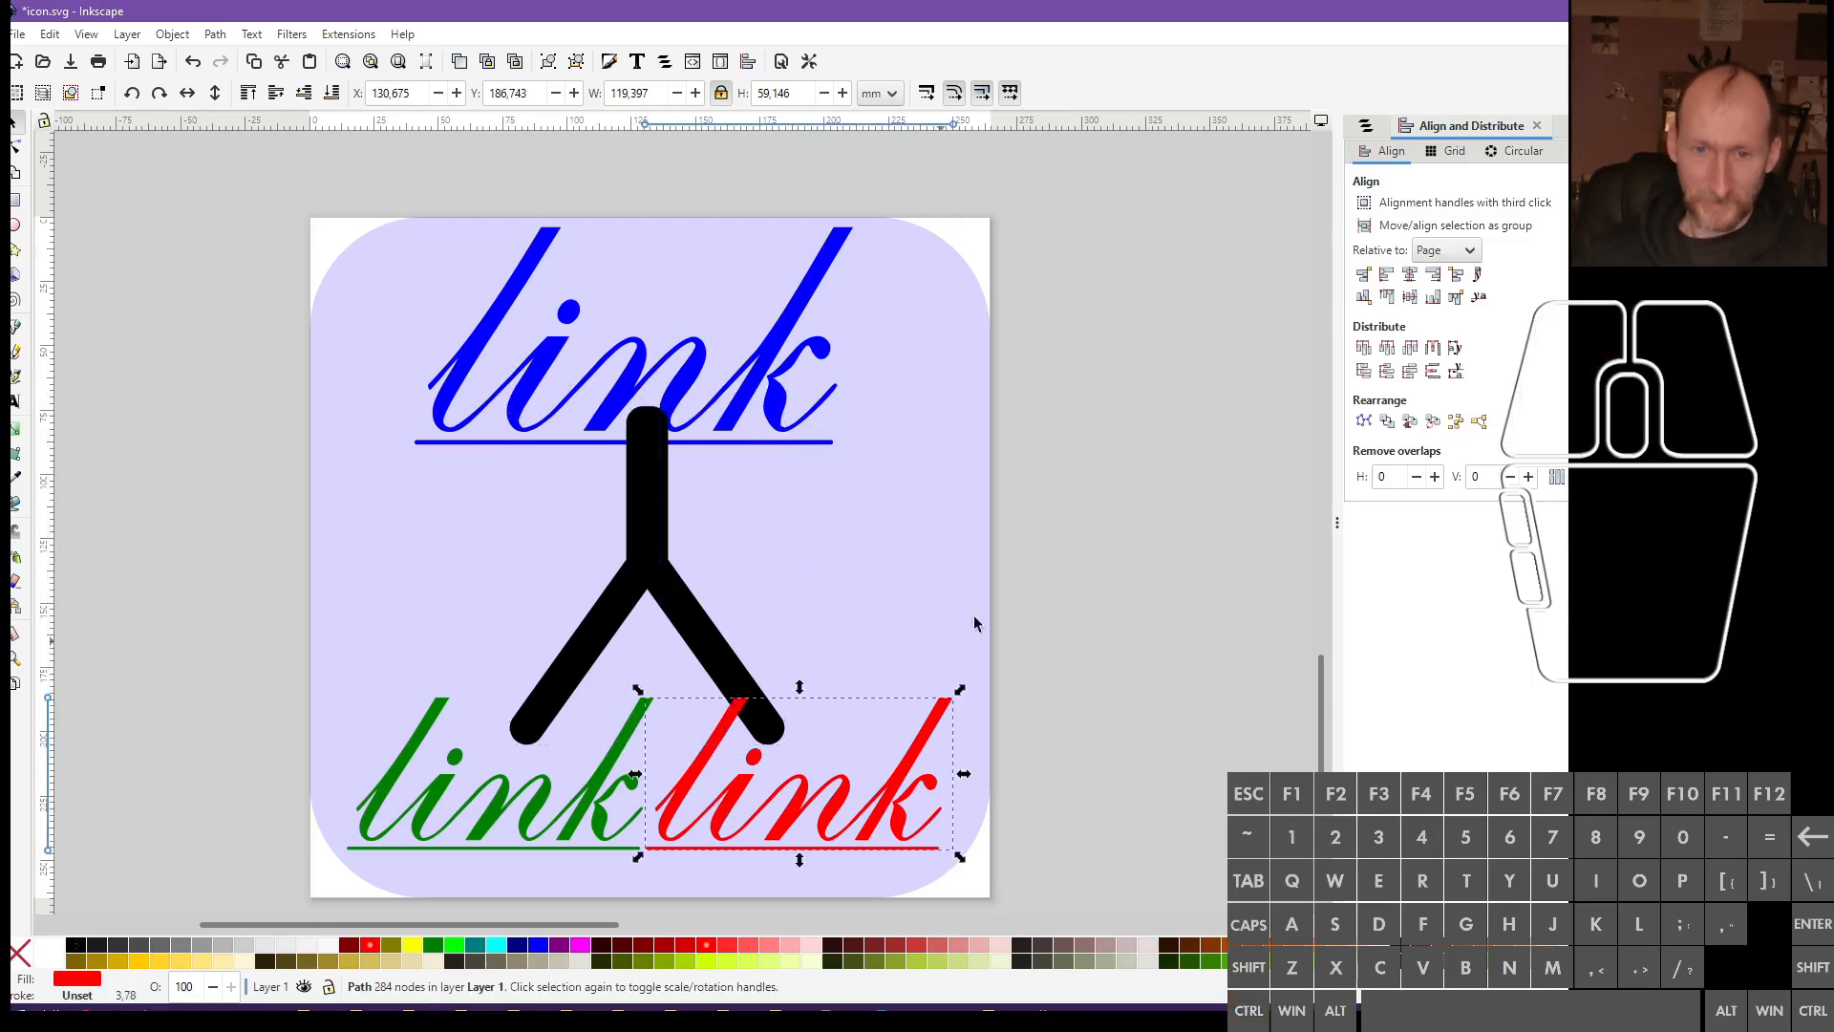
{"action": "left_click", "coordinate": [1085, 665]}
{"action": "left_click", "coordinate": [704, 626]}
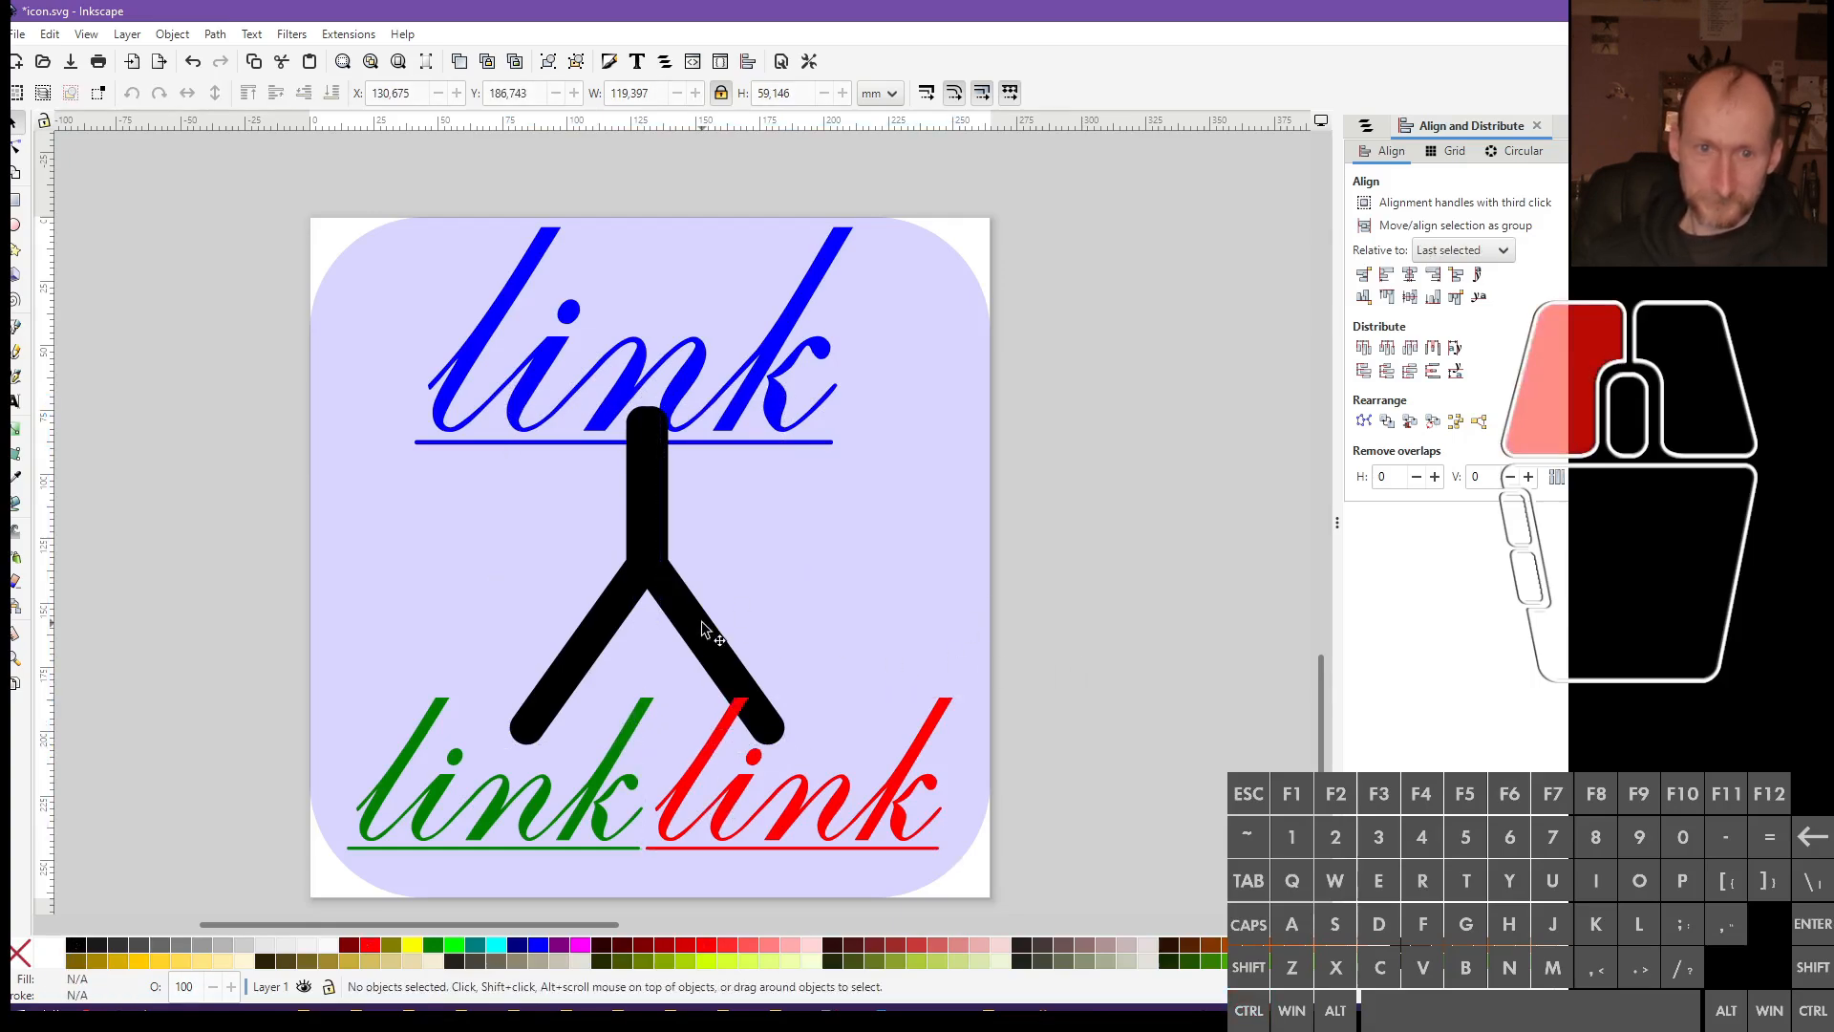
{"action": "left_click", "coordinate": [586, 632], "text": "shift"}
{"action": "key", "text": "ctrl+plus"}
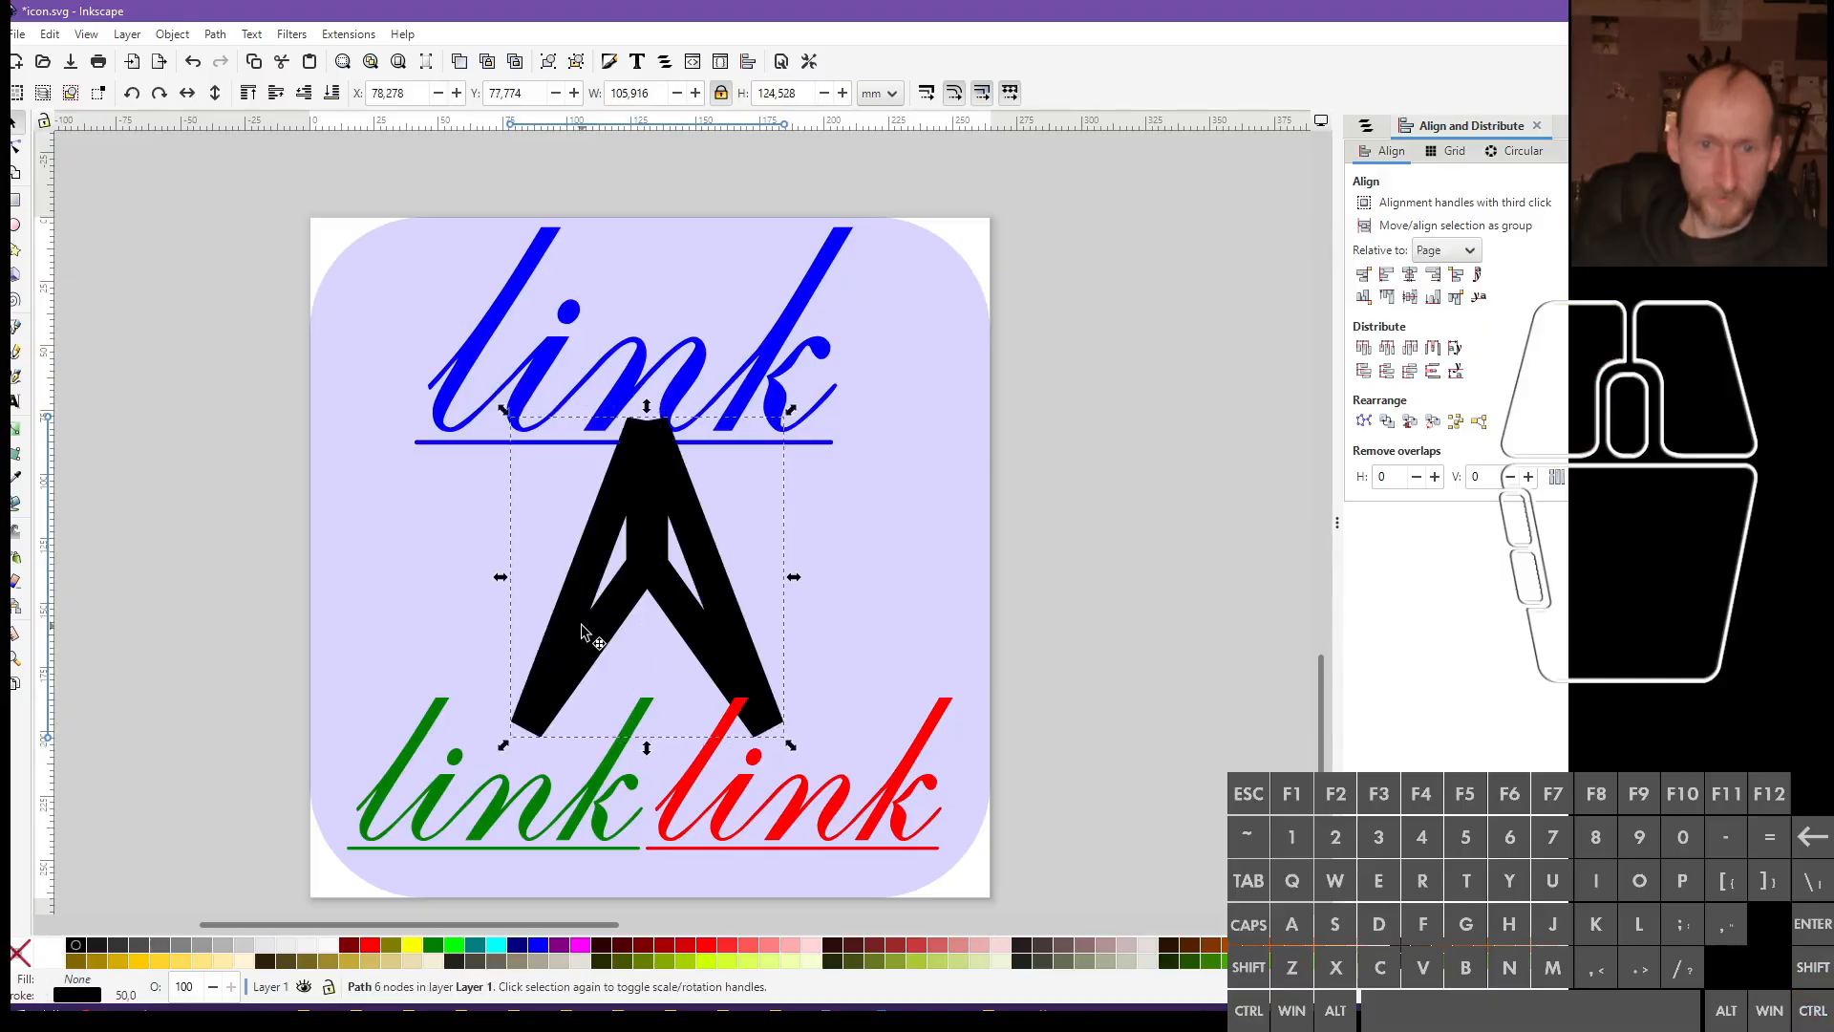
{"action": "key", "text": "ctrl+z"}
Convert the strokes of both bent lines to paths and union them into a single forked shape
{"action": "left_click", "coordinate": [617, 604]}
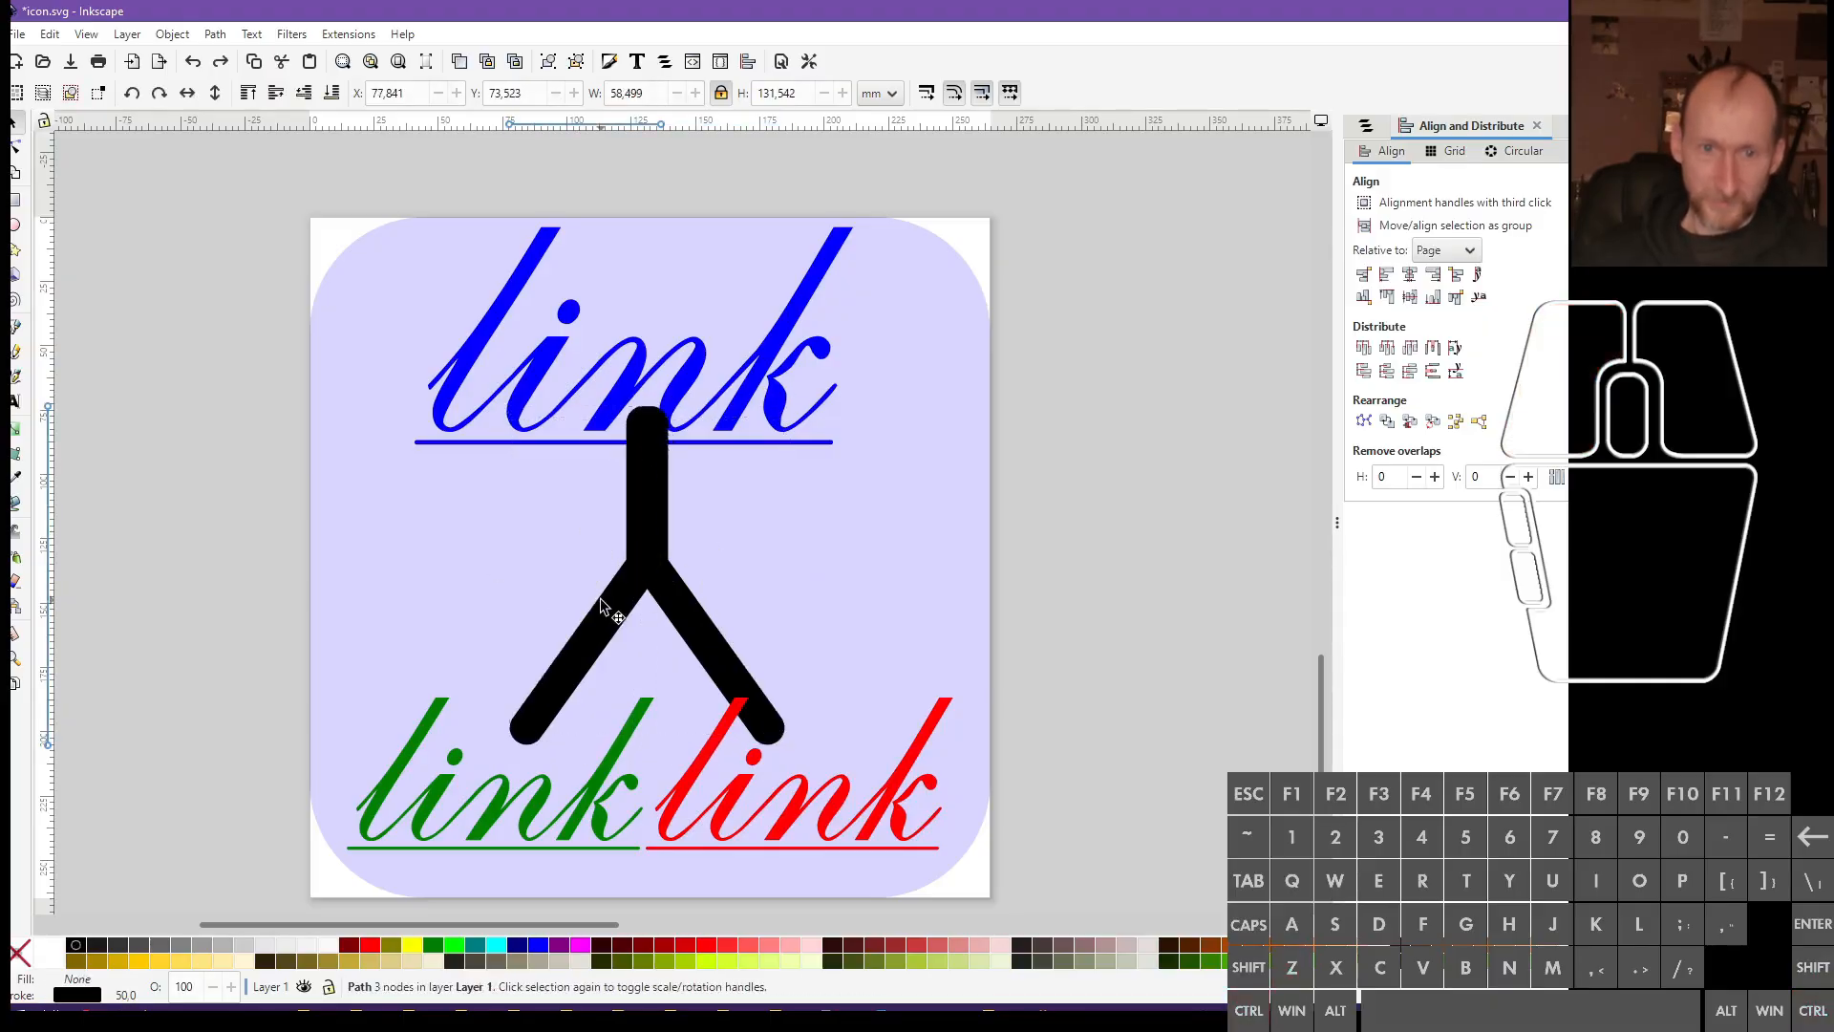
{"action": "left_click", "coordinate": [688, 635], "text": "shift"}
{"action": "left_click", "coordinate": [215, 34]}
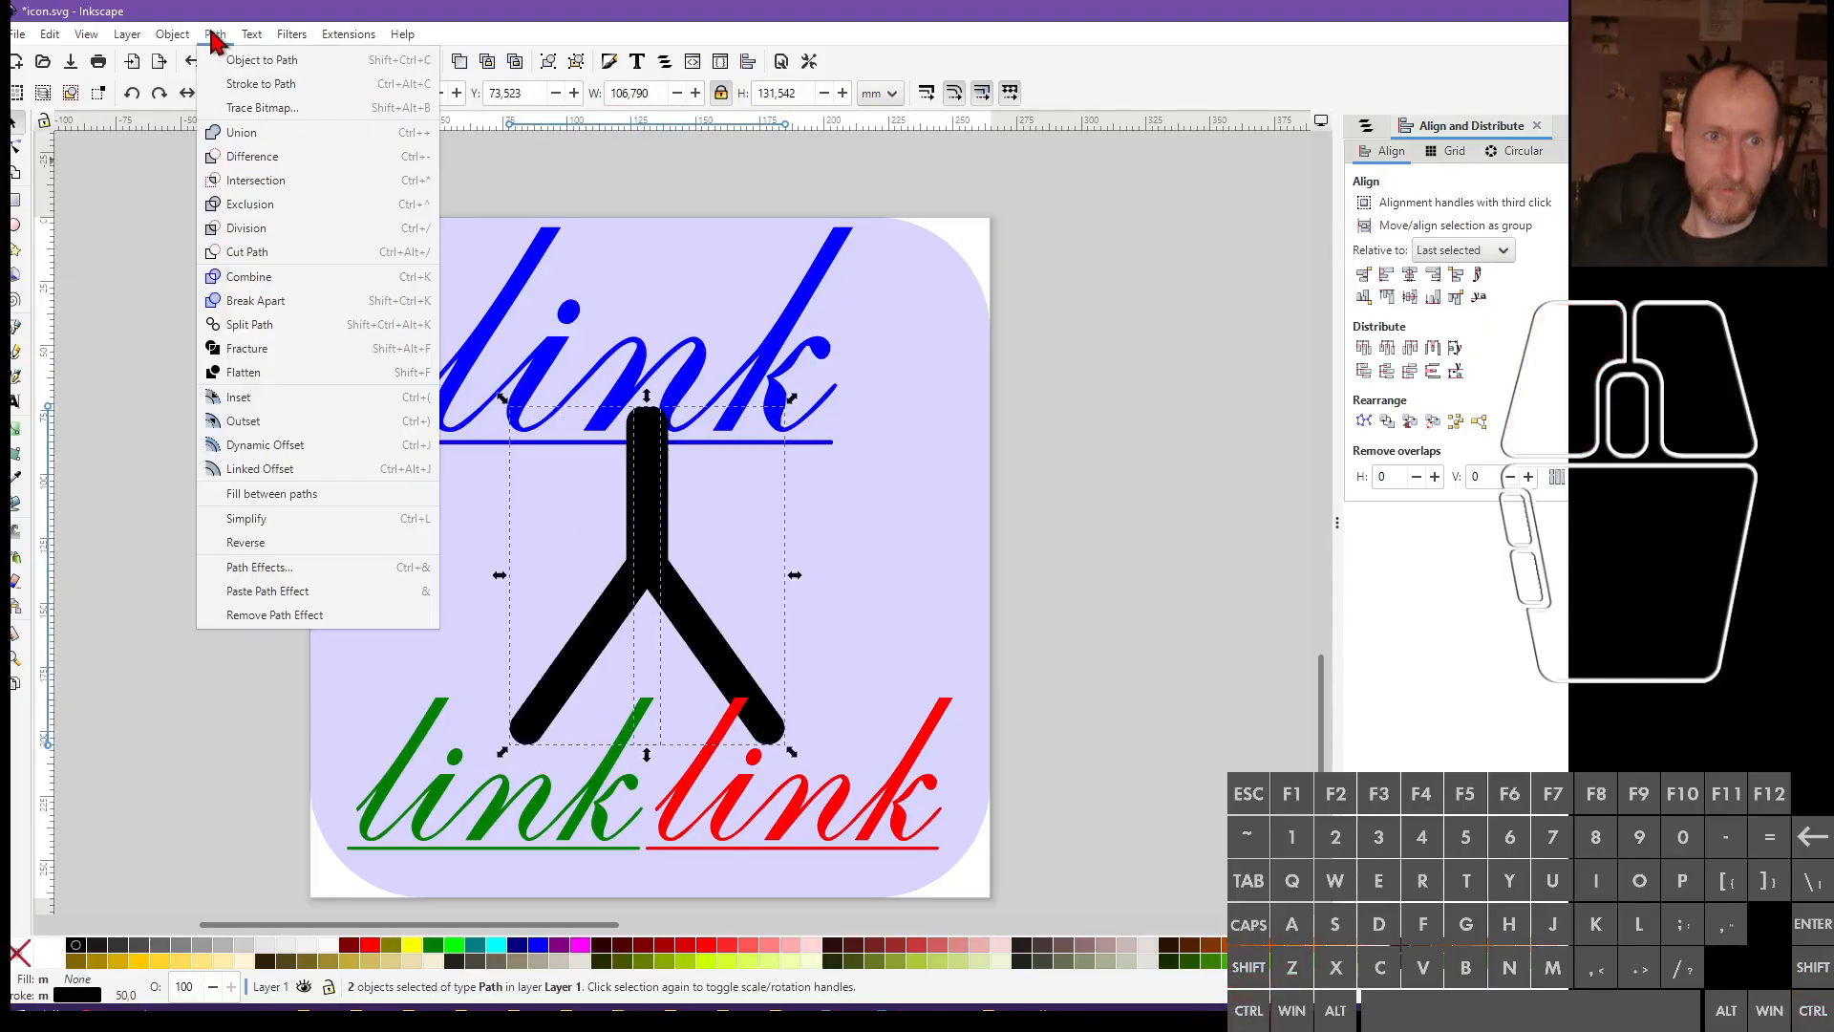
{"action": "left_click", "coordinate": [296, 86]}
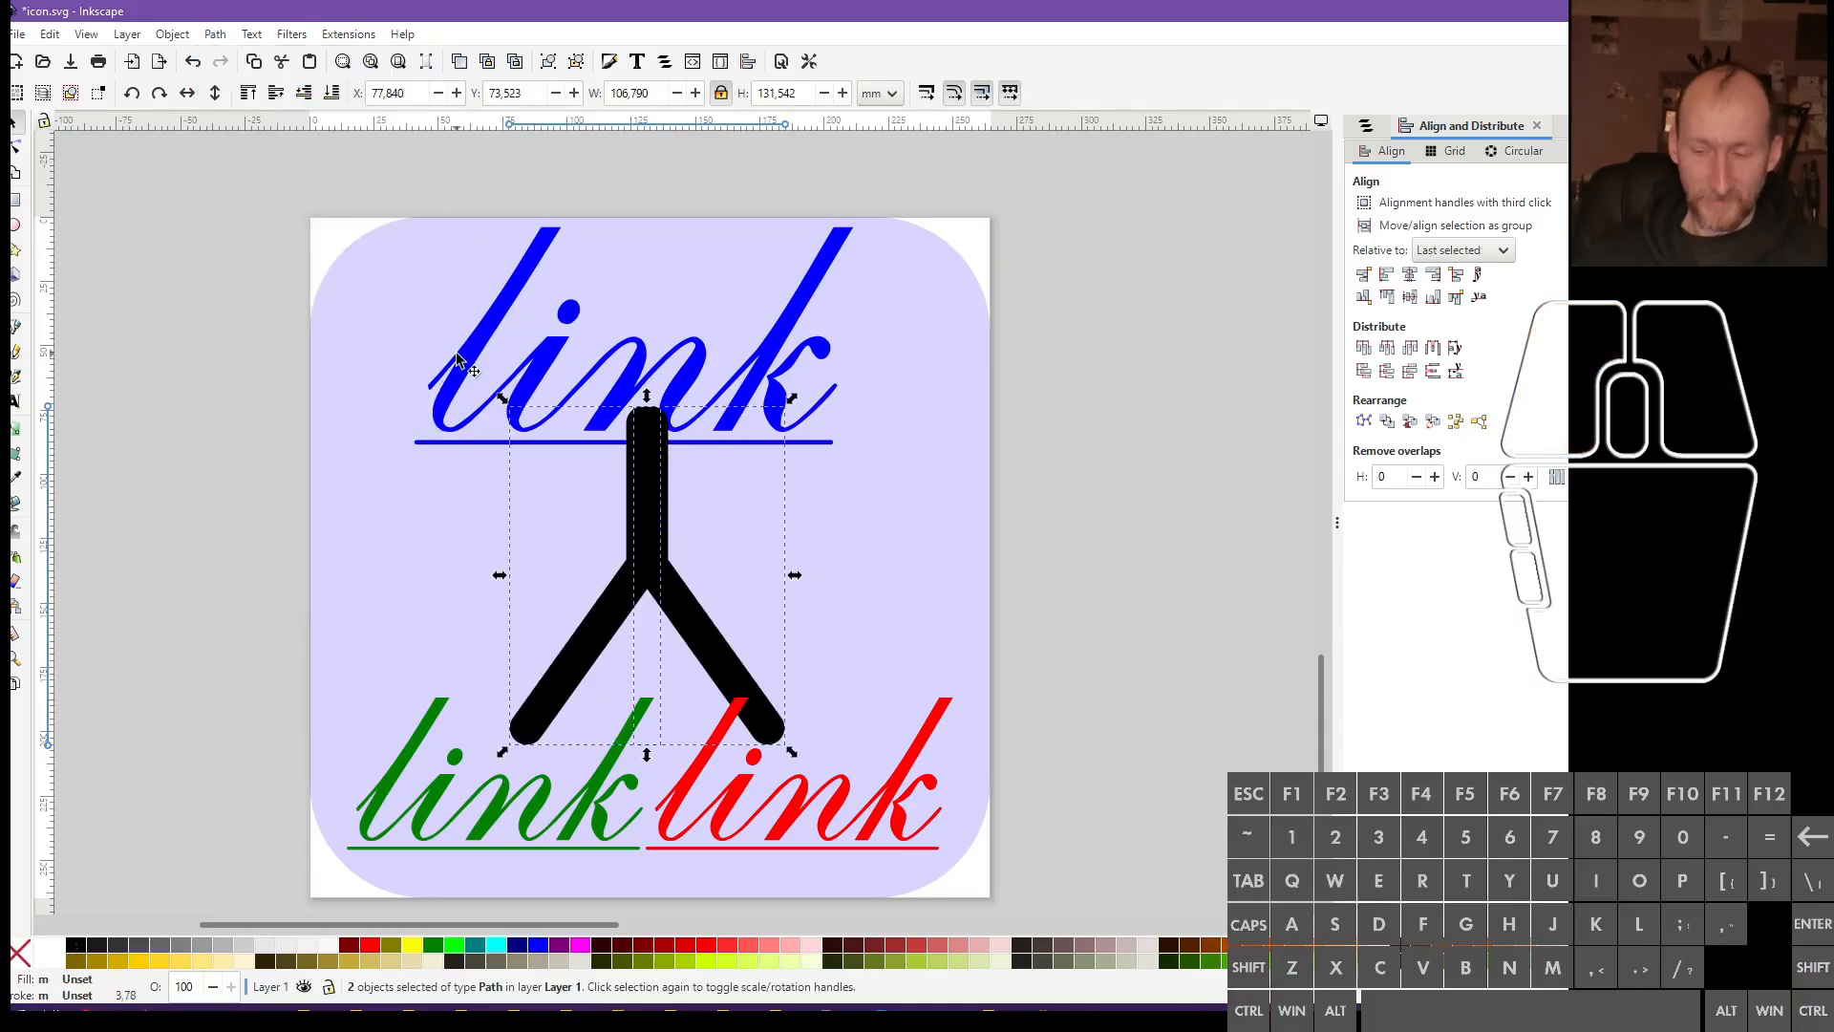
{"action": "key", "text": "ctrl+plus"}
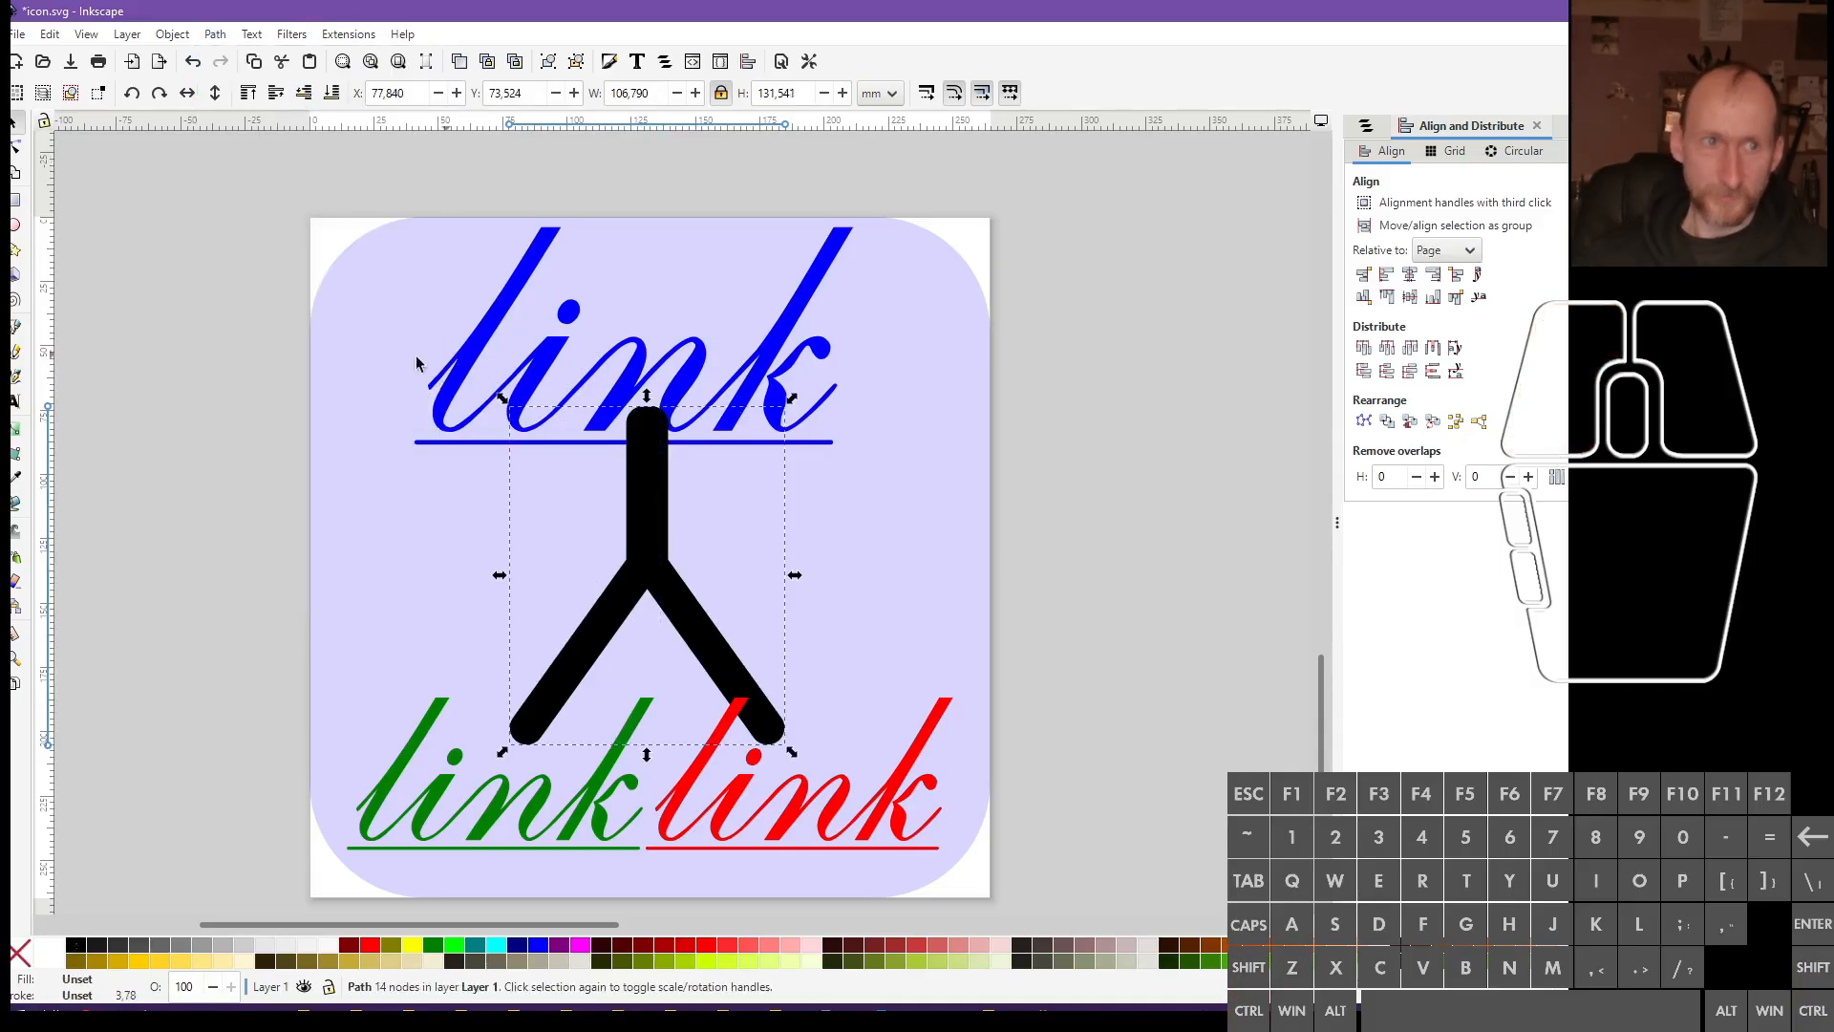
Delete the notch node at the fork's rounded upper end and join its two neighbouring nodes with a straight segment
{"action": "left_click", "coordinate": [15, 148]}
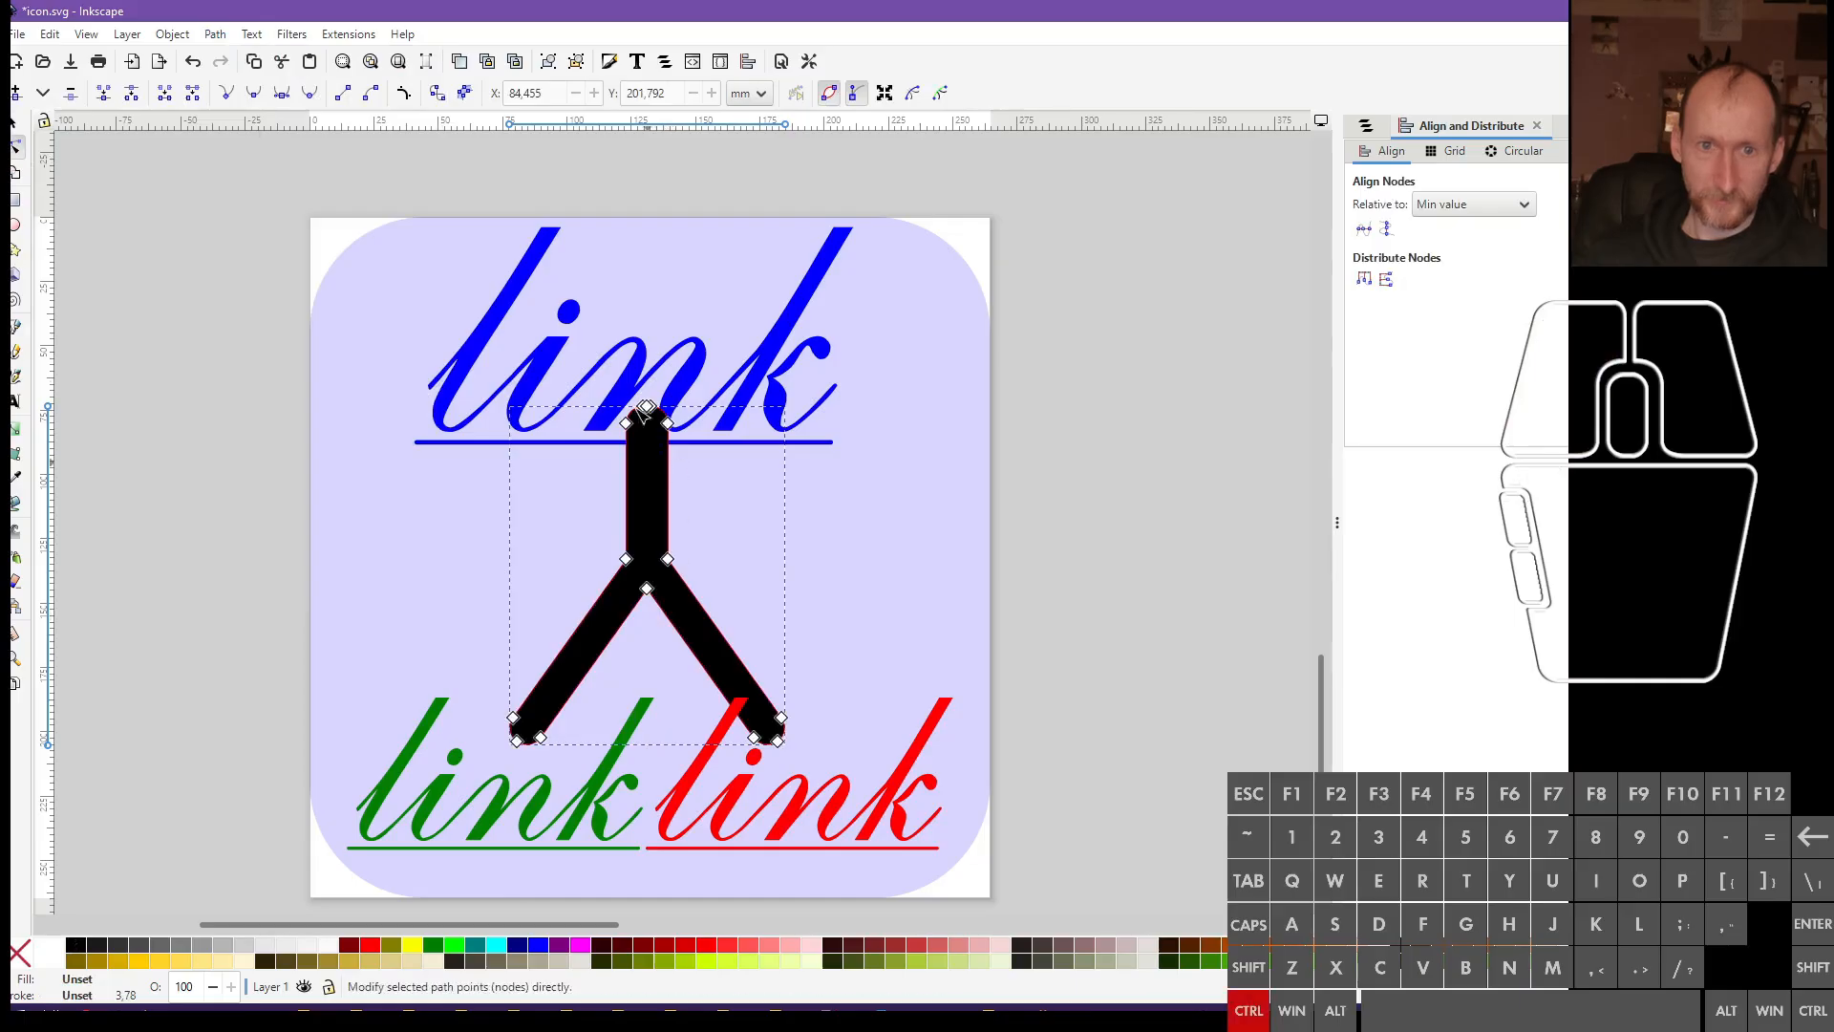
{"action": "scroll", "coordinate": [647, 415], "scroll_direction": "up", "scroll_amount": 3, "text": "ctrl"}
{"action": "scroll", "coordinate": [650, 461], "scroll_direction": "up", "scroll_amount": 2, "text": "ctrl"}
{"action": "scroll", "coordinate": [668, 449], "scroll_direction": "up", "scroll_amount": 4, "text": "ctrl"}
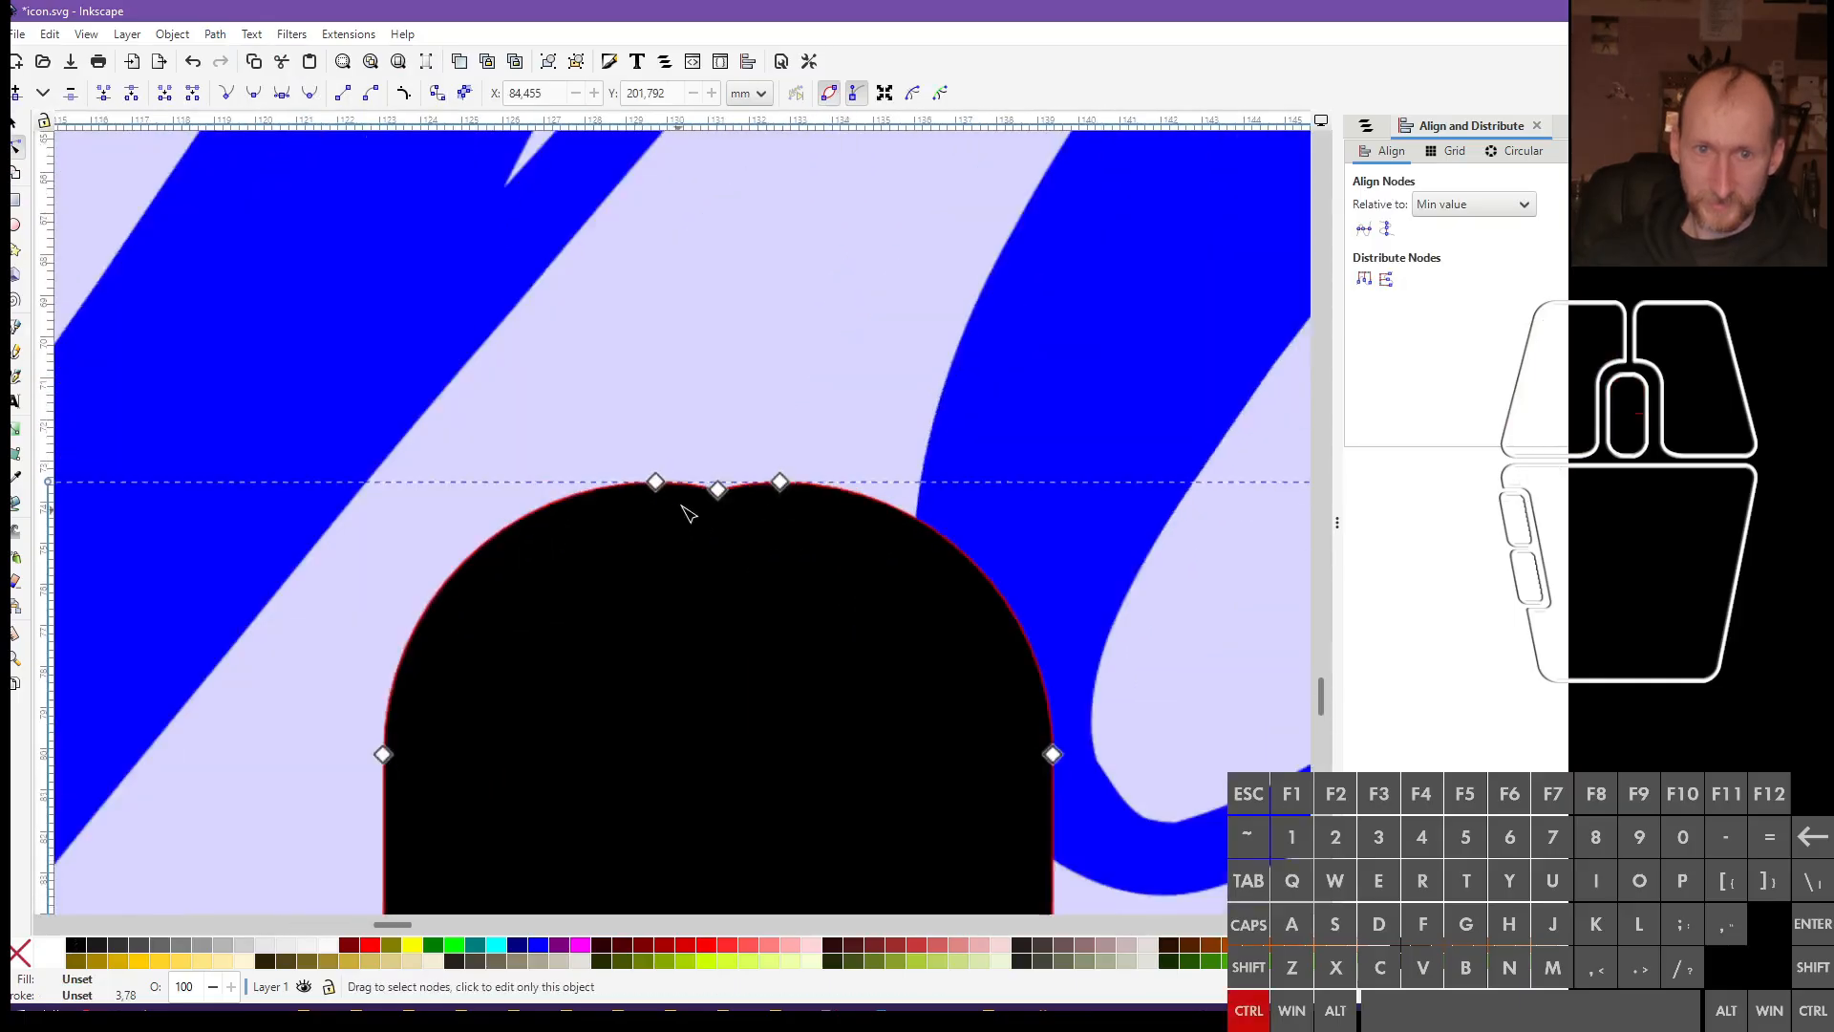
{"action": "left_click_drag", "start_coordinate": [694, 409], "coordinate": [770, 602]}
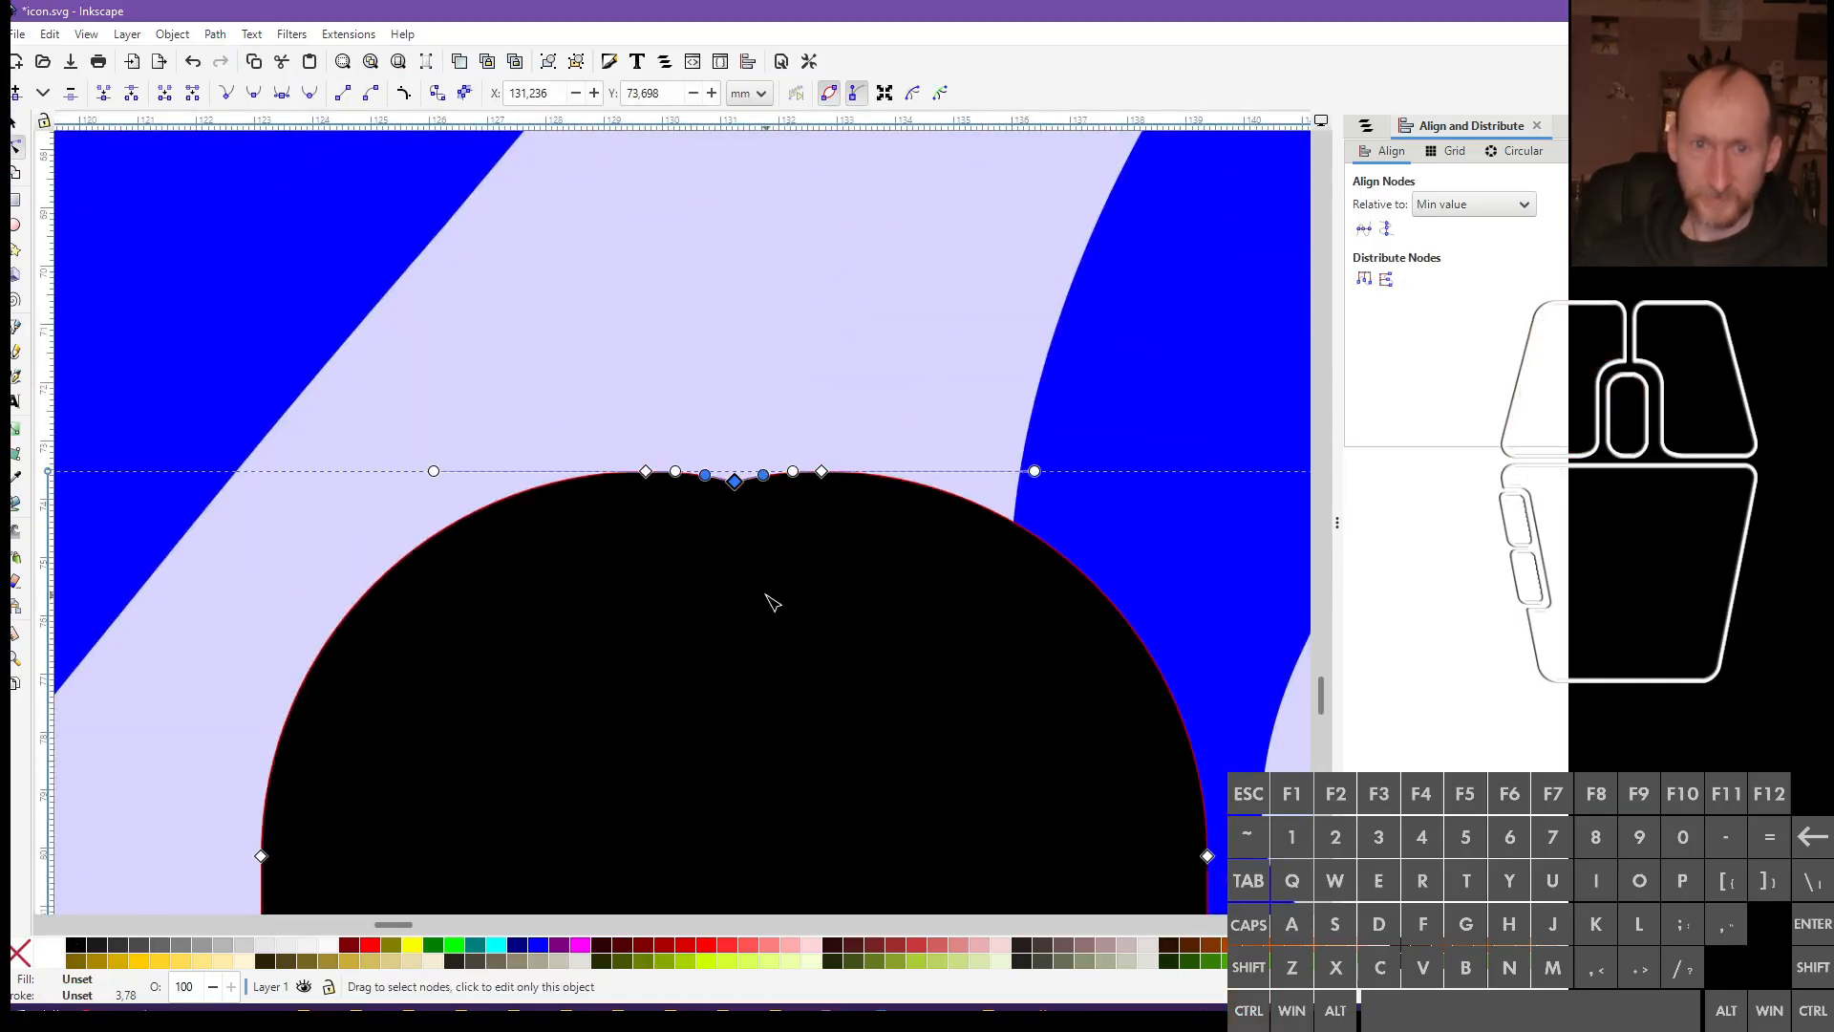
{"action": "left_click", "coordinate": [741, 481]}
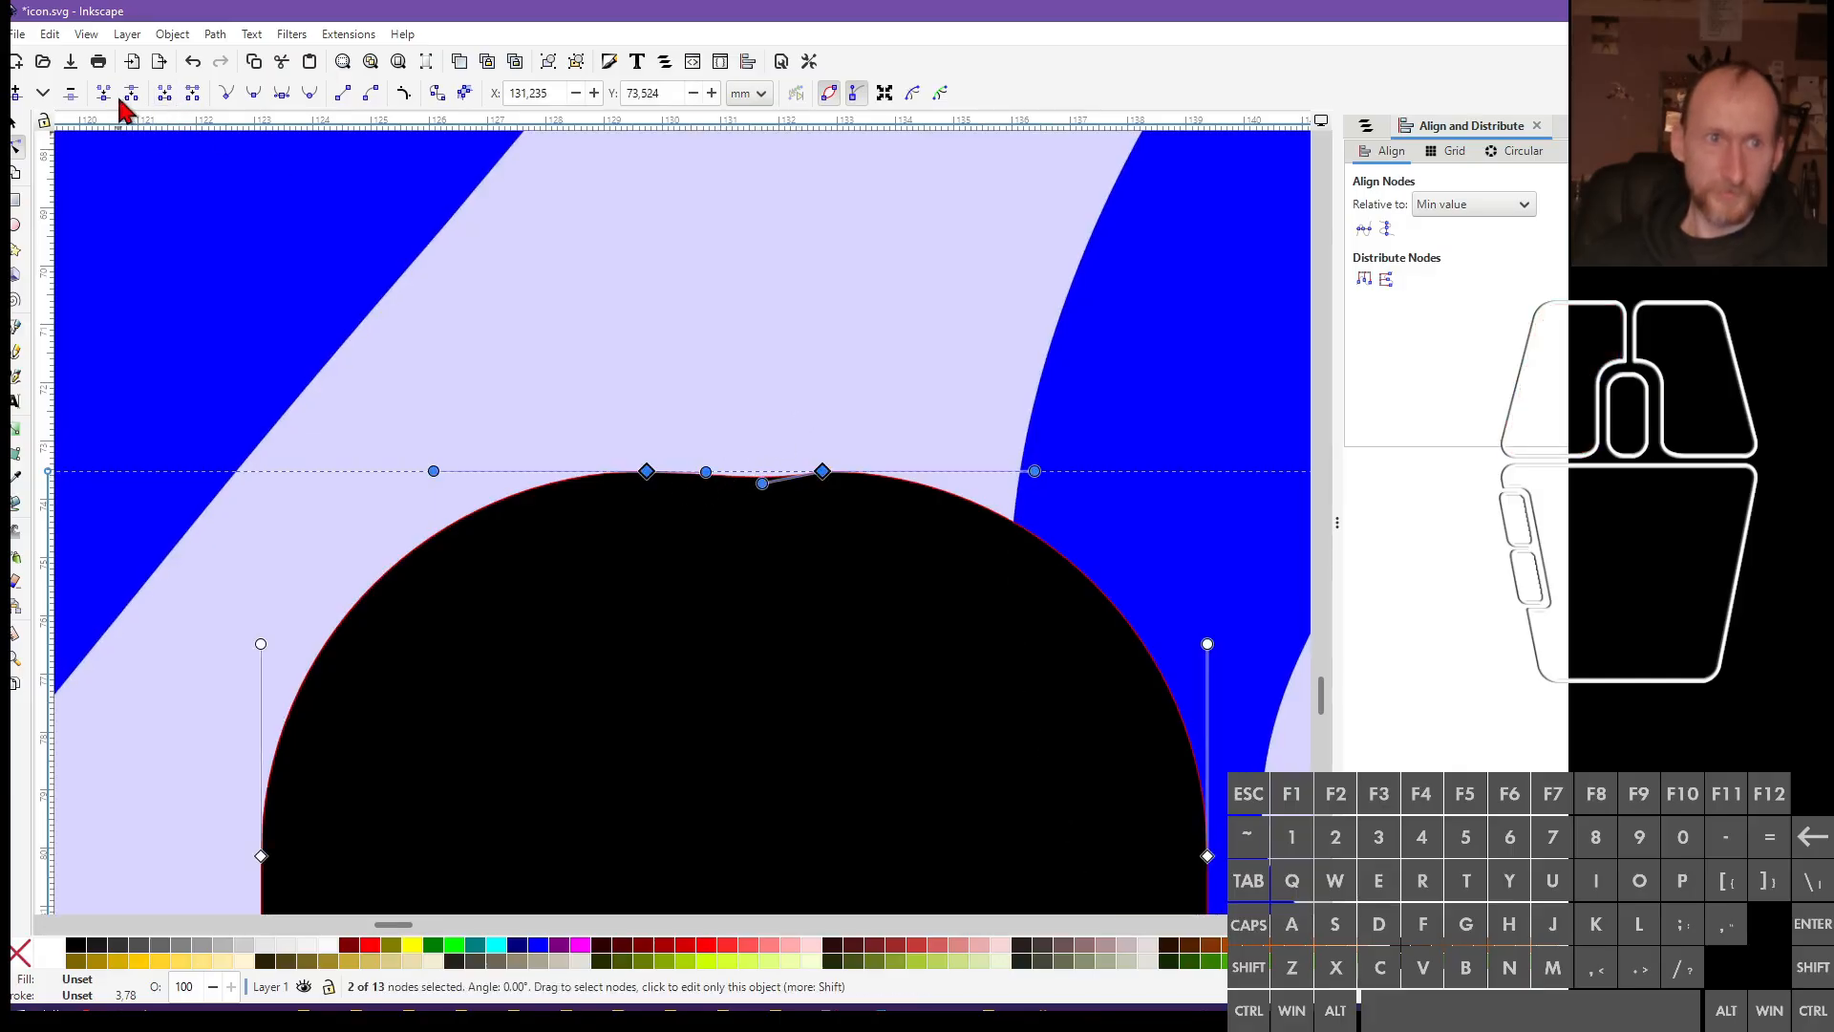
{"action": "left_click", "coordinate": [195, 101]}
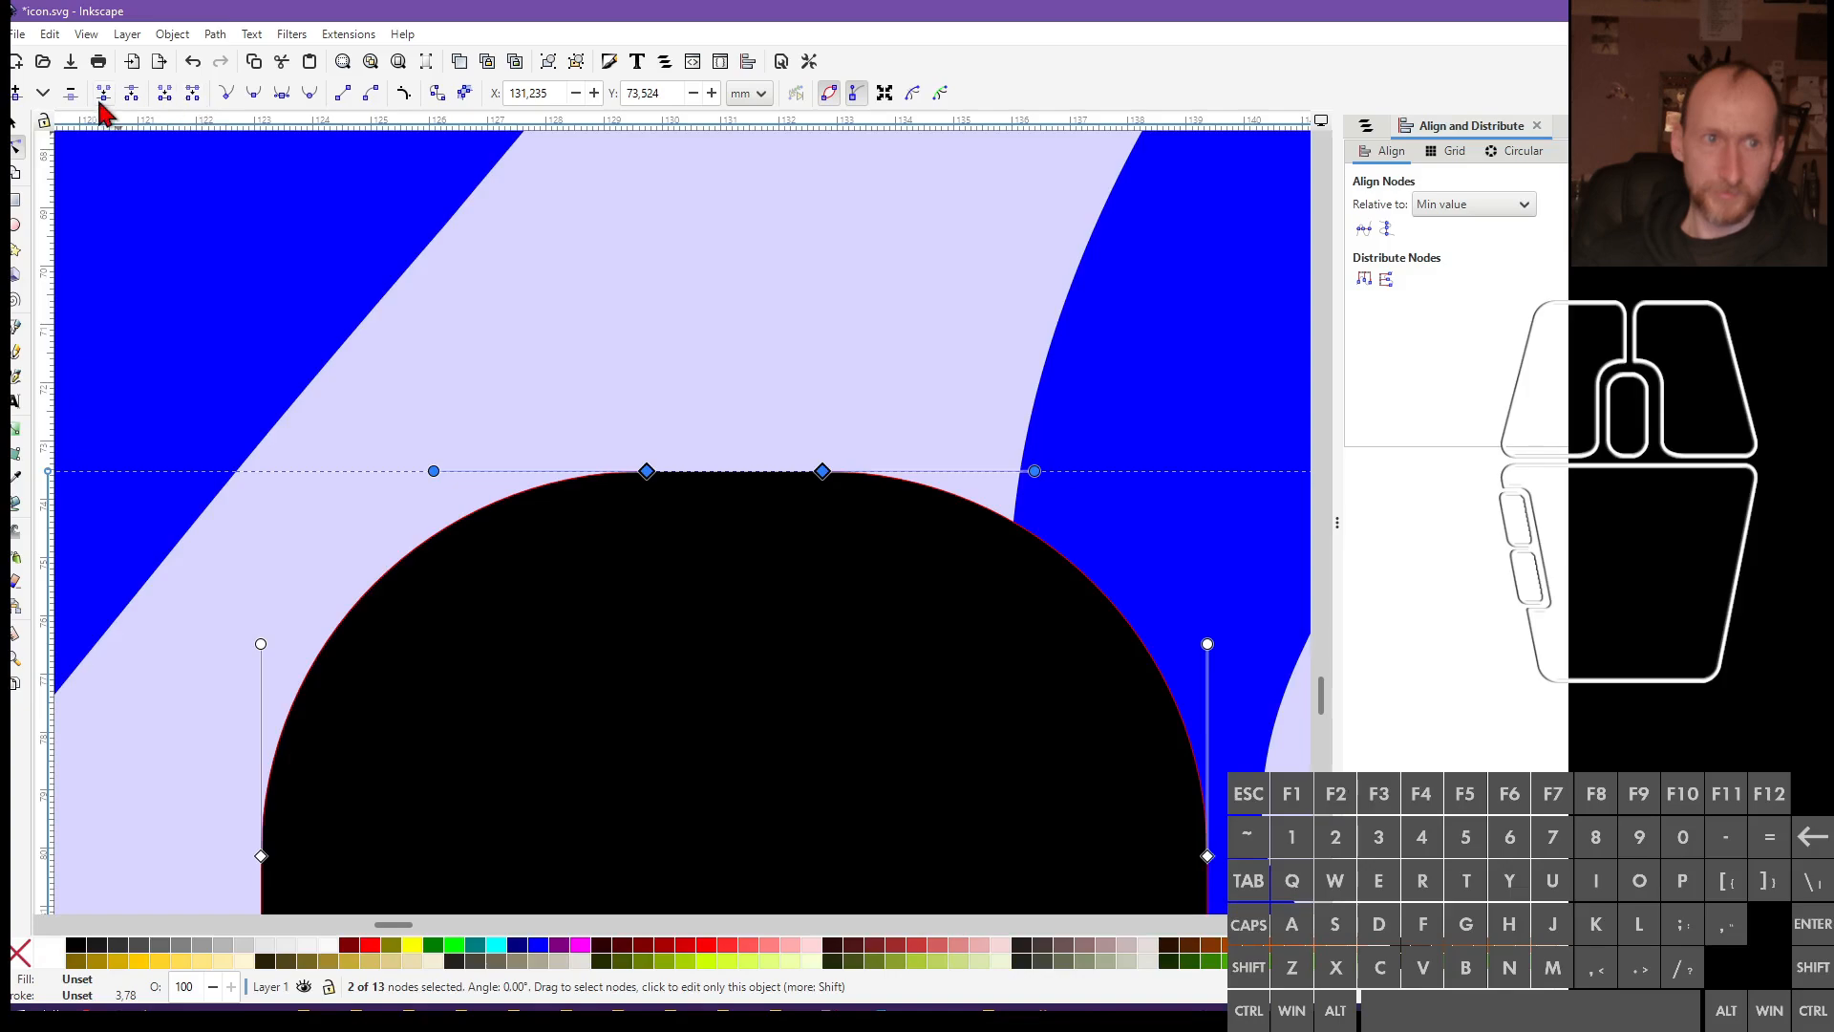
{"action": "left_click", "coordinate": [160, 100]}
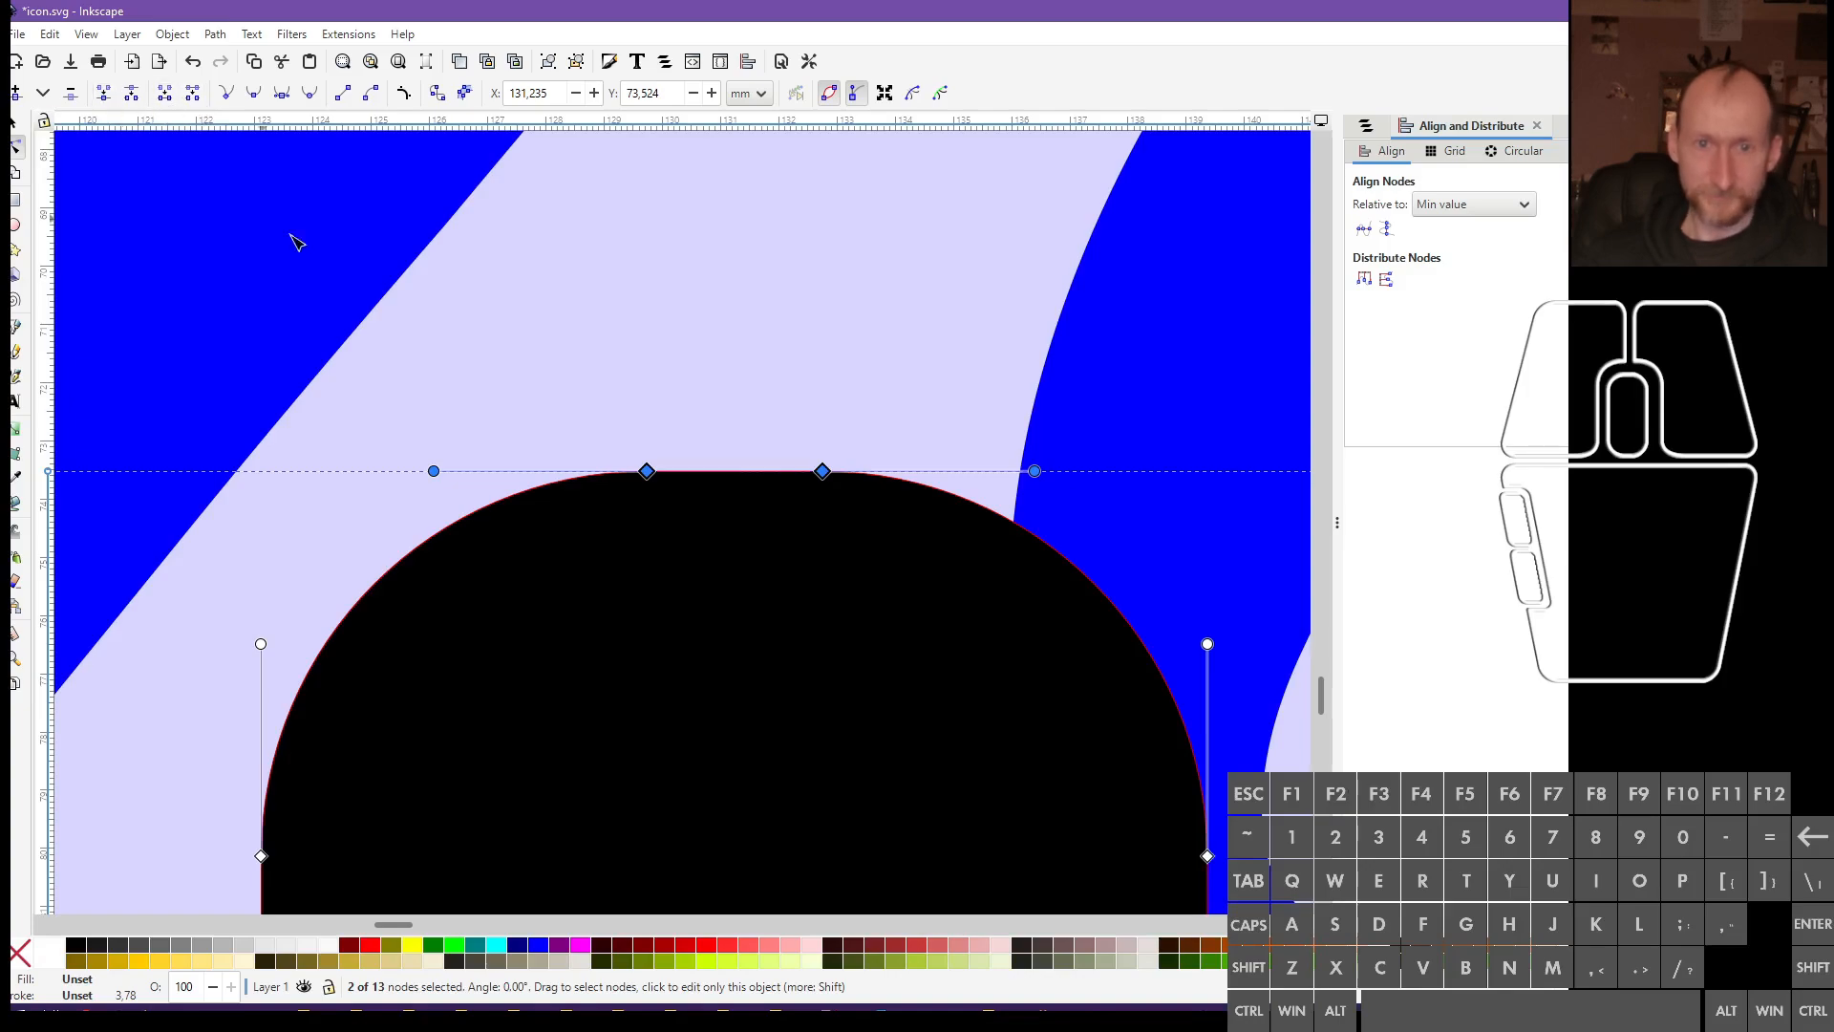
{"action": "key", "text": "Escape"}
Draw a closed triangle about 135 mm wide with the Pen tool outside the page, below the gear
{"action": "scroll", "coordinate": [731, 473], "scroll_direction": "down", "scroll_amount": 4}
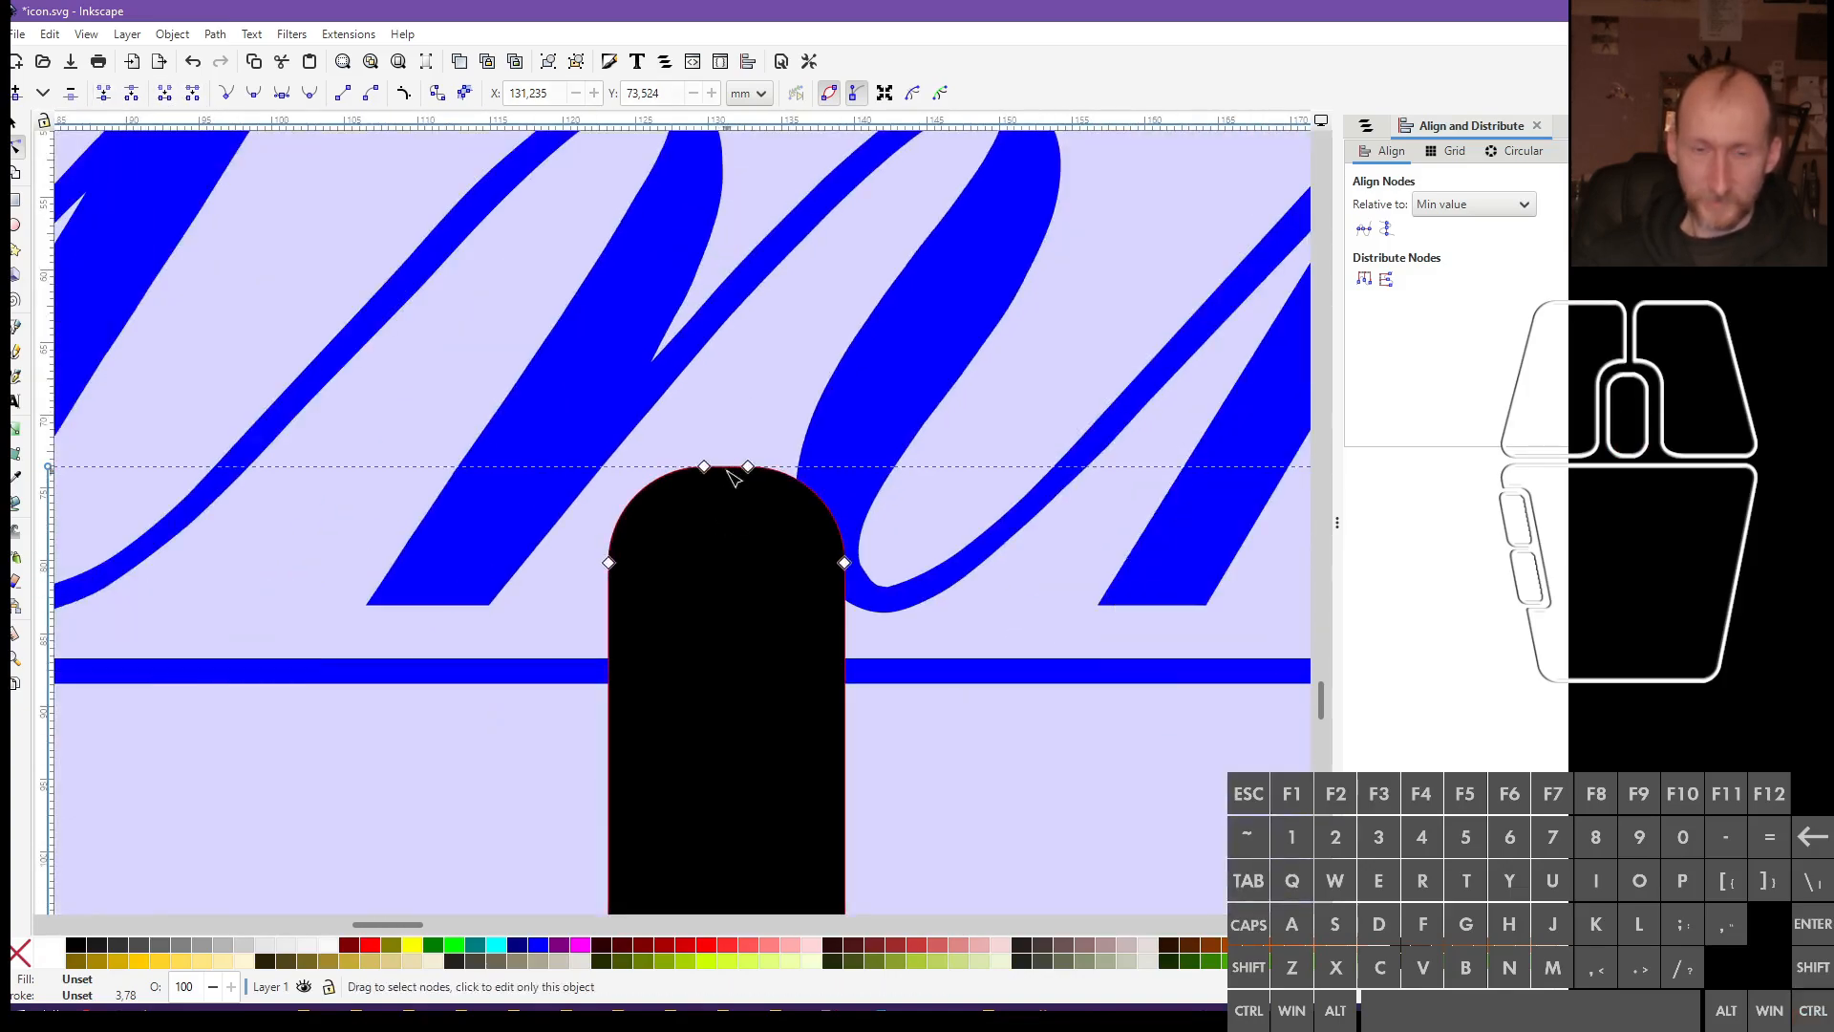
{"action": "scroll", "coordinate": [731, 474], "scroll_direction": "down", "scroll_amount": 5}
{"action": "scroll", "coordinate": [726, 535], "scroll_direction": "down", "scroll_amount": 4}
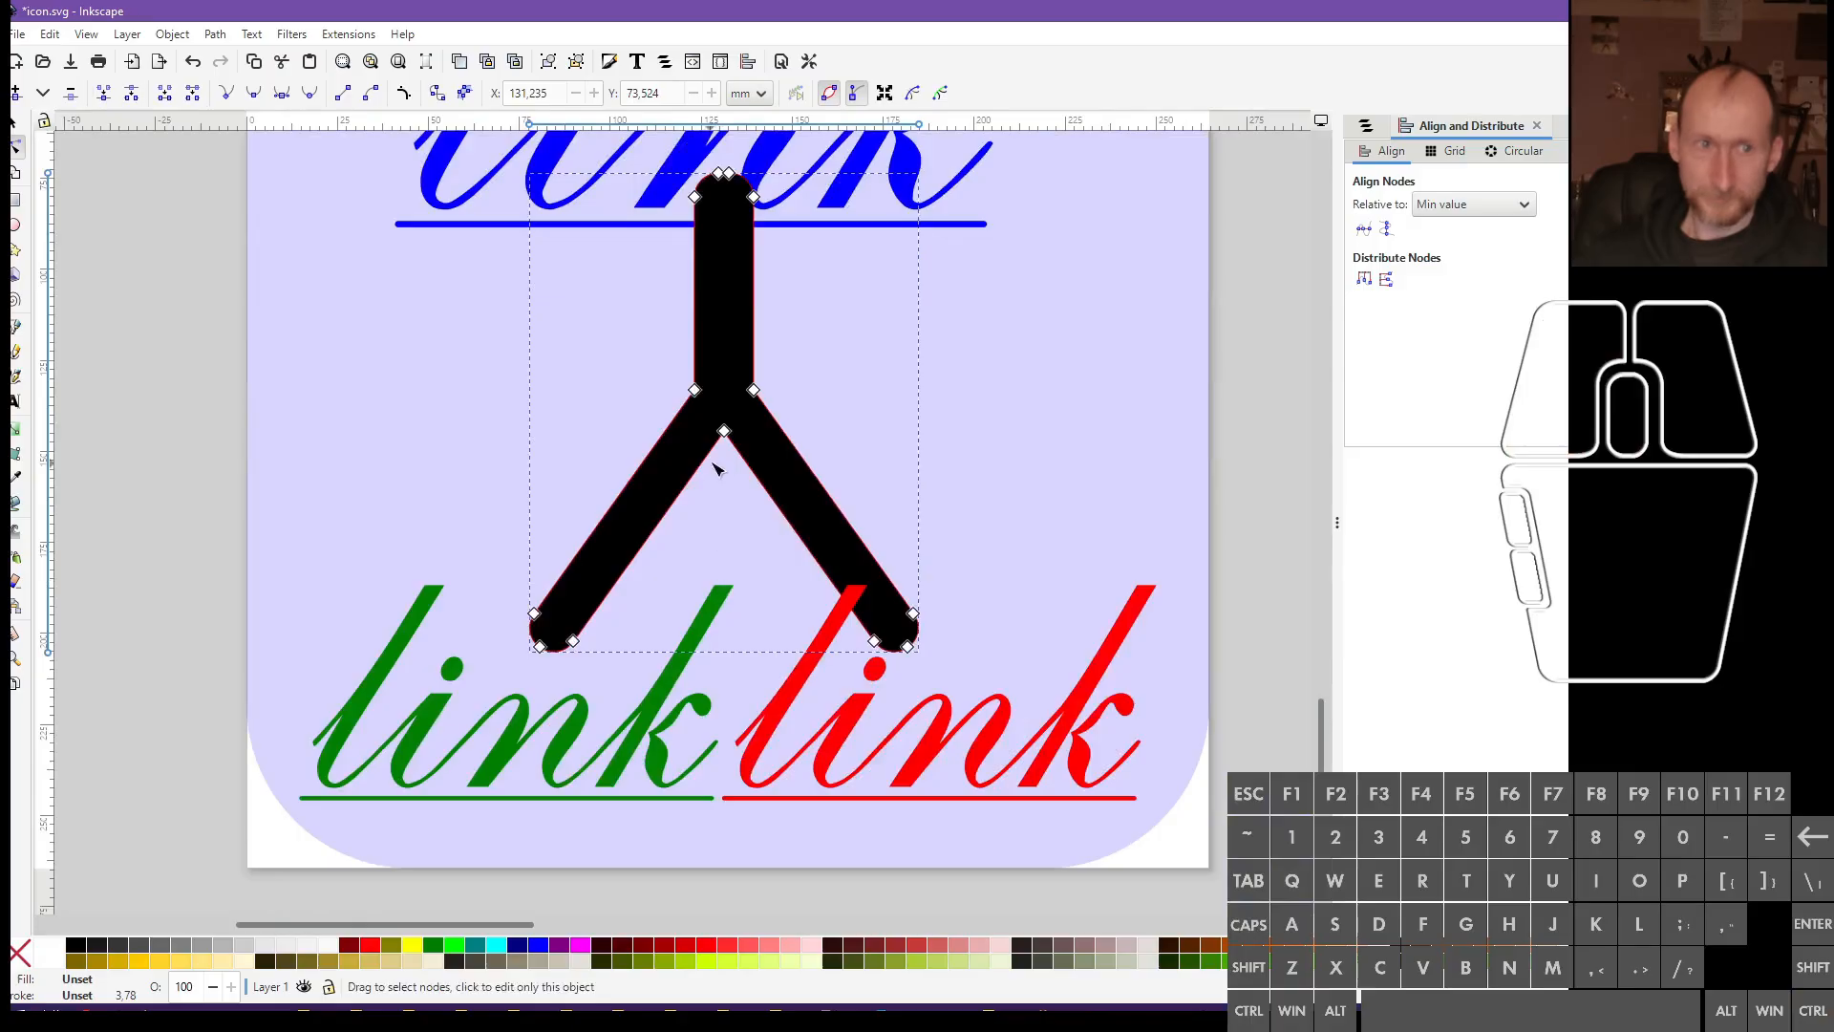
{"action": "left_click", "coordinate": [16, 327]}
{"action": "scroll", "coordinate": [319, 390], "scroll_direction": "down", "scroll_amount": 3}
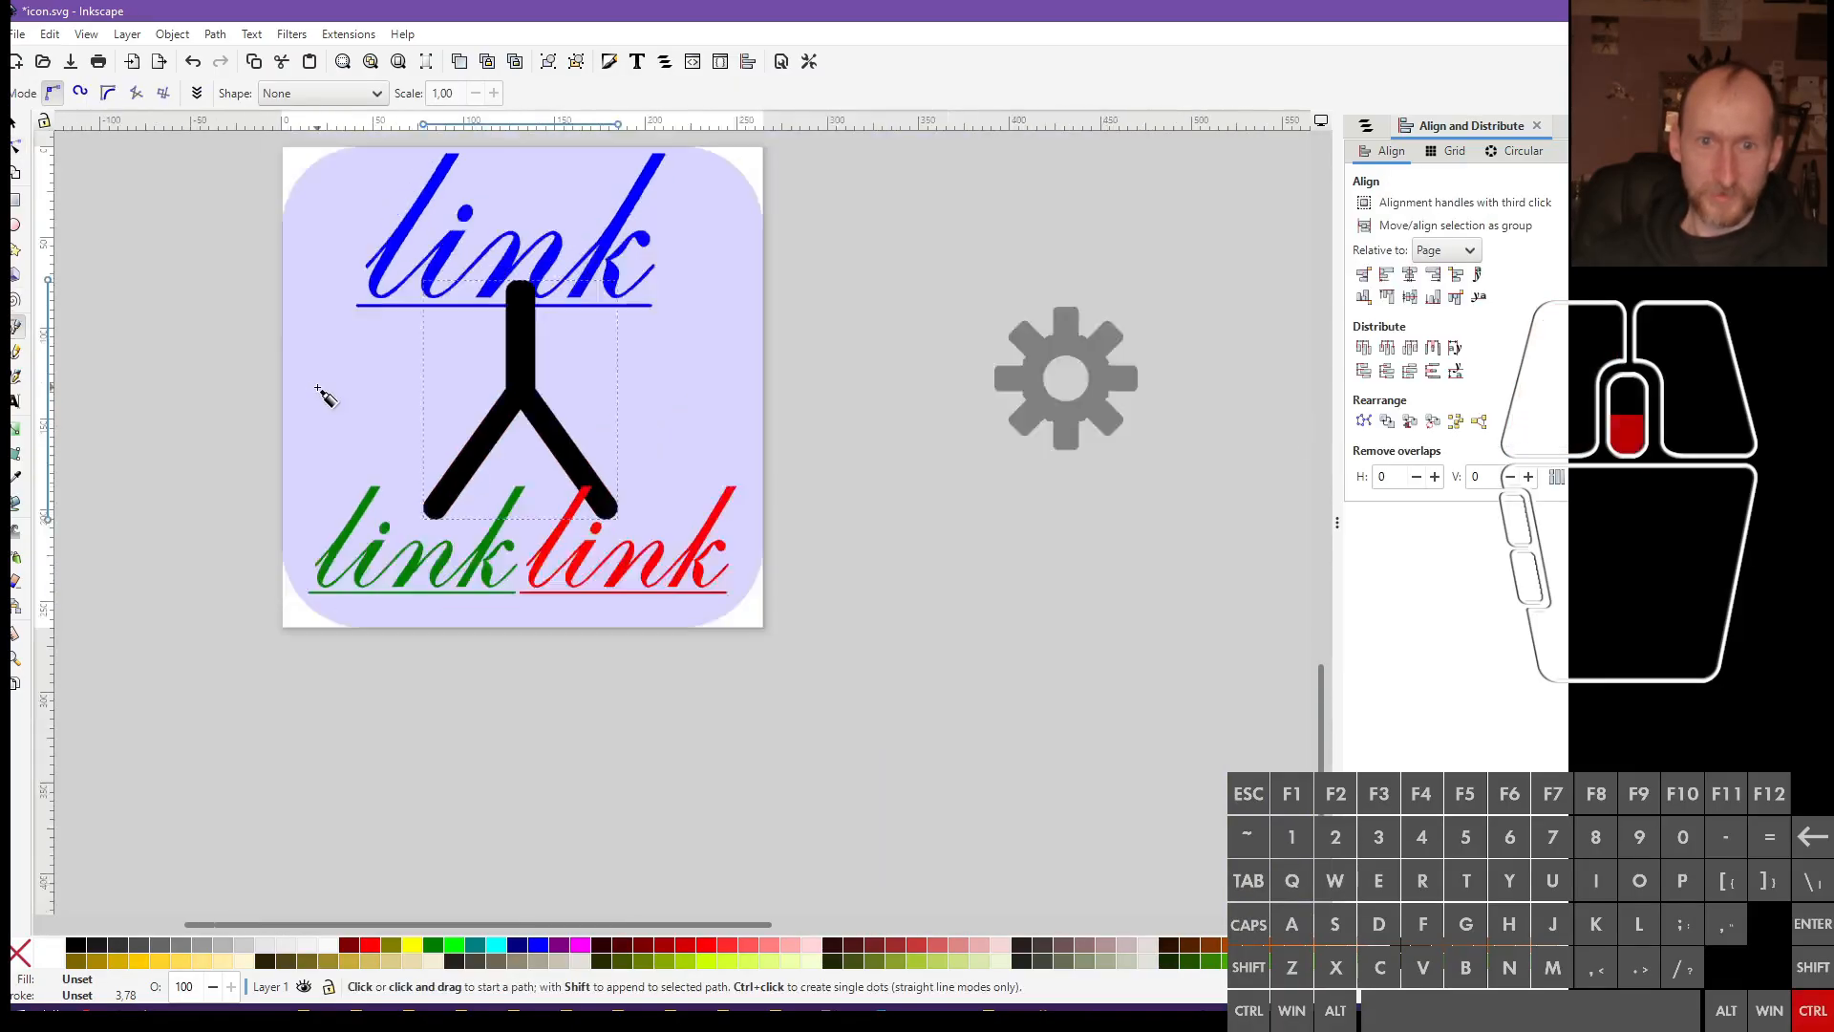
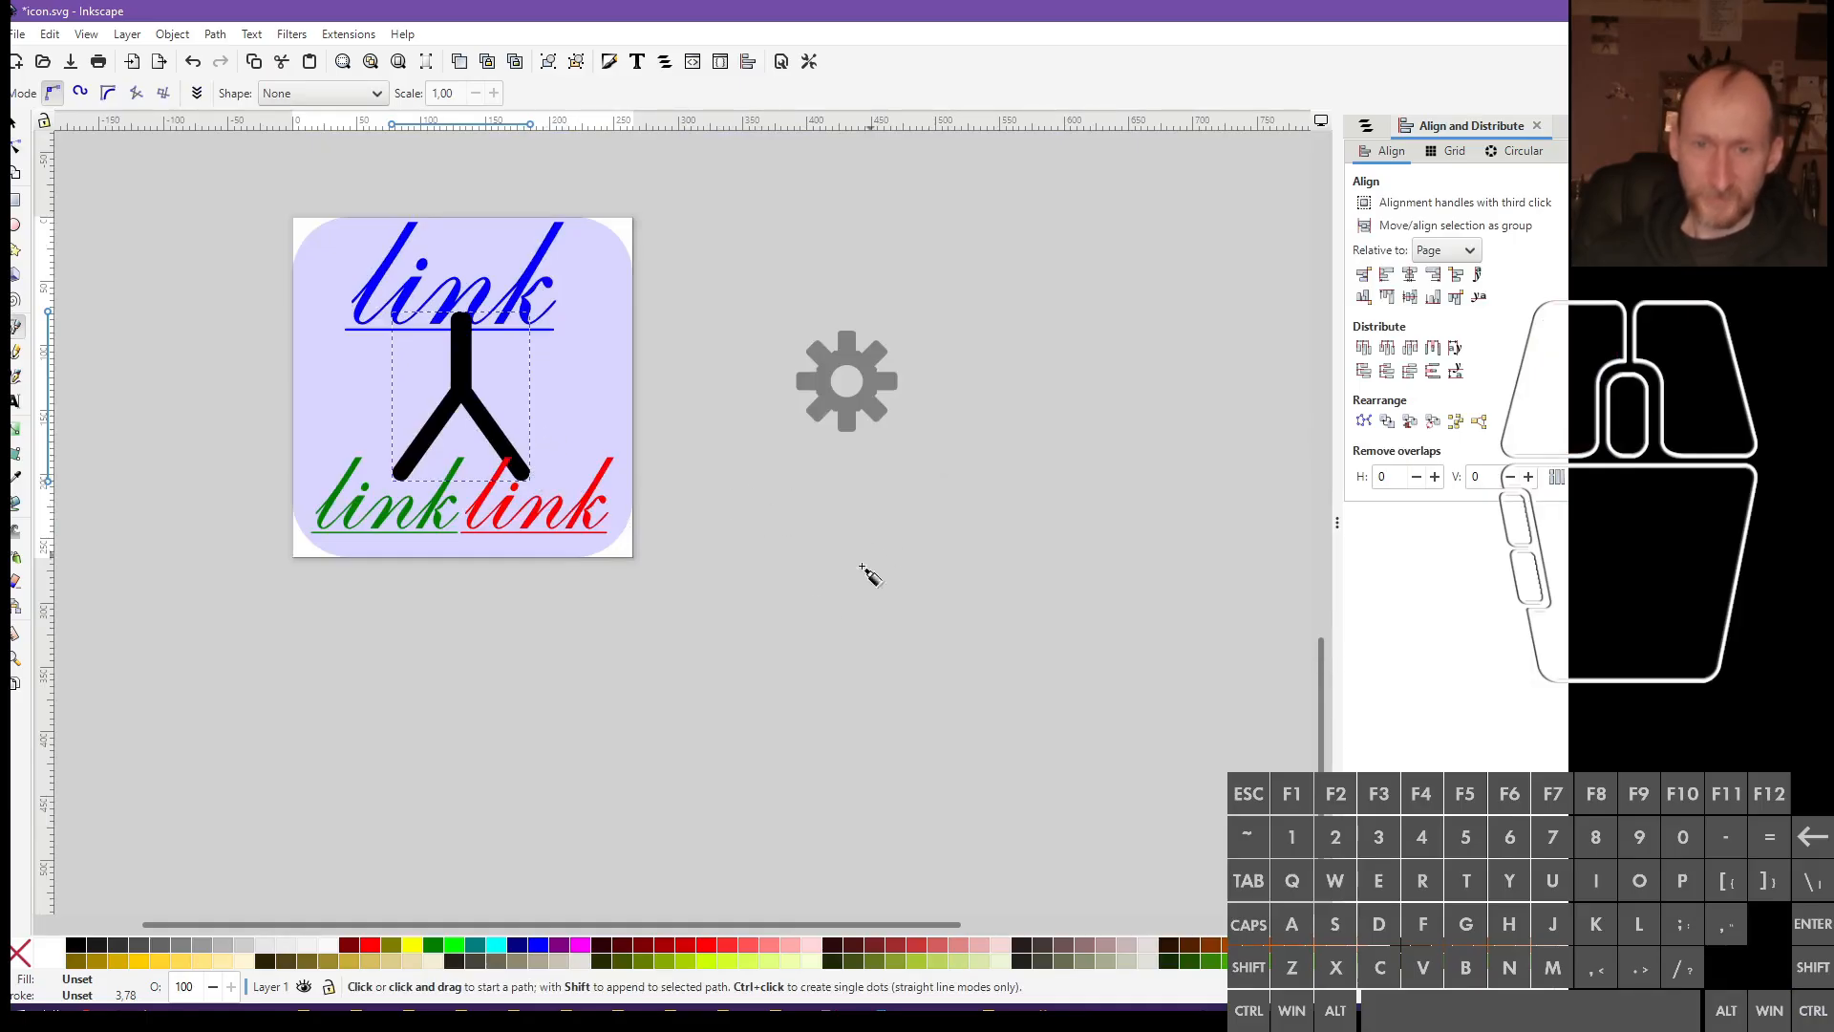
{"action": "left_click", "coordinate": [792, 615]}
{"action": "left_click", "coordinate": [892, 493]}
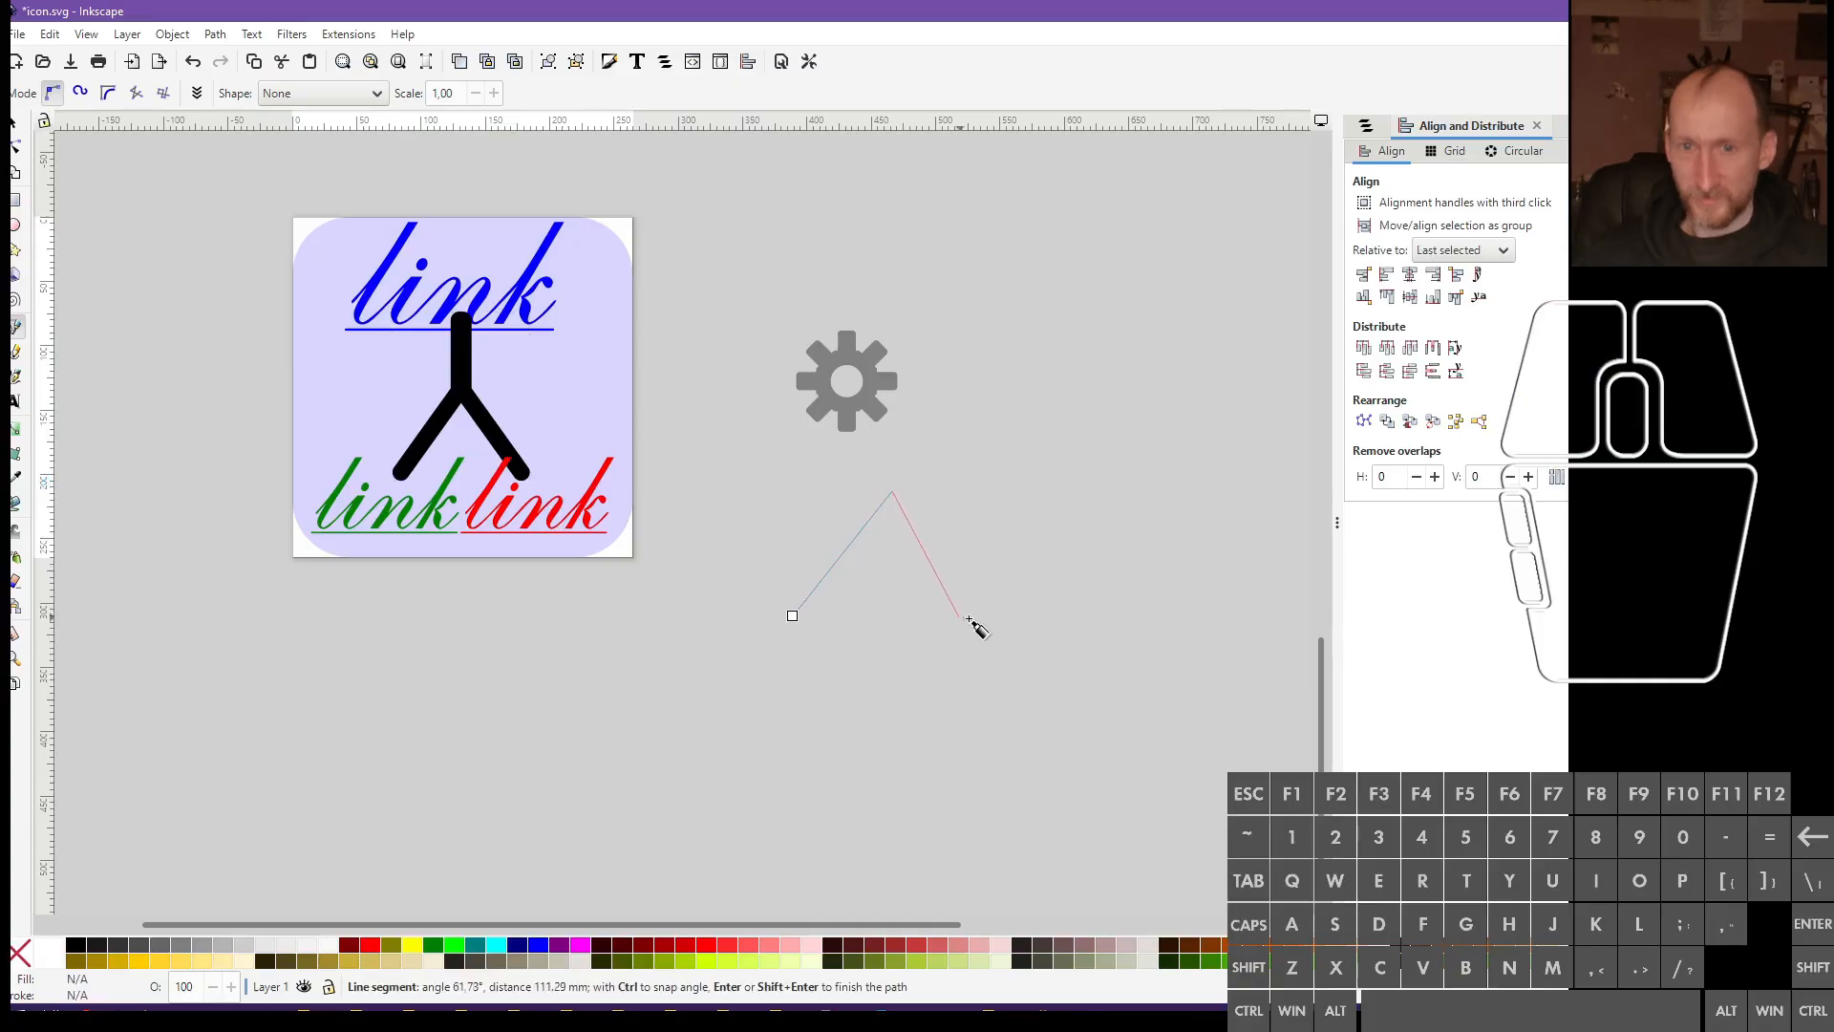
{"action": "left_click", "coordinate": [965, 636]}
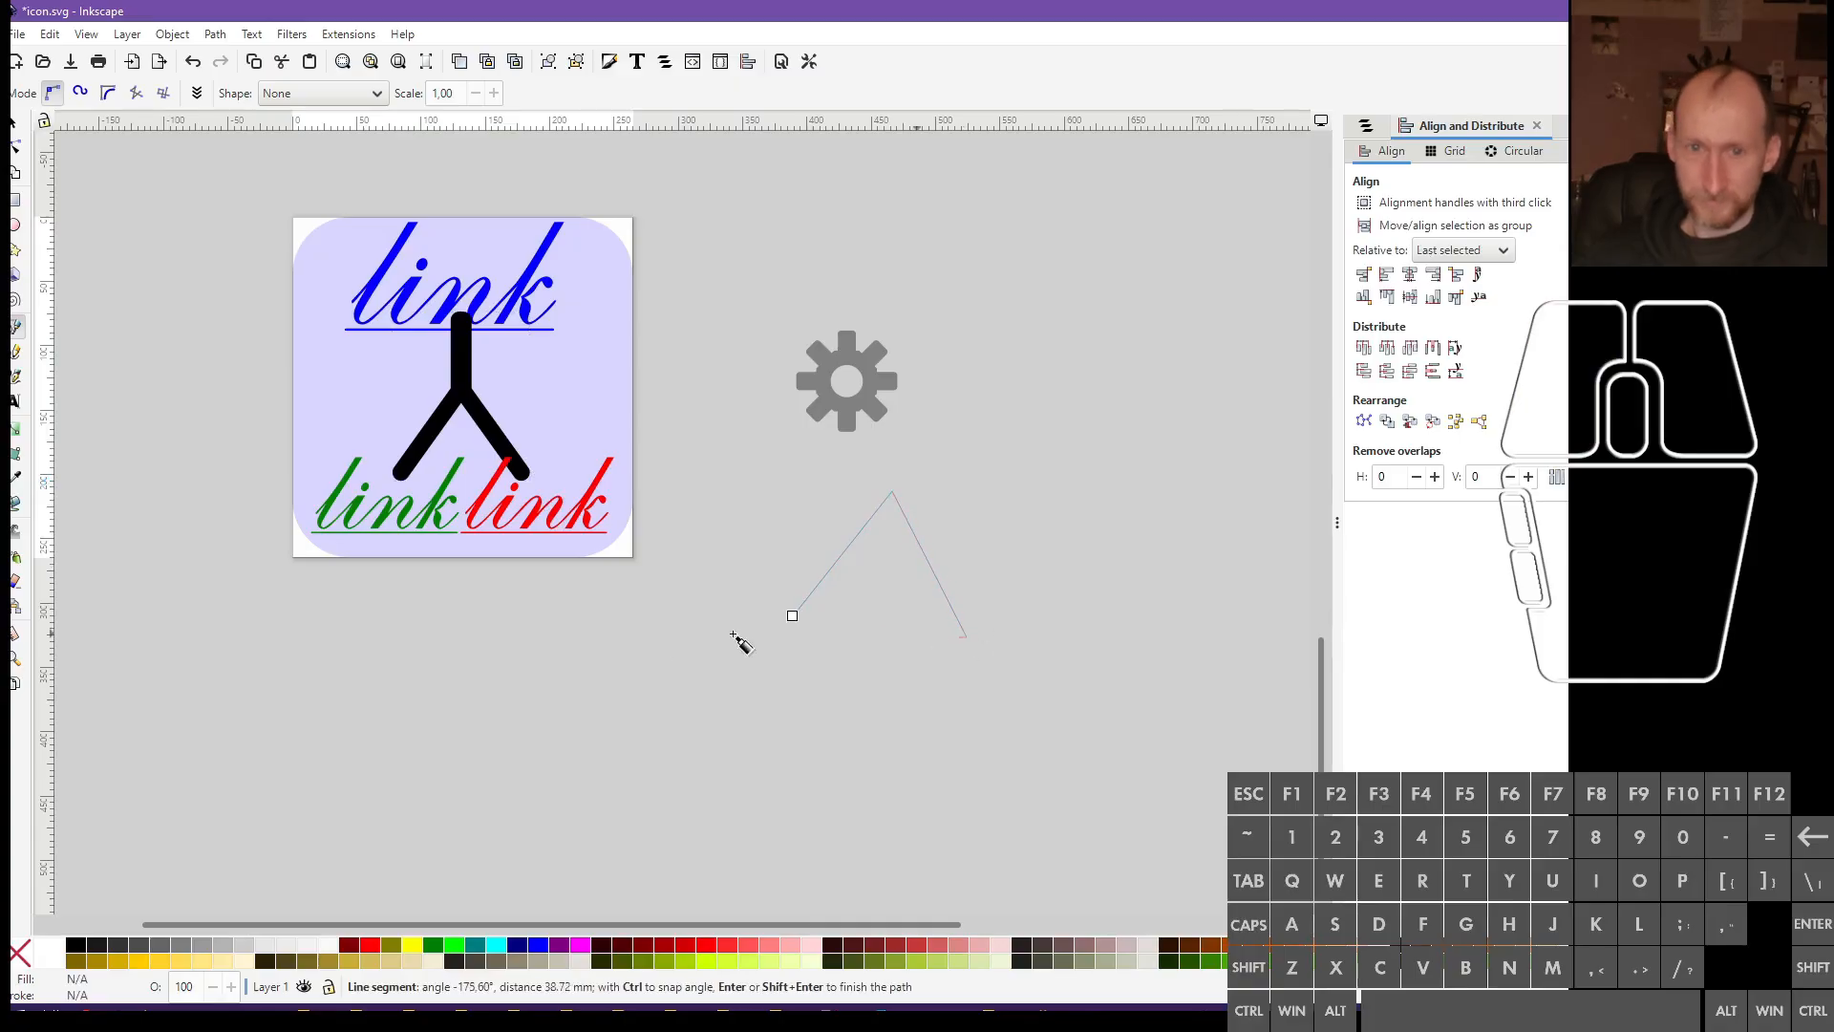
{"action": "left_click", "coordinate": [791, 615]}
{"action": "scroll", "coordinate": [937, 605], "scroll_direction": "up", "scroll_amount": 2}
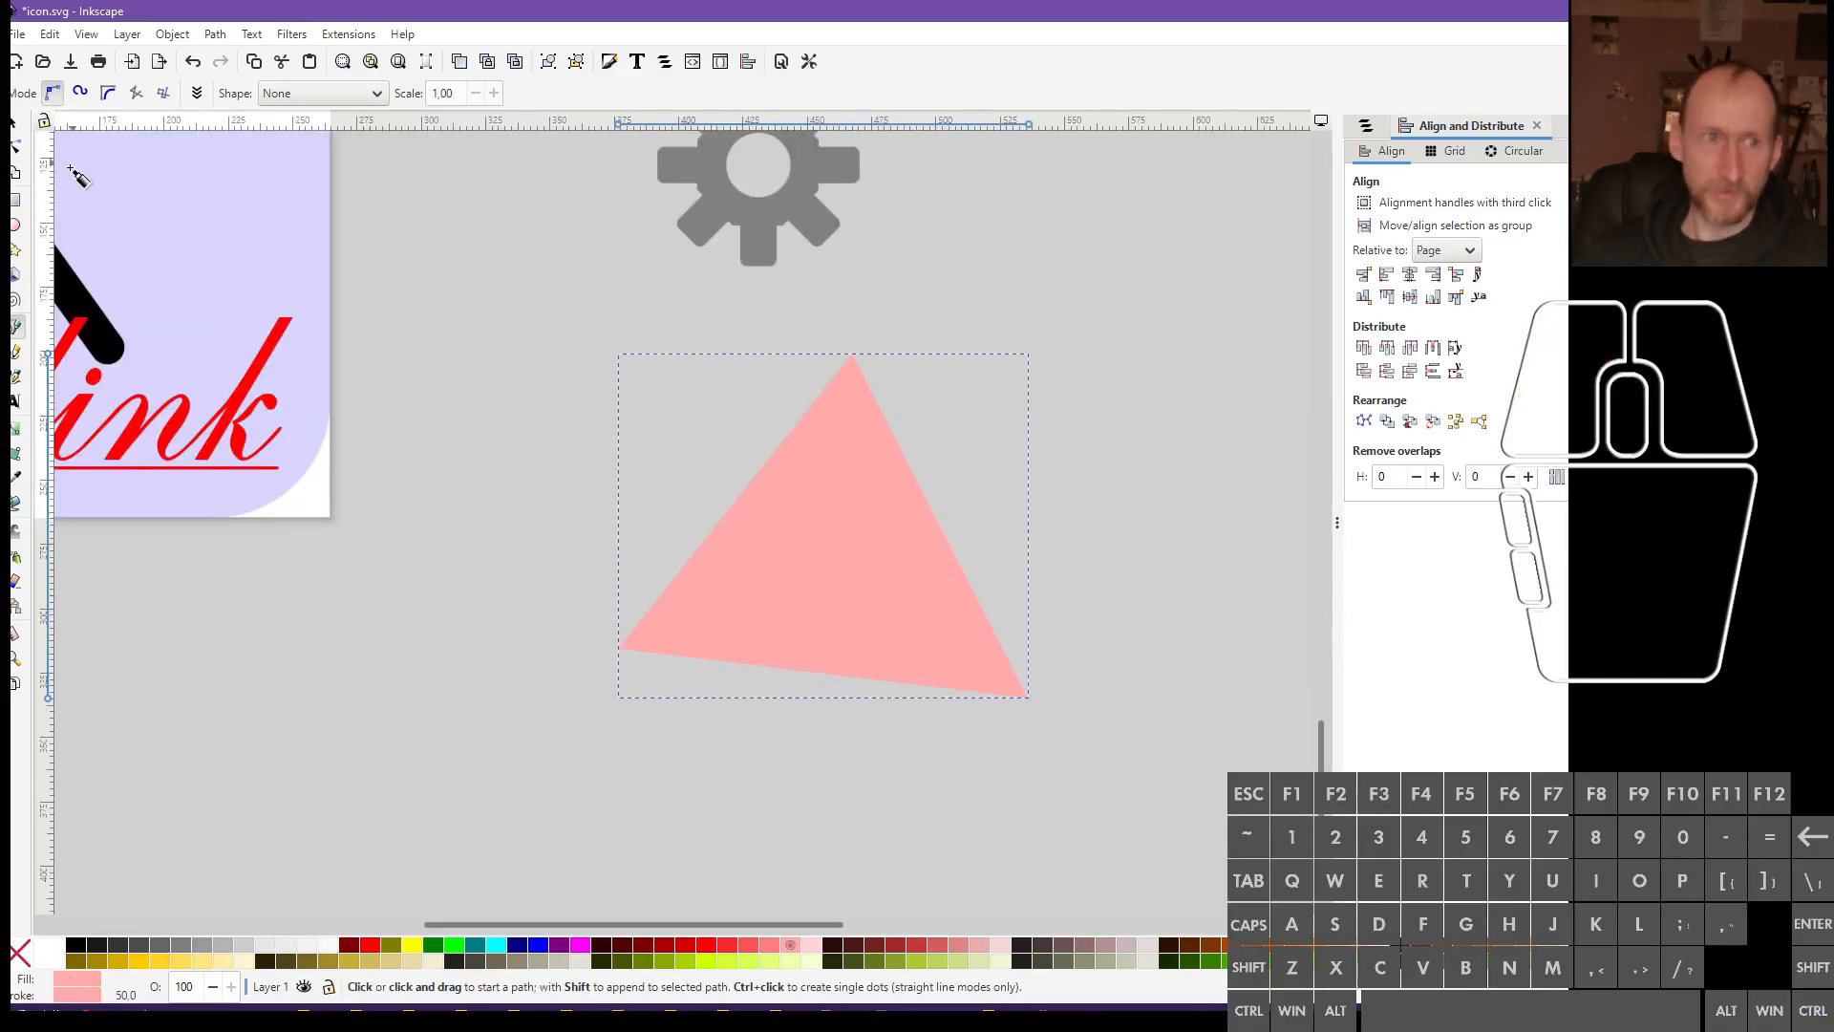
Align the triangle's two base nodes on a horizontal line at the min value and distribute all three nodes evenly horizontally
{"action": "left_click", "coordinate": [15, 148]}
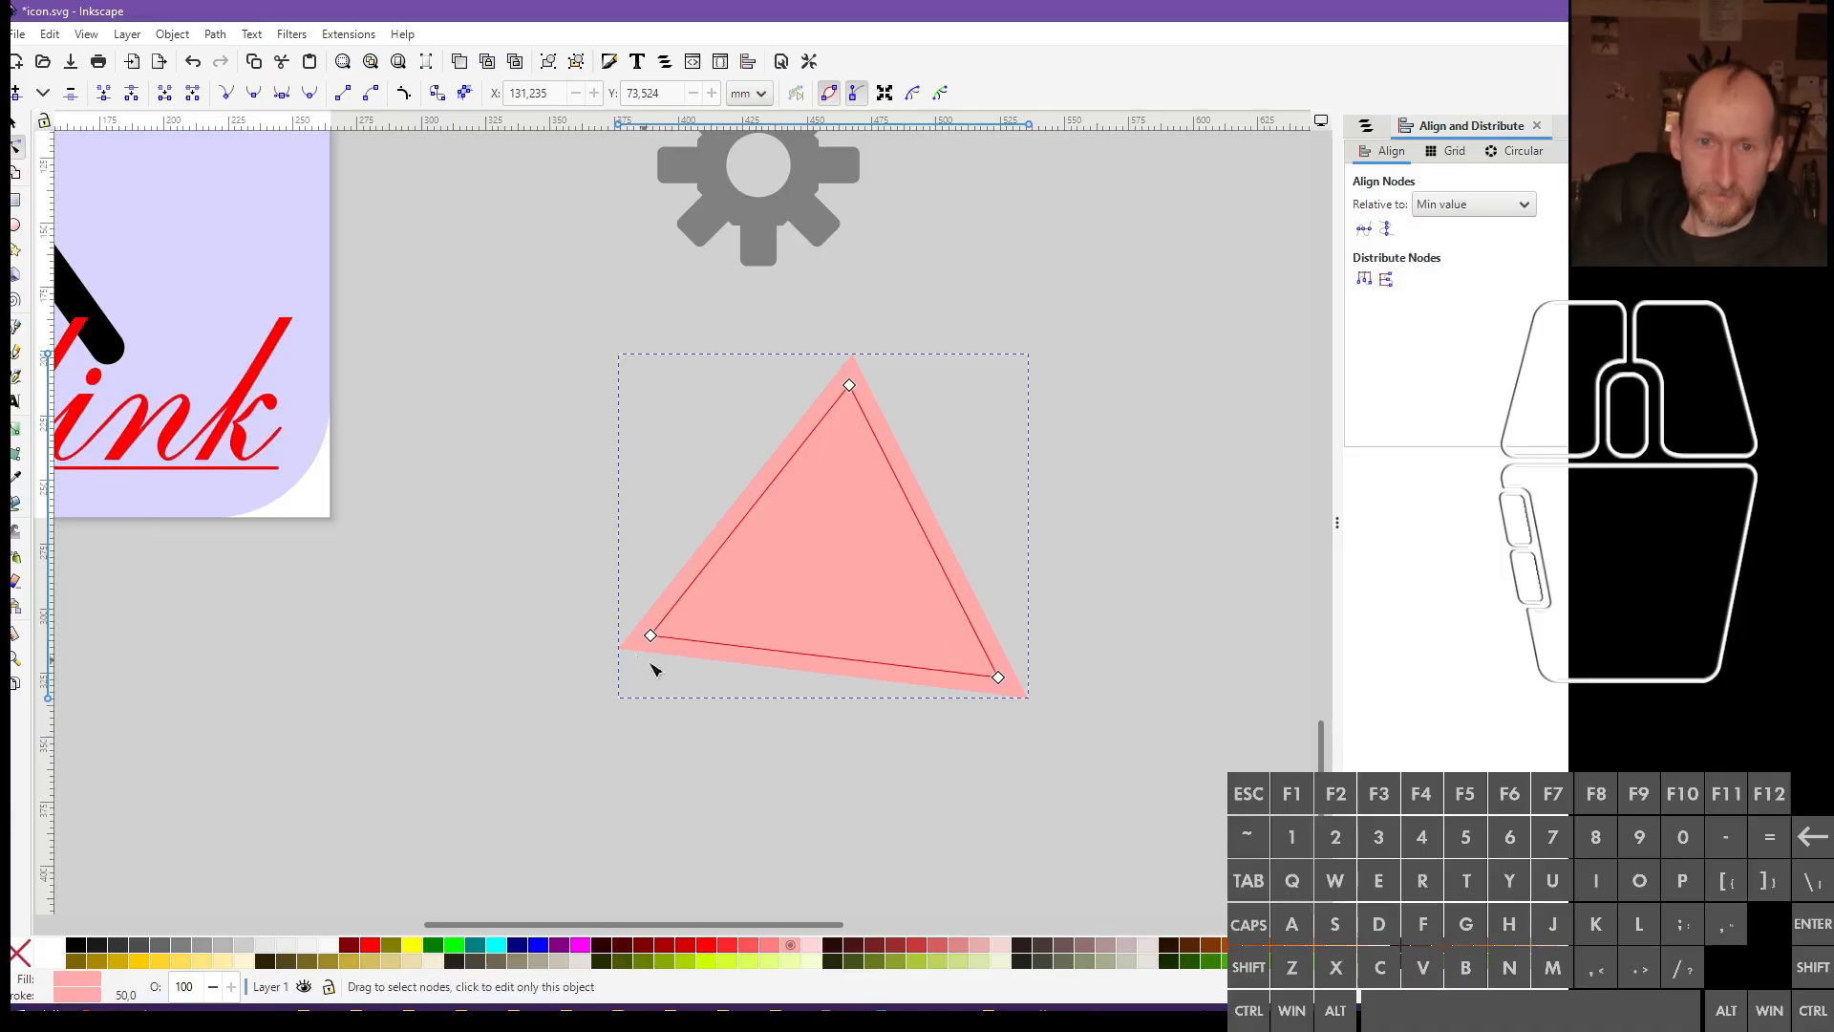
{"action": "left_click_drag", "start_coordinate": [556, 591], "coordinate": [1080, 840]}
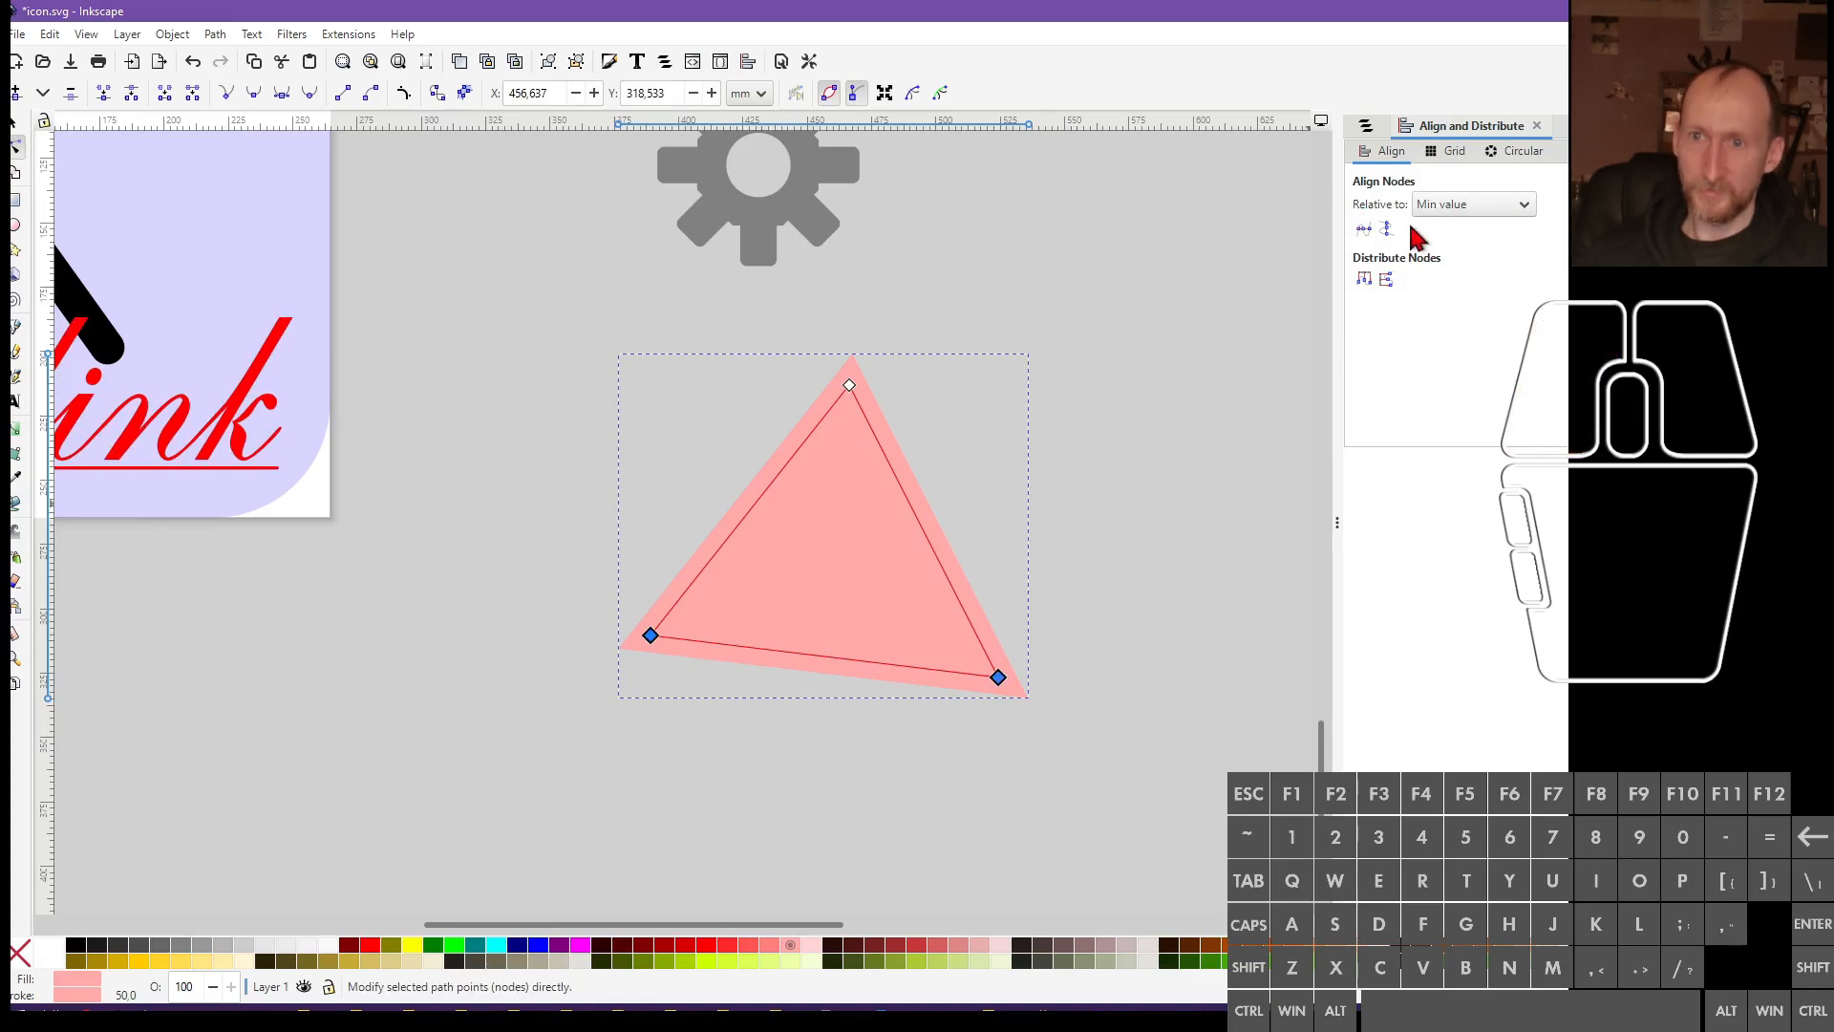
{"action": "left_click", "coordinate": [1364, 229]}
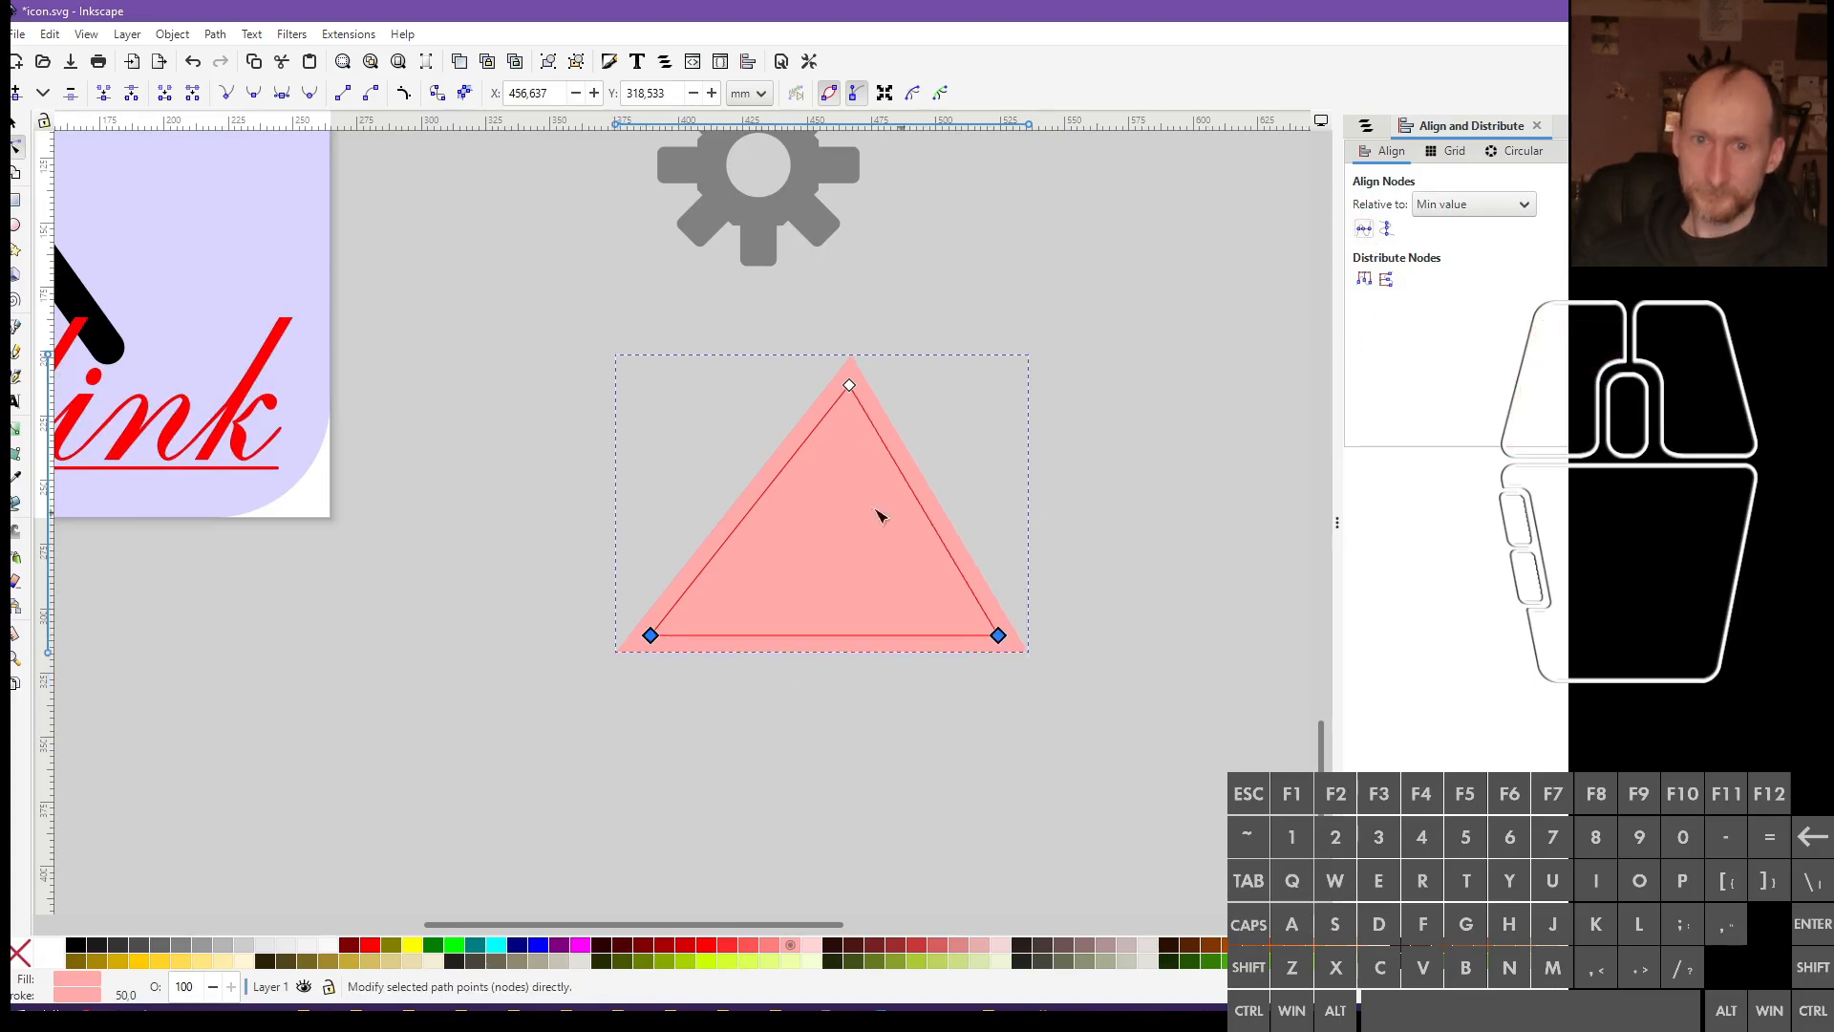
{"action": "left_click_drag", "start_coordinate": [546, 297], "coordinate": [1144, 731]}
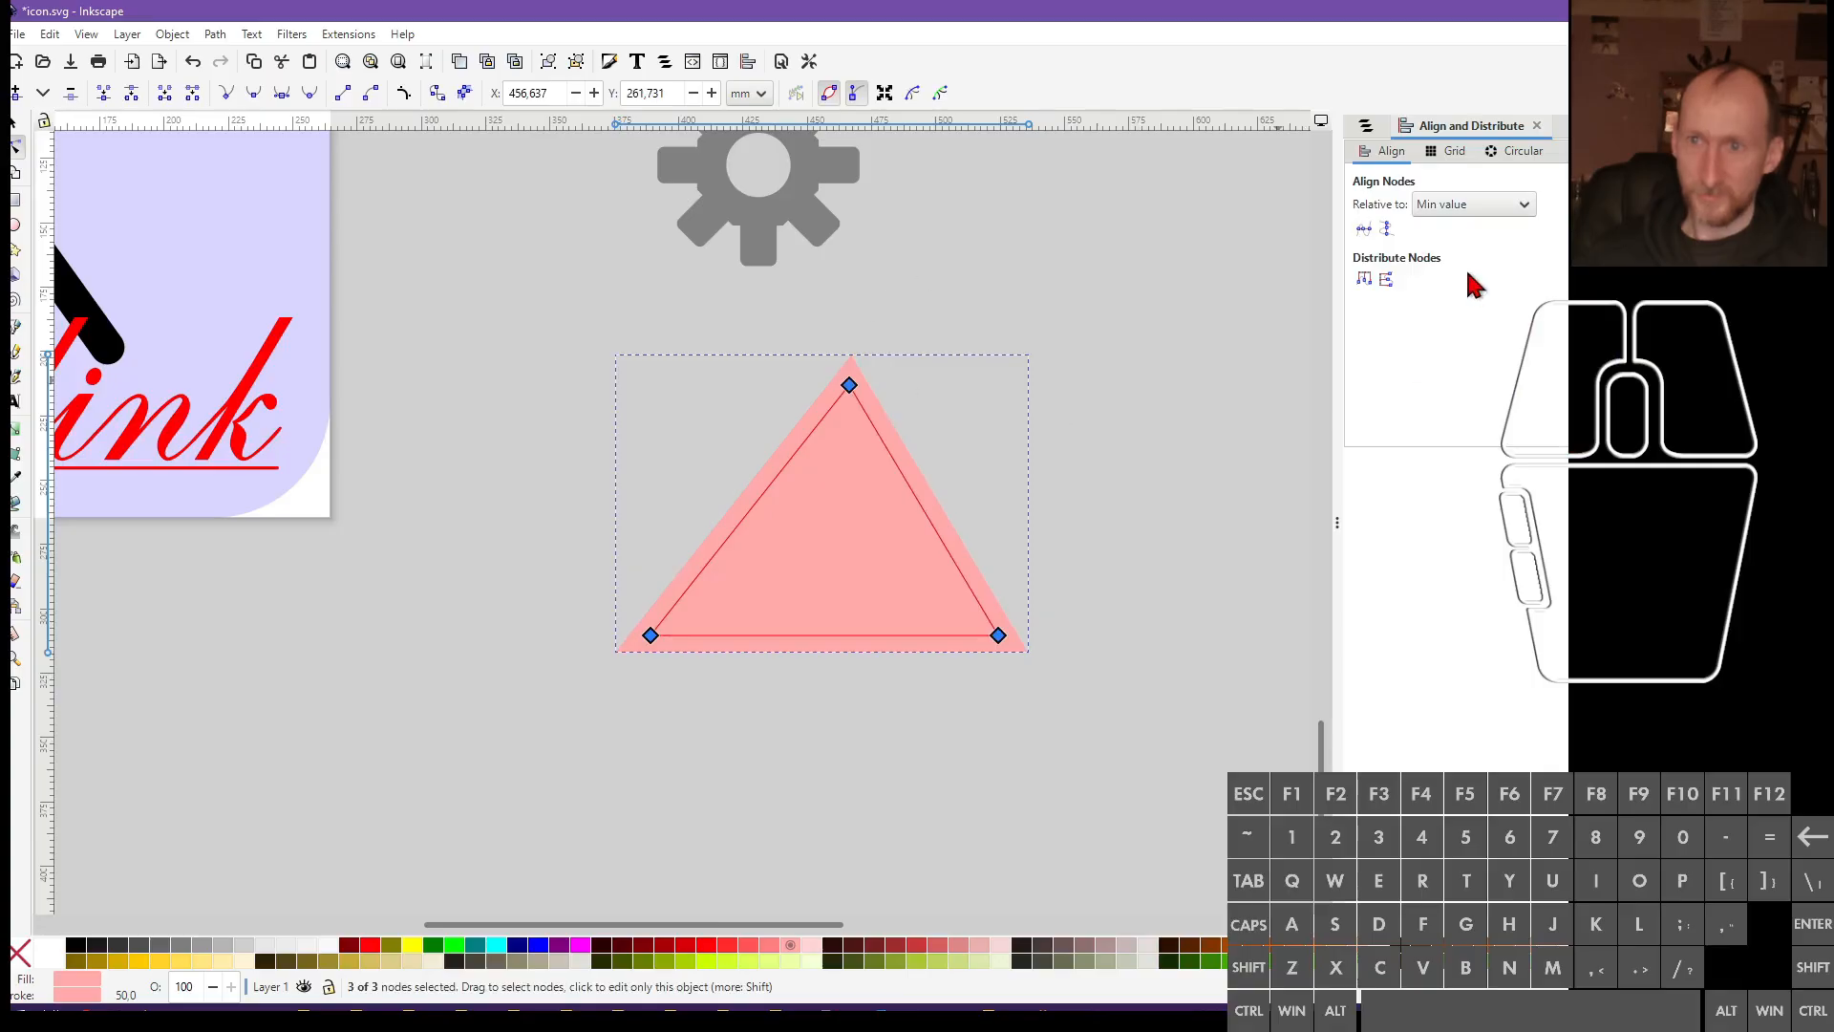
{"action": "left_click", "coordinate": [1364, 279]}
Fill the triangle with the black colour picked from the forked connector and remove its stroke
{"action": "scroll", "coordinate": [950, 507], "scroll_direction": "down", "scroll_amount": 3, "text": "ctrl"}
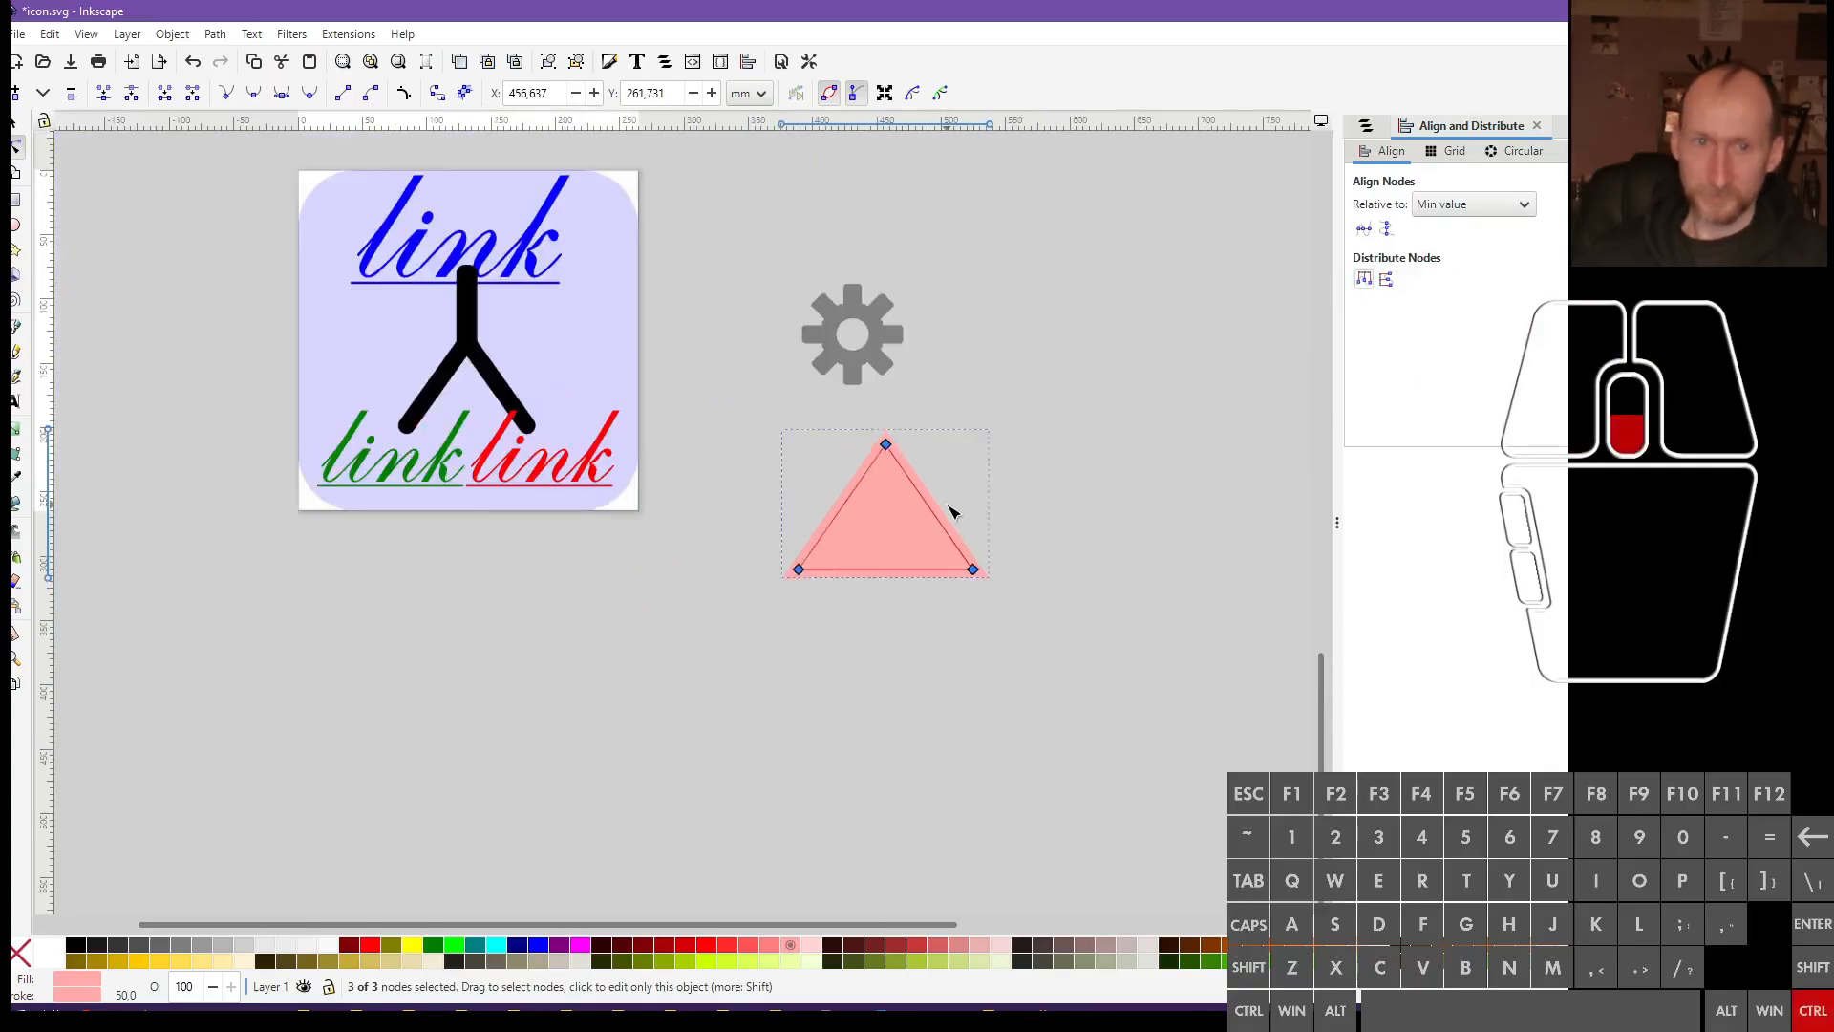
{"action": "left_click", "coordinate": [13, 122]}
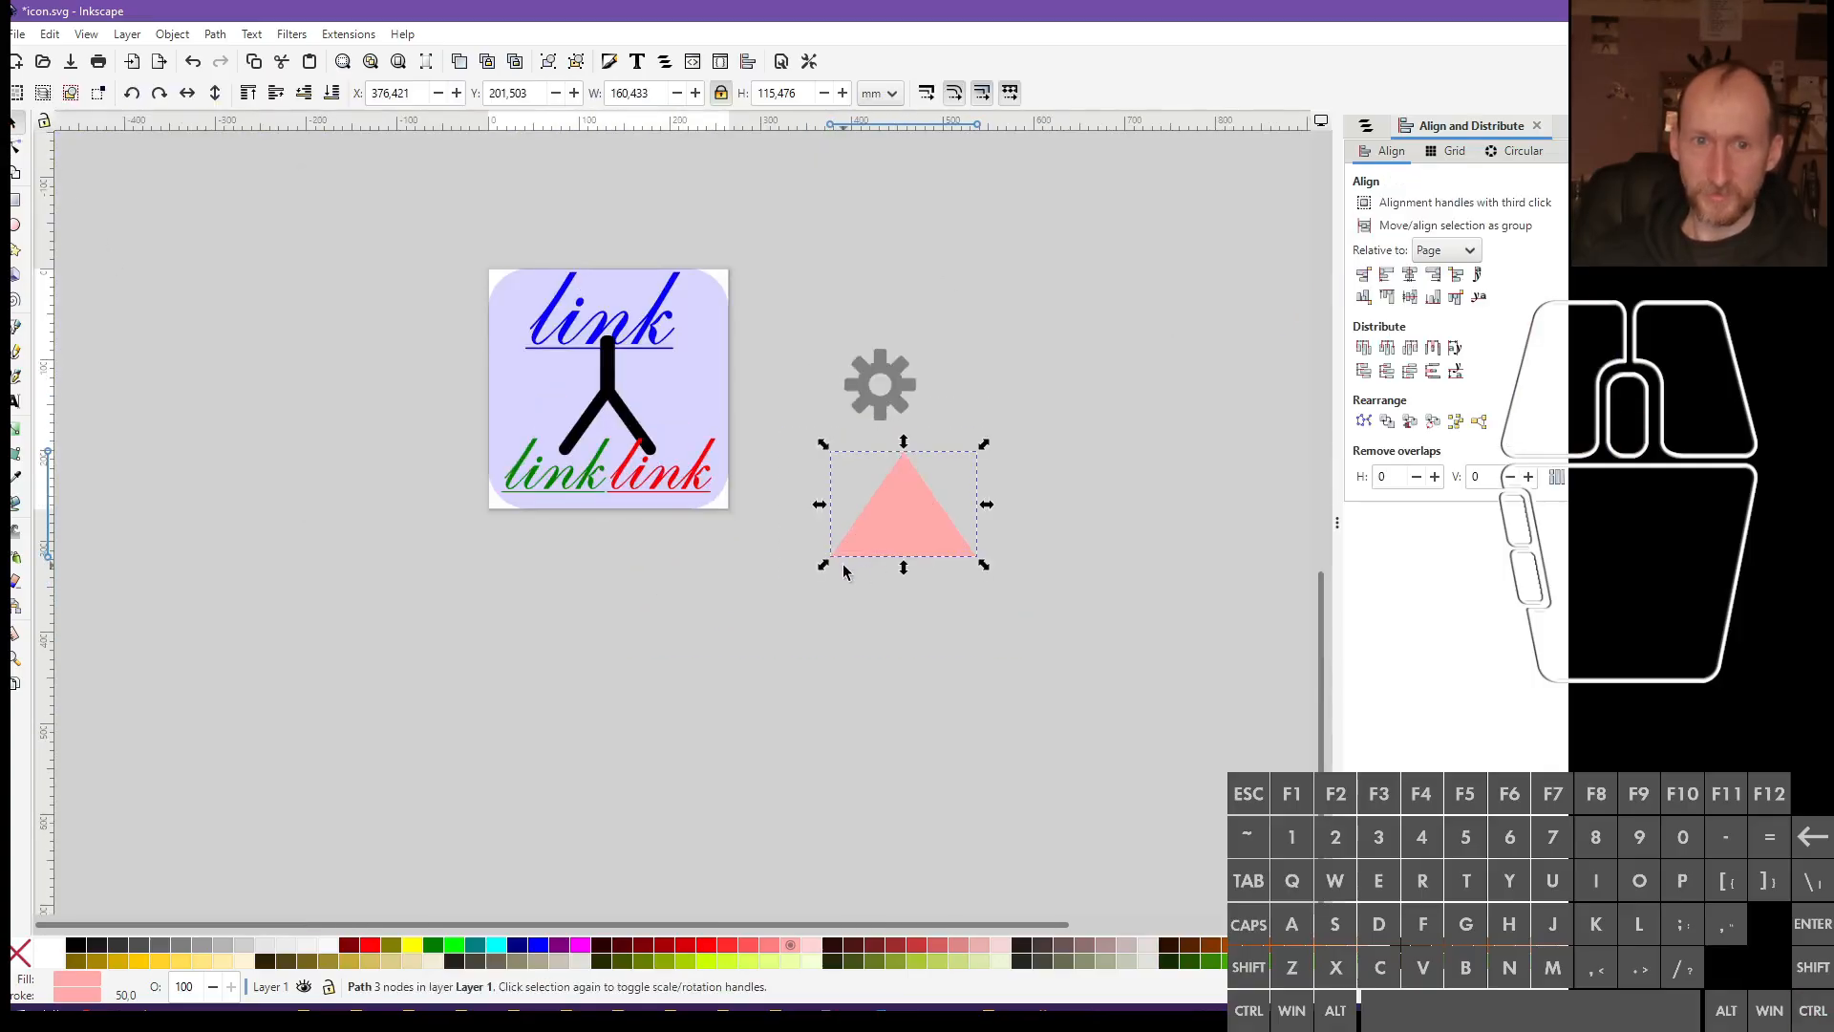
{"action": "left_click", "coordinate": [15, 476]}
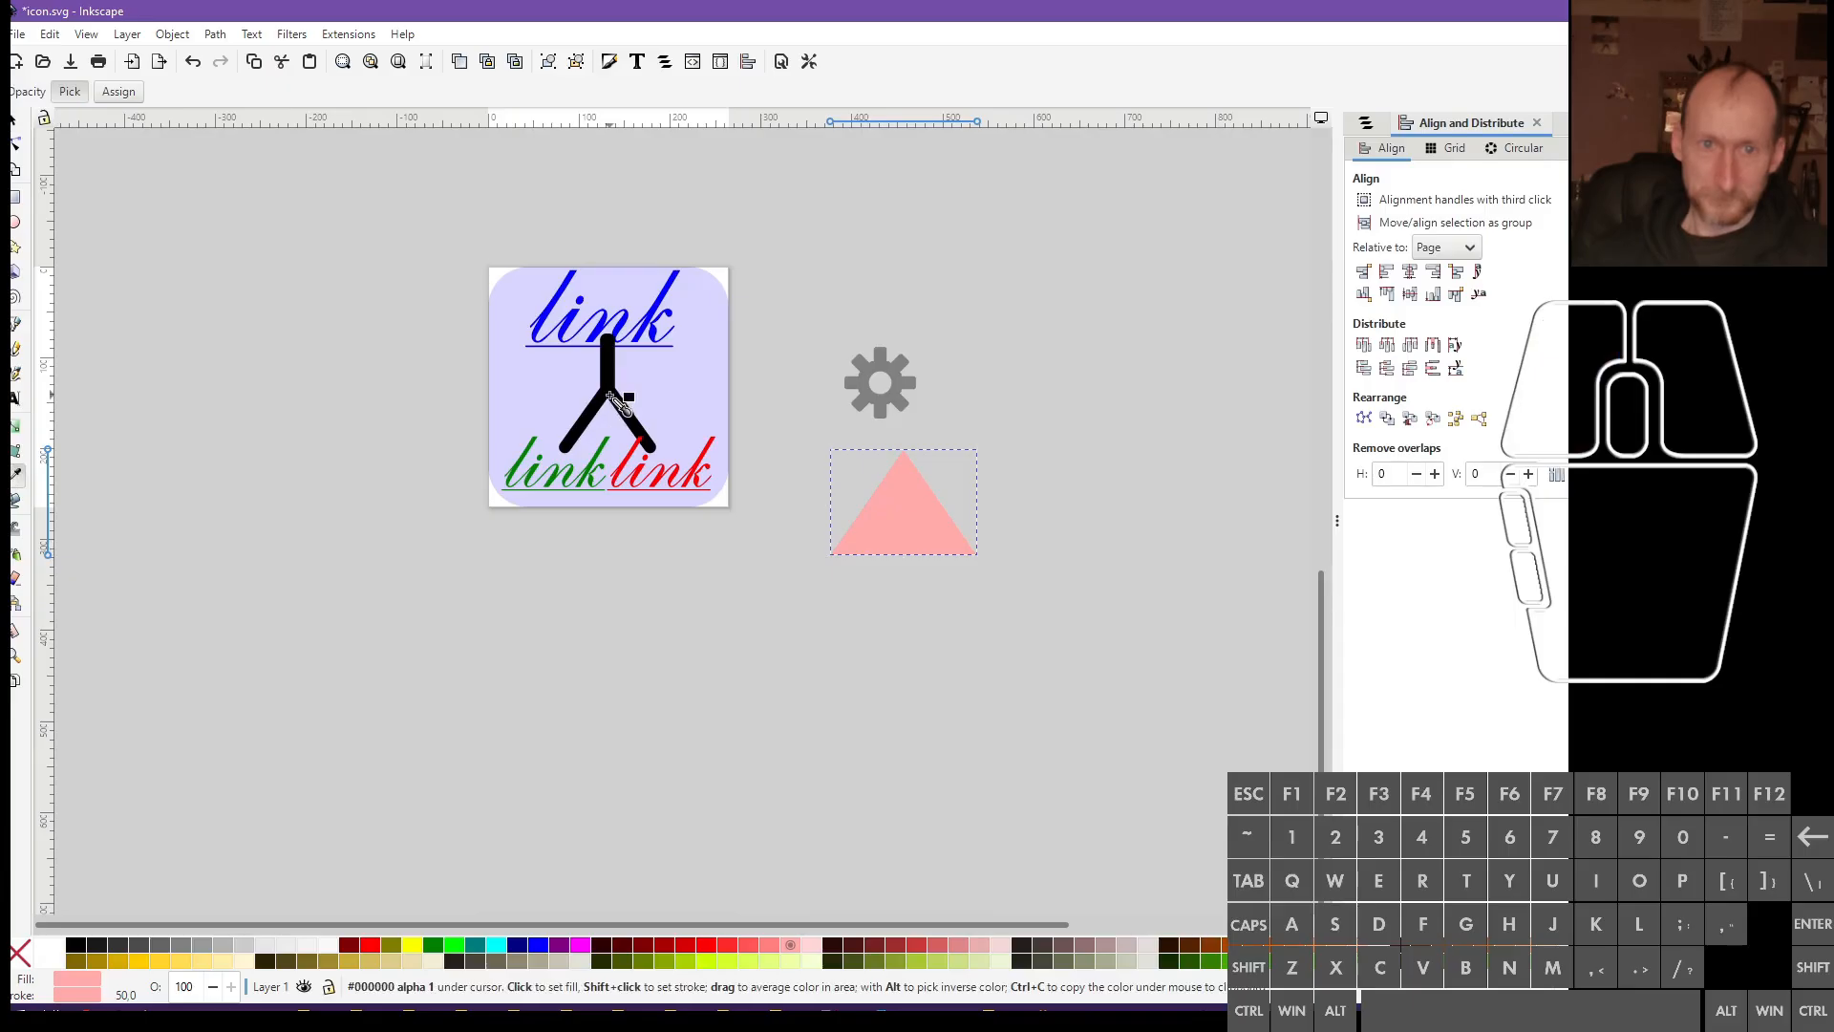
{"action": "left_click", "coordinate": [610, 395]}
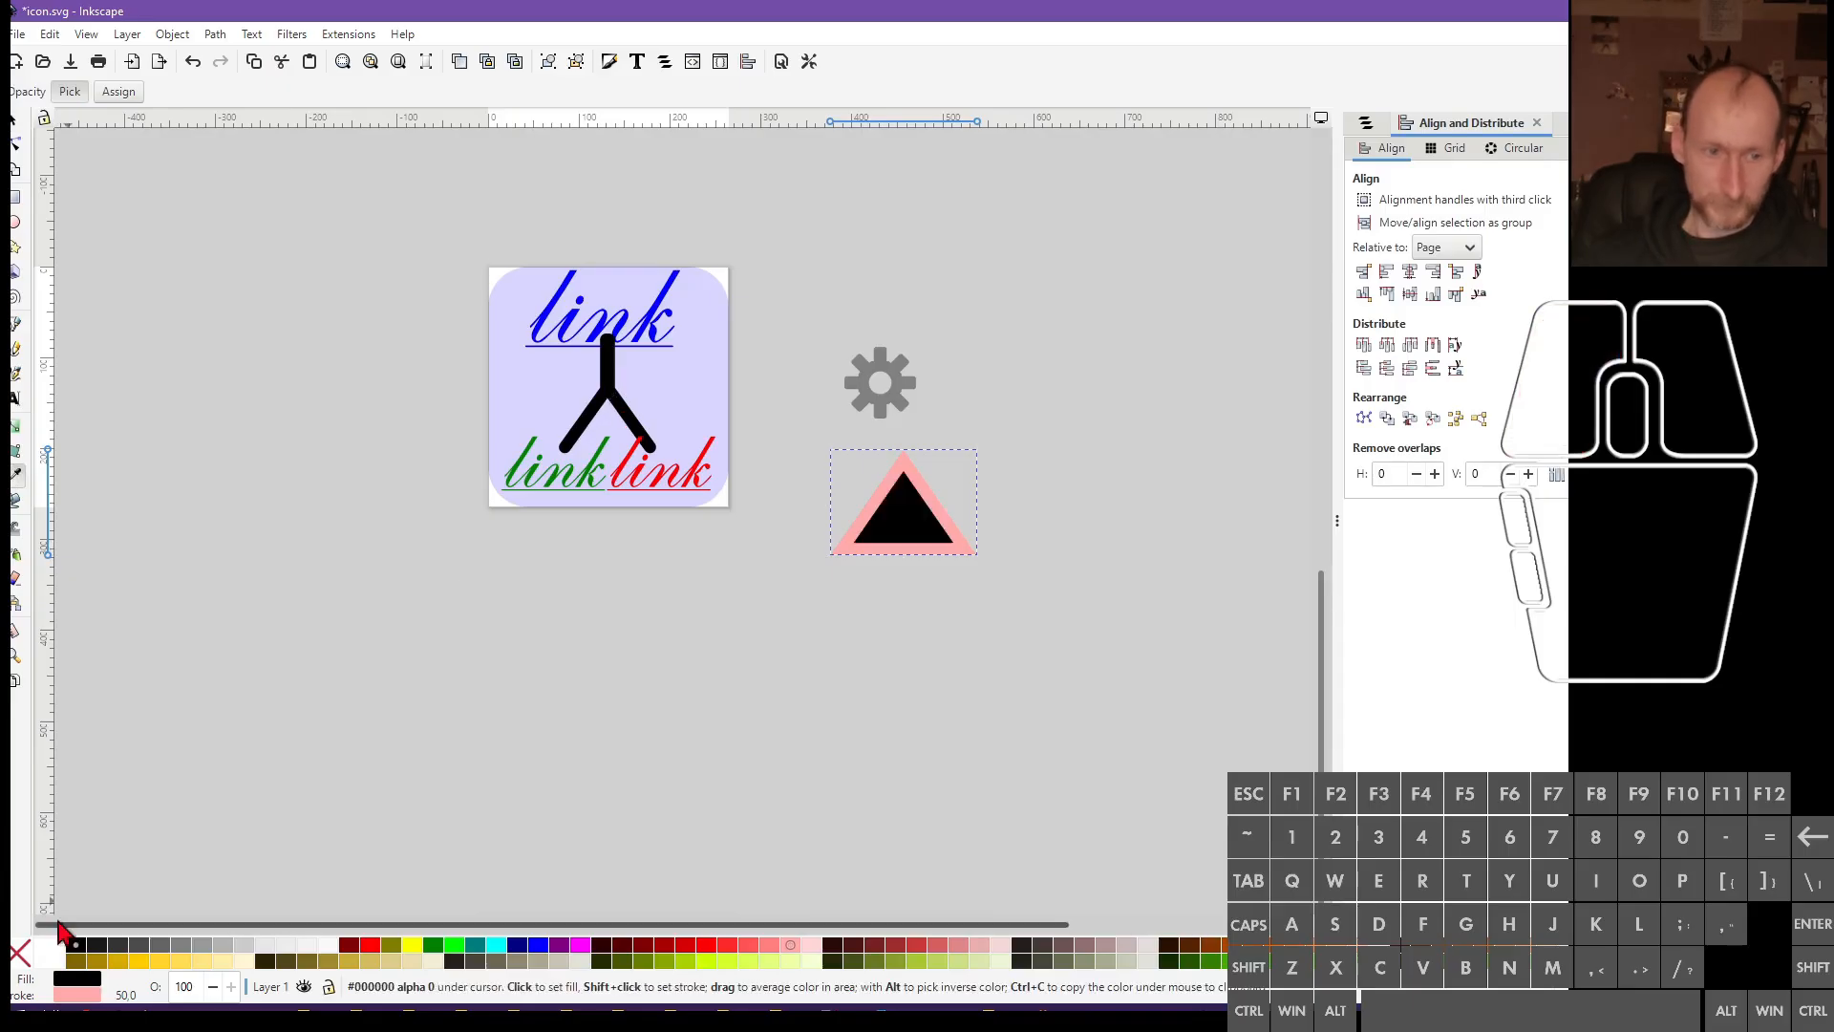
{"action": "right_click", "coordinate": [81, 996]}
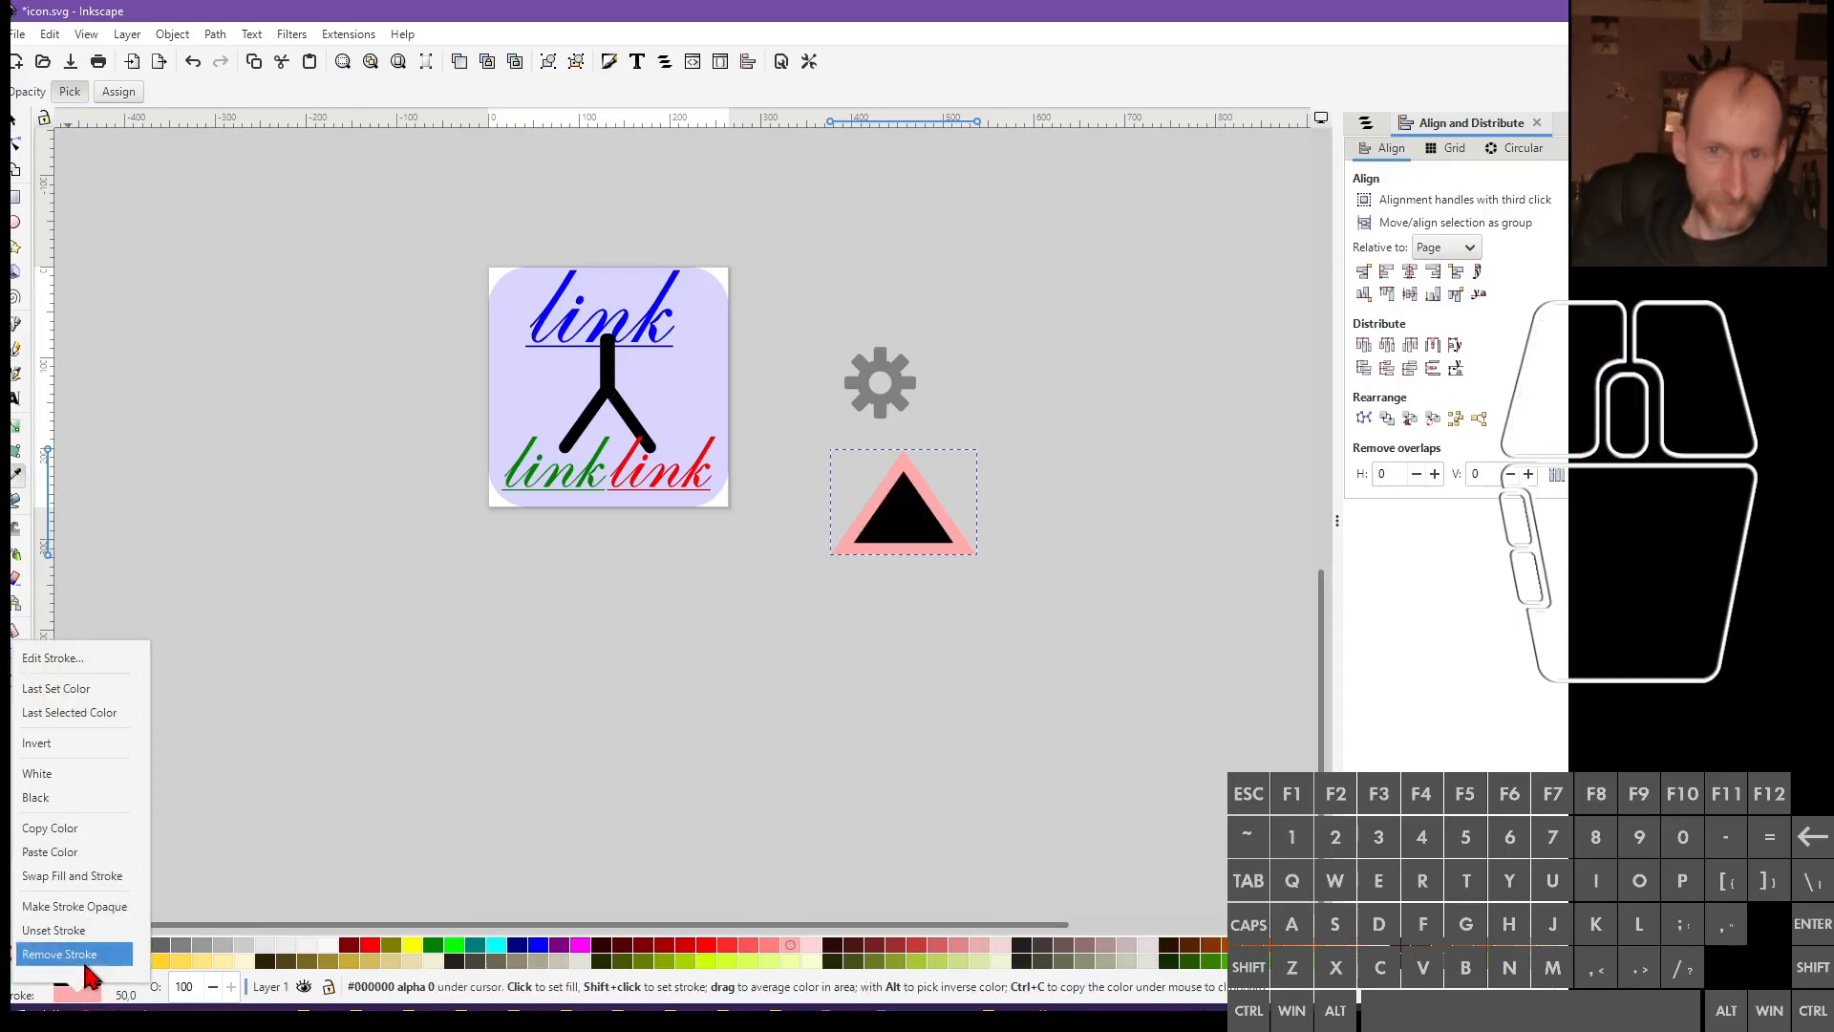
{"action": "left_click", "coordinate": [69, 955]}
{"action": "left_click", "coordinate": [15, 130]}
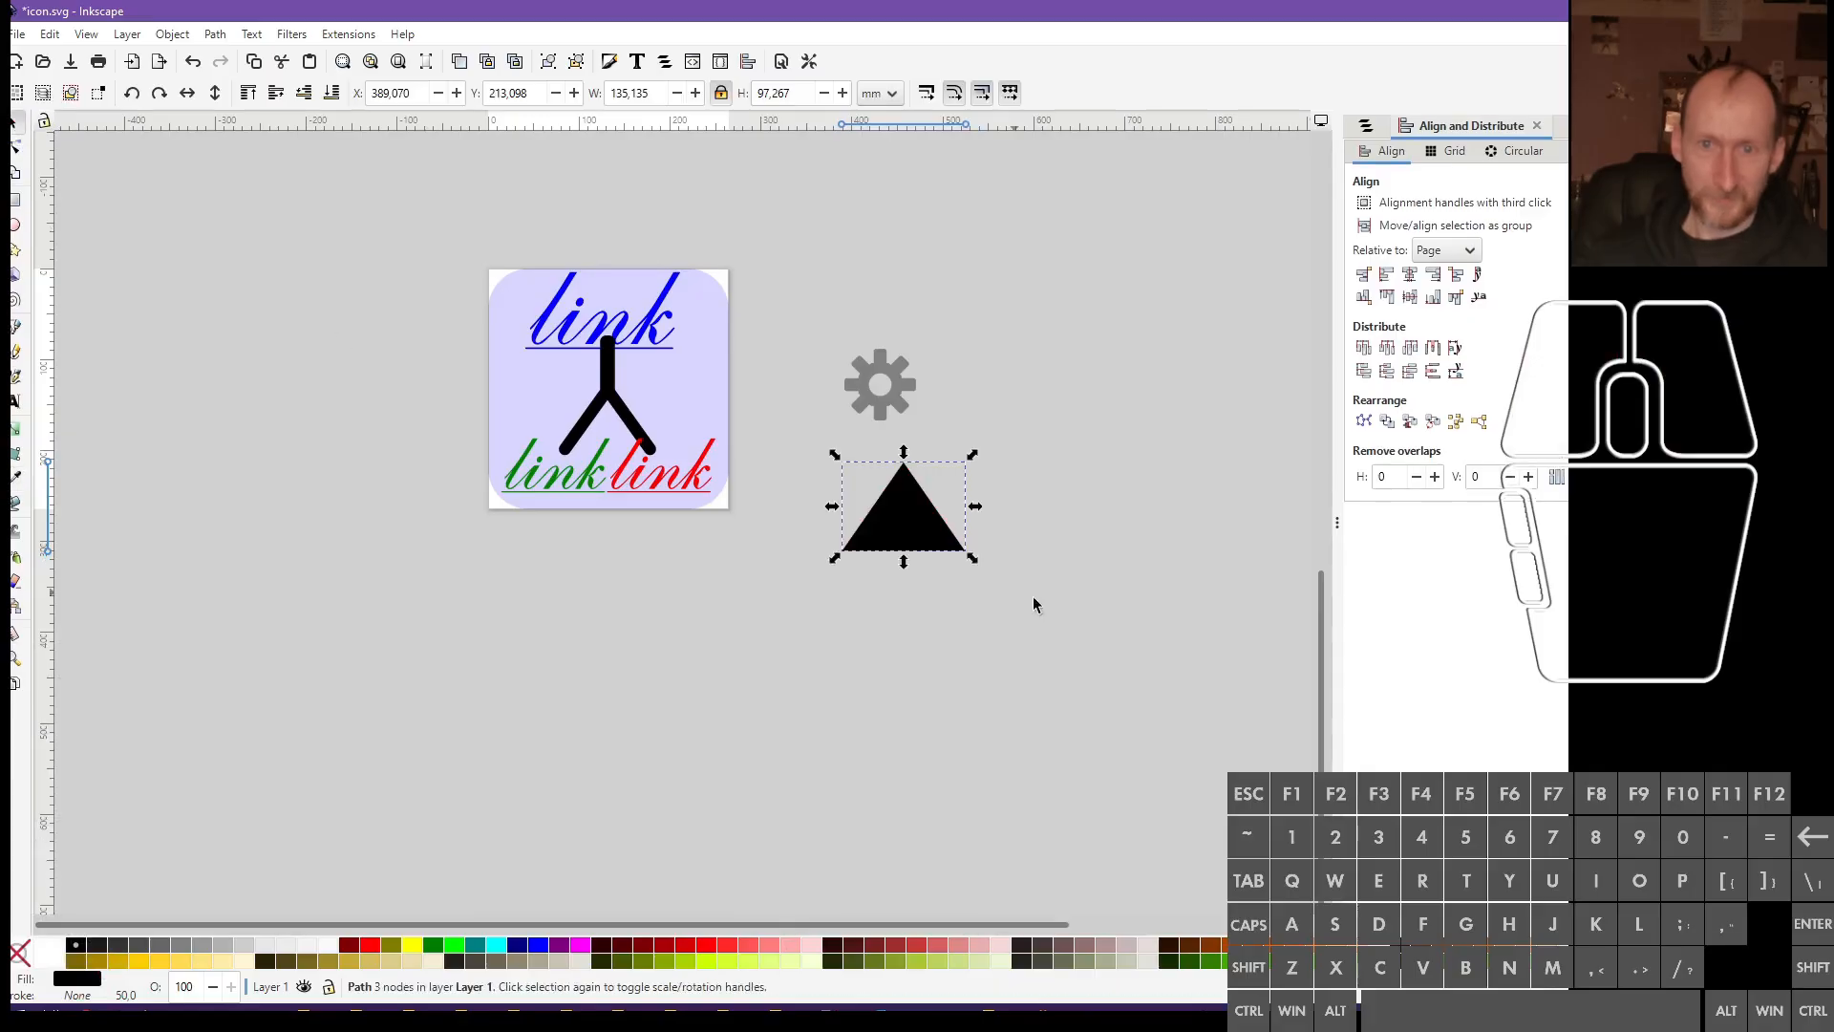
Shrink the triangle proportionally to about 40.6 mm wide, pointing down, and place a duplicate of it on the connector's upright stem
{"action": "left_click", "coordinate": [922, 534]}
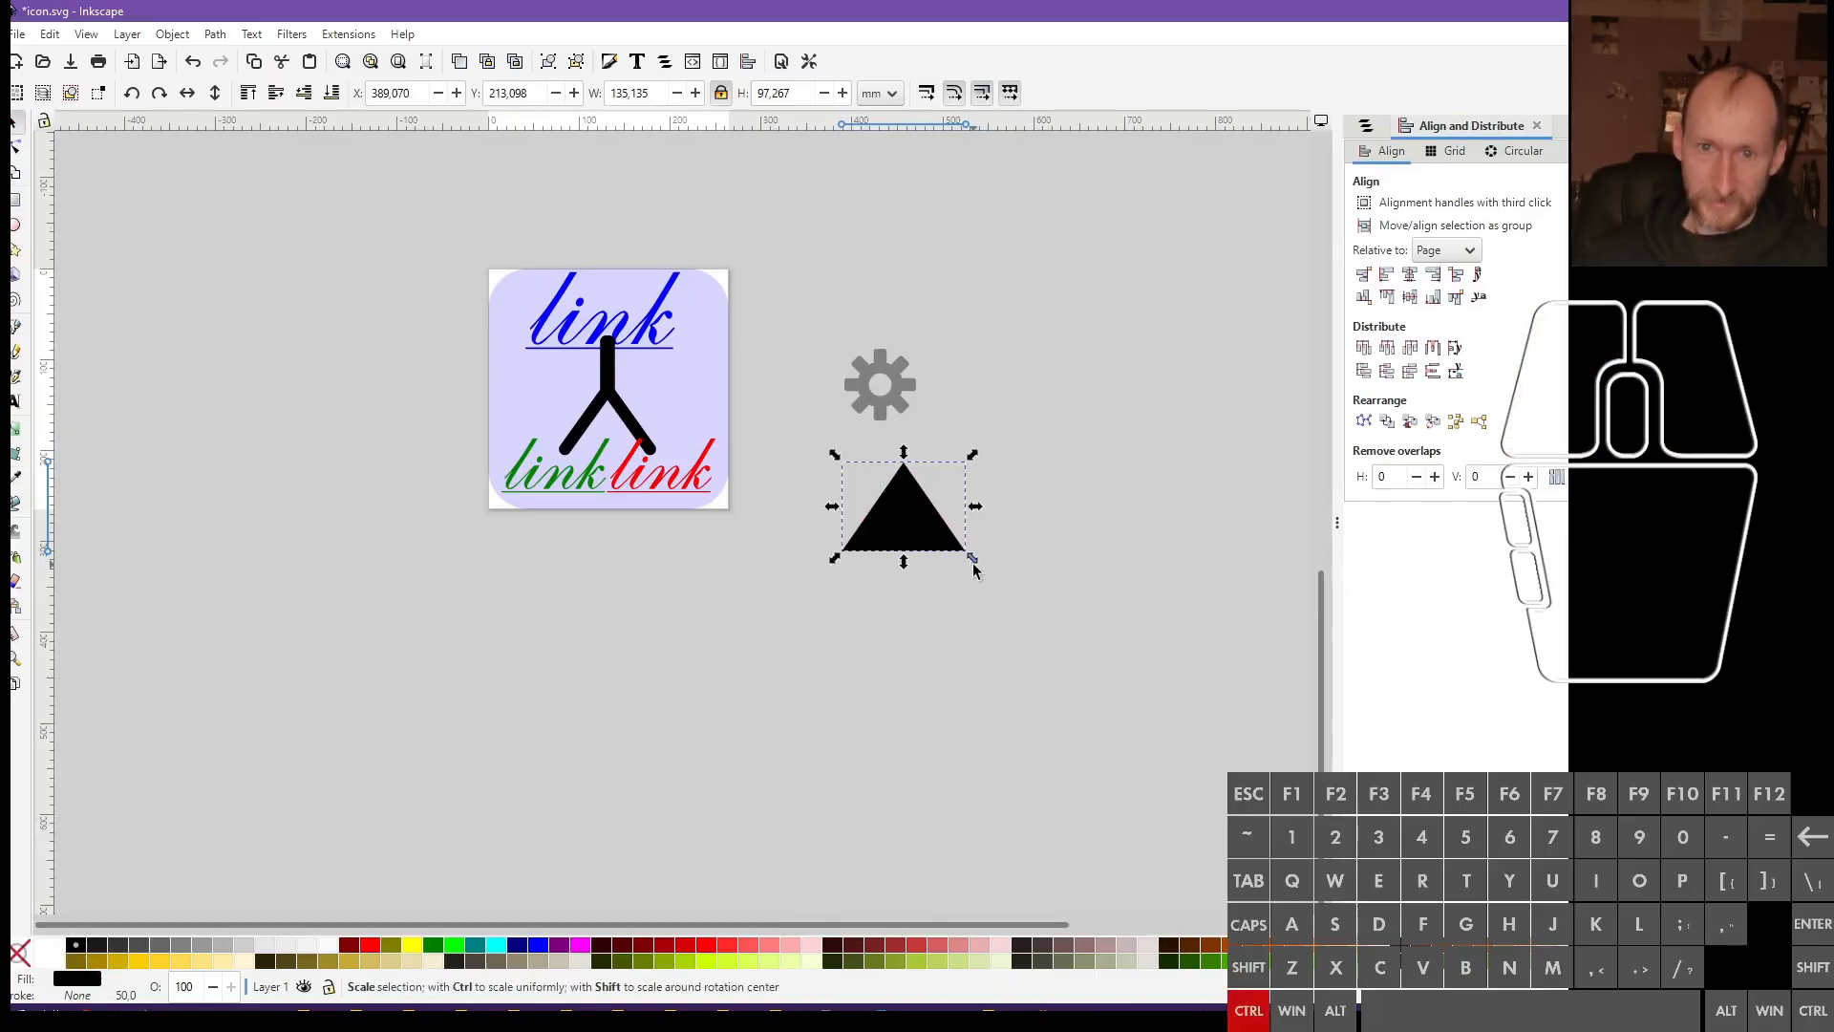
{"action": "left_click_drag", "start_coordinate": [972, 558], "coordinate": [413, 270]}
{"action": "left_click", "coordinate": [885, 506]}
{"action": "scroll", "coordinate": [798, 462], "scroll_direction": "up", "scroll_amount": 2, "text": "ctrl"}
{"action": "left_click", "coordinate": [414, 270]}
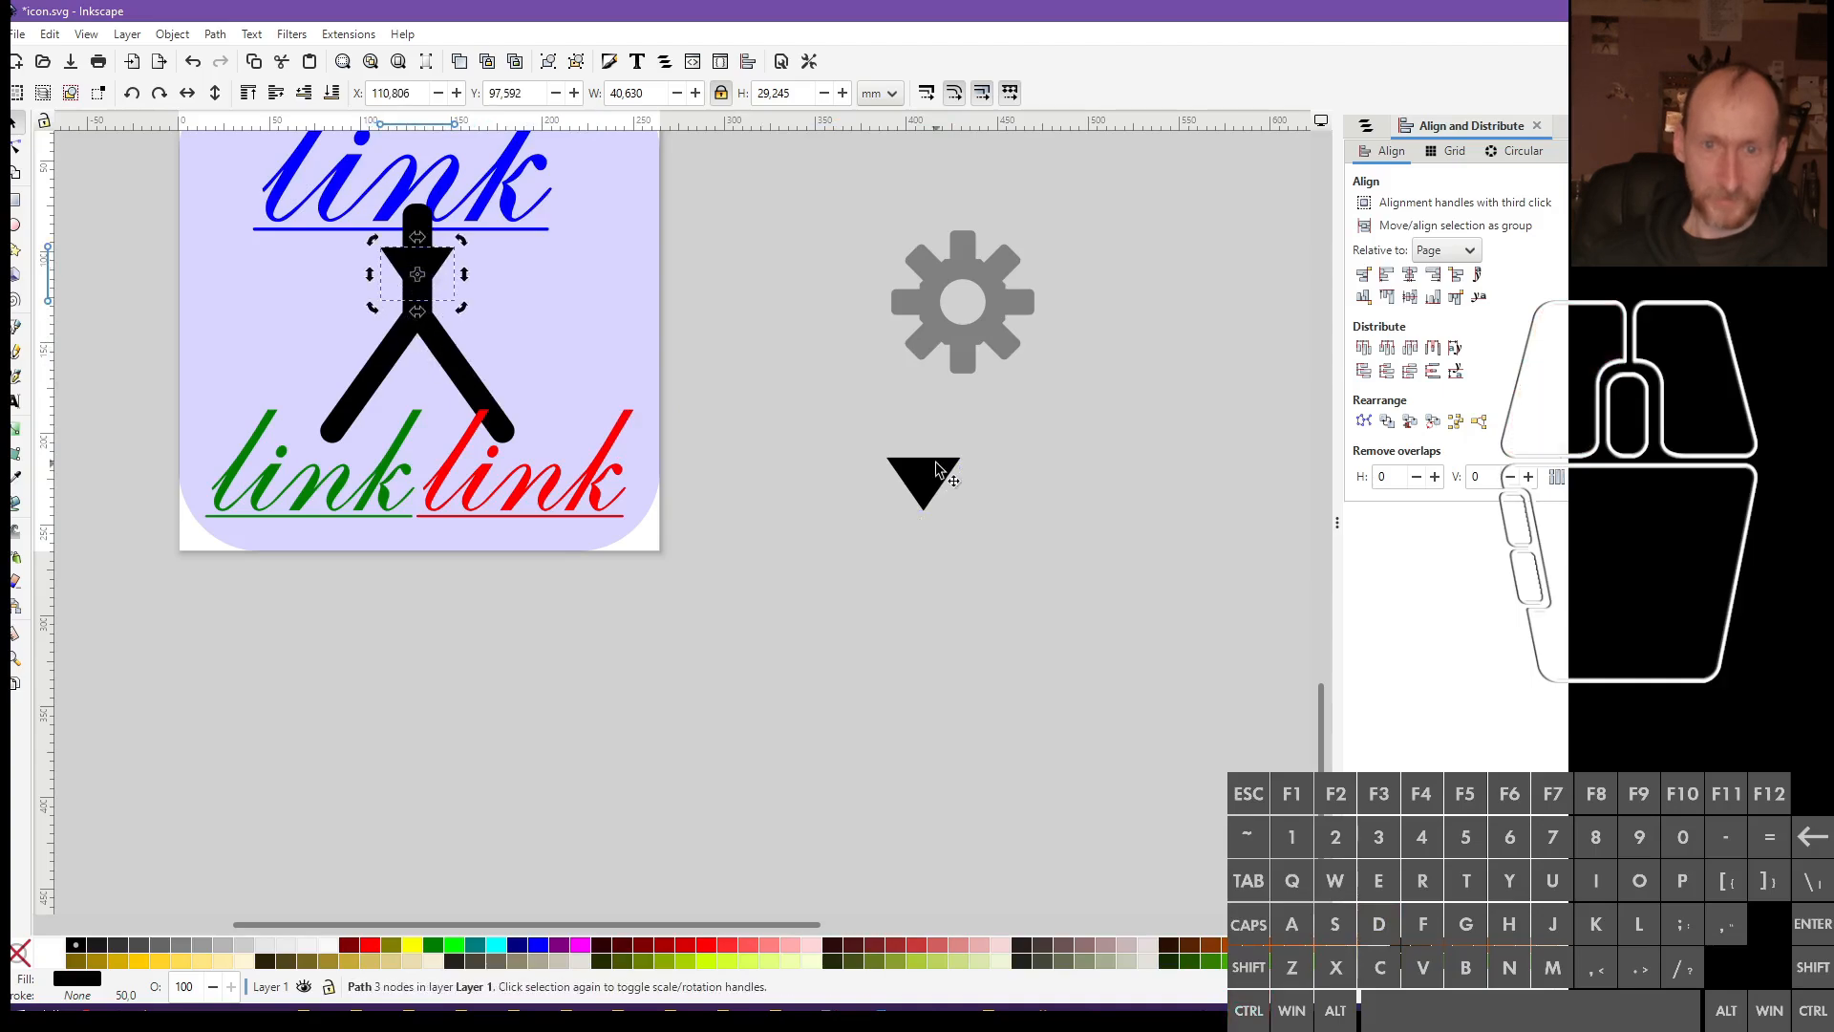
Duplicate the loose black triangle, rotate the copy by -30° and place it on the lower end of the connector's right arm
{"action": "left_click", "coordinate": [926, 492]}
{"action": "key", "text": "ctrl+d"}
{"action": "left_click_drag", "start_coordinate": [927, 491], "coordinate": [762, 503]}
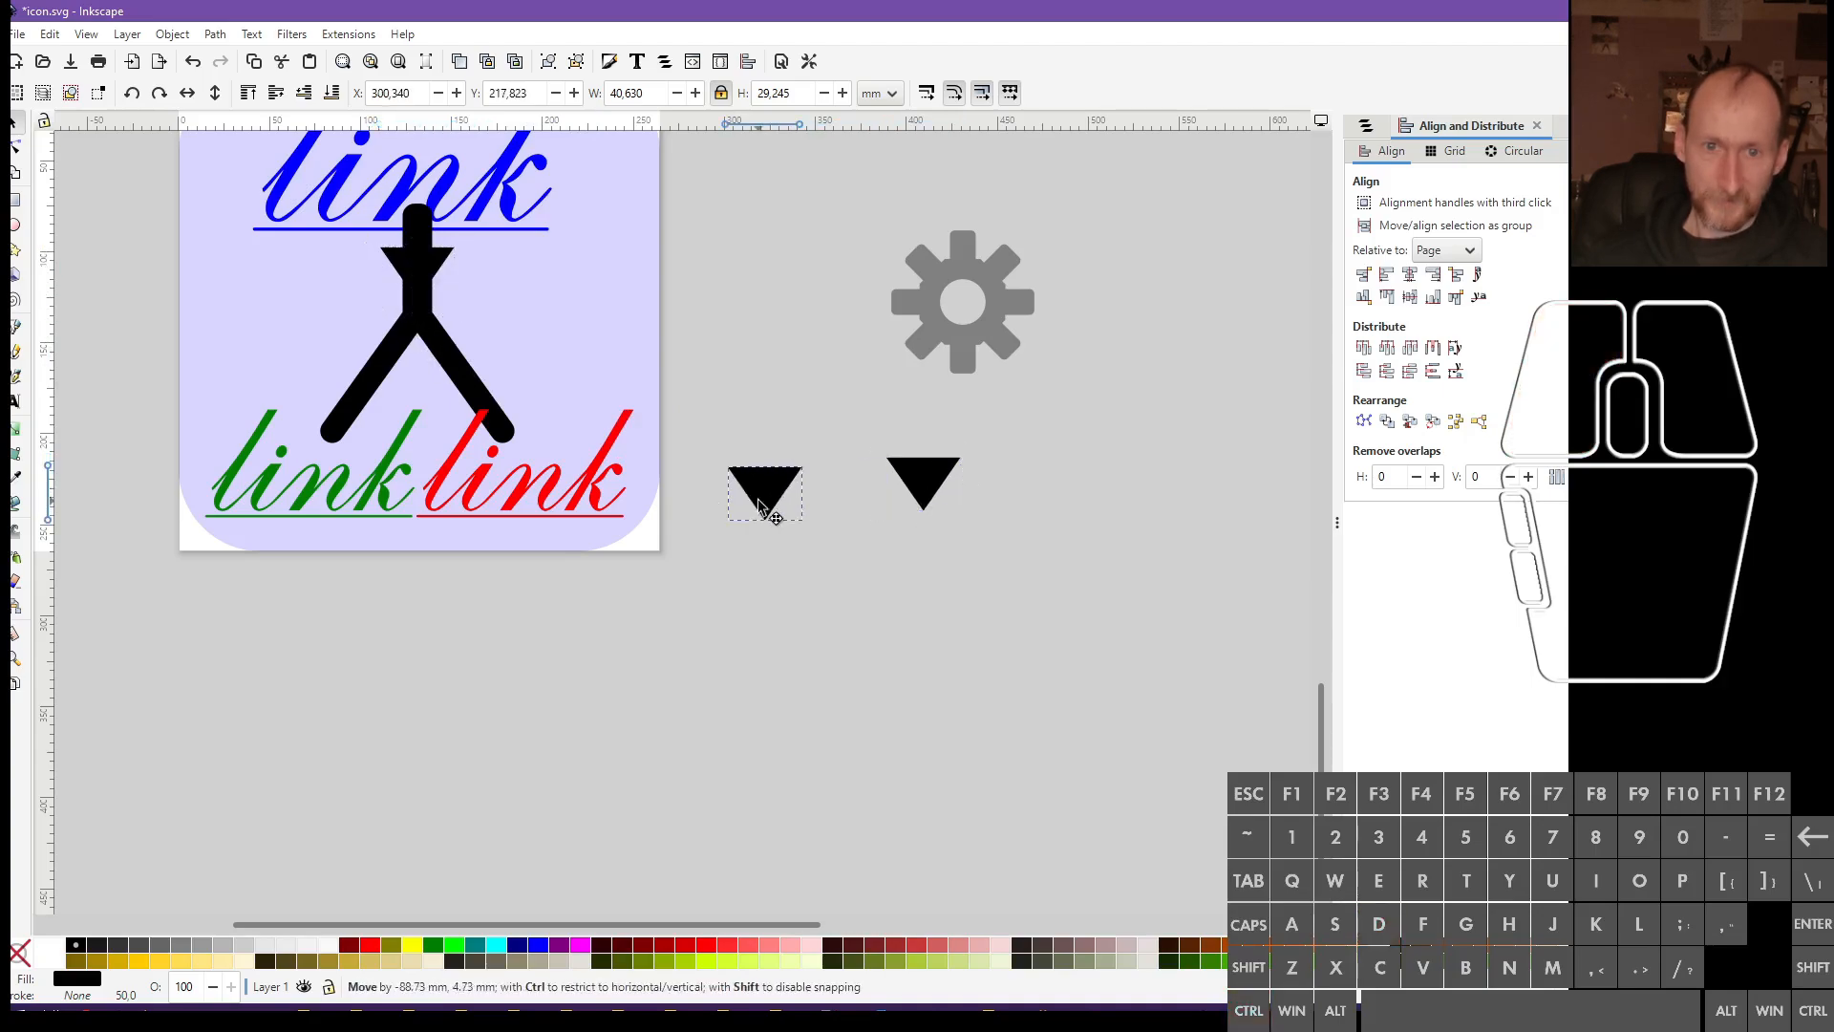
{"action": "left_click", "coordinate": [762, 504]}
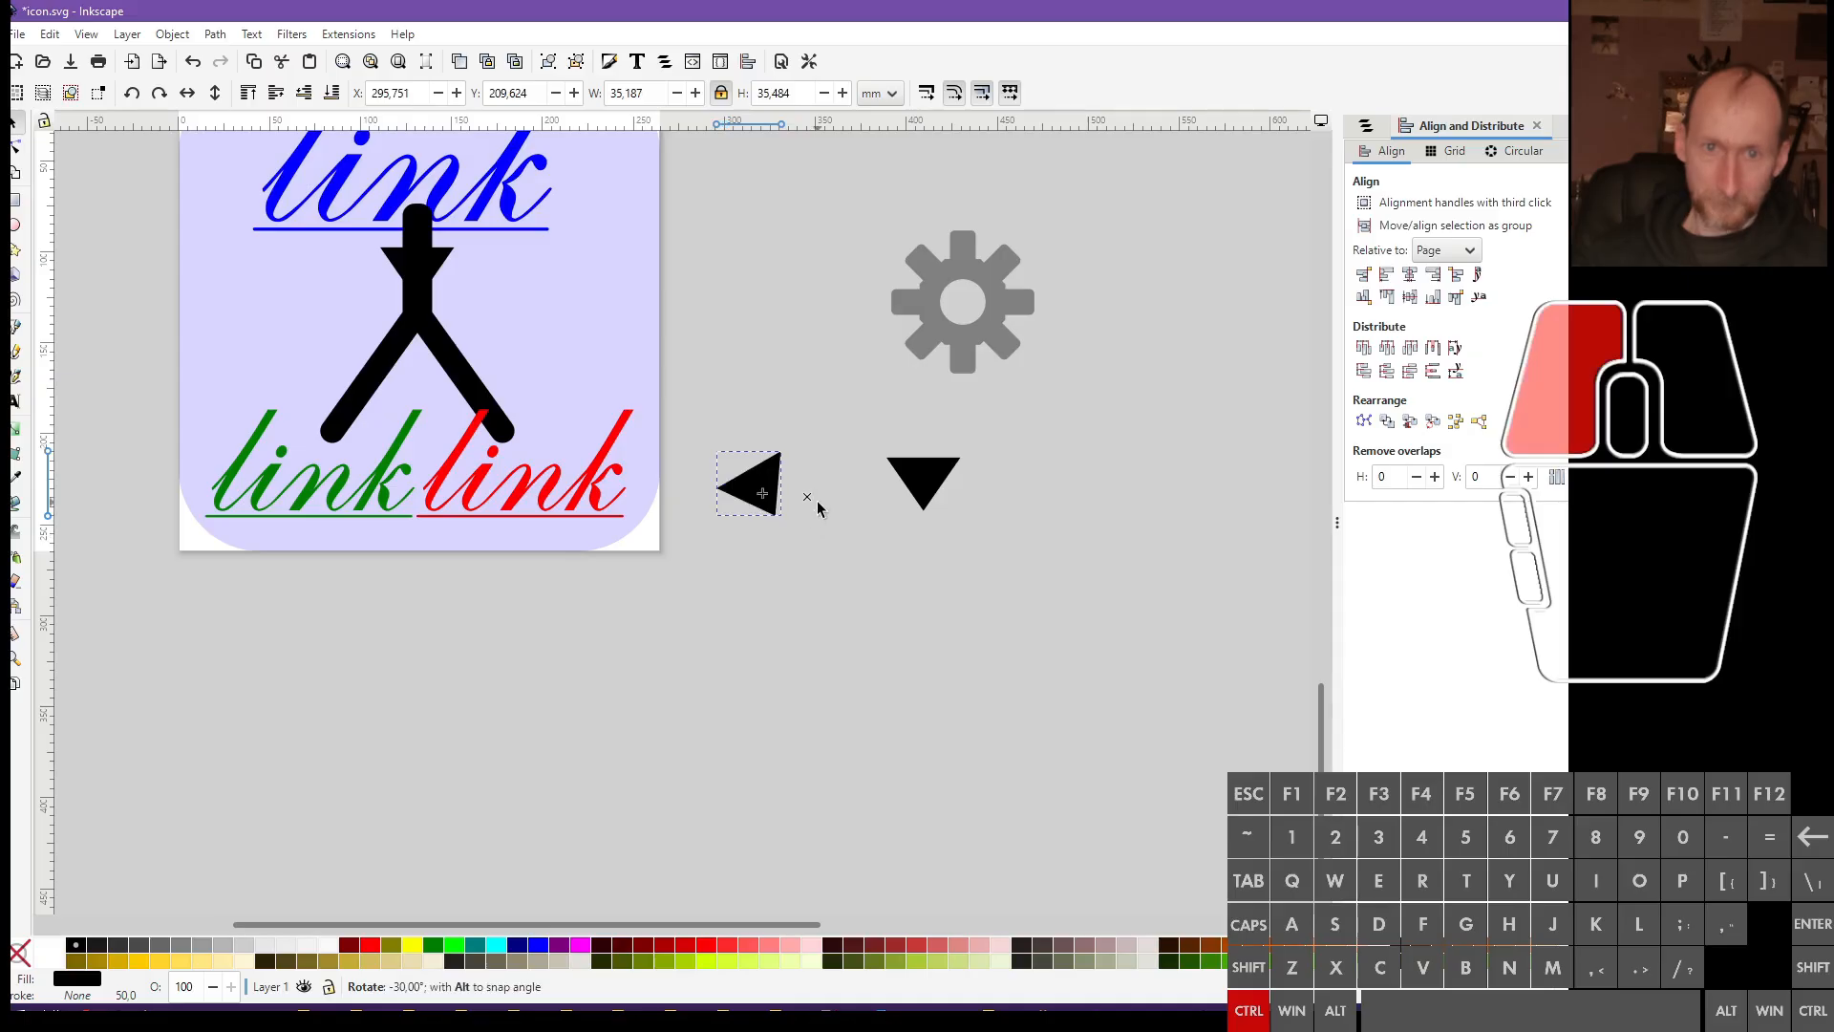
{"action": "left_click_drag", "start_coordinate": [818, 508], "coordinate": [502, 446]}
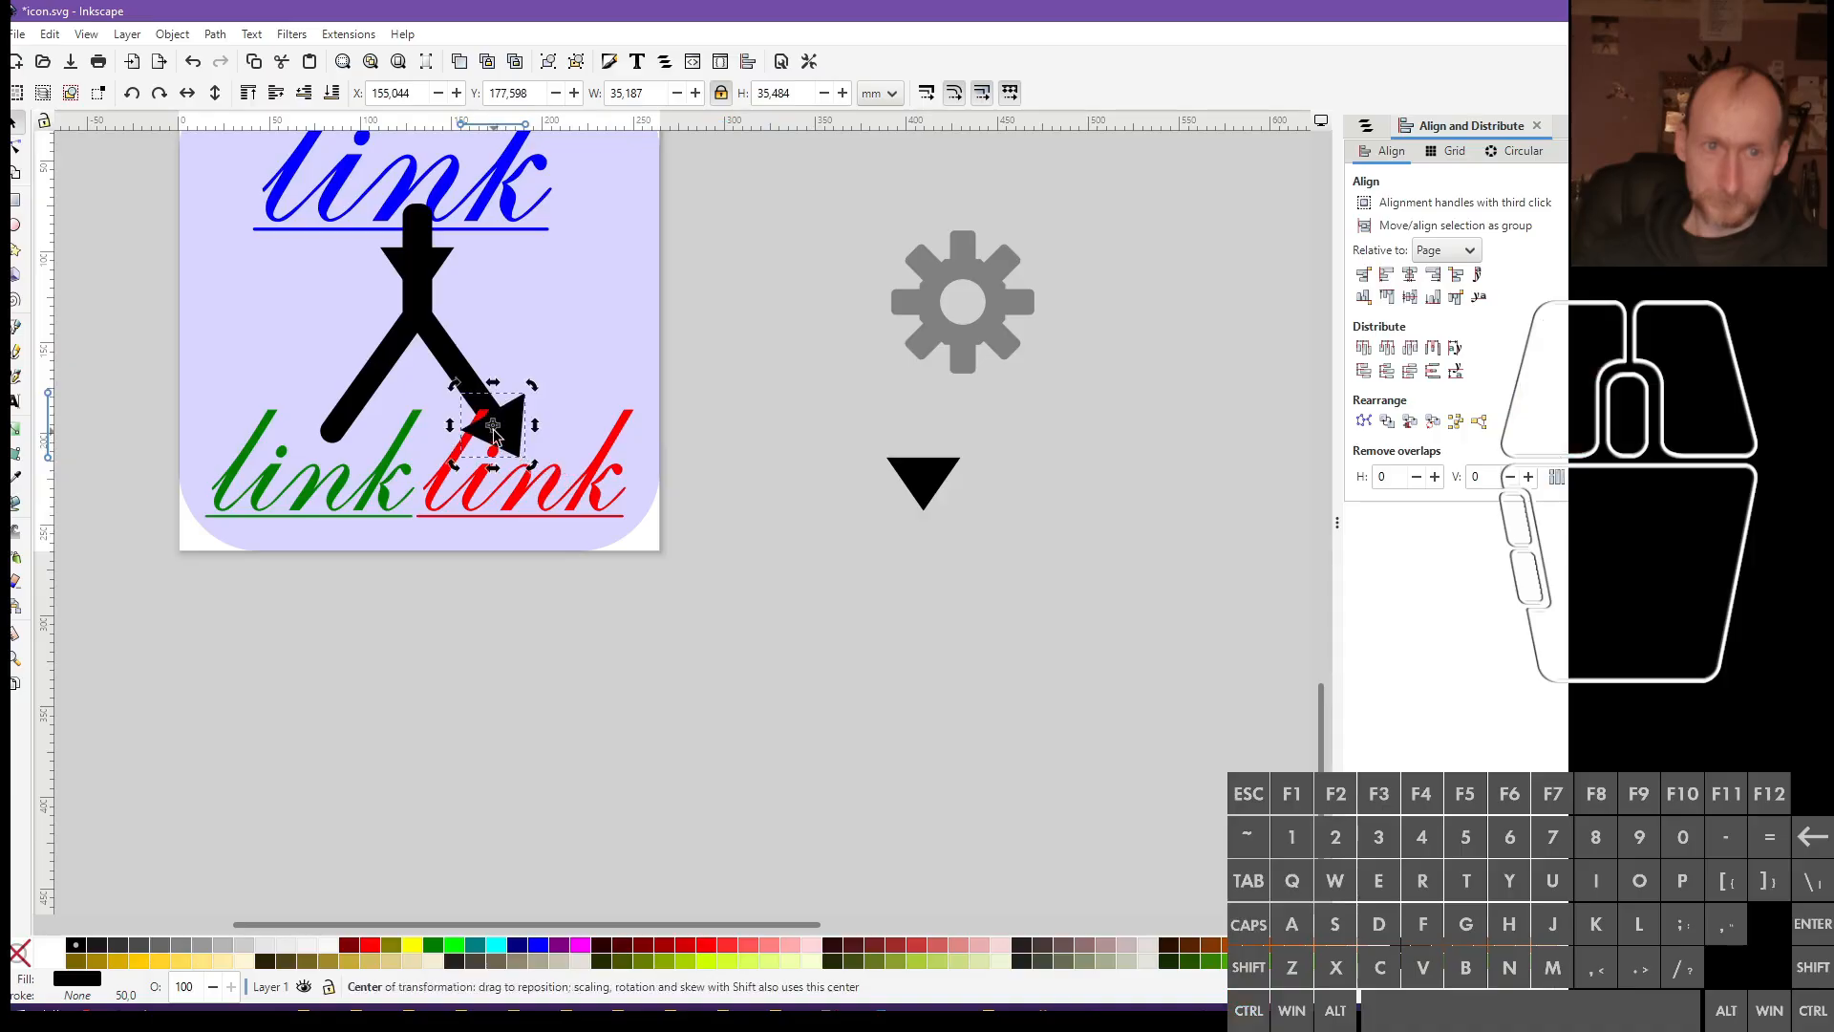
Shift the right arm's arrowhead slightly down and to the left so it sits centred on the arm
{"action": "left_click", "coordinate": [484, 489]}
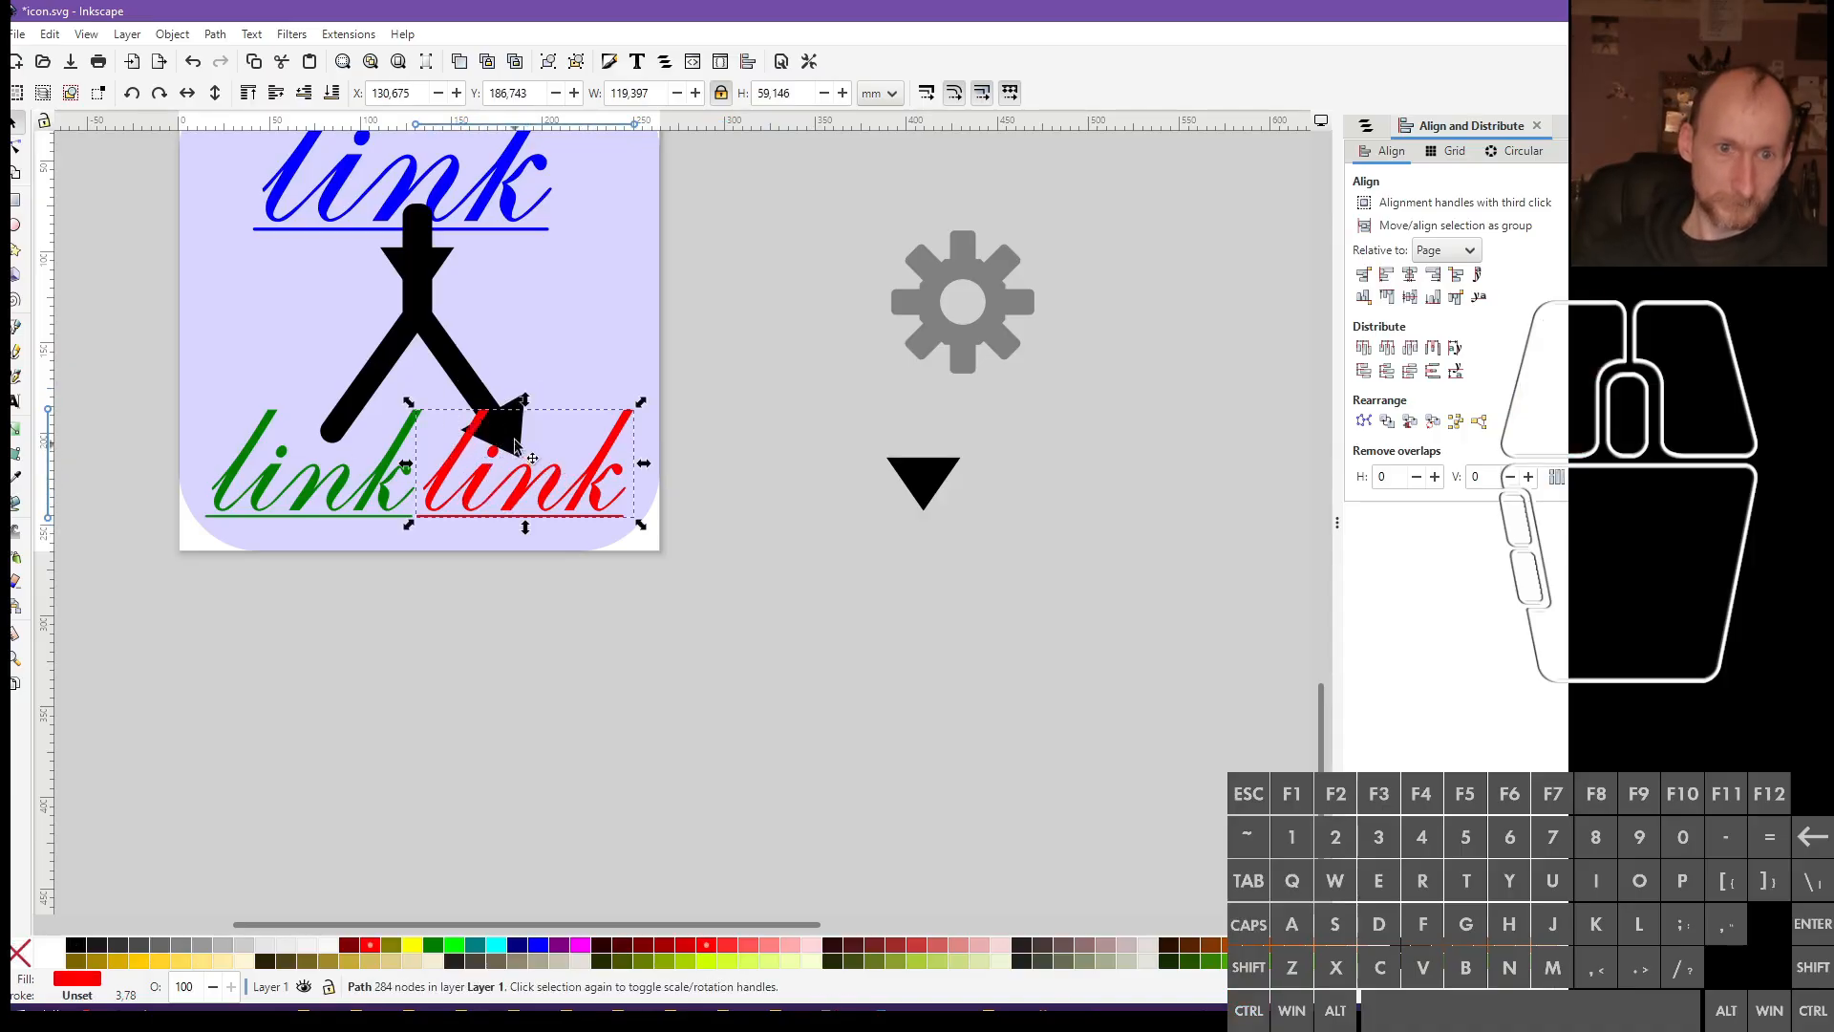
{"action": "scroll", "coordinate": [412, 398], "scroll_direction": "up", "scroll_amount": 3}
{"action": "left_click", "coordinate": [666, 521]}
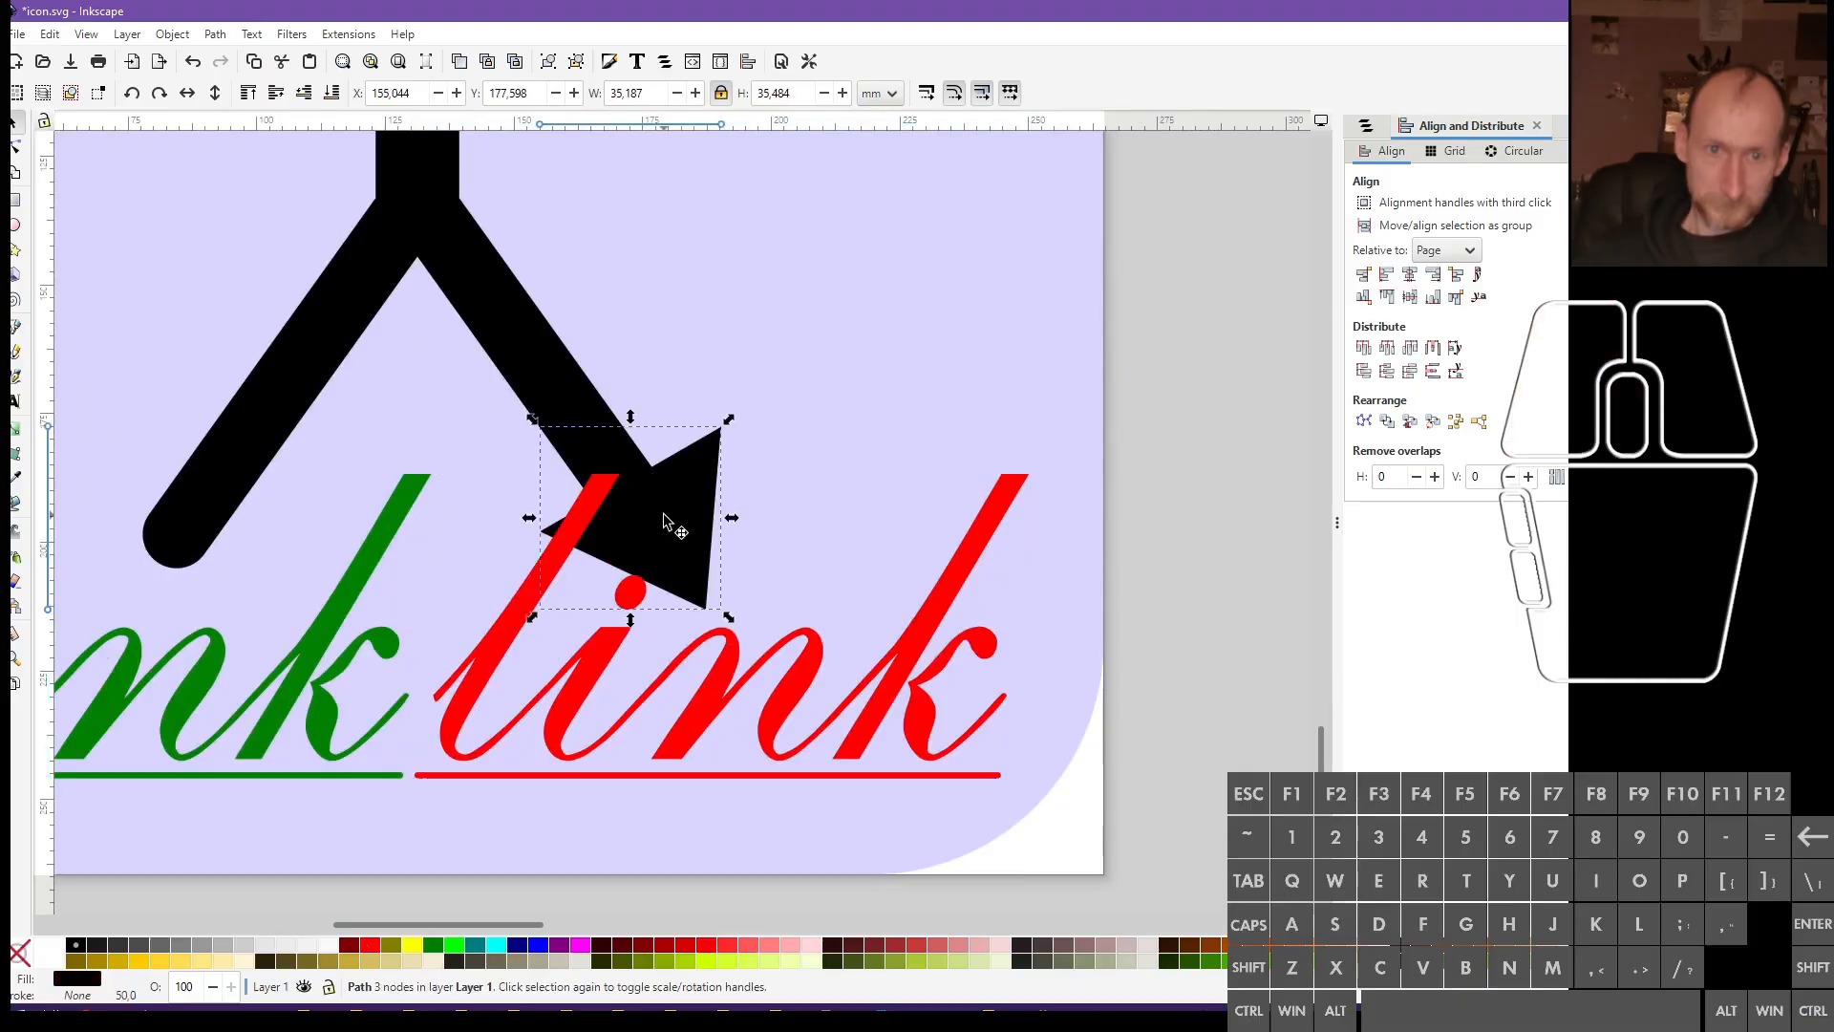
{"action": "left_click_drag", "start_coordinate": [672, 513], "coordinate": [663, 518]}
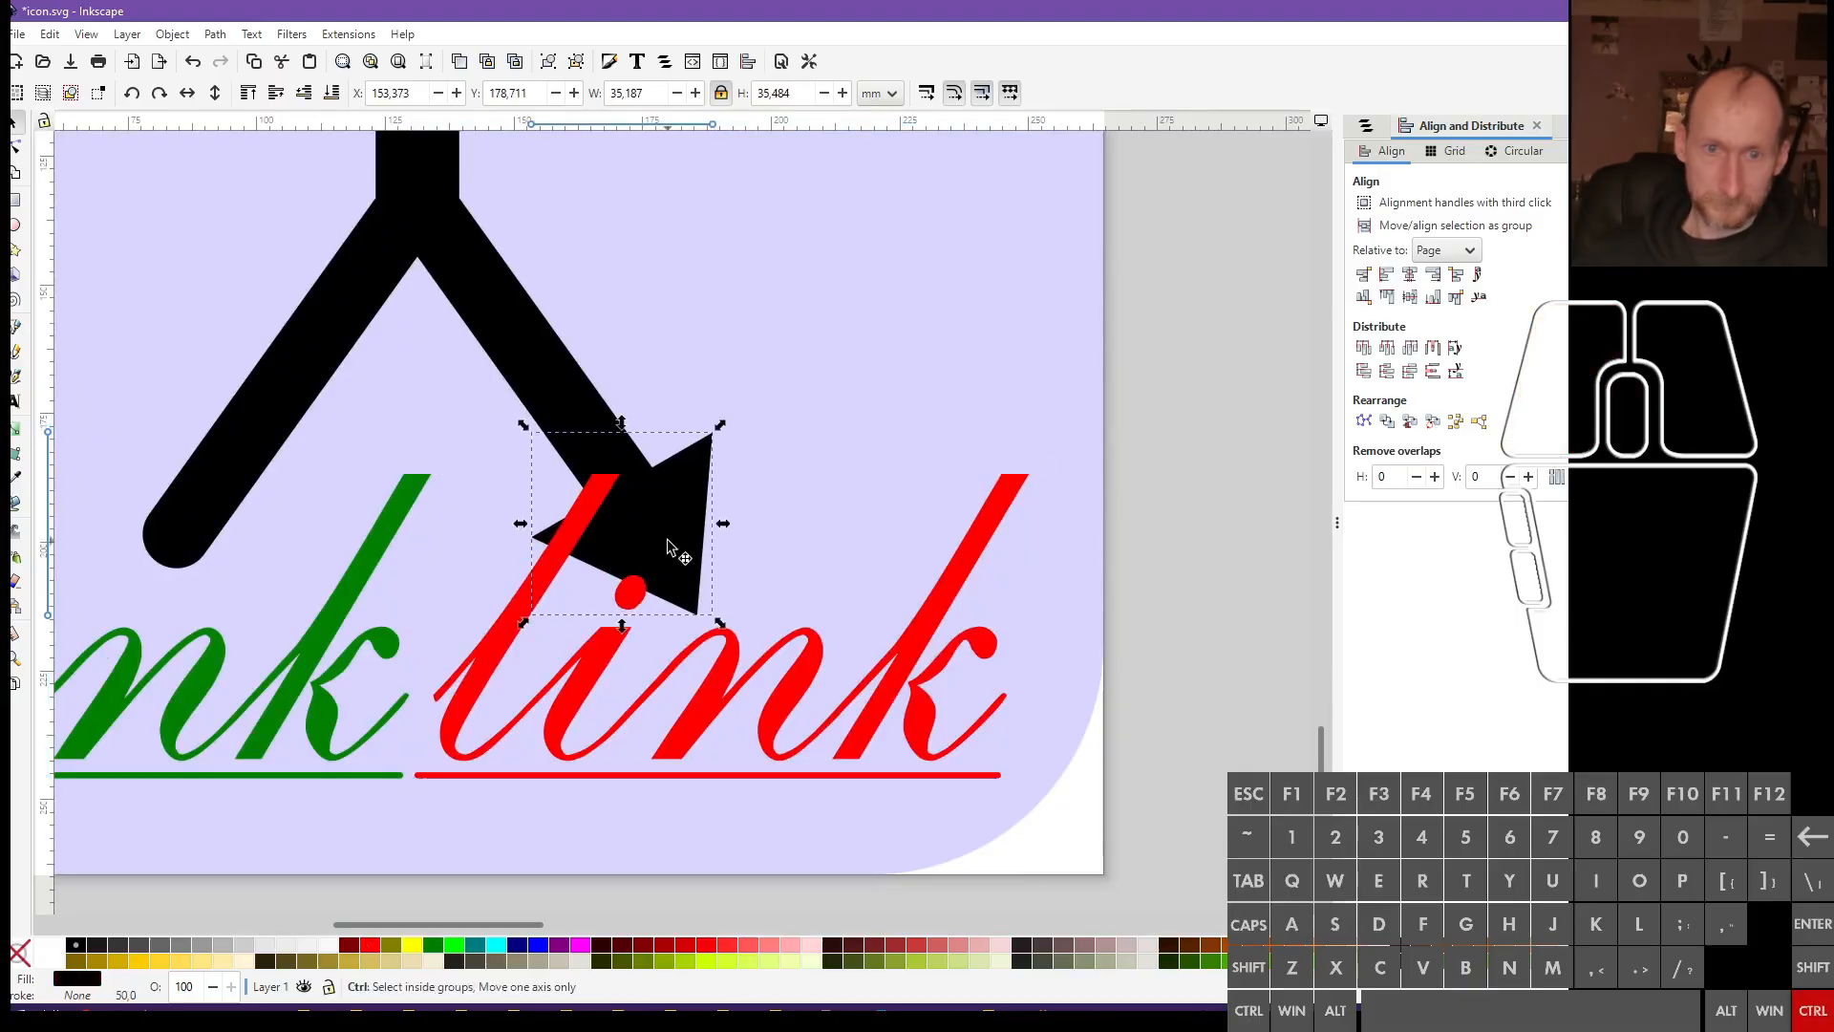
Rotate the remaining loose triangle to follow the connector's left arm and place it on that arm's lower end as an arrowhead
{"action": "scroll", "coordinate": [669, 554], "scroll_direction": "down", "scroll_amount": 3}
{"action": "left_click", "coordinate": [1082, 594]}
{"action": "left_click_drag", "start_coordinate": [1082, 594], "coordinate": [523, 557]}
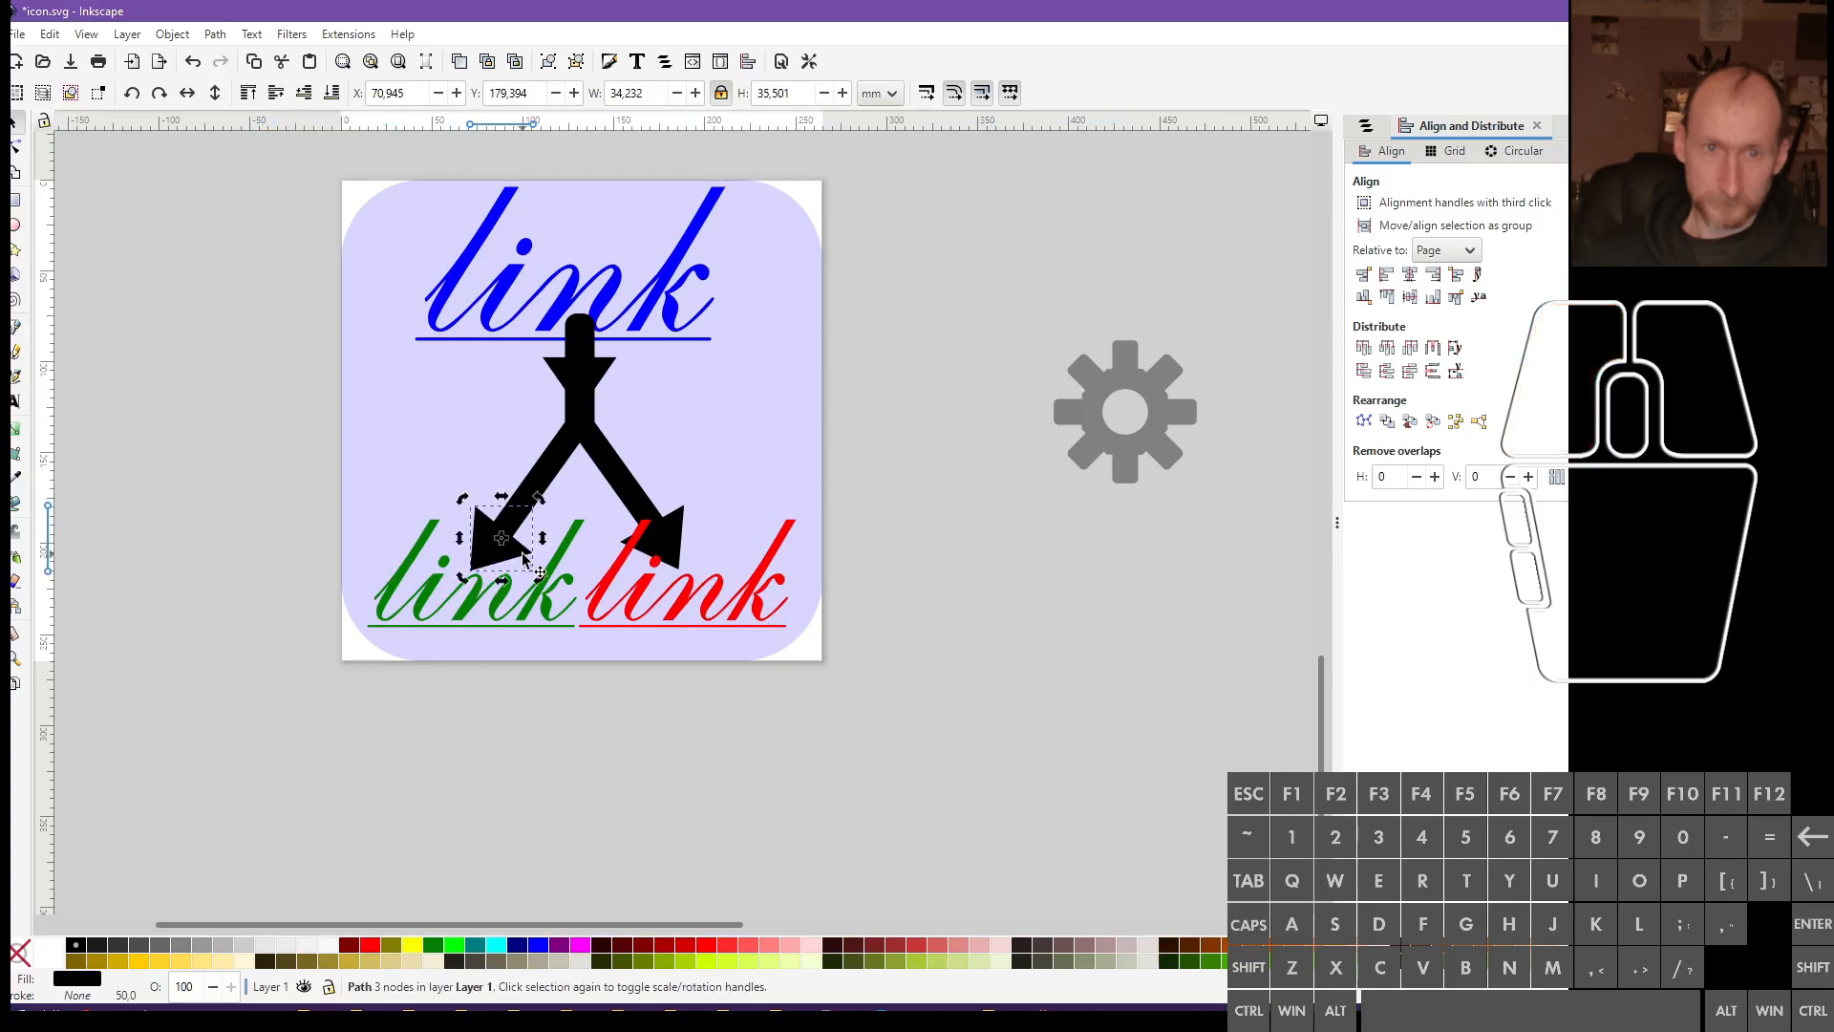
Widen the arrowhead on the upright stem symmetrically about its centre to about 57.4 mm, keeping its height
{"action": "left_click", "coordinate": [596, 371]}
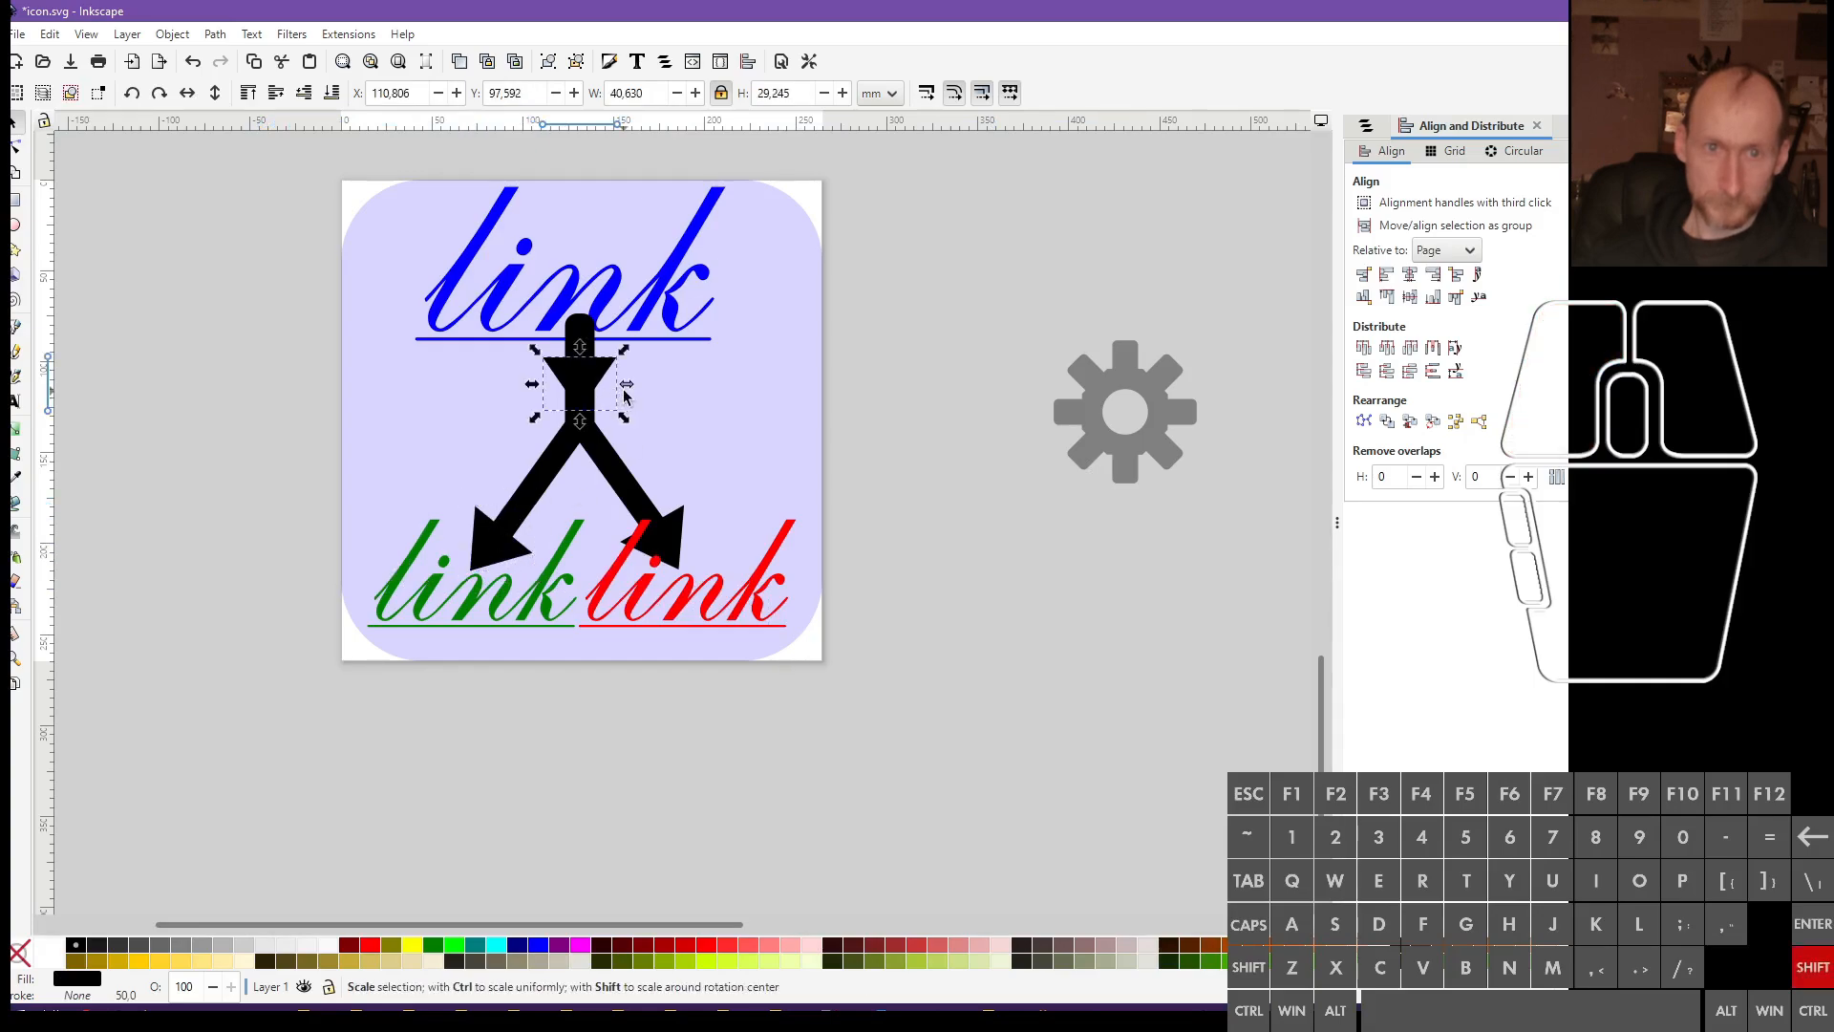
{"action": "left_click_drag", "start_coordinate": [624, 385], "coordinate": [640, 406]}
{"action": "left_click", "coordinate": [894, 479]}
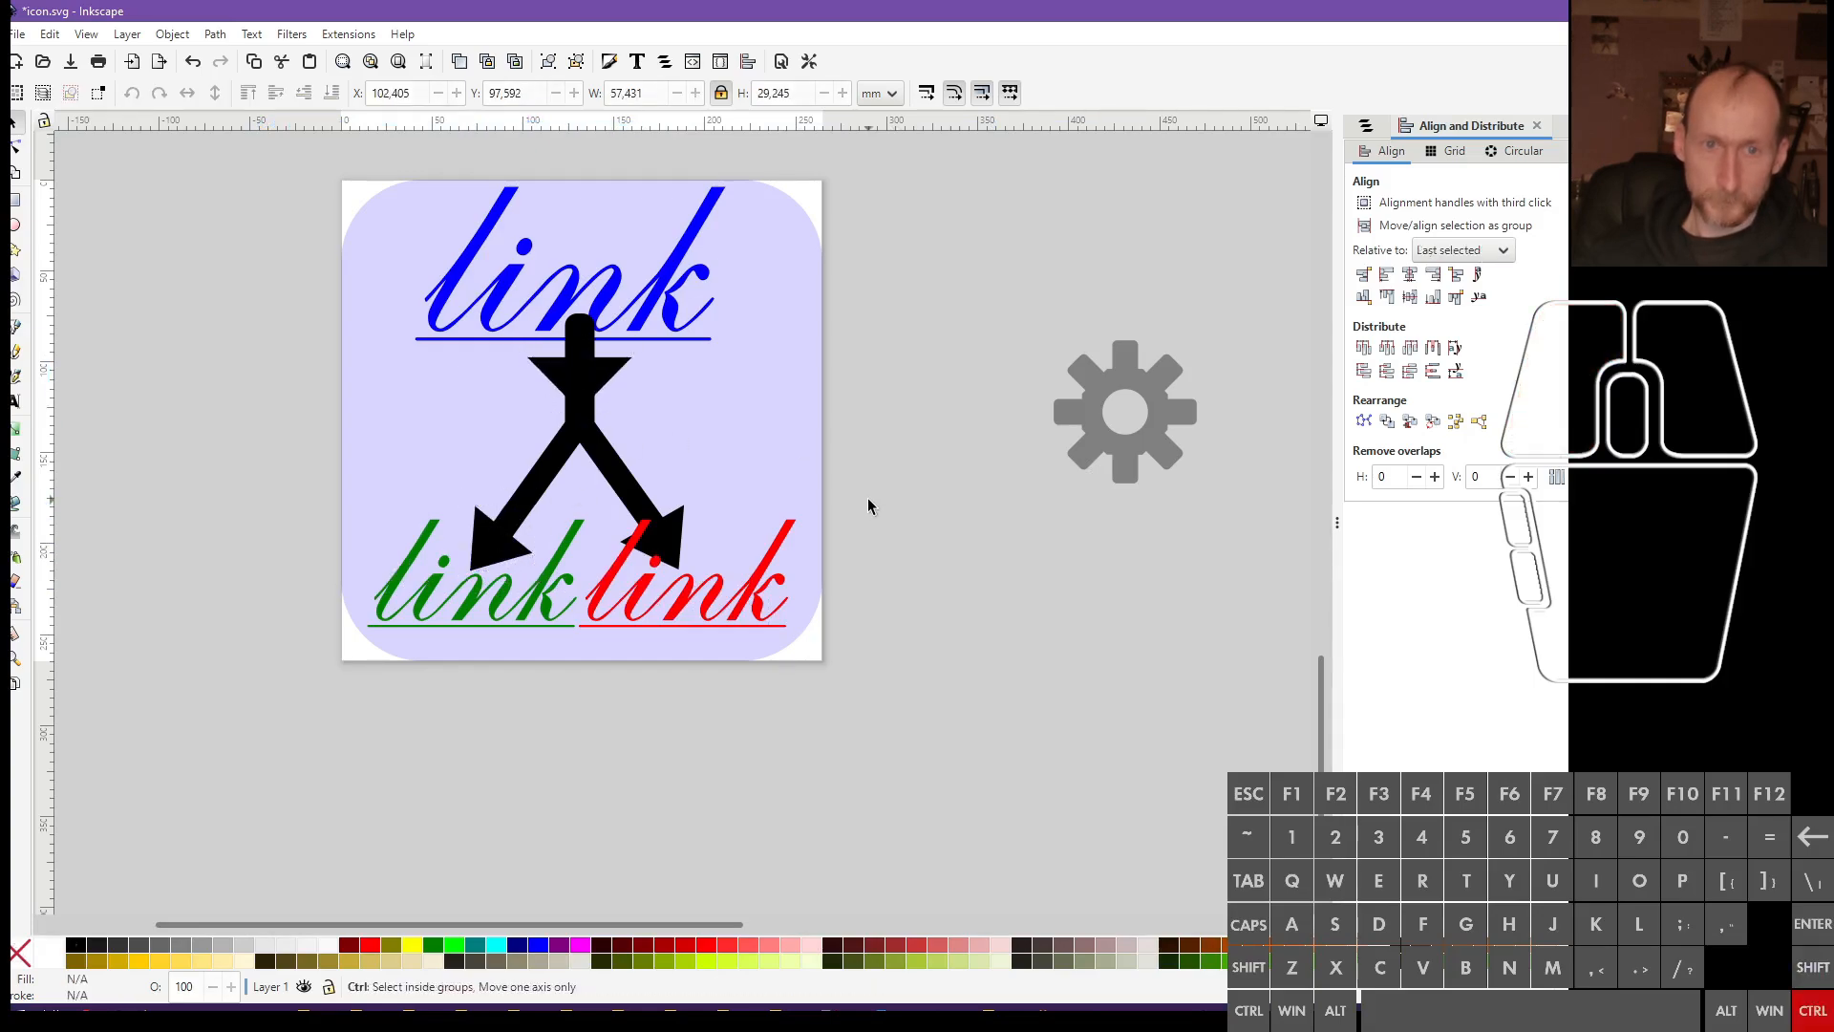
Move the grey gear onto the page beside the connector and place a duplicate of it on the connector's other side
{"action": "scroll", "coordinate": [867, 500], "scroll_direction": "down", "scroll_amount": 2, "text": "ctrl"}
{"action": "left_click", "coordinate": [748, 406]}
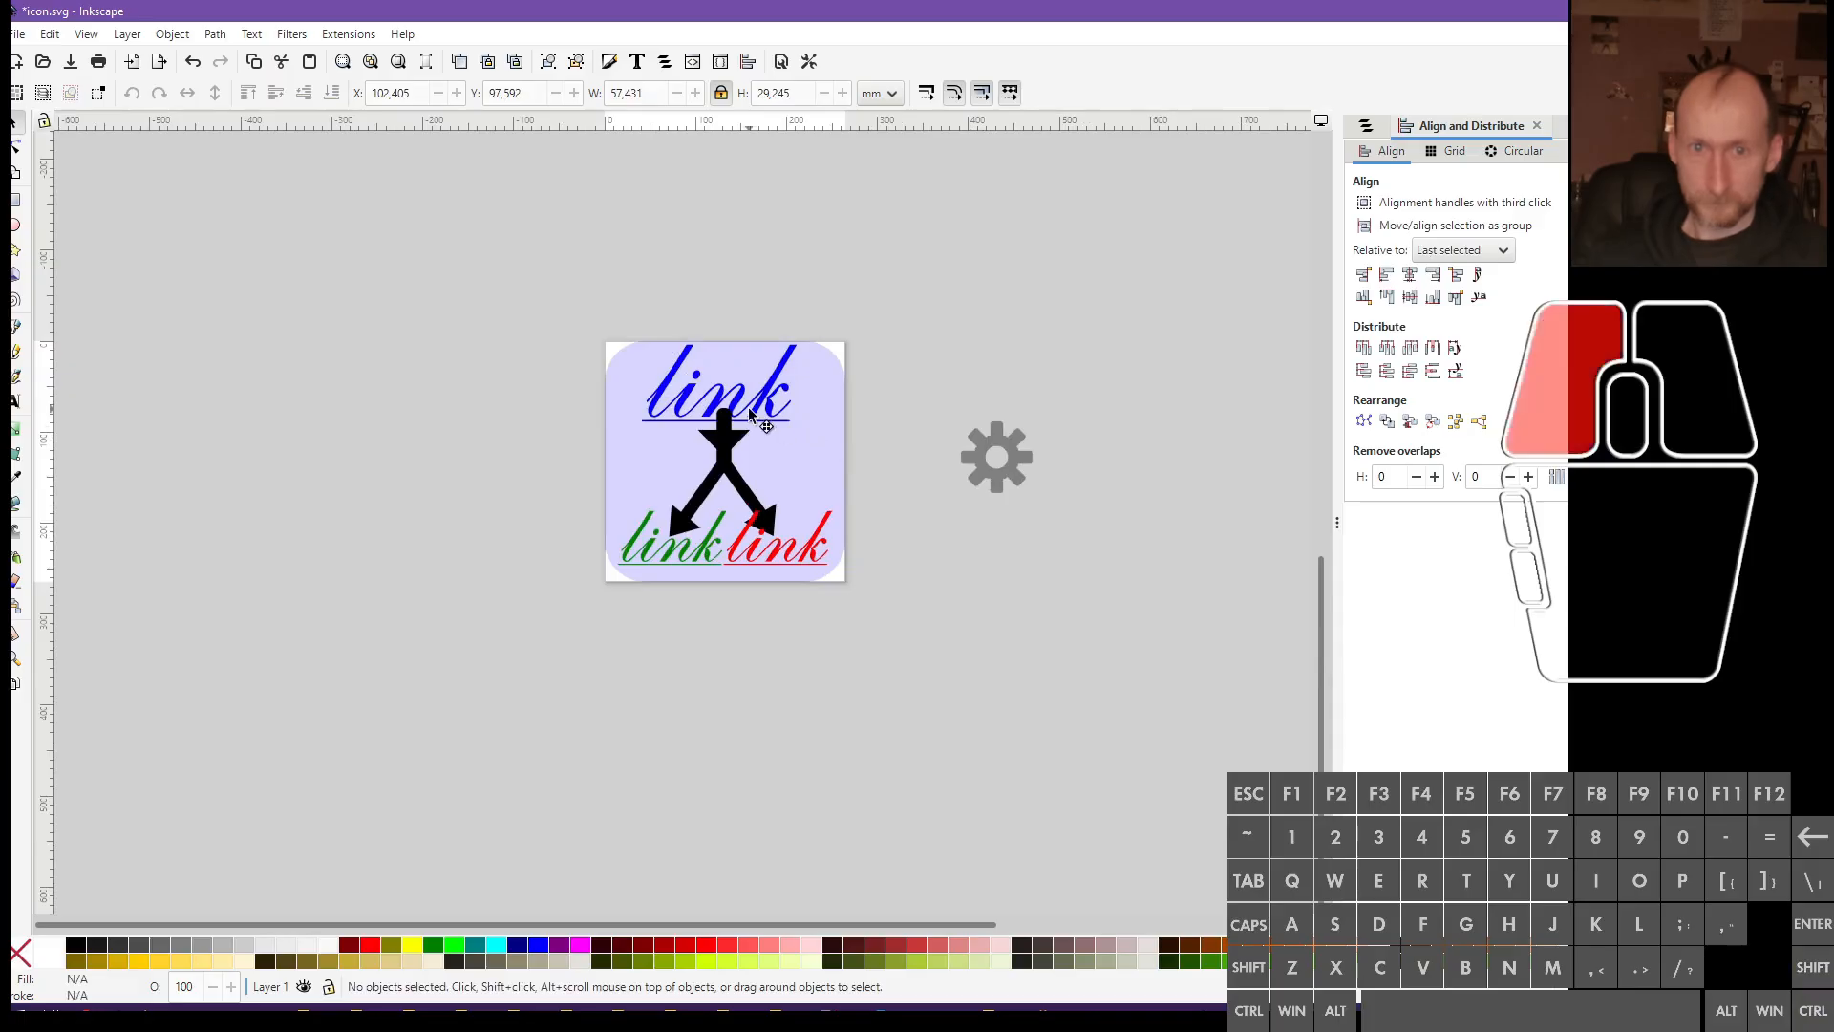
{"action": "left_click", "coordinate": [892, 482]}
{"action": "left_click_drag", "start_coordinate": [964, 483], "coordinate": [485, 508]}
{"action": "scroll", "coordinate": [779, 487], "scroll_direction": "up", "scroll_amount": 2, "text": "ctrl"}
{"action": "key", "text": "ctrl+d"}
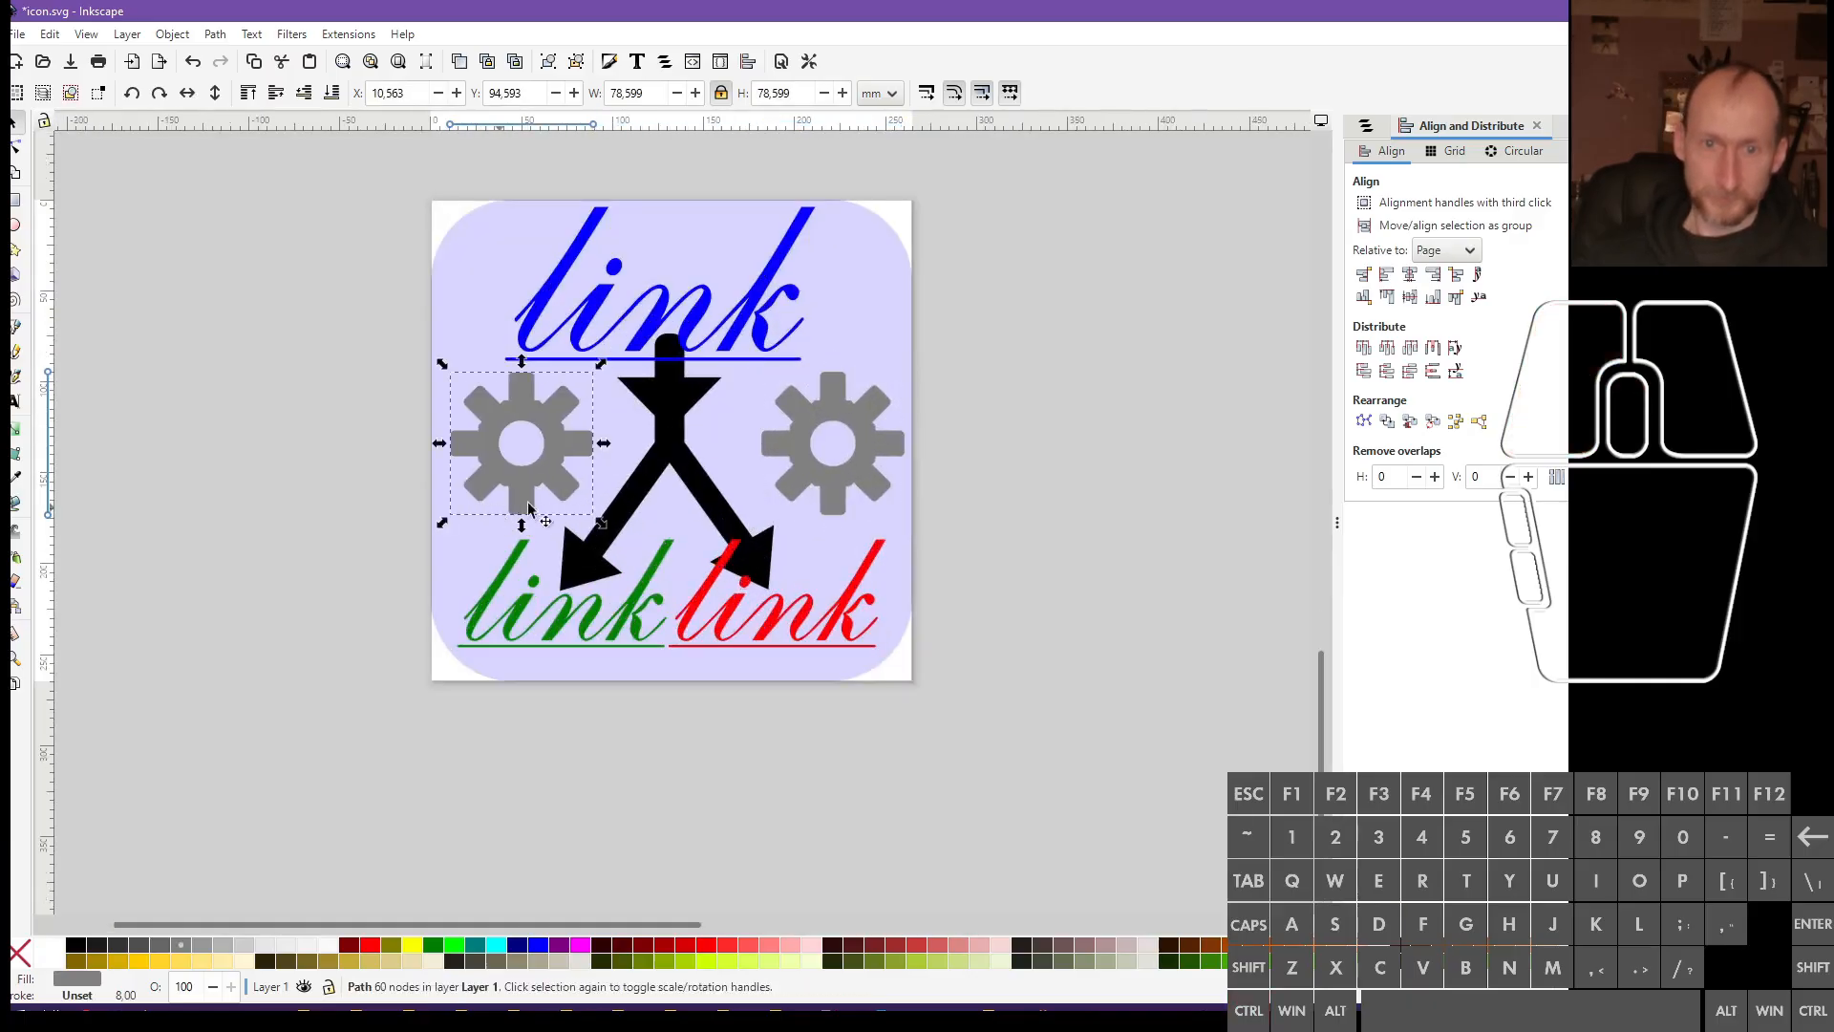
Group the two gears and centre the group horizontally on the page
{"action": "left_click", "coordinate": [839, 483], "text": "shift"}
{"action": "key", "text": "ctrl+g"}
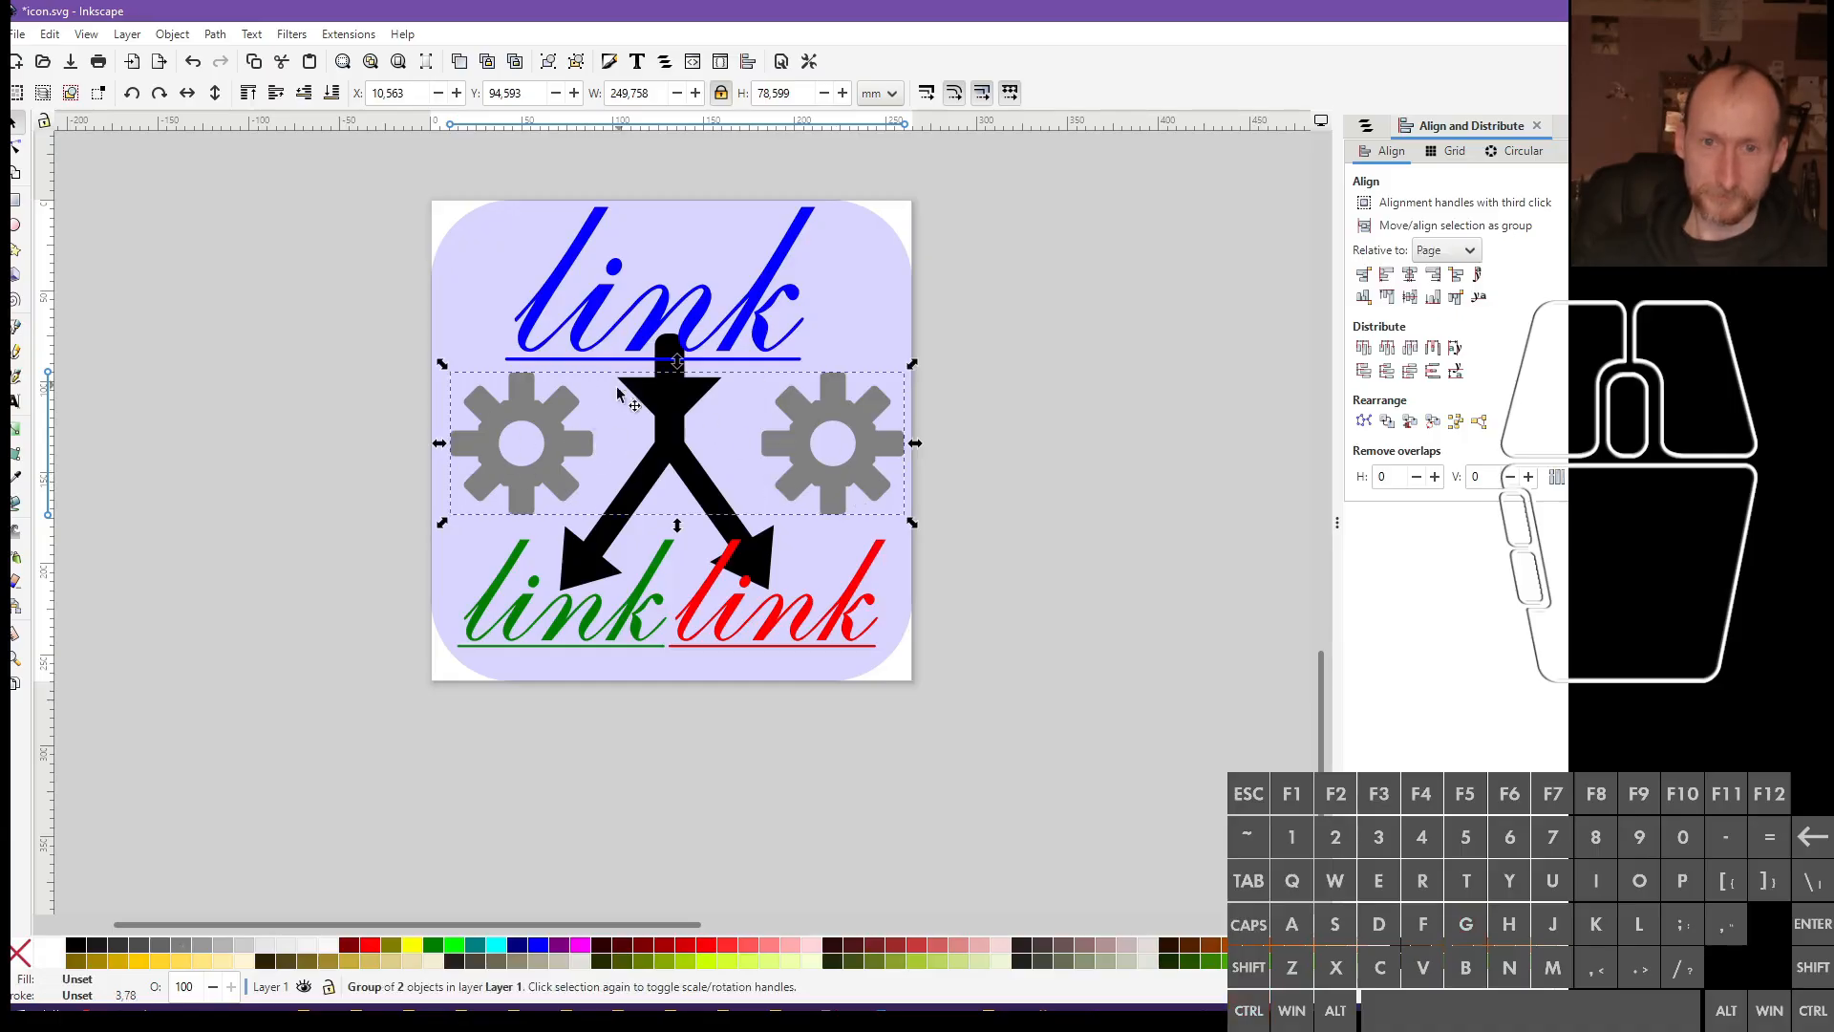
{"action": "left_click", "coordinate": [1410, 275]}
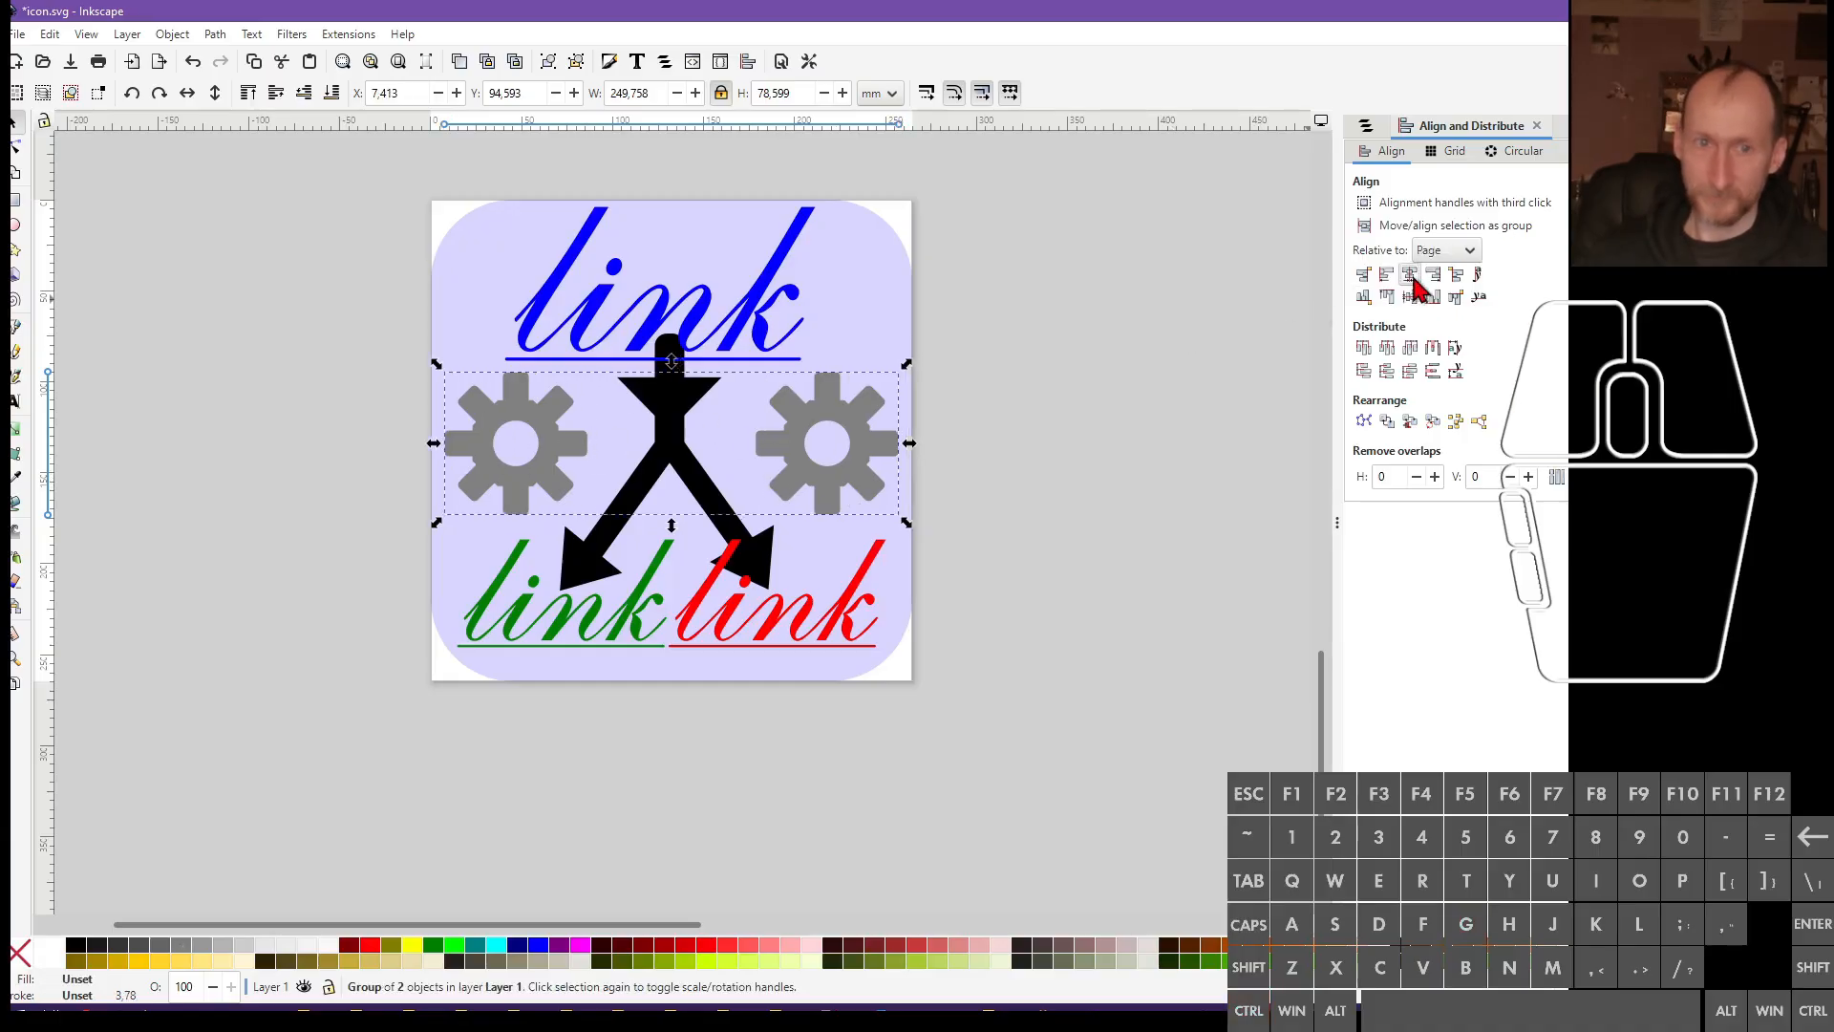
Select the forked connector with its three arrowheads and unite them into a single path
{"action": "left_click", "coordinate": [673, 473]}
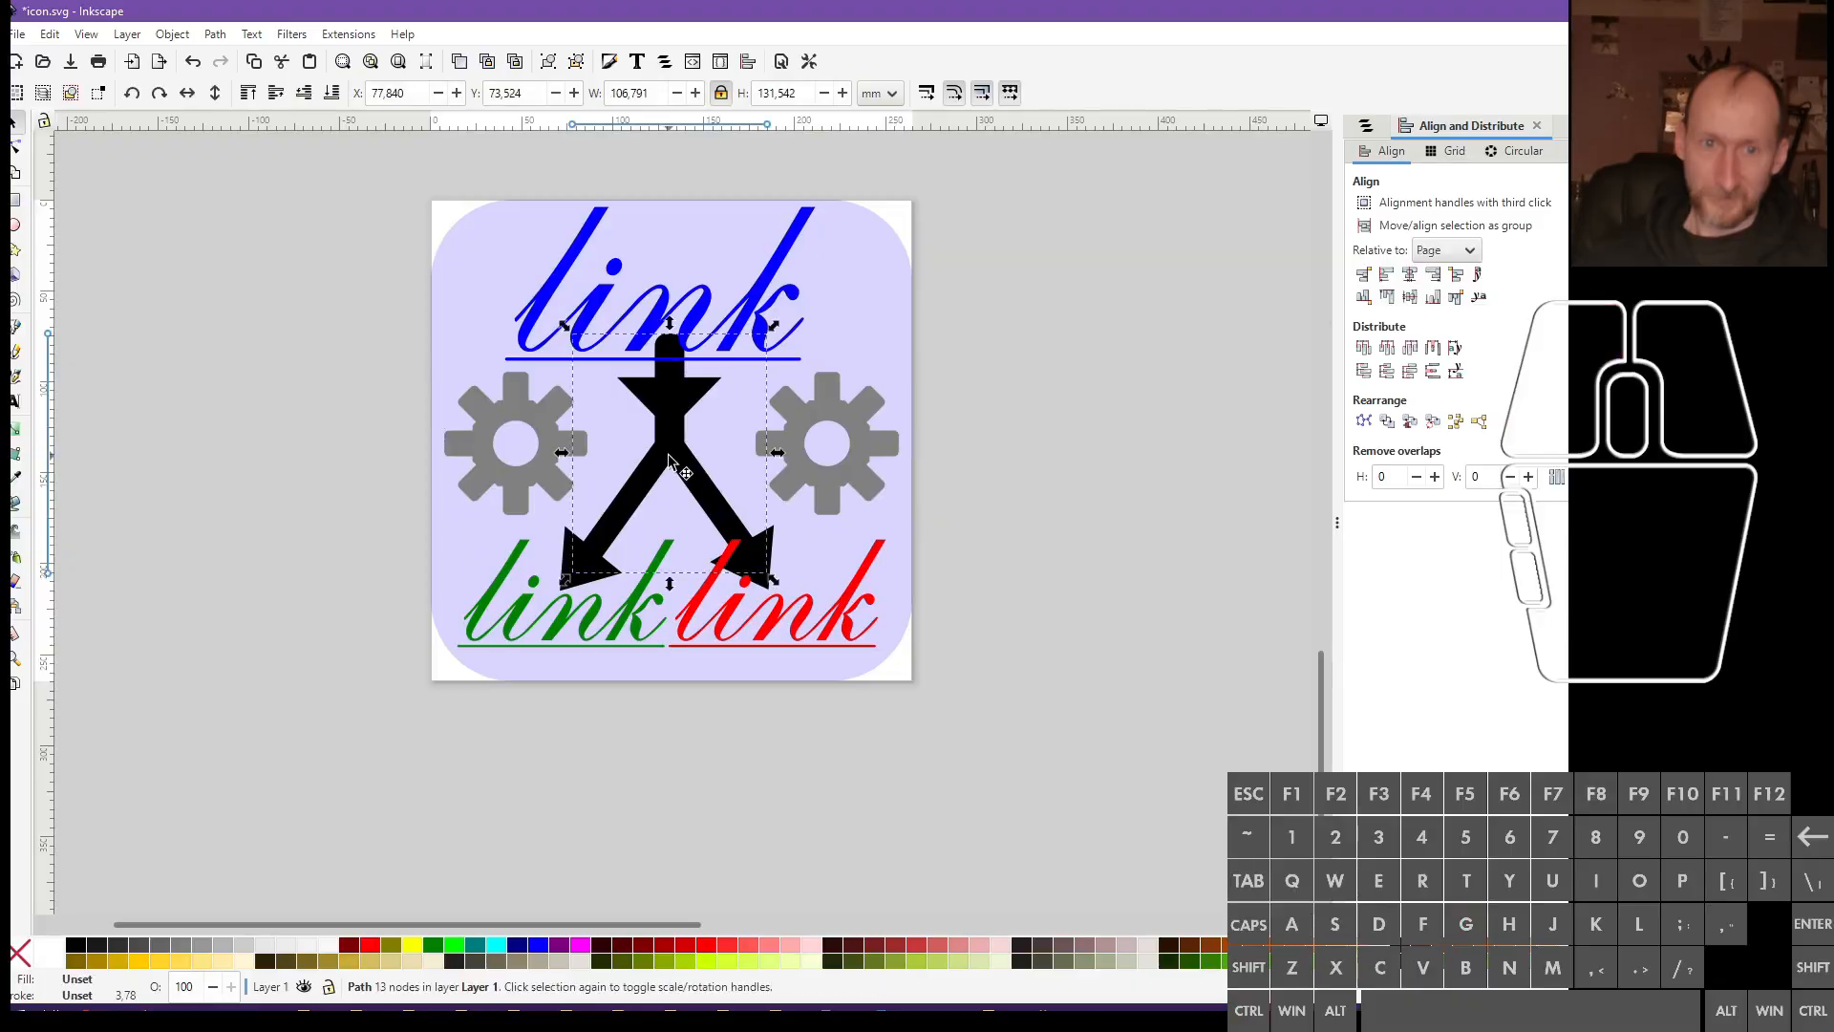
{"action": "scroll", "coordinate": [564, 609], "scroll_direction": "up", "scroll_amount": 3, "text": "ctrl"}
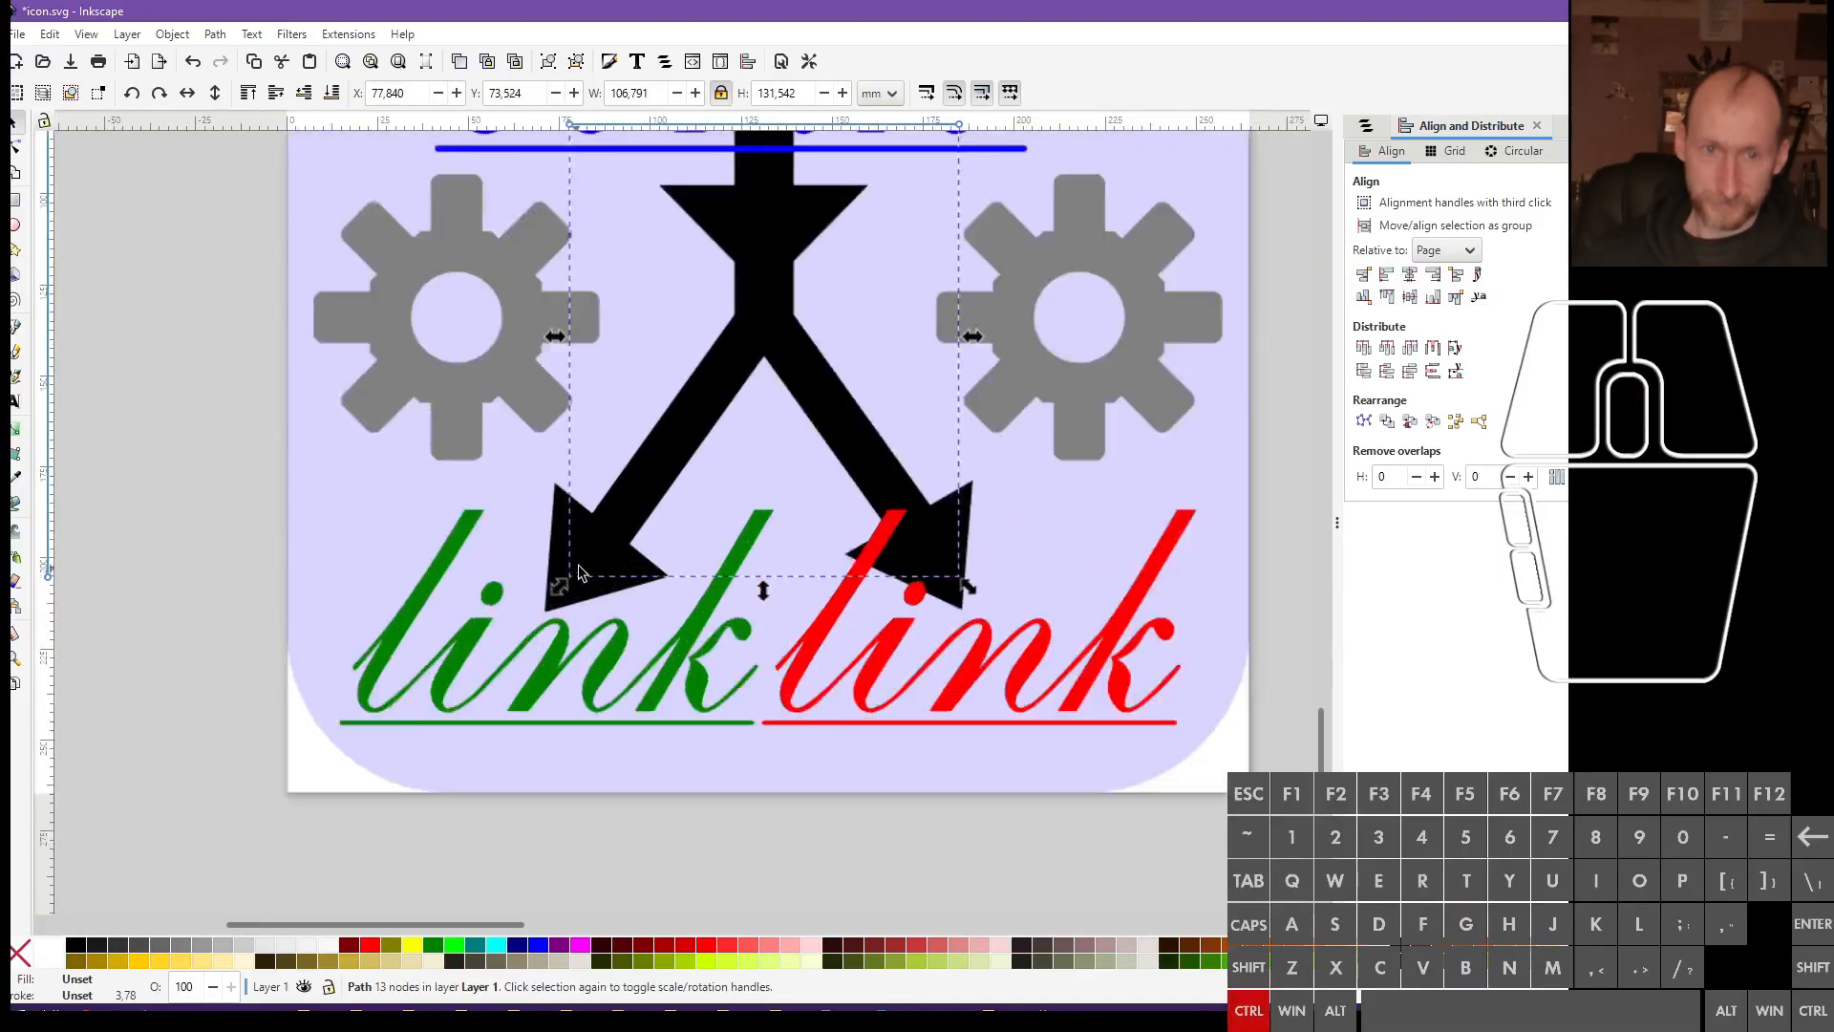
{"action": "left_click", "coordinate": [563, 610]}
{"action": "left_click", "coordinate": [749, 370], "text": "shift"}
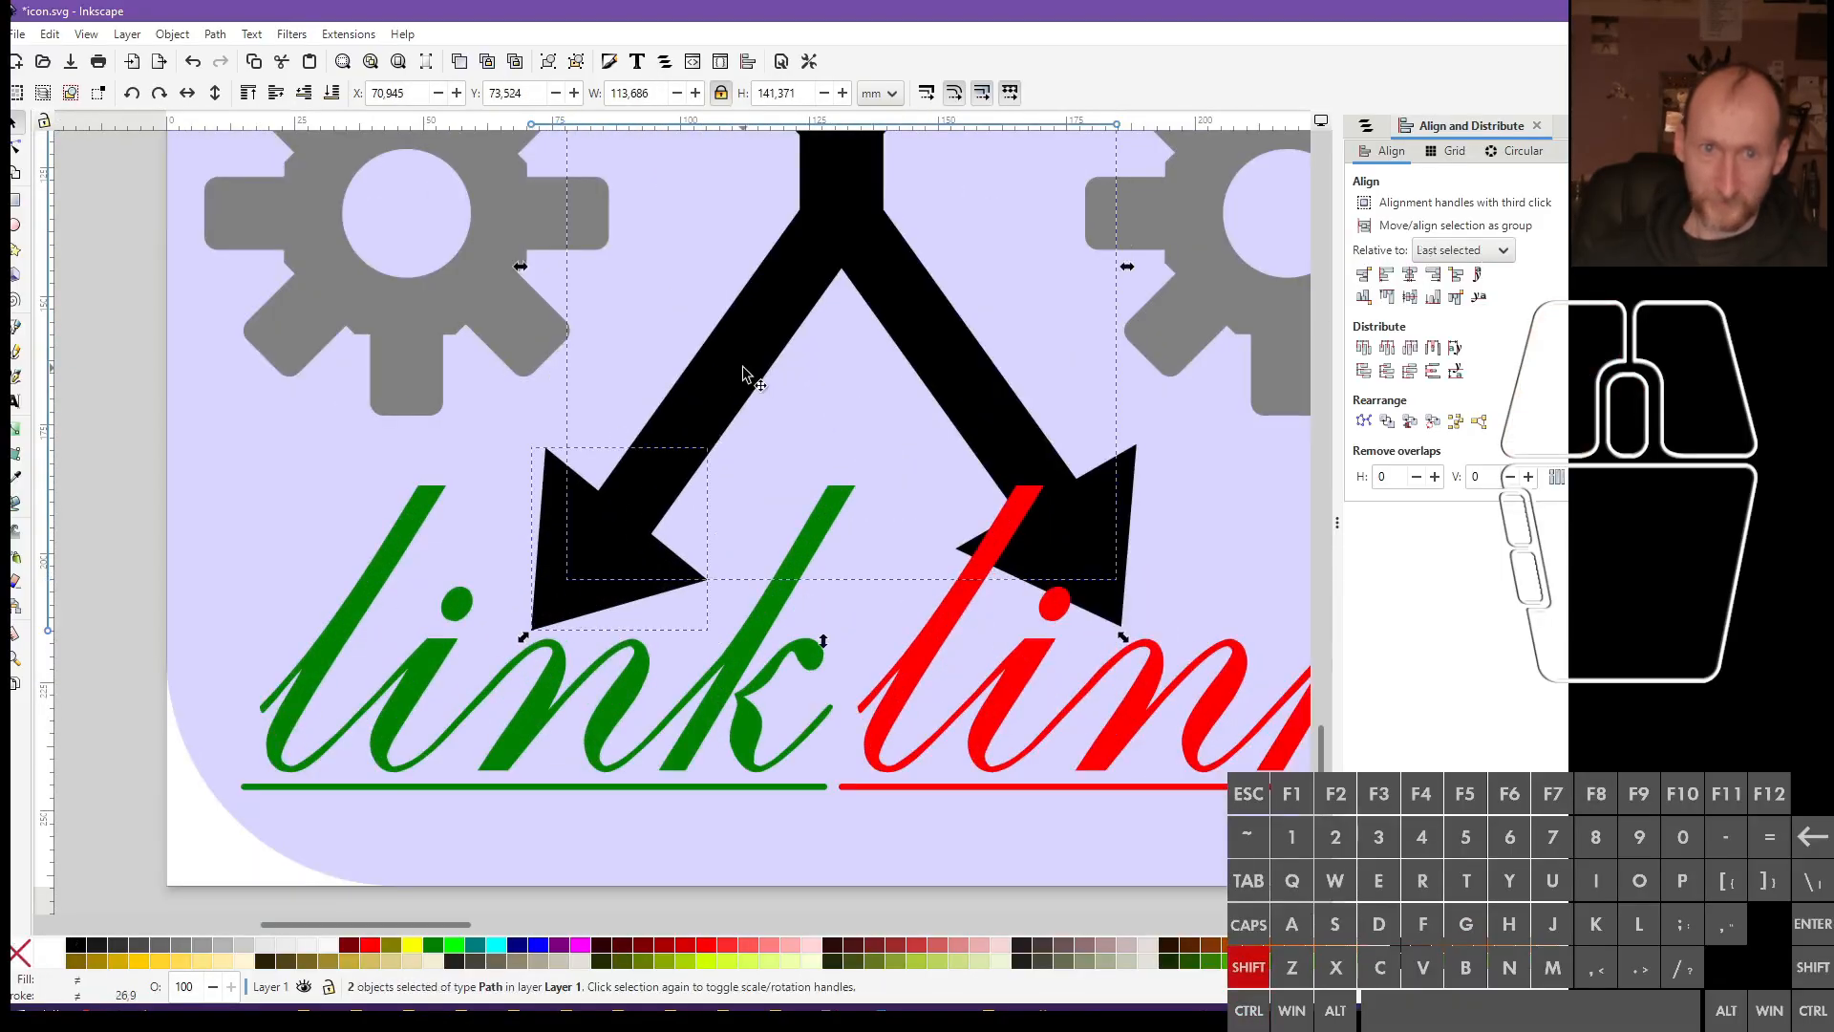
{"action": "scroll", "coordinate": [827, 442], "scroll_direction": "up", "scroll_amount": 5}
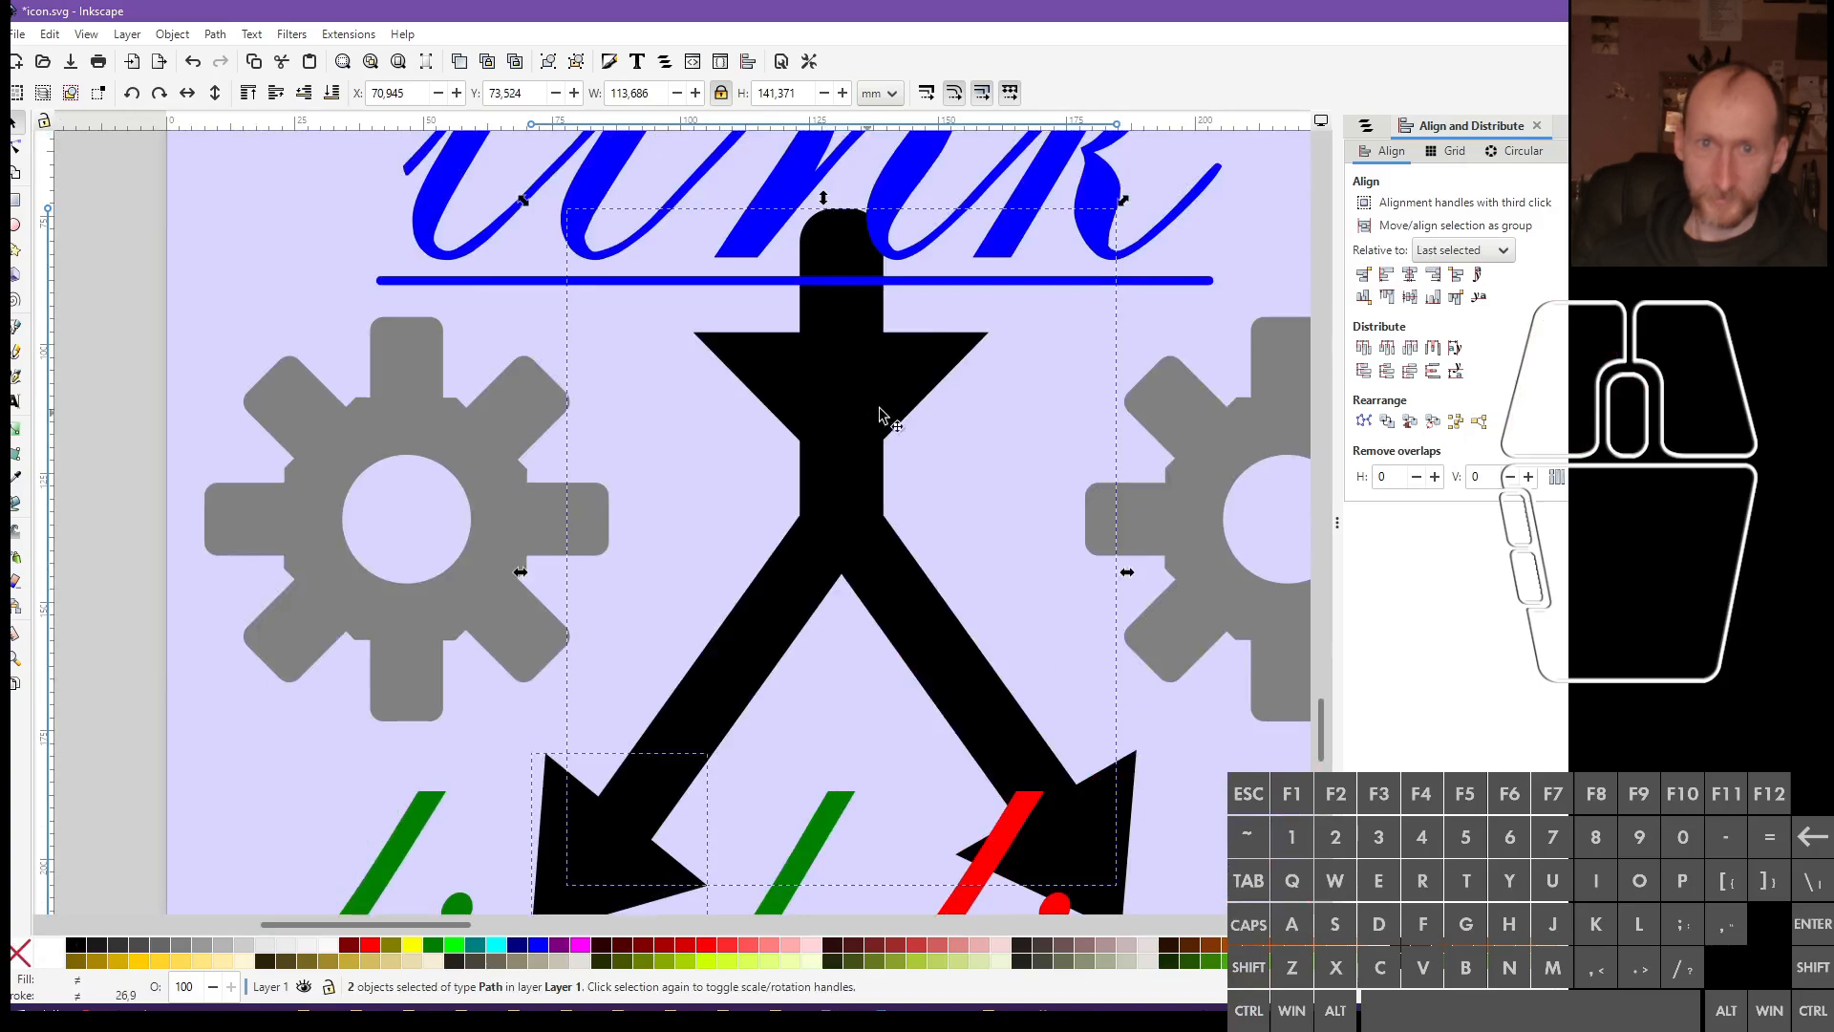
{"action": "left_click", "coordinate": [15, 148]}
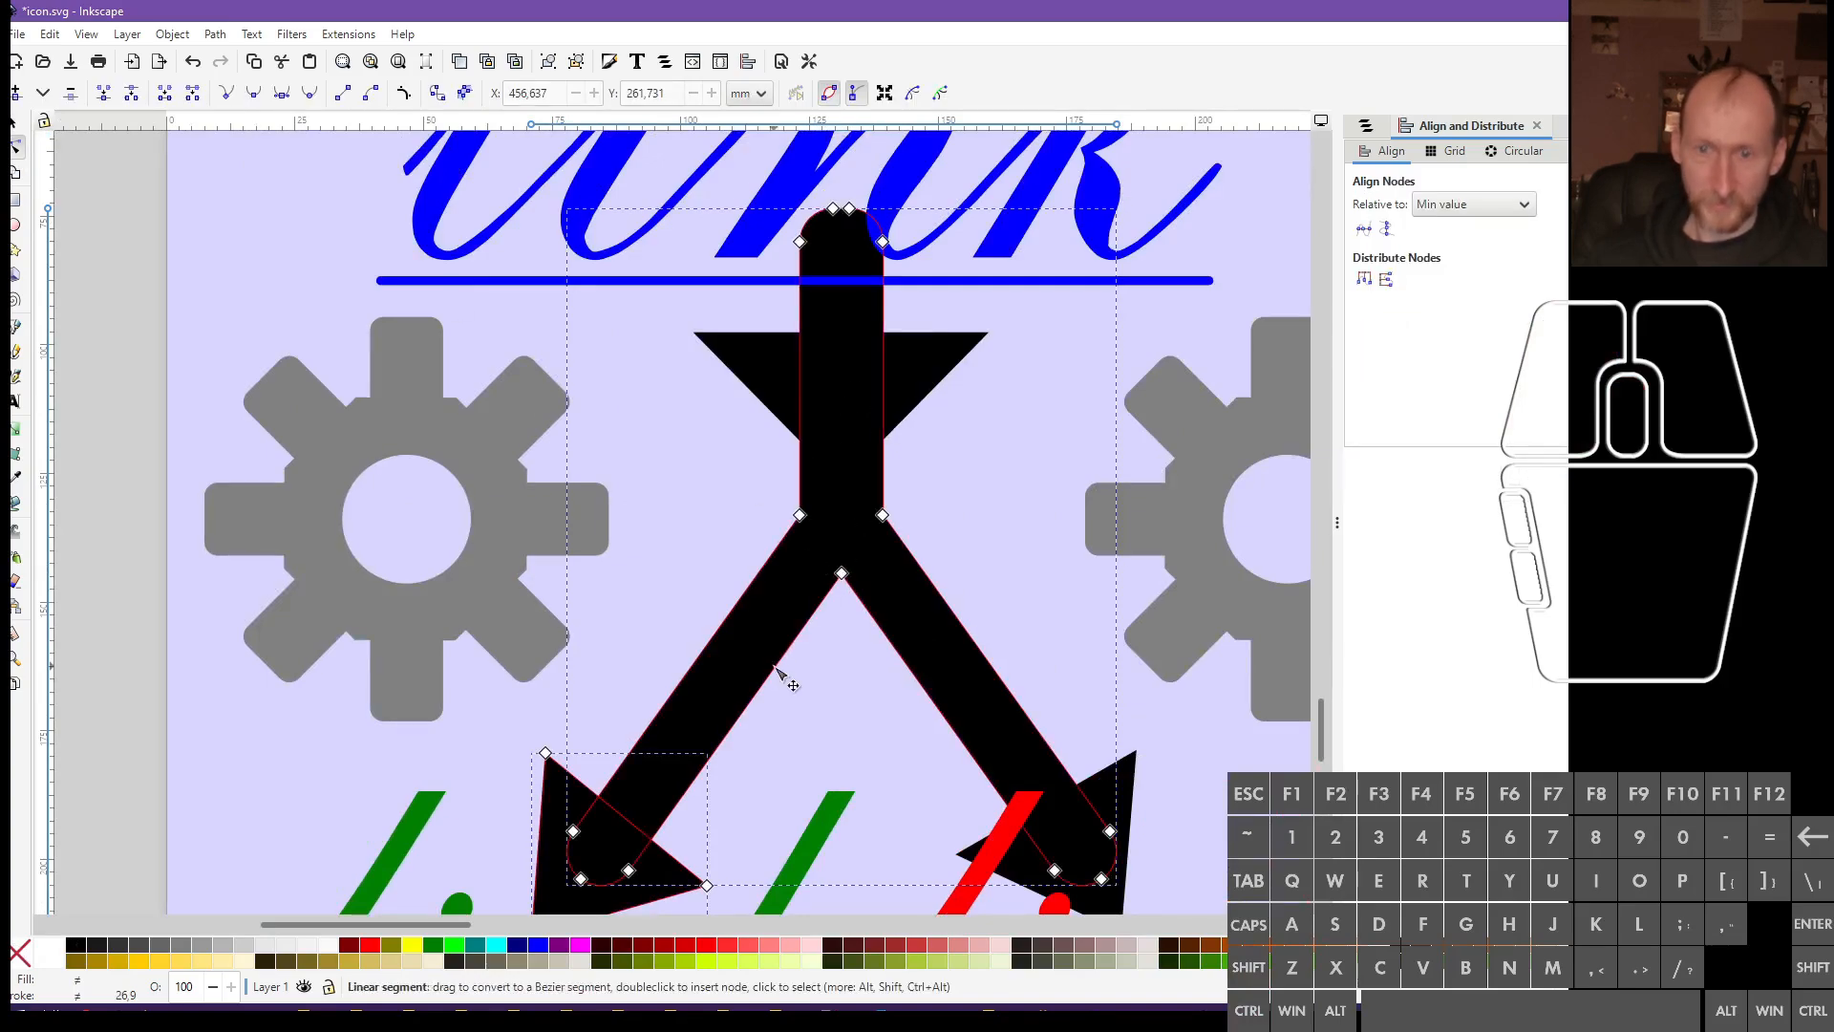
{"action": "scroll", "coordinate": [781, 668], "scroll_direction": "down", "scroll_amount": 1}
{"action": "left_click", "coordinate": [17, 124]}
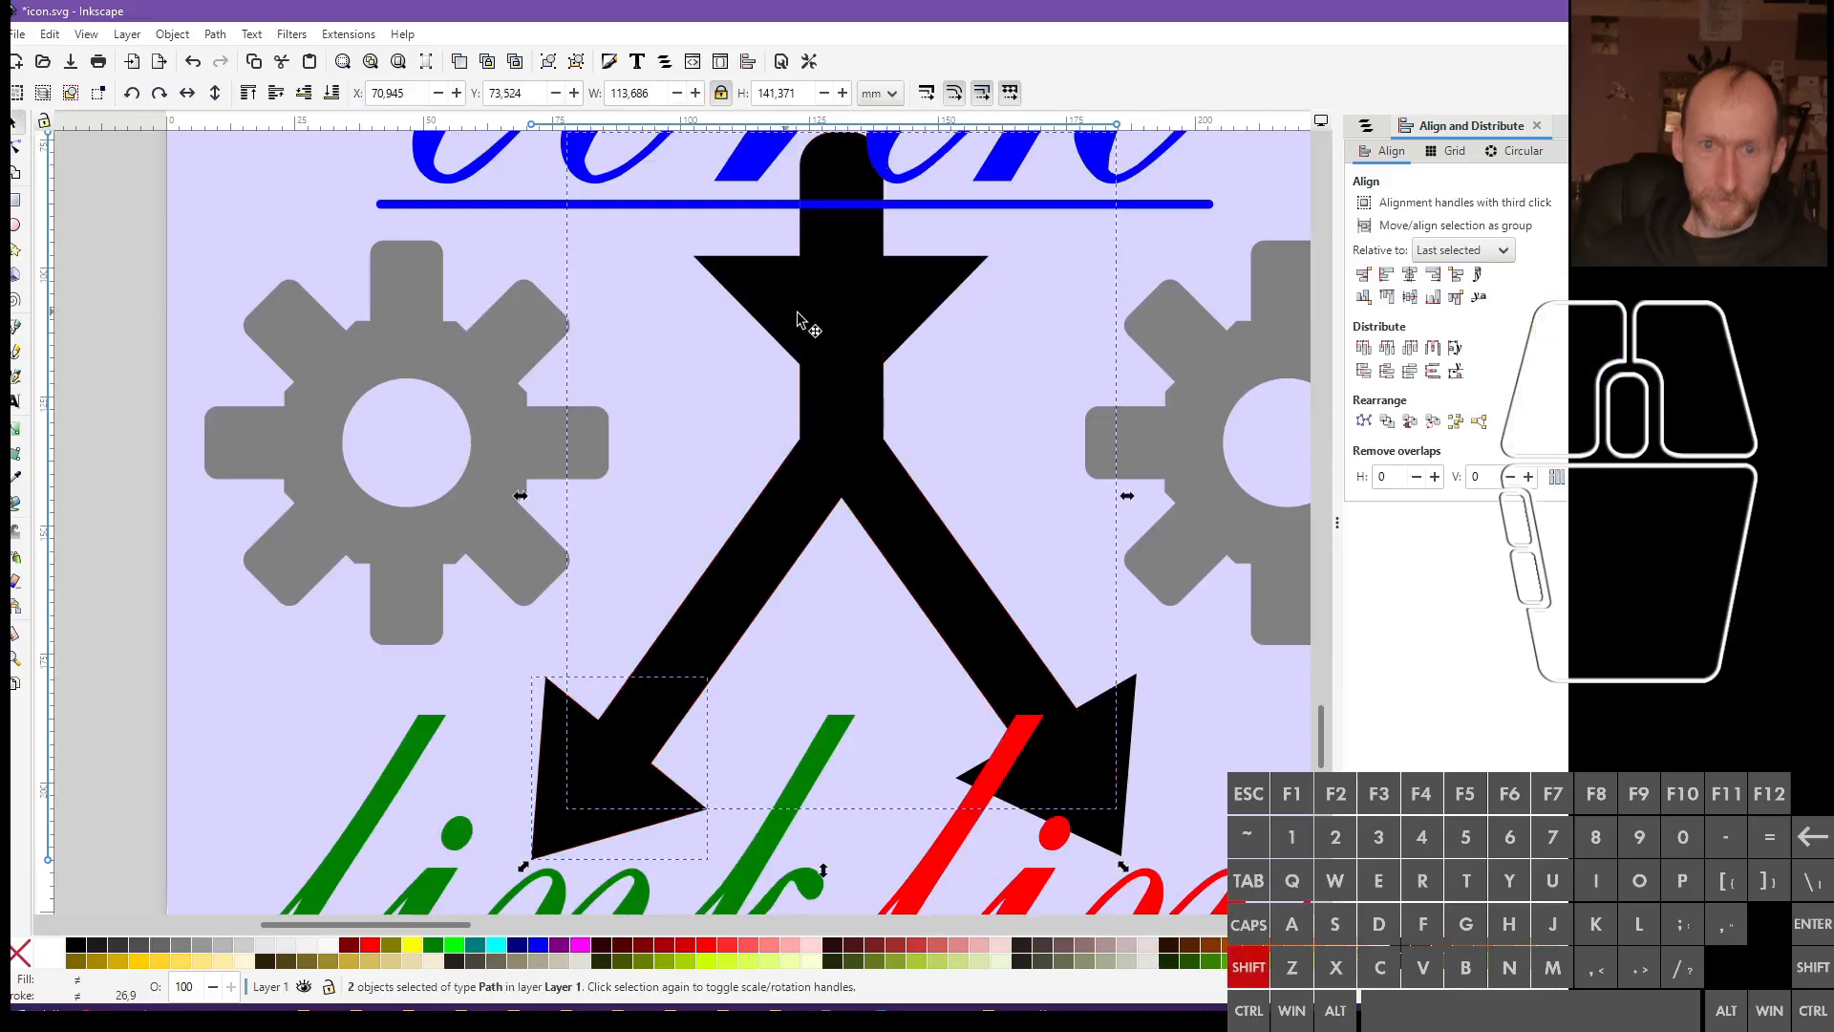
{"action": "left_click", "coordinate": [776, 305], "text": "shift"}
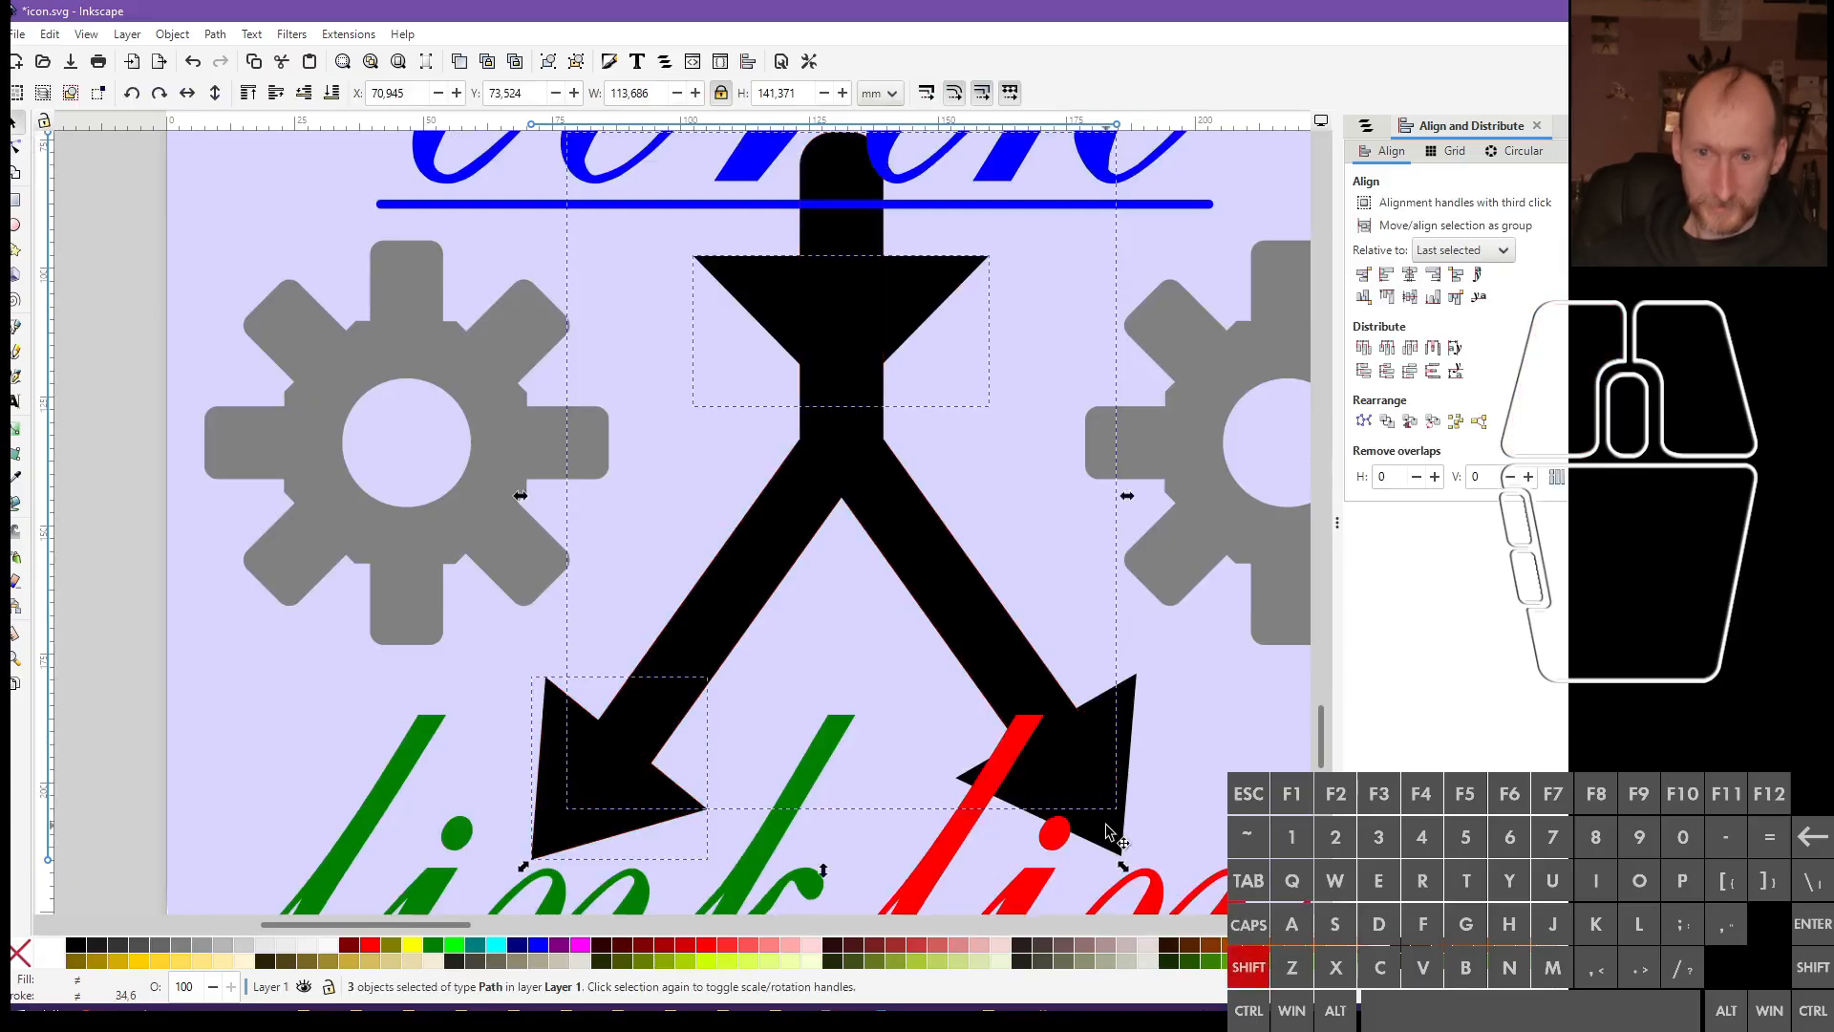
{"action": "key", "text": "ctrl+k"}
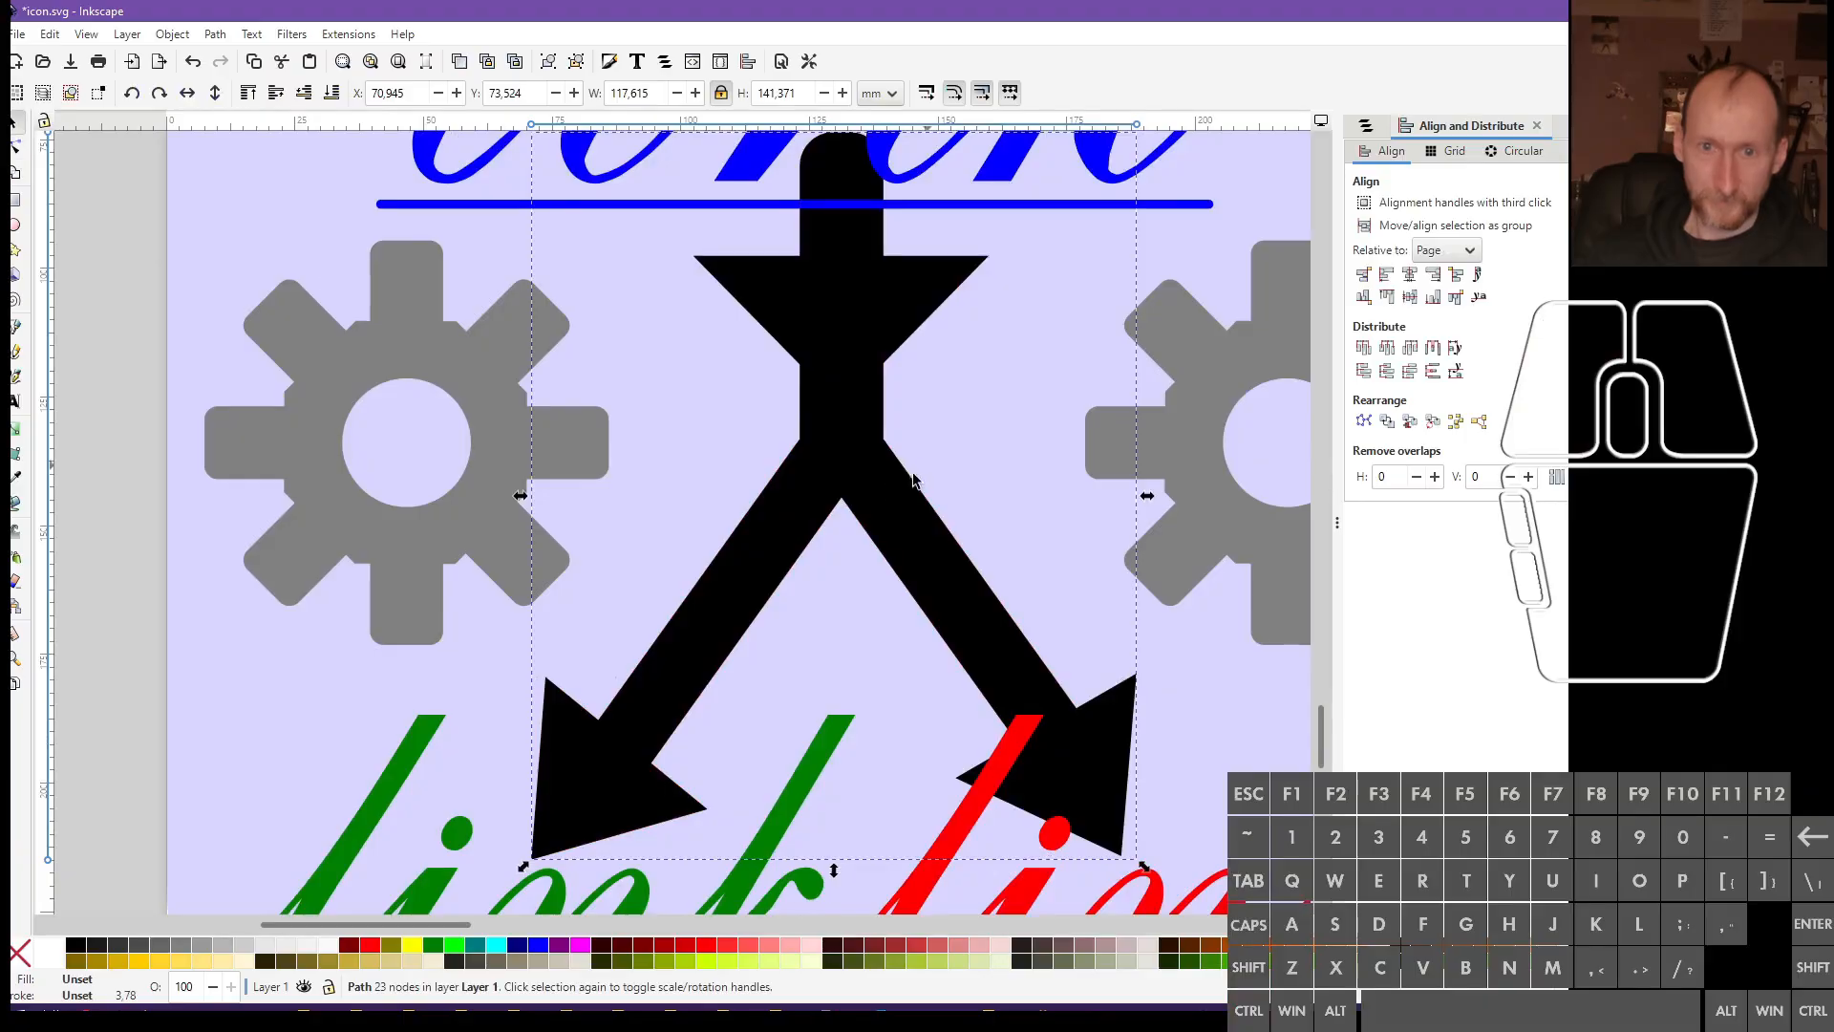
Check the united connector's nodes and fill it with the grey #808080 picked from a gear
{"action": "left_click", "coordinate": [880, 500]}
{"action": "left_click", "coordinate": [15, 149]}
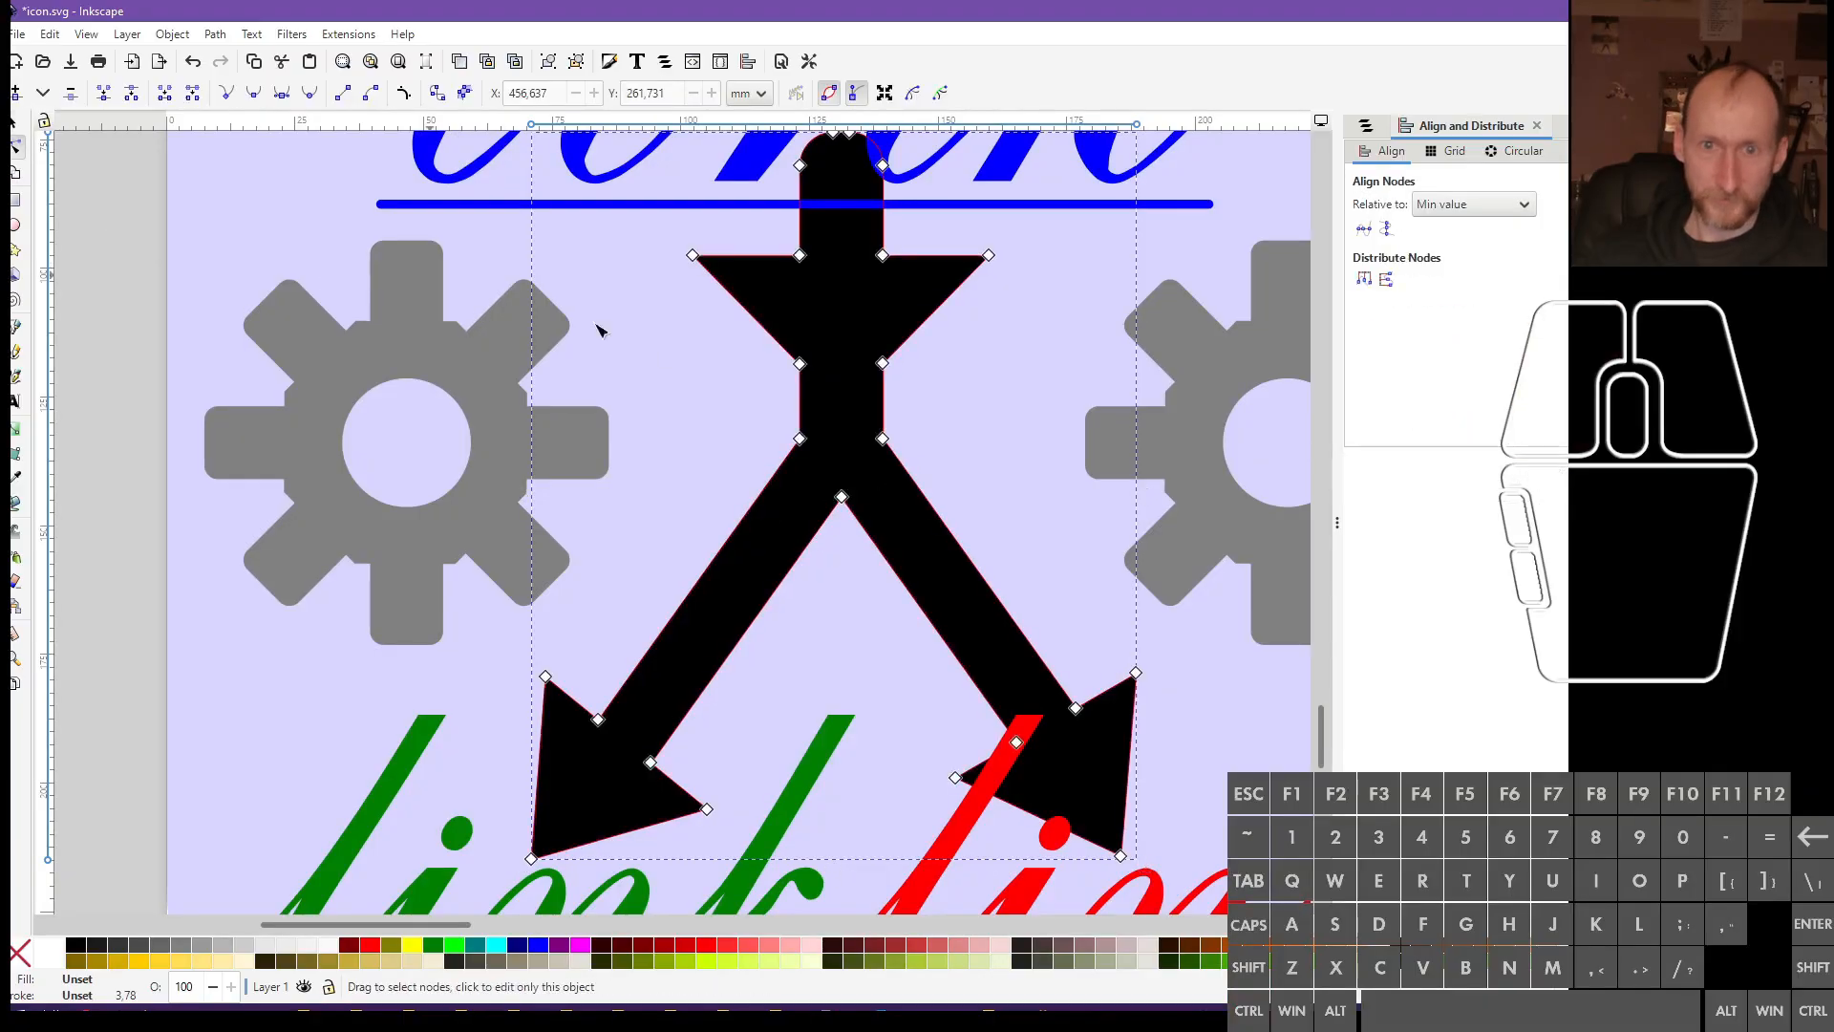
{"action": "scroll", "coordinate": [888, 685], "scroll_direction": "down", "scroll_amount": 2, "text": "ctrl"}
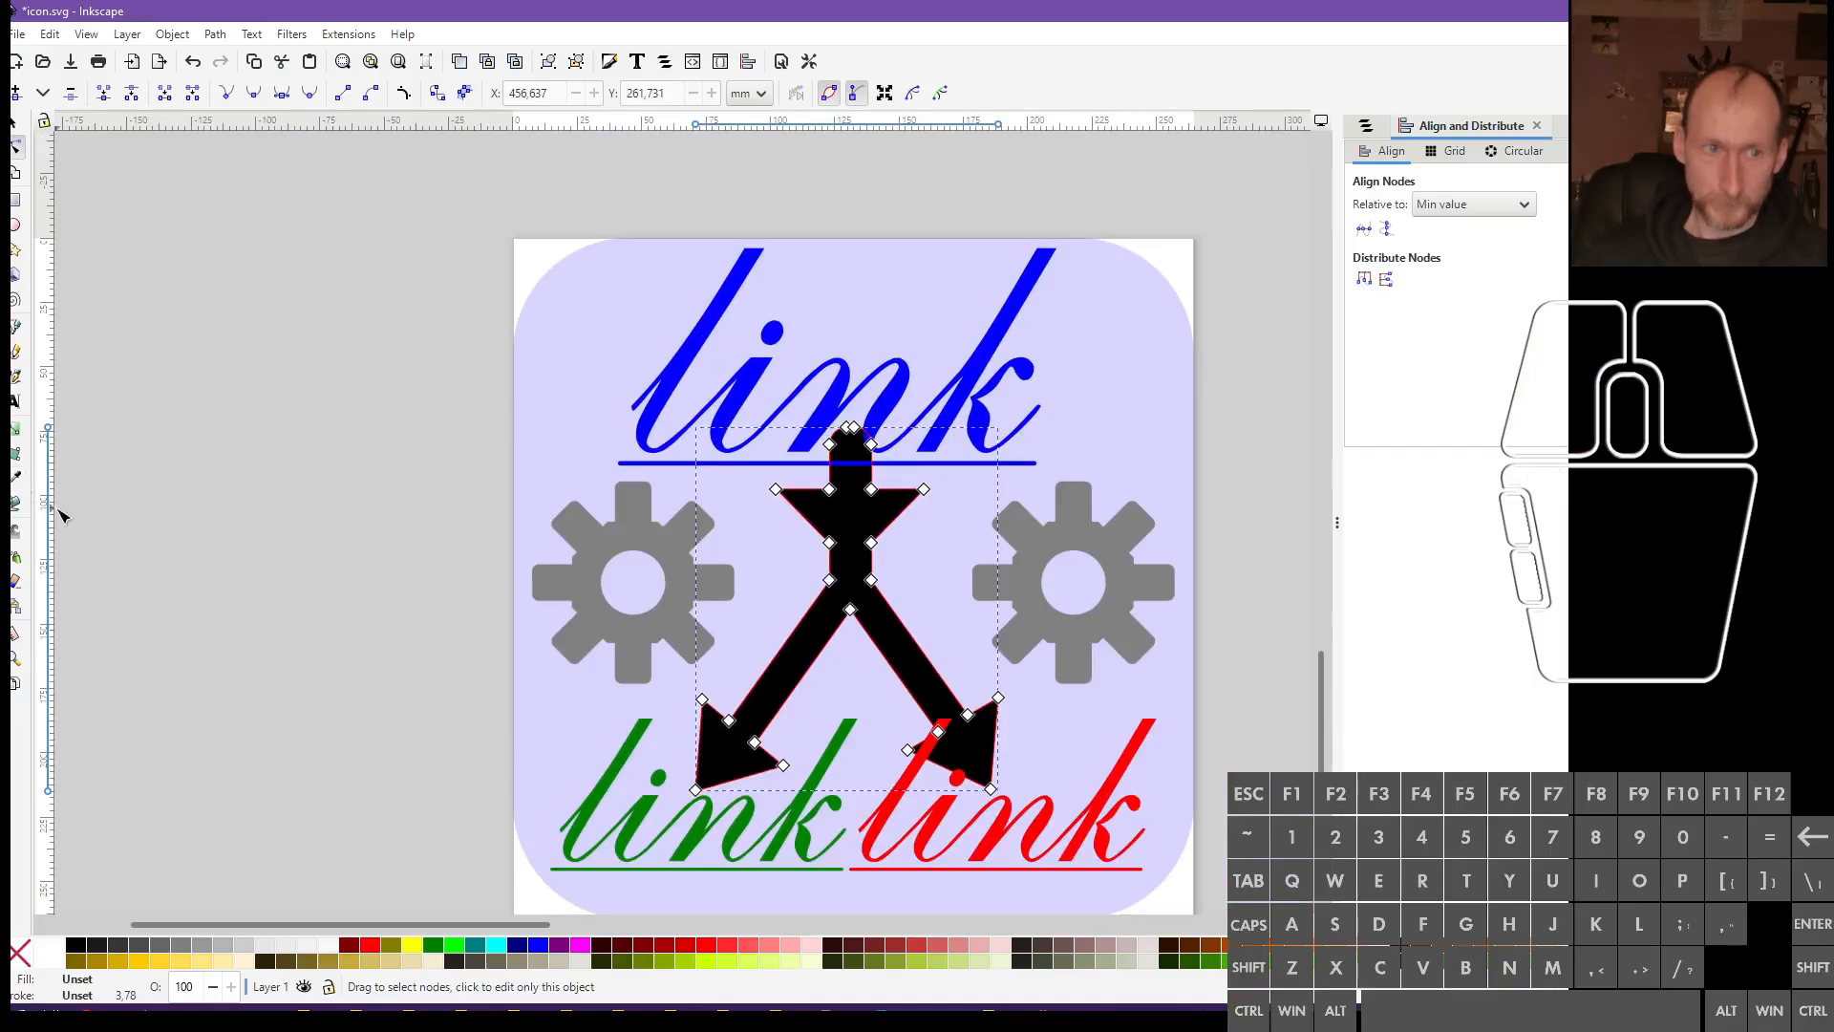
{"action": "left_click", "coordinate": [15, 489]}
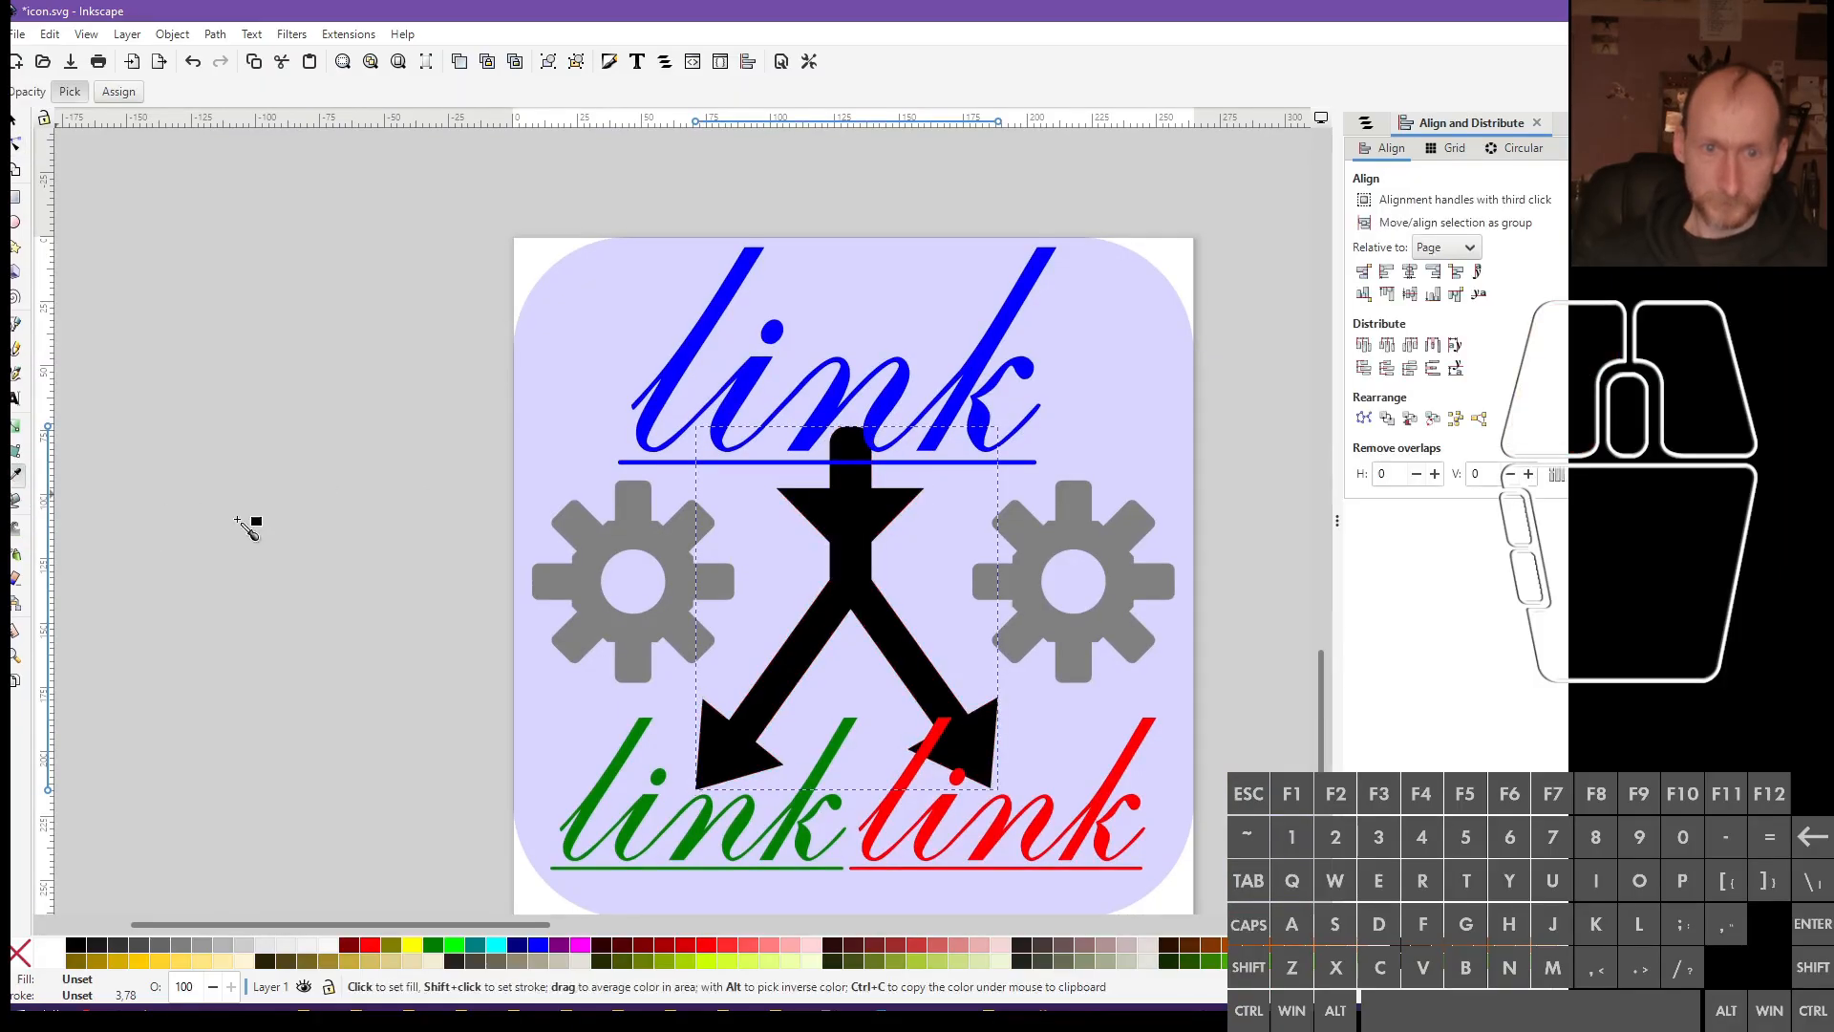
{"action": "left_click", "coordinate": [681, 575]}
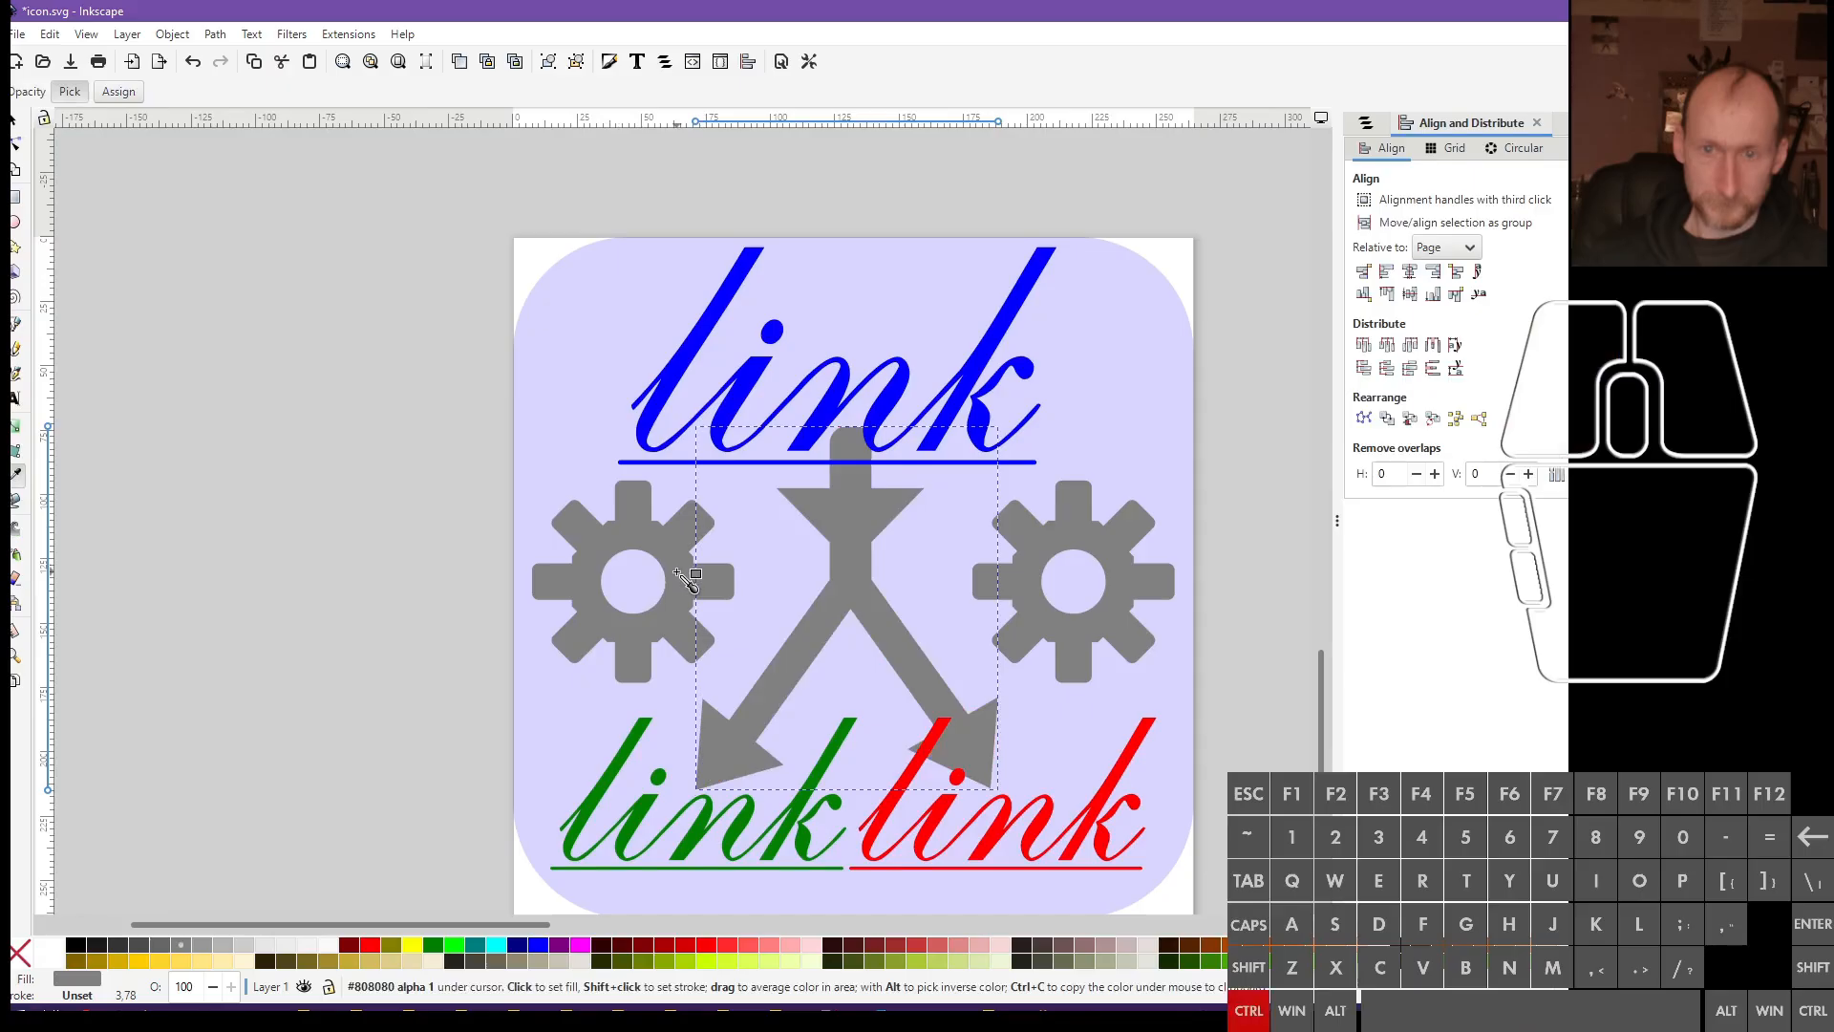
{"action": "scroll", "coordinate": [682, 575], "scroll_direction": "down", "scroll_amount": 1}
{"action": "scroll", "coordinate": [674, 597], "scroll_direction": "down", "scroll_amount": 1}
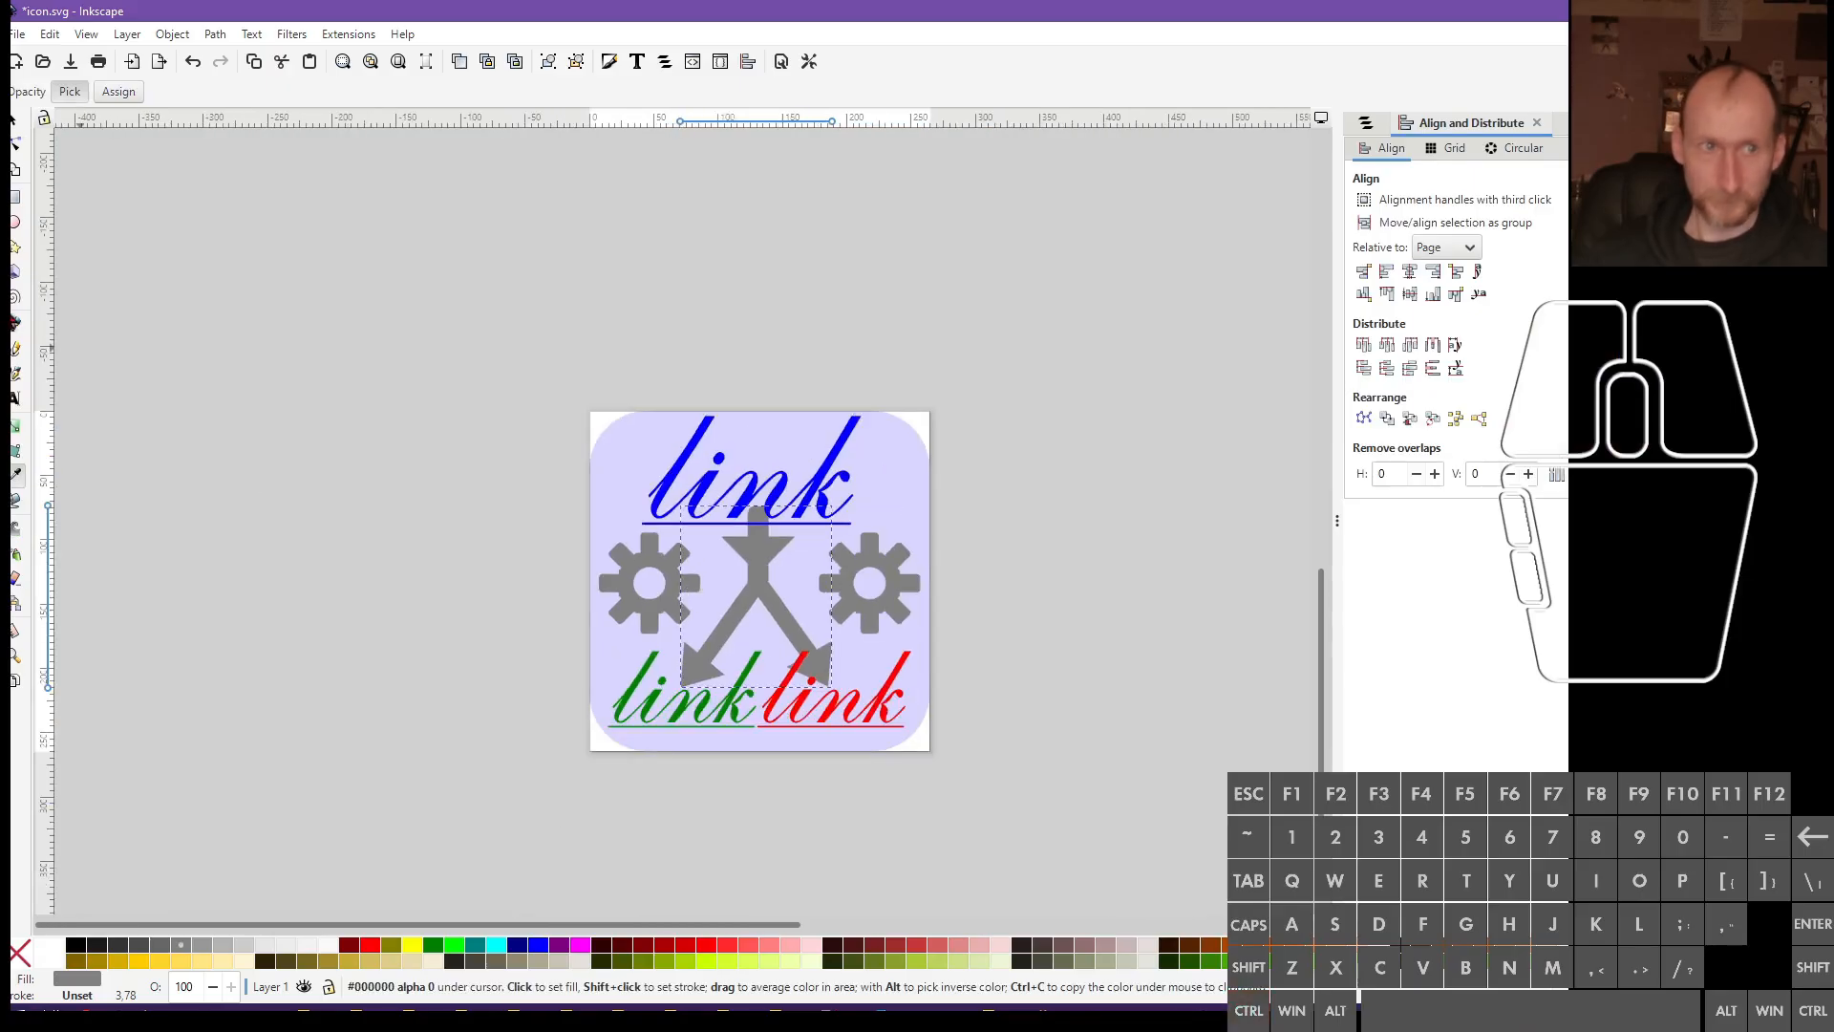
Select all objects with the same fill colour as the connector and darken their fill to dark grey by lowering its value
{"action": "left_click", "coordinate": [13, 124]}
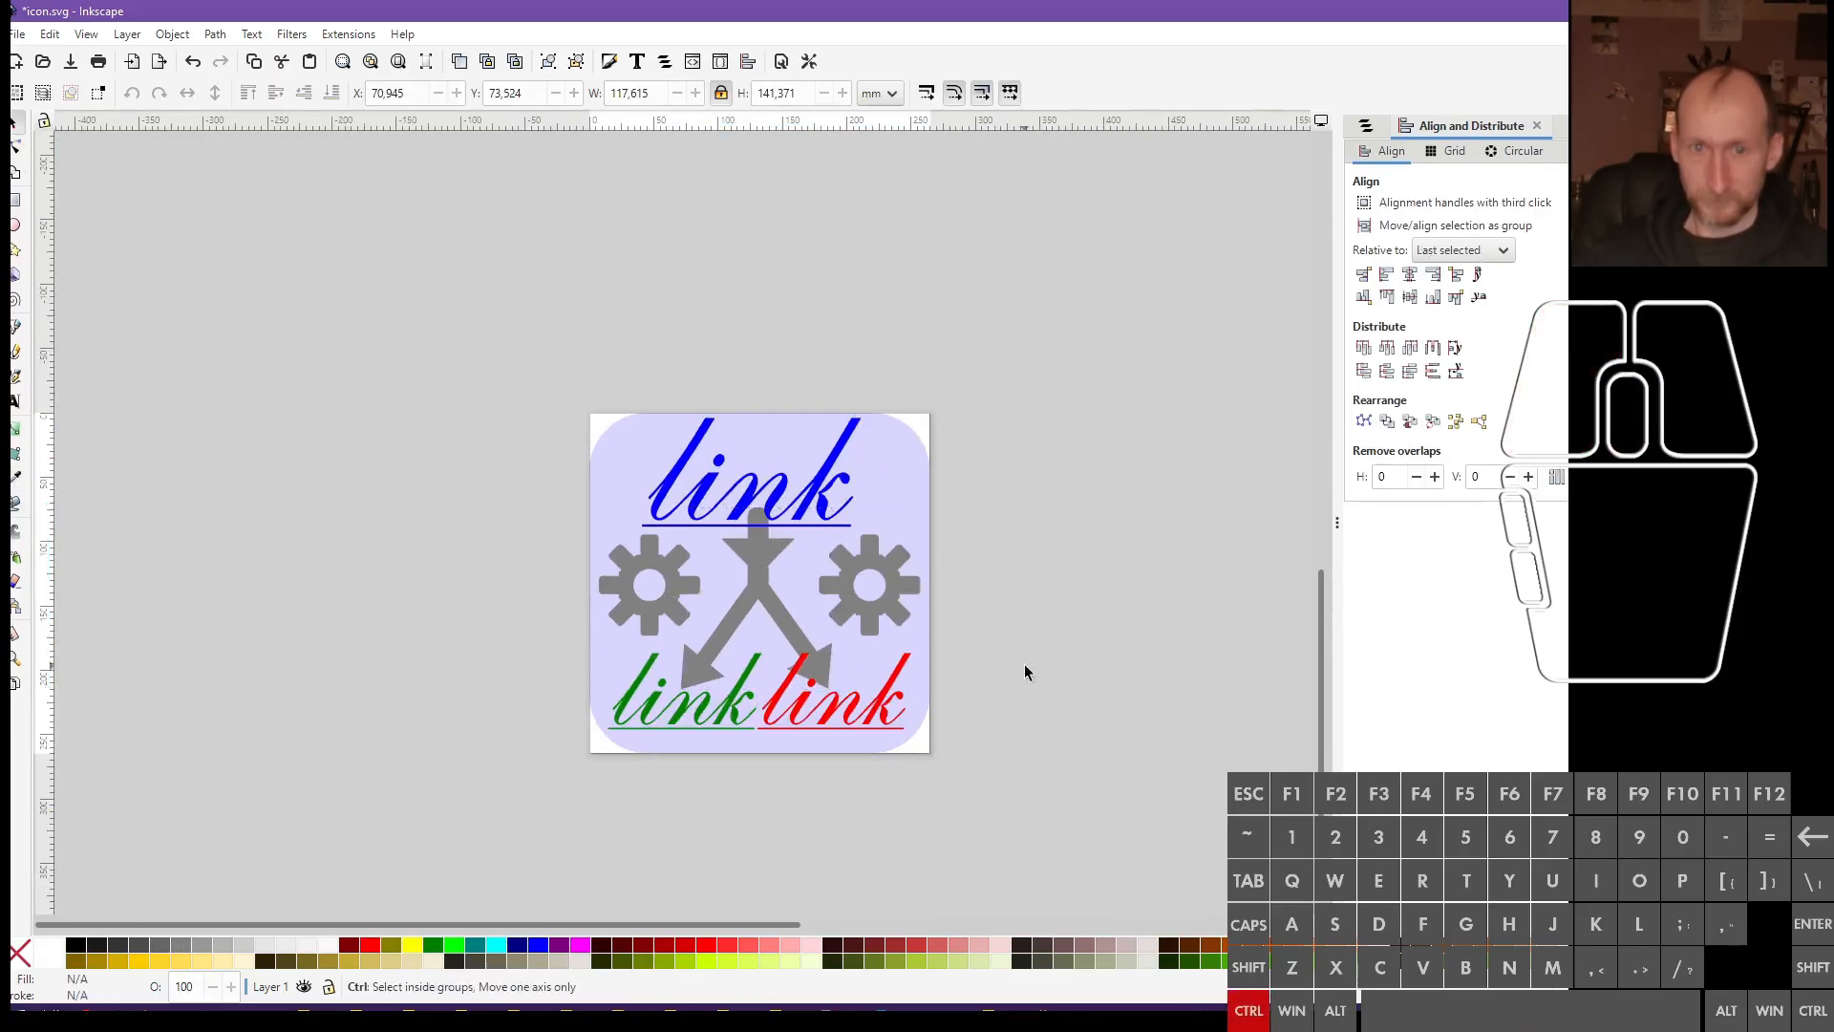
{"action": "scroll", "coordinate": [733, 550], "scroll_direction": "up", "scroll_amount": 1}
{"action": "left_click", "coordinate": [799, 623]}
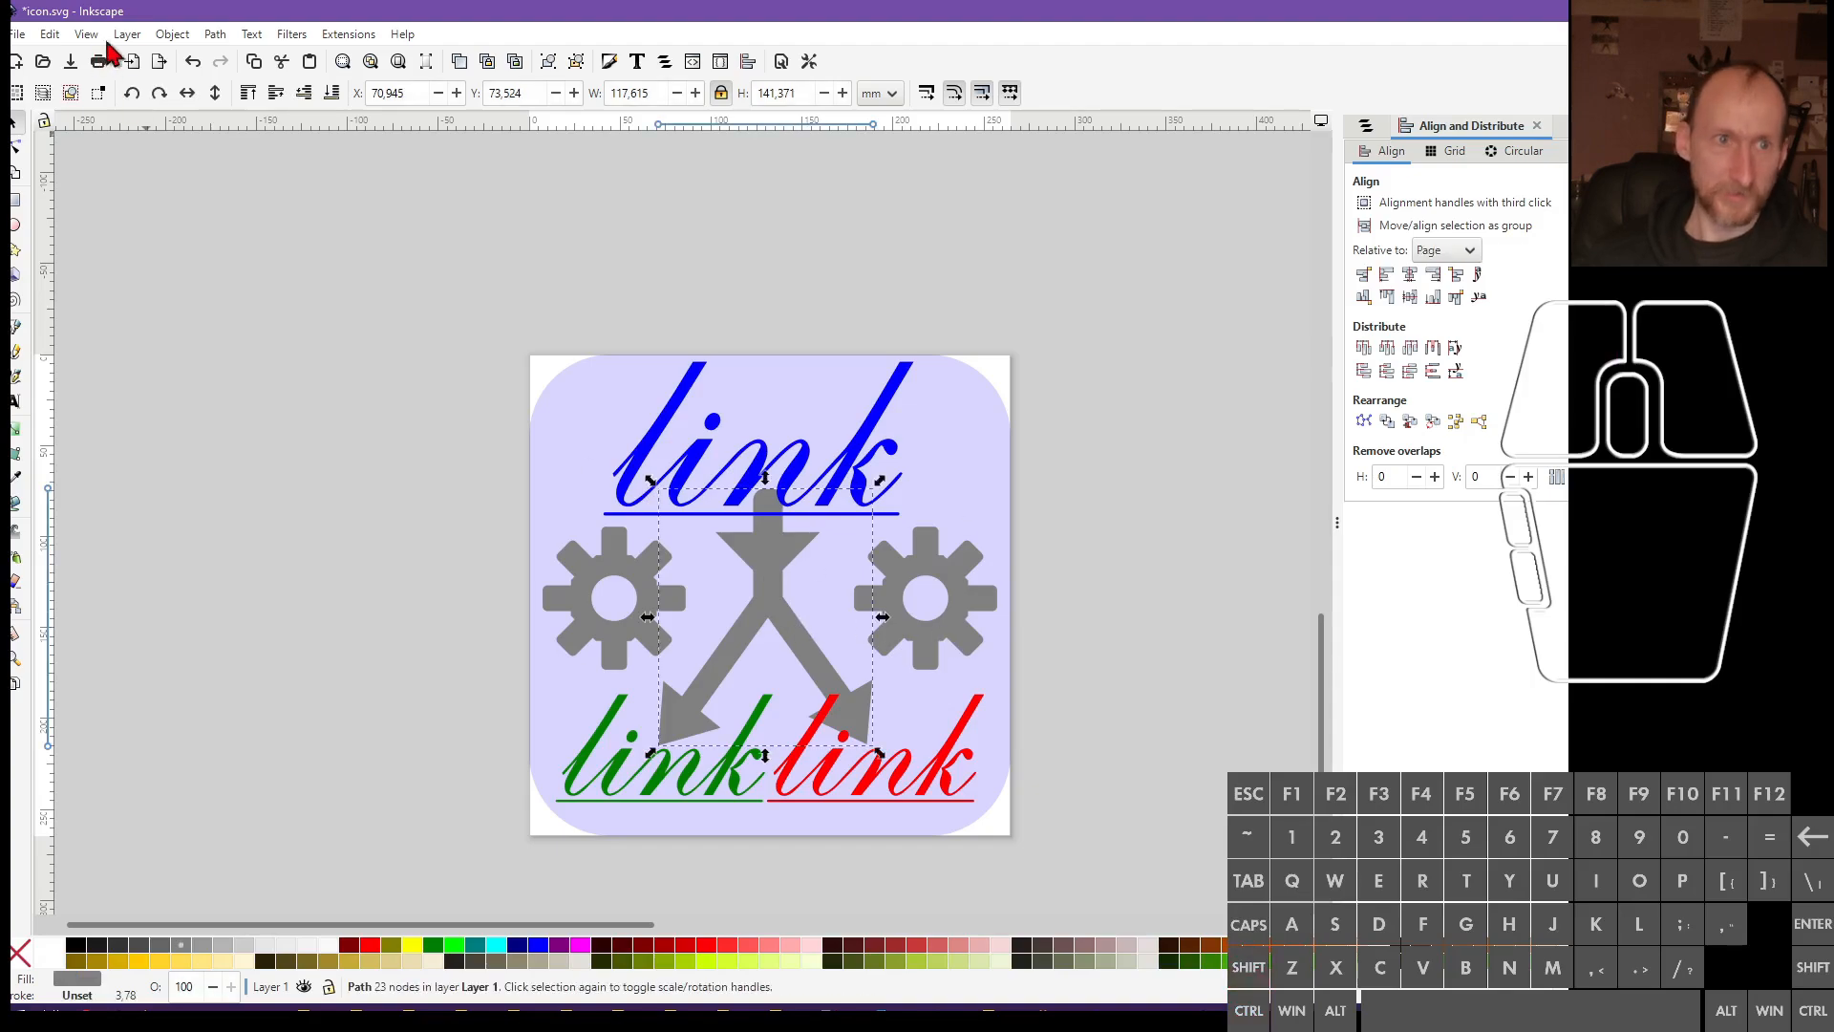
{"action": "left_click", "coordinate": [51, 36]}
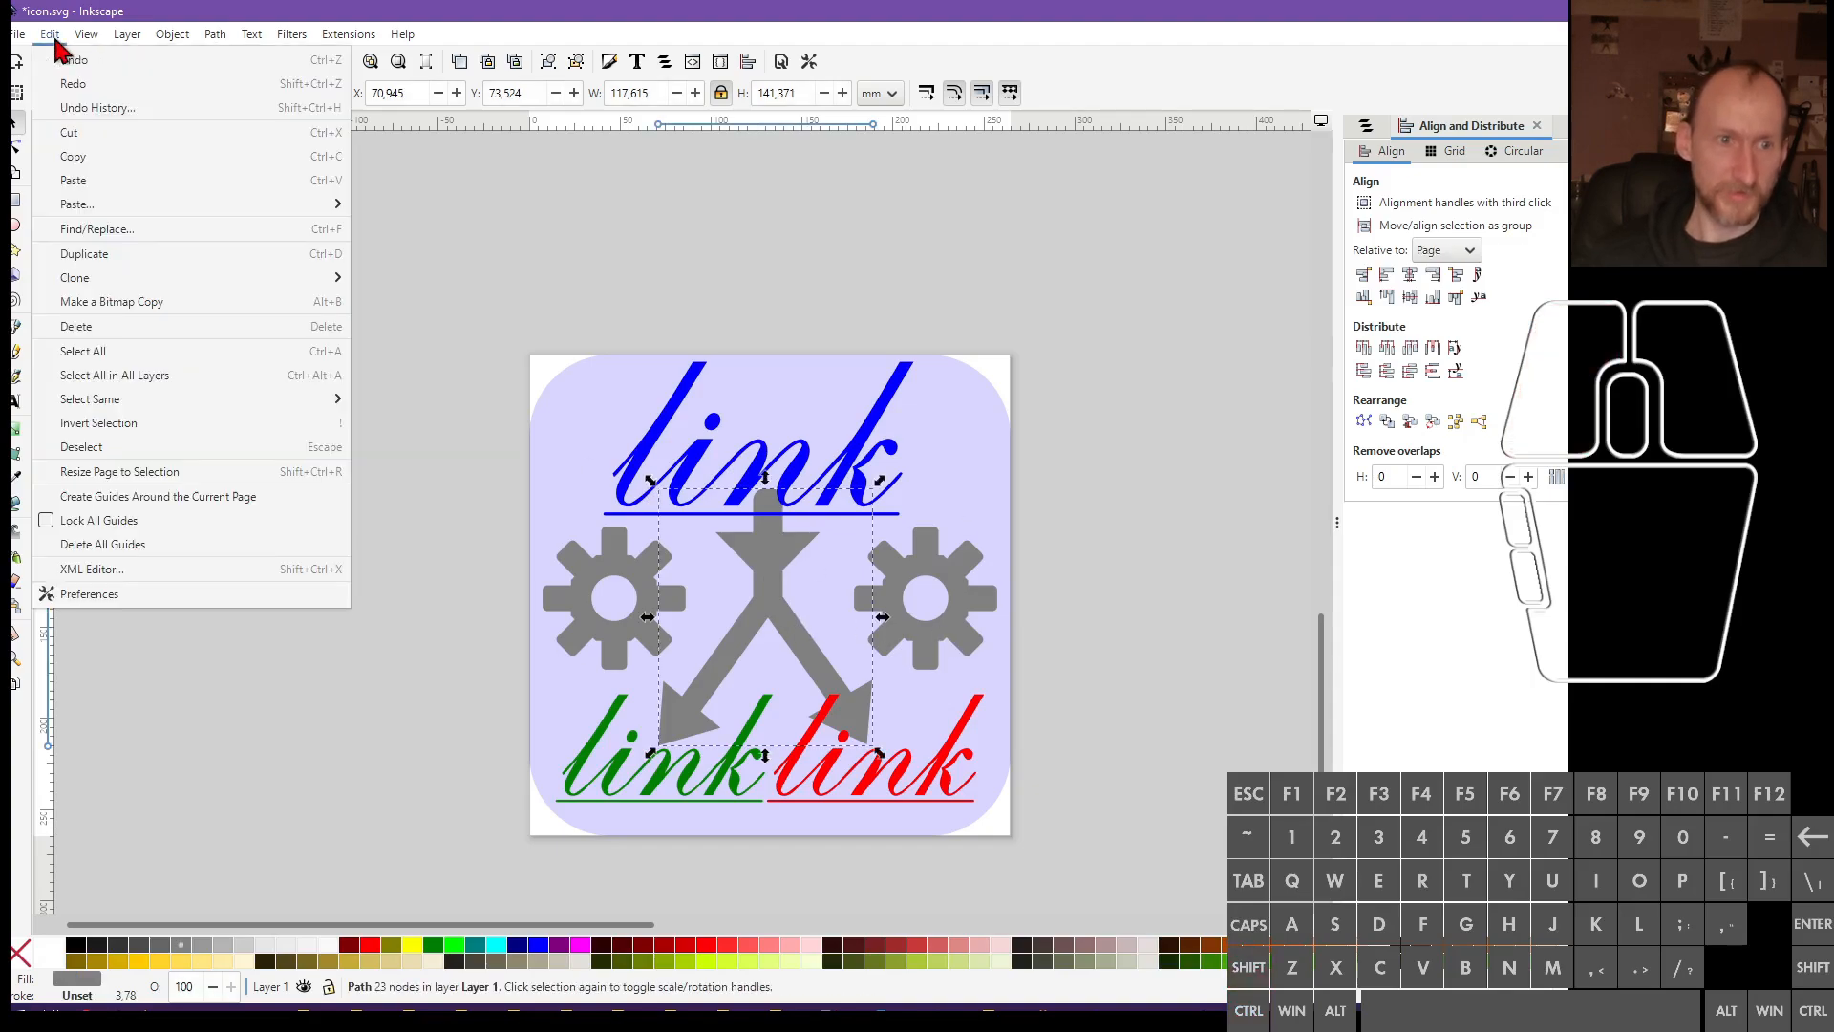
{"action": "mouse_move", "coordinate": [175, 403]}
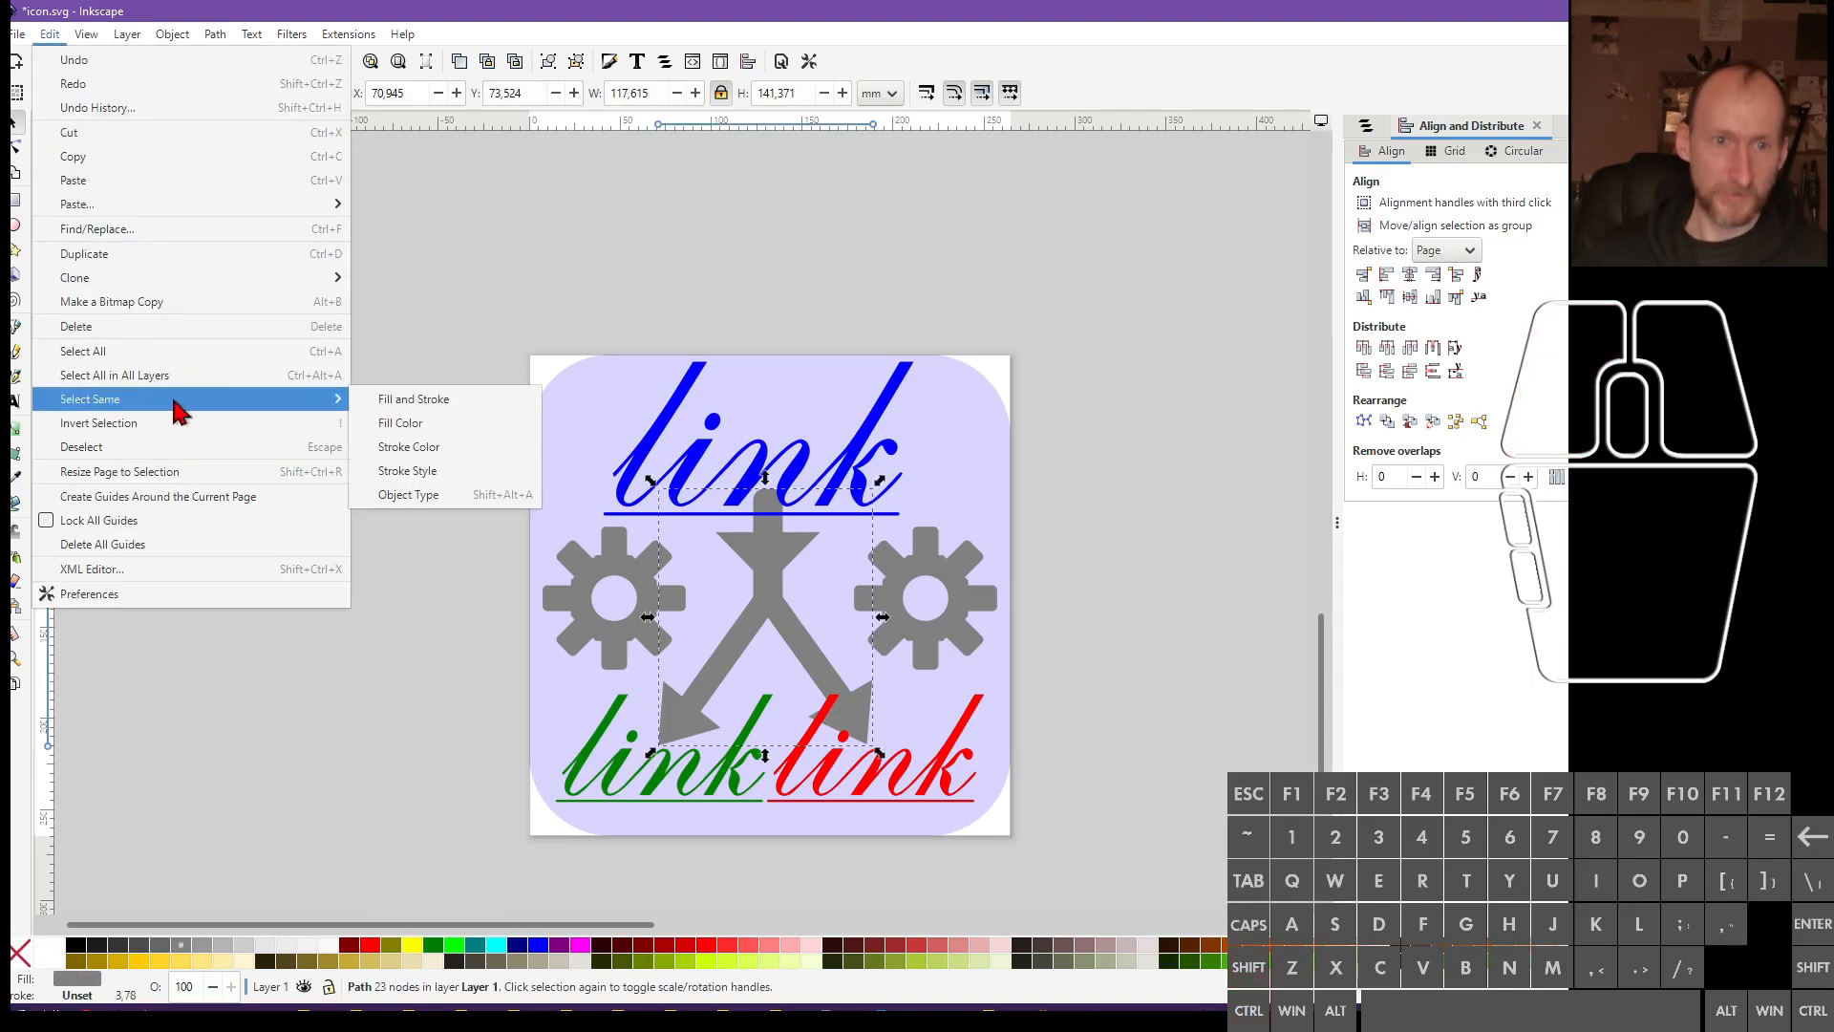
{"action": "left_click", "coordinate": [414, 424]}
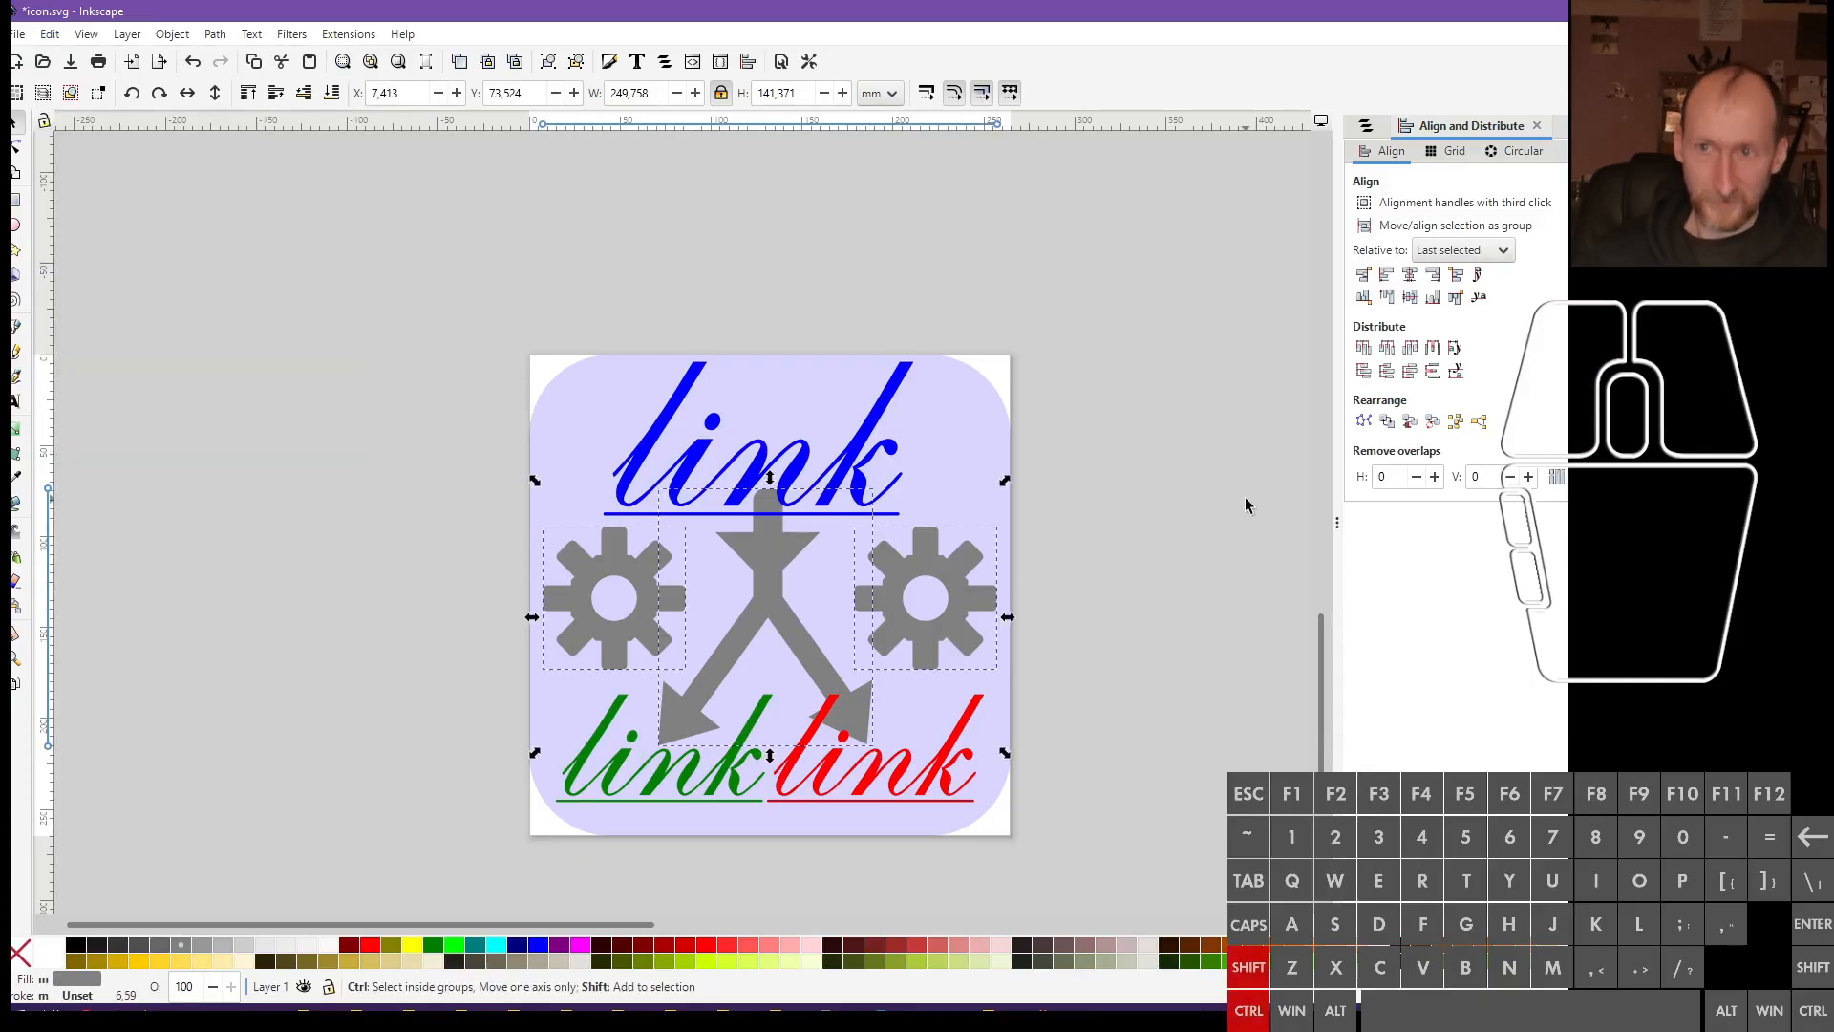
{"action": "key", "text": "ctrl+shift+f"}
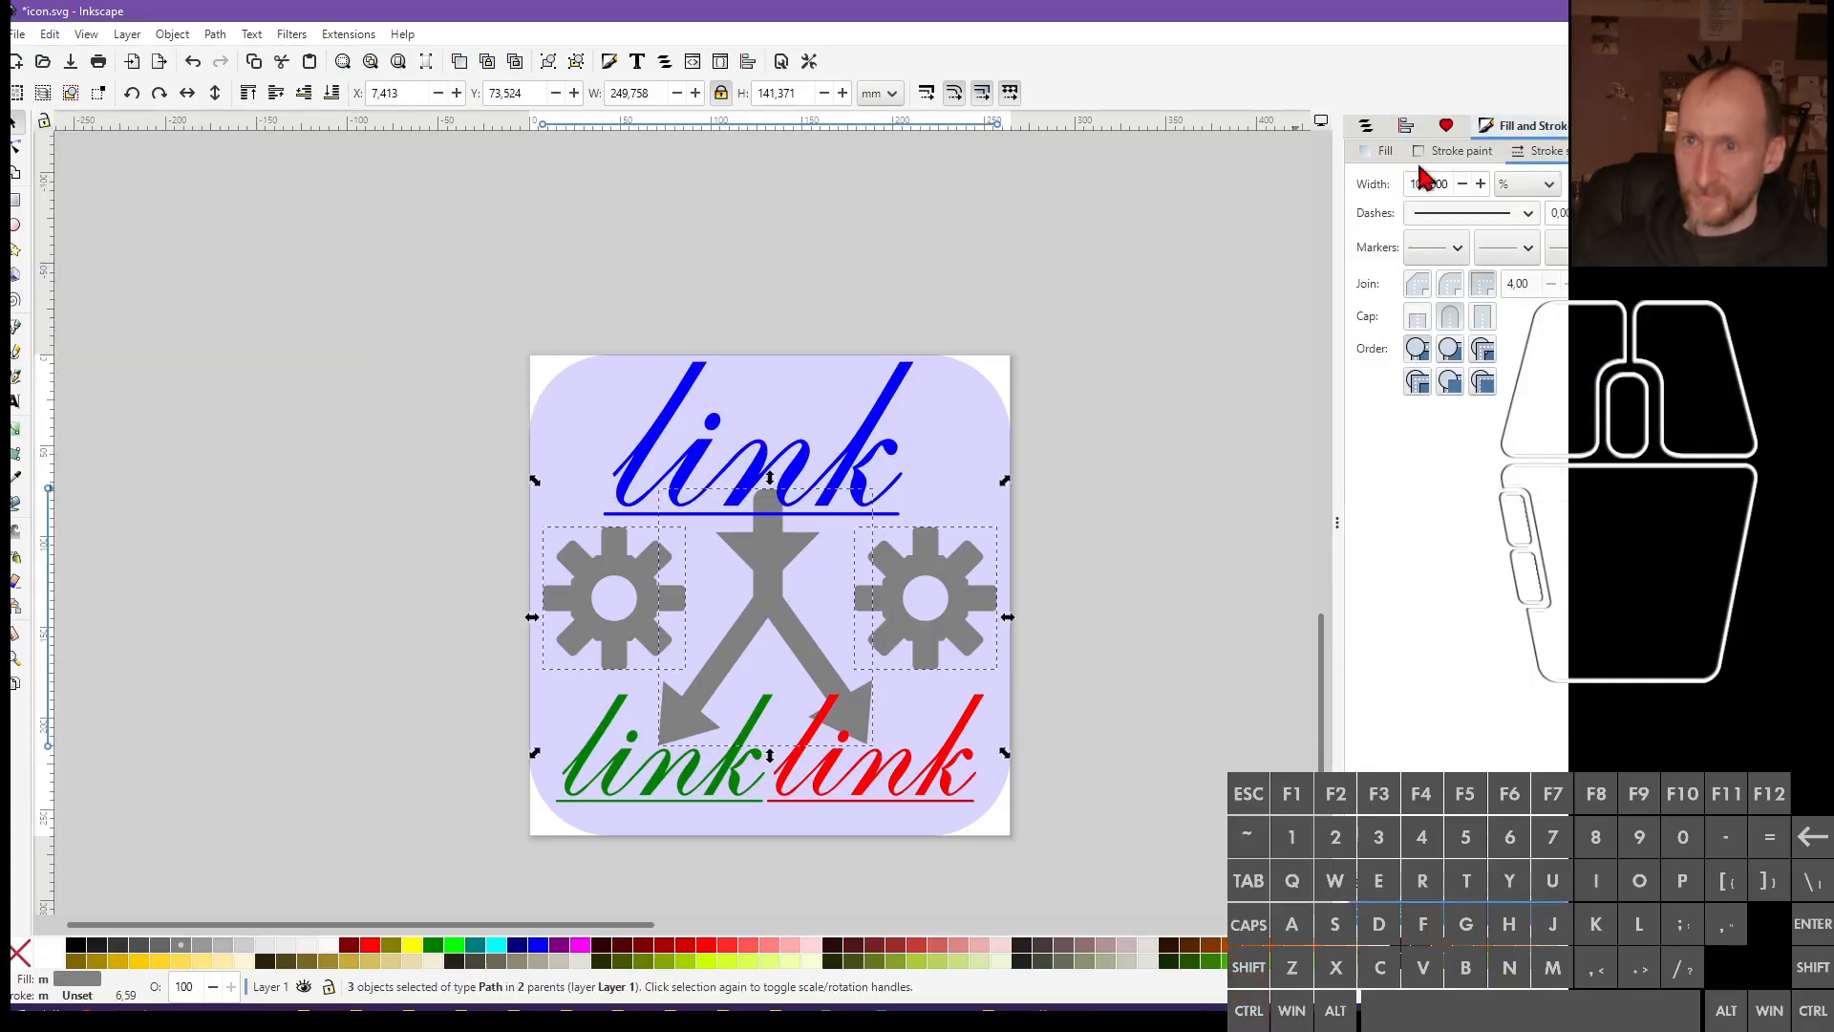
{"action": "left_click", "coordinate": [1381, 153]}
{"action": "left_click_drag", "start_coordinate": [1558, 331], "coordinate": [1516, 337]}
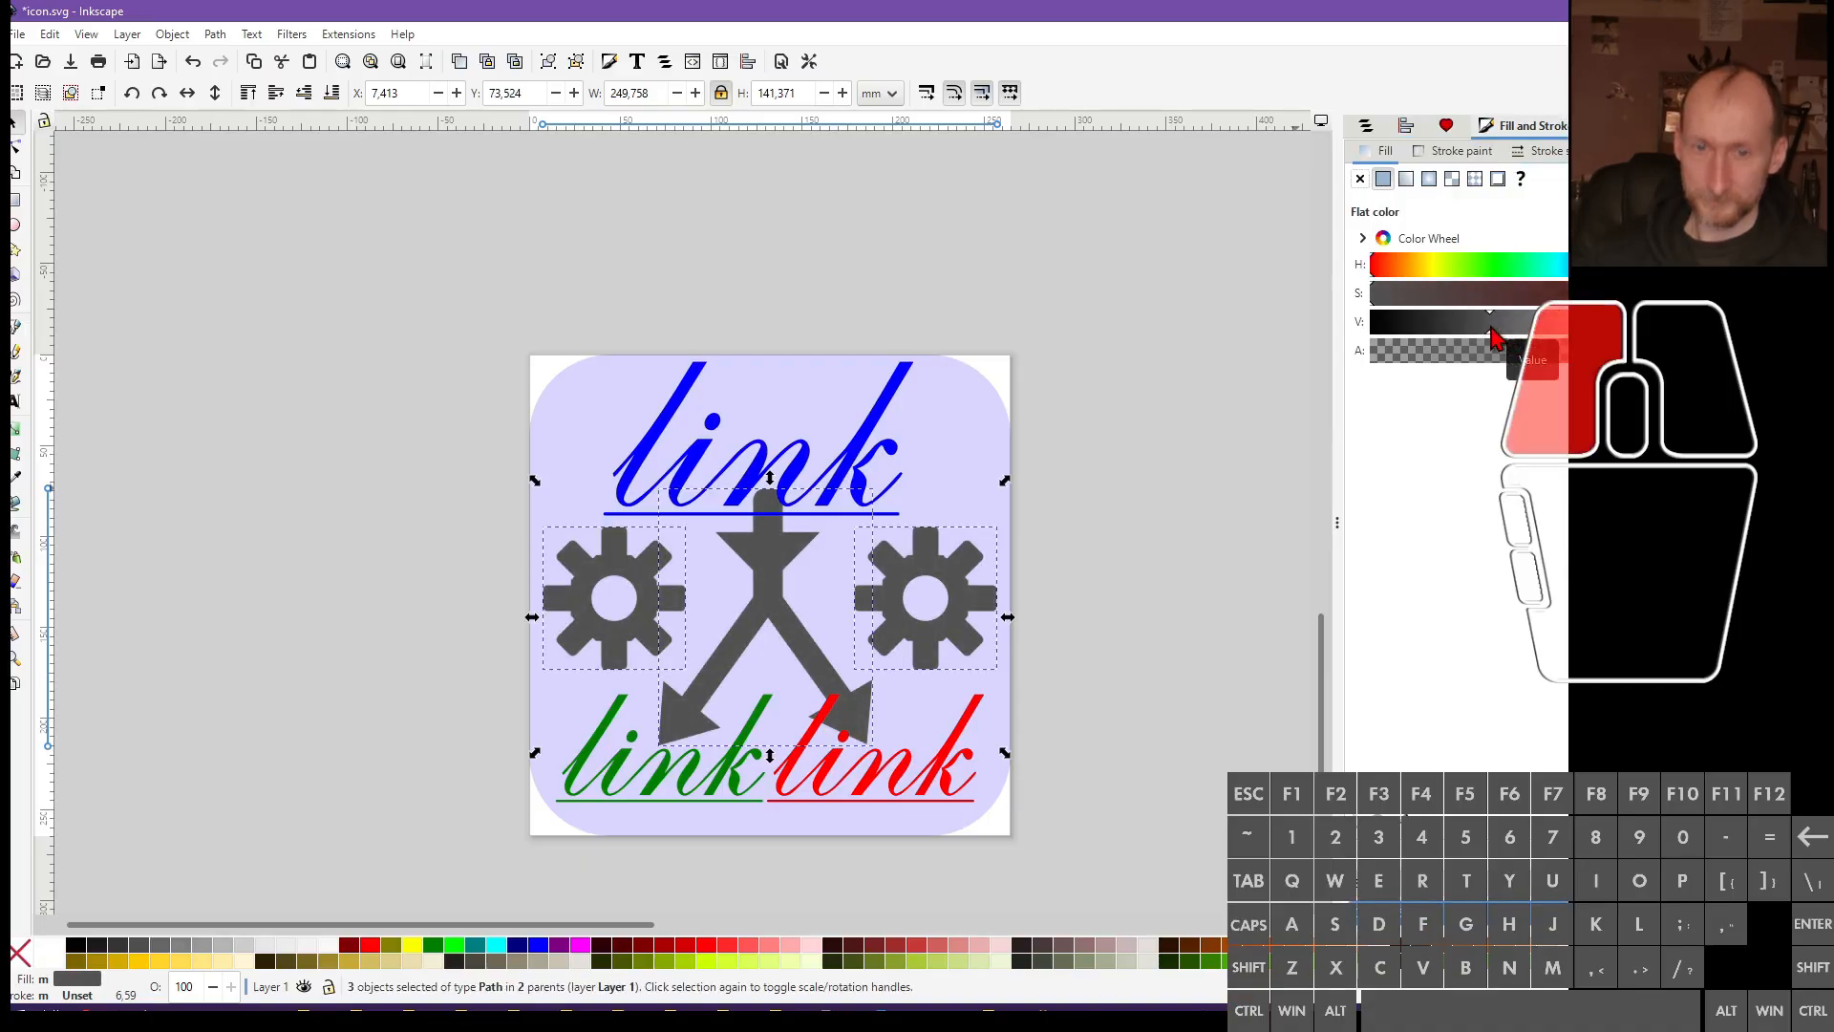
{"action": "left_click_drag", "start_coordinate": [1490, 328], "coordinate": [1470, 336]}
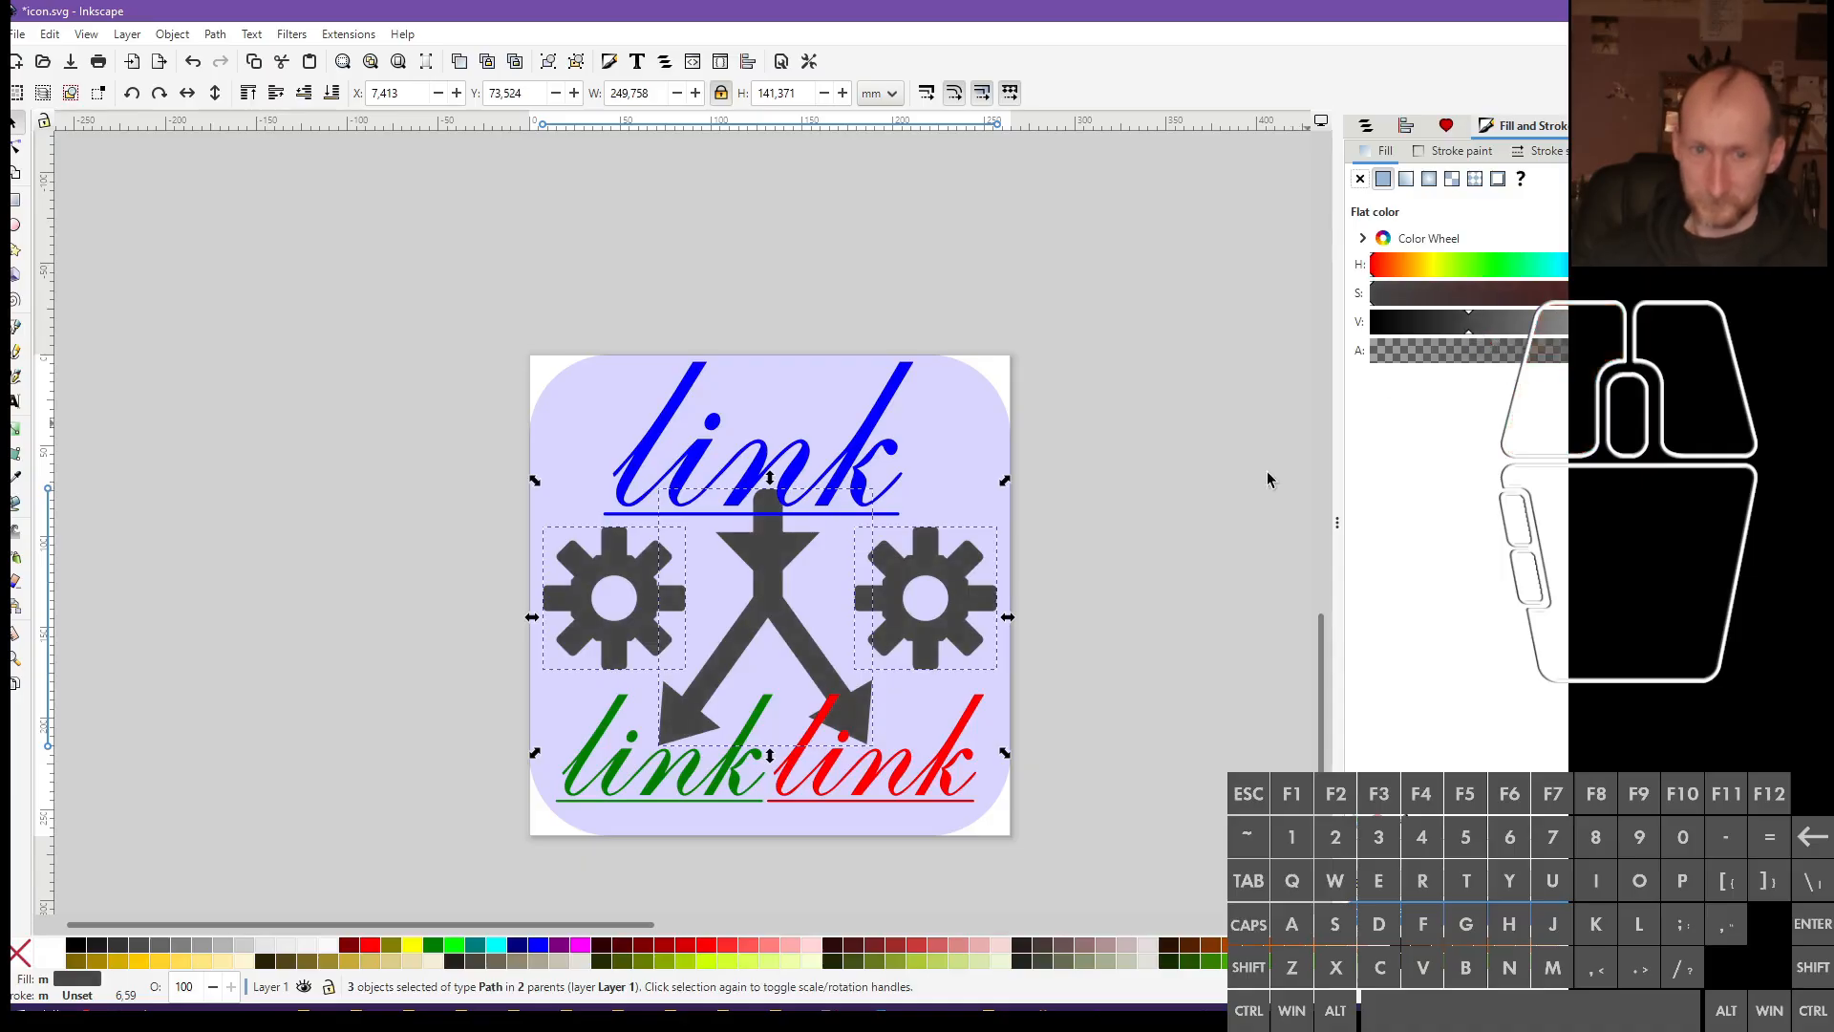
{"action": "left_click", "coordinate": [1208, 557]}
{"action": "key", "text": "ctrl"}
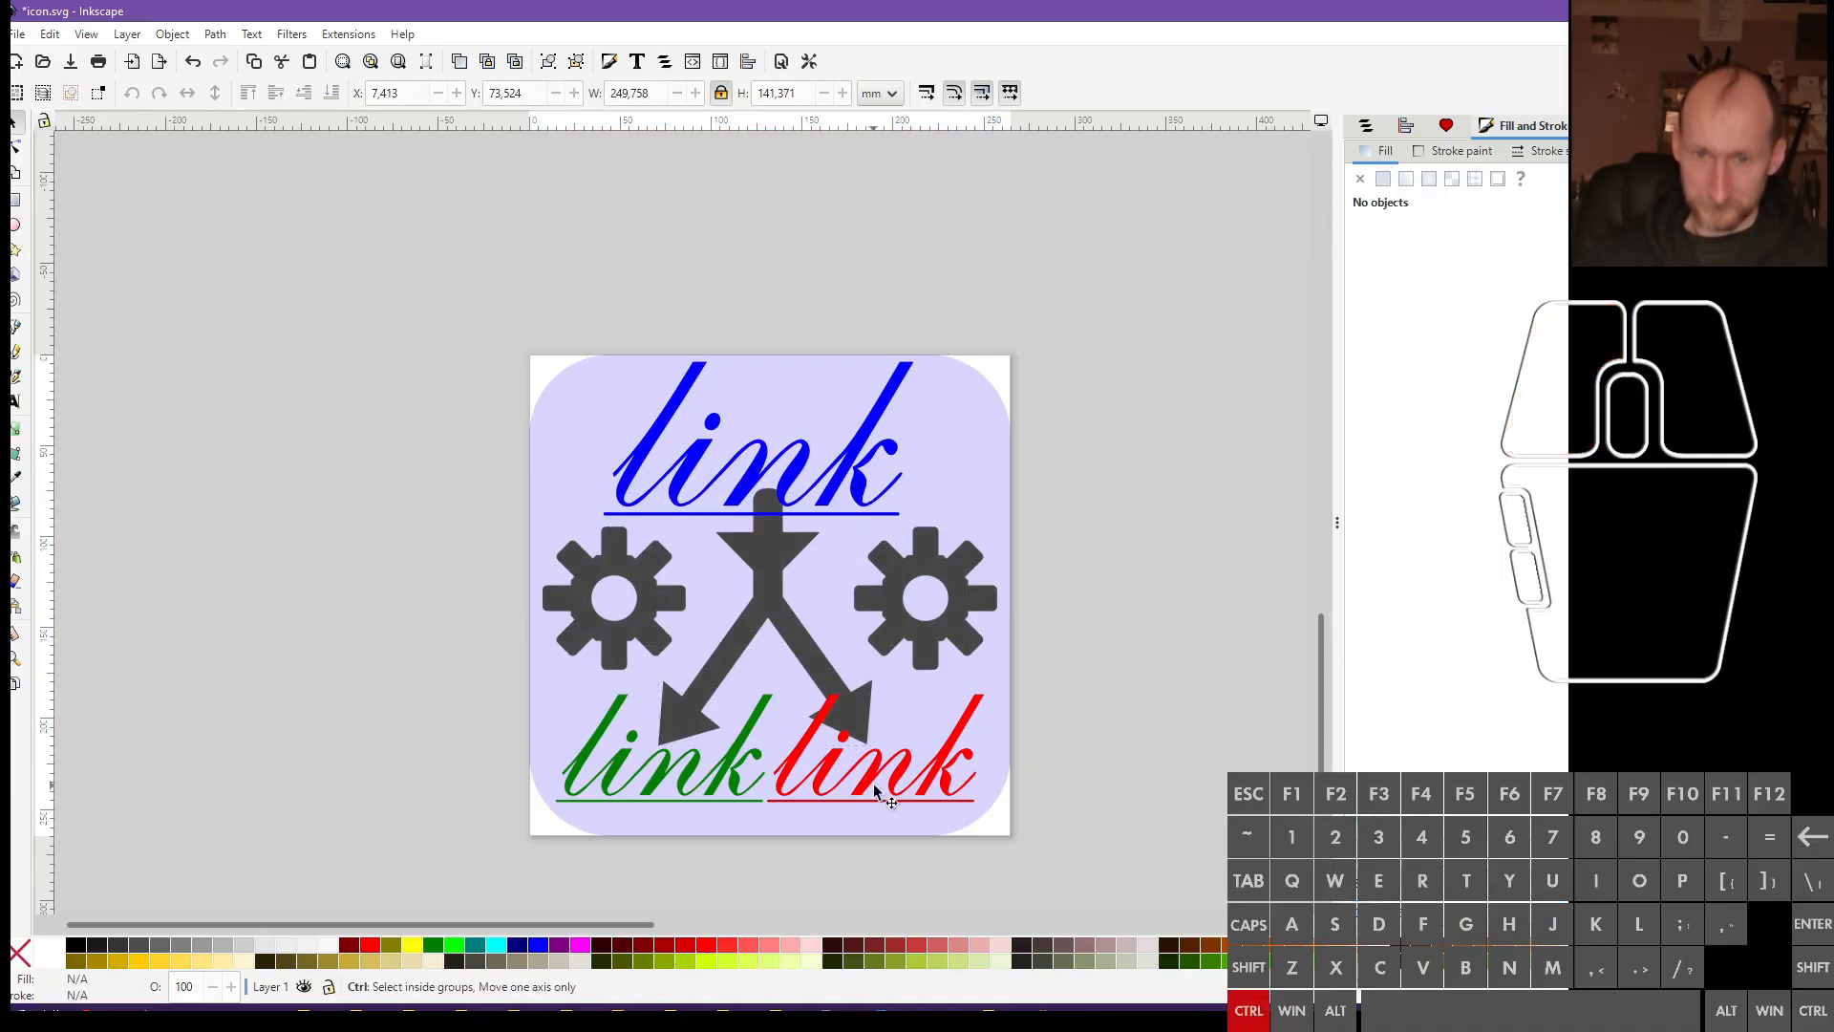
Spread the red and green link words apart horizontally toward the right and left edges of the icon
{"action": "left_click_drag", "start_coordinate": [909, 783], "coordinate": [928, 788]}
{"action": "left_click_drag", "start_coordinate": [700, 797], "coordinate": [686, 793]}
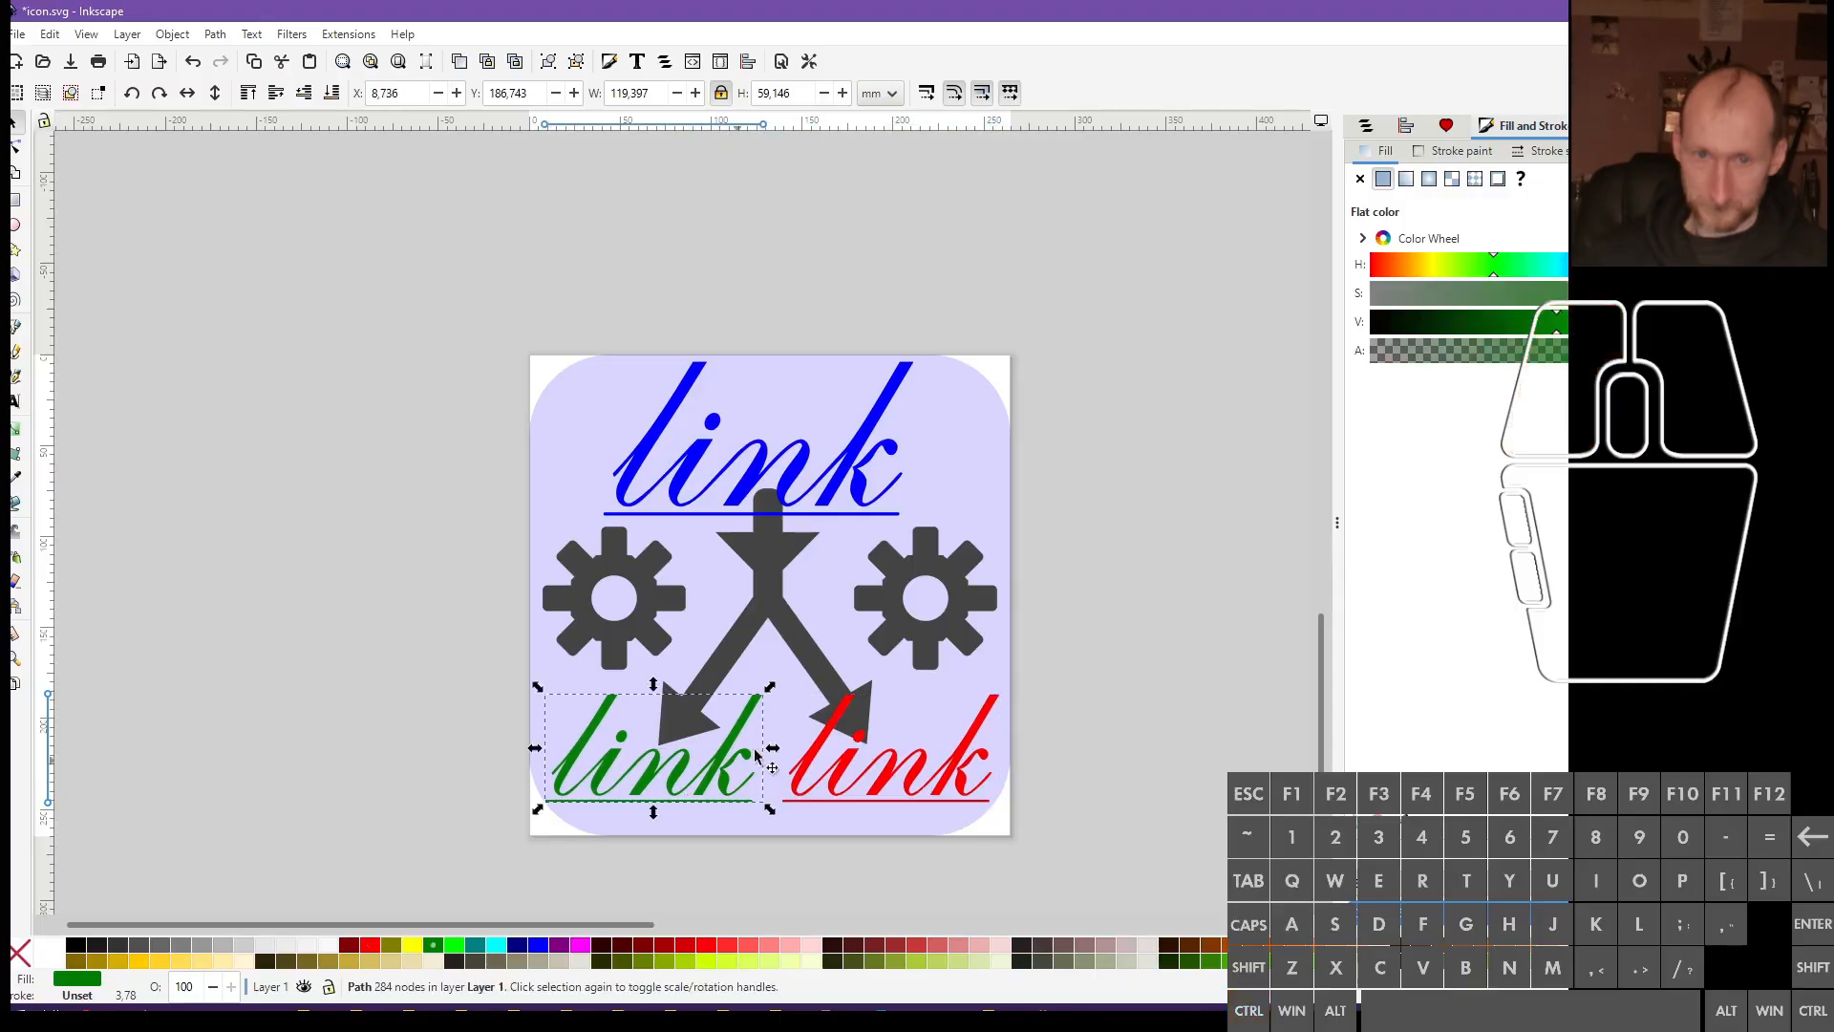
{"action": "left_click", "coordinate": [741, 849]}
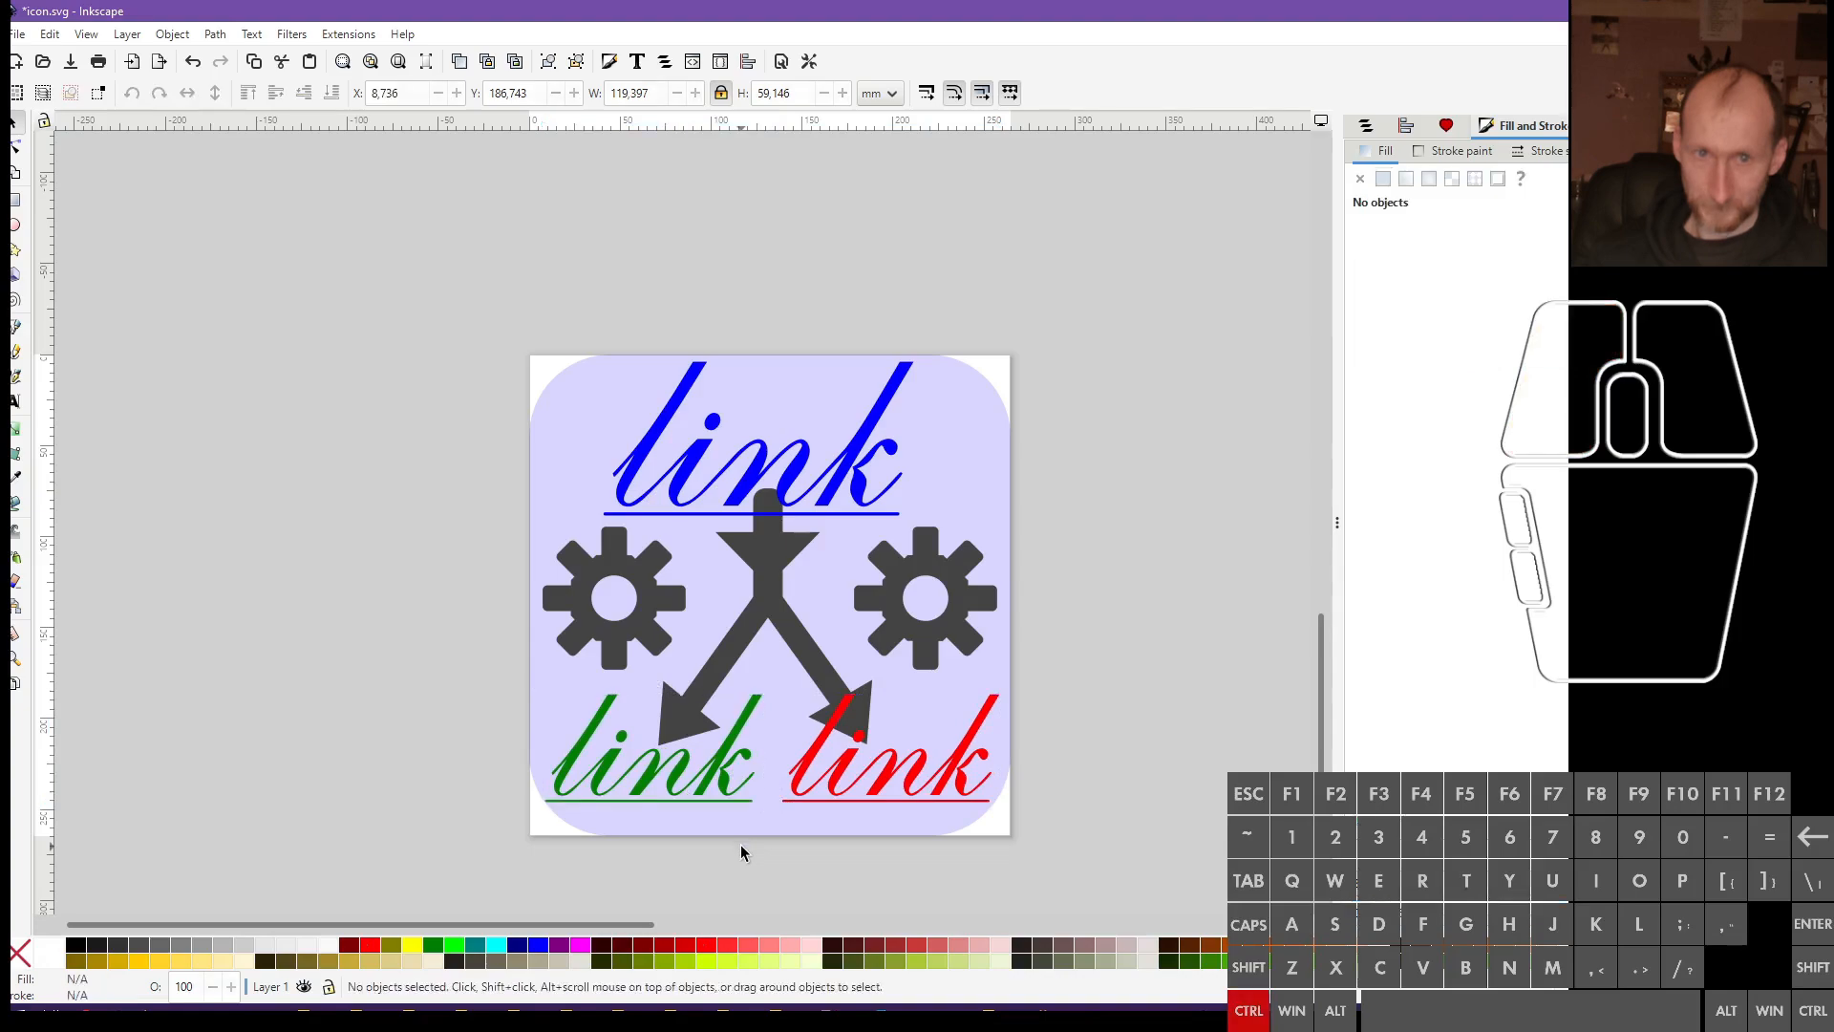
{"action": "scroll", "coordinate": [741, 840], "scroll_direction": "down", "scroll_amount": 1, "text": "ctrl"}
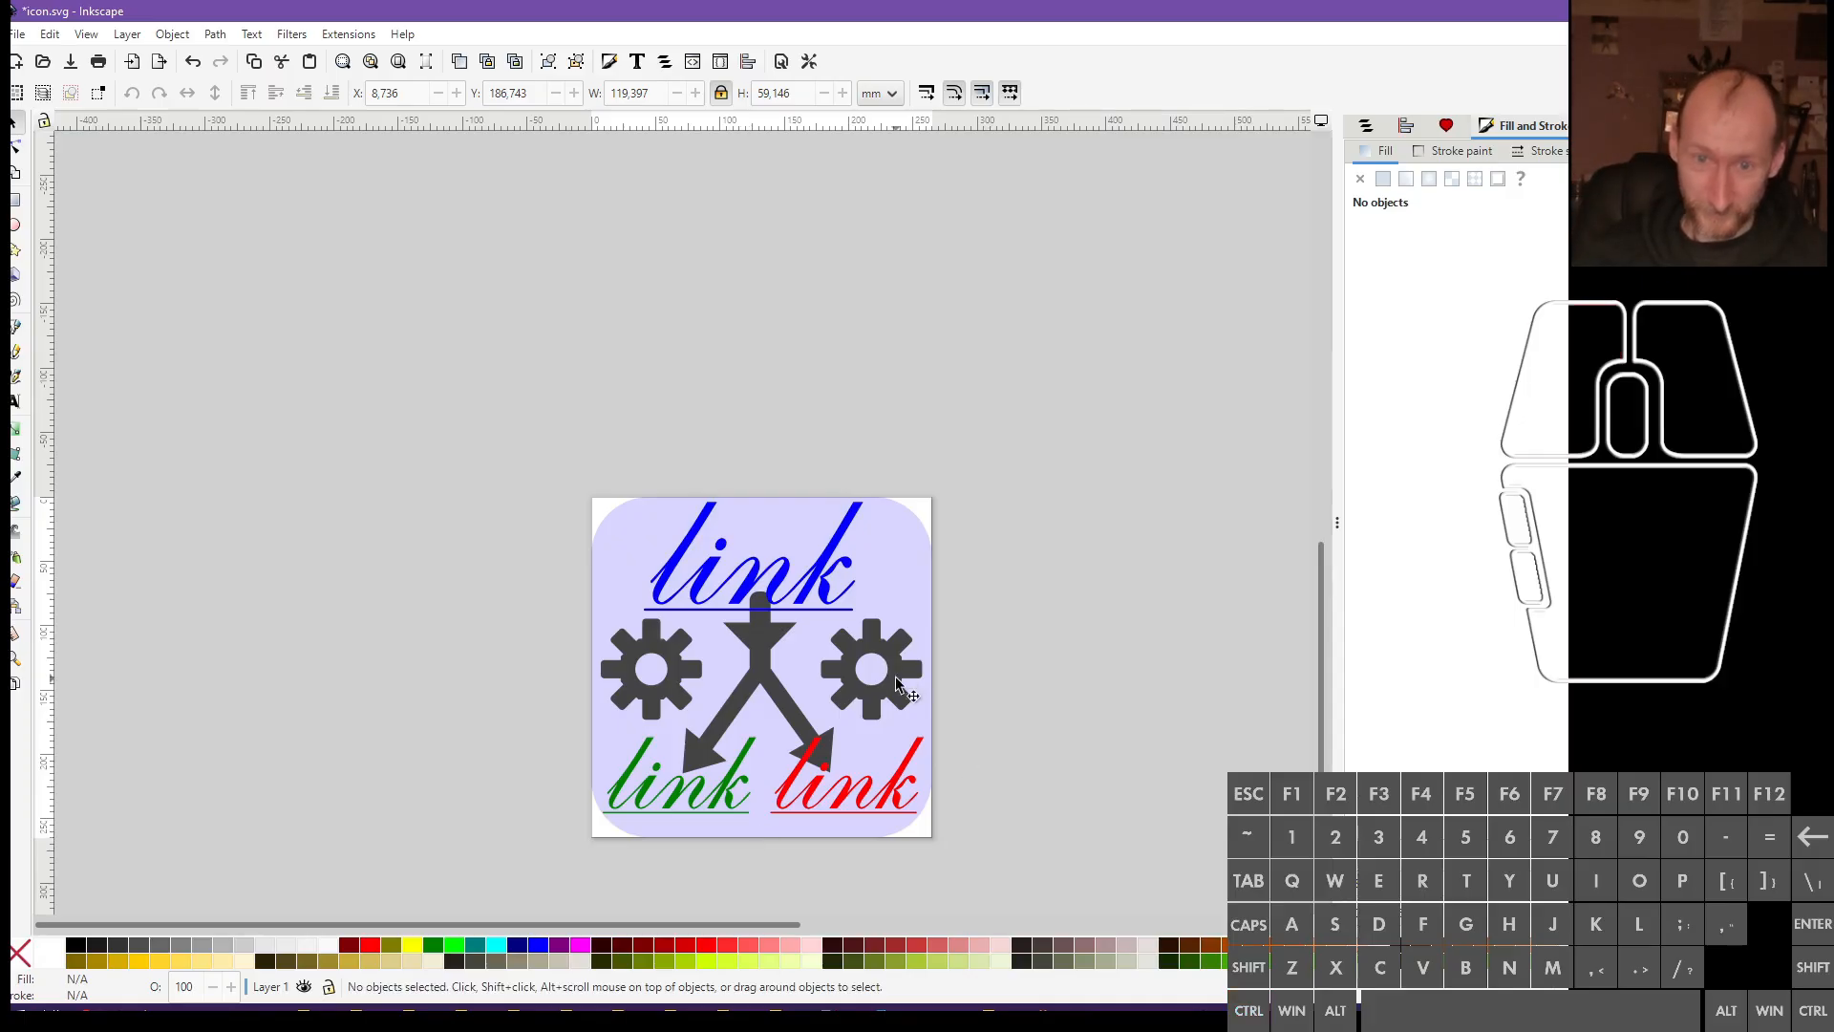
Undo the move of the gear pair and ungroup it so that each gear can be selected separately
{"action": "left_click_drag", "start_coordinate": [895, 671], "coordinate": [892, 645]}
{"action": "key", "text": "ctrl+z"}
{"action": "left_click", "coordinate": [1020, 700]}
{"action": "key", "text": "ctrl+z"}
{"action": "key", "text": "ctrl+shift+g"}
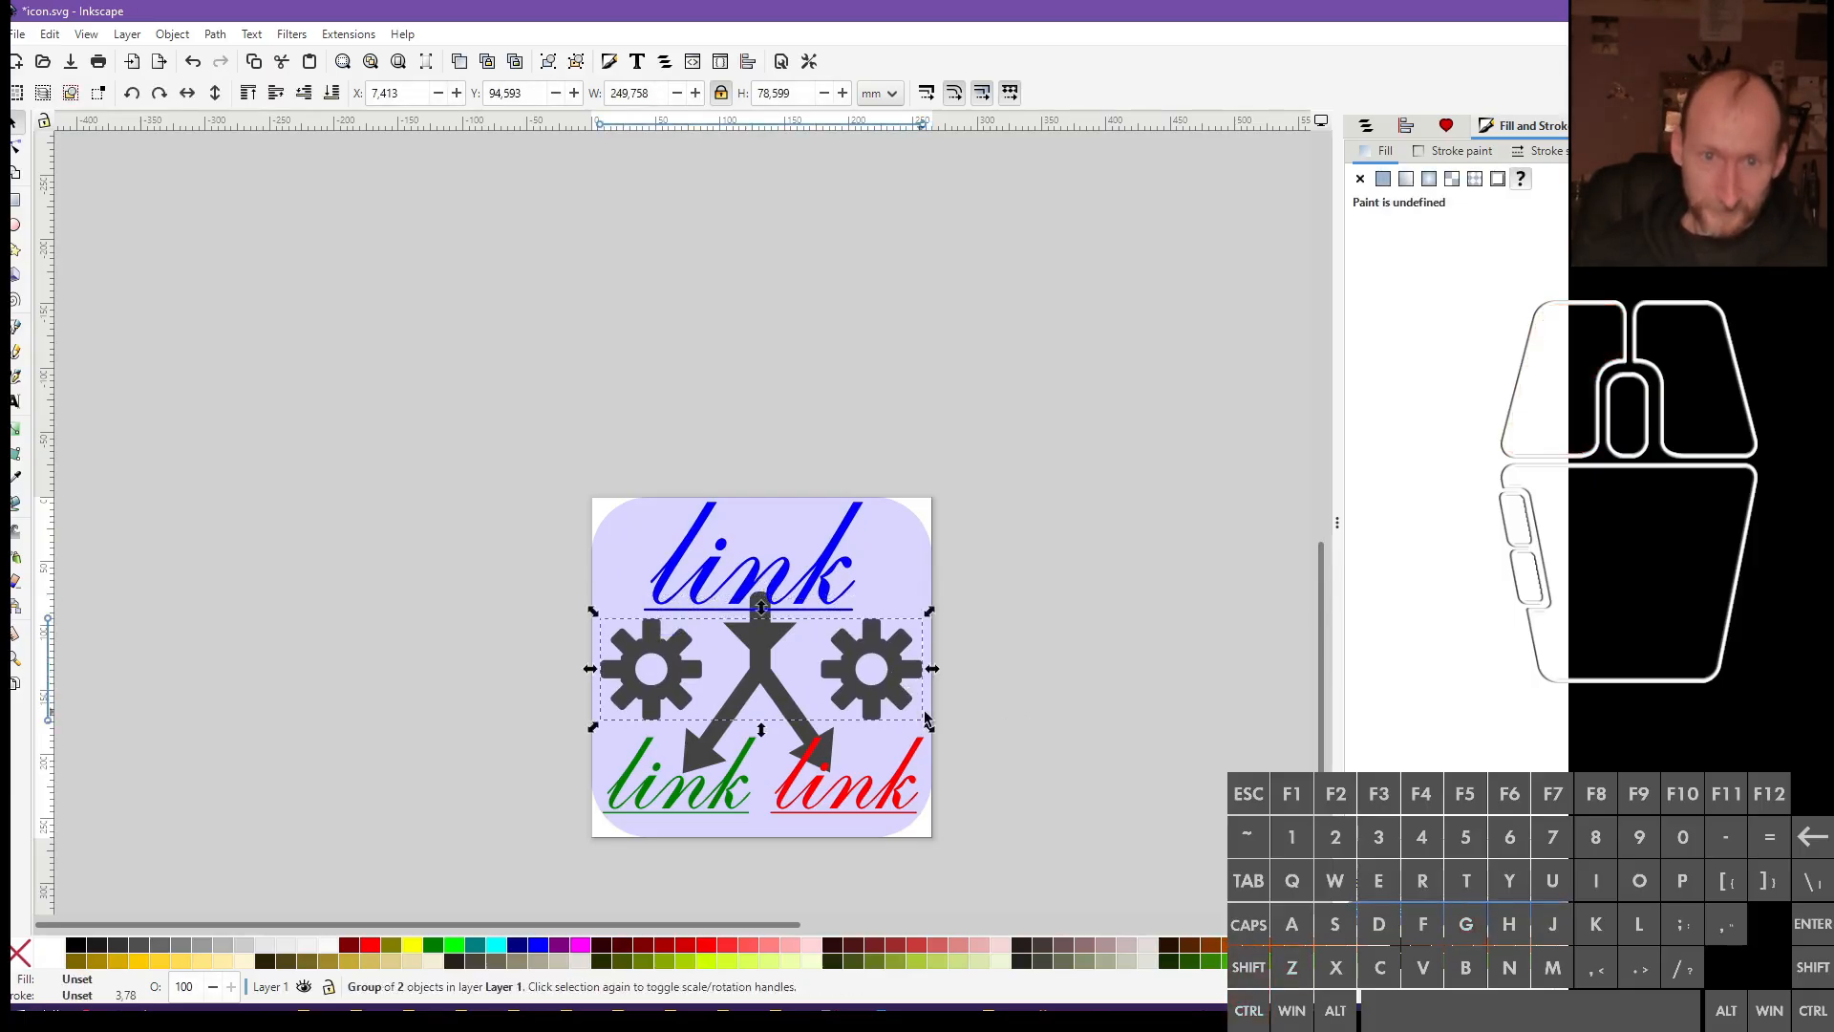
{"action": "key", "text": "ctrl+shift+g"}
{"action": "left_click", "coordinate": [938, 690]}
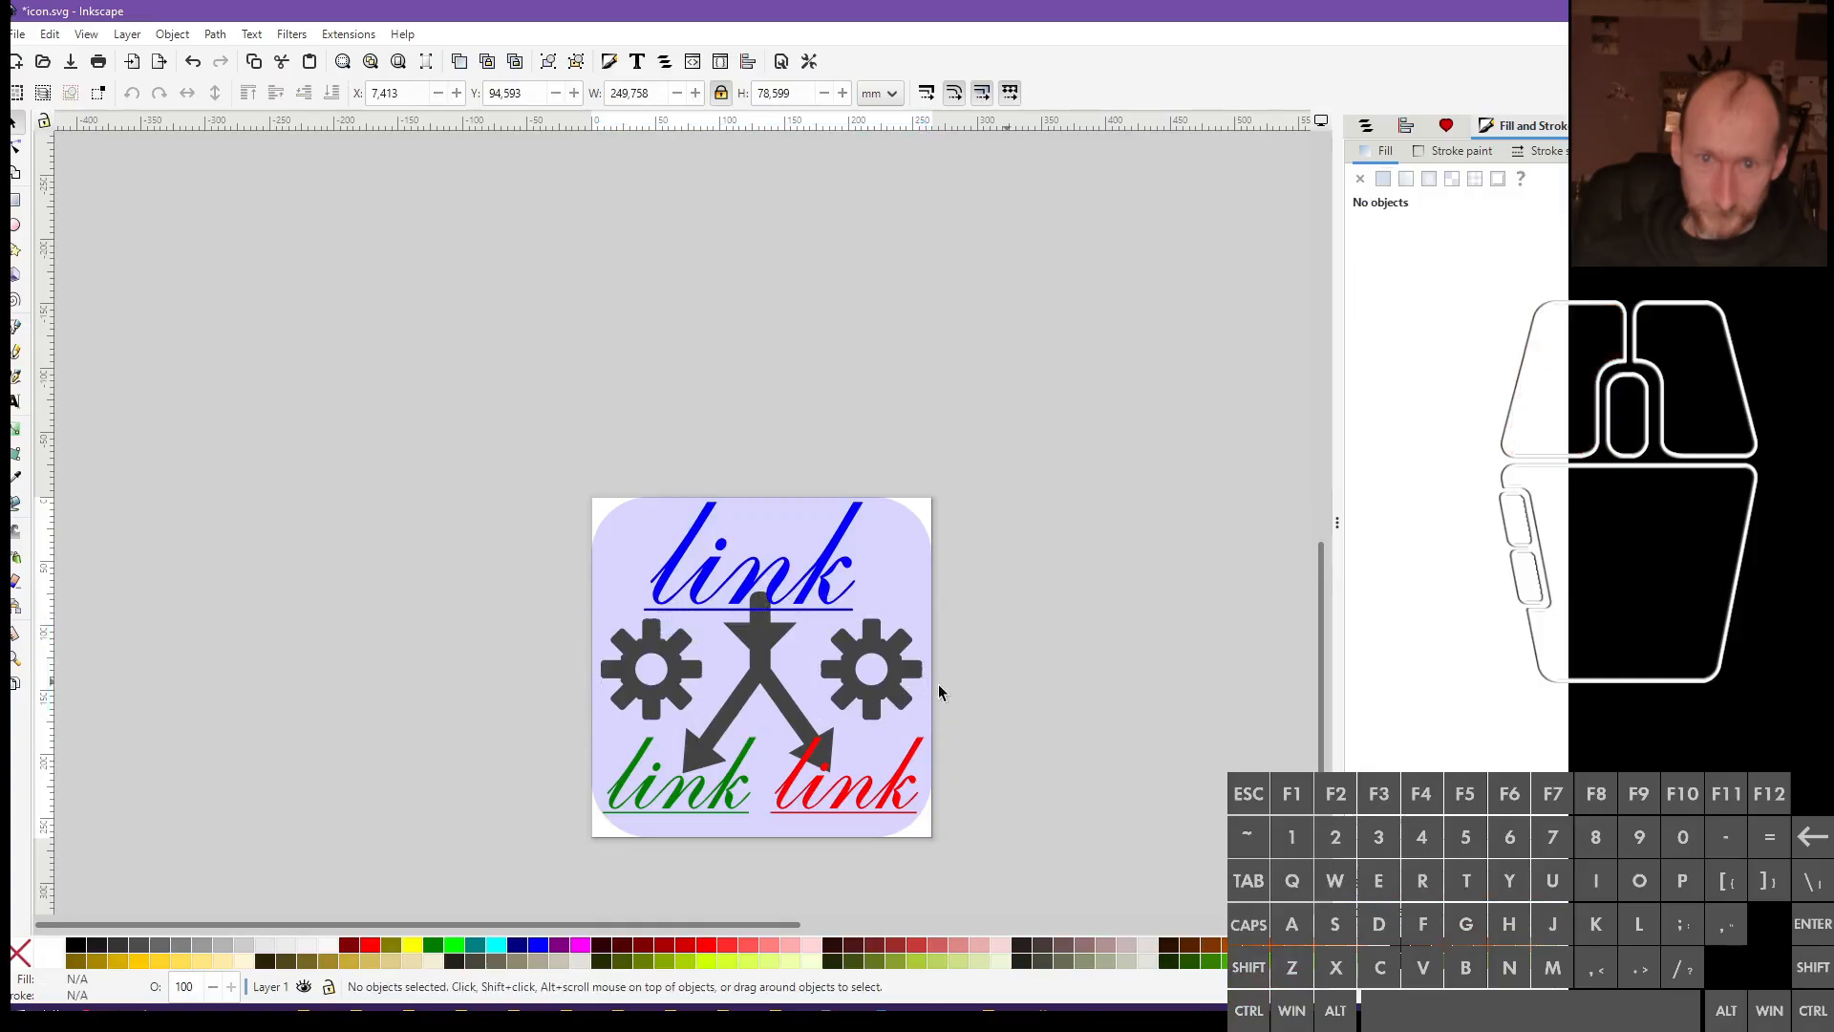
{"action": "left_click", "coordinate": [909, 696]}
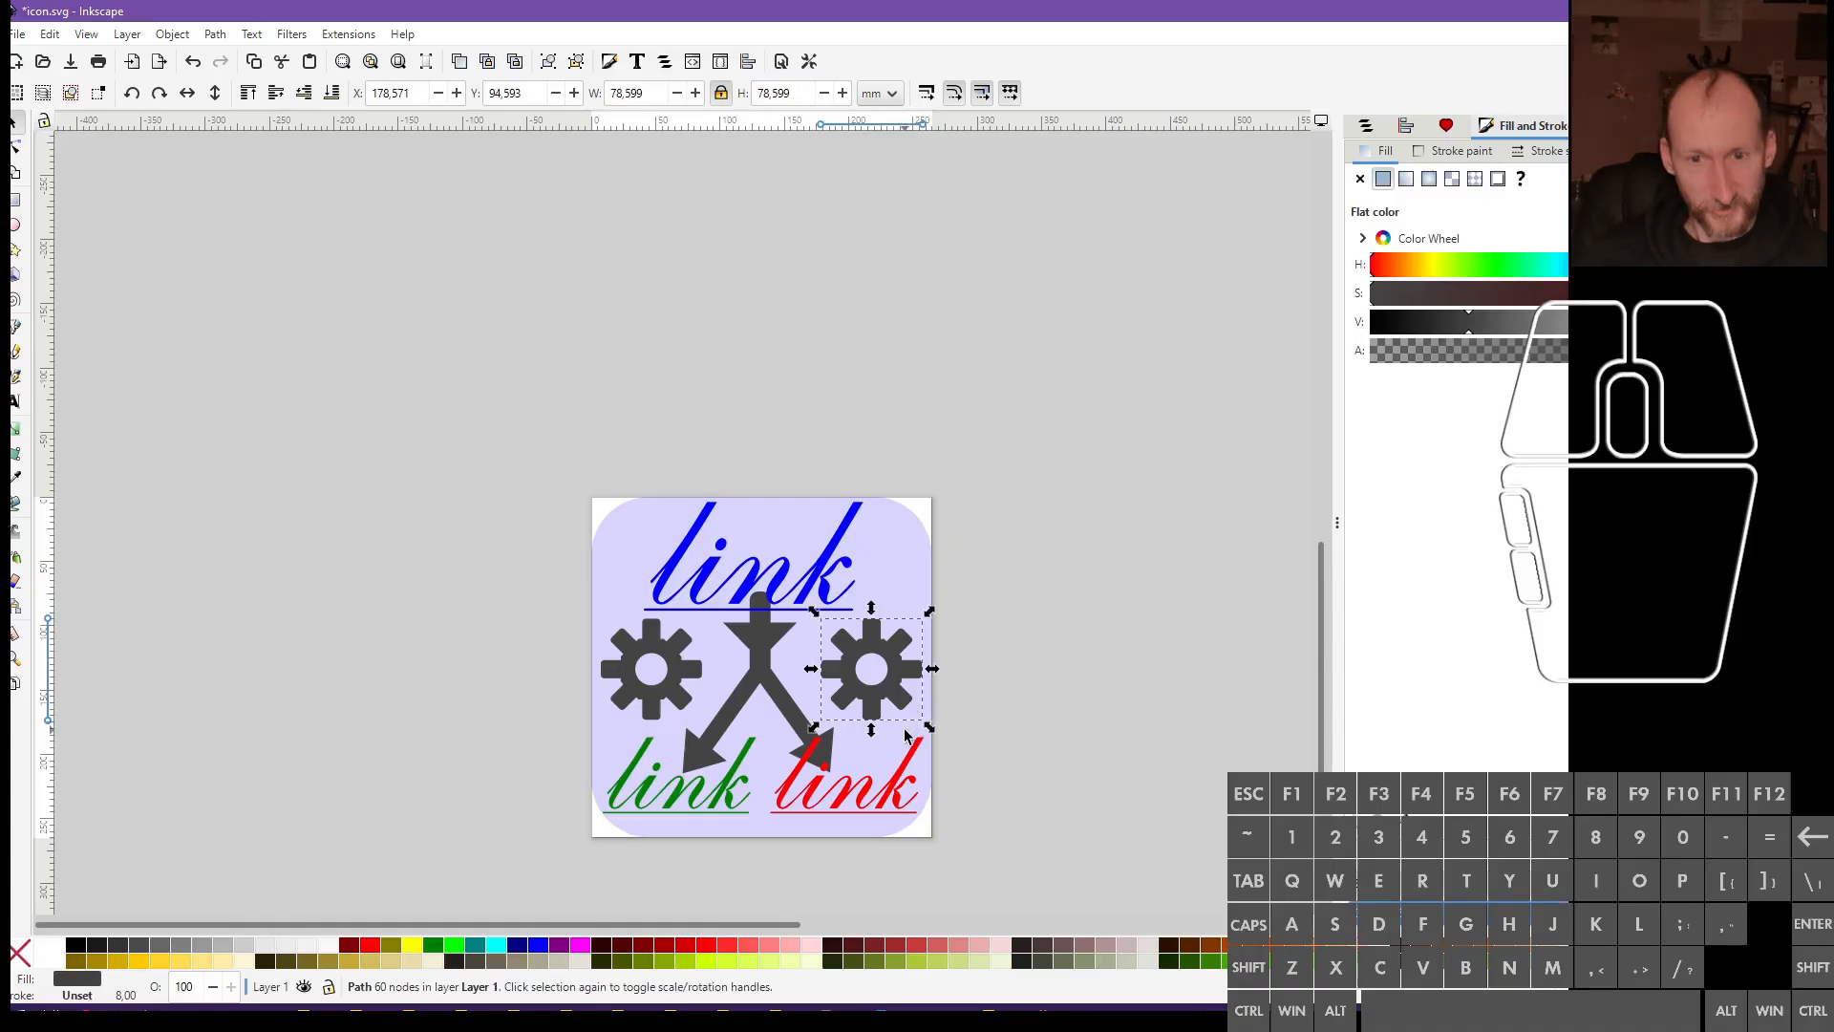
{"action": "left_click", "coordinate": [950, 719]}
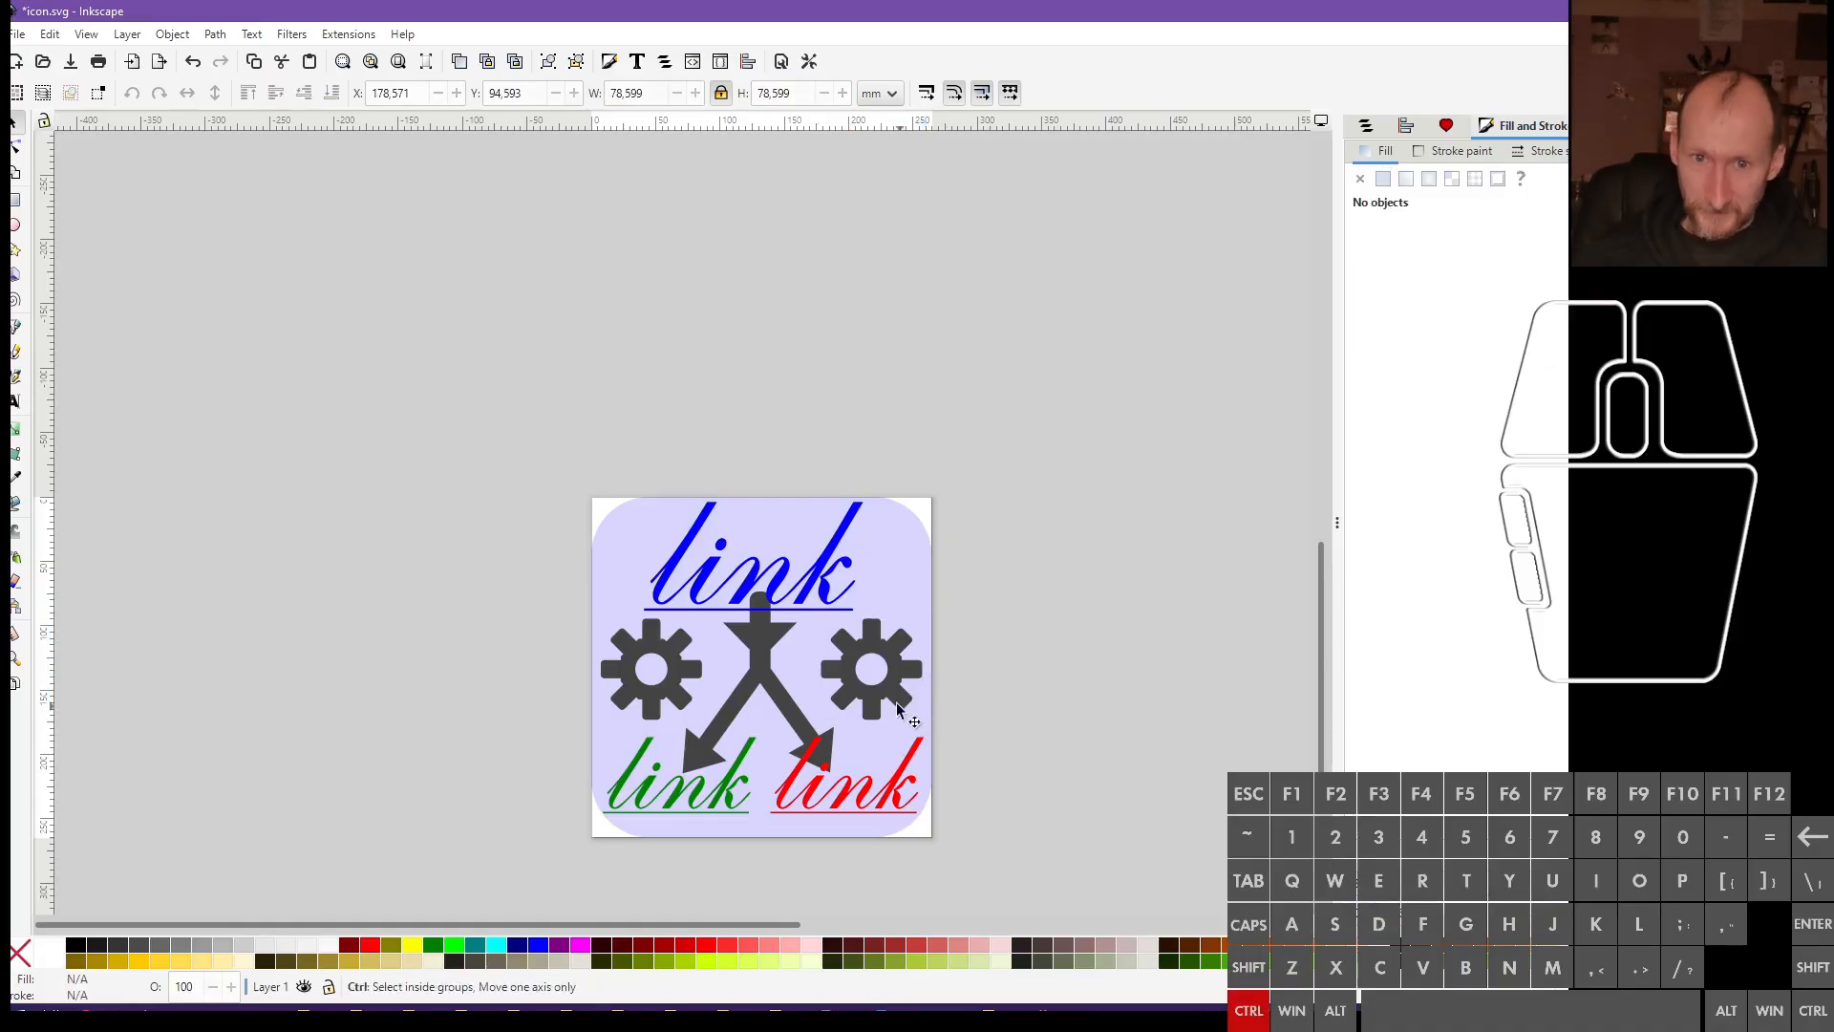
Try staggering the gears by raising the right-hand one about 25 mm and lowering the left-hand one about 12 mm
{"action": "left_click_drag", "start_coordinate": [898, 700], "coordinate": [898, 668]}
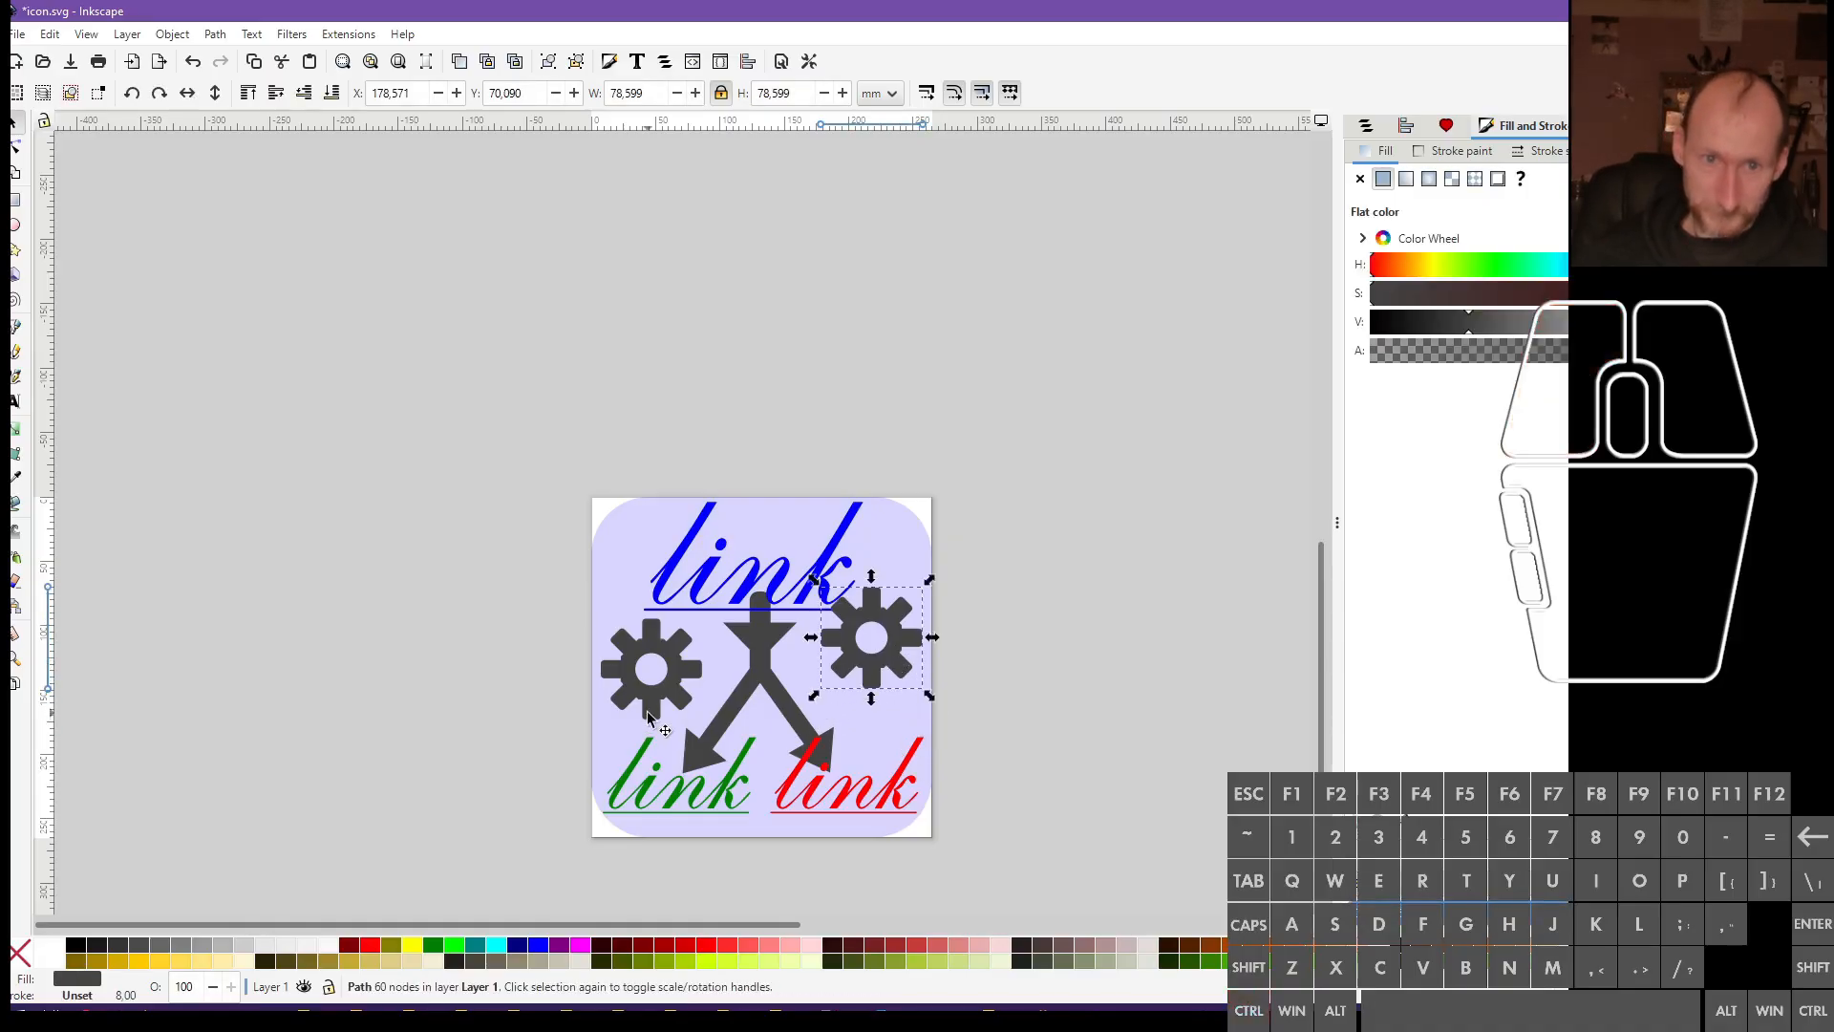
{"action": "left_click_drag", "start_coordinate": [648, 718], "coordinate": [649, 734]}
{"action": "left_click", "coordinate": [1112, 732]}
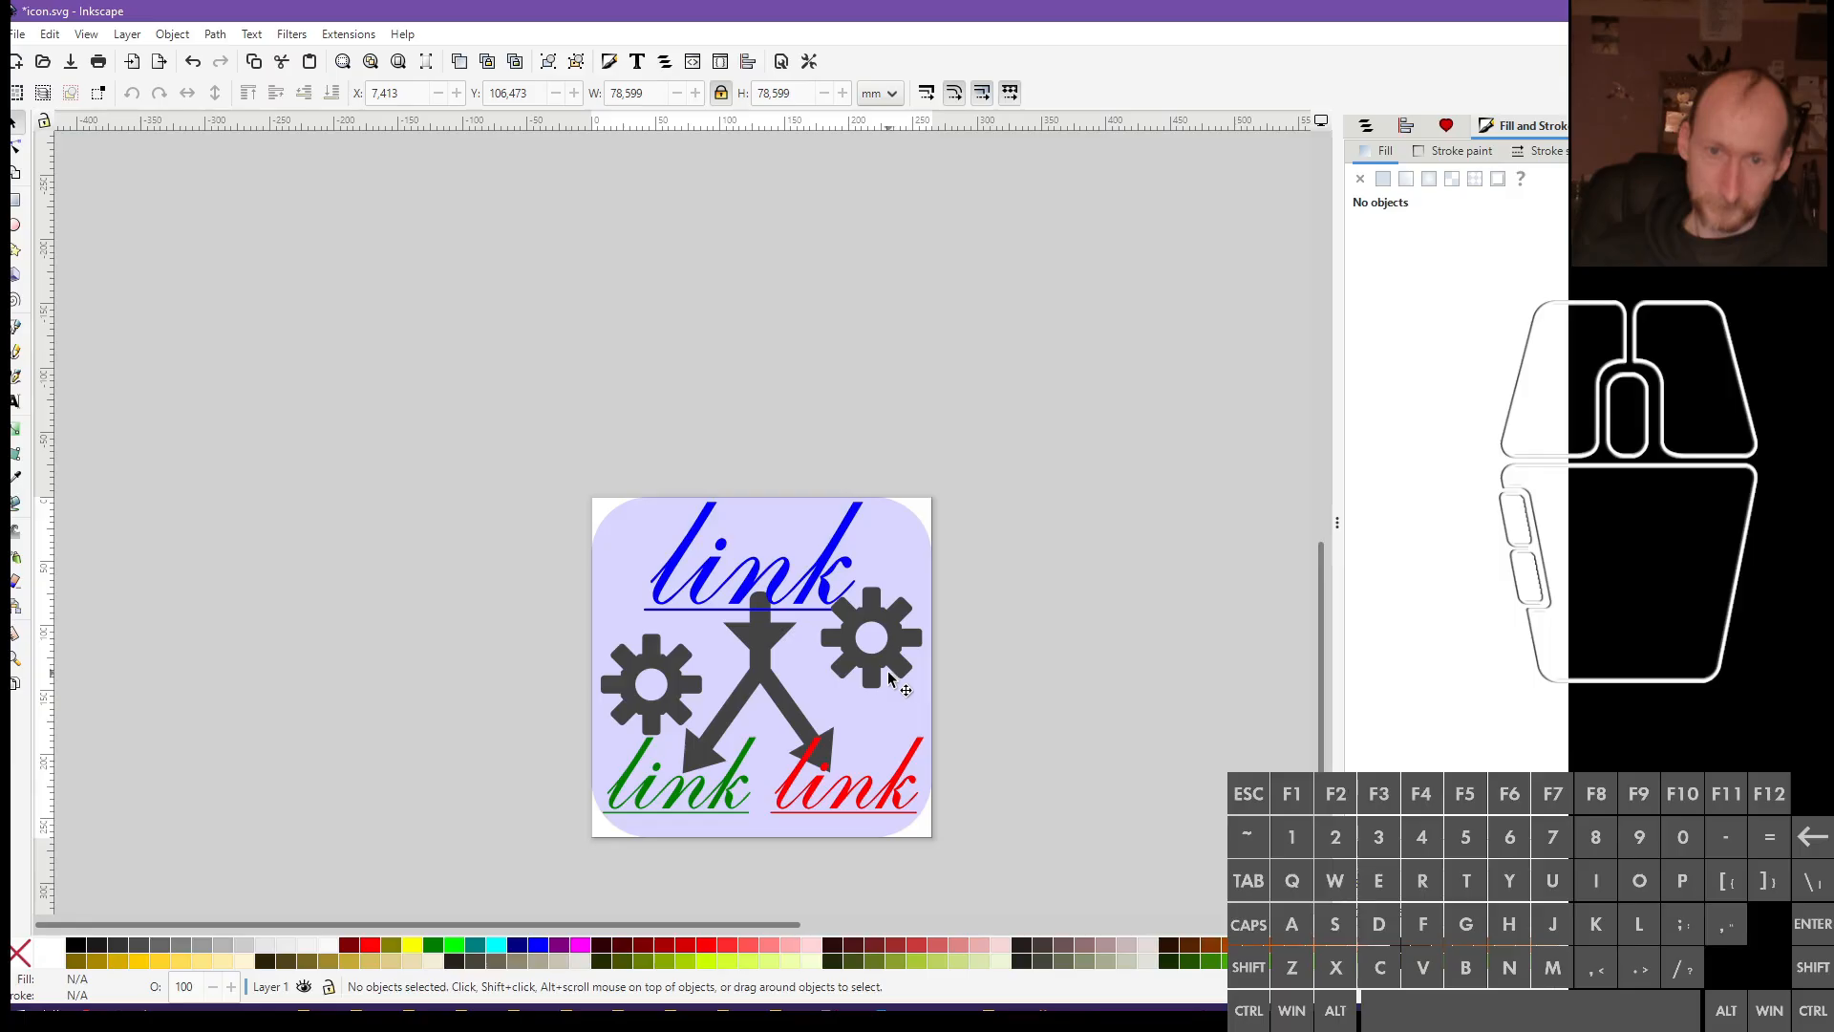
{"action": "key", "text": "ctrl+z"}
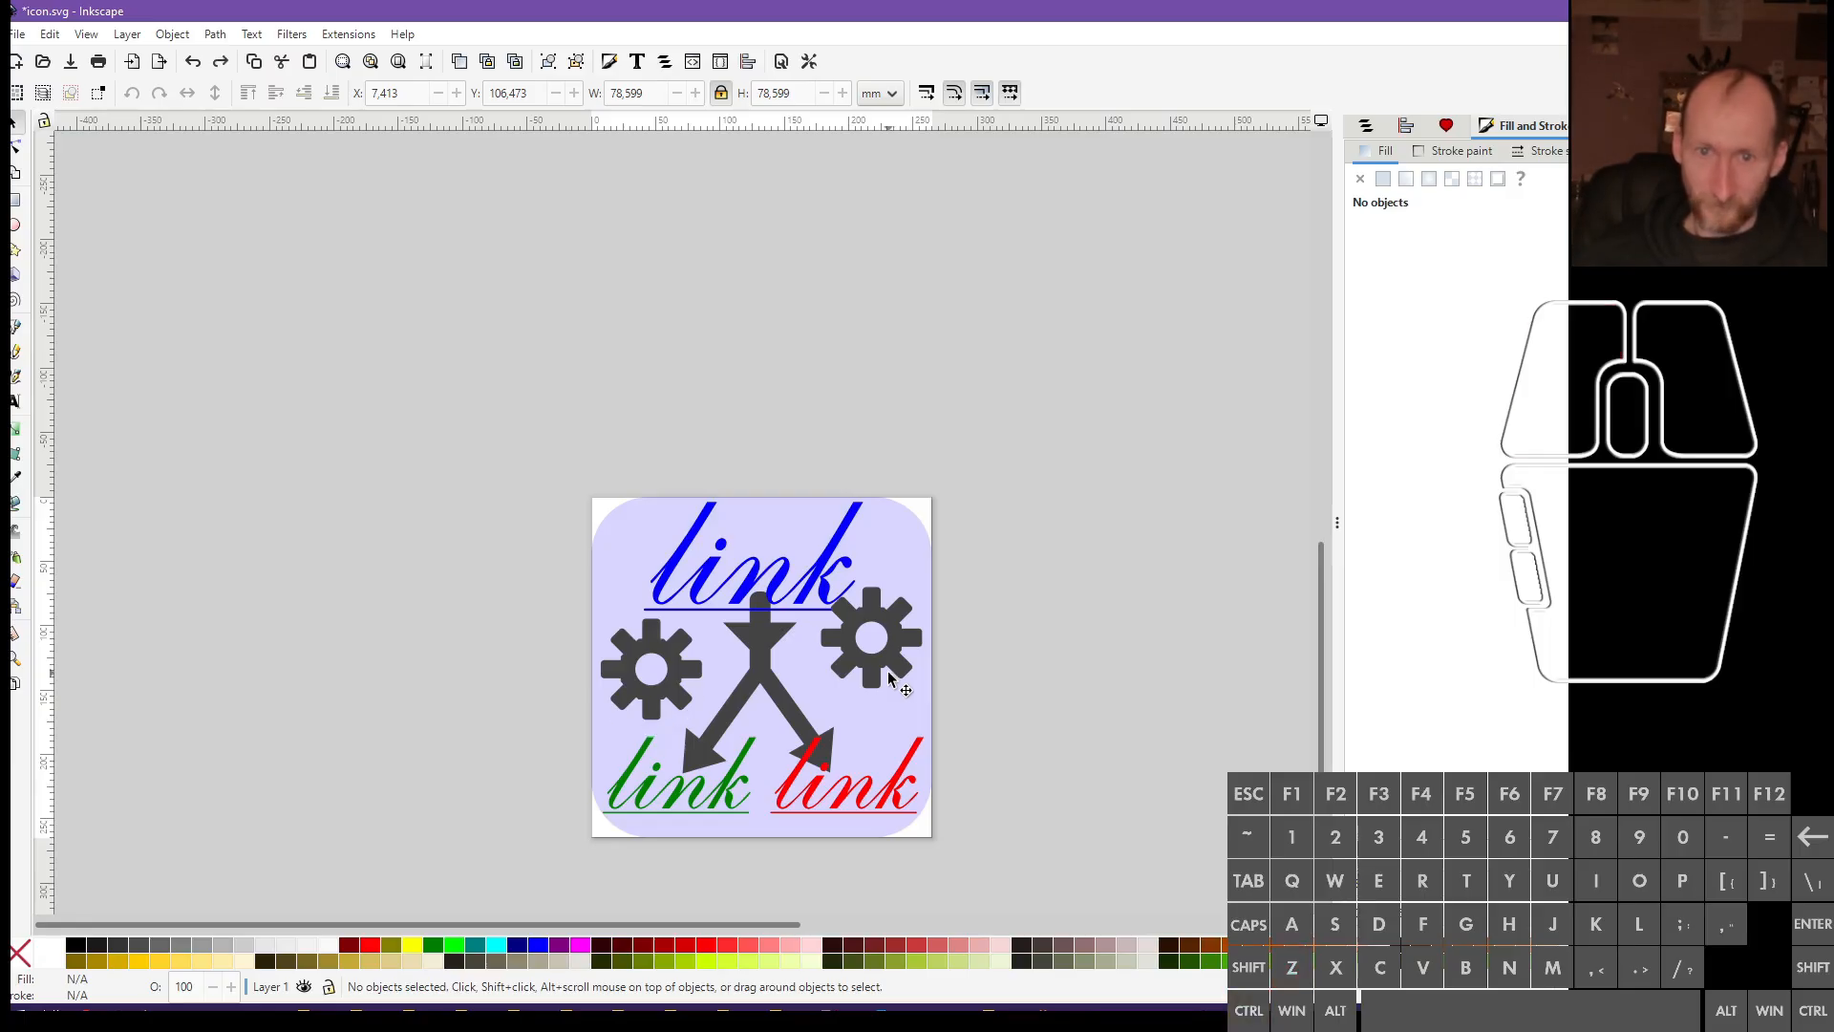
Move the two gears off the page and place a single matching gear horizontally centred over the connector
{"action": "left_click", "coordinate": [889, 678]}
{"action": "left_click", "coordinate": [688, 674], "text": "shift"}
{"action": "mouse_move", "coordinate": [688, 673]}
{"action": "left_mouse_down"}
{"action": "mouse_move", "coordinate": [1105, 697]}
{"action": "mouse_move", "coordinate": [1113, 678]}
{"action": "mouse_move", "coordinate": [764, 686]}
{"action": "mouse_move", "coordinate": [769, 741]}
{"action": "left_mouse_up"}
{"action": "left_click", "coordinate": [1110, 787]}
{"action": "left_click", "coordinate": [1093, 697]}
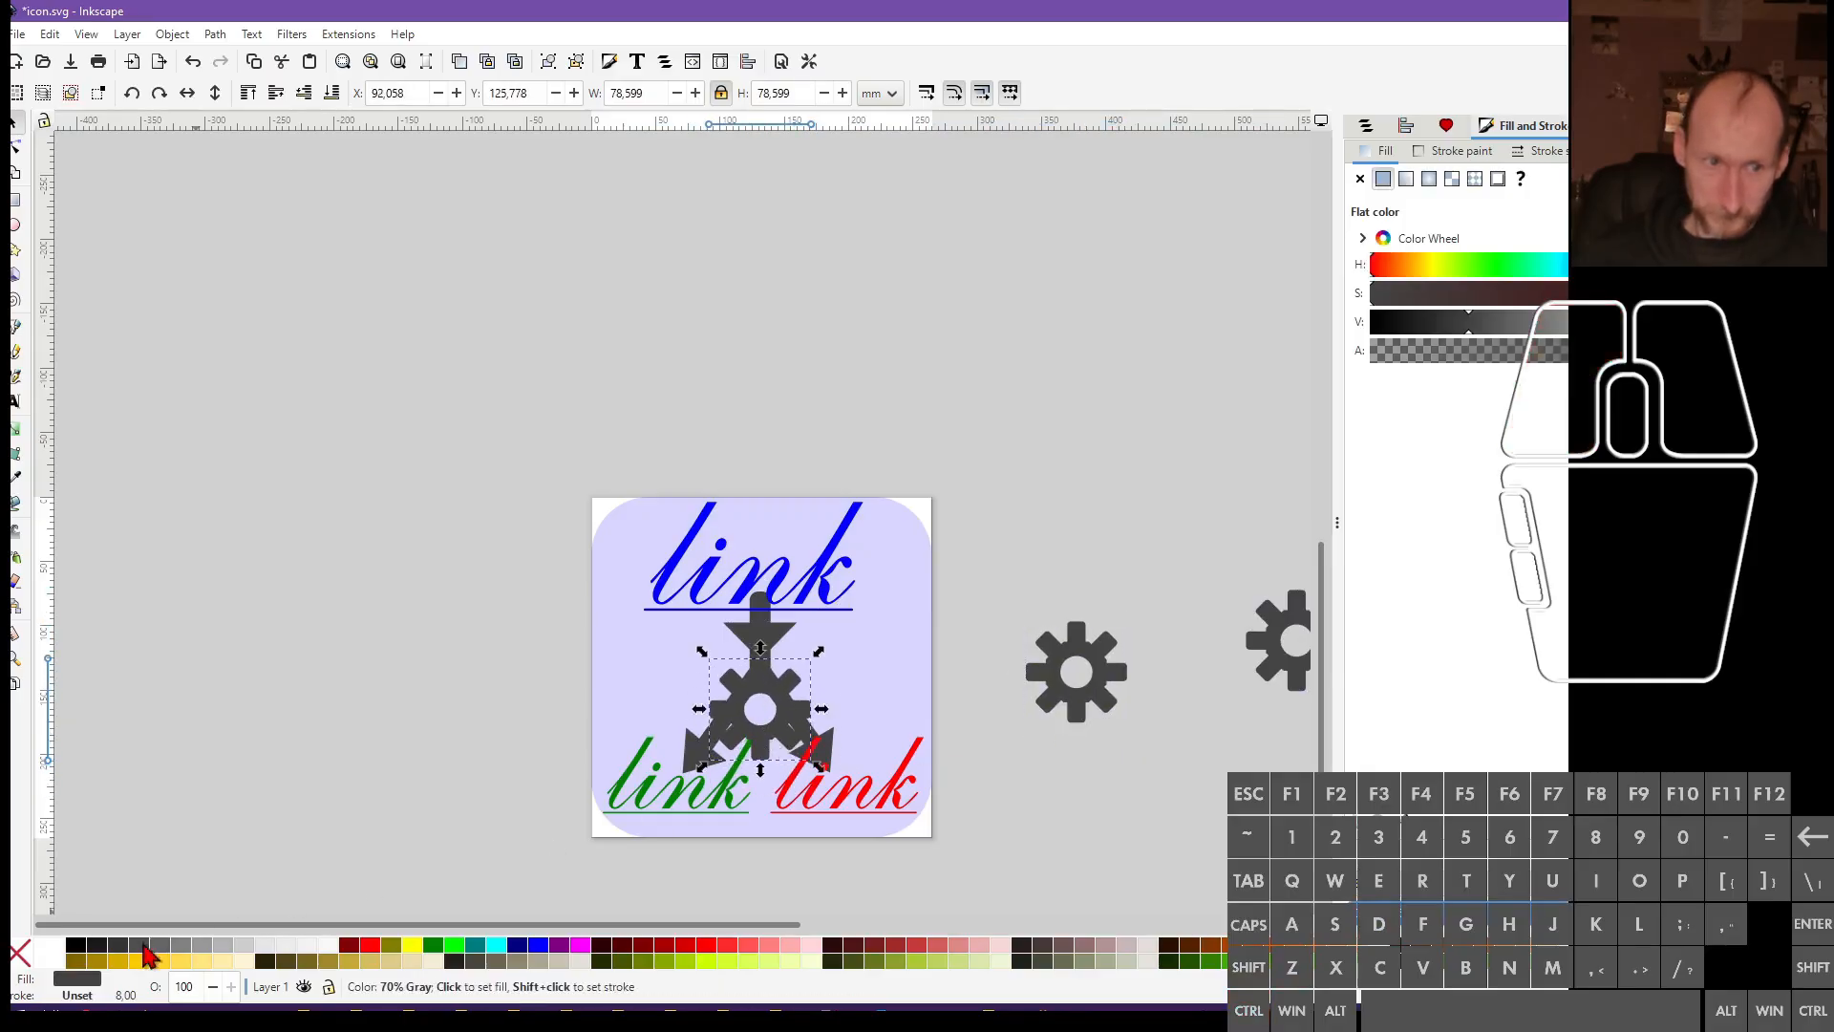
Fill the centred gear with black and the forked connector with medium grey
{"action": "left_click", "coordinate": [78, 945]}
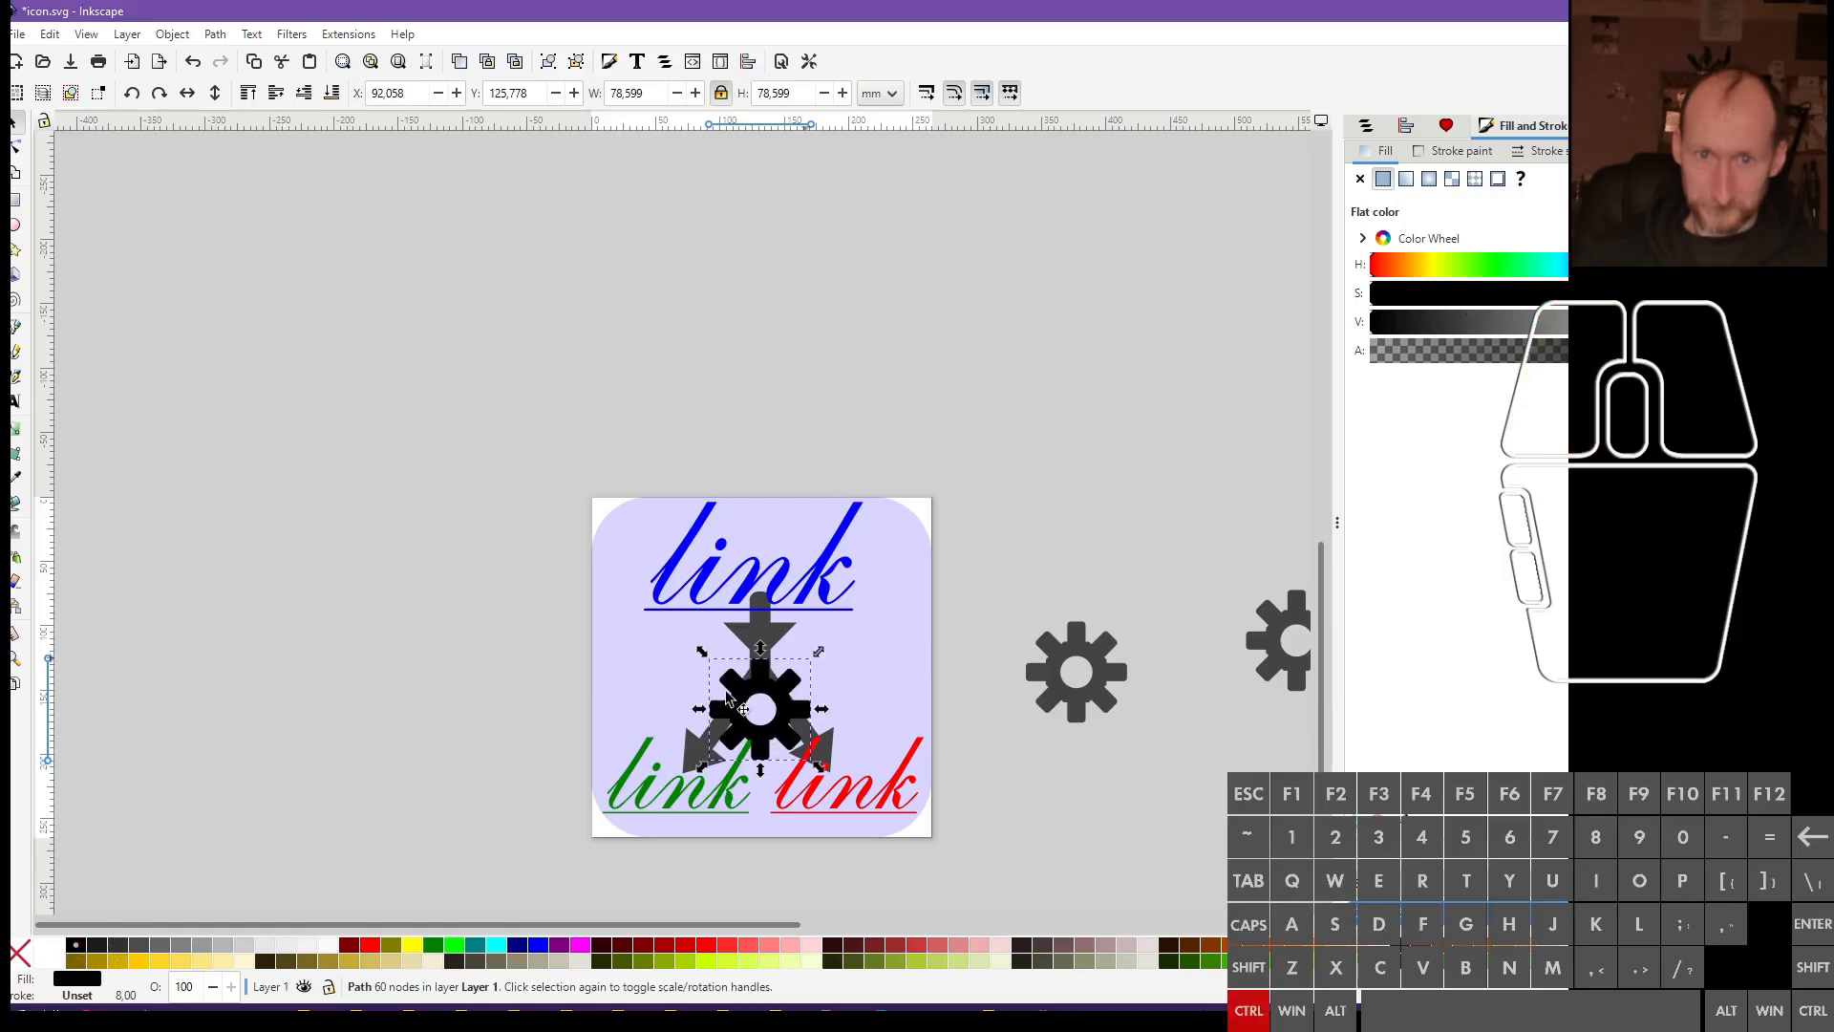
{"action": "left_click", "coordinate": [771, 653]}
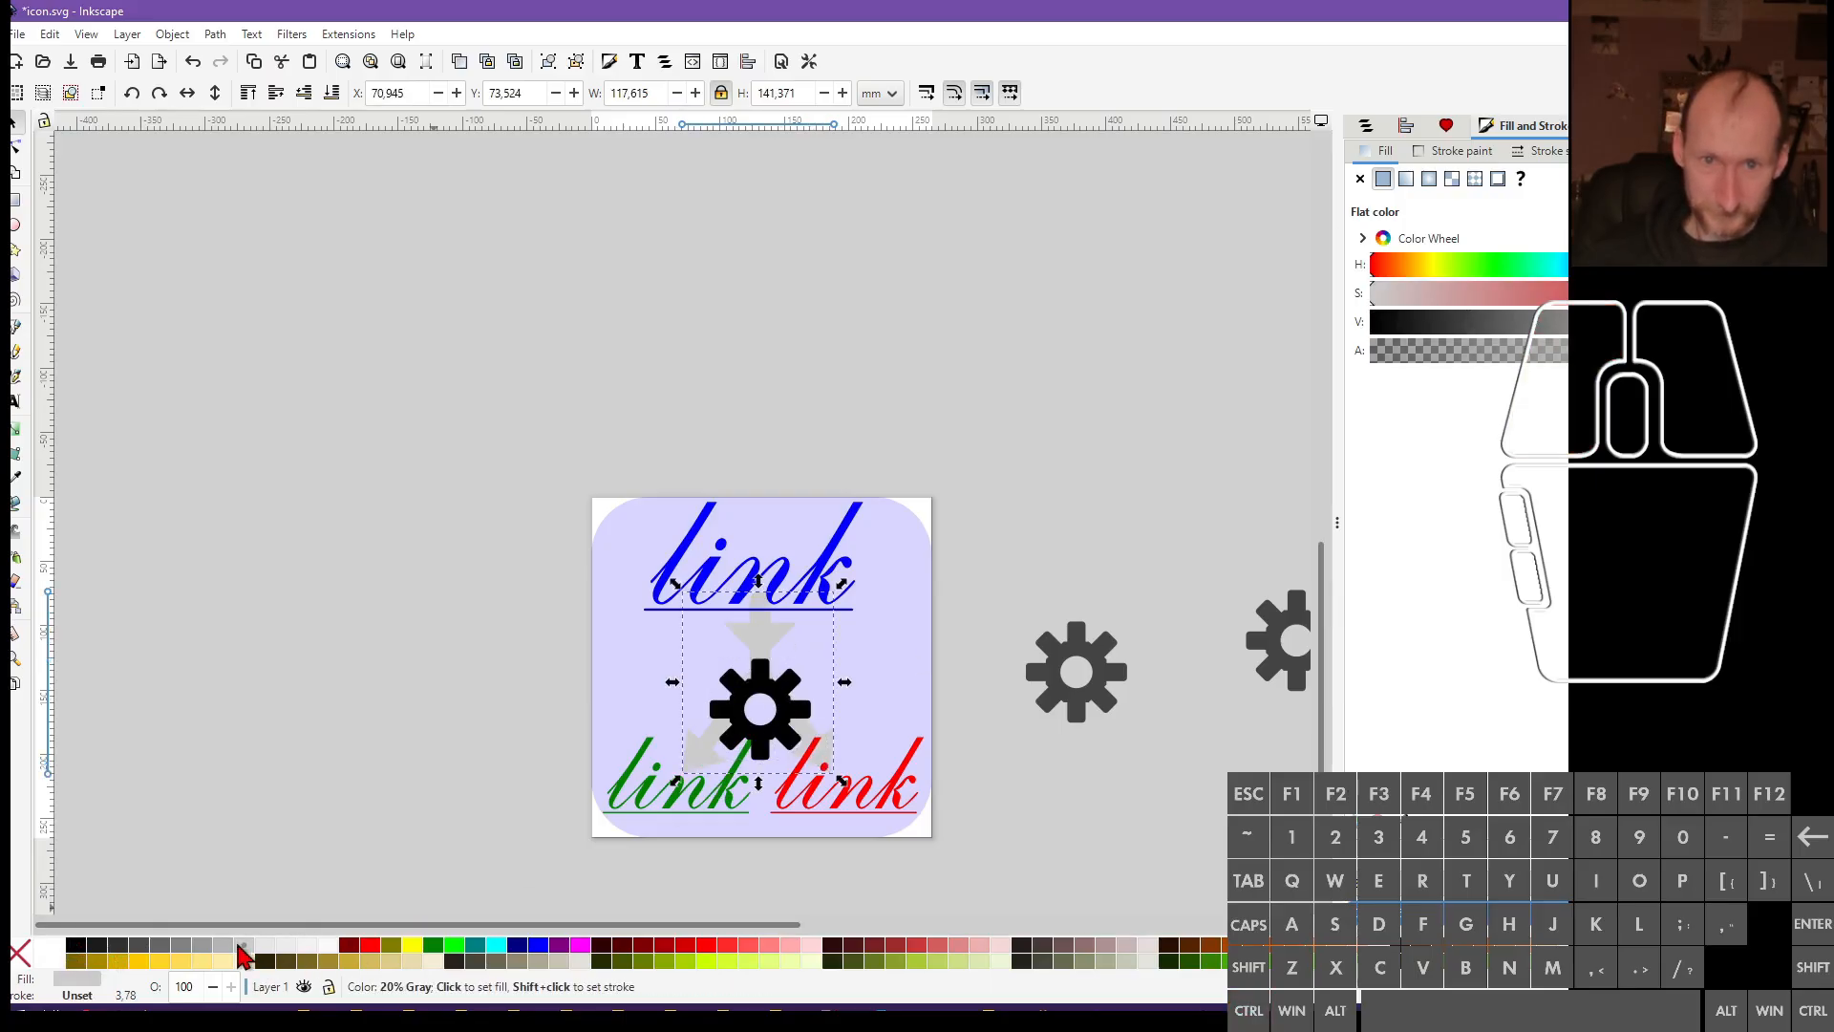
{"action": "left_click", "coordinate": [203, 946]}
{"action": "left_click", "coordinate": [184, 946]}
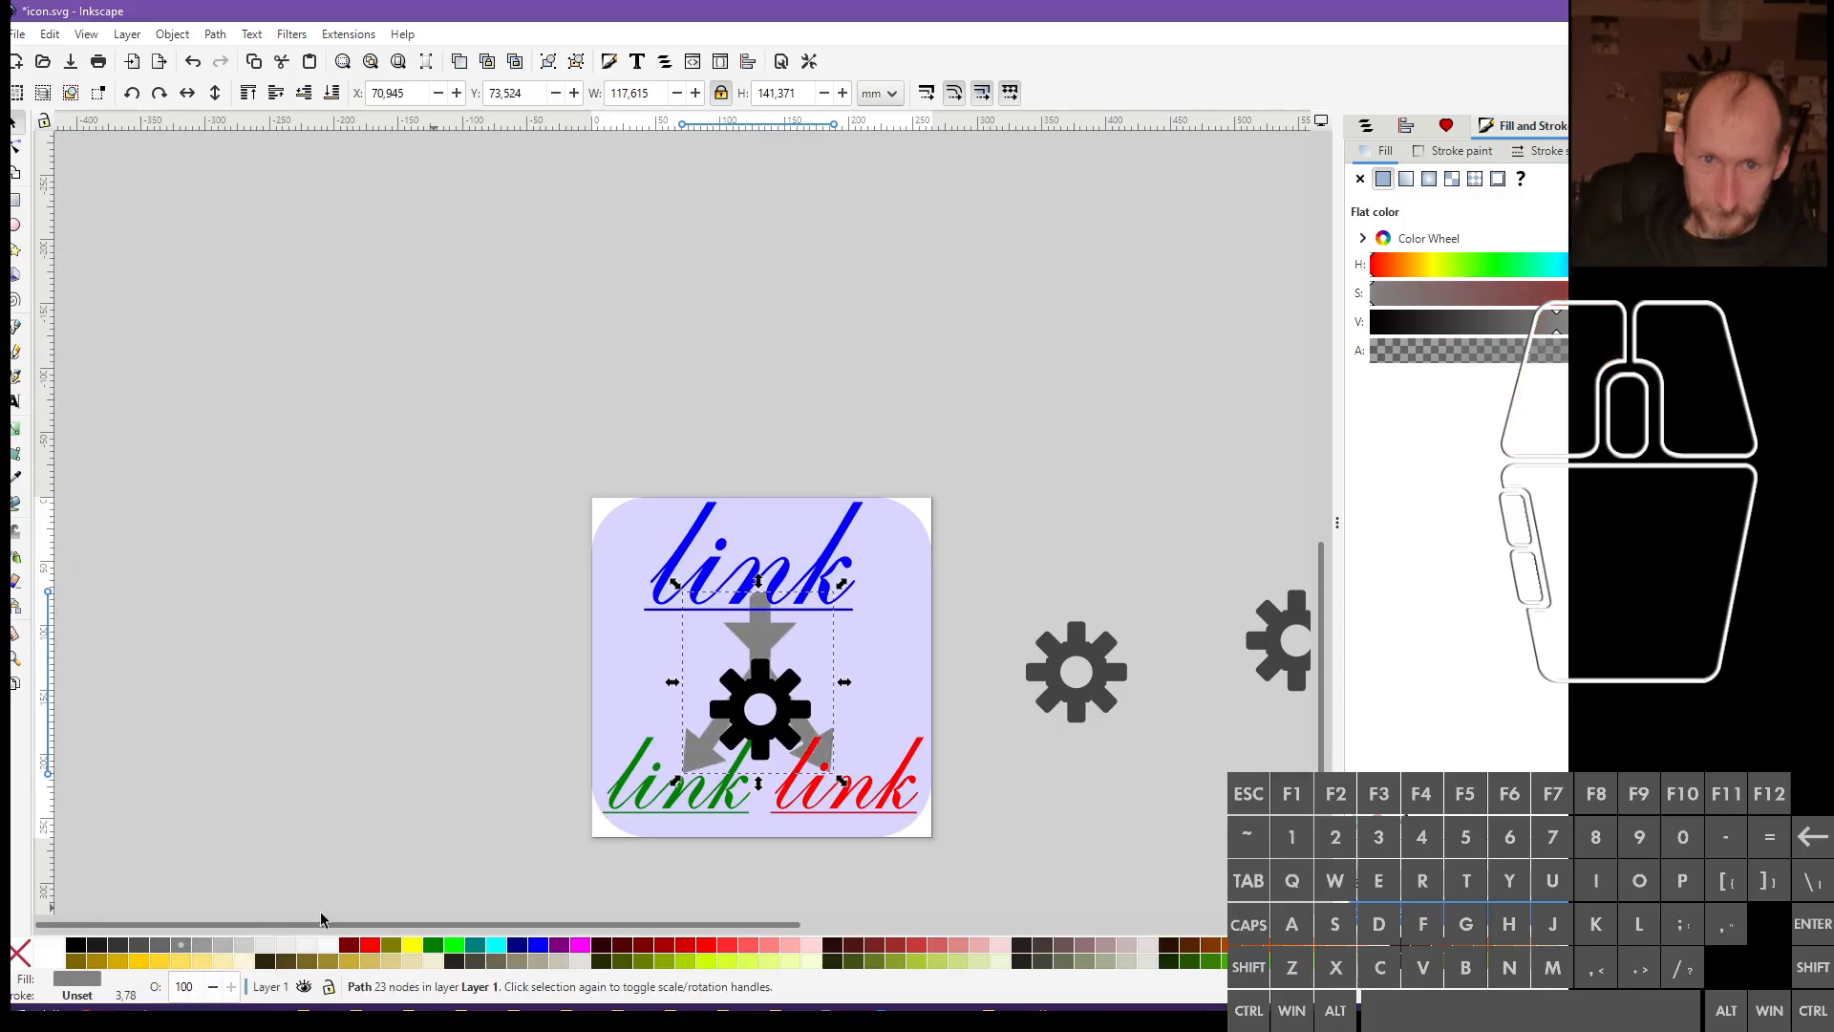
{"action": "left_click", "coordinate": [481, 800]}
Raise the black gear vertically by about 20 mm so it covers the connector's fork
{"action": "scroll", "coordinate": [788, 713], "scroll_direction": "up", "scroll_amount": 2}
{"action": "left_click_drag", "start_coordinate": [750, 732], "coordinate": [750, 676]}
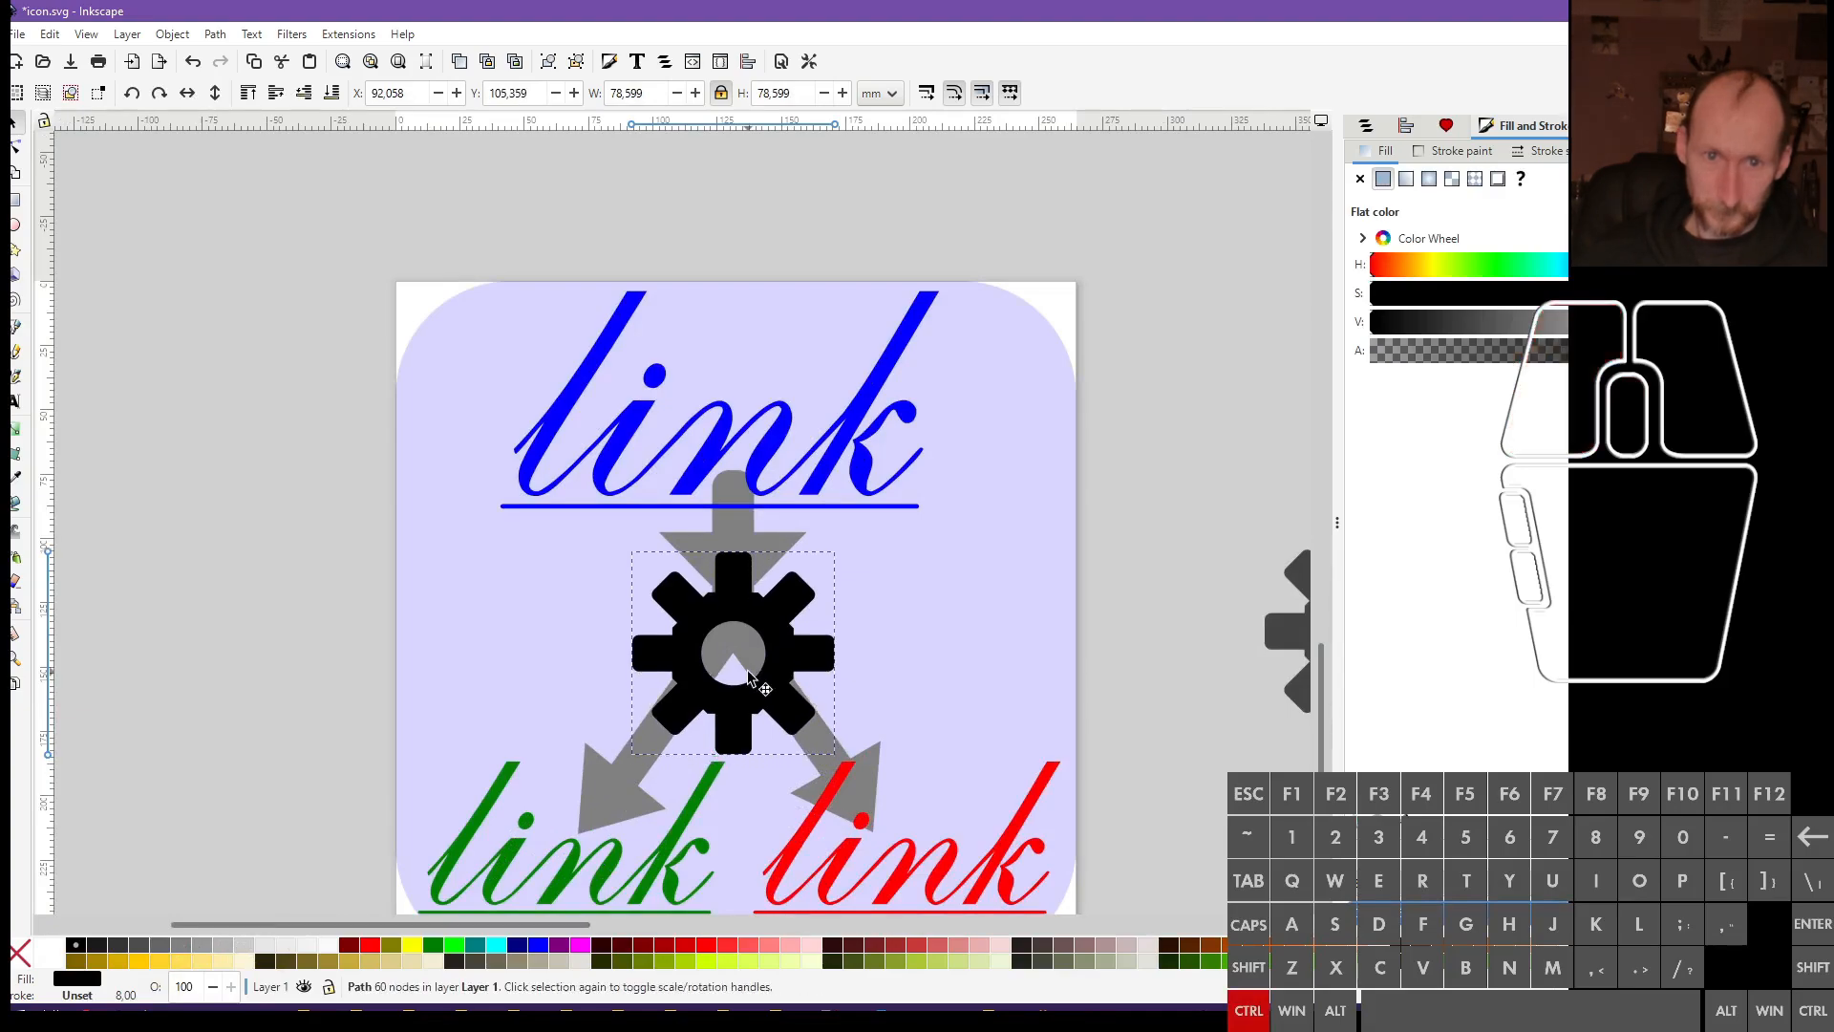
{"action": "scroll", "coordinate": [739, 731], "scroll_direction": "down", "scroll_amount": 3}
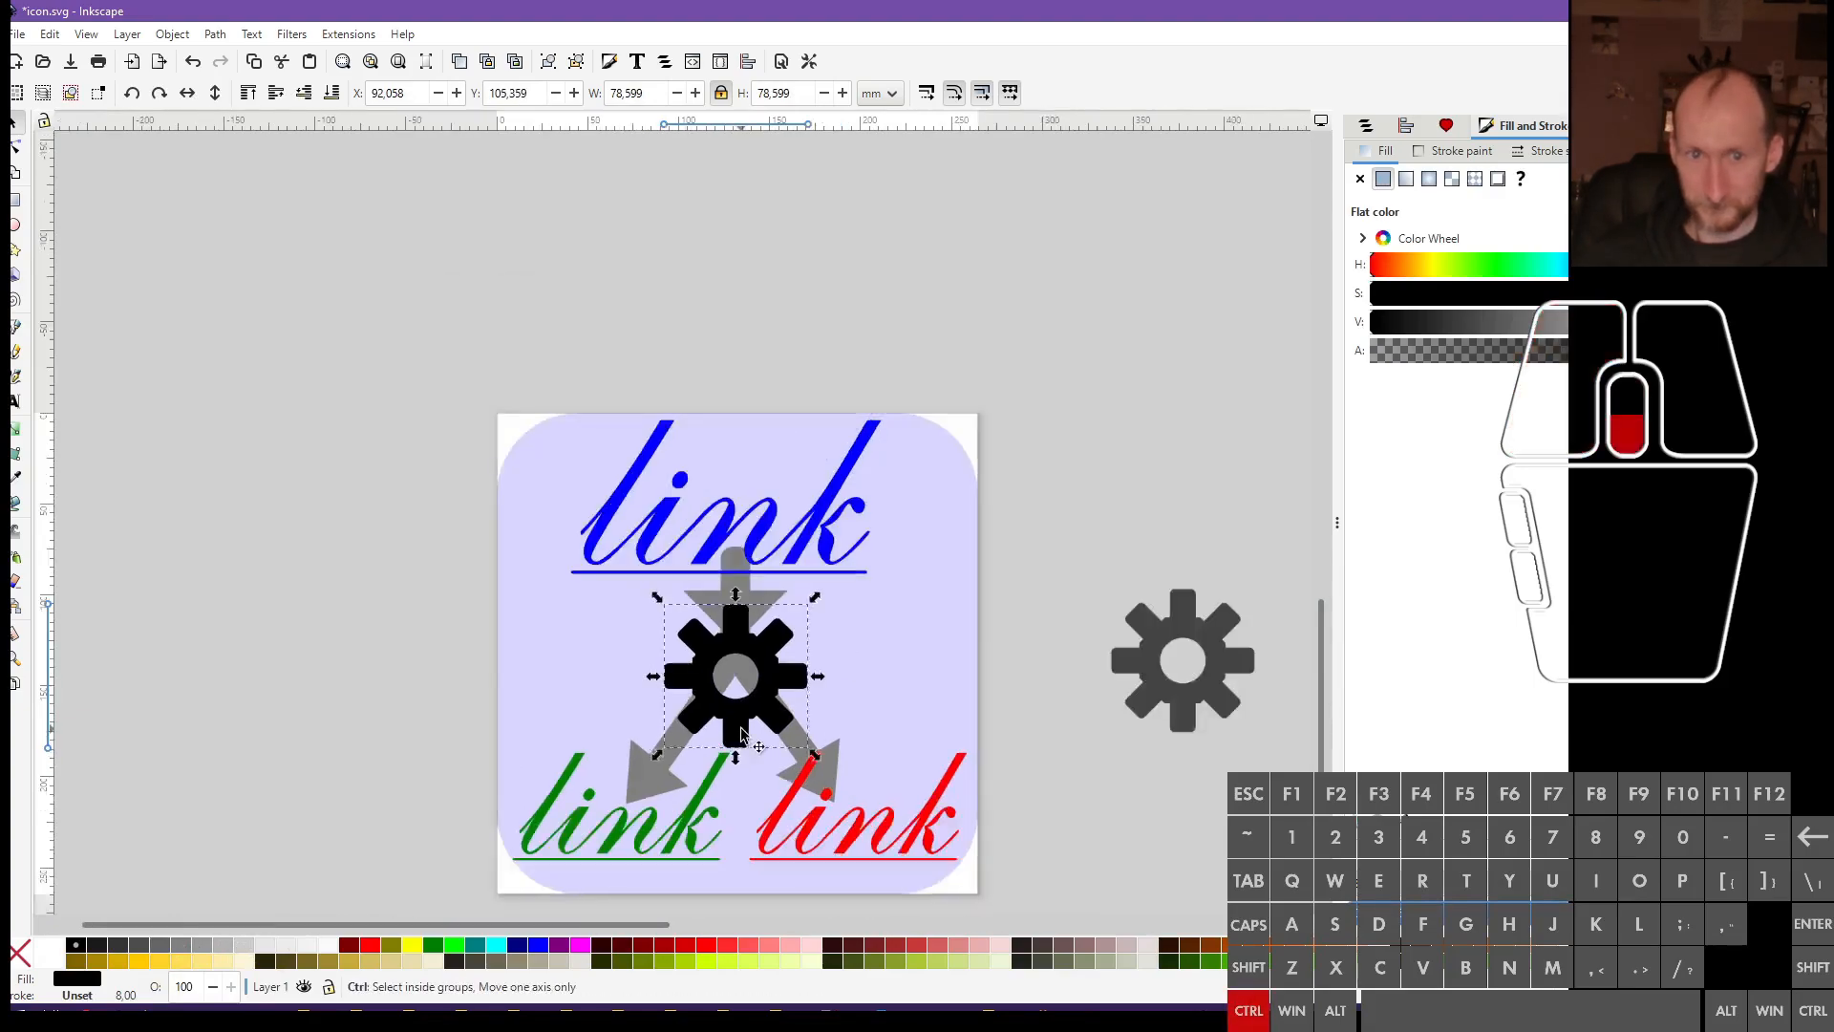
{"action": "left_click", "coordinate": [924, 772]}
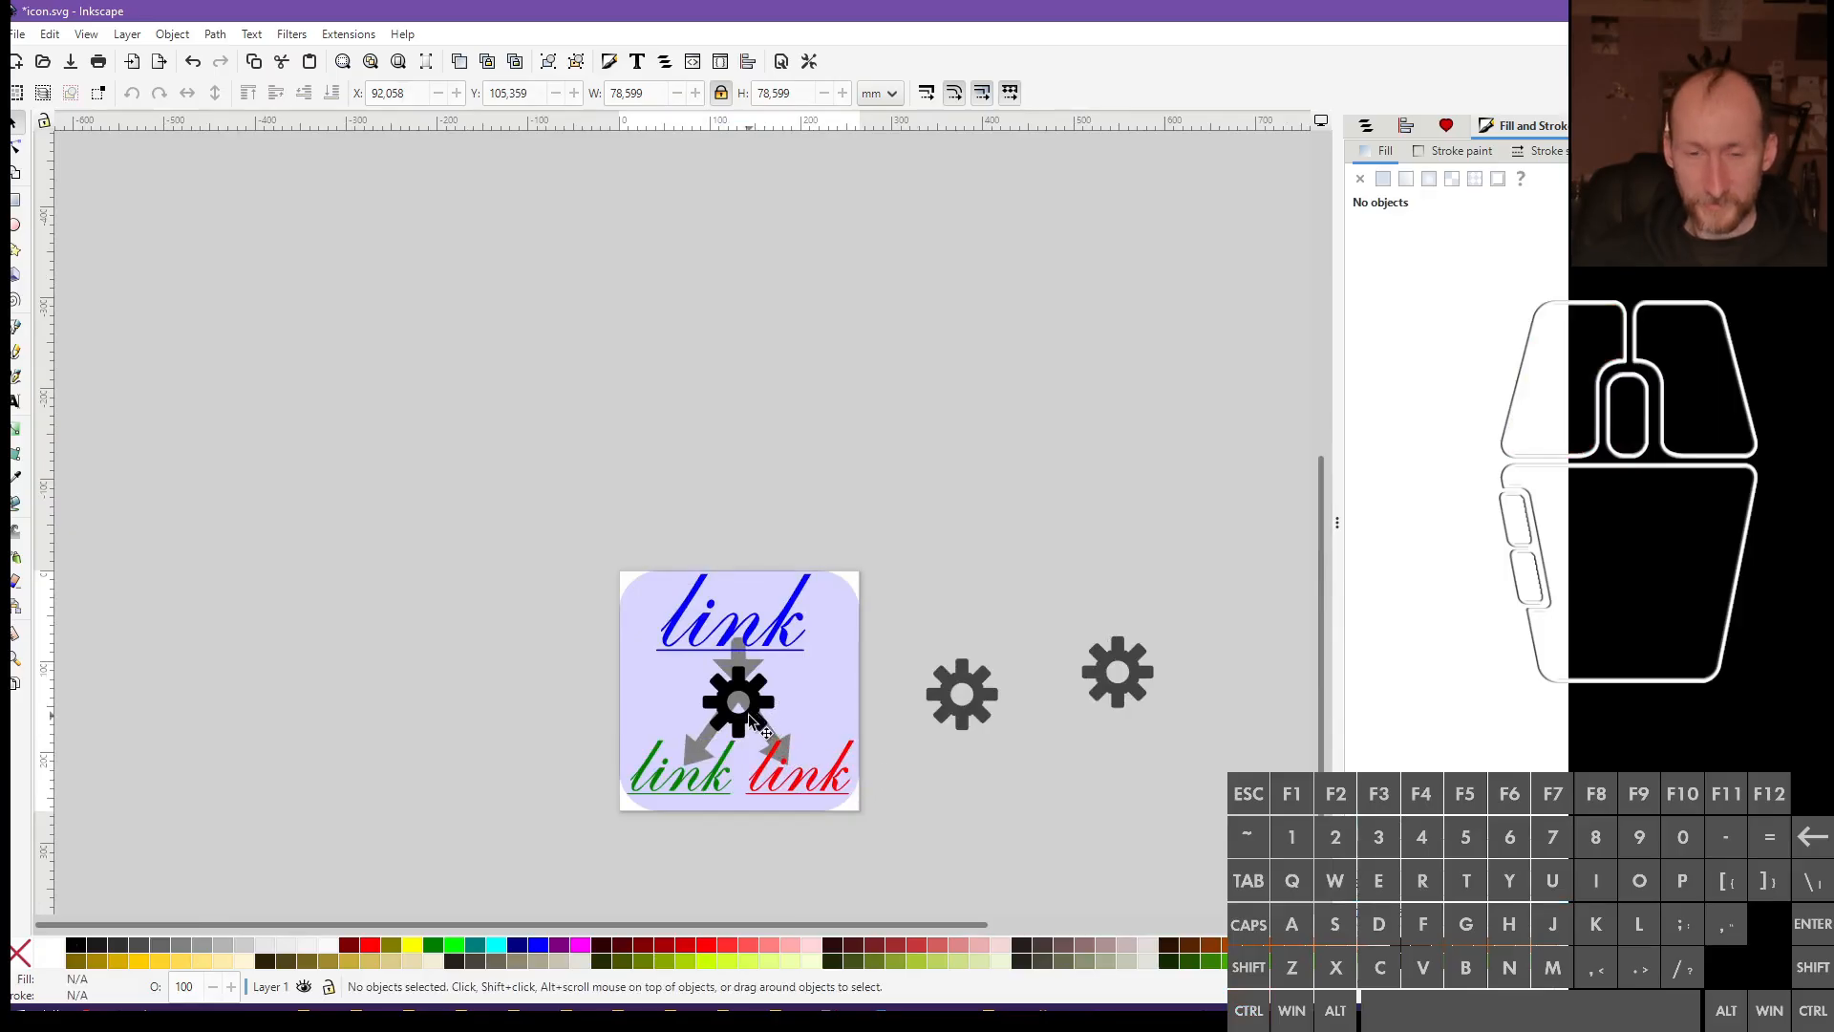
Try shifting the blue link word left and placing the black gear beside it in the icon's upper right corner
{"action": "left_click_drag", "start_coordinate": [752, 726], "coordinate": [927, 816]}
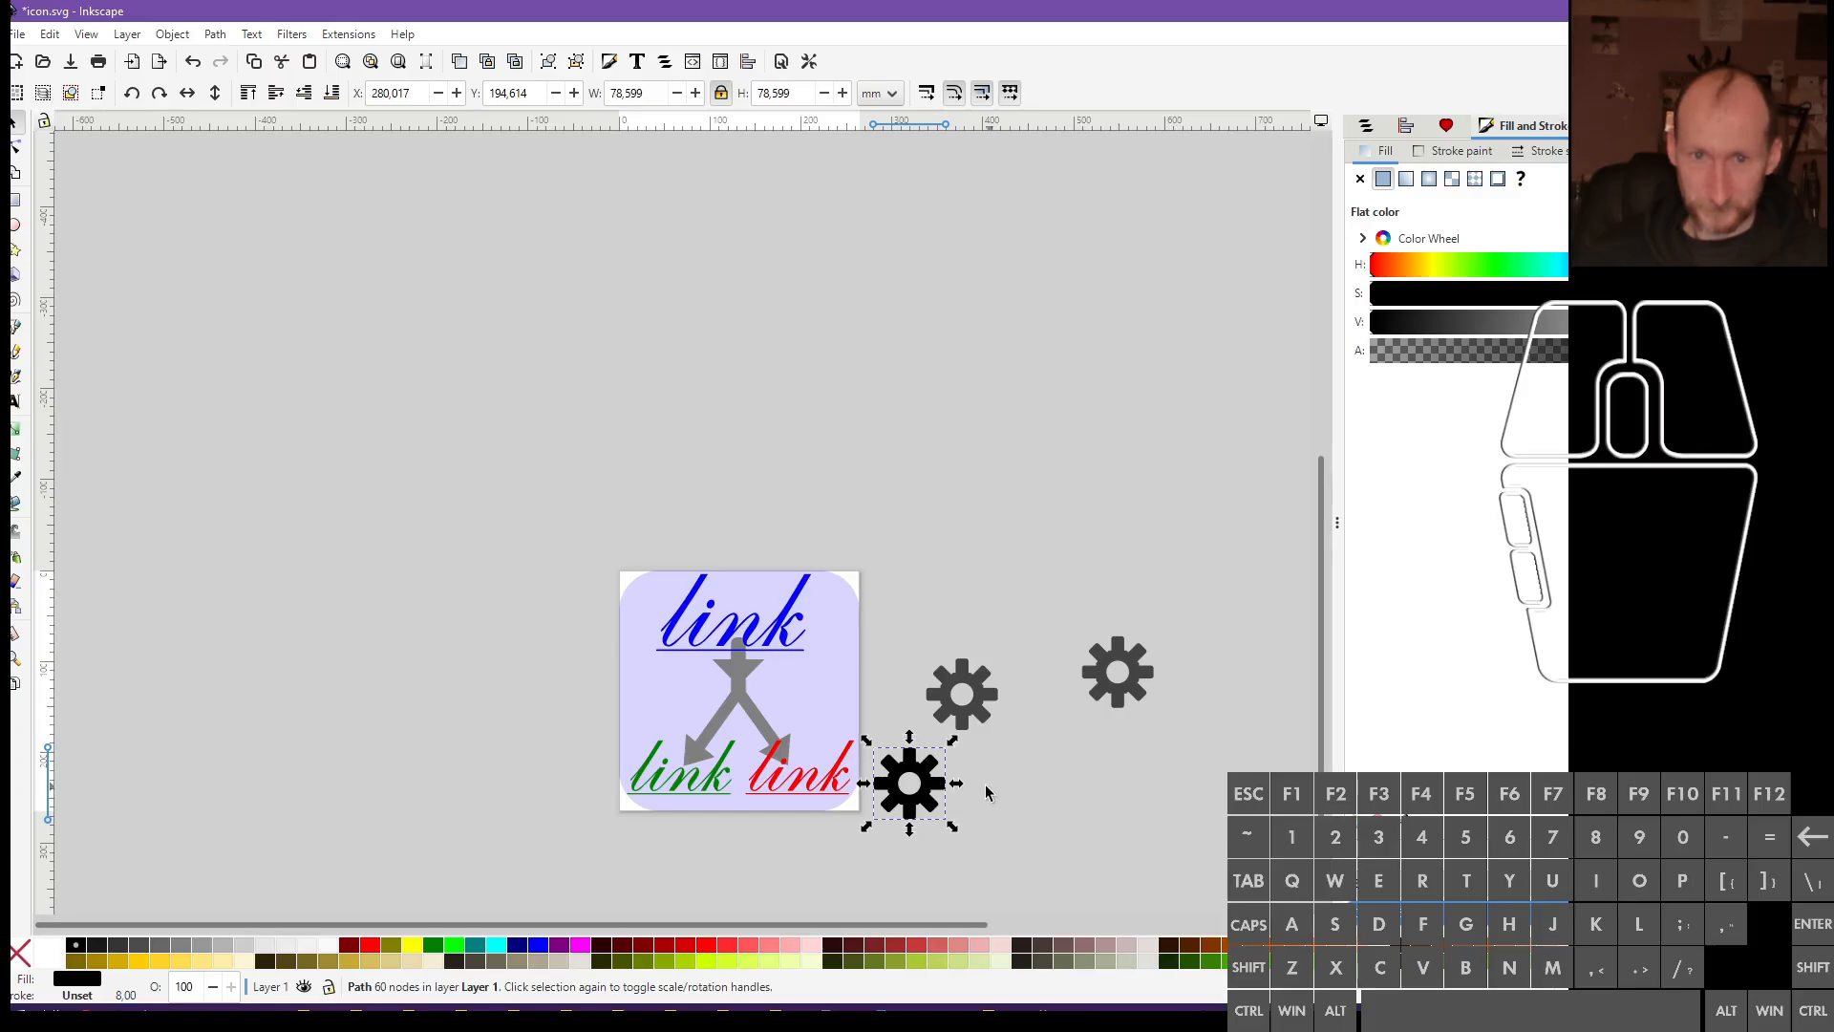
{"action": "left_click_drag", "start_coordinate": [761, 642], "coordinate": [725, 644]}
{"action": "left_click_drag", "start_coordinate": [932, 754], "coordinate": [846, 619]}
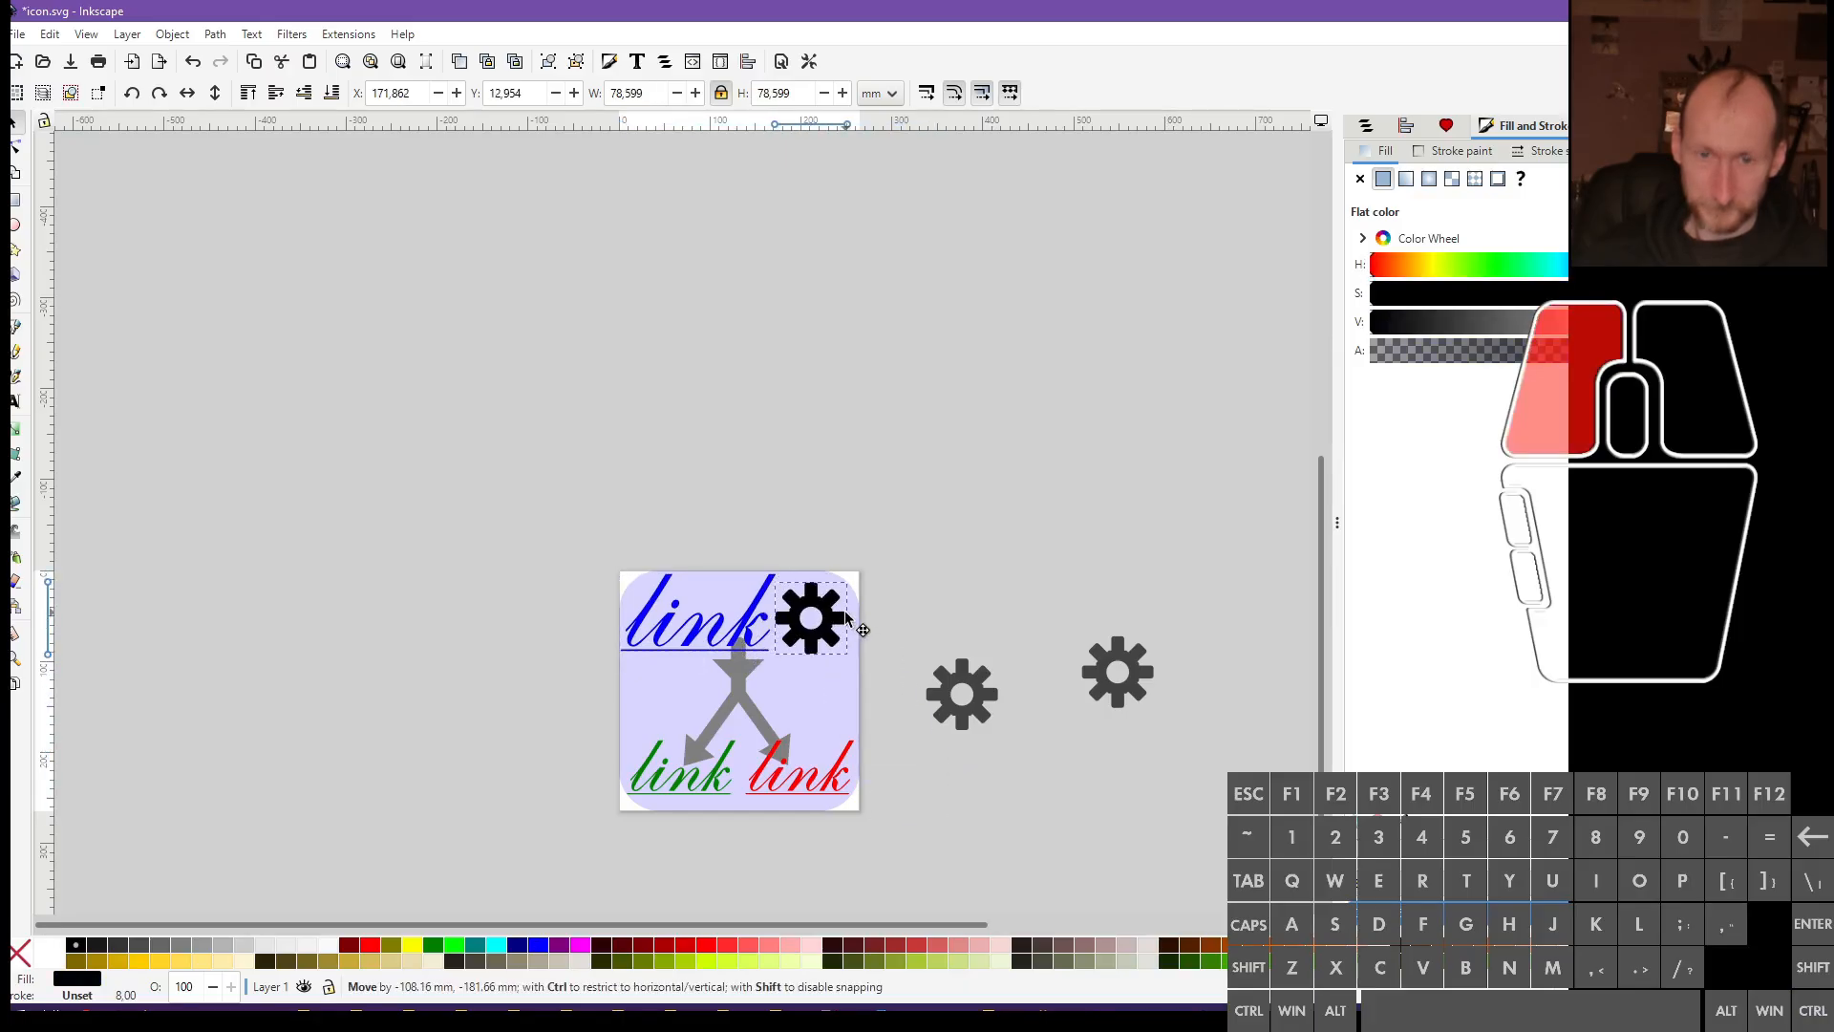
{"action": "left_click_drag", "start_coordinate": [846, 618], "coordinate": [845, 619]}
{"action": "left_click", "coordinate": [878, 721]}
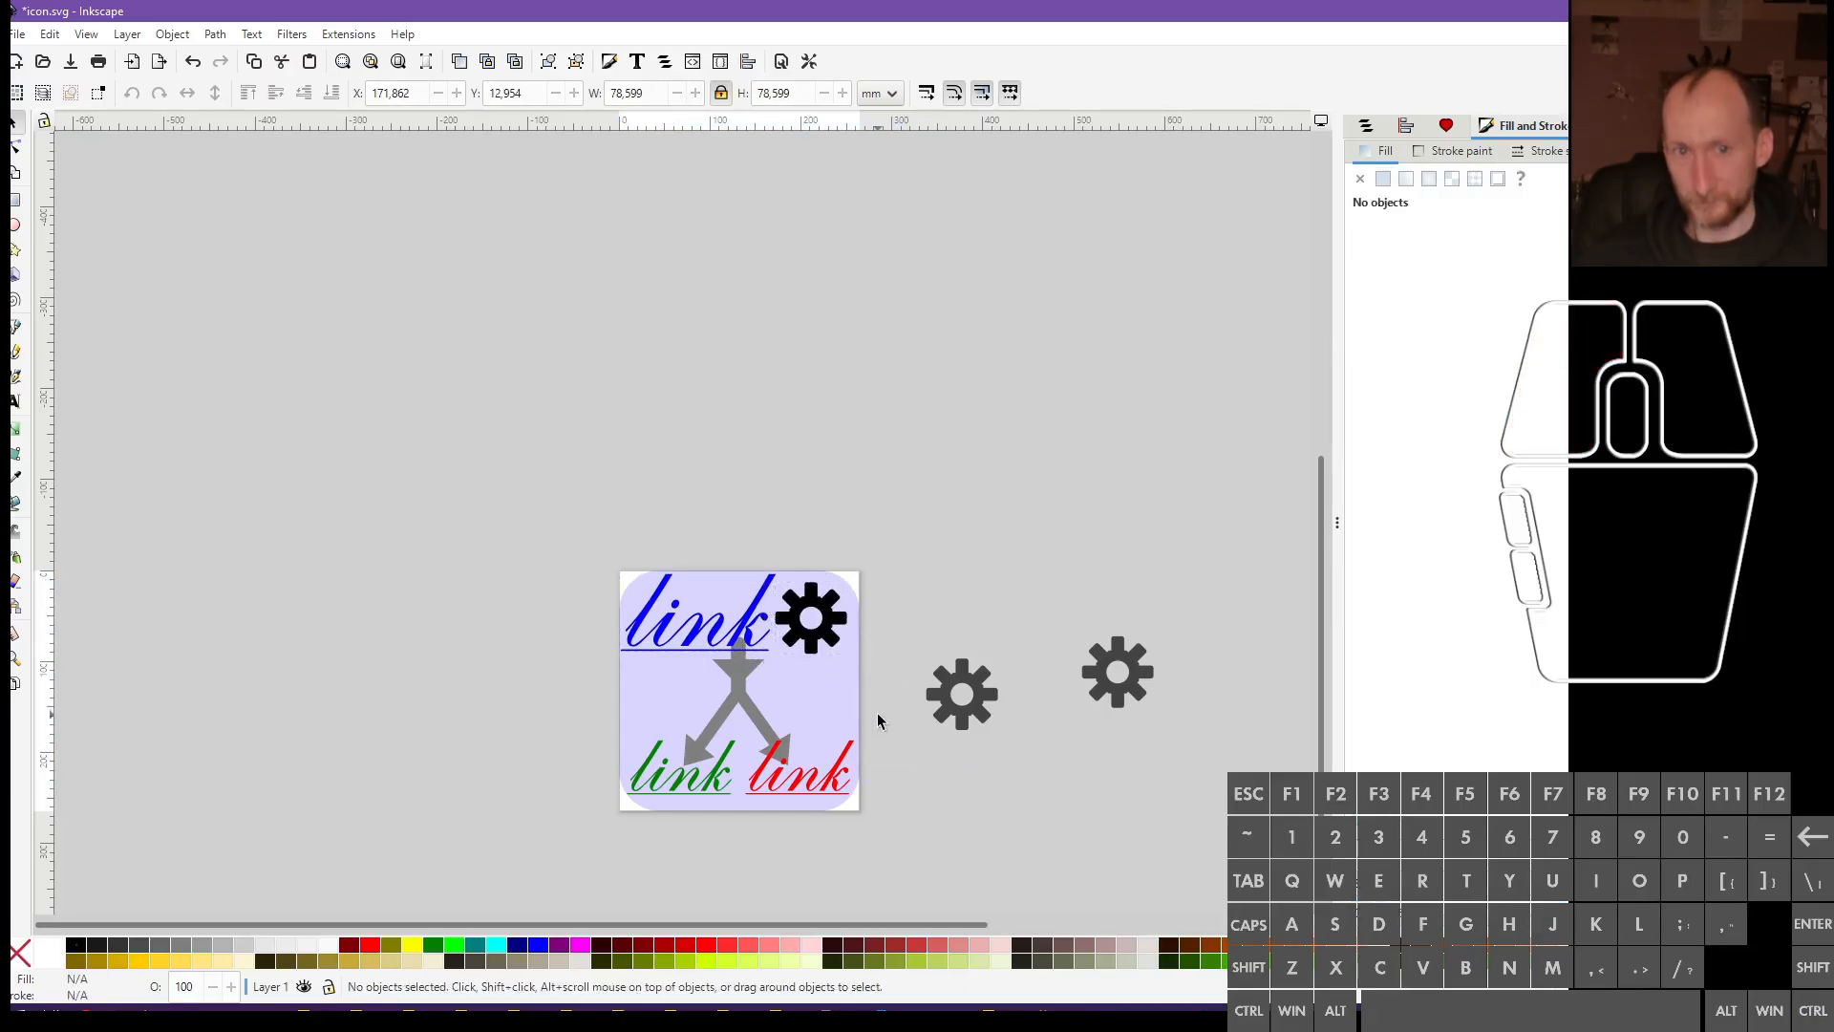
{"action": "key", "text": "ctrl+z"}
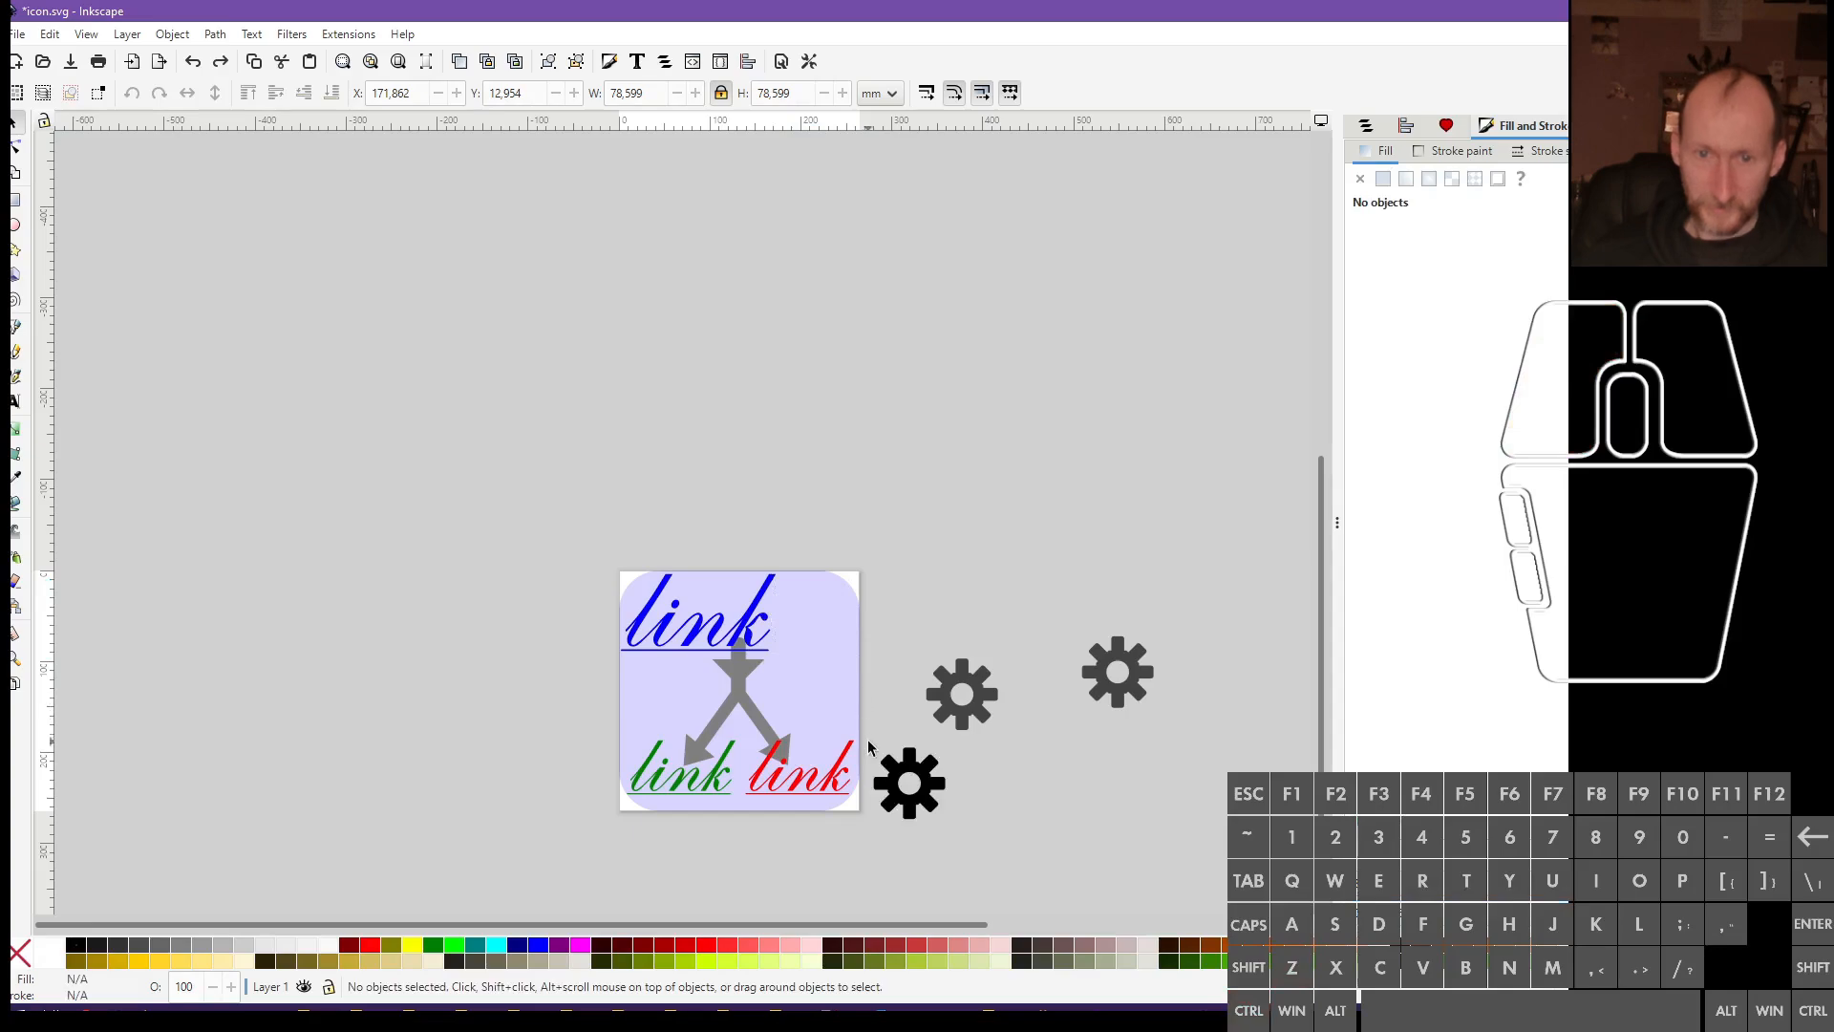
{"action": "key", "text": "ctrl+z"}
Place the black gear to the right of the connector and delete the two spare gears outside the page
{"action": "left_click_drag", "start_coordinate": [919, 790], "coordinate": [823, 709]}
{"action": "left_click", "coordinate": [938, 777]}
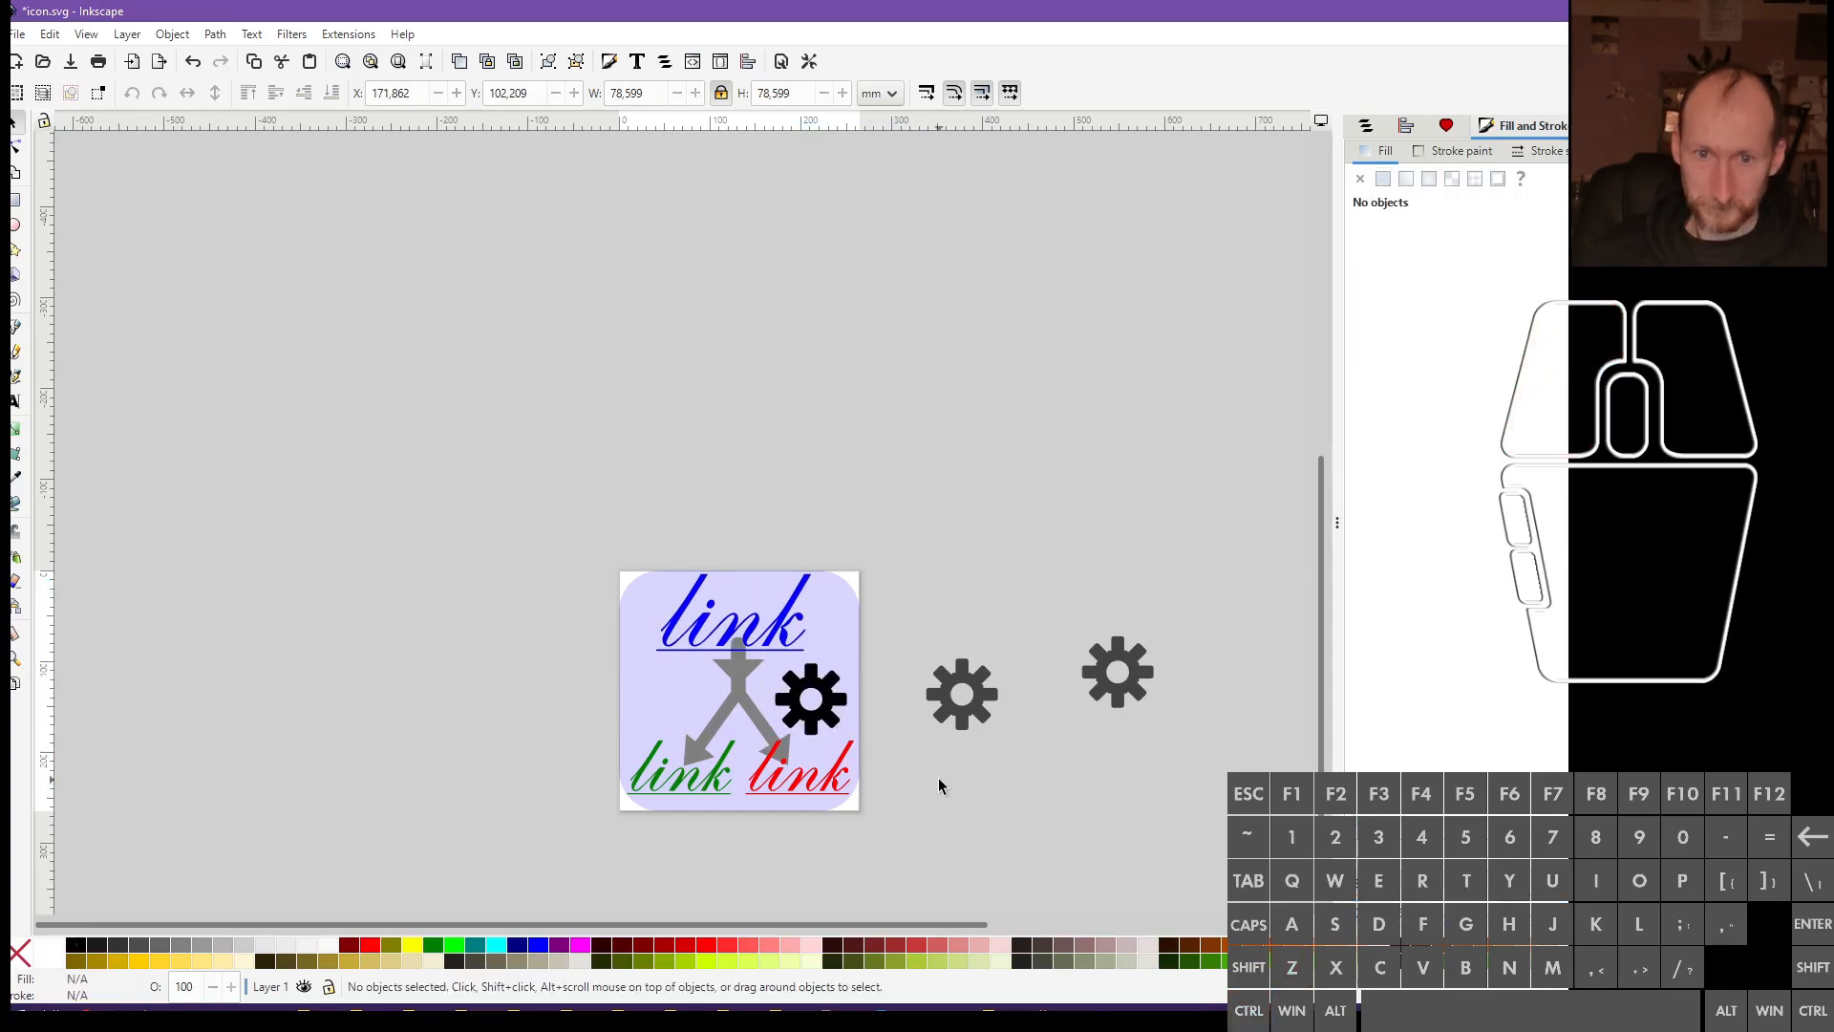
{"action": "scroll", "coordinate": [938, 778], "scroll_direction": "down", "scroll_amount": 1, "text": "ctrl"}
{"action": "left_click_drag", "start_coordinate": [925, 599], "coordinate": [1188, 835]}
{"action": "key", "text": "Delete"}
{"action": "scroll", "coordinate": [902, 800], "scroll_direction": "up", "scroll_amount": 1, "text": "ctrl"}
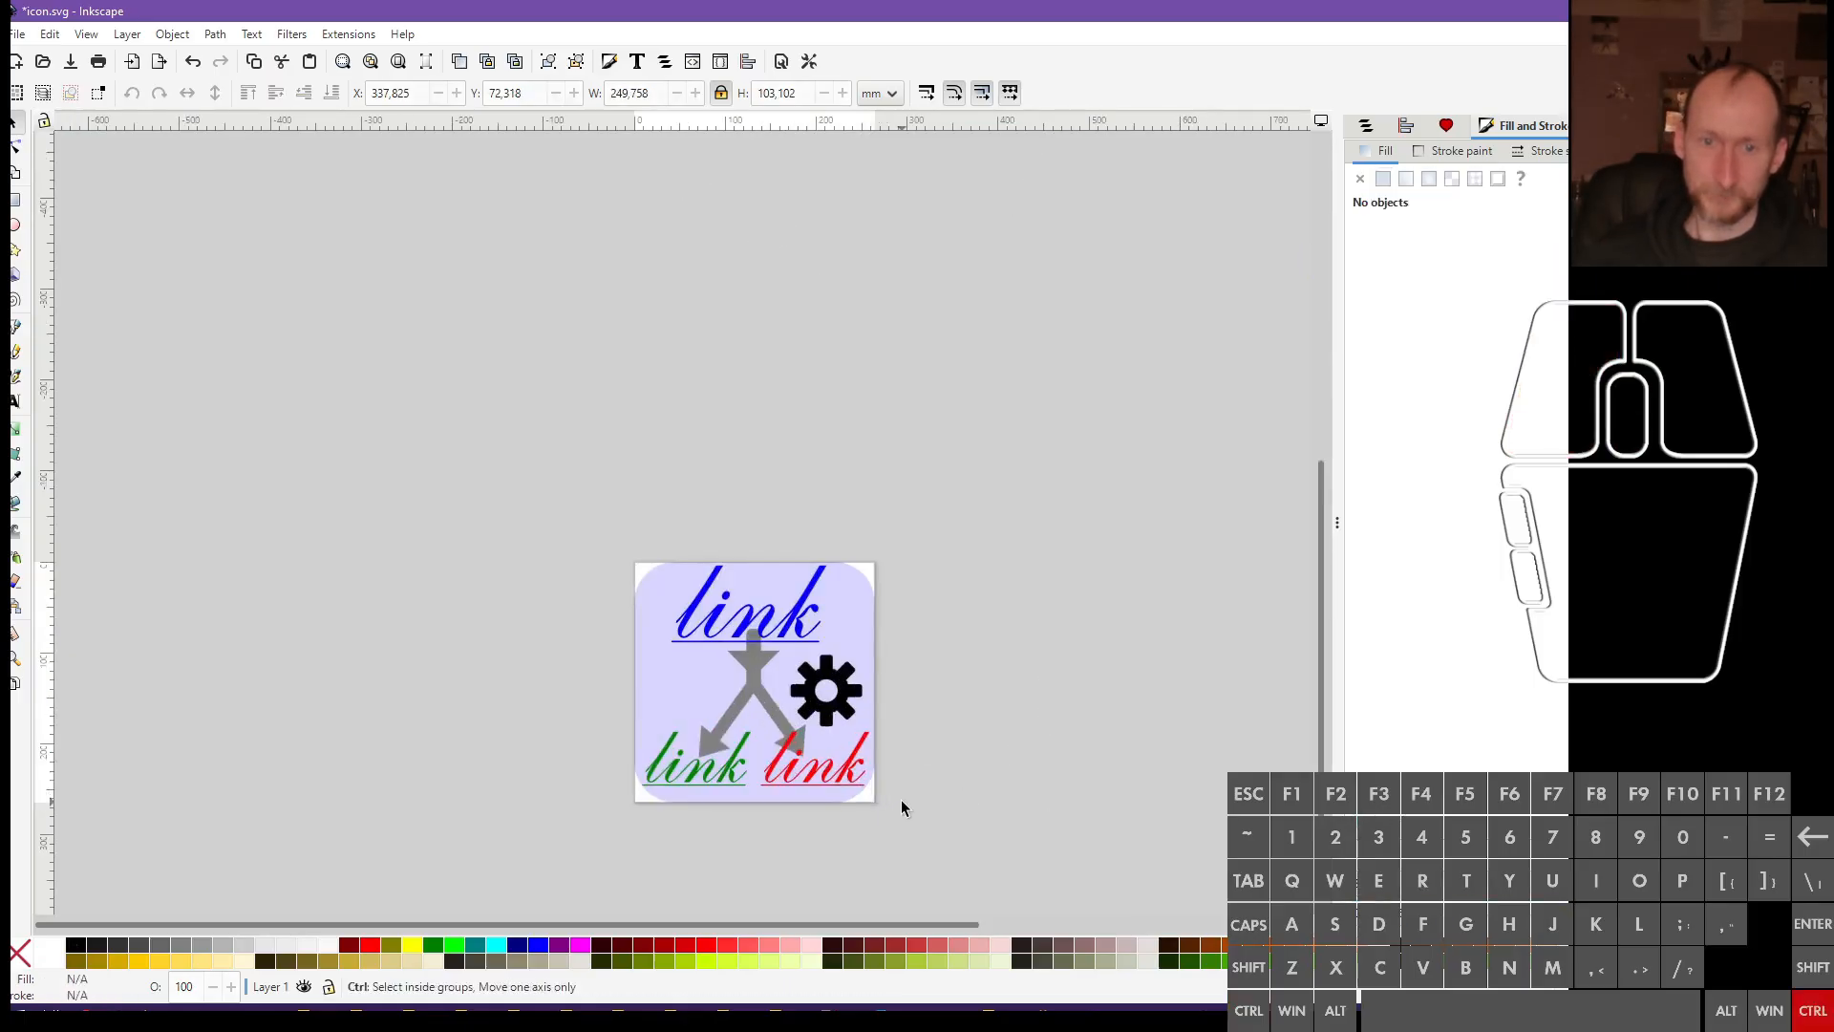
{"action": "scroll", "coordinate": [901, 799], "scroll_direction": "up", "scroll_amount": 1, "text": "ctrl"}
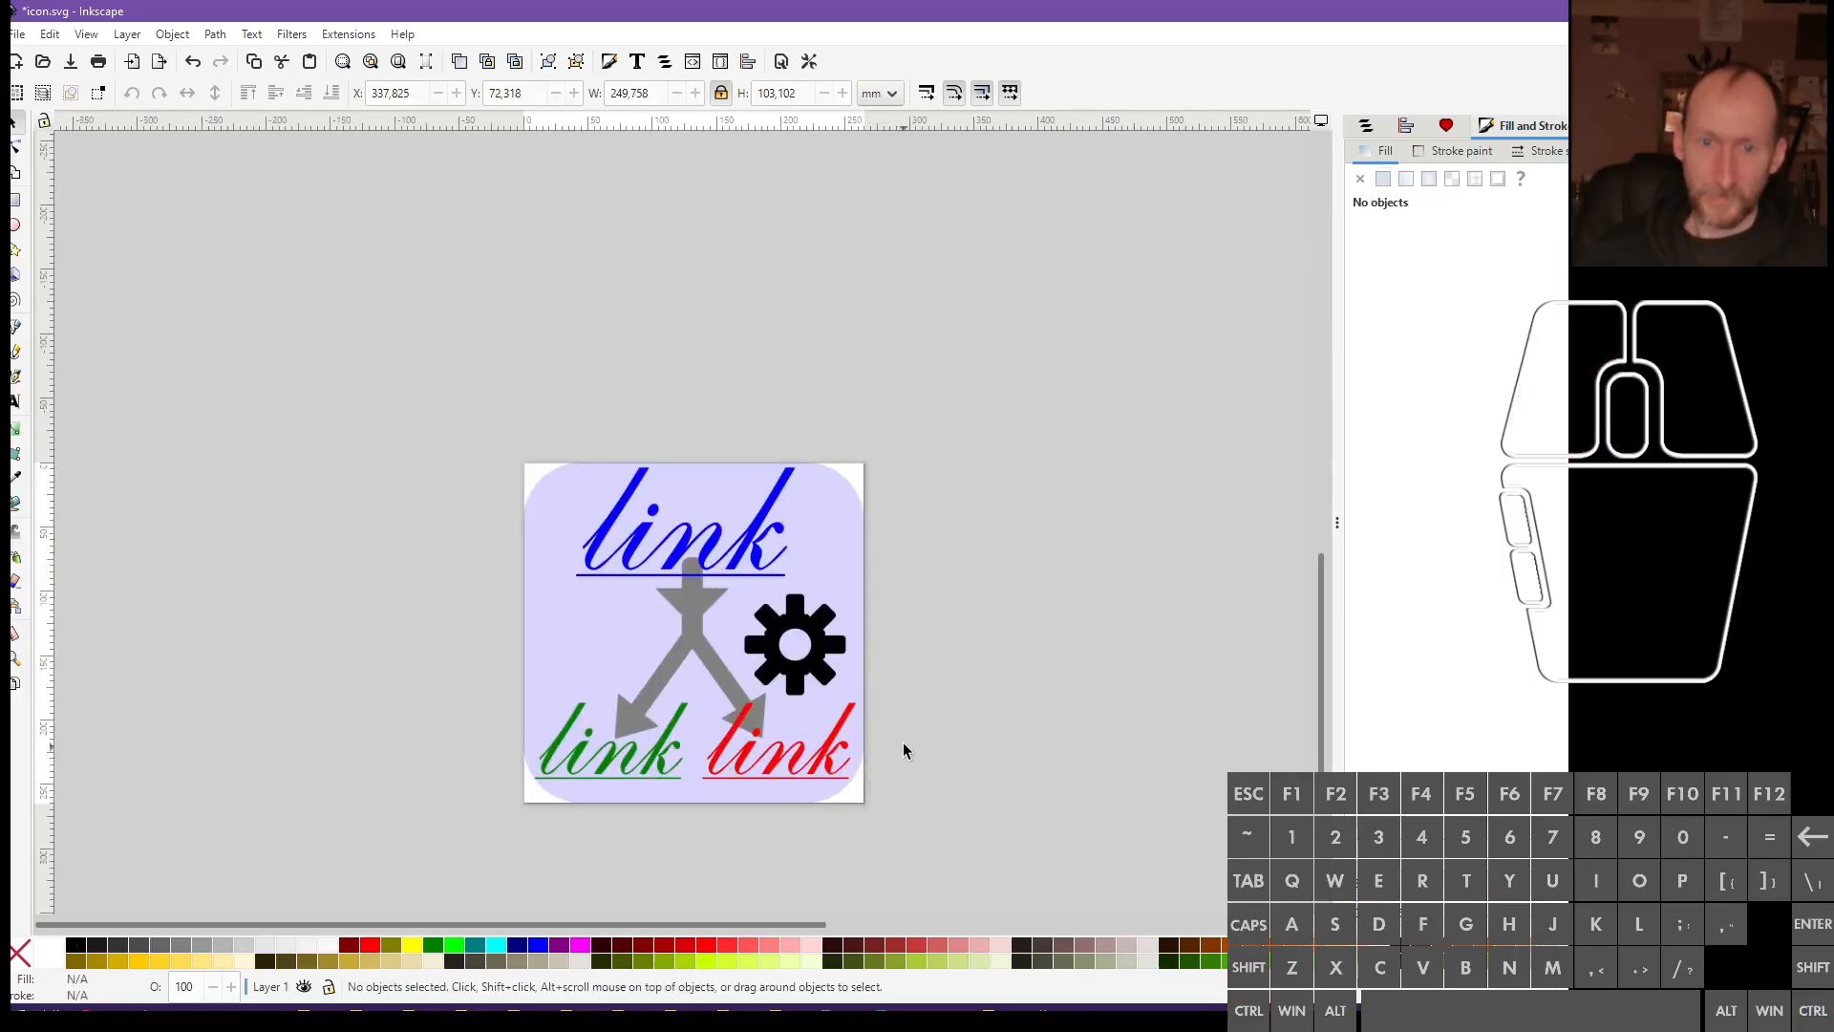
Unlock the lavender background rectangle and darken its fill to a dark navy
{"action": "left_click", "coordinate": [843, 566]}
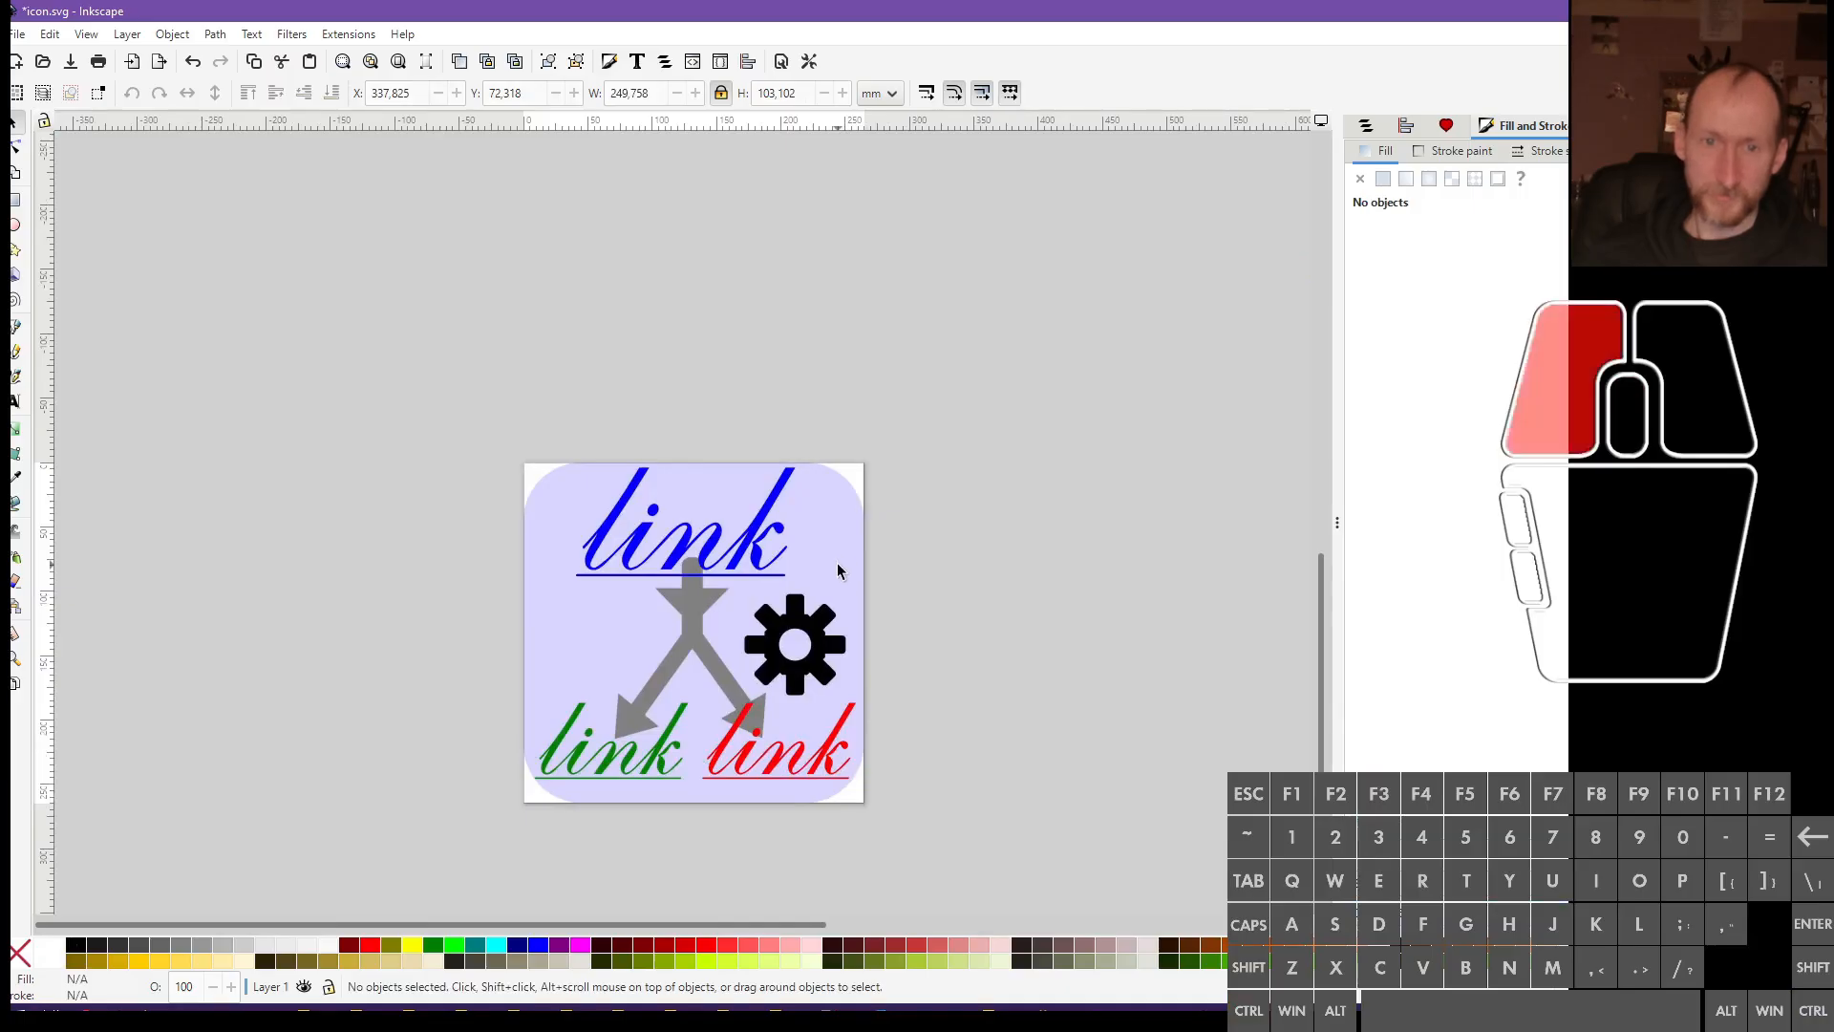
{"action": "right_click", "coordinate": [544, 638]}
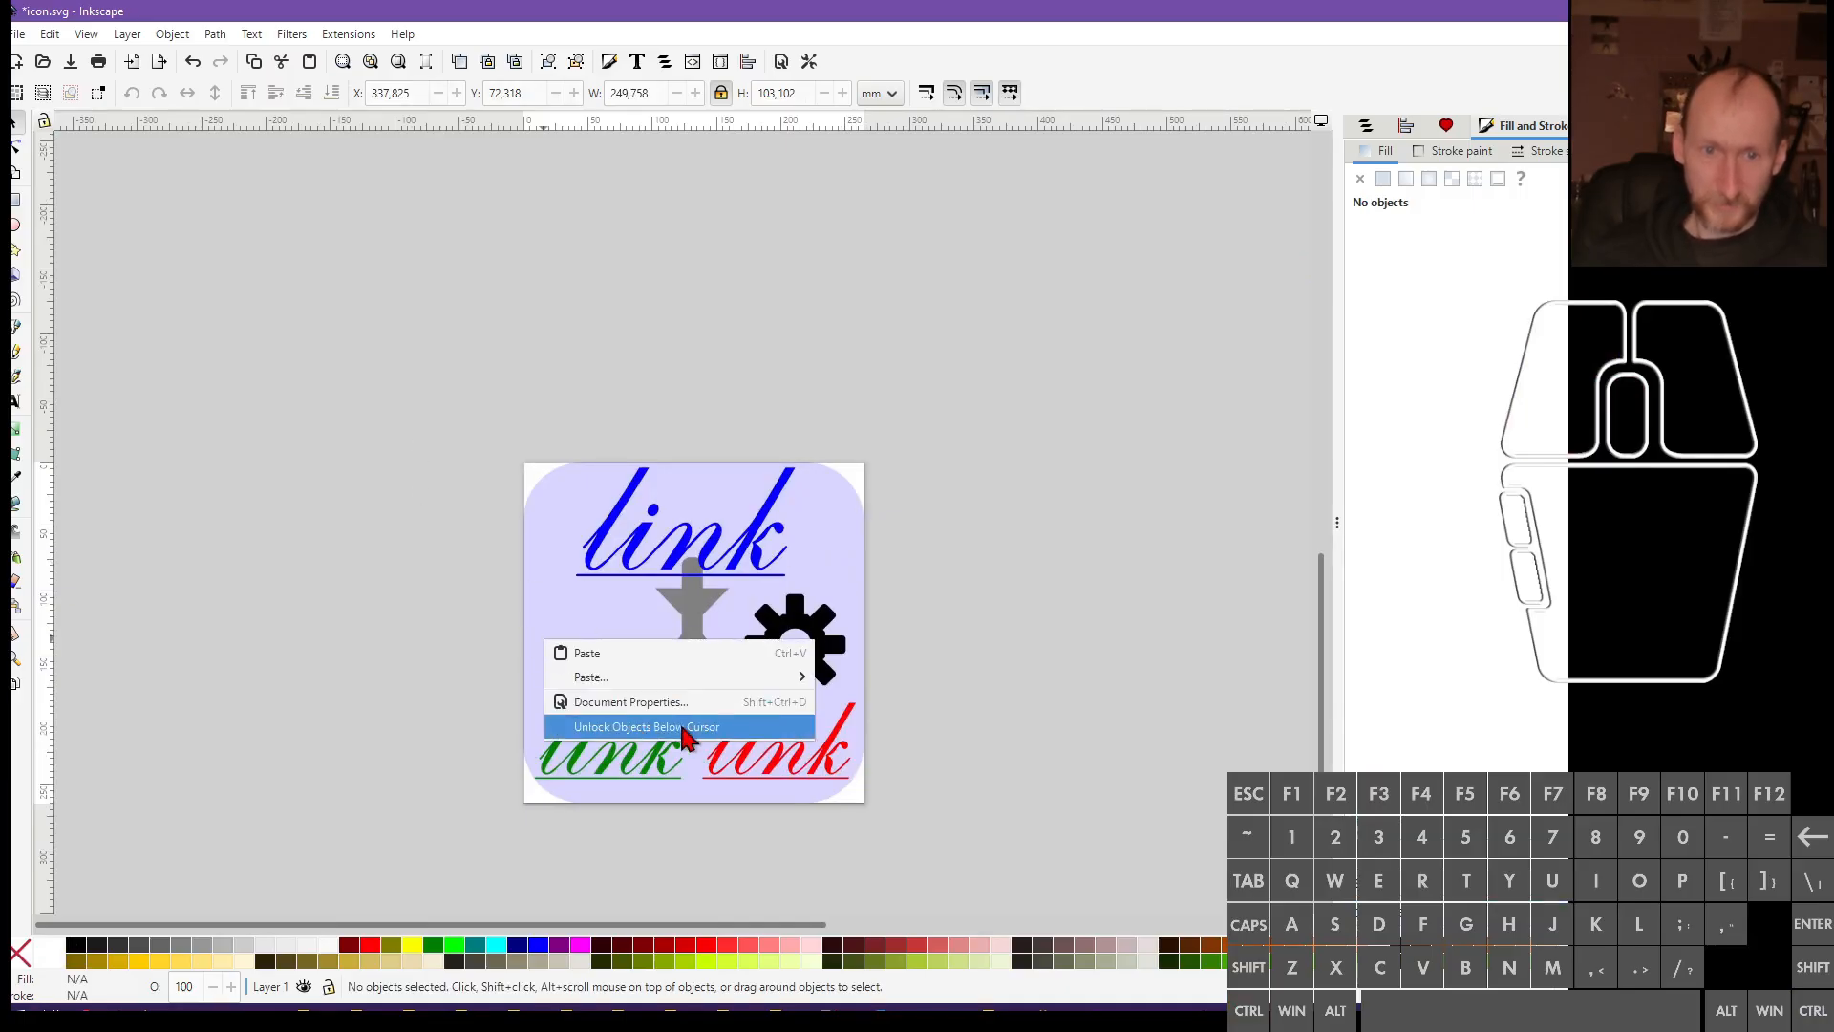
{"action": "left_click", "coordinate": [684, 730]}
{"action": "left_click", "coordinate": [532, 635]}
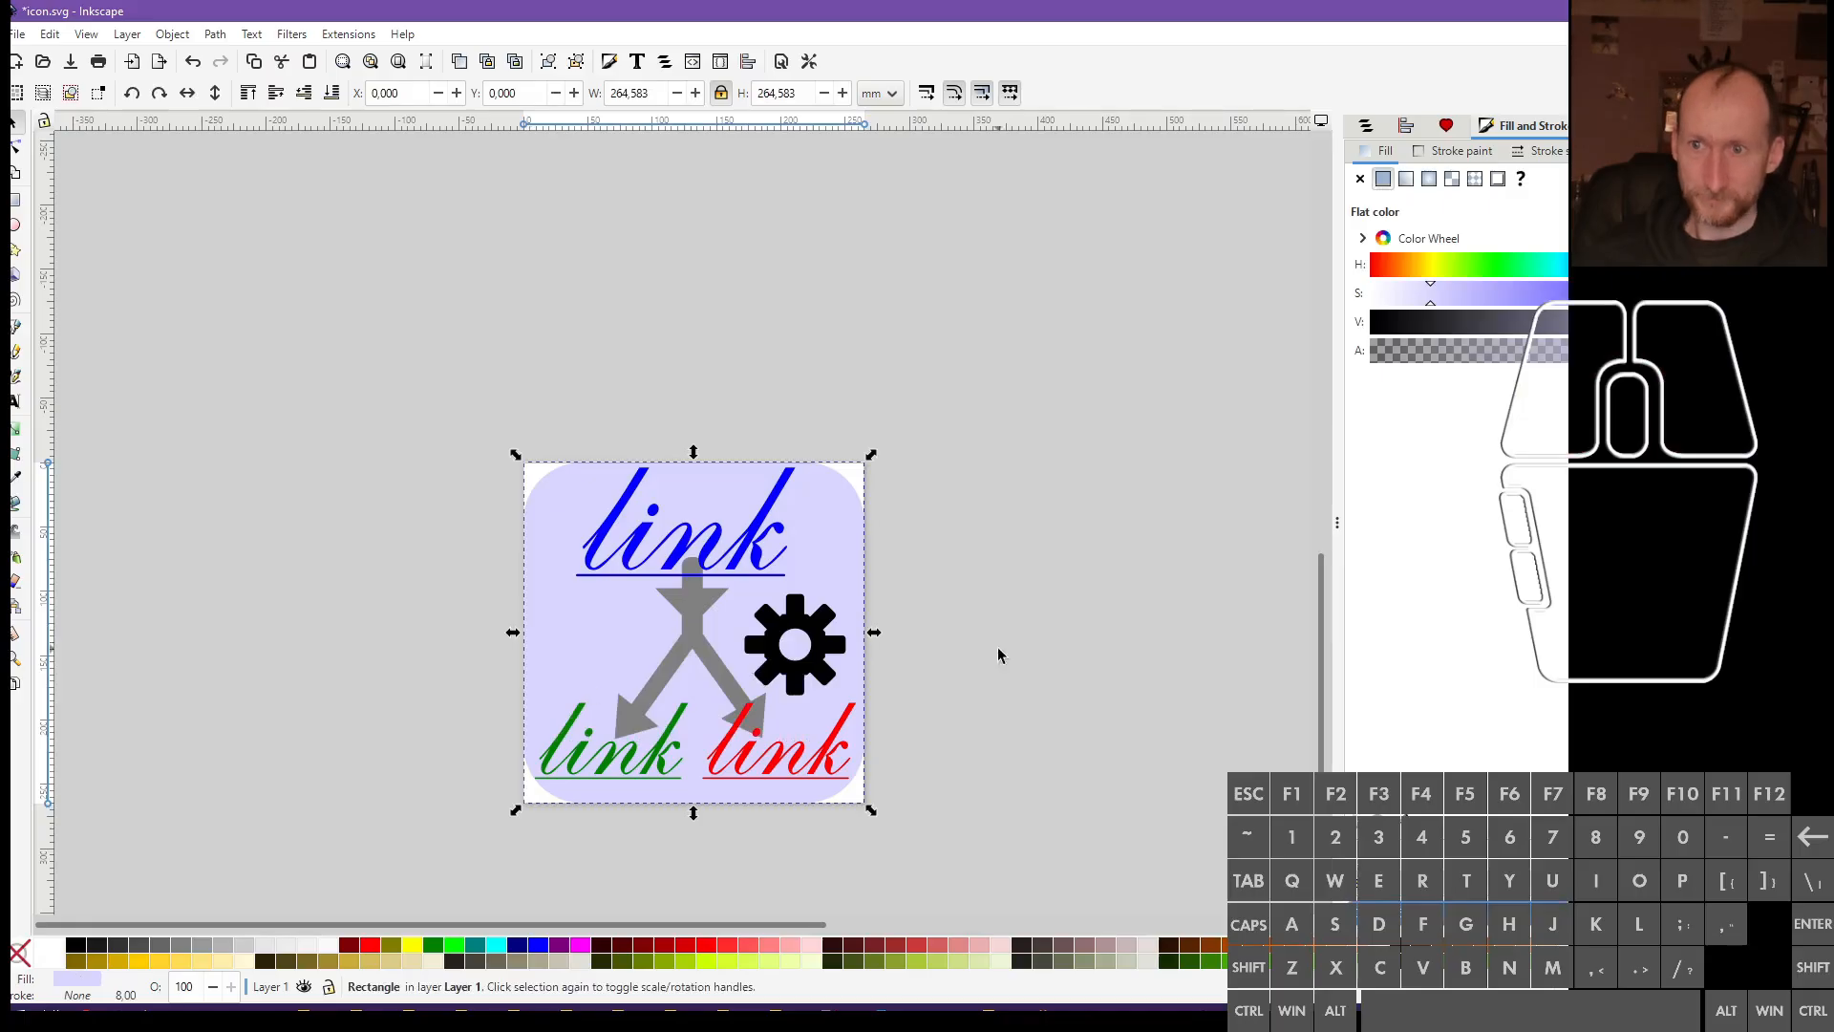
{"action": "left_click_drag", "start_coordinate": [1595, 293], "coordinate": [1494, 346]}
{"action": "left_click", "coordinate": [1055, 546]}
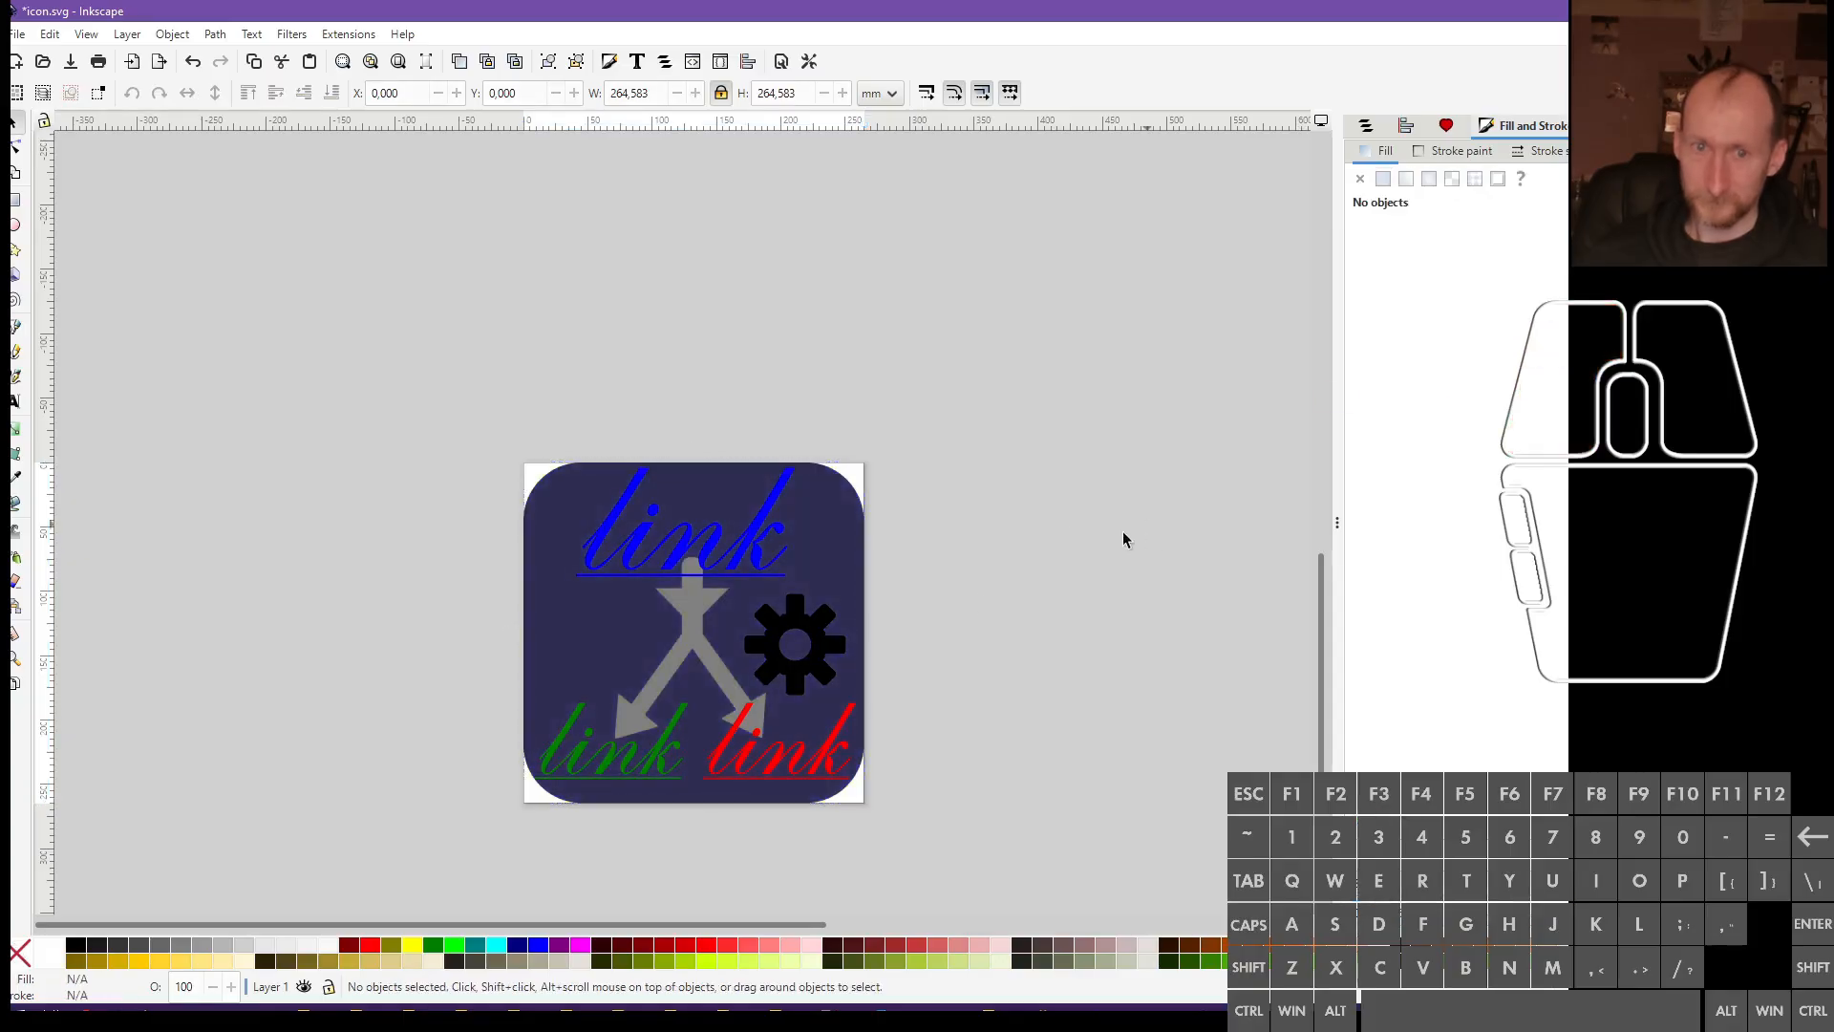
Fill the gear with 2.5% grey and the forked connector with a slightly darker light grey
{"action": "left_click", "coordinate": [816, 638]}
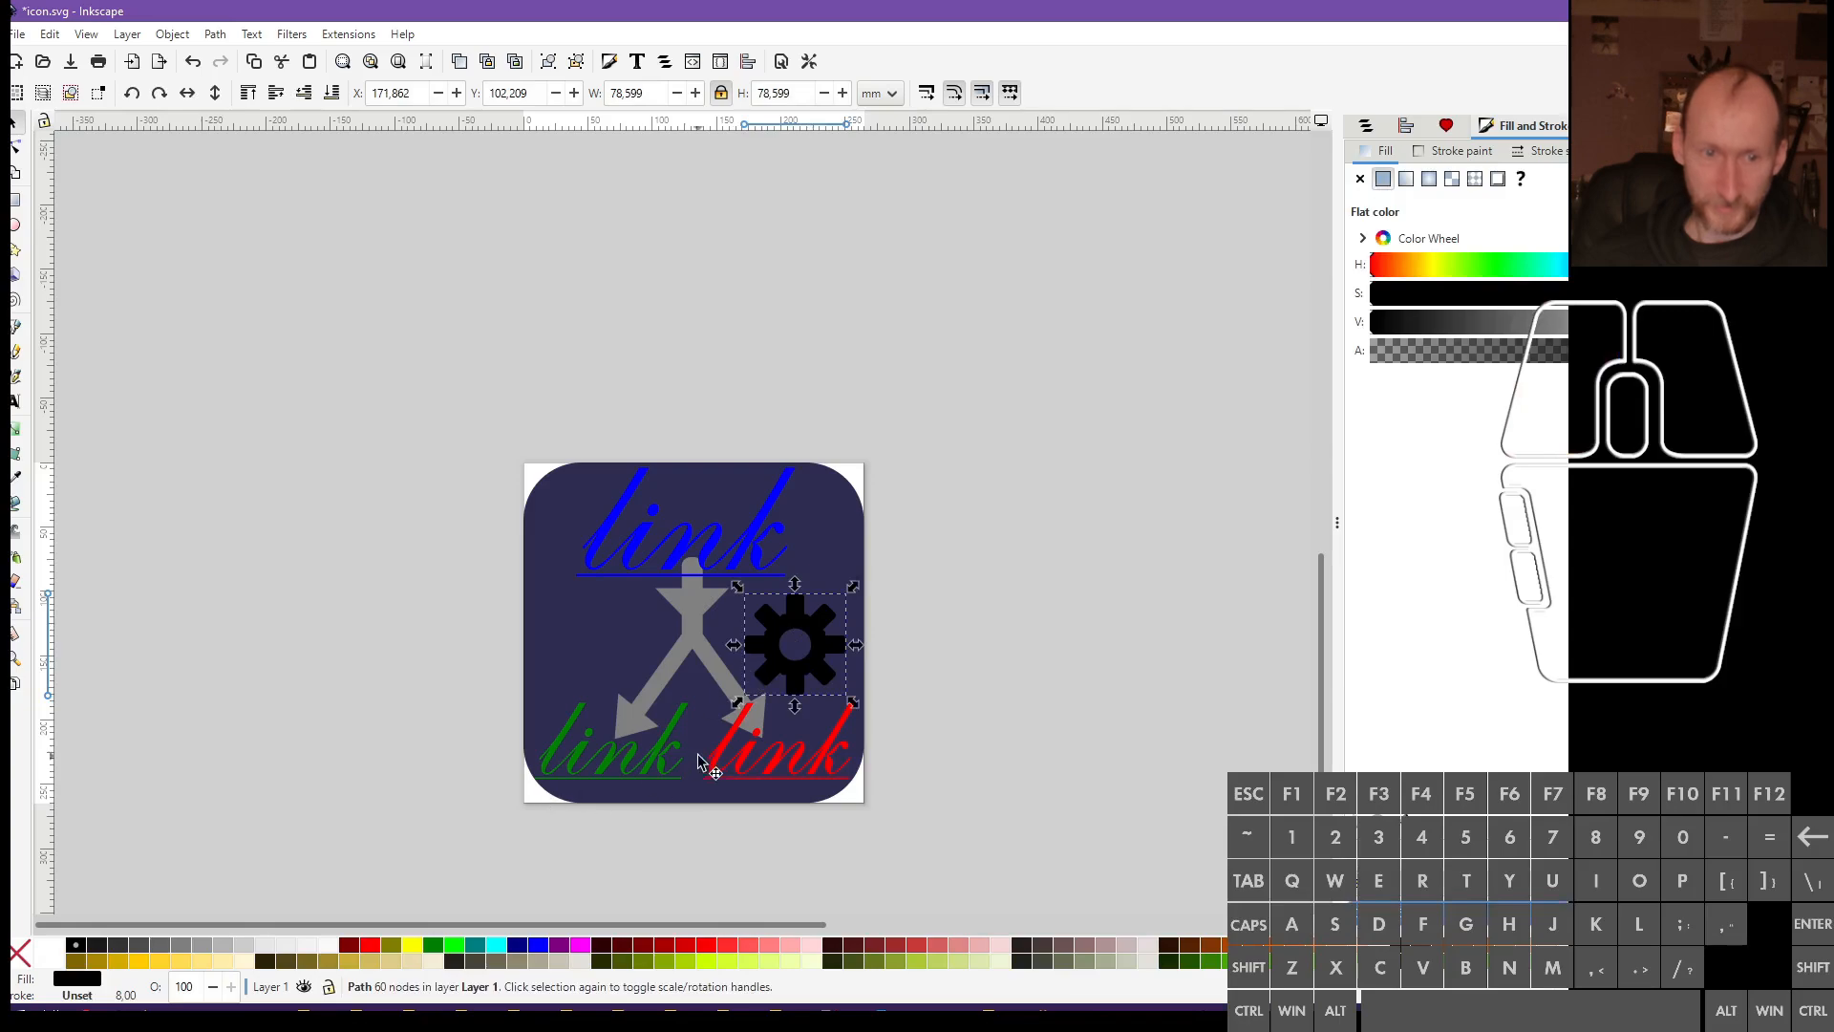
{"action": "left_click", "coordinate": [329, 946]}
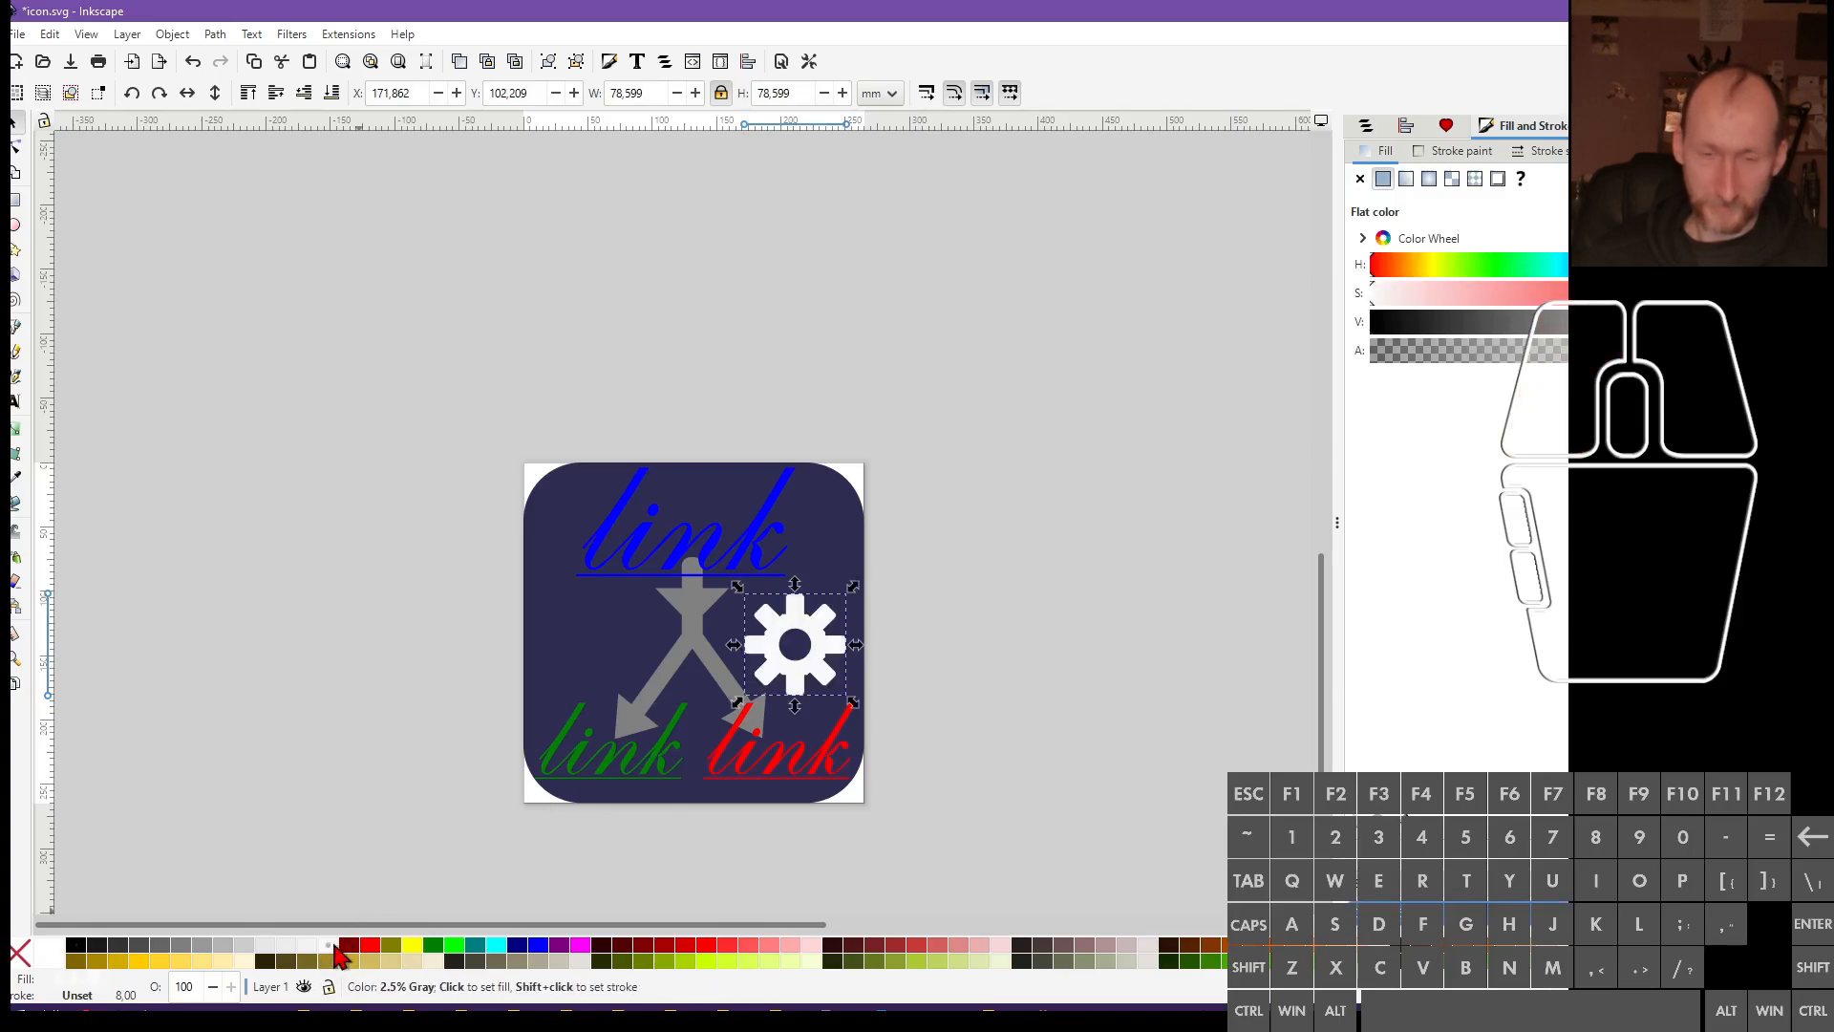
{"action": "left_click", "coordinate": [718, 643]}
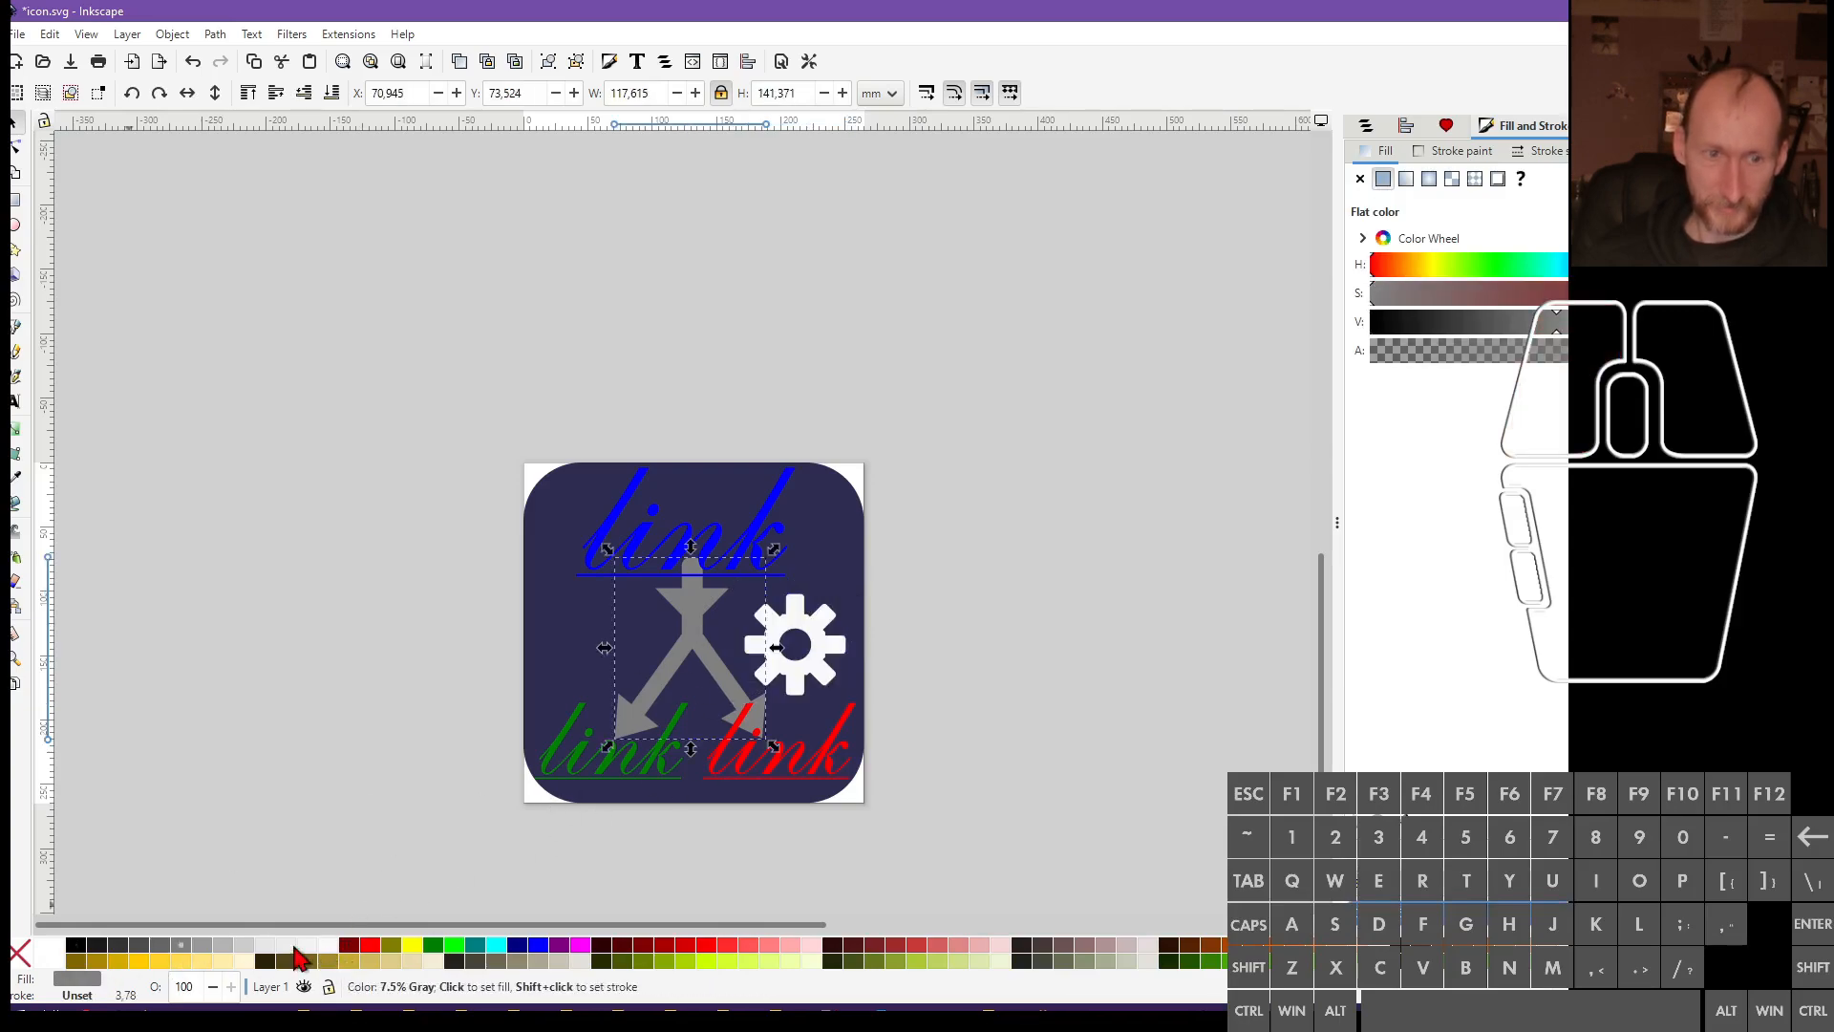
{"action": "left_click", "coordinate": [297, 946]}
{"action": "left_click", "coordinate": [387, 759], "text": "ctrl"}
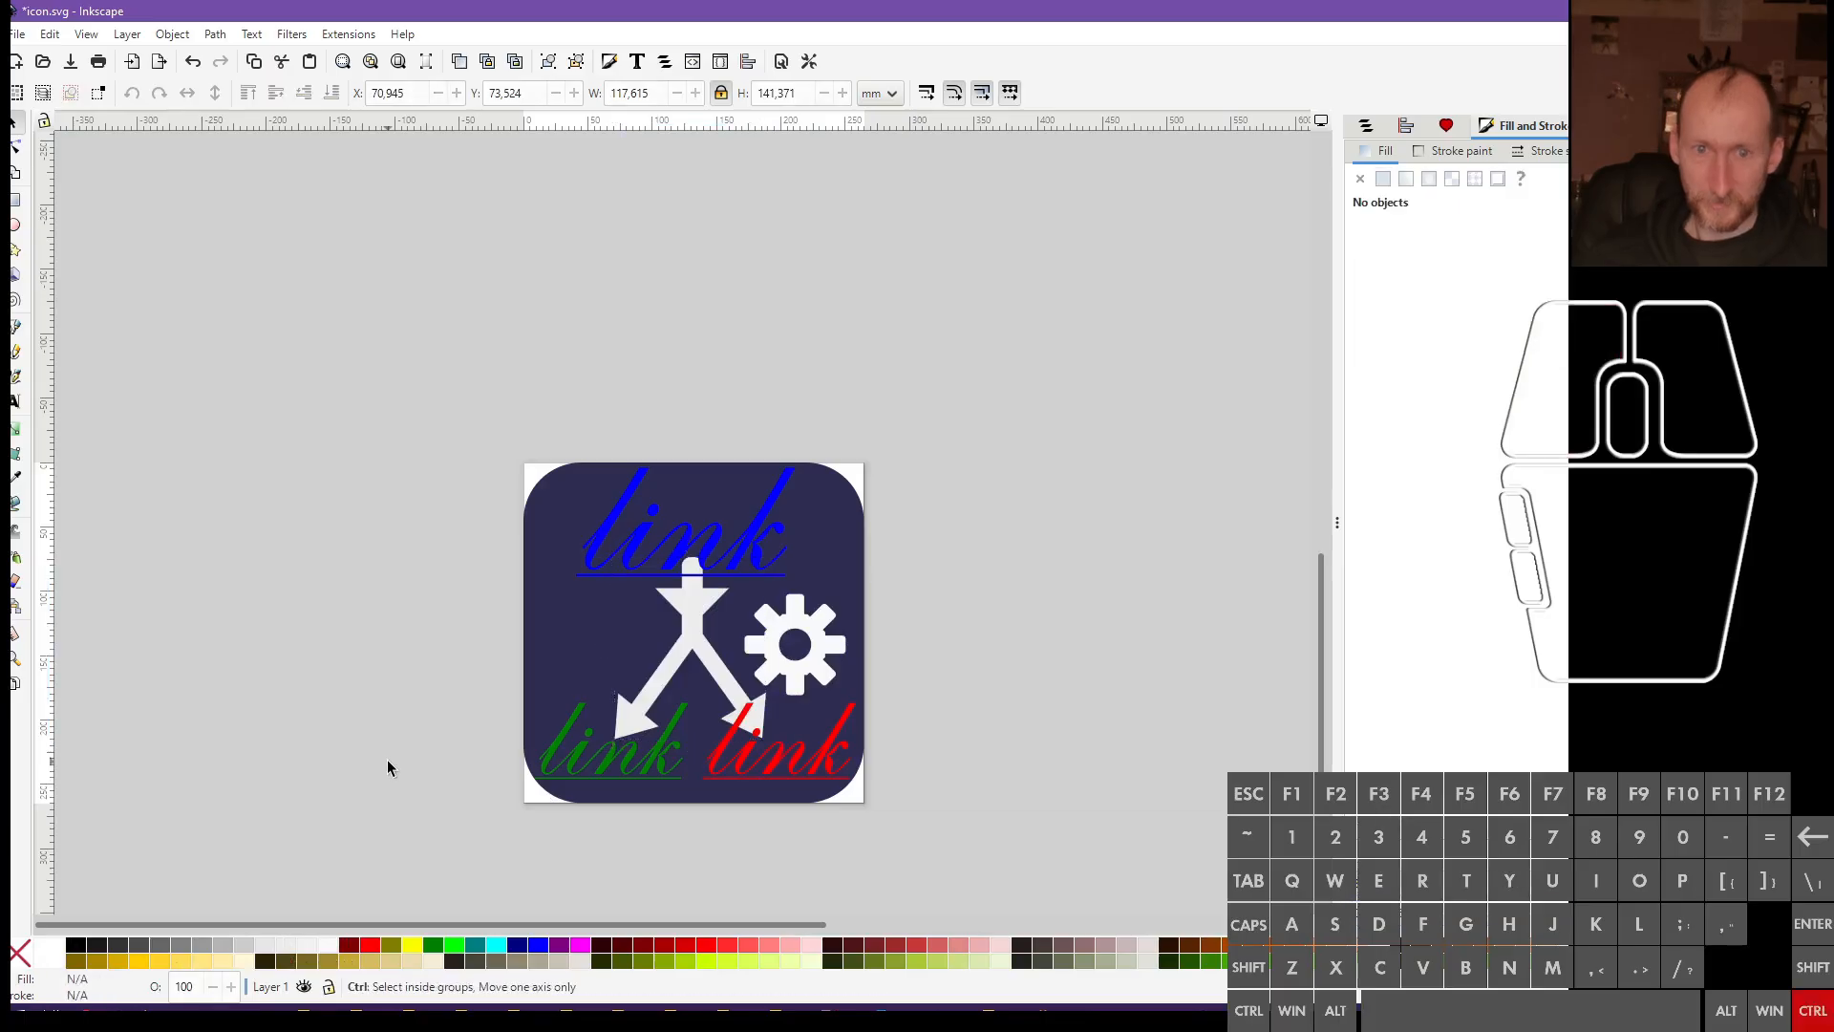
Select the connector and the gear together and give both the same light grey fill
{"action": "scroll", "coordinate": [387, 759], "scroll_direction": "down", "scroll_amount": 1}
{"action": "scroll", "coordinate": [520, 704], "scroll_direction": "up", "scroll_amount": 3}
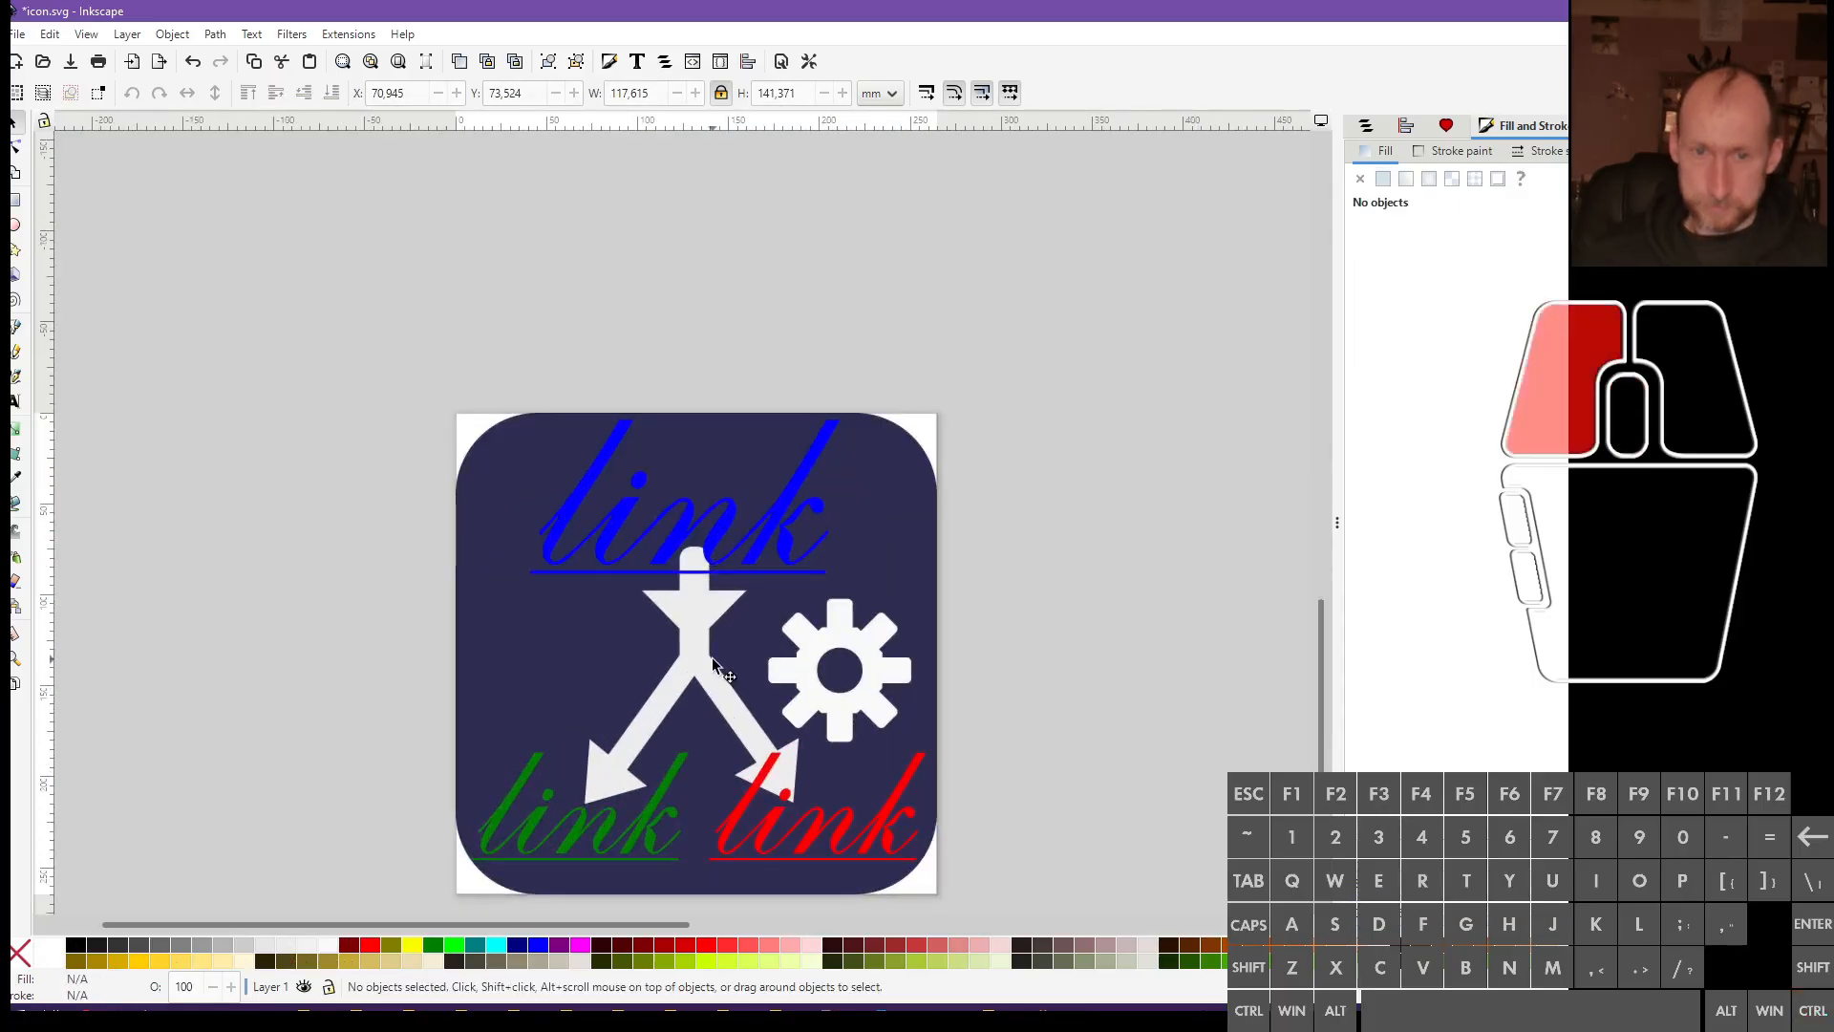
{"action": "left_click", "coordinate": [713, 661]}
{"action": "left_click", "coordinate": [864, 707], "text": "shift"}
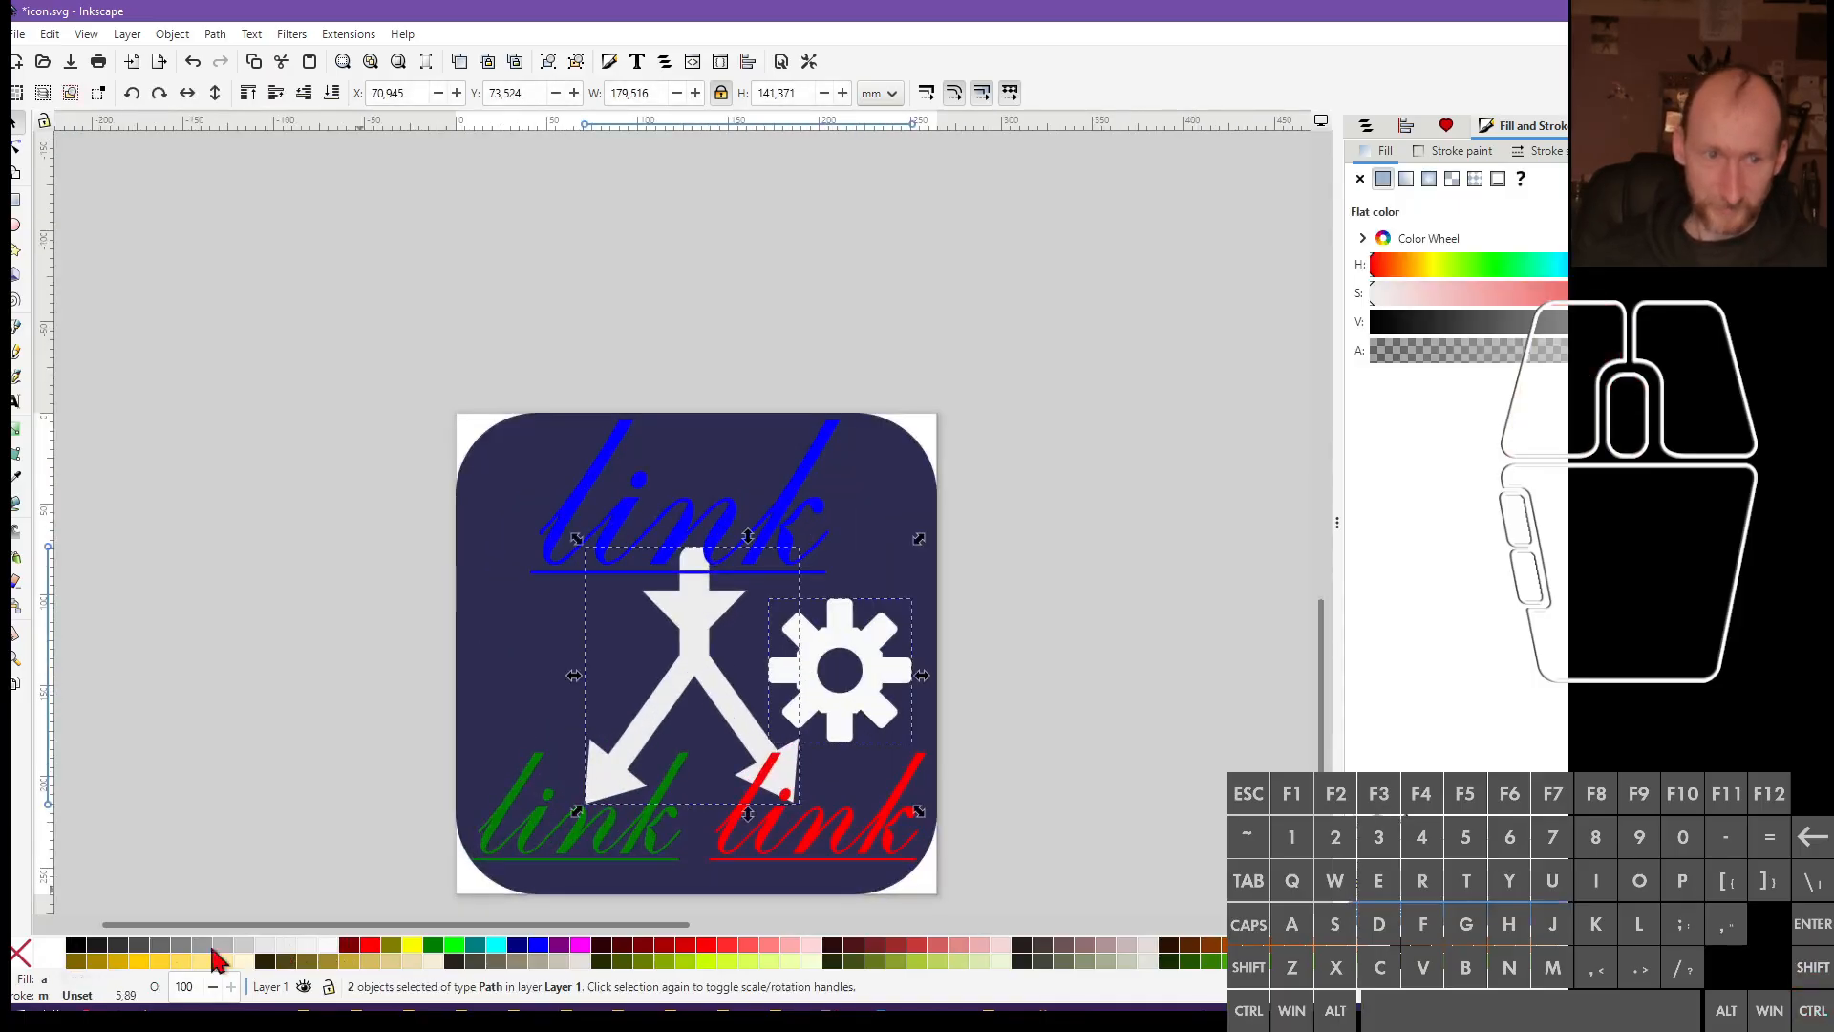
{"action": "left_click", "coordinate": [265, 948]}
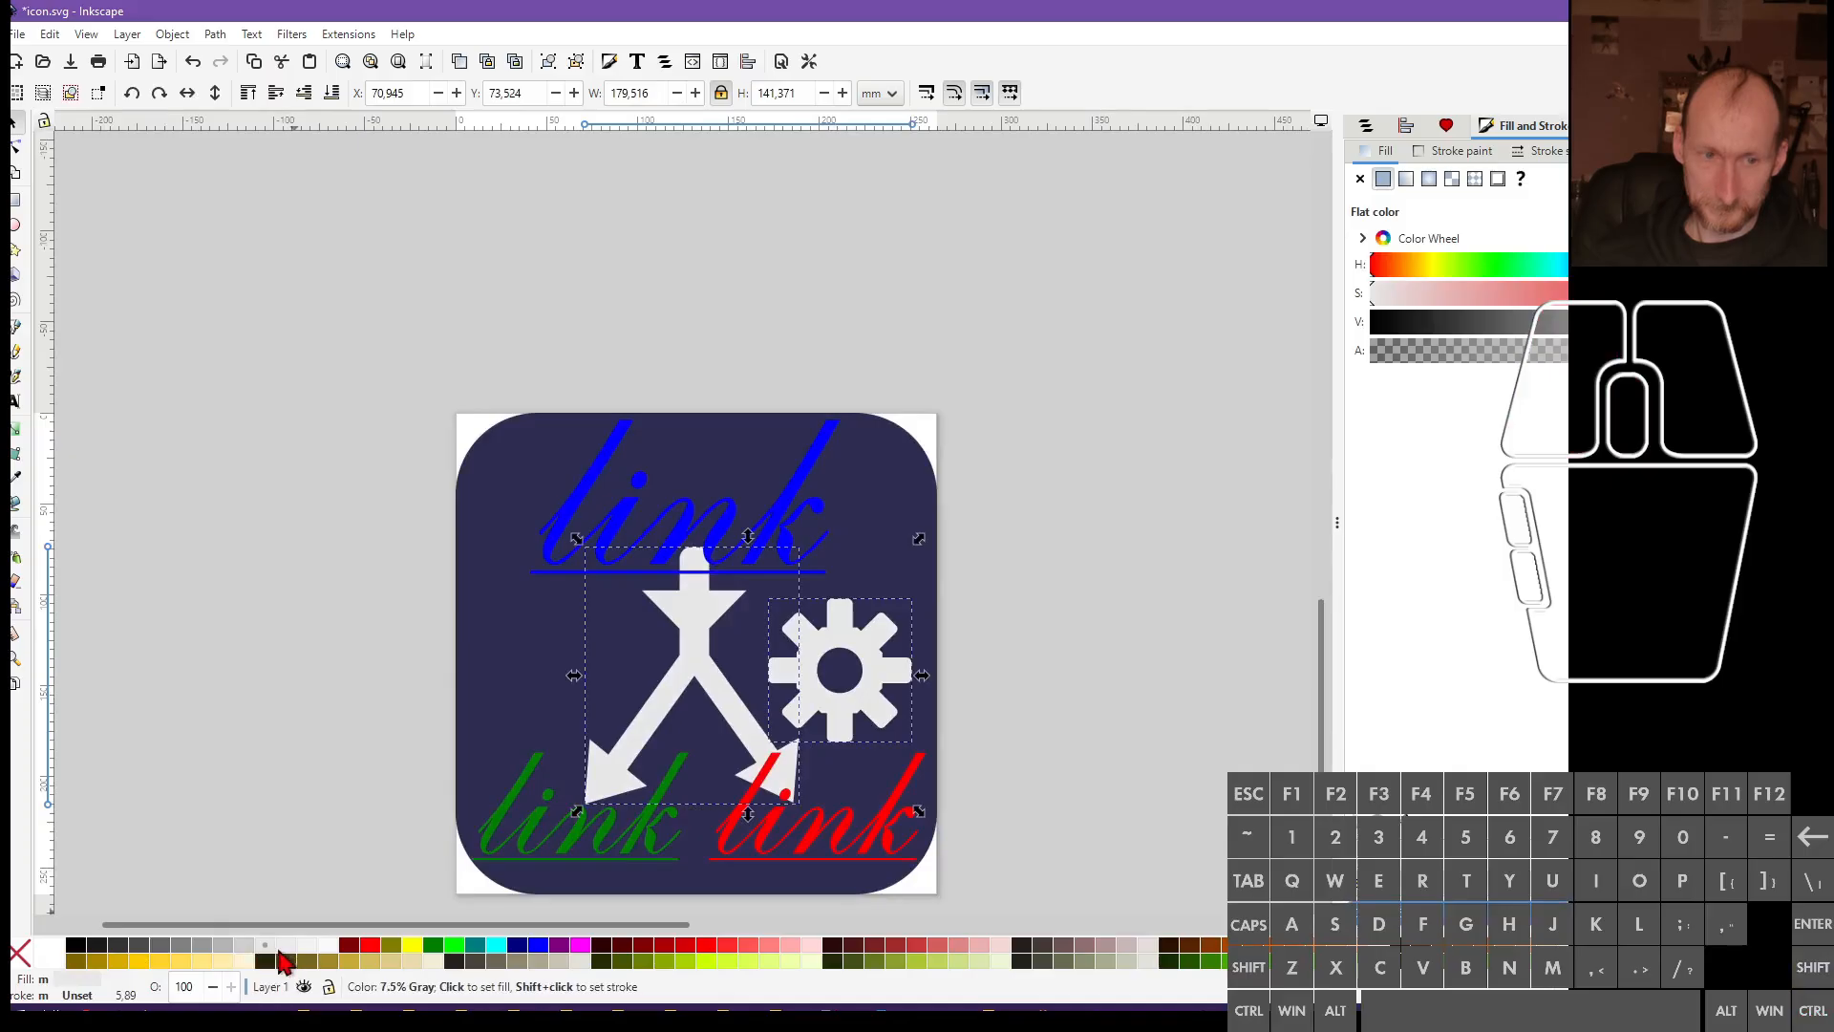
{"action": "left_click", "coordinate": [266, 778]}
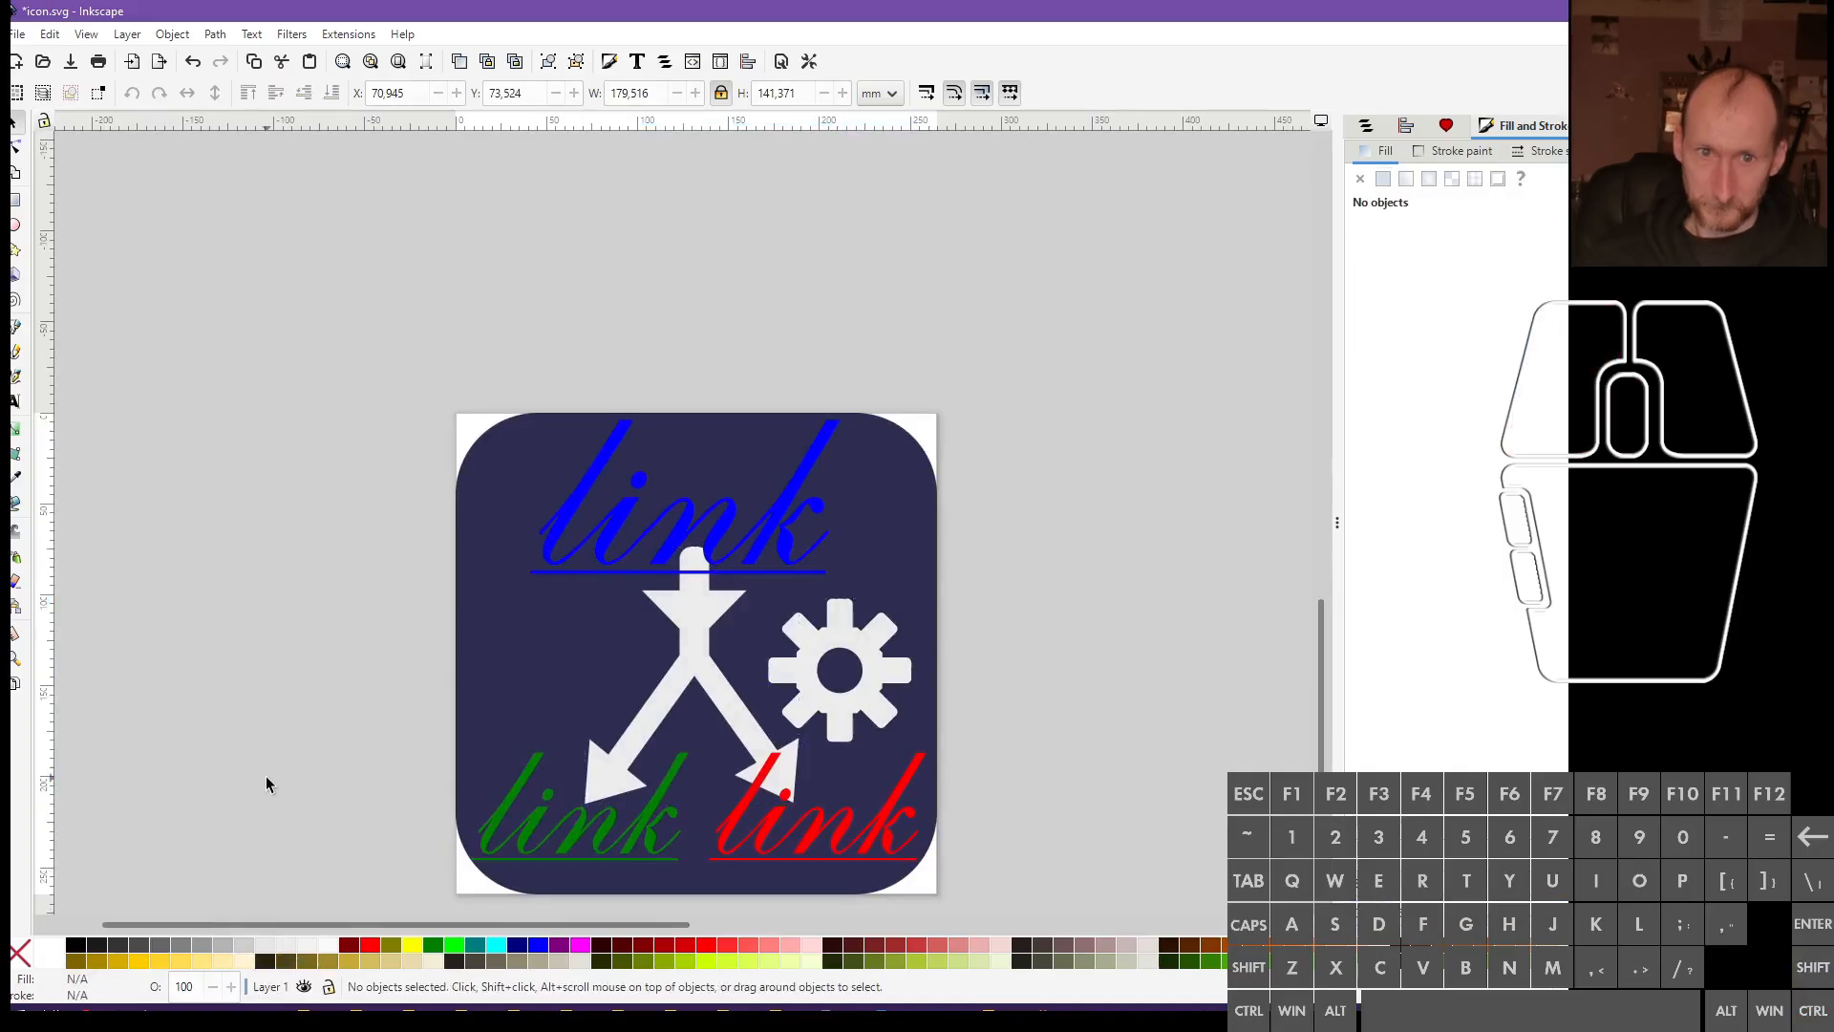
{"action": "left_click", "coordinate": [758, 551]}
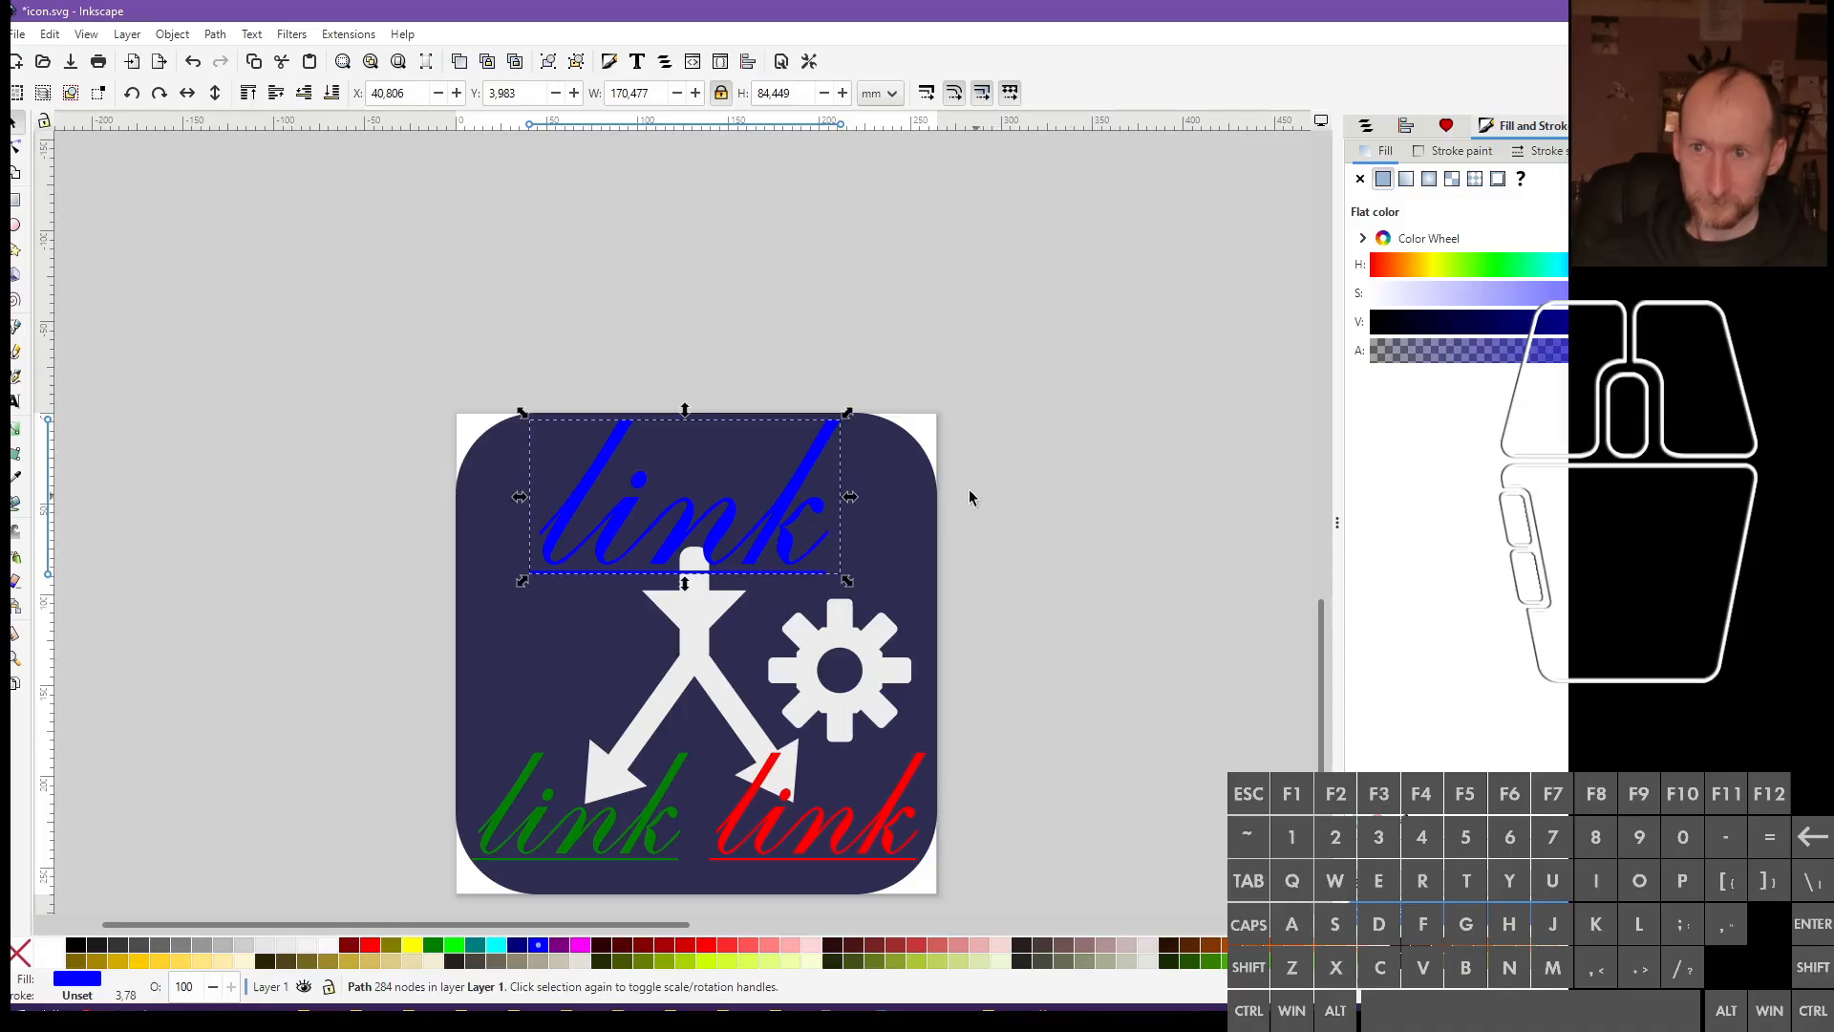
{"action": "left_click", "coordinate": [1607, 293]}
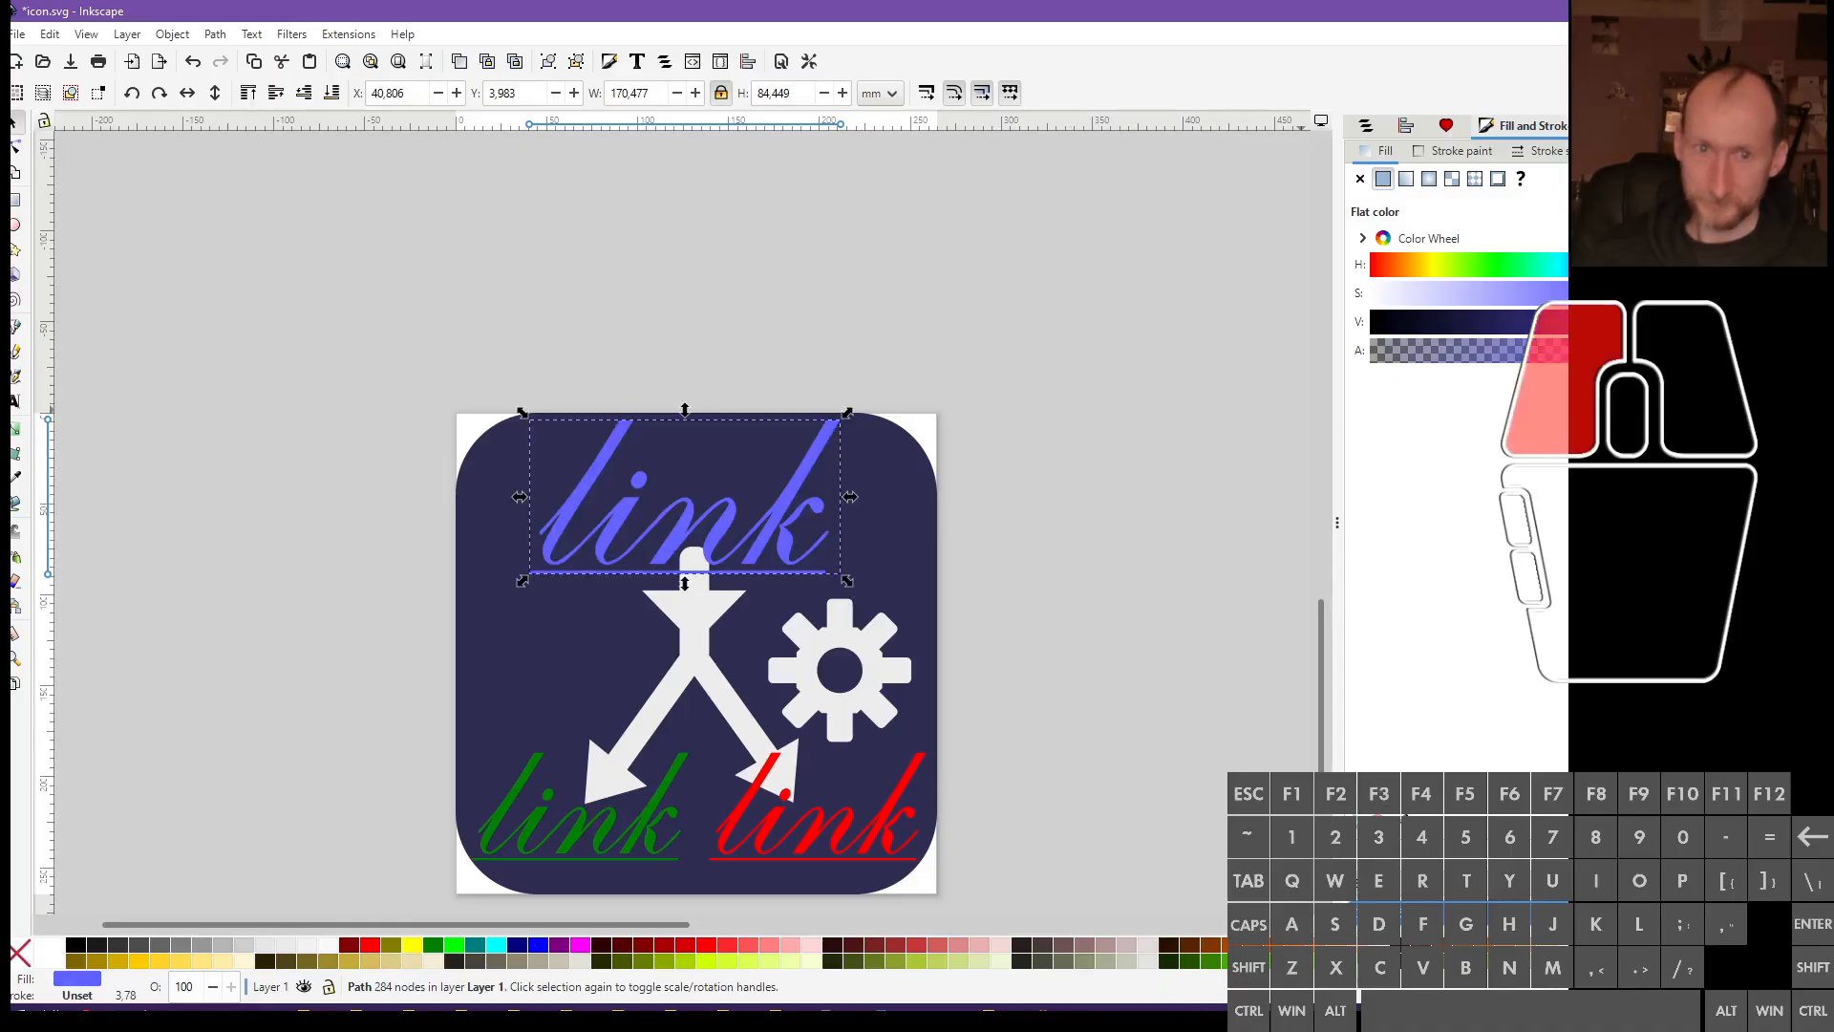
{"action": "mouse_move", "coordinate": [1607, 293]}
{"action": "left_mouse_down"}
{"action": "mouse_move", "coordinate": [1457, 333]}
{"action": "mouse_move", "coordinate": [1536, 330]}
{"action": "left_mouse_up"}
{"action": "key", "text": "ctrl+z"}
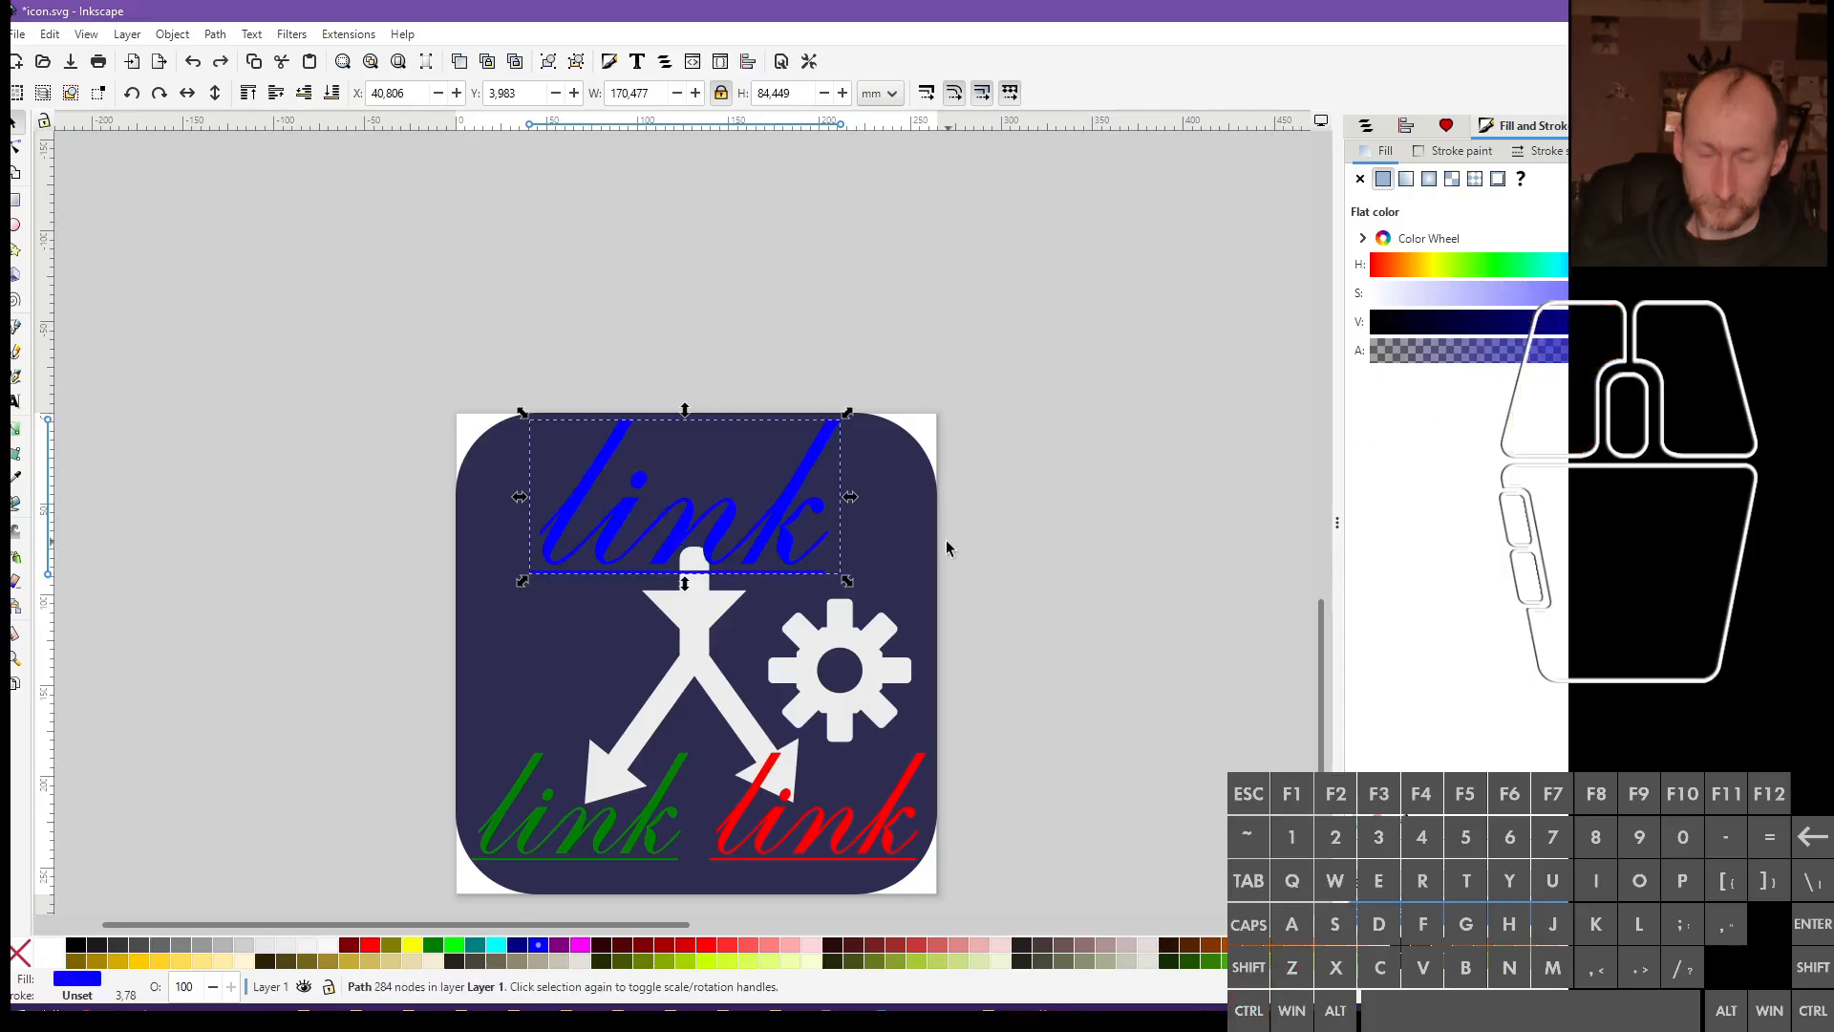
{"action": "mouse_move", "coordinate": [1571, 325]}
{"action": "left_mouse_down"}
{"action": "mouse_move", "coordinate": [1467, 352]}
{"action": "mouse_move", "coordinate": [1516, 306]}
{"action": "mouse_move", "coordinate": [1499, 311]}
{"action": "mouse_move", "coordinate": [1536, 330]}
{"action": "left_mouse_up"}
{"action": "key", "text": "ctrl+z"}
{"action": "key", "text": "ctrl+z"}
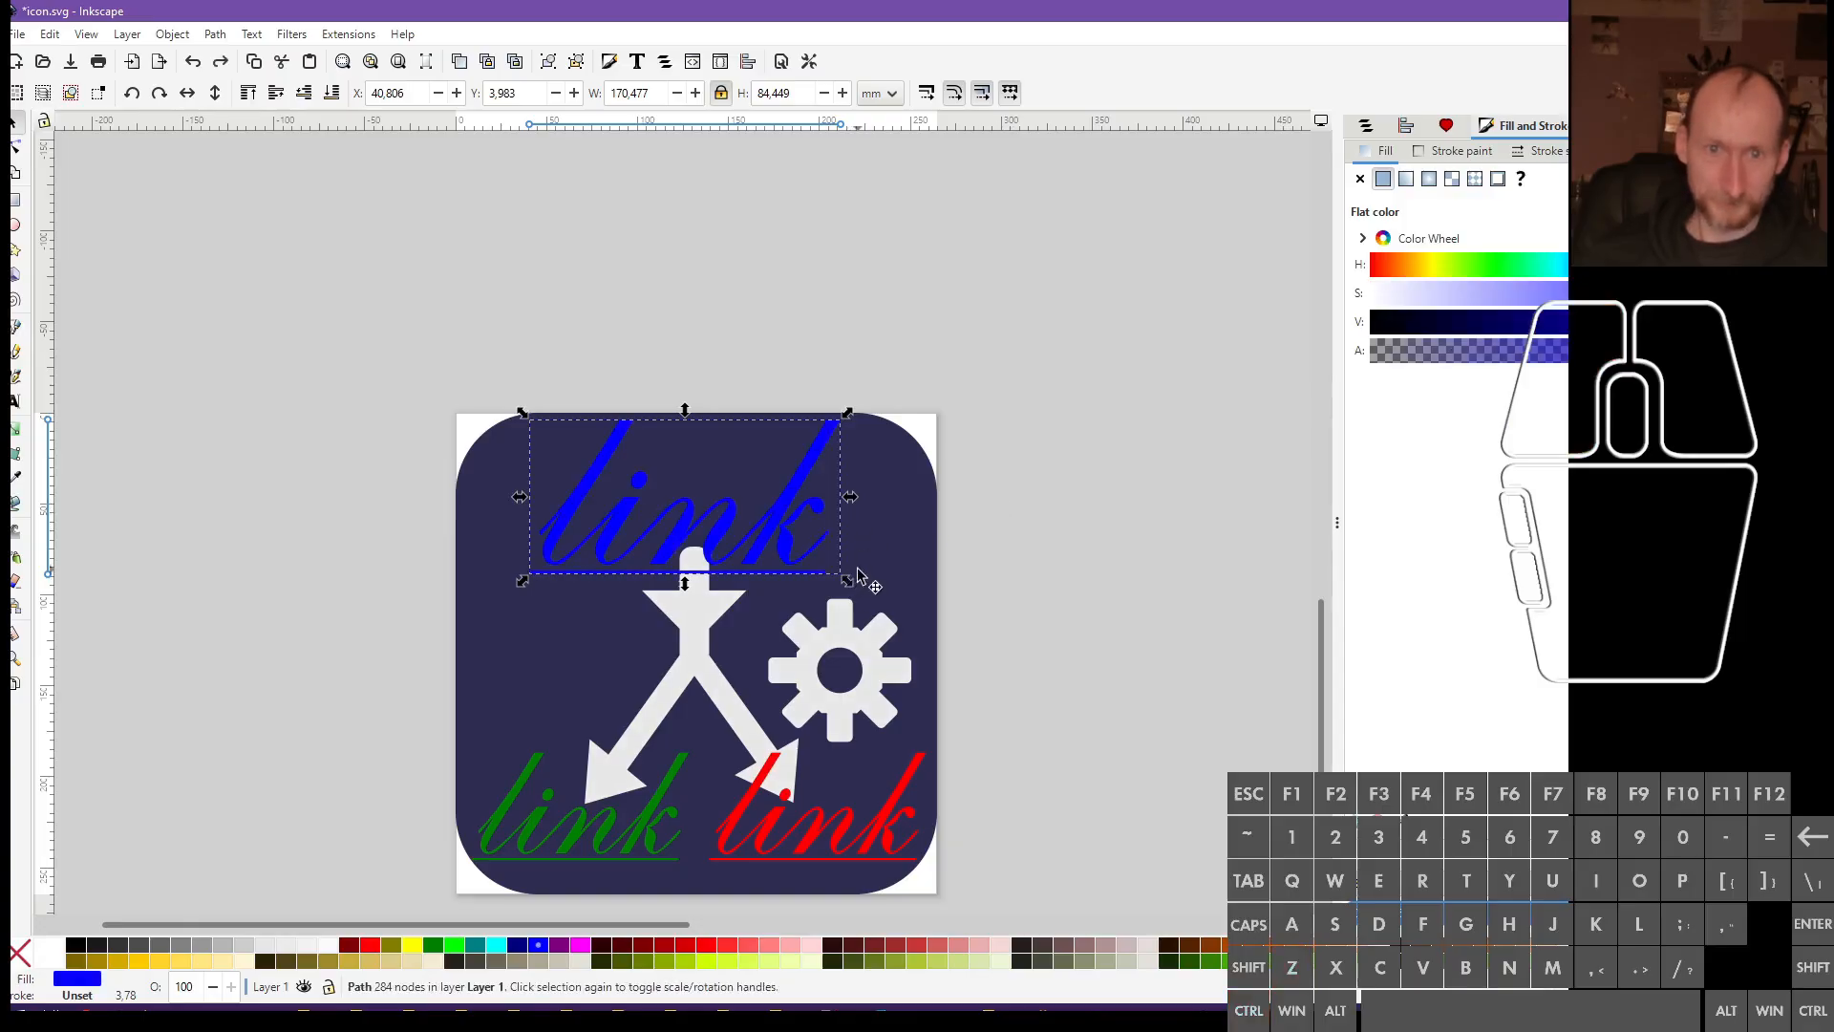
{"action": "left_click", "coordinate": [1006, 531]}
{"action": "left_click", "coordinate": [783, 530]}
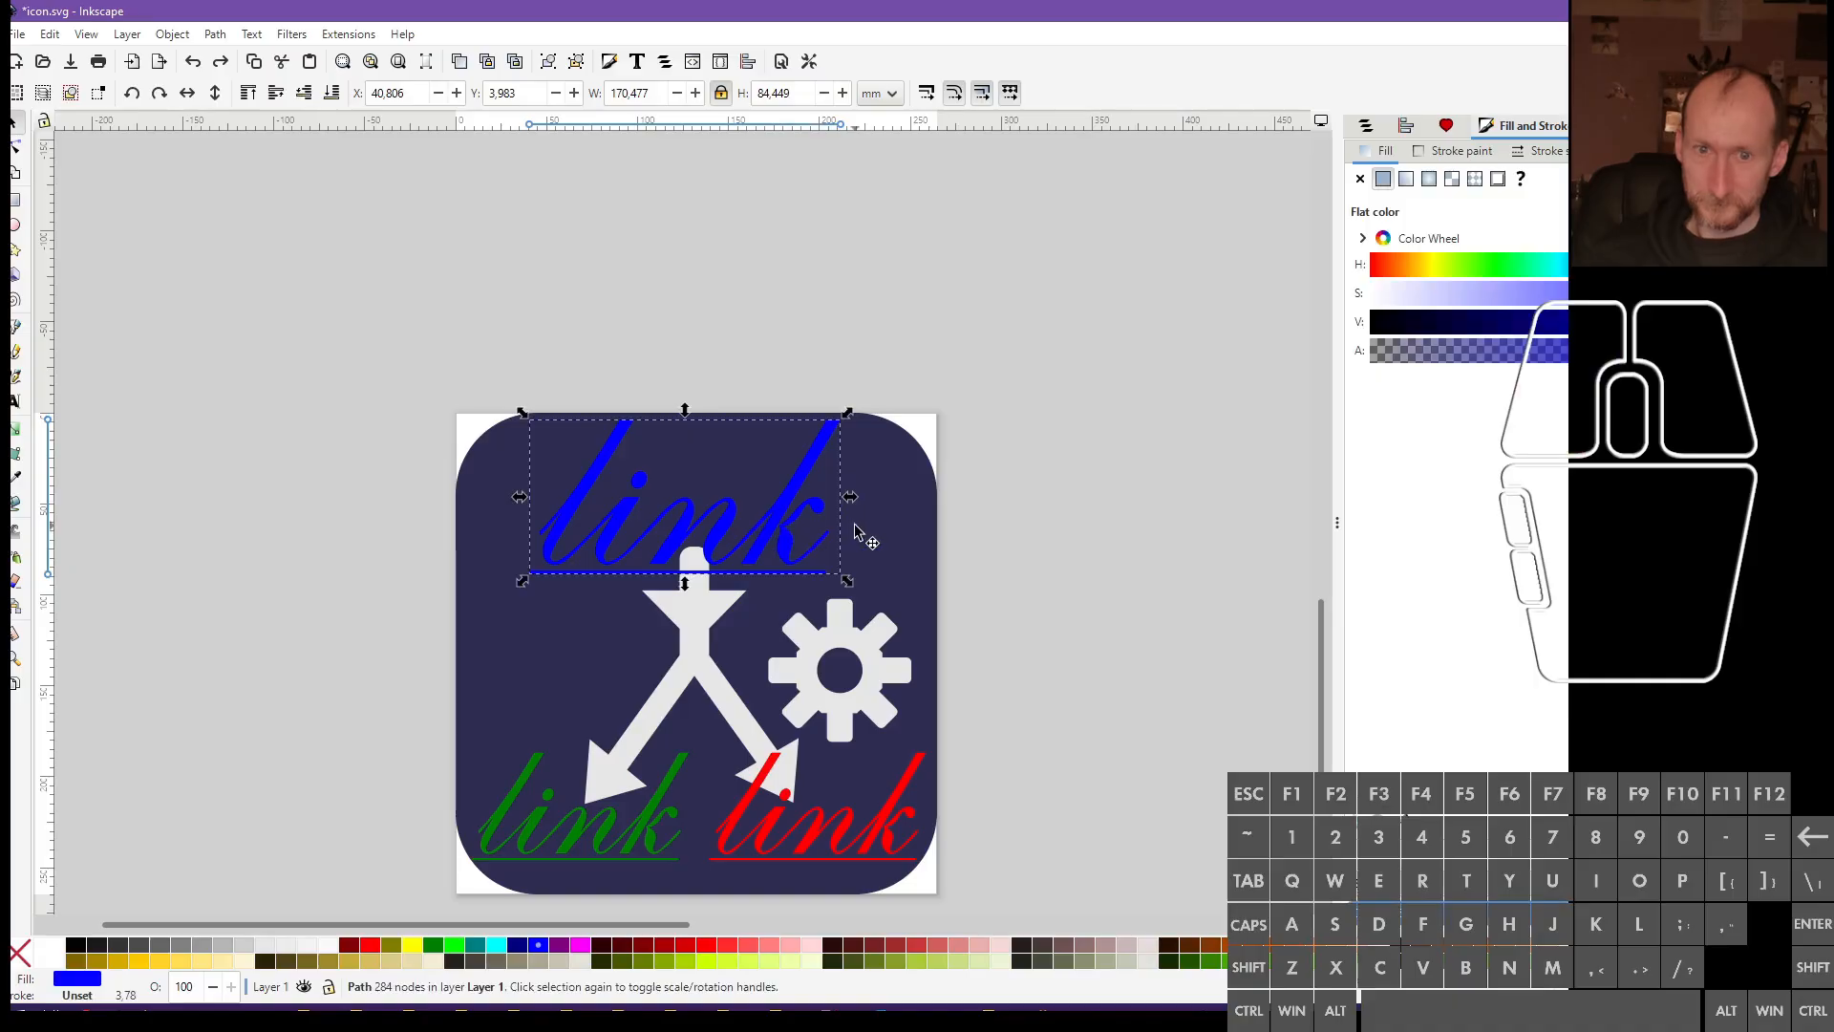
Darken the navy fill of the rounded background rectangle further and save the icon file
{"action": "left_click", "coordinate": [919, 560]}
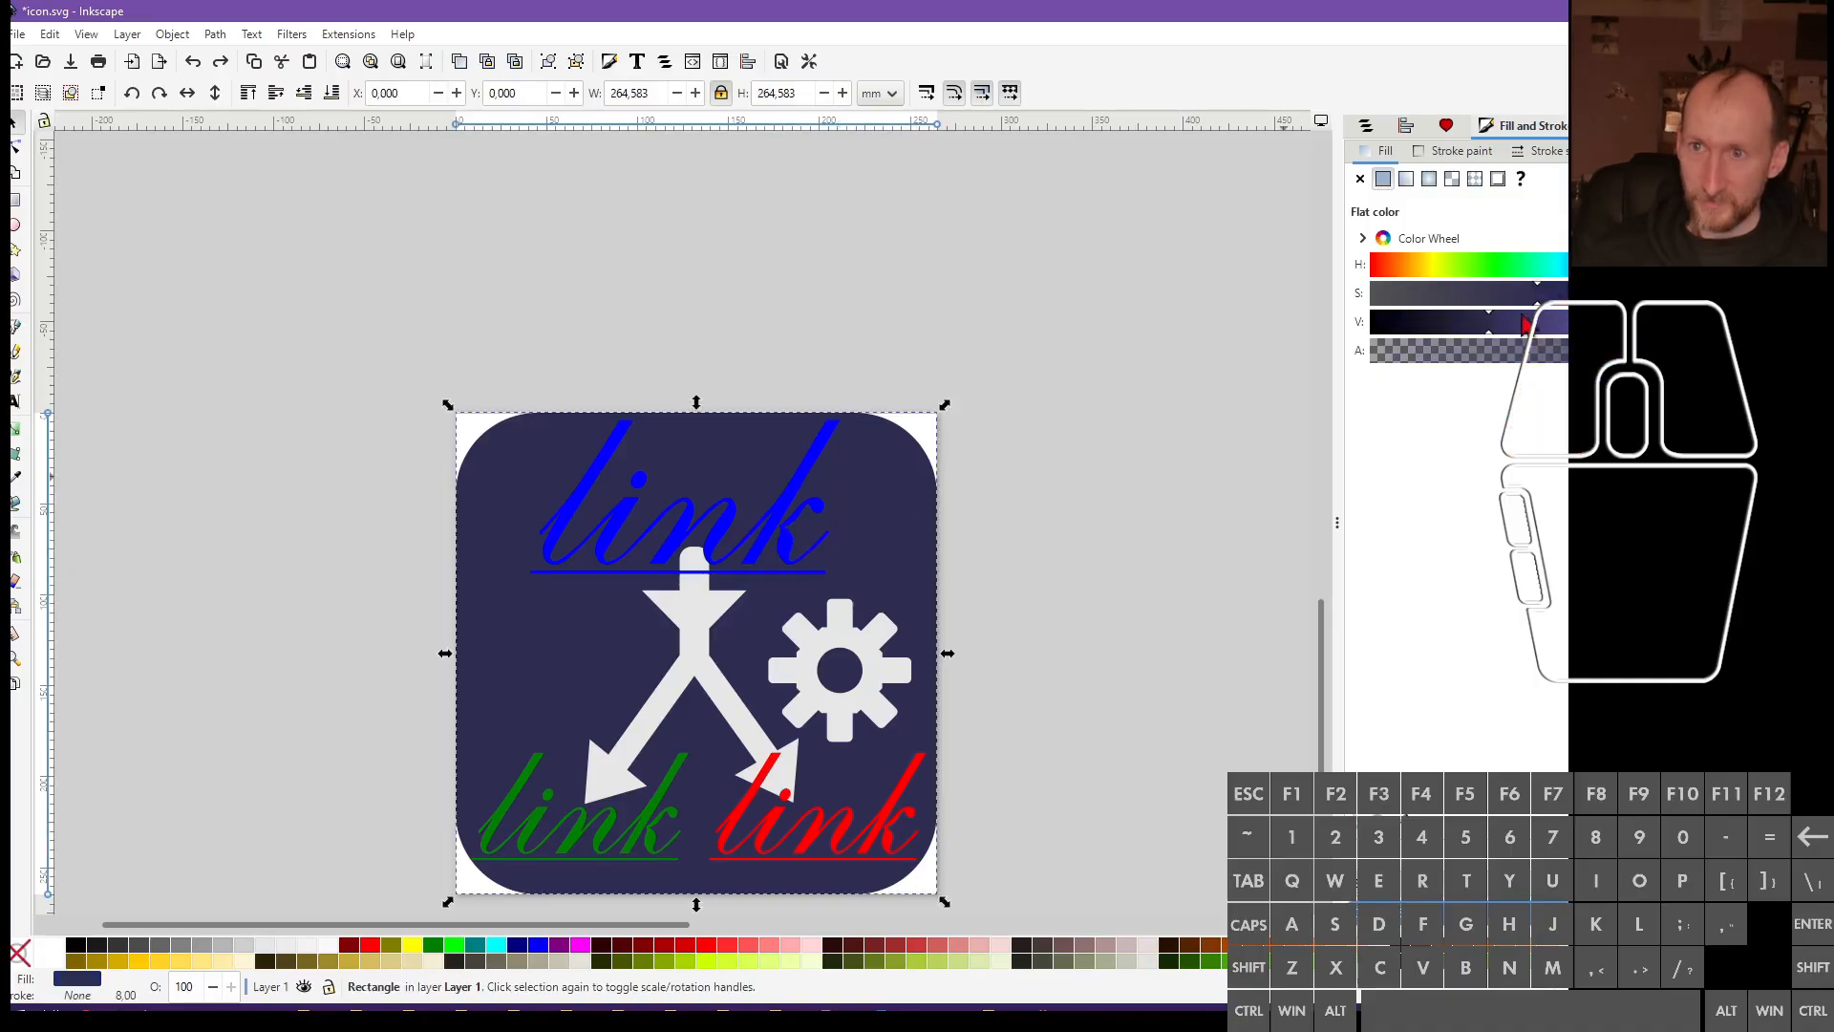
{"action": "left_click_drag", "start_coordinate": [1544, 328], "coordinate": [1458, 331]}
{"action": "left_click", "coordinate": [1093, 592]}
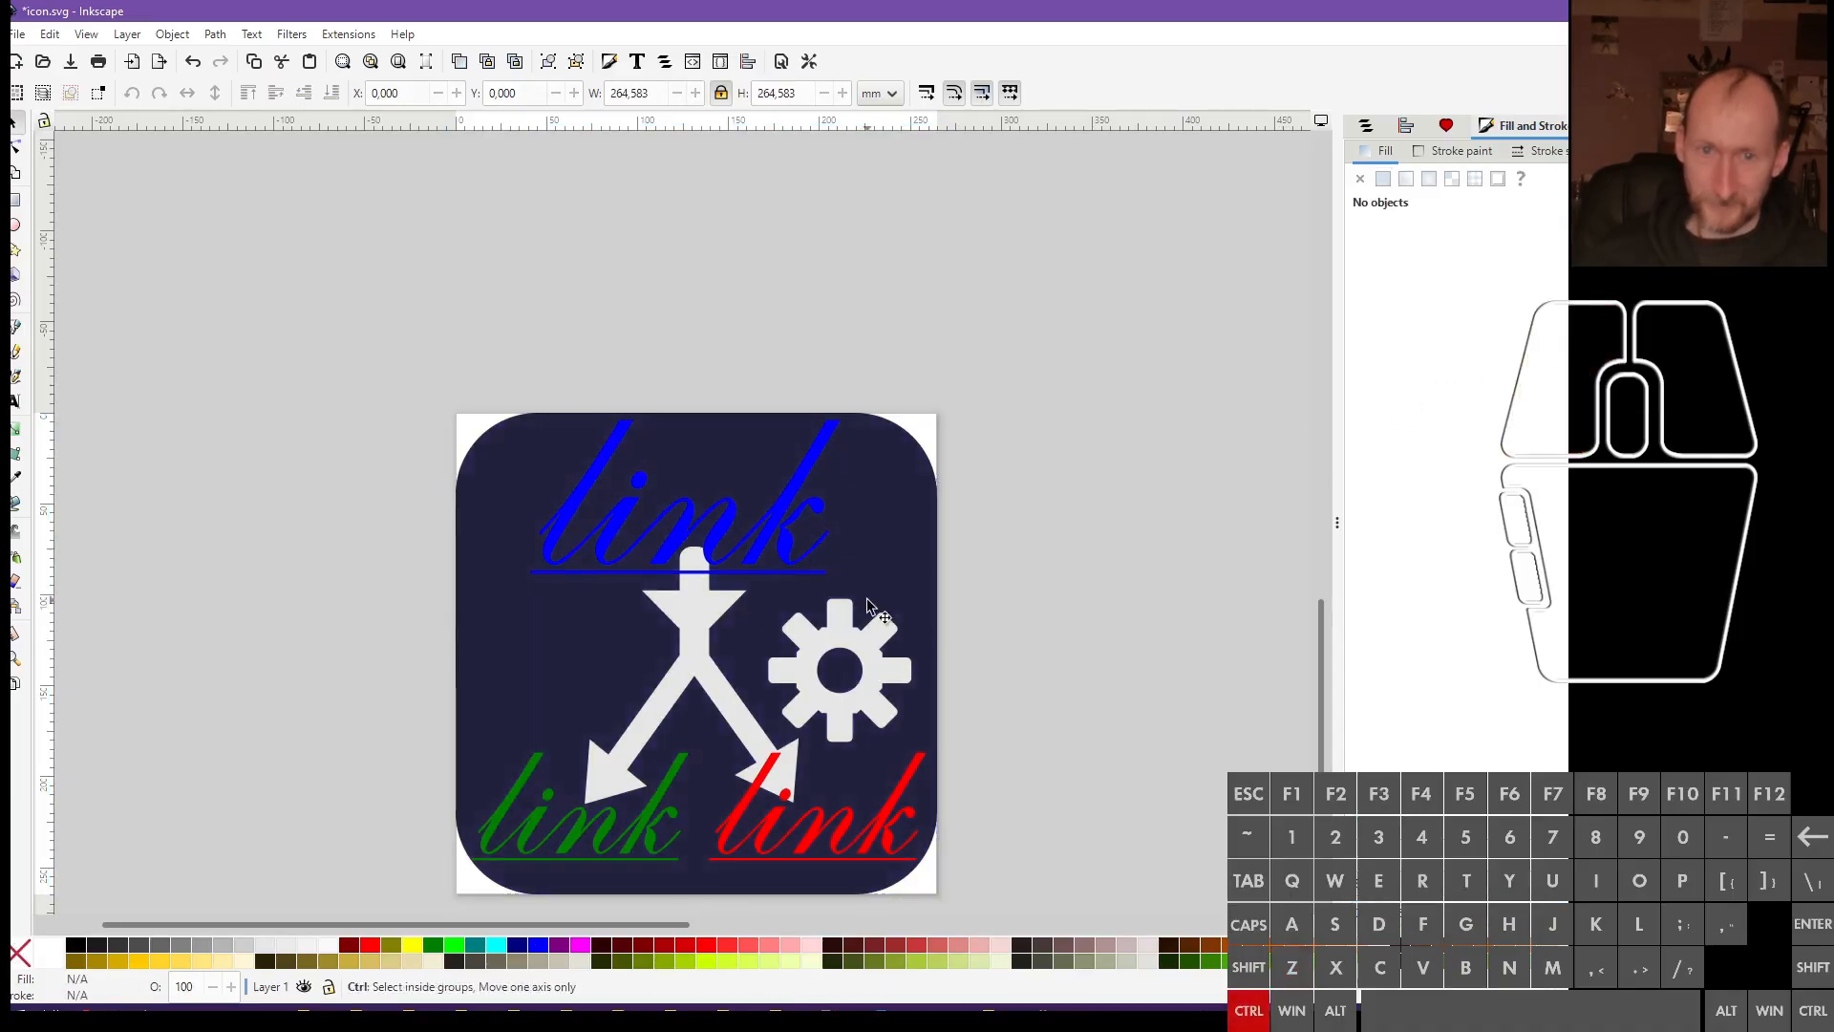
{"action": "scroll", "coordinate": [864, 606], "scroll_direction": "down", "scroll_amount": 3}
{"action": "scroll", "coordinate": [821, 593], "scroll_direction": "up", "scroll_amount": 2}
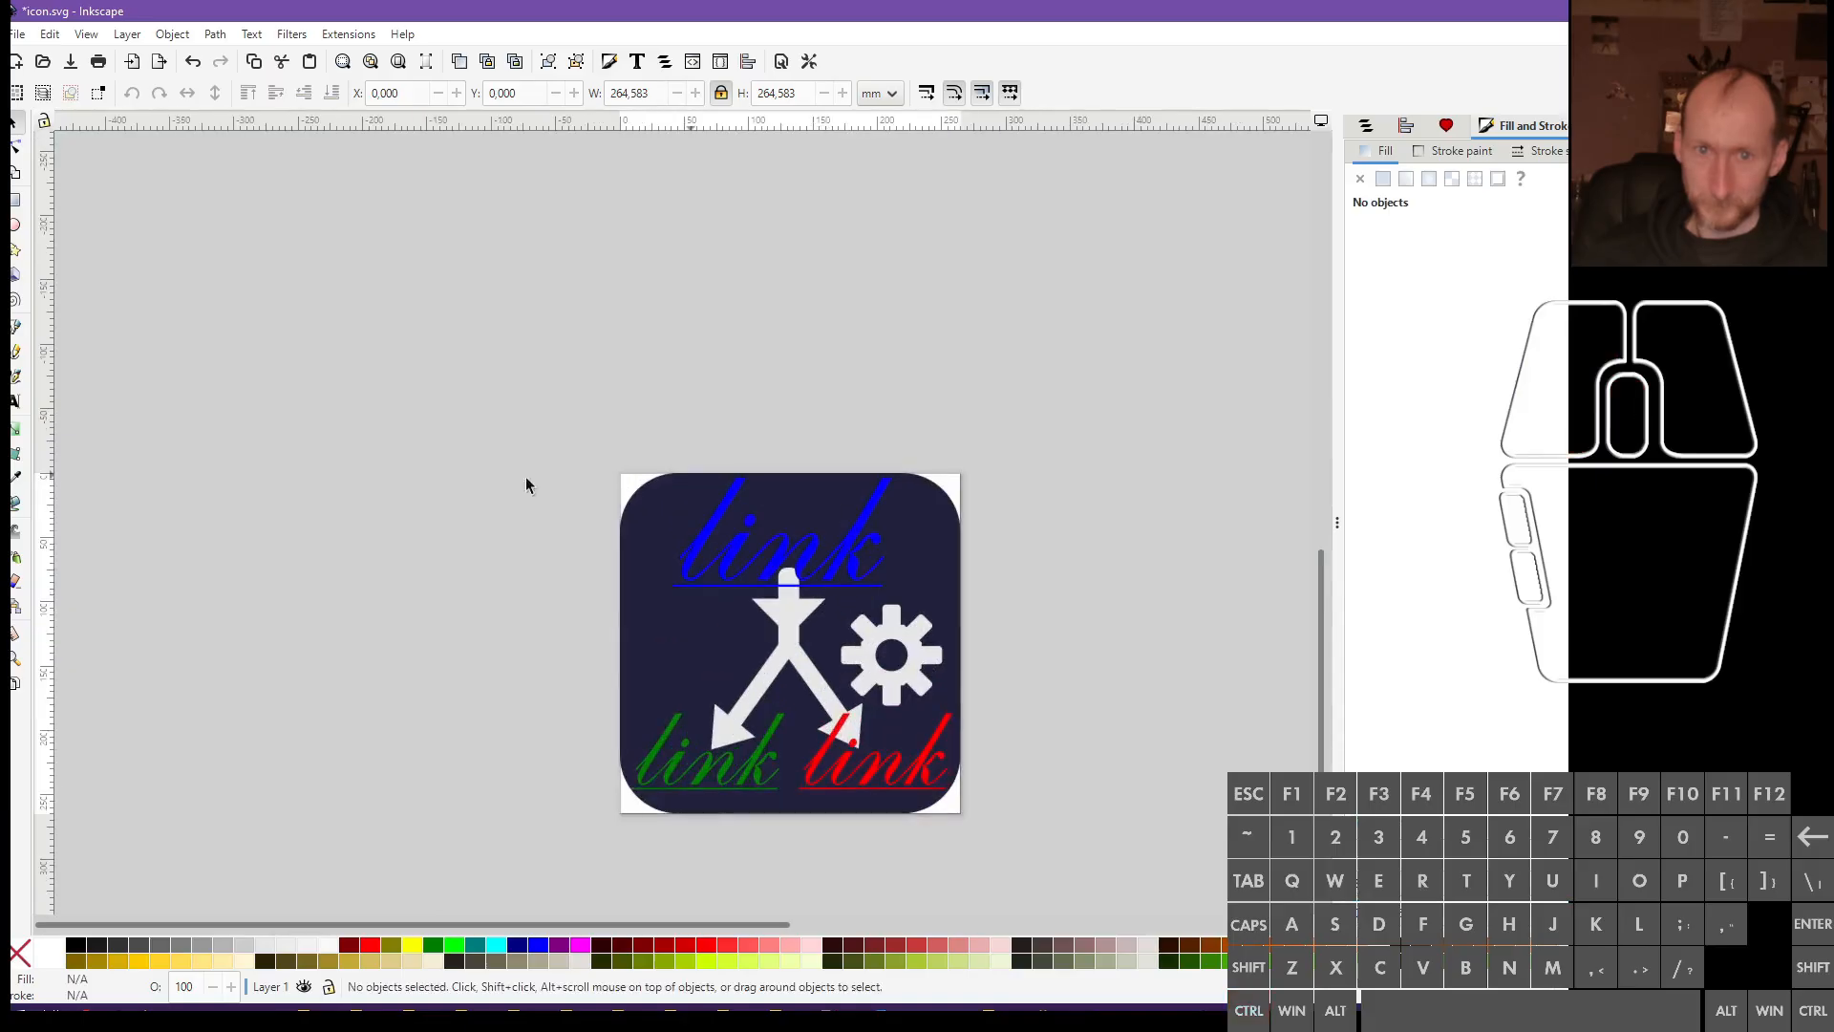
{"action": "left_click", "coordinate": [761, 560]}
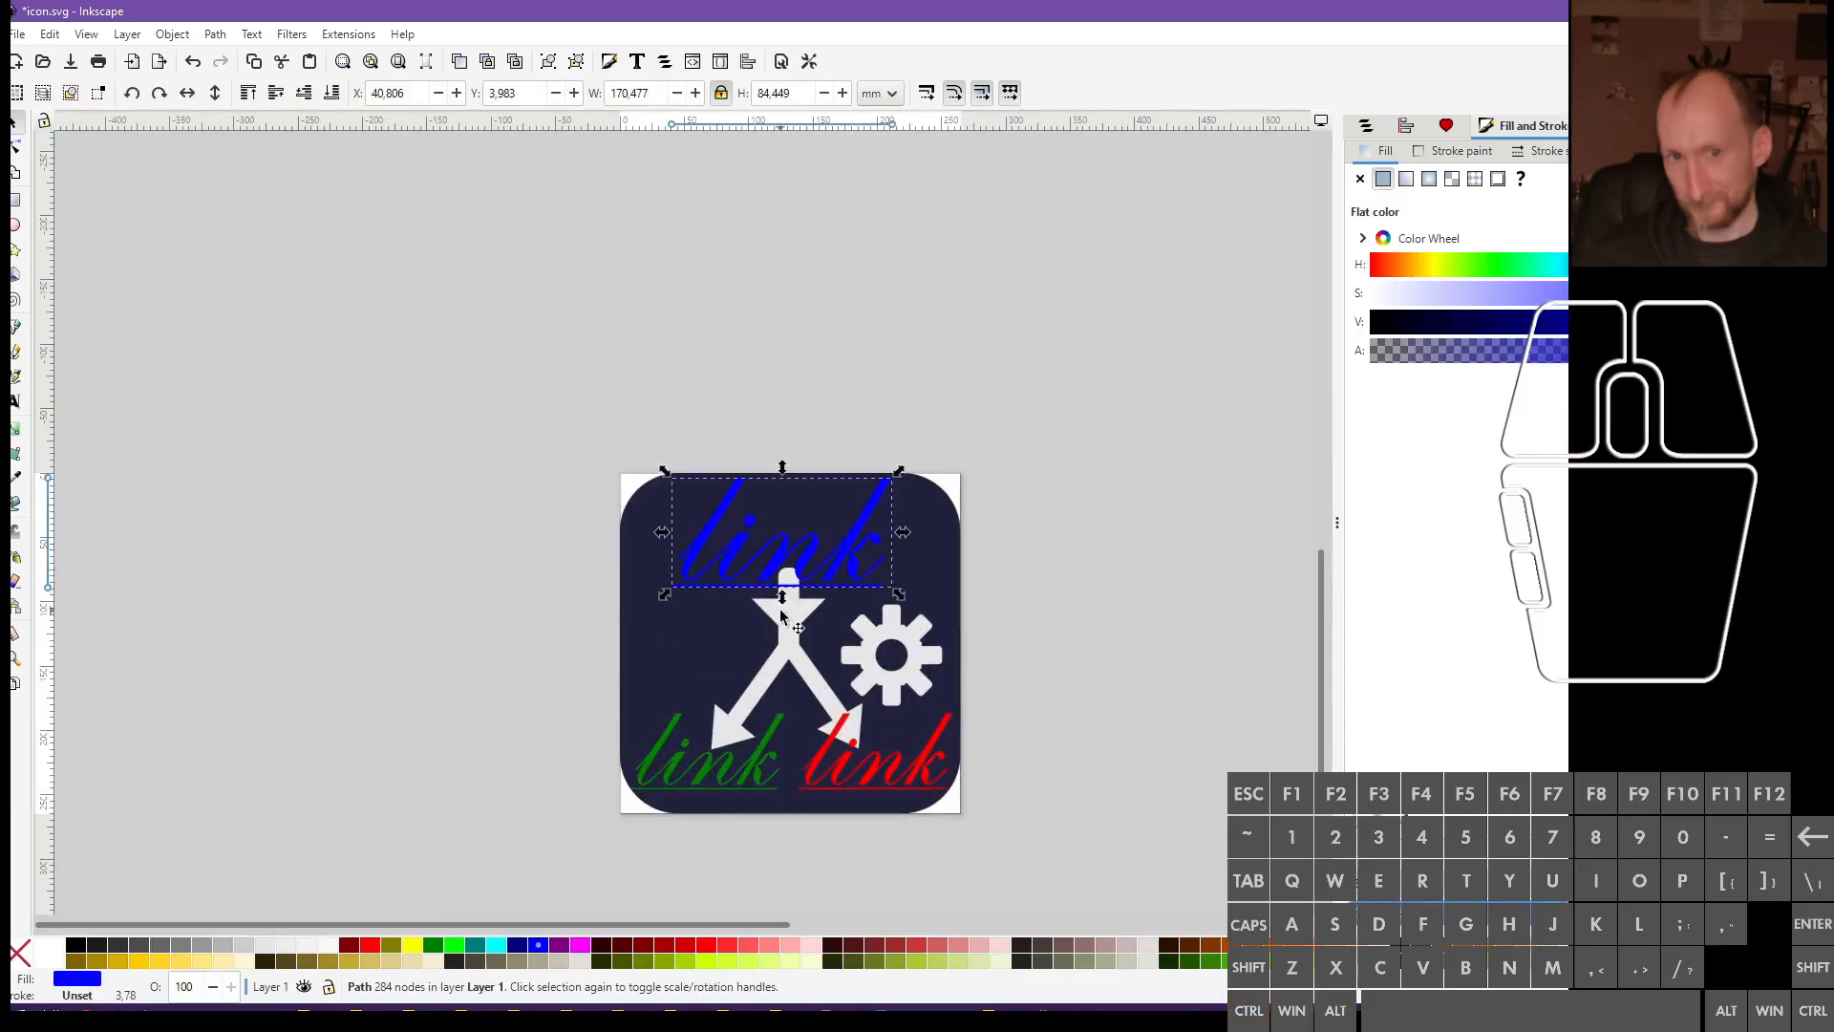
{"action": "key", "text": "ctrl+s"}
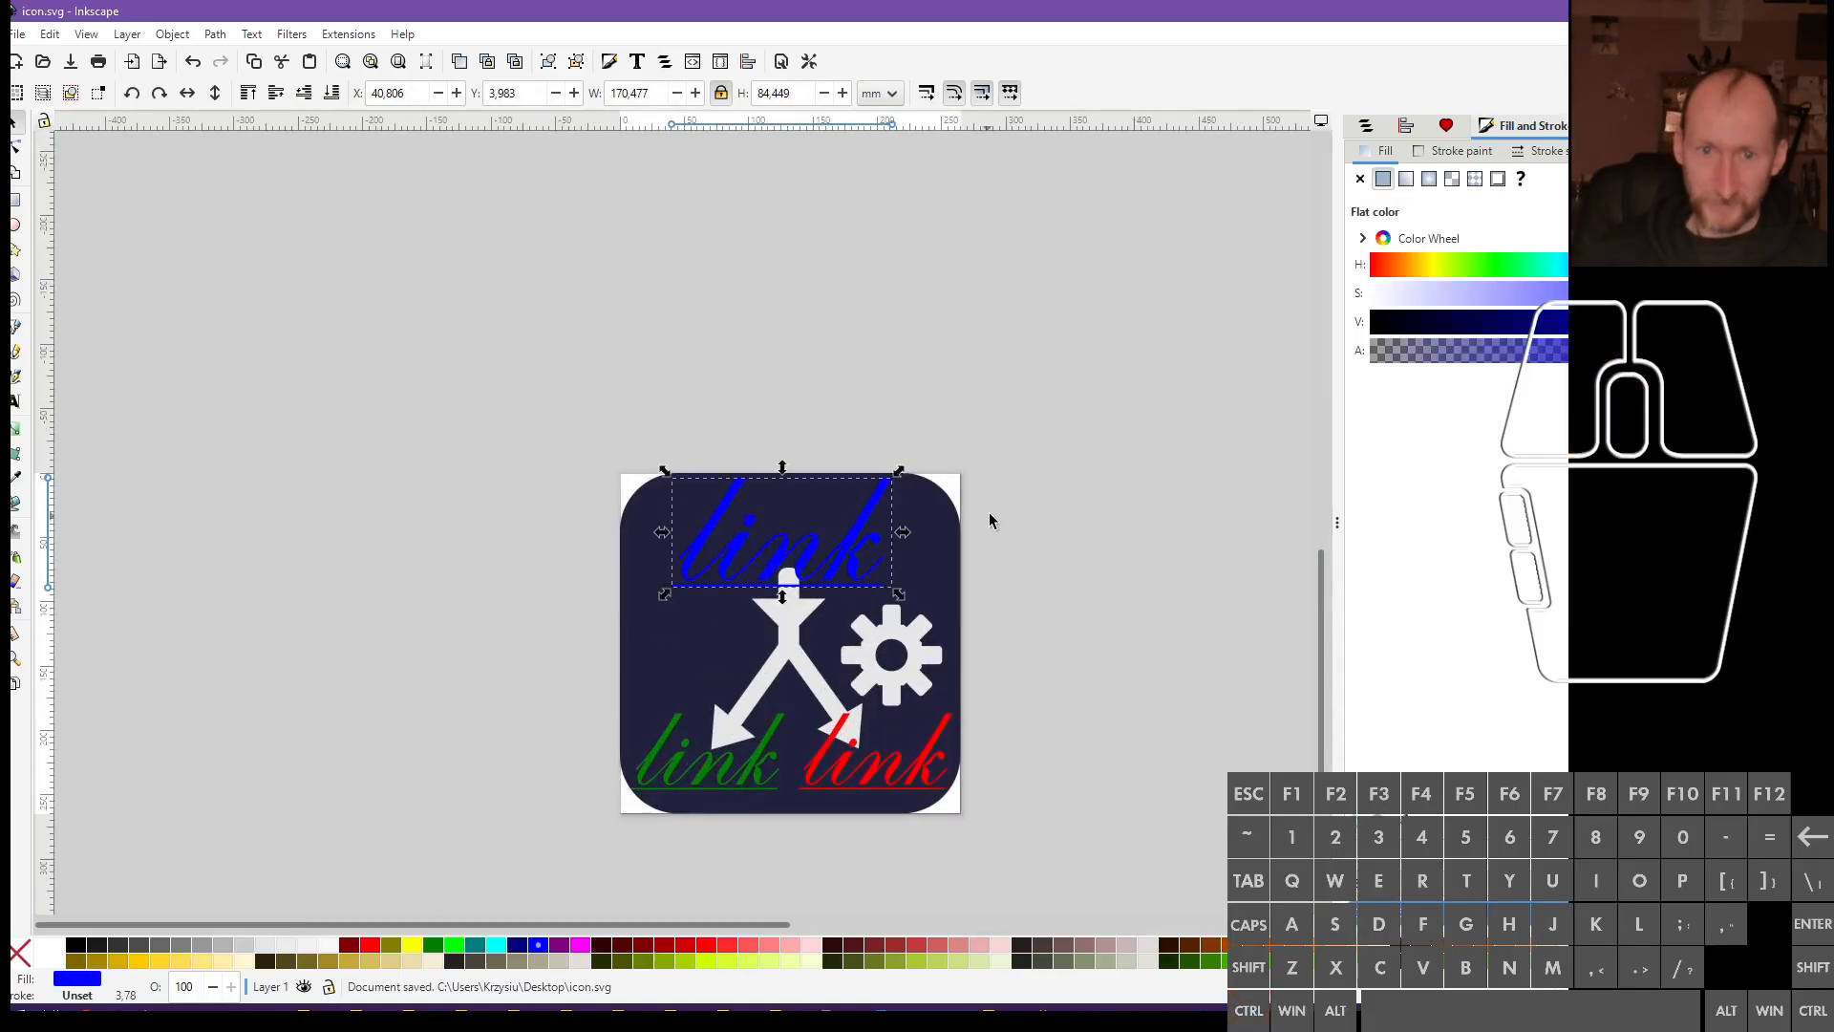
Enlarge the gear beside the connector to about 93 mm wide, keeping its proportions, and save the file
{"action": "left_click", "coordinate": [1011, 541]}
{"action": "left_click", "coordinate": [941, 661]}
{"action": "mouse_move", "coordinate": [915, 676]}
{"action": "left_mouse_down"}
{"action": "mouse_move", "coordinate": [836, 726]}
{"action": "mouse_move", "coordinate": [895, 676]}
{"action": "left_mouse_up"}
{"action": "left_click", "coordinate": [1012, 682]}
{"action": "left_click", "coordinate": [926, 673]}
{"action": "left_click", "coordinate": [1027, 678]}
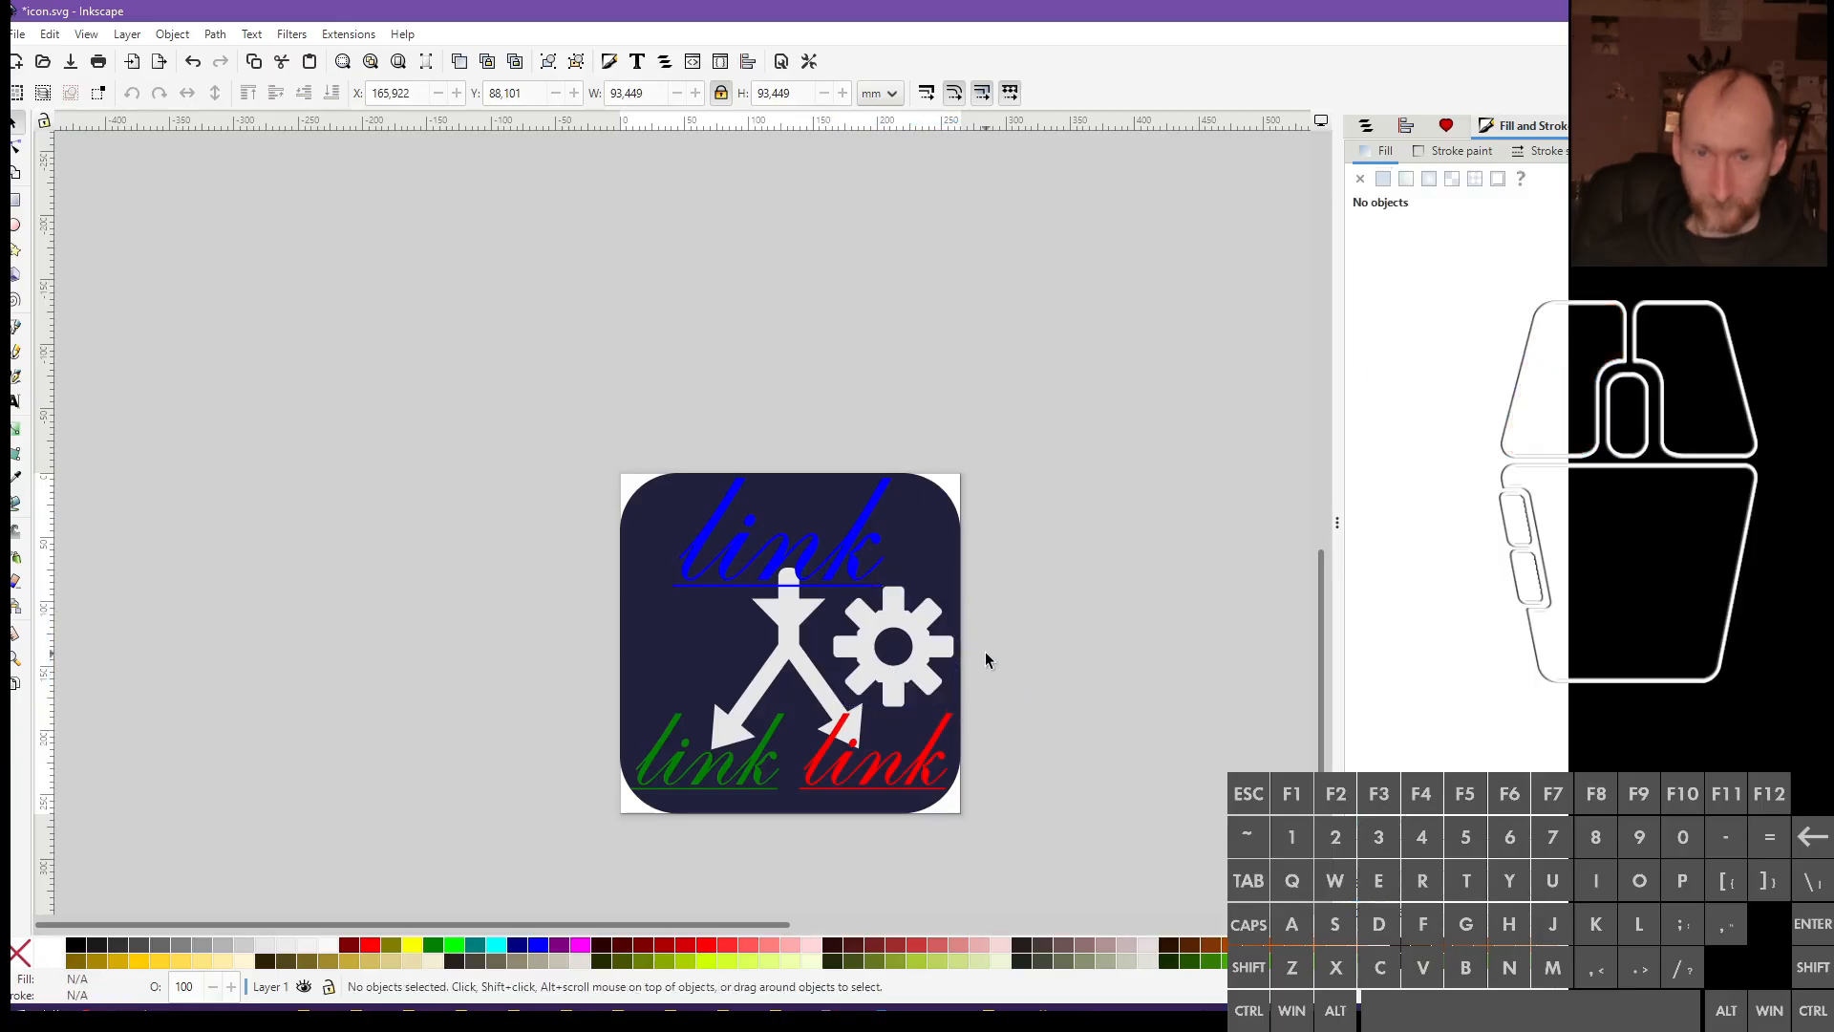
{"action": "key", "text": "ctrl+s"}
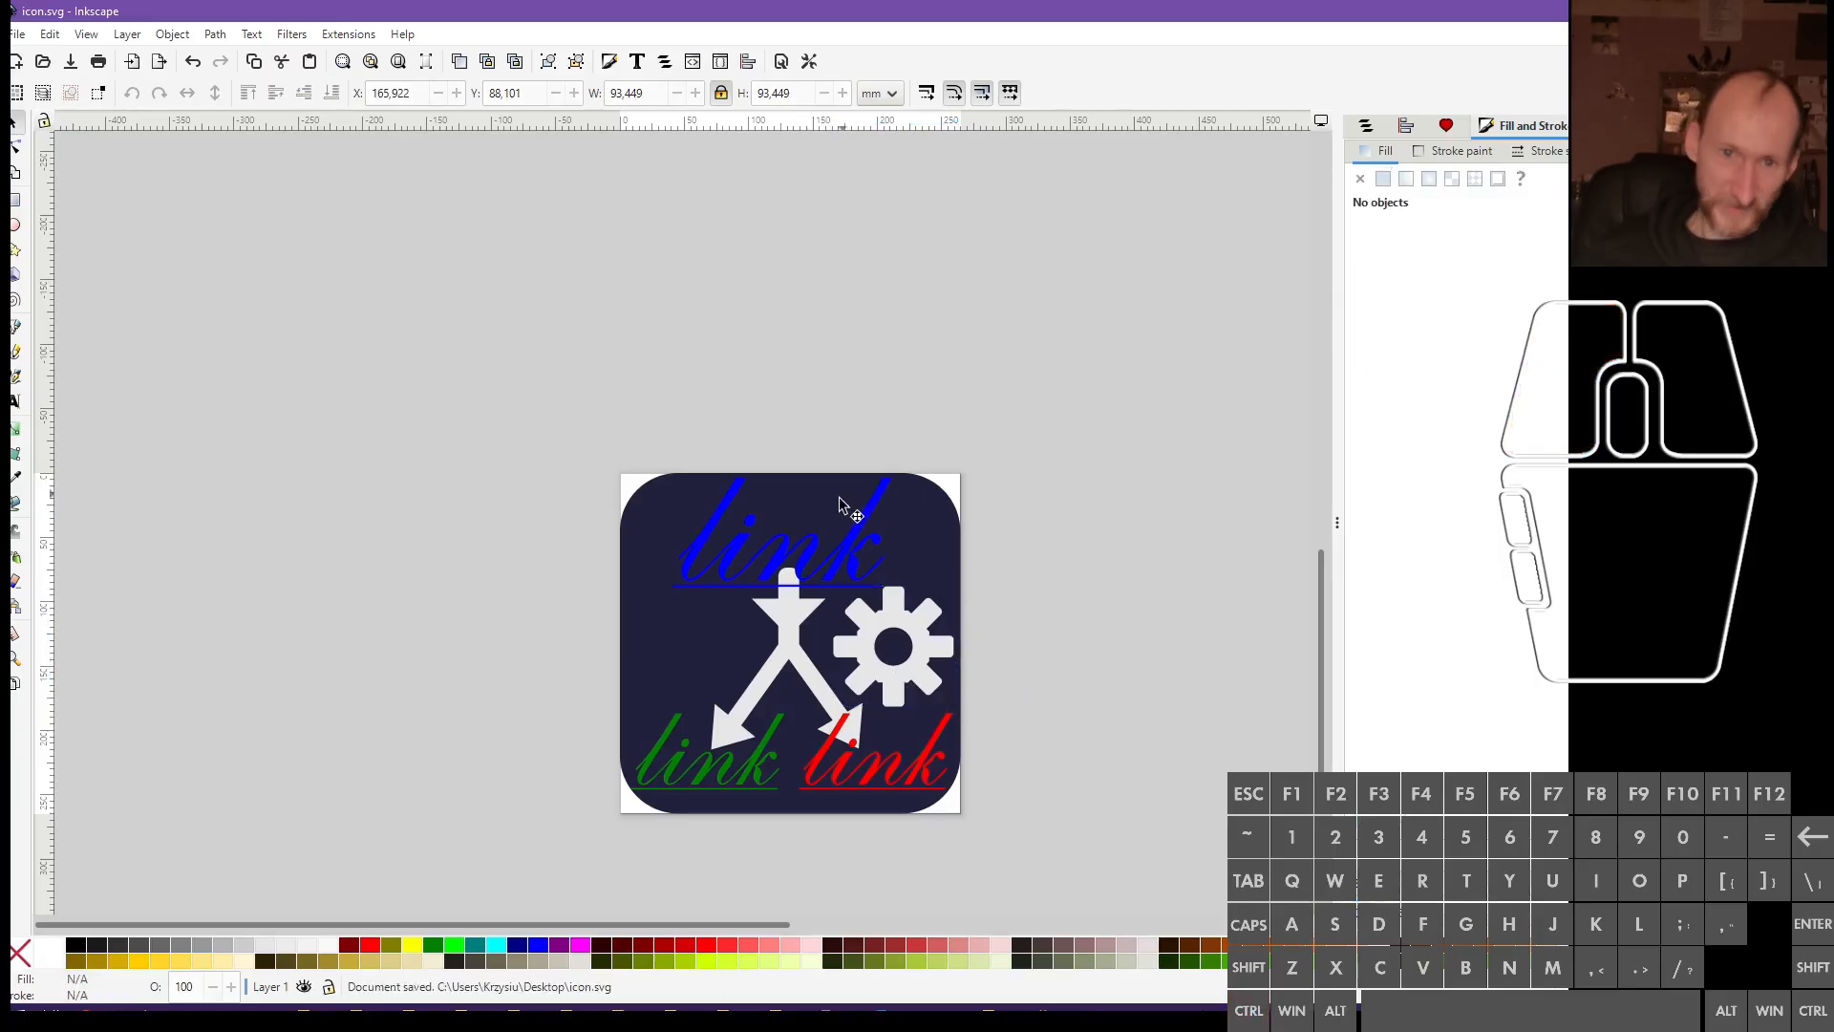
Raise the forked connector to the top of the stacking order, in front of all the link words
{"action": "left_click", "coordinate": [796, 604]}
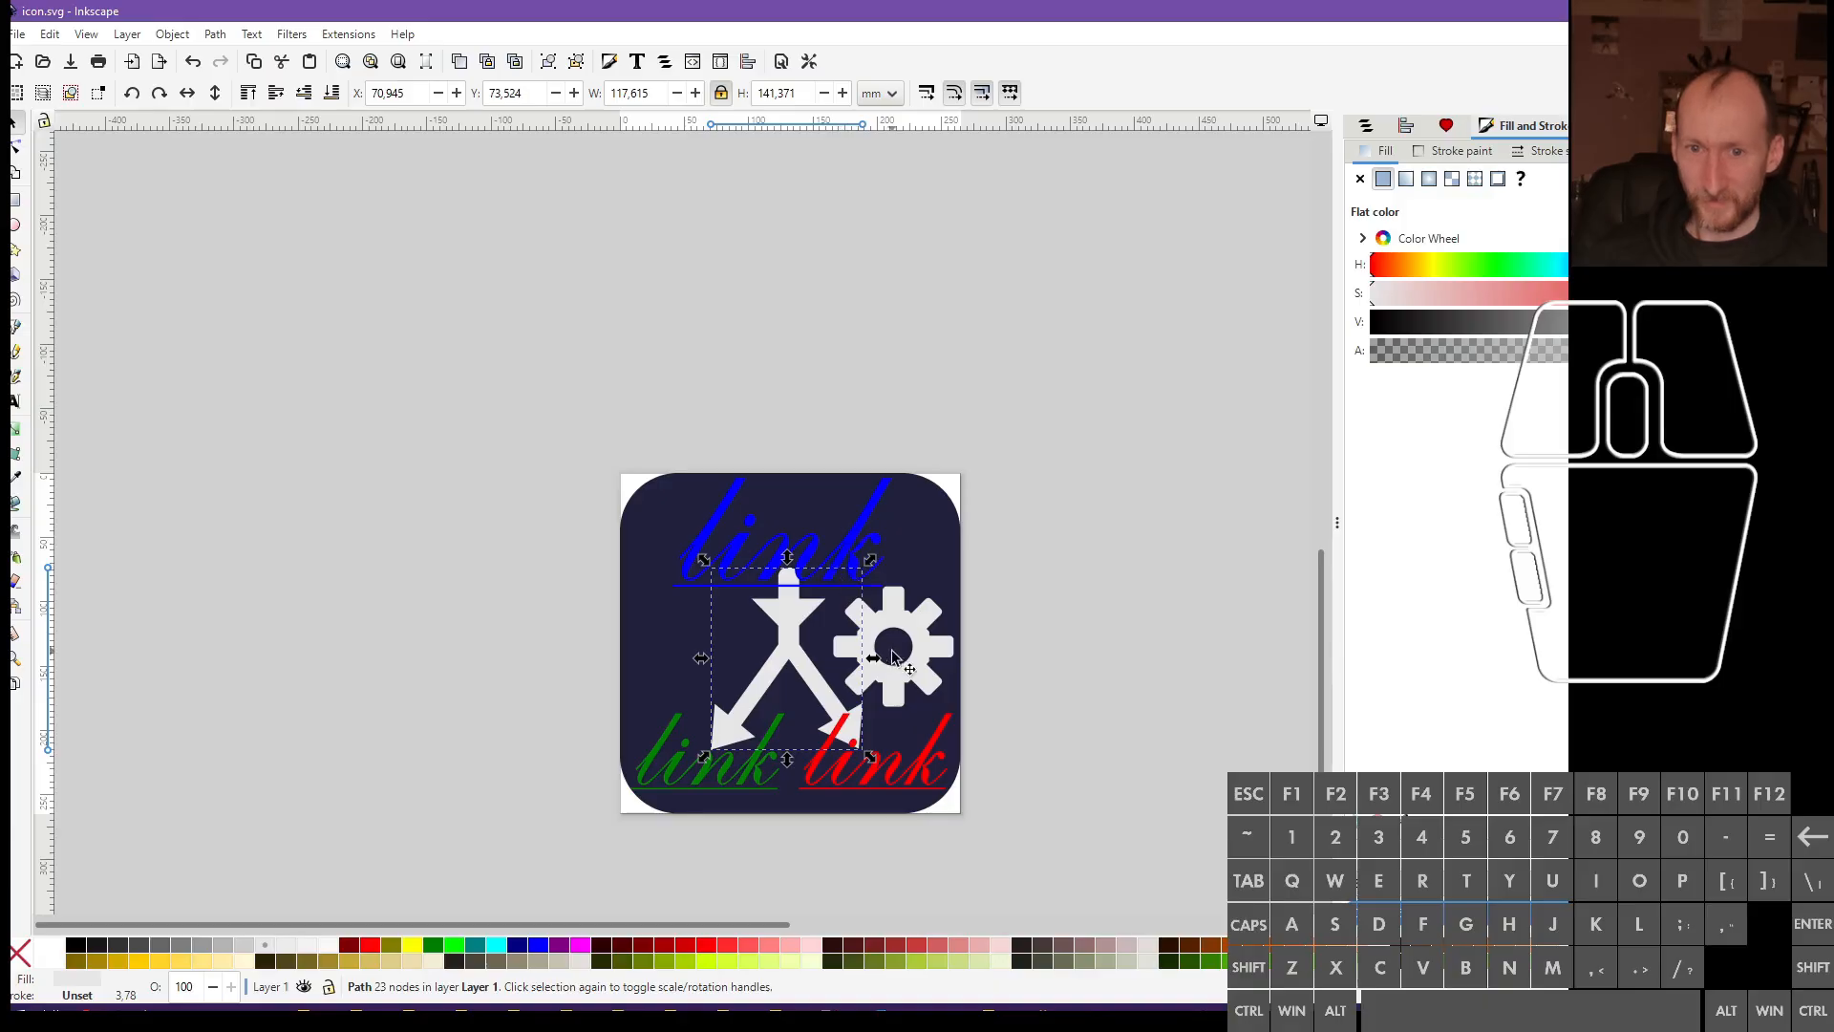
{"action": "left_click", "coordinate": [914, 669]}
{"action": "scroll", "coordinate": [943, 680], "scroll_direction": "up", "scroll_amount": 3, "text": "ctrl"}
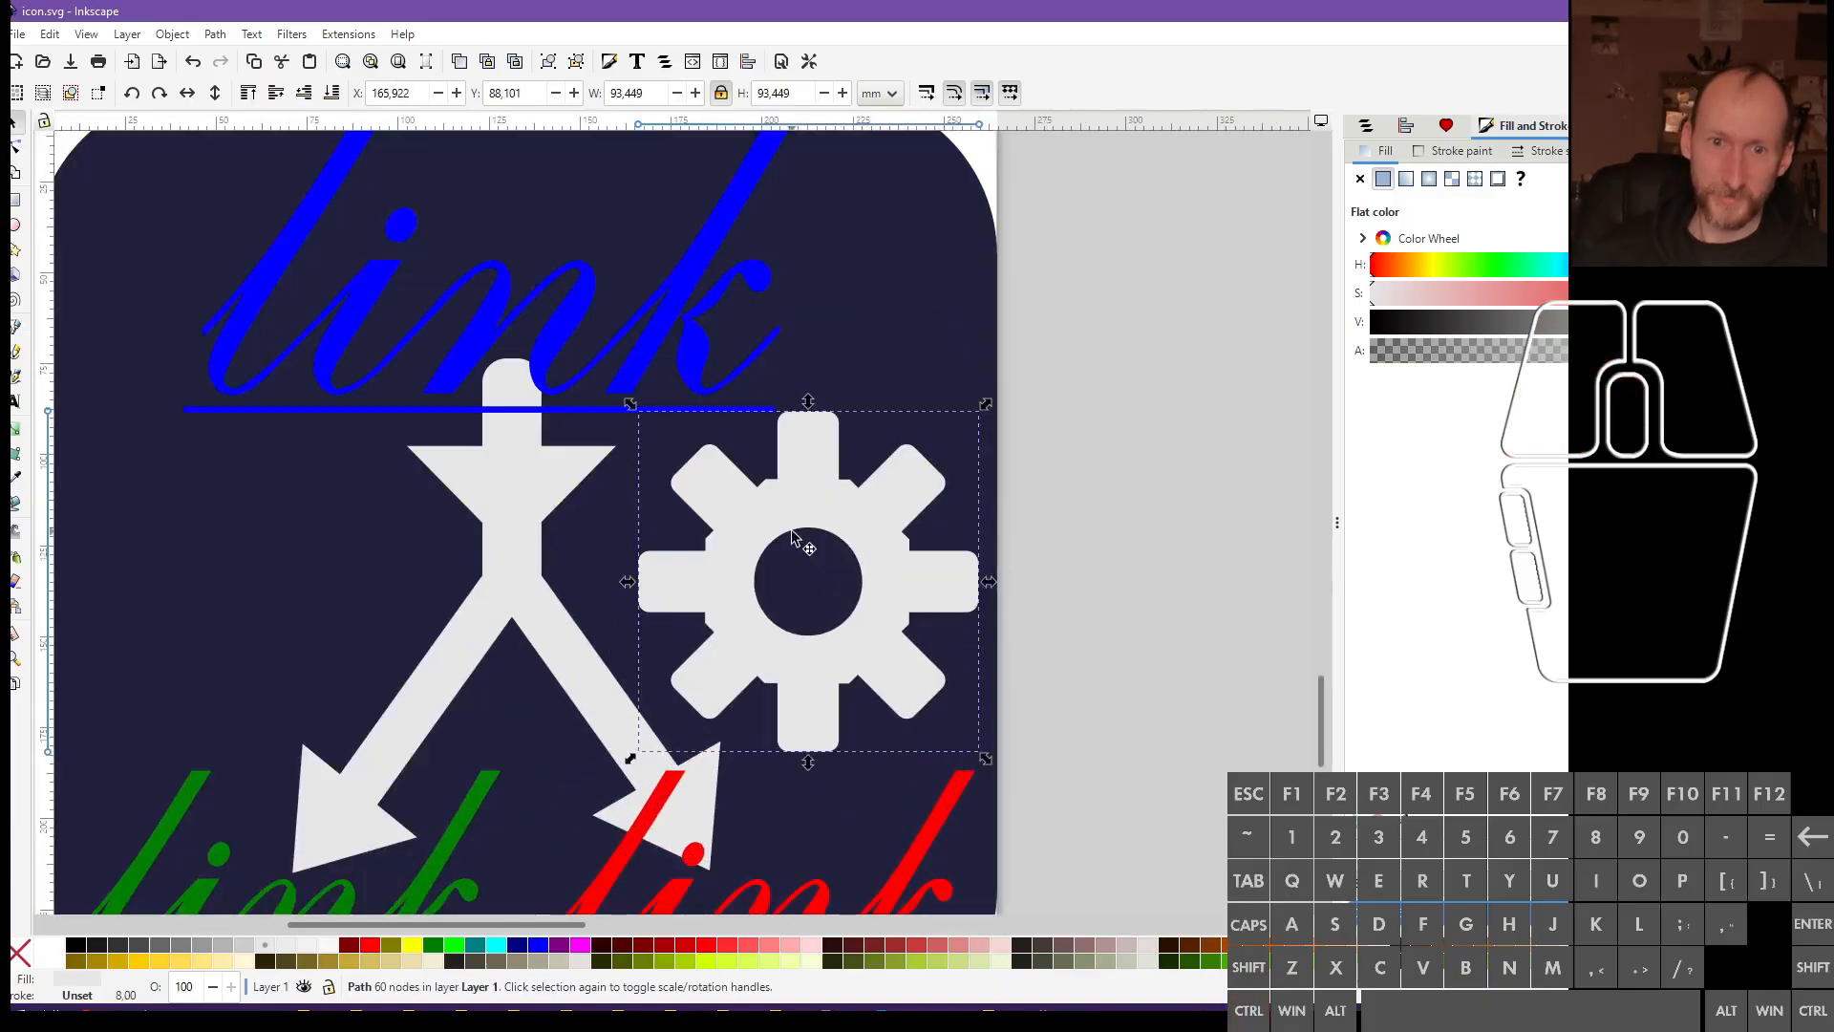
{"action": "scroll", "coordinate": [684, 626], "scroll_direction": "down", "scroll_amount": 2, "text": "ctrl"}
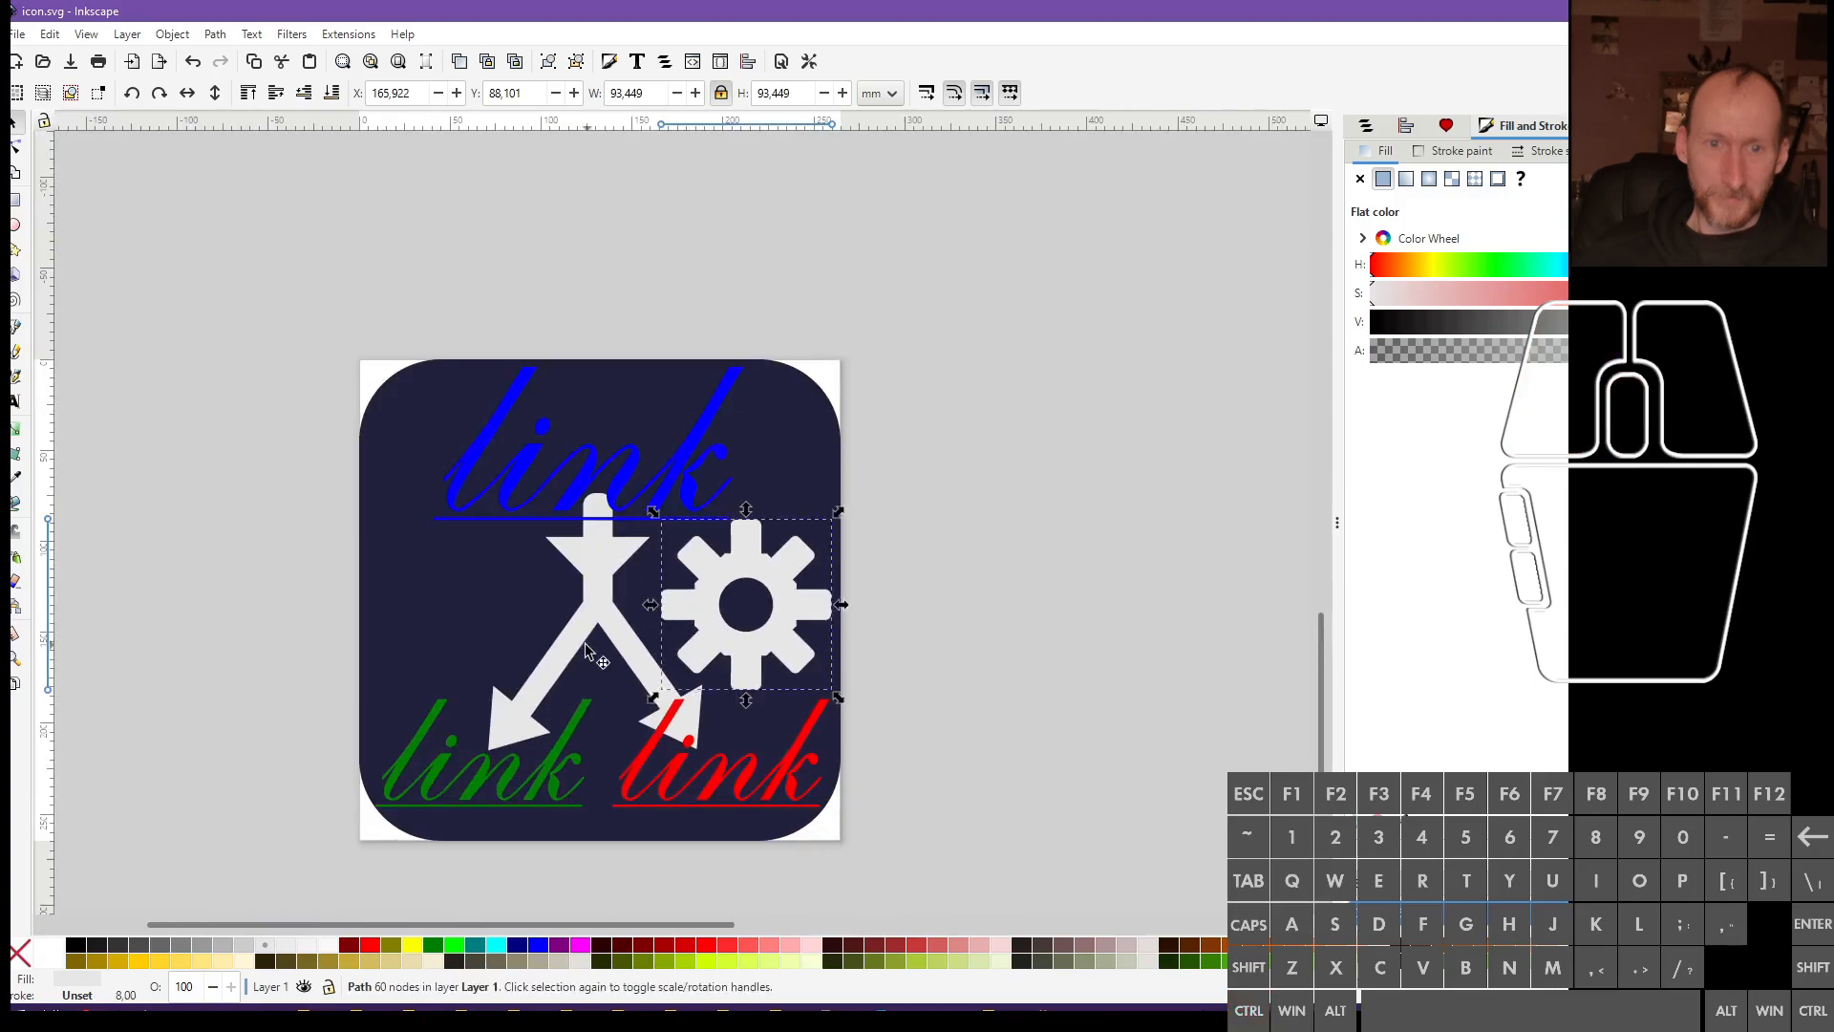
{"action": "left_click", "coordinate": [599, 573]}
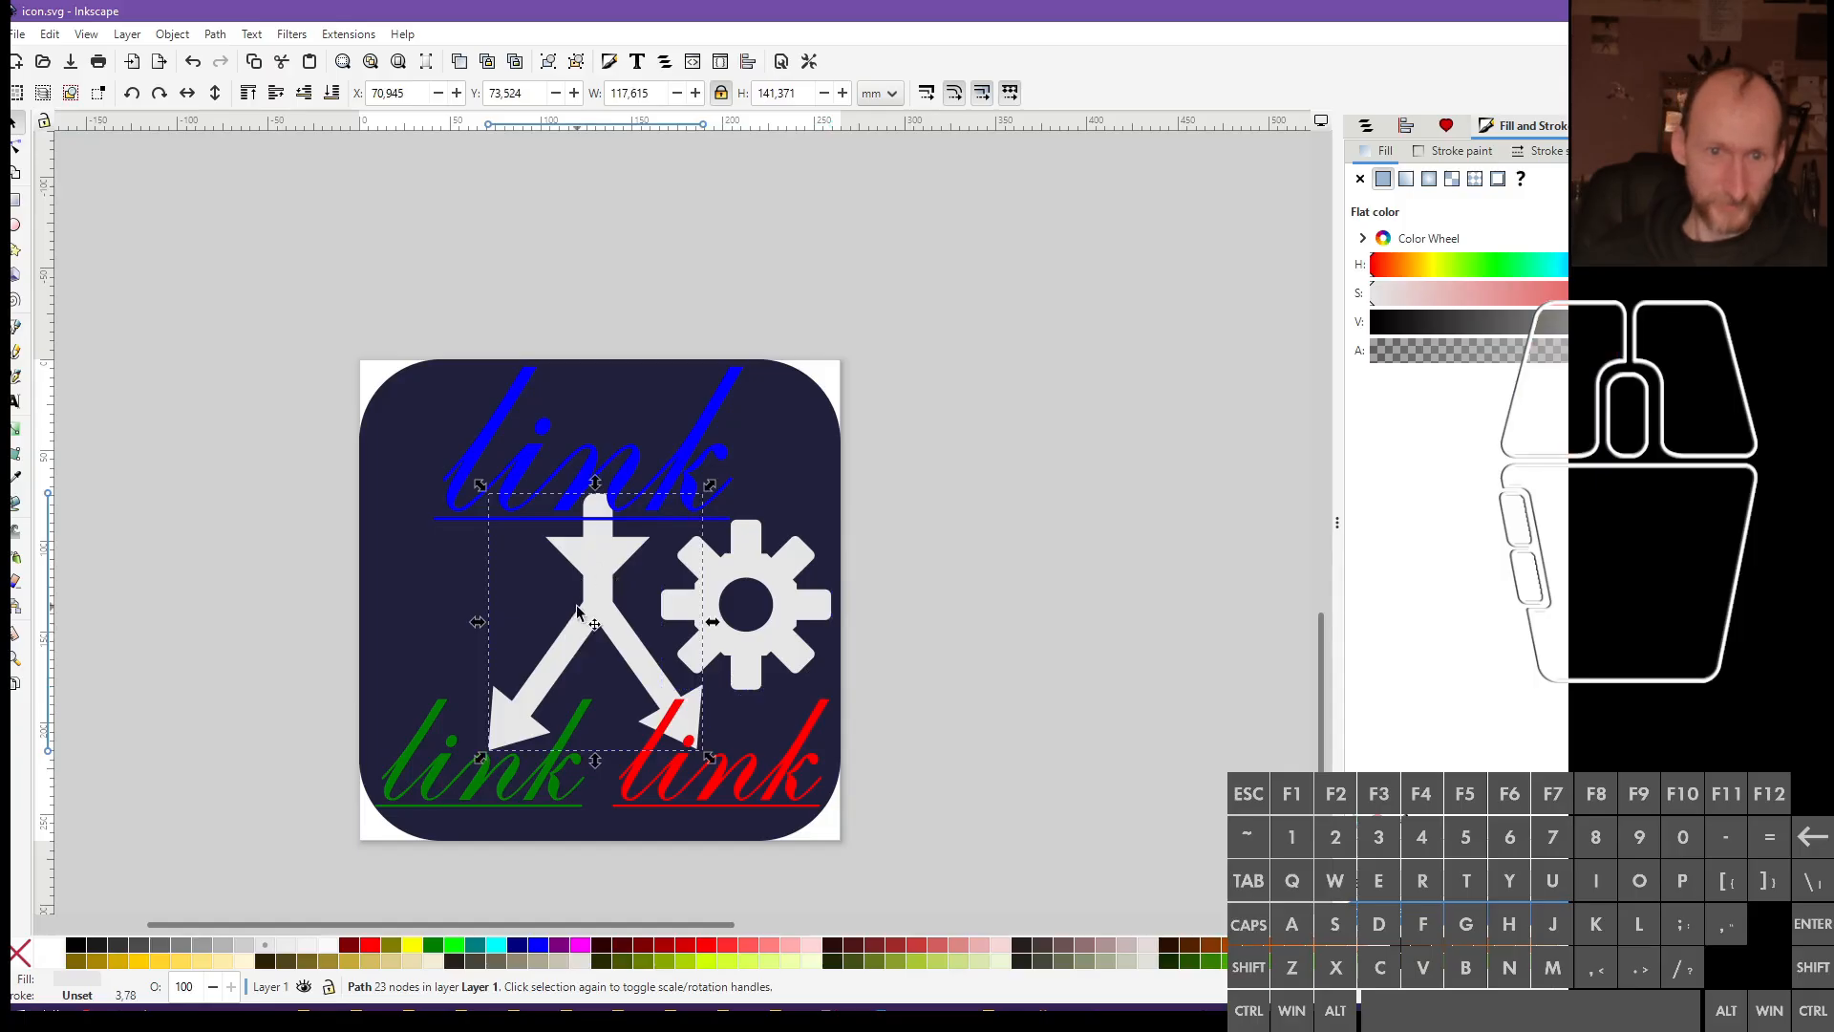
{"action": "key", "text": "Home"}
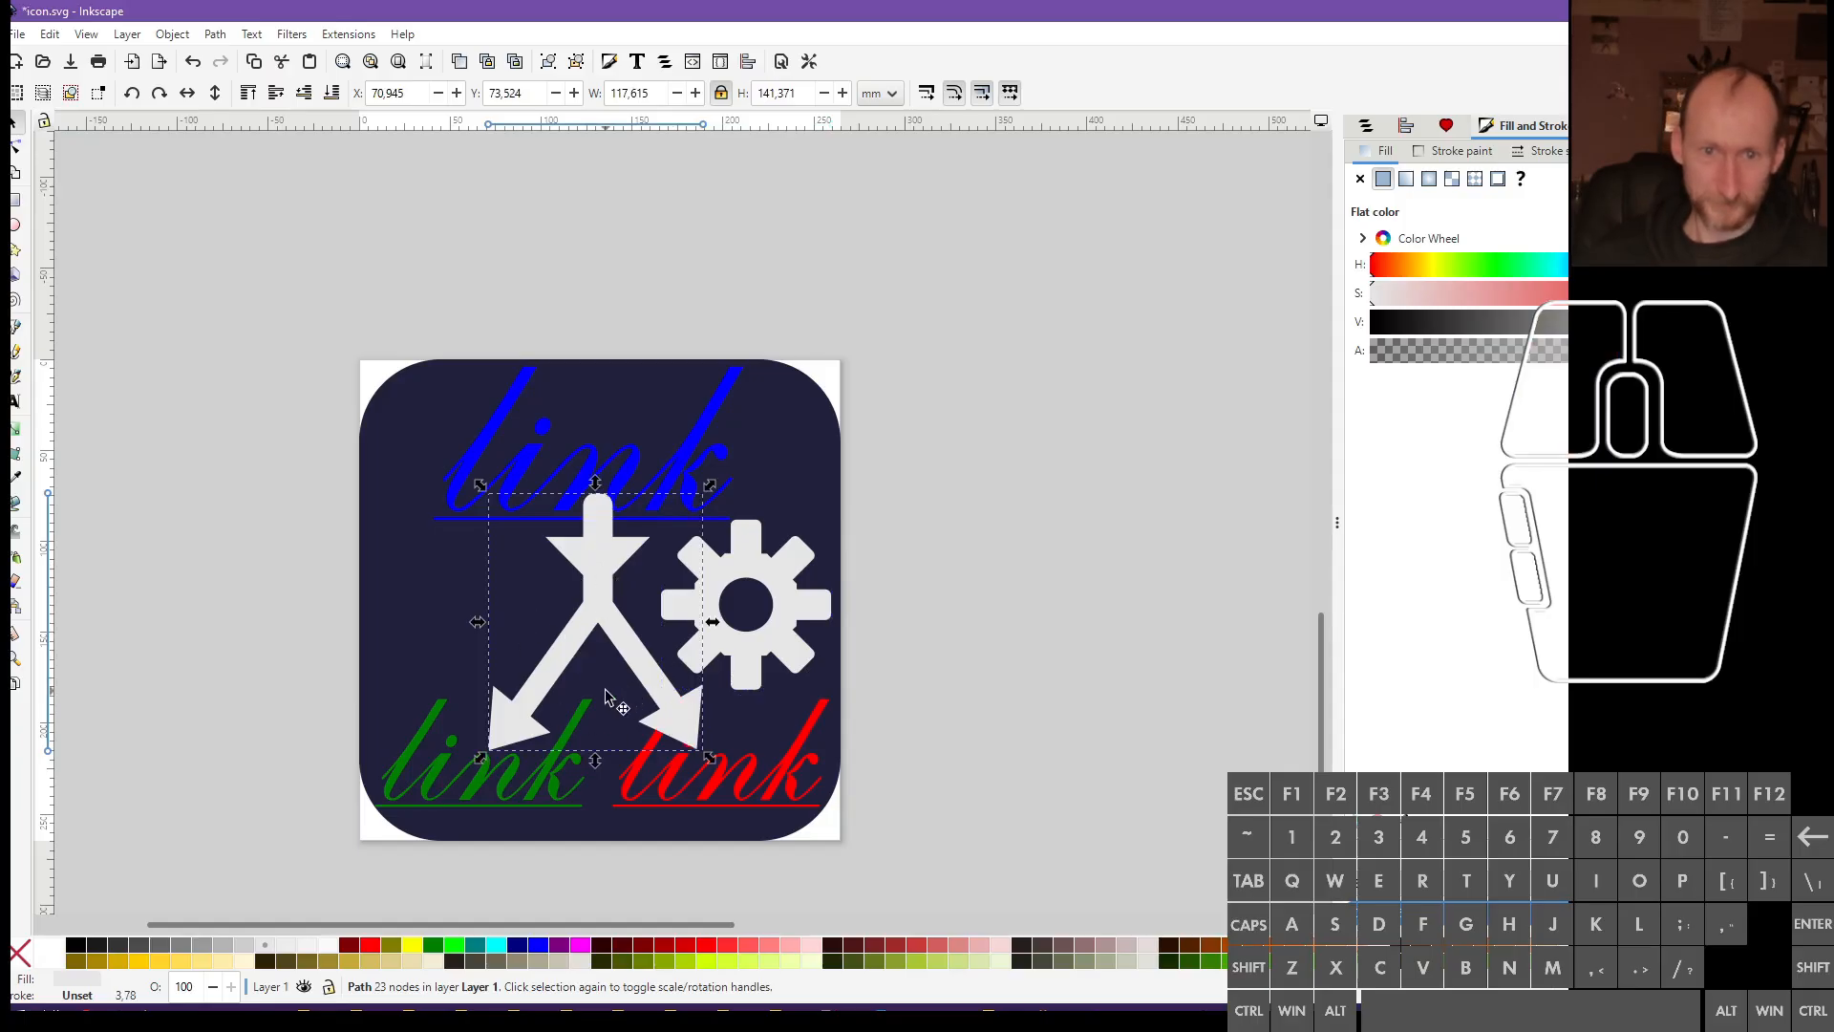
{"action": "scroll", "coordinate": [604, 675], "scroll_direction": "down", "scroll_amount": 1, "text": "ctrl"}
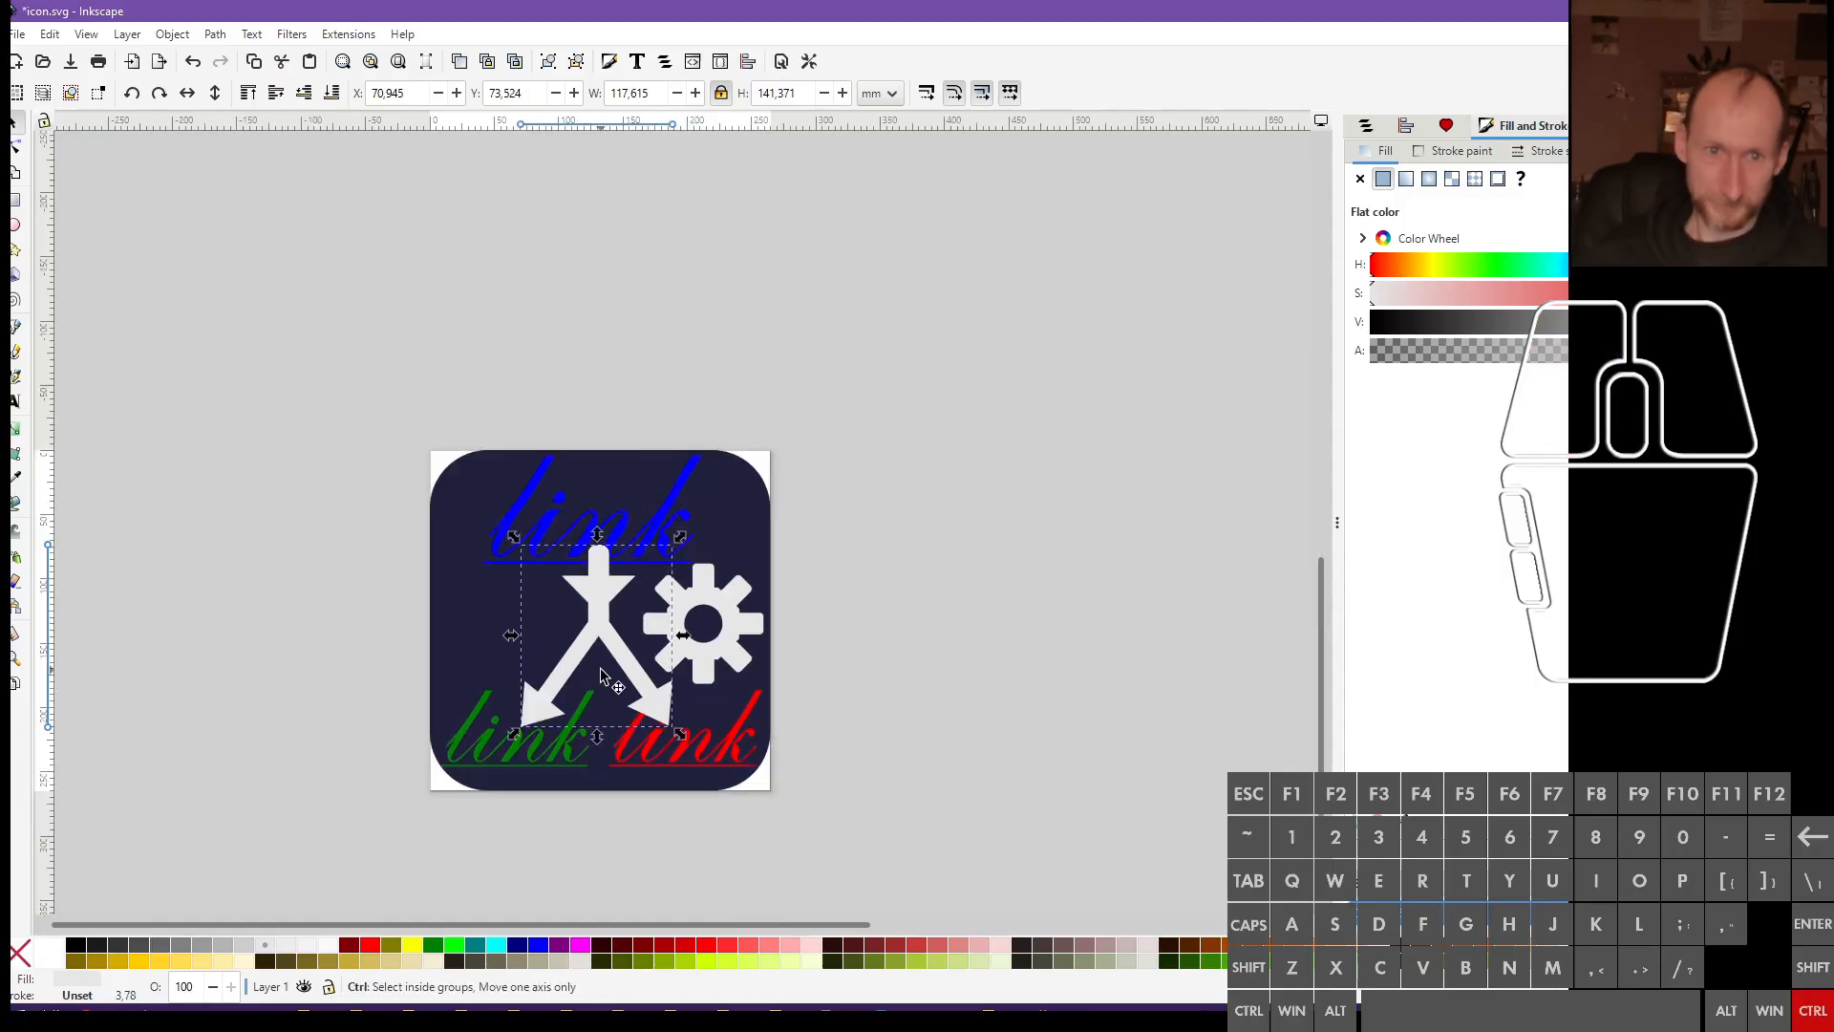
{"action": "left_click", "coordinate": [878, 673]}
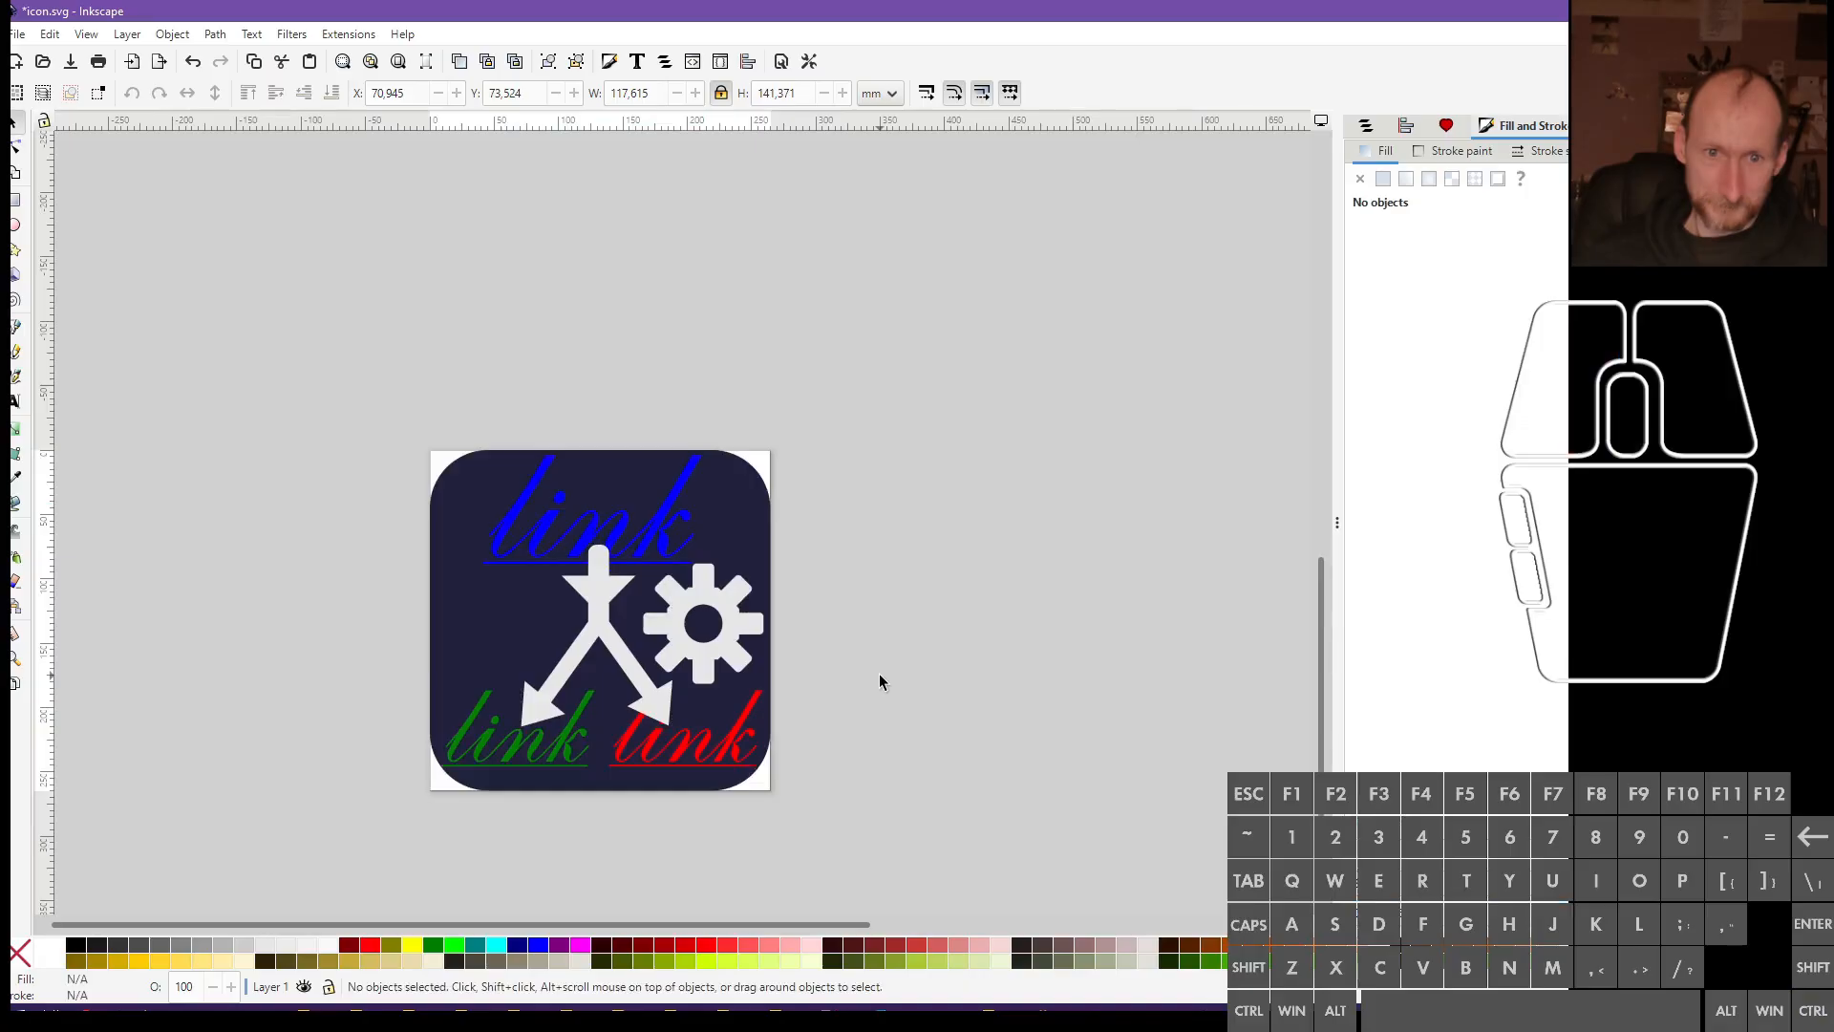
{"action": "scroll", "coordinate": [622, 720], "scroll_direction": "up", "scroll_amount": 2, "text": "ctrl"}
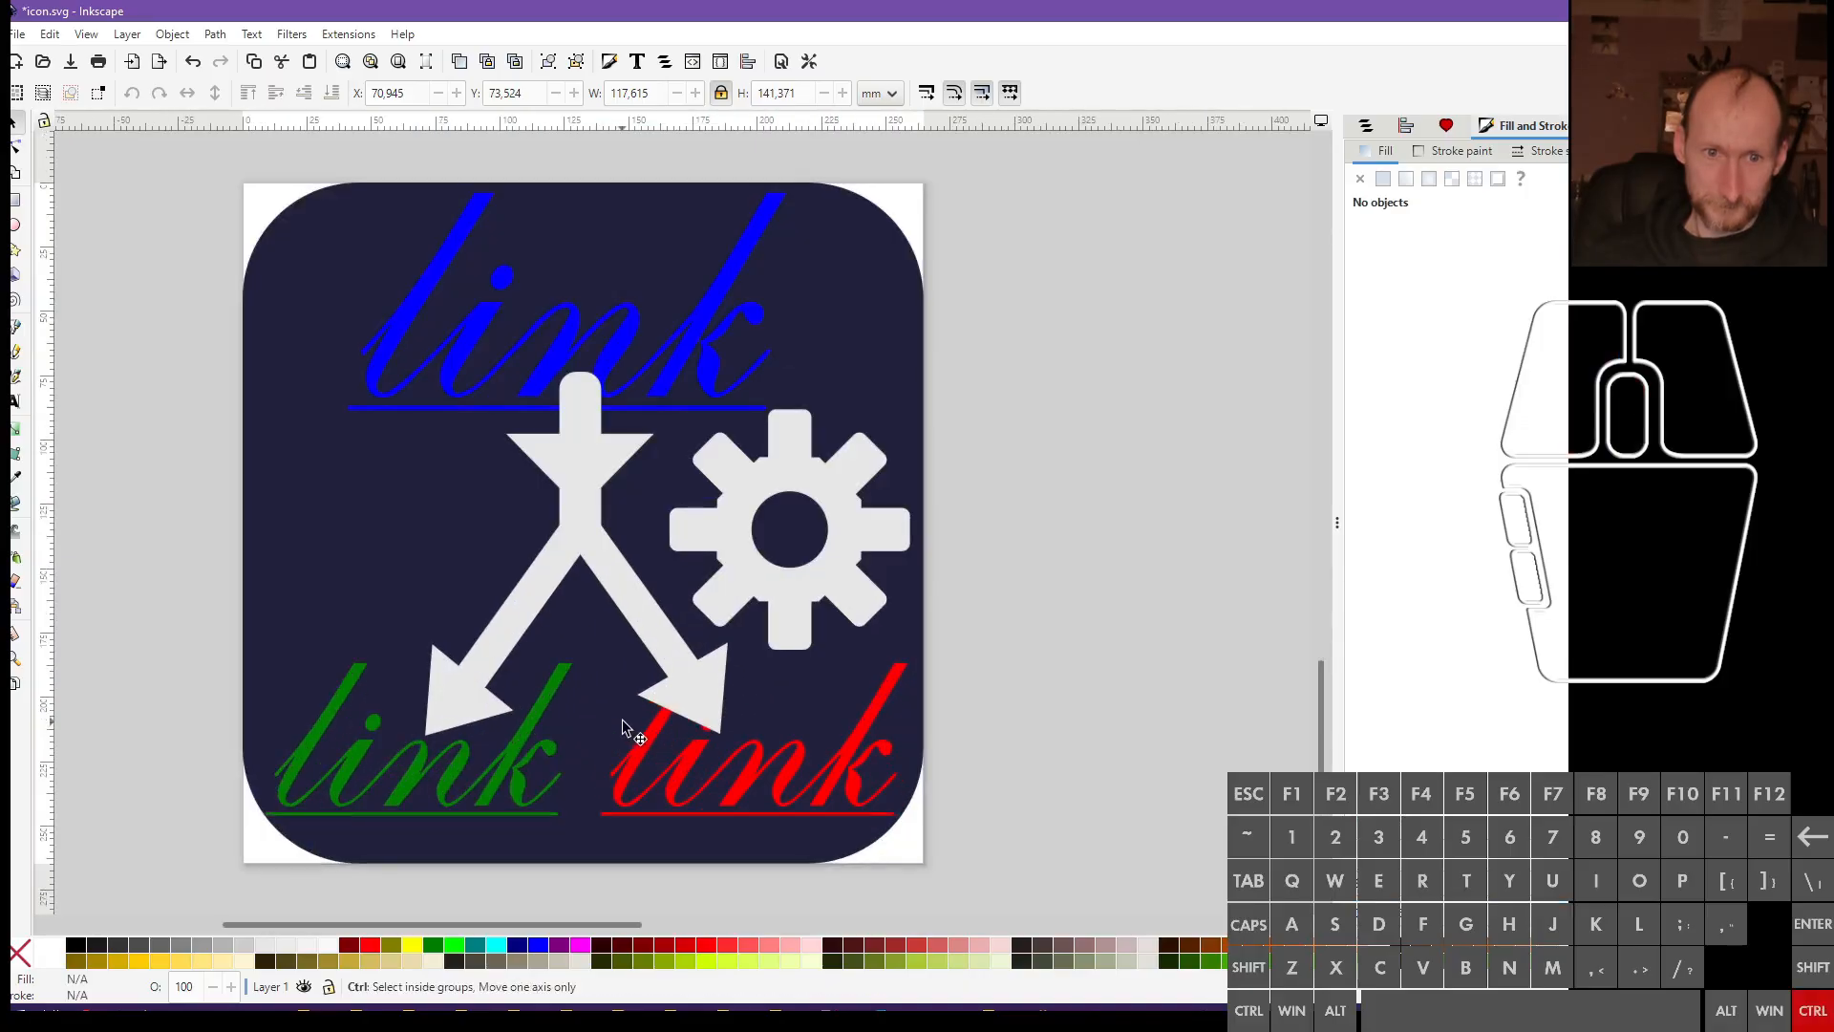
{"action": "scroll", "coordinate": [624, 726], "scroll_direction": "down", "scroll_amount": 2, "text": "ctrl"}
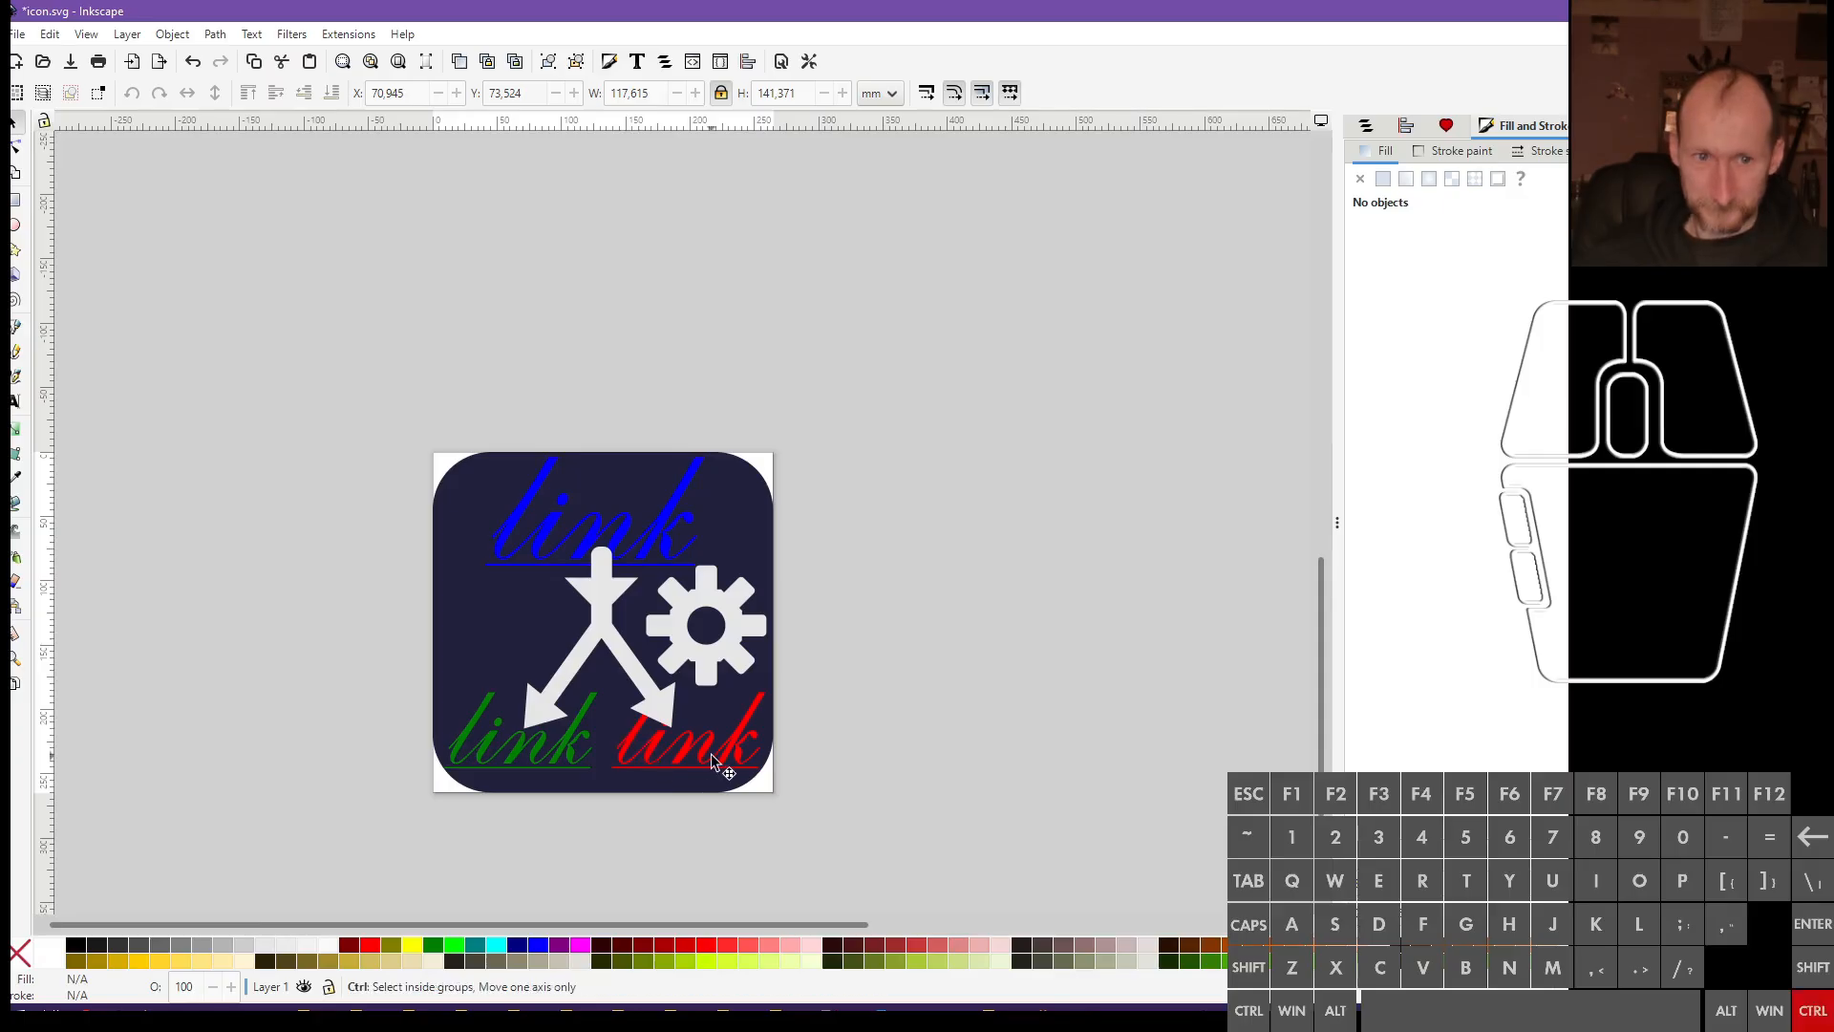
Shift the hue of the upper link word's fill to a lighter sky blue
{"action": "left_click", "coordinate": [728, 527]}
{"action": "left_click", "coordinate": [684, 536]}
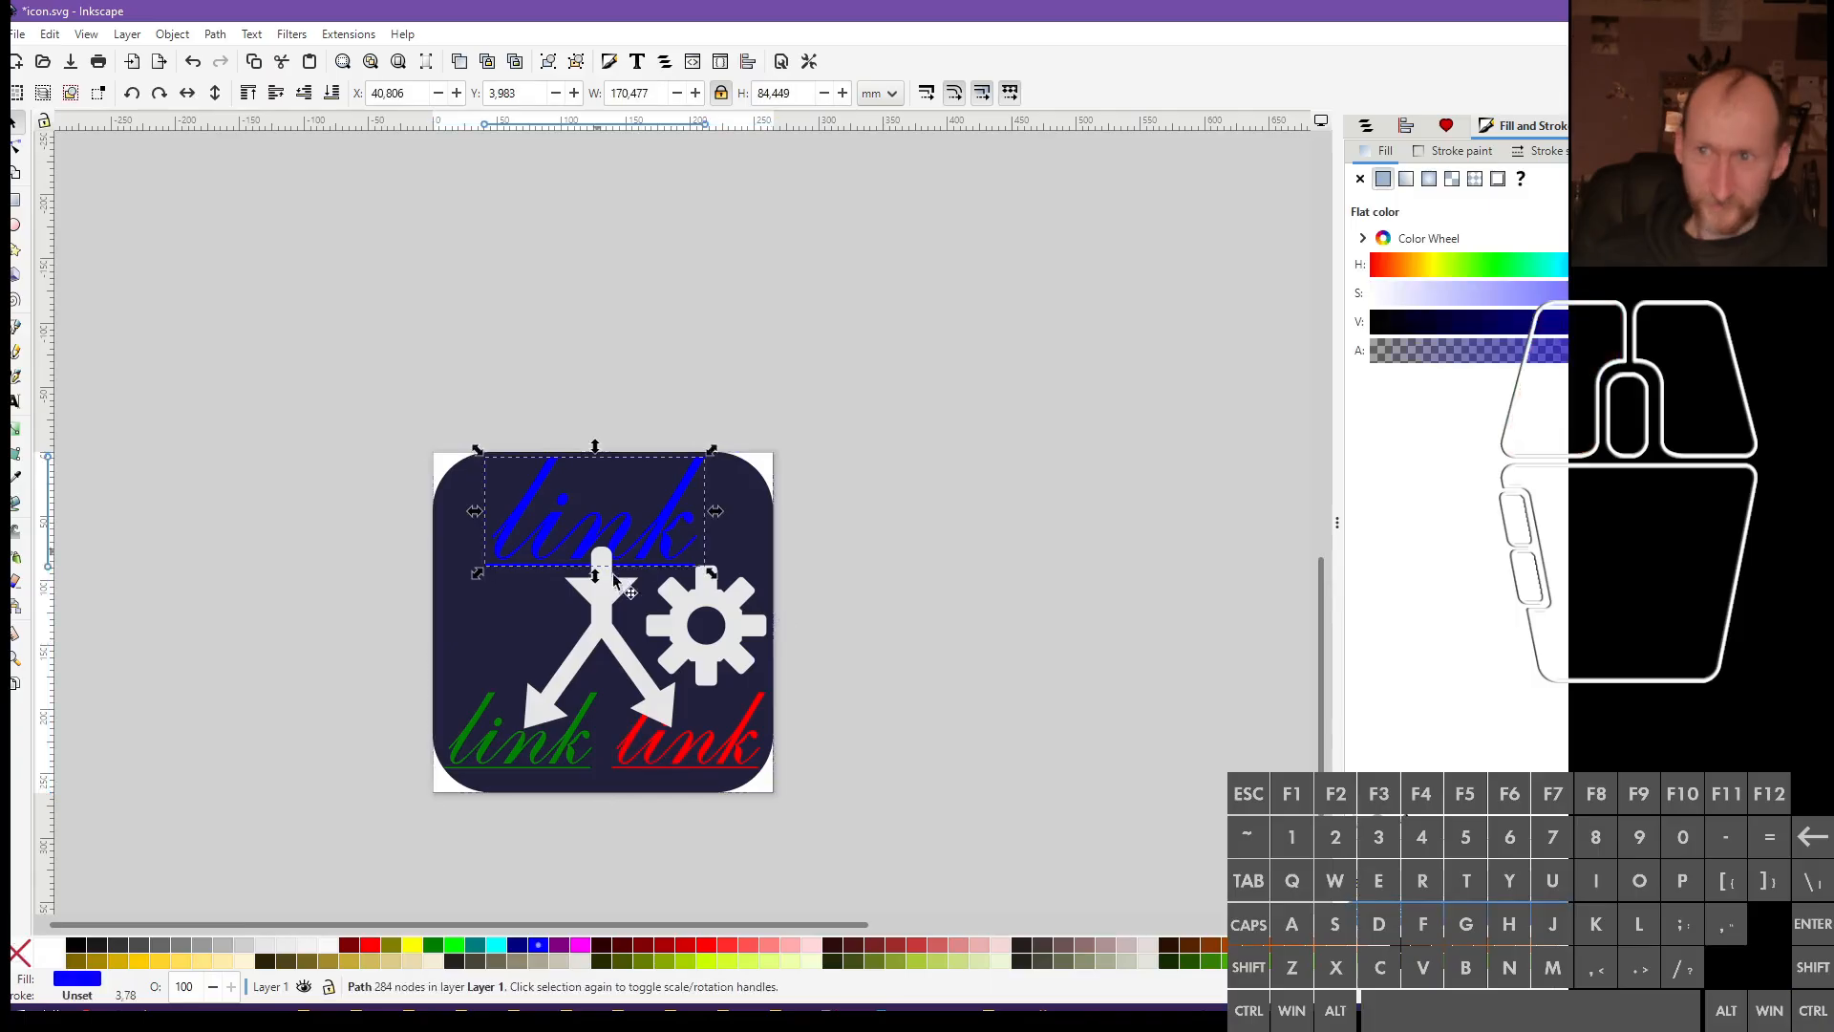
{"action": "left_click_drag", "start_coordinate": [1607, 264], "coordinate": [1594, 264]}
{"action": "left_click", "coordinate": [888, 471]}
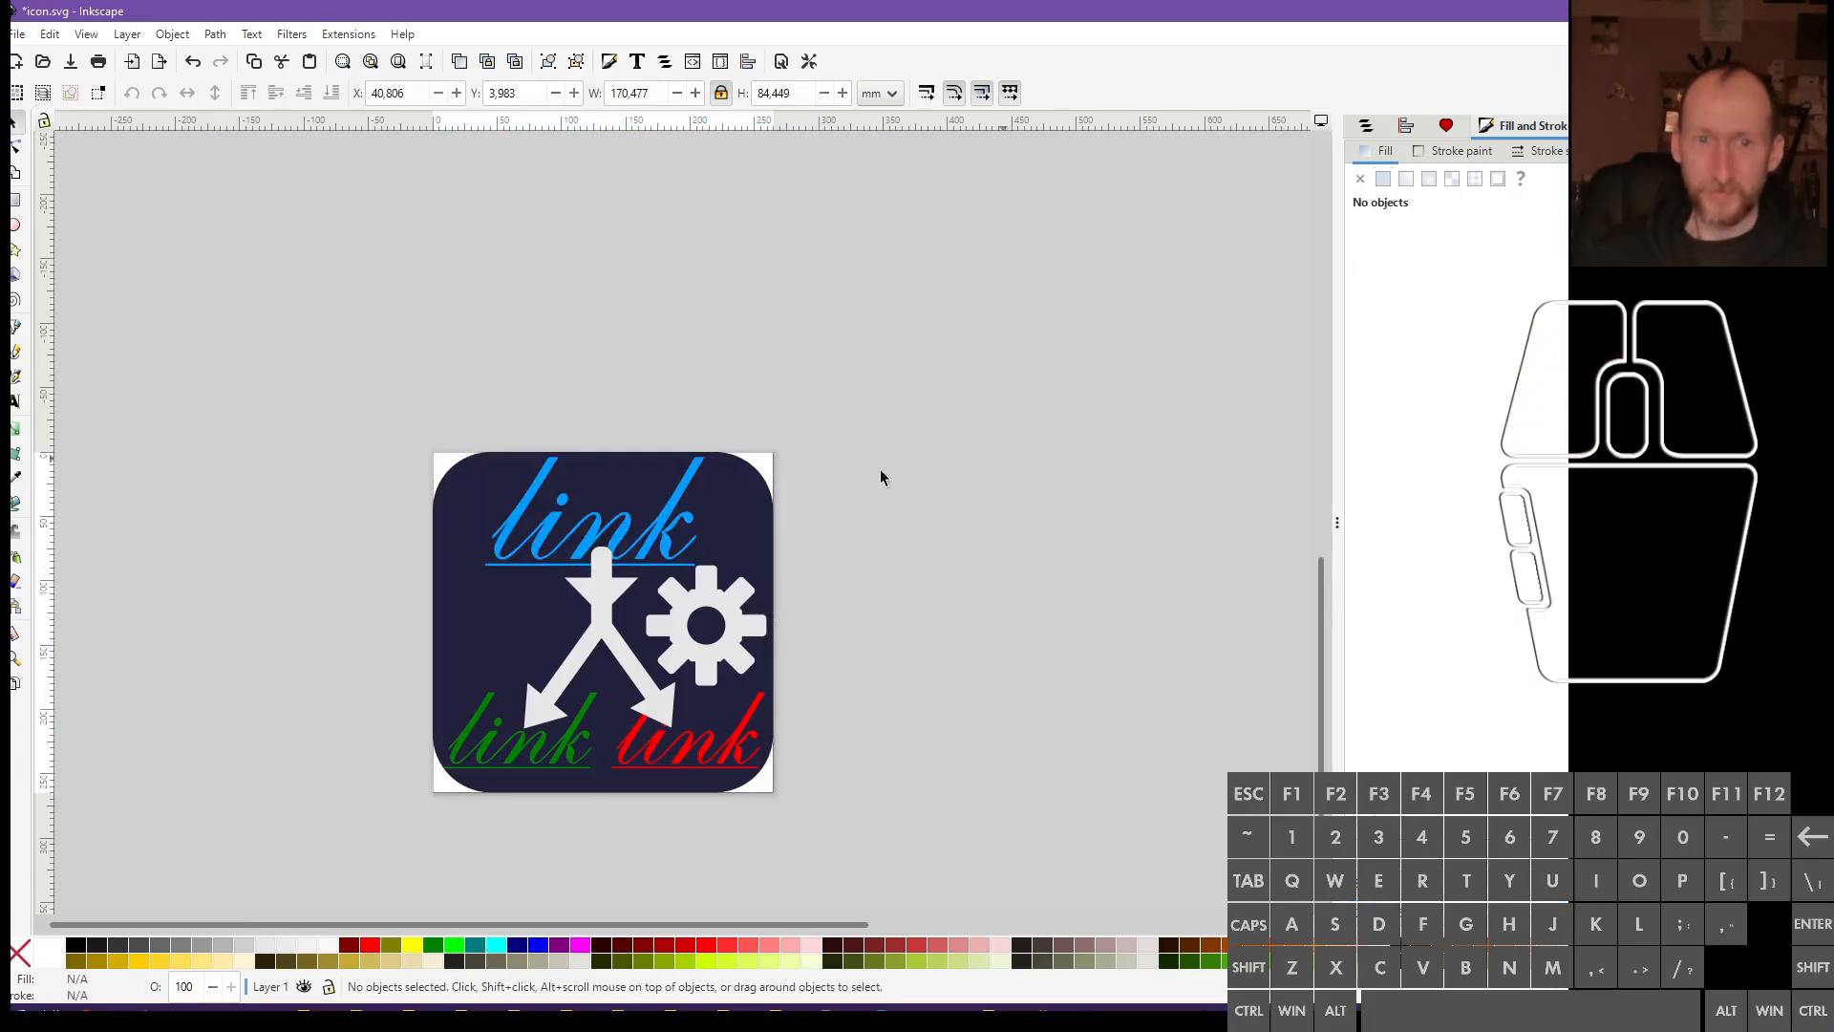
{"action": "left_click", "coordinate": [672, 526]}
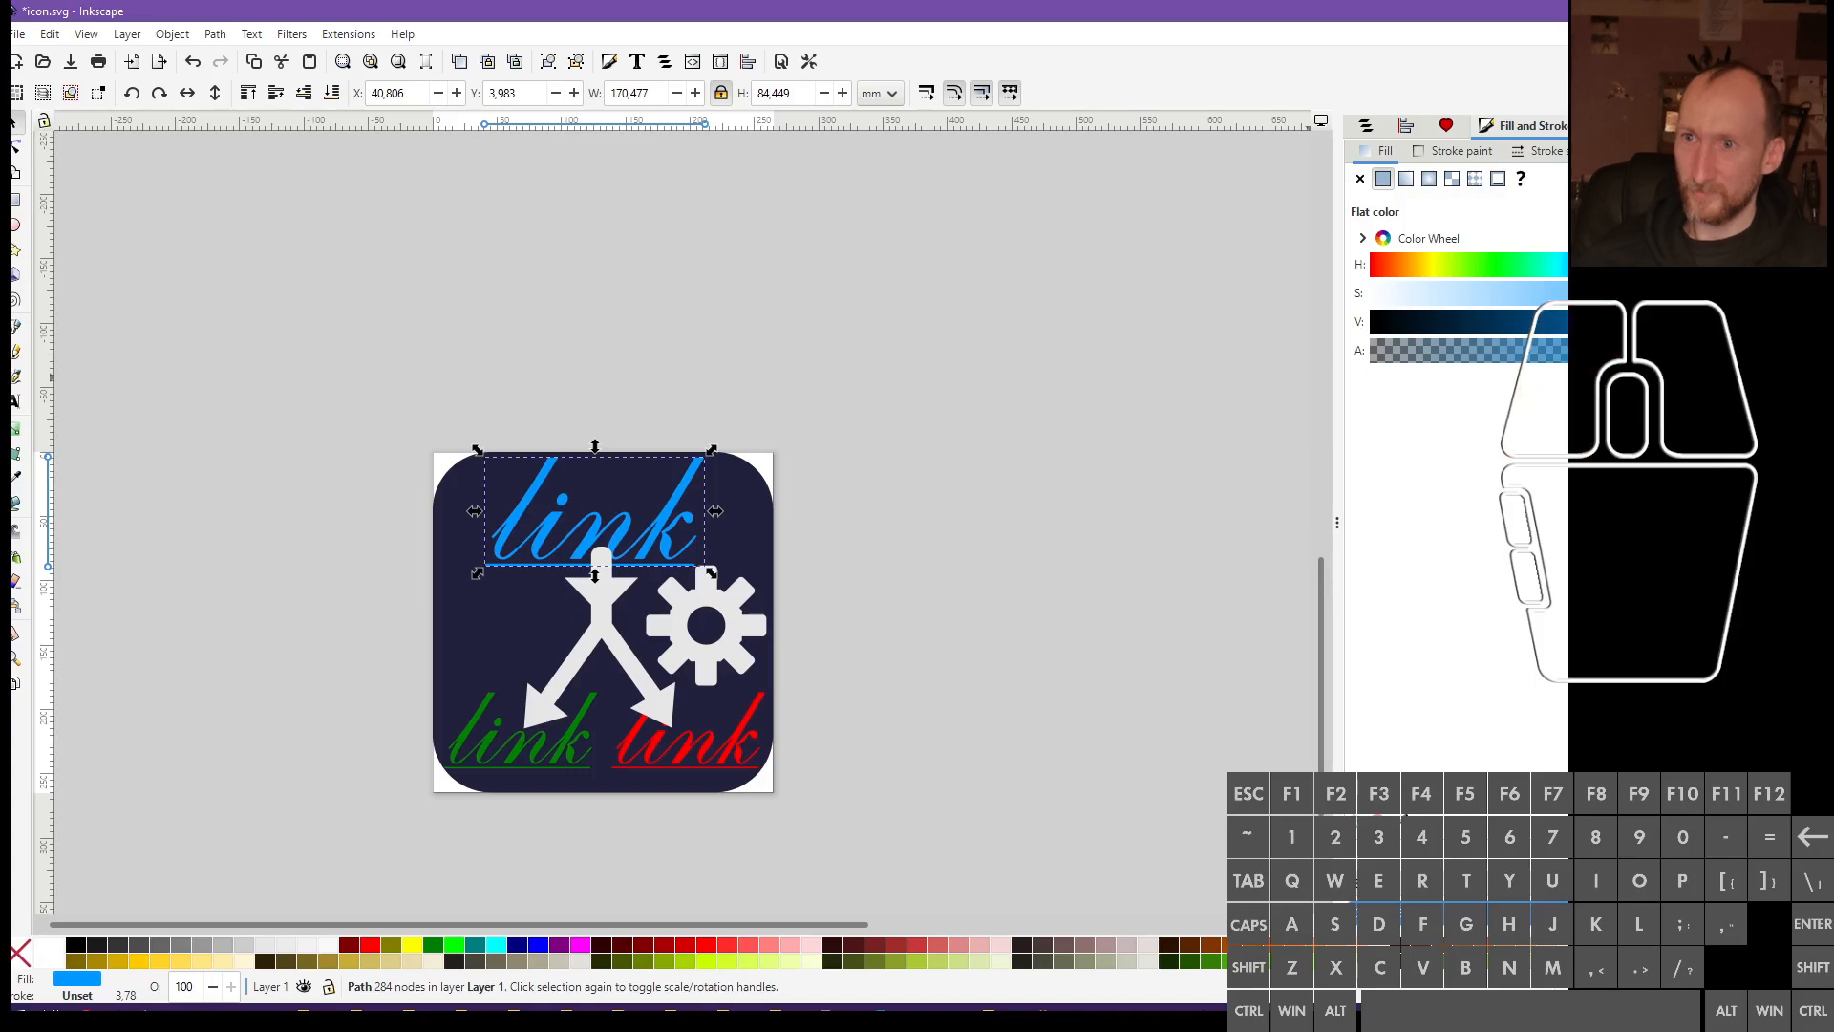
{"action": "left_click", "coordinate": [1757, 239]}
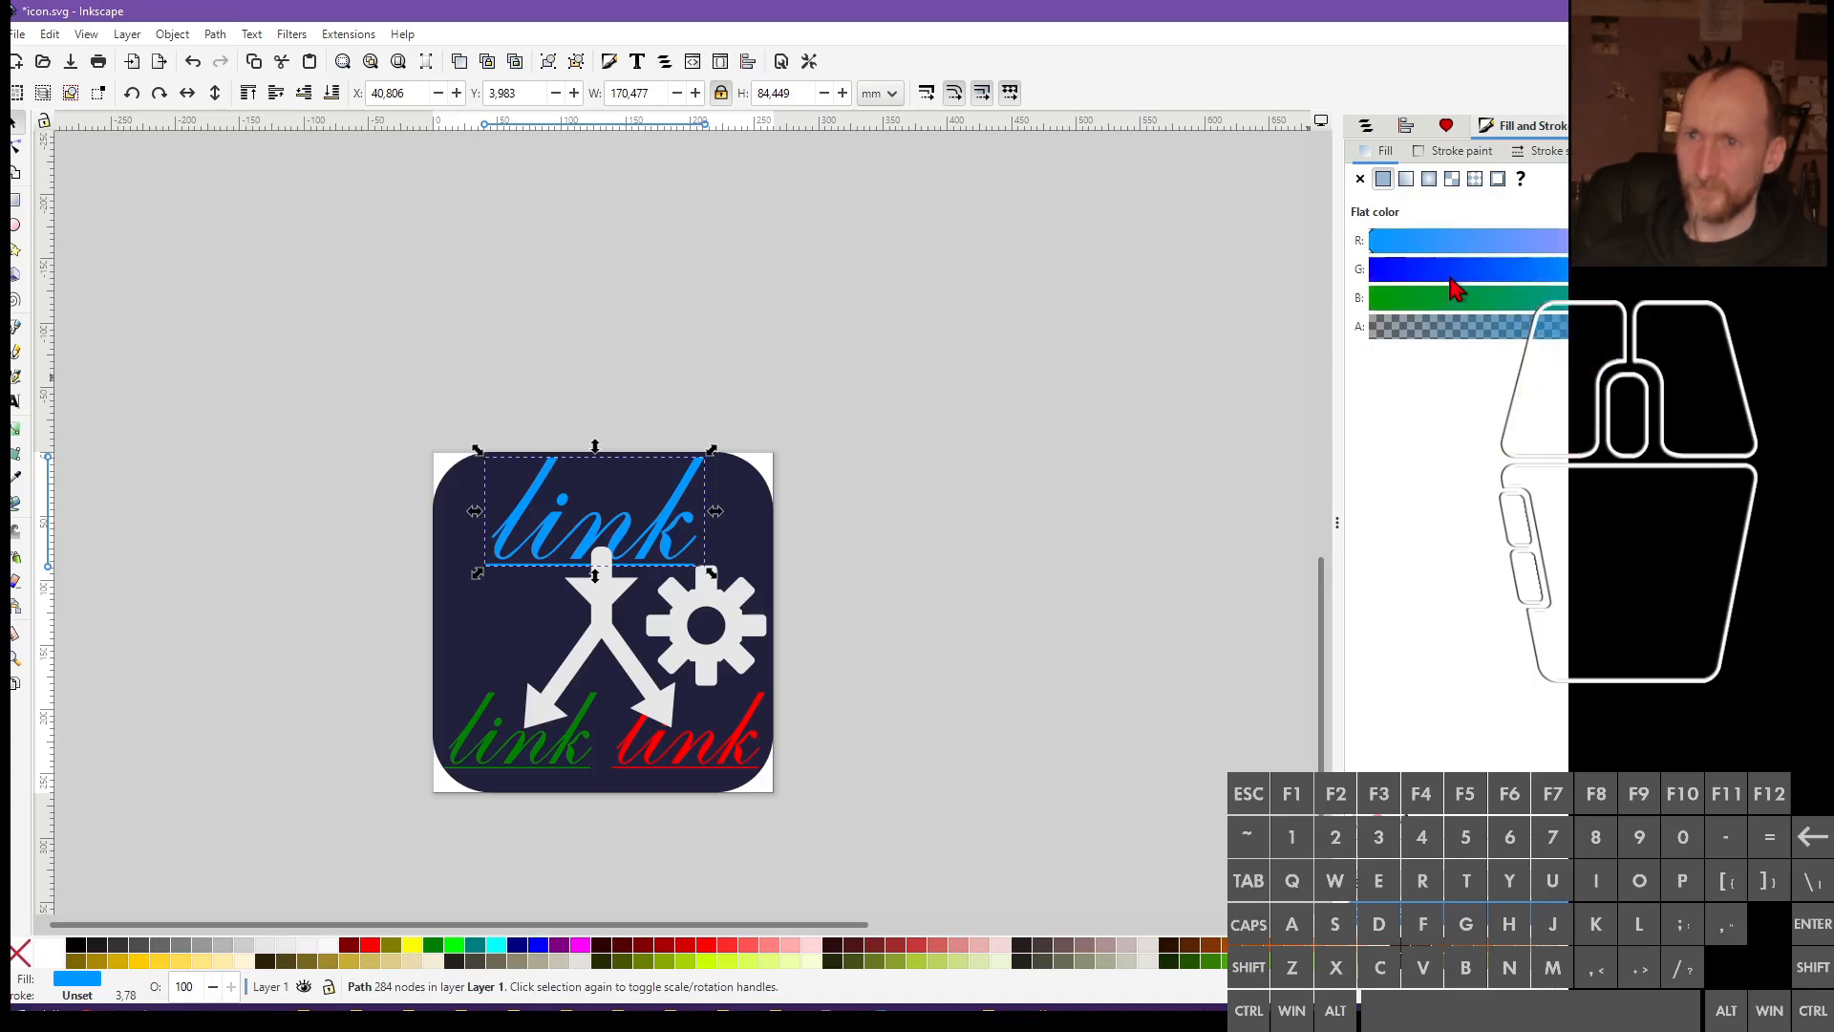
{"action": "left_click_drag", "start_coordinate": [1564, 242], "coordinate": [1515, 253]}
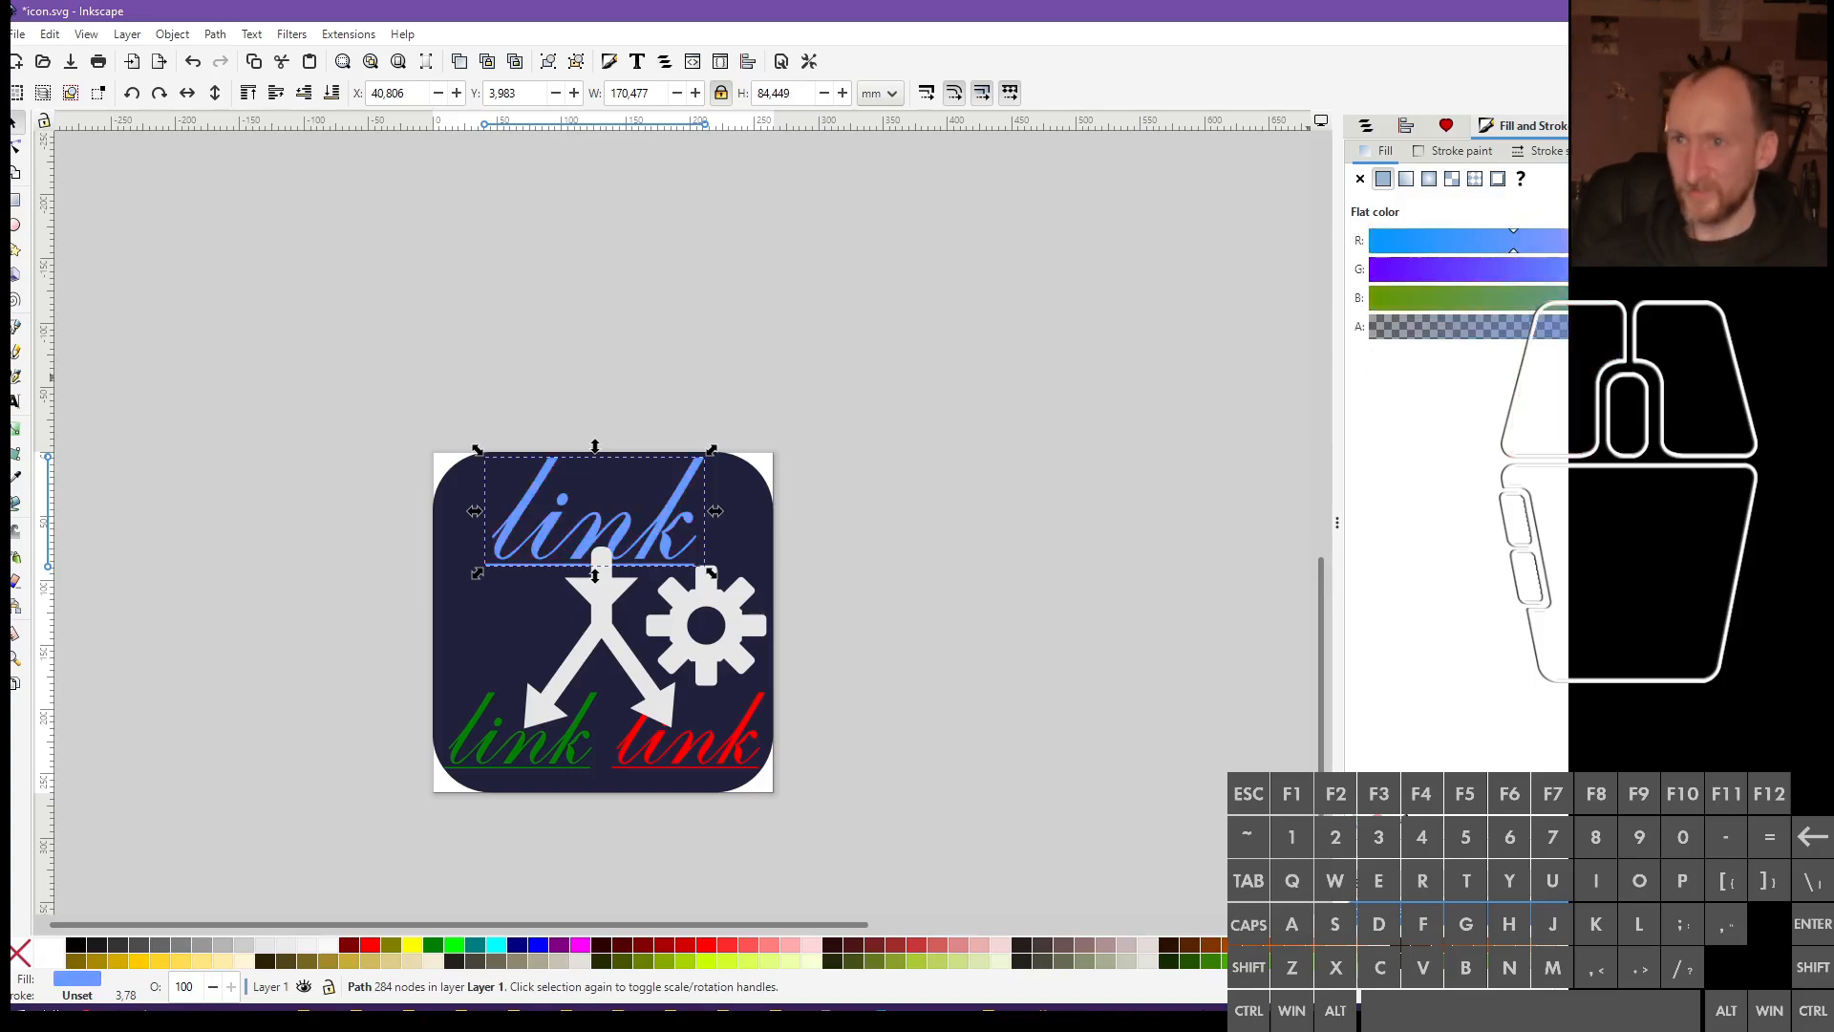
{"action": "key", "text": "ctrl+z"}
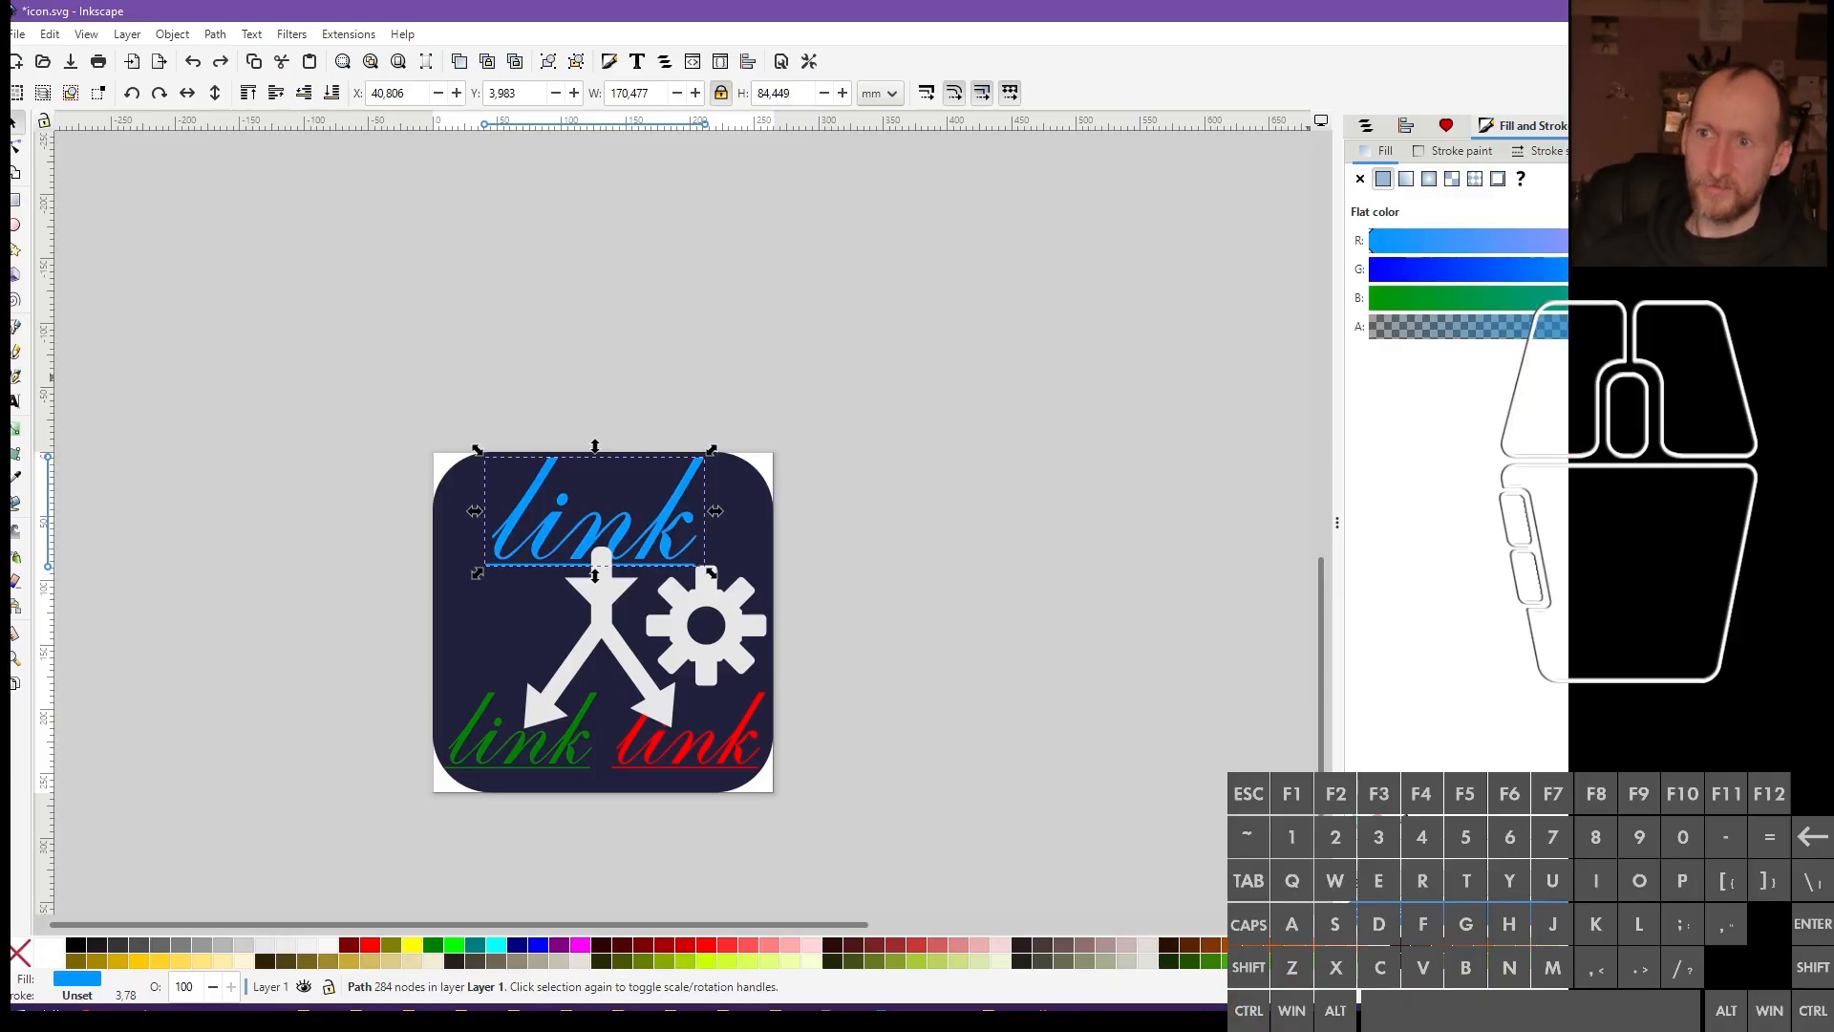
{"action": "left_click", "coordinate": [1758, 263]}
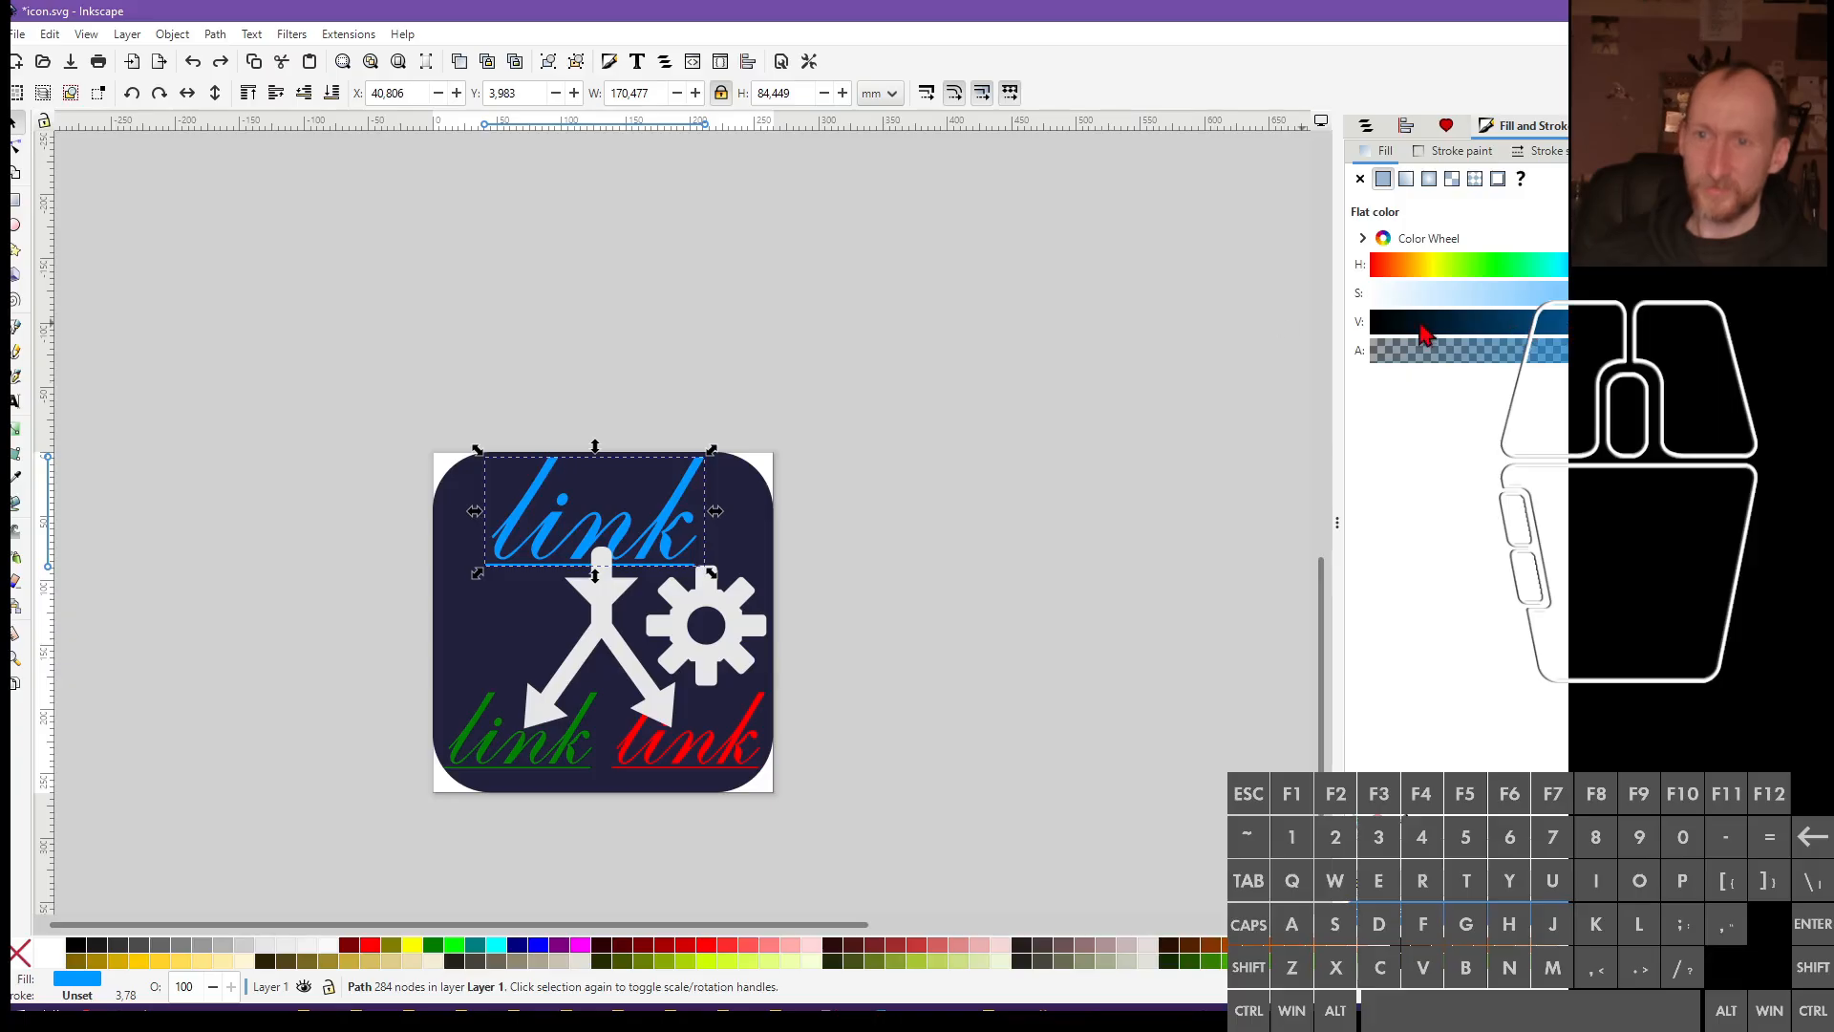
{"action": "left_click", "coordinate": [1064, 399]}
Shift the hue of the upper link word's fill to a bright cyan-blue at full brightness
{"action": "left_click", "coordinate": [673, 540]}
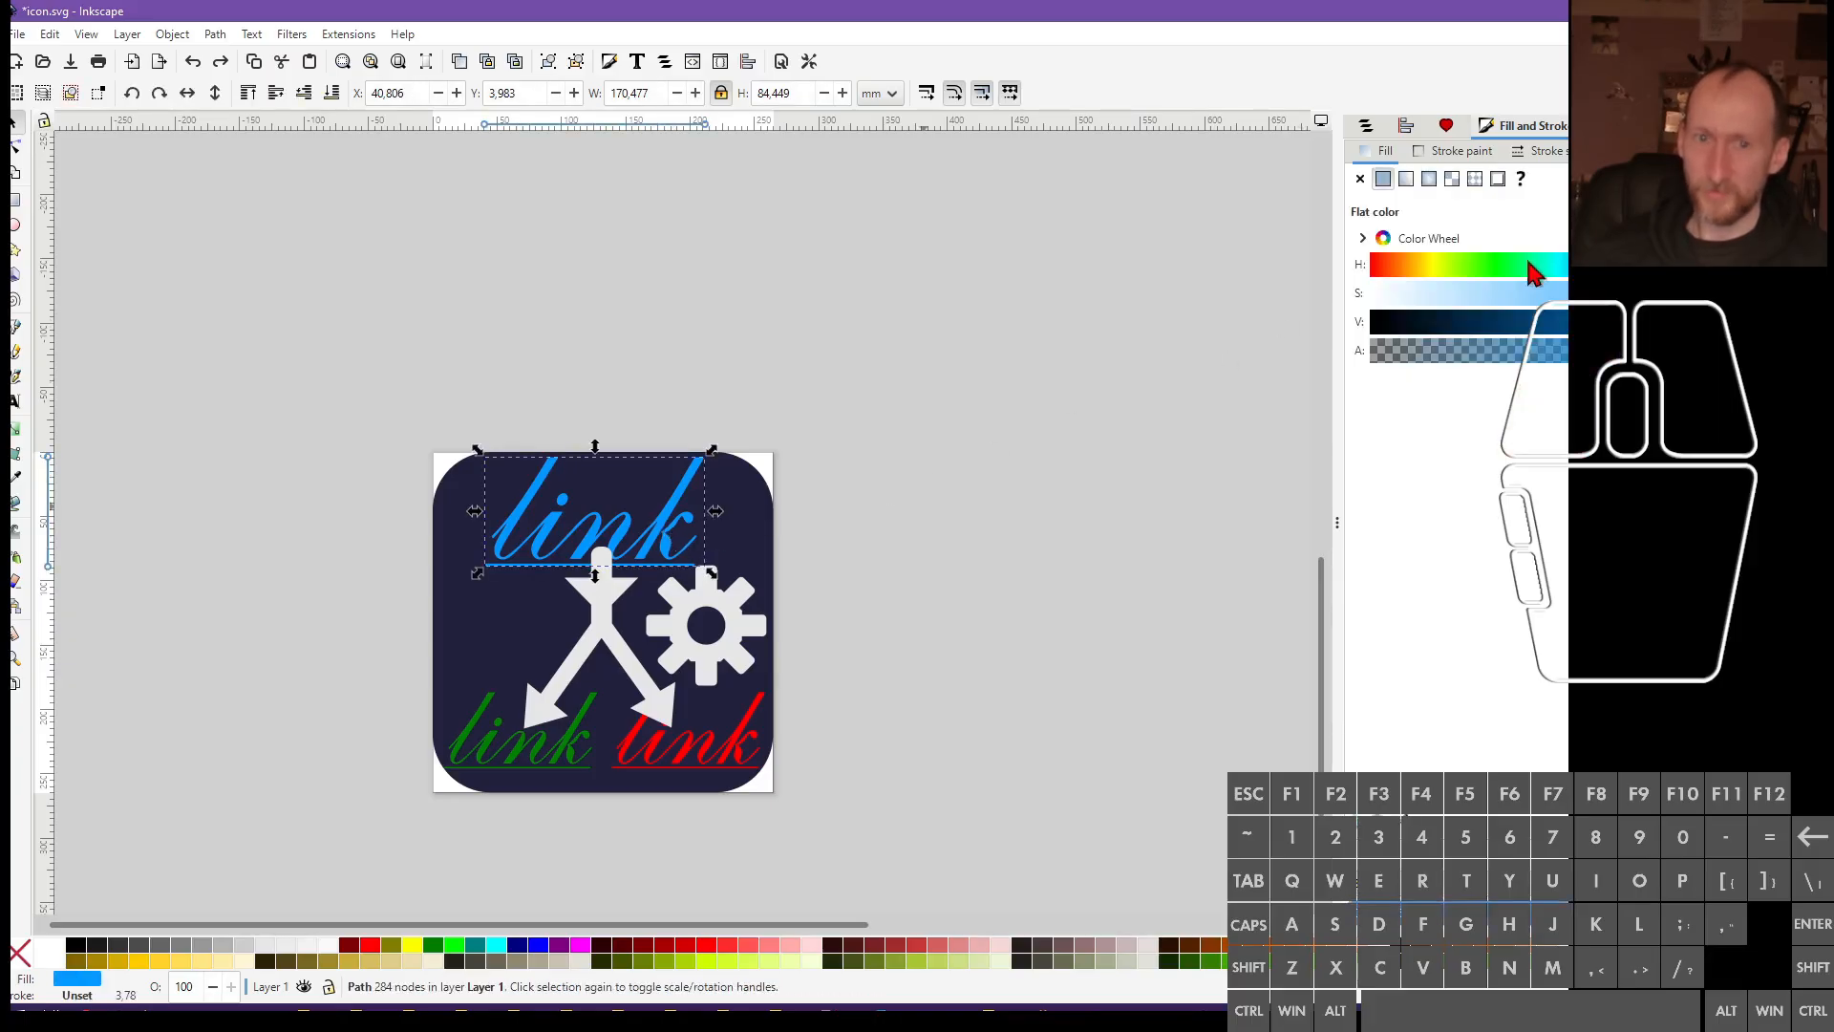
{"action": "left_click_drag", "start_coordinate": [1527, 268], "coordinate": [1342, 325]}
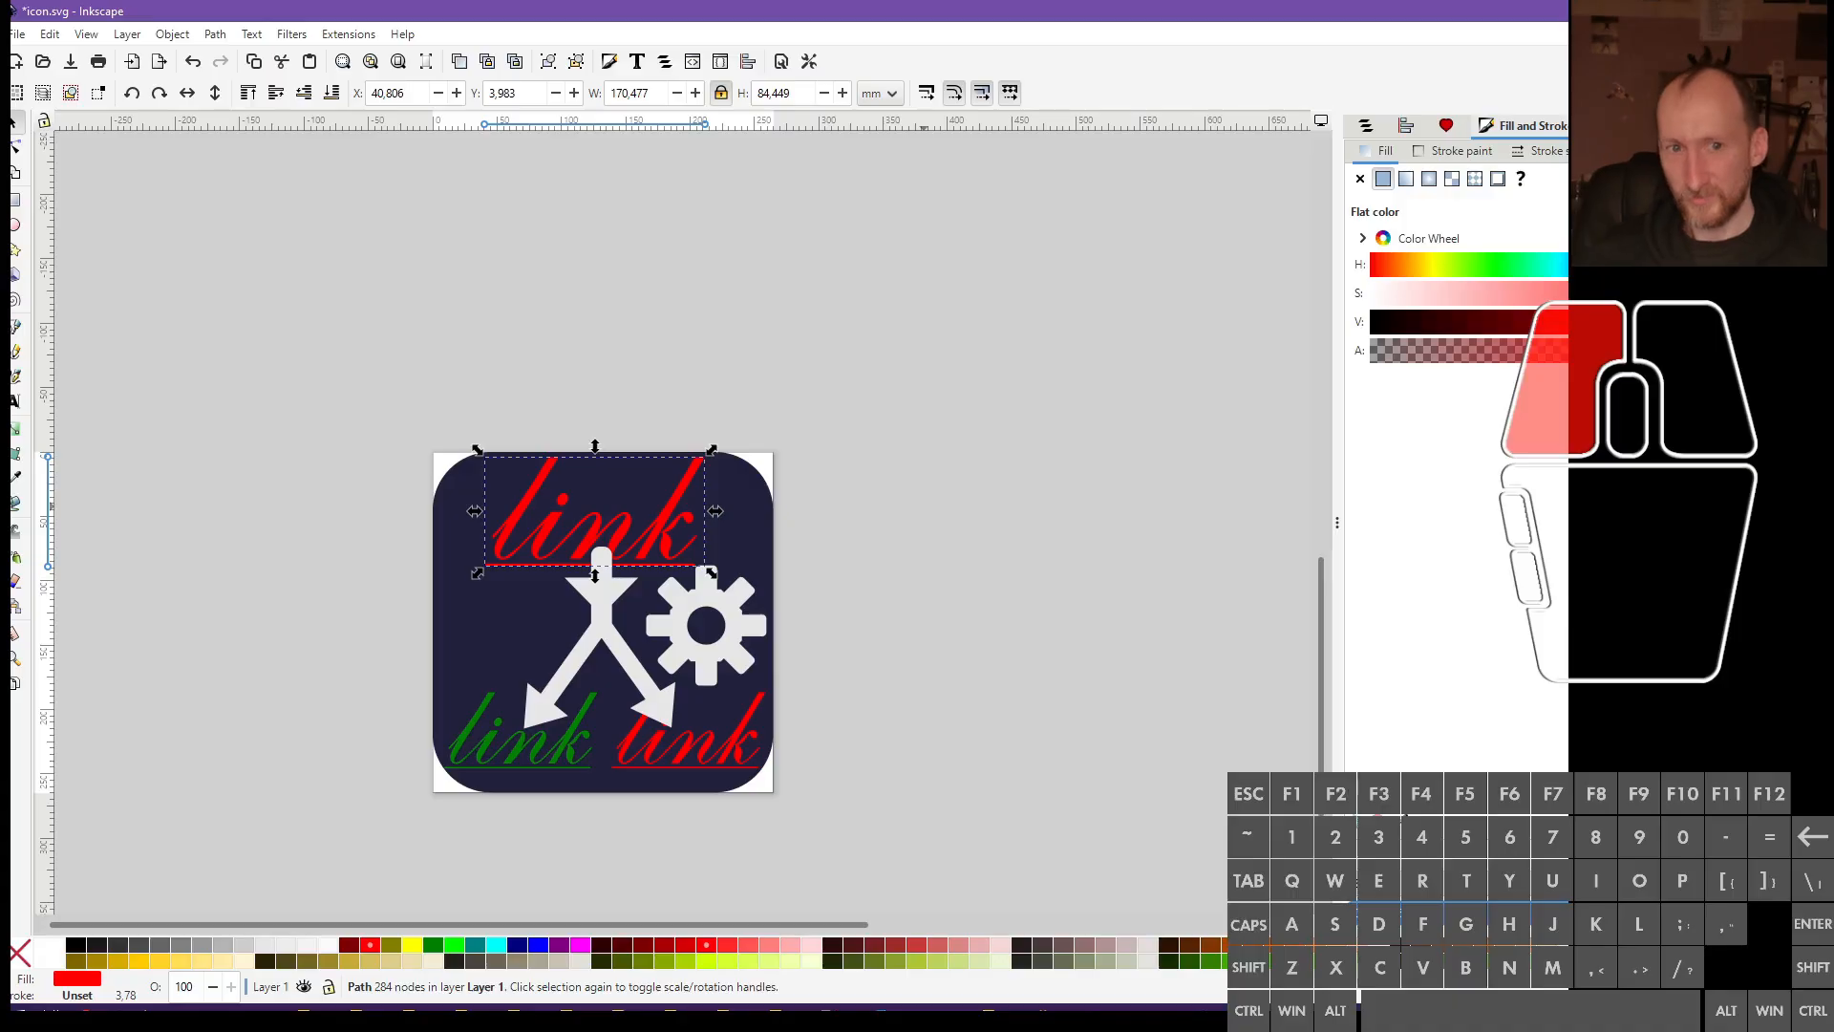
{"action": "left_click_drag", "start_coordinate": [1738, 324], "coordinate": [1563, 327]}
{"action": "left_click_drag", "start_coordinate": [1562, 263], "coordinate": [1567, 264]}
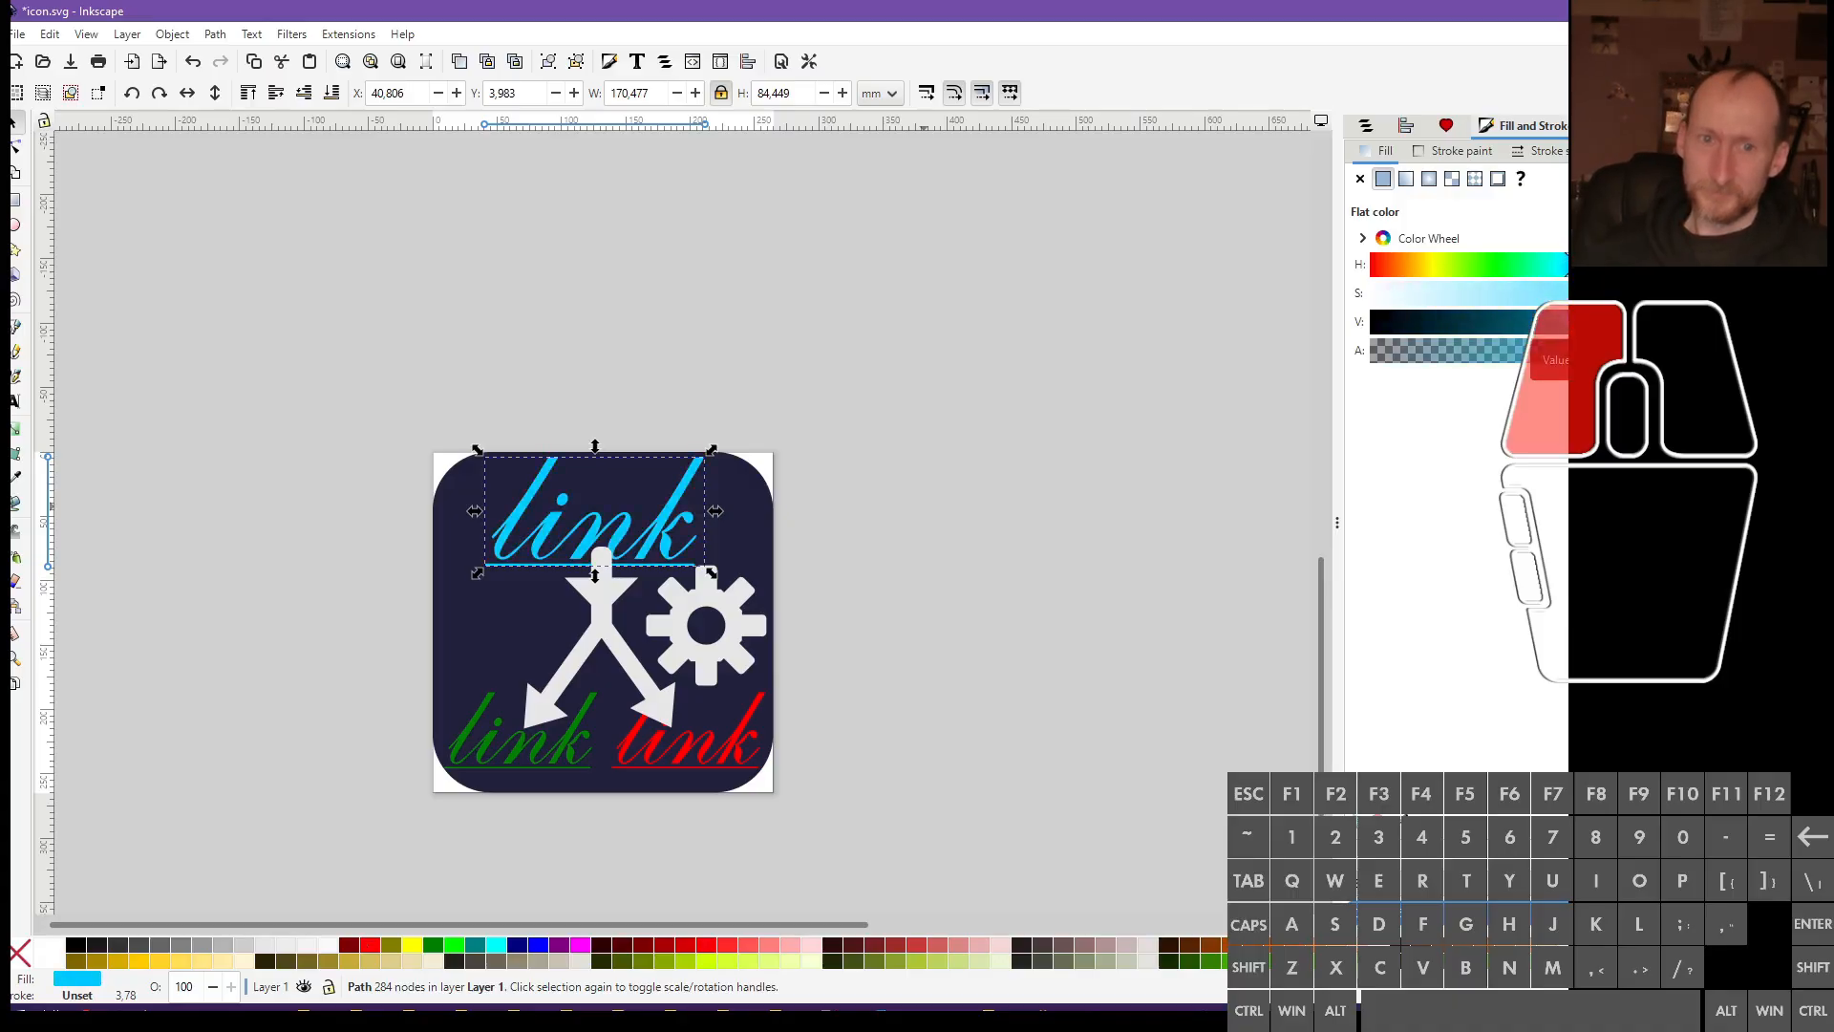
{"action": "left_click", "coordinate": [1217, 438]}
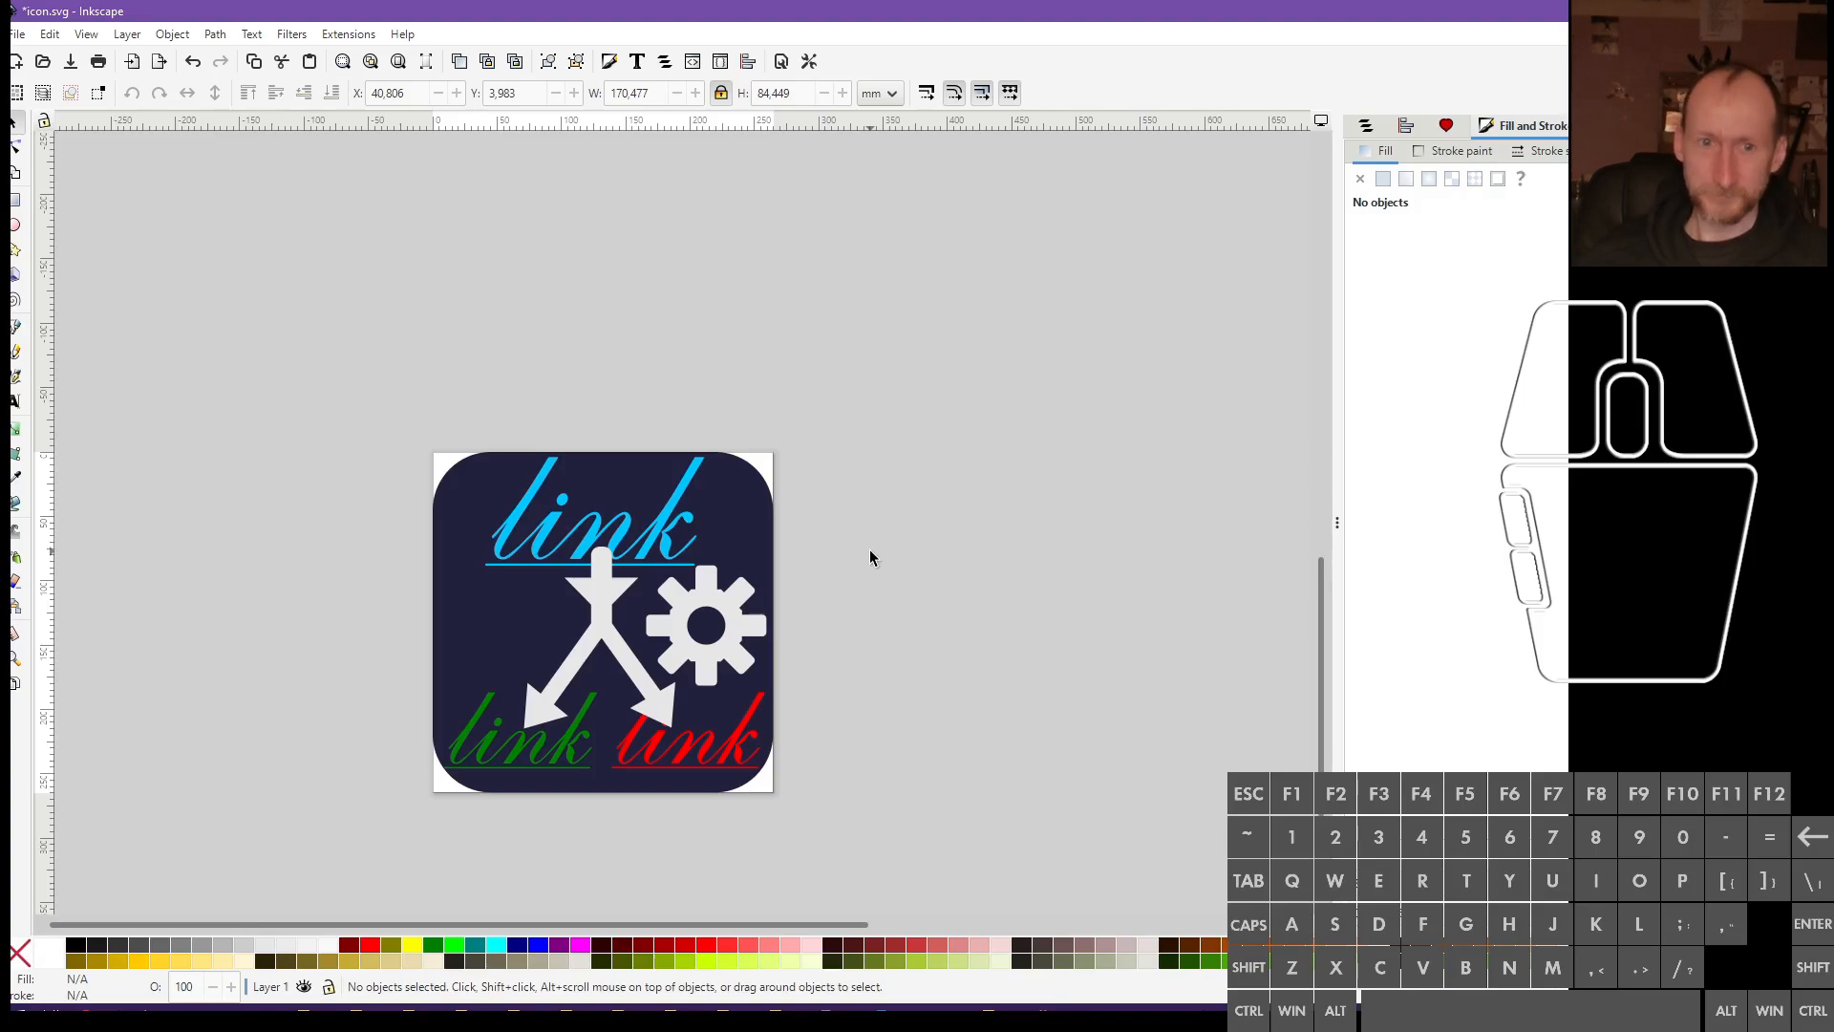
{"action": "left_click", "coordinate": [685, 537]}
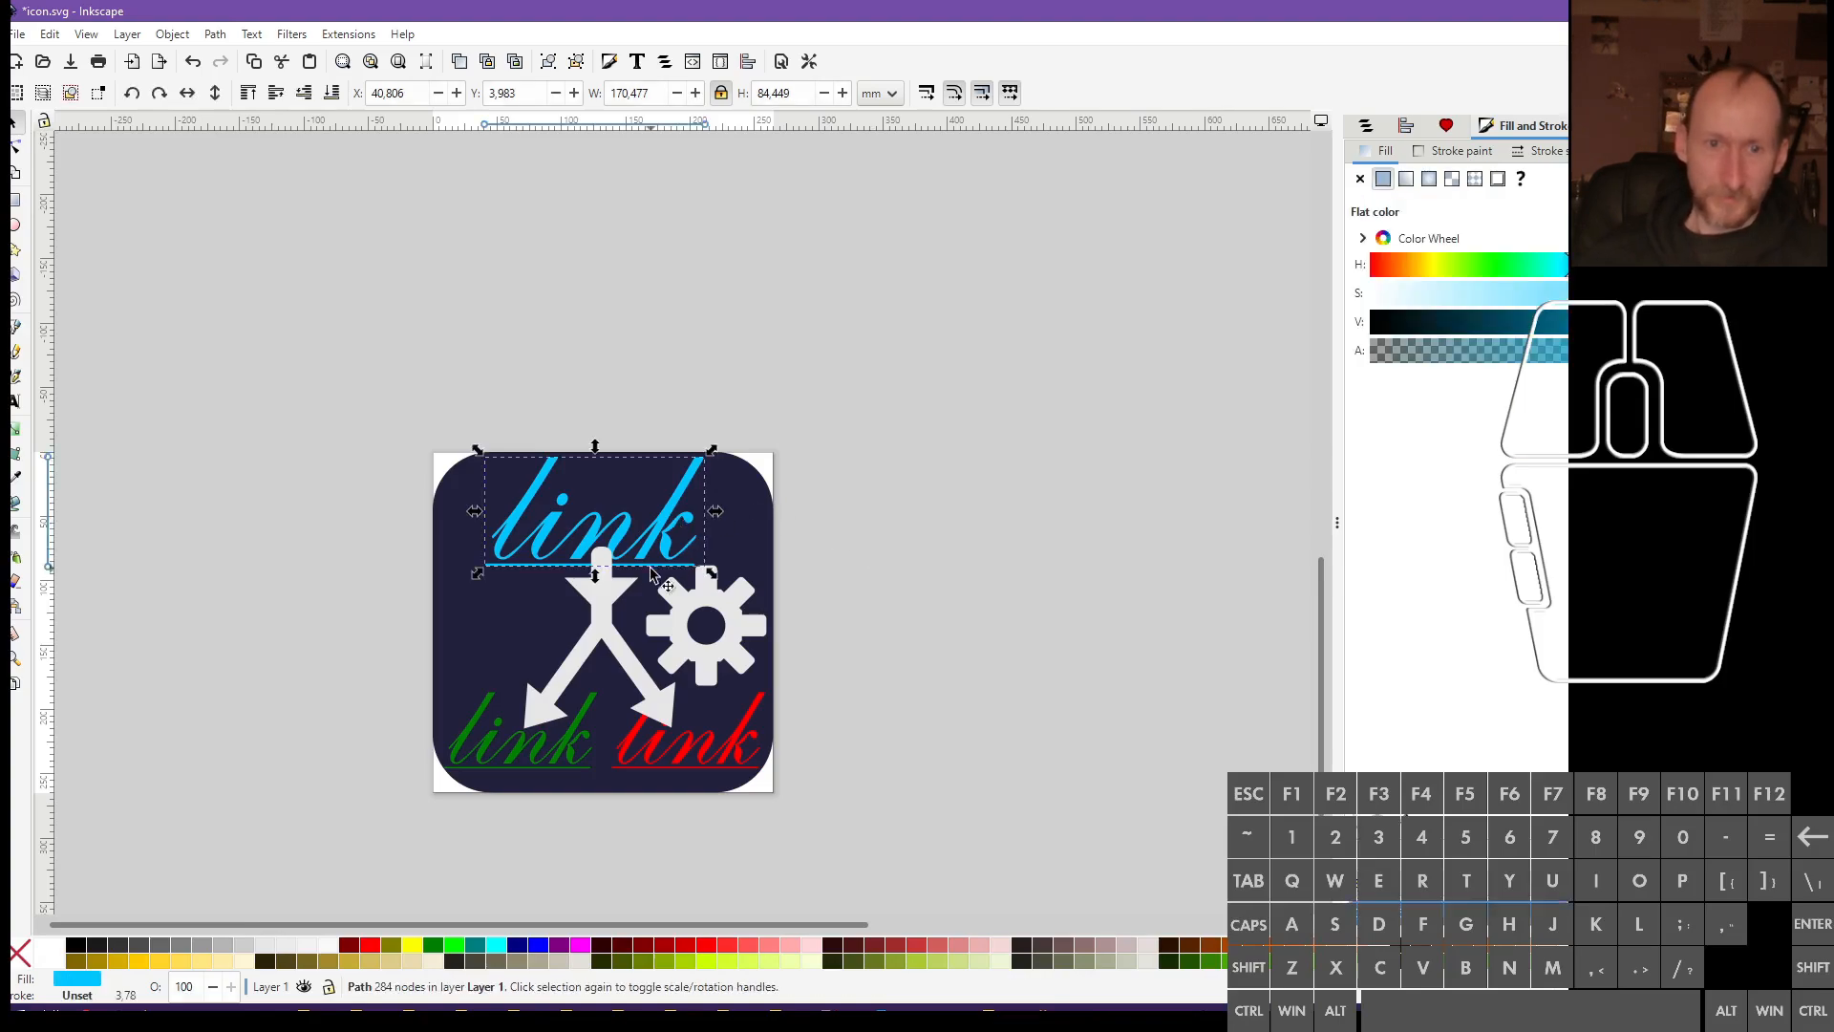
{"action": "left_click", "coordinate": [750, 542]}
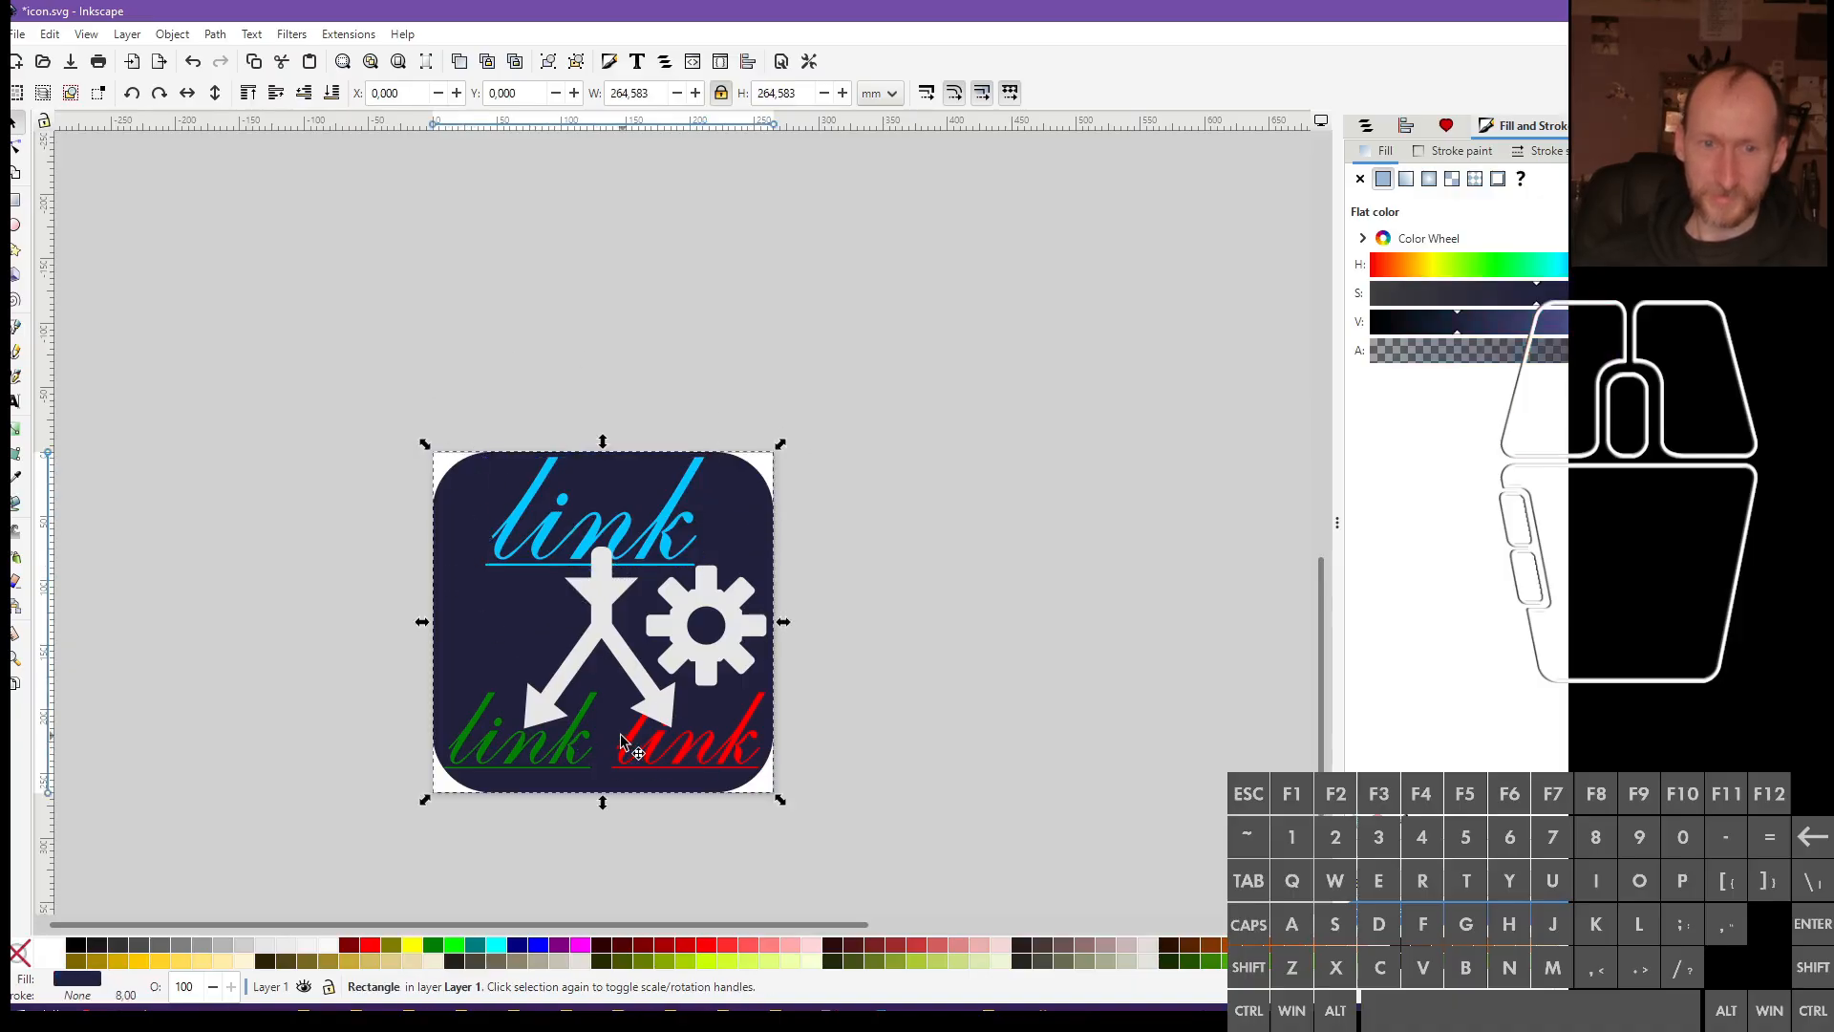
Put the forked connector back behind the link words, keeping it in front of the navy background
{"action": "left_click", "coordinate": [606, 621]}
{"action": "key", "text": "End"}
{"action": "key", "text": "ctrl+z"}
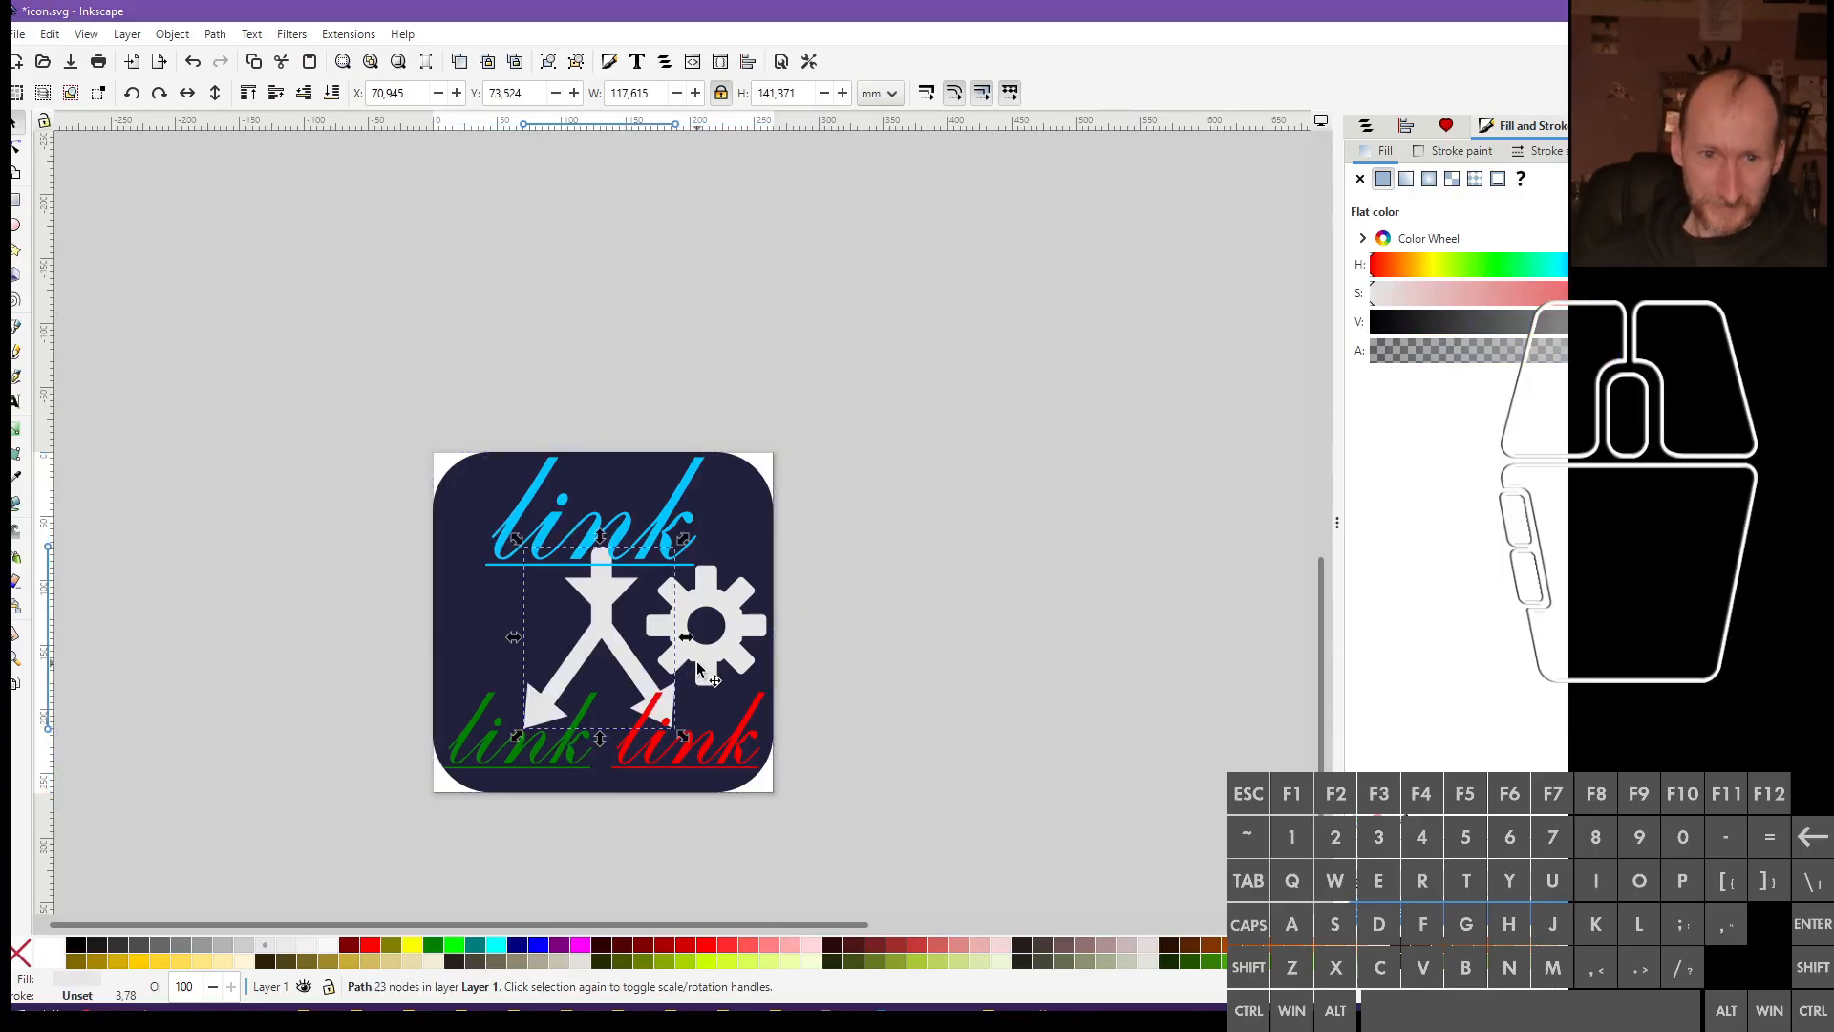
{"action": "left_click", "coordinate": [808, 673]}
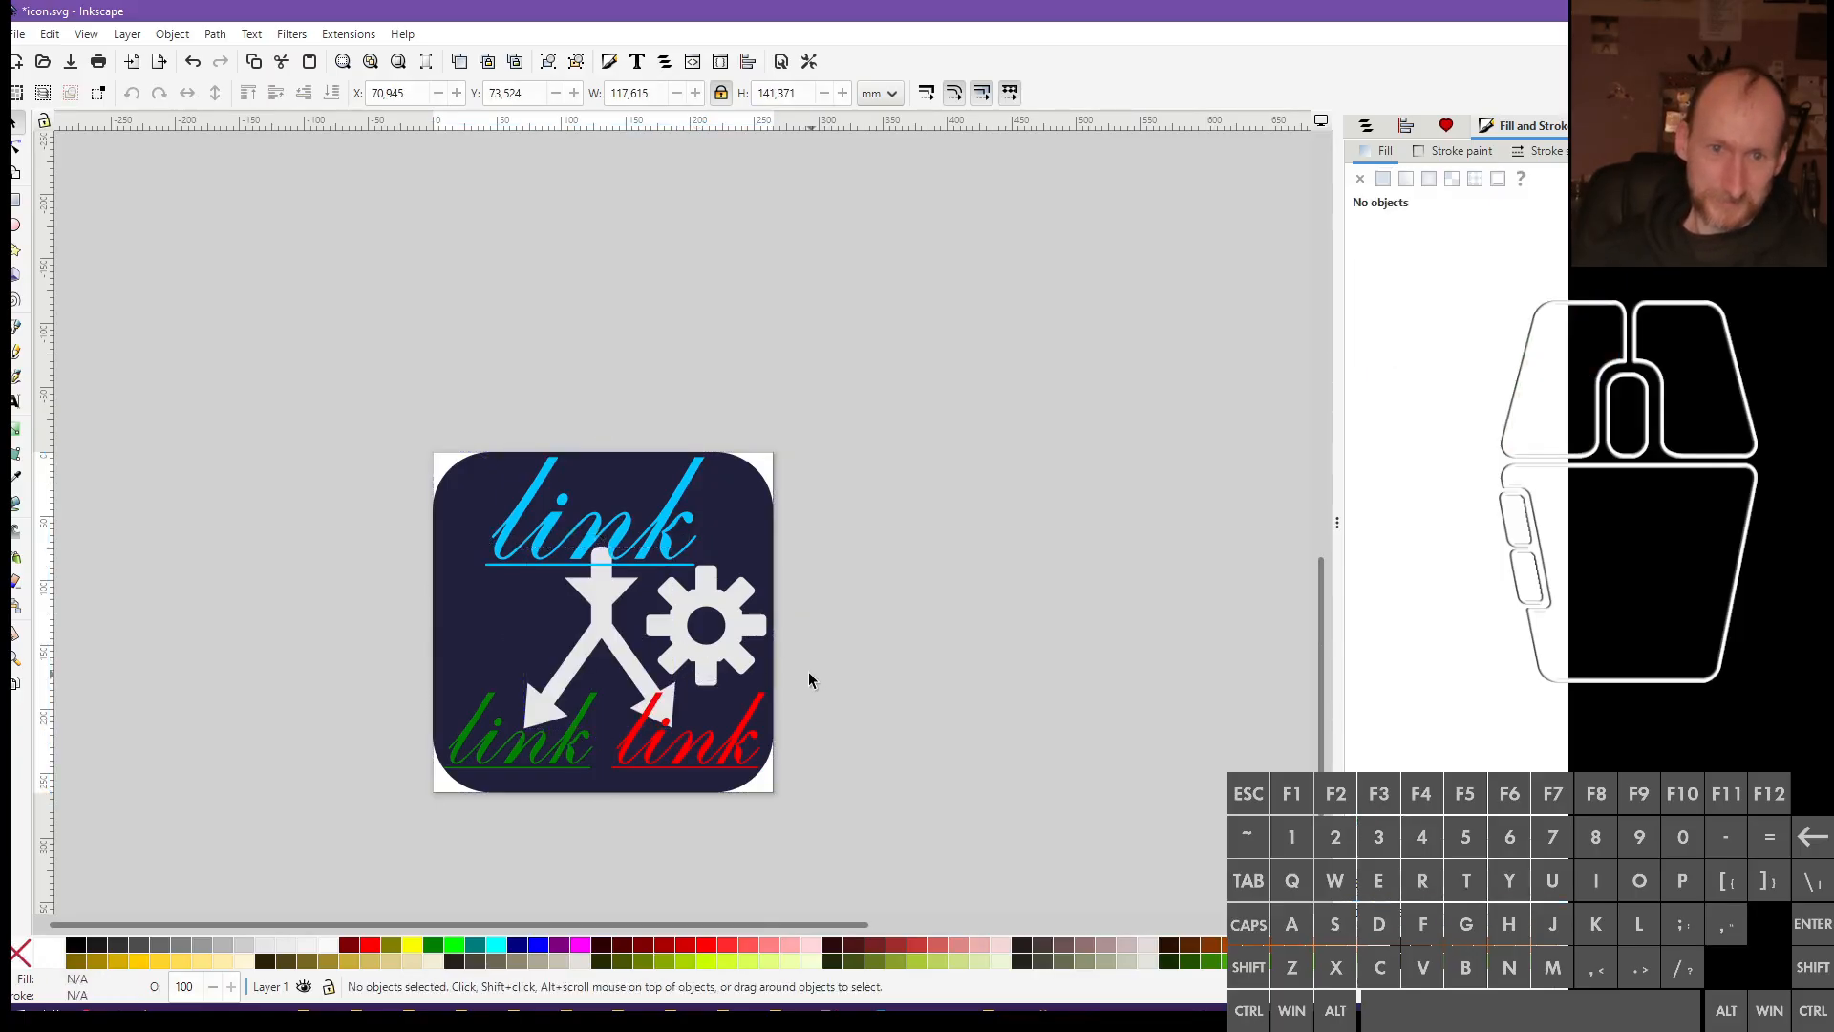
{"action": "left_click", "coordinate": [727, 660]}
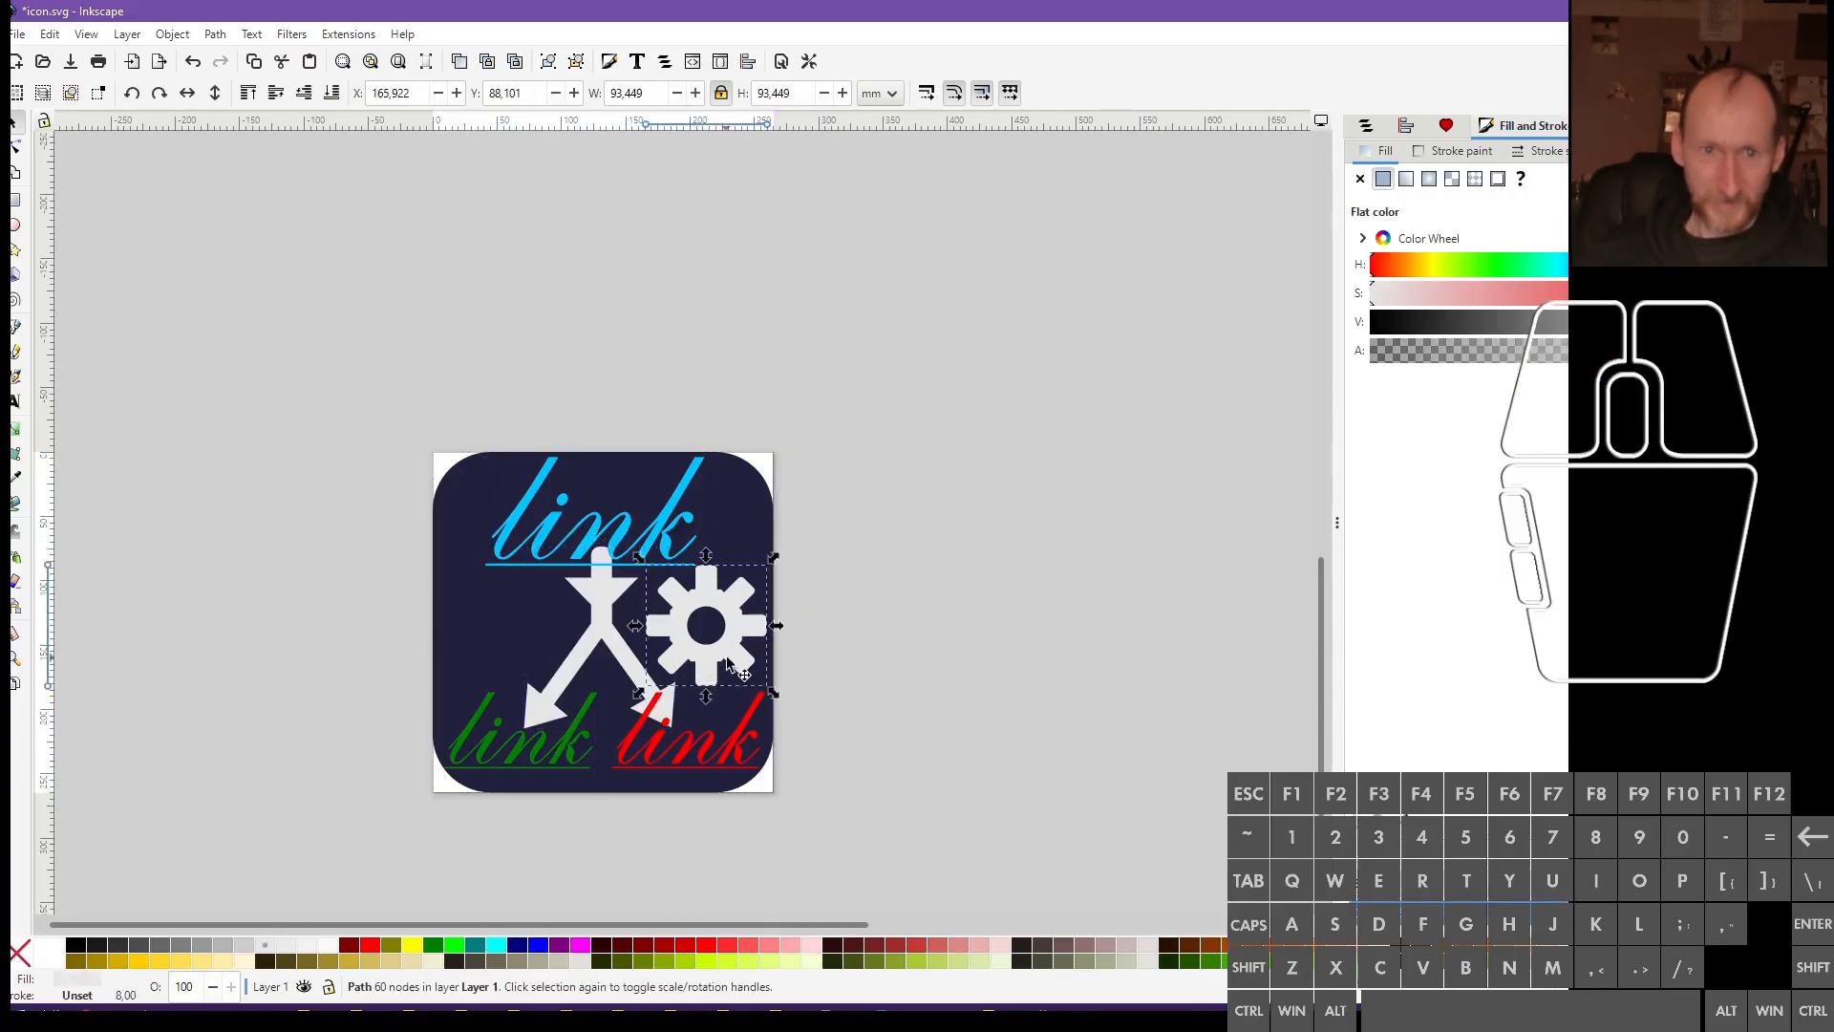
Give the rounded navy background rectangle a pale pinkish-grey stroke, keeping its navy fill
{"action": "left_click", "coordinate": [490, 638]}
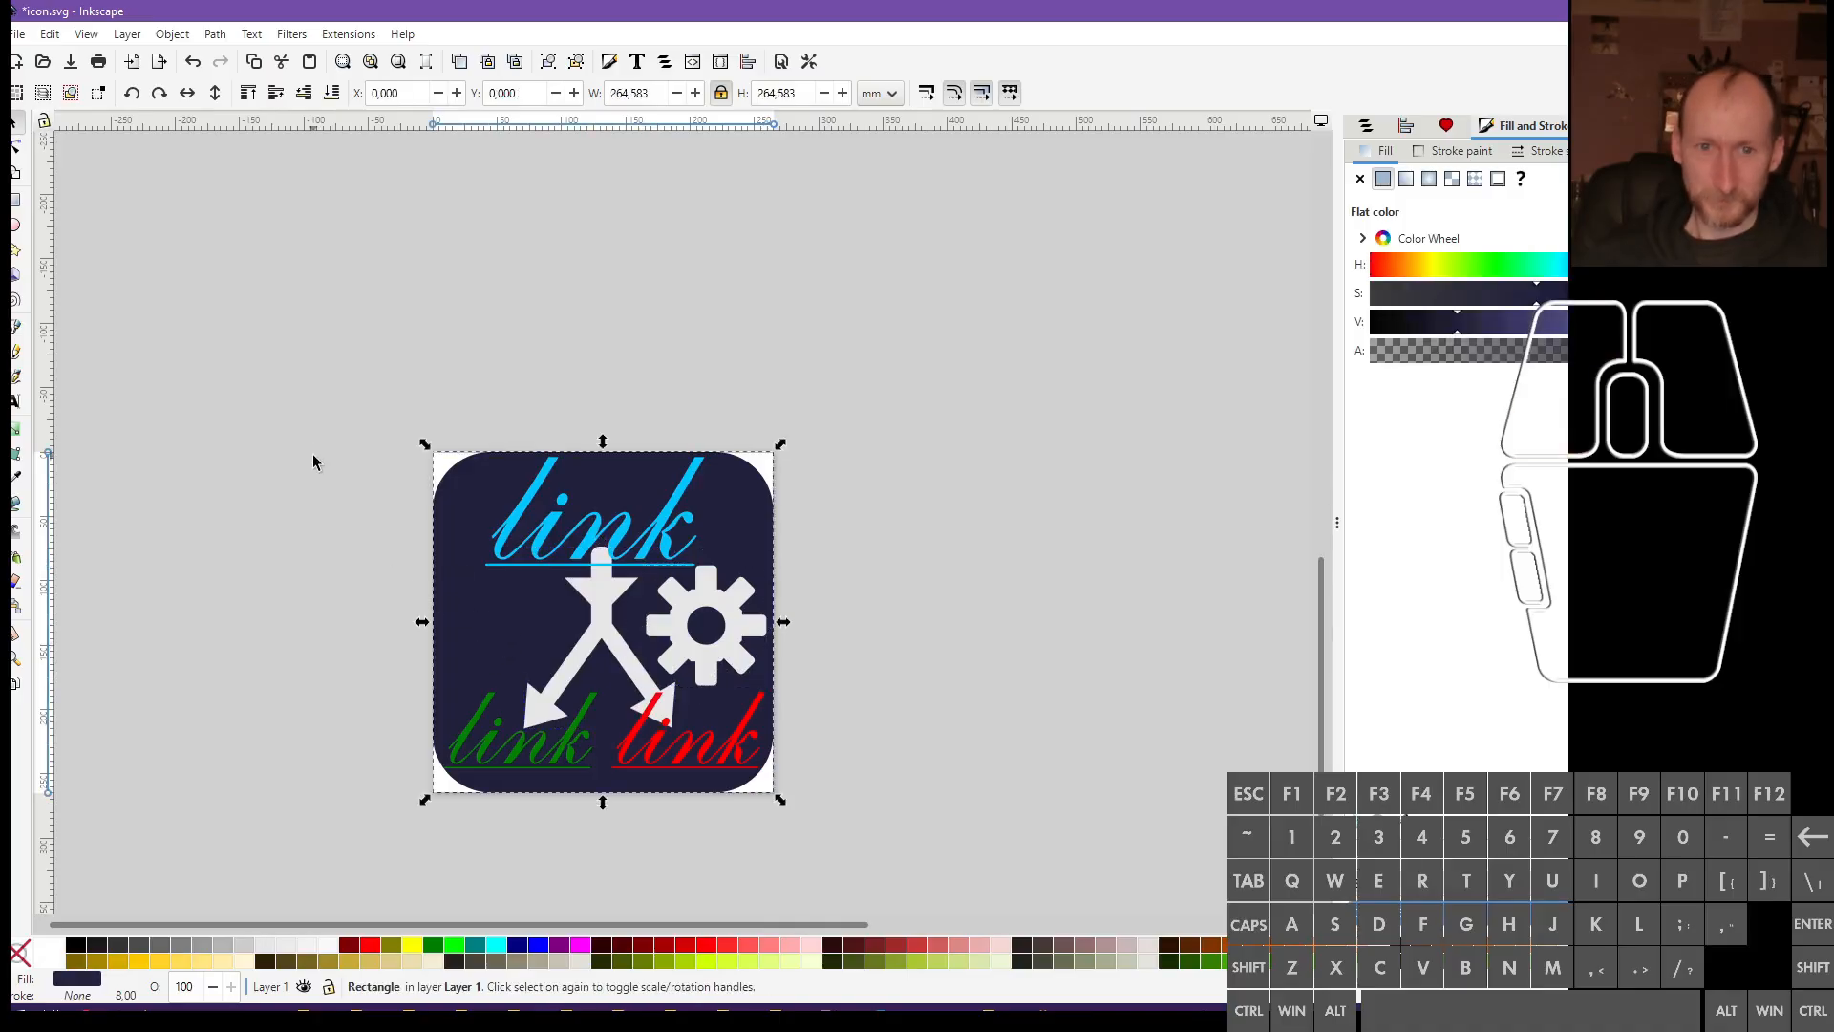
{"action": "left_click", "coordinate": [75, 946], "text": "shift"}
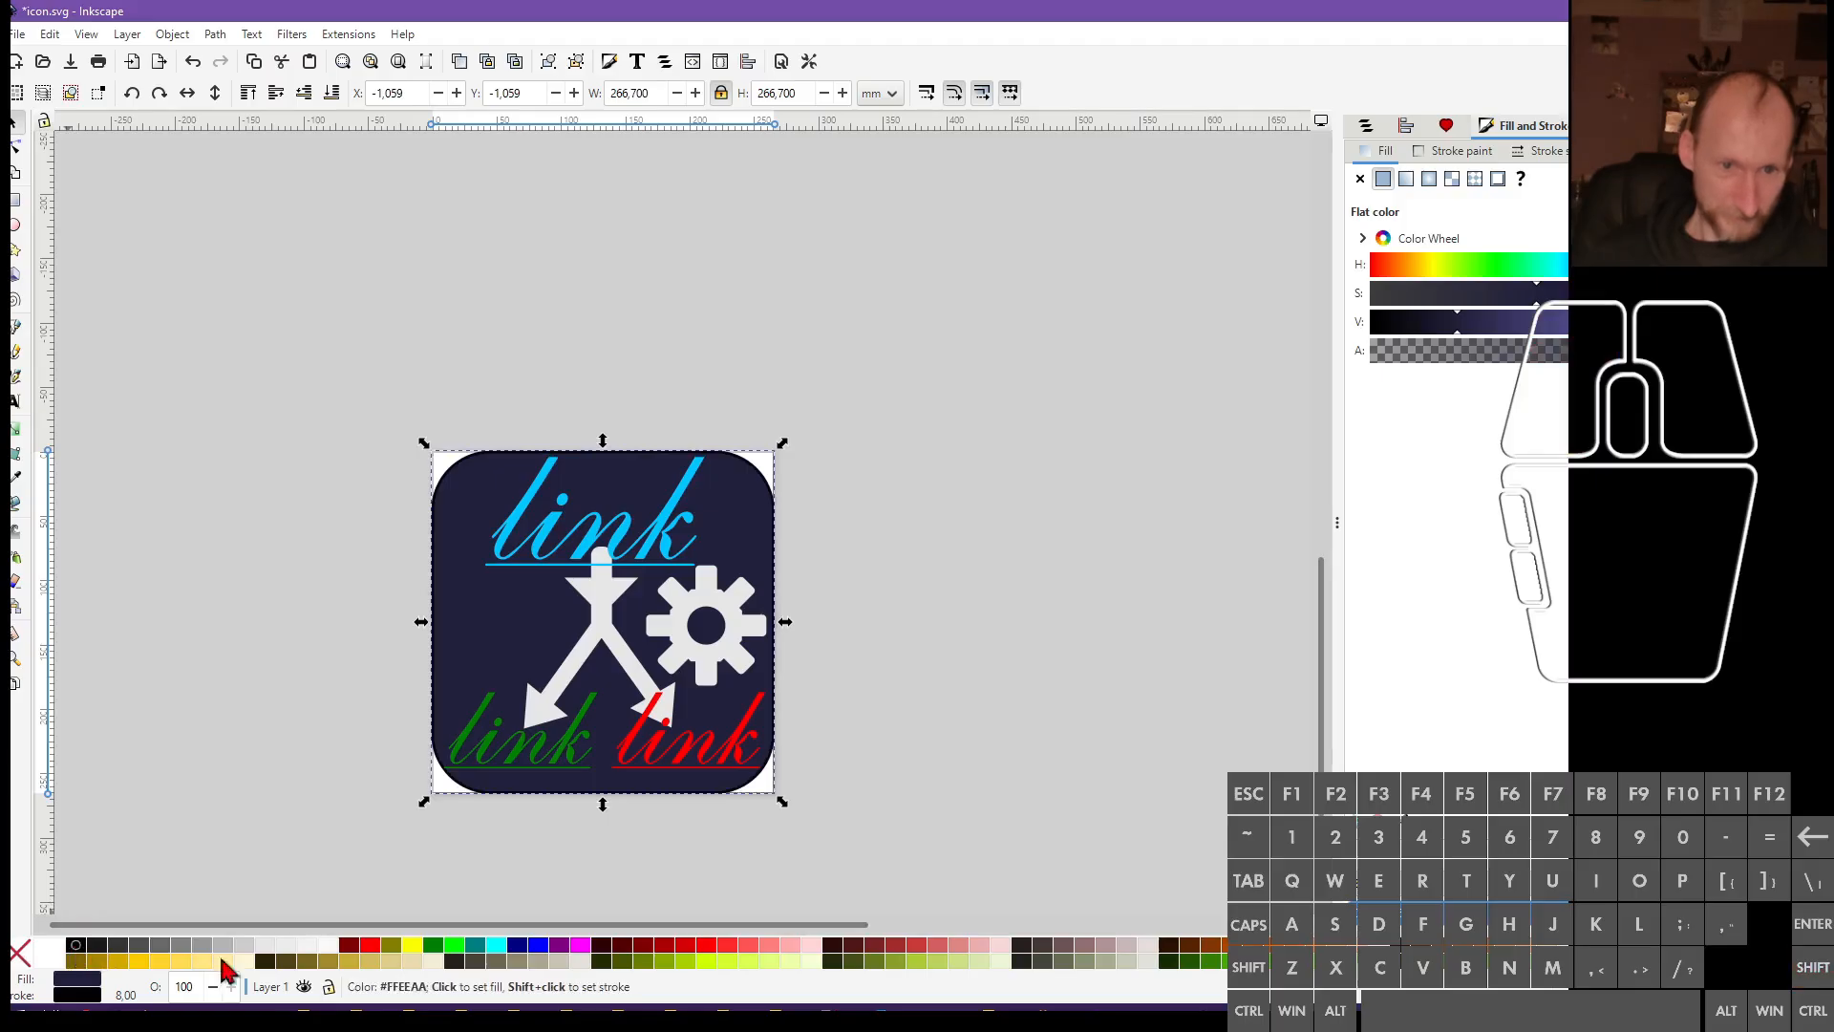
{"action": "left_click", "coordinate": [373, 956]}
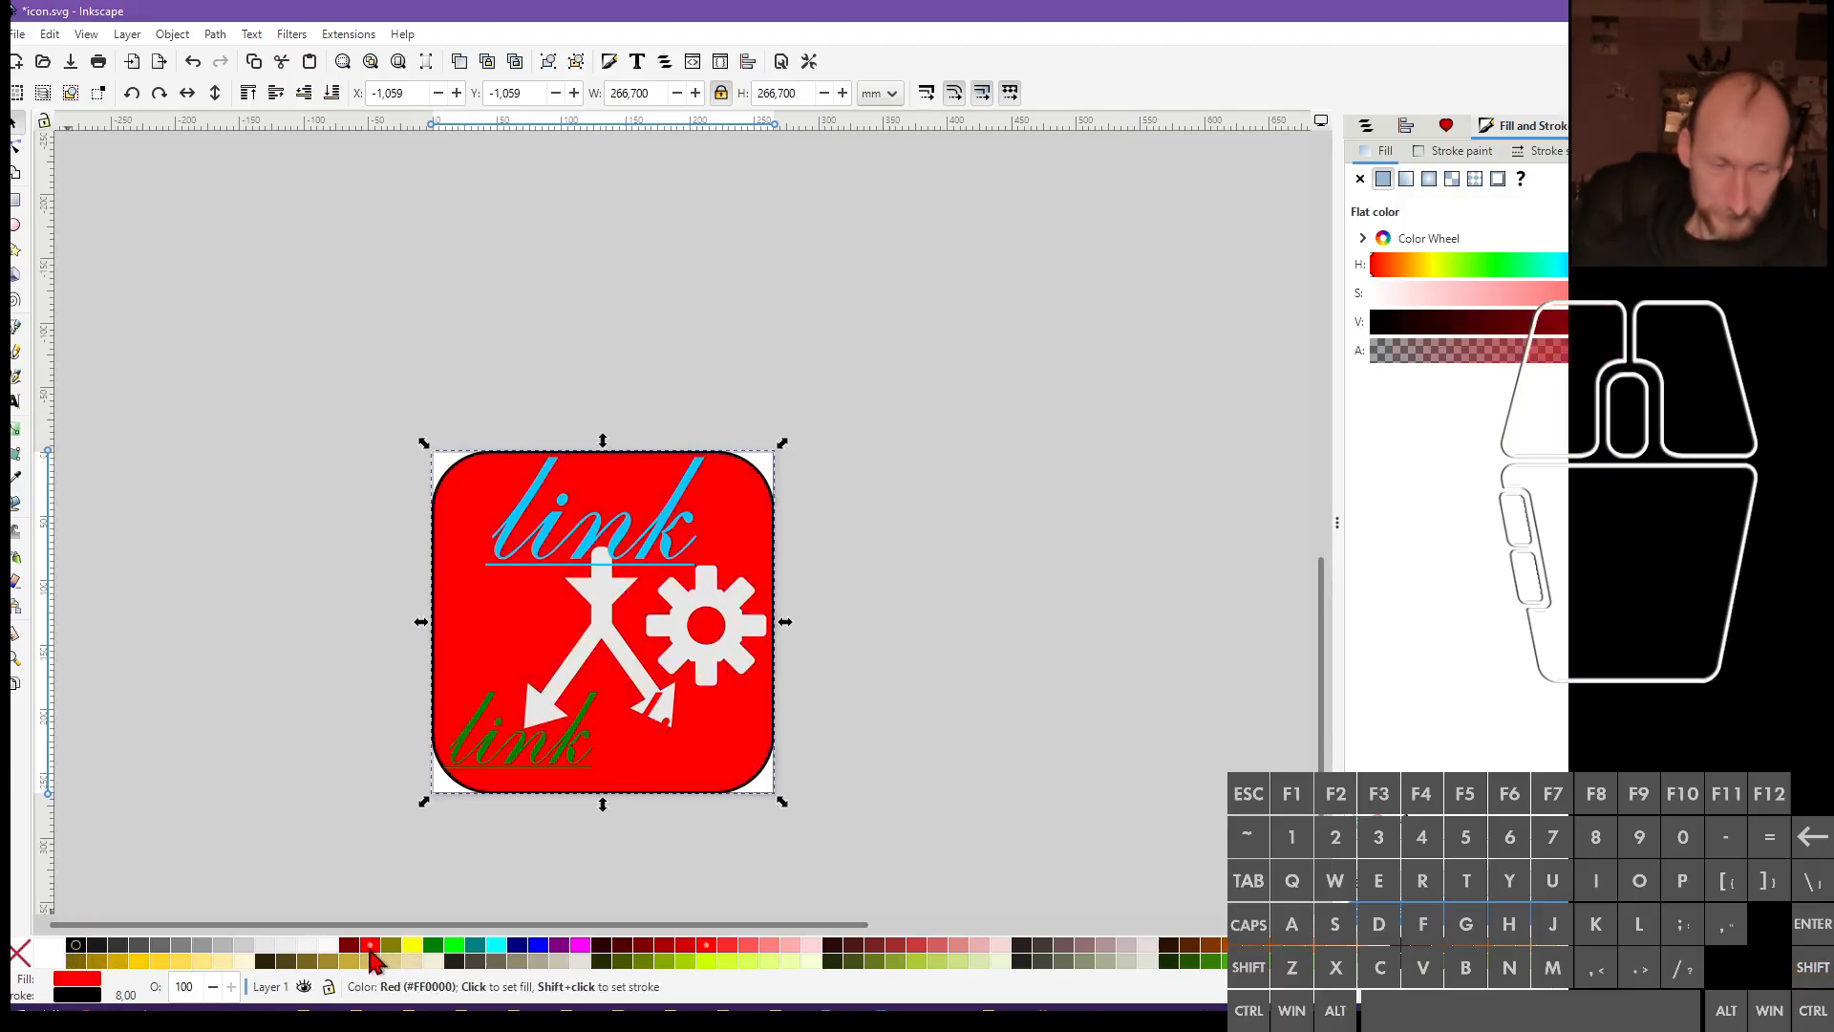
{"action": "key", "text": "ctrl+z"}
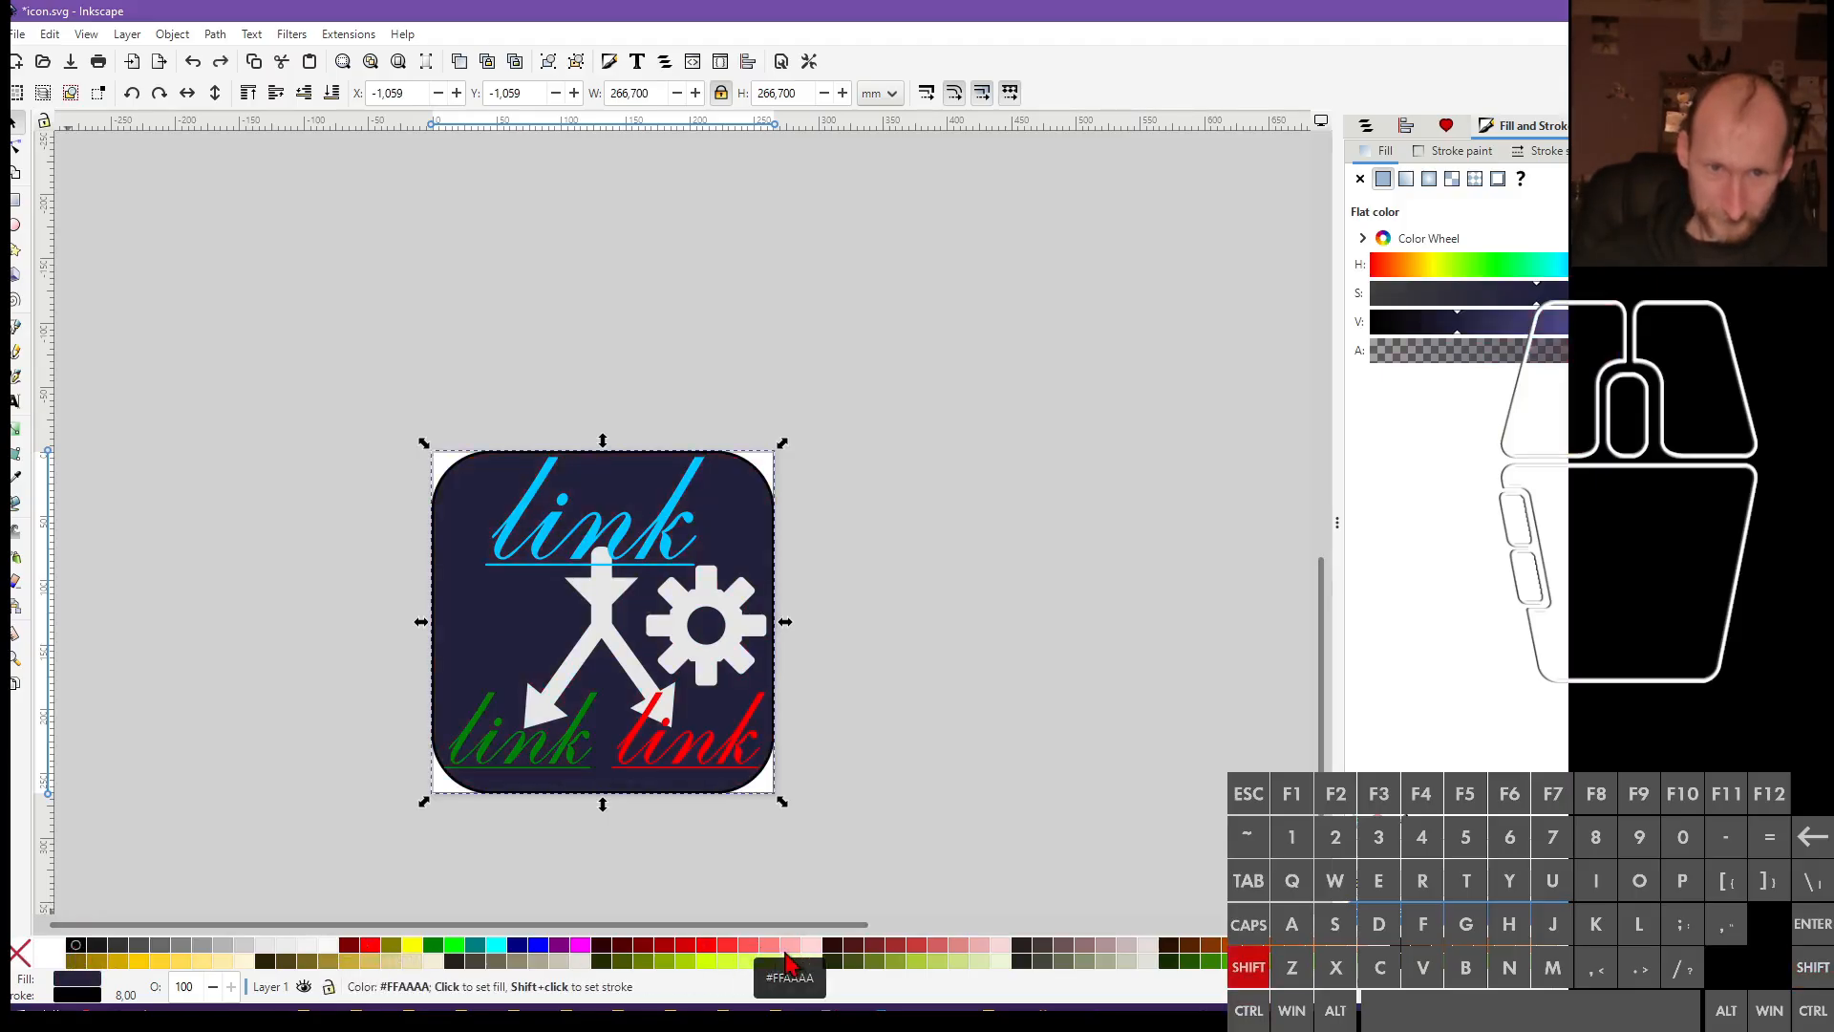
{"action": "left_click", "coordinate": [777, 955], "text": "shift"}
{"action": "left_click", "coordinate": [811, 955], "text": "shift"}
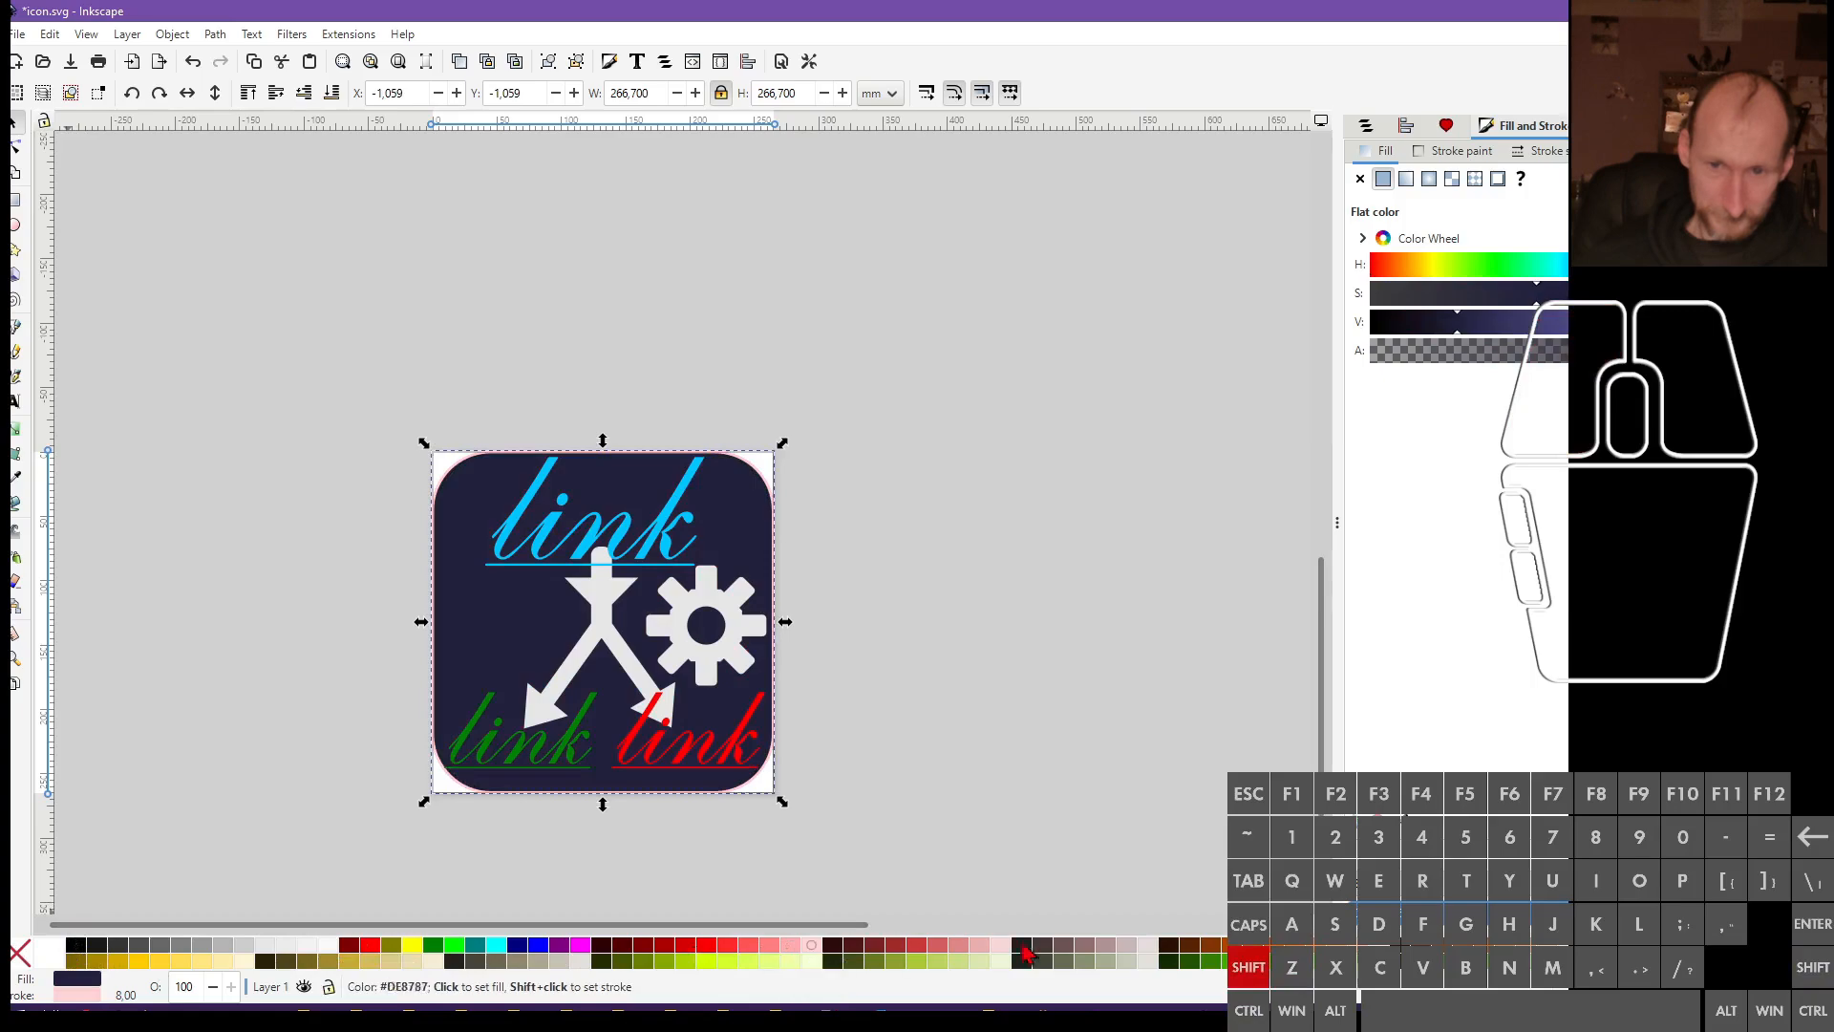
{"action": "left_click", "coordinate": [1129, 955], "text": "shift"}
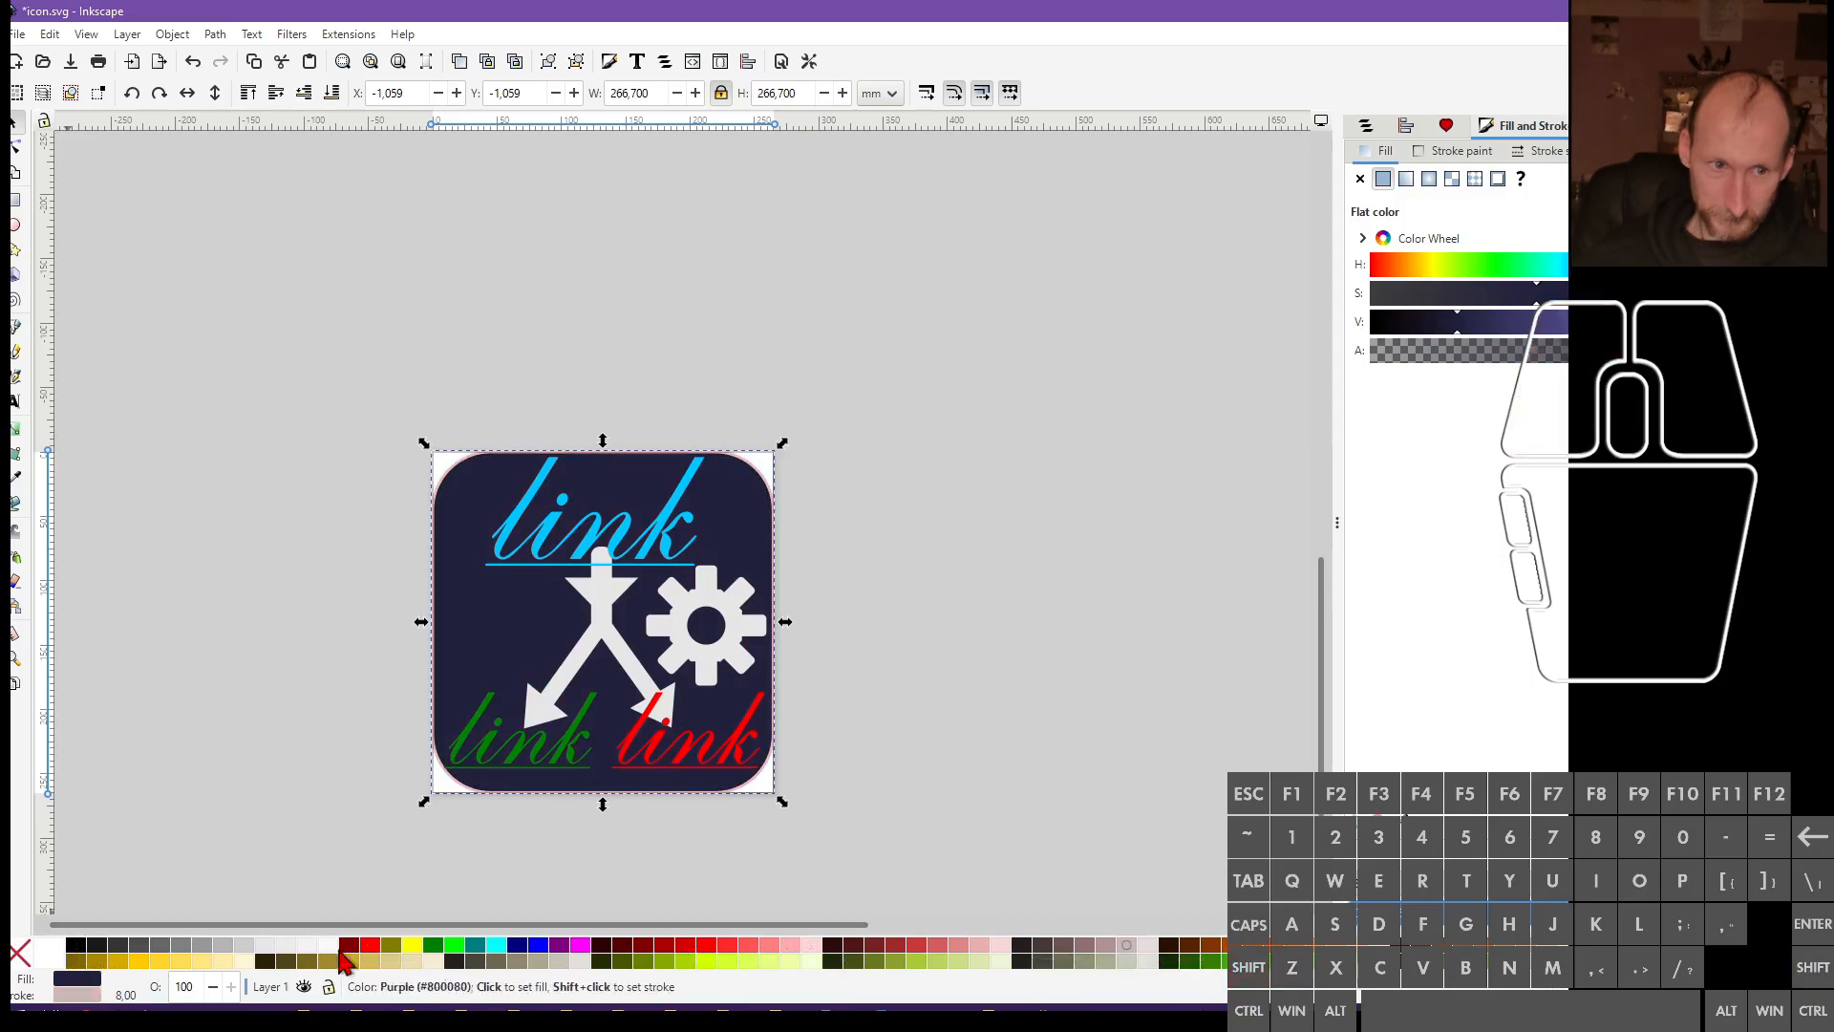
Set the background rectangle's stroke width to 32 px
{"action": "right_click", "coordinate": [125, 994]}
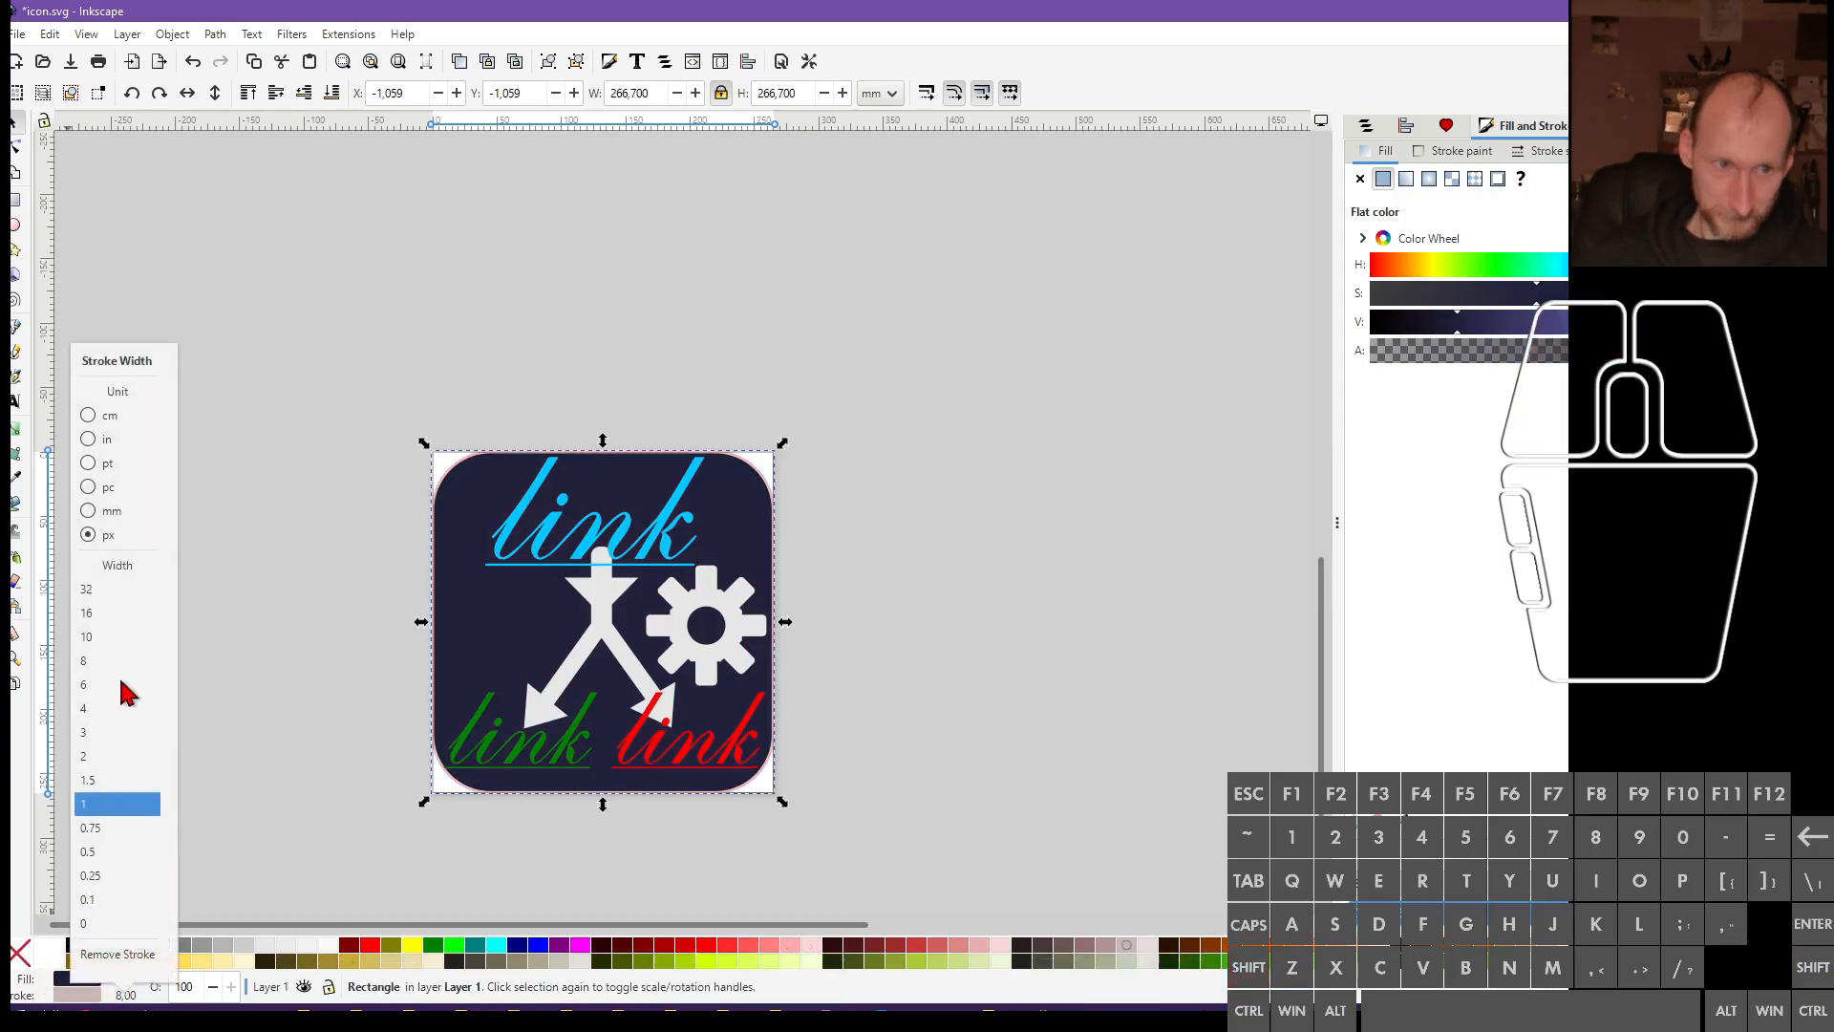
{"action": "left_click", "coordinate": [117, 593]}
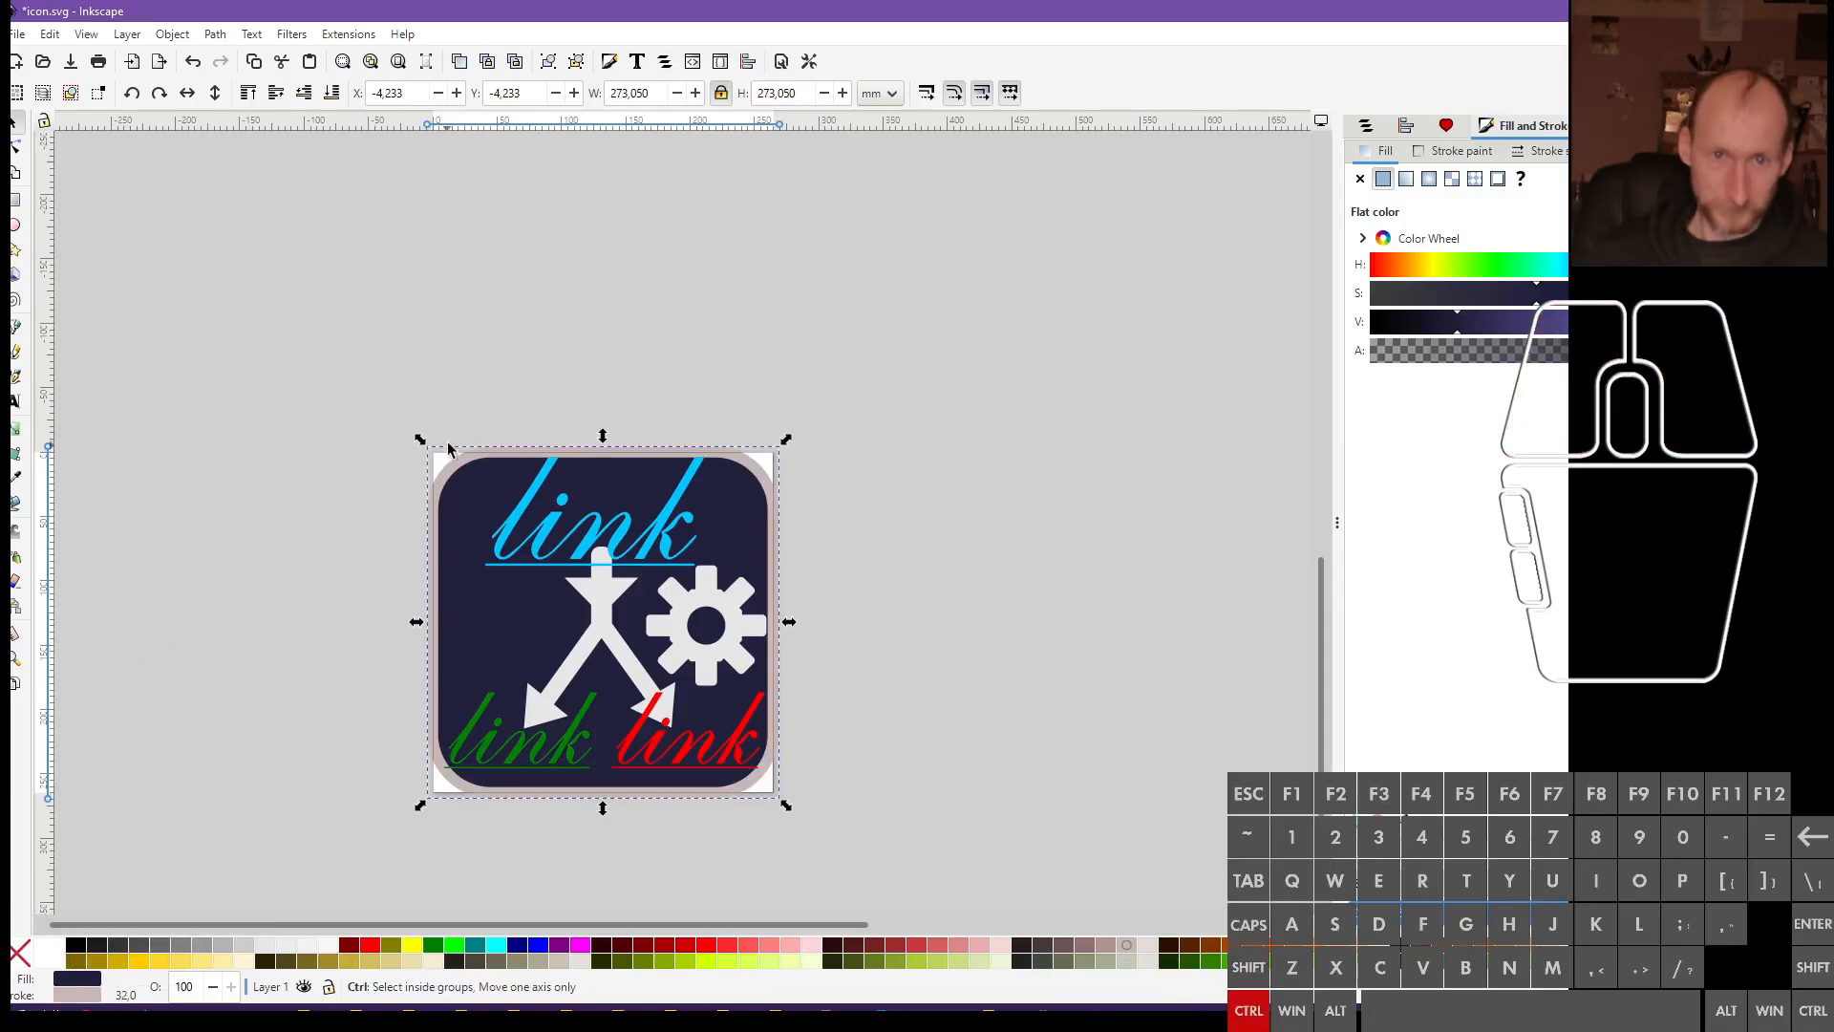
{"action": "scroll", "coordinate": [447, 441], "scroll_direction": "up", "scroll_amount": 1, "text": "ctrl"}
{"action": "scroll", "coordinate": [415, 546], "scroll_direction": "down", "scroll_amount": 1, "text": "ctrl"}
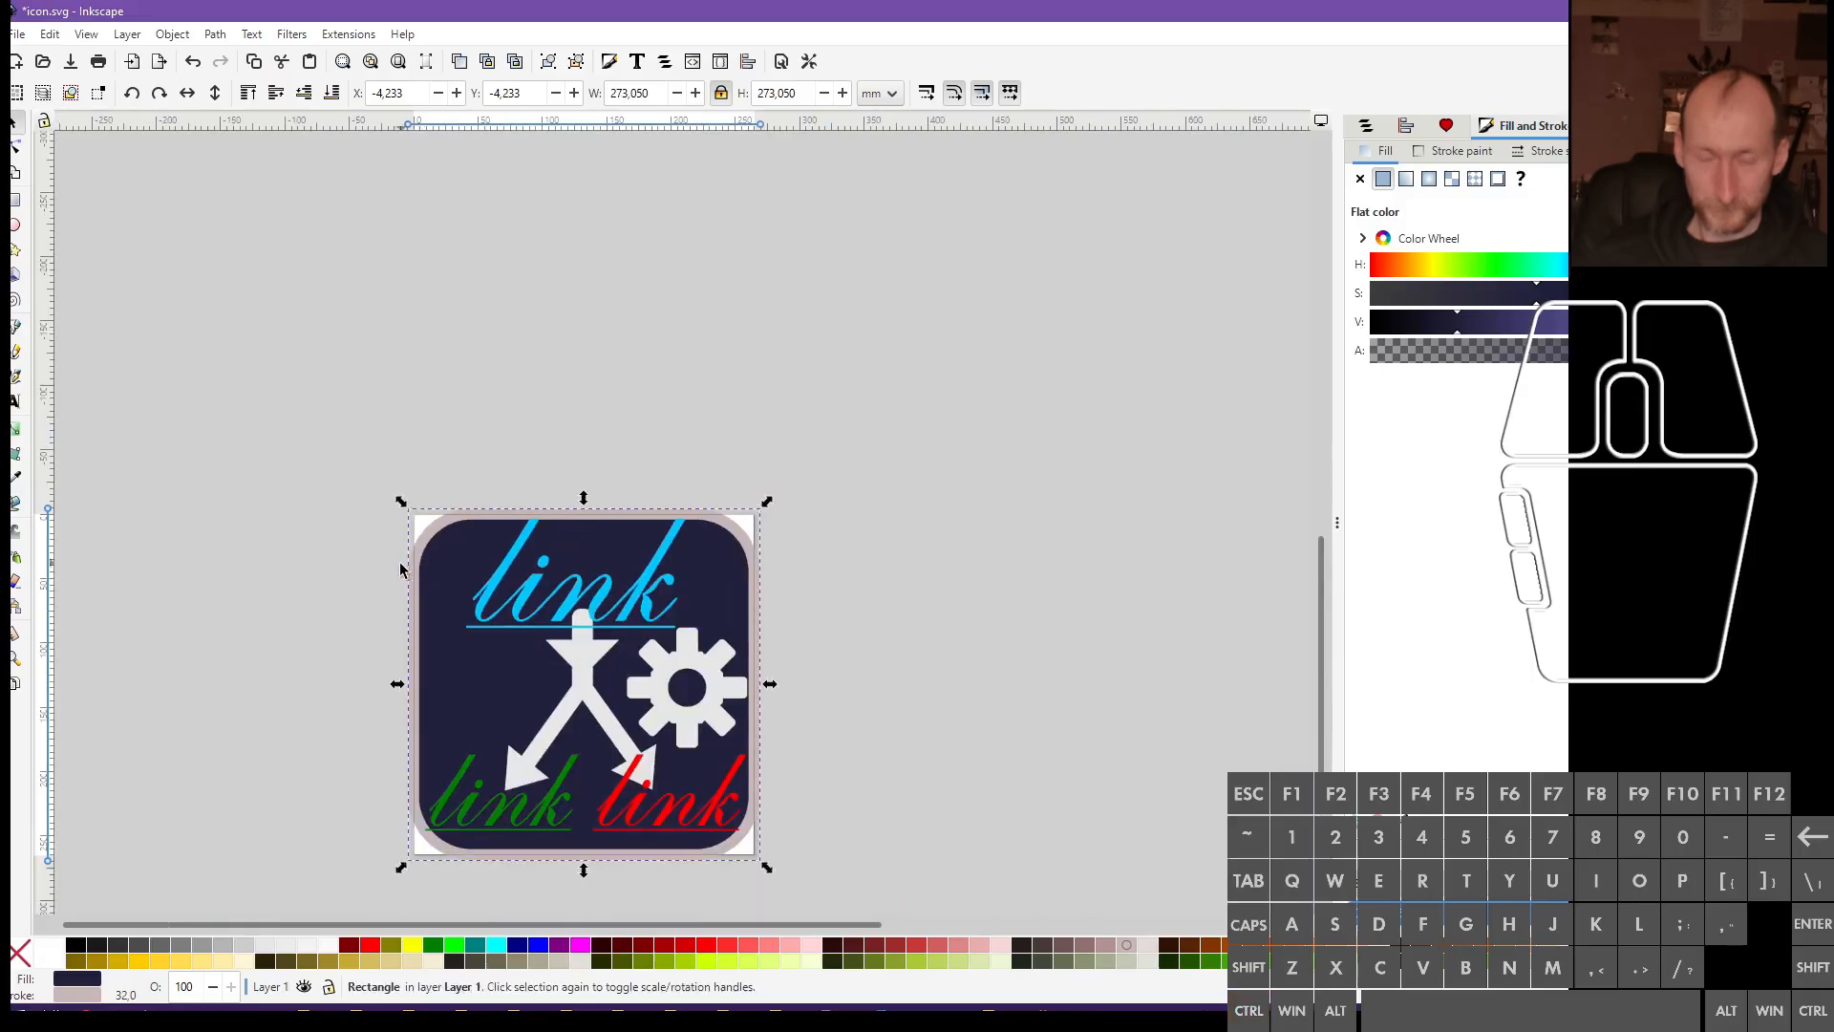
{"action": "scroll", "coordinate": [468, 570], "scroll_direction": "up", "scroll_amount": 4, "text": "ctrl"}
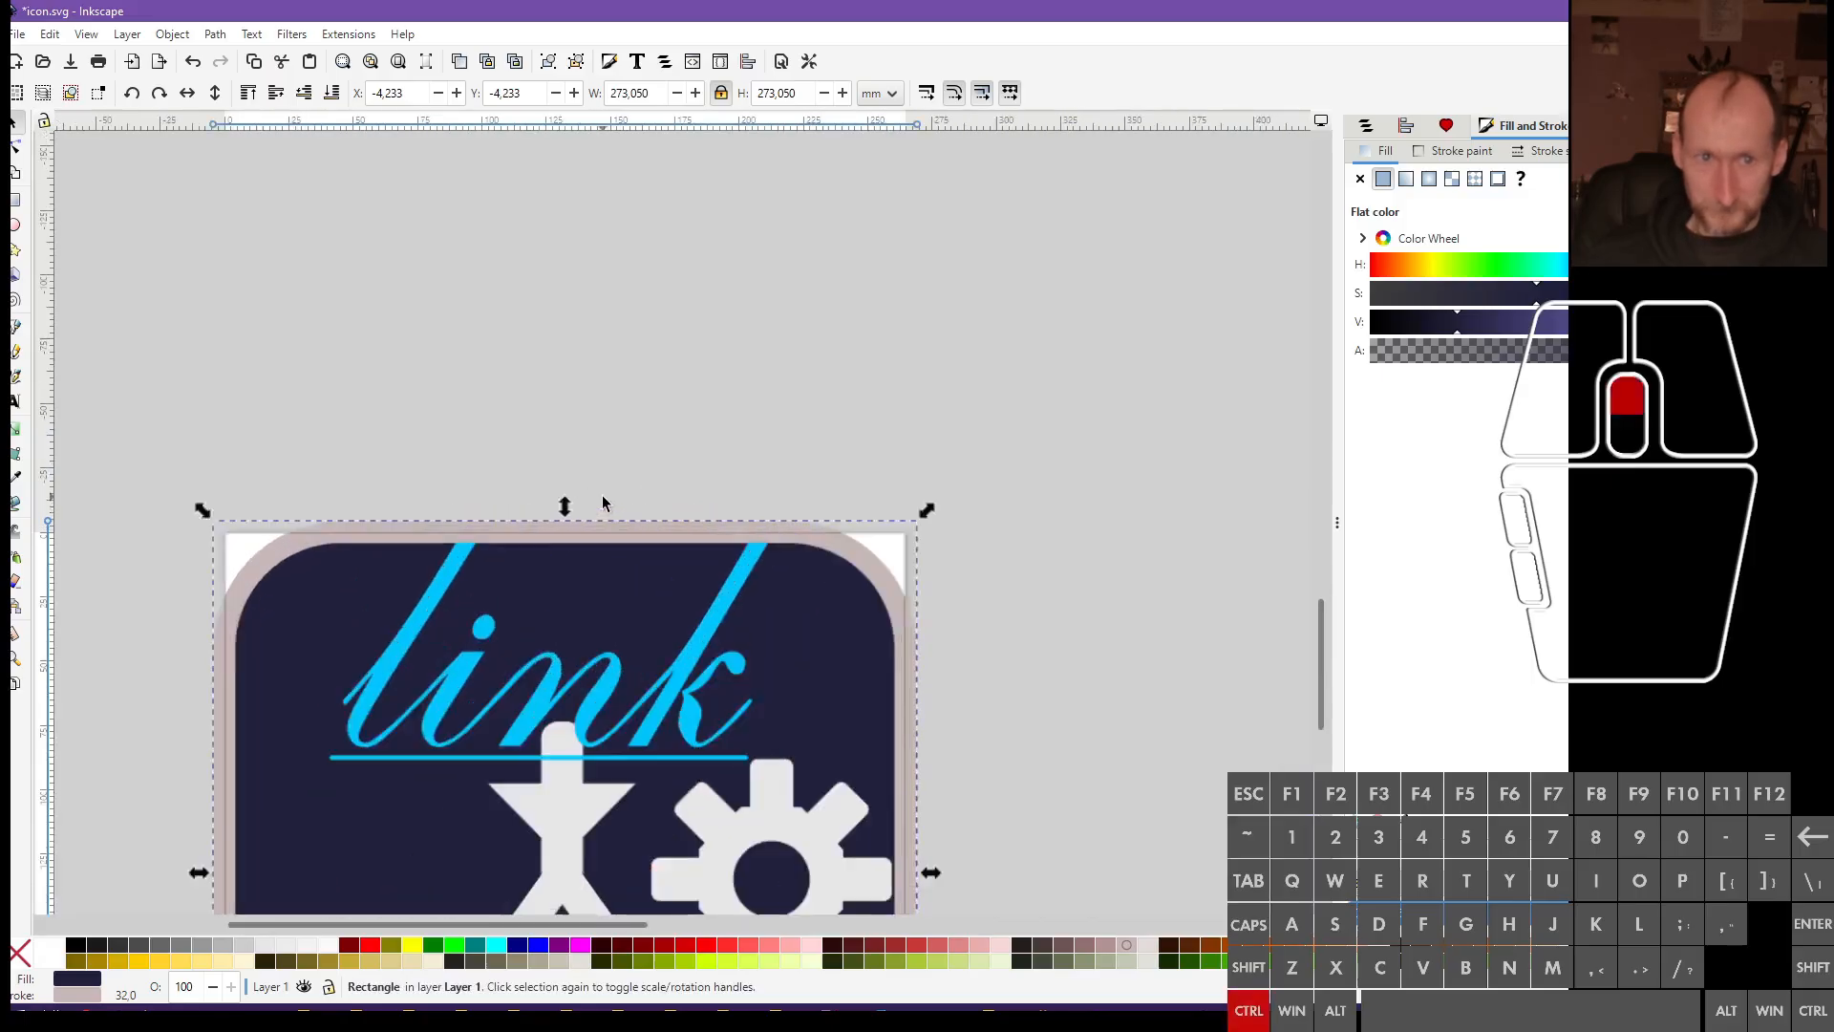
{"action": "scroll", "coordinate": [435, 598], "scroll_direction": "down", "scroll_amount": 5, "text": "ctrl"}
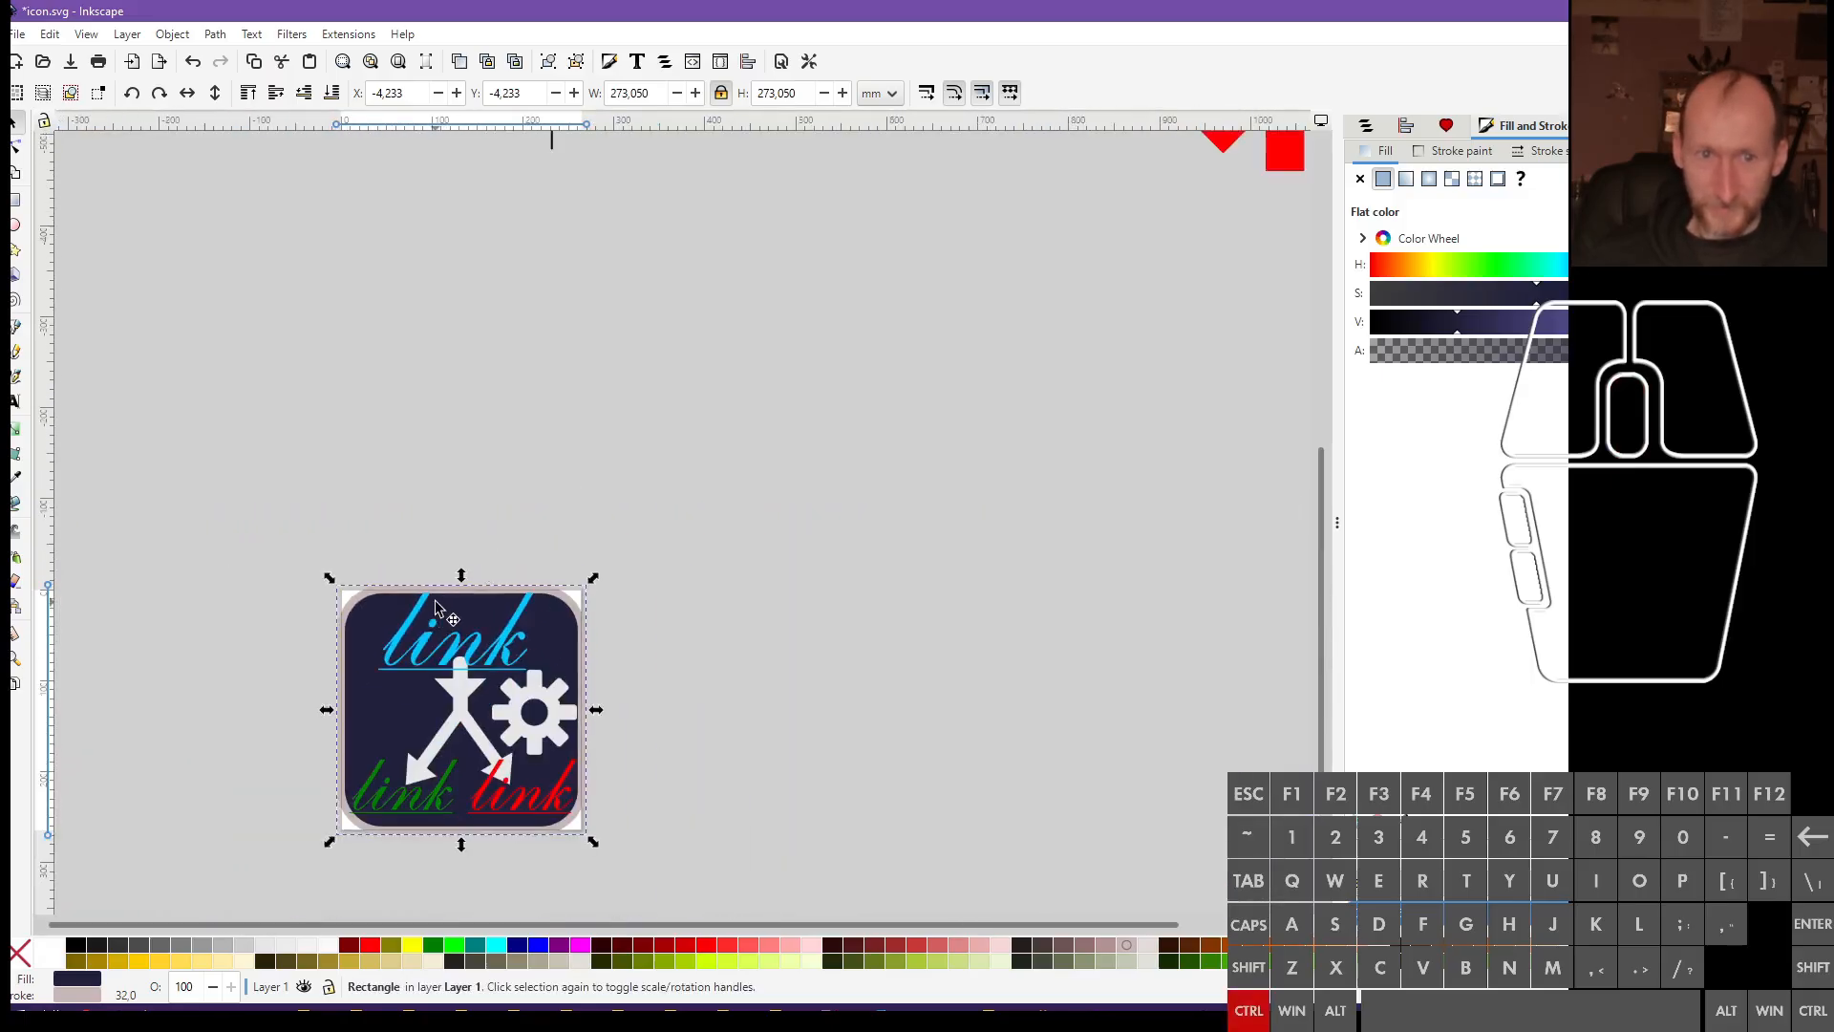
{"action": "scroll", "coordinate": [409, 763], "scroll_direction": "up", "scroll_amount": 2, "text": "ctrl"}
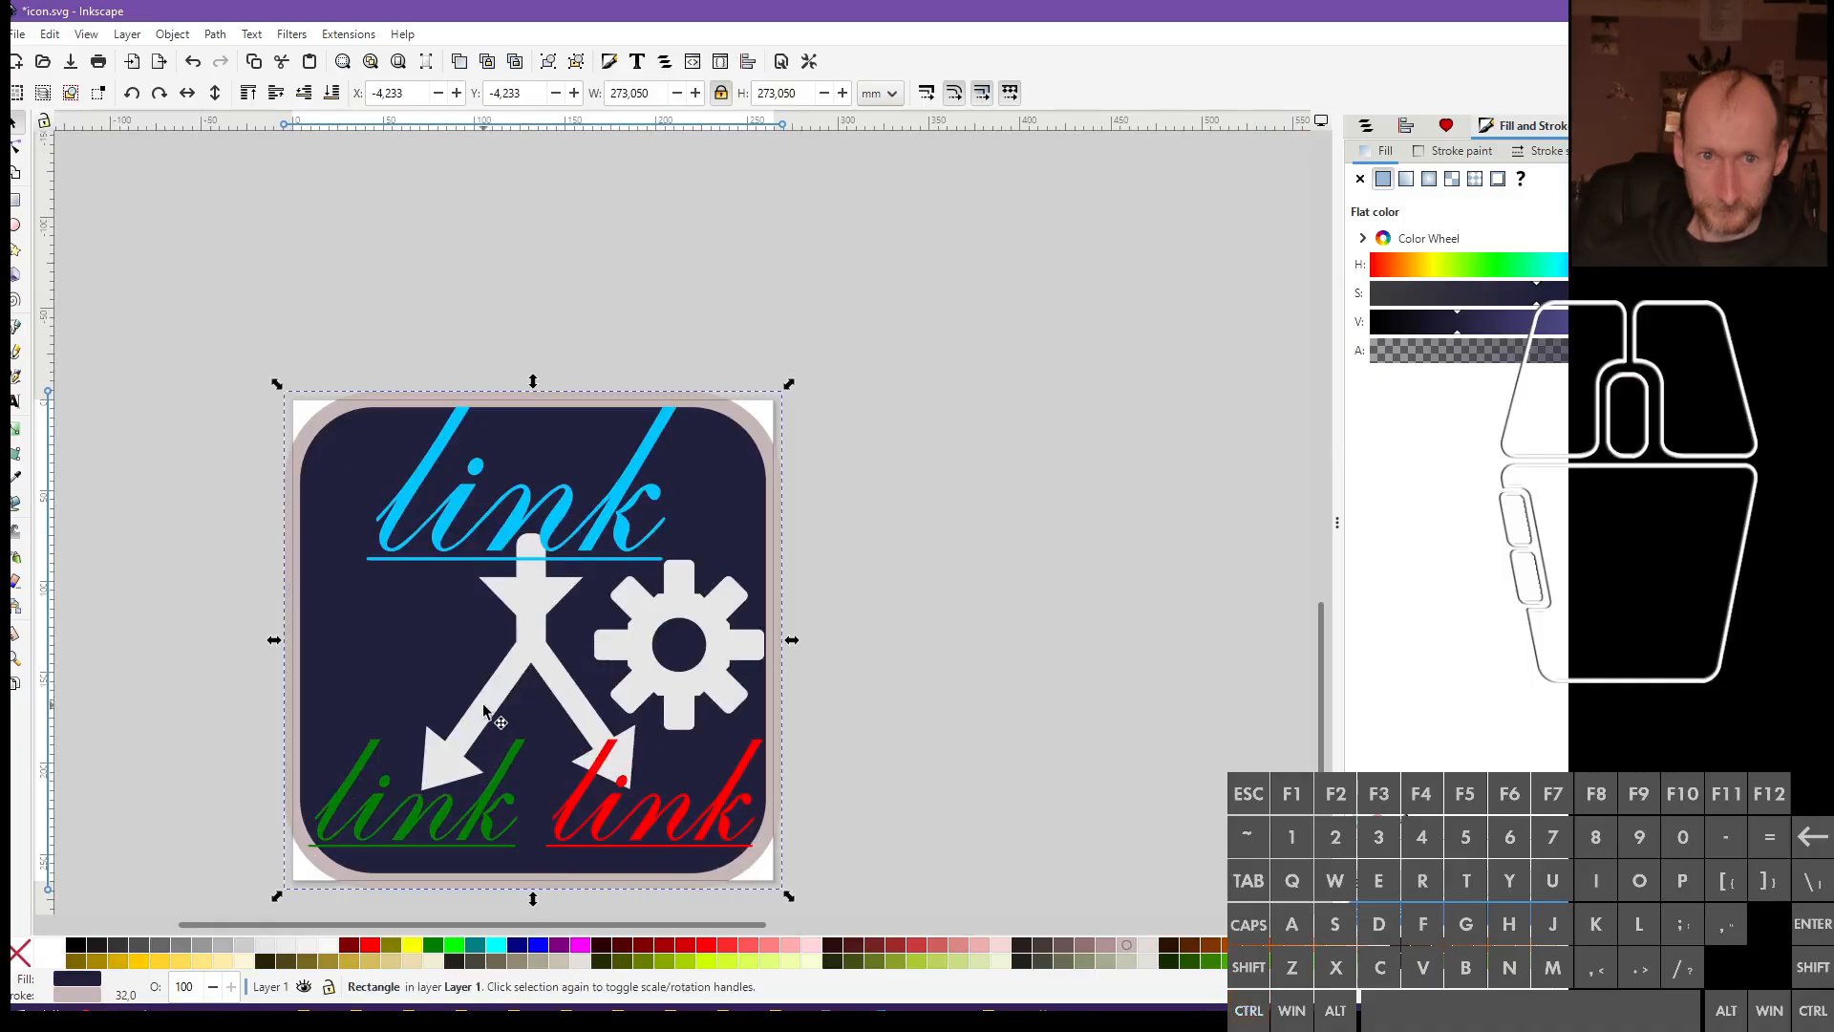
{"action": "scroll", "coordinate": [448, 648], "scroll_direction": "down", "scroll_amount": 1, "text": "ctrl"}
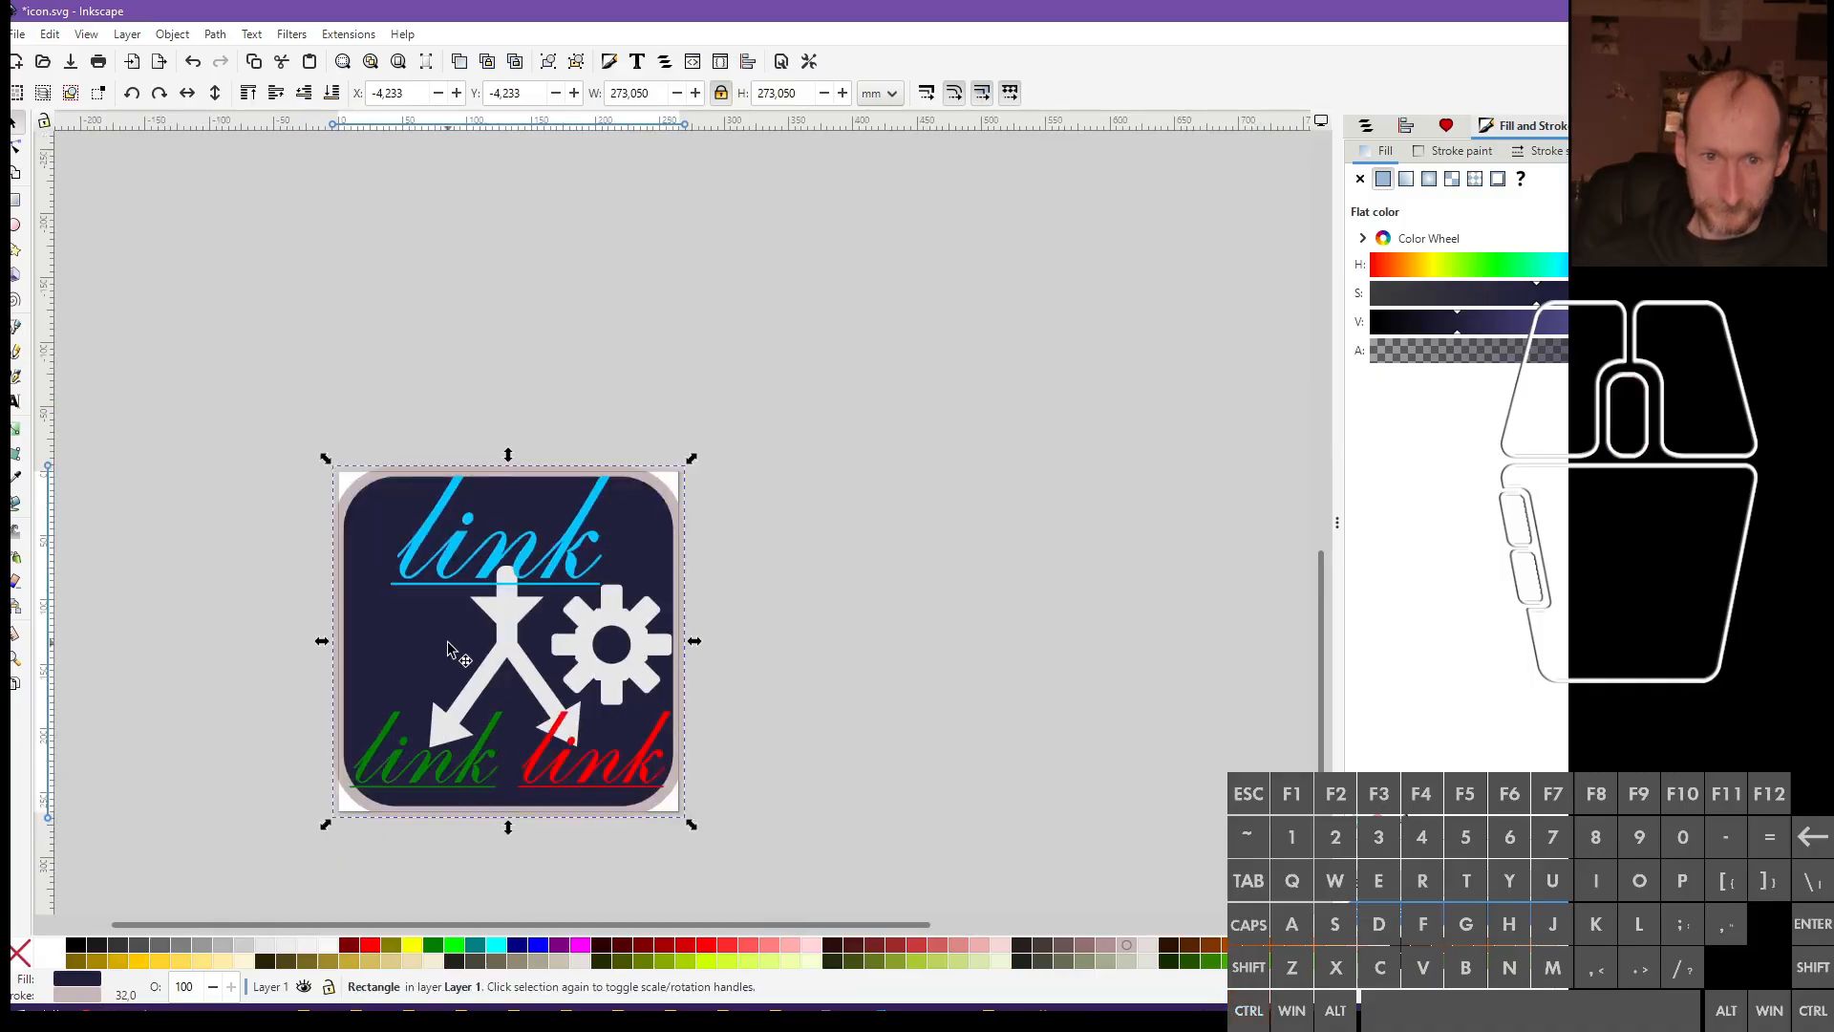
Resize the document page to fit the selected background rectangle including its stroke
{"action": "left_click", "coordinate": [21, 36]}
{"action": "left_click", "coordinate": [148, 426]}
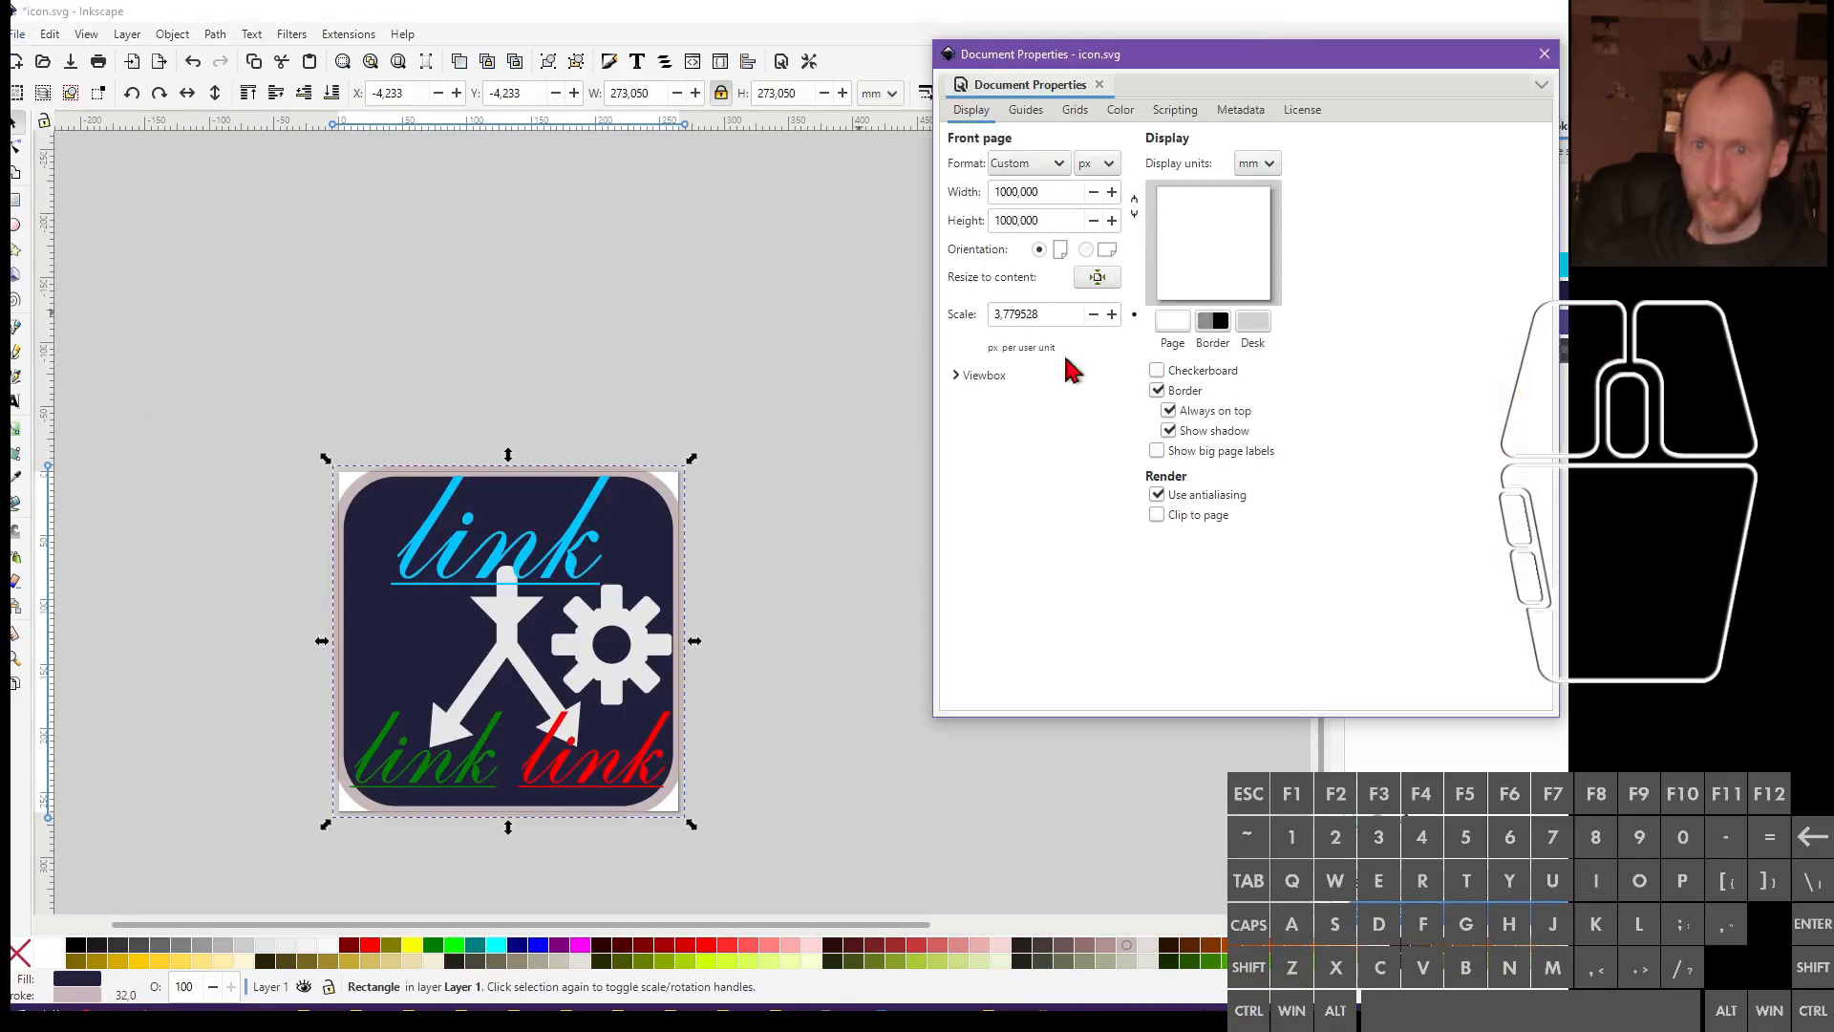
{"action": "left_click", "coordinate": [983, 376]}
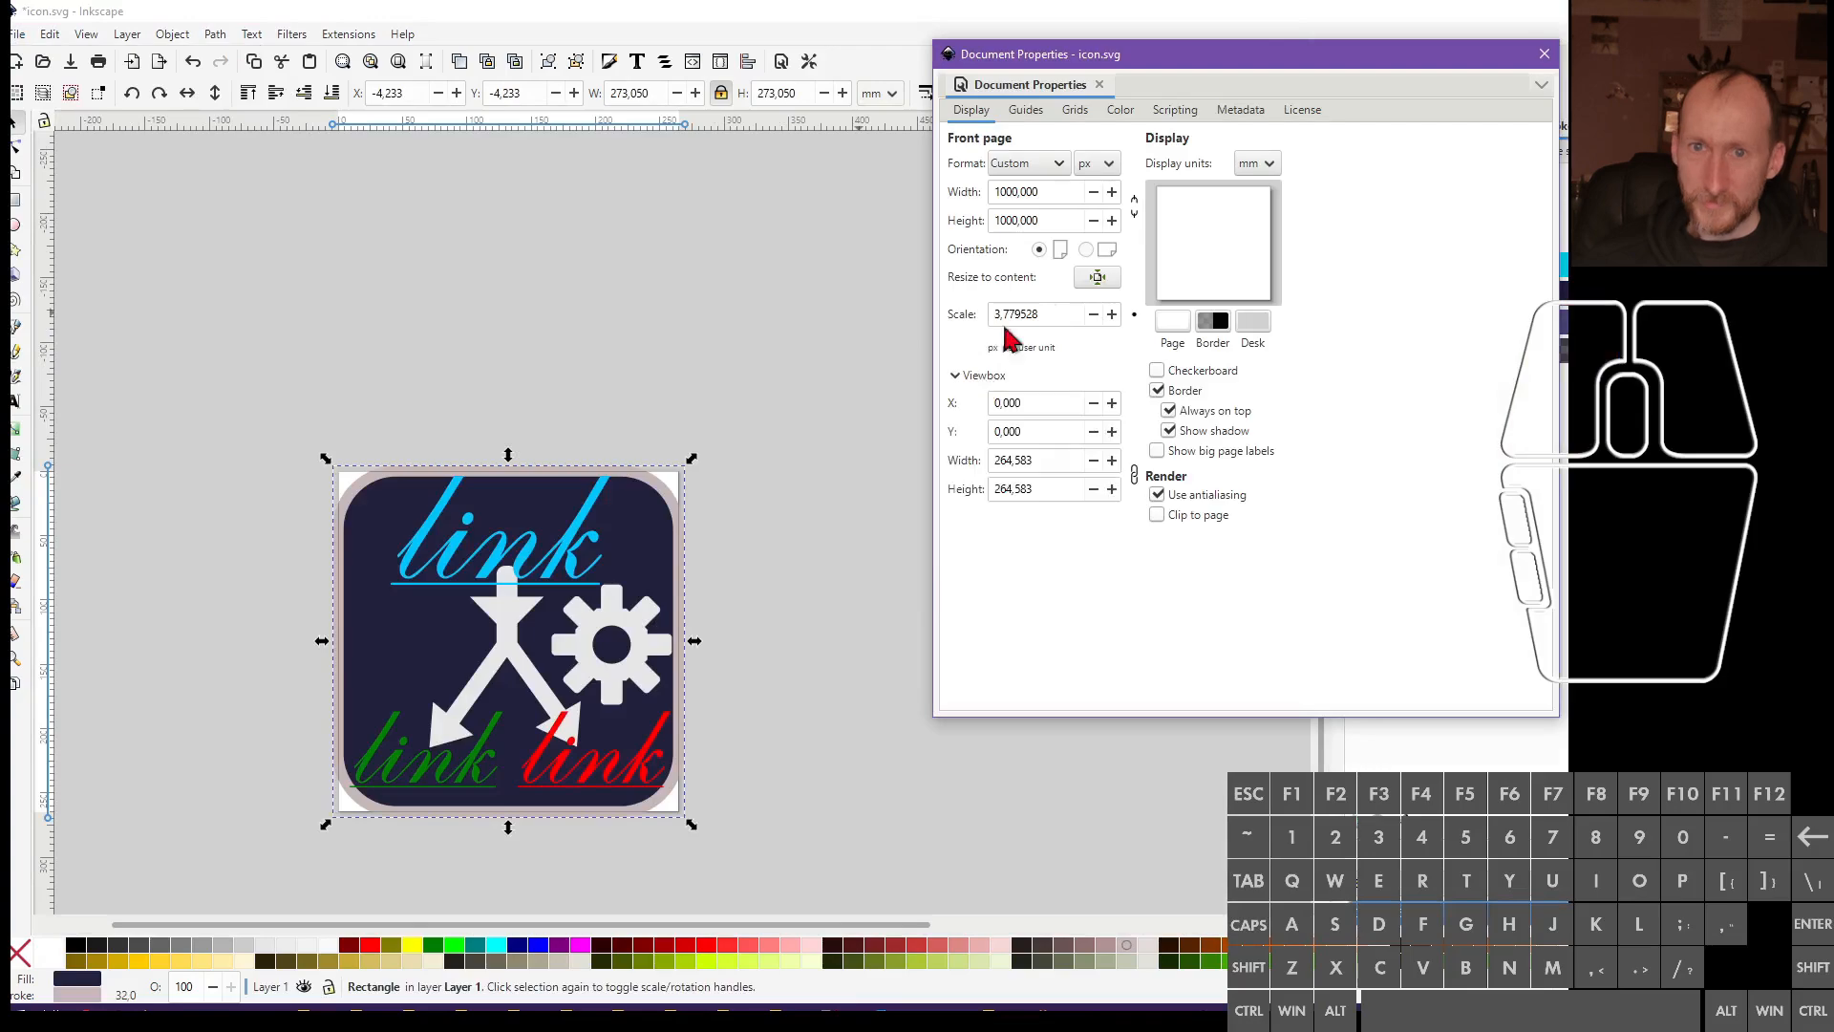
{"action": "left_click", "coordinate": [1101, 279]}
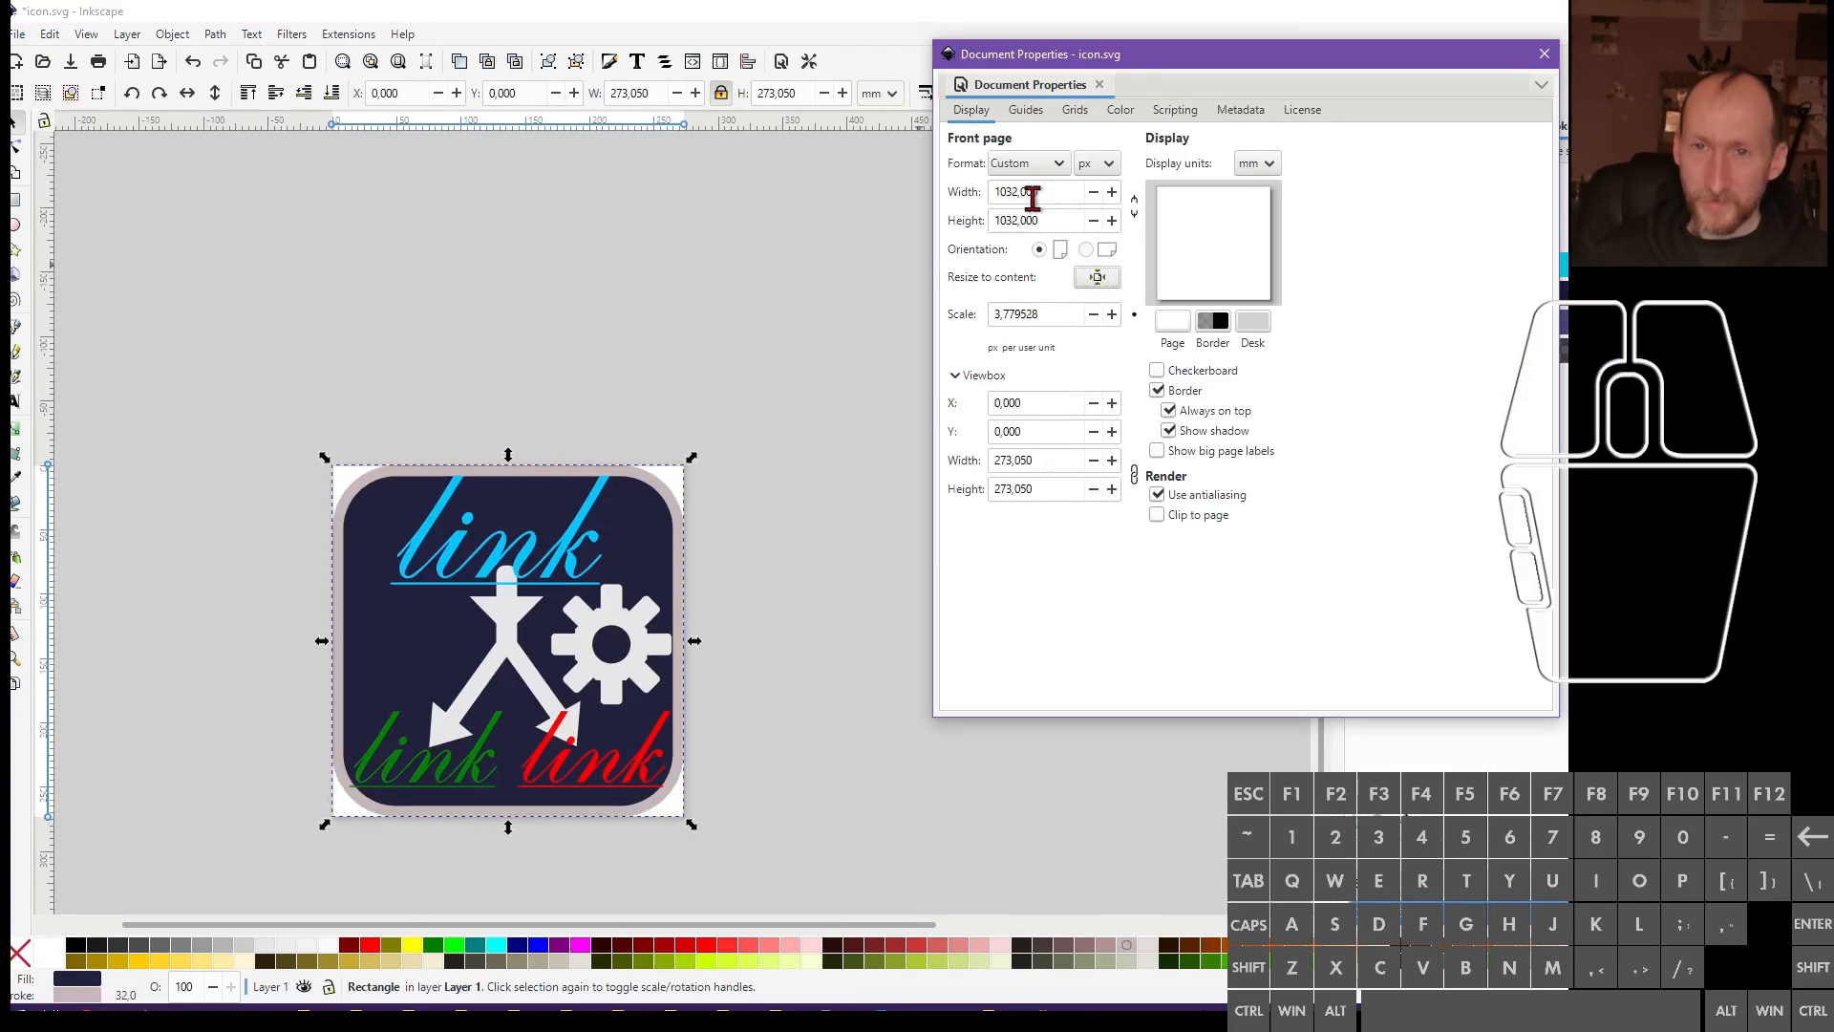
{"action": "left_click", "coordinate": [1544, 54]}
Preview the icon at small sizes, comparing the magnified 24-pixel and 16-pixel versions
{"action": "left_click", "coordinate": [86, 34]}
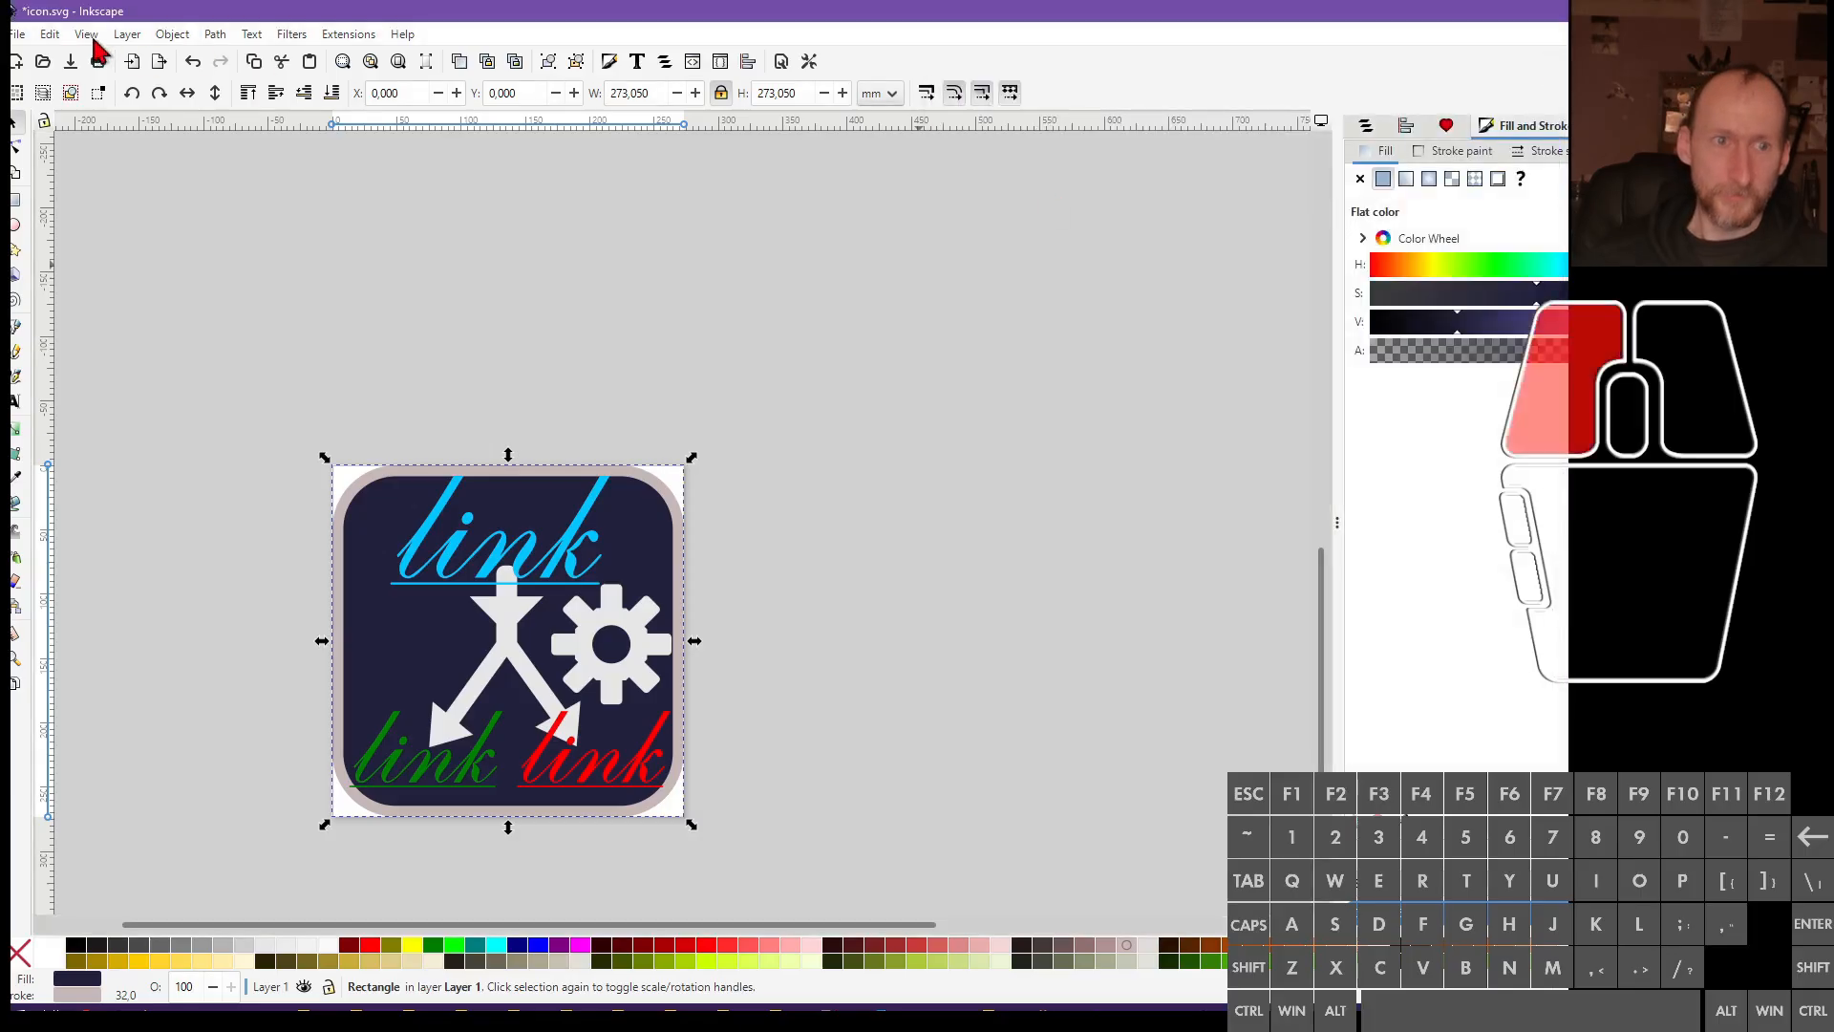
{"action": "left_click", "coordinate": [192, 422]}
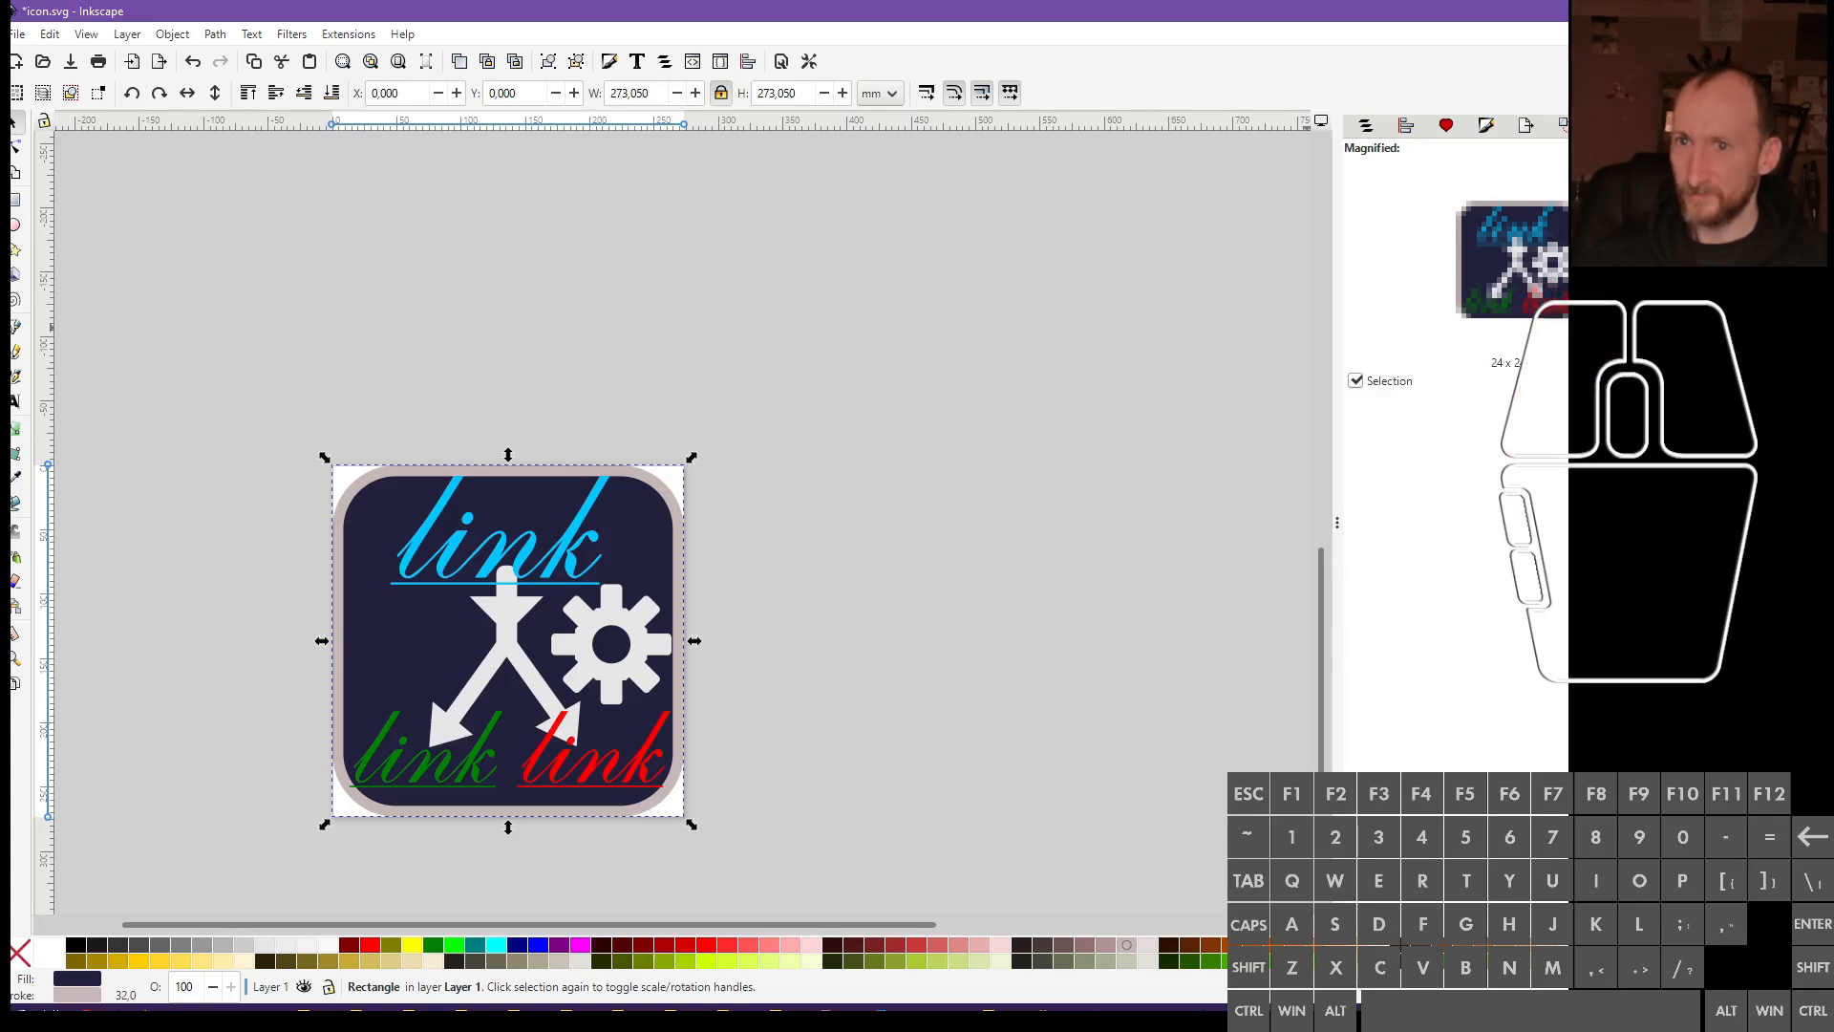
{"action": "left_click", "coordinate": [1691, 205]}
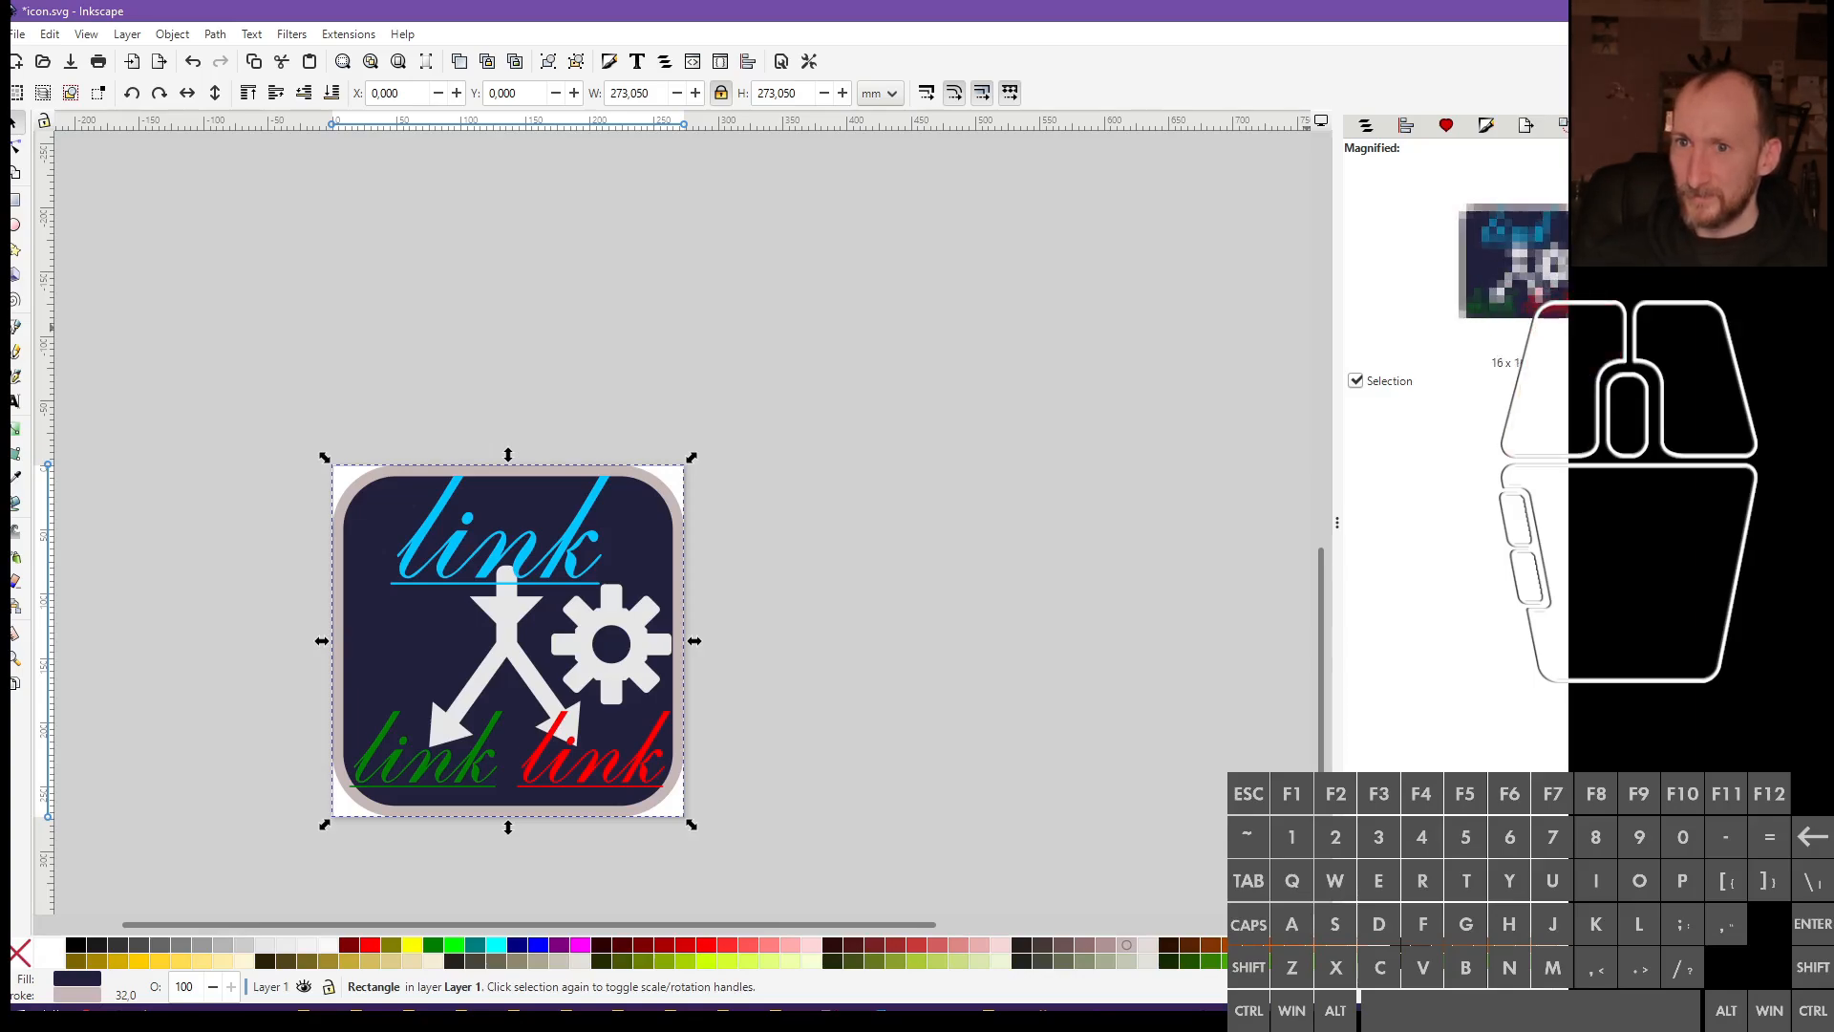
{"action": "left_click", "coordinate": [1690, 291]}
{"action": "left_click", "coordinate": [1691, 229]}
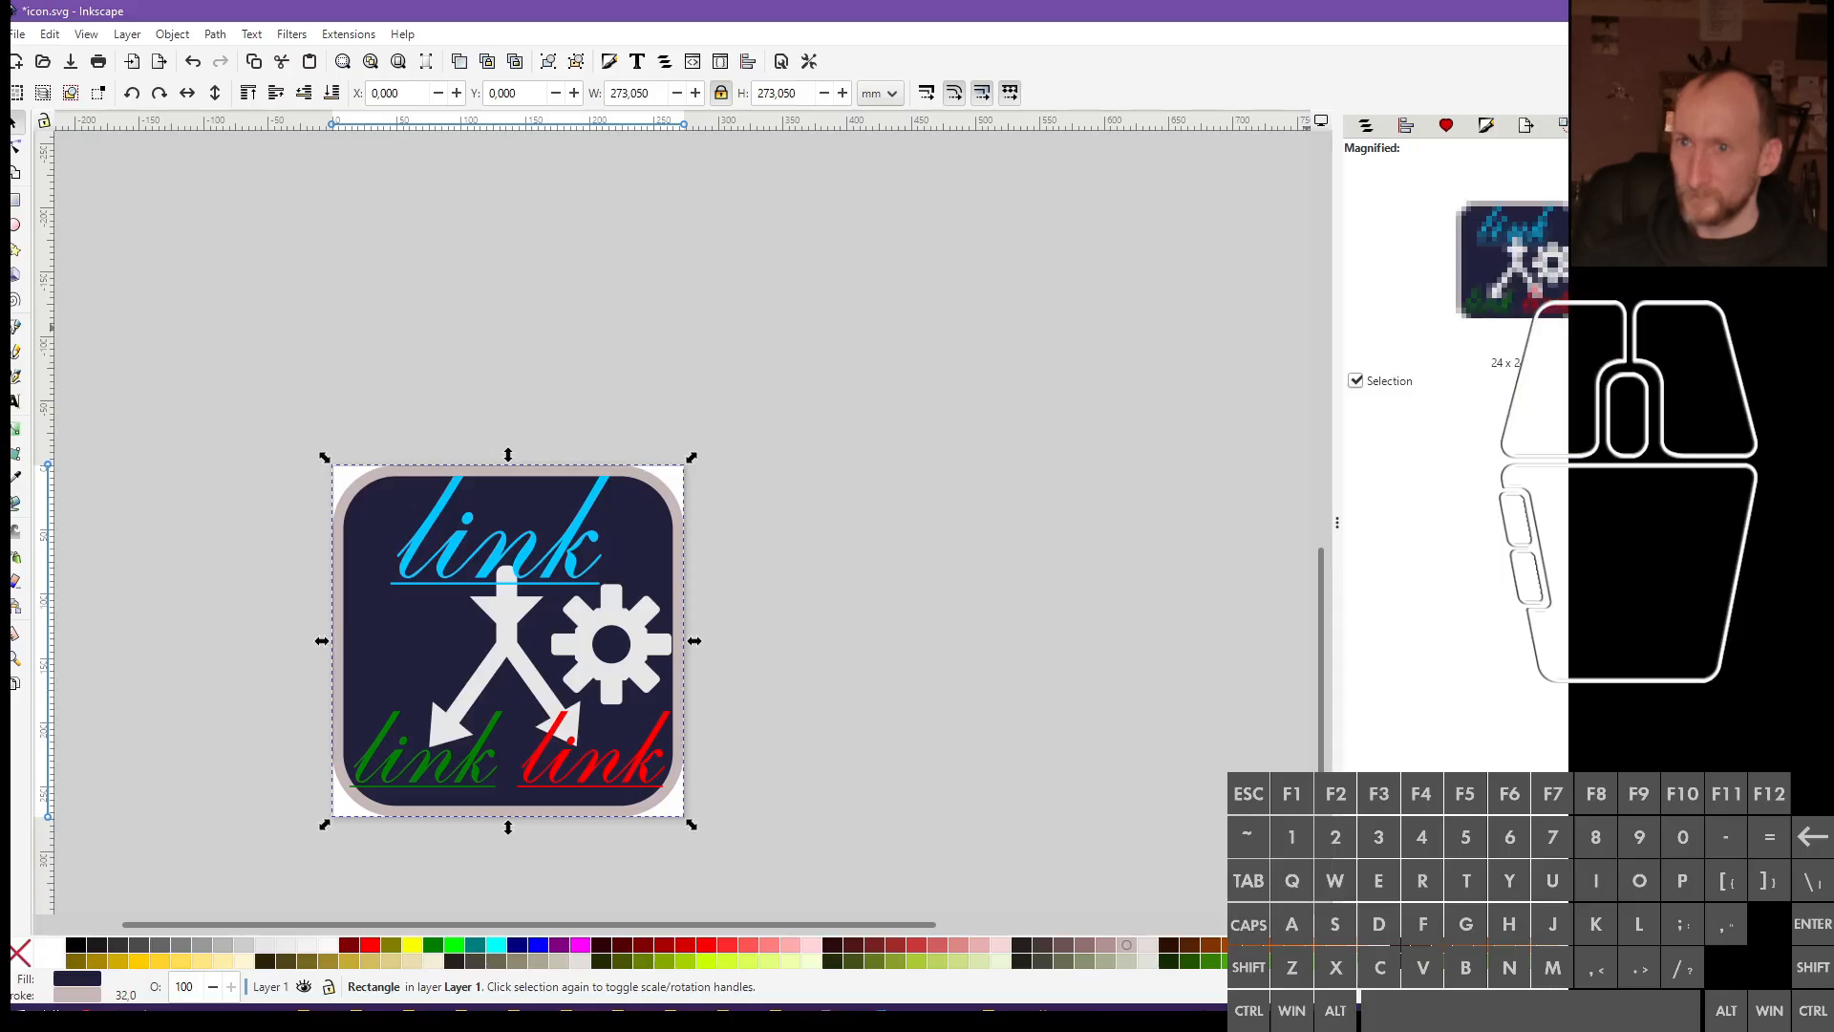
{"action": "left_click", "coordinate": [1690, 205]}
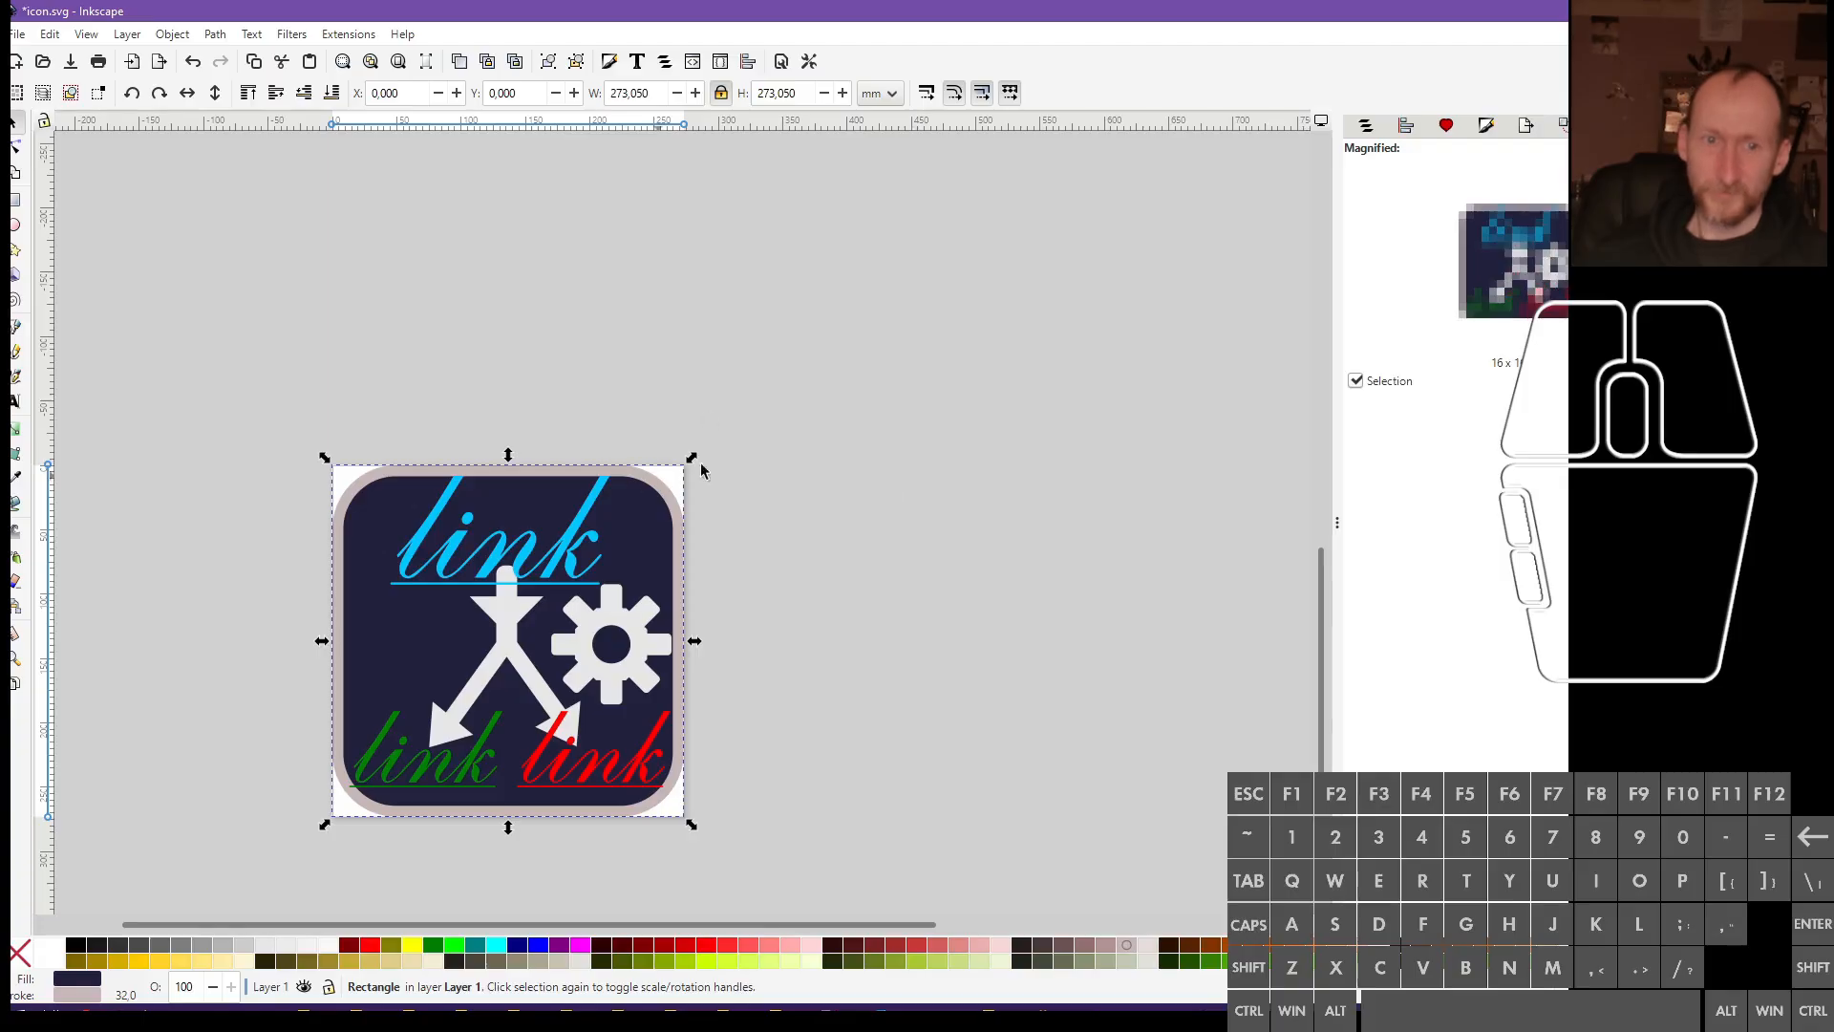
Set the upper cyan link word's position to X 45 mm and Y 8 mm
{"action": "left_click", "coordinate": [748, 450]}
{"action": "left_click", "coordinate": [415, 550]}
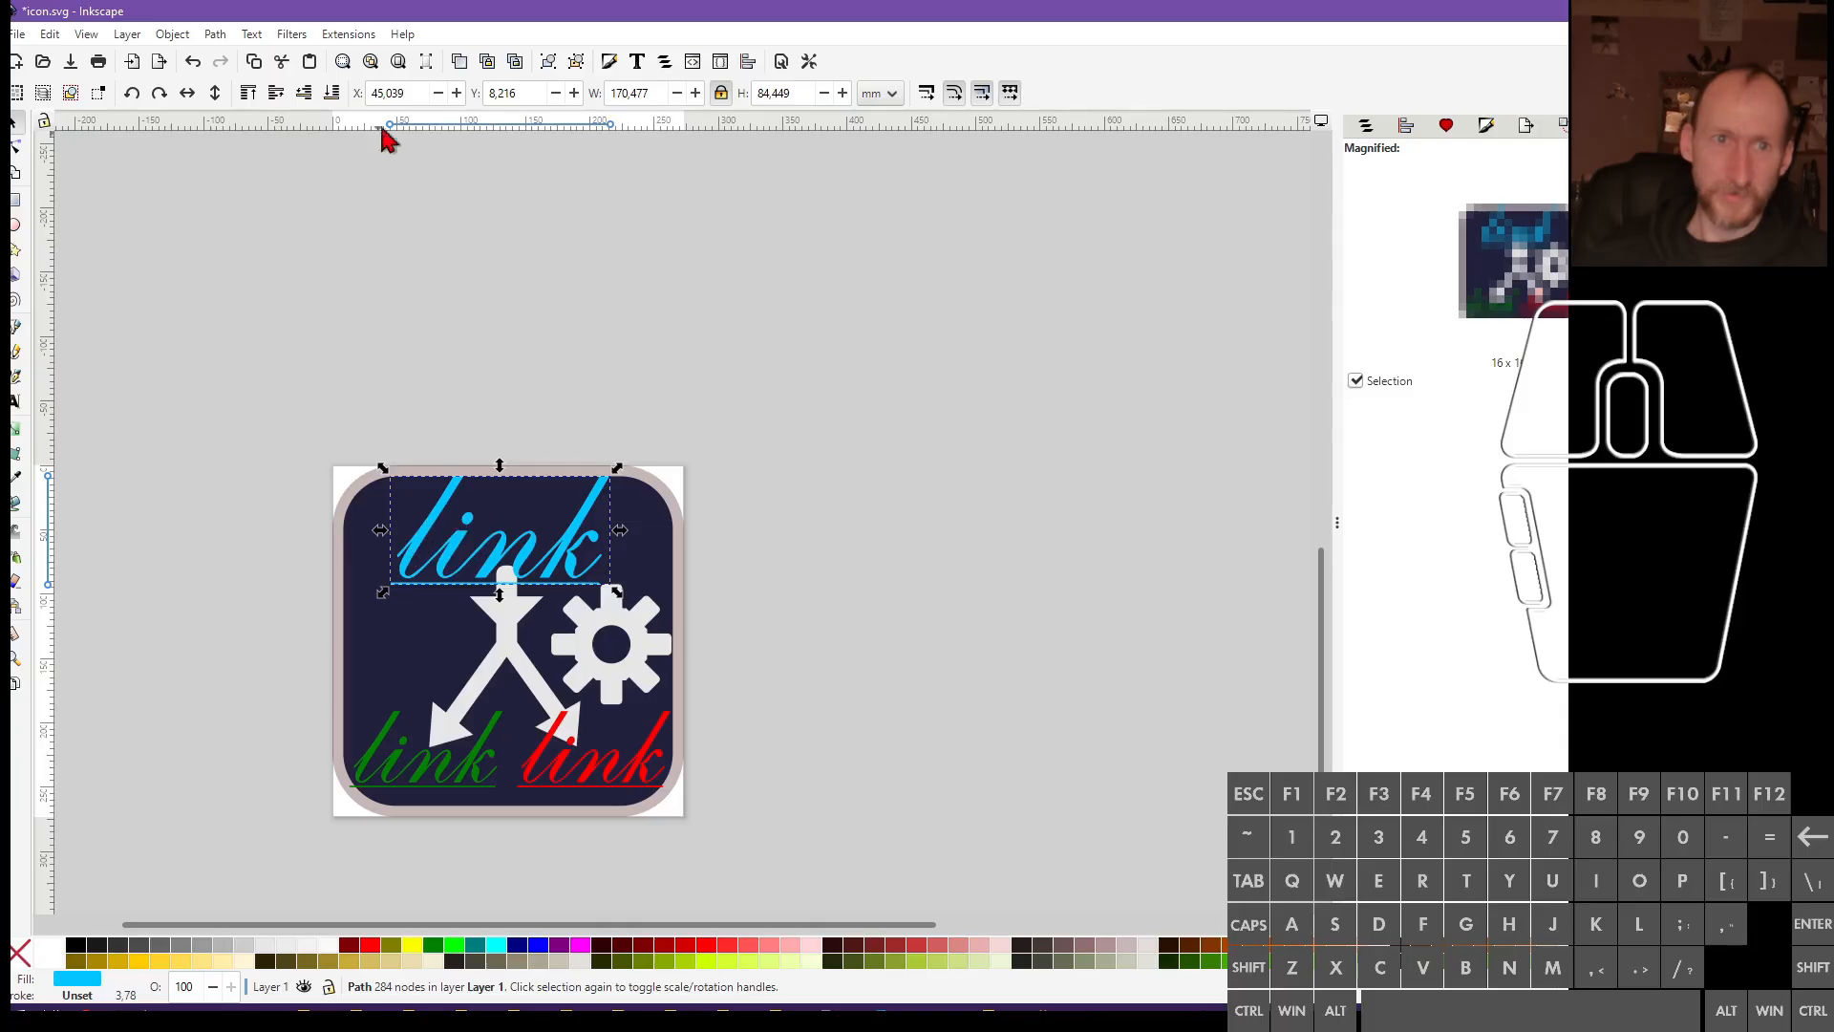
{"action": "left_click_drag", "start_coordinate": [386, 98], "coordinate": [562, 102]}
{"action": "key", "text": "Delete"}
{"action": "key", "text": "Return"}
{"action": "key", "text": "Delete"}
{"action": "key", "text": "Return"}
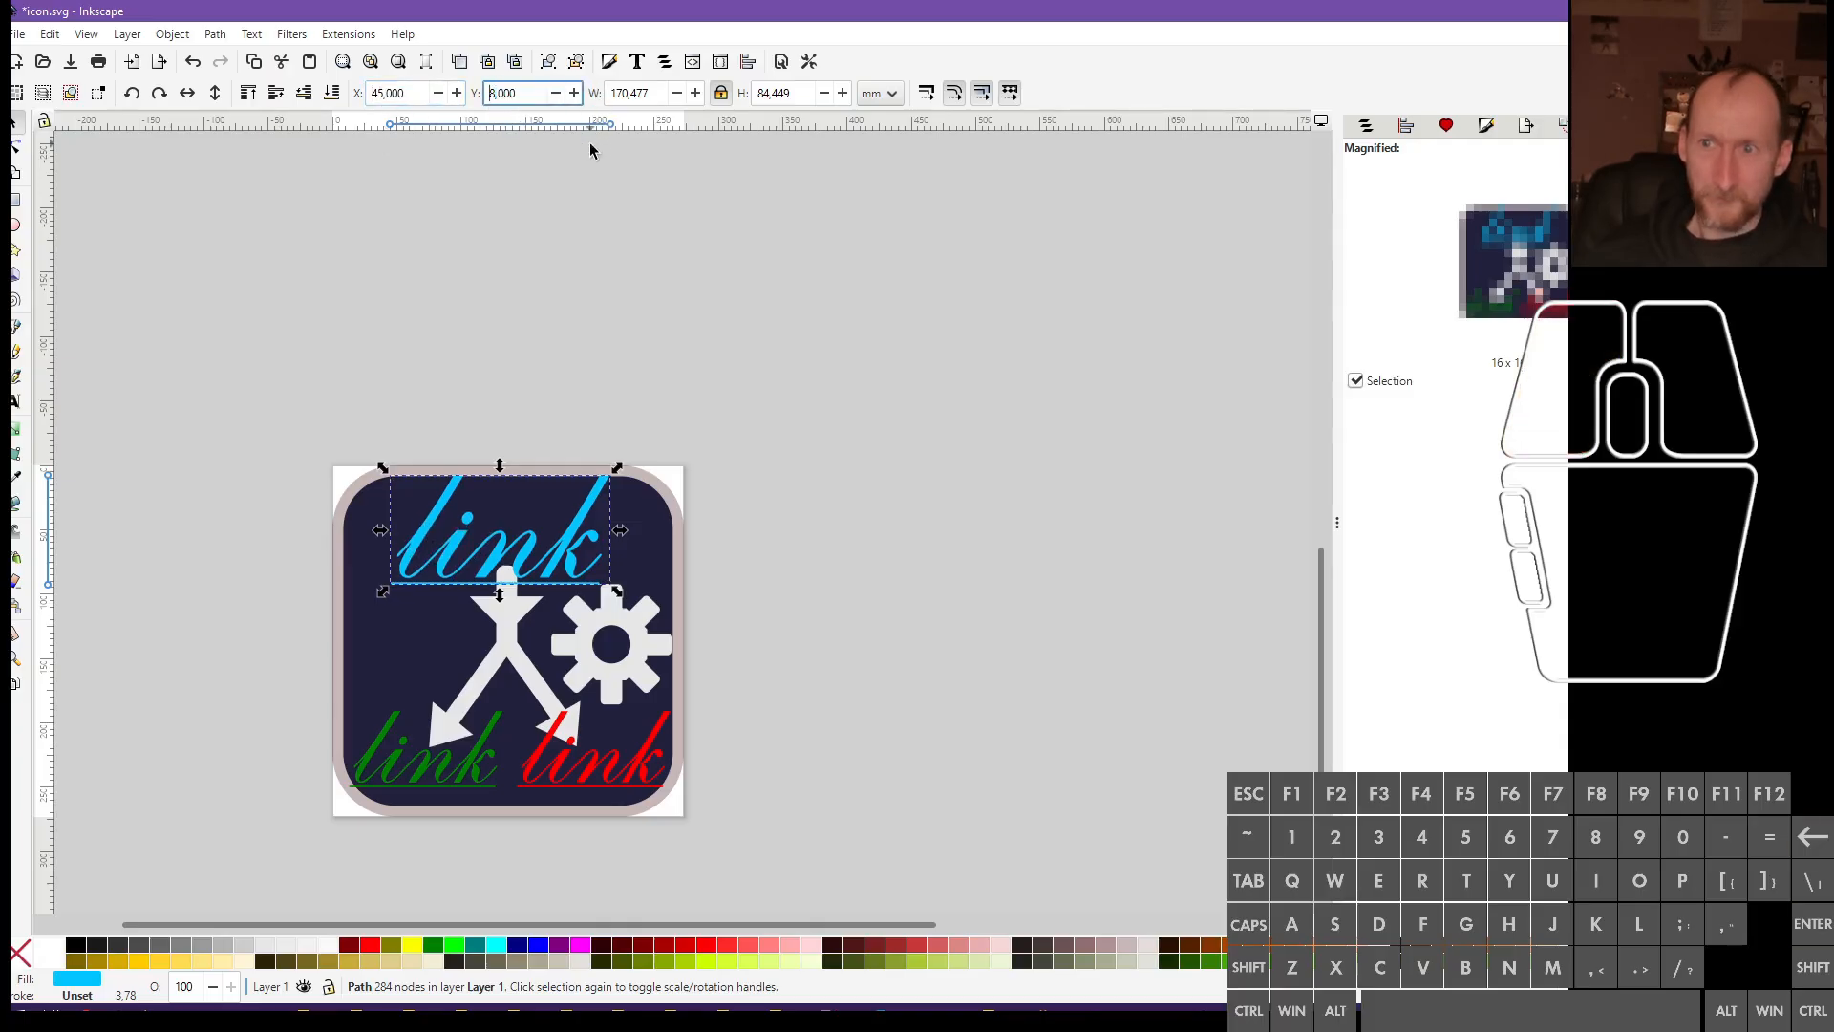
Set the green link word's X position to 13 mm and round its Y position to a whole millimetre
{"action": "left_click", "coordinate": [466, 778]}
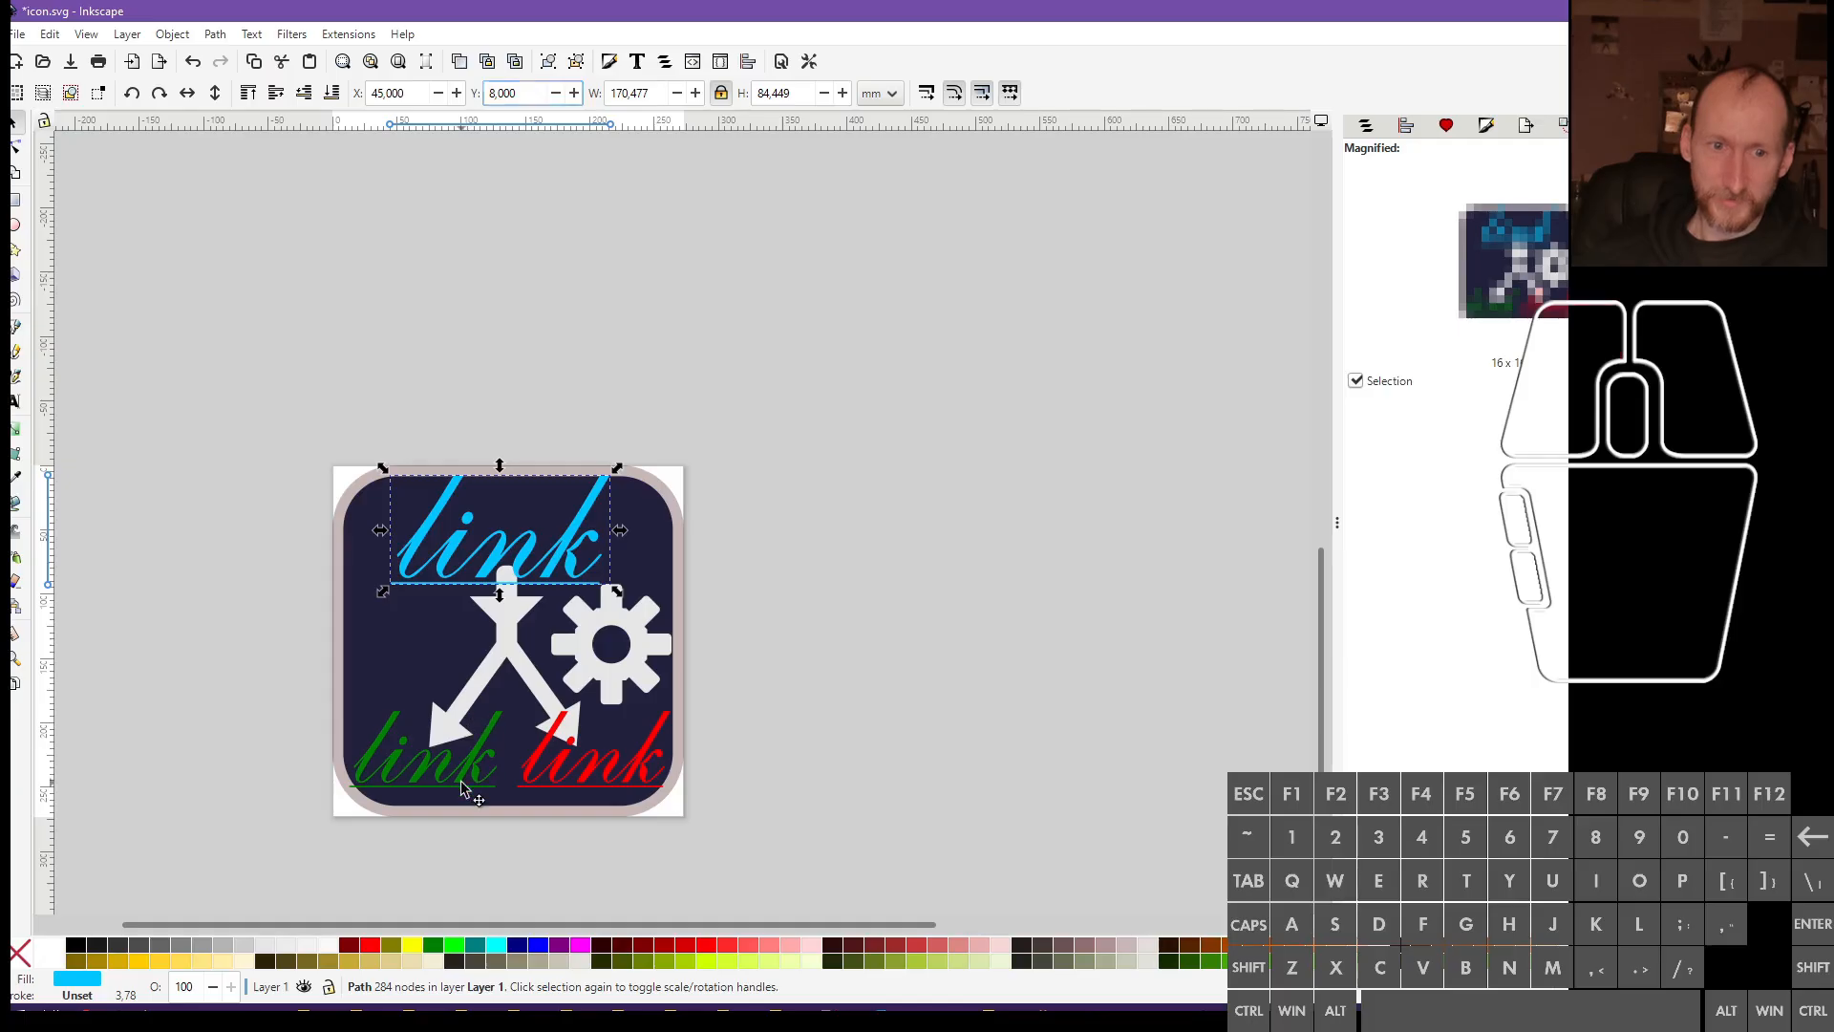
{"action": "left_click_drag", "start_coordinate": [421, 100], "coordinate": [252, 100]}
{"action": "type", "text": "13"}
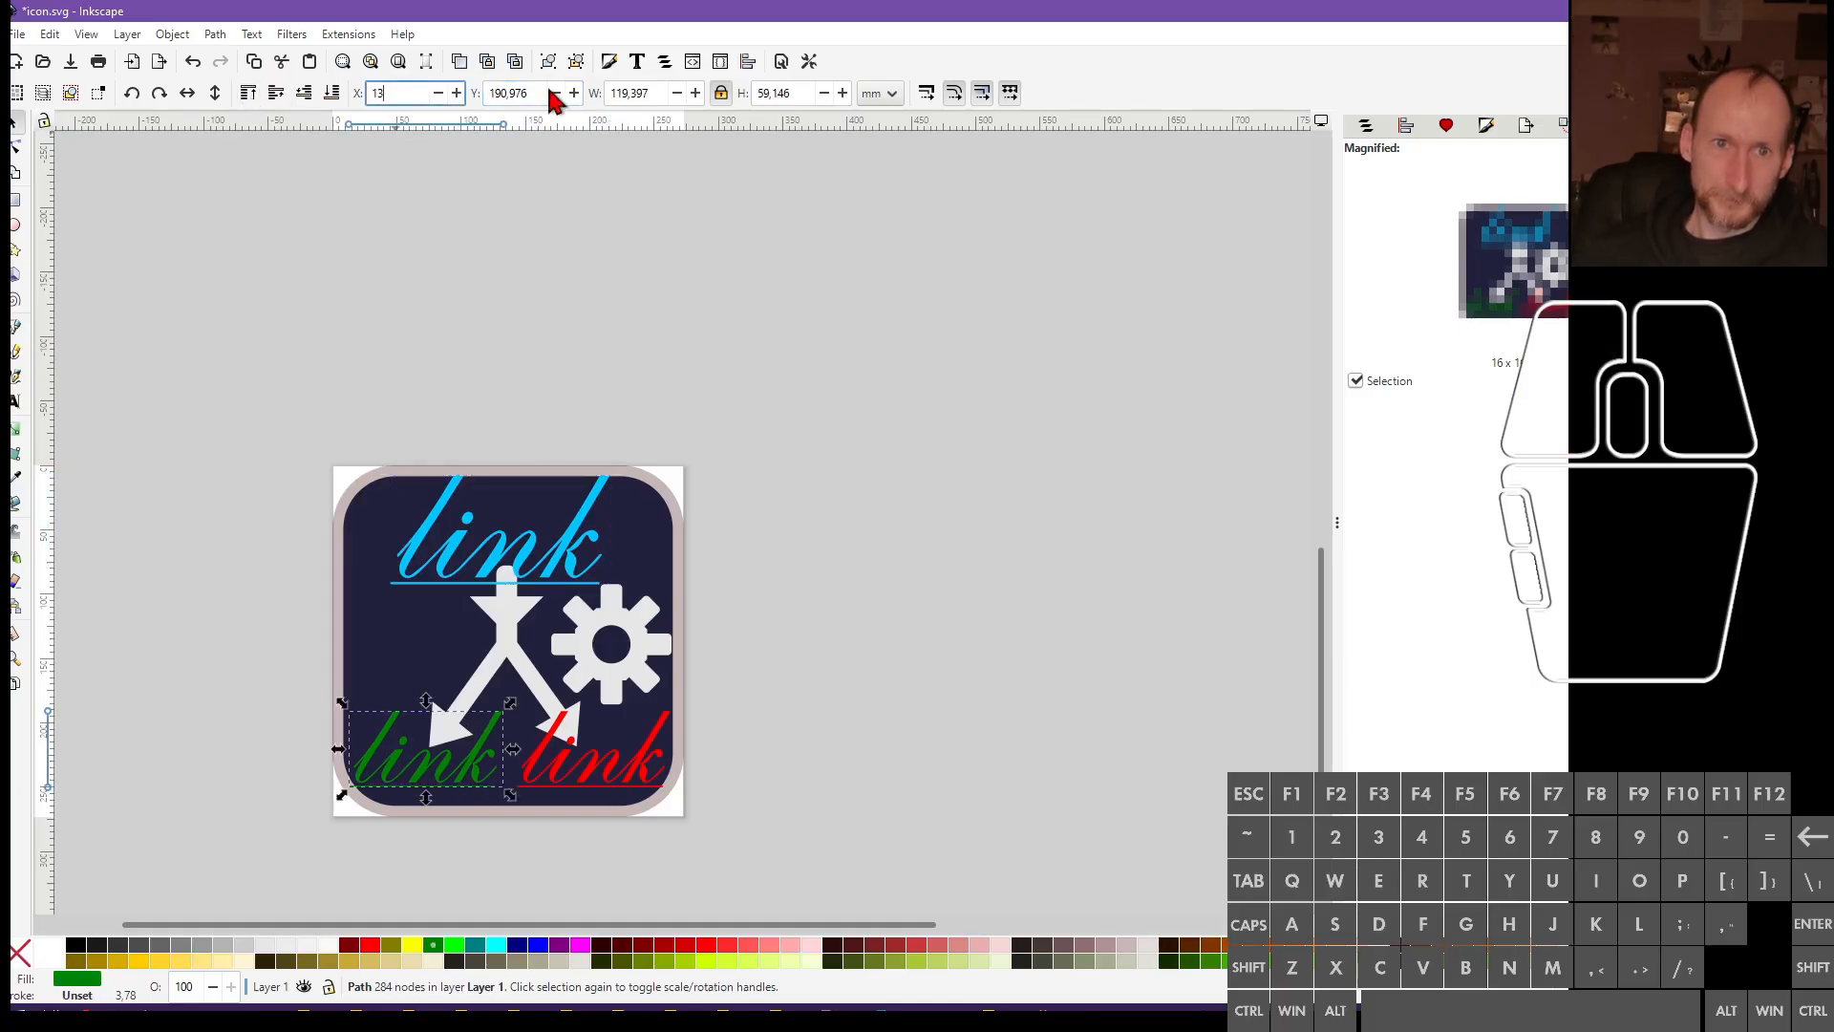
{"action": "left_click_drag", "start_coordinate": [552, 94], "coordinate": [353, 103]}
{"action": "type", "text": "1"}
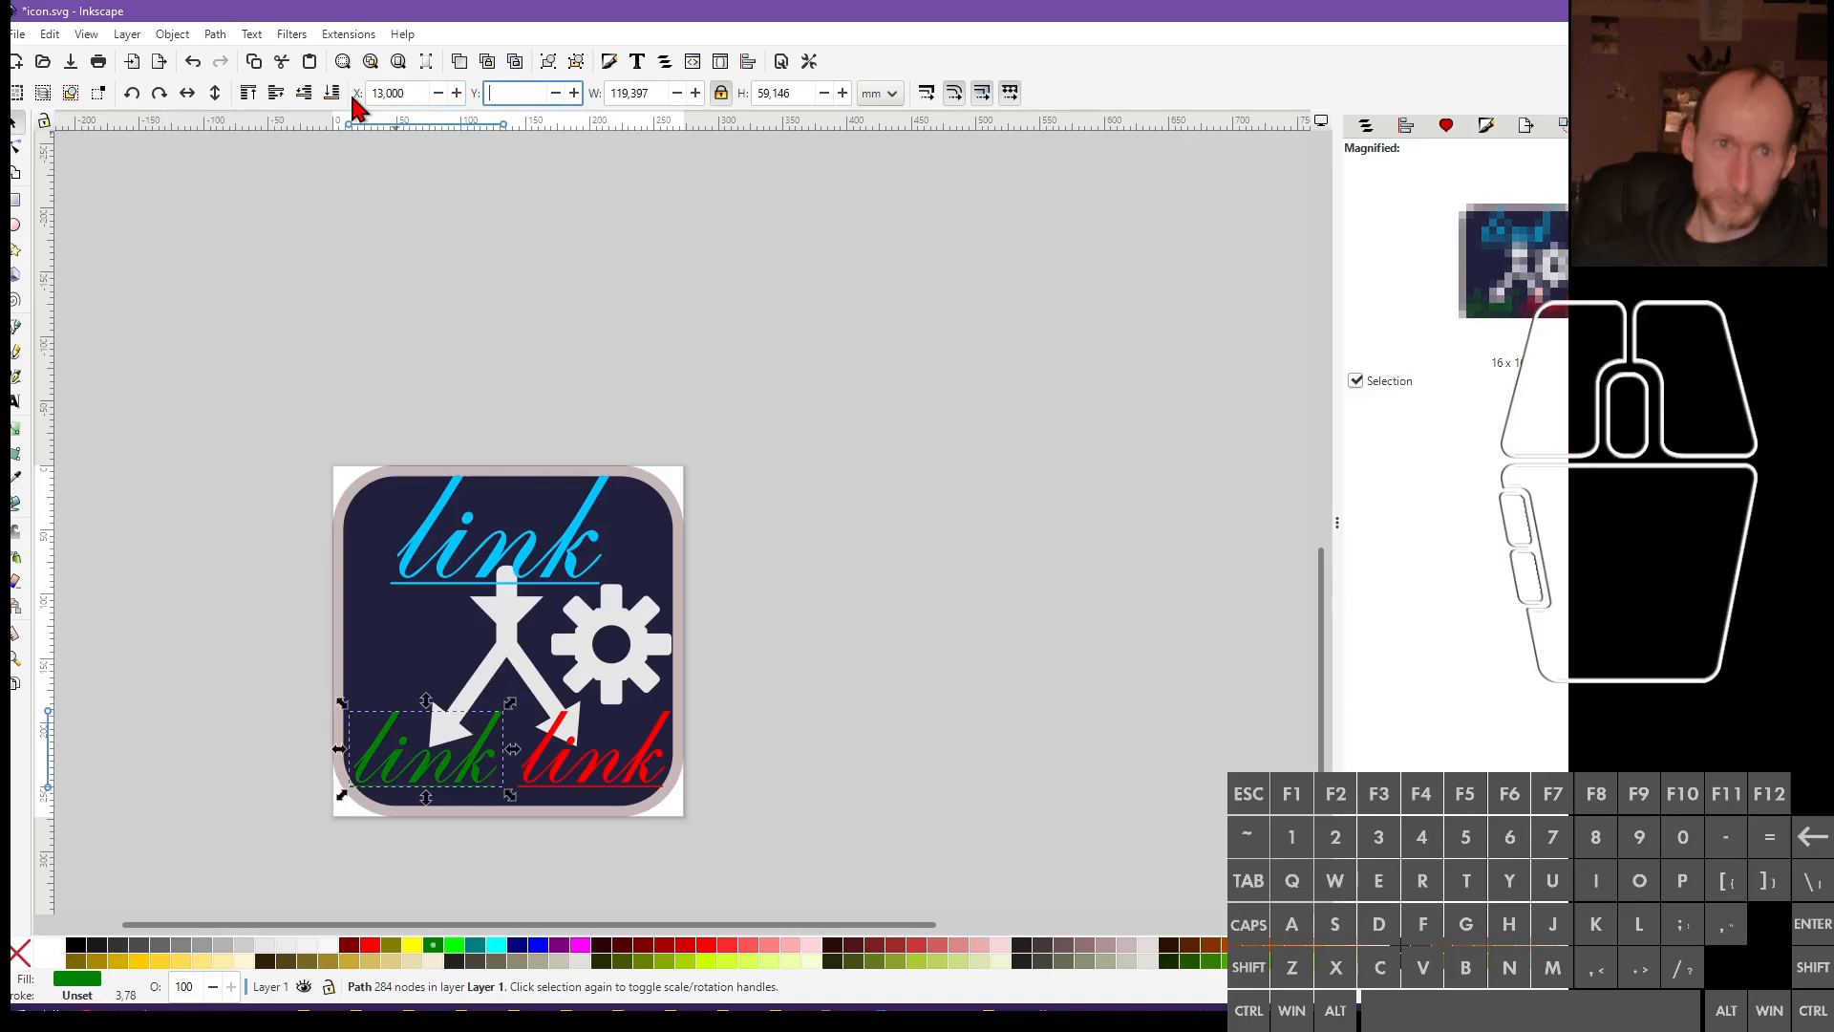
{"action": "key", "text": "ctrl+z"}
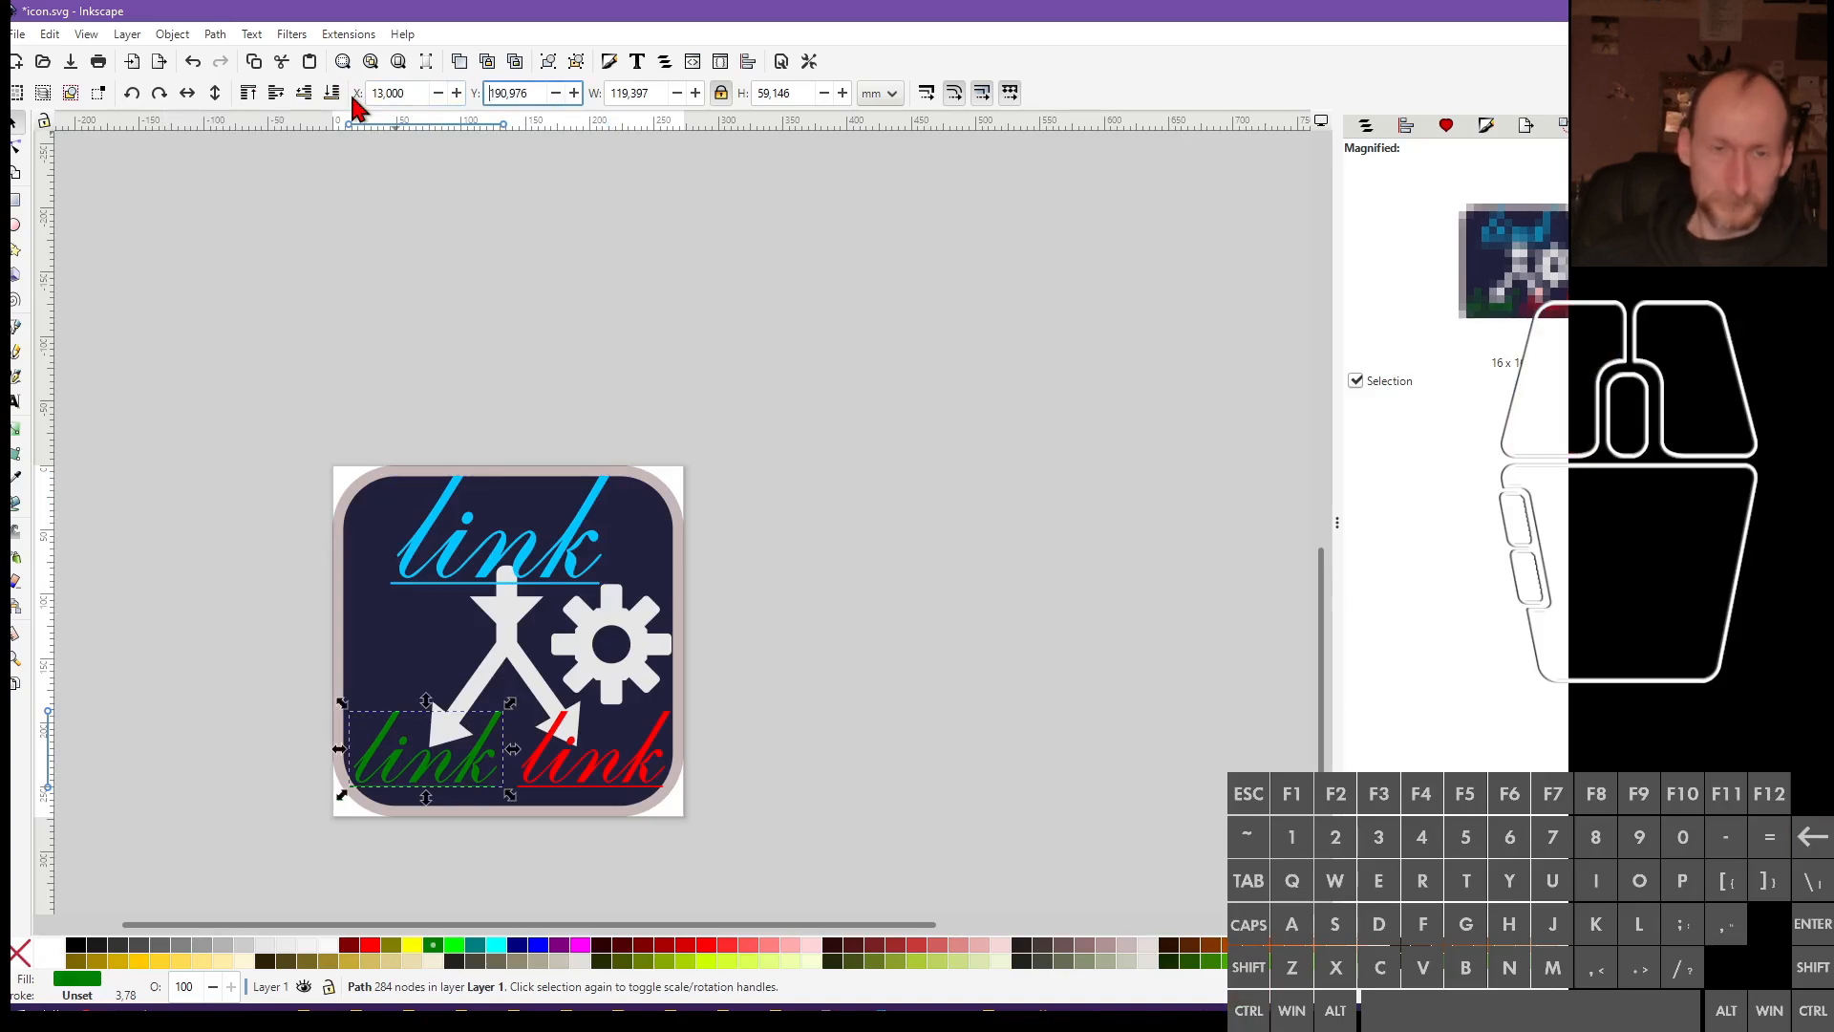
{"action": "key", "text": "shift+Home"}
{"action": "type", "text": "19"}
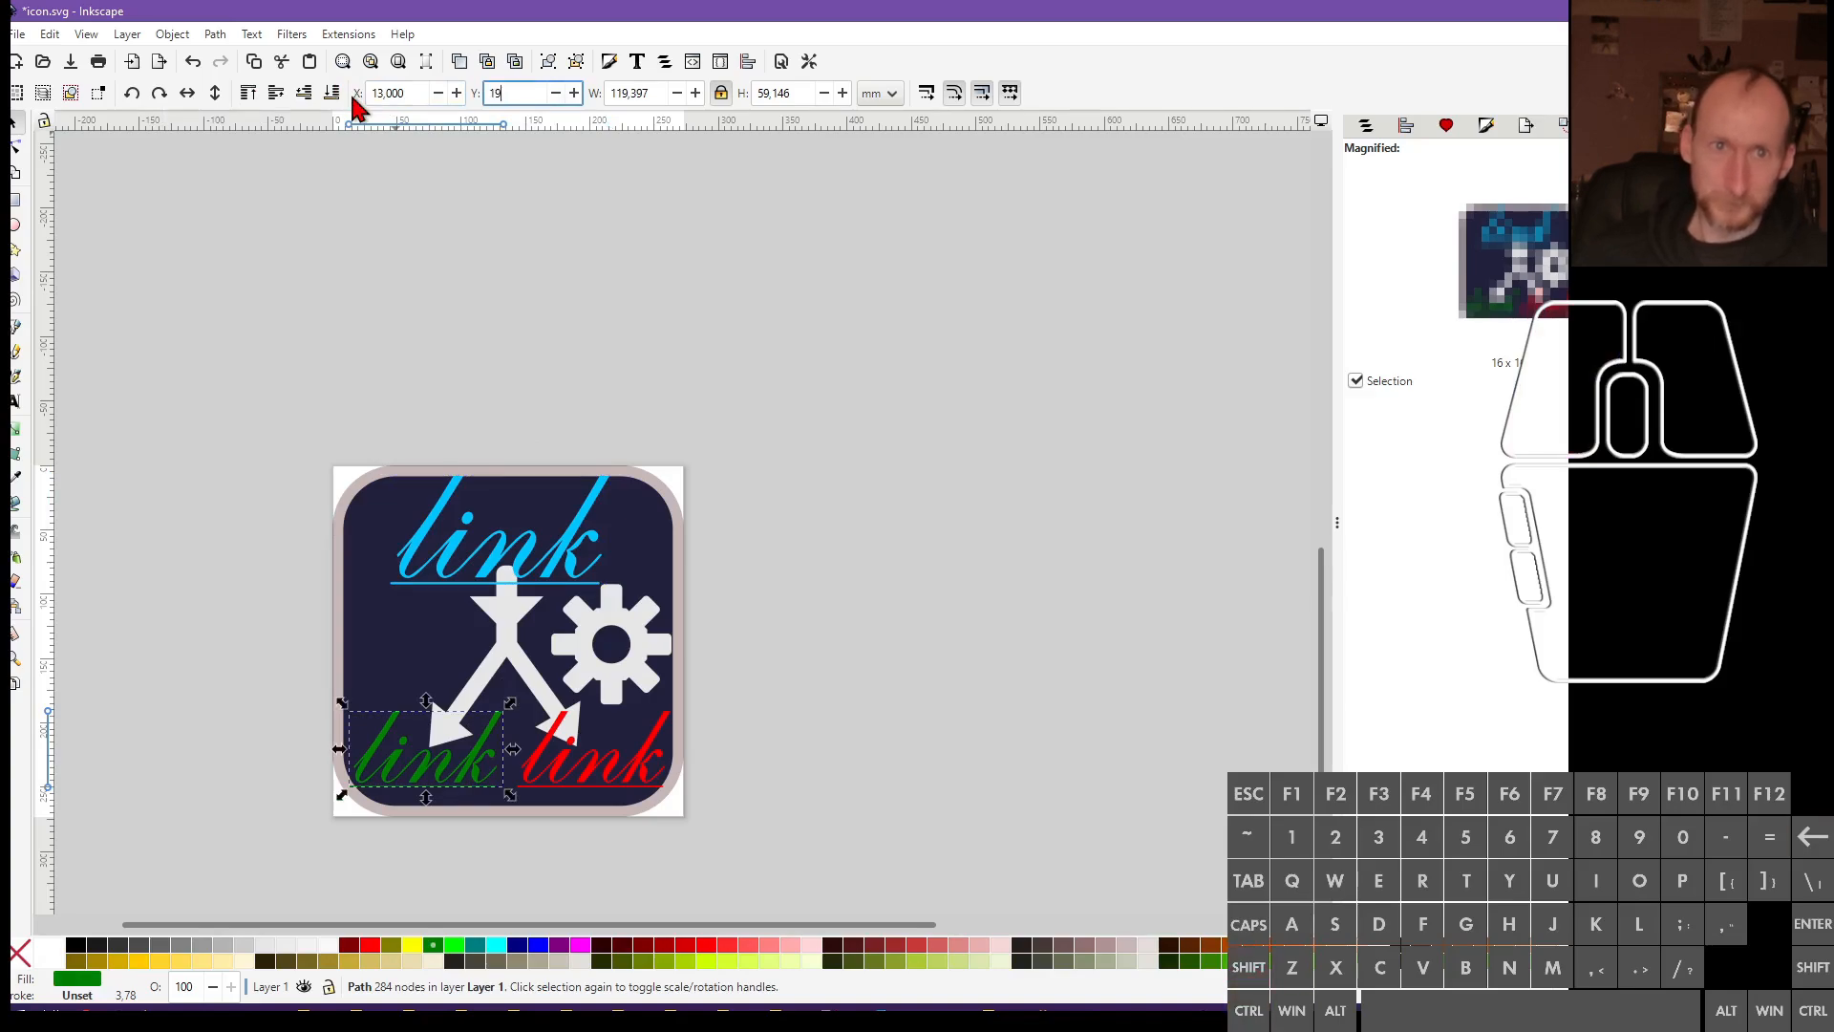
Set the red link word's position to X 143 mm and Y 191 mm
{"action": "left_click", "coordinate": [632, 781]}
{"action": "triple_click", "coordinate": [512, 88]}
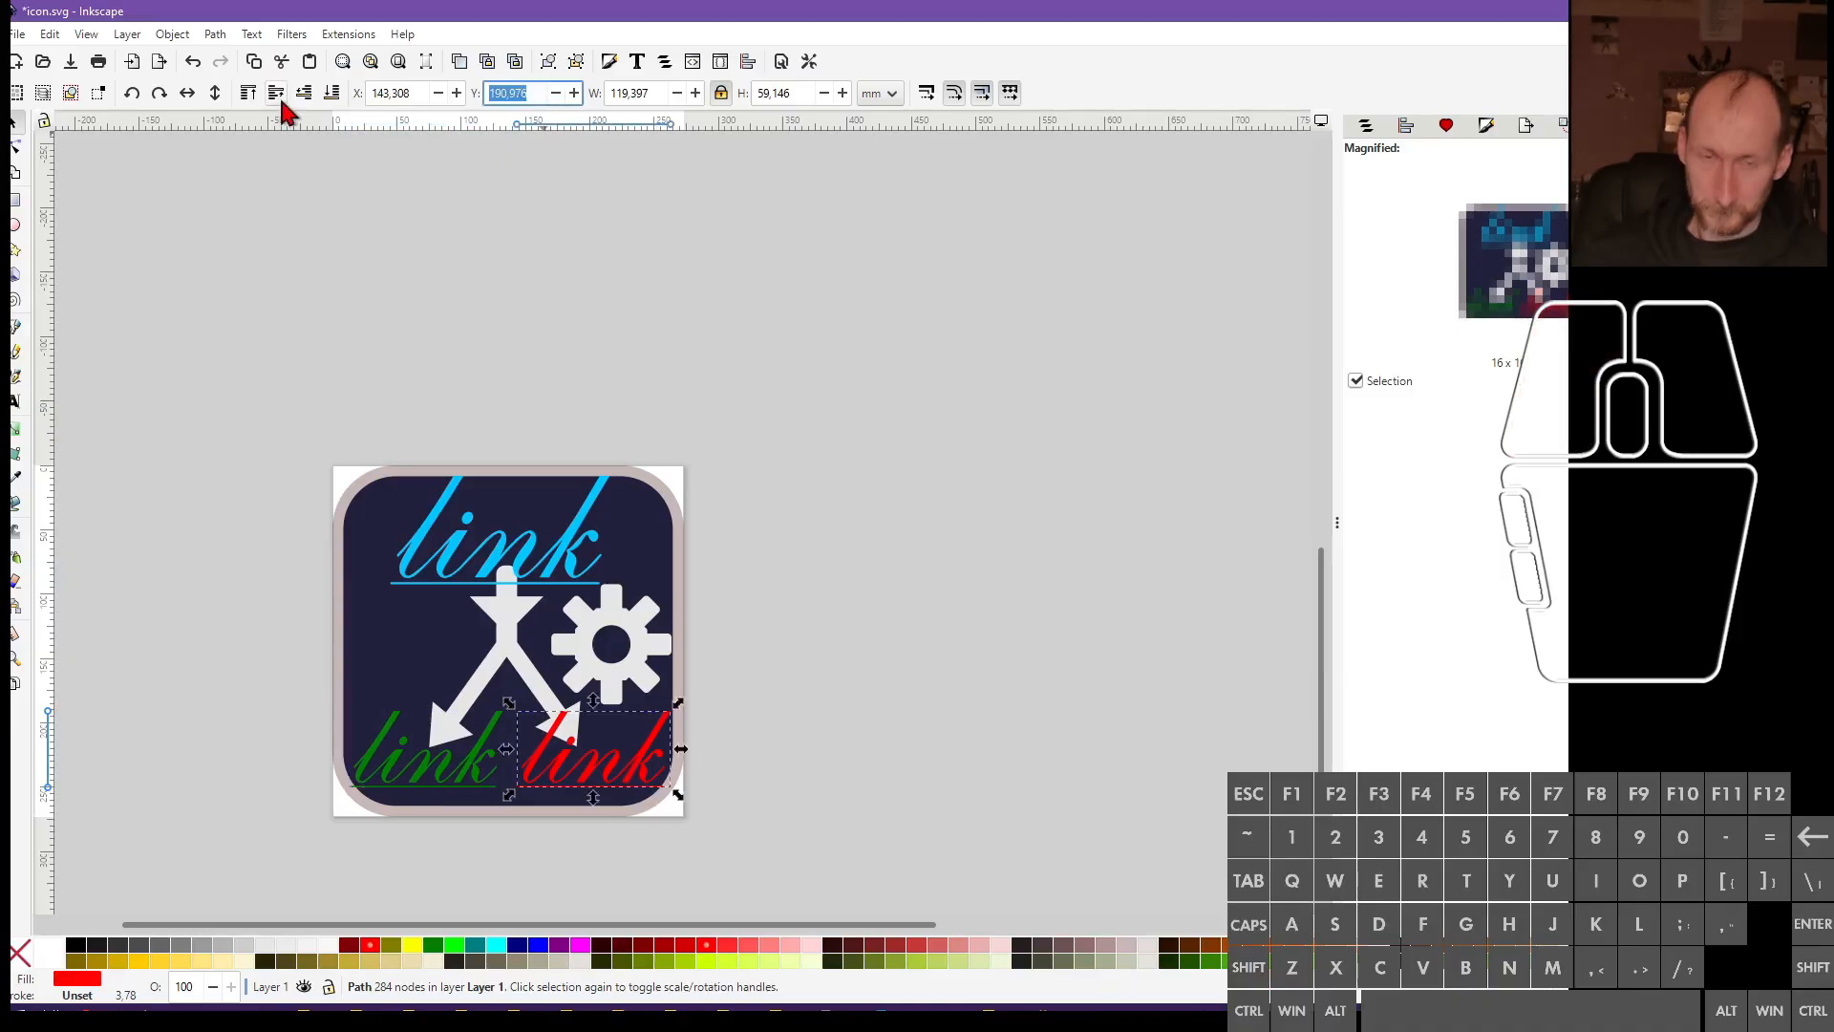
{"action": "type", "text": "191,000"}
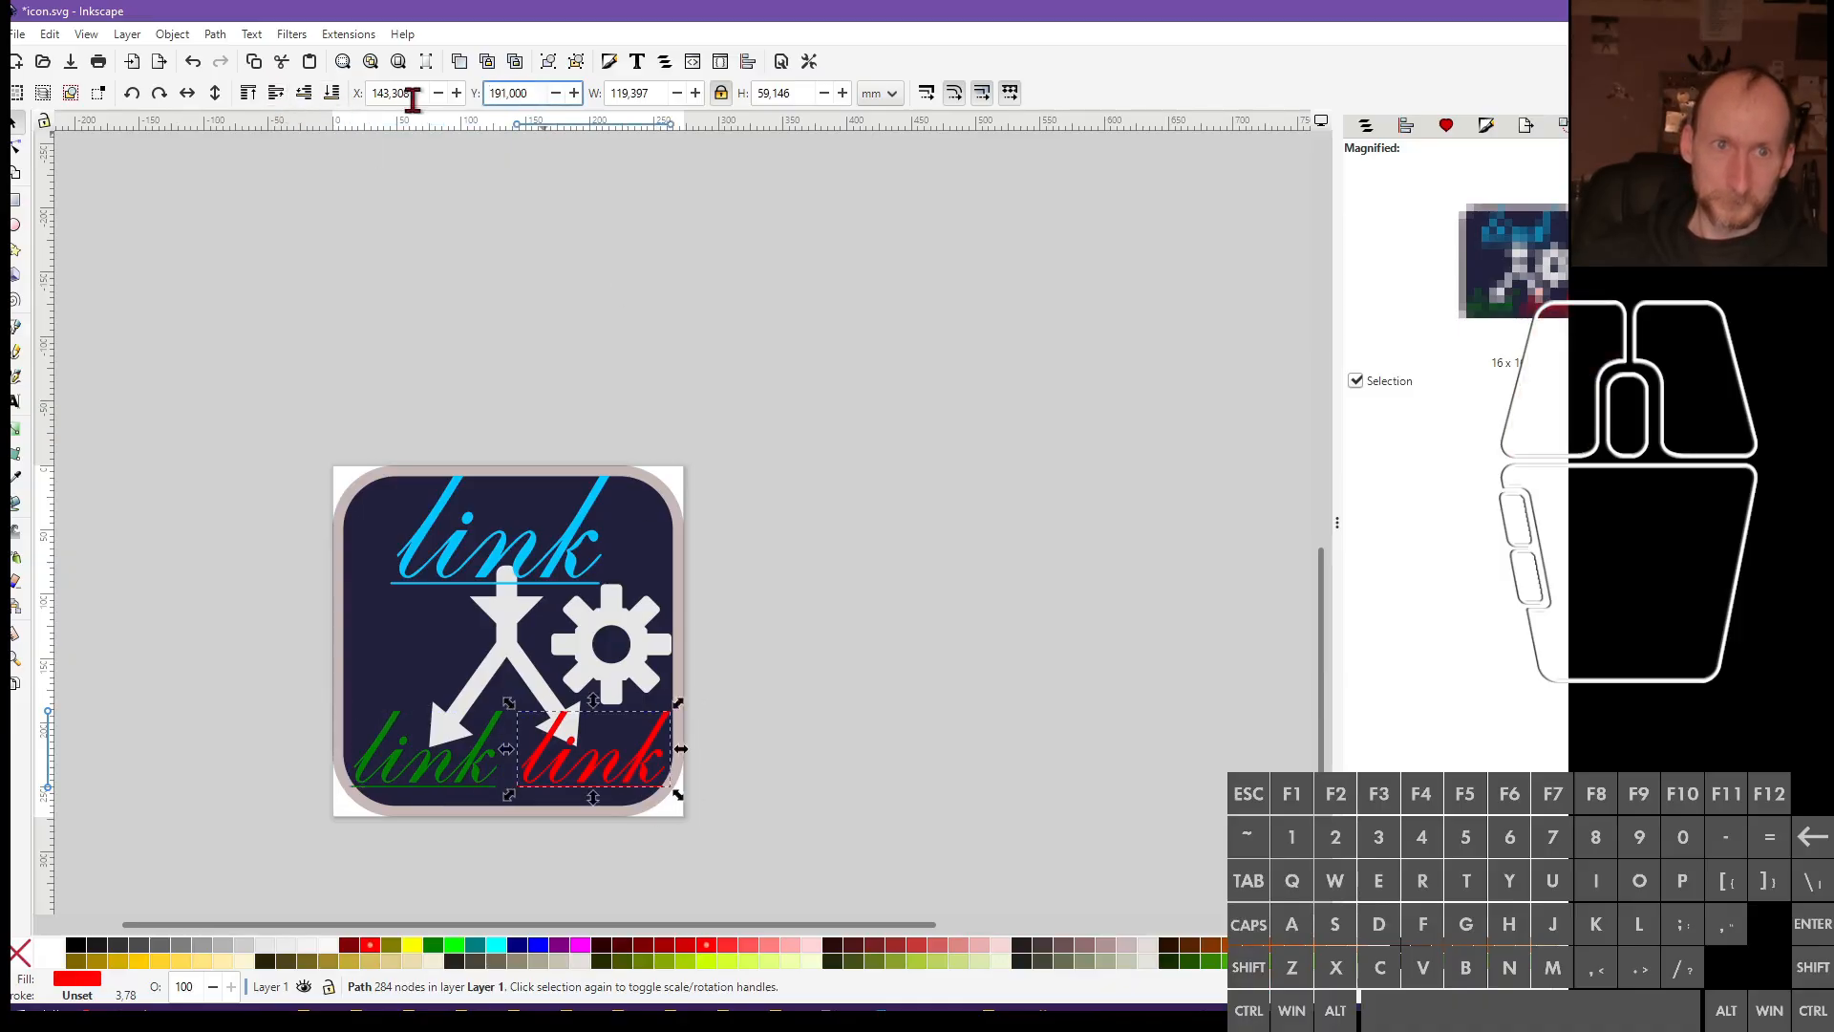
{"action": "left_click_drag", "start_coordinate": [410, 92], "coordinate": [291, 113]}
{"action": "type", "text": "14"}
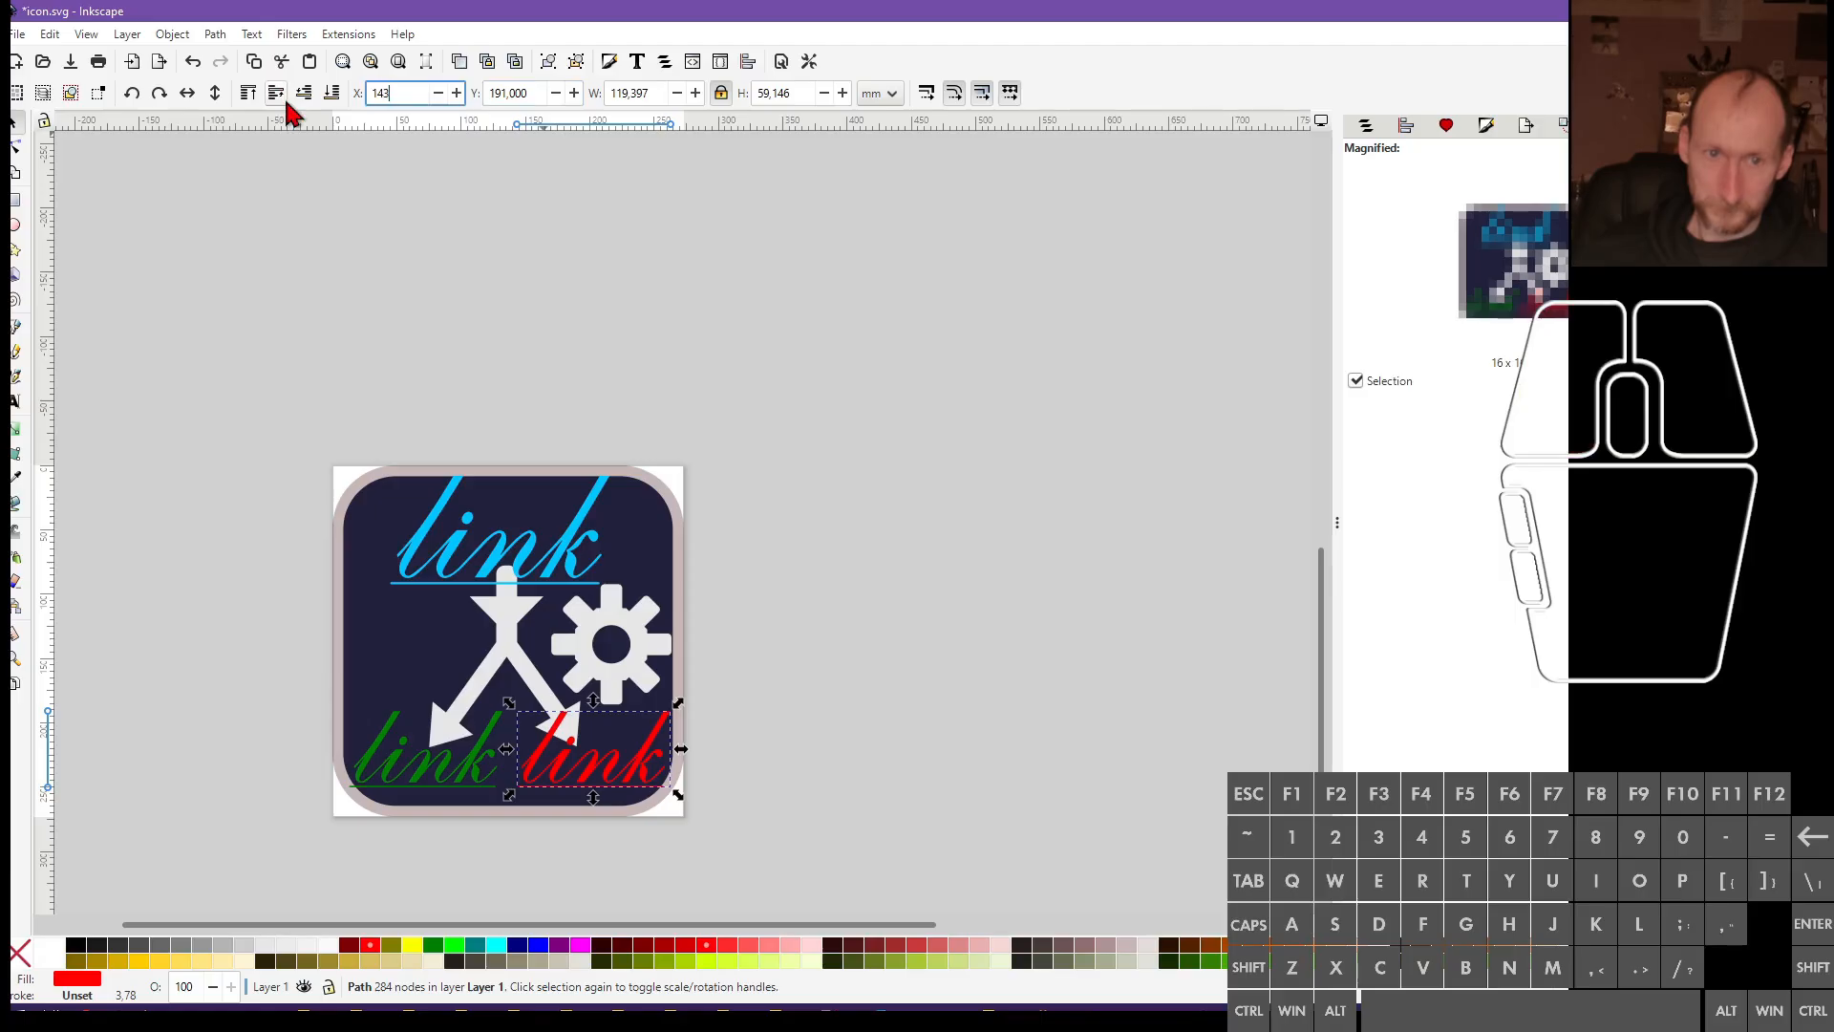
{"action": "type", "text": "3"}
{"action": "key", "text": "Return"}
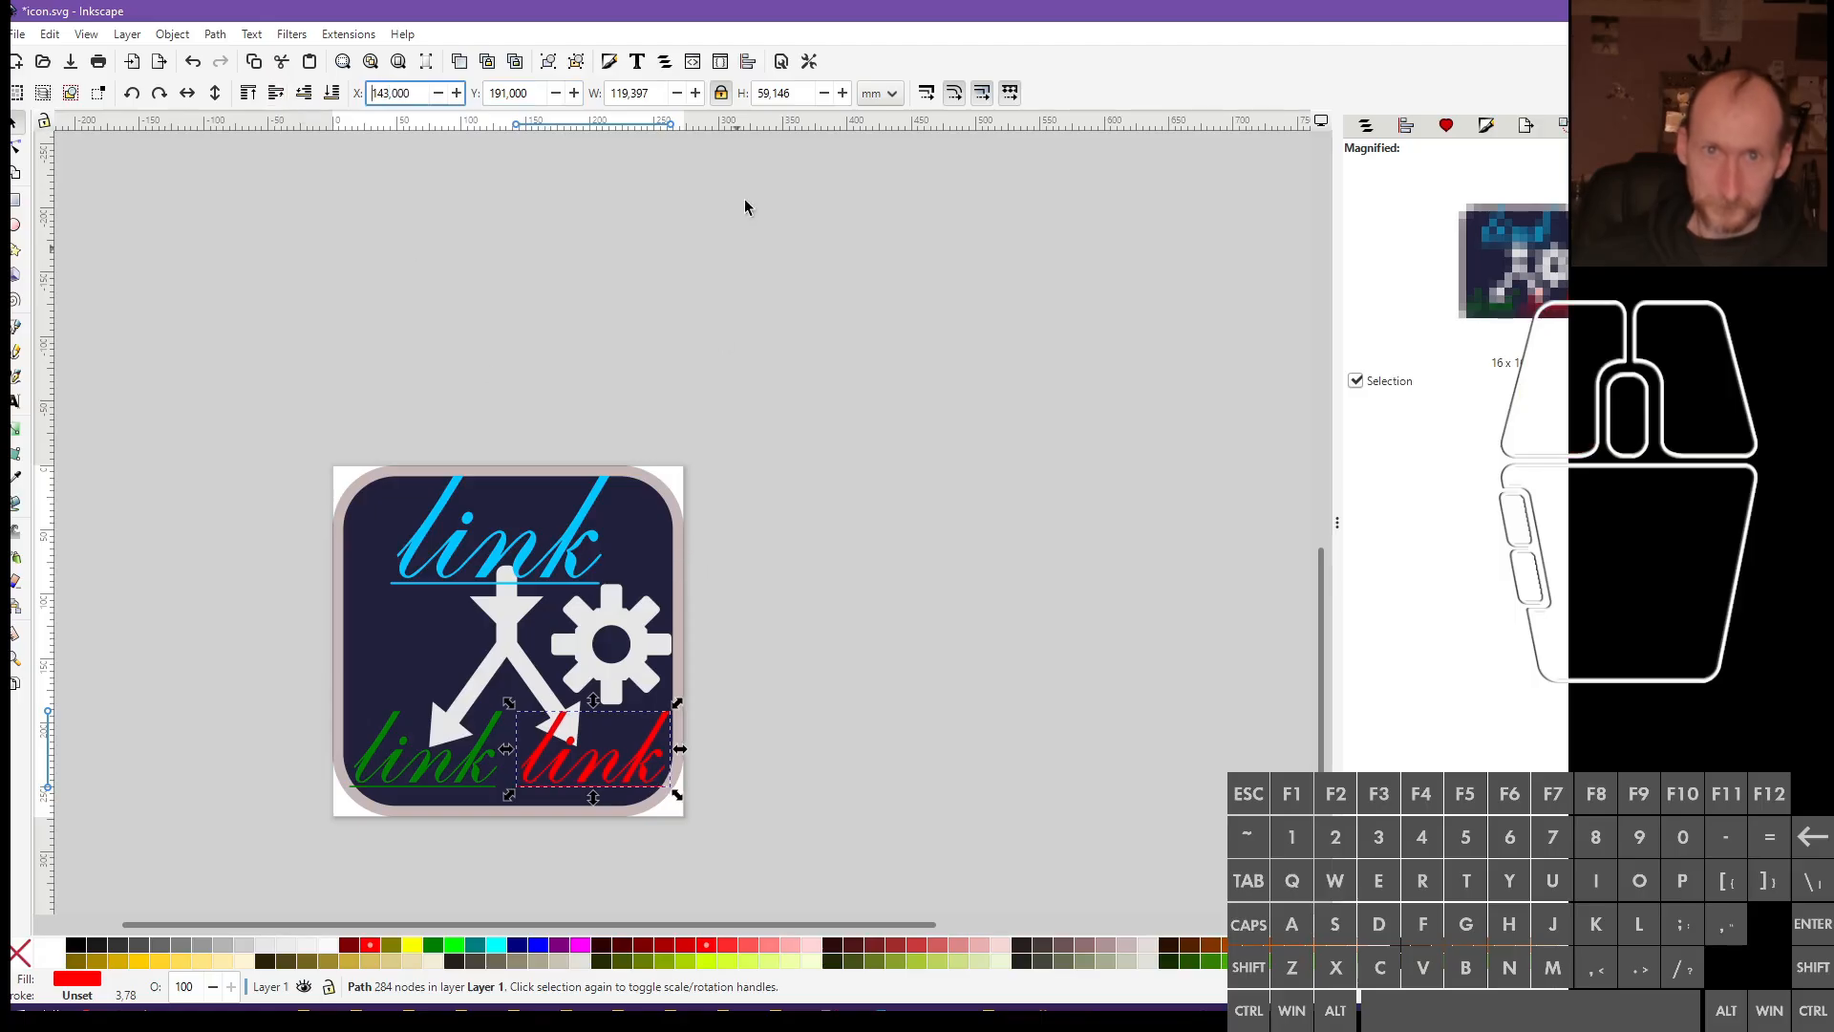
Set the red link word's height to 59 mm, unlock its proportions, and set its width to 119 mm
{"action": "left_click_drag", "start_coordinate": [798, 91], "coordinate": [513, 105]}
{"action": "type", "text": "59"}
{"action": "key", "text": "Return"}
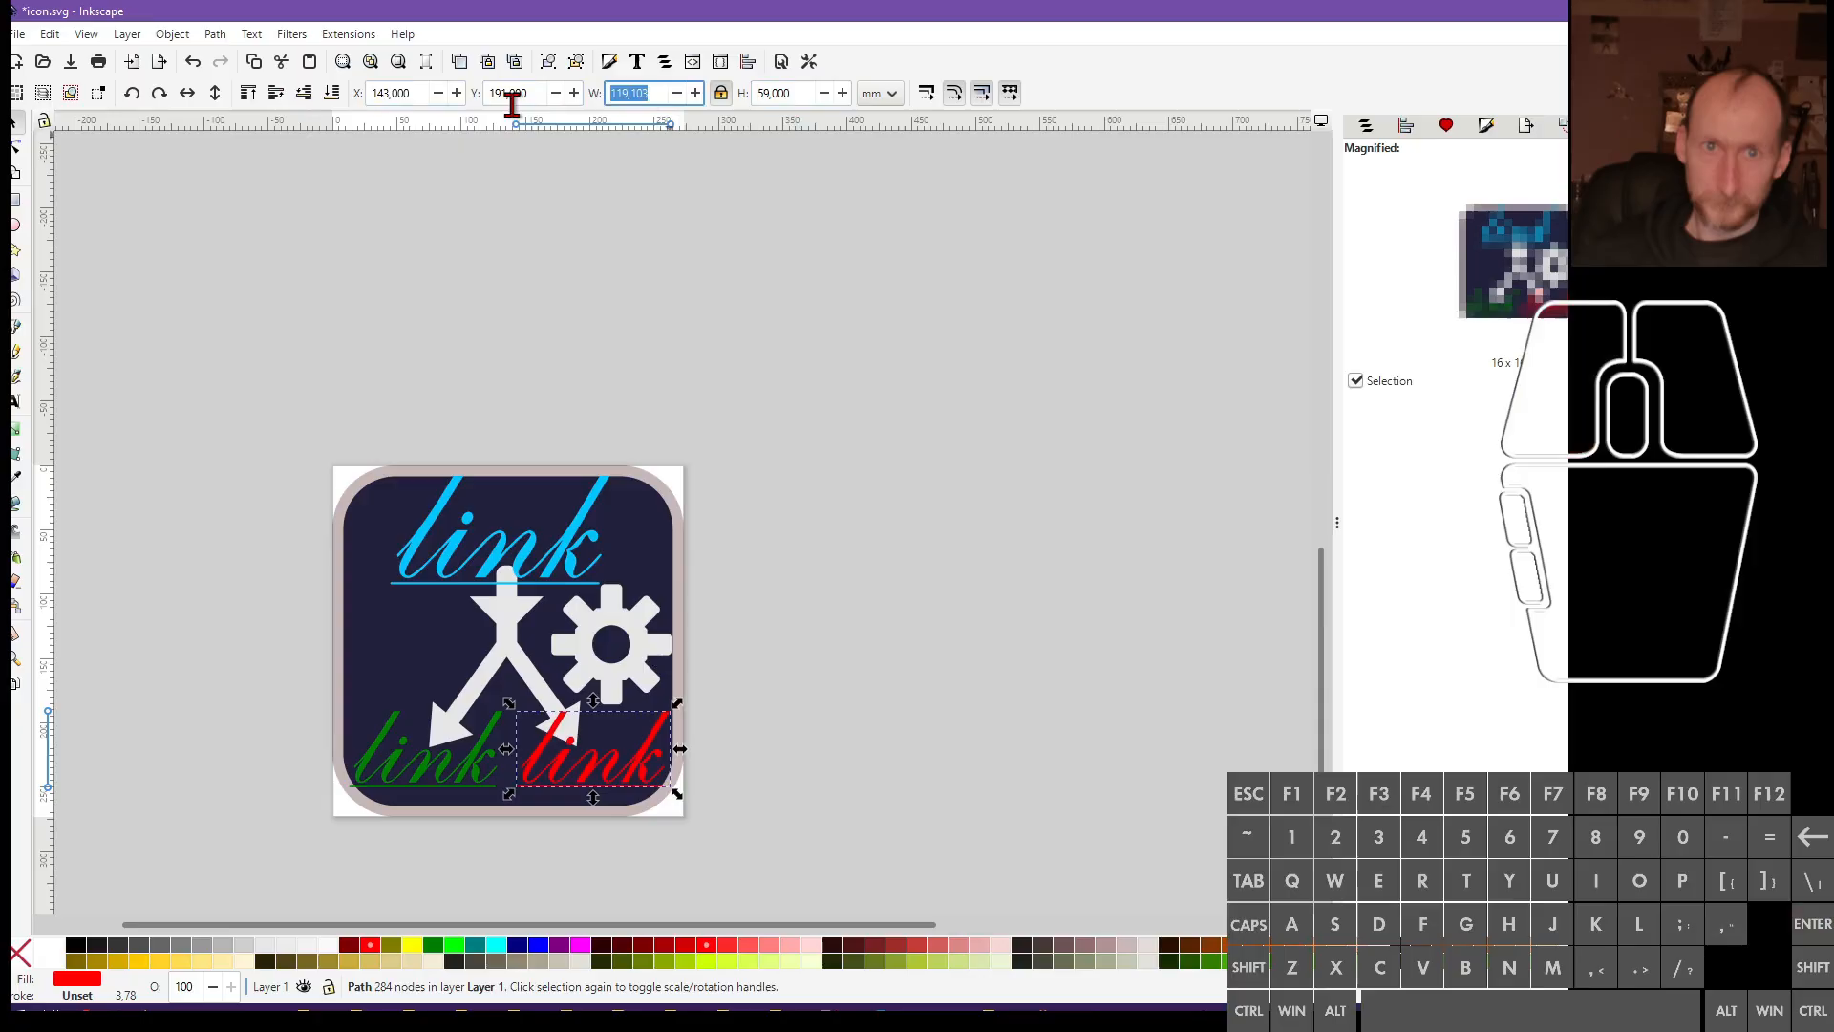
{"action": "left_click", "coordinate": [723, 94]}
{"action": "left_click_drag", "start_coordinate": [665, 98], "coordinate": [450, 111]}
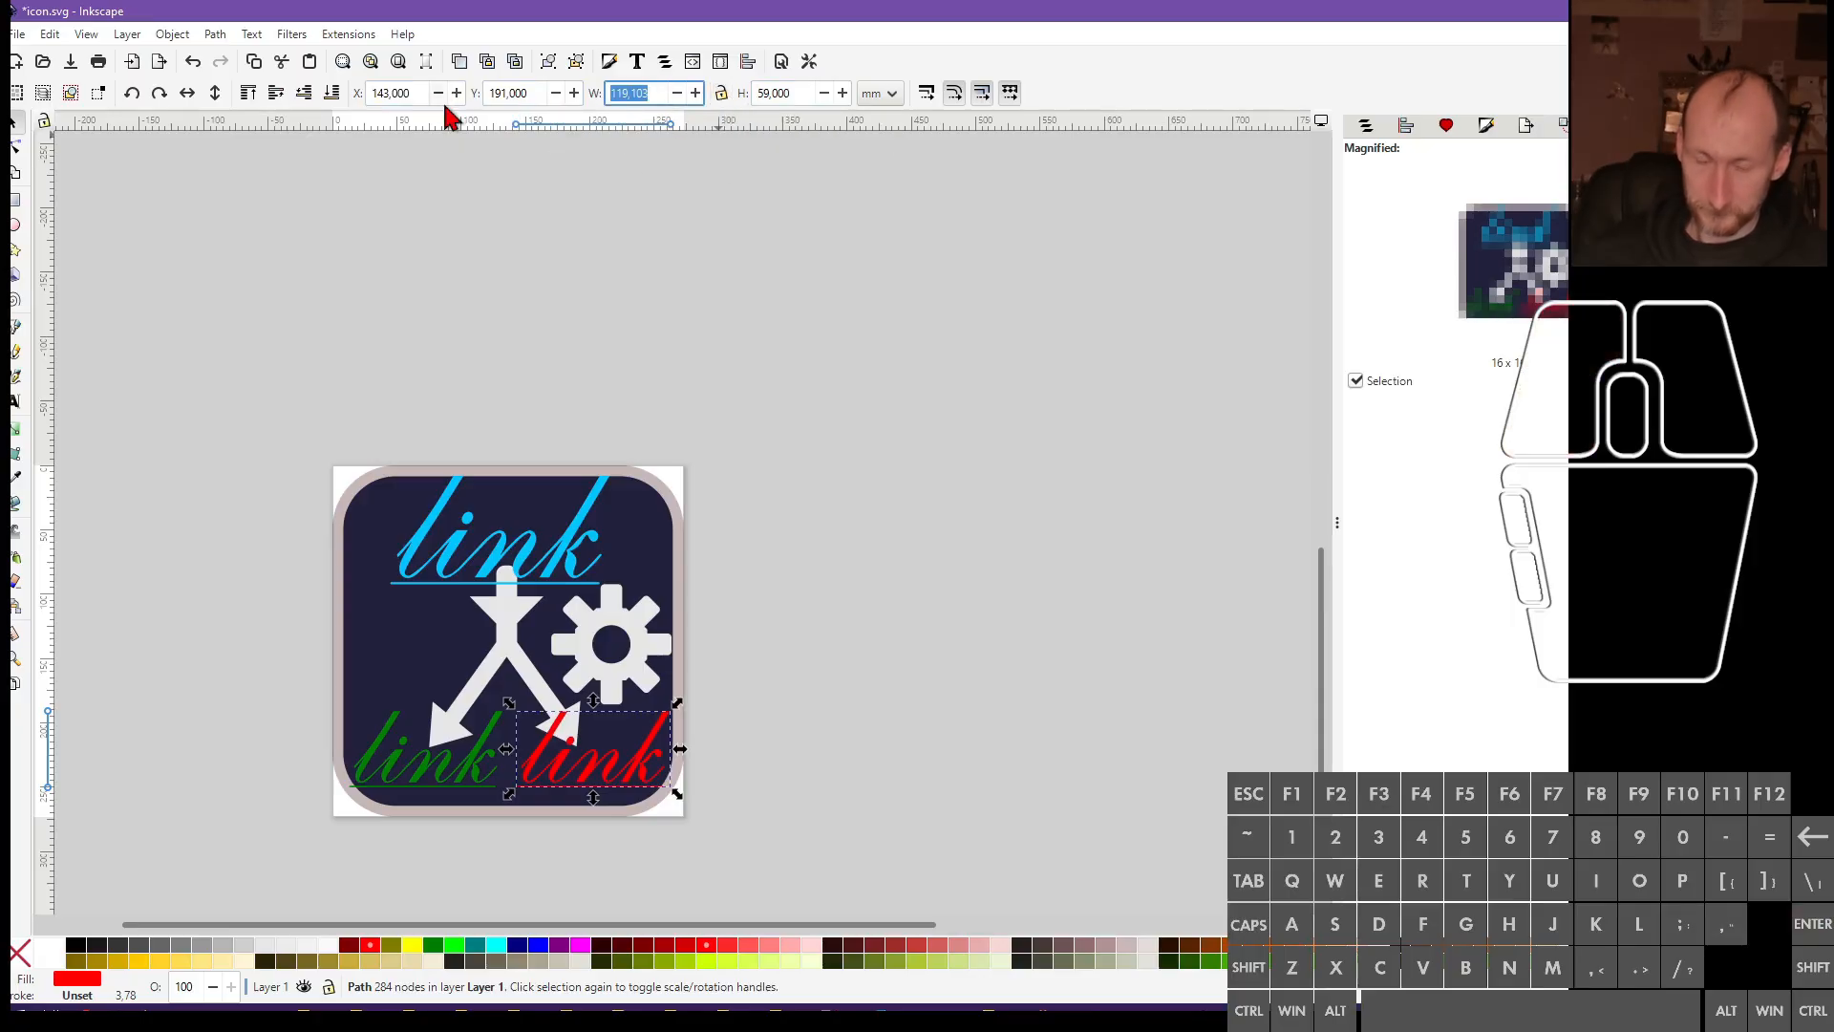
{"action": "type", "text": "119"}
{"action": "key", "text": "Return"}
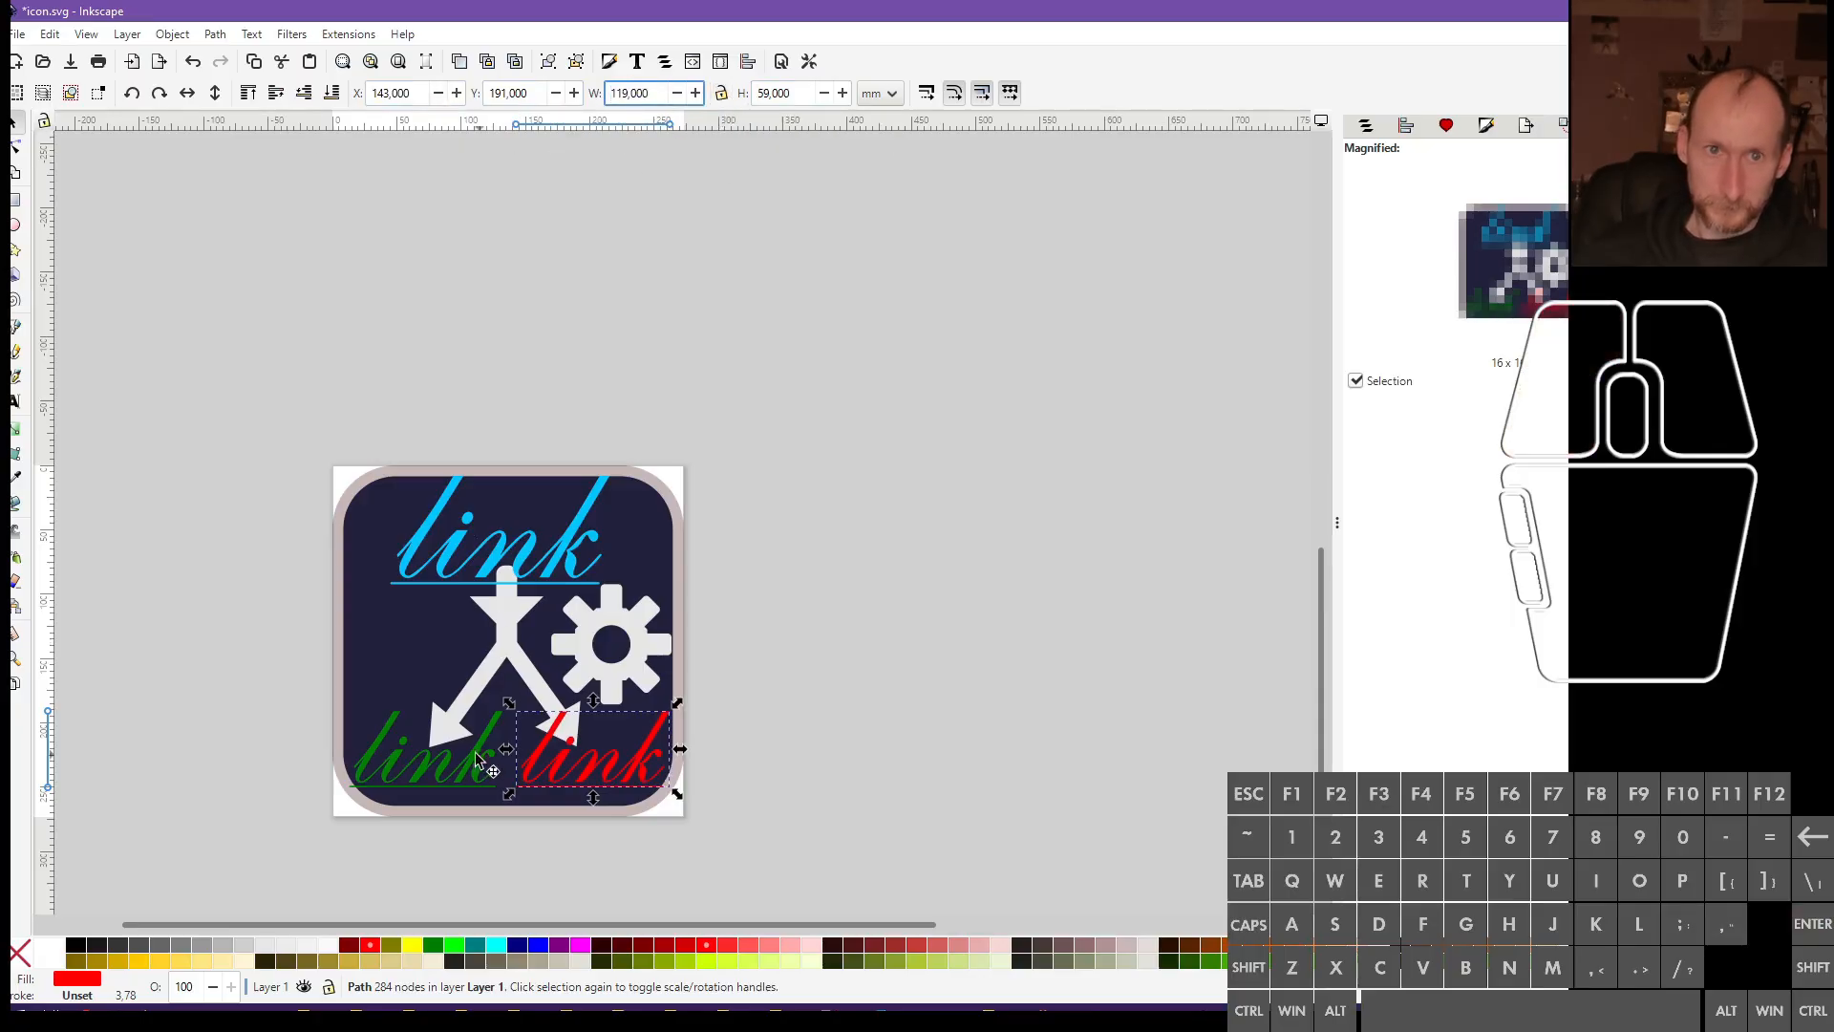
Round the green link word's size to 119 mm wide and 59 mm high
{"action": "left_click", "coordinate": [477, 759]}
{"action": "left_click_drag", "start_coordinate": [628, 98], "coordinate": [833, 95]}
{"action": "key", "text": "Delete"}
{"action": "key", "text": "Return"}
{"action": "key", "text": "Delete"}
{"action": "key", "text": "Return"}
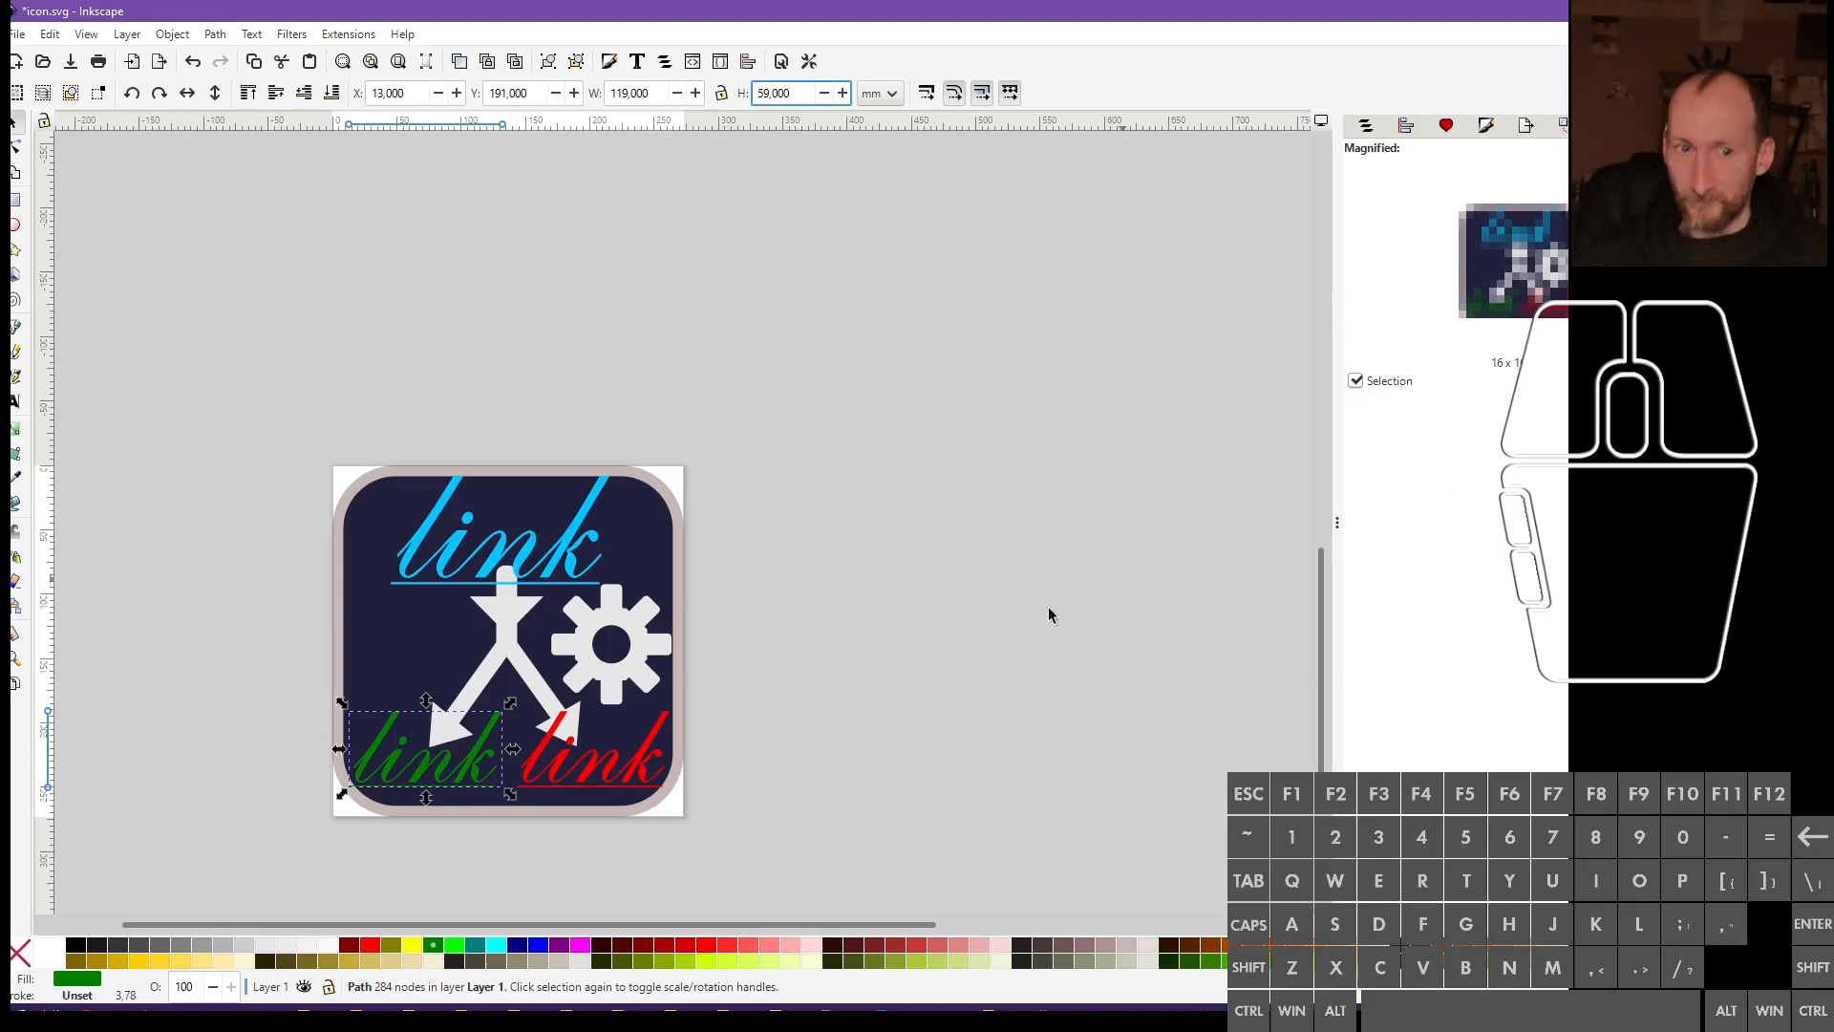
{"action": "left_click", "coordinate": [876, 700]}
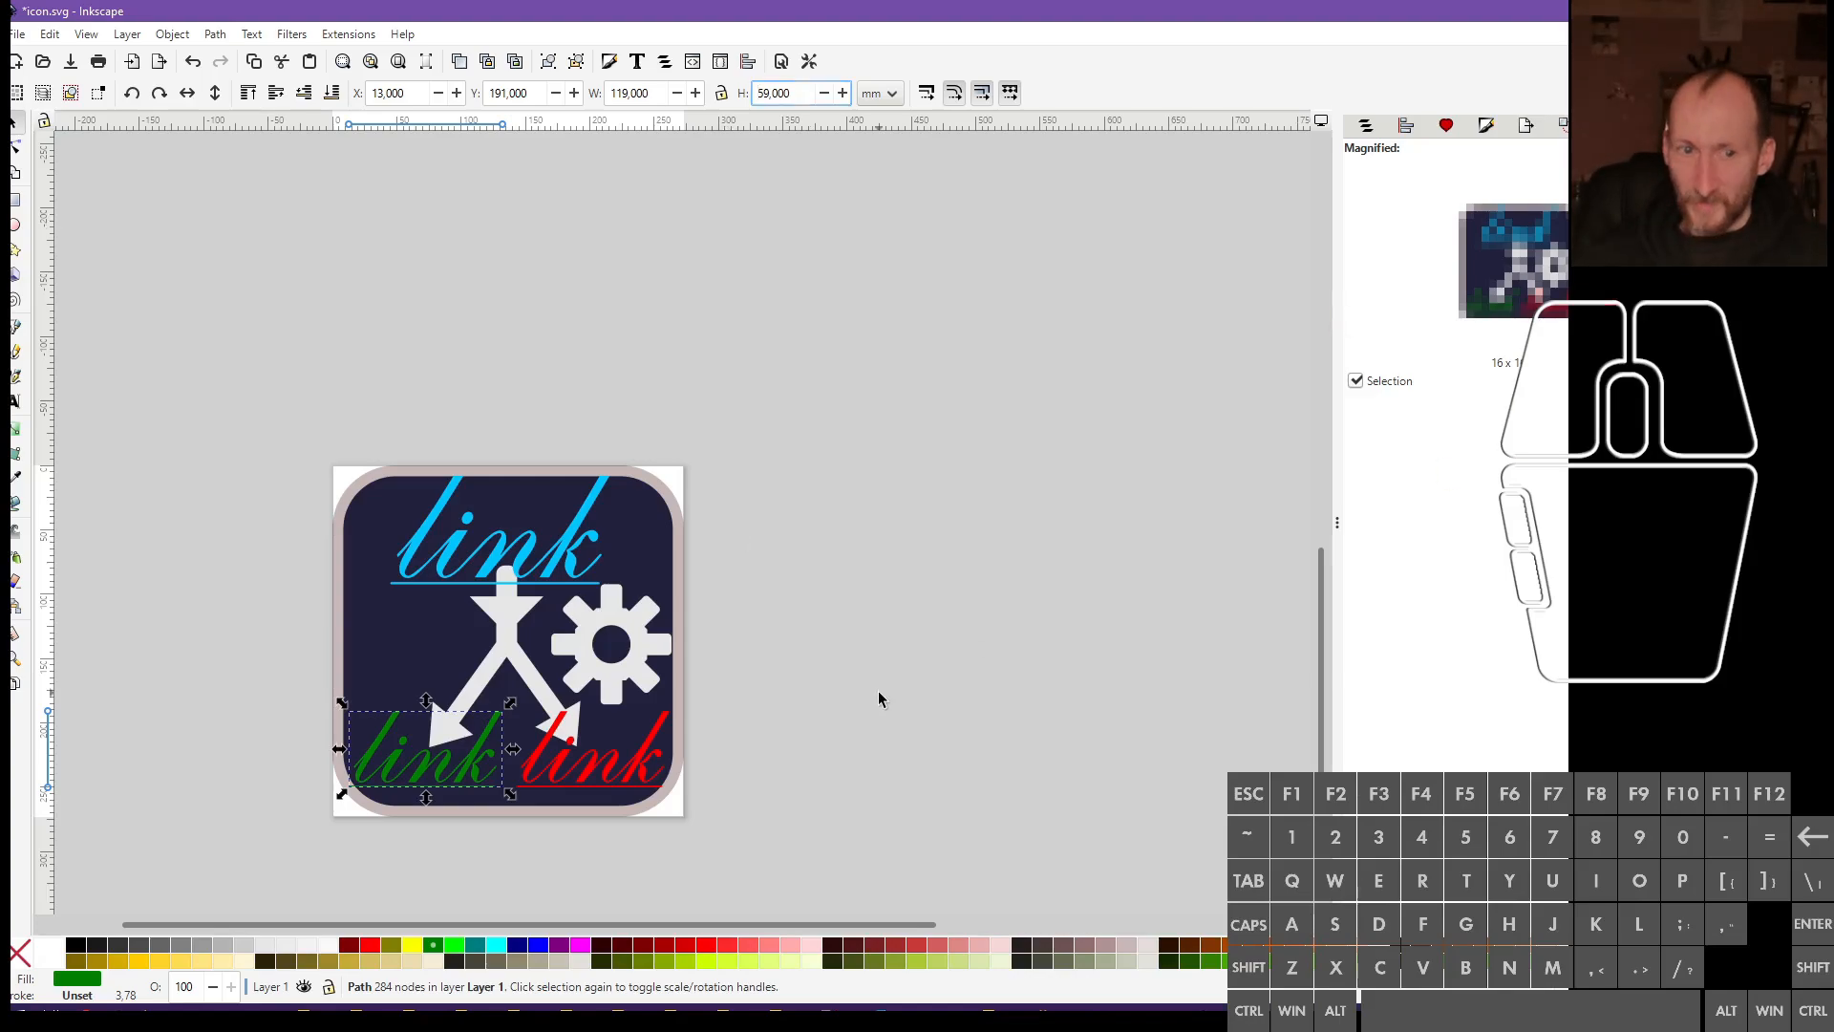
{"action": "left_click", "coordinate": [480, 768]}
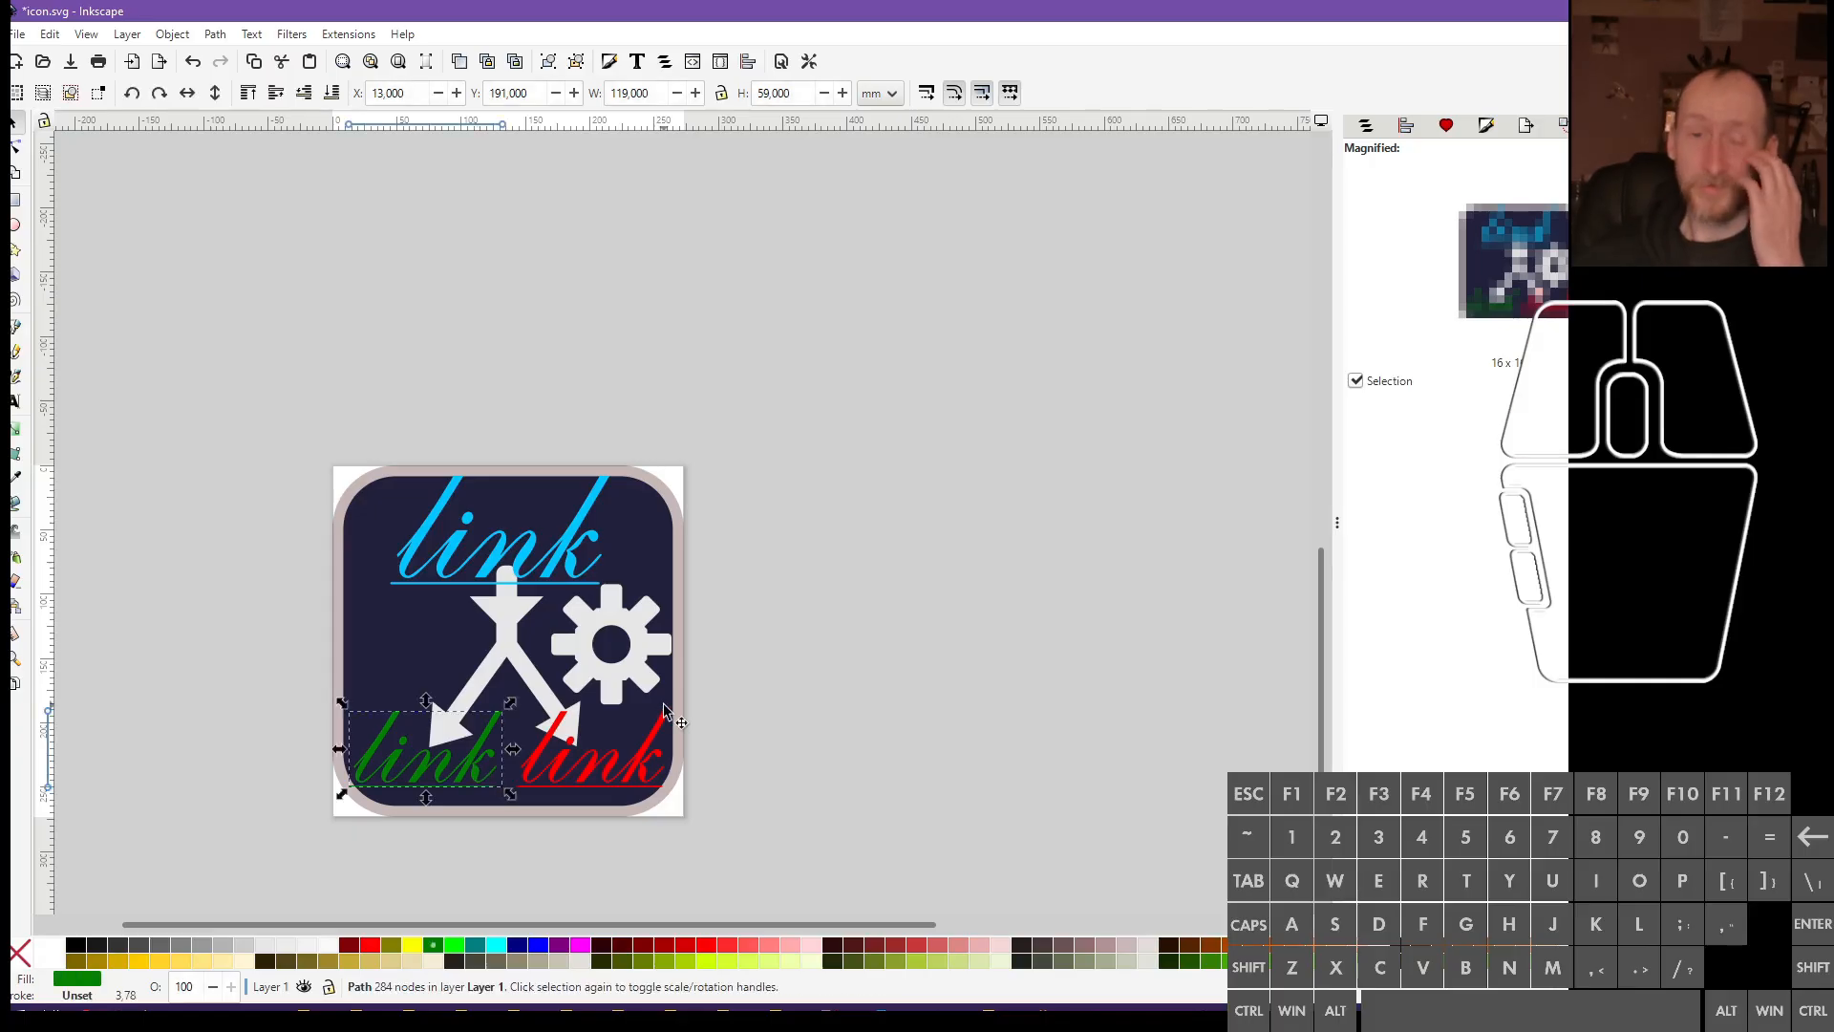
Select the rounded background, open the image export settings, and save the document
{"action": "left_click", "coordinate": [666, 528]}
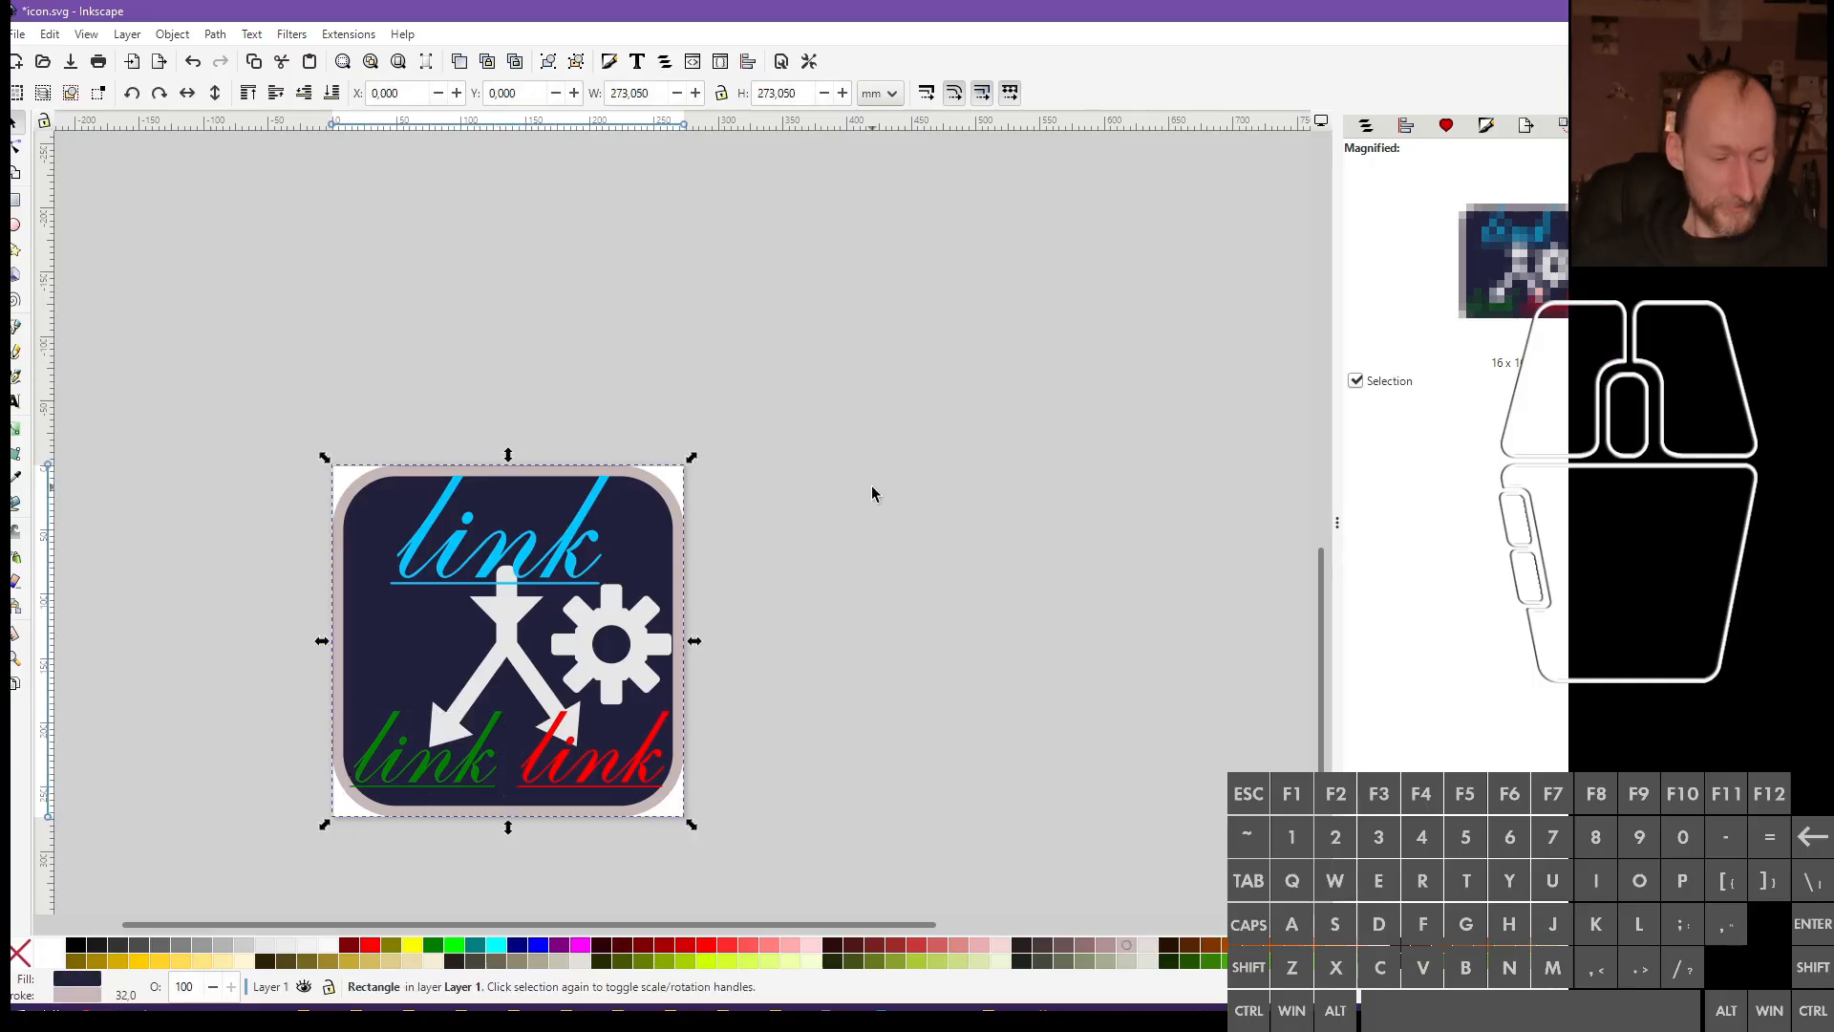
{"action": "key", "text": "ctrl"}
{"action": "key", "text": "shift"}
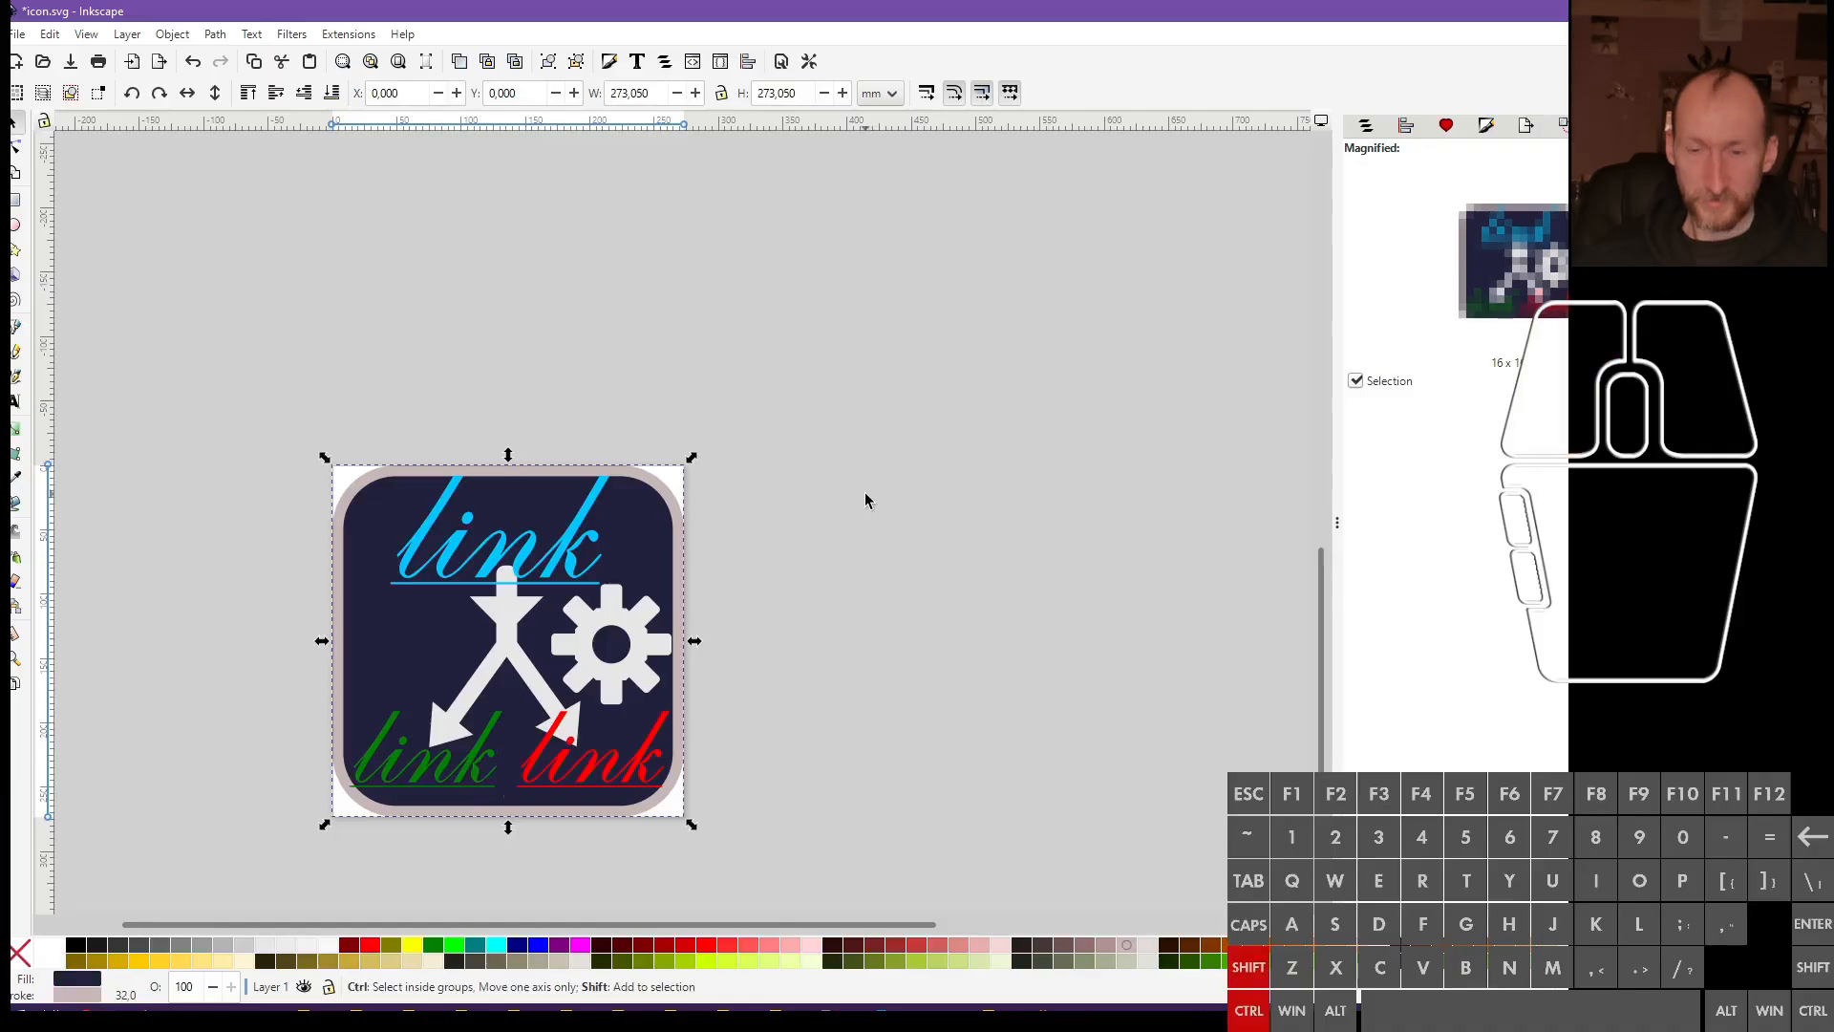
{"action": "key", "text": "ctrl+shift+e"}
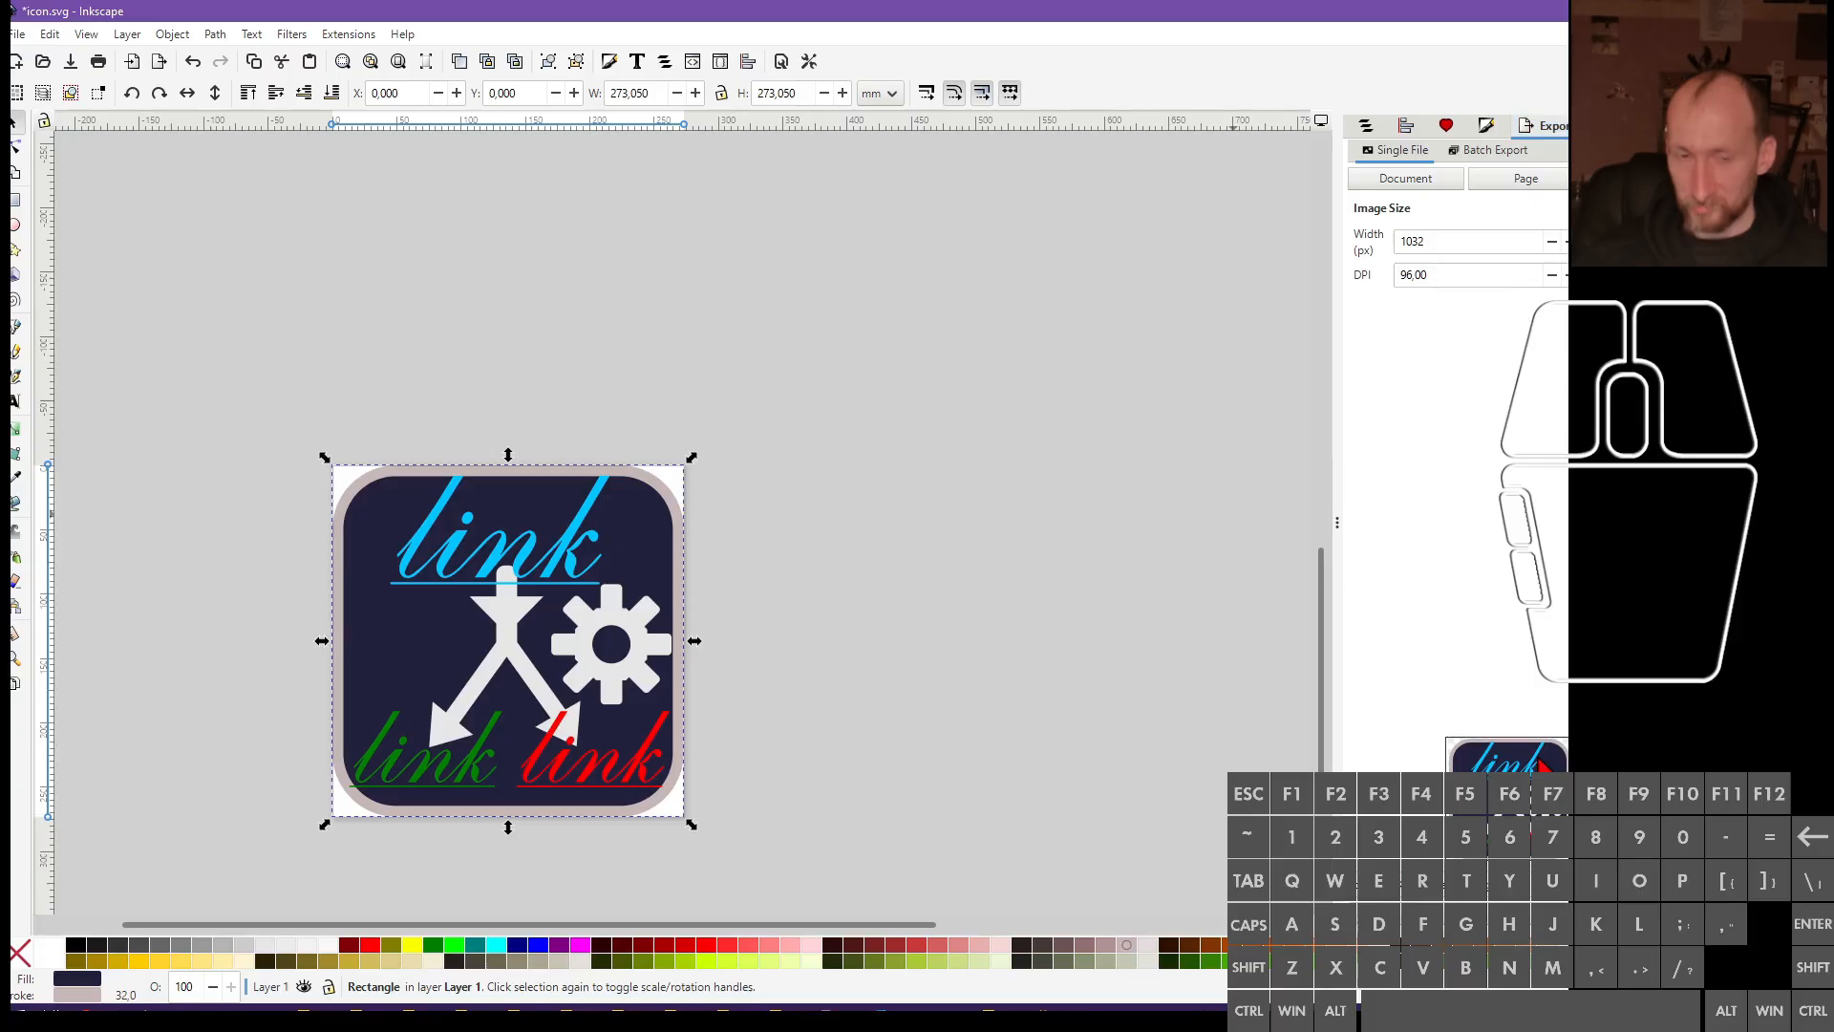
{"action": "left_click", "coordinate": [1071, 548]}
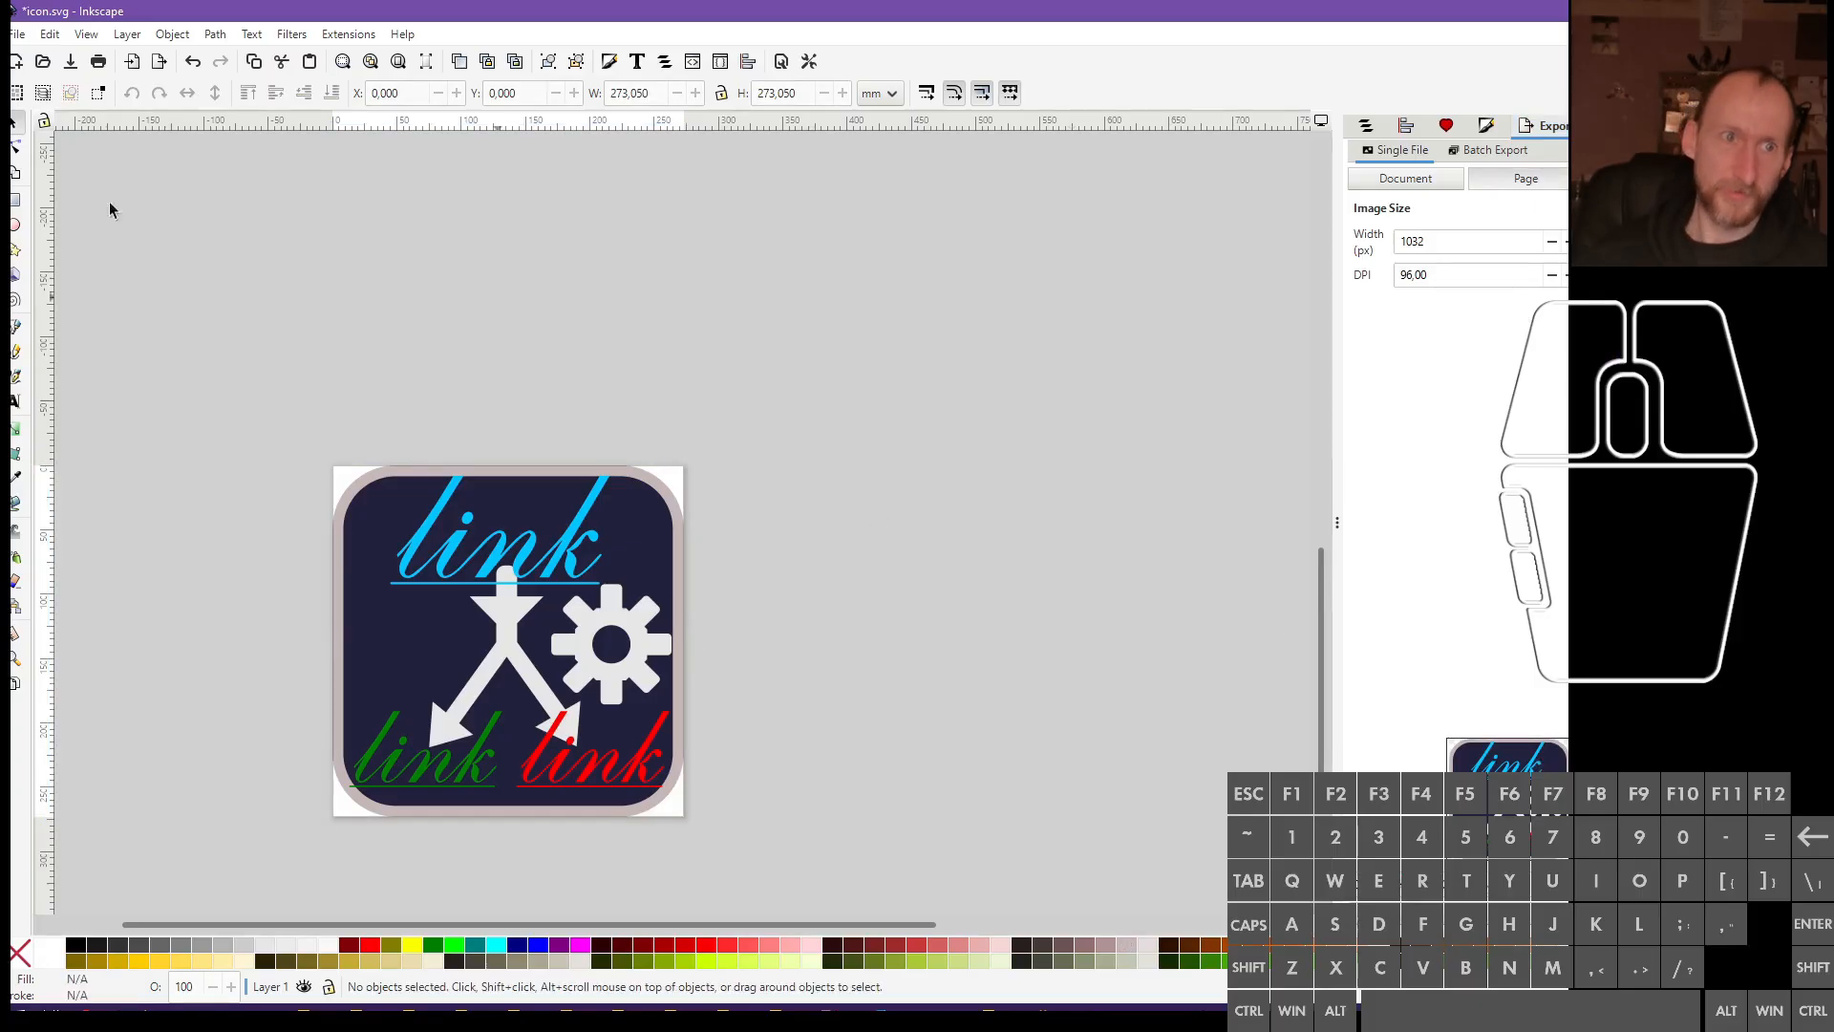
{"action": "key", "text": "ctrl+s"}
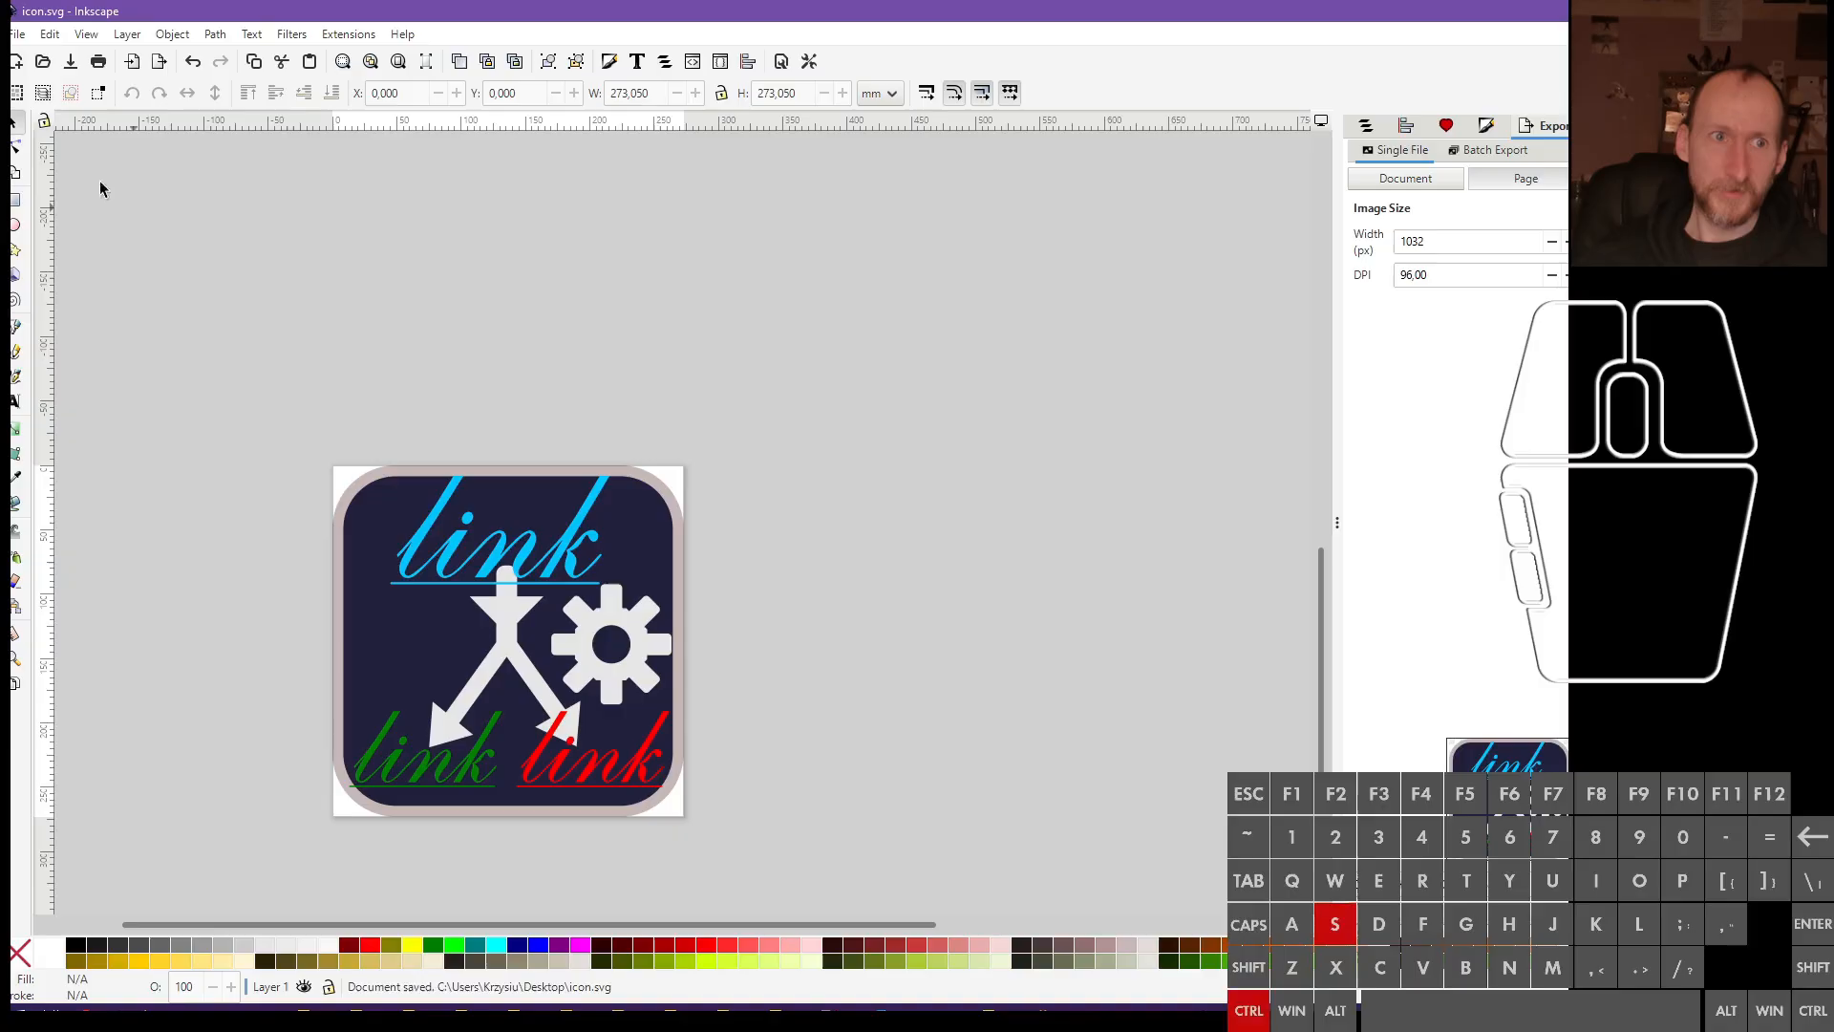
Save the drawing to the Desktop as a Plain SVG named icon.svg, replacing the existing file
{"action": "left_click", "coordinate": [16, 35]}
{"action": "left_click", "coordinate": [131, 180]}
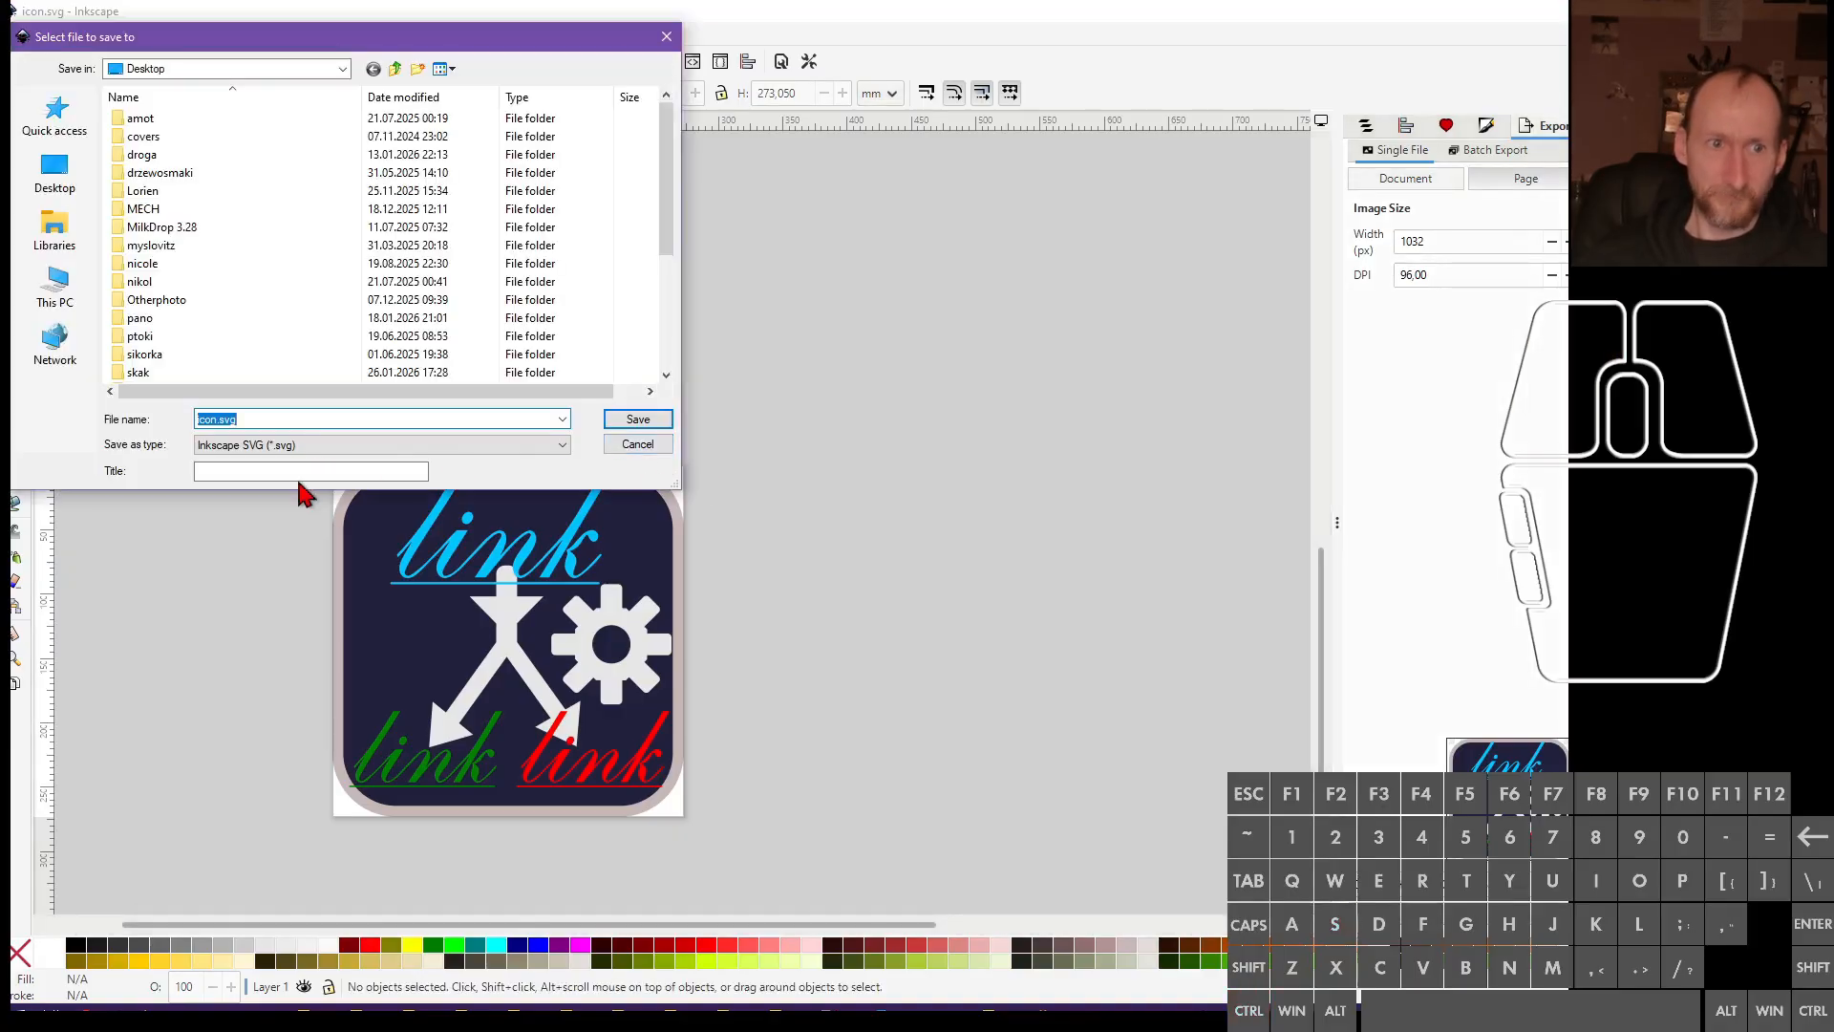
{"action": "left_click", "coordinate": [305, 445]}
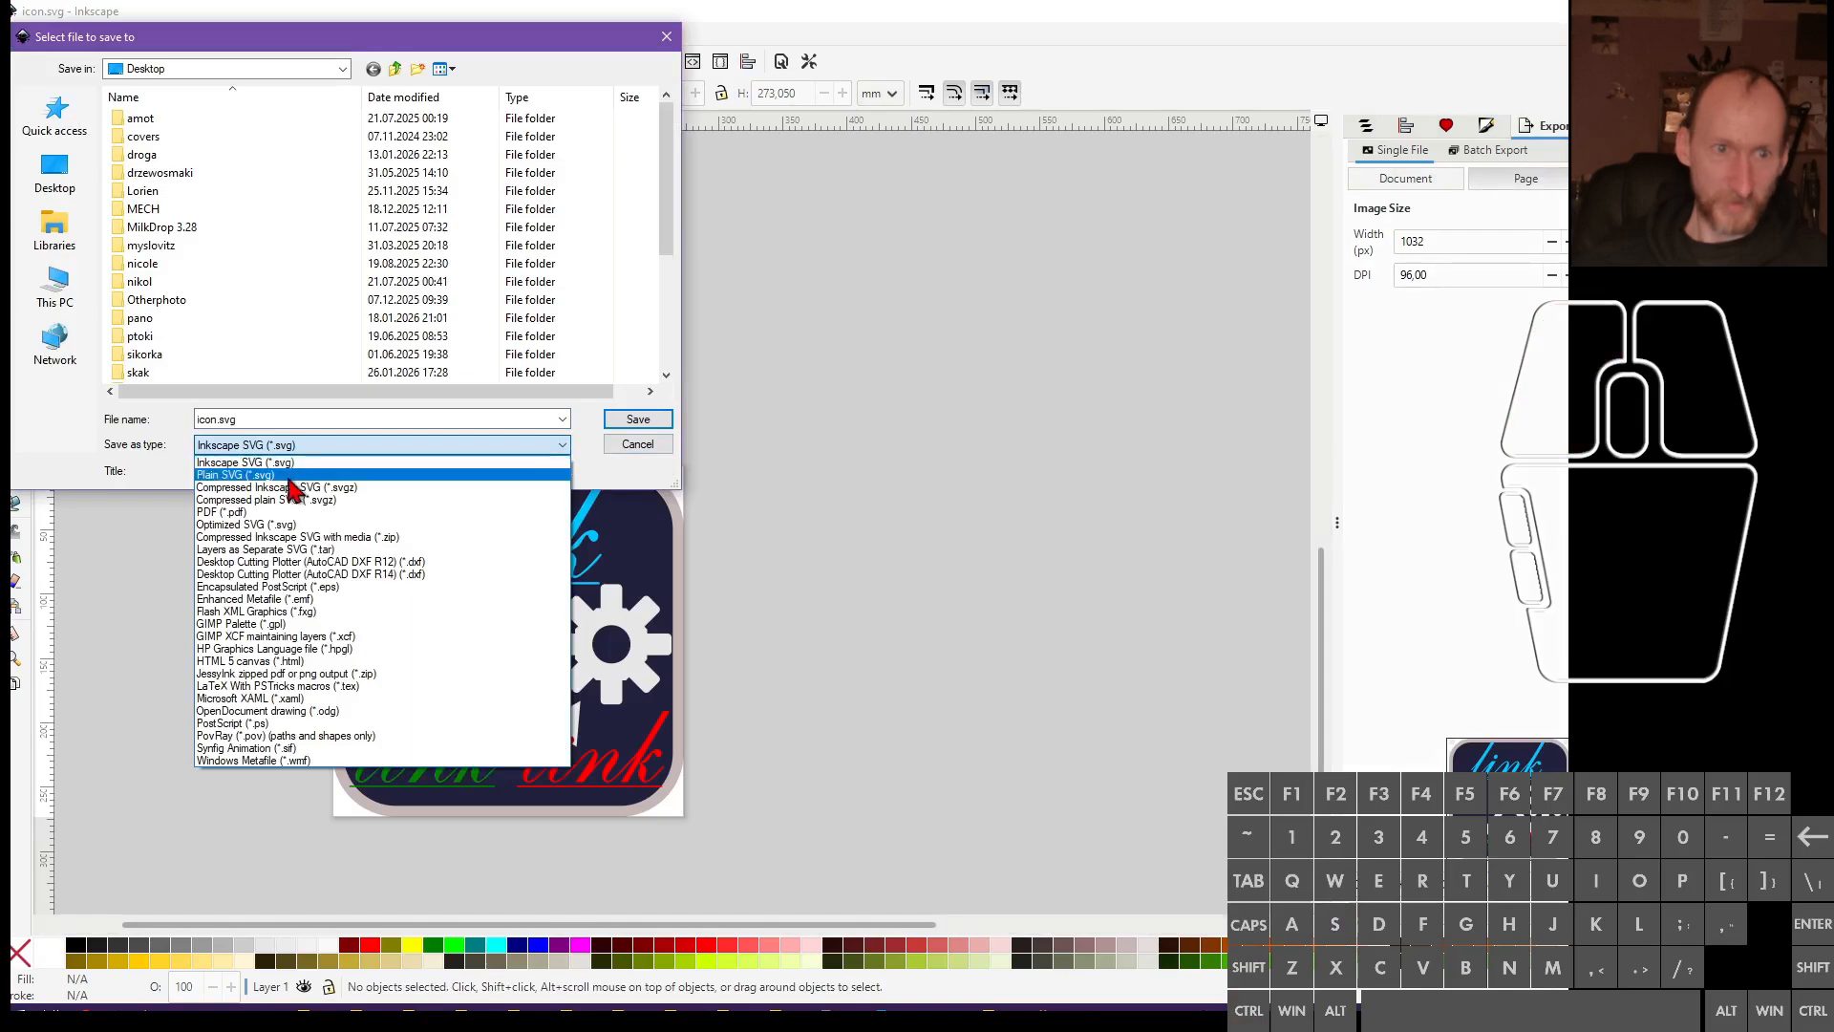
{"action": "left_click", "coordinate": [379, 476]}
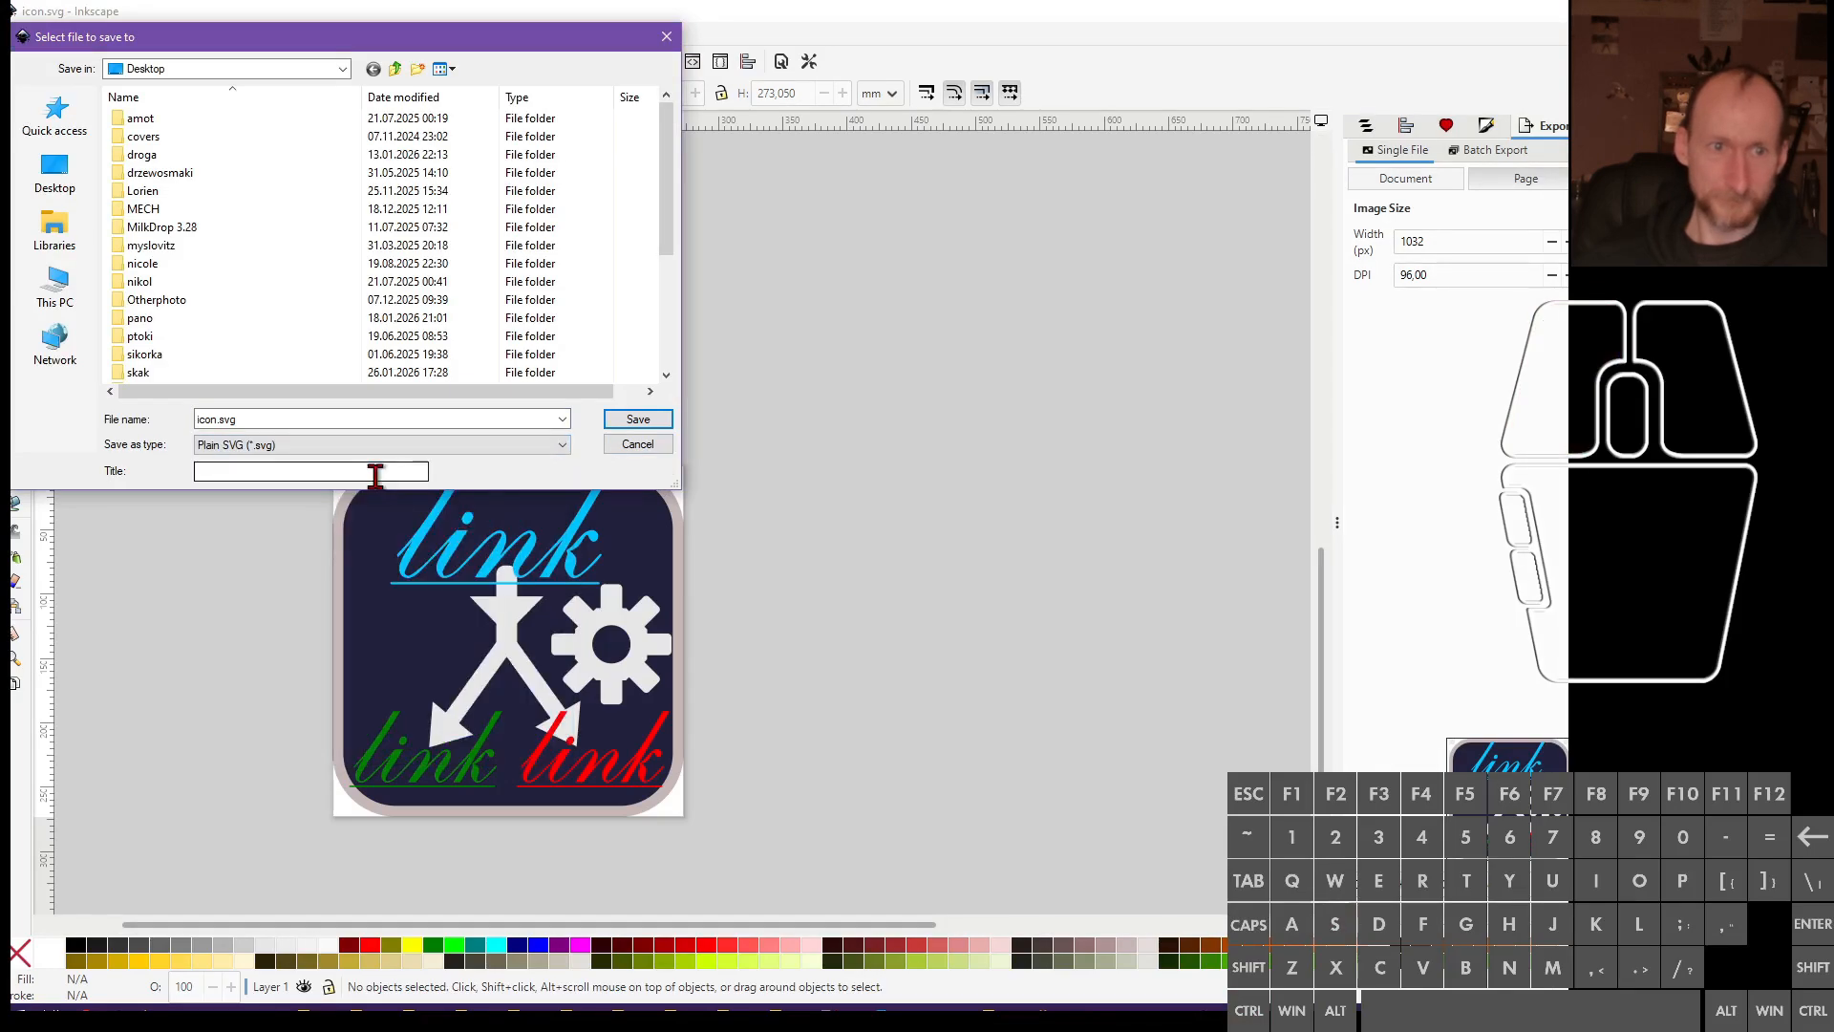
{"action": "left_click", "coordinate": [635, 420]}
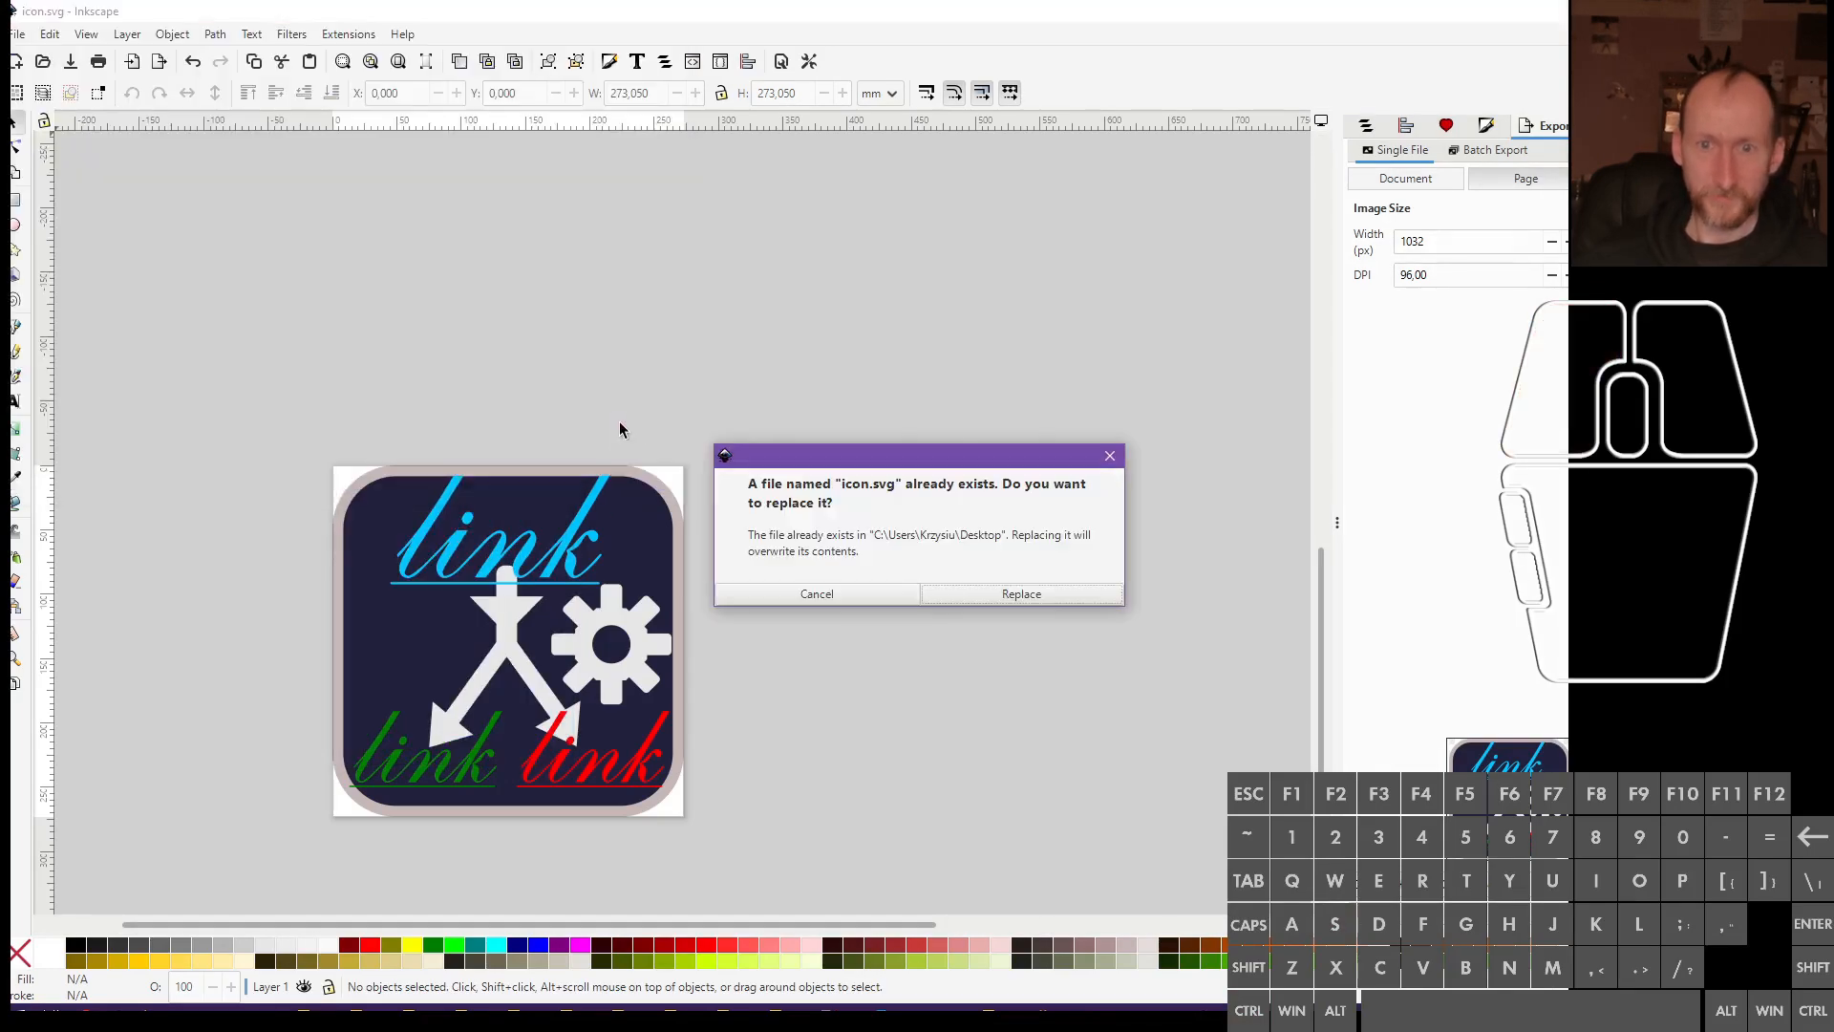
{"action": "left_click", "coordinate": [1075, 600]}
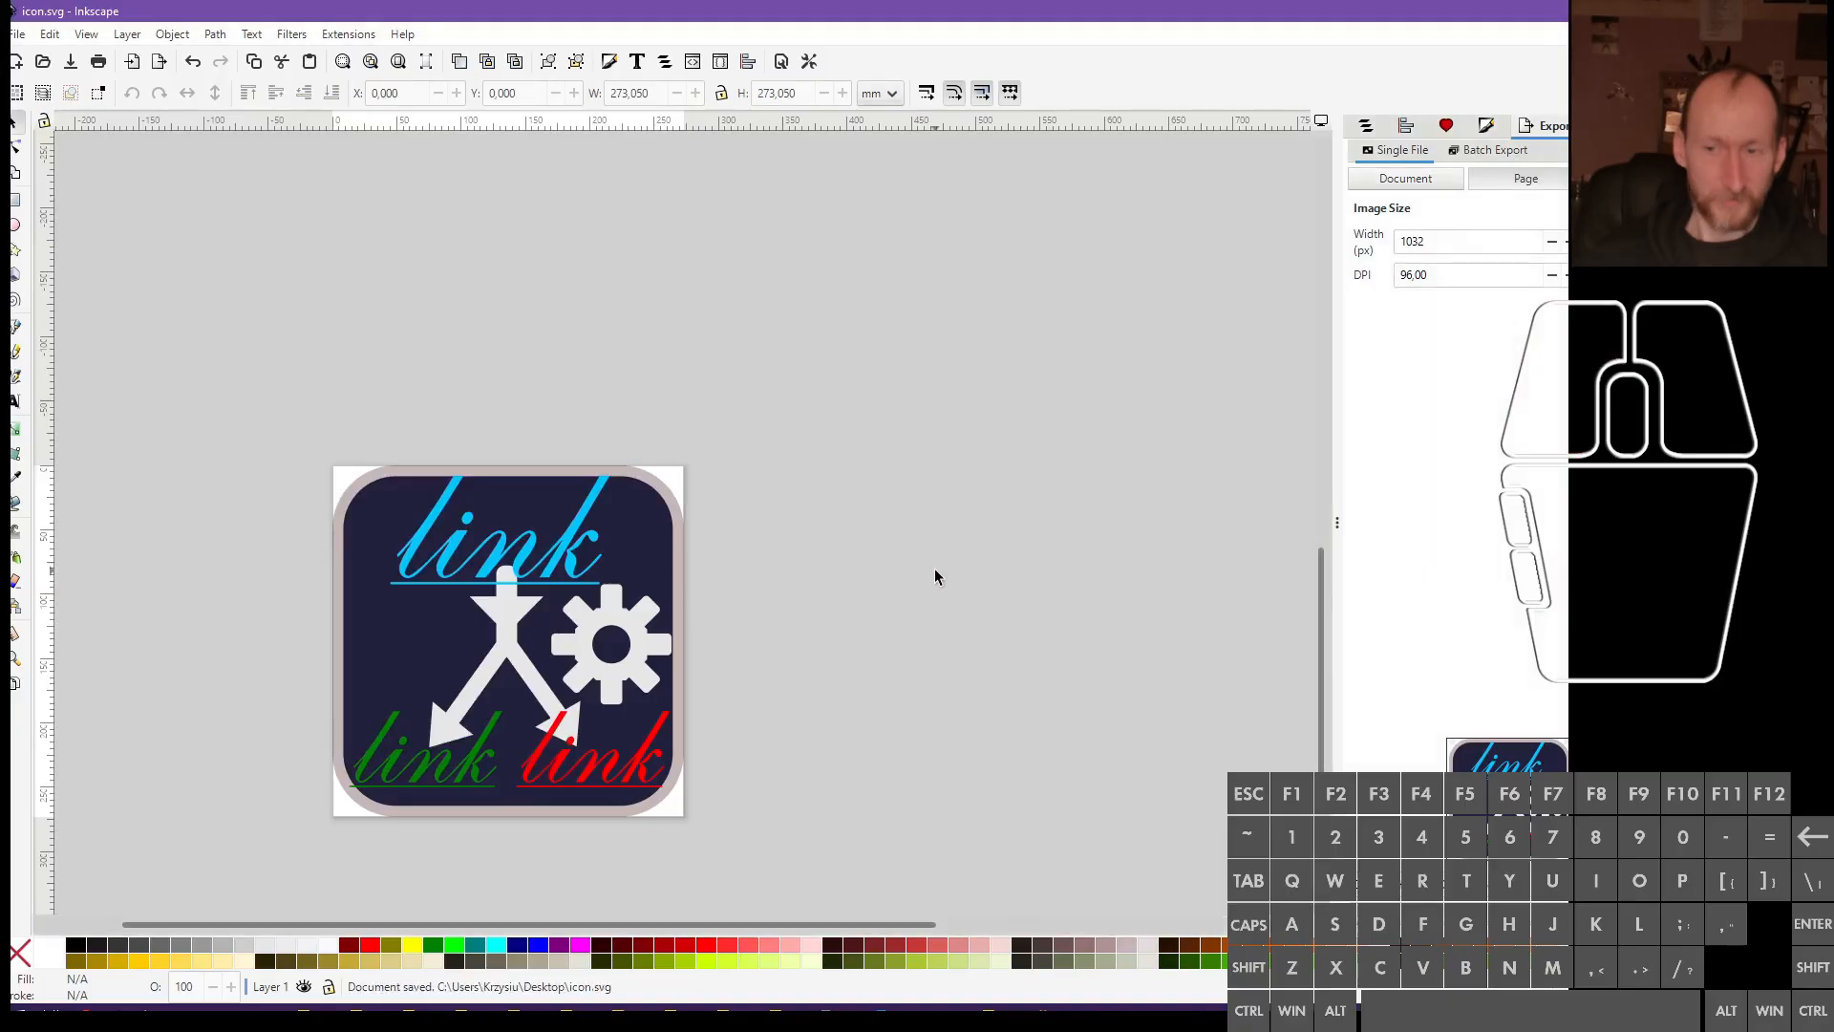